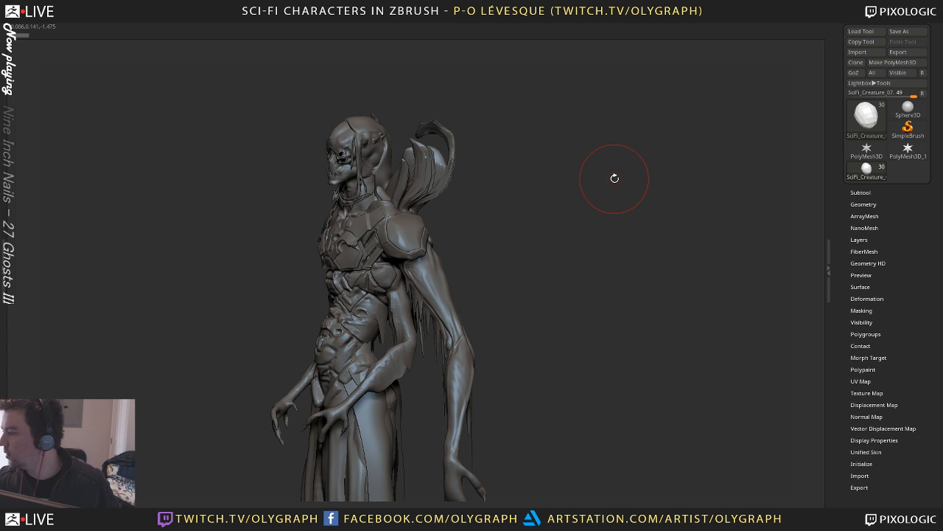
Make the Skin_SciFi_Creature_21 body the active subtool and open the subtool list
mouse_move(614, 177)
left_mouse_down()
mouse_move(508, 171)
mouse_move(528, 171)
mouse_move(555, 191)
mouse_move(553, 126)
mouse_move(545, 187)
mouse_move(807, 210)
left_mouse_up()
left_click(421, 179, "alt")
left_click(862, 191)
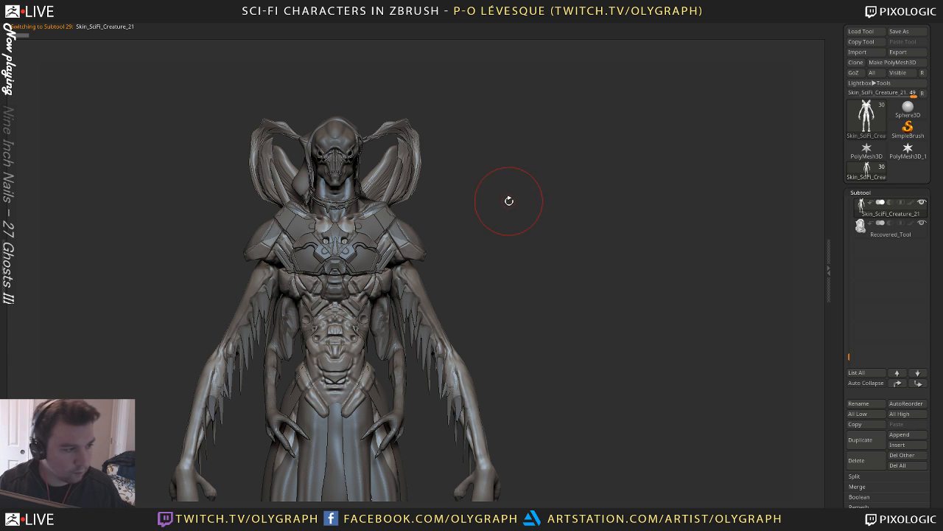
Examine the creature's head, back appendages and upper torso from the front and the side
key("b")
key("b")
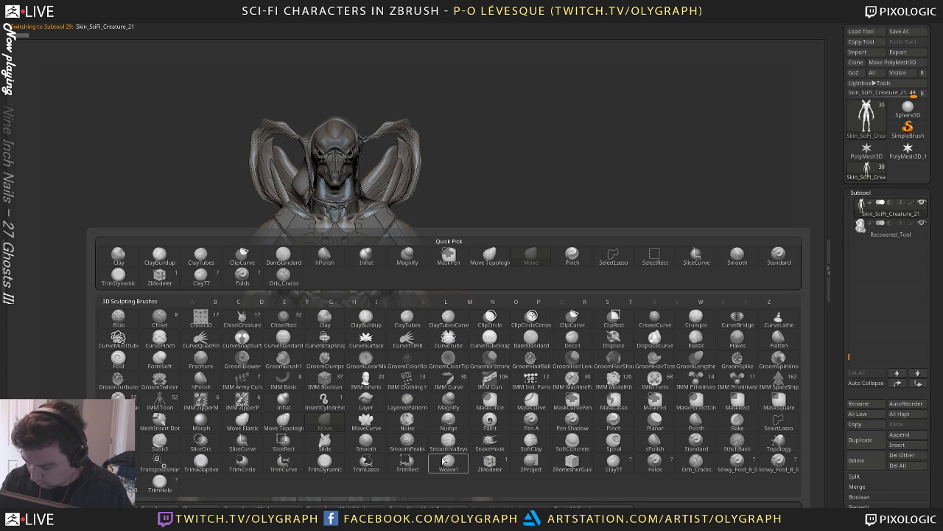
left_click(427, 399)
mouse_move(543, 179)
left_mouse_down()
mouse_move(518, 255)
mouse_move(592, 225)
mouse_move(573, 206)
mouse_move(574, 234)
mouse_move(563, 234)
left_mouse_up()
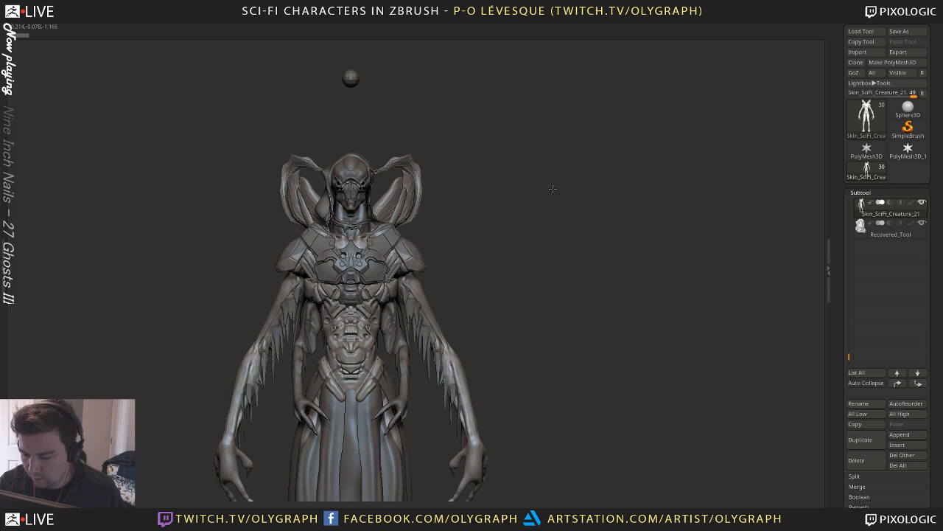
mouse_move(552, 189)
left_mouse_down()
mouse_move(471, 185)
mouse_move(489, 214)
mouse_move(464, 209)
left_mouse_up()
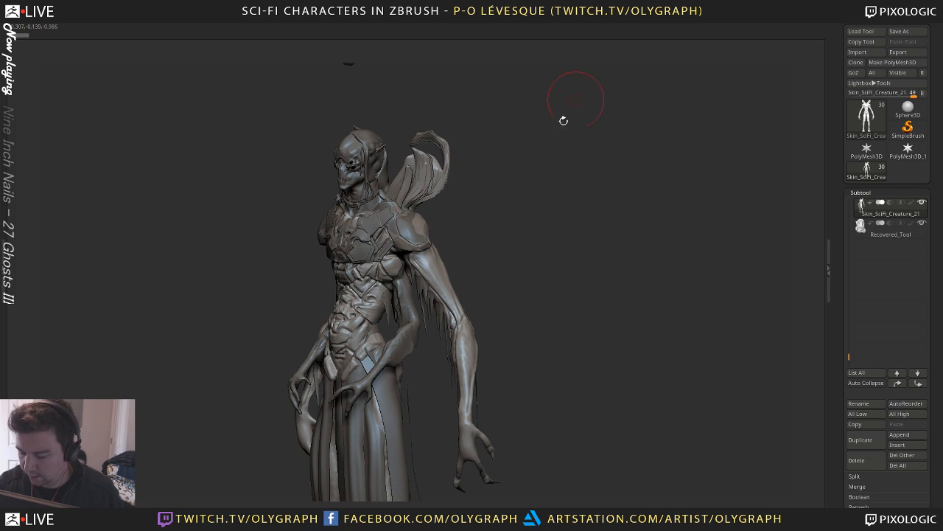
mouse_move(555, 190)
left_mouse_down()
mouse_move(518, 219)
mouse_move(479, 215)
mouse_move(526, 204)
mouse_move(514, 232)
mouse_move(518, 255)
mouse_move(526, 193)
left_mouse_up()
mouse_move(500, 286)
left_mouse_down("alt")
mouse_move(516, 230)
mouse_move(592, 211)
mouse_move(553, 260)
mouse_move(560, 245)
left_mouse_up("alt")
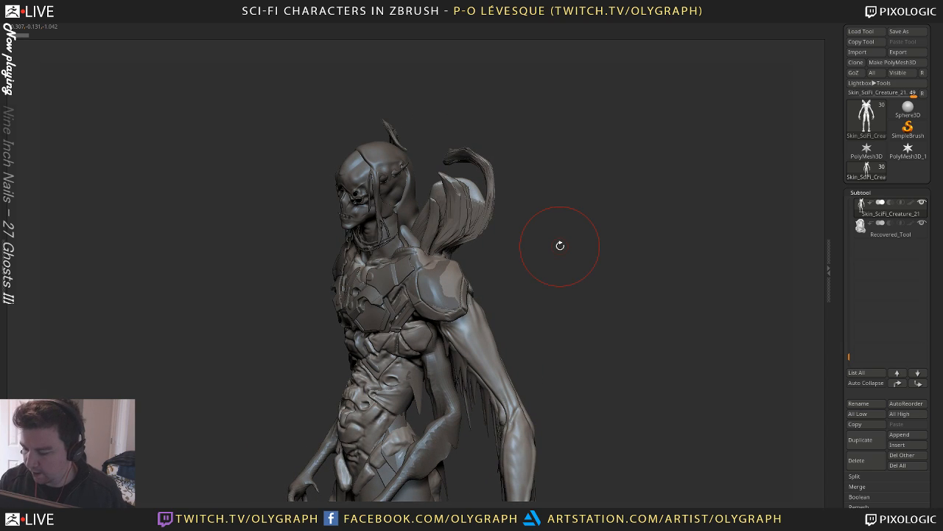
mouse_move(506, 217)
left_mouse_down()
mouse_move(516, 225)
mouse_move(507, 232)
mouse_move(447, 234)
mouse_move(454, 243)
left_mouse_up()
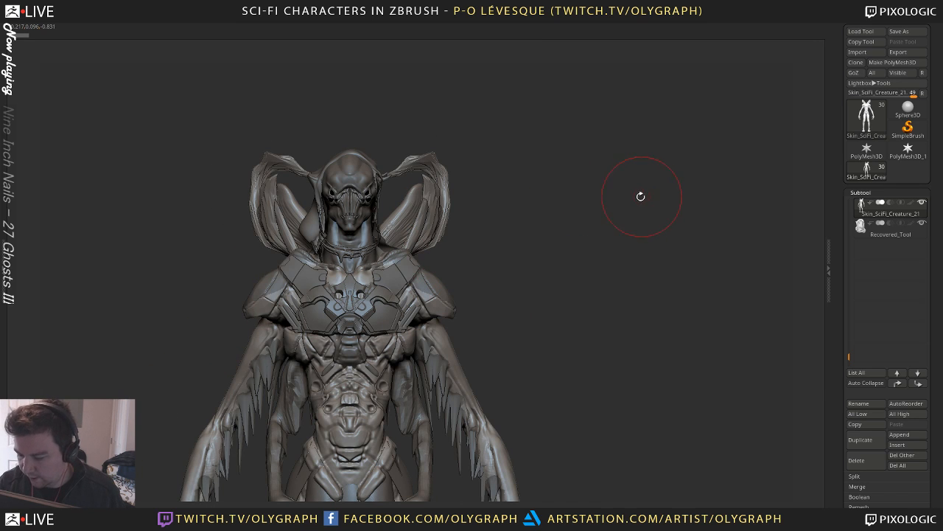
key("b")
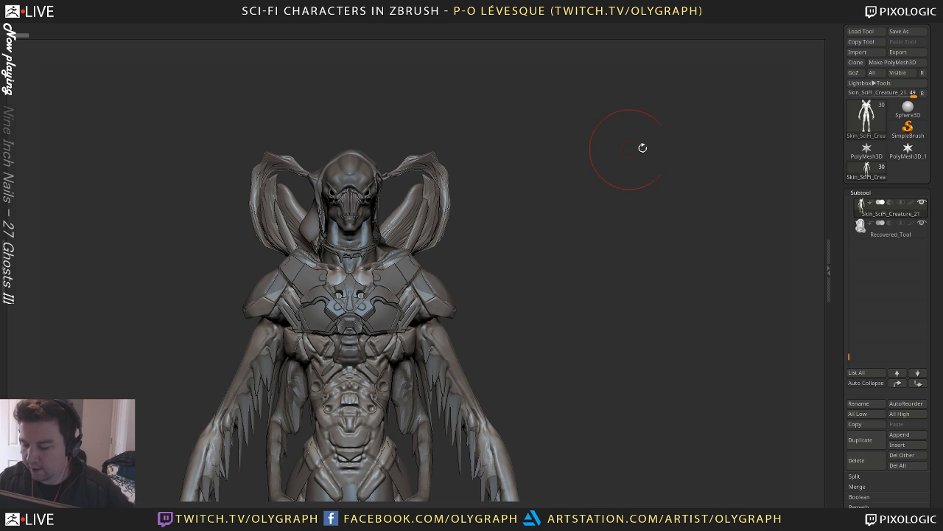
left_click_drag(538, 181, 568, 200)
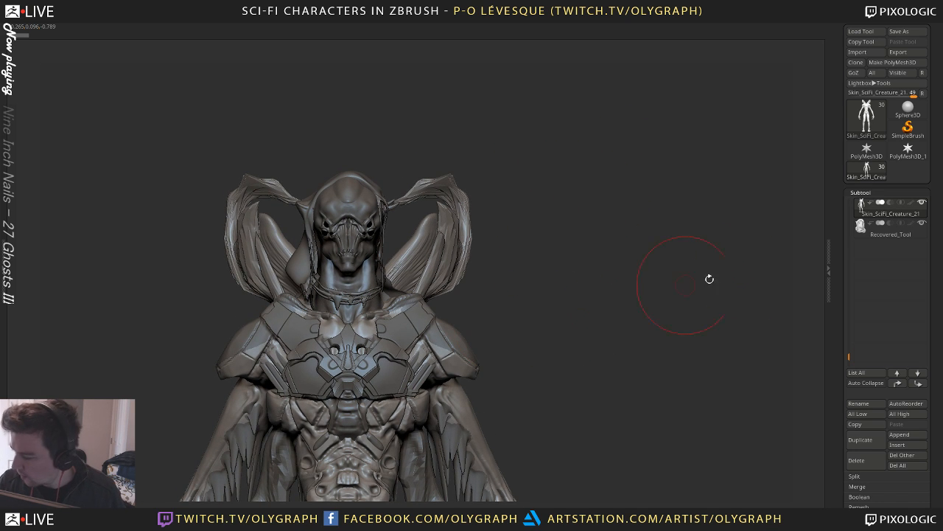
Insert a mirrored pair of QCube primitives with the IMM Primitives brush, beside the creature's back appendages
left_click(906, 435)
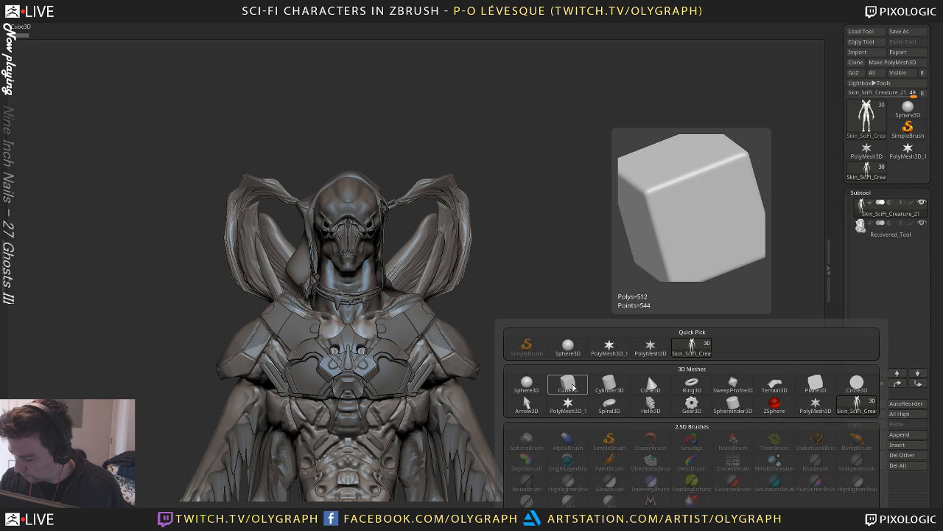
key("b")
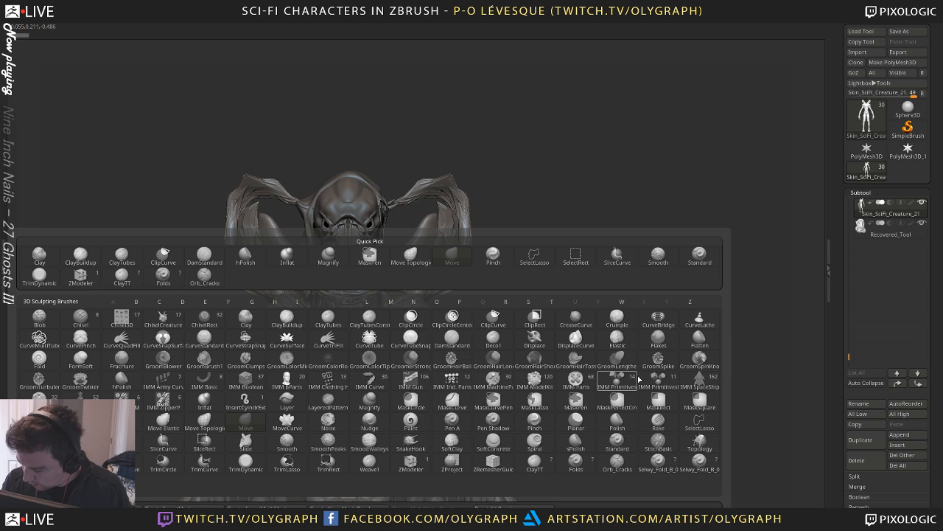
mouse_move(576, 384)
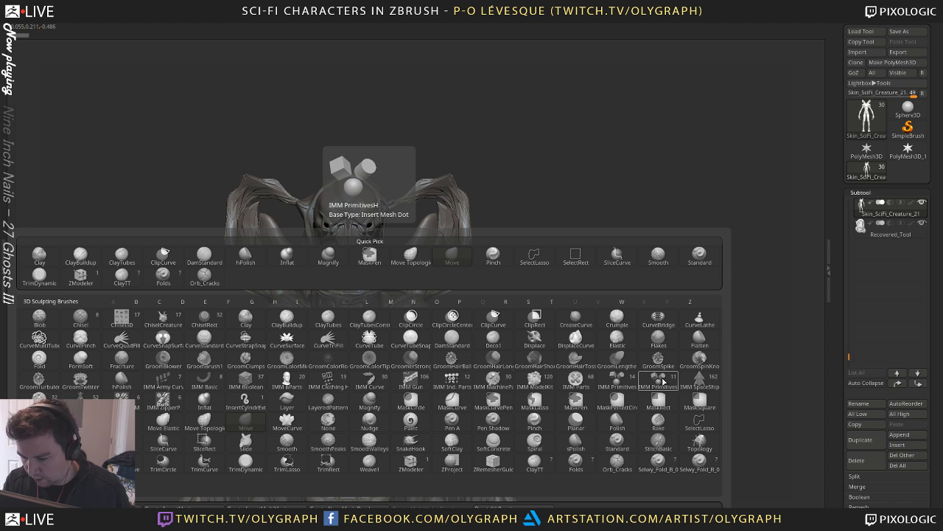
left_click(623, 380)
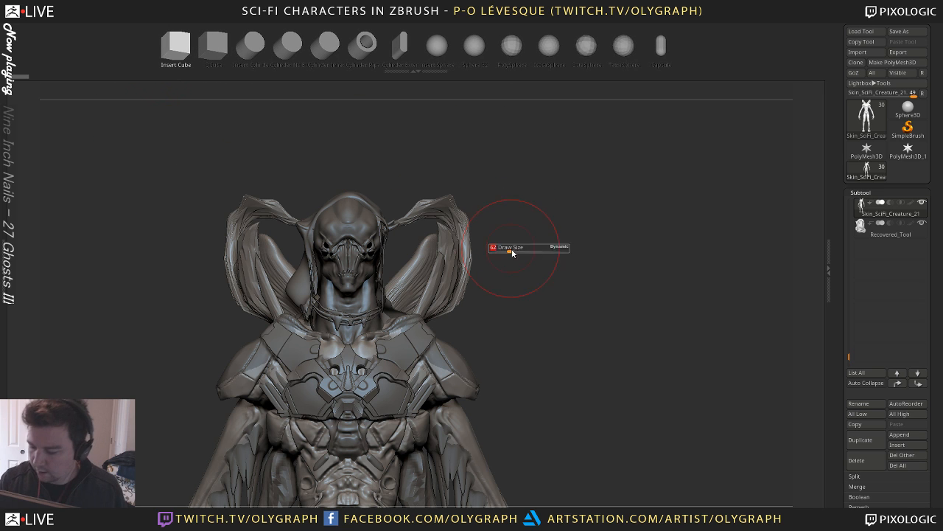
left_click(213, 49)
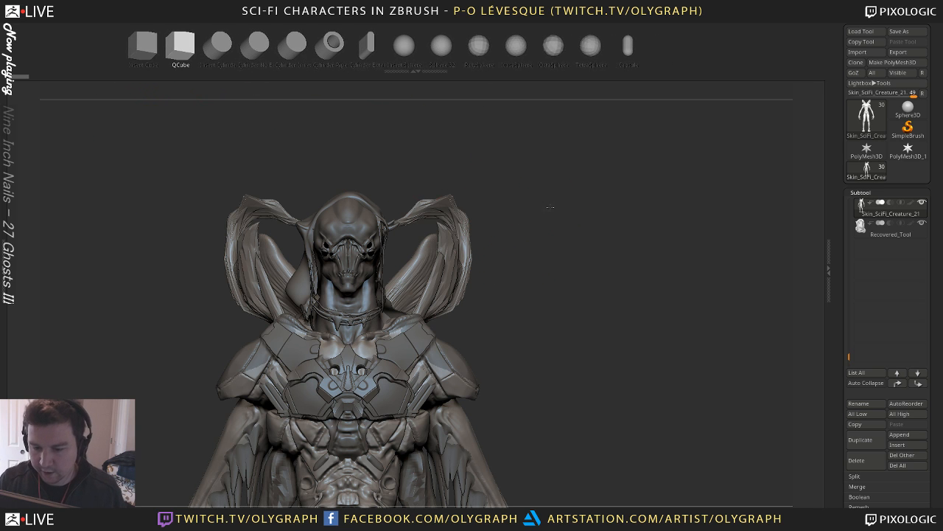
left_click_drag(552, 207, 550, 211, "alt")
left_click_drag(565, 255, 495, 259)
left_click_drag(538, 298, 581, 279)
left_click_drag(682, 289, 596, 253)
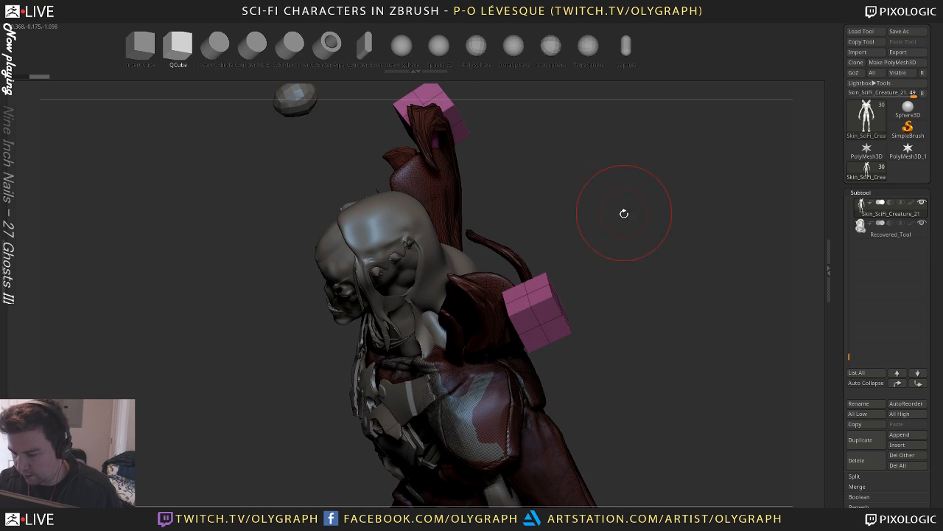
left_click_drag(624, 214, 586, 274)
left_click_drag(652, 296, 632, 261, "alt")
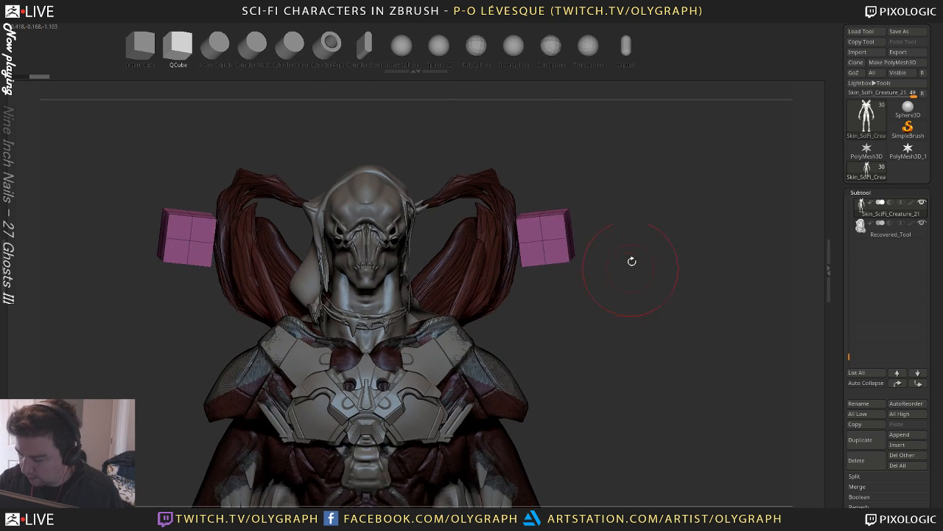
Turn off the polyframe display and move the mirrored cubes slightly inward toward the creature's head
key("shift+f")
key("w")
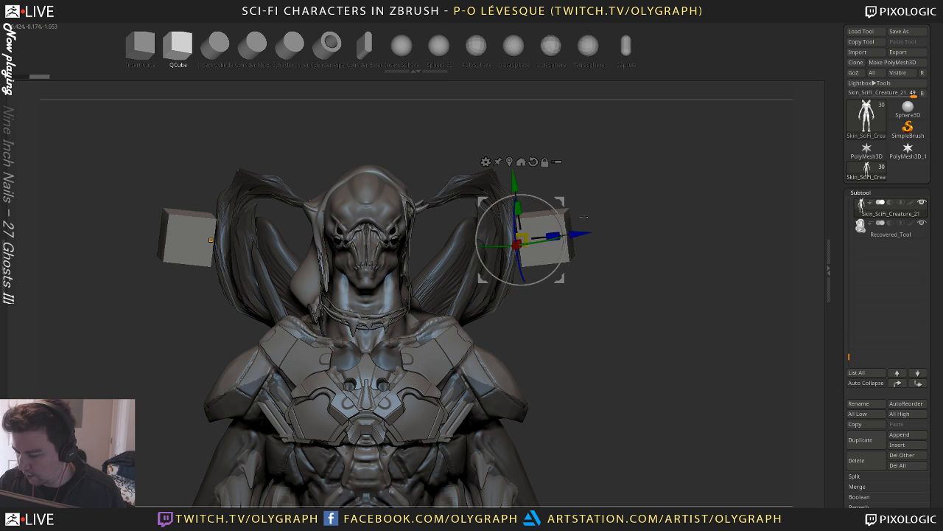
mouse_move(560, 202)
left_mouse_down()
mouse_move(562, 215)
mouse_move(544, 208)
left_mouse_up()
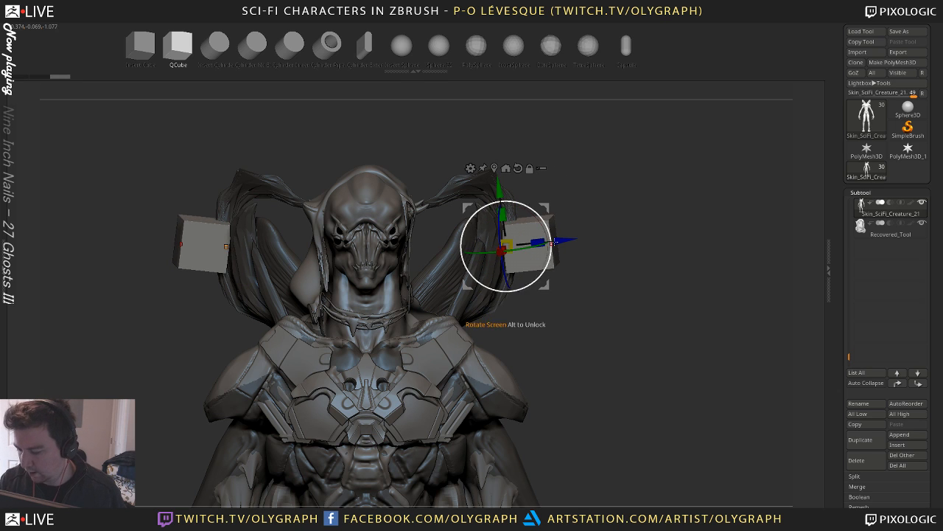
Expand the subtool's Split options and check which split commands the custom popup menu offers
scroll(876, 417, "down", 4)
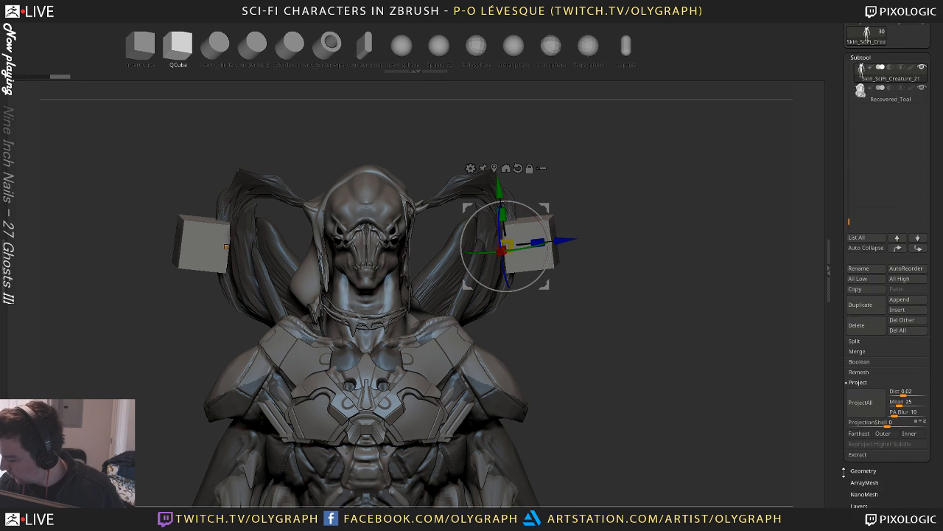
left_click(863, 474)
scroll(839, 465, "down", 5)
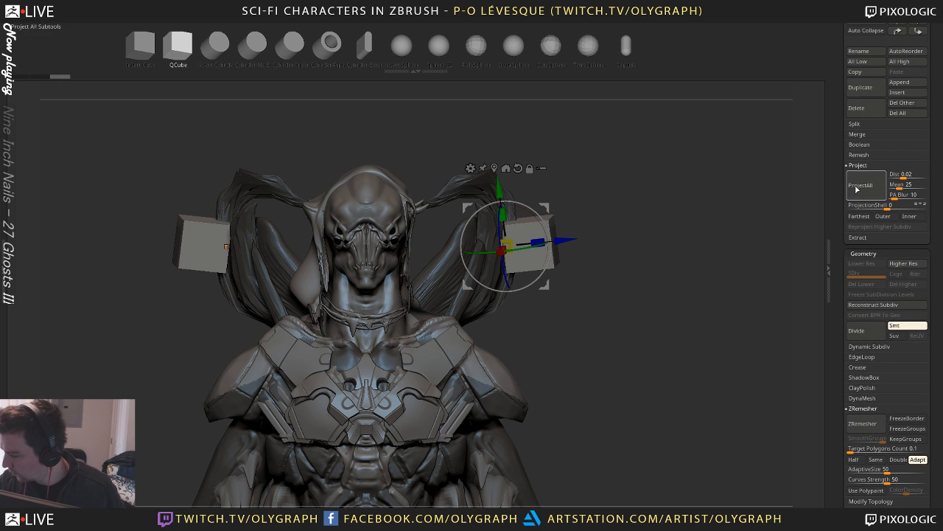
left_click(863, 134)
left_click(862, 124)
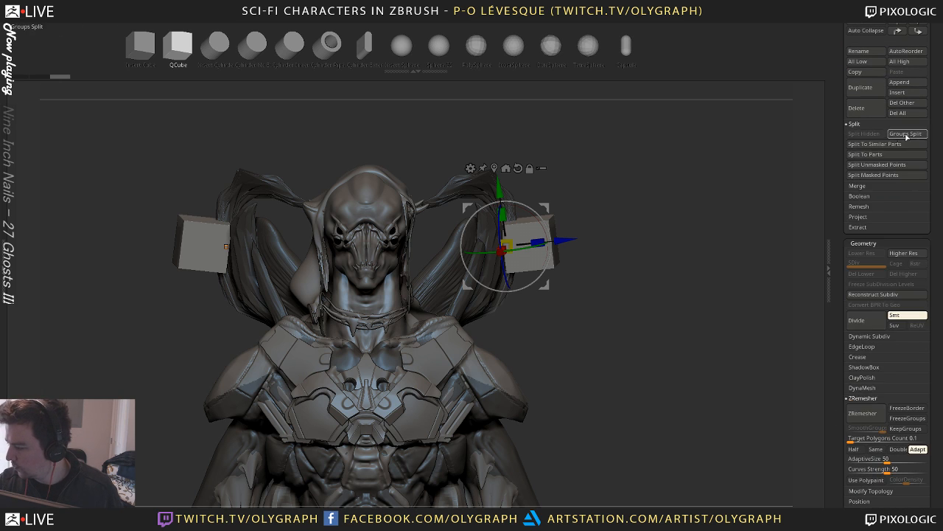
key("space")
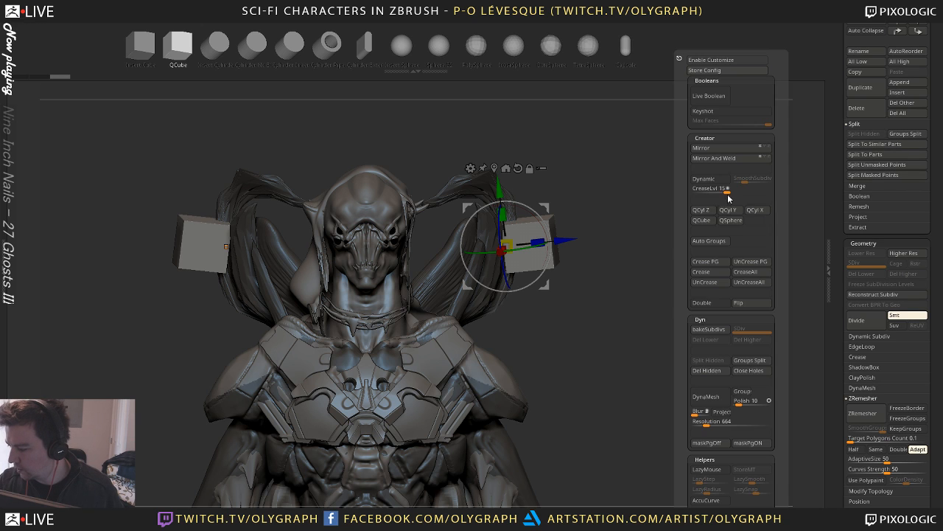
left_click_drag(687, 491, 684, 338)
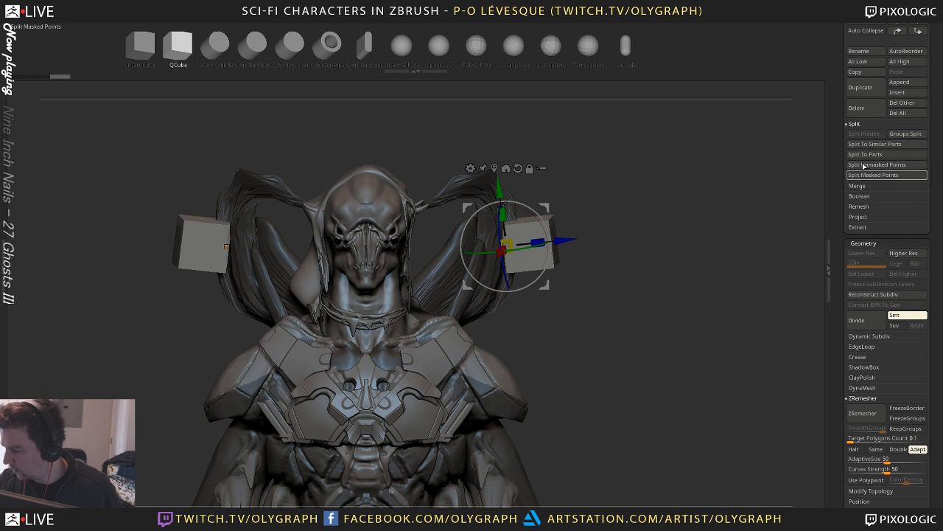
Show the full interface, open the side tray and dock the custom menu in it
key("Tab")
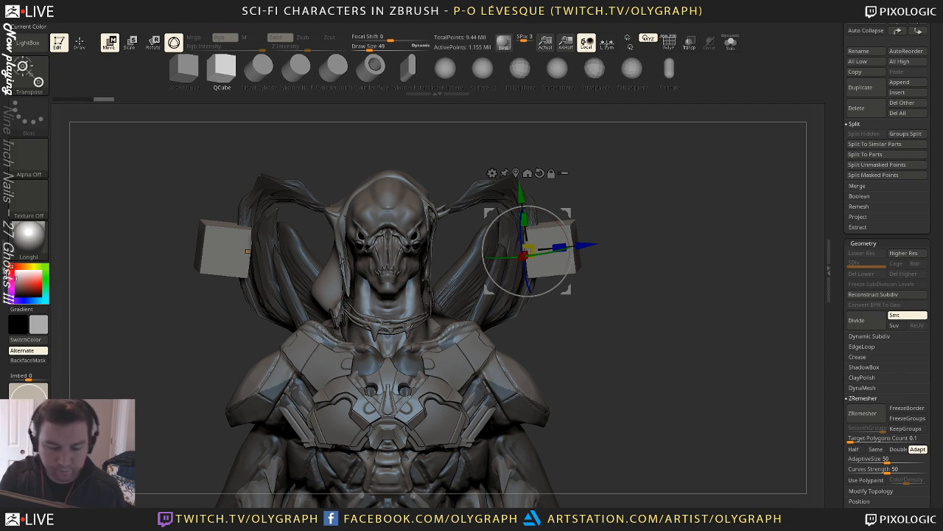
left_click(10, 267)
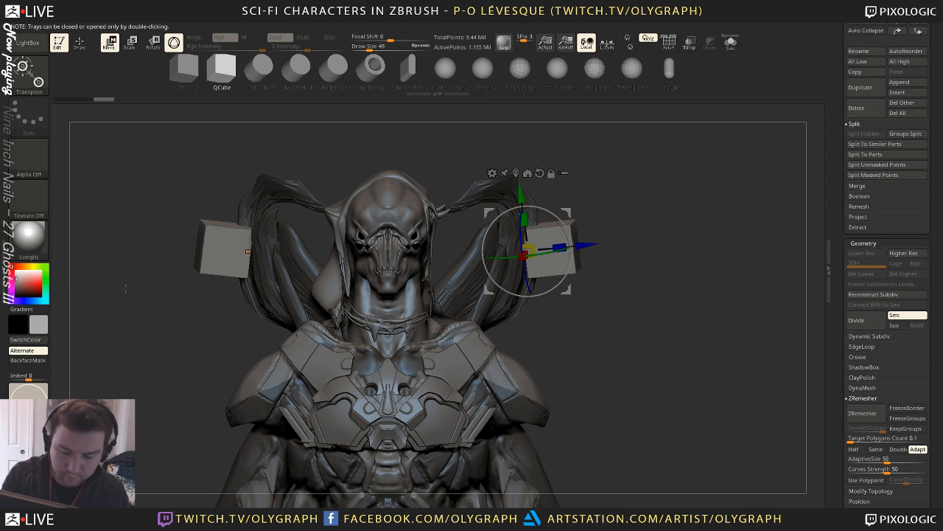
double_click(6, 280)
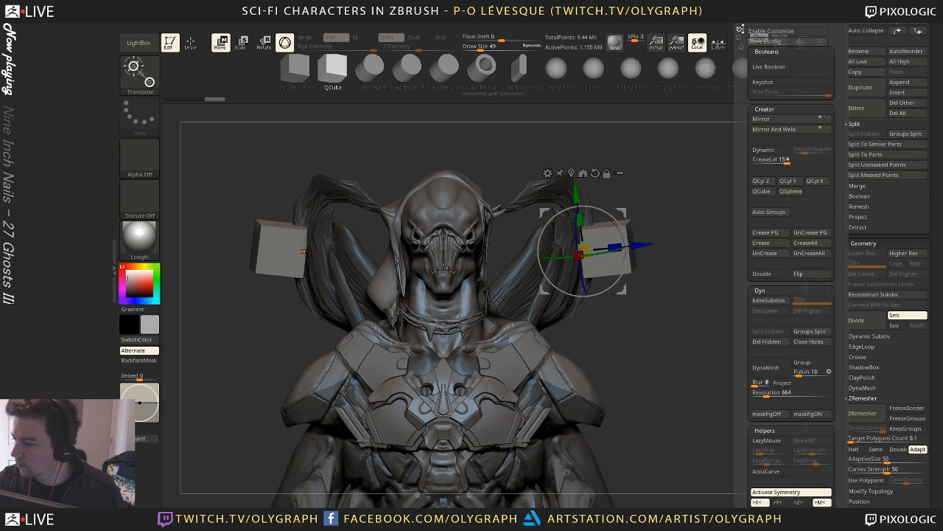
mouse_move(739, 28)
left_click_drag(740, 28, 45, 55)
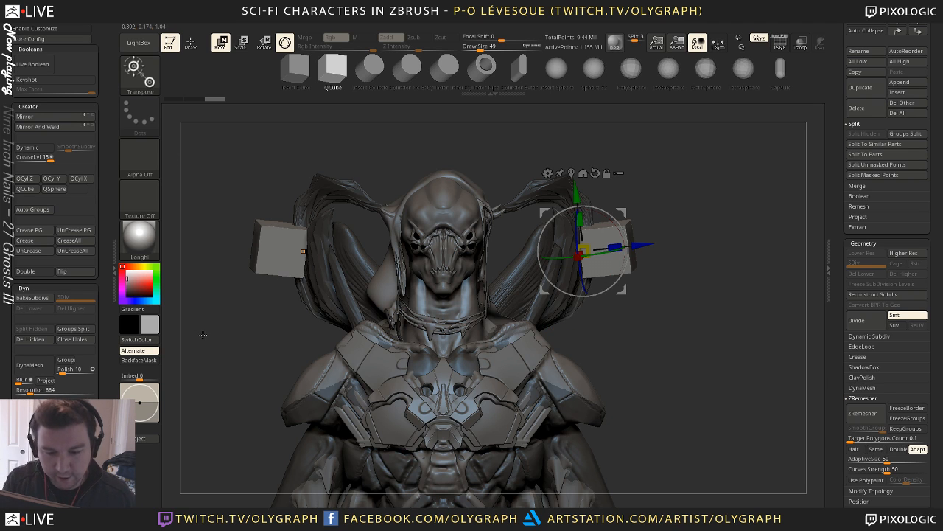
Enable interface customization and split the unmasked cubes off the body into a separate subtool
left_click(70, 29)
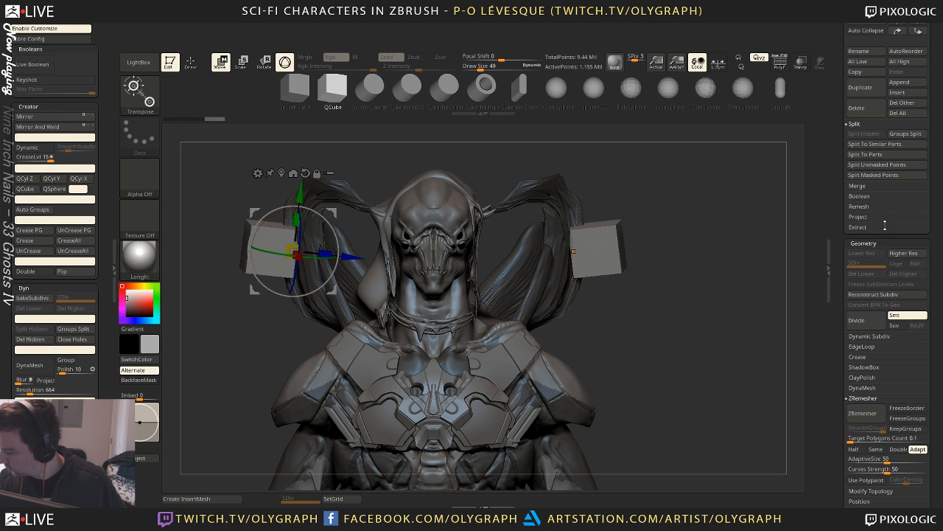
key("ctrl")
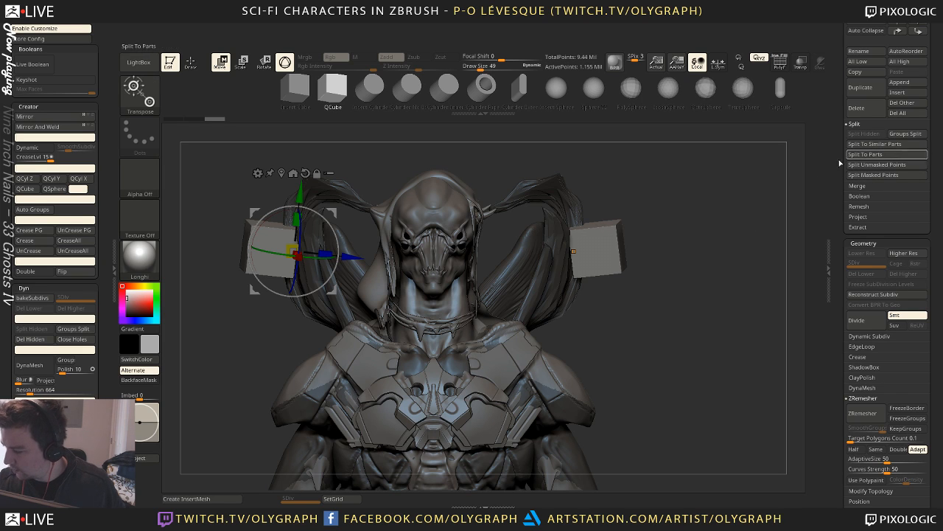
left_click(902, 166)
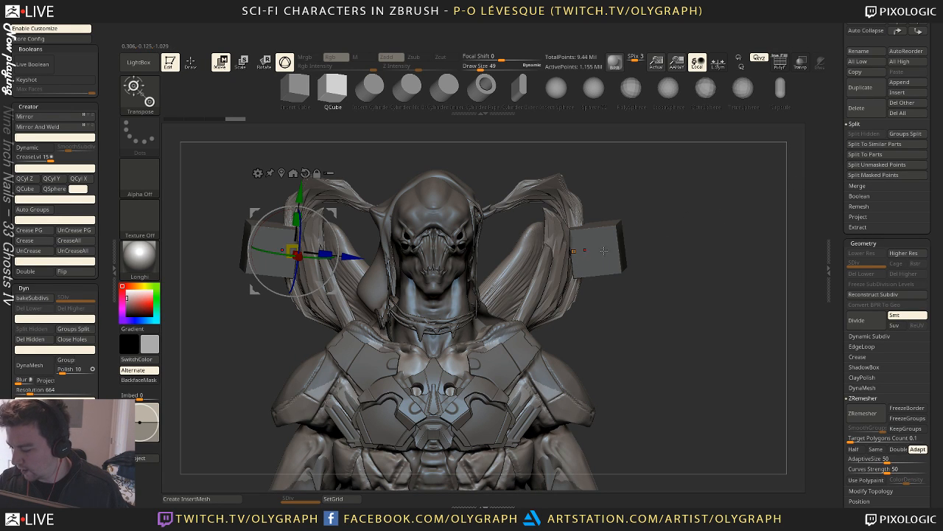
Add the Split Masked Points command to the custom menu's Dyn group and turn off interface customization
key("q")
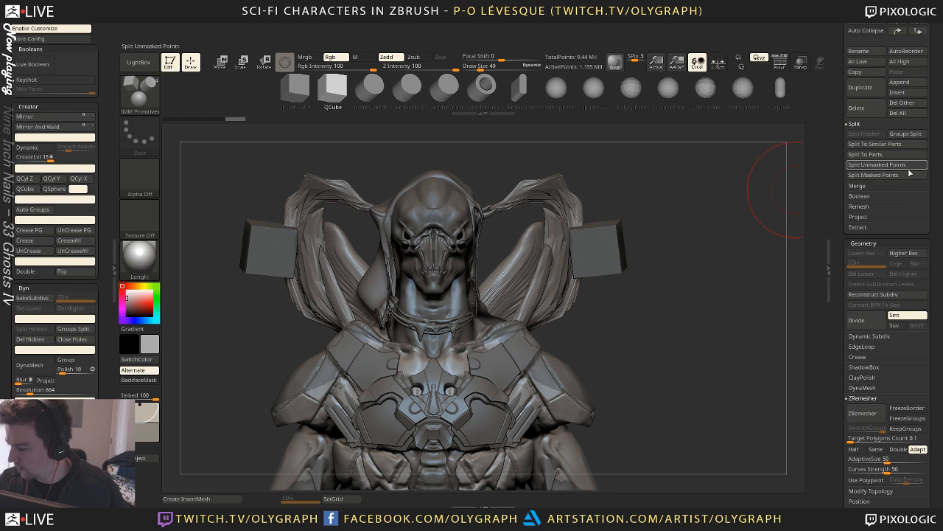
mouse_move(873, 175)
left_mouse_down("ctrl+alt")
mouse_move(166, 266)
mouse_move(74, 332)
mouse_move(64, 326)
left_mouse_up("ctrl+alt")
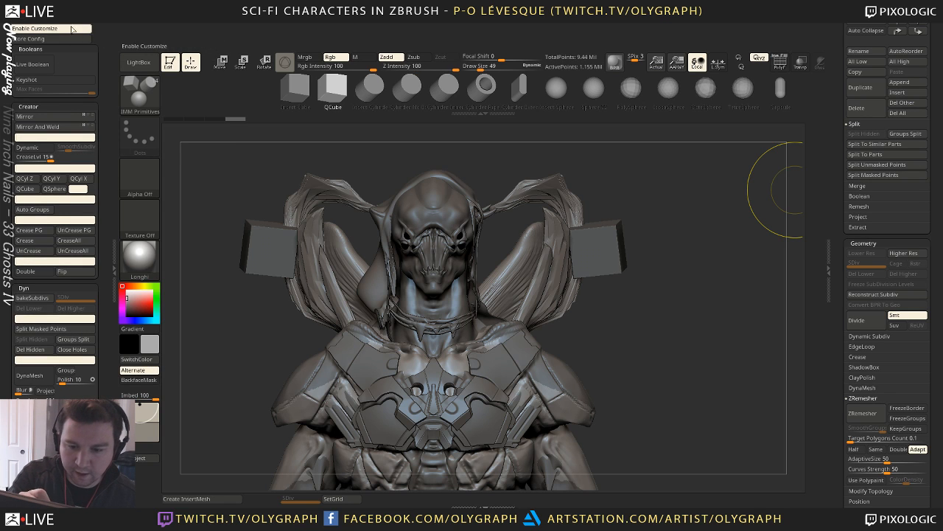
left_click(70, 30)
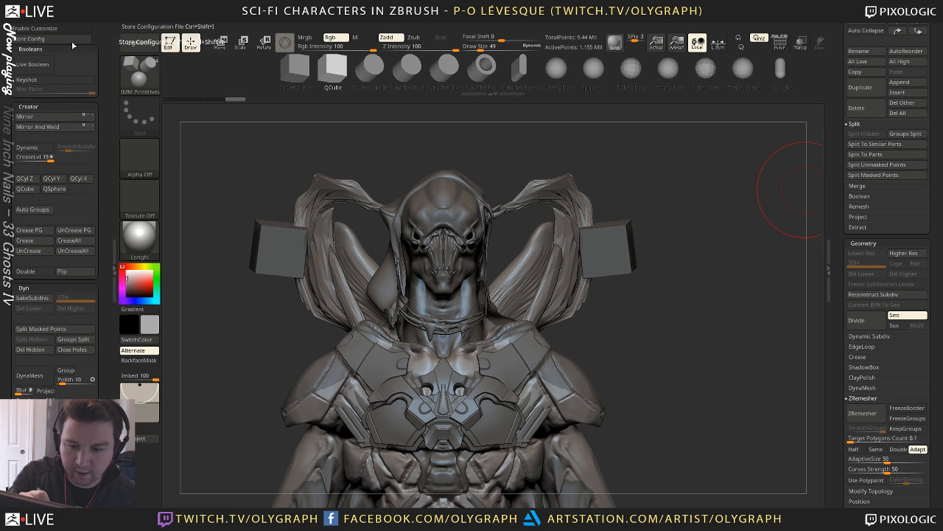
Close the side tray and store the interface configuration from the custom popup menu
left_click(115, 102)
key("space")
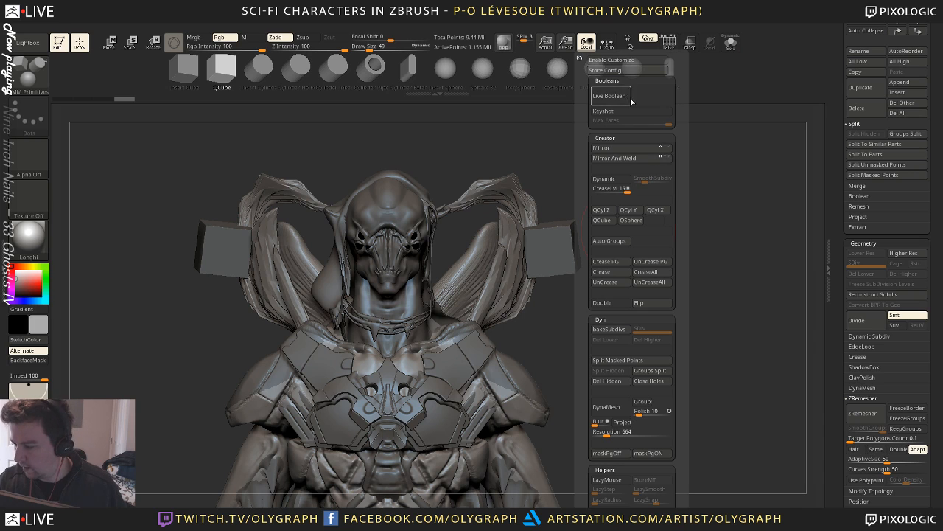
left_click(626, 71)
left_click(538, 296)
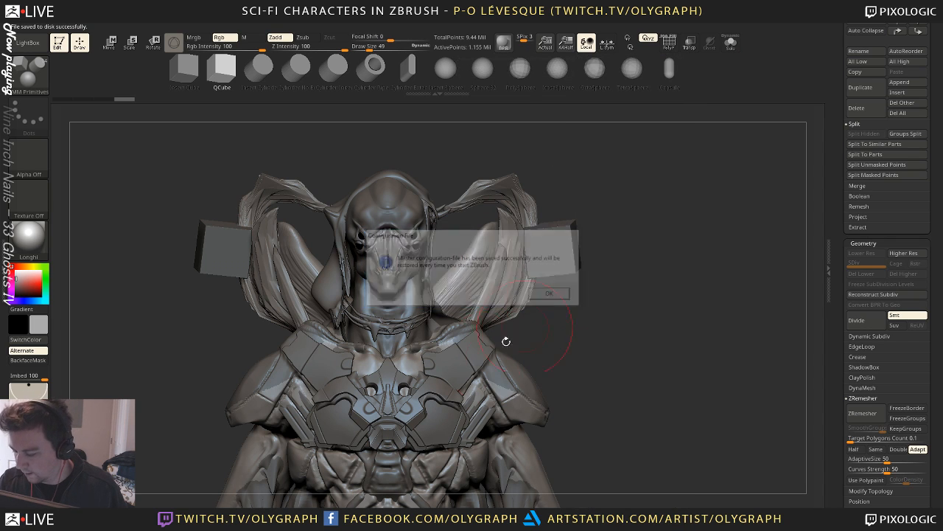
Select the cubes' subtool and move both cubes slightly outward, away from the back appendages
key("w")
left_click(558, 230)
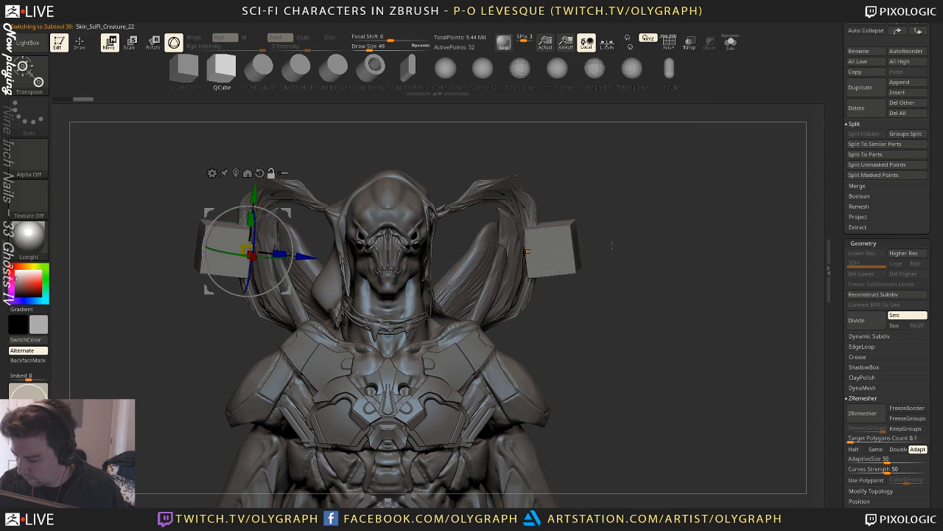
left_click_drag(210, 213, 190, 219)
Mask one of the two cubes and separate it into its own subtool with Split Masked Points from the custom menu
left_click_drag(702, 178, 494, 341, "ctrl")
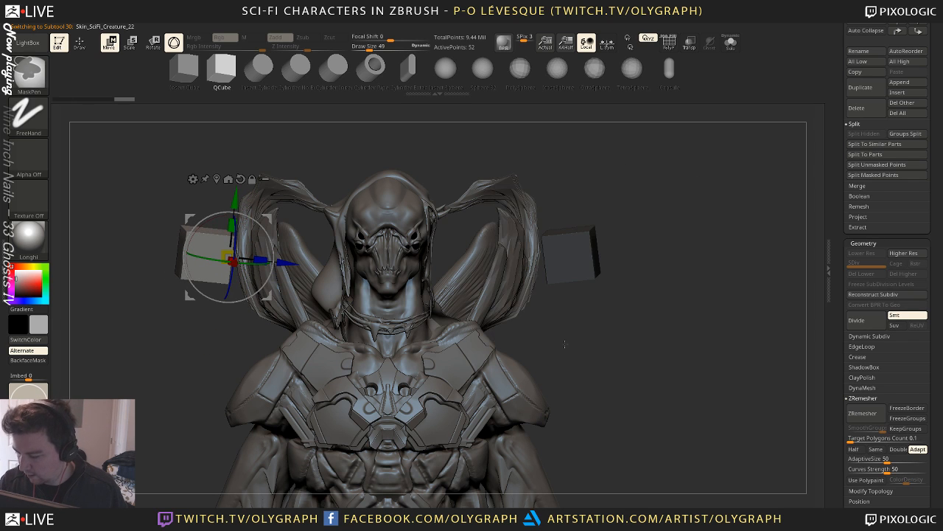
key("alt+s")
key("alt+s")
key("space")
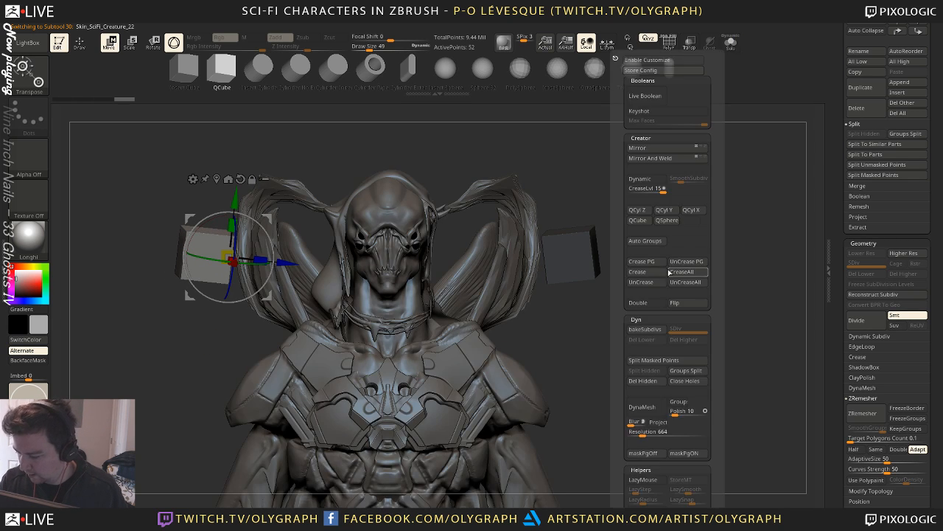
left_click(660, 360)
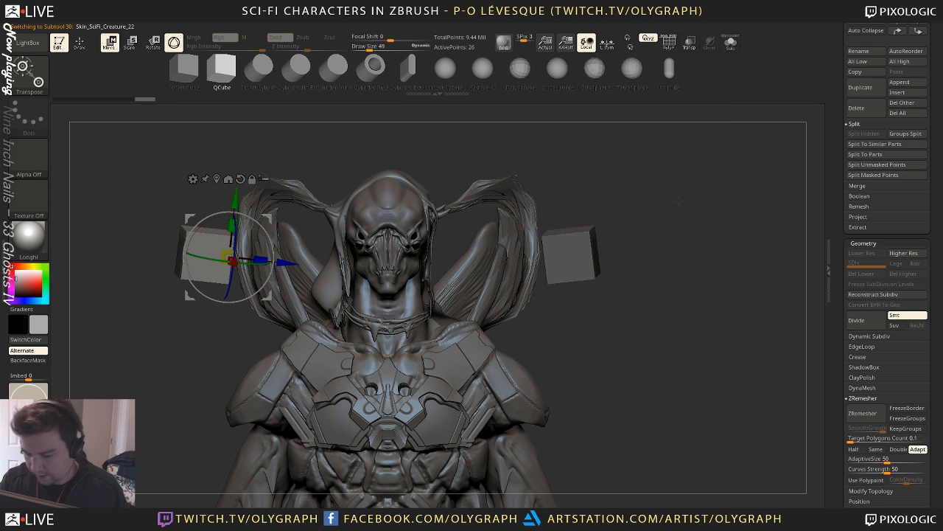
left_click_drag(273, 211, 243, 232)
key("ctrl+z")
key("space")
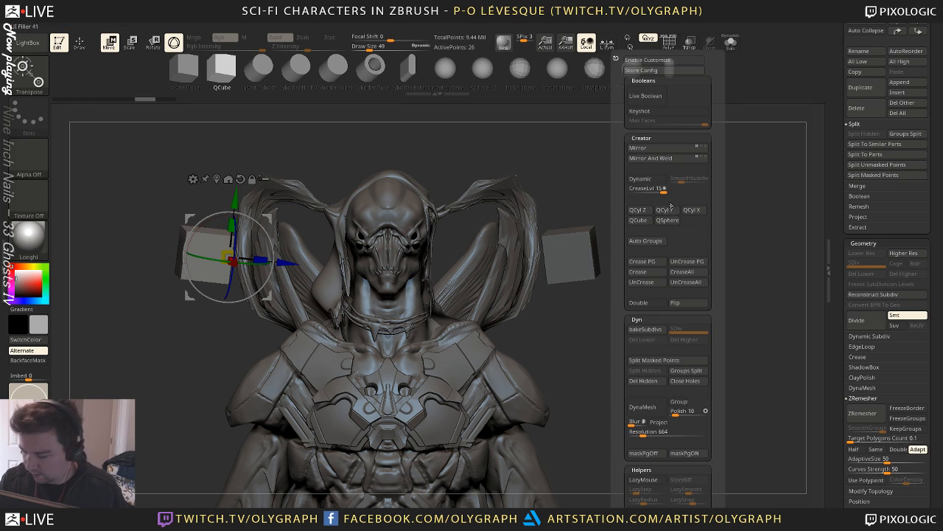
Switch to the Move brush, select the split-off cube and delete its subtool
key("space")
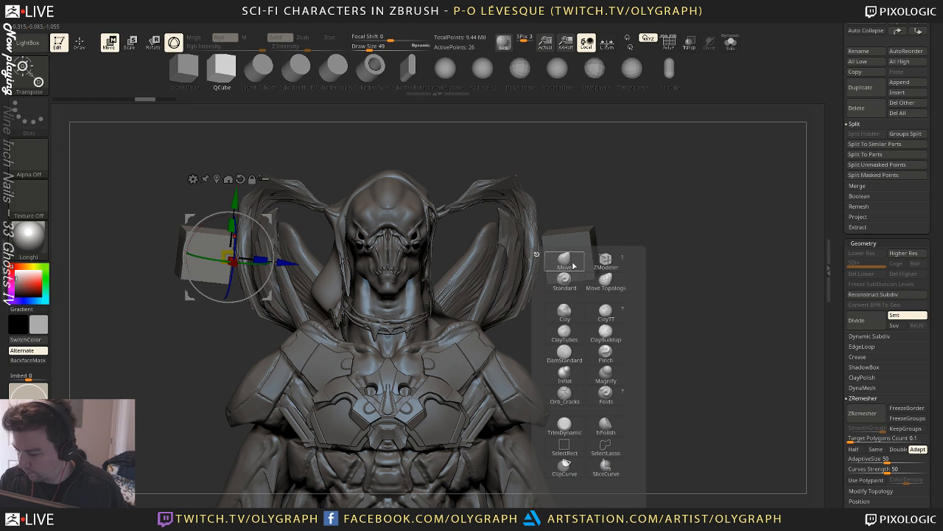
left_click(573, 267)
left_click(574, 233, "alt")
scroll(835, 143, "up", 5)
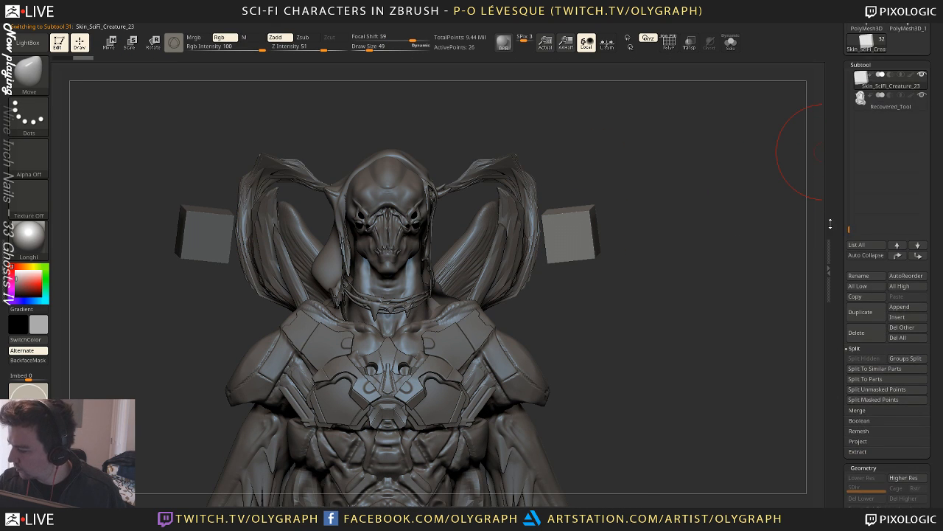
left_click(856, 339)
left_click(775, 364)
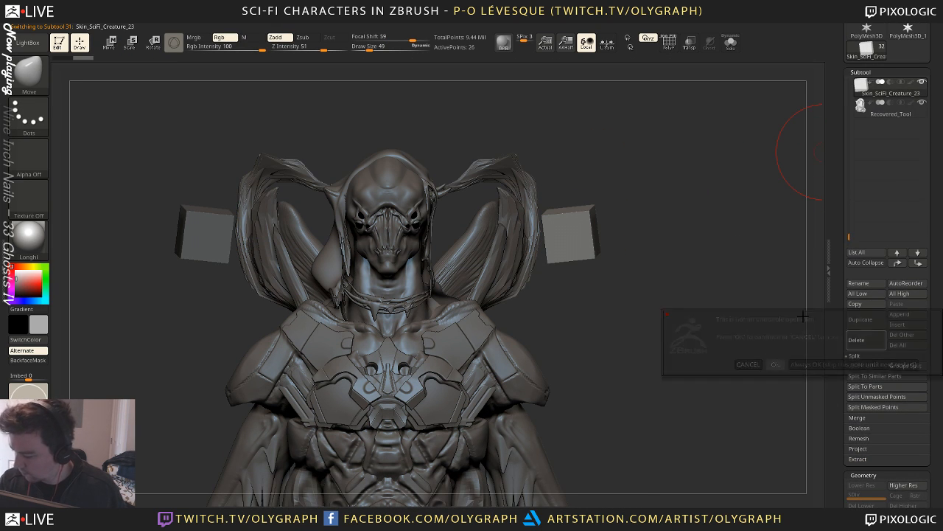
Mirror the remaining cube and apply Mirror And Weld to get a cube on each side of the creature
key("u")
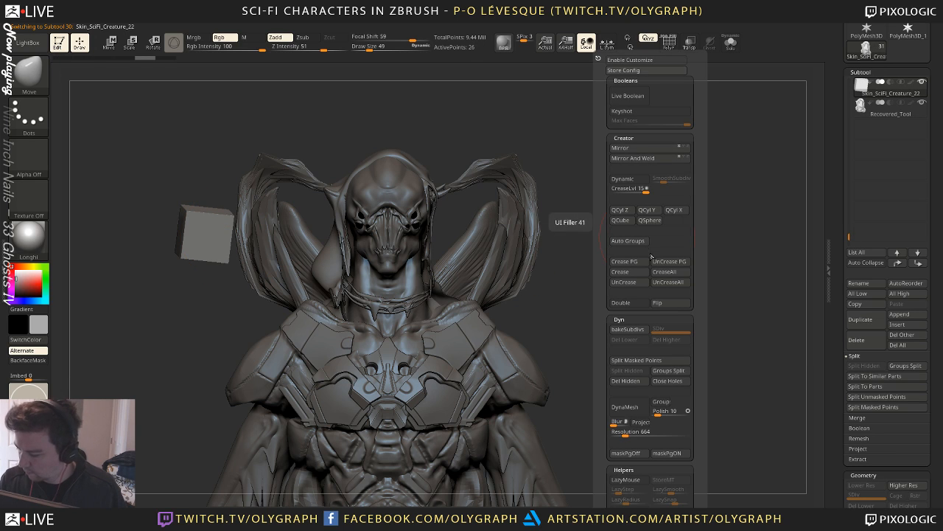
left_click(645, 159)
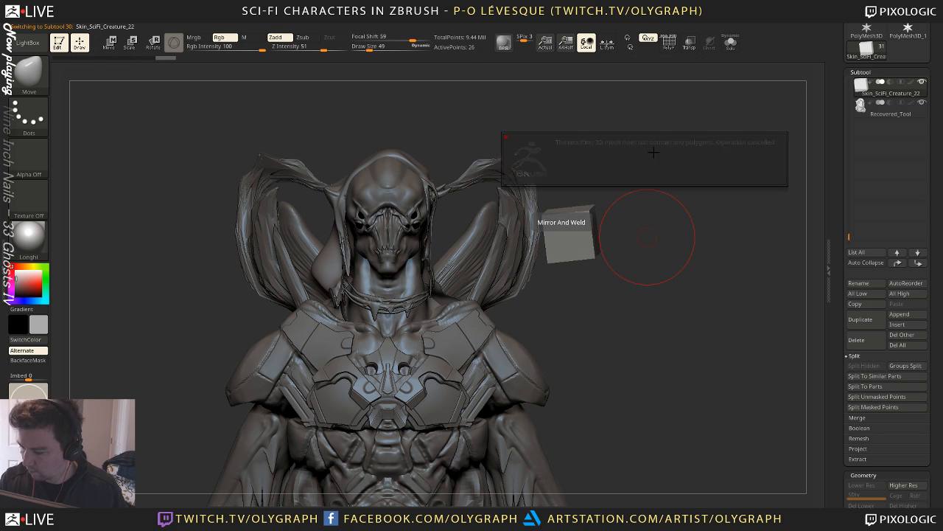
key("2")
left_click(640, 147)
left_click(641, 160)
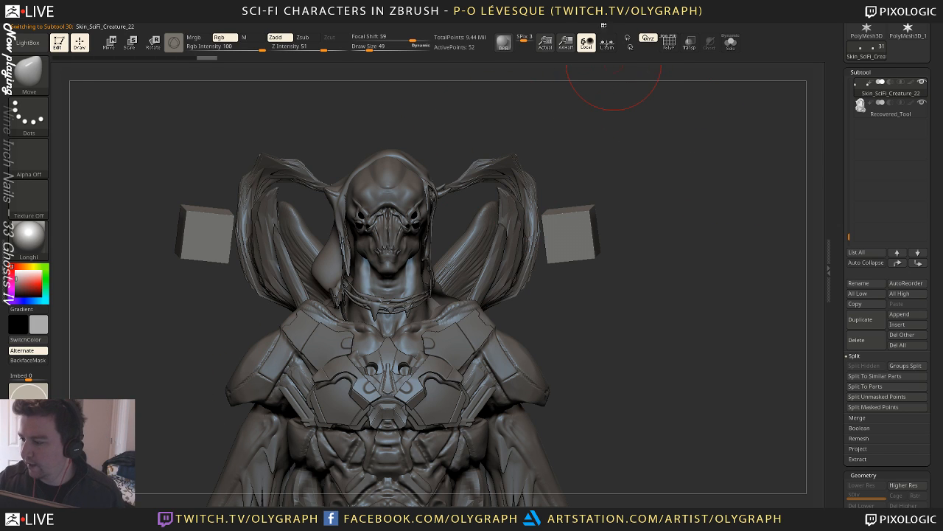
Expand the Custom UI preferences and enable interface customization
key("b")
mouse_move(636, 17)
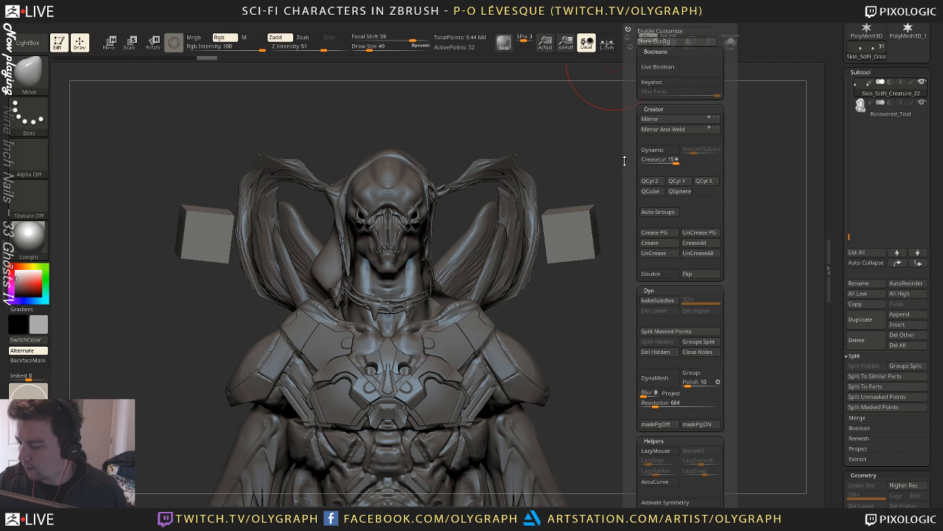
mouse_move(361, 26)
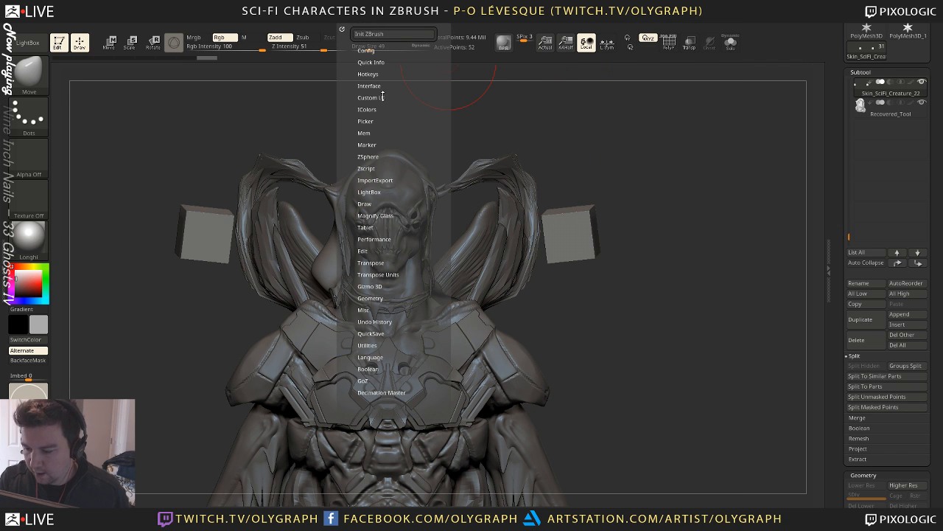
left_click(382, 97)
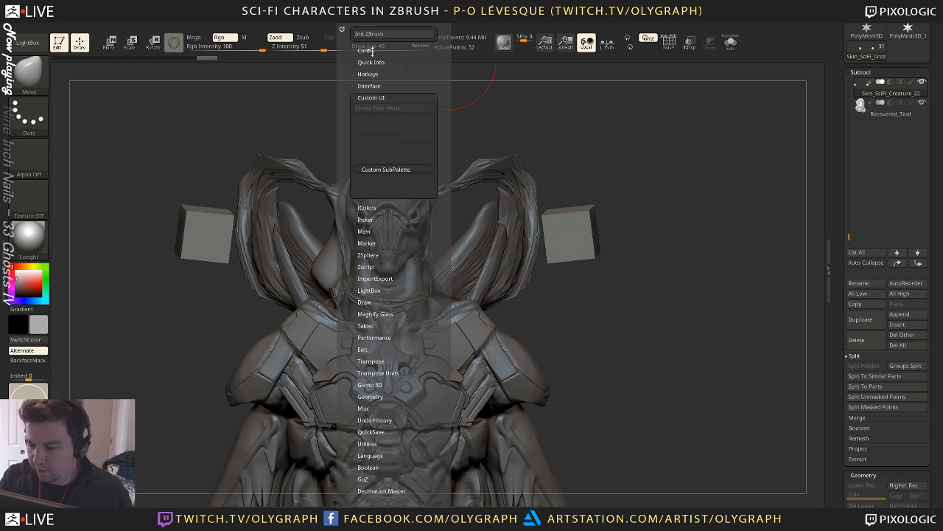
left_click(372, 50)
left_click(392, 101)
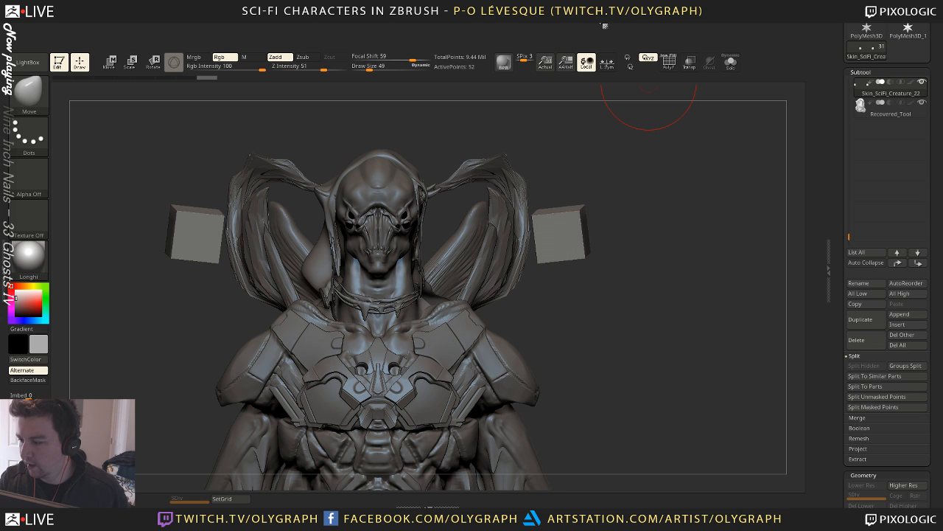
Open the side tray and dock the custom popup menu in it for editing
left_click(646, 25)
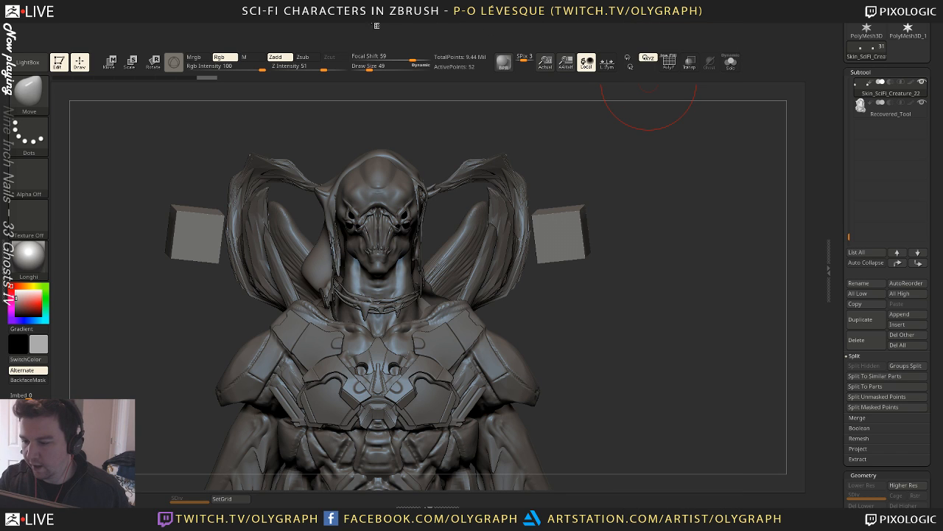
left_click(376, 26)
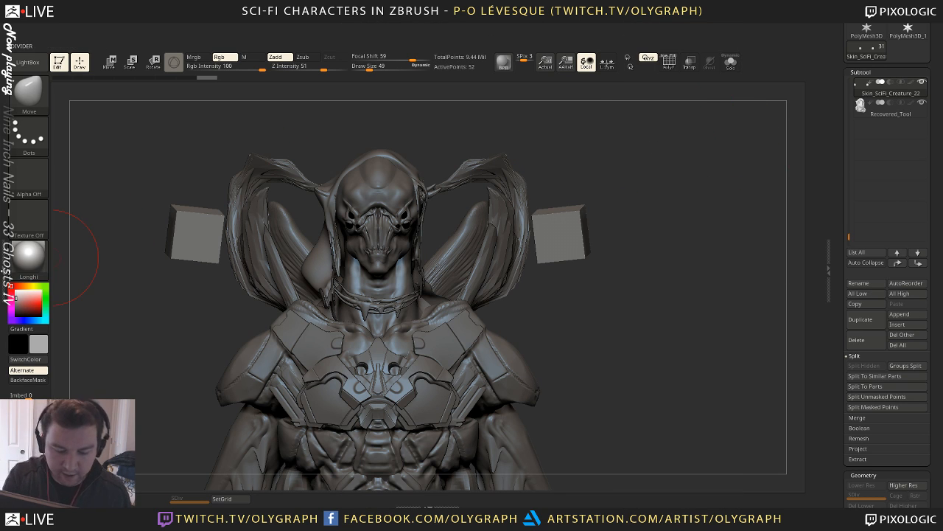
left_click(4, 265)
left_click(753, 26)
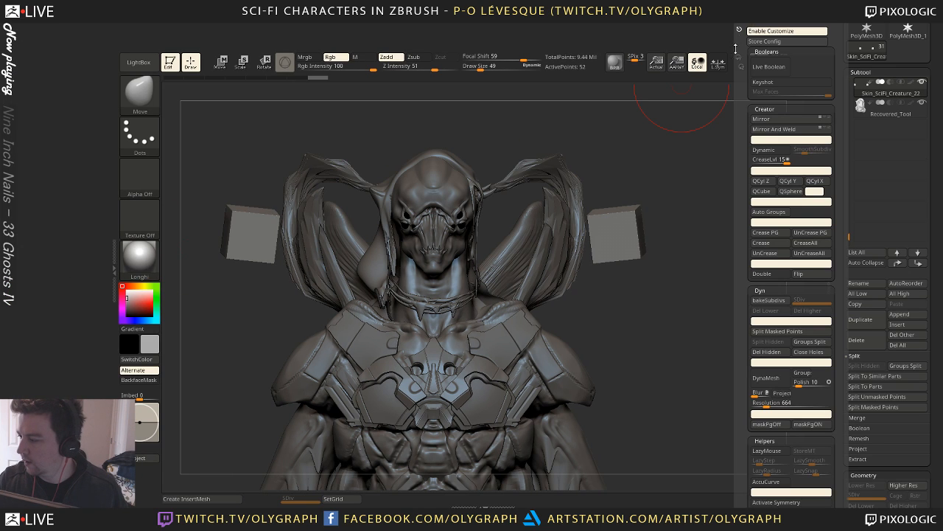
left_click_drag(739, 30, 39, 78)
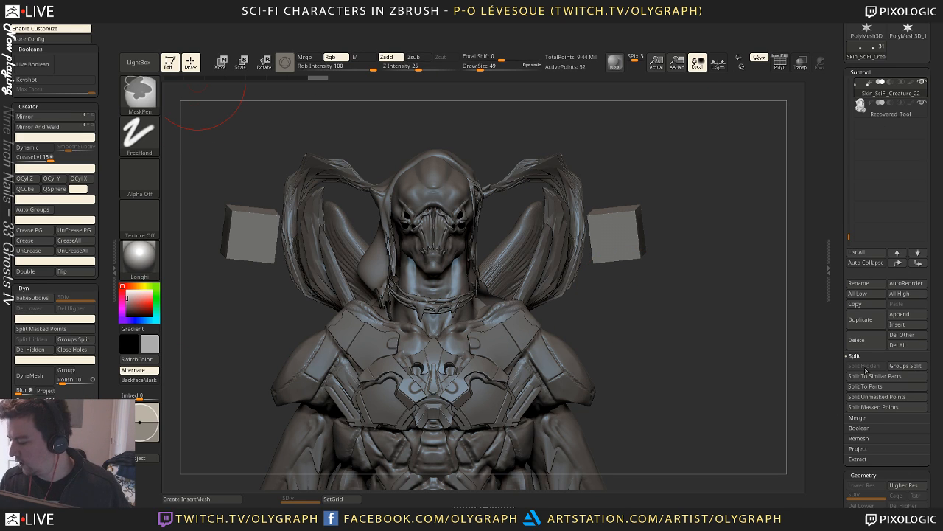
Collapse the Booleans and Creator groups of the docked menu
key("ctrl")
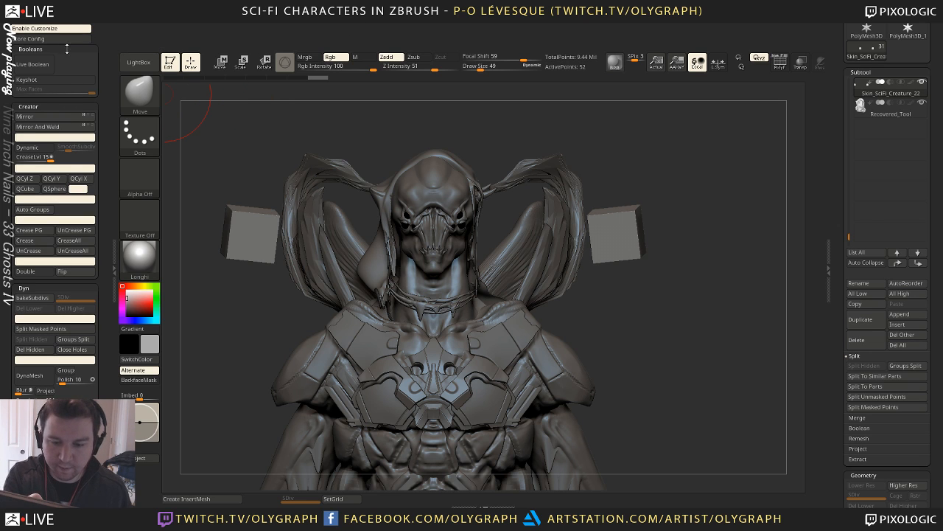
left_click(66, 49)
left_click(48, 52)
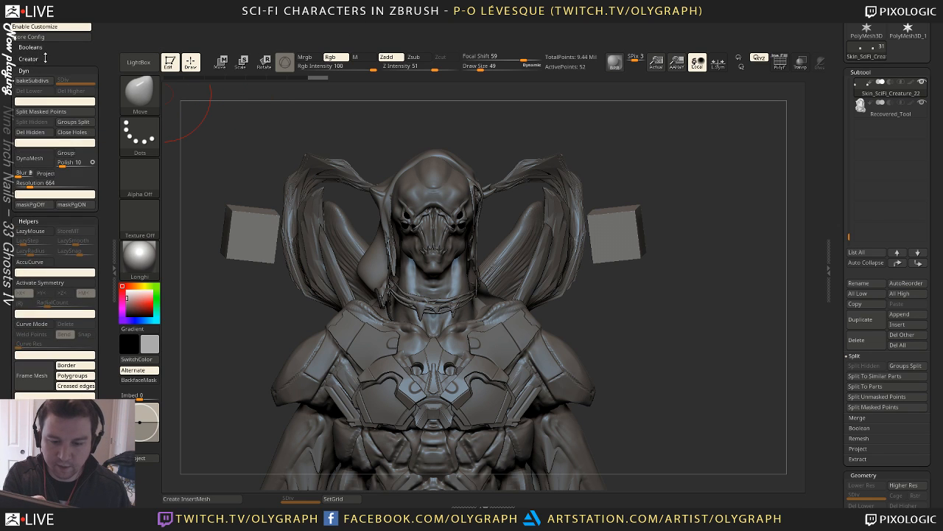
Add a custom subpalette to the docked menu's Booleans group and place the Duplicate command in it
left_click(455, 27)
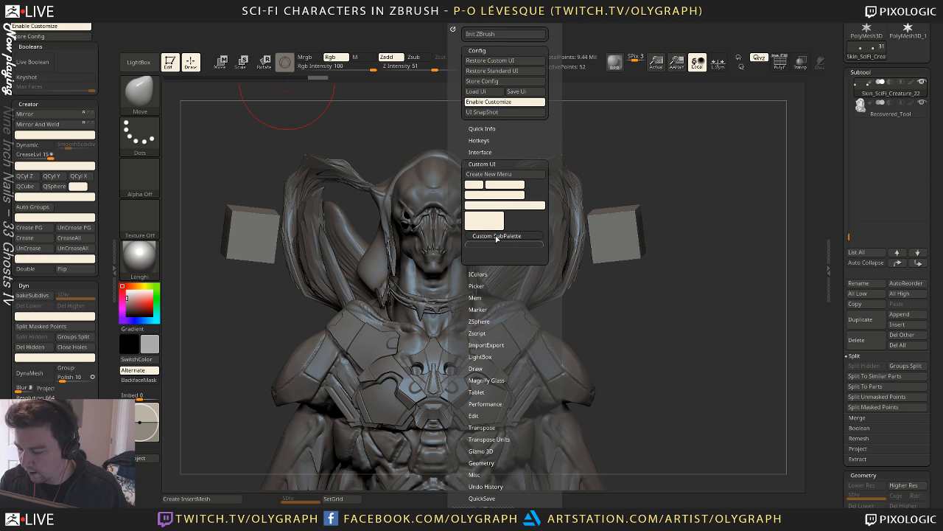
mouse_move(503, 238)
left_mouse_down("ctrl+alt")
mouse_move(89, 308)
mouse_move(67, 131)
mouse_move(52, 102)
mouse_move(235, 113)
mouse_move(52, 95)
mouse_move(32, 59)
left_mouse_up("ctrl+alt")
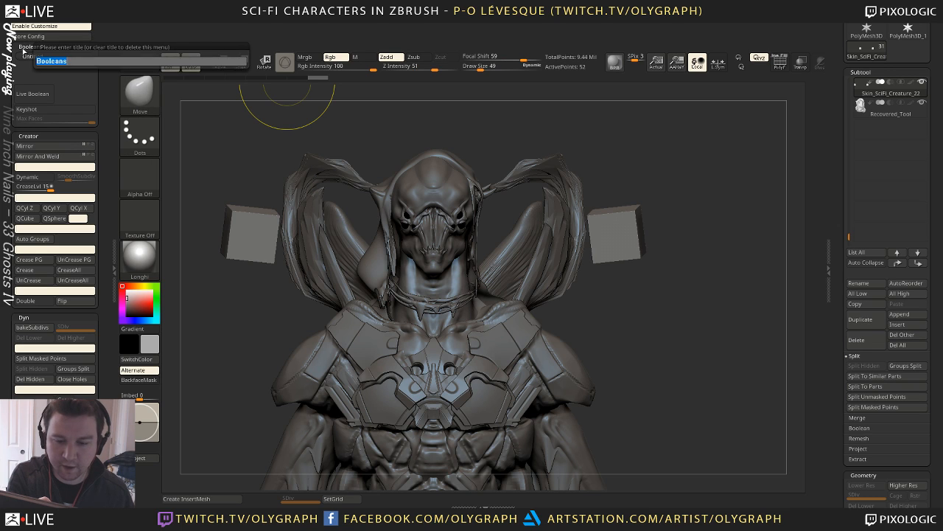
mouse_move(168, 64)
left_mouse_down("ctrl+alt")
mouse_move(34, 68)
mouse_move(169, 62)
left_mouse_up("ctrl+alt")
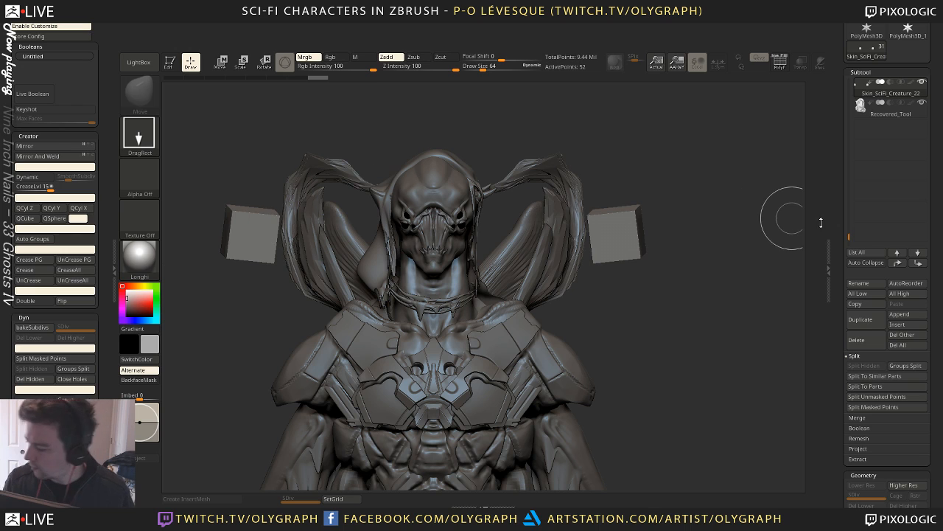
mouse_move(872, 306)
left_mouse_down("ctrl+alt")
mouse_move(676, 257)
mouse_move(809, 299)
mouse_move(320, 114)
mouse_move(126, 98)
mouse_move(871, 307)
mouse_move(800, 305)
mouse_move(140, 63)
mouse_move(54, 64)
mouse_move(62, 56)
left_mouse_up("ctrl+alt")
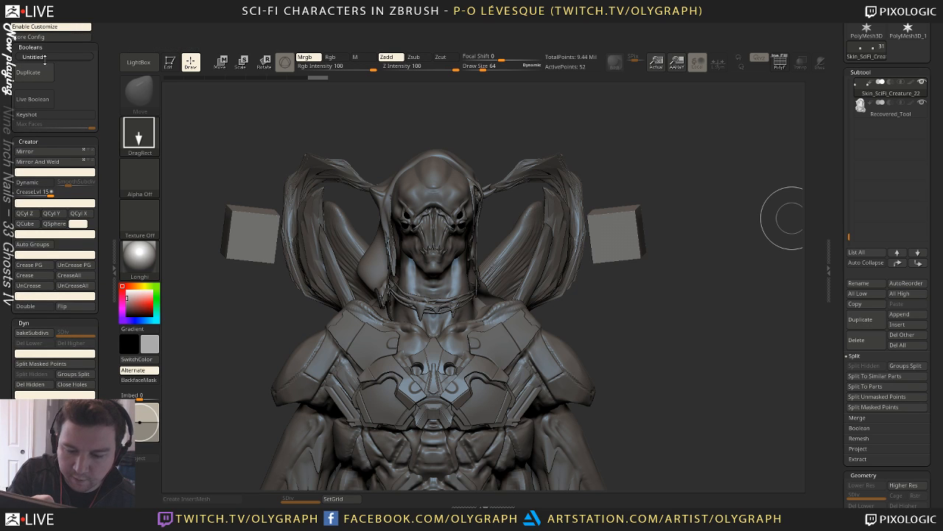
Rename the untitled subpalette in the Booleans group as test
left_click(36, 56, "ctrl+alt")
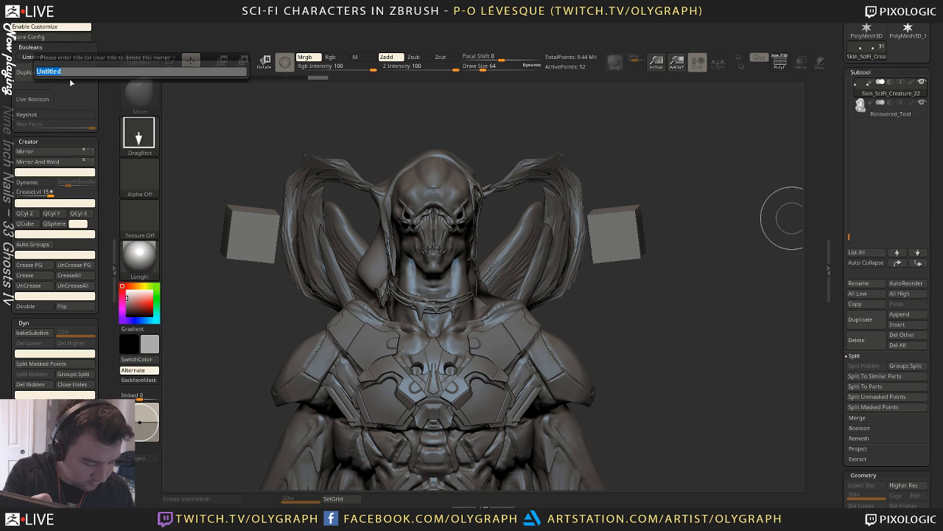
type("te")
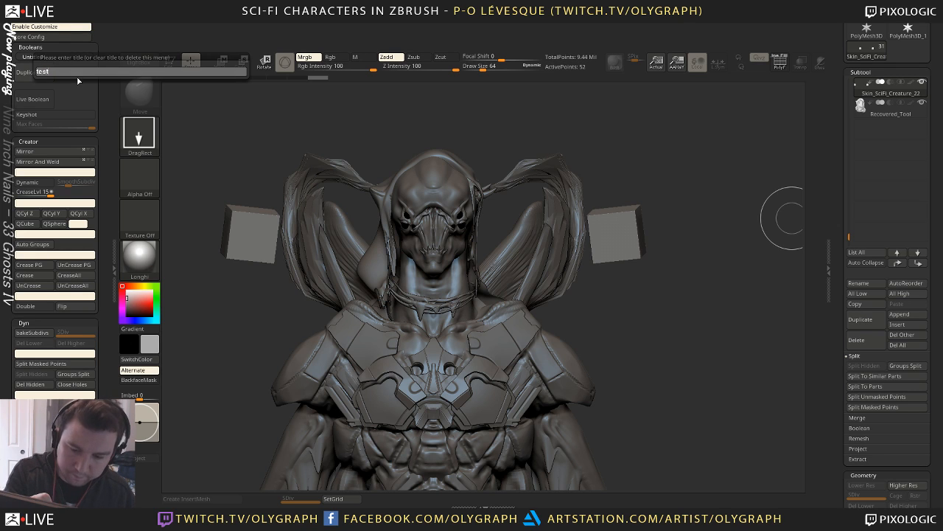
type("st")
key("Return")
left_click(48, 56)
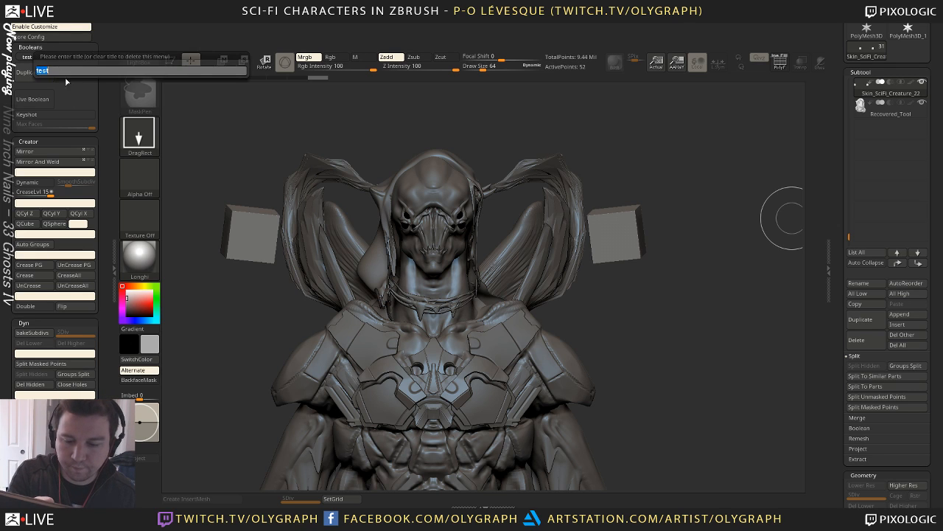
type("test")
key("Return")
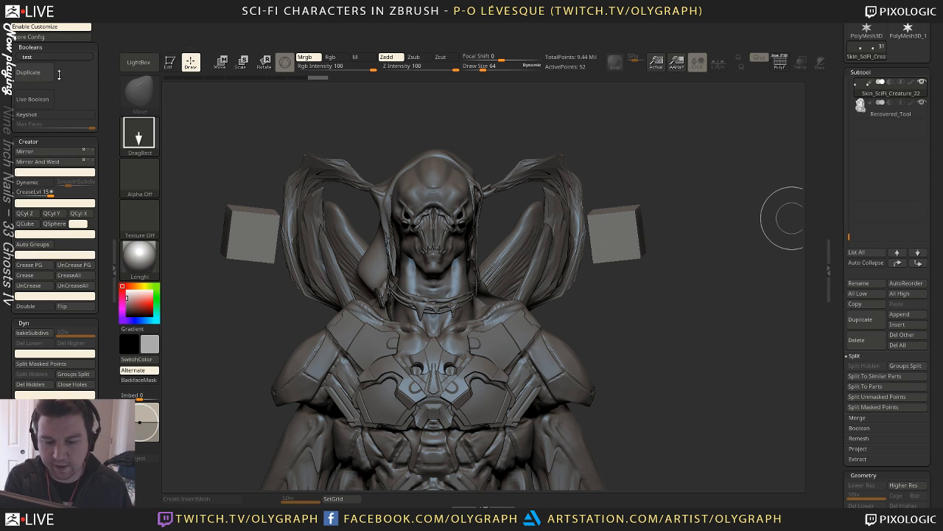
Remove the Duplicate command and the test subpalette from the Booleans group, and close the side tray
left_click_drag(29, 74, 225, 114, "ctrl+alt")
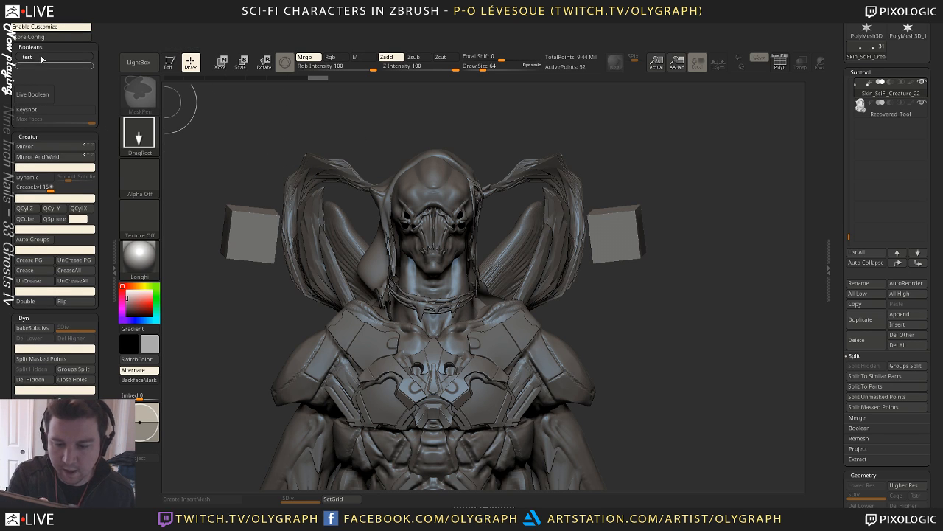
left_click_drag(41, 59, 246, 119, "ctrl+alt")
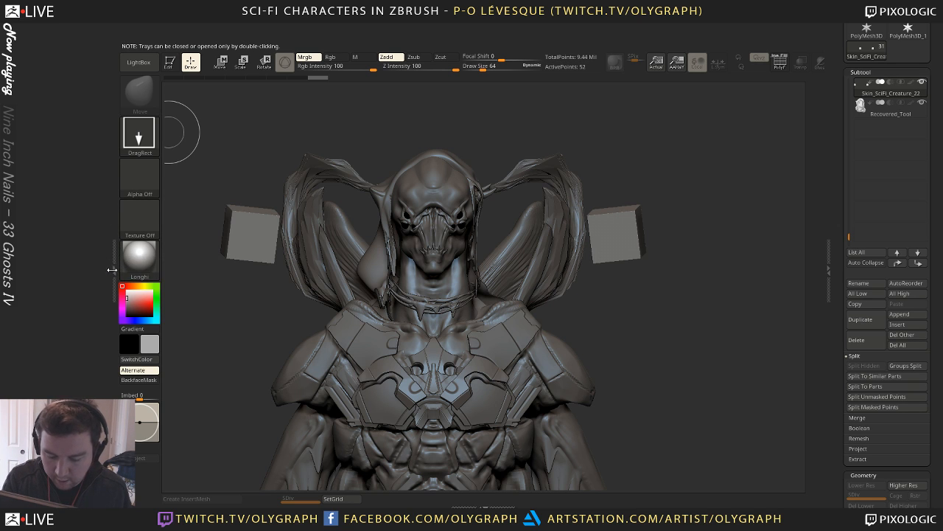
double_click(115, 273)
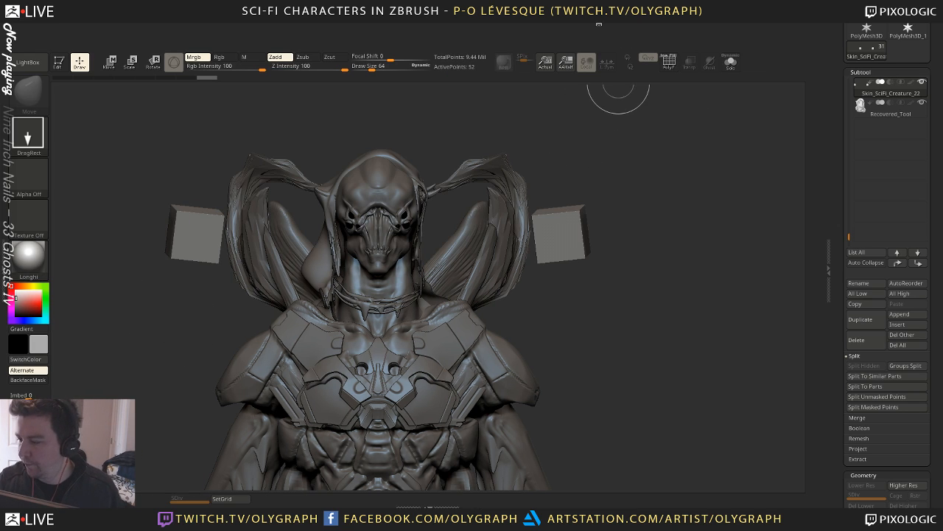
Turn off interface customization in the Config preferences
key("b")
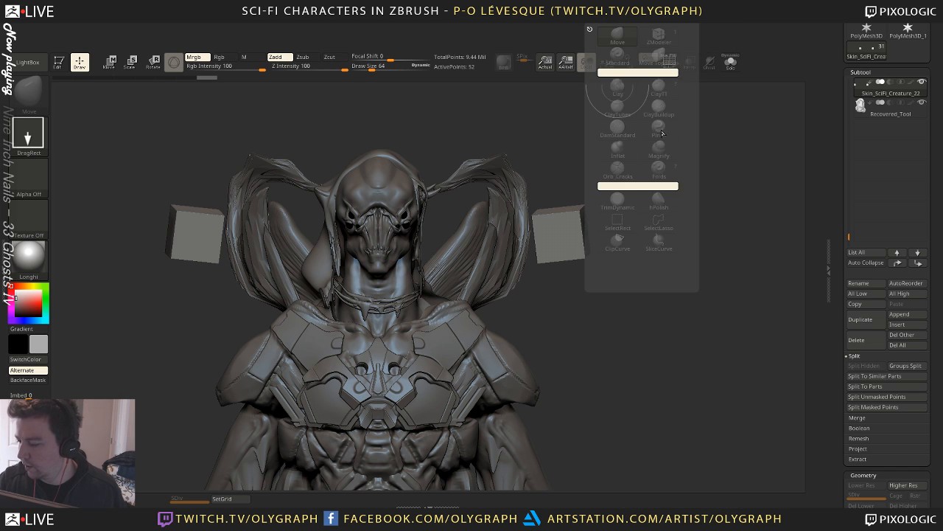
key("ctrl")
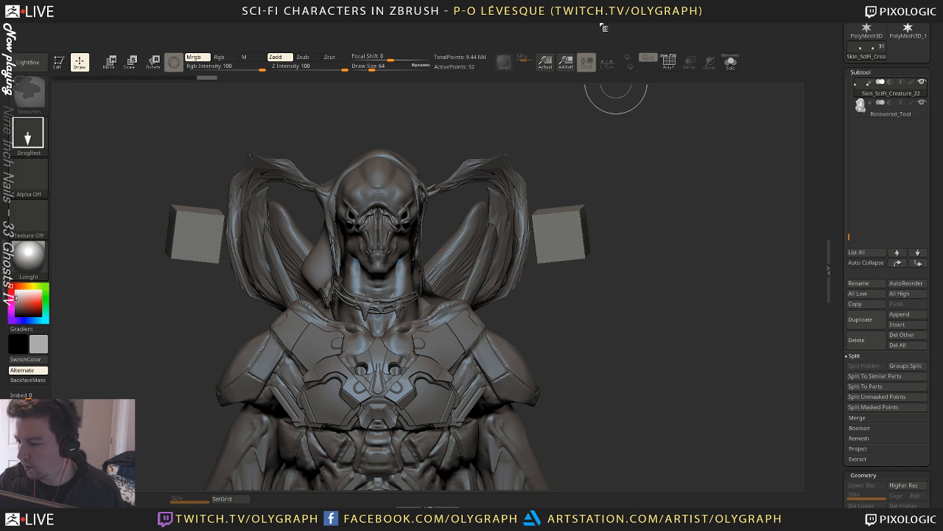
left_click(349, 23)
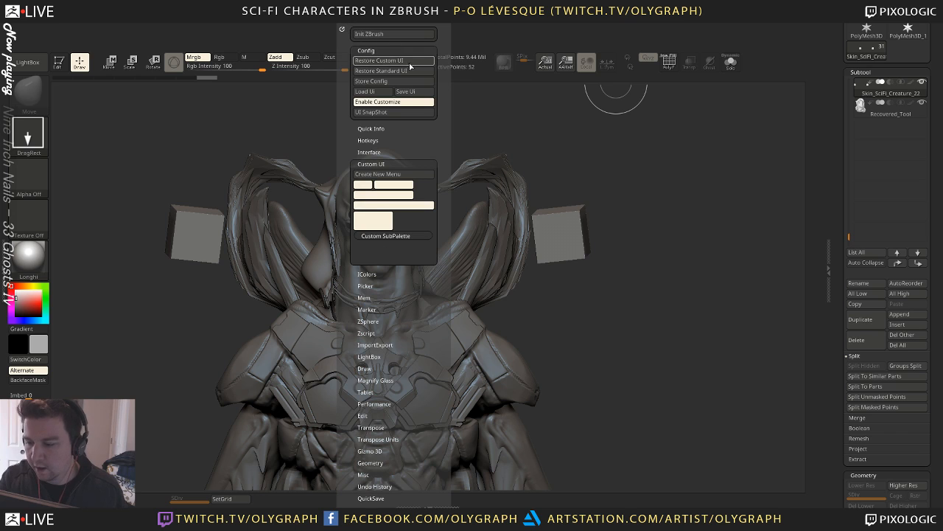
left_click(375, 103)
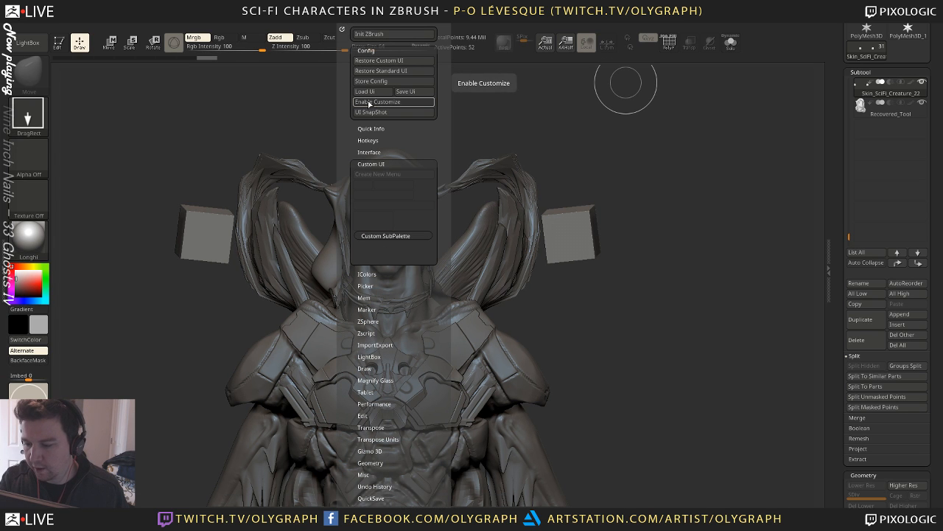
Start custom hotkey assignments for the AAHalf command and for the custom menu, cancelling each one
left_click(566, 46, "ctrl+alt")
left_click(280, 33)
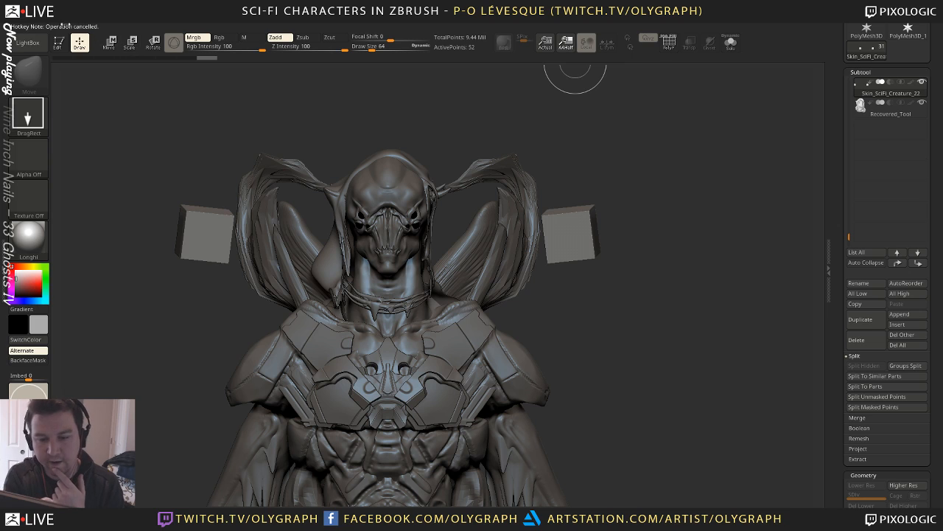
left_click(566, 45, "ctrl+alt")
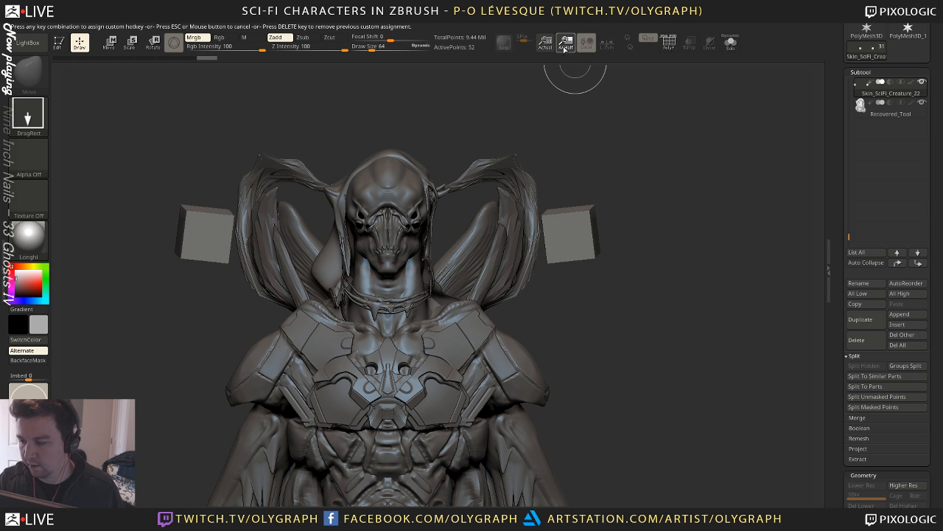
key("Escape")
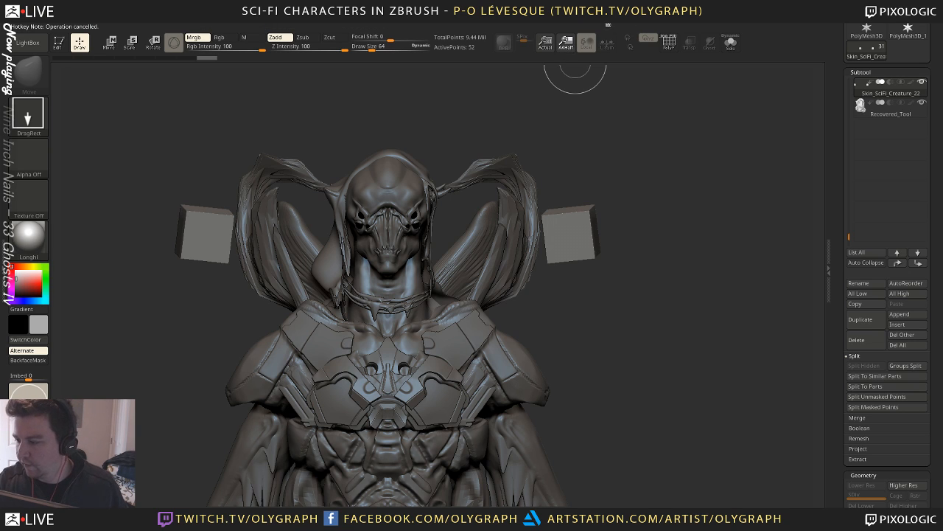
left_click(610, 26, "ctrl+alt")
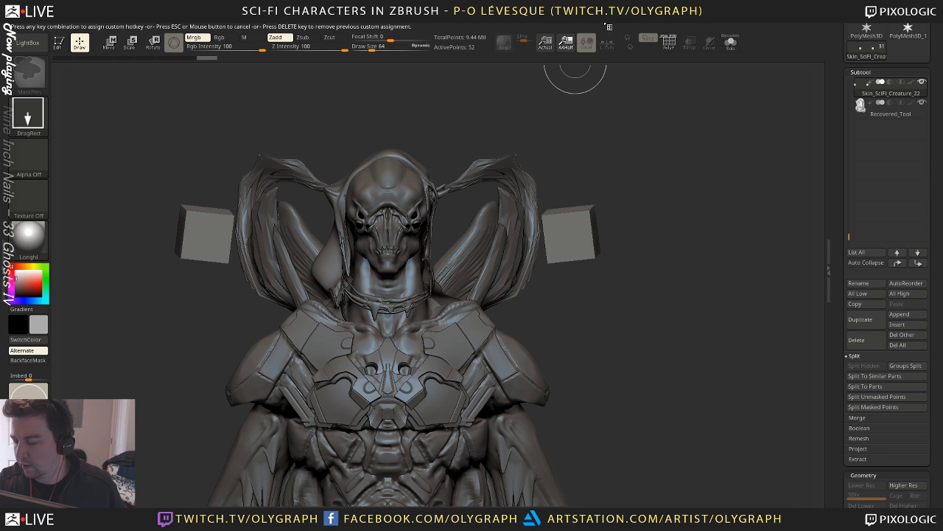
key("Escape")
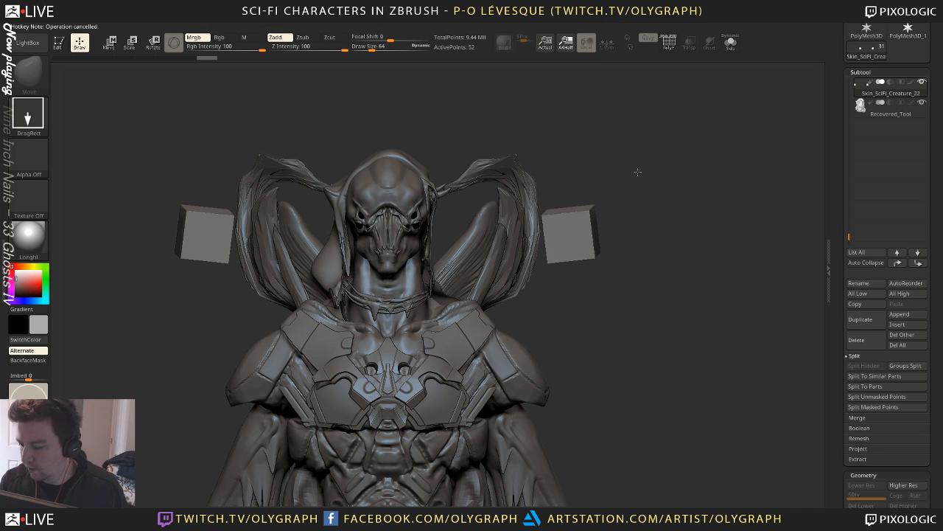
Draw the creature onto the canvas again, put it in Edit mode and clear the leftover canvas image
mouse_move(608, 349)
left_mouse_down()
mouse_move(618, 426)
mouse_move(681, 302)
mouse_move(490, 132)
mouse_move(582, 261)
mouse_move(585, 283)
left_mouse_up()
key("t")
key("ctrl+n")
Bring up the quick brush palette and the custom menu with its Booleans, Creator and Dyn groups
key("space")
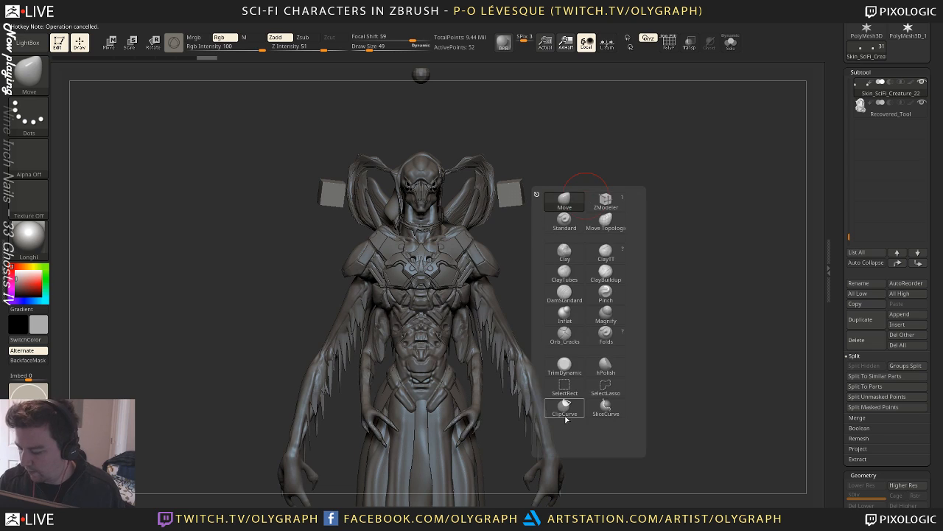
key("space")
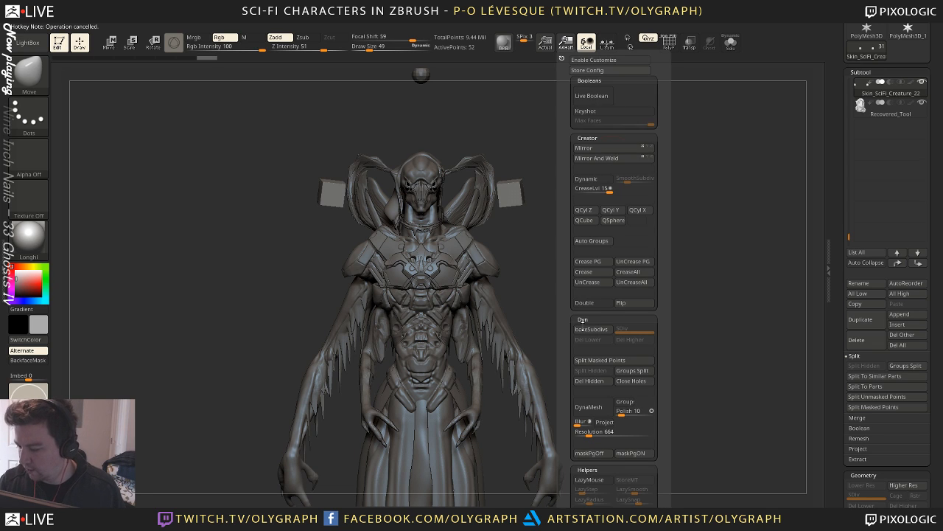
left_click_drag(578, 192, 581, 169, "alt")
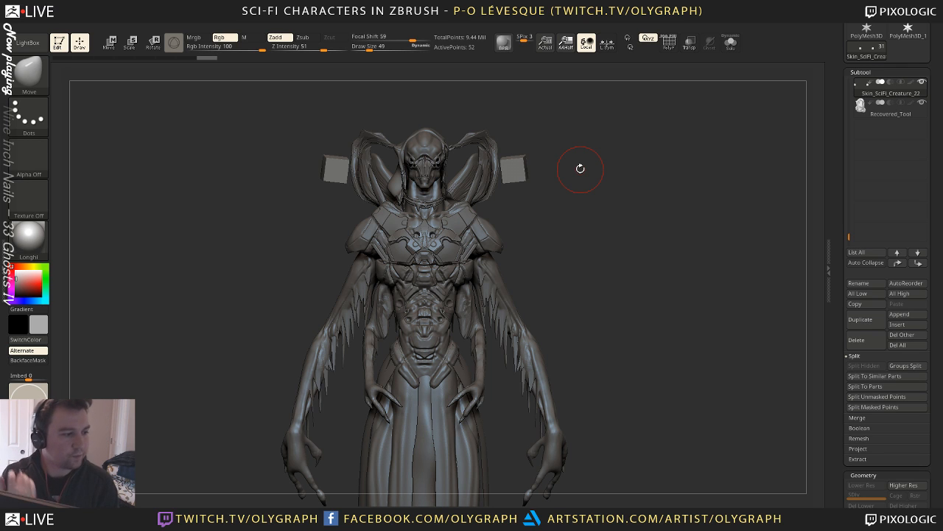
left_click_drag(568, 197, 531, 229, "alt")
Activate symmetry and move both cubes slightly inward toward the creature's head with the Gizmo
key("w")
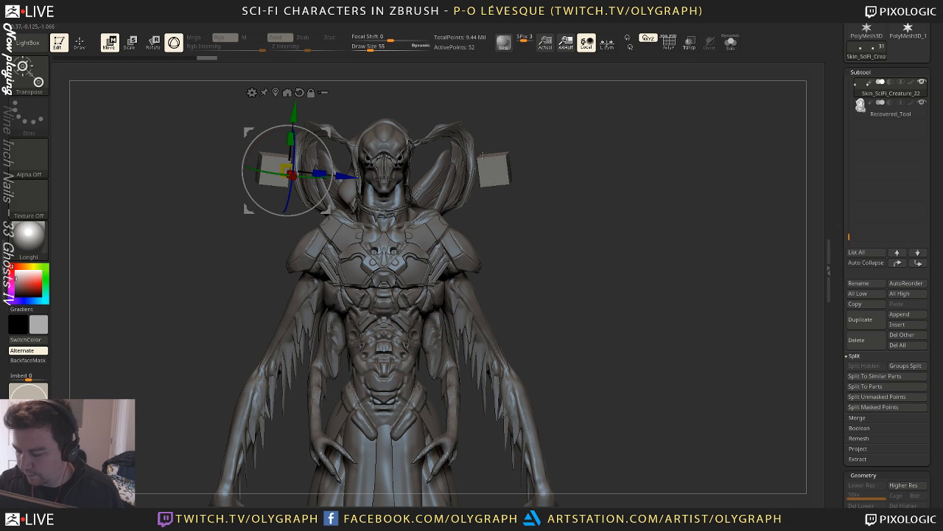
mouse_move(351, 132)
left_mouse_down()
mouse_move(363, 131)
mouse_move(353, 131)
left_mouse_up()
key("ctrl+z")
key("x")
left_click_drag(587, 155, 601, 193)
key("alt+s")
left_click_drag(733, 163, 592, 164, "alt")
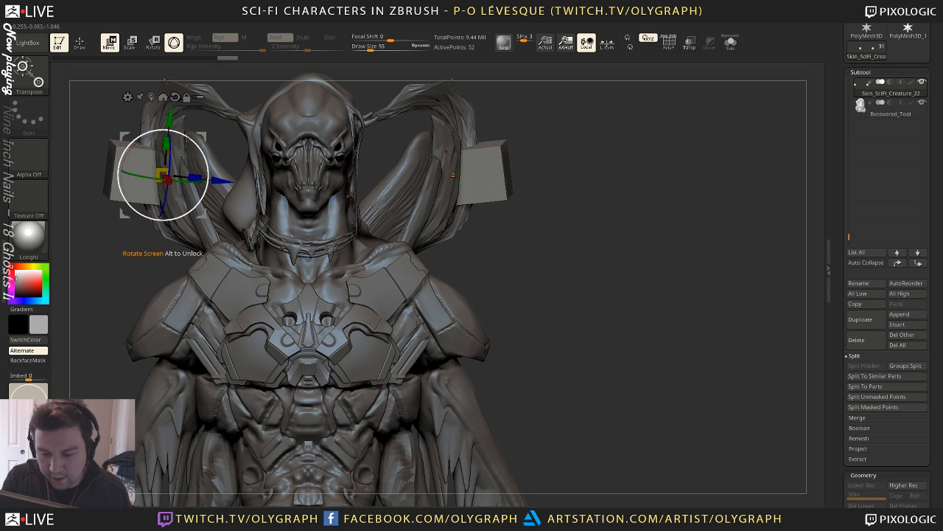
left_click_drag(222, 176, 235, 177)
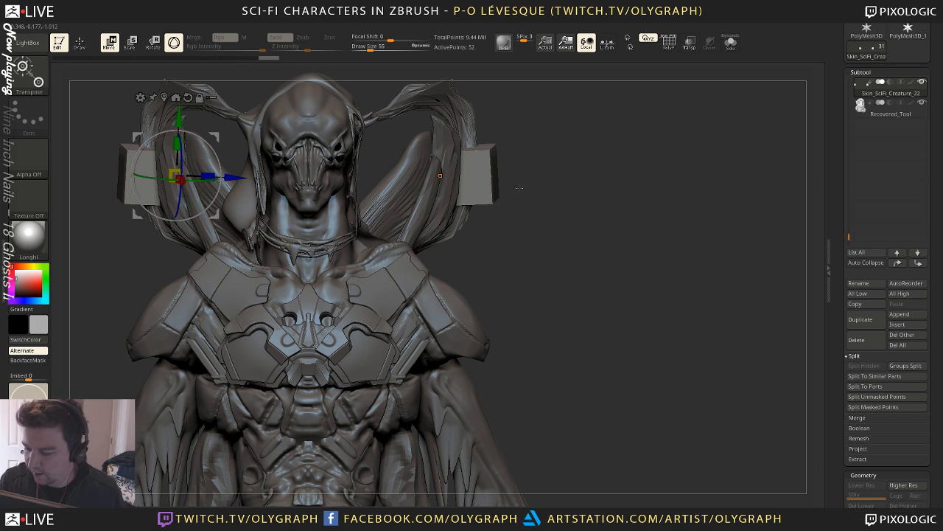
Isolate the cubes subtool and recenter the Gizmo on the cube beside the creature's head
left_click(487, 202)
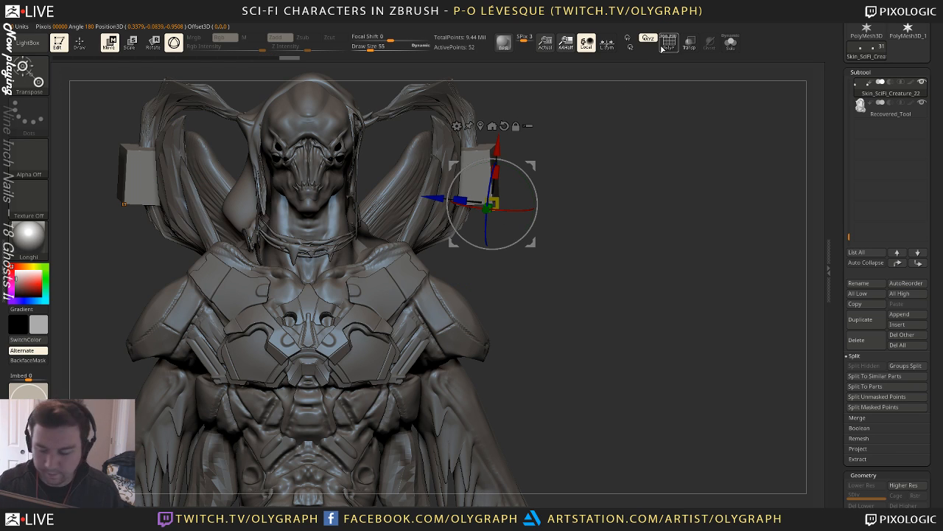
key("alt+s")
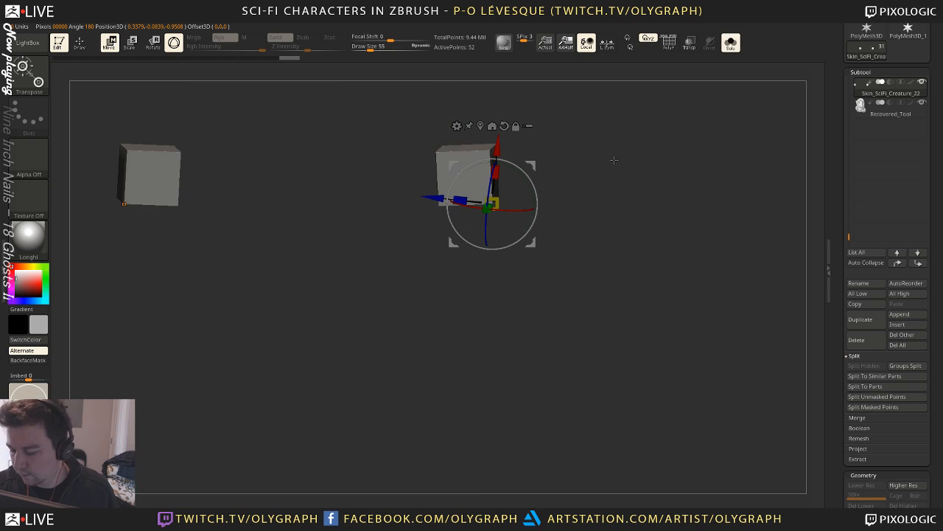
key("p")
key("p")
key("shift+f")
key("shift+f")
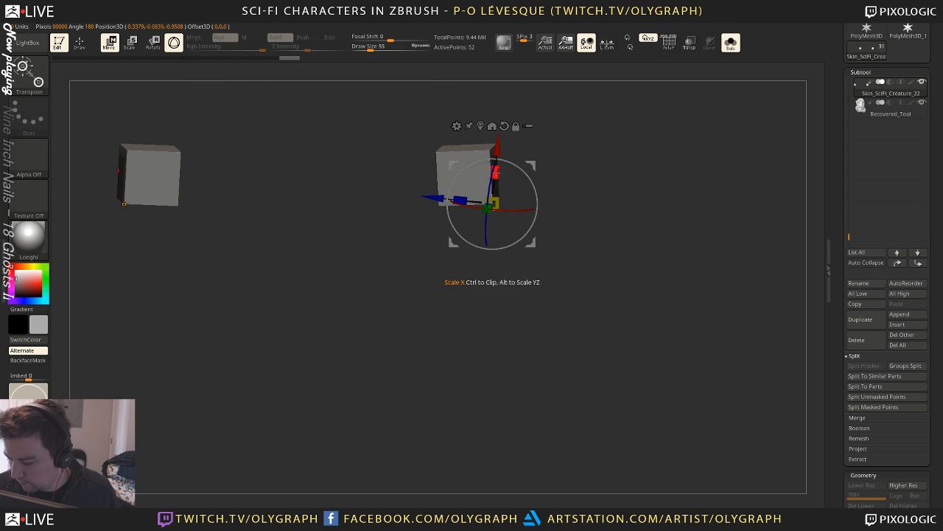
left_click(481, 126)
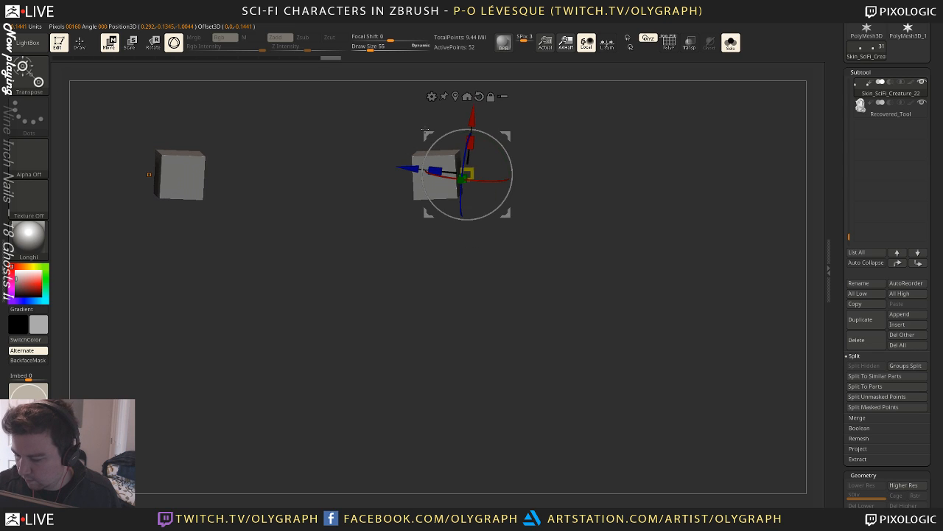
Show the whole creature again and adjust the Gizmo along its X axis beside the cube
key("alt+s")
key("alt+s")
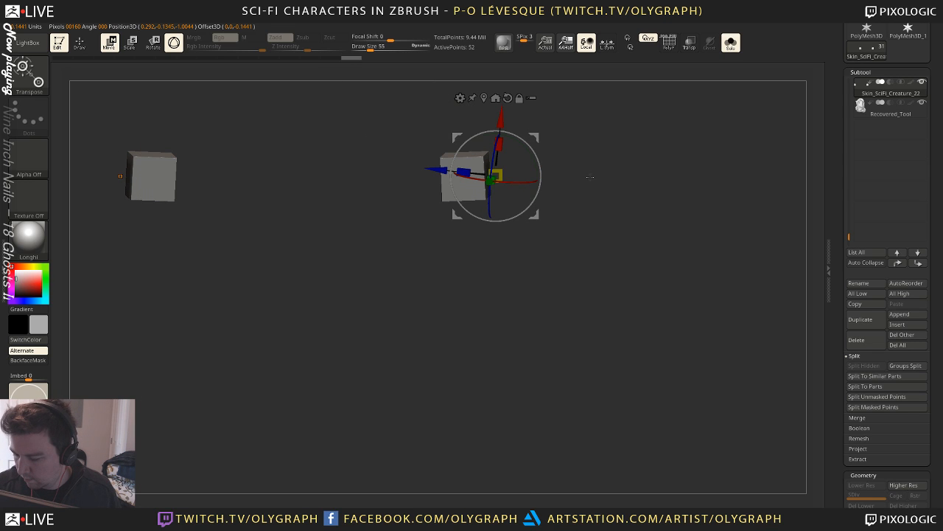
key("shift+f")
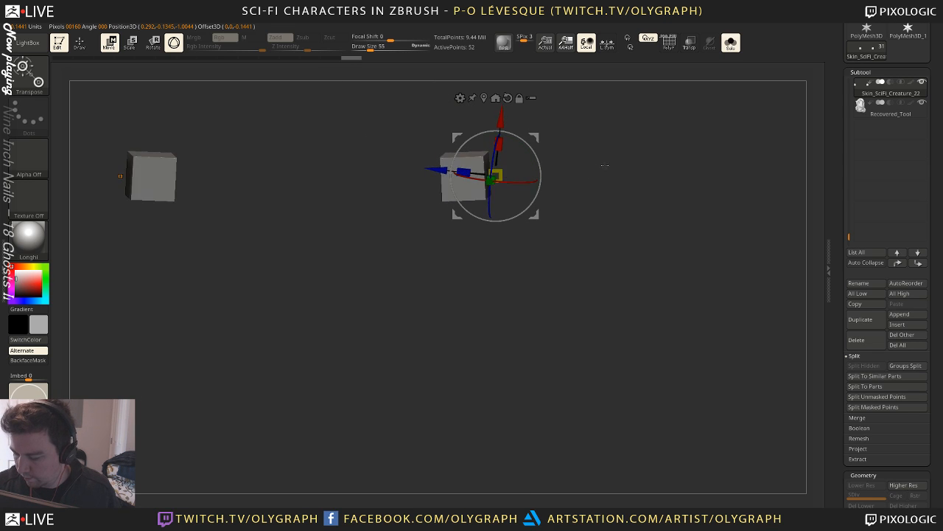
key("shift+f")
key("alt+s")
left_click_drag(495, 155, 518, 168)
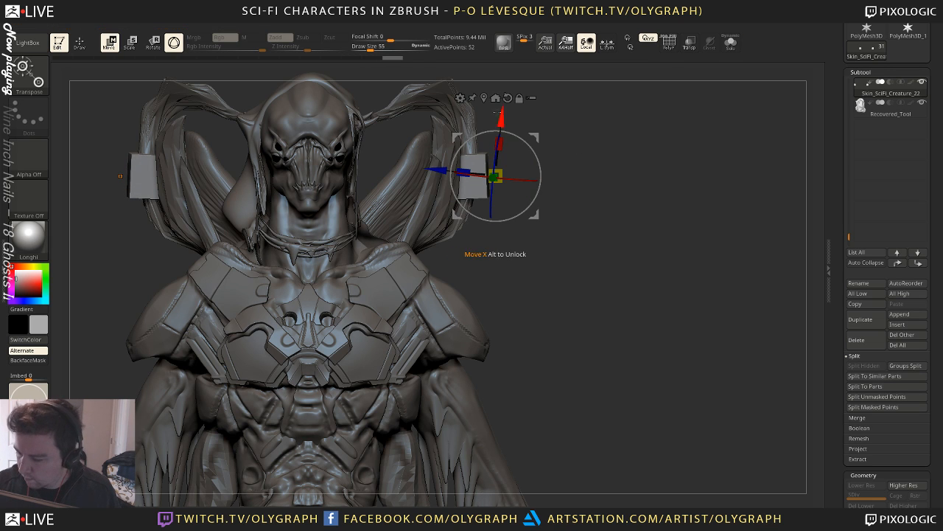
left_click_drag(496, 112, 491, 114)
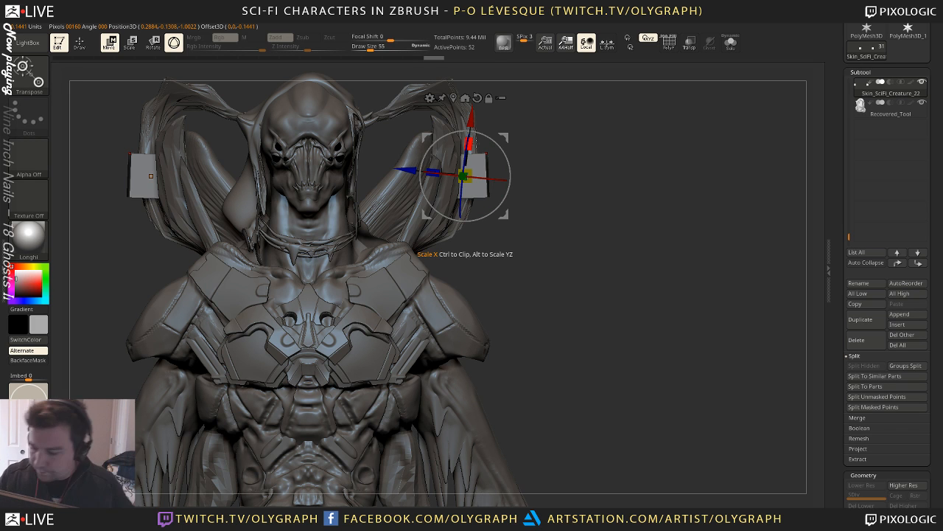
Return to Draw mode, isolate the cubes subtool and display its polyframe
left_click_drag(571, 164, 576, 110)
key("q")
mouse_move(590, 190)
left_mouse_down()
mouse_move(582, 202)
mouse_move(561, 189)
left_mouse_up()
key("ctrl+shift+s")
key("shift+f")
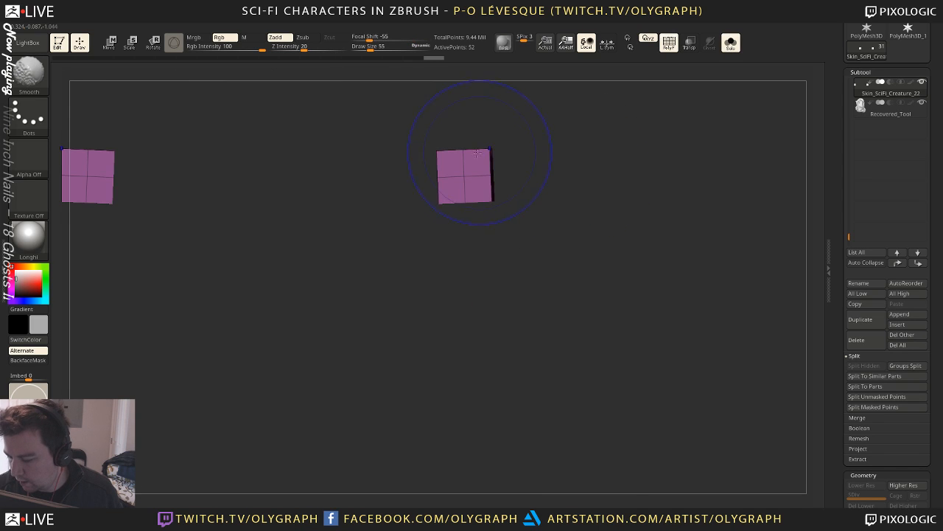
Try DynaMesh on the cubes at resolution 664, inspect the polygon density and undo it
key("space")
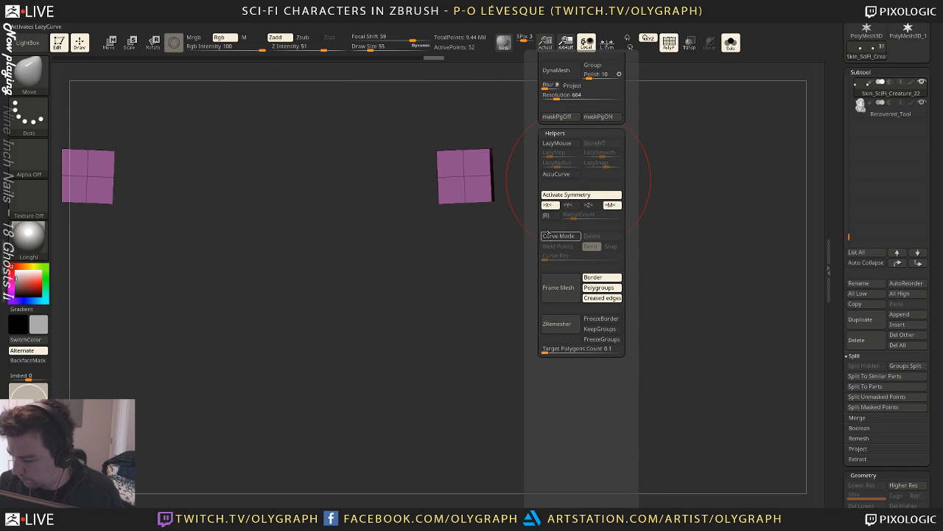
scroll(560, 213, "up", 2)
left_click(567, 106)
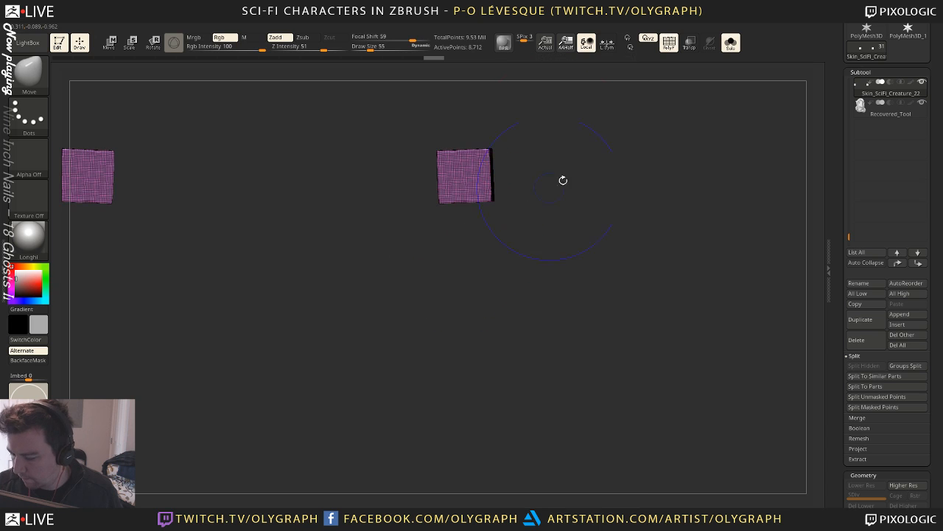
mouse_move(496, 167)
left_mouse_down()
mouse_move(560, 154)
mouse_move(539, 187)
mouse_move(565, 171)
mouse_move(579, 176)
left_mouse_up()
key("shift+f")
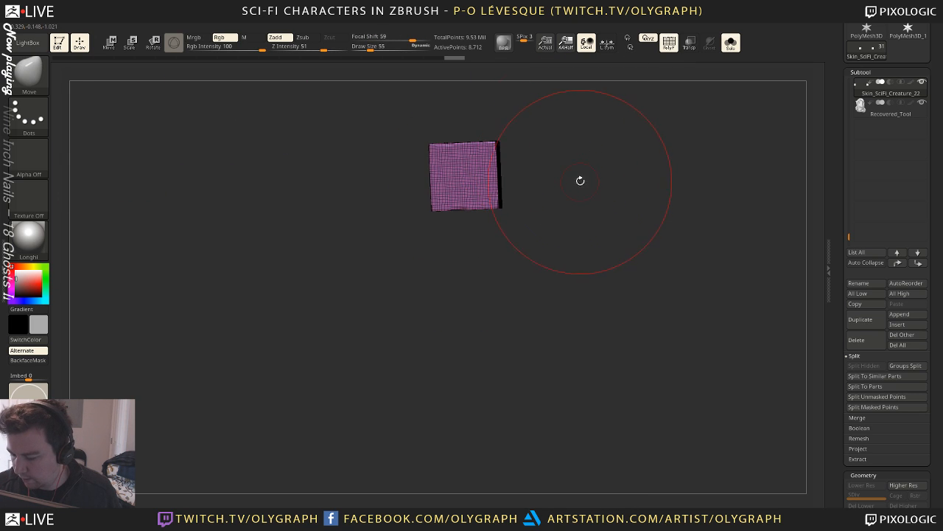
key("shift+f")
key("ctrl+z")
Set the DynaMesh resolution to 1208 and apply DynaMesh to the cubes
key("space")
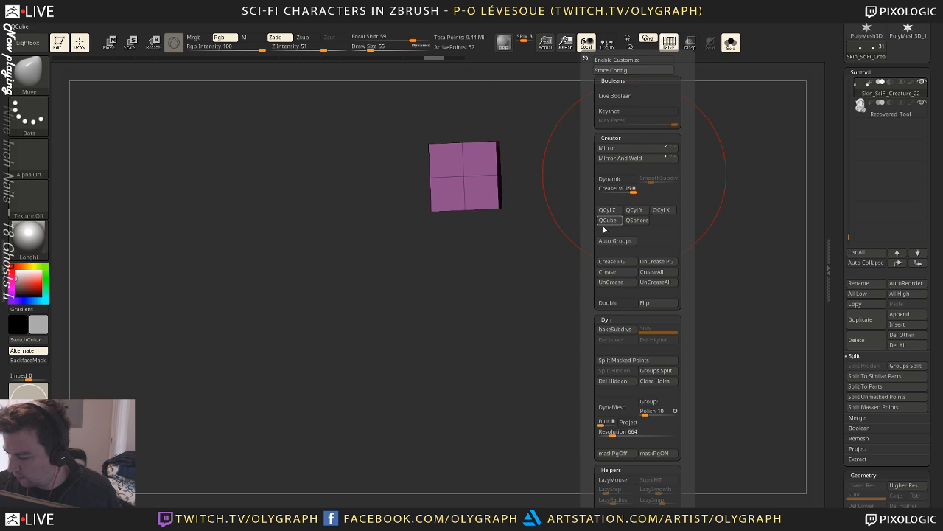
left_click_drag(591, 201, 593, 177)
left_click_drag(589, 128, 586, 212)
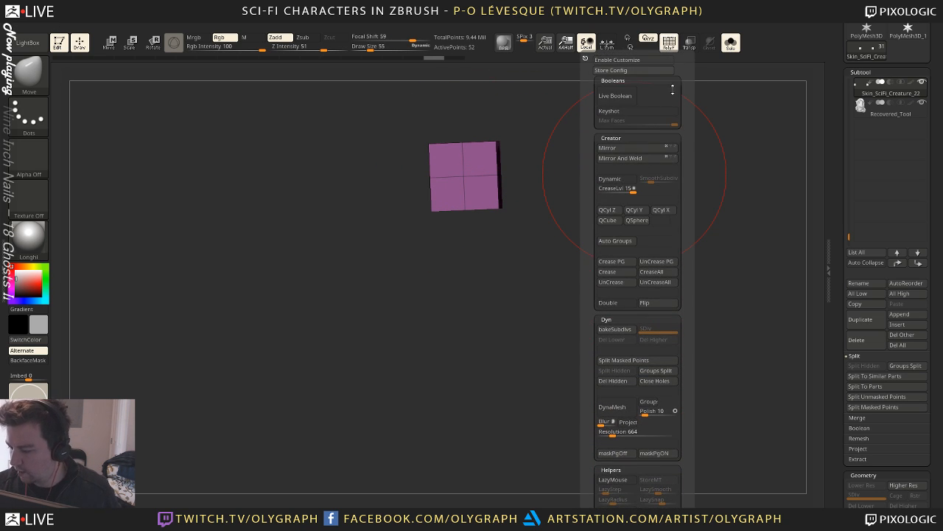
key("space")
left_click_drag(594, 312, 595, 243)
left_click_drag(550, 281, 549, 291)
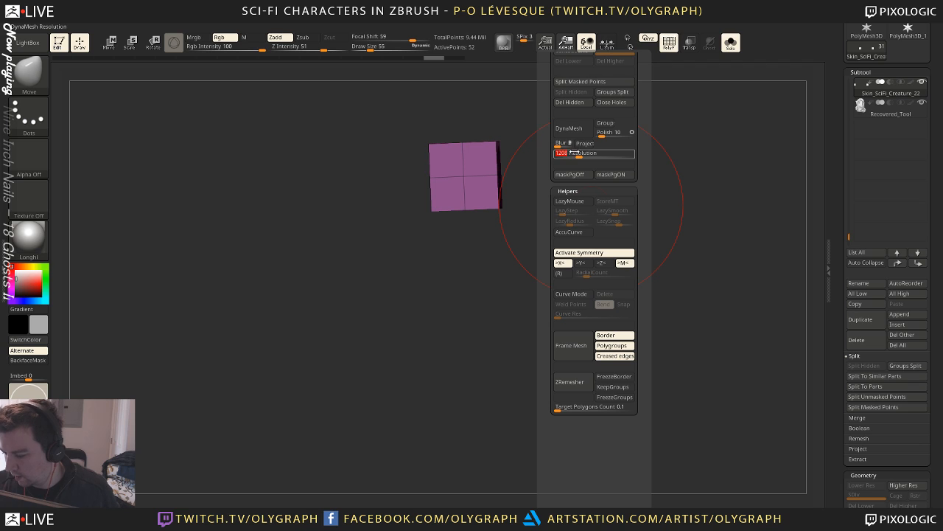
left_click(578, 129)
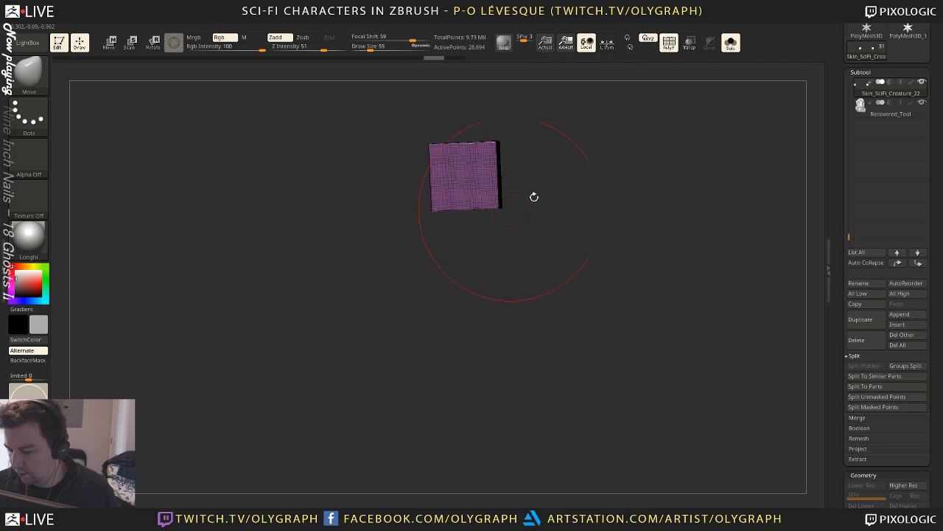
Check the DynaMesh settings in the custom menu and undo the remesh of the cubes
key("space")
left_click_drag(514, 271, 515, 179)
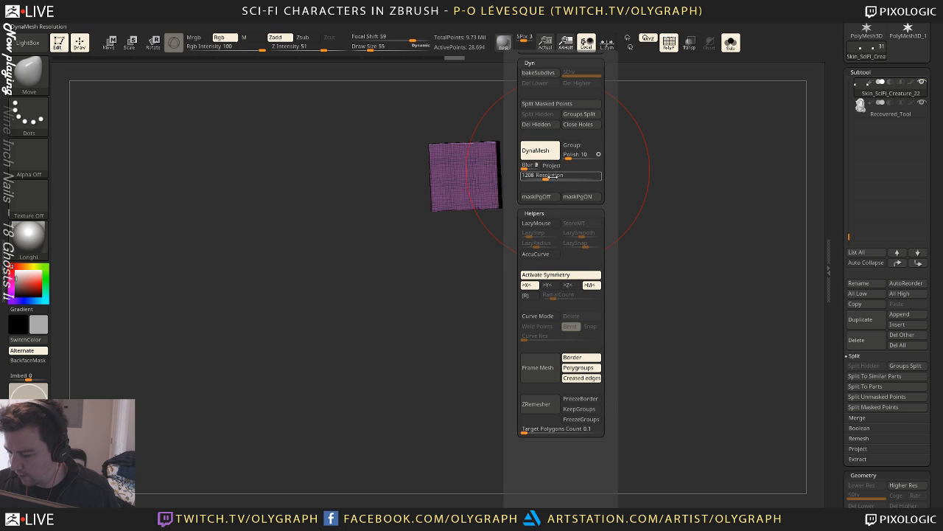
mouse_move(585, 154)
left_mouse_down("ctrl")
mouse_move(573, 196)
mouse_move(580, 239)
left_mouse_up("ctrl")
key("ctrl+z")
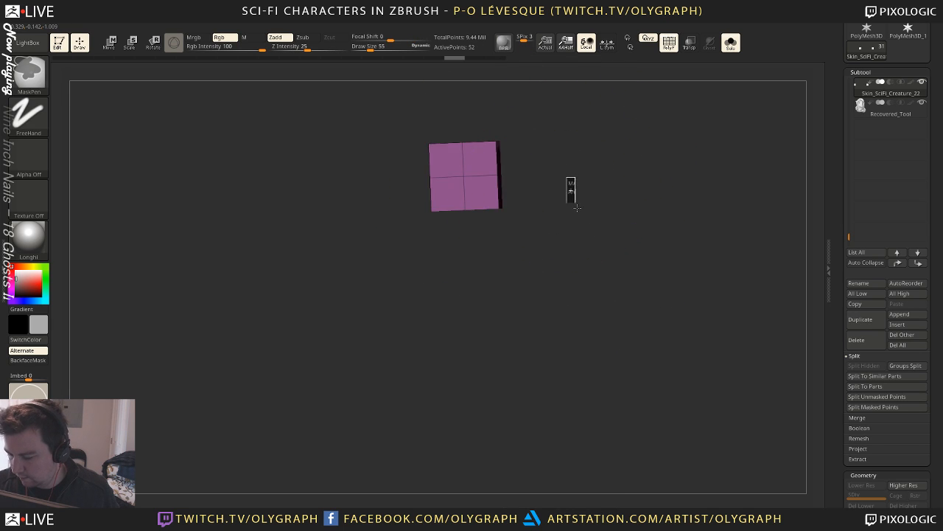
Raise the DynaMesh resolution to 2272 and apply DynaMesh to the cubes
key("space")
left_click_drag(539, 155, 542, 135)
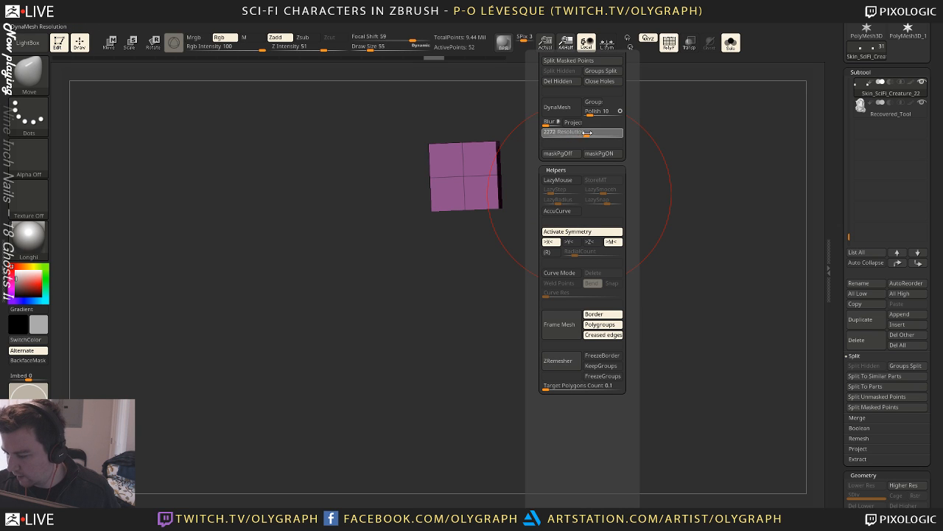
left_click_drag(589, 135, 551, 133)
left_click(560, 109)
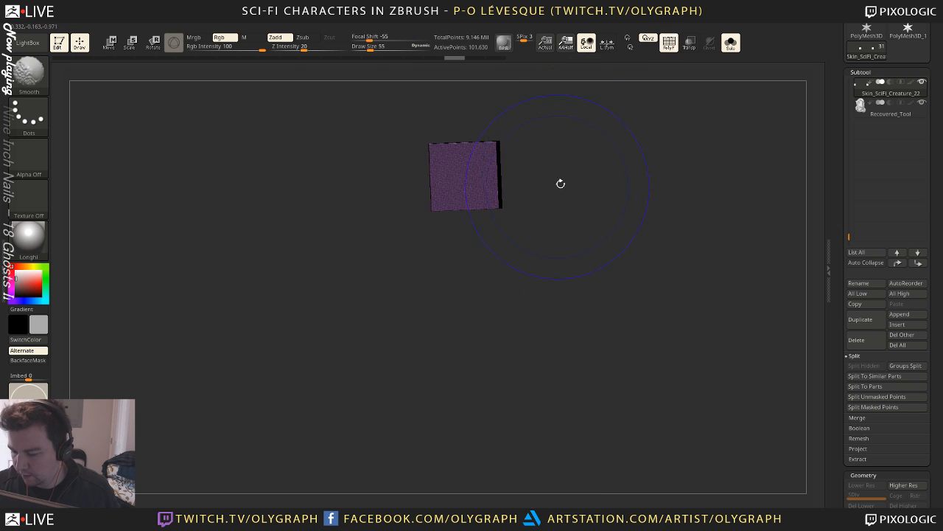
Turn off the PolyFrame display on the cubes
key("shift+s")
key("shift+s")
key("shift+f")
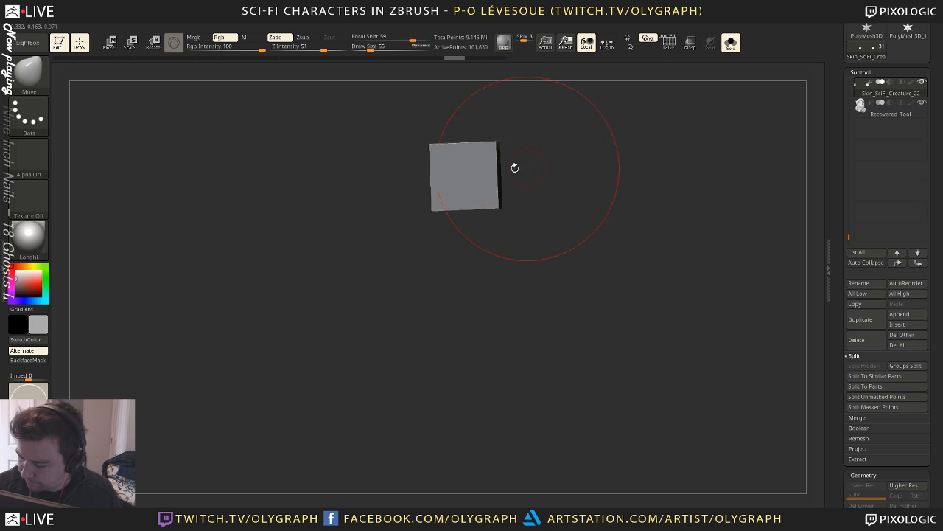
Activate the Move Gizmo and reposition it on several faces and corners of the cube
key("w")
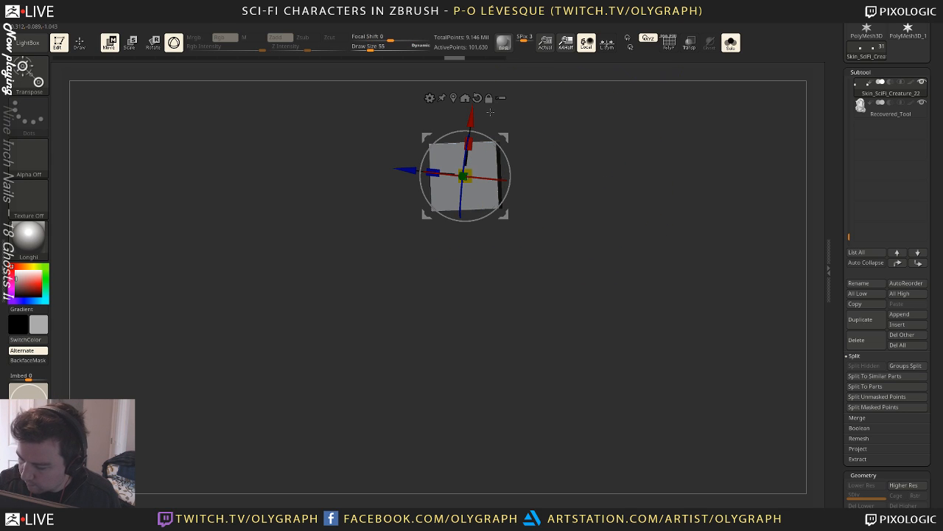
left_click(482, 165, "alt")
left_click_drag(585, 153, 504, 158)
left_click(537, 194, "alt")
left_click(464, 174, "alt")
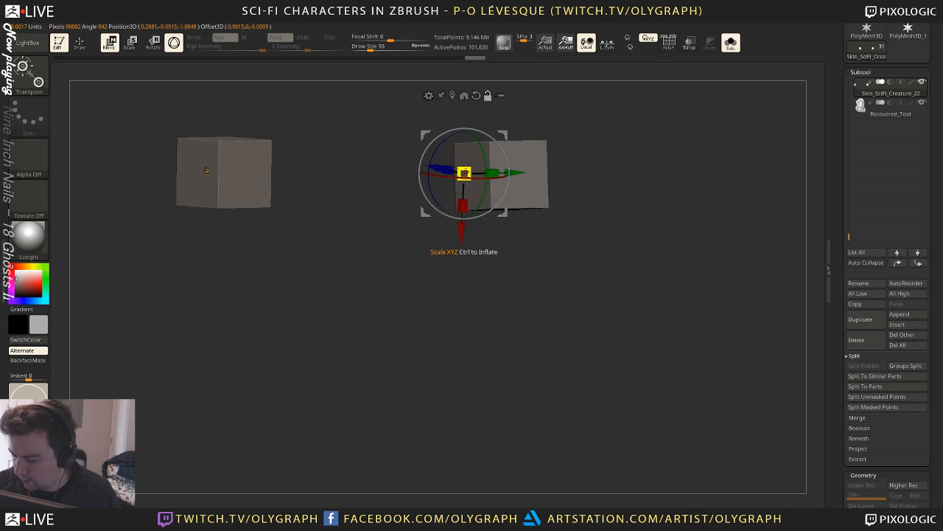
left_click_drag(502, 275, 558, 200)
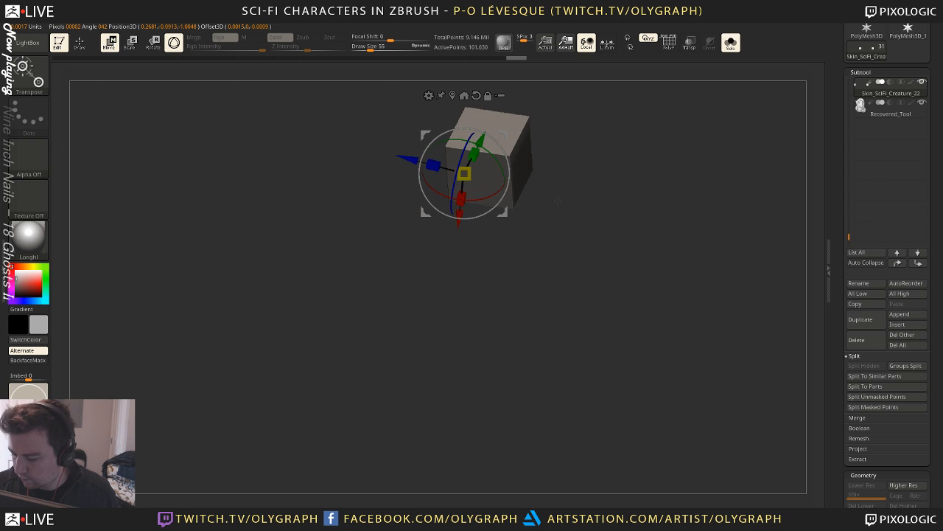
left_click(512, 125, "alt")
left_click_drag(496, 235, 539, 163)
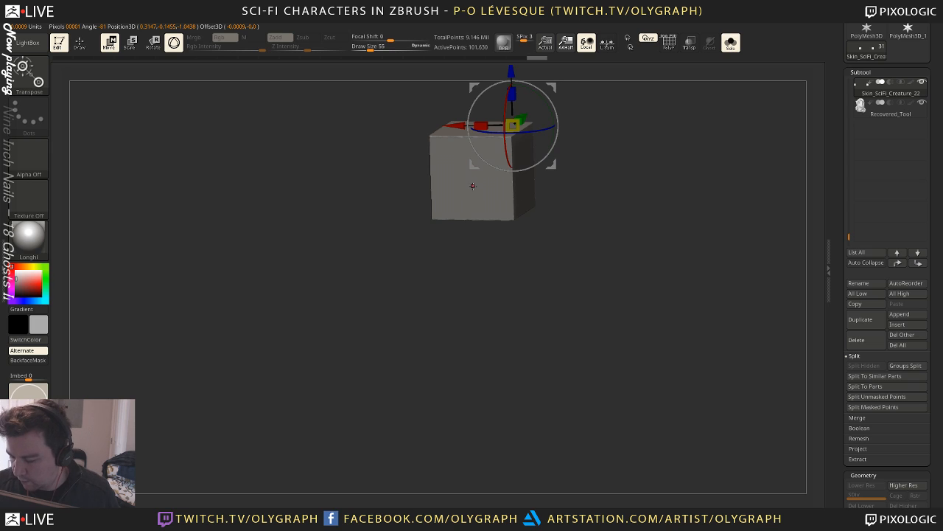
left_click_drag(472, 185, 558, 145)
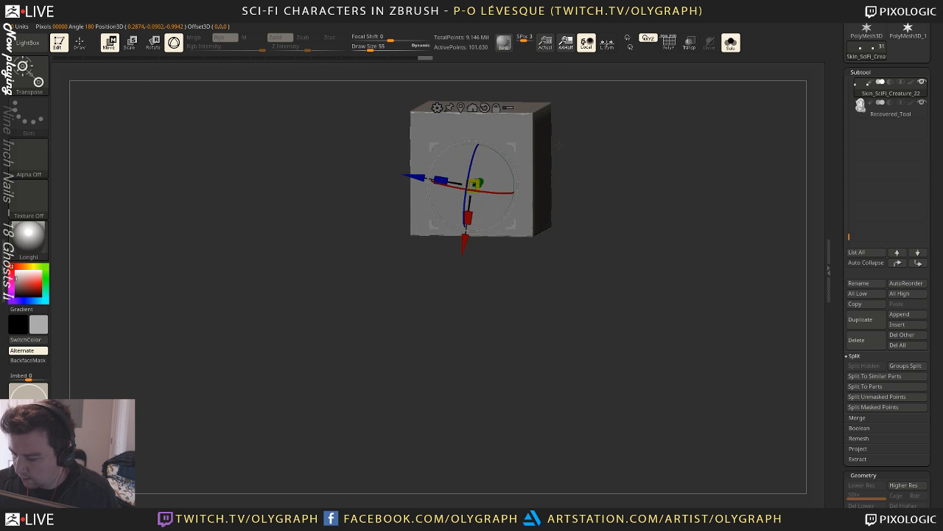
left_click(546, 149, "alt")
left_click_drag(618, 238, 598, 224)
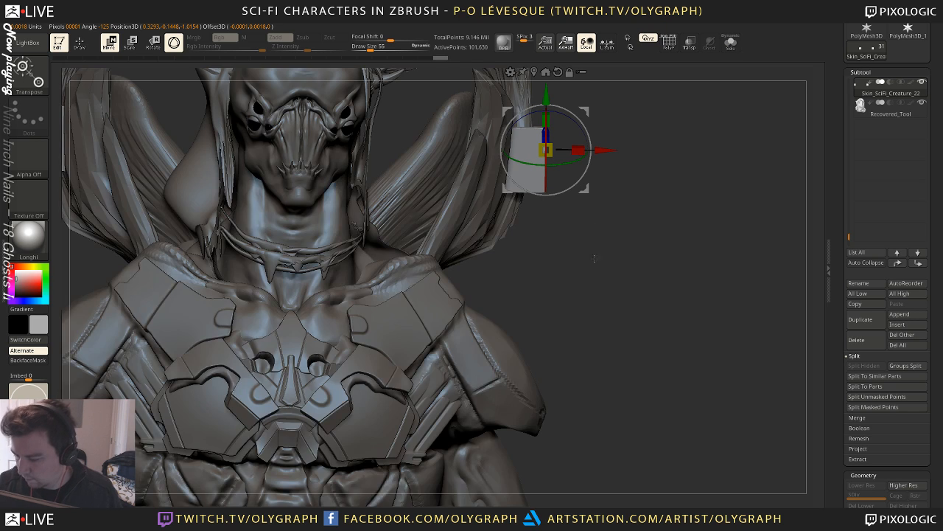
Try to scale the cube along Z with the Gizmo and return to Draw mode
left_click_drag(595, 260, 596, 262)
left_click_drag(636, 123, 521, 122)
left_click_drag(601, 139, 605, 99)
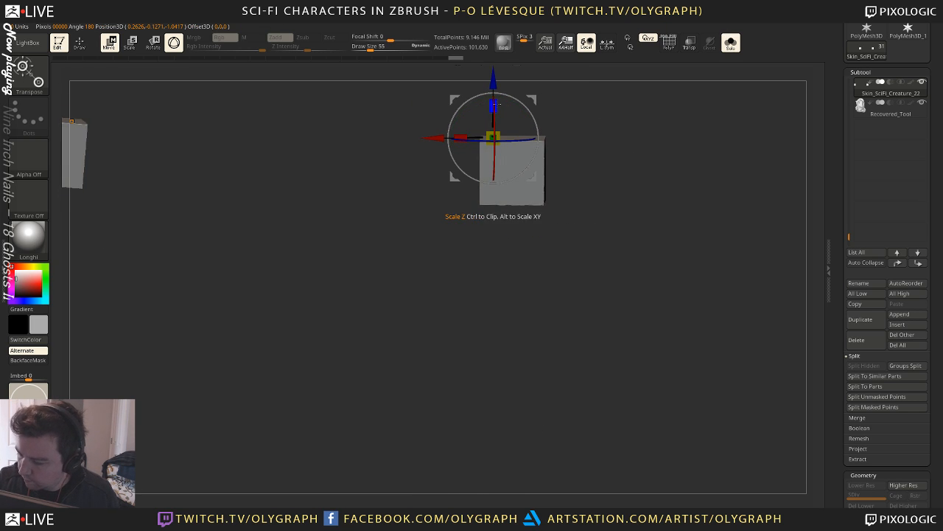
left_click_drag(495, 106, 498, 85)
left_click_drag(583, 140, 571, 124, "alt")
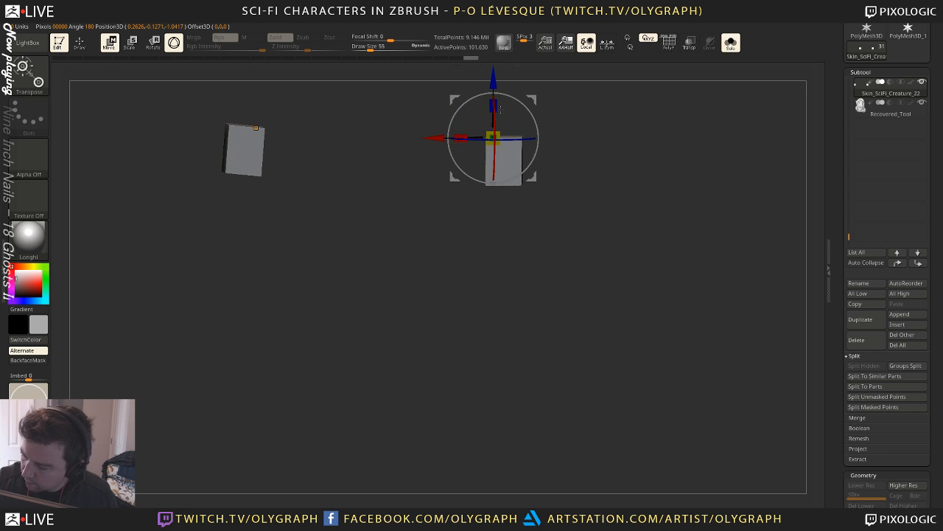
left_click_drag(495, 106, 536, 80)
mouse_move(586, 153)
left_mouse_down()
mouse_move(597, 162)
mouse_move(613, 145)
mouse_move(640, 208)
mouse_move(619, 190)
mouse_move(629, 191)
left_mouse_up()
key("q")
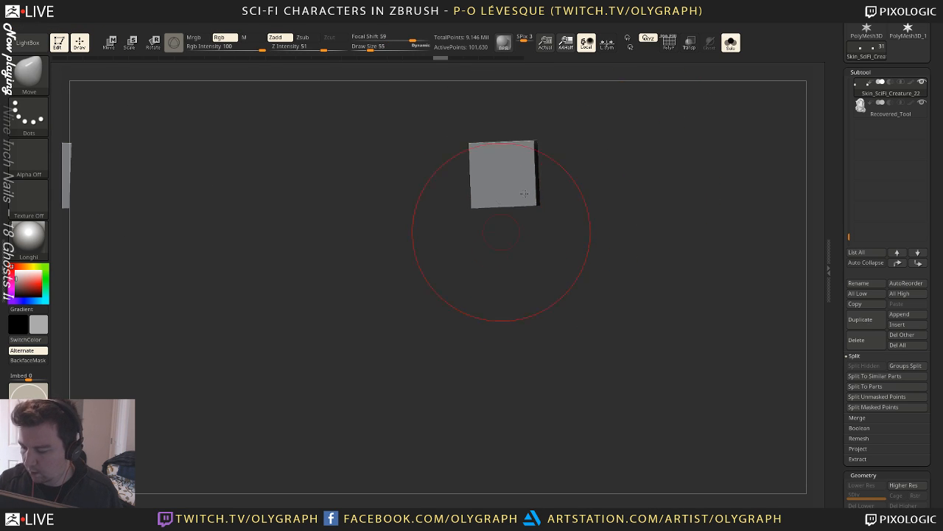
Switch the Move tool from the Gizmo to the Transpose line and draw it along the cube's edge beside the back appendage
key("w")
key("y")
left_click_drag(508, 150, 514, 207)
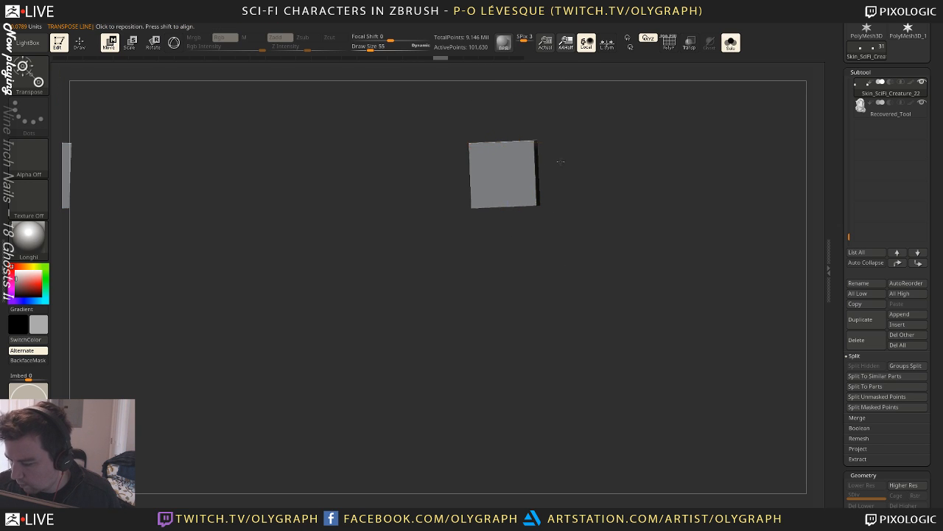
left_click_drag(561, 161, 560, 187, "alt")
left_click_drag(468, 150, 477, 227)
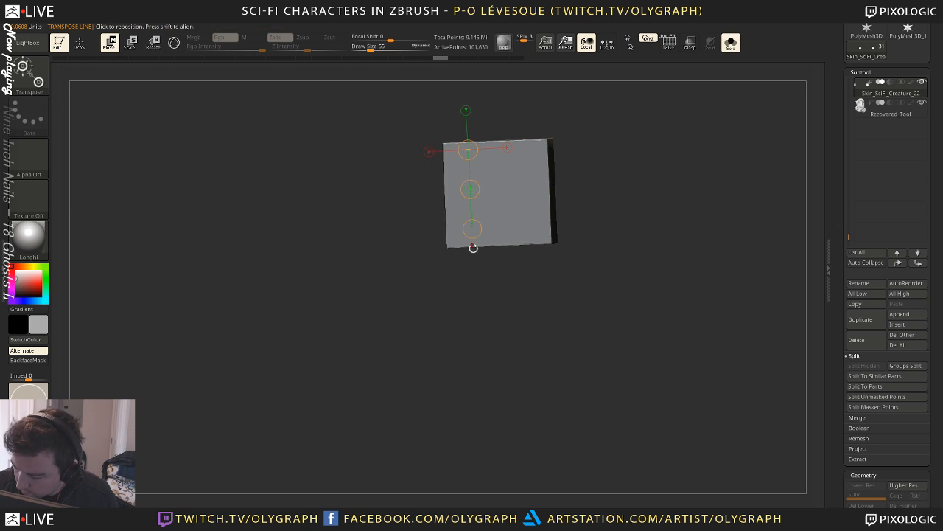
left_click_drag(412, 310, 465, 322, "shift")
left_click_drag(555, 232, 517, 319, "alt")
key("ctrl+shift+x")
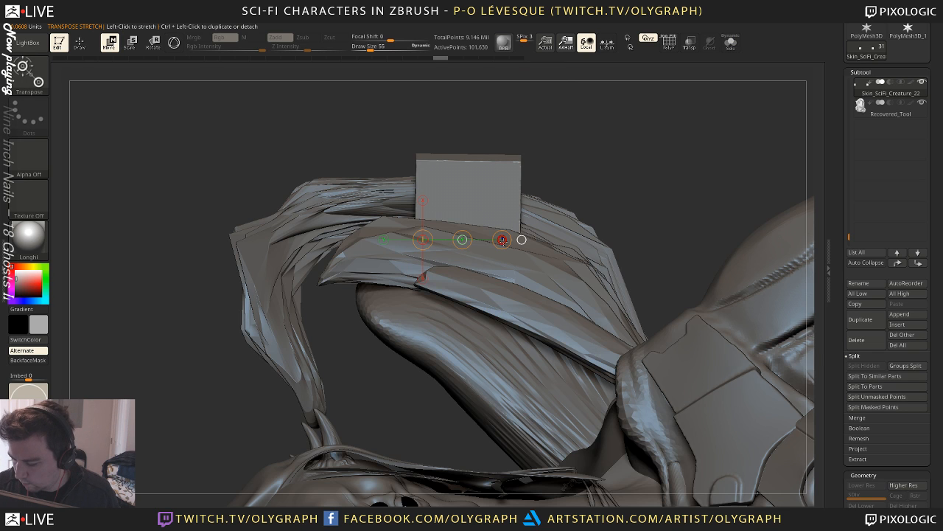
Stretch the cube into a long plate and move it along the appendage toward its bend
left_click_drag(505, 241, 608, 244)
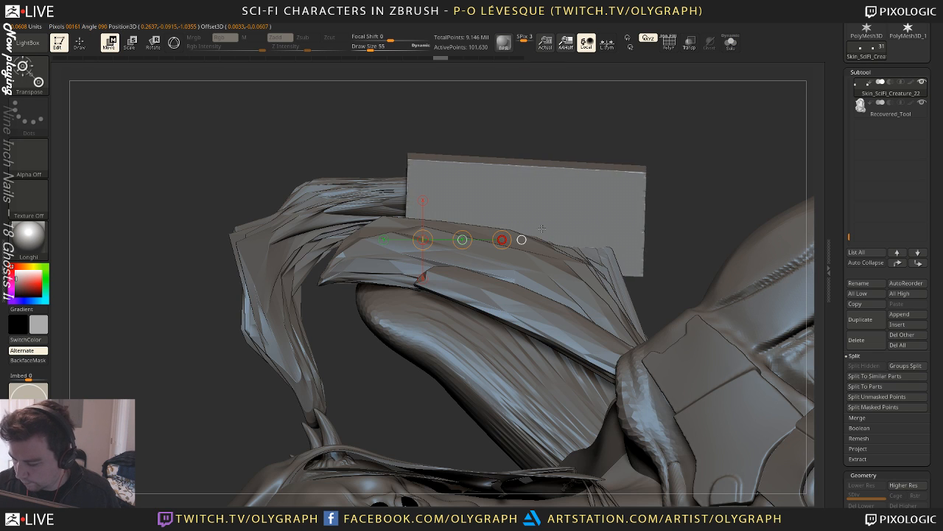
left_click_drag(462, 239, 379, 229)
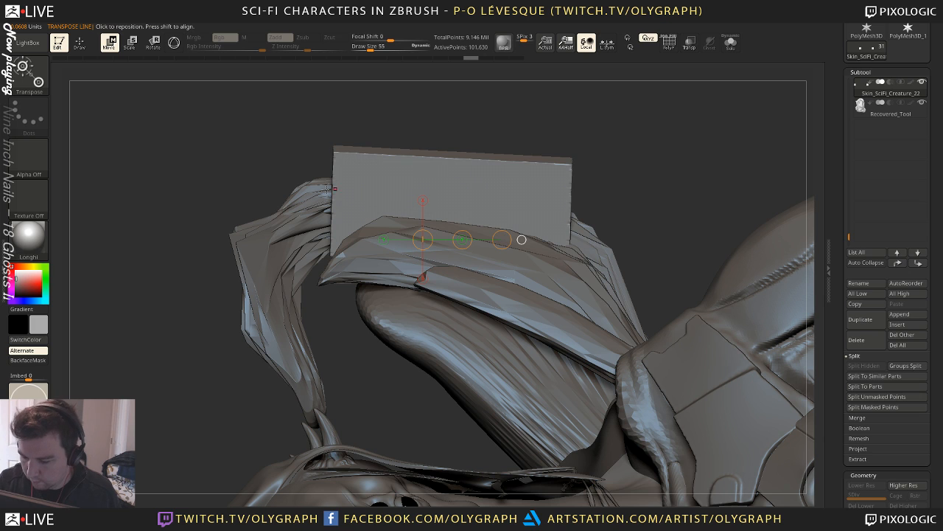
mouse_move(226, 220)
left_mouse_down()
mouse_move(219, 204)
mouse_move(230, 207)
left_mouse_up()
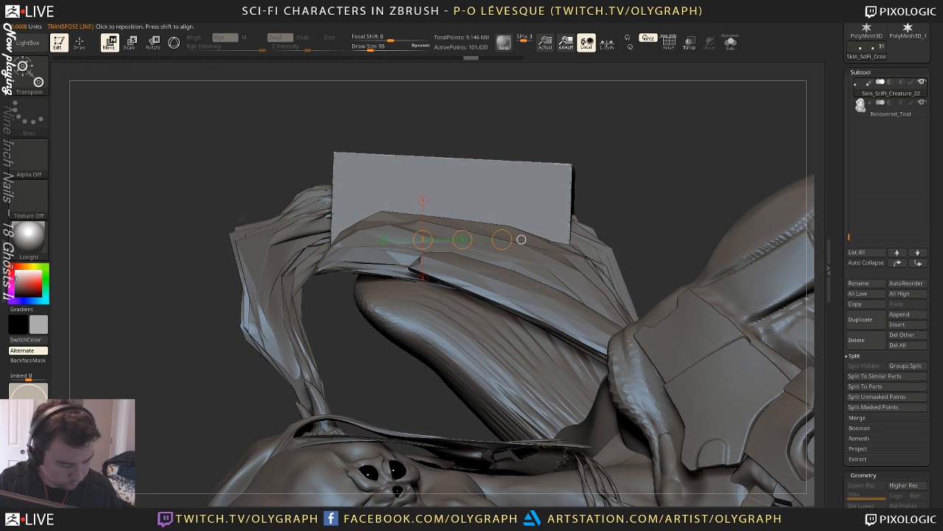
Select the ClipCurve brush, try a straight horizontal clip across the plate and undo it
key("1")
key("2")
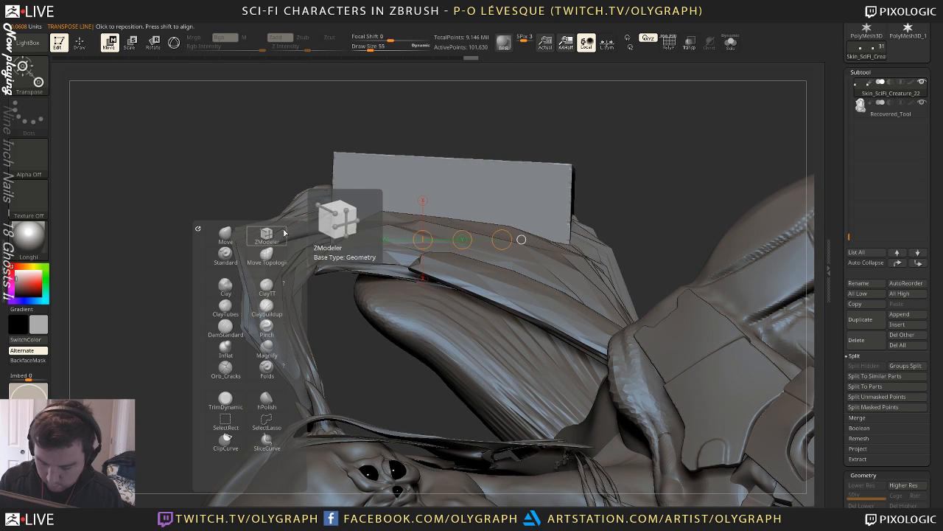
left_click(227, 443)
left_click(260, 464)
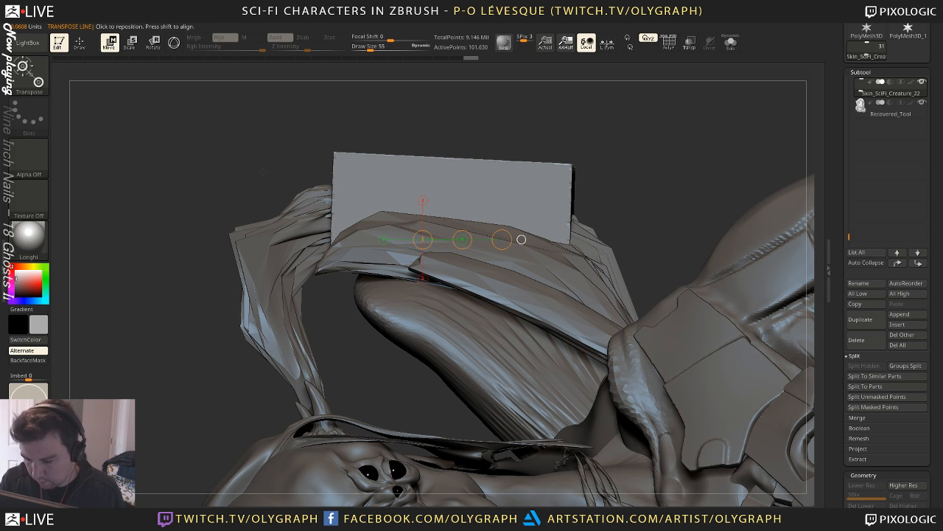
left_click_drag(242, 180, 737, 181, "ctrl+shift")
key("ctrl+z")
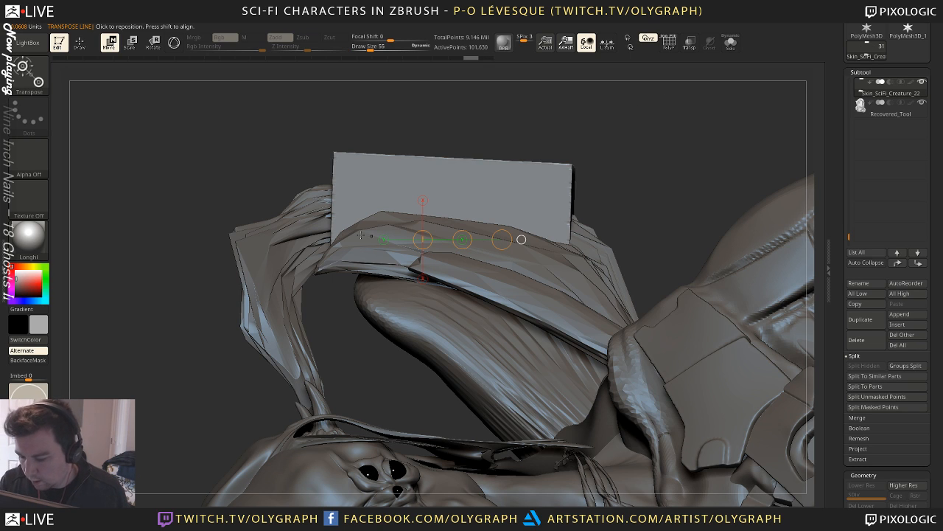
Mask all but the plate's outer end, extend that end diagonally down along the appendage's bend and clear the mask
left_click_drag(280, 179, 377, 285, "ctrl")
left_click(340, 328, "ctrl")
left_click_drag(361, 196, 263, 280)
mouse_move(312, 238)
left_mouse_down()
mouse_move(236, 295)
mouse_move(224, 286)
left_mouse_up()
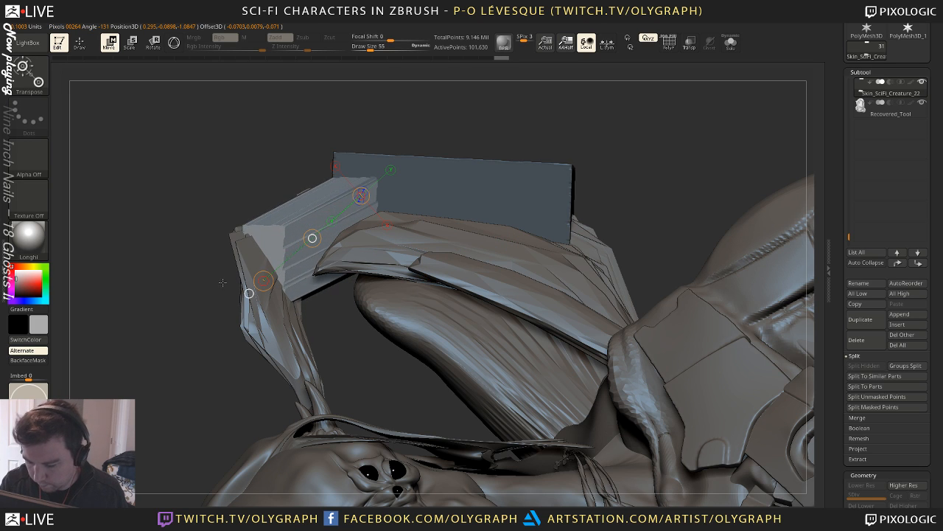
left_click_drag(572, 137, 577, 134, "ctrl")
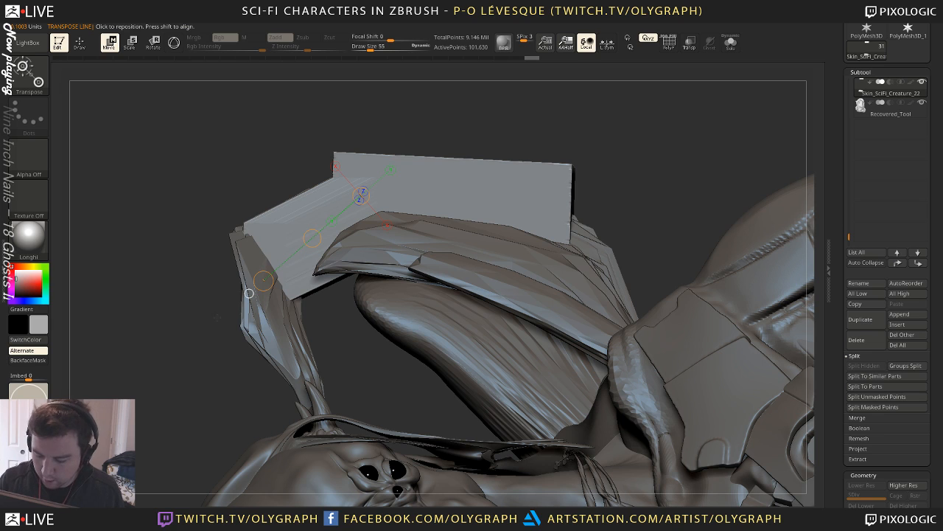
Isolate the plates, discard the trial mask, draw a vertical Transpose line below the extended end and refresh the DynaMesh
left_click_drag(183, 335, 316, 378, "ctrl")
left_click(330, 289, "ctrl")
key("alt+s")
key("ctrl+z")
left_click_drag(277, 292, 279, 384, "ctrl")
left_click_drag(404, 401, 414, 410, "ctrl")
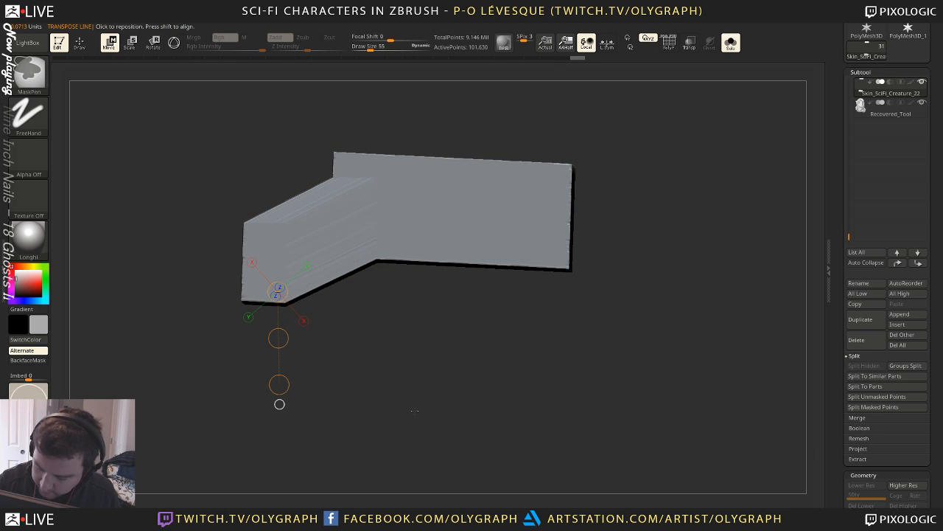
left_click_drag(417, 353, 432, 391, "ctrl")
Mask all but the lower tip of the extension, pull the tip downward into another segment and remesh the shape
left_click_drag(196, 339, 308, 262, "ctrl")
left_click(326, 303, "ctrl")
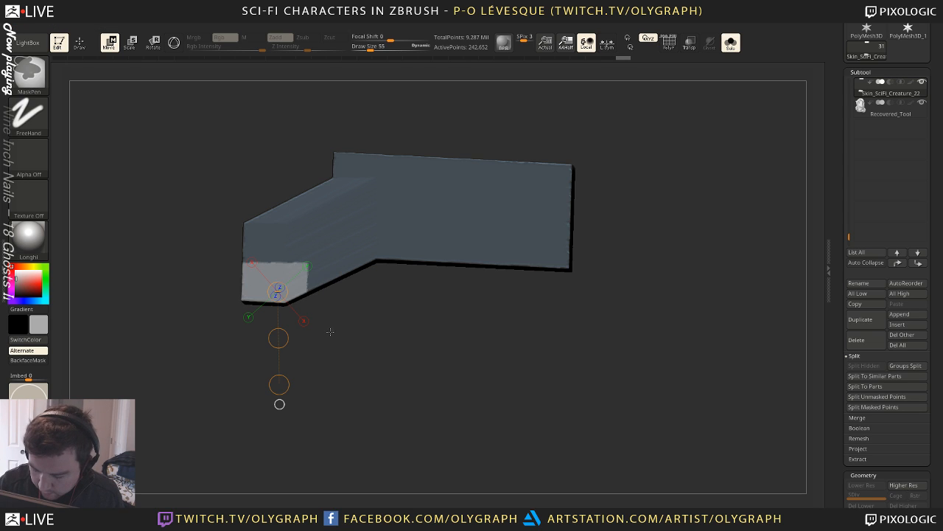
left_click_drag(279, 338, 270, 415)
left_click_drag(384, 346, 423, 382, "ctrl")
Clip bevels along both upper edges of the bent plate with ClipCurve and update the DynaMesh
left_click_drag(672, 204, 595, 224, "alt")
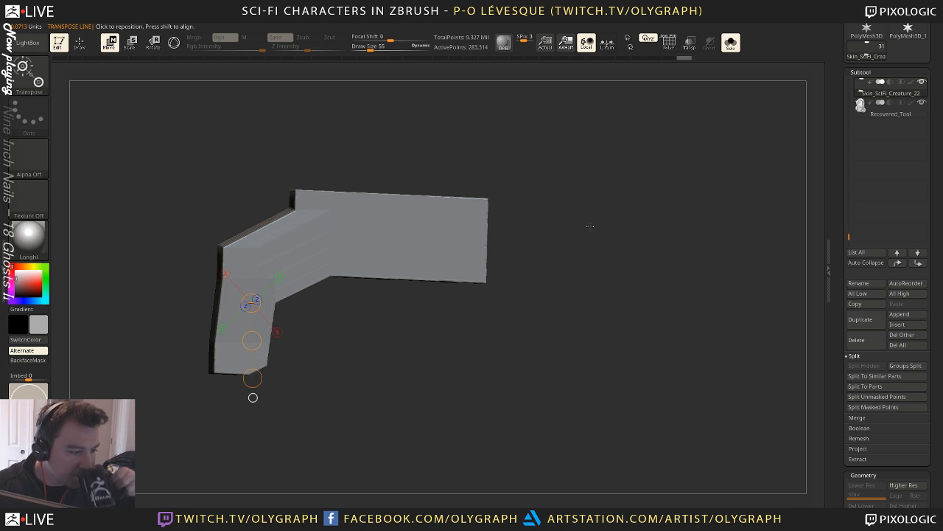
left_click_drag(576, 201, 469, 221)
left_click_drag(266, 160, 284, 160)
mouse_move(206, 178)
left_mouse_down("ctrl+shift")
mouse_move(270, 259)
mouse_move(137, 246)
mouse_move(216, 187)
mouse_move(242, 216)
left_mouse_up("ctrl+shift")
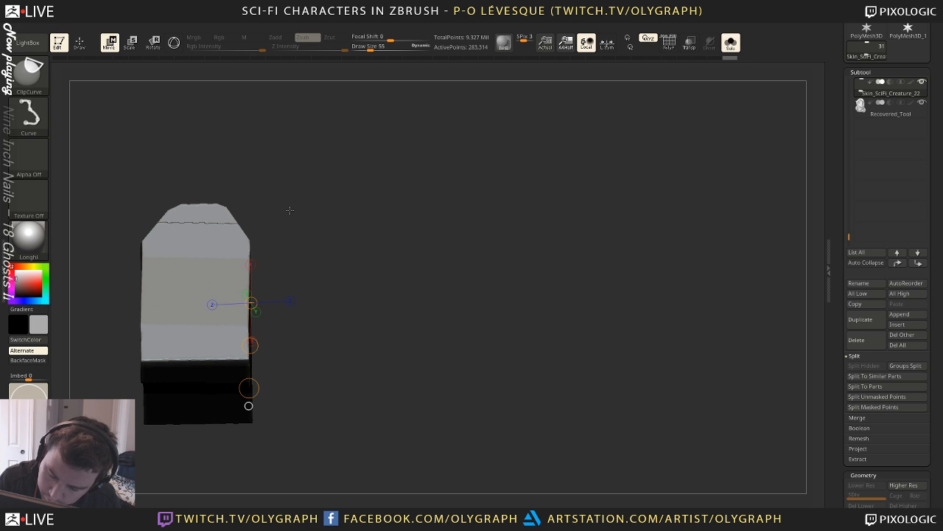
mouse_move(341, 238)
left_mouse_down()
mouse_move(384, 286)
mouse_move(424, 254)
mouse_move(409, 199)
left_mouse_up()
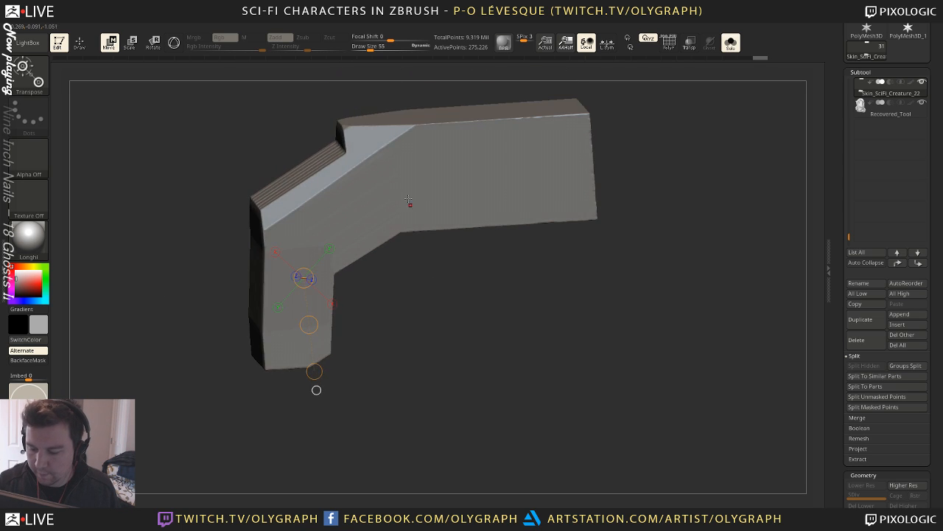
Clip a small notch into the middle of the plate's top ridge with ClipCurve and remesh
left_click_drag(206, 313, 343, 160)
left_click_drag(225, 142, 246, 199, "ctrl+shift")
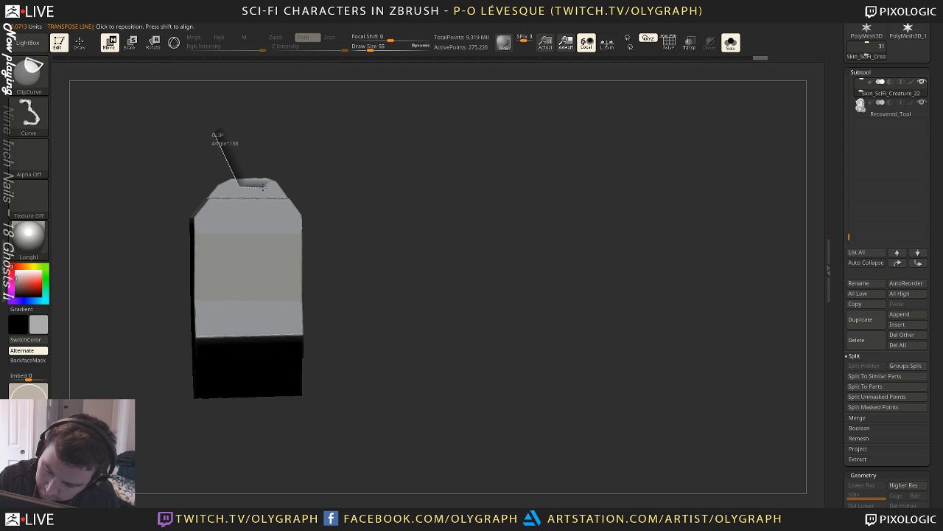
left_click_drag(282, 134, 282, 134, "ctrl+shift")
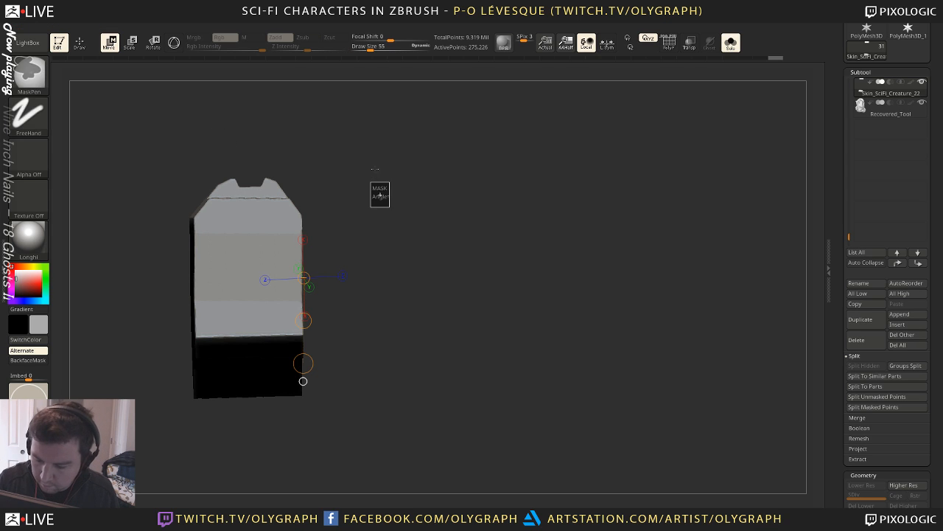
mouse_move(379, 195)
left_mouse_down()
mouse_move(438, 270)
mouse_move(446, 231)
mouse_move(435, 237)
left_mouse_up()
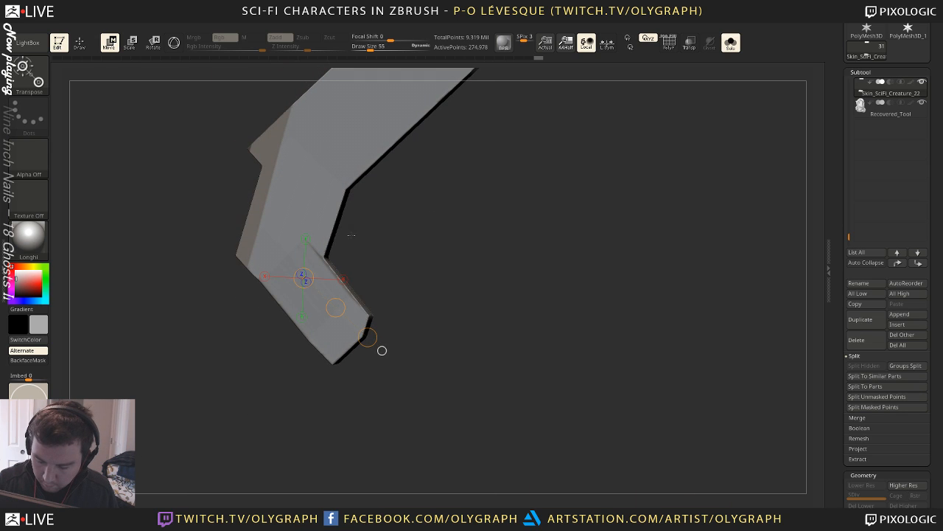
Try to clip along the slanted outer face up to the stepped protrusion at about 18 degrees
left_click_drag(226, 298, 258, 199, "ctrl+shift")
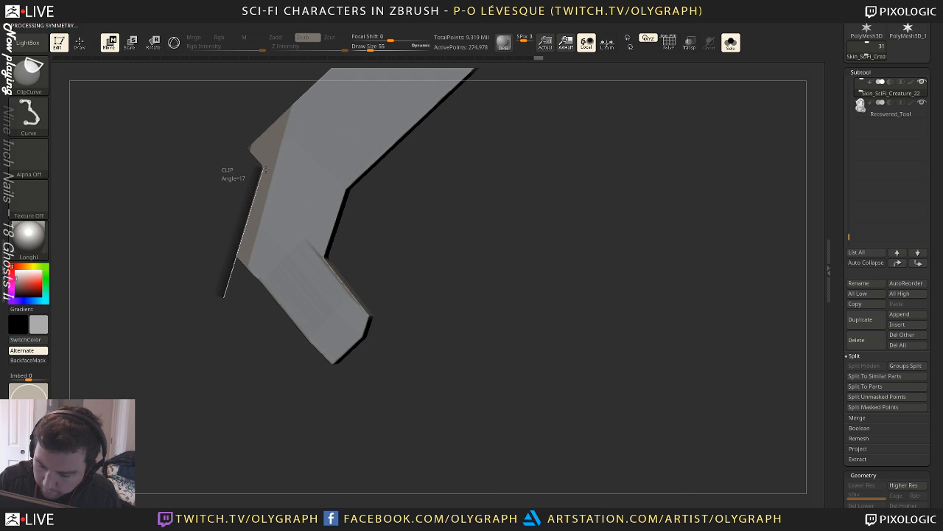
mouse_move(195, 285)
left_mouse_down()
mouse_move(247, 254)
mouse_move(207, 283)
mouse_move(196, 274)
mouse_move(213, 323)
mouse_move(235, 347)
left_mouse_up()
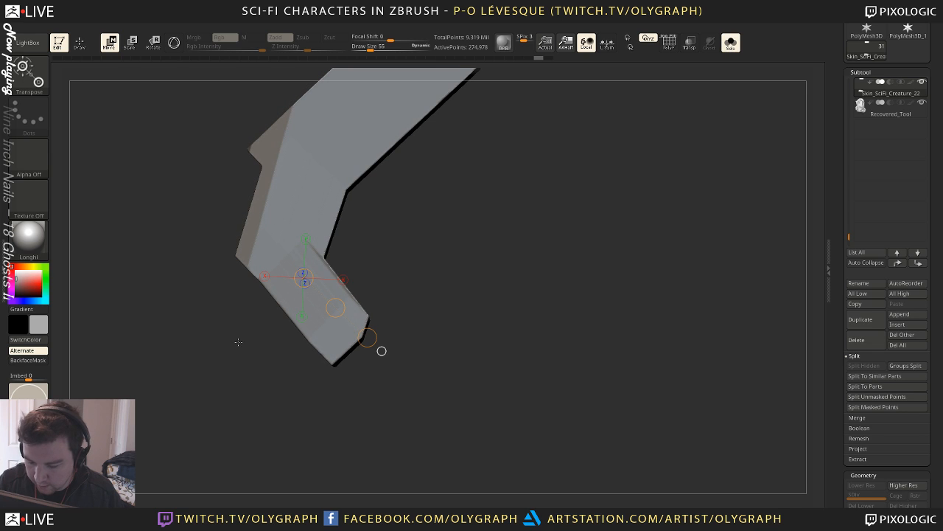
left_click_drag(222, 296, 259, 218, "ctrl+shift")
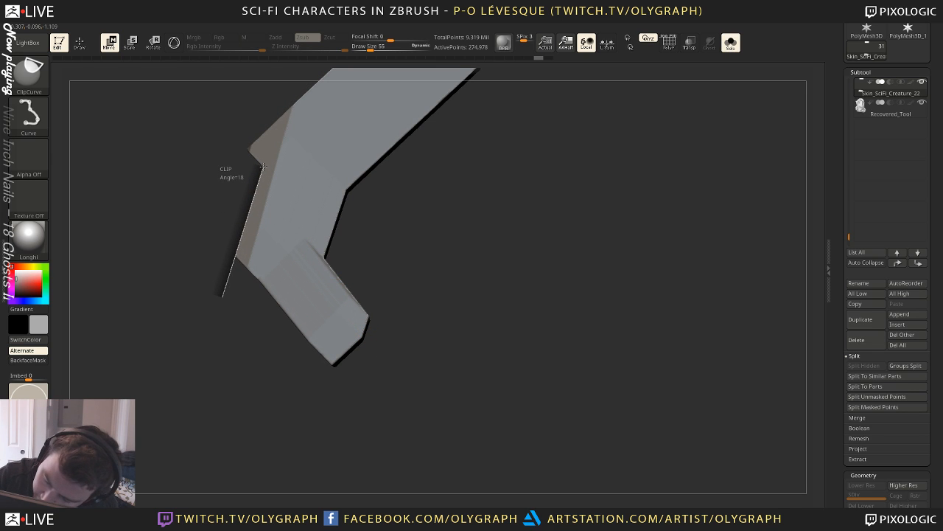
left_click_drag(263, 166, 262, 162, "ctrl+shift")
Clip the stepped protrusion above the bend with an angled two-segment ClipCurve line
left_click_drag(440, 246, 459, 222, "alt")
left_click_drag(458, 223, 482, 226)
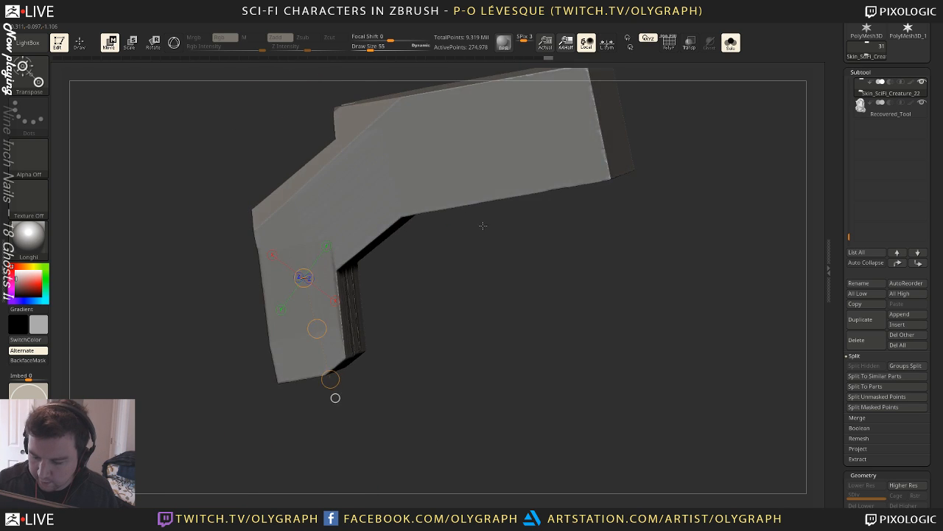
left_click_drag(478, 264, 463, 303, "alt")
left_click_drag(247, 199, 334, 168, "ctrl+shift")
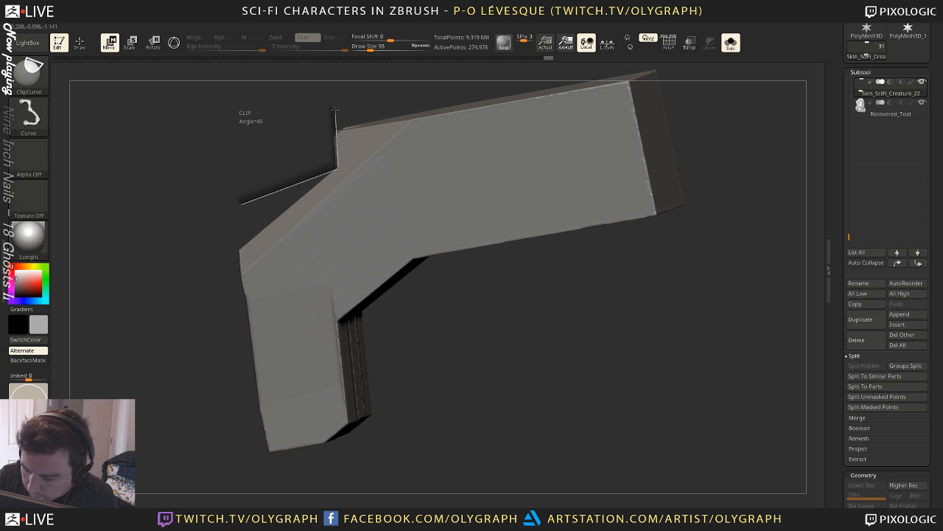
left_click_drag(334, 110, 334, 108, "ctrl+shift")
Return to Draw mode with the Move brush and reduce the draw size to 21
left_click_drag(255, 204, 258, 166, "alt")
mouse_move(227, 237)
left_mouse_down()
mouse_move(330, 200)
mouse_move(290, 193)
mouse_move(302, 207)
mouse_move(287, 208)
left_mouse_up()
key("q")
key("s")
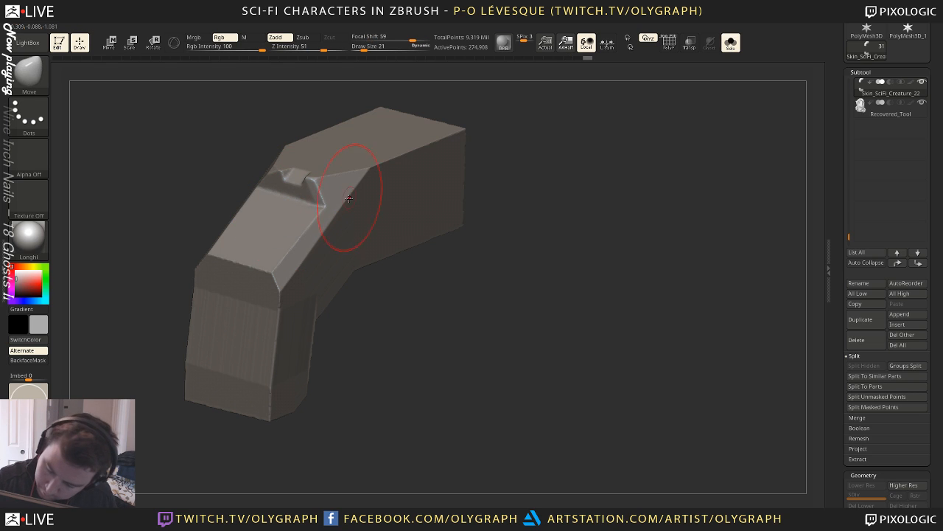
Clip the outer side of the plate's short end section up to the bend with a two-segment ClipCurve line
left_click_drag(400, 291, 424, 324, "alt")
left_click_drag(413, 282, 419, 311, "ctrl")
mouse_move(426, 289)
left_mouse_down()
mouse_move(453, 246)
mouse_move(401, 251)
left_mouse_up()
key("ctrl+shift")
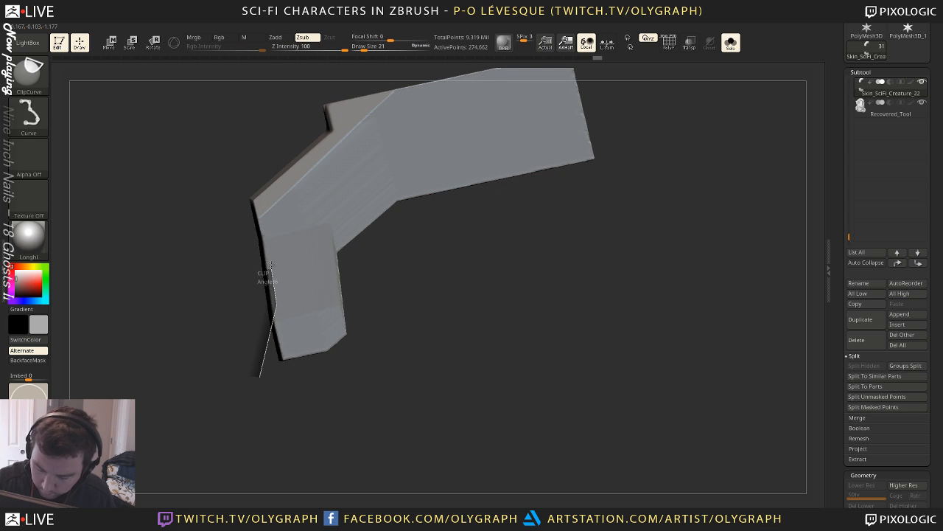
left_click_drag(257, 181, 256, 178, "ctrl+shift")
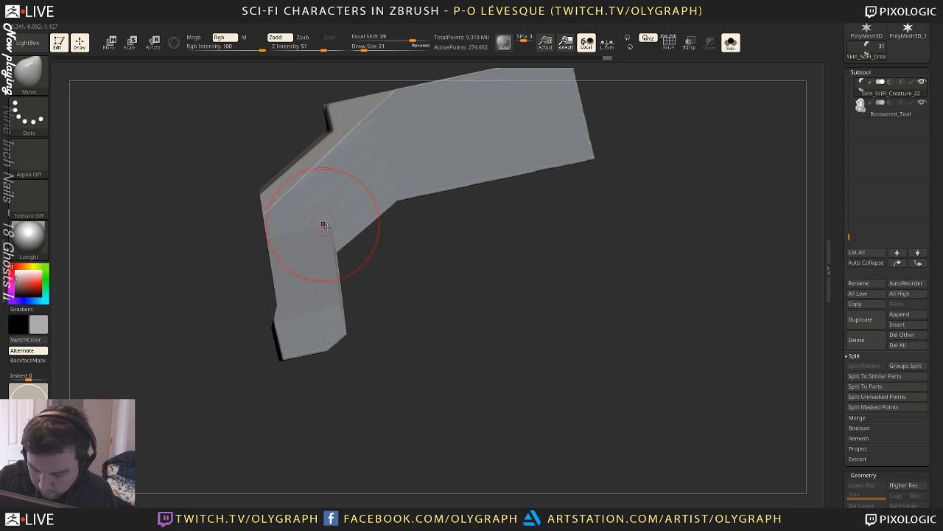
mouse_move(408, 297)
left_mouse_down()
mouse_move(422, 297)
mouse_move(411, 301)
left_mouse_up()
left_click_drag(250, 343, 276, 322, "ctrl+shift")
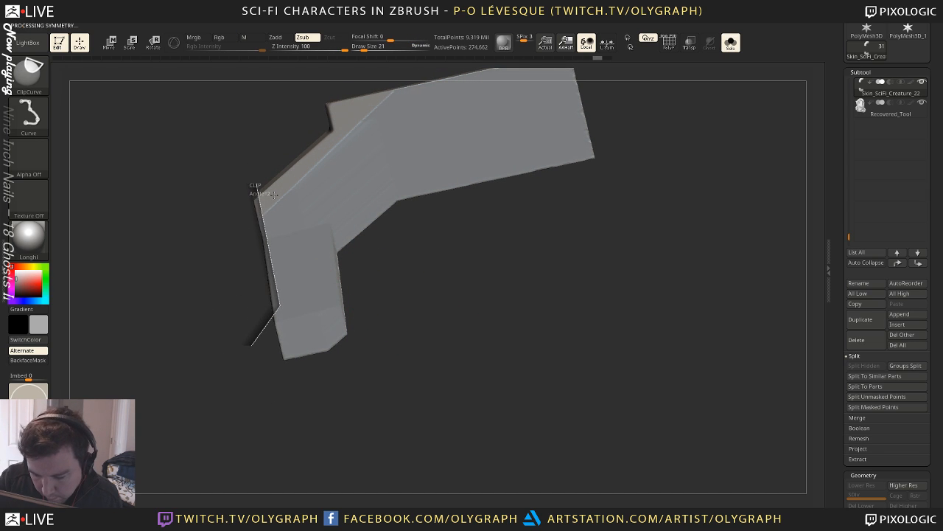
left_click_drag(259, 194, 261, 195, "ctrl+shift")
Quick-save the project, and keep only one of the two mirrored plates by deleting the hidden copy
left_click_drag(249, 236, 535, 135)
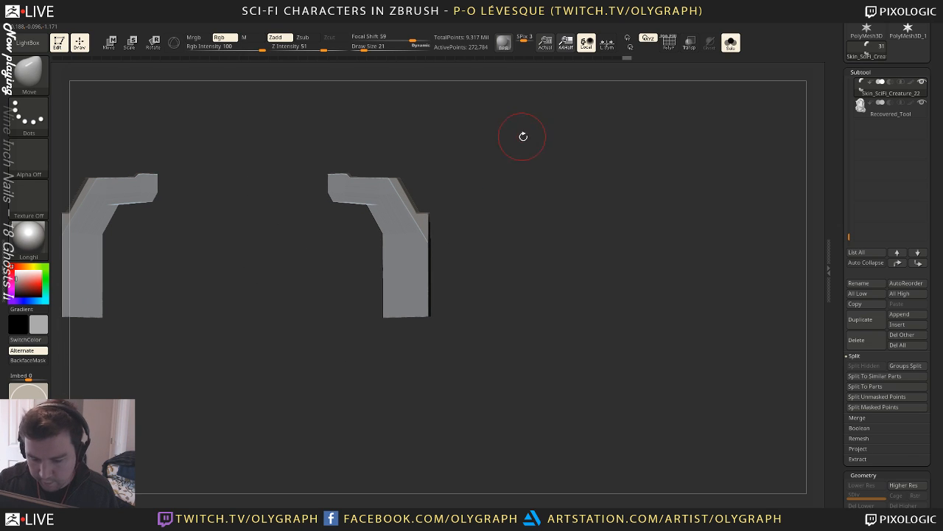
key("ctrl+s")
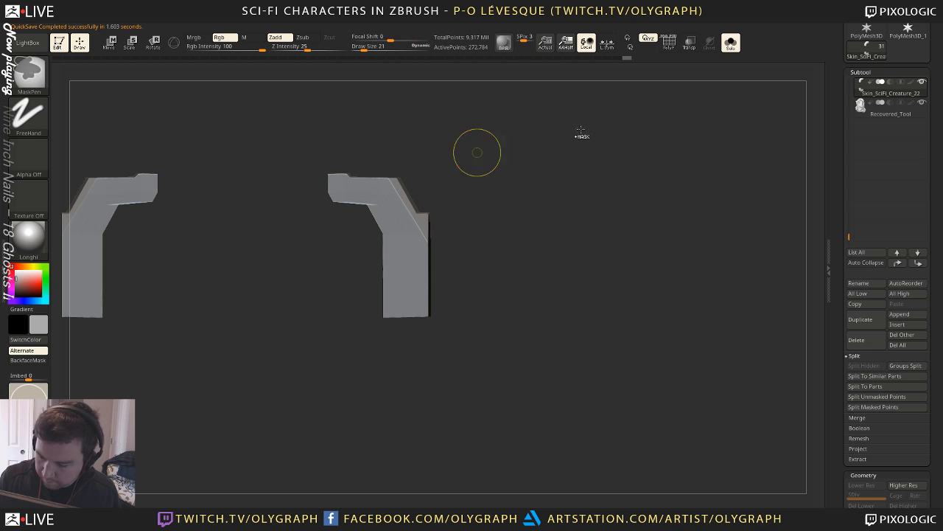
left_click_drag(573, 141, 306, 400, "ctrl")
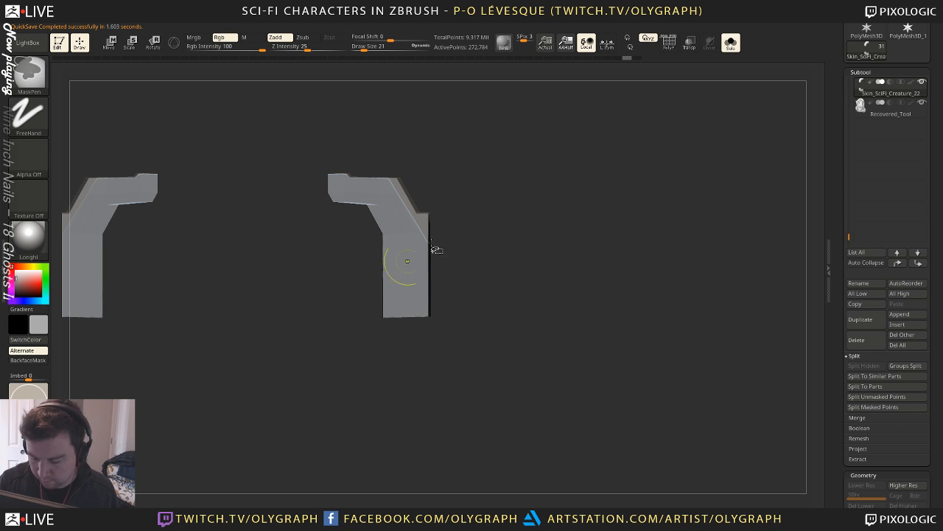
left_click_drag(600, 131, 261, 378, "ctrl+shift")
key("space")
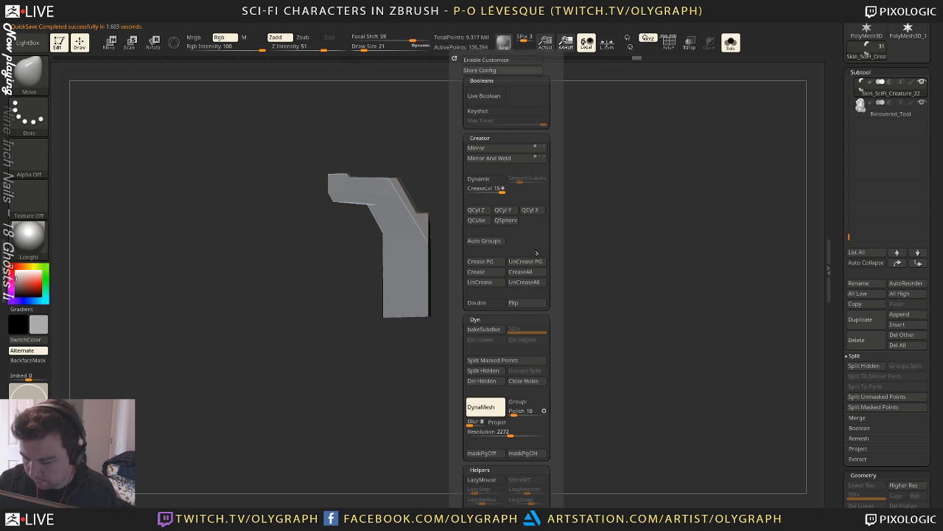
left_click(483, 381)
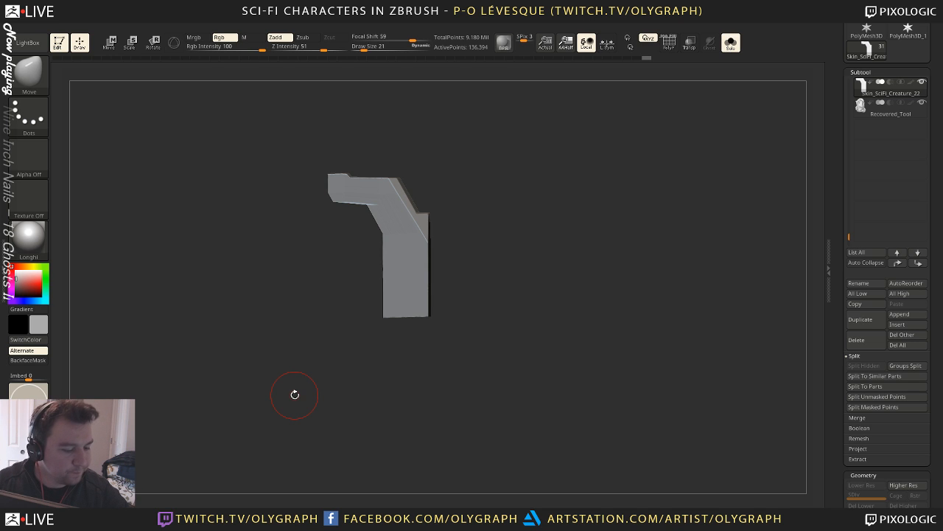
Clip the corners off the plate's short end and its long end with ClipCurve and remesh
left_click_drag(539, 149, 406, 209)
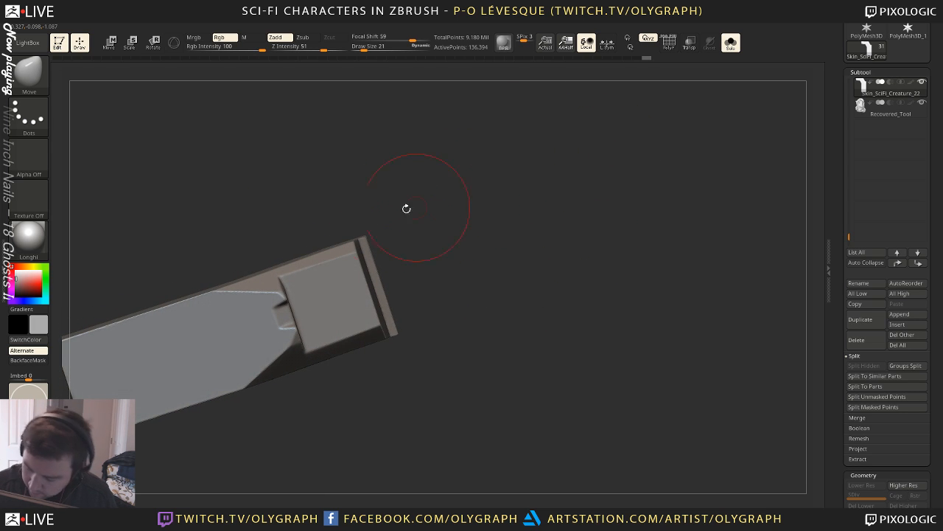
mouse_move(339, 227)
left_mouse_down("ctrl+shift")
mouse_move(398, 257)
mouse_move(380, 272)
mouse_move(356, 368)
left_mouse_up("ctrl+shift")
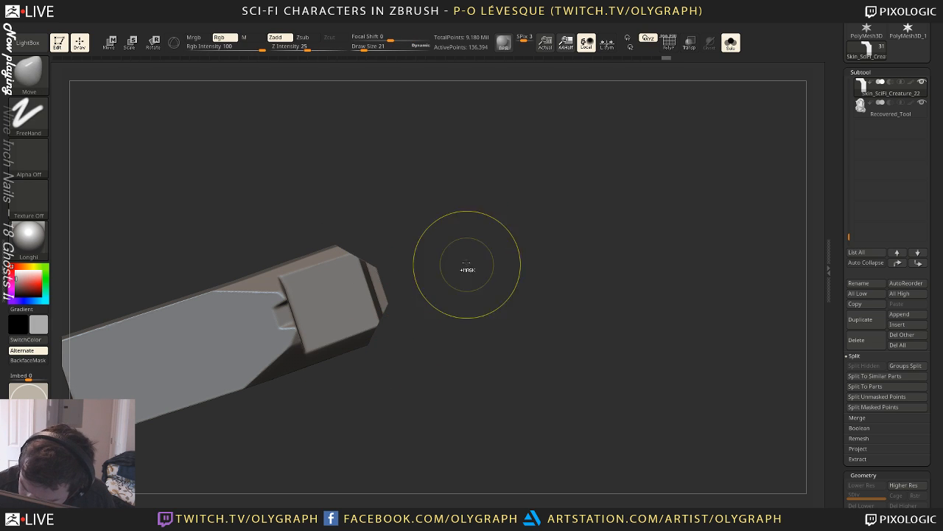
mouse_move(493, 312)
left_mouse_down()
mouse_move(541, 220)
mouse_move(552, 238)
mouse_move(571, 202)
mouse_move(514, 180)
mouse_move(548, 253)
mouse_move(541, 173)
left_mouse_up()
mouse_move(274, 286)
left_mouse_down("ctrl+shift")
mouse_move(337, 84)
mouse_move(443, 157)
mouse_move(443, 176)
left_mouse_up("ctrl+shift")
key("ctrl+z")
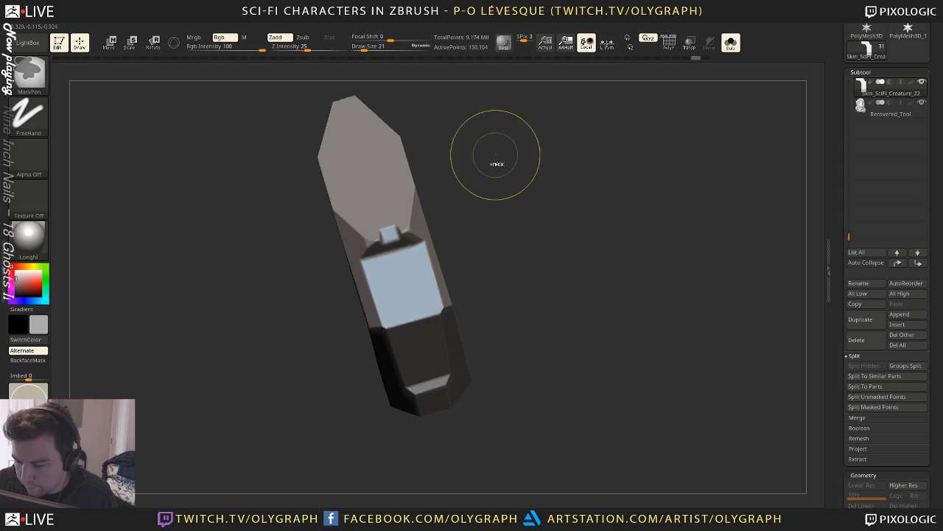
mouse_move(542, 245)
right_mouse_down("ctrl")
mouse_move(520, 209)
mouse_move(533, 239)
mouse_move(498, 249)
mouse_move(505, 238)
mouse_move(535, 240)
mouse_move(491, 152)
mouse_move(489, 204)
mouse_move(522, 169)
mouse_move(513, 191)
mouse_move(520, 182)
right_mouse_up("ctrl")
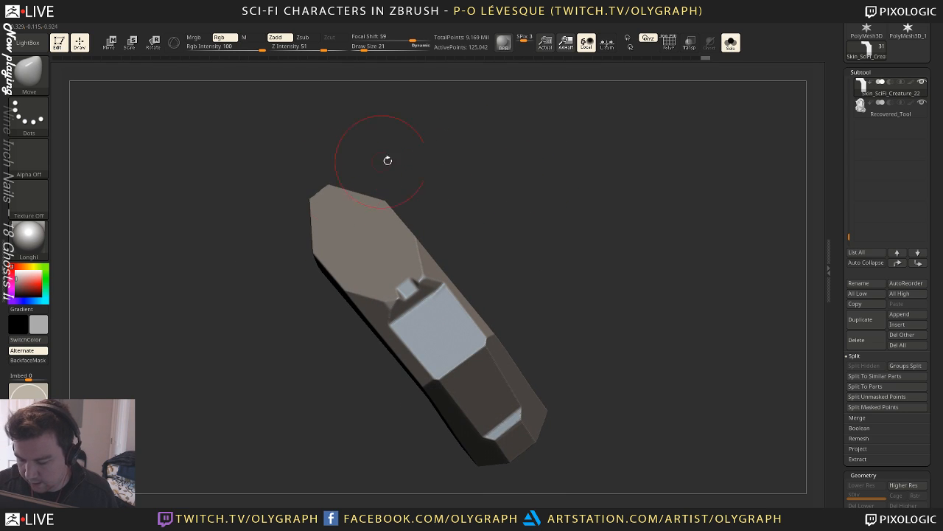
Try to clip the tip of the plate's long end with a straight slanted ClipCurve line
right_click_drag(388, 160, 444, 167)
left_click_drag(276, 255, 474, 105, "ctrl+shift")
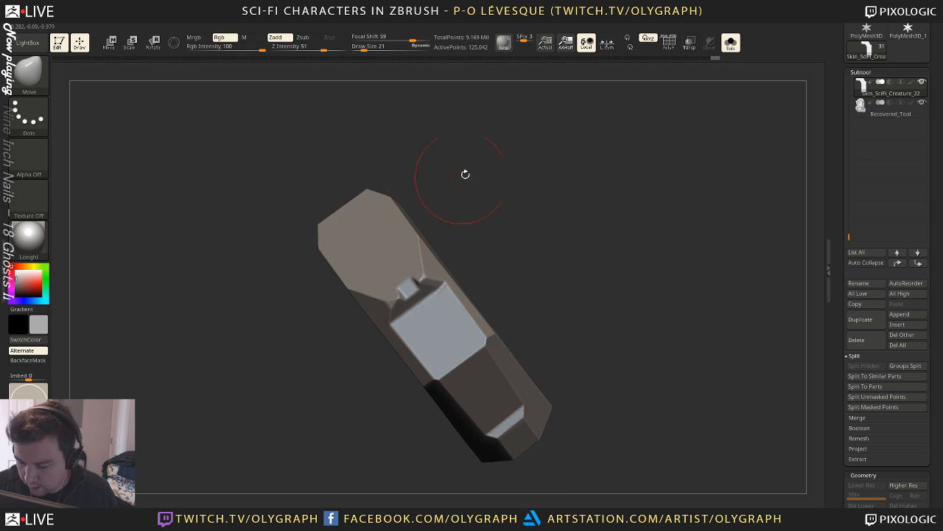
key("ctrl+z")
Clip the plate's long end along a slanted ClipCurve line and briefly show the whole creature to check the fit
right_click_drag(446, 190, 437, 173)
left_click_drag(308, 308, 481, 181, "ctrl+shift")
mouse_move(482, 181)
right_mouse_down()
mouse_move(487, 200)
mouse_move(563, 200)
mouse_move(526, 211)
mouse_move(521, 239)
mouse_move(571, 336)
mouse_move(557, 425)
right_mouse_up()
key("shift+s")
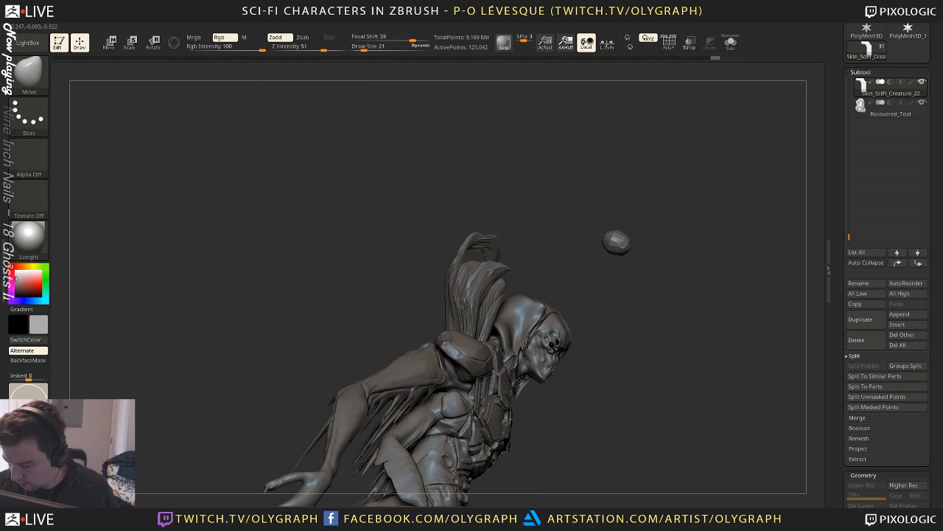
right_click_drag(642, 297, 597, 265)
key("shift+s")
Carve out the plate's inner side with a multi-segment ClipCurve line that follows its bend
right_click_drag(551, 320, 521, 204, "alt")
right_click_drag(521, 204, 525, 331, "ctrl")
left_click_drag(401, 391, 429, 371, "ctrl+shift")
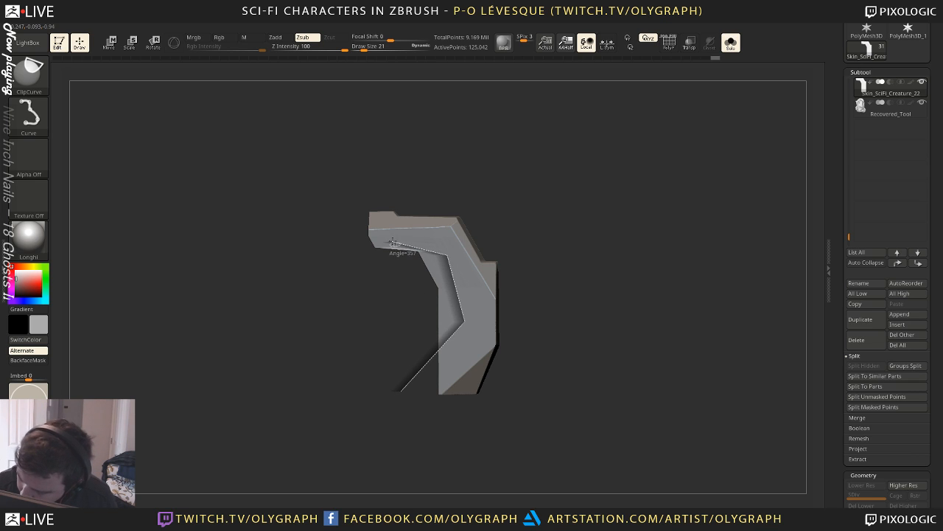
left_click_drag(317, 252, 315, 255, "ctrl+shift")
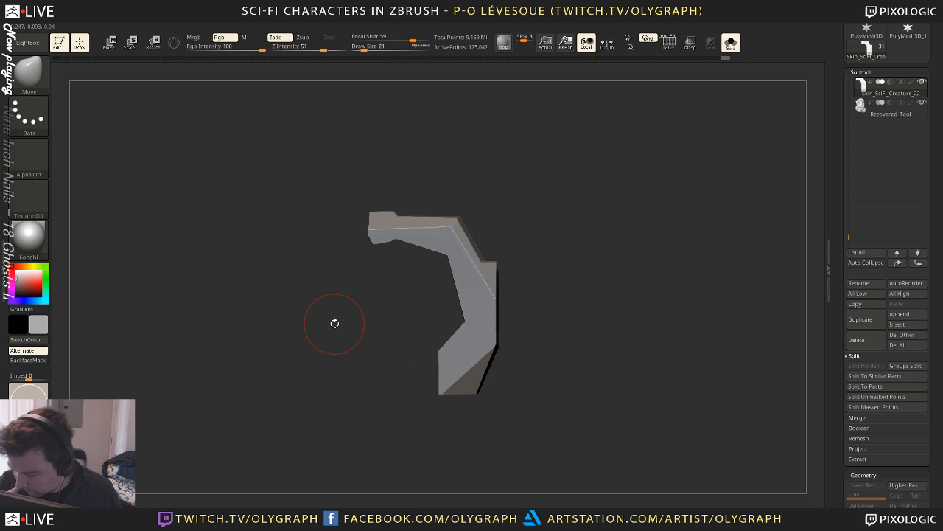
Trim the plate's inner edge from two oblique views with angled ClipCurve lines to taper its thickness
mouse_move(579, 257)
right_mouse_down()
mouse_move(516, 239)
mouse_move(562, 308)
right_mouse_up()
left_click_drag(406, 425, 457, 348, "ctrl+shift")
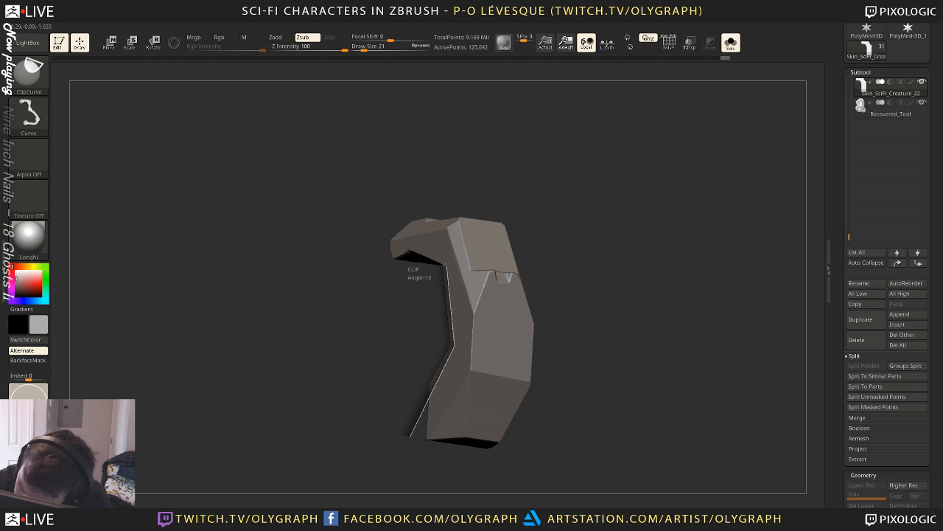
left_click_drag(446, 272, 447, 272, "ctrl+shift")
right_click_drag(556, 184, 567, 242)
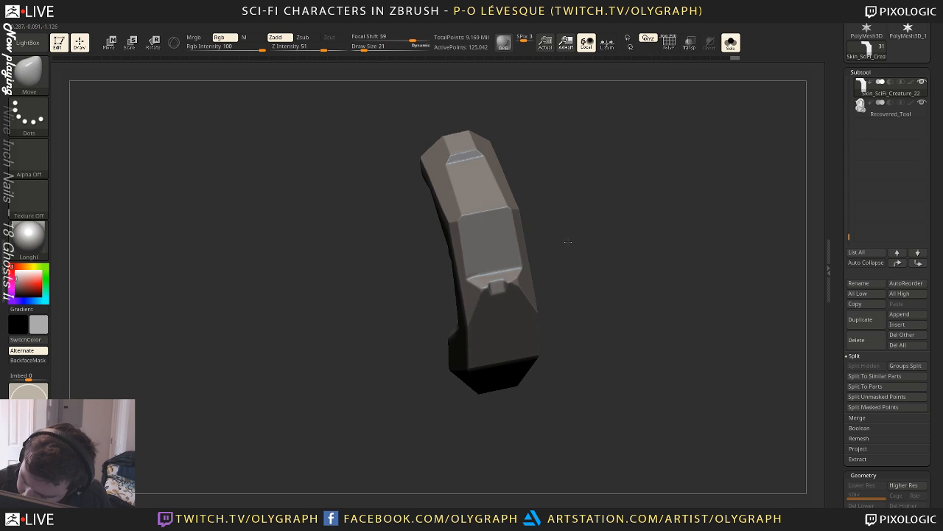
right_click_drag(410, 292, 423, 275)
left_click_drag(431, 278, 437, 254, "ctrl+shift")
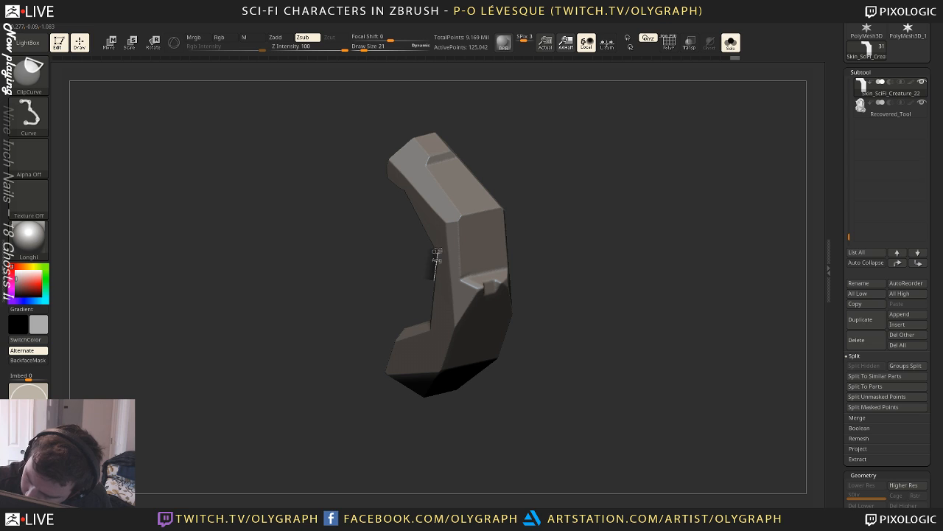
left_click_drag(377, 171, 375, 169, "ctrl+shift")
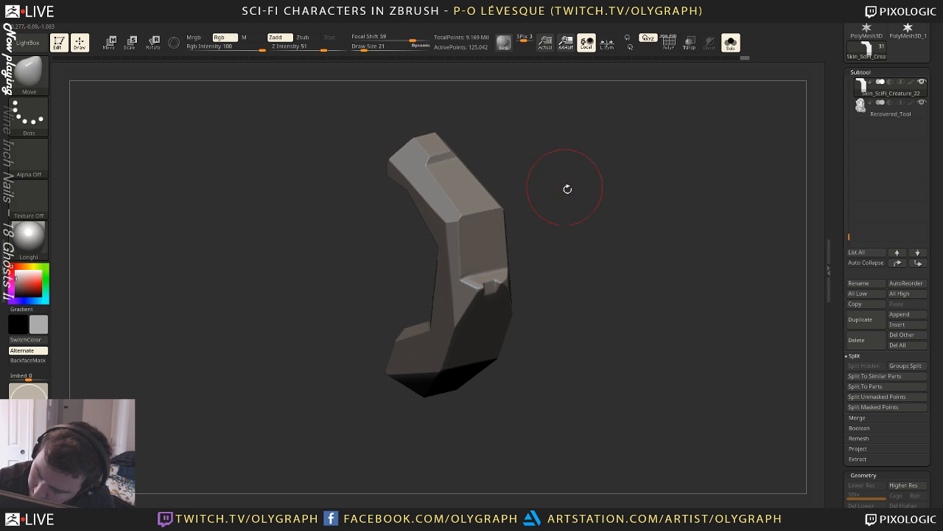
Remesh the plate, show the full creature, and pull the plate's lower end inward with the Move brush at draw size 172
mouse_move(567, 187)
right_mouse_down()
mouse_move(566, 207)
mouse_move(592, 238)
mouse_move(581, 287)
mouse_move(575, 212)
mouse_move(593, 187)
mouse_move(607, 240)
mouse_move(590, 244)
mouse_move(583, 272)
right_mouse_up()
key("ctrl+shift+s")
key("space")
left_click(584, 272)
key("s")
left_click_drag(459, 353, 421, 408)
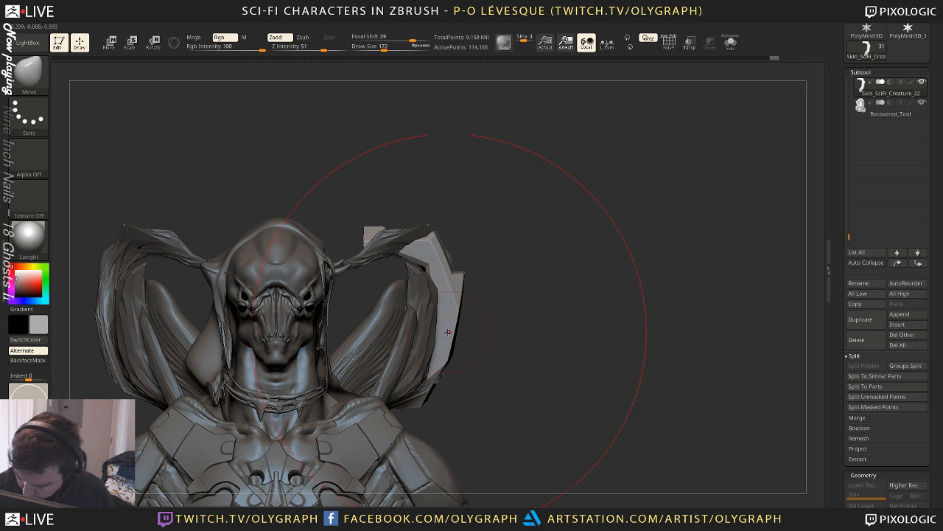
Select the creature's body subtool and isolate it, viewing the back appendages
left_click(388, 249, "alt")
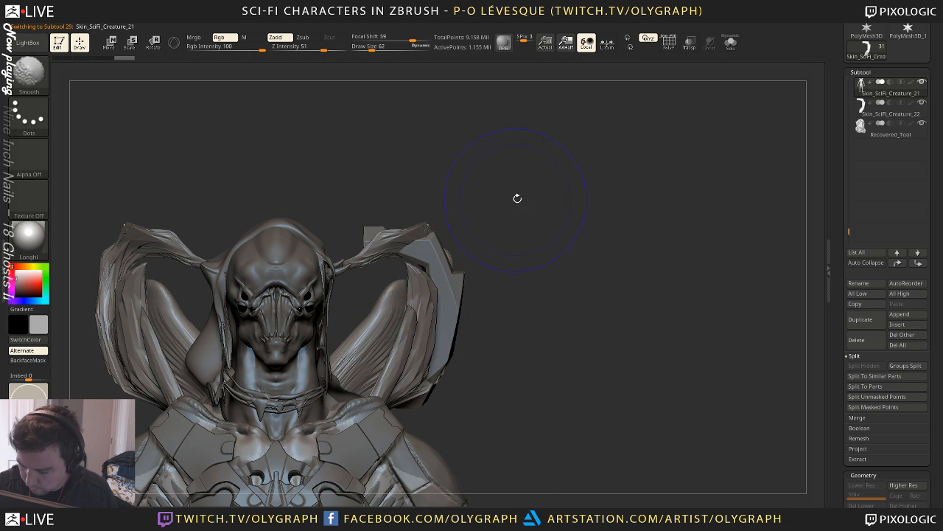
key("shift+s")
mouse_move(518, 198)
left_mouse_down()
mouse_move(461, 171)
mouse_move(397, 180)
mouse_move(439, 268)
left_mouse_up()
mouse_move(466, 229)
left_mouse_down()
mouse_move(490, 246)
mouse_move(518, 240)
left_mouse_up()
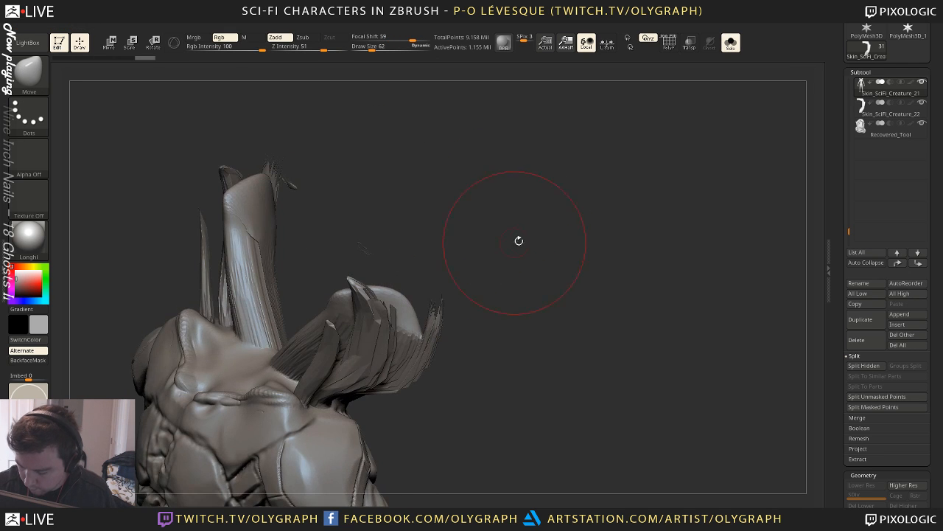
Hide parts of the creature's back appendages with lasso selections, delete the hidden geometry and close the holes
key("b")
left_click(565, 436)
left_click_drag(489, 278, 509, 277)
mouse_move(510, 278)
left_mouse_down("ctrl+alt+shift")
mouse_move(510, 183)
mouse_move(424, 294)
left_mouse_up("ctrl+alt+shift")
mouse_move(371, 363)
left_mouse_down("ctrl+alt+shift")
mouse_move(526, 372)
mouse_move(518, 275)
left_mouse_up("ctrl+alt+shift")
mouse_move(539, 221)
left_mouse_down()
mouse_move(557, 206)
mouse_move(568, 212)
left_mouse_up()
key("space")
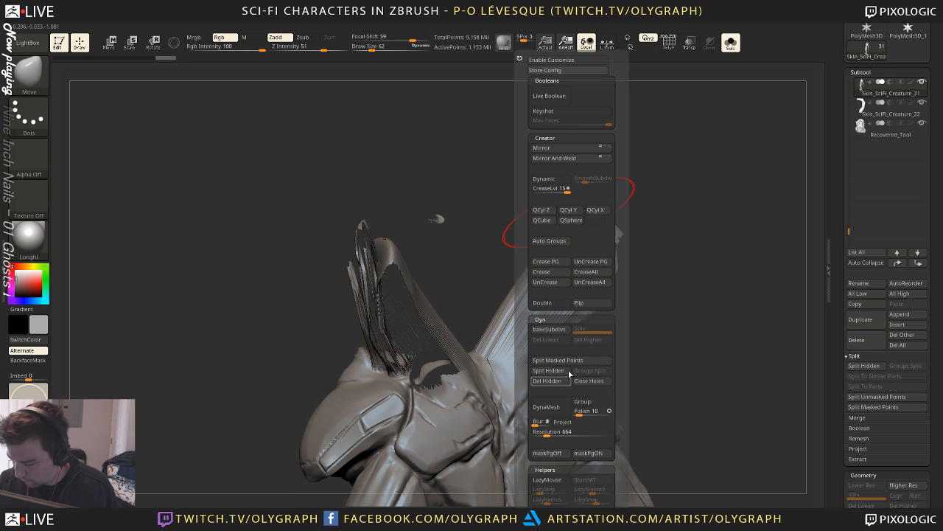
key("space")
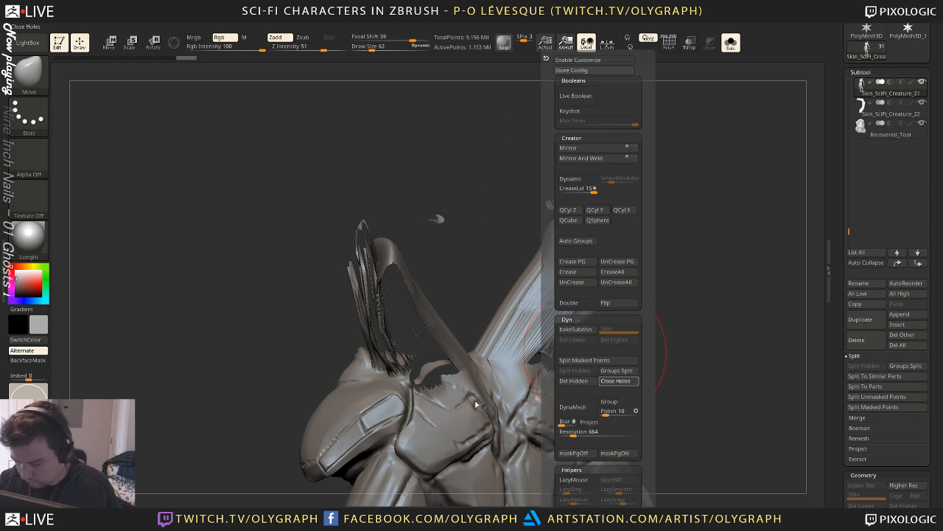
Hide and delete the small stray fragment floating between the back appendages
left_click_drag(488, 208, 484, 208)
mouse_move(497, 187)
left_mouse_down("ctrl+alt+shift")
mouse_move(399, 199)
mouse_move(496, 210)
left_mouse_up("ctrl+alt+shift")
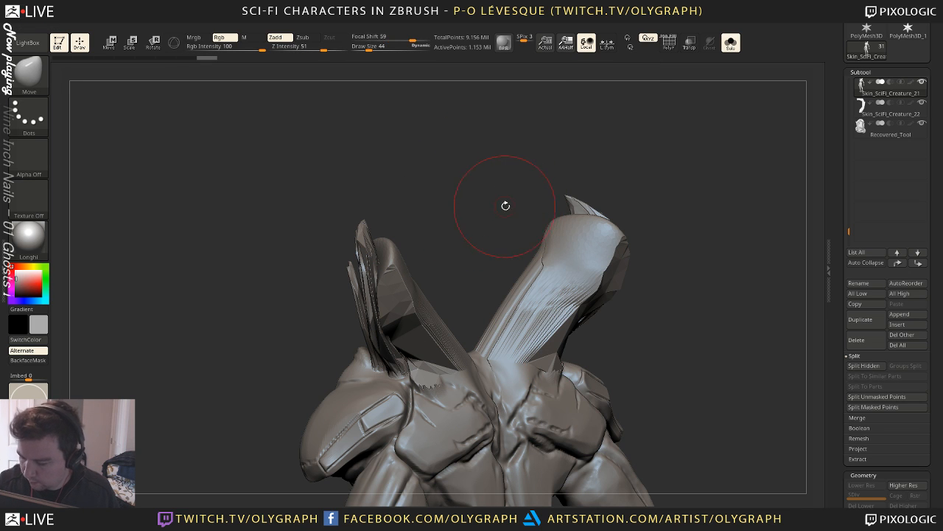
key("space")
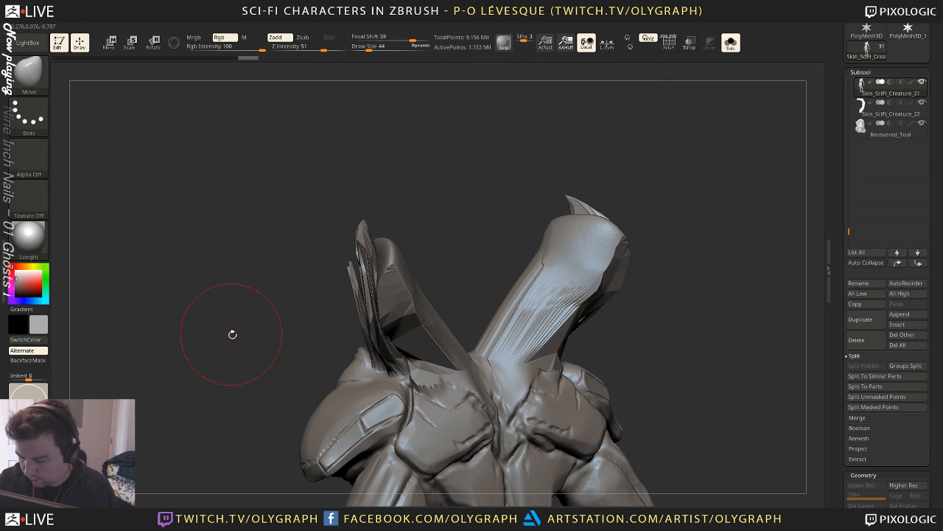
Cut the remaining back appendages off the body by hiding and deleting them, close the holes and show all subtools
mouse_move(232, 332)
left_mouse_down()
mouse_move(379, 384)
mouse_move(611, 257)
mouse_move(569, 251)
mouse_move(413, 278)
left_mouse_up()
key("shift+s")
left_click_drag(552, 206, 652, 193)
mouse_move(560, 186)
left_mouse_down("ctrl+alt+shift")
mouse_move(252, 345)
mouse_move(391, 366)
left_mouse_up("ctrl+alt+shift")
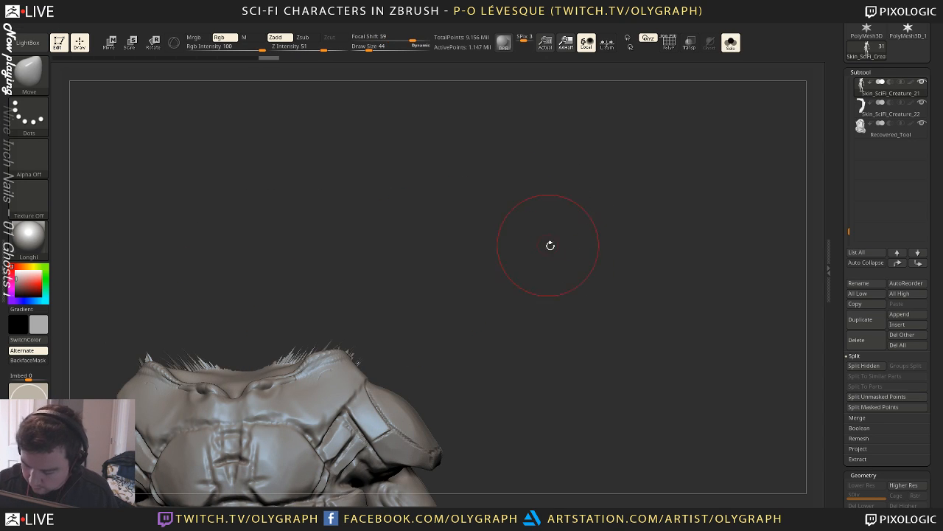
key("space")
left_click(565, 382)
left_click(591, 382)
key("shift+s")
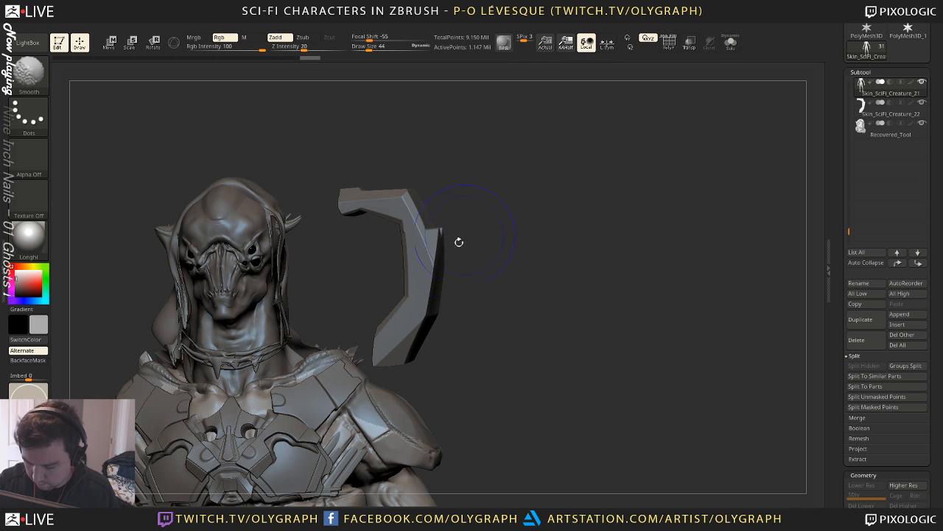
Select the bent armor plate subtool and set the draw size to 150 in a side view of the creature
left_click_drag(517, 220, 494, 254, "alt")
left_click(410, 272, "alt")
key("space")
left_click(421, 280)
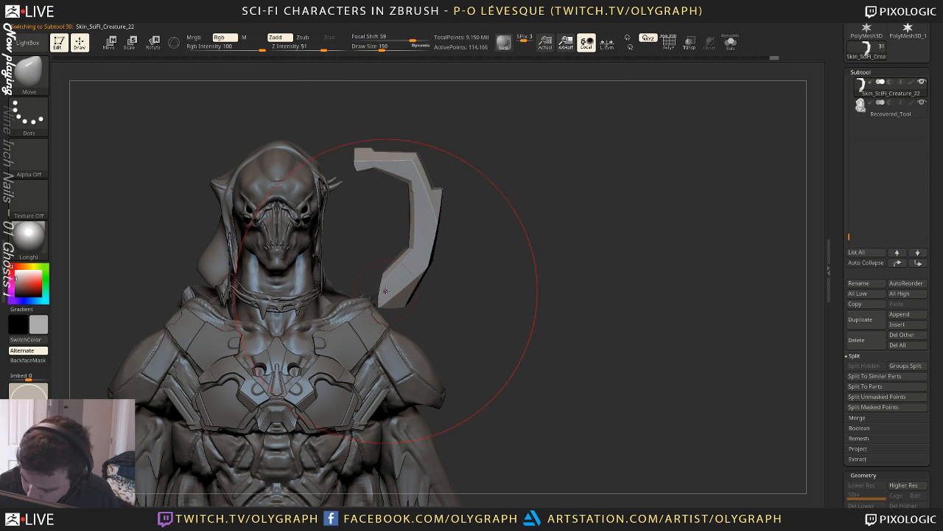
left_click_drag(517, 254, 456, 249)
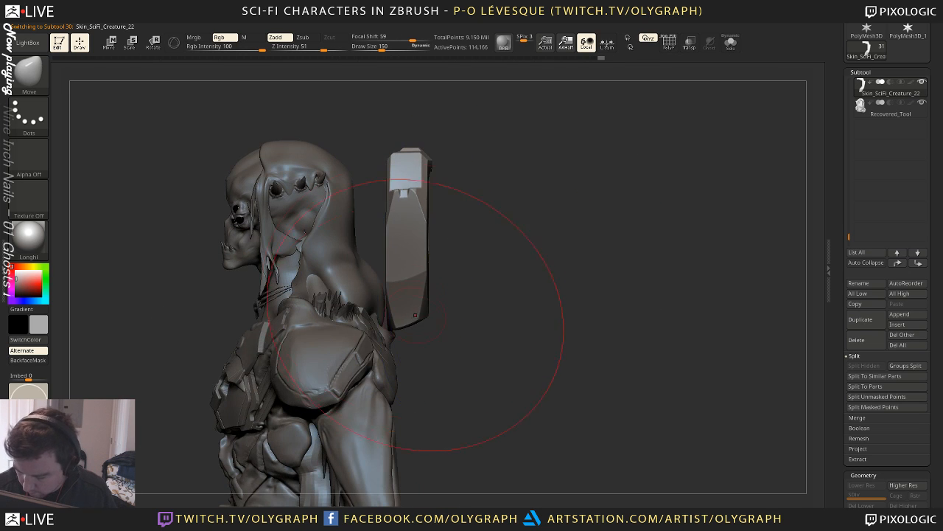
Try to pull the plate's lower end forward toward the shoulder with the Move brush, enlarging the draw size to 307
key("s")
left_click(420, 317)
mouse_move(421, 319)
left_mouse_down()
mouse_move(423, 353)
mouse_move(385, 339)
left_mouse_up()
key("s")
left_click(415, 343)
key("s")
left_click(390, 340)
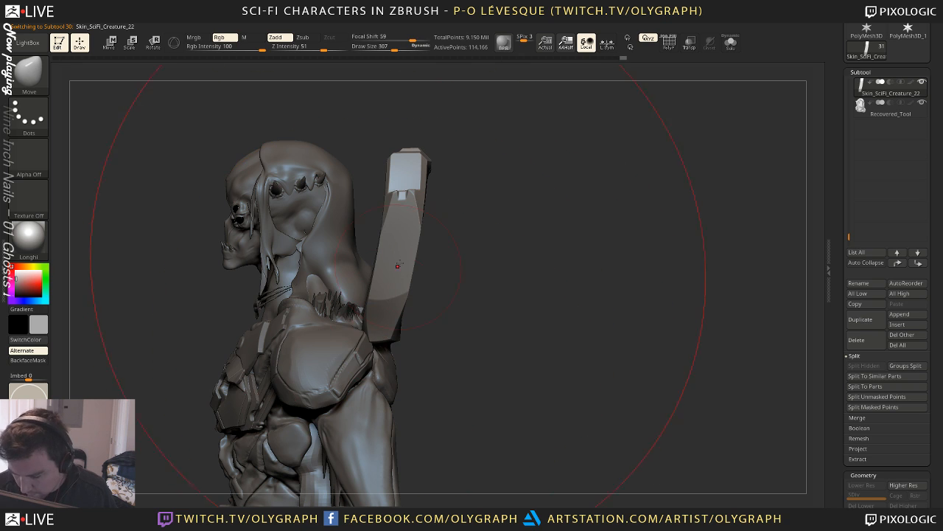
key("ctrl+z")
key("ctrl+z")
Rotate the whole plate with Transpose so its lower end tilts forward onto the shoulder, and return to Draw mode
key("r")
key("r")
left_click_drag(411, 206, 354, 332)
key("q")
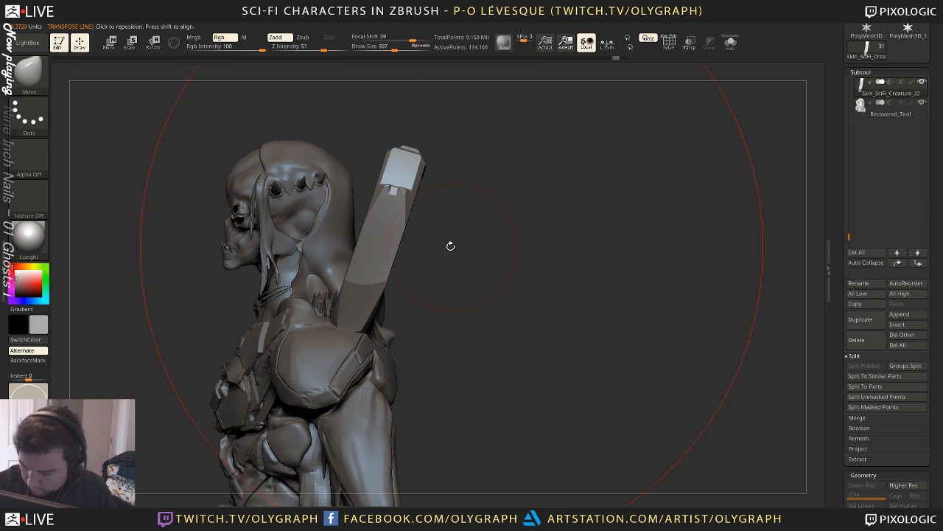
Reduce the draw size to 27 and clip the armor plate's lower rear edge at an angle with ClipCurve
mouse_move(449, 244)
left_mouse_down()
mouse_move(502, 240)
mouse_move(469, 225)
mouse_move(438, 228)
mouse_move(465, 188)
left_mouse_up()
key("s")
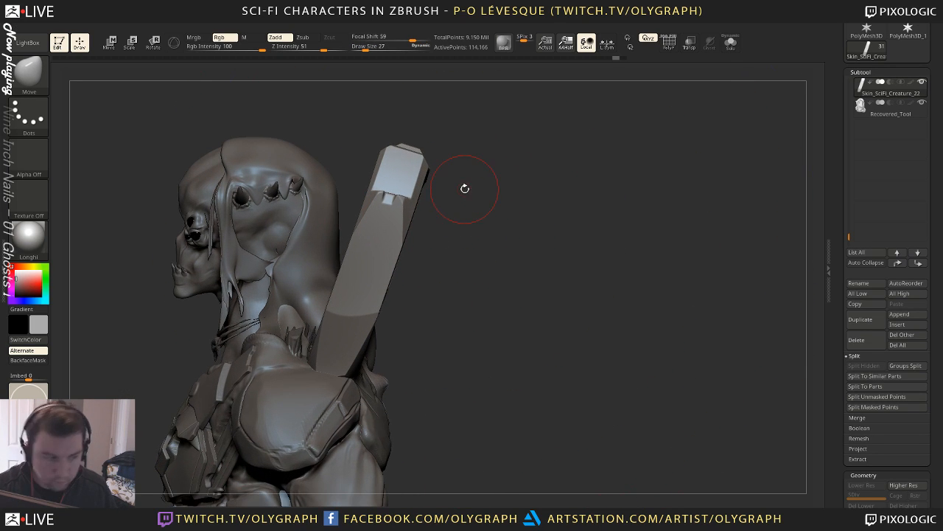
mouse_move(478, 259)
left_mouse_down()
mouse_move(470, 236)
mouse_move(463, 288)
mouse_move(434, 298)
left_mouse_up()
key("space")
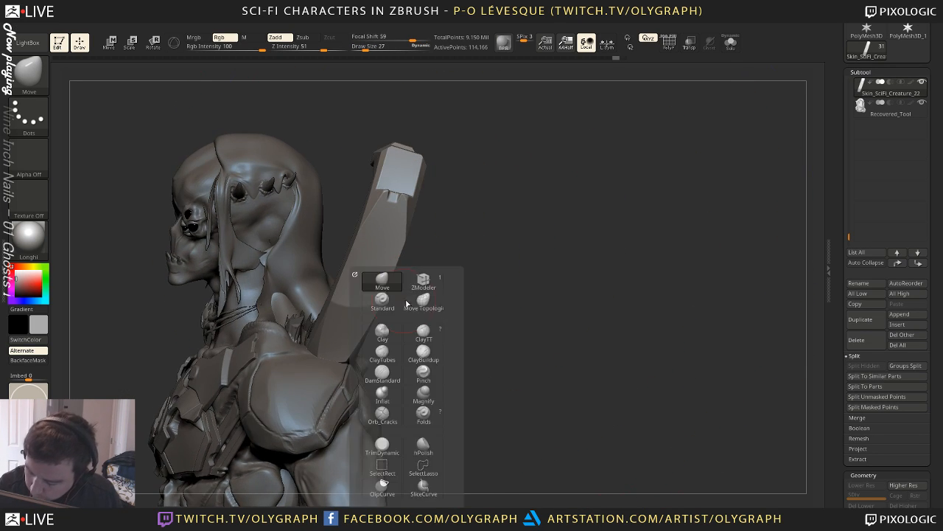
left_click(383, 302)
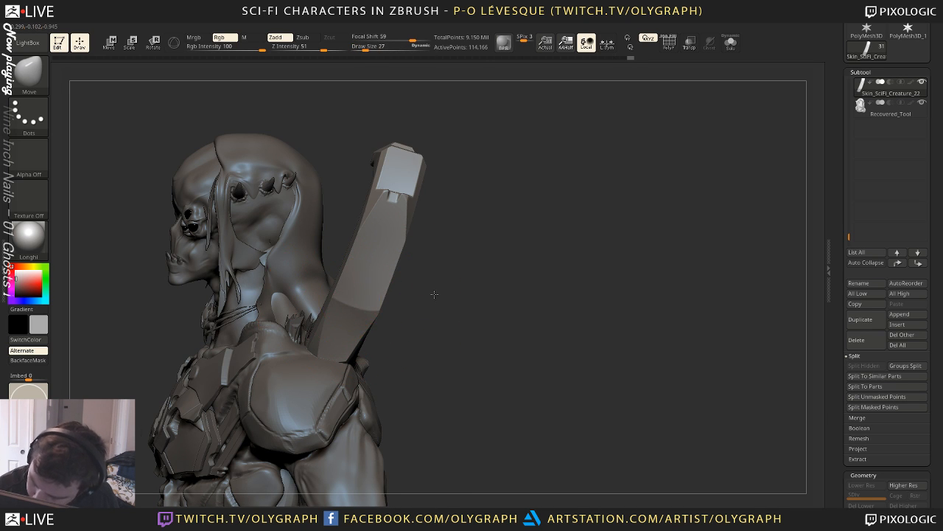
left_click_drag(434, 294, 410, 293)
key("ctrl+shift")
left_click_drag(321, 367, 322, 365, "ctrl+shift")
left_click(499, 276, "ctrl+shift")
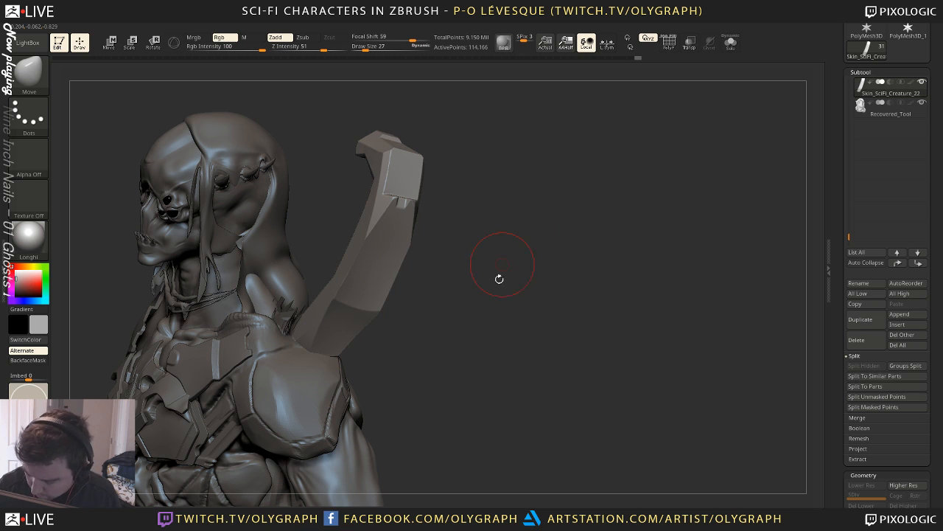
key("b")
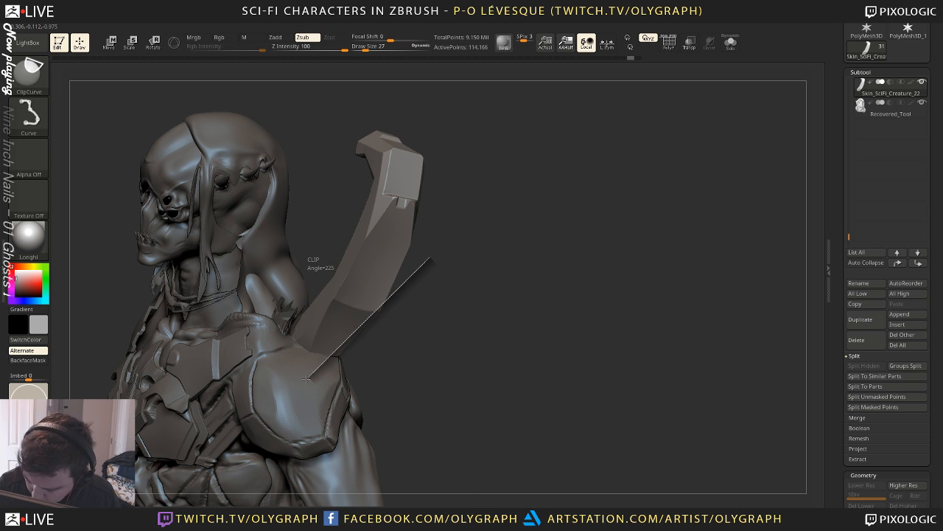
Clip the front edge of the plate's lower end straight in a side view and update the DynaMesh
mouse_move(411, 305)
left_mouse_down()
mouse_move(402, 315)
mouse_move(359, 302)
left_mouse_up()
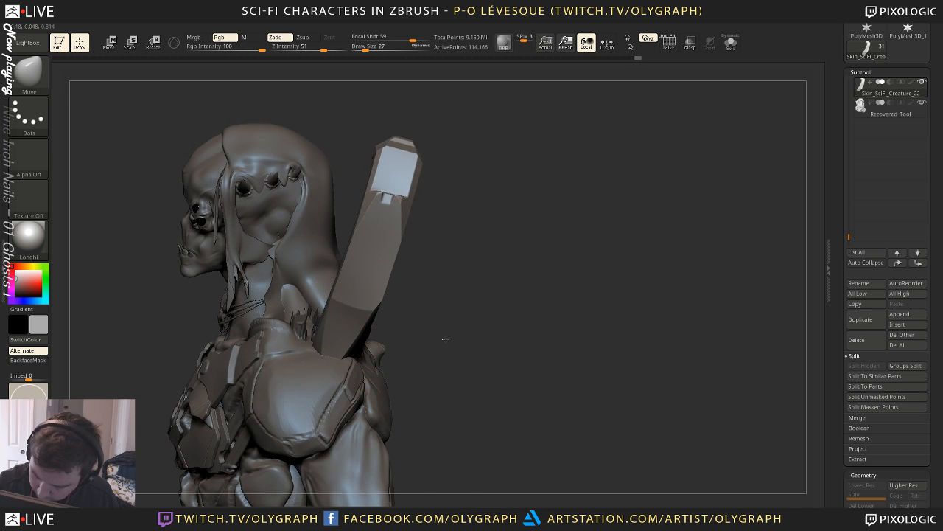
left_click_drag(445, 339, 433, 358)
left_click_drag(330, 383, 332, 247, "ctrl+shift")
left_click_drag(489, 242, 496, 335, "ctrl")
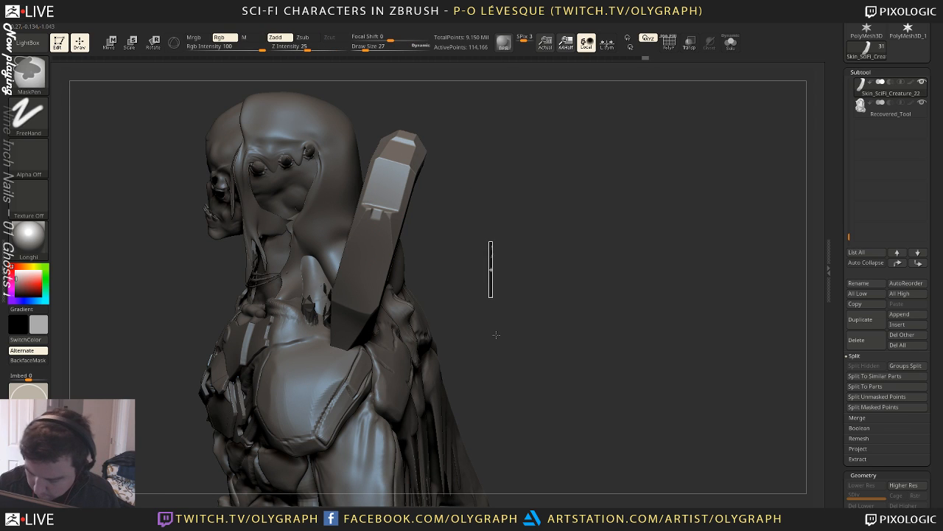
Trim straight facets along the plate's long edges with ClipCurve from behind and update the DynaMesh
left_click_drag(482, 234, 428, 194)
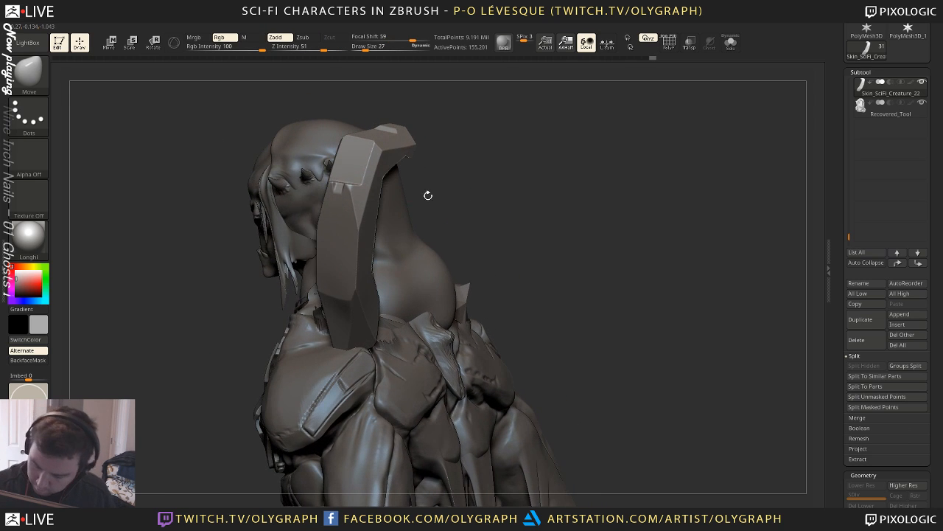
left_click_drag(320, 338, 332, 156, "ctrl+shift")
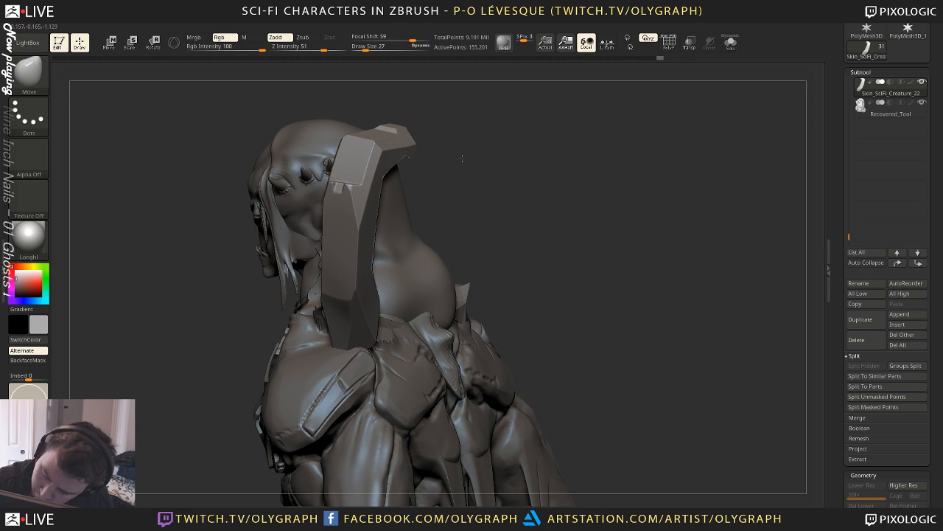
left_click_drag(461, 159, 492, 166)
left_click_drag(490, 126, 394, 340, "ctrl+shift")
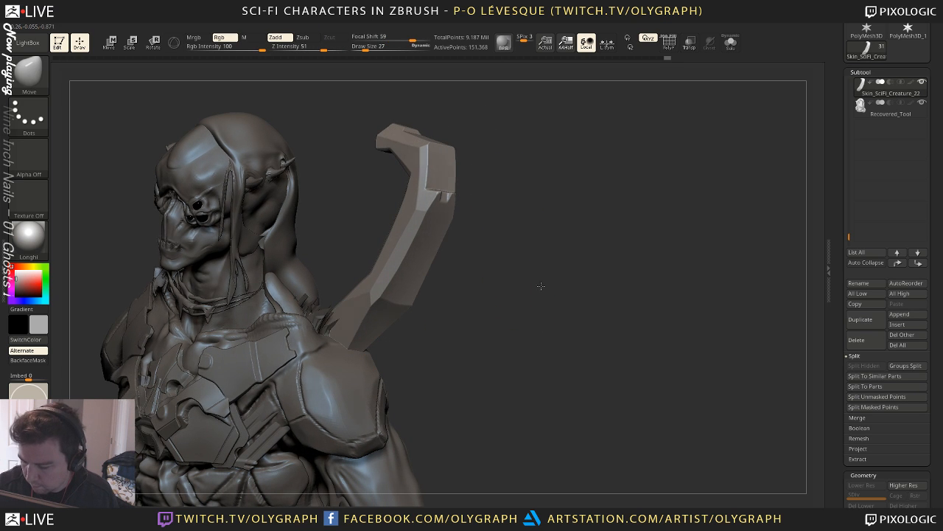
Cut angular notches into the front and rear edges of the plate's middle section with ClipCurve, narrowing it
left_click_drag(543, 263, 532, 211, "shift")
mouse_move(504, 242)
left_mouse_down()
mouse_move(519, 253)
mouse_move(457, 221)
mouse_move(364, 270)
mouse_move(391, 282)
left_mouse_up()
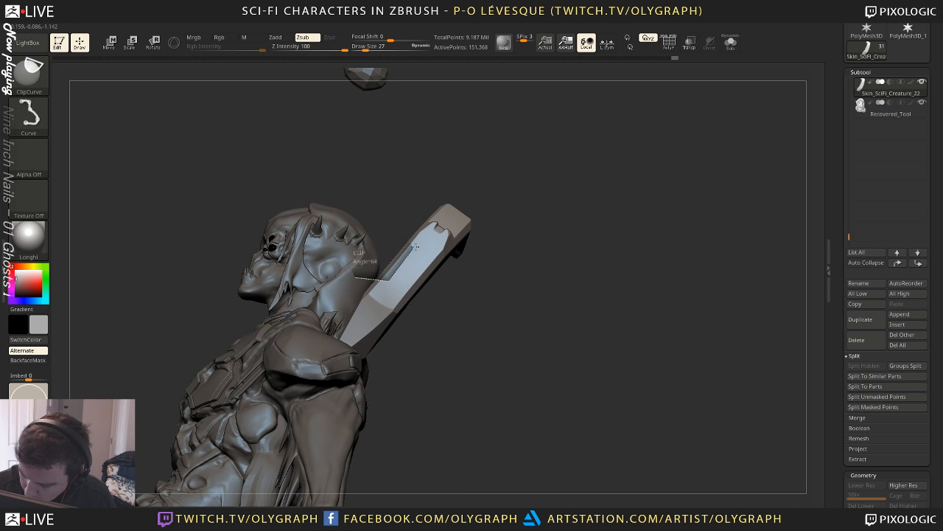
left_click_drag(407, 200, 407, 199, "ctrl+shift")
left_click_drag(477, 272, 471, 266)
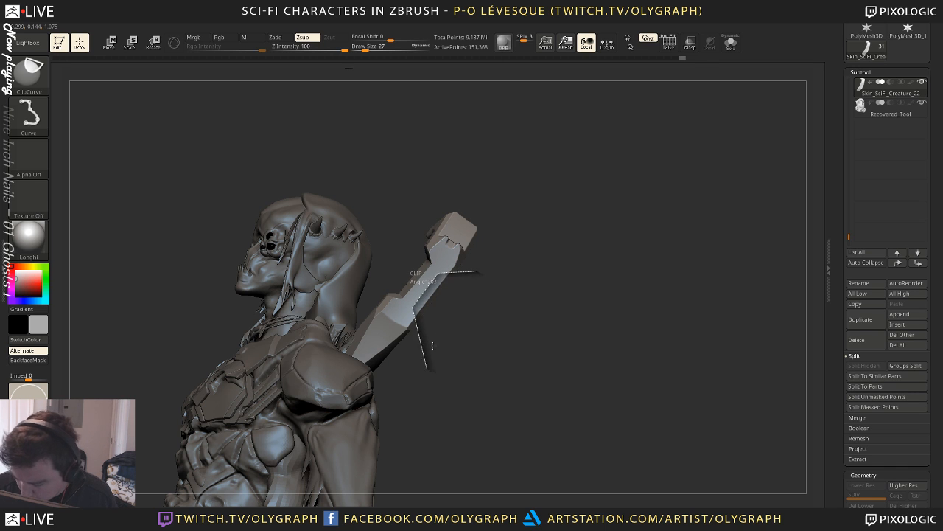
left_click_drag(433, 345, 433, 345, "ctrl+shift")
Shorten and slim the plate's bent upper tip with ClipCurve in a front view
mouse_move(466, 294)
left_mouse_down()
mouse_move(517, 365)
mouse_move(537, 357)
left_mouse_up()
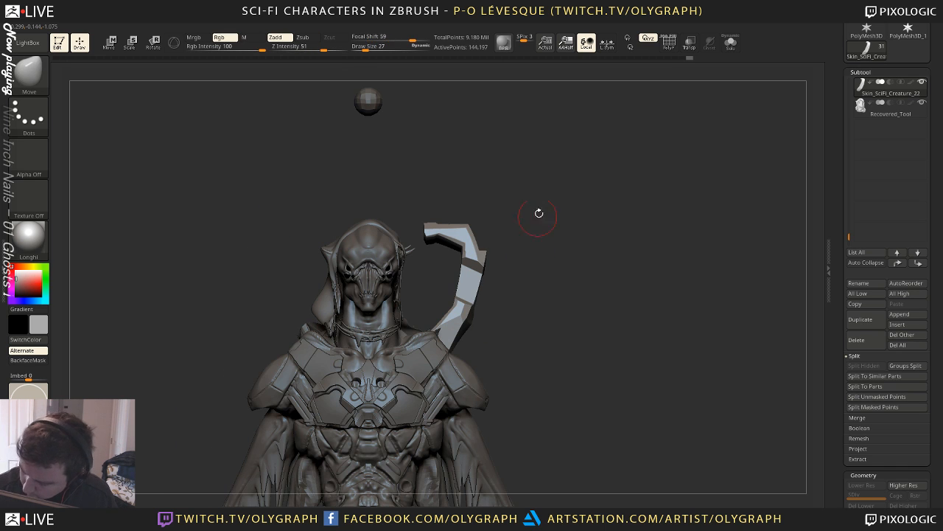
left_click_drag(562, 195, 541, 211, "alt")
mouse_move(484, 176)
left_mouse_down()
mouse_move(506, 195)
mouse_move(489, 181)
left_mouse_up()
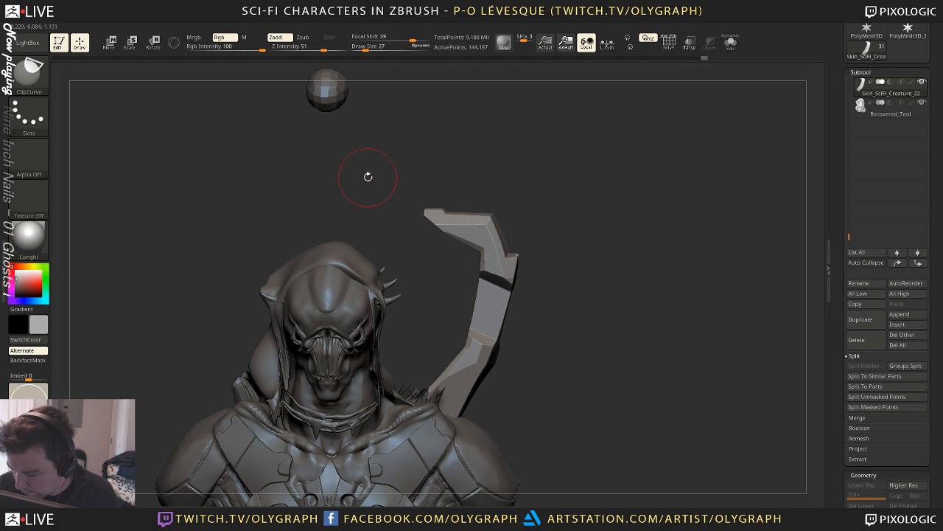
left_click_drag(403, 233, 548, 169, "ctrl")
mouse_move(423, 220)
left_mouse_down("ctrl+shift")
mouse_move(520, 221)
mouse_move(543, 193)
mouse_move(484, 208)
mouse_move(457, 188)
mouse_move(438, 199)
left_mouse_up("ctrl+shift")
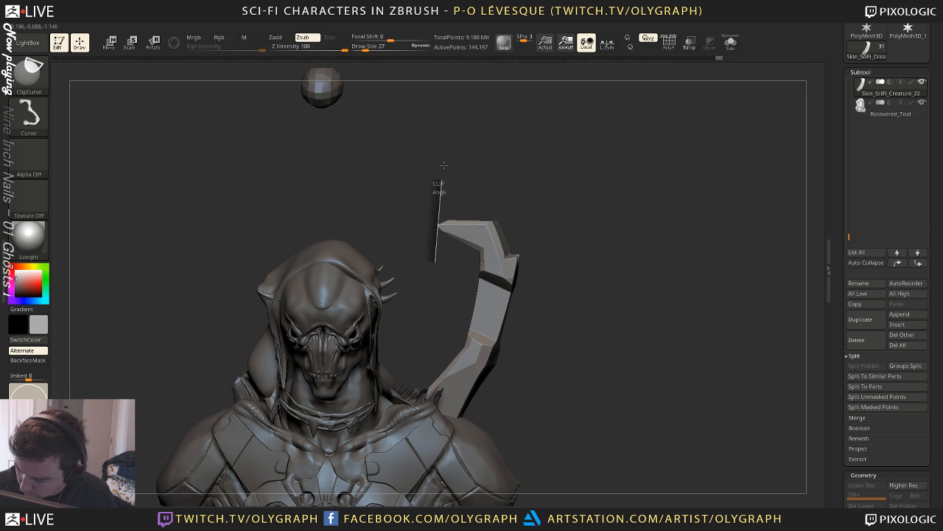
Thin the whole plate front to back with a Transpose line in Move mode, re-DynaMesh it and return to Draw mode
mouse_move(558, 218)
left_mouse_down()
mouse_move(607, 187)
mouse_move(562, 191)
mouse_move(477, 131)
left_mouse_up()
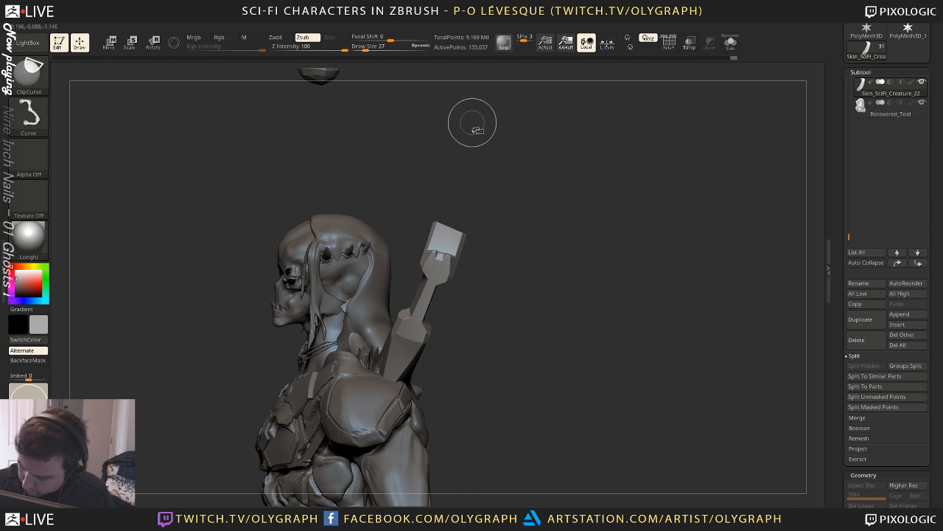
left_click_drag(454, 310, 497, 185, "ctrl+shift")
key("w")
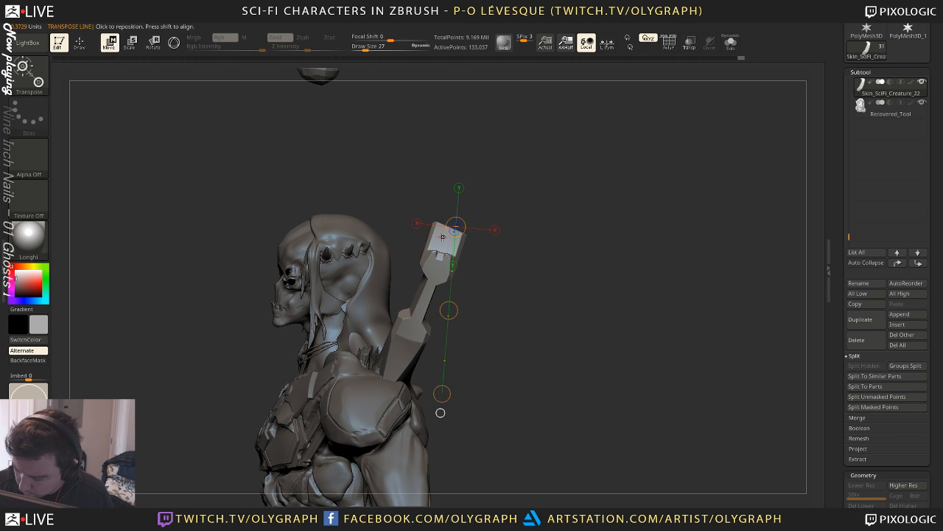
left_click_drag(479, 258, 473, 253)
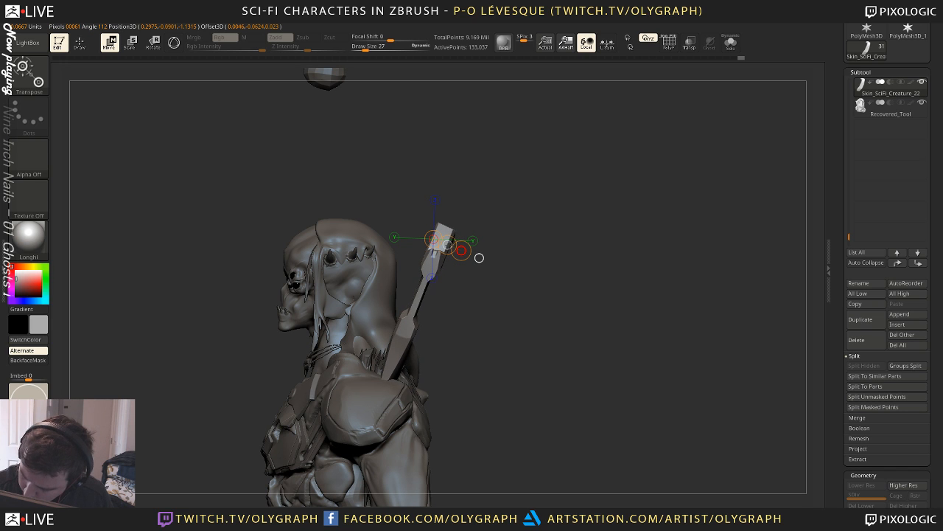
key("q")
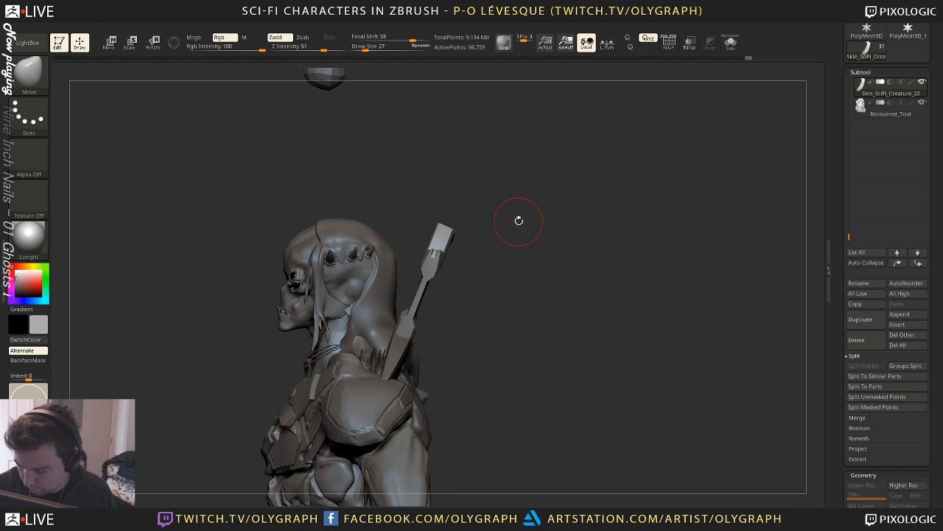
Push the plate's inner edge into a smoother curve with the Move brush, using draw sizes 72, 76 and 52
mouse_move(518, 217)
left_mouse_down()
mouse_move(534, 242)
mouse_move(525, 226)
left_mouse_up()
left_click_drag(487, 263, 479, 197)
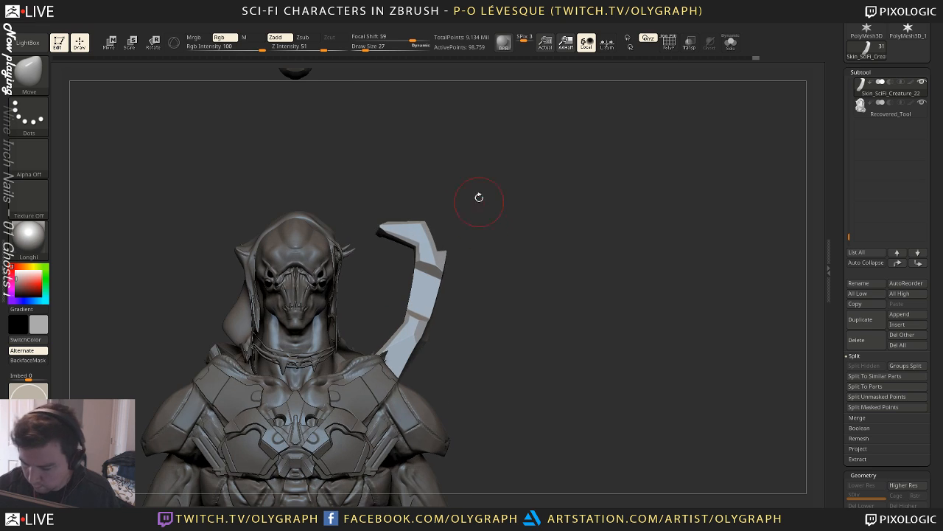
key("space")
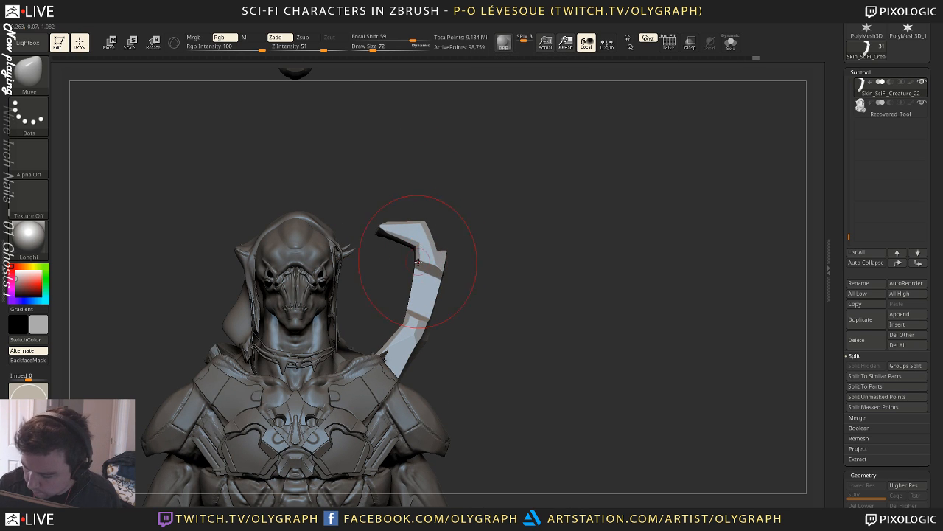
key("s")
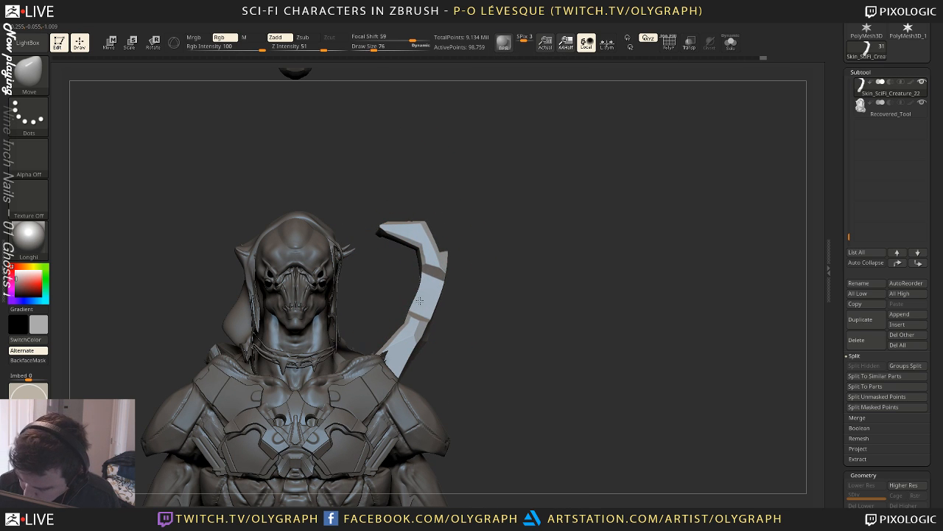
key("s")
key("s")
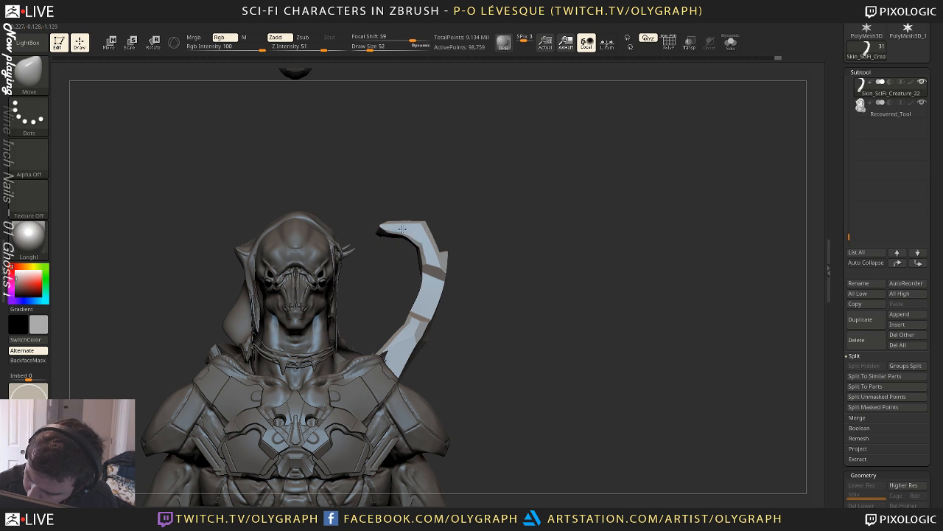
key("s")
Pull the upper tip toward the head into a hooked point and adjust the lower section with the Move brush at draw sizes 69 to 121
left_click_drag(403, 231, 433, 222)
key("s")
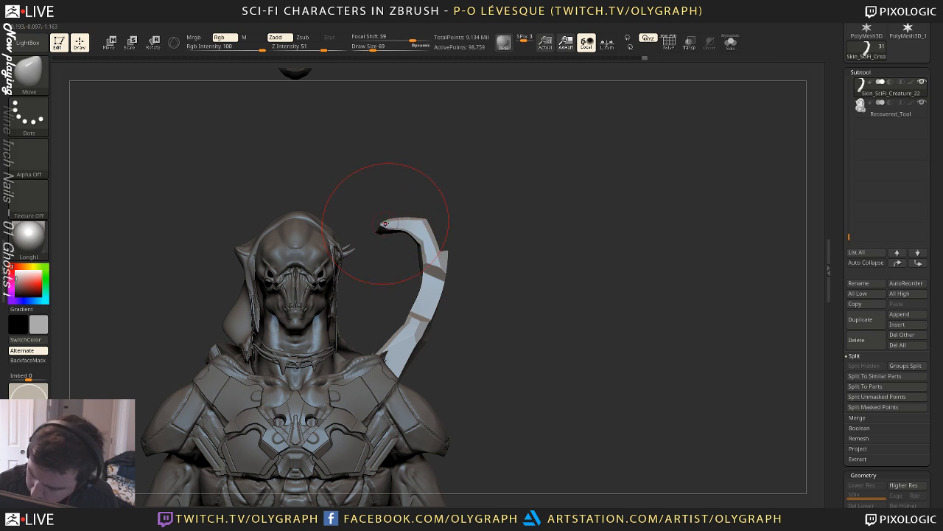
mouse_move(365, 231)
left_mouse_down()
mouse_move(352, 239)
mouse_move(424, 227)
left_mouse_up()
key("s")
key("s")
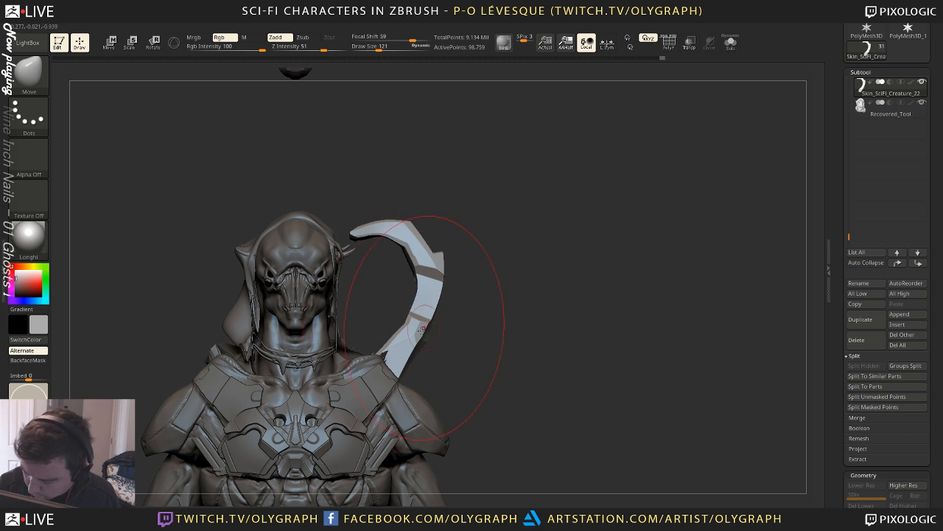
key("s")
left_click_drag(400, 348, 390, 348)
mouse_move(447, 301)
left_mouse_down()
mouse_move(499, 257)
mouse_move(472, 161)
mouse_move(484, 165)
mouse_move(459, 177)
mouse_move(476, 167)
mouse_move(463, 221)
left_mouse_up()
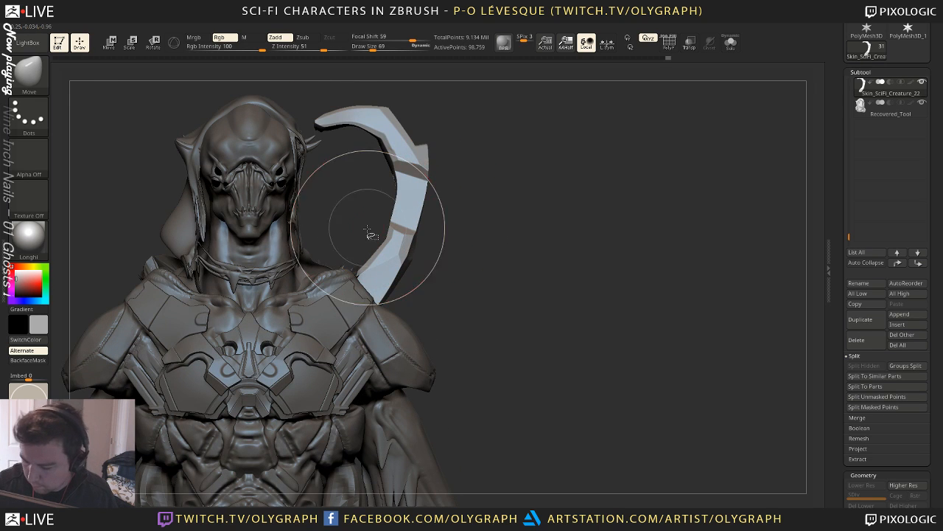
Clip a notch into the inner edge of the armor piece's middle section and update the DynaMesh
mouse_move(367, 230)
left_mouse_down("ctrl+shift")
mouse_move(397, 209)
mouse_move(401, 188)
mouse_move(389, 150)
left_mouse_up("ctrl+shift")
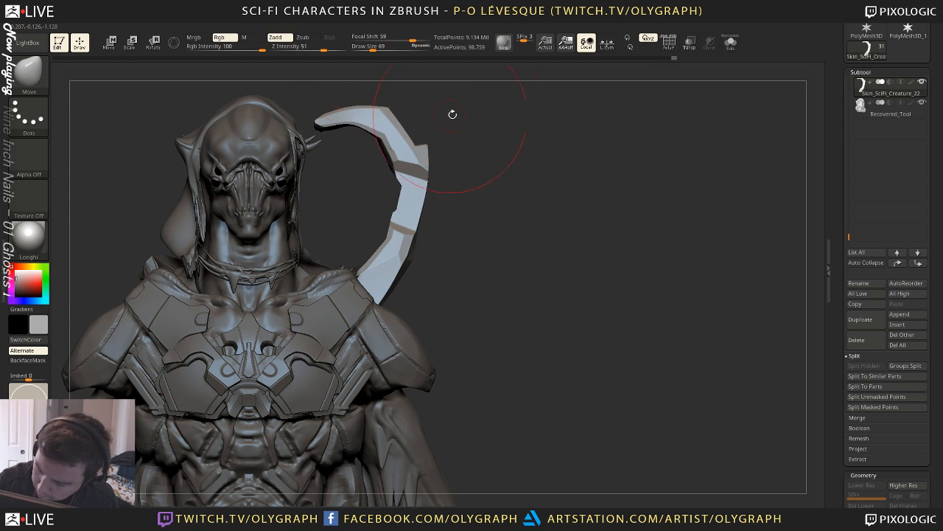
mouse_move(491, 175)
left_mouse_down("ctrl")
mouse_move(498, 304)
mouse_move(418, 168)
left_mouse_up("ctrl")
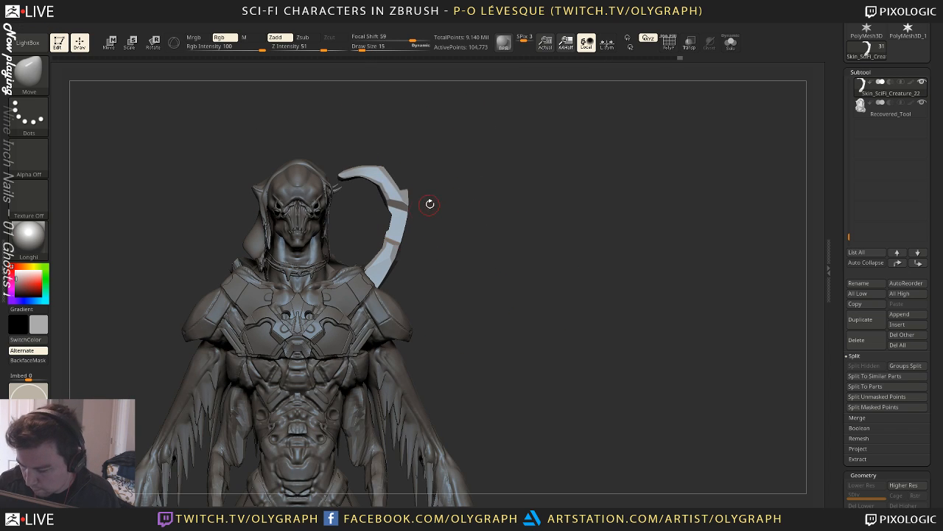
Pull the piece's upper outer corner up into a spike and refine the curve around it with the Move brush
left_click_drag(429, 204, 430, 154, "alt")
key("ctrl+shift")
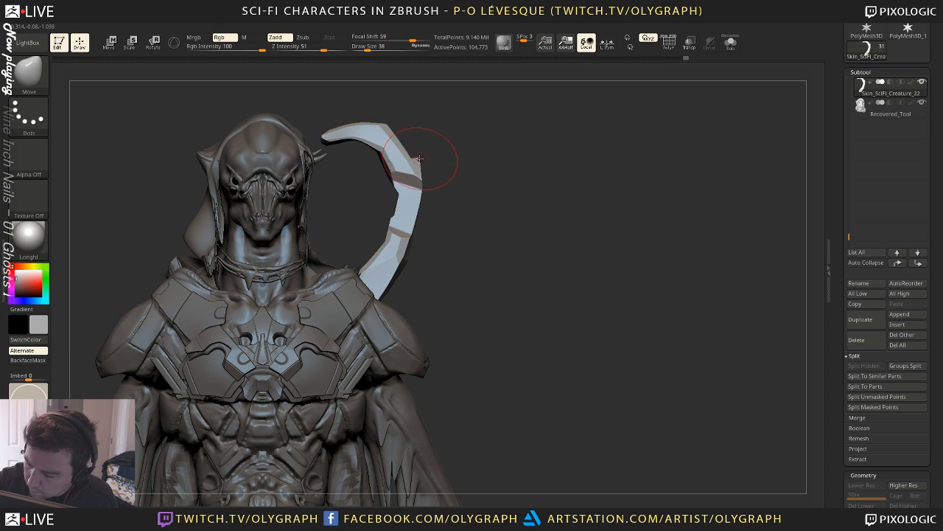
left_click_drag(410, 140, 416, 152)
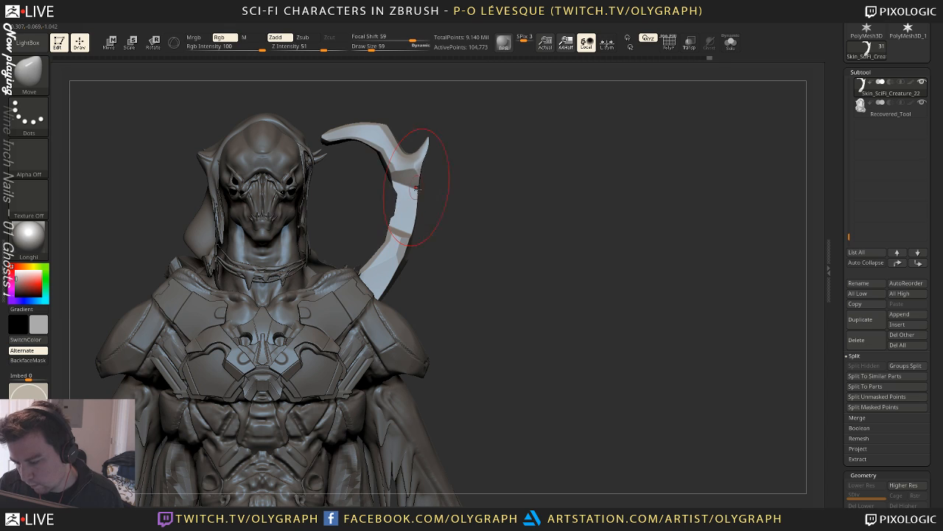
Flatten the surface around the new spike with TrimDynamic at draw size 21 and update the DynaMesh
key("space")
left_click(444, 344)
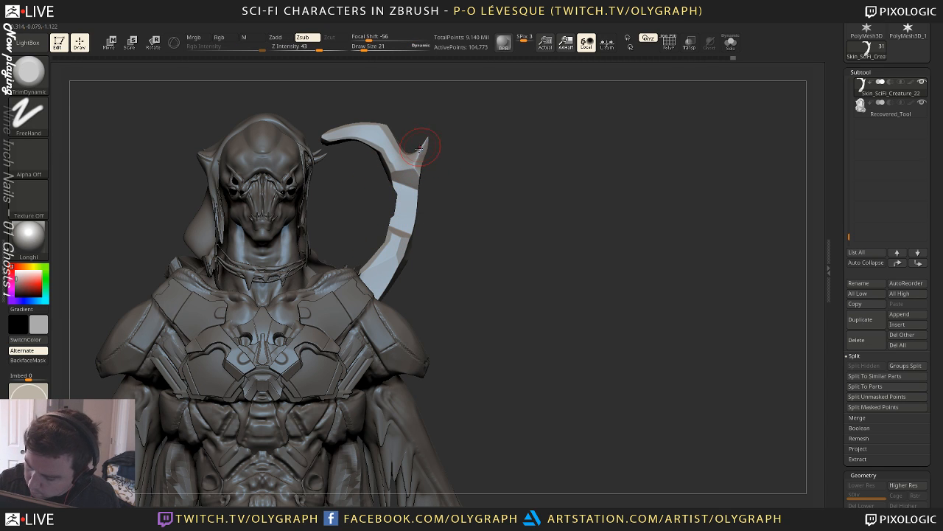
left_click_drag(461, 123, 464, 240, "ctrl")
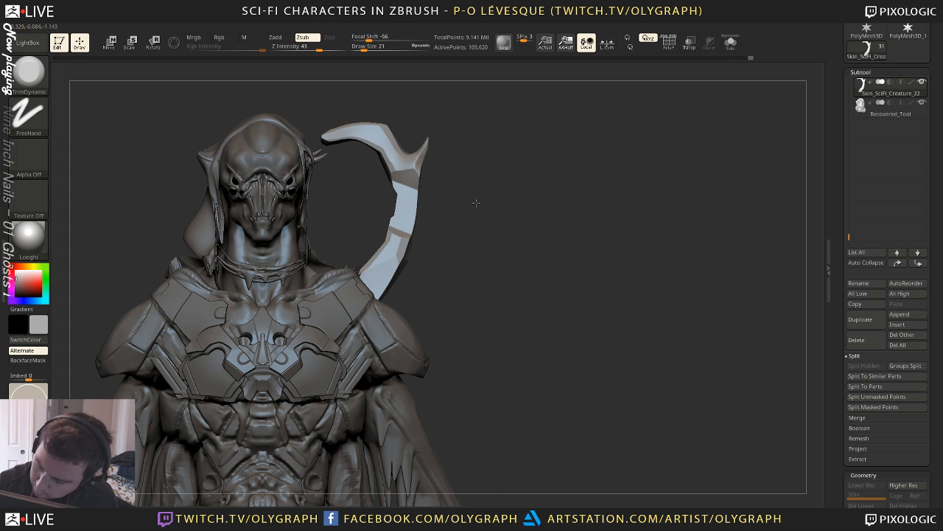
Apply Mirror And Weld to copy the curved armor piece to the creature's opposite shoulder
left_click_drag(476, 203, 465, 109, "alt")
key("space")
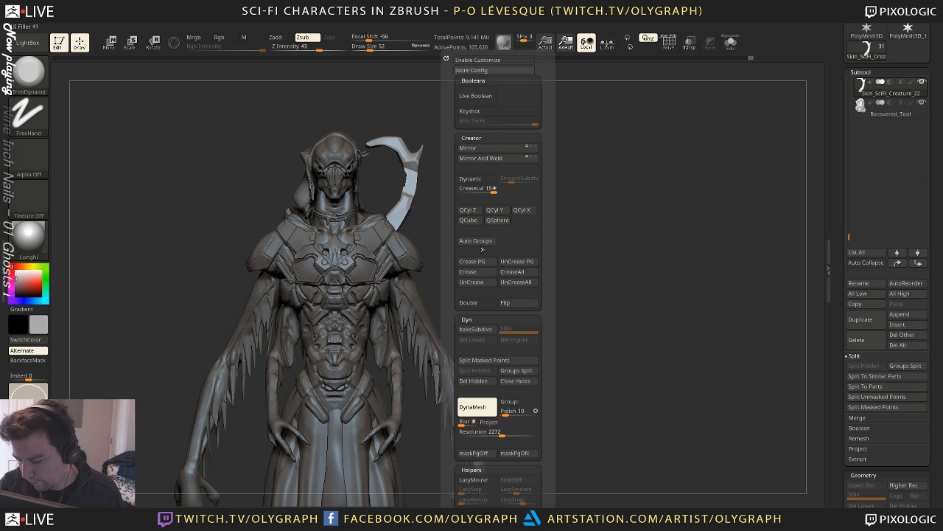
left_click(483, 156)
left_click_drag(479, 107, 431, 132, "alt")
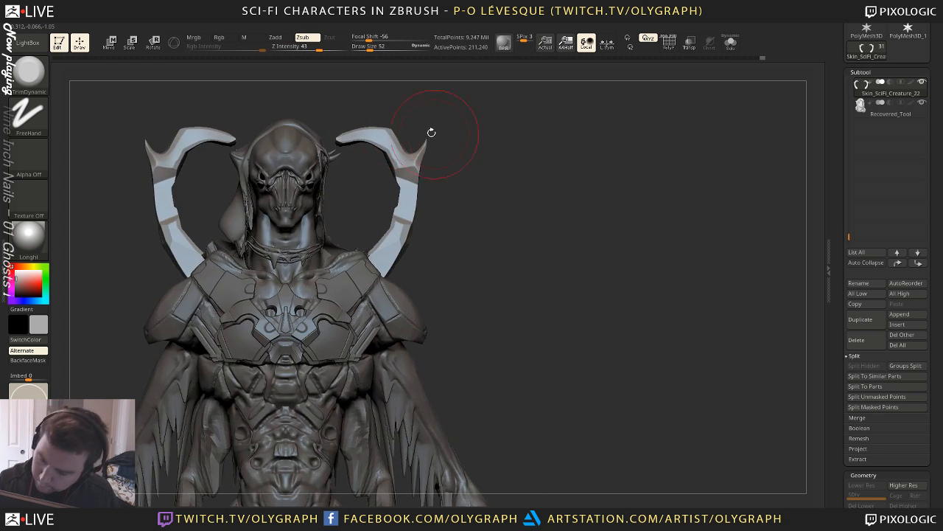
Sharpen the inner tips of the curved armor pieces with the Pinch brush at draw size 59
key("b")
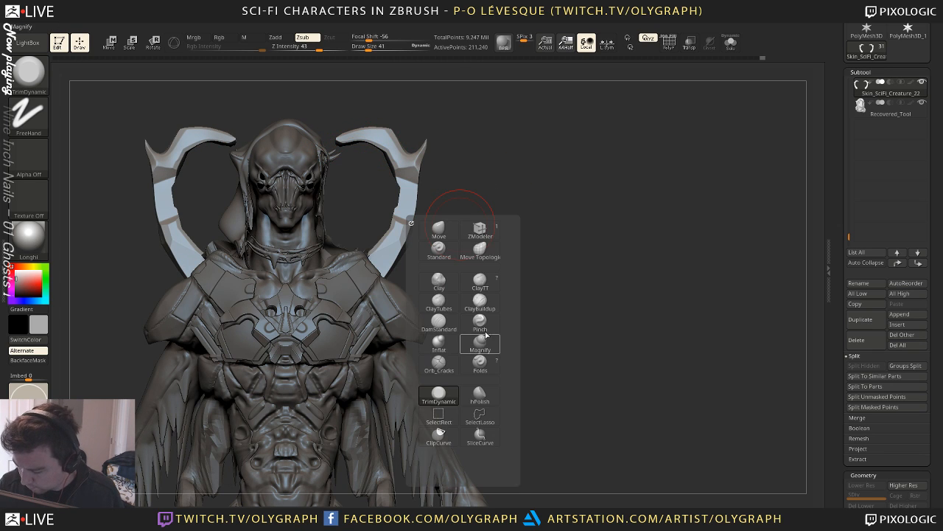
left_click(480, 318)
key("bracketright")
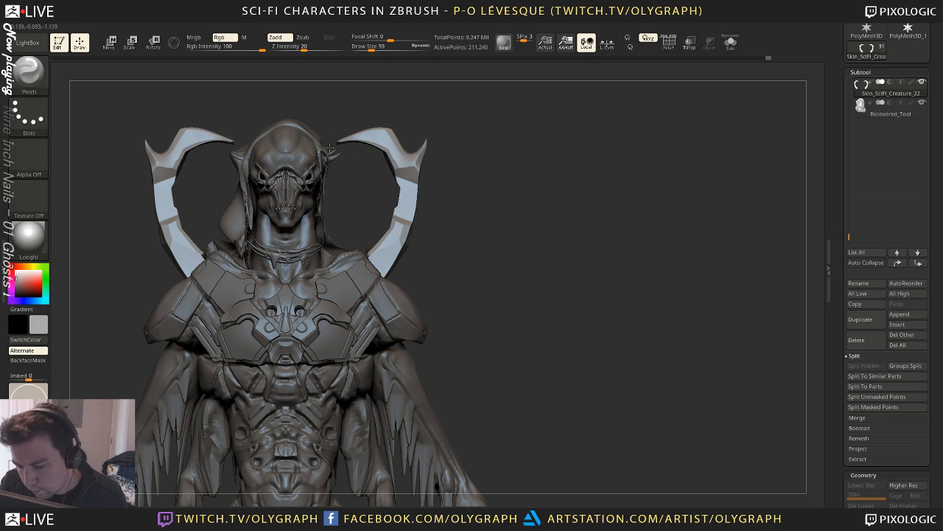
mouse_move(339, 141)
left_mouse_down()
mouse_move(382, 140)
mouse_move(350, 130)
mouse_move(378, 137)
left_mouse_up()
Refine the armor pieces' inner tips into thinner hooks curving toward the head with the Move brush, reducing the draw size to 29
key("space")
left_click(349, 145)
key("s")
key("s")
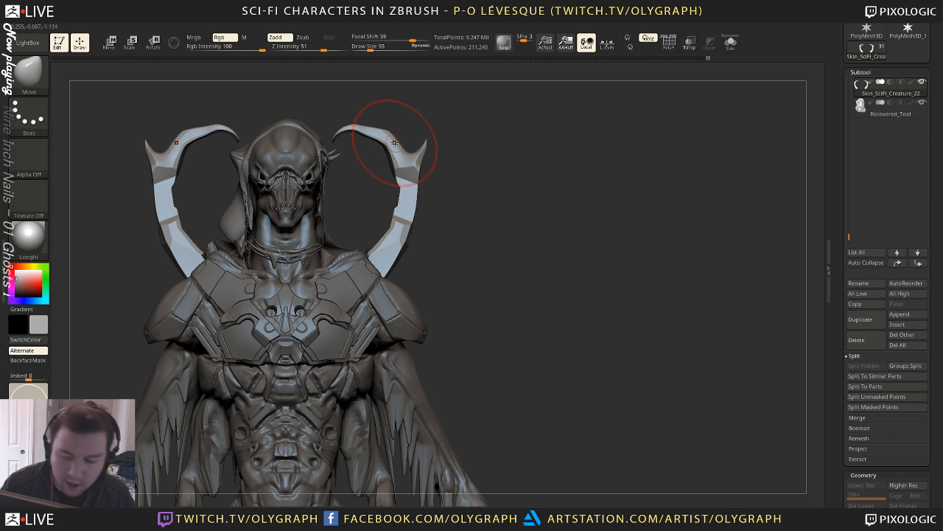
key("s")
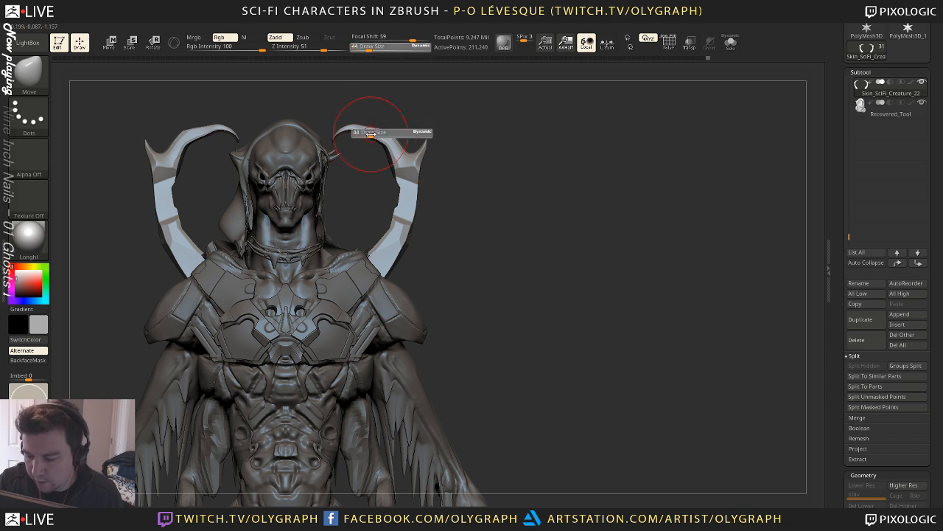
mouse_move(370, 134)
left_mouse_down()
mouse_move(360, 132)
mouse_move(342, 158)
mouse_move(392, 117)
mouse_move(469, 137)
mouse_move(438, 89)
left_mouse_up()
key("s")
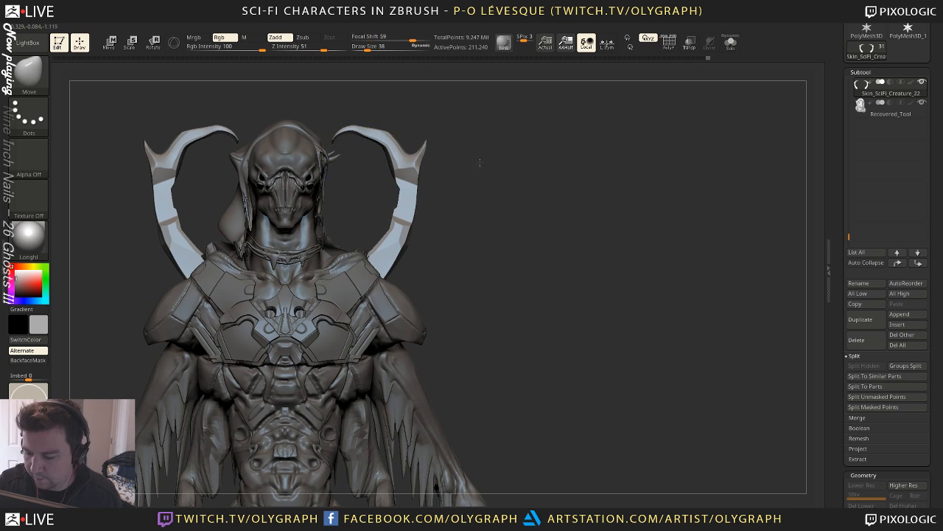
left_click_drag(479, 162, 449, 146)
left_click_drag(340, 157, 344, 161)
key("s")
left_click_drag(343, 163, 341, 163)
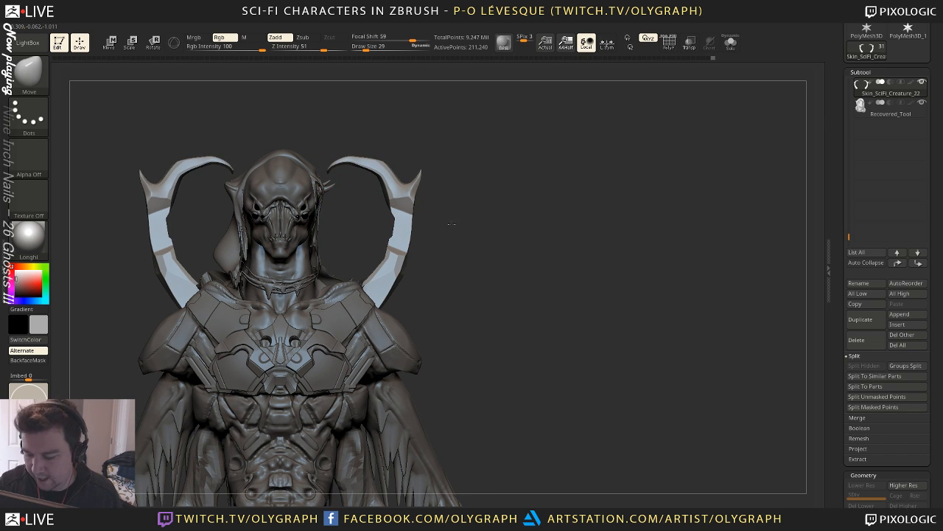
Try carving thin grooves into the armor piece's middle section with the Orb_Cracks brush at draw size 3
left_click_drag(452, 224, 455, 213)
key("b")
left_click(371, 252)
key("s")
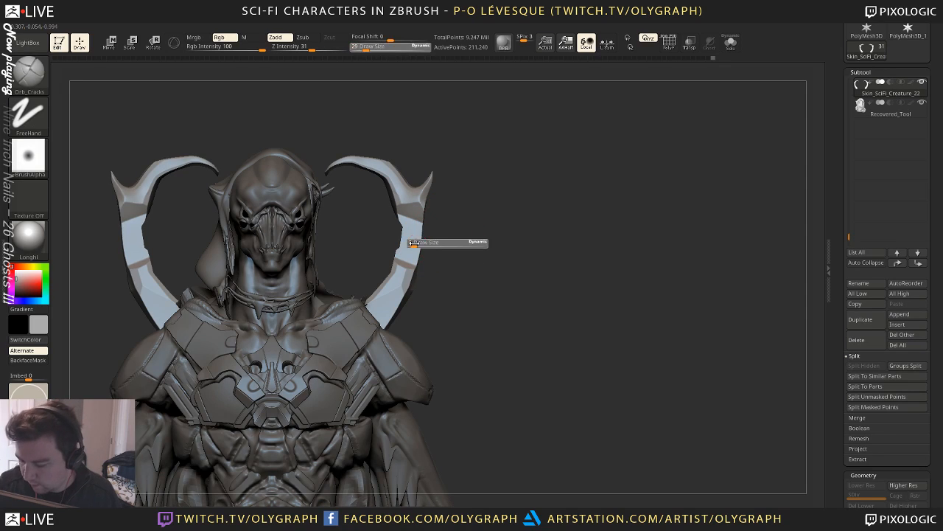
left_click_drag(424, 244, 413, 244)
mouse_move(415, 230)
left_mouse_down()
mouse_move(407, 260)
mouse_move(415, 230)
left_mouse_up()
mouse_move(453, 196)
left_mouse_down()
mouse_move(489, 265)
mouse_move(477, 341)
mouse_move(491, 191)
mouse_move(495, 208)
mouse_move(482, 412)
left_mouse_up()
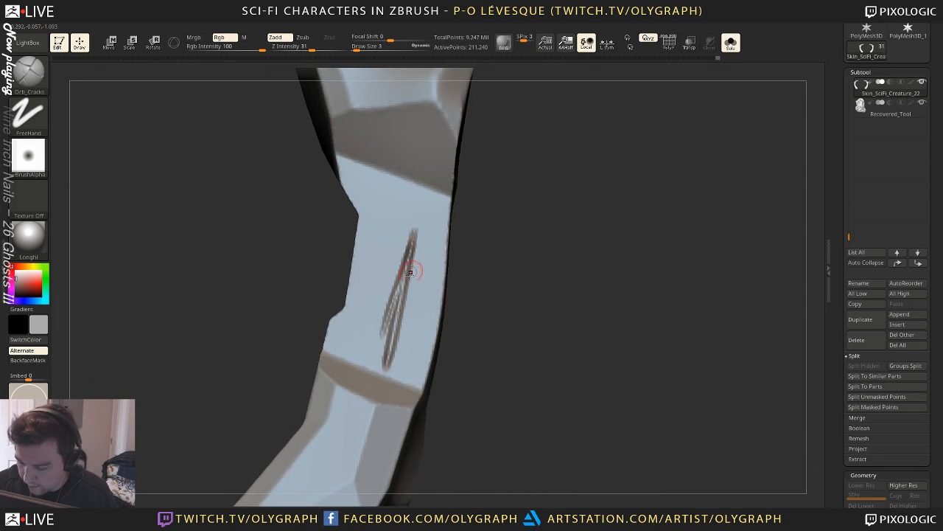
left_click_drag(471, 264, 467, 75, "alt")
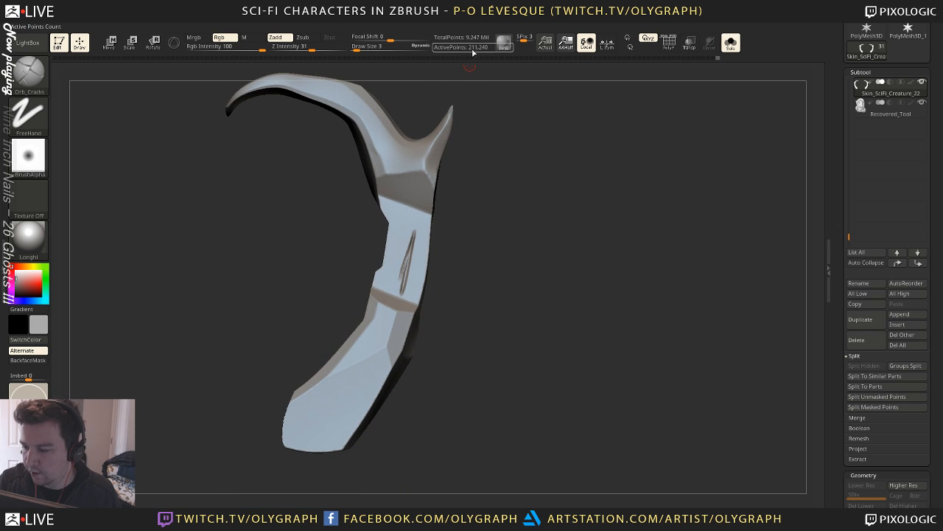
left_click_drag(479, 247, 482, 167, "alt")
key("ctrl+z")
Try adding a second subdivision level to the armor pieces' mesh
left_click_drag(474, 243, 477, 238, "shift")
key("shift+s")
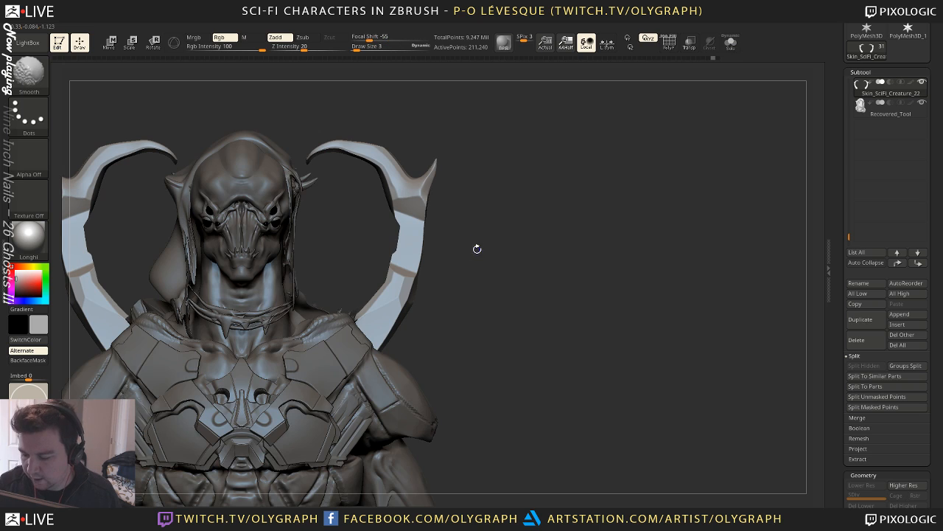
key("d")
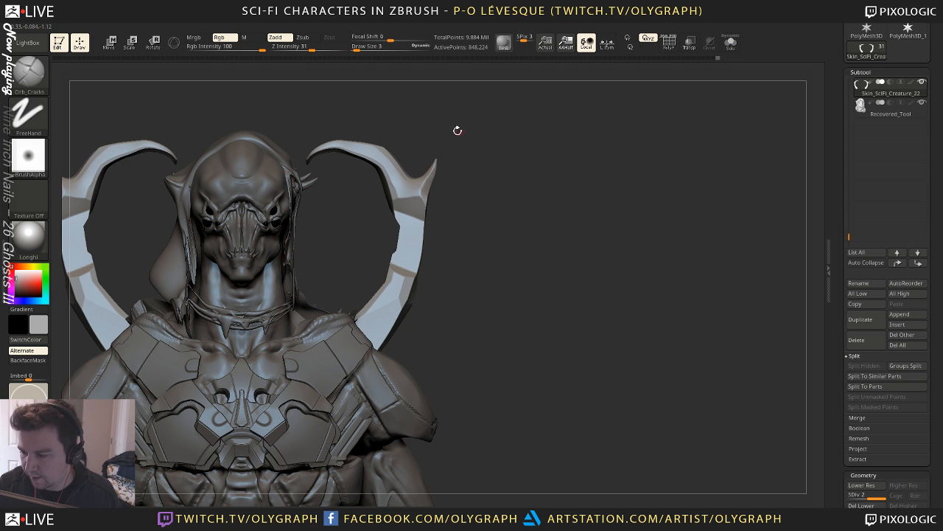
key("shift+d")
Examine the armor pieces' wireframe and their silhouette around the creature from the front and side
key("shift+f")
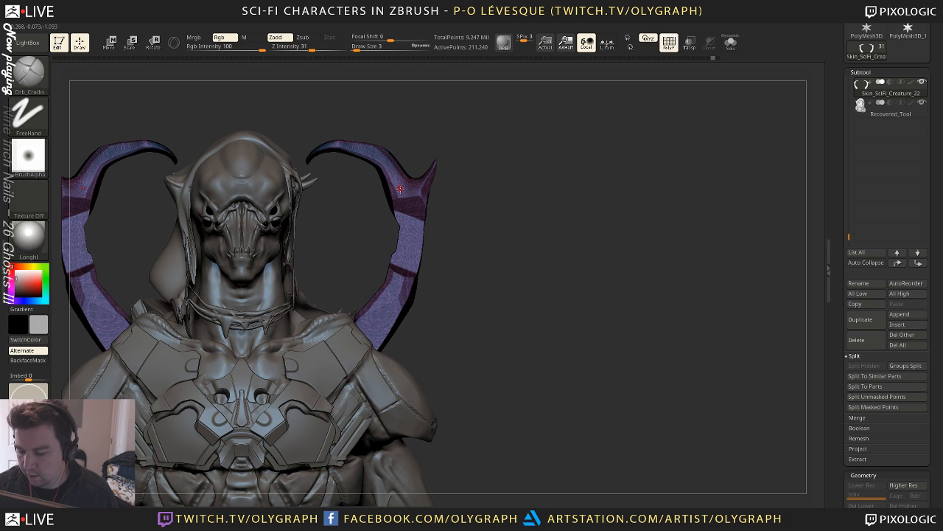
mouse_move(491, 226)
left_mouse_down()
mouse_move(447, 238)
mouse_move(478, 238)
mouse_move(427, 168)
left_mouse_up()
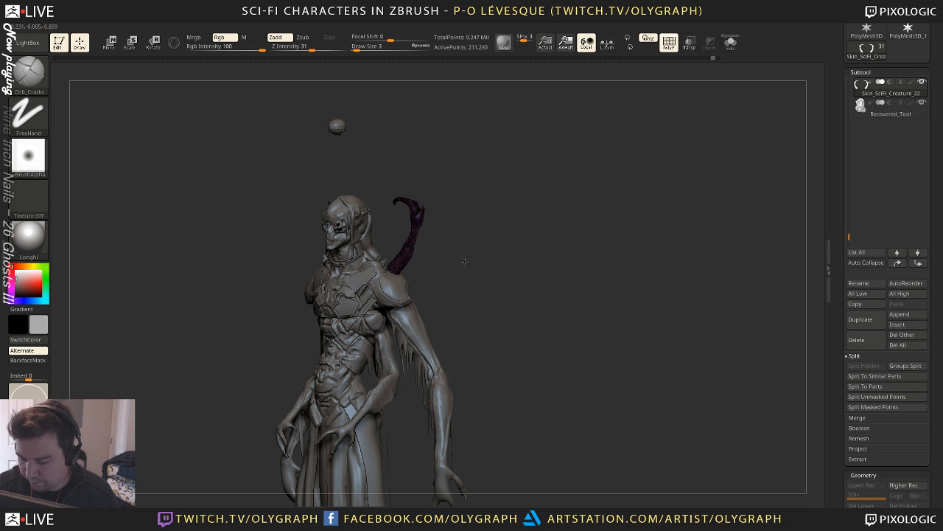
mouse_move(465, 262)
left_mouse_down()
mouse_move(510, 204)
mouse_move(469, 198)
mouse_move(497, 204)
mouse_move(494, 159)
mouse_move(523, 221)
mouse_move(421, 193)
left_mouse_up()
mouse_move(480, 189)
left_mouse_down("alt")
mouse_move(506, 244)
mouse_move(459, 152)
mouse_move(459, 244)
mouse_move(445, 259)
left_mouse_up("alt")
key("shift+f")
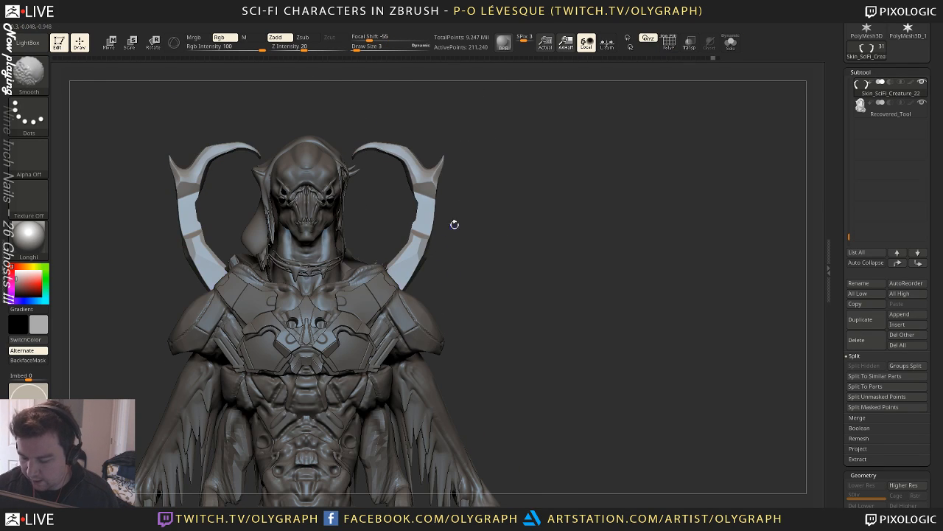
key("space")
key("space")
left_click(405, 280)
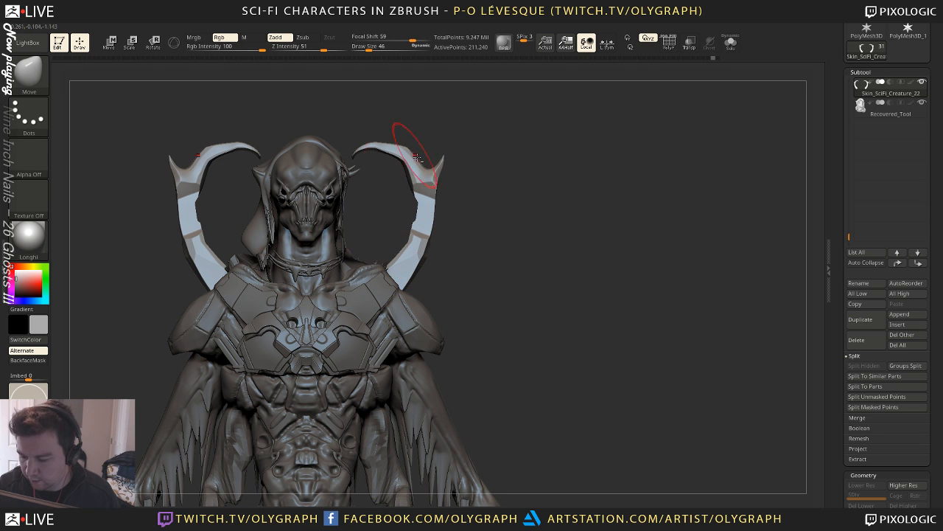
mouse_move(583, 220)
left_mouse_down()
mouse_move(561, 228)
mouse_move(583, 226)
mouse_move(561, 239)
mouse_move(538, 214)
mouse_move(530, 247)
mouse_move(494, 286)
left_mouse_up()
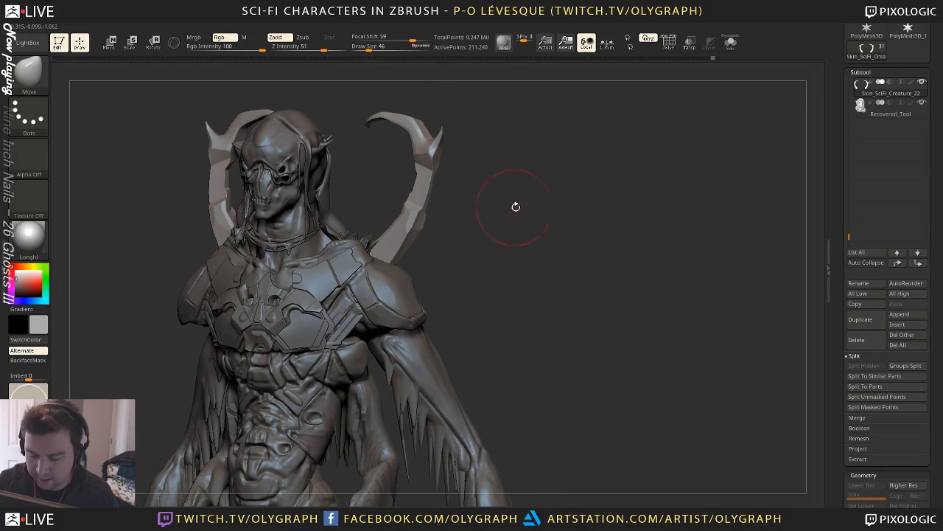
mouse_move(516, 206)
left_mouse_down()
mouse_move(483, 214)
mouse_move(516, 217)
mouse_move(480, 219)
left_mouse_up()
mouse_move(477, 171)
left_mouse_down()
mouse_move(526, 194)
mouse_move(514, 202)
mouse_move(536, 233)
left_mouse_up()
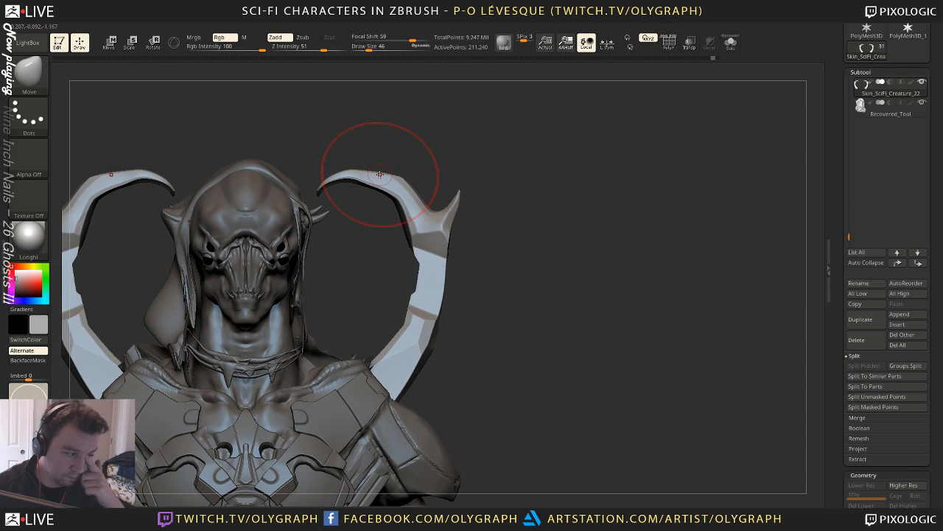
mouse_move(536, 251)
left_mouse_down("alt")
mouse_move(522, 238)
mouse_move(525, 217)
left_mouse_up("alt")
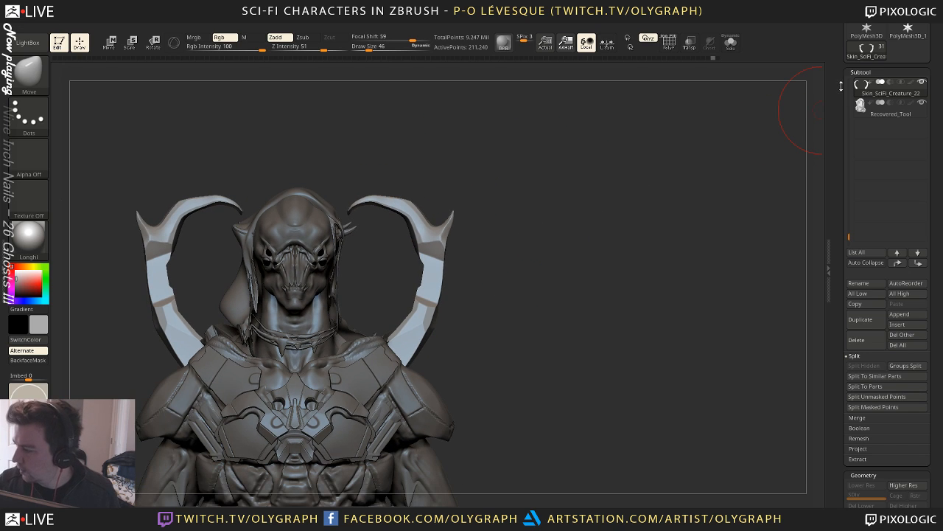
Append a Cube3D as a new subtool and make it the active one
mouse_move(839, 84)
left_mouse_down()
mouse_move(831, 133)
mouse_move(840, 200)
left_mouse_up()
left_click_drag(481, 325, 526, 214, "alt")
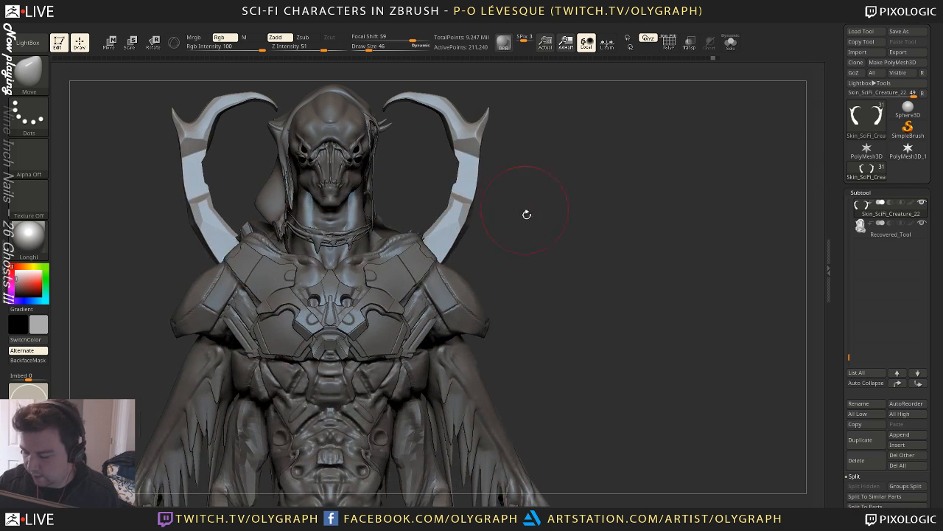
left_click(900, 435)
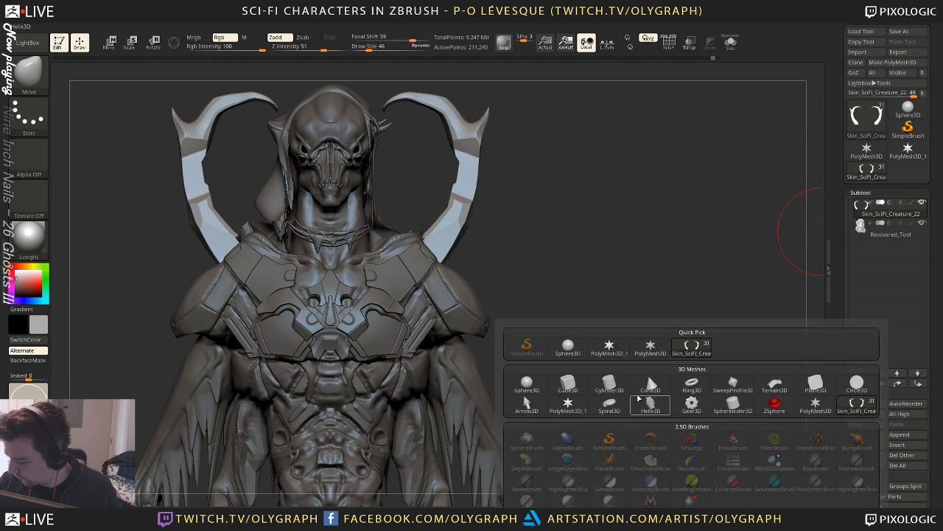
left_click(572, 388)
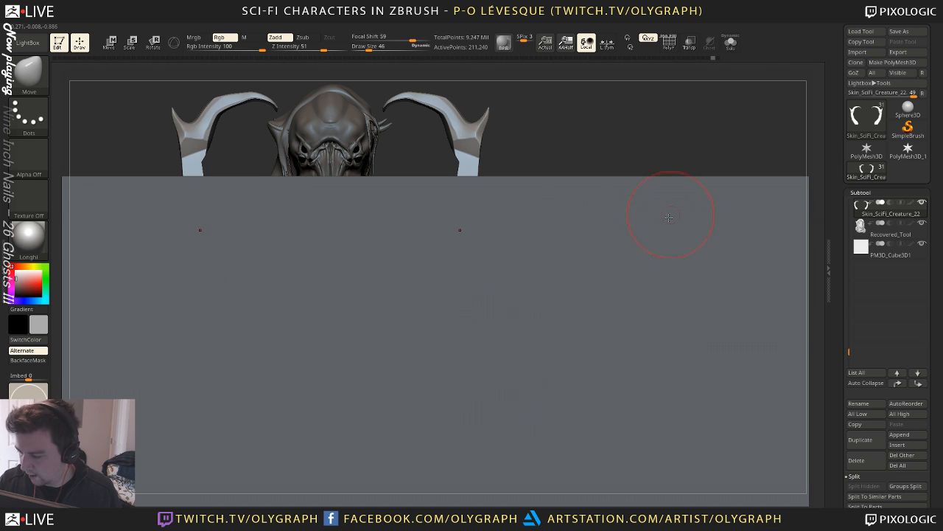
key("w")
left_click(591, 250, "alt")
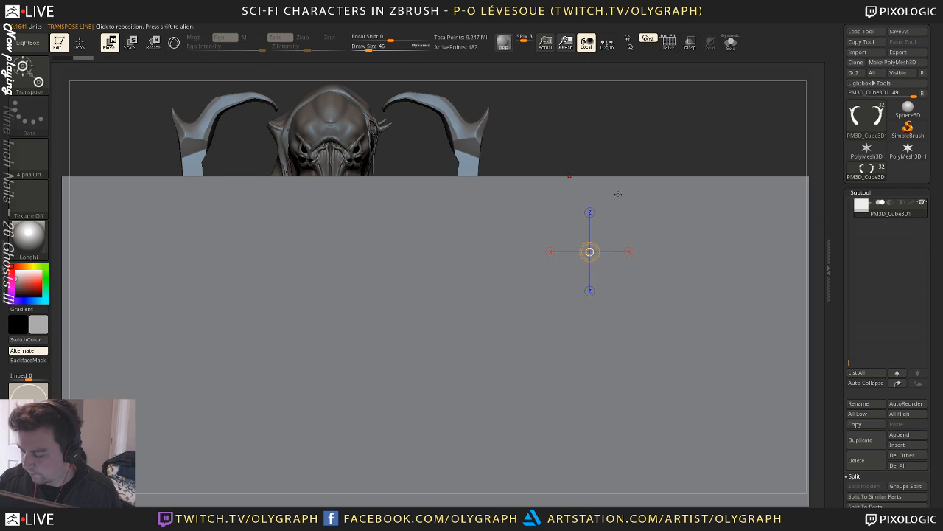
Scale the cube down and place it beside the creature's shoulder, with its wireframe displayed
key("f")
left_click_drag(663, 196, 644, 193, "alt")
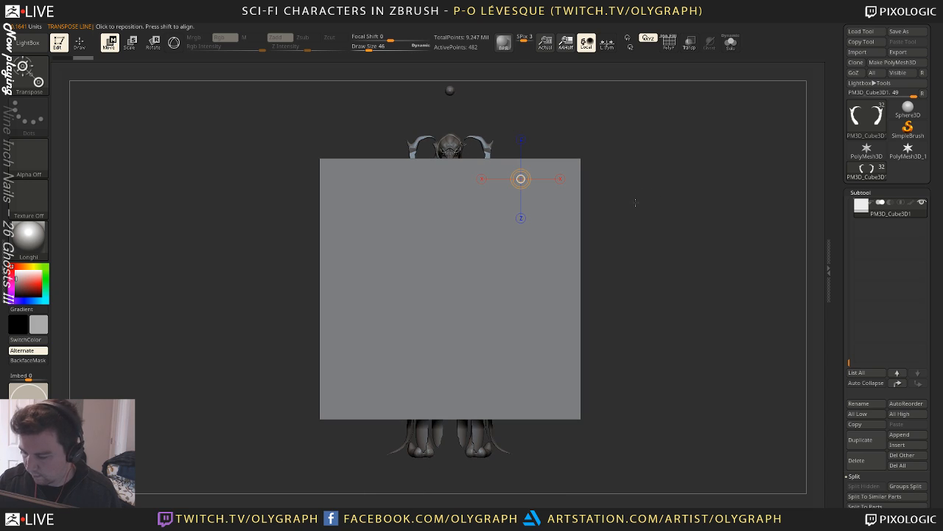
key("y")
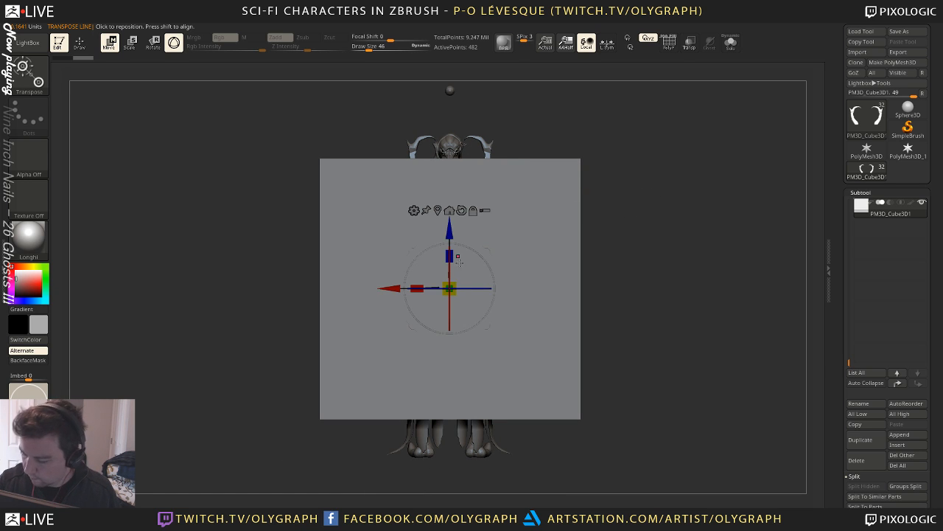
left_click_drag(450, 287, 254, 225)
left_click_drag(490, 251, 534, 124)
left_click_drag(617, 156, 624, 262, "alt")
key("shift+f")
mouse_move(593, 133)
left_mouse_down("alt")
mouse_move(607, 172)
mouse_move(610, 163)
left_mouse_up("alt")
key("q")
key("1")
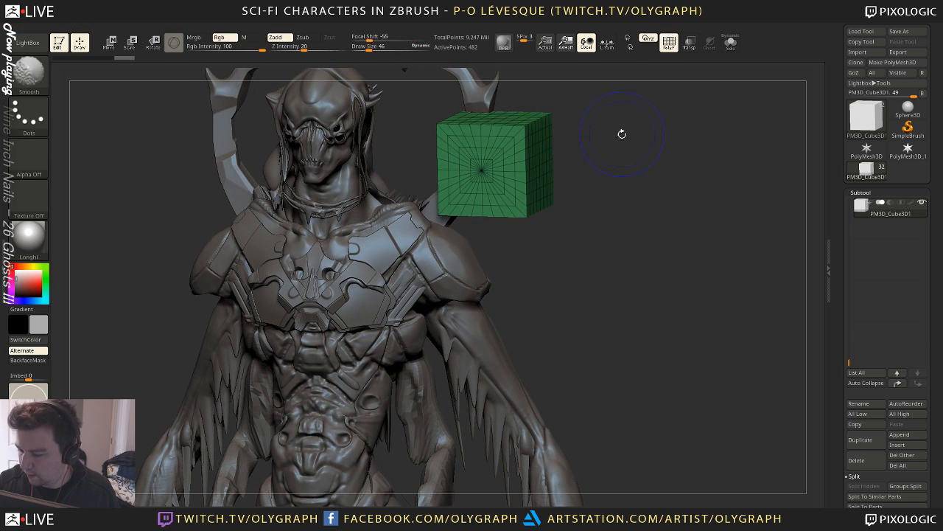
Divide the cube's mesh five times and pull a long spike from its side with the Move brush at draw size 31
key("ctrl+d")
key("ctrl+d")
key("ctrl+d")
key("ctrl+d")
key("ctrl+d")
key("s")
left_click_drag(554, 167, 658, 152)
key("shift+f")
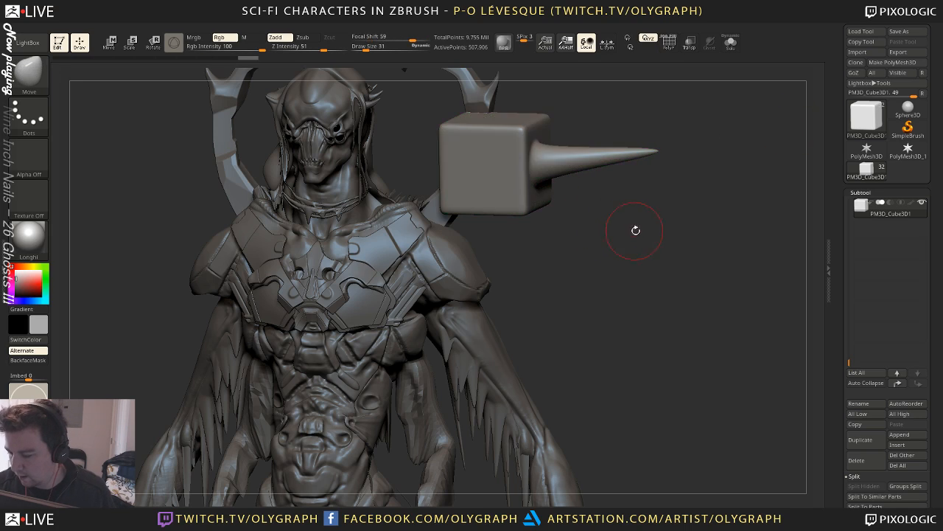
Examine the stretched wireframe along the cube's spike and delete the cube subtool
mouse_move(636, 229)
left_mouse_down()
mouse_move(614, 236)
mouse_move(640, 226)
mouse_move(625, 211)
mouse_move(626, 227)
mouse_move(612, 176)
mouse_move(632, 245)
mouse_move(644, 210)
mouse_move(652, 229)
mouse_move(636, 216)
mouse_move(645, 234)
mouse_move(634, 252)
mouse_move(649, 230)
mouse_move(667, 238)
mouse_move(638, 265)
left_mouse_up()
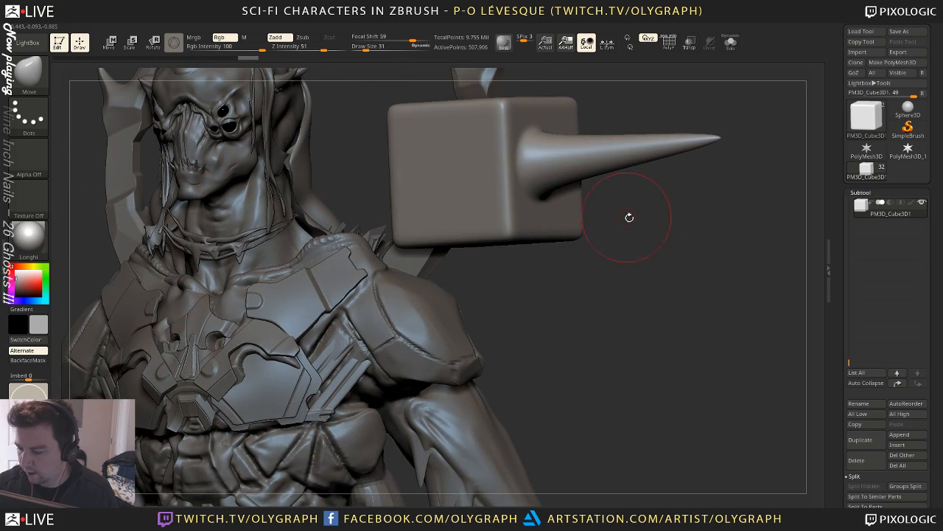
key("shift+d")
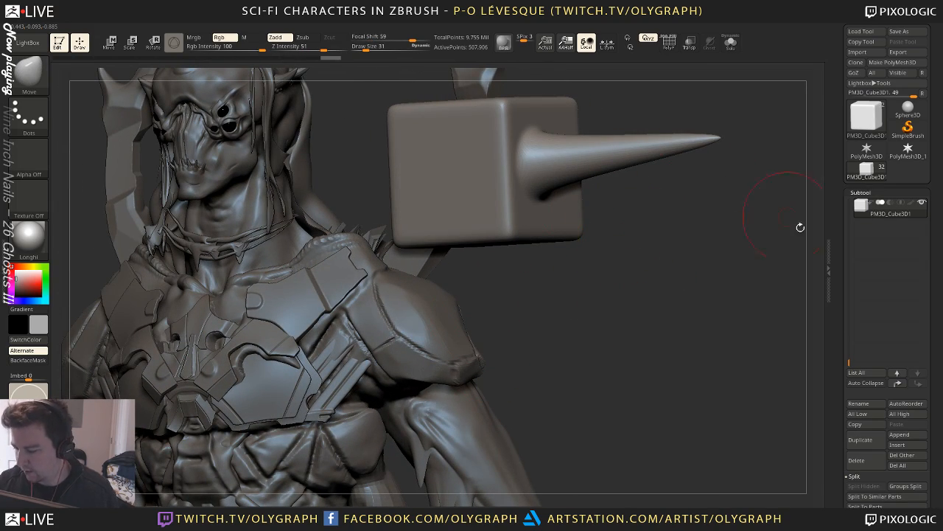
scroll(848, 283, "down", 10)
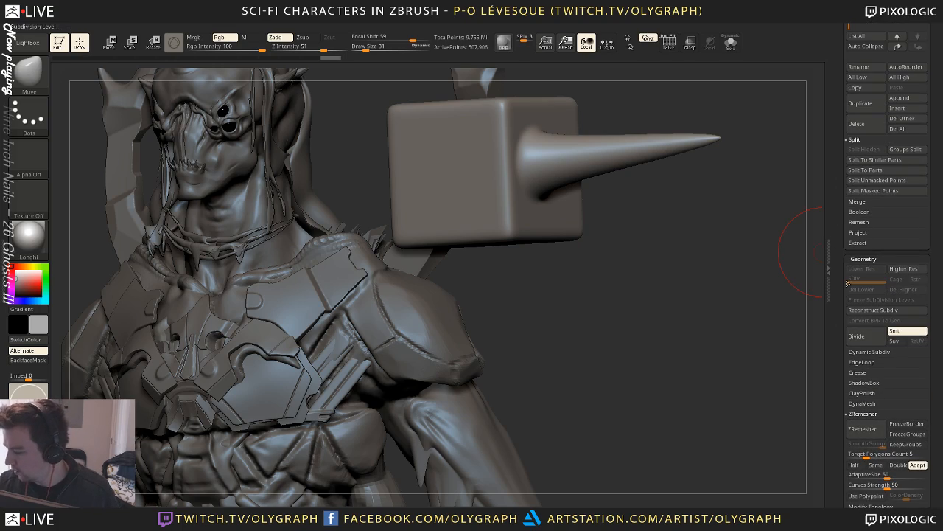
mouse_move(686, 228)
left_mouse_down()
mouse_move(669, 229)
mouse_move(684, 231)
mouse_move(604, 162)
mouse_move(676, 227)
left_mouse_up()
key("shift+f")
left_click_drag(551, 308, 416, 101, "shift")
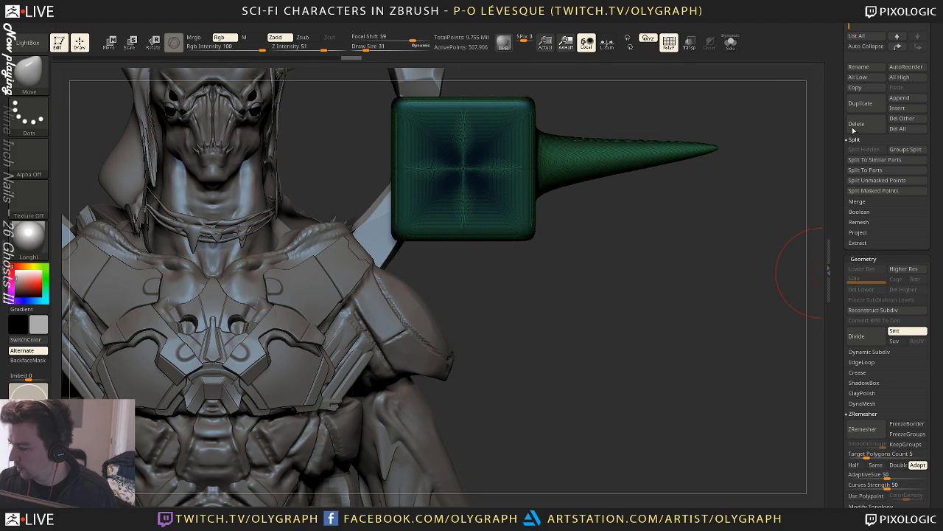
left_click_drag(652, 236, 818, 166)
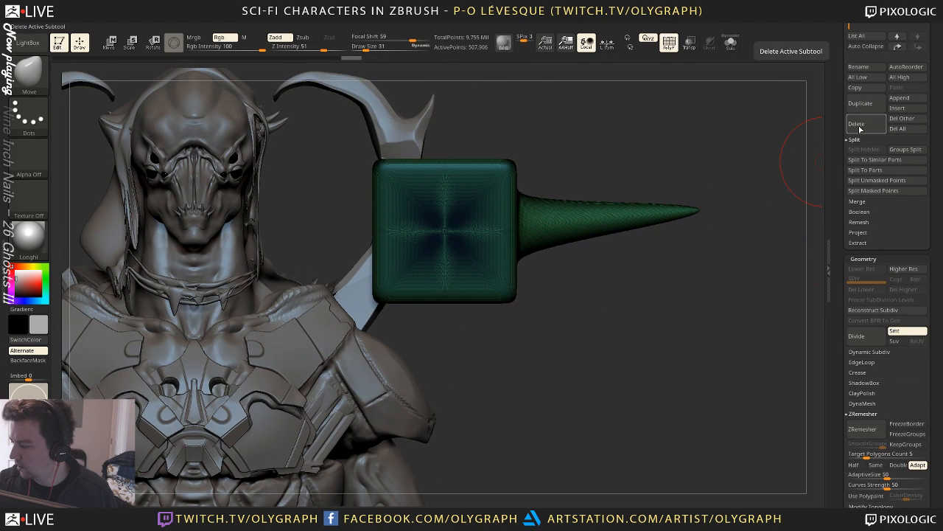
left_click(859, 124)
left_click(776, 146)
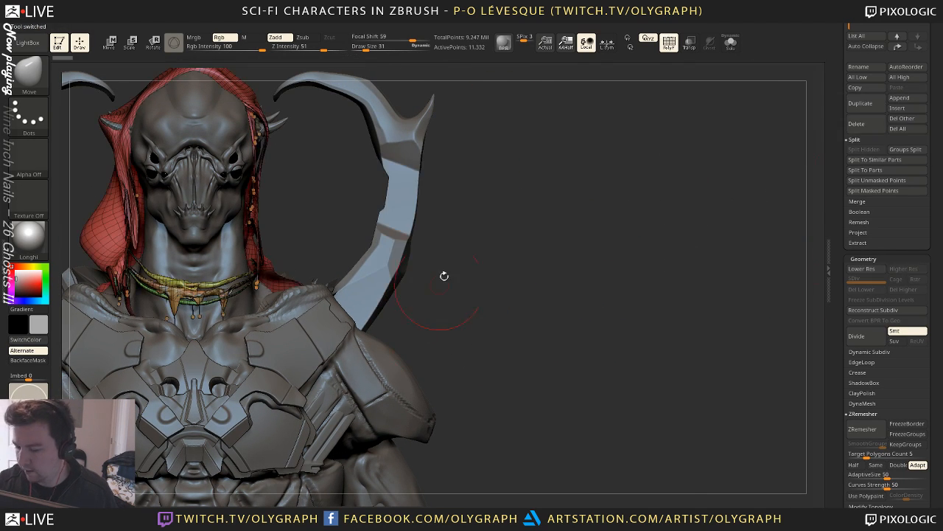
Make the curved back armor pieces the active subtool, hide their wireframe, and set the draw size to 17
left_click(402, 204, "alt")
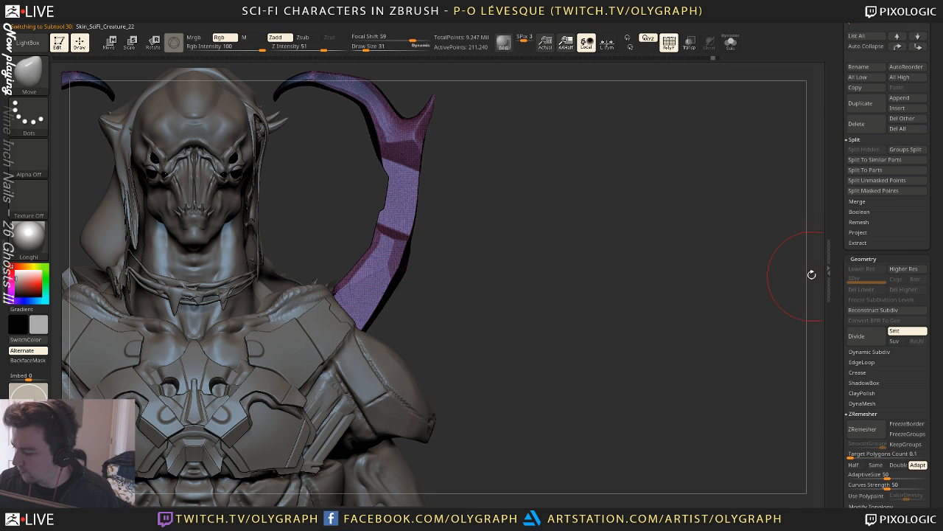
left_click_drag(469, 168, 388, 156)
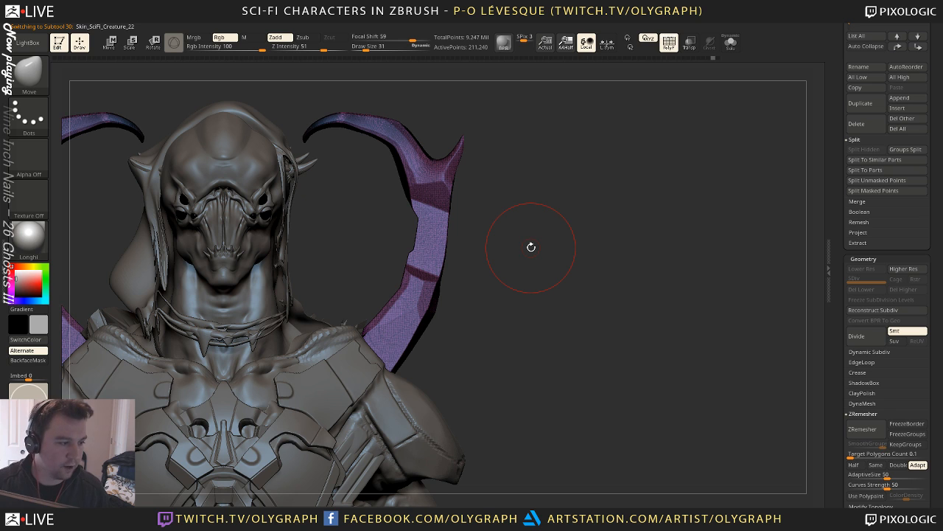
left_click_drag(549, 174, 527, 199, "alt")
key("shift+f")
left_click_drag(358, 185, 365, 226, "alt")
key("s")
left_click_drag(371, 170, 367, 170)
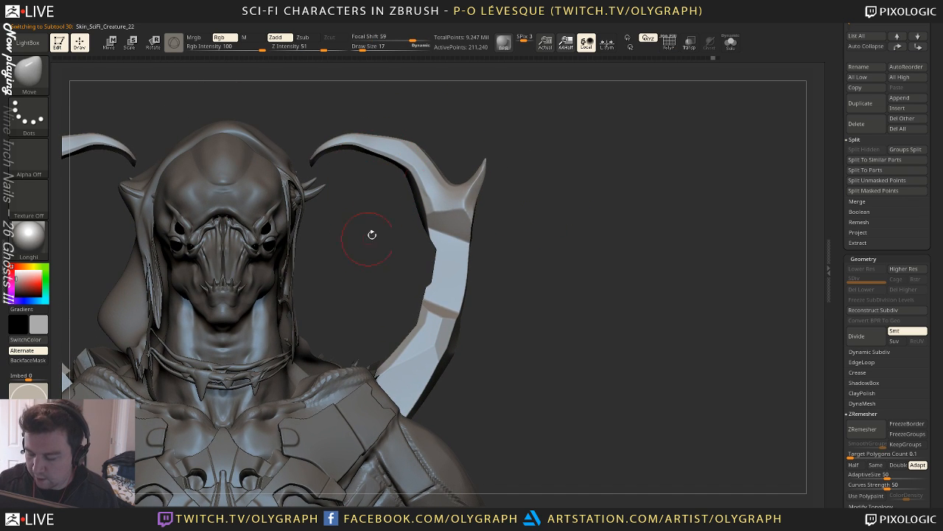
mouse_move(534, 194)
left_mouse_down()
mouse_move(542, 177)
mouse_move(508, 145)
left_mouse_up()
Isolate the armor pieces and prepare the hPolish brush at draw size 15 with backface masking enabled
key("b")
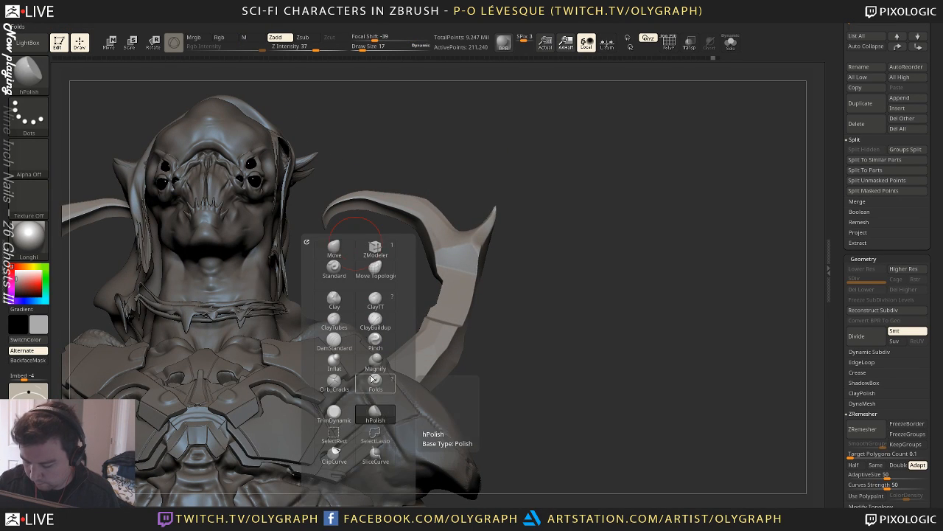
left_click(375, 414)
key("s")
key("shift+s")
mouse_move(351, 270)
left_mouse_down()
mouse_move(343, 280)
mouse_move(291, 200)
mouse_move(253, 190)
left_mouse_up()
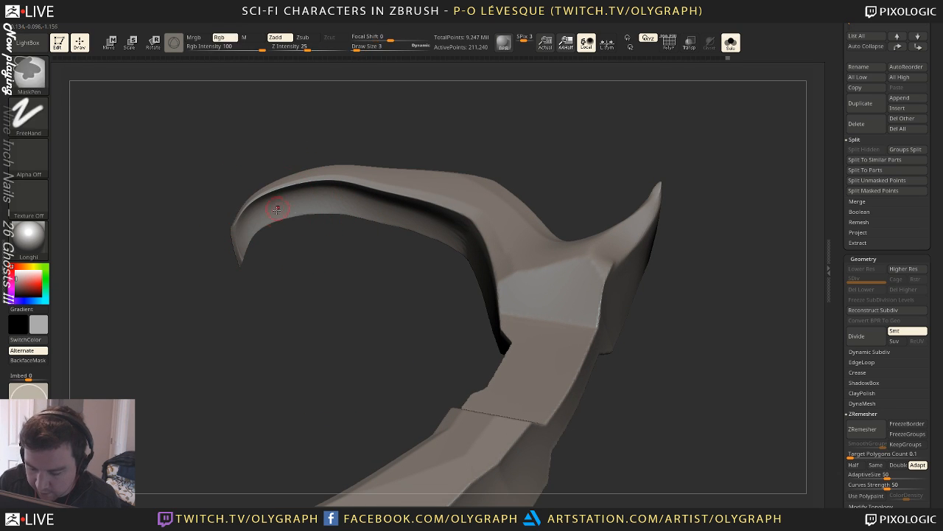
key("[")
mouse_move(343, 197)
left_mouse_down()
mouse_move(405, 211)
mouse_move(379, 263)
mouse_move(427, 154)
left_mouse_up()
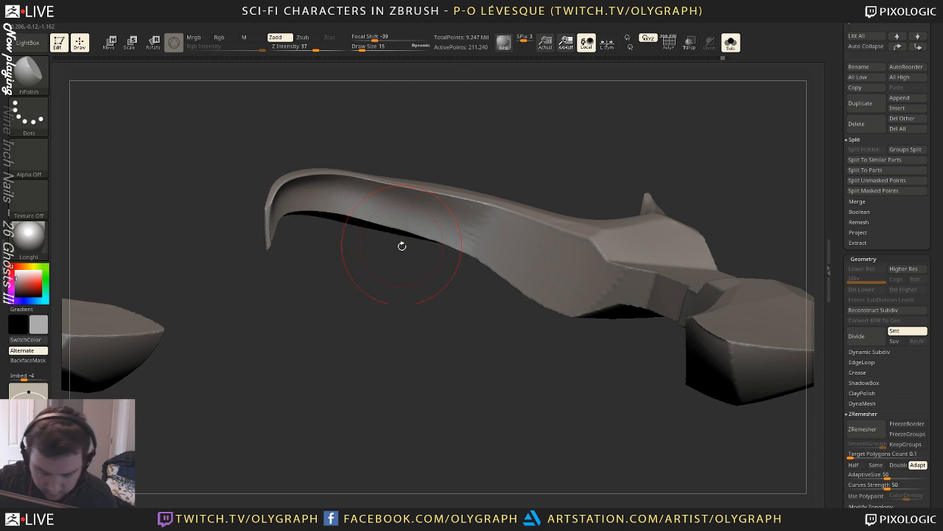
left_click(42, 360)
Flatten the inner face of the hooked tip with hPolish
mouse_move(441, 207)
left_mouse_down()
mouse_move(324, 189)
mouse_move(340, 187)
left_mouse_up()
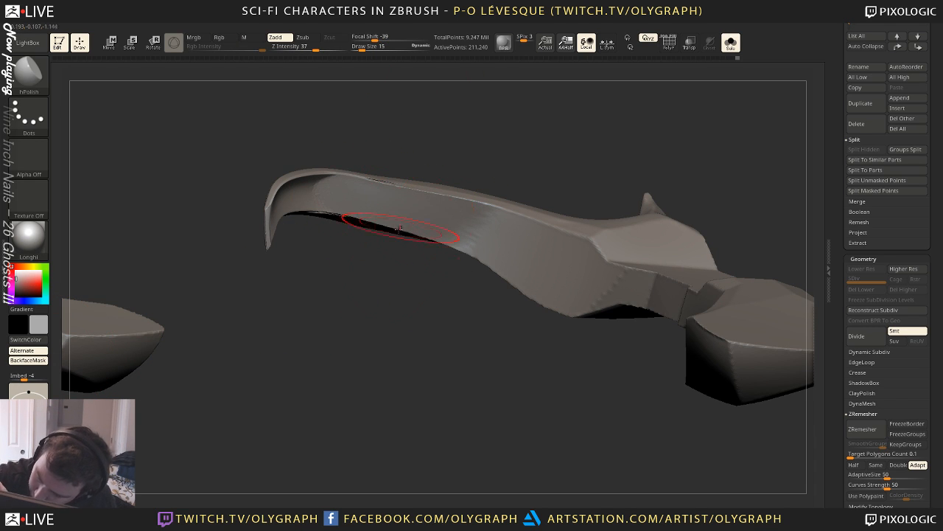
mouse_move(398, 228)
left_mouse_down()
mouse_move(285, 311)
mouse_move(309, 287)
mouse_move(317, 258)
left_mouse_up()
mouse_move(263, 220)
left_mouse_down()
mouse_move(315, 182)
mouse_move(337, 190)
left_mouse_up()
mouse_move(282, 270)
left_mouse_down()
mouse_move(288, 316)
mouse_move(276, 276)
mouse_move(432, 238)
mouse_move(286, 194)
left_mouse_up()
key("bracketright")
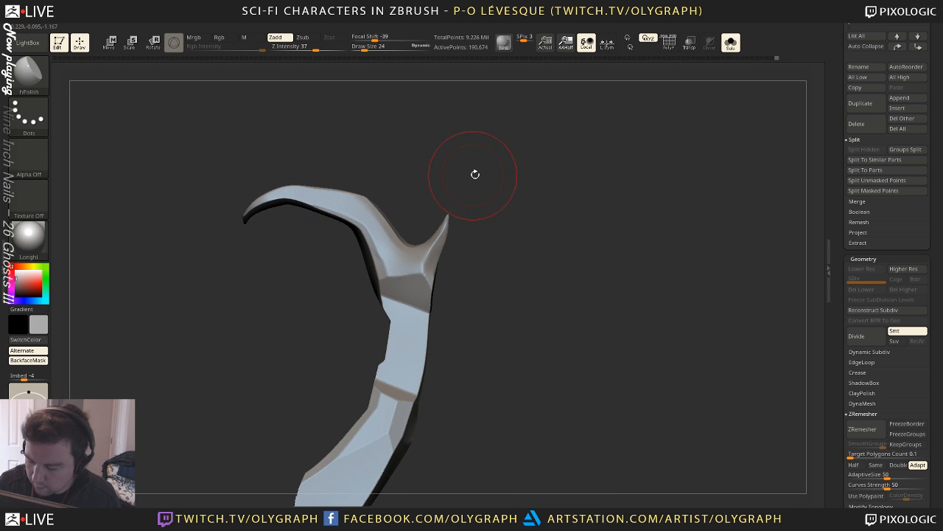
Polish the front facet of the upper bend with hPolish at draw sizes 10 and 17
key("bracketleft")
left_click_drag(476, 173, 483, 172)
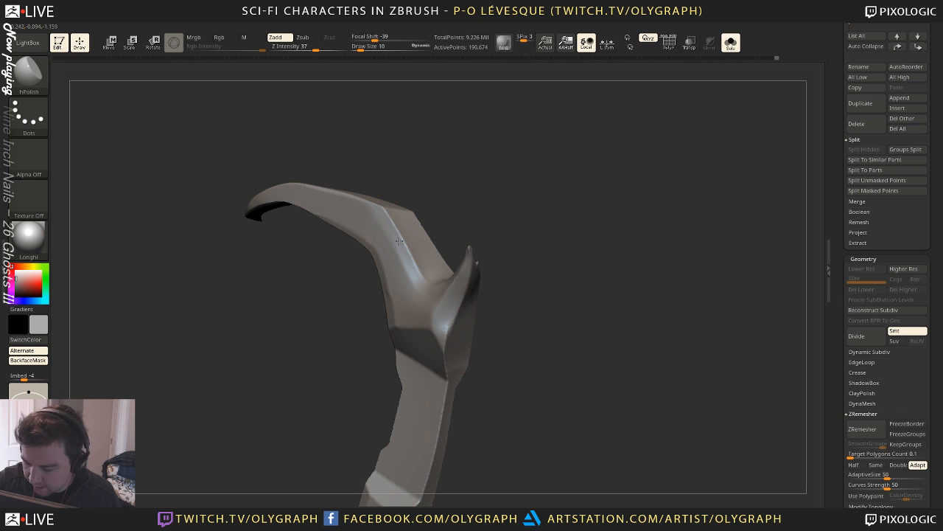
key("bracketright")
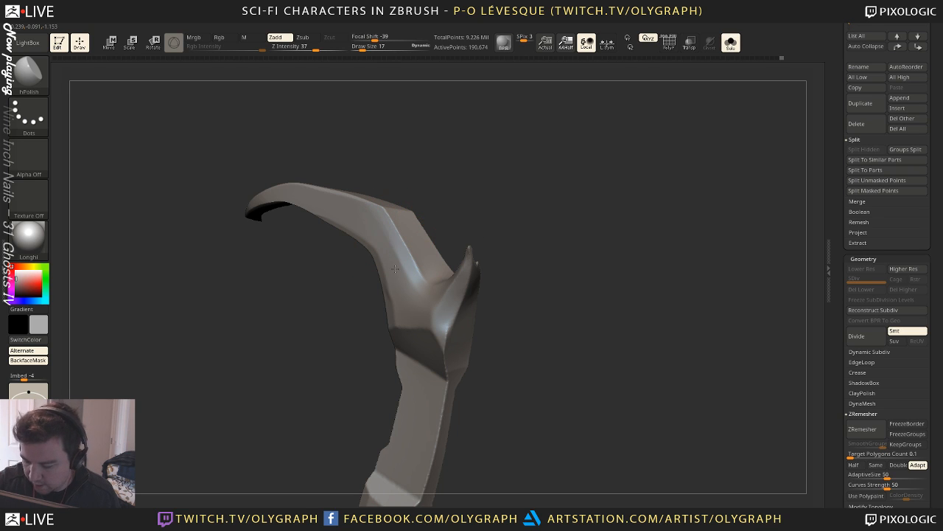
mouse_move(442, 221)
left_mouse_down()
mouse_move(482, 167)
mouse_move(546, 174)
mouse_move(487, 233)
left_mouse_up()
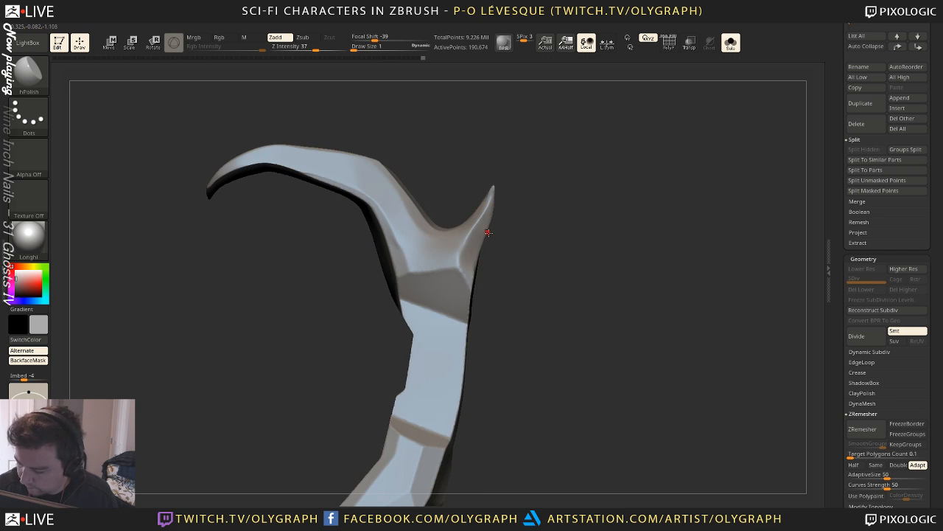
Polish the edge of the outer spike with hPolish at draw size 5
key("bracketleft")
key("bracketleft")
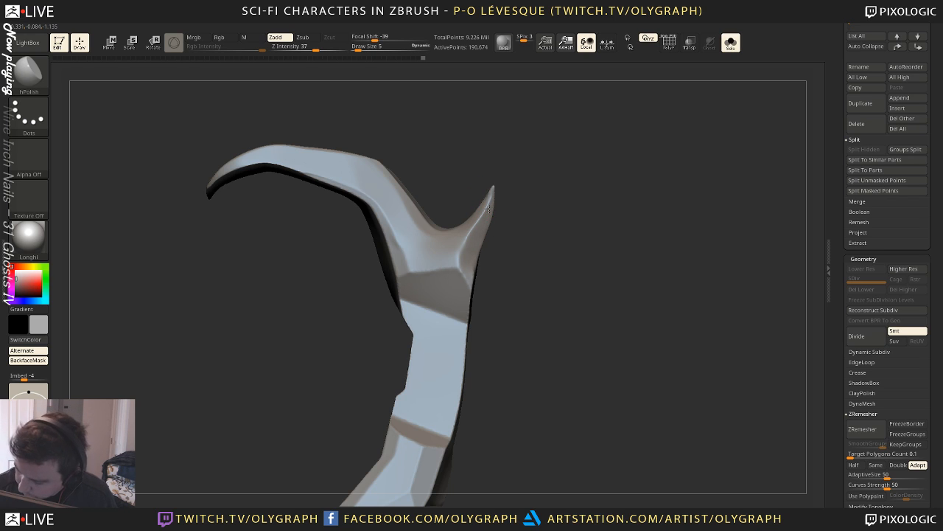
left_click_drag(506, 196, 504, 215)
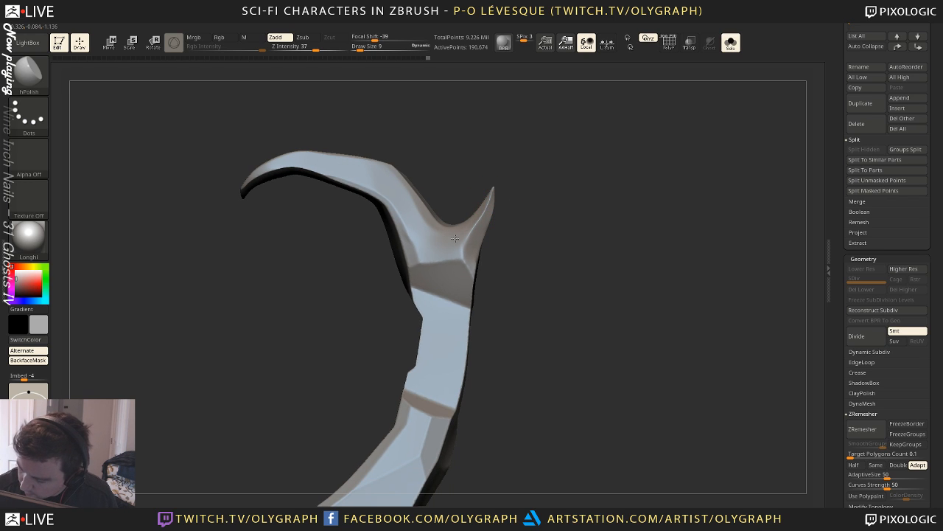
Flatten the broad facets between the bend and the outer spike with hPolish at draw size 21
mouse_move(513, 197)
left_mouse_down()
mouse_move(527, 221)
mouse_move(369, 154)
left_mouse_up()
key("bracketright")
key("bracketright")
key("bracketright")
left_click_drag(405, 220, 415, 246)
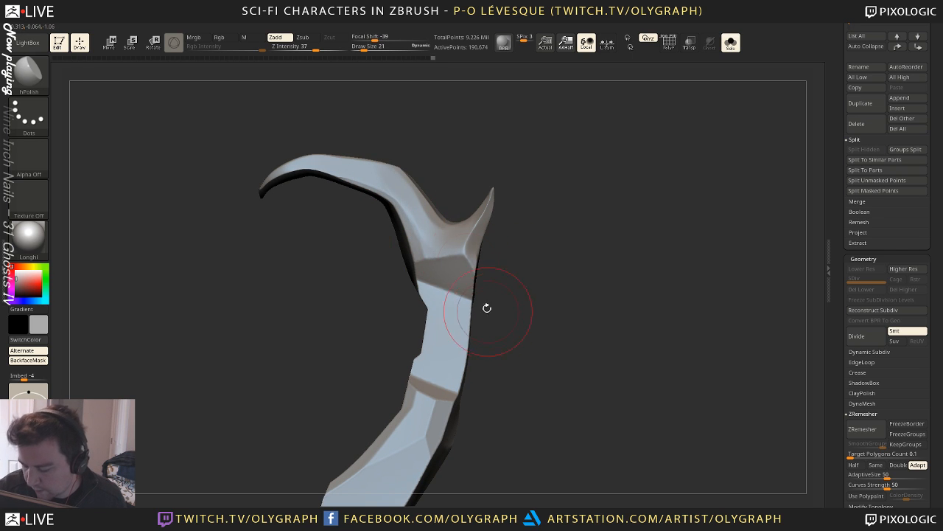
Bring the rest of the creature back into view and refine the outer spike's base with hPolish at draw sizes 17 and 14
key("bracketleft")
key("shift+s")
left_click_drag(581, 224, 582, 286, "alt")
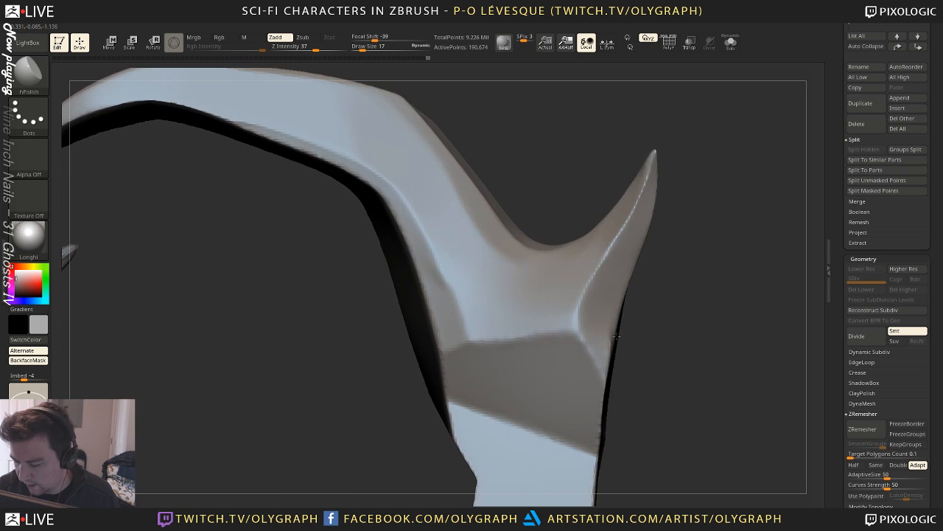
key("s")
left_click_drag(446, 248, 433, 247)
mouse_move(613, 293)
left_mouse_down("alt")
mouse_move(612, 246)
mouse_move(376, 136)
left_mouse_up("alt")
left_click_drag(476, 215, 402, 184, "alt")
mouse_move(483, 286)
left_mouse_down("alt")
mouse_move(460, 230)
mouse_move(493, 231)
left_mouse_up("alt")
mouse_move(497, 159)
left_mouse_down()
mouse_move(496, 244)
mouse_move(492, 168)
left_mouse_up()
mouse_move(501, 214)
left_mouse_down("alt")
mouse_move(505, 291)
mouse_move(531, 273)
left_mouse_up("alt")
Bevel the inner notched edge of the armor piece with TrimDynamic at draw size 6
key("space")
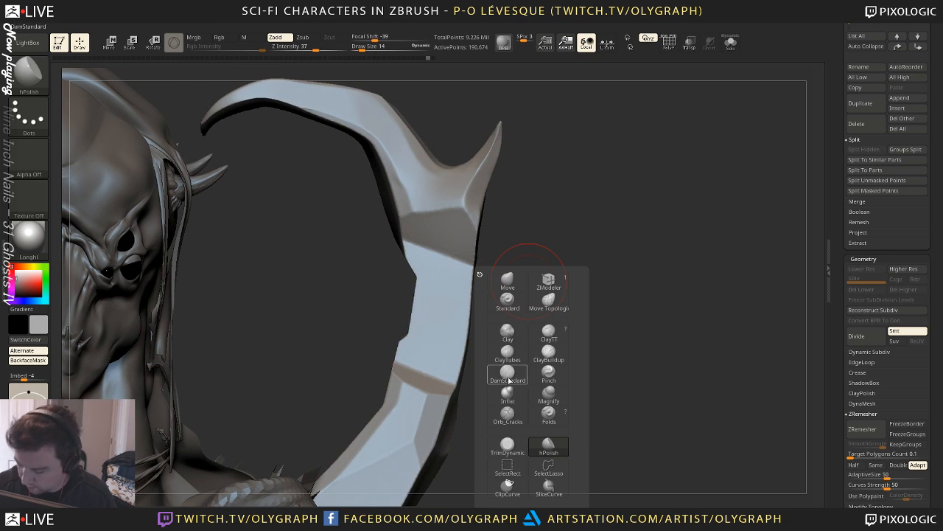
left_click(507, 445)
mouse_move(373, 281)
left_mouse_down()
mouse_move(415, 234)
mouse_move(423, 310)
left_mouse_up()
key("s")
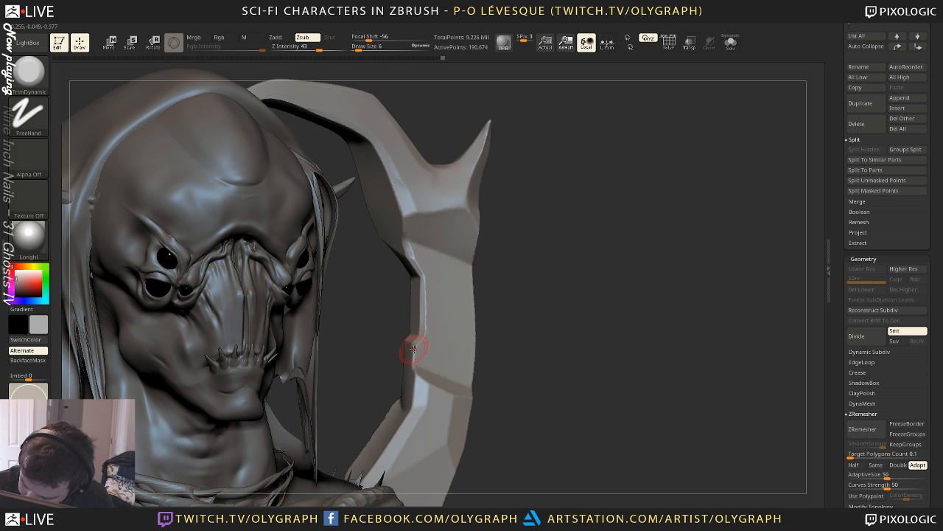
left_click_drag(414, 349, 419, 361)
Trim the outer edge along the middle segment with TrimDynamic at draw size 7
mouse_move(536, 288)
left_mouse_down()
mouse_move(456, 280)
mouse_move(479, 304)
mouse_move(468, 350)
mouse_move(469, 337)
left_mouse_up()
key("s")
left_click_drag(470, 354, 489, 268)
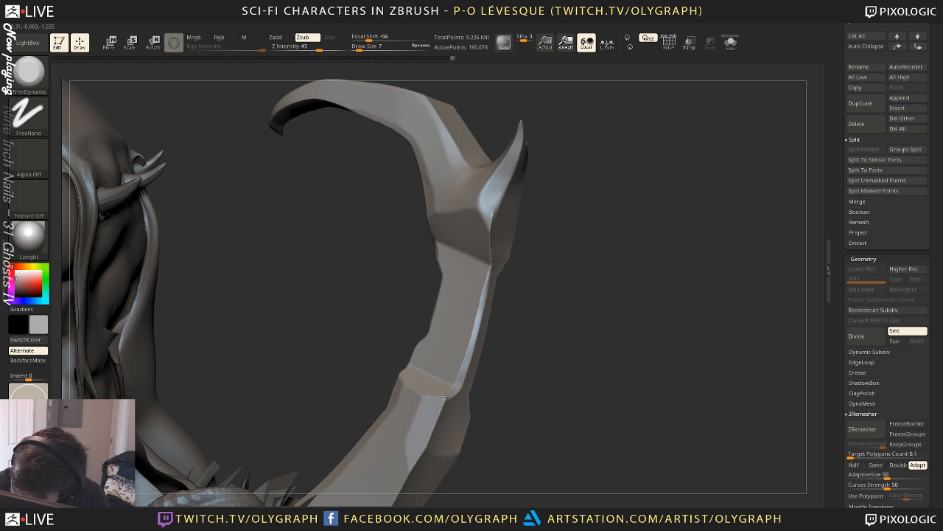
mouse_move(547, 272)
left_mouse_down("alt")
mouse_move(572, 255)
mouse_move(542, 266)
left_mouse_up("alt")
key("s")
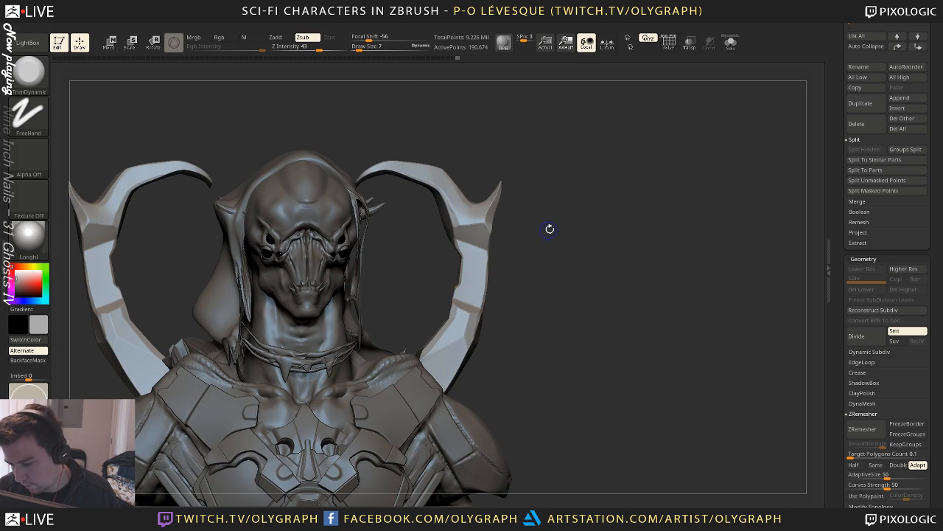
Reshape the inner curve of the upper bend with the Move brush at draw sizes 46 and 52
left_click_drag(551, 230, 540, 214, "shift")
key("b")
left_click(501, 186)
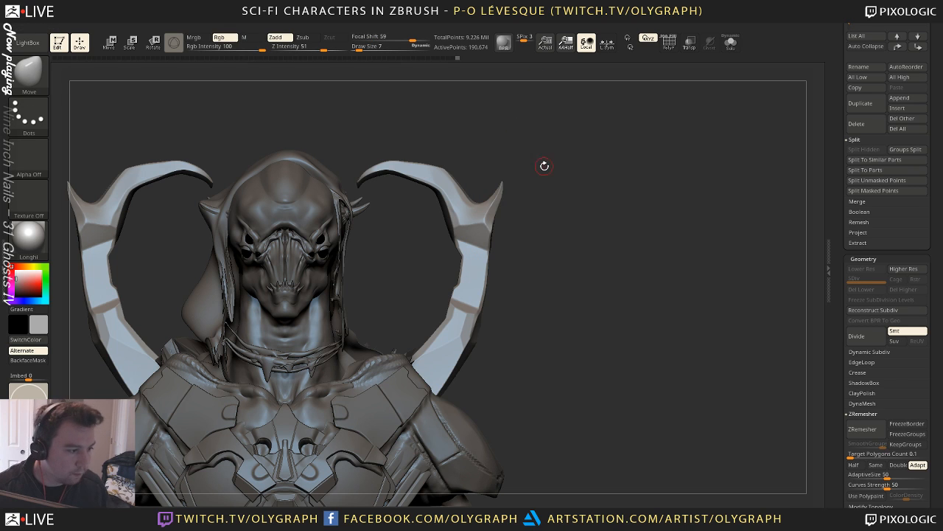
key("bracketright")
key("bracketright")
key("bracketright")
key("bracketright")
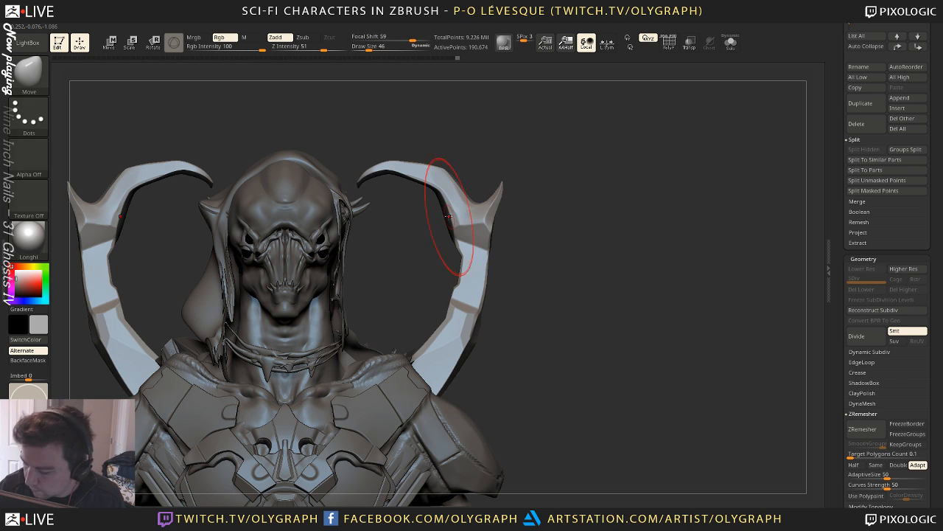
mouse_move(448, 216)
left_mouse_down()
mouse_move(459, 205)
mouse_move(447, 217)
mouse_move(449, 204)
left_mouse_up()
key("s")
key("s")
key("bracketright")
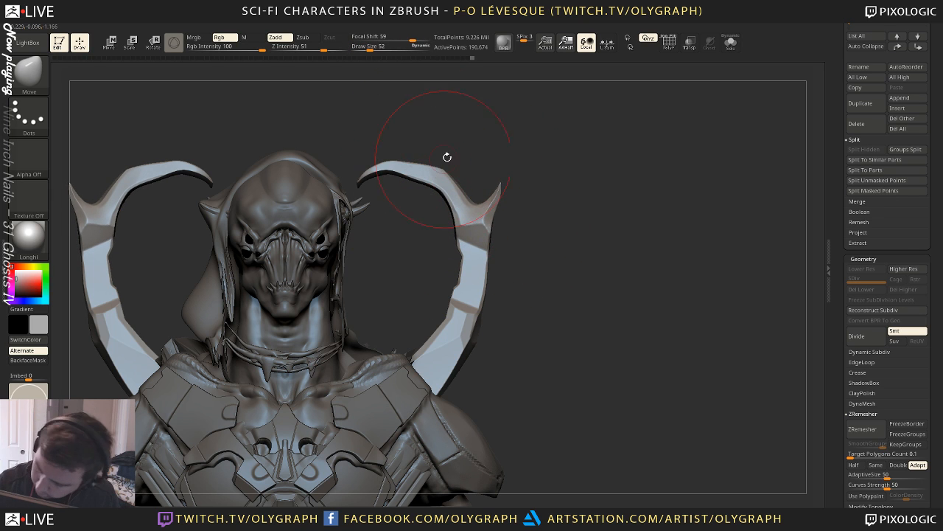
Adjust the silhouette of the upper bend with the Move brush at draw size 36
left_click_drag(574, 204, 544, 214, "alt")
key("s")
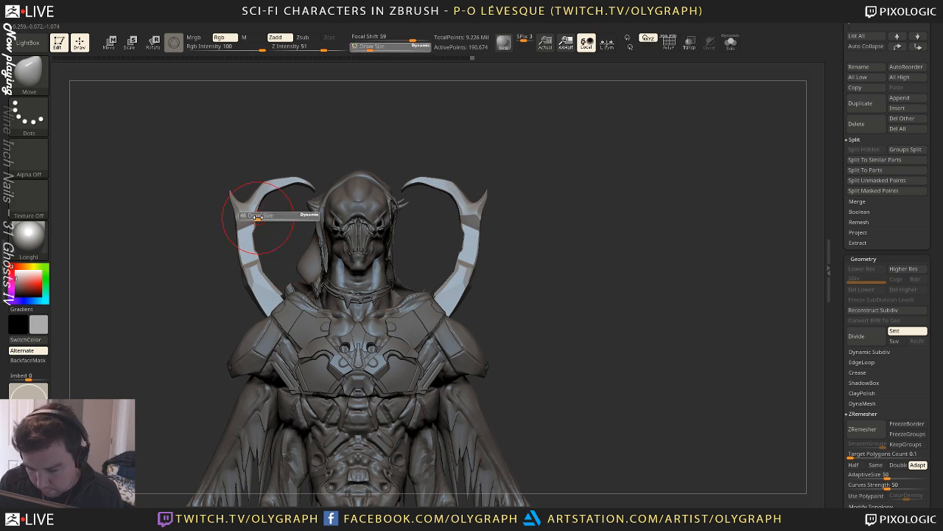
key("s")
left_click_drag(265, 184, 259, 183)
left_click_drag(263, 182, 269, 174)
key("s")
left_click(272, 179)
left_click_drag(569, 149, 582, 184)
key("space")
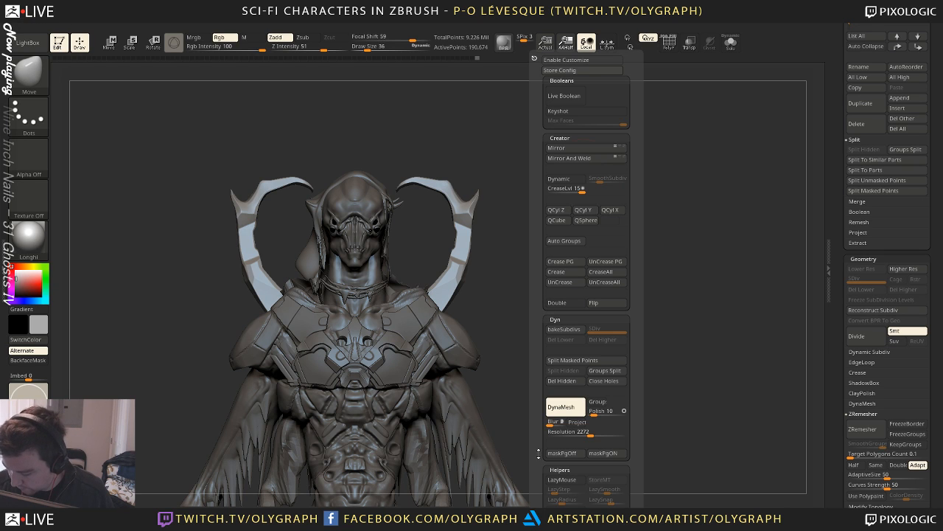
scroll(538, 453, "down", 5)
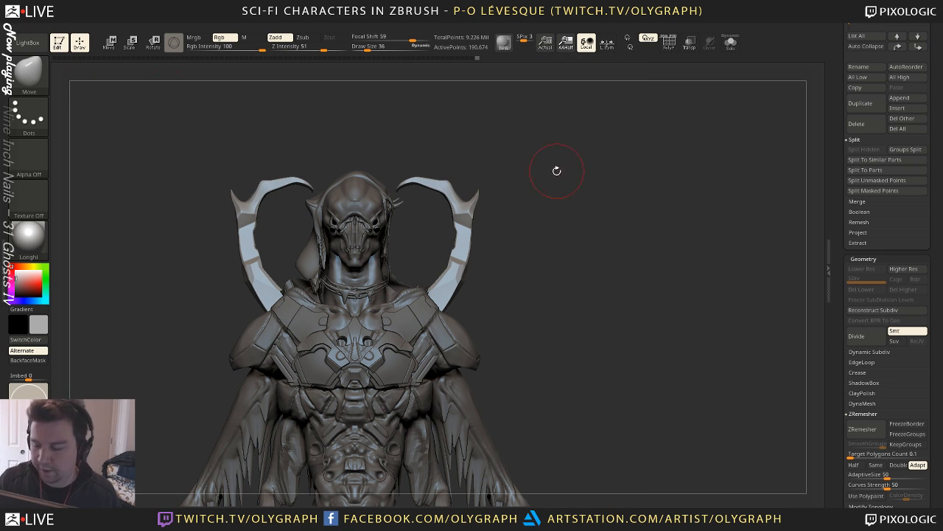
Pull a small spike out of the upper bend's outer corner with the Move brush at draw size 19
left_click_drag(557, 171, 606, 213, "alt")
key("s")
left_click_drag(594, 180, 579, 174)
key("s")
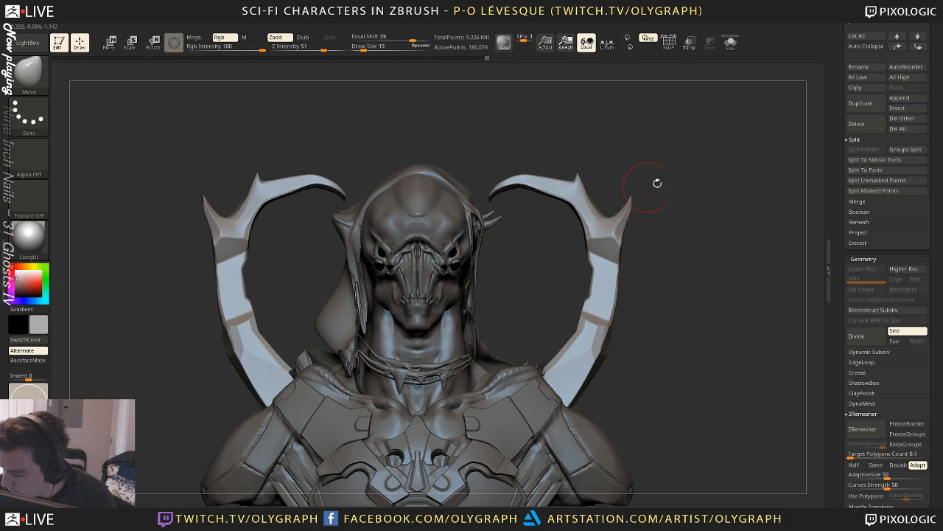
Undo the last Move stroke and adjust the inner edge below the bend's small spike at draw size 19
mouse_move(658, 183)
left_mouse_down("alt")
mouse_move(649, 230)
mouse_move(623, 246)
left_mouse_up("alt")
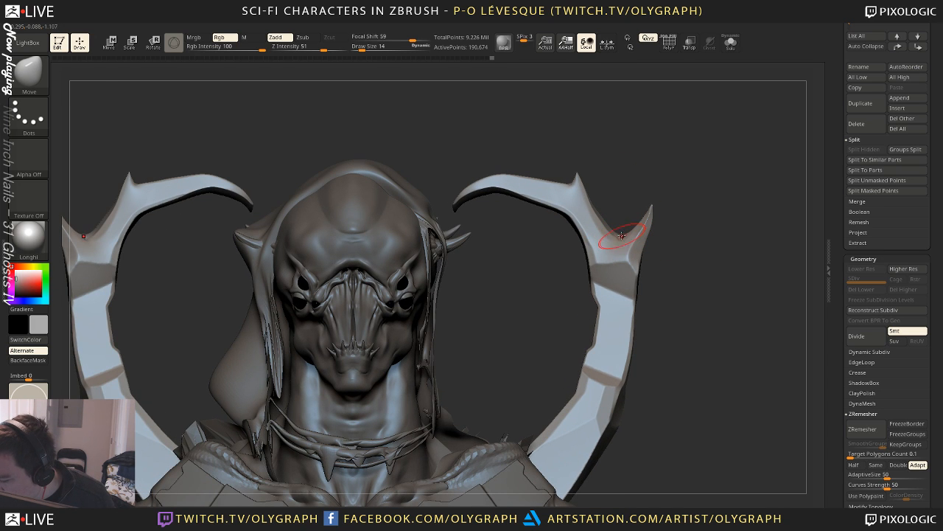
key("ctrl+z")
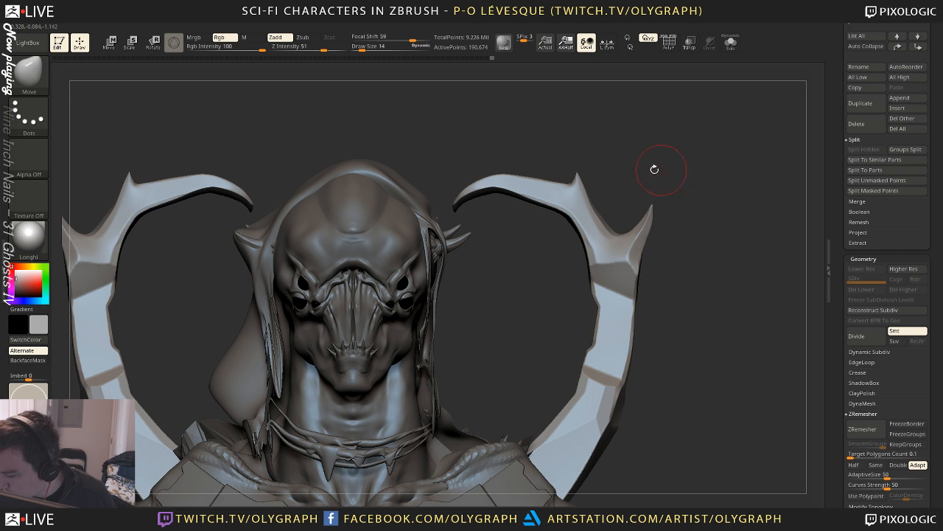
key("bracketright")
mouse_move(571, 210)
left_mouse_down()
mouse_move(567, 199)
mouse_move(565, 213)
left_mouse_up()
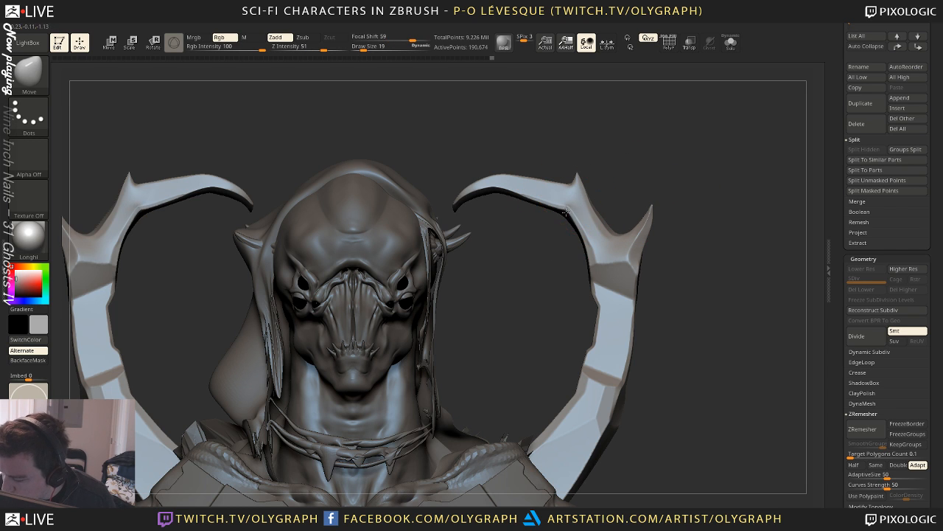
Pull another small spike from the top of the hook near its tip with the Move brush
mouse_move(499, 174)
left_mouse_down()
mouse_move(484, 162)
mouse_move(492, 168)
left_mouse_up()
key("s")
left_click(501, 164)
key("s")
left_click(518, 185)
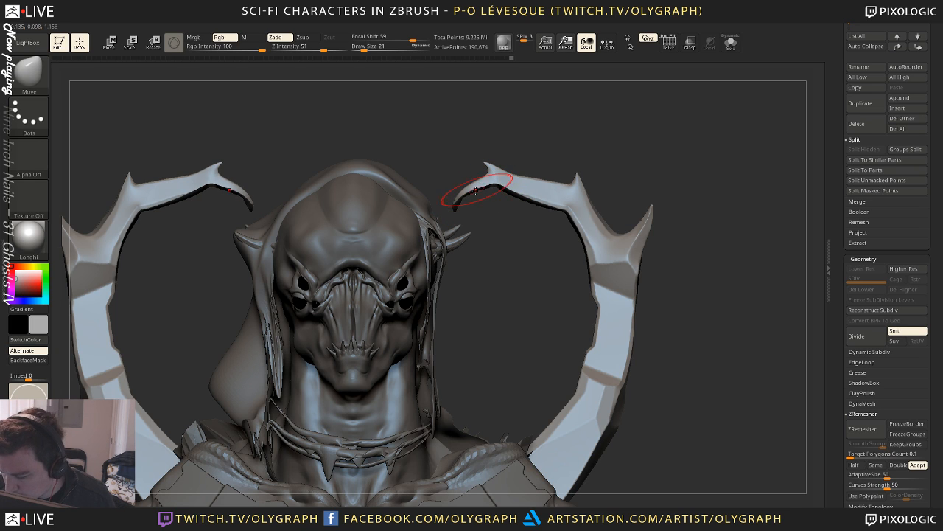
Thin and curve the hooked tip beyond its small spike with the Move brush at draw size 21
key("s")
left_click_drag(470, 194, 464, 194)
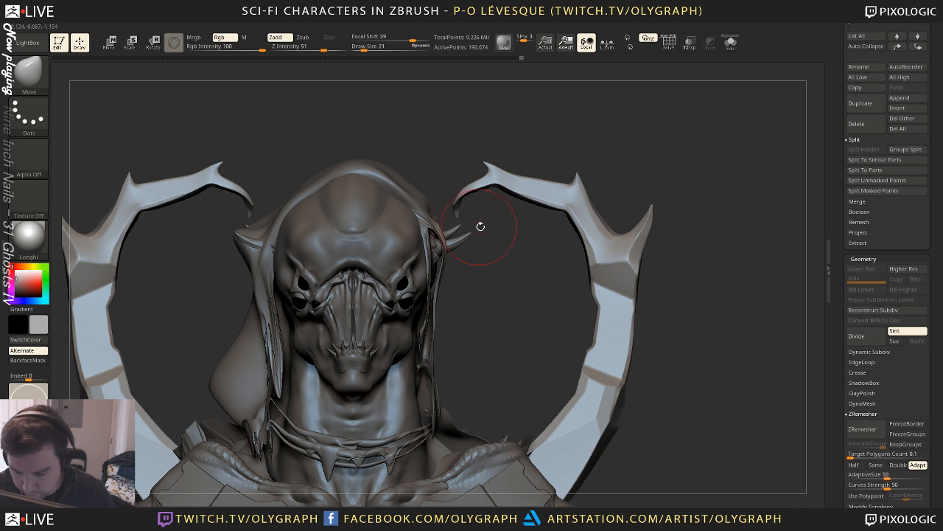
key("s")
left_click_drag(458, 213, 453, 212)
key("s")
key("s")
Arch the section between the two small upper spikes with the Move brush at draw size 49
mouse_move(528, 225)
left_mouse_down("alt")
mouse_move(560, 164)
mouse_move(551, 159)
mouse_move(556, 145)
left_mouse_up("alt")
left_click_drag(608, 177, 598, 170, "alt")
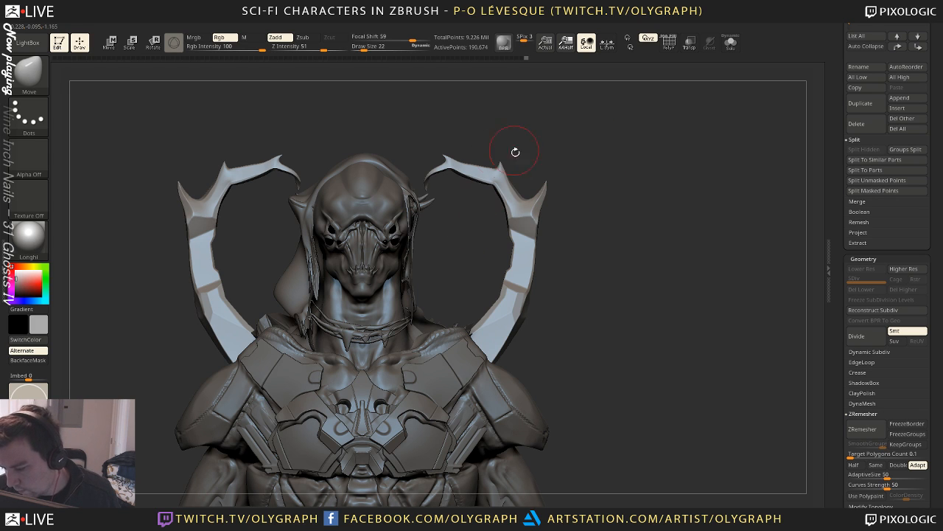
key("s")
left_click_drag(468, 177, 474, 176)
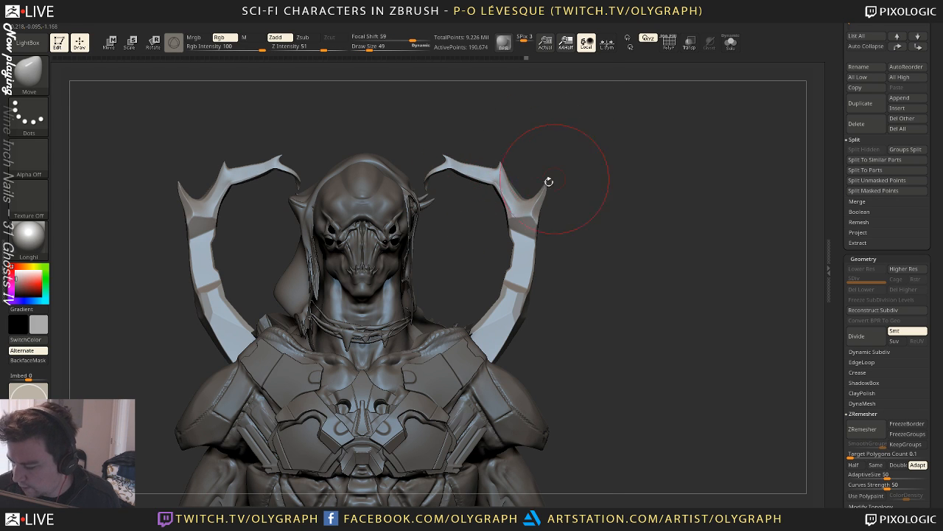
key("space")
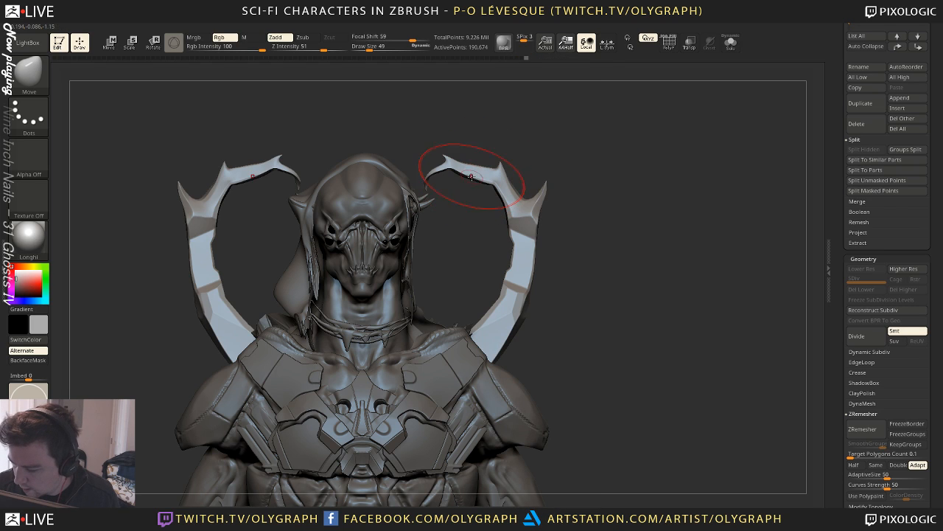
left_click_drag(471, 177, 476, 174)
key("s")
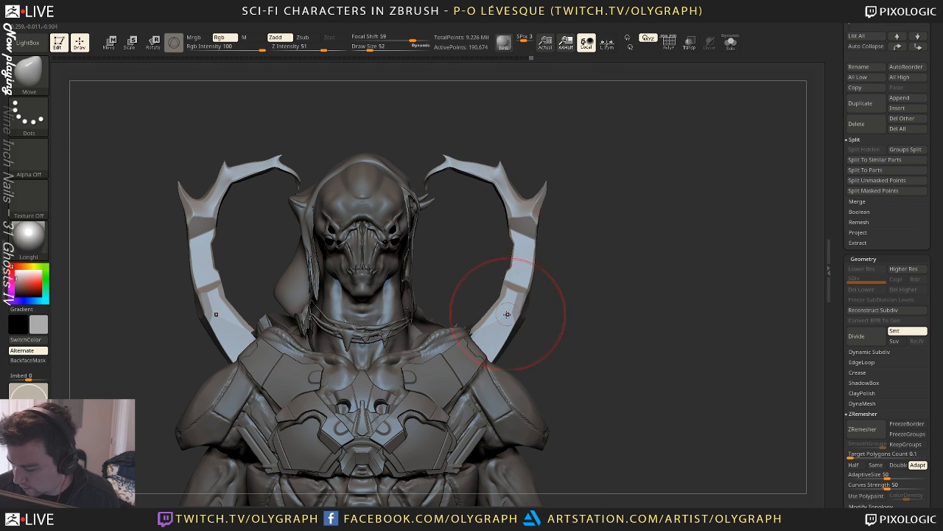
Adjust the inner edge of the curved piece's lower section near the shoulder with the Move brush at draw size 29
key("s")
left_click_drag(528, 202, 523, 202)
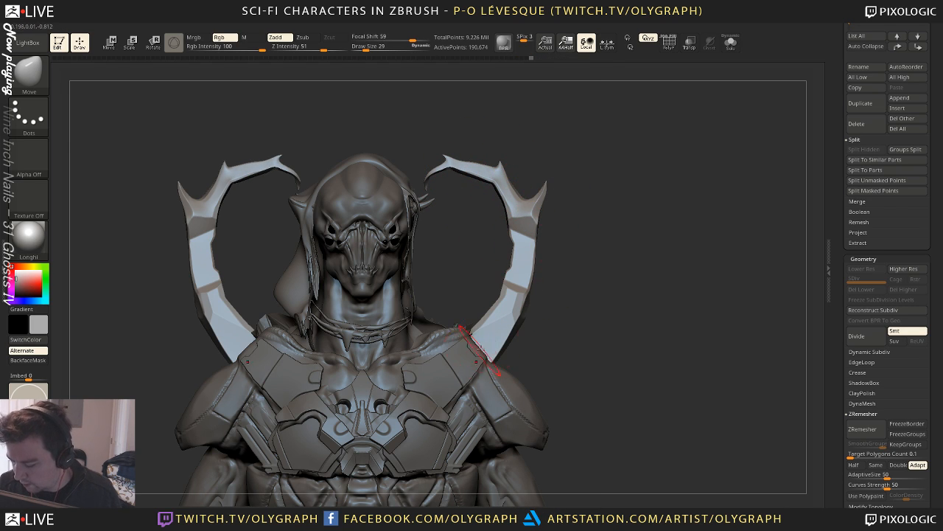
mouse_move(474, 234)
left_mouse_down("alt")
mouse_move(501, 159)
mouse_move(515, 156)
mouse_move(530, 189)
mouse_move(516, 199)
mouse_move(489, 192)
mouse_move(504, 184)
left_mouse_up("alt")
key("s")
left_click_drag(404, 249, 413, 249)
key("s")
Polish the inner edge of the hook's upper bend from behind with the hPolish brush at draw size 6
mouse_move(462, 180)
left_mouse_down()
mouse_move(453, 179)
mouse_move(499, 221)
mouse_move(519, 225)
mouse_move(494, 227)
mouse_move(528, 225)
mouse_move(325, 246)
left_mouse_up()
key("s")
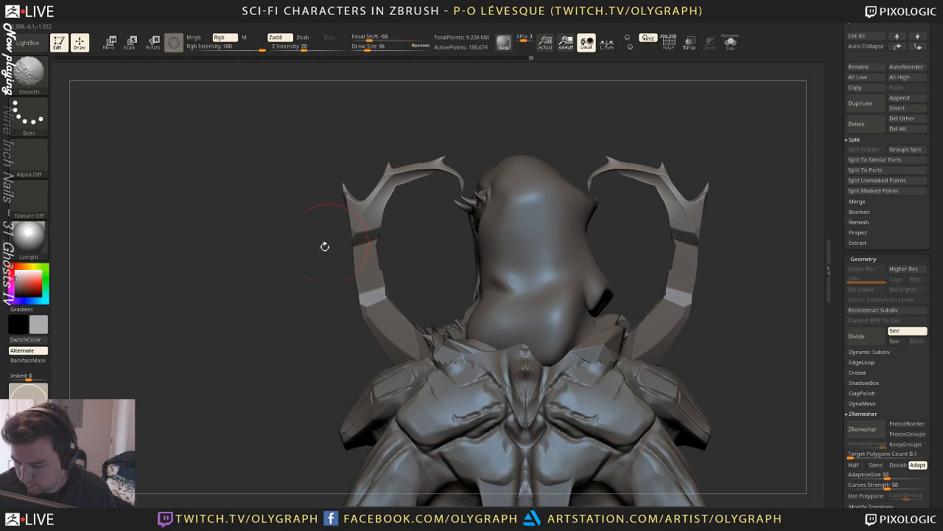
mouse_move(413, 222)
left_mouse_down("alt")
mouse_move(414, 231)
mouse_move(451, 221)
left_mouse_up("alt")
key("space")
left_click(467, 398)
key("s")
mouse_move(428, 180)
left_mouse_down()
mouse_move(412, 200)
mouse_move(382, 194)
left_mouse_up()
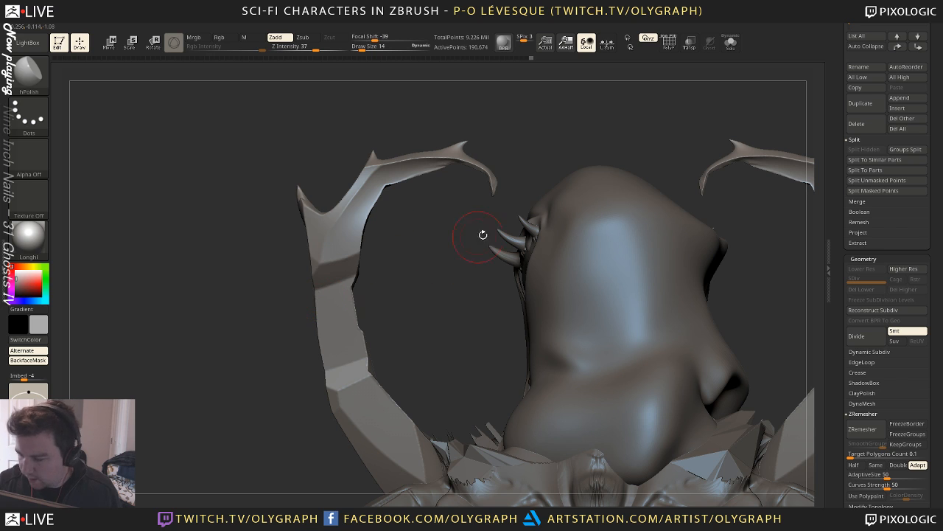
mouse_move(406, 239)
left_mouse_down()
mouse_move(291, 225)
mouse_move(480, 152)
mouse_move(471, 230)
mouse_move(349, 229)
mouse_move(433, 169)
left_mouse_up()
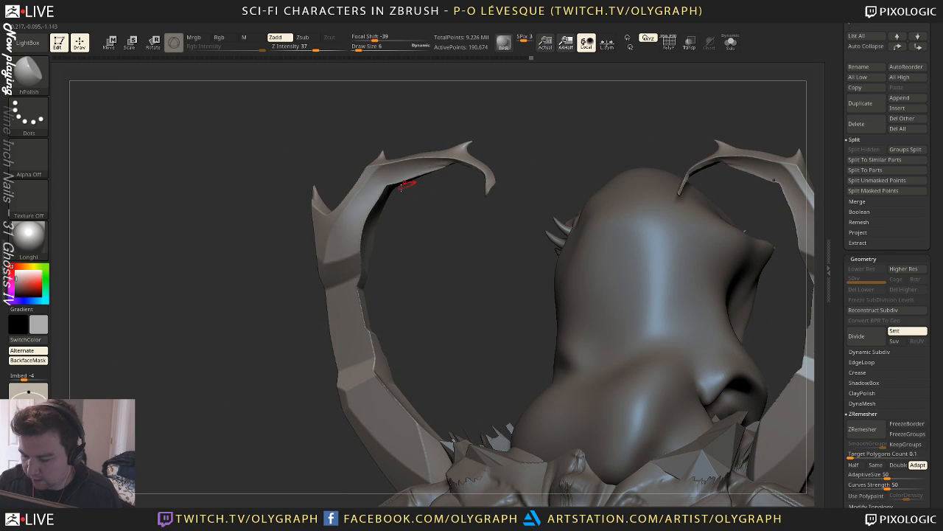
Try to thicken the hook's underside using ClayBuildup at draw size 7 with backface masking off, then check it from the front
key("b")
key("c")
key("b")
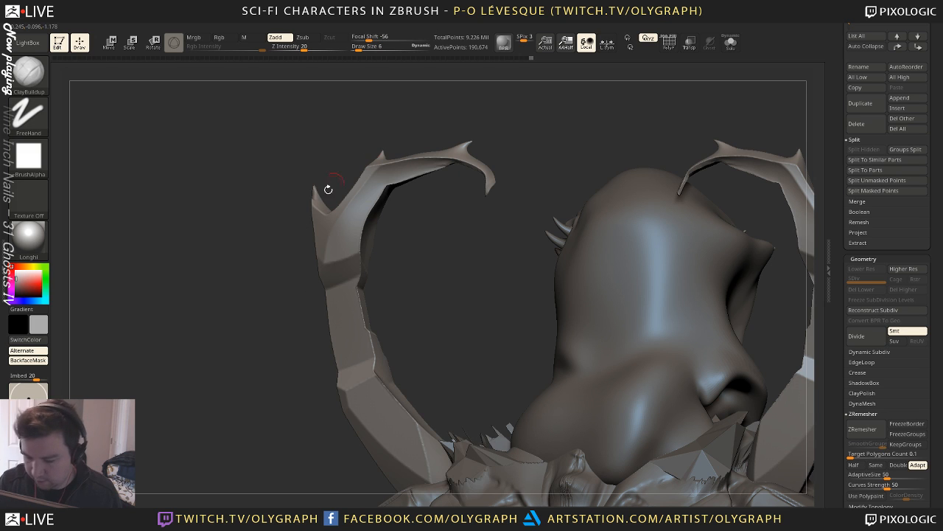
left_click(32, 360)
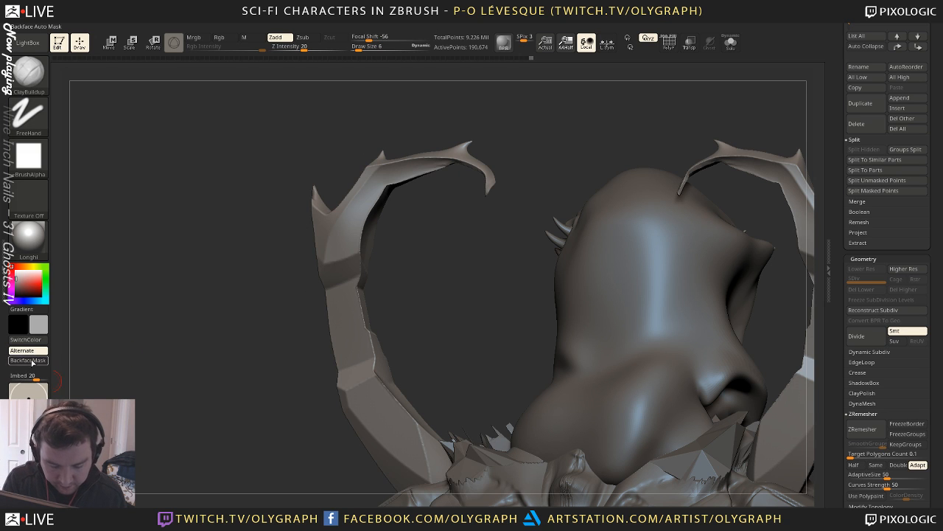
key("s")
left_click_drag(377, 204, 382, 205)
left_click_drag(442, 226, 430, 223)
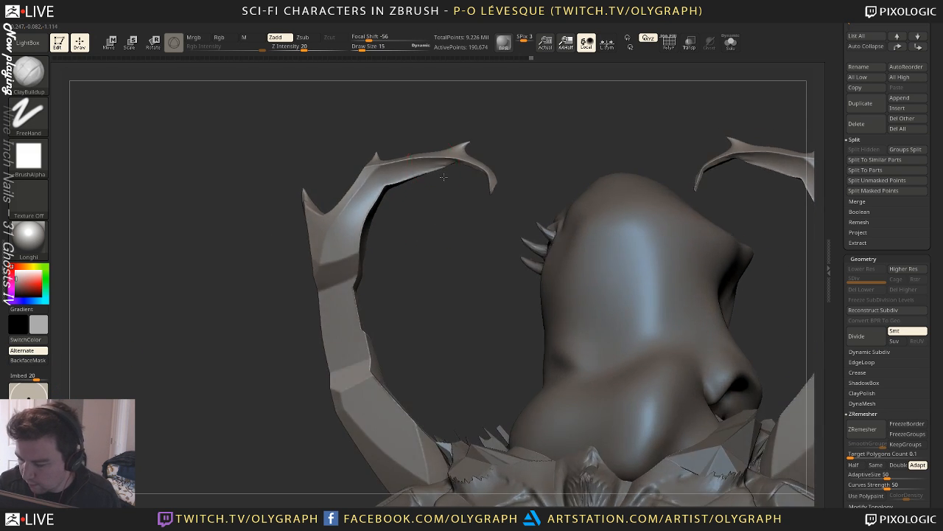
key("s")
left_click_drag(422, 167, 417, 167)
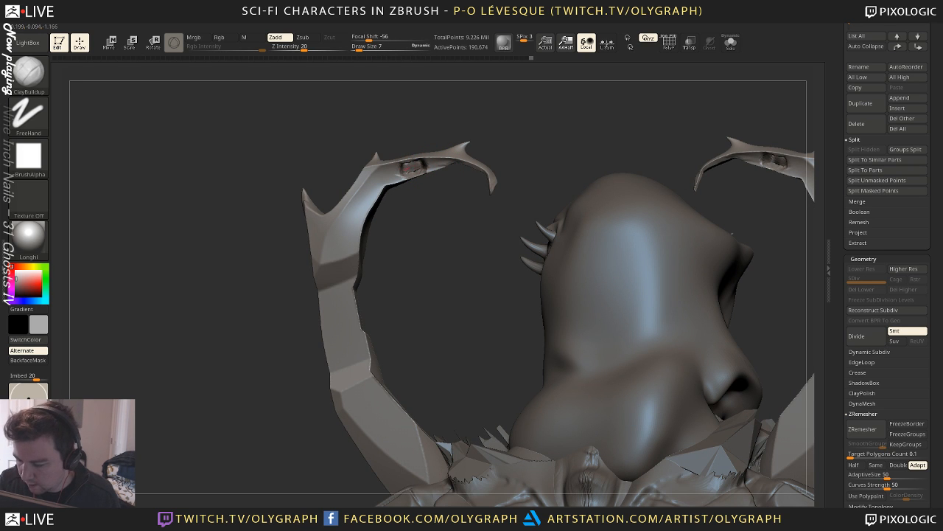
left_click_drag(411, 210, 612, 213)
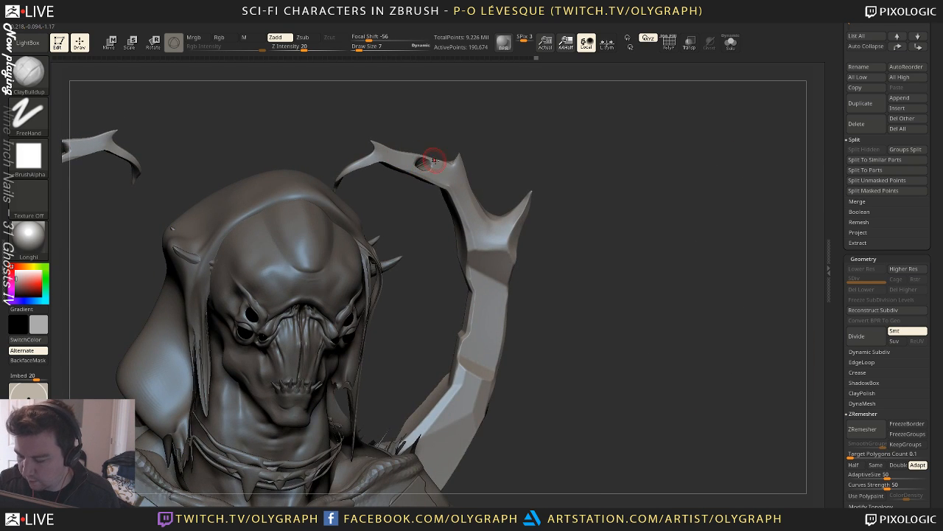
left_click_drag(589, 151, 412, 146)
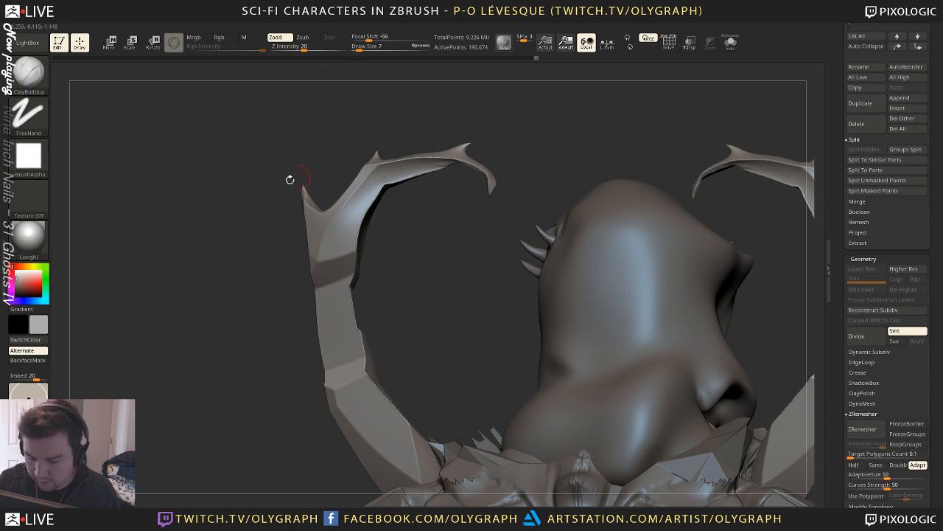
Try ClayBuildup on the hook's underside again at draw size 7, this time with backface masking on
key("space")
left_click(198, 480)
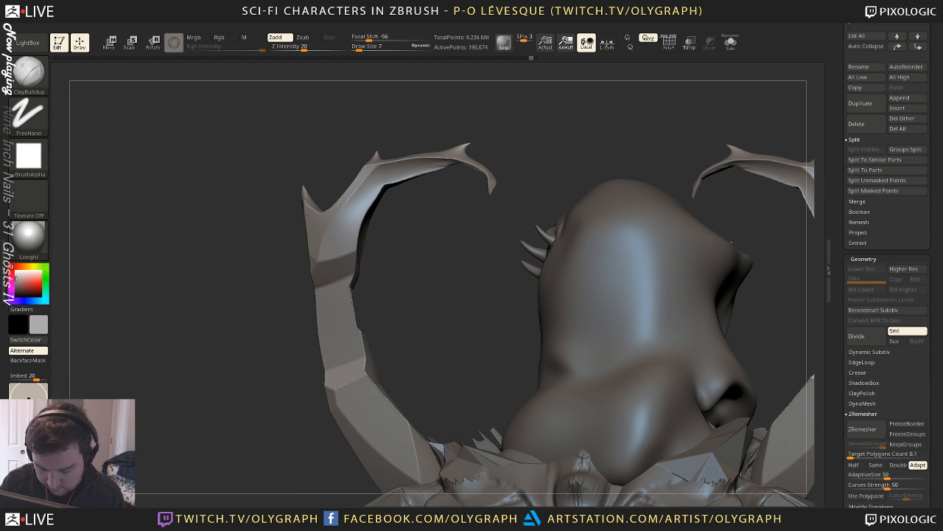
left_click(28, 360)
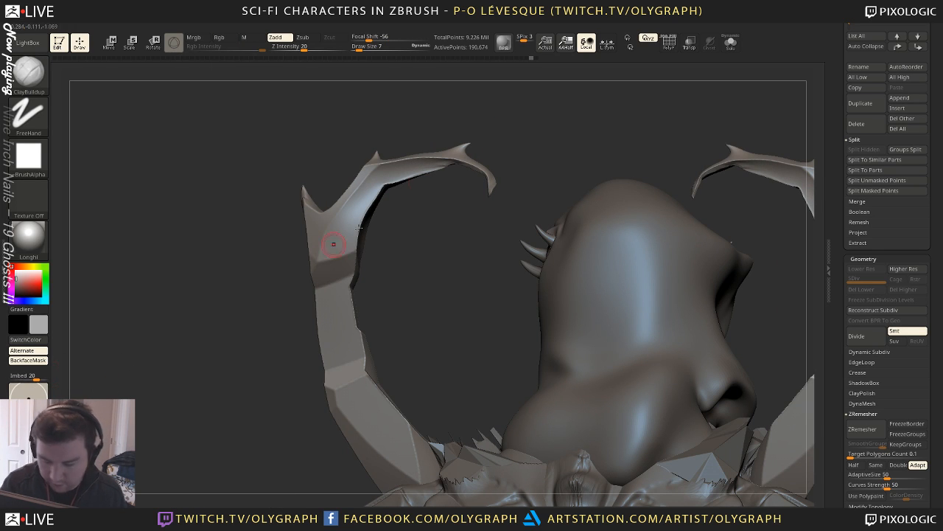
mouse_move(402, 169)
left_mouse_down()
mouse_move(427, 160)
mouse_move(394, 168)
mouse_move(410, 166)
left_mouse_up()
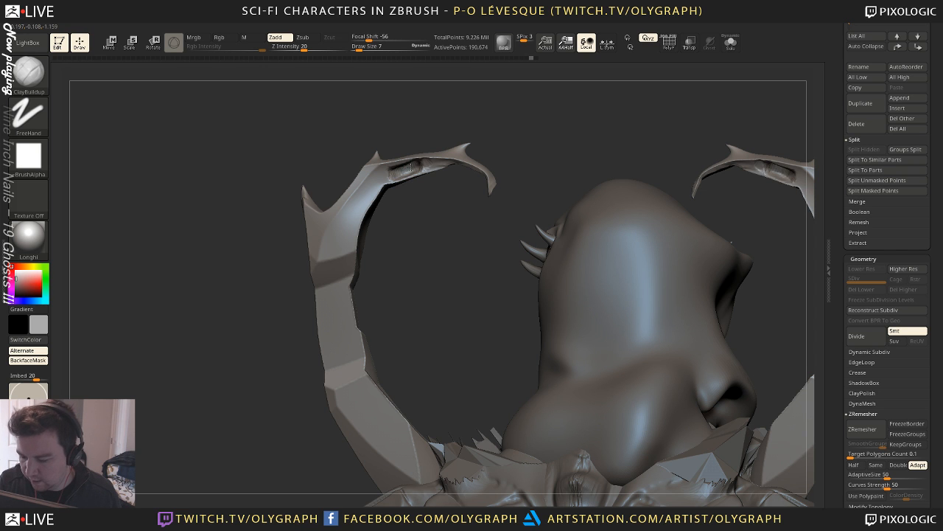
mouse_move(397, 209)
left_mouse_down()
mouse_move(707, 217)
mouse_move(416, 213)
left_mouse_up()
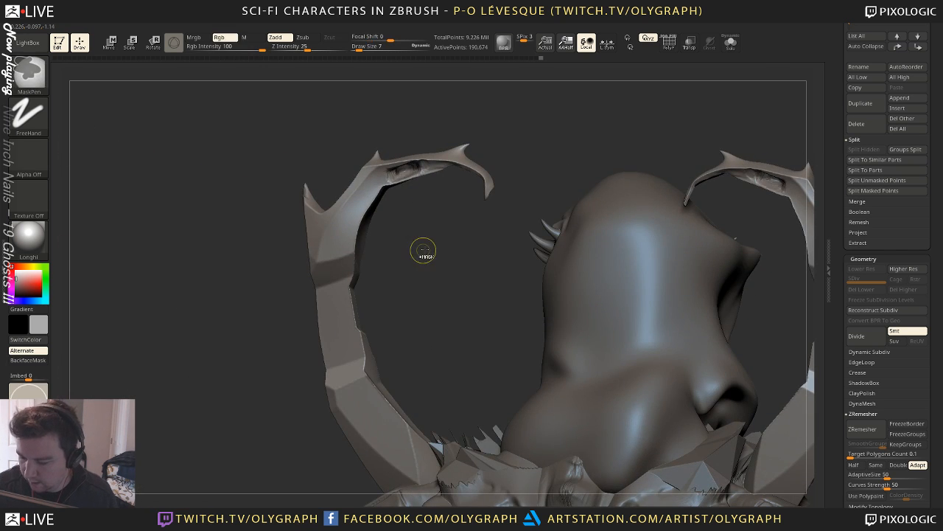
Switch back to the hPolish brush and step back through the recent edits to the hook
key("b")
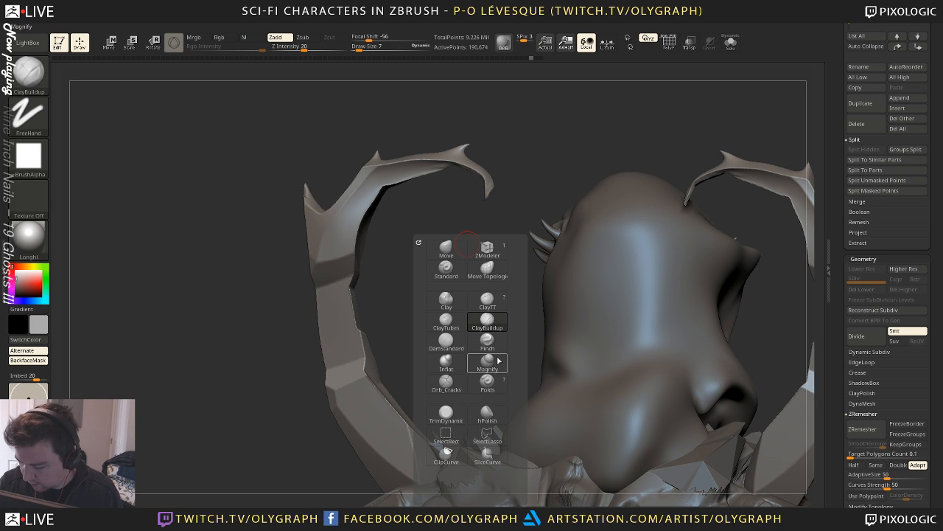
left_click(491, 419)
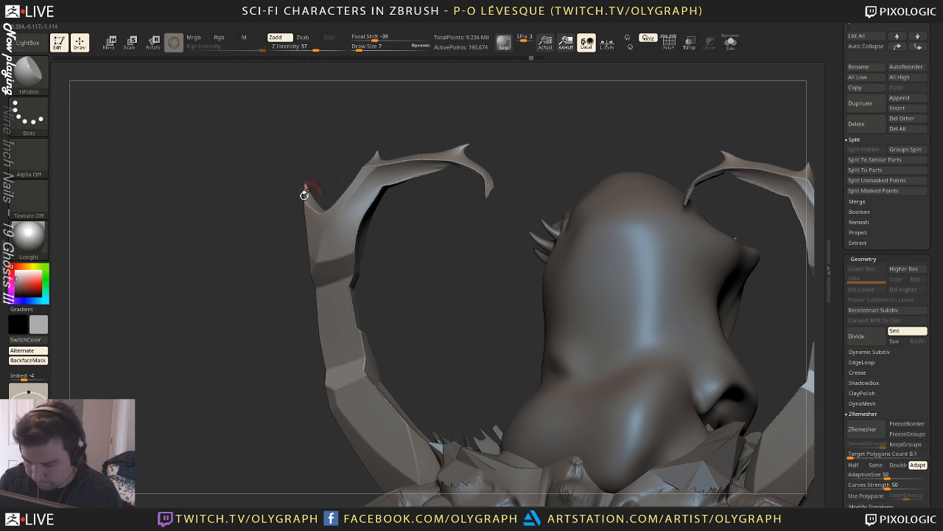
key("ctrl")
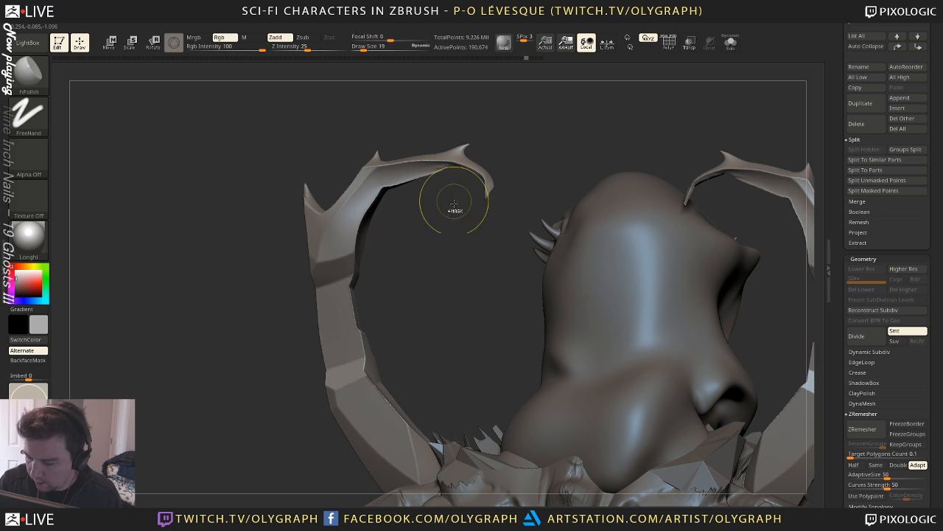
key("ctrl+z")
key("ctrl+z")
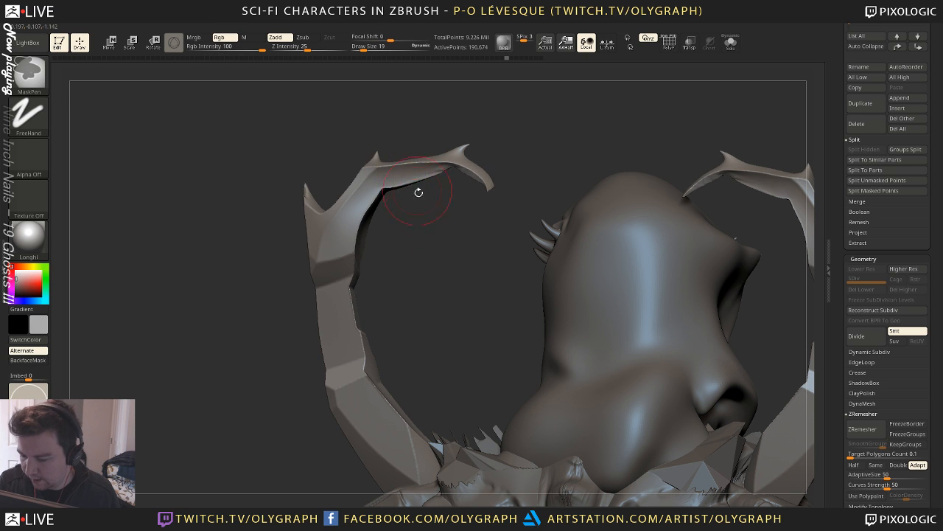
left_click_drag(417, 192, 447, 227)
key("ctrl+z")
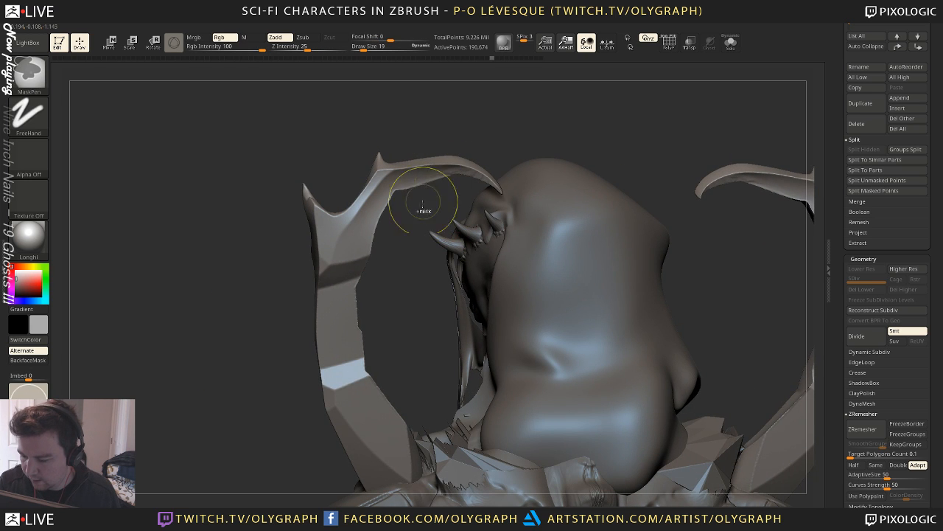
Redo the undone hook edits, leaving out the clay buildup on the underside
key("ctrl+shift")
key("ctrl+shift+z")
key("ctrl+shift+z")
key("ctrl+shift+z")
key("ctrl+shift+z")
key("ctrl+shift+z")
key("ctrl+shift+z")
key("ctrl+shift+z")
key("ctrl+shift+z")
key("ctrl+shift+z")
key("ctrl+shift+z")
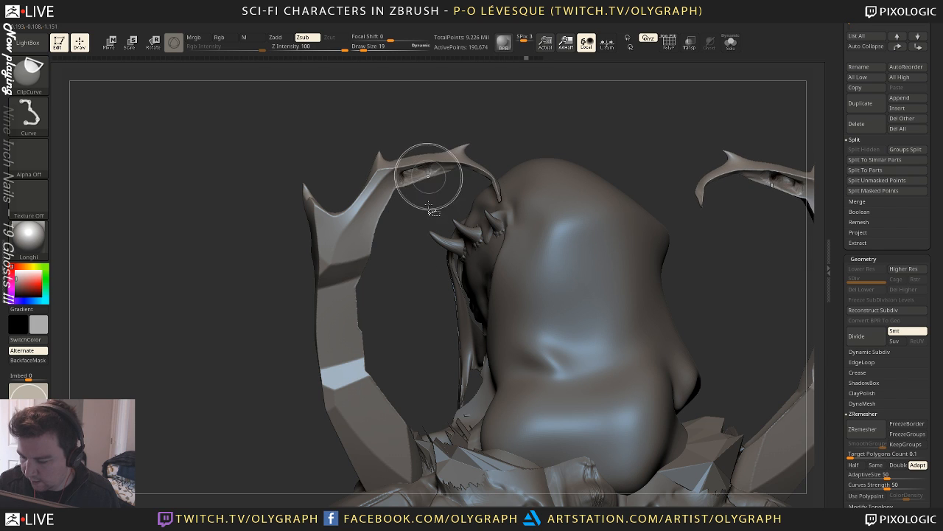
key("ctrl")
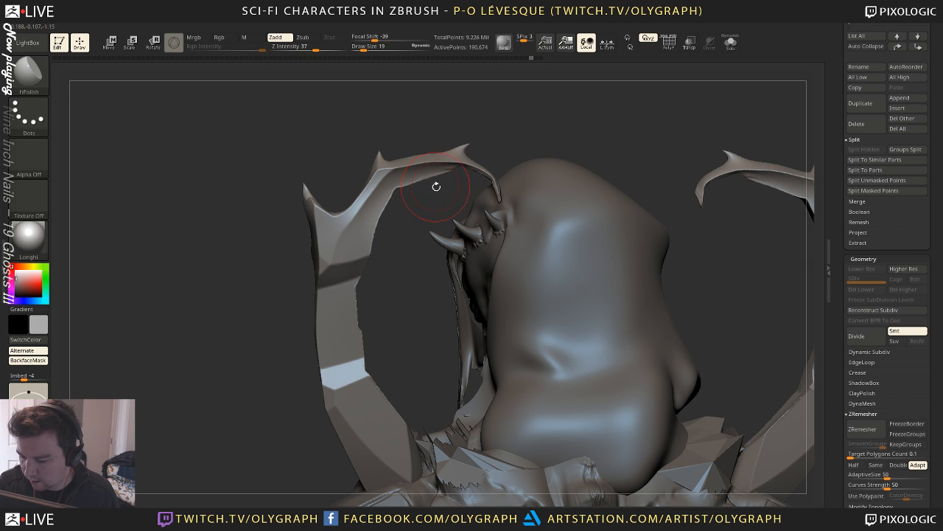
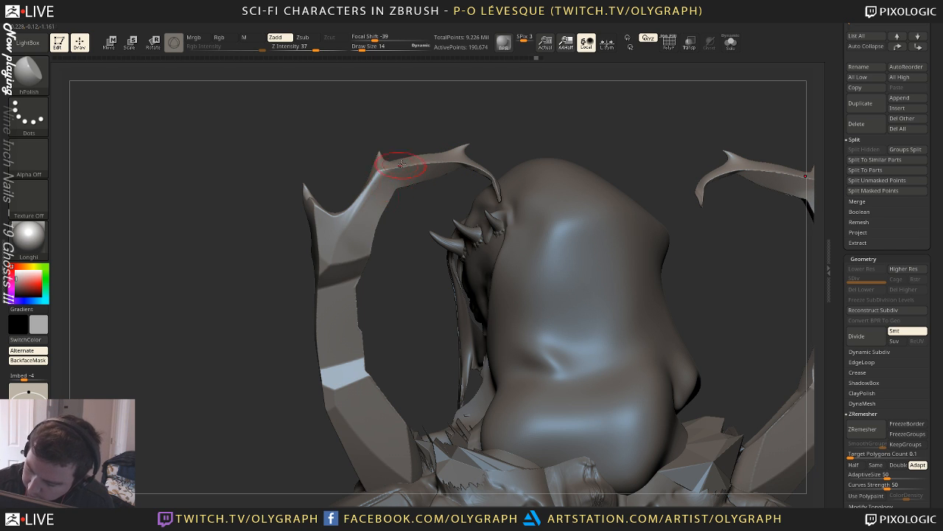
Smooth and polish the underside of the hook's upper bend at draw size 14 and remesh the armor piece
right_click_drag(401, 163, 405, 199)
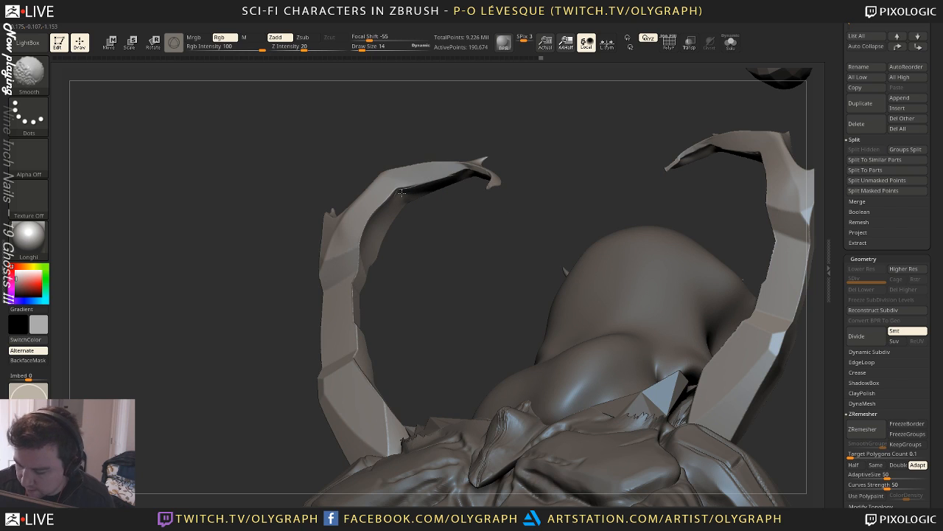
key("shift")
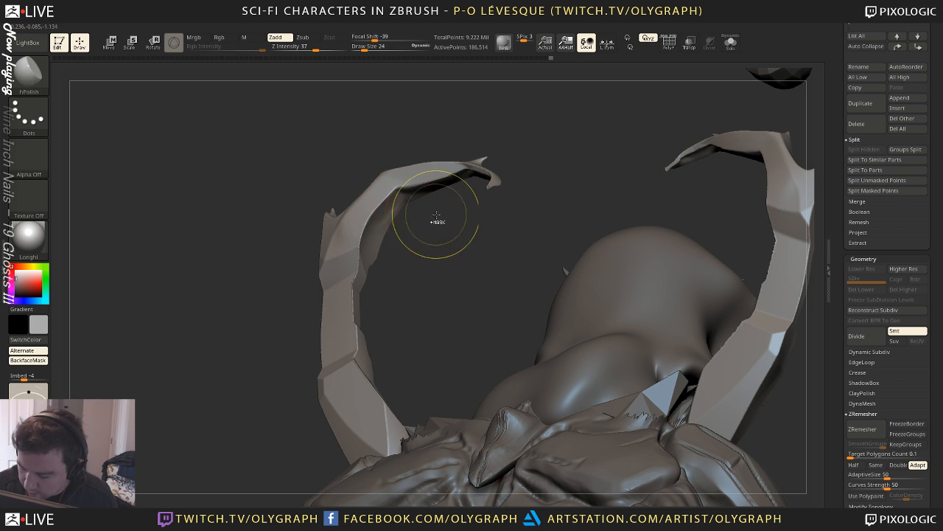
mouse_move(405, 217)
left_mouse_down("alt")
mouse_move(428, 264)
mouse_move(395, 193)
left_mouse_up("alt")
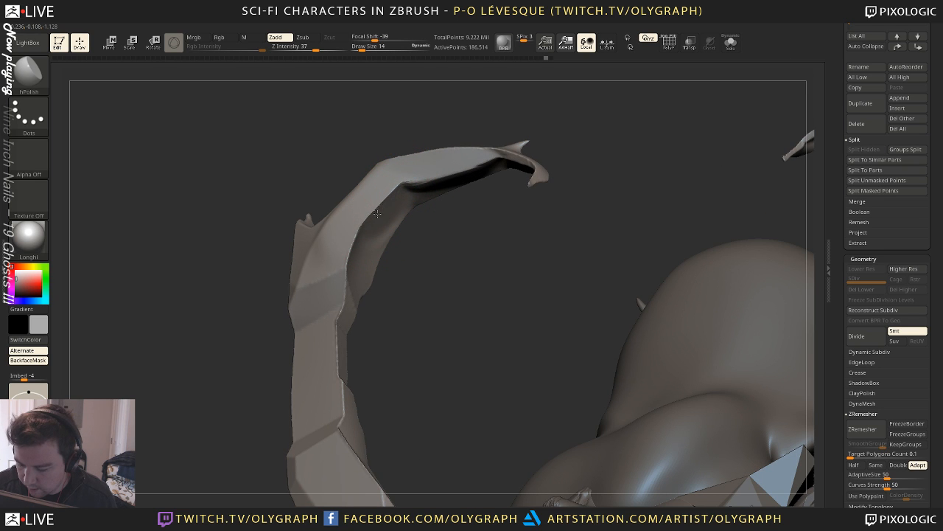
mouse_move(387, 189)
left_mouse_down()
mouse_move(365, 193)
mouse_move(381, 204)
left_mouse_up()
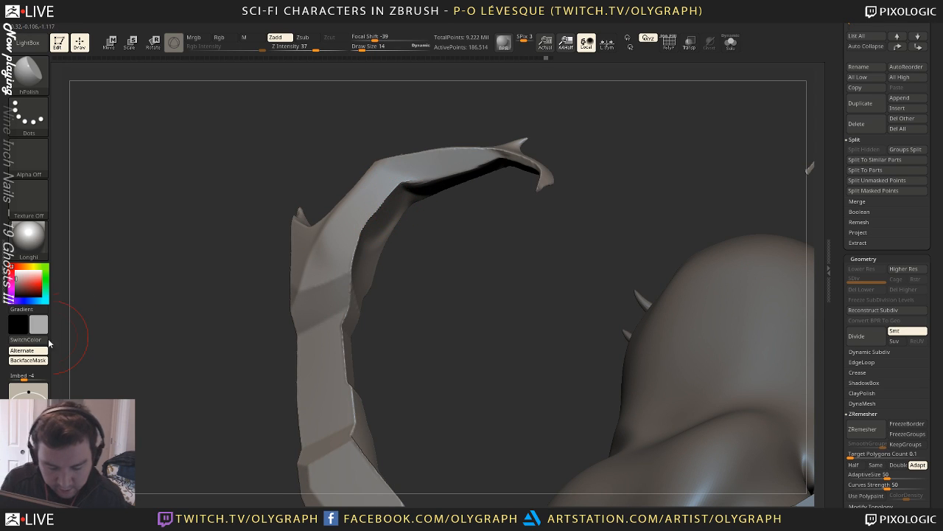
Turn off backface masking for hPolish and polish the bend's inner edge at draw size 17, smoothing it at size 7
left_click(28, 359)
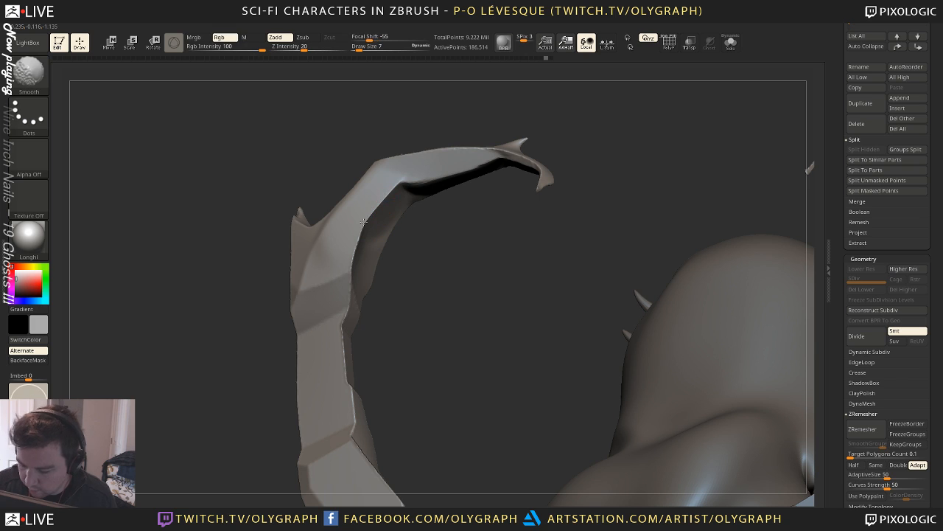
key("s")
left_click_drag(379, 253, 378, 256)
key("s")
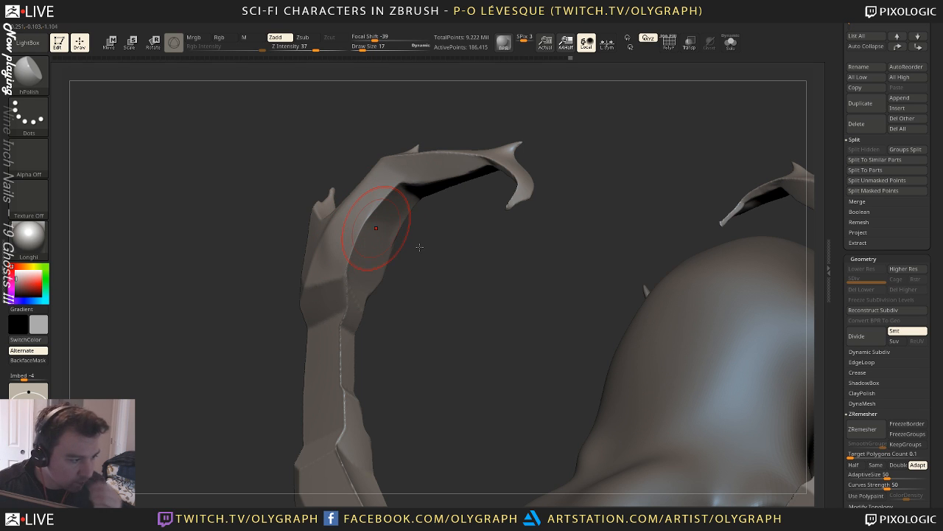
Polish the underside of the section between the two upper spikes with hPolish at draw size 10
left_click_drag(442, 278, 446, 216)
key("s")
left_click_drag(413, 161, 395, 161)
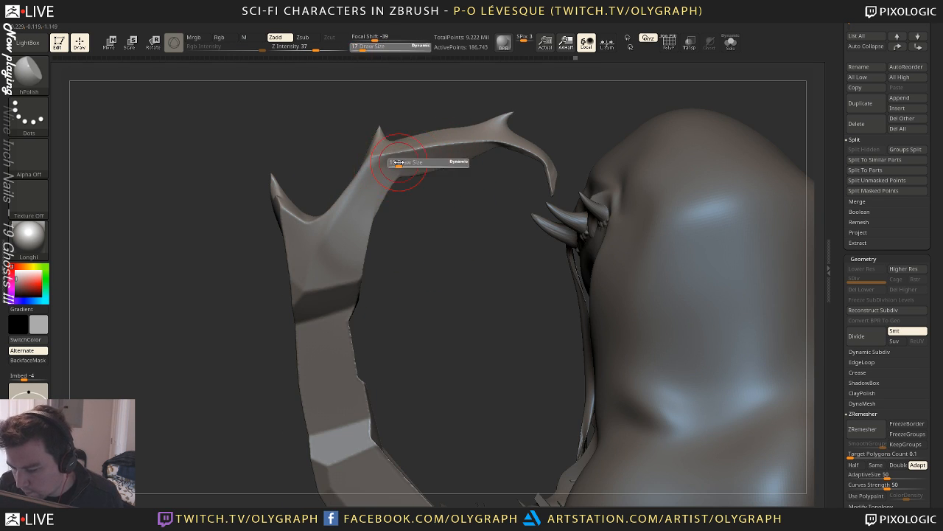
key("s")
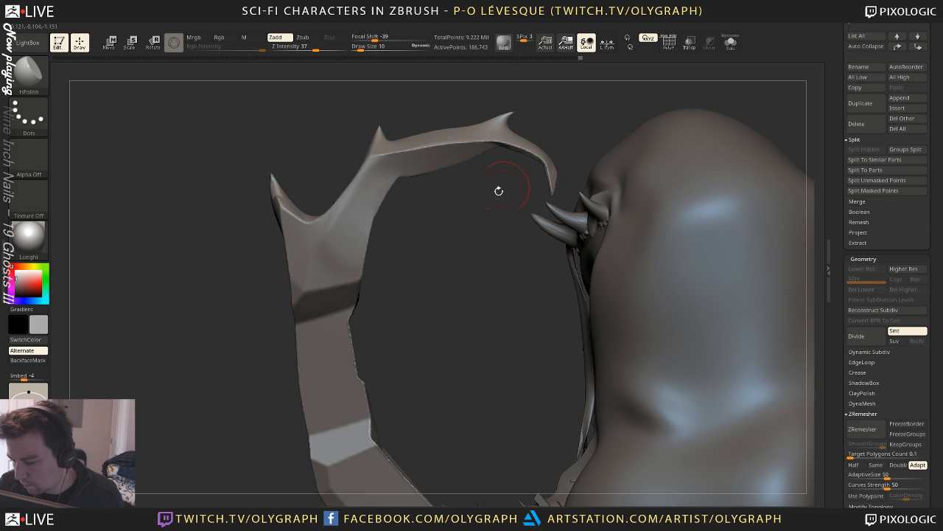
Slim the lower edge between the two upper spikes with the Move brush at draw size 12 and smooth it near the tip
key("b")
key("m")
key("v")
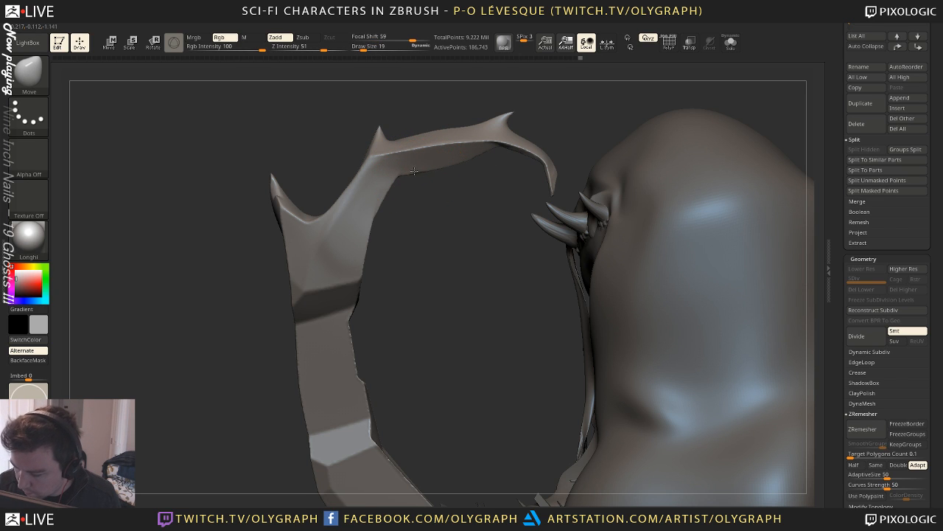
key("s")
left_click_drag(475, 160, 470, 152)
key("s")
left_click_drag(459, 160, 443, 163)
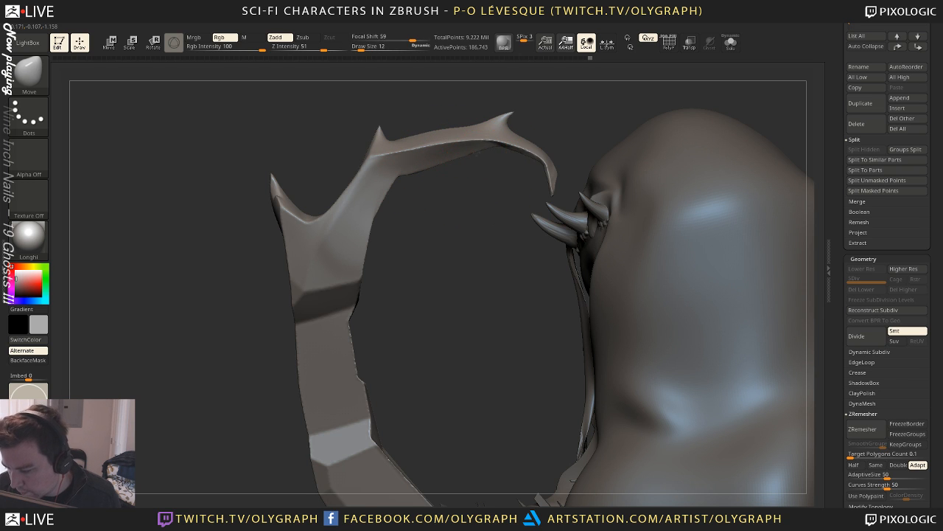
left_click_drag(506, 140, 495, 145, "shift")
Isolate the armor piece and turn on backface masking for the hPolish brush
mouse_move(423, 207)
right_mouse_down()
mouse_move(417, 224)
mouse_move(444, 315)
right_mouse_up()
right_click_drag(480, 236, 459, 273, "ctrl")
right_click_drag(461, 201, 522, 185)
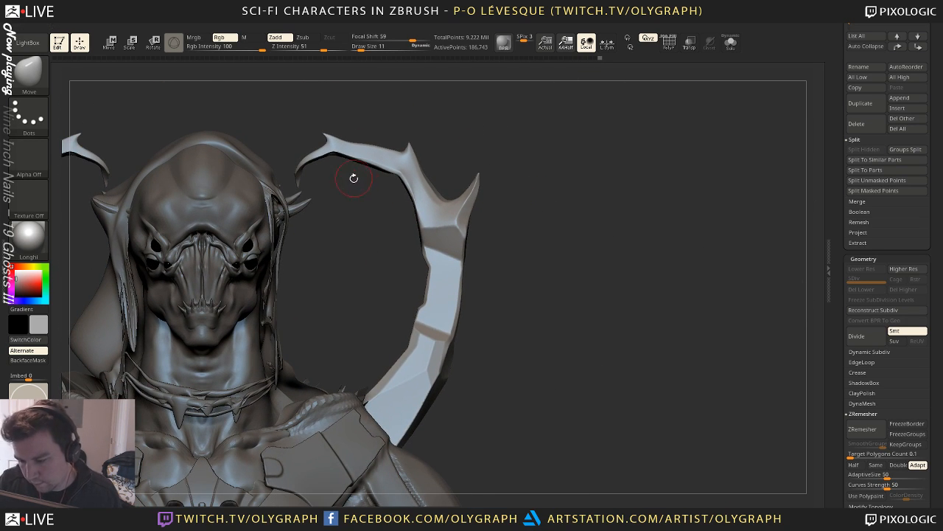
mouse_move(354, 178)
right_mouse_down("ctrl")
mouse_move(348, 259)
mouse_move(374, 251)
right_mouse_up("ctrl")
key("space")
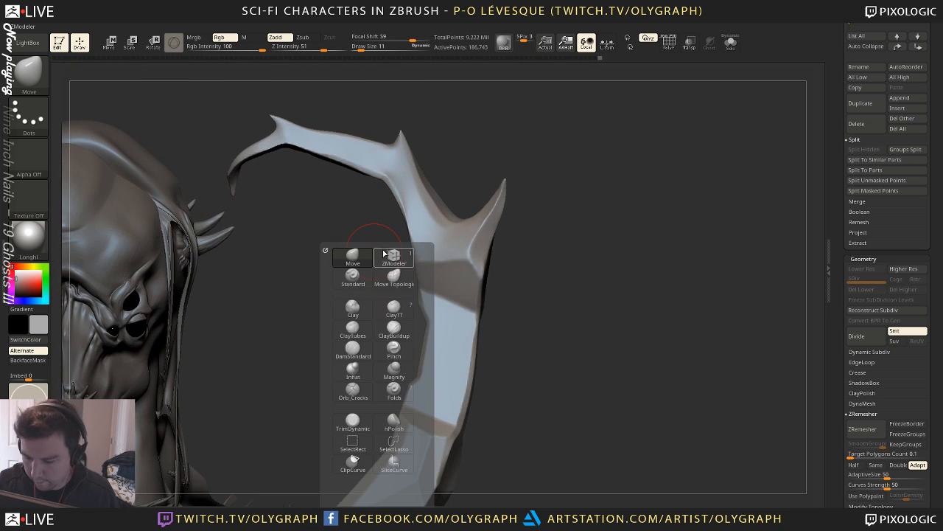
right_click_drag(292, 220, 308, 218)
key("space")
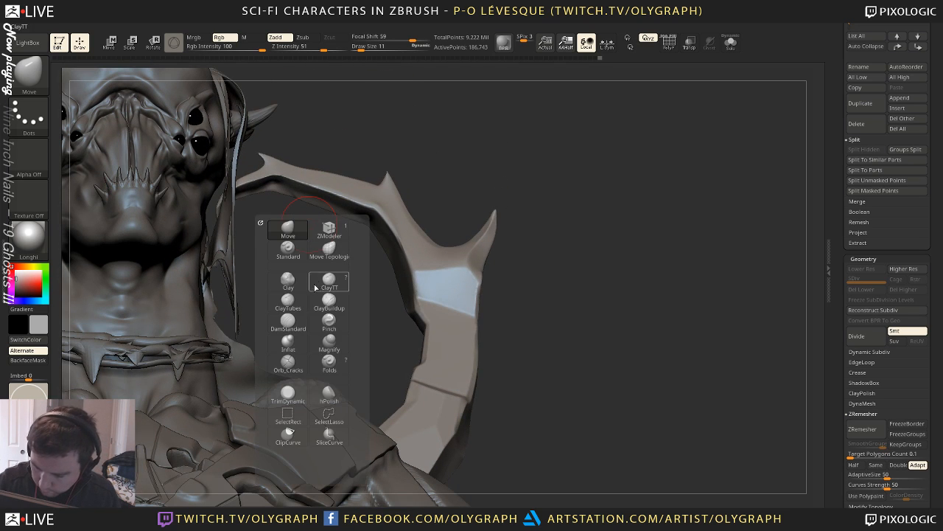
left_click(324, 394)
key("shift+s")
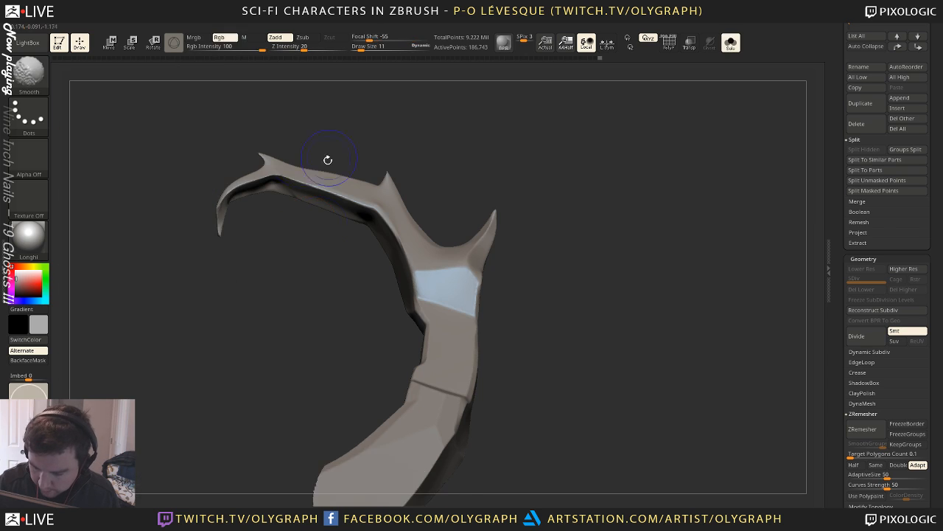
mouse_move(328, 159)
right_mouse_down()
mouse_move(310, 293)
mouse_move(300, 259)
right_mouse_up()
mouse_move(243, 276)
right_mouse_down("ctrl")
mouse_move(263, 322)
mouse_move(258, 343)
right_mouse_up("ctrl")
right_click_drag(243, 301, 338, 344, "alt")
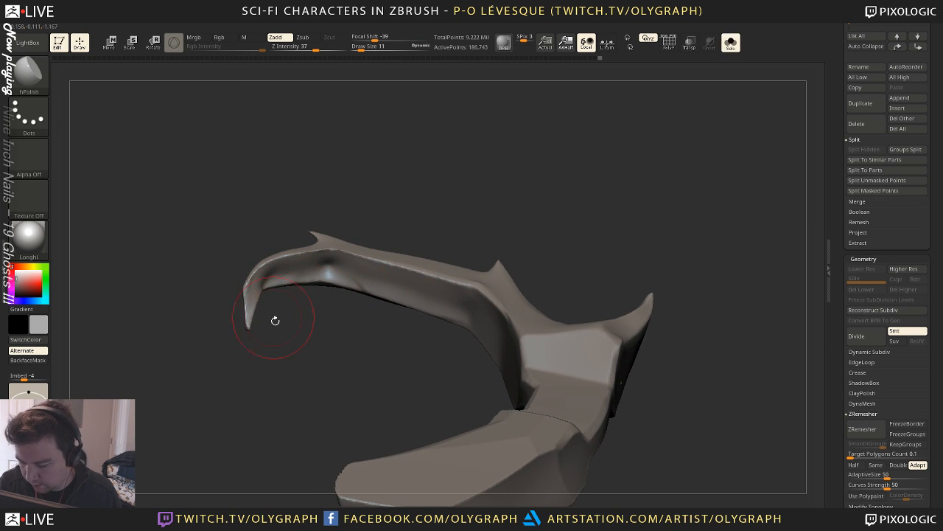
right_click_drag(275, 320, 283, 337)
left_click(39, 364)
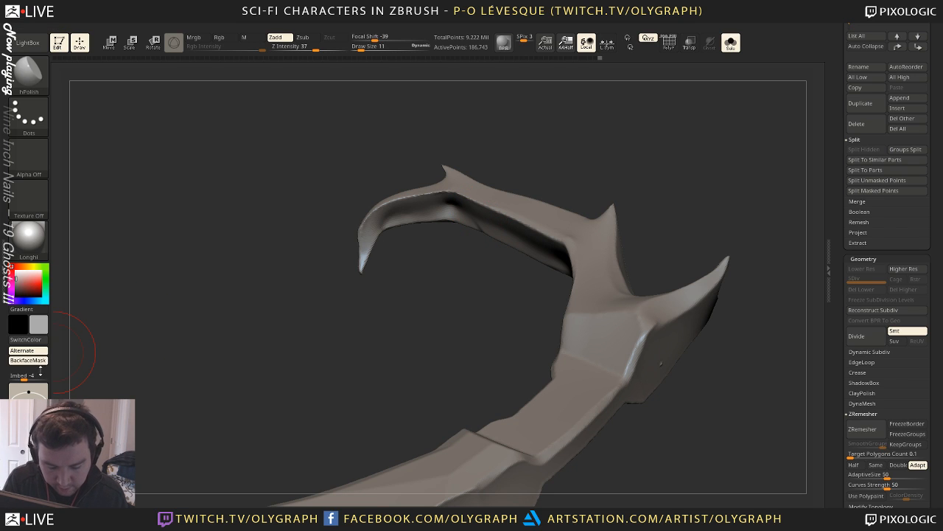
Polish the hook's inner face around the upper bend with hPolish at draw size 15 and remesh the armor piece
key("s")
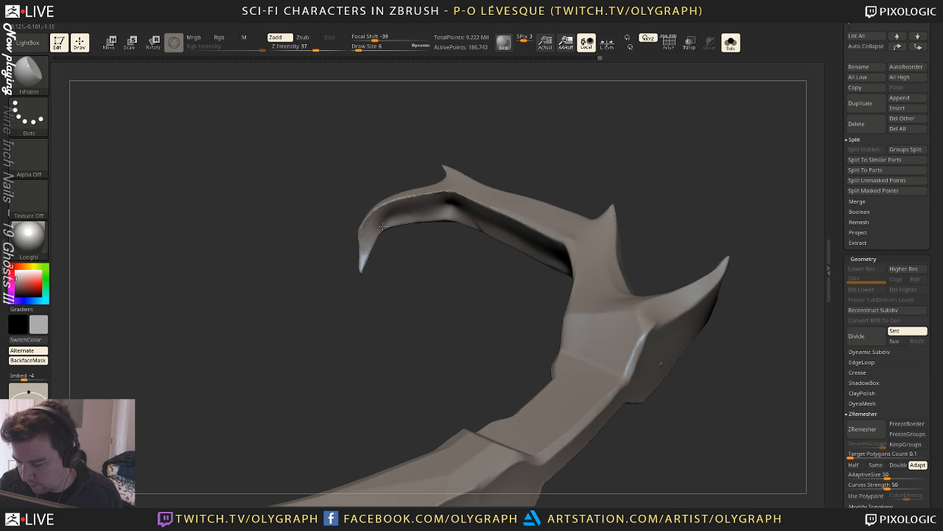
key("s")
mouse_move(420, 211)
left_mouse_down()
mouse_move(414, 218)
mouse_move(451, 208)
mouse_move(495, 226)
left_mouse_up()
left_click_drag(426, 208, 435, 206)
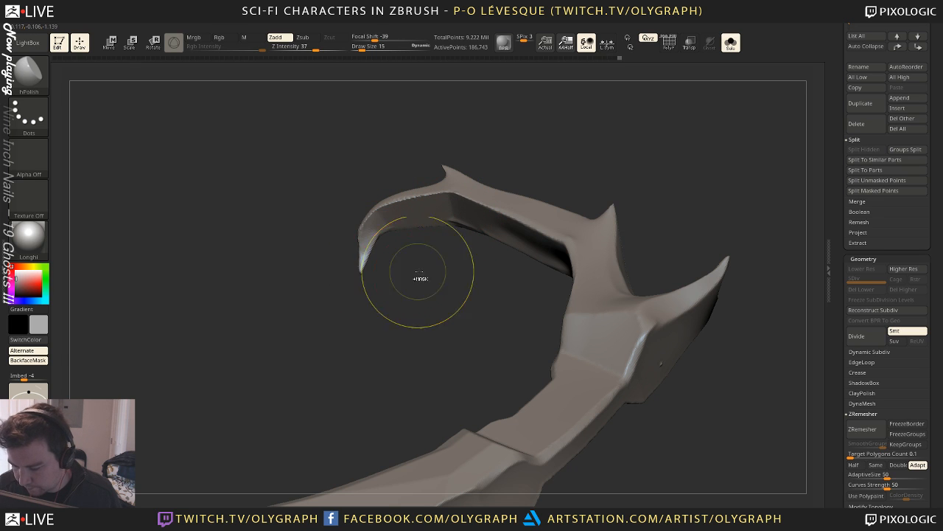
left_click_drag(413, 263, 435, 226)
Trim a bevel along the inner edge from the hook's tip down past the middle spike with TrimDynamic at draw size 9
key("b")
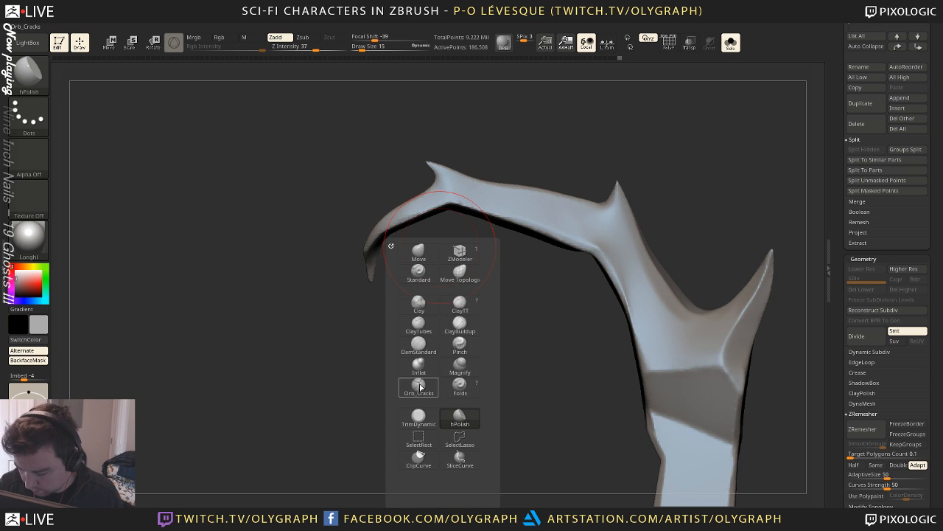
key("t")
key("d")
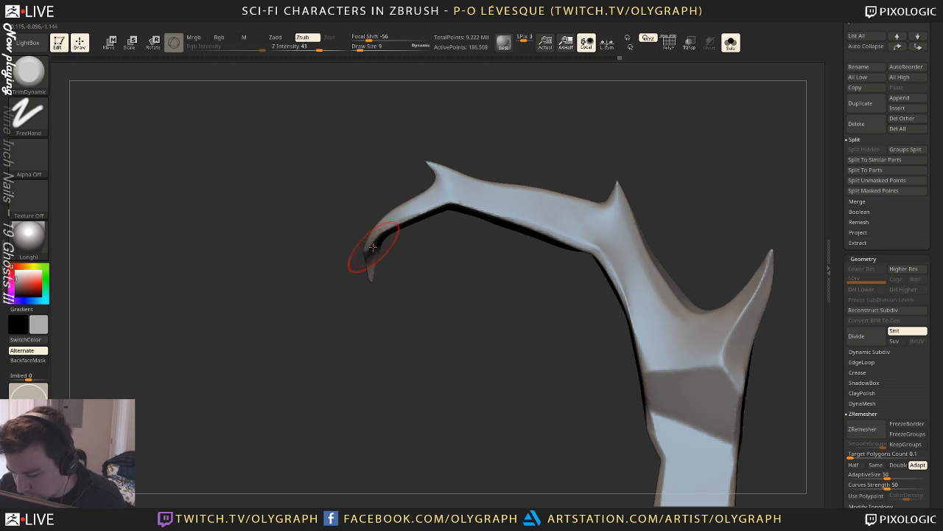
mouse_move(373, 249)
left_mouse_down()
mouse_move(427, 204)
mouse_move(469, 202)
left_mouse_up()
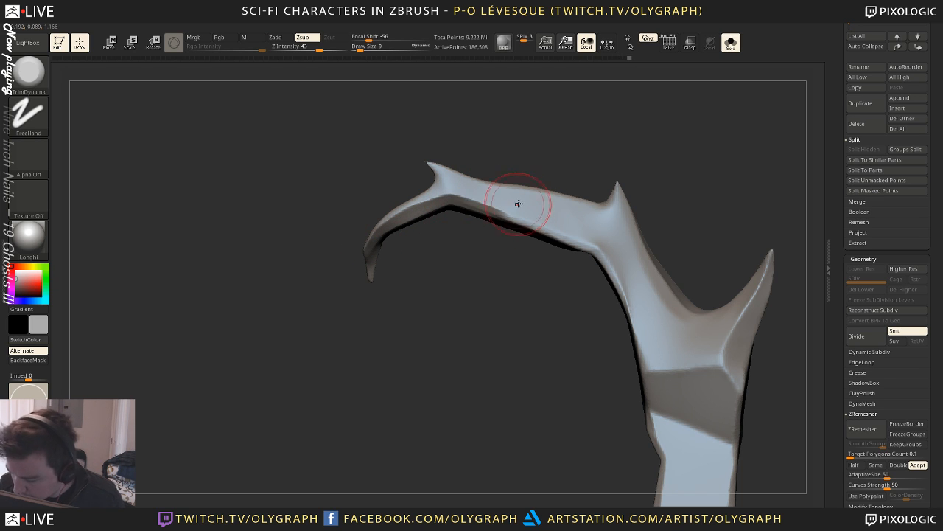
left_click_drag(484, 110, 387, 182)
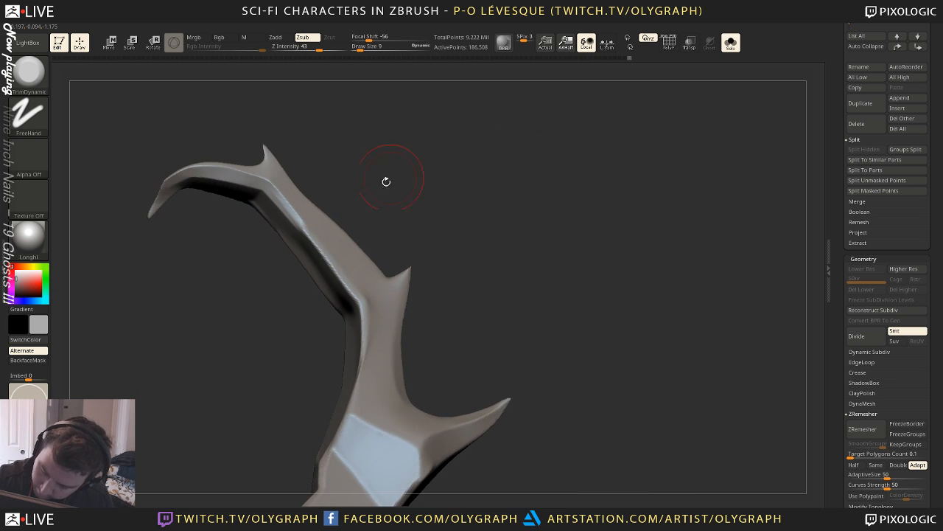
mouse_move(277, 197)
left_mouse_down()
mouse_move(365, 299)
mouse_move(317, 239)
left_mouse_up()
mouse_move(398, 187)
left_mouse_down("alt")
mouse_move(423, 131)
mouse_move(410, 141)
mouse_move(403, 193)
left_mouse_up("alt")
left_click_drag(383, 259, 379, 355)
left_click_drag(485, 147, 488, 203)
Reshape the bevel's corner below the middle spike with the Move brush at draw size 19
key("b")
left_click(417, 214)
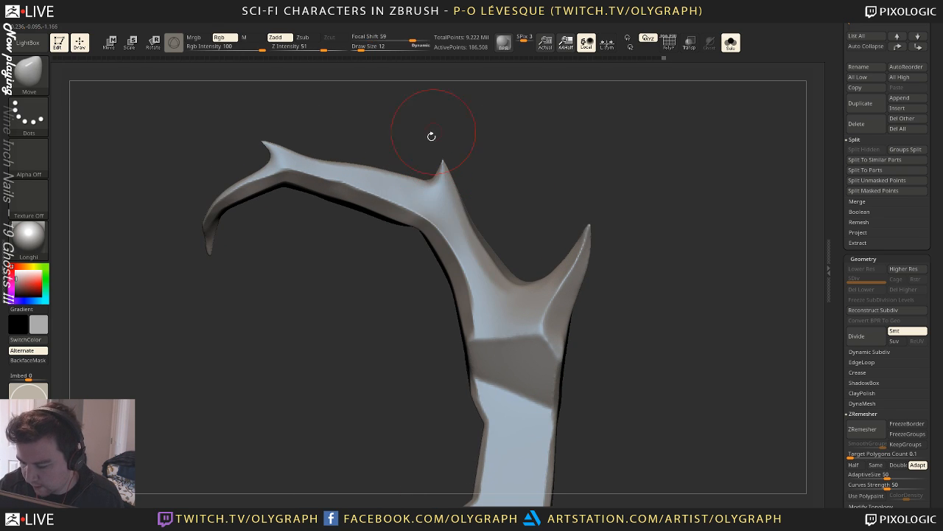
key("s")
left_click(425, 225)
left_click_drag(424, 219, 431, 213)
Even out the bevel from the hook's tip to the facet below the spikes with hPolish at draw sizes 7 to 11
key("b")
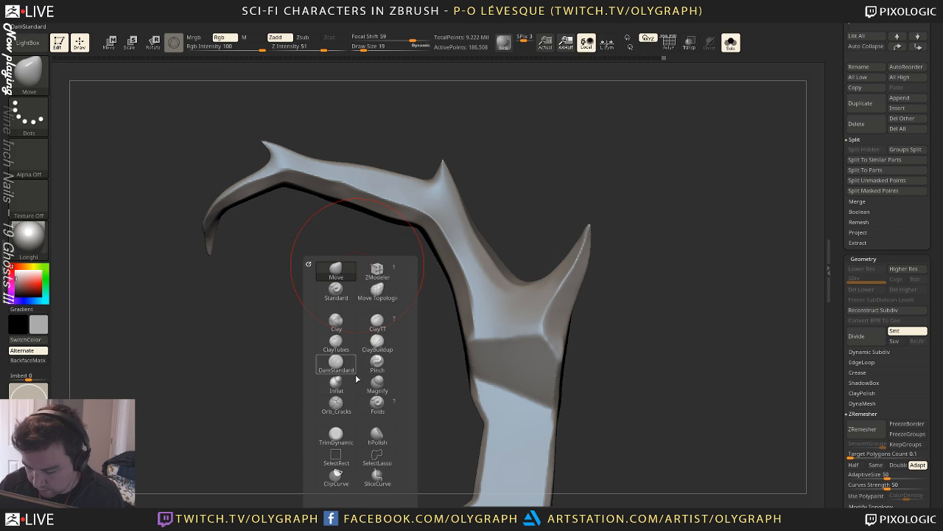
left_click(378, 434)
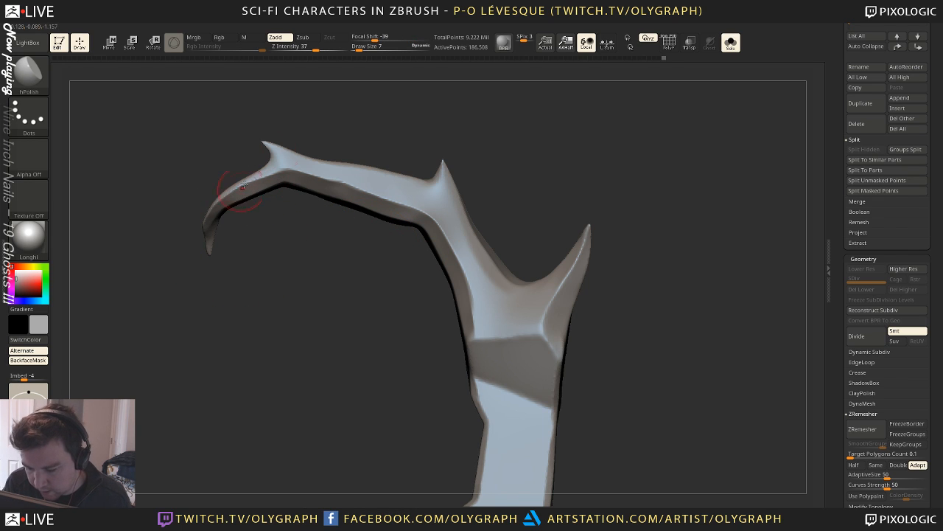
mouse_move(243, 184)
left_mouse_down()
mouse_move(322, 187)
mouse_move(413, 210)
mouse_move(454, 259)
mouse_move(470, 310)
left_mouse_up()
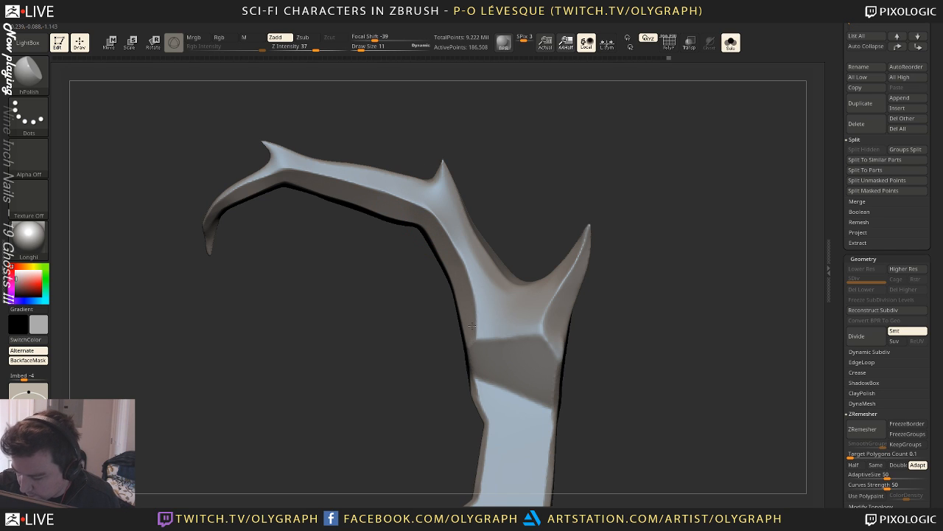
Pull the bevel's corners into sharper angles below the middle spike and above the lower facet with the Move brush at draw size 14
key("b")
key("m")
key("v")
key("1")
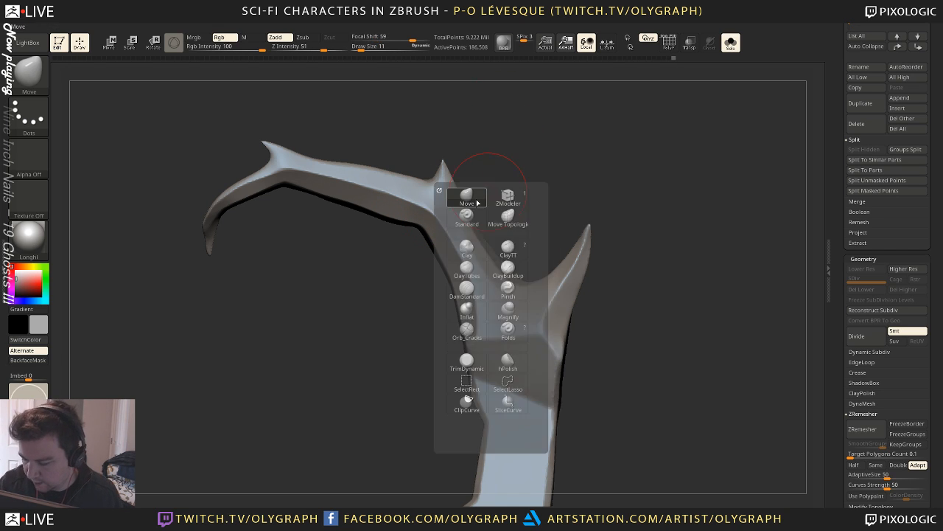
key("2")
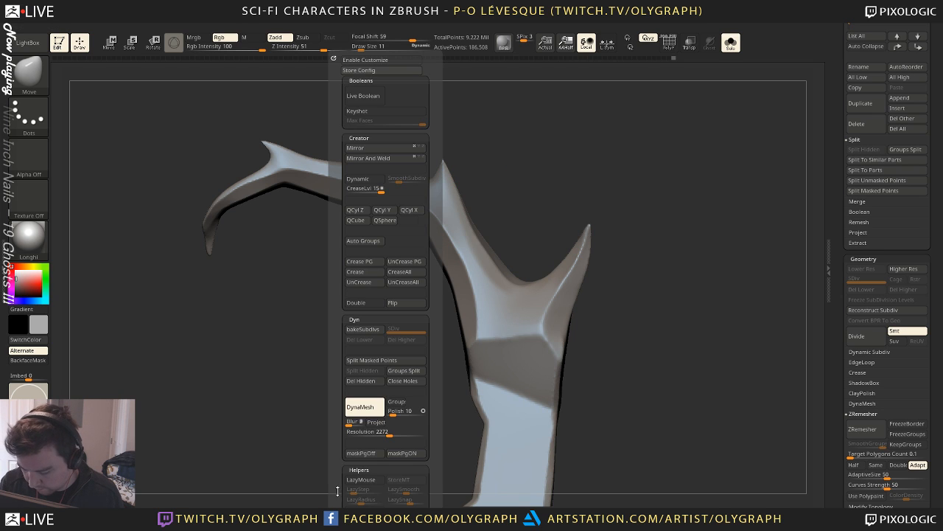
left_click_drag(338, 491, 339, 445)
left_click(359, 465)
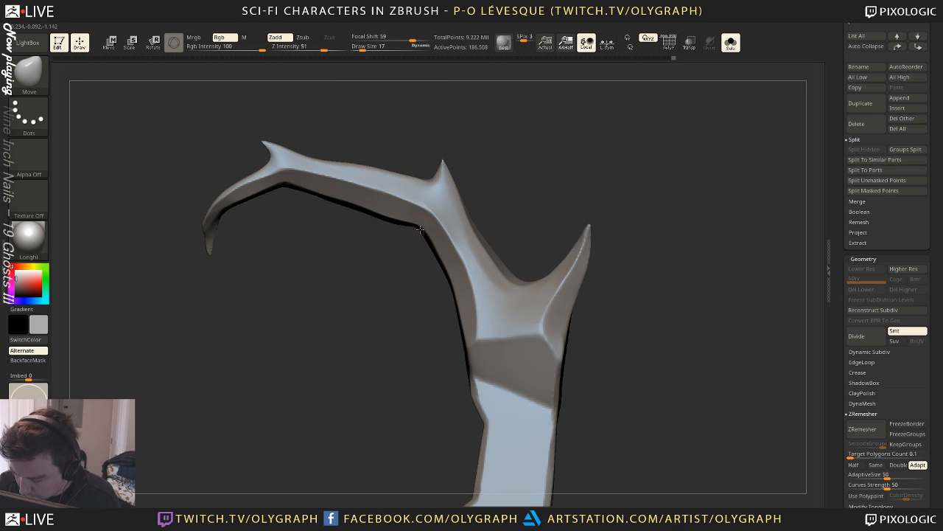
key("bracketleft")
key("bracketleft")
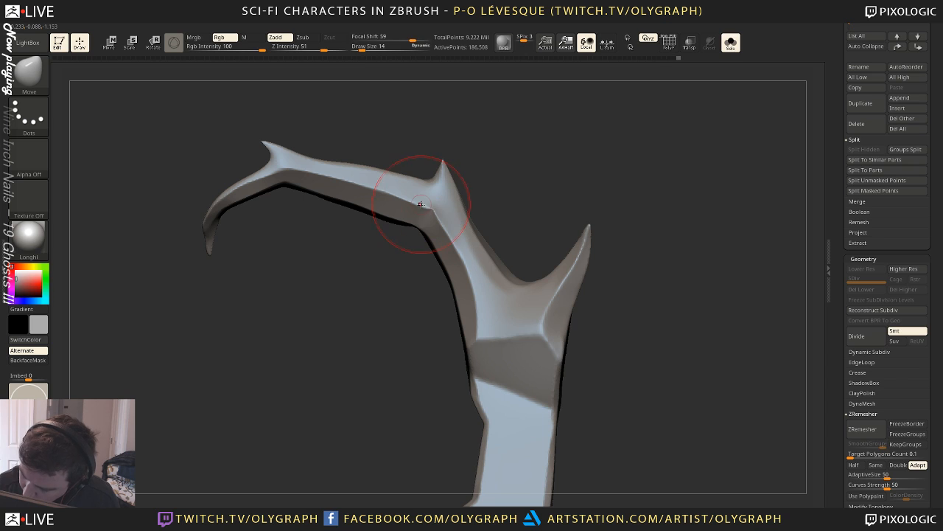
key("bracketright")
key("bracketleft")
mouse_move(490, 300)
left_mouse_down()
mouse_move(476, 313)
mouse_move(481, 324)
left_mouse_up()
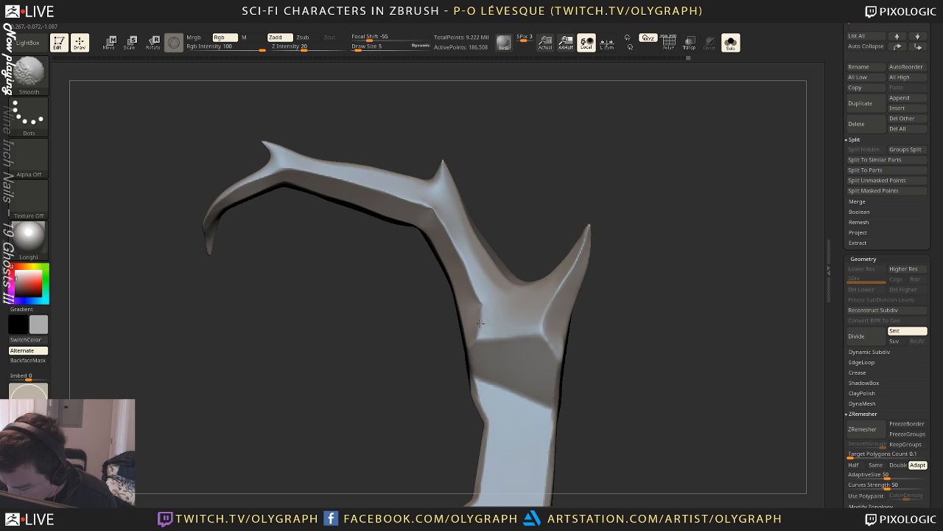
Smooth the bevel's lower corner at draw size 5 and remesh the armor piece
key("bracketleft")
key("bracketleft")
key("bracketleft")
left_click_drag(520, 177, 532, 189, "ctrl")
mouse_move(532, 179)
left_mouse_down("alt")
mouse_move(518, 189)
mouse_move(518, 219)
left_mouse_up("alt")
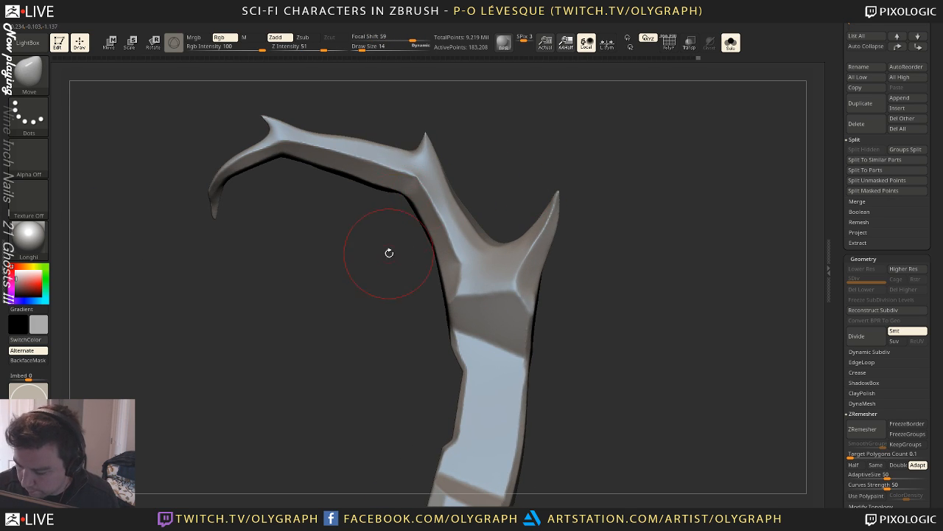
Polish the surface and bevel below the middle spike with hPolish at draw size 10
key("b")
key("h")
key("p")
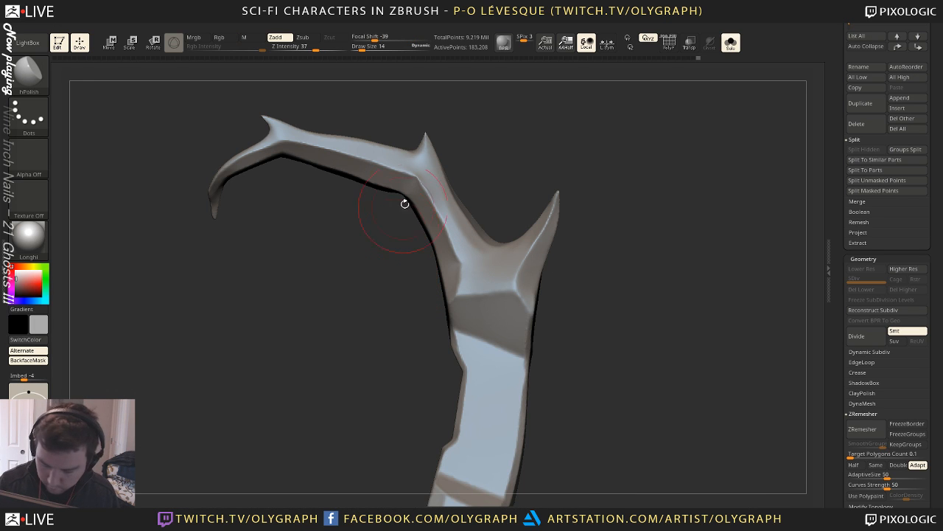
key("s")
left_click_drag(442, 177, 441, 176)
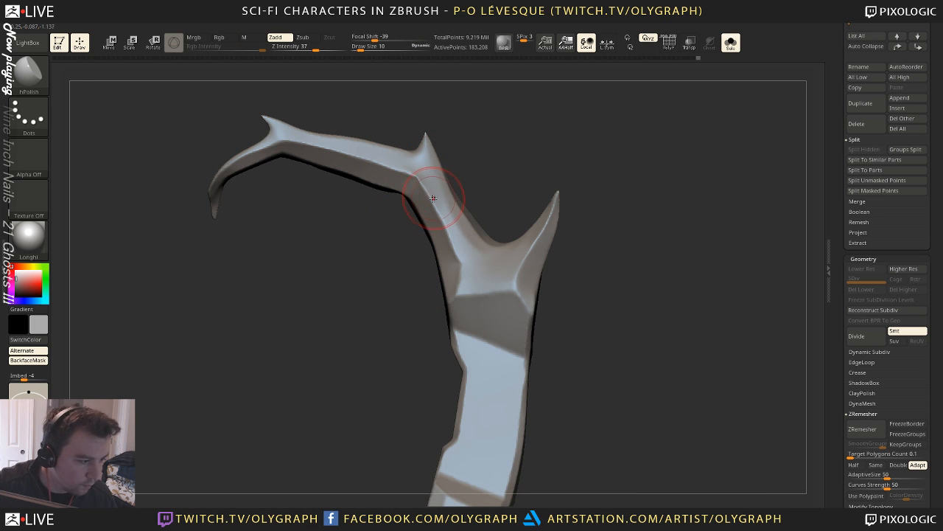
mouse_move(440, 221)
left_mouse_down()
mouse_move(411, 185)
mouse_move(425, 229)
mouse_move(386, 172)
mouse_move(437, 231)
mouse_move(415, 185)
mouse_move(415, 194)
mouse_move(429, 207)
mouse_move(423, 186)
mouse_move(389, 178)
left_mouse_up()
key("s")
key("s")
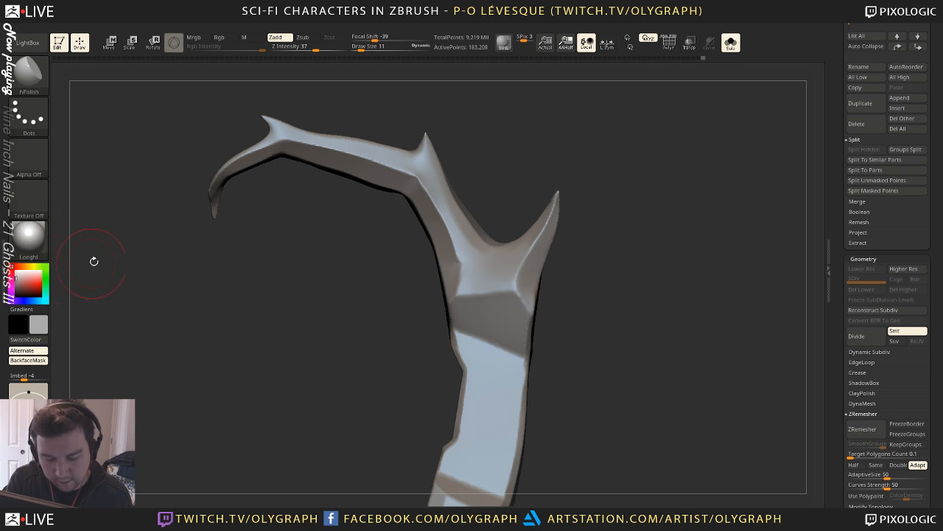
Preview the armor piece's facets in the MatCap Red Wax material
left_click(28, 237)
left_click(89, 281)
left_click_drag(246, 241, 251, 350)
mouse_move(561, 267)
left_mouse_down()
mouse_move(537, 225)
mouse_move(444, 272)
left_mouse_up()
key("s")
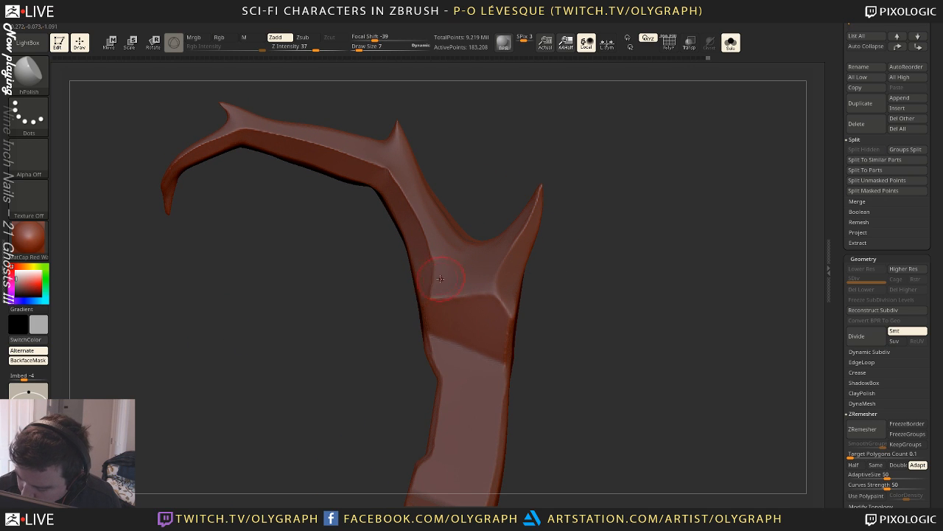
Show the whole character again and restore the gray Longhi material
left_click_drag(547, 261, 564, 229, "alt")
key("alt+s")
left_click_drag(546, 293, 577, 202, "alt")
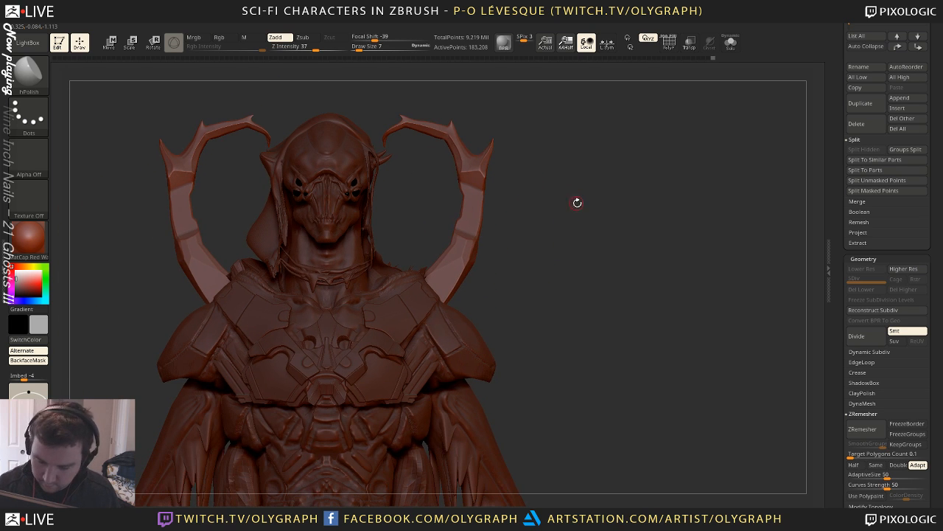
left_click(47, 234)
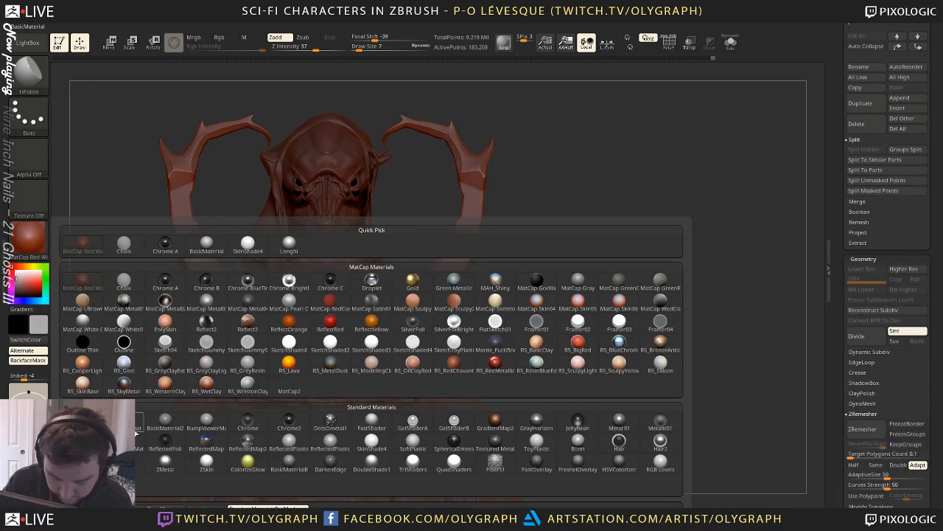
mouse_move(545, 136)
left_mouse_down("alt")
mouse_move(449, 207)
mouse_move(483, 248)
left_mouse_up("alt")
Carve a groove along the lowest spike's ridge and the facet edge beneath it with Orb_Cracks at draw size 3
key("b")
key("o")
mouse_move(560, 169)
left_mouse_down()
mouse_move(550, 213)
mouse_move(563, 202)
left_mouse_up()
key("s")
mouse_move(413, 280)
left_mouse_down()
mouse_move(383, 281)
mouse_move(422, 273)
left_mouse_up()
key("s")
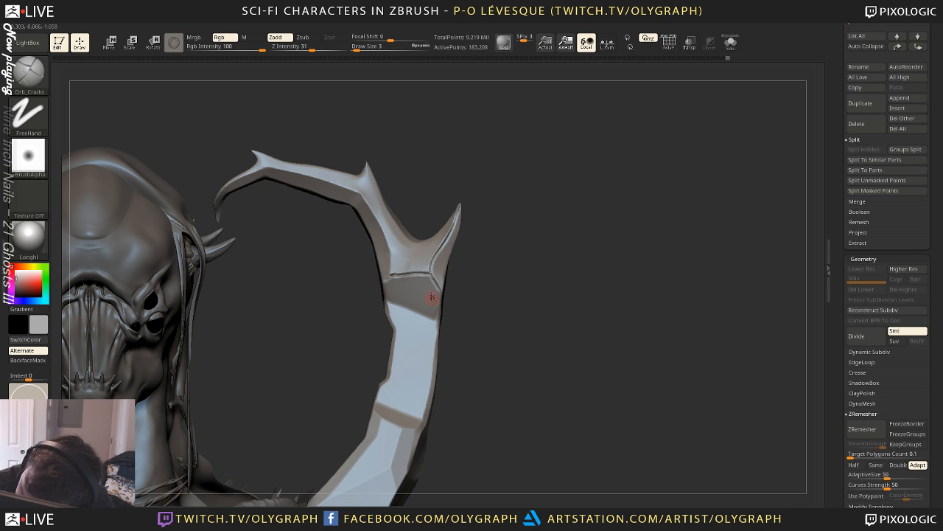
Extend the grooves around the facet and along the bevel edge from the hook's tip down, redoing one stroke
mouse_move(497, 310)
left_mouse_down()
mouse_move(450, 268)
mouse_move(400, 297)
mouse_move(432, 317)
mouse_move(465, 270)
mouse_move(524, 248)
mouse_move(553, 173)
mouse_move(531, 253)
mouse_move(562, 199)
left_mouse_up()
key("ctrl+z")
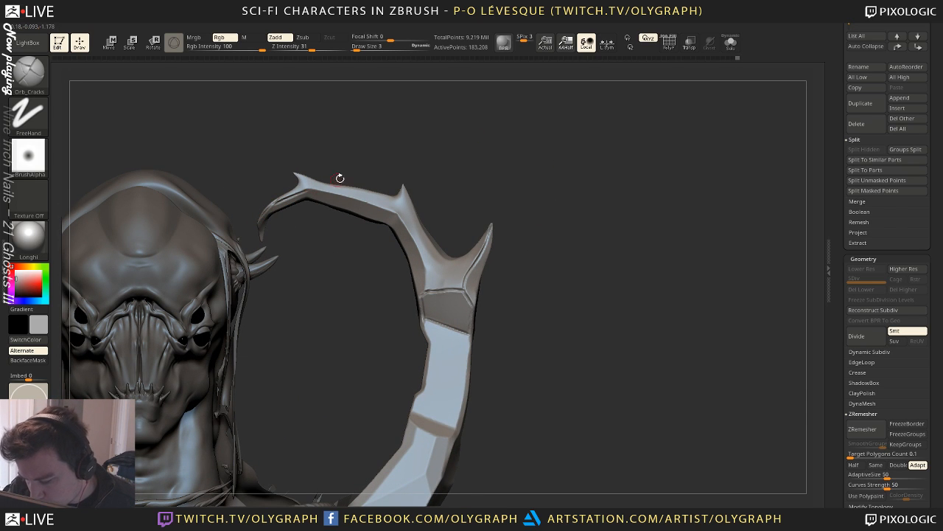
key("space")
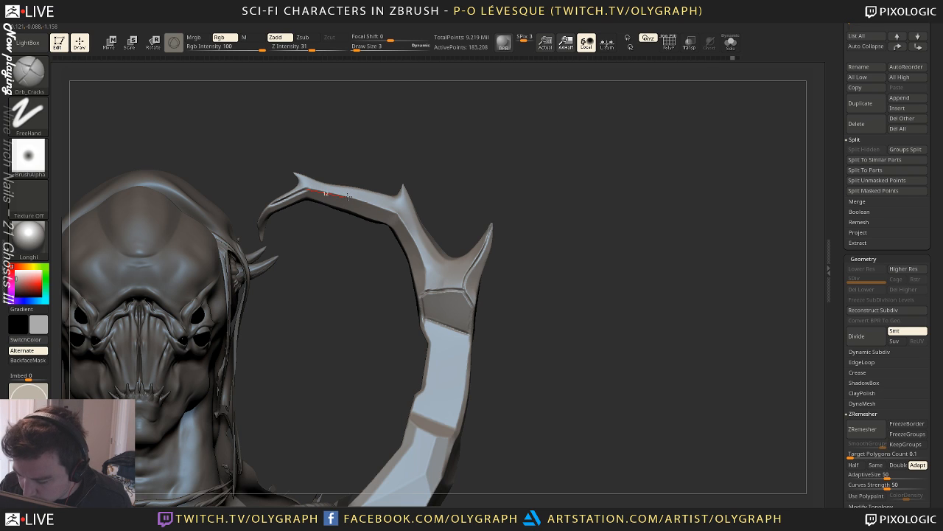
left_click_drag(394, 212, 396, 212)
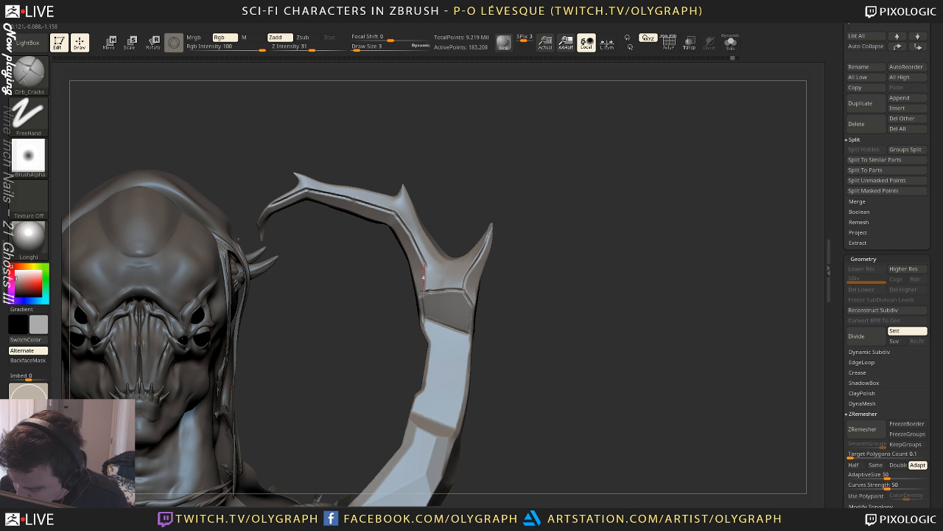
left_click_drag(549, 273, 495, 255)
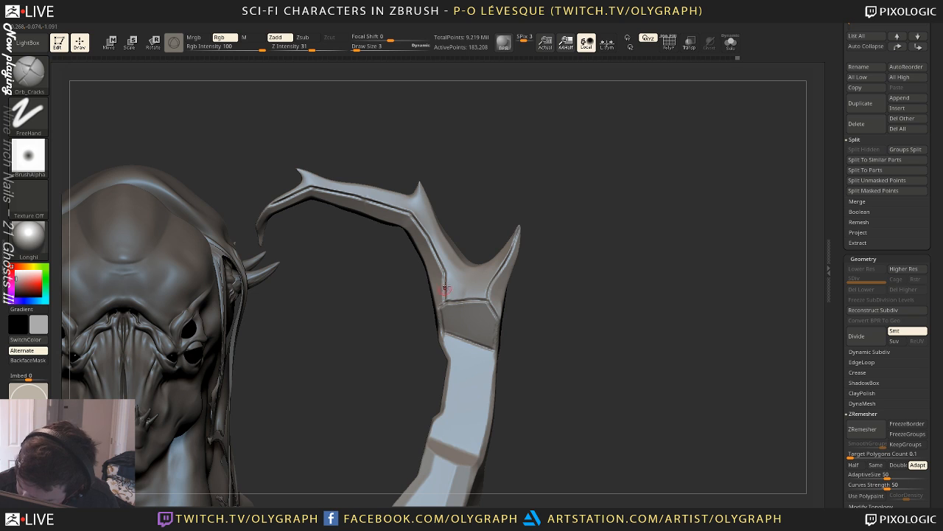
left_click_drag(580, 274, 535, 252, "alt")
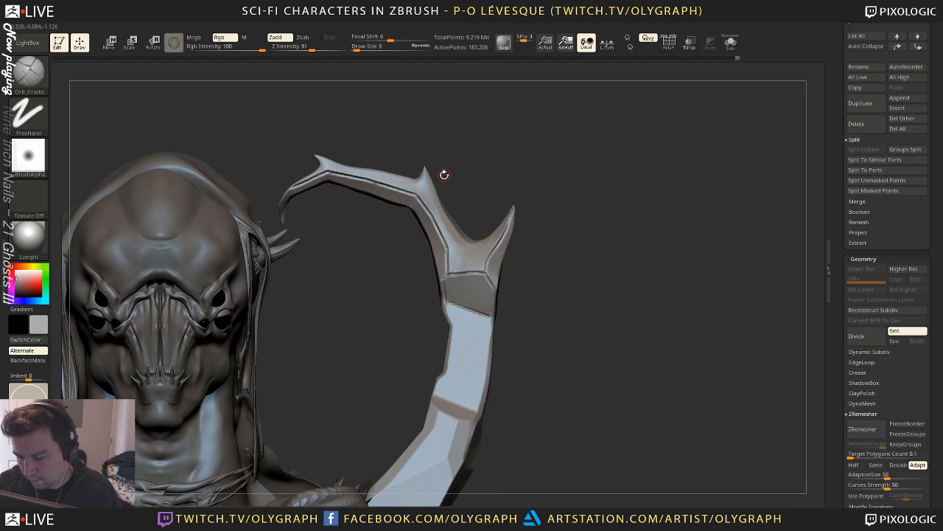
Switch from the Orb_Cracks brush to the Move brush and set its draw size to 15
key("space")
key("s")
left_click_drag(375, 185, 377, 185)
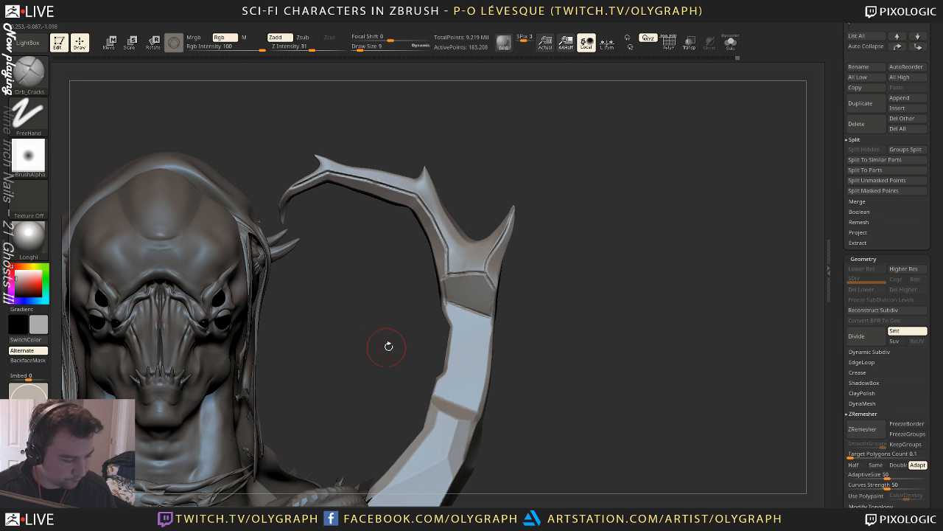
left_click_drag(522, 316, 544, 275)
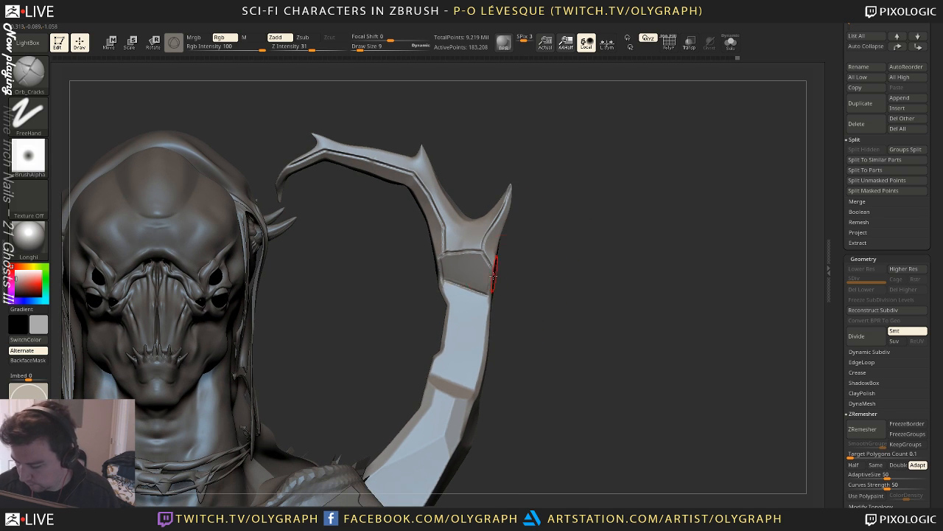
key("b")
key("m")
key("v")
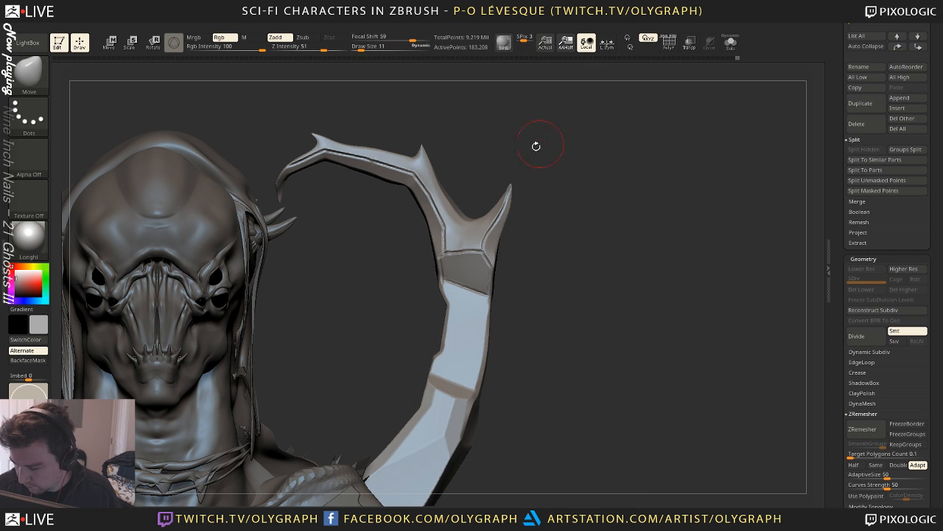
key("s")
left_click_drag(454, 170, 457, 170)
key("b")
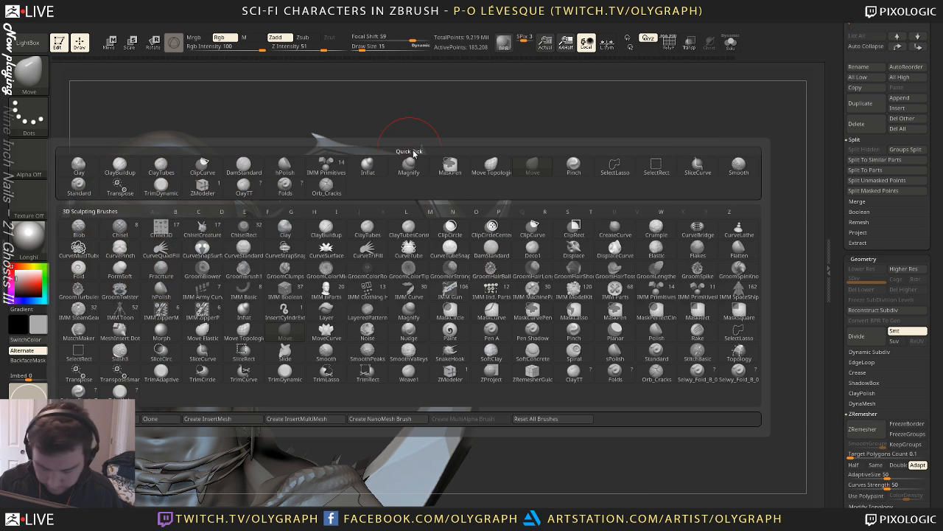
key("space")
left_click(636, 476)
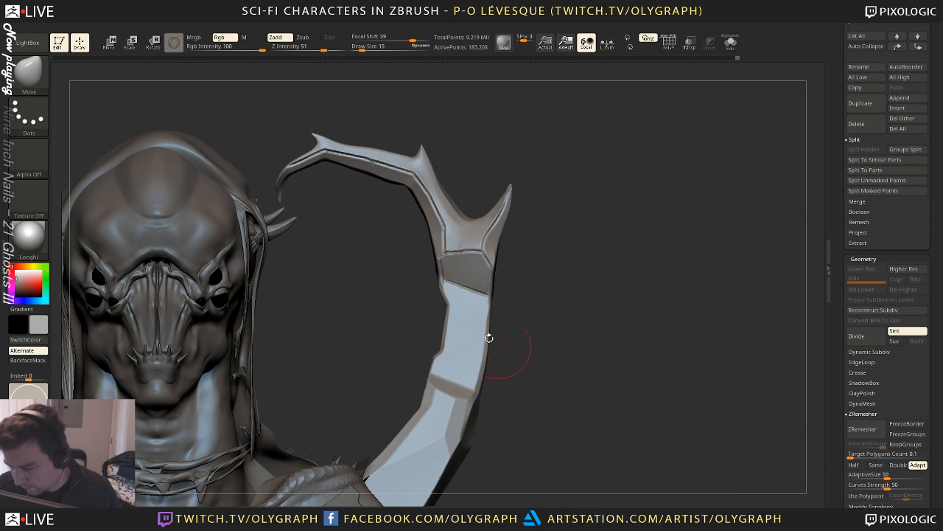
Clip a concave curve into the armor piece's outer edge between its two upper spikes with ClipCurve
left_click_drag(337, 120, 392, 157, "ctrl+shift")
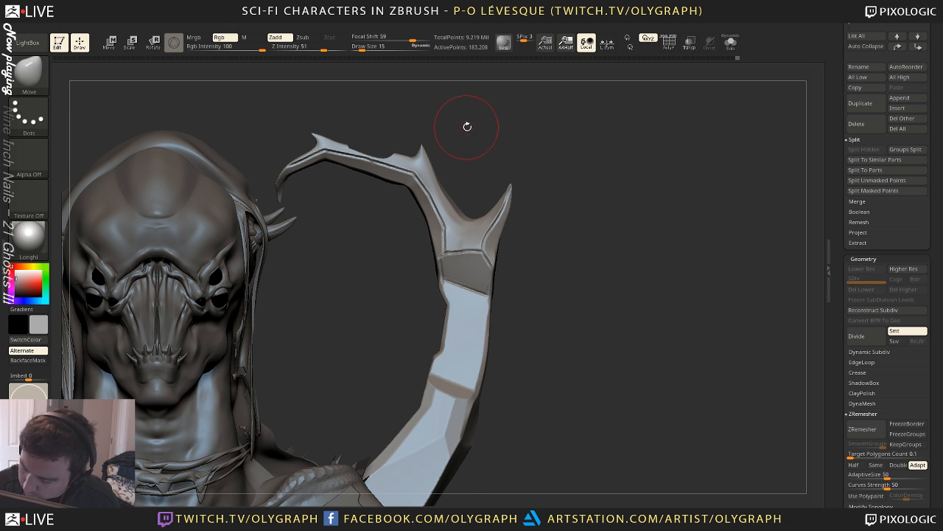
left_click_drag(467, 127, 438, 126)
key("ctrl+shift")
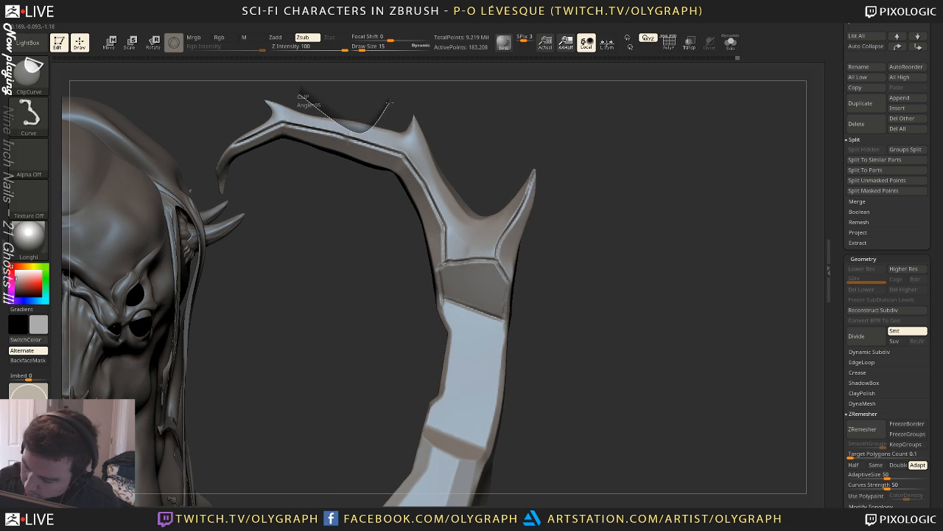
mouse_move(388, 98)
left_mouse_down("ctrl+shift")
mouse_move(374, 99)
mouse_move(363, 132)
left_mouse_up("ctrl+shift")
mouse_move(407, 103)
left_mouse_down("ctrl+shift")
mouse_move(400, 93)
mouse_move(412, 103)
left_mouse_up("ctrl+shift")
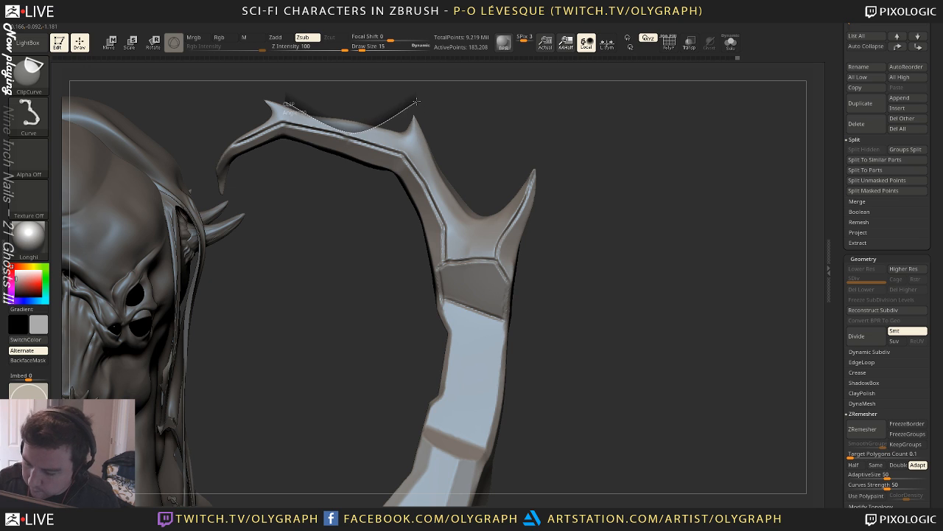
Isolate the armor piece, clip its hooked arm flat along the upper side, and show the whole character again
mouse_move(491, 141)
left_mouse_down()
mouse_move(472, 126)
mouse_move(459, 186)
mouse_move(462, 128)
mouse_move(484, 146)
mouse_move(491, 122)
mouse_move(464, 117)
left_mouse_up()
key("ctrl+shift+s")
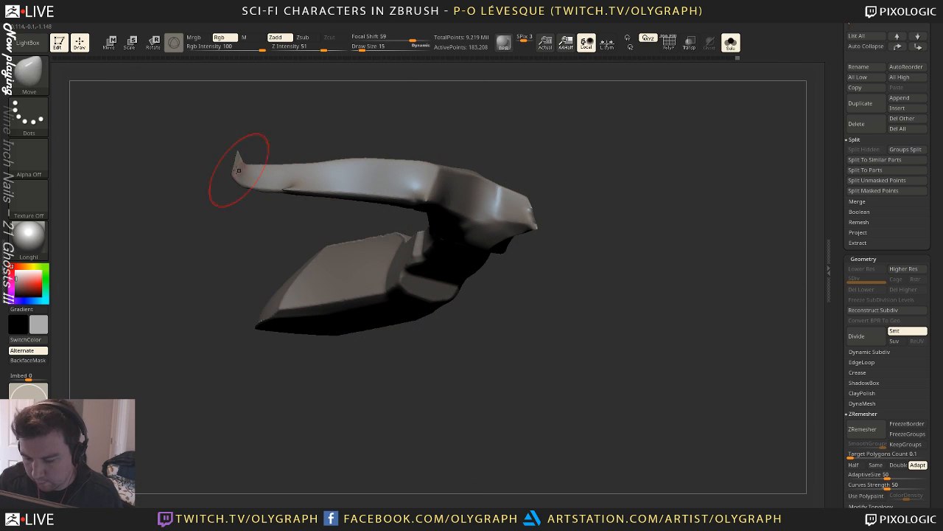
mouse_move(199, 155)
left_mouse_down("ctrl+shift")
mouse_move(256, 175)
mouse_move(432, 177)
mouse_move(553, 200)
left_mouse_up("ctrl+shift")
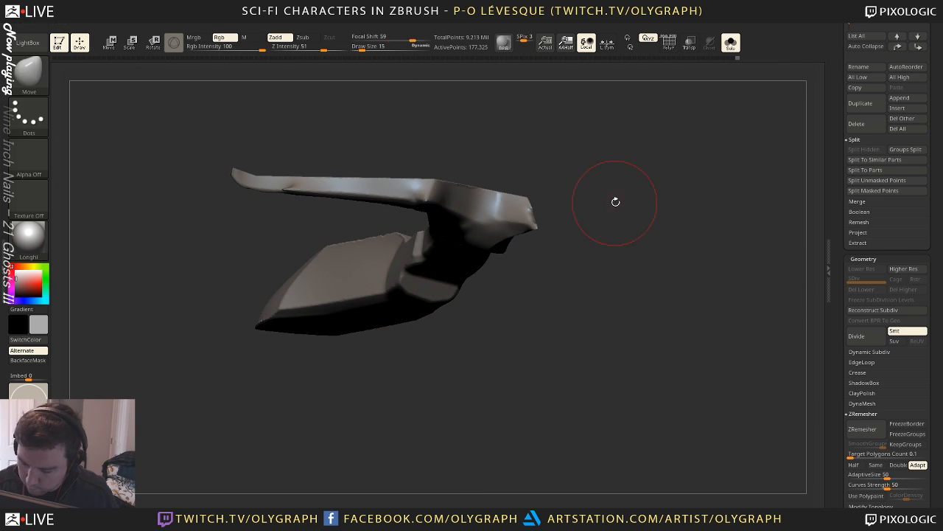
mouse_move(615, 200)
left_mouse_down()
mouse_move(605, 122)
mouse_move(604, 160)
mouse_move(547, 145)
left_mouse_up()
mouse_move(565, 199)
left_mouse_down()
mouse_move(598, 230)
mouse_move(595, 254)
mouse_move(575, 175)
mouse_move(580, 207)
mouse_move(592, 221)
mouse_move(624, 221)
mouse_move(613, 219)
left_mouse_up()
key("alt+shift+s")
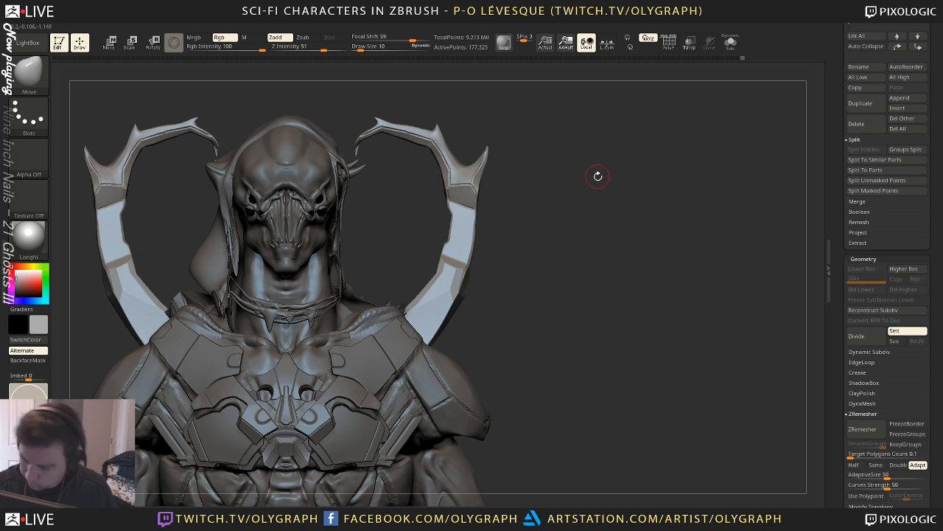
Isolate the armor piece, adjust the bend of its hooked arm with the Move brush at draw size 72, and show the full character
left_click_drag(596, 176, 565, 183)
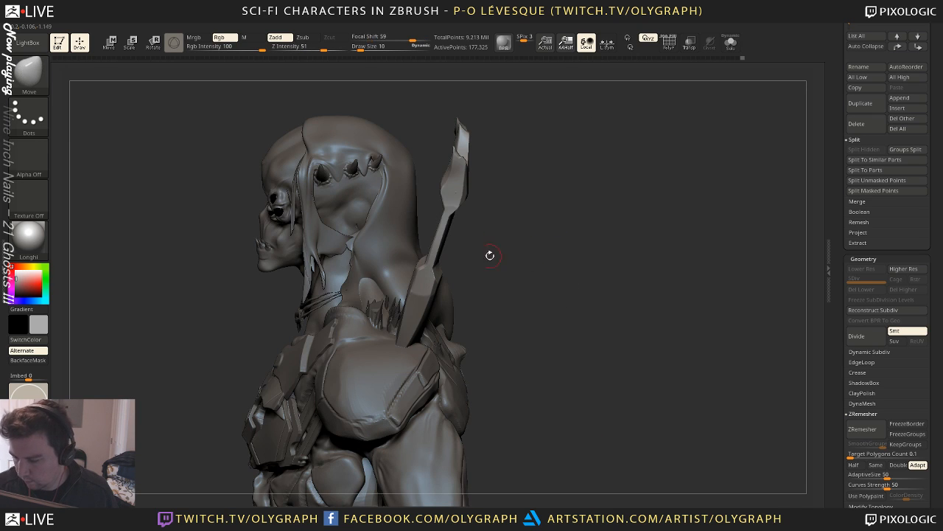
mouse_move(494, 221)
left_mouse_down()
mouse_move(510, 167)
mouse_move(537, 196)
left_mouse_up()
key("b")
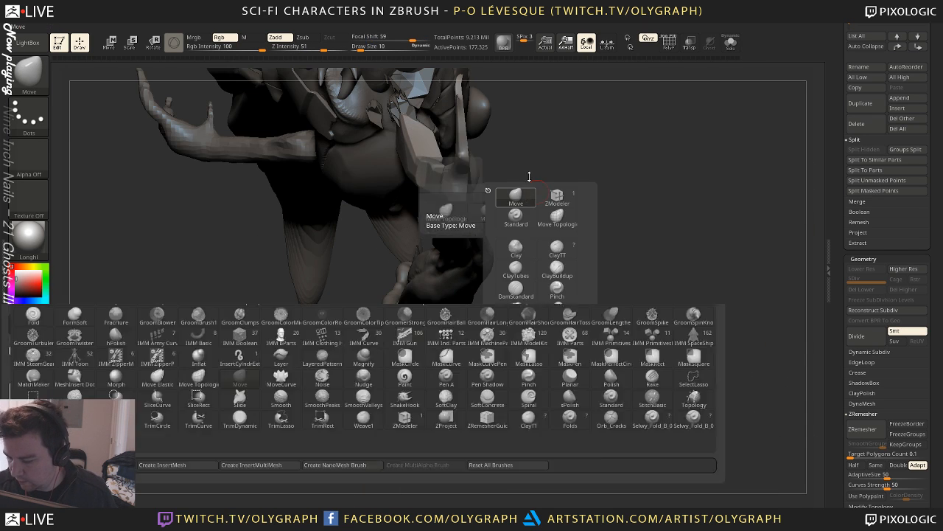
left_click_drag(501, 159, 549, 161)
key("alt+shift+s")
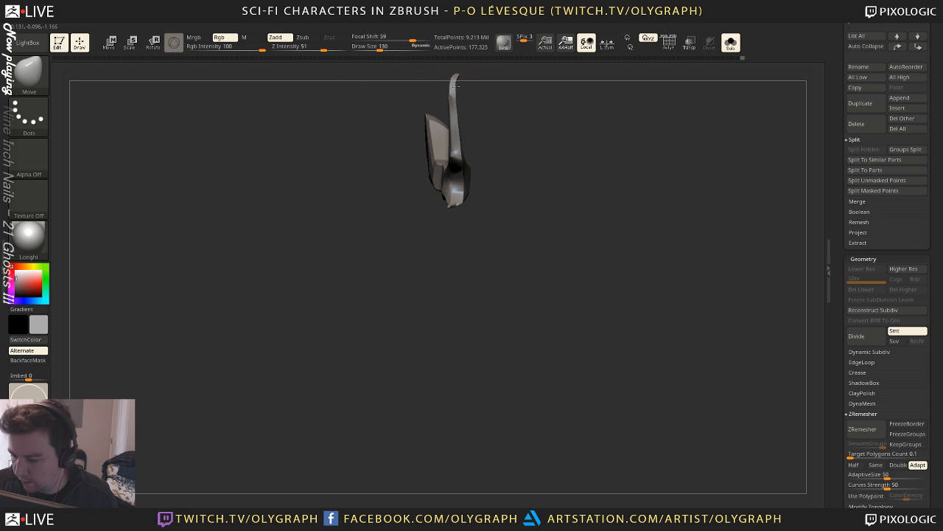
key("s")
left_click_drag(456, 100, 453, 101)
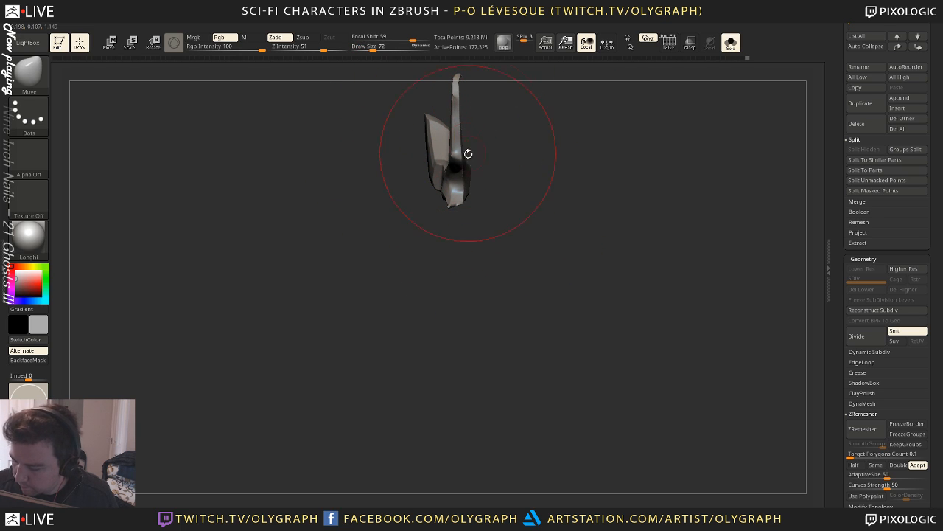
left_click_drag(514, 185, 509, 248)
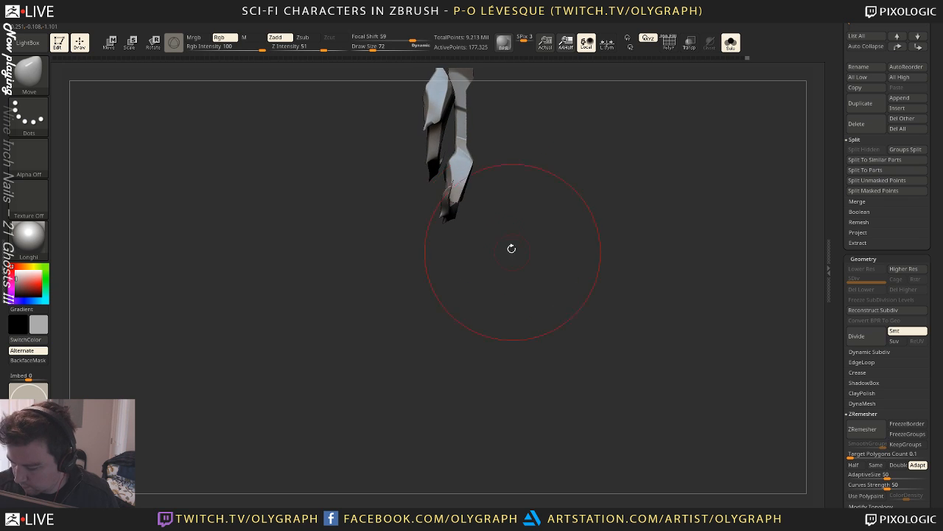
key("s")
mouse_move(463, 160)
left_mouse_down()
mouse_move(521, 132)
mouse_move(507, 203)
mouse_move(563, 202)
mouse_move(551, 227)
mouse_move(547, 175)
left_mouse_up()
key("ctrl+shift+s")
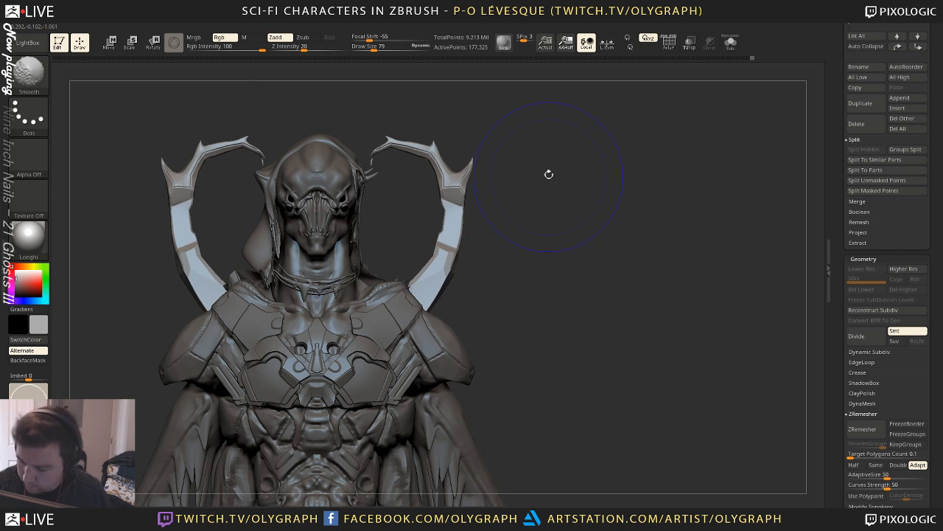
Carve grooves into the armor's lower segment just below the stepped edge with Orb_Cracks at draw size 3
mouse_move(554, 214)
left_mouse_down("alt")
mouse_move(536, 193)
mouse_move(542, 168)
mouse_move(511, 191)
mouse_move(542, 174)
left_mouse_up("alt")
key("s")
key("s")
key("b")
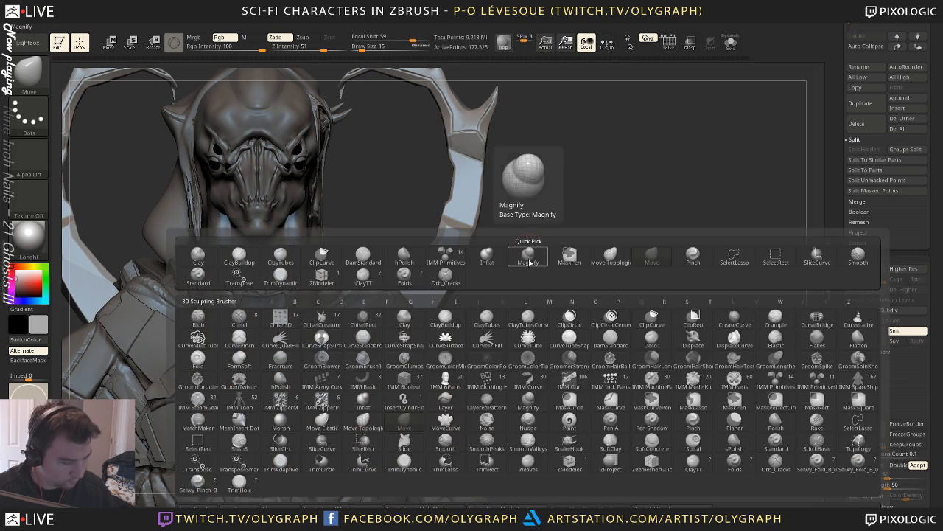
key("o")
key("c")
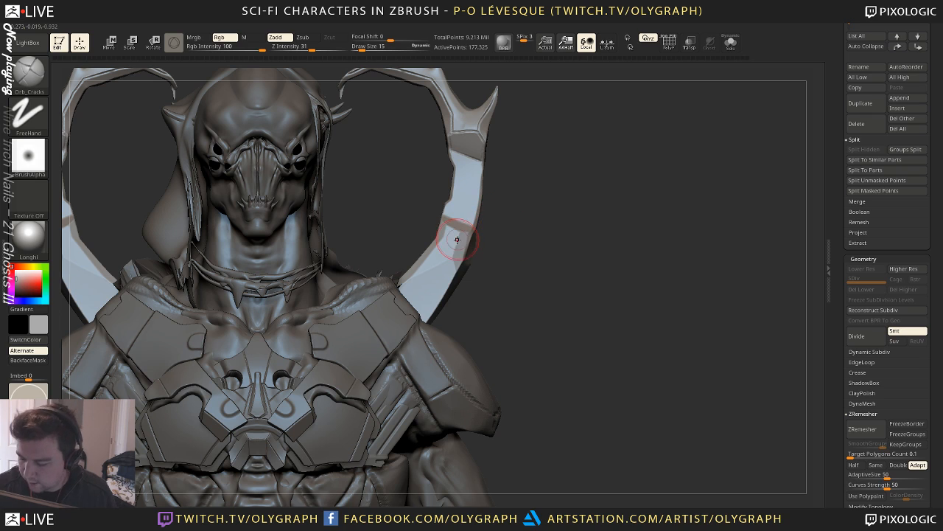
key("s")
left_click_drag(465, 240, 458, 240)
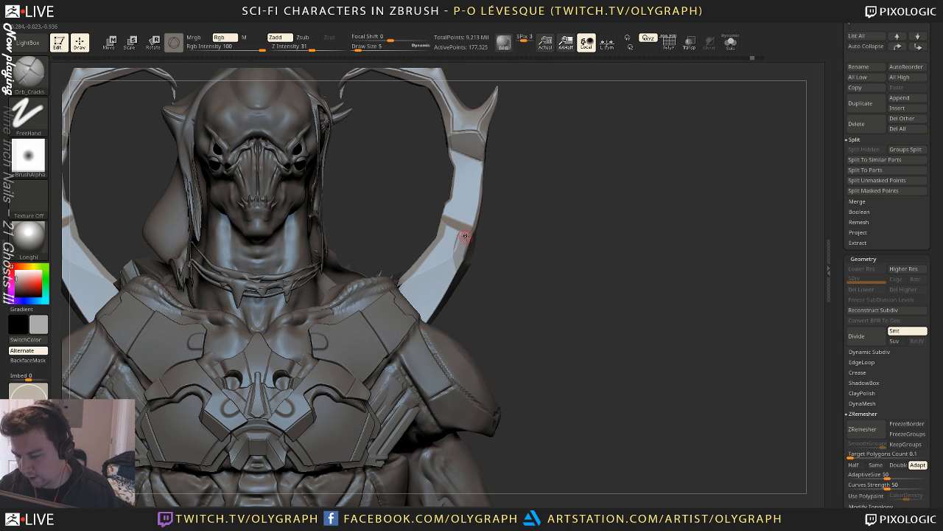
key("s")
left_click_drag(463, 239, 458, 239)
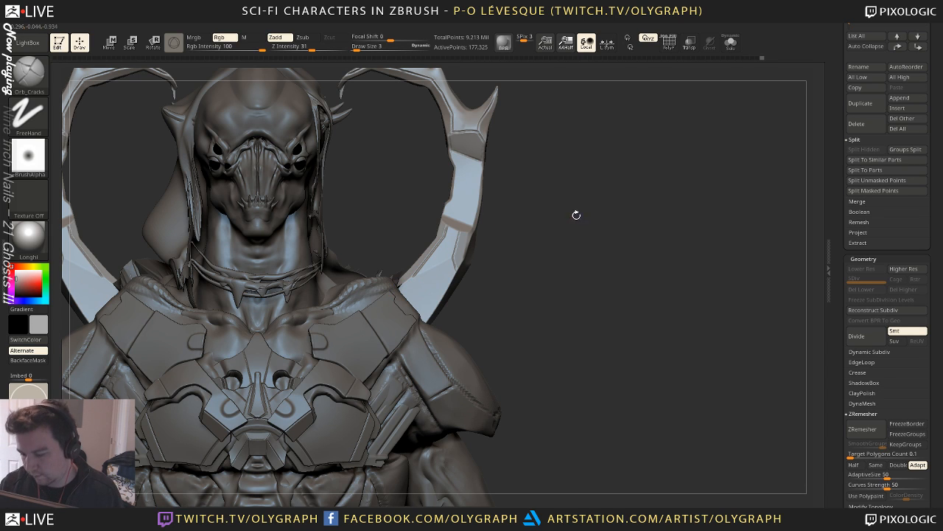
Isolate the armor pieces and carve a groove down the lower segment's inner bevel edge
key("shift+s")
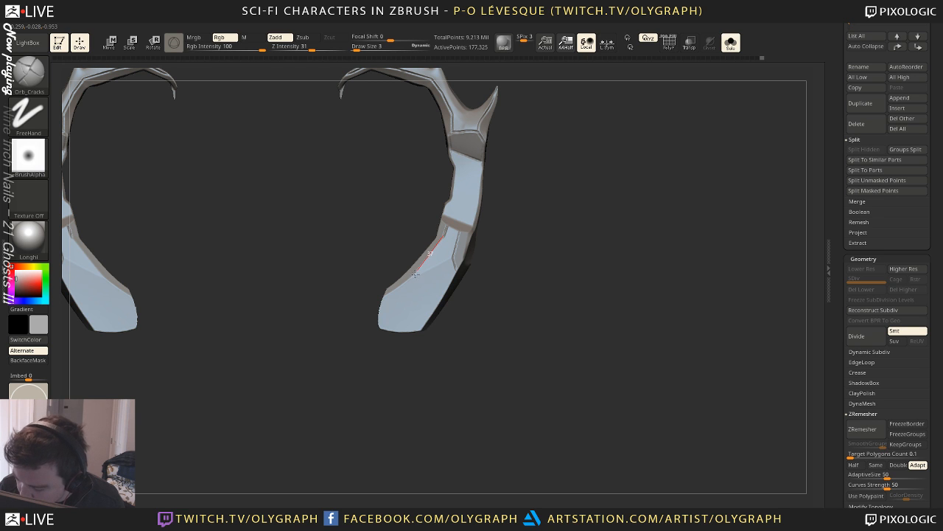
mouse_move(545, 279)
left_mouse_down()
mouse_move(524, 263)
mouse_move(552, 287)
mouse_move(514, 217)
mouse_move(552, 259)
left_mouse_up()
key("shift+s")
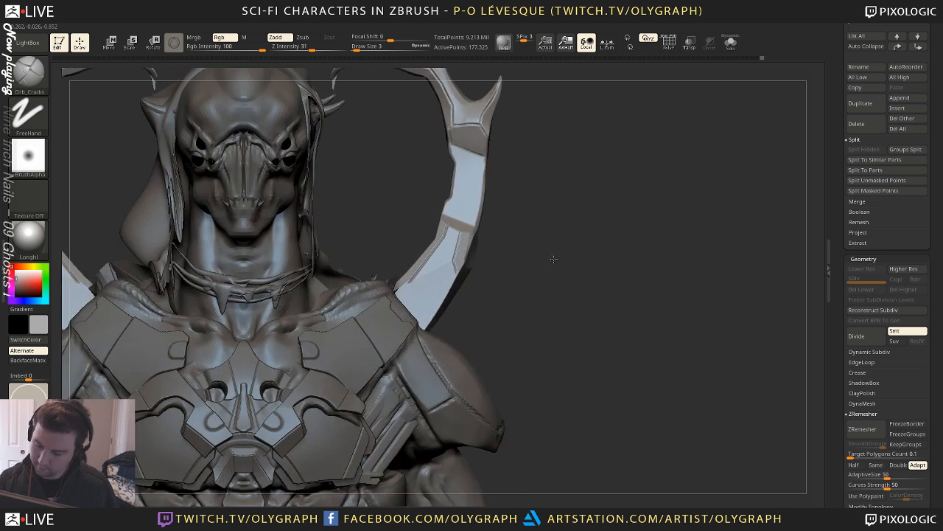
Extend the inner bevel groove to the armor's base, redoing the last stroke, and bring back the whole character
key("shift+s")
left_click_drag(406, 284, 398, 288, "shift")
left_click_drag(356, 317, 354, 318, "shift")
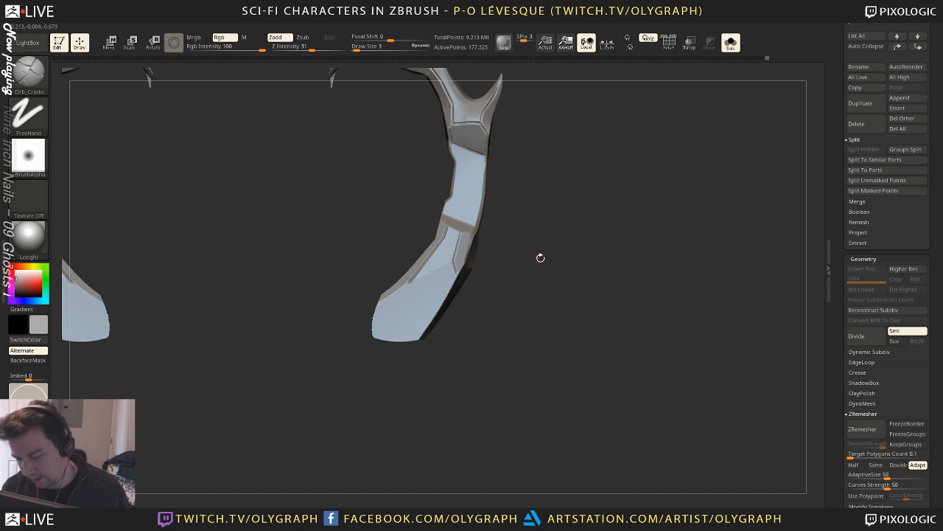
left_click_drag(410, 285, 407, 286, "shift")
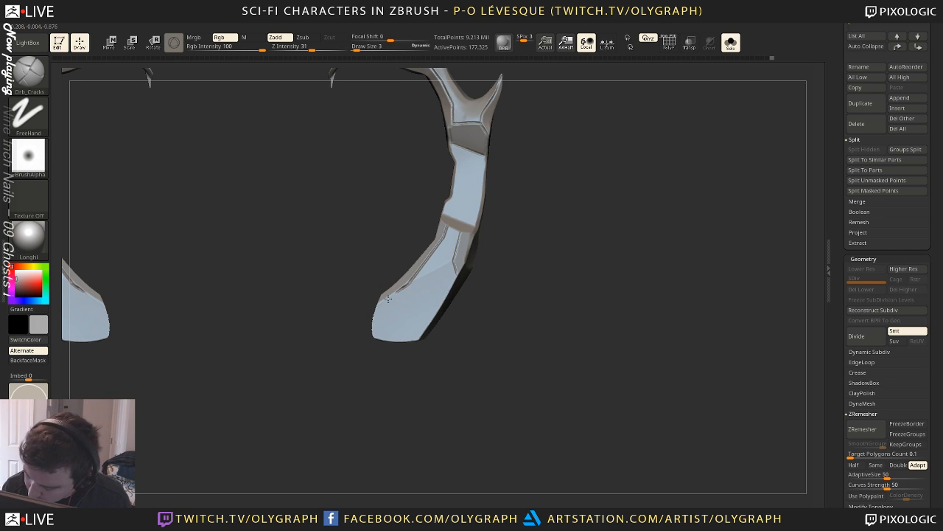
key("ctrl+z")
key("space")
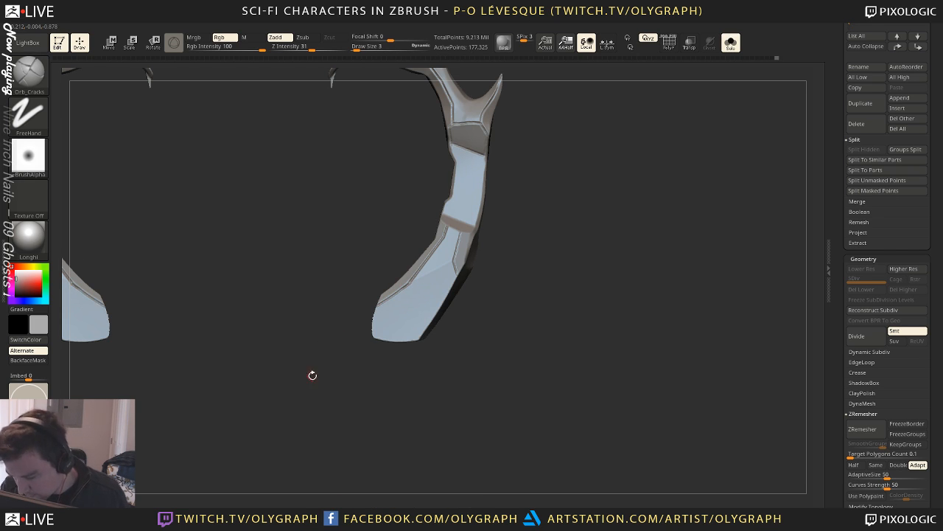
left_click_drag(312, 375, 295, 383, "alt")
key("shift+s")
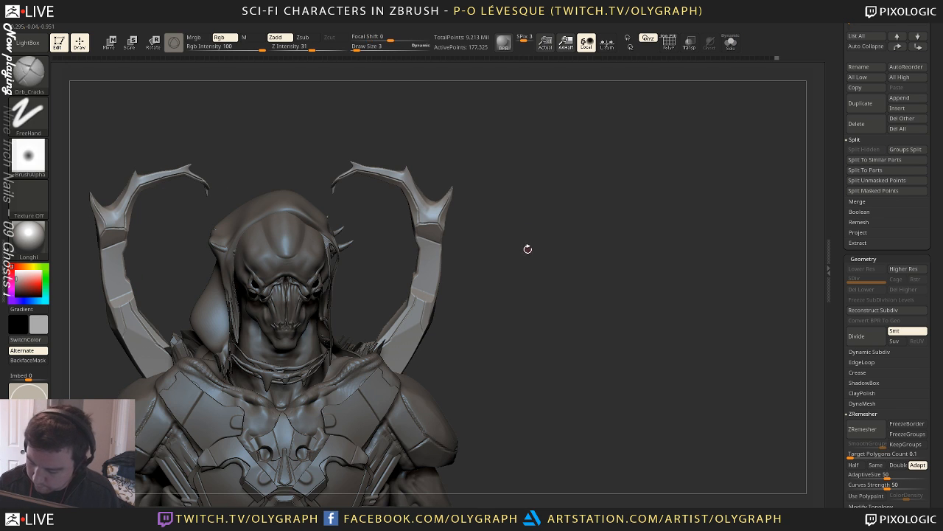
Mark a rectangular mask over the armor's middle segment and place a move Transpose line across it
left_click_drag(528, 249, 546, 305, "alt")
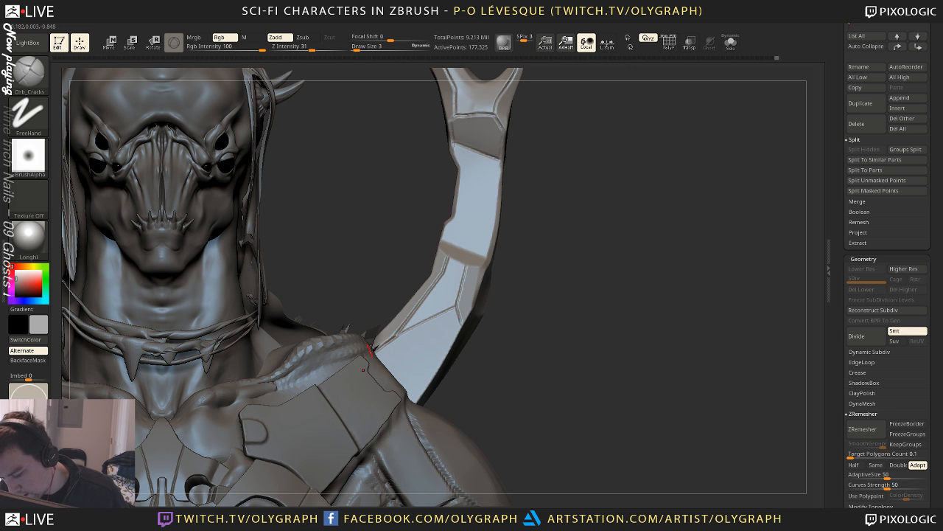
left_click_drag(541, 303, 521, 215, "alt")
left_click_drag(433, 206, 526, 239, "ctrl")
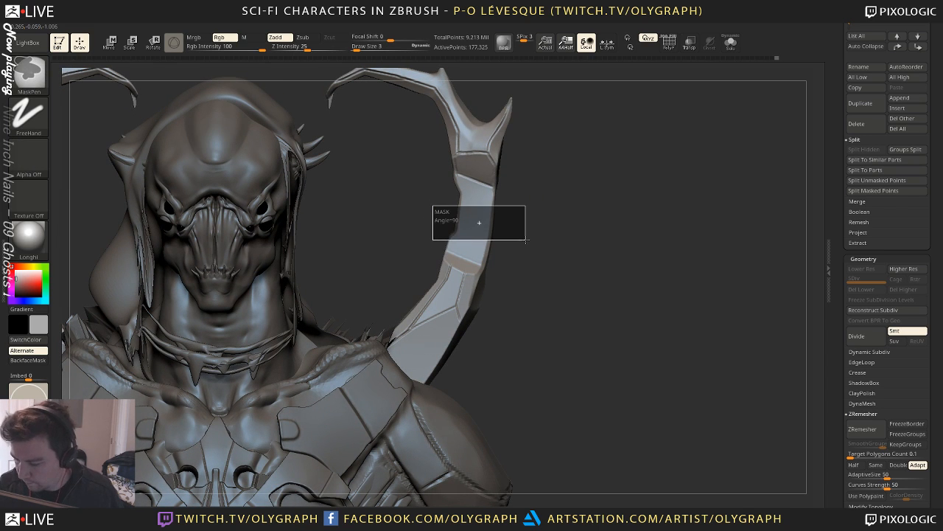
key("w")
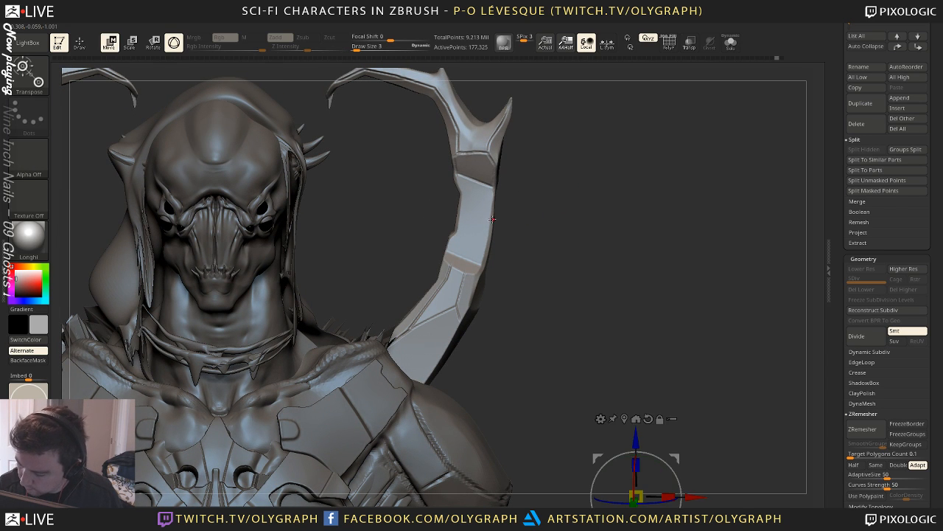
key("y")
left_click_drag(458, 214, 491, 223)
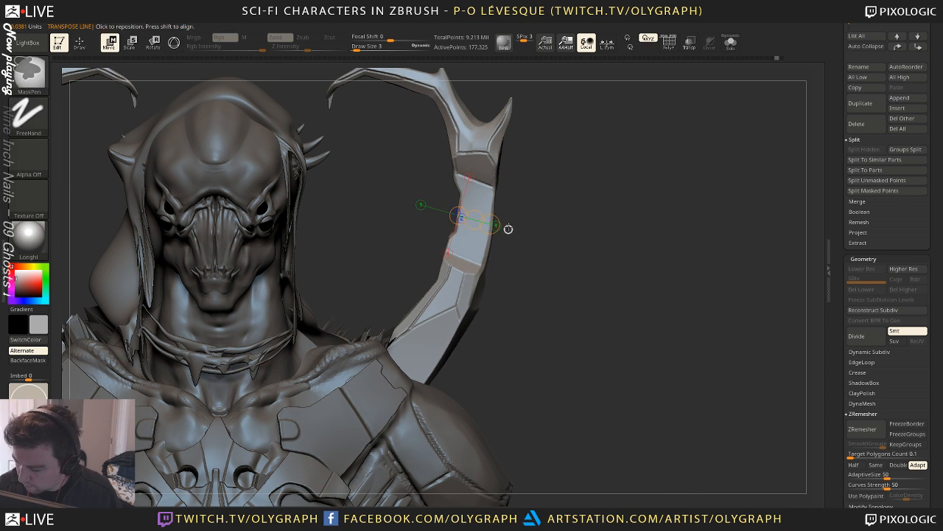
Mask a narrow strip across the horn's middle segment, inflate it into a raised band with Transpose Move, and remesh
left_click(537, 178, "shift")
key("q")
left_click_drag(433, 205, 523, 218, "ctrl")
key("w")
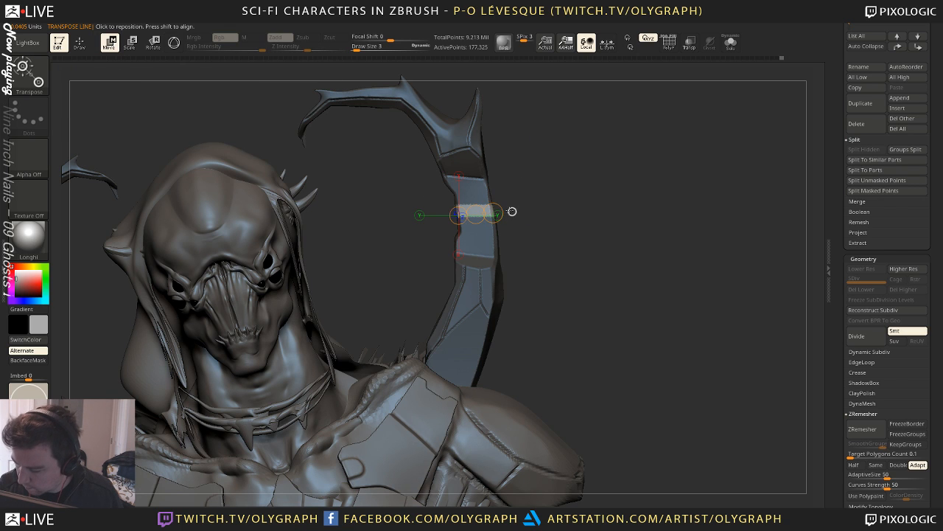
key("q")
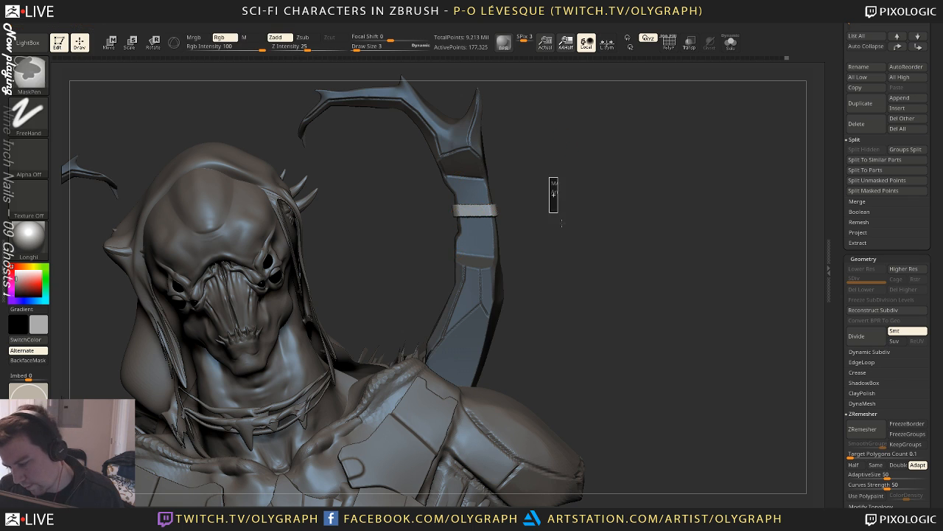
left_click(542, 196, "ctrl")
key("shift")
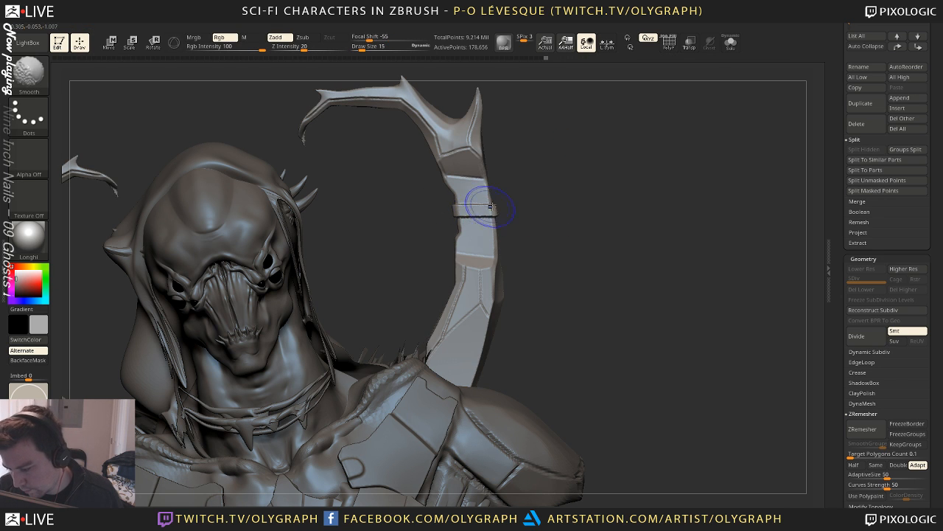
Mask a small rectangle on the horn just below the band, push it inward as a recessed panel, and remesh
left_click_drag(522, 213, 529, 125, "alt")
mouse_move(551, 199)
left_mouse_down("shift")
mouse_move(572, 215)
mouse_move(568, 227)
mouse_move(526, 209)
mouse_move(526, 248)
mouse_move(518, 232)
mouse_move(474, 235)
mouse_move(470, 221)
mouse_move(485, 234)
mouse_move(524, 213)
mouse_move(463, 228)
left_mouse_up("shift")
key("w")
key("q")
left_click(516, 248, "ctrl")
key("w")
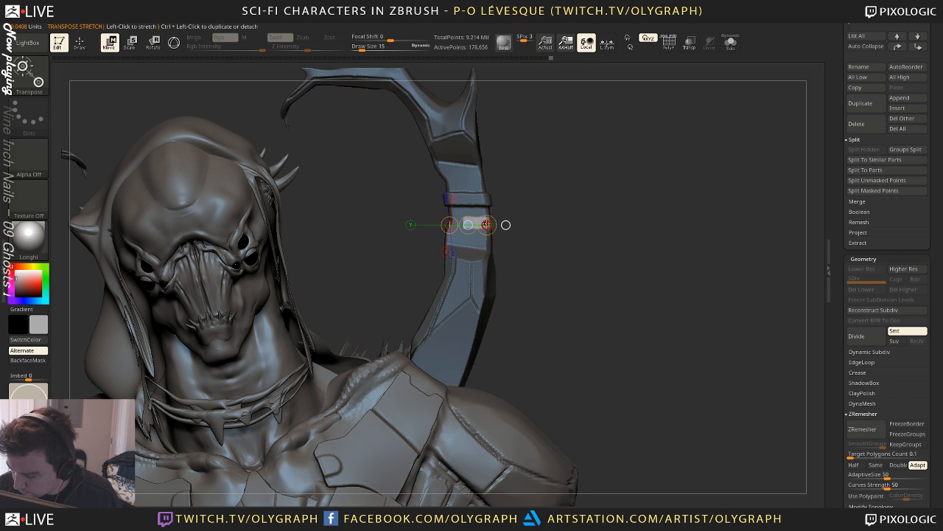
left_click(529, 190, "ctrl")
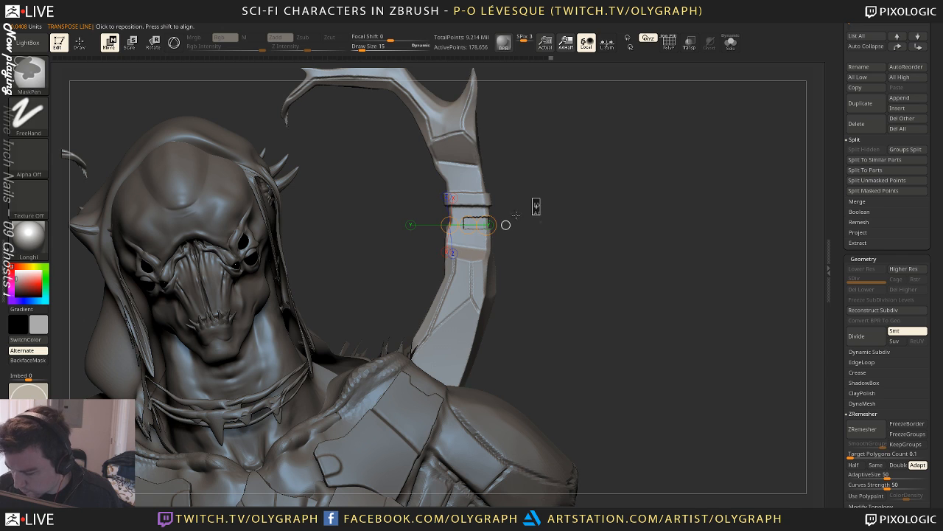
key("q")
left_click(555, 219, "ctrl")
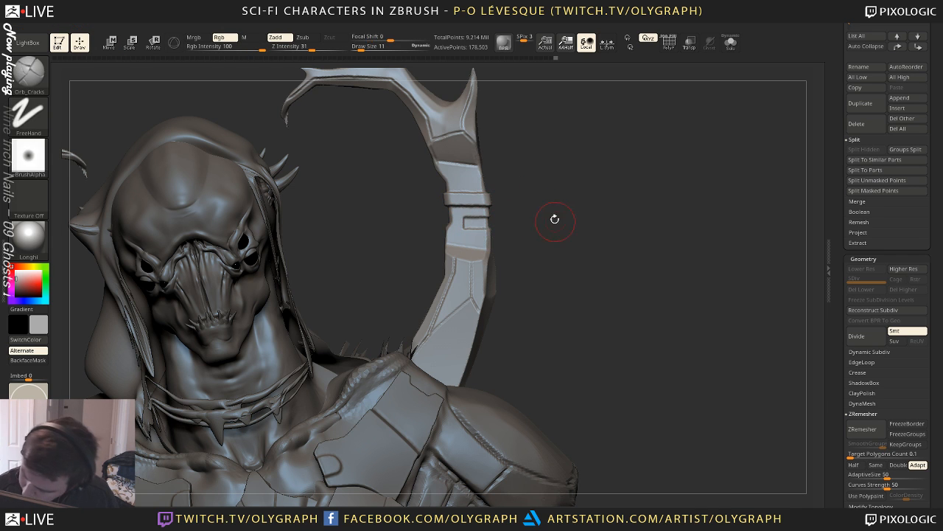
Duplicate the horn subtool and reduce the copy to the band alone by isolating it and deleting the hidden rest
mouse_move(555, 218)
left_mouse_down("alt")
mouse_move(550, 194)
mouse_move(554, 218)
left_mouse_up("alt")
left_click_drag(544, 280, 557, 217, "alt")
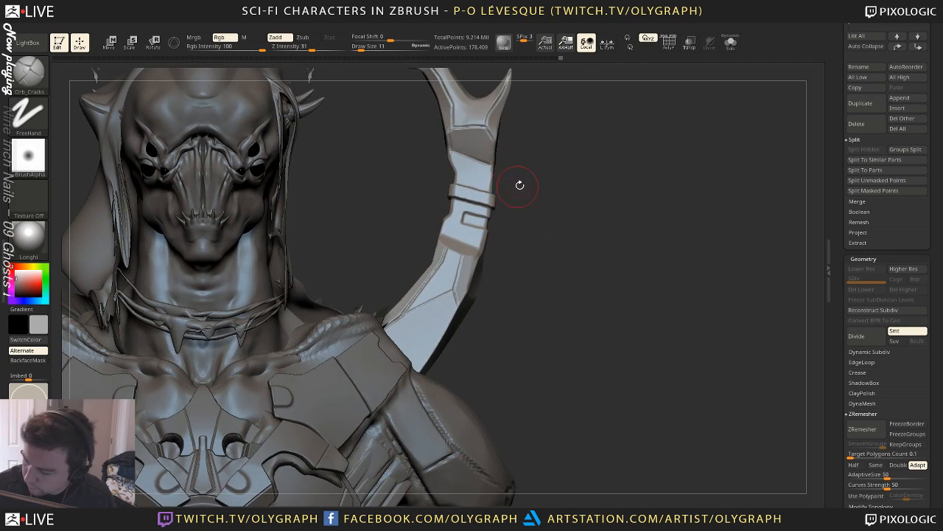
left_click_drag(520, 185, 525, 177)
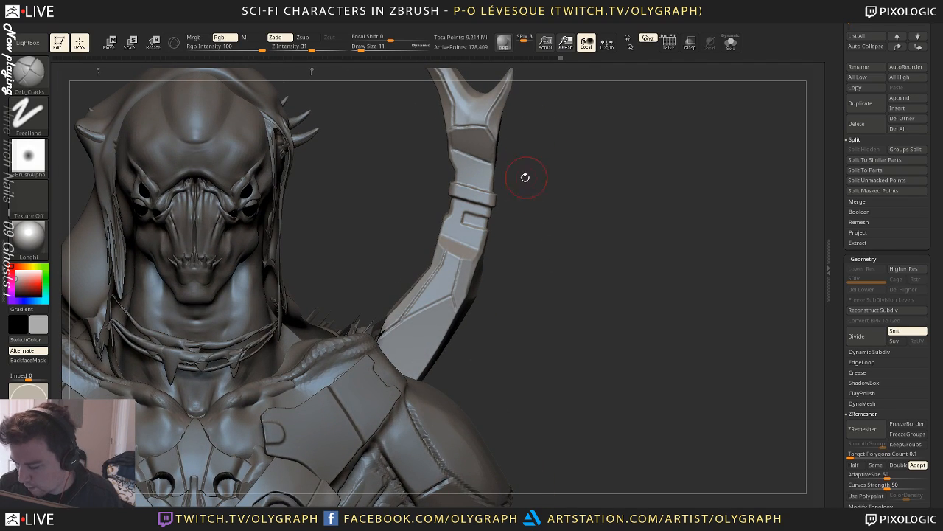
mouse_move(502, 228)
left_mouse_down()
mouse_move(428, 185)
mouse_move(513, 201)
left_mouse_up()
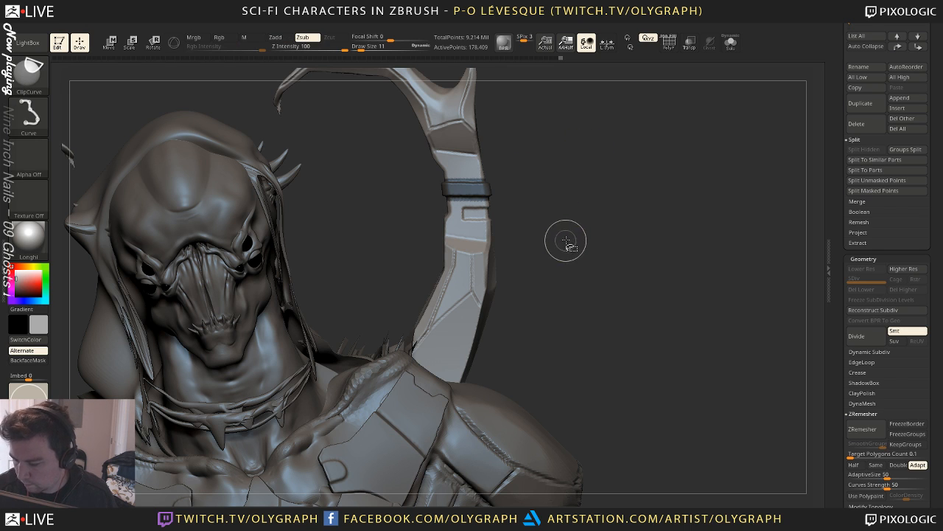
key("ctrl+shift+d")
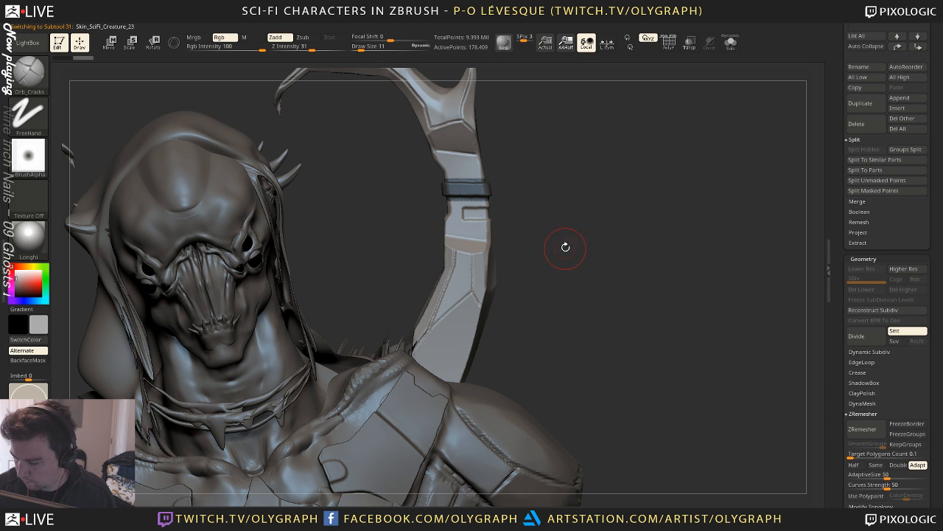
left_click_drag(420, 175, 524, 200, "ctrl+shift")
key("space")
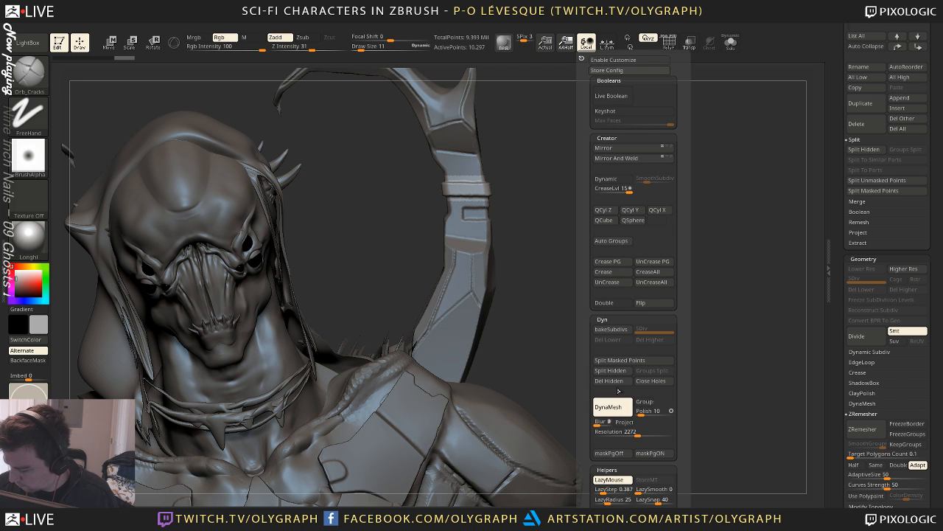
left_click(630, 381)
Inflate the separated band with Transpose Move so it stands out from the horn, and remesh it
key("w")
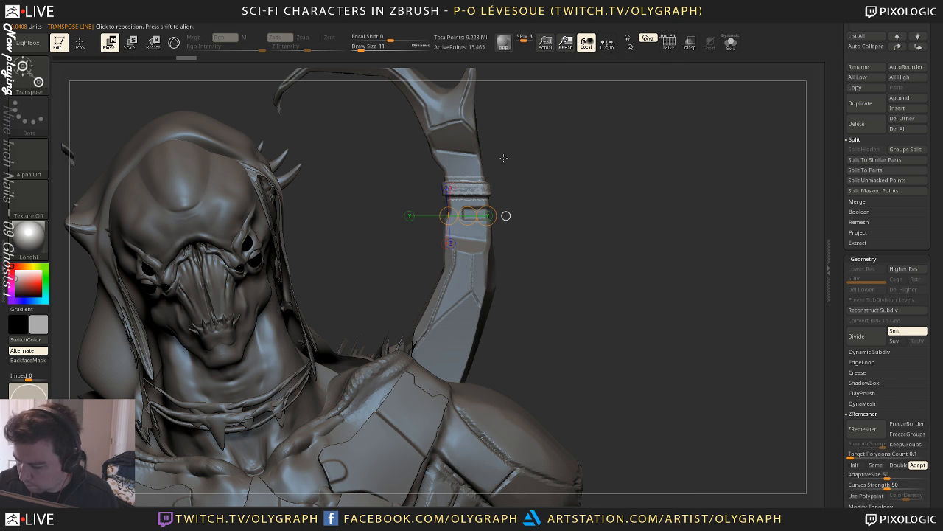
right_click_drag(486, 216, 495, 215)
key("q")
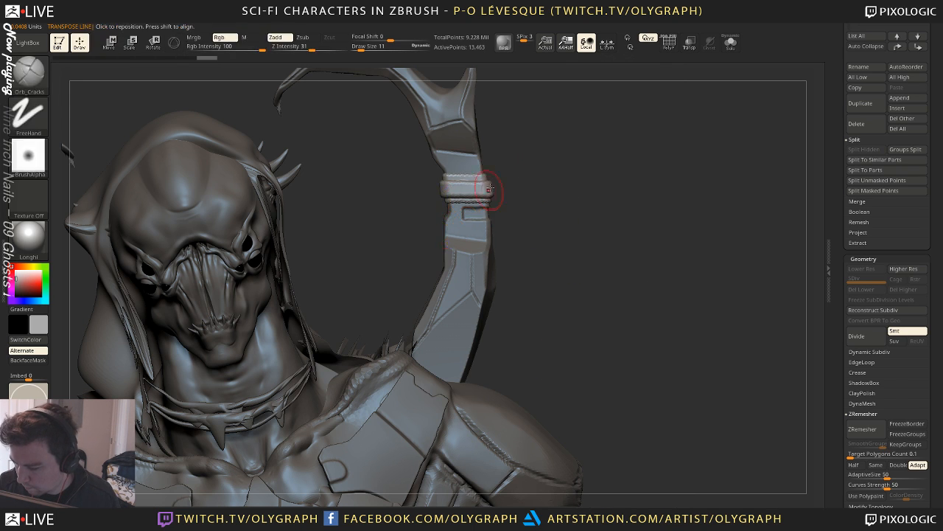
mouse_move(551, 161)
left_mouse_down("ctrl")
mouse_move(560, 213)
mouse_move(403, 202)
mouse_move(548, 170)
mouse_move(546, 159)
mouse_move(570, 173)
mouse_move(558, 225)
mouse_move(581, 142)
mouse_move(568, 135)
left_mouse_up("ctrl")
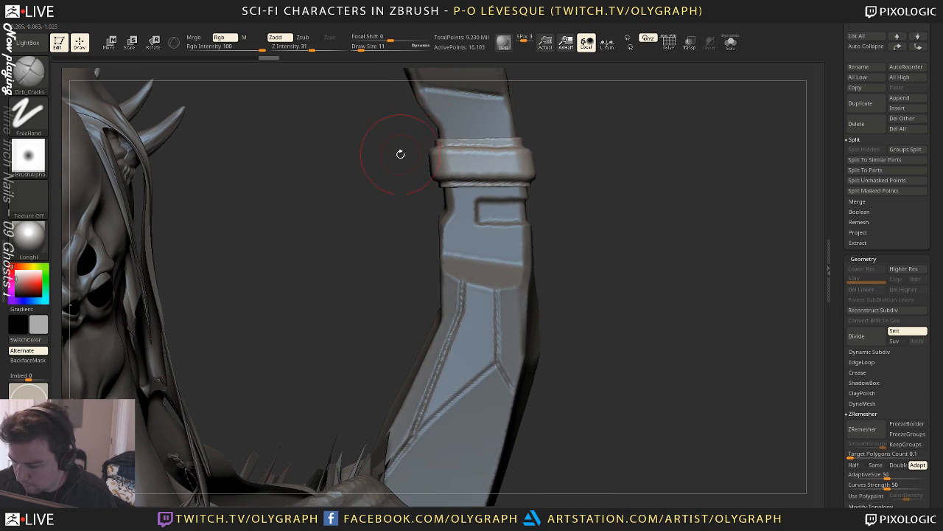
Cut an angular notch into the band's inner side with ClipCurve and remesh the band
mouse_move(397, 172)
left_mouse_down("ctrl+shift")
mouse_move(437, 151)
mouse_move(435, 125)
left_mouse_up("ctrl+shift")
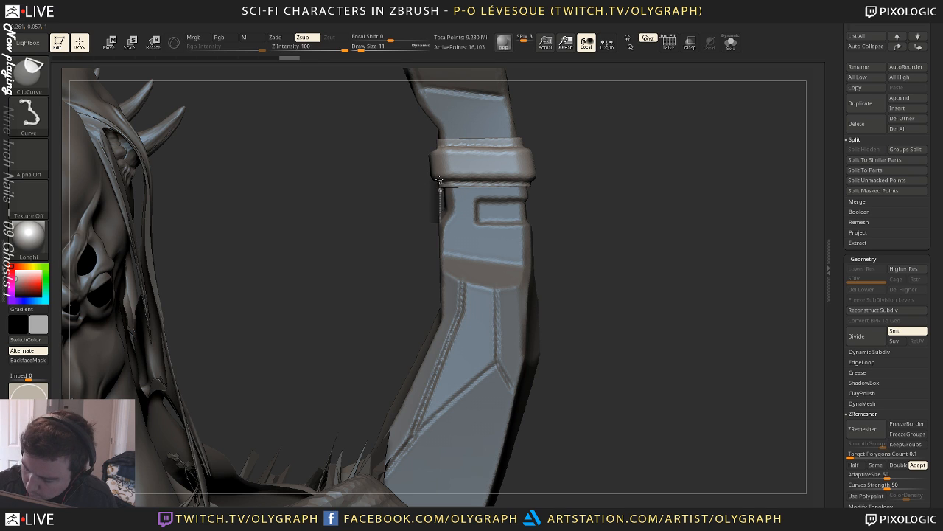
left_click_drag(440, 180, 433, 157, "ctrl+shift")
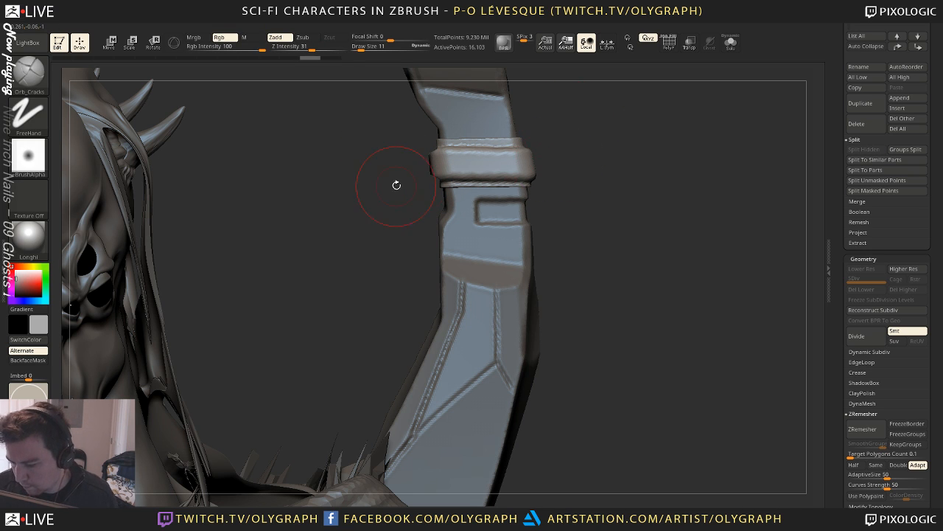
left_click_drag(387, 202, 394, 236, "ctrl")
key("space")
left_click_drag(584, 329, 583, 266)
left_click_drag(633, 310, 639, 309)
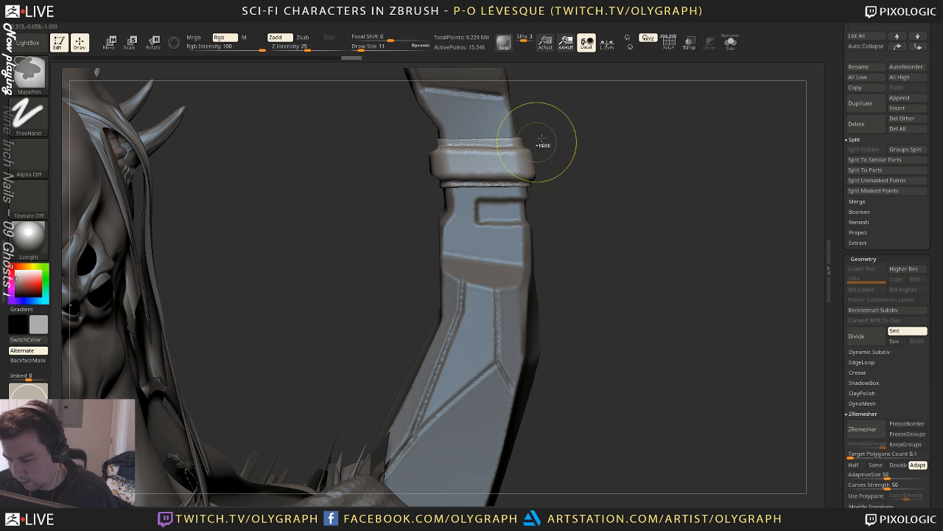
Smooth the band's jagged rims and clip angular notches into its outer and inner sides with ClipCurve
key("shift")
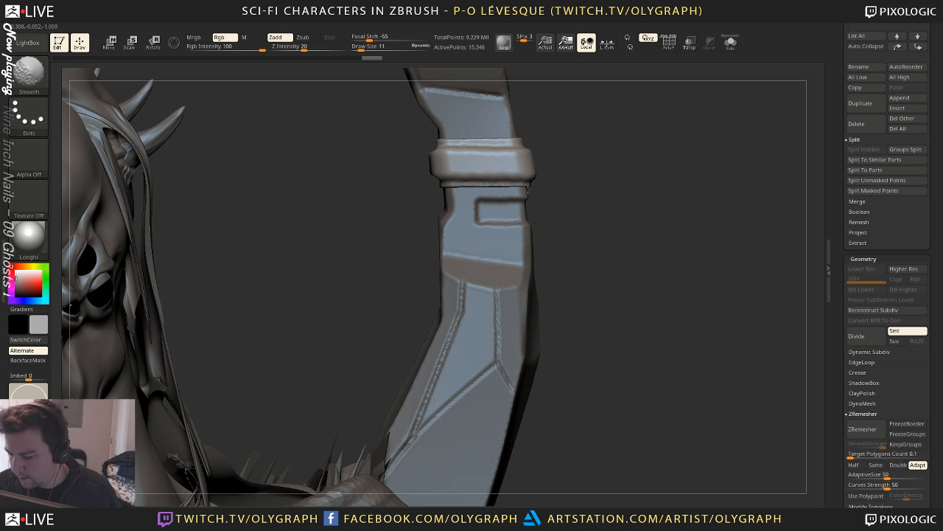
key("ctrl")
mouse_move(562, 142)
left_mouse_down("ctrl+shift")
mouse_move(528, 156)
mouse_move(566, 182)
left_mouse_up("ctrl+shift")
left_click_drag(565, 138, 530, 156, "ctrl+shift")
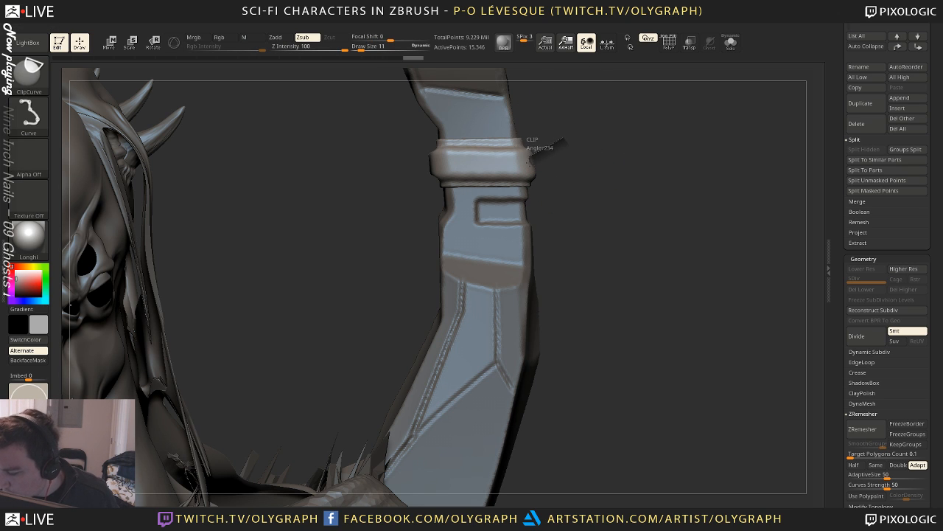
left_click_drag(564, 183, 566, 182, "ctrl+shift")
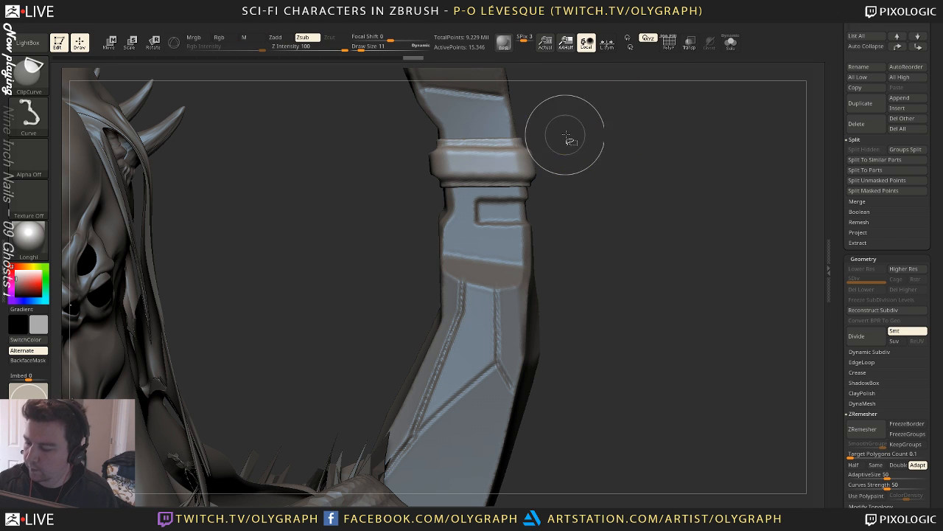
left_click_drag(571, 135, 527, 154, "ctrl+shift")
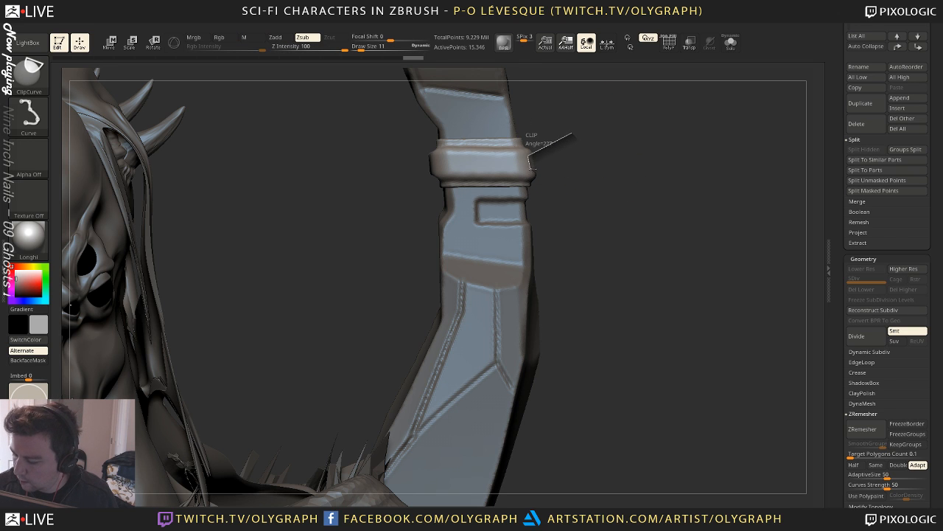
left_click_drag(577, 189, 577, 189, "ctrl+shift")
mouse_move(395, 188)
left_mouse_down("ctrl+shift")
mouse_move(427, 171)
mouse_move(417, 145)
left_mouse_up("ctrl+shift")
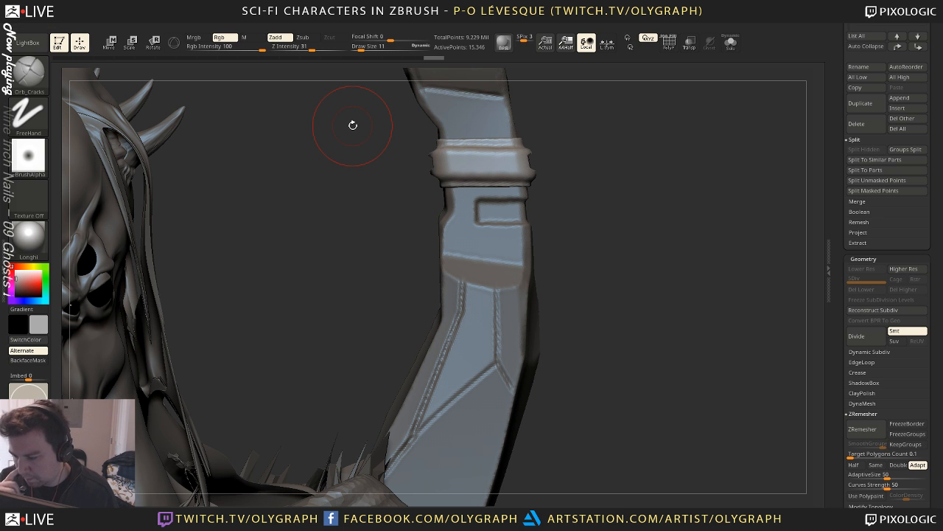
Apply ClayPolish to the band to clean up its surfaces and edges
left_click_drag(594, 110, 662, 174)
left_click(862, 367)
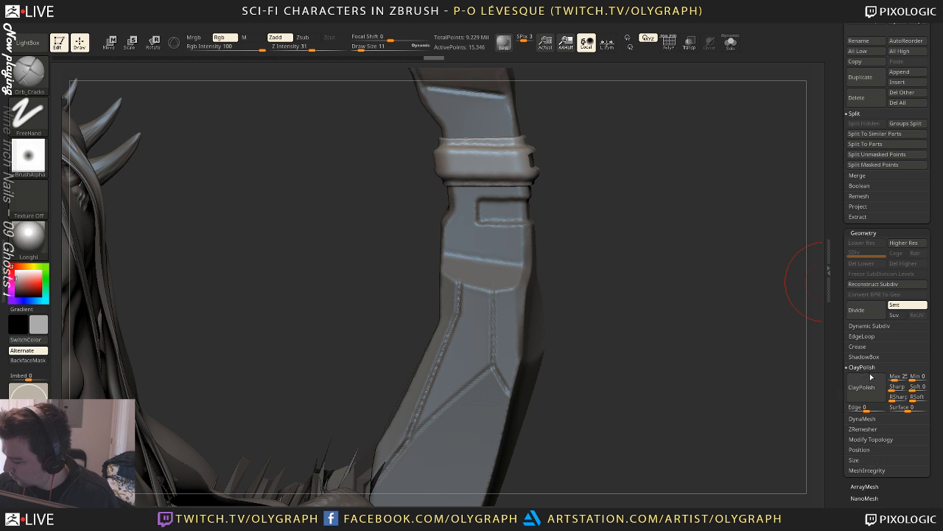
left_click(862, 387)
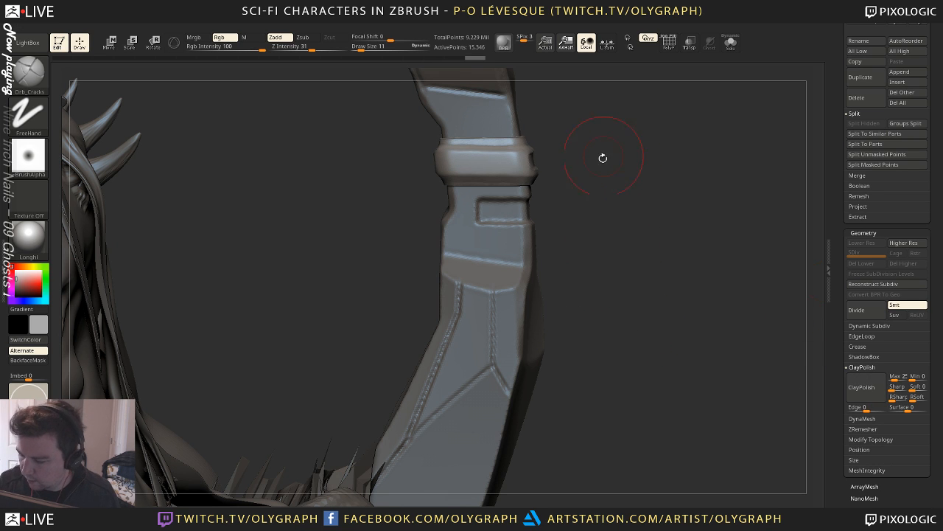
Check the band against the whole figure, then switch to the Move brush with a draw size of about 27
key("f")
left_click_drag(494, 95, 592, 261, "shift")
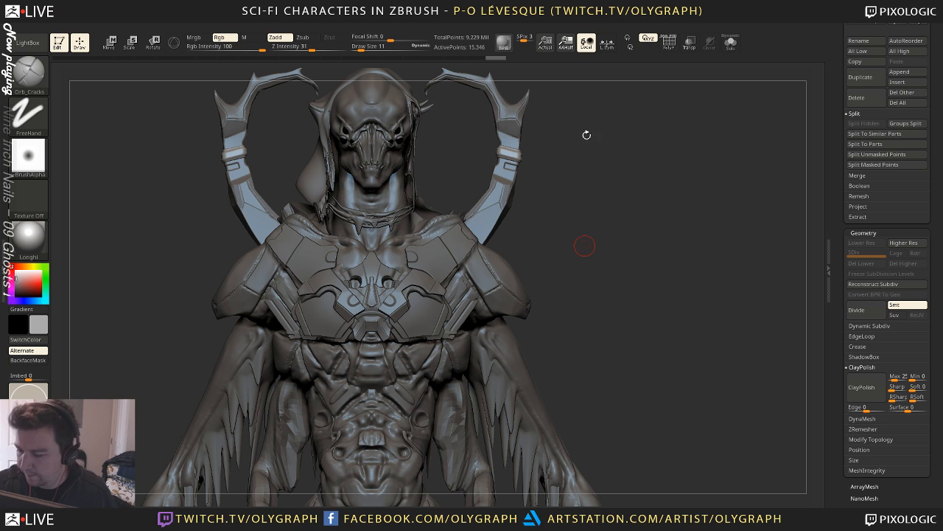
mouse_move(582, 147)
left_mouse_down("alt")
mouse_move(612, 198)
mouse_move(590, 280)
left_mouse_up("alt")
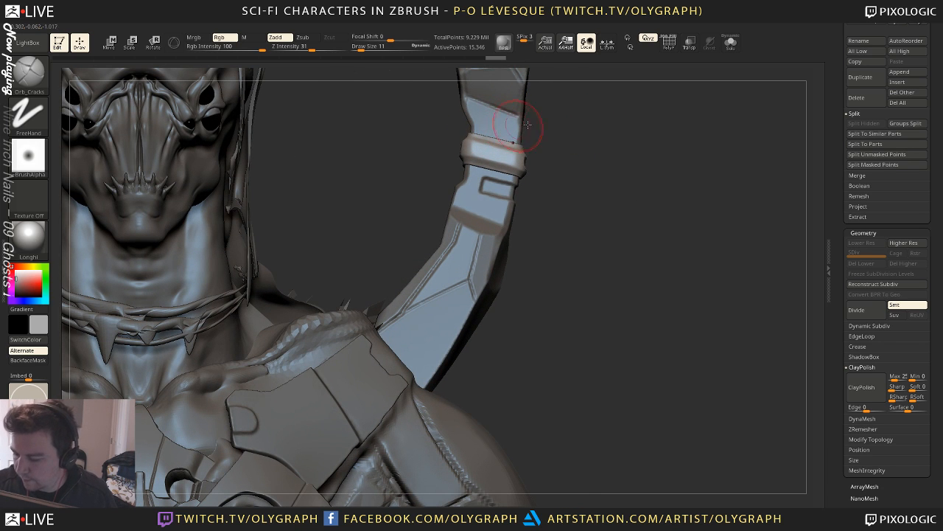
key("b")
key("m")
key("v")
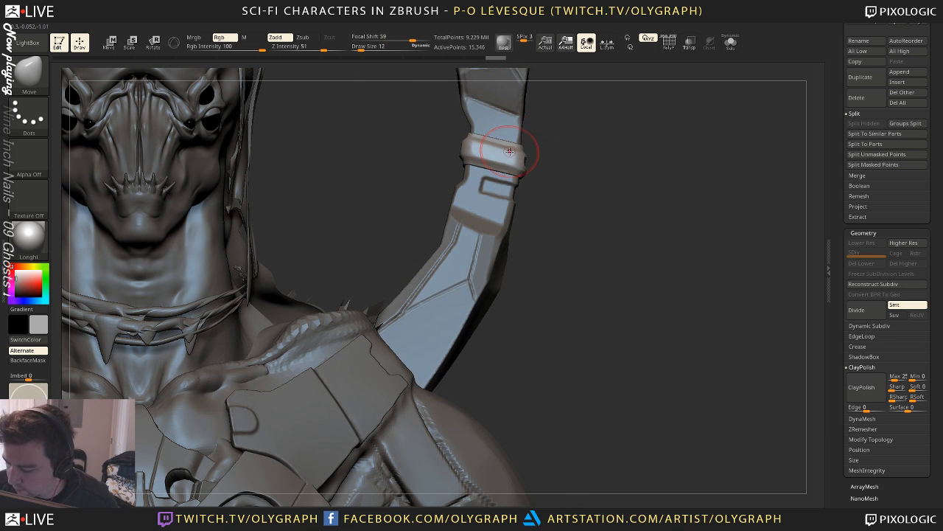
key("bracketright")
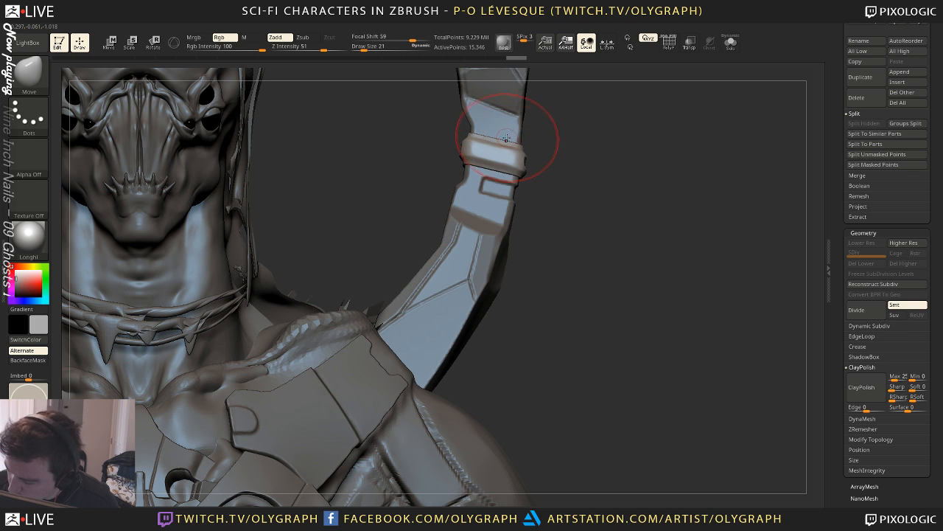
Clip angular notches into the band's upper and lower rims with ClipCurve
key("ctrl+shift")
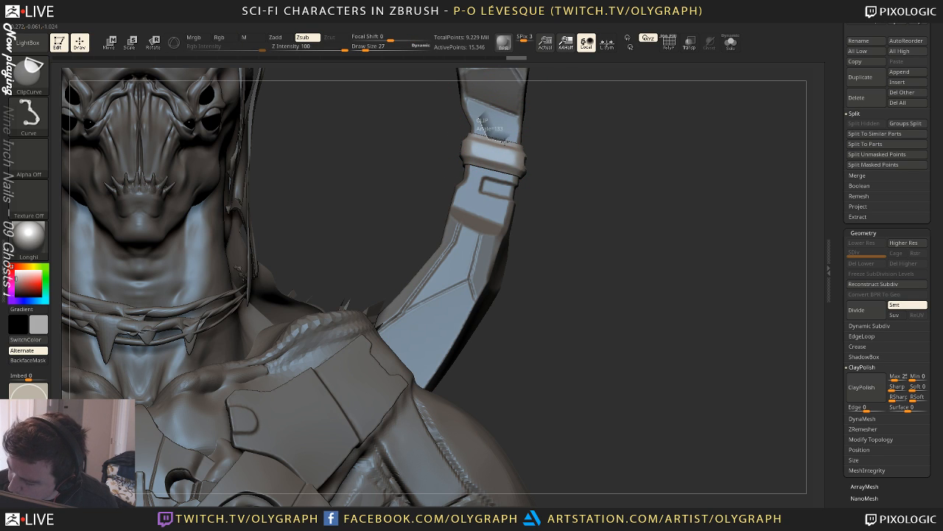
left_click_drag(507, 143, 526, 133, "ctrl+shift")
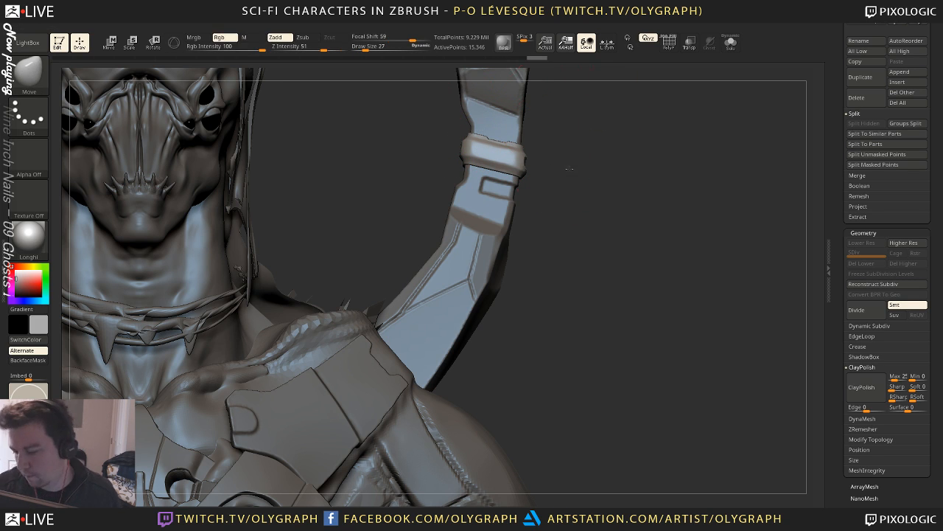
left_click_drag(568, 169, 553, 208, "alt")
mouse_move(508, 240)
left_mouse_down("ctrl+shift")
mouse_move(485, 207)
mouse_move(444, 214)
left_mouse_up("ctrl+shift")
mouse_move(581, 212)
left_mouse_down("alt")
mouse_move(564, 178)
mouse_move(565, 123)
left_mouse_up("alt")
left_click_drag(565, 182, 563, 188, "alt")
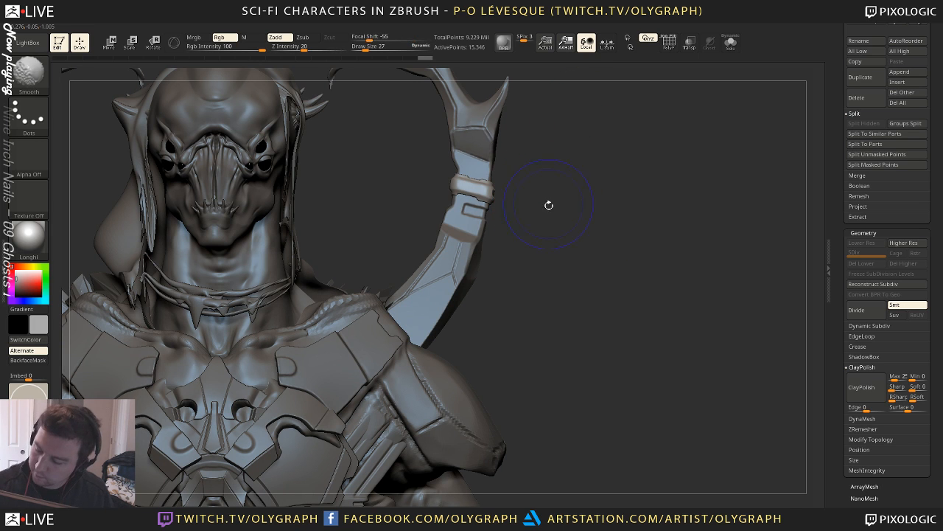
left_click_drag(547, 205, 543, 184)
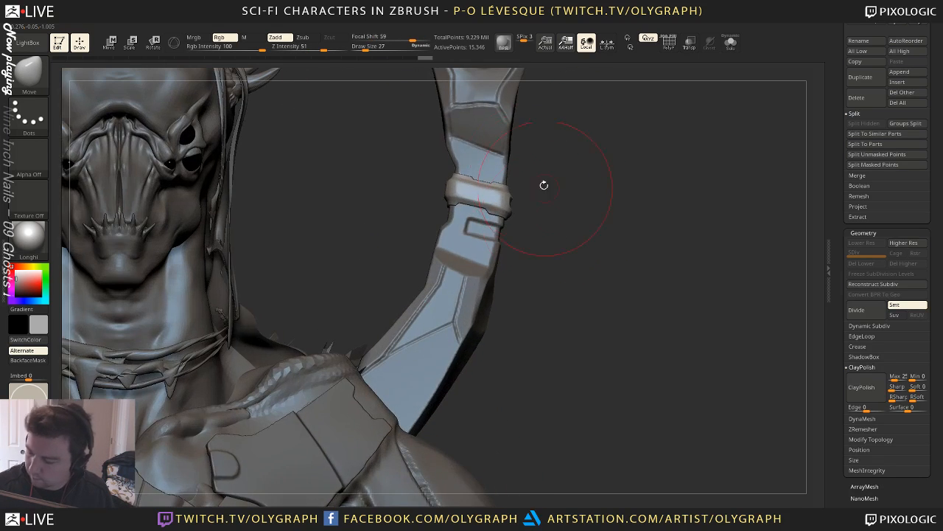
Select the horn subtool again and flatten the outer edge of its lower segment with the TrimDynamic brush
left_click(345, 399, "alt")
left_click_drag(600, 245, 524, 124, "alt")
left_click_drag(524, 223, 474, 337, "alt")
left_click(445, 281, "alt")
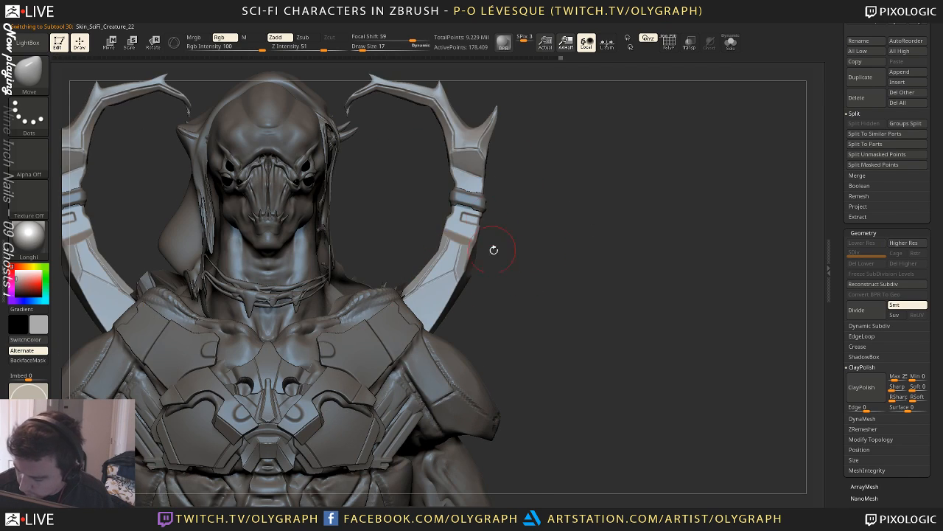
left_click_drag(493, 249, 430, 252)
mouse_move(541, 236)
left_mouse_down("ctrl+shift")
mouse_move(508, 283)
mouse_move(533, 333)
left_mouse_up("ctrl+shift")
key("space")
left_click(577, 427)
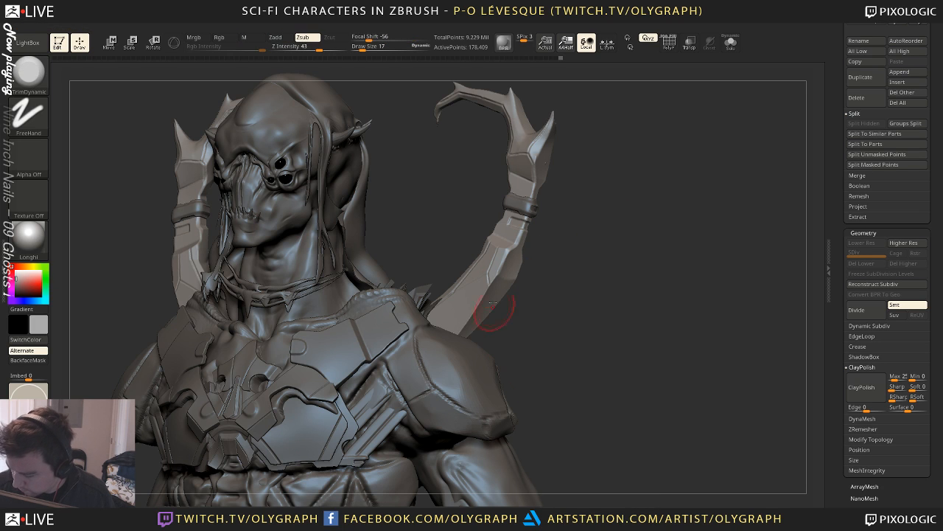
left_click_drag(495, 280, 455, 329)
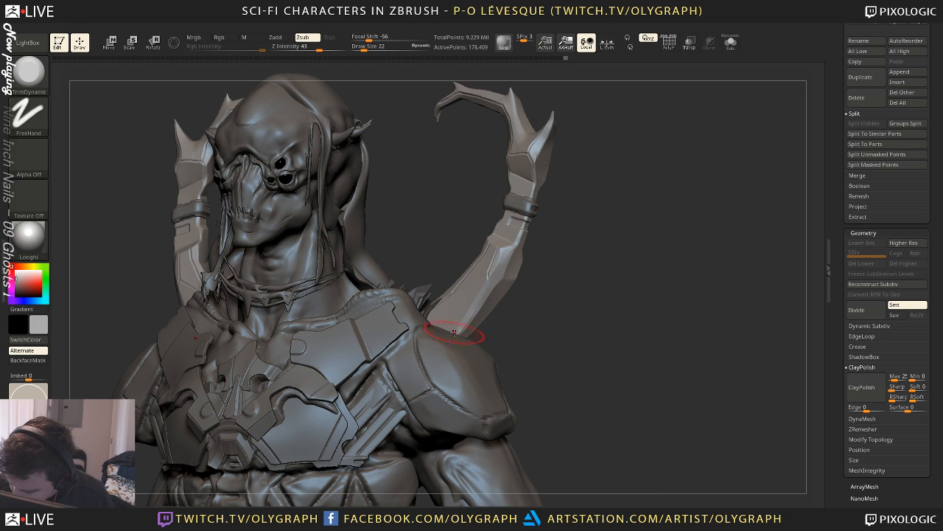
Flatten the front plane of the horn's lower segment down toward the shoulder with the TrimDynamic brush
left_click_drag(488, 288, 464, 325)
left_click_drag(509, 246, 497, 268)
left_click_drag(574, 263, 652, 261)
left_click_drag(567, 243, 626, 247)
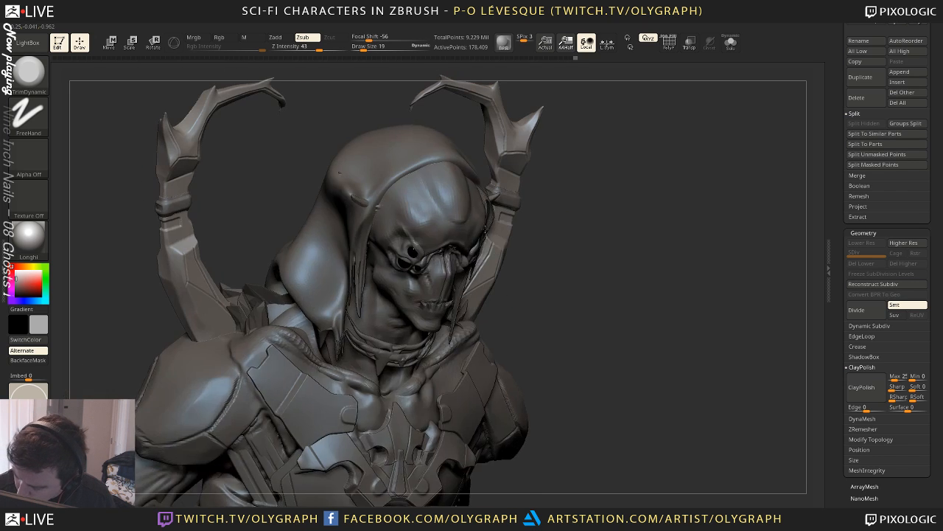
Isolate the horns and flatten the inner faces of the lower segment using TrimDynamic at a draw size of about 17–19
key("shift+s")
left_click_drag(490, 237, 444, 305)
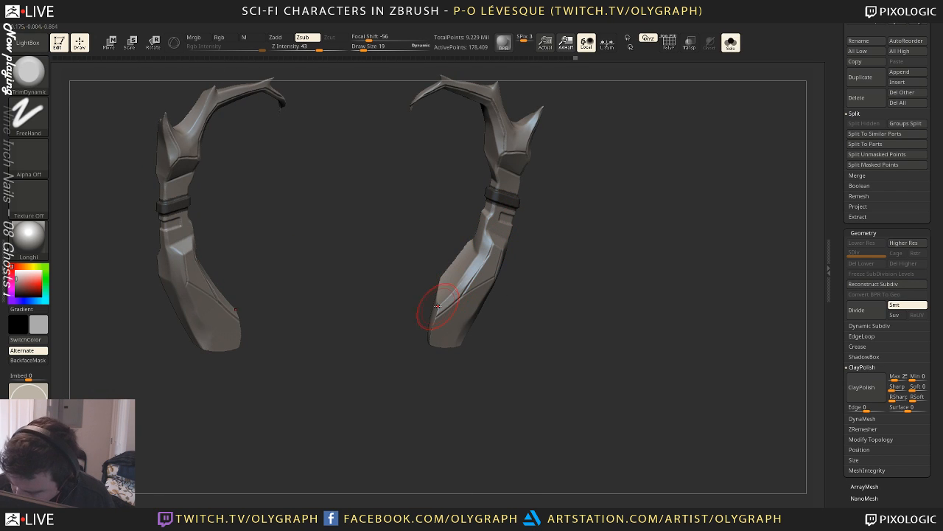
left_click_drag(470, 273, 442, 304)
left_click_drag(485, 251, 453, 299)
mouse_move(469, 274)
right_mouse_down()
mouse_move(421, 274)
mouse_move(488, 286)
right_mouse_up()
key("s")
left_click_drag(468, 288, 448, 308)
right_click_drag(503, 232, 557, 230)
Reshape the inner contour of the horn's lower segment with the Move brush at a draw size of about 27
key("b")
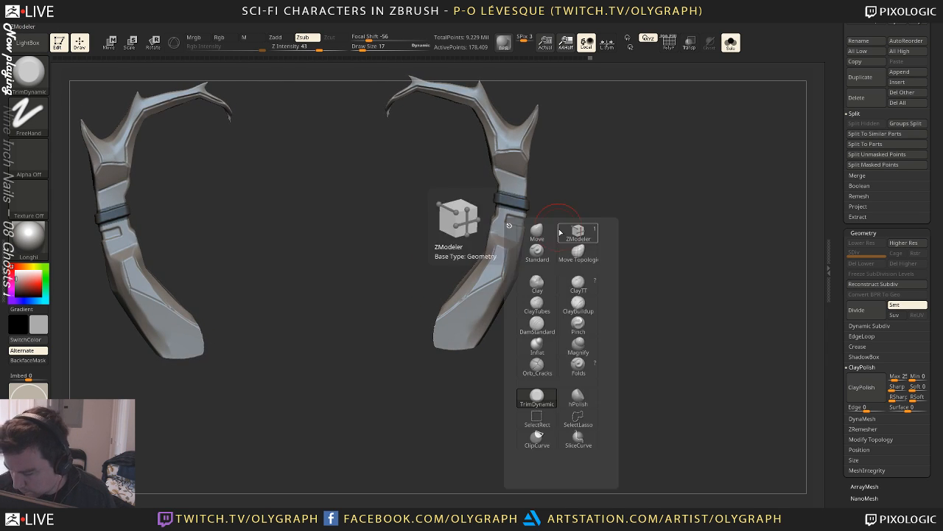
key("m")
key("v")
key("s")
mouse_move(461, 289)
left_mouse_down()
mouse_move(473, 295)
mouse_move(485, 273)
left_mouse_up()
key("s")
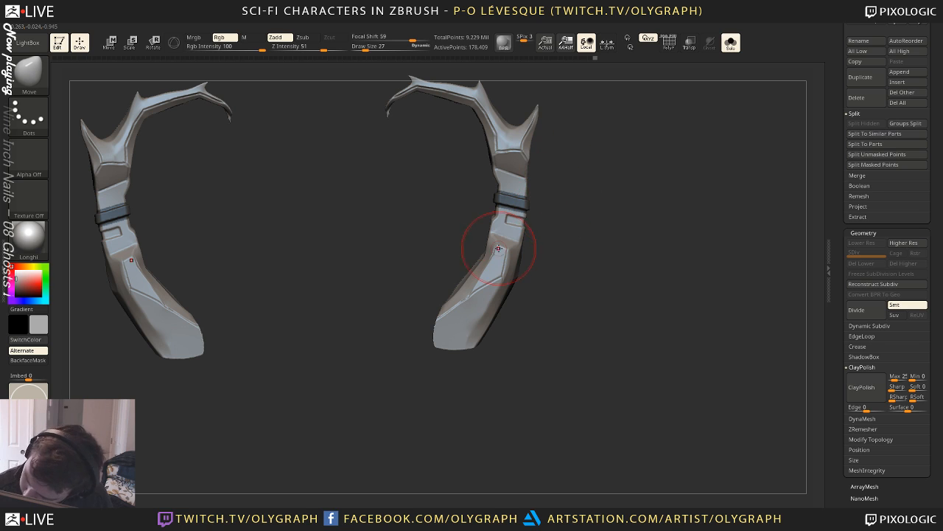
Polish the outer plane and panel edge of the lower horn segment with hPolish at a draw size of about 22
key("b")
left_click(576, 379)
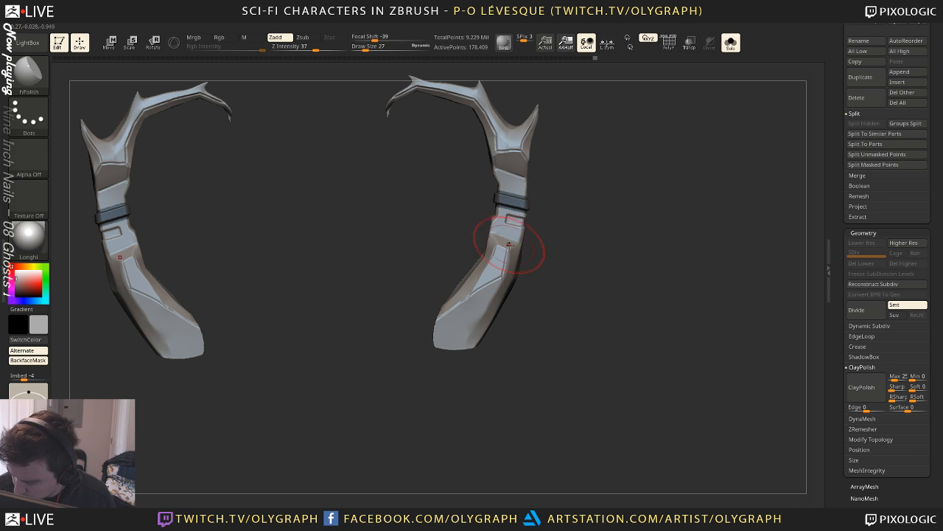
key("bracketright")
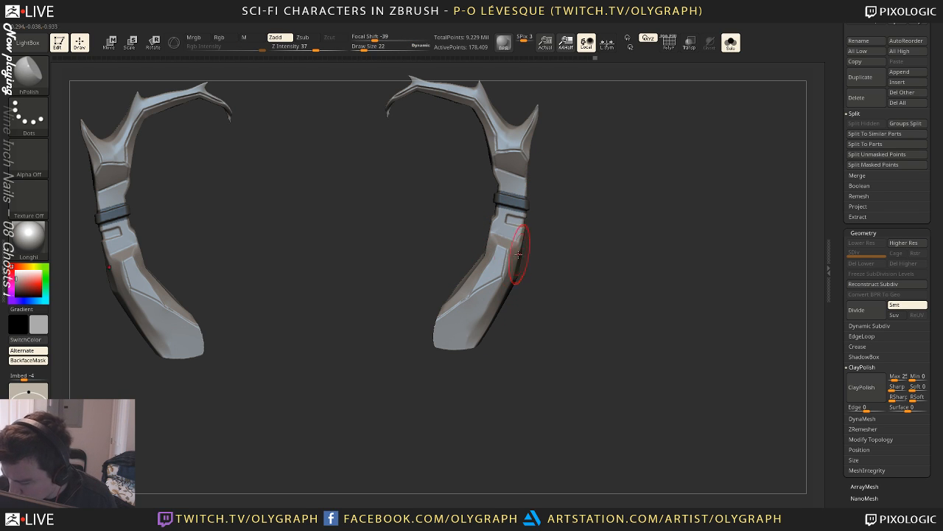
mouse_move(512, 265)
left_mouse_down()
mouse_move(495, 302)
mouse_move(457, 318)
left_mouse_up()
Nudge the panel edge on the lower horn segment with the Move brush at a draw size of about 12
key("b")
key("m")
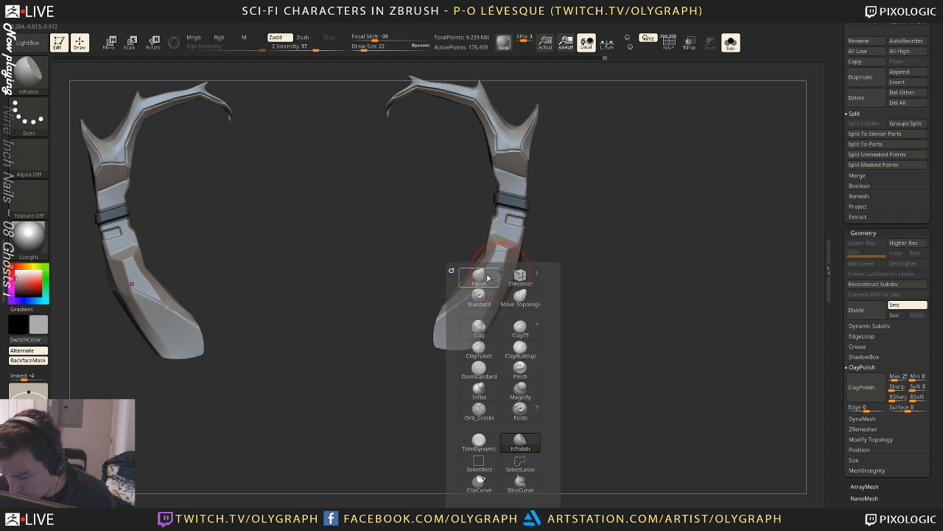
key("v")
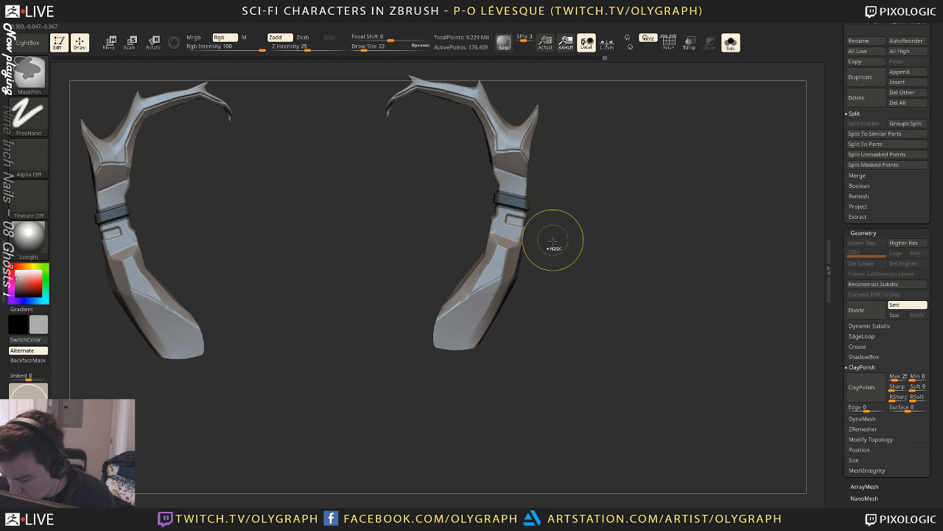
key("space")
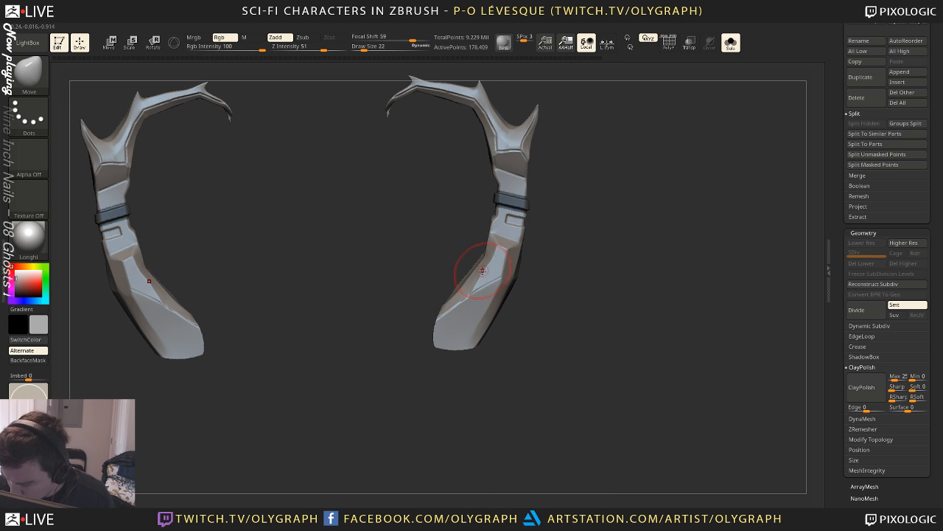
key("bracketleft")
left_click_drag(487, 269, 493, 262)
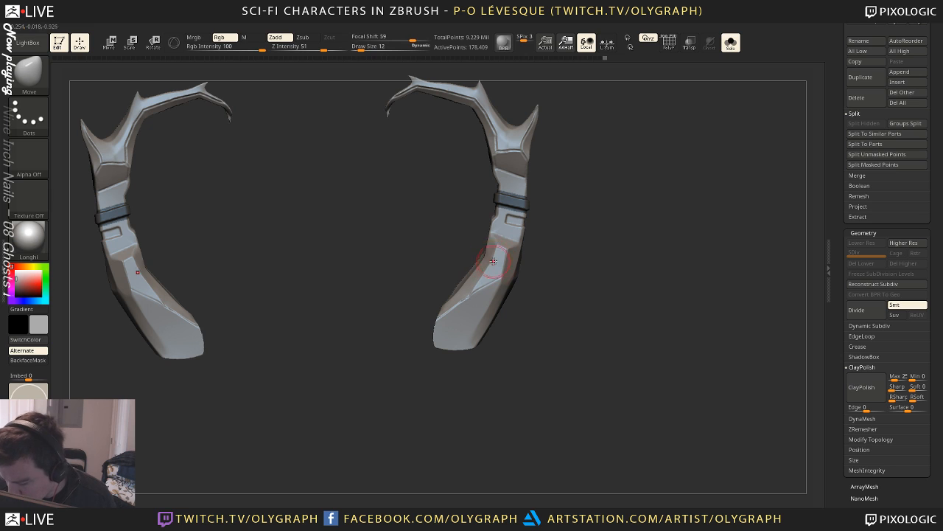
Bring back the whole figure and adjust the lower horn's inner curve with the Move brush at a draw size of about 19
left_click_drag(560, 252, 586, 212, "alt")
left_click_drag(586, 212, 588, 211, "shift")
key("shift+s")
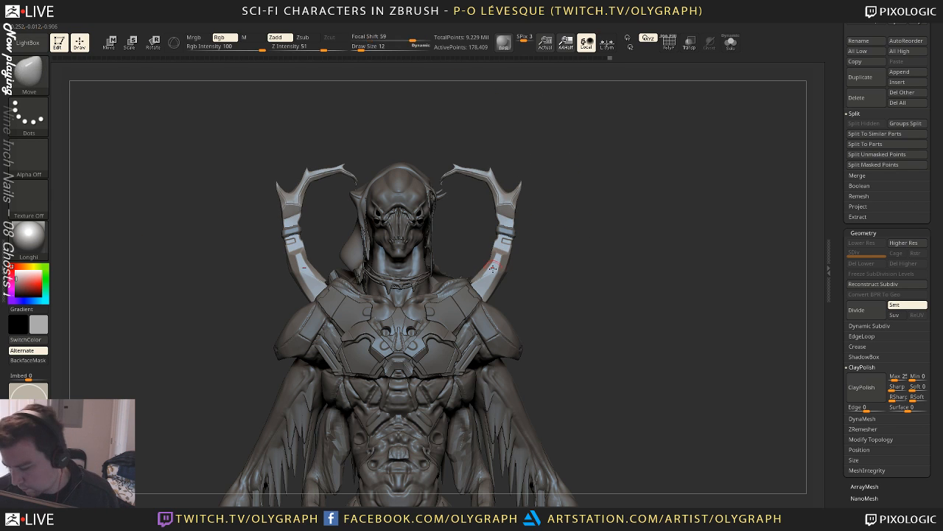
key("s")
left_click(520, 284)
left_click_drag(537, 238, 540, 282, "alt")
key("bracketleft")
key("bracketleft")
left_click_drag(473, 292, 486, 273)
key("bracketleft")
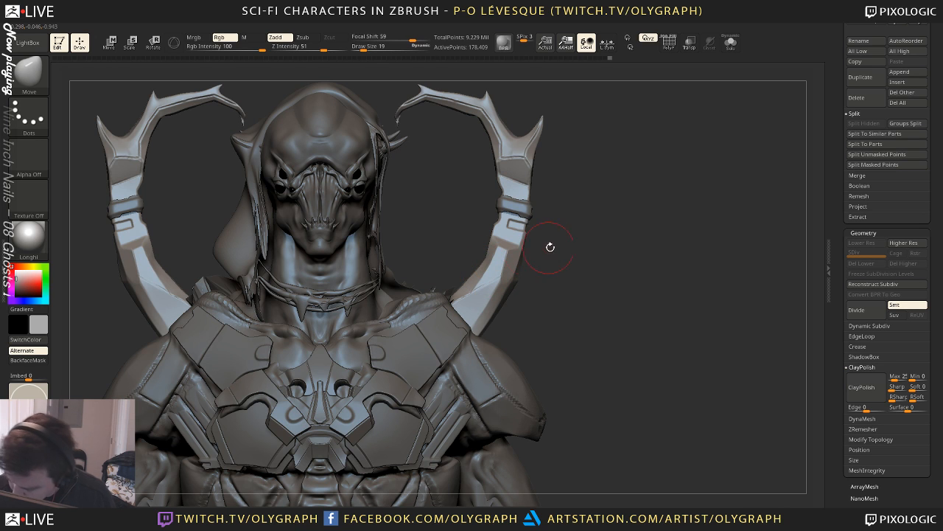
Adjust the horn's upper profile from the side with the Move brush at a draw size of about 24
left_click_drag(550, 246, 563, 180, "alt")
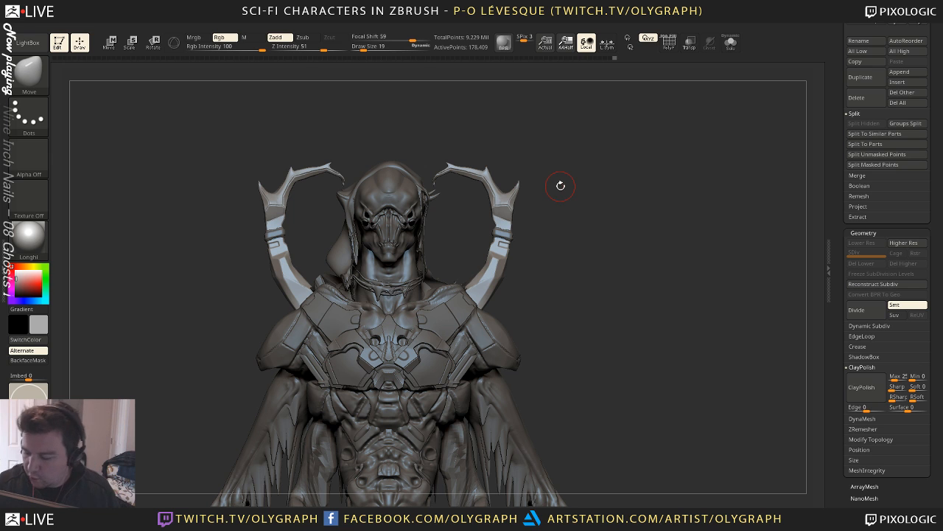
left_click_drag(588, 179, 596, 212, "alt")
key("b")
key("m")
key("v")
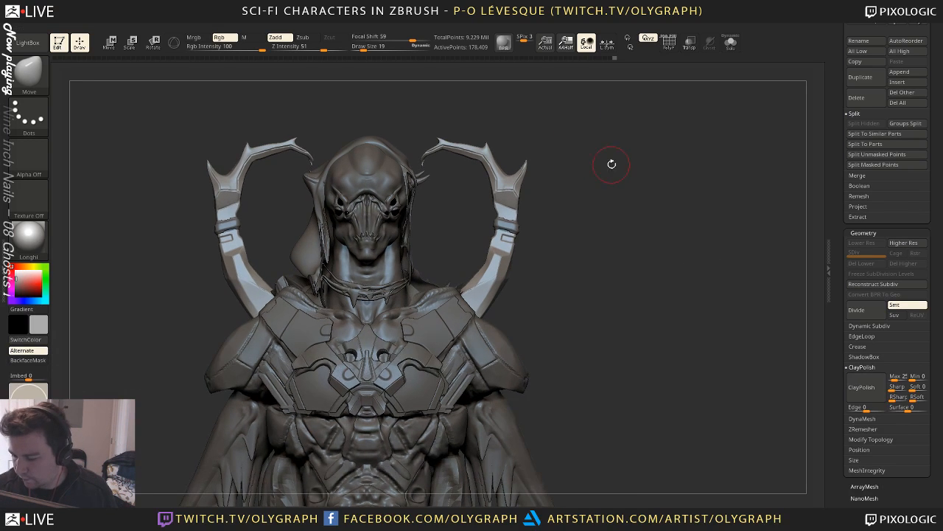
mouse_move(612, 164)
left_mouse_down()
mouse_move(539, 185)
mouse_move(578, 202)
left_mouse_up()
key("bracketright")
key("s")
left_click_drag(555, 141, 548, 128)
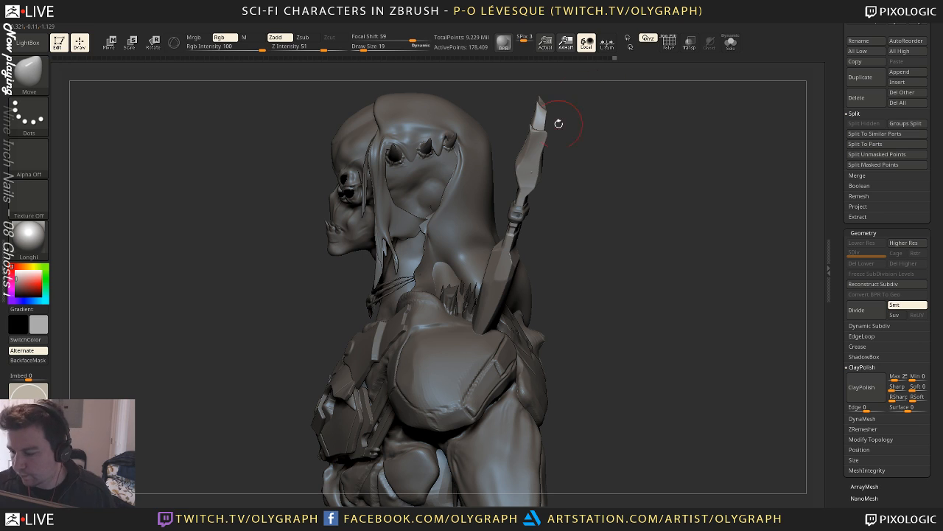
key("bracketright")
Flatten the back surfaces around the outer and middle spikes of the upper horn using TrimDynamic at a draw size of about 11–15
key("b")
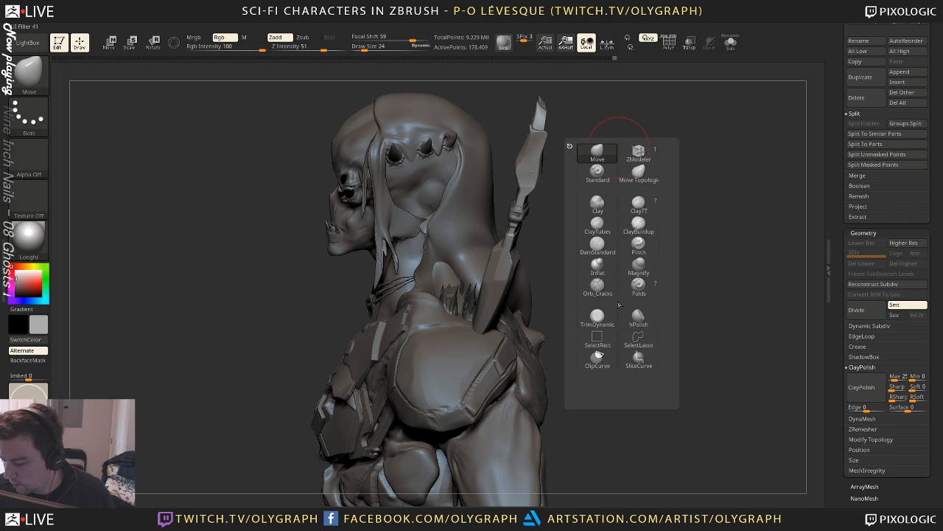
key("t")
key("d")
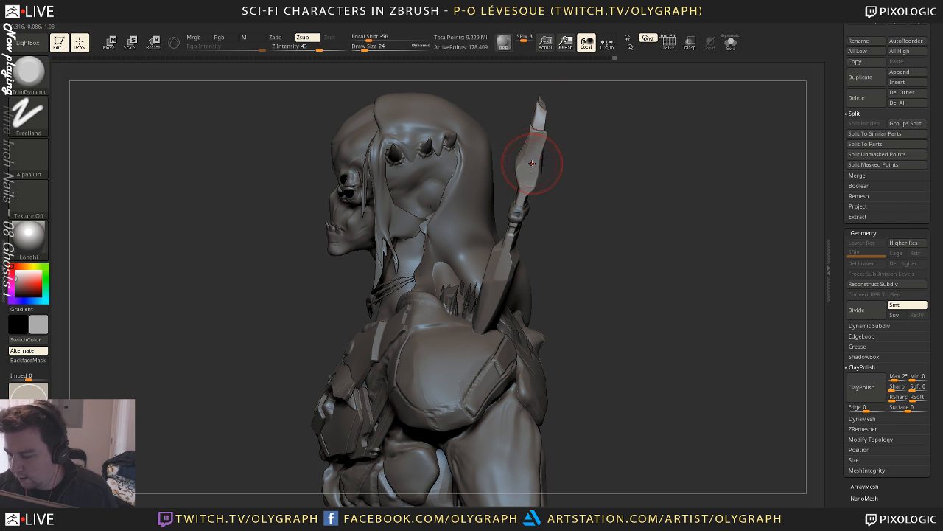
mouse_move(617, 126)
left_mouse_down("alt")
mouse_move(572, 187)
mouse_move(442, 213)
mouse_move(410, 268)
mouse_move(424, 317)
left_mouse_up("alt")
key("ctrl+z")
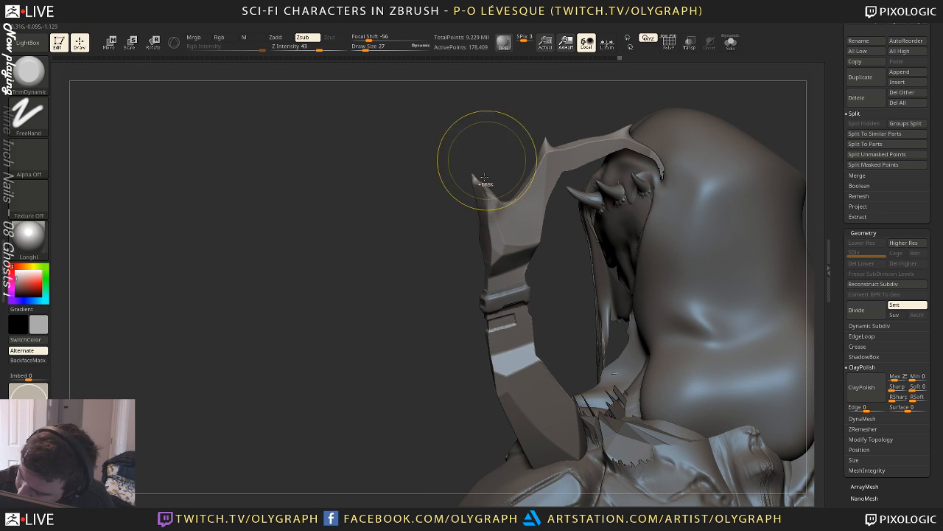
key("bracketleft")
mouse_move(492, 189)
left_mouse_down()
mouse_move(490, 204)
mouse_move(488, 185)
mouse_move(506, 222)
left_mouse_up()
key("ctrl+z")
key("space")
key("bracketleft")
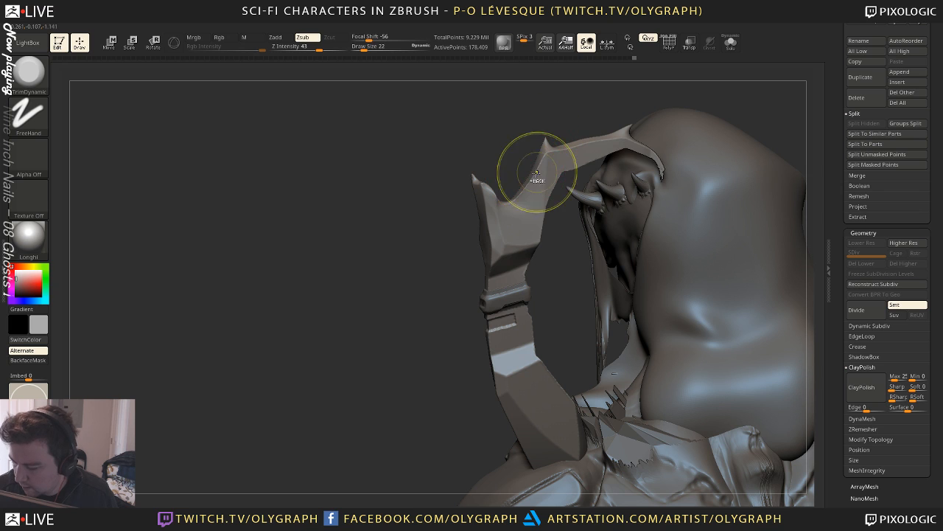
key("[")
left_click_drag(519, 165, 528, 183)
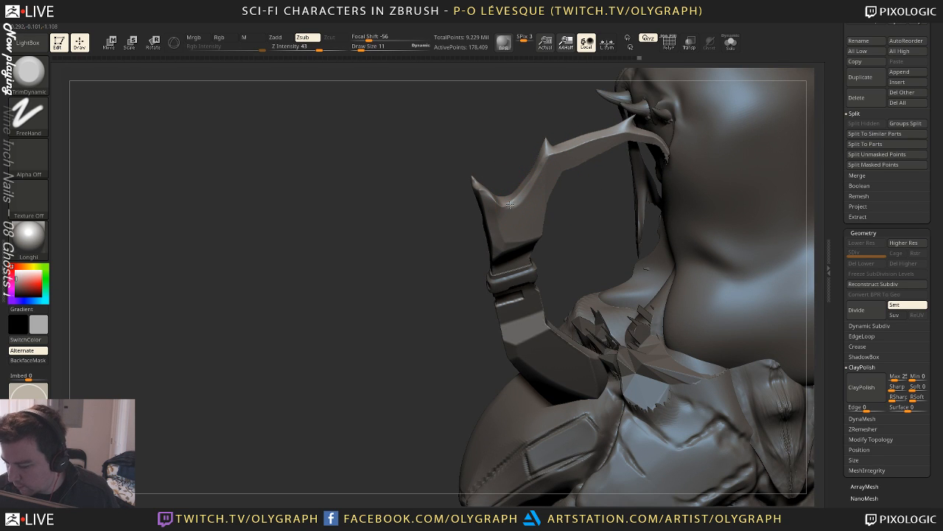
left_click_drag(510, 204, 504, 201)
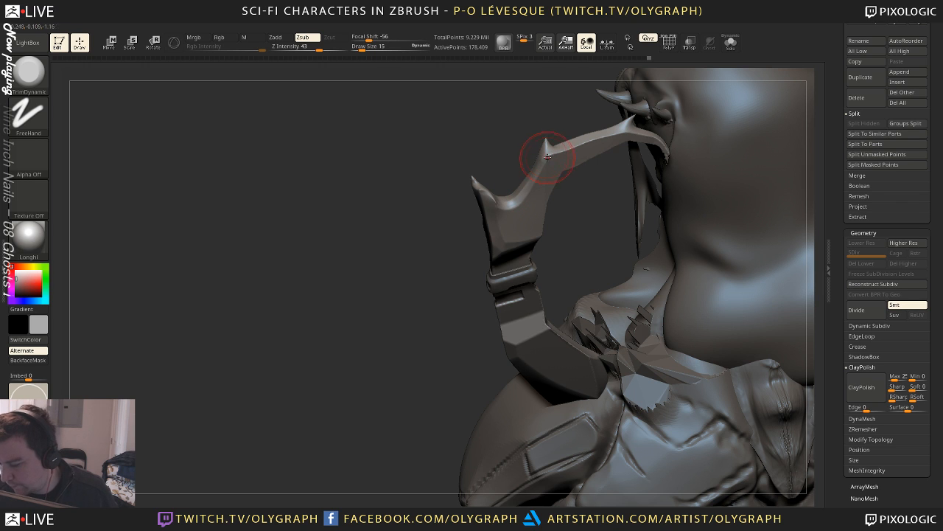
mouse_move(544, 161)
left_mouse_down()
mouse_move(516, 202)
mouse_move(626, 123)
mouse_move(546, 157)
left_mouse_up()
Try to flatten the middle spike's front edge with TrimDynamic at a draw size of about 7
mouse_move(439, 243)
left_mouse_down()
mouse_move(463, 291)
mouse_move(522, 292)
left_mouse_up()
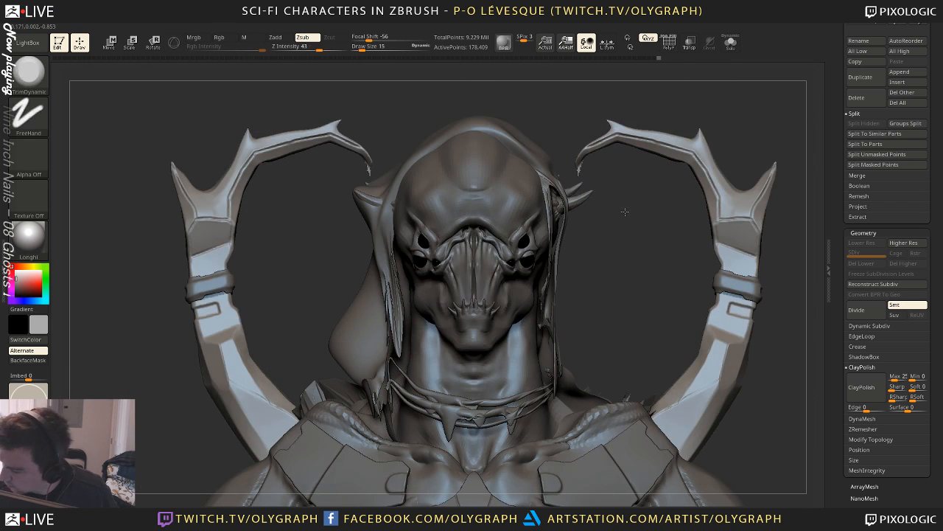
mouse_move(625, 211)
left_mouse_down("alt")
mouse_move(566, 121)
mouse_move(535, 150)
mouse_move(536, 168)
left_mouse_up("alt")
key("s")
key("s")
left_click_drag(521, 158, 531, 193)
key("ctrl+z")
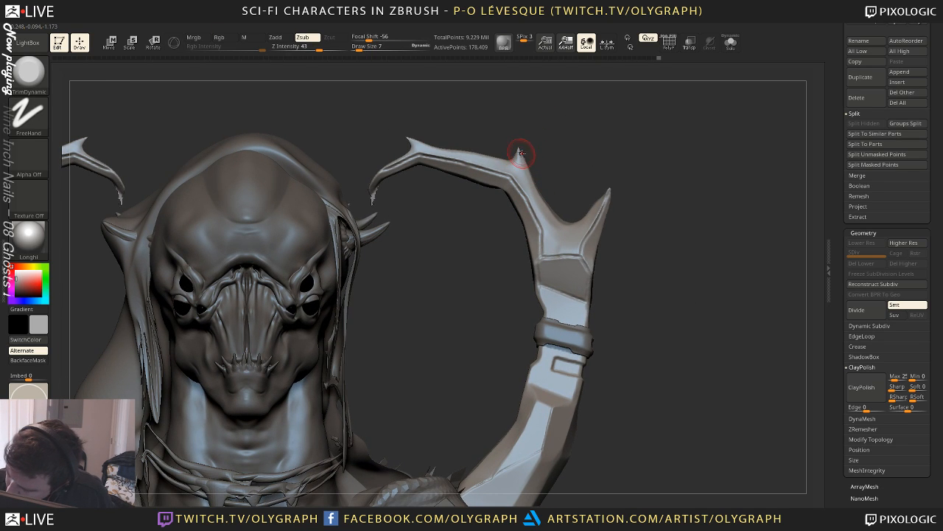
left_click_drag(519, 153, 529, 180)
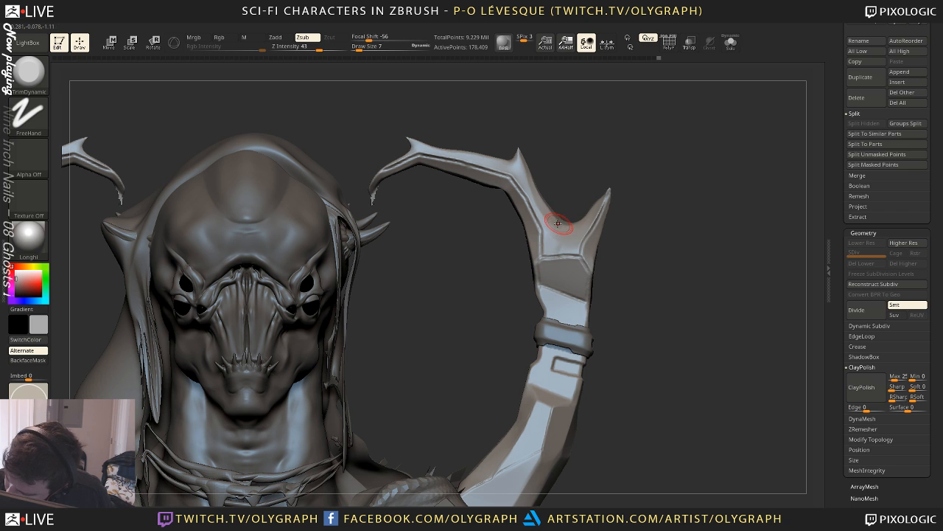
key("ctrl+z")
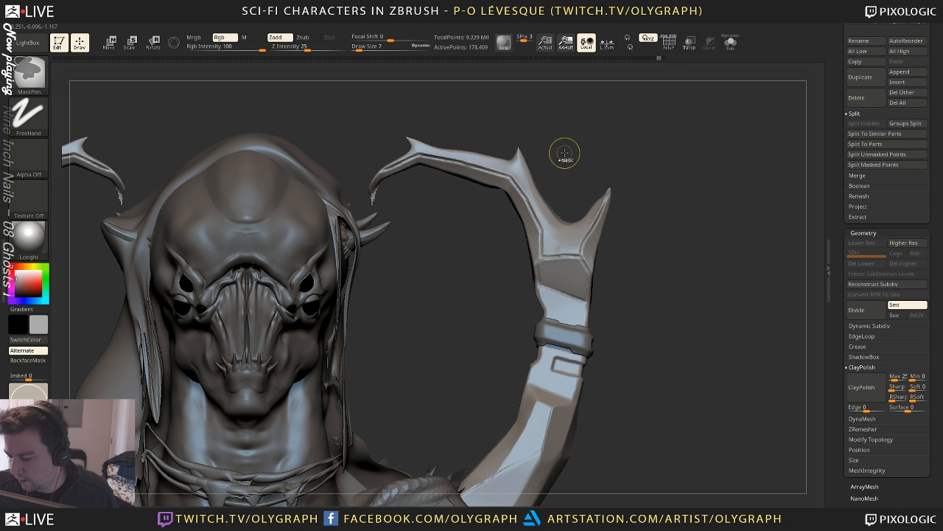
Flatten the front of the middle spike and the surface below it using TrimDynamic at draw sizes of about 6 and 11
key("s")
left_click_drag(549, 160, 542, 162)
key("s")
left_click_drag(549, 162, 518, 153)
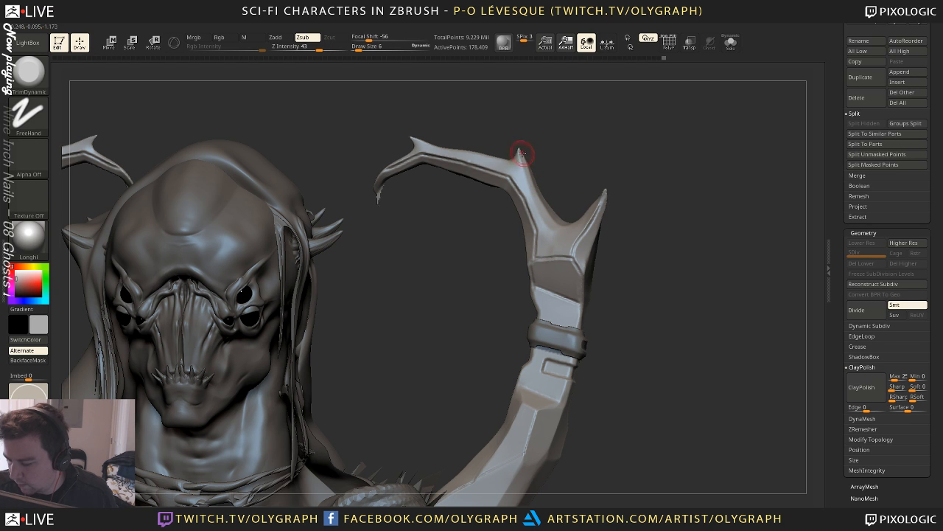
key("s")
left_click_drag(545, 215, 548, 216)
left_click_drag(544, 174, 549, 213)
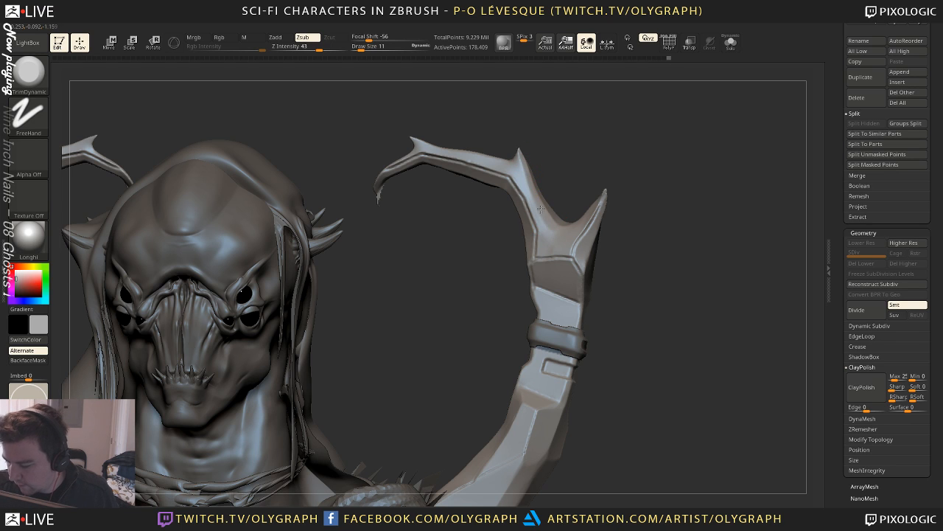
left_click_drag(520, 146, 521, 155)
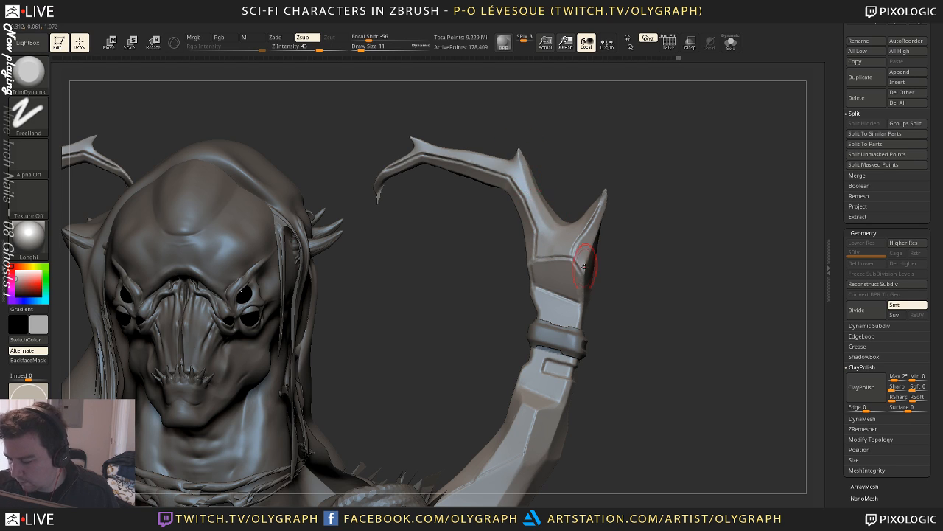
Refine the tip of the horn's middle spike in close-up, using the Move brush at a draw size of about 5
left_click_drag(638, 162, 558, 234)
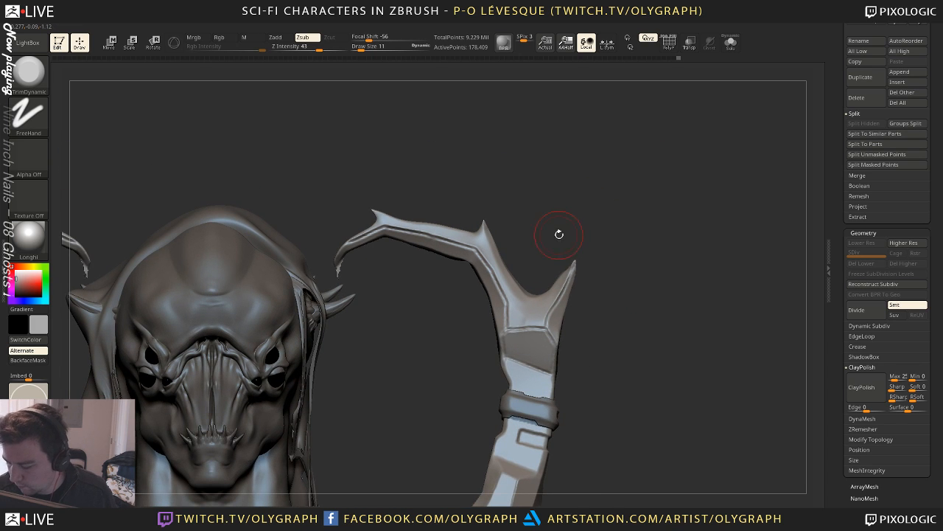
mouse_move(580, 198)
left_mouse_down()
mouse_move(565, 211)
mouse_move(584, 243)
left_mouse_up()
key("s")
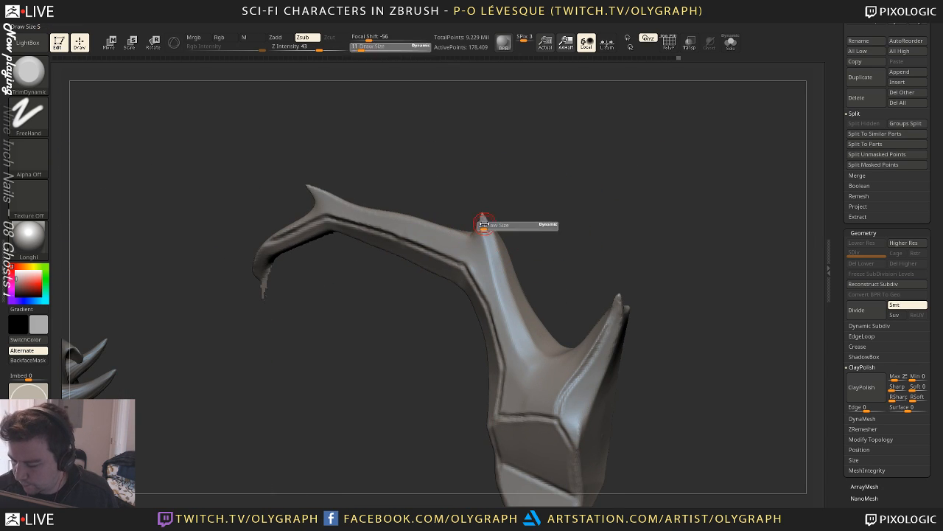
mouse_move(487, 229)
left_mouse_down()
mouse_move(484, 213)
mouse_move(536, 200)
left_mouse_up()
key("s")
key("space")
left_click(527, 209)
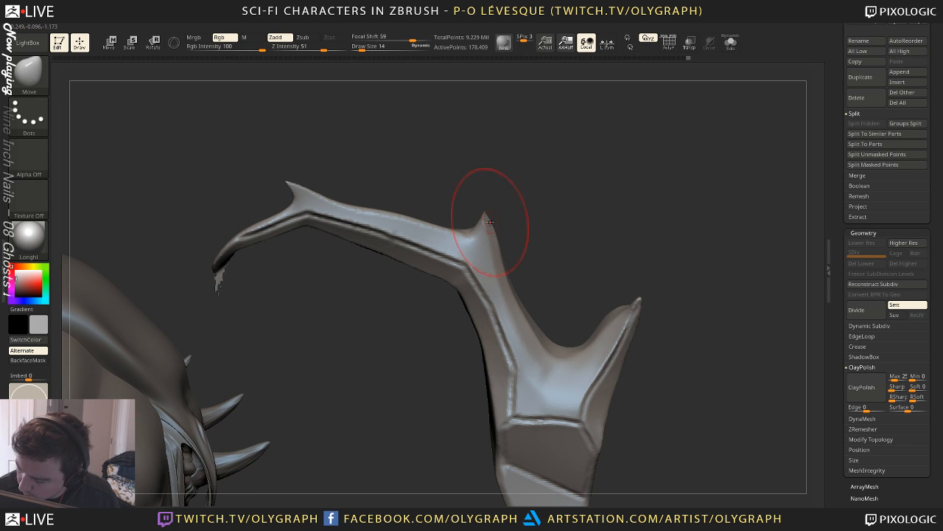
key("s")
left_click_drag(484, 220, 487, 221)
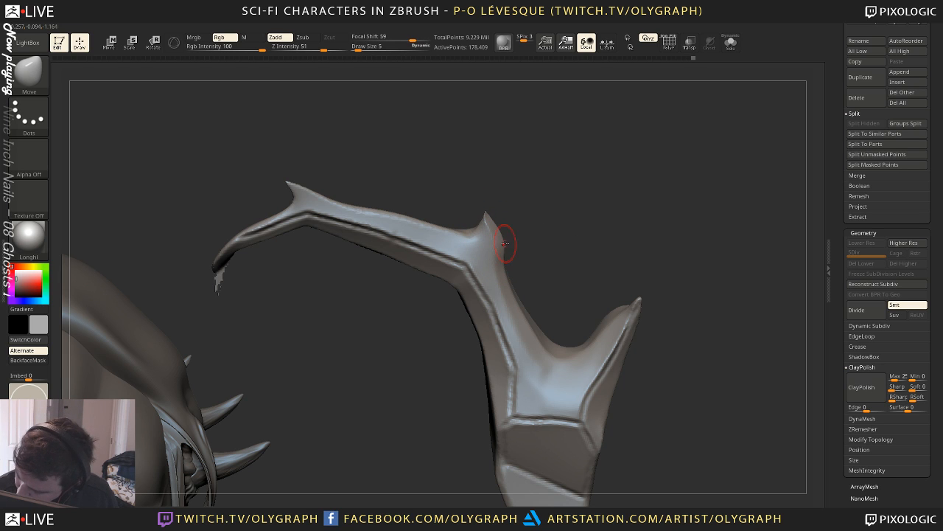
Push out a corner behind the middle spike and pull its tip longer with the Move brush at draw sizes of about 6–14
key("b")
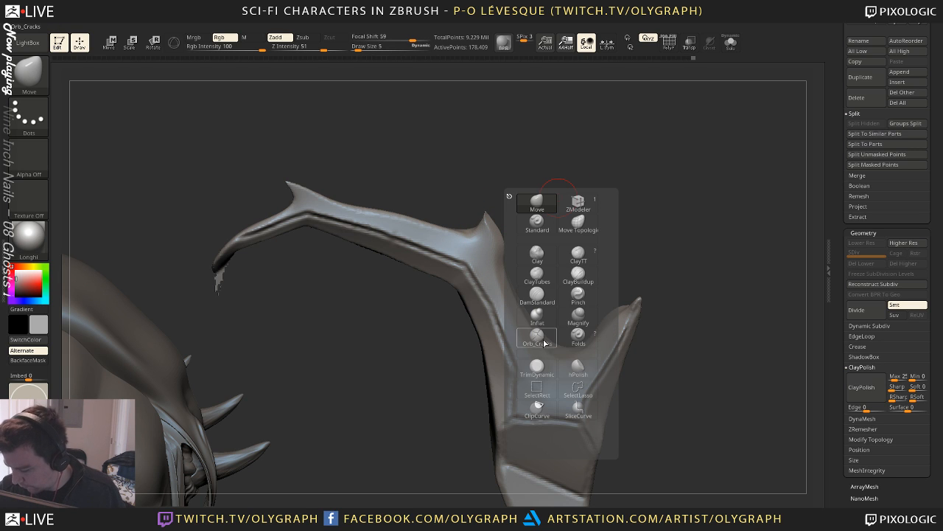
key("space")
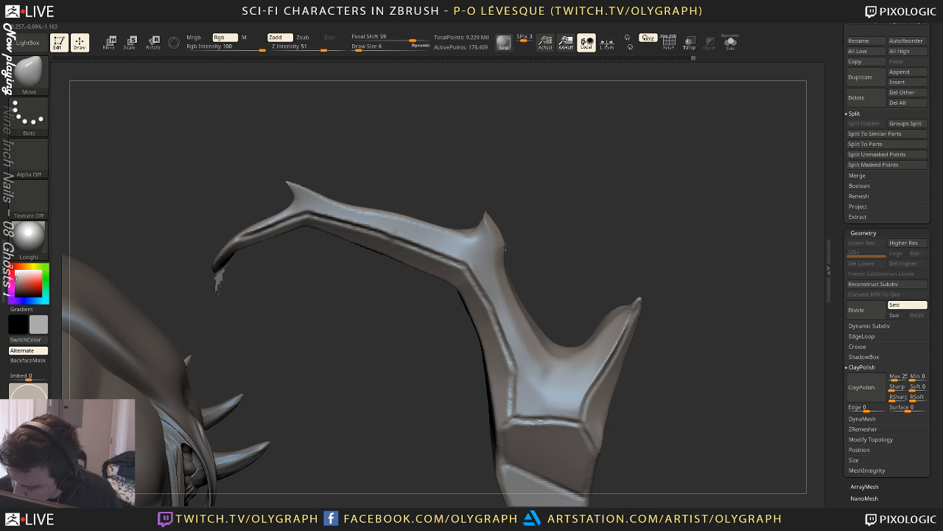
key("bracketright")
key("bracketright")
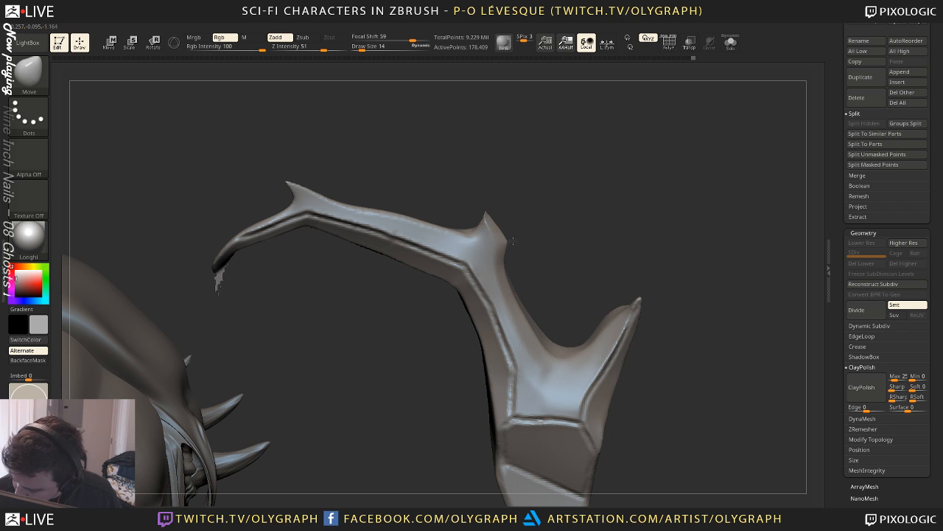
key("bracketleft")
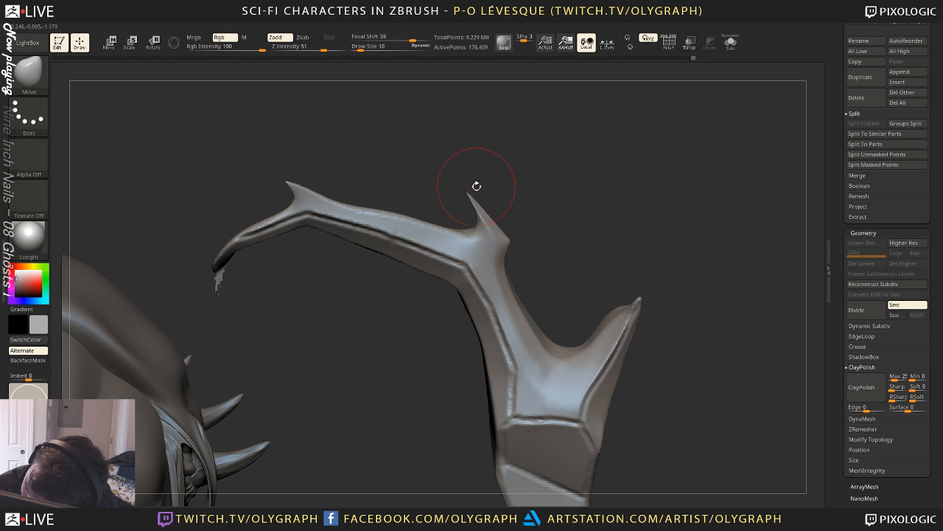
key("s")
left_click(476, 194)
Pull the outer spike's tip upward and inward into a curve with the Move brush at draw sizes of about 22–27
mouse_move(565, 220)
right_mouse_down("ctrl")
mouse_move(540, 187)
mouse_move(564, 224)
mouse_move(619, 202)
mouse_move(598, 204)
right_mouse_up("ctrl")
right_click_drag(598, 204, 543, 156, "alt")
key("s")
left_click(519, 220)
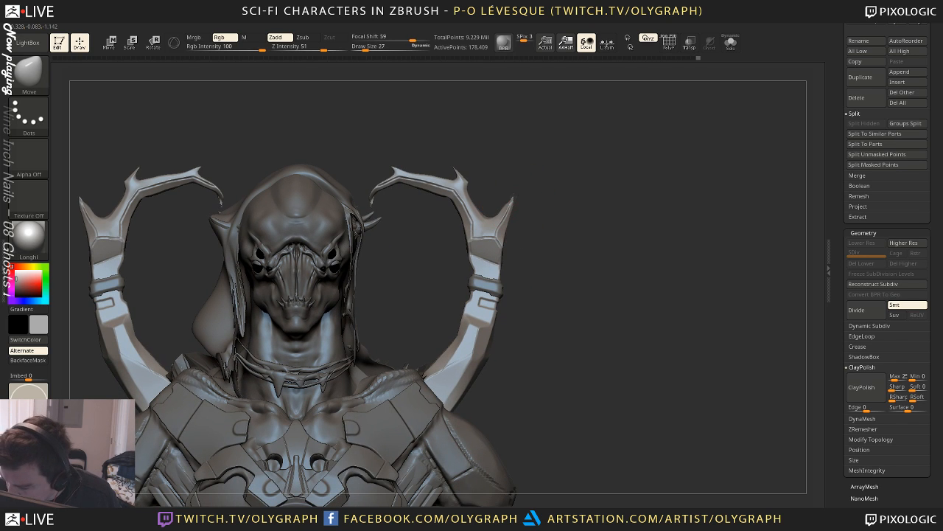
left_click_drag(513, 191, 509, 186)
key("s")
left_click(509, 200)
key("s")
left_click(510, 206)
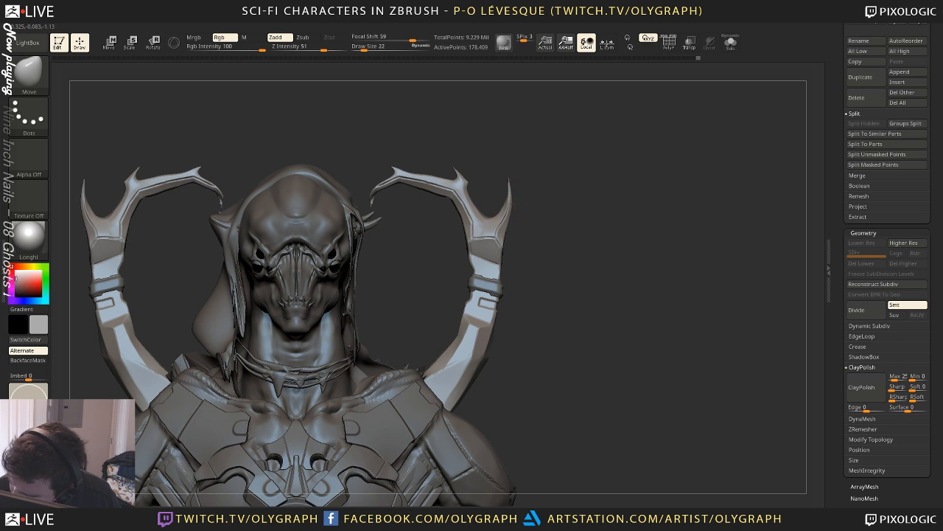
Push out a pointed corner on the outer side of the outer spike with the Move brush at a draw size of about 21
key("s")
left_click(516, 199)
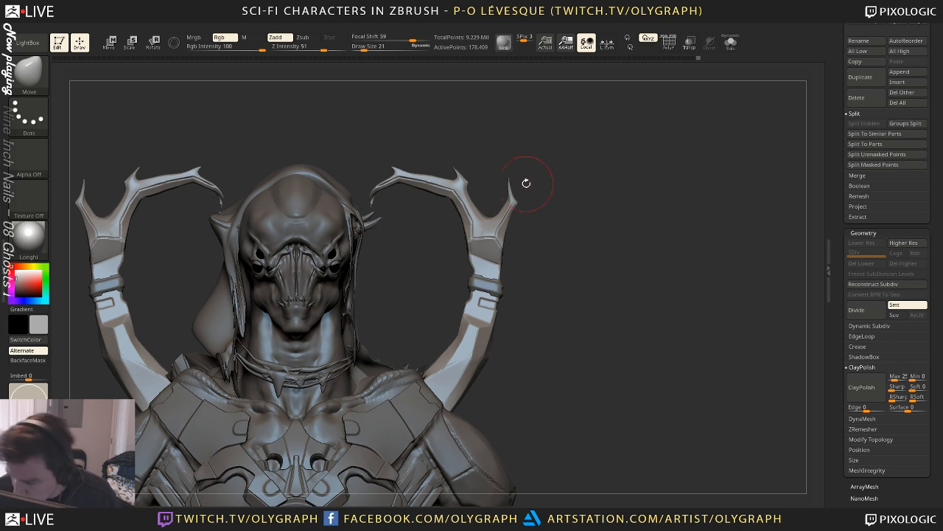
key("s")
left_click(509, 190)
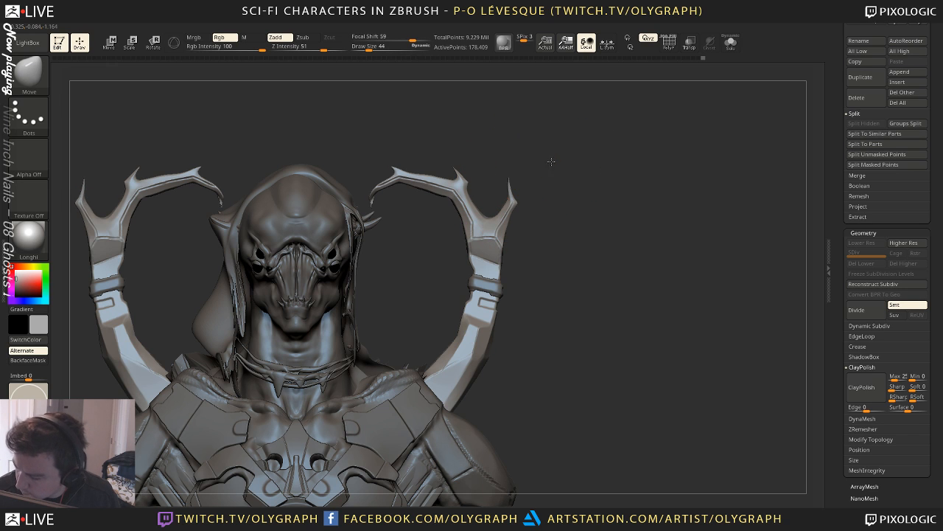
Thicken the middle spike with the Inflat brush at a draw size of about 17 and save the work
left_click_drag(551, 161, 492, 148)
key("b")
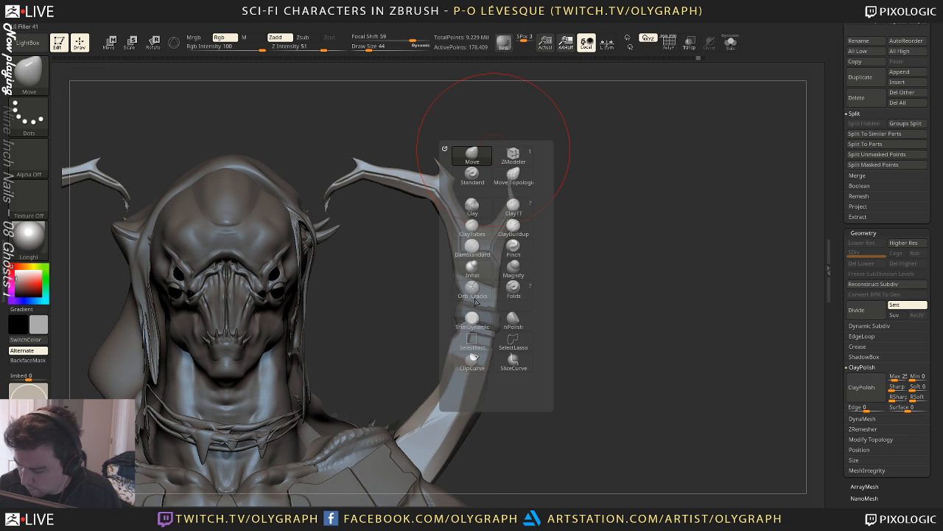
left_click(475, 271)
key("s")
left_click(443, 170)
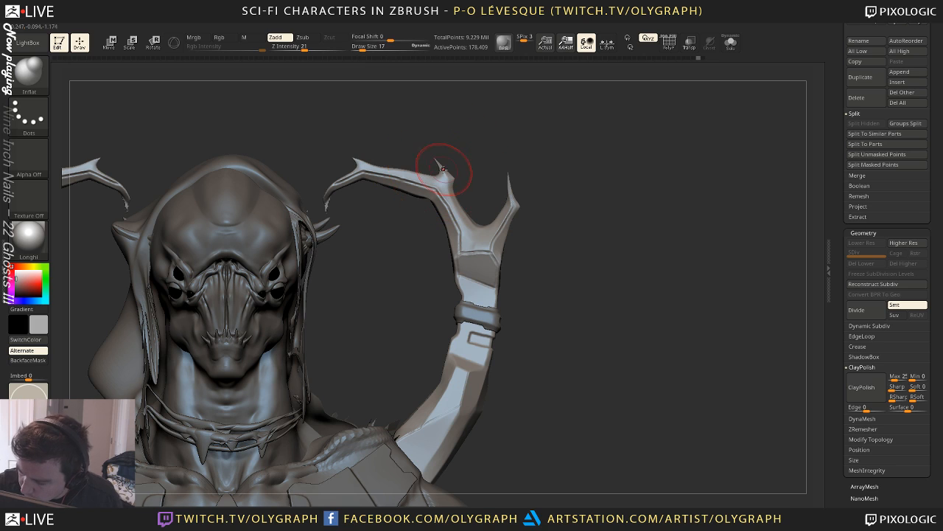
key("ctrl+s")
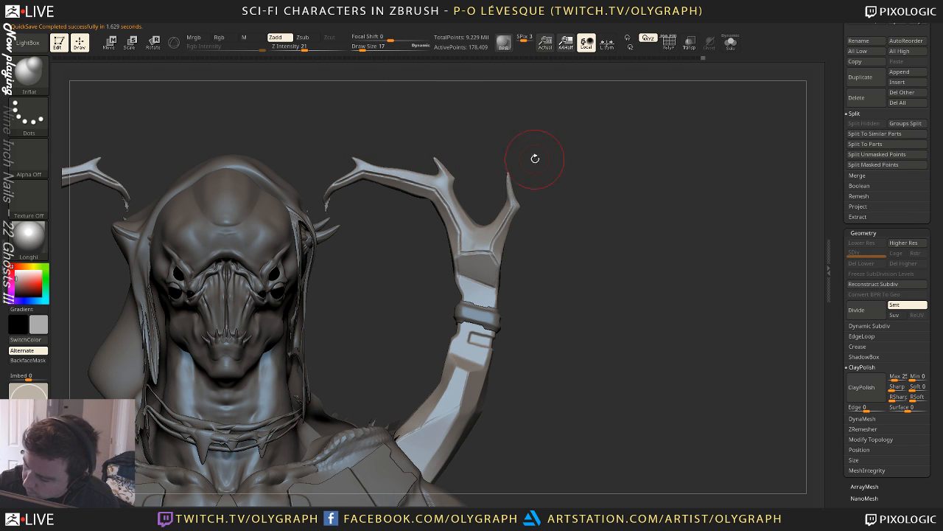
Fill out the outer spike with the Move brush at a draw size of about 24 and rebuild the horns with DynaMesh
key("b")
left_click(510, 187)
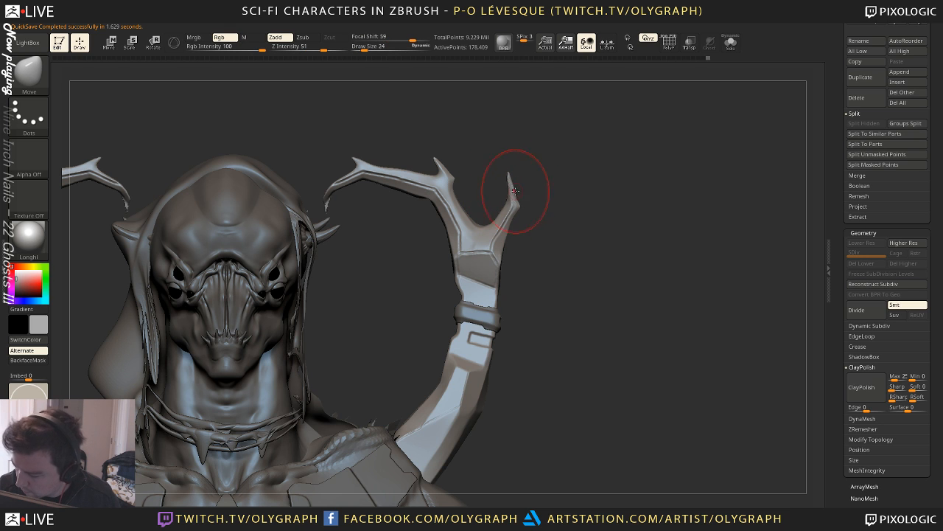
mouse_move(515, 191)
left_mouse_down()
mouse_move(566, 219)
mouse_move(567, 243)
left_mouse_up()
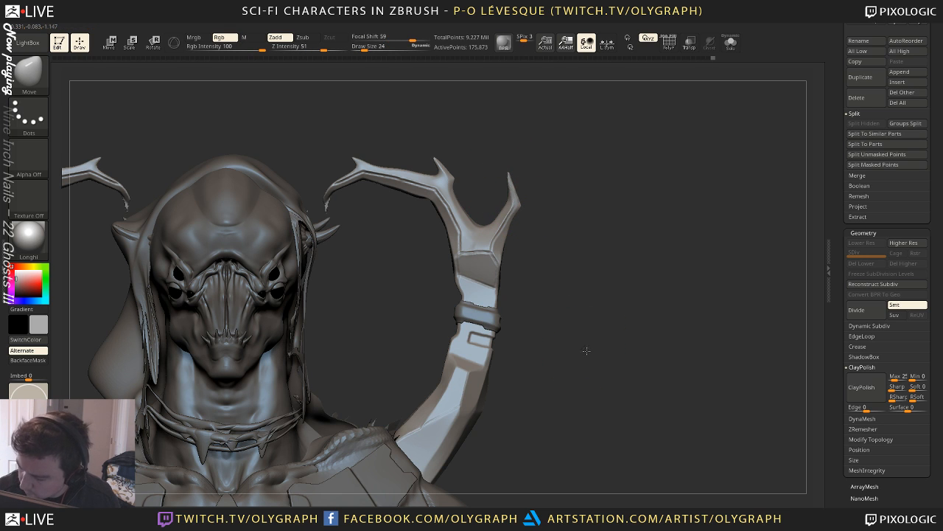
Examine the horns' overall shape both isolated and together with the full creature
mouse_move(586, 351)
left_mouse_down("alt")
mouse_move(541, 222)
mouse_move(564, 204)
mouse_move(555, 172)
mouse_move(566, 207)
mouse_move(558, 191)
mouse_move(556, 219)
left_mouse_up("alt")
key("s")
left_click_drag(454, 260, 444, 259)
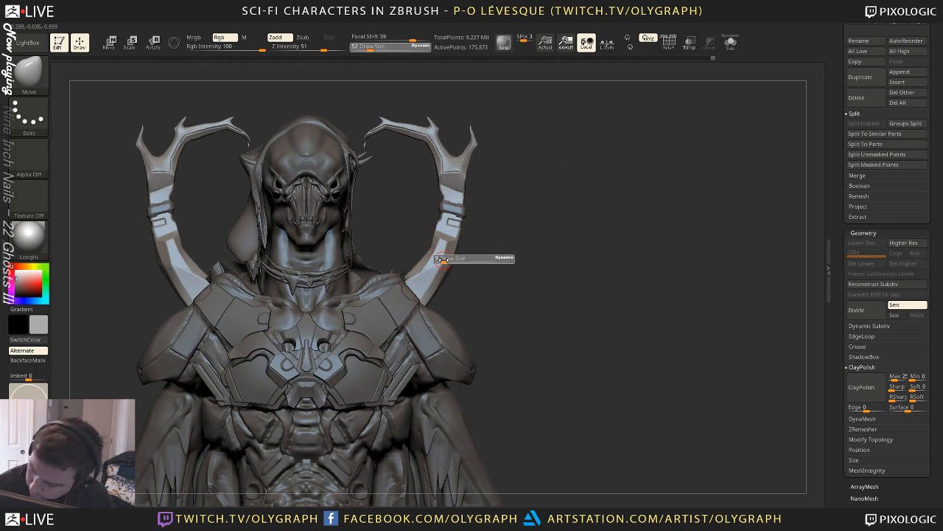
left_click_drag(502, 222, 482, 194, "alt")
key("shift+s")
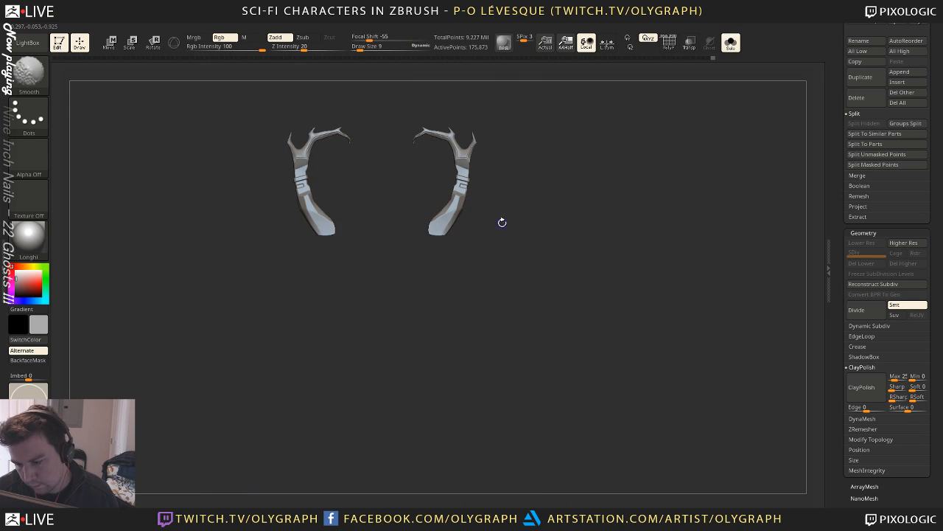
mouse_move(512, 242)
left_mouse_down()
mouse_move(404, 248)
mouse_move(516, 248)
mouse_move(522, 218)
mouse_move(469, 189)
left_mouse_up()
key("shift+s")
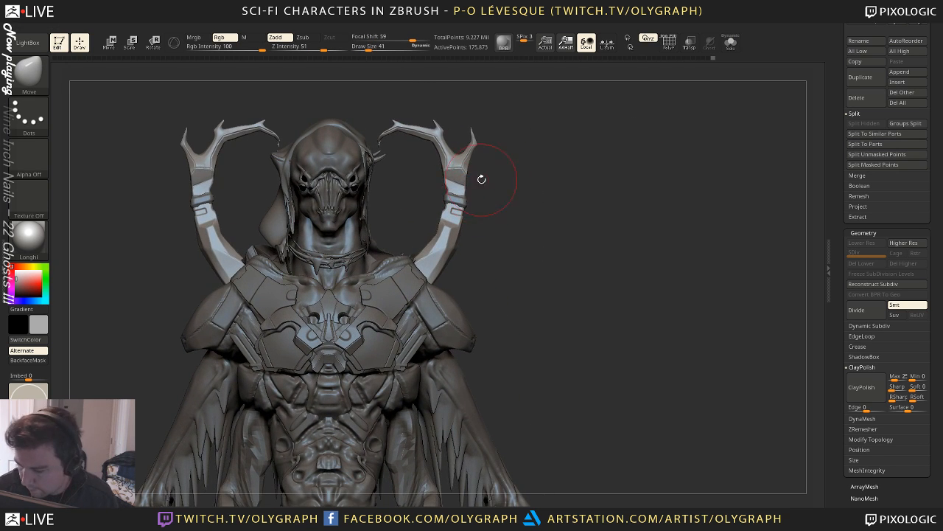
Try to clip the inner edge of the horn below the fork with the ClipCurve brush
left_click_drag(531, 132, 544, 236, "alt")
key("space")
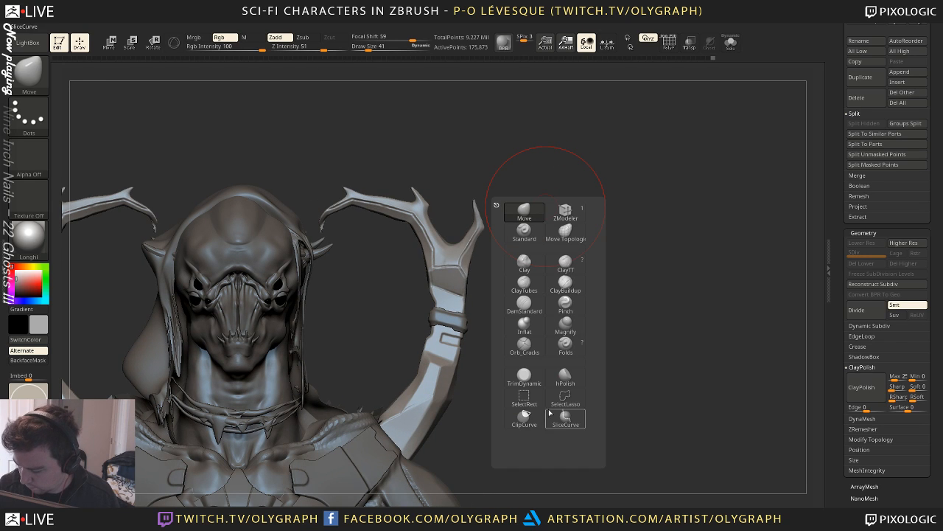
left_click(524, 418)
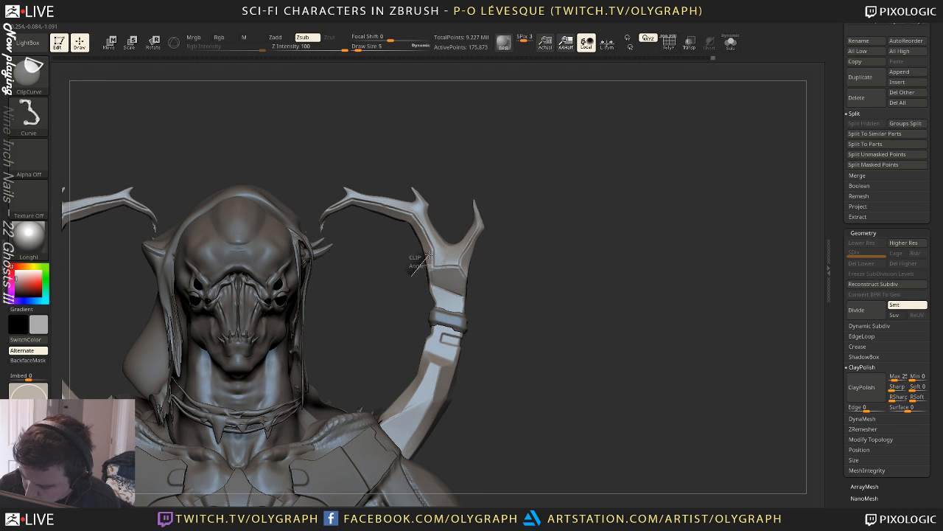
left_click_drag(404, 249, 399, 251, "ctrl+shift")
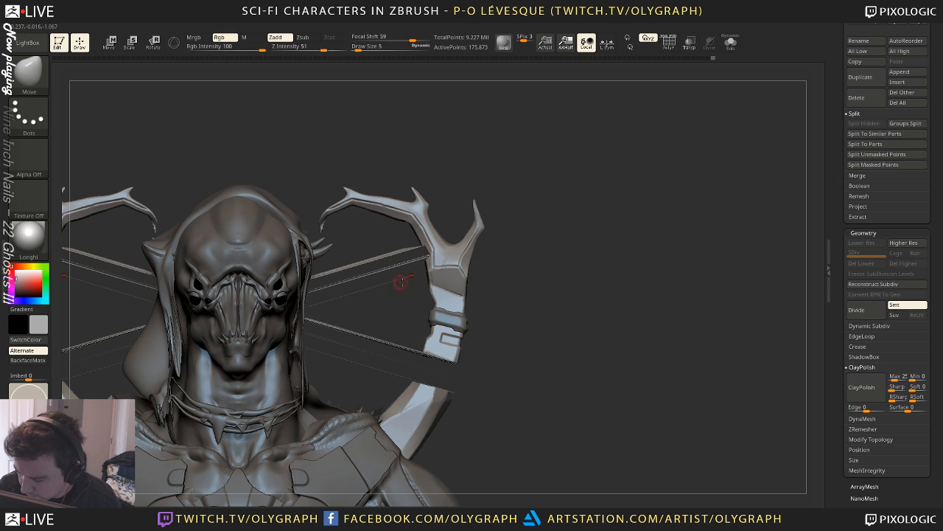
key("ctrl+z")
Isolate one horn and delete the hidden opposite horn from the mesh
left_click_drag(605, 142, 277, 507, "ctrl+shift")
key("space")
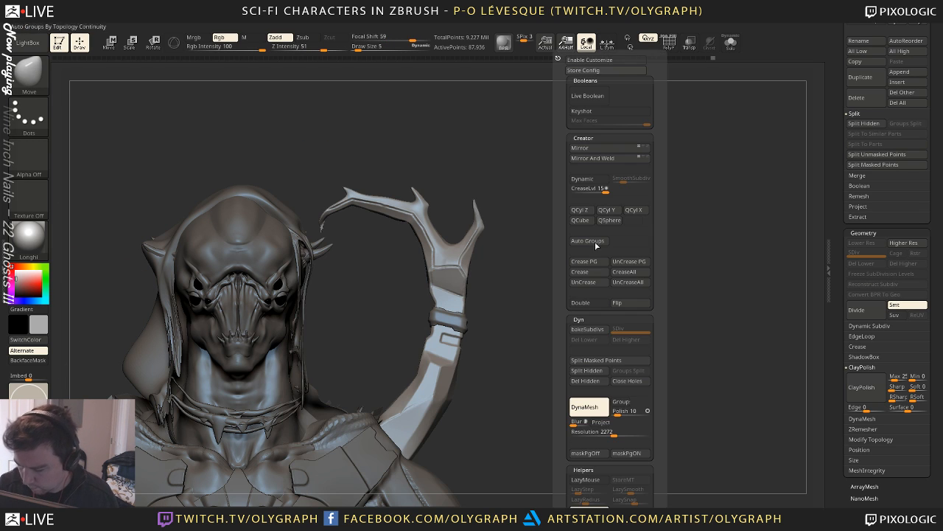
left_click(586, 382)
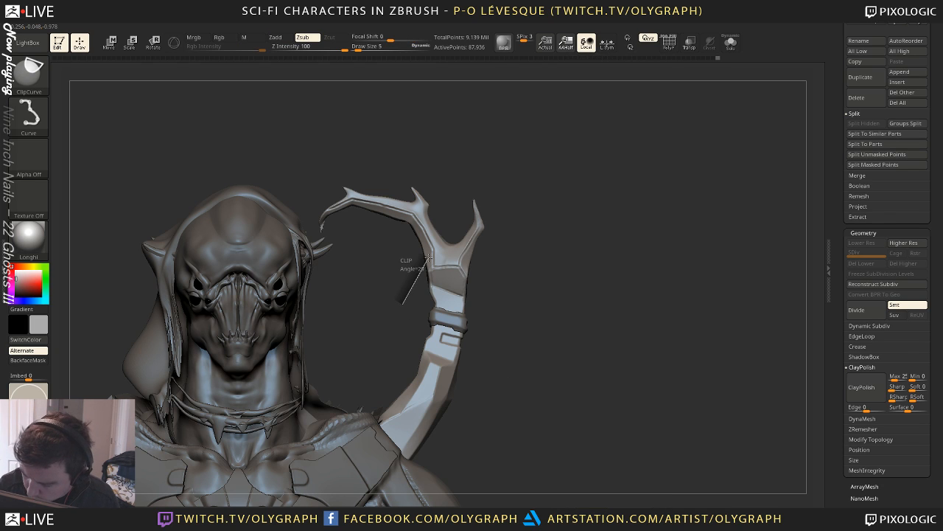
Try to cut a series of notches along the single horn's inner edge and upper arm with ClipCurve
left_click_drag(392, 248, 391, 247, "ctrl+shift")
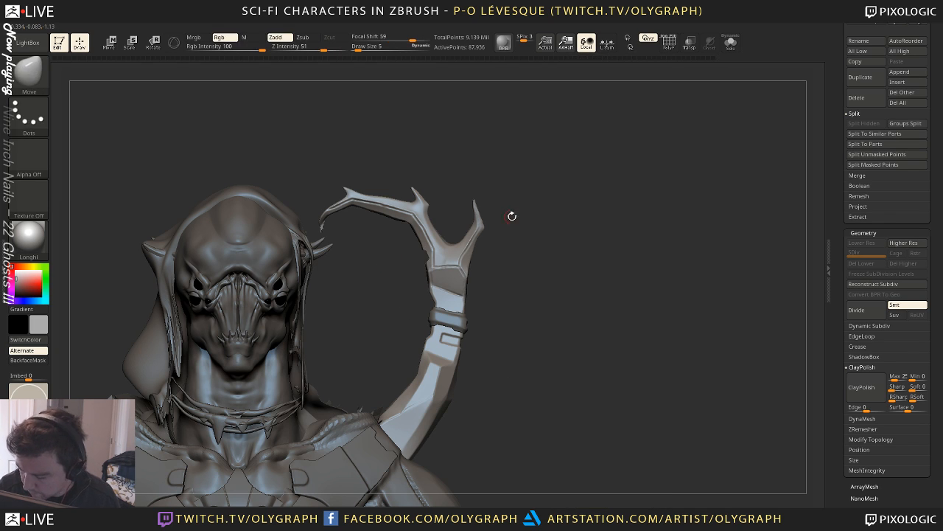
left_click_drag(512, 216, 522, 200, "alt")
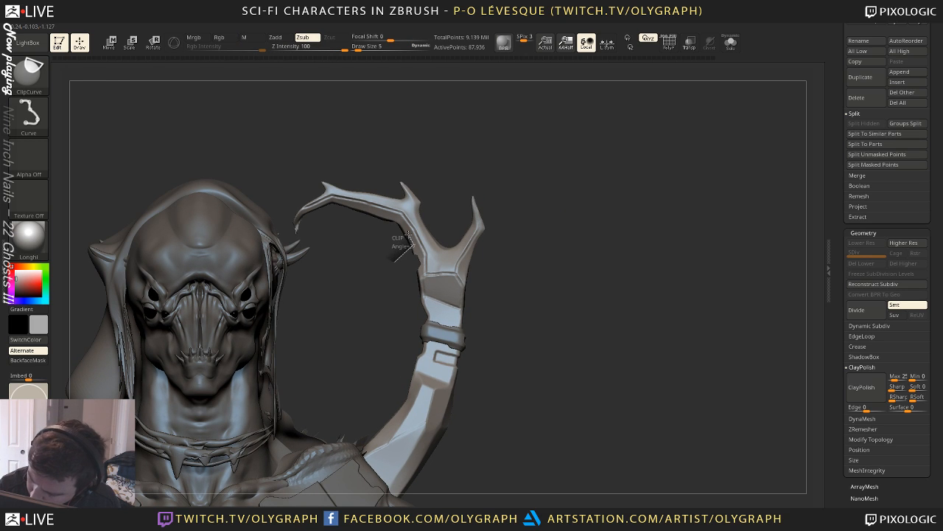
left_click_drag(384, 239, 341, 255, "ctrl+shift")
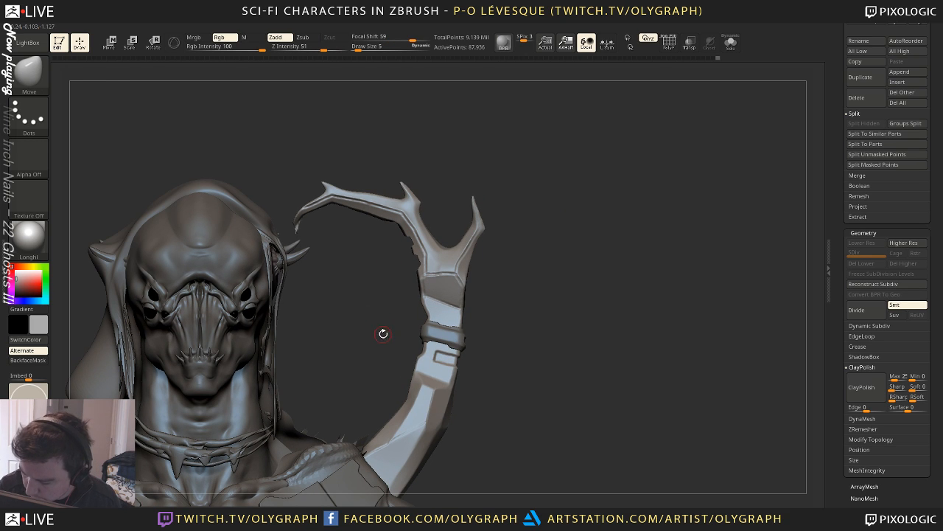
key("ctrl+shift")
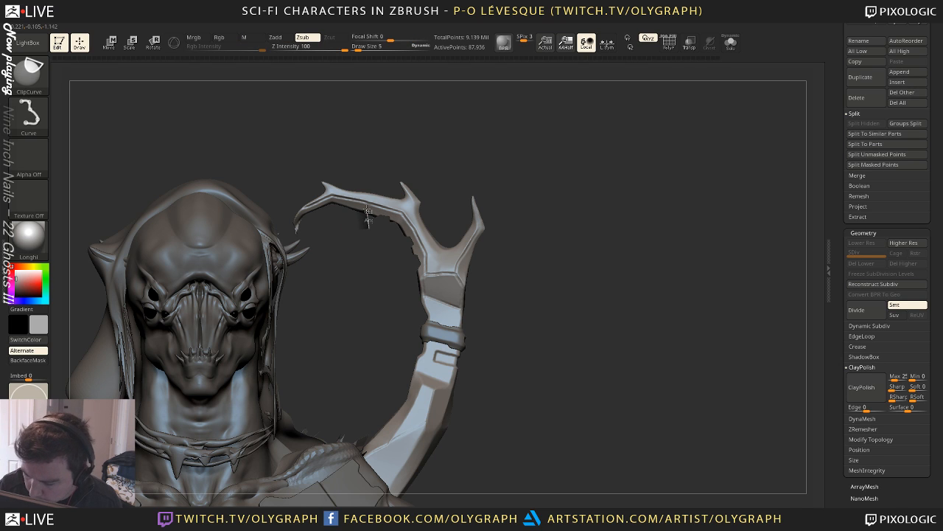
left_click_drag(363, 214, 353, 435, "ctrl+shift")
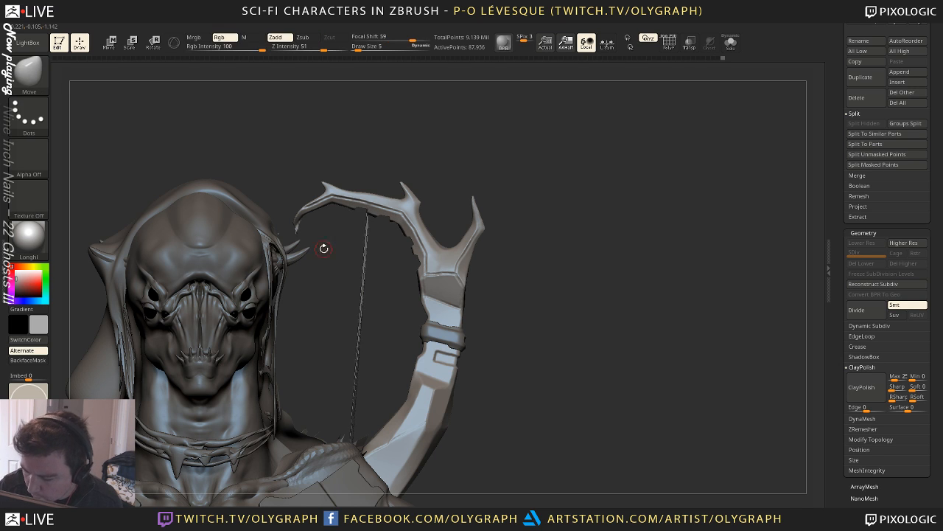
key("ctrl+z")
Move the horn subtool to the bottom of the subtool order, below Recovered_Tool
mouse_move(540, 224)
left_mouse_down("alt")
mouse_move(495, 177)
mouse_move(547, 254)
mouse_move(705, 215)
left_mouse_up("alt")
scroll(892, 199, "up", 5)
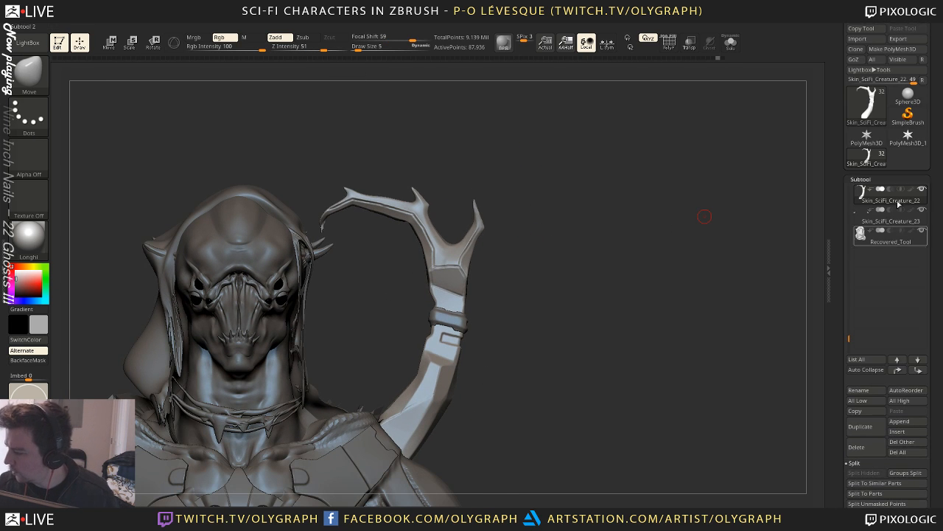
left_click(918, 370)
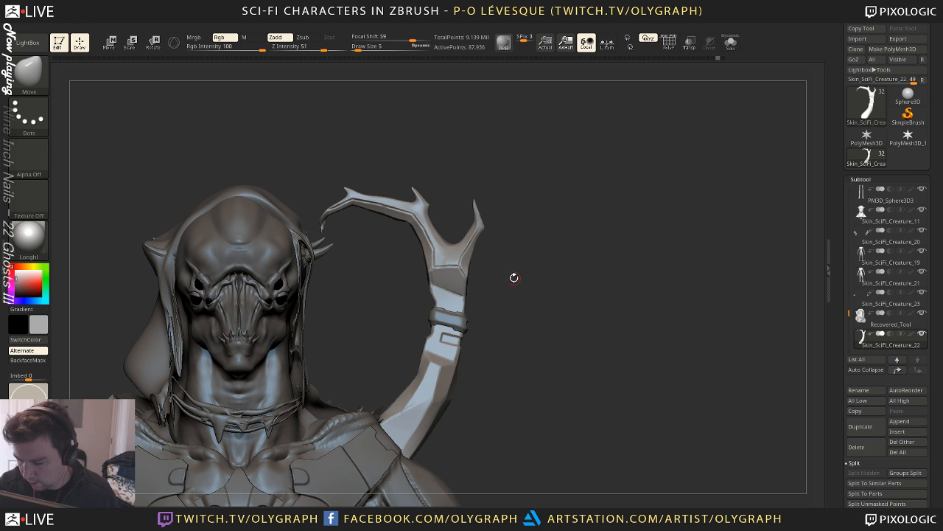
Insert a QCube from IMM Primitives at the horn's inner edge below the fork and adjust it with the gizmo
key("b")
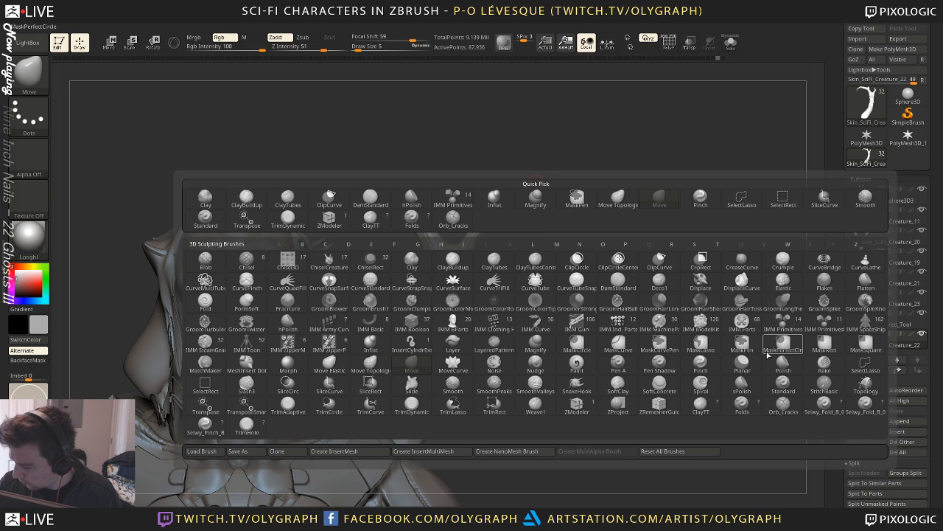
left_click(792, 324)
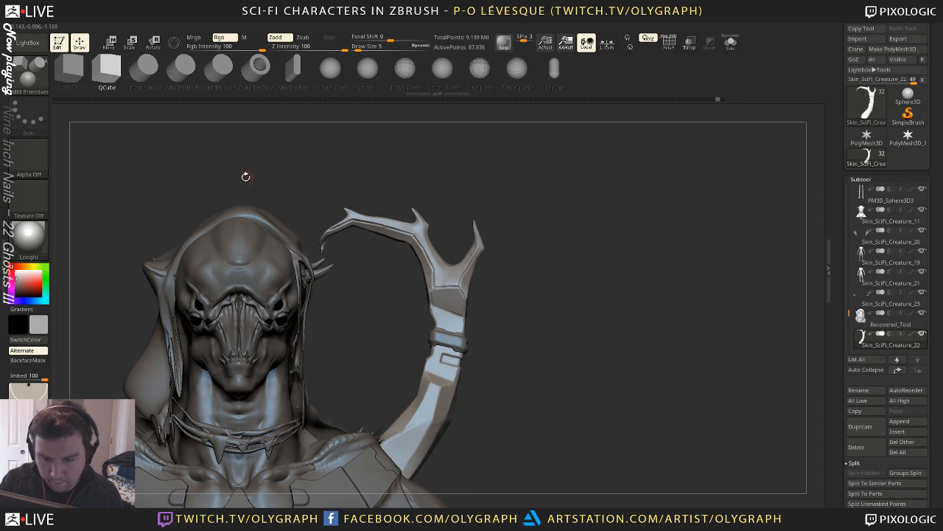
key("w")
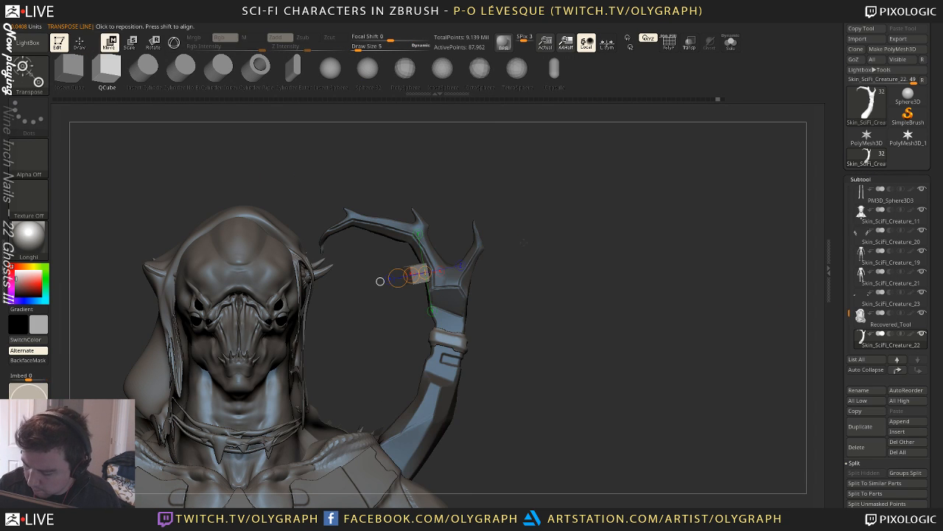
key("y")
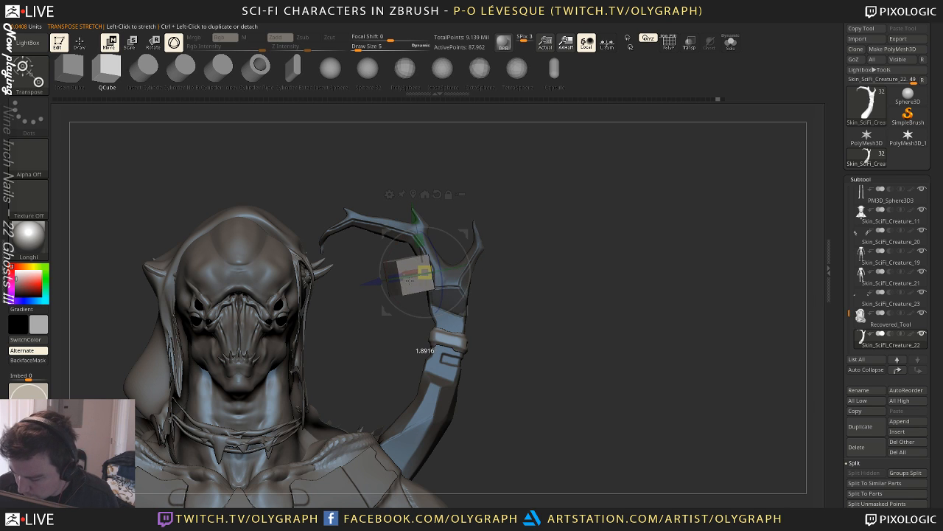
left_click_drag(454, 268, 432, 261)
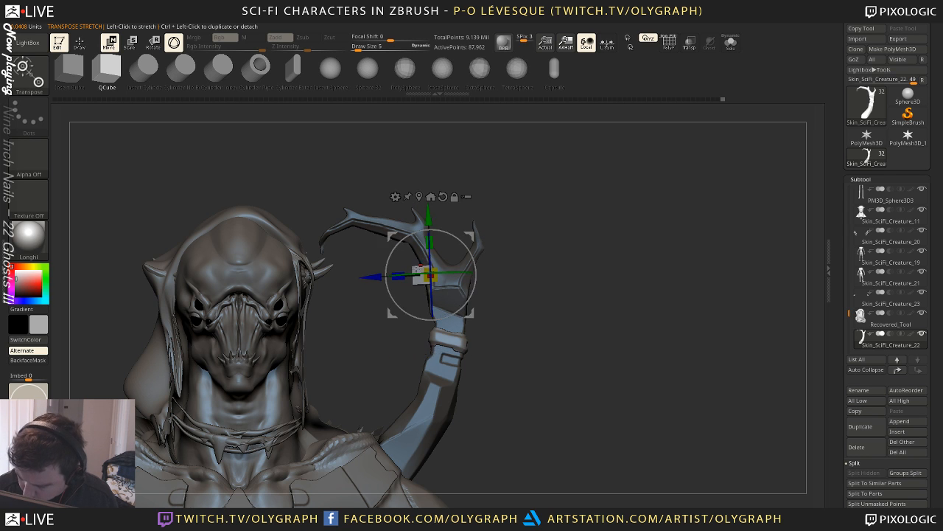
Return to Draw mode and show the polyframe on the horn and its inserted cube
left_click_drag(374, 343, 395, 352, "alt")
key("q")
mouse_move(369, 244)
left_mouse_down("ctrl+shift")
mouse_move(449, 261)
mouse_move(449, 275)
left_mouse_up("ctrl+shift")
key("ctrl+z")
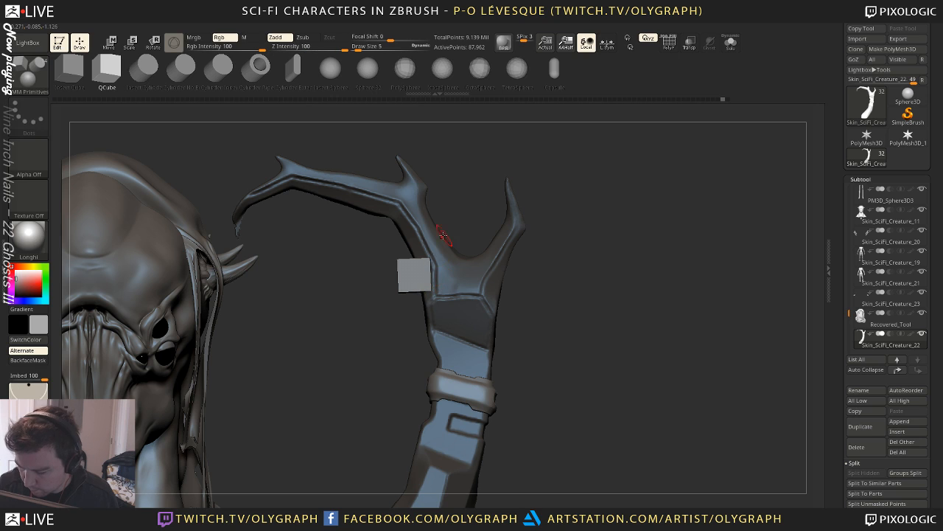
key("shift+f")
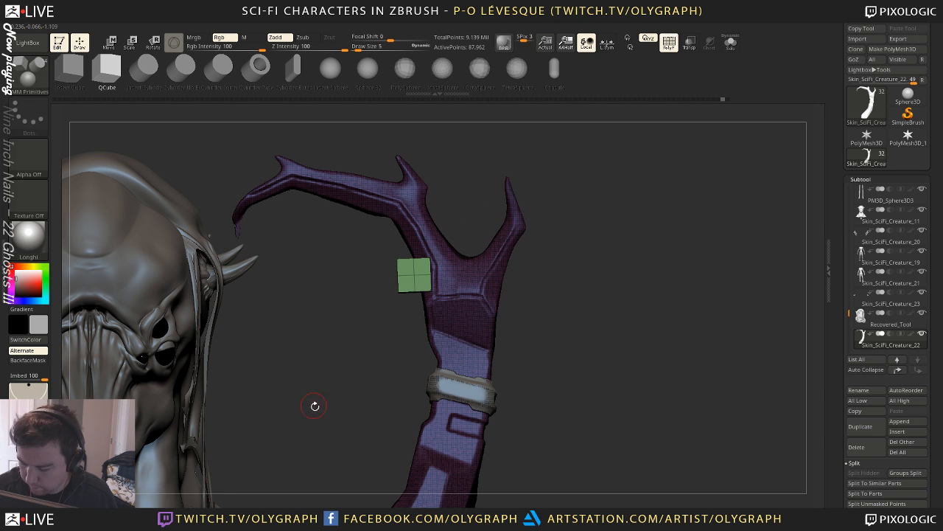
Try to mask the horn around the inserted cube and reposition the cube with the gizmo
key("b")
left_click_drag(474, 208, 421, 269, "ctrl")
key("ctrl+z")
left_click_drag(372, 241, 423, 322, "ctrl")
left_click_drag(376, 360, 453, 282, "ctrl")
key("w")
left_click_drag(473, 236, 465, 241)
key("ctrl+z")
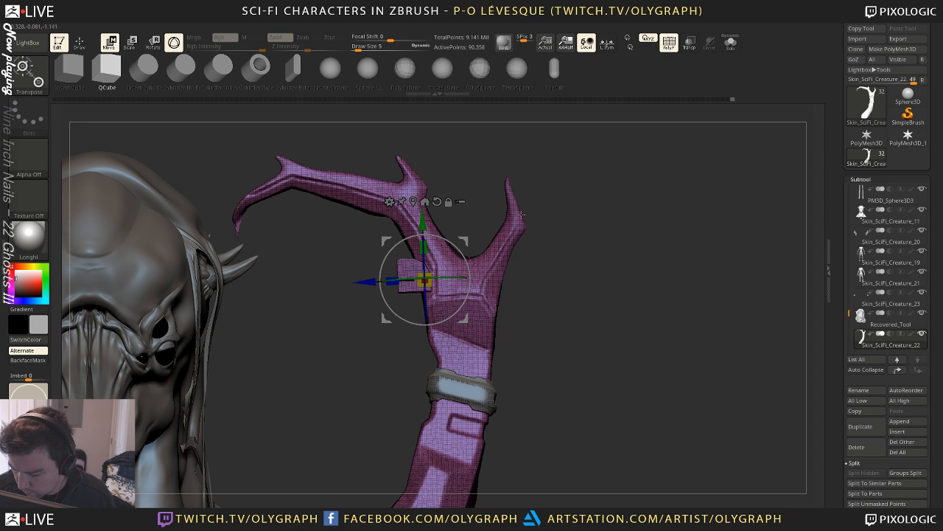
Mask the horn so only the inserted cube stays editable, and tilt the cube to follow the horn's inner edge
key("q")
left_click_drag(556, 240, 581, 297, "ctrl")
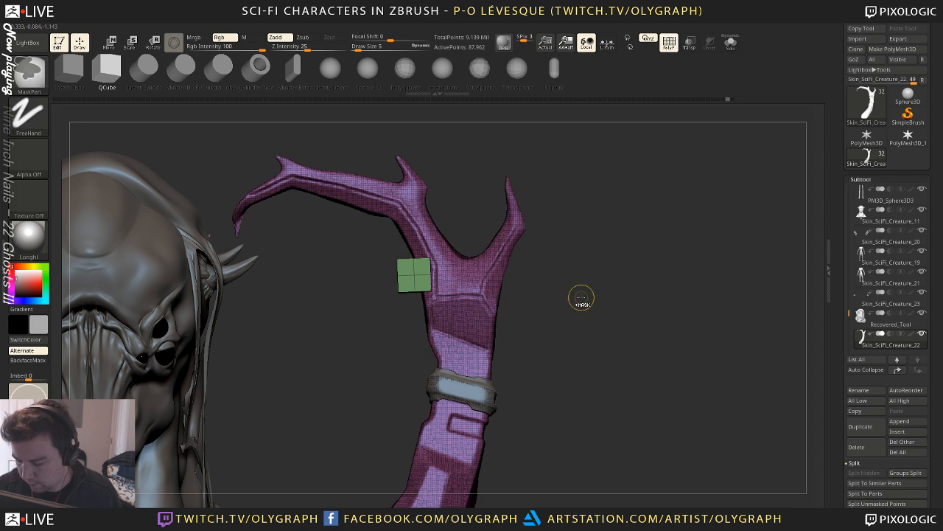
key("e")
left_click(416, 274, "ctrl")
left_click_drag(430, 275, 435, 270)
left_click_drag(470, 219, 481, 201, "ctrl")
key("q")
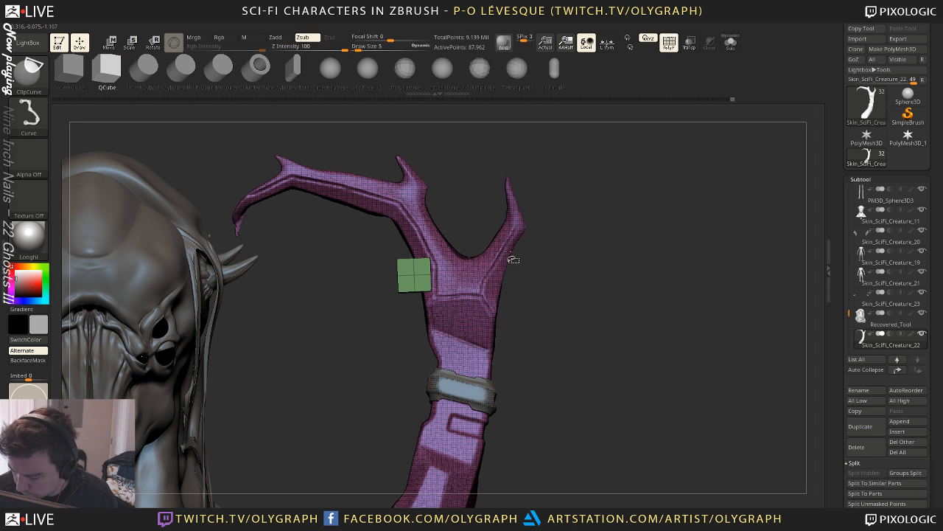
left_click(511, 258, "ctrl+shift")
left_click(562, 241, "ctrl")
left_click(562, 242, "ctrl+shift")
key("e")
left_click_drag(479, 260, 424, 283)
left_click_drag(469, 237, 468, 240)
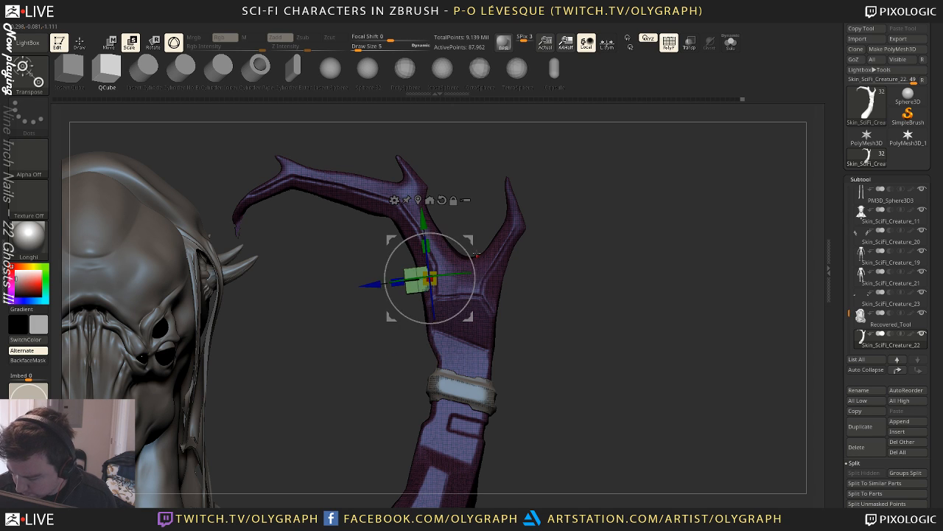
Split the masked points so the cube becomes its own subtool, and move that subtool below the horn in the order
key("space")
left_click(525, 361)
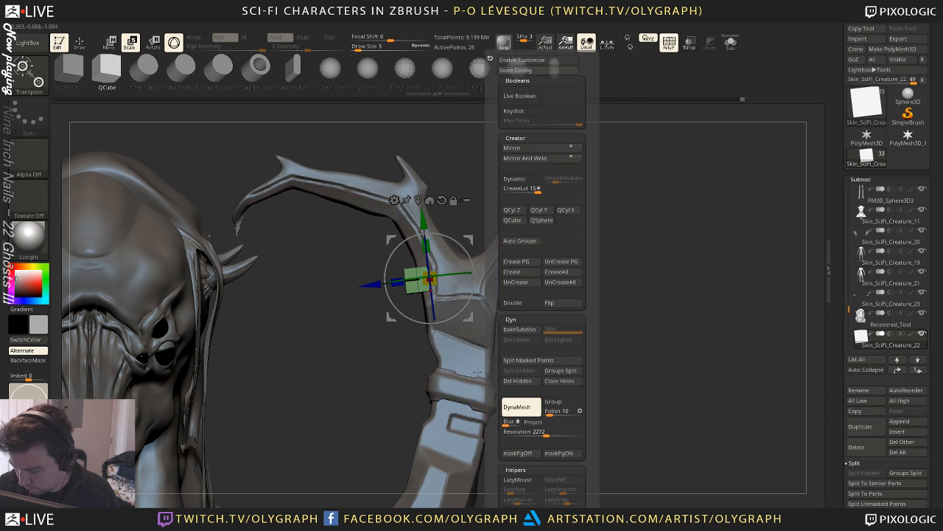
left_click_drag(849, 309, 848, 320)
left_click(922, 372)
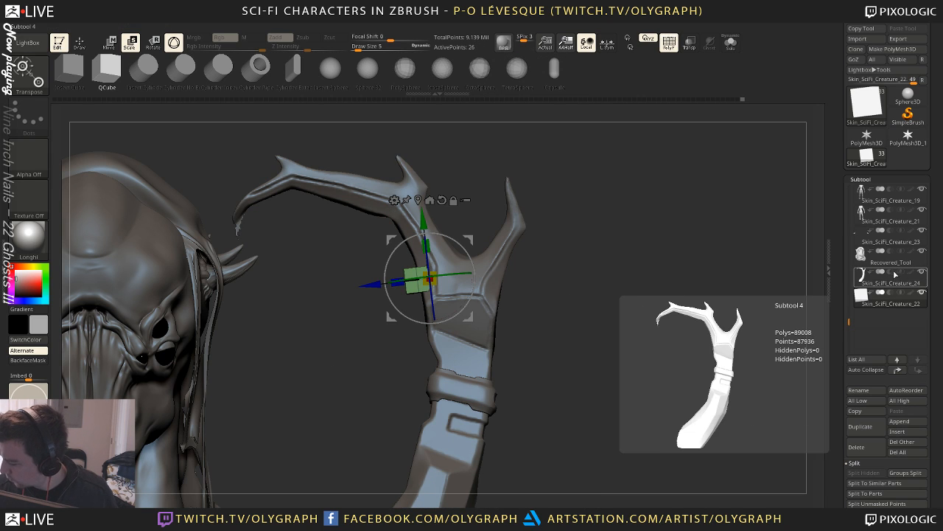
Flag the horn subtool as Start, set the cube subtool to subtract, and enable Live Boolean
left_click(902, 294)
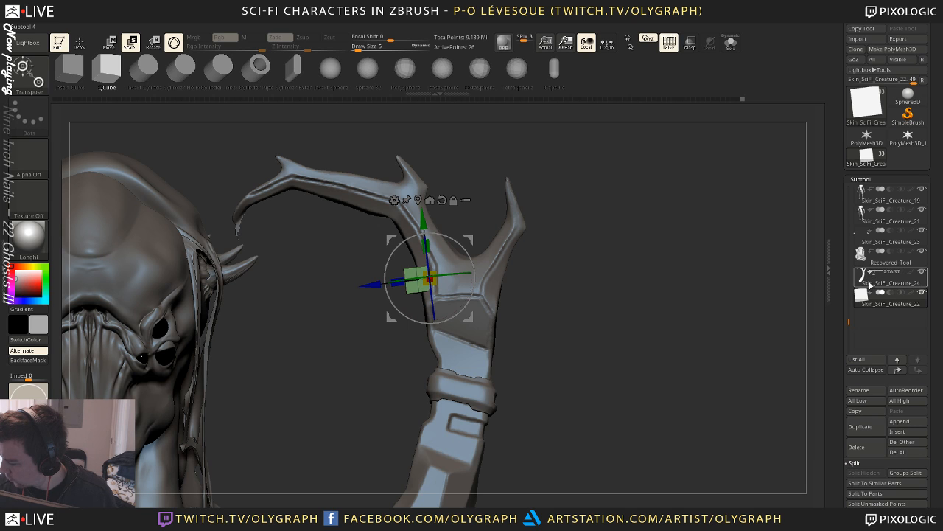
left_click(891, 294)
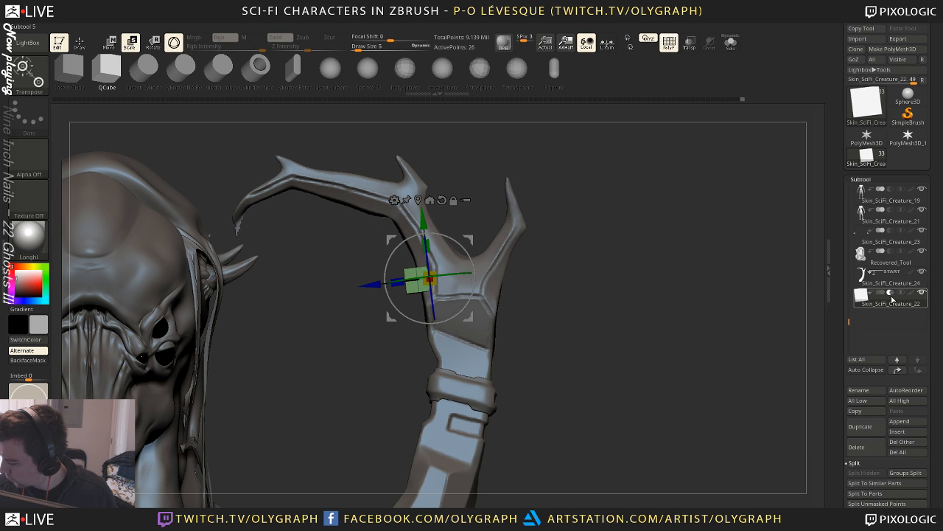
key("space")
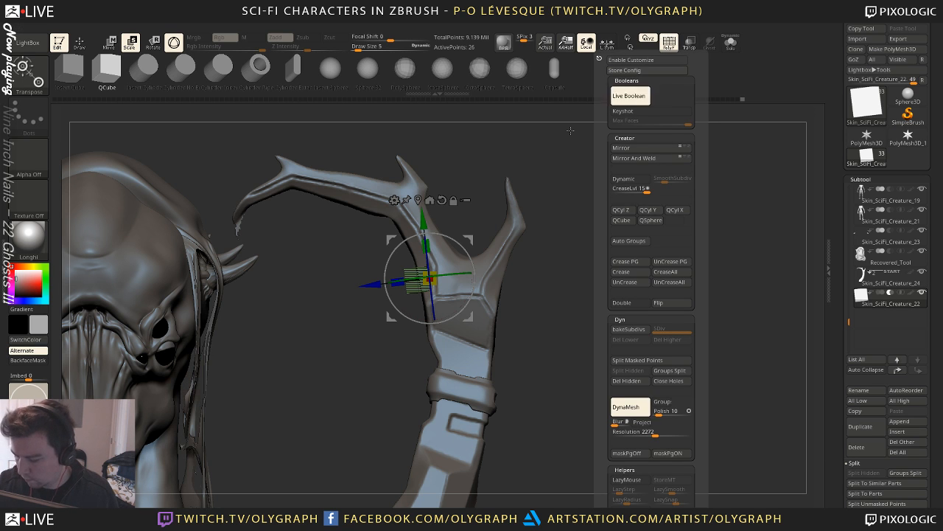
Scale, rotate and position the subtractive cube so it cuts a notch through the horn's inner edge below the fork
left_click_drag(469, 237, 466, 236)
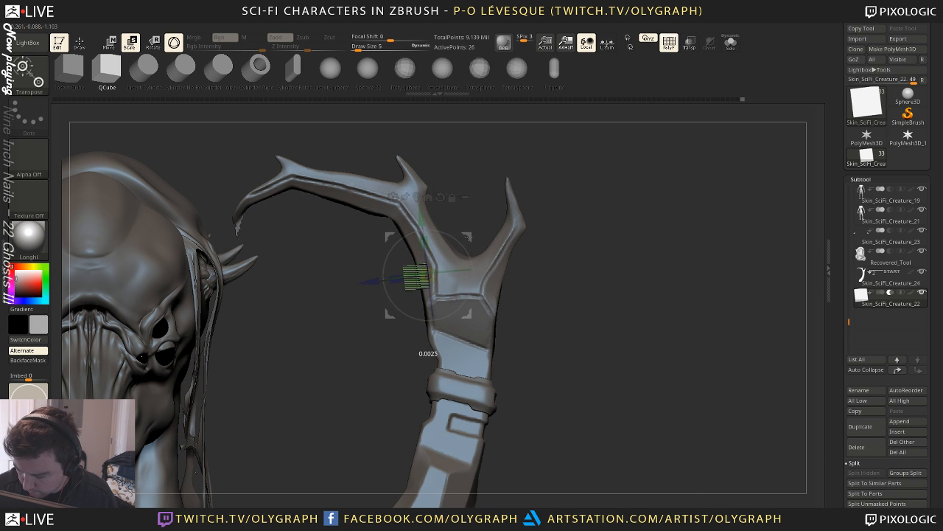
left_click_drag(324, 280, 391, 370)
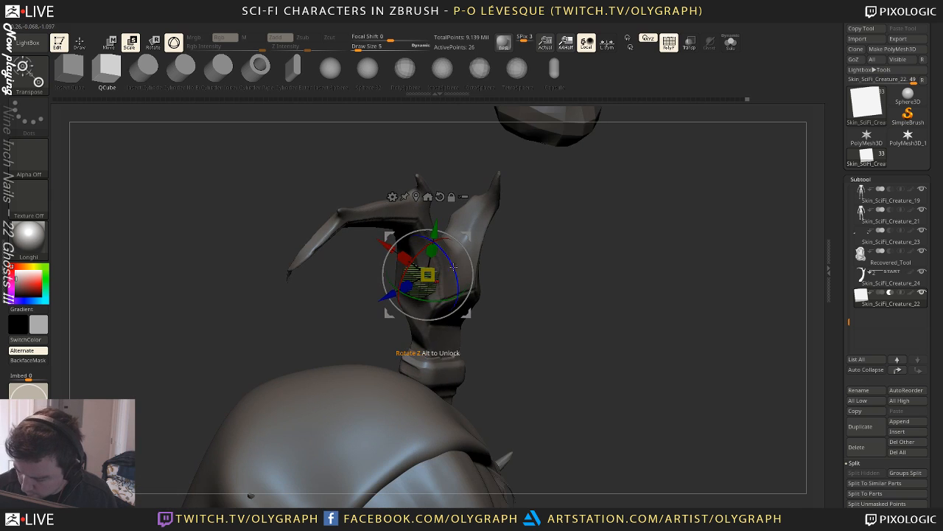
left_click_drag(455, 271, 379, 261)
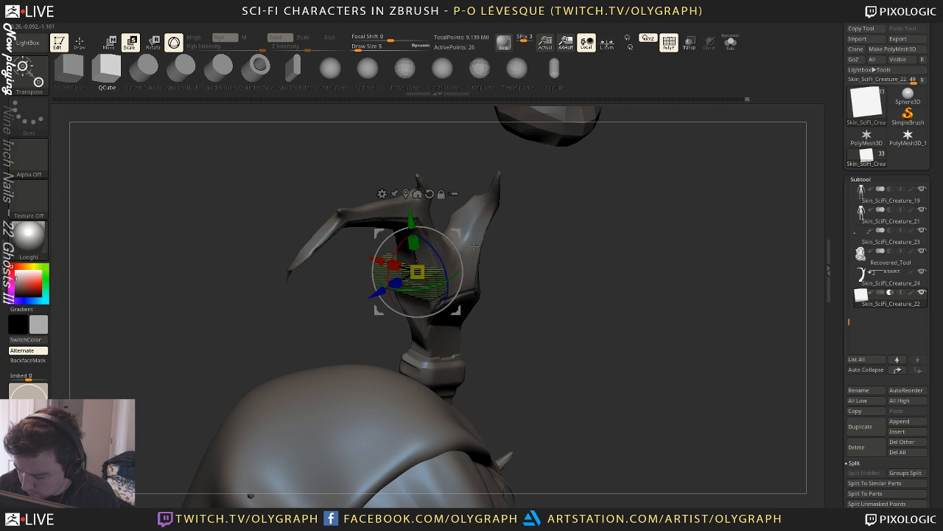
left_click_drag(518, 318, 543, 231)
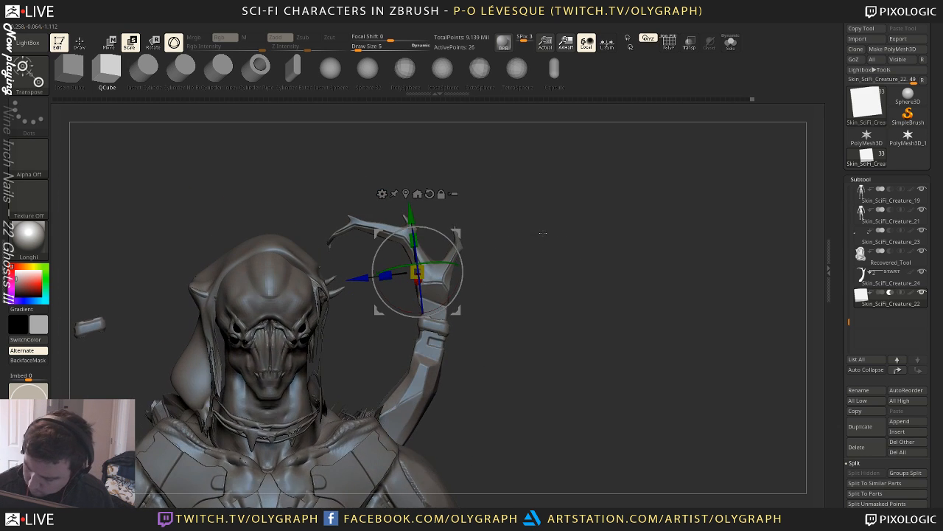
left_click_drag(543, 274, 541, 339, "alt")
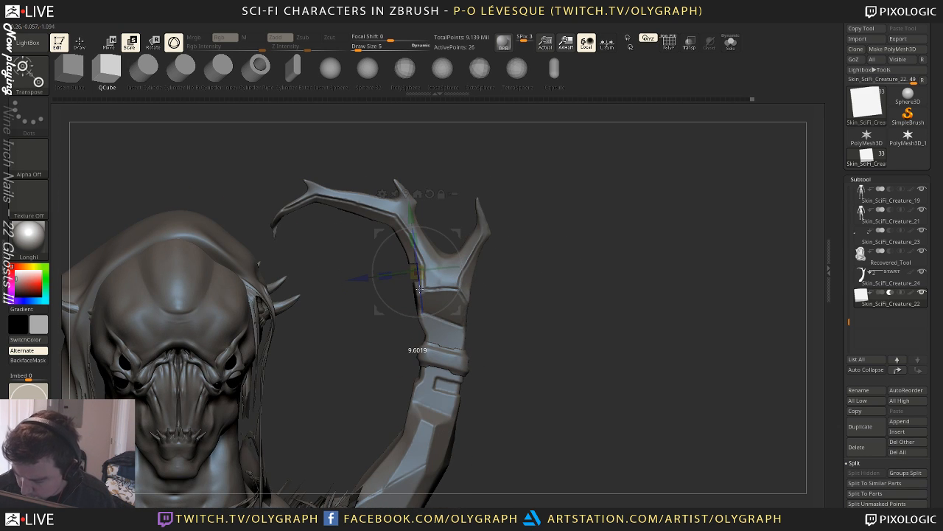
key("q")
mouse_move(539, 238)
left_mouse_down()
mouse_move(555, 252)
mouse_move(533, 247)
left_mouse_up()
key("w")
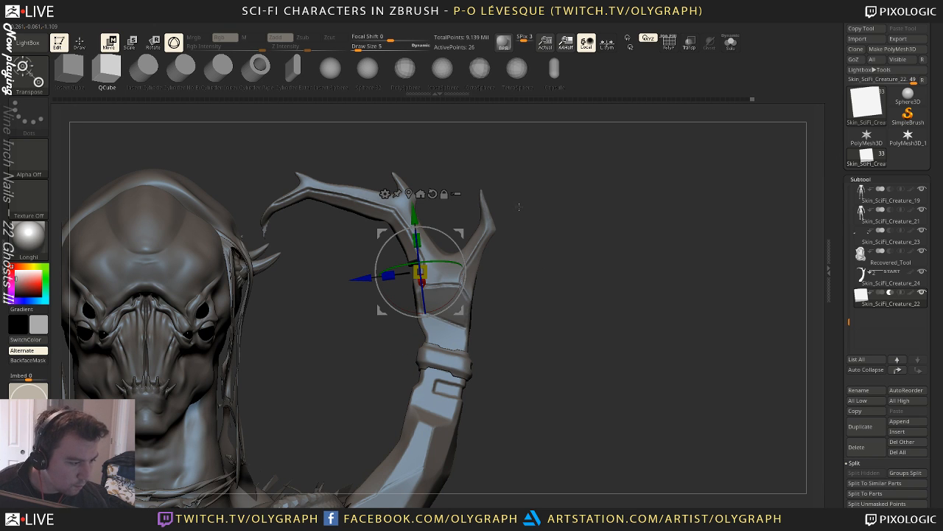
left_click_drag(545, 268, 539, 323)
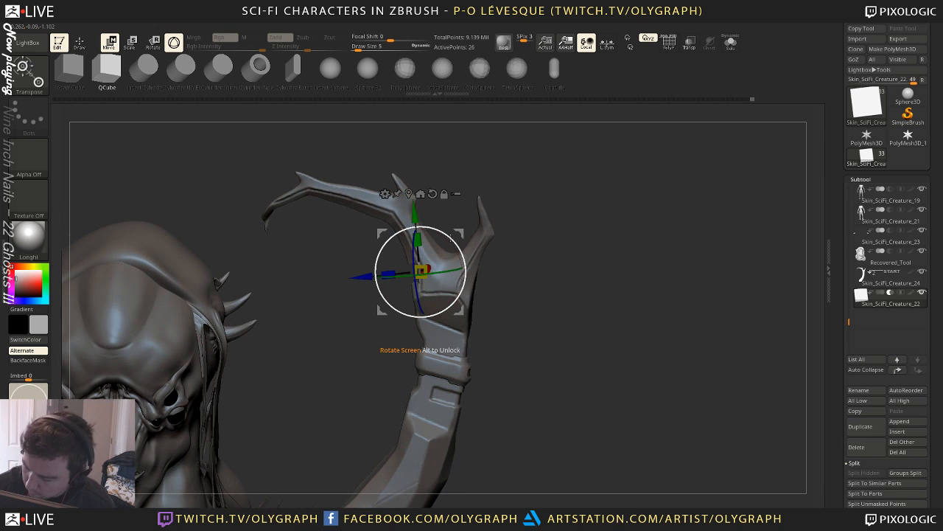
Duplicate the subtractive cube three times along the inner edge of the horn's upper arm, aligning each copy with the curve
left_click_drag(457, 247, 448, 218)
left_click_drag(451, 201, 396, 176, "ctrl")
left_click_drag(355, 269, 355, 264)
left_click_drag(458, 194, 452, 155)
mouse_move(418, 167)
left_mouse_down("ctrl")
mouse_move(376, 157)
mouse_move(375, 180)
left_mouse_up("ctrl")
left_click_drag(373, 158, 377, 155)
key("q")
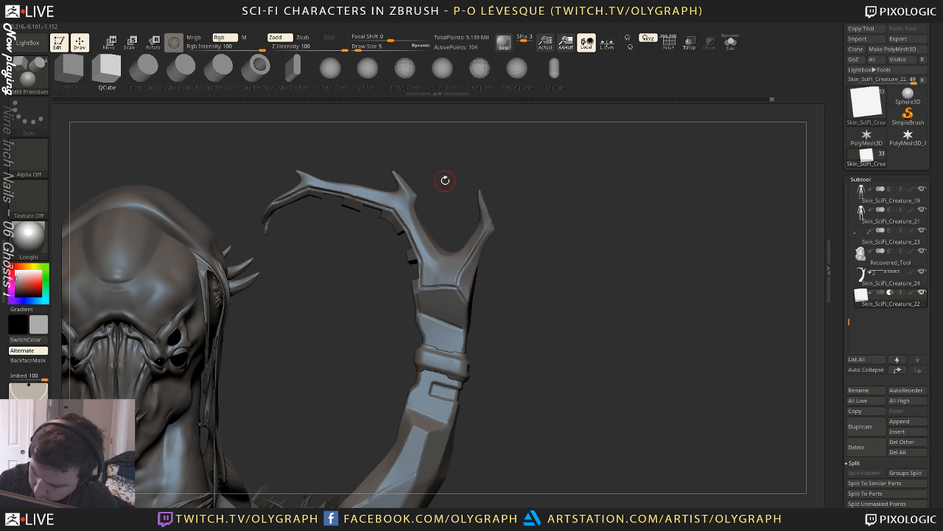
Place another copy of the subtractive cube on the horn's shaft between the fork and the raised band
left_click_drag(446, 181, 405, 138, "alt")
left_click_drag(479, 179, 489, 223)
key("w")
left_click_drag(373, 151, 407, 338, "ctrl")
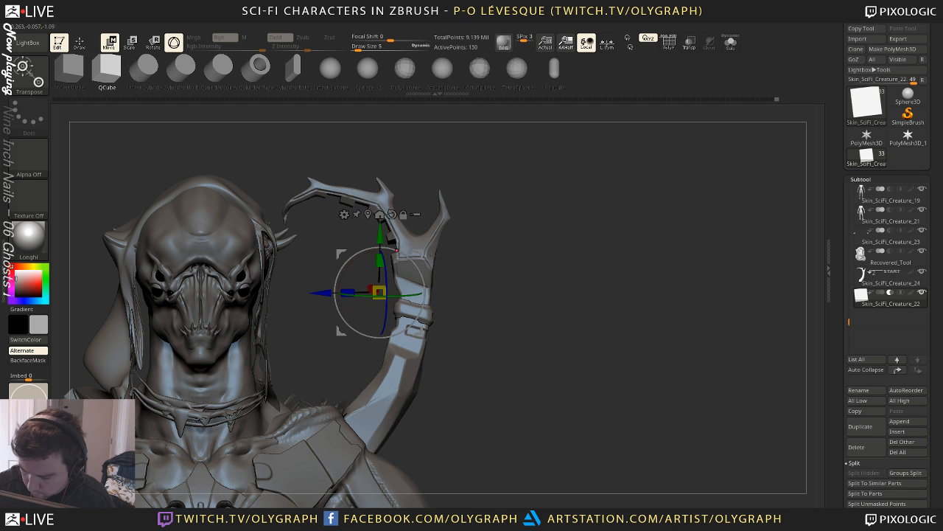
left_click_drag(421, 253, 430, 252)
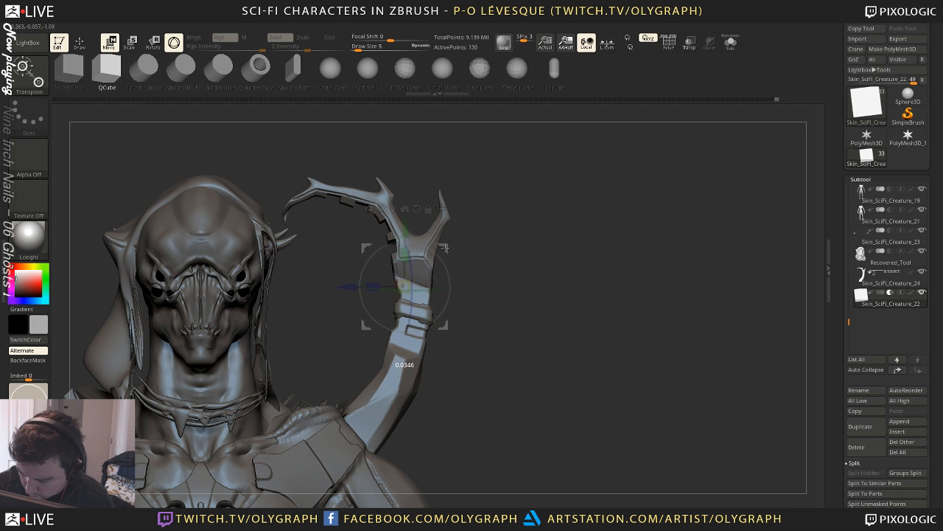
key("alt+s")
left_click_drag(492, 275, 521, 284)
left_click_drag(447, 280, 440, 267)
left_click_drag(347, 290, 354, 288)
key("alt+s")
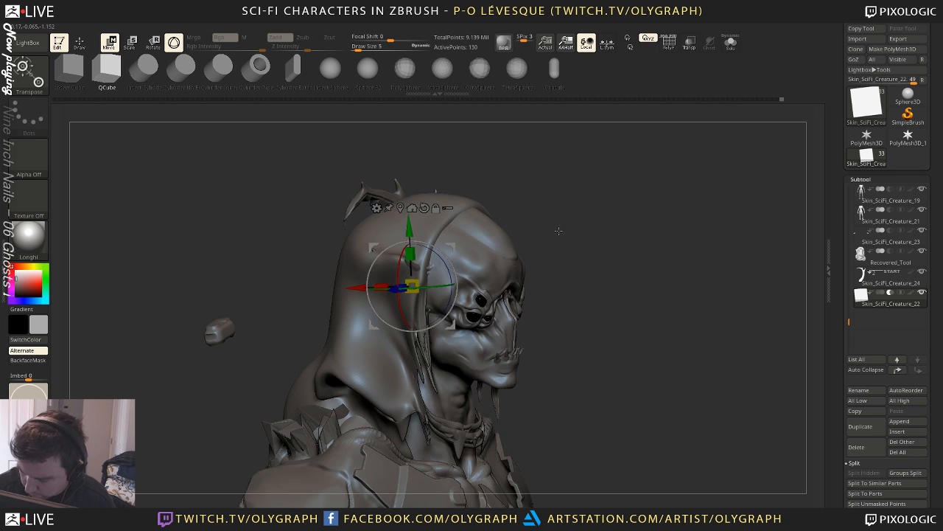
Place a further cutter copy on the horn's inner edge below the raised band, and rotate and shift it to fit
left_click_drag(557, 231, 383, 308)
key("alt+s")
left_click_drag(377, 311, 376, 308)
left_click_drag(424, 288, 426, 332)
key("alt+s")
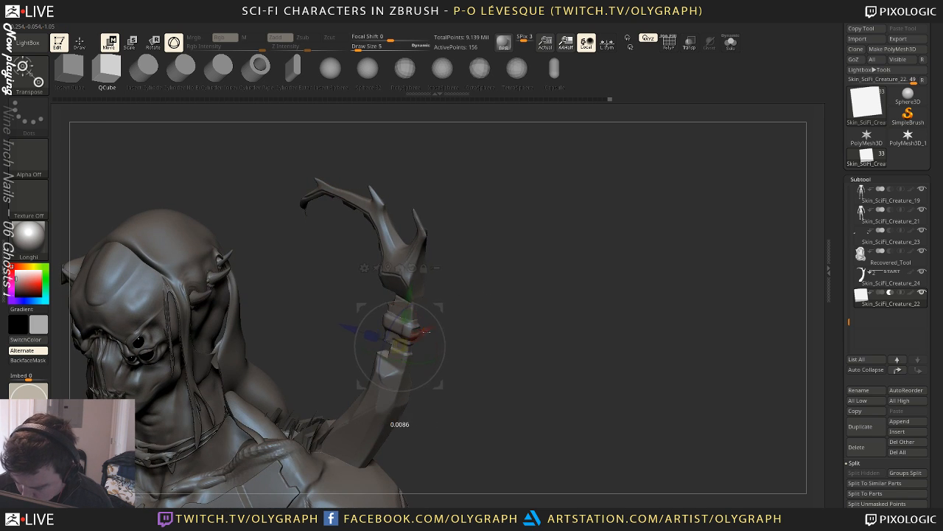
left_click_drag(477, 274, 527, 256)
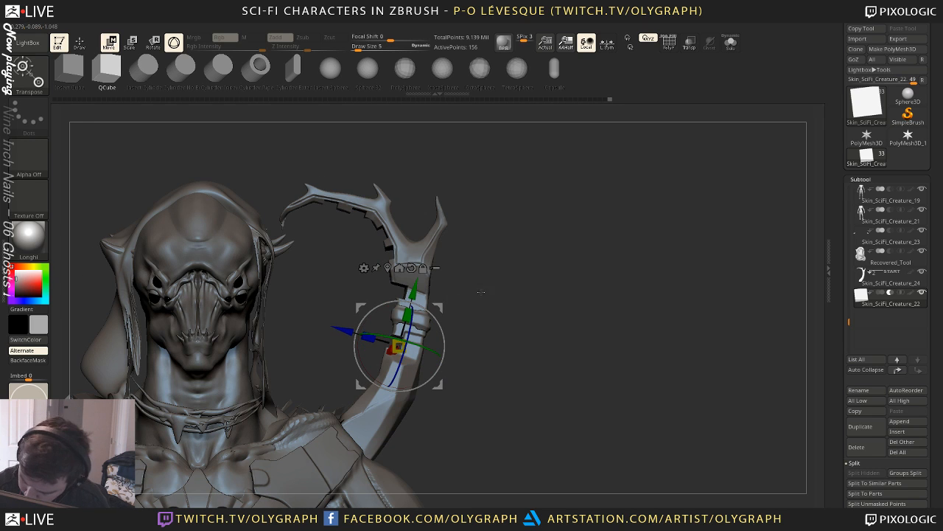
left_click_drag(481, 292, 437, 309)
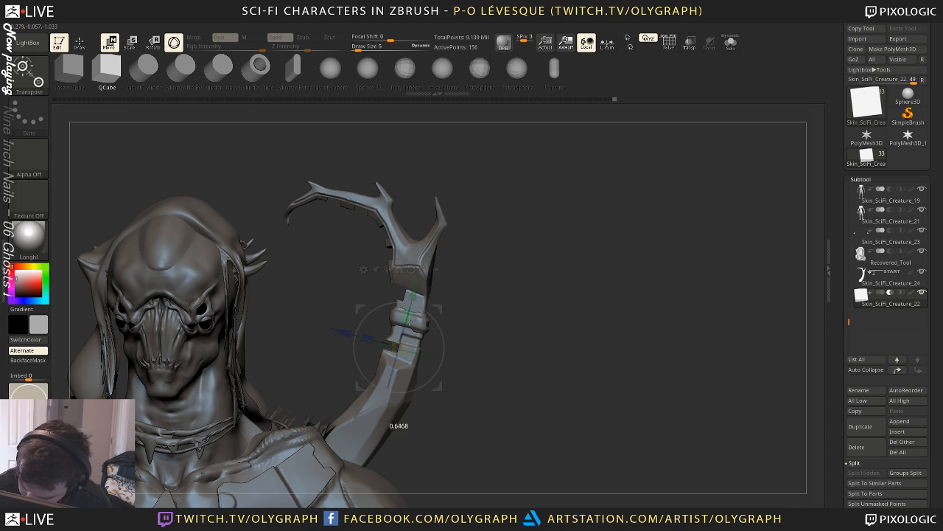
left_click_drag(366, 339, 341, 332)
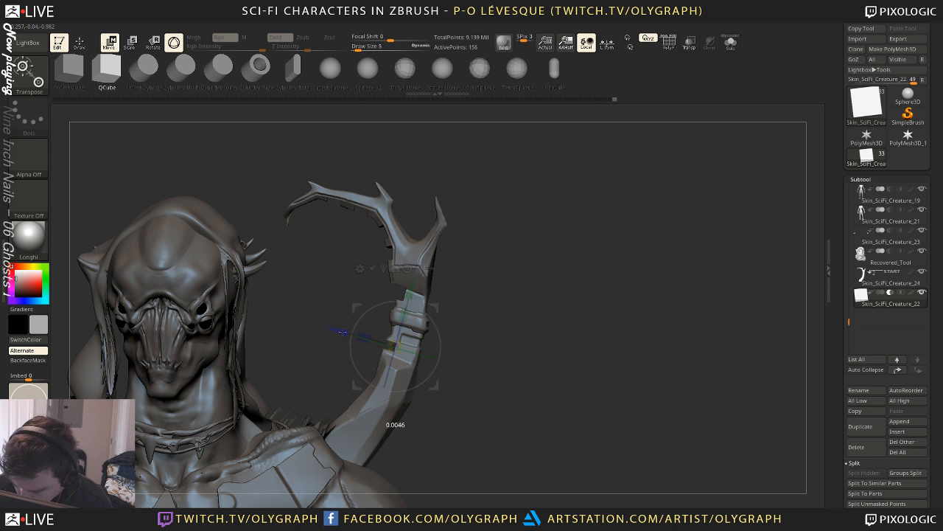
mouse_move(504, 283)
left_mouse_down()
mouse_move(518, 322)
mouse_move(499, 306)
mouse_move(469, 244)
mouse_move(476, 263)
left_mouse_up()
Isolate the cutter above the raised band with a mask, center the gizmo on it, and reposition its notch
key("q")
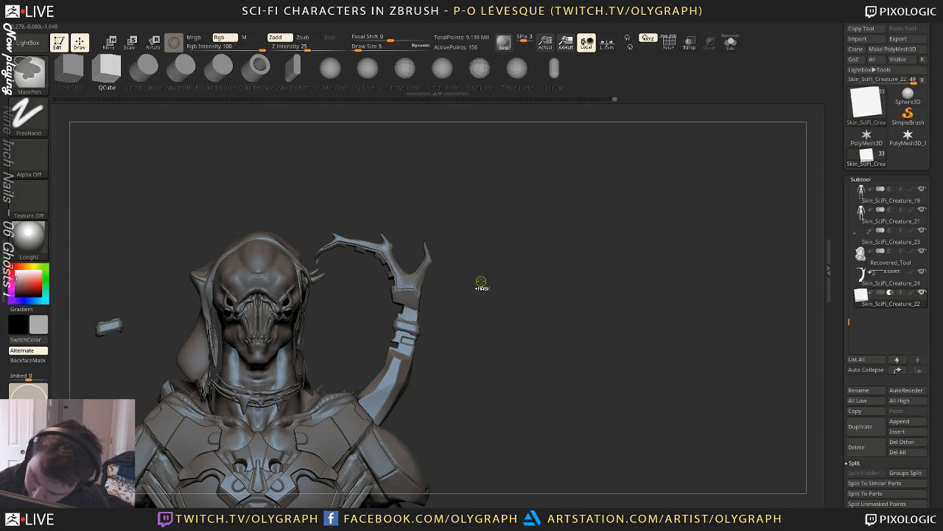
mouse_move(492, 231)
left_mouse_down()
mouse_move(514, 289)
mouse_move(489, 269)
left_mouse_up()
key("ctrl+shift+s")
left_click_drag(367, 268, 432, 311, "ctrl")
key("ctrl+shift+s")
key("w")
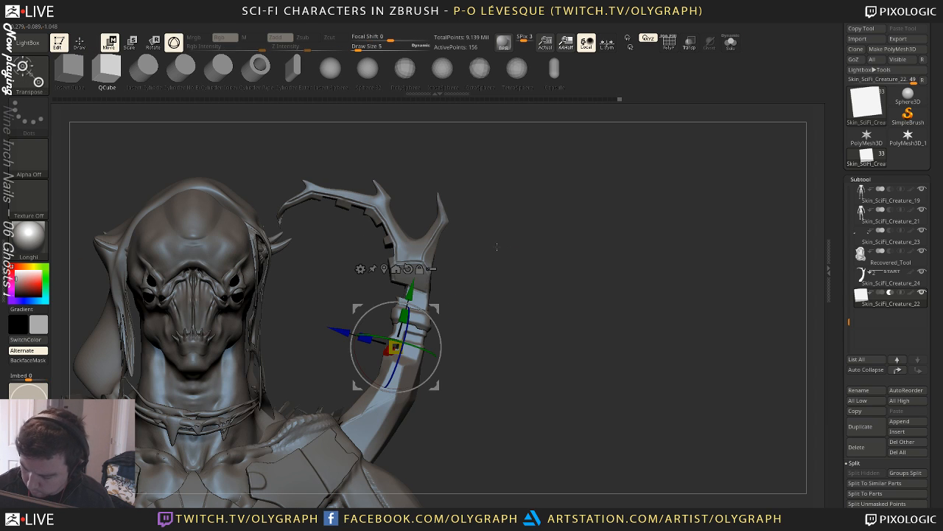
left_click(384, 269)
left_click_drag(472, 226, 469, 241)
left_click_drag(398, 258, 405, 263)
key("q")
mouse_move(514, 257)
left_mouse_down("alt")
mouse_move(478, 226)
mouse_move(497, 247)
mouse_move(476, 158)
mouse_move(478, 175)
left_mouse_up("alt")
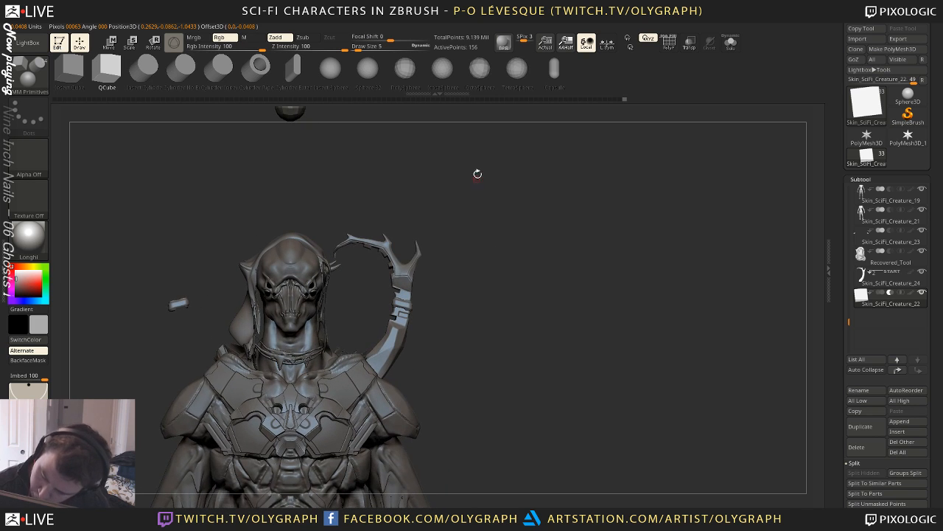
left_click_drag(475, 269, 493, 241, "alt")
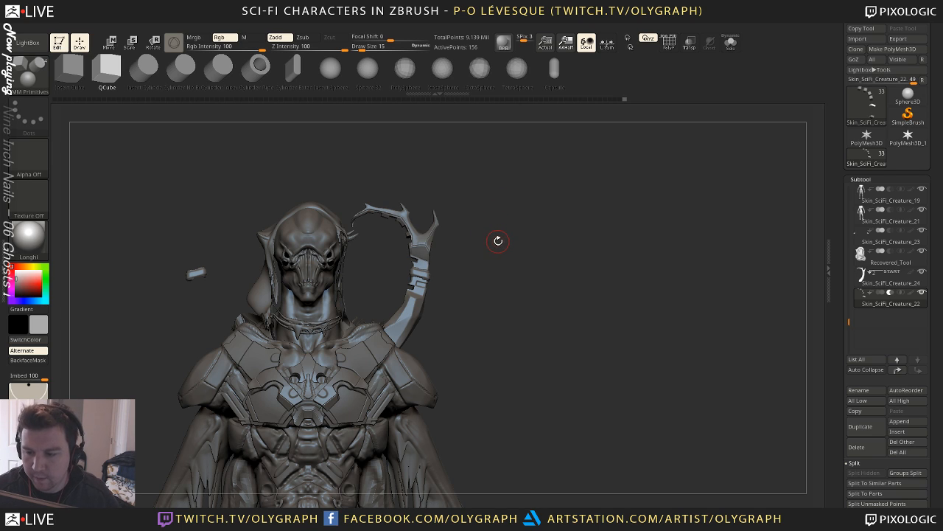
Check the computer's memory usage in Task Manager and close it
key("ctrl+shift")
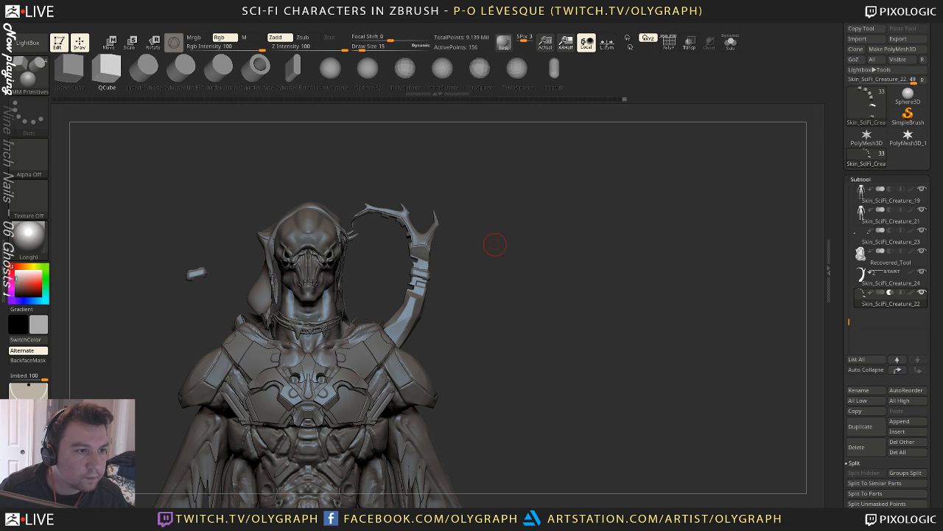
key("ctrl+shift+Escape")
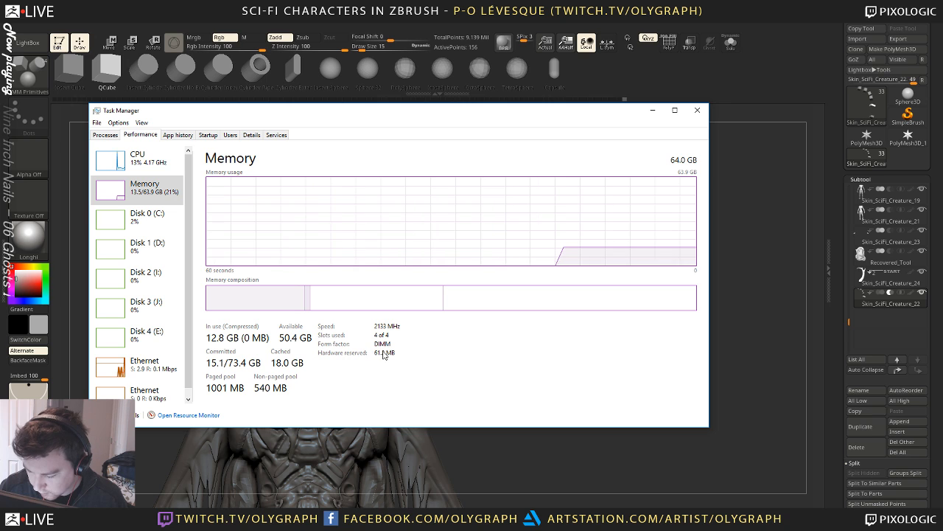
left_click(697, 110)
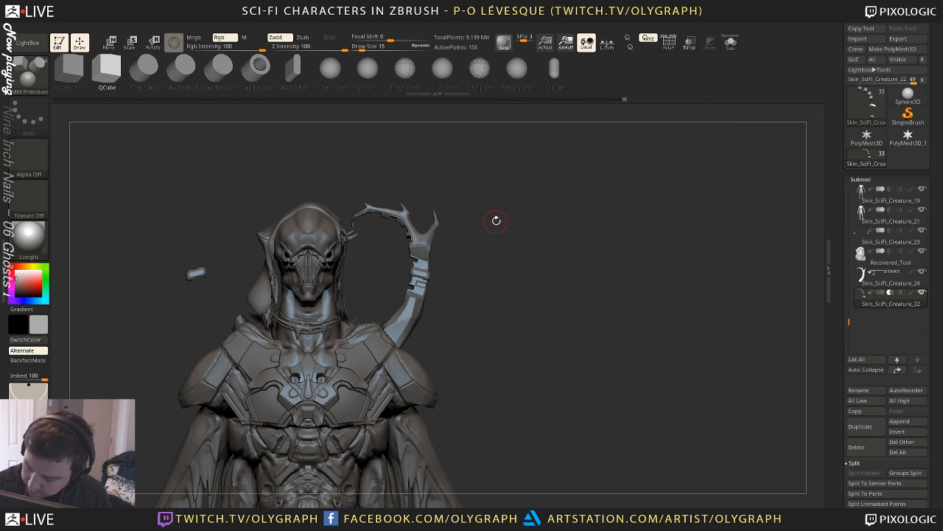
Switch to the Move brush and make the horn the active subtool
left_click_drag(497, 218, 504, 230)
key("b")
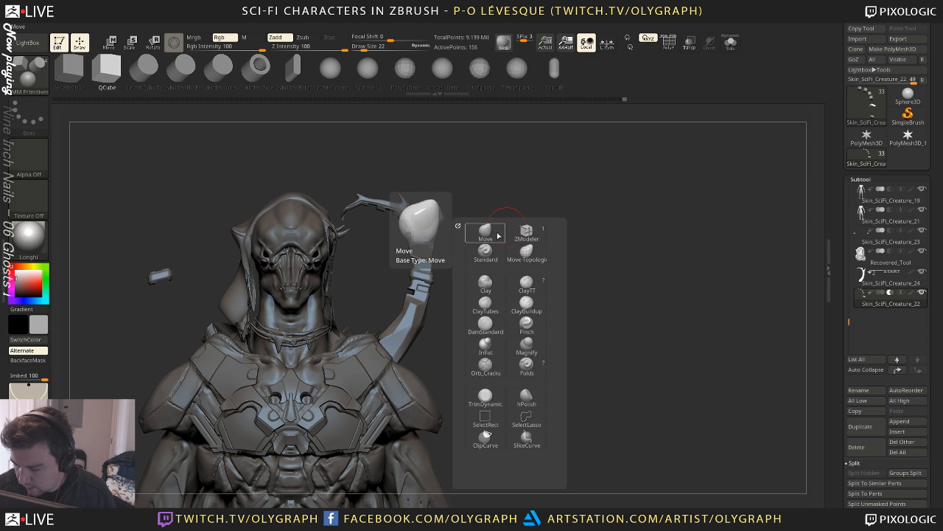
key("m")
key("v")
left_click_drag(497, 196, 483, 196)
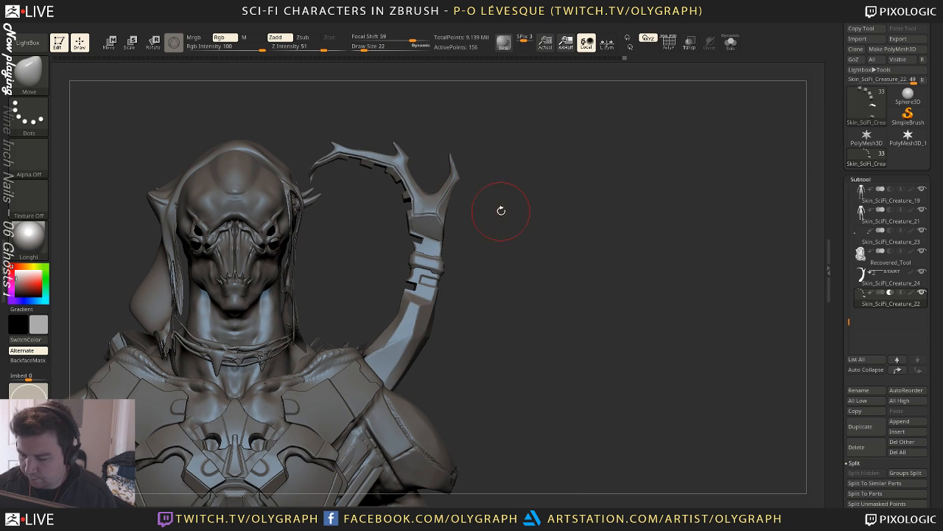
key("s")
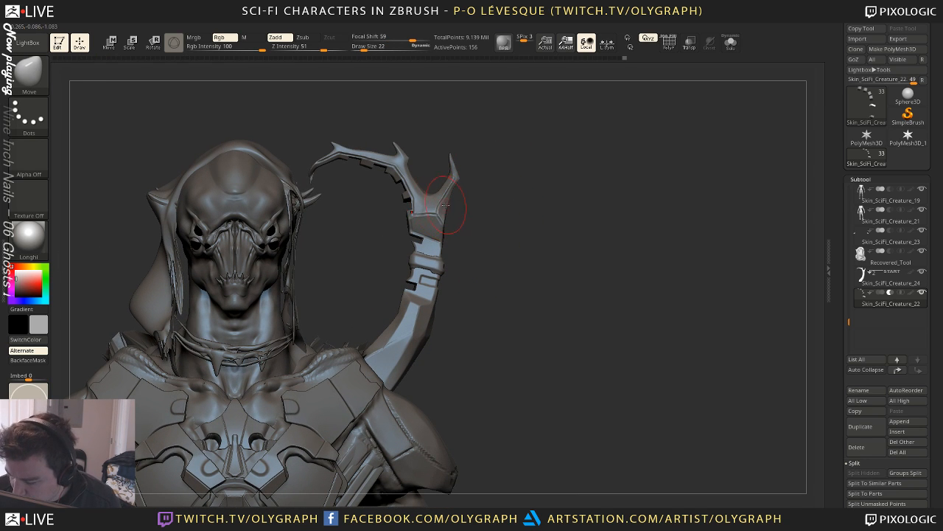
key("s")
left_click_drag(441, 207, 440, 202)
left_click(437, 207, "alt")
Undo the last change on the horn and set the Move brush's draw size to 19
key("b")
left_click(433, 218)
key("s")
key("ctrl+z")
mouse_move(512, 178)
left_mouse_down()
mouse_move(536, 190)
mouse_move(499, 191)
mouse_move(484, 202)
mouse_move(482, 223)
mouse_move(439, 207)
mouse_move(448, 195)
left_mouse_up()
key("space")
key("s")
key("s")
key("s")
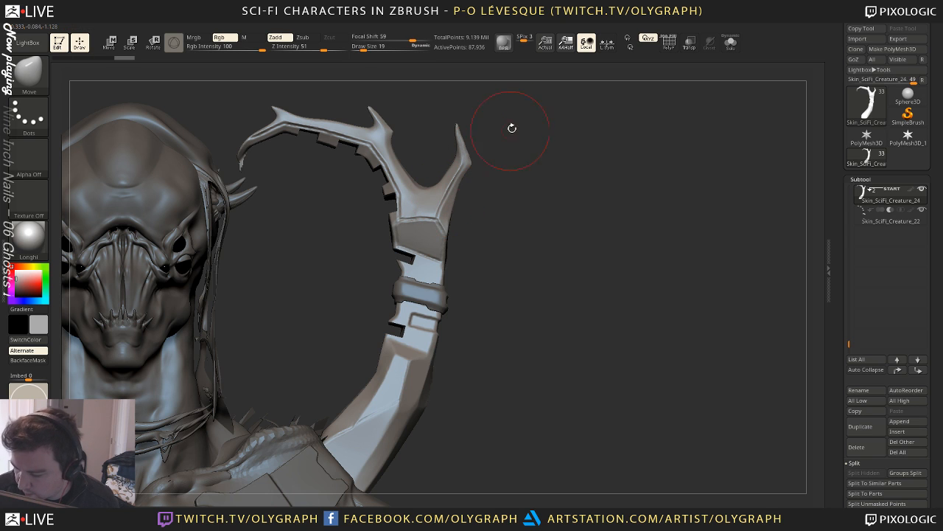
Switch to the TrimDynamic brush and flatten the outer edge of the horn's outermost prong with small strokes
left_click_drag(513, 148, 482, 219)
key("b")
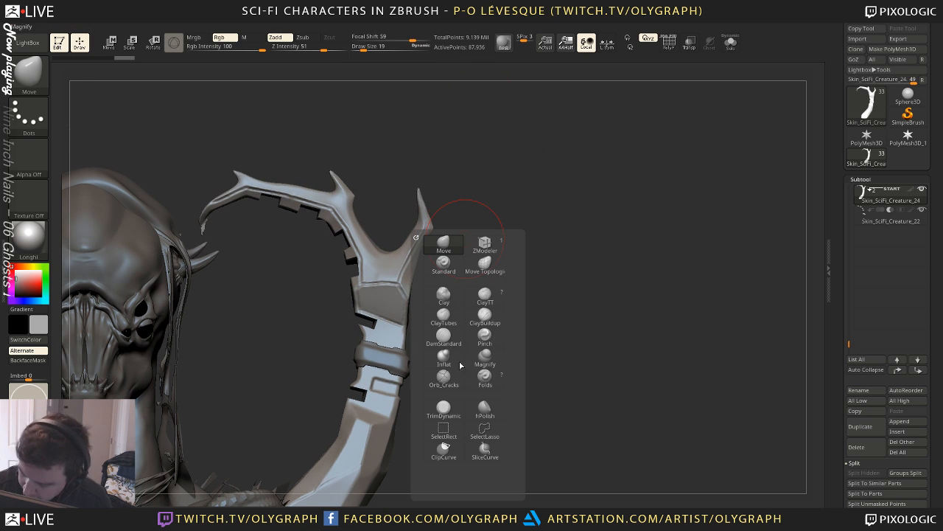
left_click(445, 410)
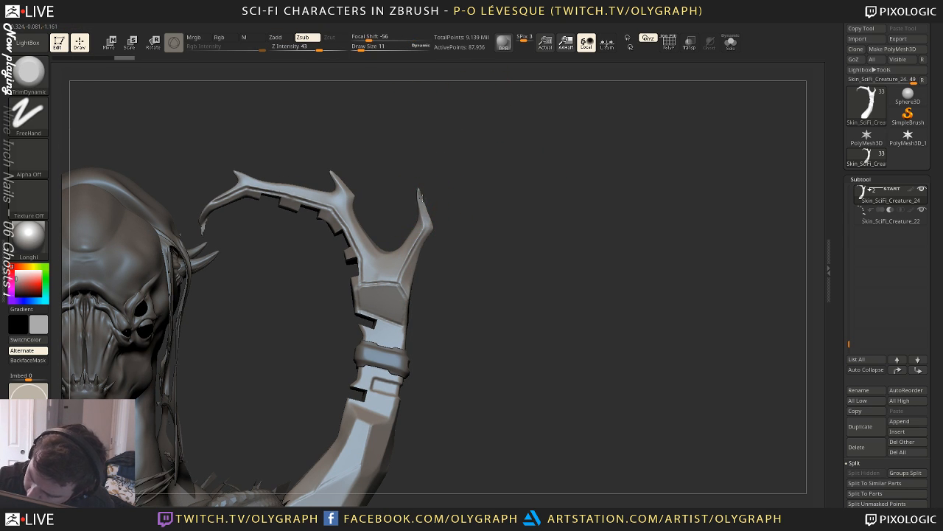
left_click_drag(421, 196, 423, 199)
key("s")
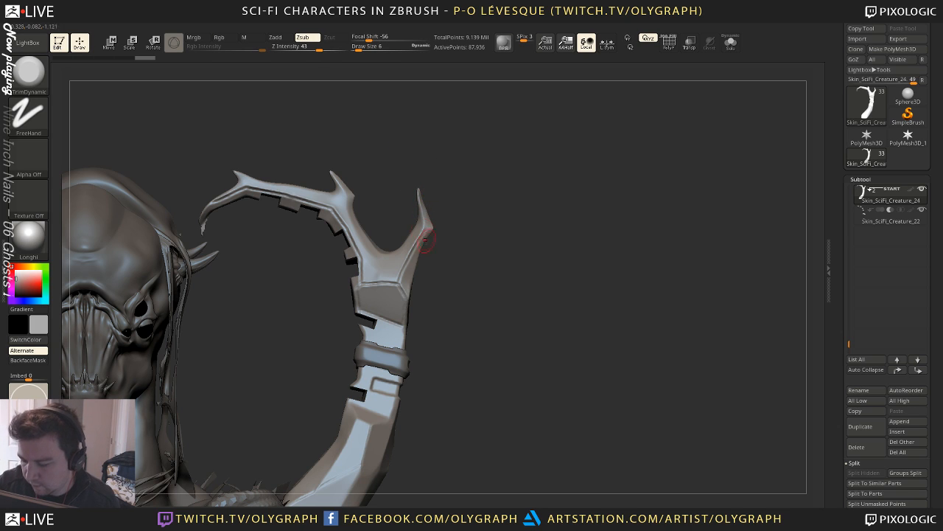
key("s")
left_click(431, 228)
left_click_drag(429, 227, 411, 262)
left_click_drag(418, 236, 411, 262)
mouse_move(407, 250)
left_mouse_down()
mouse_move(415, 235)
mouse_move(404, 253)
left_mouse_up()
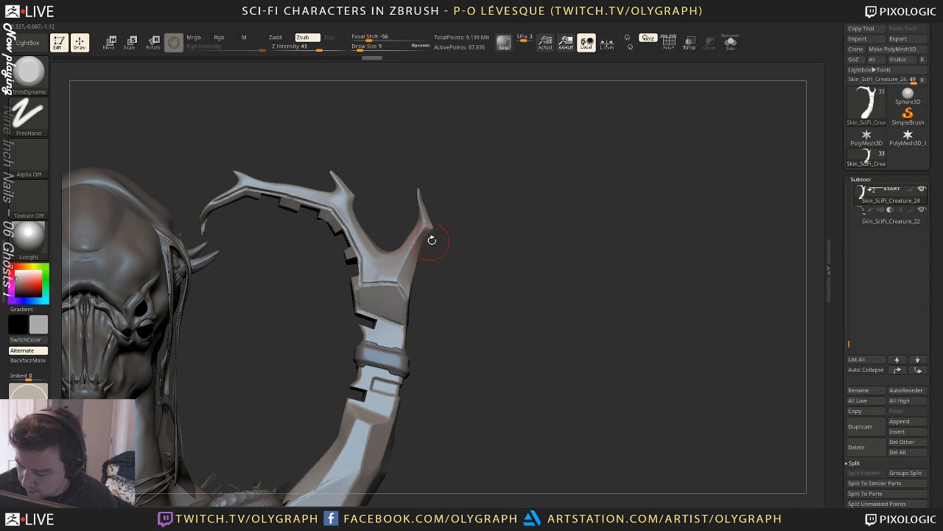
Reshape and smooth the outermost prong's elbow using the Move brush at draw size 14, and update the horn's DynaMesh
key("b")
key("m")
key("v")
key("bracketright")
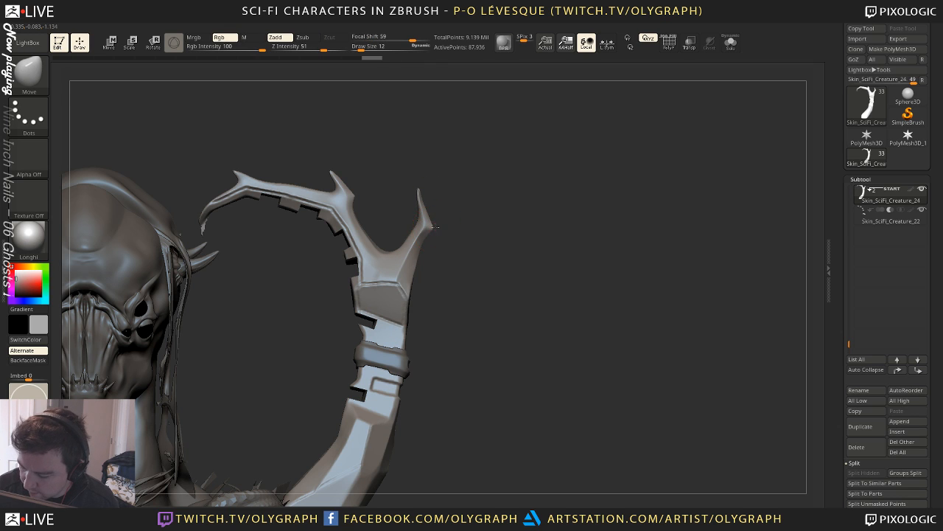
key("bracketright")
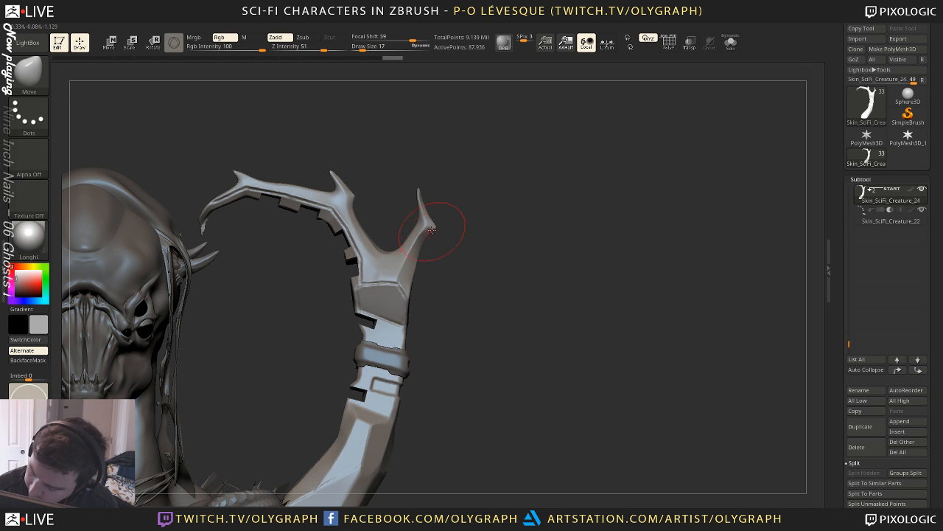
key("bracketleft")
key("bracketleft")
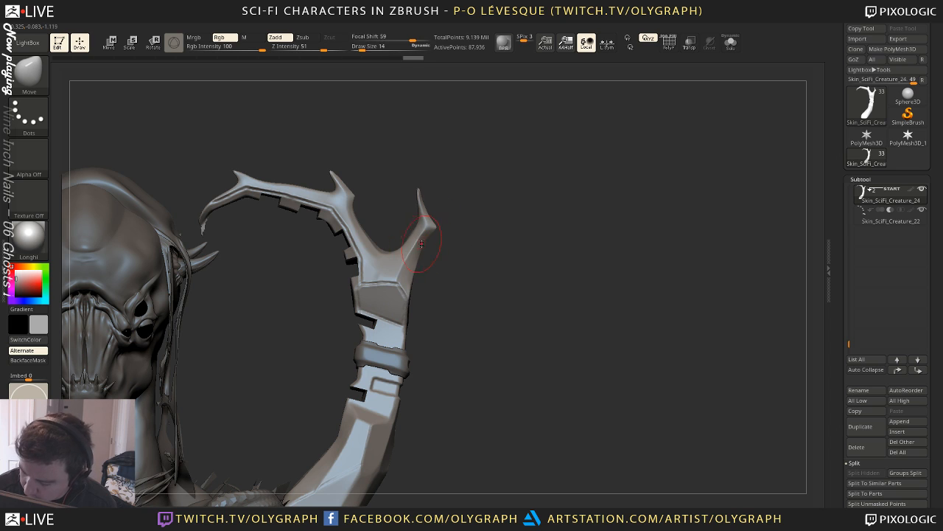
left_click_drag(471, 238, 420, 163)
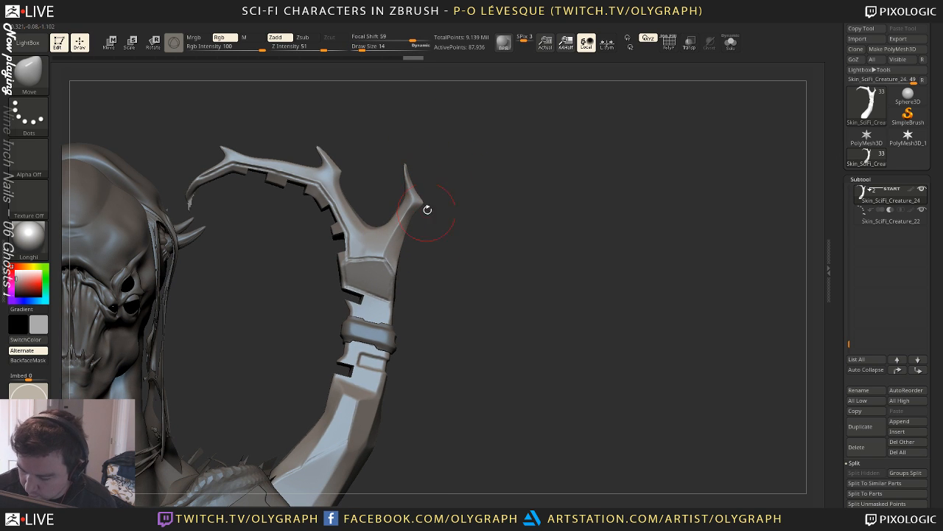
left_click_drag(393, 236, 402, 221, "shift")
left_click_drag(454, 238, 450, 401, "ctrl")
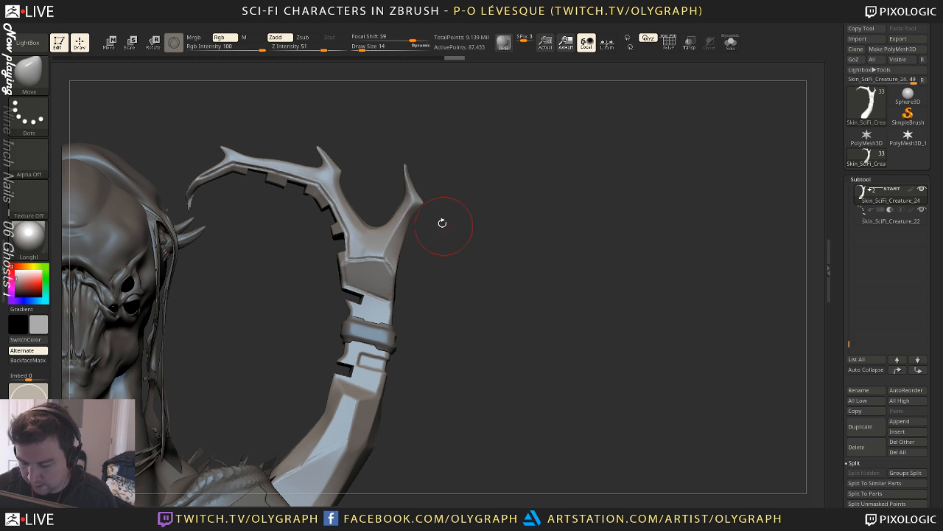
Flatten the grooved ridge below the horn's fork with the TrimDynamic brush at a draw size of about 10
key("b")
left_click(411, 415)
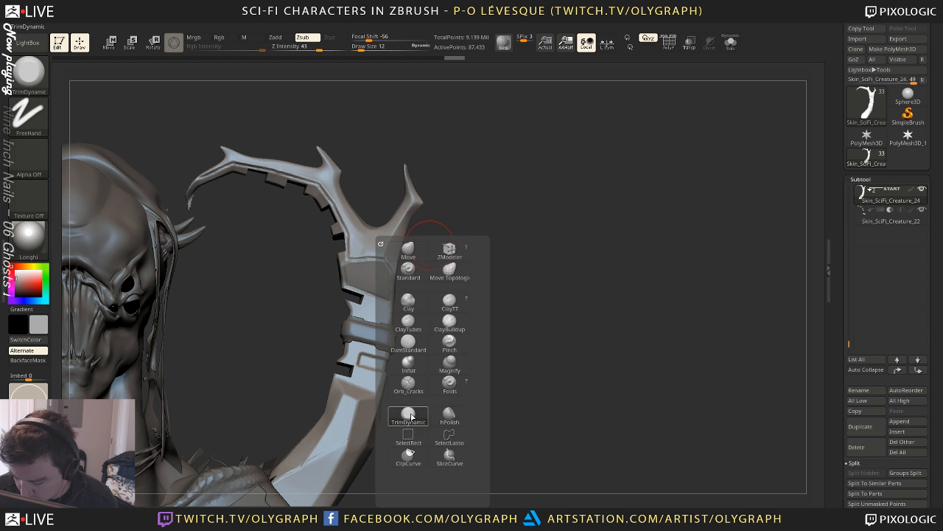
key("s")
left_click(391, 262)
mouse_move(393, 266)
left_mouse_down()
mouse_move(399, 249)
mouse_move(401, 258)
mouse_move(365, 265)
left_mouse_up()
key("s")
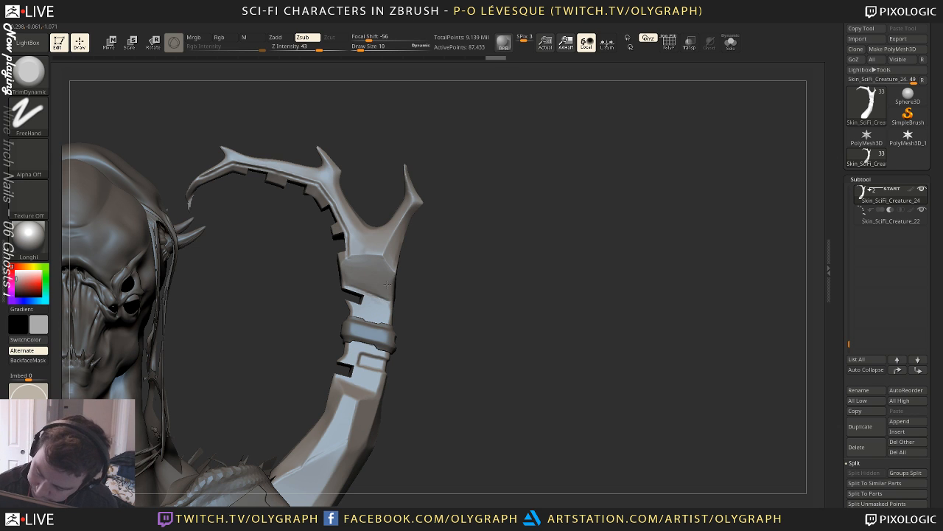
left_click_drag(387, 285, 387, 286)
Trim the facets of the horn's lower shaft below the raised band with TrimDynamic, and undo the last stroke
left_click_drag(447, 285, 416, 194, "alt")
left_click_drag(460, 261, 476, 231, "alt")
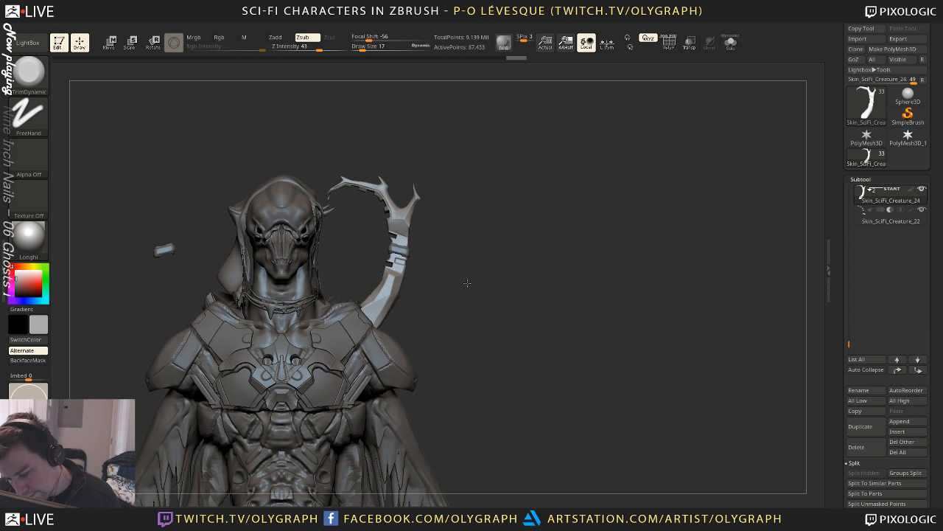
left_click_drag(467, 283, 443, 307, "alt")
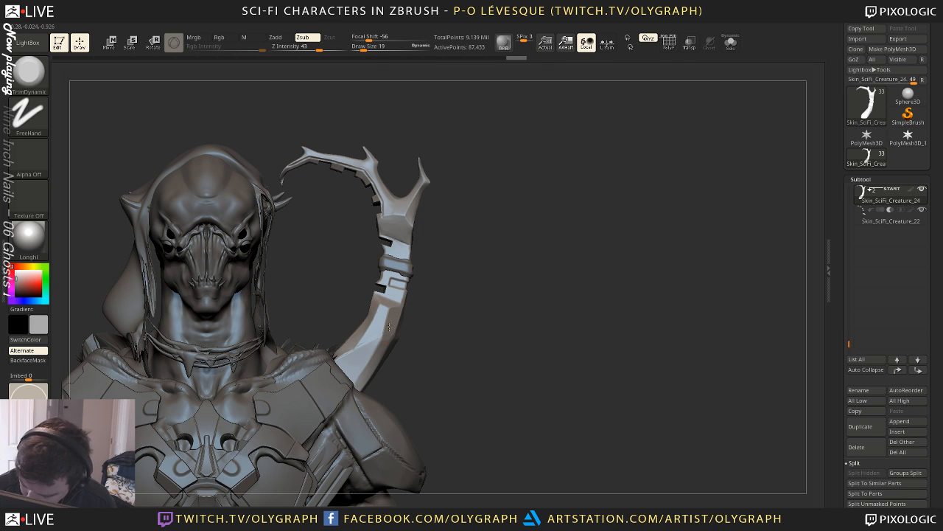
left_click_drag(389, 327, 385, 333)
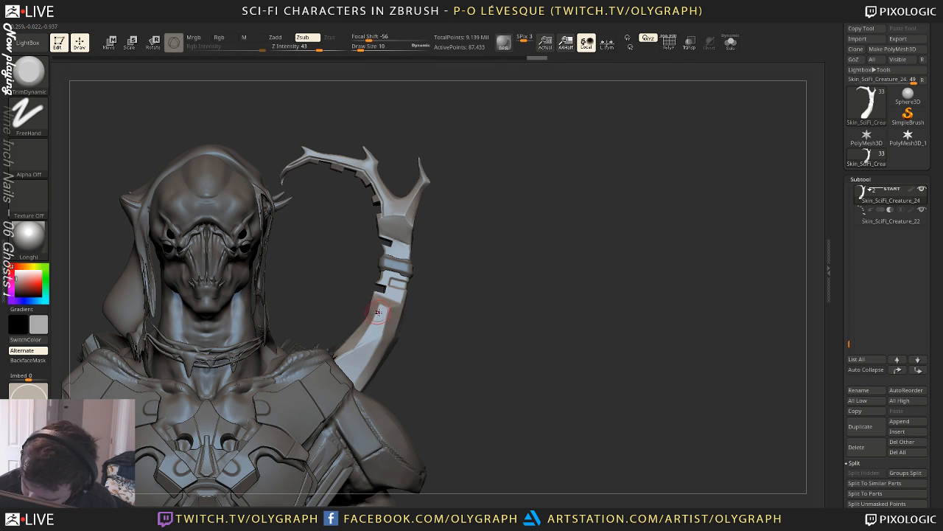
key("s")
mouse_move(383, 310)
left_mouse_down()
mouse_move(374, 304)
mouse_move(361, 349)
mouse_move(377, 323)
left_mouse_up()
key("s")
key("ctrl+z")
key("s")
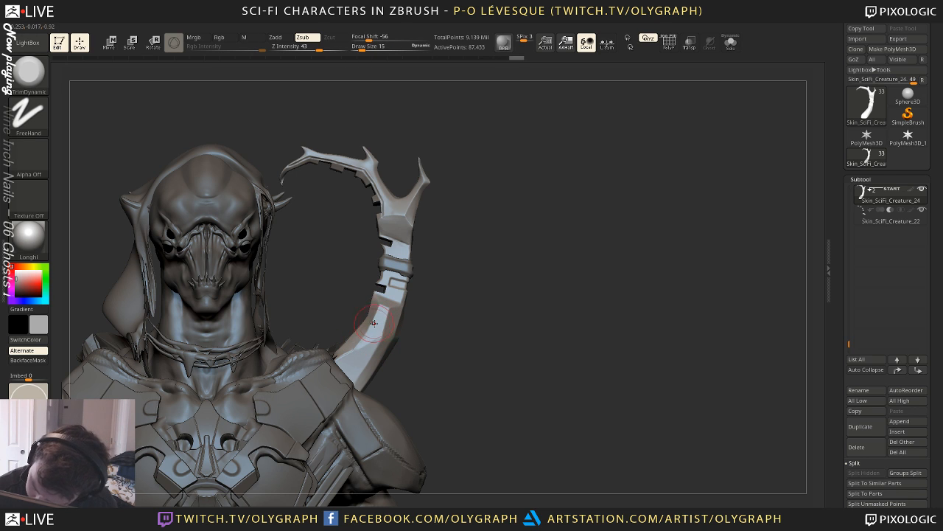
Polish the lower shaft's planes with the hPolish brush, varying the draw size between about 15 and 24
key("b")
key("h")
key("p")
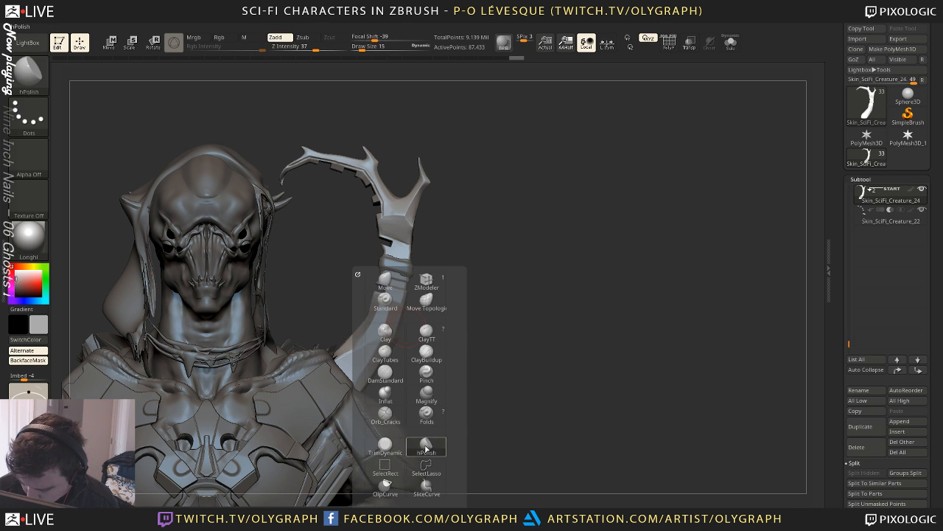
key("s")
left_click_drag(365, 339, 371, 326)
key("s")
left_click_drag(371, 328, 383, 324)
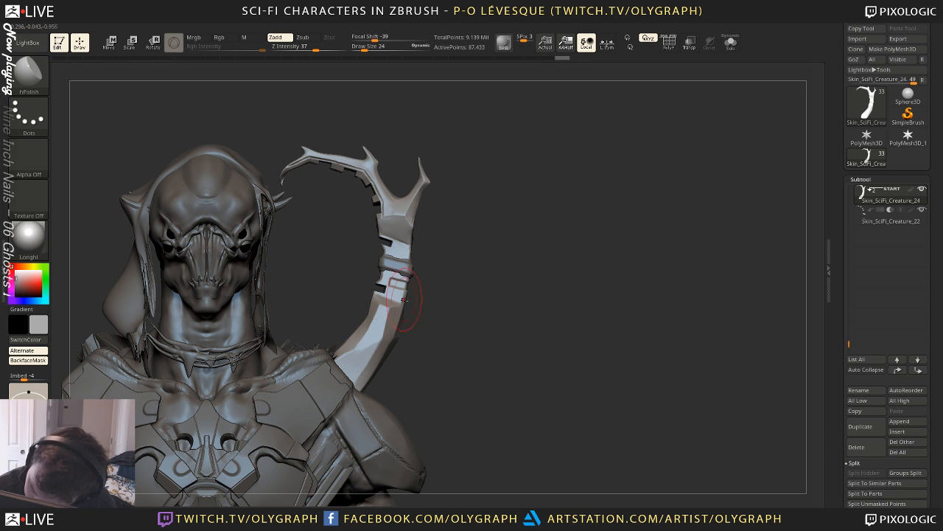
left_click_drag(355, 362, 368, 347)
key("s")
left_click_drag(375, 340, 403, 331)
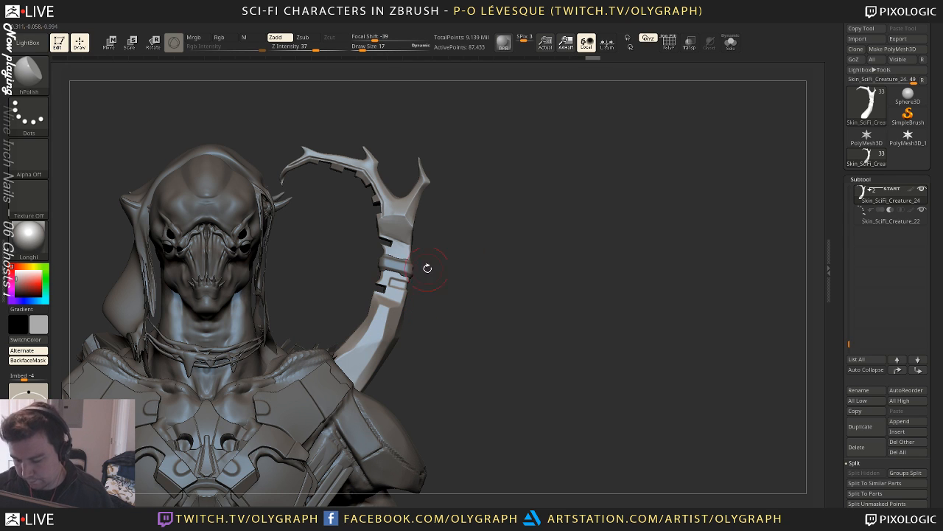
Make the notch-cutter subtool active, inspect it in isolation with its wireframe, and remesh it with DynaMesh
left_click_drag(480, 289, 472, 244, "alt")
left_click(860, 217)
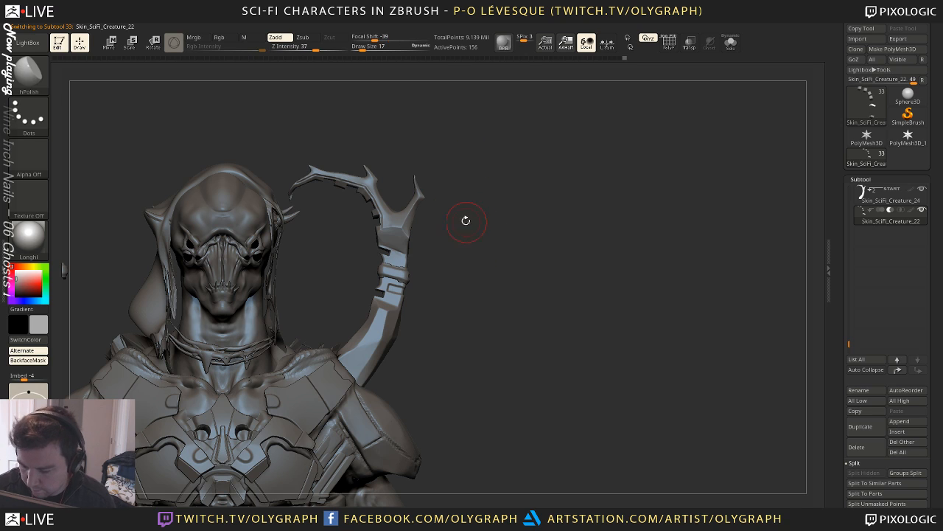
left_click_drag(465, 217, 499, 274)
key("shift+s")
key("shift+f")
left_click(516, 261, "ctrl+shift")
key("shift+f")
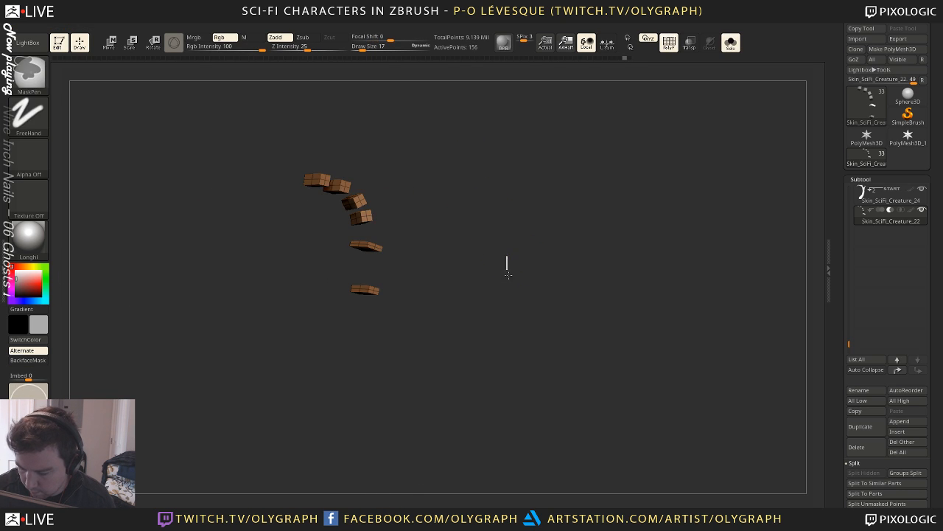
key("shift+f")
key("shift+s")
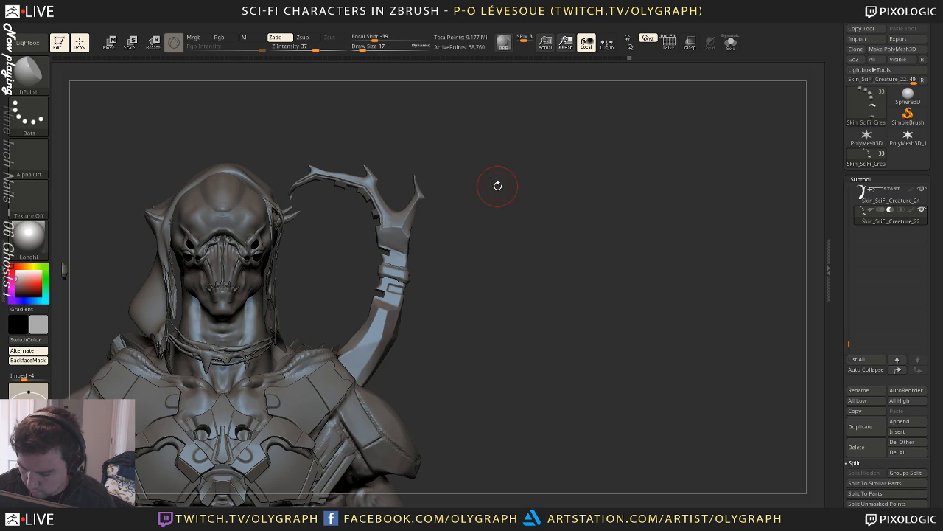
Cut a small notch into the lowest of the four cutter cubes and shift the cutters slightly toward the head
left_click_drag(496, 185, 504, 206)
left_click_drag(515, 225, 514, 266, "alt")
key("shift+s")
key("ctrl")
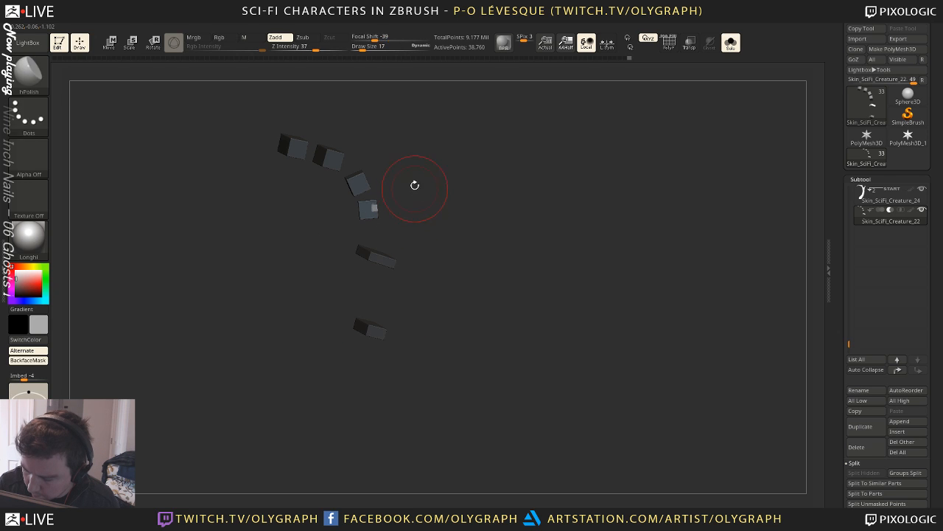
key("w")
key("shift+s")
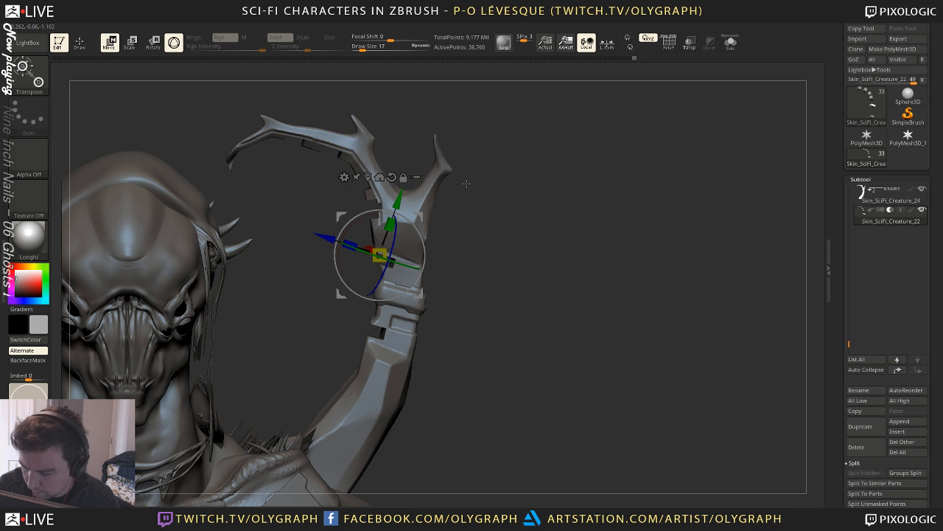
left_click_drag(379, 255, 382, 251)
left_click_drag(422, 217, 412, 216)
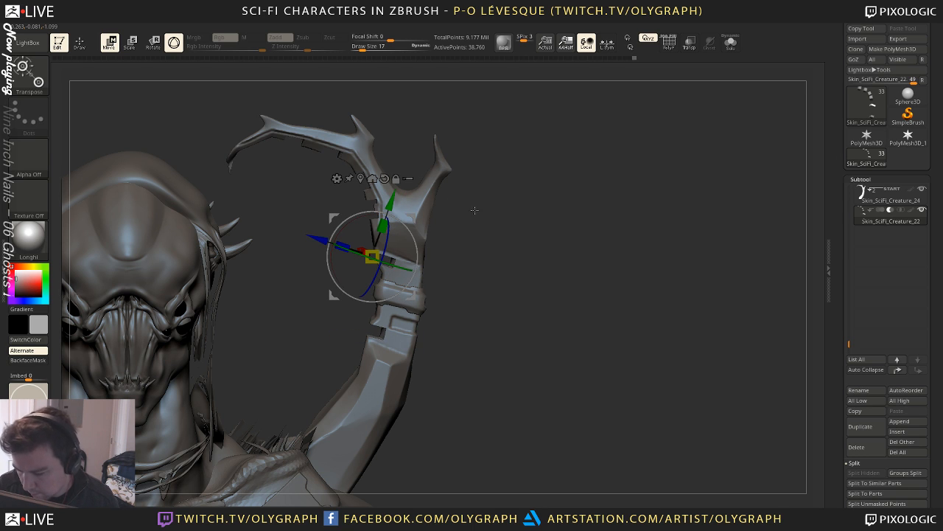
Isolate the cutter subtool in draw mode and load the IMM ModelKit and ClipCurve brushes
key("q")
key("shift+s")
left_click_drag(410, 139, 429, 161)
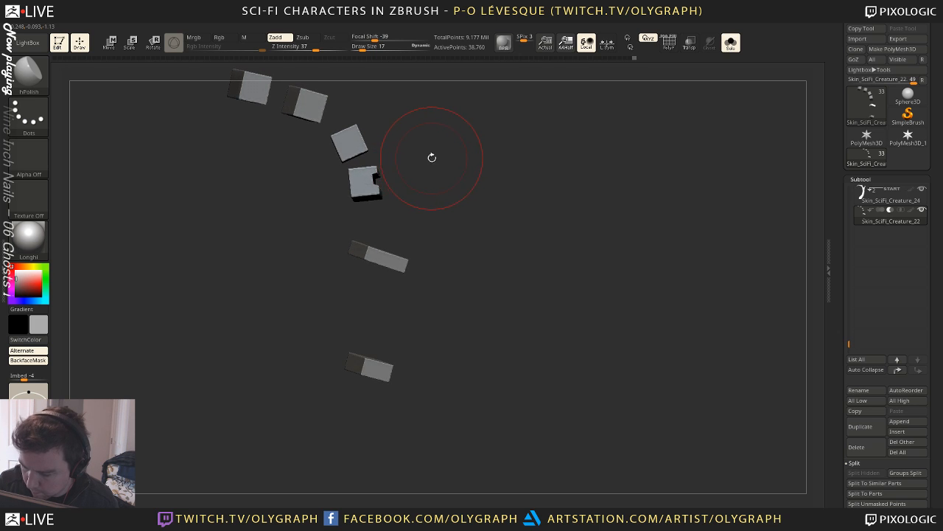
key("b")
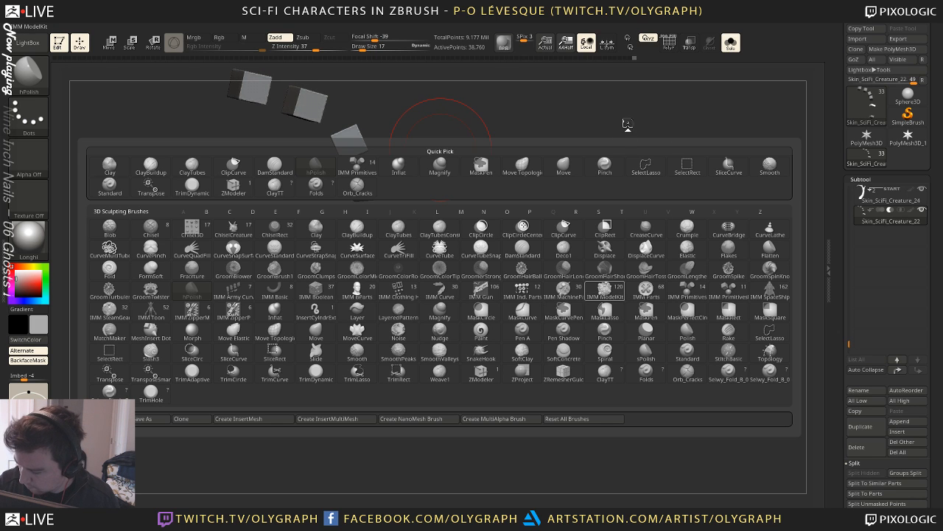
left_click(605, 288)
key("b")
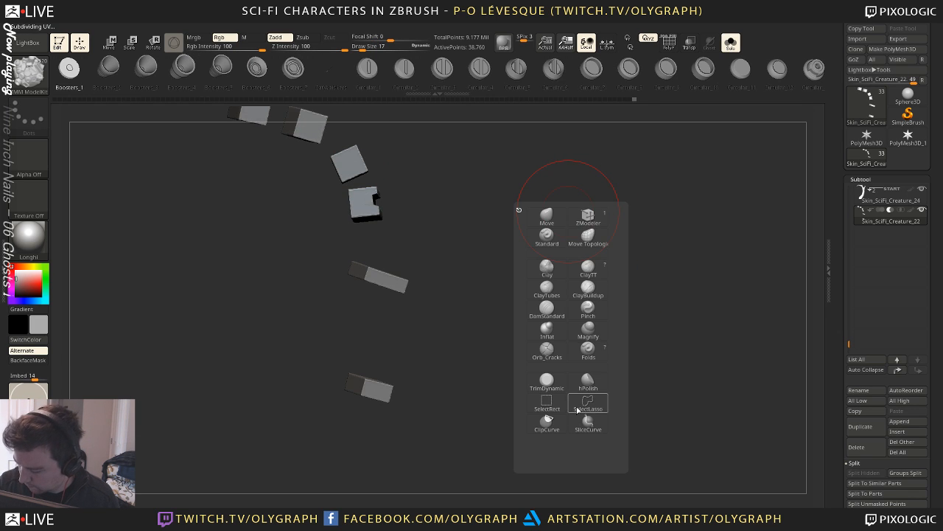
left_click(551, 426)
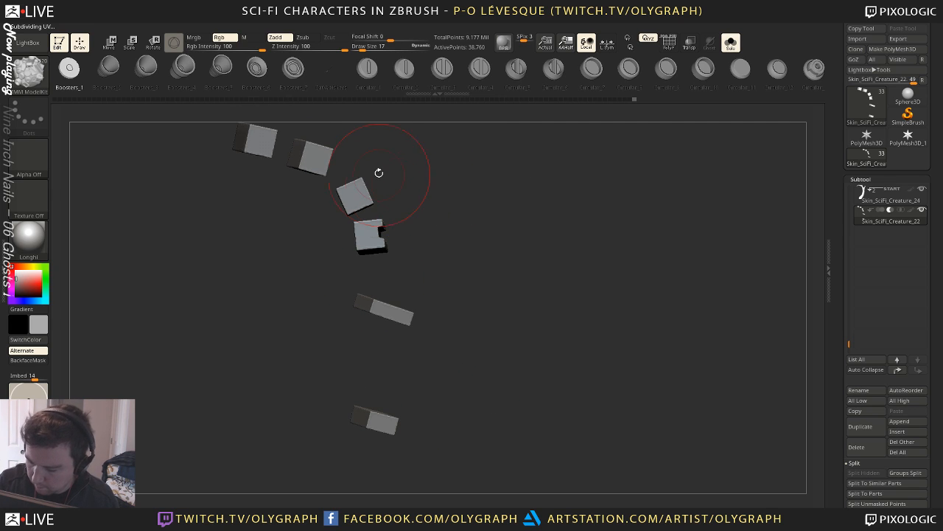
Clip a matching notch into the outer edge of each of the three upper cutter cubes with ClipCurve
key("ctrl+shift")
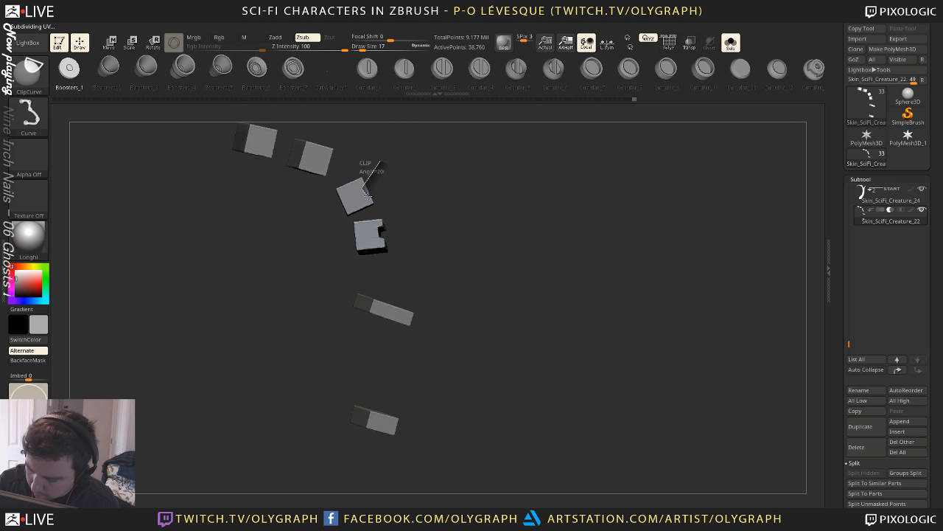
left_click_drag(390, 196, 390, 196, "ctrl+shift")
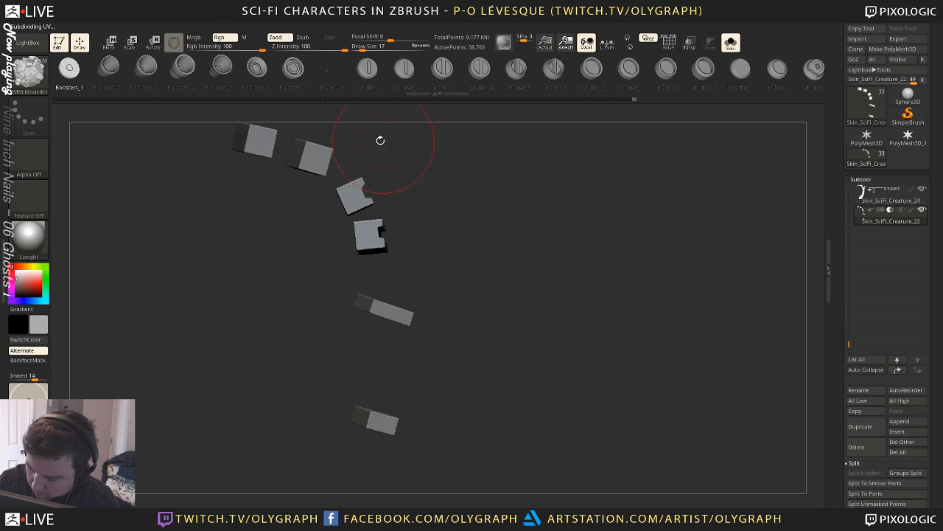
left_click_drag(381, 141, 383, 179, "alt")
key("ctrl+shift")
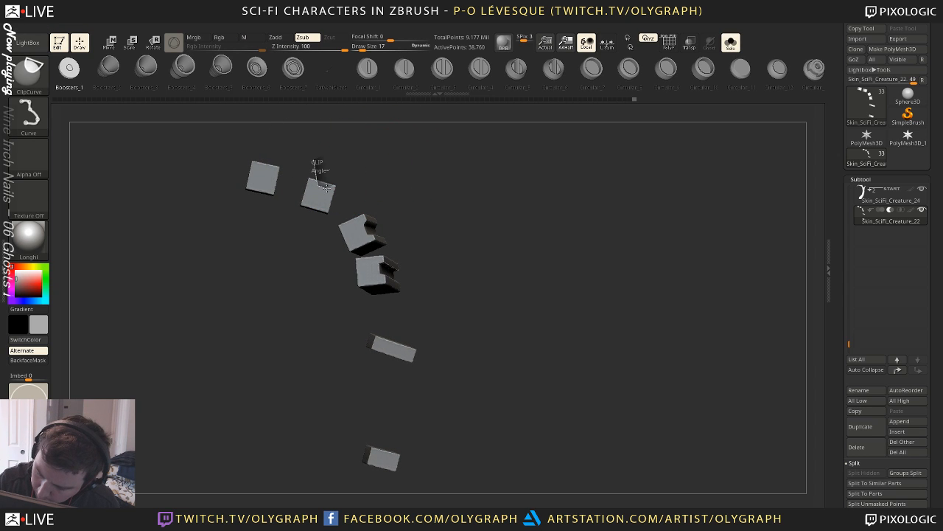
left_click_drag(316, 165, 317, 166, "ctrl+shift")
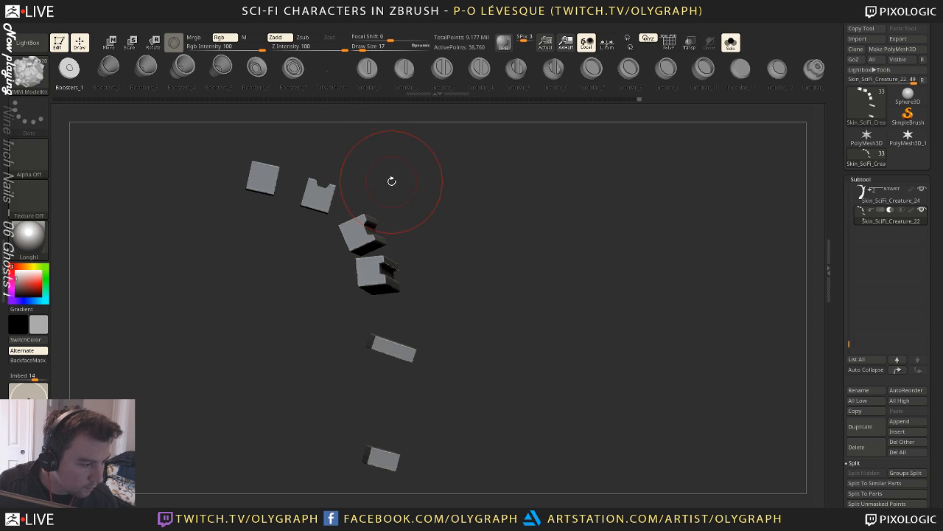
left_click_drag(394, 170, 409, 180)
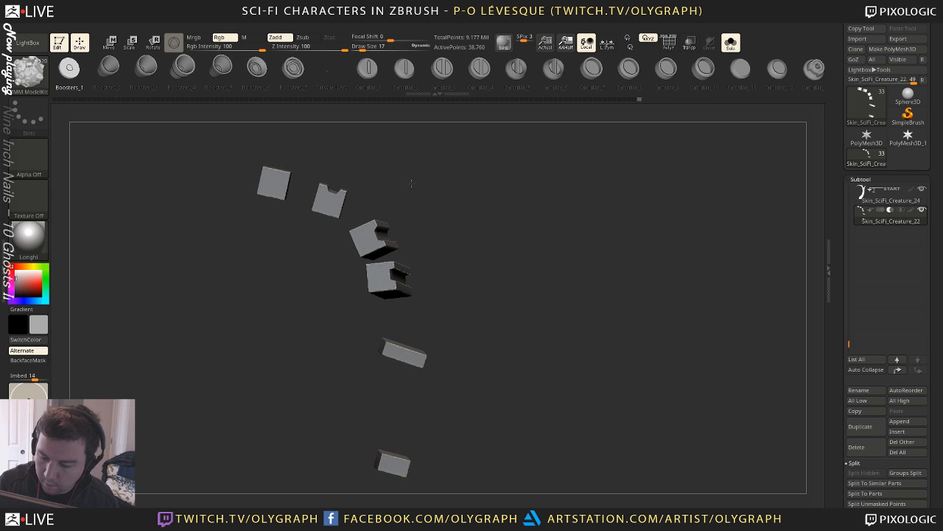
key("ctrl+shift")
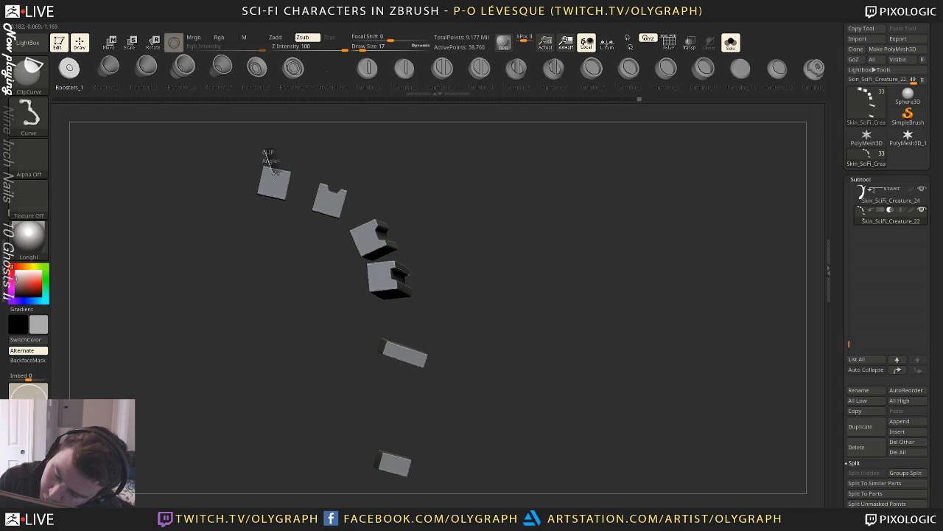
left_click_drag(298, 150, 300, 149, "ctrl+shift")
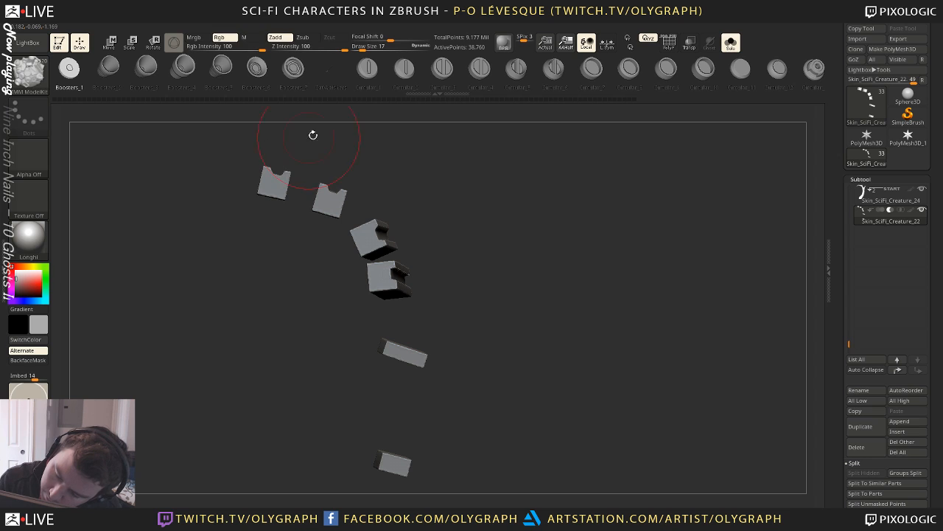
Bring back the full character and examine the notched horn from the front and the side
mouse_move(460, 189)
right_mouse_down("ctrl")
mouse_move(478, 209)
mouse_move(479, 194)
mouse_move(501, 240)
mouse_move(489, 204)
mouse_move(529, 207)
right_mouse_up("ctrl")
key("shift+s")
key("ctrl")
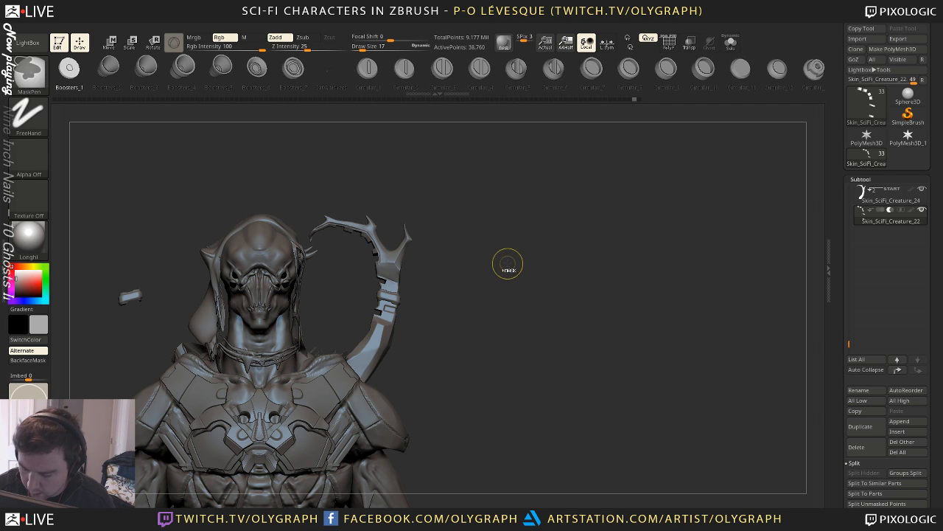
right_click_drag(508, 264, 488, 244)
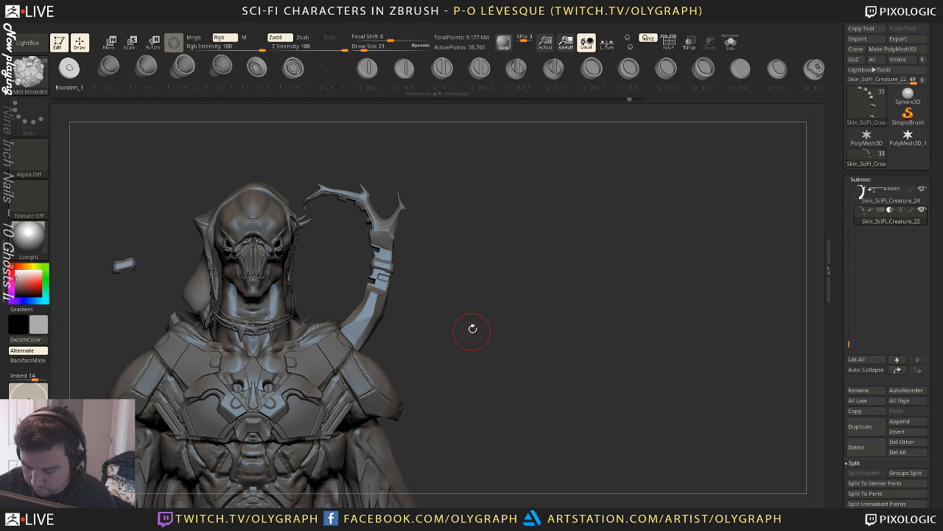
mouse_move(473, 328)
right_mouse_down()
mouse_move(486, 238)
mouse_move(438, 252)
mouse_move(453, 271)
right_mouse_up()
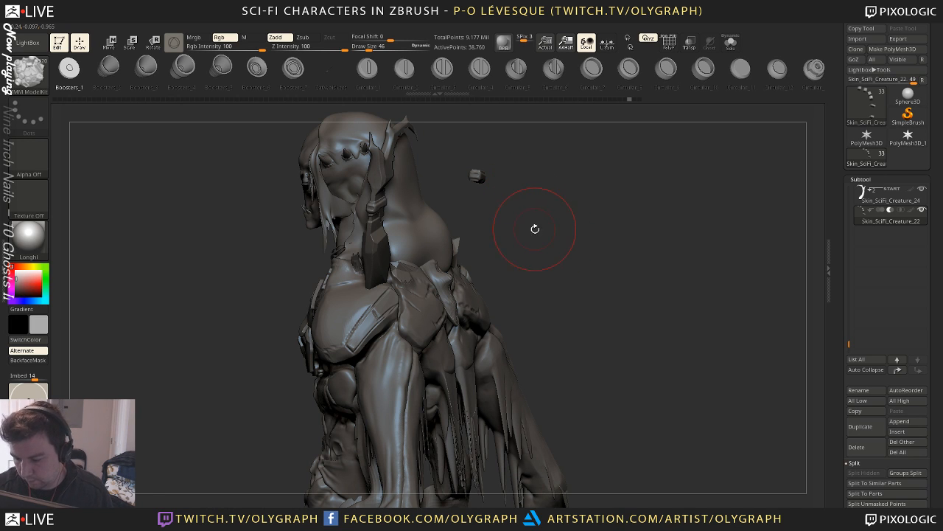
right_click_drag(535, 228, 566, 230)
Choose the Move brush, make the horn subtool active and reduce the draw size to 14
key("b")
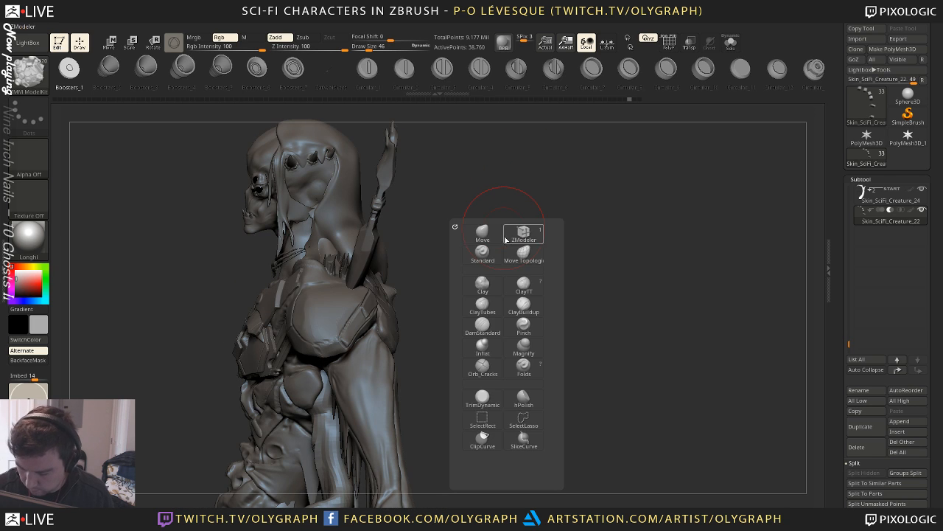
left_click(482, 232)
right_click_drag(442, 235, 341, 230)
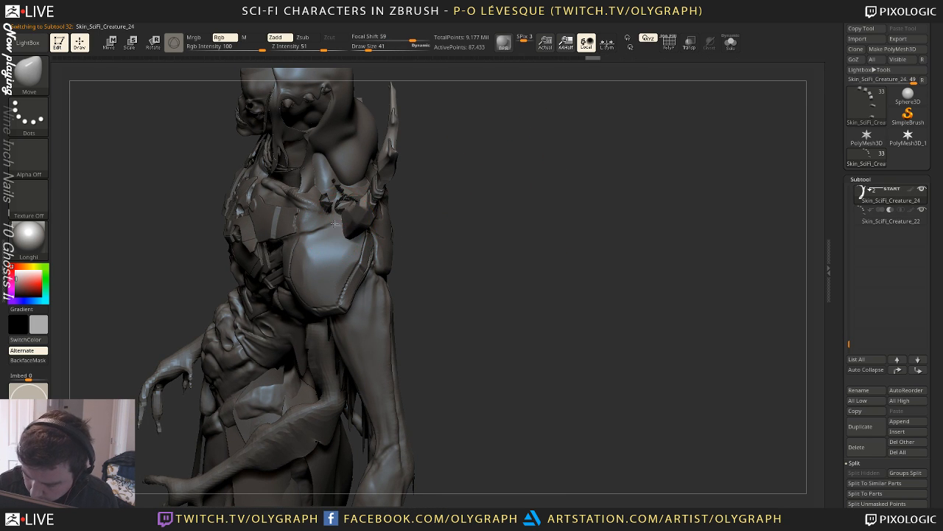
right_click_drag(352, 225, 348, 233)
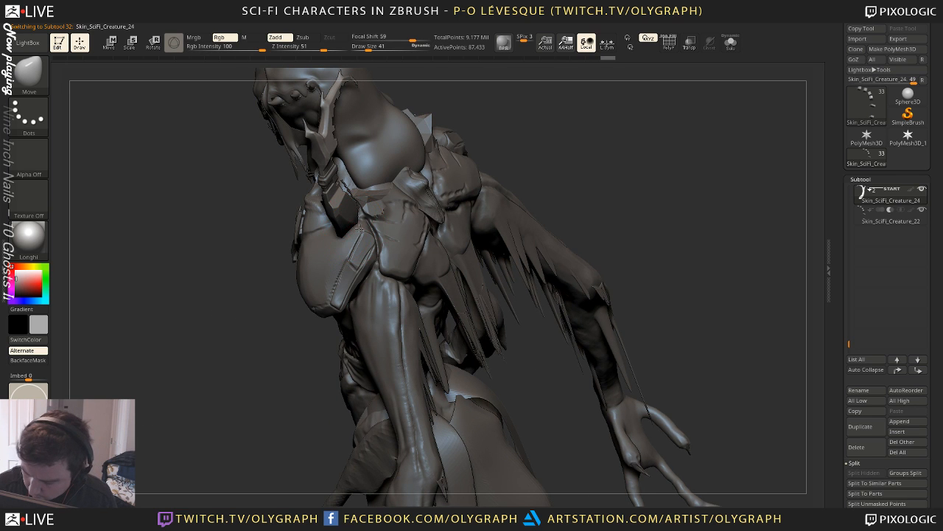
mouse_move(265, 284)
right_mouse_down()
mouse_move(484, 196)
mouse_move(467, 199)
mouse_move(504, 231)
mouse_move(491, 135)
right_mouse_up()
right_click_drag(487, 198, 520, 219, "alt")
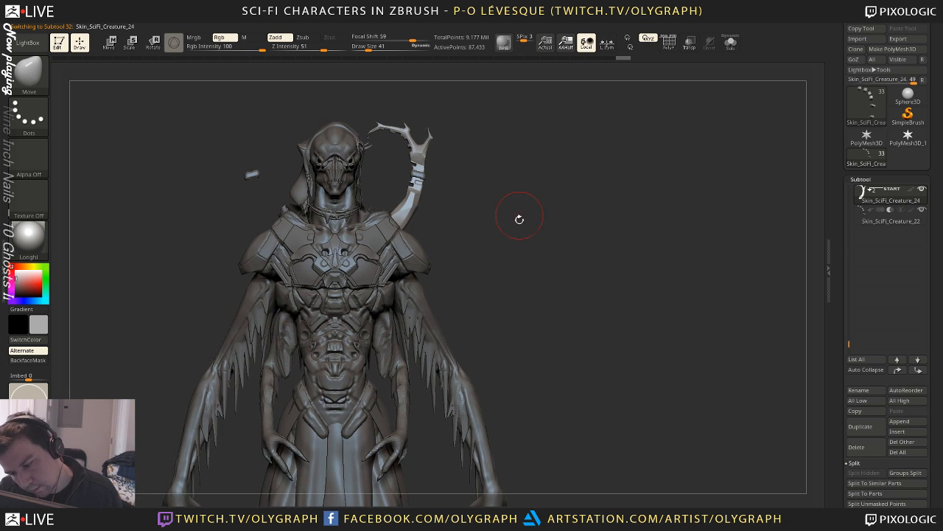
mouse_move(497, 189)
right_mouse_down("ctrl")
mouse_move(519, 196)
mouse_move(471, 258)
right_mouse_up("ctrl")
key("s")
key("s")
left_click_drag(471, 257, 464, 258)
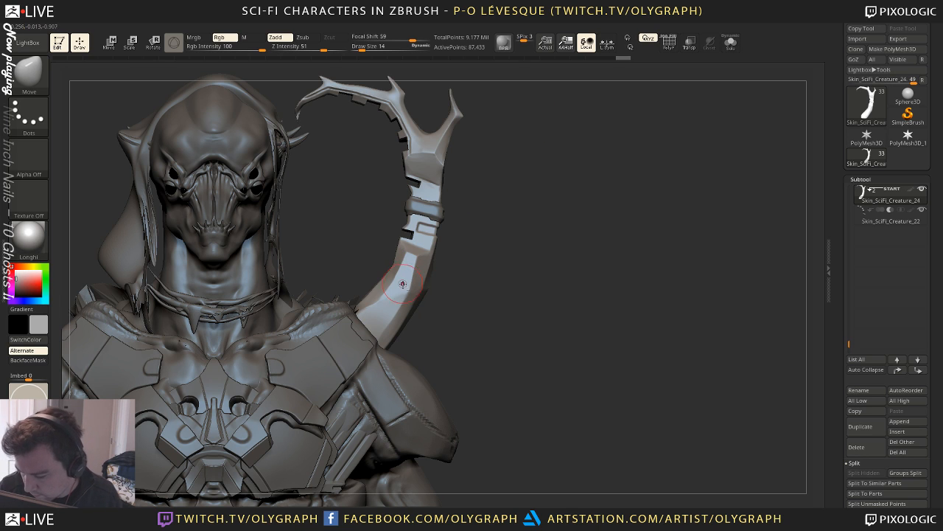
Duplicate the horn subtool, place the copy below the cutter subtool in the subtool order, and isolate it
key("ctrl+shift+d")
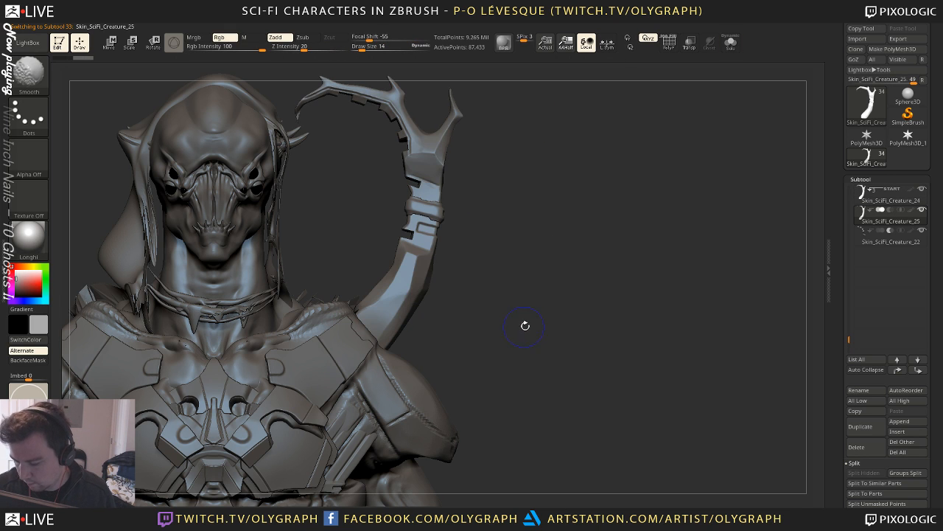
key("shift+s")
key("shift+s")
key("shift+s")
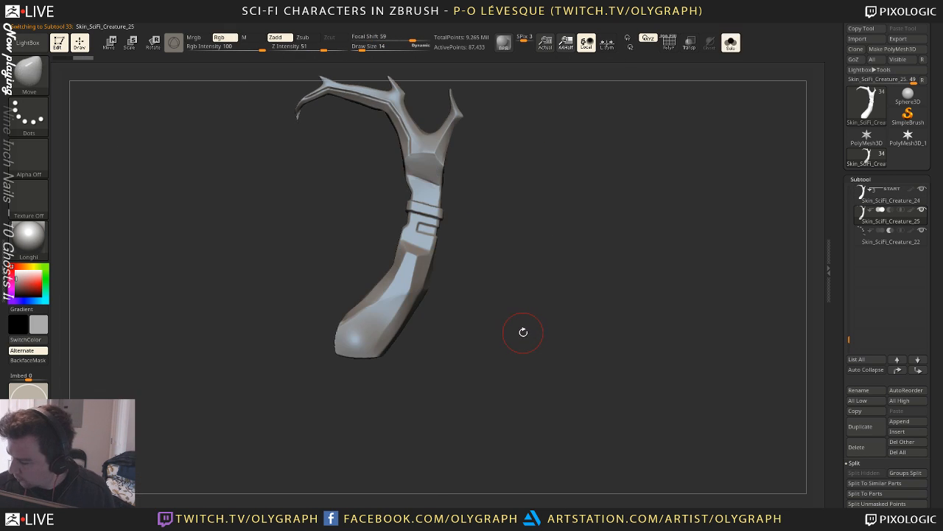
left_click(920, 371)
key("shift+s")
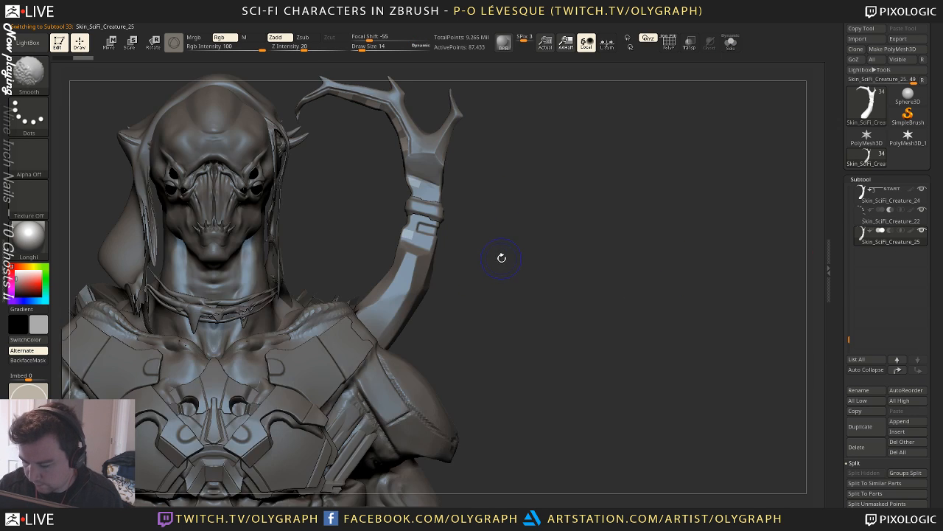
key("shift+s")
key("ctrl+shift")
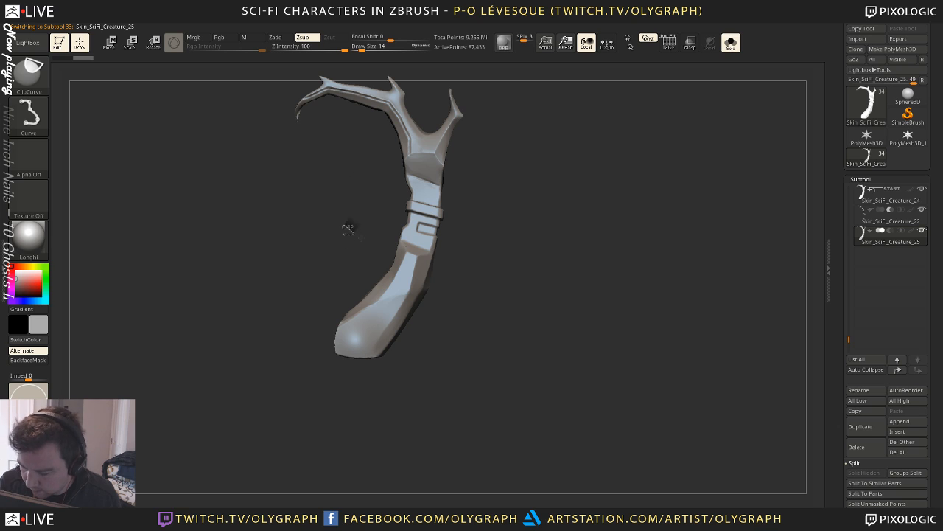
mouse_move(348, 229)
left_mouse_down("ctrl+shift")
mouse_move(476, 236)
mouse_move(476, 268)
left_mouse_up("ctrl+shift")
key("ctrl+z")
Hide the upper part of the horn copy, delete the hidden geometry and close the hole at its cut end
left_click_drag(523, 157, 476, 201)
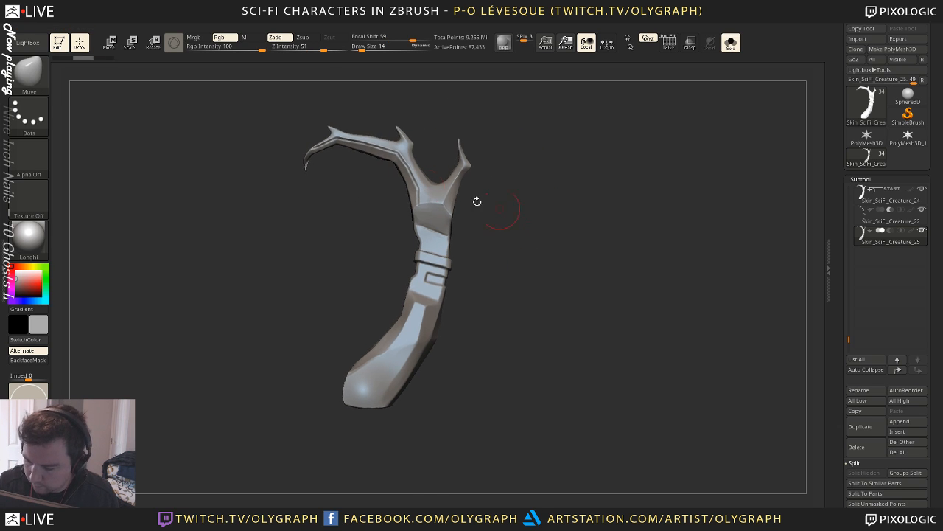
mouse_move(285, 98)
left_mouse_down("ctrl+shift")
mouse_move(479, 147)
mouse_move(527, 286)
left_mouse_up("ctrl+shift")
left_click(559, 246, "ctrl+shift")
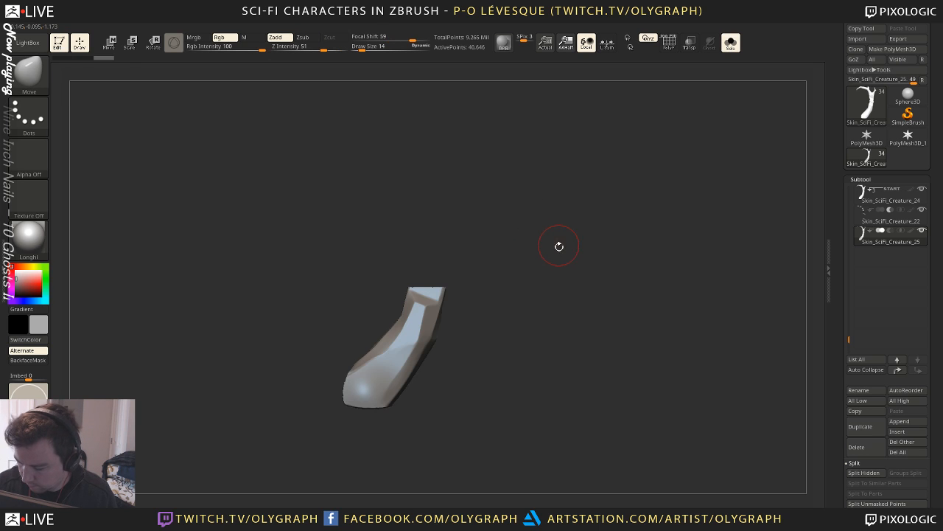
left_click_drag(559, 246, 521, 213)
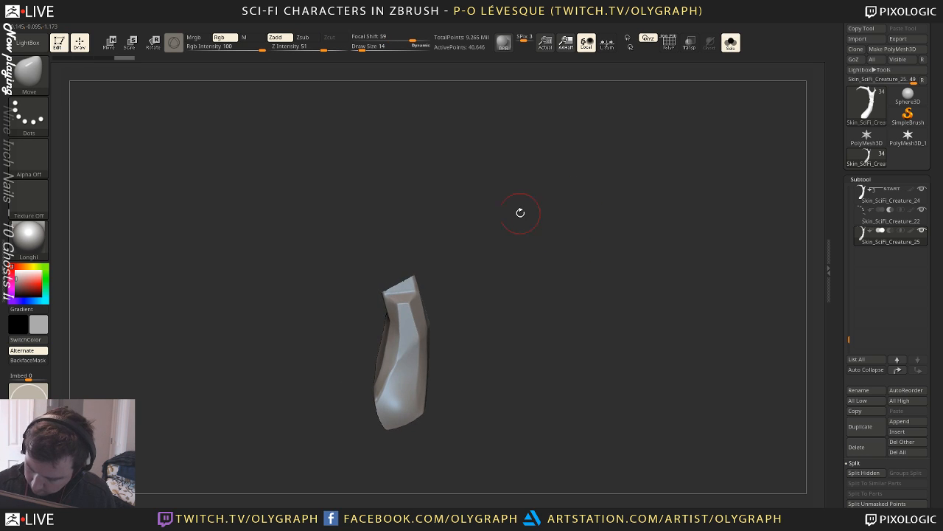
left_click_drag(332, 231, 454, 296, "ctrl+shift")
left_click_drag(492, 243, 531, 265)
key("space")
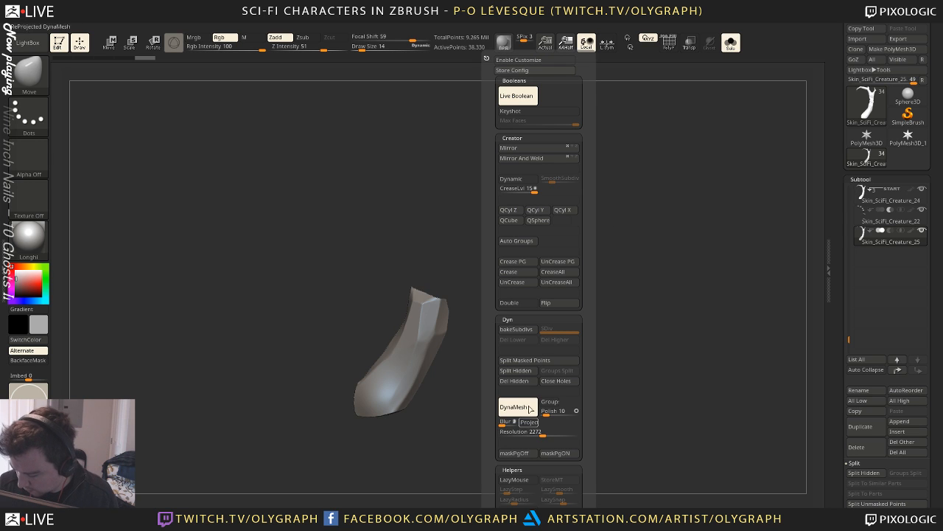
left_click(518, 381)
left_click(563, 381)
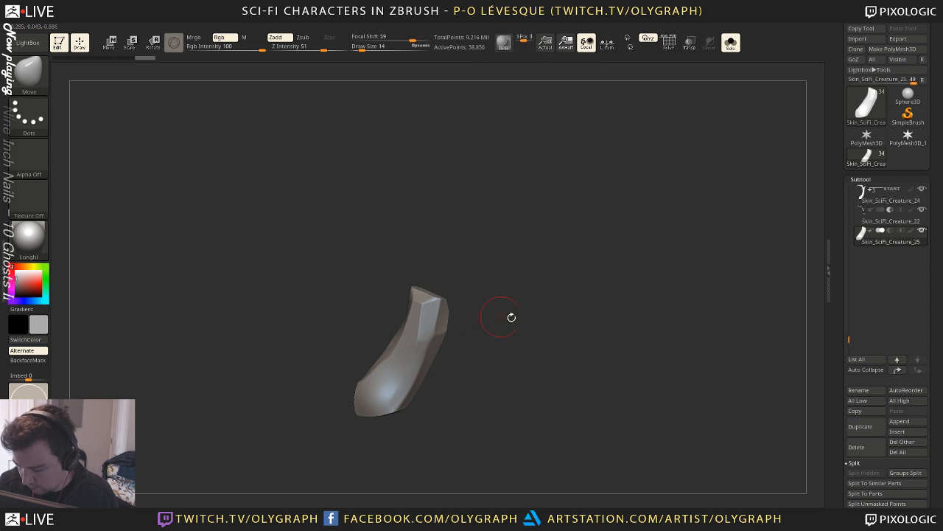
Inflate the lower horn piece slightly so it sleeves the horn's base, and remesh it with DynaMesh
left_click_drag(509, 316, 462, 269, "shift")
key("alt+s")
key("alt+s")
key("w")
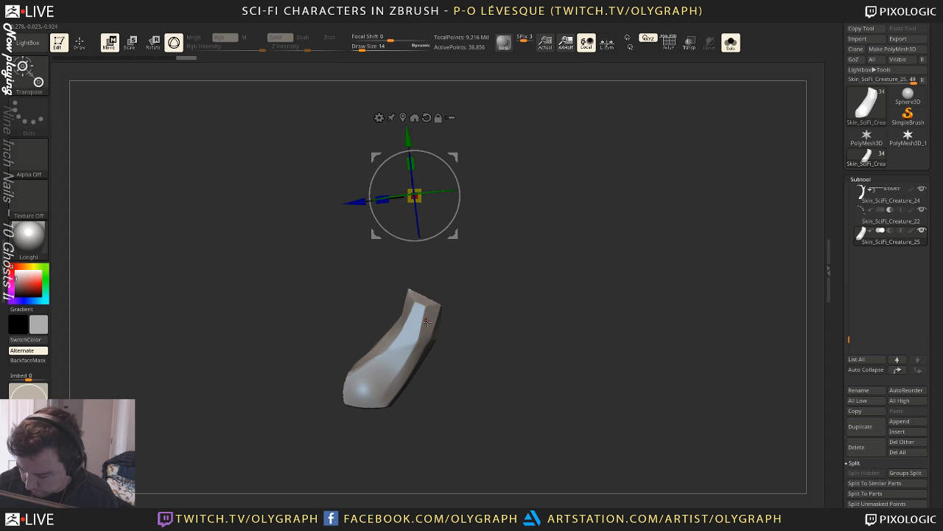
left_click(414, 118)
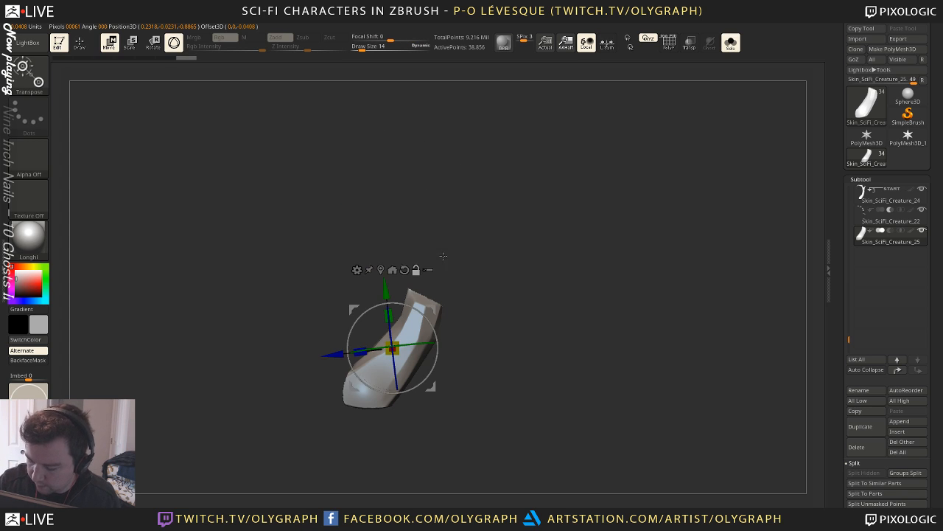
key("y")
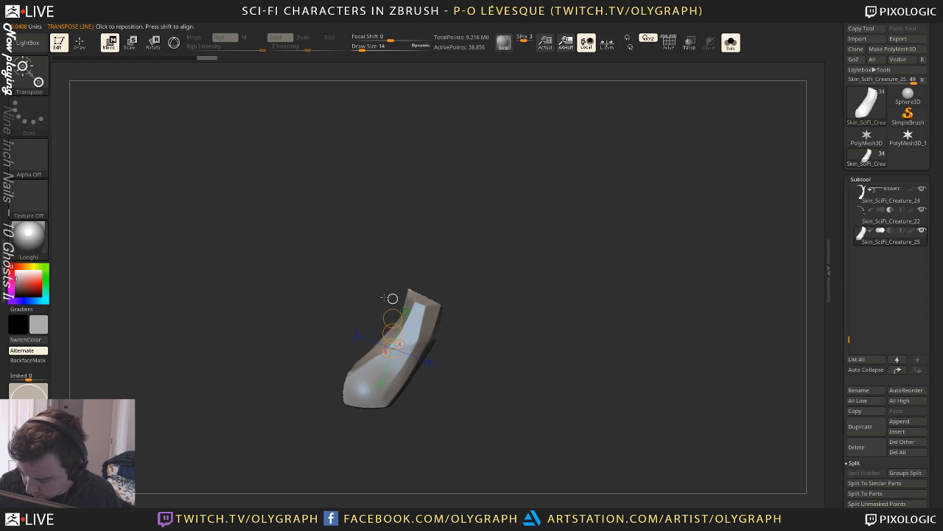
key("q")
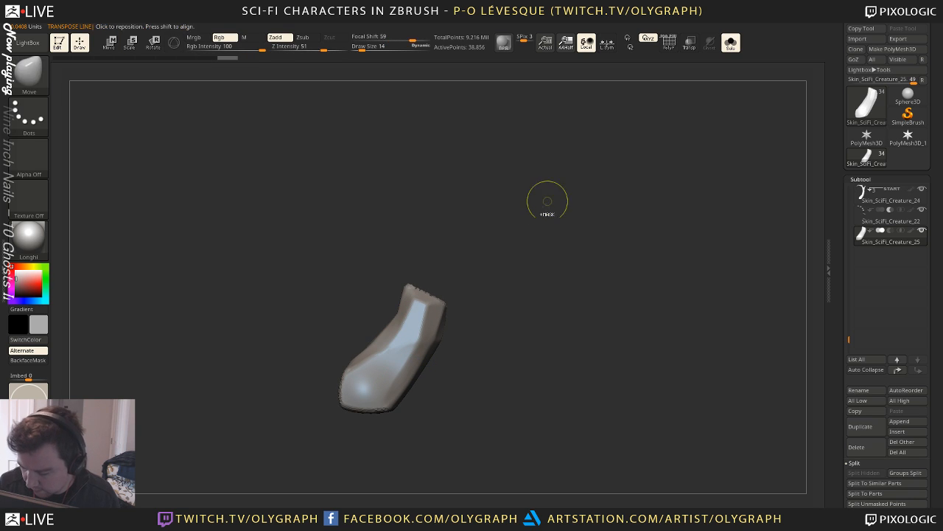
left_click_drag(547, 201, 558, 305, "ctrl")
key("s")
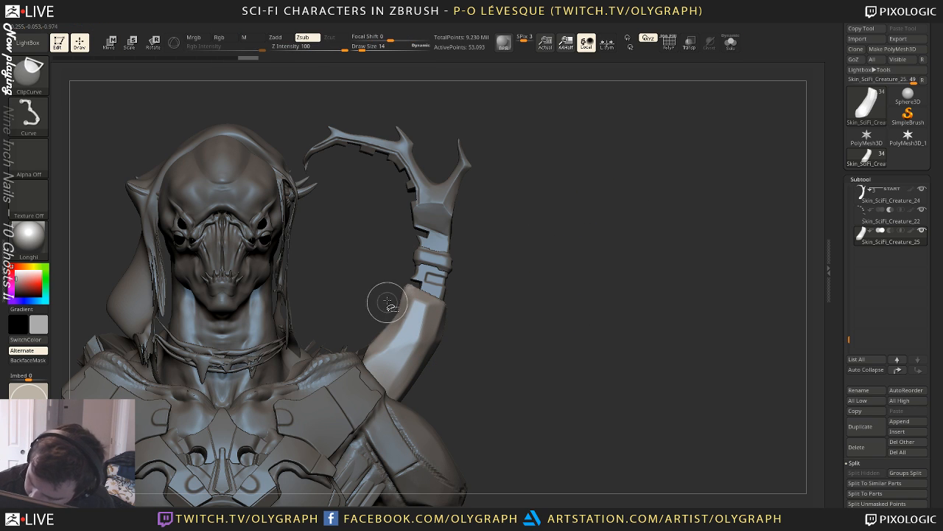
Clip the sleeve's slanted upper end and its outer side into flat planes with ClipCurve
left_click_drag(383, 266, 454, 308, "ctrl+shift")
left_click_drag(548, 268, 443, 289)
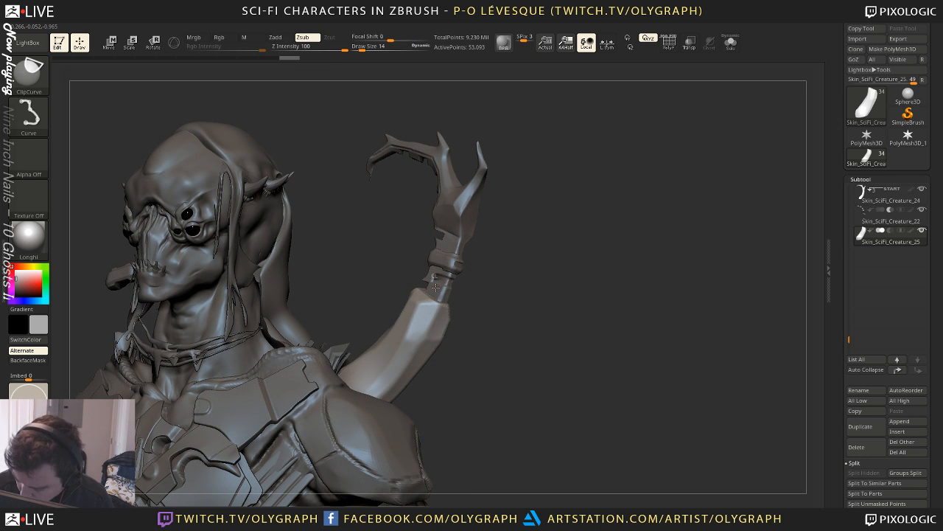
mouse_move(454, 341)
left_mouse_down("ctrl+shift")
mouse_move(431, 363)
mouse_move(479, 346)
left_mouse_up("ctrl+shift")
left_click_drag(463, 313, 358, 445, "ctrl+shift")
left_click_drag(519, 259, 549, 267)
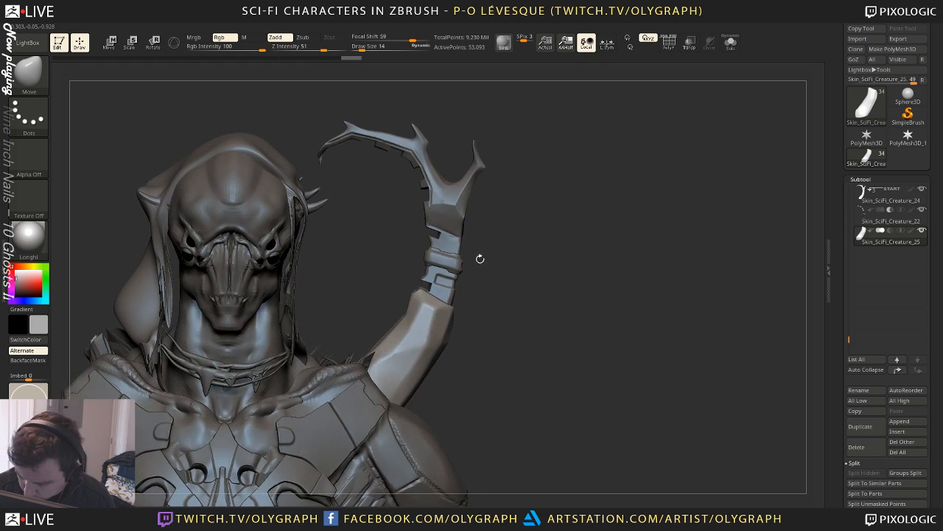
Isolate the sleeve and clip its rounded lower end into flat facets with ClipCurve
key("alt+s")
left_click_drag(400, 323, 347, 354, "shift")
left_click_drag(344, 386, 342, 437, "ctrl+shift")
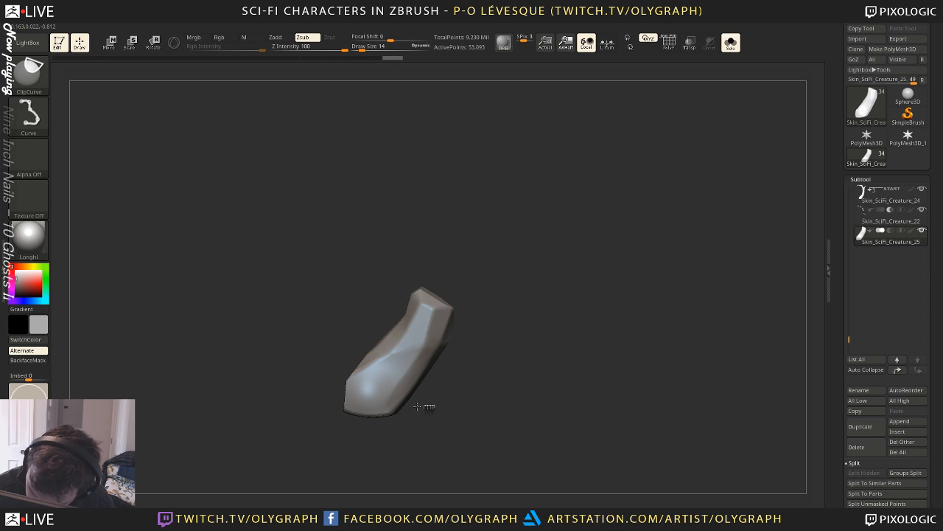
left_click_drag(433, 406, 297, 410, "ctrl+shift")
left_click_drag(438, 407, 371, 423, "ctrl+shift")
left_click_drag(426, 415, 298, 404, "ctrl+shift")
mouse_move(496, 247)
left_mouse_down()
mouse_move(508, 274)
mouse_move(498, 260)
left_mouse_up()
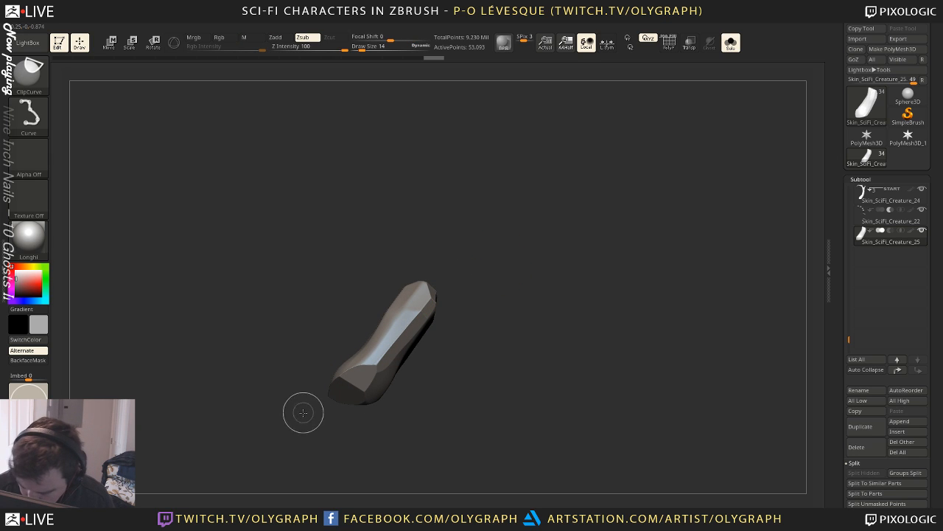
Clip long flat planes along the length of the sleeve from two angles and remesh it with DynaMesh
mouse_move(300, 411)
left_mouse_down("ctrl+shift")
mouse_move(382, 341)
mouse_move(370, 345)
mouse_move(424, 247)
left_mouse_up("ctrl+shift")
mouse_move(473, 213)
left_mouse_down()
mouse_move(517, 275)
mouse_move(497, 213)
mouse_move(511, 237)
mouse_move(474, 232)
mouse_move(473, 221)
mouse_move(457, 383)
left_mouse_up()
mouse_move(498, 336)
left_mouse_down()
mouse_move(522, 295)
mouse_move(501, 236)
mouse_move(405, 238)
mouse_move(442, 255)
mouse_move(479, 252)
mouse_move(503, 232)
mouse_move(491, 231)
left_mouse_up()
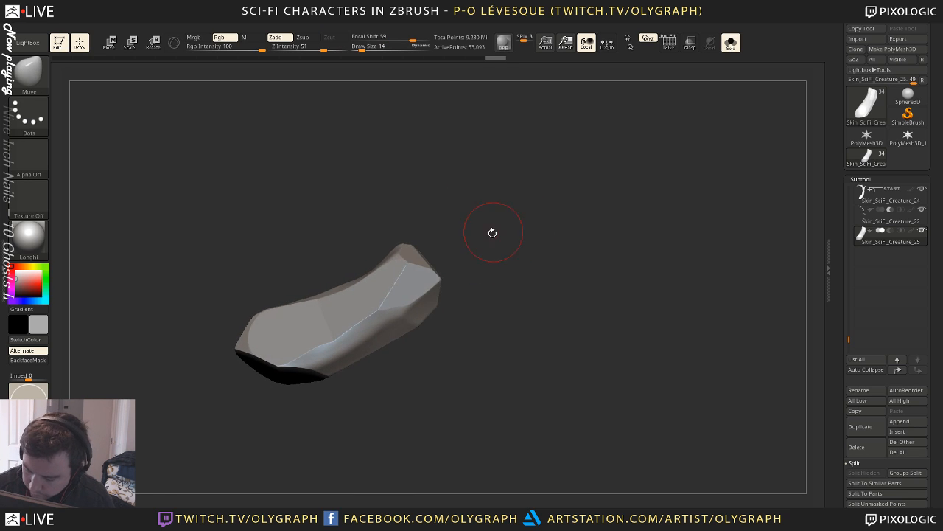
mouse_move(221, 319)
left_mouse_down("ctrl+shift")
mouse_move(328, 300)
mouse_move(315, 300)
mouse_move(407, 241)
left_mouse_up("ctrl+shift")
mouse_move(503, 224)
left_mouse_down()
mouse_move(532, 228)
mouse_move(541, 248)
mouse_move(573, 247)
mouse_move(516, 243)
left_mouse_up()
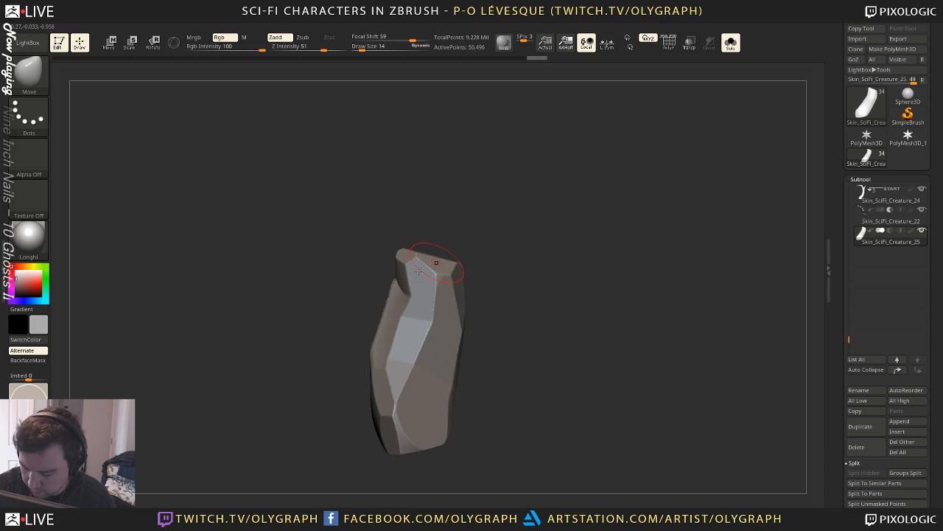
Set the draw size to 21 and clip the sleeve's long side edge flat with ClipCurve
key("s")
left_click_drag(402, 288, 401, 288)
key("s")
mouse_move(524, 243)
left_mouse_down()
mouse_move(512, 229)
mouse_move(514, 312)
mouse_move(518, 284)
mouse_move(475, 260)
left_mouse_up()
mouse_move(343, 365)
left_mouse_down("ctrl+shift")
mouse_move(400, 276)
mouse_move(398, 245)
left_mouse_up("ctrl+shift")
mouse_move(520, 204)
left_mouse_down()
mouse_move(539, 251)
mouse_move(528, 208)
mouse_move(432, 238)
left_mouse_up()
Clip a small step beside the sleeve's upper tip with ClipCurve and remesh the piece with DynaMesh
key("ctrl+shift")
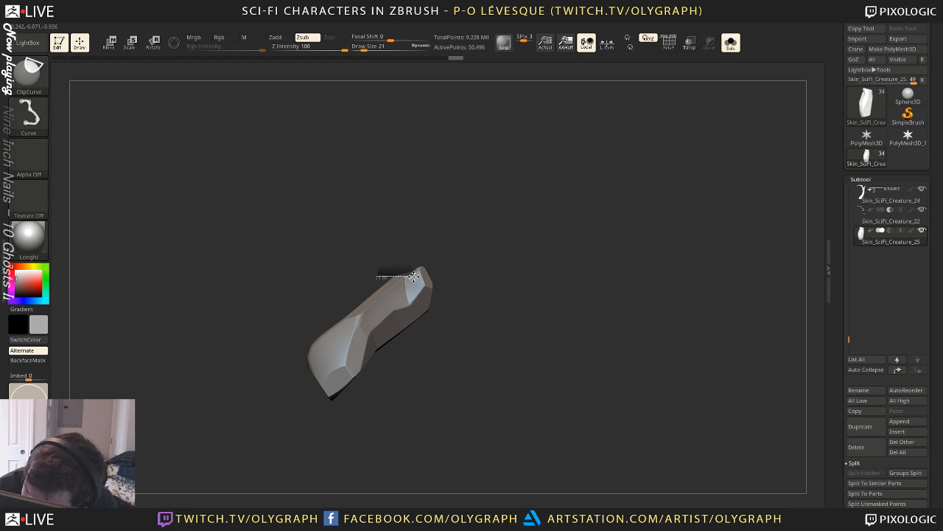
left_click_drag(440, 250, 443, 249, "ctrl+shift")
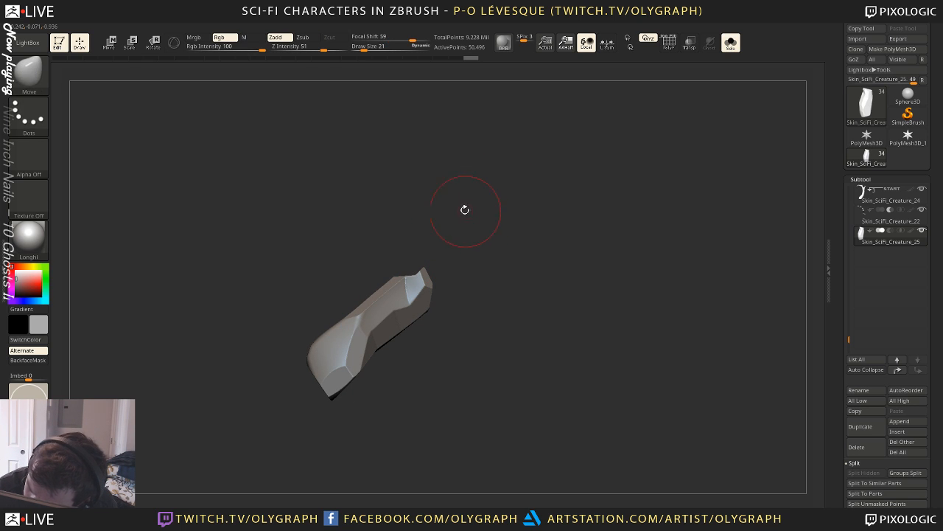
key("ctrl+shift")
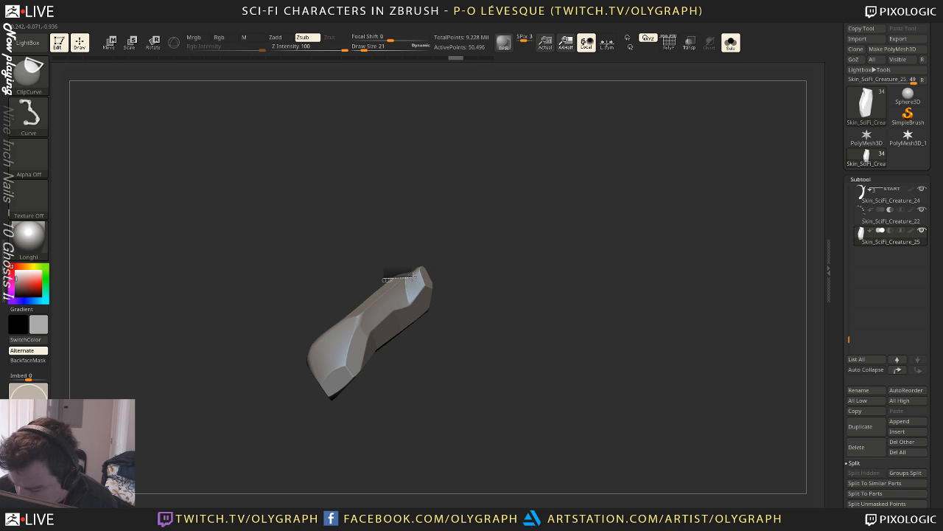
left_click_drag(468, 198, 497, 261, "ctrl")
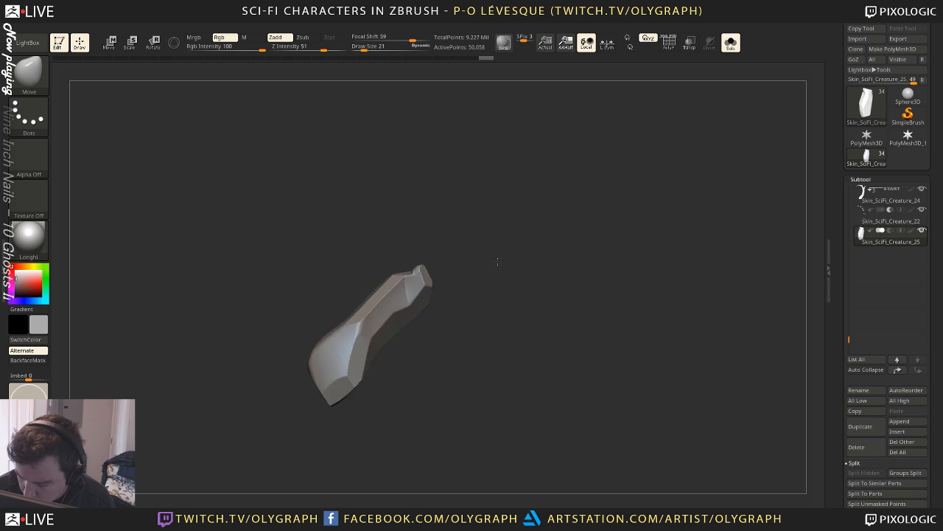
Check the sleeve against the body, isolate it again and clip another angled plane along its long edge
mouse_move(555, 211)
left_mouse_down()
mouse_move(522, 248)
mouse_move(562, 158)
left_mouse_up()
key("shift+s")
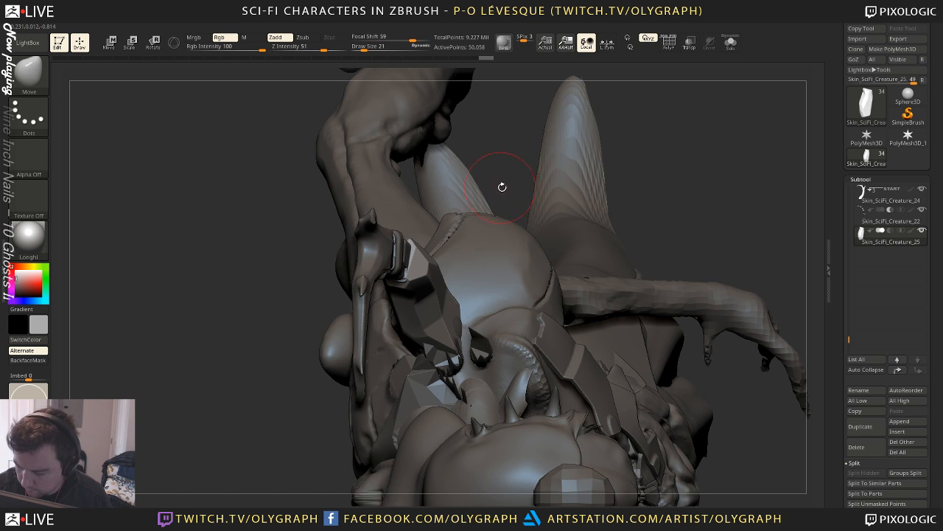
mouse_move(501, 186)
left_mouse_down()
mouse_move(558, 152)
mouse_move(566, 157)
left_mouse_up()
mouse_move(579, 238)
left_mouse_down()
mouse_move(511, 308)
mouse_move(463, 296)
left_mouse_up()
key("shift+s")
mouse_move(337, 398)
left_mouse_down("ctrl+shift")
mouse_move(368, 354)
mouse_move(388, 281)
left_mouse_up("ctrl+shift")
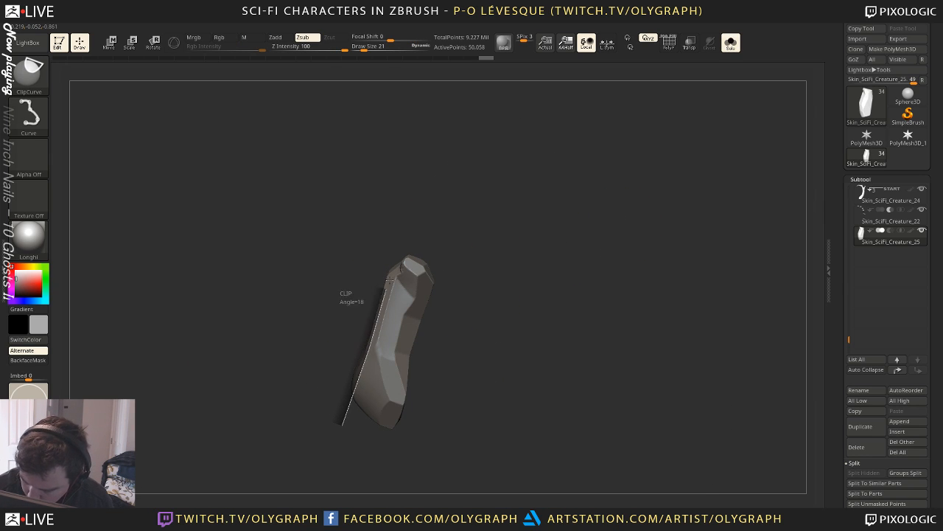
left_click_drag(405, 228, 407, 230, "ctrl+shift")
Bring back the full body and polish a spot on the sleeve's lower outer facet with hPolish at draw size 17
mouse_move(530, 238)
left_mouse_down()
mouse_move(506, 270)
mouse_move(516, 196)
mouse_move(516, 245)
left_mouse_up()
key("b")
key("h")
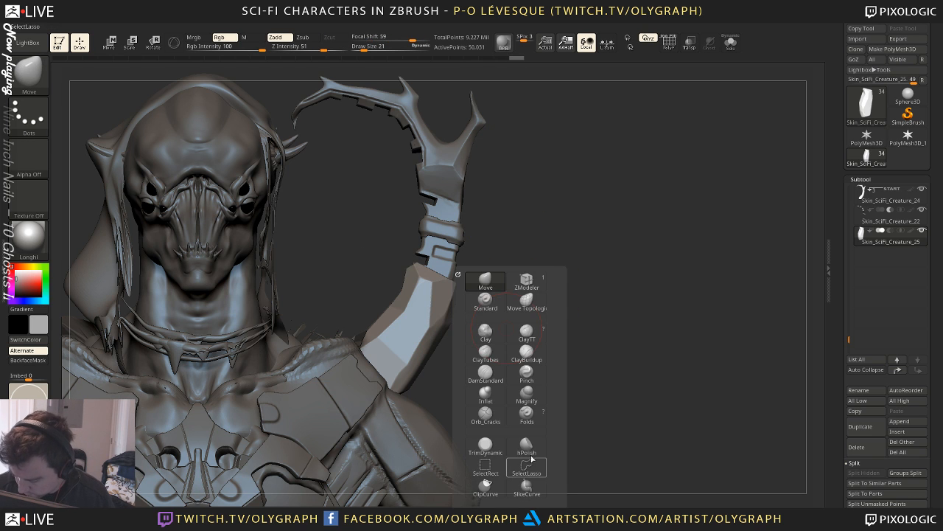
key("p")
key("s")
left_click(429, 339)
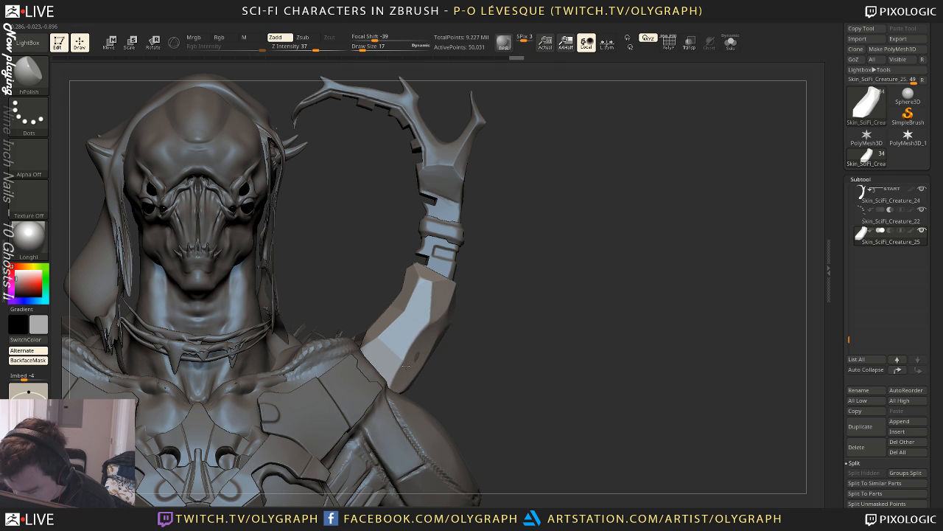
Enlarge the Move brush to draw size 62 and pull the sleeve's upper end into line with the horn segment above
key("b")
key("m")
key("v")
key("s")
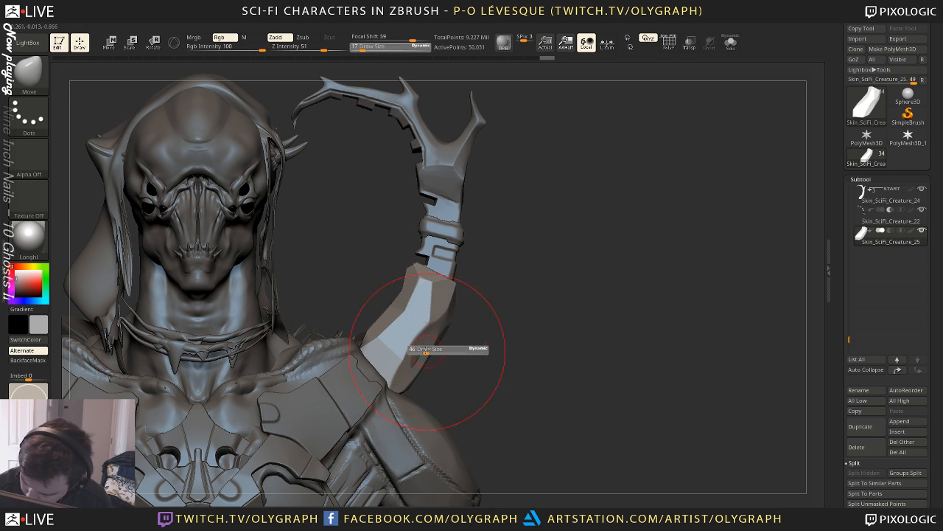
left_click(415, 351)
left_click_drag(420, 362, 423, 361)
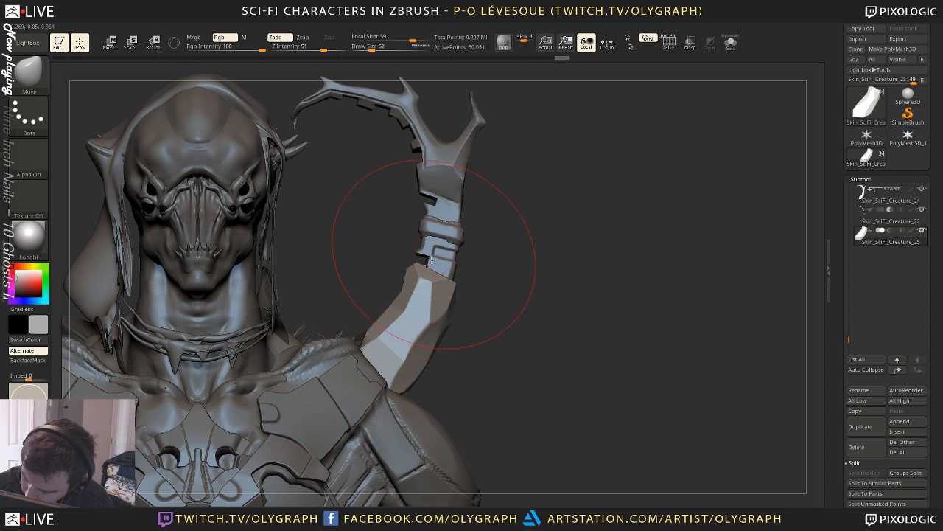
left_click_drag(431, 259, 424, 280)
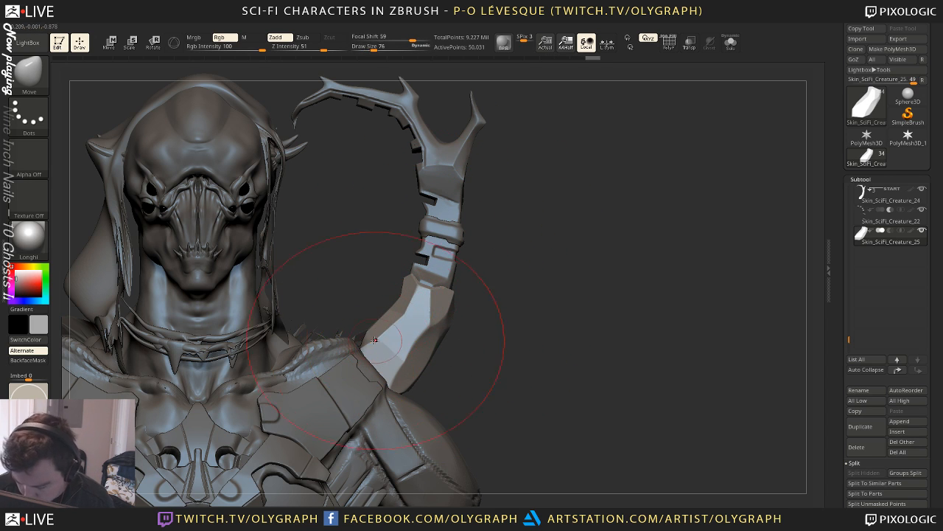
Check the horn's silhouette on the whole body and nudge the sleeve's contours with the Move brush at draw sizes 41 to 21
mouse_move(539, 249)
left_mouse_down("alt")
mouse_move(477, 181)
mouse_move(504, 212)
left_mouse_up("alt")
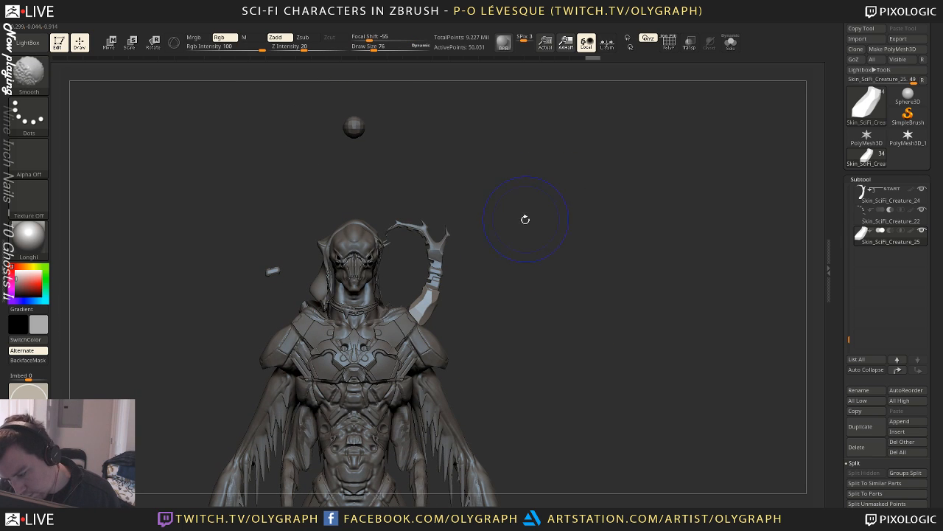
left_click_drag(508, 349, 495, 420, "alt")
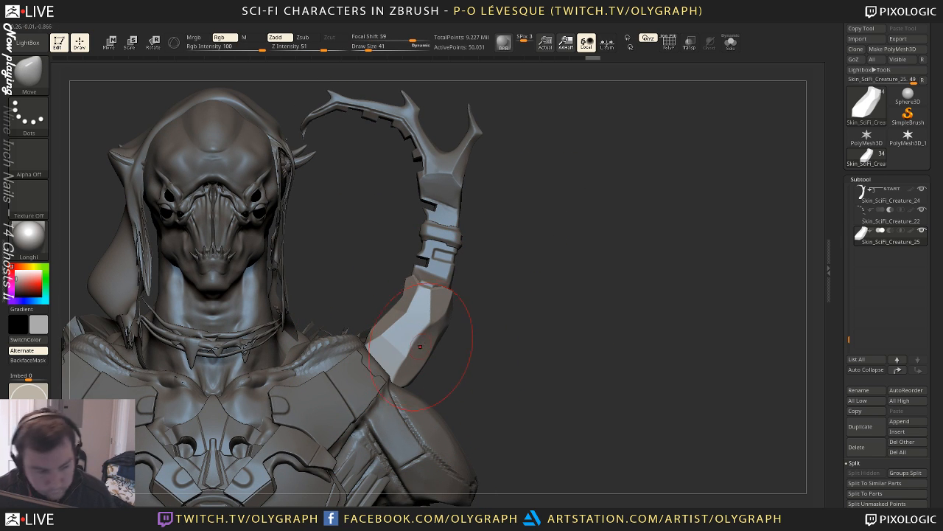
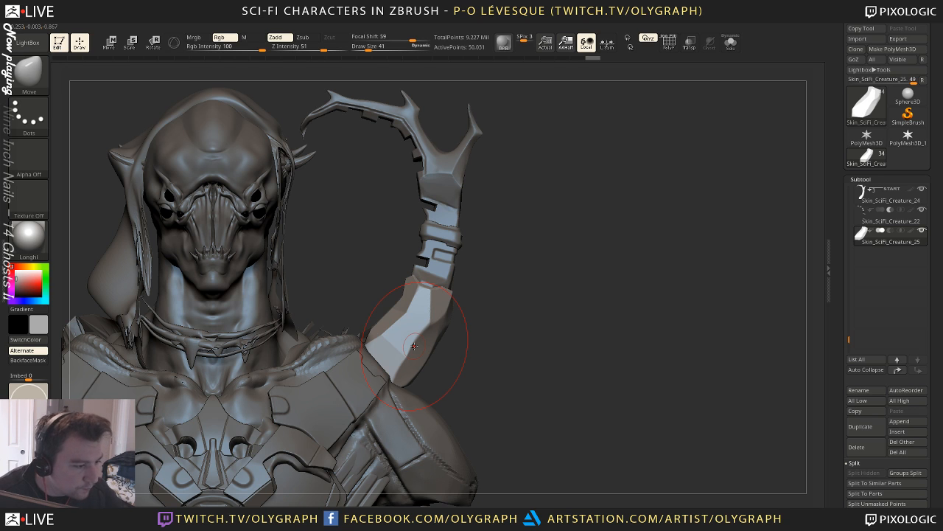
key("b")
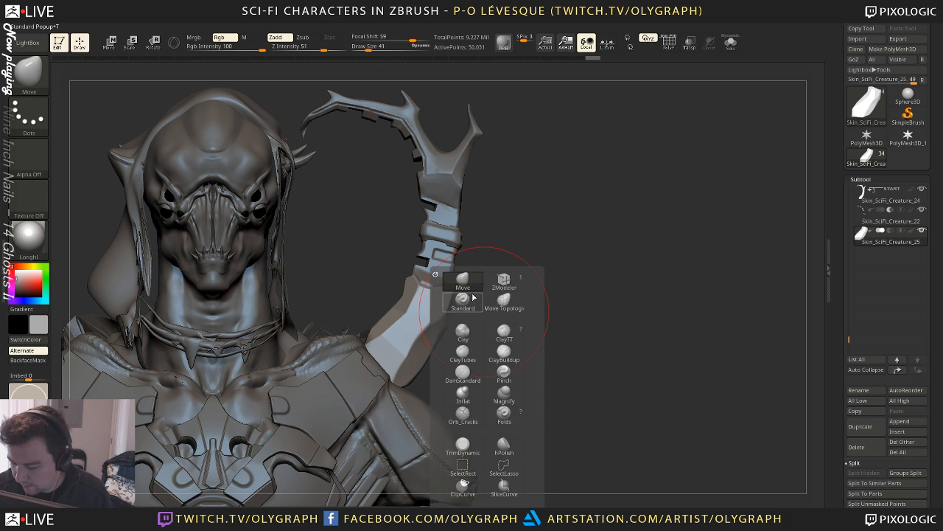
left_click(474, 297)
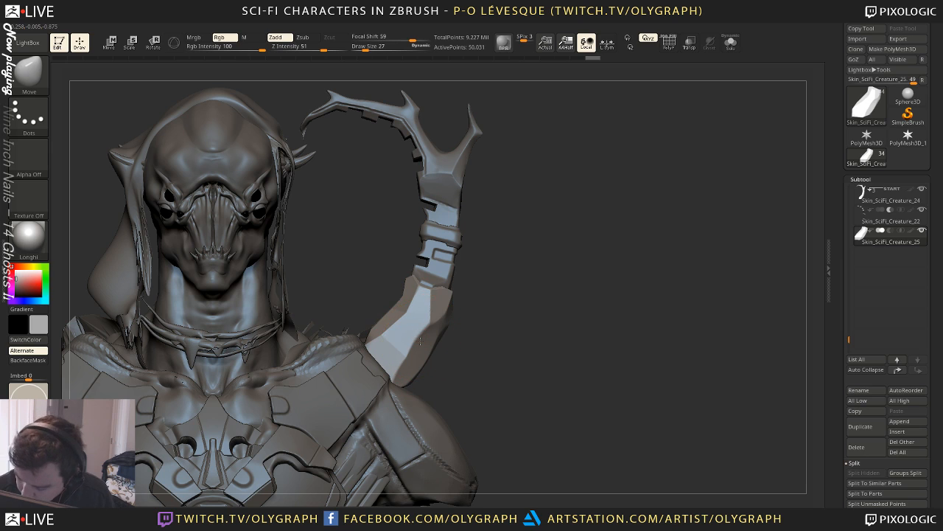
left_click_drag(420, 342, 427, 335)
key("s")
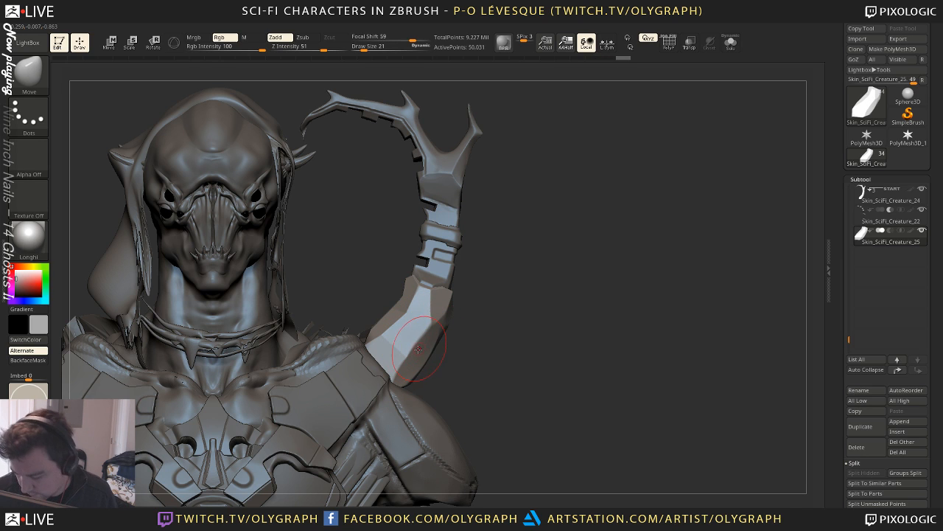
Trim the sleeve's lower outer edge with ClipCurve, remesh it and refine the contour with a small Move brush
mouse_move(498, 312)
left_mouse_down("ctrl+shift")
mouse_move(432, 338)
mouse_move(384, 421)
left_mouse_up("ctrl+shift")
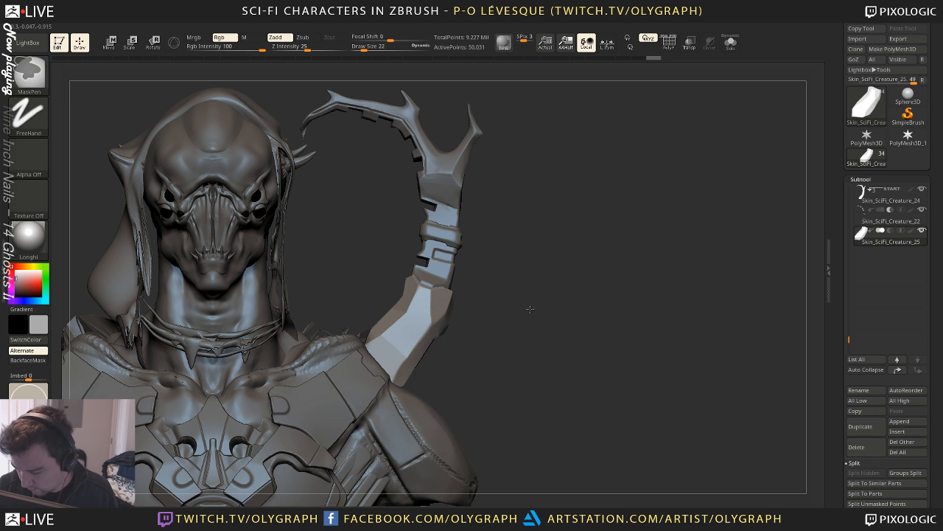
mouse_move(440, 370)
left_mouse_down()
mouse_move(376, 363)
mouse_move(444, 357)
left_mouse_up()
key("s")
left_click_drag(435, 353, 441, 358)
key("s")
left_click_drag(367, 368, 377, 366)
key("bracketleft")
key("bracketleft")
left_click_drag(572, 297, 565, 212, "shift")
key("bracketleft")
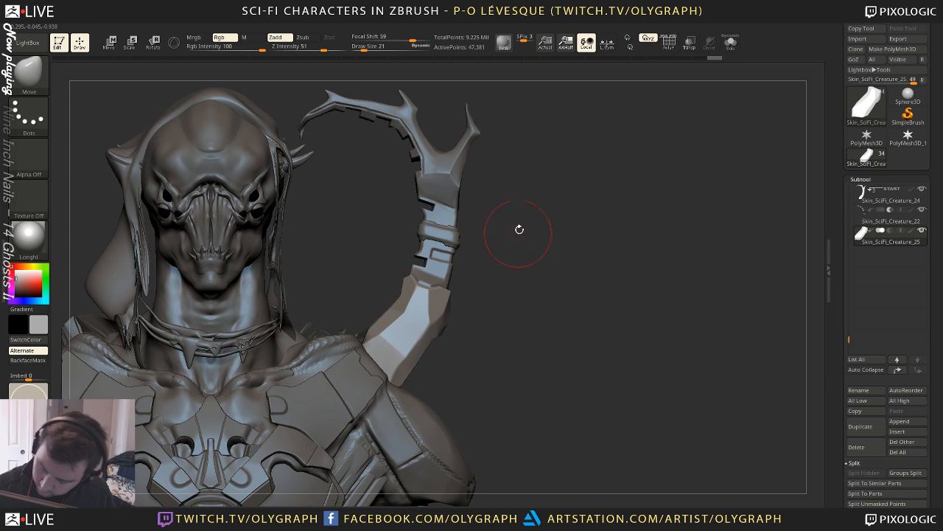
Clip a step into the sleeve's inner edge and a bevel near its upper tip with ClipCurve, and remesh the piece
mouse_move(355, 327)
left_mouse_down("ctrl+shift")
mouse_move(381, 323)
mouse_move(397, 307)
mouse_move(382, 249)
left_mouse_up("ctrl+shift")
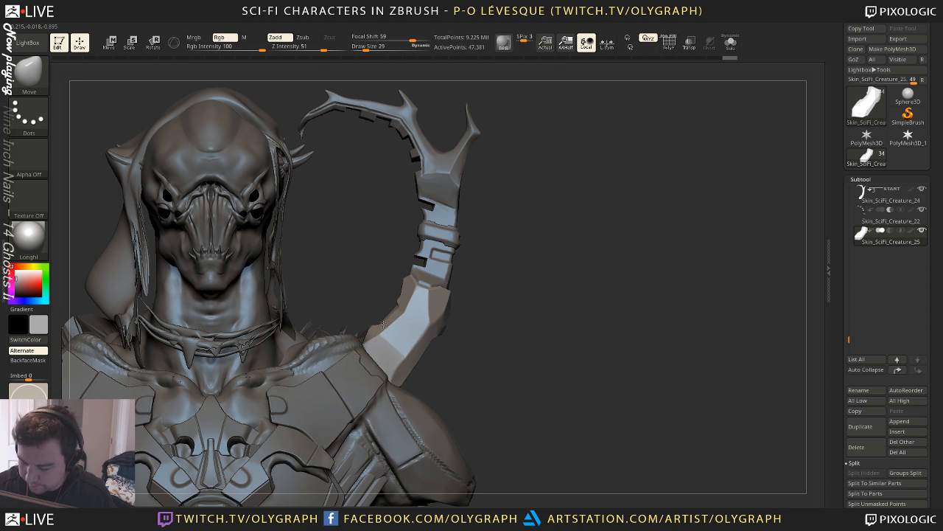
key("[")
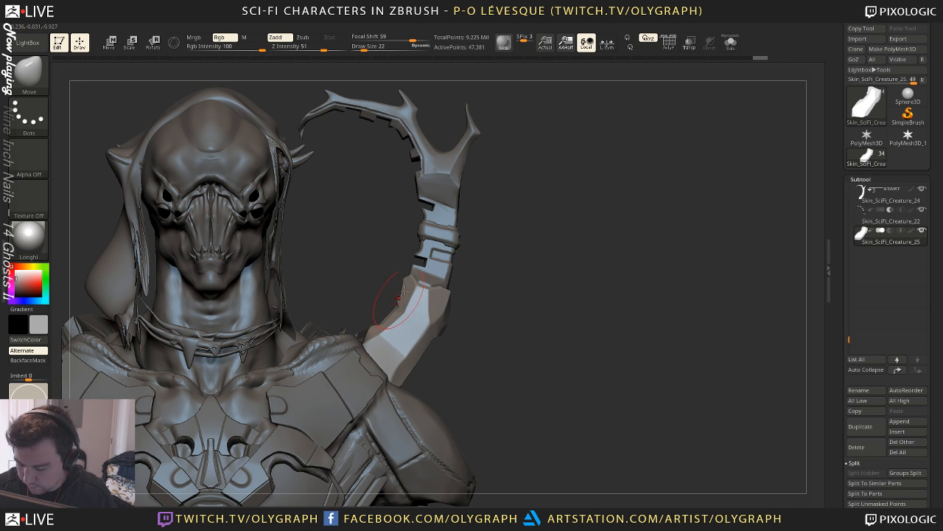
key("[")
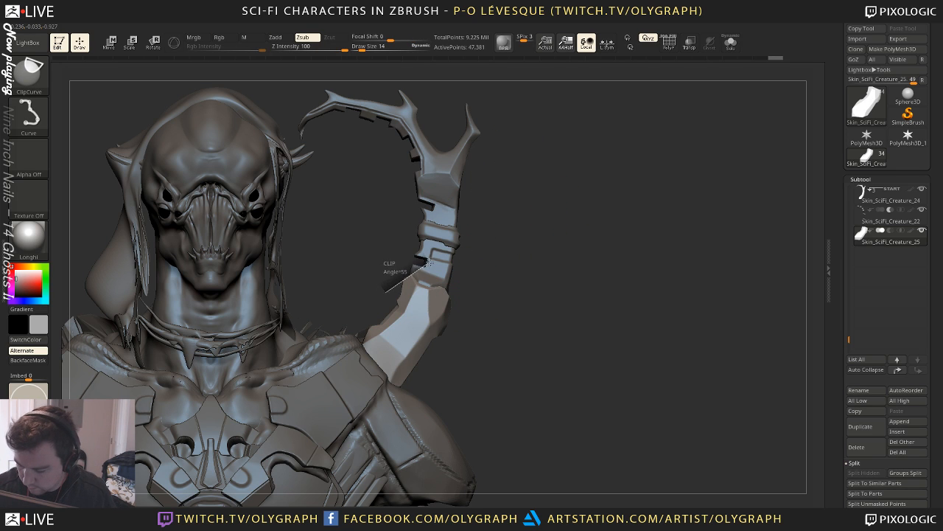
mouse_move(556, 229)
left_mouse_down("alt")
mouse_move(532, 152)
mouse_move(526, 209)
mouse_move(497, 173)
mouse_move(401, 291)
mouse_move(404, 306)
mouse_move(401, 272)
left_mouse_up("alt")
key("ctrl+shift")
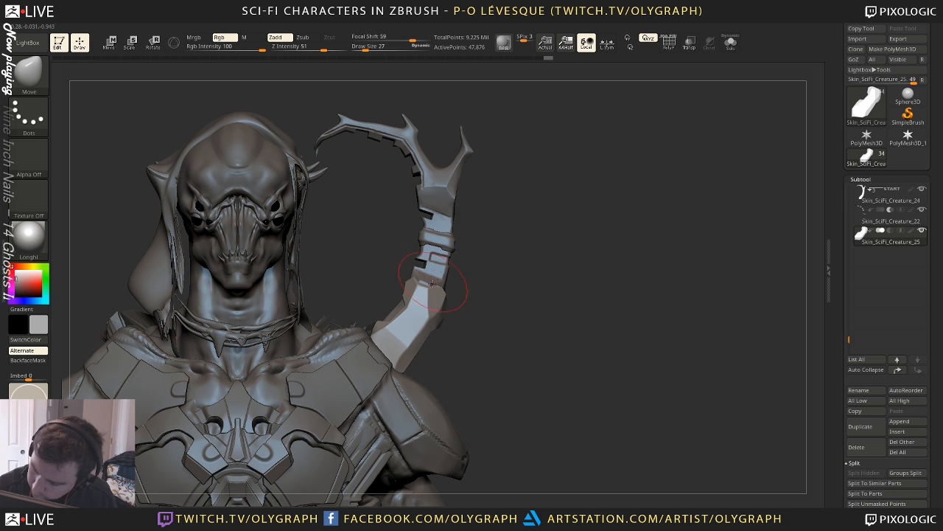
Reduce the Move brush to draw size 19 and nudge the sleeve's upper and inner contours
key("s")
mouse_move(481, 226)
left_mouse_down()
mouse_move(484, 250)
mouse_move(444, 237)
left_mouse_up()
key("s")
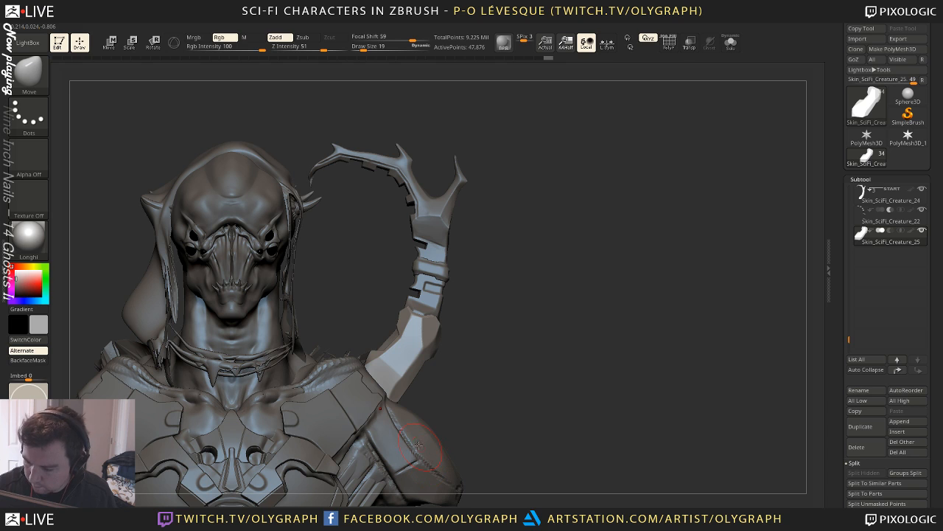
key("s")
left_click_drag(418, 332, 426, 331)
key("s")
mouse_move(398, 359)
left_mouse_down()
mouse_move(408, 359)
mouse_move(403, 327)
mouse_move(416, 326)
mouse_move(409, 348)
mouse_move(441, 323)
mouse_move(430, 327)
mouse_move(436, 322)
mouse_move(435, 336)
mouse_move(402, 317)
mouse_move(413, 303)
left_mouse_up()
Set the Move brush's draw size to 44 and push the sleeve's inner edge and middle into a smoother bend
key("s")
key("s")
key("s")
key("s")
key("s")
key("s")
key("s")
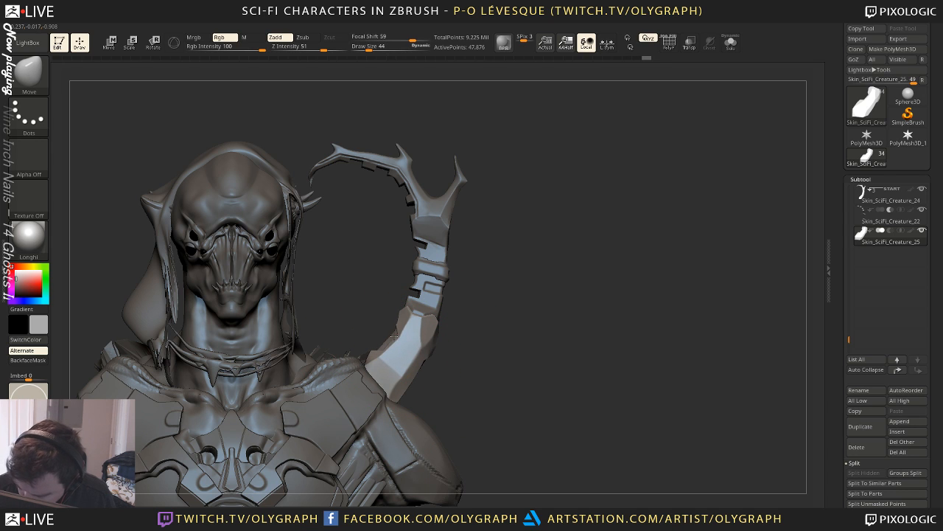
key("s")
mouse_move(393, 337)
left_mouse_down()
mouse_move(405, 337)
mouse_move(402, 322)
mouse_move(428, 328)
left_mouse_up()
key("s")
mouse_move(416, 371)
left_mouse_down()
mouse_move(403, 381)
mouse_move(412, 351)
left_mouse_up()
Adjust the sleeve's lower end where it meets the shoulder armor with small Move strokes, resizing the brush down to 19
key("s")
key("s")
key("s")
key("s")
mouse_move(413, 351)
left_mouse_down()
mouse_move(392, 368)
mouse_move(393, 400)
left_mouse_up()
key("s")
key("s")
left_click_drag(393, 401, 397, 388)
key("s")
left_click_drag(398, 388, 399, 389)
key("s")
key("s")
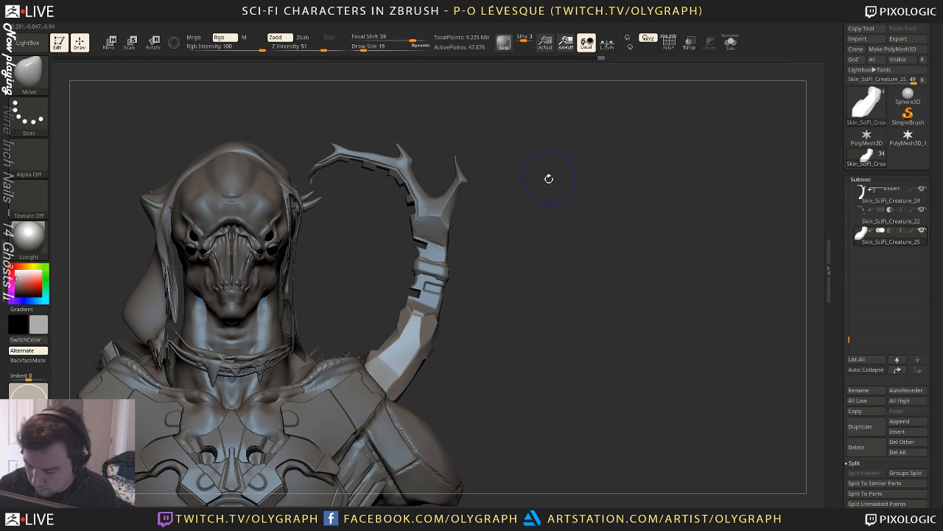
Isolate the sleeve, switch to the Orb_Cracks brush and subdivide the mesh once
key("shift+s")
left_click_drag(532, 223, 553, 275, "alt")
key("b")
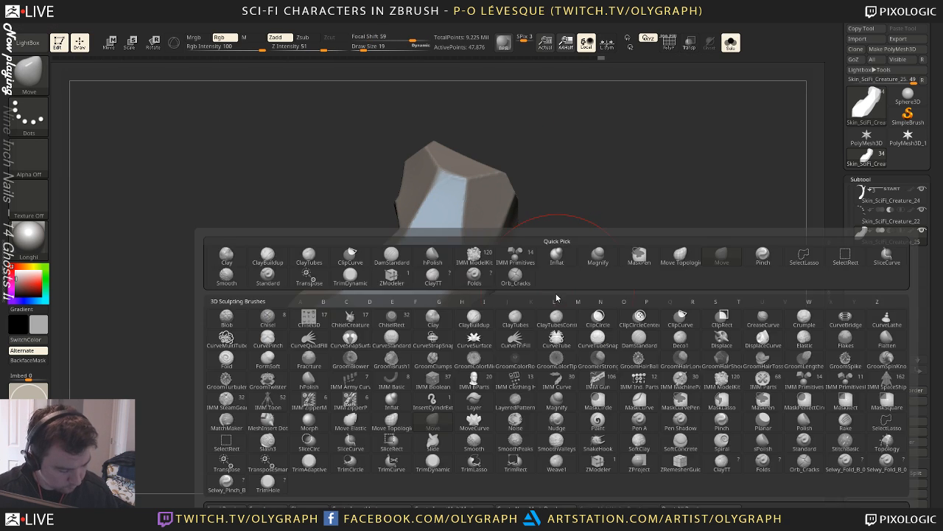
key("o")
key("c")
key("ctrl+d")
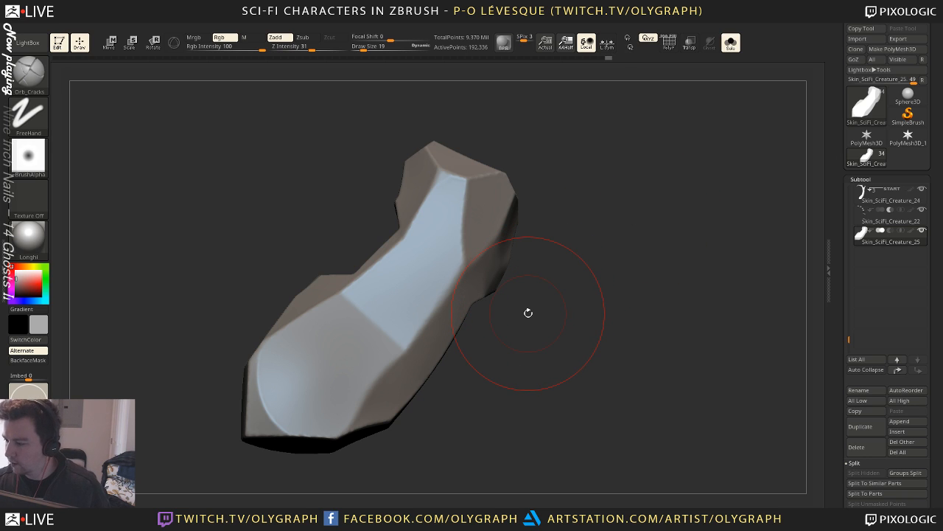
Try carving a crease along the sleeve's long facet edge with Orb_Cracks at draw sizes 7 and 5
key("b")
key("b")
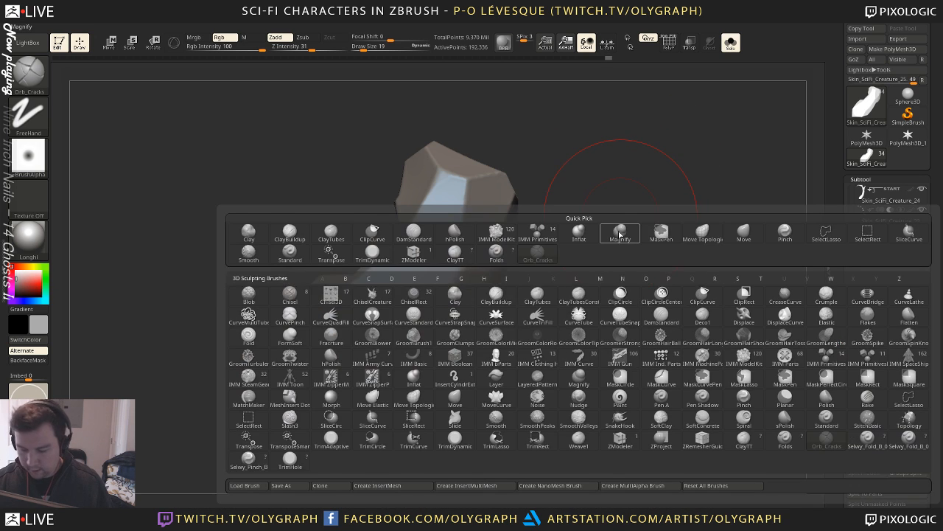
key("s")
left_click_drag(470, 282, 466, 282)
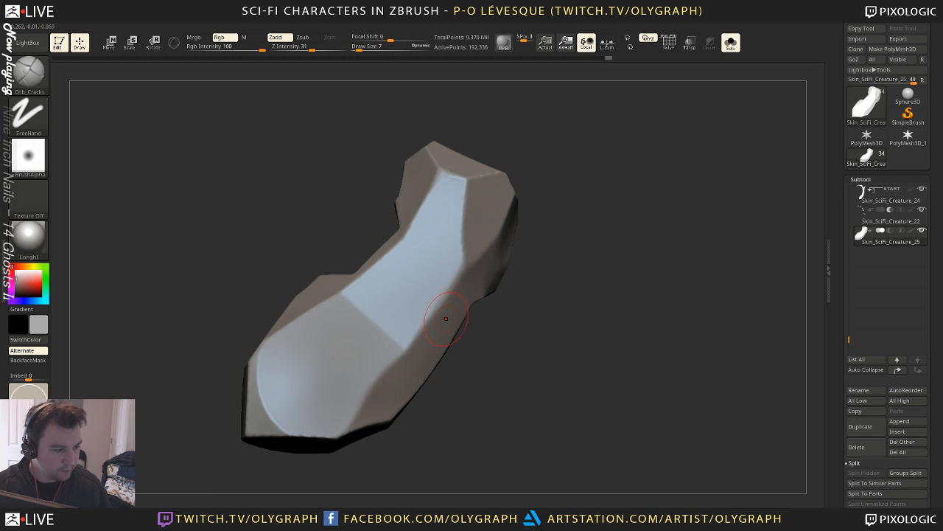
key("s")
mouse_move(460, 276)
left_mouse_down()
mouse_move(465, 269)
mouse_move(427, 319)
left_mouse_up()
key("ctrl+z")
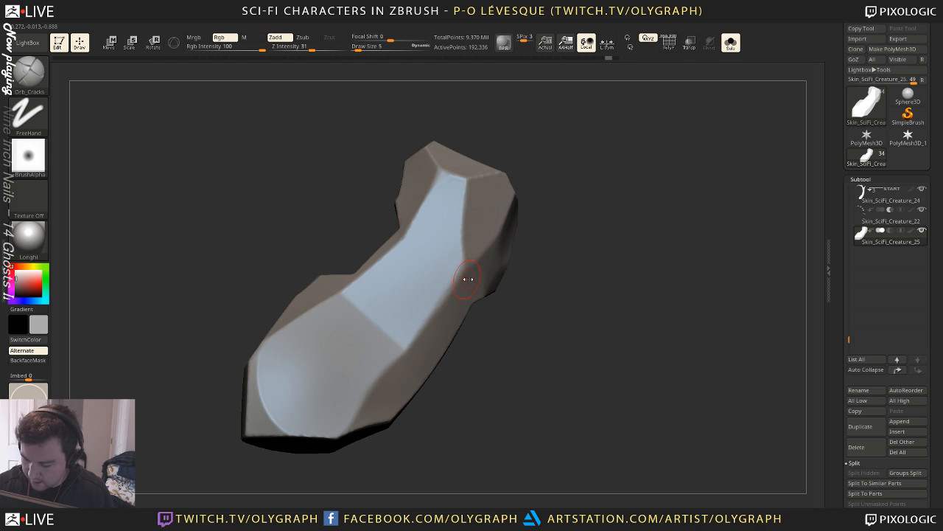
left_click_drag(465, 261, 405, 351)
key("ctrl+z")
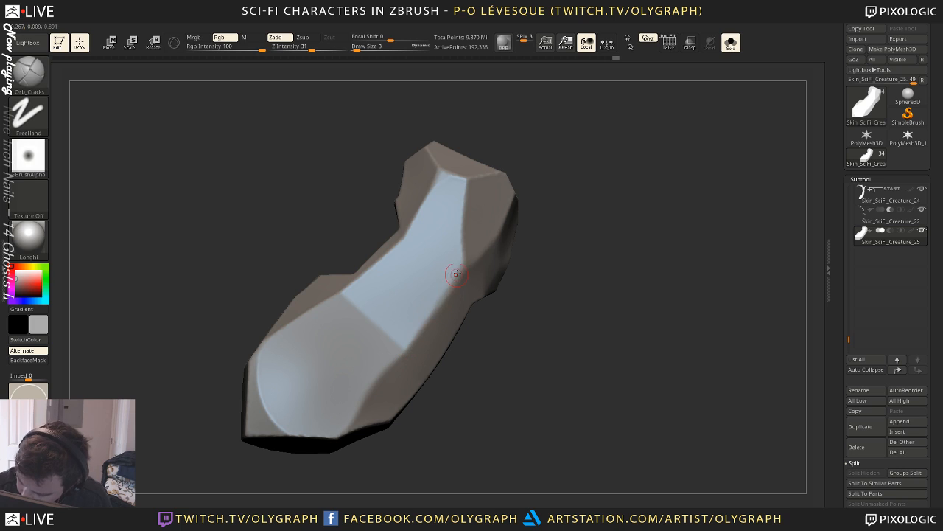
Try an Orb_Cracks crease at draw size 3 down the full length of the sleeve's long facet edge
left_click_drag(465, 262, 398, 355)
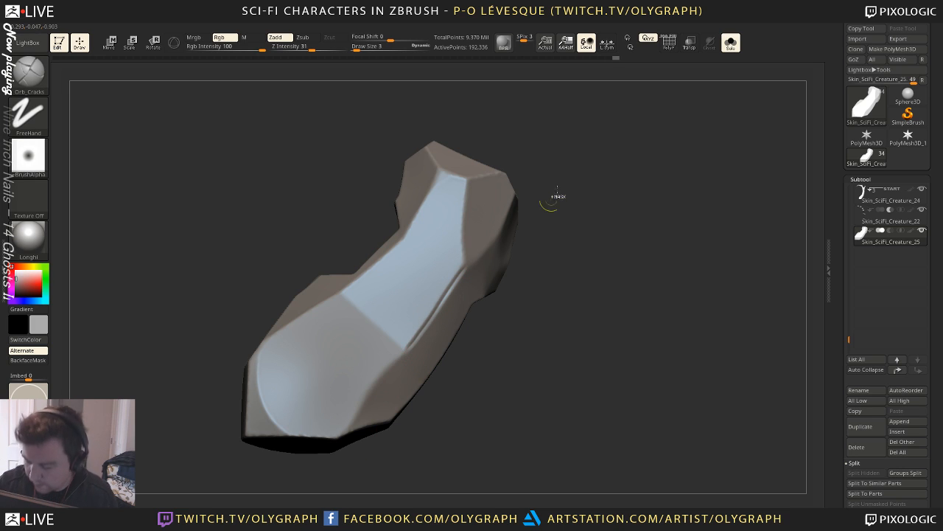
key("ctrl+z")
left_click_drag(470, 262, 336, 430)
left_click_drag(569, 173, 548, 214, "alt")
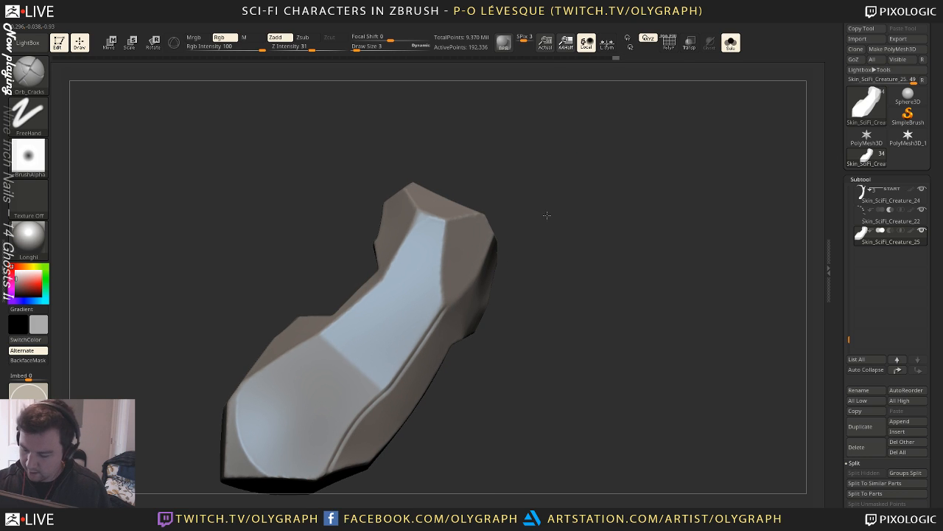
Try carving a crease down the side edge of the sleeve's upper facet with Orb_Cracks
left_click_drag(443, 222, 441, 319)
mouse_move(564, 218)
left_mouse_down()
mouse_move(543, 209)
mouse_move(544, 176)
left_mouse_up()
key("ctrl+z")
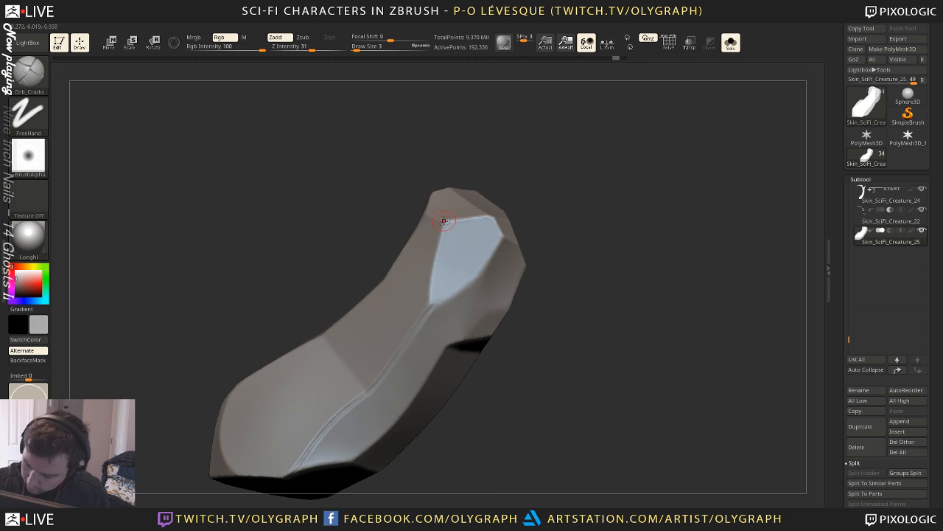
left_click_drag(444, 222, 431, 316)
key("ctrl+z")
Try outlining the upper facet's top and outer edges with Orb_Cracks creases, reducing the draw size to 1
mouse_move(446, 221)
left_mouse_down()
mouse_move(430, 315)
mouse_move(482, 274)
mouse_move(504, 235)
left_mouse_up()
mouse_move(559, 166)
left_mouse_down()
mouse_move(558, 181)
mouse_move(525, 190)
mouse_move(565, 196)
left_mouse_up()
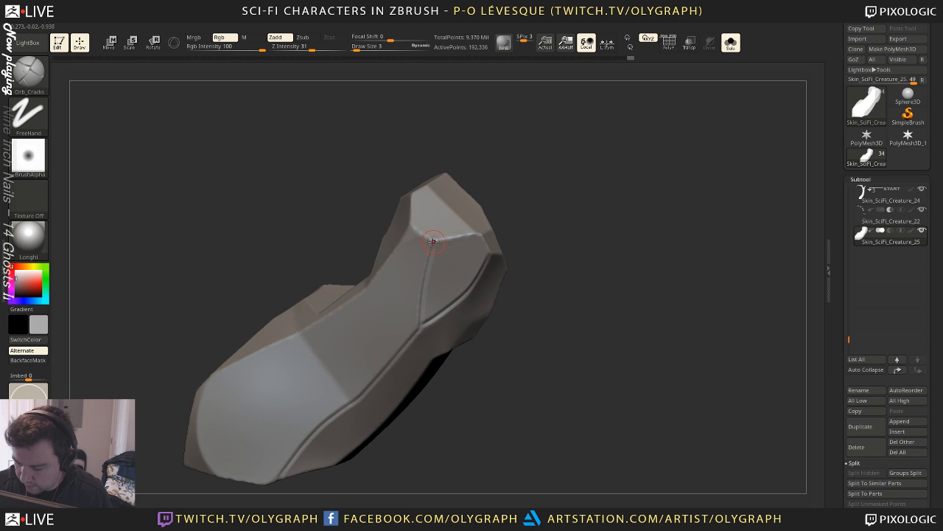
mouse_move(433, 240)
left_mouse_down()
mouse_move(487, 231)
mouse_move(549, 195)
left_mouse_up()
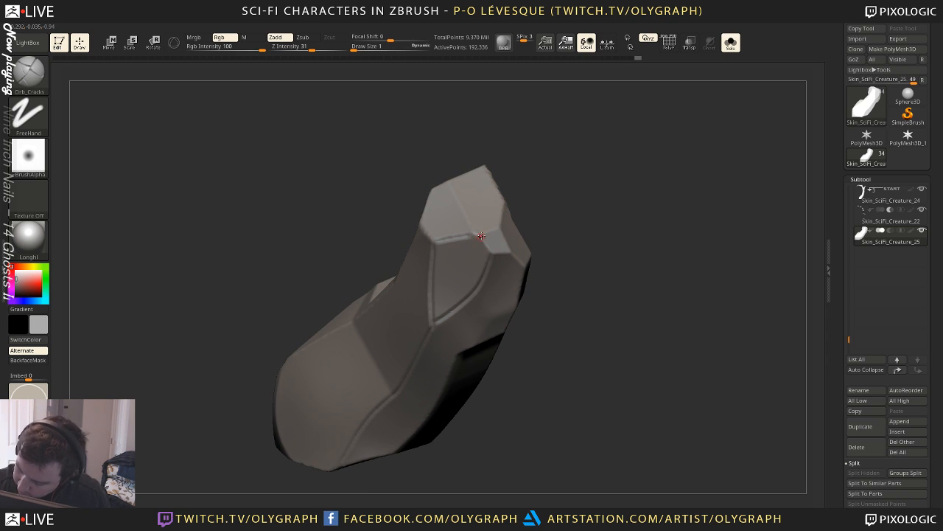
left_click_drag(471, 235, 494, 269)
Show the full body again, judge the sleeve's carved lines from the front and undo them
mouse_move(547, 239)
left_mouse_down()
mouse_move(565, 219)
mouse_move(545, 214)
left_mouse_up()
left_click(542, 214, "shift")
left_click_drag(534, 263, 530, 182, "shift")
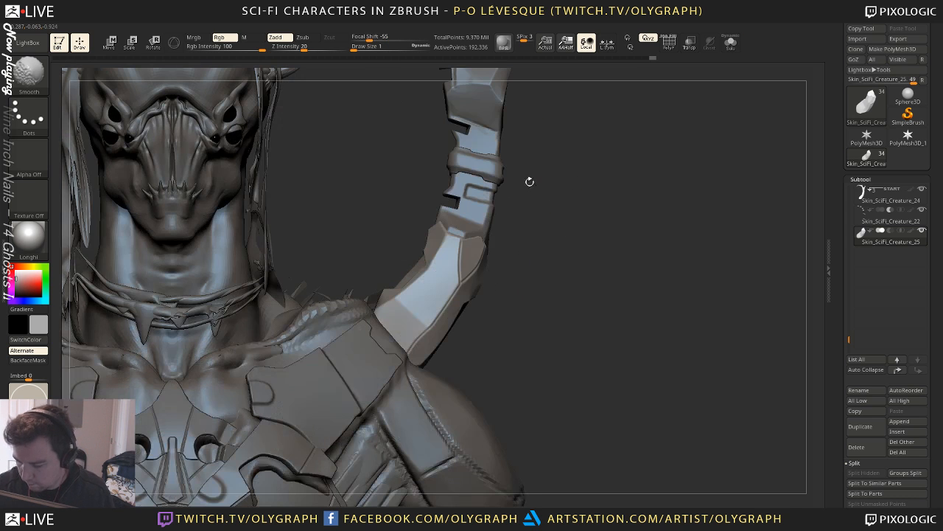
key("ctrl")
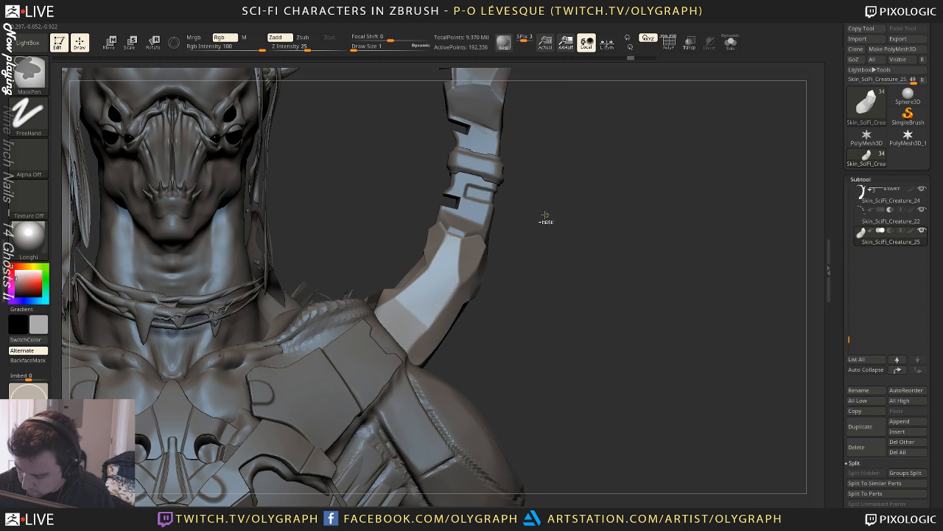
Set the draw size to 3 and try a short Orb_Cracks crease on the sleeve's long outer facet edge
key("s")
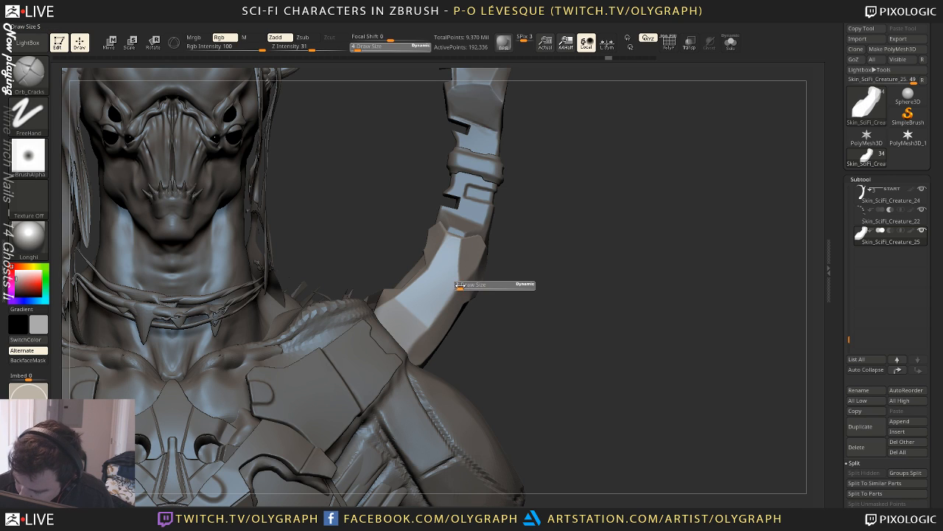
left_click(459, 285)
left_click_drag(432, 322, 430, 330)
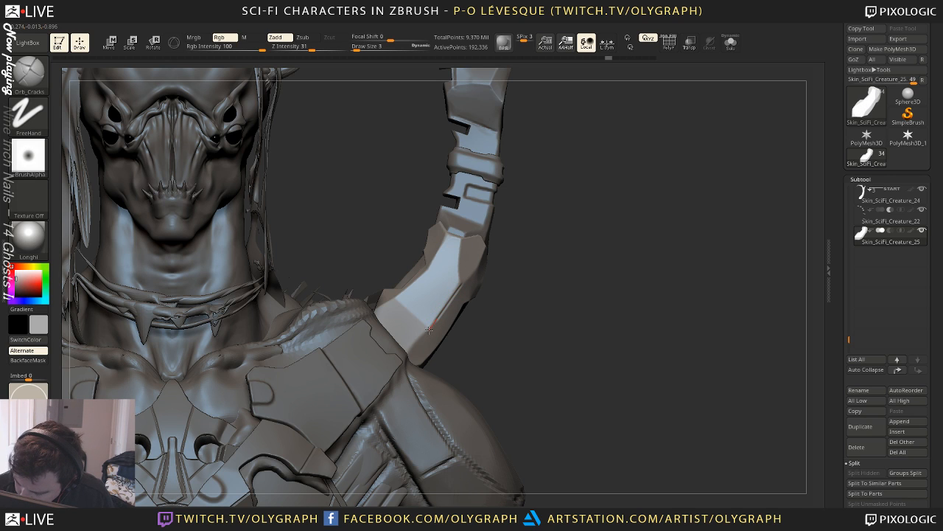
key("ctrl+z")
Set LazyRadius to 1 and carve an Orb_Cracks crease along the middle stretch of the sleeve's outer facet edge
key("space")
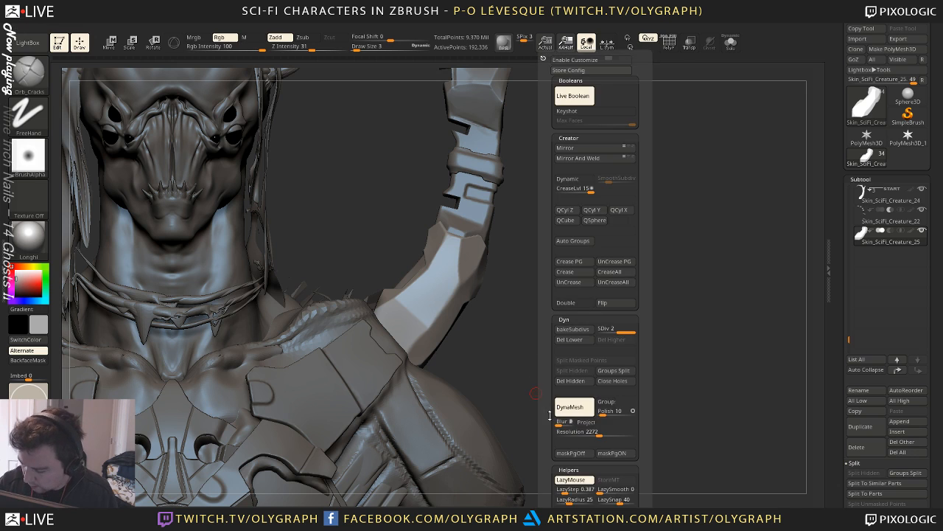
left_click_drag(549, 416, 551, 323)
key("Return")
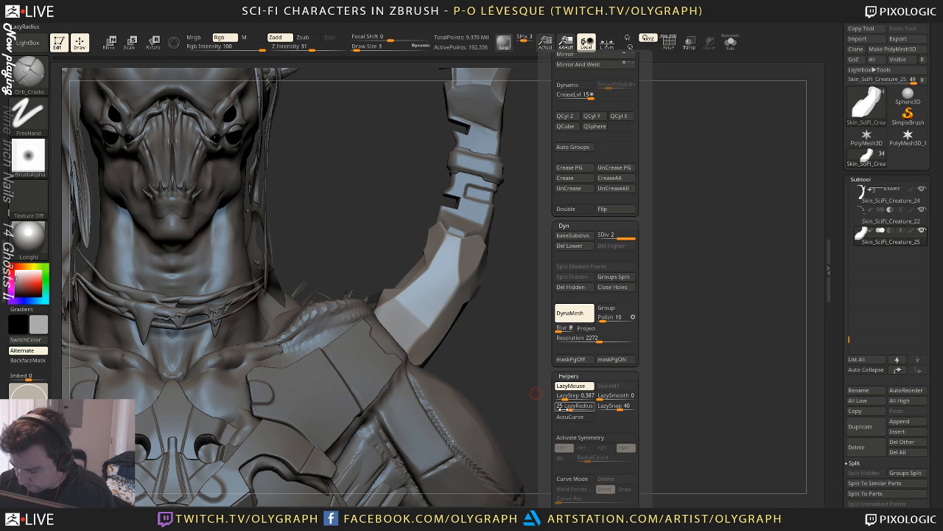
type("1")
key("Return")
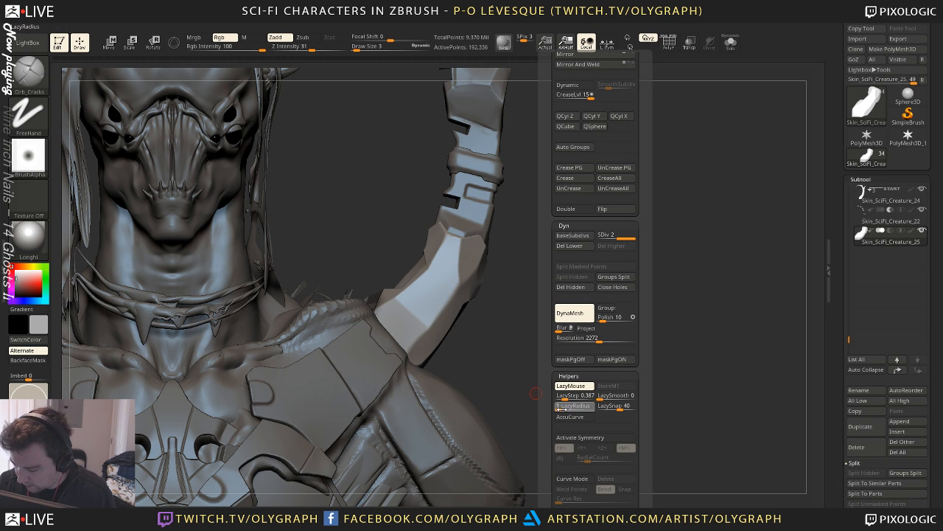
key("shift")
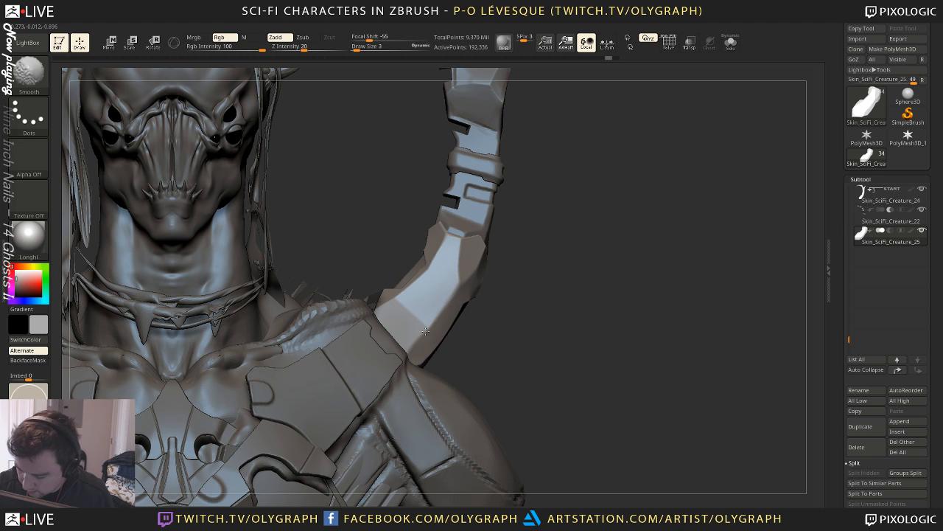
left_click_drag(460, 283, 430, 328)
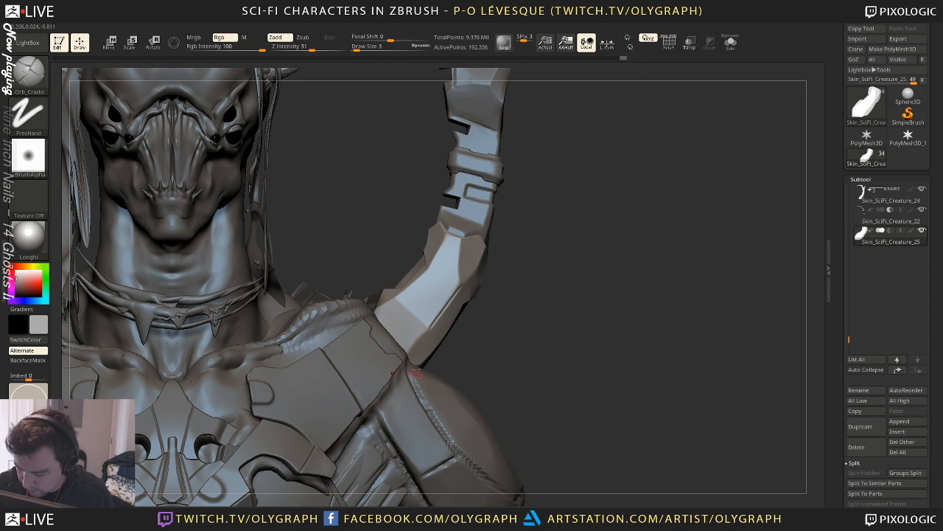
Isolate the sleeve and try extending the crease down the lower facet's outer edge to the base
key("shift+alt+s")
key("shift")
key("shift")
left_click_drag(428, 325, 396, 371)
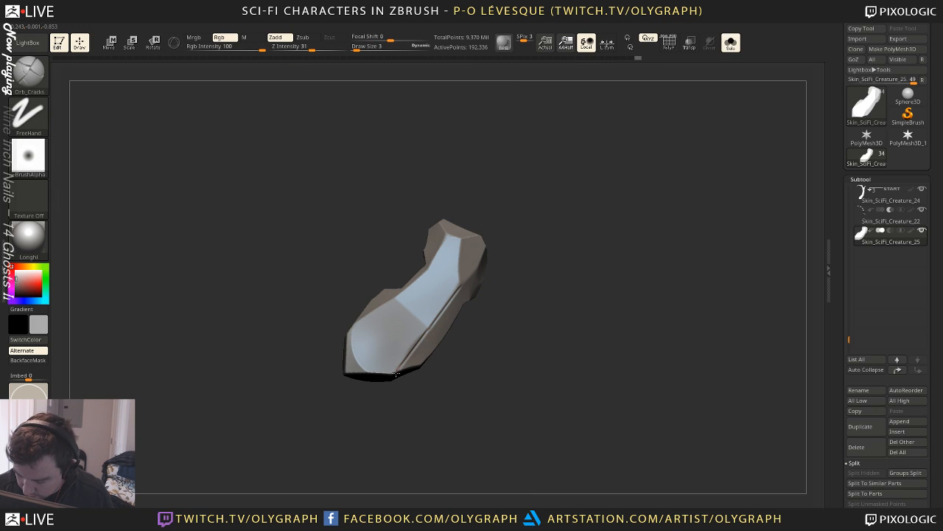
key("ctrl+z")
left_click_drag(429, 325, 411, 344, "shift")
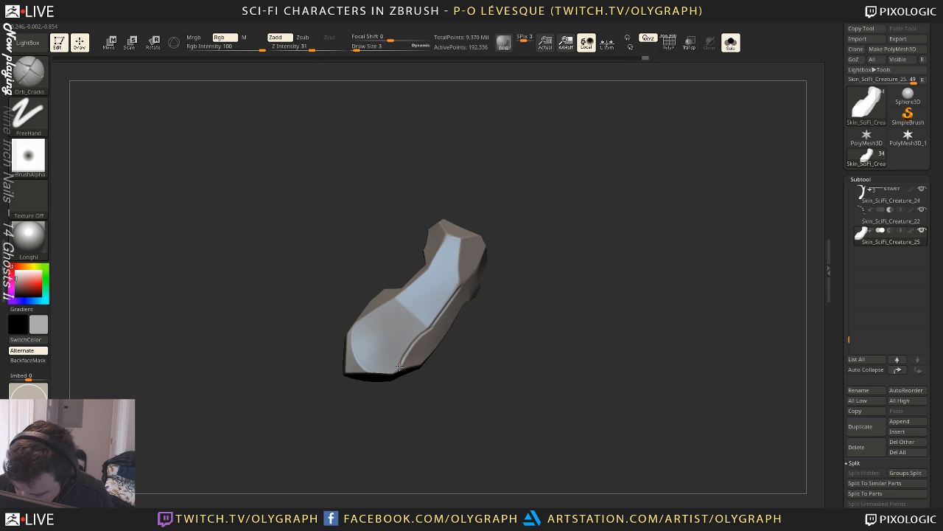
key("ctrl+z")
Raise LazyRadius to 74 and test an Orb_Cracks stroke down the middle of the sleeve's upper front facet
key("space")
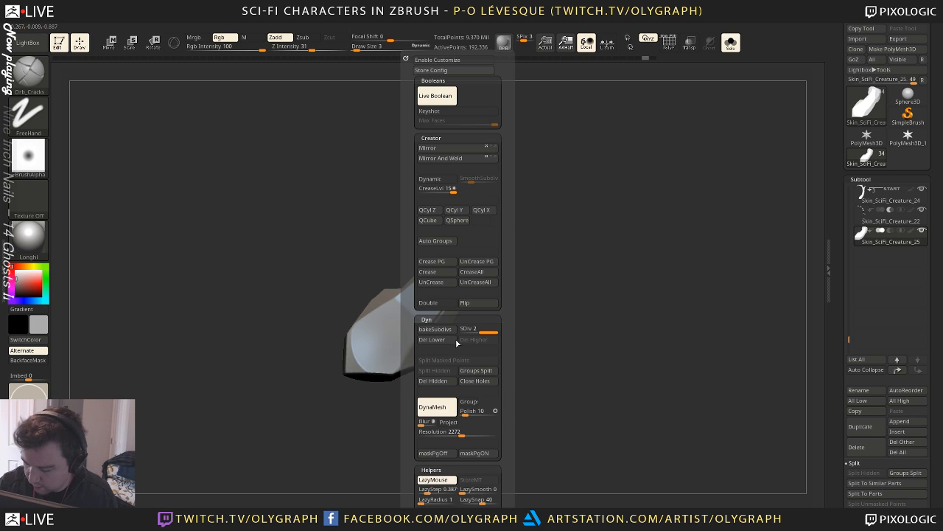
left_click(438, 501)
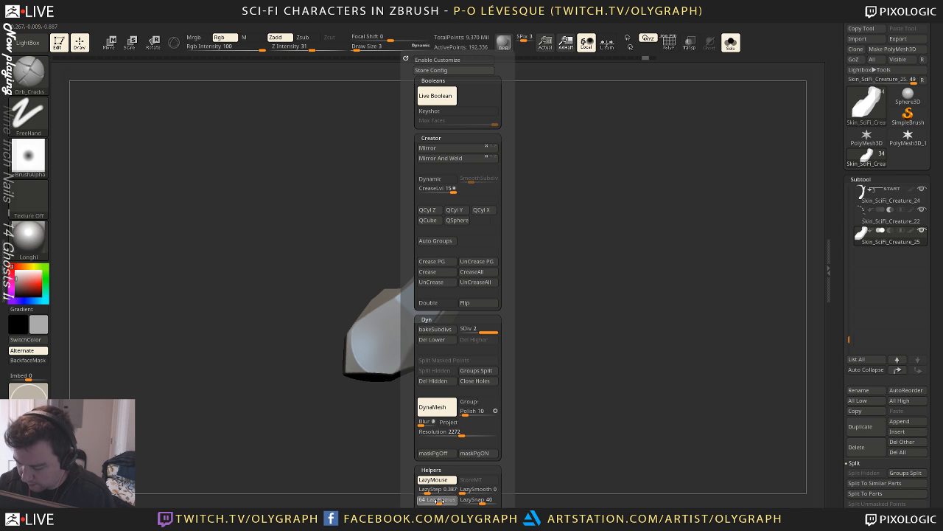
left_click_drag(442, 274, 420, 310, "shift")
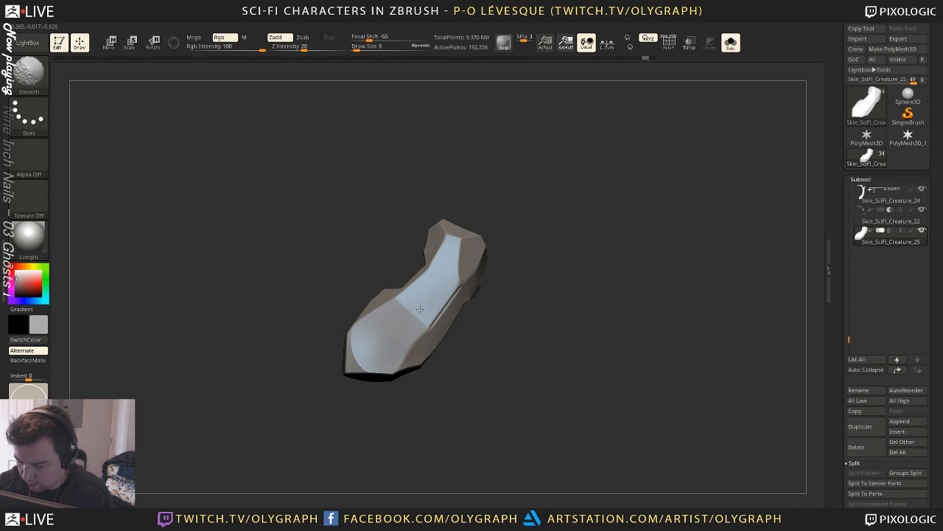
mouse_move(449, 256)
left_mouse_down()
mouse_move(395, 343)
mouse_move(402, 333)
left_mouse_up()
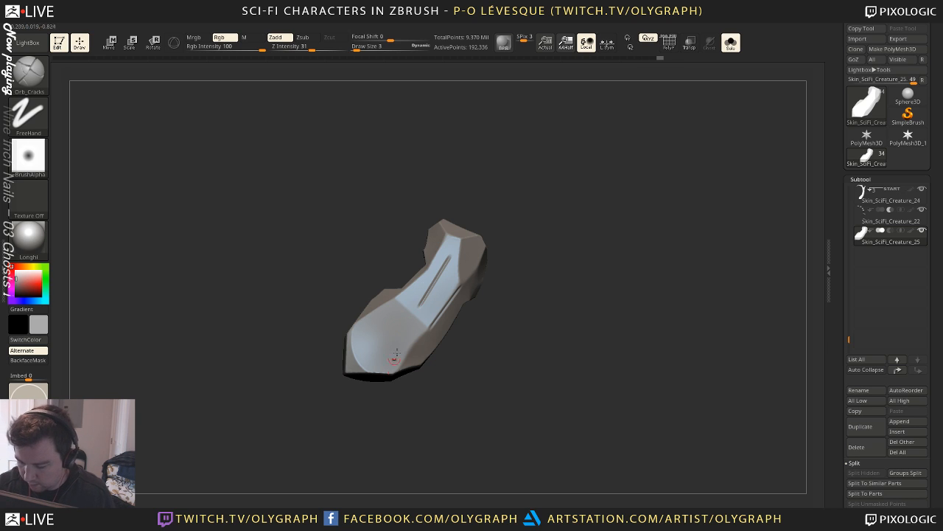
key("ctrl+z")
Lower LazyRadius and test a long Orb_Cracks stroke down the front facets of the sleeve
key("space")
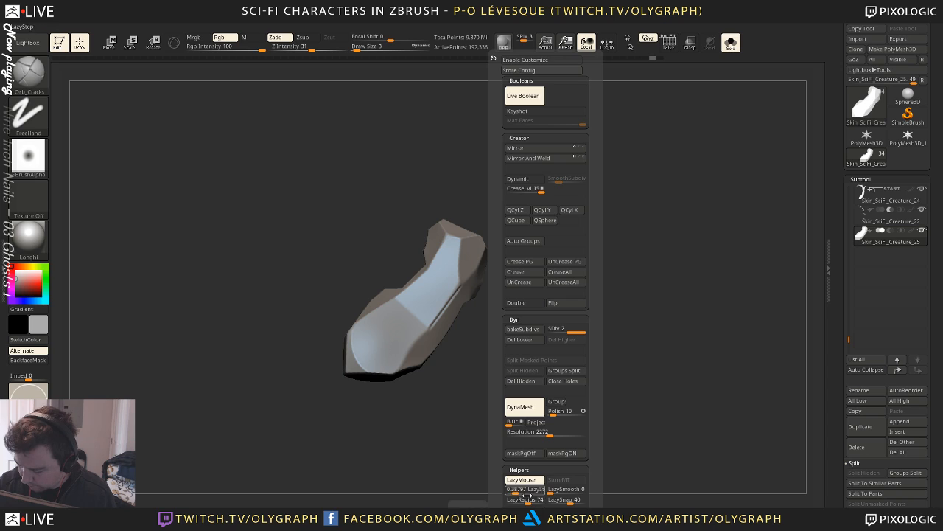
left_click_drag(528, 503, 511, 503)
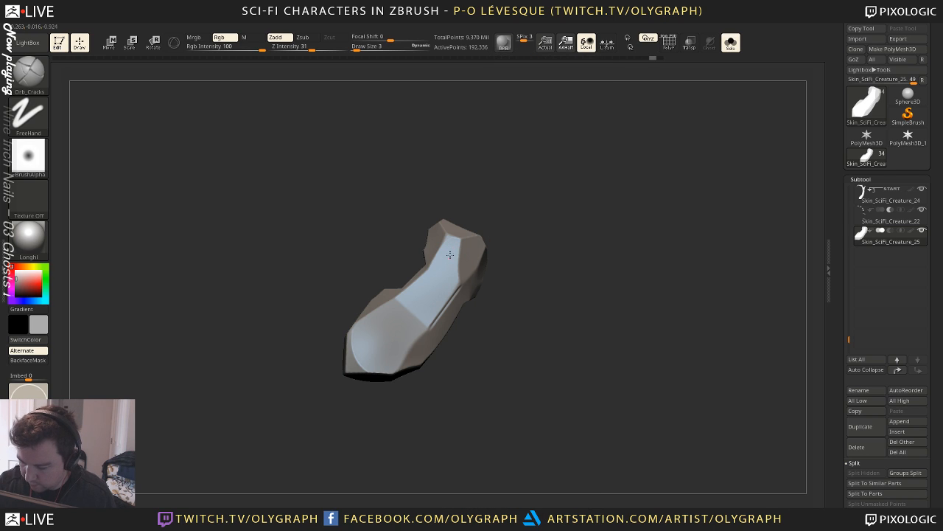
left_click_drag(450, 255, 390, 341)
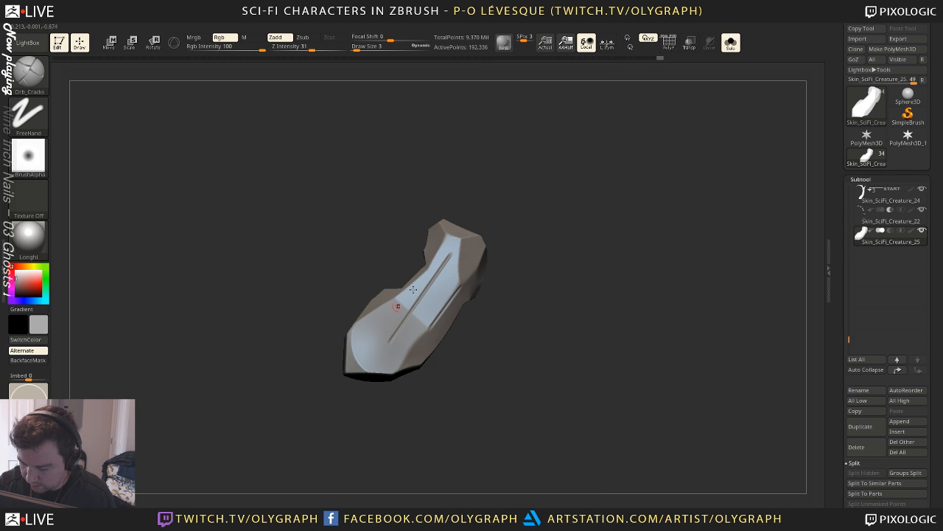
Continue the Orb_Cracks crease along the lower front facet's outer edge down to the sleeve's base
left_click_drag(521, 224, 557, 329)
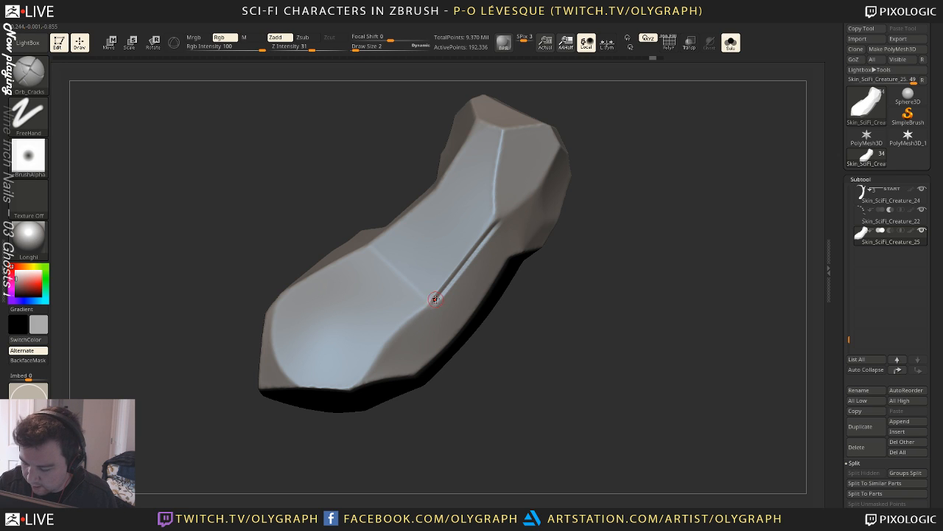
key("ctrl+z")
mouse_move(413, 316)
left_mouse_down()
mouse_move(404, 321)
mouse_move(436, 300)
mouse_move(390, 336)
left_mouse_up()
key("bracketright")
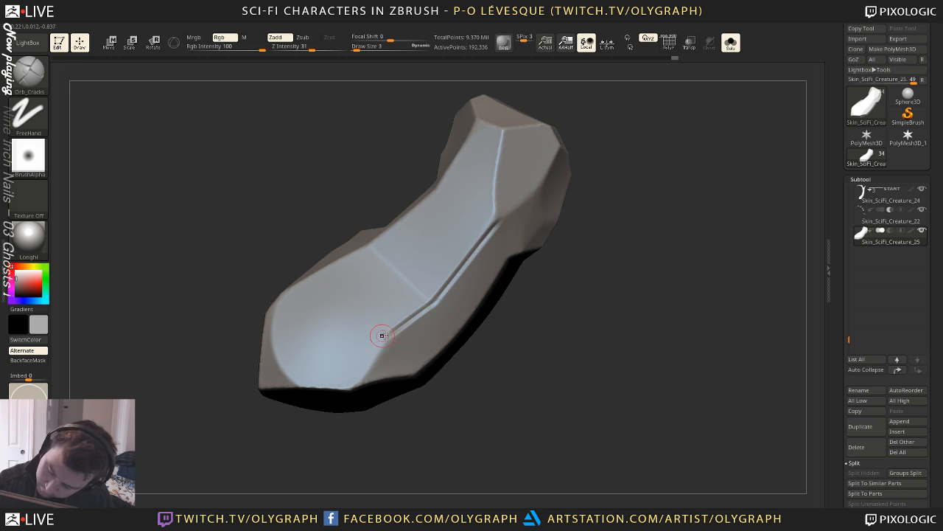
mouse_move(390, 333)
left_mouse_down()
mouse_move(355, 387)
mouse_move(300, 427)
mouse_move(343, 421)
mouse_move(409, 384)
mouse_move(464, 387)
mouse_move(445, 307)
left_mouse_up()
key("ctrl+z")
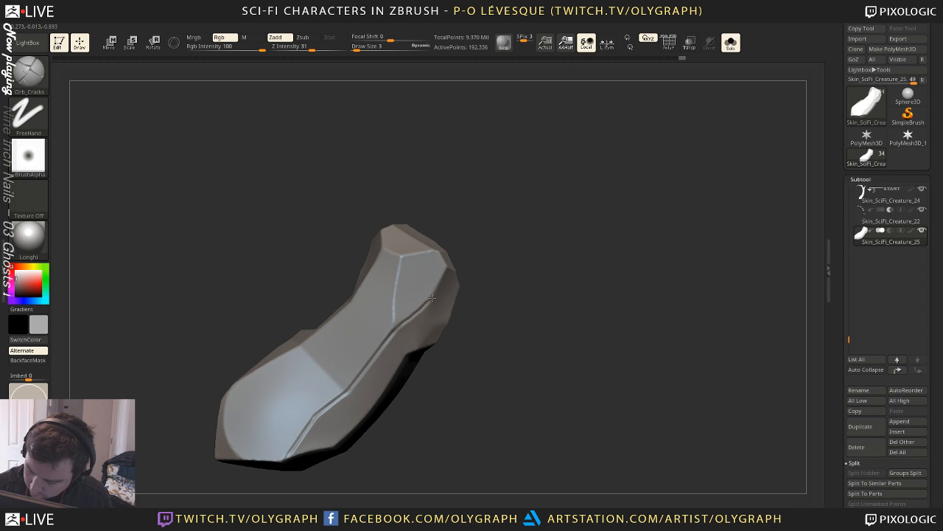
Carve Orb_Cracks creases along the outer and inner edges of the small side facet near the sleeve's tip
left_click_drag(431, 297, 430, 299)
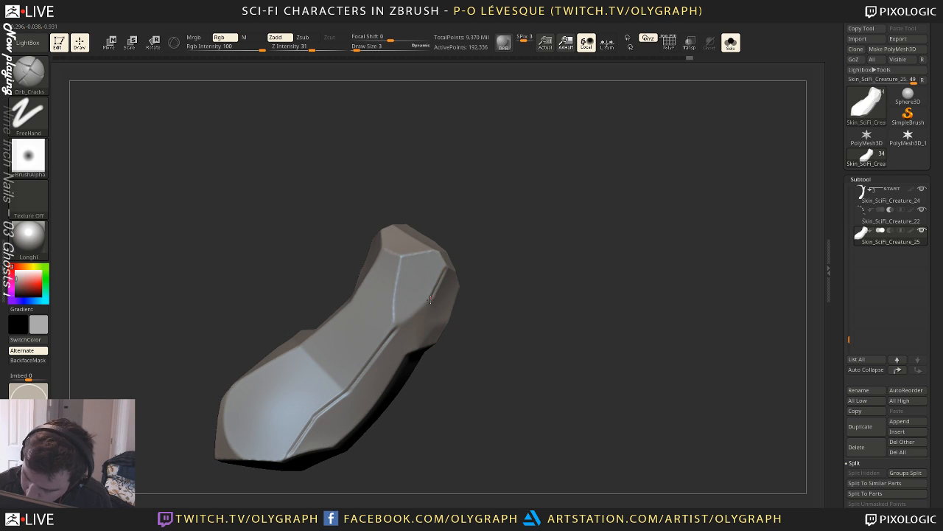
mouse_move(395, 328)
left_mouse_down()
mouse_move(393, 238)
mouse_move(391, 333)
left_mouse_up()
key("ctrl+z")
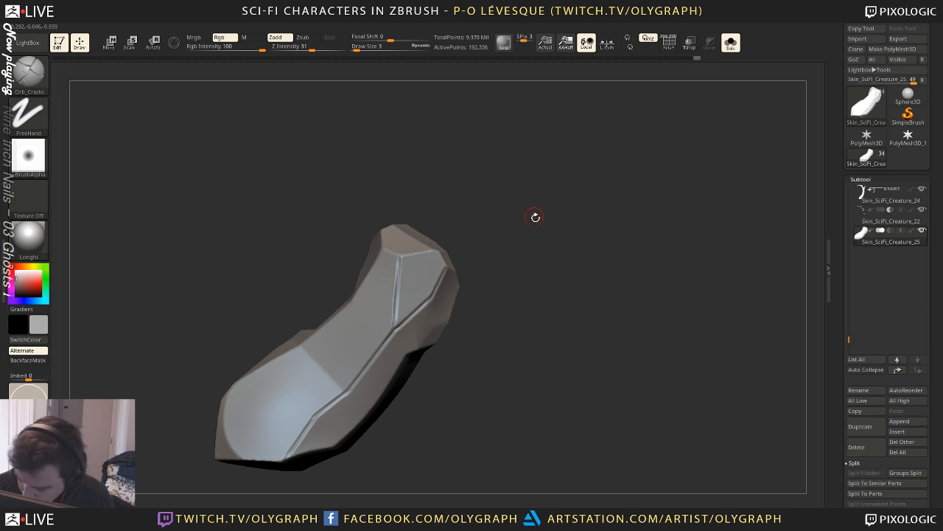
Try a crease on the small side facet's top edge and recarve the one on its inner edge
mouse_move(535, 213)
left_mouse_down()
mouse_move(516, 225)
mouse_move(546, 243)
left_mouse_up()
key("shift")
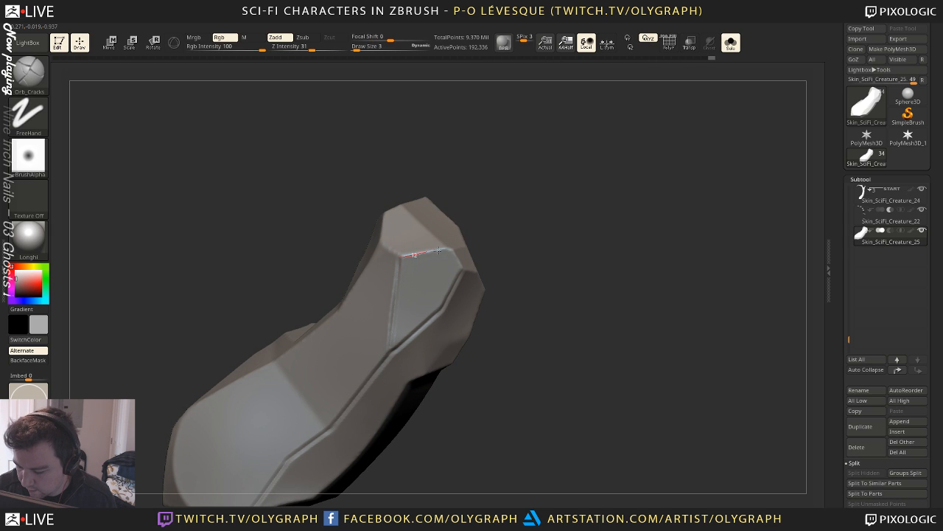
mouse_move(445, 202)
left_mouse_down()
mouse_move(506, 192)
mouse_move(411, 252)
mouse_move(443, 248)
left_mouse_up()
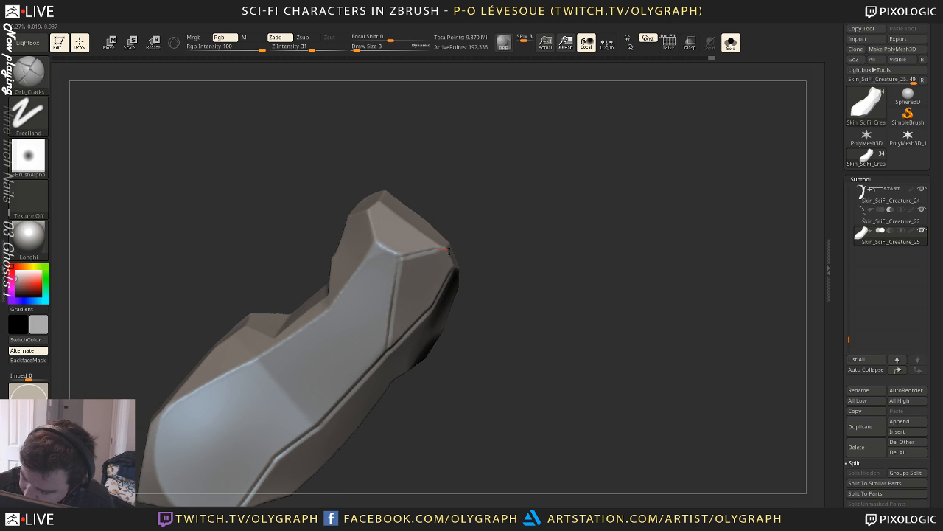
left_click_drag(514, 242, 492, 170)
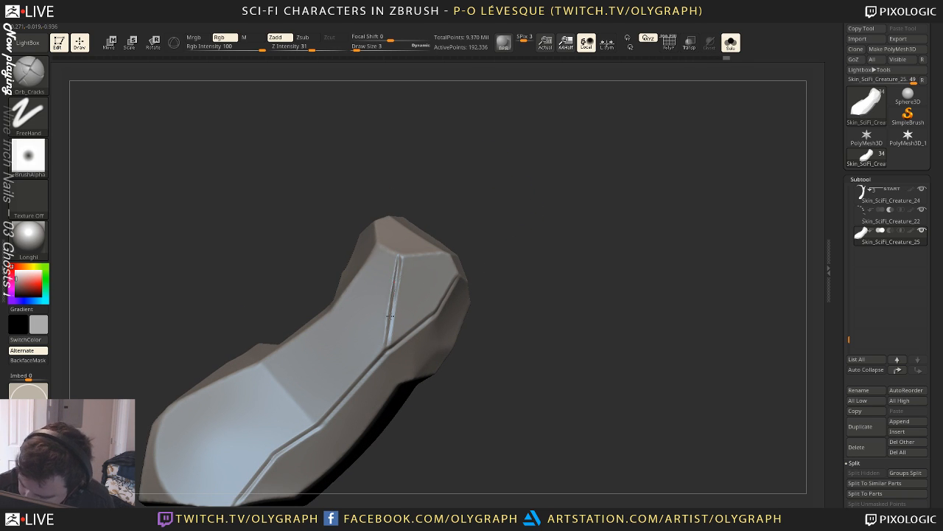
left_click_drag(432, 221, 489, 209)
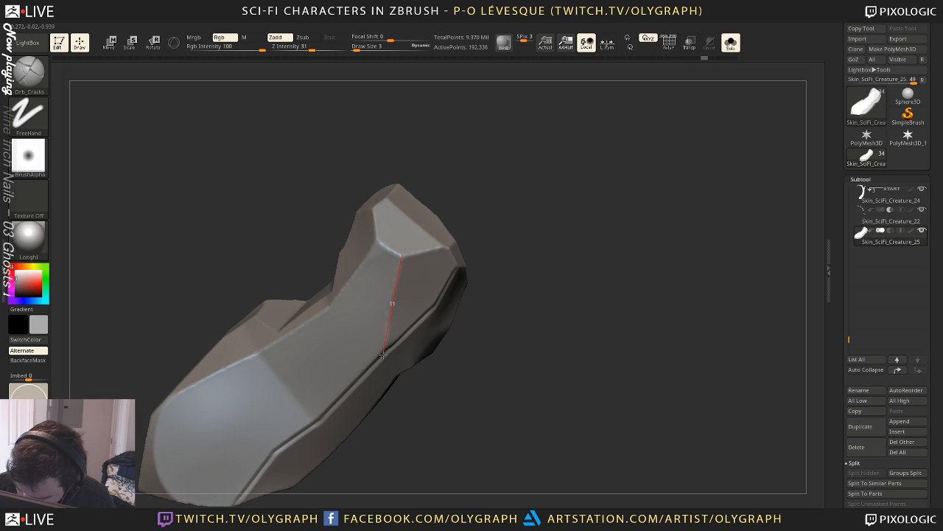
Show the full body again and nudge the sleeve's lower corner at the shoulder with the Move brush
mouse_move(462, 397)
left_mouse_down()
mouse_move(405, 279)
mouse_move(390, 328)
mouse_move(388, 342)
mouse_move(454, 381)
mouse_move(500, 344)
mouse_move(499, 242)
left_mouse_up()
key("shift")
key("shift+s")
key("b")
key("m")
key("v")
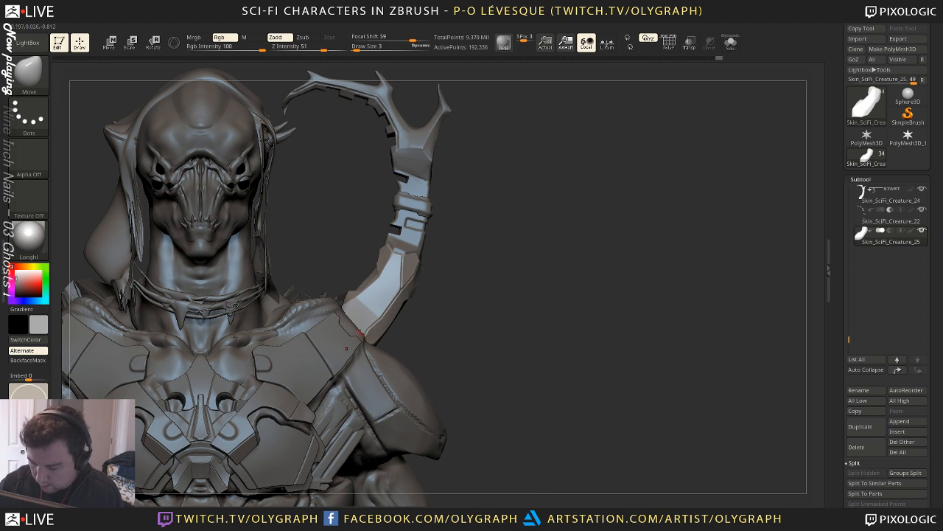
left_click_drag(367, 328, 369, 328)
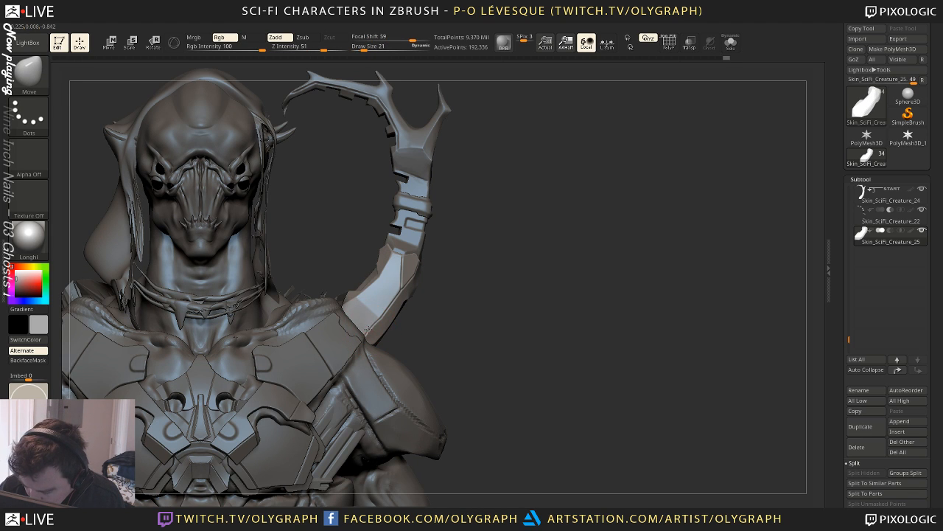
key("bracketright")
key("bracketright")
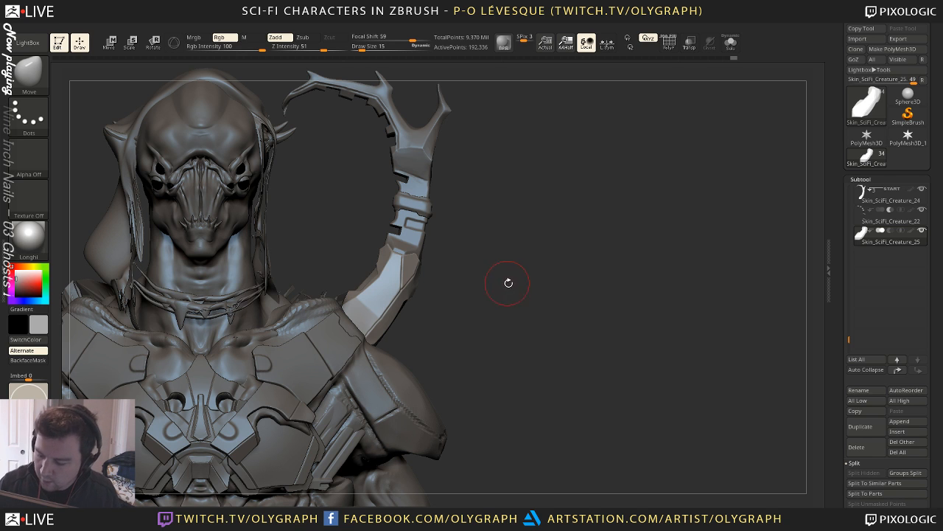
Enlarge the Move brush to draw size 41 and push the middle of the sleeve inward toward the neck
left_click_drag(507, 266, 514, 296, "alt")
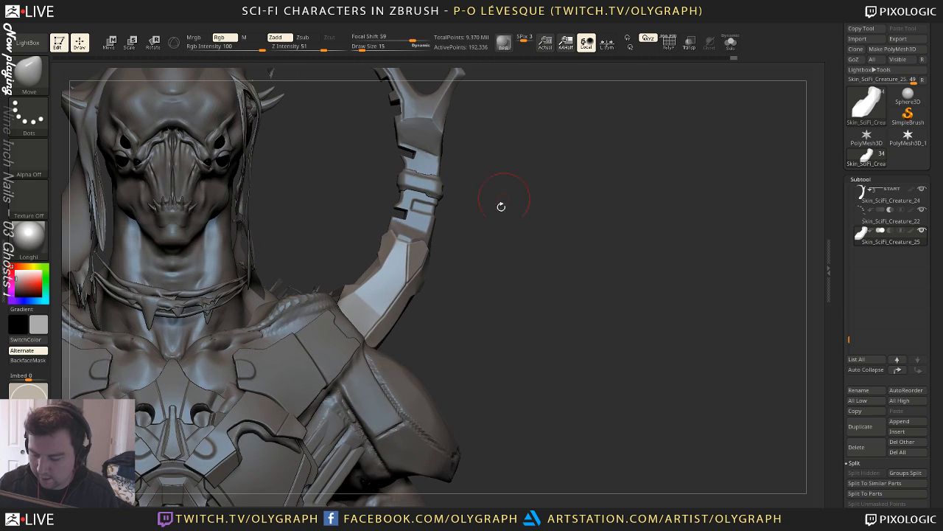
key("b")
left_click(478, 229)
key("s")
left_click_drag(367, 290, 355, 289)
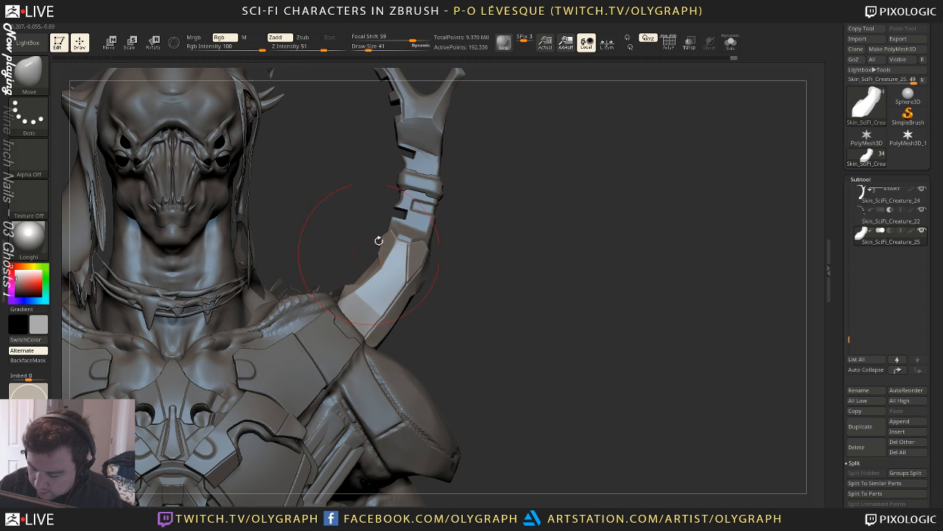
Refine the sleeve's contour from the side and its upper inner corner from the front with a smaller Move brush
mouse_move(527, 292)
left_mouse_down()
mouse_move(489, 280)
mouse_move(497, 302)
mouse_move(484, 319)
left_mouse_up()
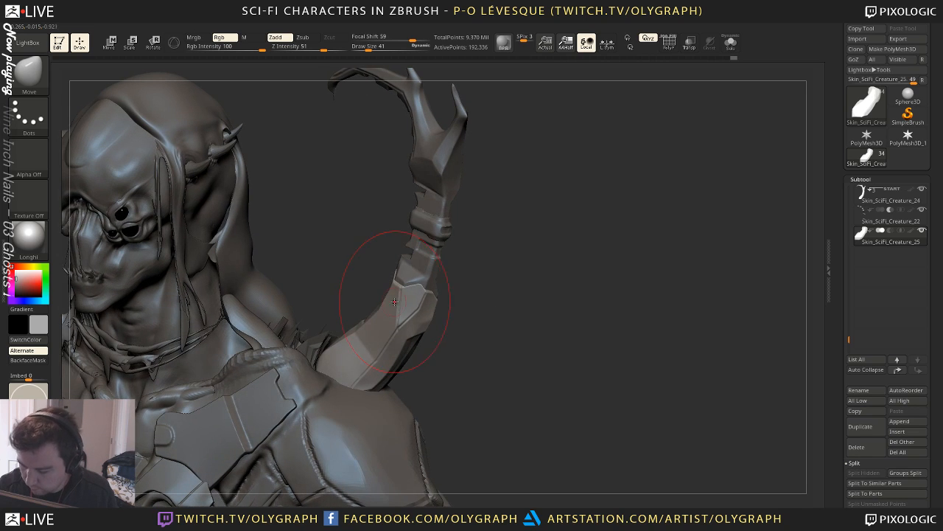
key("s")
left_click_drag(394, 302, 386, 320)
key("s")
left_click_drag(520, 236, 560, 234, "shift")
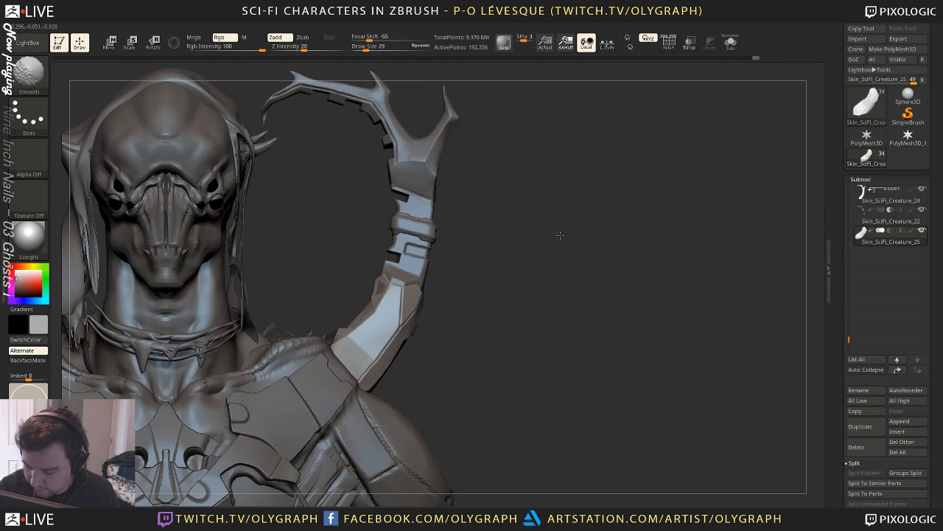
left_click_drag(391, 291, 385, 286)
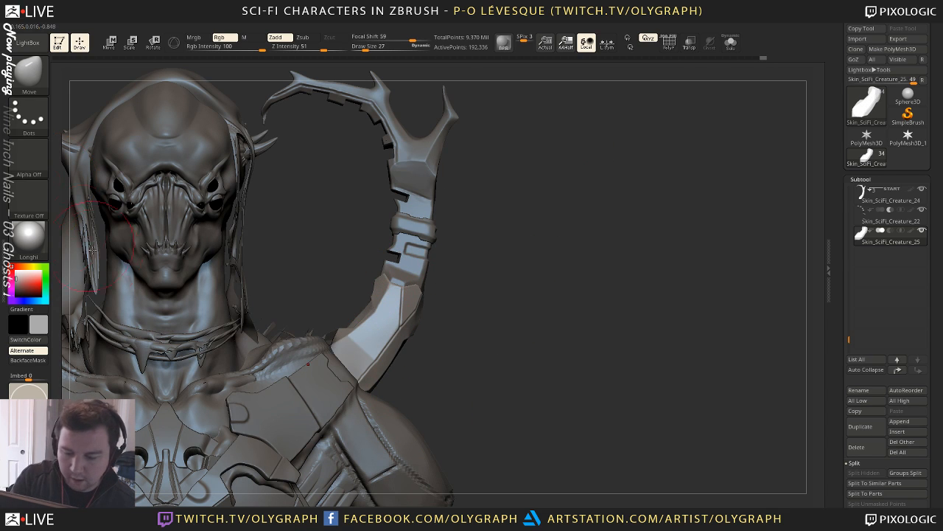
Browse the alpha library to the JRO folder and load the JRO_Base02 and JRO_Armor10_01_out alphas
left_click(29, 43)
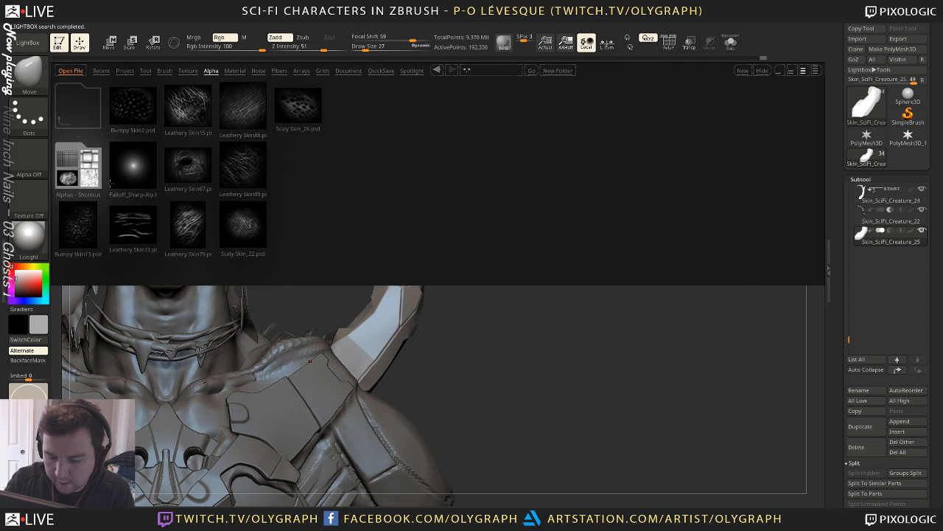
left_click(76, 162)
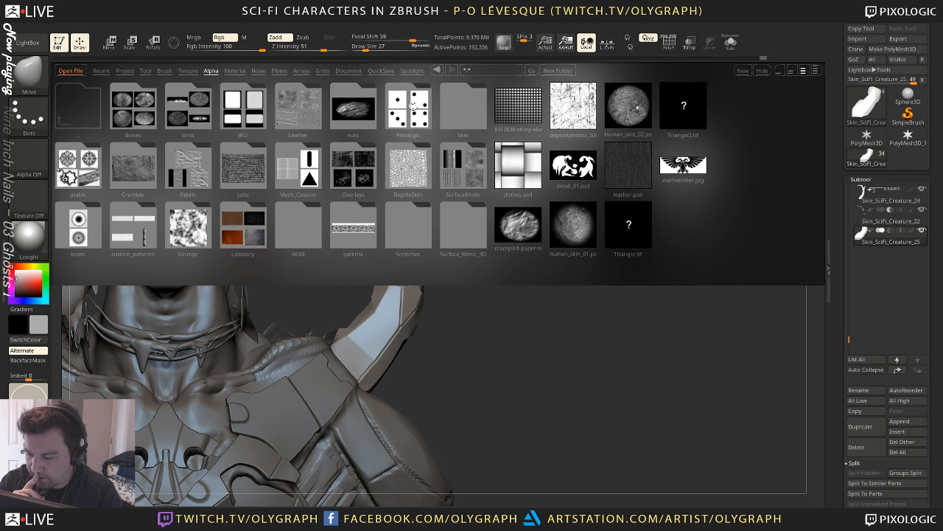
double_click(243, 109)
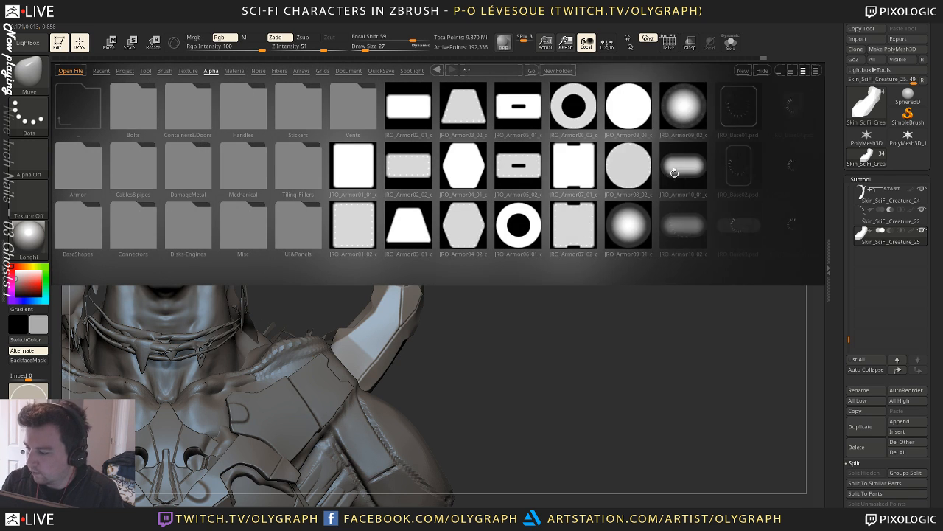
left_click(674, 172)
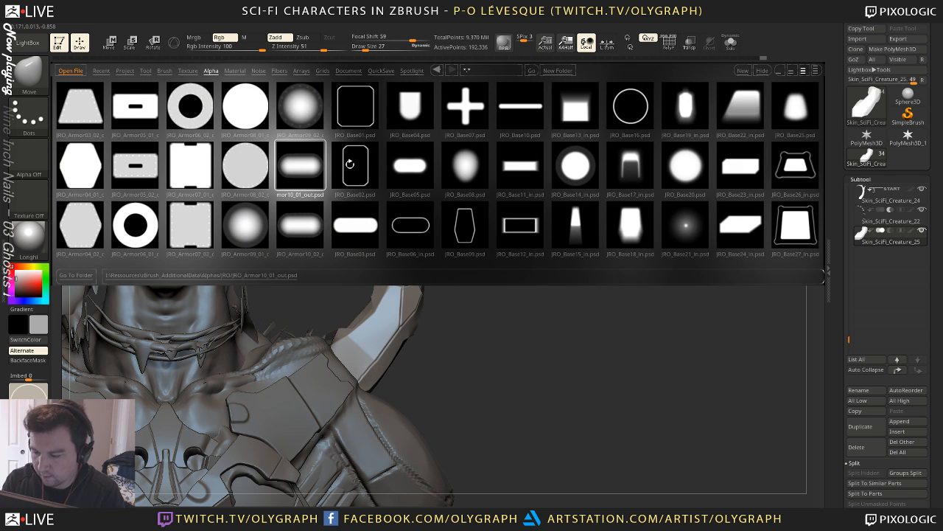
left_click(350, 163)
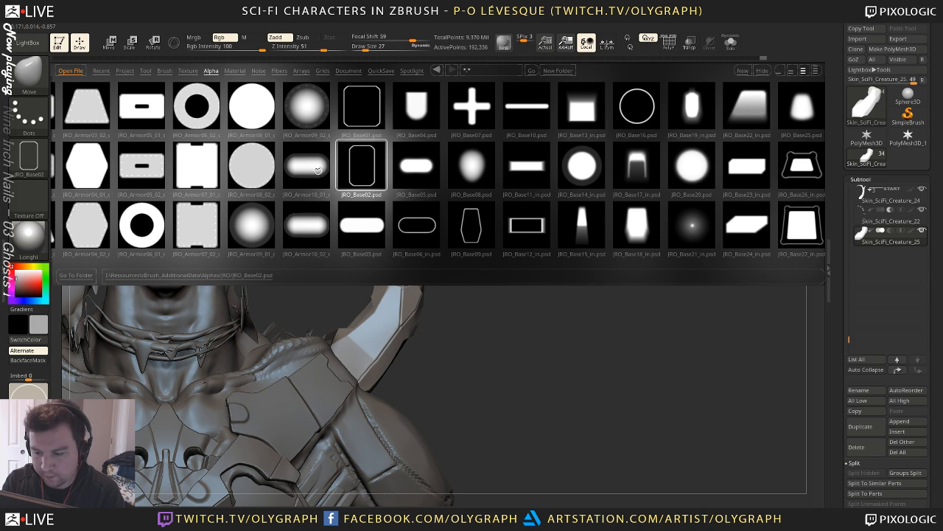
left_click(307, 171)
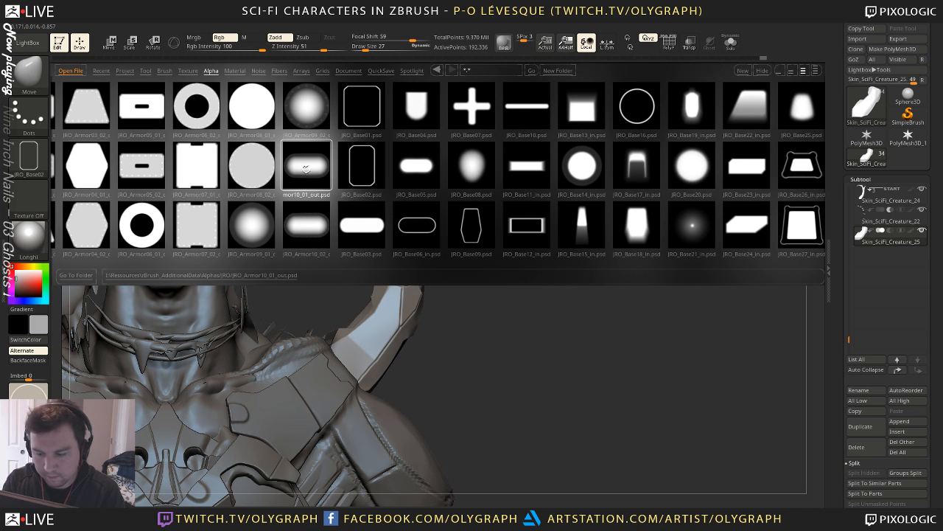
Load the JRO_Base17_in, JRO_Base37_in and JRO_Base59_in alphas and close the alpha library
left_click(637, 170)
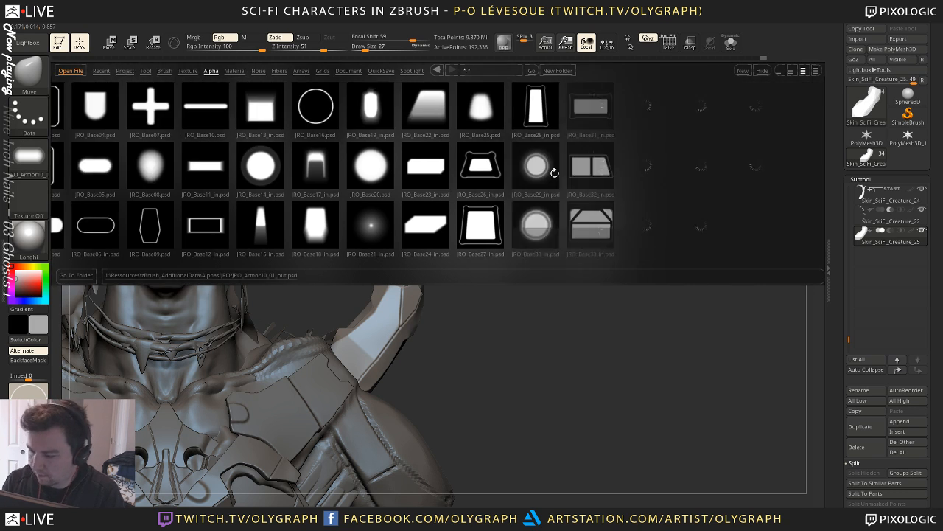
left_click(598, 175)
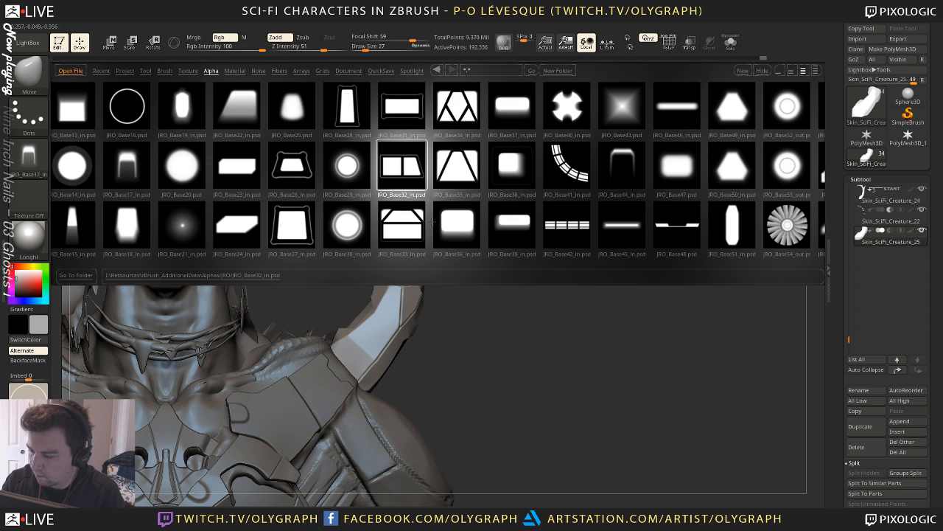
left_click(518, 106)
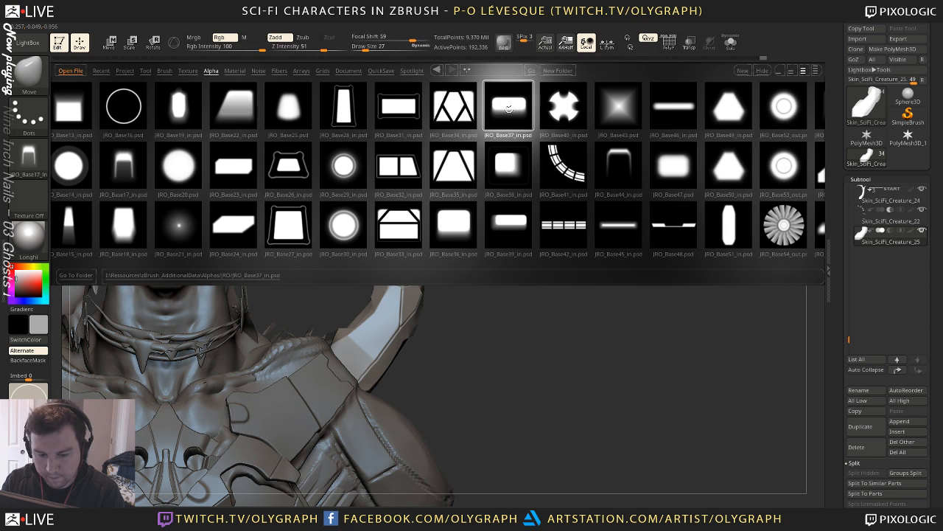
left_click(606, 159)
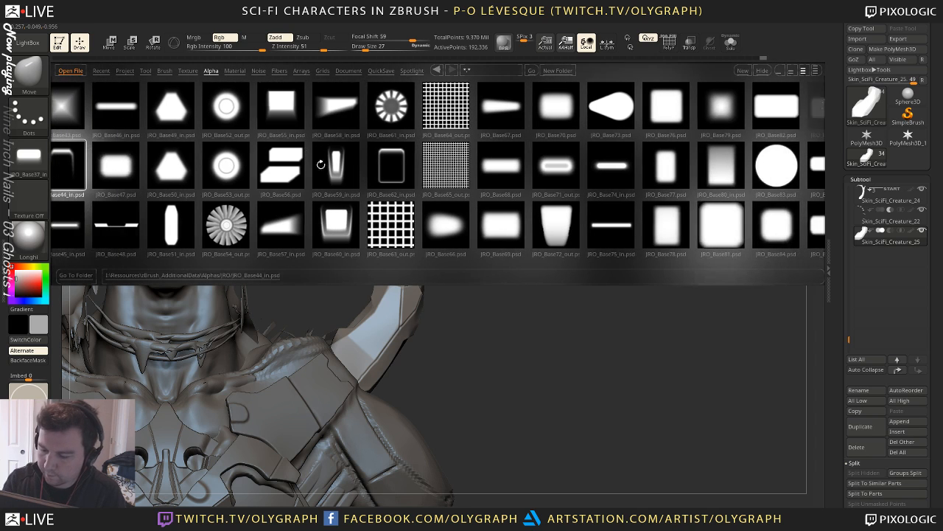
left_click(346, 165)
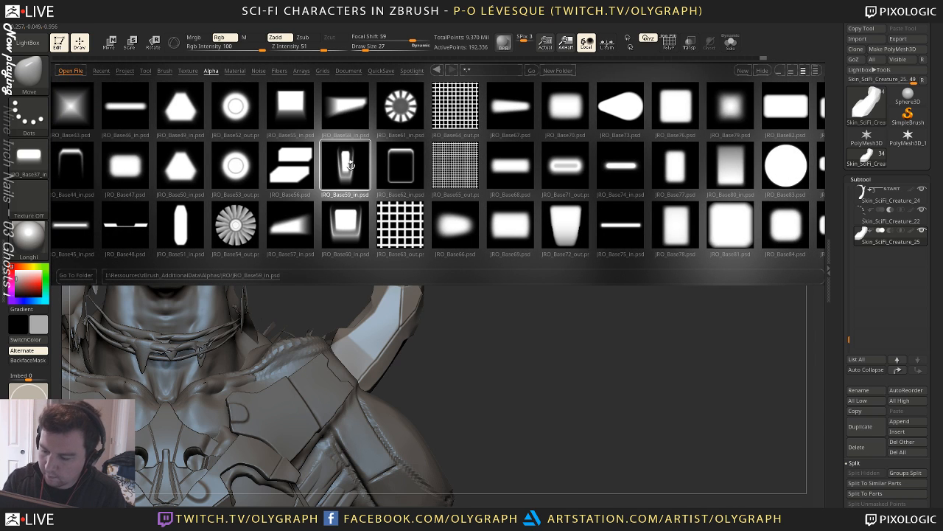
left_click(28, 43)
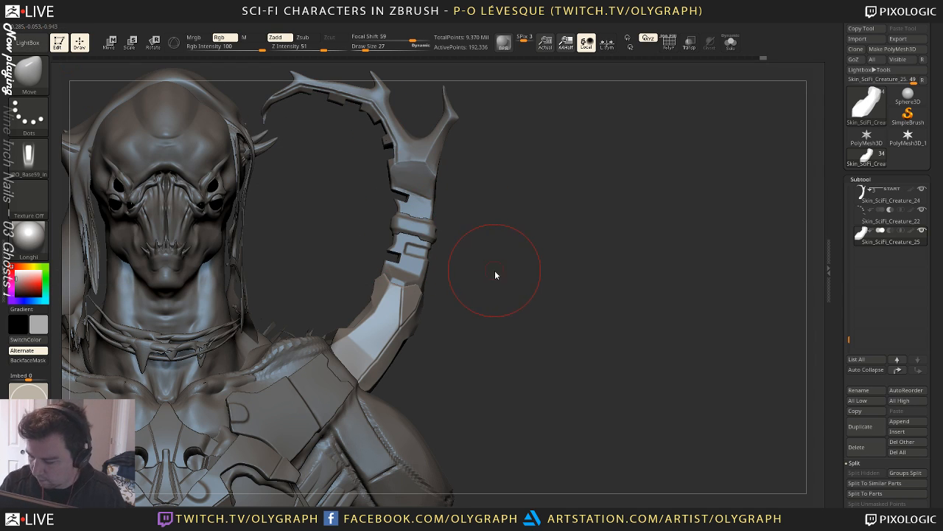
Set up the Standard brush with the DragRect stroke and the JRO_Base17_in alpha
key("b")
left_click(456, 271)
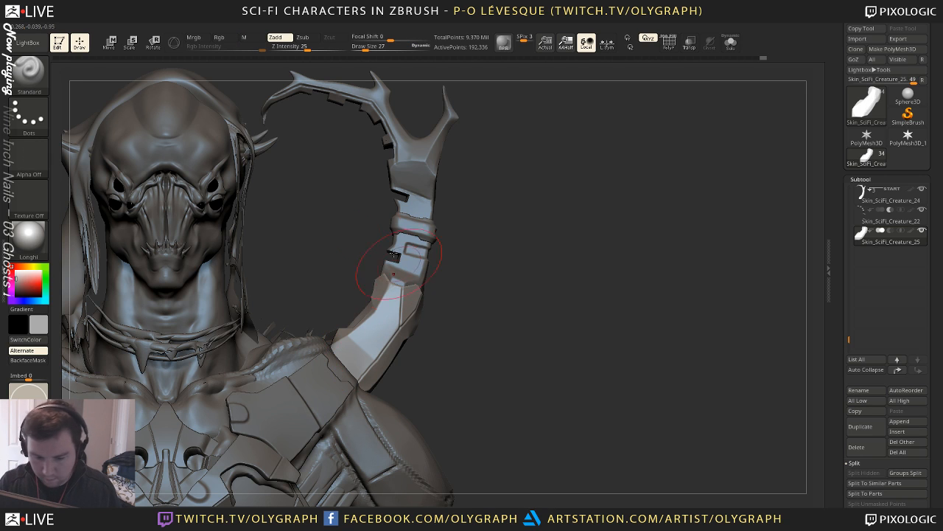
left_click(33, 118)
left_click(109, 130)
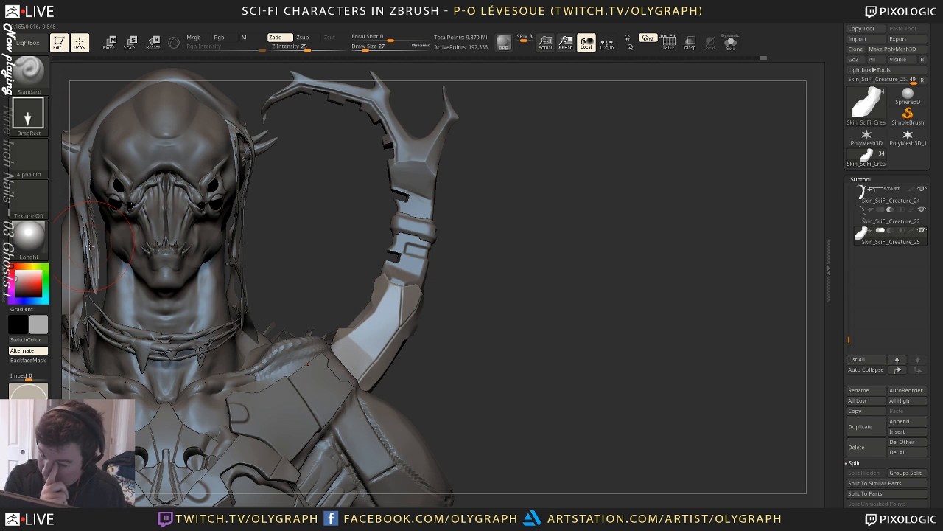
left_click(28, 158)
left_click(371, 168)
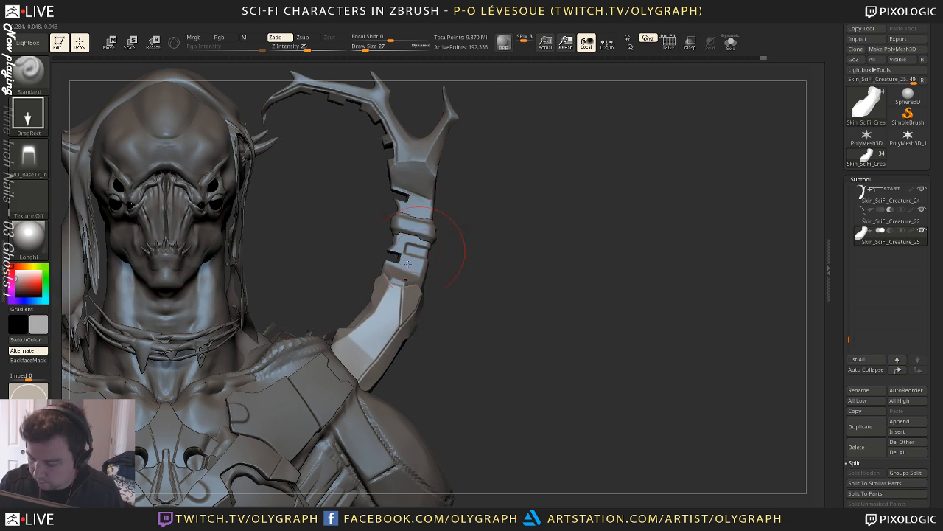
Stamp a small notch at the top of the sleeve's front facet with draw size 7 and Z Intensity 73
key("s")
left_click_drag(400, 292, 398, 295)
key("s")
key("ctrl+z")
key("ctrl+z")
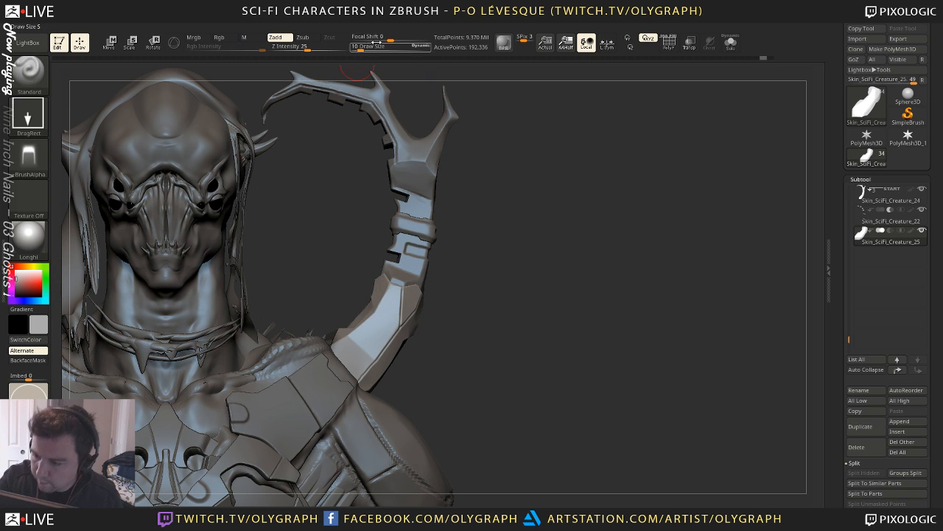
left_click(334, 48)
key("s")
left_click_drag(424, 246, 420, 246)
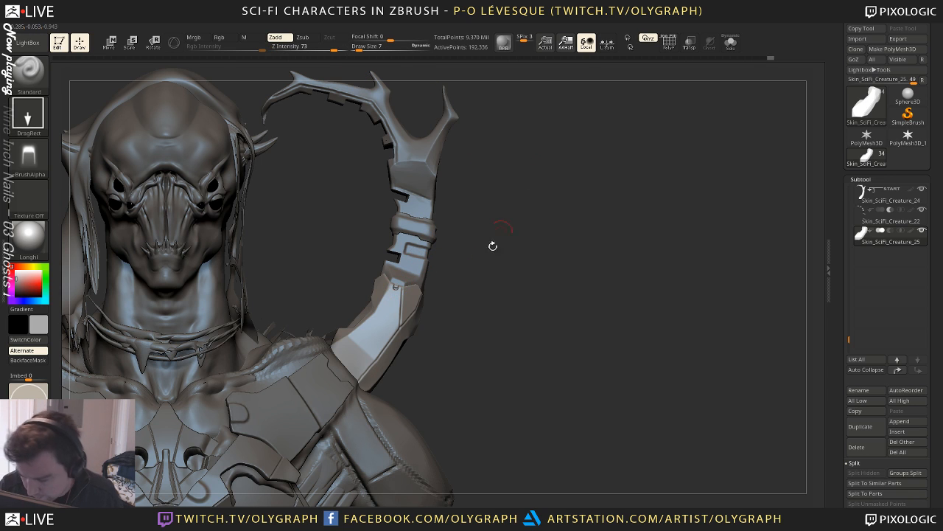
Lower the Z Intensity to 44 and stamp another small notch on the upper corner of the sleeve's inner facet
left_click_drag(468, 297, 362, 274)
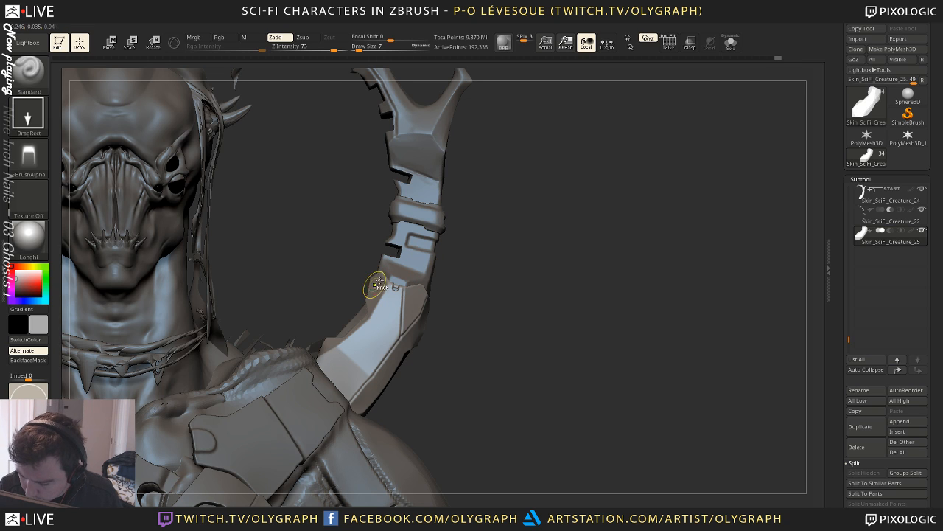
left_click_drag(325, 276, 456, 126)
left_click_drag(325, 46, 305, 47)
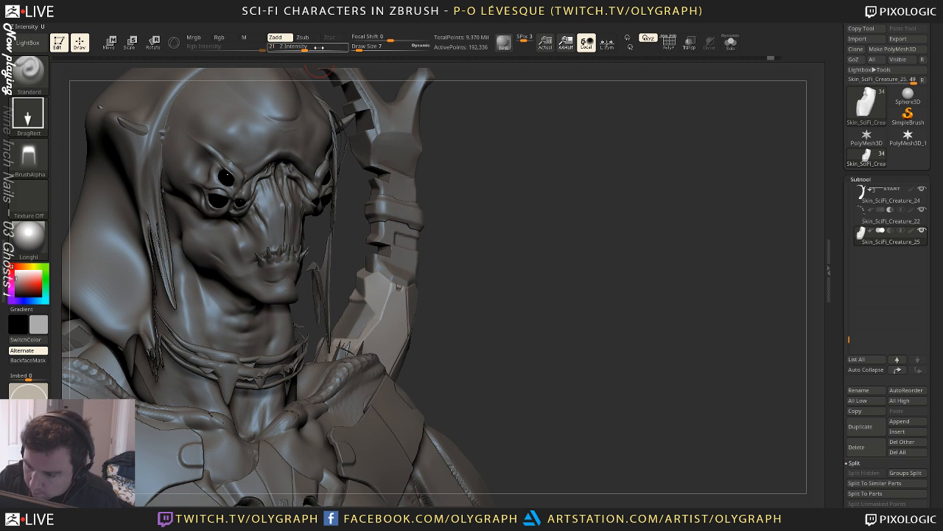
left_click(320, 48)
key("Return")
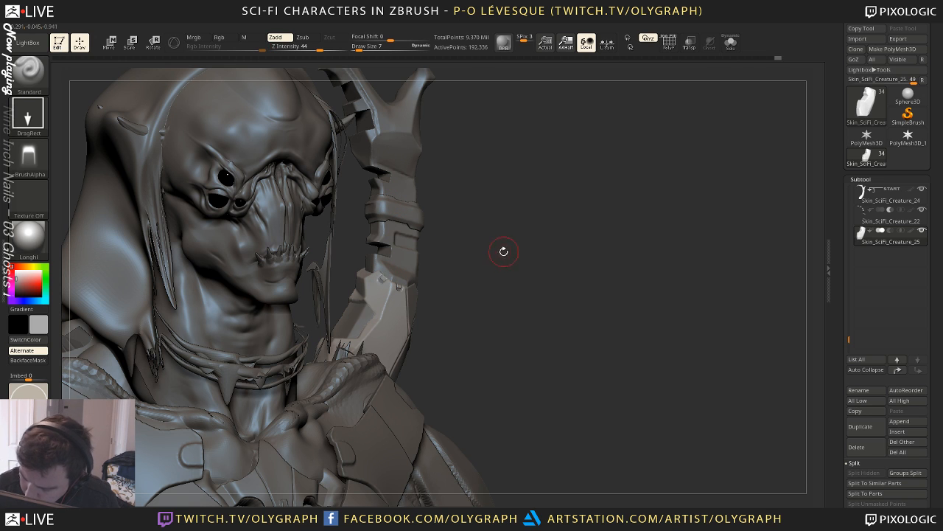
left_click_drag(504, 251, 383, 255)
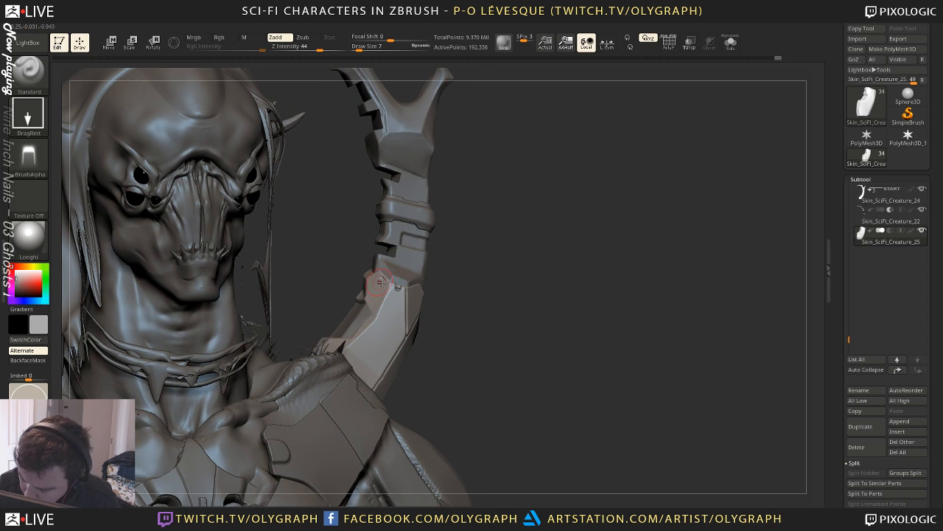
Stamp the JRO_Base17_in alpha as a raised block on the sleeve's lower end, undoing unsatisfactory tries
left_click_drag(479, 261, 515, 224)
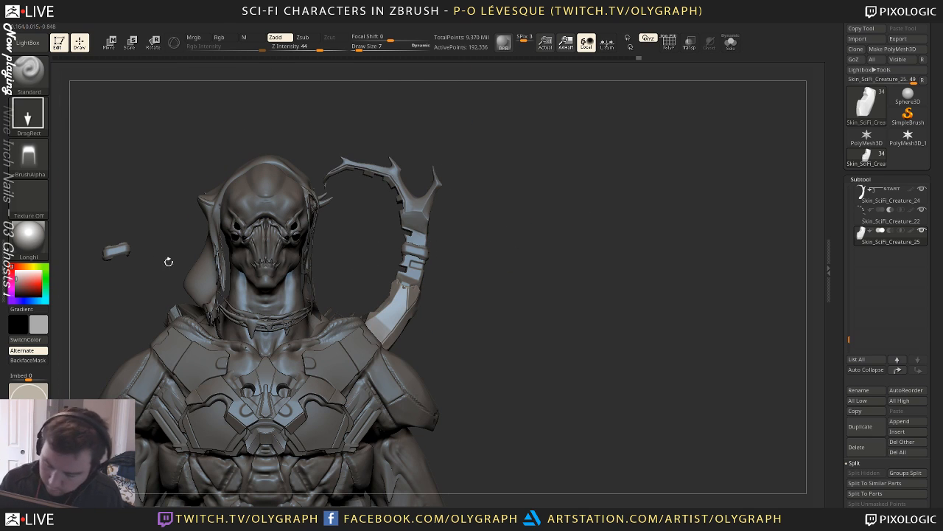
left_click(28, 156)
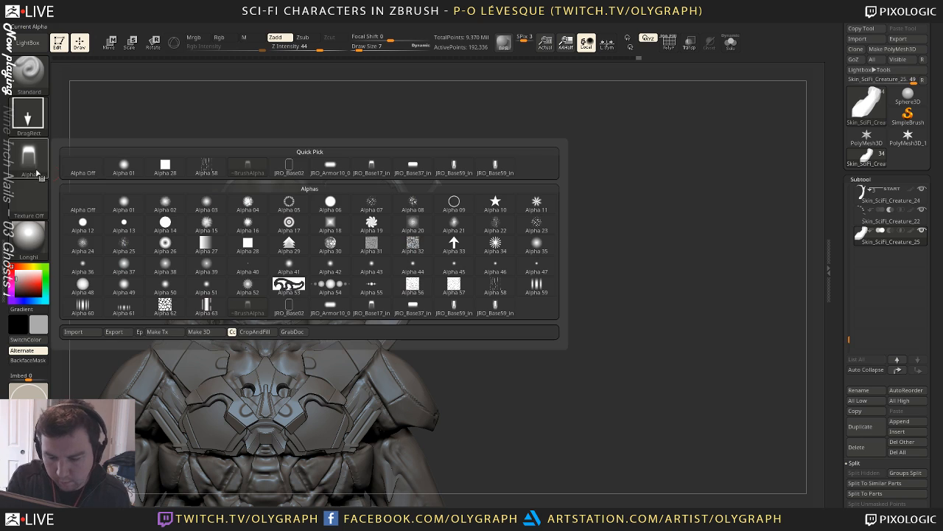
left_click(424, 166)
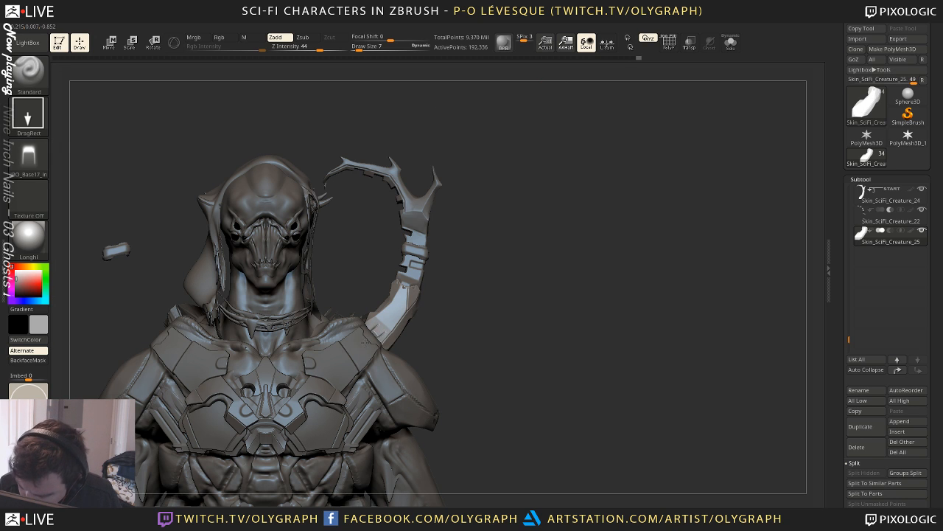
key("ctrl+z")
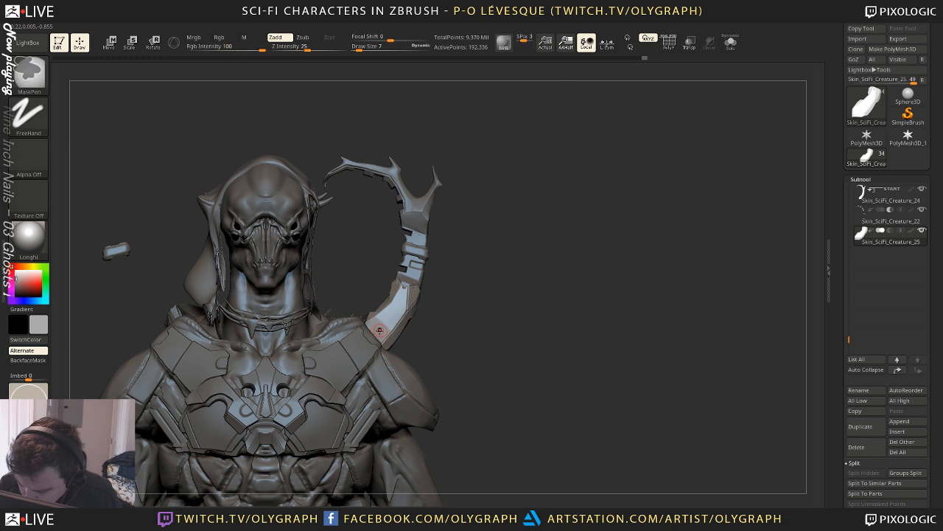
left_click_drag(380, 331, 369, 342)
key("ctrl+z")
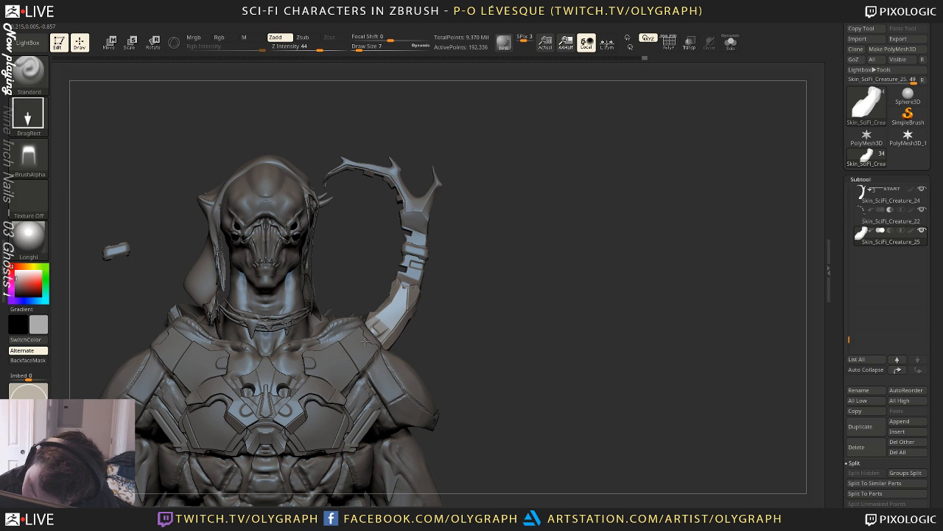
Stamp slots with the JRO_Base59_in alpha beside the sleeve's middle edge and on its upper outer facet
left_click_drag(494, 325, 536, 166, "alt")
left_click(30, 157)
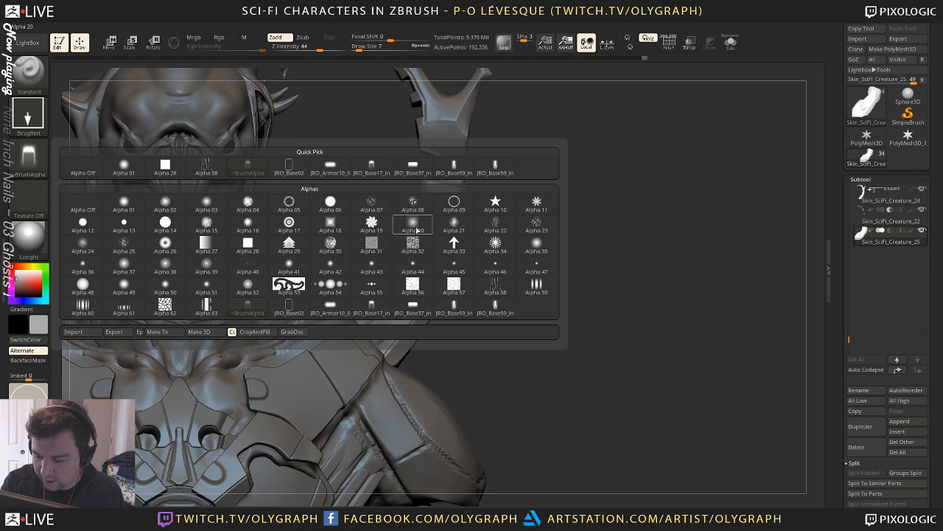
left_click(496, 165)
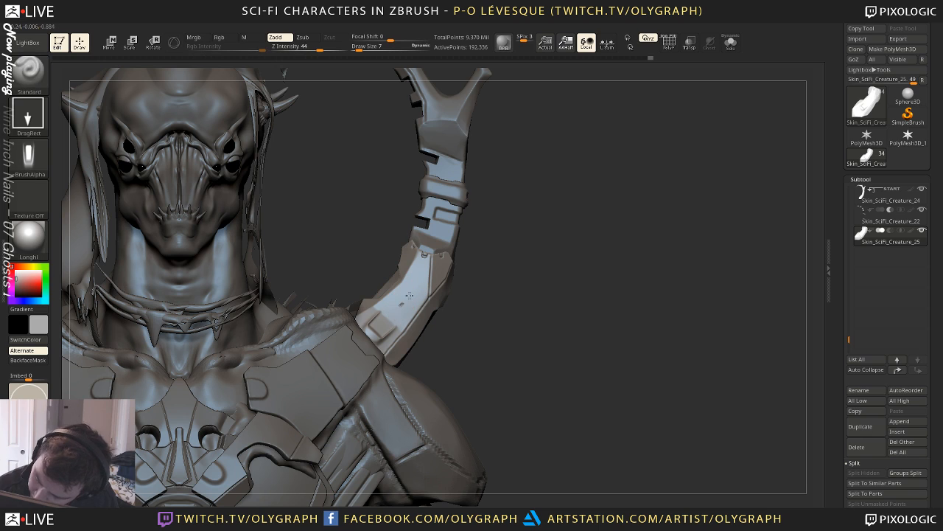
key("ctrl")
left_click_drag(414, 308, 424, 316)
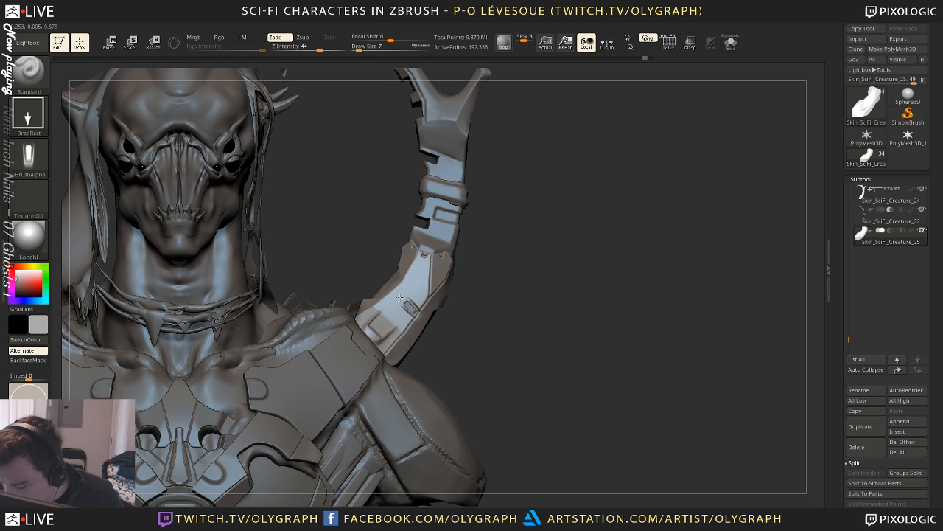
mouse_move(492, 312)
left_mouse_down()
mouse_move(452, 224)
mouse_move(511, 260)
mouse_move(542, 259)
mouse_move(507, 246)
mouse_move(442, 302)
left_mouse_up()
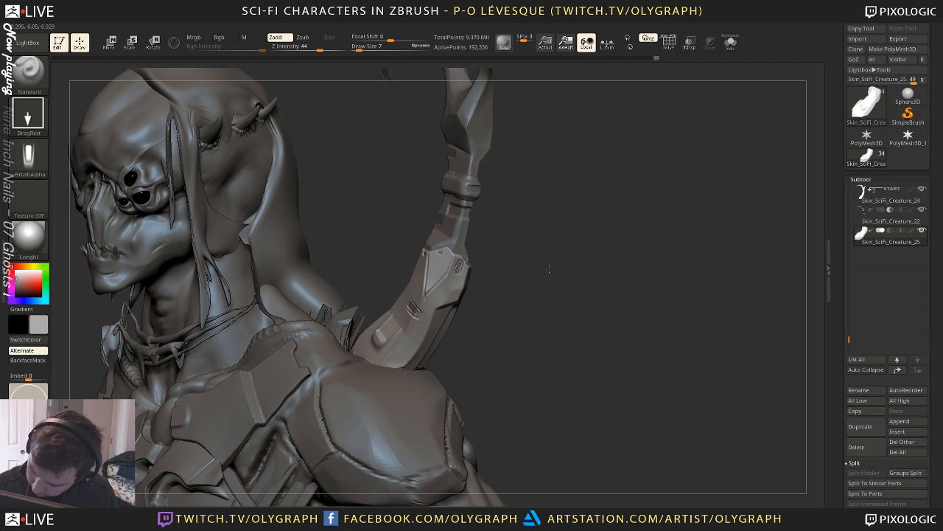
Polish the outer side of the sleeve's lower end with the hPolish brush
left_click_drag(549, 269, 543, 175, "shift")
key("b")
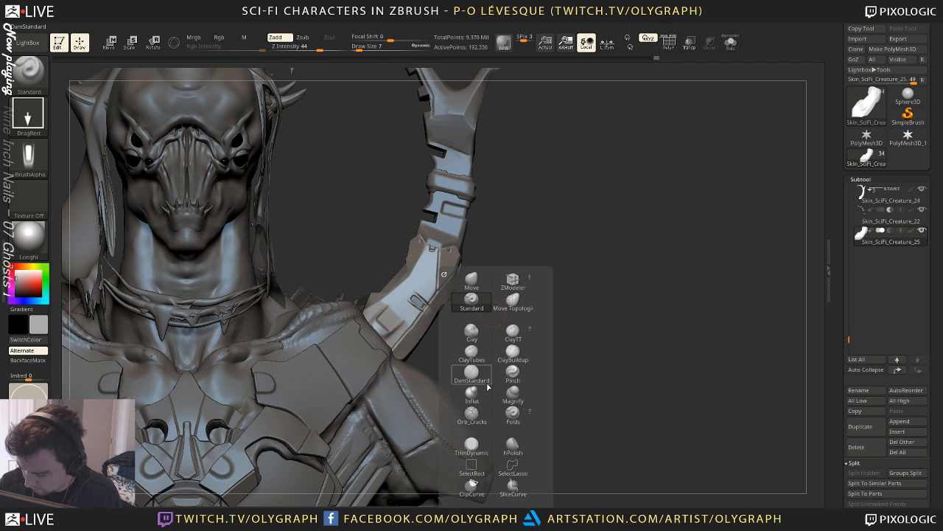
left_click(518, 451)
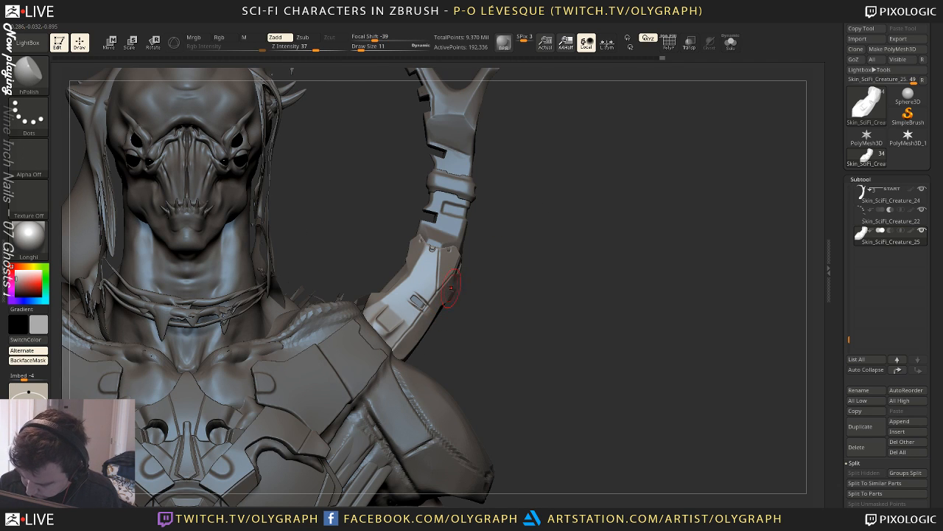
left_click_drag(509, 293, 459, 295)
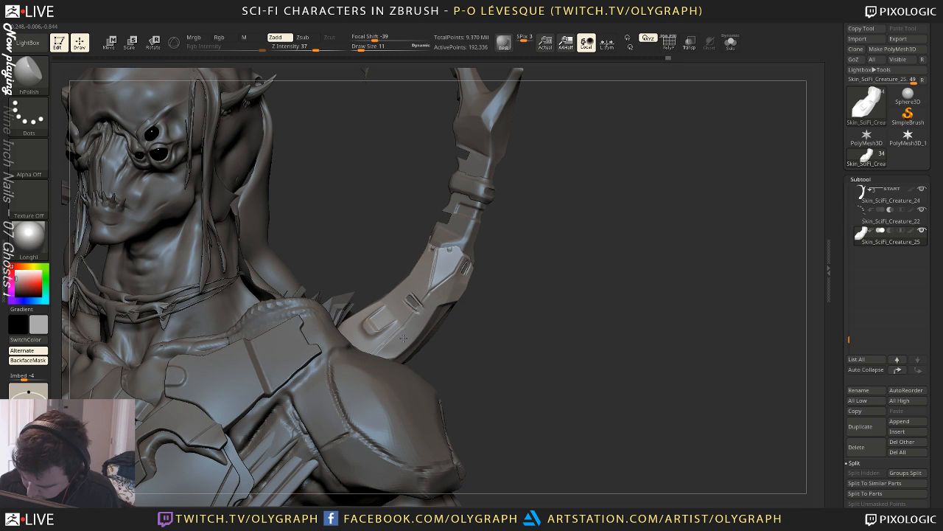
mouse_move(388, 352)
left_mouse_down()
mouse_move(393, 344)
mouse_move(379, 342)
left_mouse_up()
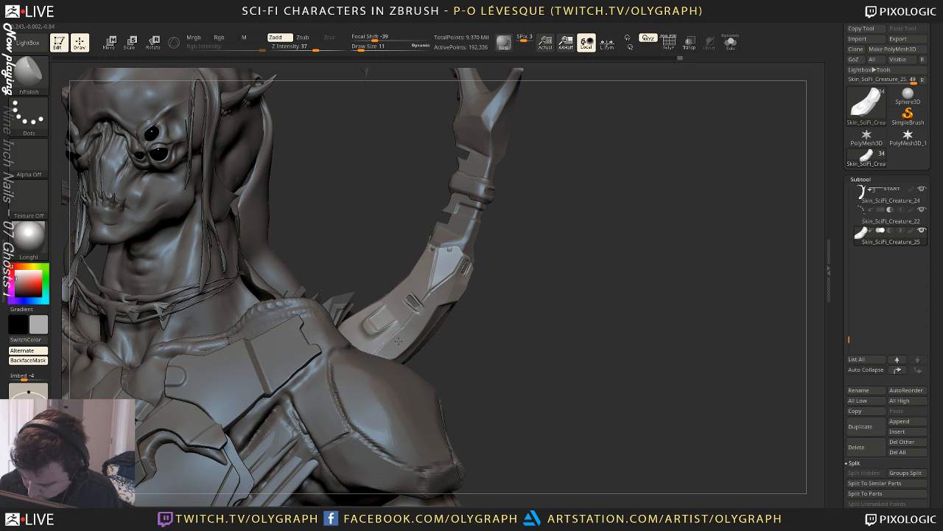
mouse_move(487, 313)
left_mouse_down()
mouse_move(506, 285)
mouse_move(495, 274)
left_mouse_up()
Replace the hPolish brush with the Standard brush in DragRect mode and reduce its Draw Size to 9
key("b")
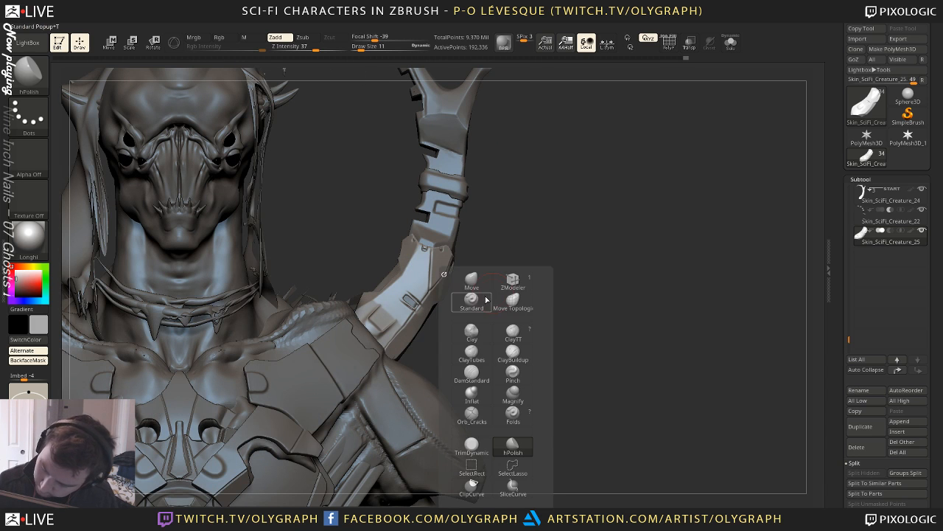
key("m")
key("v")
key("space")
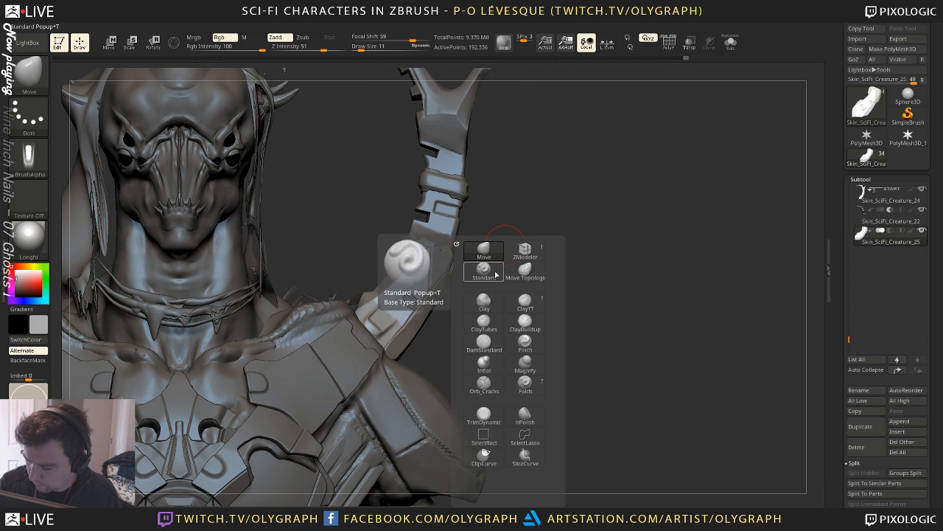
left_click(496, 273)
left_click_drag(498, 275, 532, 297)
key("bracketleft")
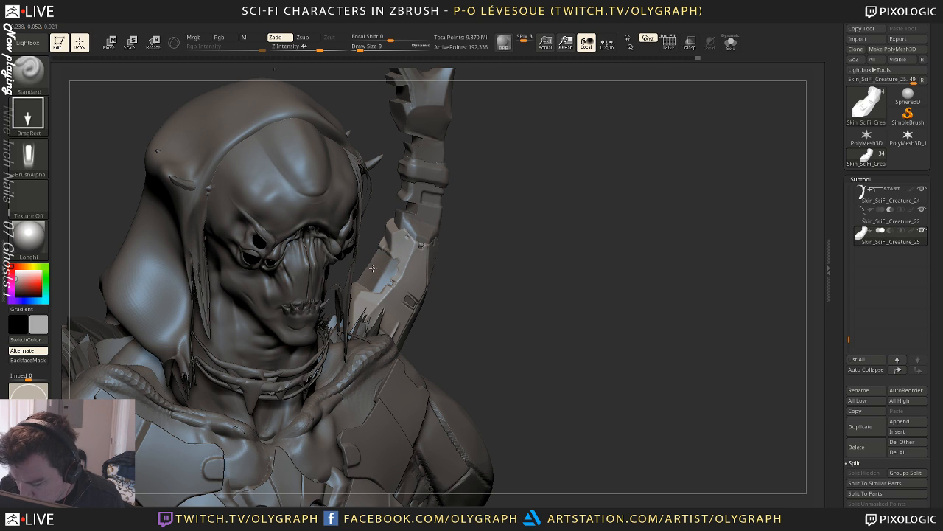
Check the far side of the armor sleeve in isolation, restore the full model and switch to the Move brush
left_click_drag(479, 249, 496, 283)
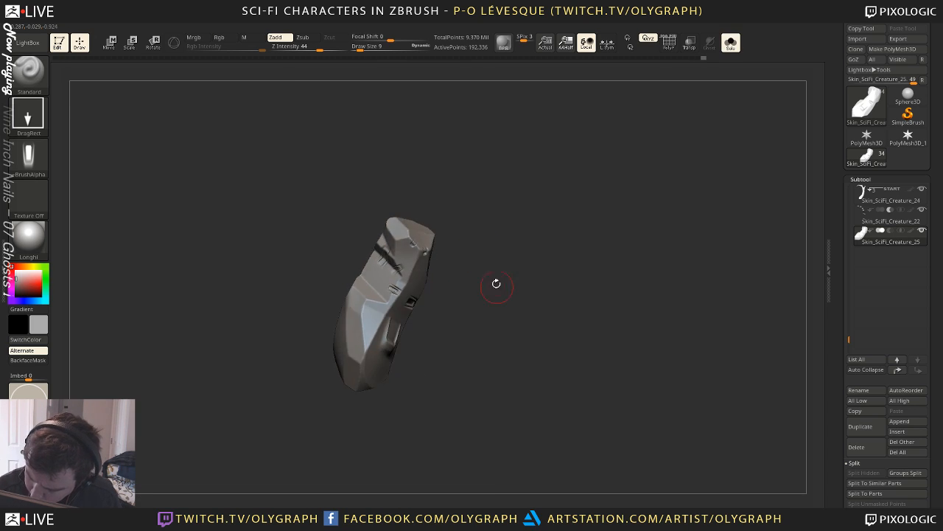
left_click(450, 255, "shift")
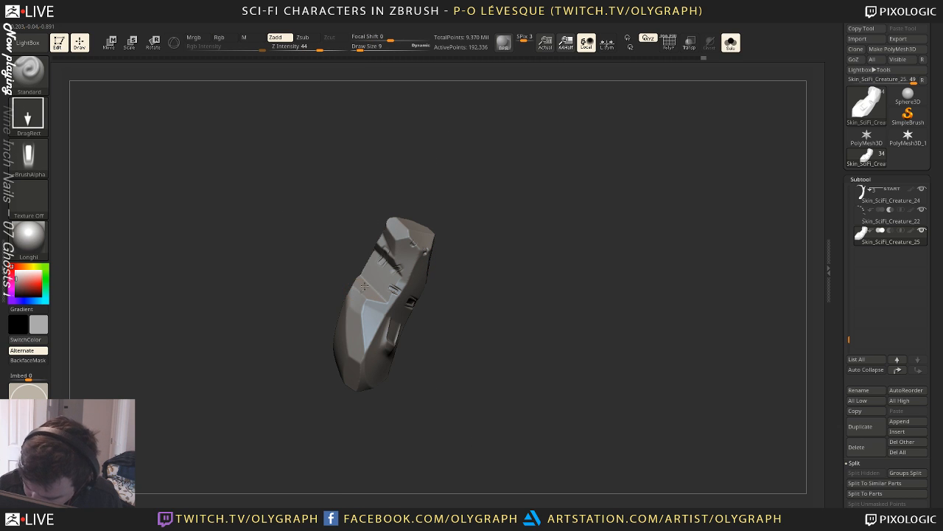
left_click(529, 249, "shift")
mouse_move(529, 249)
left_mouse_down()
mouse_move(512, 265)
mouse_move(515, 243)
left_mouse_up()
mouse_move(525, 193)
left_mouse_down("shift")
mouse_move(518, 277)
mouse_move(501, 214)
mouse_move(500, 261)
left_mouse_up("shift")
key("space")
left_click(496, 263)
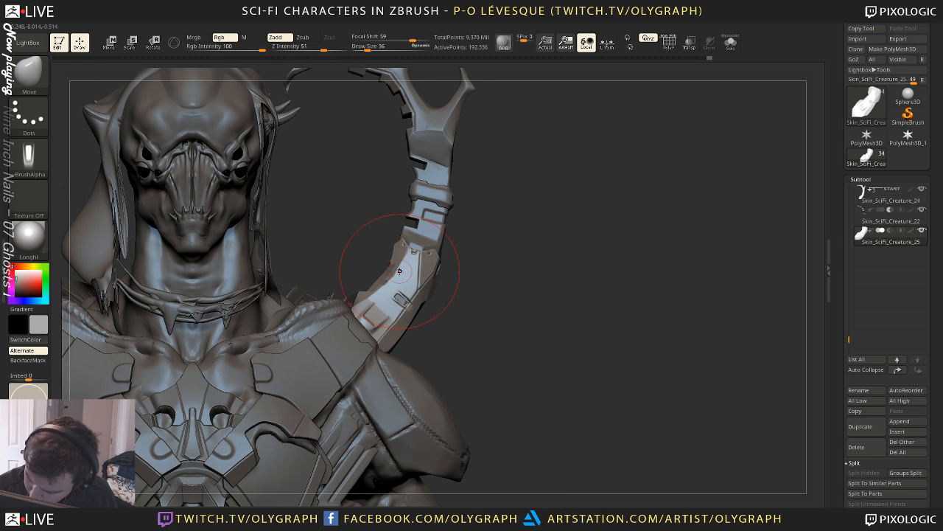
Select the creature's body subtool, set the Move brush's Draw Size to 24 and reselect the armor sleeve
left_click_drag(524, 267, 479, 271, "alt")
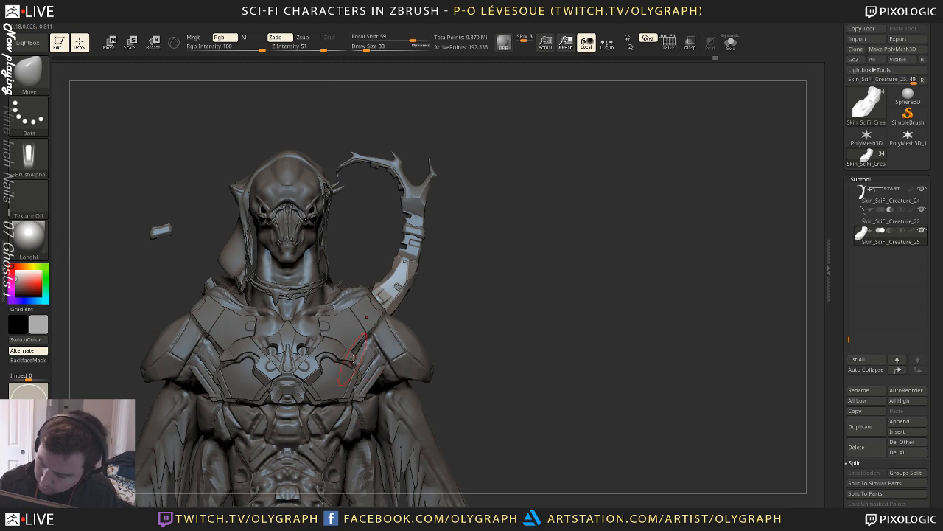
left_click(390, 348, "alt")
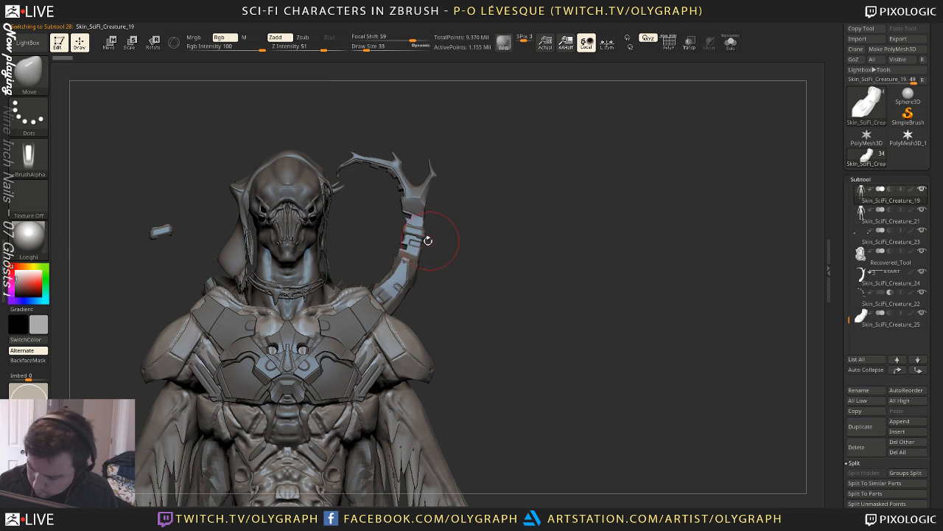
key("s")
left_click(443, 219)
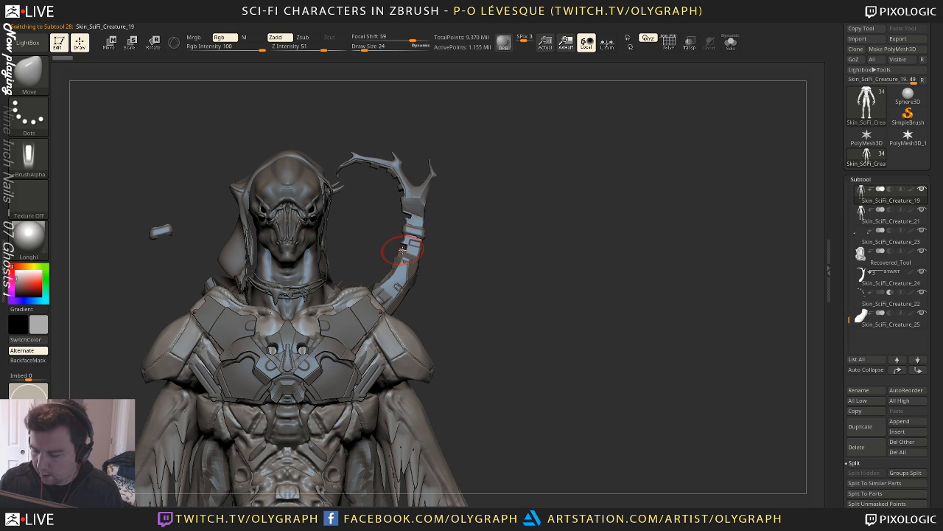
left_click(390, 290, "alt")
Isolate the armor sleeve, drop it one subdivision level, clone it as a separate tool and open the clone
key("shift+s")
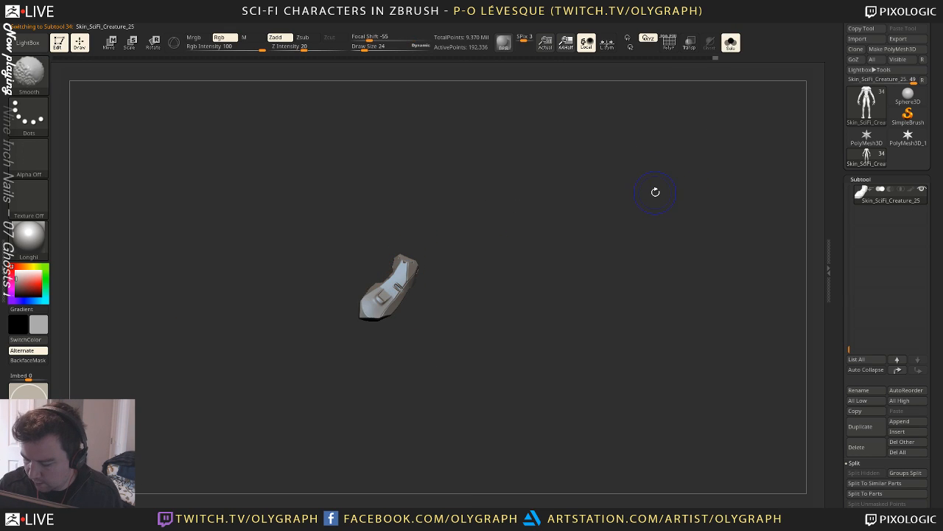
key("shift+f")
key("shift+d")
key("shift+f")
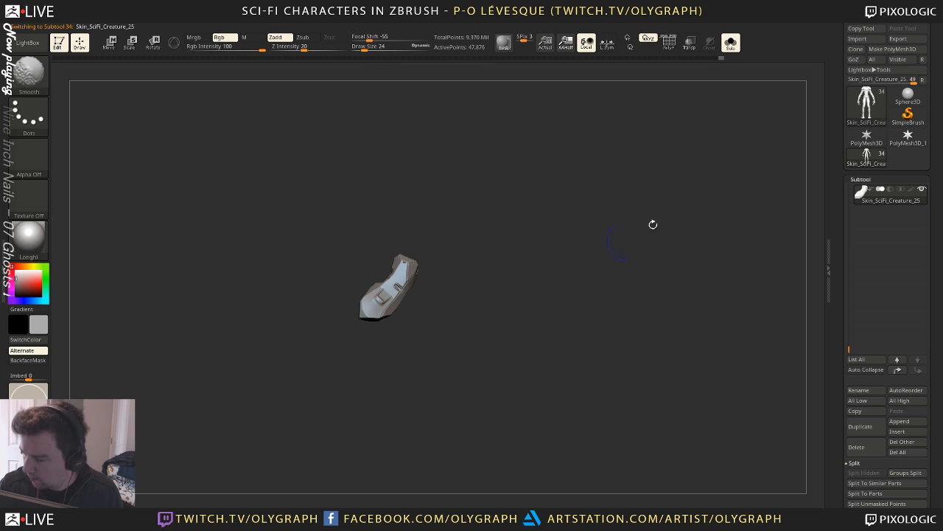
left_click(856, 49)
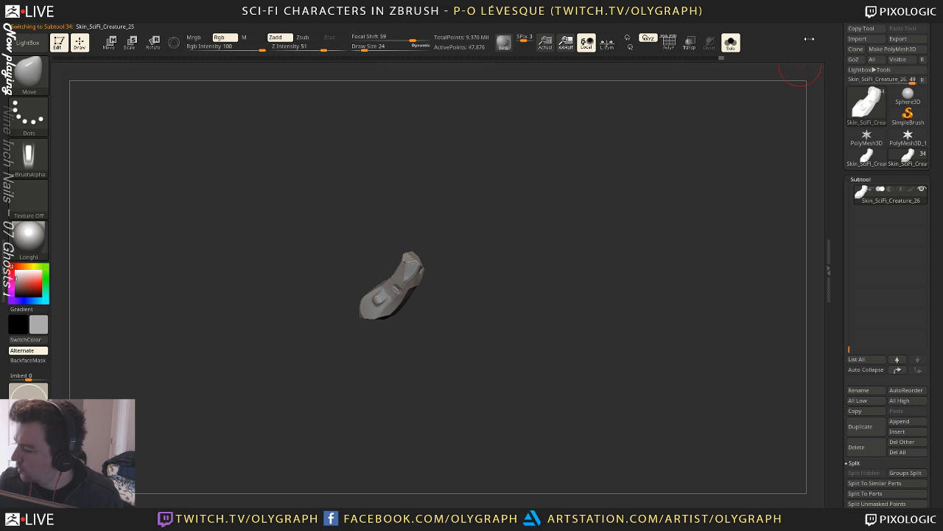
left_click(867, 156)
Duplicate the cloned armor sleeve as a second subtool
key("shift+s")
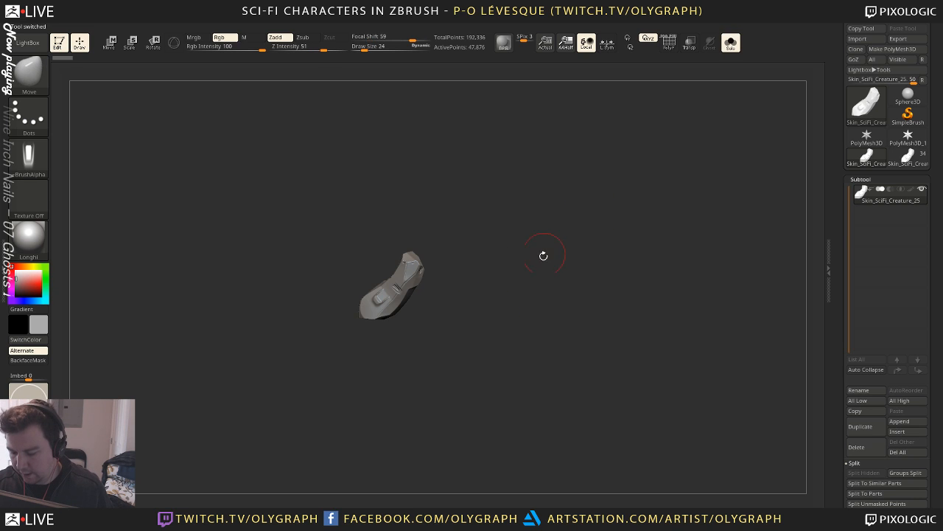
mouse_move(544, 255)
left_mouse_down()
mouse_move(564, 263)
mouse_move(547, 256)
left_mouse_up()
key("ctrl+shift+d")
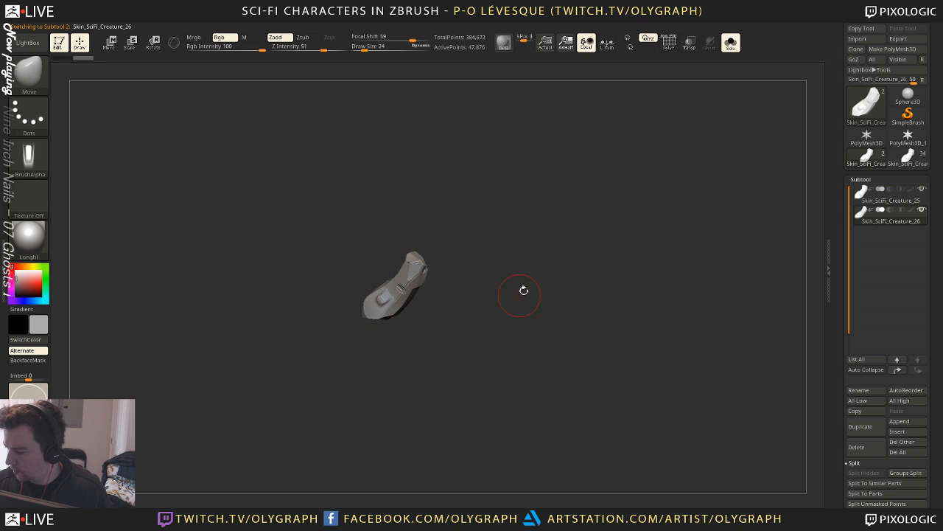
Remesh the first sleeve subtool into a low-poly mesh, leaving the detailed duplicate as it is
left_click(870, 196)
key("space")
left_click_drag(530, 472, 536, 380)
left_click(555, 386)
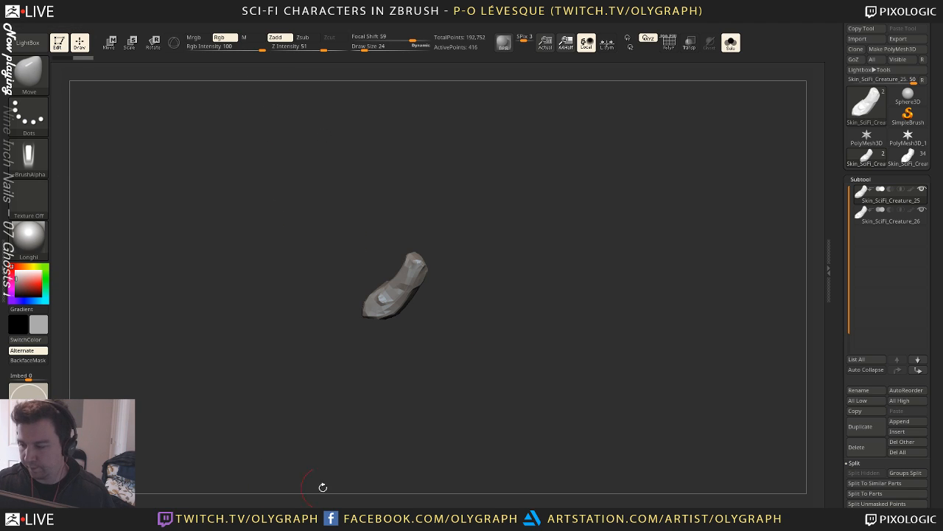
left_click_drag(505, 170, 509, 283)
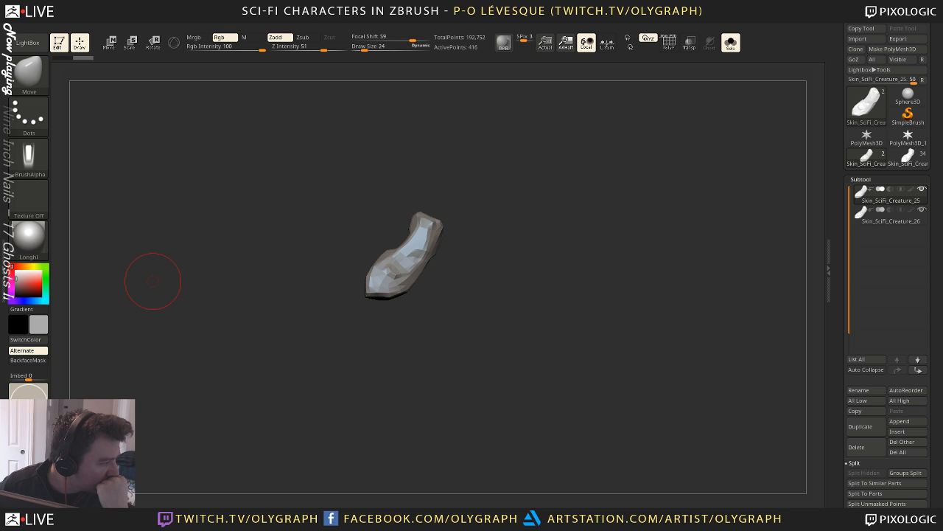
Switch to the browser, look over the JRO Alpha/Product Library page on Gumroad and open its online version on ArtStation
key("alt+Tab")
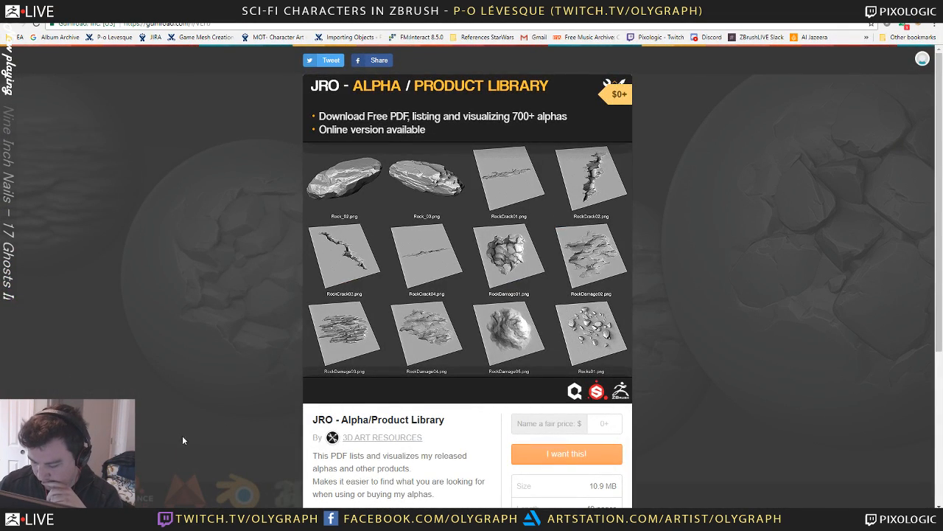
scroll(531, 447, "down", 2)
scroll(528, 441, "up", 2)
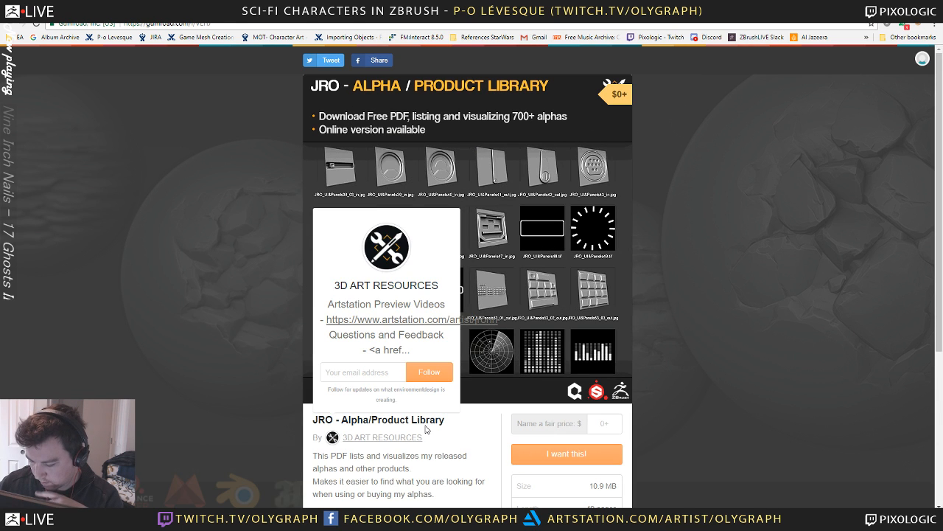
scroll(384, 440, "down", 3)
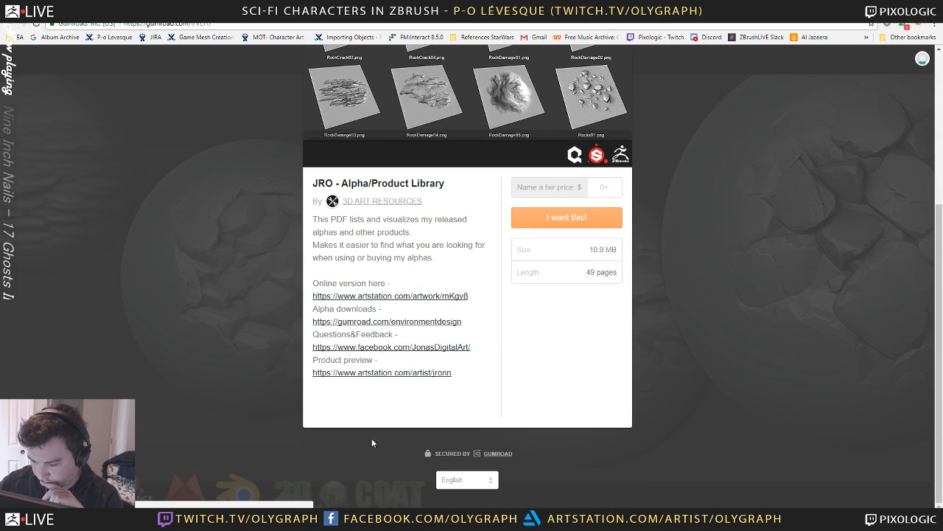
left_click(373, 296)
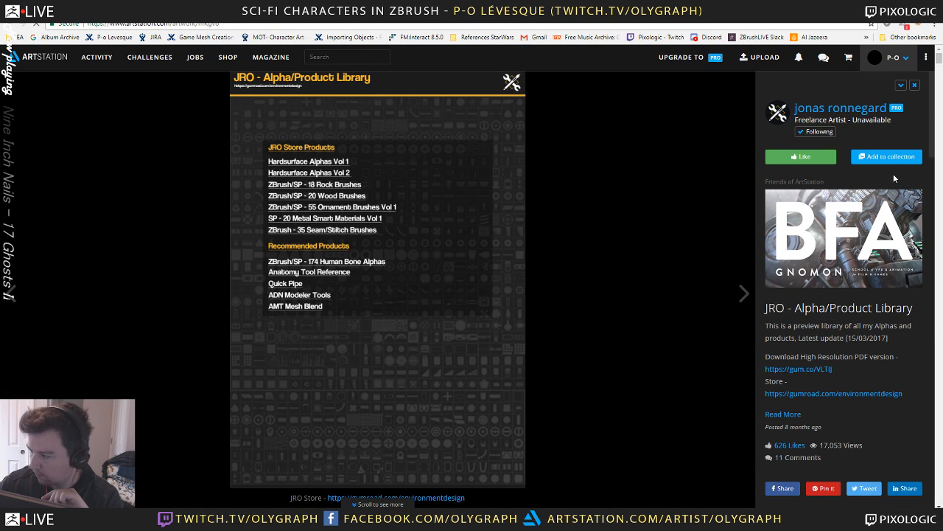
Open the alpha author's ArtStation portfolio and view the 20 Free Hardsurface Height/Alphas post
left_click(840, 112)
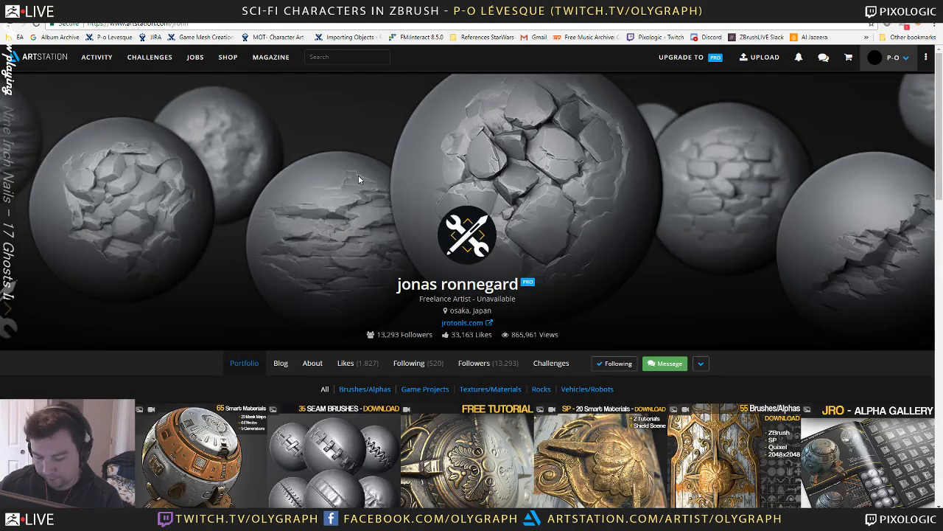
scroll(359, 179, "down", 3)
scroll(351, 179, "down", 3)
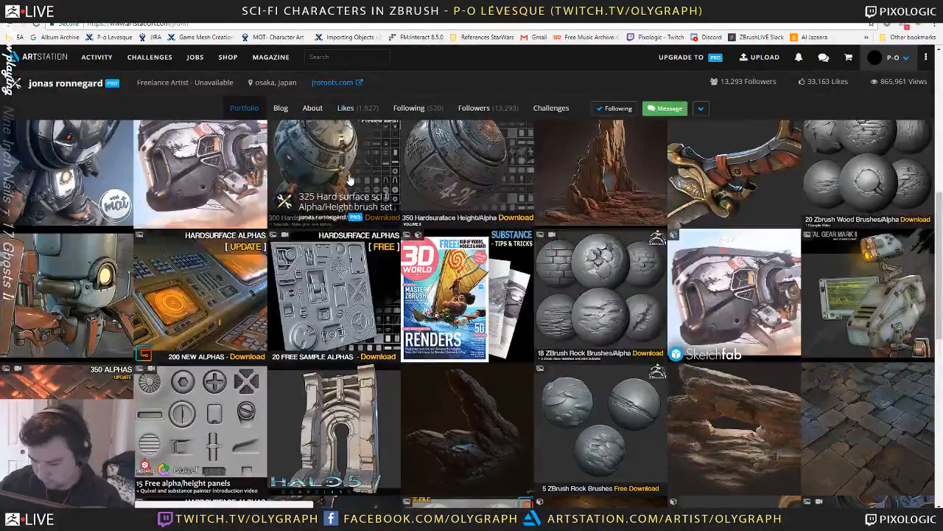
left_click(329, 308)
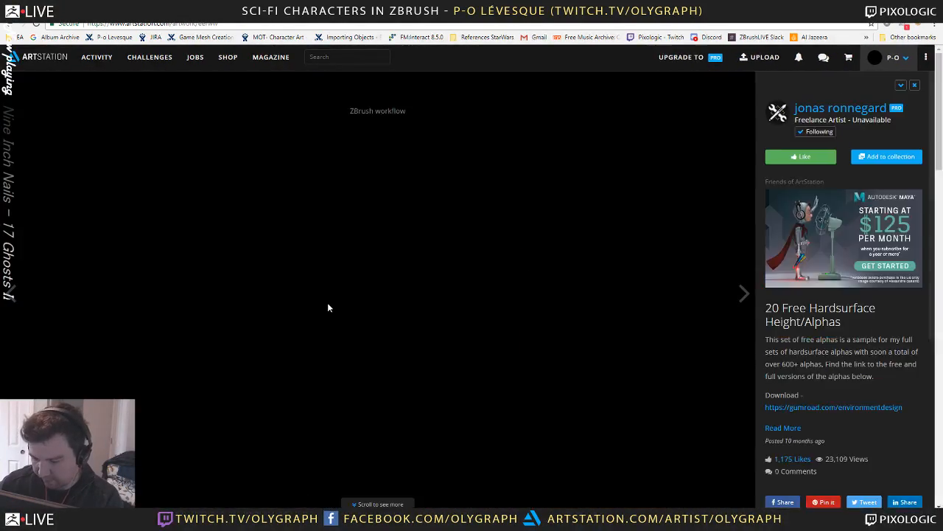
scroll(319, 300, "down", 5)
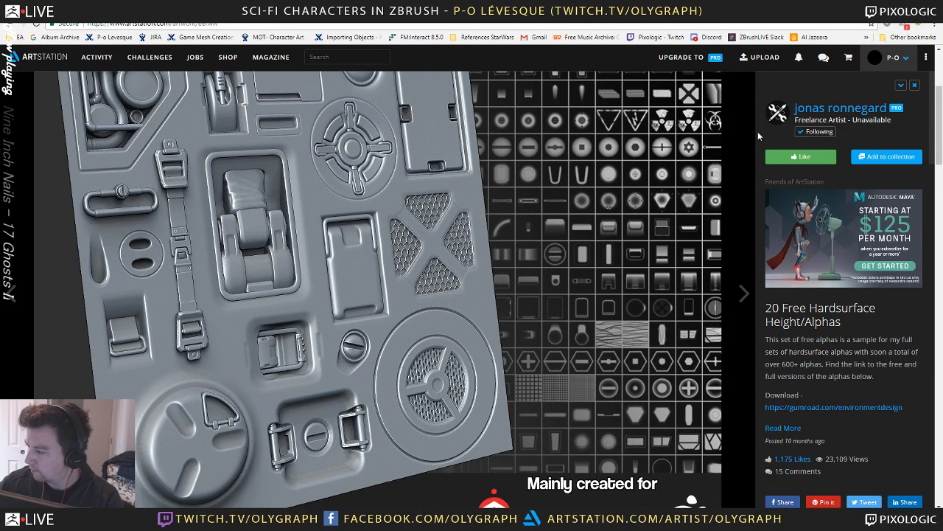
Close the free alphas post and highlight the artist's name at the head of the portfolio
left_click(914, 86)
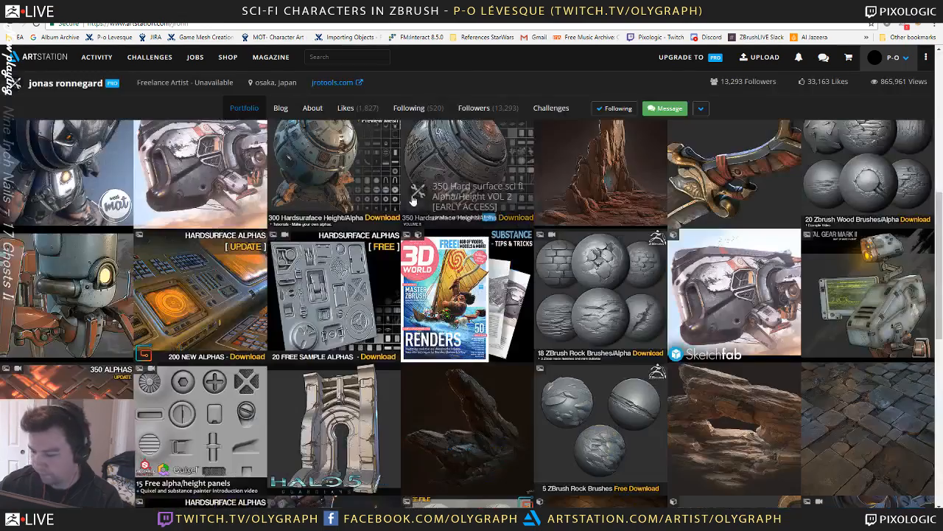
scroll(344, 315, "up", 5)
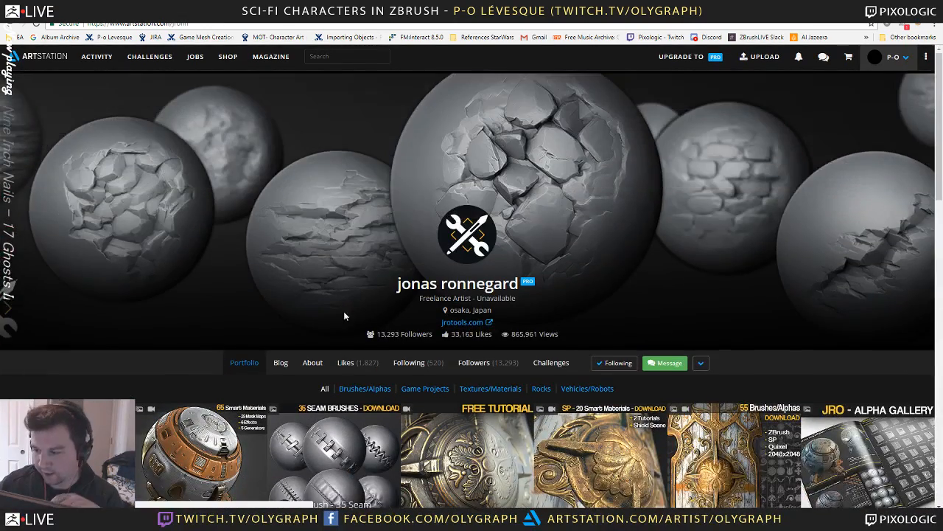
left_click_drag(394, 288, 549, 282)
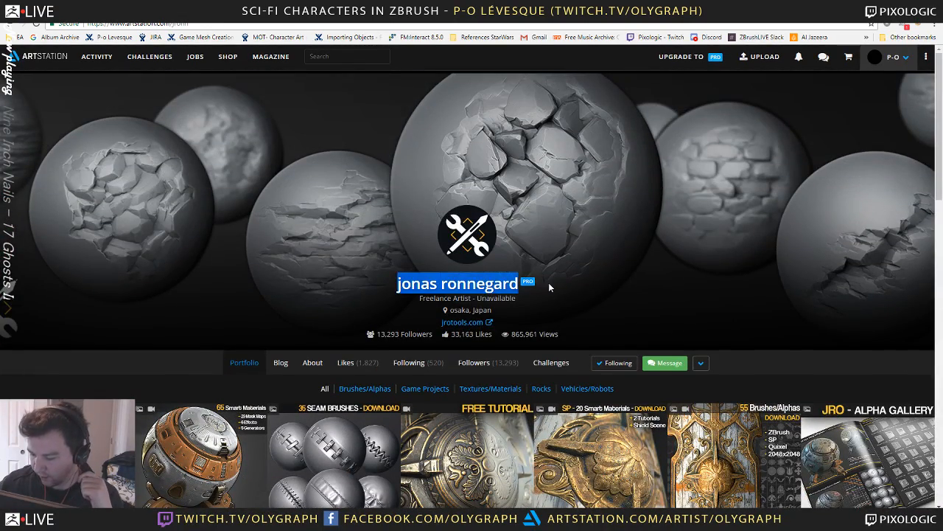
left_click(548, 282)
Look through the portfolio thumbnails and reopen the 20 free sample alphas post
scroll(374, 349, "down", 3)
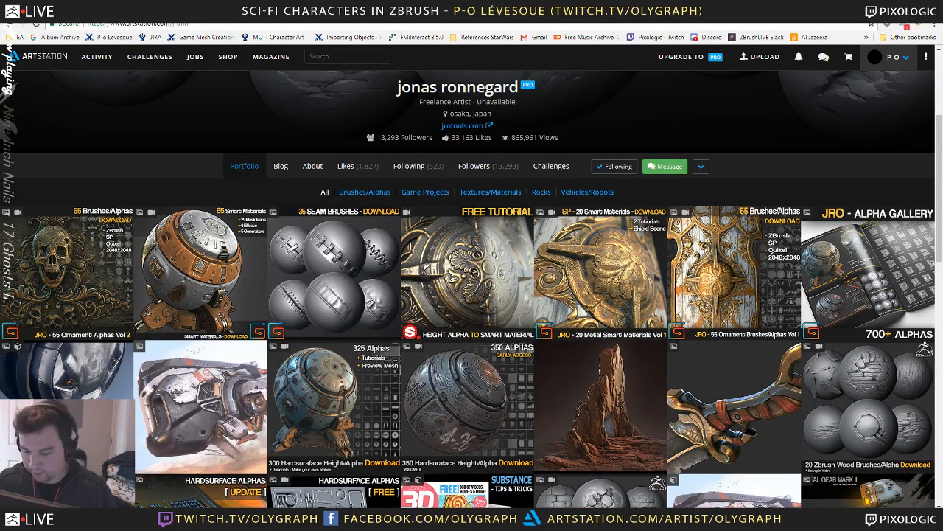
scroll(376, 415, "down", 3)
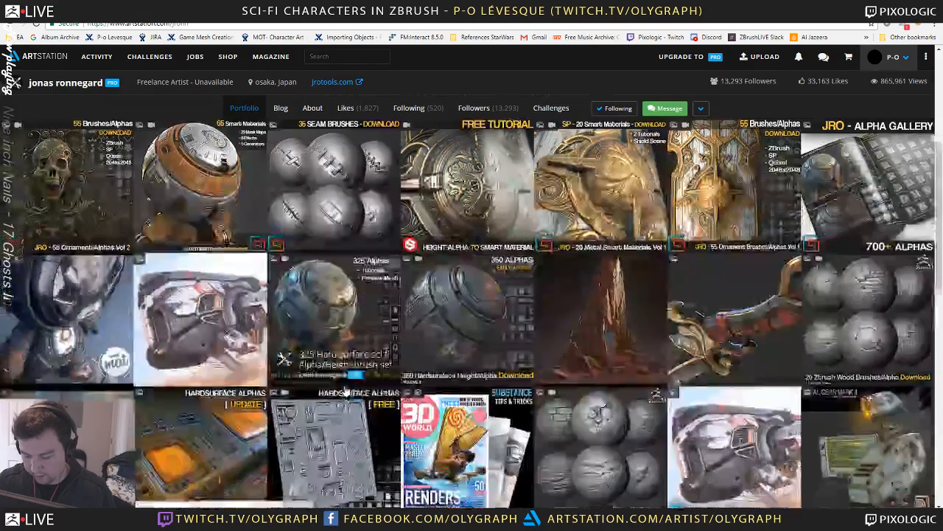
left_click(376, 415)
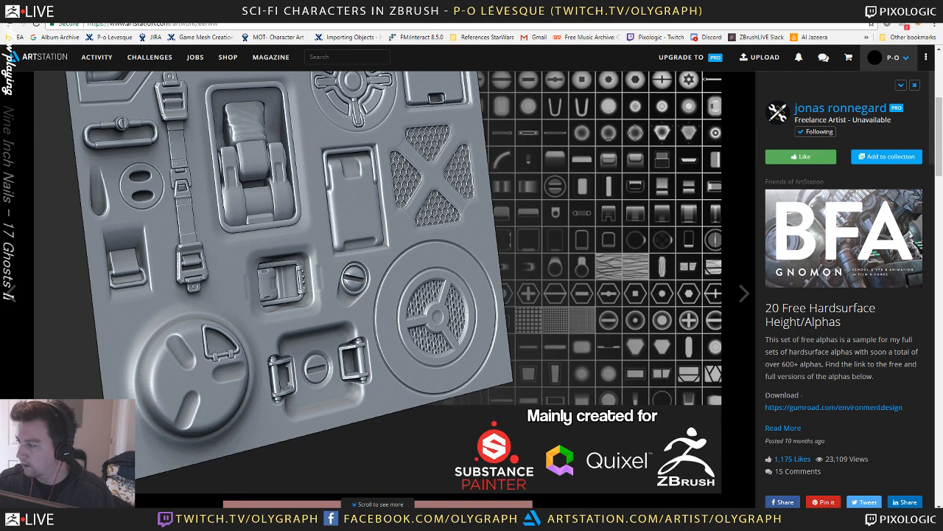
Switch back to ZBrush and quick save the project
key("alt+Tab")
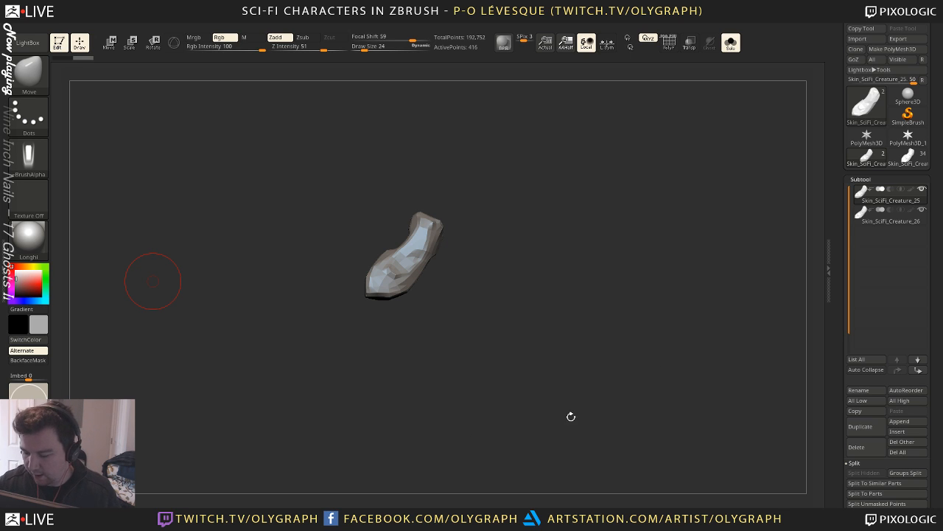
key("ctrl+s")
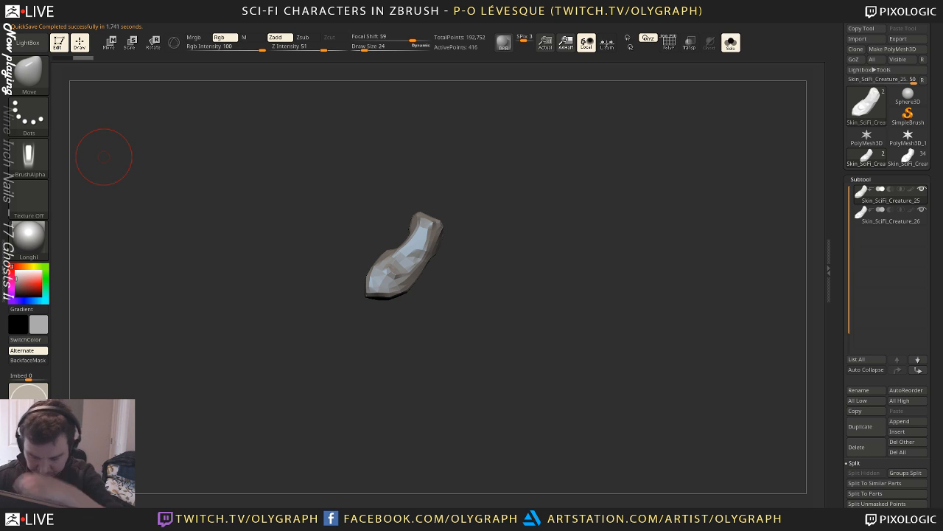
Show the polyframe on the isolated low-poly sleeve and examine its topology from the front and back
key("shift+f")
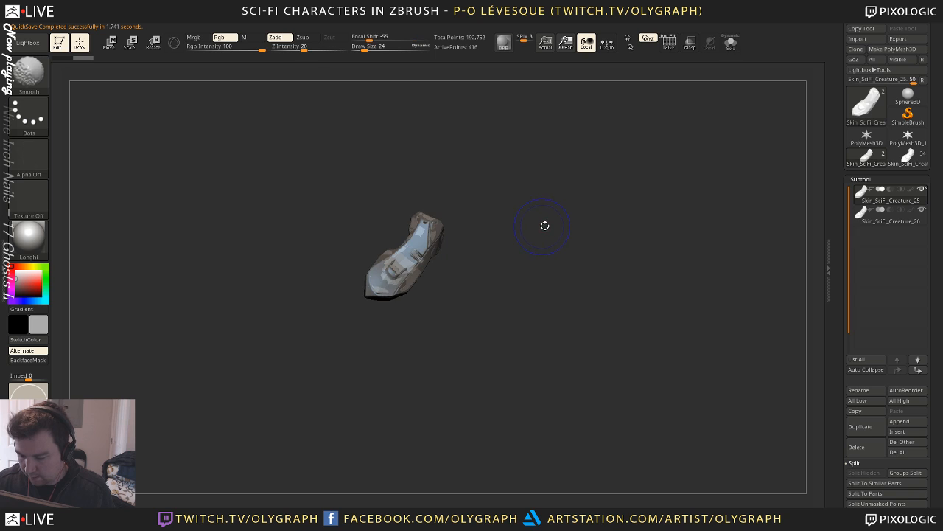
key("shift+s")
key("shift+f")
left_click_drag(570, 224, 590, 206, "alt")
key("f")
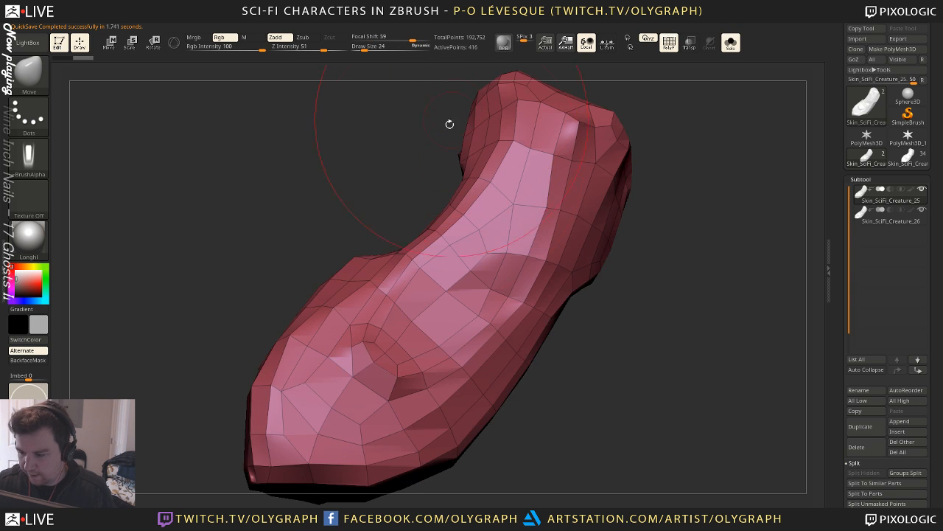
left_click_drag(449, 124, 575, 225)
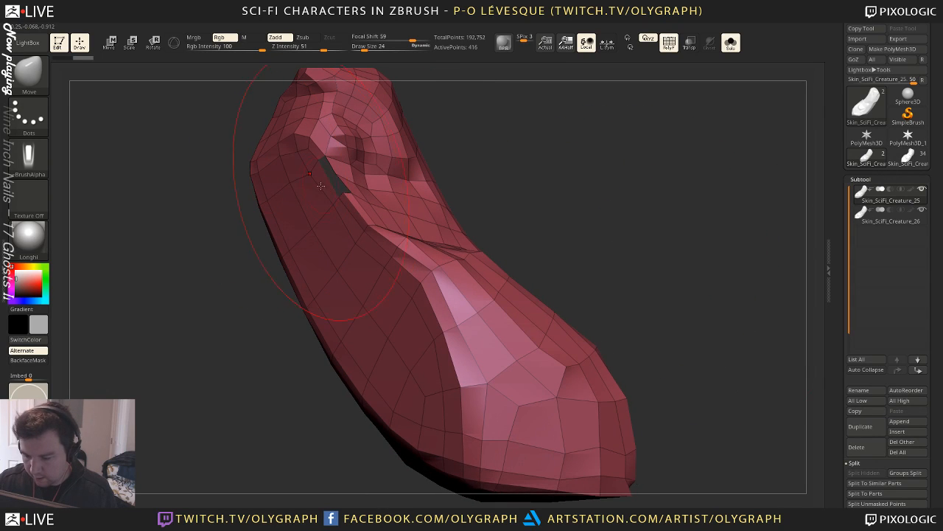
Set the brush draw size to 6 and undo the sleeve's low-poly remesh
key("s")
left_click_drag(315, 185, 309, 185)
key("space")
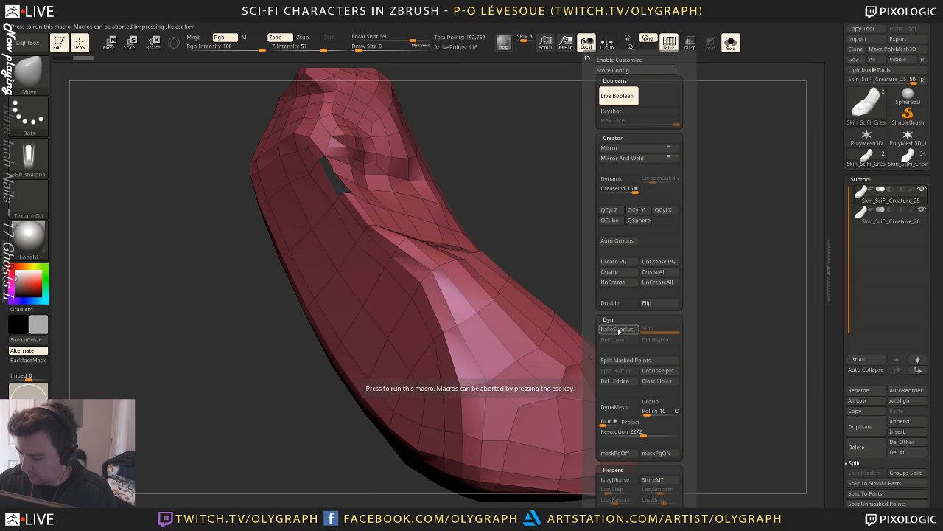
key("ctrl+shift")
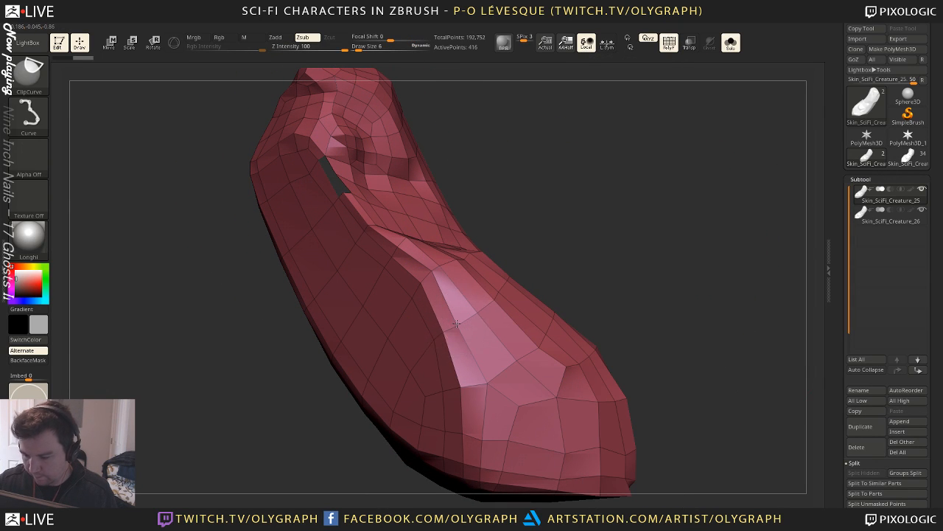
key("ctrl+z")
left_click_drag(663, 177, 357, 192)
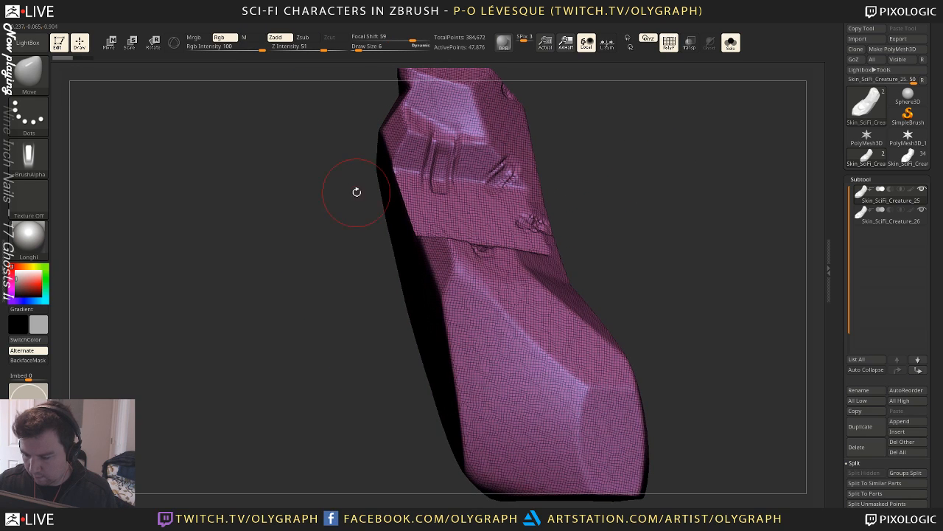
Rebuild the restored sleeve as a DynaMesh at resolution 2272
key("space")
left_click_drag(264, 294, 279, 202)
mouse_move(665, 329)
left_mouse_down("ctrl")
mouse_move(645, 157)
mouse_move(707, 210)
mouse_move(693, 194)
left_mouse_up("ctrl")
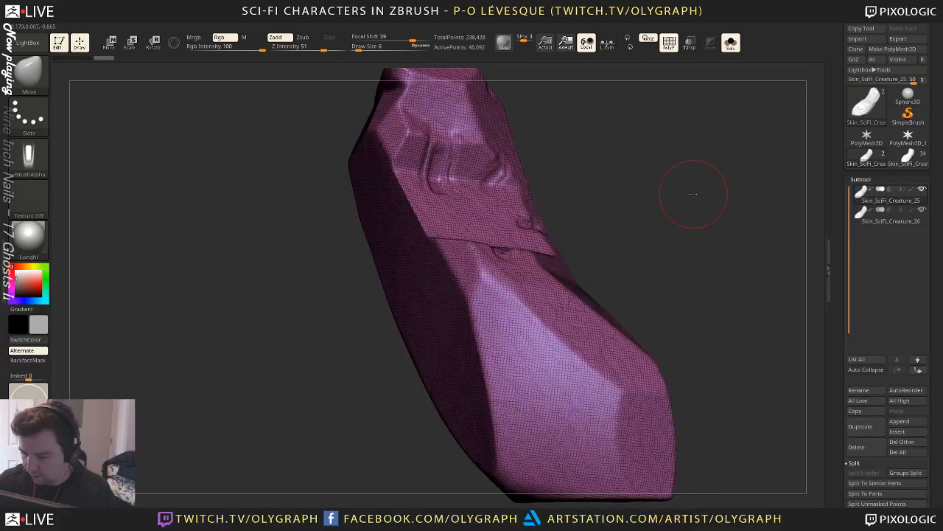
Set the ZRemesher target polygon count to 1 and remesh the sleeve
key("space")
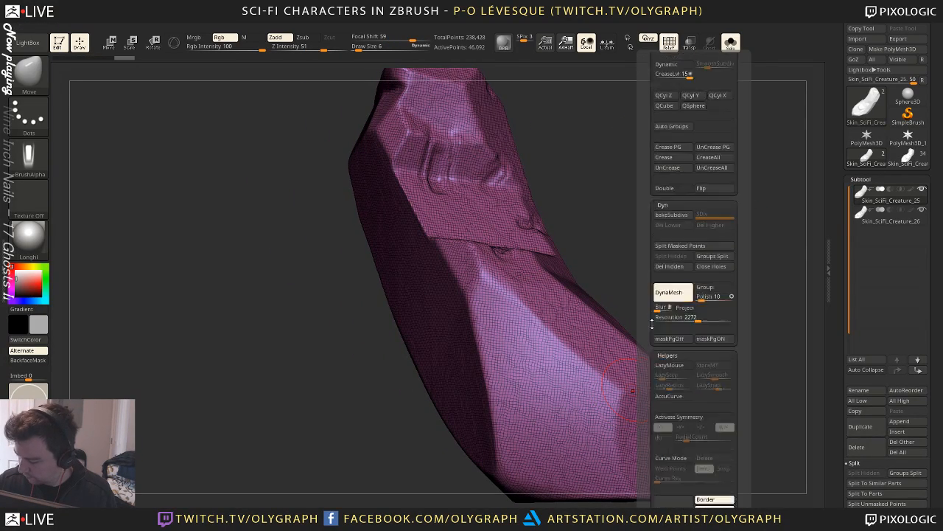
scroll(656, 346, "down", 5)
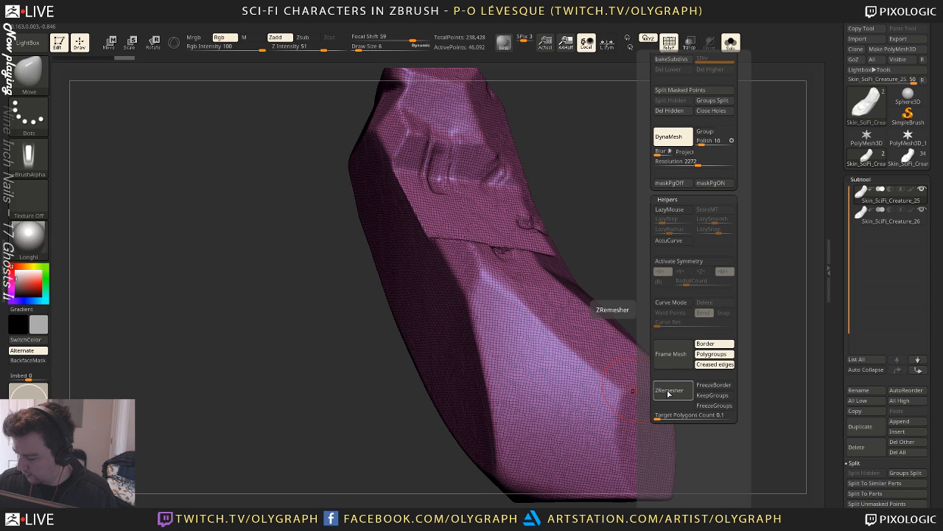
left_click(661, 417)
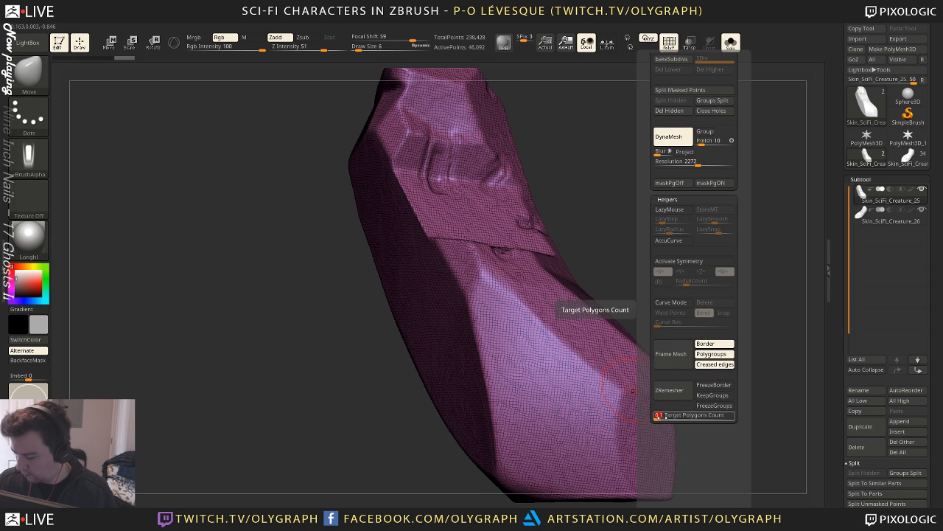
type("1")
key("Return")
left_click(669, 389)
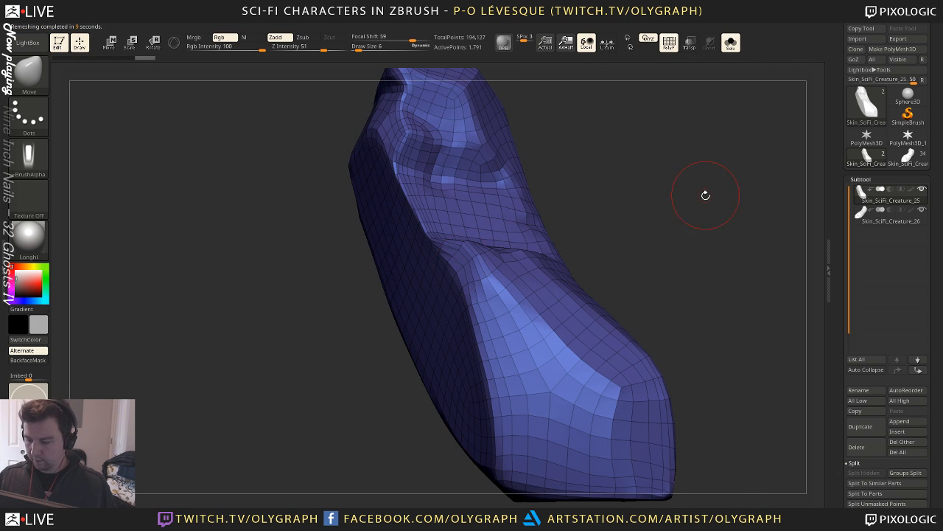
Hide the polyframe and switch to the detailed sleeve, Skin_SciFi_Creature_26, to compare its shape with the remesh
mouse_move(705, 194)
left_mouse_down()
mouse_move(772, 196)
mouse_move(597, 189)
mouse_move(722, 267)
mouse_move(712, 254)
mouse_move(652, 256)
mouse_move(642, 340)
mouse_move(666, 297)
mouse_move(642, 283)
left_mouse_up()
key("shift+f")
left_click_drag(609, 248, 644, 244)
left_click(867, 214)
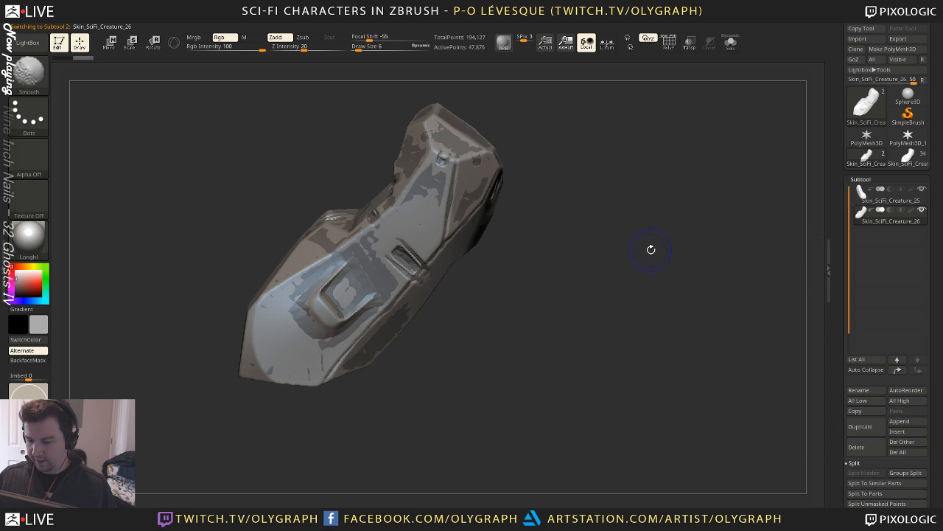
left_click_drag(600, 272, 544, 290)
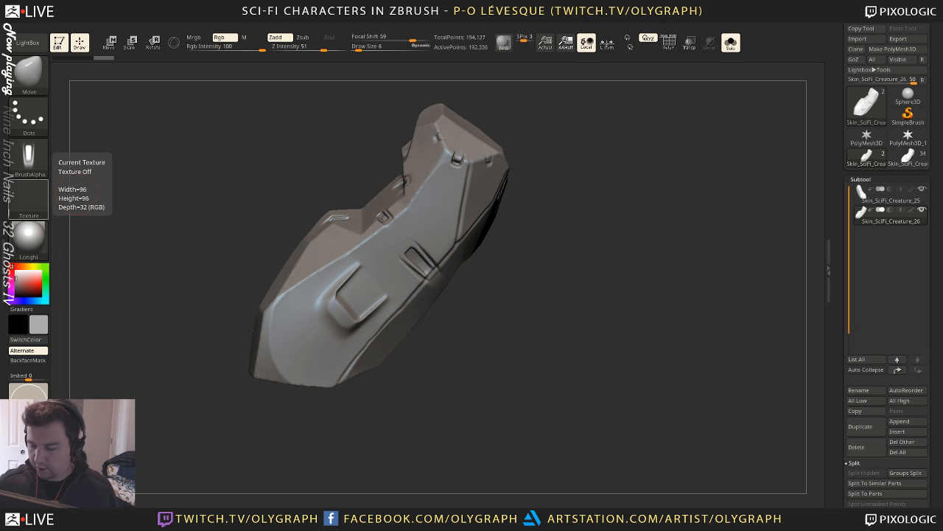
key("shift")
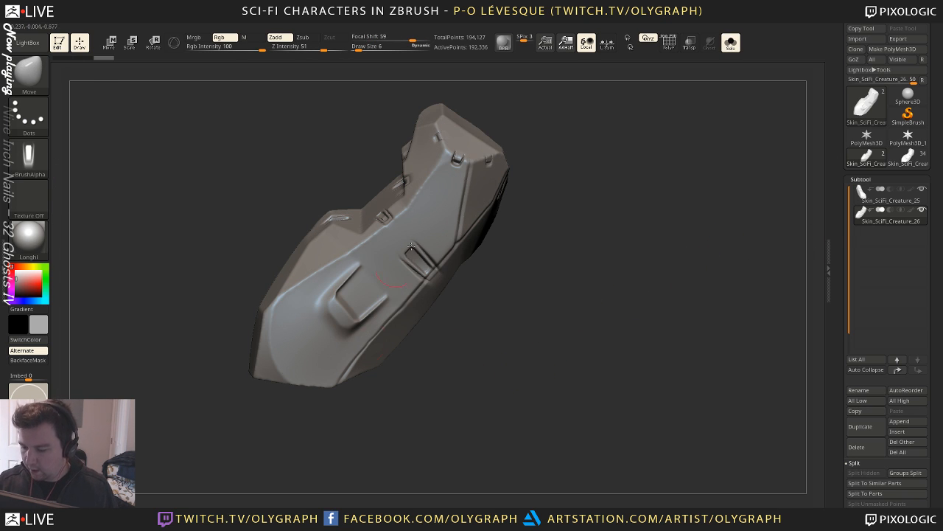
Select the remeshed sleeve, Skin_SciFi_Creature_25, expand its subtool projection settings and decline Dynamic Subdiv
left_click(888, 197)
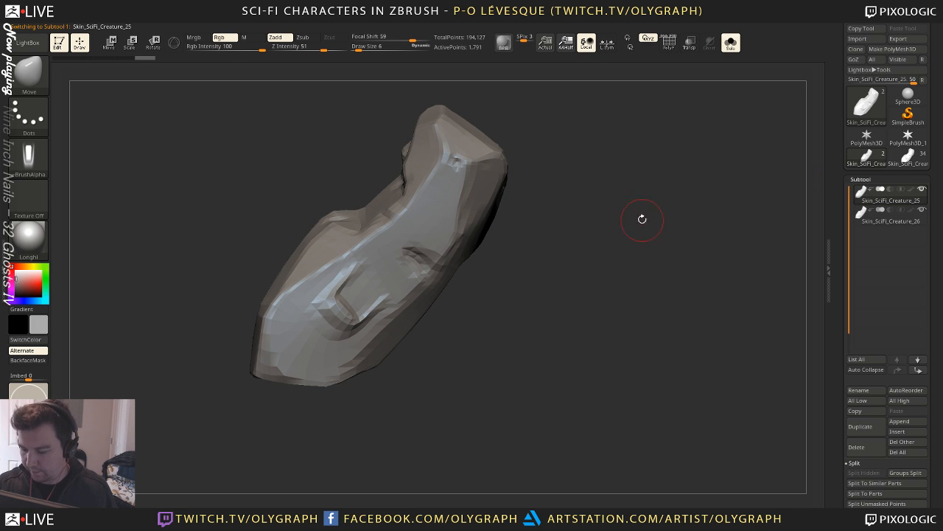
key("ctrl")
key("shift+d")
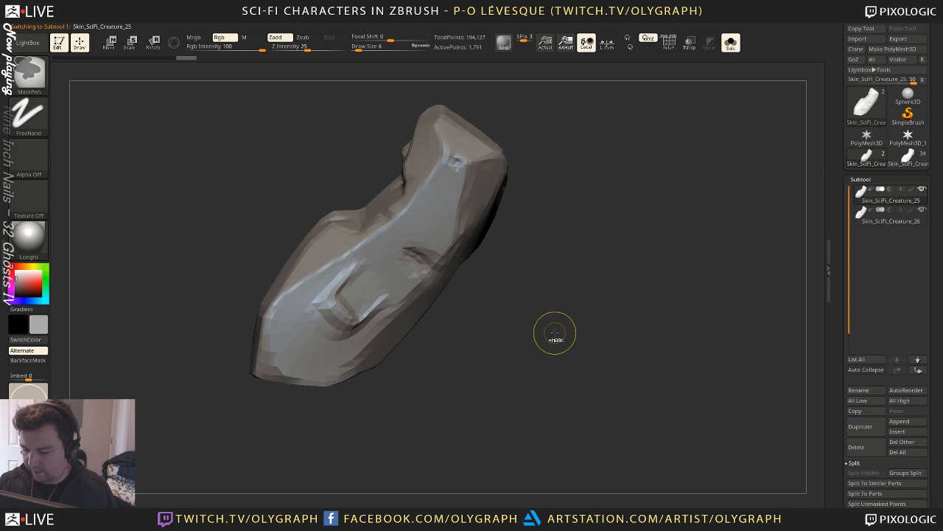
left_click_drag(837, 425, 839, 283)
left_click(858, 415)
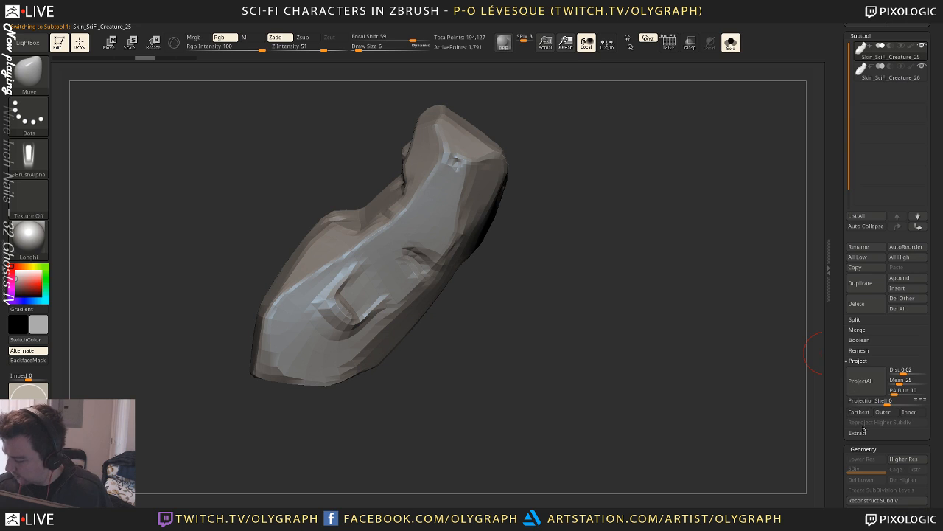
left_click(871, 385)
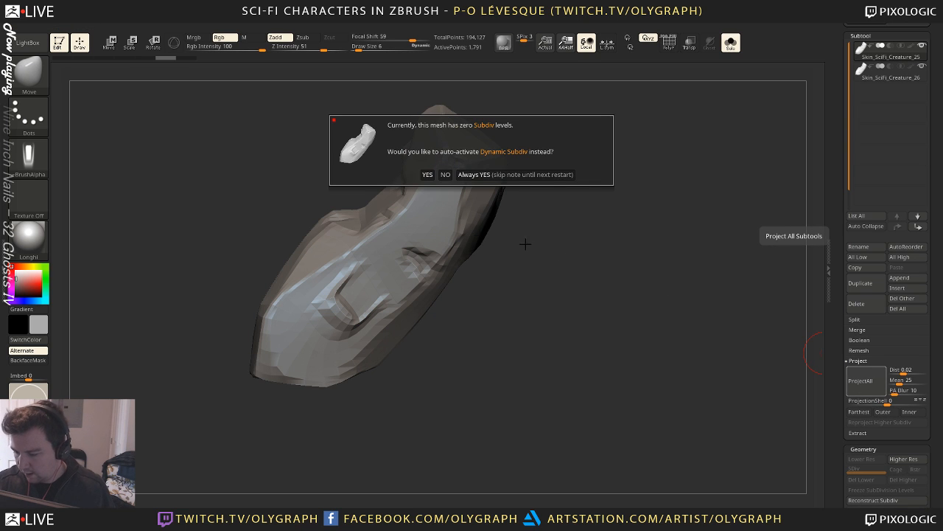
left_click(446, 174)
Subdivide the remeshed sleeve in stages up to level 5, projecting the detailed sleeve onto it with ProjectAll between stages
key("ctrl+d")
key("ctrl+d")
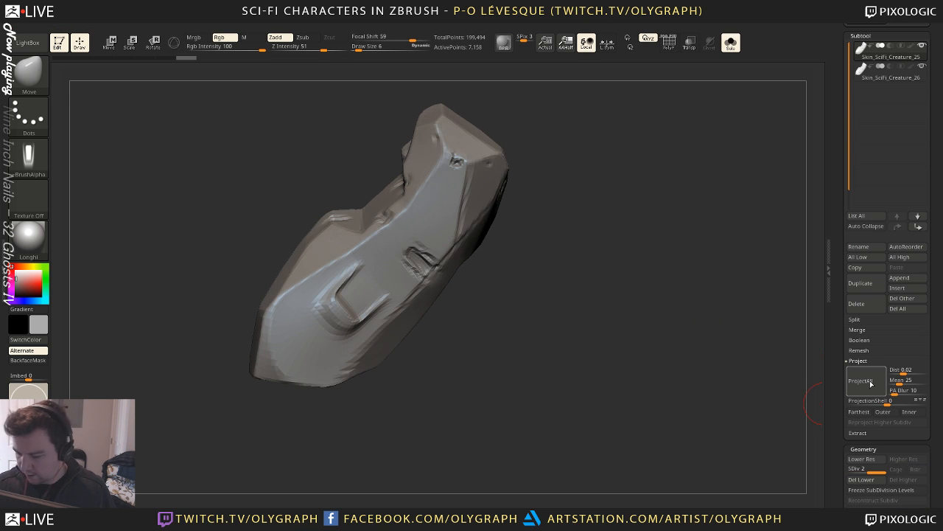
left_click(871, 383)
key("ctrl+d")
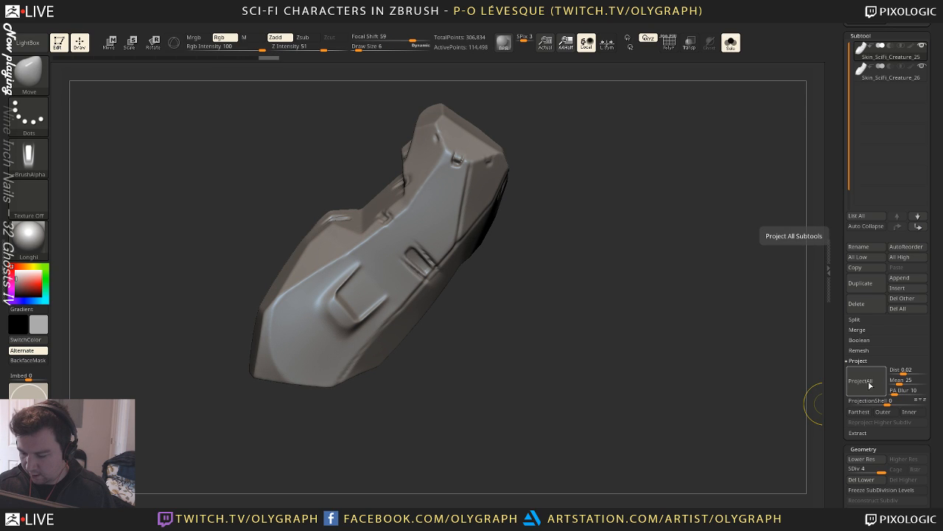
left_click(870, 388)
key("ctrl+d")
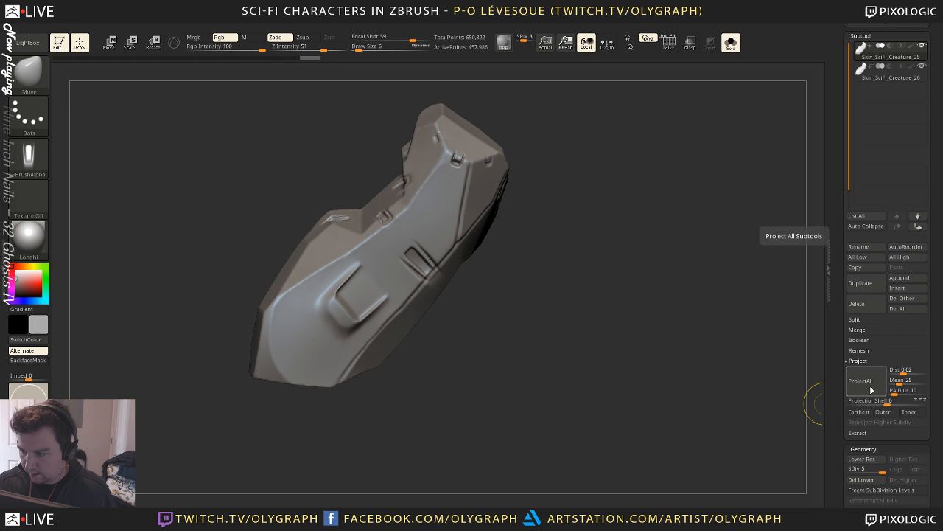
left_click(870, 390)
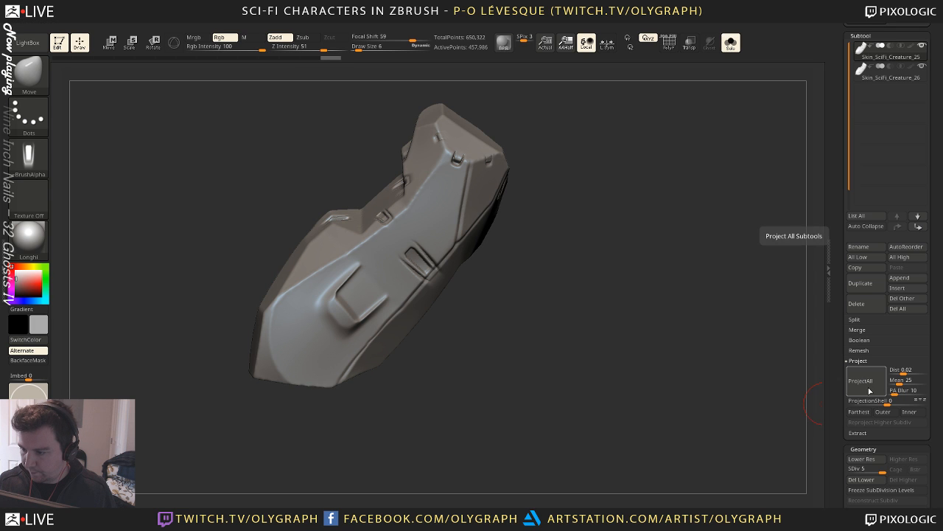
Step the projected sleeve down to subdivision level 1 and back up to 5, comparing its form and detail
mouse_move(580, 265)
left_mouse_down()
mouse_move(573, 277)
mouse_move(594, 284)
mouse_move(623, 270)
left_mouse_up()
key("shift+d")
key("shift+d")
key("shift+d")
key("d")
key("d")
key("d")
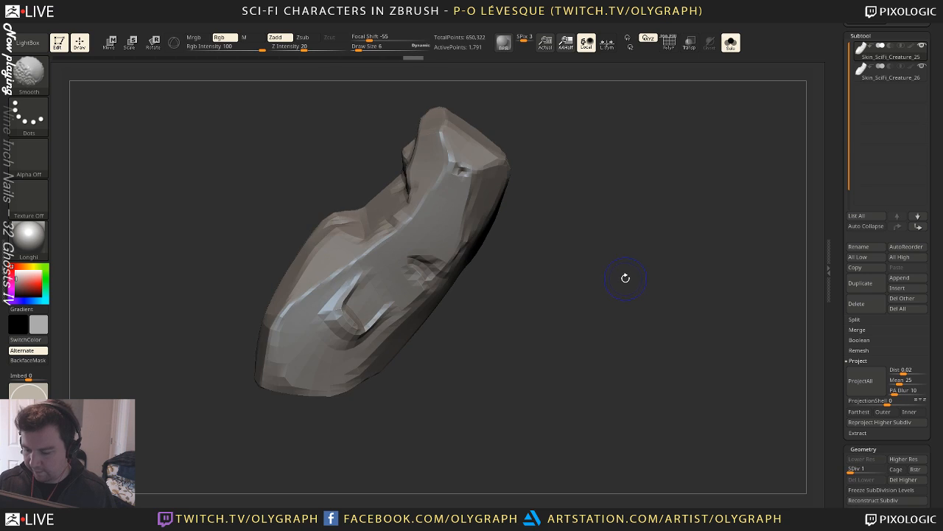
key("shift+f")
key("shift+f")
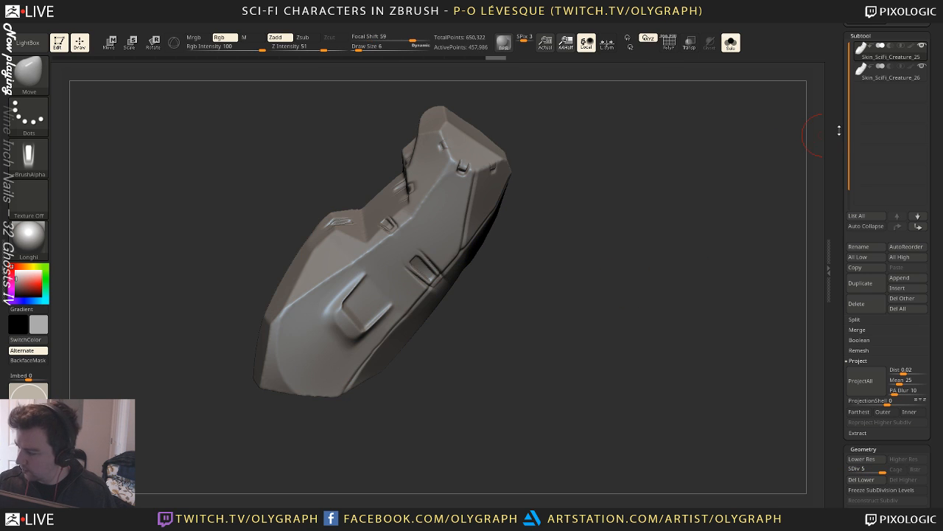
Switch to the full creature tool, append the projected sleeve from the two-subtool copy, and show the whole creature around it
left_click_drag(838, 130, 831, 199)
left_click(907, 170)
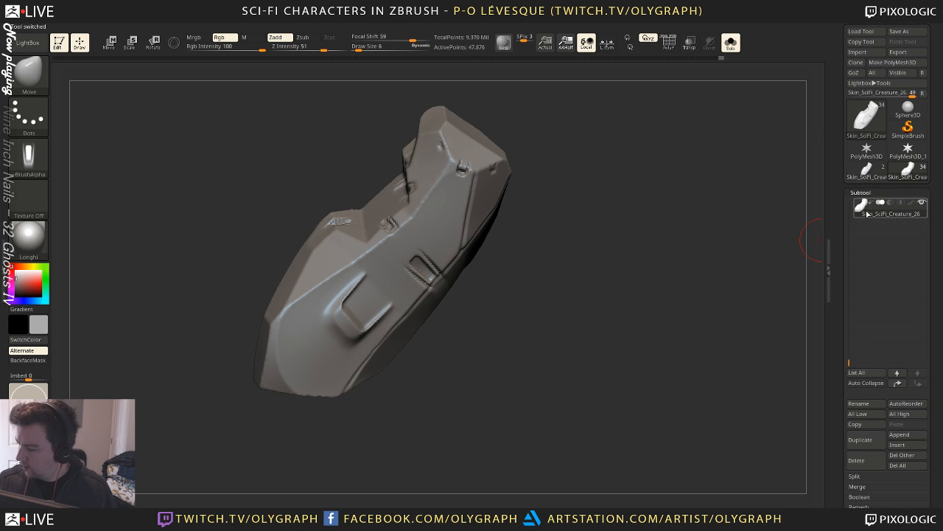
left_click(902, 435)
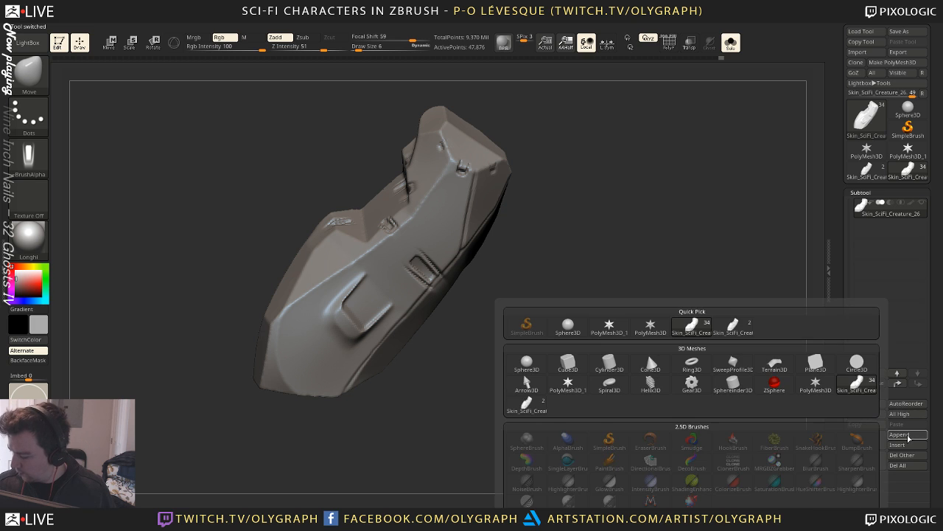
left_click(732, 325)
key("shift+s")
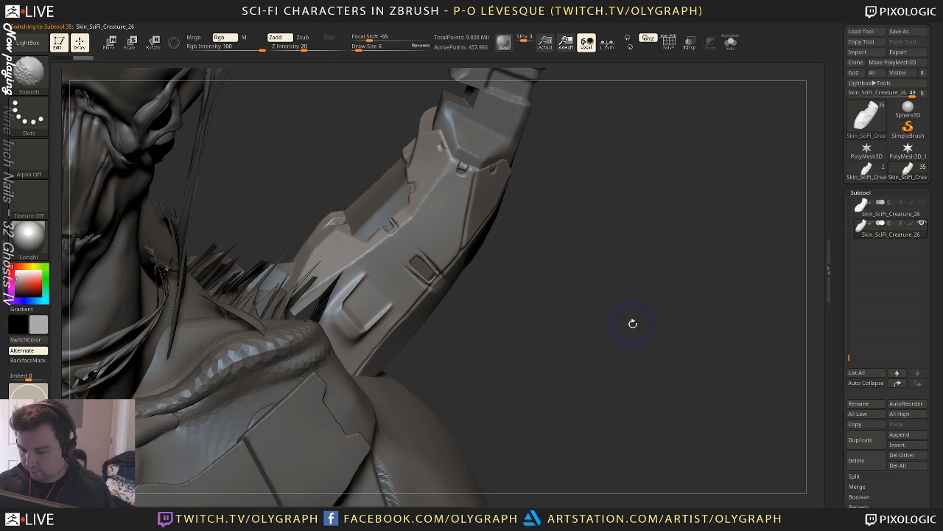
Choose the Move brush and examine the appended sleeve on the creature's shoulder horn from another angle
key("b")
left_click_drag(673, 216, 548, 295)
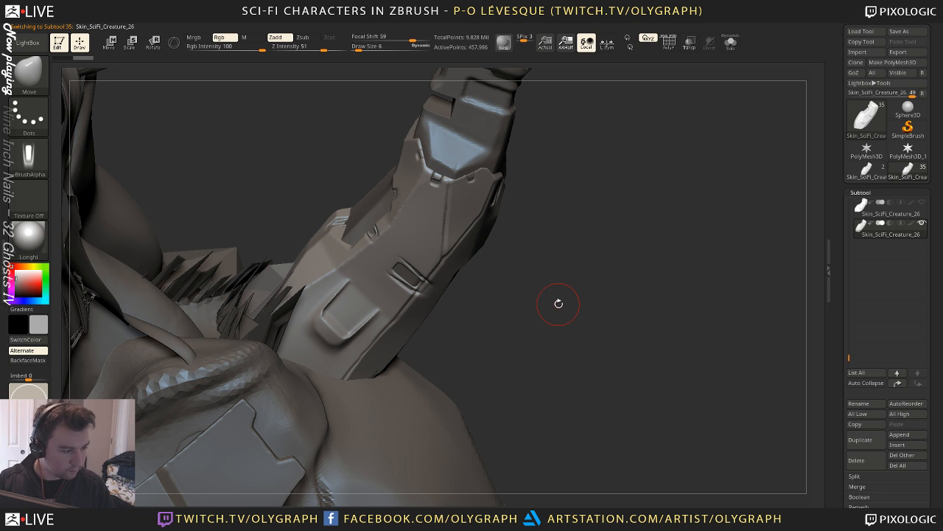
key("b")
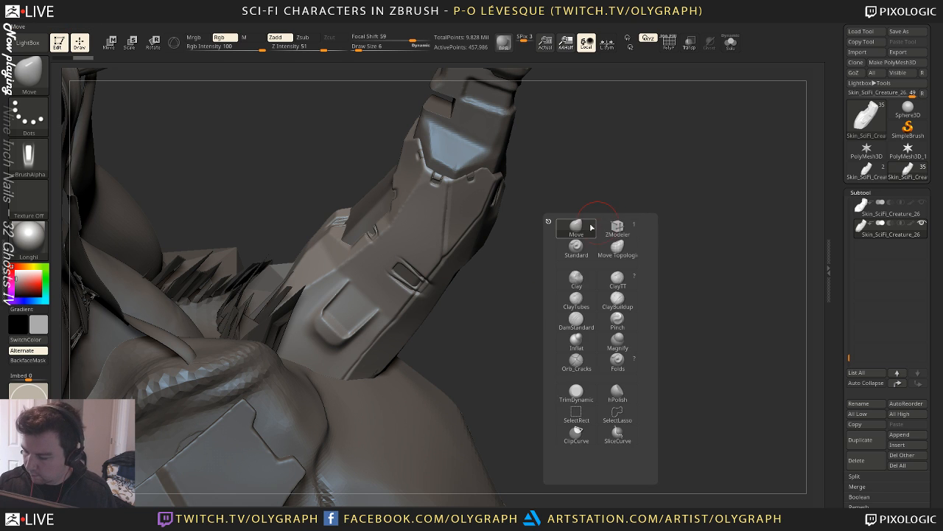
left_click(581, 227)
left_click_drag(620, 178, 588, 213)
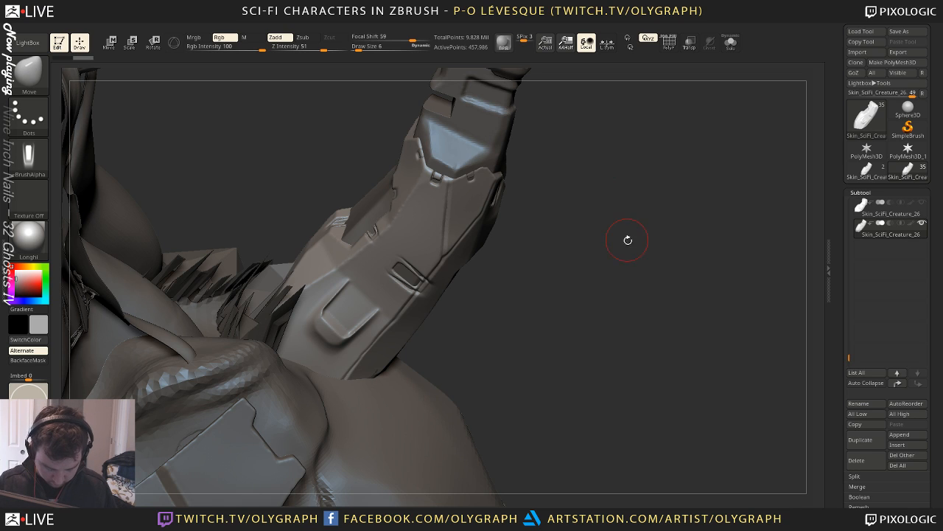
Select the horn subtool and trim its inner edge beside the base armor plate with Clip Curve
left_click_drag(618, 272, 548, 184)
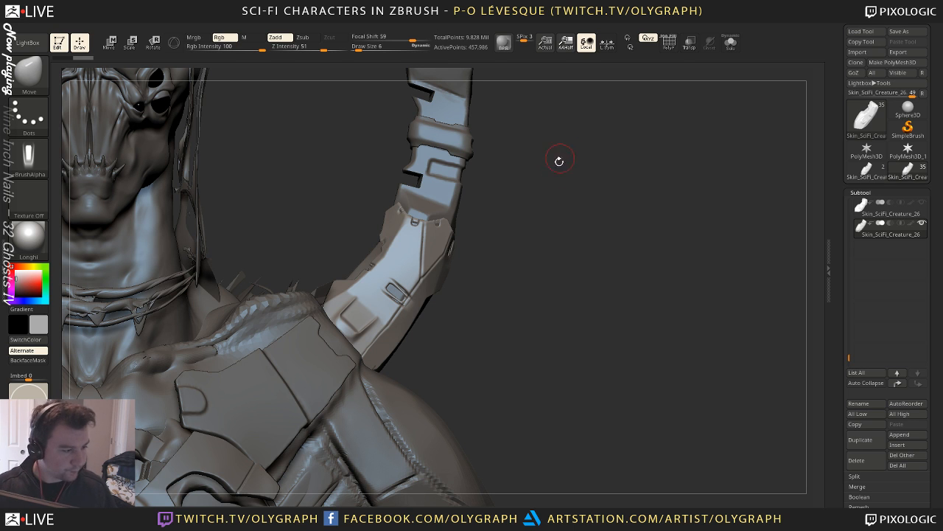
mouse_move(594, 211)
left_mouse_down()
mouse_move(558, 172)
mouse_move(471, 197)
left_mouse_up()
left_click_drag(501, 249, 504, 283, "alt")
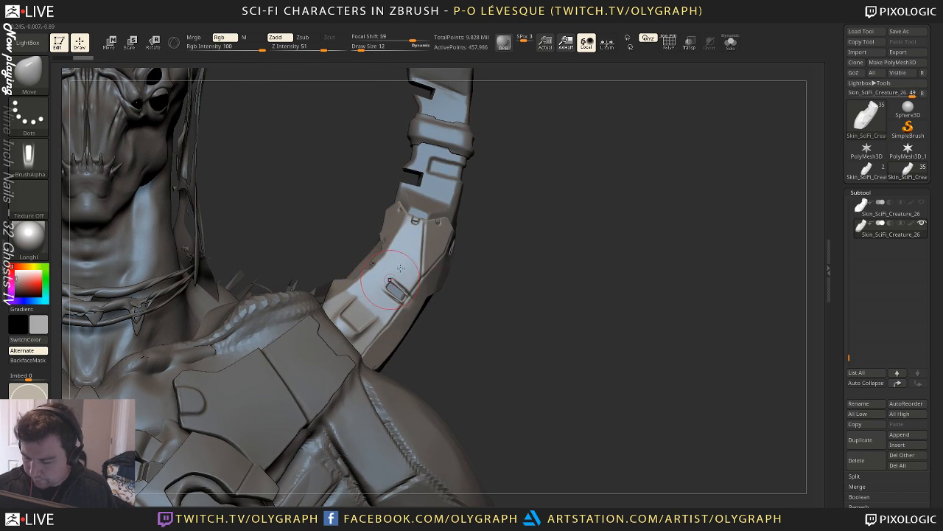
left_click(440, 193, "alt")
mouse_move(561, 148)
left_mouse_down()
mouse_move(501, 284)
mouse_move(564, 217)
mouse_move(564, 238)
left_mouse_up()
key("ctrl+shift")
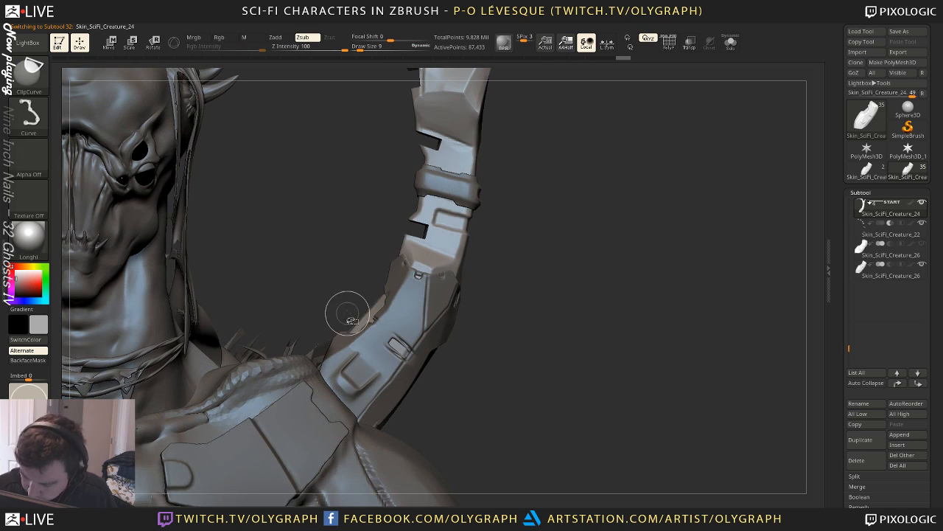
mouse_move(361, 317)
left_mouse_down("ctrl+shift")
mouse_move(359, 283)
mouse_move(350, 295)
mouse_move(374, 311)
mouse_move(349, 330)
left_mouse_up("ctrl+shift")
Adjust the horn's inner edge near its base with the Move brush and replay the last stroke
mouse_move(536, 214)
left_mouse_down()
mouse_move(529, 258)
mouse_move(482, 211)
mouse_move(506, 239)
mouse_move(498, 242)
left_mouse_up()
left_click_drag(344, 301, 387, 273)
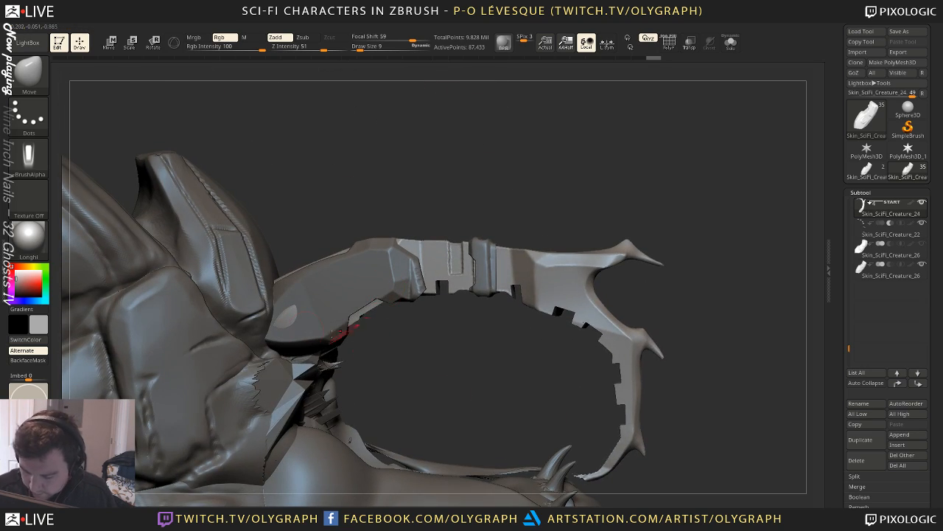
key("1")
left_click(300, 281)
Select the horn's base armor plate and reshape it over the protruding horn surface using the Move brush at draw size 41
left_click(367, 48)
left_click(290, 317, "alt")
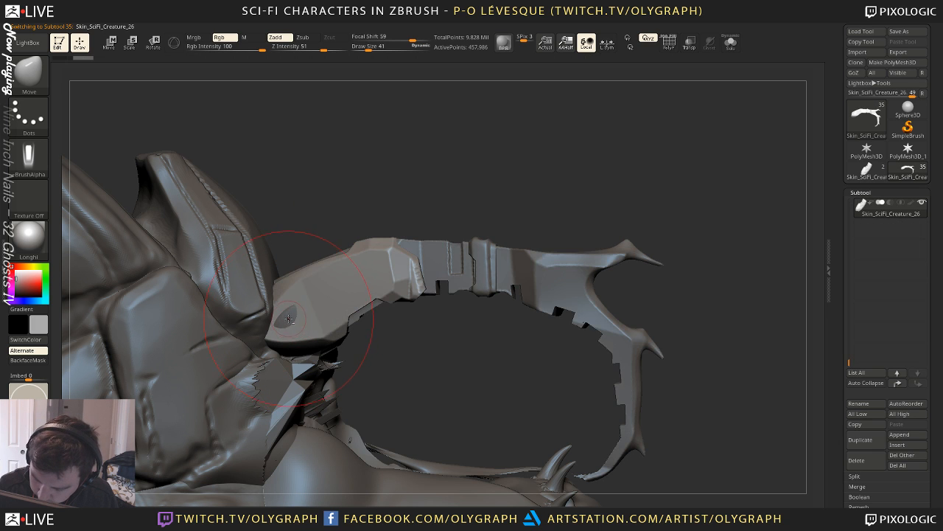
left_click_drag(432, 362, 421, 246)
left_click_drag(678, 393, 608, 352, "alt")
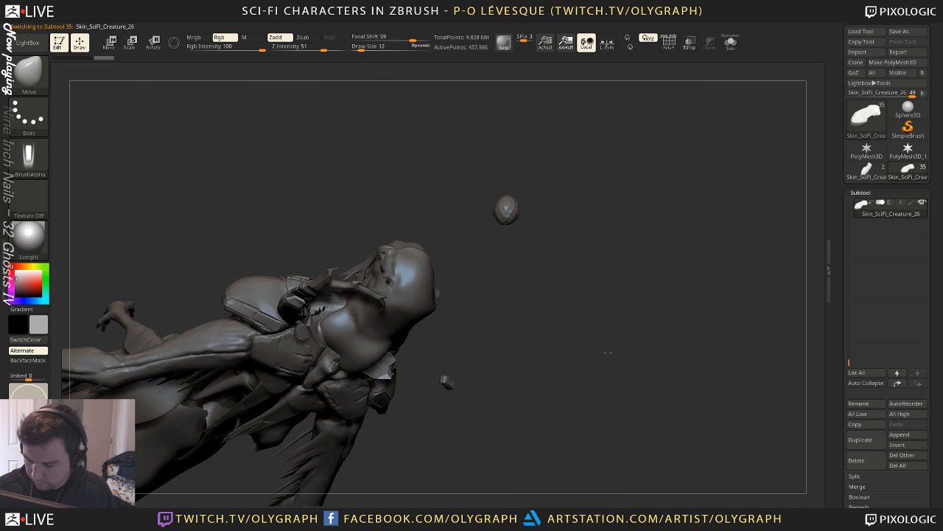
left_click_drag(534, 268, 421, 238)
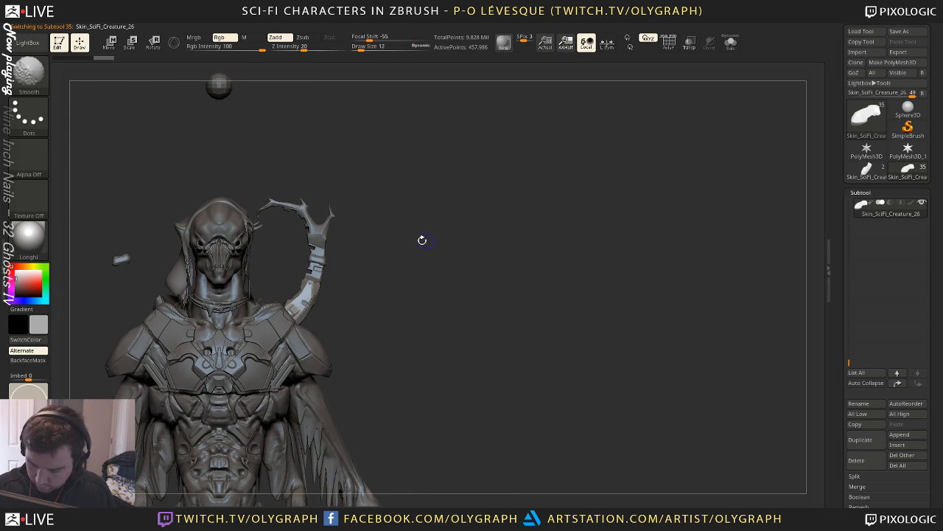
left_click_drag(469, 411, 503, 251, "alt")
Reselect the horn and move its lower inner edge back behind the armor plate
left_click(298, 298, "alt")
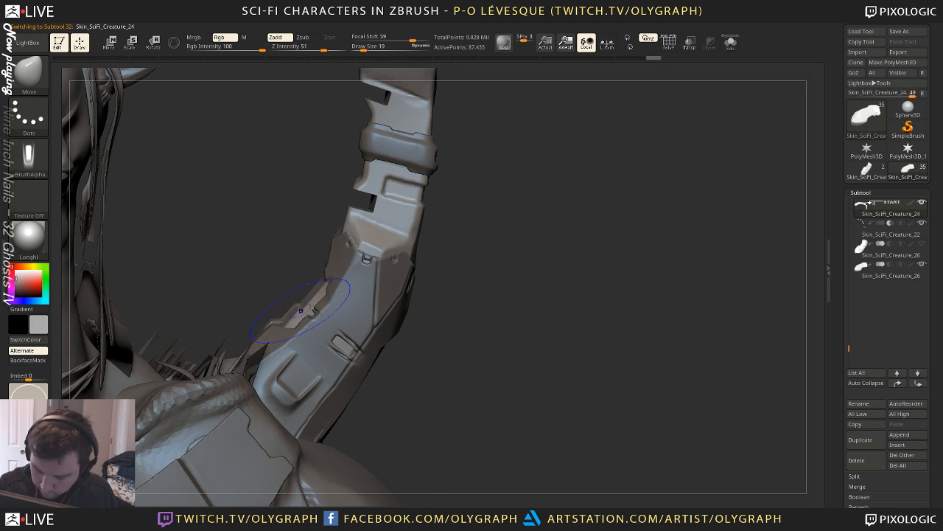
key("shift")
mouse_move(298, 280)
left_mouse_down()
mouse_move(295, 267)
mouse_move(322, 223)
left_mouse_up()
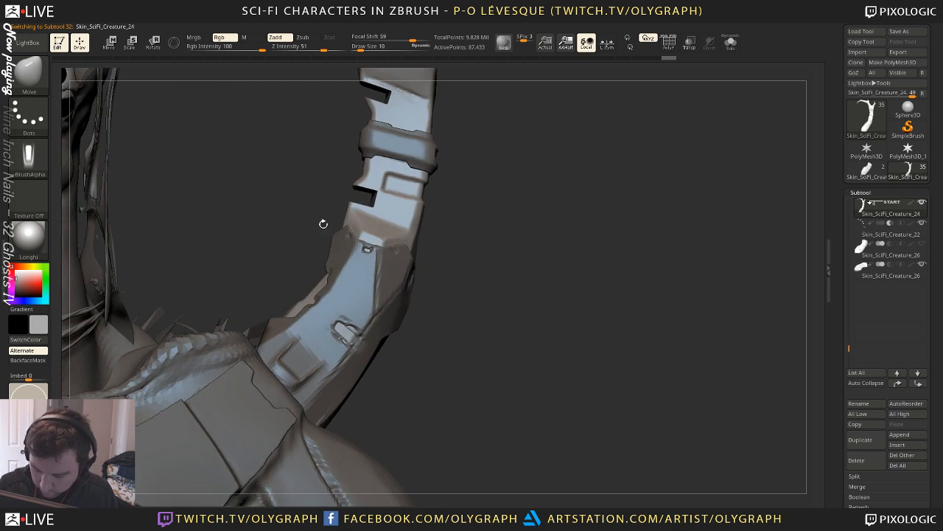
key("ctrl+shift")
left_click_drag(331, 274, 334, 262, "ctrl+shift")
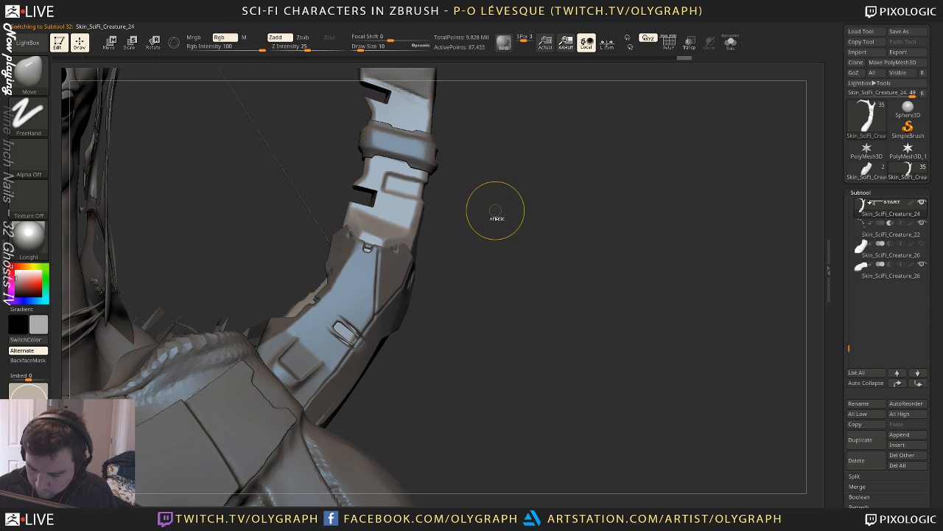
key("ctrl+z")
Isolate the horn and clip the inner edge of its lower section with Clip Curve
key("s")
mouse_move(495, 211)
left_mouse_down()
mouse_move(494, 234)
mouse_move(492, 224)
left_mouse_up()
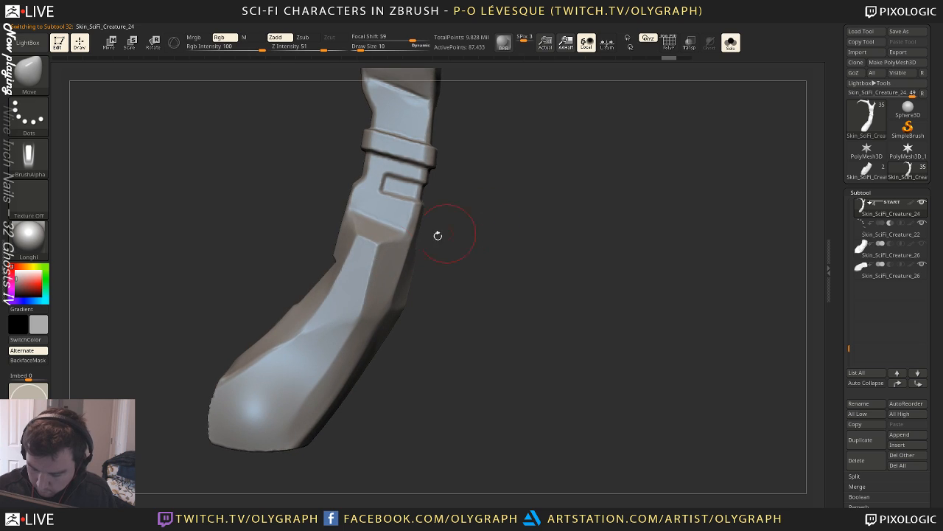
key("ctrl+shift")
mouse_move(315, 291)
left_mouse_down("ctrl+shift")
mouse_move(303, 300)
mouse_move(323, 281)
left_mouse_up("ctrl+shift")
Clean up the jagged tip of the horn's upper branch by clipping and smoothing it
right_click_drag(533, 210, 398, 183, "ctrl")
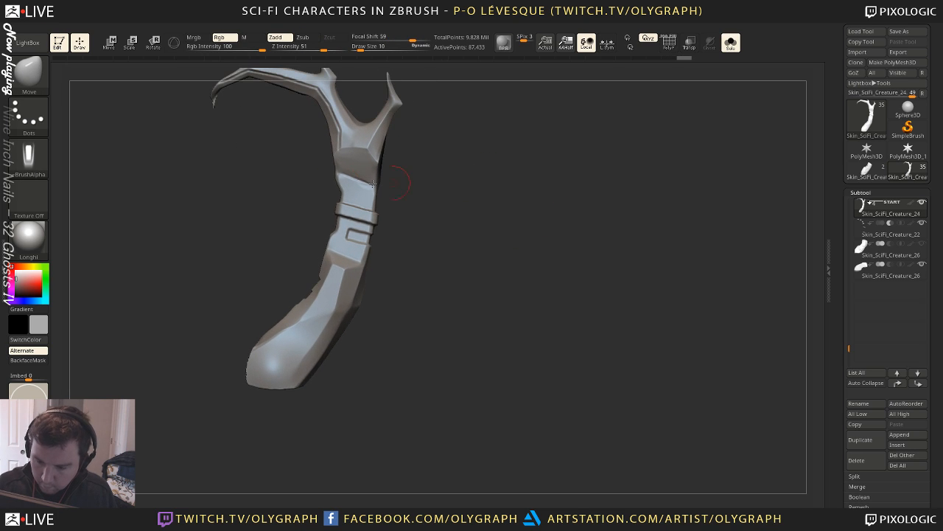
right_click_drag(229, 143, 266, 220, "alt")
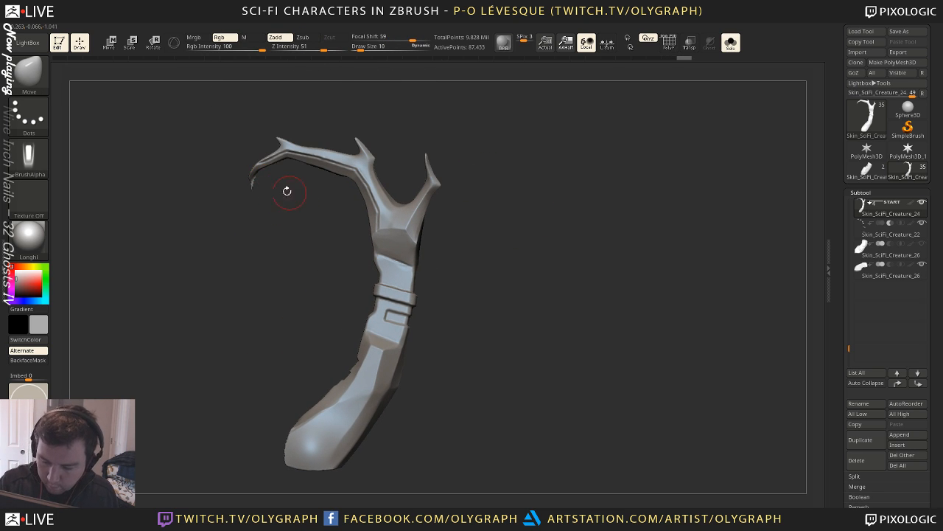
mouse_move(253, 217)
left_mouse_down("ctrl+shift")
mouse_move(254, 176)
mouse_move(273, 175)
left_mouse_up("ctrl+shift")
left_click(267, 246, "ctrl+shift")
right_click_drag(293, 227, 214, 219, "ctrl")
right_click_drag(260, 209, 337, 413, "alt")
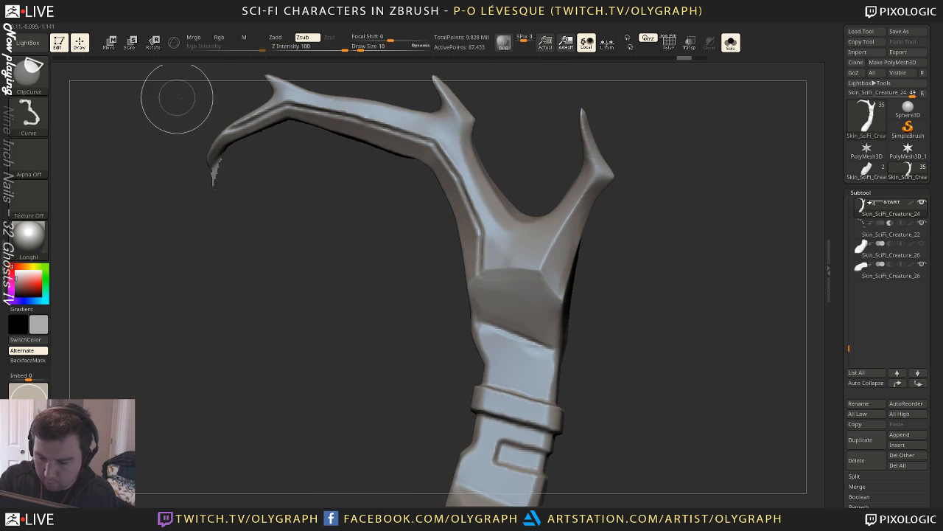
left_click_drag(177, 97, 287, 247, "ctrl+shift")
mouse_move(232, 146)
left_mouse_down("shift")
mouse_move(212, 174)
mouse_move(220, 155)
mouse_move(209, 159)
left_mouse_up("shift")
Unhide the full horn mesh, DynaMesh it, and return to the whole creature
left_click(250, 273, "ctrl+shift")
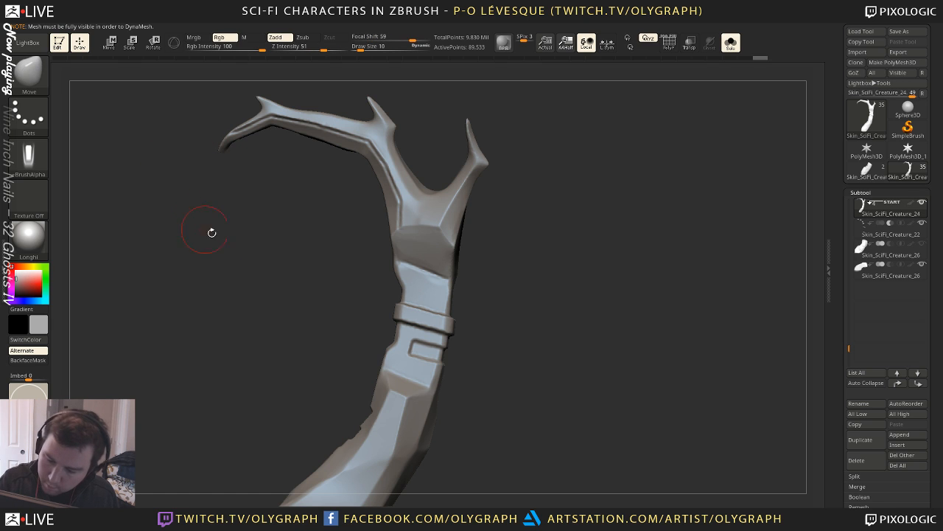
mouse_move(211, 233)
left_mouse_down("ctrl")
mouse_move(236, 278)
mouse_move(215, 266)
left_mouse_up("ctrl")
left_click_drag(522, 298, 592, 213)
left_click(592, 221, "ctrl+shift")
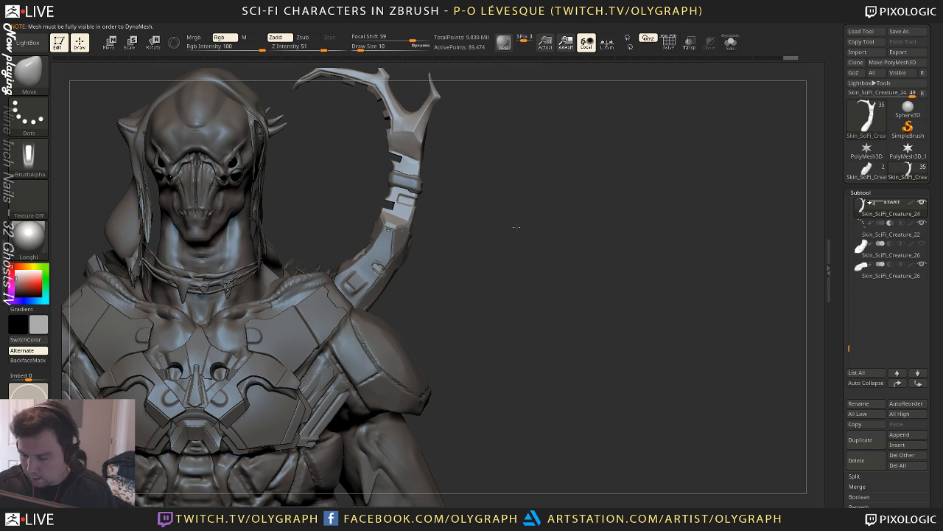
Examine the notched horn beside the head and in isolation, and check the boolean options
left_click_drag(504, 205, 490, 145)
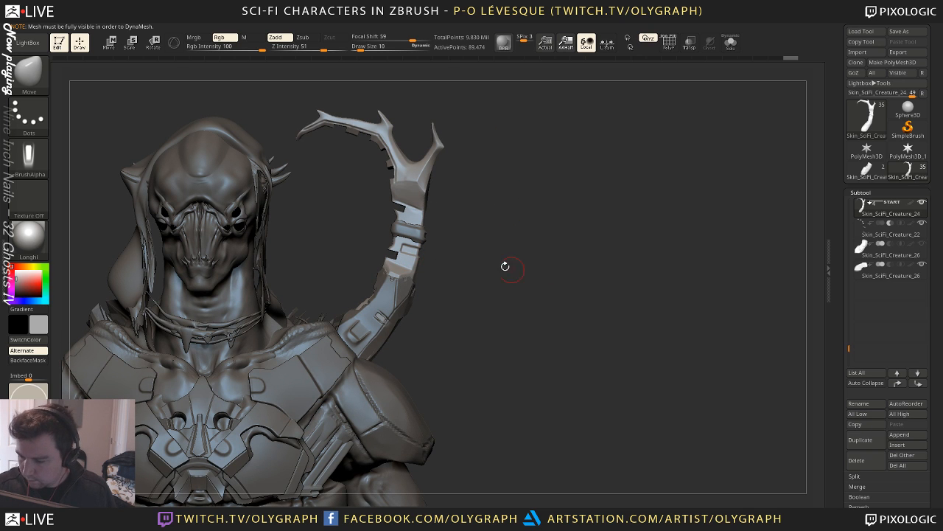
left_click_drag(478, 172, 446, 269)
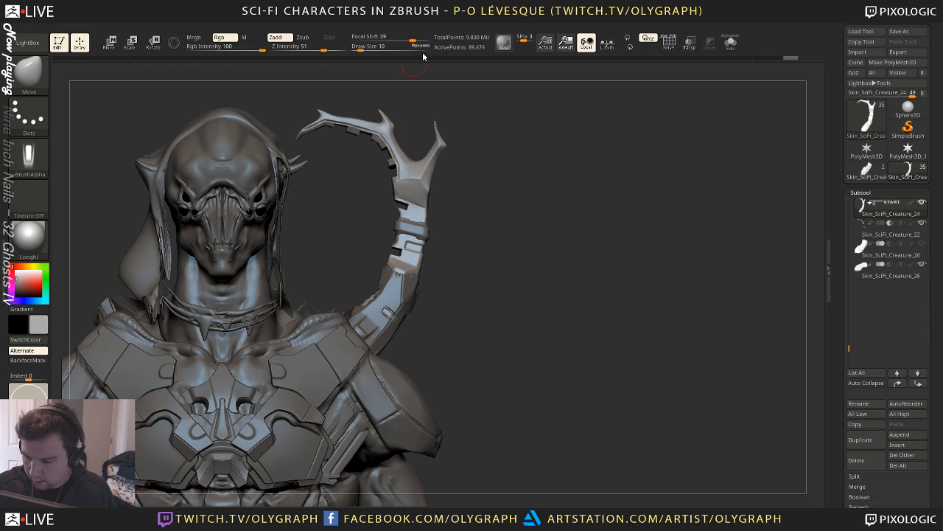
left_click_drag(423, 57, 320, 206)
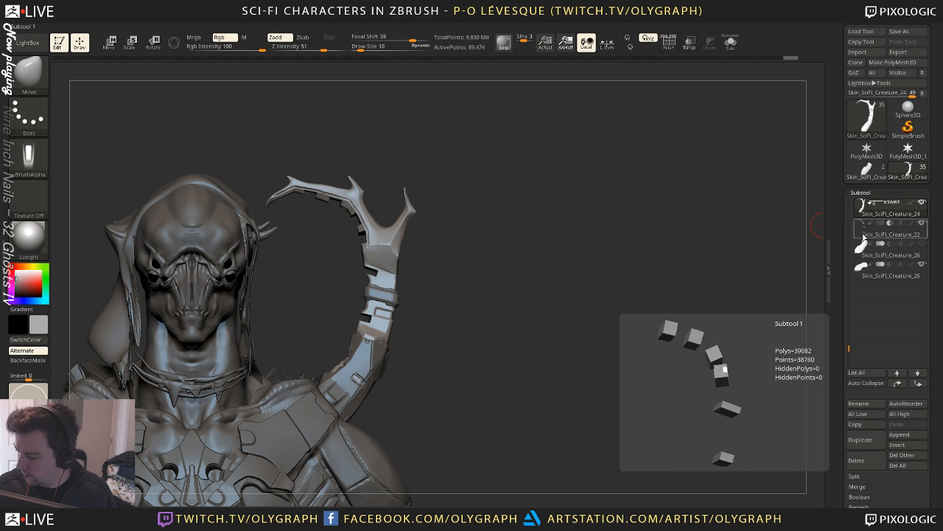
key("shift+s")
key("shift+s")
key("shift+s")
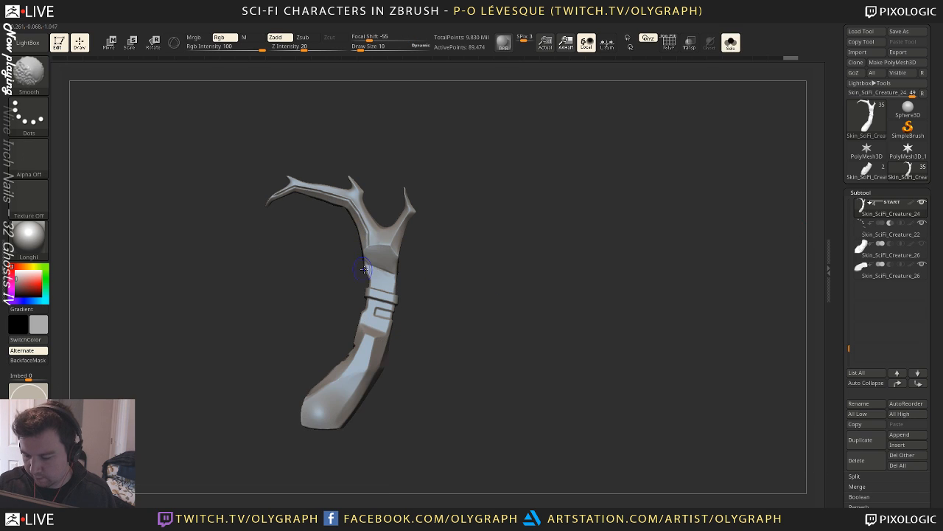
key("shift+s")
key("space")
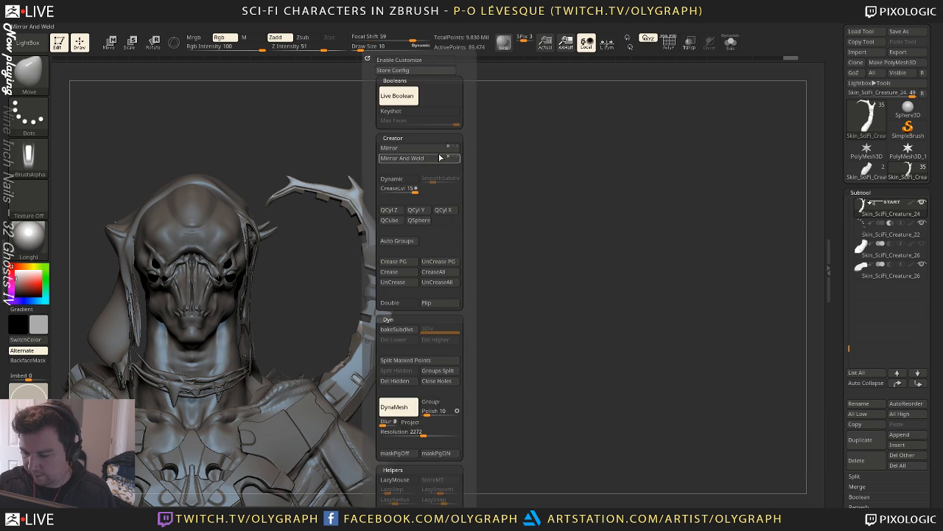
Clone the horn into a separate tool, append the block cutters to it, and select them
left_click(857, 62)
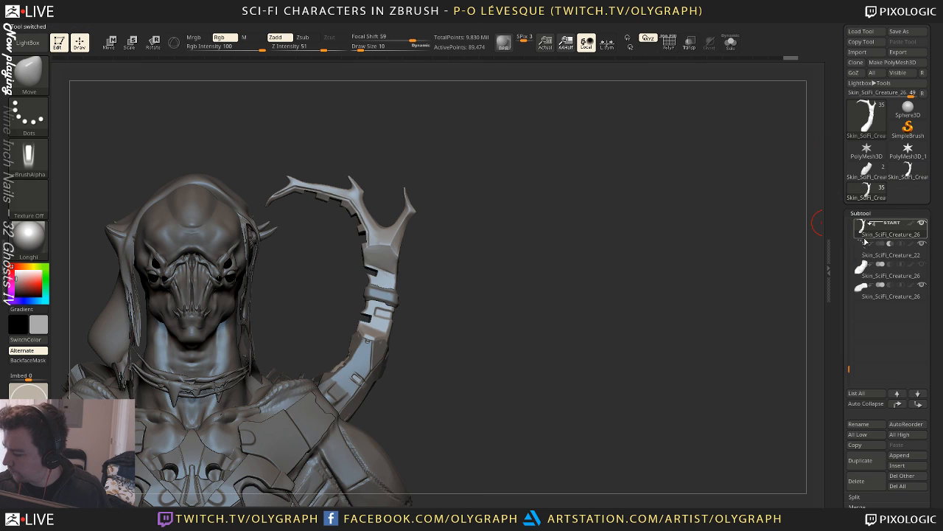
left_click(906, 456)
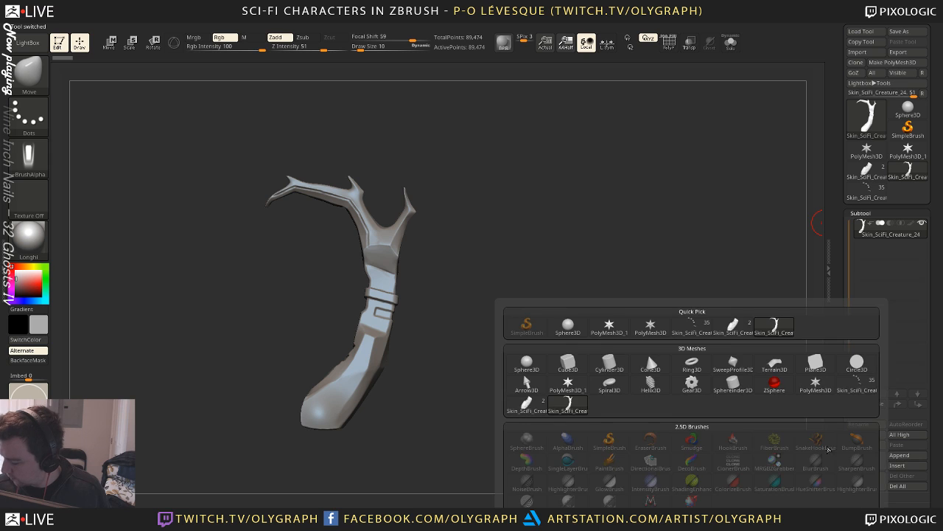
left_click(701, 329)
left_click_drag(531, 275, 537, 279, "alt")
left_click_drag(562, 265, 565, 318, "ctrl")
left_click(861, 251)
key("shift+f")
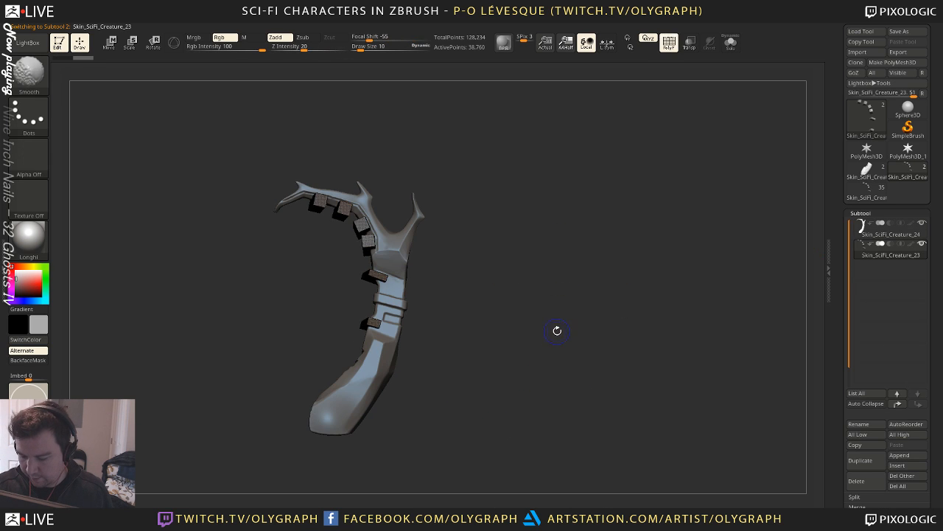
key("shift+f")
key("ctrl+w")
key("shift+f")
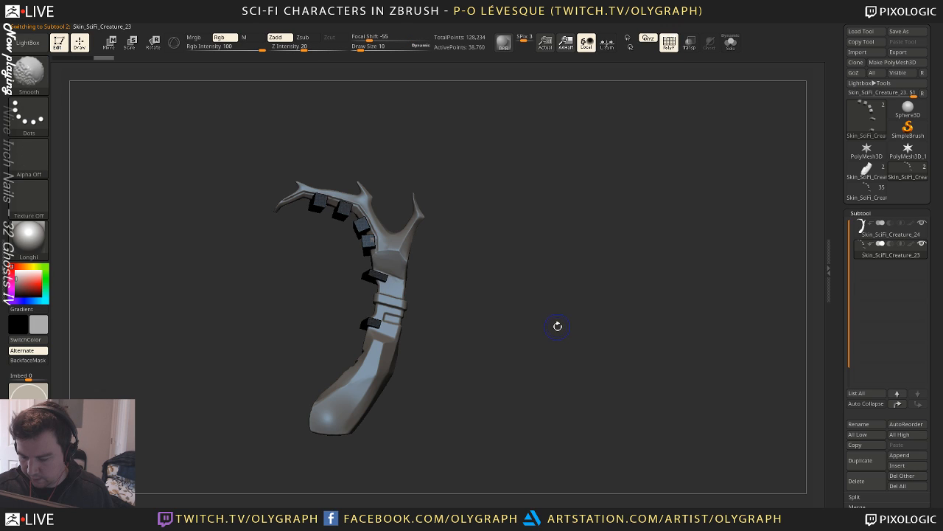
key("shift+s")
key("shift+s")
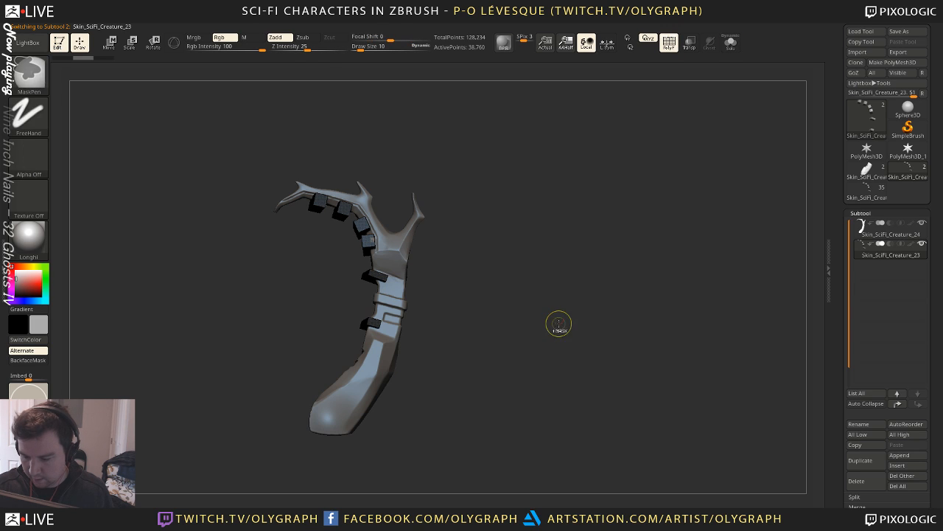
key("ctrl+z")
key("shift+f")
key("shift+f")
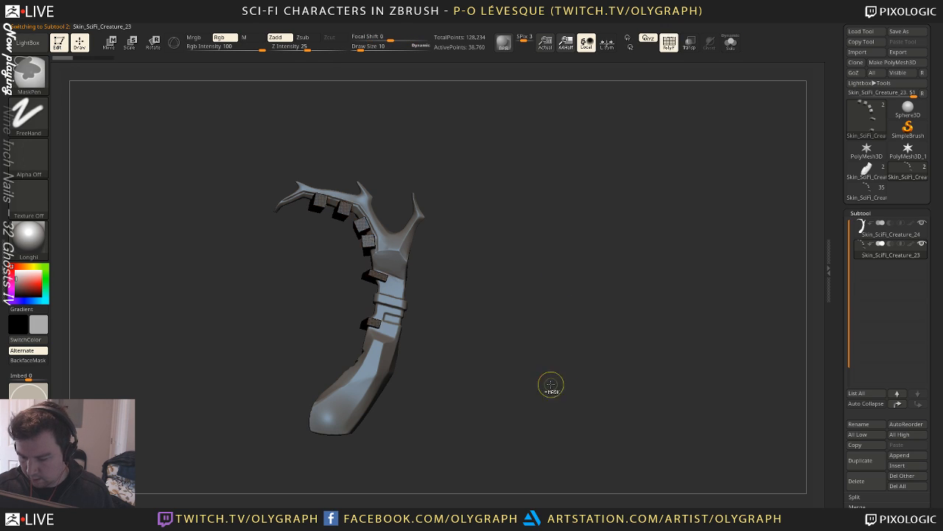
key("shift+s")
key("shift+s")
key("shift+f")
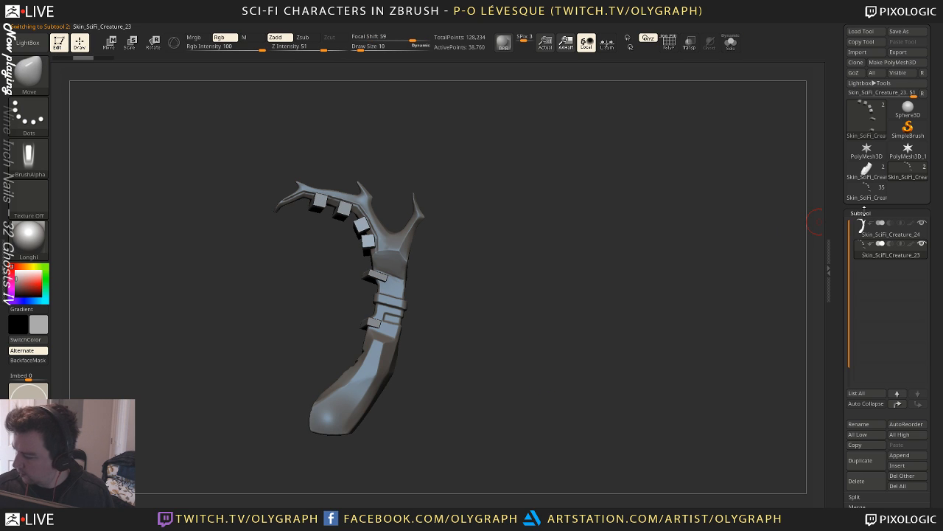
Set the block cutters to subtract from the cloned horn and make a Boolean mesh of the two
left_click(861, 226)
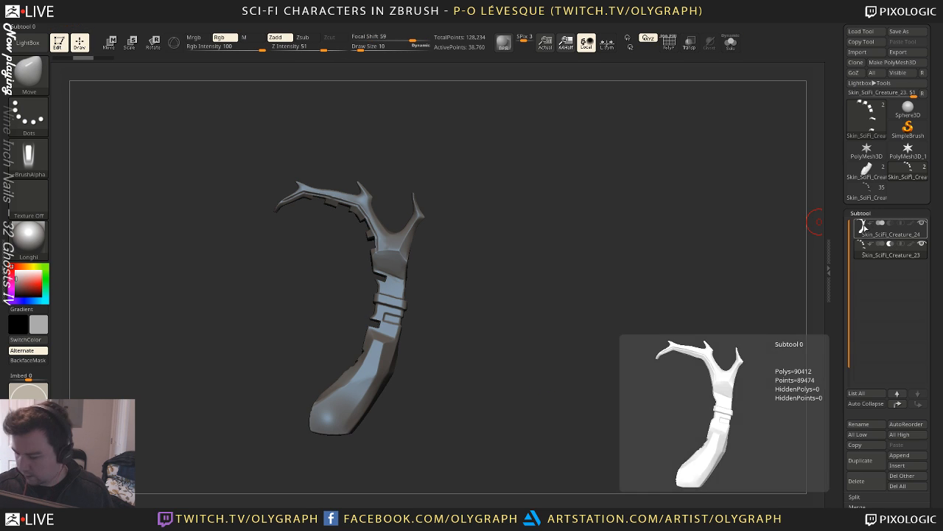
left_click_drag(590, 255, 583, 278)
key("space")
left_click_drag(841, 451, 838, 395)
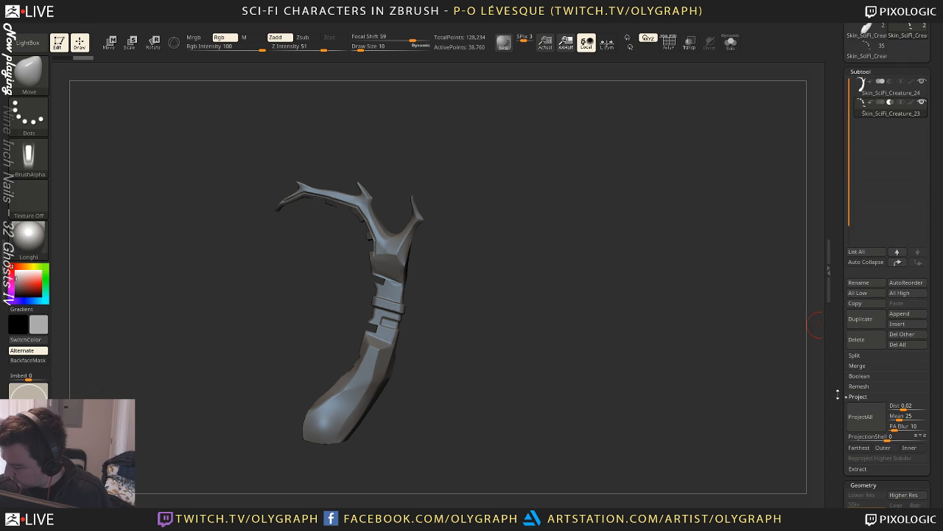
left_click(868, 375)
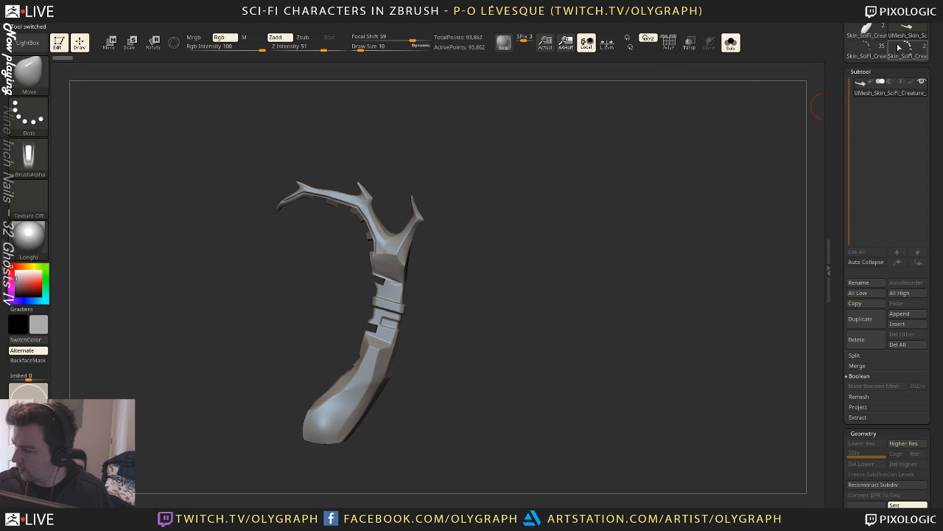
Return to the full creature tool, append the horn's Boolean UMesh as a subtool, and select it
left_click(898, 48)
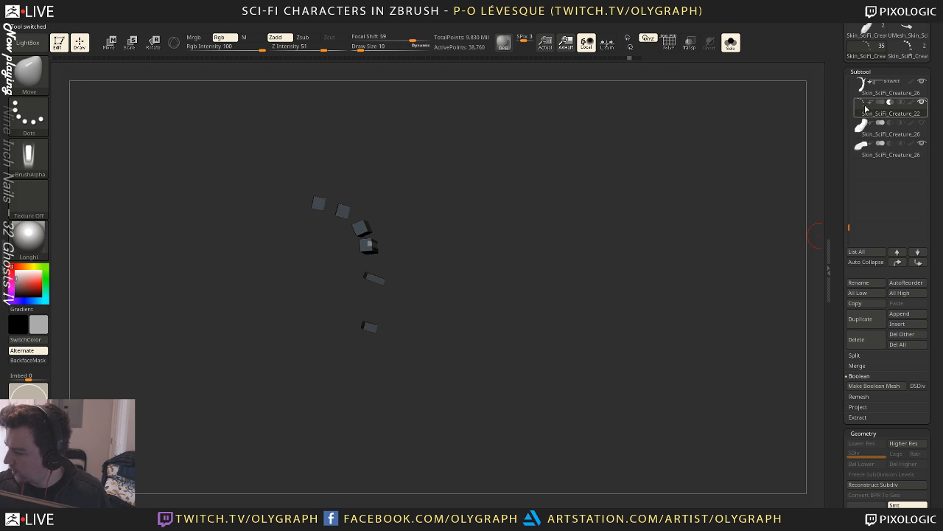
left_click(881, 87)
left_click(900, 314)
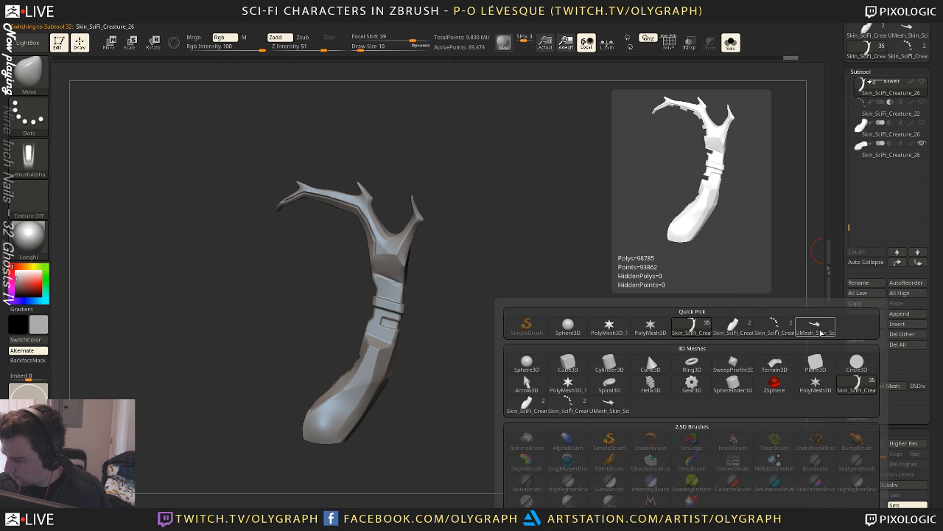
left_click(819, 330)
left_click(861, 171)
Leave solo view and examine the Boolean horn on the whole creature
key("shift+s")
key("shift+s")
key("shift+s")
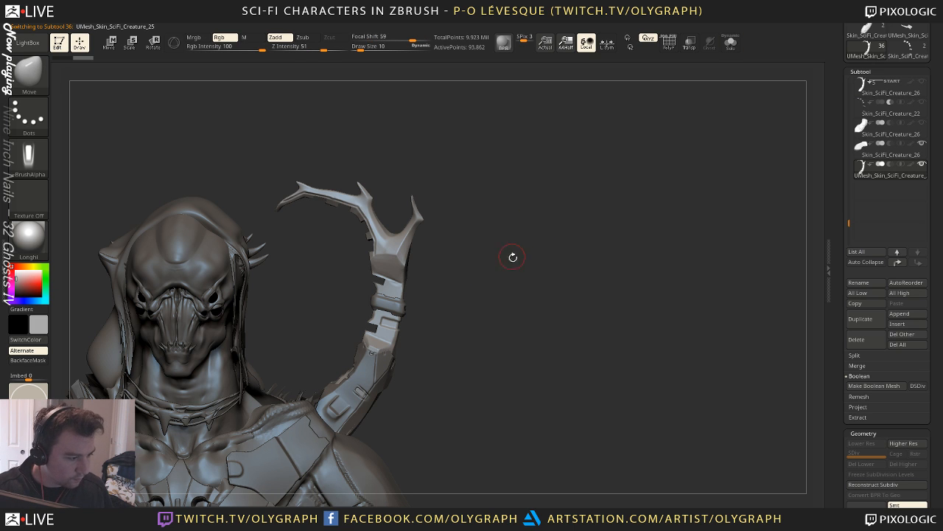
left_click_drag(510, 284, 530, 287)
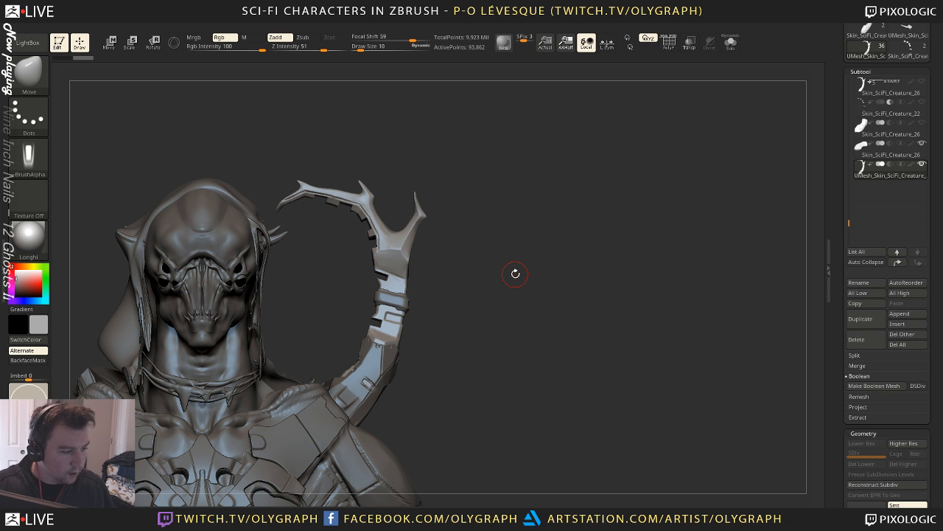
Choose the hPolish brush and DynaMesh the Boolean horn at a resolution of 2512
mouse_move(521, 209)
left_mouse_down("alt")
mouse_move(558, 230)
mouse_move(517, 217)
mouse_move(583, 186)
mouse_move(571, 217)
mouse_move(488, 251)
mouse_move(551, 291)
mouse_move(545, 315)
mouse_move(508, 302)
left_mouse_up("alt")
key("b")
left_click(588, 404)
mouse_move(406, 365)
left_mouse_down("shift")
mouse_move(424, 369)
mouse_move(413, 374)
mouse_move(404, 358)
left_mouse_up("shift")
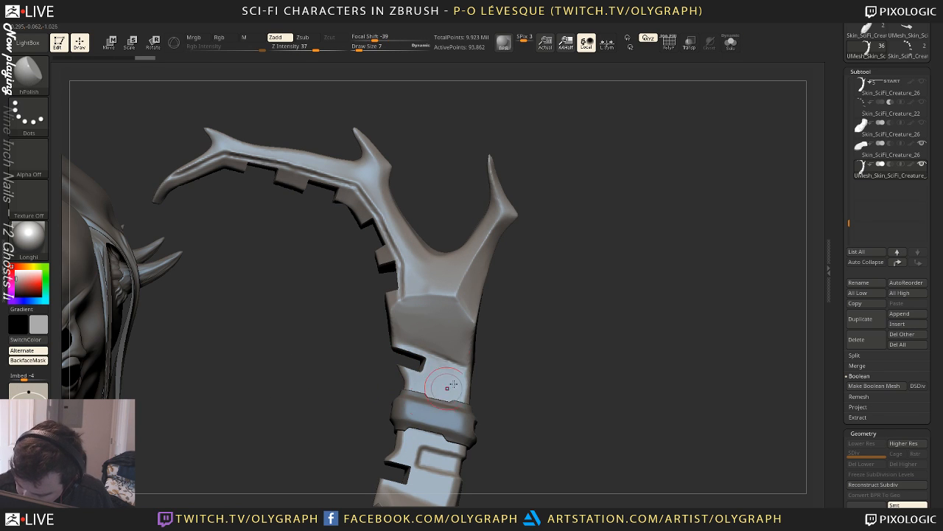
key("space")
scroll(501, 332, "down", 6)
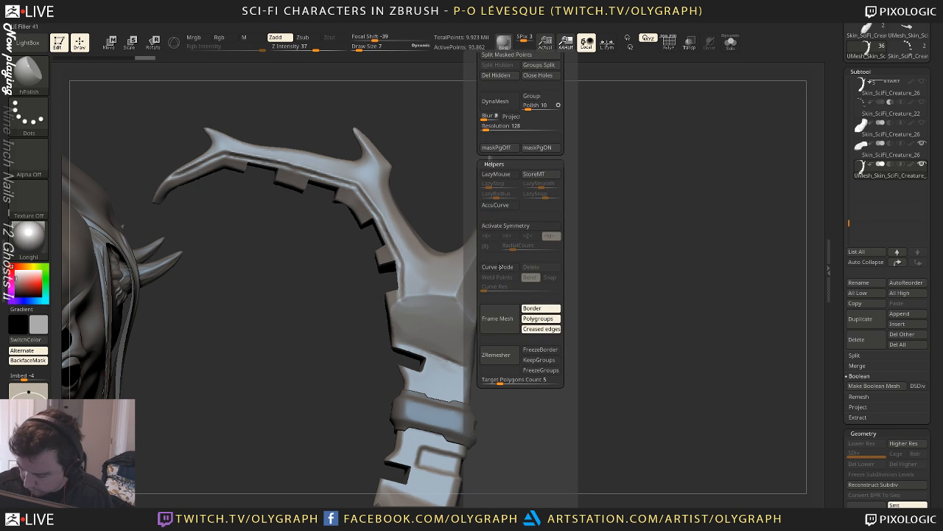
left_click_drag(483, 126, 528, 126)
left_click(501, 103)
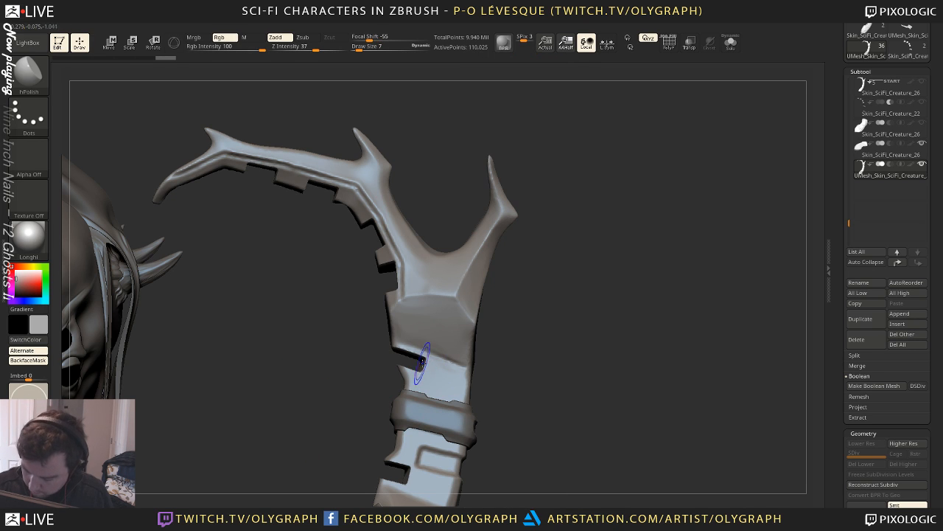
Smooth the horn's notched edges and update its DynaMesh, reducing the brush draw size to 5
key("shift")
left_click_drag(340, 377, 315, 397, "ctrl")
left_click_drag(521, 353, 533, 276, "alt")
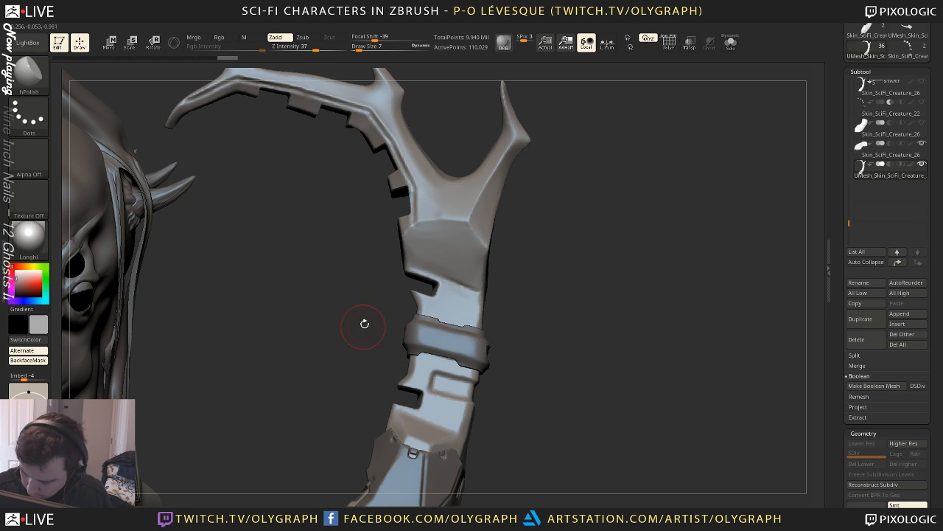
left_click_drag(364, 324, 361, 414, "alt")
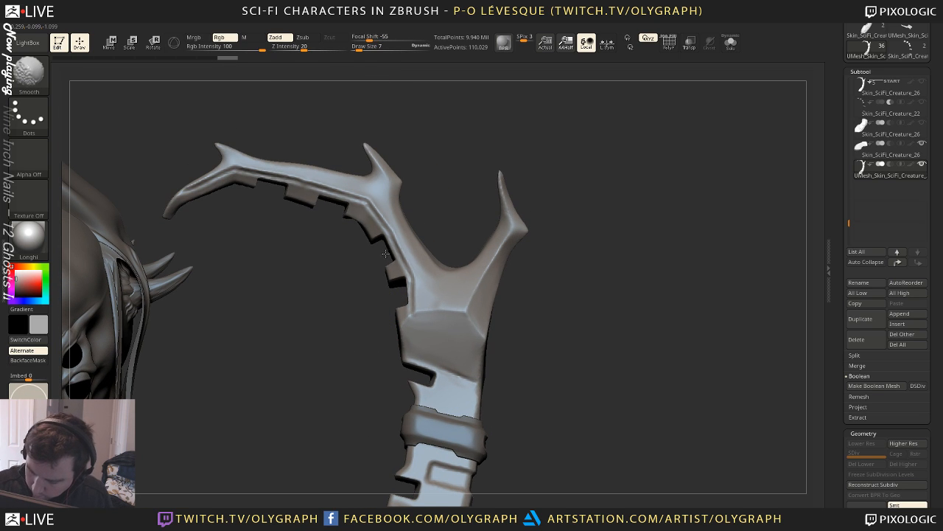
left_click_drag(219, 209, 271, 290, "alt")
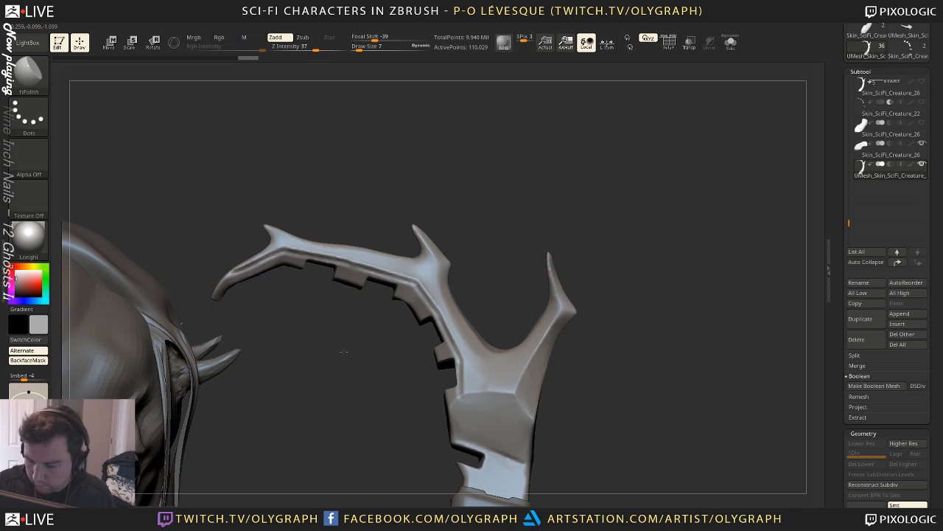
key("s")
left_click(288, 268)
left_click_drag(384, 383, 354, 296, "alt")
mouse_move(620, 298)
left_mouse_down("alt")
mouse_move(548, 303)
mouse_move(552, 266)
left_mouse_up("alt")
left_click_drag(547, 299, 615, 214, "alt")
left_click_drag(509, 276, 535, 264, "shift")
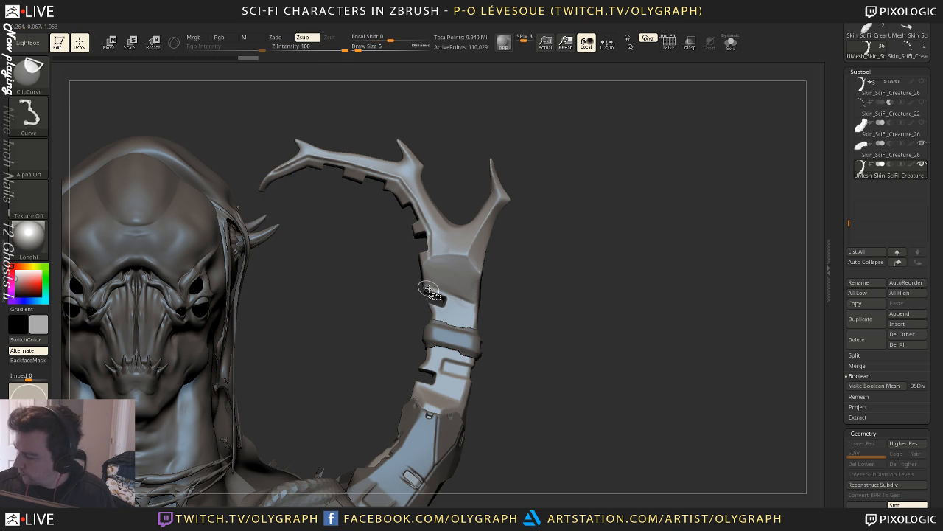
Duplicate the Boolean horn subtool and choose the SliceCurve brush for cutting the copy
key("ctrl+shift+d")
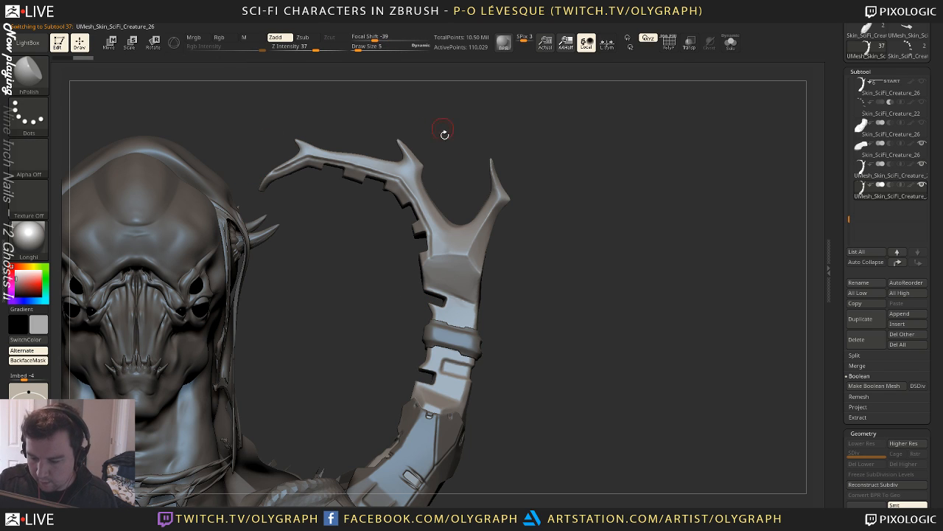
key("b")
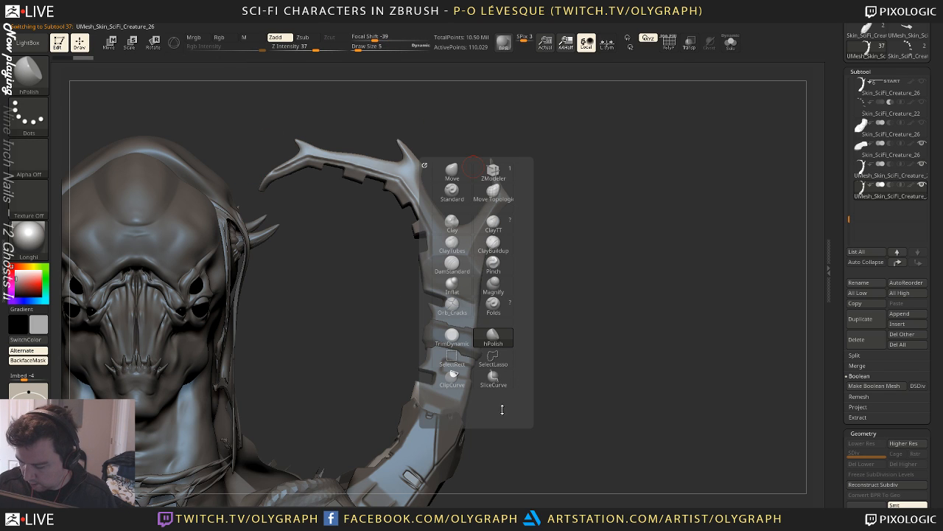
left_click(493, 377)
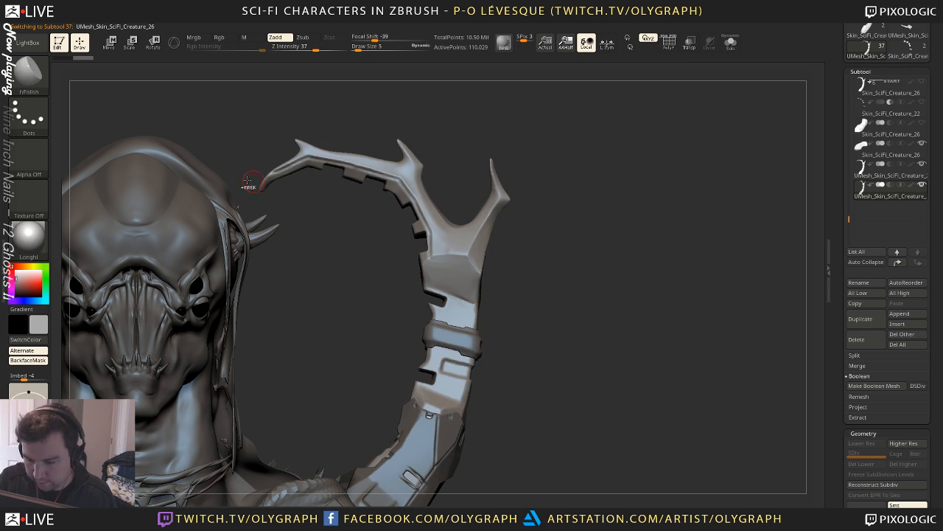
Slice the duplicate horn across its tip, upper branch and fork to divide it into separate polygroups
left_click_drag(233, 187, 351, 139, "ctrl+shift")
key("shift+f")
key("shift+f")
left_click_drag(263, 141, 431, 184, "ctrl+shift")
mouse_move(374, 140)
left_mouse_down("ctrl+shift")
mouse_move(431, 215)
mouse_move(430, 272)
mouse_move(406, 268)
left_mouse_up("ctrl+shift")
left_click_drag(569, 193, 369, 291, "ctrl+shift")
key("shift+f")
left_click(398, 190, "ctrl+shift")
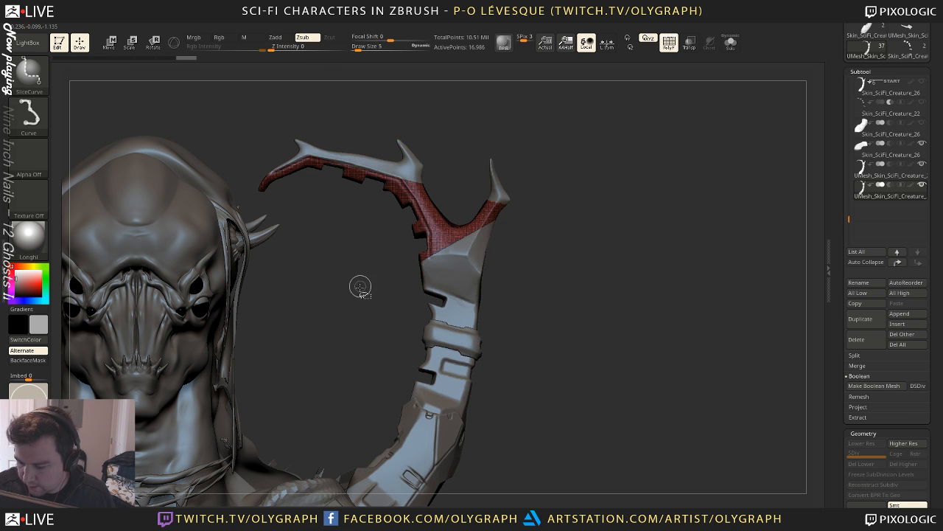
left_click(572, 151, "ctrl+shift")
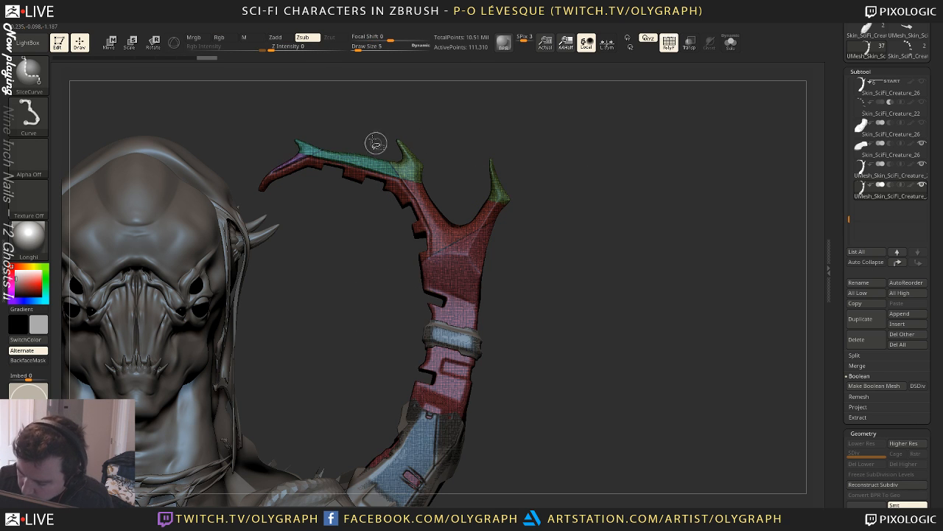
Slice diagonally down the horn's inner curve to separate the notched strip, and isolate the strip's polygroup
left_click_drag(368, 123, 432, 270, "ctrl+shift")
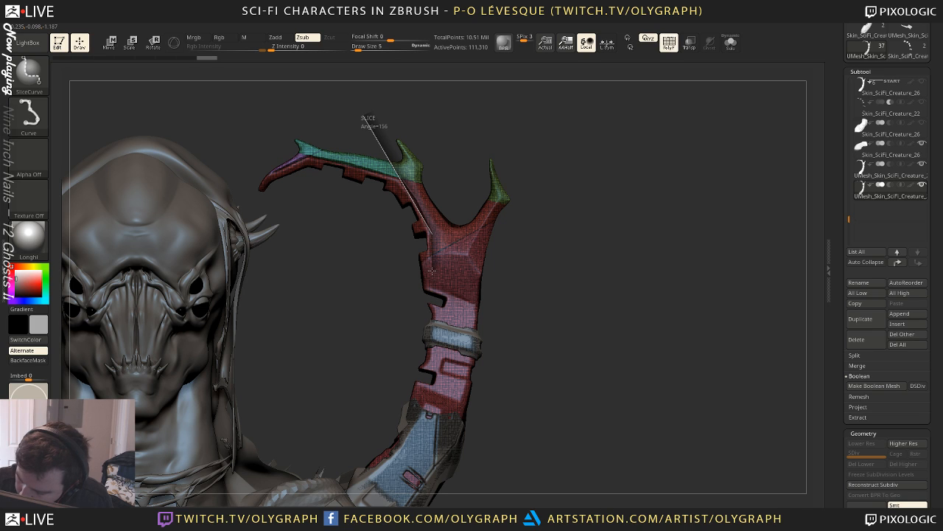
left_click(421, 228, "ctrl+shift")
key("shift+f")
key("shift+f")
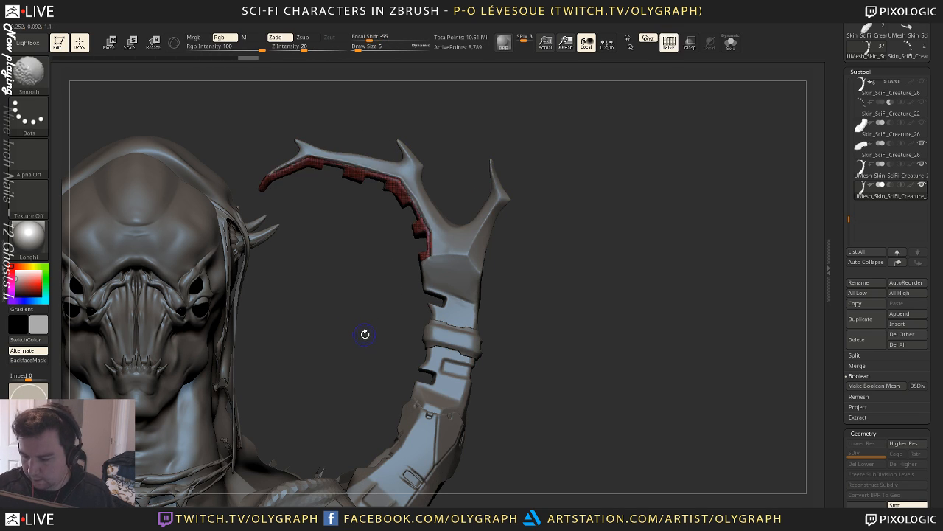
Solo the duplicate horn and leave only the notched inner strip visible on it
key("shift+s")
mouse_move(379, 324)
left_mouse_down()
mouse_move(389, 323)
mouse_move(379, 326)
left_mouse_up()
left_click(379, 327, "ctrl+shift")
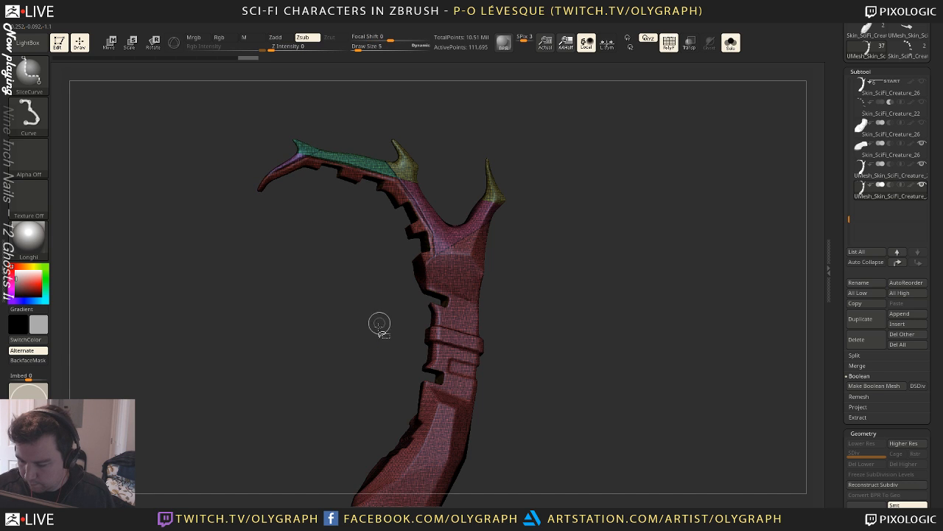
key("shift+f")
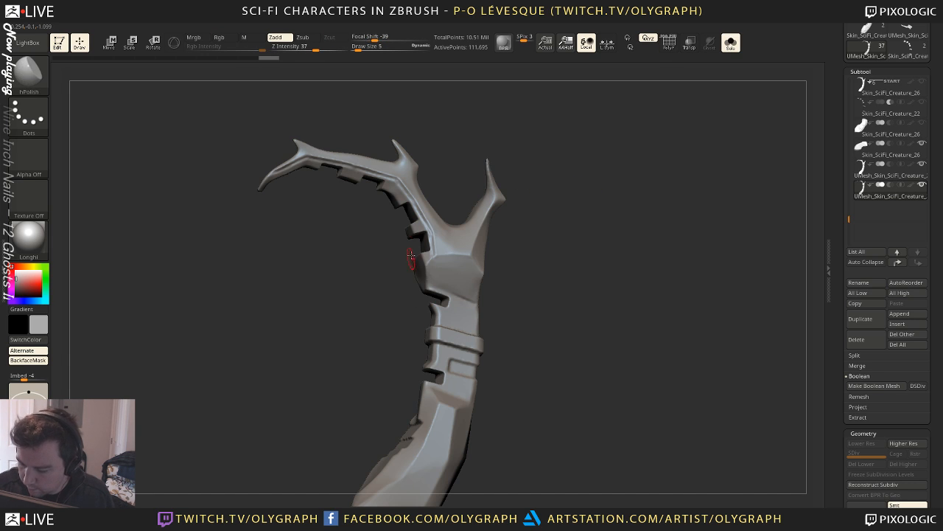
left_click(418, 231, "ctrl+shift")
key("ctrl+z")
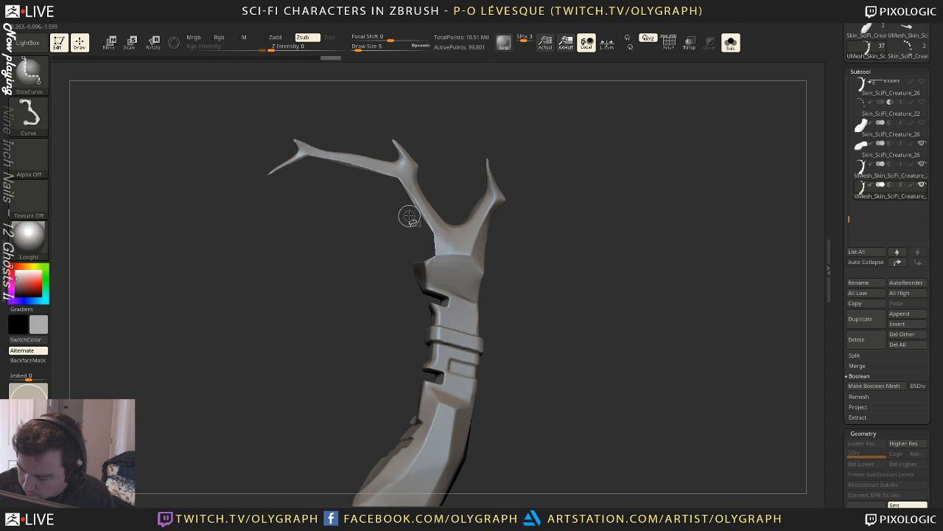
mouse_move(558, 209)
left_mouse_down("ctrl+shift")
mouse_move(583, 262)
mouse_move(602, 191)
mouse_move(609, 224)
mouse_move(498, 263)
mouse_move(567, 219)
mouse_move(392, 261)
mouse_move(568, 218)
mouse_move(558, 227)
left_mouse_up("ctrl+shift")
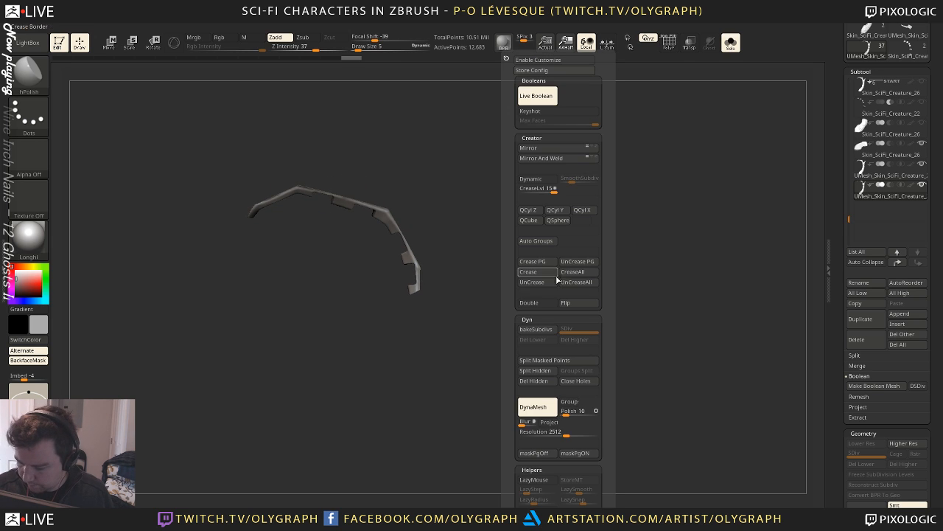
Delete the hidden parts of the duplicate horn and close the holes in the remaining strip
key("space")
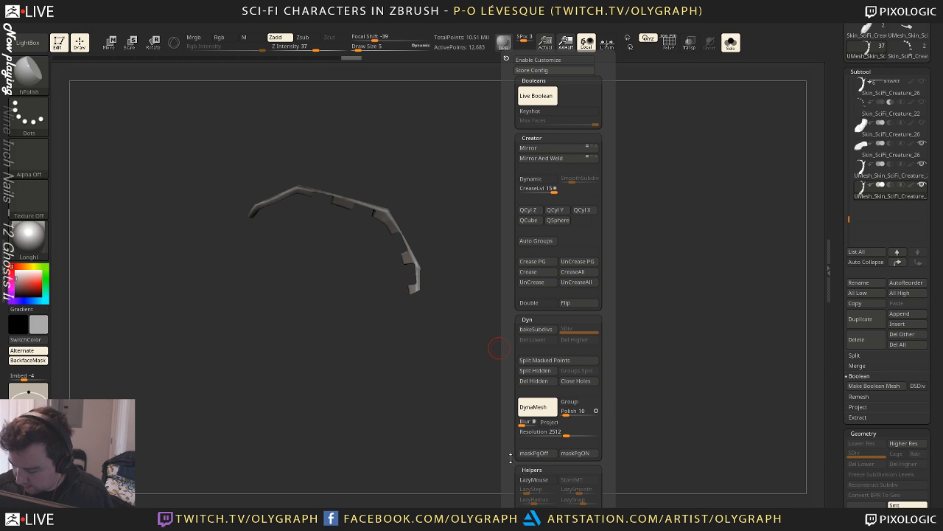
left_click(541, 380)
key("space")
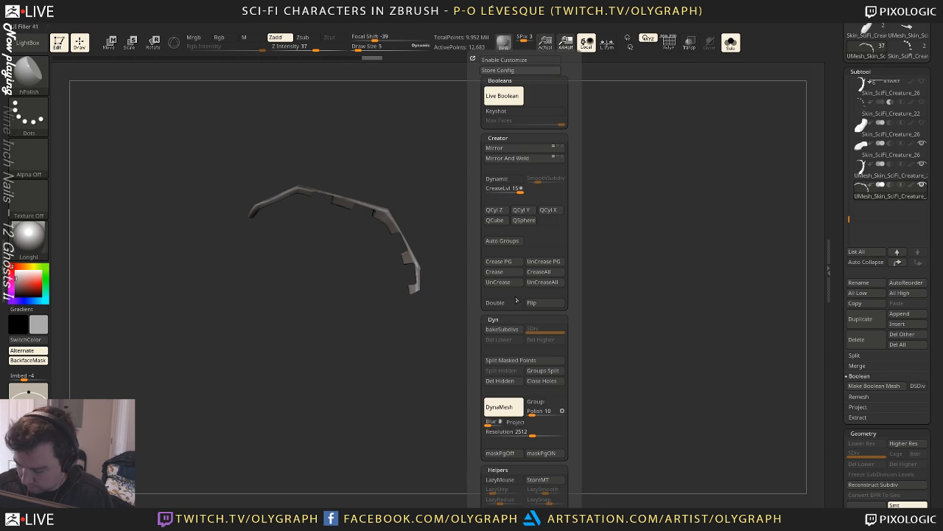
left_click(555, 383)
left_click_drag(385, 370, 395, 391)
Try to reshape the notched strip along the horn's inner curve with the Move brush at varying draw sizes
key("b")
left_click(495, 196)
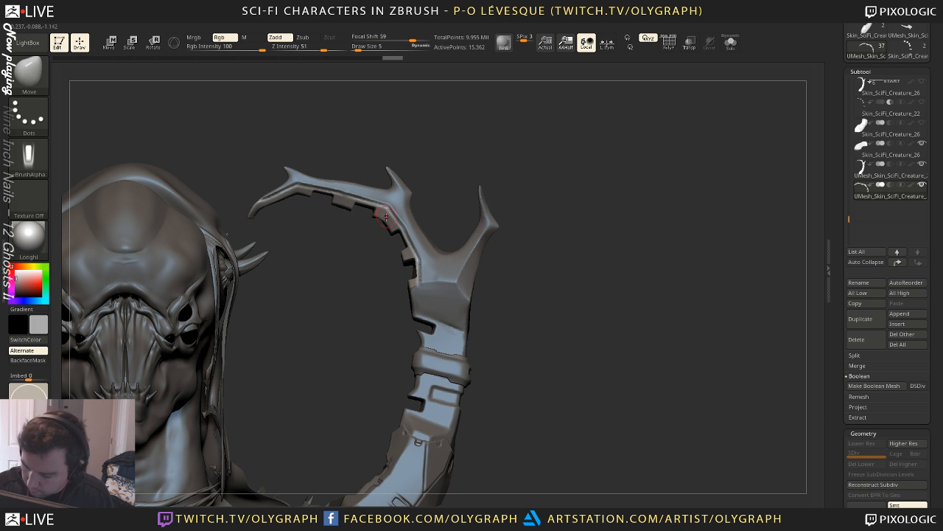
key("s")
left_click_drag(387, 219, 398, 220)
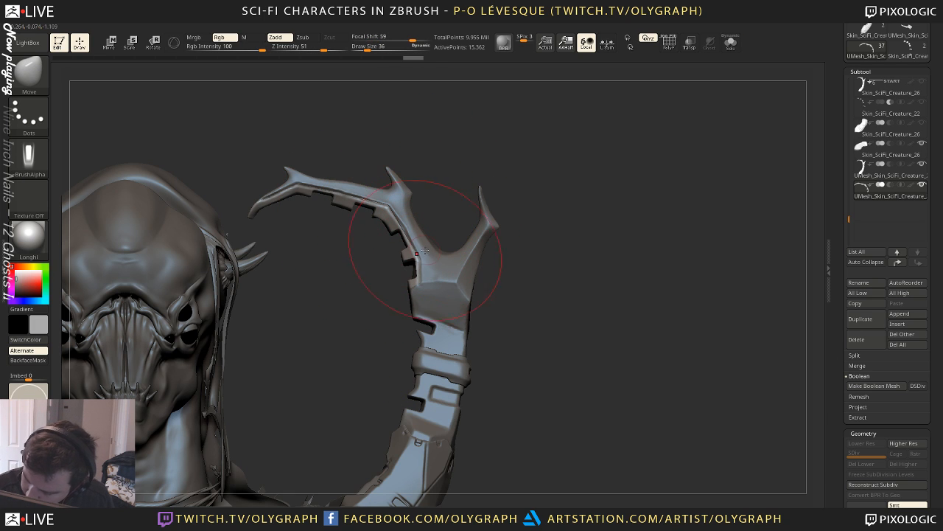
left_click_drag(427, 292, 418, 295)
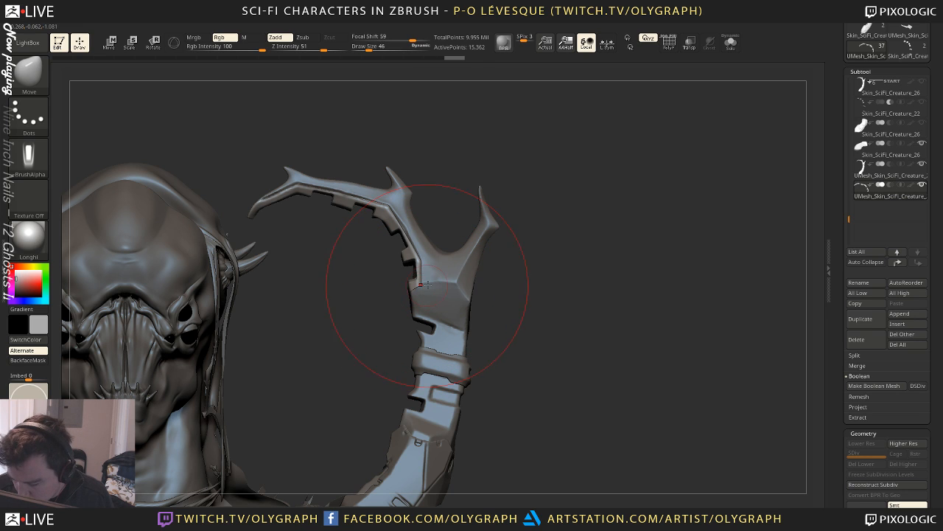
key("ctrl+shift+z")
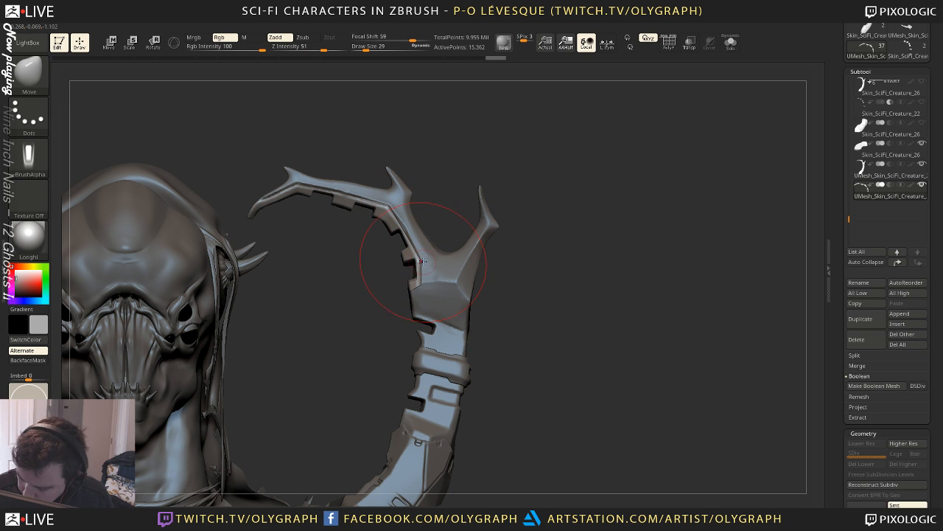
key("s")
left_click_drag(409, 256, 403, 258)
left_click_drag(403, 257, 392, 260)
key("s")
left_click_drag(405, 257, 403, 258)
key("s")
left_click_drag(411, 222, 408, 230)
key("s")
left_click_drag(409, 231, 391, 230)
left_click_drag(386, 212, 381, 216)
Undo the Move brush strokes made on the notched strip
mouse_move(440, 191)
right_mouse_down("ctrl")
mouse_move(406, 141)
mouse_move(489, 229)
right_mouse_up("ctrl")
key("ctrl+z")
key("ctrl+z")
key("ctrl+z")
key("ctrl+z")
key("ctrl+z")
key("ctrl+z")
key("ctrl+z")
key("ctrl+z")
key("ctrl+z")
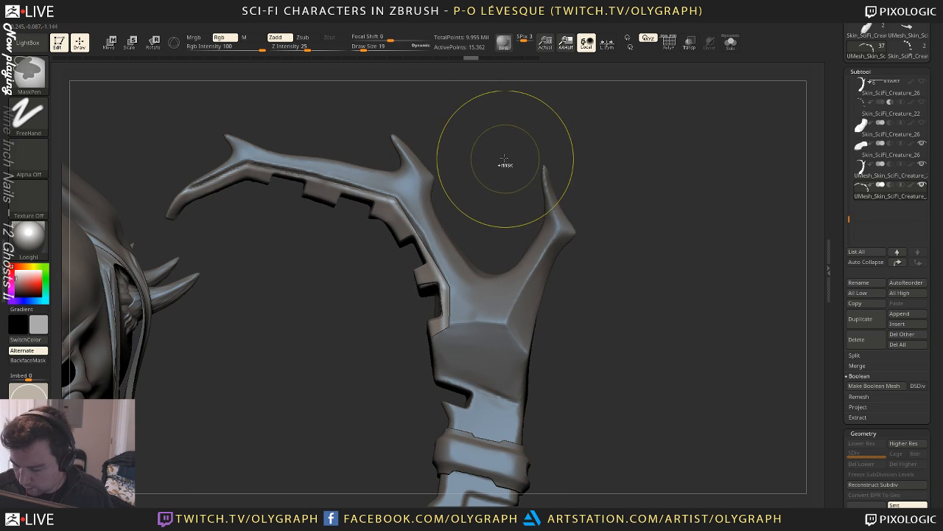
key("ctrl+z")
key("ctrl+z")
key("ctrl+z")
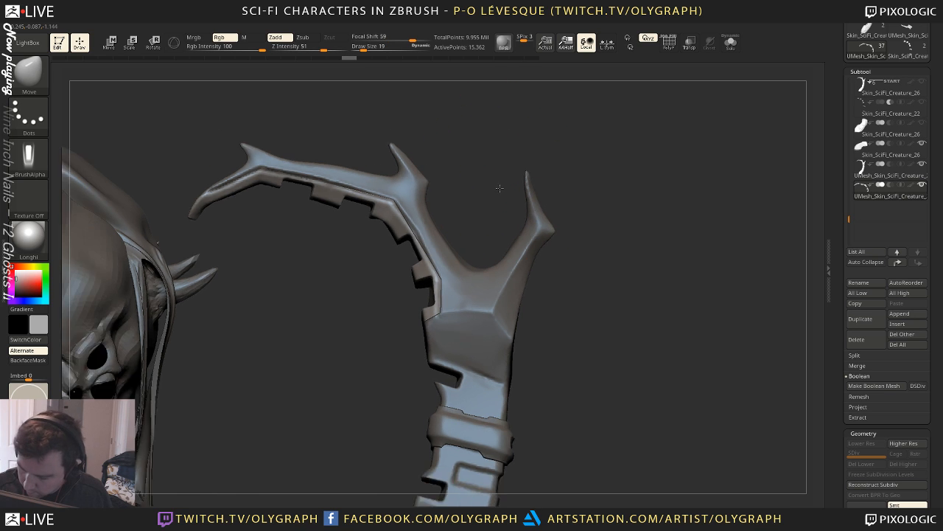
Adjust the notched strip slightly against the horn with a Transpose Move line and update its DynaMesh
key("w")
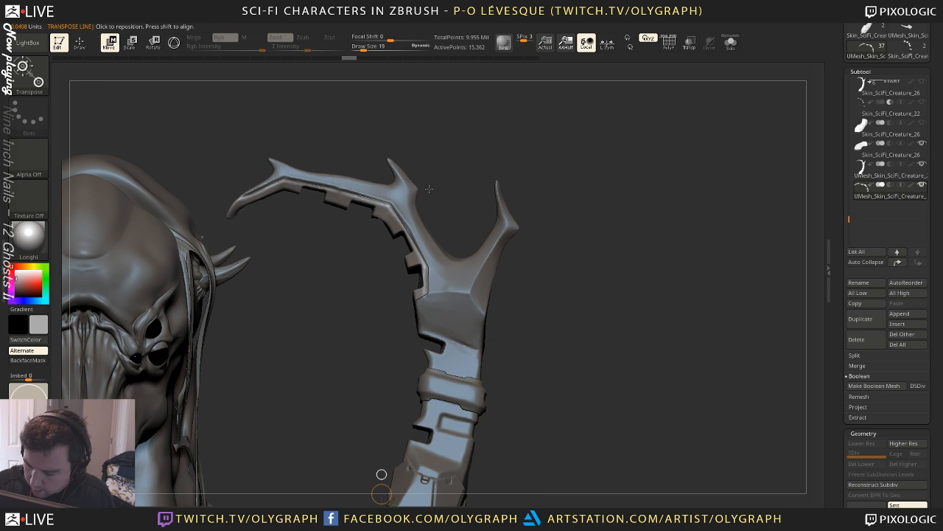
left_click(391, 219)
left_click_drag(467, 163, 426, 174)
left_click_drag(320, 249, 319, 251)
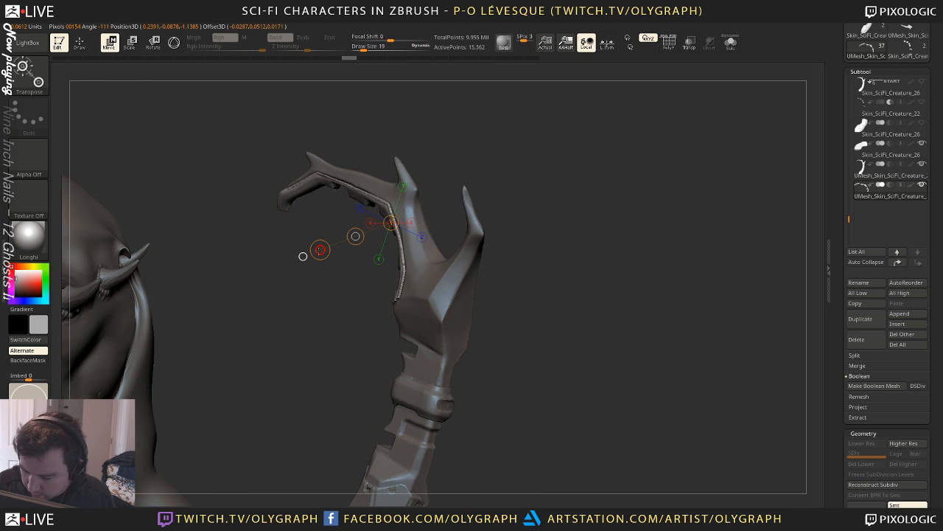
key("q")
left_click_drag(480, 171, 550, 158)
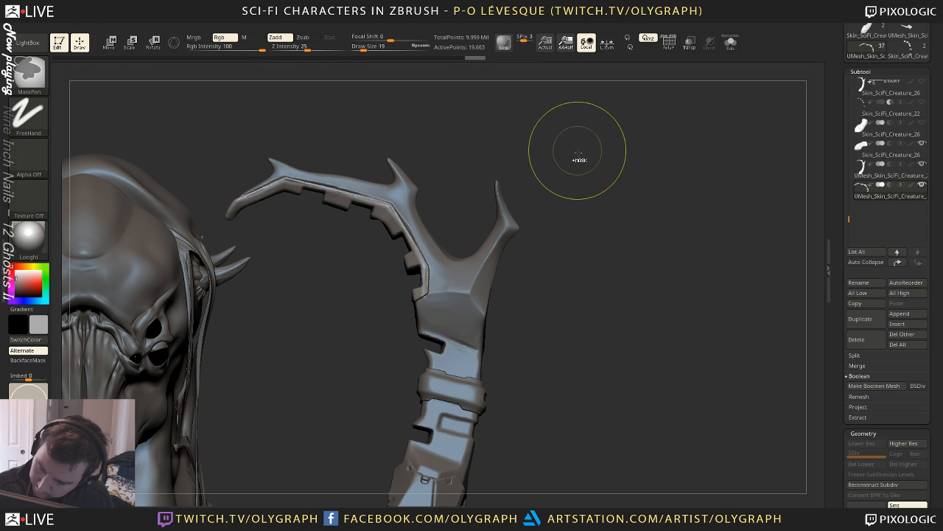
Apply ClayPolish to the notched strip and clear the resulting mask
left_click_drag(597, 199, 381, 162)
mouse_move(462, 155)
left_mouse_down()
mouse_move(495, 166)
mouse_move(492, 158)
left_mouse_up()
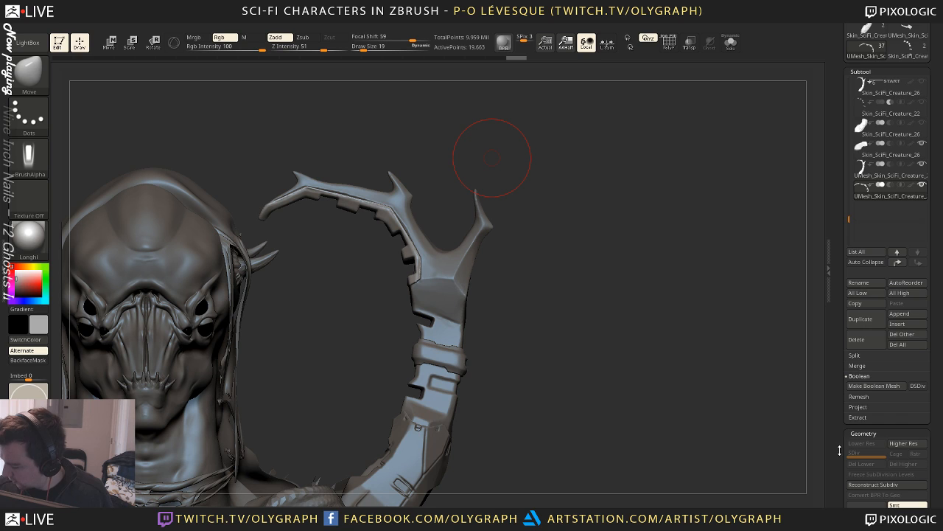
left_click_drag(839, 451, 840, 376)
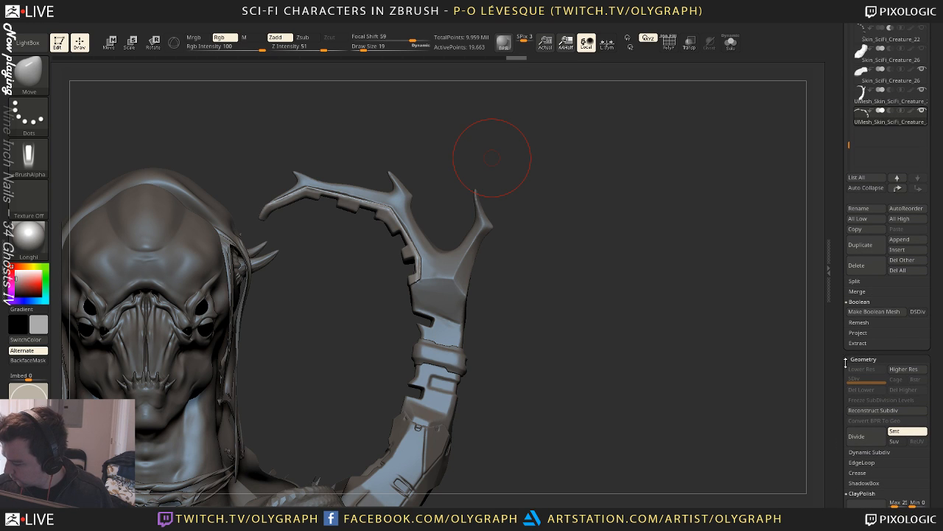
left_click_drag(840, 429, 841, 381)
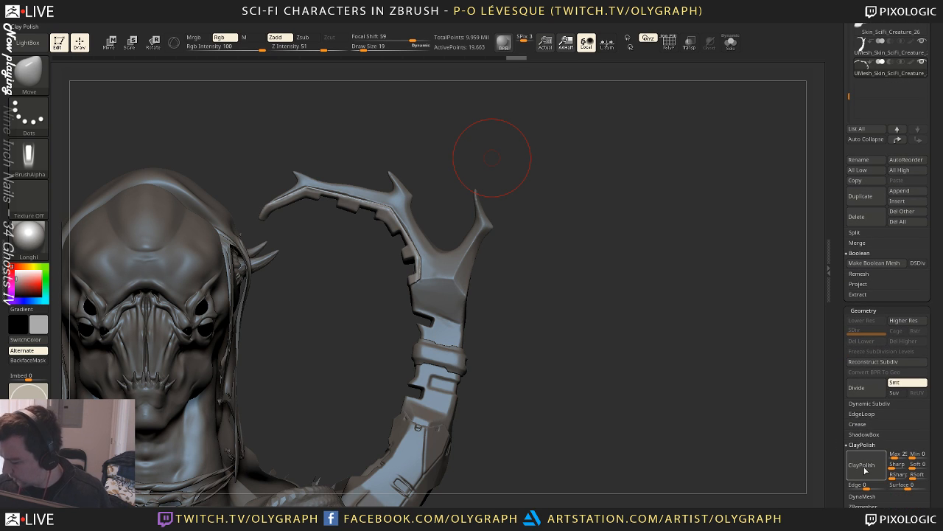
left_click(862, 464)
left_click_drag(546, 237, 566, 337, "ctrl")
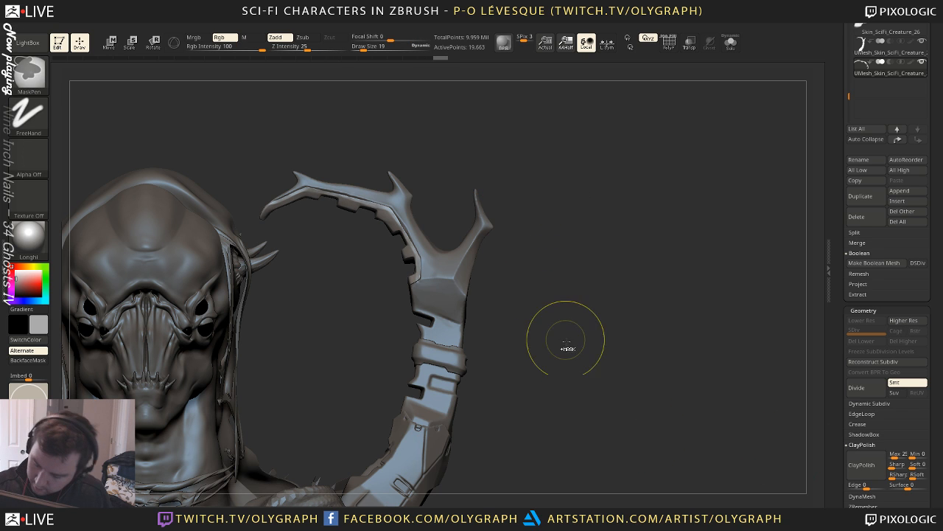
Nudge the notched strip against the horn's inner curve with the Move brush, using draw sizes of 12, 6 and 9
mouse_move(580, 203)
left_mouse_down("alt")
mouse_move(530, 150)
mouse_move(496, 141)
mouse_move(578, 225)
left_mouse_up("alt")
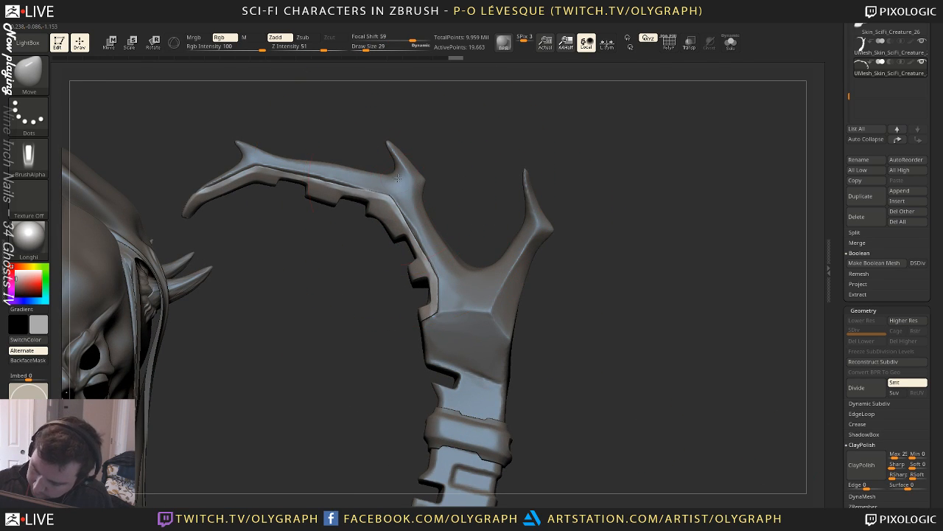
key("b")
left_click(505, 394)
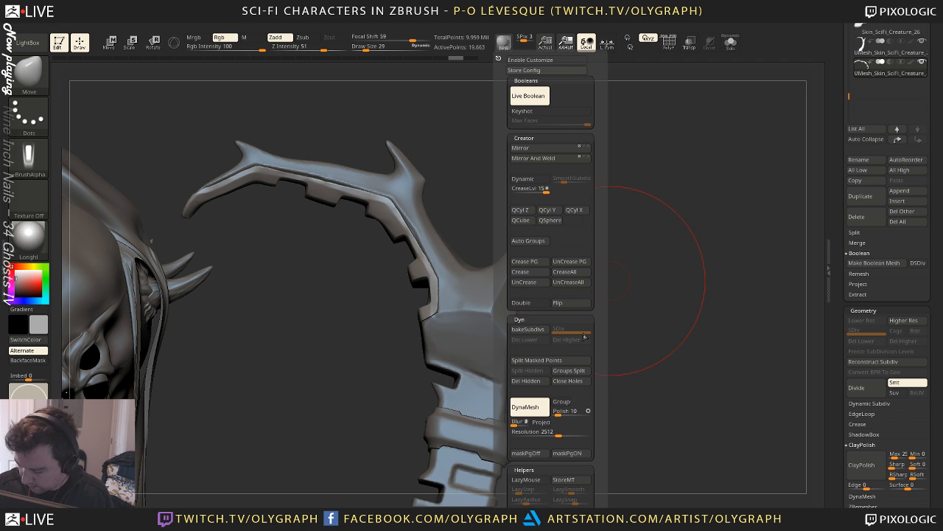
key("s")
left_click_drag(399, 190, 394, 189)
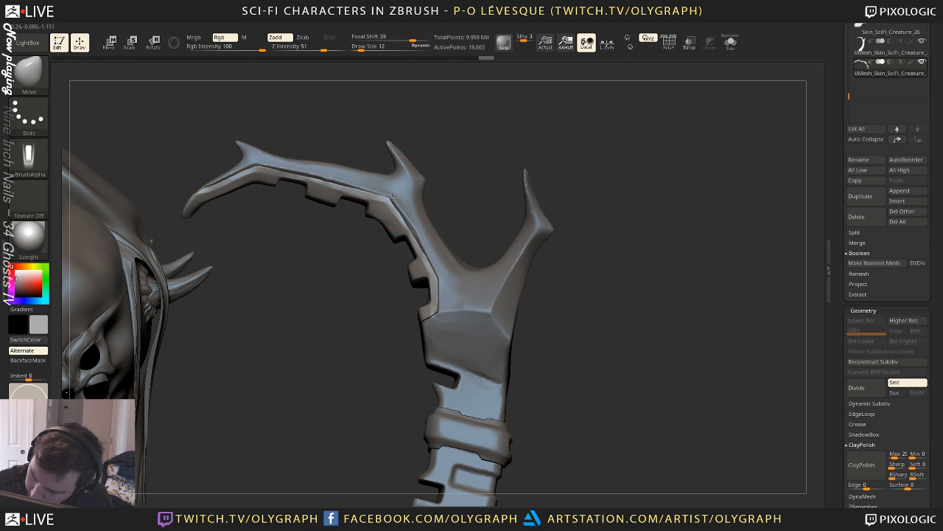
key("s")
left_click_drag(391, 194, 402, 200)
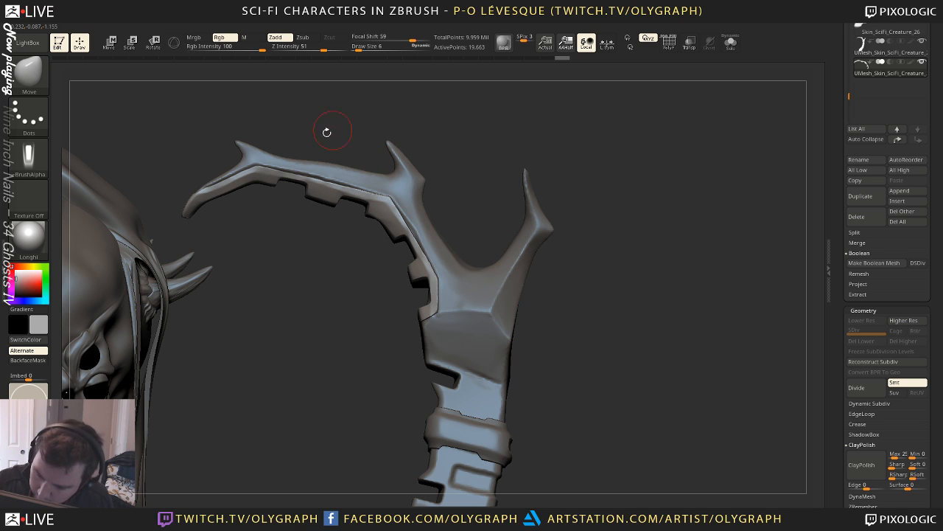
key("s")
left_click_drag(254, 163, 259, 152)
key("s")
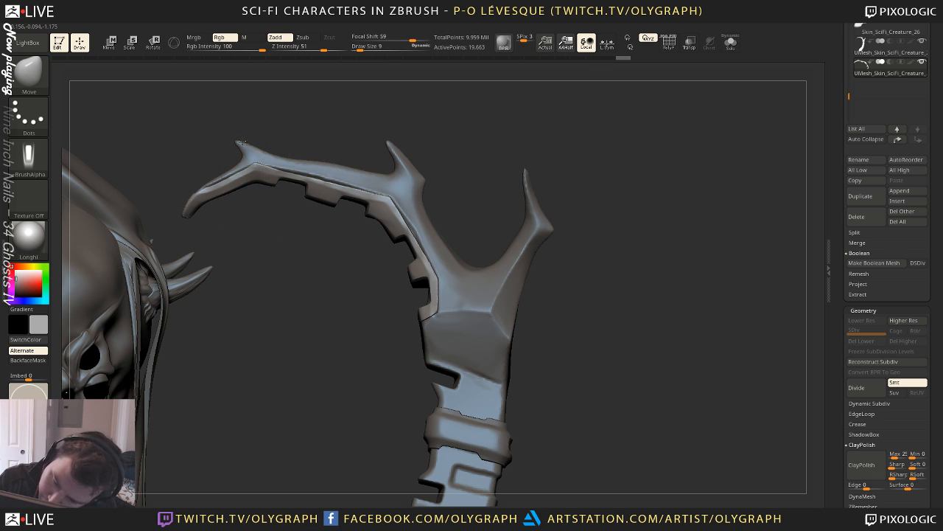
left_click_drag(325, 111, 373, 152)
Fit the notched strip's upper stretch and tip to the horn with the Move brush at draw sizes between 46 and 7
key("1")
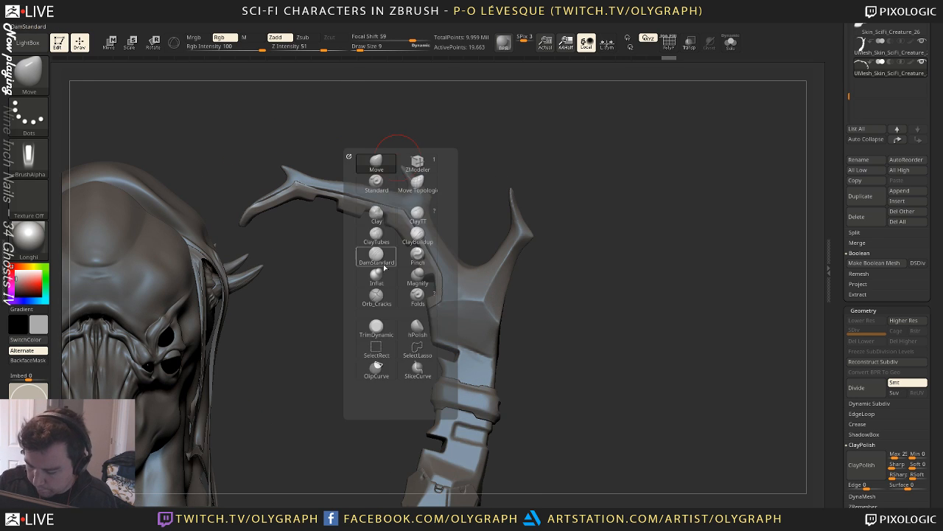
key("2")
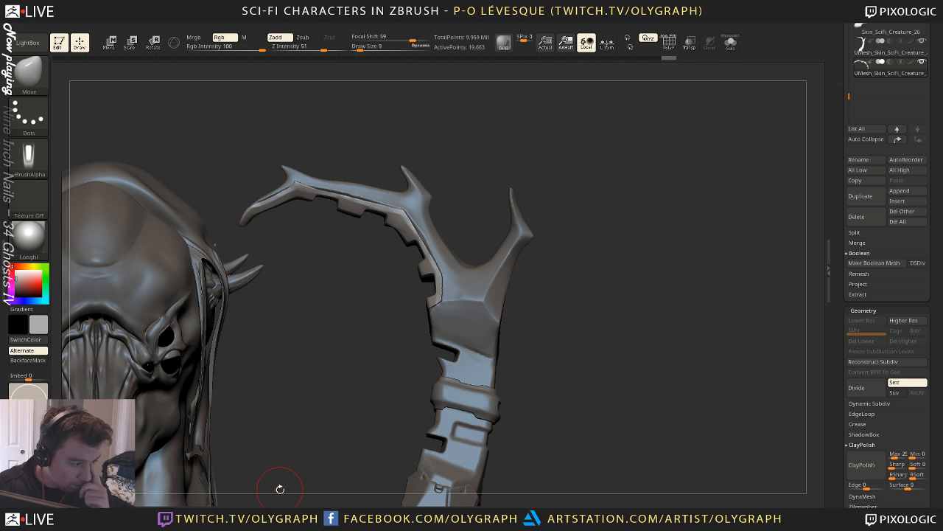
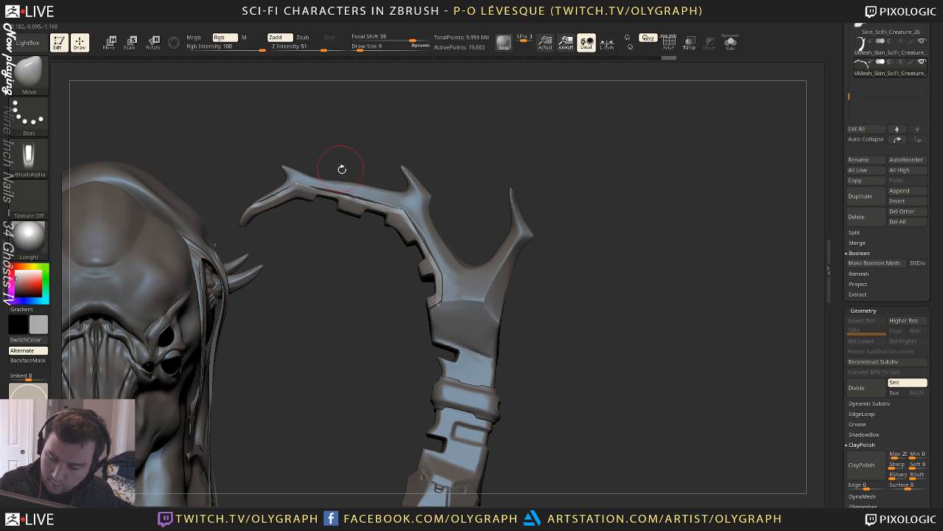
key("bracketright")
key("bracketright")
key("bracketright")
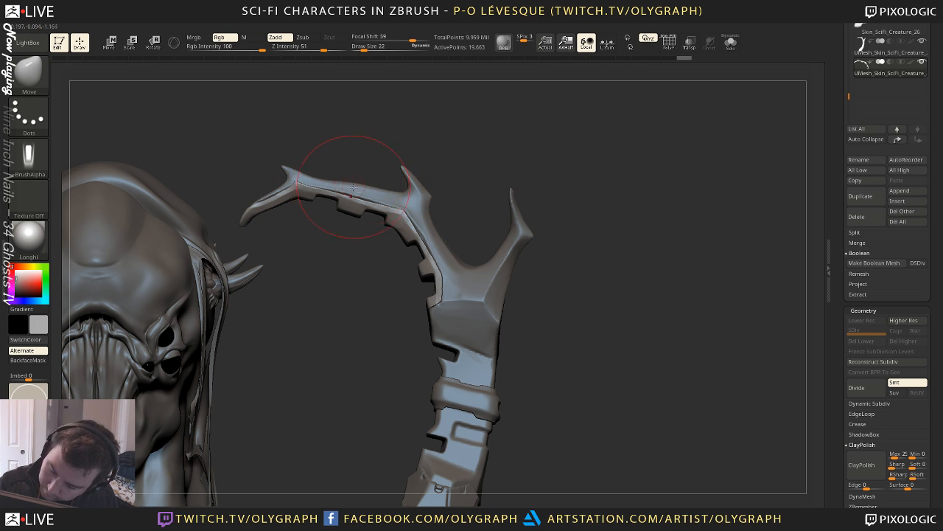
left_click_drag(361, 187, 359, 185)
key("s")
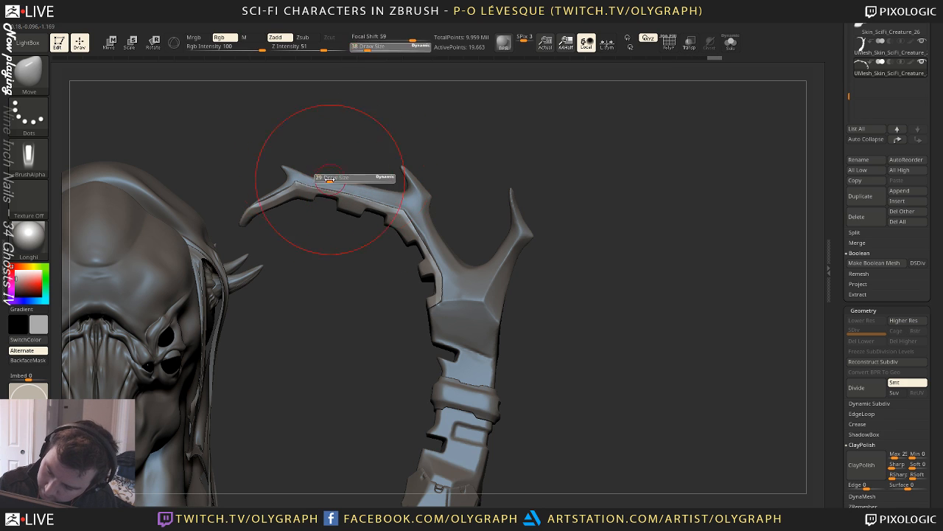
left_click(328, 178)
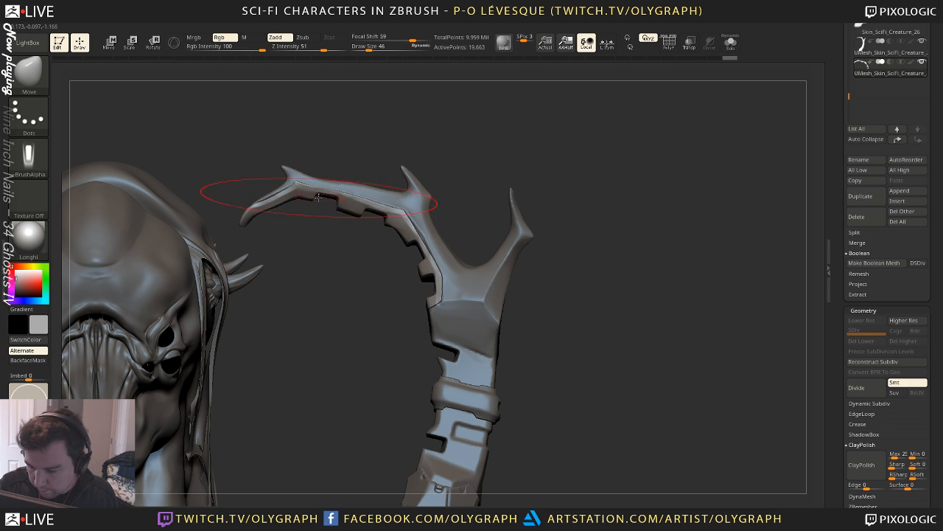
key("bracketleft")
key("bracketleft")
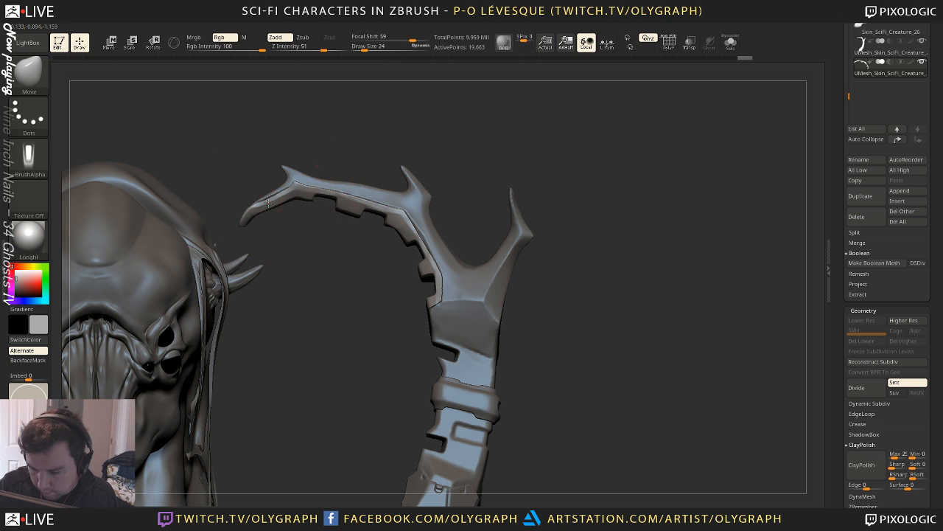
key("bracketleft")
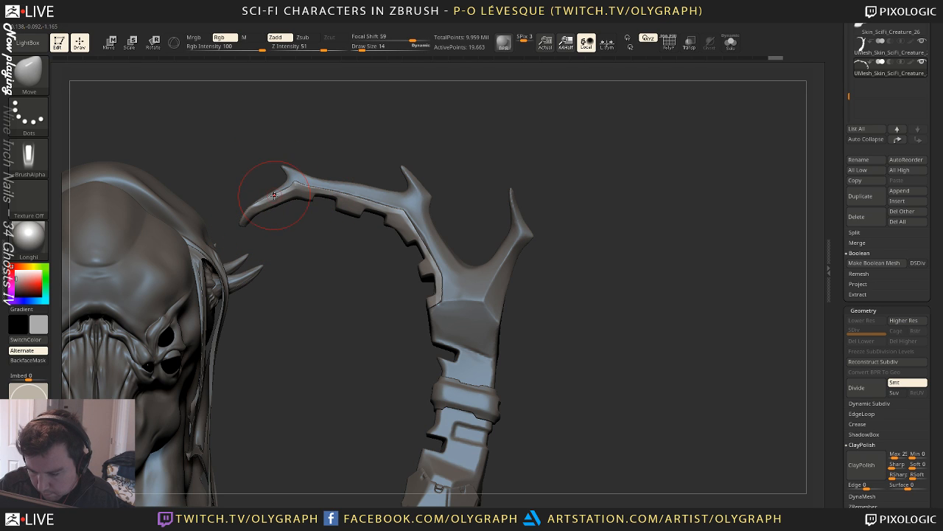
key("bracketleft")
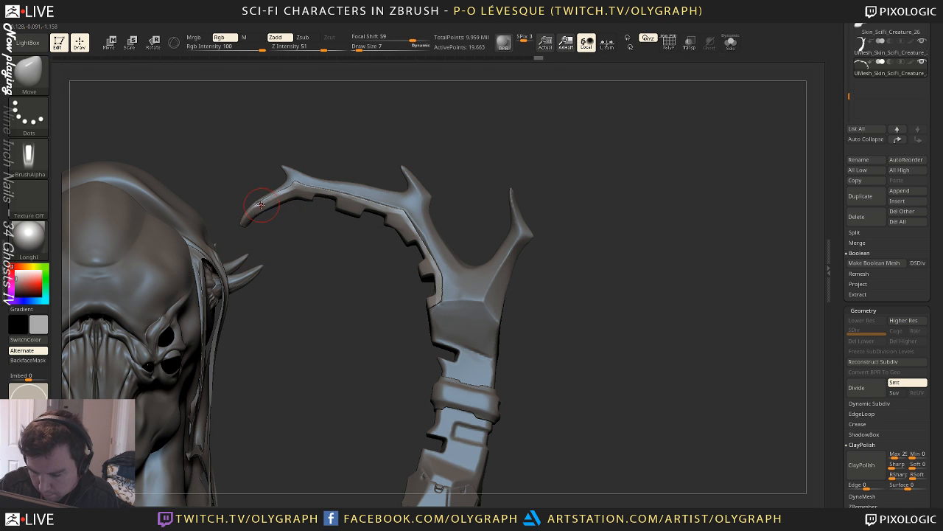
Undo the last large Move strokes on the notched strip and adjust its bend again with a draw size of 19
key("bracketright")
key("bracketright")
mouse_move(623, 218)
left_mouse_down()
mouse_move(565, 181)
mouse_move(591, 252)
left_mouse_up()
key("s")
mouse_move(437, 288)
left_mouse_down()
mouse_move(432, 302)
mouse_move(446, 298)
mouse_move(414, 313)
left_mouse_up()
key("s")
key("bracketright")
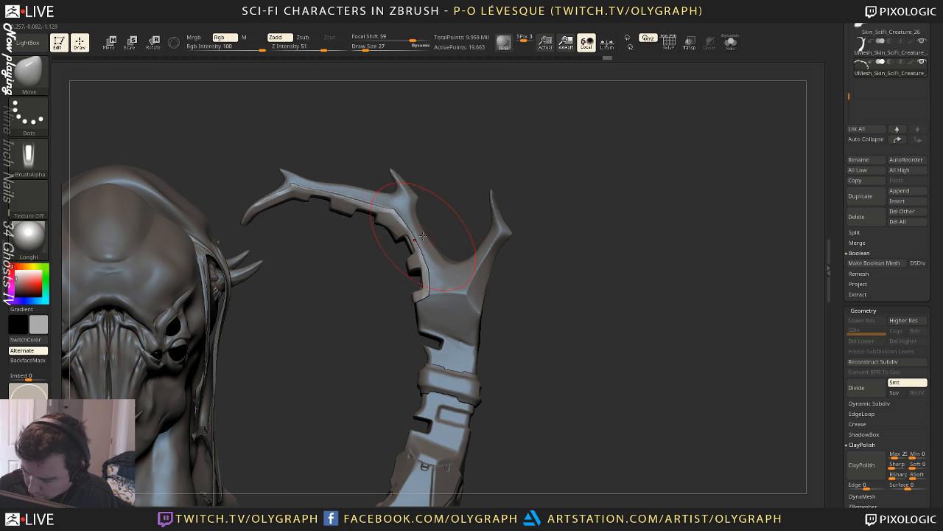
key("ctrl+z")
key("ctrl+z")
key("s")
left_click_drag(422, 217, 420, 217)
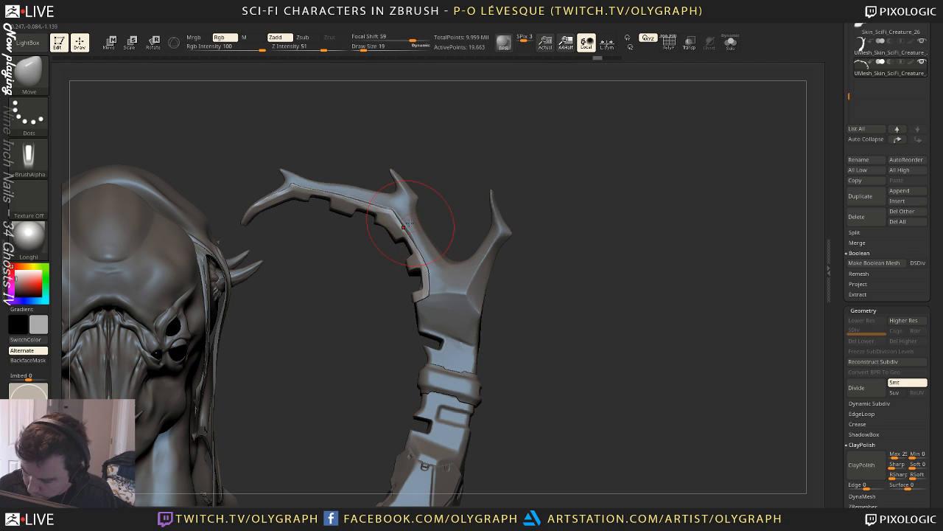
Select the horn subtool and refine its edge around the strip's bend with the Move brush at draw sizes 6 to 9
left_click(414, 228, "alt")
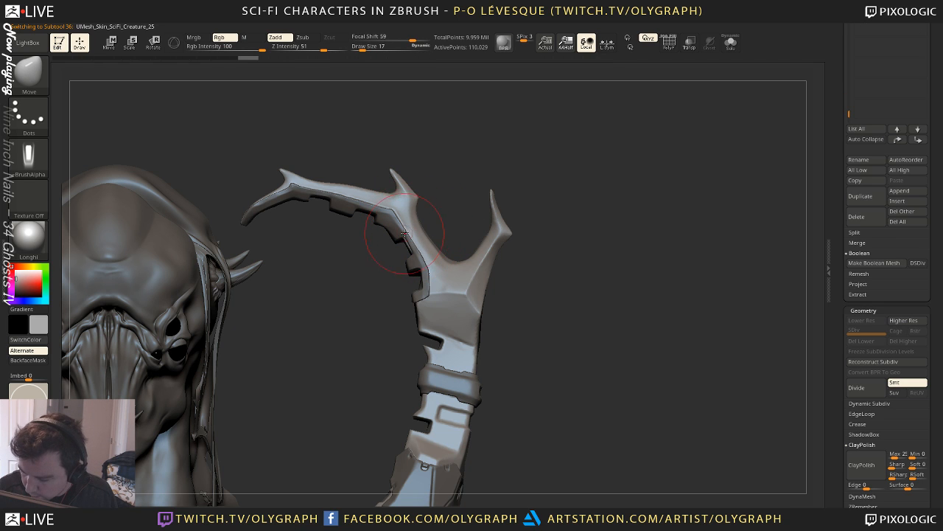
left_click_drag(434, 204, 467, 205, "alt")
key("bracketleft")
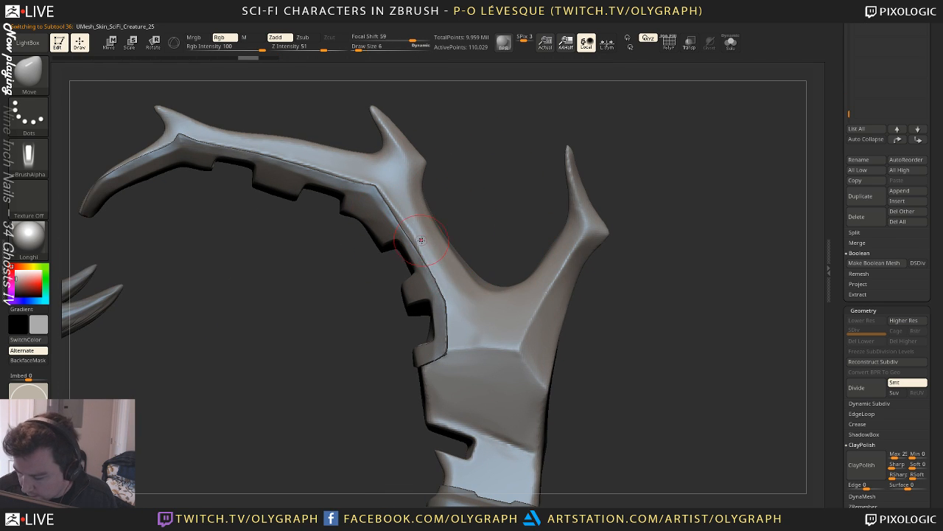
left_click_drag(397, 214, 378, 189)
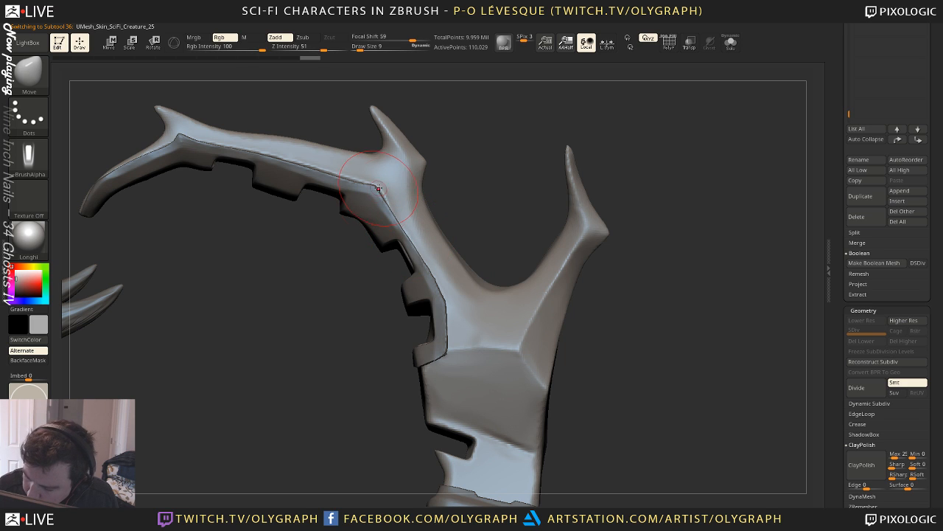
left_click_drag(415, 227, 404, 252)
key("bracketleft")
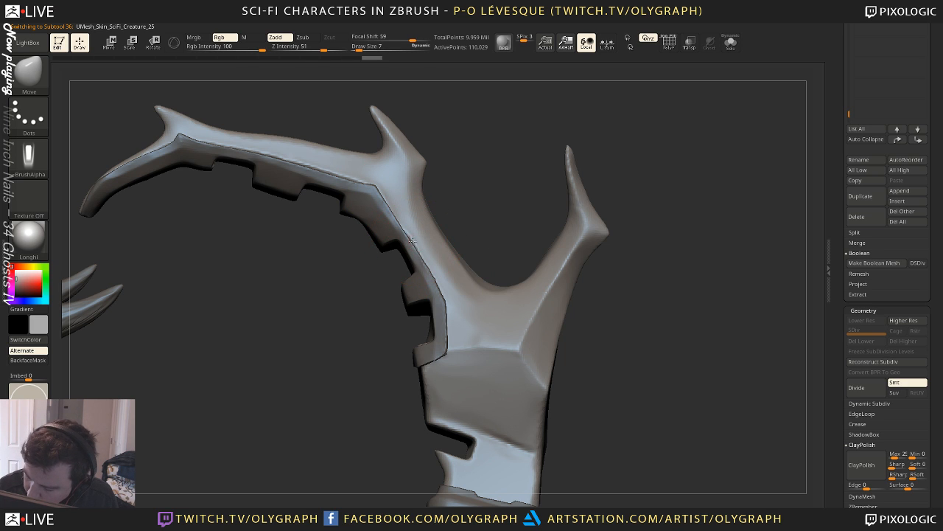
left_click_drag(434, 213, 429, 214)
Straighten the horn's edge along the strip's upper stretch toward the tip with the Move brush at draw sizes 10 and 9
left_click_drag(456, 150, 506, 211, "alt")
key("s")
left_click(401, 238)
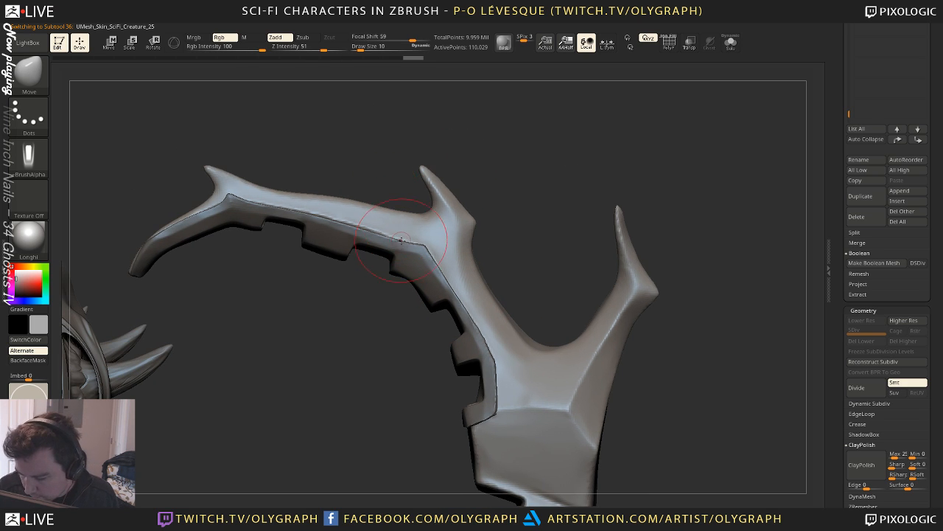
left_click_drag(395, 234, 279, 213)
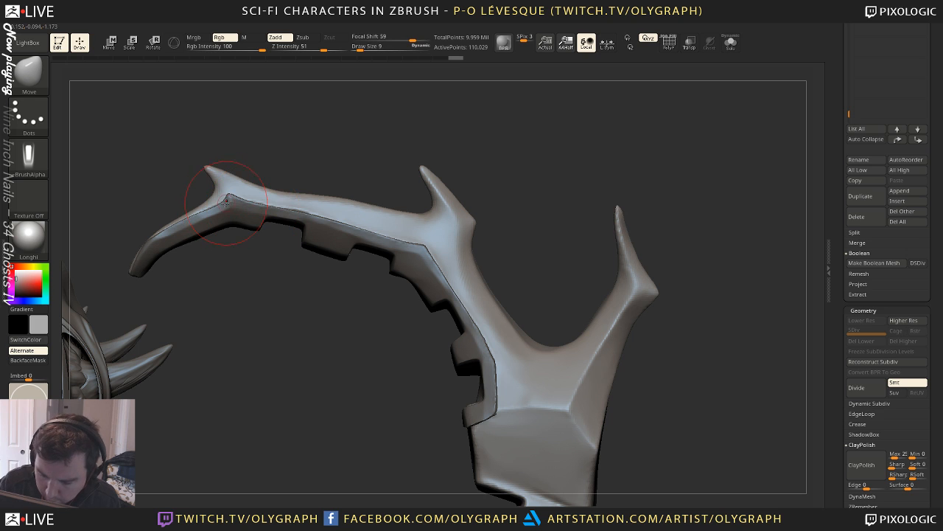
left_click_drag(200, 218, 203, 214)
Examine the horn's proportions against the head and shoulders, and inspect its wireframe and polygroups
left_click_drag(215, 297, 404, 196, "alt")
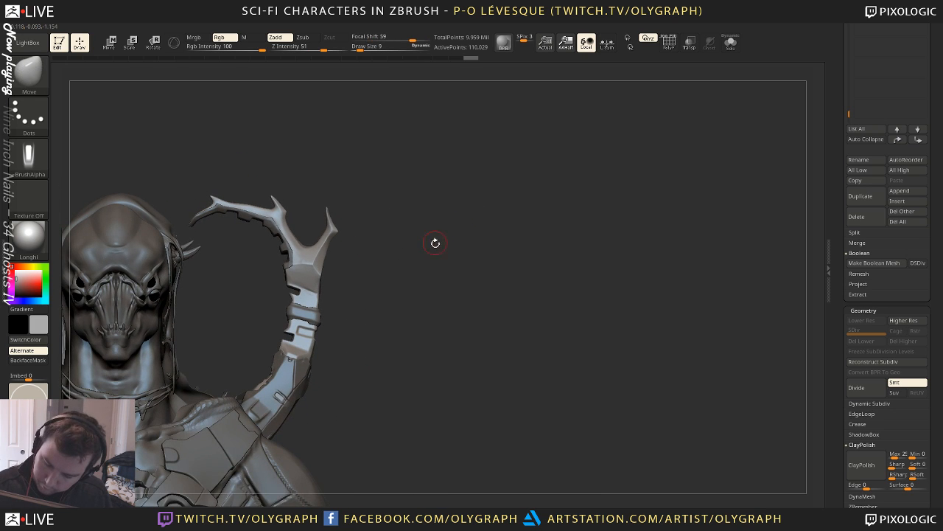
left_click_drag(234, 373, 373, 318, "alt")
left_click(366, 381, "alt")
left_click_drag(541, 225, 442, 231, "alt")
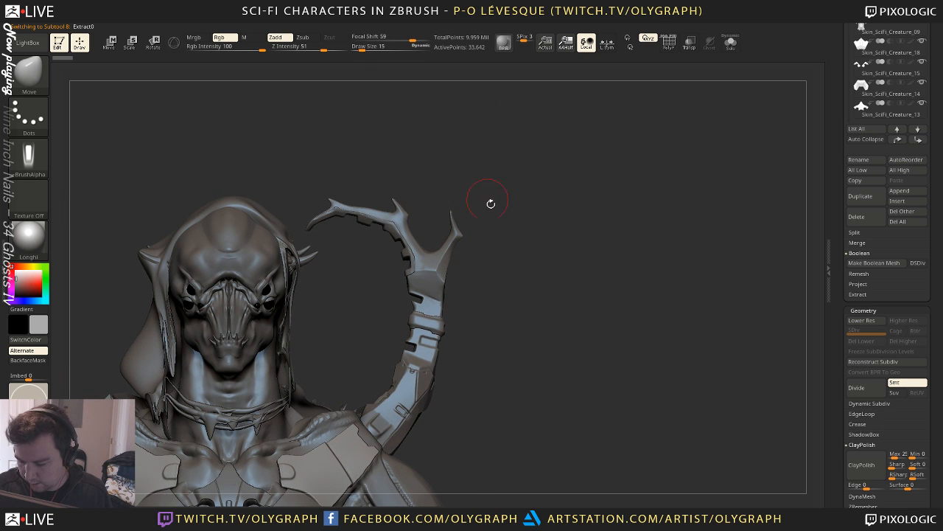
mouse_move(491, 204)
left_mouse_down("alt")
mouse_move(541, 241)
mouse_move(565, 187)
mouse_move(462, 242)
mouse_move(465, 215)
left_mouse_up("alt")
key("bracketleft")
key("s")
left_click_drag(455, 296, 459, 299)
left_click(460, 300, "alt")
key("shift+f")
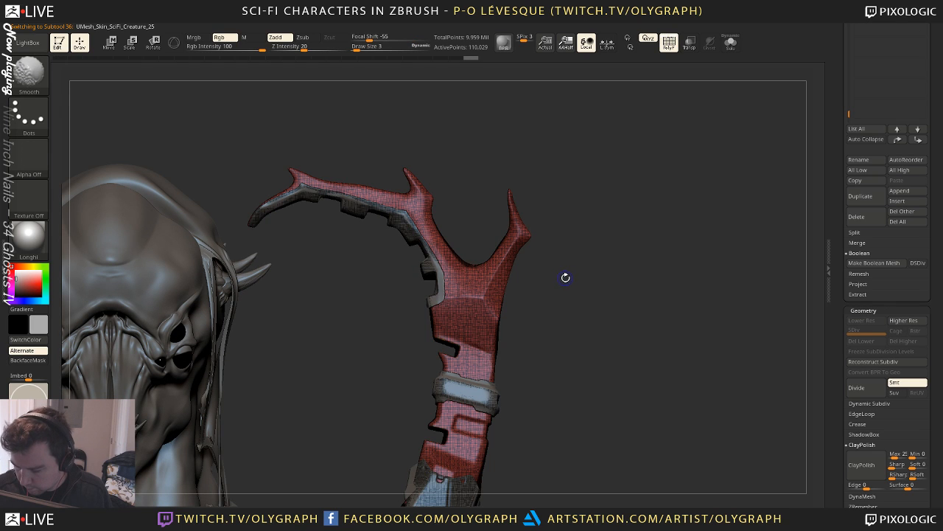
key("shift+f")
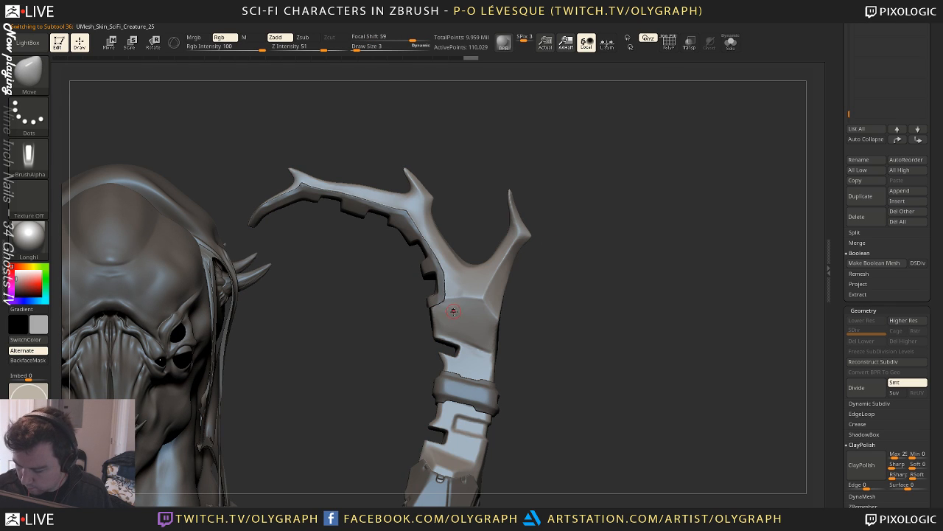
Isolate the horn in Solo mode and mask a thin straight band at the lower end of the notched edge, aligned with a Transpose line
left_click_drag(392, 344, 394, 339, "alt")
key("shift+s")
mouse_move(436, 303)
left_mouse_down("alt")
mouse_move(409, 334)
mouse_move(437, 295)
left_mouse_up("alt")
key("s")
key("w")
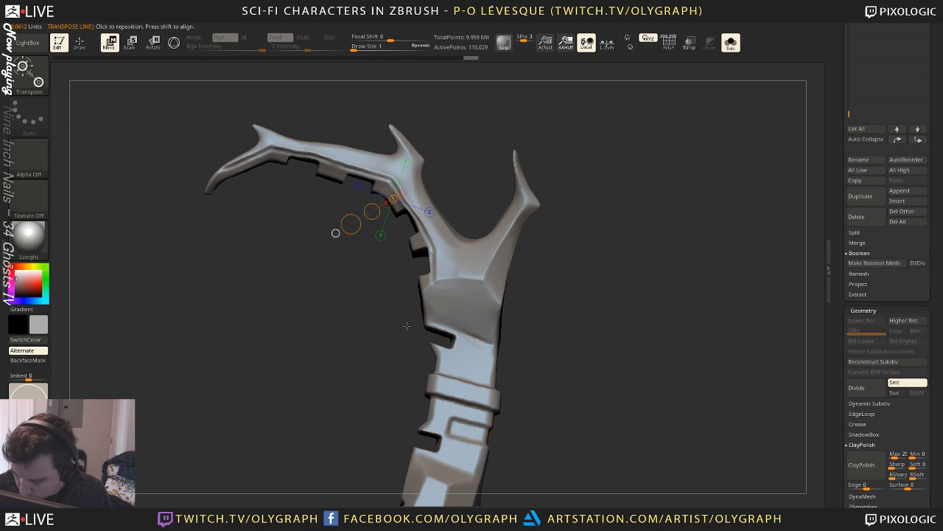
left_click(423, 292)
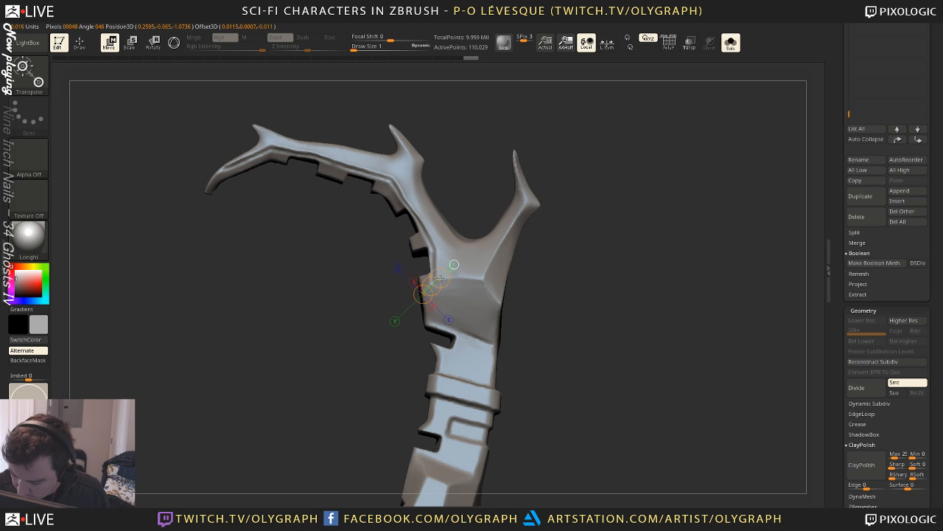
left_click_drag(454, 265, 461, 260)
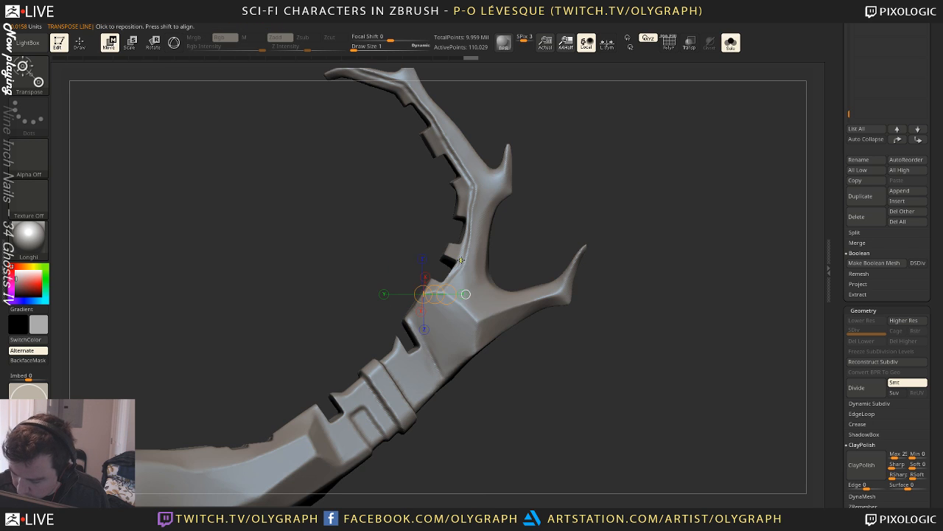
key("q")
left_click_drag(447, 296, 448, 296, "ctrl")
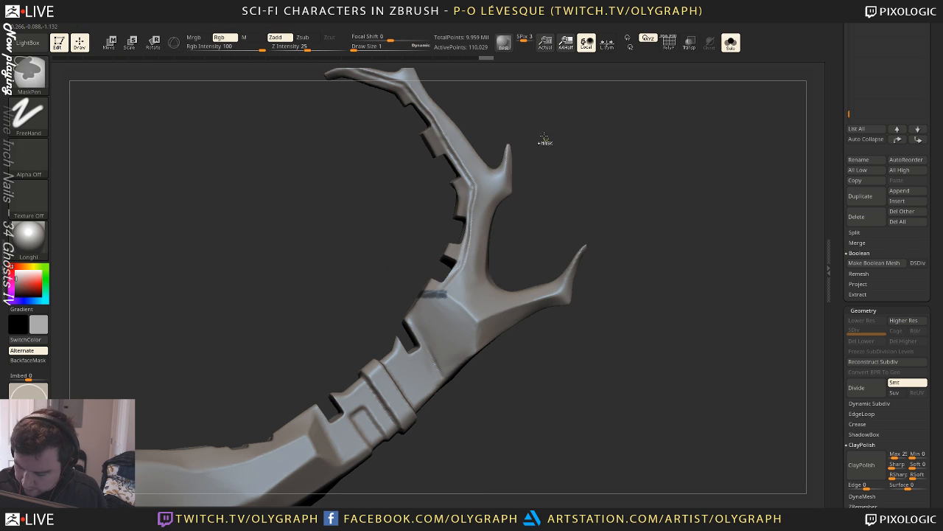
Extend the thin mask up the horn's groove beside the lower notches, realigning the view to a Transpose line
key("w")
left_click(424, 293)
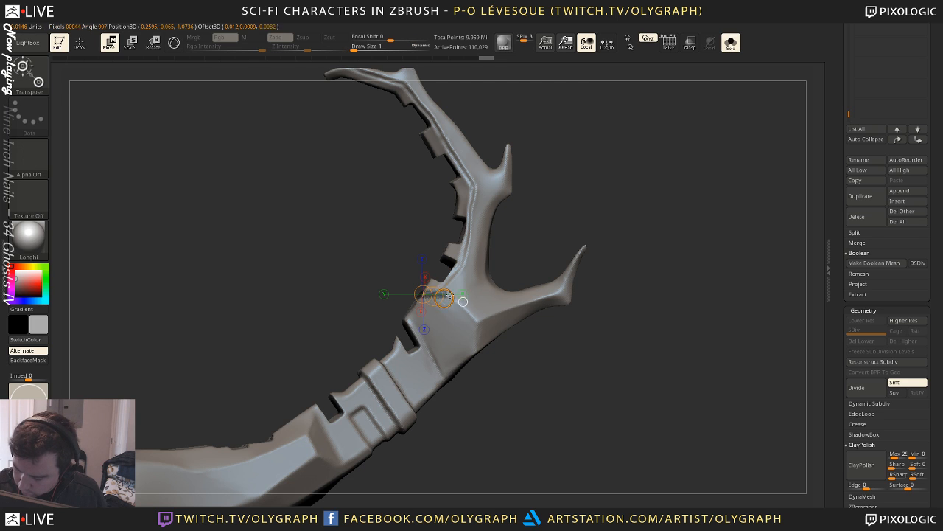
left_click(441, 290)
right_click_drag(474, 255, 495, 297)
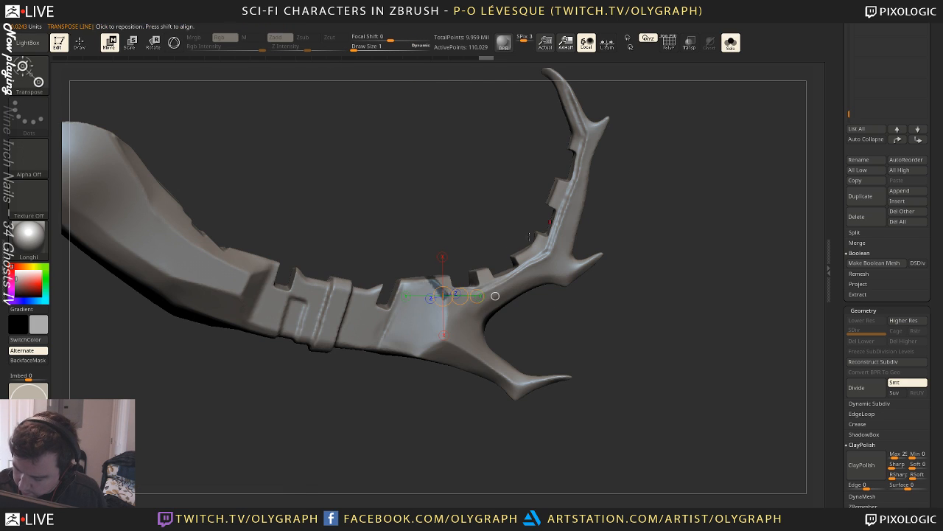
key("q")
left_click_drag(435, 260, 469, 270, "ctrl")
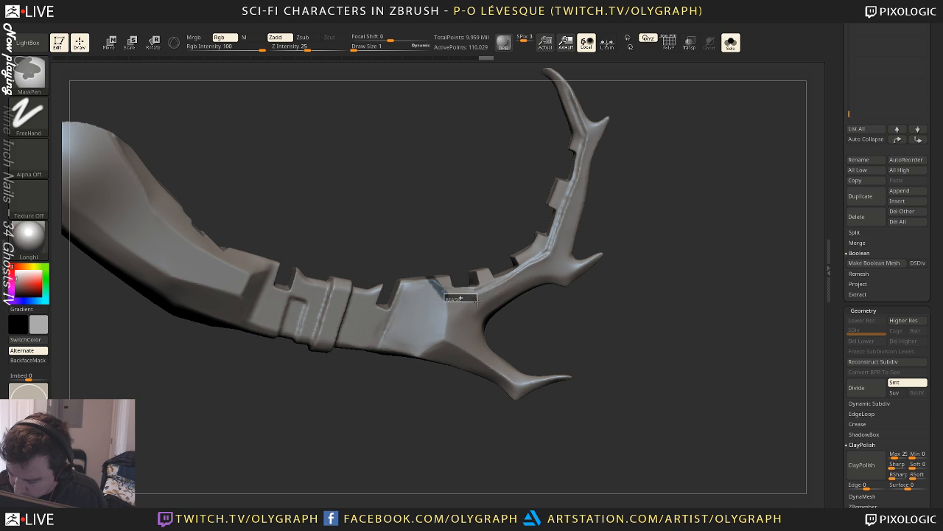
mouse_move(477, 299)
left_mouse_down("ctrl")
mouse_move(445, 358)
mouse_move(547, 258)
left_mouse_up("ctrl")
Extend the thin mask along the groove's middle stretch beside the notches, realigning the view to a Transpose line
key("w")
left_click(563, 247)
key("q")
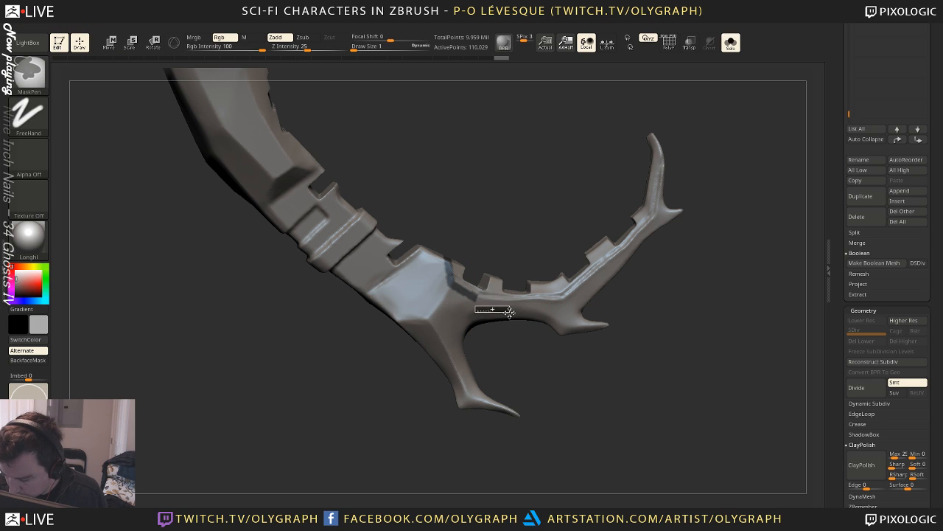
mouse_move(558, 303)
left_mouse_down("ctrl")
mouse_move(652, 214)
mouse_move(598, 242)
mouse_move(610, 257)
mouse_move(591, 303)
mouse_move(689, 304)
left_mouse_up("ctrl")
key("w")
key("q")
left_click_drag(691, 302, 691, 303, "ctrl")
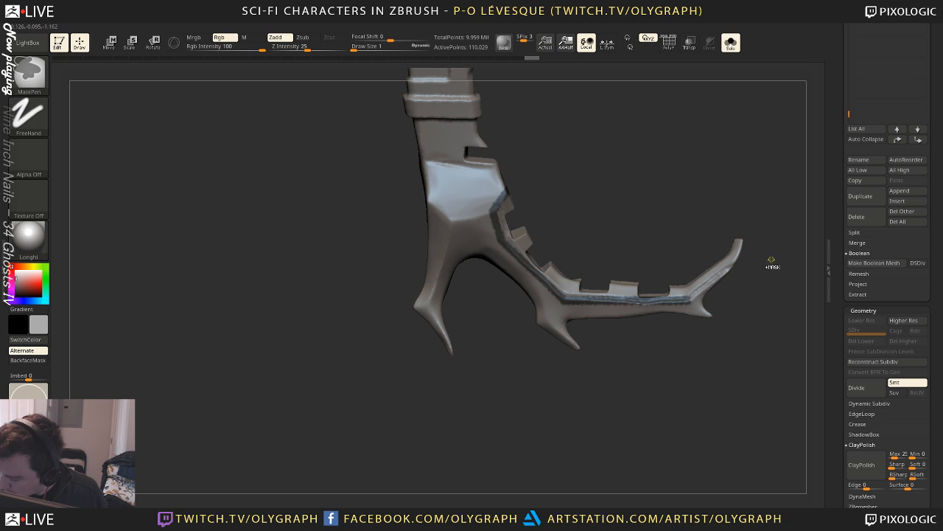
Continue the thin mask along the groove's last stretch to the horn's tip, aligned with a new Transpose line
key("w")
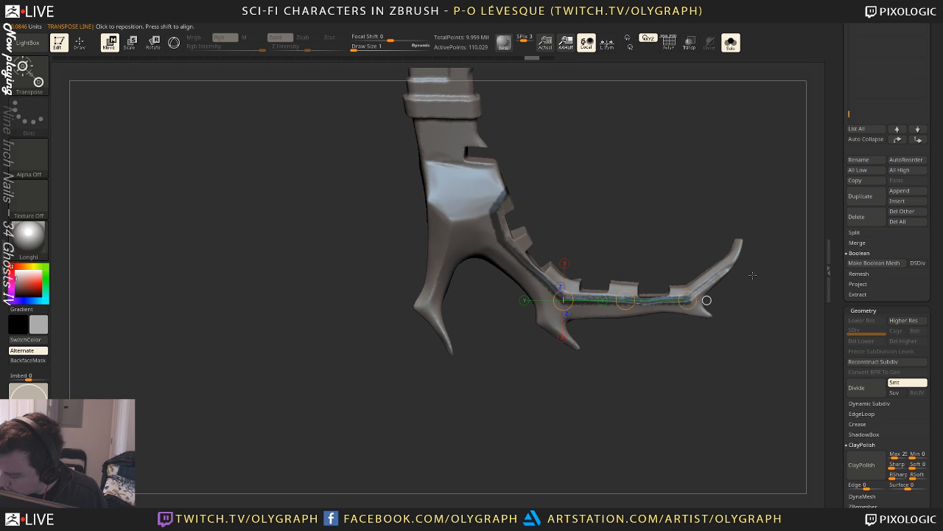
mouse_move(691, 297)
left_mouse_down()
mouse_move(661, 363)
mouse_move(729, 270)
left_mouse_up()
left_click(741, 257)
key("q")
mouse_move(754, 236)
left_mouse_down("alt")
mouse_move(624, 248)
mouse_move(565, 241)
left_mouse_up("alt")
left_click_drag(501, 302, 551, 310, "ctrl")
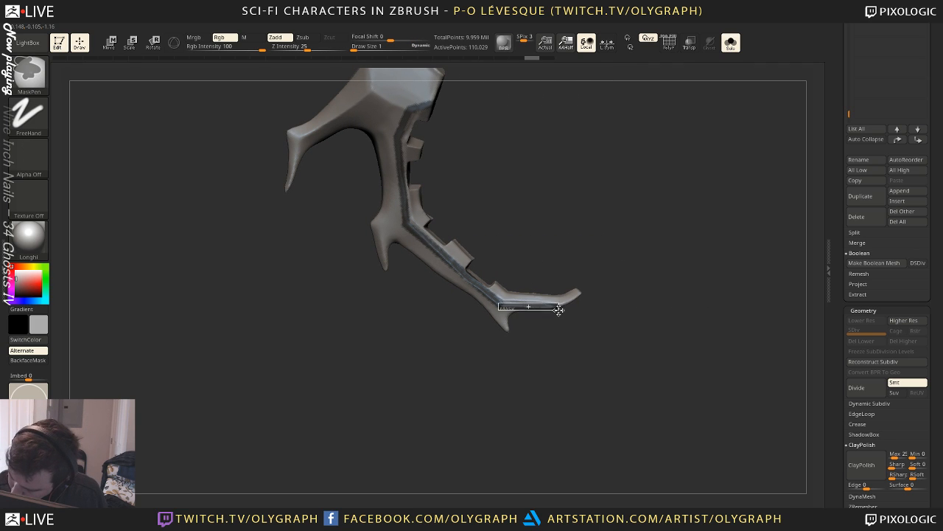
left_click(565, 332, "ctrl")
Invert the mask and try moving the exposed groove band with a Transpose line, undoing the last change
mouse_move(644, 293)
left_mouse_down()
mouse_move(674, 252)
mouse_move(666, 226)
mouse_move(672, 206)
mouse_move(680, 240)
mouse_move(635, 302)
left_mouse_up()
mouse_move(221, 319)
left_mouse_down("ctrl")
mouse_move(631, 379)
mouse_move(663, 375)
mouse_move(634, 325)
mouse_move(632, 265)
left_mouse_up("ctrl")
key("w")
left_click_drag(501, 306, 546, 297)
left_click_drag(392, 285, 386, 246)
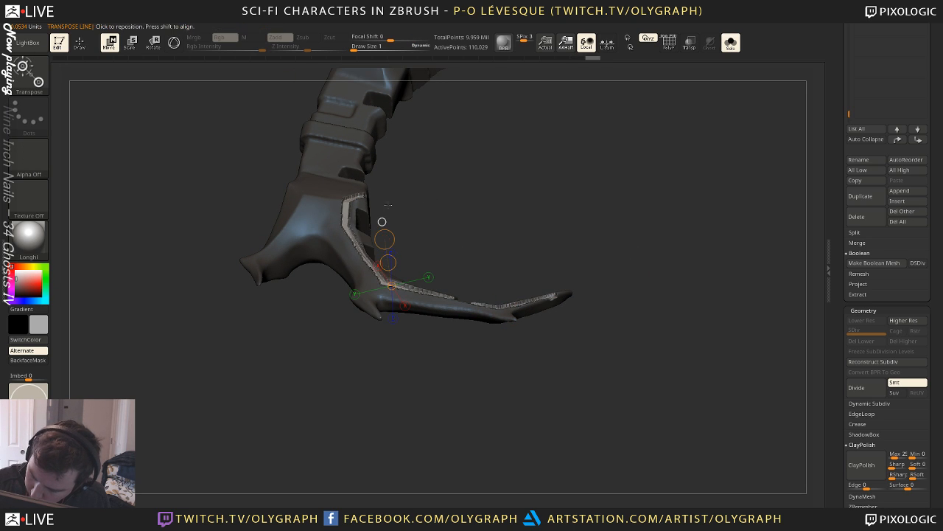
key("ctrl+z")
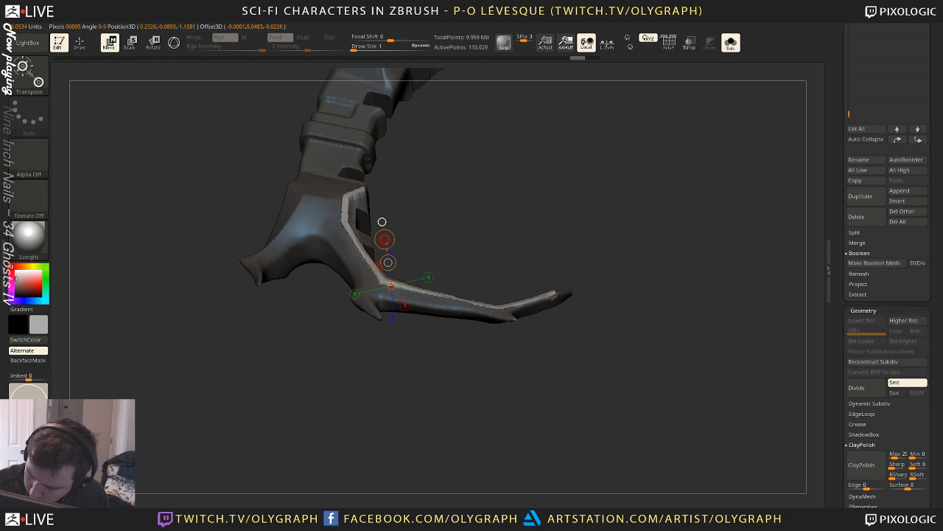
Shift the unmasked groove band with Transpose Move from a side view and check it against the full figure
left_click_drag(502, 185, 443, 171)
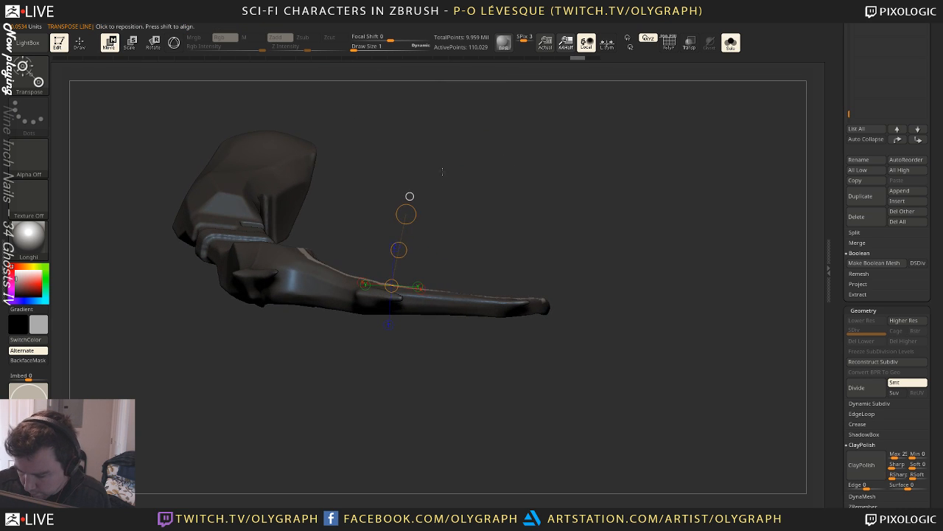
left_click(398, 249)
left_click_drag(395, 272, 399, 249)
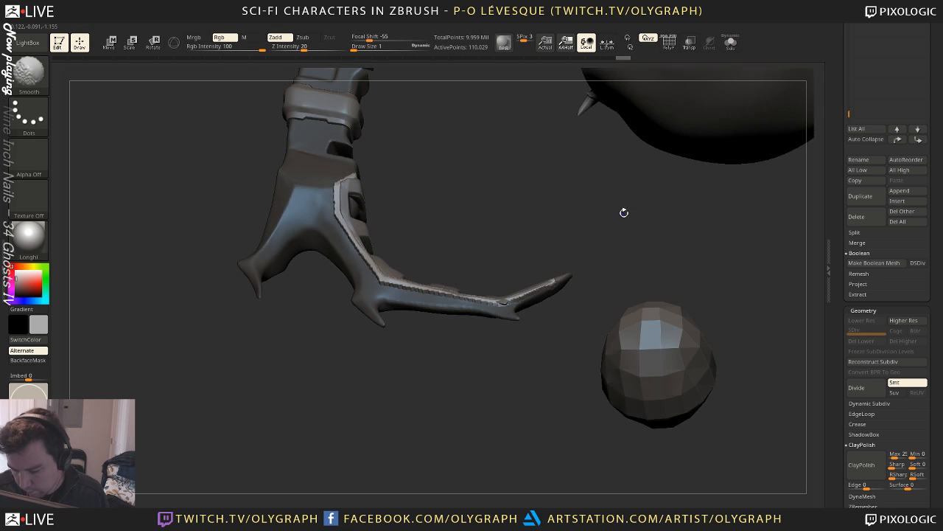
mouse_move(623, 212)
left_mouse_down()
mouse_move(568, 255)
mouse_move(676, 178)
mouse_move(626, 206)
mouse_move(565, 181)
mouse_move(582, 159)
mouse_move(561, 143)
left_mouse_up()
key("ctrl")
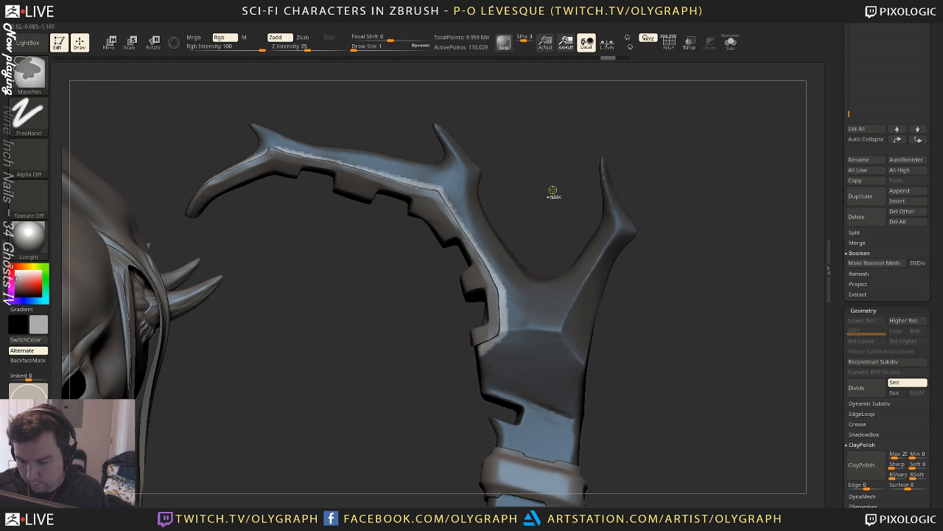
Give the groove band its own polygroup and isolate the horn with its wireframe and polygroups displayed
left_click_drag(548, 190, 547, 289)
key("b")
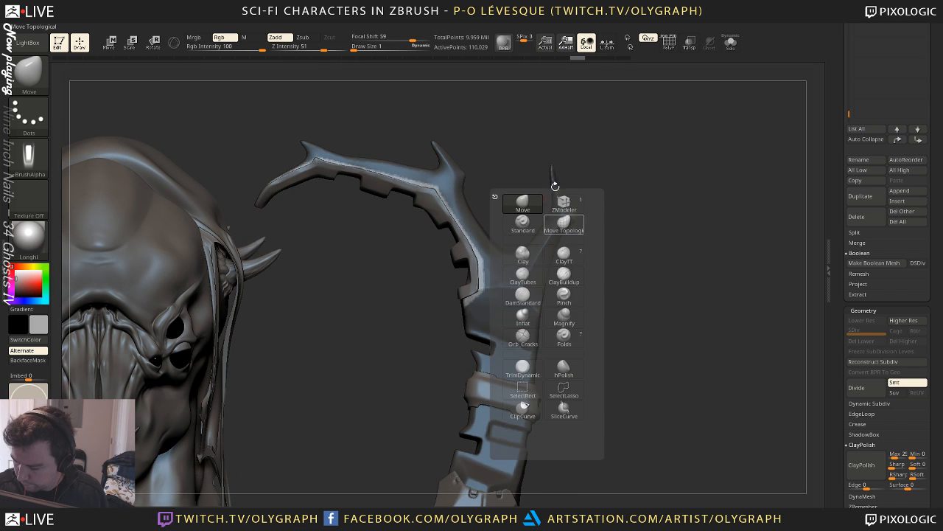
key("ctrl")
key("ctrl")
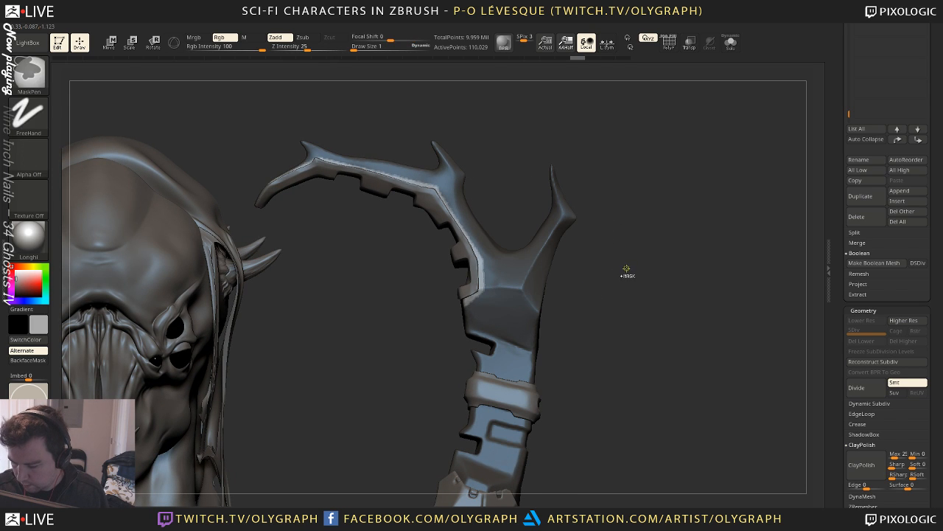
key("shift+f")
key("ctrl+shift+s")
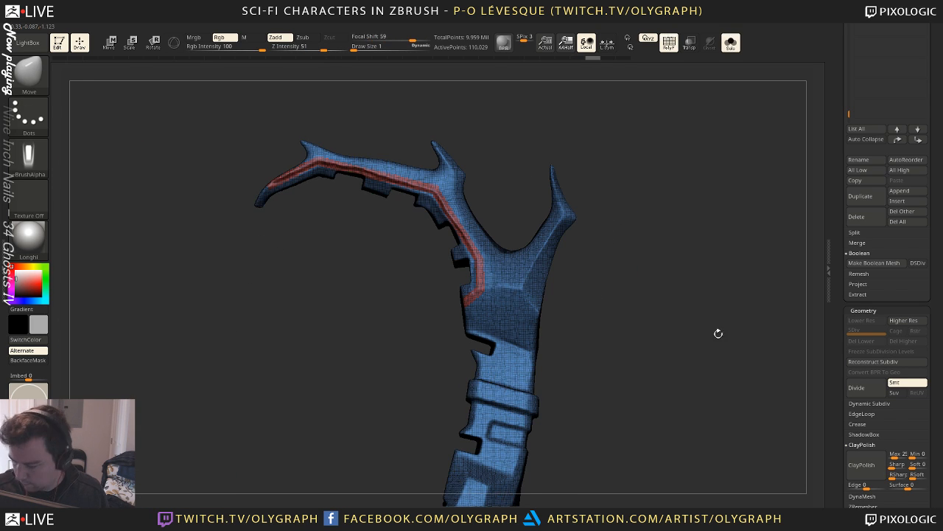
Smooth the horn and its groove band with the Polish By Features deformation, and bring back the full figure
scroll(834, 402, "down", 3)
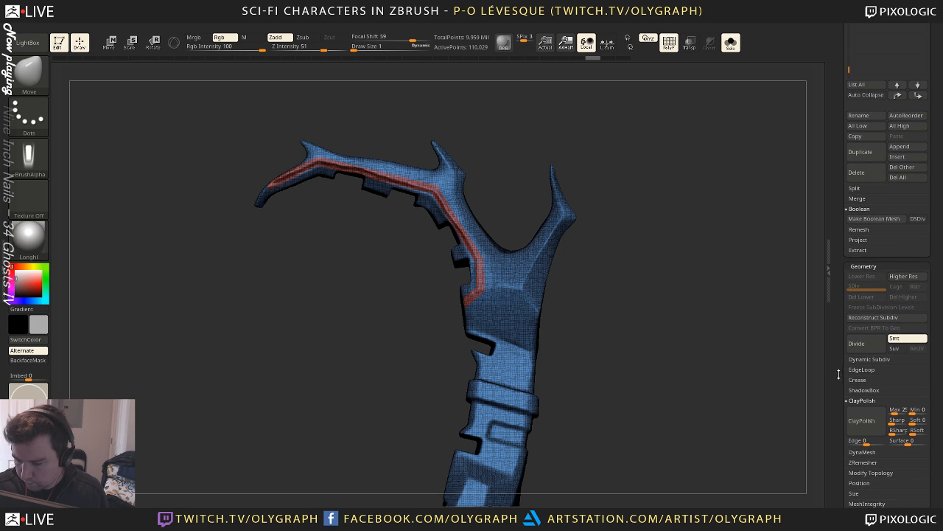
key("b")
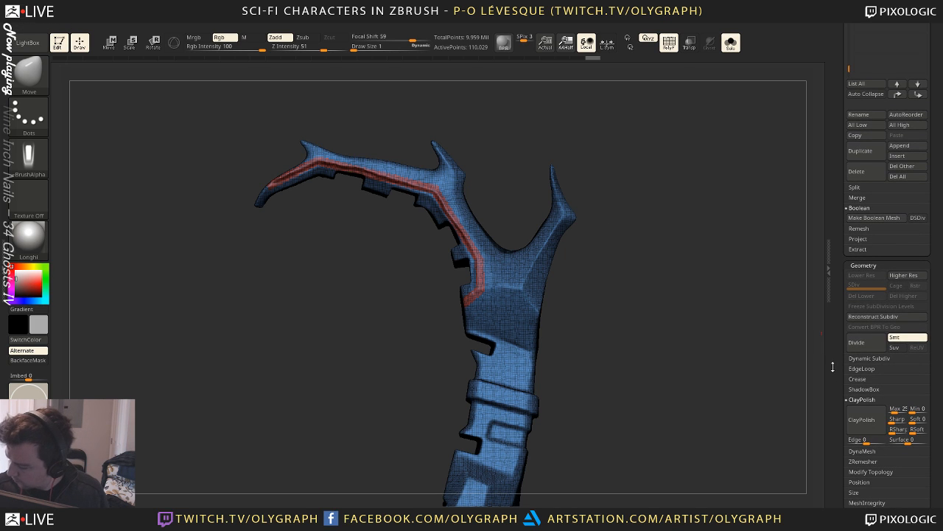
left_click(837, 245)
left_click_drag(841, 305, 840, 202)
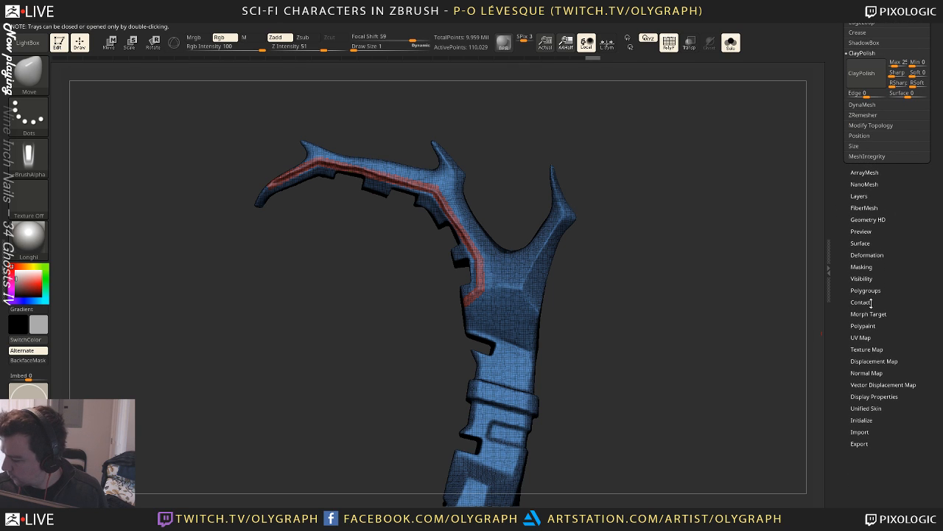
left_click(869, 254)
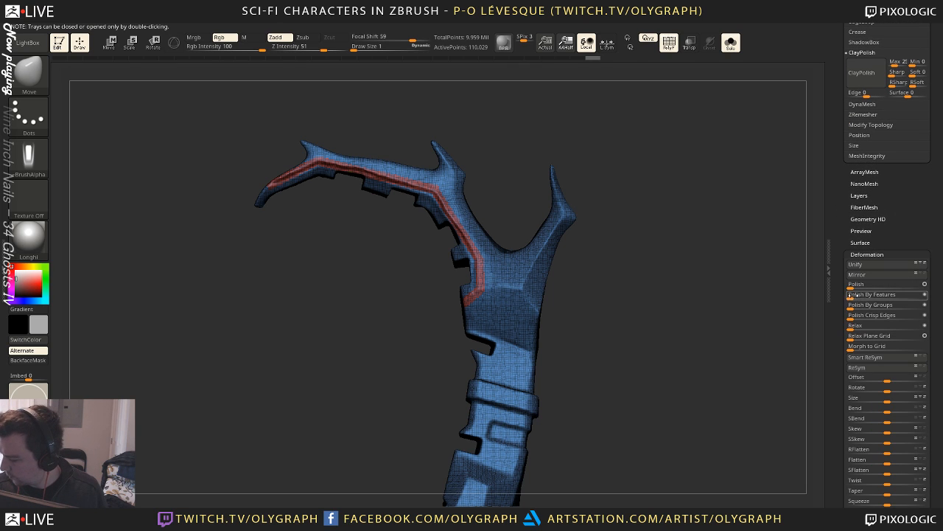
left_click(851, 294)
left_click_drag(561, 297, 654, 305)
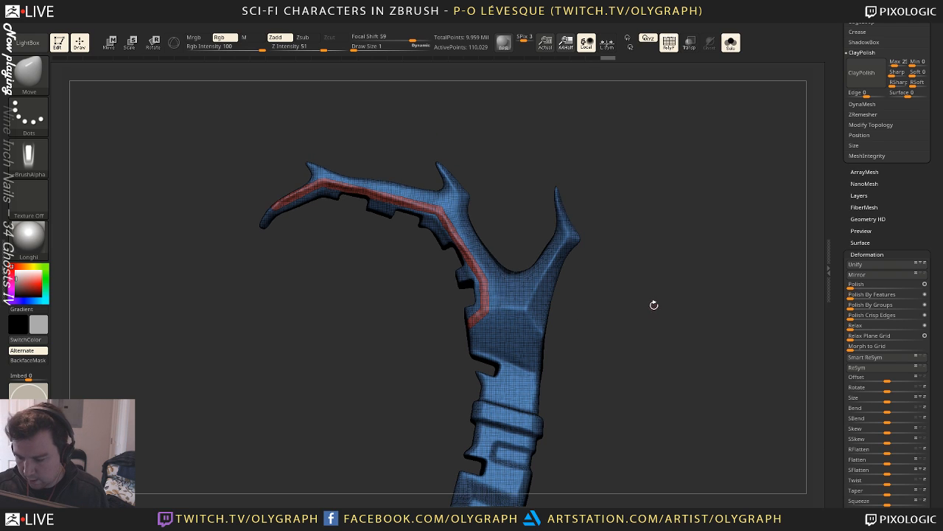
key("shift+f")
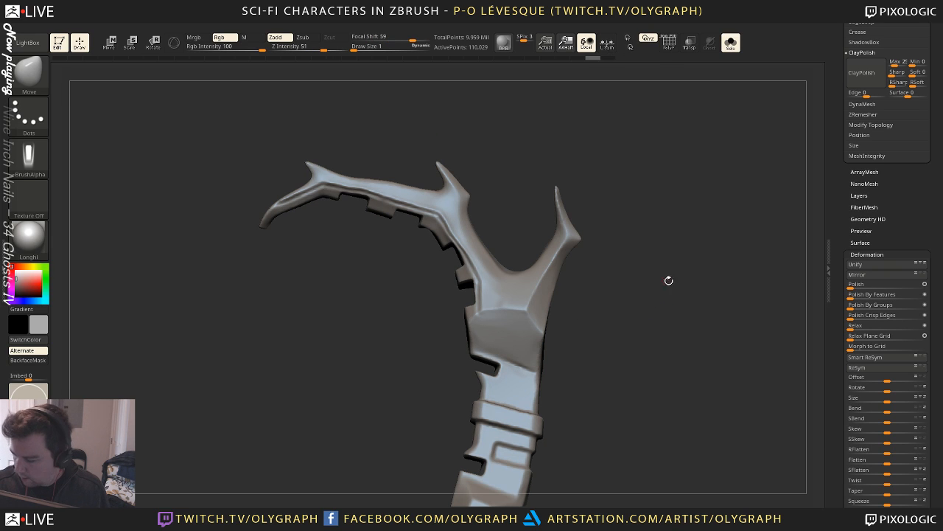
left_click(851, 294)
key("shift+s")
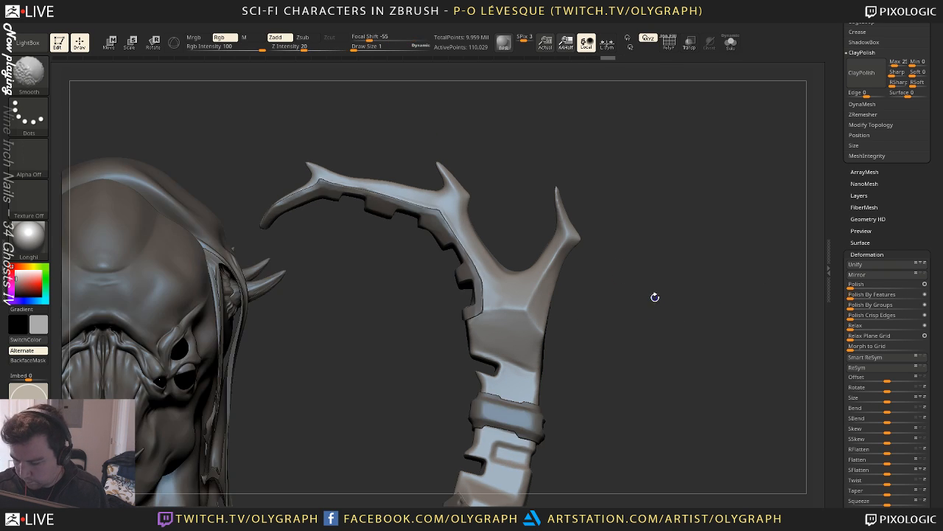
Isolate the groove band's polygroup and mask the rest of the horn so only the band stays unmasked
key("shift+f")
left_click(451, 227, "ctrl+shift")
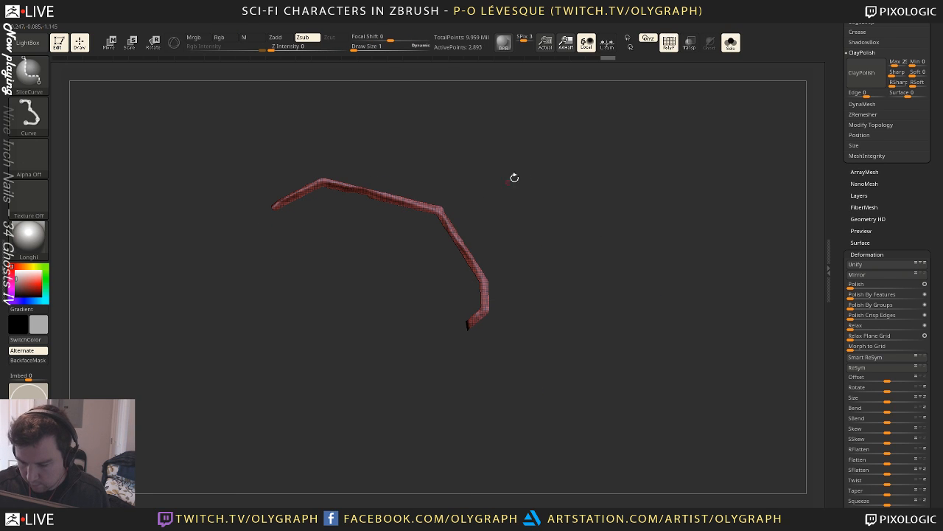
left_click(537, 177, "ctrl")
left_click(538, 181, "ctrl+shift")
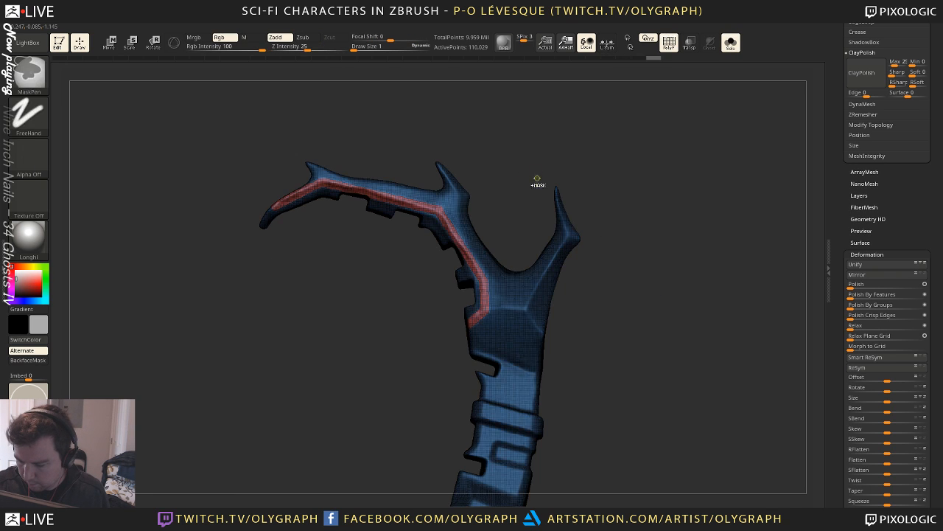
Extrude the unmasked groove band with Transpose Move, clear the mask and return to the shaded full figure
key("w")
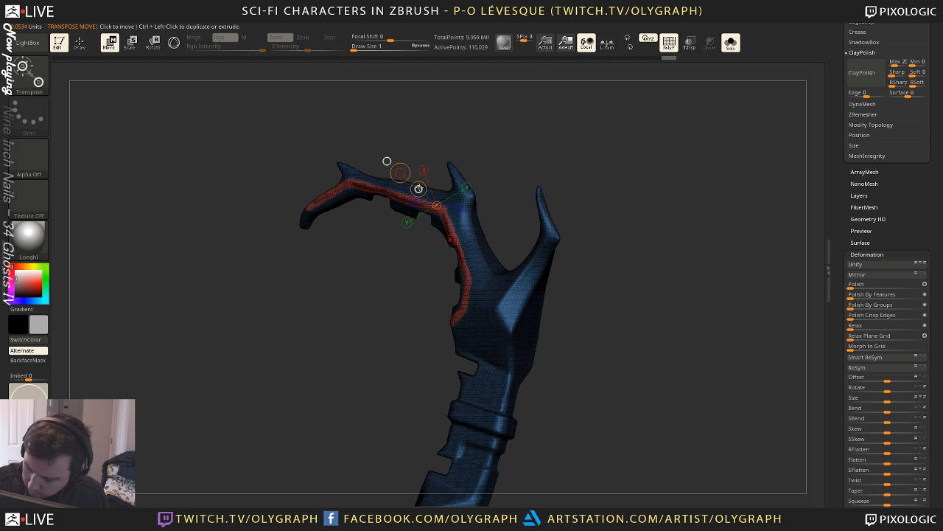
left_click_drag(419, 190, 419, 191)
left_click_drag(530, 142, 510, 182)
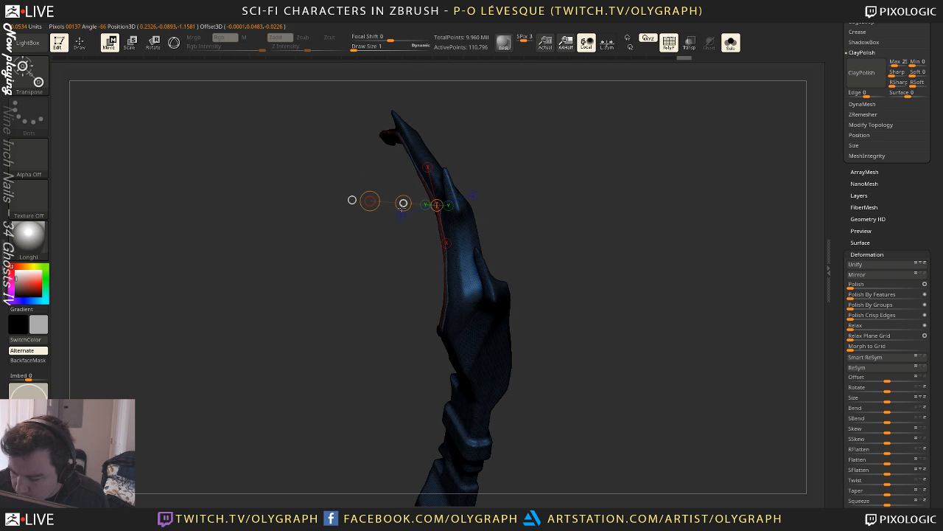
left_click_drag(403, 205, 404, 202)
left_click_drag(398, 241, 484, 207)
left_click_drag(413, 203, 390, 265)
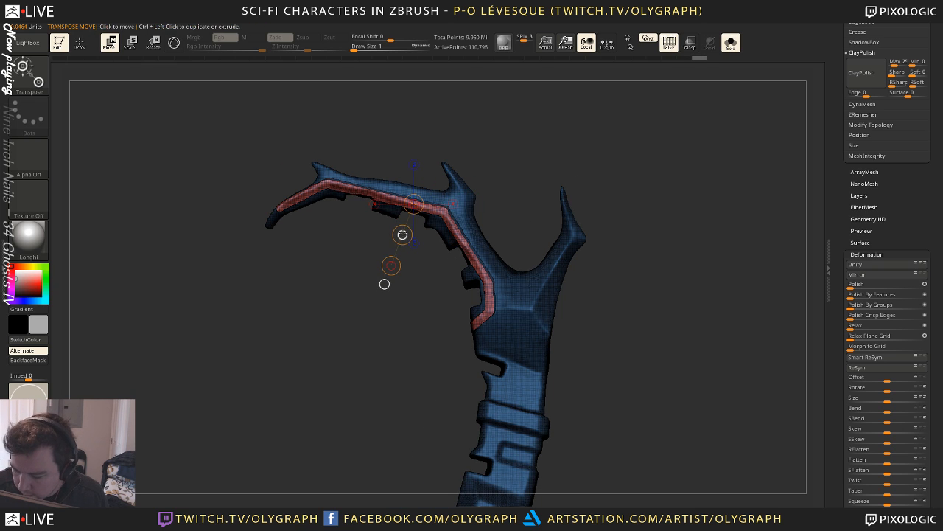
left_click_drag(402, 234, 402, 234)
key("q")
mouse_move(526, 156)
left_mouse_down("ctrl")
mouse_move(539, 195)
mouse_move(527, 208)
left_mouse_up("ctrl")
key("shift+s")
key("shift+f")
Adjust the extruded band along the upper notches and bend with the Move brush, reducing the draw size to 14, and apply Polish By Features
mouse_move(648, 183)
left_mouse_down()
mouse_move(700, 185)
mouse_move(626, 193)
left_mouse_up()
key("space")
left_click(583, 207)
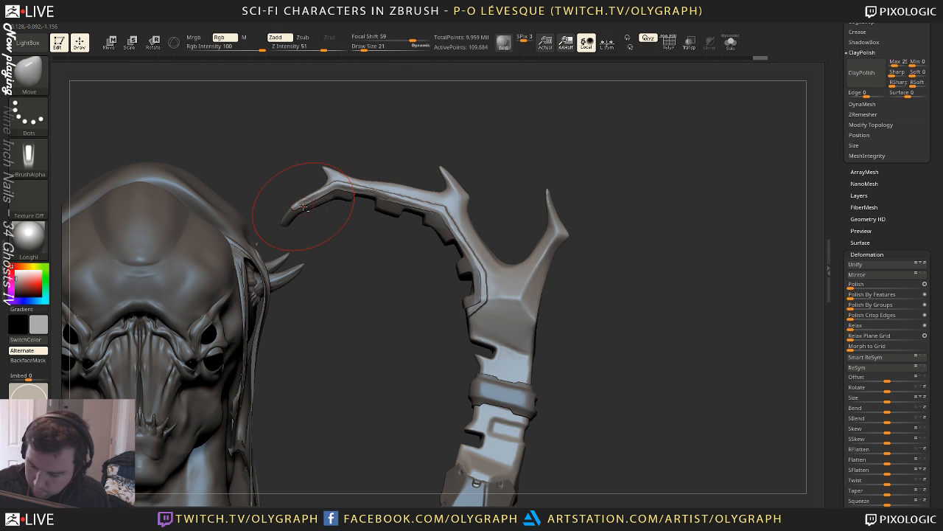
key("s")
left_click_drag(388, 207, 383, 201)
key("s")
key("s")
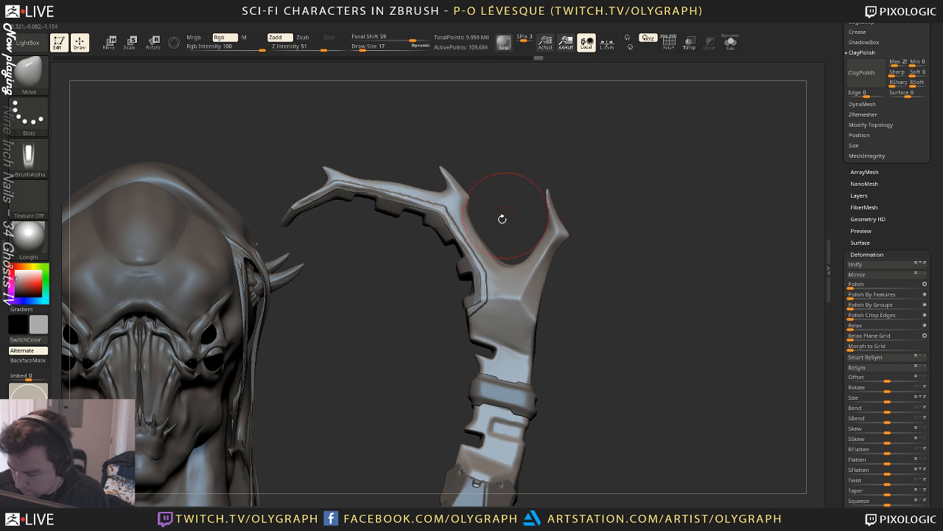
key("s")
left_click_drag(479, 253, 489, 237)
key("s")
left_click_drag(857, 296, 877, 295)
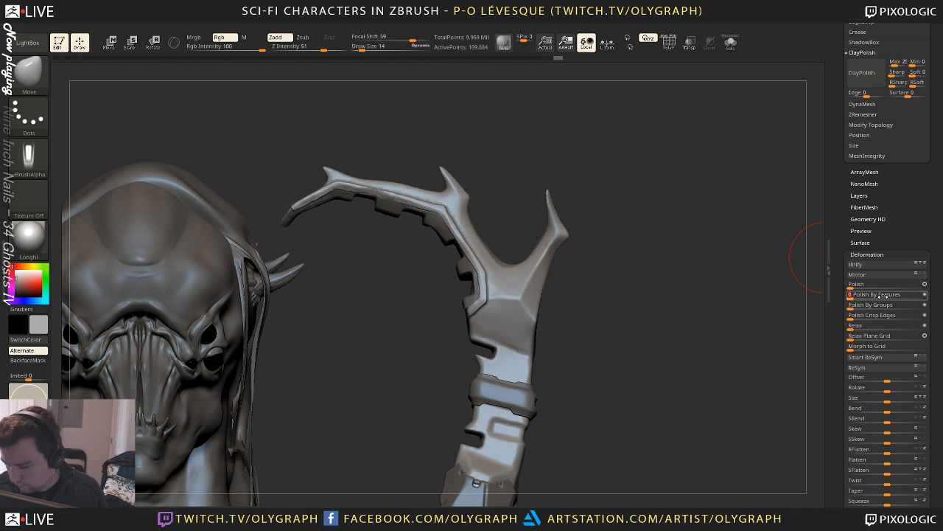
Refine the band's edge from the upper notches down past the bend with the Move brush at draw sizes 19 and 14
key("s")
mouse_move(378, 201)
left_mouse_down()
mouse_move(456, 203)
mouse_move(445, 205)
left_mouse_up()
key("s")
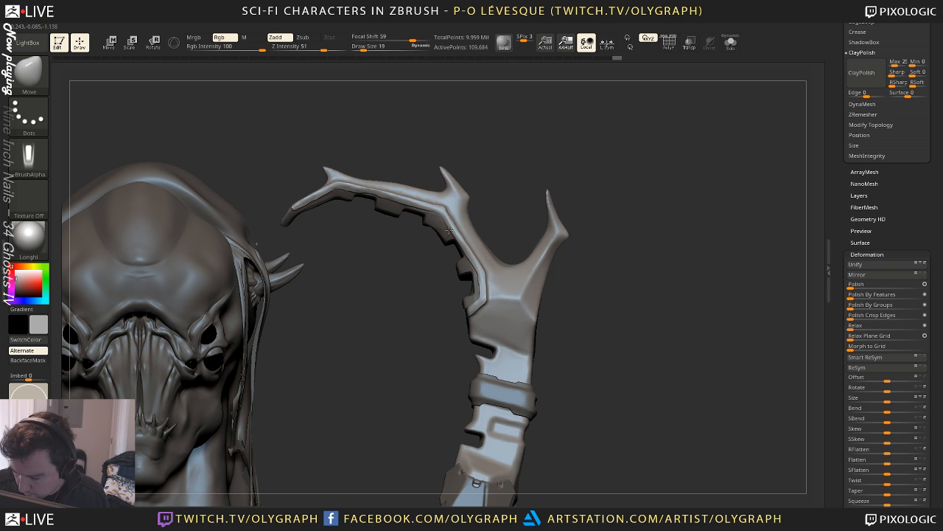
key("s")
left_click_drag(472, 267, 480, 252)
key("s")
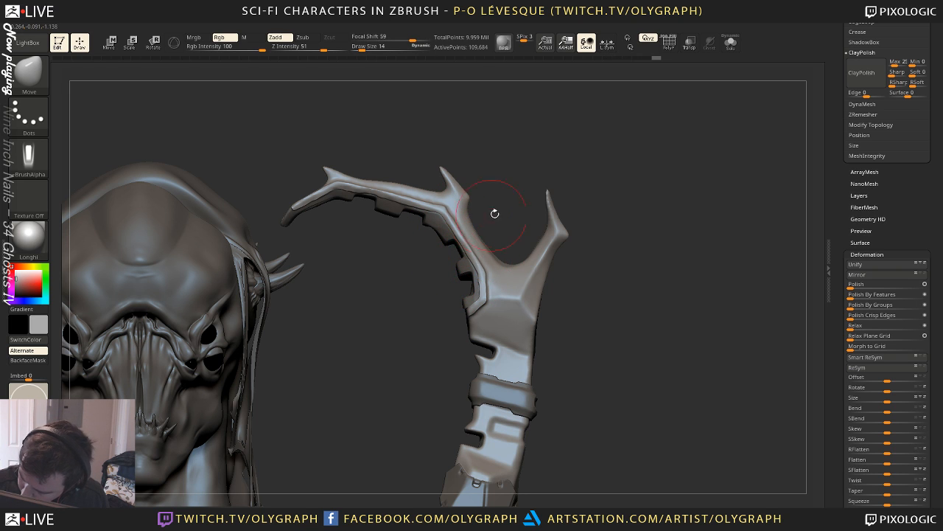
mouse_move(494, 213)
left_mouse_down()
mouse_move(471, 297)
mouse_move(479, 296)
mouse_move(457, 297)
mouse_move(466, 299)
left_mouse_up()
key("s")
key("s")
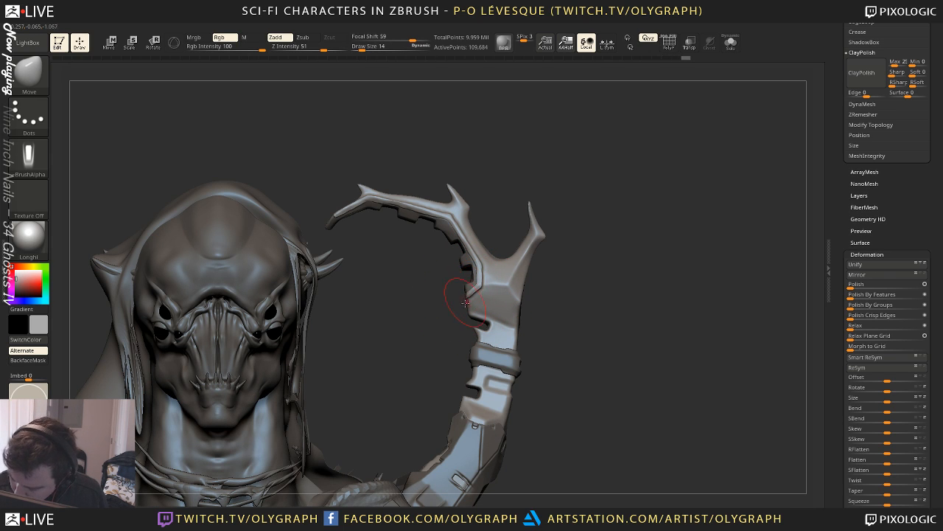
left_click_drag(453, 321, 424, 269, "alt")
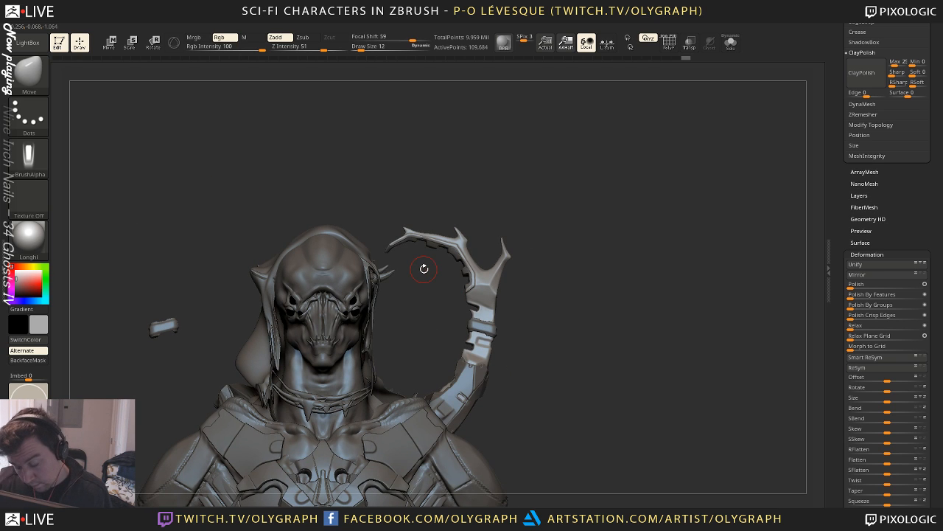
left_click_drag(562, 227, 579, 232, "alt")
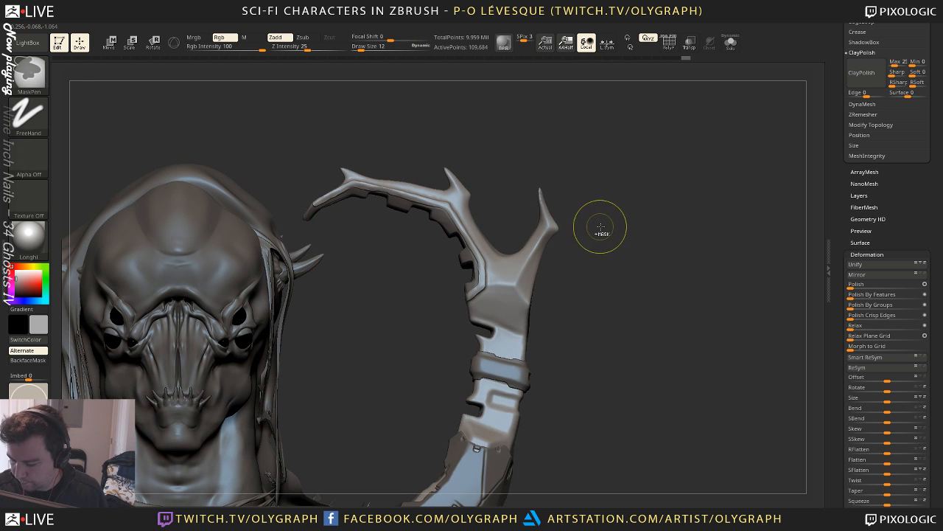
Undo the groove band's reshaping, extrusion, polishing and polygrouping, back to the masked band on the horn
key("ctrl+z")
key("ctrl+z")
key("ctrl+z")
key("ctrl+z")
key("ctrl+z")
key("ctrl+z")
key("ctrl+z")
key("ctrl+z")
key("ctrl+z")
key("ctrl+z")
key("ctrl+z")
key("ctrl+z")
key("ctrl+z")
key("ctrl+z")
key("ctrl+z")
key("ctrl+z")
key("ctrl+z")
key("ctrl+z")
key("ctrl+z")
key("ctrl+z")
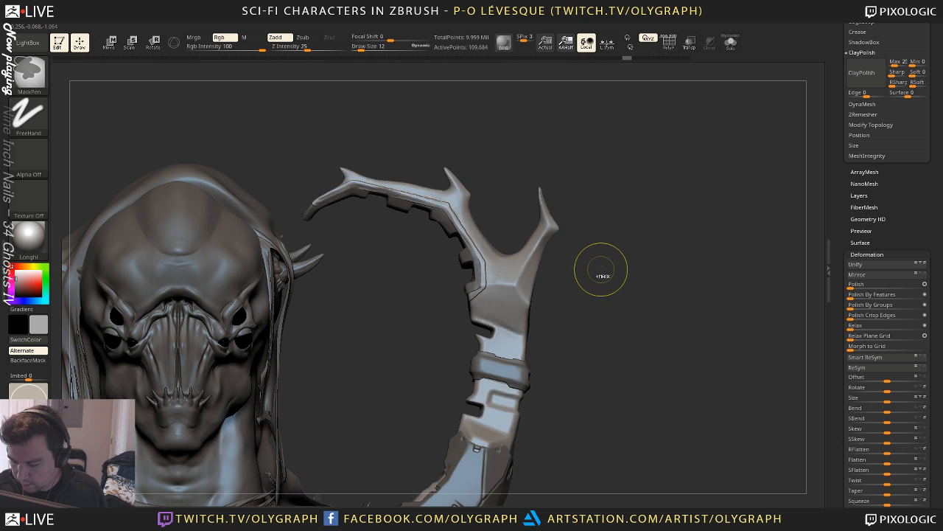
key("ctrl+z")
key("ctrl+z")
key("ctrl+z")
Clear the horn's mask, accepting the removal of the newer undo history, and isolate the horn in Solo mode
left_click_drag(630, 246, 579, 195, "ctrl")
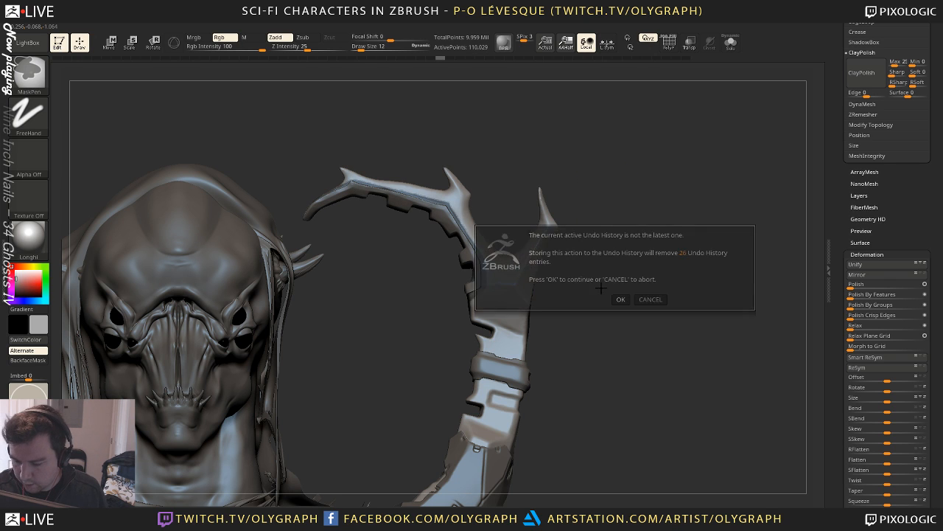
left_click(620, 299)
key("shift+s")
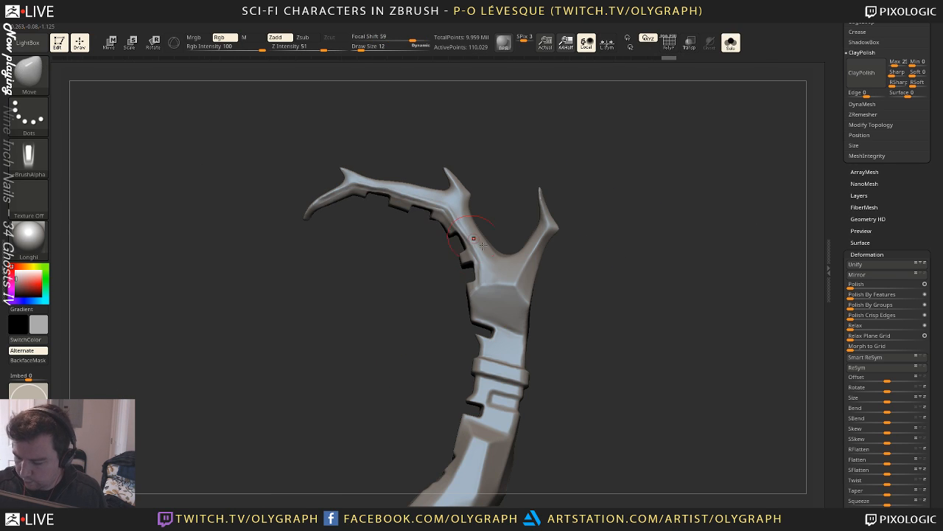
Isolate the inner groove band's polygroup on a copy of the horn, clearing the mask, and delete the hidden geometry
key("ctrl+z")
left_click_drag(625, 310, 667, 172)
key("shift+f")
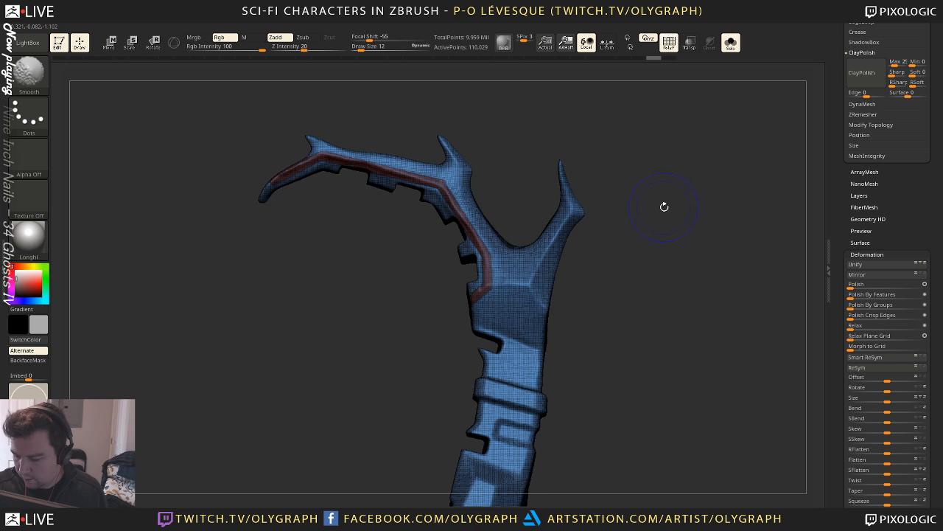
left_click_drag(673, 223, 662, 295, "ctrl")
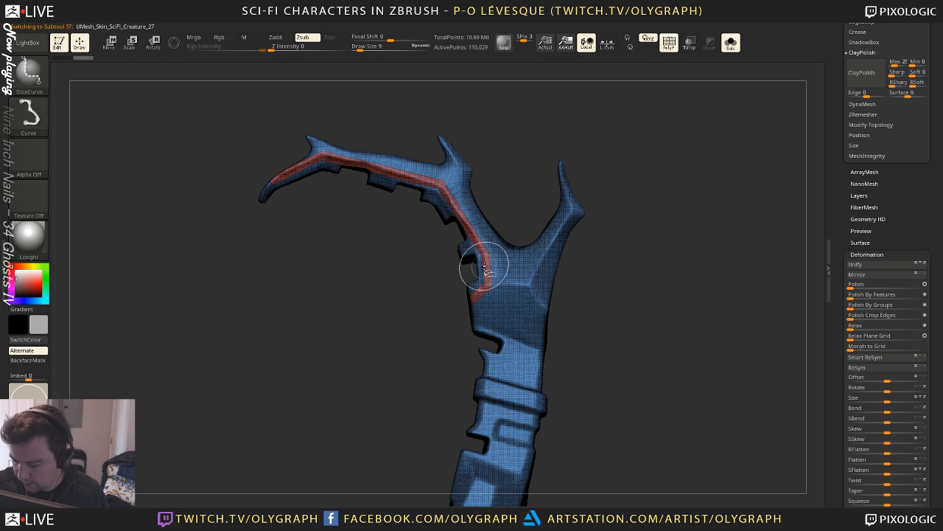
left_click(487, 263, "ctrl+shift")
mouse_move(662, 233)
left_mouse_down()
mouse_move(632, 164)
mouse_move(603, 195)
mouse_move(607, 228)
left_mouse_up()
key("space")
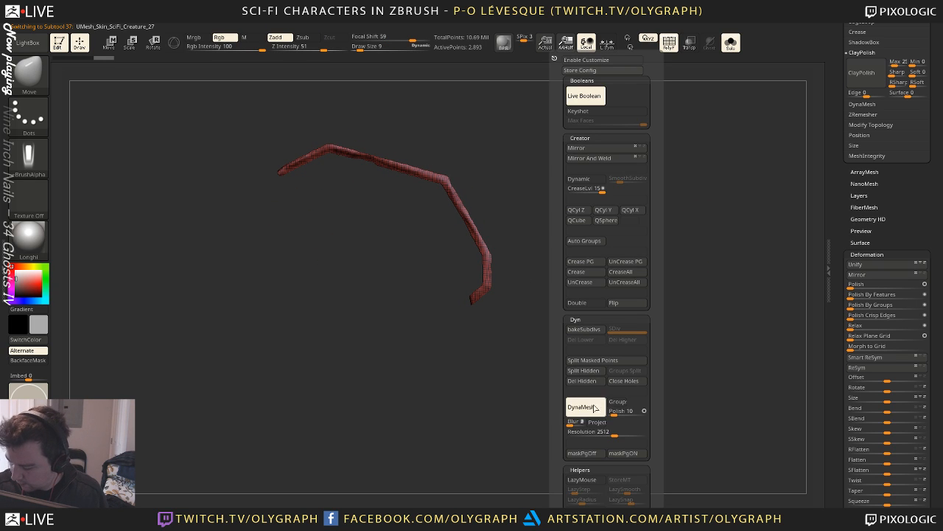
left_click(592, 381)
Flatten the upper section of the isolated band toward its tip with the hPolish brush
key("b")
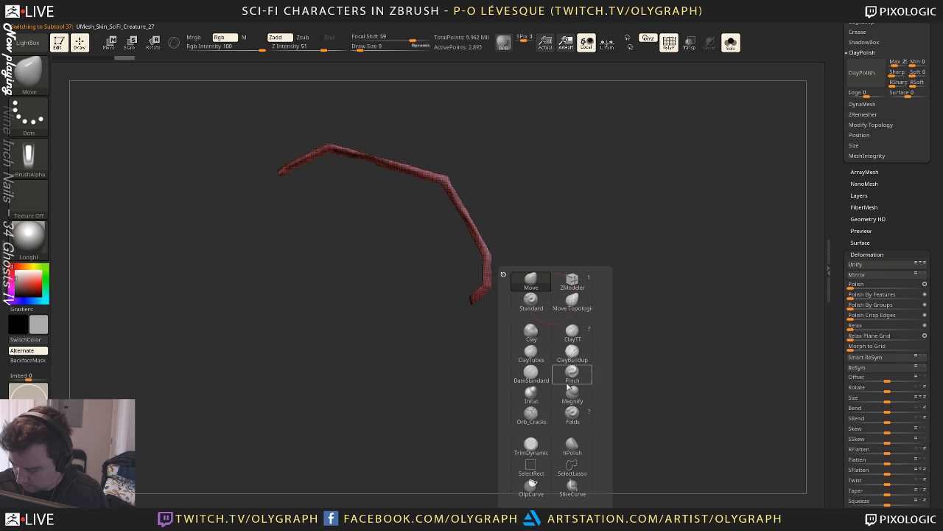
left_click(573, 446)
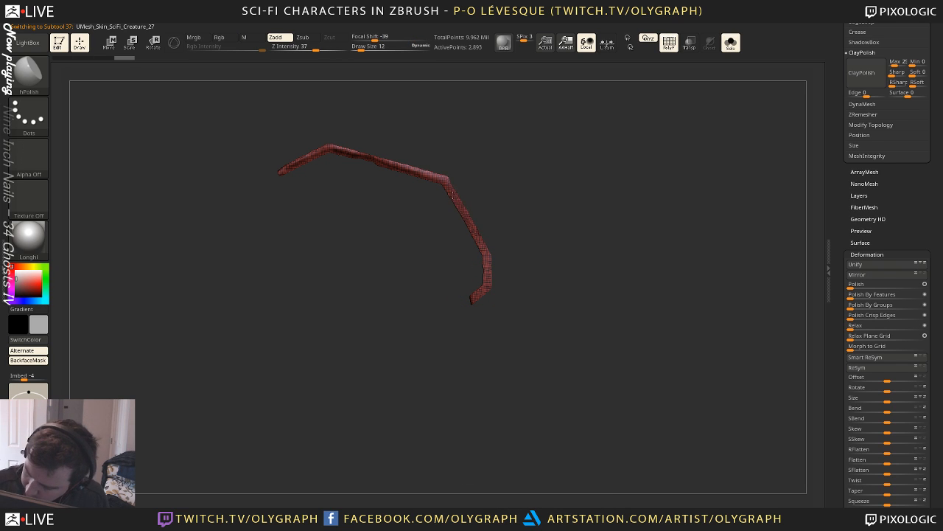
left_click_drag(347, 155, 286, 172)
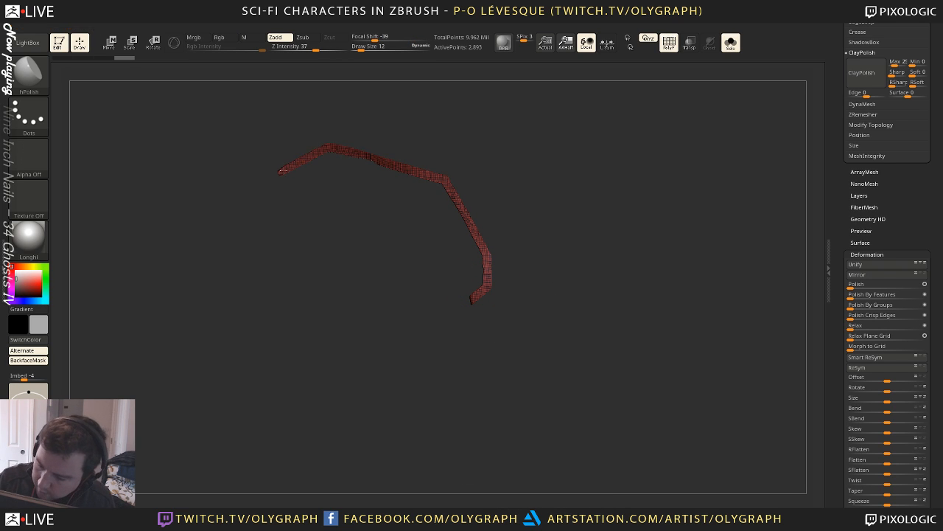
left_click_drag(289, 255, 312, 265)
ZRemesh the isolated band with a target polygon count of 5 and again with 0.1
key("shift+f")
left_click_drag(626, 215, 628, 241)
key("space")
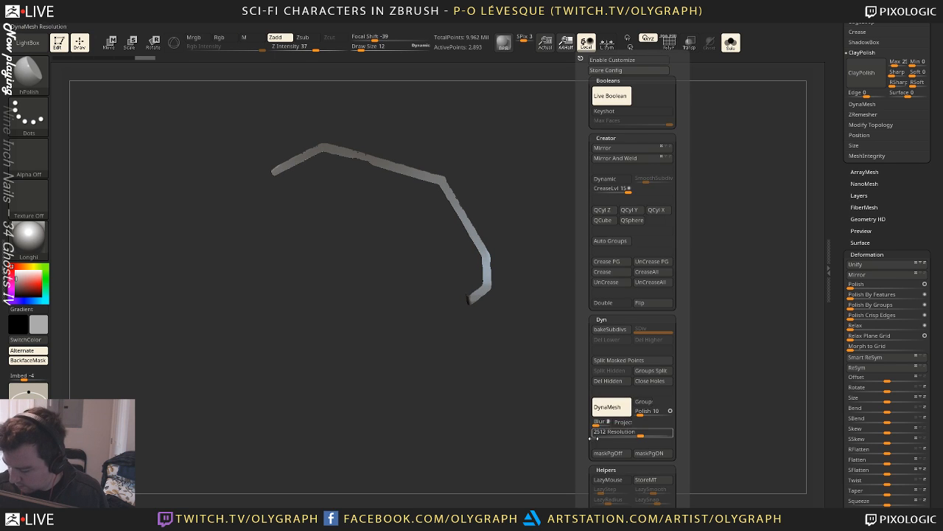
left_click_drag(585, 465, 585, 398)
left_click(611, 435)
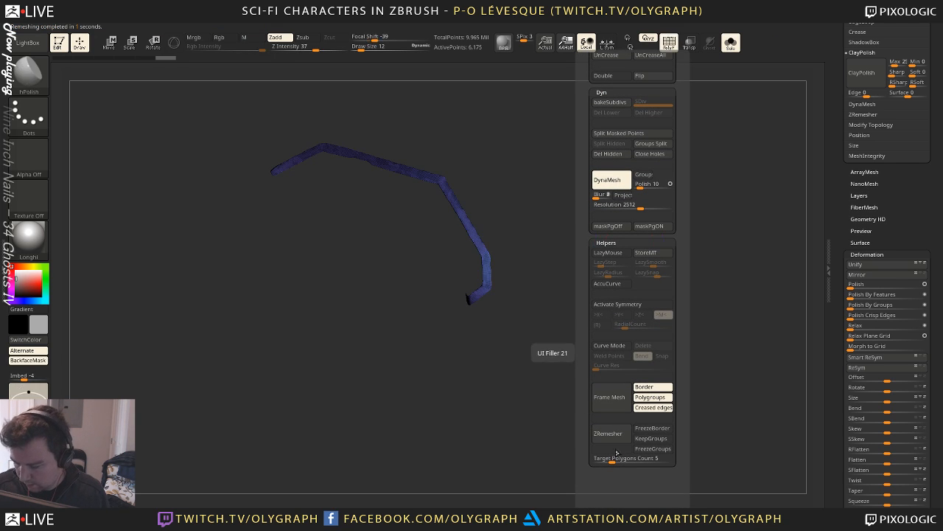
left_click_drag(612, 460, 594, 460)
left_click(611, 434)
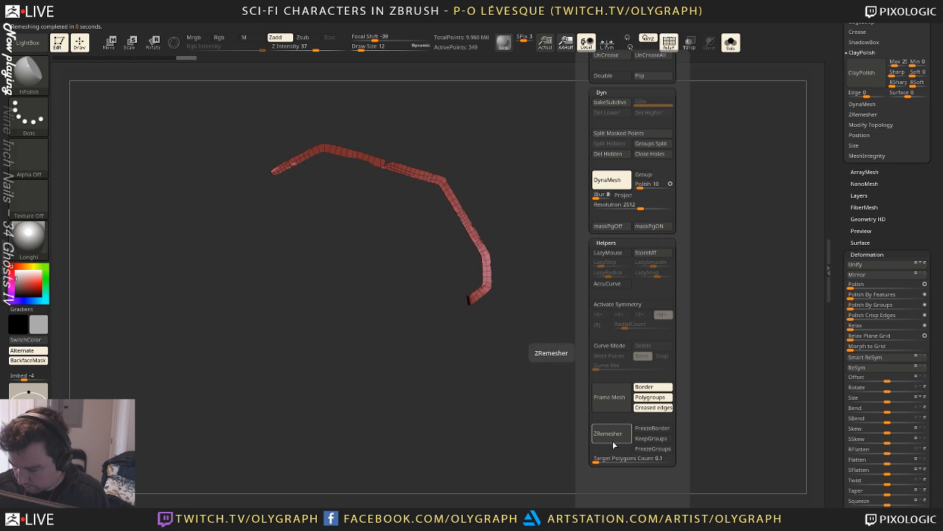
Run ZRemesher repeatedly on the band at target polygon count 0.1 to even out its low-poly topology
left_click_drag(509, 224, 582, 253)
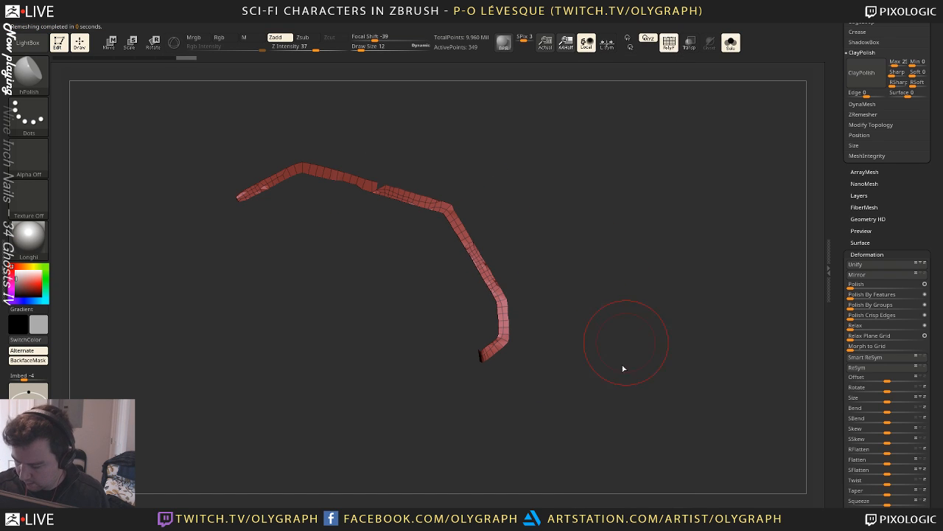
key("space")
left_click_drag(582, 473, 592, 420)
left_click(616, 504)
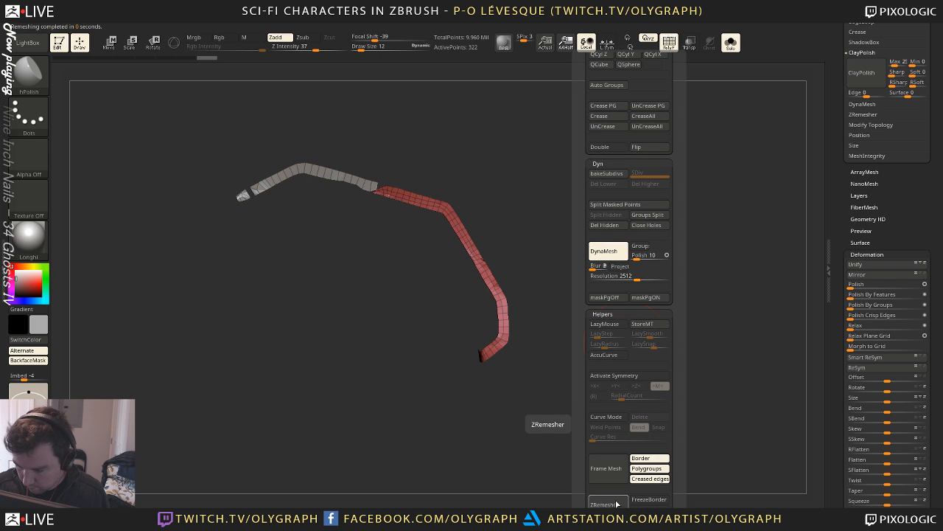
left_click(615, 503)
left_click(613, 503)
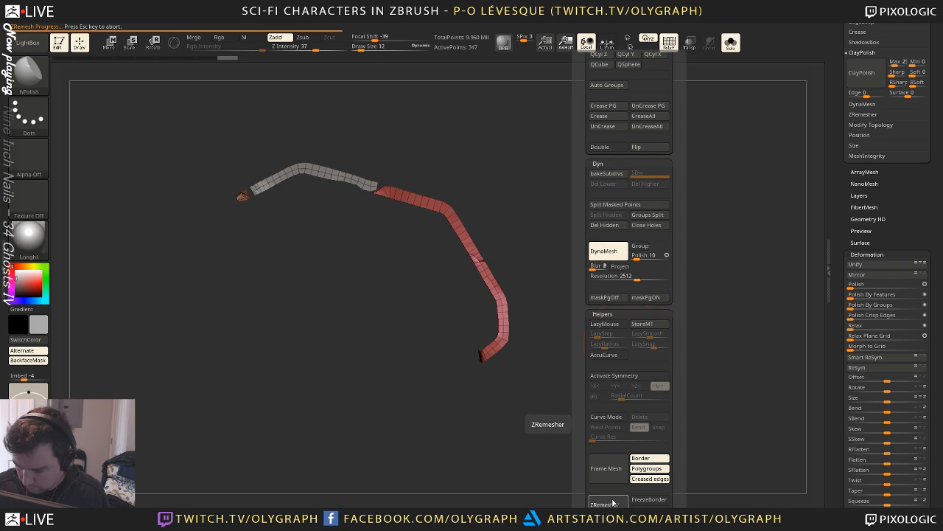
Extrude all polygons of the isolated band with ZModeler to give the thin strip thickness
key("shift+f")
left_click_drag(510, 178, 594, 201, "alt")
key("shift+f")
key("shift+s")
key("shift+s")
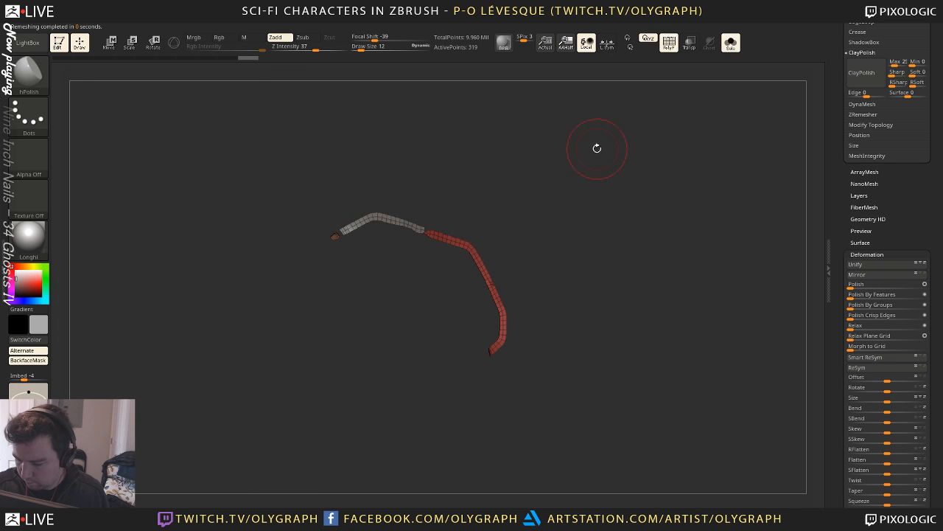
left_click_drag(596, 148, 604, 204, "alt")
key("b")
left_click(628, 221)
key("shift+f")
mouse_move(522, 208)
left_mouse_down()
mouse_move(525, 191)
mouse_move(469, 180)
left_mouse_up()
key("space")
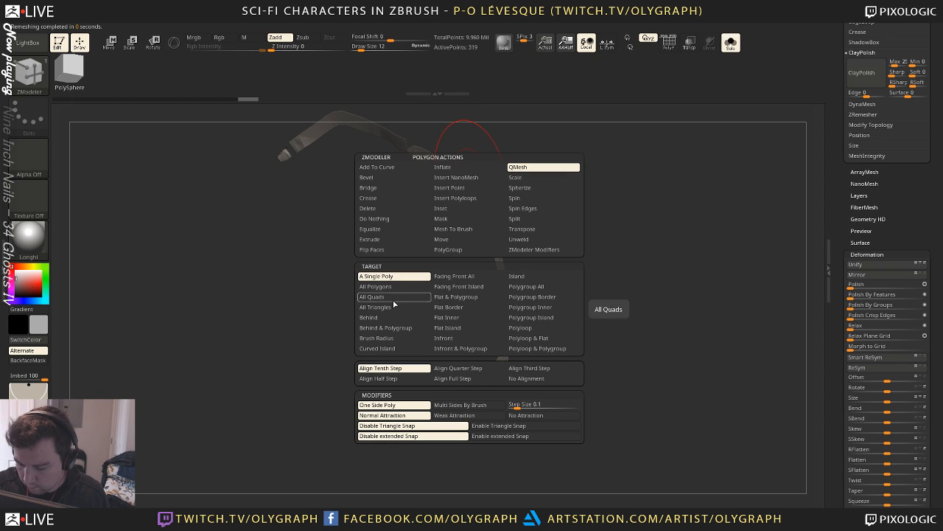
left_click(383, 239)
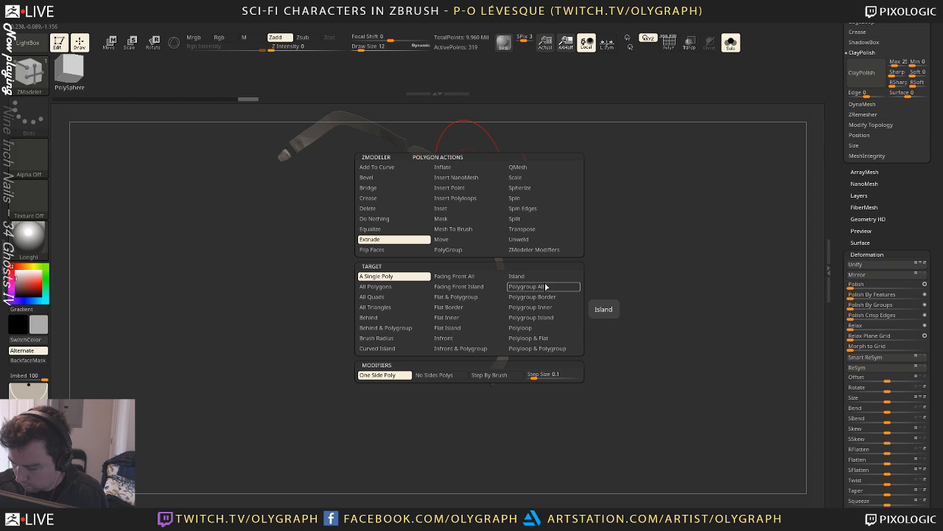
left_click(375, 285)
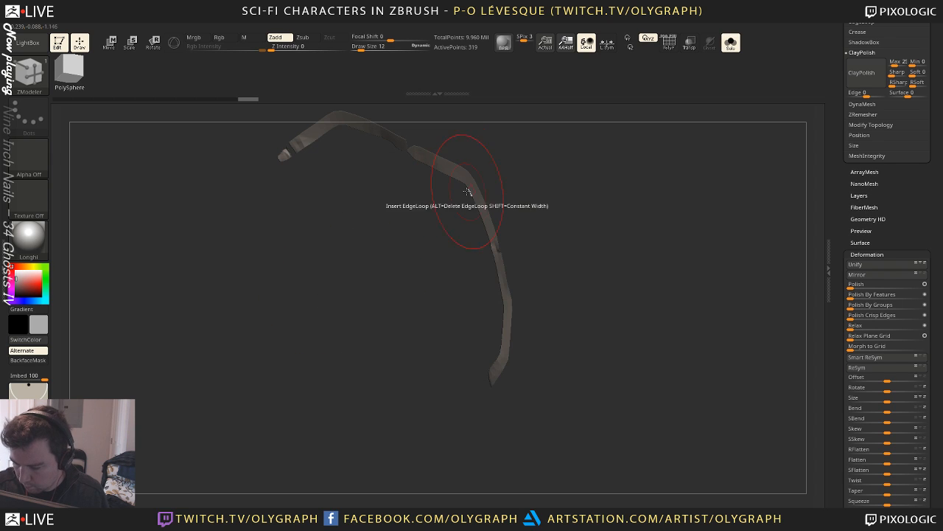
left_click_drag(465, 182, 472, 190)
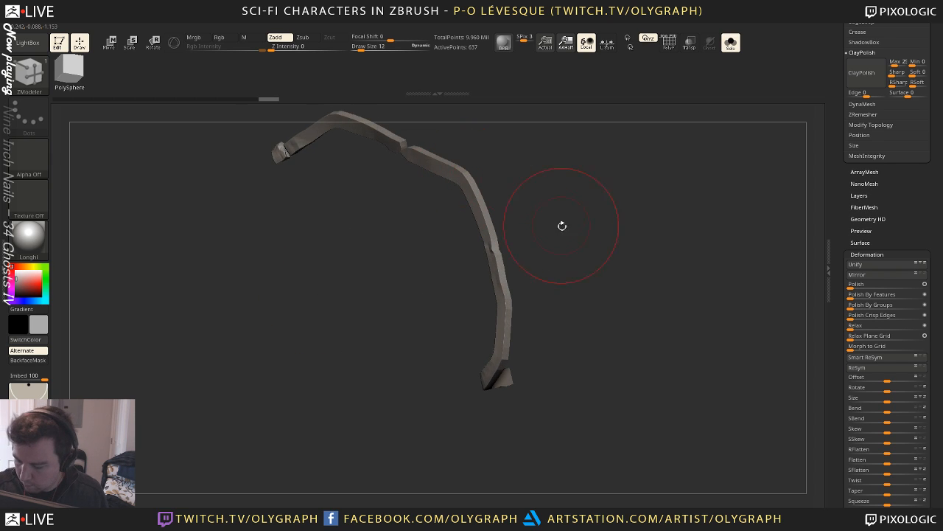
Fit the extruded band along the horn's notches with the Move brush at draw size 38 and turn on dynamic subdivision
left_click_drag(562, 223, 570, 199)
key("shift")
key("b")
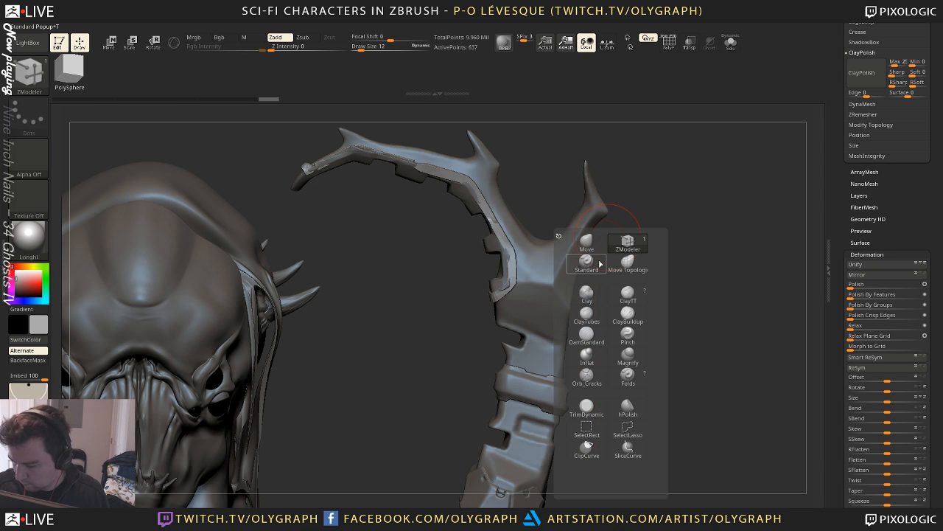
left_click(627, 408)
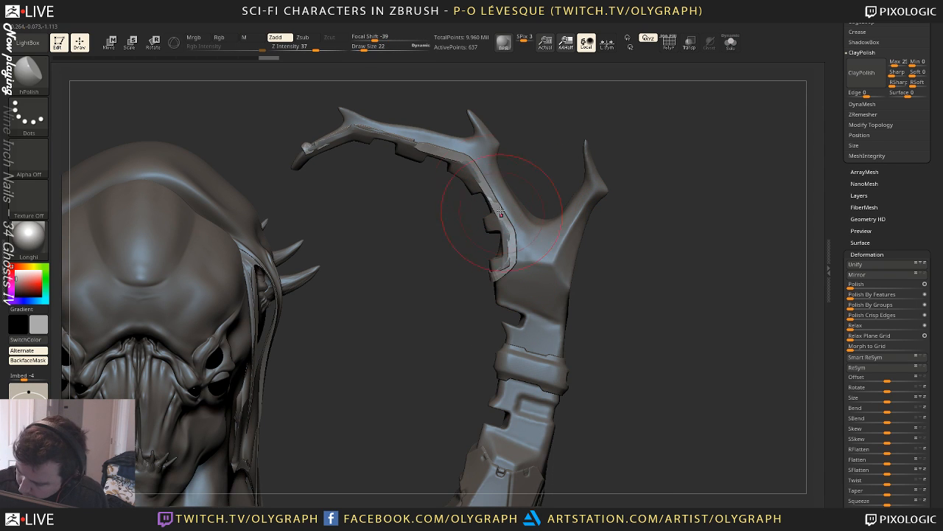
key("b")
key("m")
key("v")
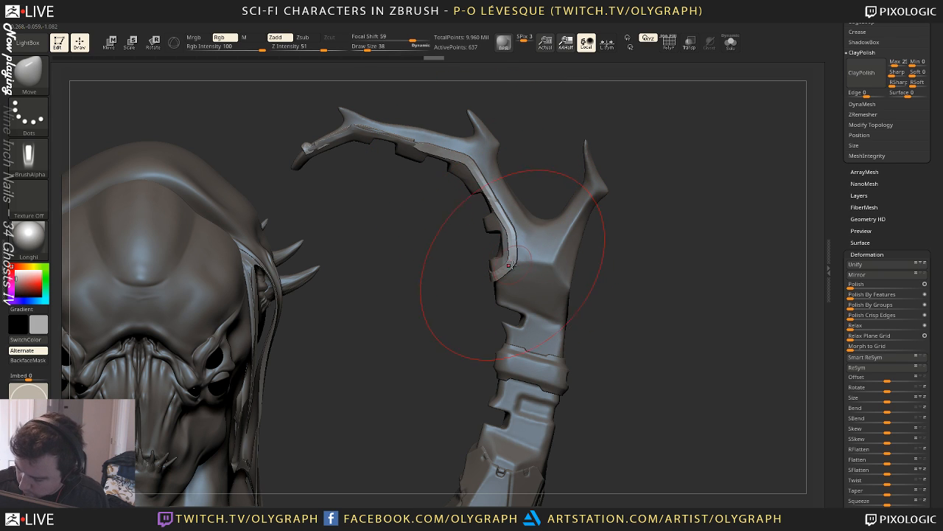
key("d")
left_click(524, 174)
Refine the smoothed band from the tip to its mid joint with the Move brush at draw sizes 29 and 15
left_click_drag(537, 126, 549, 173, "alt")
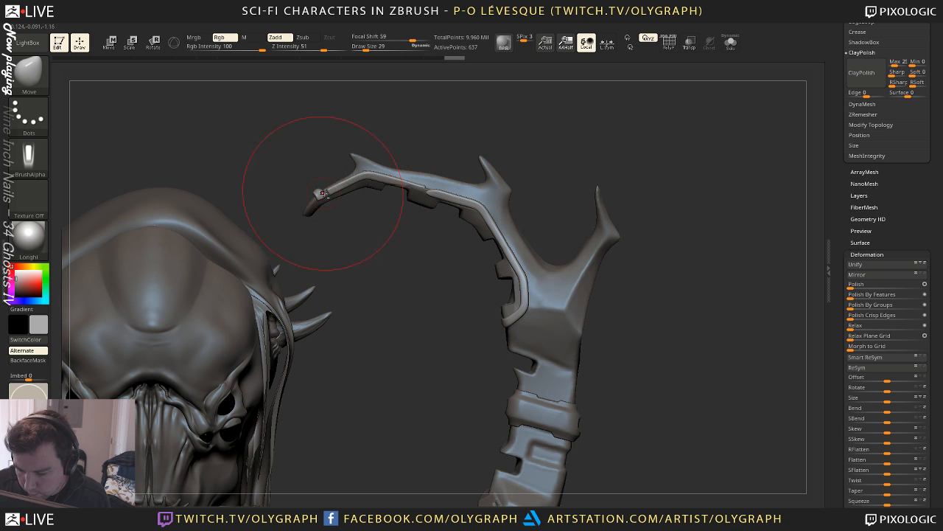
key("s")
left_click_drag(348, 180, 343, 181)
left_click_drag(413, 294, 425, 297, "shift")
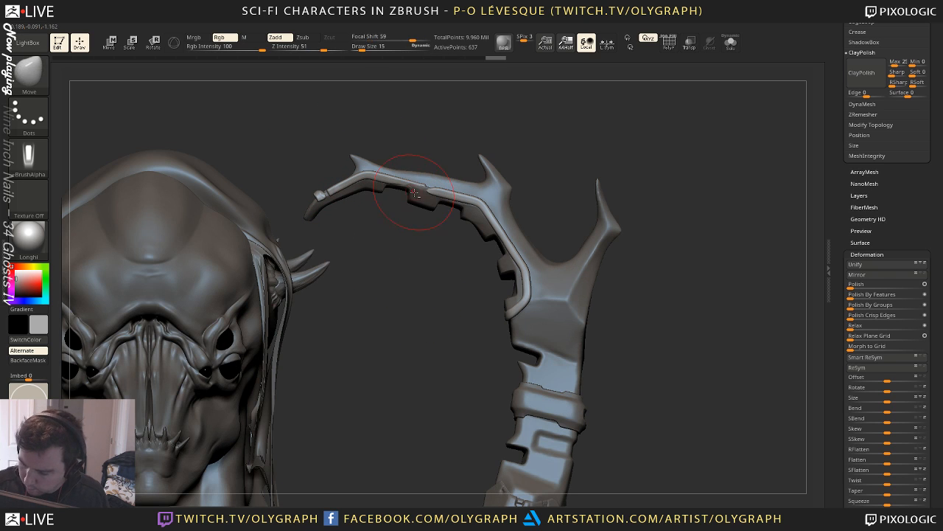
key("s")
mouse_move(418, 194)
left_mouse_down()
mouse_move(424, 188)
mouse_move(401, 190)
left_mouse_up()
key("s")
key("s")
Isolate the band in Solo mode with polyframes shown and crease its edges by polygroup
key("shift+f")
key("shift+s")
left_click_drag(580, 164, 562, 230)
key("space")
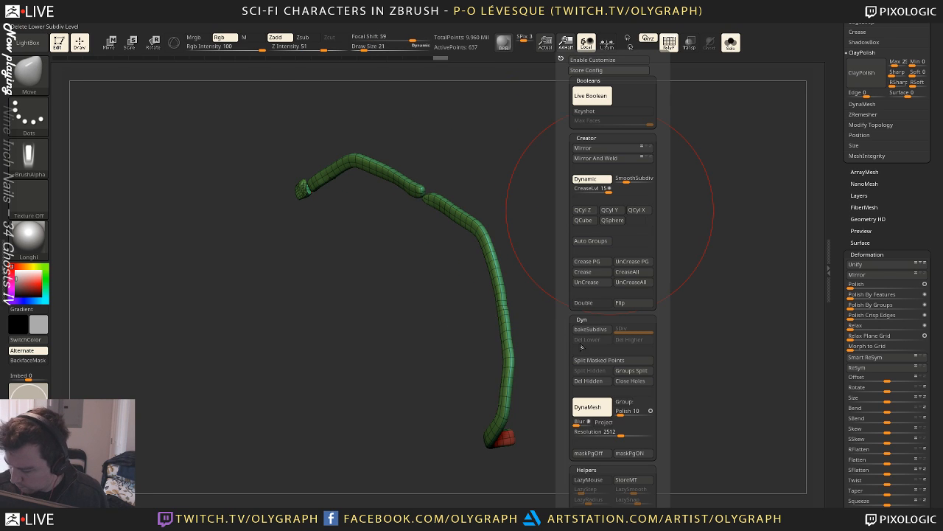
left_click(594, 262)
Raise the band's dynamic smooth subdivision and lower its crease level, and leave Solo mode to show the full model
left_click_drag(518, 263, 592, 225, "shift")
key("space")
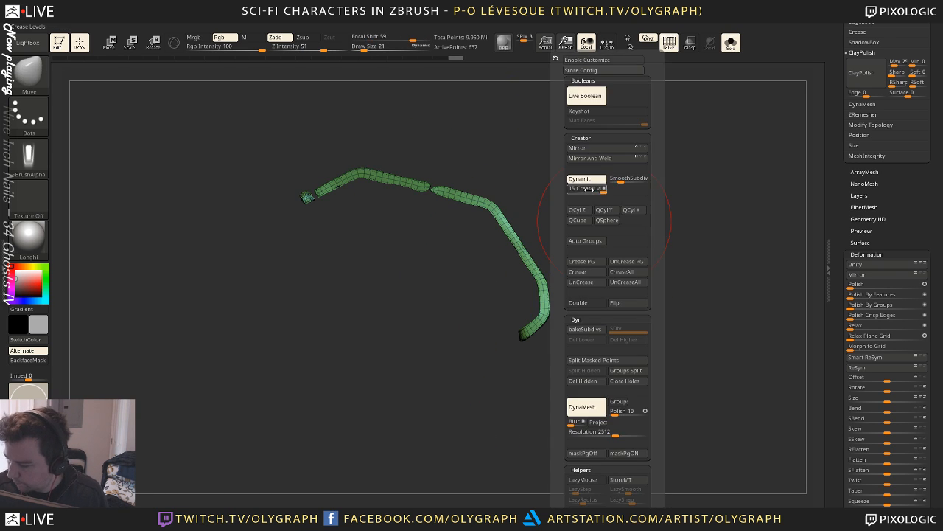
key("shift+f")
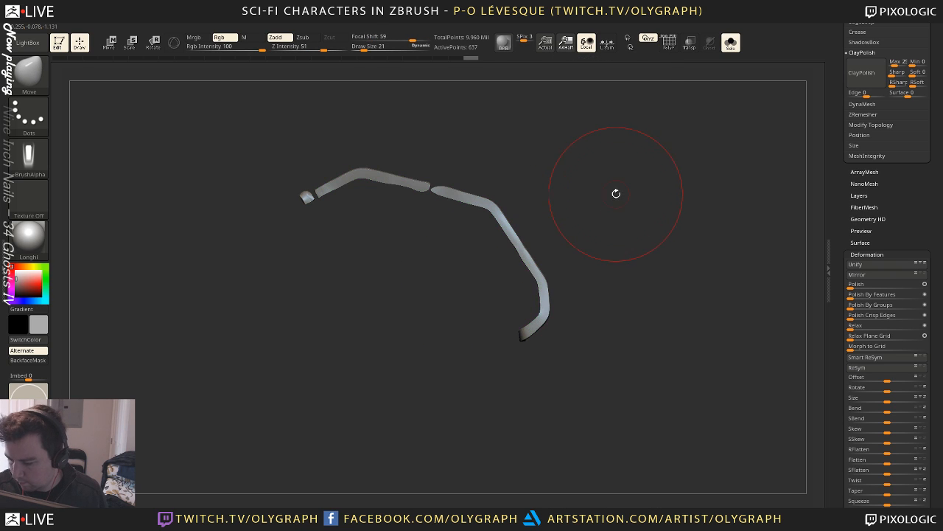
key("space")
left_click_drag(630, 179, 639, 180)
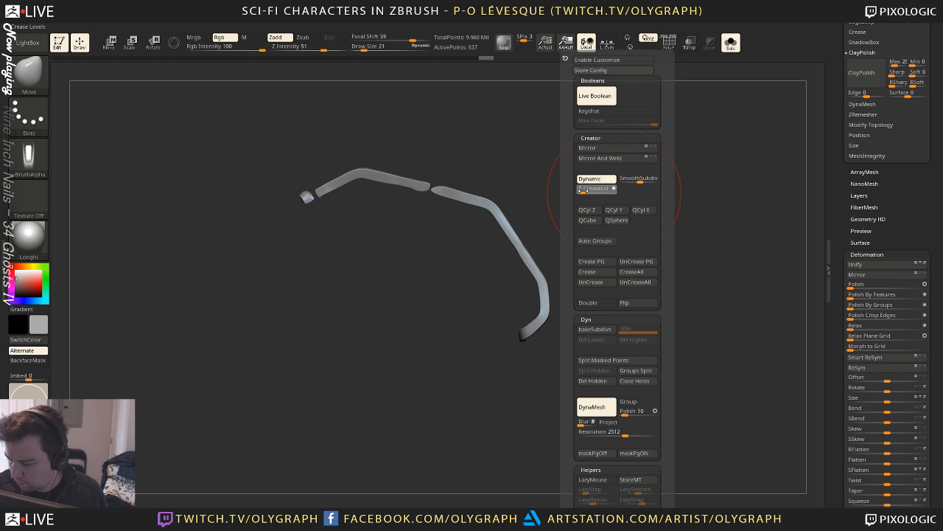
key("shift+s")
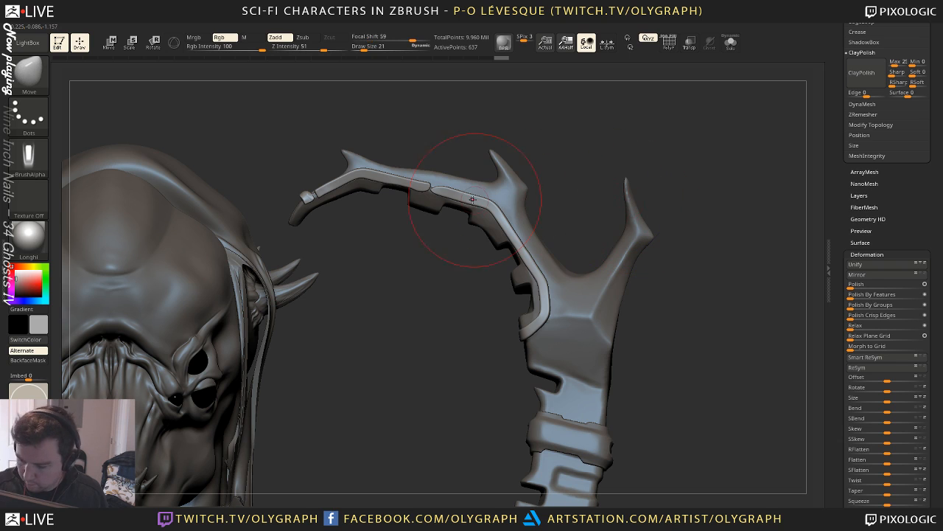
Refine the band's fit along the horn's upper notches with the Move brush at draw sizes 14, 17, 27 and 22
key("bracketleft")
key("bracketleft")
key("bracketleft")
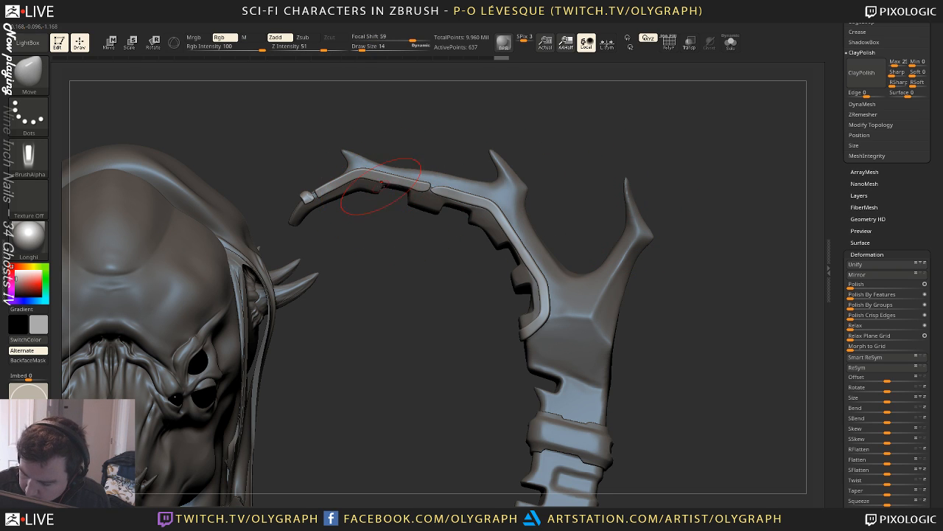
key("bracketright")
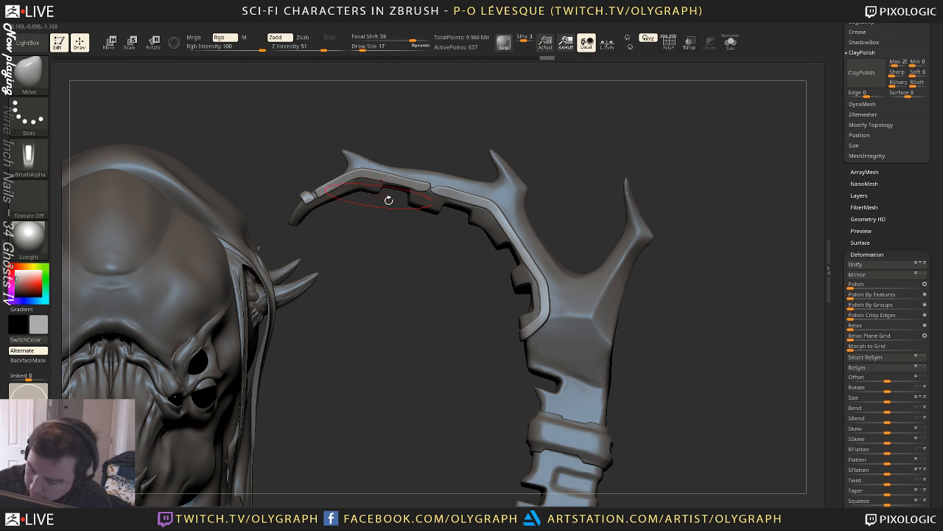
left_click_drag(708, 275, 650, 189, "alt")
key("bracketright")
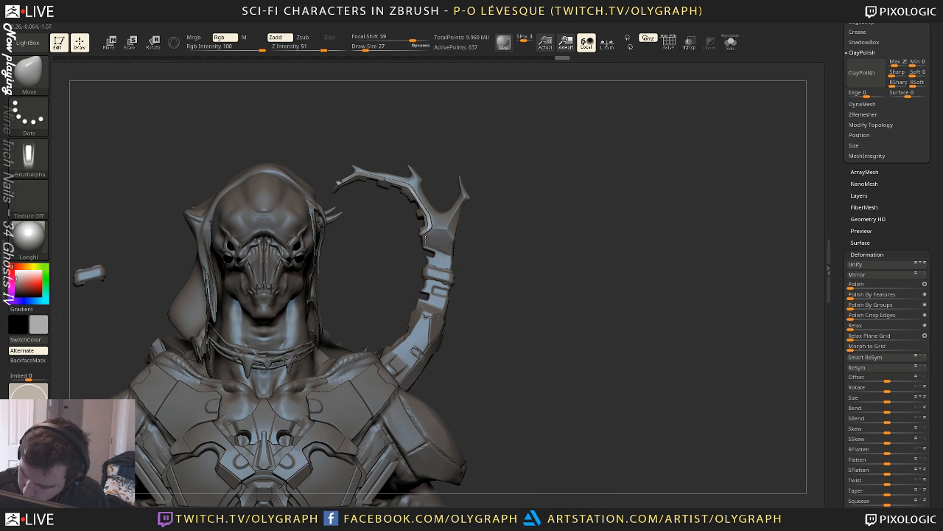
key("bracketleft")
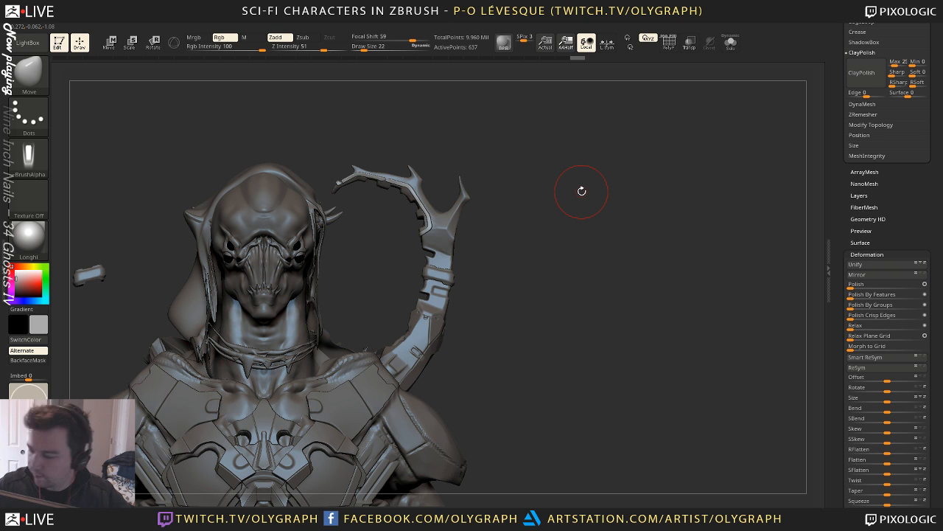
Save the tool into the Zbrush folder of the 2017 CreatureSciFi project
left_click_drag(839, 116, 836, 274)
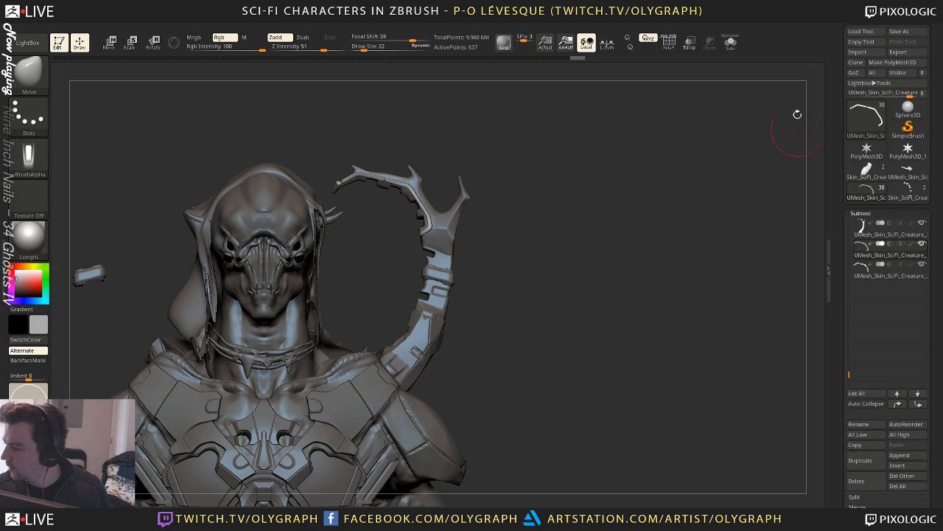
key("ctrl+s")
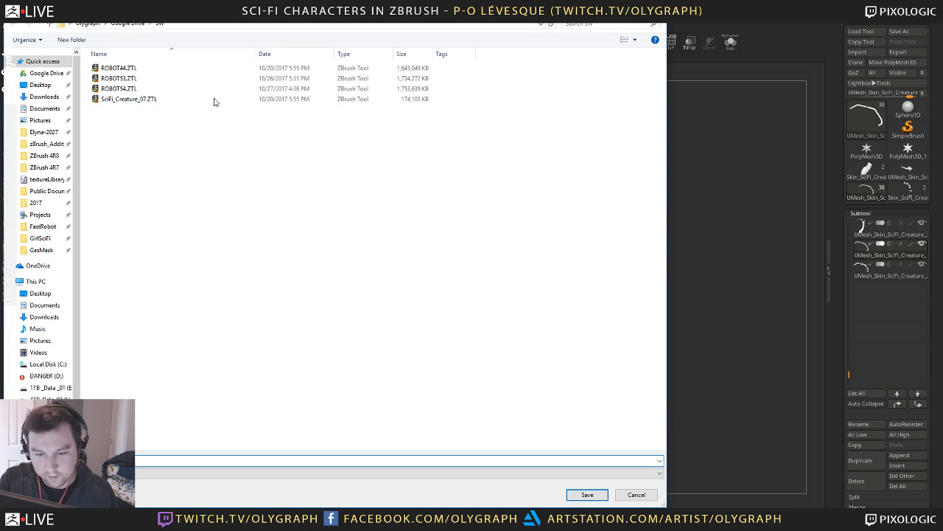
left_click(52, 231)
left_click(199, 23)
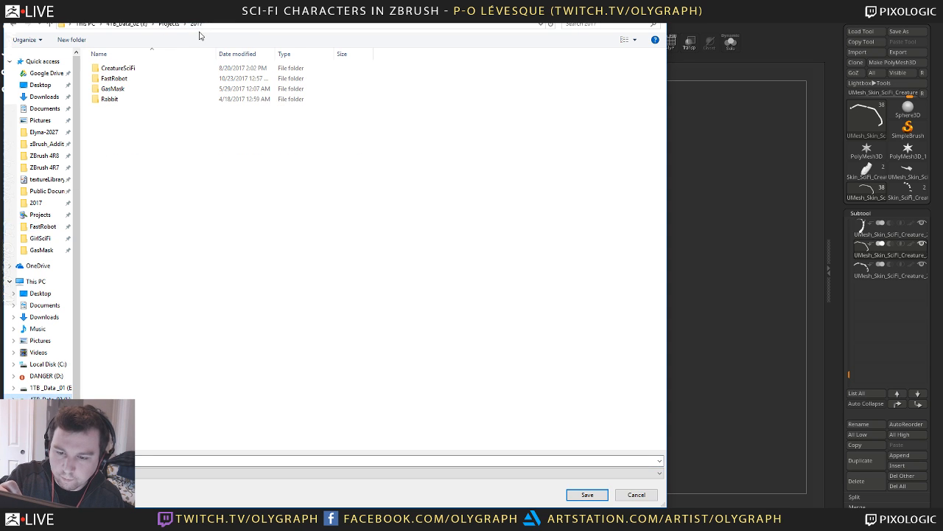
double_click(173, 69)
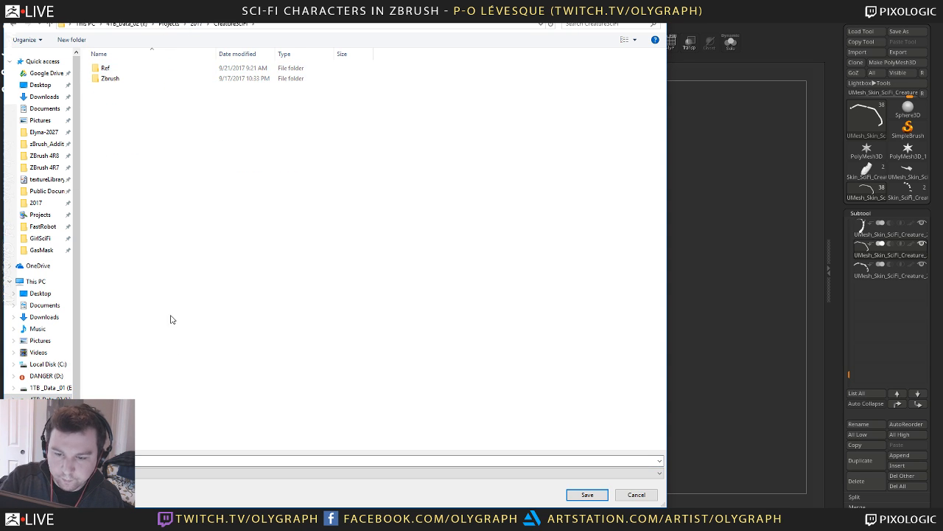
double_click(246, 80)
left_click(240, 131)
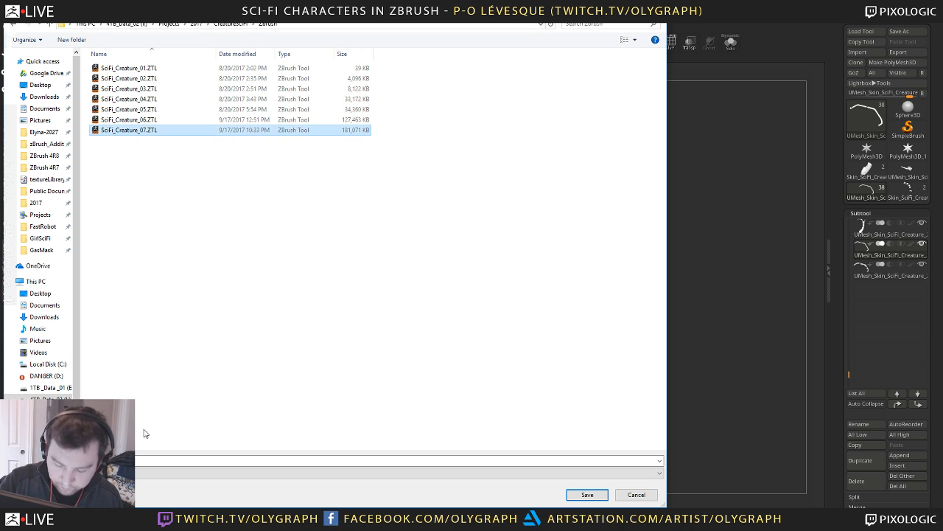
left_click(129, 461)
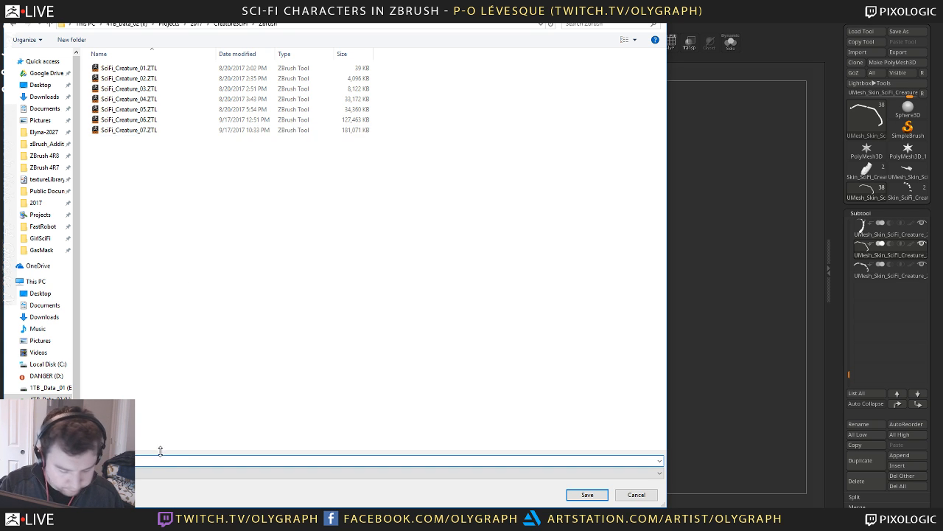
key("Return")
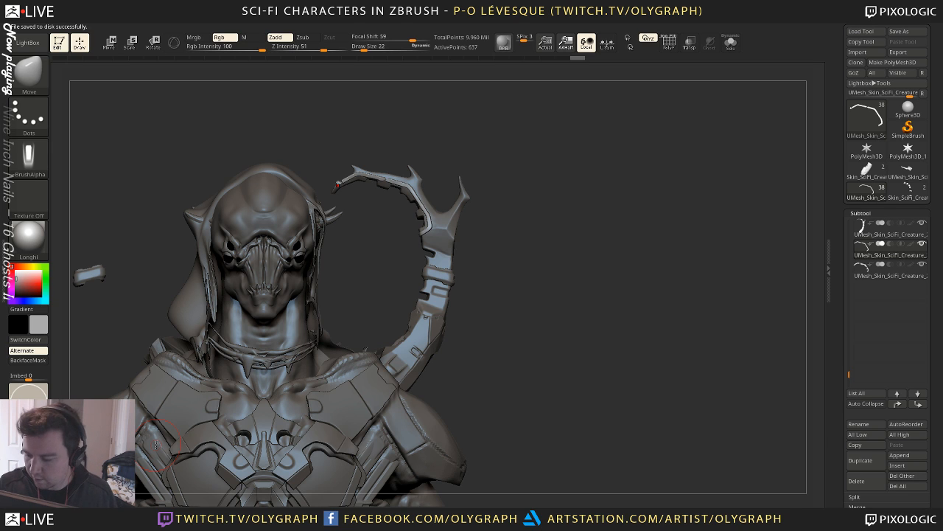
key("w")
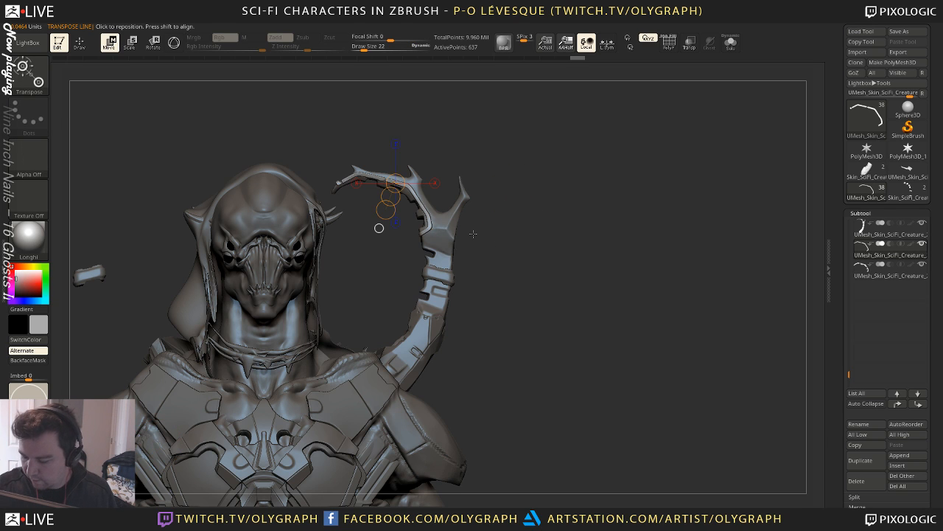
mouse_move(436, 239)
left_mouse_down()
mouse_move(537, 257)
mouse_move(630, 183)
mouse_move(361, 284)
mouse_move(566, 303)
mouse_move(558, 211)
mouse_move(663, 186)
left_mouse_up()
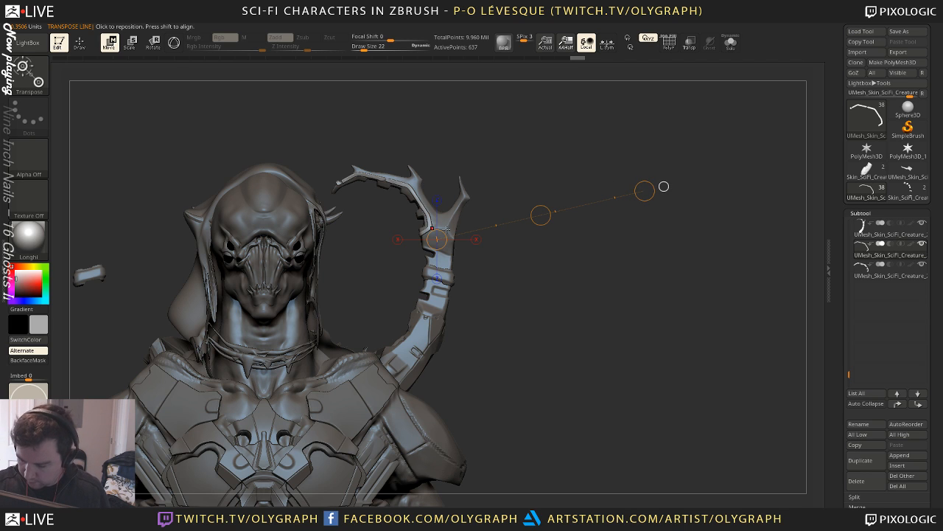
left_click_drag(447, 230, 479, 415)
left_click_drag(430, 351, 476, 396)
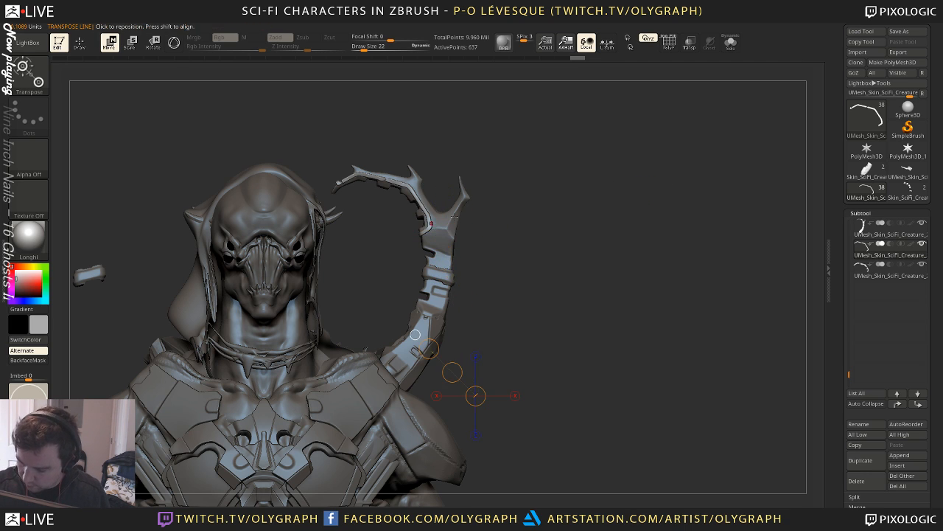
mouse_move(538, 215)
left_mouse_down("alt")
mouse_move(541, 232)
mouse_move(457, 128)
mouse_move(457, 307)
mouse_move(424, 279)
mouse_move(455, 228)
left_mouse_up("alt")
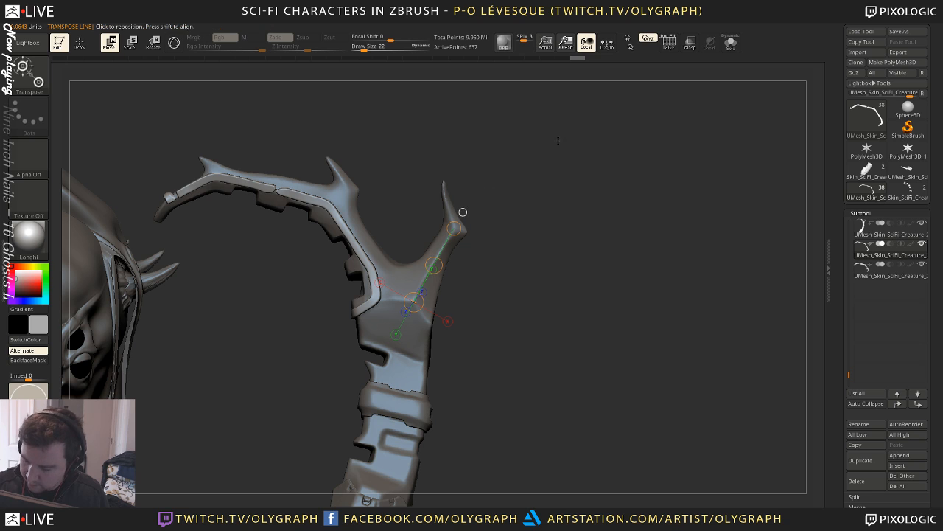
key("ctrl")
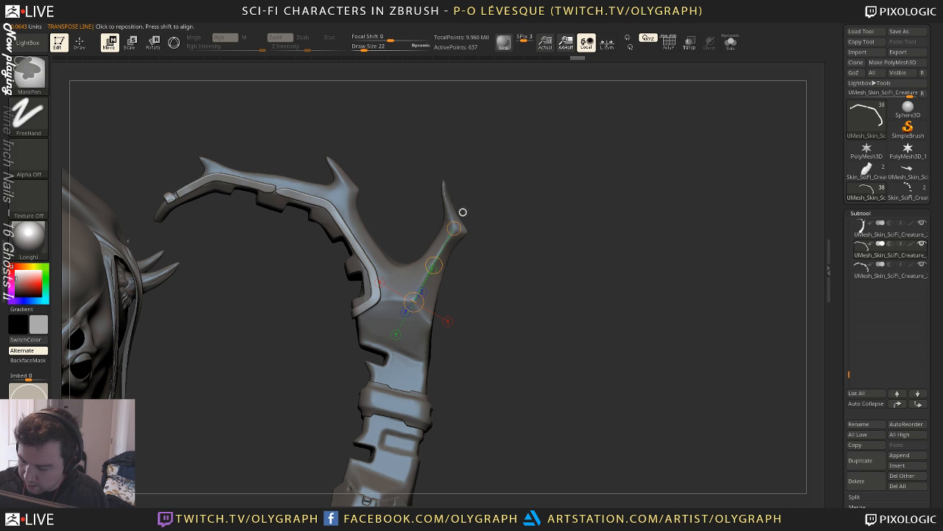
left_click_drag(464, 210, 516, 302, "shift")
key("q")
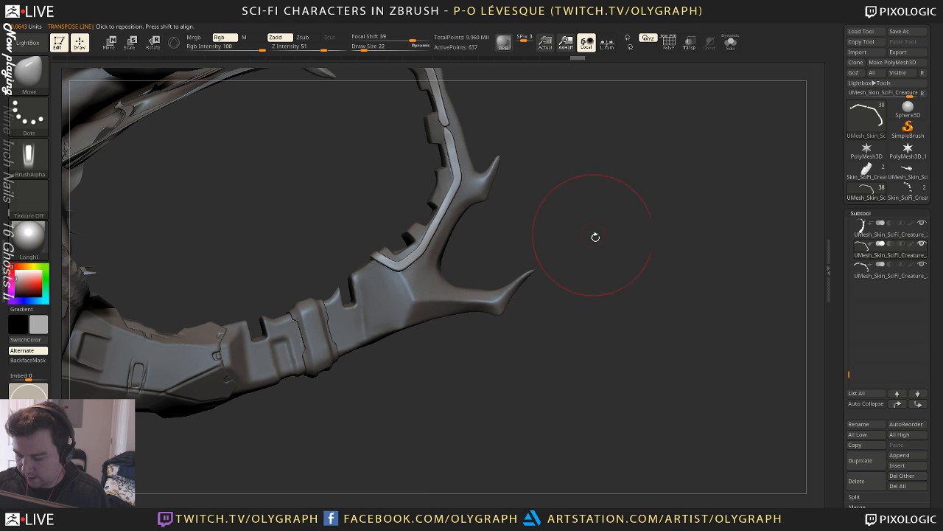
key("w")
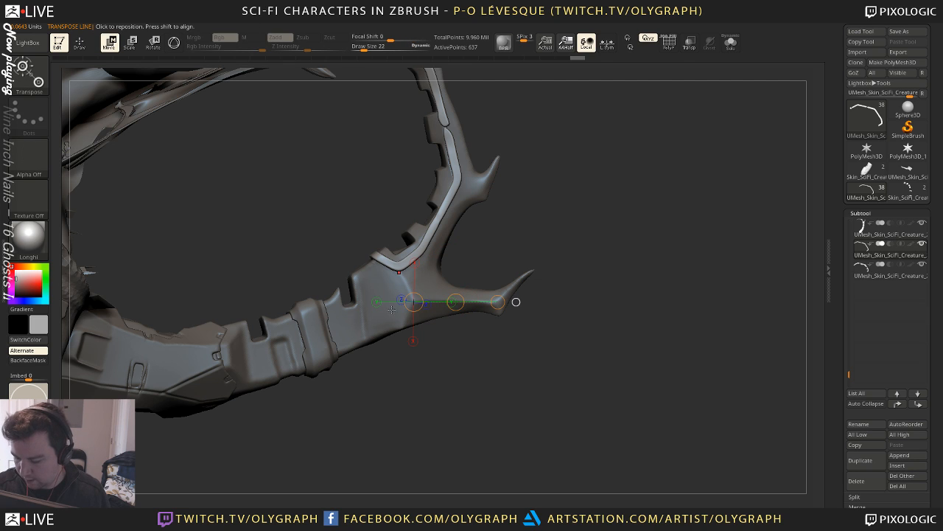
mouse_move(393, 403)
left_mouse_down("ctrl")
mouse_move(417, 379)
mouse_move(574, 294)
left_mouse_up("ctrl")
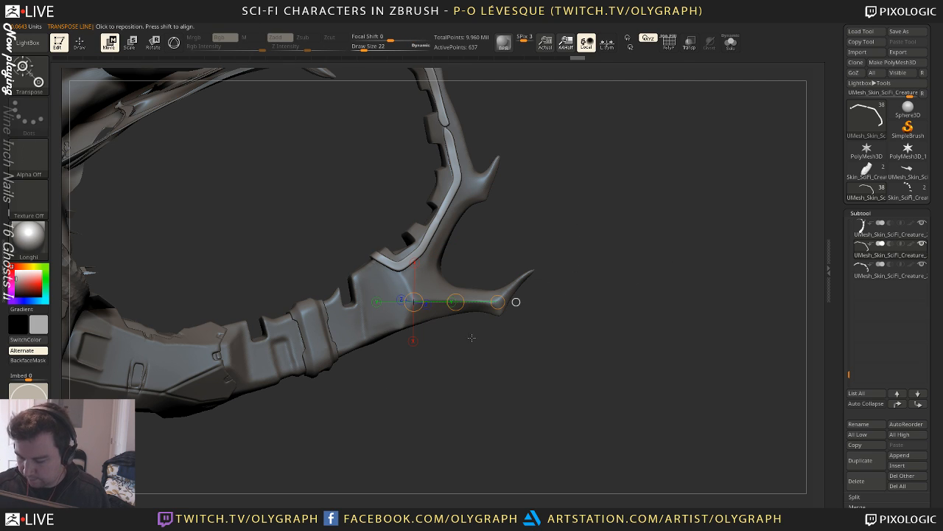
key("space")
left_click(456, 282)
Show polyframes on the band and adjust its tip section's end at the mid joint with the Move brush at draw size 9
left_click_drag(515, 319, 317, 254, "alt")
mouse_move(714, 165)
left_mouse_down()
mouse_move(680, 255)
mouse_move(611, 294)
mouse_move(595, 317)
mouse_move(624, 139)
mouse_move(585, 190)
mouse_move(471, 154)
mouse_move(493, 206)
mouse_move(486, 221)
left_mouse_up()
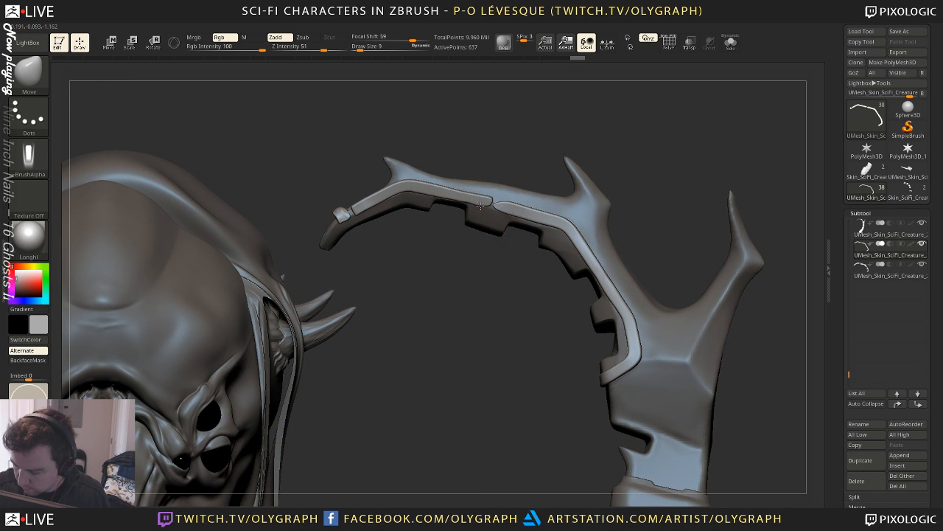
key("shift+f")
left_click_drag(480, 265, 482, 313, "alt")
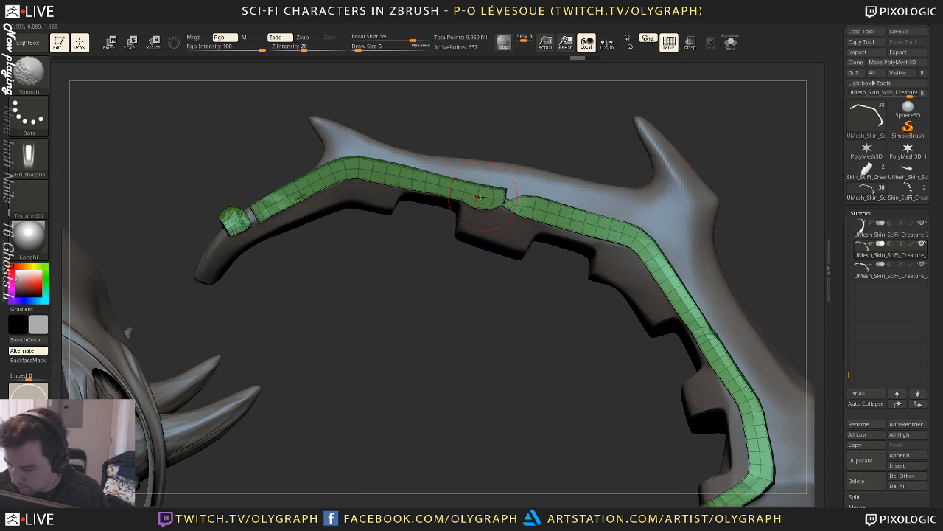
key("s")
left_click_drag(490, 208, 460, 195)
key("s")
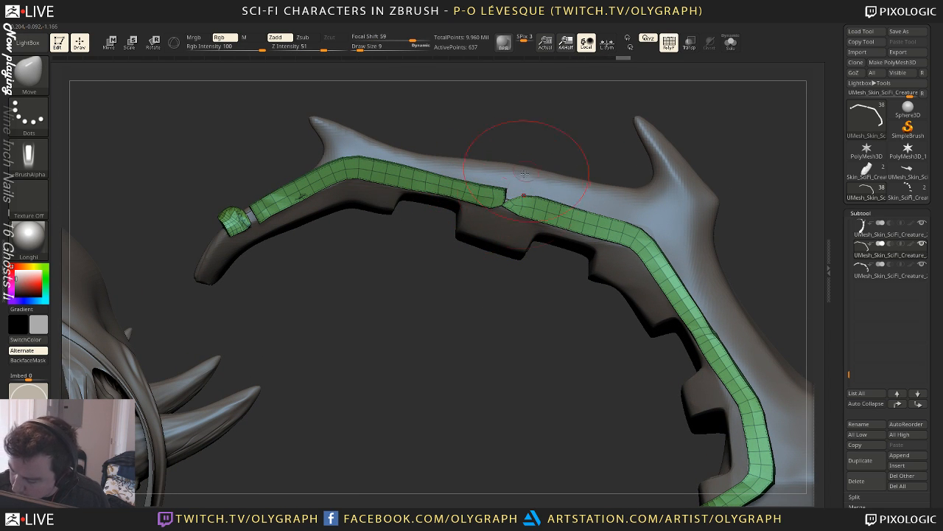
Reshape the tip section's end at the mid joint with the Move Topological brush at draw sizes 1 and 10
key("b")
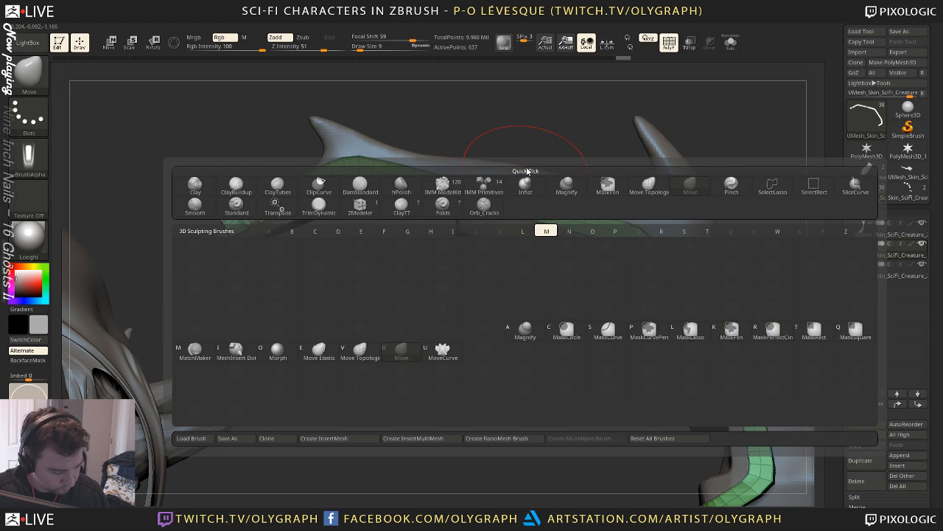
key("m")
key("t")
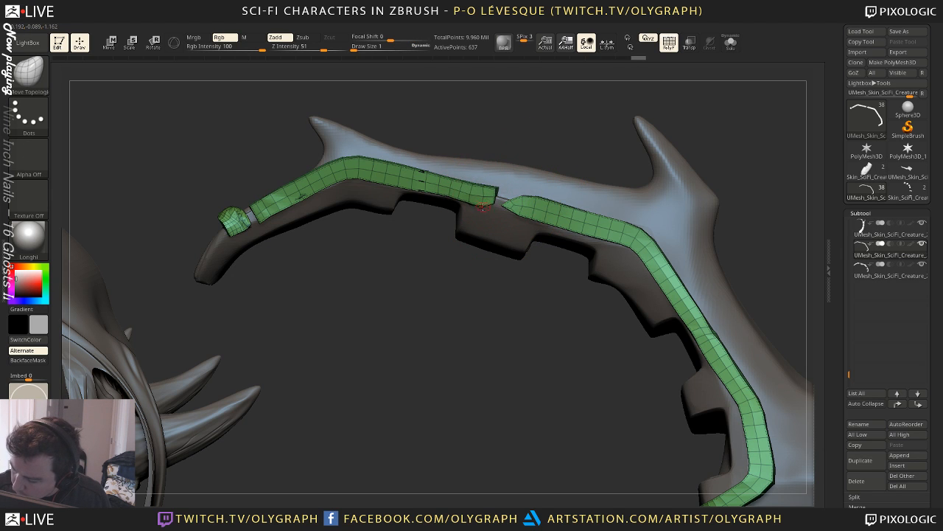
key("s")
left_click_drag(483, 207, 495, 190)
key("s")
key("s")
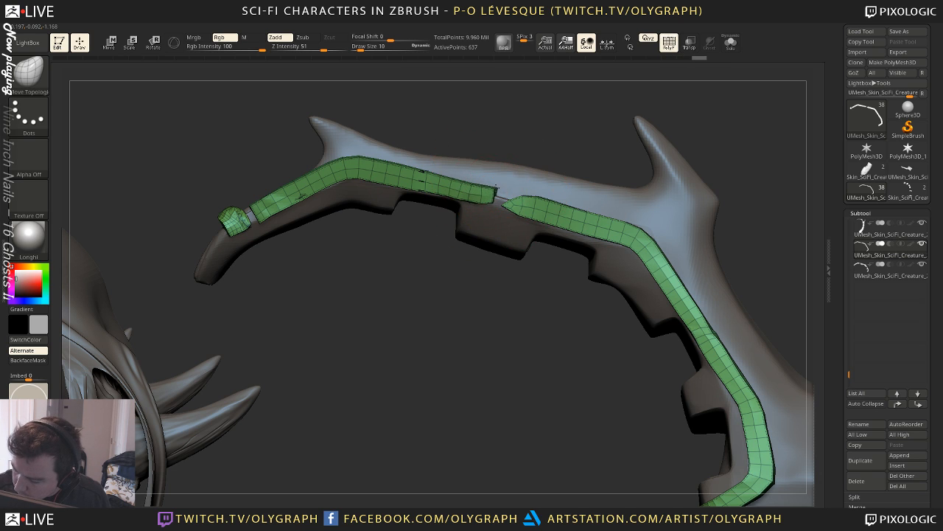
key("s")
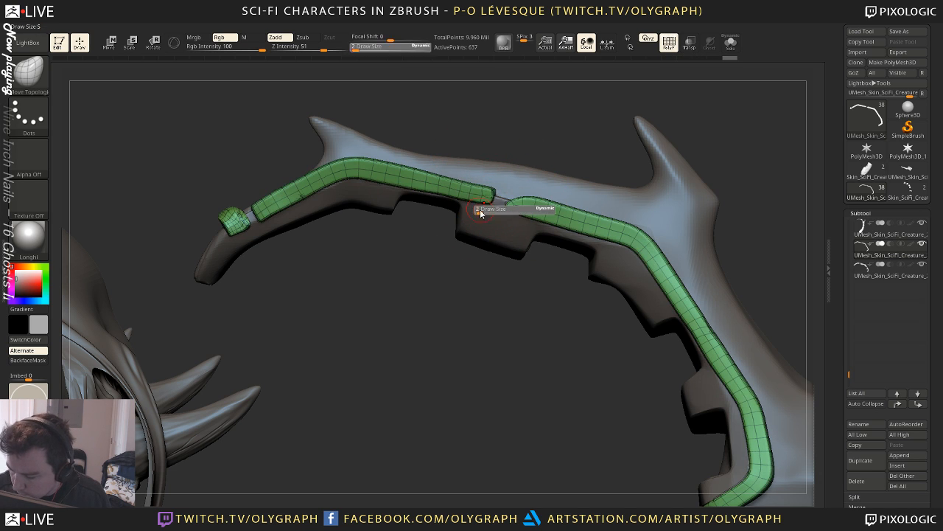
left_click_drag(479, 211, 484, 210)
Refine the lower band section's end at the mid joint with a small Move Topological brush, checking it with polyframes off and on
key("shift+f")
left_click_drag(494, 361, 433, 228, "alt")
left_click_drag(657, 221, 648, 261, "alt")
key("shift+f")
key("s")
mouse_move(515, 210)
left_mouse_down()
mouse_move(520, 216)
mouse_move(521, 192)
mouse_move(540, 222)
mouse_move(511, 197)
mouse_move(507, 208)
left_mouse_up()
key("s")
key("s")
key("s")
key("s")
Hide the polyframes and subdivide the band's geometry six times
right_click_drag(693, 294, 694, 202, "ctrl")
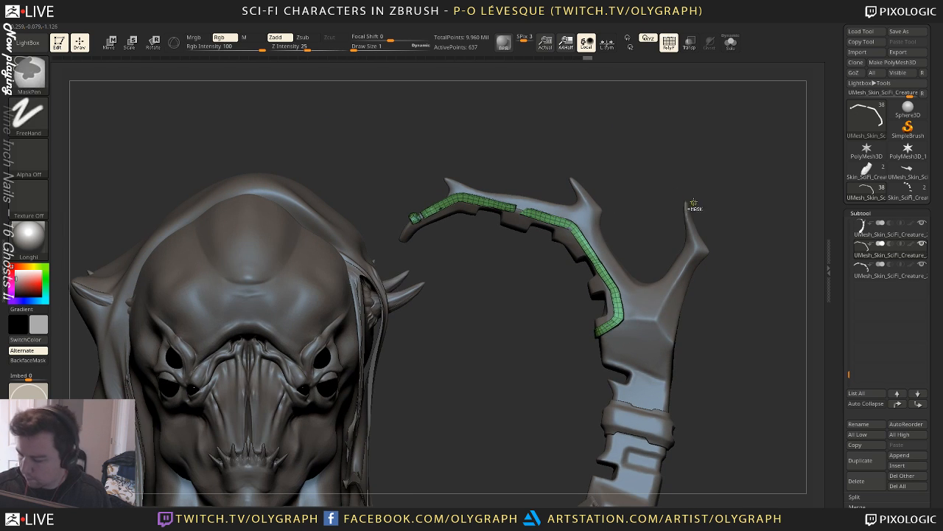
right_click_drag(691, 169, 636, 163, "alt")
key("shift+f")
key("d")
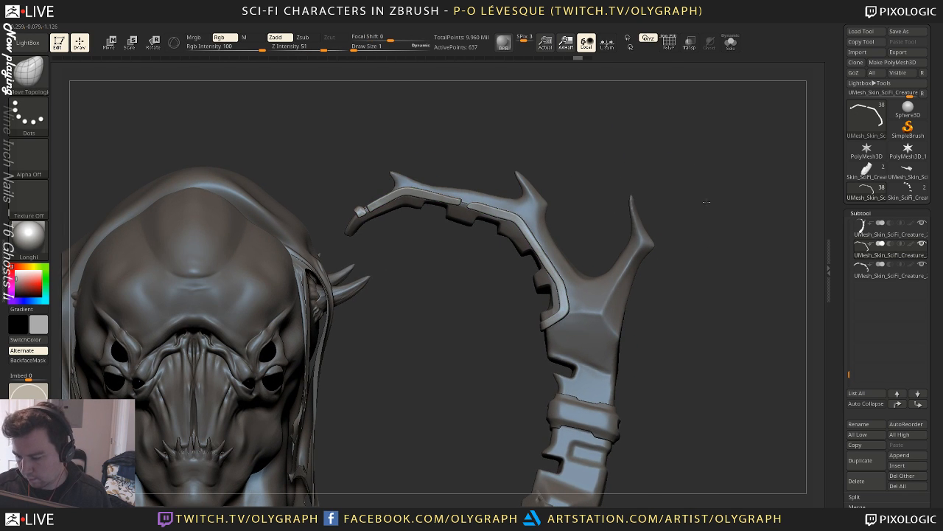
right_click_drag(706, 202, 660, 154, "ctrl")
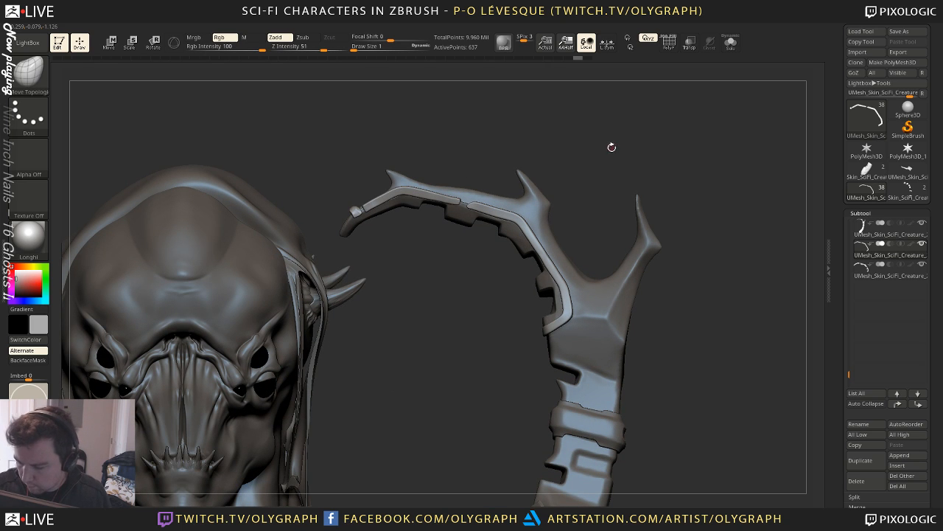
key("shift")
key("ctrl+d")
key("ctrl+d")
key("ctrl+d")
key("ctrl+d")
key("ctrl+d")
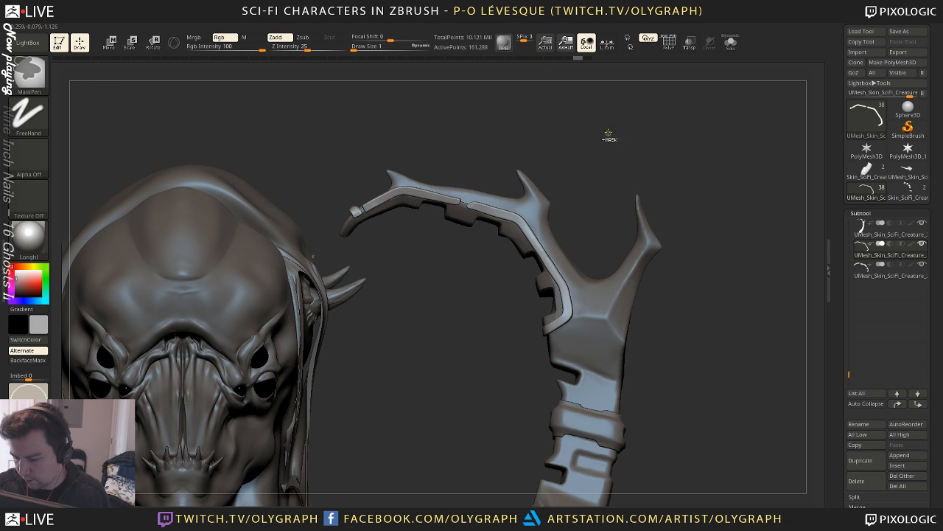
right_click_drag(593, 157, 646, 151, "ctrl")
key("ctrl+d")
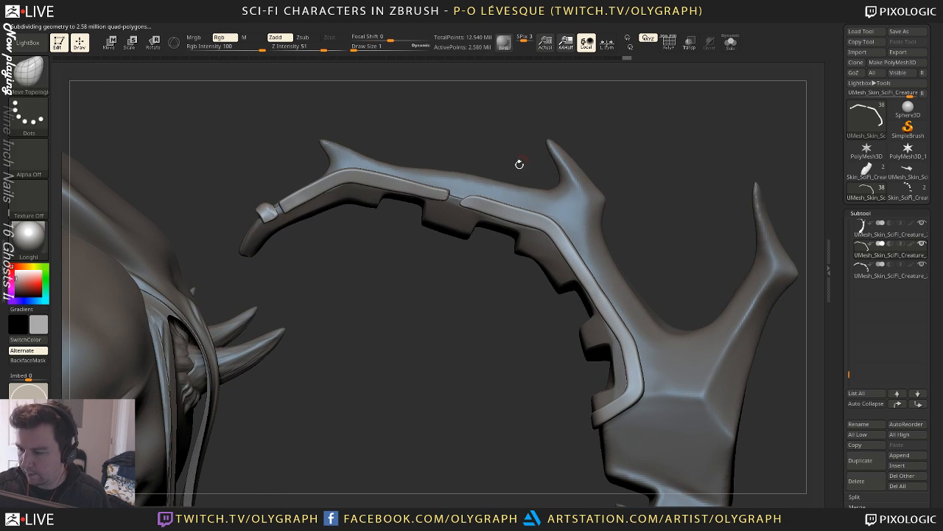
Clip shallow recesses into the outer edge of the lower band section, from the mid joint to its bottom bend, with ClipCurve
mouse_move(480, 145)
left_mouse_down("ctrl+shift")
mouse_move(492, 209)
mouse_move(529, 216)
left_mouse_up("ctrl+shift")
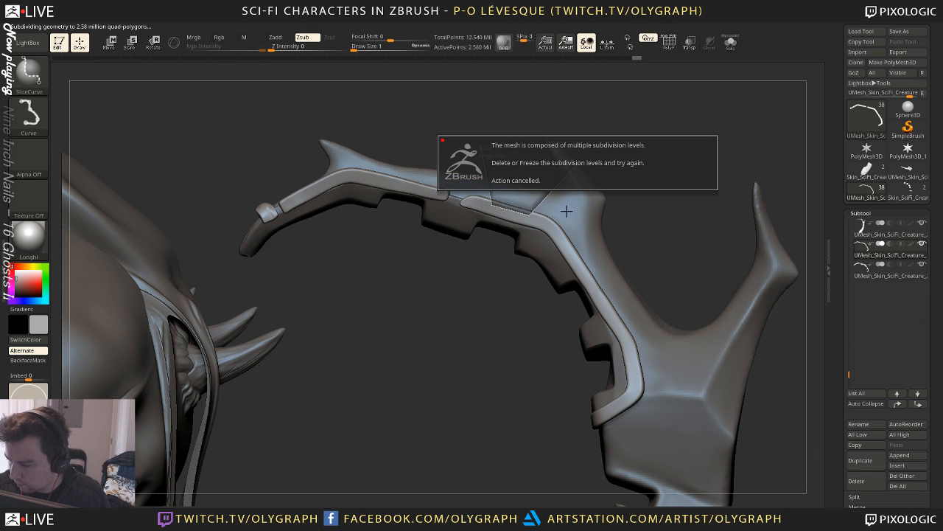
key("space")
key("b")
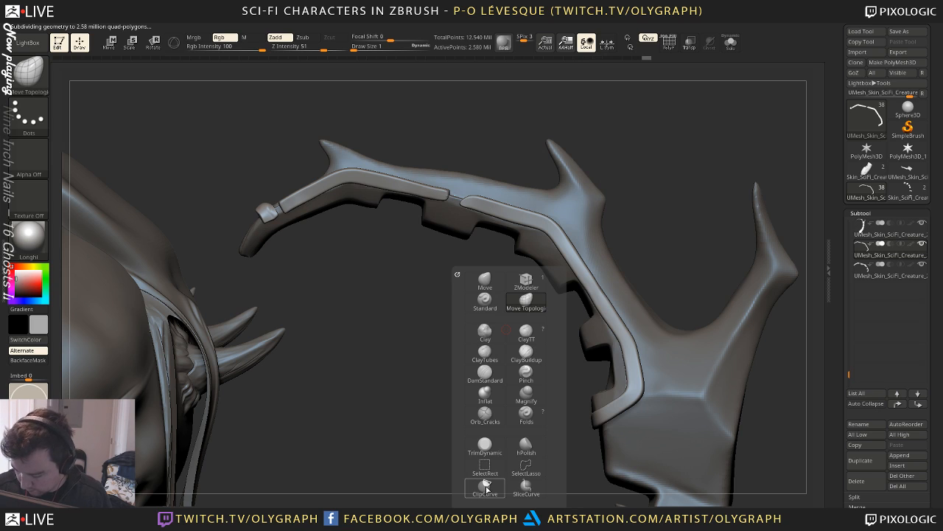
left_click(486, 488)
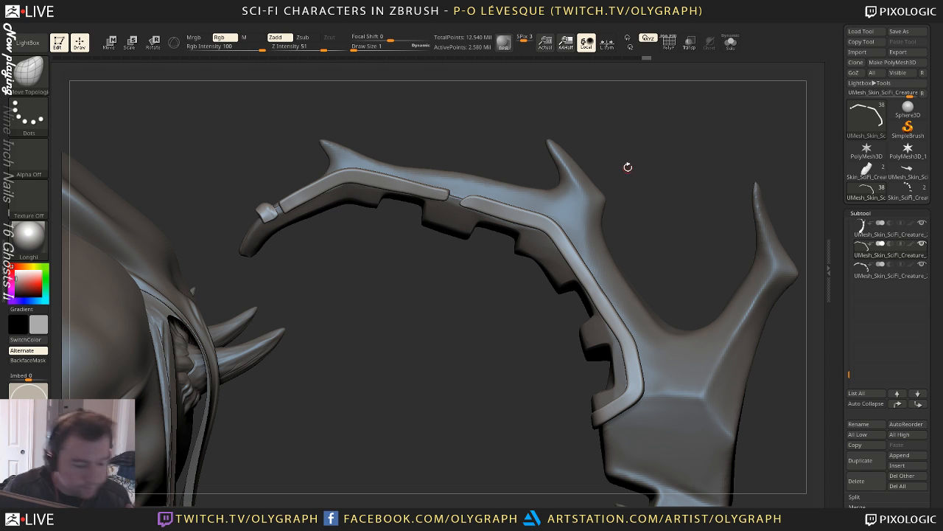
mouse_move(490, 158)
left_mouse_down("ctrl+shift")
mouse_move(495, 206)
mouse_move(544, 221)
mouse_move(628, 151)
mouse_move(624, 197)
left_mouse_up("ctrl+shift")
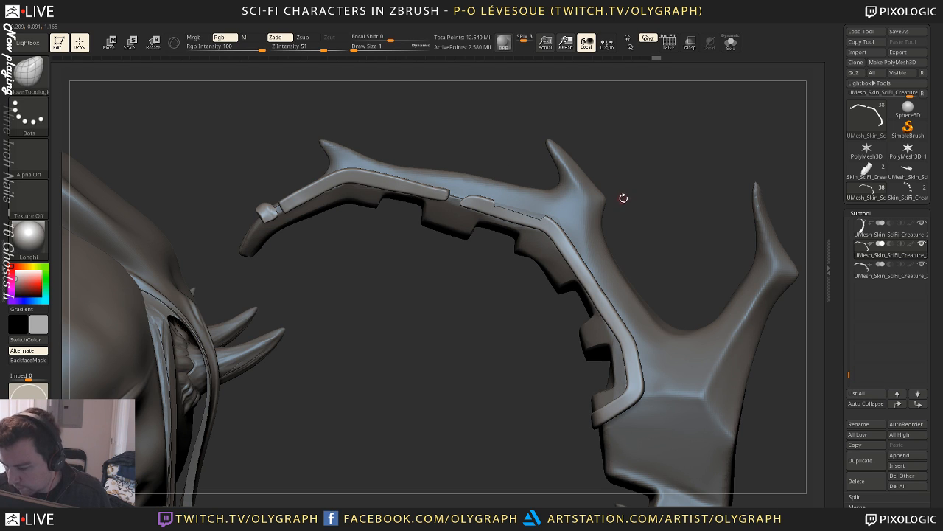
mouse_move(492, 156)
left_mouse_down("ctrl+shift")
mouse_move(496, 207)
mouse_move(528, 213)
mouse_move(623, 158)
mouse_move(606, 217)
left_mouse_up("ctrl+shift")
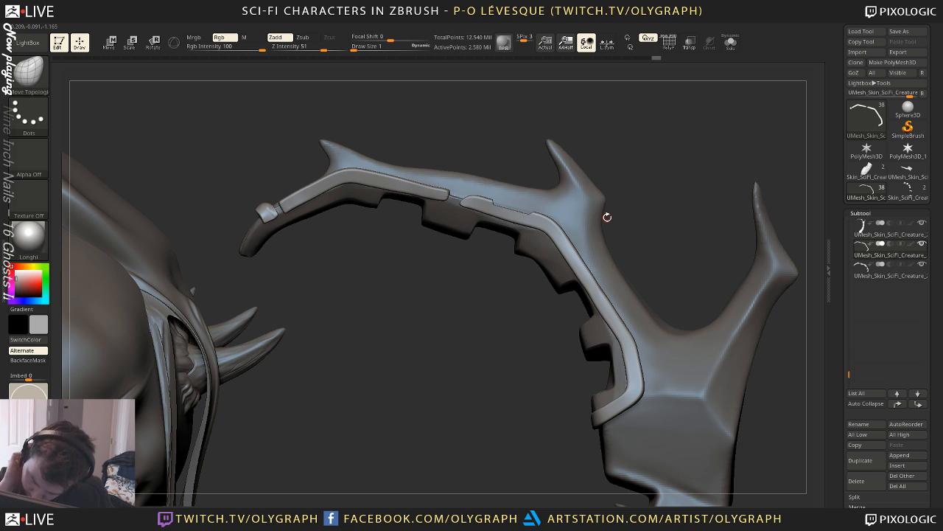
mouse_move(592, 384)
left_mouse_down("ctrl+shift")
mouse_move(613, 330)
mouse_move(561, 246)
mouse_move(516, 251)
left_mouse_up("ctrl+shift")
mouse_move(693, 291)
left_mouse_down("ctrl+shift")
mouse_move(634, 349)
mouse_move(636, 384)
mouse_move(665, 396)
mouse_move(536, 455)
left_mouse_up("ctrl+shift")
Clip a shallow recess into the outer edge of the band's tip section and set the Move Topological draw size to 21
left_click_drag(211, 237, 432, 103, "ctrl+shift")
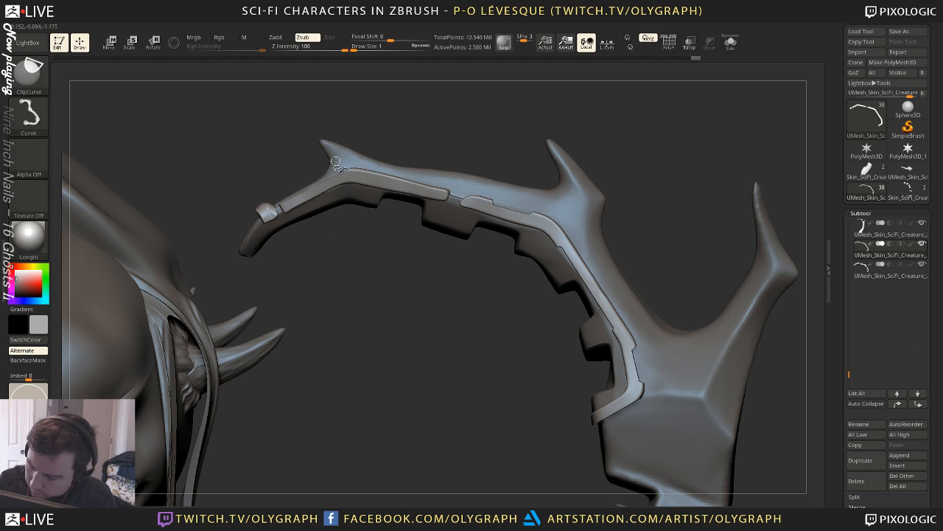
left_click_drag(272, 214, 456, 193, "ctrl+shift")
mouse_move(373, 143)
left_mouse_down("ctrl+shift")
mouse_move(387, 179)
mouse_move(422, 190)
mouse_move(450, 165)
left_mouse_up("ctrl+shift")
key("s")
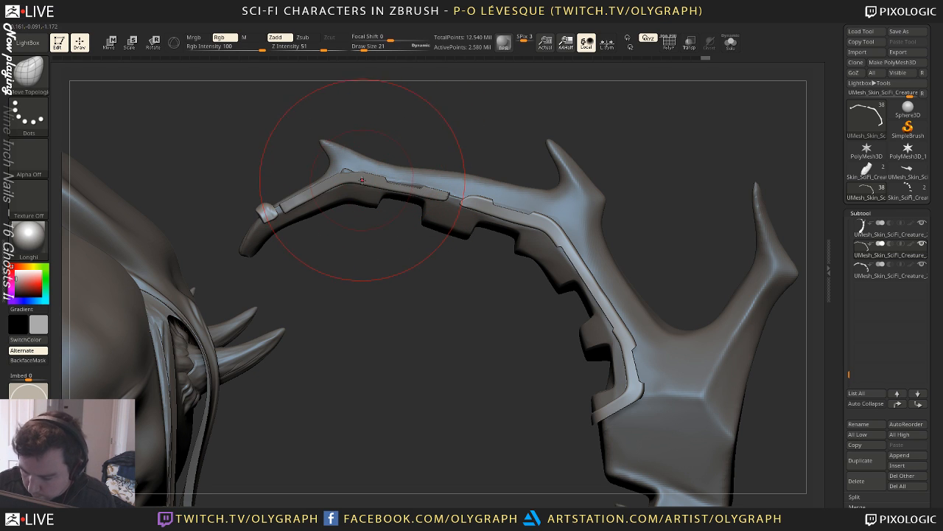
key("shift")
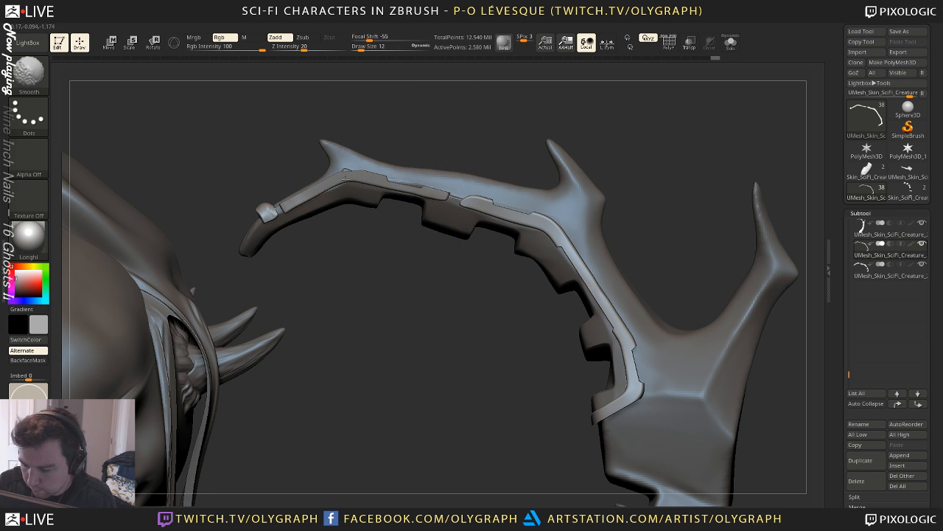
Try smoothing the band at a lower subdivision level and deleting its higher subdivision levels
mouse_move(343, 179)
left_mouse_down("shift")
mouse_move(299, 199)
mouse_move(345, 182)
left_mouse_up("shift")
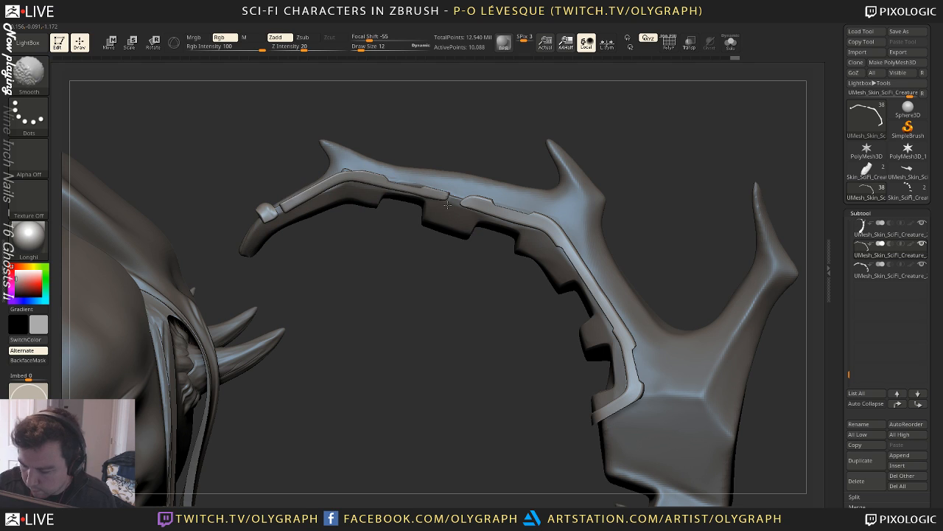
left_click_drag(461, 203, 554, 230, "shift")
key("space")
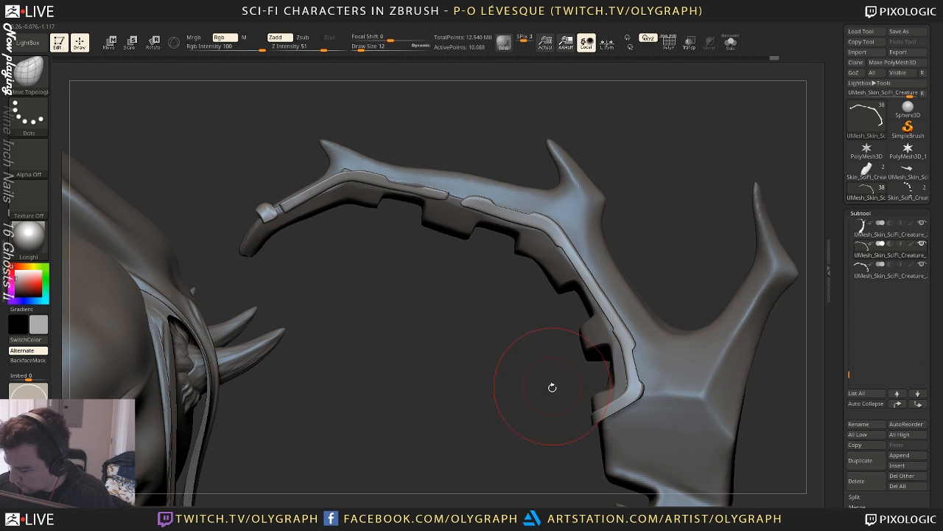
key("space")
left_click(601, 328)
key("ctrl")
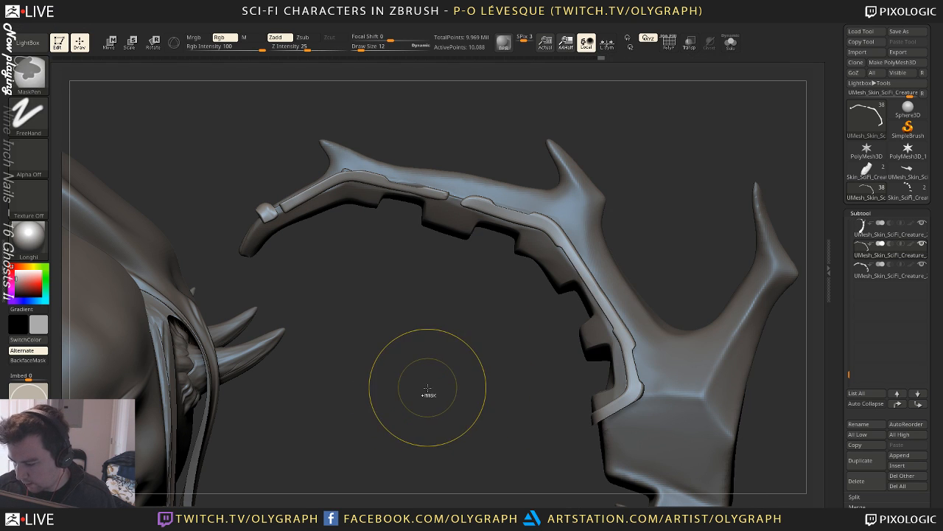
left_click_drag(410, 330, 410, 336)
key("shift")
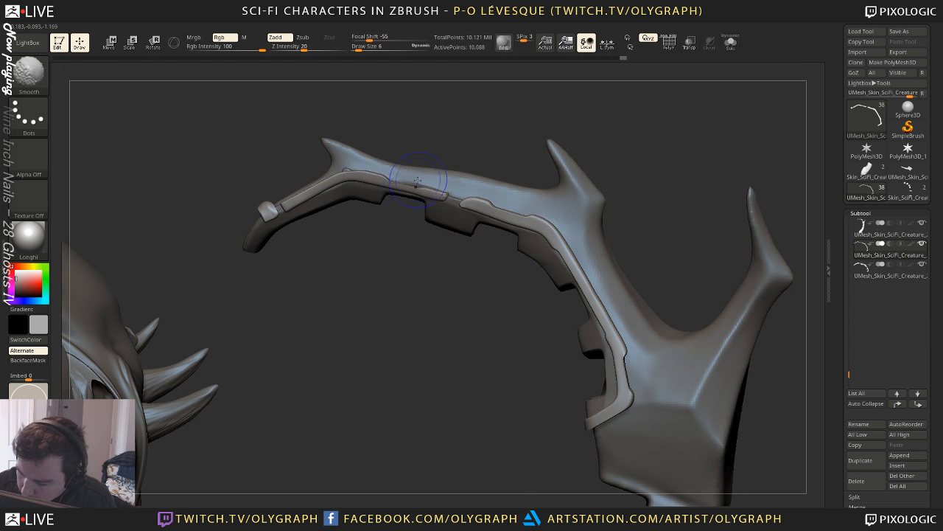
Undo the band's smoothing and the deletion of its higher subdivision levels
key("shift+d")
key("shift+d")
key("shift+d")
key("shift+d")
key("ctrl")
key("ctrl+z")
key("ctrl+z")
key("ctrl+z")
key("ctrl+z")
key("ctrl+z")
key("ctrl+z")
key("ctrl+z")
key("ctrl+z")
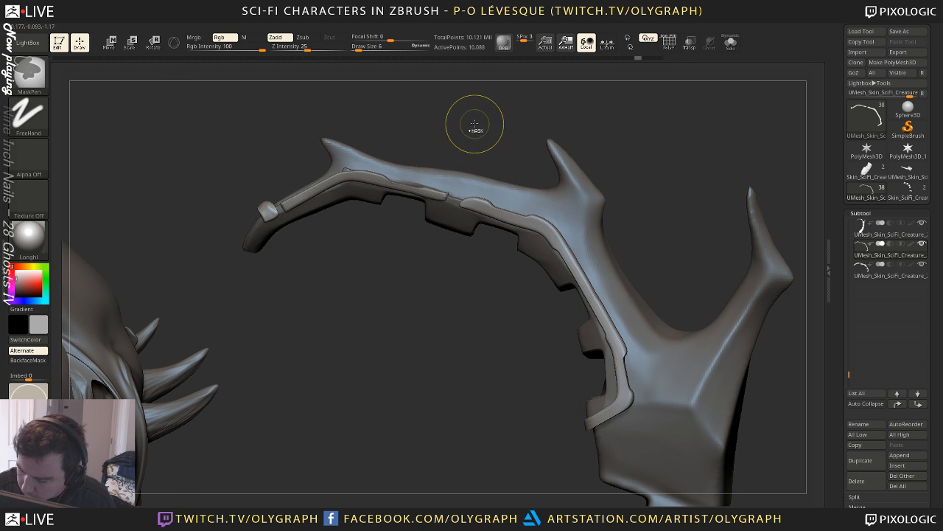
mouse_move(408, 293)
left_mouse_down("alt")
mouse_move(406, 311)
mouse_move(415, 284)
left_mouse_up("alt")
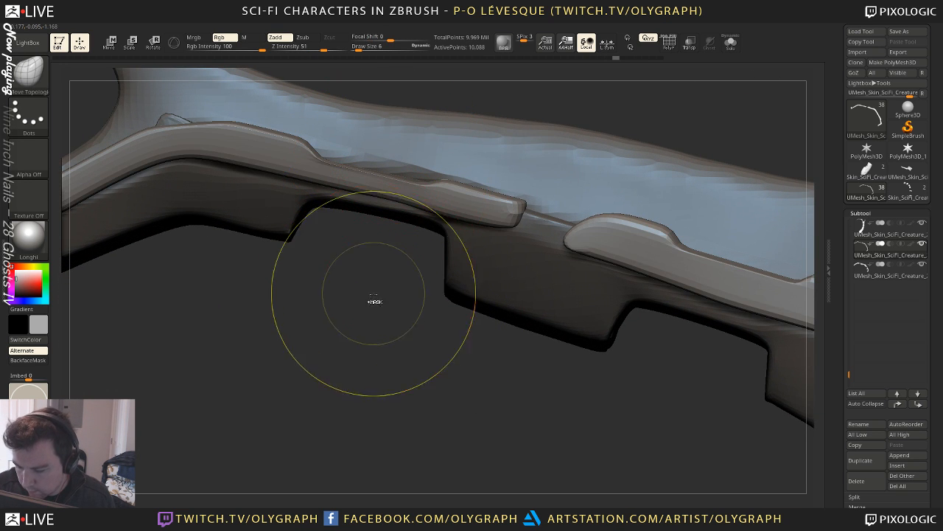
key("ctrl+z")
key("ctrl+z")
key("ctrl+z")
key("ctrl+z")
key("ctrl+z")
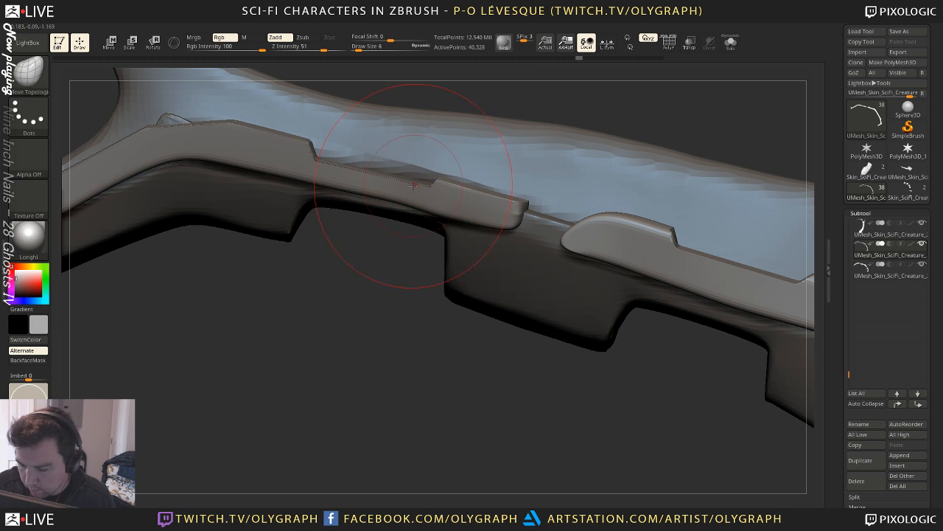
Smooth the stepped recess on the band's tip section, isolate the band and raise its subdivision level
left_click_drag(351, 173, 320, 162, "shift")
left_click_drag(354, 250, 359, 274)
left_click(356, 309)
mouse_move(420, 133)
left_mouse_down()
mouse_move(401, 143)
mouse_move(419, 115)
mouse_move(326, 269)
mouse_move(428, 338)
left_mouse_up()
key("ctrl+d")
Try remeshing the isolated band with DynaMesh at resolution 2512 and at a higher resolution, checking the polyframes and undoing the results
key("space")
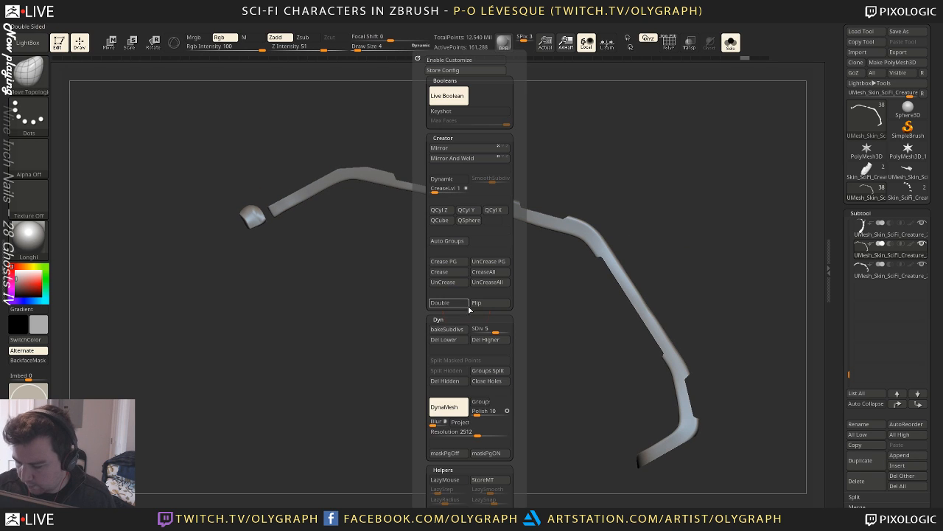
key("ctrl+w")
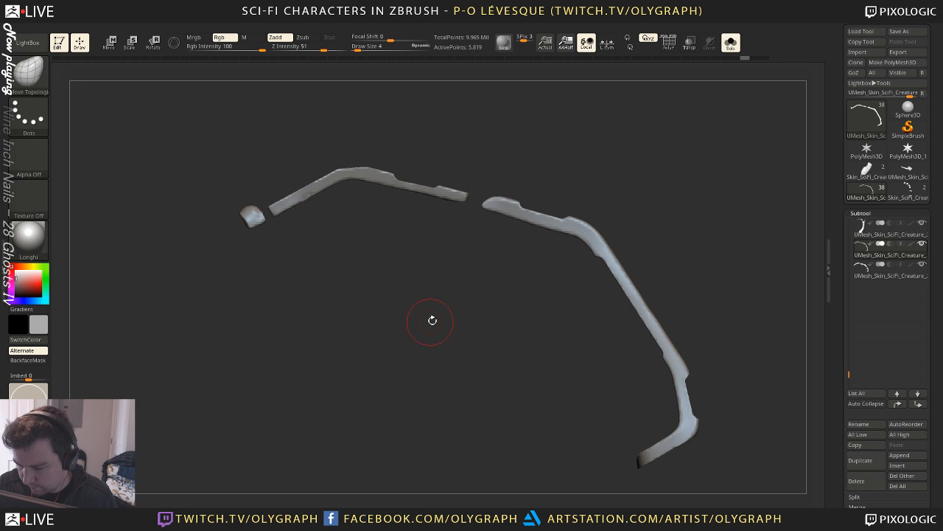
key("shift+f")
key("shift+f")
key("space")
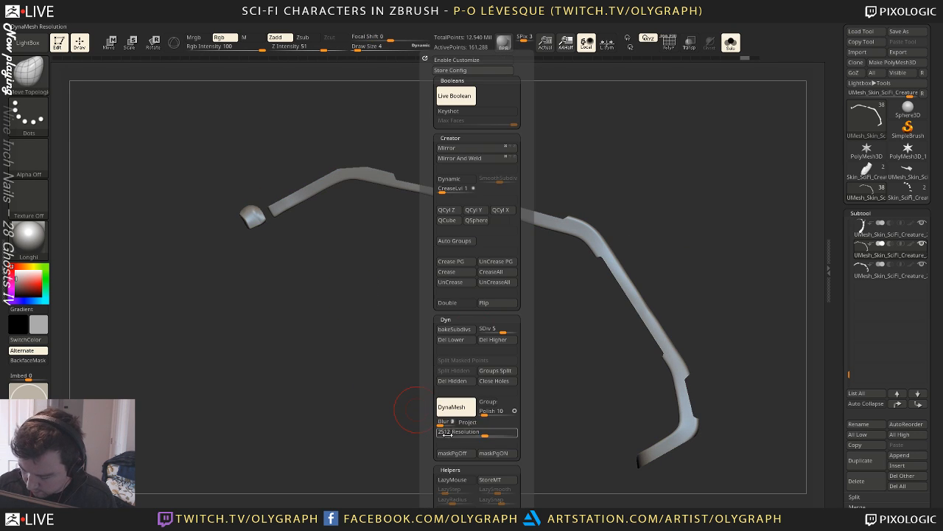
left_click_drag(484, 432, 507, 433)
left_click_drag(338, 289, 363, 357, "ctrl")
key("shift+f")
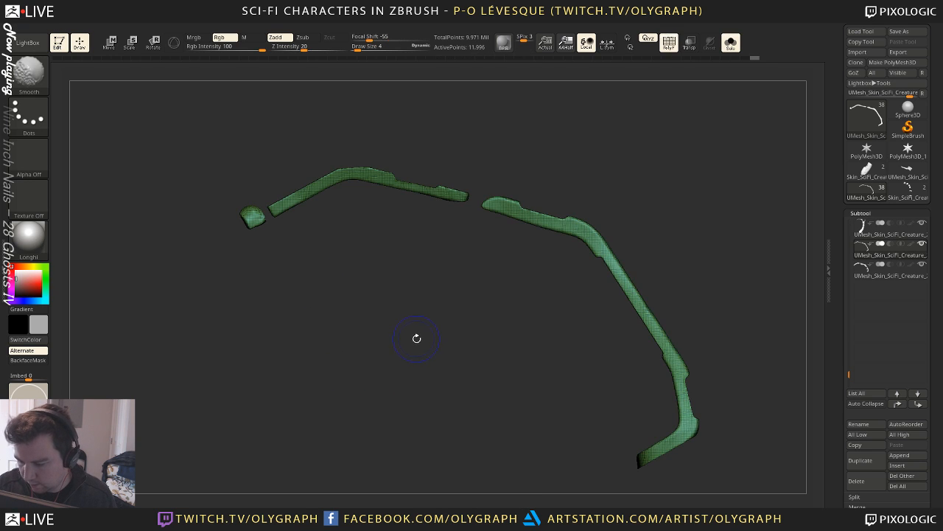
key("shift+f")
key("ctrl+z")
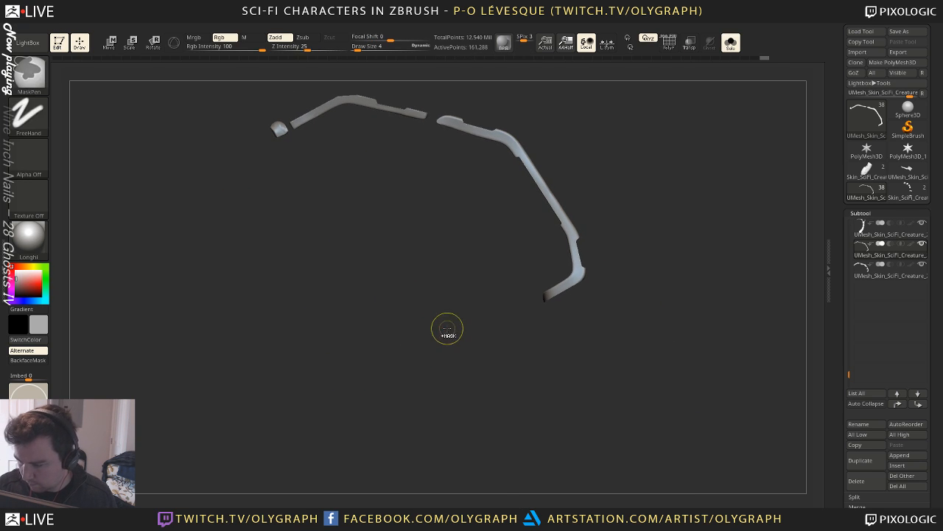
Remesh the band with a higher DynaMesh resolution, show the other parts again and smooth its tip section near the mid joint
key("space")
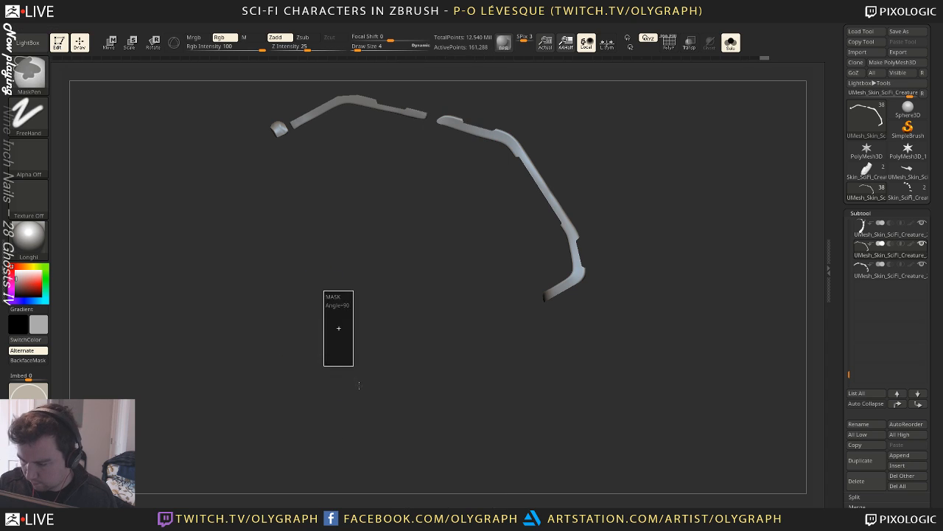
key("f")
key("shift")
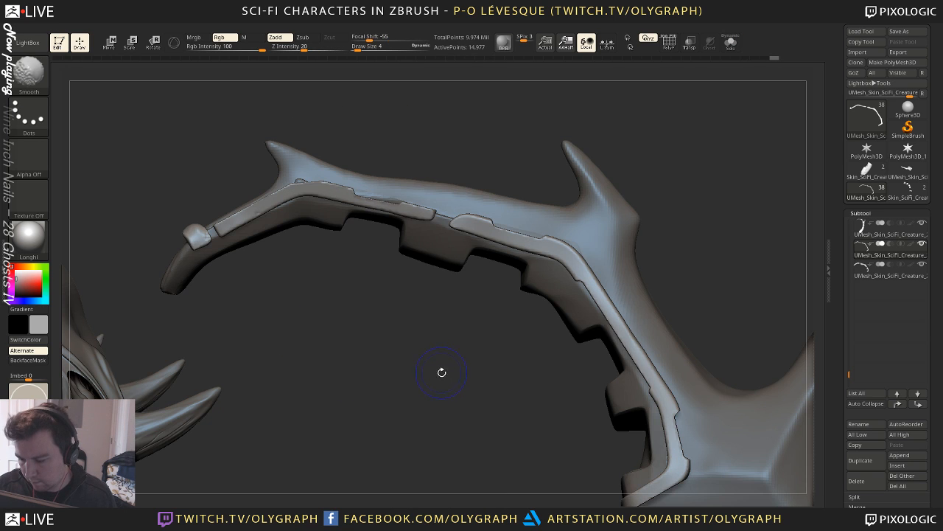
left_click_drag(410, 213, 398, 206, "shift")
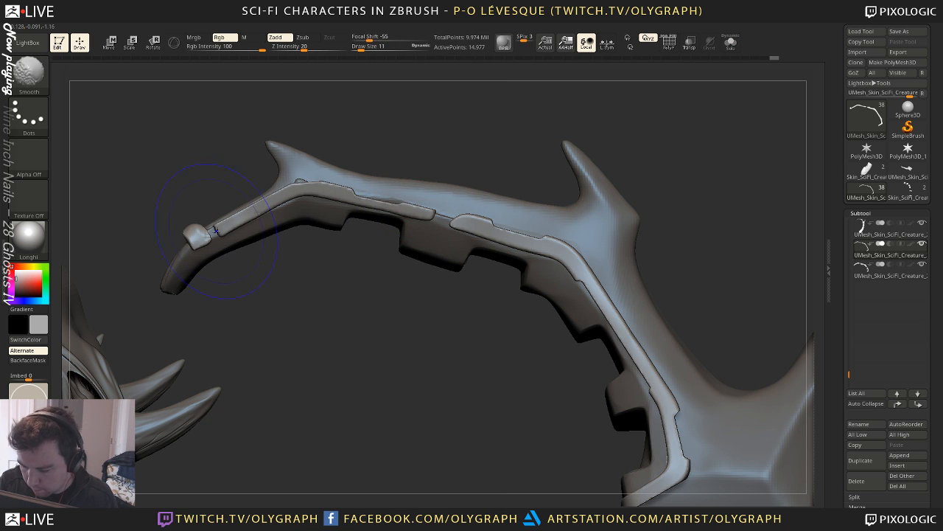
Examine the remeshed band on the horn, isolated and in context with the creature's head and shoulders
left_click_drag(260, 380, 266, 314, "alt")
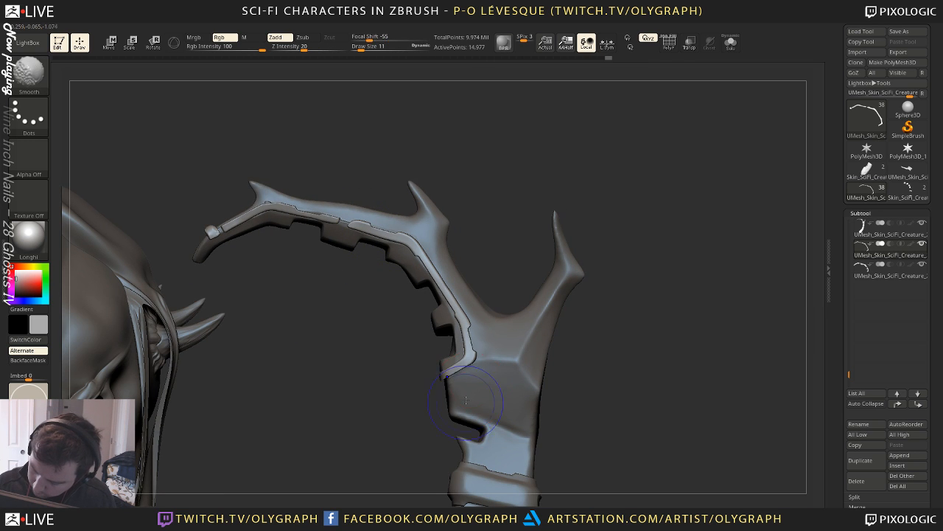
left_click_drag(611, 330, 644, 201, "alt")
key("shift+s")
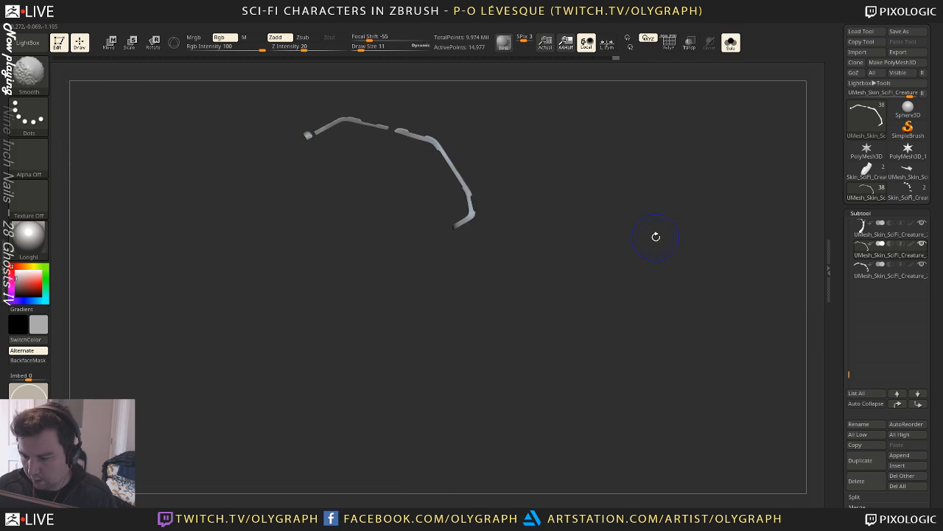
key("shift+s")
left_click_drag(650, 266, 658, 243)
left_click_drag(658, 222, 664, 245, "alt")
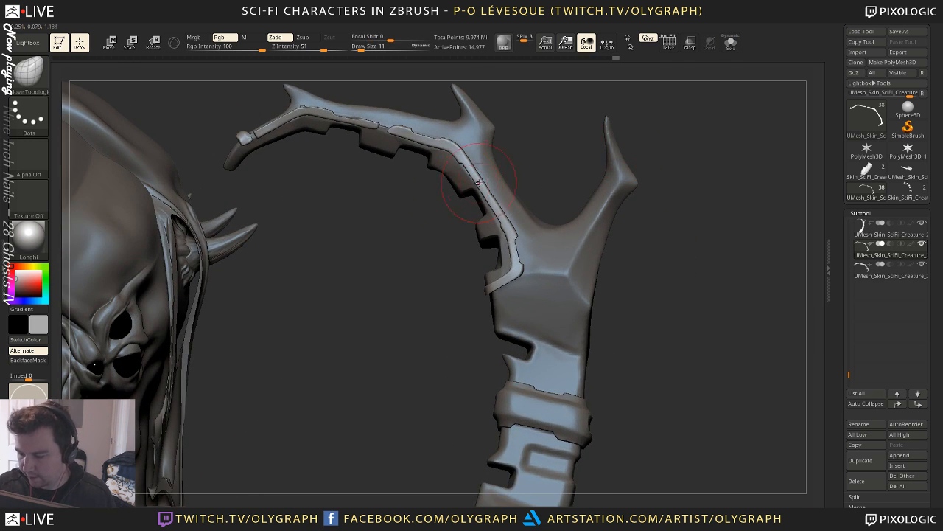
left_click_drag(564, 162, 427, 310, "alt")
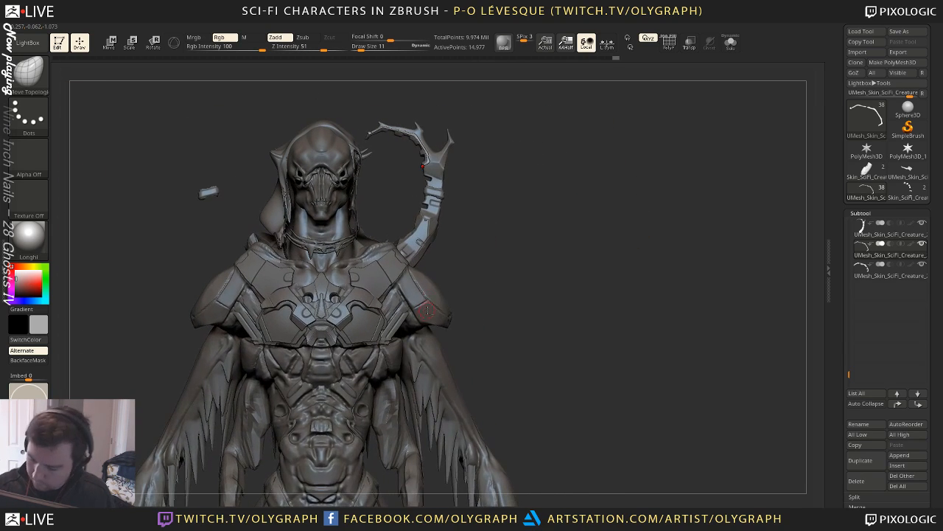
left_click(428, 309, "alt")
mouse_move(503, 223)
left_mouse_down("alt")
mouse_move(519, 179)
mouse_move(589, 347)
left_mouse_up("alt")
left_click_drag(360, 225, 446, 308, "alt")
Select the band and clip its end cap along the horn tip with ClipCurve
left_click(359, 188, "alt")
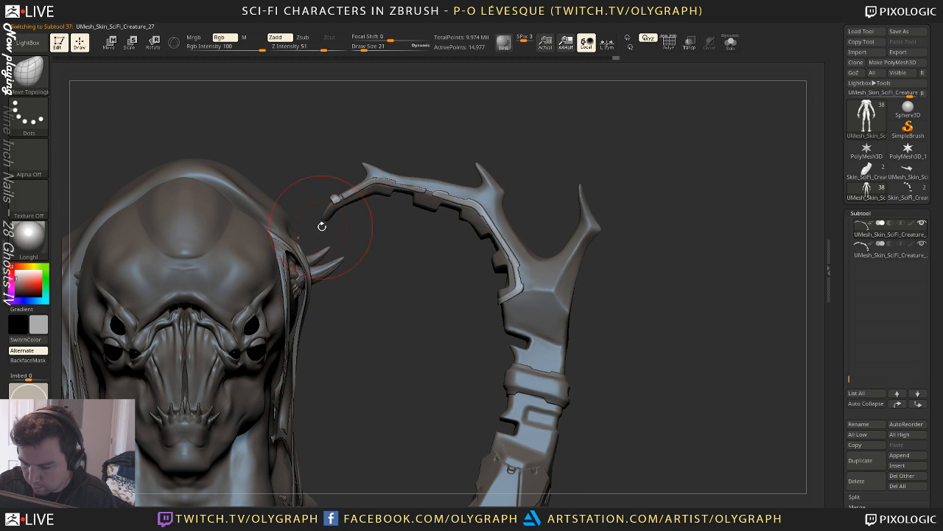
key("ctrl+shift")
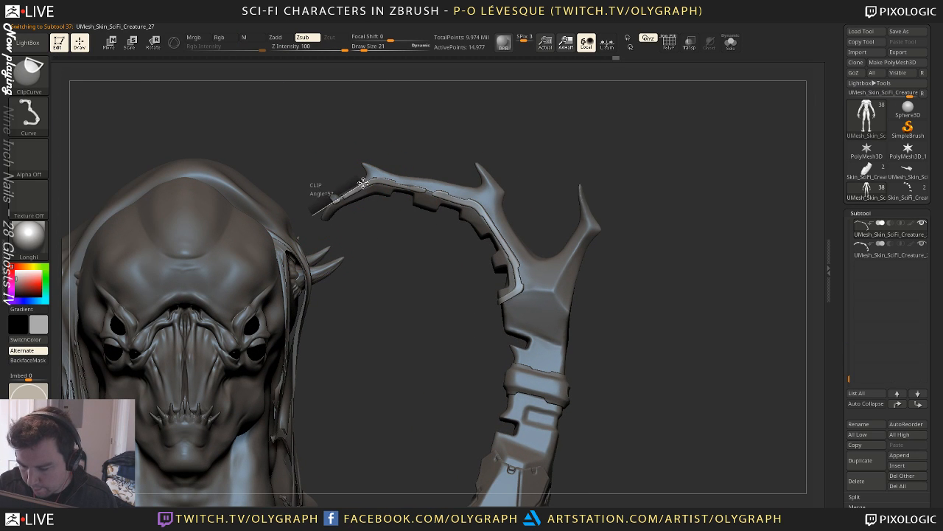
left_click_drag(384, 174, 384, 174, "ctrl+shift")
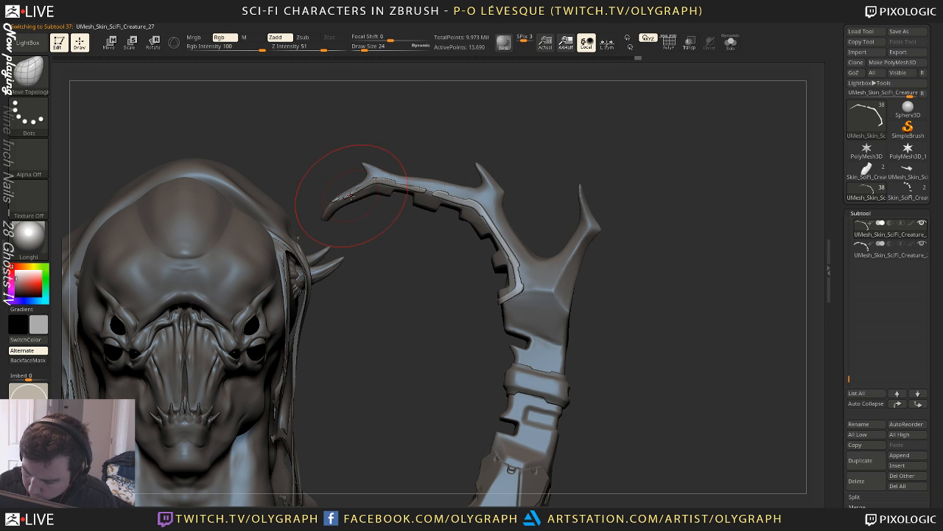
Switch to the Move brush and examine the clipped band's fit on the horn from below and from the front
mouse_move(396, 270)
left_mouse_down("alt")
mouse_move(568, 264)
mouse_move(571, 214)
mouse_move(611, 268)
mouse_move(434, 200)
left_mouse_up("alt")
key("space")
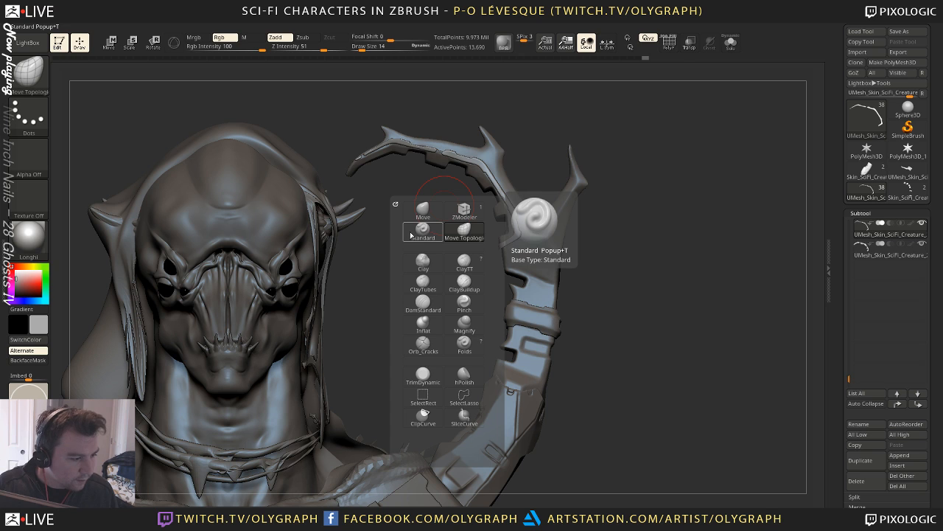
left_click(416, 213)
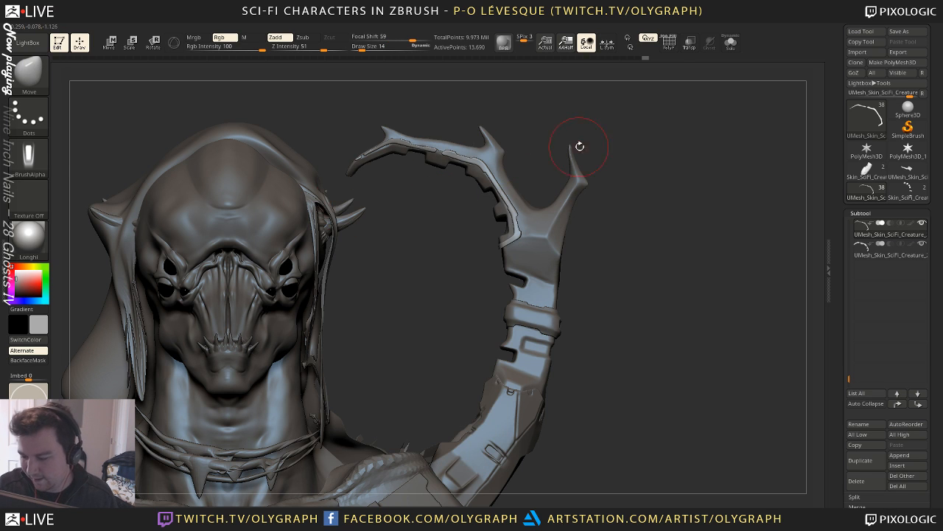
mouse_move(579, 147)
left_mouse_down("alt")
mouse_move(544, 168)
mouse_move(539, 160)
left_mouse_up("alt")
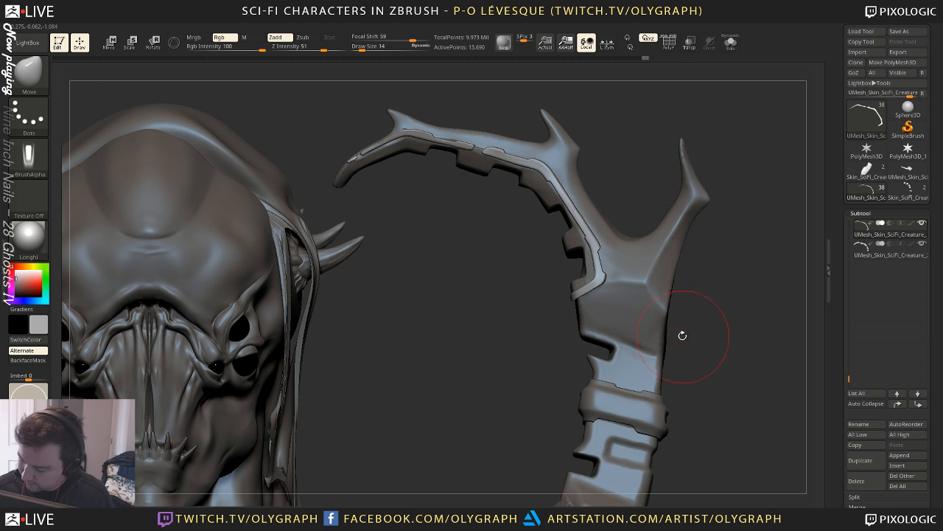
left_click_drag(561, 347, 578, 234)
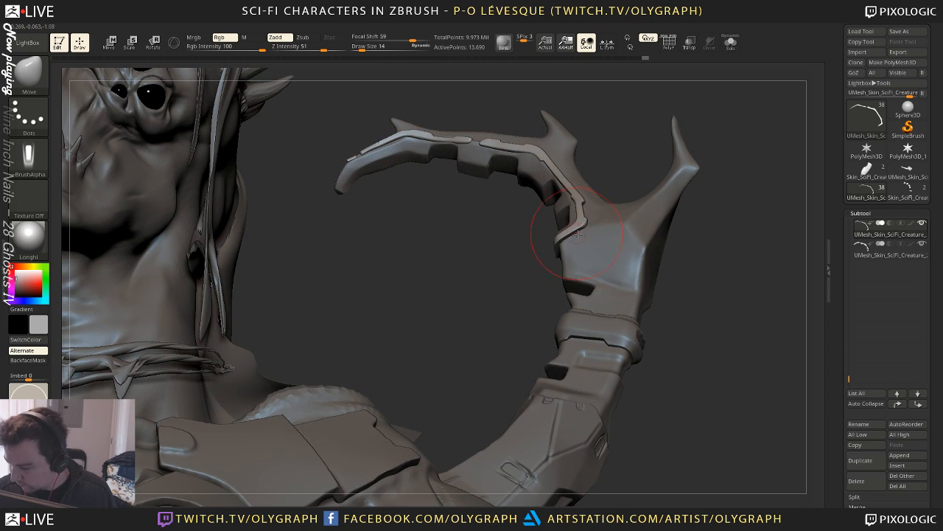
mouse_move(503, 302)
left_mouse_down()
mouse_move(525, 271)
mouse_move(481, 142)
left_mouse_up()
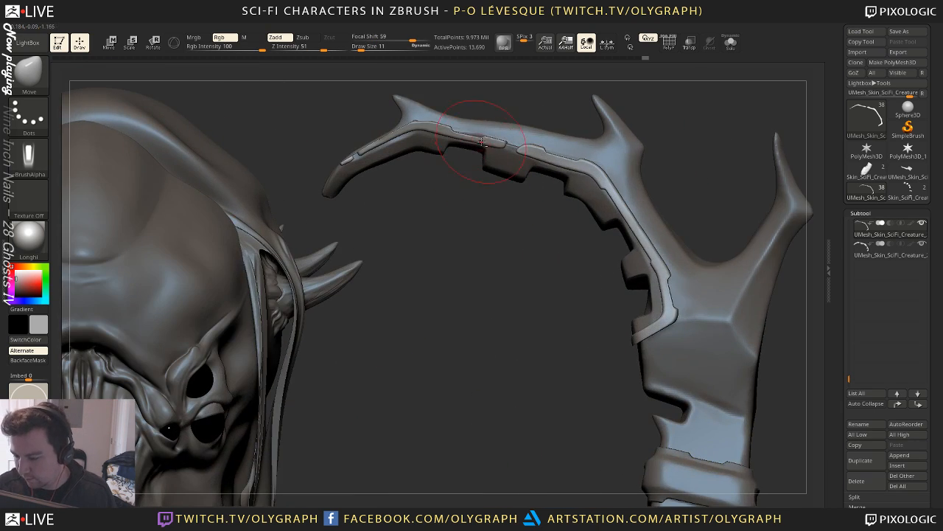
left_click_drag(508, 291, 432, 257, "alt")
left_click(477, 400, "alt")
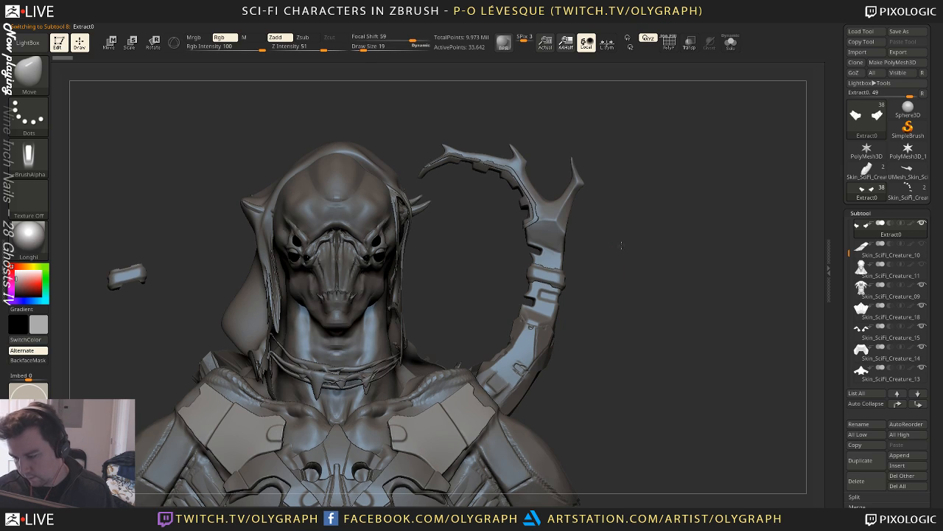
mouse_move(621, 245)
left_mouse_down("alt")
mouse_move(604, 214)
mouse_move(620, 226)
mouse_move(640, 211)
mouse_move(583, 233)
mouse_move(620, 252)
mouse_move(602, 267)
mouse_move(589, 218)
left_mouse_up("alt")
Select and isolate the main horn piece, and set the Move brush's draw size to 2
left_click(508, 266, "alt")
key("alt+s")
left_click_drag(628, 165, 599, 338, "alt")
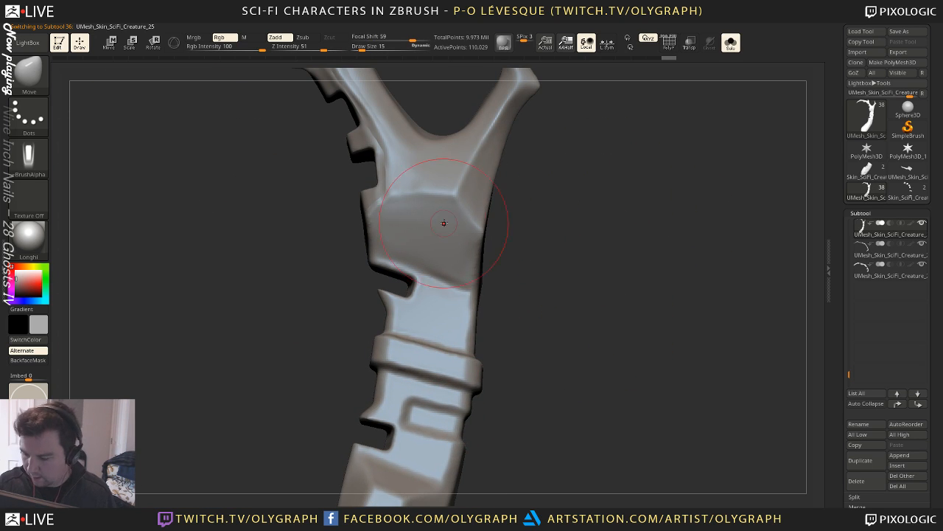
key("s")
left_click_drag(444, 223, 437, 223)
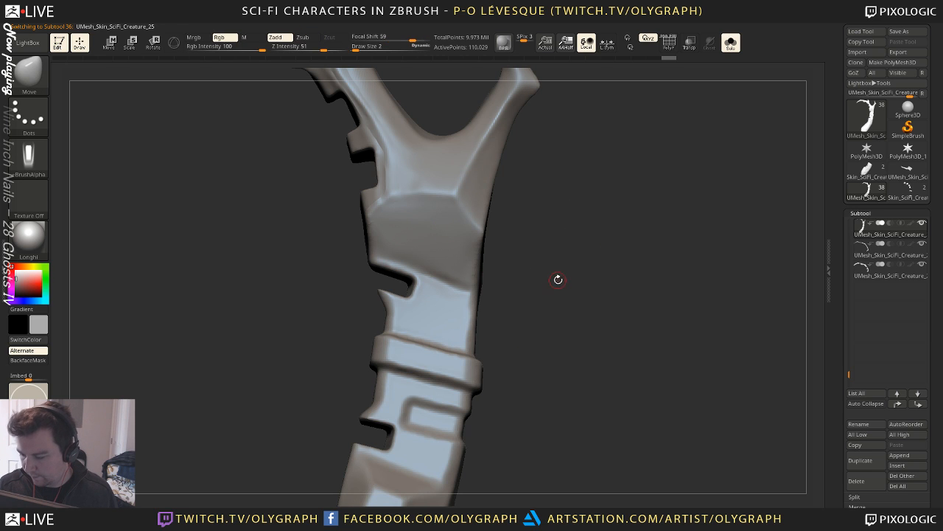
mouse_move(558, 279)
left_mouse_down()
mouse_move(615, 281)
mouse_move(541, 283)
mouse_move(552, 282)
left_mouse_up()
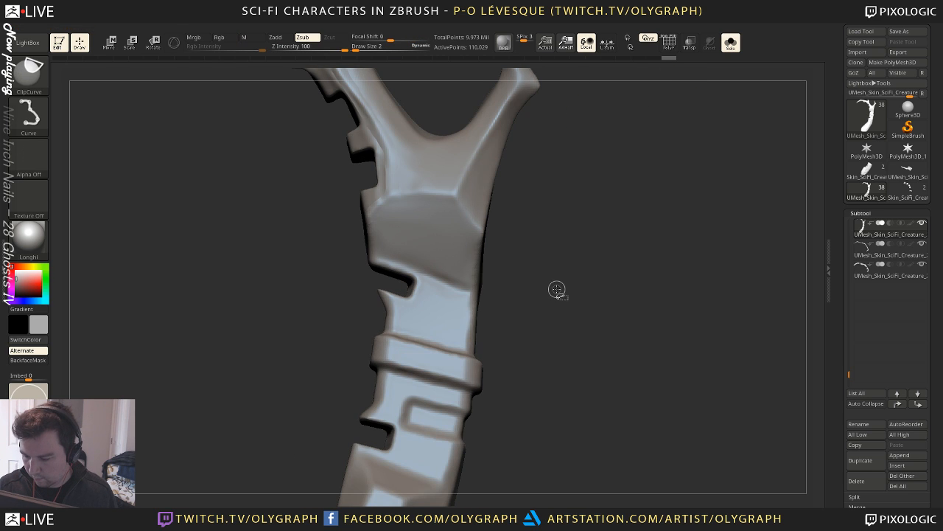
Duplicate the isolated horn subtool and toggle the polyframes on and off on the copy
key("ctrl+shift+d")
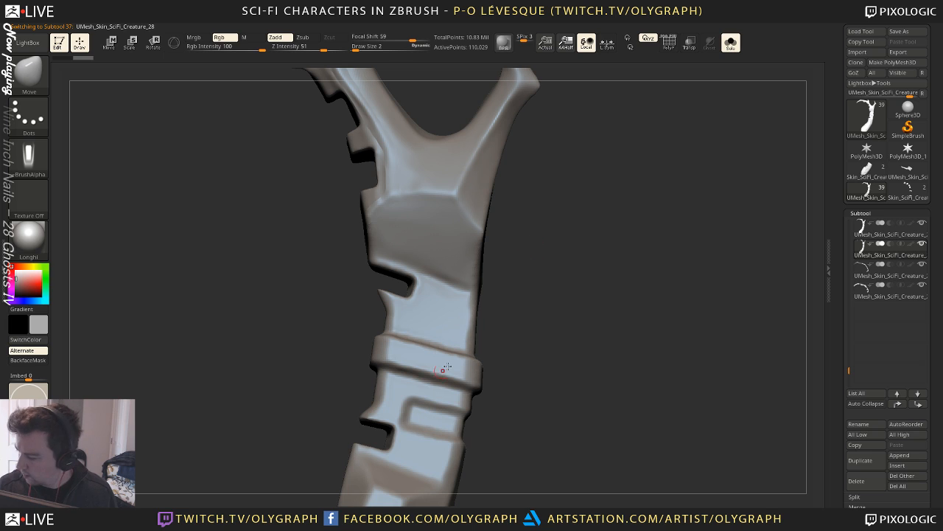
key("shift+f")
key("shift+f")
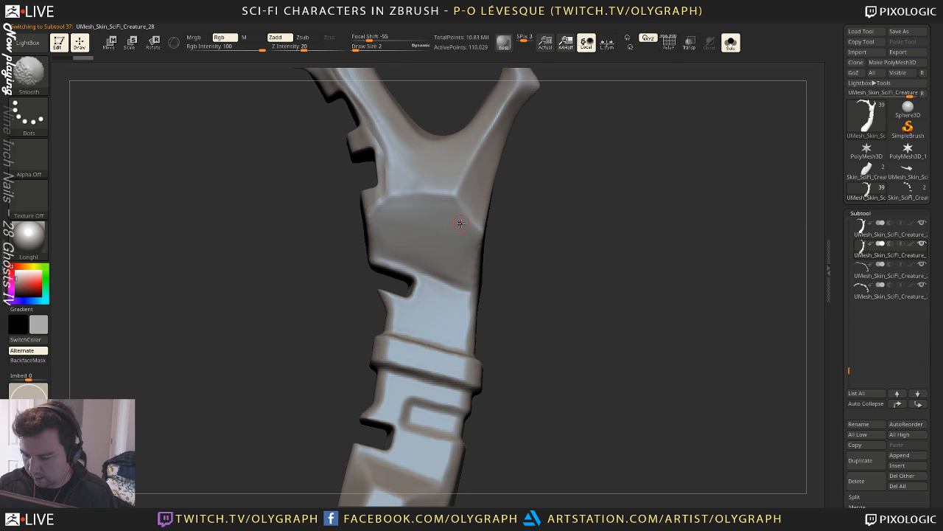
Undo the first cut, switch to a trim brush, and cut away the horn copy below the flat facet with polyframes shown
left_click_drag(593, 326, 263, 215, "ctrl+shift")
key("ctrl+z")
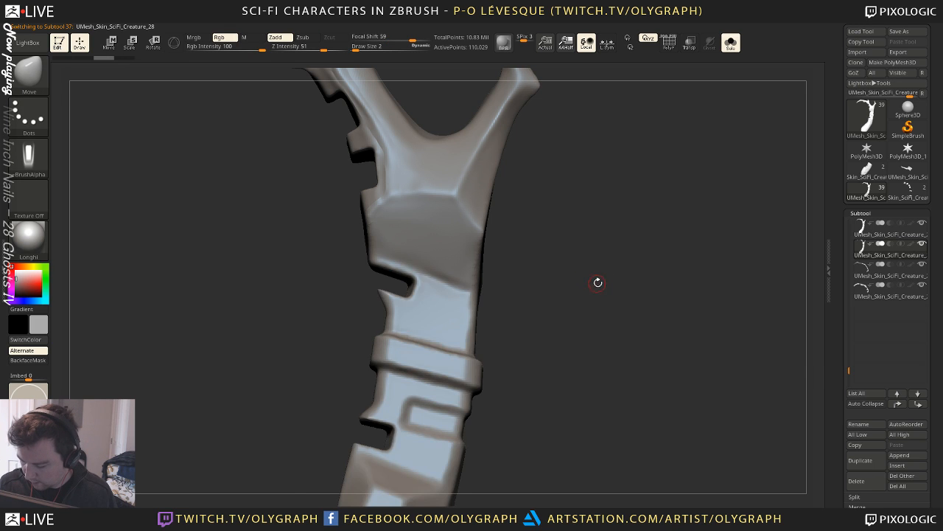
key("b")
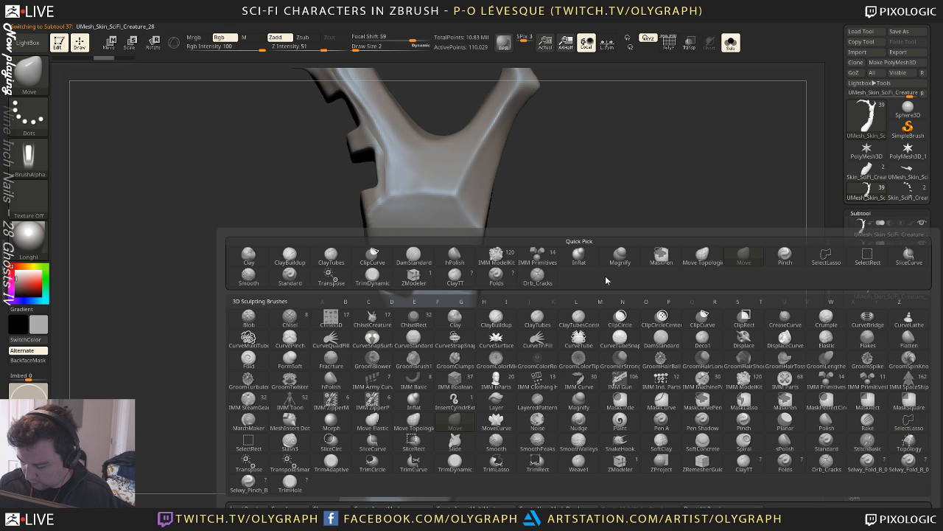
left_click(373, 469)
mouse_move(611, 331)
left_mouse_down("ctrl+shift")
mouse_move(248, 205)
mouse_move(228, 221)
mouse_move(324, 280)
mouse_move(488, 347)
mouse_move(509, 324)
left_mouse_up("ctrl+shift")
key("shift+f")
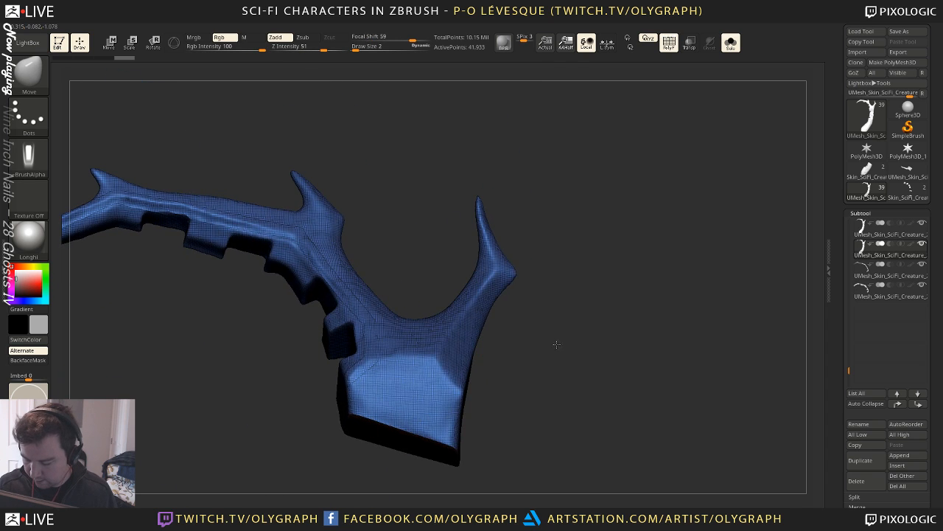
mouse_move(557, 344)
left_mouse_down()
mouse_move(553, 291)
mouse_move(549, 371)
left_mouse_up()
Trim the prongs and remaining excess off the copy to leave only the faceted plate, and display it with the other subtools
left_click_drag(295, 354, 430, 233, "ctrl+shift")
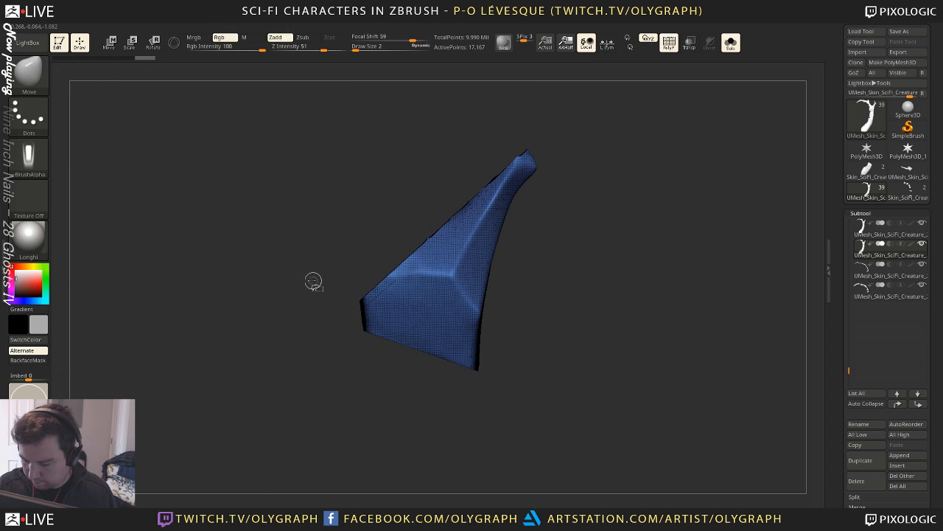
left_click_drag(313, 280, 520, 274, "ctrl+shift")
left_click_drag(410, 210, 499, 337, "ctrl+shift")
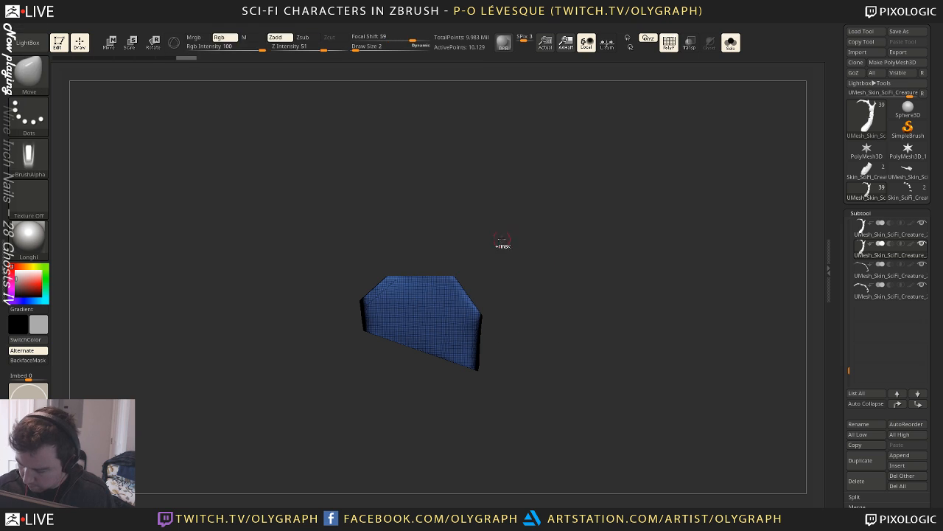
left_click_drag(502, 242, 454, 426, "ctrl+shift")
left_click_drag(374, 392, 362, 240, "ctrl+shift")
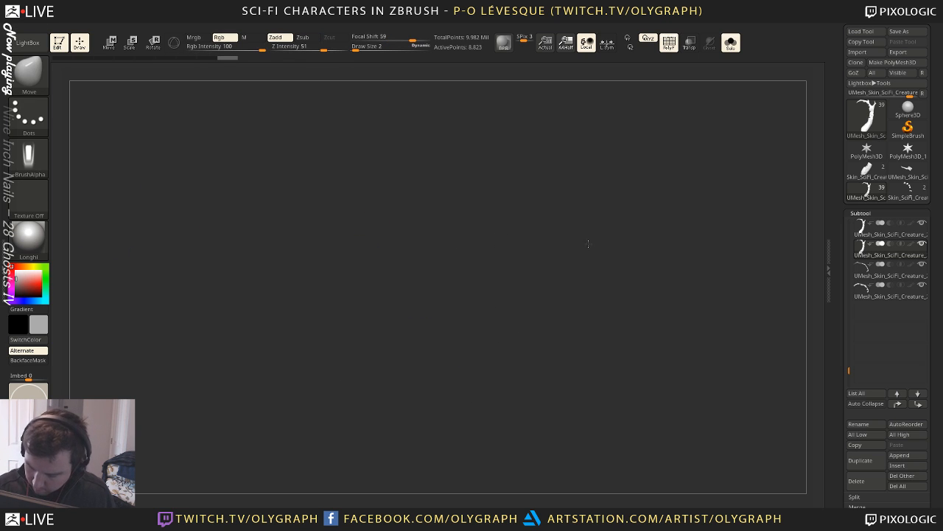
left_click_drag(588, 244, 621, 232)
key("alt+s")
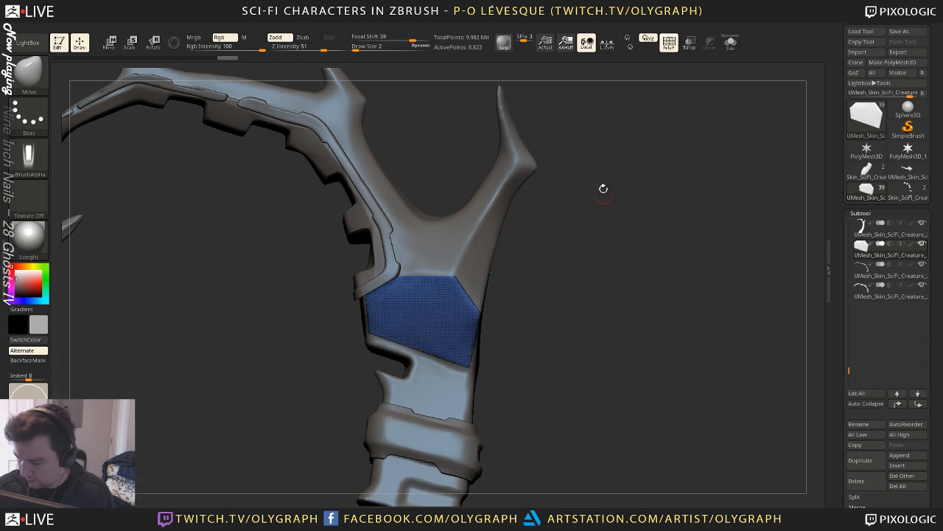
Pull the plate's outer edge slightly inward with the Move brush at draw sizes 44 and 38
key("s")
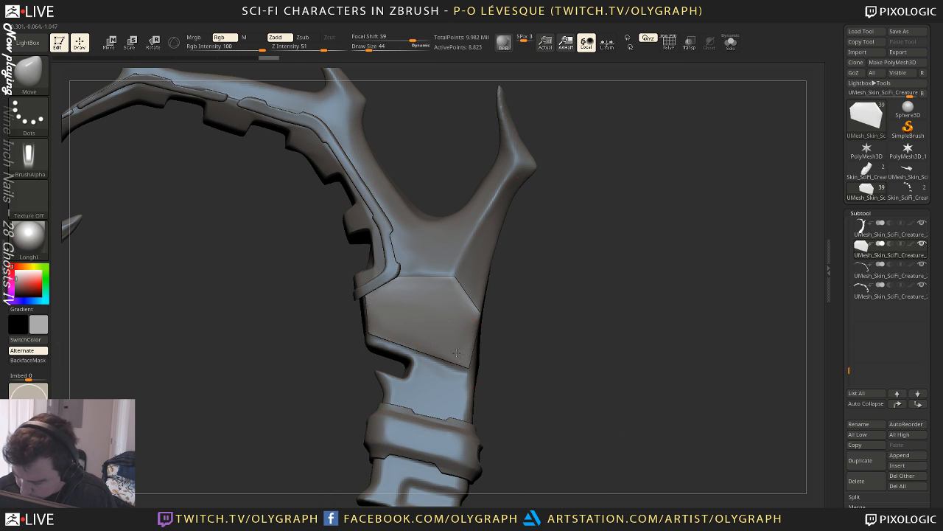
left_click_drag(471, 322, 450, 290)
key("s")
key("s")
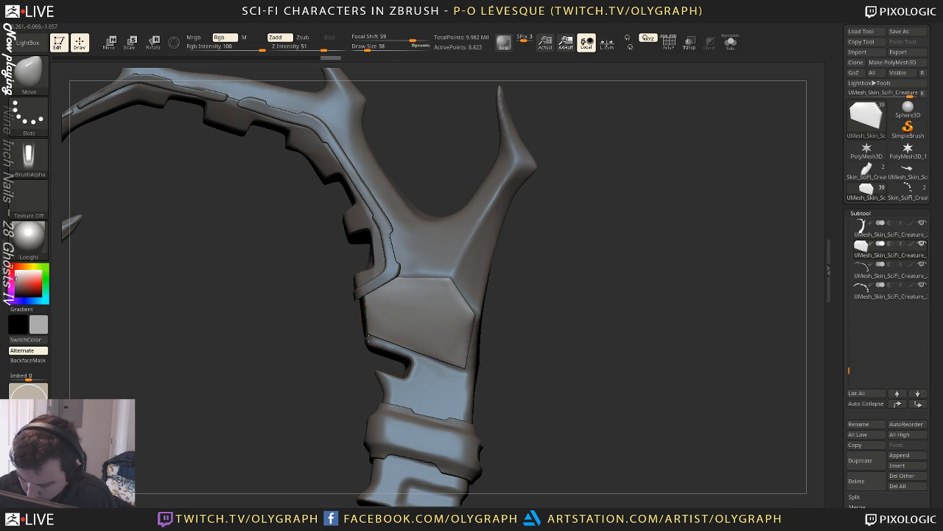
Isolate the plate, cut through its thickness from the side with ClipCurve, and show the horn again
key("shift+s")
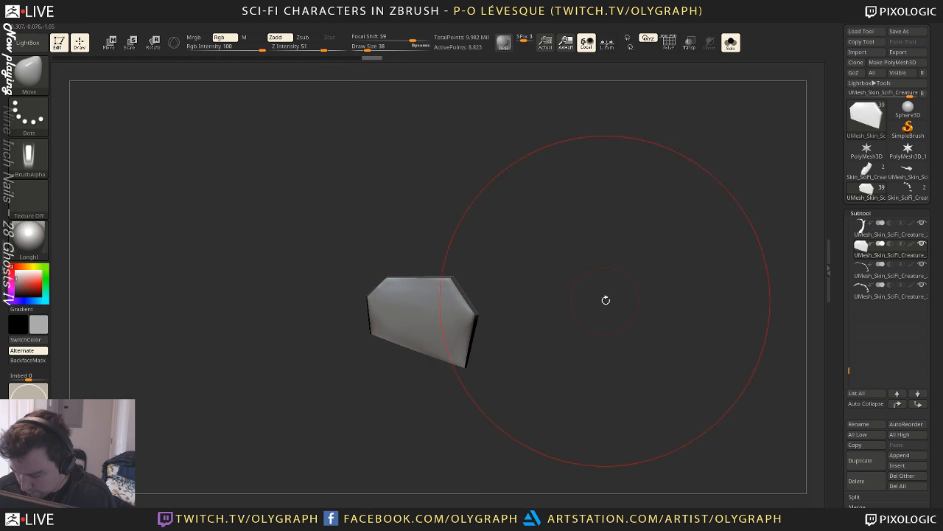
left_click_drag(606, 300, 564, 293)
key("b")
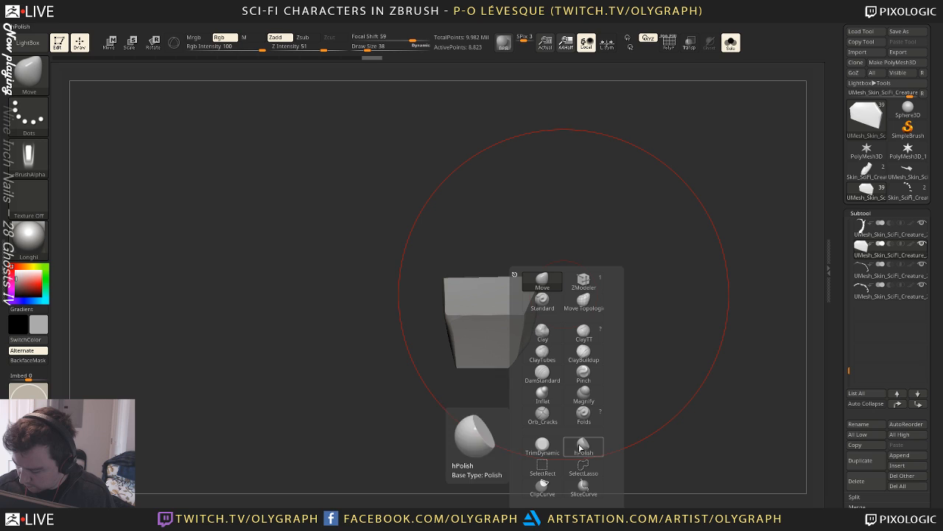
left_click(542, 485)
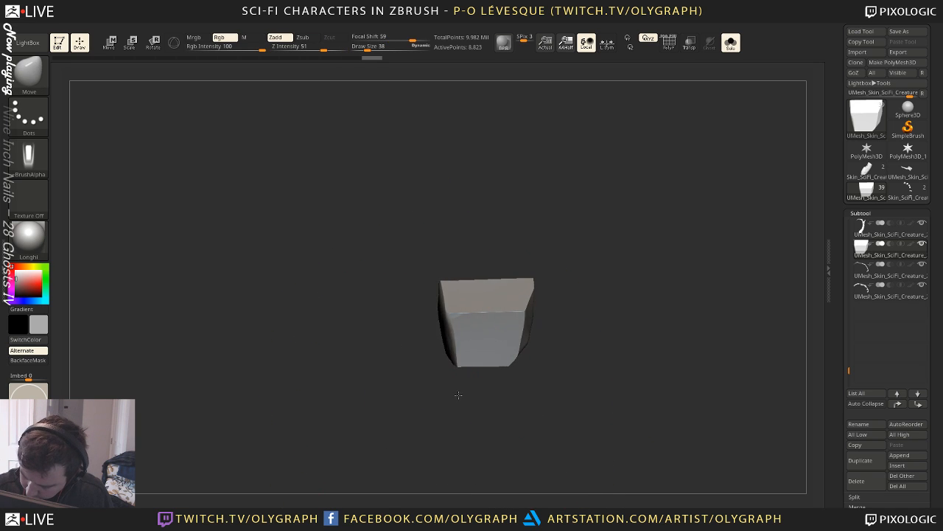
mouse_move(458, 392)
left_mouse_down("ctrl+shift")
mouse_move(437, 221)
mouse_move(508, 216)
left_mouse_up("ctrl+shift")
key("shift+s")
Pull the plate's sunken upper corner back out over the horn with the Move brush at draw size 55
key("s")
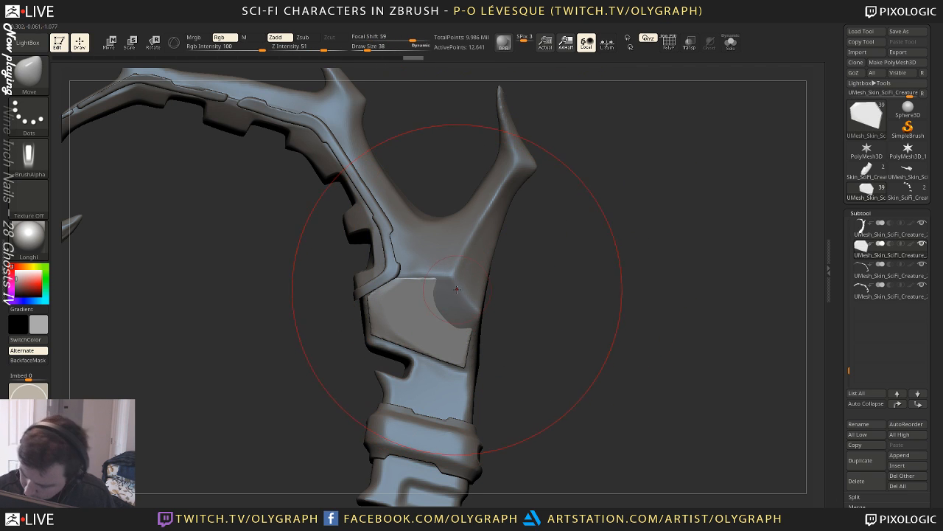
key("s")
left_click_drag(464, 291, 467, 292)
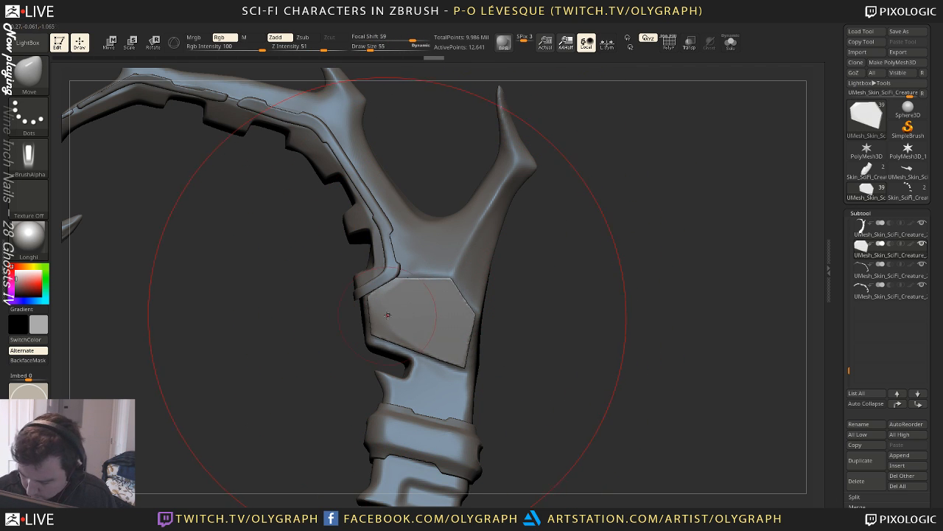
Switch to the hPolish brush at draw size 27 and smooth the plate's face and edges
key("b")
key("h")
key("p")
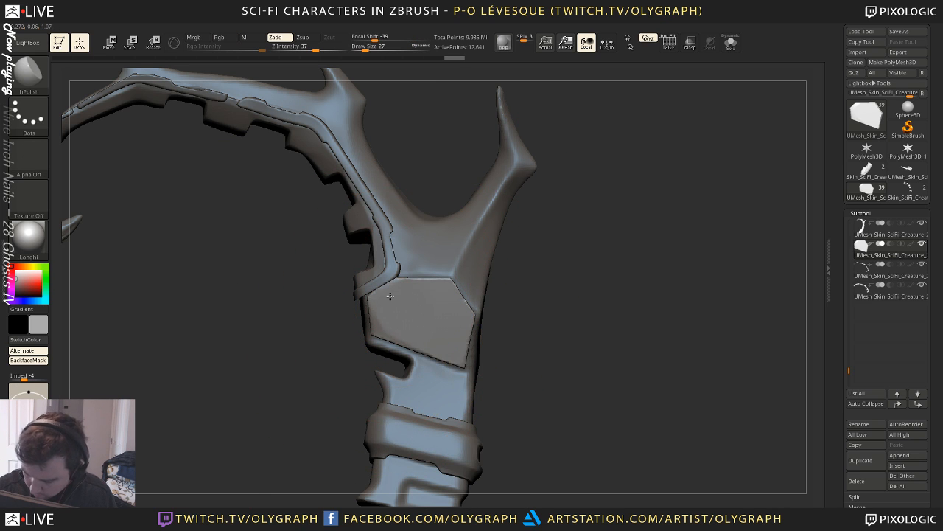
left_click_drag(390, 298, 442, 331, "shift")
left_click_drag(530, 272, 515, 230, "alt")
left_click_drag(533, 302, 541, 406, "alt")
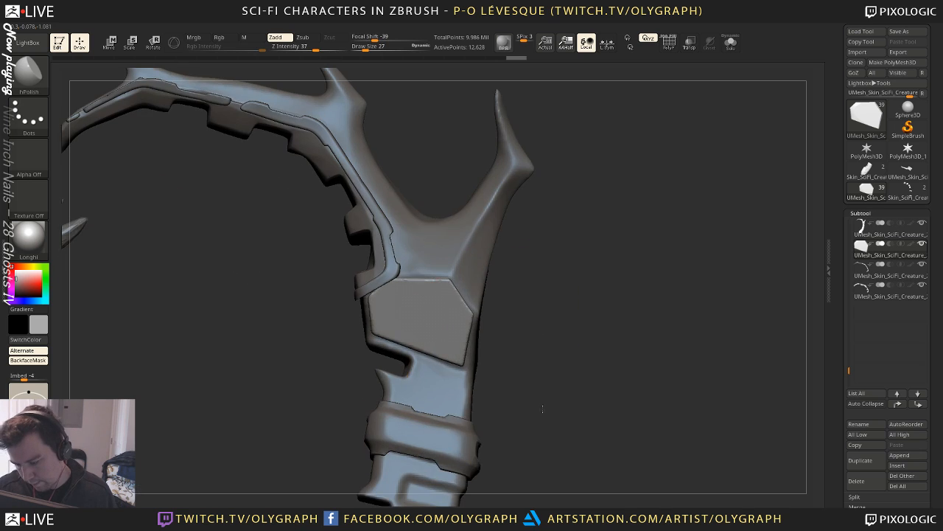
Clip an angular notch into the plate's lower edge with ClipCurve and re-DynaMesh the plate
mouse_move(445, 408)
left_mouse_down("ctrl+shift")
mouse_move(435, 348)
mouse_move(366, 335)
left_mouse_up("ctrl+shift")
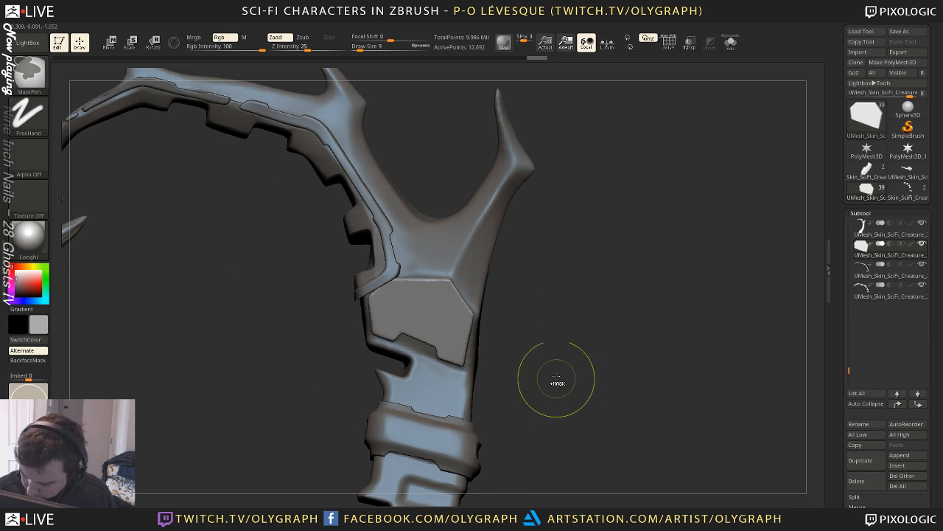
left_click_drag(524, 342, 539, 355, "ctrl")
left_click_drag(547, 314, 547, 247, "alt")
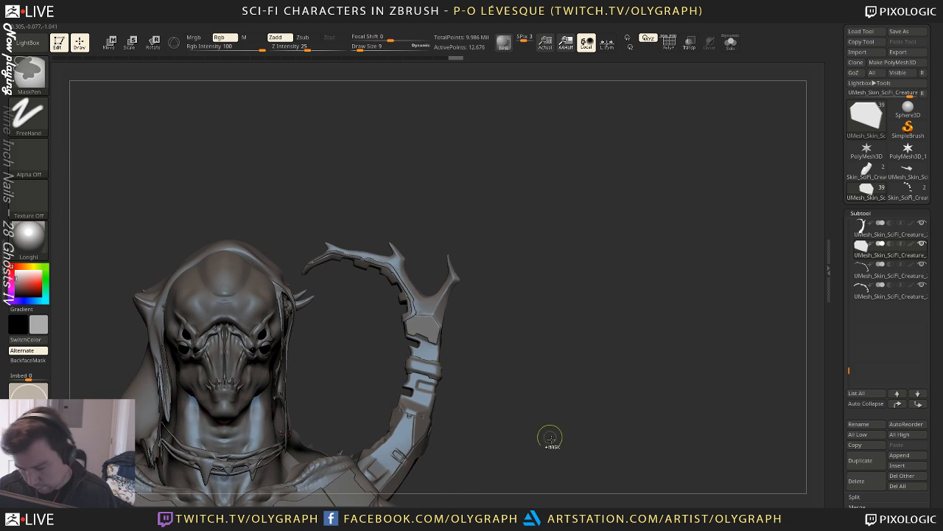
mouse_move(550, 357)
left_mouse_down()
mouse_move(536, 353)
mouse_move(552, 290)
mouse_move(551, 355)
left_mouse_up()
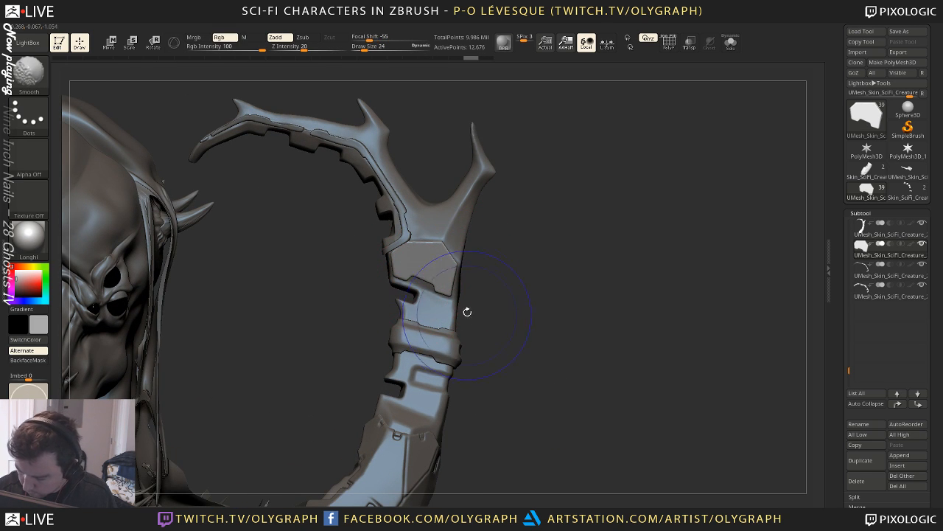
Set the hPolish draw size to 15 and polish the notched plate's edges
key("s")
left_click_drag(485, 248, 481, 249)
left_click_drag(563, 232, 568, 288, "alt")
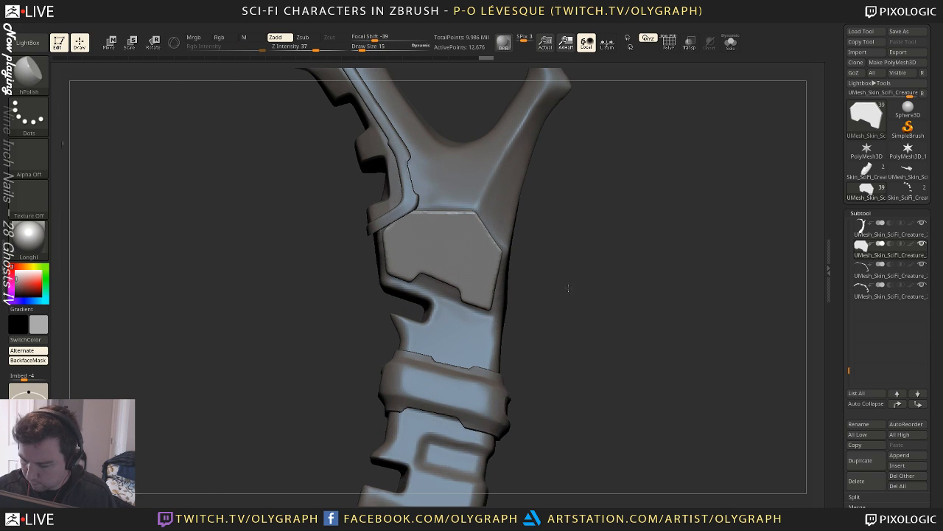
left_click(443, 218, "ctrl")
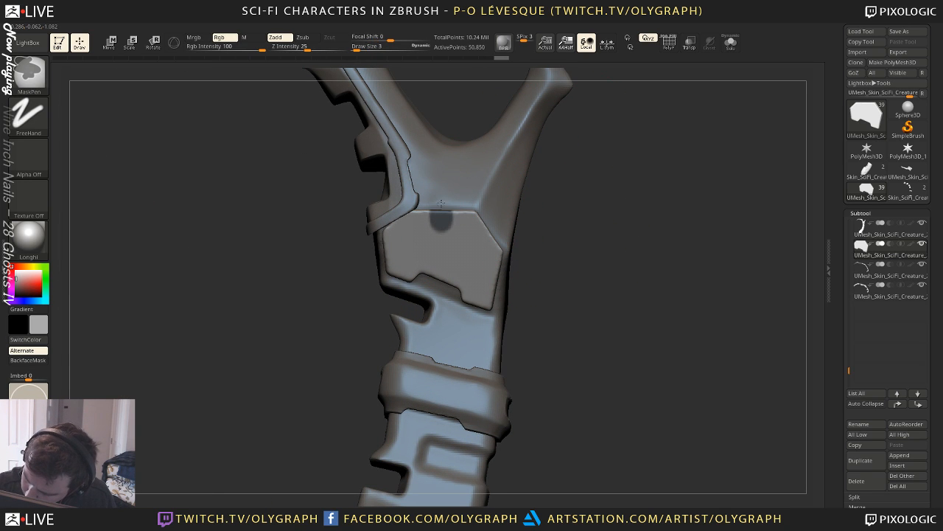
key("alt+shift+s")
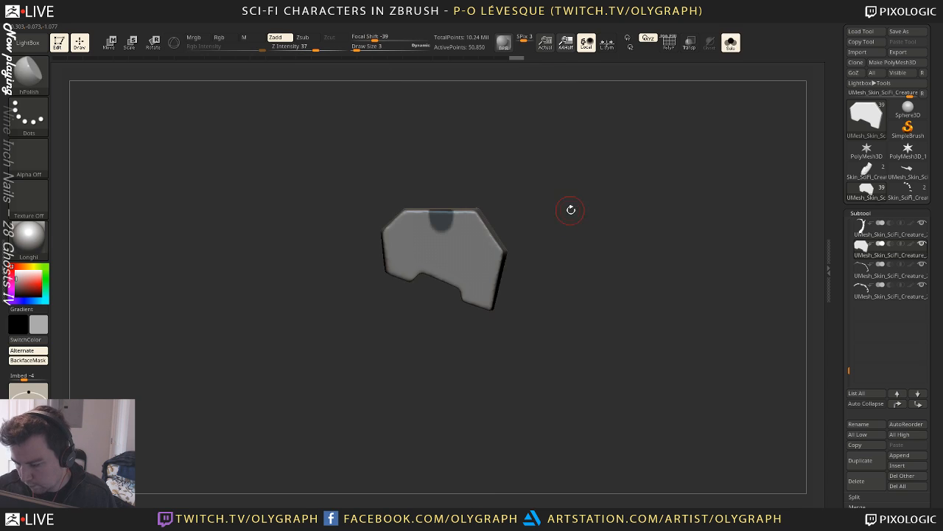
left_click_drag(570, 209, 566, 254, "alt")
left_click(489, 280, "ctrl")
left_click(643, 211, "ctrl")
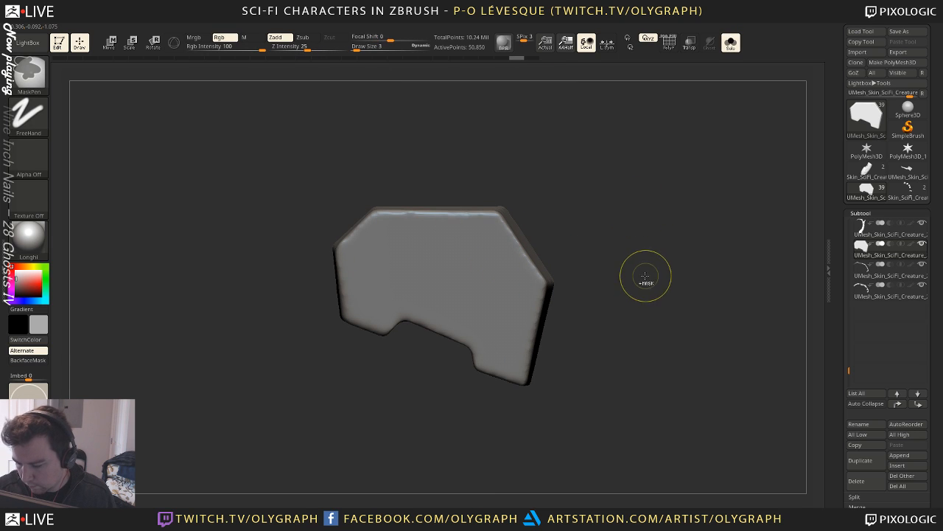
Subdivide the plate, mask a round spot at the middle of its upper edge, and invert the mask
key("ctrl+d")
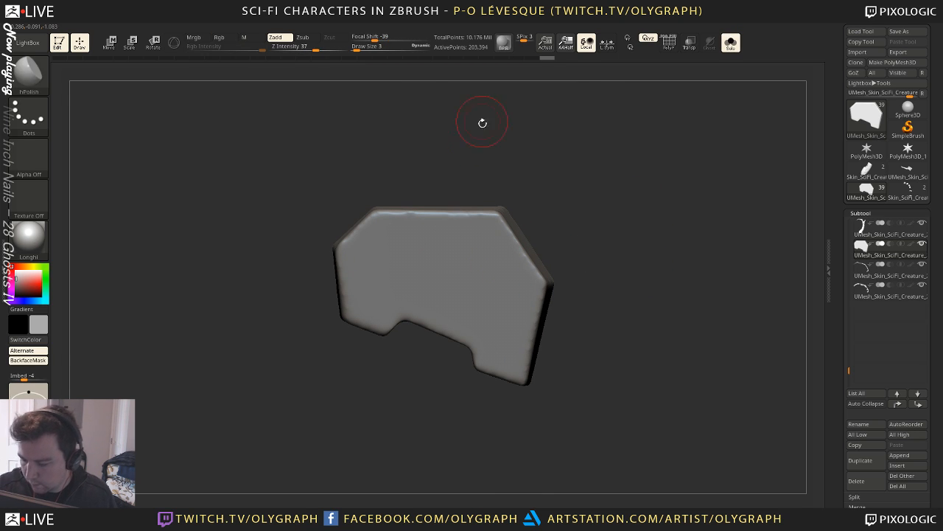
key("alt+shift+s")
left_click(440, 218, "ctrl")
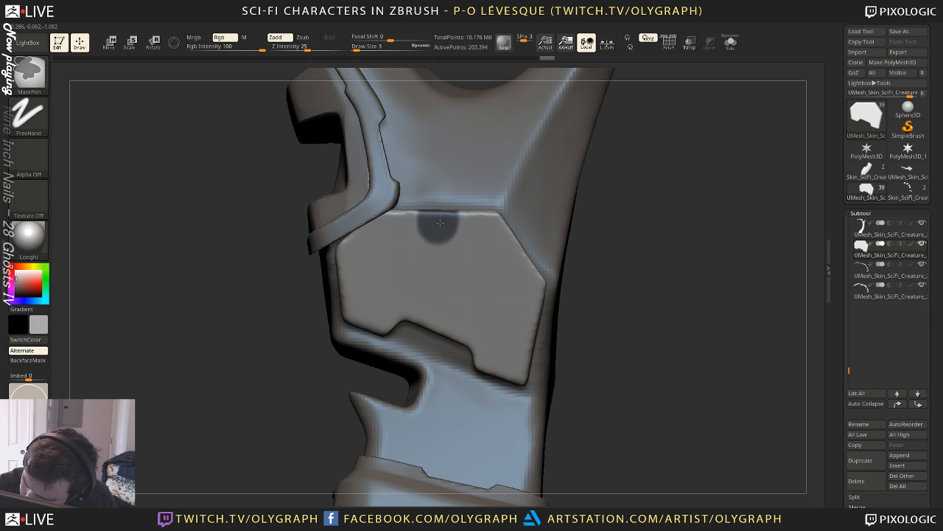
left_click(600, 268, "ctrl")
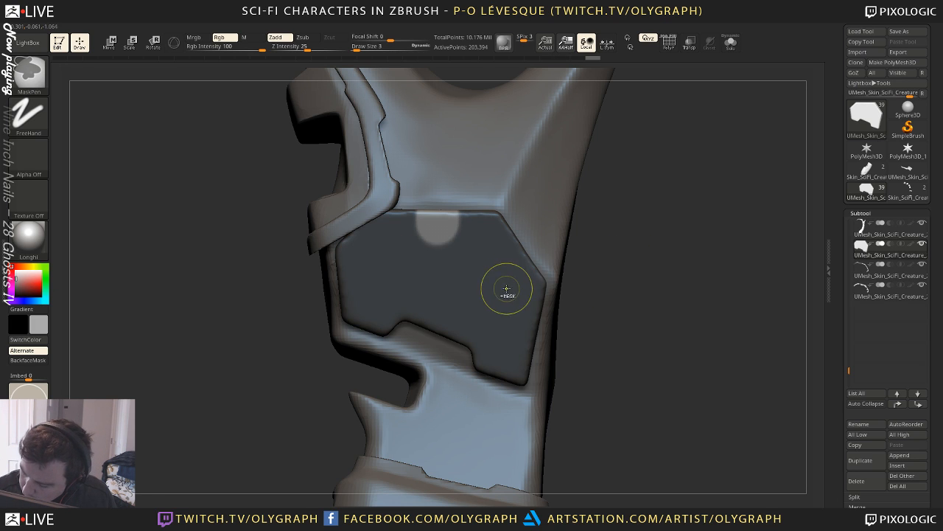
Place a Transpose move line on the round spot, soften the mask's edge, and leave only the spot unmasked
key("w")
left_click(436, 221)
left_click_drag(664, 177, 598, 181)
left_click_drag(413, 221, 413, 221)
left_click(369, 249, "ctrl")
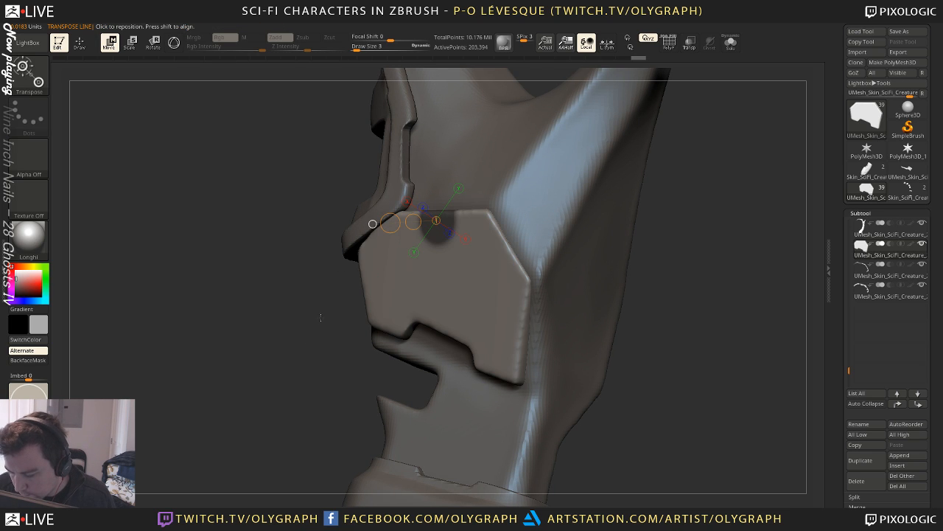
key("ctrl")
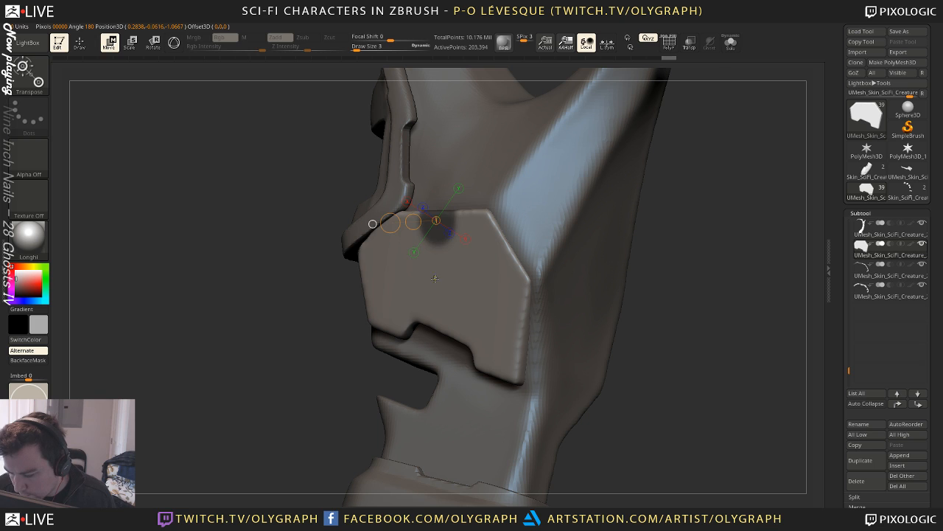
left_click(295, 354, "ctrl")
Try to shift the unmasked round spot with the Transpose line and undo the change
left_click_drag(413, 221, 414, 222)
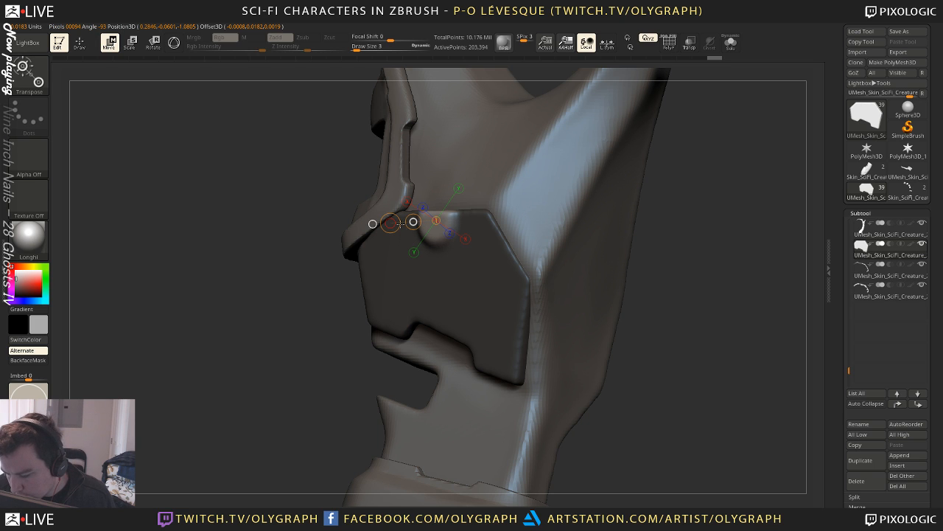
key("q")
mouse_move(686, 257)
left_mouse_down("alt")
mouse_move(669, 244)
mouse_move(676, 296)
left_mouse_up("alt")
key("ctrl+z")
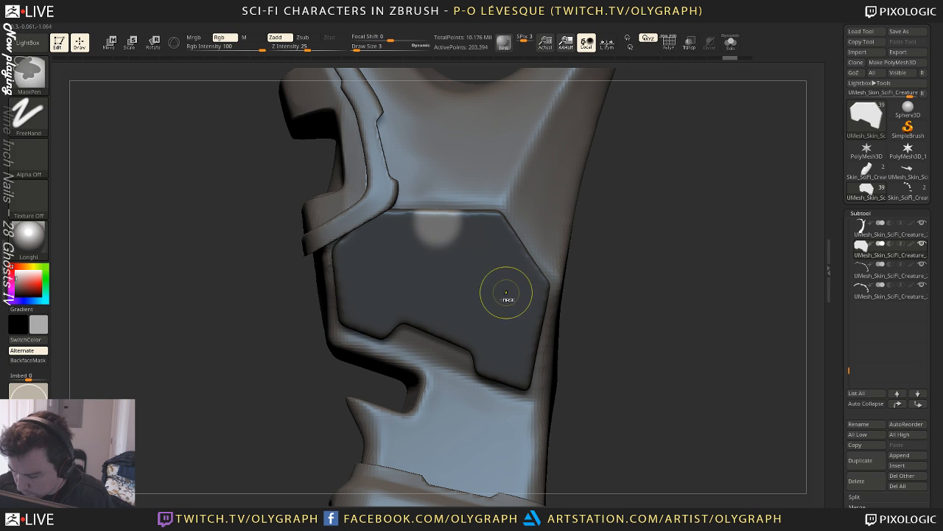
Push the unmasked round spot into the plate with the Transpose line and clear the mask
key("w")
left_click_drag(678, 261, 606, 255)
left_click_drag(411, 222, 412, 221)
key("q")
left_click_drag(679, 239, 658, 262)
mouse_move(653, 263)
left_mouse_down("ctrl")
mouse_move(646, 268)
mouse_move(611, 208)
mouse_move(637, 324)
left_mouse_up("ctrl")
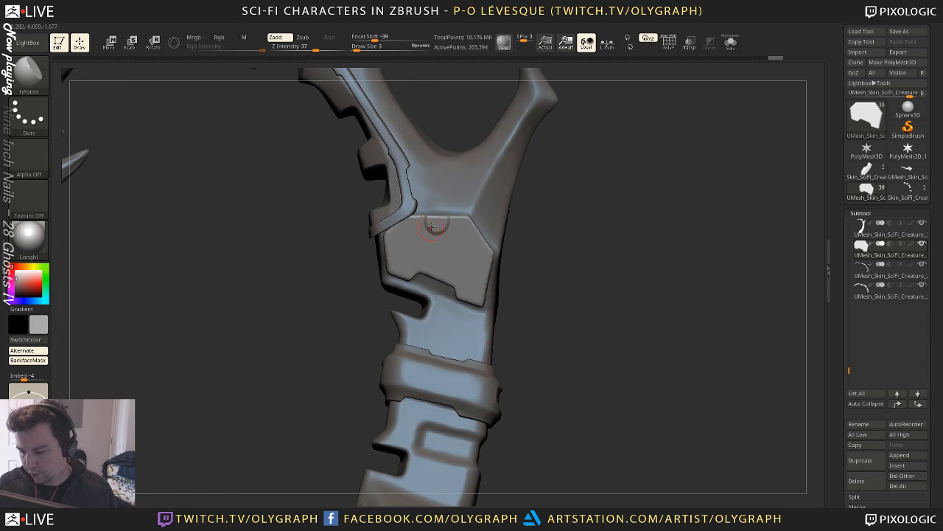
Switch to the Move brush and refine the round recess's outline on the plate at draw sizes 5 and 7
mouse_move(573, 194)
left_mouse_down("alt")
mouse_move(604, 234)
mouse_move(597, 244)
left_mouse_up("alt")
key("space")
left_click(579, 246)
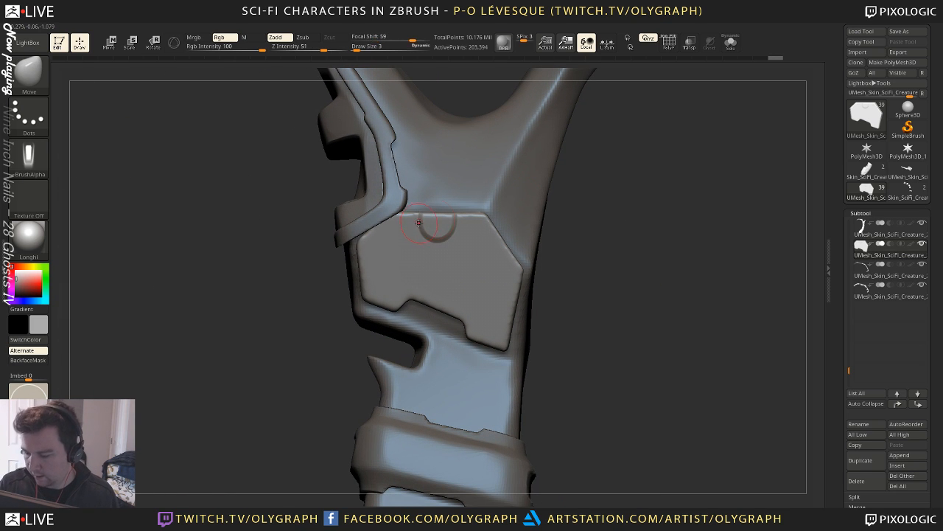
key("bracketright")
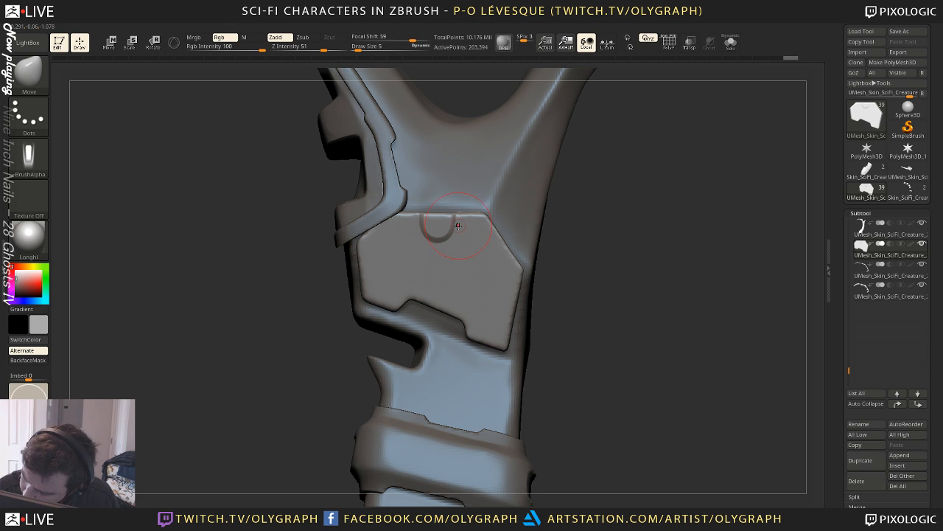
key("bracketright")
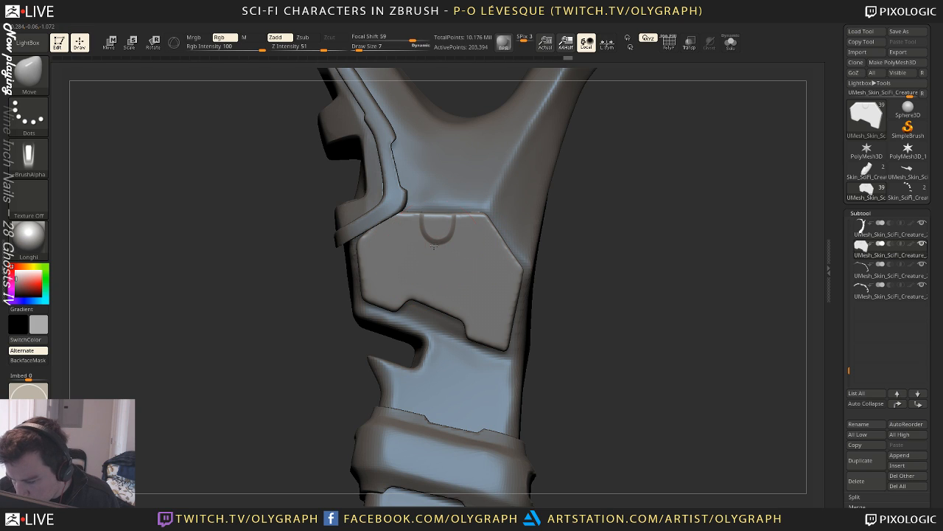
Draw a ClipCurve across the plate's upper edge at the round recess, clear the mask, and return to the Move brush
key("ctrl+shift")
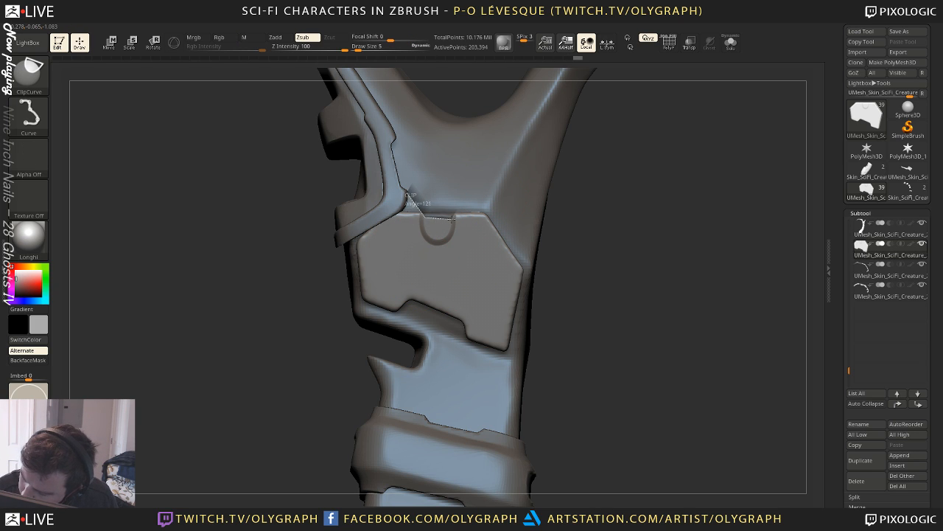
left_click_drag(471, 205, 481, 197, "ctrl+shift")
left_click_drag(628, 219, 590, 154, "alt")
mouse_move(583, 211)
left_mouse_down("ctrl")
mouse_move(605, 292)
mouse_move(599, 317)
mouse_move(567, 212)
mouse_move(567, 155)
mouse_move(584, 224)
left_mouse_up("ctrl")
key("ctrl+d")
key("ctrl+d")
key("b")
key("m")
key("b")
key("m")
key("v")
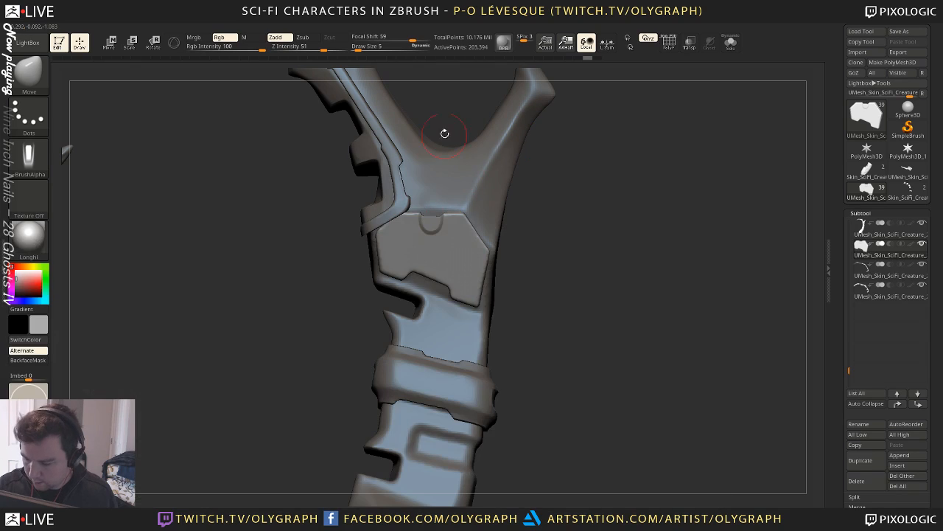
Try to flatten the plate's surface and borders with the TrimDynamic brush at draw sizes 15 and 21
key("s")
mouse_move(414, 227)
left_mouse_down()
mouse_move(424, 227)
mouse_move(393, 236)
mouse_move(406, 241)
left_mouse_up()
key("s")
key("s")
left_click_drag(410, 241, 406, 242, "alt")
key("s")
key("b")
left_click(462, 391)
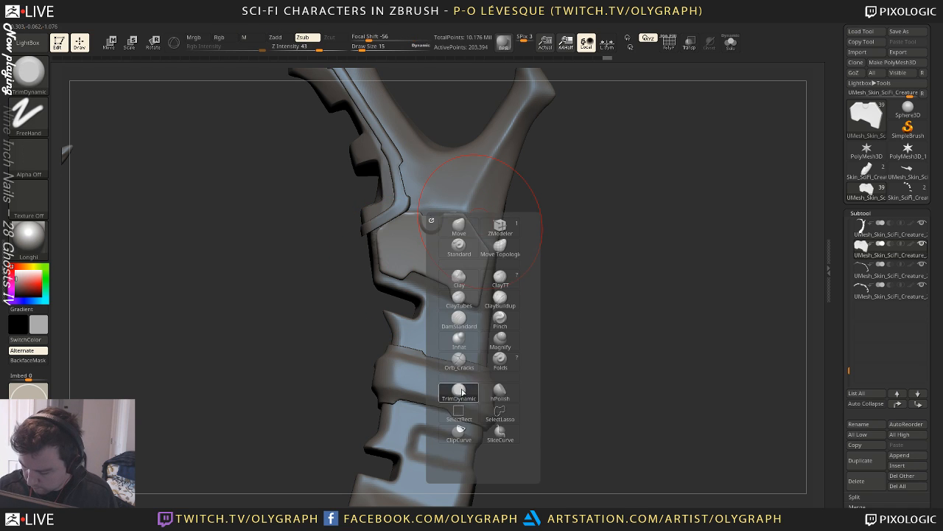
left_click_drag(382, 331, 377, 186, "ctrl+shift")
left_click_drag(425, 301, 328, 273, "ctrl+shift")
left_click_drag(501, 189, 463, 334, "ctrl+shift")
left_click_drag(444, 184, 504, 278, "ctrl+shift")
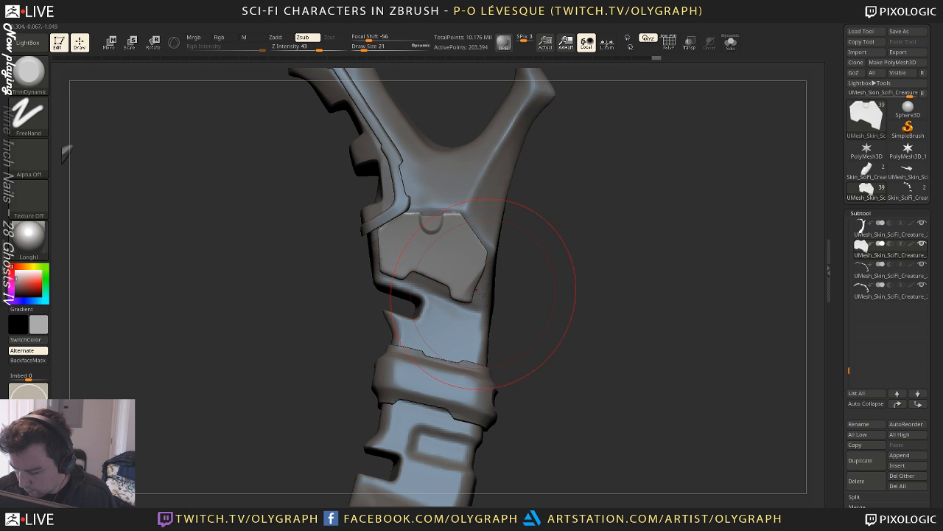
Switch to the Move brush at draw size 14 and adjust the plate's outer side edge along the horn
key("b")
key("m")
key("v")
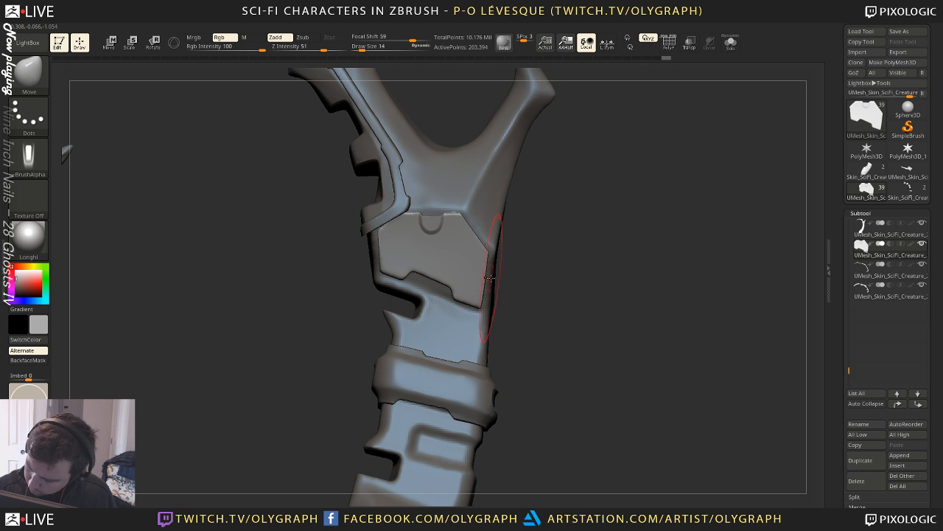
left_click_drag(573, 262, 564, 245)
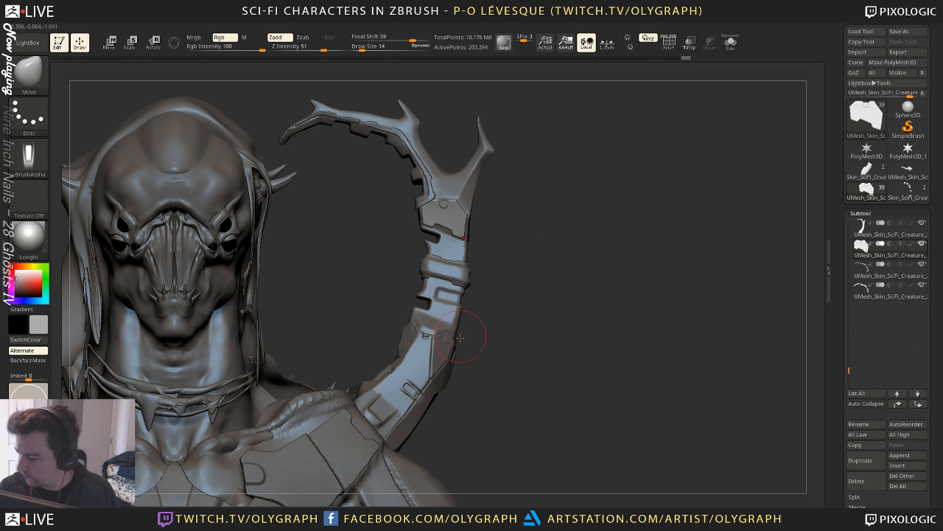
Refine the plate's fit on the horn with the Move brush at draw sizes 21 and 10
key("space")
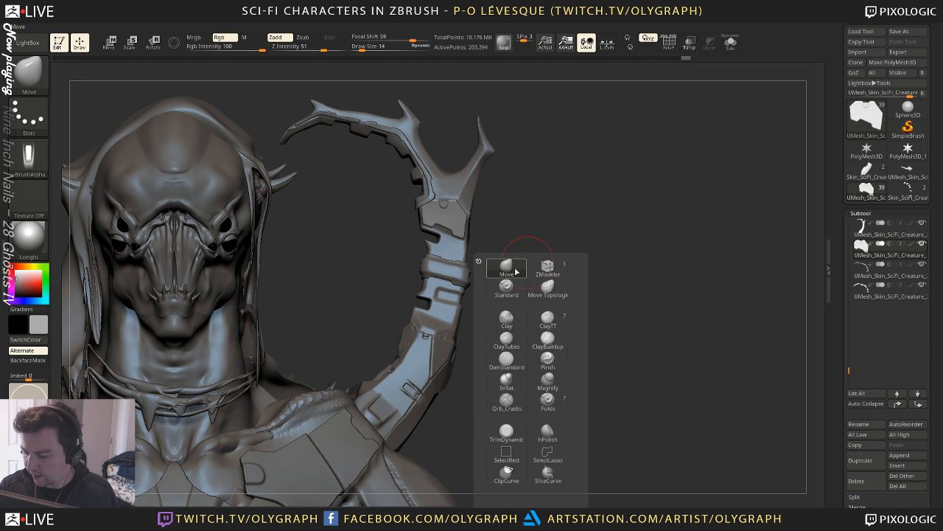
left_click(515, 271)
key("s")
left_click_drag(516, 207, 518, 206)
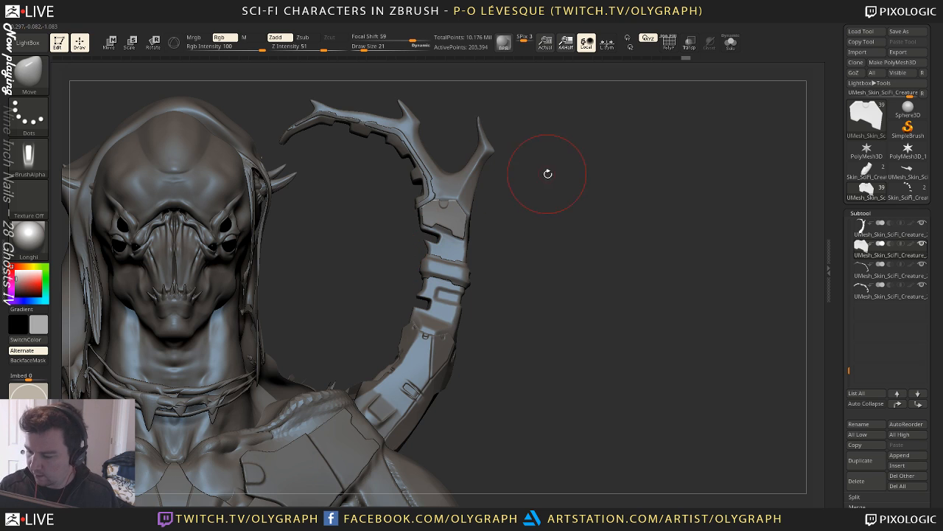
mouse_move(547, 172)
left_mouse_down()
mouse_move(502, 240)
mouse_move(495, 271)
mouse_move(506, 249)
mouse_move(480, 273)
mouse_move(505, 252)
mouse_move(491, 279)
left_mouse_up()
key("s")
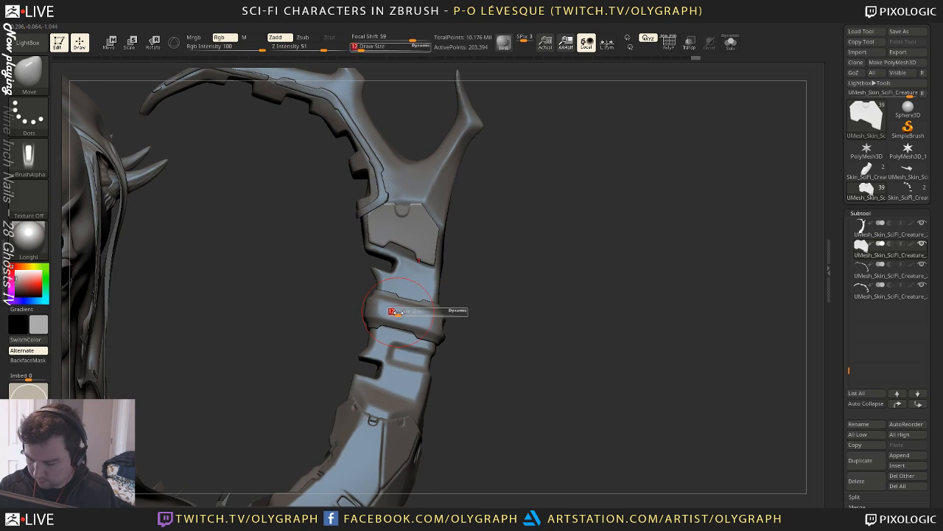
left_click_drag(393, 312, 390, 312)
left_click_drag(332, 348, 391, 383)
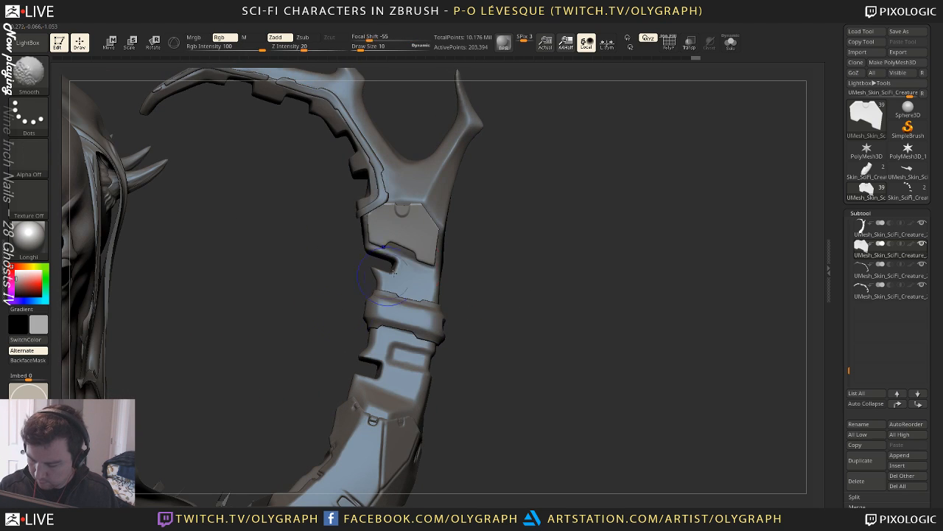
Make the main horn mesh under the plates the active subtool
left_click(423, 398, "alt")
key("ctrl+d")
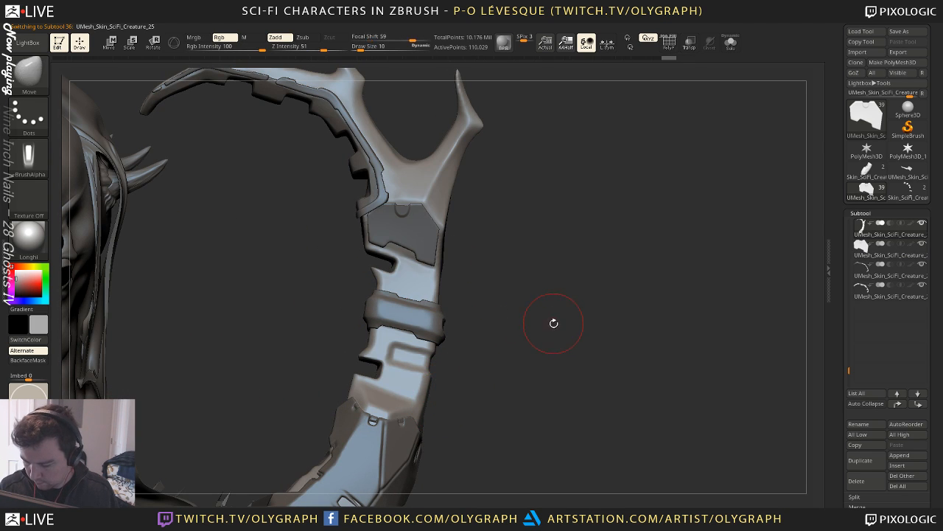
left_click_drag(547, 328, 488, 308)
left_click(383, 420, "alt")
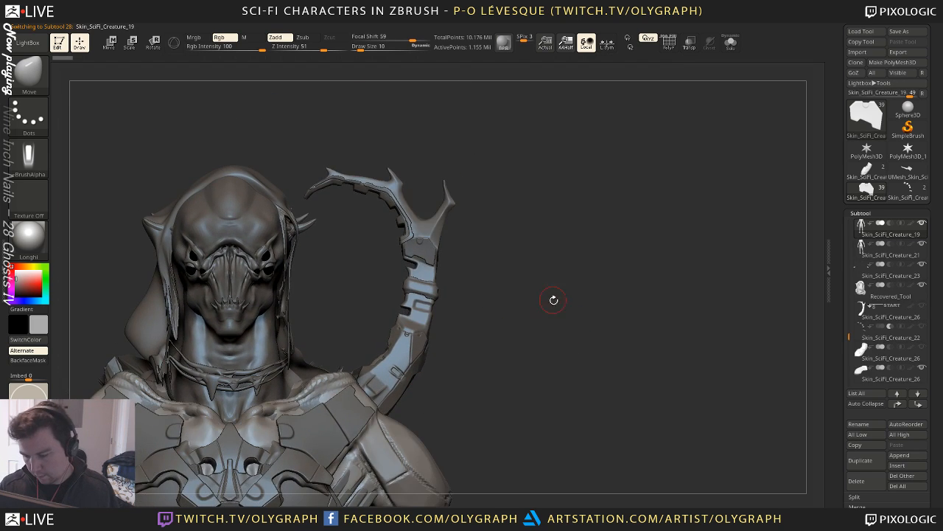
left_click_drag(554, 300, 455, 243)
left_click(452, 241, "alt")
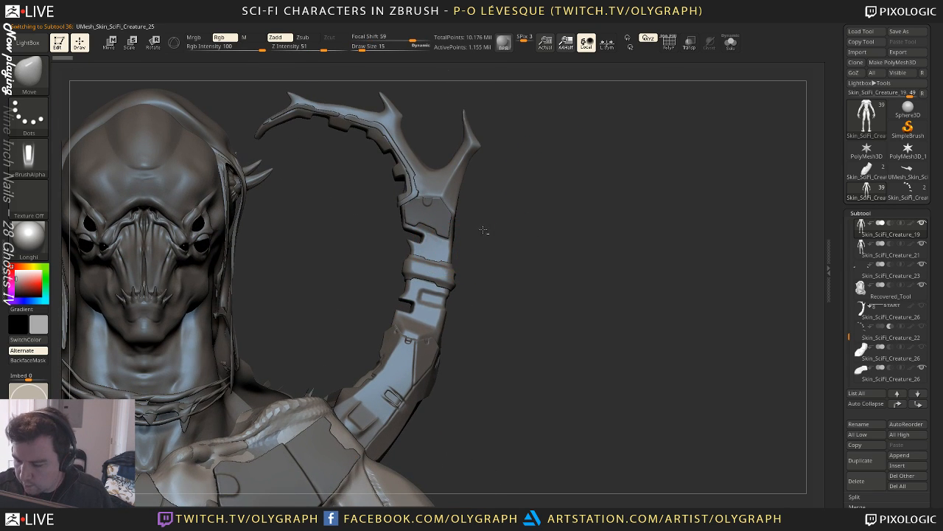
Subdivide the isolated horn mesh twice, save the project, and show the other subtools again
key("shift+s")
key("shift+f")
key("shift+f")
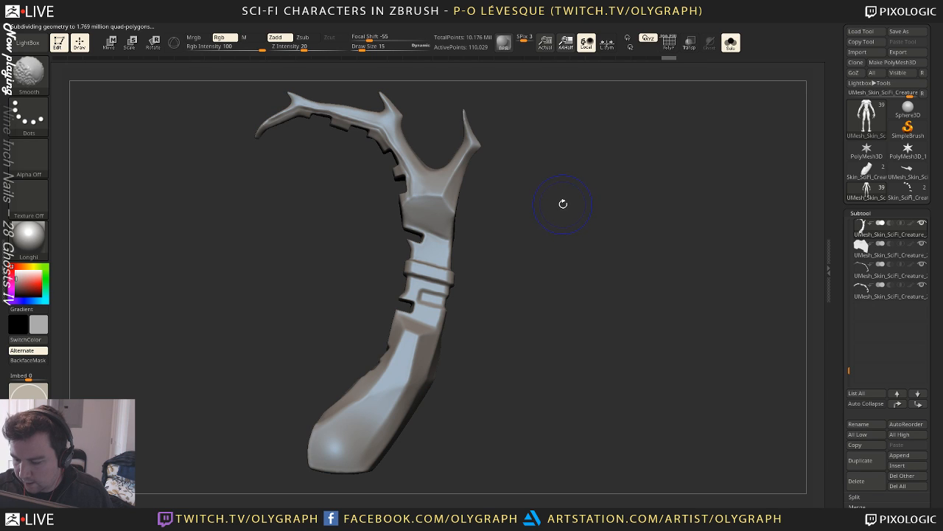
key("shift+s")
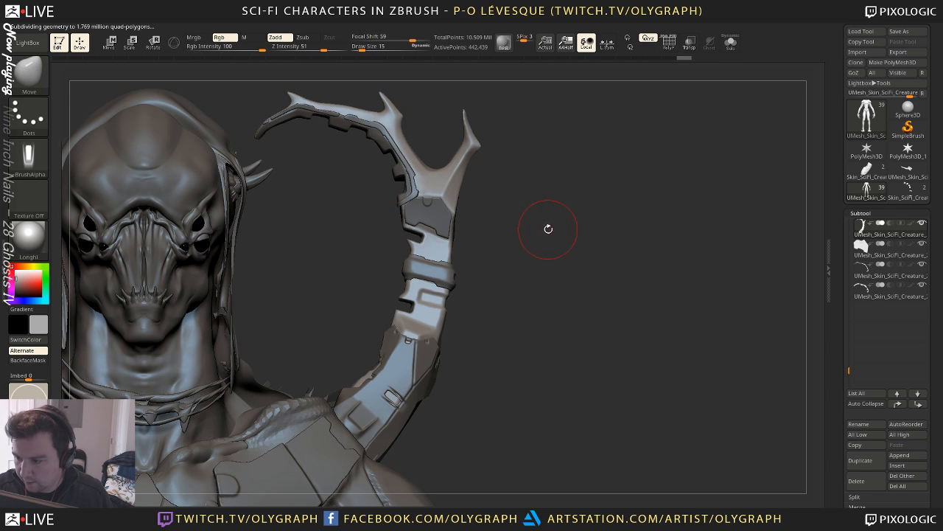
key("shift+s")
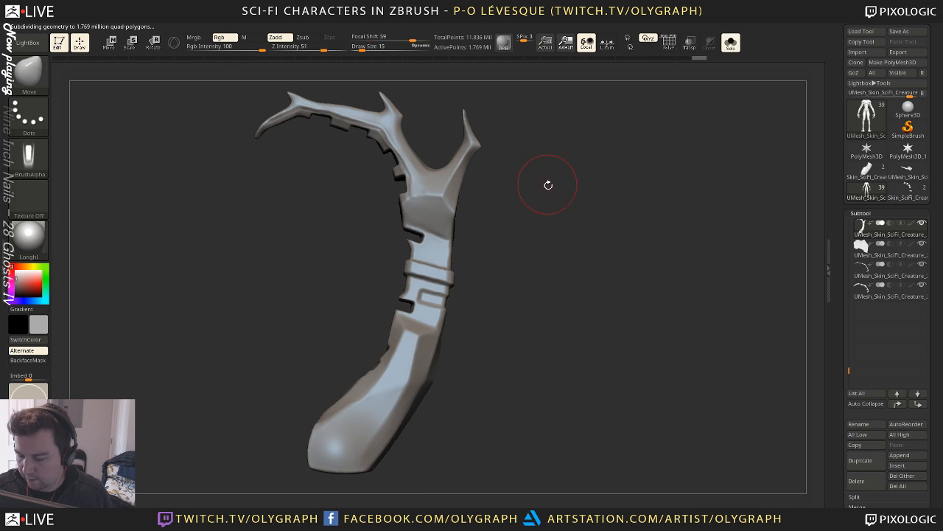
left_click_drag(548, 185, 547, 234)
key("ctrl+s")
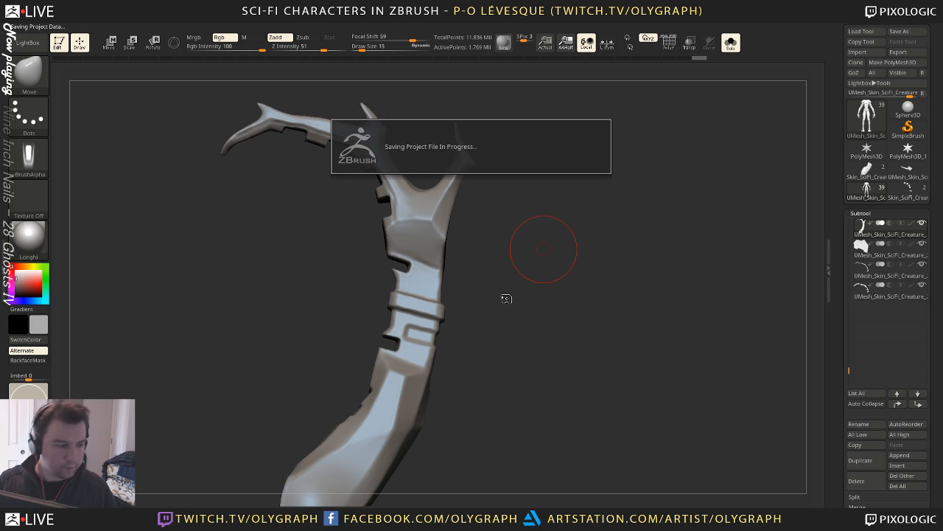
key("shift+s")
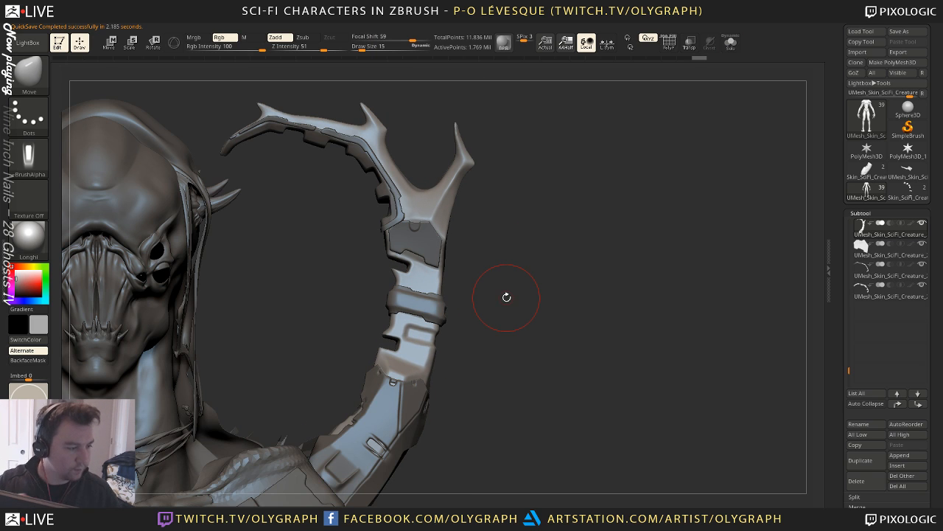
Switch to the Standard brush with the DragRect stroke at draw size 6
key("b")
key("s")
key("t")
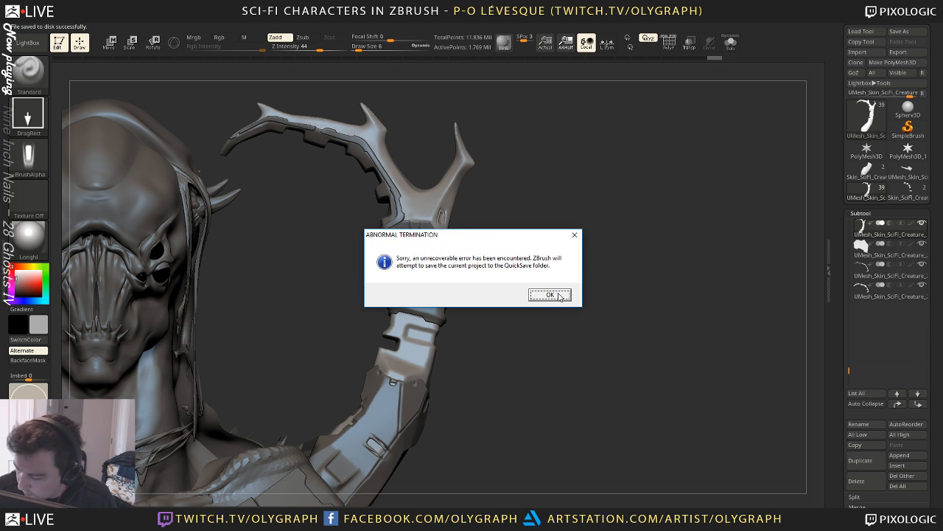
Dismiss the crash notices, load Recovered_Tool.ZTL from the QuickSave folder, and frame the creature's upper body
left_click(550, 295)
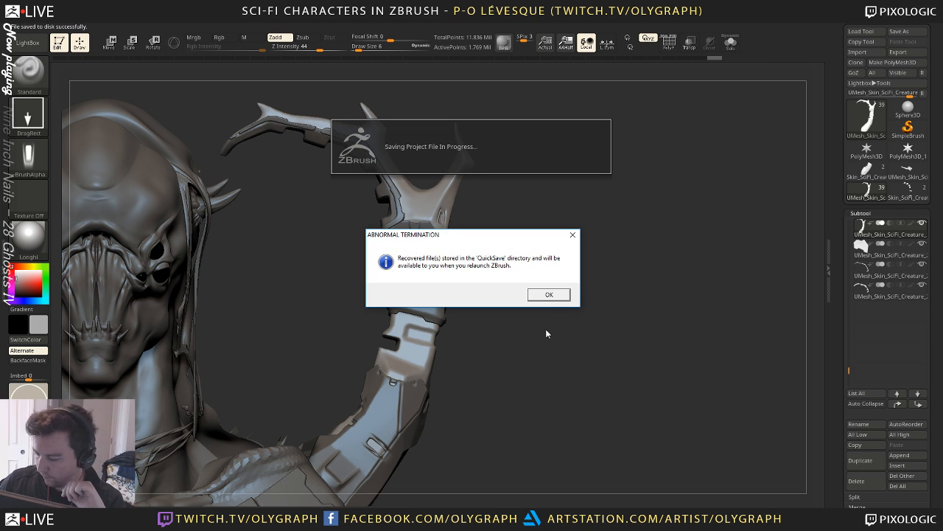
left_click(553, 294)
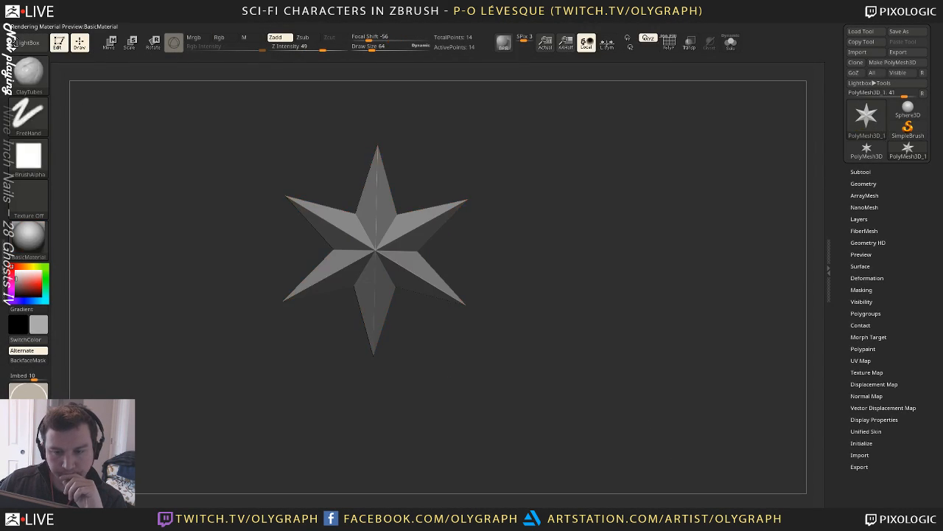
left_click(560, 295)
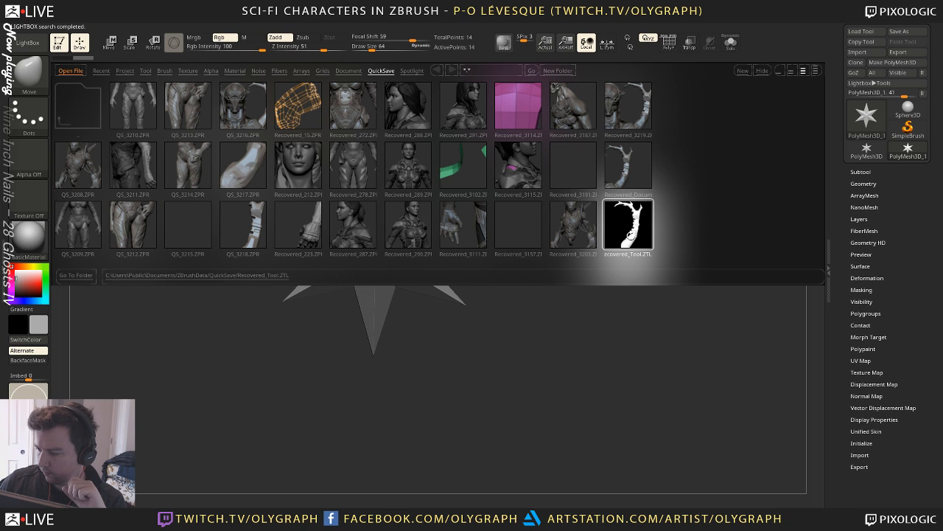
double_click(629, 235)
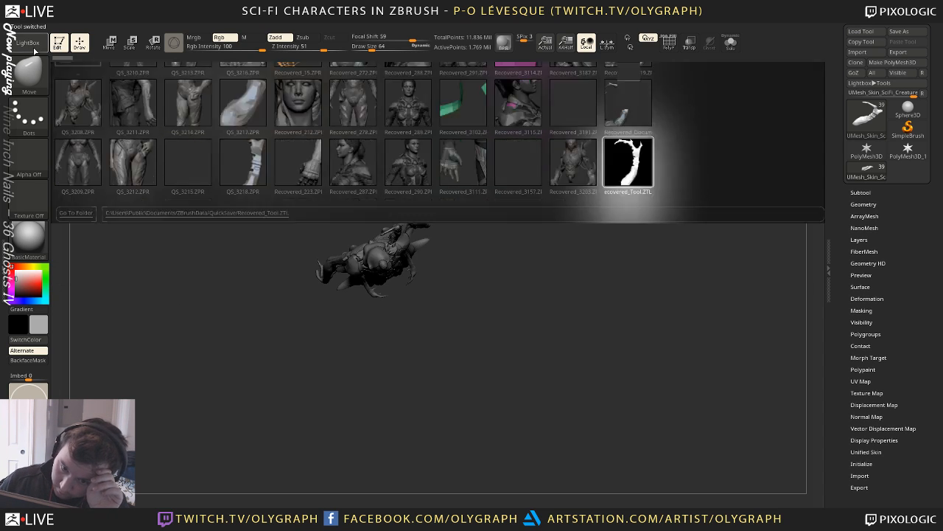
left_click_drag(487, 178, 535, 338, "alt")
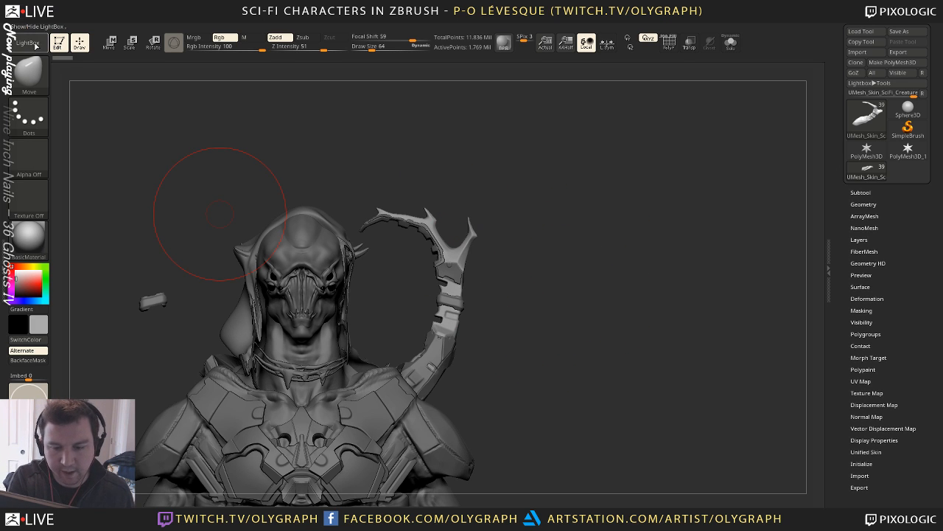
Open the JRO alpha folder in LightBox and load the JRO_Base17_in.psd alpha
key("comma")
left_click(206, 70)
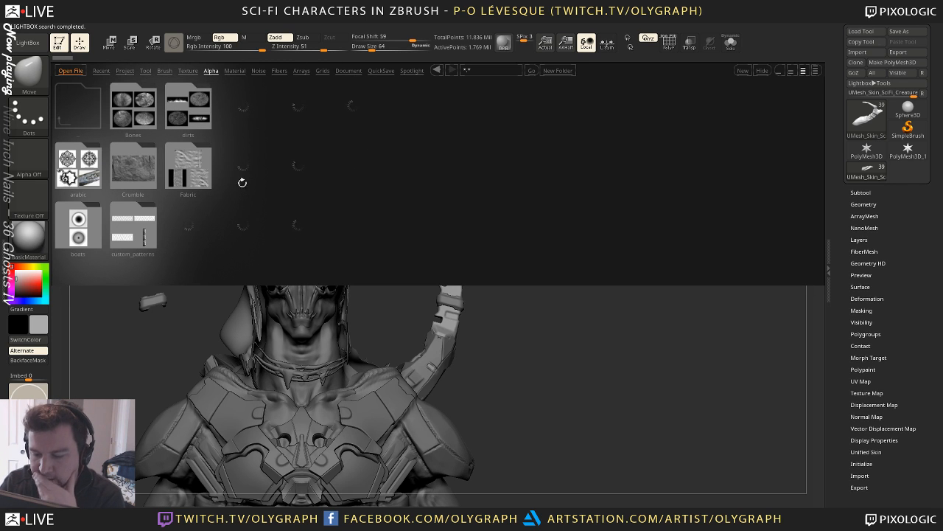
double_click(281, 188)
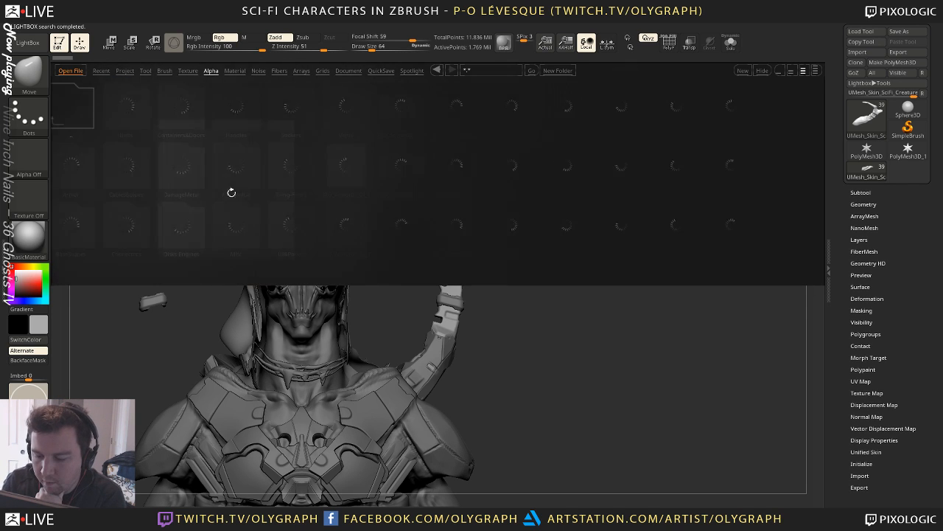
left_click_drag(666, 182, 459, 200)
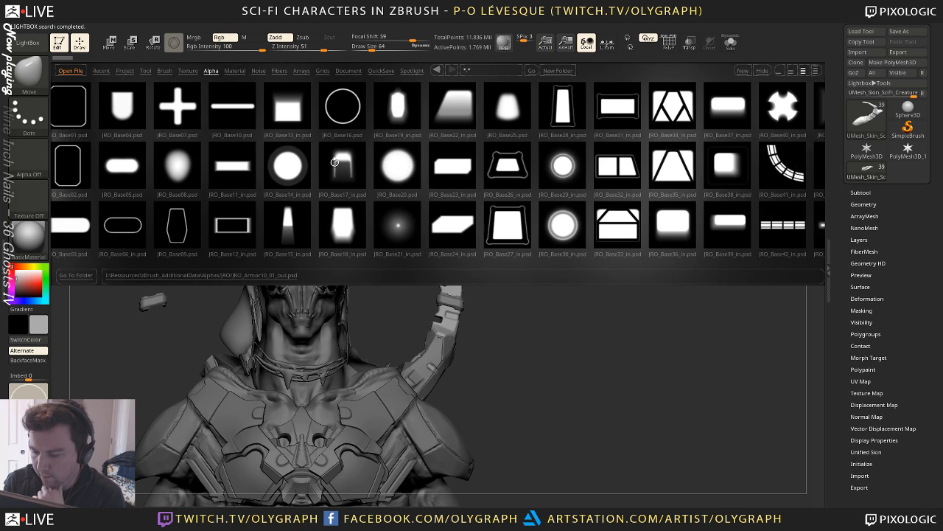
left_click(355, 172)
left_click(355, 172)
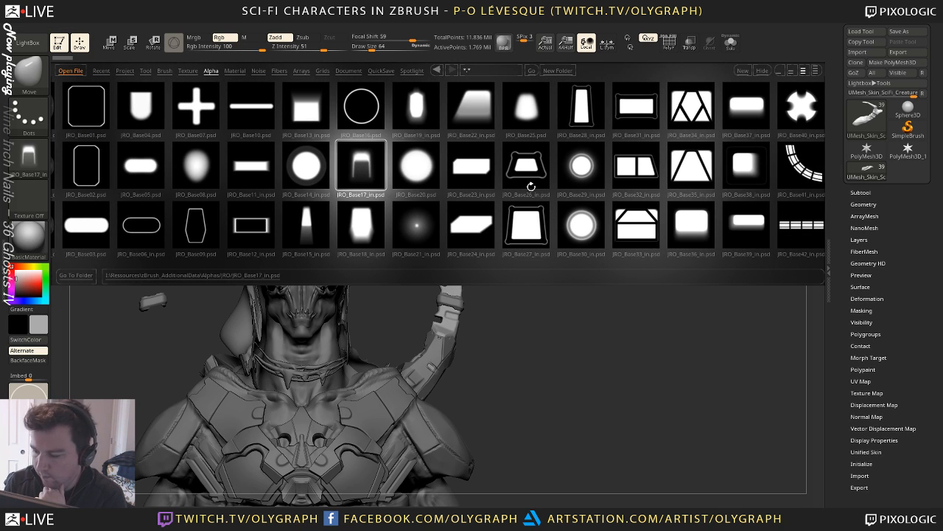
Load the JRO_Base59_in.psd and JRO_Base58_in.psd alphas from the JRO folder
left_click_drag(641, 170, 473, 191)
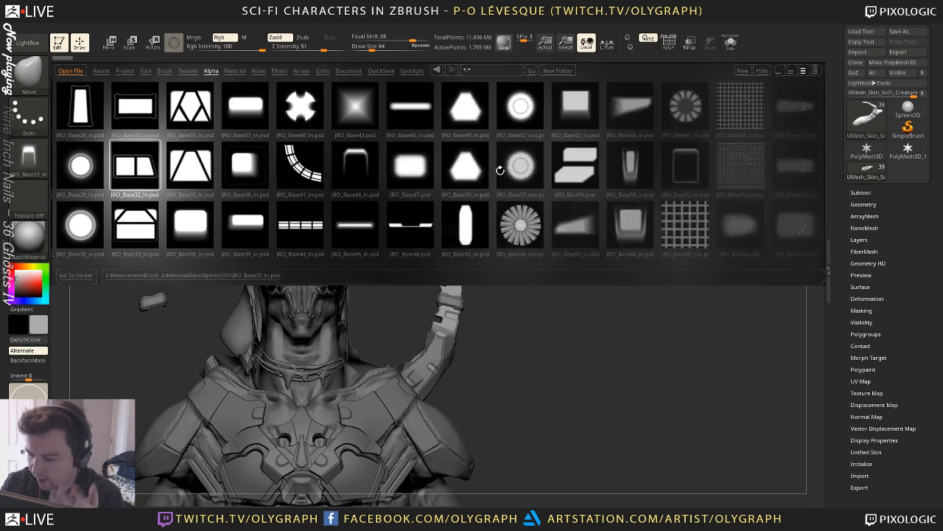
left_click_drag(354, 170, 580, 160)
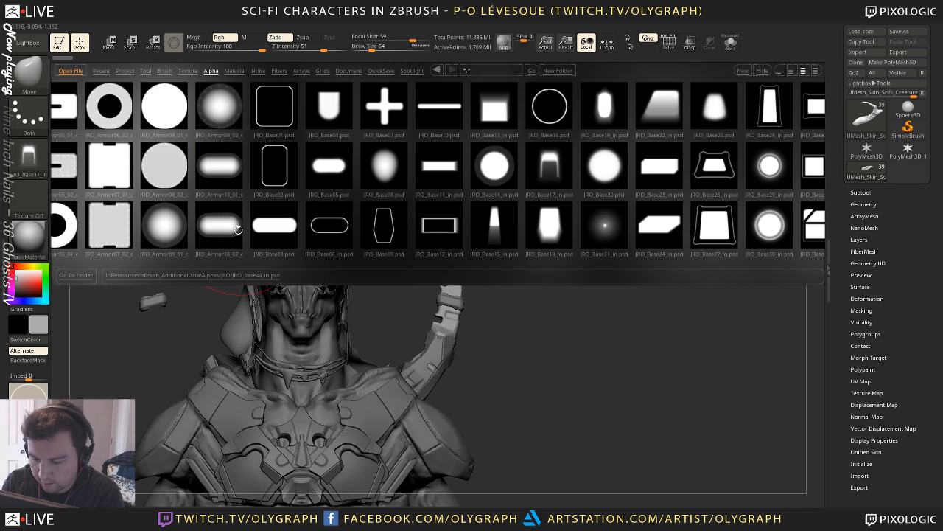
left_click_drag(672, 173, 469, 206)
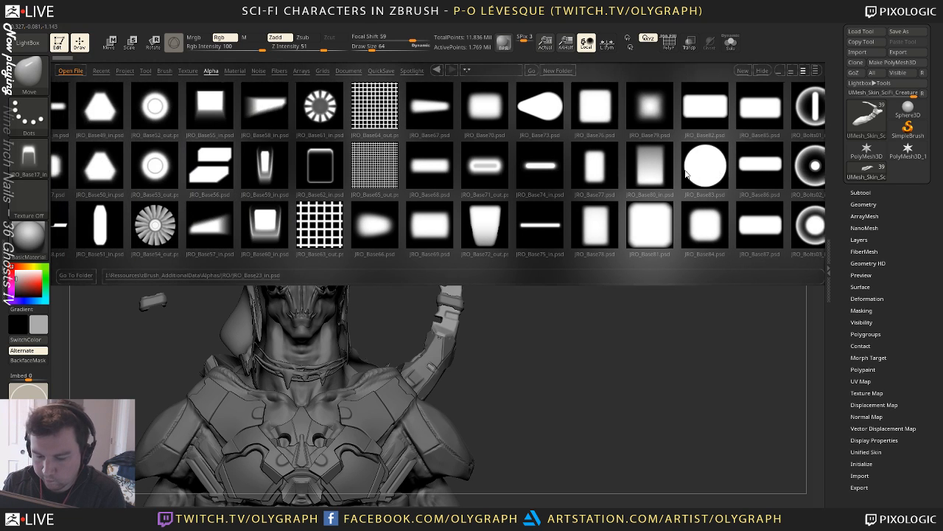
left_click(266, 166)
left_click(266, 164)
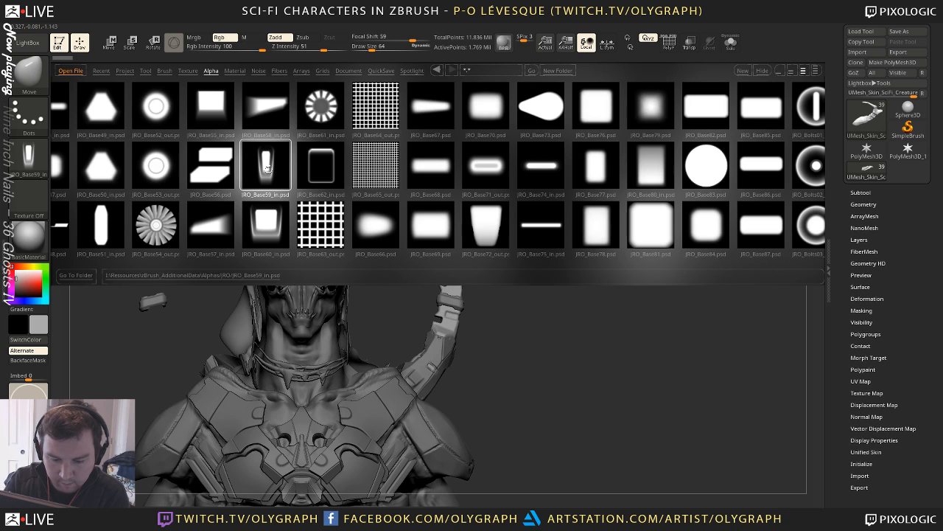
left_click(270, 111)
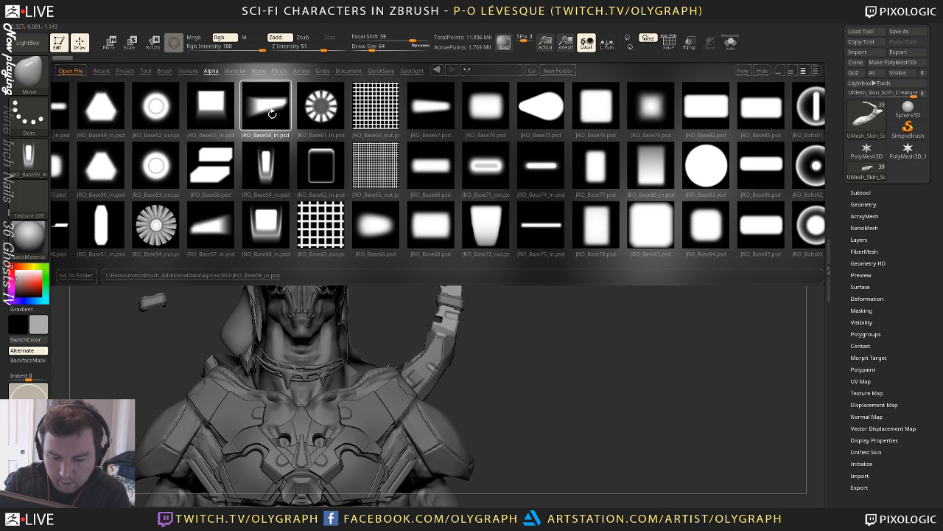
Load the JRO_Bolts26_in.psd and JRO_Bolts29_in.psd alphas from the JRO folder
scroll(433, 195, "down", 5)
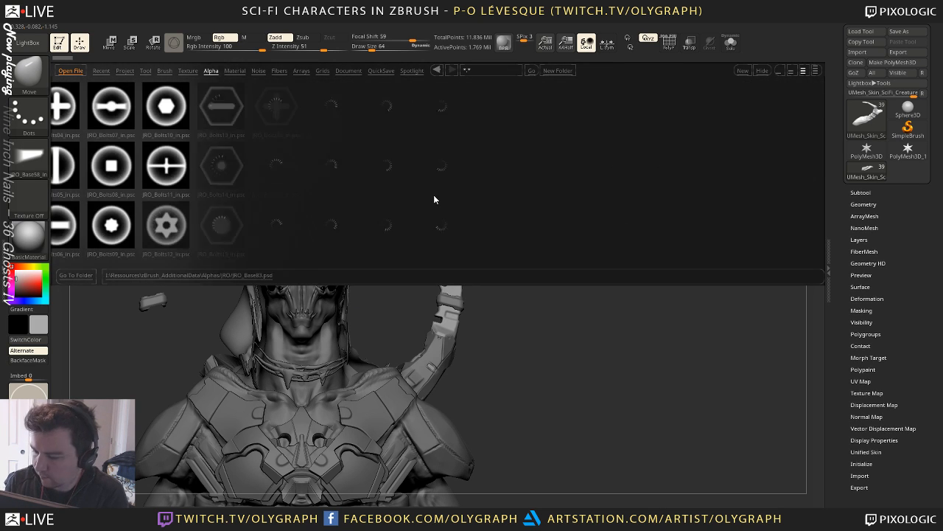
scroll(416, 196, "down", 4)
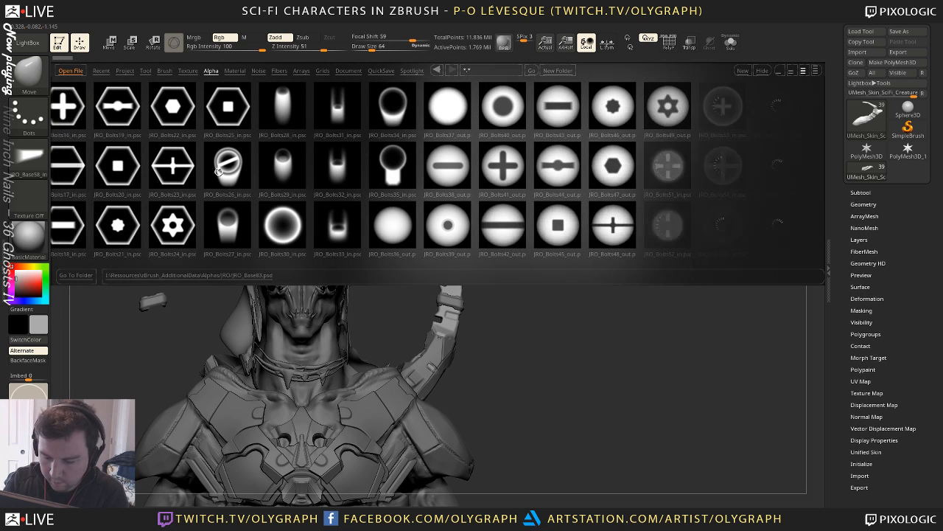
left_click(221, 169)
left_click(273, 166)
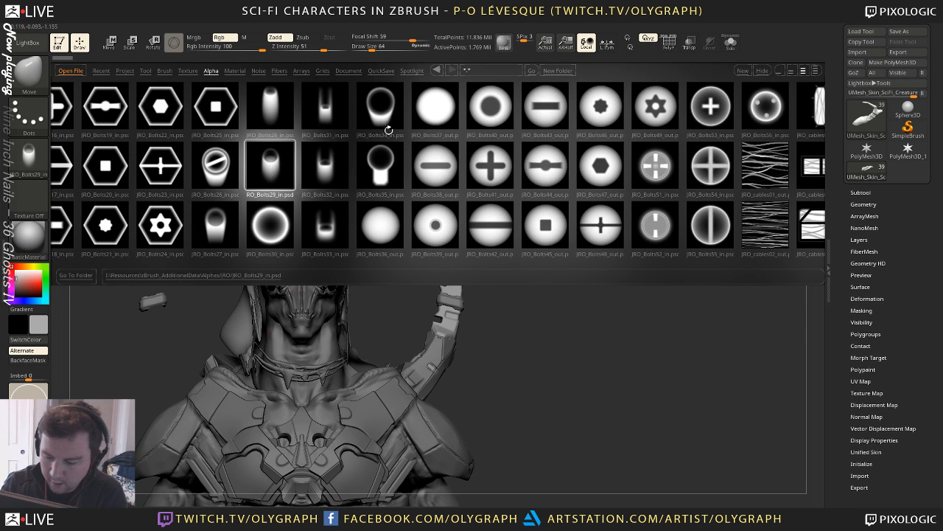
Browse on to the connector shapes in the JRO folder and load the JRO_Connector15_in.psd alpha
left_click(593, 214)
scroll(516, 215, "down", 4)
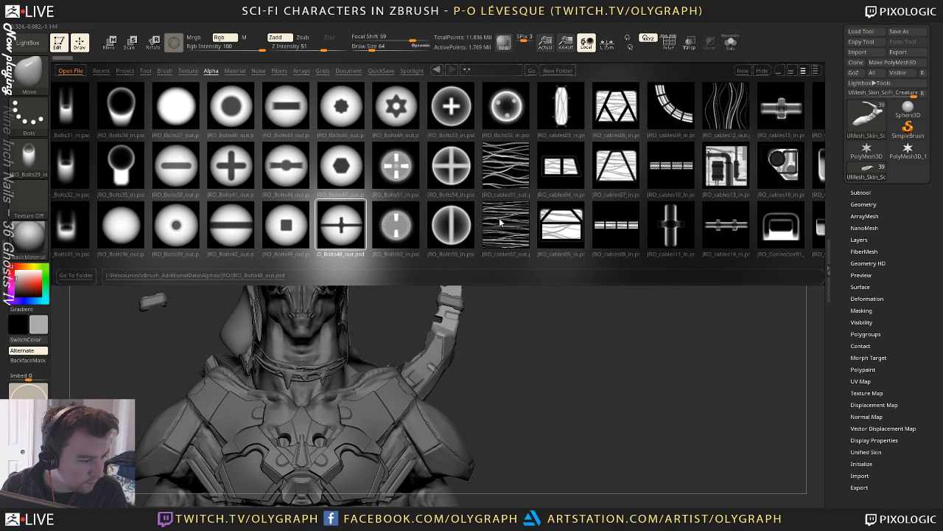
scroll(500, 221, "down", 2)
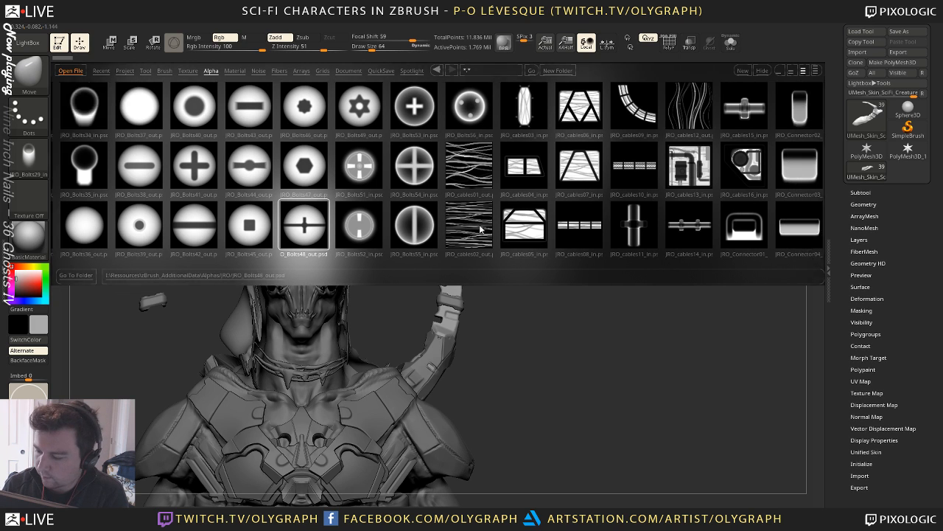
scroll(459, 235, "down", 6)
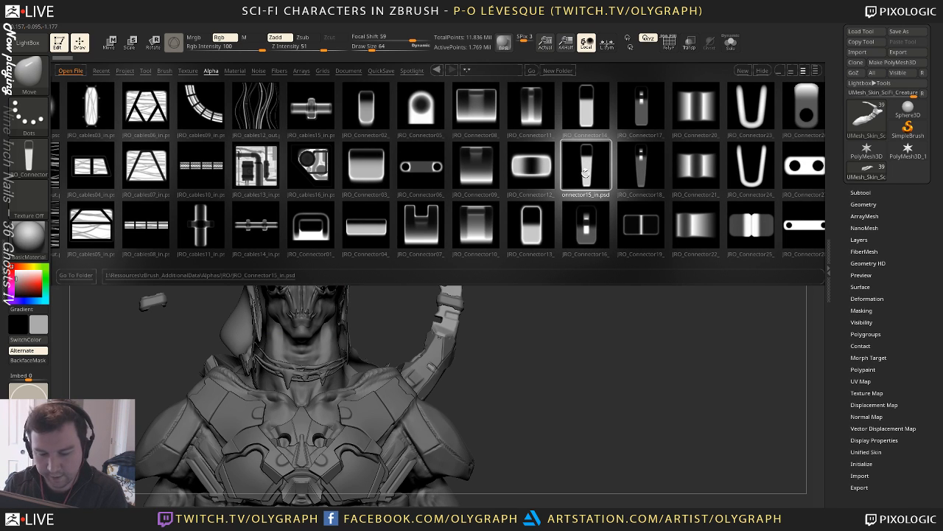
scroll(586, 171, "down", 8)
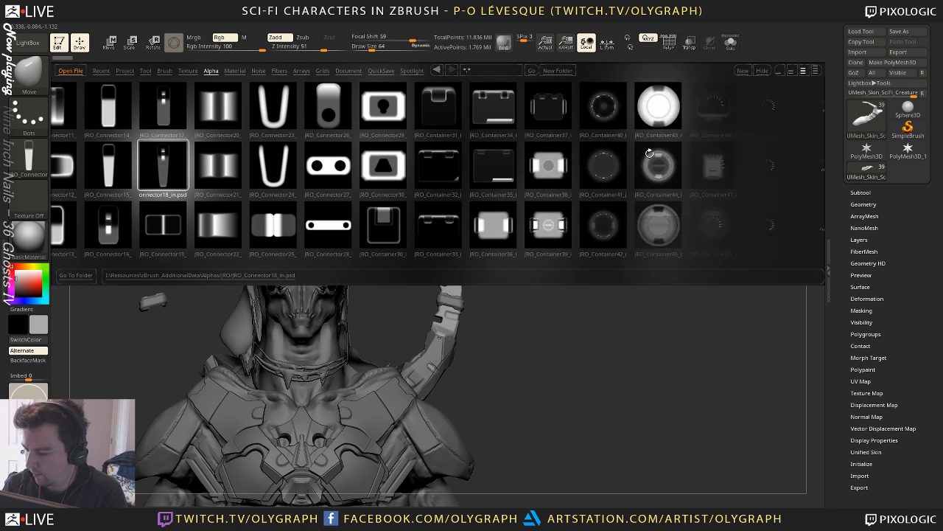
Load the JRO_Container47_in.psd and JRO_Container_08_in.psd alphas, then close LightBox
scroll(648, 153, "down", 6)
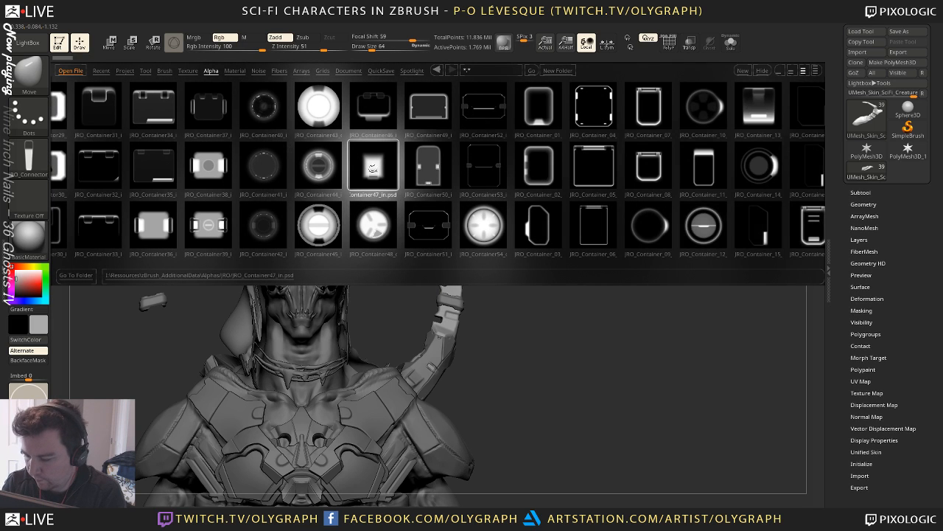
double_click(373, 168)
scroll(579, 191, "down", 3)
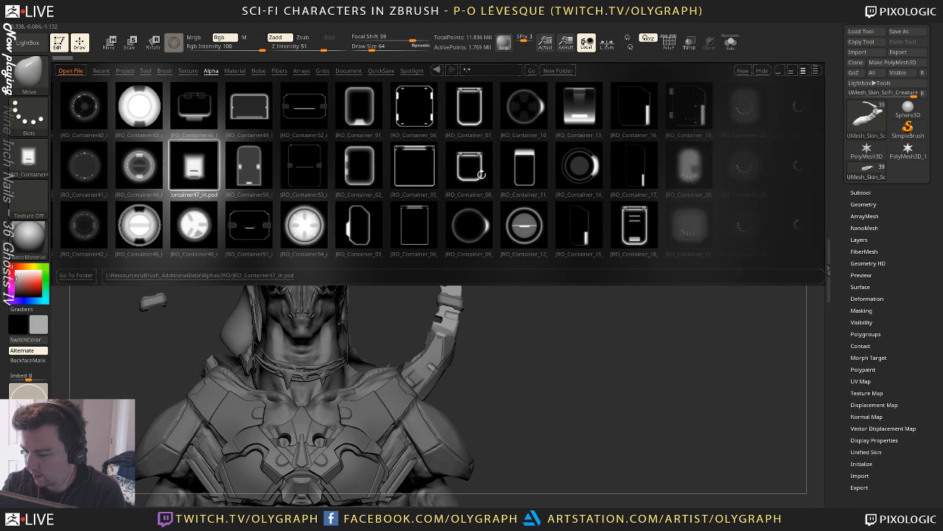
double_click(467, 169)
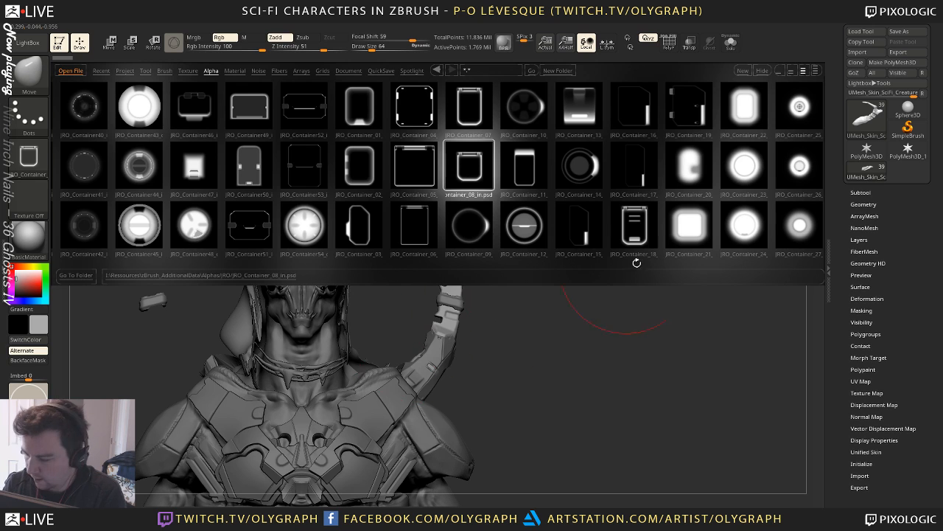
scroll(713, 216, "down", 8)
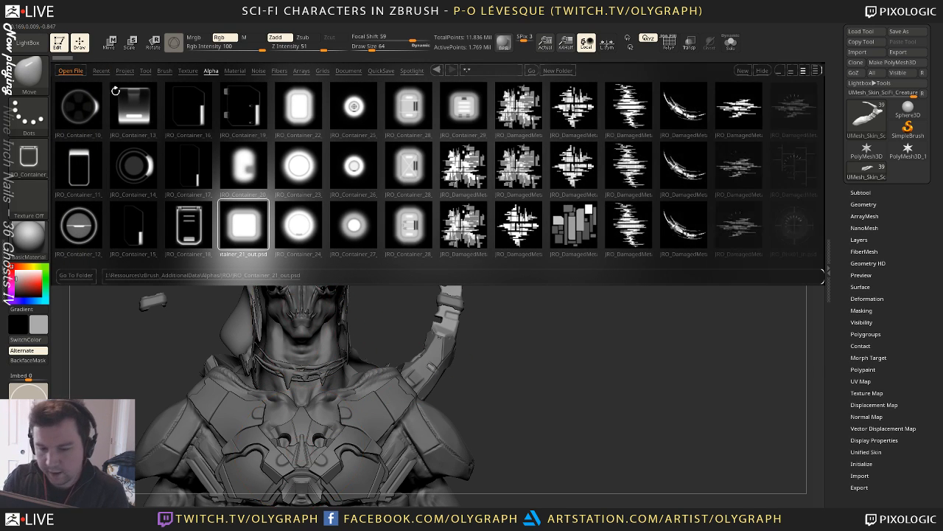
left_click(35, 51)
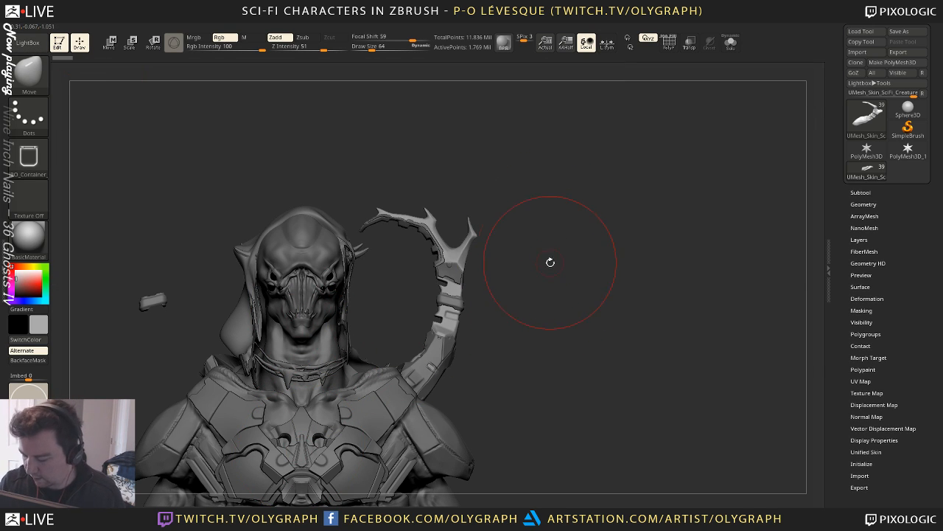
Reduce the brush size and switch from the Move brush to the Standard brush
key("s")
left_click_drag(551, 267, 546, 270)
key("space")
left_click(524, 299)
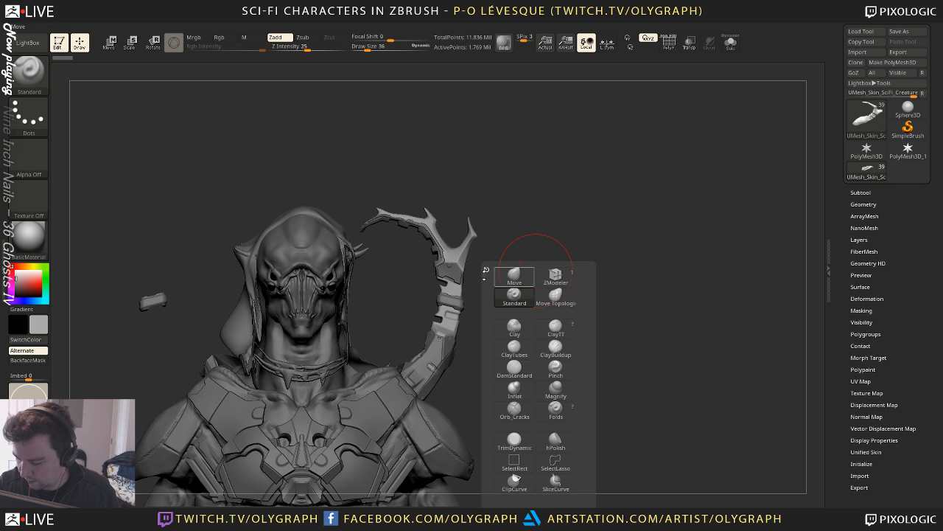
Isolate the horn subtool, frame it in the view and set the draw size to 19
key("shift+s")
mouse_move(573, 194)
left_mouse_down("alt")
mouse_move(621, 230)
mouse_move(608, 177)
left_mouse_up("alt")
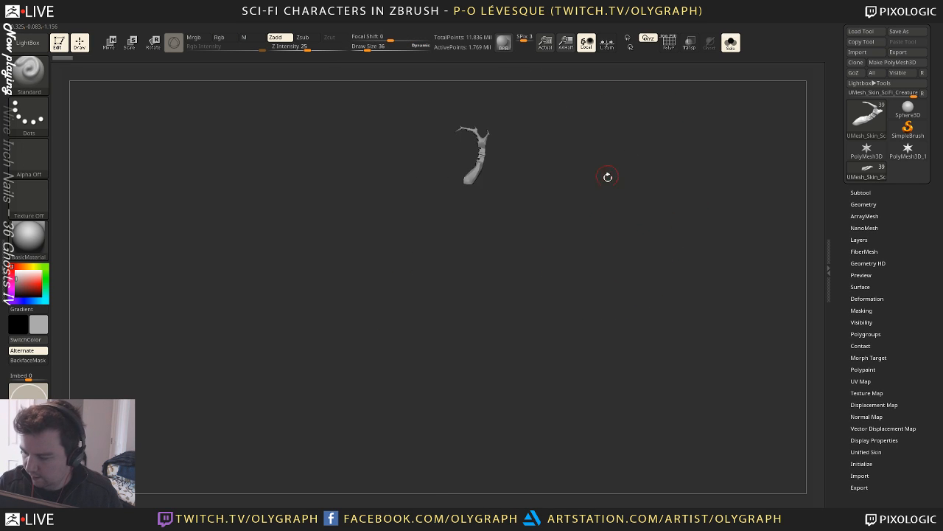
key("f")
key("s")
left_click_drag(536, 228, 530, 228)
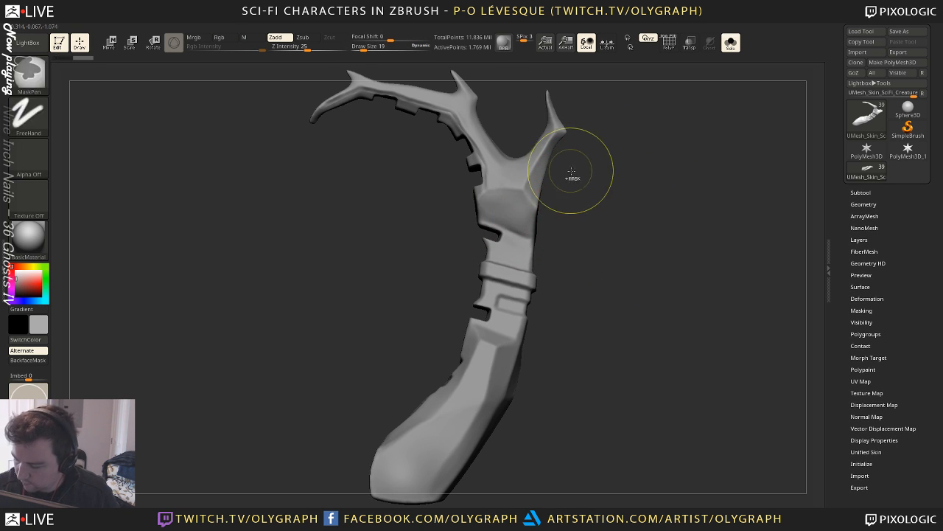
Assign the JRO_Container_08_in alpha to the Standard brush, with Zsub, Z Intensity 52 and draw size 9
left_click(28, 158)
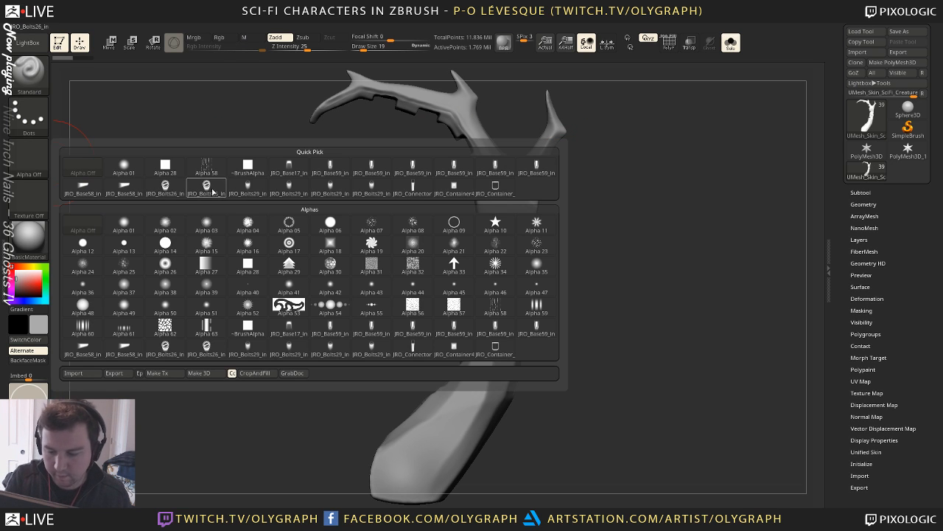
left_click(495, 190)
key("space")
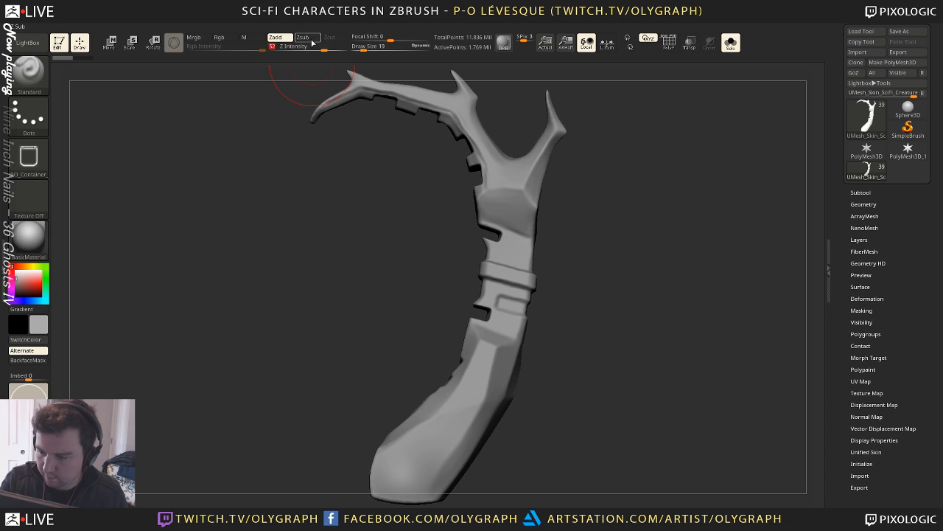
left_click(311, 40)
key("s")
left_click(510, 240)
key("s")
left_click(508, 237)
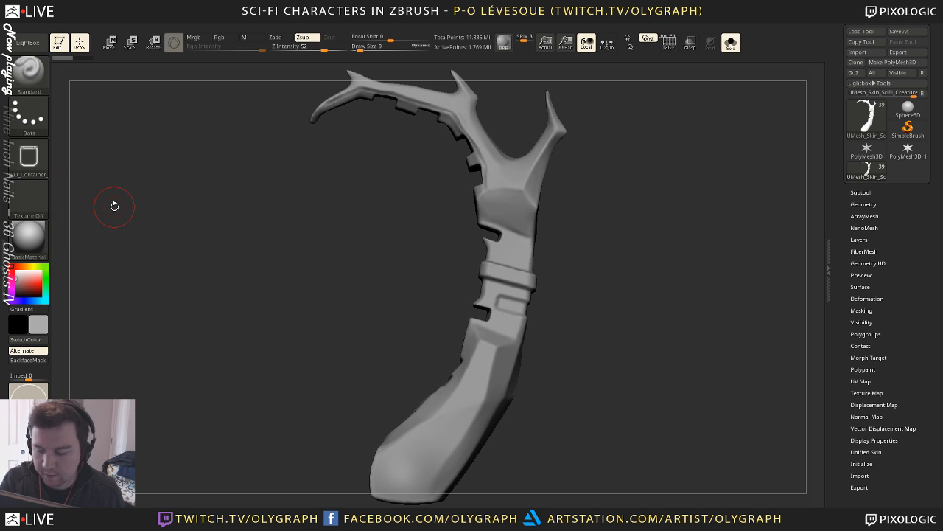
left_click_drag(590, 162, 595, 184, "alt")
left_click_drag(539, 197, 527, 199)
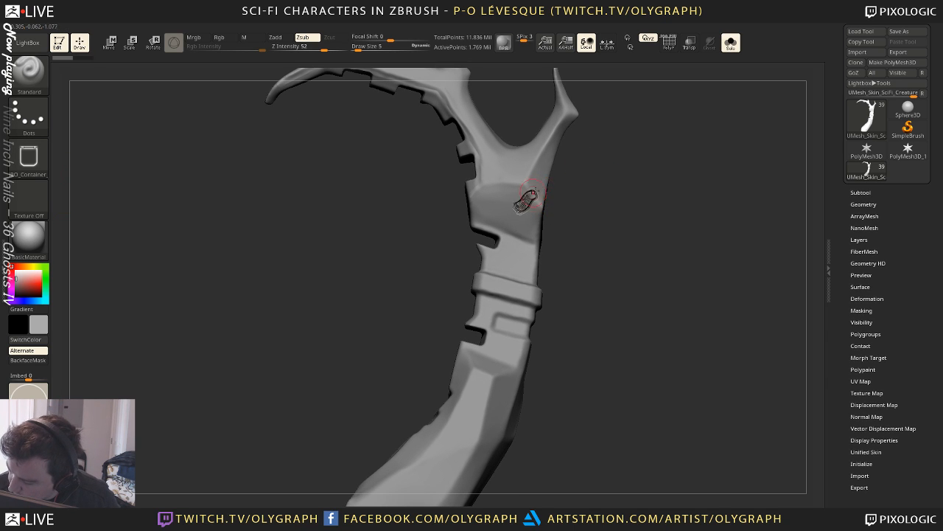
key("ctrl+z")
Set the stroke to DragRect and stamp the container alpha at the upper plate's outer corner and, with all subtools shown, above the lower plate
key("space")
left_click(32, 118)
left_click(123, 127)
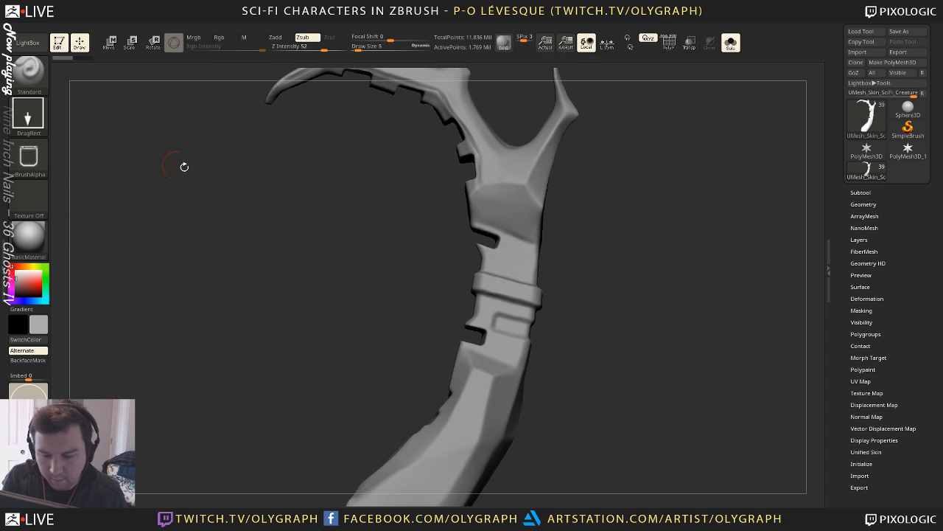
left_click_drag(531, 196, 522, 208)
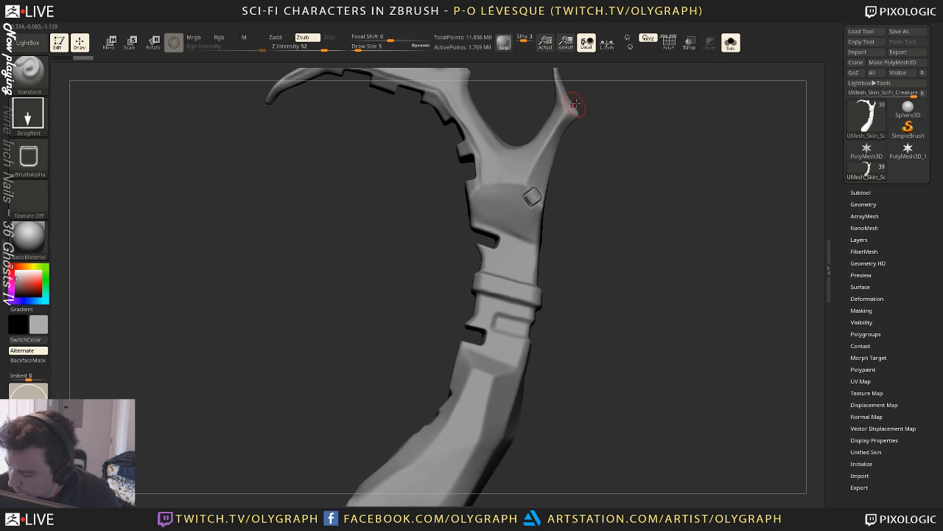
key("shift+s")
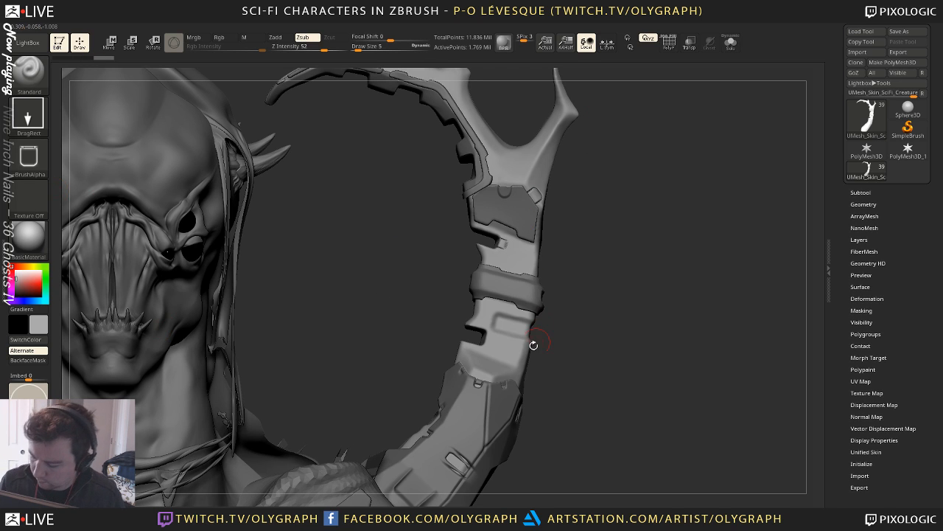
left_click_drag(477, 384, 474, 398)
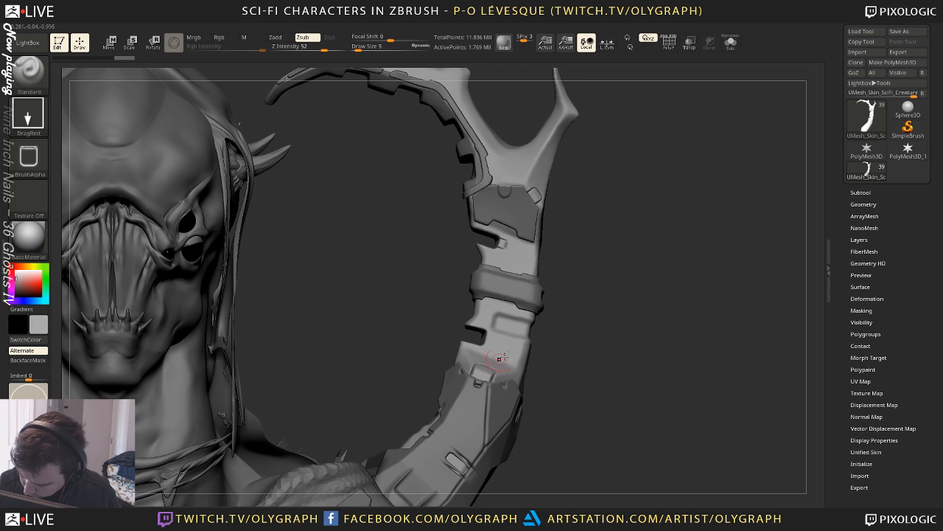
Try stamping the JRO_Container47_in alpha at the recessed panel below the horn's band
mouse_move(638, 341)
left_mouse_down("alt")
mouse_move(640, 308)
mouse_move(635, 340)
mouse_move(590, 275)
mouse_move(609, 347)
left_mouse_up("alt")
left_click(29, 159)
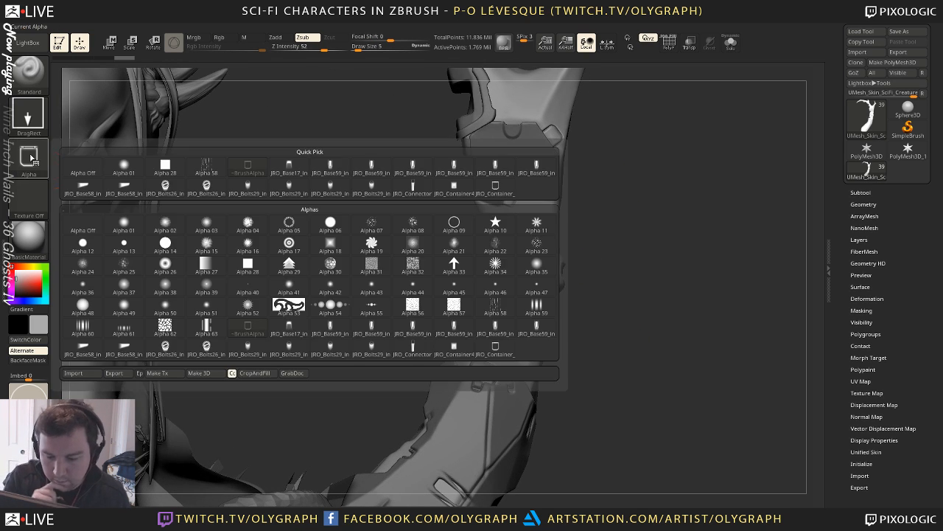
left_click(469, 194)
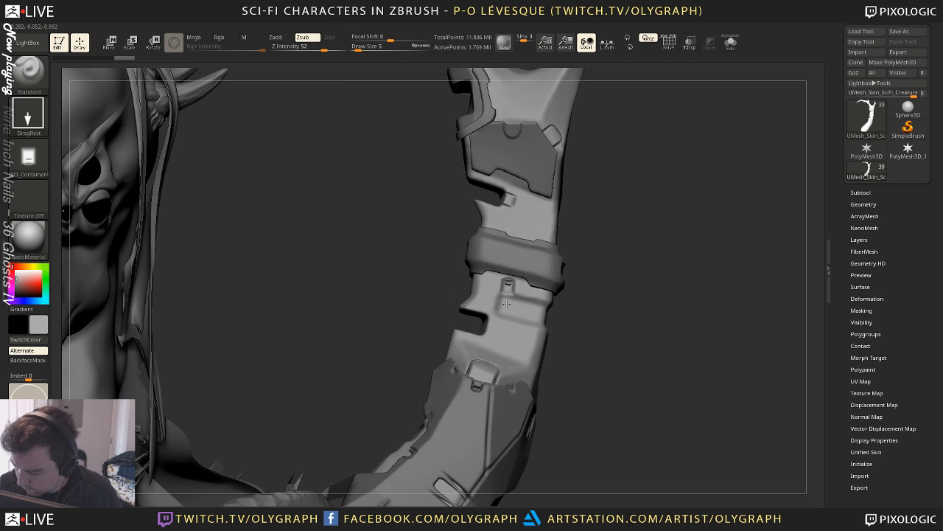
mouse_move(506, 304)
left_mouse_down()
mouse_move(508, 293)
mouse_move(509, 302)
left_mouse_up()
Stamp a small screw with the JRO_Bolts26_in alpha inside the recessed panel below the horn's band
left_click(30, 159)
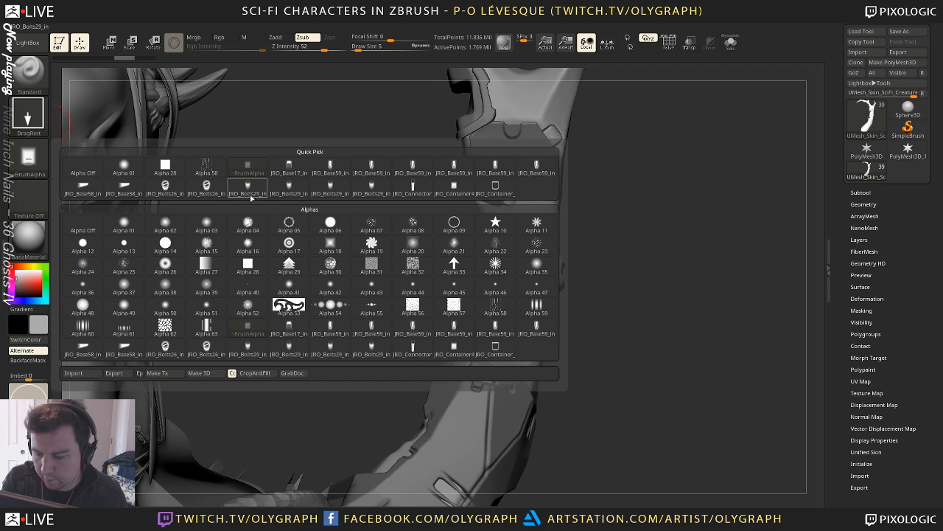
left_click(170, 186)
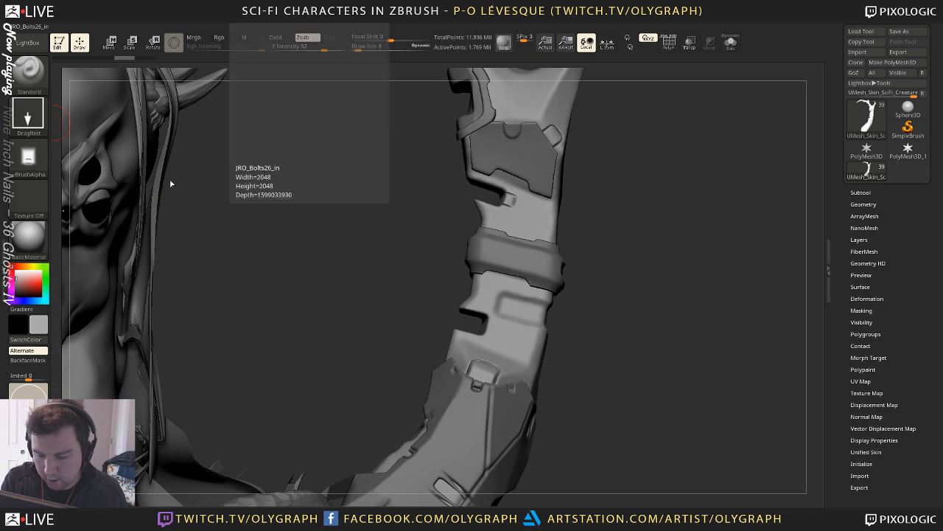
mouse_move(512, 310)
left_mouse_down()
mouse_move(522, 301)
mouse_move(518, 315)
mouse_move(505, 306)
left_mouse_up()
key("ctrl+z")
key("ctrl+z")
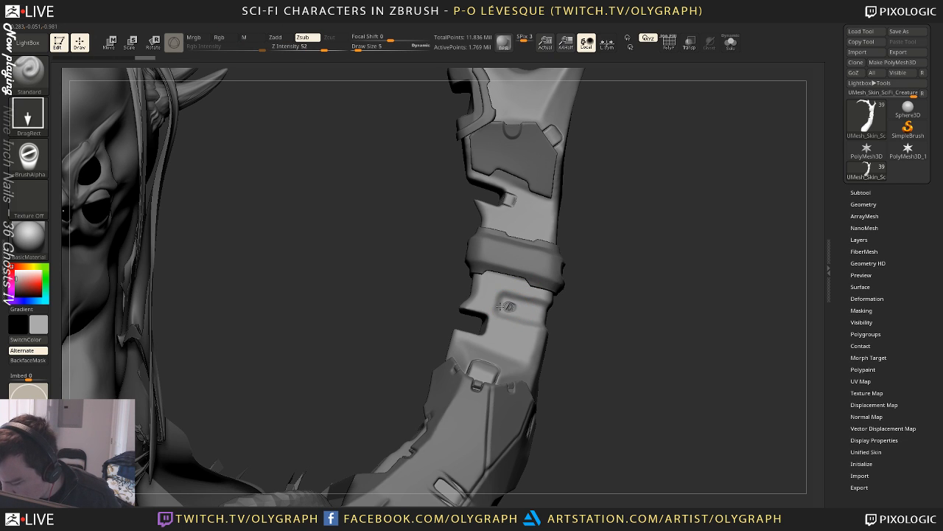
Stamp the JRO_Base59_in alpha as a slot on the horn's inner edge, just below the band
left_click_drag(638, 213, 588, 289)
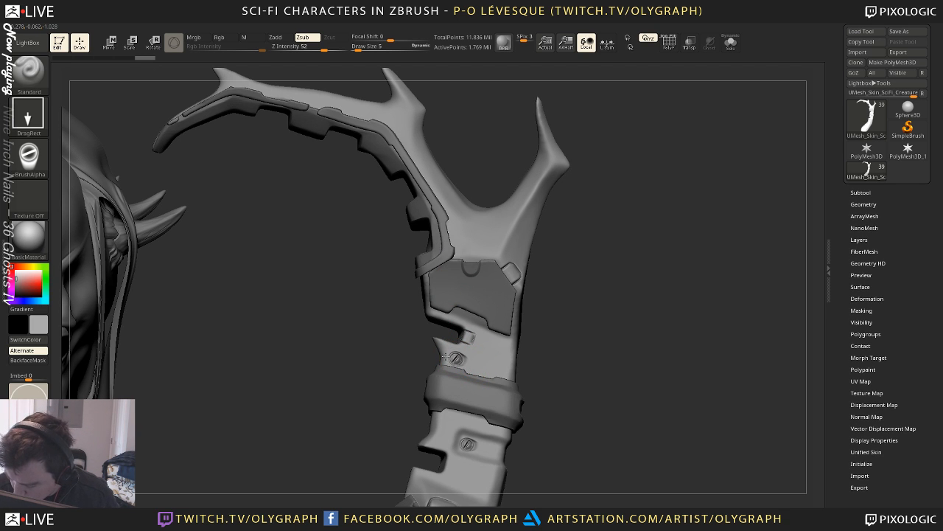
mouse_move(572, 280)
left_mouse_down("alt")
mouse_move(582, 227)
mouse_move(600, 258)
mouse_move(585, 287)
mouse_move(594, 312)
left_mouse_up("alt")
left_click(28, 157)
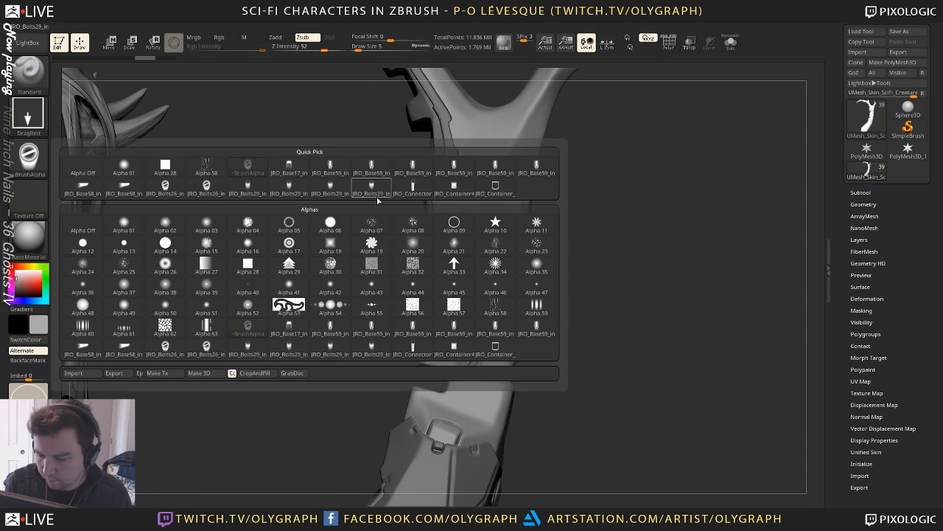
left_click(331, 167)
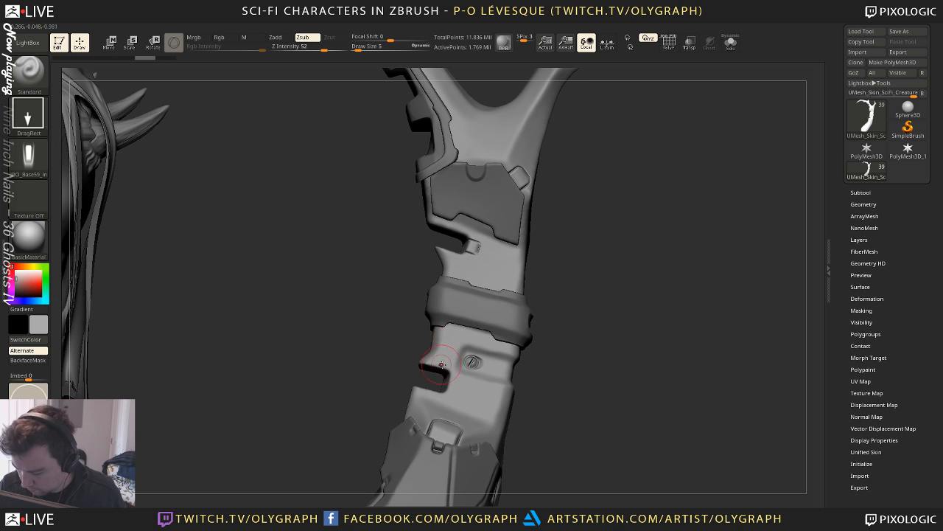
left_click_drag(442, 341, 411, 331)
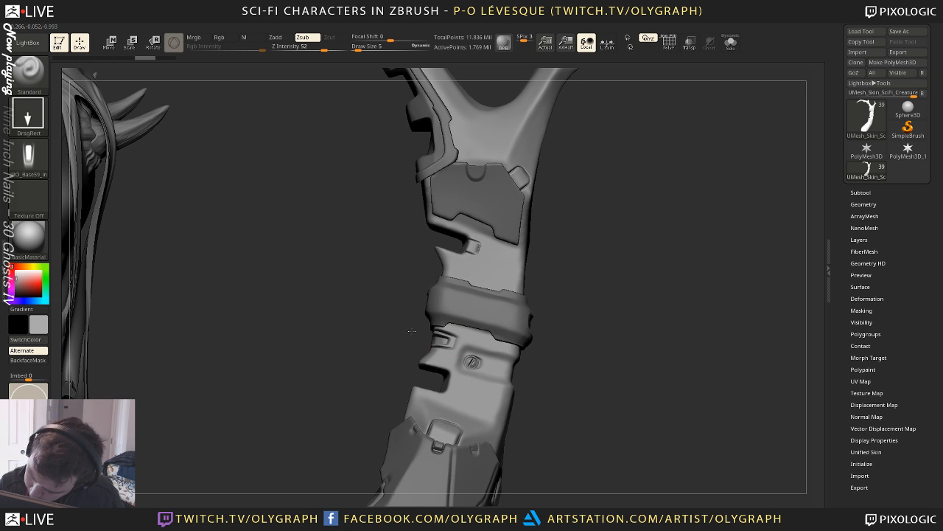
Stamp more JRO_Base59_in slots on the horn's outer edge below and above the band, and on the inner side of the fork
left_click_drag(586, 314, 602, 322)
left_click_drag(496, 401, 526, 407)
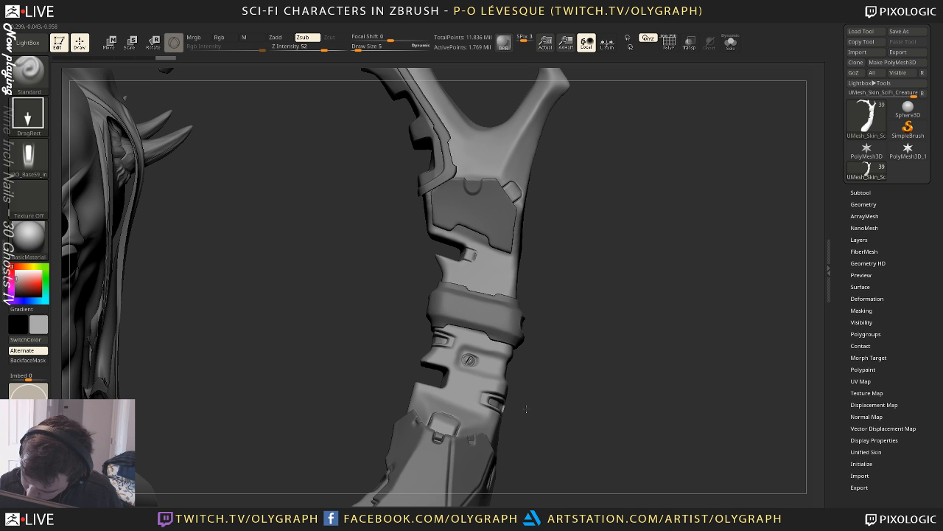
left_click_drag(563, 340, 578, 353, "alt")
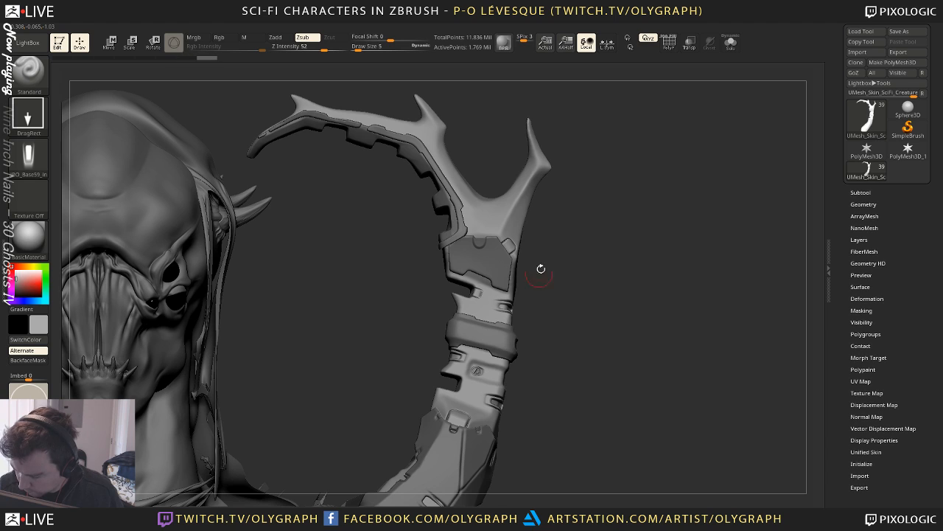
left_click_drag(459, 181, 483, 170)
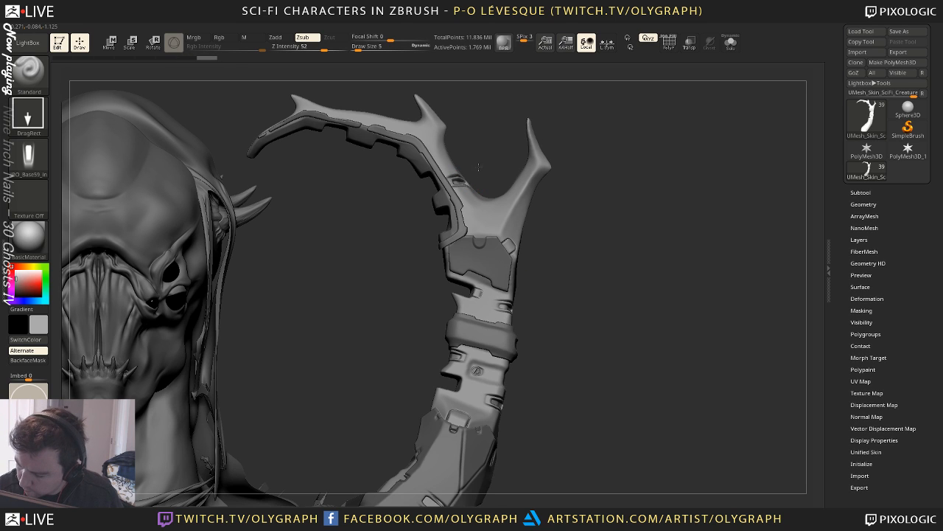
Undo the slot on the fork's inner branch and stamp new JRO_Base59_in slots along that branch and the horn's upper arm
key("ctrl+z")
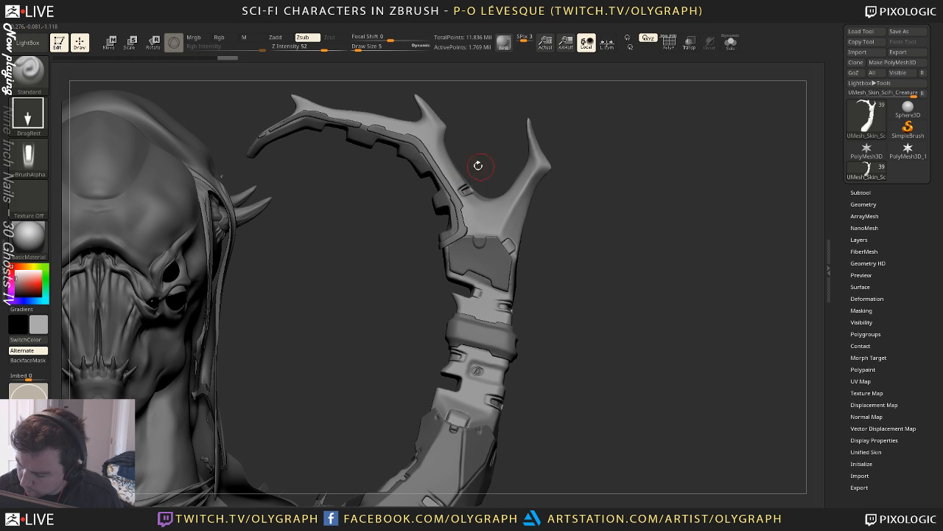
left_click_drag(449, 162, 479, 134)
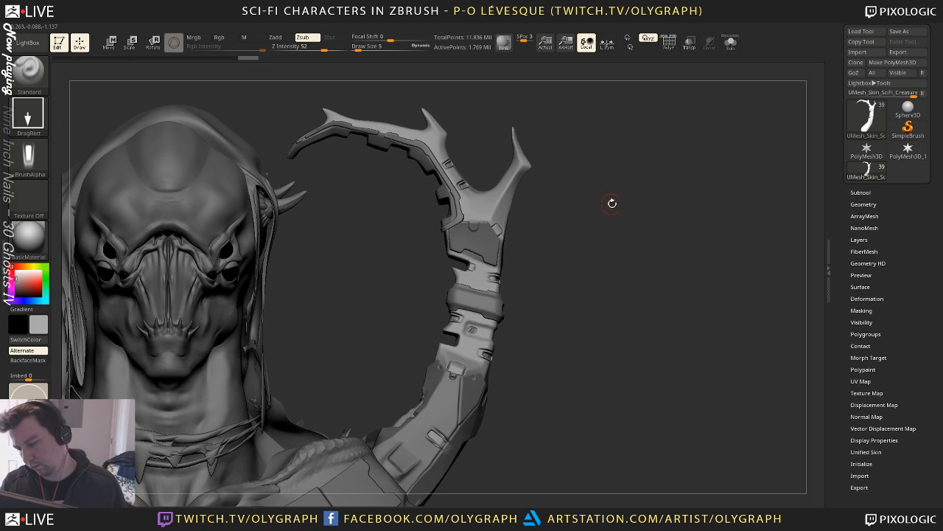
left_click_drag(612, 203, 627, 227, "alt")
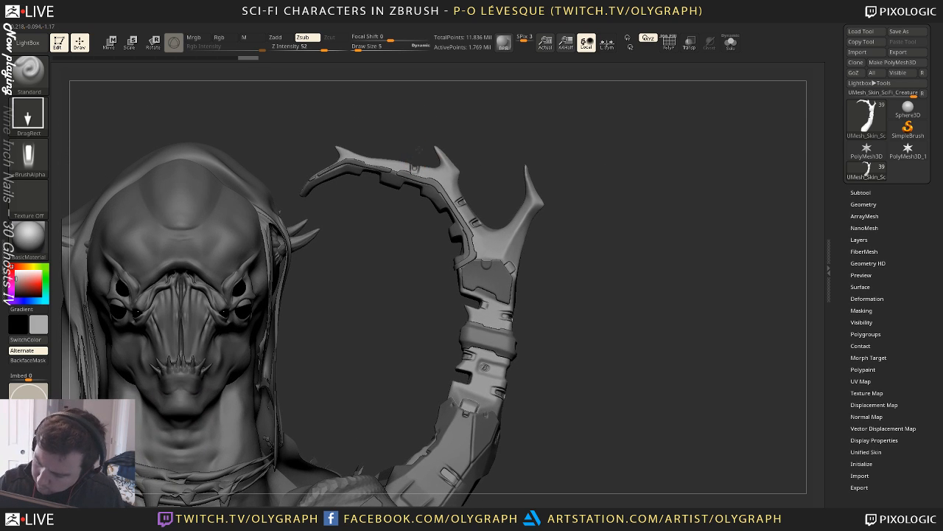
left_click_drag(418, 150, 393, 140)
left_click_drag(496, 152, 541, 181, "alt")
mouse_move(560, 234)
left_mouse_down("alt")
mouse_move(572, 192)
mouse_move(623, 151)
left_mouse_up("alt")
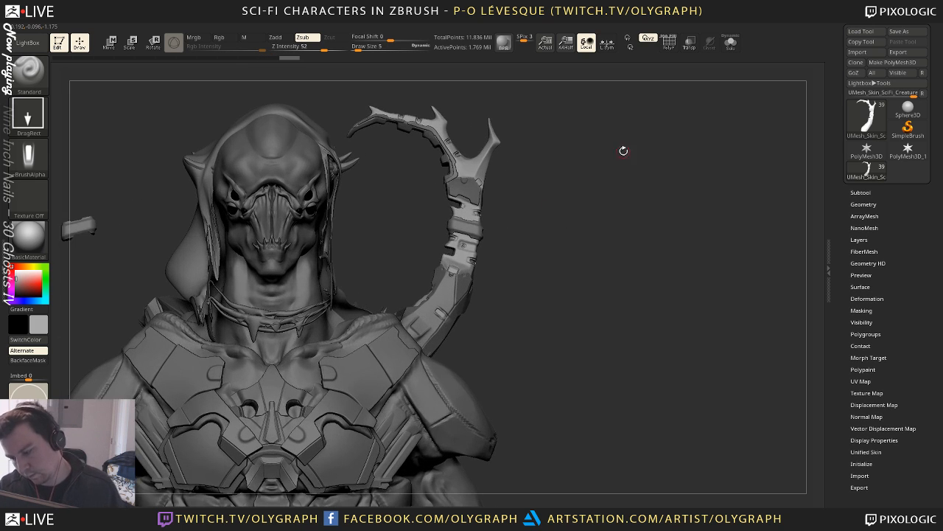
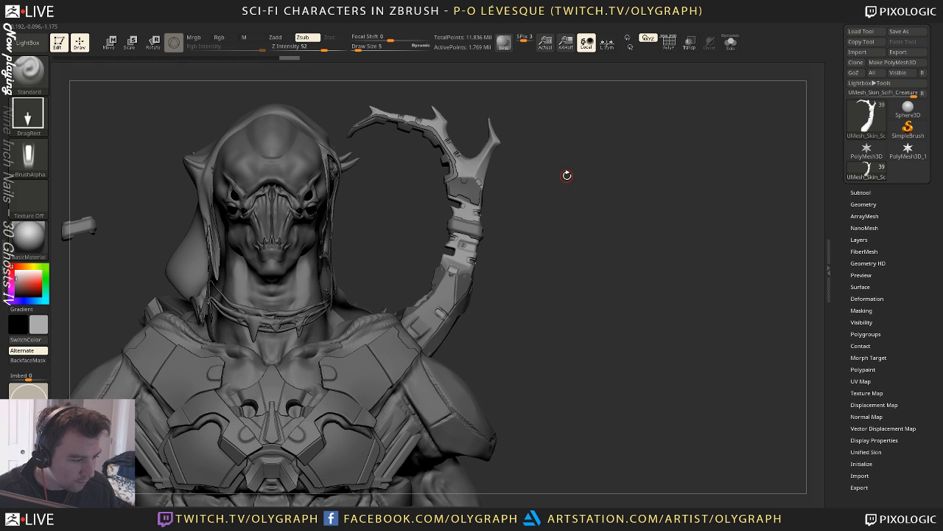
Try stamping a vertical JRO_Base59_in slot above the notch in the plate below the fork and judge it from a distance
mouse_move(561, 186)
left_mouse_down("alt")
mouse_move(539, 231)
mouse_move(536, 289)
left_mouse_up("alt")
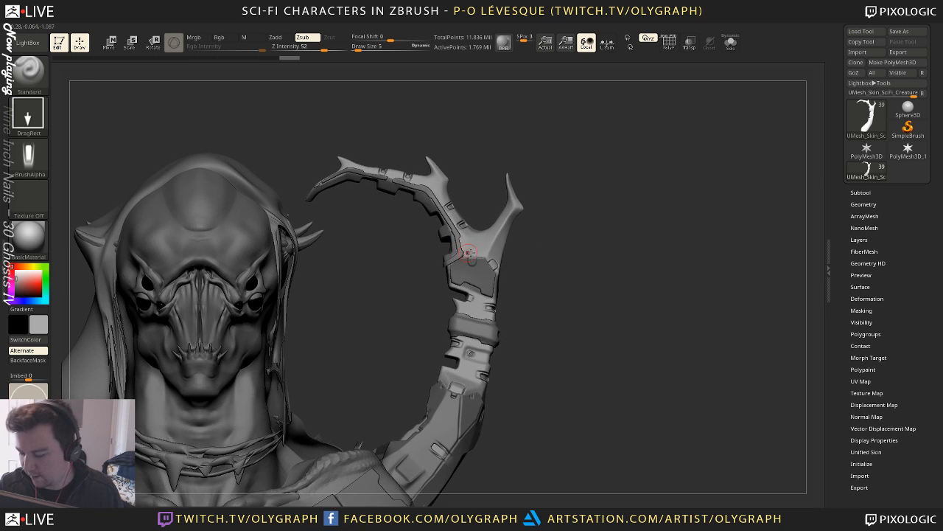
left_click_drag(556, 228, 558, 260, "alt")
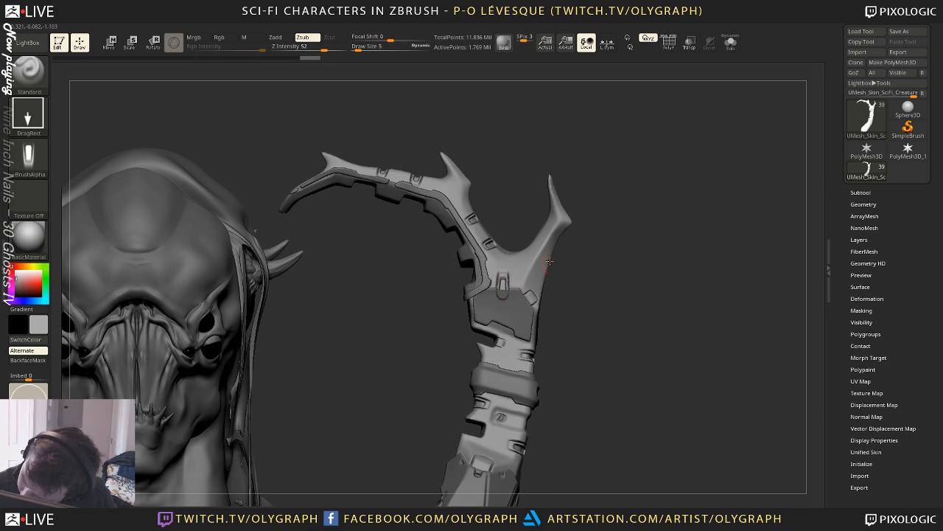
left_click_drag(617, 266, 583, 226, "alt")
left_click_drag(638, 238, 599, 189, "alt")
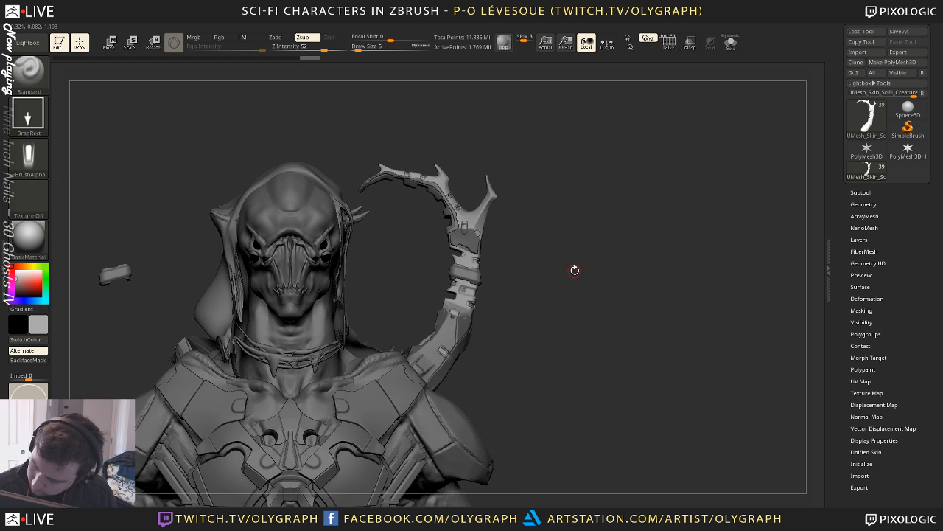
left_click_drag(567, 277, 568, 274)
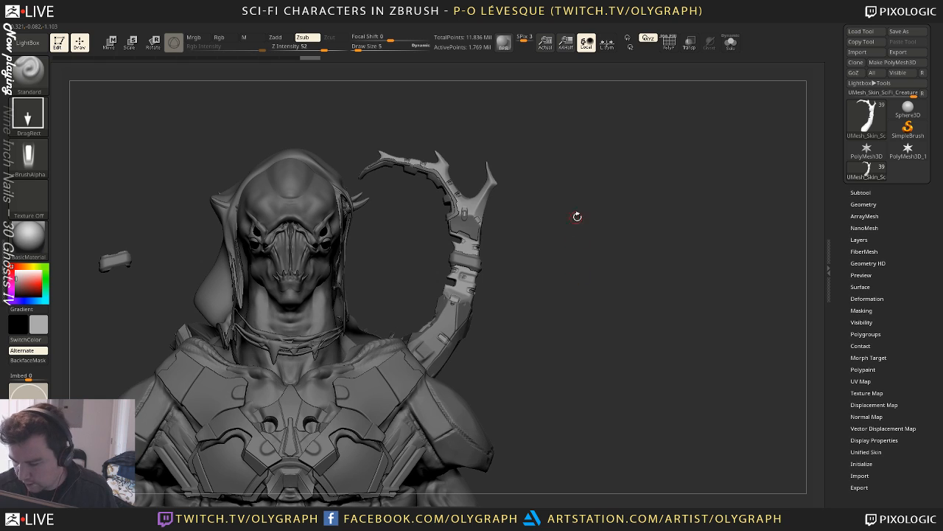
Undo the recent slot stamps on the horn's fork, upper arm and central plates
key("ctrl")
key("ctrl+z")
key("ctrl+z")
key("ctrl+z")
key("ctrl+z")
key("ctrl+z")
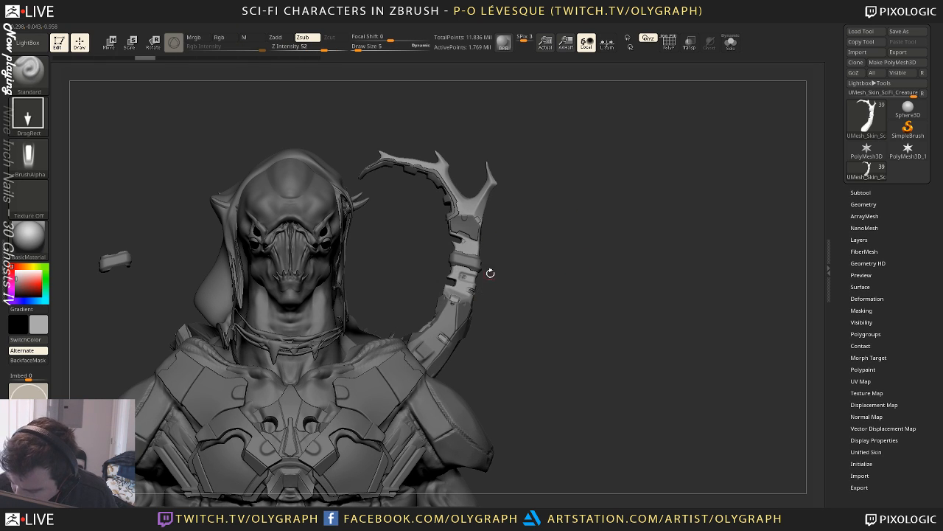
Redo the slots around the band and restamp larger JRO_Base59_in slots on the fork's inner branch and upper arm
key("ctrl+shift+z")
key("ctrl+shift+z")
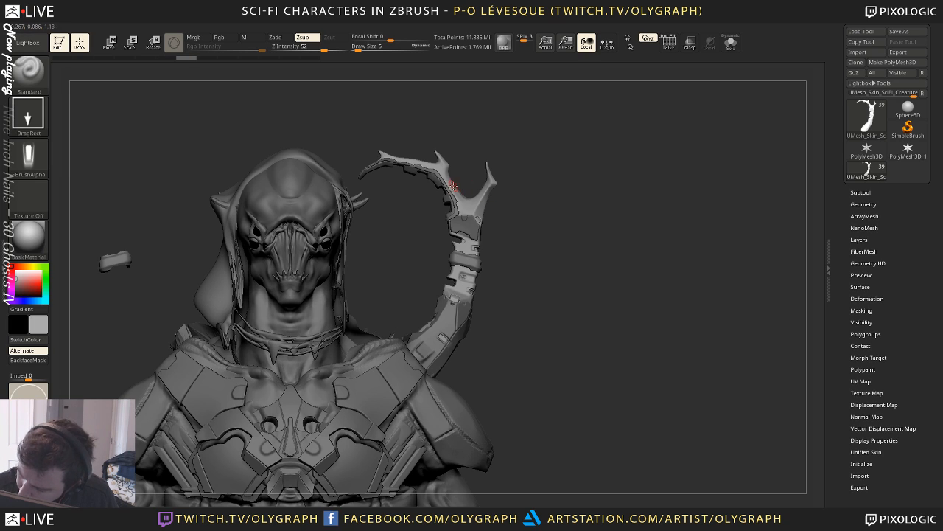
key("ctrl+shift+z")
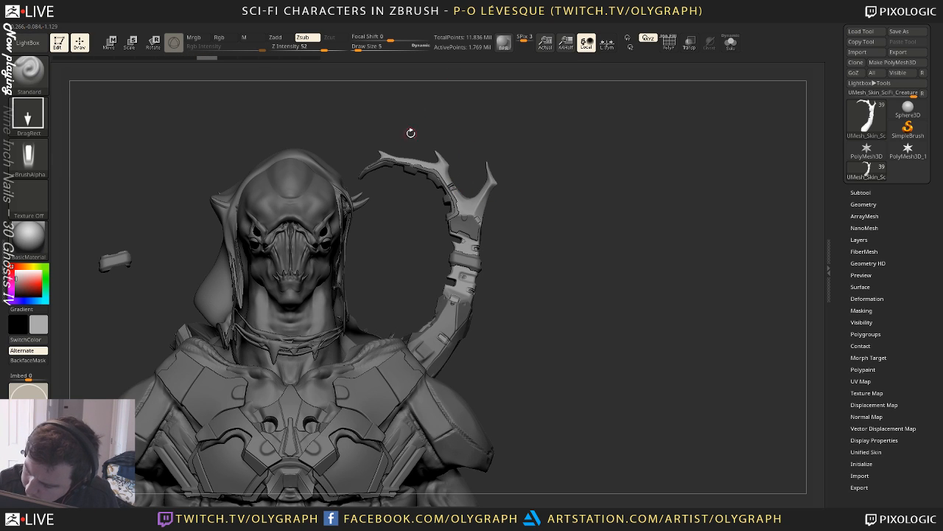
key("ctrl+shift+z")
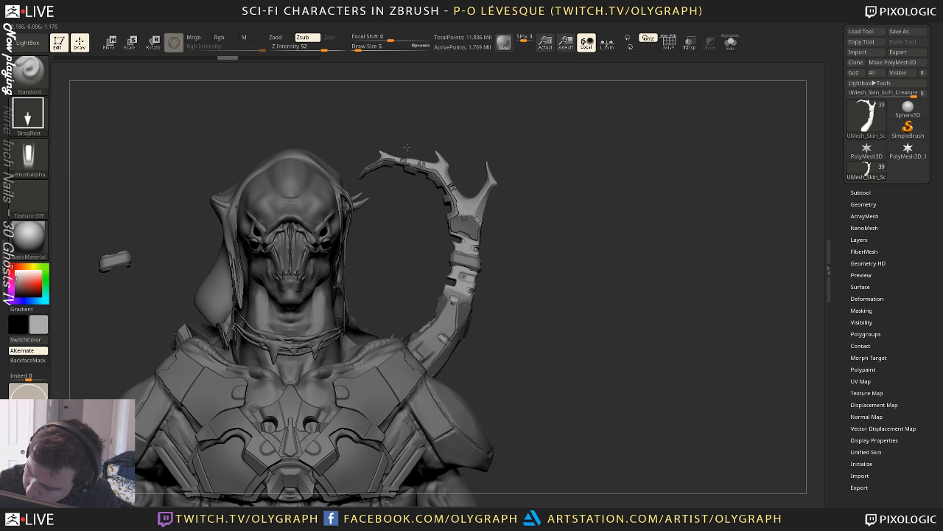
key("ctrl+shift+z")
mouse_move(552, 212)
left_mouse_down("alt")
mouse_move(528, 182)
mouse_move(576, 250)
mouse_move(587, 225)
mouse_move(565, 200)
left_mouse_up("alt")
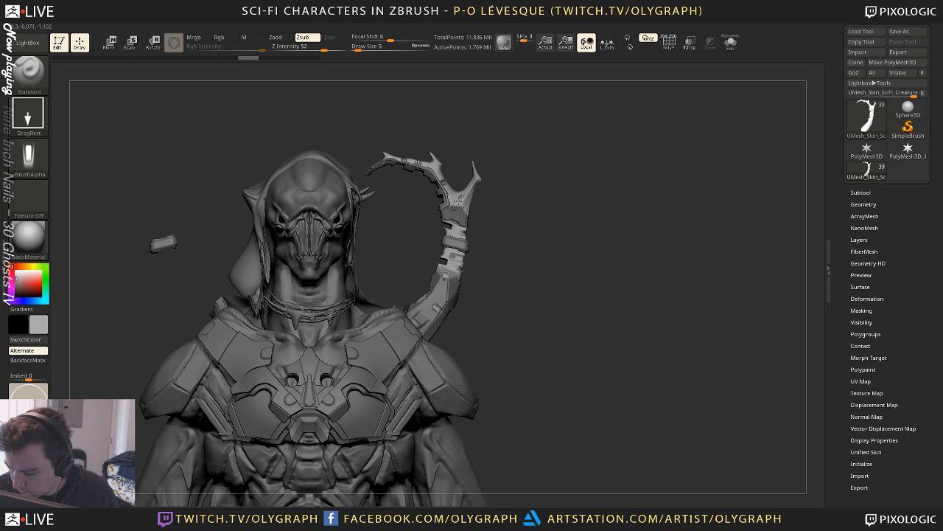
Try stamping the JRO_Base58_in alpha at the notch in the plate below the horn's fork
left_click(28, 157)
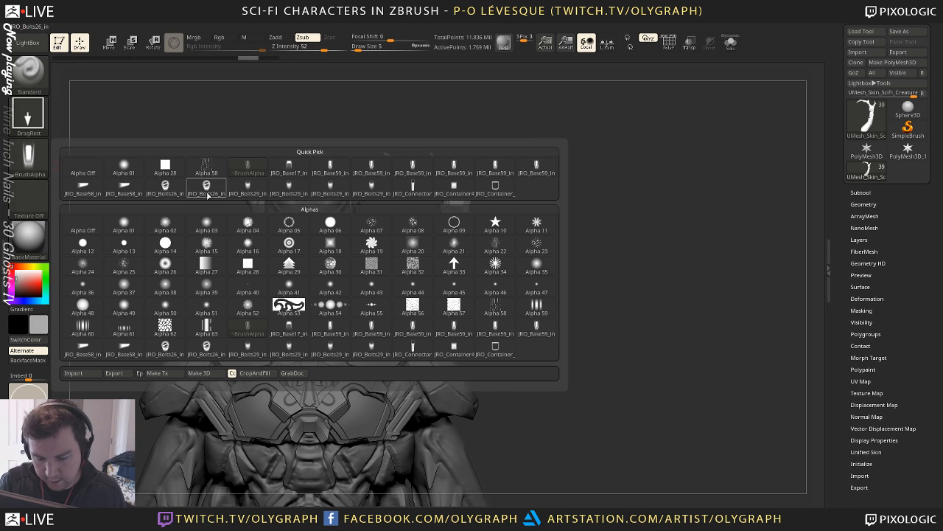
left_click(124, 186)
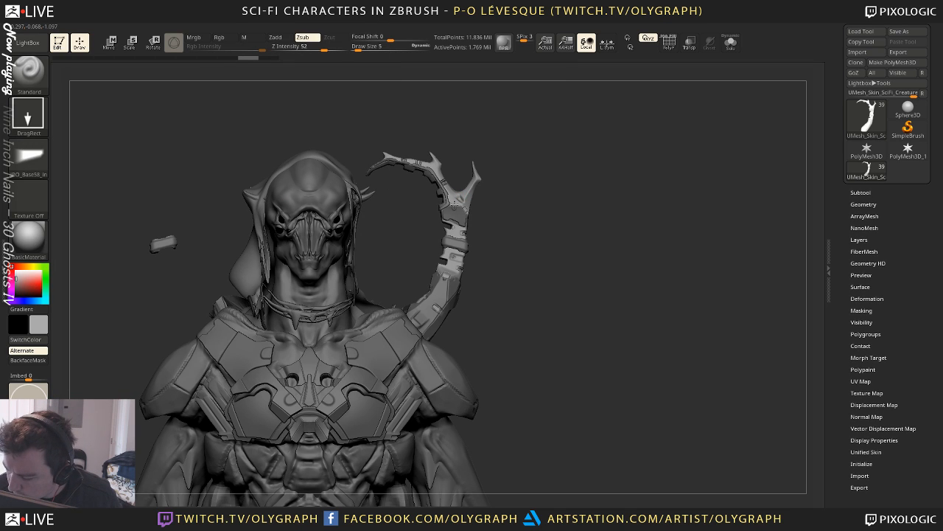
key("ctrl+shift+z")
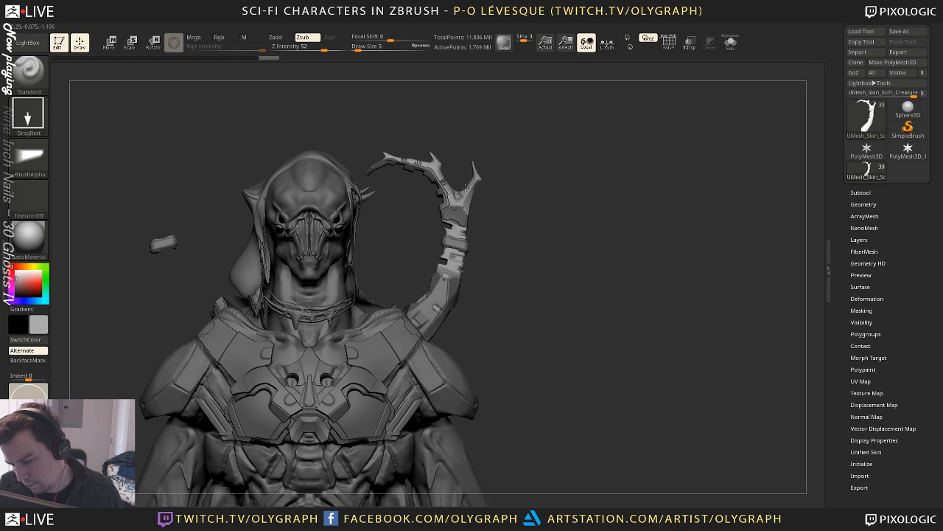
right_click_drag(469, 186, 450, 226, "ctrl")
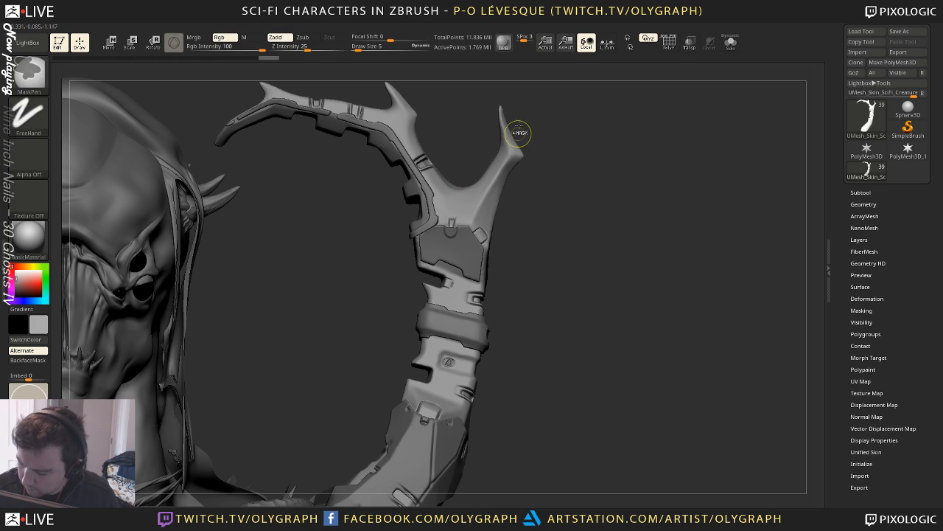
Stamp the JRO_Connector alpha above the notch in the plate below the fork and across the fork's outer branch
left_click(29, 157)
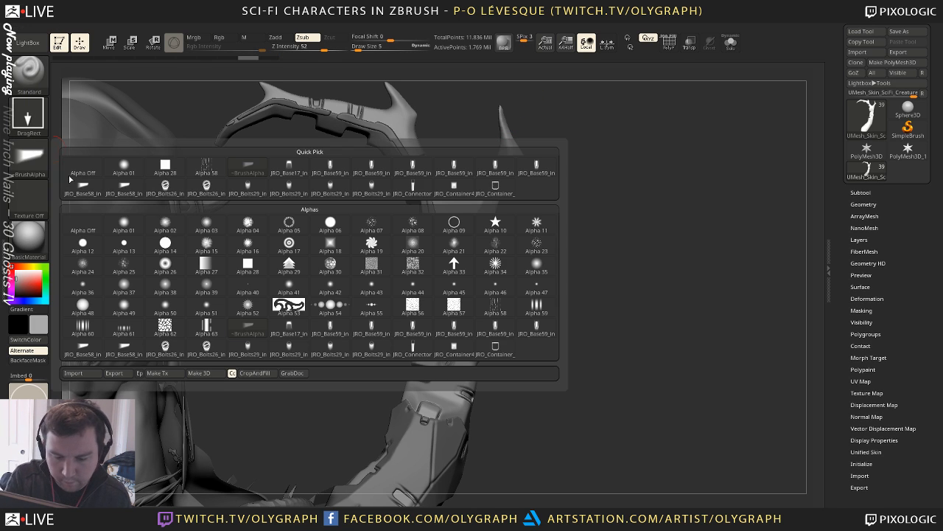
left_click(413, 189)
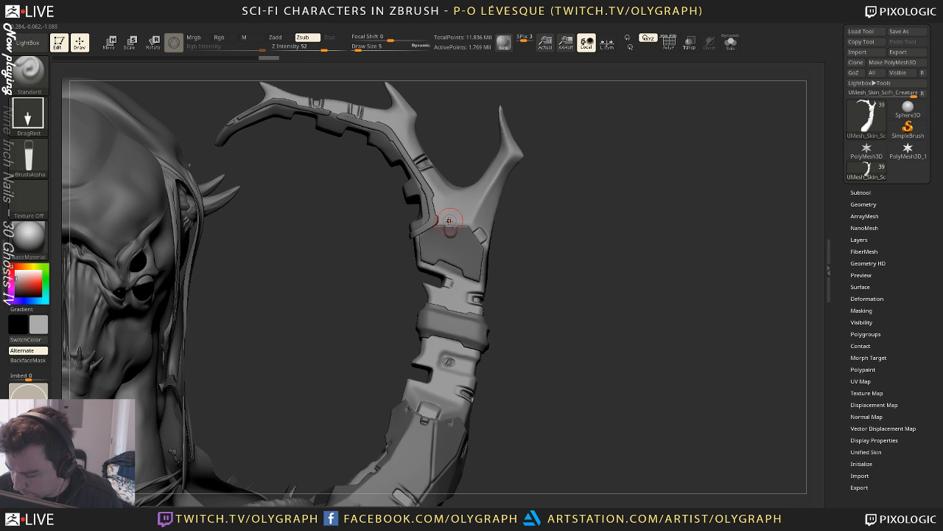
left_click_drag(541, 202, 490, 216)
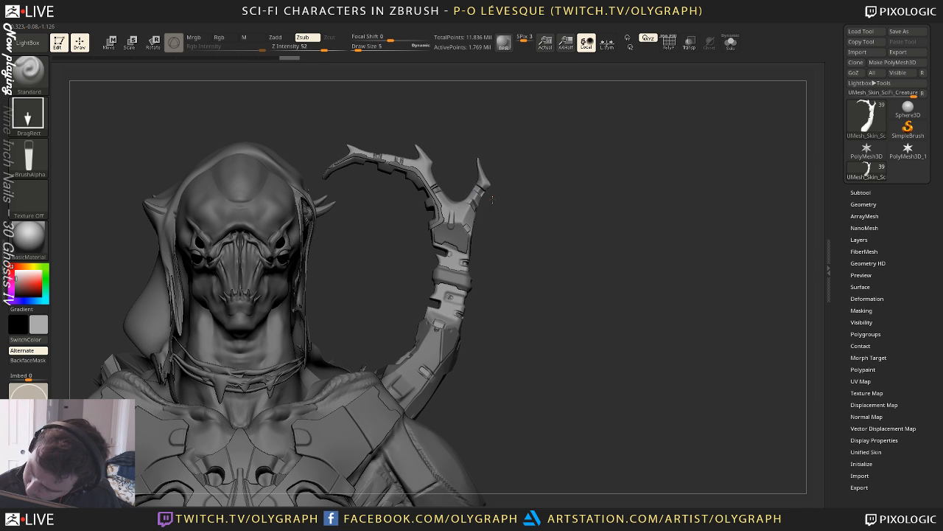
left_click_drag(492, 200, 573, 167, "alt")
left_click_drag(490, 110, 512, 167, "alt")
left_click_drag(333, 88, 339, 118, "alt")
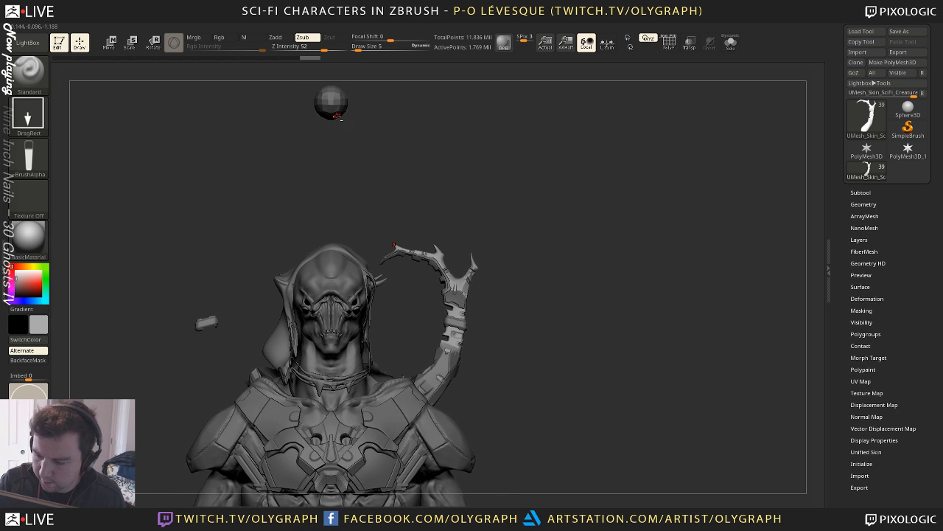
Select the sphere subtool above the head and examine the horn against the whole creature from the side and front
left_click(337, 116, "alt")
left_click_drag(565, 239, 544, 152, "alt")
mouse_move(541, 230)
left_mouse_down("alt")
mouse_move(496, 165)
mouse_move(542, 185)
mouse_move(548, 249)
mouse_move(554, 216)
mouse_move(515, 175)
mouse_move(531, 256)
mouse_move(581, 188)
left_mouse_up("alt")
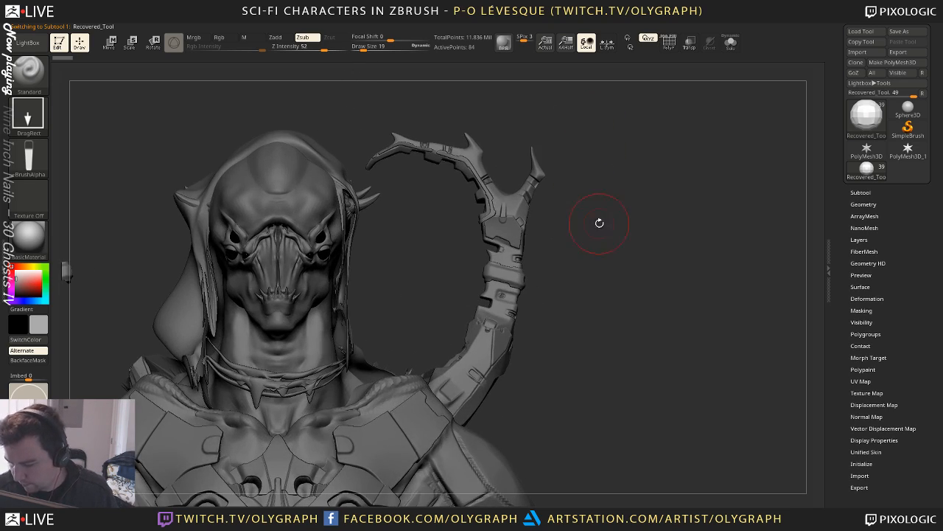
mouse_move(599, 222)
left_mouse_down("alt")
mouse_move(559, 154)
mouse_move(594, 200)
mouse_move(564, 215)
mouse_move(622, 208)
mouse_move(549, 212)
mouse_move(601, 211)
mouse_move(590, 212)
mouse_move(596, 181)
mouse_move(559, 150)
mouse_move(569, 185)
mouse_move(601, 180)
mouse_move(579, 175)
left_mouse_up("alt")
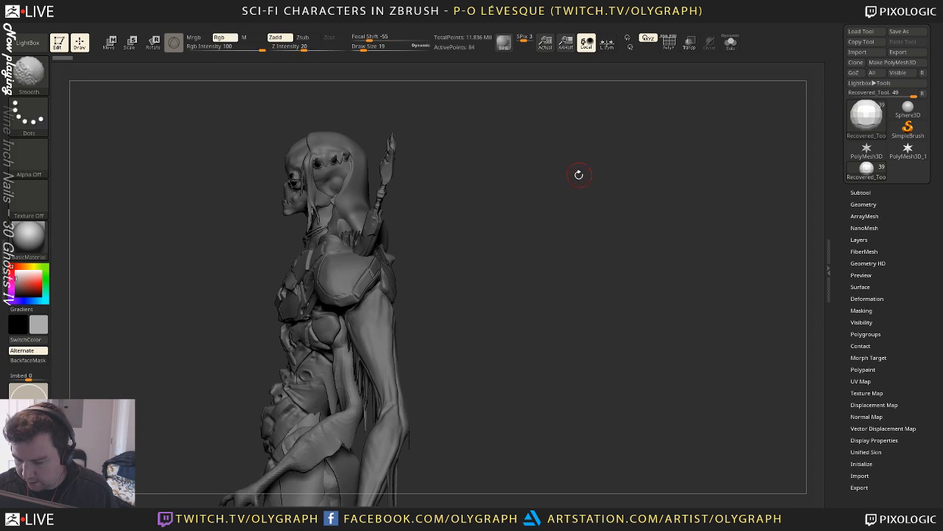
left_click_drag(512, 212, 577, 211)
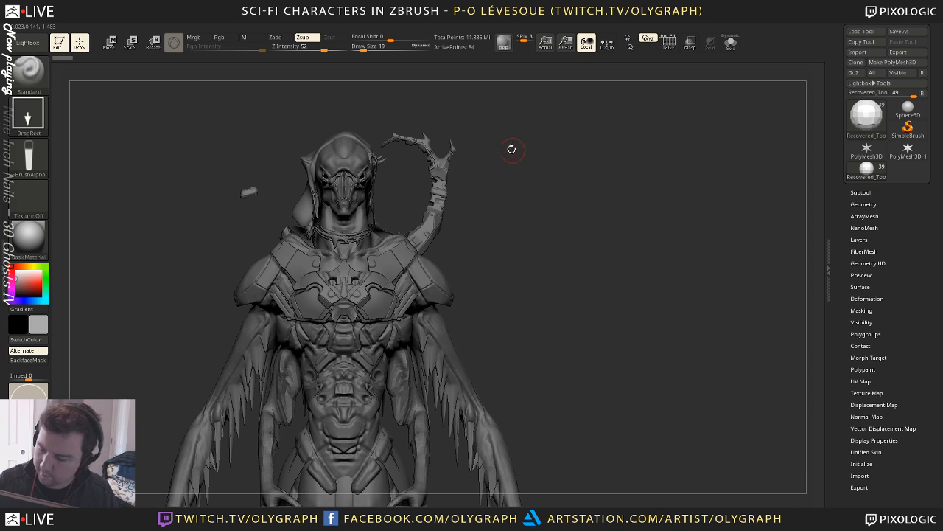
left_click_drag(508, 200, 524, 247)
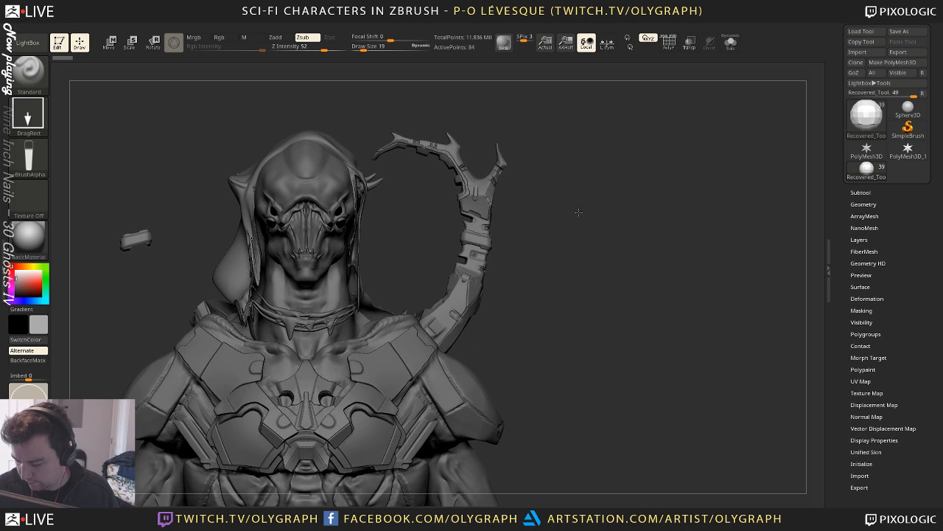
mouse_move(578, 211)
left_mouse_down("alt")
mouse_move(553, 224)
mouse_move(563, 219)
left_mouse_up("alt")
Make the horn the active subtool again and ready the Standard brush at the inner spike of its fork
key("space")
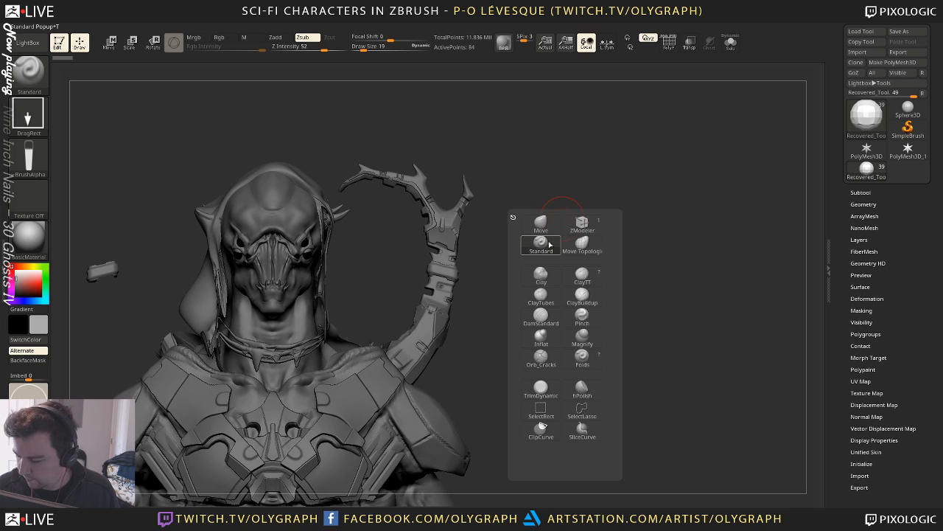
key("space")
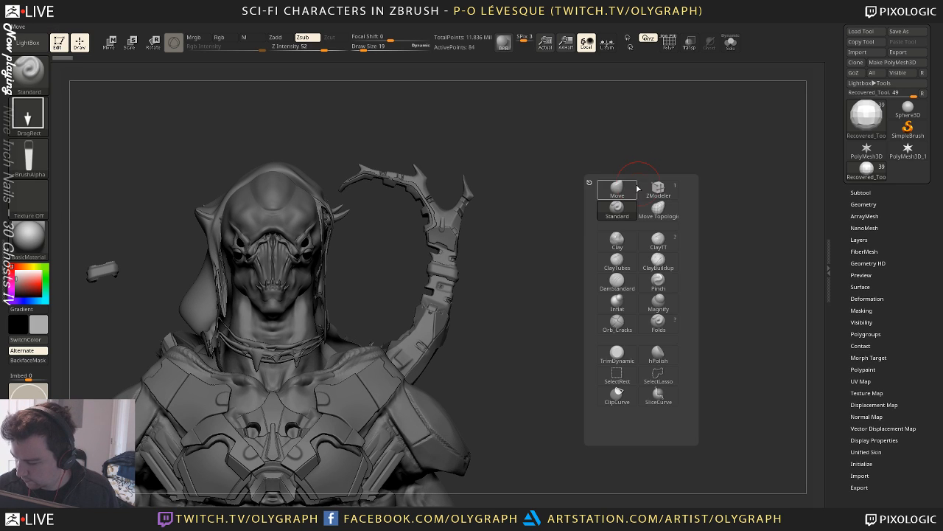
mouse_move(458, 142)
left_mouse_down("alt")
mouse_move(442, 168)
mouse_move(446, 187)
left_mouse_up("alt")
key("s")
left_click(439, 187, "alt")
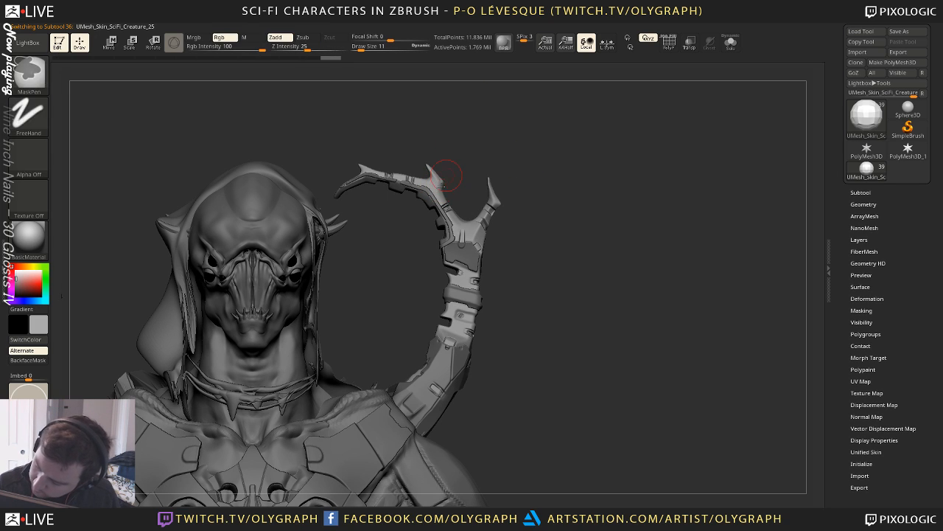
left_click_drag(446, 192, 445, 183)
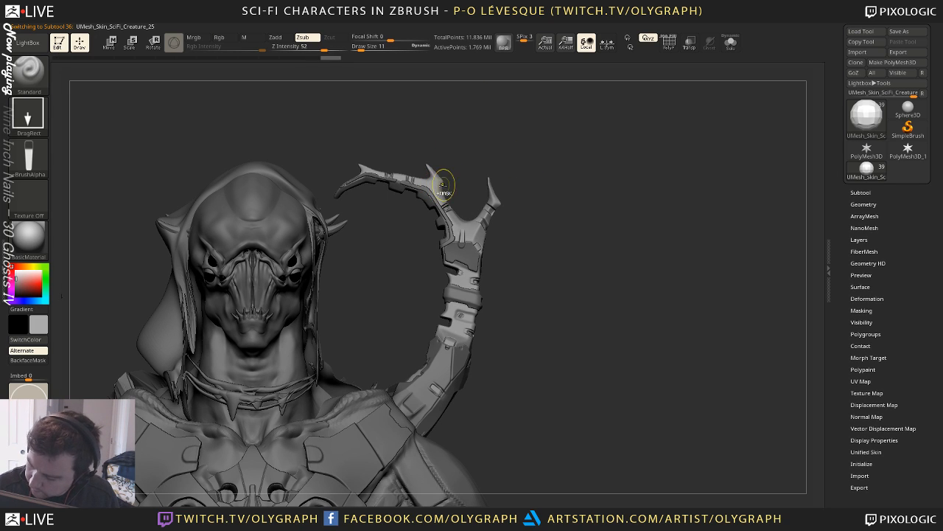
Undo the last change on the curved back appendage and switch to the Move brush
key("ctrl+z")
left_click_drag(547, 174, 542, 135, "alt")
left_click_drag(541, 196, 510, 179, "alt")
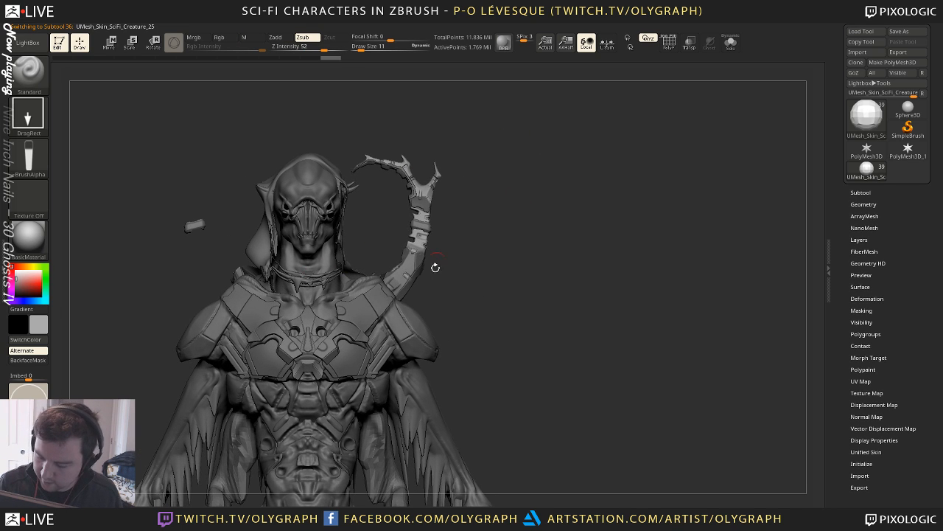
key("b")
key("m")
key("v")
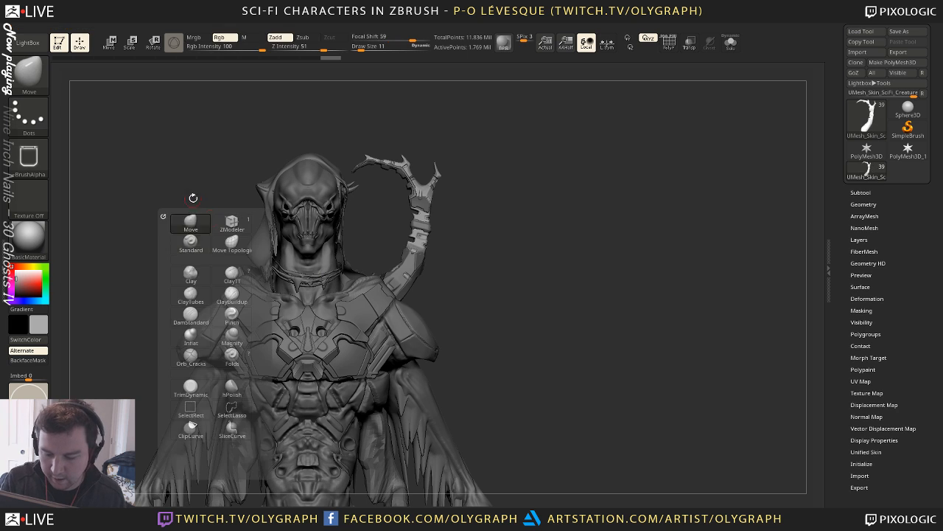
Make the small sphere above the creature's head the active subtool and apply the Longhi material
left_click_drag(465, 247, 481, 196, "alt")
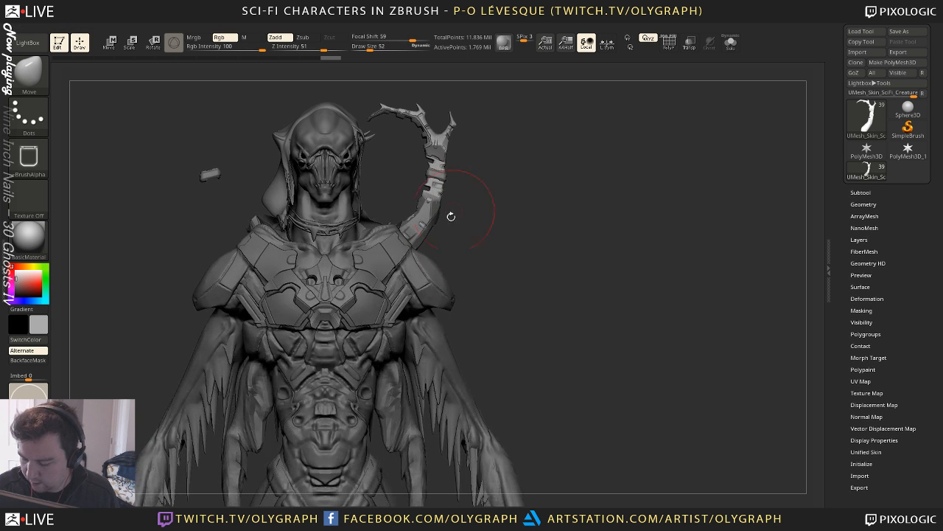
left_click_drag(487, 230, 454, 194, "alt")
left_click_drag(510, 192, 489, 251, "alt")
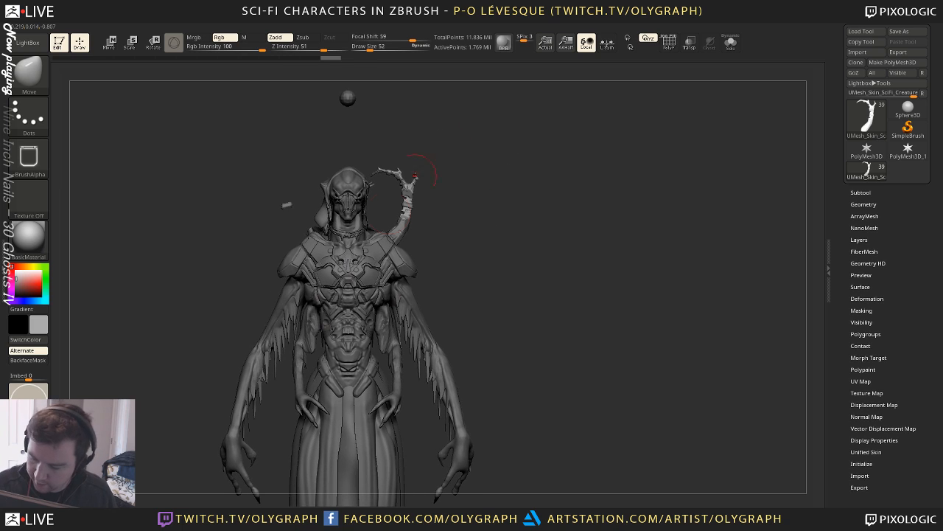
left_click(347, 98, "alt")
left_click_drag(476, 162, 475, 142, "alt")
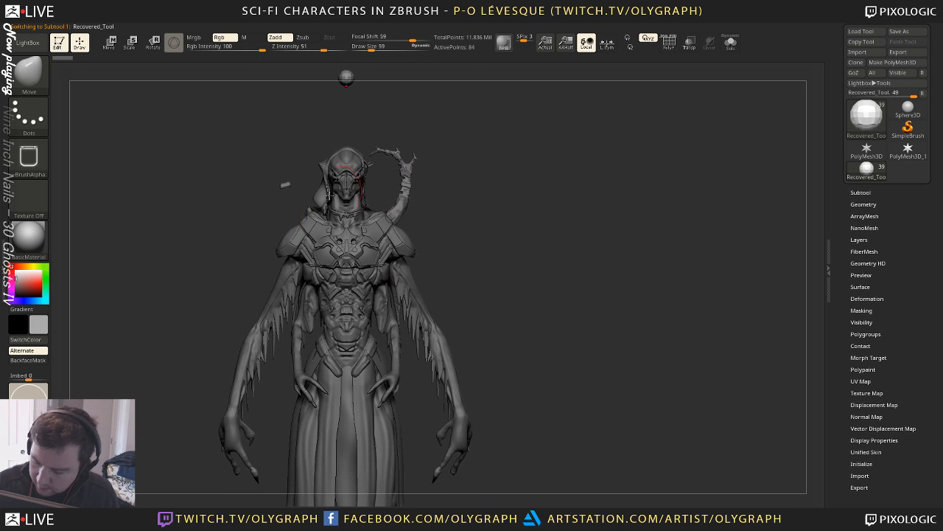
left_click(33, 244)
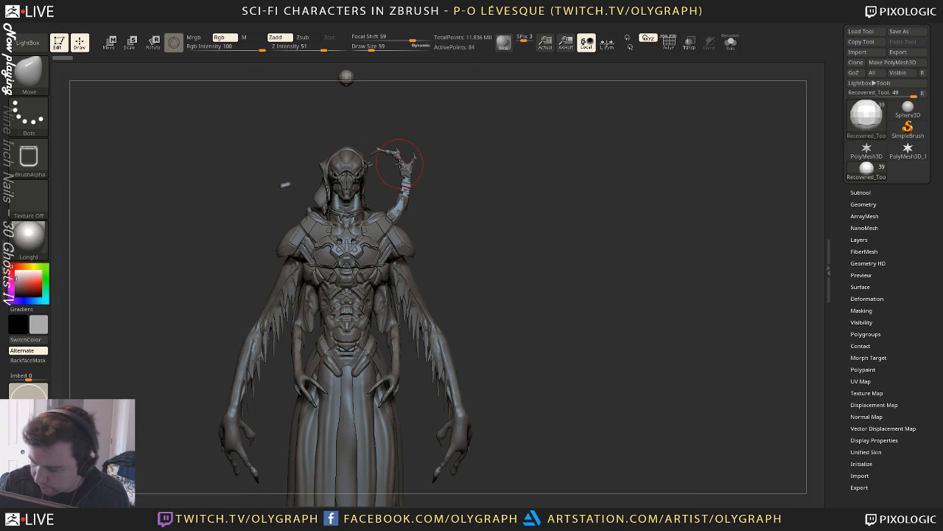
Examine the creature's full silhouette from the front and side, including the curved appendage rising behind its shoulder
left_click_drag(478, 235, 488, 172, "alt")
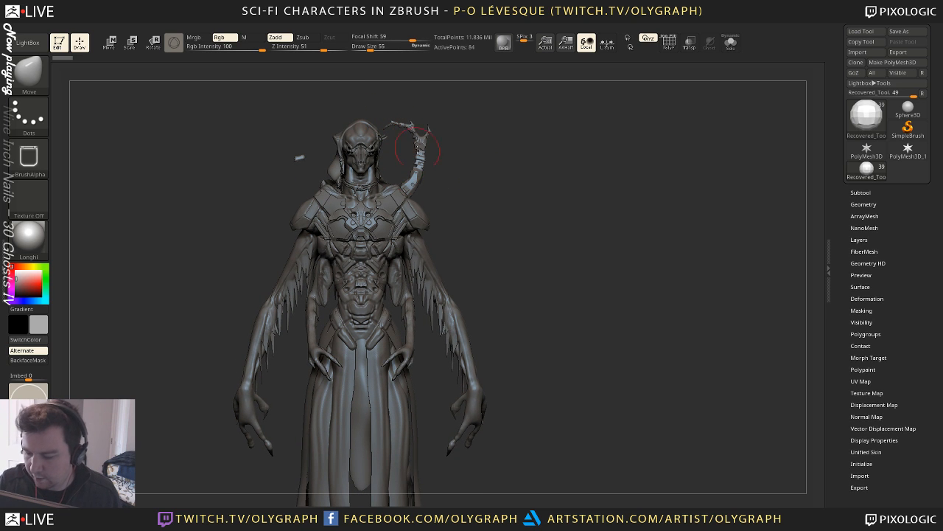
mouse_move(515, 227)
left_mouse_down("alt")
mouse_move(480, 233)
mouse_move(449, 176)
mouse_move(479, 196)
left_mouse_up("alt")
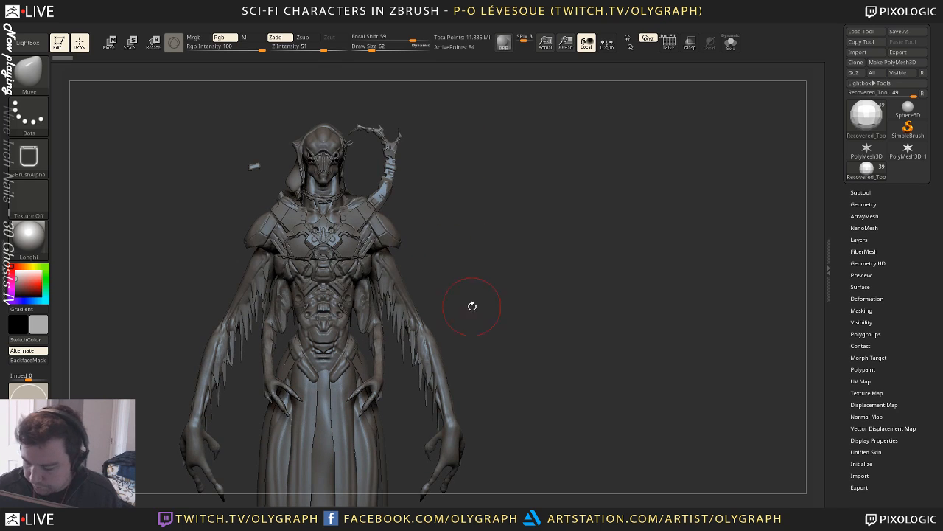
mouse_move(528, 231)
left_mouse_down()
mouse_move(457, 232)
mouse_move(526, 235)
left_mouse_up()
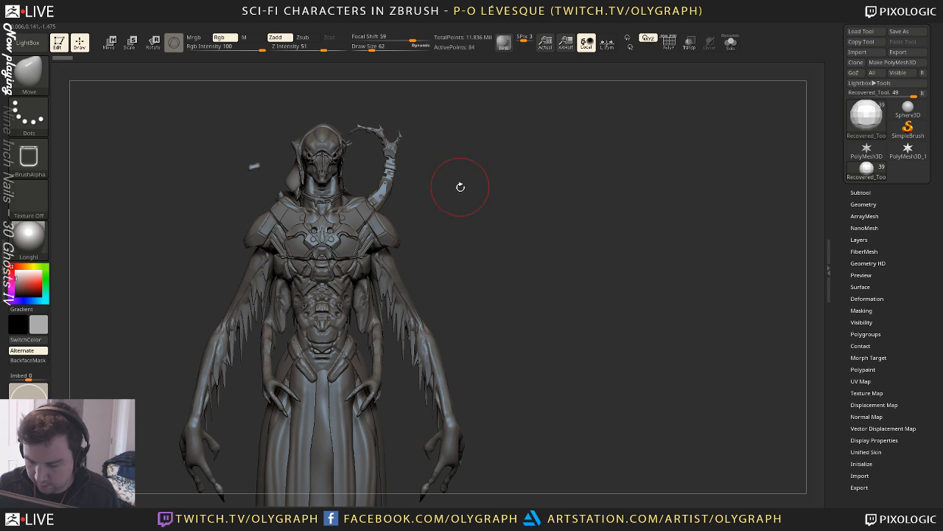
key("bracketright")
left_click_drag(473, 168, 473, 200, "alt")
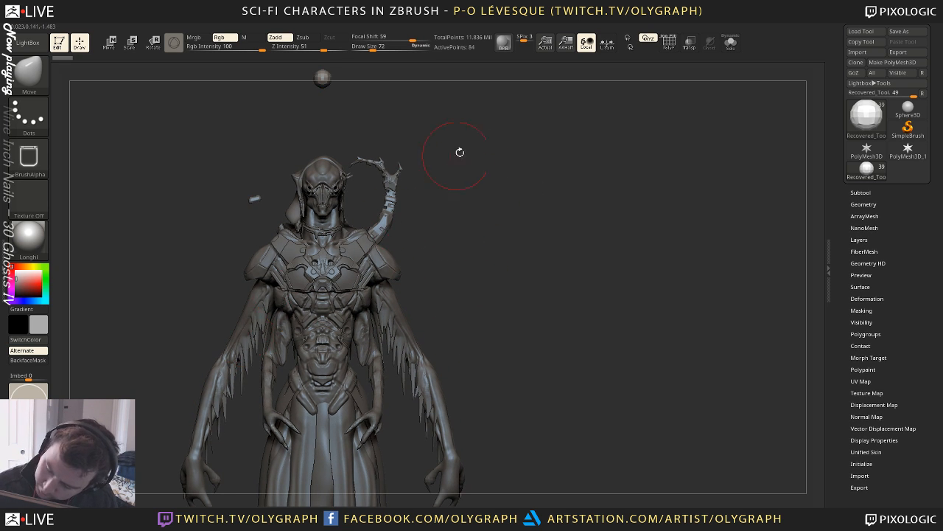
mouse_move(460, 152)
left_mouse_down("alt")
mouse_move(490, 180)
mouse_move(474, 197)
mouse_move(507, 192)
left_mouse_up("alt")
key("bracketleft")
key("bracketleft")
key("bracketleft")
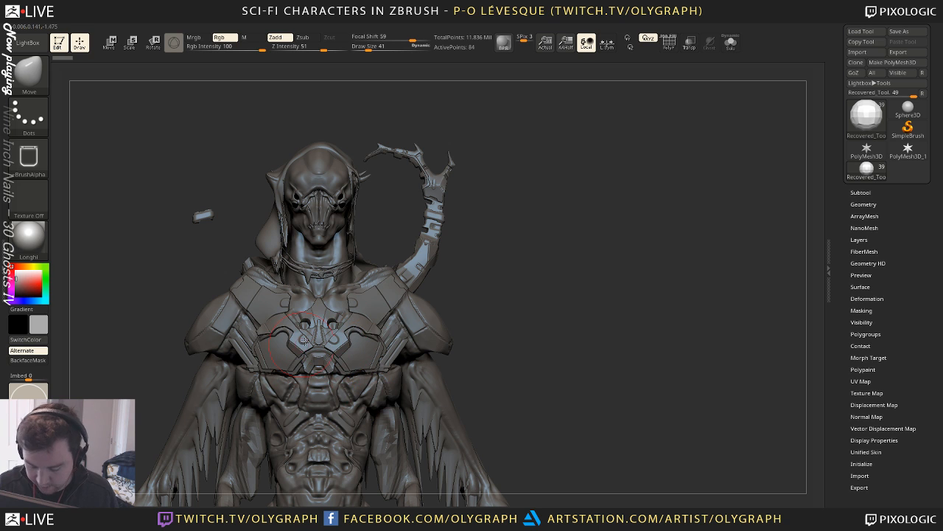
left_click_drag(509, 193, 489, 145, "alt")
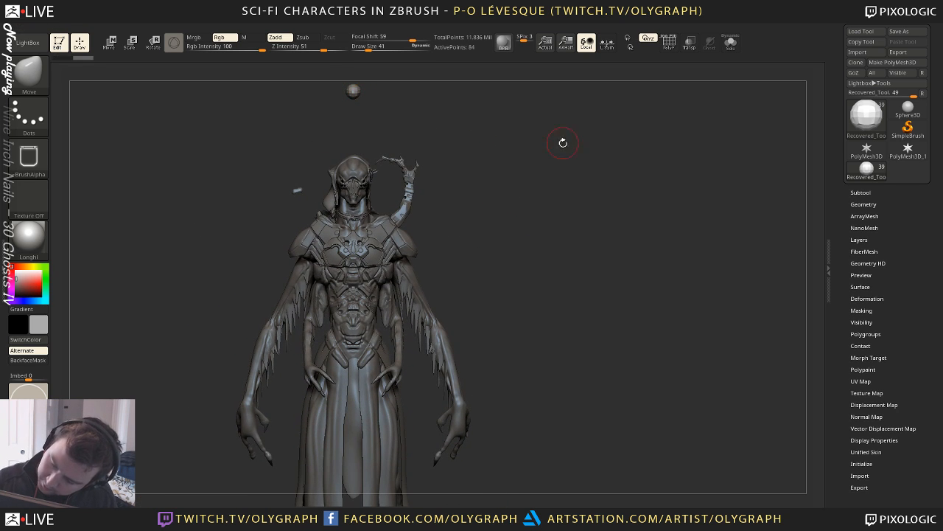
left_click_drag(560, 143, 560, 93)
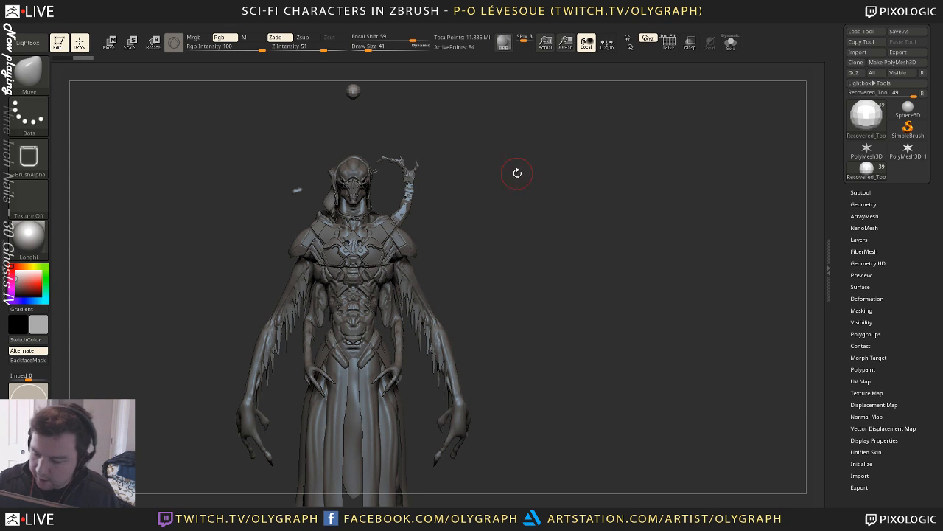
left_click_drag(518, 172, 525, 192, "alt")
left_click_drag(519, 235, 535, 153, "alt")
left_click_drag(588, 221, 539, 217, "alt")
left_click_drag(583, 181, 423, 157, "alt")
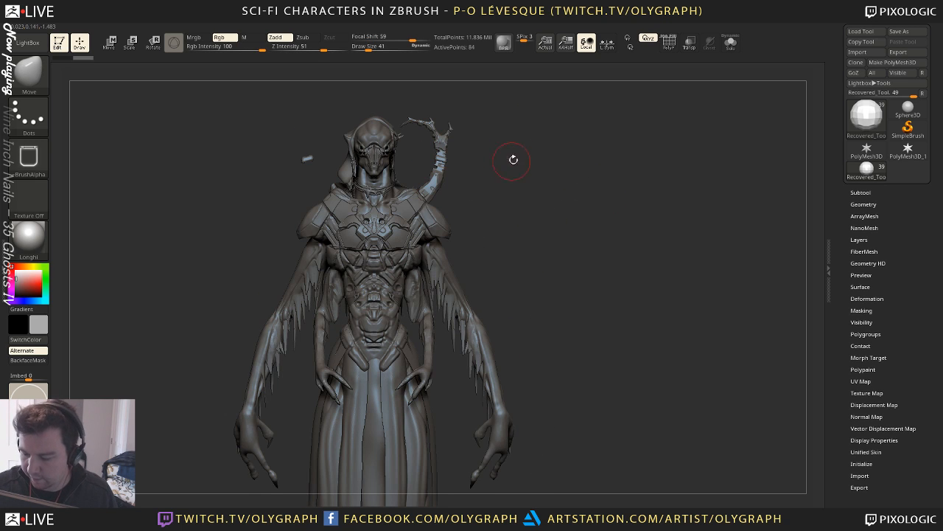
left_click_drag(543, 185, 373, 195)
left_click_drag(579, 205, 562, 208)
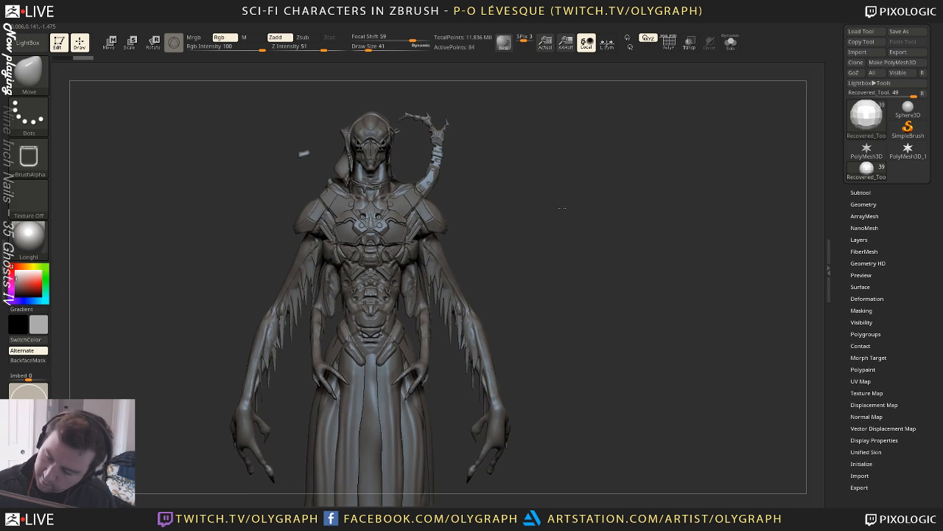
left_click_drag(543, 140, 418, 185)
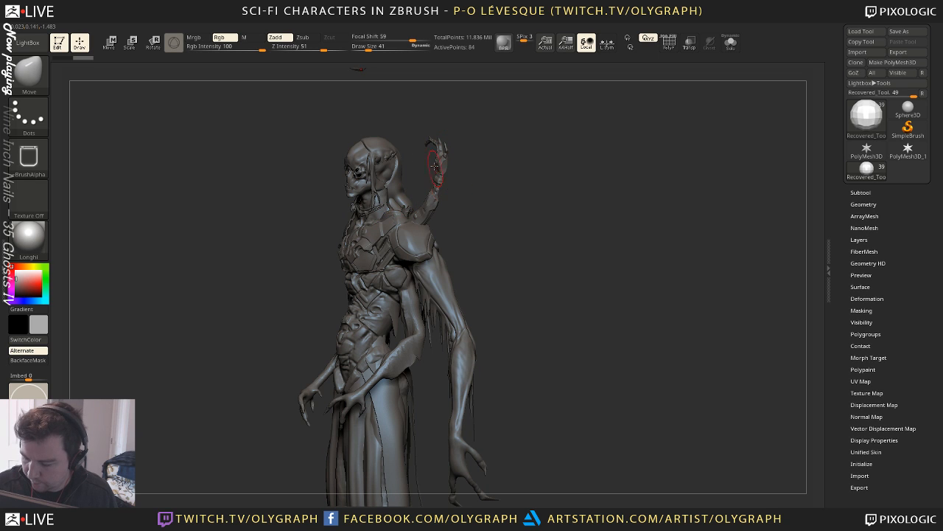
left_click_drag(466, 188, 543, 196)
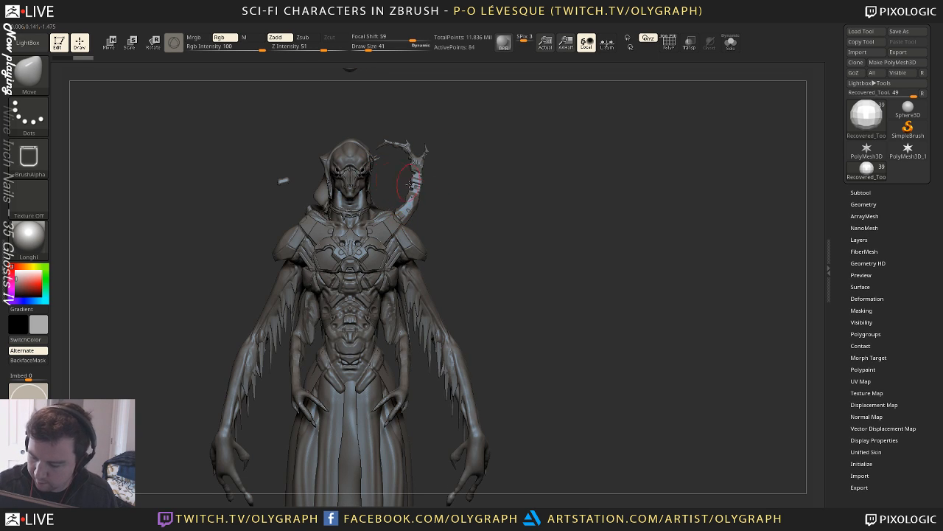
left_click_drag(531, 244, 519, 192, "alt")
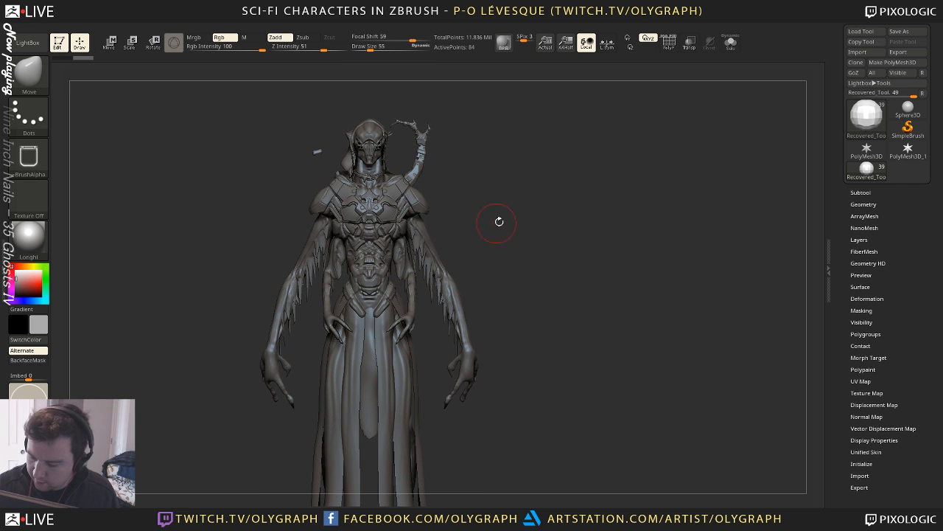
left_click_drag(532, 231, 505, 190)
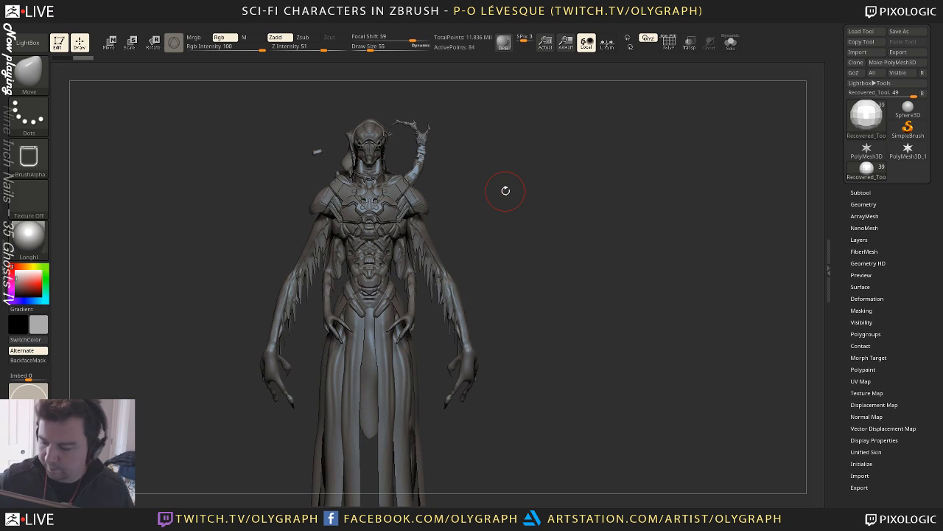
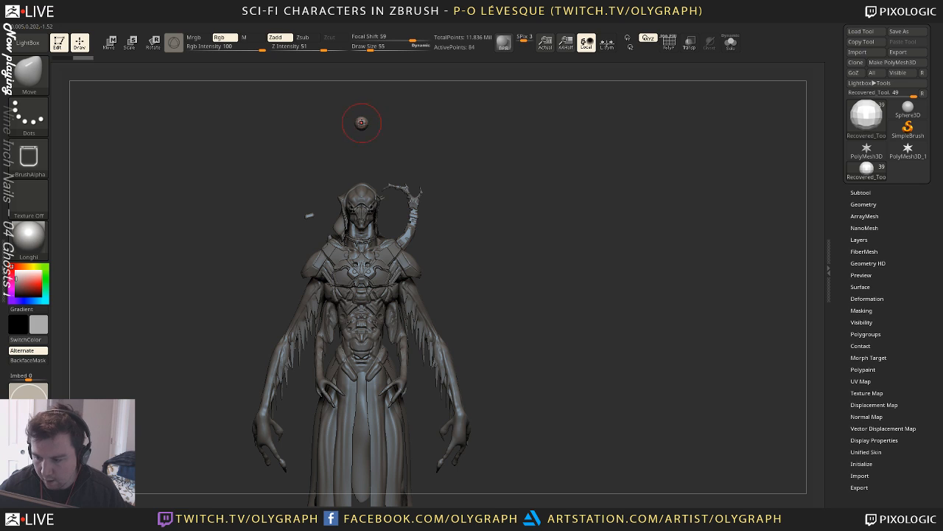
Expand the subtool list and cycle through the shoulder and chest armour pieces back to the sphere above the head
left_click_drag(580, 147, 627, 155)
left_click(861, 192)
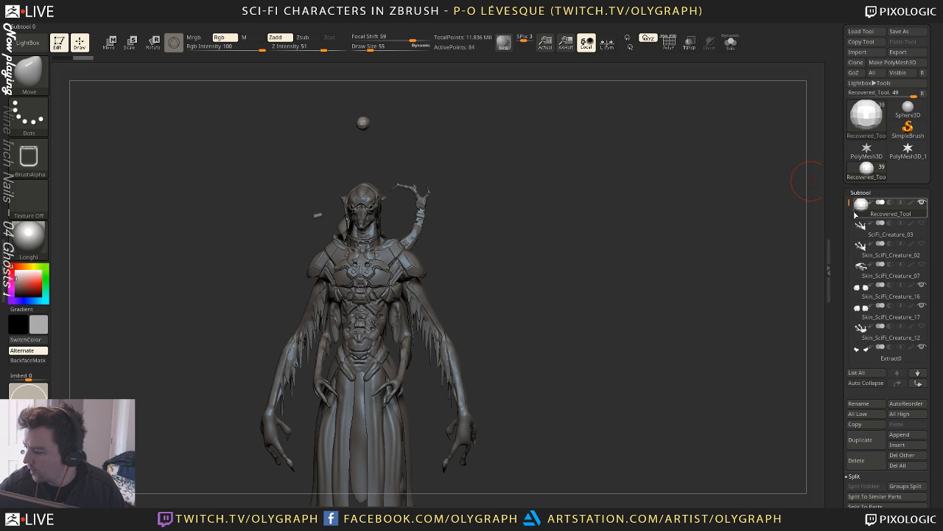
mouse_move(858, 210)
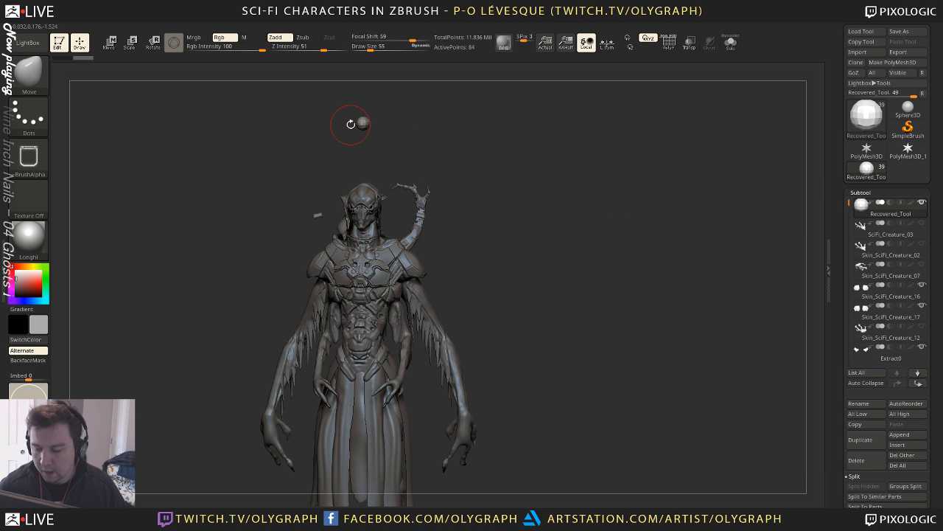
left_click(401, 255, "alt")
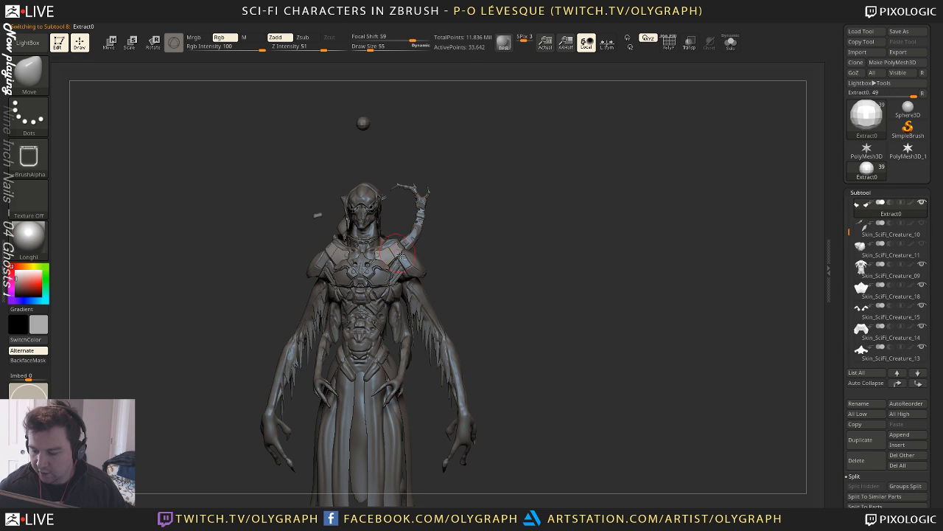
left_click(358, 294, "alt")
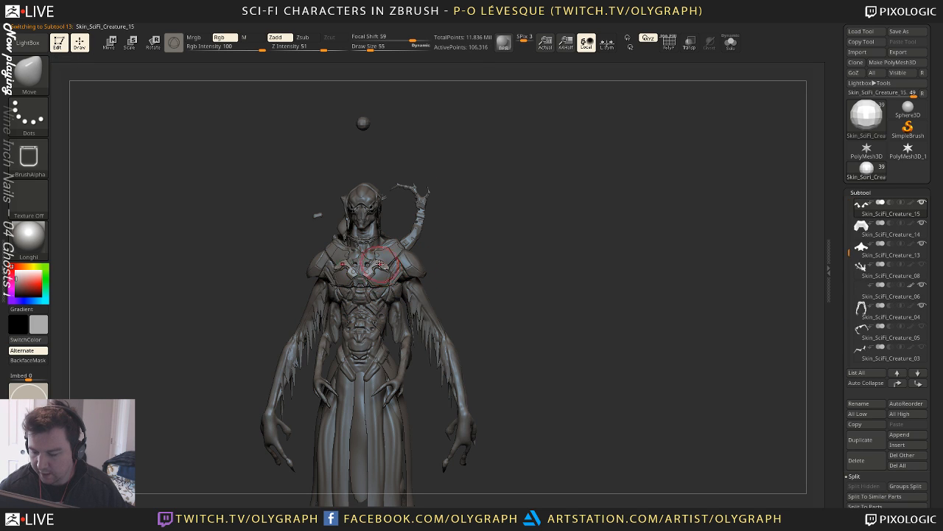
left_click(406, 299, "alt")
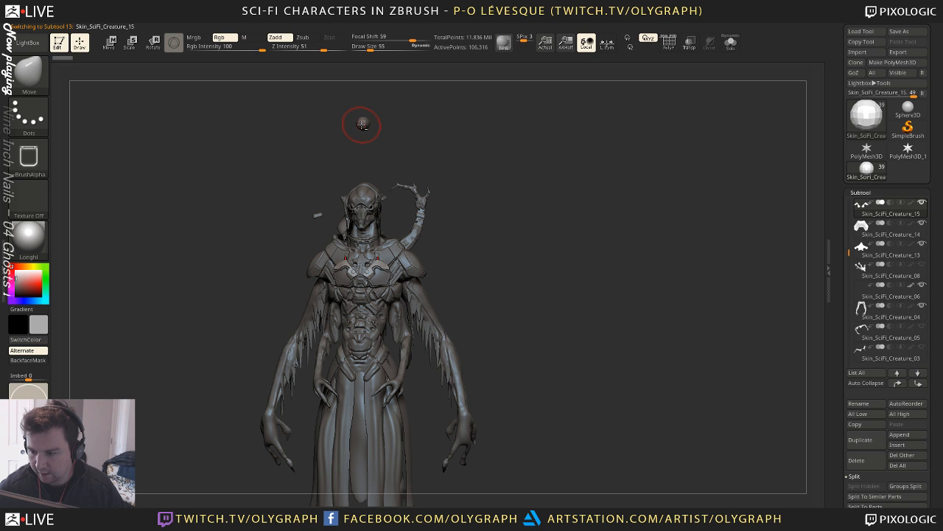
left_click(362, 123, "alt")
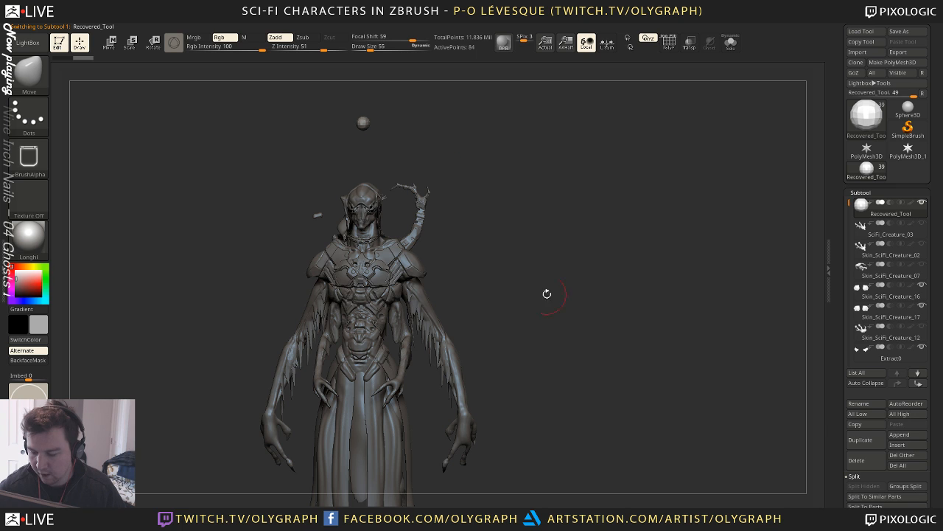
Select the lowest armoured segment of the curved appendage and compare it in Solo mode with the full creature
mouse_move(483, 255)
left_mouse_down("shift")
mouse_move(493, 247)
mouse_move(509, 272)
mouse_move(533, 270)
mouse_move(535, 246)
mouse_move(575, 243)
mouse_move(532, 210)
left_mouse_up("shift")
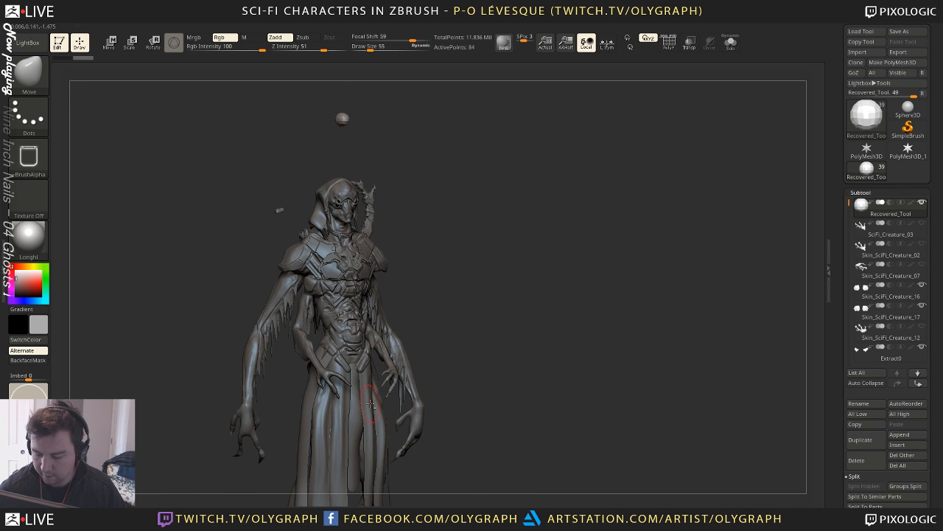
left_click_drag(434, 276, 512, 227)
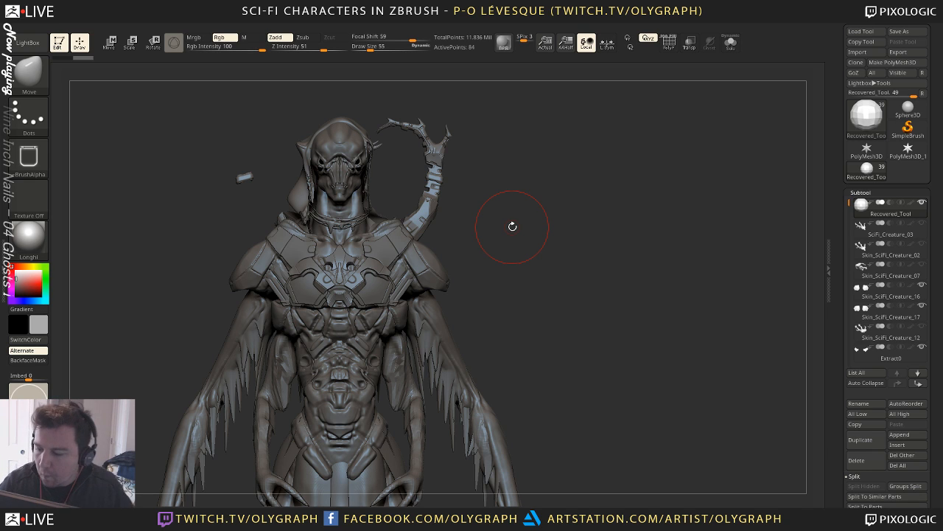
left_click(432, 214, "alt")
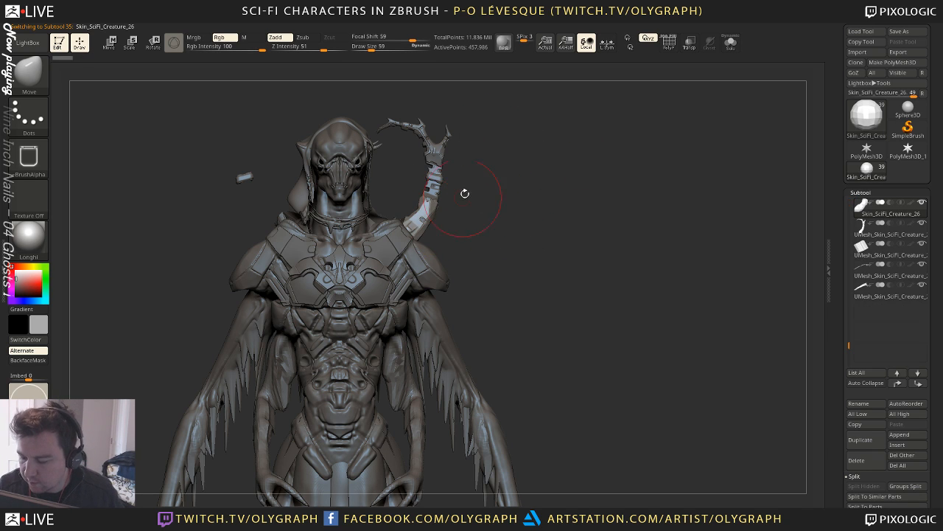
key("shift+s")
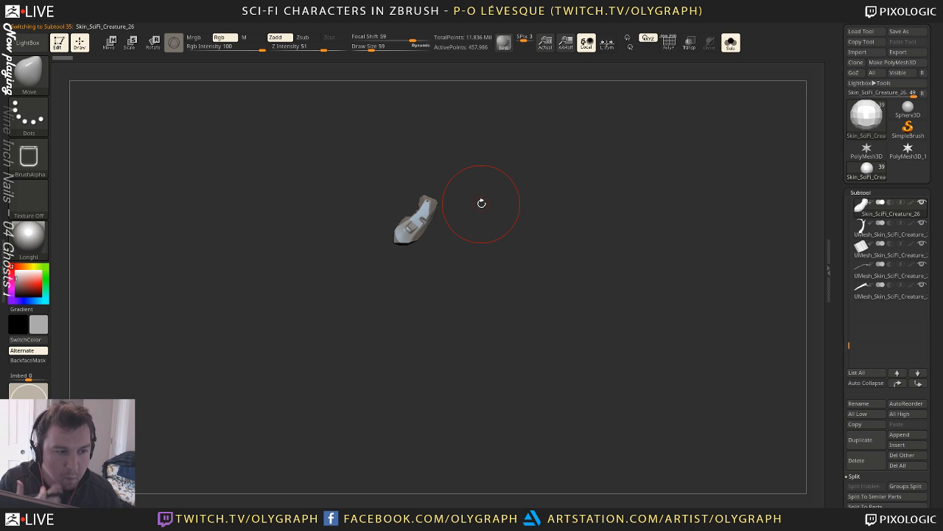
mouse_move(530, 168)
left_mouse_down("alt")
mouse_move(535, 197)
mouse_move(565, 239)
mouse_move(577, 148)
left_mouse_up("alt")
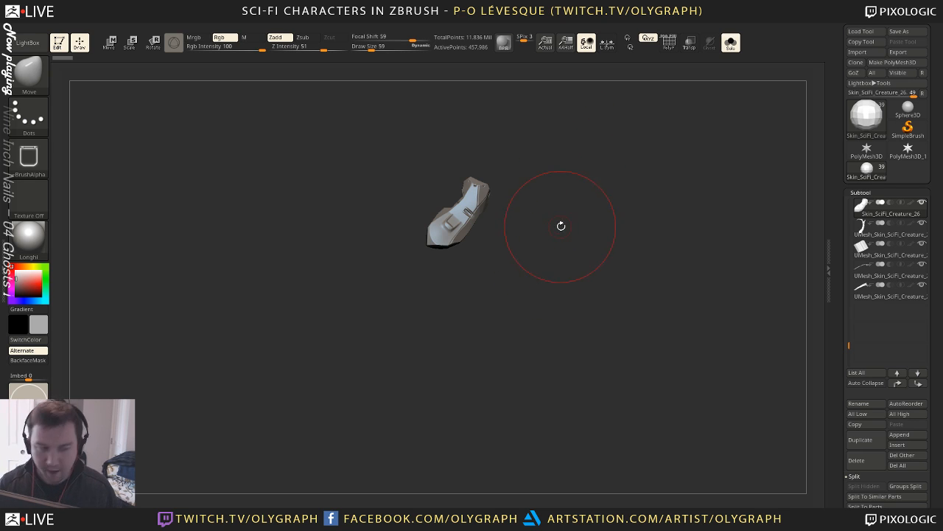
key("shift")
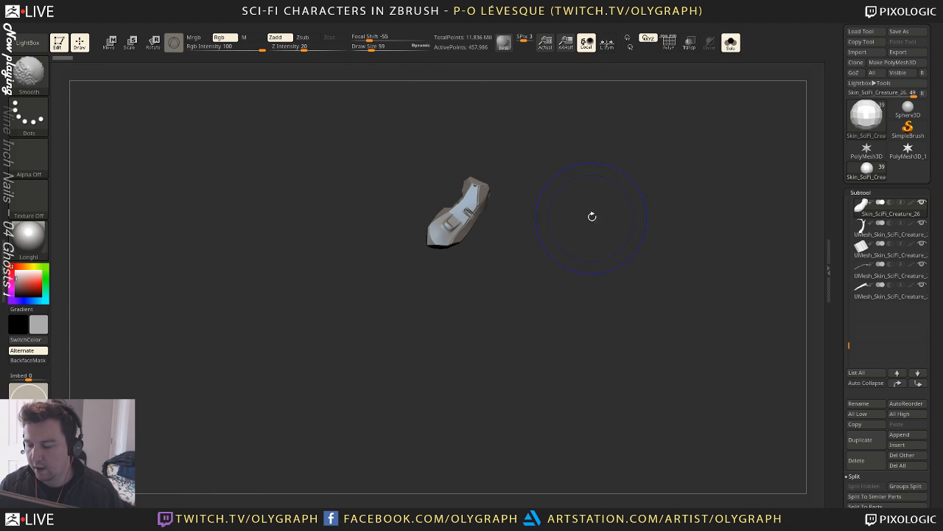
key("shift+s")
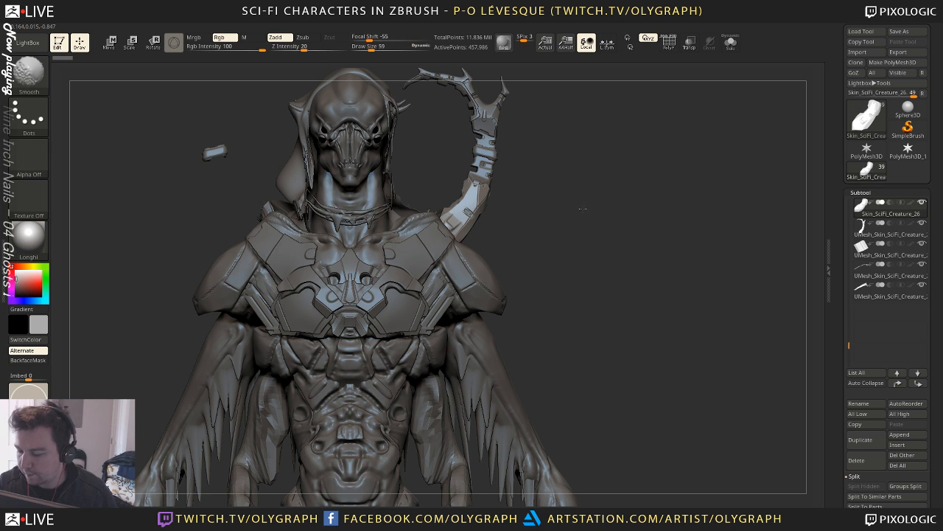
left_click_drag(213, 221, 581, 207)
key("shift+s")
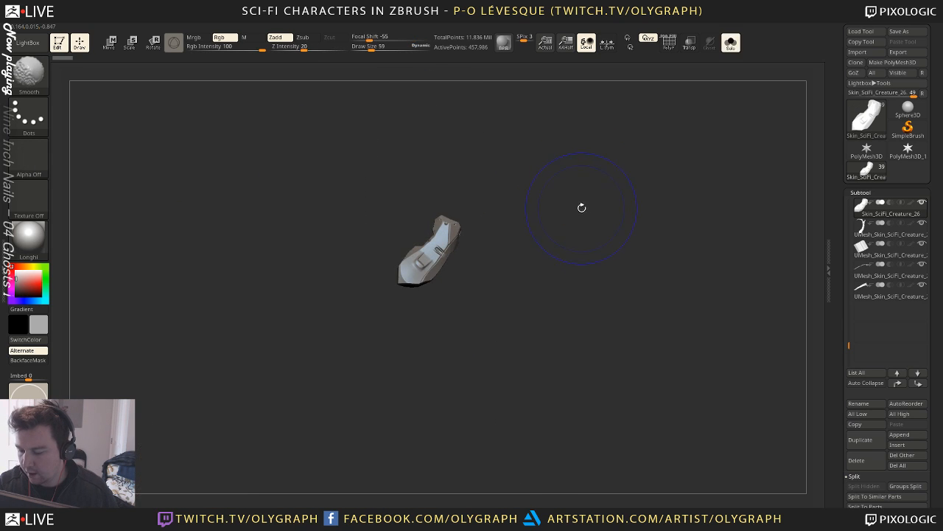
key("shift+s")
Try to mirror the lowest armoured segment of the appendage with its multiple subdivision levels intact
key("space")
key("space")
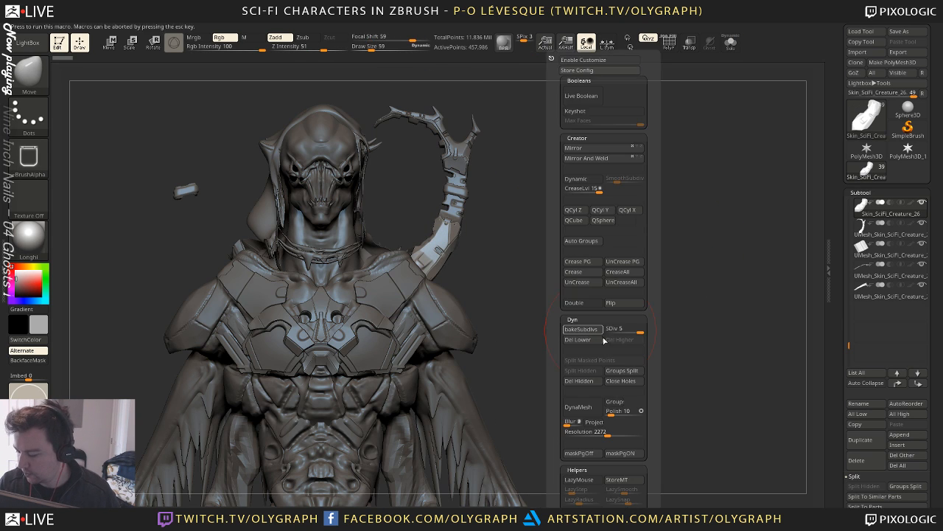
left_click(600, 150)
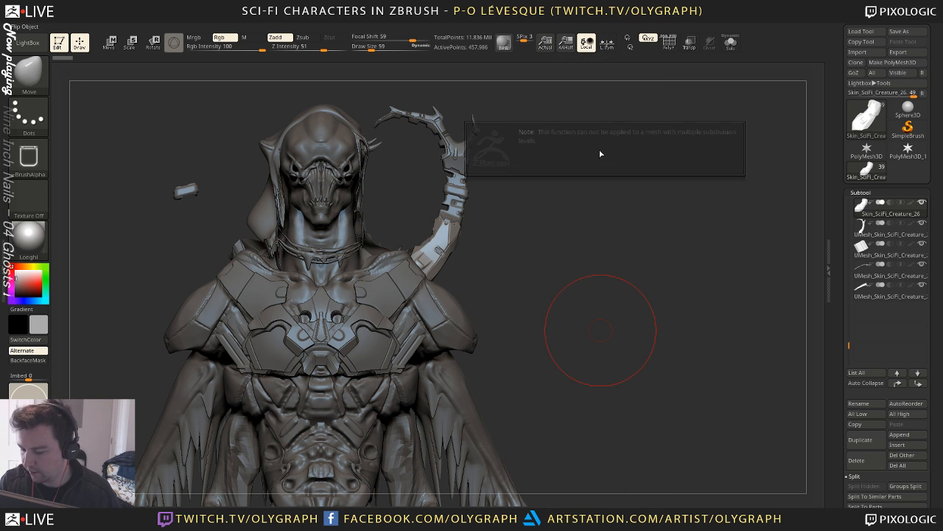
left_click(639, 151)
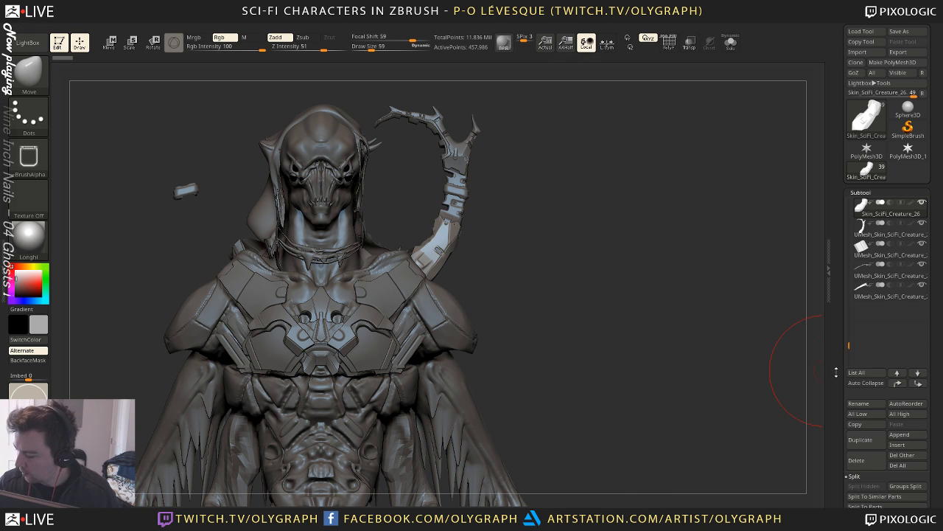
Delete the lowest segment's lower subdivision levels and apply Mirror And Weld to duplicate it on the opposite shoulder
scroll(875, 298, "down", 5)
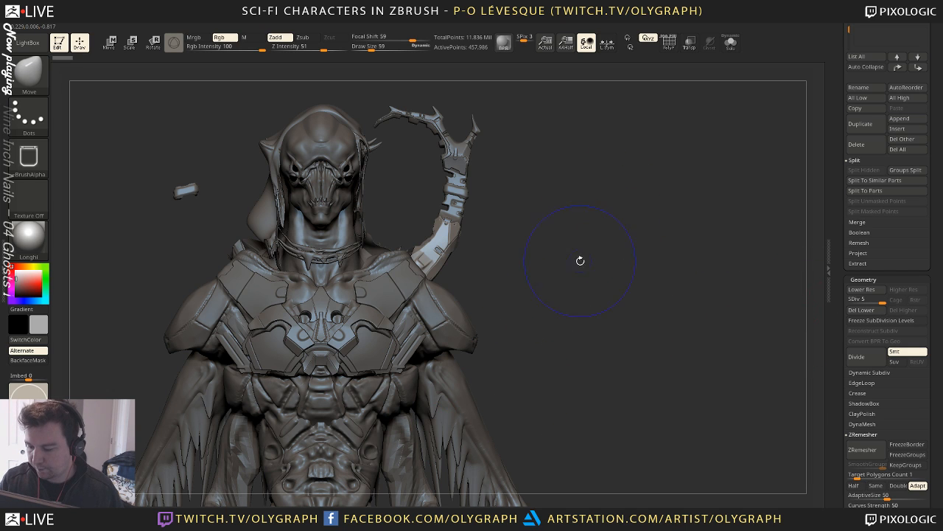
key("shift+f")
key("shift+f")
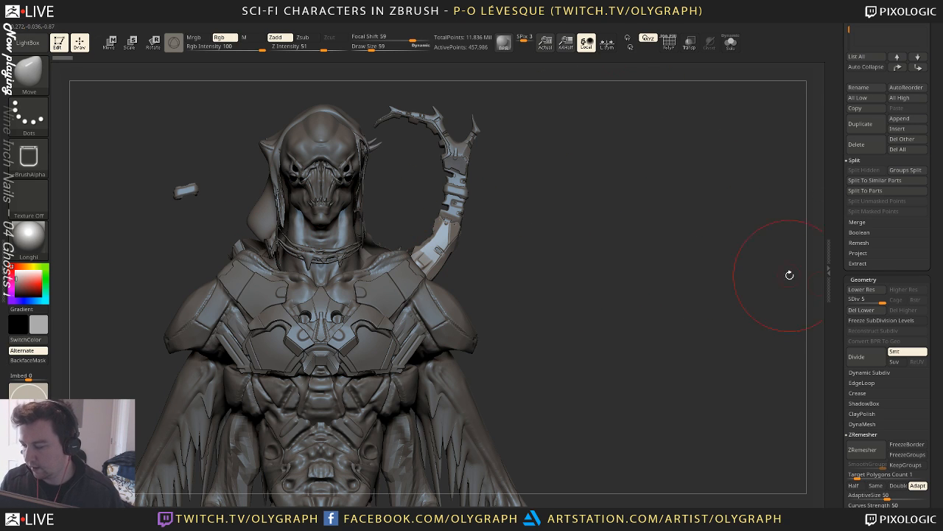
left_click(861, 312)
key("space")
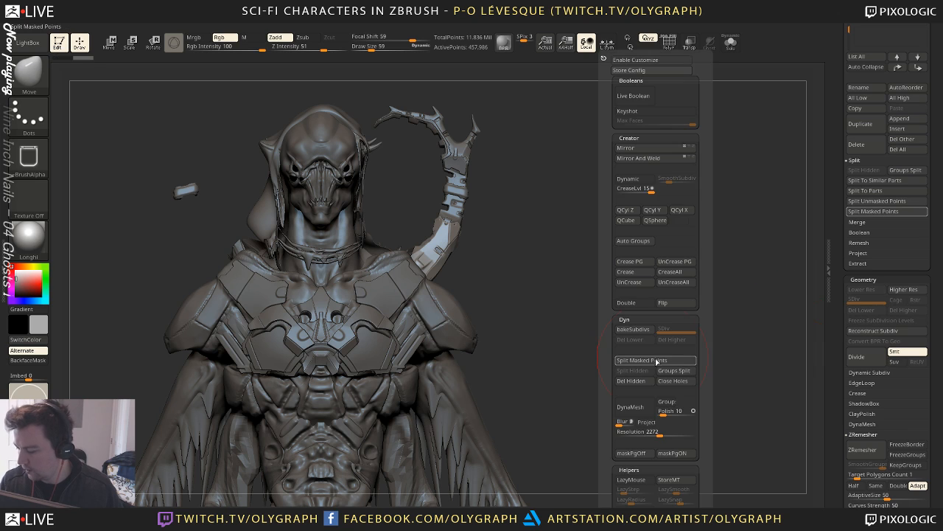
left_click(650, 158)
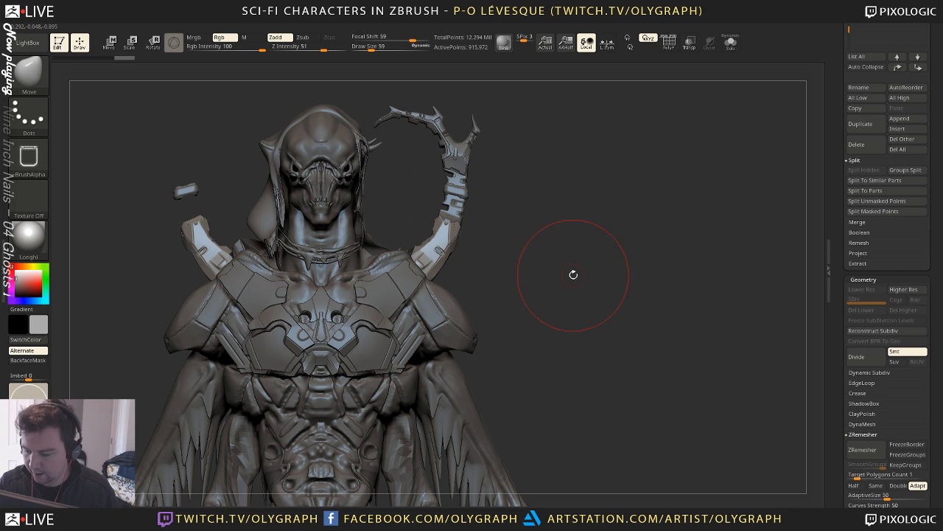
Reconstruct the mirrored segments' subdivision levels and return them to level 5, checking the mesh with the wireframe
left_click(890, 334)
left_click(891, 336)
left_click(891, 335)
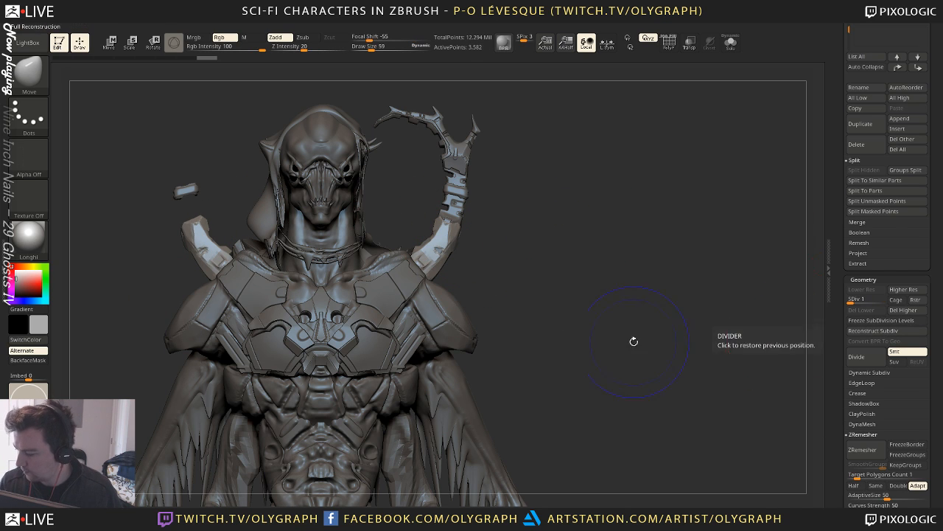
key("shift+f")
key("d")
key("d")
key("d")
key("d")
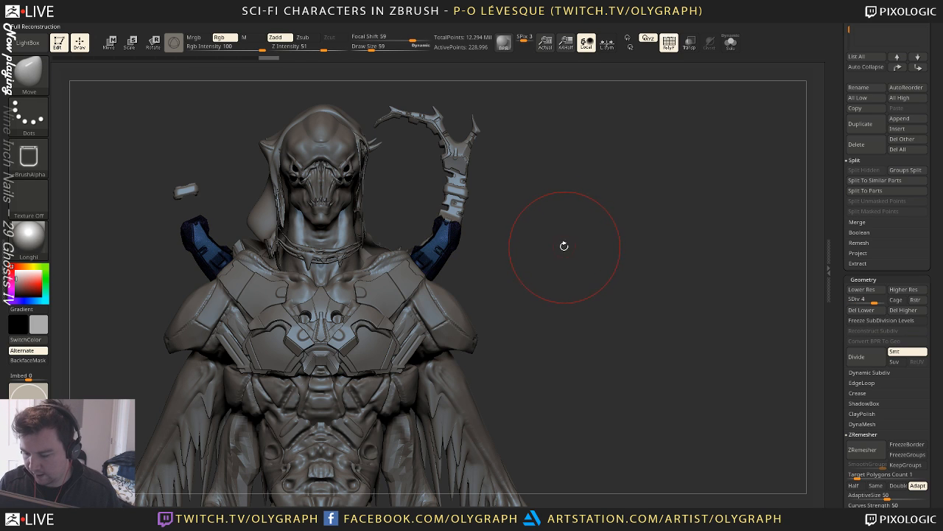
key("shift+f")
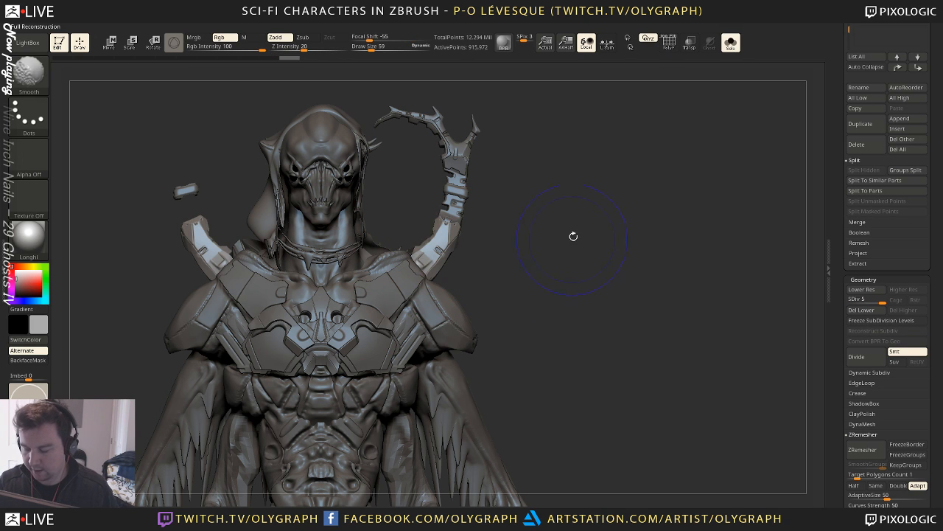
Reduce the brush size to 17 and make the branching appendage the active subtool at subdivision level 3
key("s")
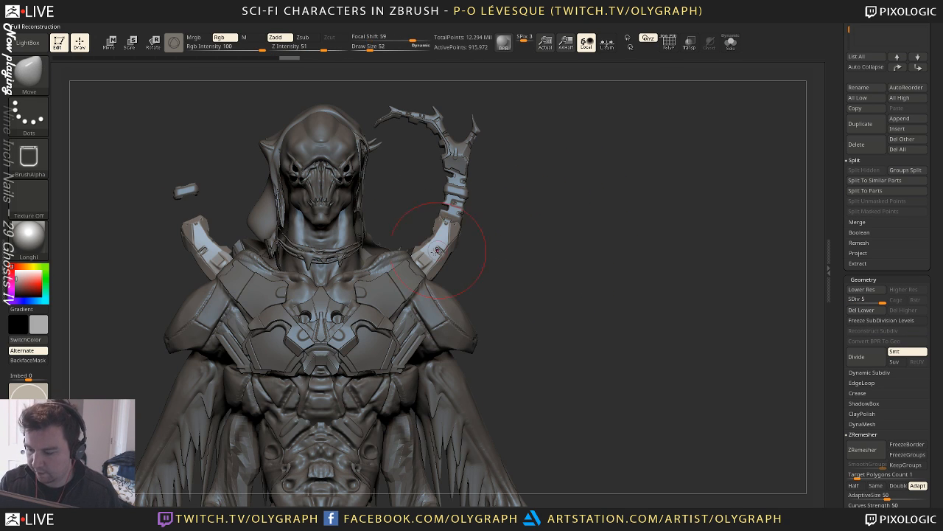
key("s")
left_click_drag(485, 198, 476, 202)
left_click(455, 213, "alt")
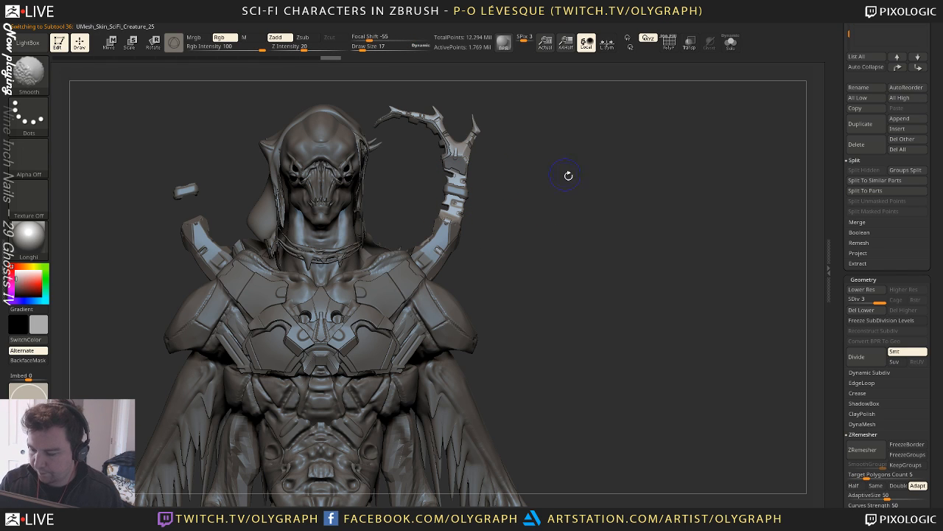
key("shift+d")
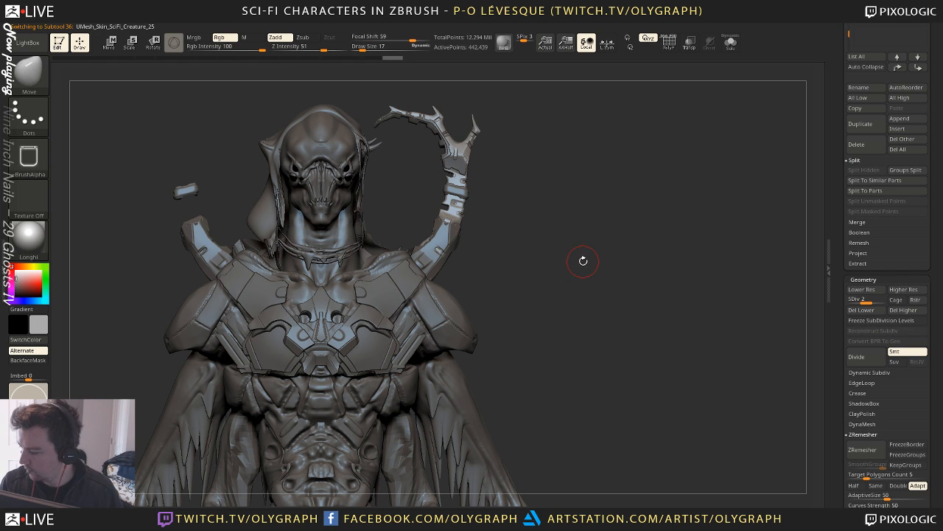
key("d")
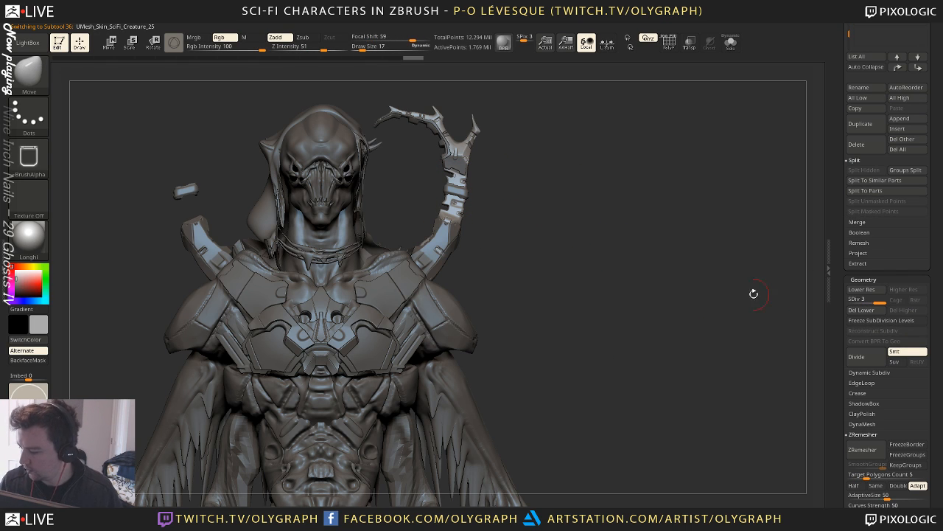
Mirror And Weld the branching appendage into a symmetrical pair after deleting its lower subdivision levels, then reconstruct its levels
left_click(864, 311)
key("space")
left_click(664, 148)
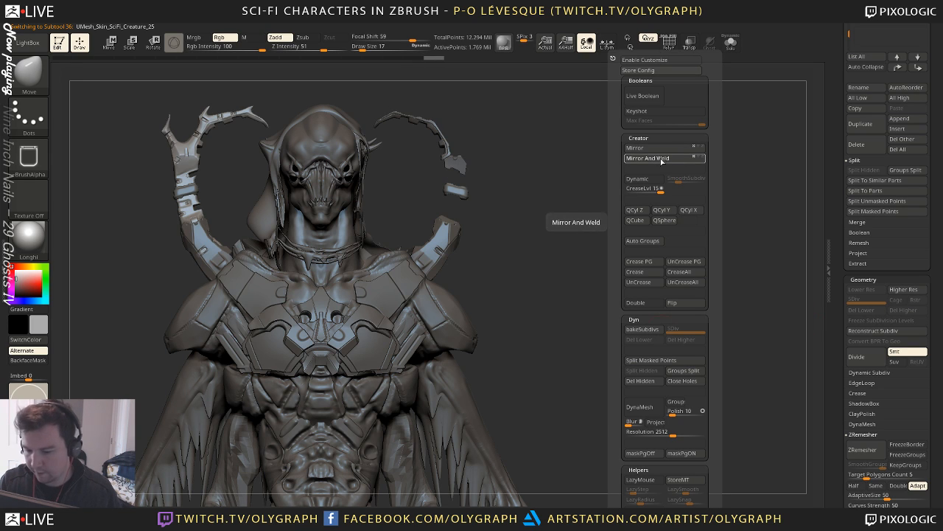
left_click(662, 159)
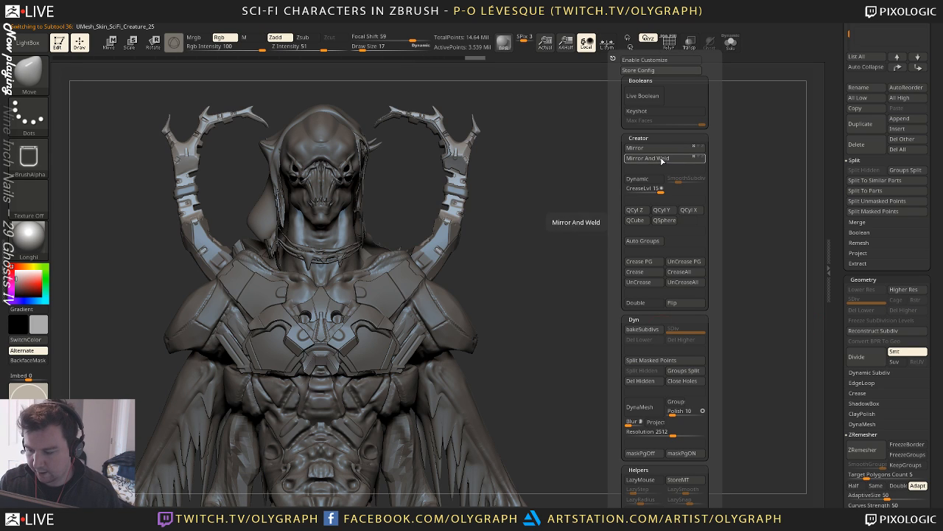
left_click(877, 334)
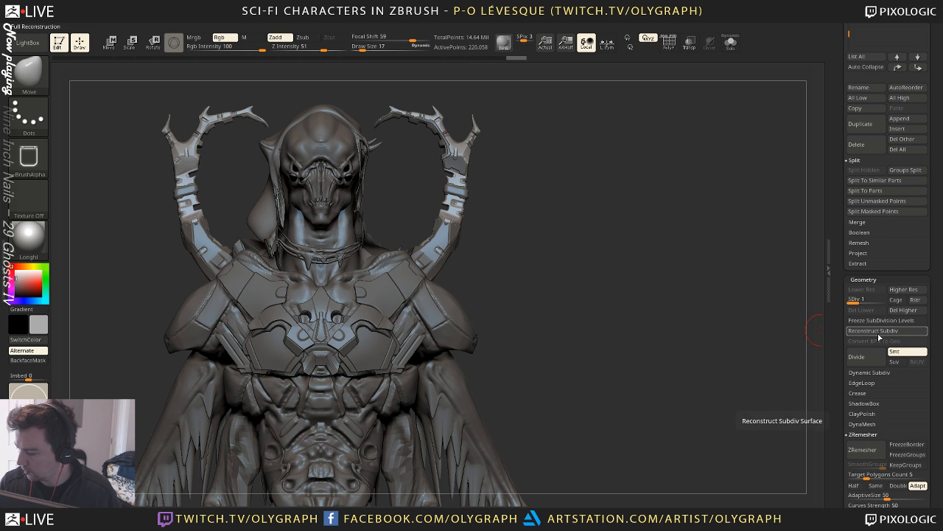
Select the small detail piece midway up the appendage, delete its lower levels, and Mirror And Weld it with its subdivisions reconstructed
left_click(461, 177, "alt")
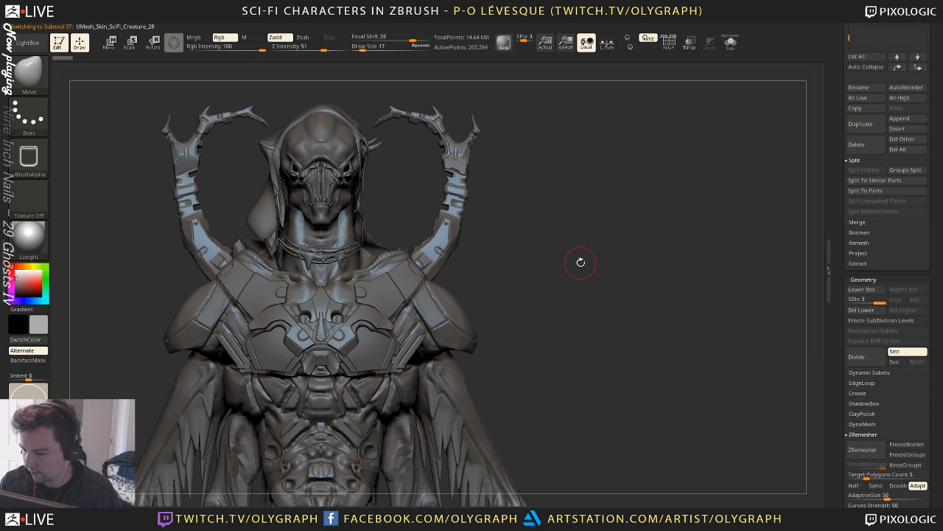
left_click(868, 312)
key("space")
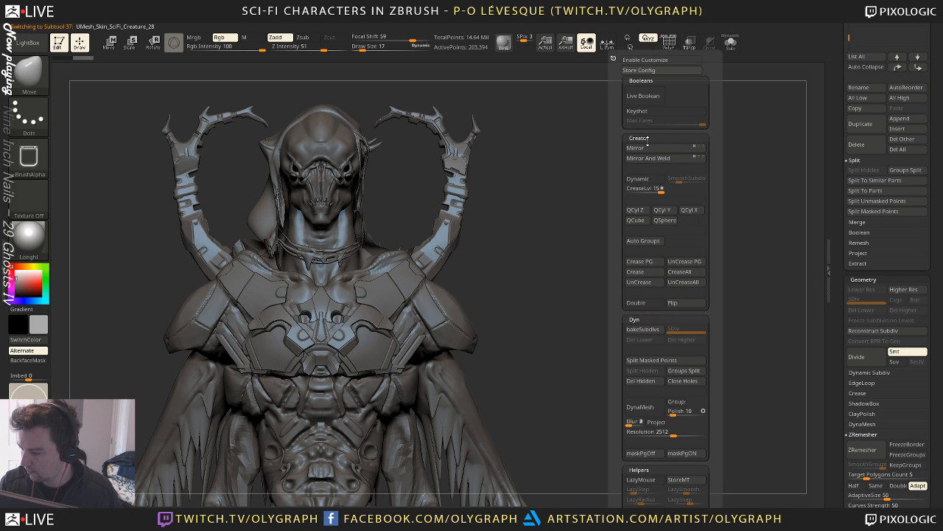
left_click(648, 159)
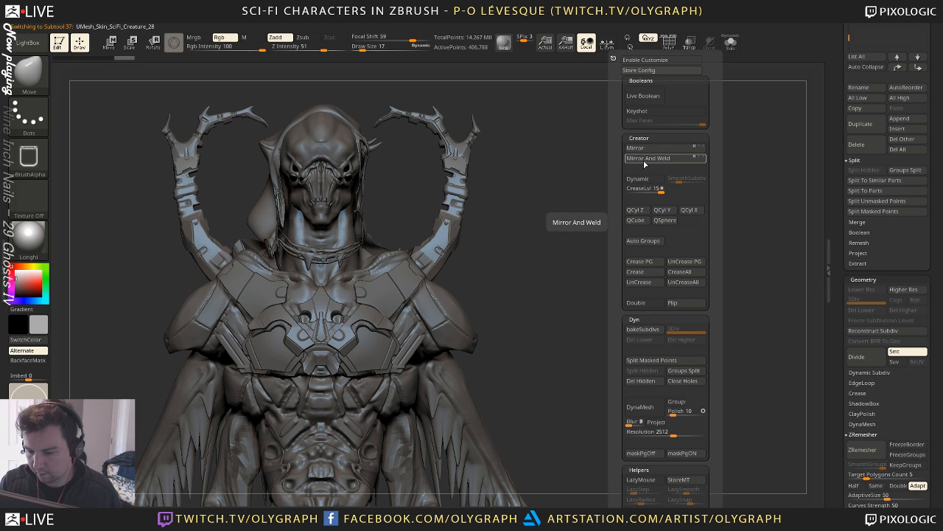
left_click(871, 331)
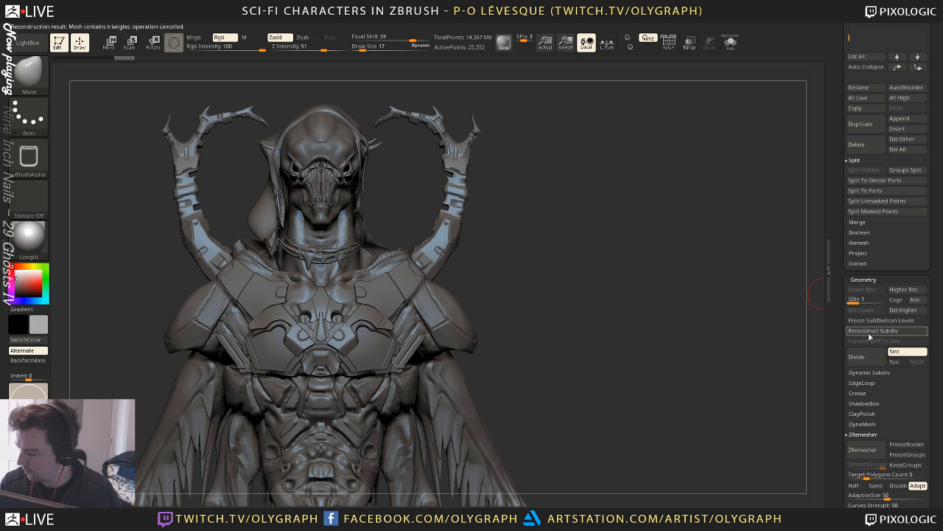
Select the detail piece below the appendage's forked tip and apply Mirror And Weld to it
left_click(451, 155, "alt")
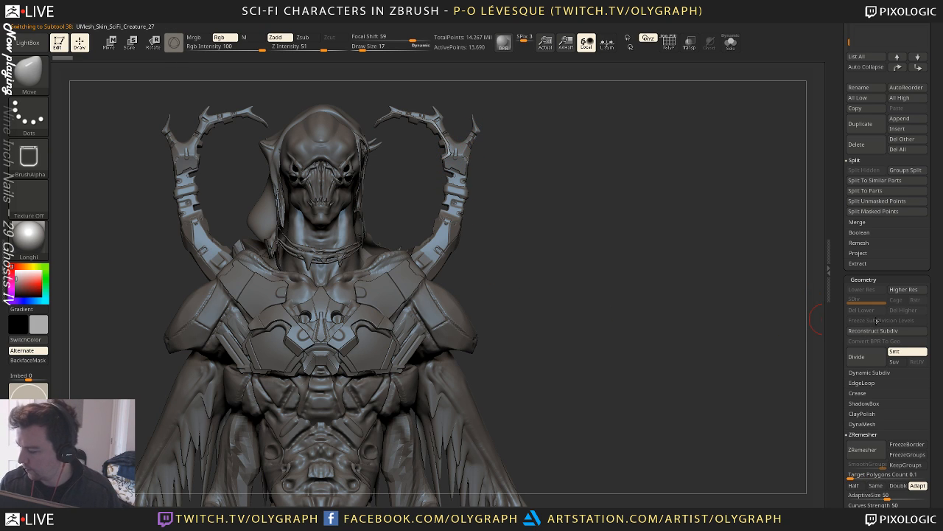
key("space")
left_click(732, 159)
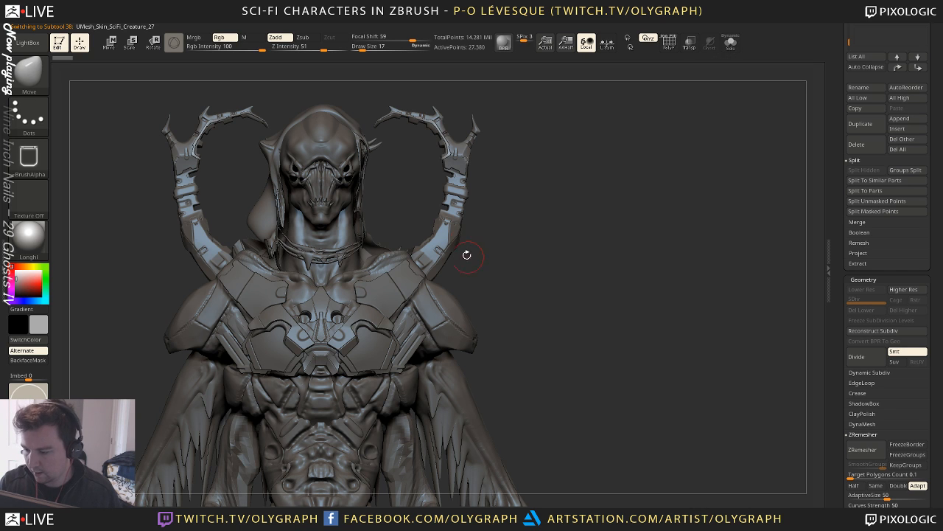
key("space")
Make the body skin active and examine the creature's front silhouette with the pair of appendages from near and far
left_click(452, 309, "alt")
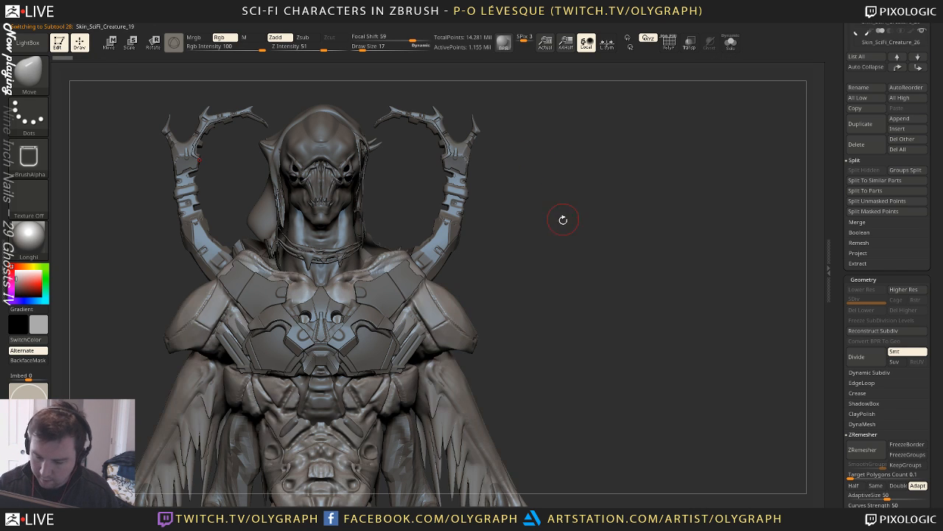
mouse_move(562, 223)
left_mouse_down("alt")
mouse_move(554, 226)
mouse_move(526, 171)
mouse_move(565, 213)
mouse_move(556, 221)
mouse_move(568, 208)
left_mouse_up("alt")
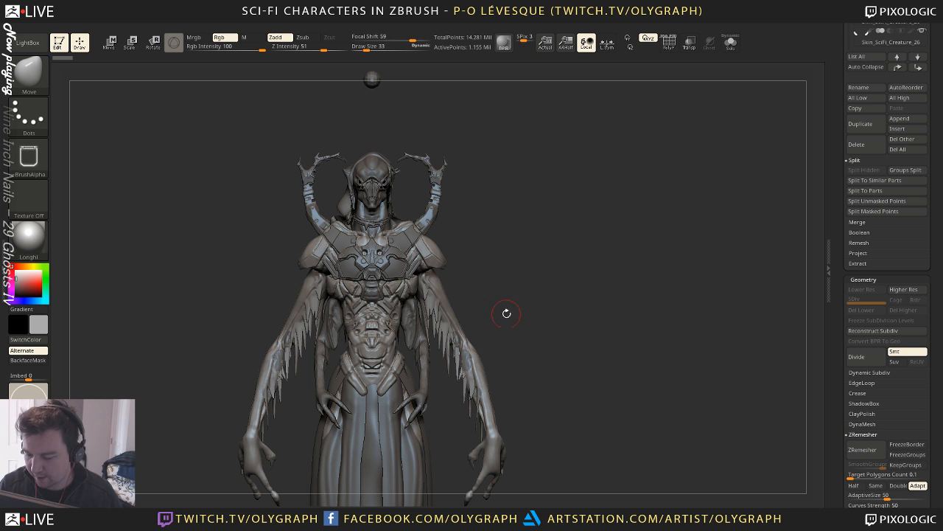
left_click_drag(513, 224, 538, 287, "alt")
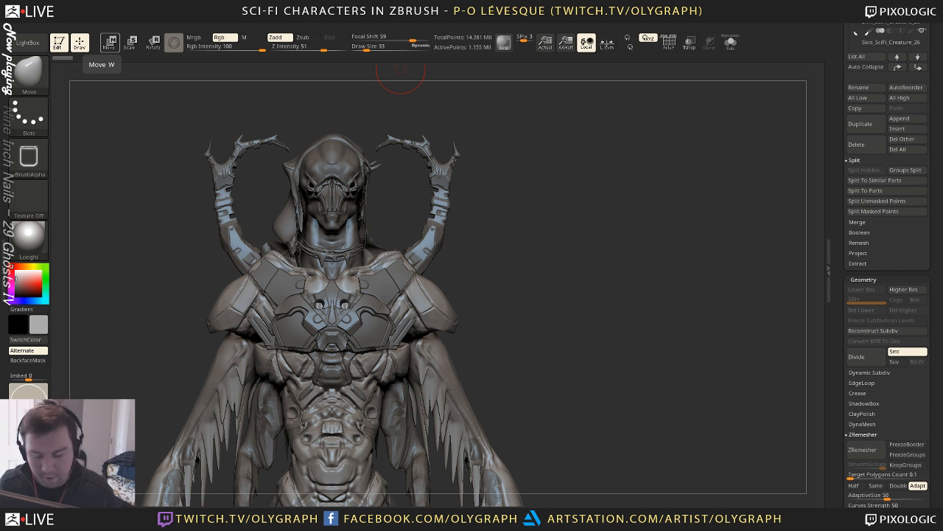
mouse_move(543, 169)
left_mouse_down()
mouse_move(494, 259)
mouse_move(509, 221)
mouse_move(532, 240)
mouse_move(543, 211)
left_mouse_up()
key("s")
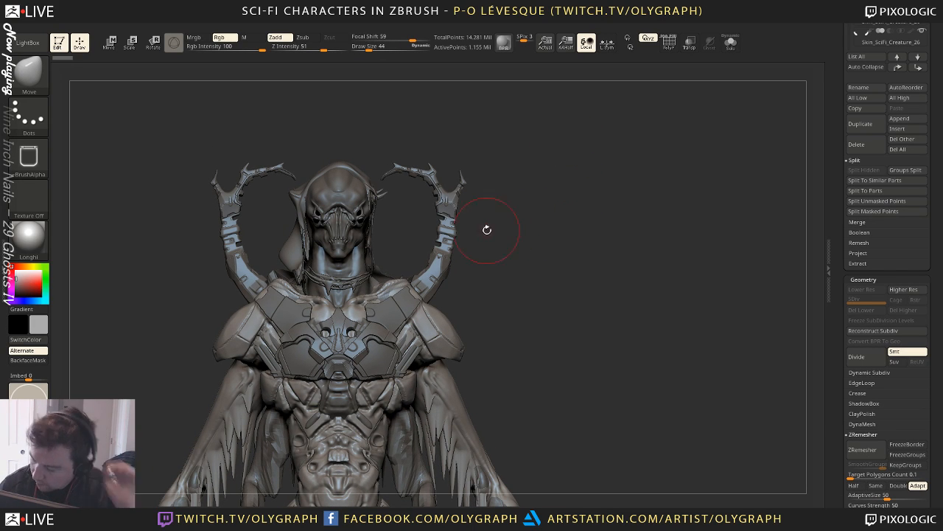
key("s")
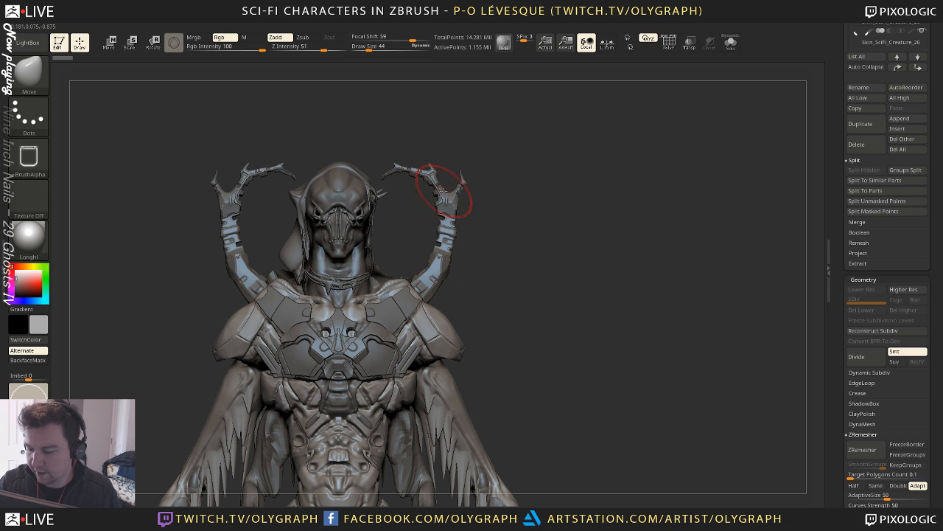
mouse_move(530, 243)
left_mouse_down()
mouse_move(501, 249)
mouse_move(600, 251)
mouse_move(730, 230)
mouse_move(575, 223)
left_mouse_up()
mouse_move(573, 263)
left_mouse_down("alt")
mouse_move(539, 213)
mouse_move(552, 245)
mouse_move(570, 192)
left_mouse_up("alt")
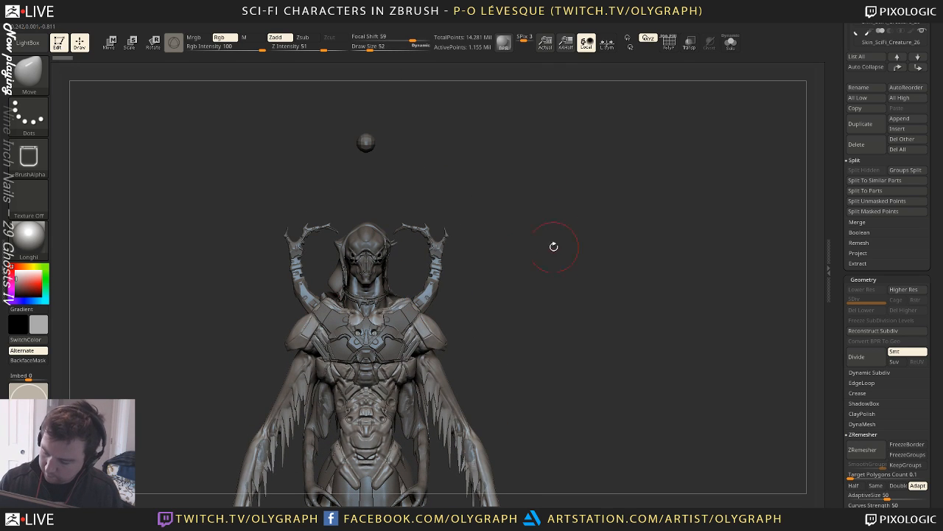
Switch to the separate appendage tool and add the mirrored lowest armour segments to it as a subtool
left_click(434, 269, "alt")
left_click_drag(520, 344, 730, 190, "alt")
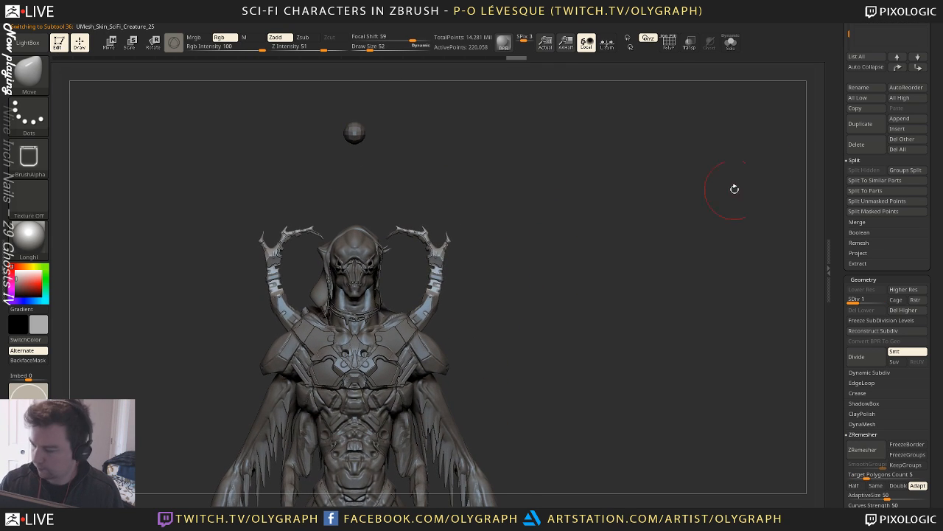
scroll(839, 174, "up", 5)
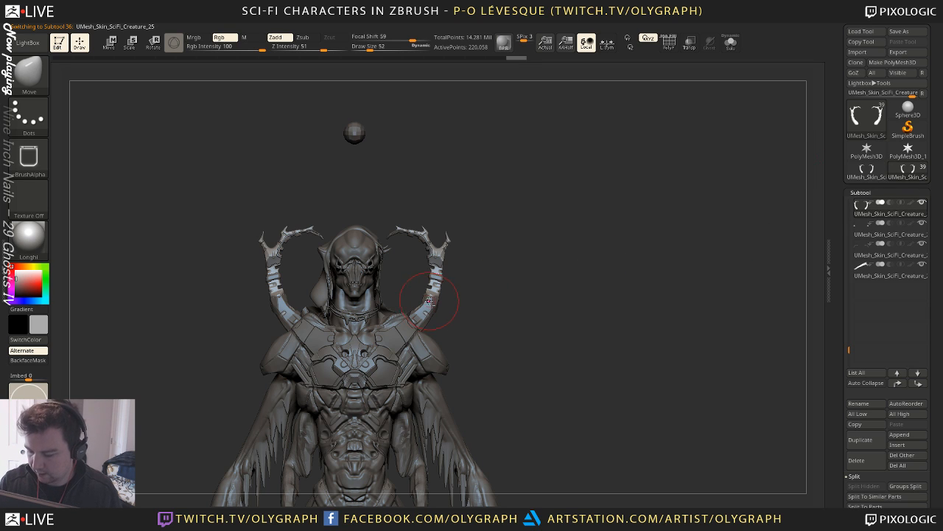
left_click(867, 169)
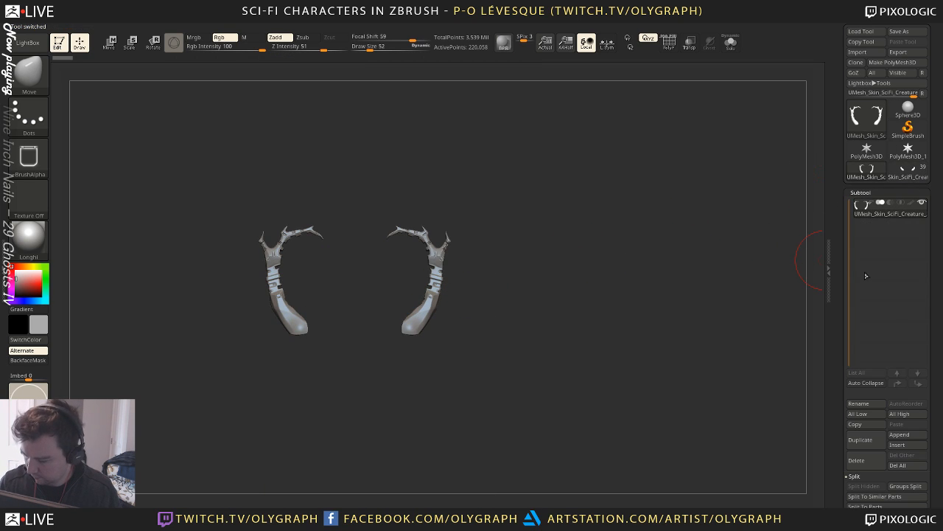
left_click(908, 440)
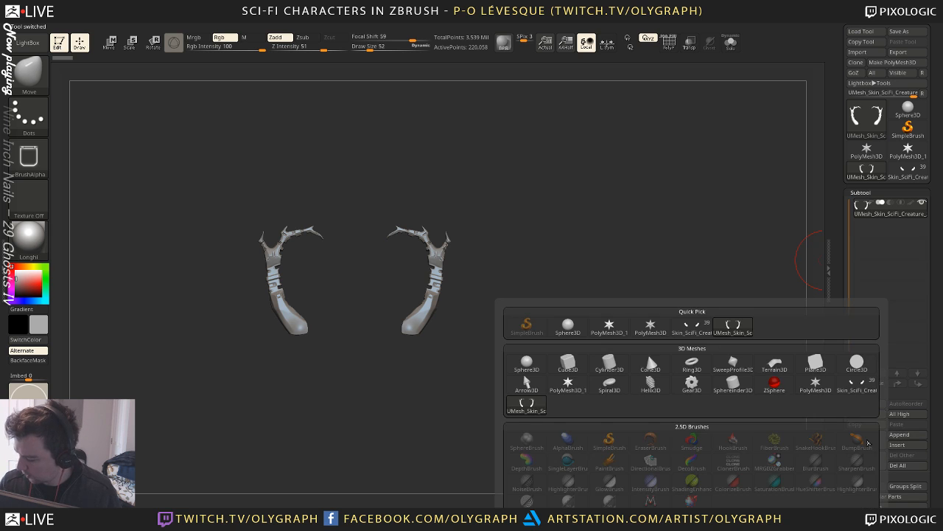
left_click(693, 328)
Make the mirrored detail piece midway up the appendage active in the creature tool and append it to the separate appendage tool
left_click(910, 170)
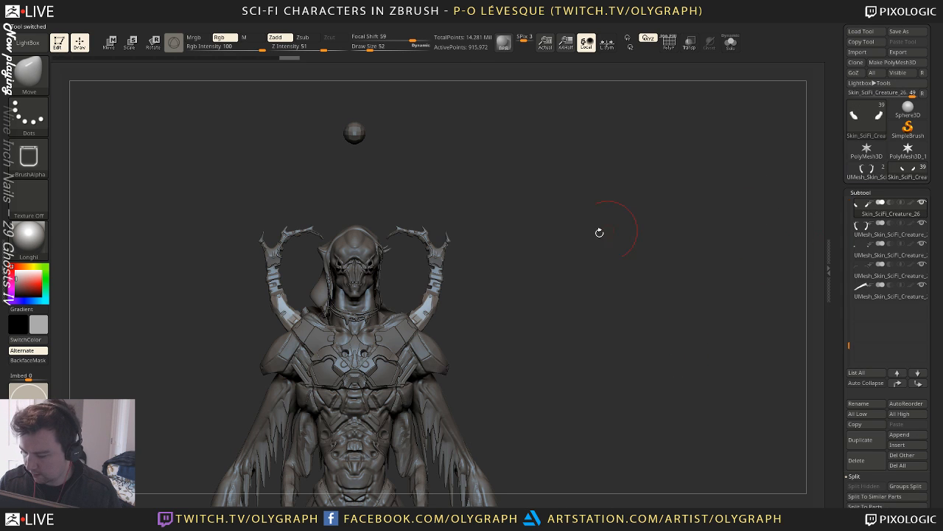
left_click(867, 170)
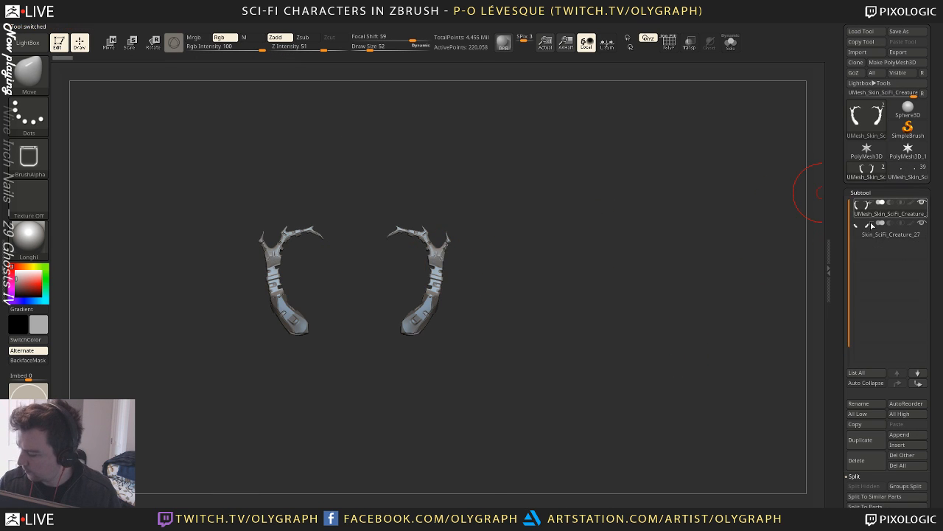
left_click(908, 435)
left_click(692, 328)
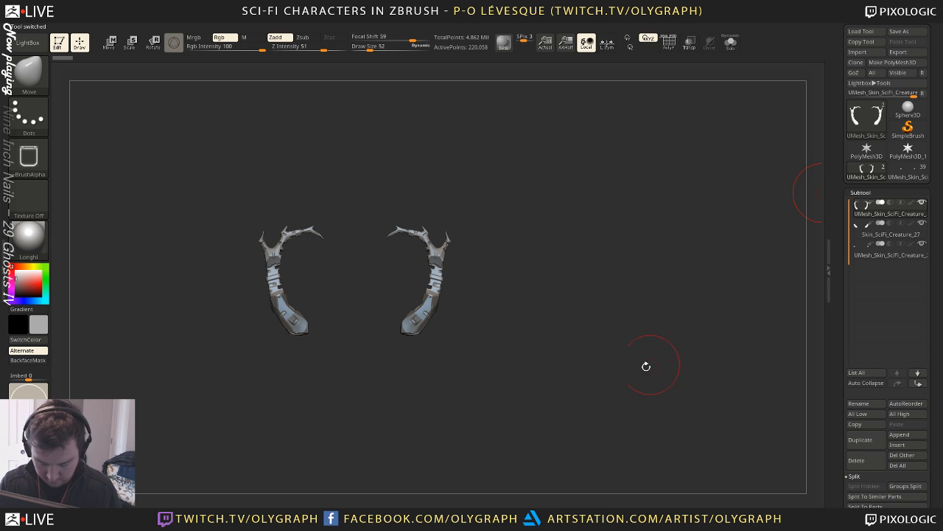
Append the mirrored detail piece from below the forked tip to the separate appendage tool as another subtool
left_click(912, 171)
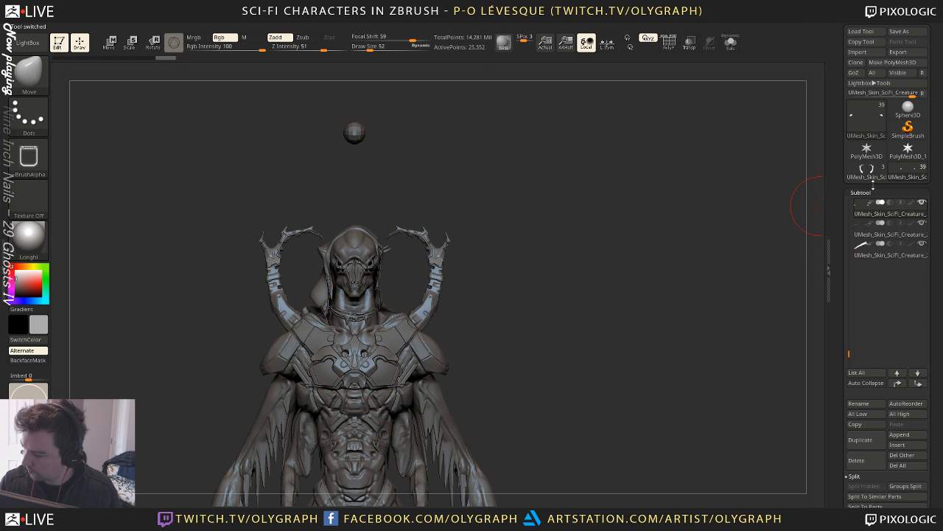
left_click(431, 254, "alt")
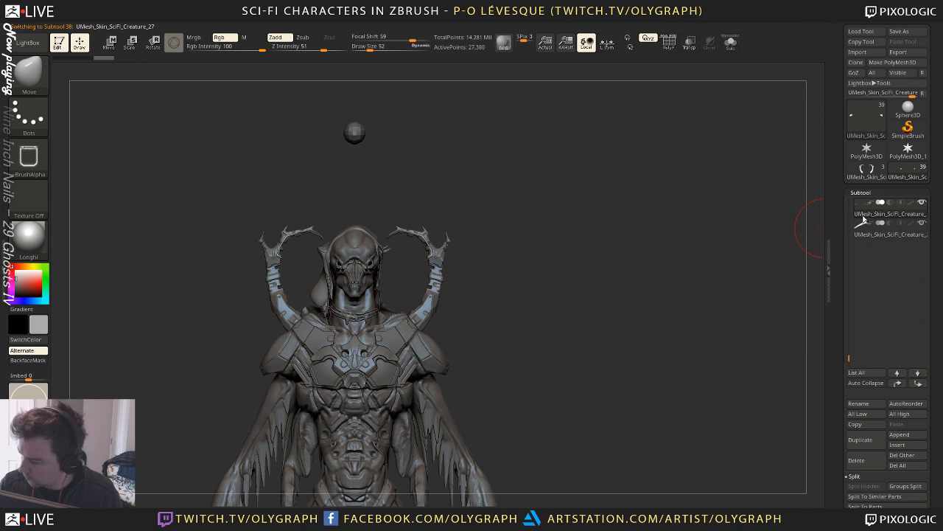
left_click(876, 179)
left_click(924, 437)
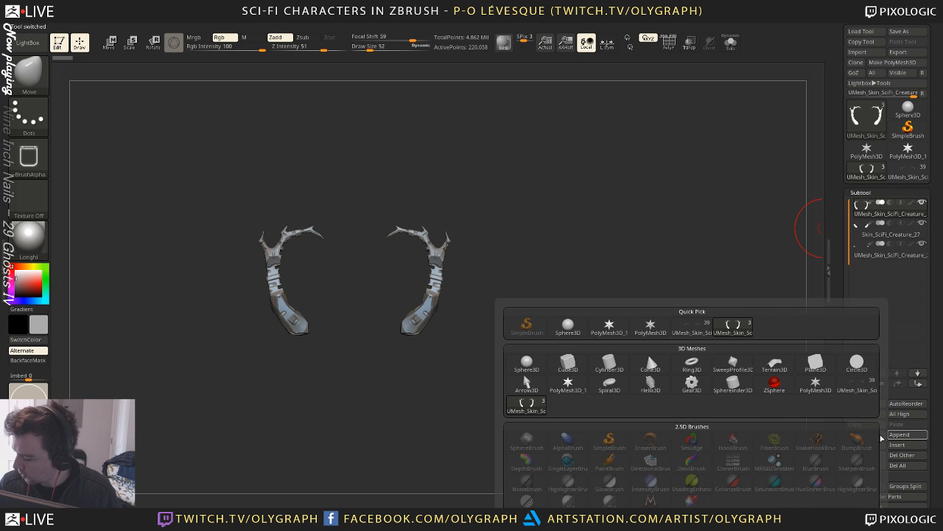
left_click(685, 324)
Set all appendage subtools to their highest subdivision level and merge the visible ones into a single mesh
left_click_drag(575, 259, 566, 347, "alt")
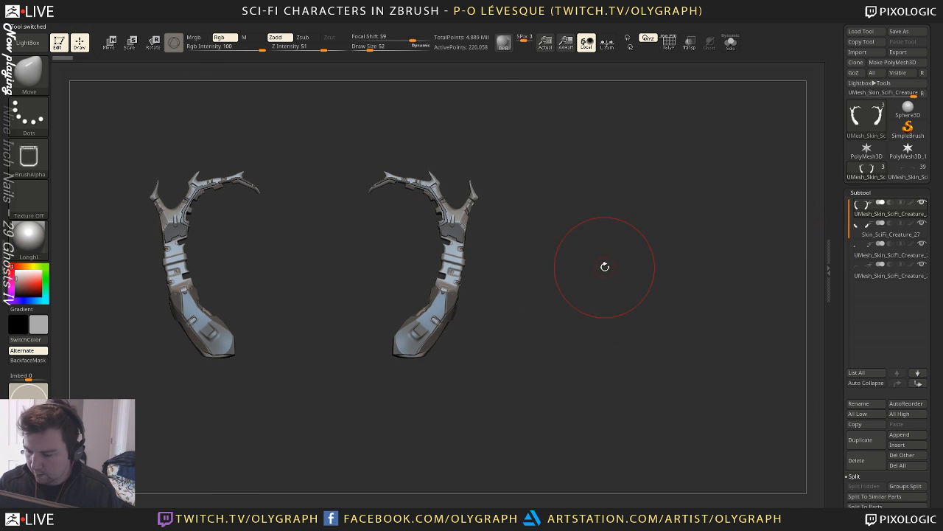
key("shift+f")
key("shift+f")
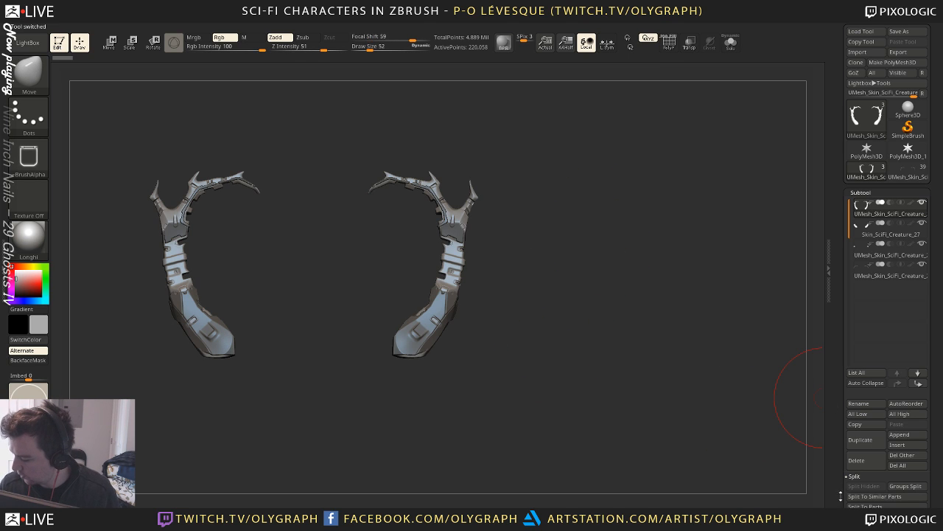
scroll(834, 439, "down", 1)
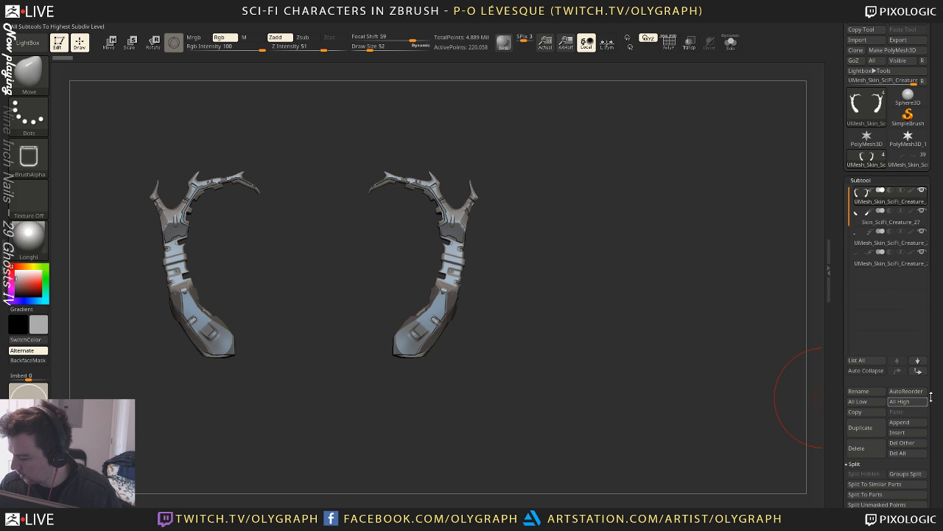
scroll(837, 497, "down", 3)
left_click(854, 398)
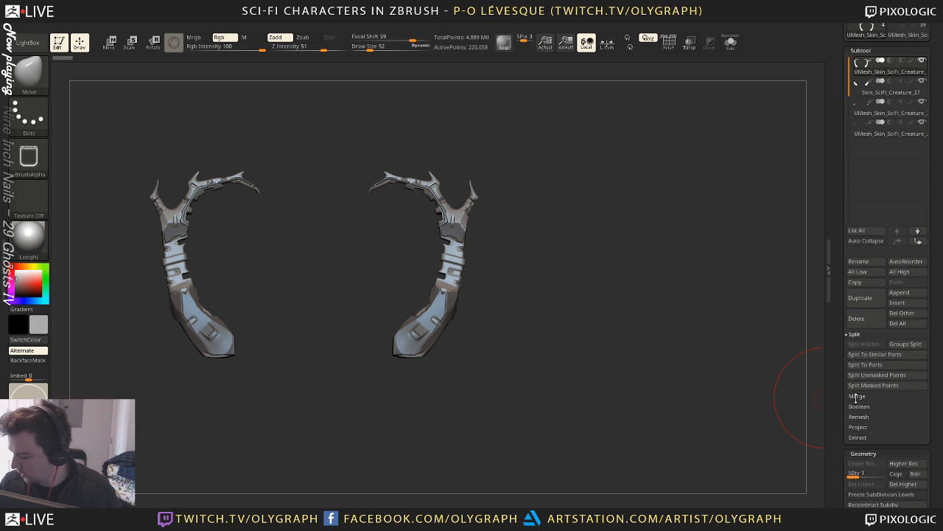
left_click(862, 365)
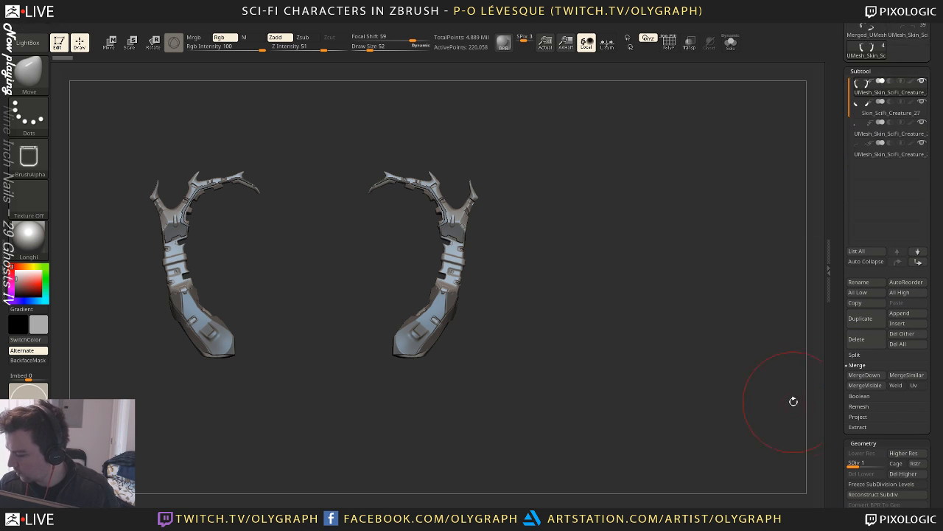
Make the merged appendage tool active and examine its armour segments from near and far
left_click(866, 31)
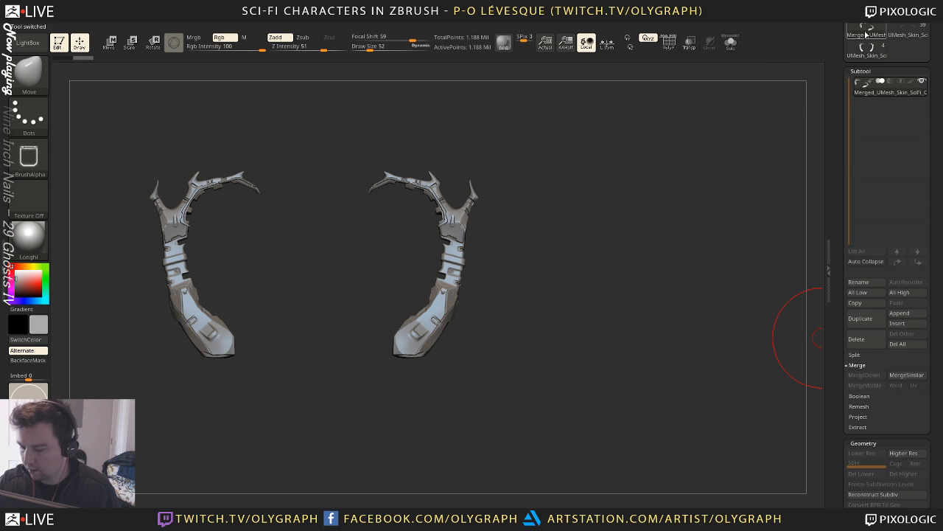
left_click_drag(573, 195, 615, 266, "alt")
key("f")
left_click_drag(589, 311, 465, 270, "alt")
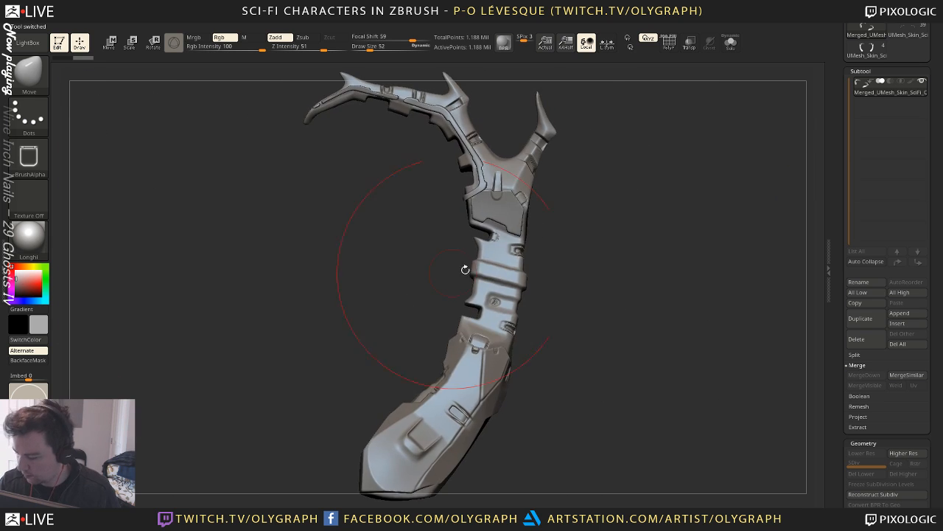
left_click_drag(602, 278, 645, 204, "alt")
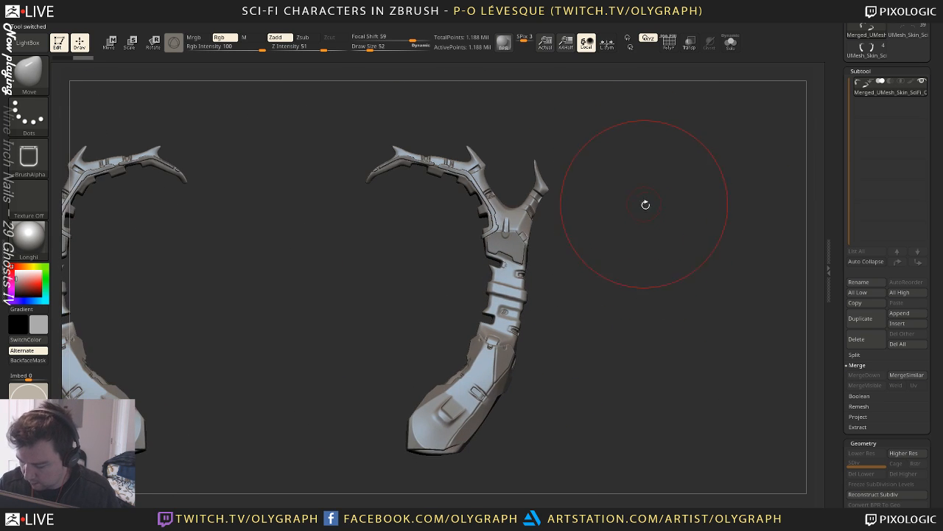
Return to the full creature tool and hide the original separate appendage subtools
left_click_drag(841, 61, 841, 77)
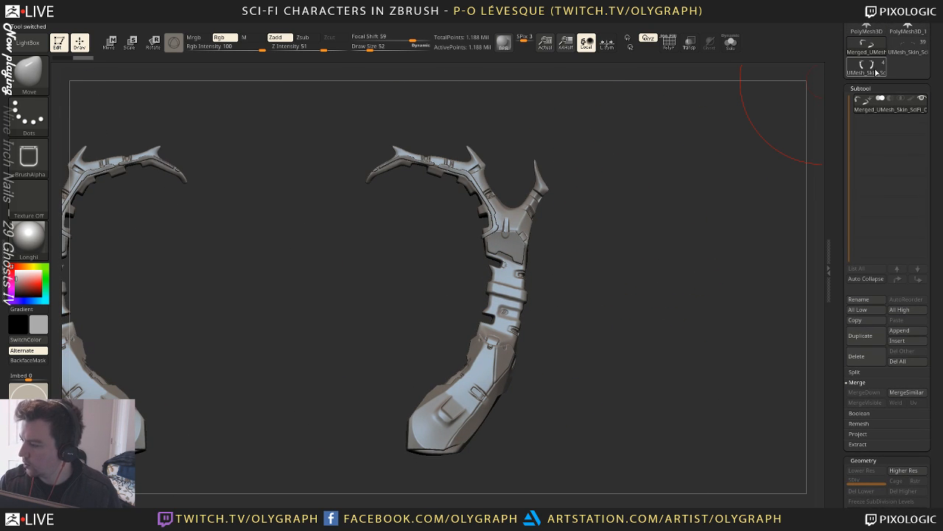
left_click(884, 64)
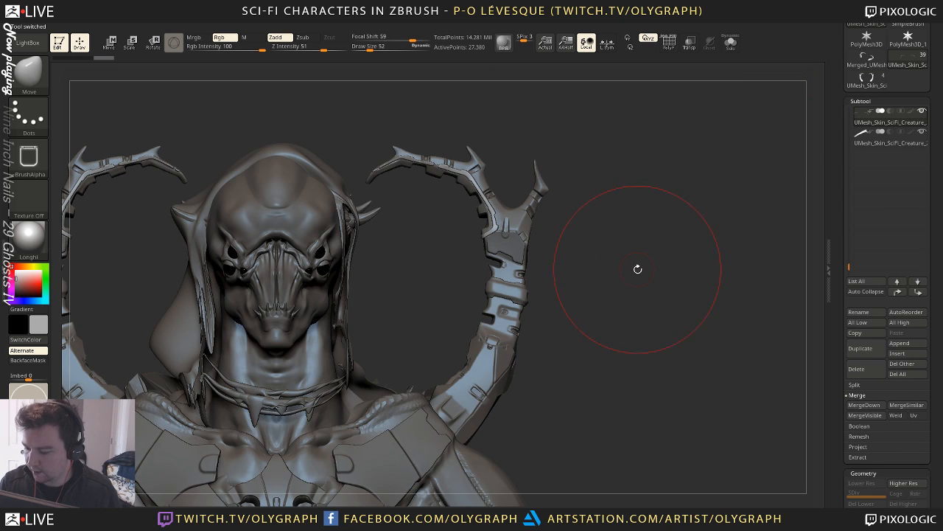
left_click_drag(637, 269, 617, 247, "alt")
left_click(863, 141)
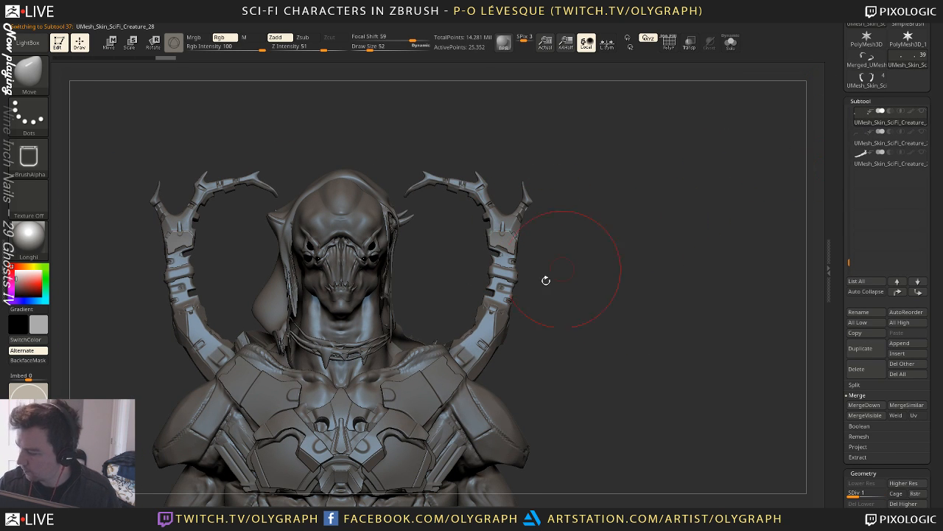
left_click(495, 323, "alt")
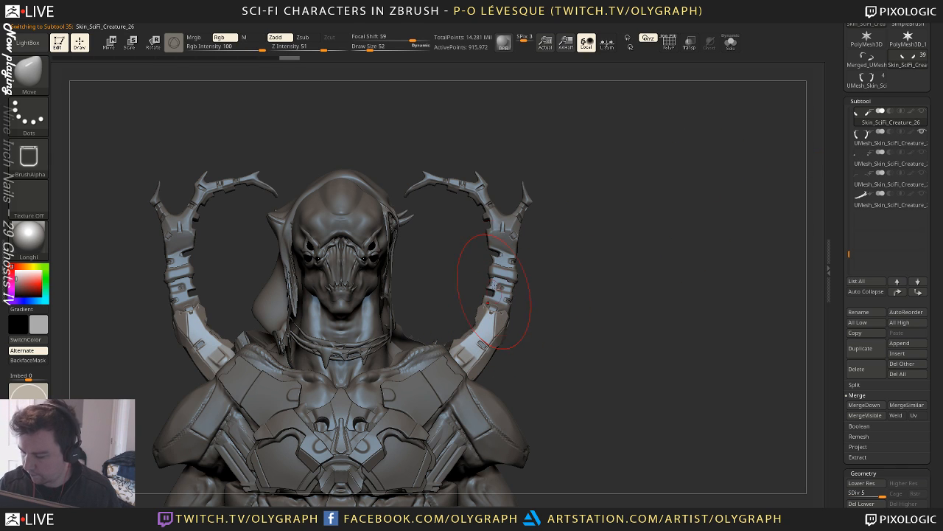
left_click(506, 290, "alt")
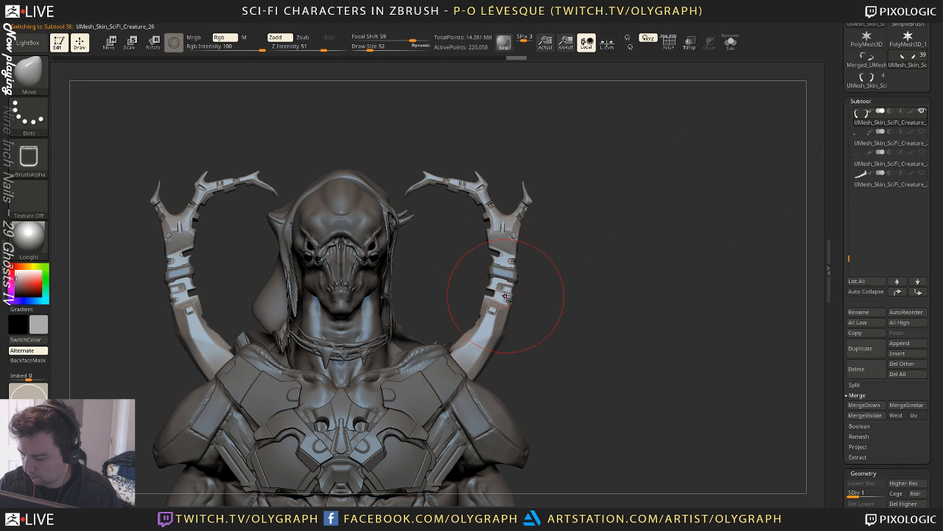
left_click(507, 274, "alt")
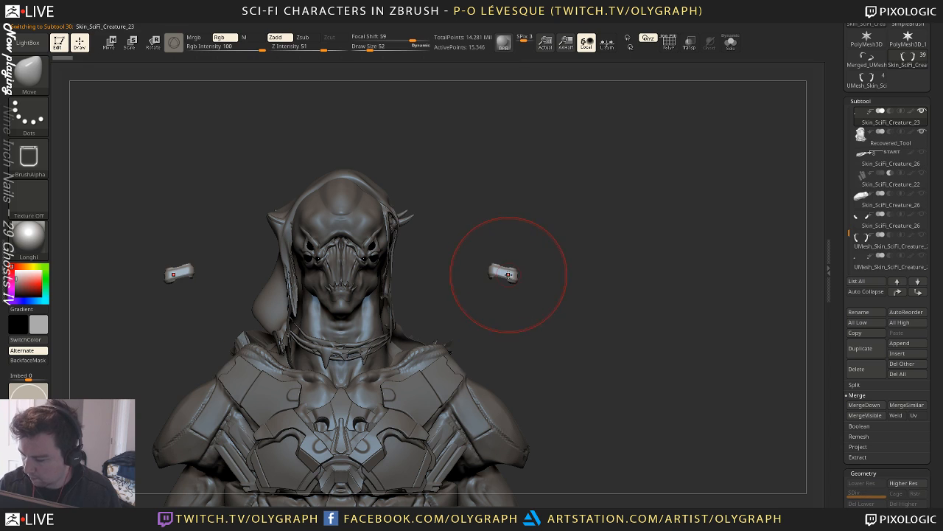
Append the merged appendage pair to the creature and make it the active subtool for moving
left_click(861, 141)
left_click(905, 343)
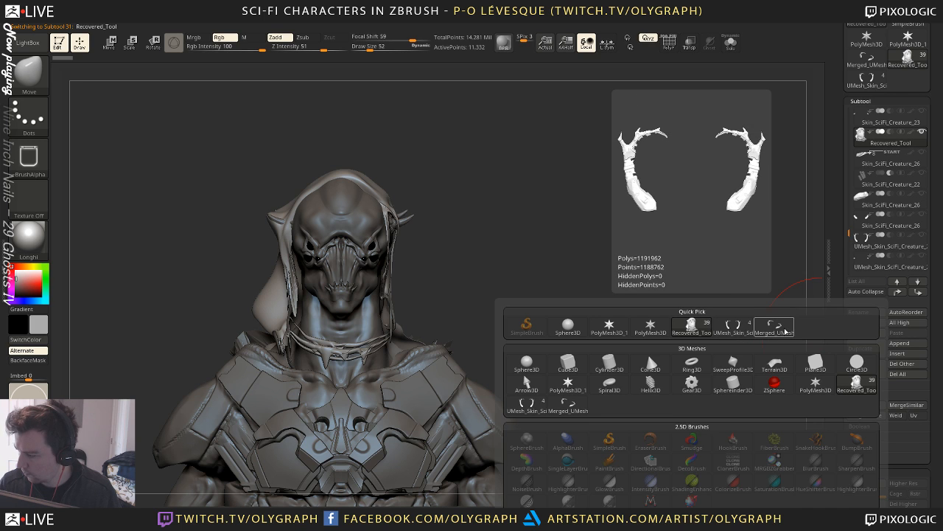
left_click(777, 331)
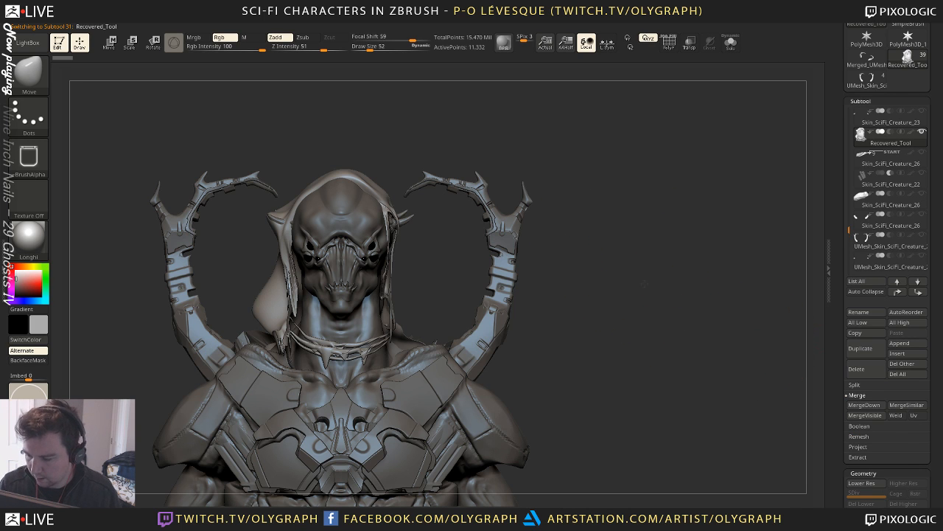
key("f")
key("w")
left_click(502, 304, "alt")
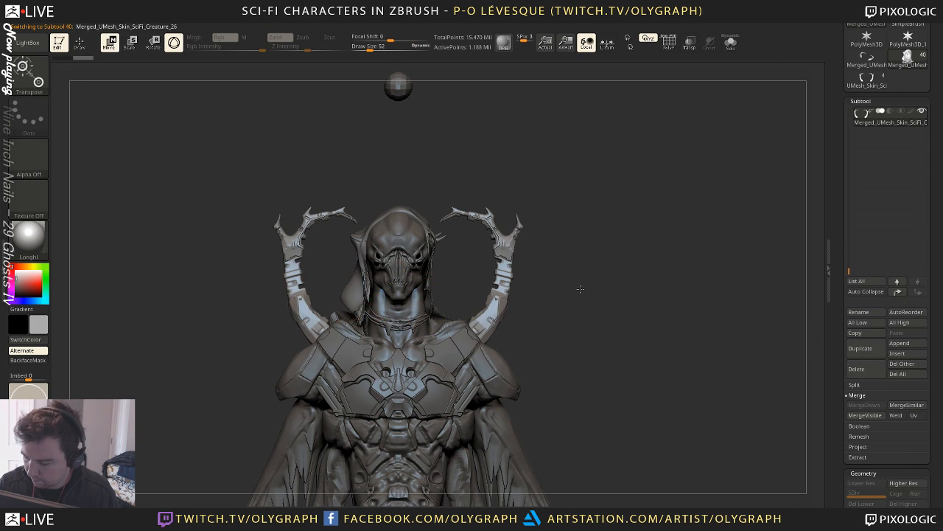
Duplicate the appendage pair within its subtool using the Gizmo and scale the copy down beside the head
left_click_drag(581, 289, 537, 280)
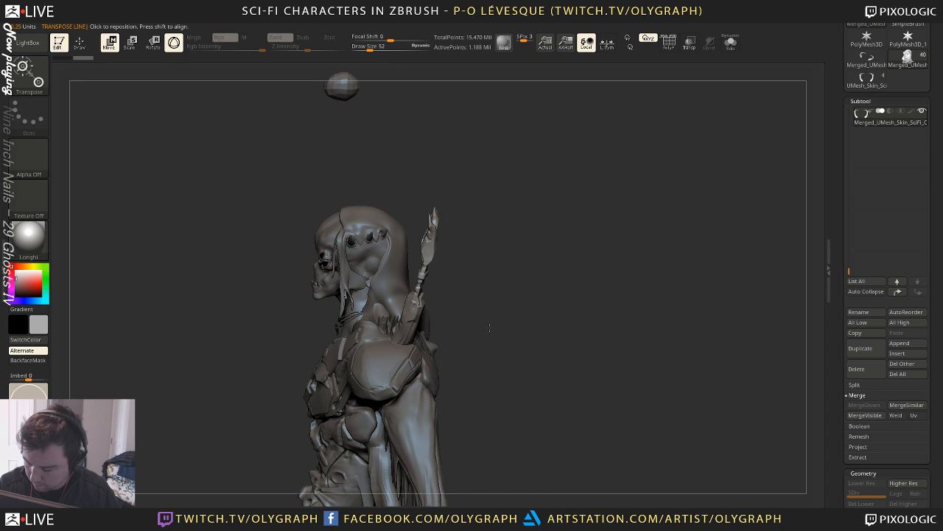
key("y")
mouse_move(420, 307)
left_mouse_down()
mouse_move(510, 308)
mouse_move(498, 308)
left_mouse_up()
key("y")
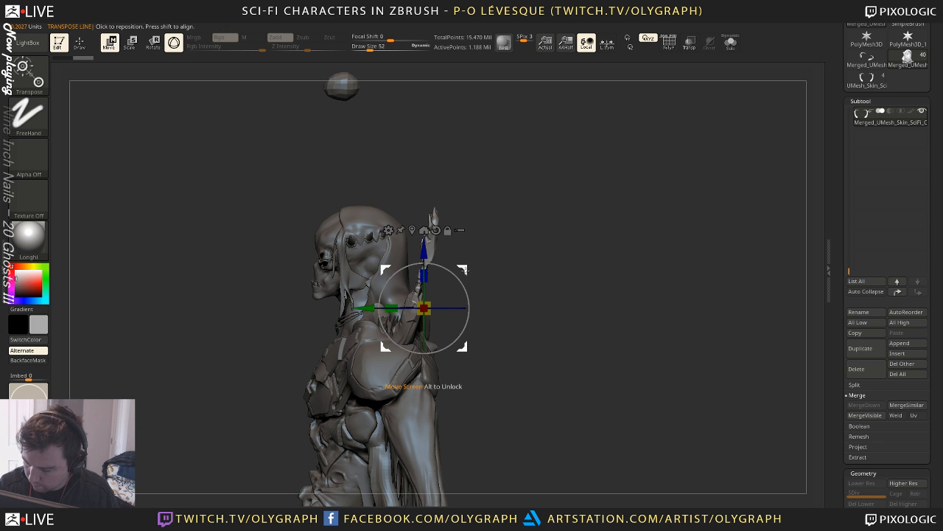
mouse_move(469, 265)
left_mouse_down("ctrl")
mouse_move(439, 264)
mouse_move(437, 289)
mouse_move(435, 281)
mouse_move(475, 275)
left_mouse_up("ctrl")
left_click_drag(396, 306, 446, 262)
key("ctrl+z")
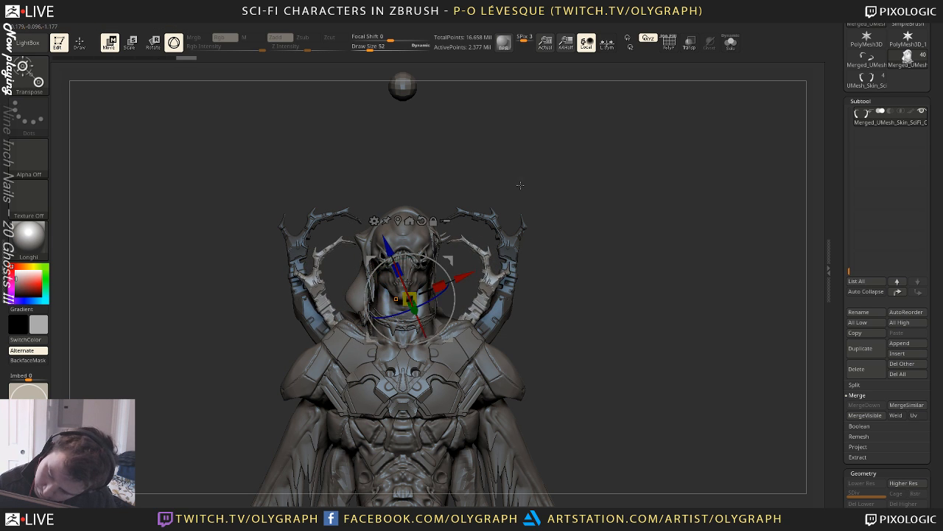
Move and rotate the smaller appendage pair outward so it fans out beyond the larger pair above the shoulders
left_click_drag(521, 184, 617, 192)
left_click_drag(448, 261, 434, 270)
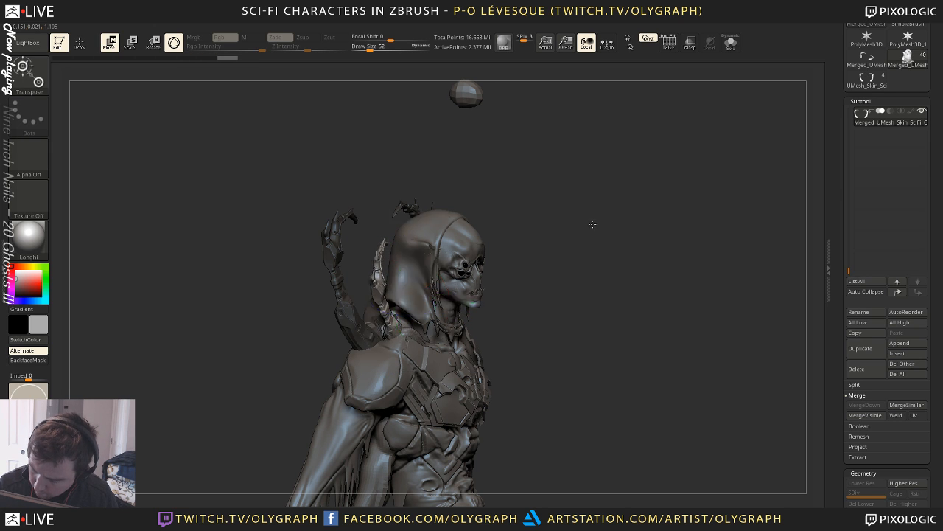
mouse_move(592, 223)
left_mouse_down()
mouse_move(566, 216)
mouse_move(584, 208)
left_mouse_up()
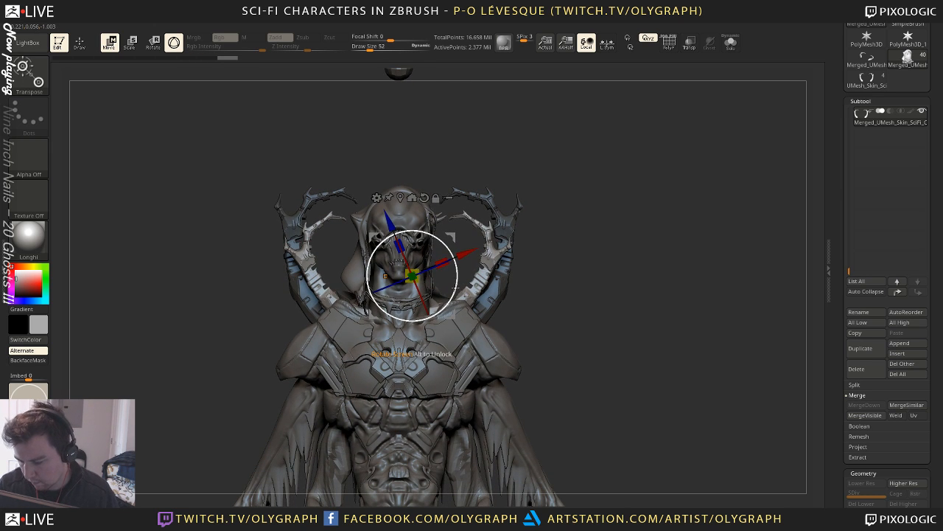
left_click_drag(456, 288, 493, 288)
mouse_move(579, 225)
left_mouse_down("alt")
mouse_move(565, 209)
mouse_move(569, 224)
left_mouse_up("alt")
left_click_drag(487, 296, 489, 322)
left_click_drag(493, 247, 493, 257)
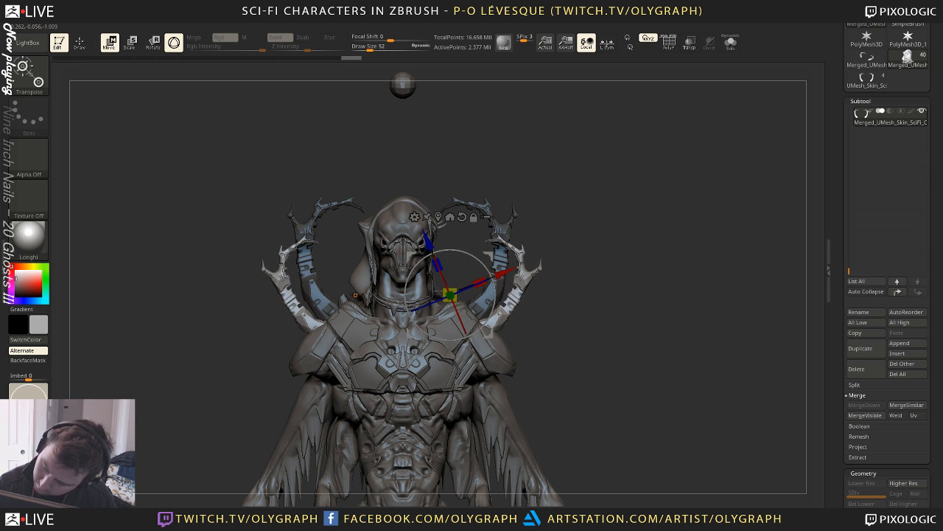
Adjust the smaller pair's placement, invert the mask, and move the larger appendage pair upward and slightly inward
left_click_drag(451, 296, 474, 232)
left_click(589, 233, "ctrl")
left_click_drag(436, 273, 449, 266)
right_click_drag(583, 189, 562, 173, "ctrl")
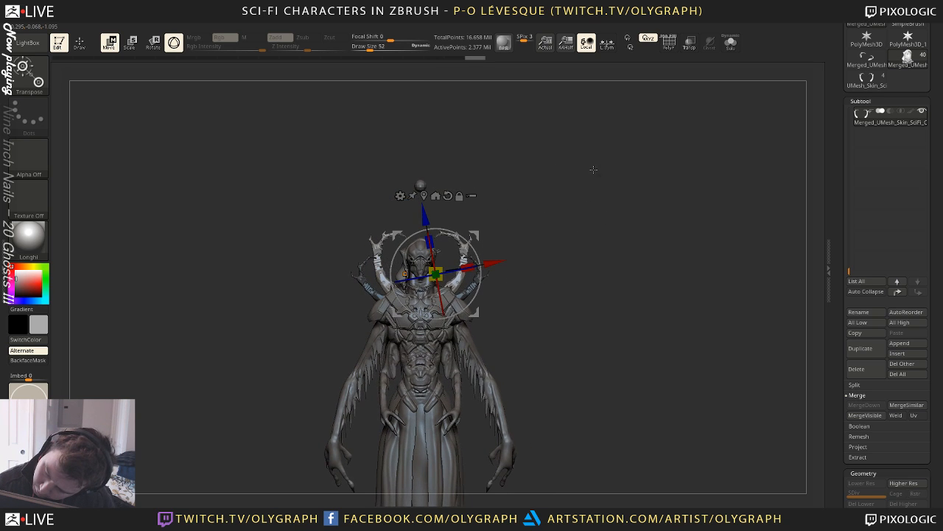
Check both appendage pairs from the side and front, and move the smaller pair slightly upward
key("q")
mouse_move(623, 207)
left_mouse_down()
mouse_move(582, 214)
mouse_move(626, 214)
mouse_move(600, 213)
mouse_move(609, 248)
left_mouse_up()
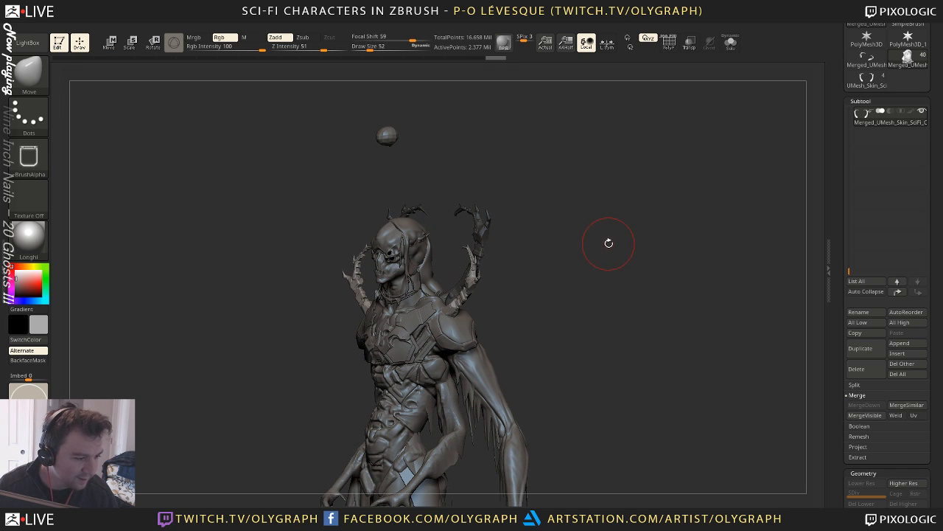
mouse_move(604, 250)
left_mouse_down()
mouse_move(583, 251)
mouse_move(575, 226)
left_mouse_up()
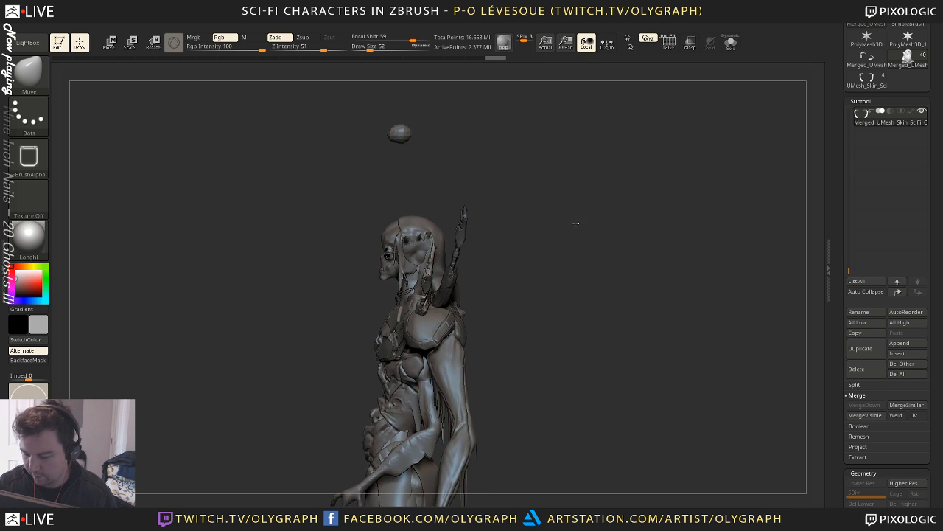
right_click_drag(575, 225, 543, 231, "ctrl")
mouse_move(544, 231)
left_mouse_down()
mouse_move(608, 249)
mouse_move(569, 211)
left_mouse_up()
key("w")
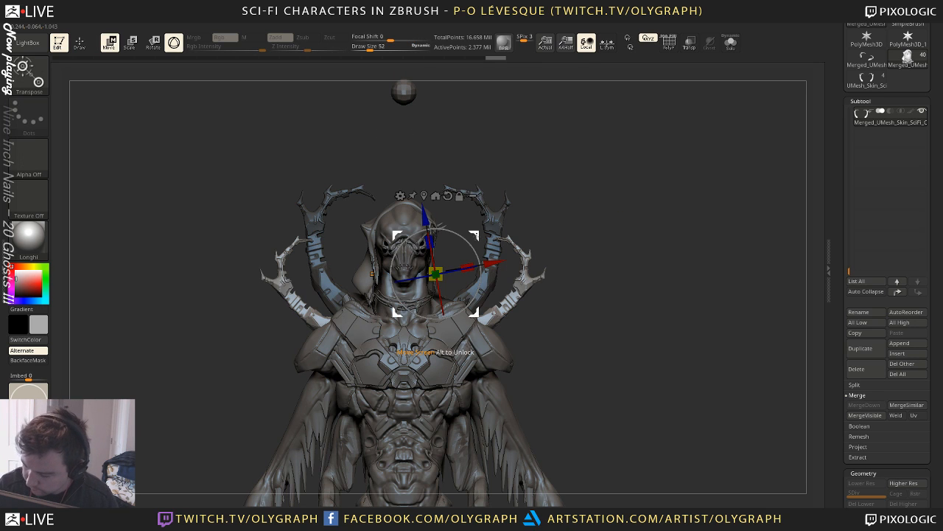
left_click_drag(476, 236, 468, 227)
Rotate the smaller appendage pair in the creature's side view to adjust its tilt relative to the larger pair
key("q")
mouse_move(624, 223)
right_mouse_down("ctrl")
mouse_move(579, 179)
mouse_move(611, 215)
right_mouse_up("ctrl")
mouse_move(524, 136)
left_mouse_down()
mouse_move(496, 158)
mouse_move(531, 158)
mouse_move(521, 173)
left_mouse_up()
key("e")
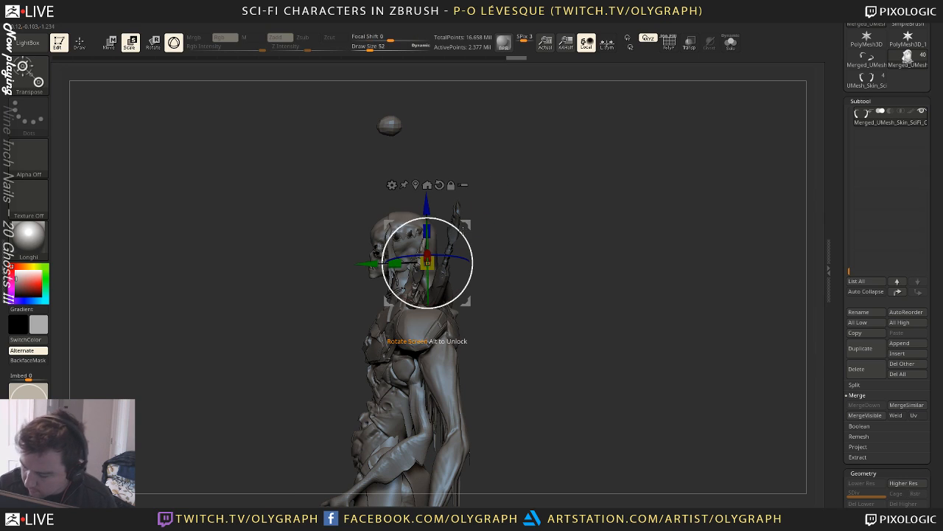
left_click_drag(454, 230, 571, 218)
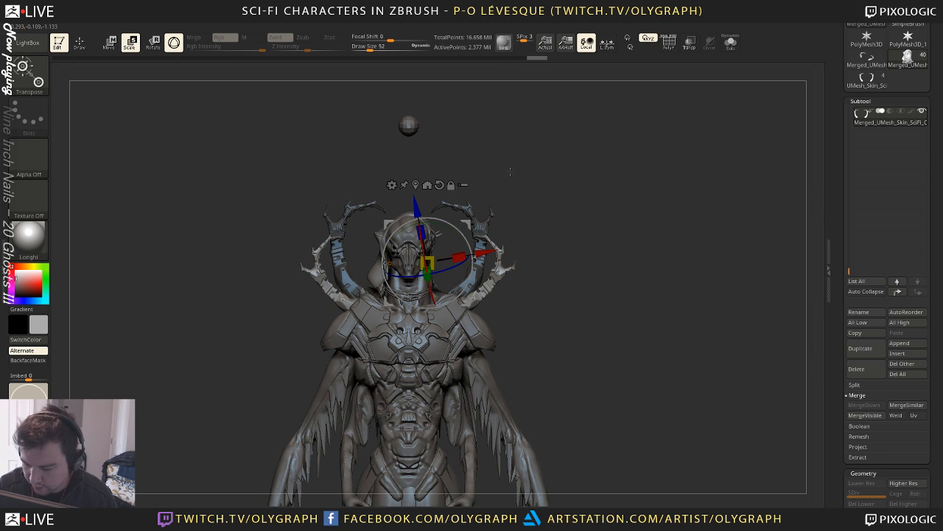
Fine-tune the placement and tilt of the outer, smaller appendage pair in the creature's front and side views
left_click_drag(468, 216, 468, 212)
key("q")
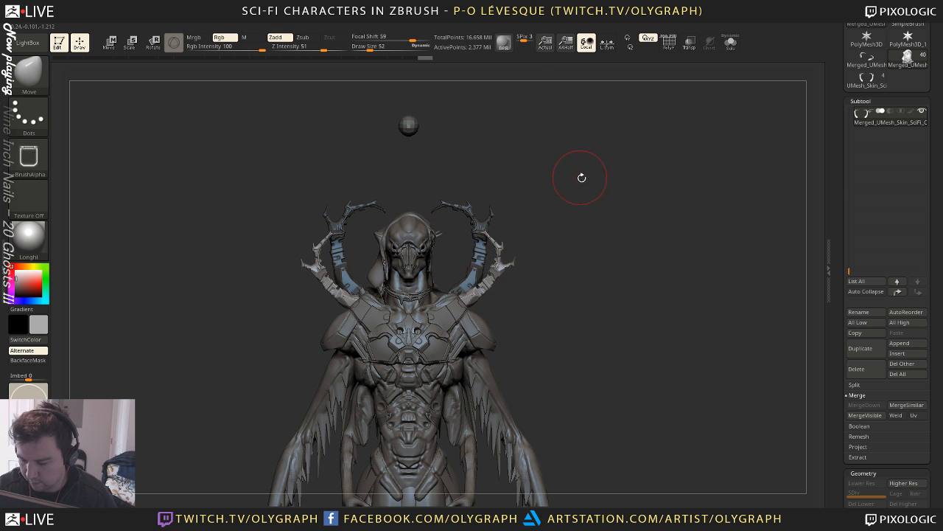
left_click_drag(582, 177, 544, 193)
key("w")
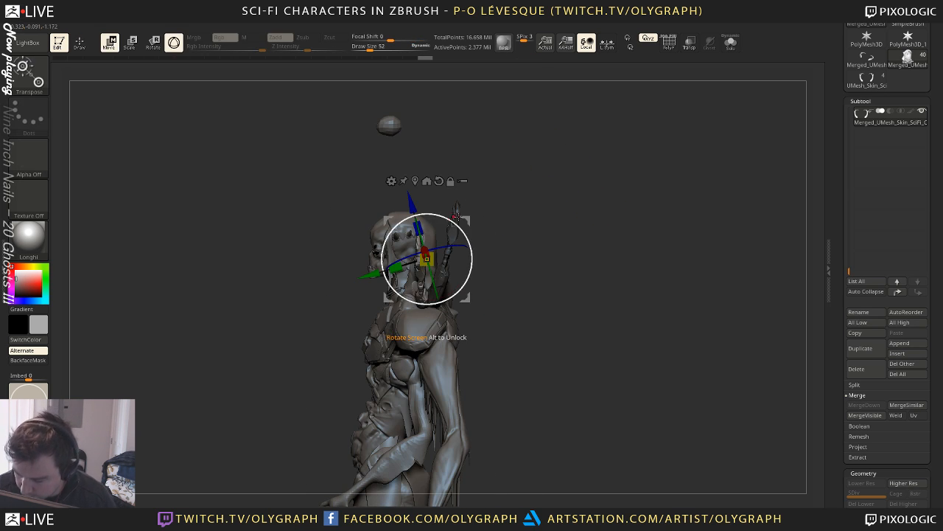
left_click_drag(456, 221, 599, 195)
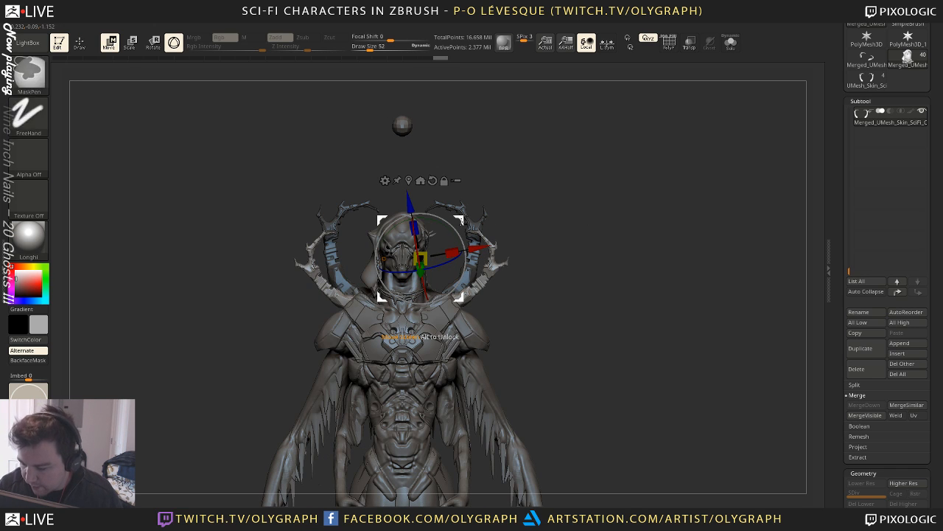
Duplicate the smaller appendage pair and shrink, rotate and move the copy inward beside the head as a third pair
left_click_drag(461, 220, 442, 213, "ctrl")
left_click_drag(445, 261, 447, 236)
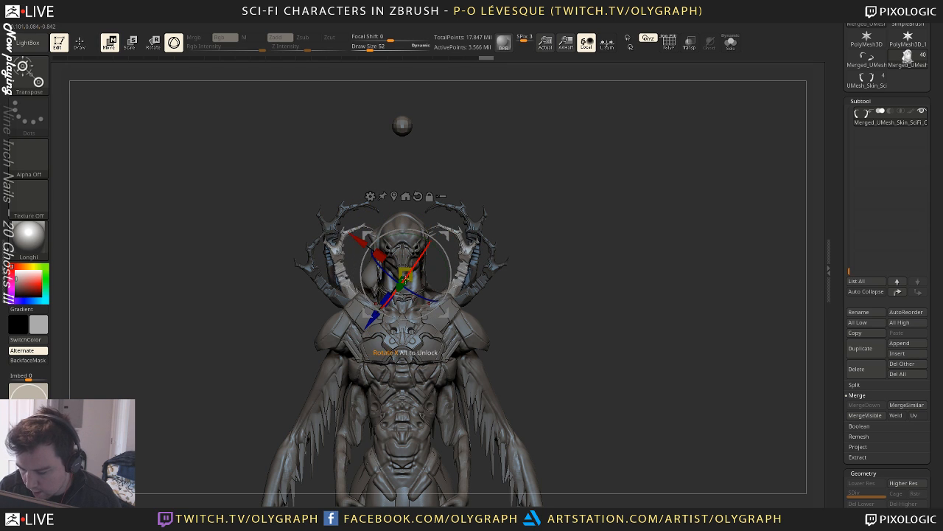
left_click_drag(406, 274, 421, 278)
left_click_drag(446, 235, 456, 247)
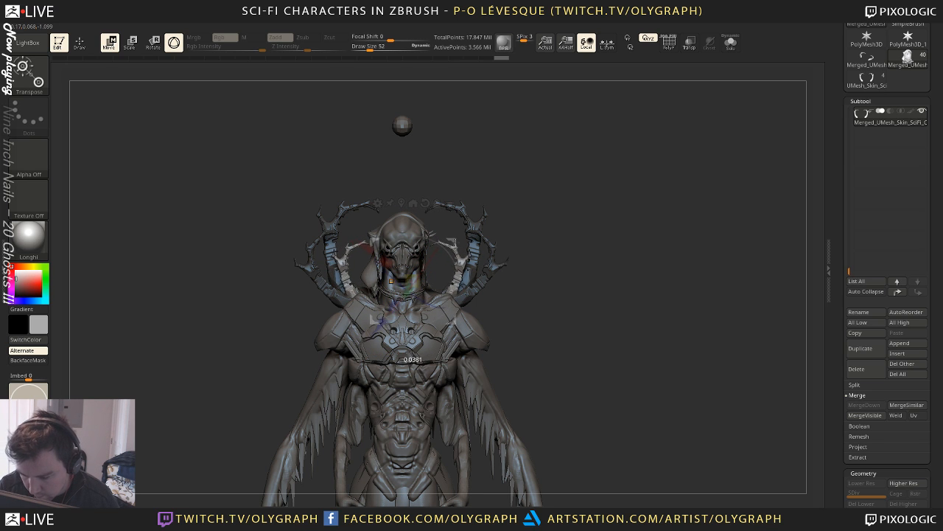
Reposition the third, smallest appendage pair in the creature's side view, between the head and the larger pair
key("q")
mouse_move(587, 185)
left_mouse_down()
mouse_move(558, 194)
mouse_move(587, 194)
mouse_move(548, 210)
mouse_move(515, 213)
left_mouse_up()
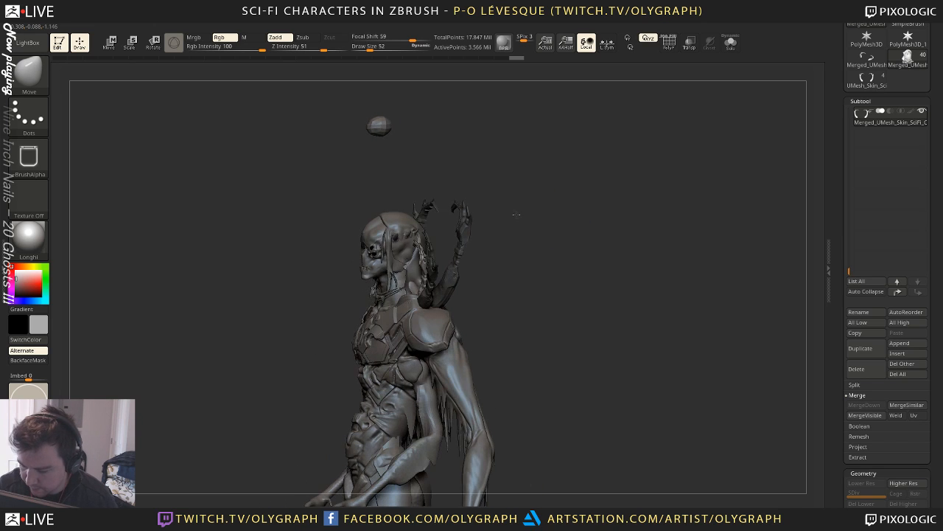
key("e")
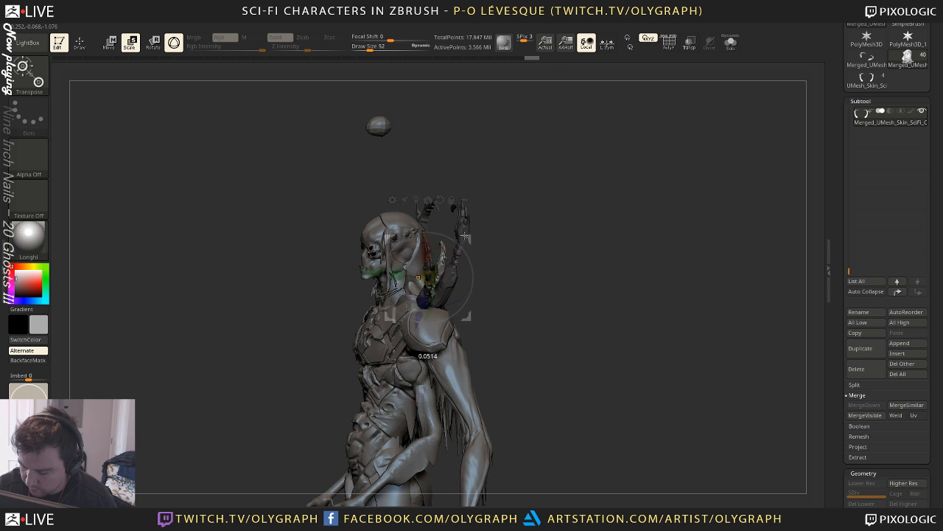
left_click_drag(464, 235, 589, 132)
key("q")
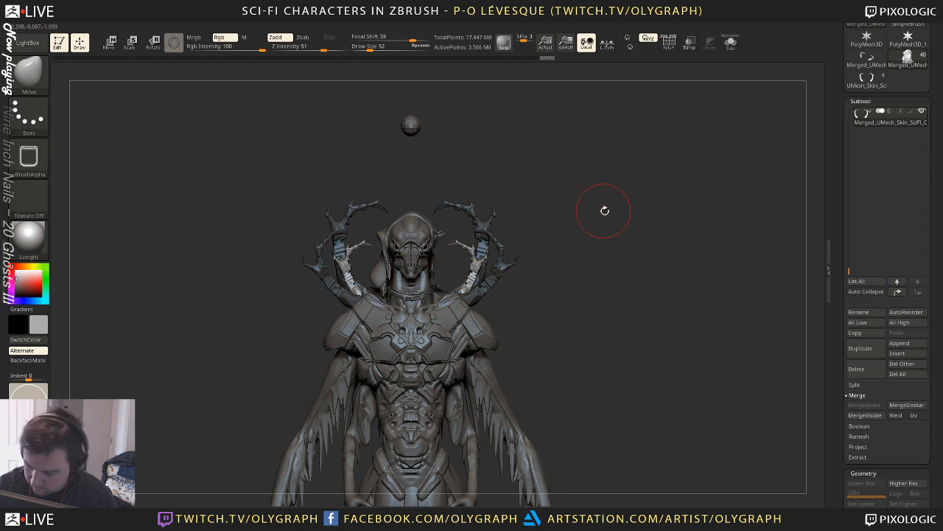
Compare the pairs without masking, reselect the appendage subtool, and rescale and rotate the smallest pair closer to the outer pair
mouse_move(604, 210)
left_mouse_down("alt")
mouse_move(572, 169)
mouse_move(602, 207)
mouse_move(606, 236)
left_mouse_up("alt")
key("ctrl+z")
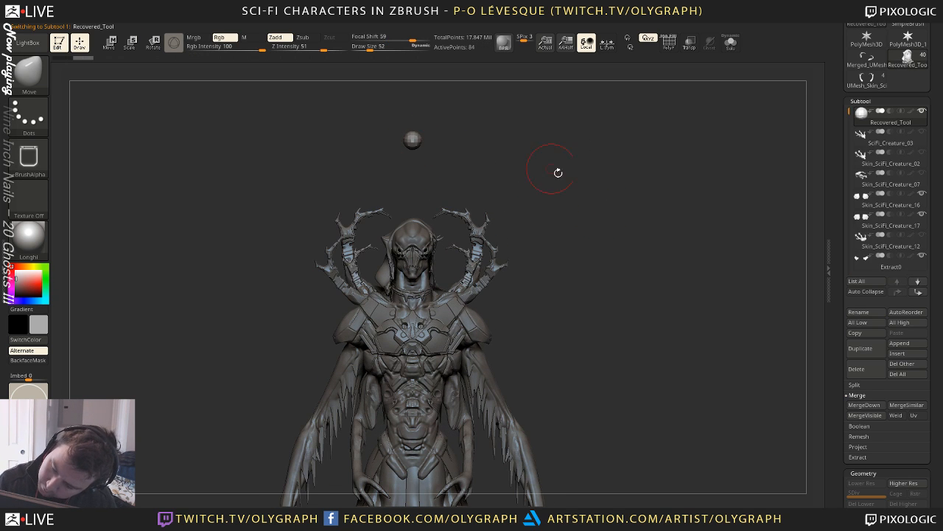
left_click_drag(548, 167, 589, 199, "alt")
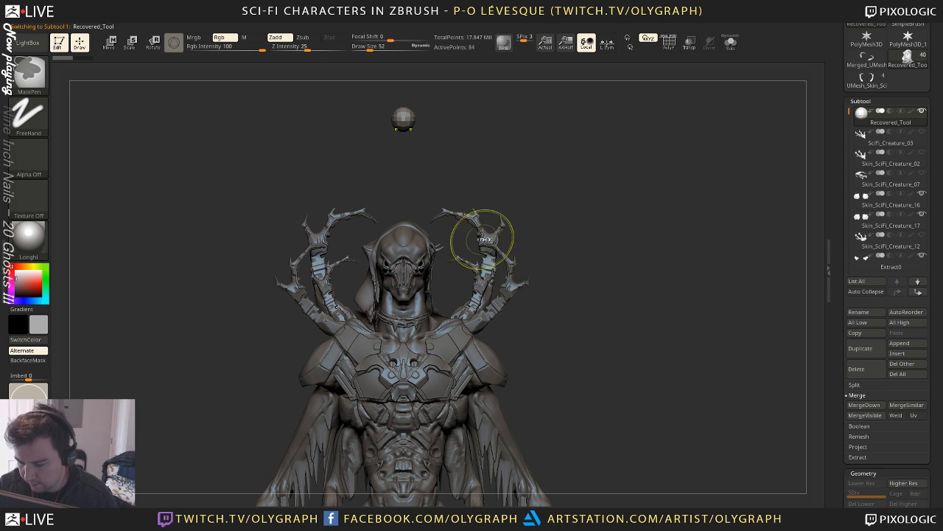
key("ctrl+shift+z")
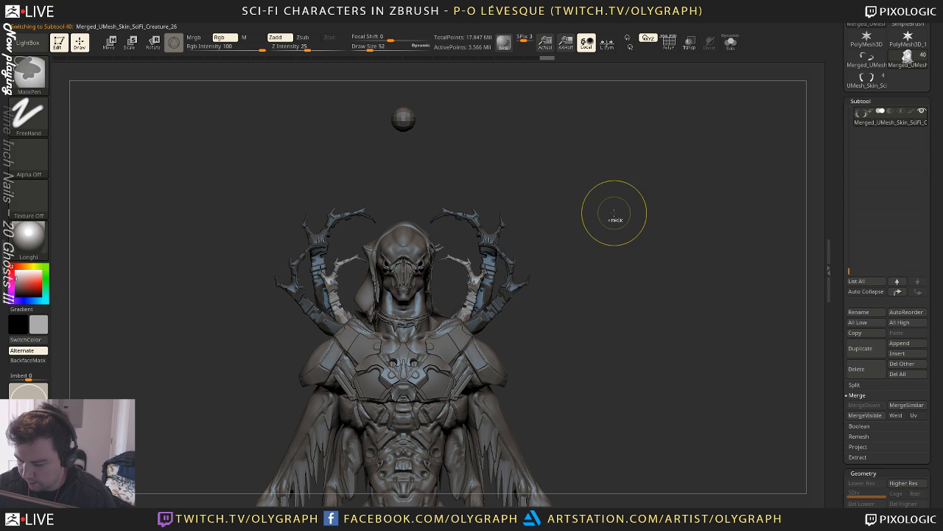
key("w")
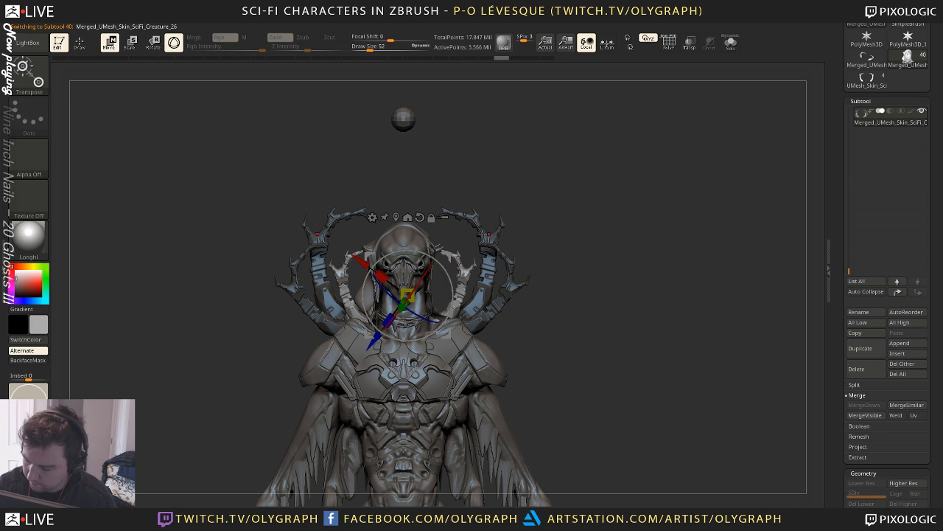
left_click_drag(408, 297, 453, 296)
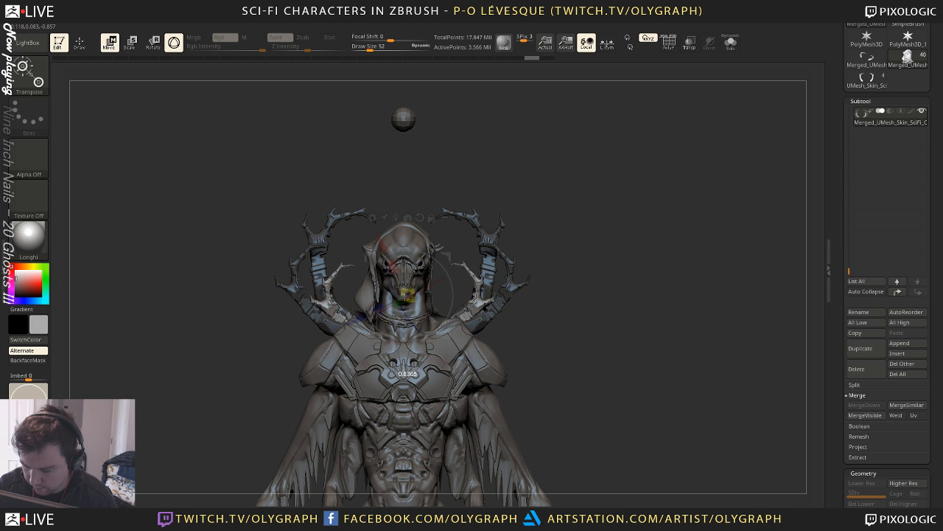
left_click_drag(413, 274, 413, 273)
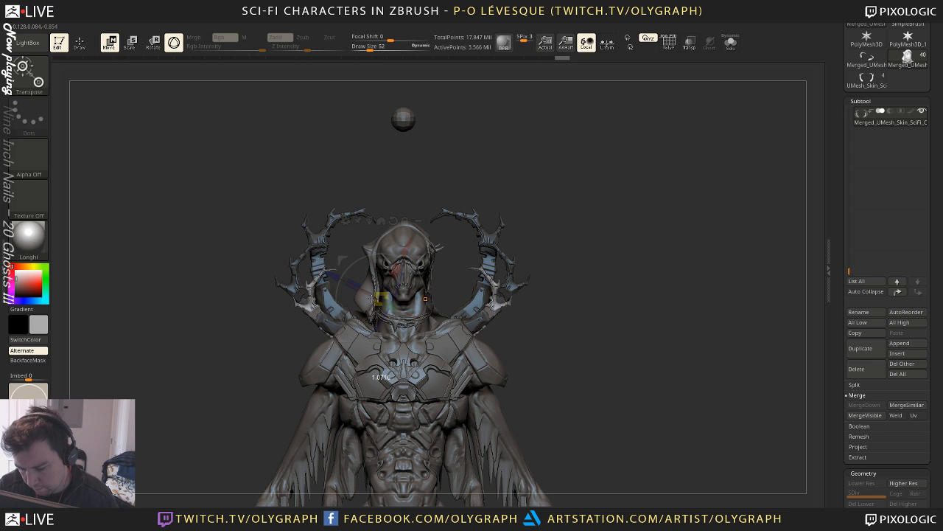
left_click_drag(519, 263, 587, 219)
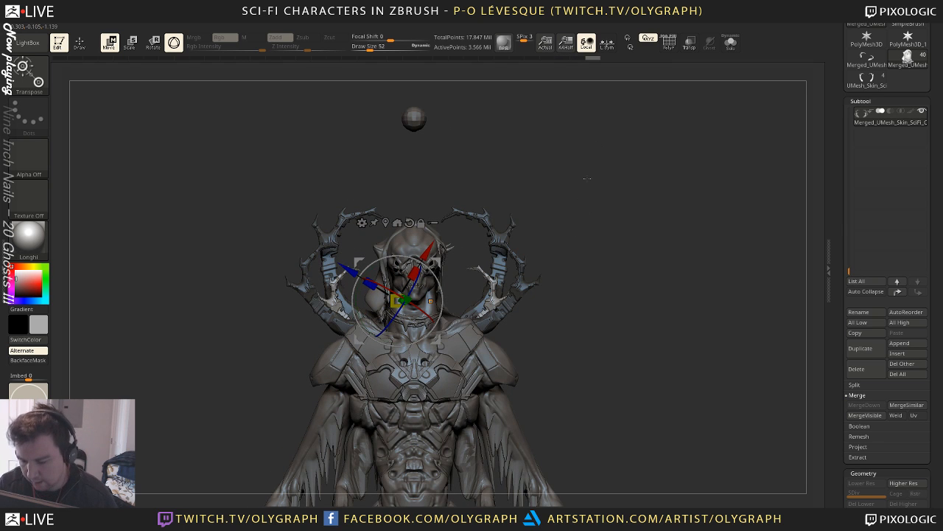
Select the sphere subtool and examine the three appendage pairs from the front, side and three-quarter views
key("q")
mouse_move(588, 177)
left_mouse_down()
mouse_move(577, 194)
mouse_move(546, 167)
mouse_move(569, 221)
mouse_move(571, 177)
mouse_move(531, 185)
mouse_move(572, 179)
mouse_move(588, 158)
mouse_move(603, 204)
mouse_move(592, 185)
mouse_move(570, 200)
left_mouse_up()
left_click(416, 150, "alt")
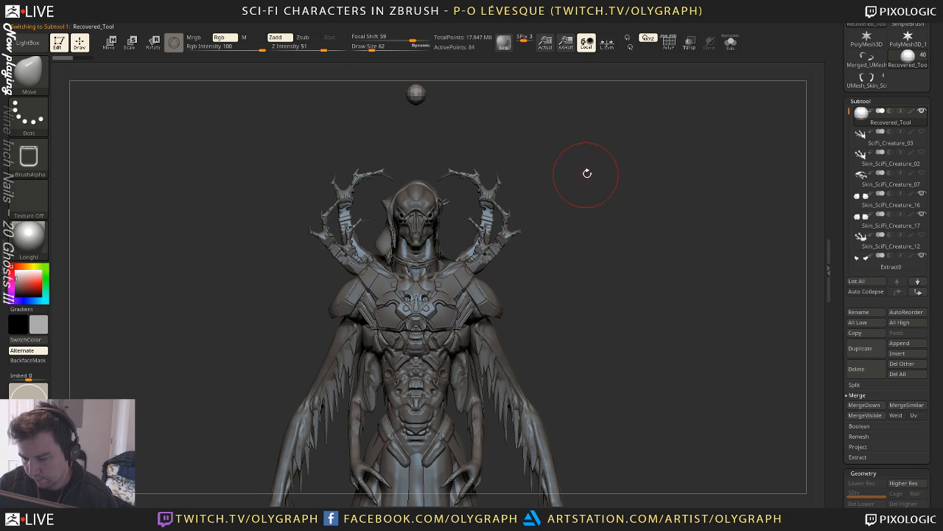
mouse_move(643, 175)
left_mouse_down()
mouse_move(580, 182)
mouse_move(545, 171)
mouse_move(571, 182)
mouse_move(572, 157)
left_mouse_up()
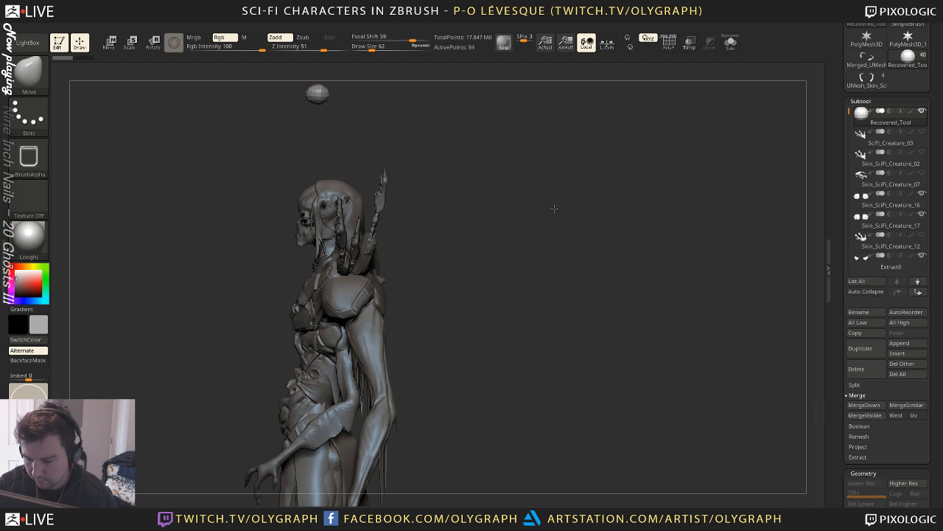
mouse_move(554, 209)
left_mouse_down()
mouse_move(631, 211)
mouse_move(612, 198)
left_mouse_up()
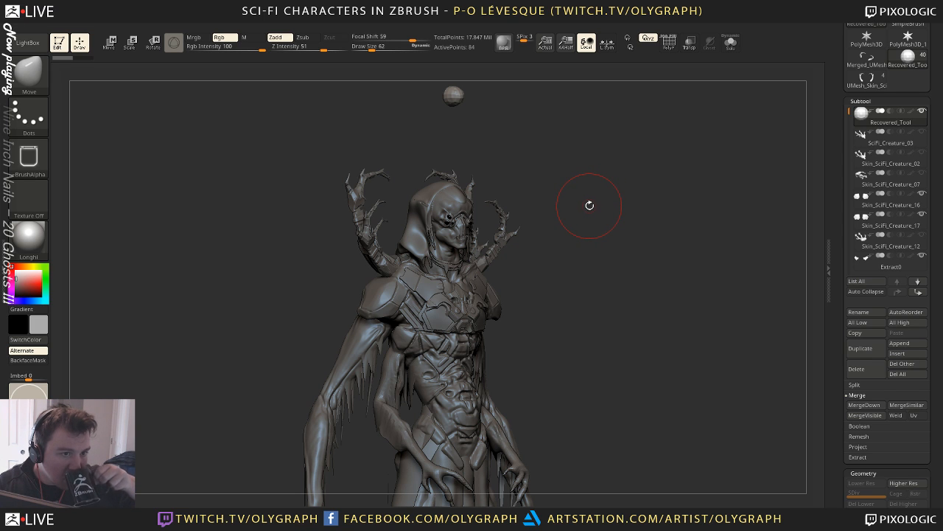
mouse_move(577, 202)
left_mouse_down()
mouse_move(507, 205)
mouse_move(515, 152)
mouse_move(516, 208)
mouse_move(480, 213)
mouse_move(367, 261)
left_mouse_up()
Select the merged appendage subtool, try isolating the larger pair by its polygroups, and restore the full visibility
left_click(367, 262, "alt")
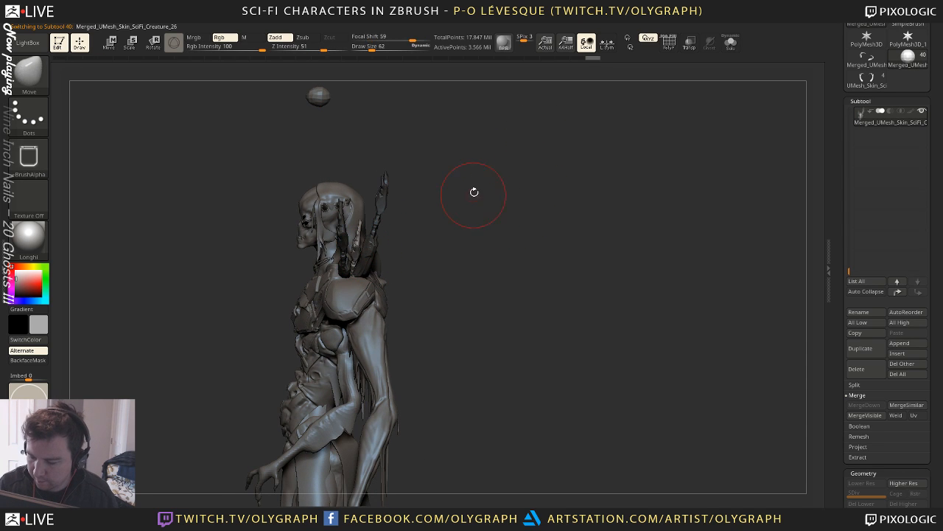
left_click(378, 190, "alt")
mouse_move(446, 172)
left_mouse_down()
mouse_move(472, 153)
mouse_move(506, 152)
mouse_move(435, 208)
left_mouse_up()
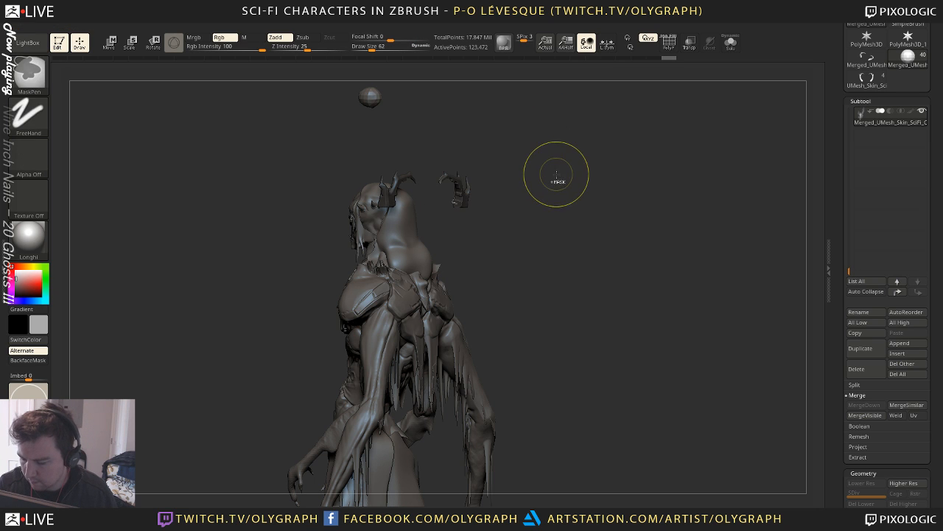
left_click_drag(587, 143, 291, 291, "ctrl")
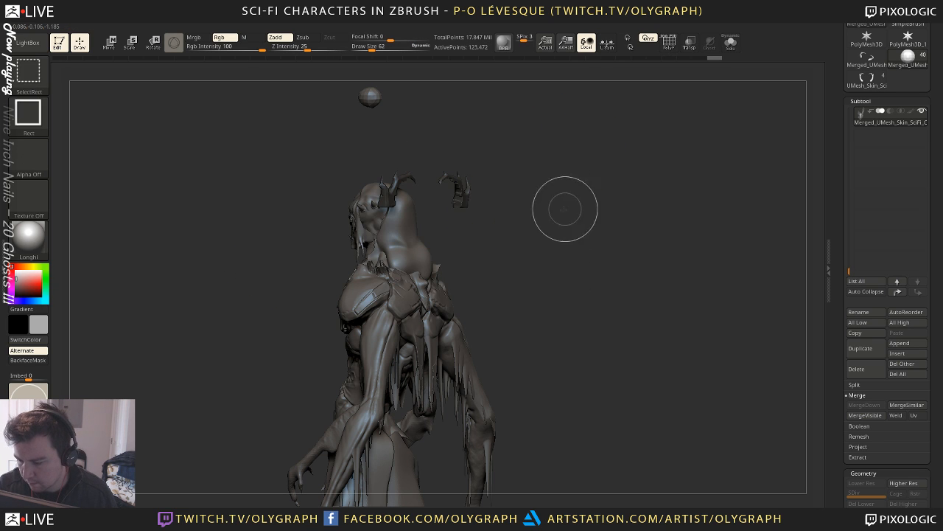
left_click(565, 208, "ctrl+shift")
left_click_drag(561, 211, 444, 222)
left_click(368, 253, "ctrl+shift")
left_click(401, 258, "ctrl")
left_click(402, 258, "ctrl+shift")
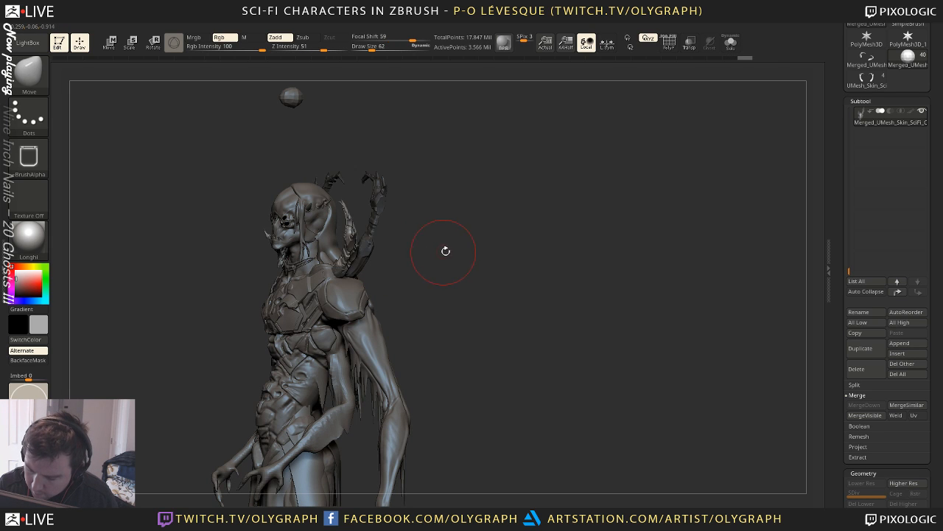
left_click_drag(527, 245, 435, 245)
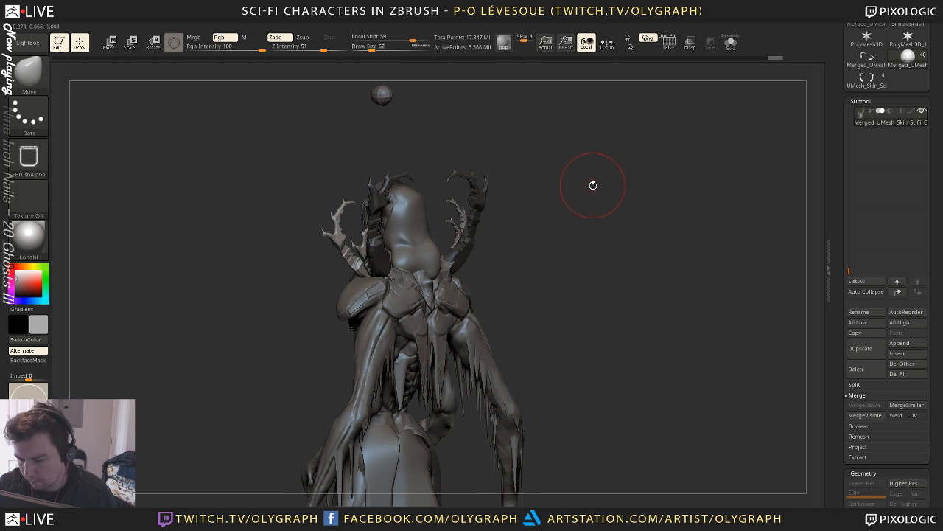
Display the appendage polygroups and isolate the larger appendage pair on its own
mouse_move(585, 187)
left_mouse_down("ctrl")
mouse_move(601, 185)
mouse_move(525, 180)
mouse_move(541, 189)
mouse_move(550, 189)
mouse_move(524, 163)
left_mouse_up("ctrl")
key("shift+f")
key("shift+f")
left_click_drag(489, 124, 369, 193, "ctrl")
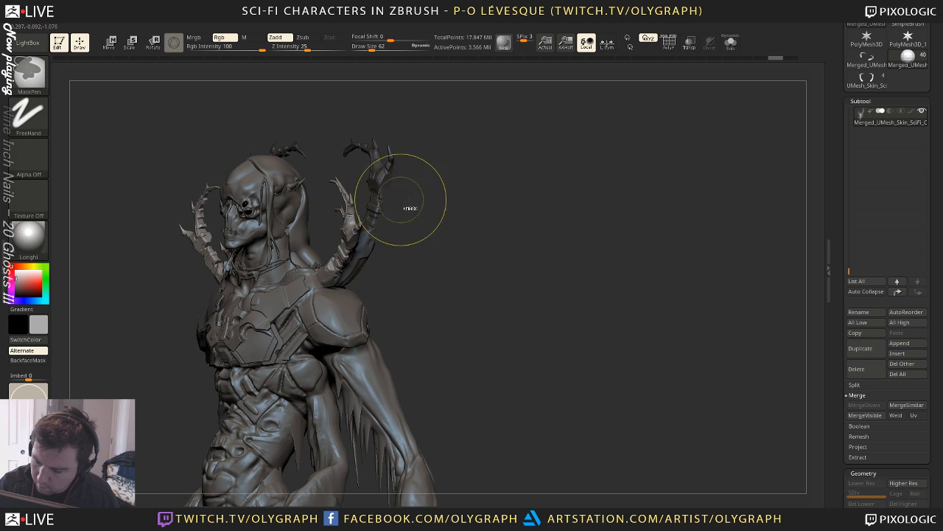
key("shift+f")
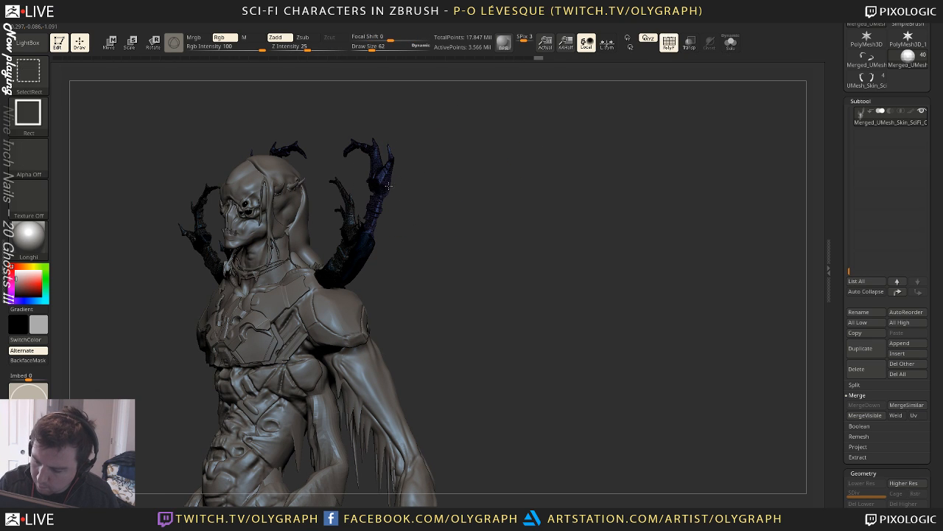
left_click(381, 182, "ctrl+shift")
left_click_drag(454, 181, 439, 184)
key("shift+f")
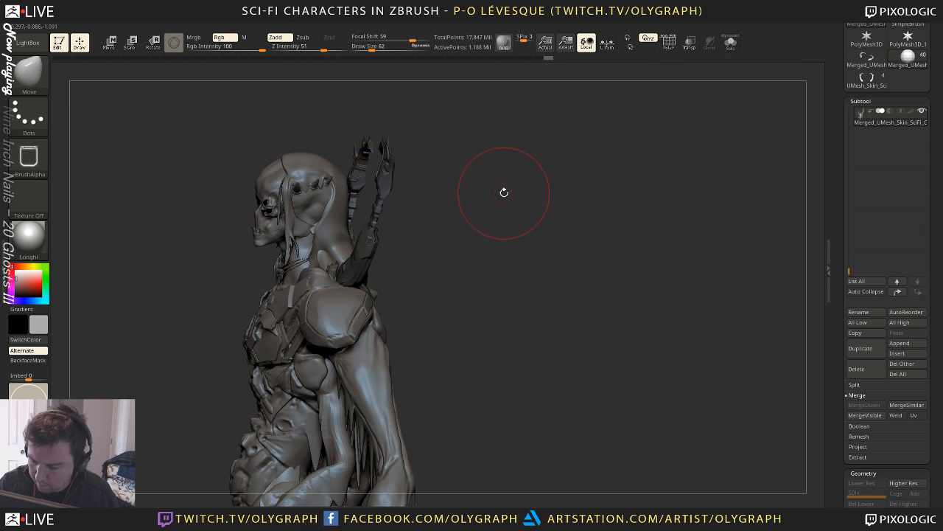
Show all appendages with only the larger pair unmasked, and tilt and move that pair forward in the side view
left_click_drag(503, 192, 498, 178)
key("w")
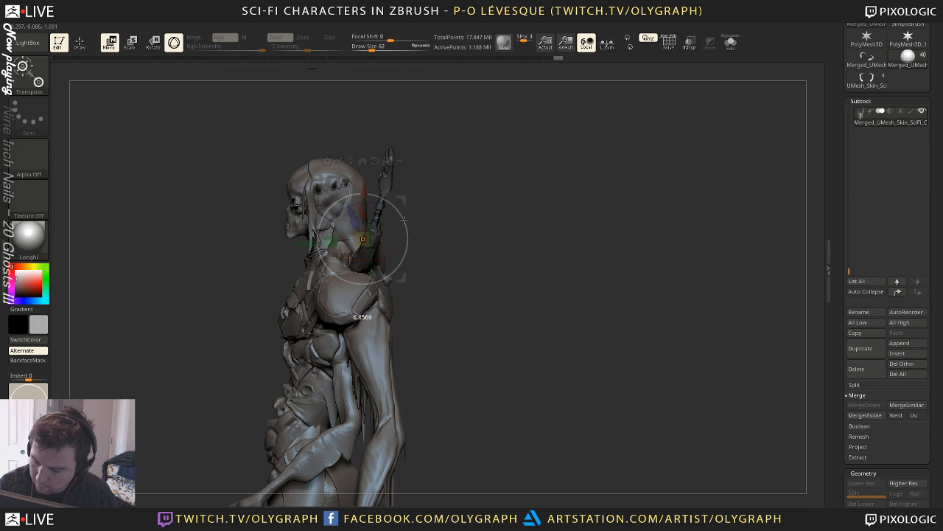
key("ctrl")
key("ctrl+shift")
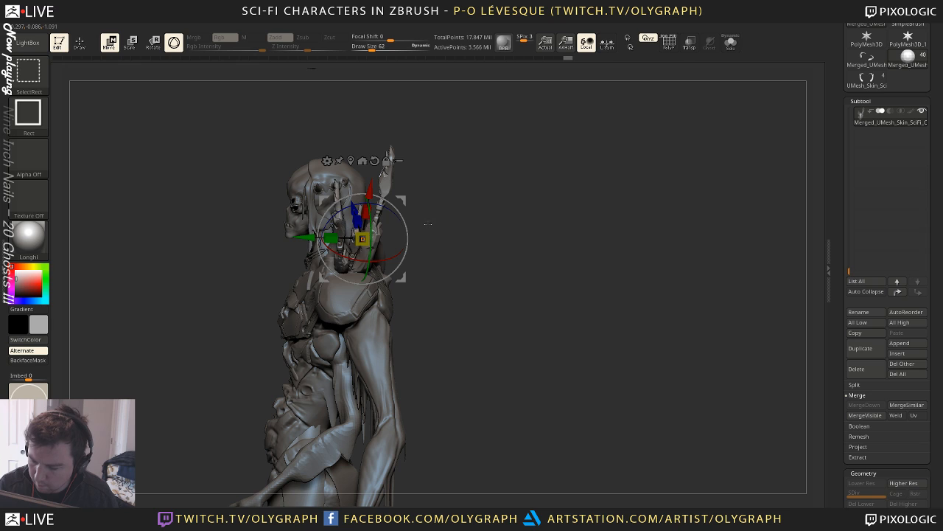
left_click_drag(428, 224, 440, 224, "ctrl+shift")
left_click(434, 227, "ctrl+shift")
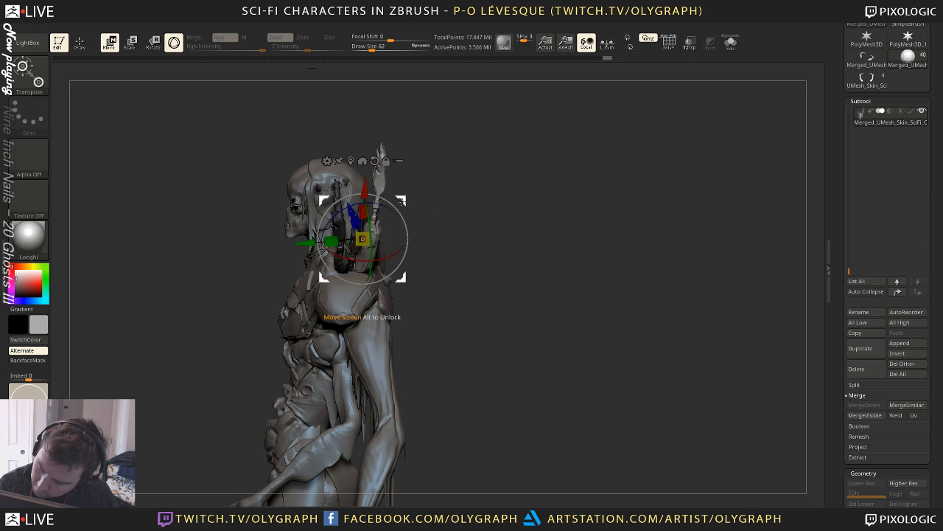
left_click_drag(467, 221, 404, 225)
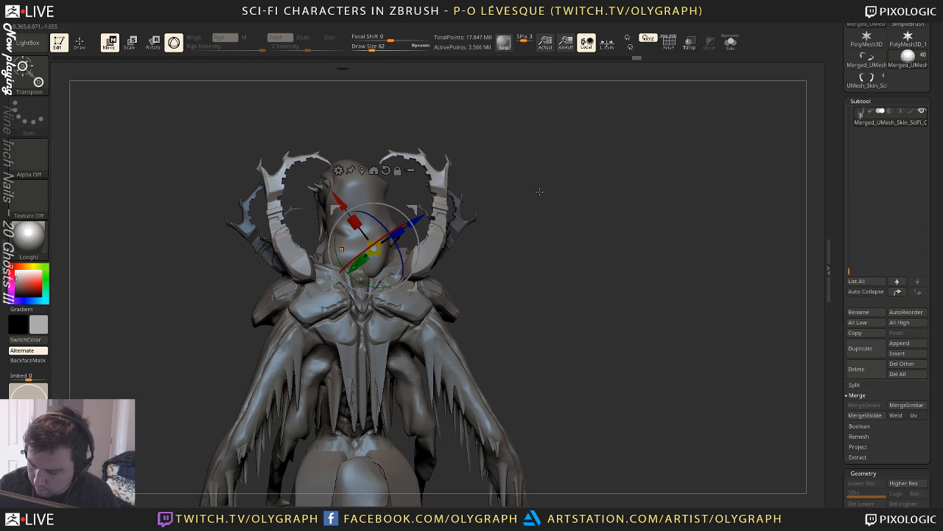
Adjust the scale and placement of the larger appendage pair from the creature's front view
left_click_drag(539, 192, 587, 177)
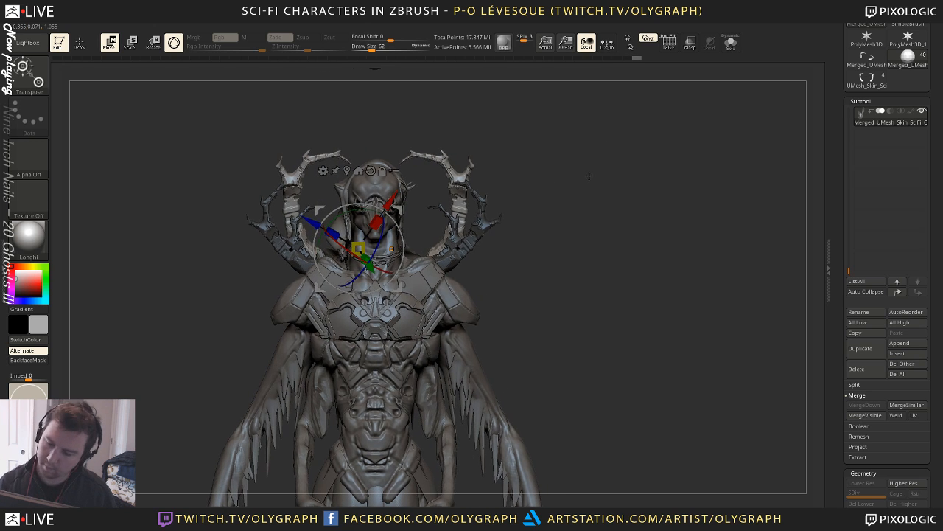
left_click_drag(359, 325, 359, 325)
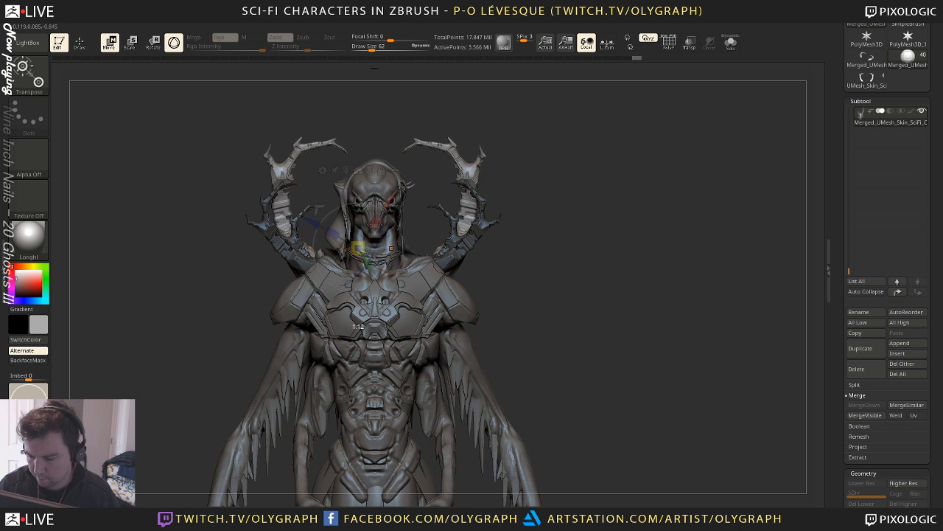
left_click_drag(368, 255, 367, 255)
key("q")
mouse_move(570, 179)
left_mouse_down("alt")
mouse_move(553, 154)
mouse_move(560, 158)
left_mouse_up("alt")
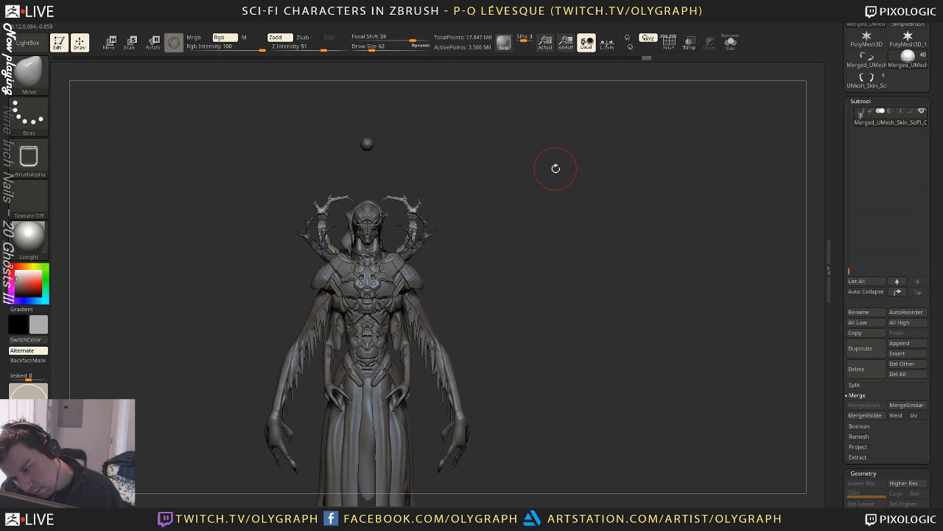
Move the larger appendage pair slightly upward and inward, and check it from behind
key("w")
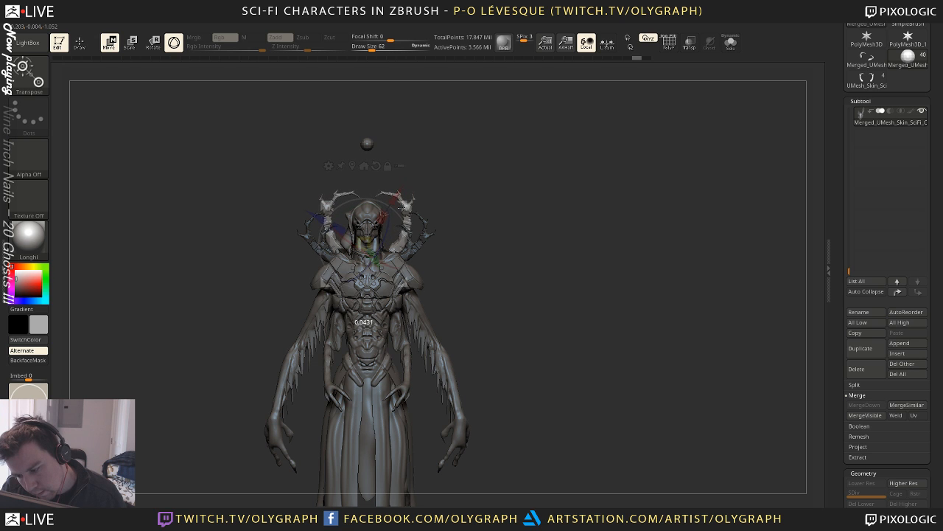
key("q")
mouse_move(555, 189)
left_mouse_down()
mouse_move(460, 182)
mouse_move(478, 118)
left_mouse_up()
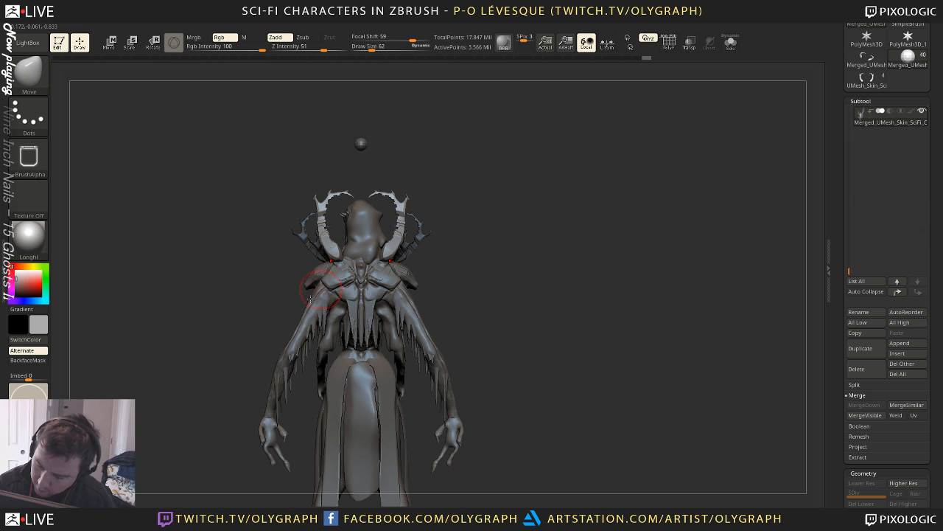
Check the appendages from behind and the side, and turn the masked smaller pairs into one polygroup
left_click_drag(310, 297, 436, 226)
mouse_move(506, 193)
left_mouse_down()
mouse_move(504, 230)
mouse_move(501, 204)
left_mouse_up()
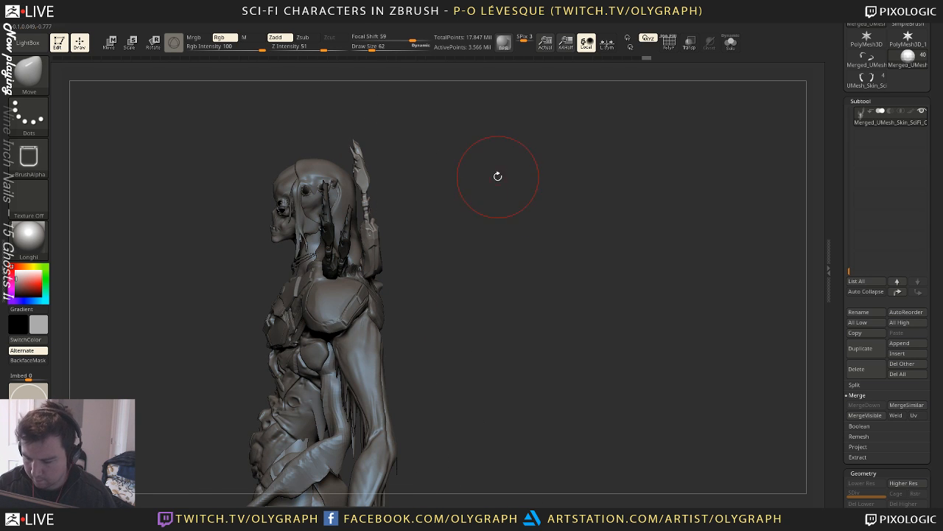
key("ctrl+w")
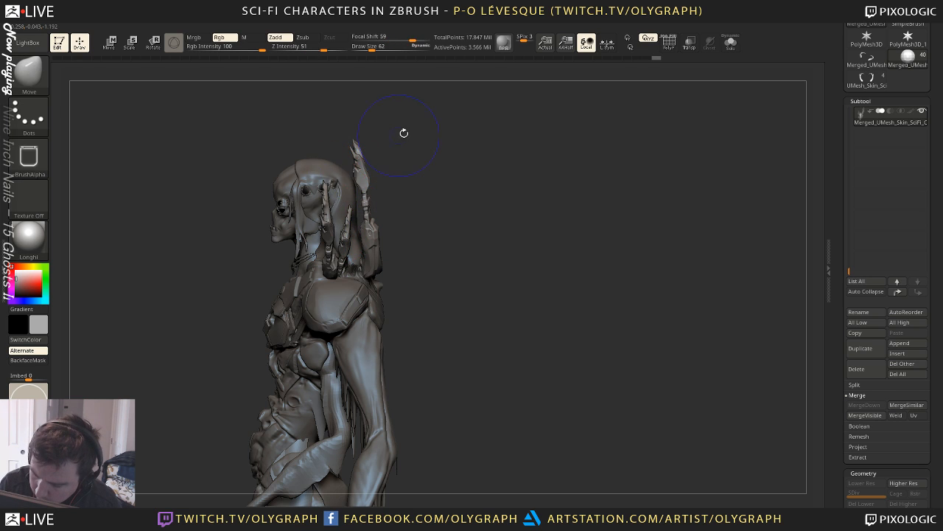
Solo the appendages, keep only the two smaller pairs visible, and split them into separate polygroups with Auto Groups
key("shift+s")
left_click_drag(430, 170, 434, 210, "alt")
mouse_move(315, 157)
left_mouse_down("ctrl")
mouse_move(347, 290)
mouse_move(351, 262)
mouse_move(359, 284)
left_mouse_up("ctrl")
left_click(373, 271, "ctrl+shift")
key("a")
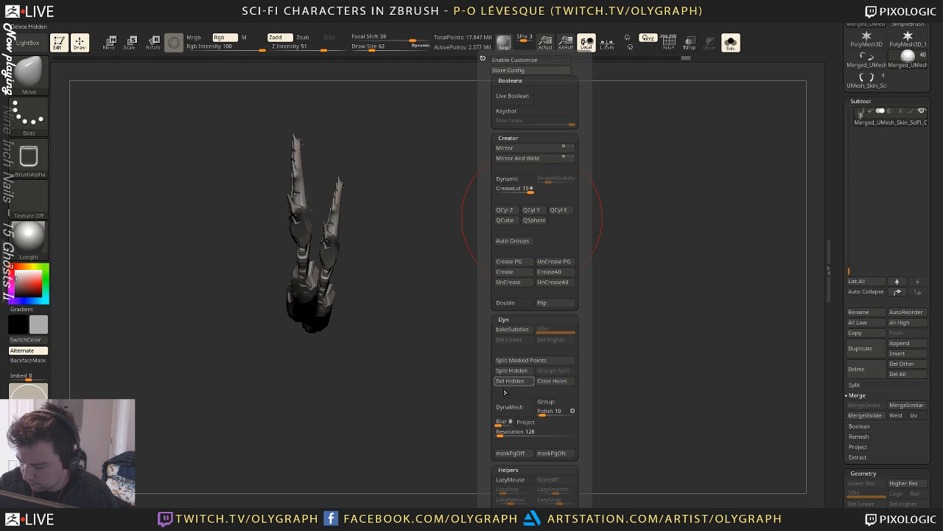
left_click_drag(484, 437, 486, 369)
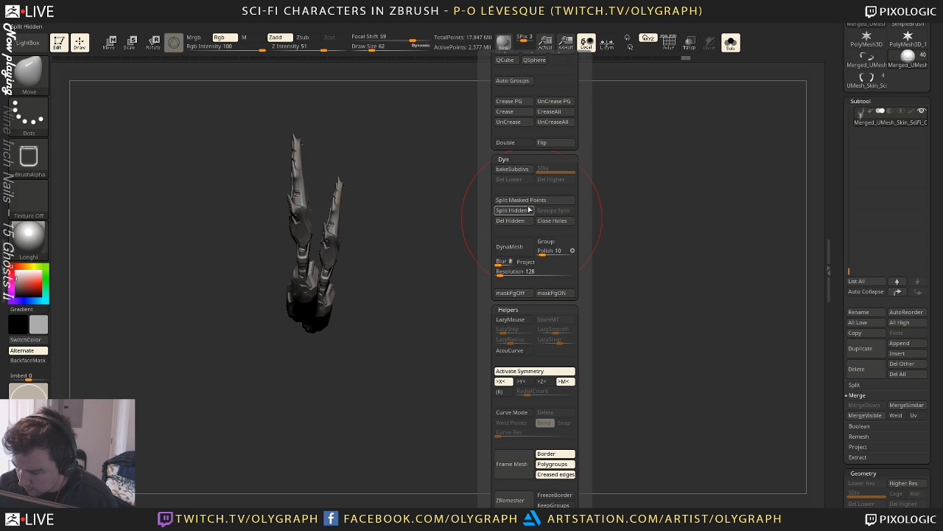
left_click(513, 83)
key("shift+f")
key("shift+f")
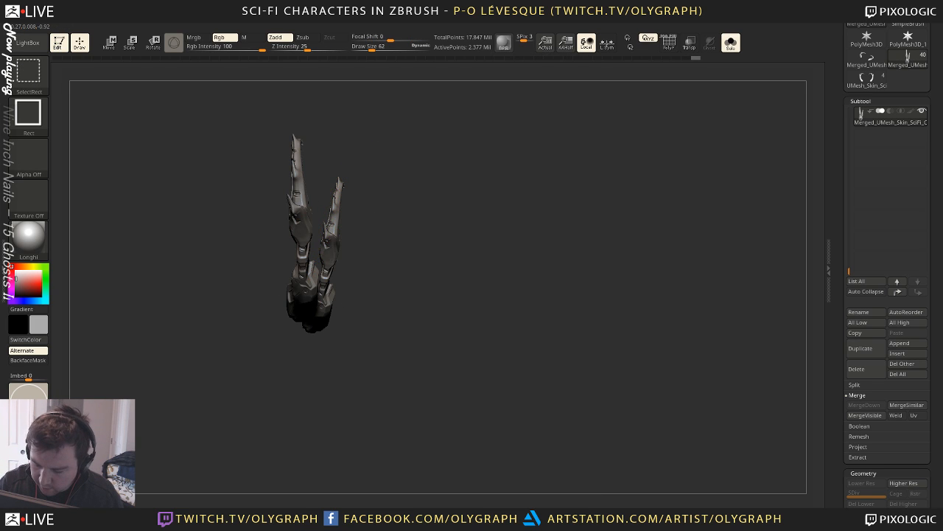
Hide every piece of the rear smaller pair, including its leftover fragments, keeping only the outer smaller pair visible
left_click(332, 258, "ctrl+shift")
left_click(329, 294, "ctrl+shift")
left_click(329, 283, "ctrl+shift")
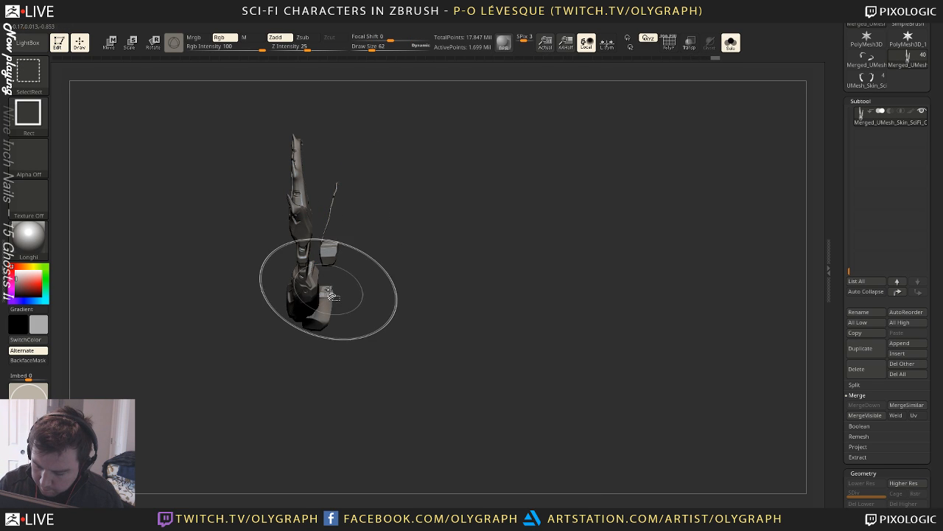
left_click(329, 295, "ctrl+shift")
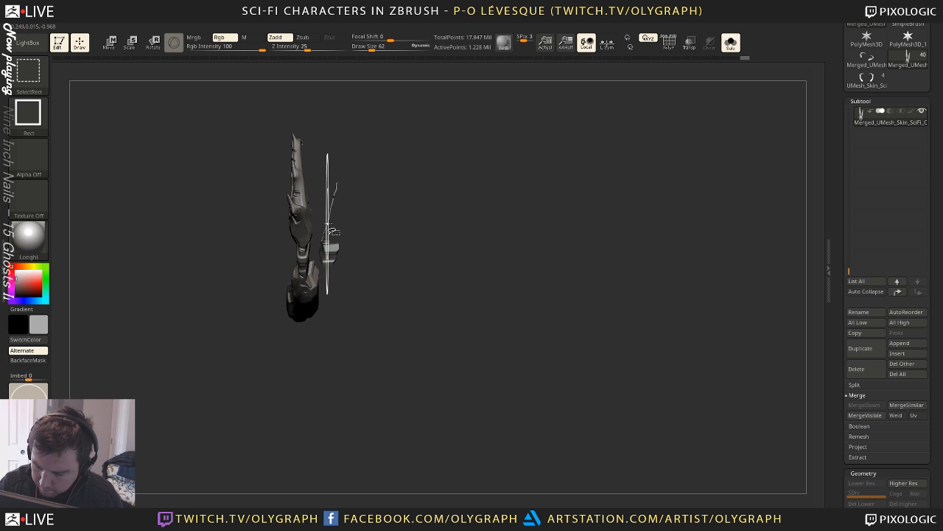
left_click(330, 230, "ctrl+shift")
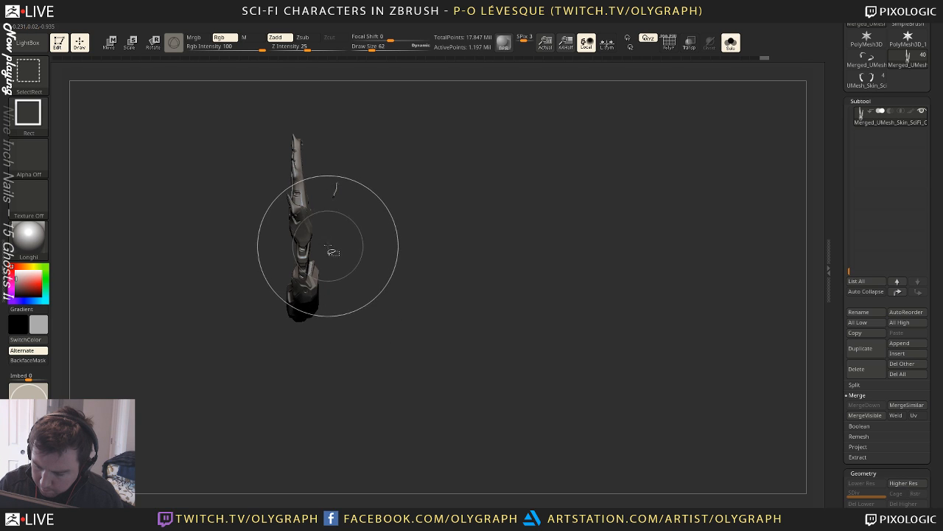
left_click(335, 191, "ctrl+shift")
left_click_drag(266, 267, 313, 185)
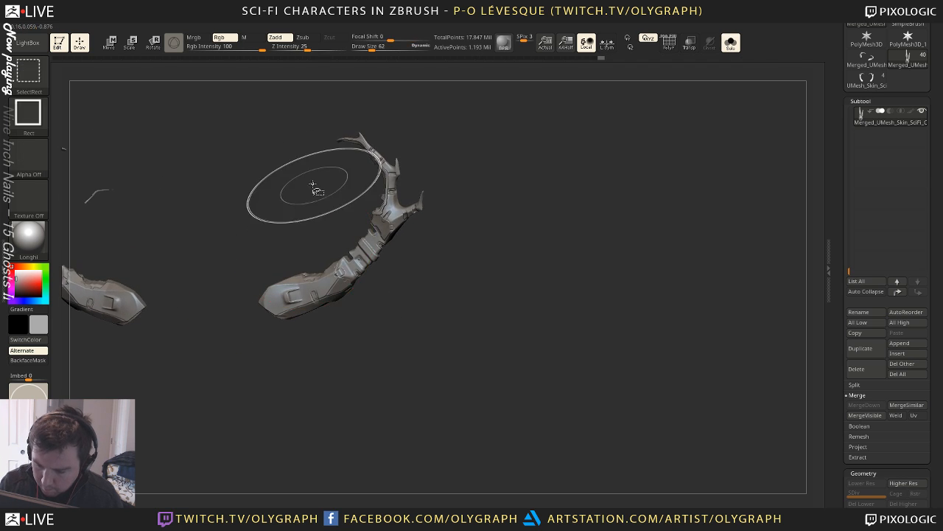
left_click(311, 182, "ctrl+shift")
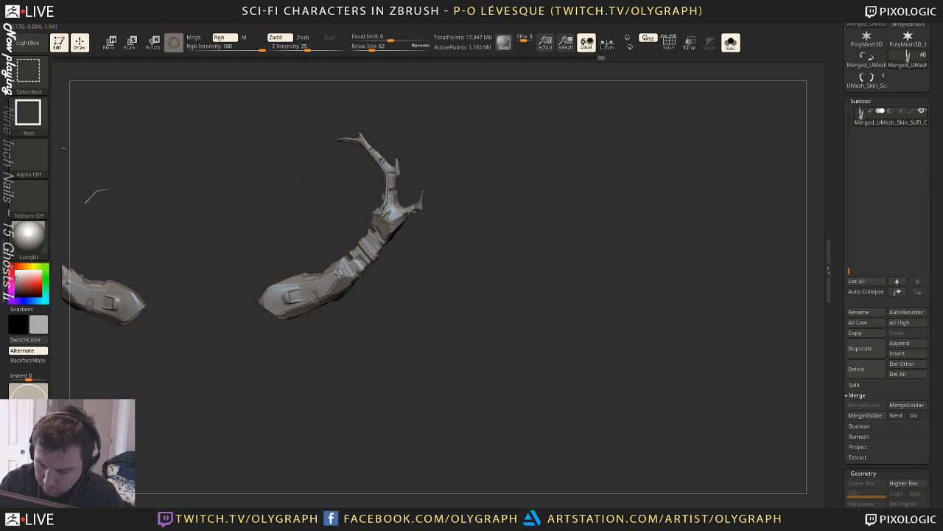
left_click(99, 194, "ctrl+shift")
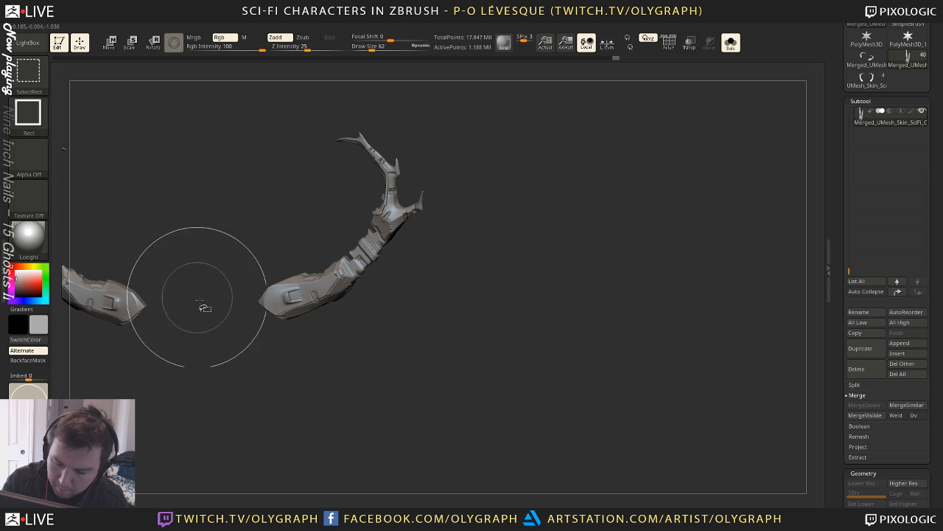
Regroup the outer smaller pair as a single polygroup and check with polygroup display that each pair isolates separately
left_click_drag(245, 348, 340, 381, "alt")
left_click(347, 388, "ctrl+shift")
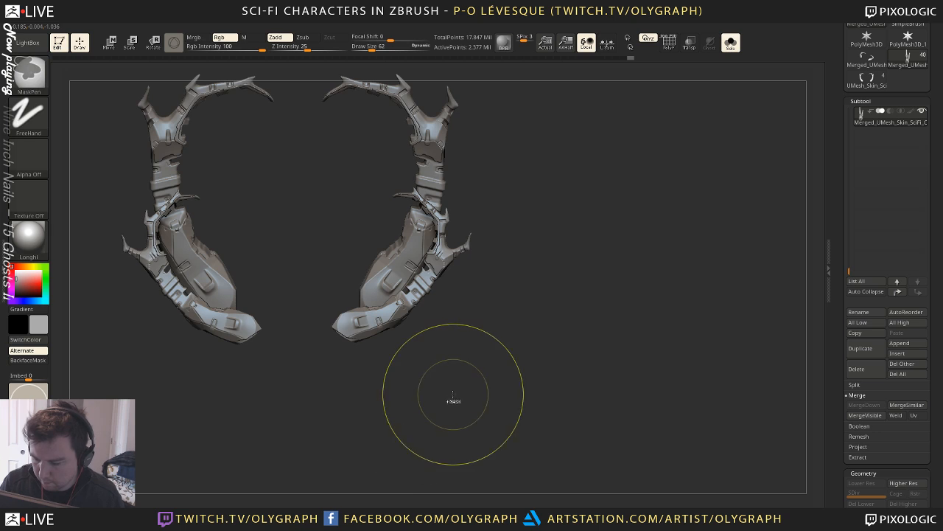
key("ctrl+z")
key("shift+f")
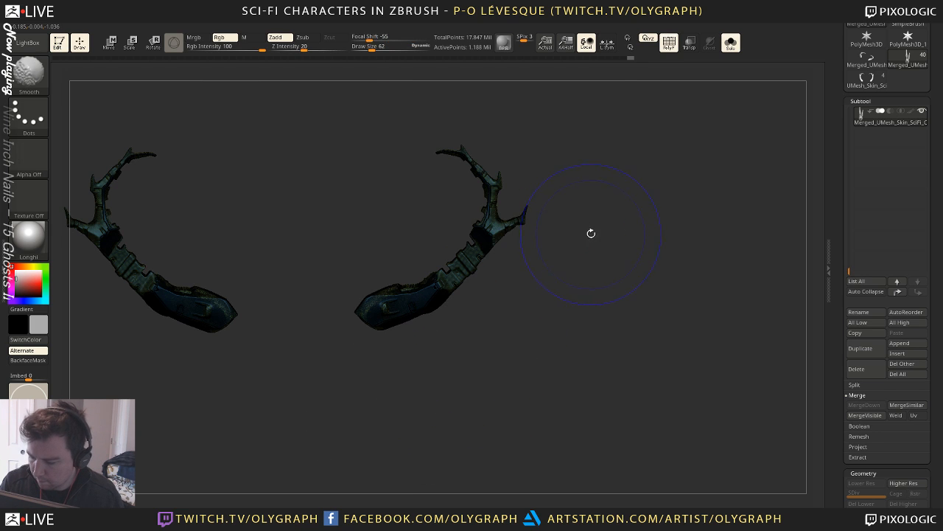
left_click(567, 291, "ctrl+shift")
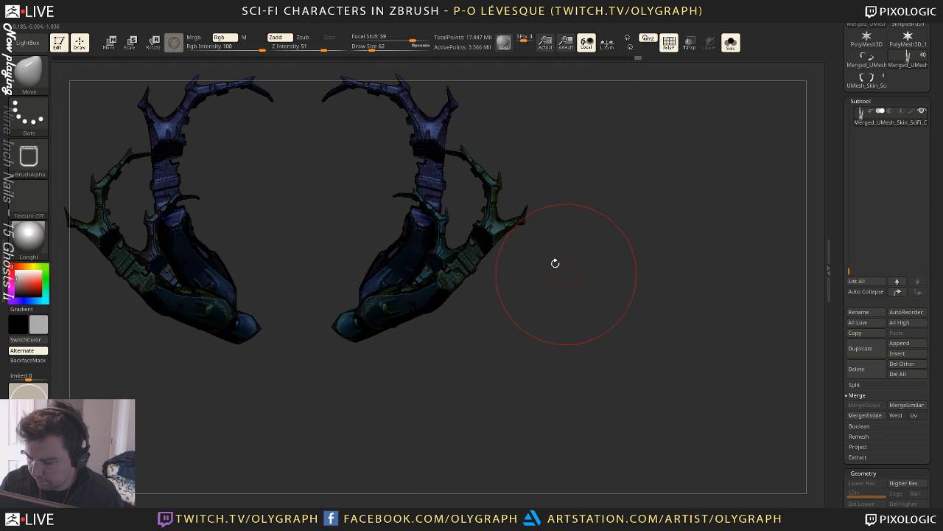
left_click(497, 223, "ctrl+shift")
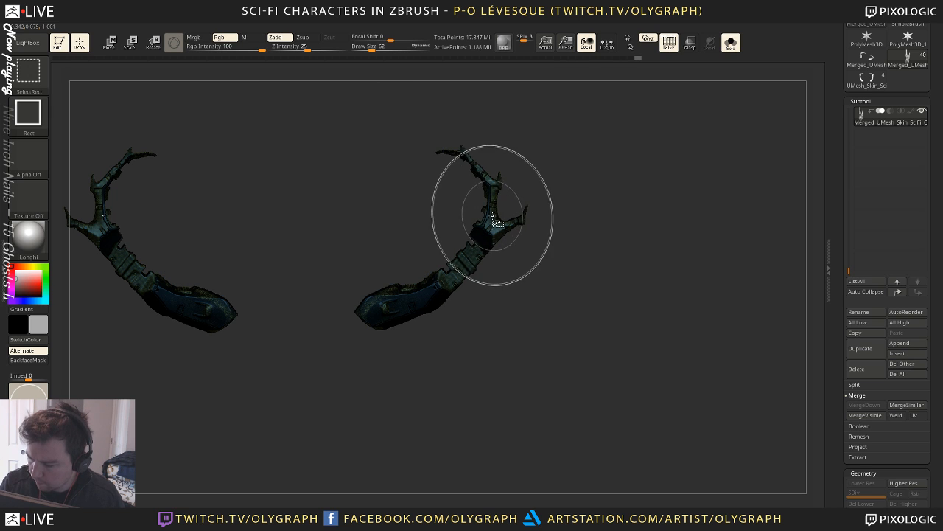
right_click_drag(493, 216, 573, 194)
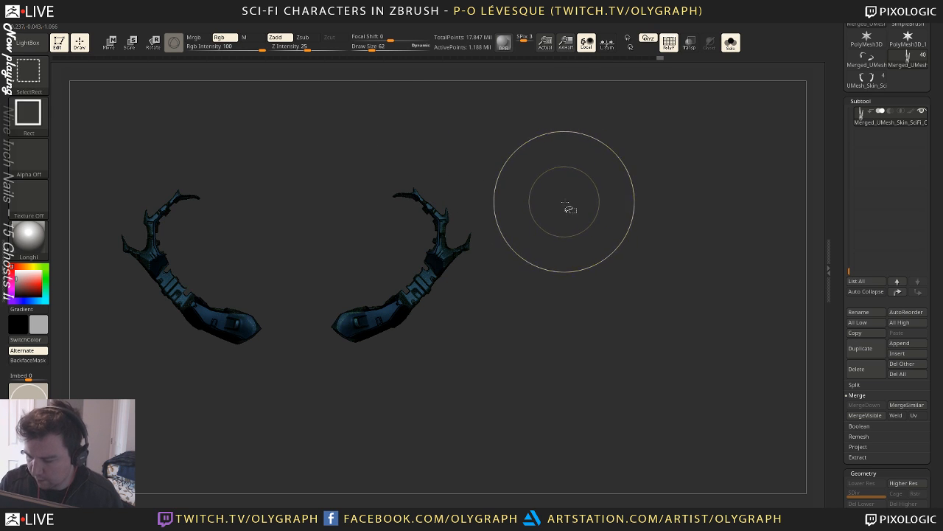
left_click(565, 204, "ctrl+shift")
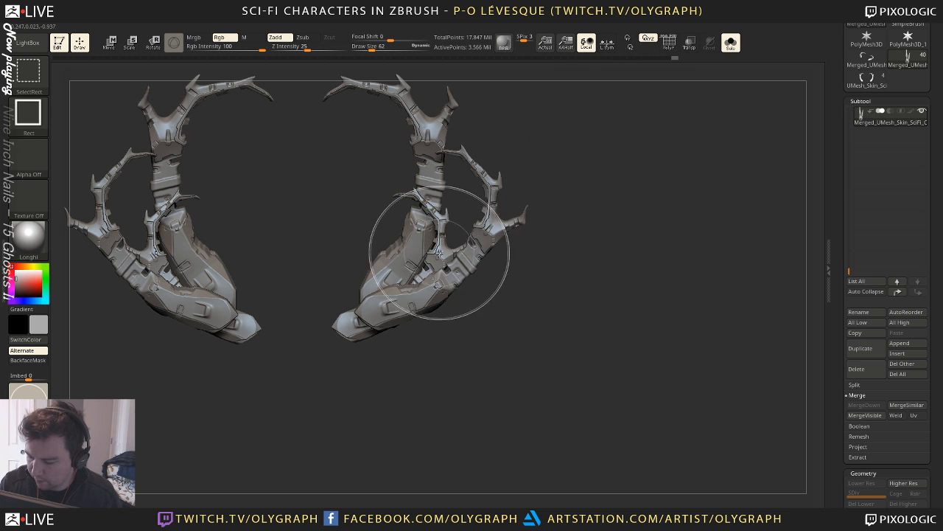
Mask everything except the inner small appendage pair and bring back the full character with the transform gizmo active
left_click(439, 253, "ctrl+shift")
left_click(604, 236, "ctrl+shift")
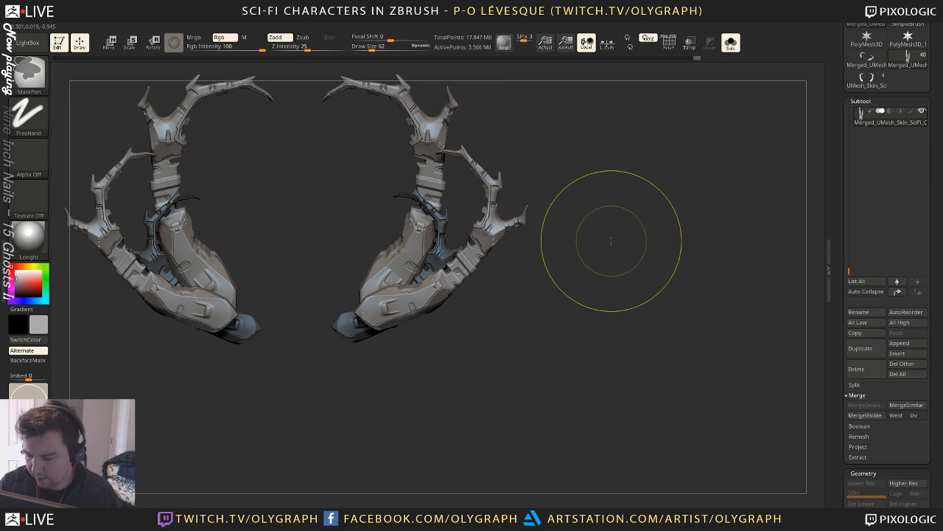
left_click(611, 241, "ctrl")
key("w")
key("shift+alt+s")
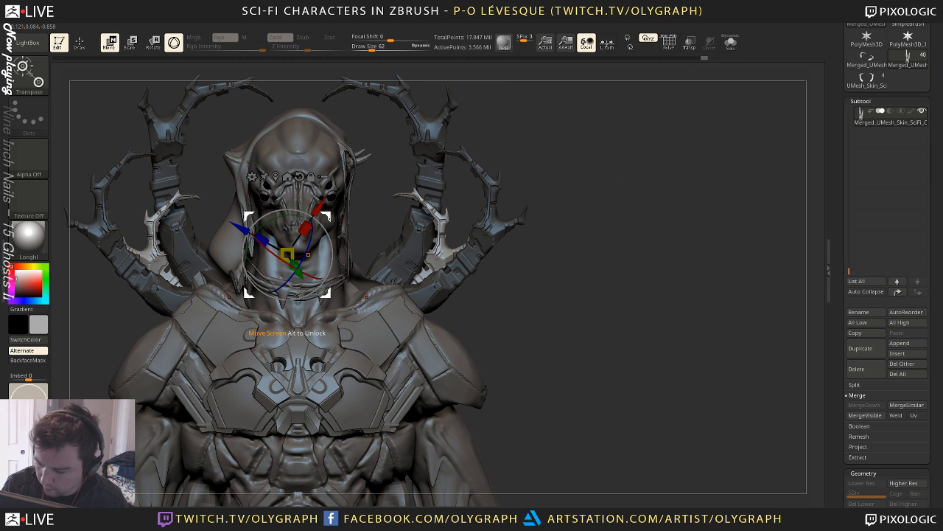
Raise the inner small pair slightly and tilt it backward, checking it from the front and side
mouse_move(328, 219)
left_mouse_down()
mouse_move(342, 206)
mouse_move(325, 201)
mouse_move(317, 212)
left_mouse_up()
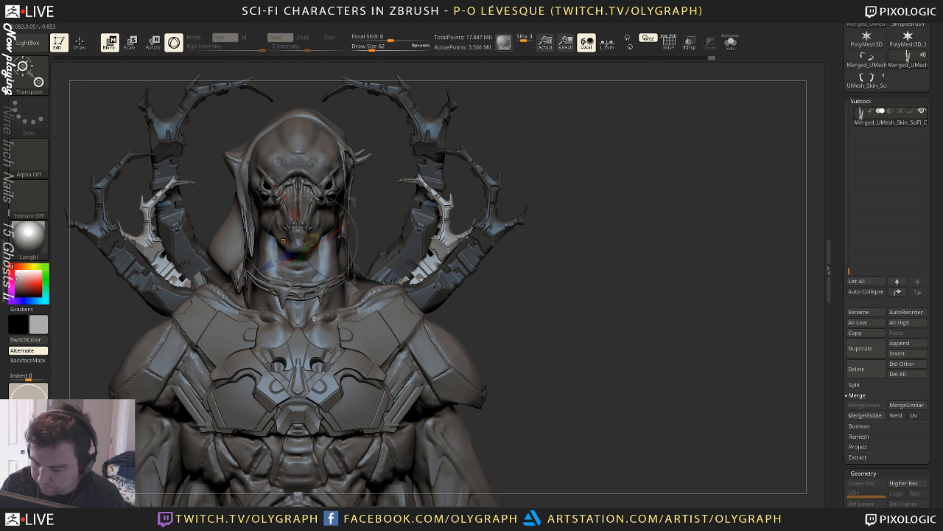
left_click_drag(283, 240, 291, 236)
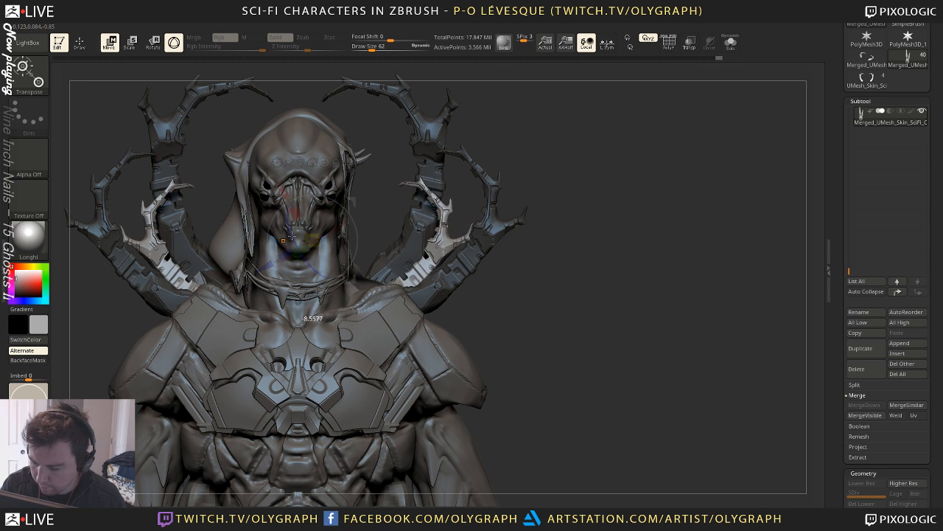
left_click_drag(457, 173, 397, 164)
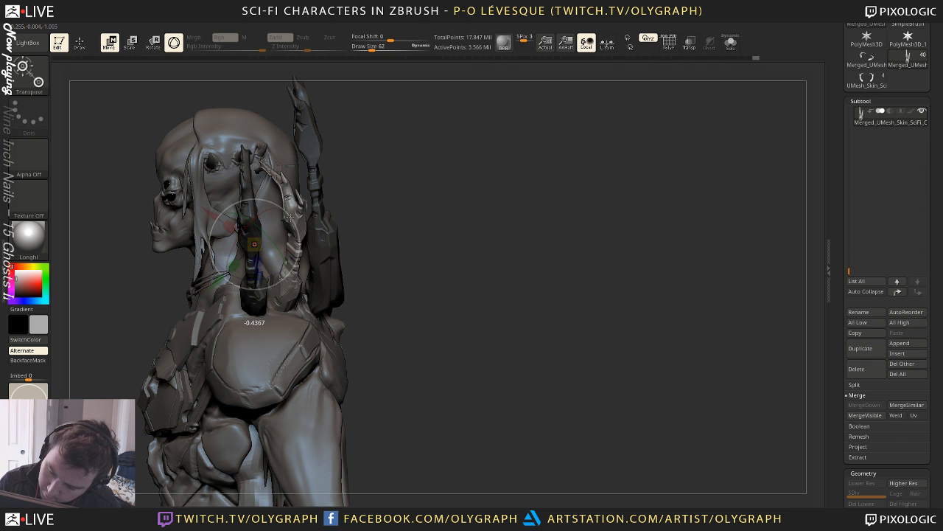
mouse_move(406, 210)
left_mouse_down()
mouse_move(464, 194)
mouse_move(496, 169)
left_mouse_up()
key("q")
Isolate the outer appendage pair, then show all appendages with only that pair unmasked and ready to transform
mouse_move(536, 223)
left_mouse_down("alt")
mouse_move(493, 169)
mouse_move(499, 181)
mouse_move(466, 195)
mouse_move(479, 203)
mouse_move(415, 217)
mouse_move(403, 244)
left_mouse_up("alt")
left_click(249, 233, "ctrl+shift")
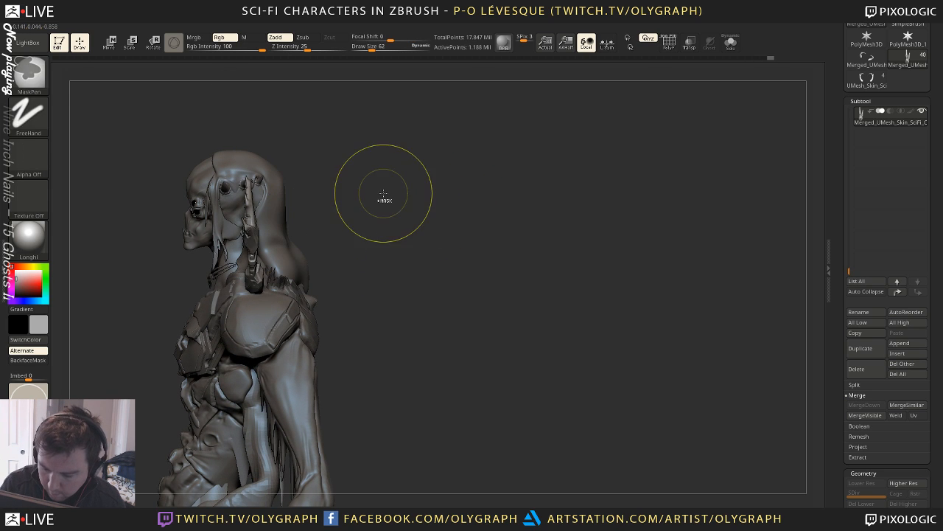
left_click(387, 192, "ctrl")
left_click(389, 191, "ctrl+shift")
left_click(391, 190, "ctrl")
key("w")
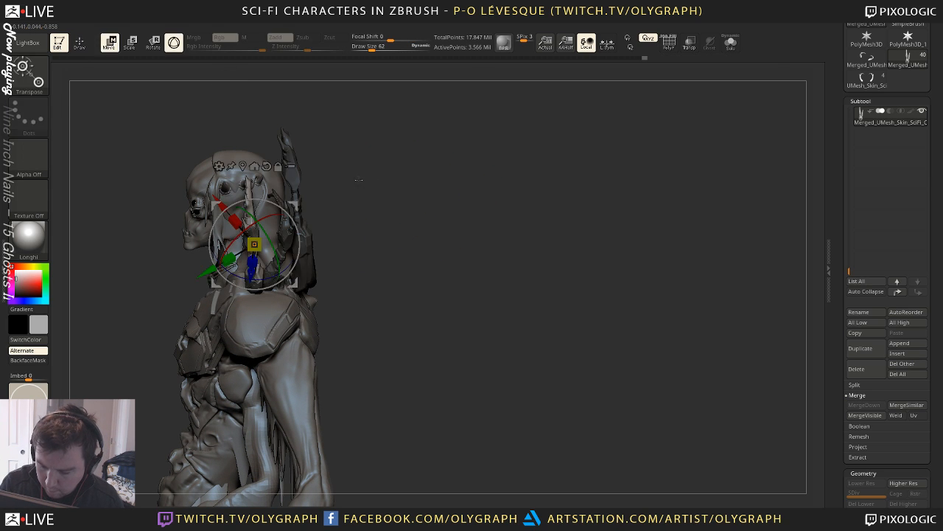
Undo the trial rotation and place a Transpose line along the outer appendage from the front, set to Rotate
left_click_drag(273, 276, 255, 280)
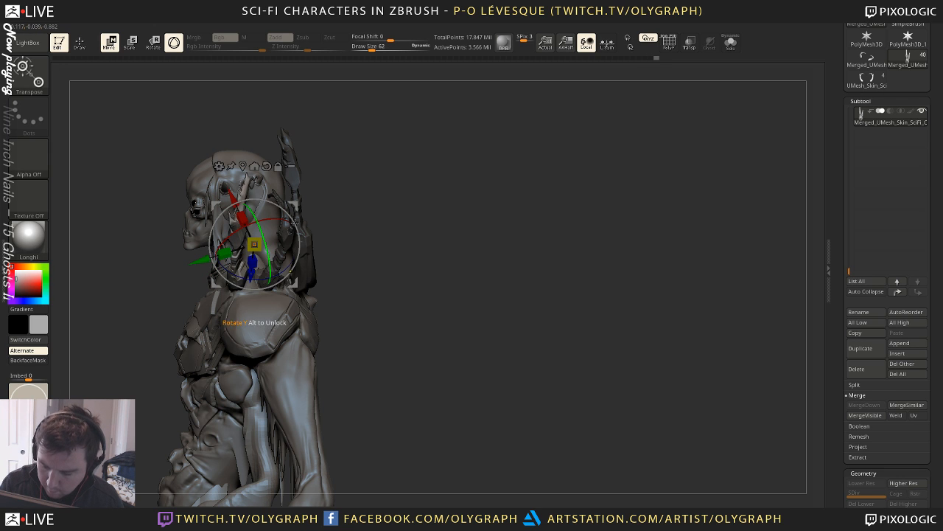
key("ctrl+z")
key("y")
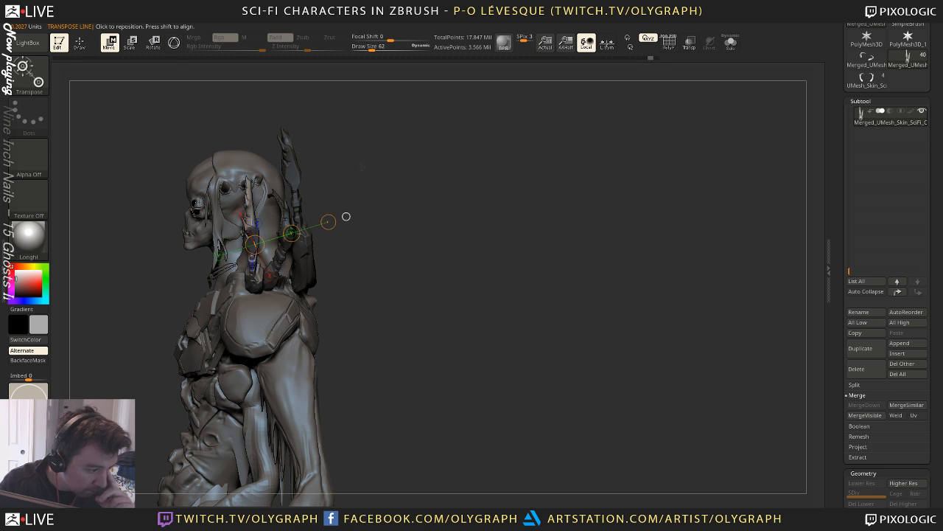
left_click_drag(346, 216, 323, 292)
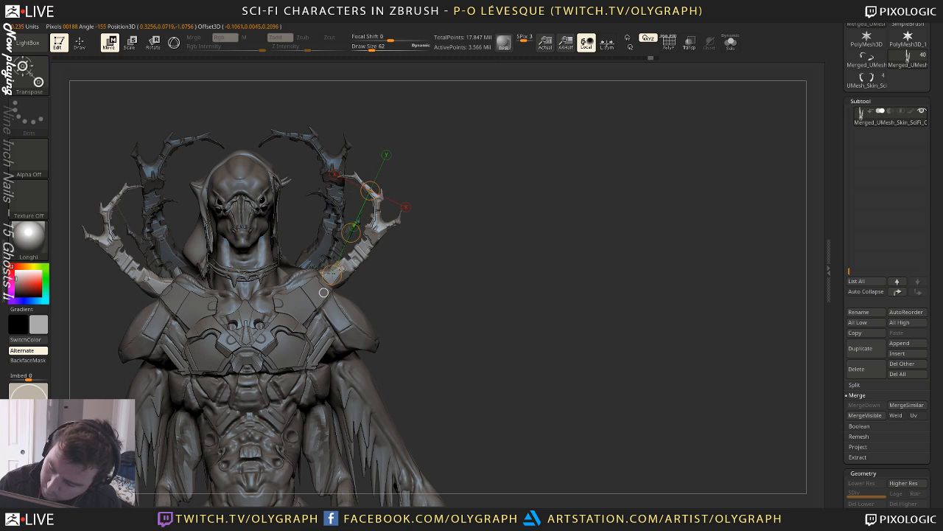
key("r")
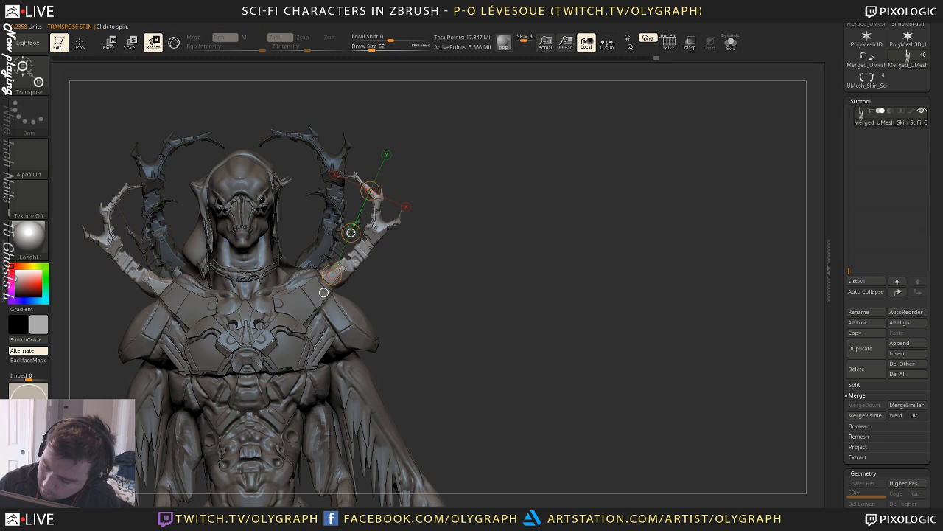
left_click_drag(351, 232, 352, 228)
Tilt the outer appendage pair forward about its base in the side view and check it from the front
left_click_drag(509, 188, 442, 143)
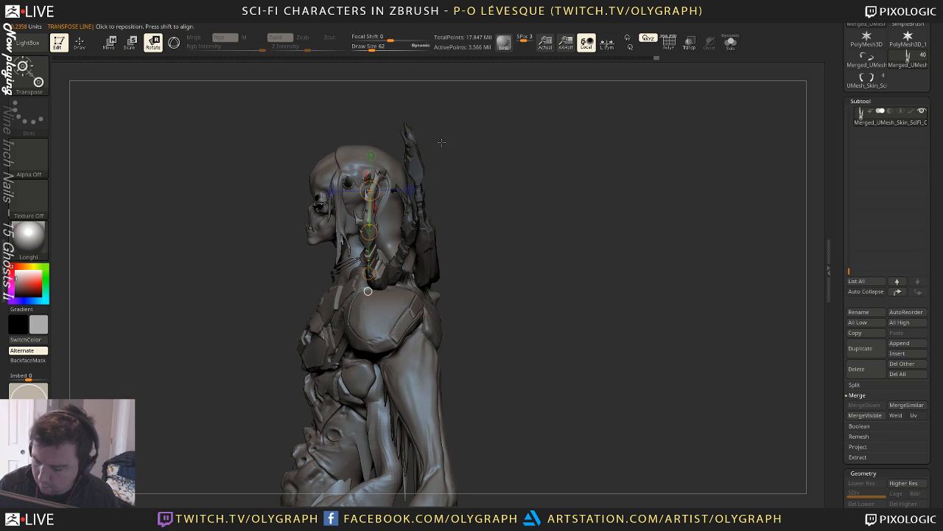
left_click_drag(367, 232, 366, 243)
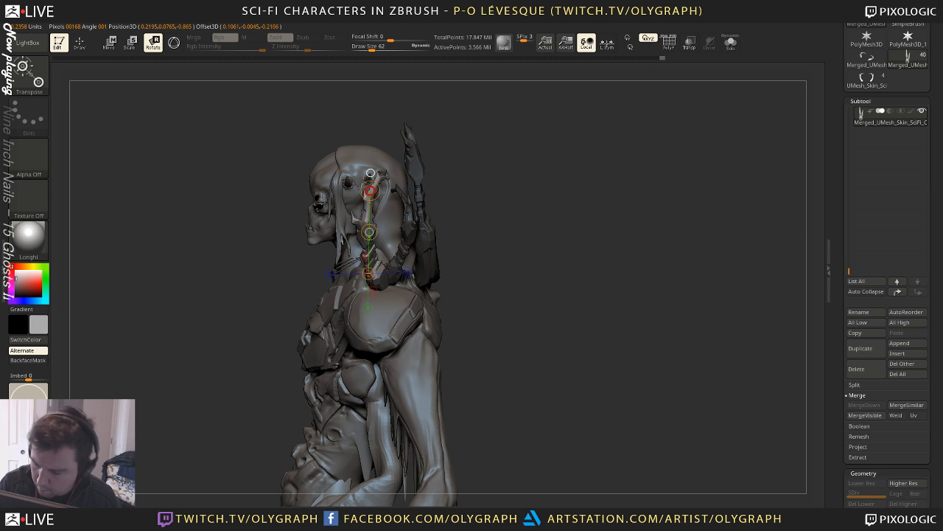
mouse_move(370, 191)
left_mouse_down()
mouse_move(329, 189)
mouse_move(355, 185)
left_mouse_up()
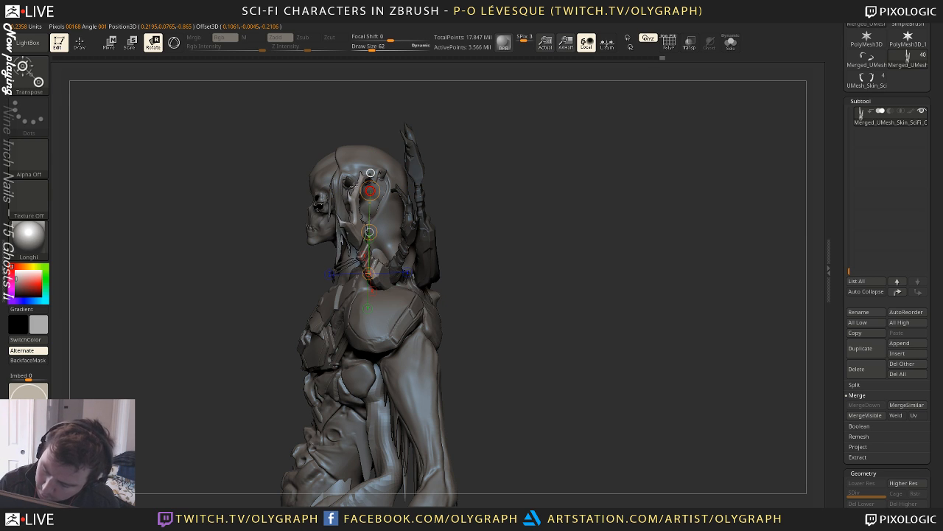
key("w")
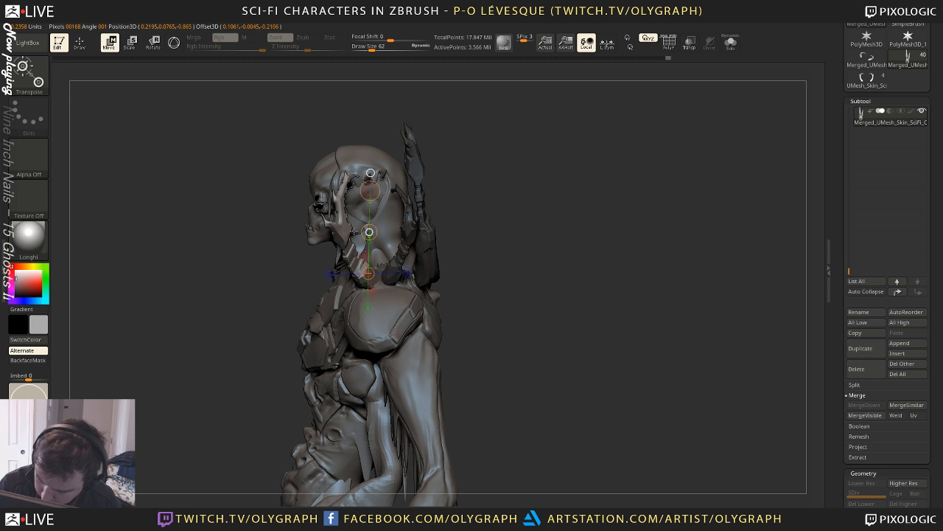
left_click_drag(537, 185, 417, 175, "shift")
key("q")
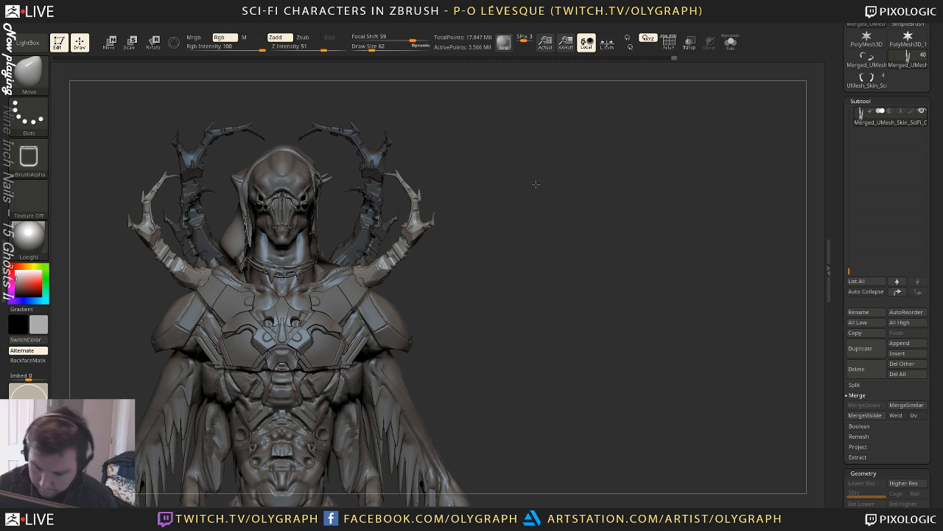
Hide the inner small pair and examine the two remaining appendage pairs around the whole character
mouse_move(533, 177)
left_mouse_down("alt")
mouse_move(496, 155)
mouse_move(490, 189)
mouse_move(491, 181)
mouse_move(511, 223)
mouse_move(504, 225)
left_mouse_up("alt")
left_click_drag(447, 226, 526, 245, "ctrl+shift")
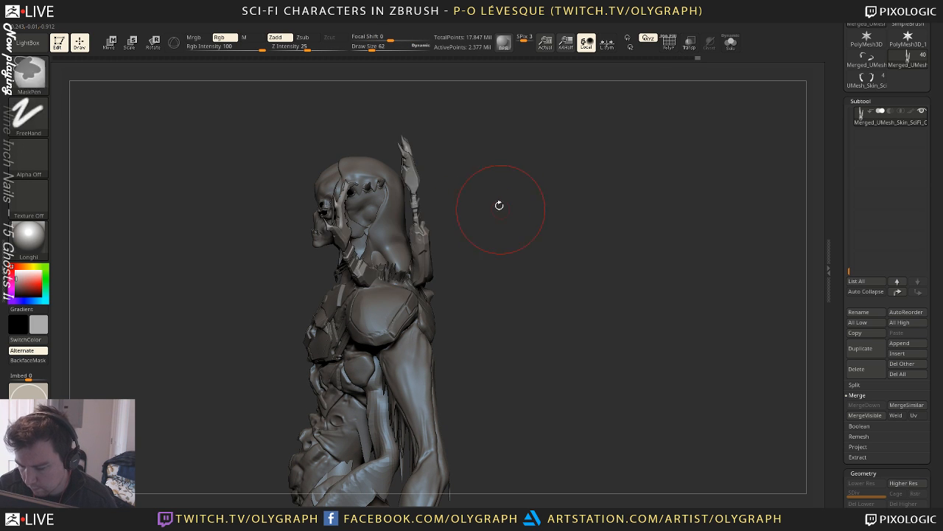
left_click_drag(499, 207, 529, 164)
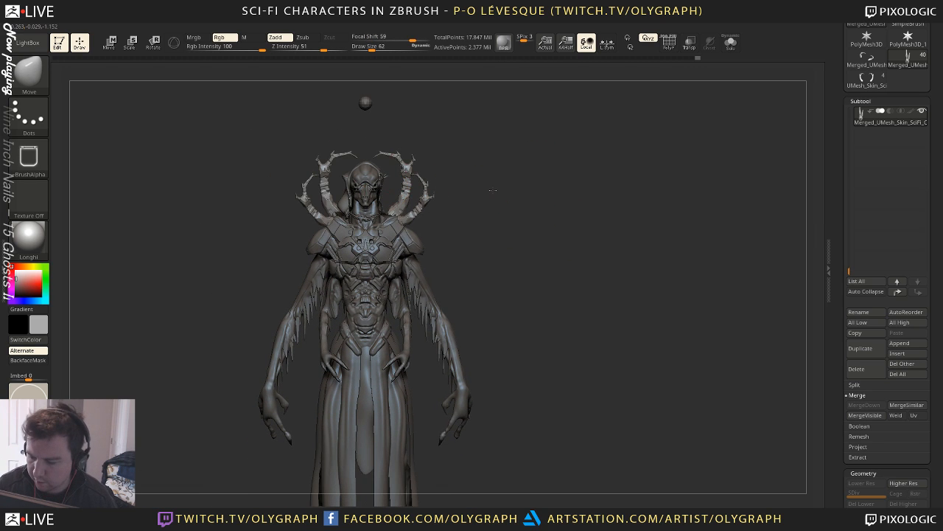
Isolate the tall rear appendage pair in the side view and save the project
left_click_drag(493, 190, 489, 203, "alt")
mouse_move(495, 131)
left_mouse_down("alt")
mouse_move(537, 202)
mouse_move(505, 162)
mouse_move(517, 197)
mouse_move(534, 183)
mouse_move(508, 185)
mouse_move(513, 225)
mouse_move(509, 213)
left_mouse_up("alt")
left_click(440, 231, "ctrl+shift")
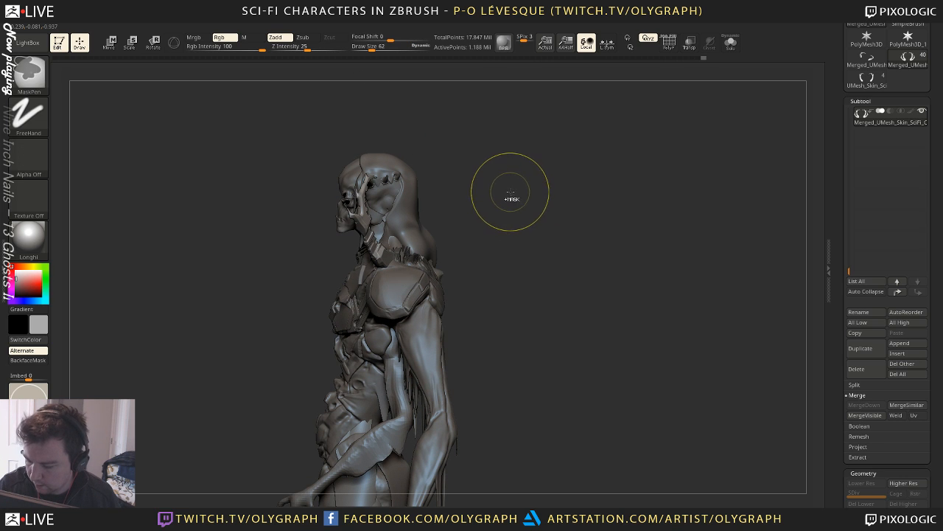
left_click(525, 195, "ctrl+shift")
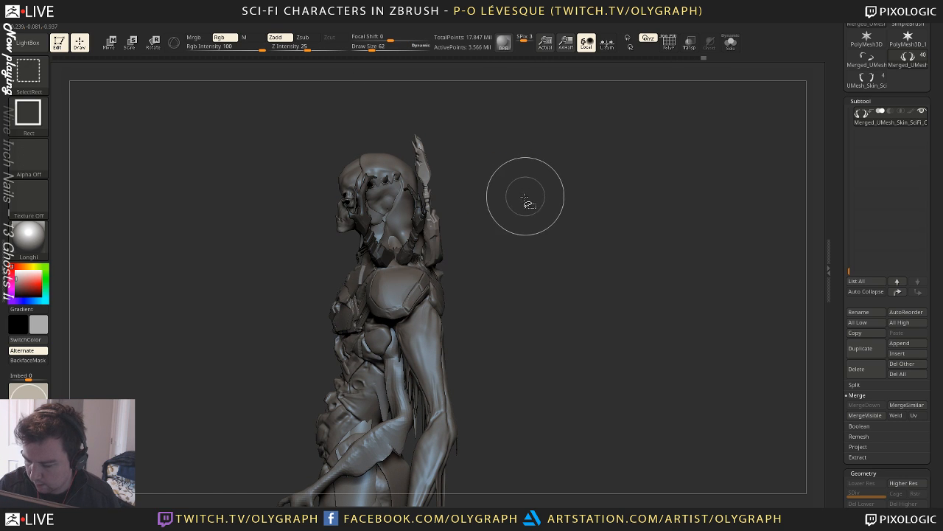
left_click(433, 236, "ctrl+shift")
key("ctrl+s")
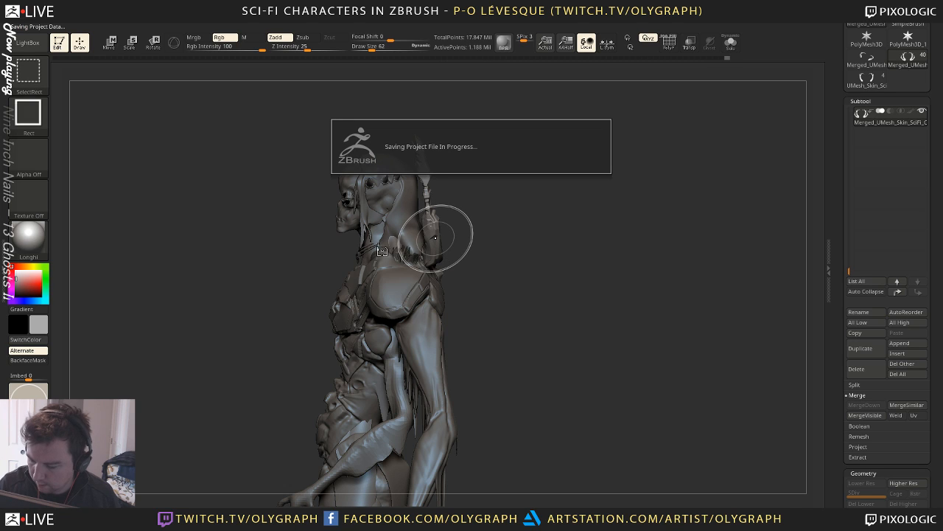
Hide only the inner small appendage pair and delete the hidden geometry from the subtool
left_click(422, 245, "ctrl+shift")
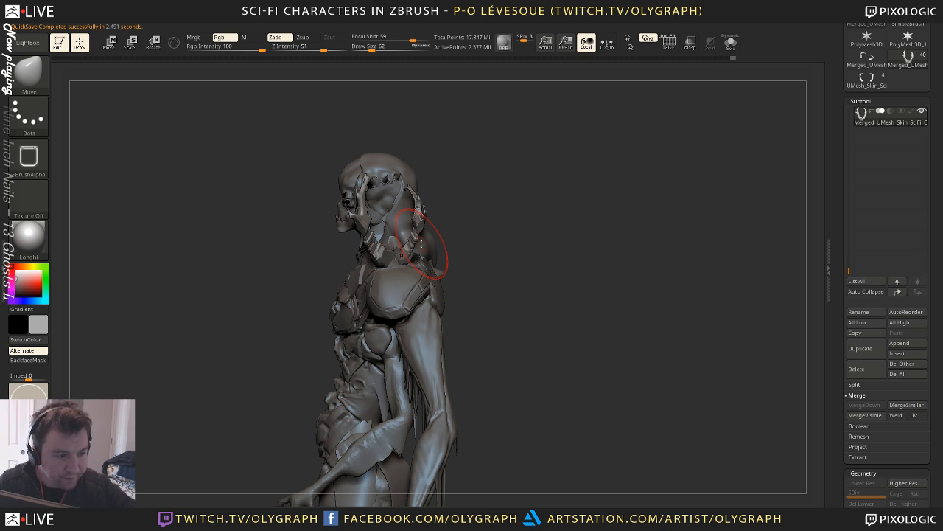
key("ctrl+shift")
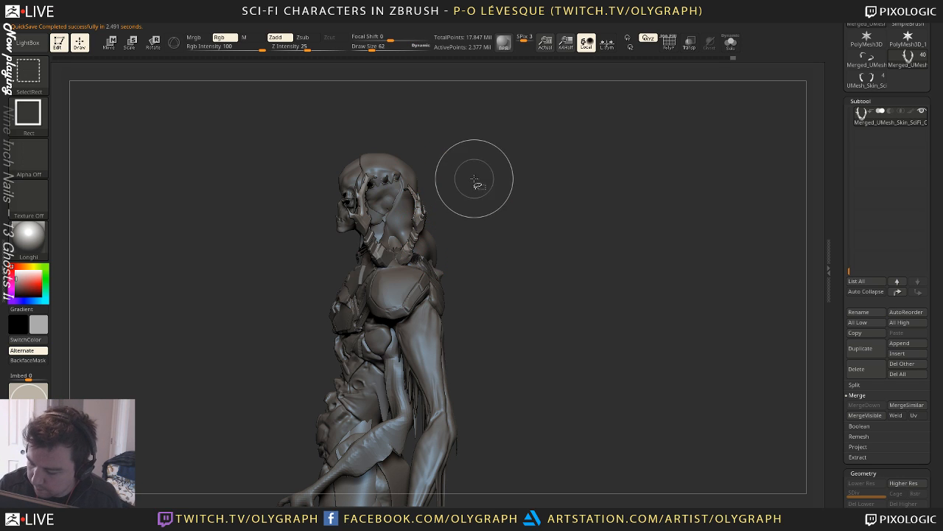
left_click(432, 215, "ctrl+shift")
left_click_drag(492, 196, 501, 232, "ctrl+shift")
key("space")
left_click(512, 383)
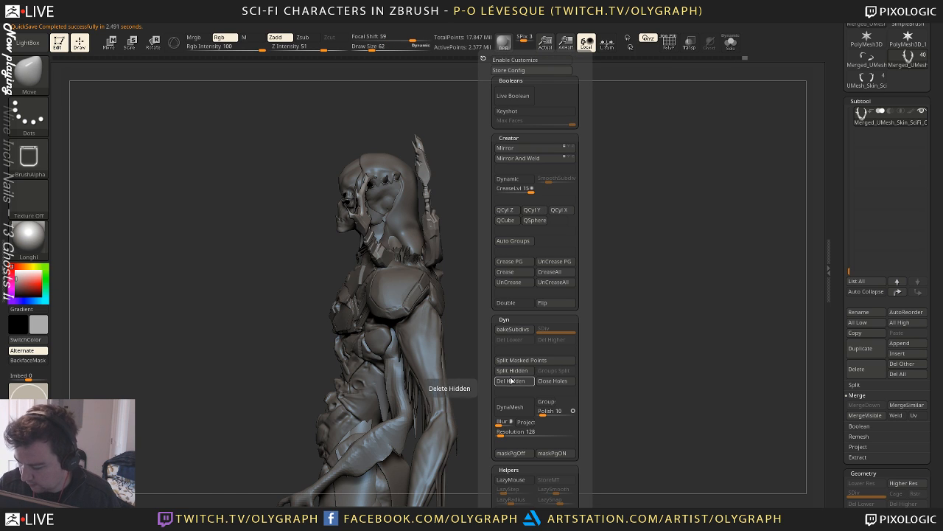
Isolate the tall appendage pair, then show both pairs with only the tall one unmasked
key("ctrl+shift")
left_click(434, 219, "ctrl+shift")
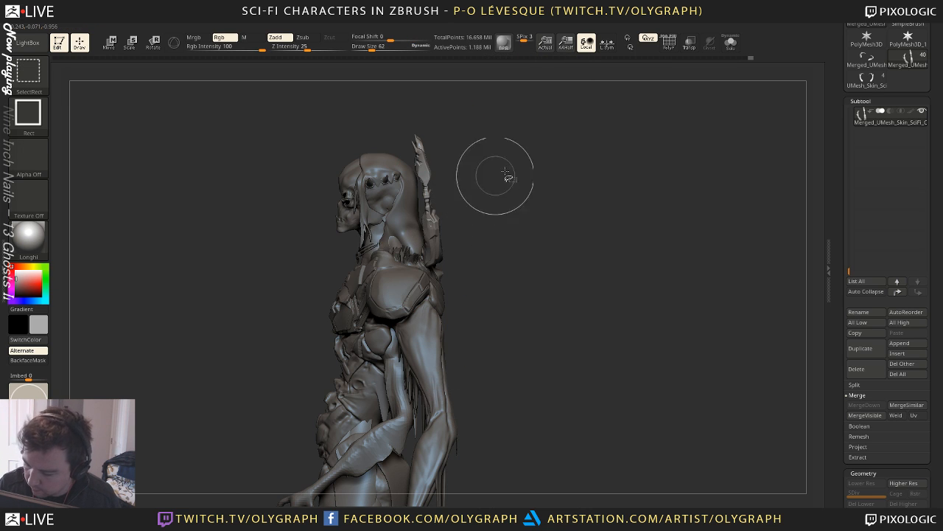
left_click(528, 170, "ctrl")
left_click(529, 169, "ctrl+shift")
left_click(532, 167, "ctrl")
Place a Transpose line from tip to base of the tall appendage pair and rotate the pair backward
key("r")
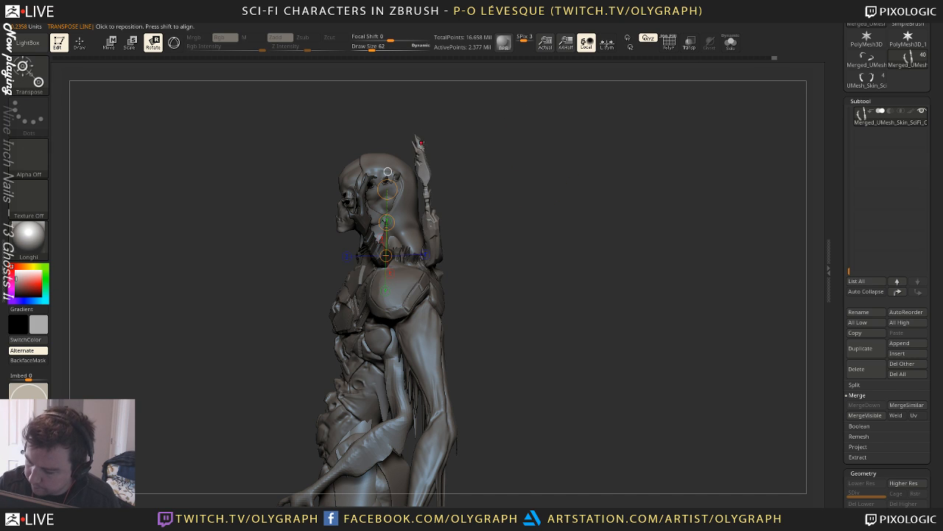
left_click_drag(421, 144, 425, 265)
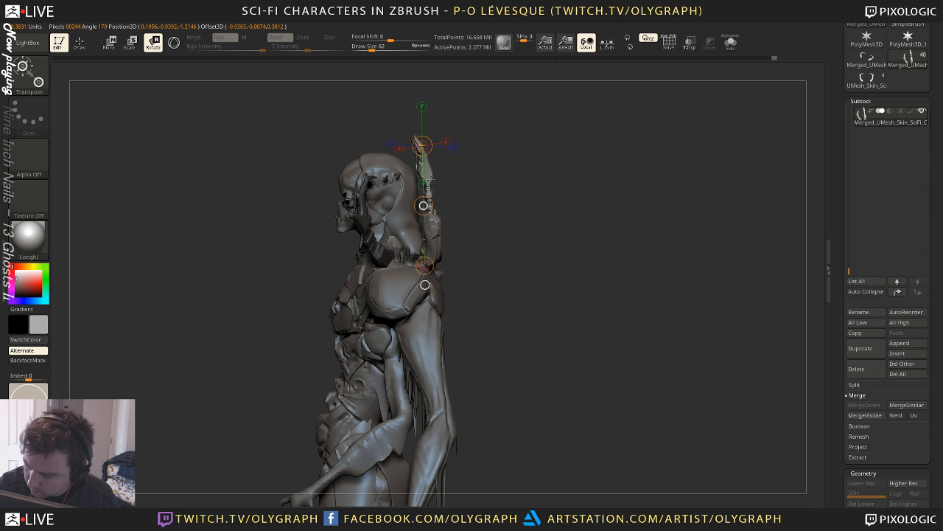
left_click_drag(482, 148, 472, 176)
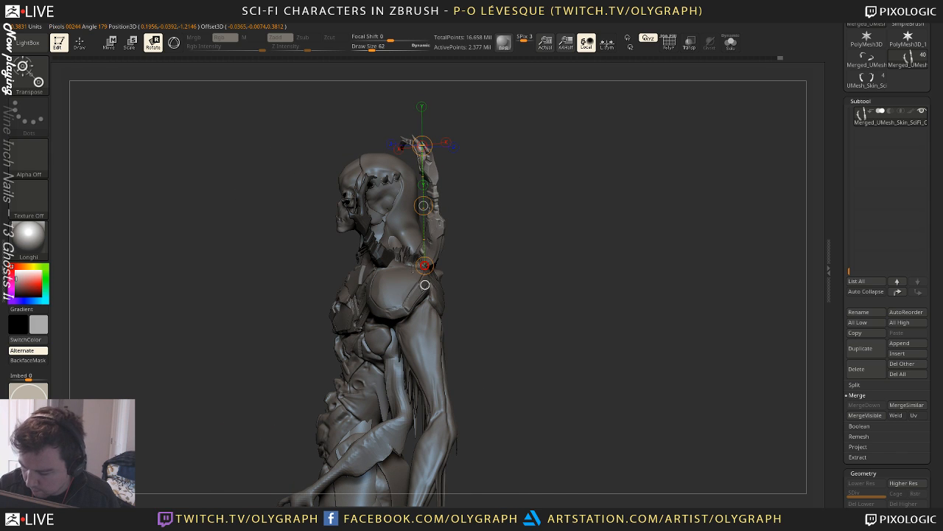
mouse_move(424, 206)
left_mouse_down()
mouse_move(422, 151)
mouse_move(436, 145)
left_mouse_up()
key("q")
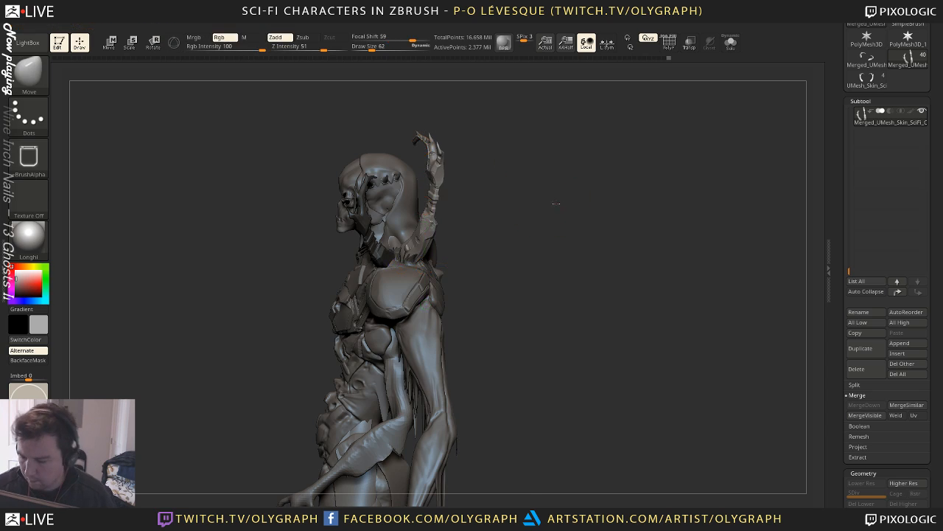
mouse_move(556, 204)
left_mouse_down()
mouse_move(600, 200)
mouse_move(578, 165)
mouse_move(558, 186)
mouse_move(594, 177)
mouse_move(579, 162)
left_mouse_up()
key("r")
left_click_drag(432, 183, 451, 160)
key("q")
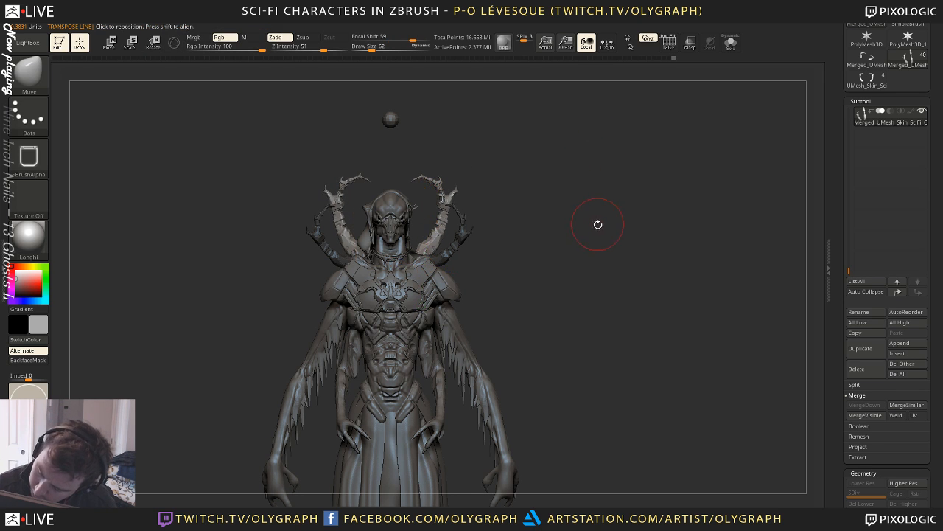
Enlarge the Move brush and nudge the tall appendage pair outward, checking it from front and back
left_click_drag(598, 224, 592, 239, "alt")
key("space")
left_click(478, 206)
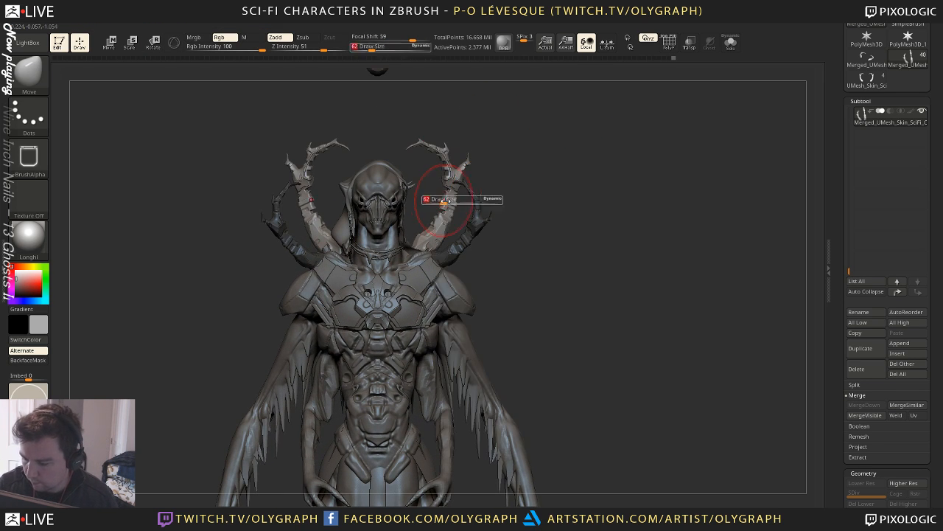
left_click_drag(455, 199, 459, 201)
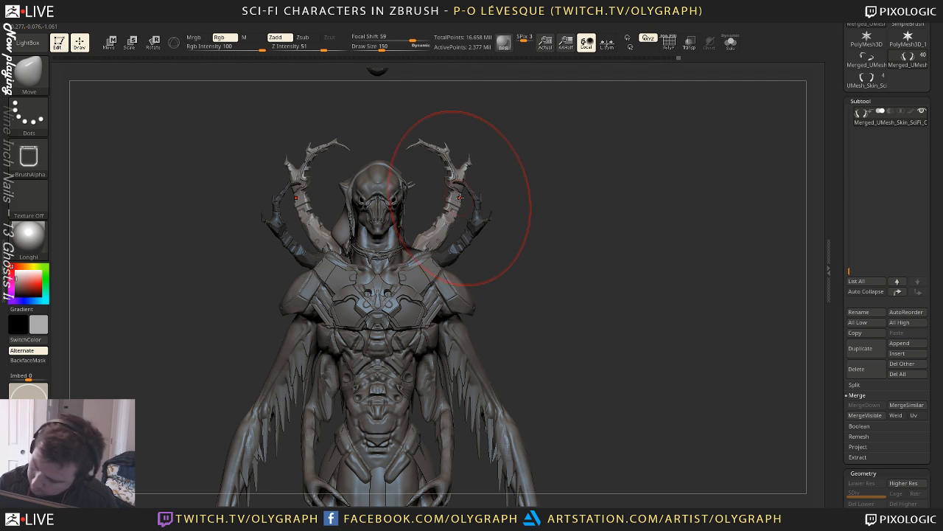
left_click_drag(510, 156, 528, 182, "alt")
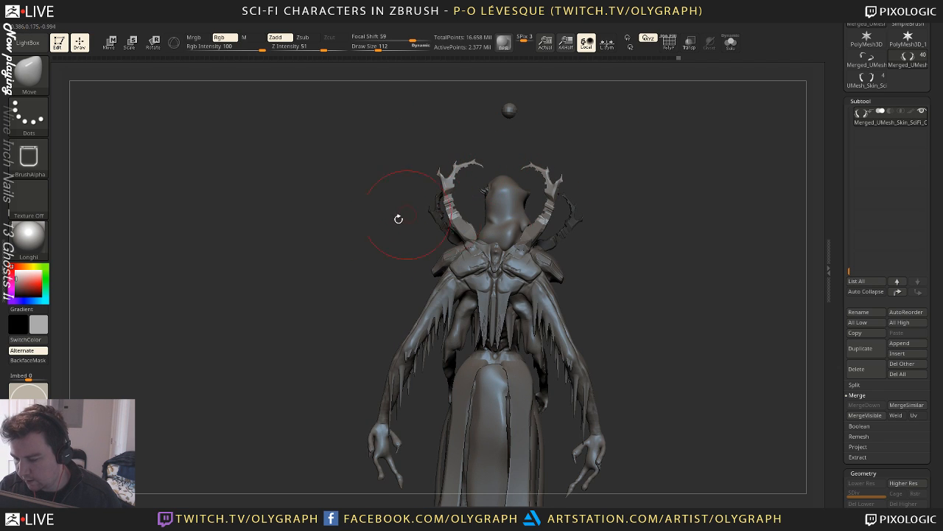
left_click_drag(398, 219, 429, 151)
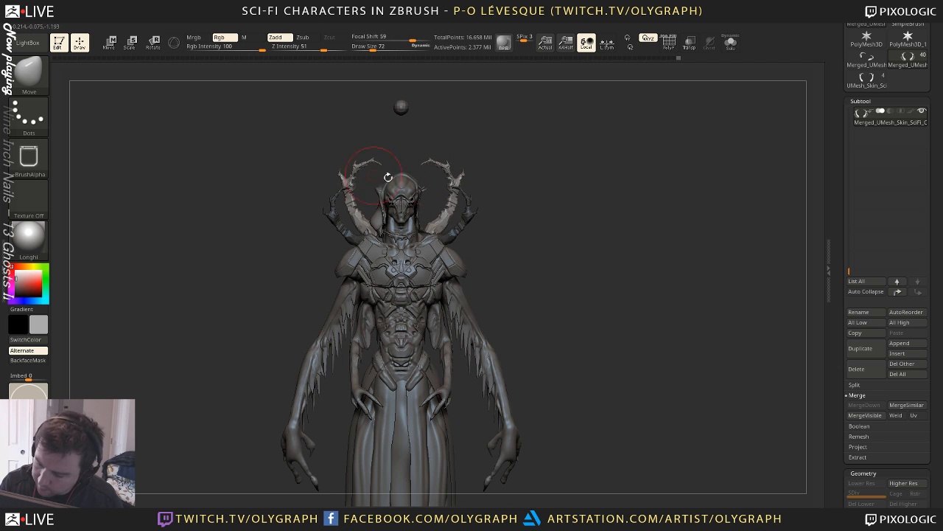
Make the small sphere above the creature's head the active subtool
left_click_drag(541, 183, 526, 146, "alt")
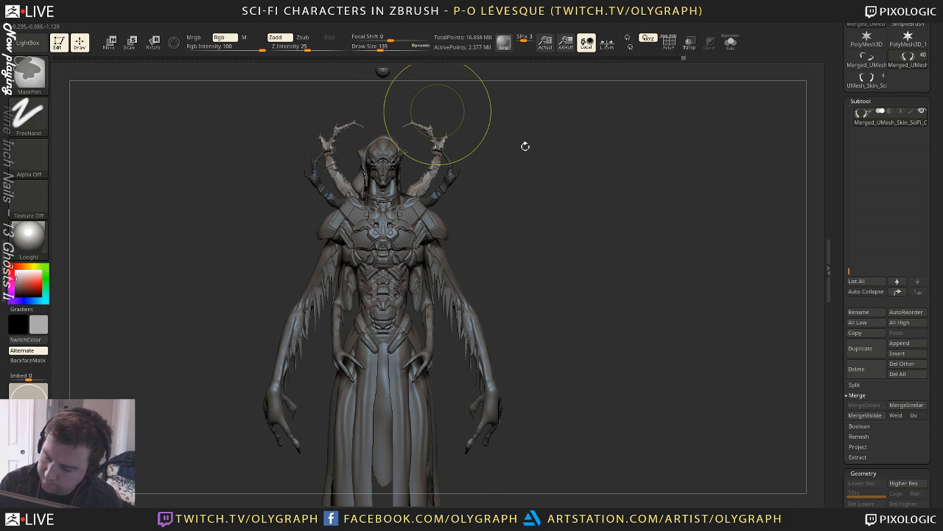
mouse_move(516, 175)
left_mouse_down("alt")
mouse_move(561, 230)
mouse_move(550, 241)
left_mouse_up("alt")
left_click(403, 111, "alt")
left_click_drag(576, 198, 556, 160, "alt")
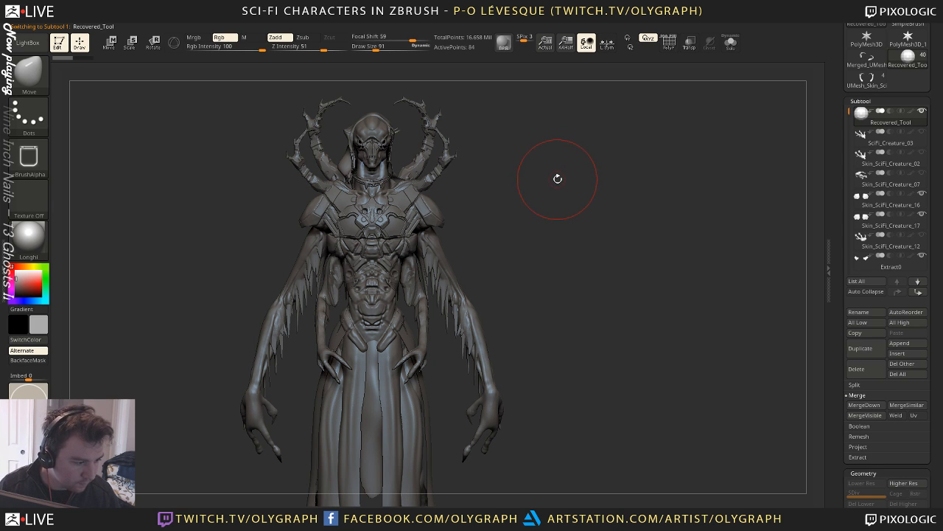
Try the MatCap Red Wax material with a white colour and check the whole figure
left_click(37, 246)
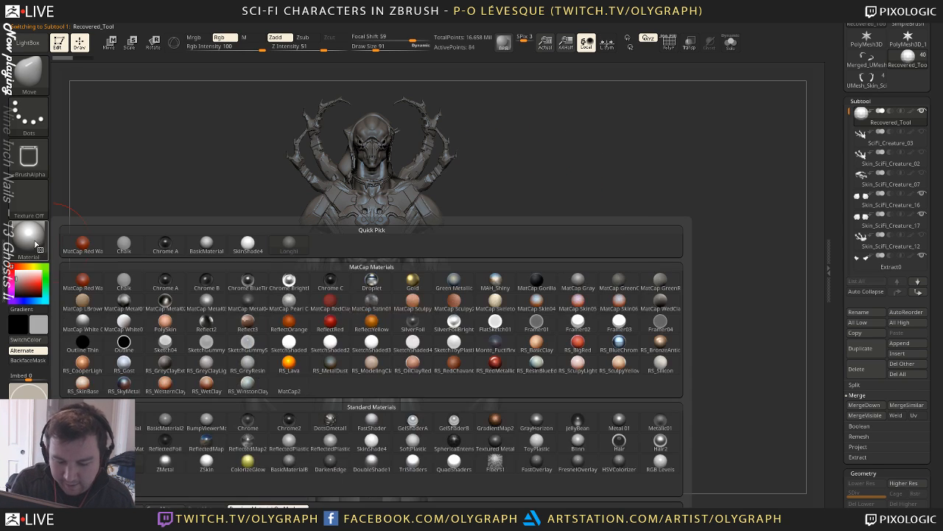
left_click(85, 285)
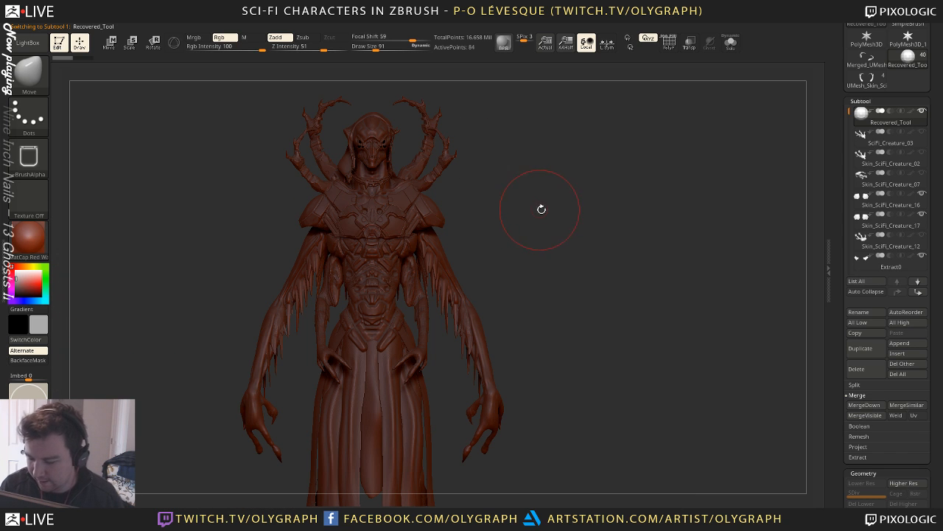
left_click_drag(36, 288, 14, 270)
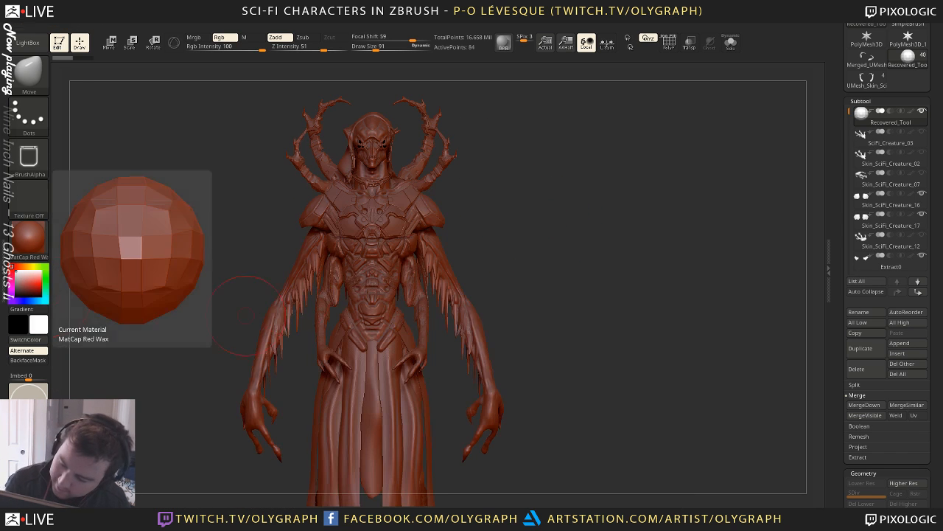
mouse_move(575, 204)
left_mouse_down()
mouse_move(608, 220)
mouse_move(590, 212)
mouse_move(574, 221)
mouse_move(602, 222)
left_mouse_up()
key("b")
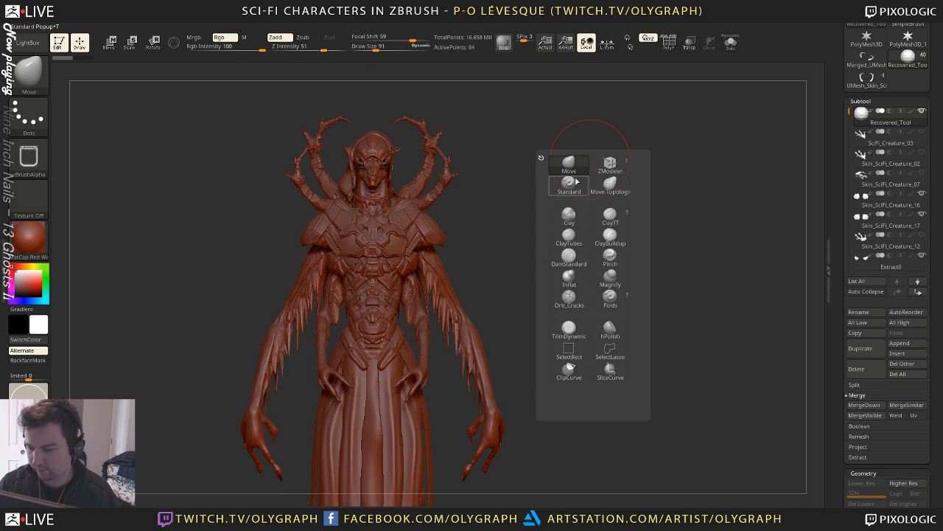
left_click(554, 171)
mouse_move(525, 281)
left_mouse_down()
mouse_move(545, 269)
mouse_move(532, 267)
mouse_move(544, 272)
left_mouse_up()
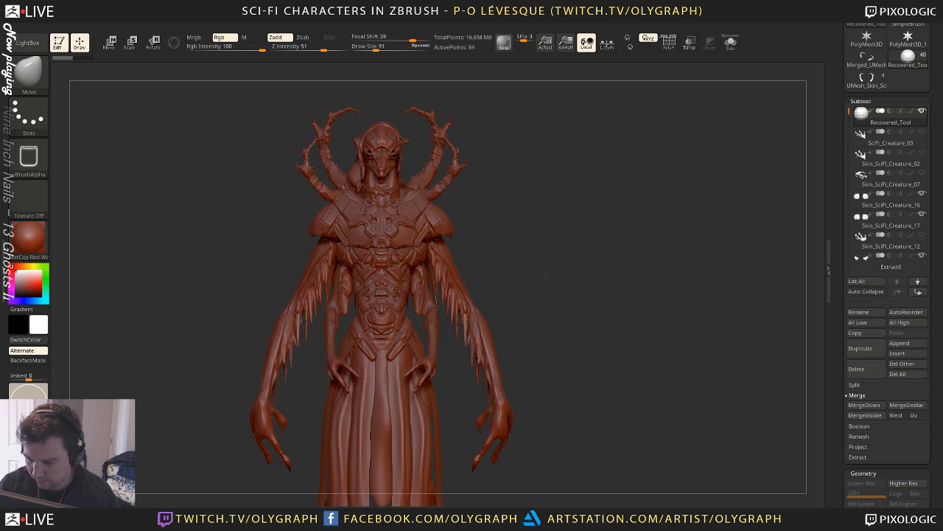
left_click_drag(549, 234, 570, 248, "alt")
mouse_move(623, 222)
left_mouse_down()
mouse_move(597, 225)
mouse_move(602, 213)
mouse_move(577, 179)
mouse_move(503, 130)
mouse_move(555, 180)
left_mouse_up()
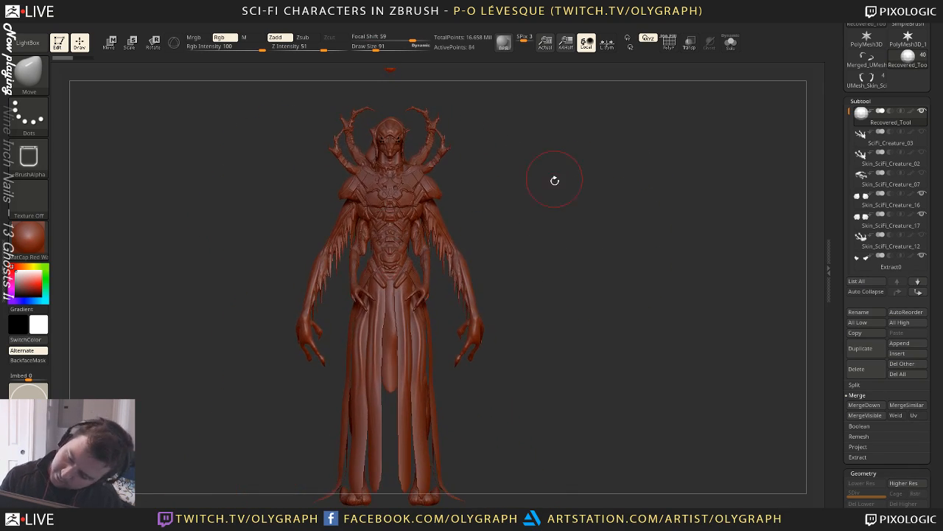
Set the material to BasicMaterial and darken its colour to a light grey
left_click(30, 235)
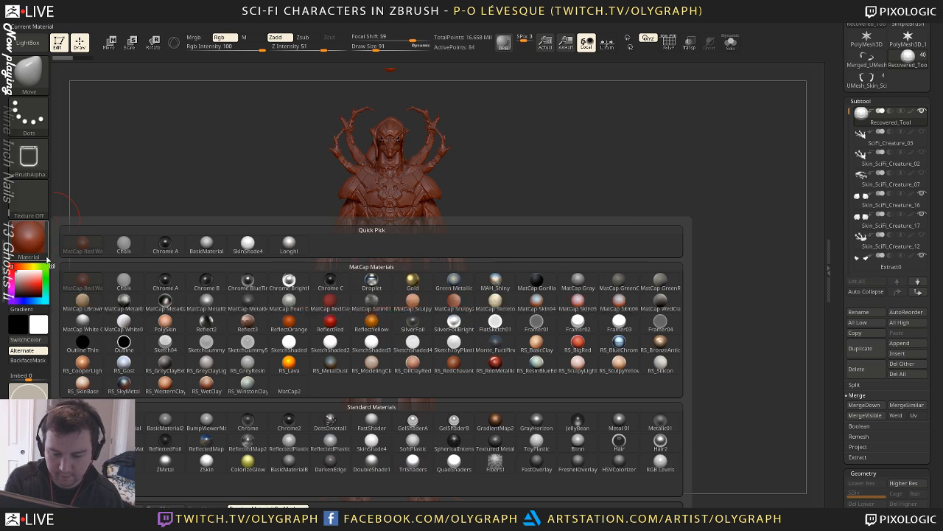
left_click(140, 422)
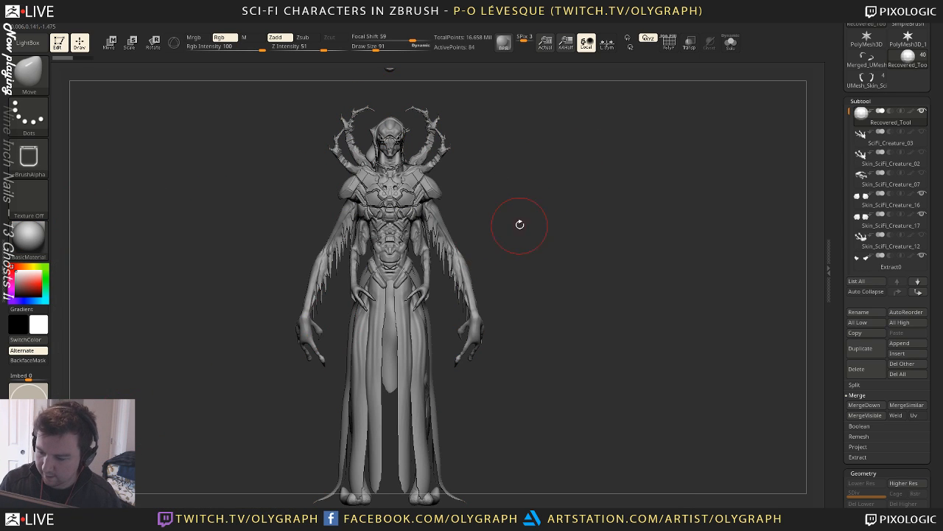
left_click(14, 280)
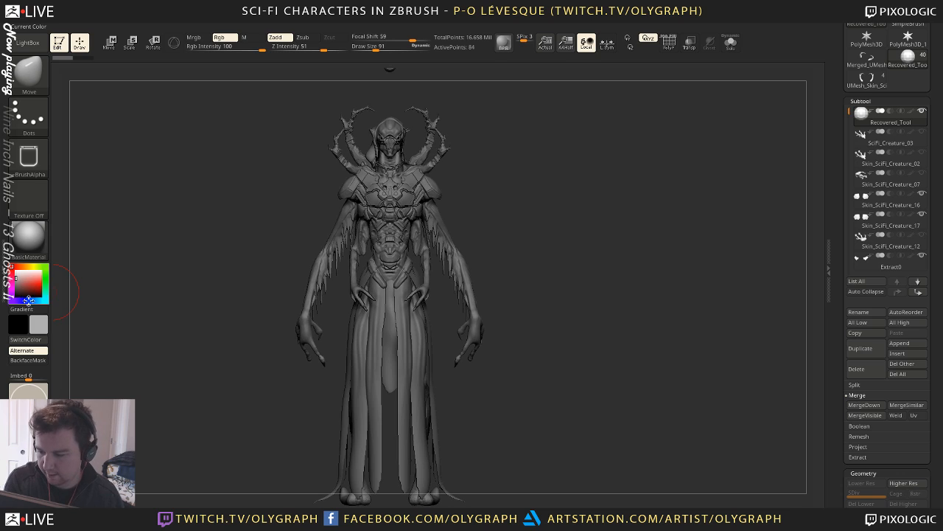
mouse_move(191, 345)
left_mouse_down()
mouse_move(170, 350)
mouse_move(243, 356)
mouse_move(397, 335)
mouse_move(531, 181)
mouse_move(555, 204)
mouse_move(541, 202)
mouse_move(574, 272)
left_mouse_up()
Inspect the head and appendages up close, reduce the brush size and make Skin_SciFi_Creature_19 the active subtool
key("space")
left_click(566, 198)
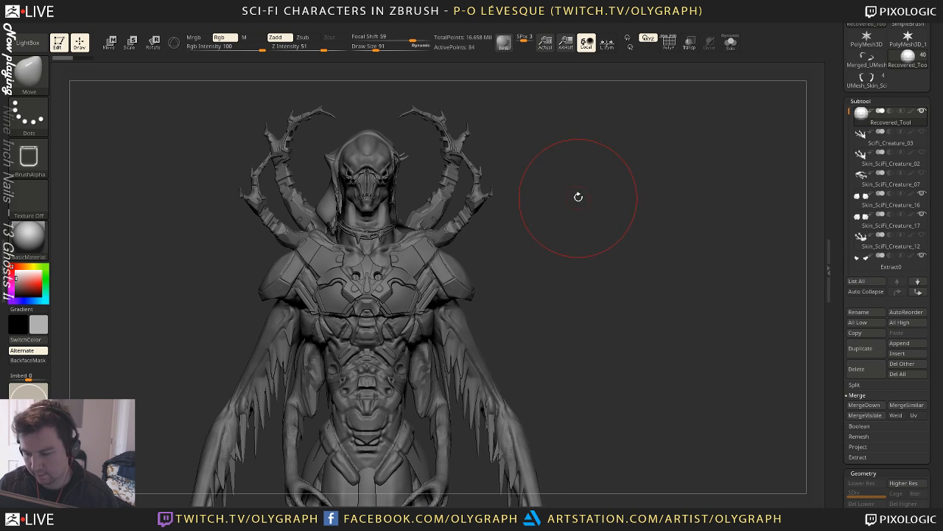
left_click_drag(577, 196, 590, 200, "alt")
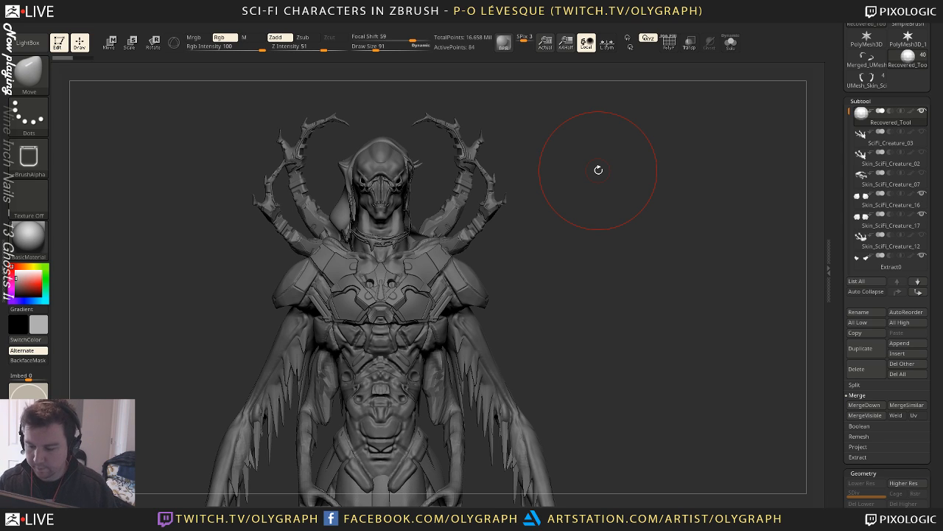
left_click_drag(547, 192, 589, 117)
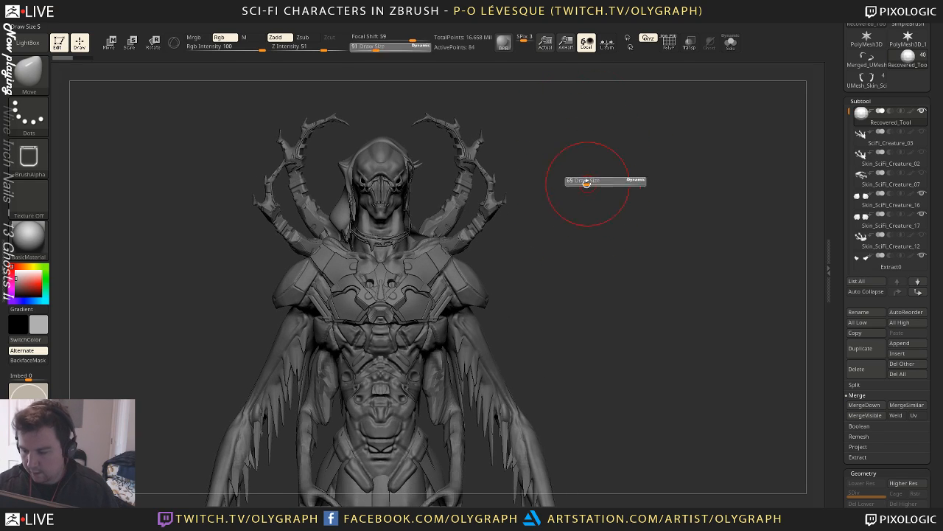
mouse_move(588, 177)
left_mouse_down()
mouse_move(577, 187)
mouse_move(521, 187)
mouse_move(600, 179)
mouse_move(571, 154)
mouse_move(611, 248)
left_mouse_up()
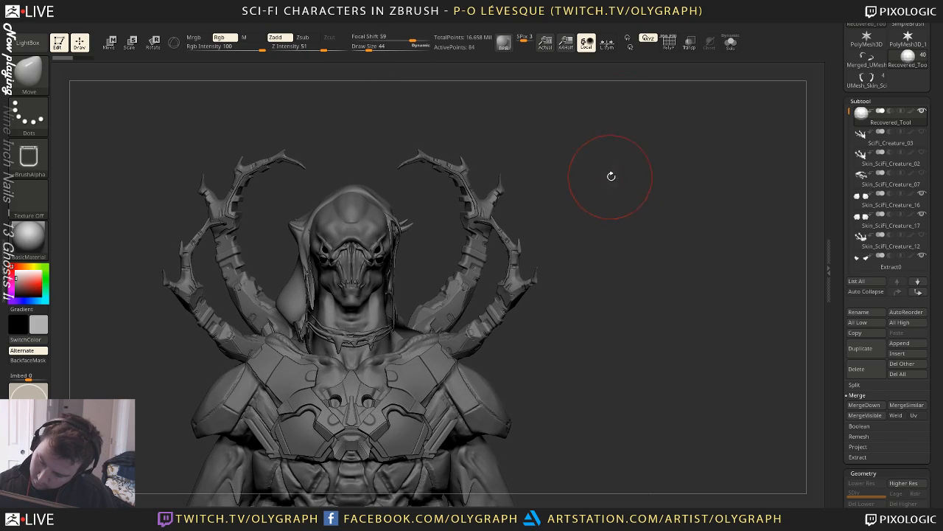
mouse_move(611, 177)
left_mouse_down()
mouse_move(593, 171)
mouse_move(613, 188)
mouse_move(603, 171)
mouse_move(564, 179)
left_mouse_up()
key("s")
left_click(527, 250)
left_click(472, 327, "alt")
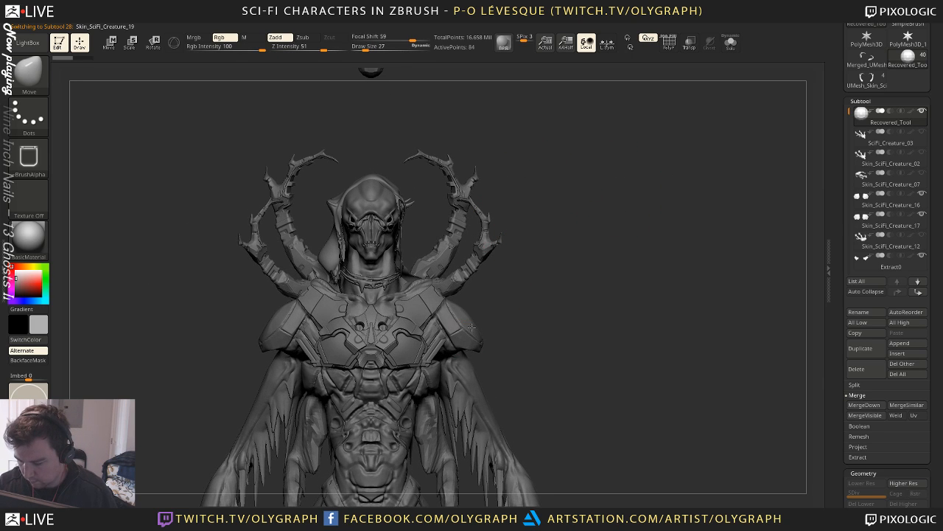
Hide the interface and examine the full figure's silhouette and appendage fan from the front and side
key("b")
left_click(542, 284)
mouse_move(553, 214)
left_mouse_down()
mouse_move(544, 248)
mouse_move(508, 278)
mouse_move(547, 257)
mouse_move(537, 233)
mouse_move(544, 251)
mouse_move(575, 228)
mouse_move(581, 234)
mouse_move(571, 230)
left_mouse_up()
key("shift+s")
key("shift+s")
key("Tab")
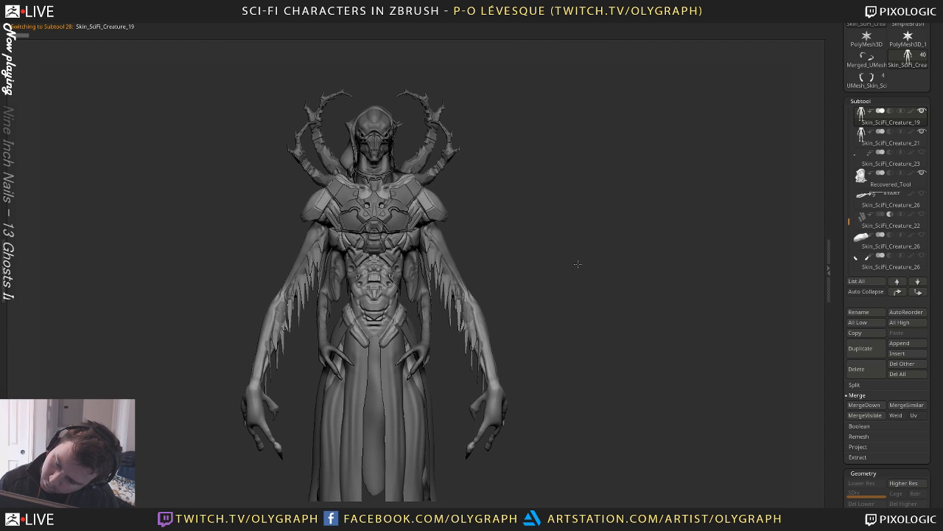
left_click_drag(578, 264, 558, 228, "alt")
key("Tab")
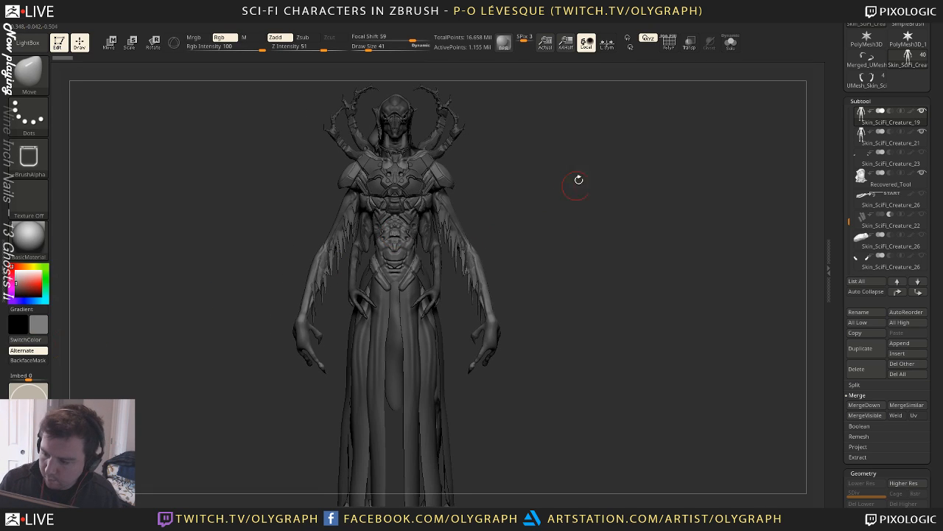
key("Tab")
left_click_drag(562, 212, 568, 218)
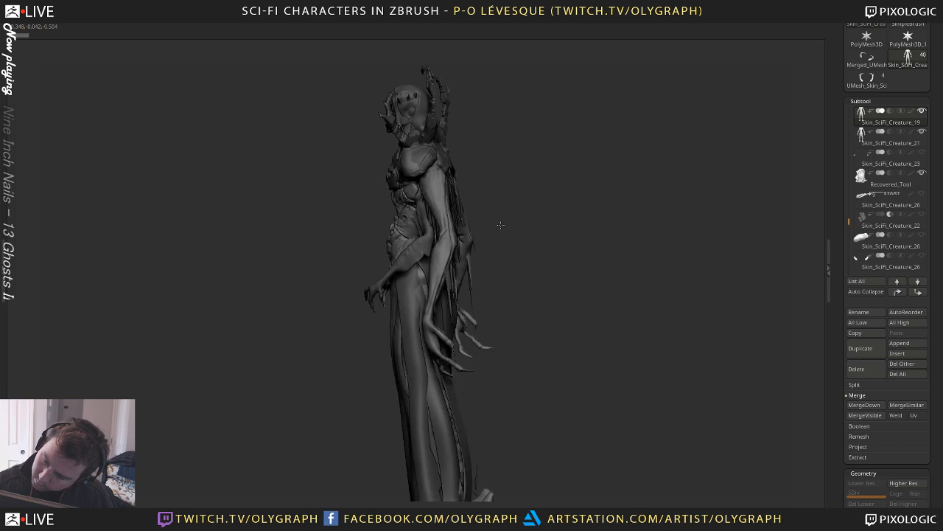
Make the hood the active subtool from the back of the figure, with the Move brush selected
left_click_drag(501, 225, 556, 218)
mouse_move(560, 170)
left_mouse_down()
mouse_move(569, 228)
mouse_move(505, 211)
left_mouse_up()
left_click_drag(548, 257, 547, 249, "alt")
key("space")
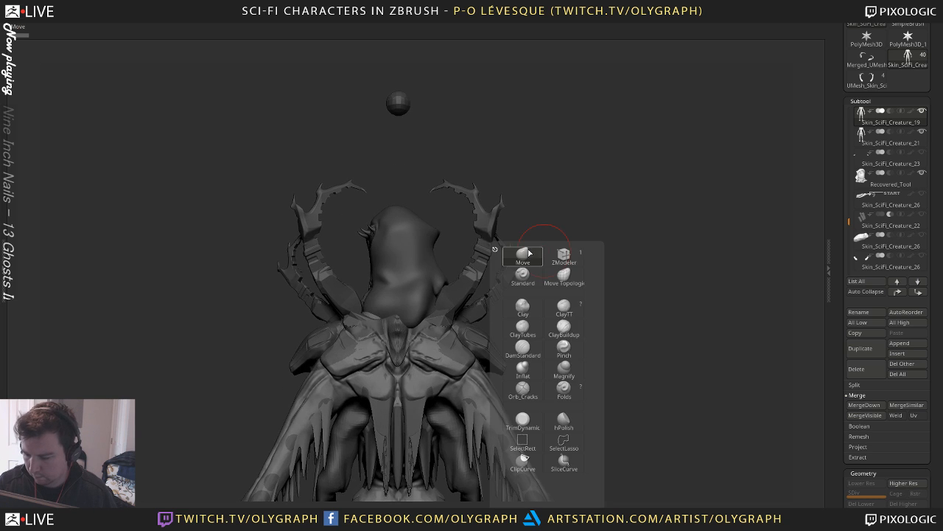
left_click(528, 255)
left_click(405, 323, "alt")
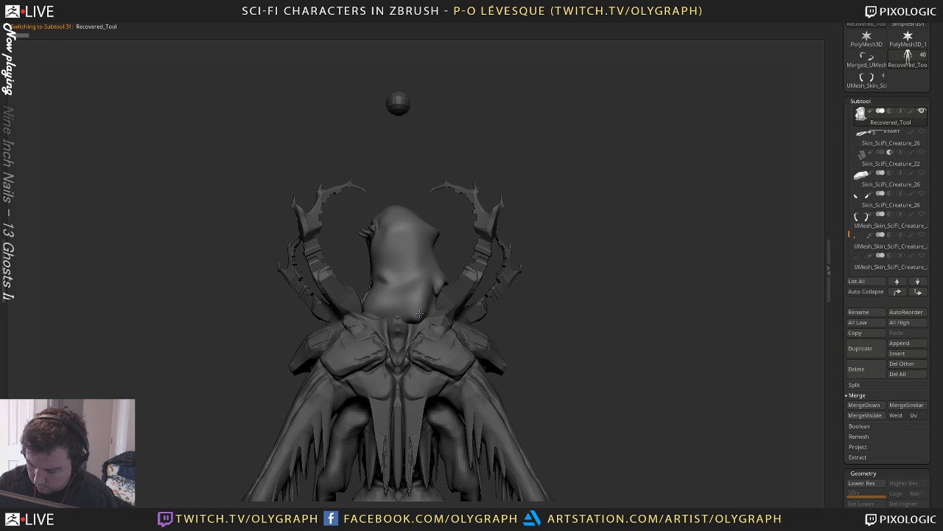
Sculpt flowing diagonal cloth folds across the back of the hood, from its side peak down to the collar
key("b")
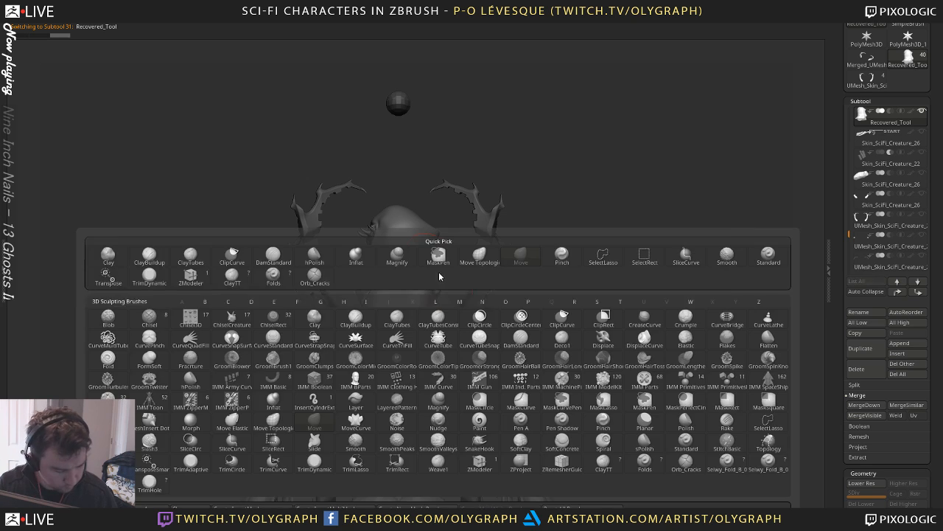
left_click(438, 258)
key("s")
mouse_move(400, 303)
left_mouse_down()
mouse_move(388, 303)
mouse_move(426, 289)
mouse_move(398, 297)
left_mouse_up()
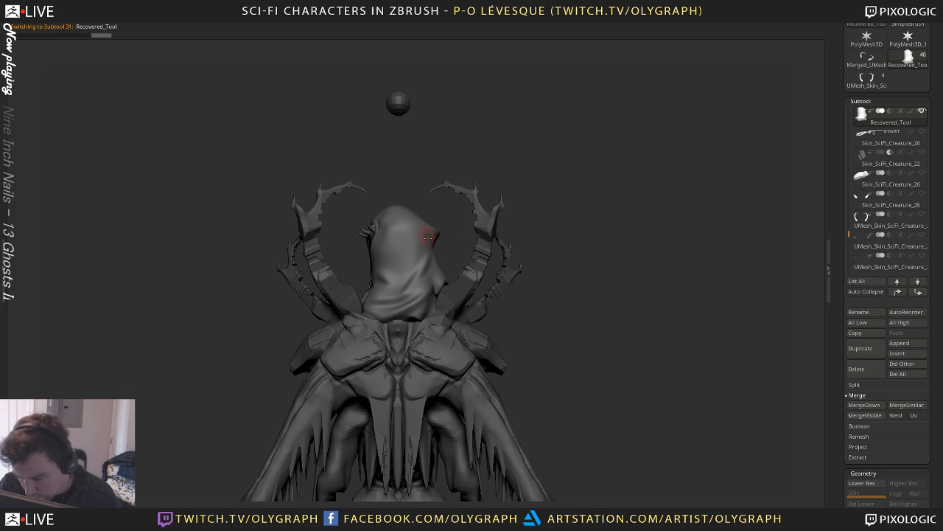
left_click_drag(424, 249, 398, 297)
mouse_move(422, 230)
left_mouse_down()
mouse_move(402, 288)
mouse_move(413, 319)
left_mouse_up()
key("space")
left_click(383, 283)
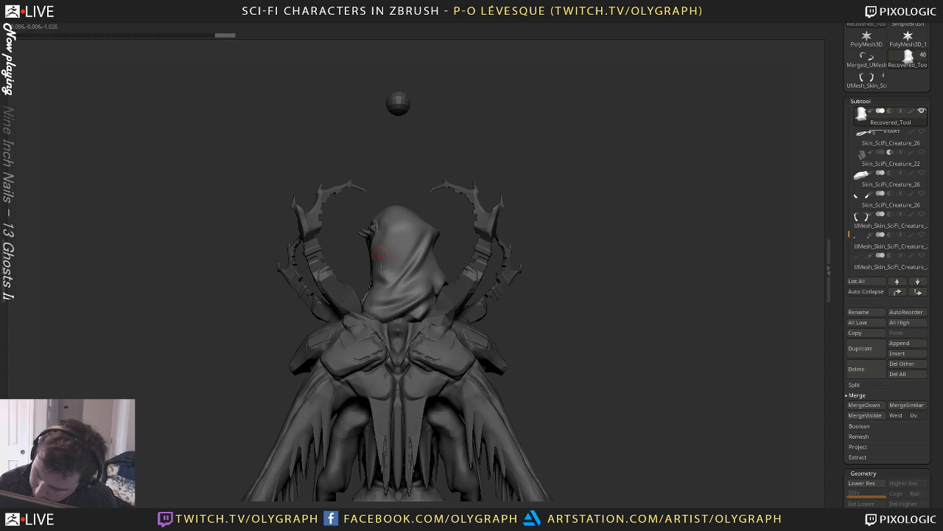
mouse_move(417, 322)
left_mouse_down()
mouse_move(375, 322)
mouse_move(371, 311)
mouse_move(361, 319)
mouse_move(414, 316)
left_mouse_up()
key("s")
left_click(373, 324)
Make the small sphere above the head the active subtool and examine the figure from behind and in front
left_click(409, 330, "alt")
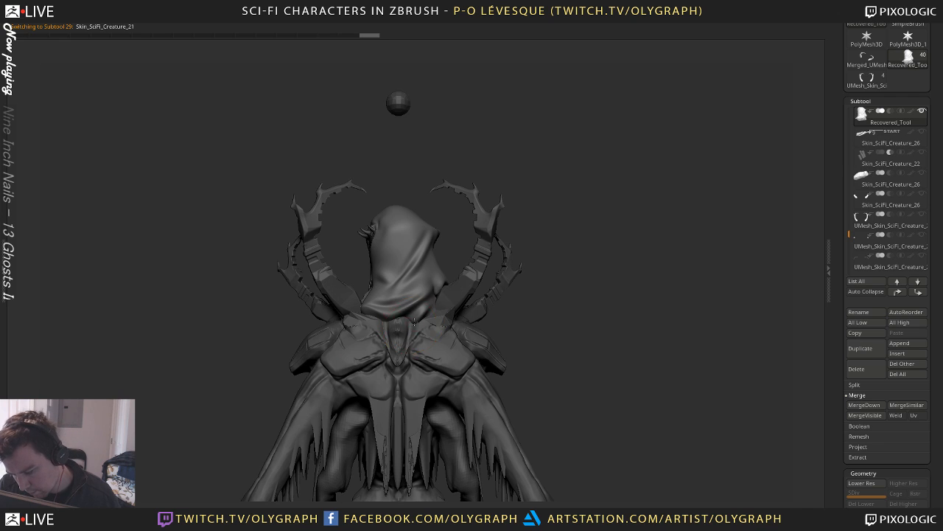
mouse_move(558, 259)
left_mouse_down("alt")
mouse_move(531, 211)
mouse_move(530, 174)
left_mouse_up("alt")
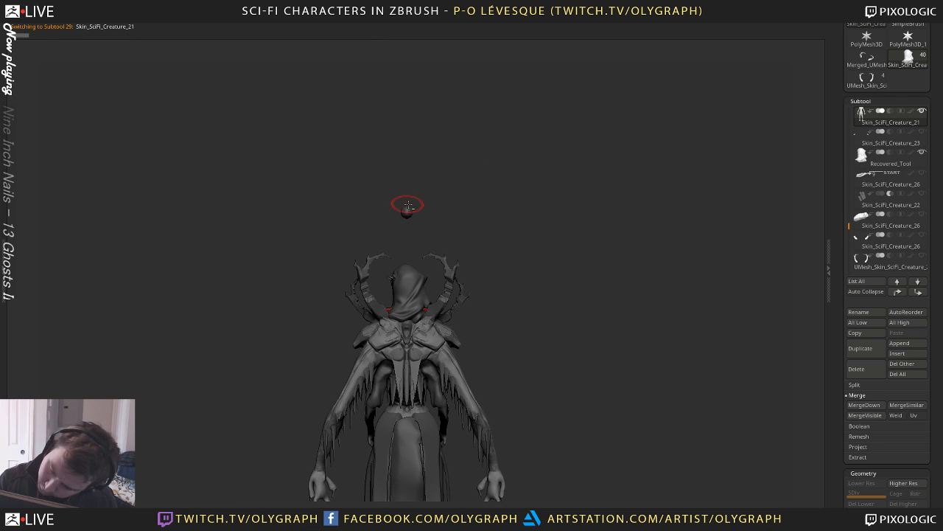
left_click(405, 214, "alt")
left_click_drag(402, 208, 484, 165)
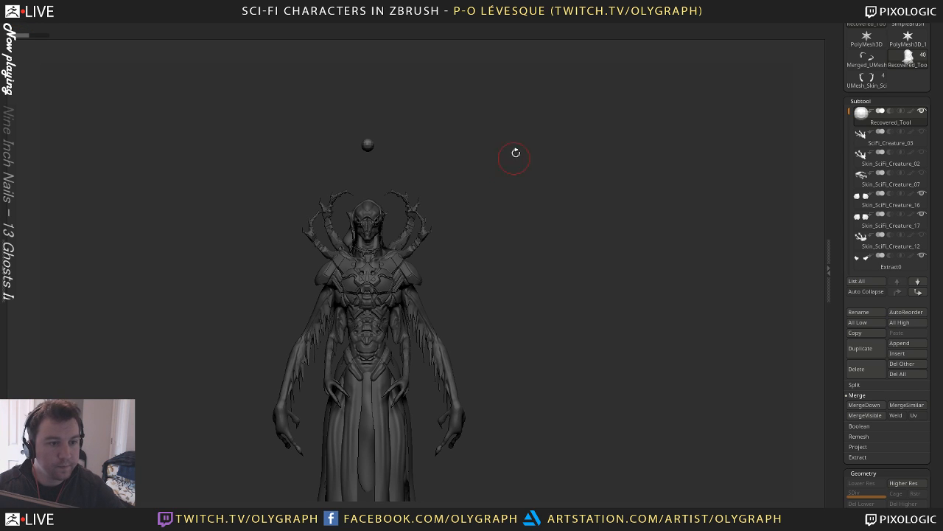
left_click_drag(520, 192, 519, 241, "alt")
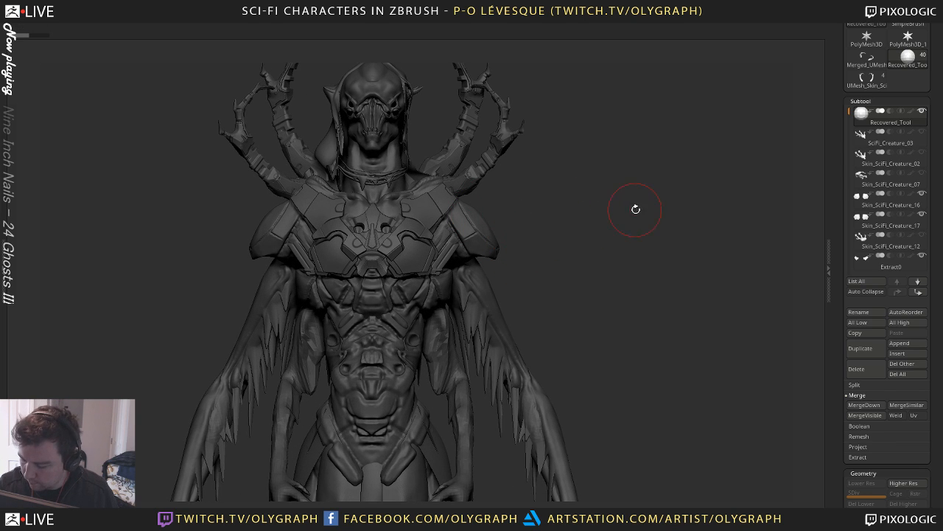
Duplicate Skin_SciFi_Creature_19 and mask the shoulder pads on the copy
left_click(496, 232, "alt")
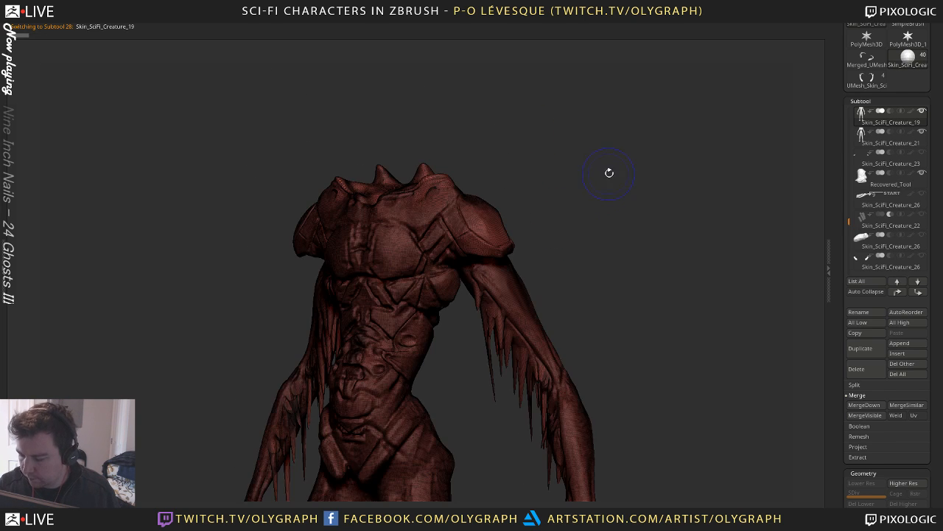
left_click_drag(610, 173, 489, 198)
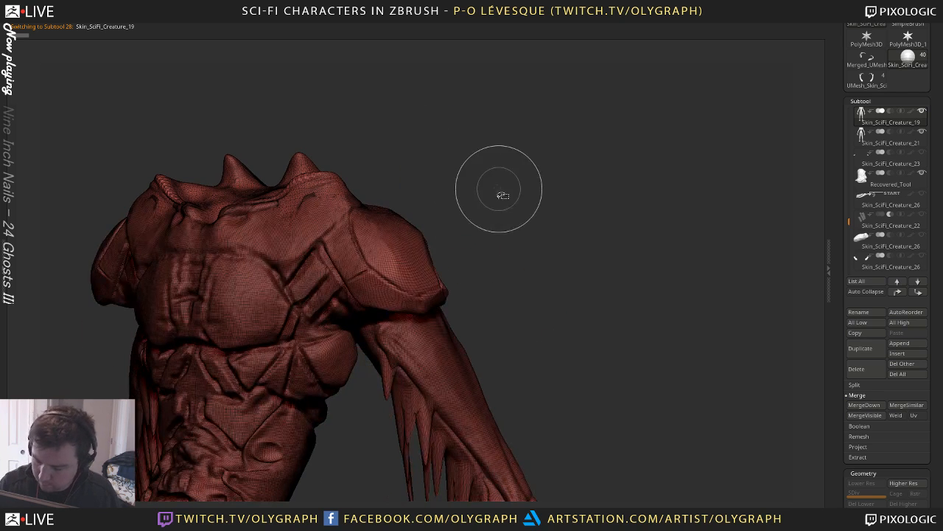
left_click(374, 235, "alt")
mouse_move(355, 222)
left_mouse_down("ctrl")
mouse_move(369, 210)
mouse_move(335, 240)
mouse_move(361, 284)
mouse_move(433, 296)
mouse_move(419, 248)
mouse_move(383, 208)
mouse_move(388, 194)
left_mouse_up("ctrl")
key("shift+f")
left_click_drag(476, 195, 340, 274)
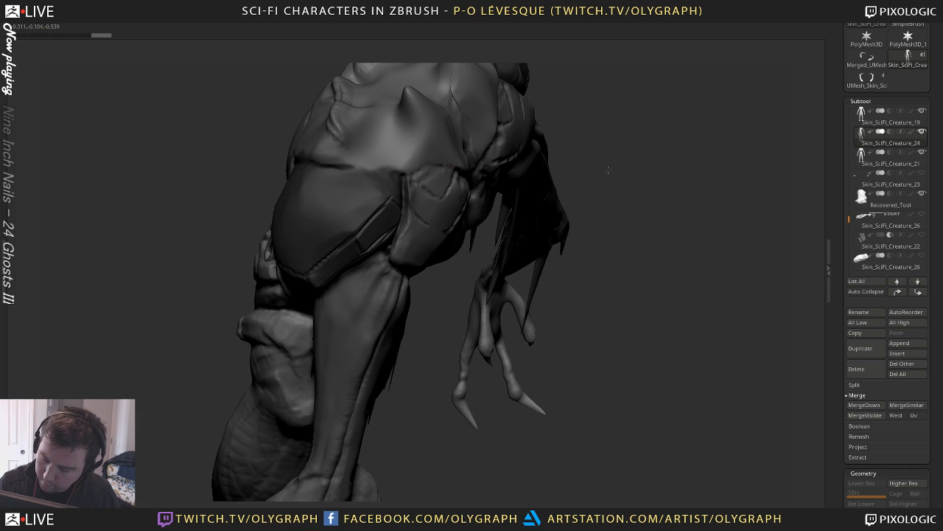
Adjust the mask so it covers only the two shoulder pads and hide the unmasked part of the copy
left_click_drag(611, 169, 583, 187, "shift")
left_click(565, 205, "ctrl")
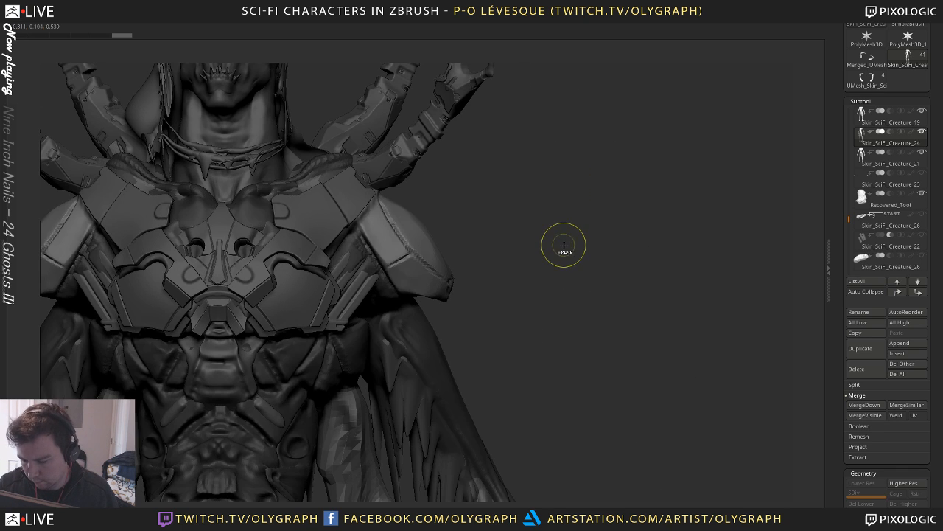
left_click(569, 243, "ctrl")
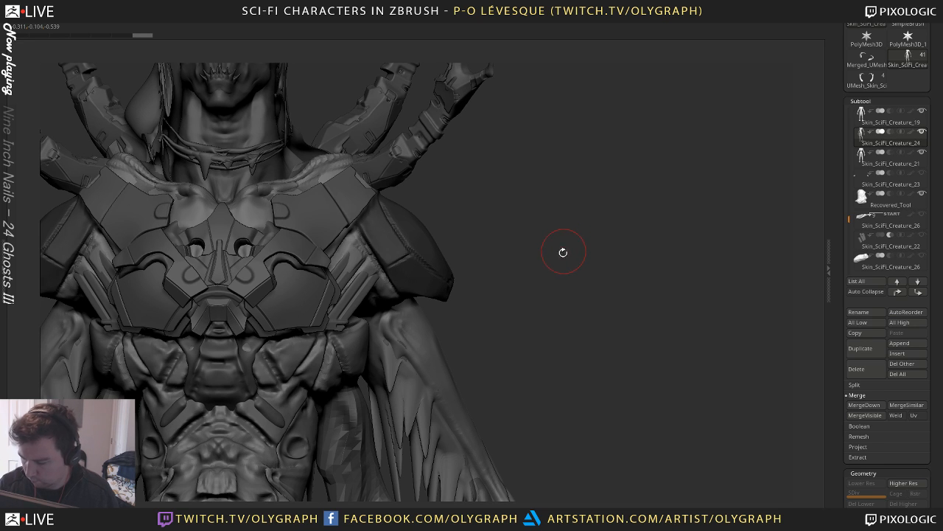
scroll(902, 210, "down", 10)
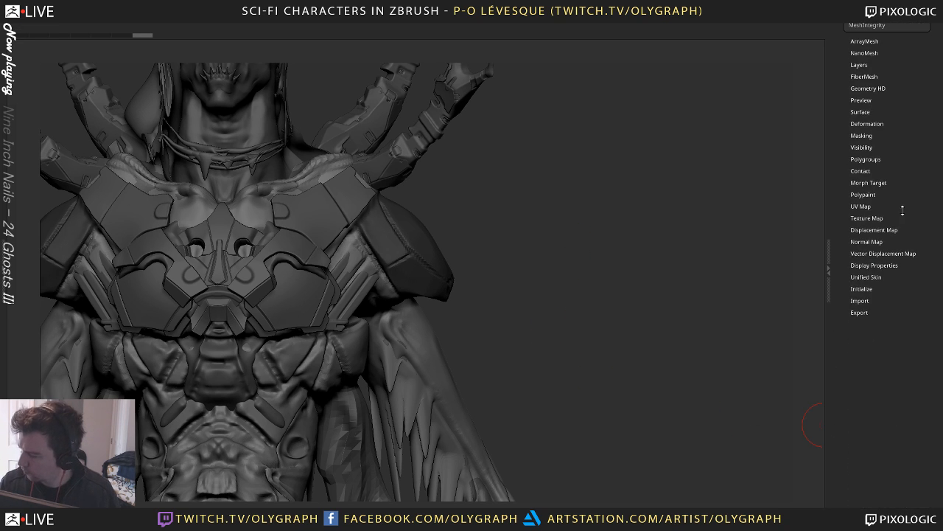
left_click(862, 147)
left_click(873, 158)
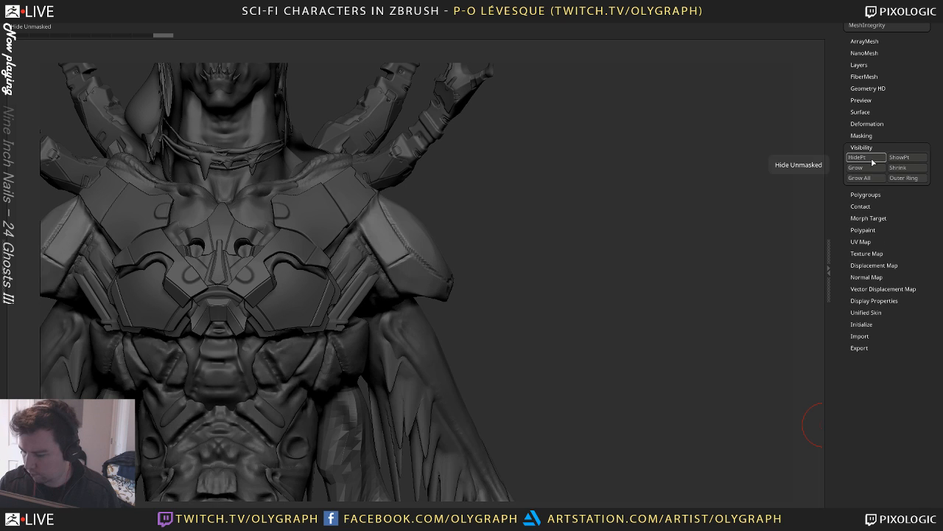
Delete the hidden geometry and close the holes on the isolated shoulder pads
key("space")
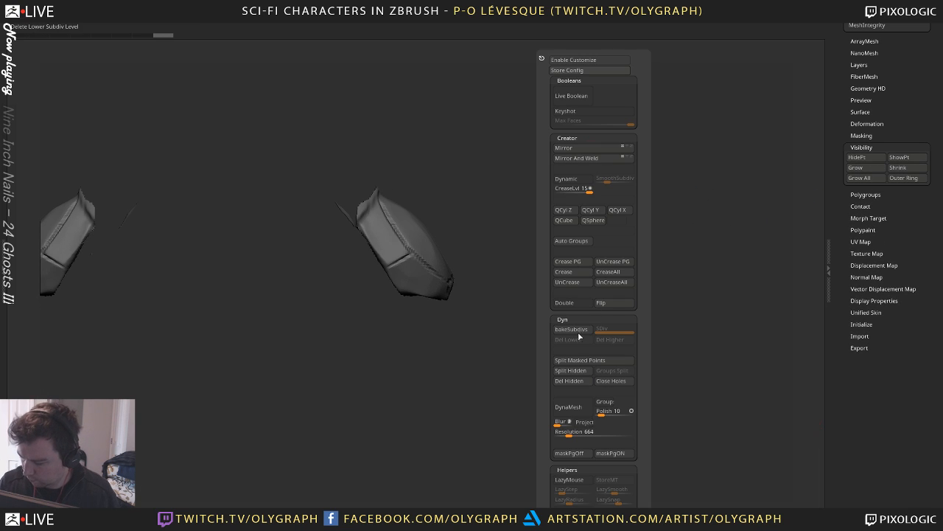
left_click(567, 381)
left_click(611, 381)
mouse_move(471, 181)
left_mouse_down()
mouse_move(478, 201)
mouse_move(343, 219)
mouse_move(410, 164)
mouse_move(482, 214)
left_mouse_up()
Trim the ragged edges of the isolated shoulder pads into clean straight cuts with the ClipCurve brush
key("b")
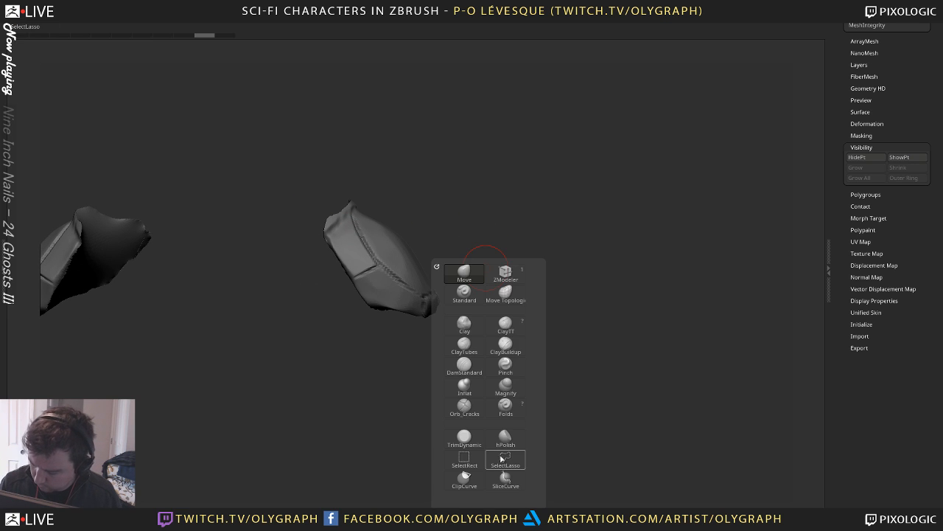
left_click(464, 478)
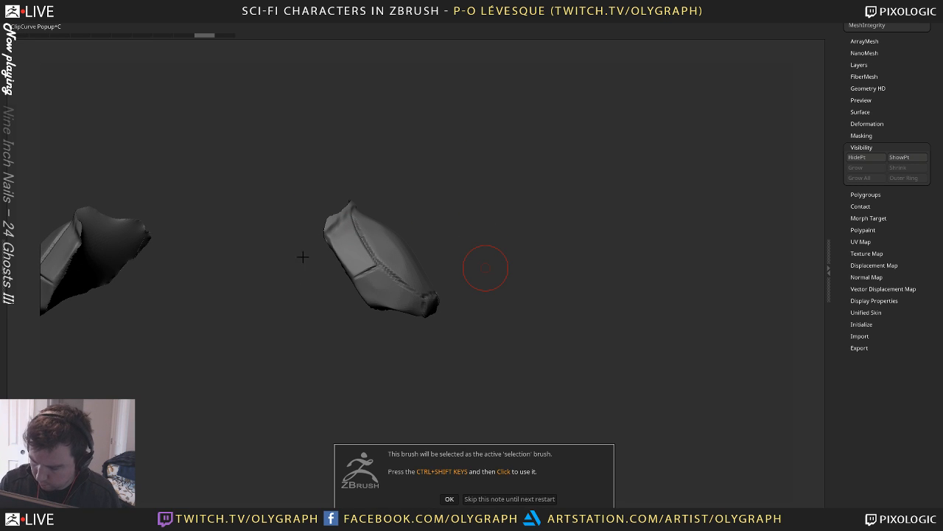
left_click(502, 499)
left_click_drag(389, 205, 294, 177)
left_click_drag(292, 145, 332, 200)
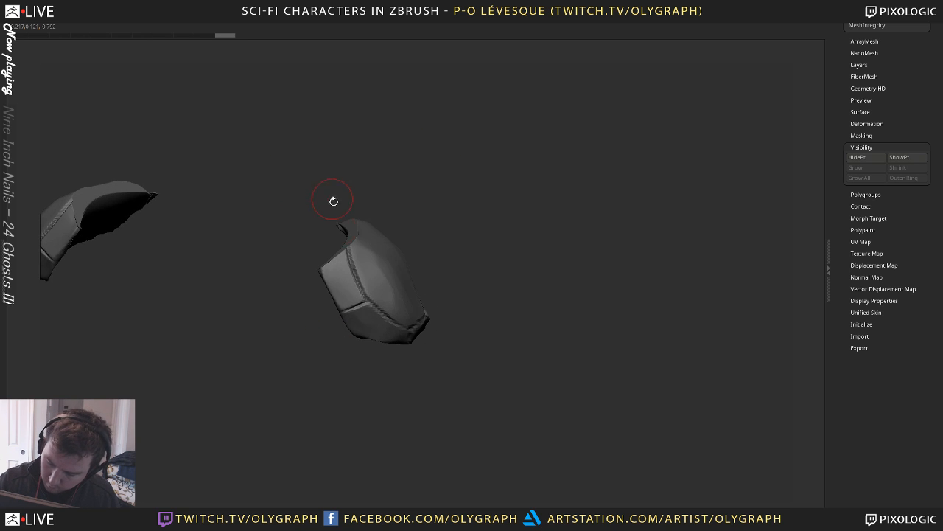
left_click_drag(369, 375, 319, 266, "ctrl+shift")
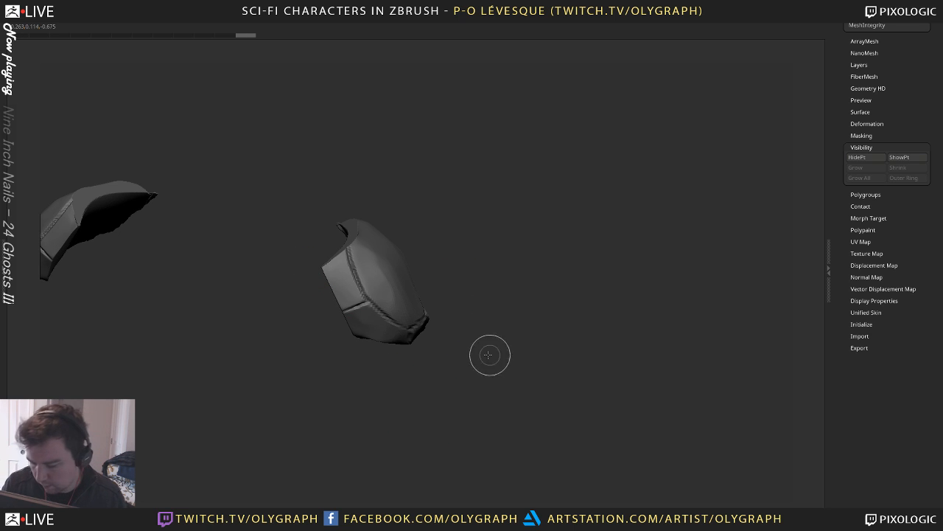
left_click_drag(486, 361, 477, 292, "ctrl+shift")
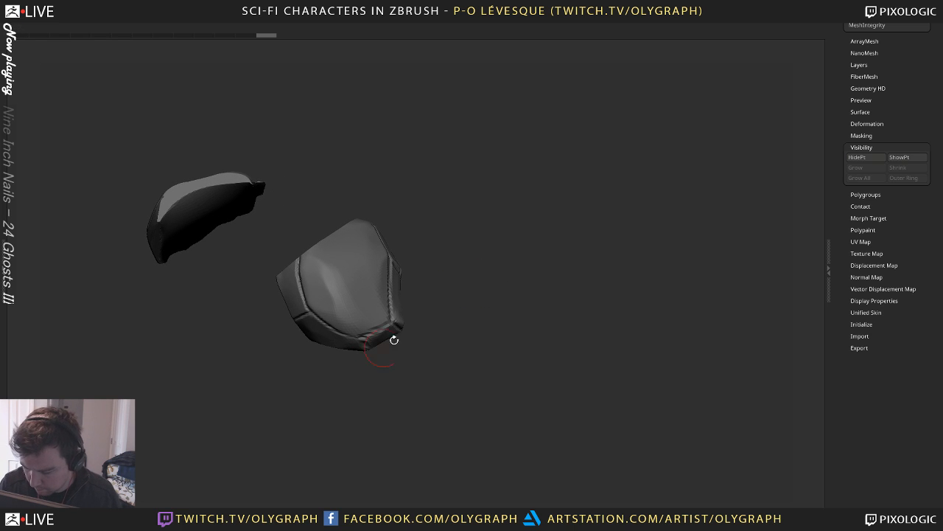
left_click_drag(400, 221, 393, 379, "ctrl+shift")
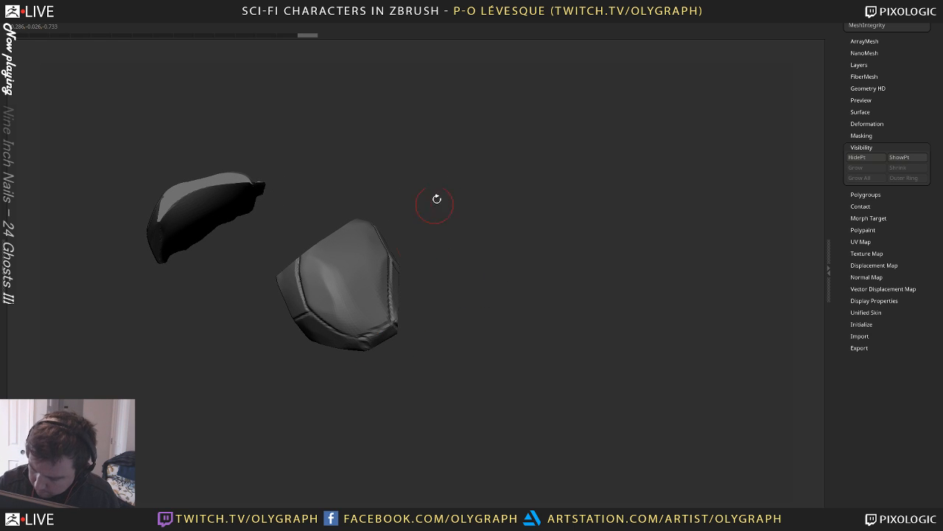
Show the whole figure again and start reshaping the separated shoulder pads with the Move brush
left_click_drag(354, 154, 535, 208)
left_click(535, 209, "ctrl+shift")
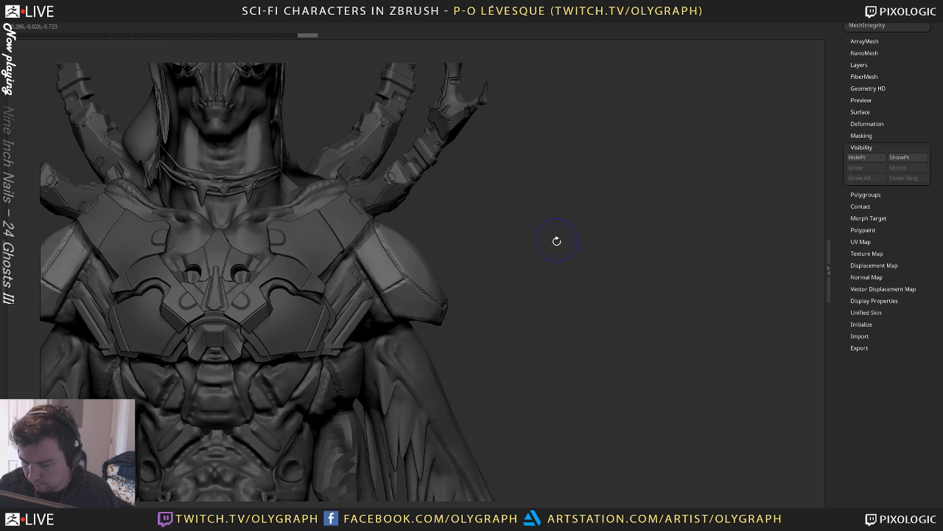
left_click_drag(538, 241, 531, 243, "alt")
key("space")
left_click(518, 247)
left_click(366, 256)
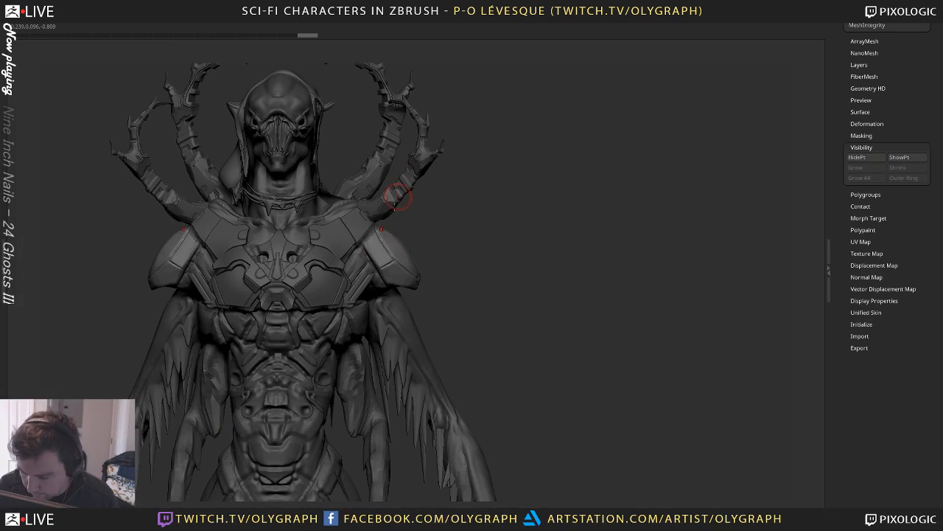
mouse_move(376, 256)
left_mouse_down()
mouse_move(384, 263)
mouse_move(407, 239)
left_mouse_up()
Refine the volume and lower outer contour of the shoulder pads with a larger Move brush, from side and front
key("s")
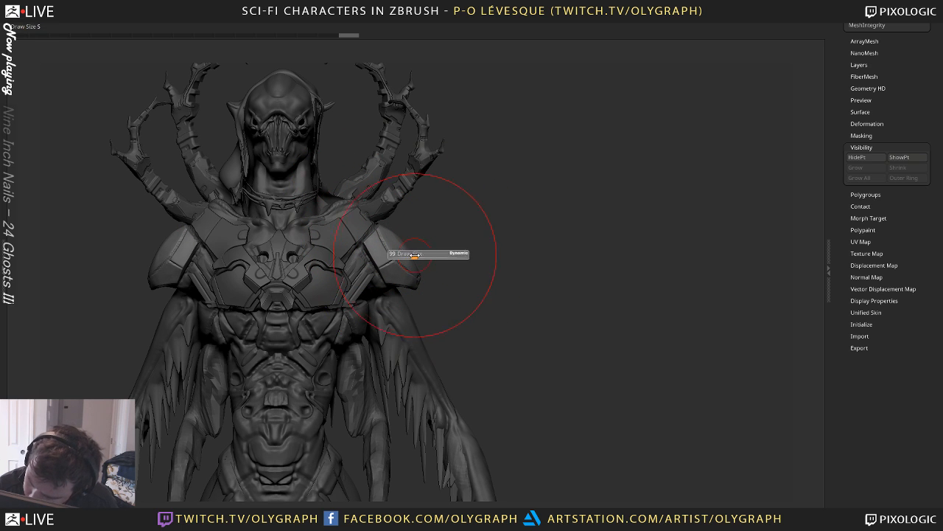
key("s")
mouse_move(443, 276)
left_mouse_down()
mouse_move(394, 285)
mouse_move(428, 251)
mouse_move(431, 227)
left_mouse_up()
key("s")
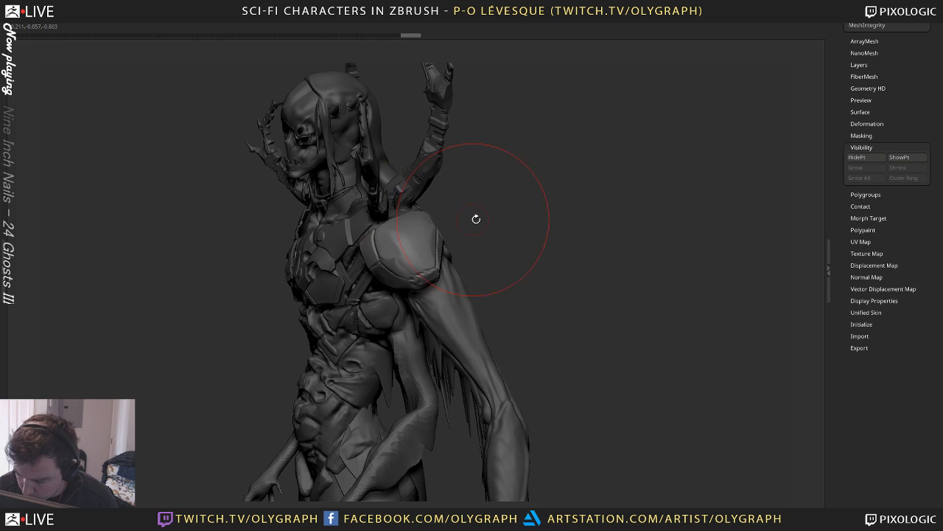
left_click_drag(402, 278, 400, 275)
left_click_drag(532, 230, 427, 187)
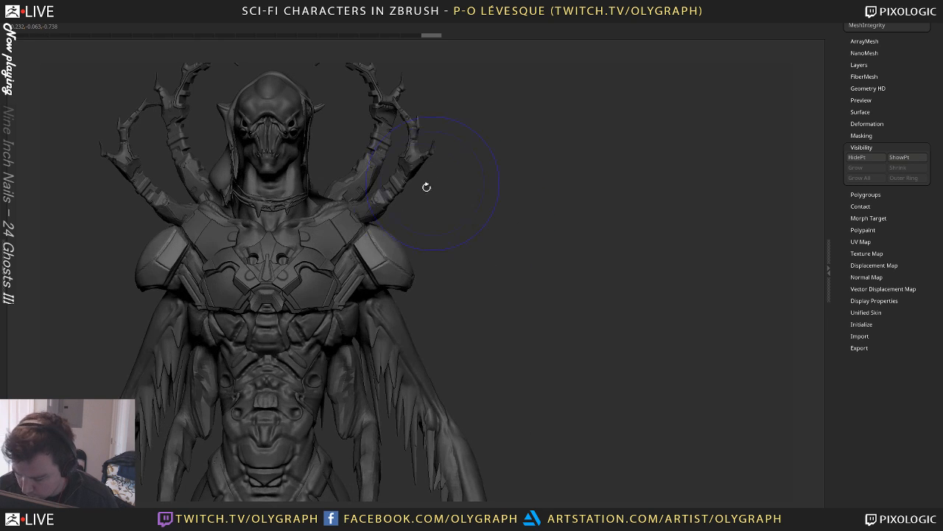
left_click_drag(413, 286, 403, 297)
mouse_move(406, 225)
left_mouse_down()
mouse_move(436, 209)
mouse_move(460, 250)
mouse_move(477, 206)
left_mouse_up()
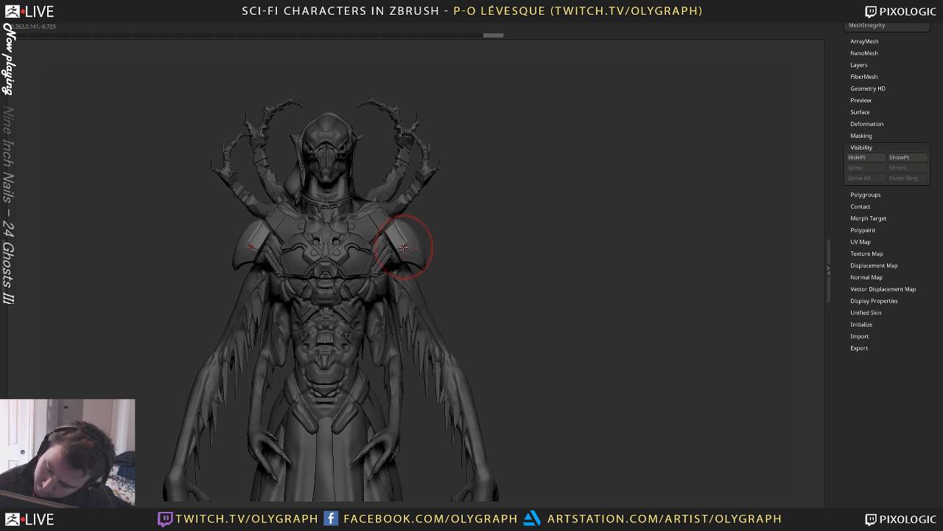
Pull the shoulder pads' upper edges and panels into a taller shape at varying brush sizes
left_click_drag(473, 258, 486, 313, "alt")
key("s")
mouse_move(386, 251)
left_mouse_down()
mouse_move(385, 235)
mouse_move(359, 210)
left_mouse_up()
key("s")
key("s")
left_click_drag(359, 203, 379, 231)
key("s")
mouse_move(369, 210)
left_mouse_down()
mouse_move(379, 227)
mouse_move(377, 214)
left_mouse_up()
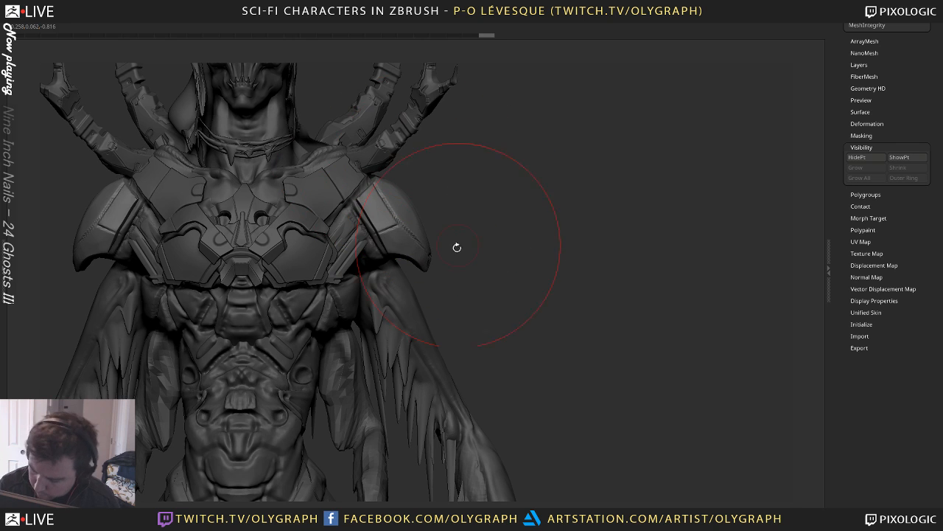
Flatten the outer surface of the shoulder pads with a smaller brush, working from the front and the back
mouse_move(452, 253)
left_mouse_down()
mouse_move(441, 255)
mouse_move(476, 165)
left_mouse_up()
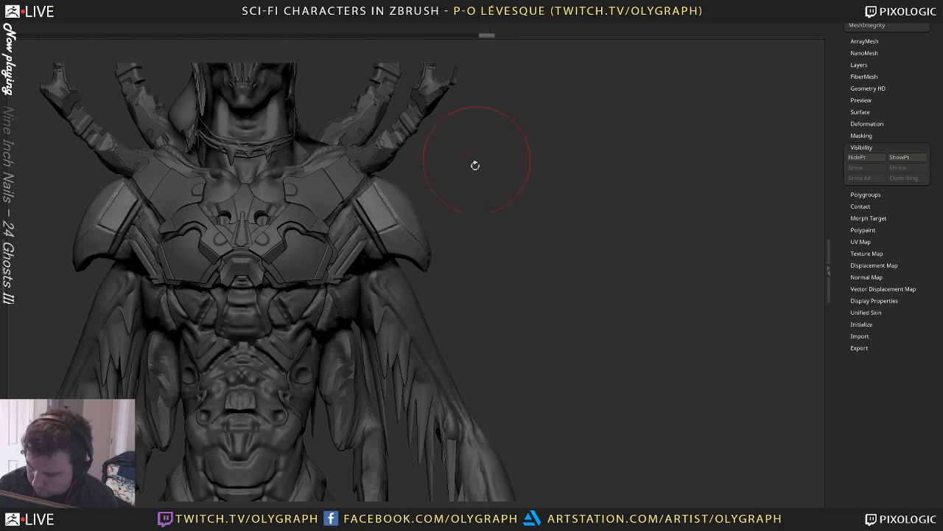
key("1")
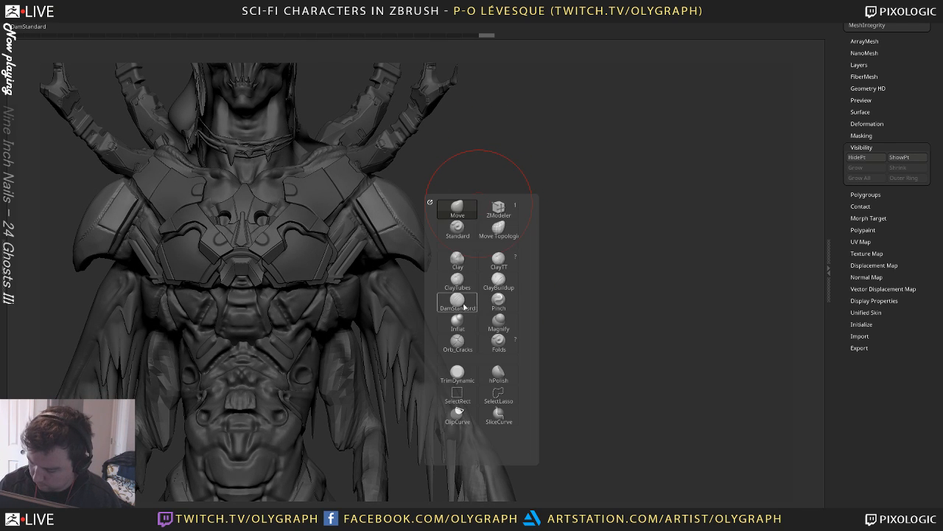
key("2")
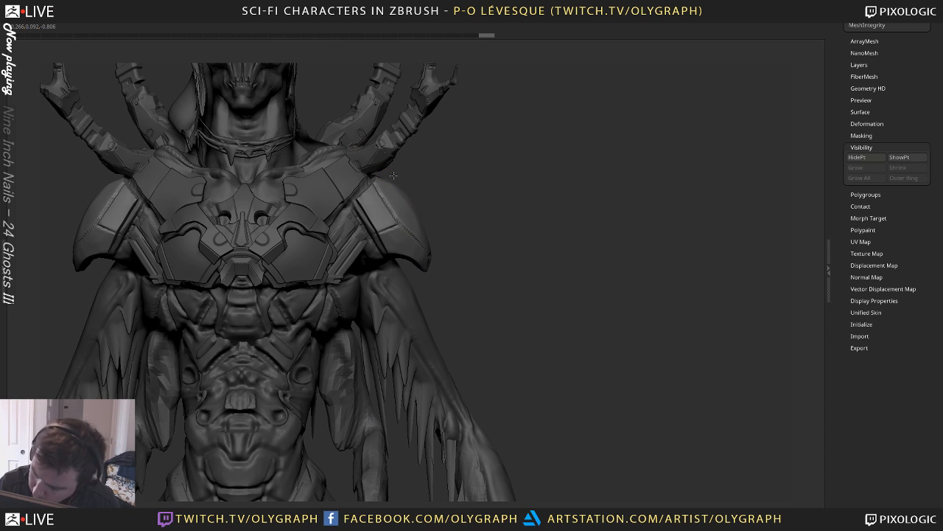
key("s")
key("s")
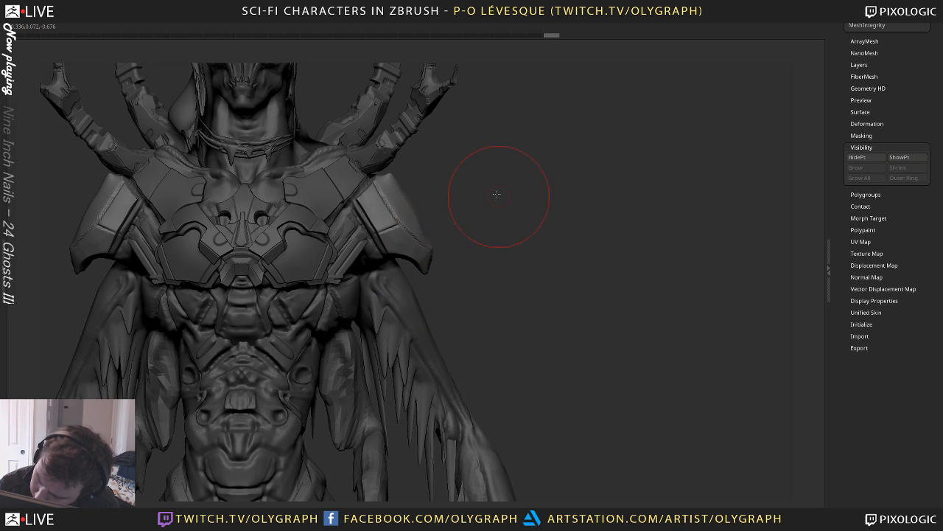
left_click_drag(496, 194, 431, 247)
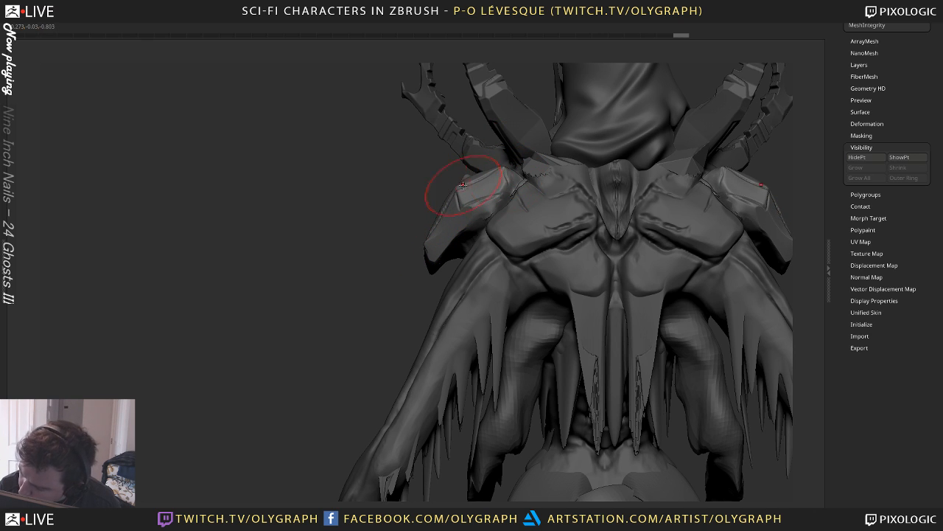
mouse_move(477, 179)
left_mouse_down()
mouse_move(464, 183)
mouse_move(484, 173)
left_mouse_up()
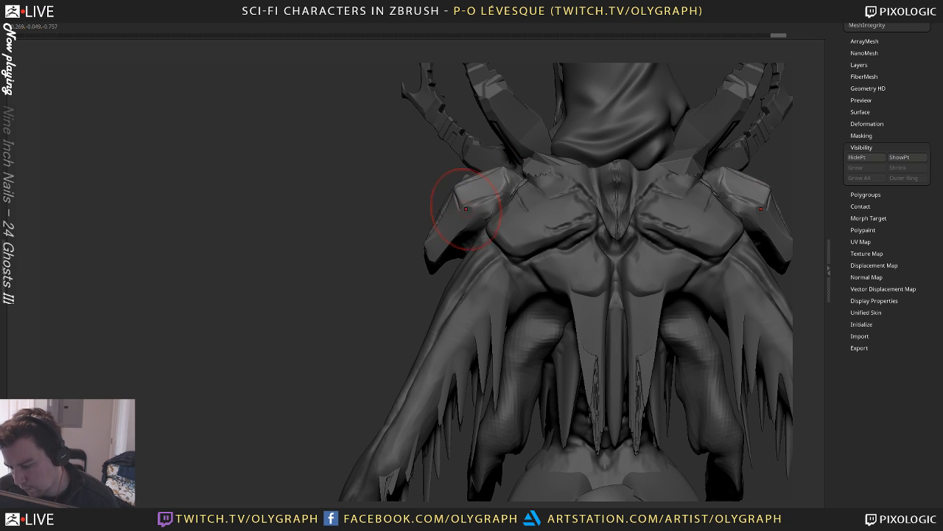
Curve the shoulder pads' rear lower edges inward from behind and undo the last adjustment to their tips
key("s")
left_click_drag(466, 209, 461, 209)
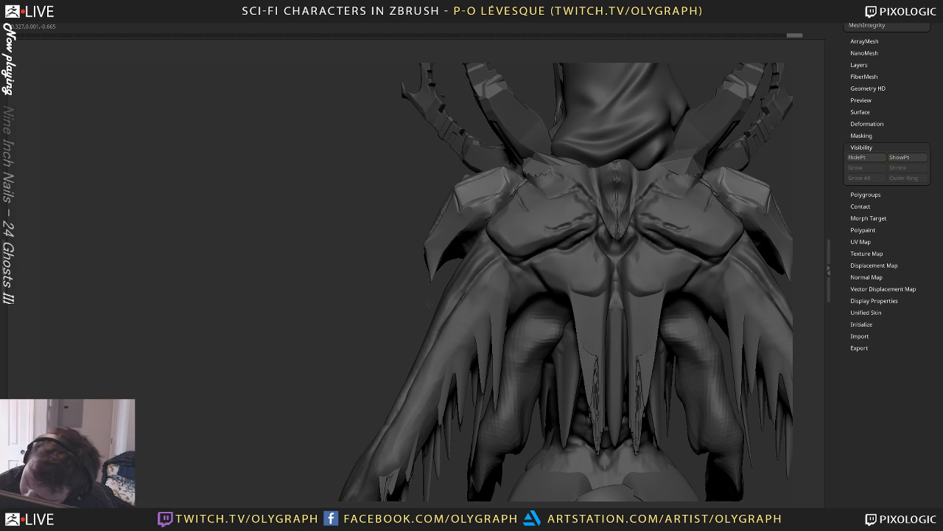
key("ctrl+z")
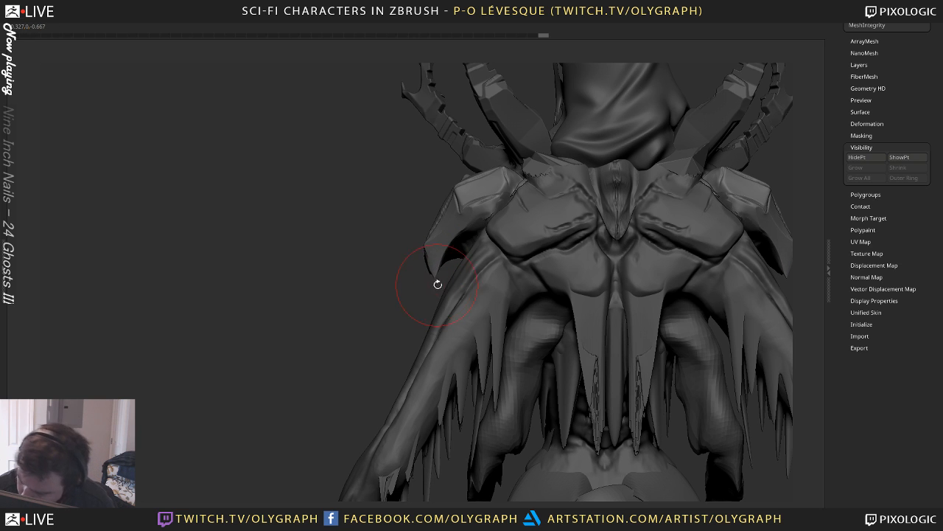
mouse_move(406, 302)
left_mouse_down()
mouse_move(501, 214)
mouse_move(524, 178)
mouse_move(497, 219)
left_mouse_up()
key("ctrl+z")
Reshape the lower corner and rear edge of the shoulder pads from the side at varying brush sizes
key("s")
left_click_drag(431, 264, 443, 251)
key("s")
key("1")
key("2")
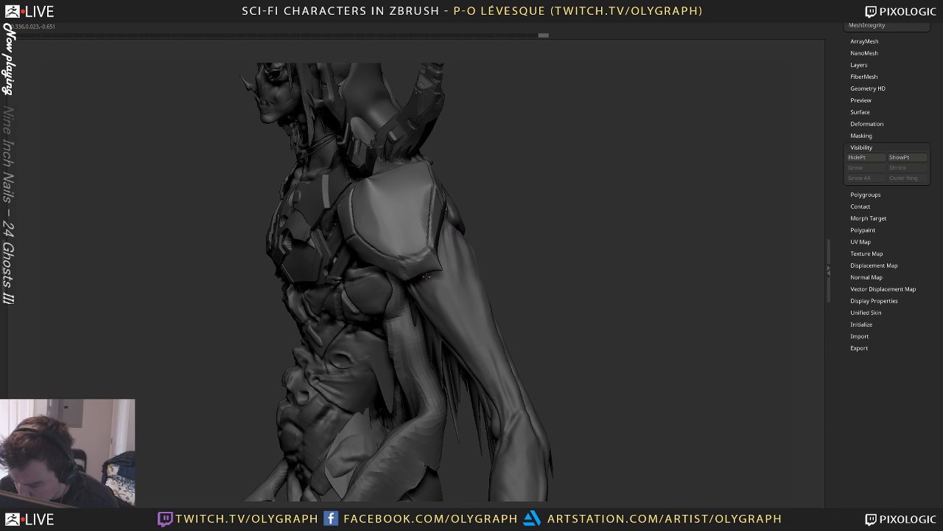
key("s")
right_click_drag(443, 247, 437, 249)
left_click_drag(440, 252, 443, 158)
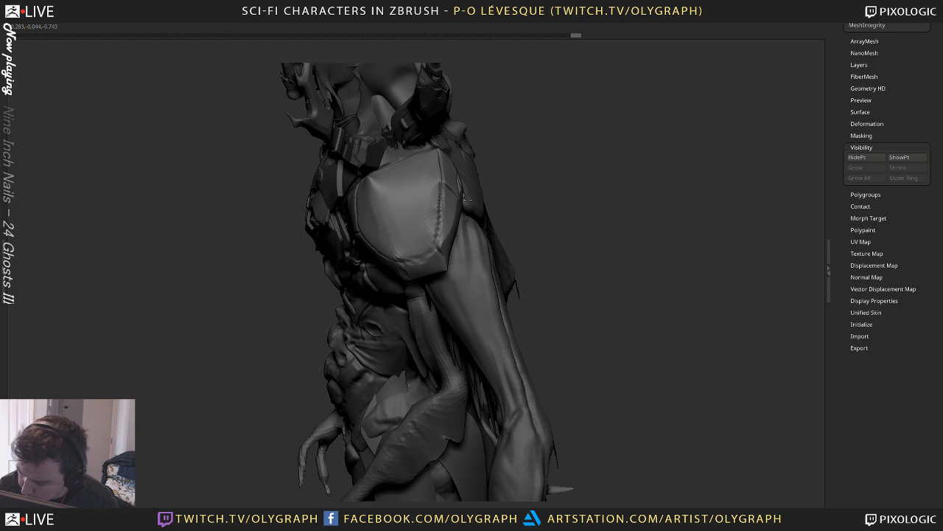
Adjust the shoulder pads' outer contour and lower tips from the front with resized Move brush strokes
mouse_move(541, 187)
left_mouse_down()
mouse_move(597, 164)
mouse_move(585, 124)
left_mouse_up()
key("s")
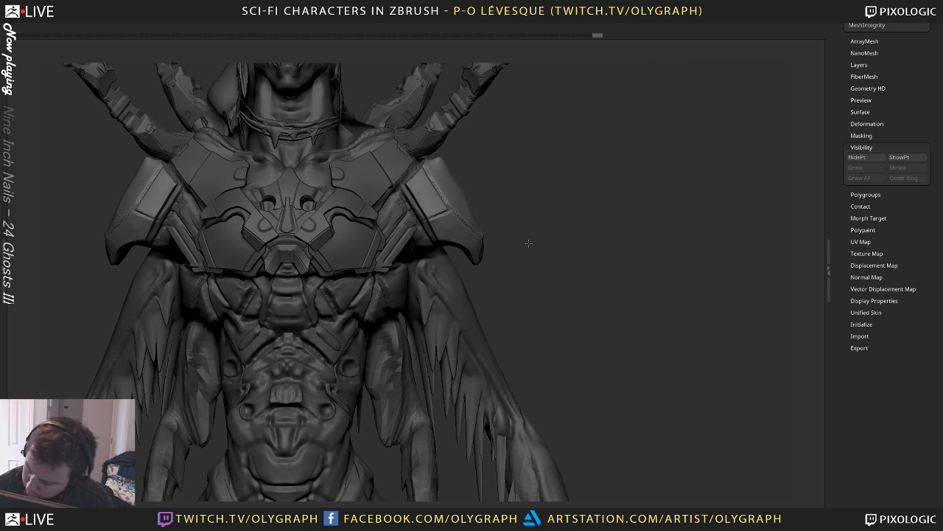
mouse_move(529, 243)
left_mouse_down("alt")
mouse_move(484, 147)
mouse_move(494, 177)
mouse_move(452, 194)
left_mouse_up("alt")
key("s")
mouse_move(462, 238)
left_mouse_down()
mouse_move(473, 238)
mouse_move(464, 224)
left_mouse_up()
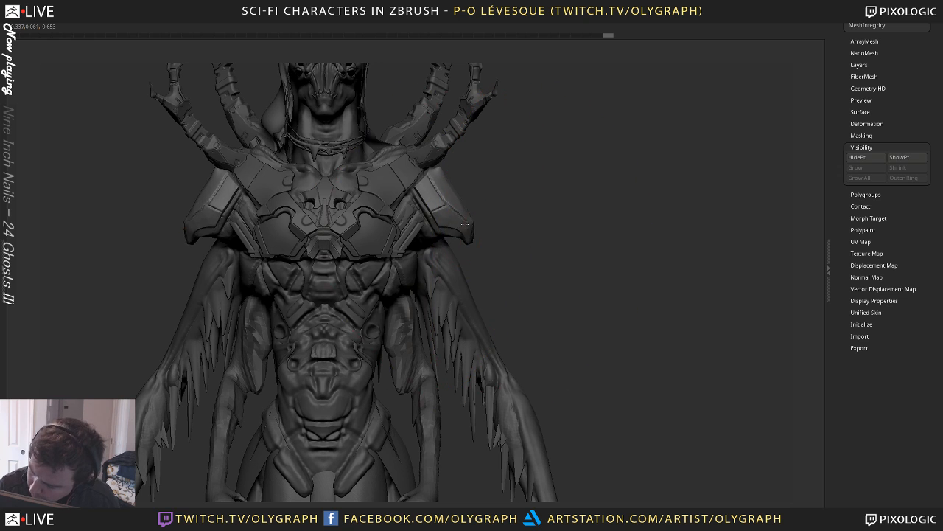
Isolate the Skin_SciFi_Creature_19 body, cut off its old shoulder caps with an angled ClipCurve, and show the whole figure again
left_click(456, 232, "alt")
key("alt+s")
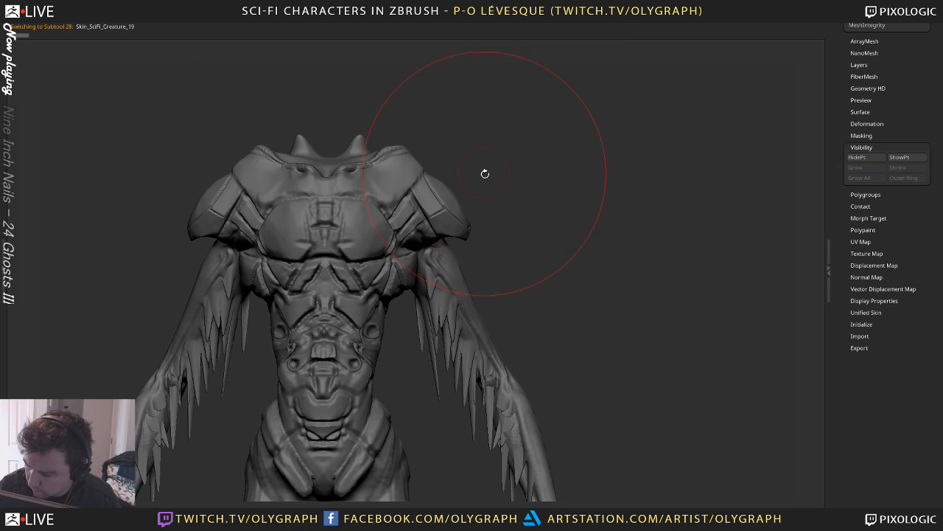
left_click_drag(484, 173, 495, 171)
left_click_drag(439, 136, 461, 256, "ctrl+shift")
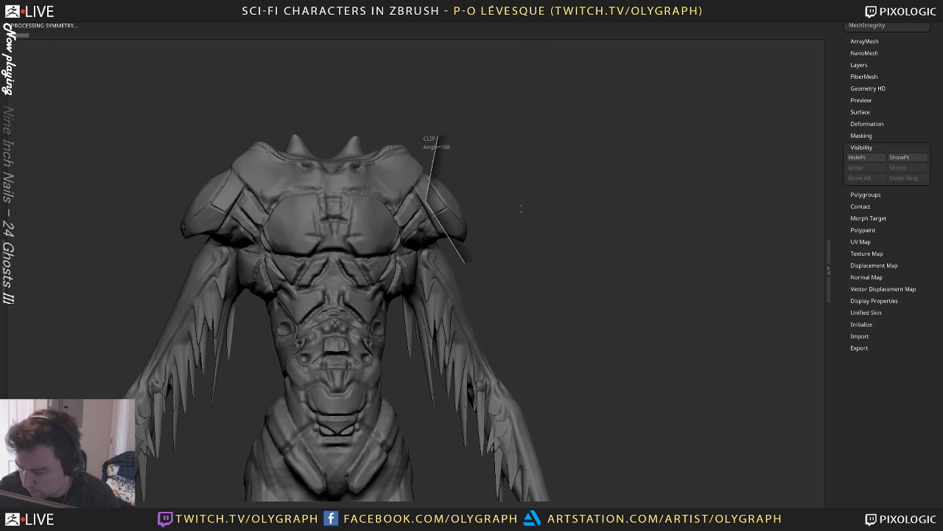
key("alt+s")
Compare the isolated Skin_SciFi_Creature_21 and Skin_SciFi_Creature_19 bodies with the full figure to check for old shoulder geometry
left_click_drag(556, 198, 465, 236)
left_click(460, 233, "alt")
key("alt+s")
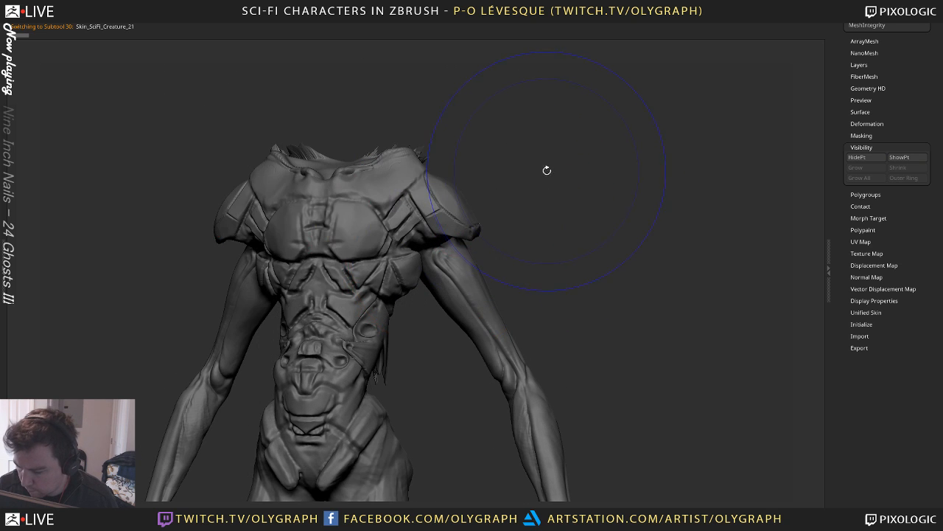
key("alt+s")
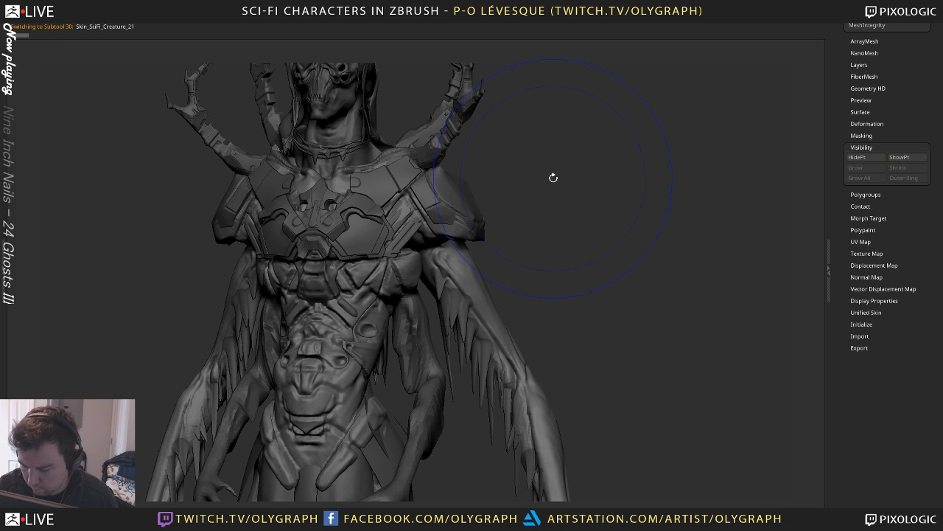
key("alt+s")
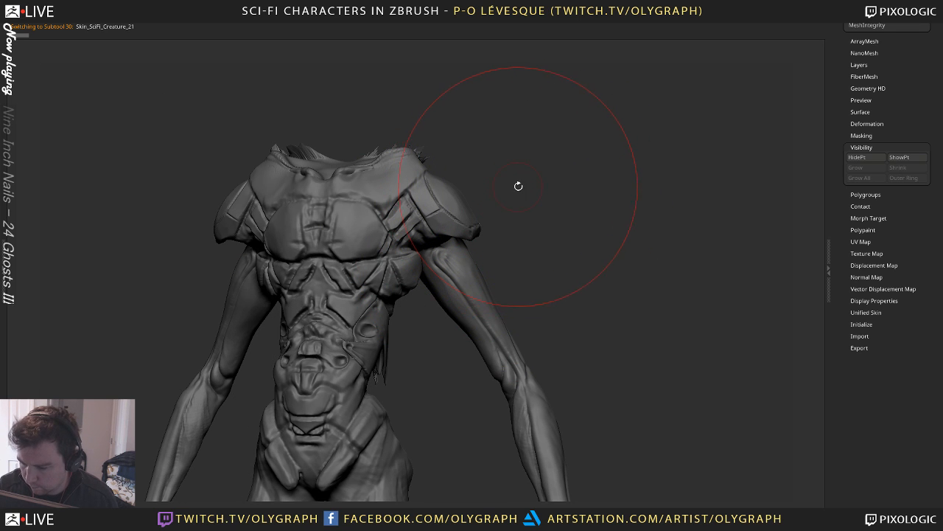
key("space")
key("alt+s")
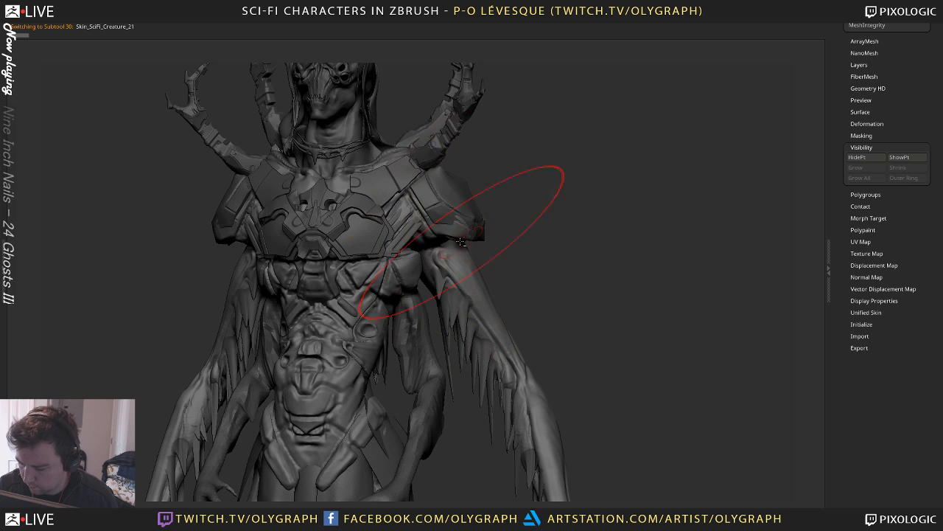
left_click(449, 262, "alt")
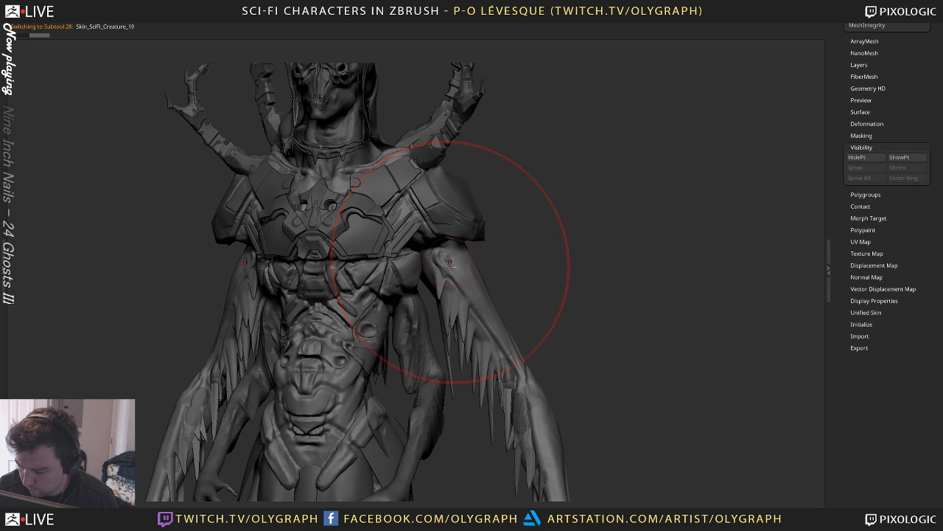
key("alt+s")
left_click_drag(534, 192, 549, 199, "shift")
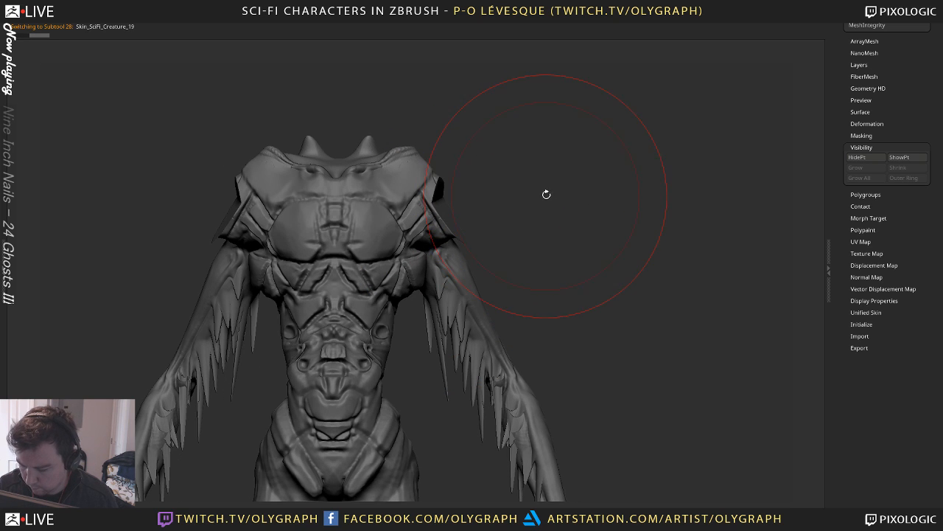
Make Skin_SciFi_Creature_21 the active subtool and isolate it from the rest of the figure
key("n")
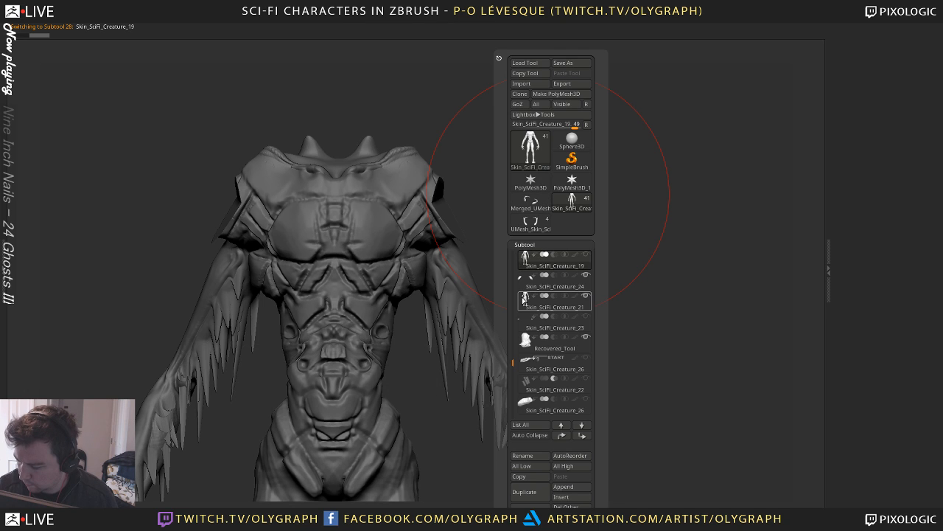
left_click(526, 304)
key("alt+s")
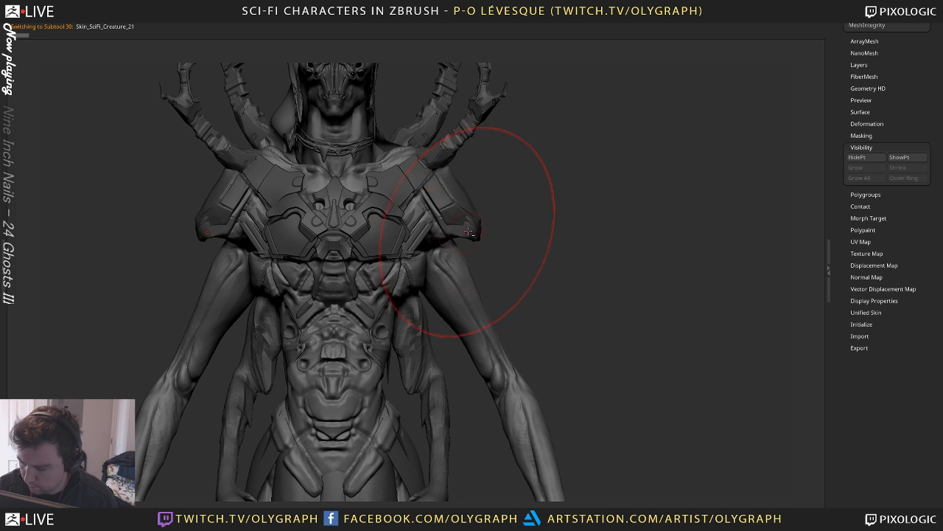
key("alt+s")
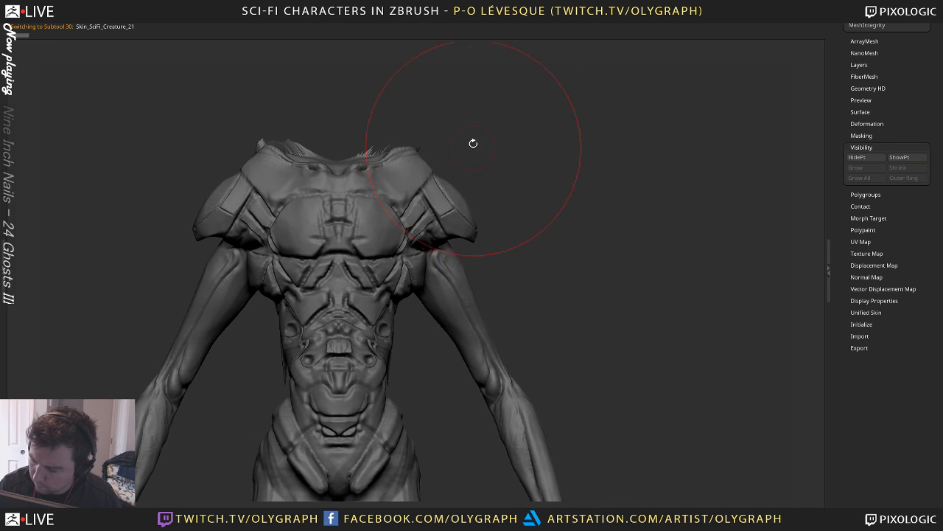
Try two different ClipCurve cuts across the isolated body's old shoulder caps and undo them
mouse_move(478, 127)
left_mouse_down("ctrl+shift")
mouse_move(420, 189)
mouse_move(446, 233)
left_mouse_up("ctrl+shift")
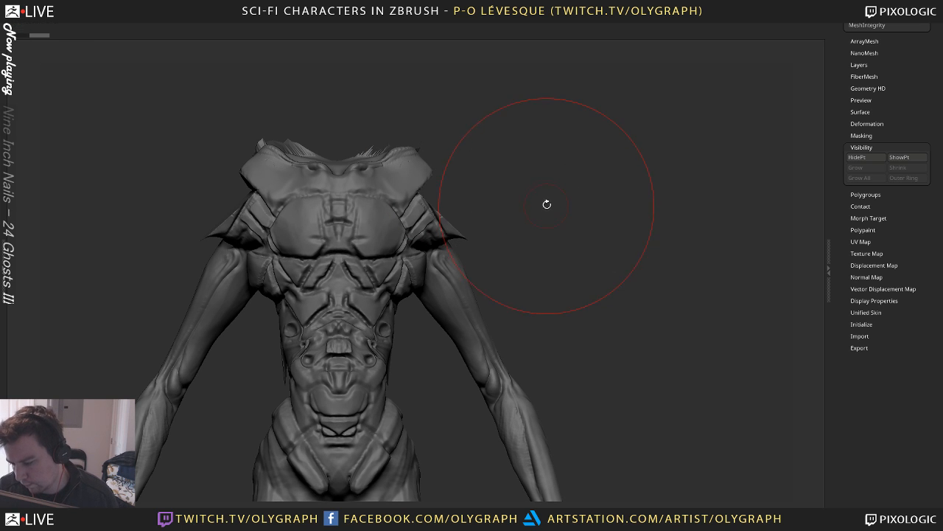
mouse_move(449, 178)
left_mouse_down("ctrl+shift")
mouse_move(451, 212)
mouse_move(476, 230)
left_mouse_up("ctrl+shift")
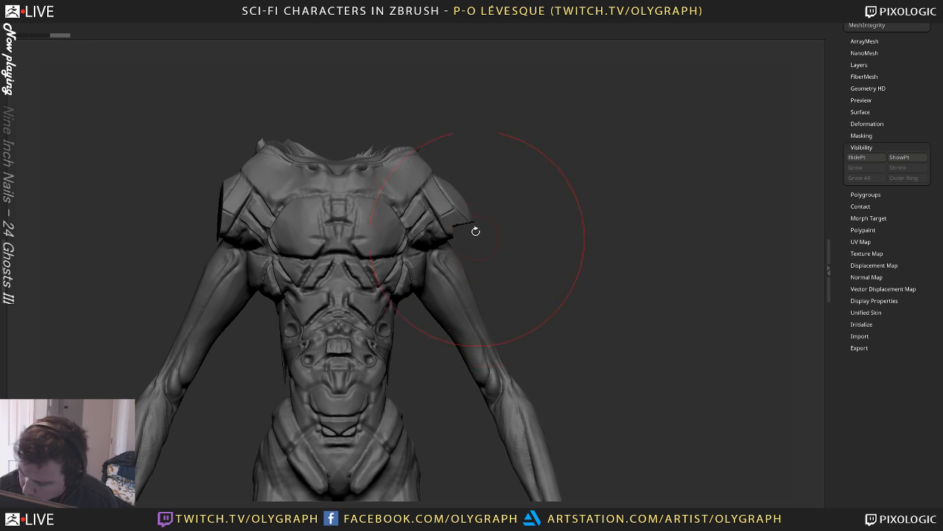
key("ctrl+z")
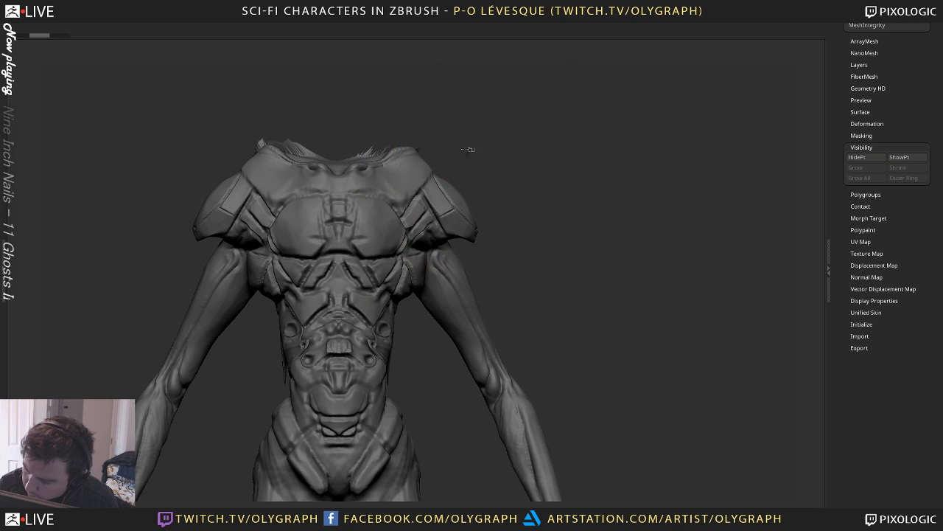
Clip the old shoulder caps off the Skin_SciFi_Creature_21 body with an angled ClipCurve and bring back the whole figure
mouse_move(468, 149)
left_mouse_down("ctrl+shift")
mouse_move(423, 191)
mouse_move(476, 270)
left_mouse_up("ctrl+shift")
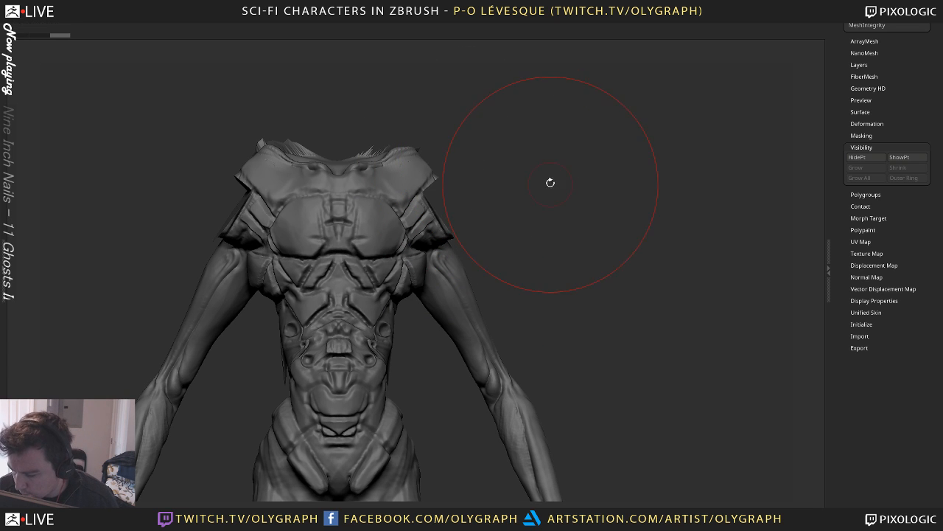
left_click(554, 181, "ctrl+shift")
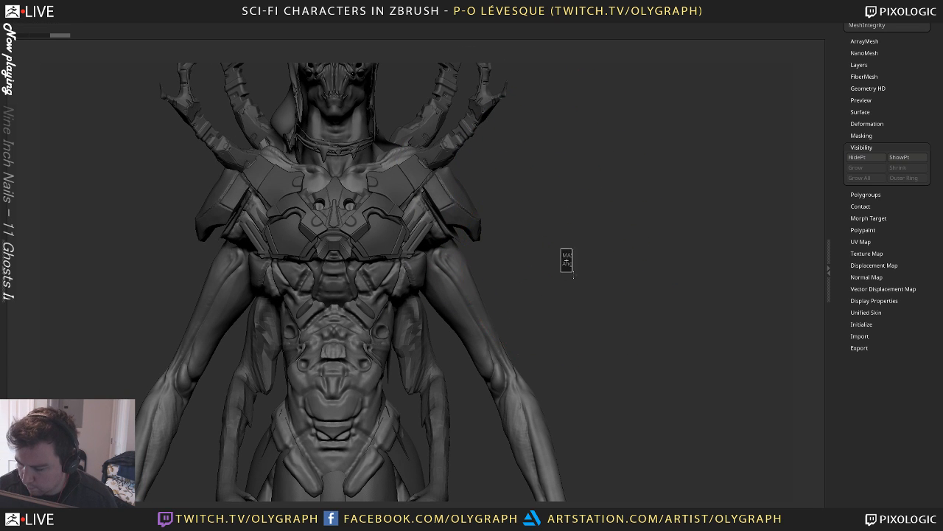
mouse_move(527, 192)
left_mouse_down("alt")
mouse_move(547, 198)
mouse_move(530, 177)
left_mouse_up("alt")
left_click_drag(534, 184, 516, 284, "alt")
Select the Skin_SciFi_Creature_24 shoulder pads and reshape their rear edge from the side with the Move brush
left_click(482, 252, "alt")
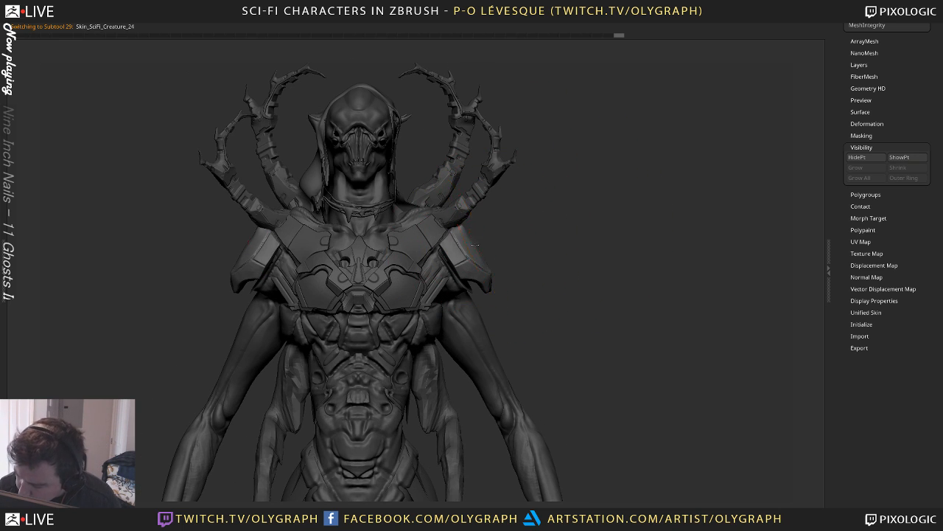
left_click_drag(486, 236, 464, 247)
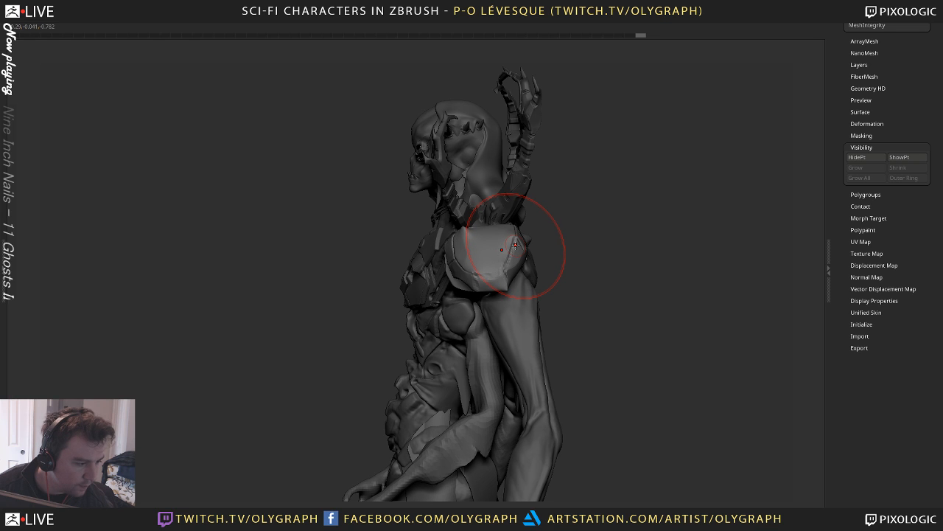
left_click_drag(554, 219, 432, 211)
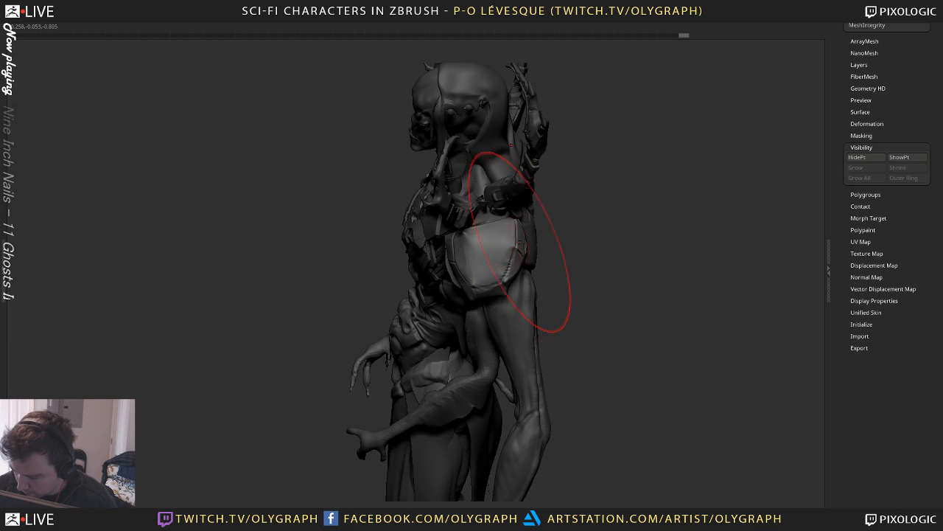
left_click_drag(519, 243, 520, 253)
left_click_drag(568, 221, 613, 168)
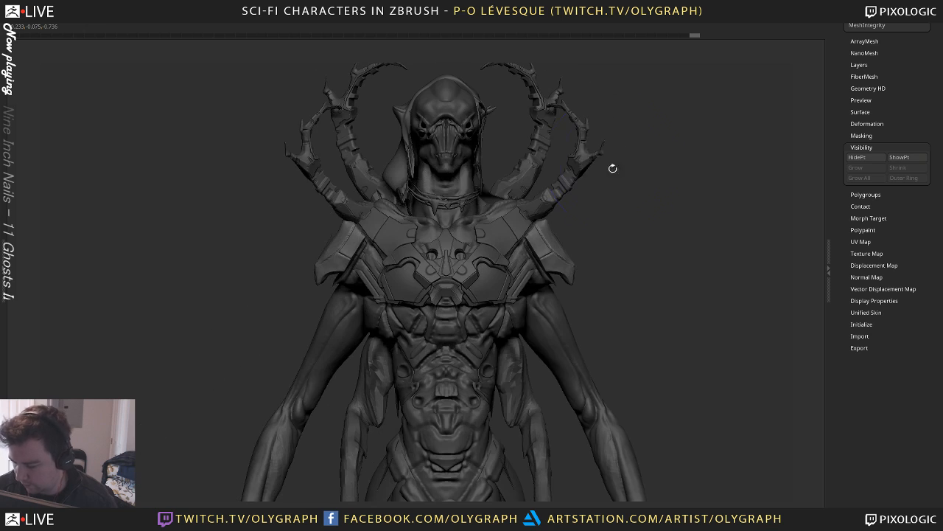
Refine the shoulder pads' outer lower edge and rear corner from a close three-quarter view
mouse_move(607, 218)
left_mouse_down("alt")
mouse_move(619, 240)
mouse_move(612, 263)
mouse_move(615, 256)
mouse_move(515, 289)
left_mouse_up("alt")
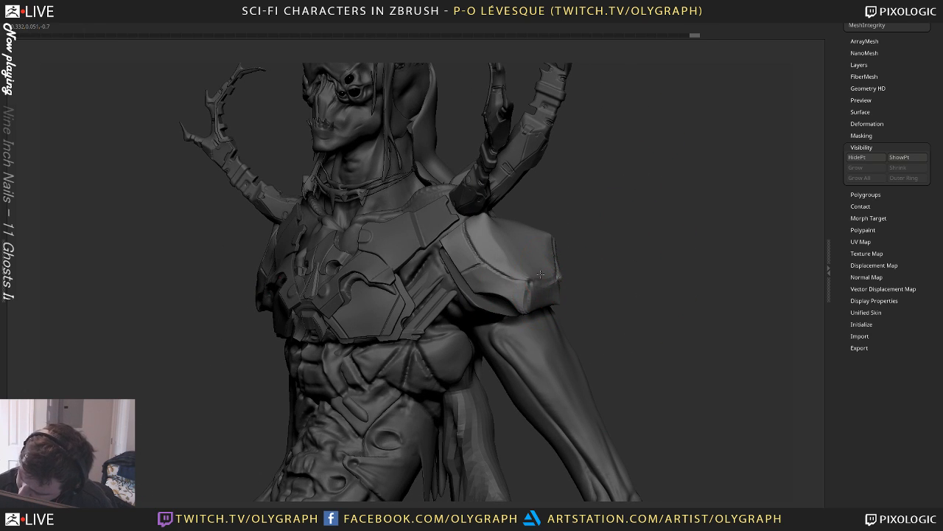
left_click_drag(566, 265, 579, 221)
key("1")
left_click(589, 409)
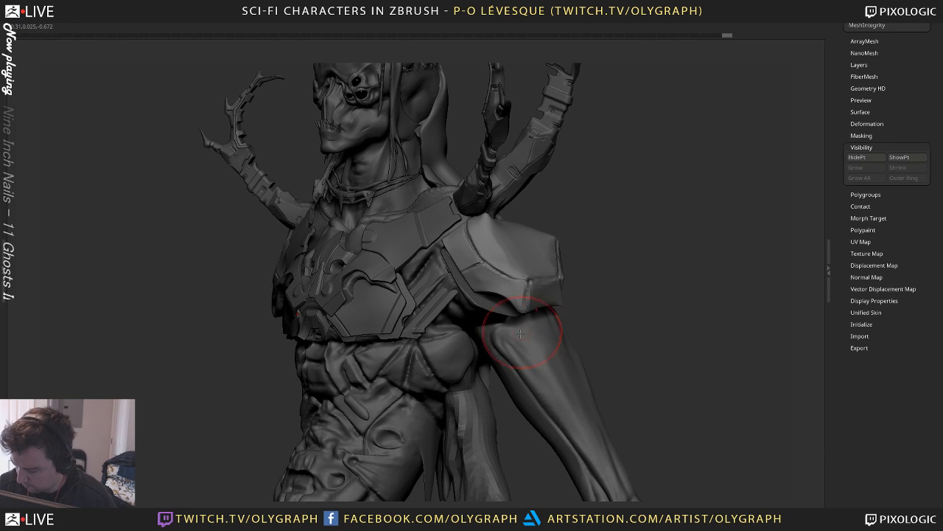
key("2")
left_click(502, 510)
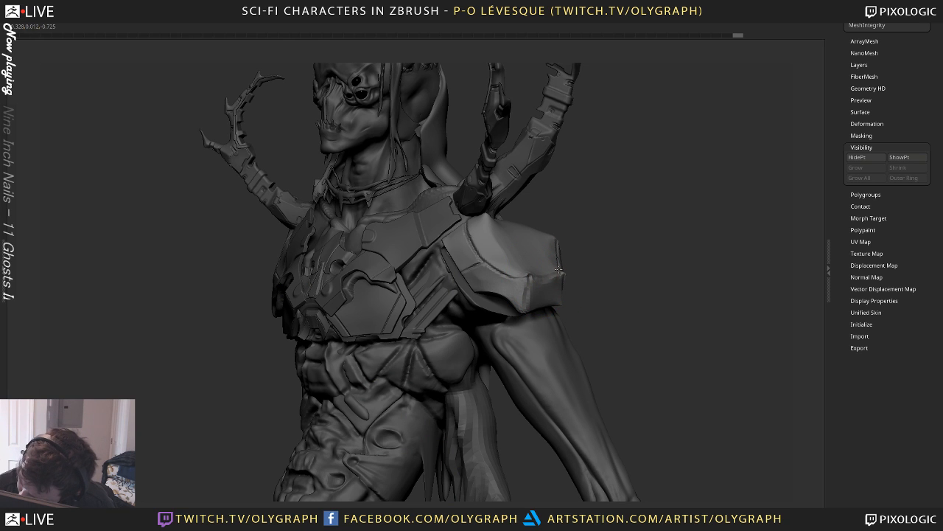
Clip the shoulder pads' sloping outer edge with an angled ClipCurve from the front and adjust their lower edge from the side
key("1")
left_click(549, 275)
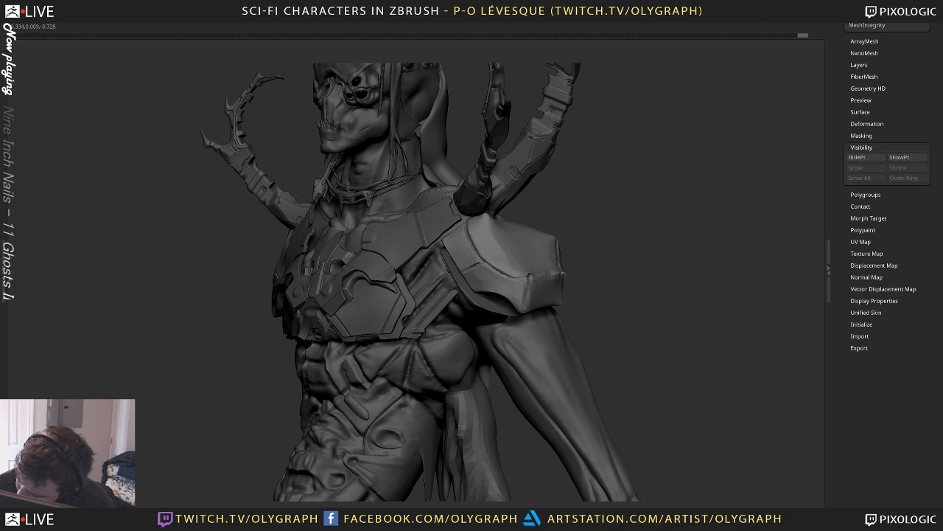
left_click_drag(588, 248, 577, 235, "shift")
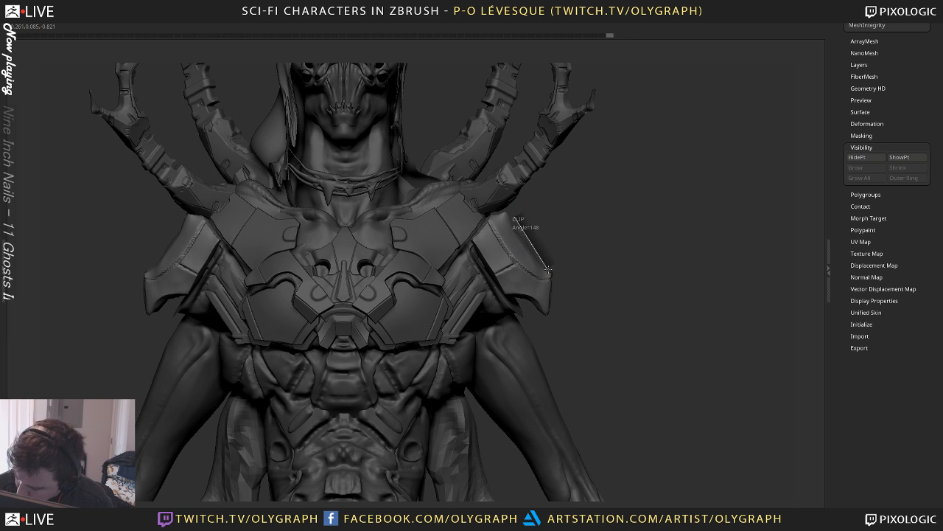
mouse_move(502, 214)
left_mouse_down("ctrl+shift")
mouse_move(547, 274)
mouse_move(600, 270)
mouse_move(584, 266)
mouse_move(568, 306)
left_mouse_up("ctrl+shift")
key("space")
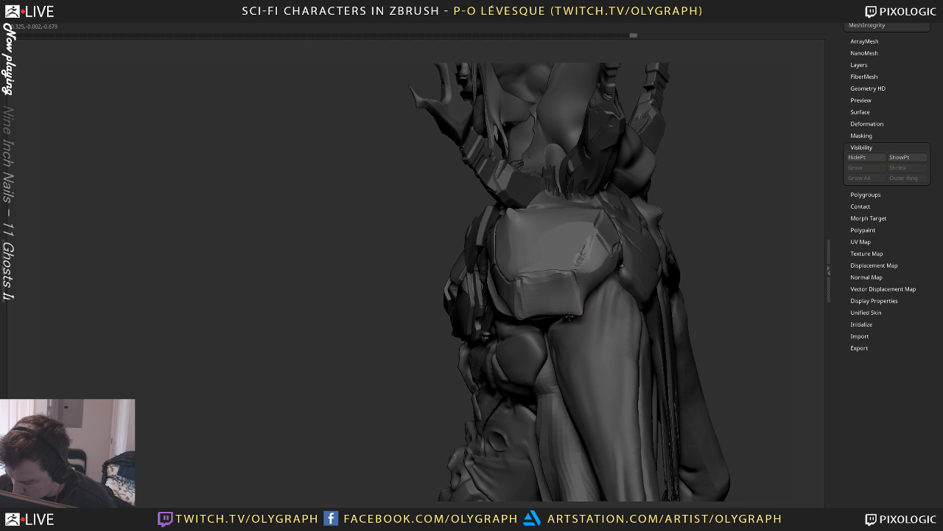
left_click_drag(569, 316, 536, 318)
mouse_move(426, 380)
left_mouse_down()
mouse_move(391, 343)
mouse_move(425, 370)
mouse_move(606, 169)
mouse_move(599, 254)
mouse_move(599, 234)
mouse_move(575, 274)
mouse_move(537, 288)
left_mouse_up()
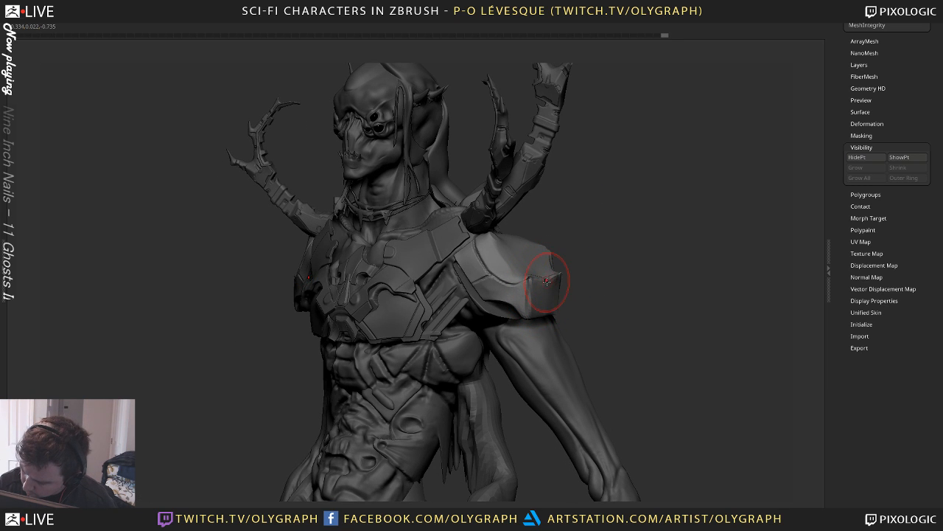
Make a short angled ClipCurve cut across the shoulder pads' outer corner from the front and check the silhouette
mouse_move(598, 239)
left_mouse_down()
mouse_move(560, 243)
mouse_move(606, 225)
left_mouse_up()
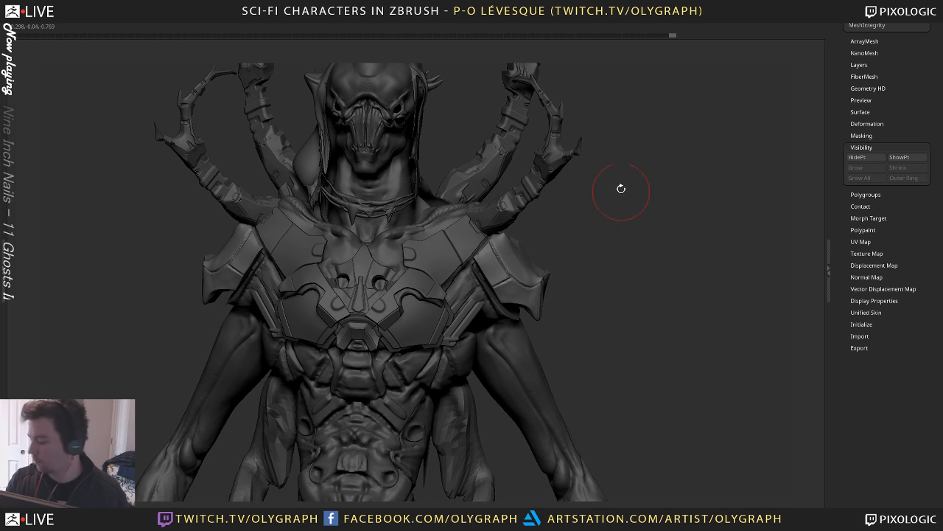
left_click_drag(621, 188, 612, 226)
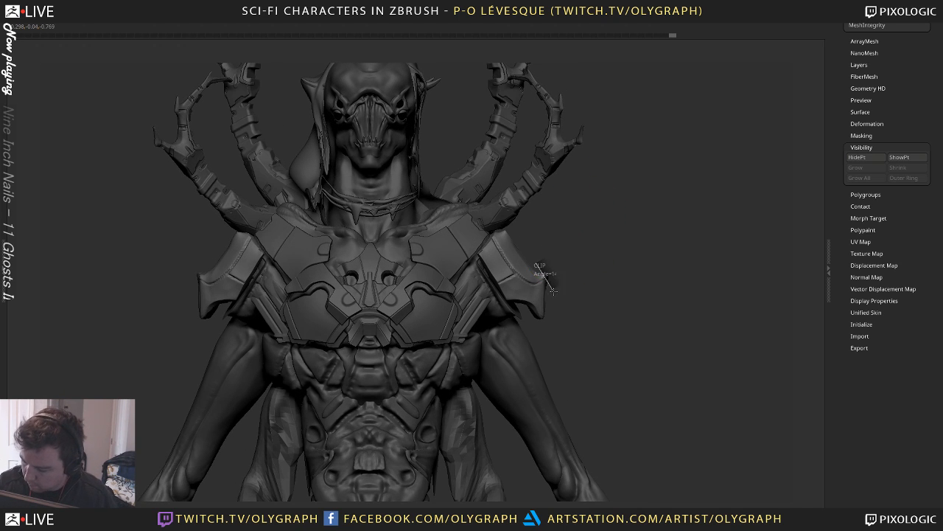
left_click_drag(553, 291, 554, 290, "ctrl+shift")
left_click_drag(621, 270, 609, 183, "alt")
left_click_drag(642, 237, 605, 220, "alt")
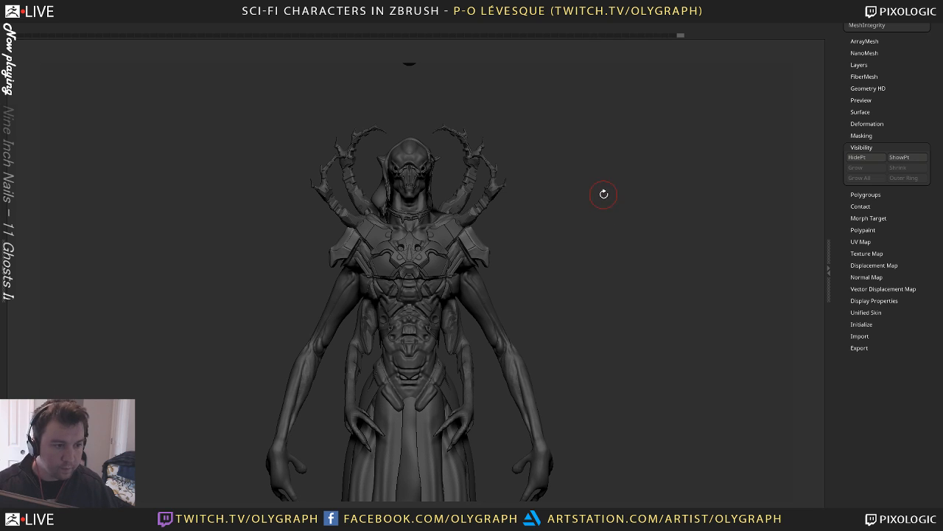
Pull the shoulder pads' lower outer corner downward with a resized Move brush, working from front and three-quarter views
key("s")
left_click(511, 261)
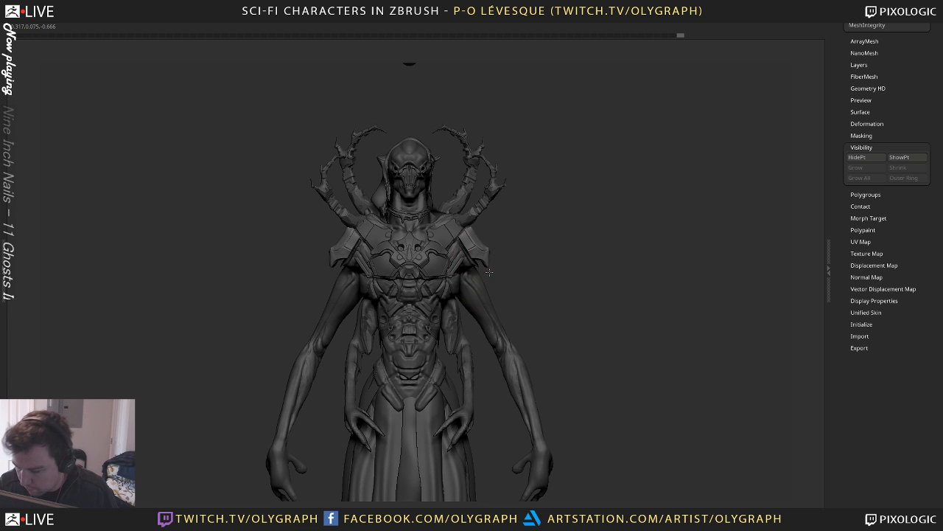
left_click_drag(490, 270, 494, 284)
mouse_move(565, 258)
left_mouse_down("alt")
mouse_move(543, 209)
mouse_move(553, 223)
mouse_move(454, 237)
left_mouse_up("alt")
mouse_move(471, 228)
left_mouse_down("alt")
mouse_move(484, 284)
mouse_move(482, 266)
left_mouse_up("alt")
key("s")
mouse_move(442, 255)
left_mouse_down()
mouse_move(543, 257)
mouse_move(551, 244)
mouse_move(538, 228)
mouse_move(543, 249)
mouse_move(548, 226)
mouse_move(575, 199)
mouse_move(592, 217)
mouse_move(591, 246)
mouse_move(578, 250)
mouse_move(568, 238)
mouse_move(496, 242)
left_mouse_up()
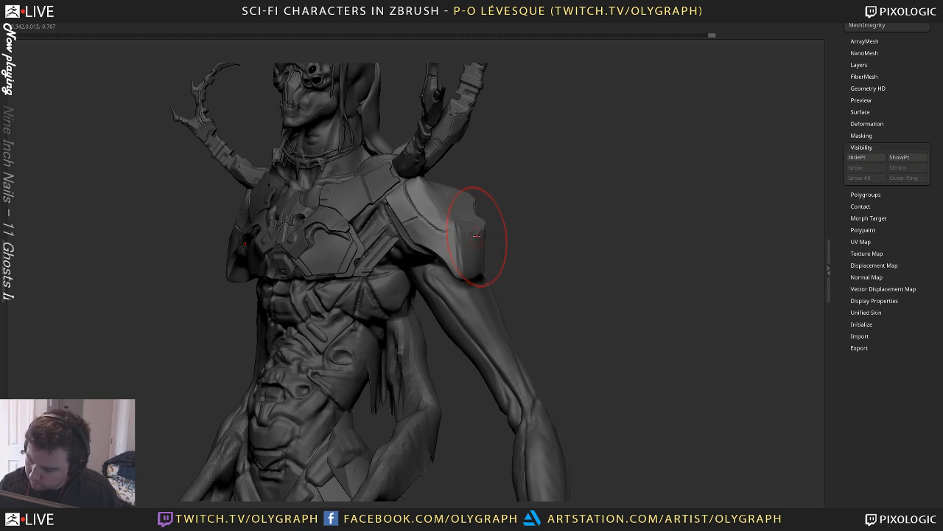
Remesh the shoulder pads with DynaMesh and smooth the area around the outer corner
key("space")
left_click_drag(555, 313, 613, 153)
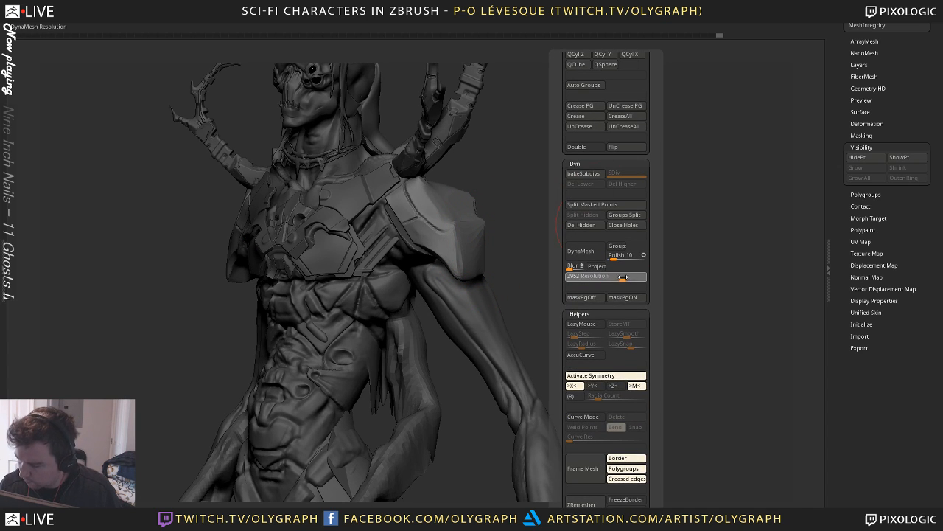
left_click(567, 249)
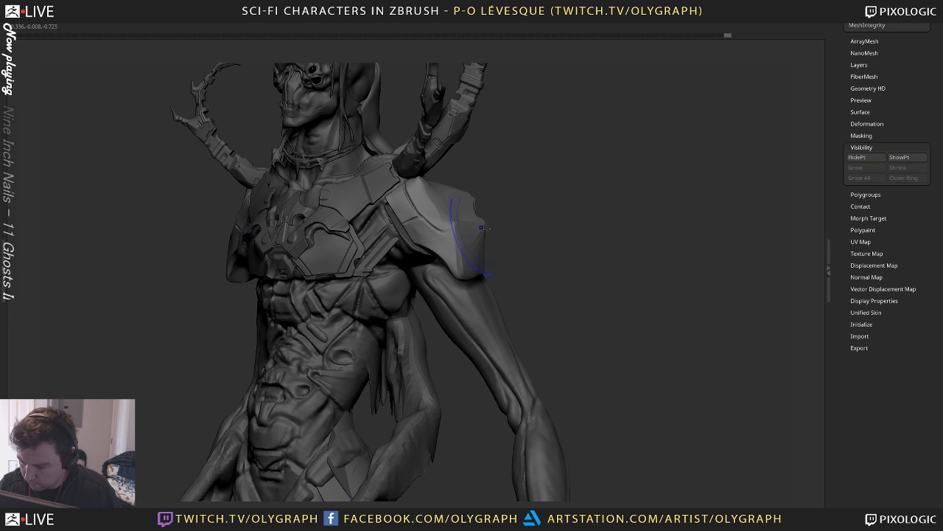
left_click_drag(481, 228, 482, 234, "shift")
left_click_drag(546, 202, 559, 190)
mouse_move(516, 221)
left_mouse_down()
mouse_move(519, 240)
mouse_move(473, 248)
left_mouse_up()
Change brushes and reshape the shoulder pads' outer face and lower edge from the side and from above
key("b")
left_click(537, 409)
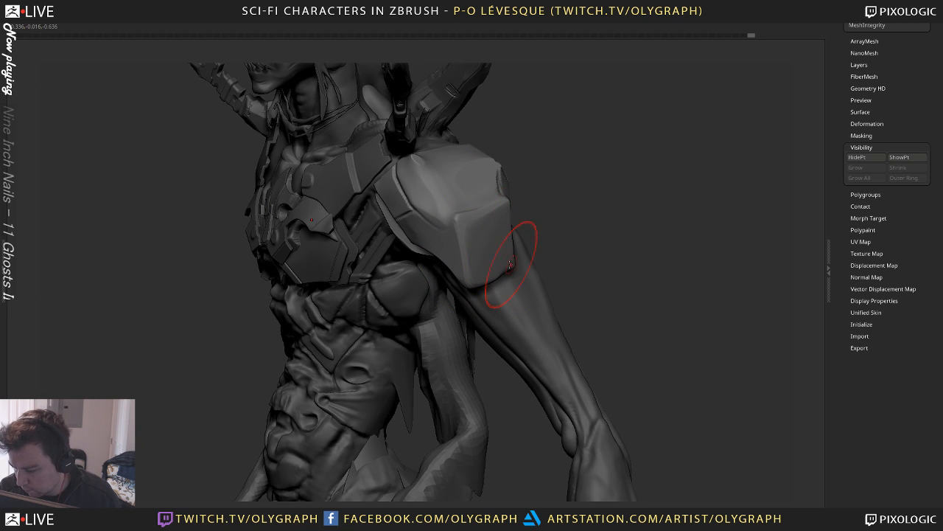
left_click_drag(510, 247, 575, 141)
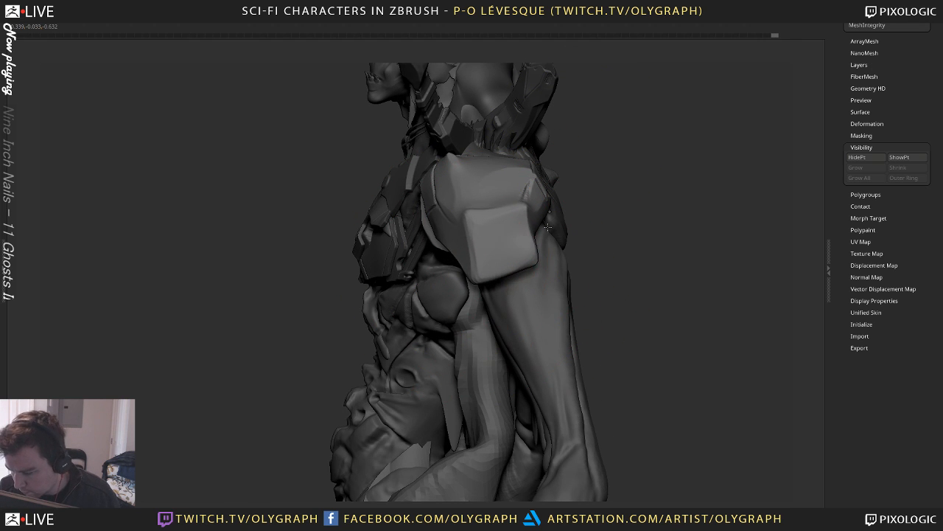
left_click_drag(581, 211, 648, 267)
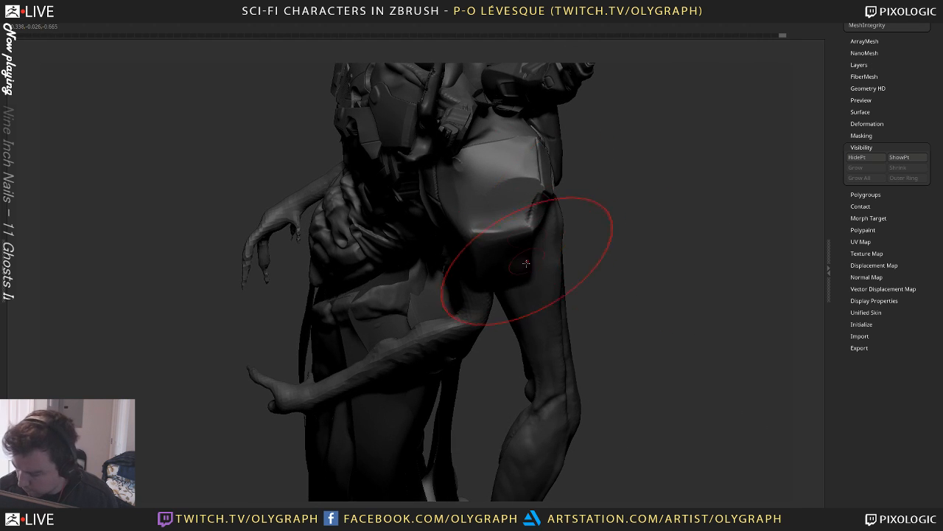
mouse_move(523, 265)
left_mouse_down()
mouse_move(557, 221)
mouse_move(532, 249)
mouse_move(555, 246)
mouse_move(560, 224)
mouse_move(646, 149)
mouse_move(616, 140)
mouse_move(638, 171)
mouse_move(602, 141)
mouse_move(664, 194)
mouse_move(567, 243)
mouse_move(526, 277)
left_mouse_up()
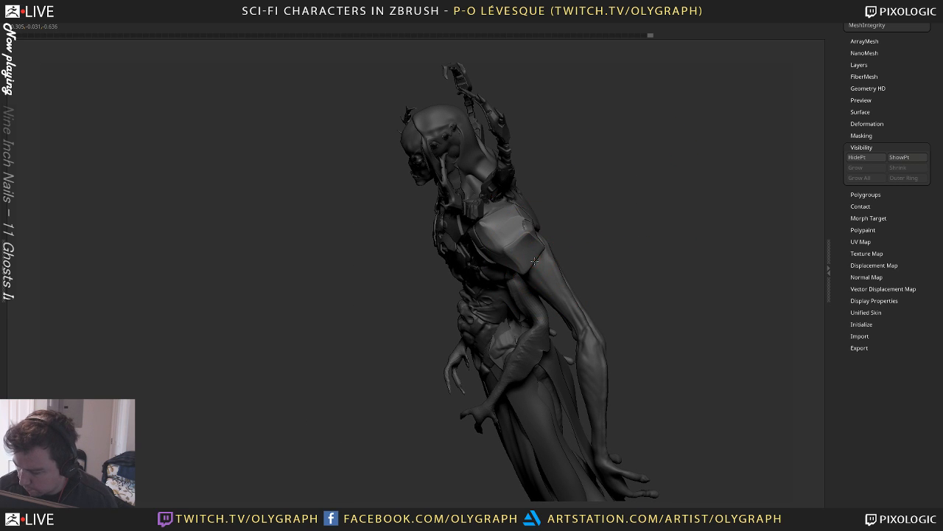
Adjust the brush size and pull the shoulder pads' lower outer edge slightly inward from the front
key("s")
left_click_drag(542, 244, 551, 246)
key("s")
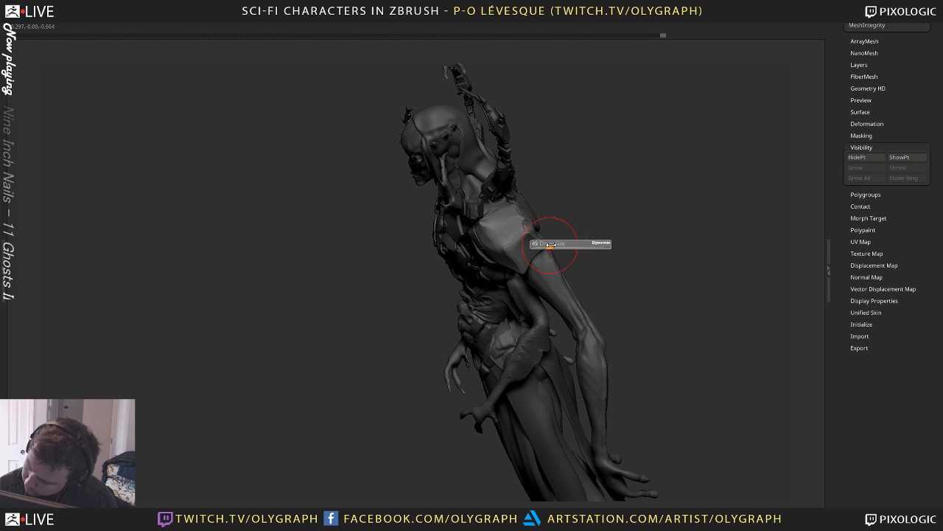
key("s")
mouse_move(595, 177)
left_mouse_down()
mouse_move(646, 184)
mouse_move(647, 211)
mouse_move(621, 167)
mouse_move(568, 215)
mouse_move(554, 201)
left_mouse_up()
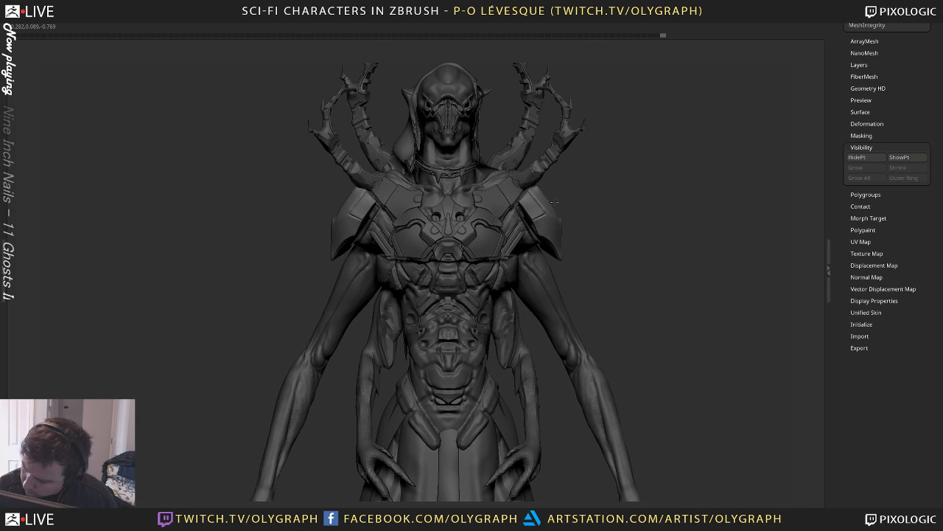
key("s")
left_click_drag(555, 242, 551, 250)
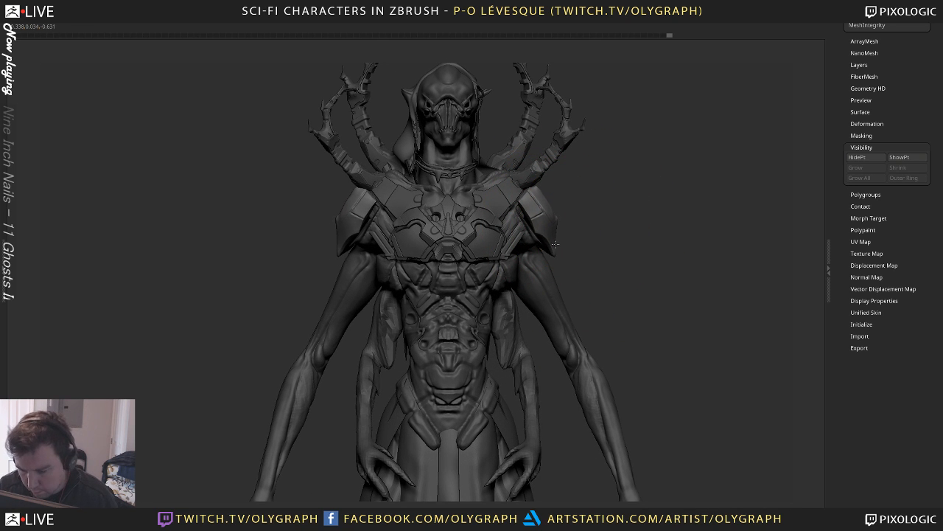
Push the shoulder pads' upper outer edge inward from the front to give them a concave, flared outline
mouse_move(627, 213)
left_mouse_down("alt")
mouse_move(602, 164)
mouse_move(611, 187)
mouse_move(624, 185)
left_mouse_up("alt")
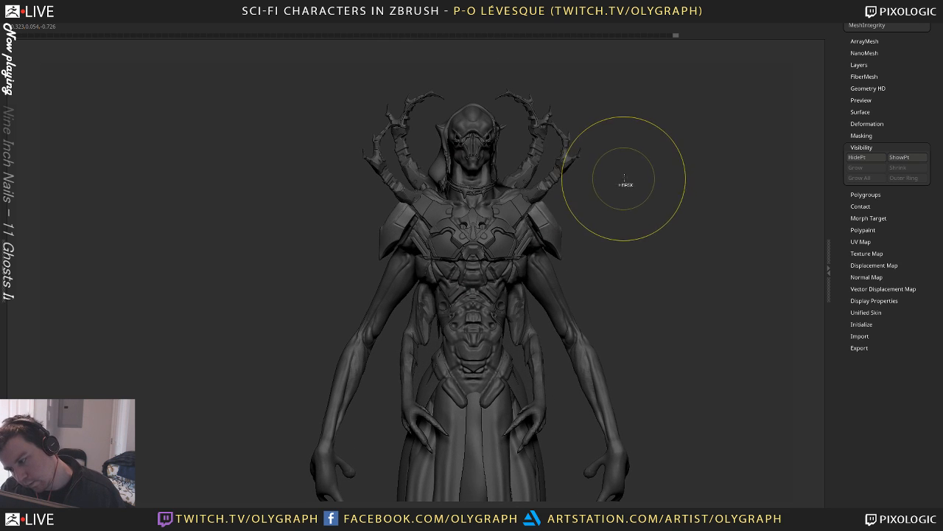
key("s")
left_click_drag(546, 217, 540, 221)
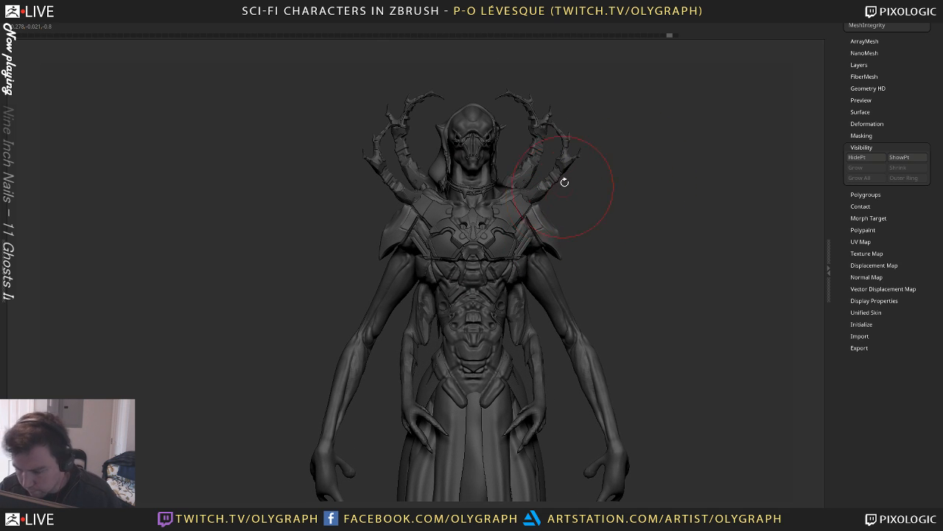
key("s")
mouse_move(615, 179)
left_mouse_down()
mouse_move(526, 195)
mouse_move(486, 236)
mouse_move(607, 183)
mouse_move(551, 210)
left_mouse_up()
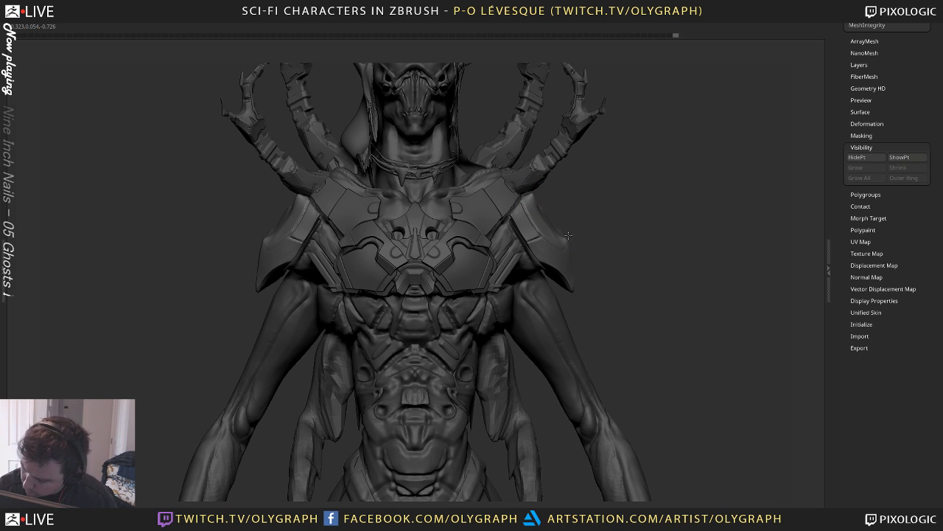
Make the Skin_SciFi_Creature_19 body the active, visible subtool and hide Skin_SciFi_Creature_21
left_click_drag(635, 195, 665, 170, "alt")
left_click_drag(666, 169, 602, 132, "alt")
left_click_drag(611, 163, 588, 120, "shift")
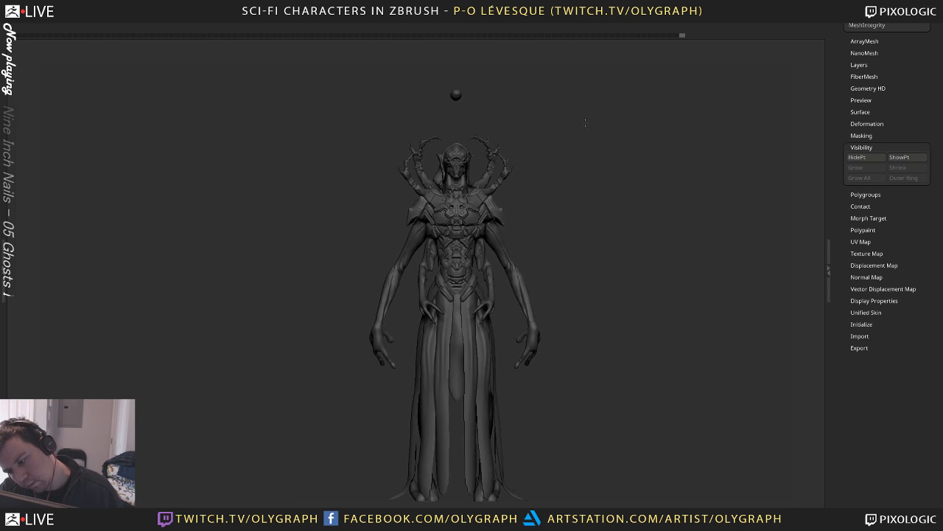
left_click_drag(616, 179, 589, 155, "alt")
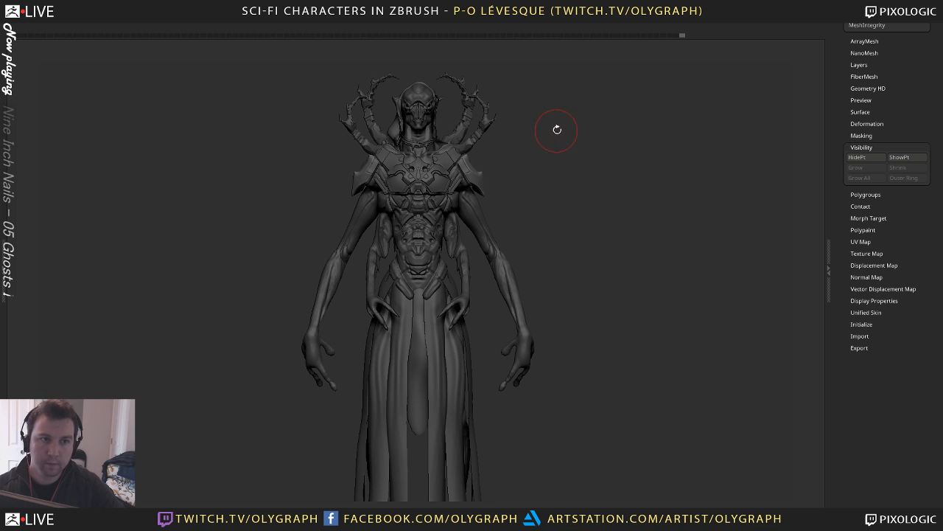
left_click_drag(583, 205, 606, 111)
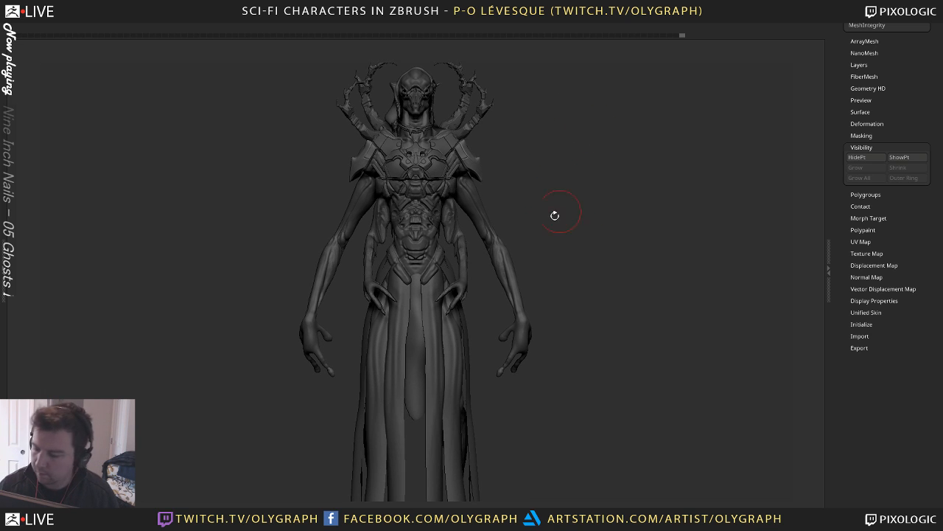
left_click_drag(845, 122, 842, 251)
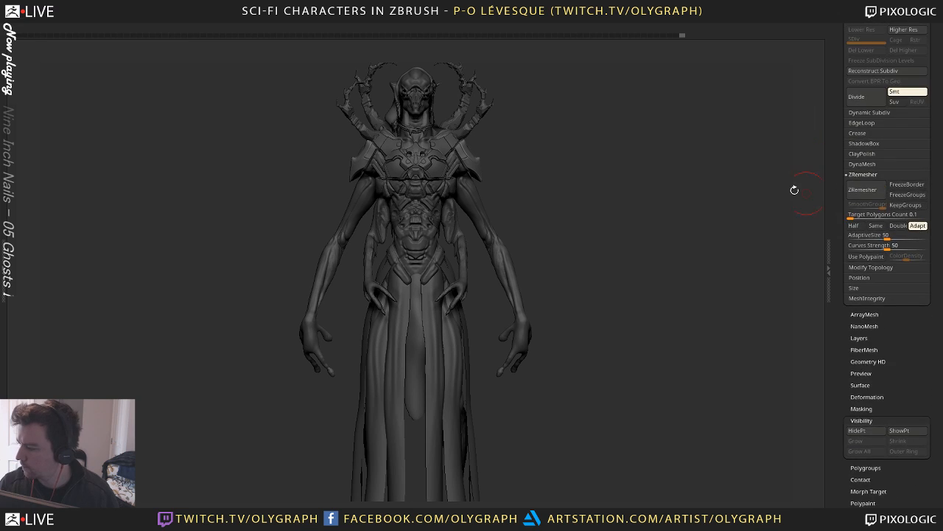
key("F1")
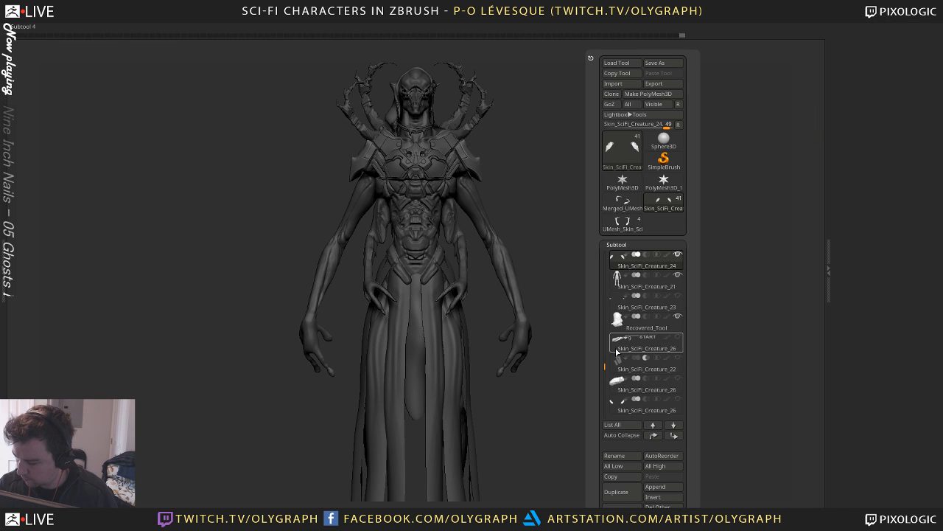
mouse_move(623, 352)
scroll(621, 317, "up", 3)
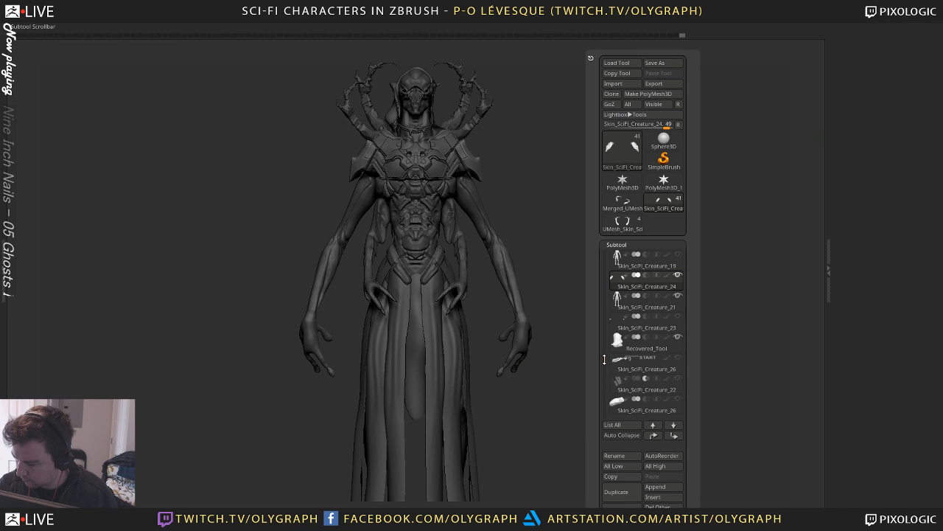
left_click(621, 306)
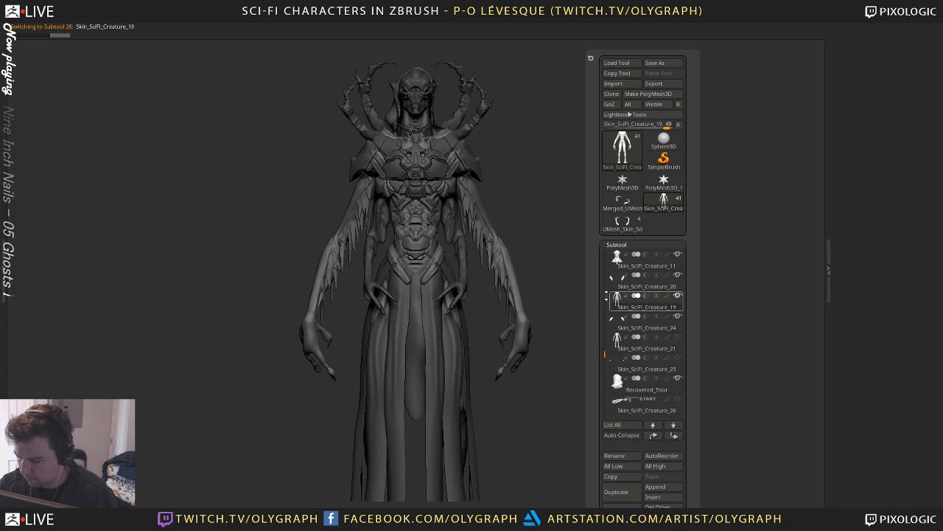
Review the whole figure with Recovered_Tool active, reselect the Skin_SciFi_Creature_19 body and isolate it to examine the shoulder area
left_click_drag(548, 227, 563, 303, "alt")
left_click(428, 87, "alt")
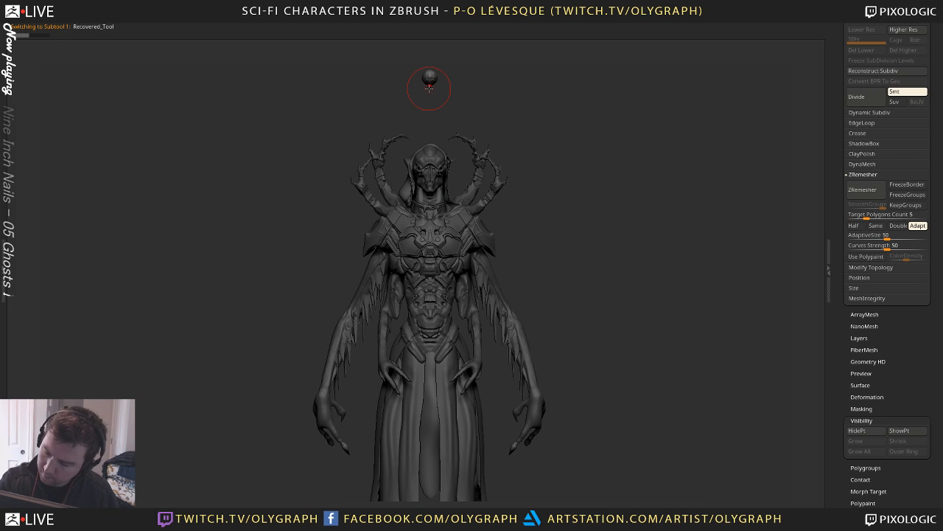
mouse_move(589, 251)
left_mouse_down("alt")
mouse_move(575, 194)
mouse_move(591, 165)
mouse_move(593, 183)
mouse_move(559, 175)
mouse_move(588, 197)
mouse_move(600, 183)
left_mouse_up("alt")
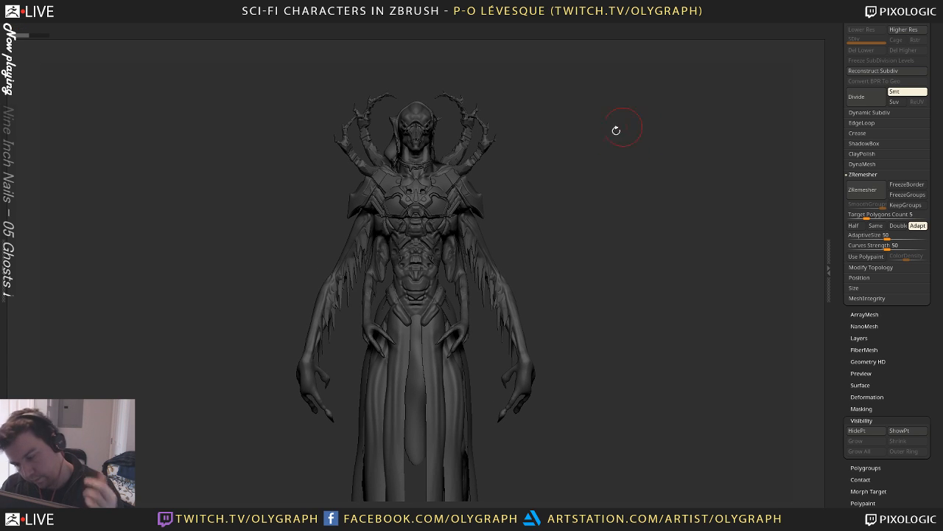
mouse_move(607, 175)
left_mouse_down()
mouse_move(552, 187)
mouse_move(592, 189)
mouse_move(607, 177)
mouse_move(629, 234)
left_mouse_up()
left_click(461, 167, "alt")
key("shift+s")
left_click_drag(634, 152, 598, 129)
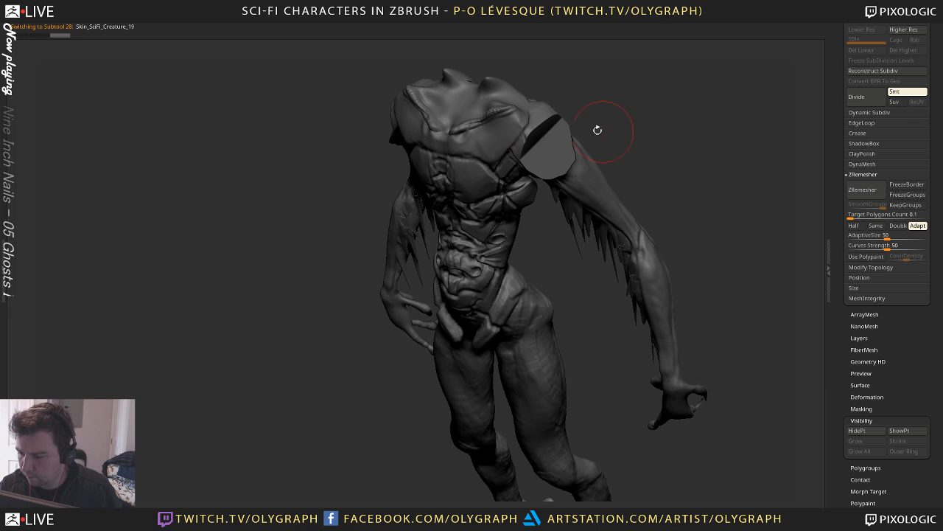
mouse_move(576, 86)
left_mouse_down("alt")
mouse_move(541, 225)
mouse_move(565, 226)
left_mouse_up("alt")
Bring back the full figure, switch to the ClayBuildup brush, adjust its size and turn off LazyMouse
key("b")
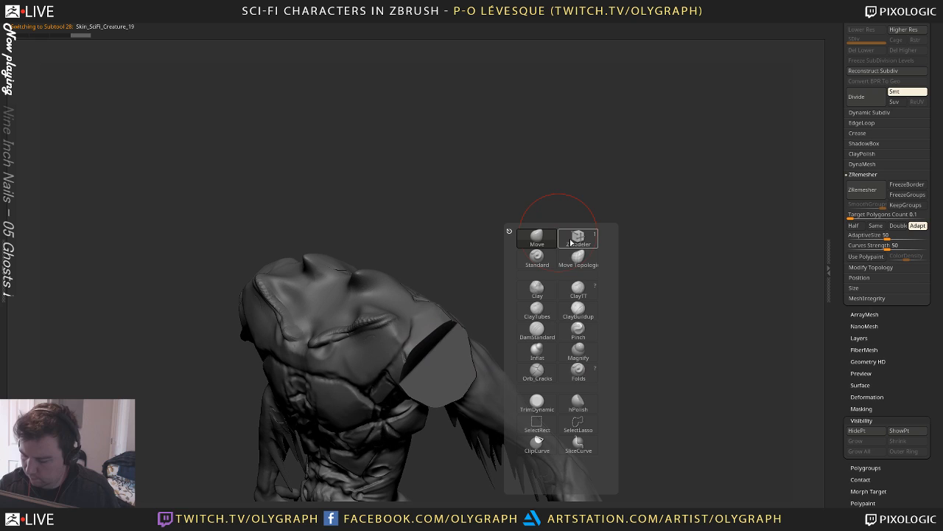
left_click(584, 317)
left_click(454, 236, "shift")
key("s")
left_click(388, 306)
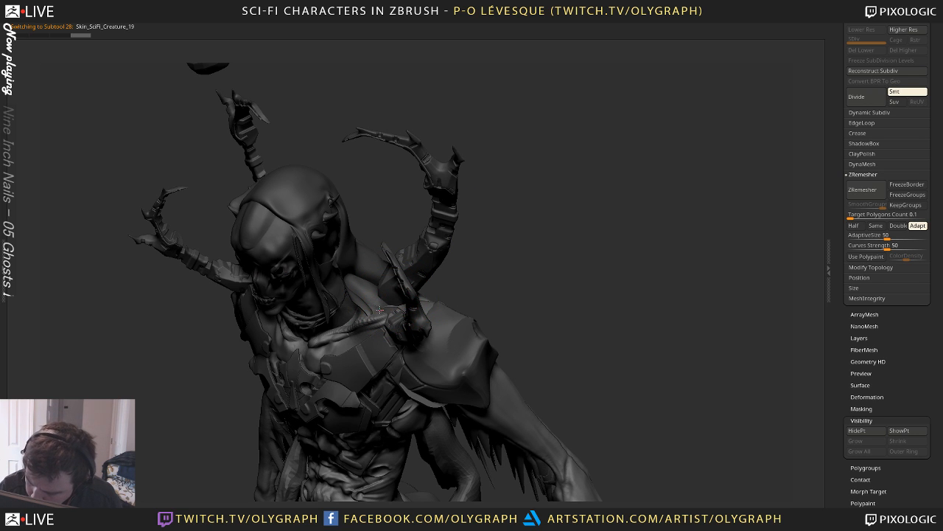
key("space")
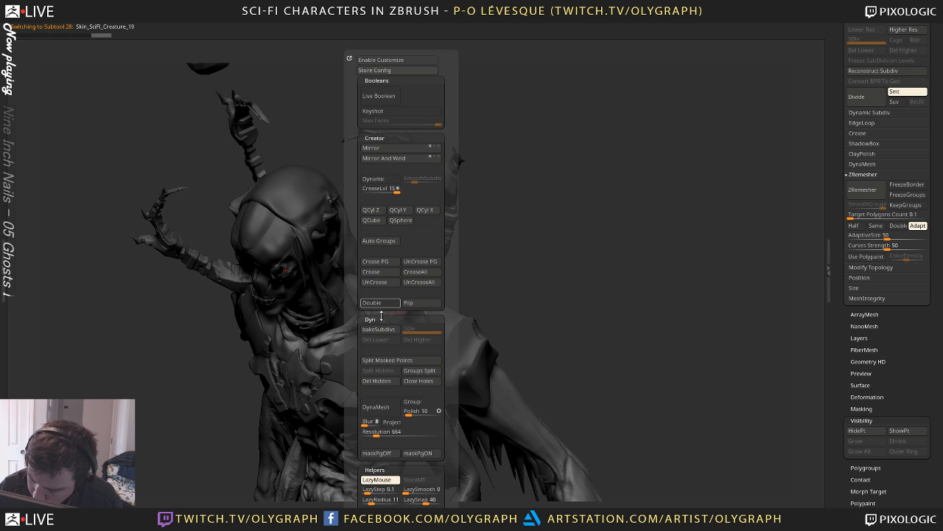
left_click(378, 480)
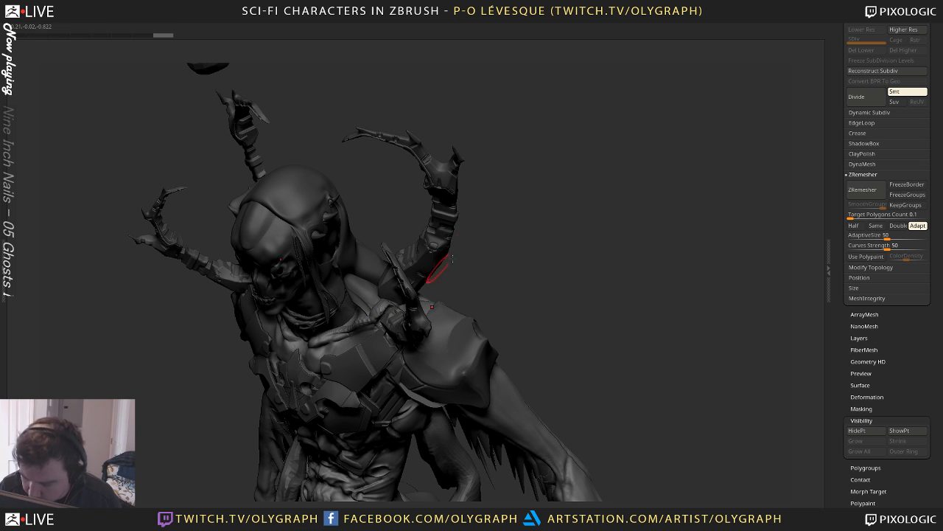
Sculpt the Skin_SciFi_Creature_19 body's shoulder flesh around the base of the horns, working from the front and side
key("space")
left_click_drag(468, 387, 477, 341)
left_click(498, 328)
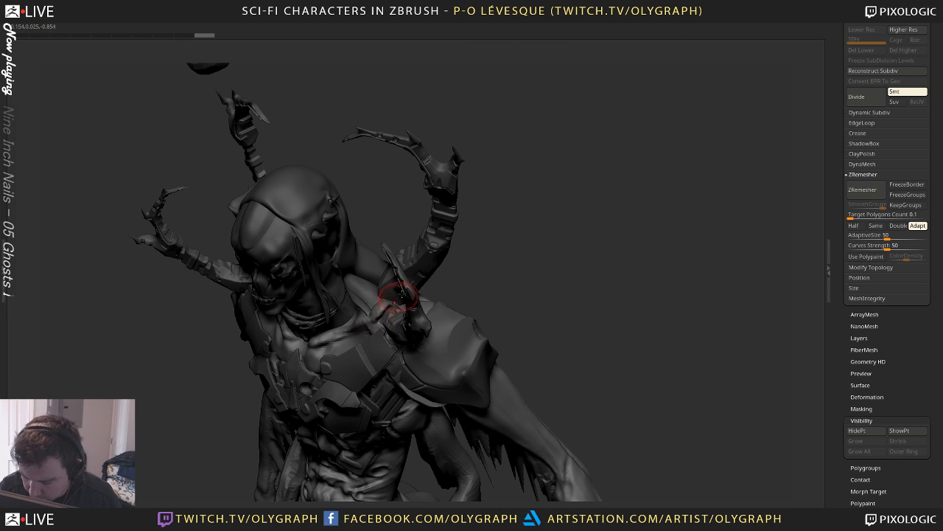
left_click_drag(486, 263, 492, 267)
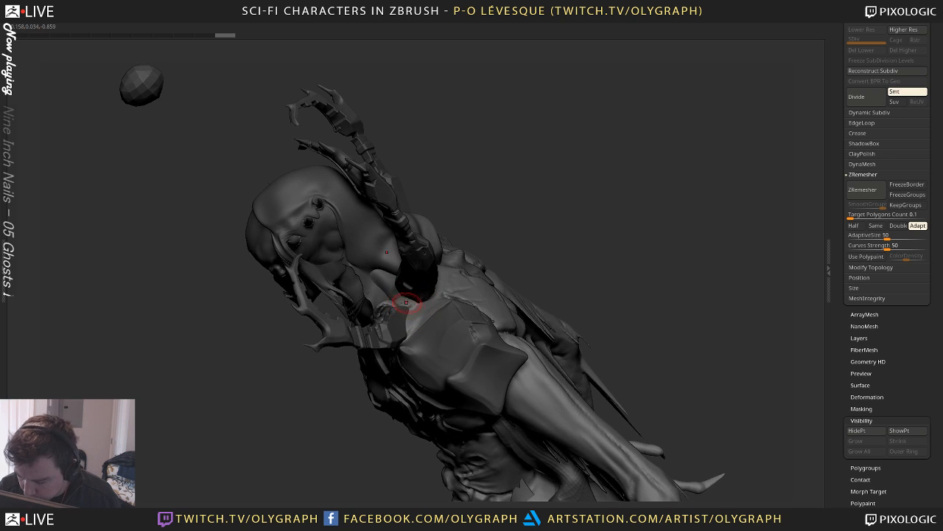
mouse_move(404, 302)
left_mouse_down()
mouse_move(422, 334)
mouse_move(414, 344)
left_mouse_up()
mouse_move(554, 220)
left_mouse_down()
mouse_move(596, 189)
mouse_move(594, 200)
left_mouse_up()
left_click_drag(376, 310, 377, 308)
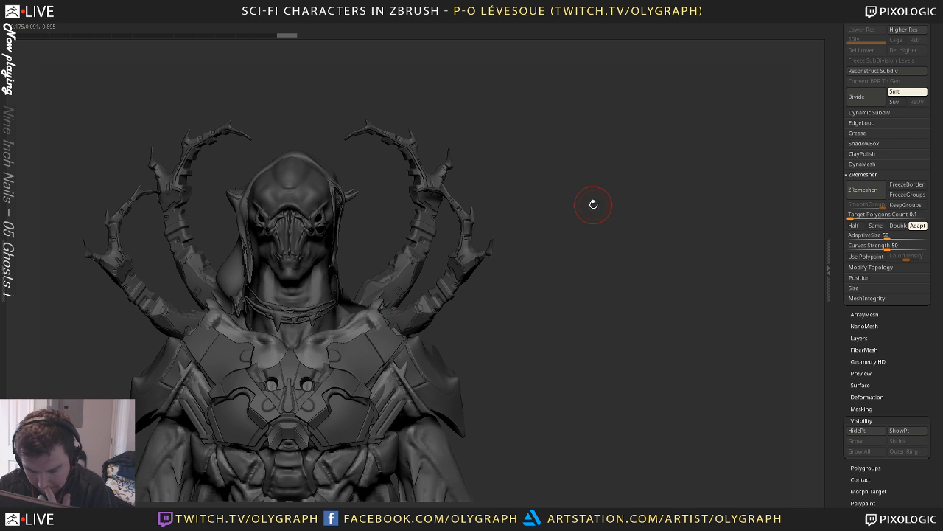
mouse_move(392, 317)
left_mouse_down()
mouse_move(381, 328)
mouse_move(389, 328)
mouse_move(383, 318)
left_mouse_up()
Shape the upper back of the shoulders where the body meets the lower edge of the hood
right_click_drag(434, 289, 442, 318)
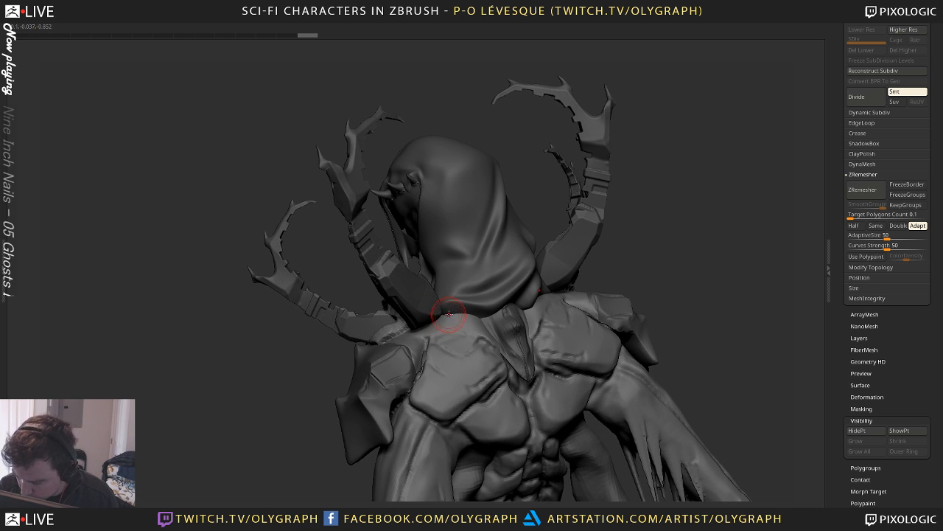
mouse_move(442, 318)
left_mouse_down()
mouse_move(404, 333)
mouse_move(416, 338)
mouse_move(398, 337)
mouse_move(452, 326)
mouse_move(403, 341)
mouse_move(448, 332)
mouse_move(465, 318)
mouse_move(457, 322)
left_mouse_up()
left_click_drag(682, 213, 706, 222, "shift")
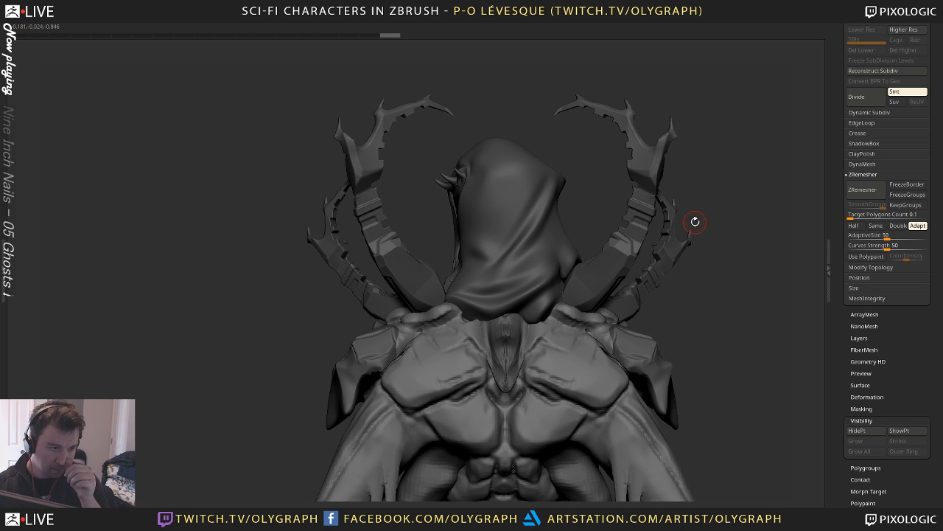
key("f")
key("f")
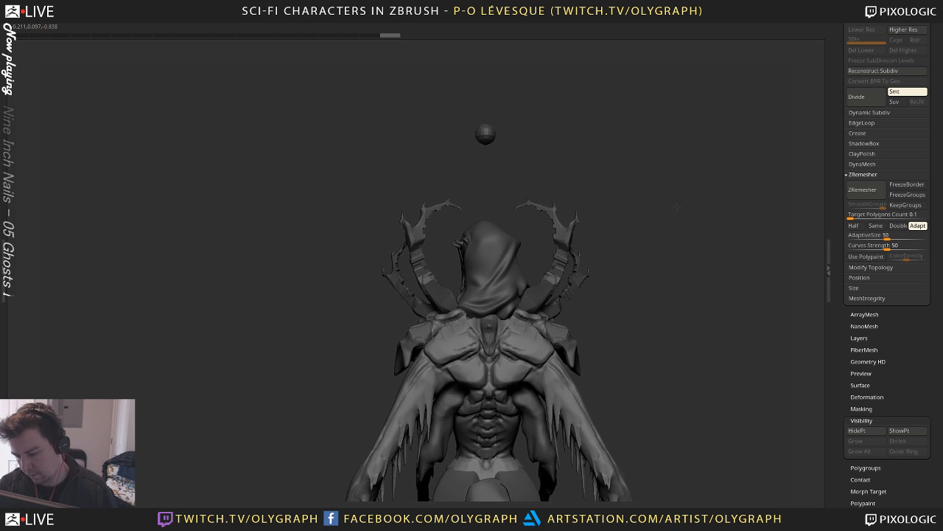
key("f")
left_click_drag(689, 210, 774, 232)
Switch to the Move brush and refine the shoulder ridge behind the neck
key("space")
left_click(609, 339)
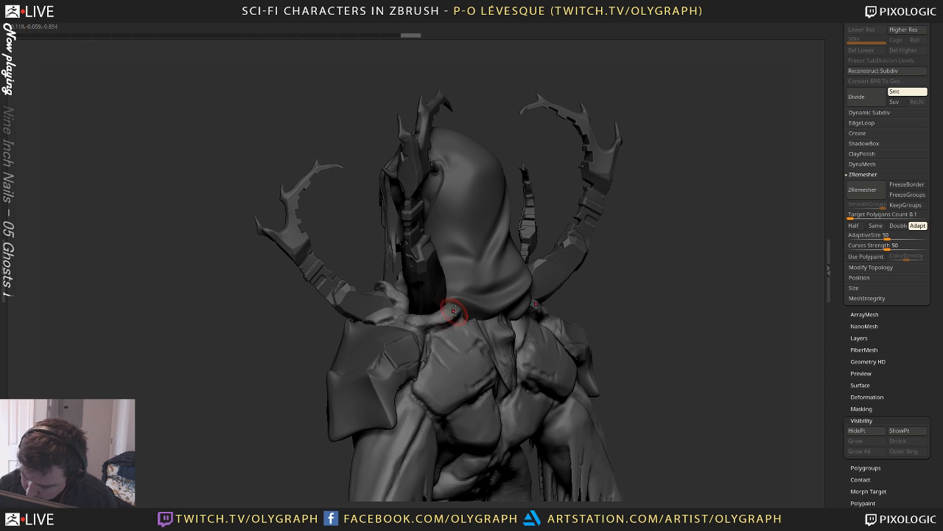
key("space")
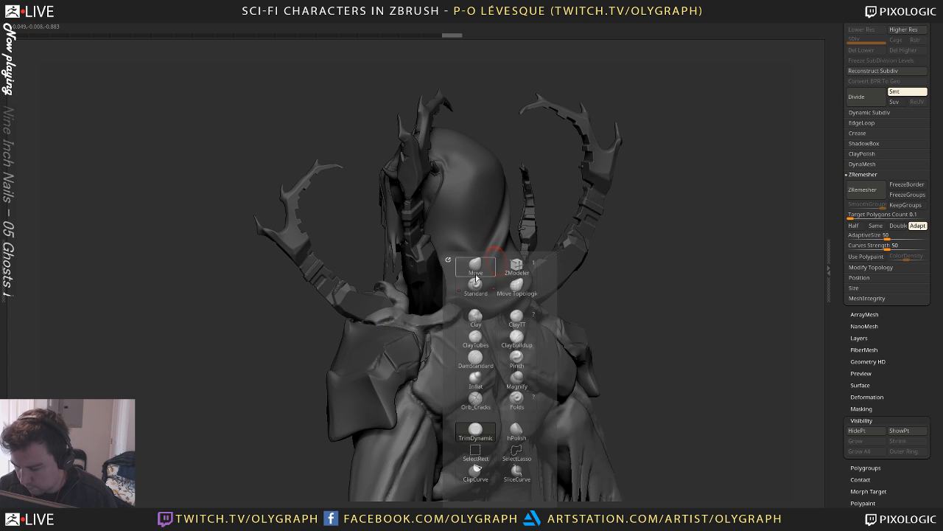
left_click(475, 277)
mouse_move(428, 315)
right_mouse_down()
mouse_move(339, 378)
mouse_move(538, 242)
right_mouse_up()
Make Recovered_Tool active and review the whole figure's silhouette from the front
right_click_drag(640, 228, 465, 127, "ctrl")
left_click(374, 88, "alt")
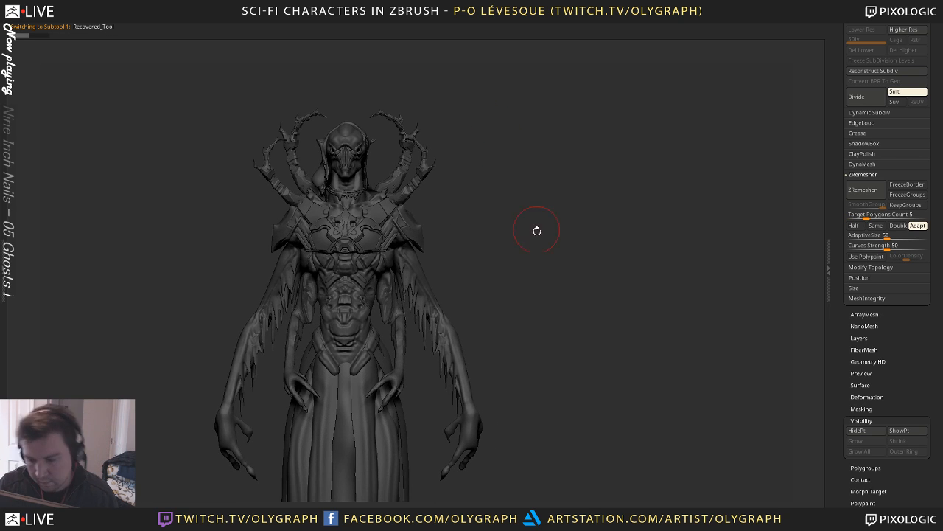
right_click_drag(537, 231, 569, 191)
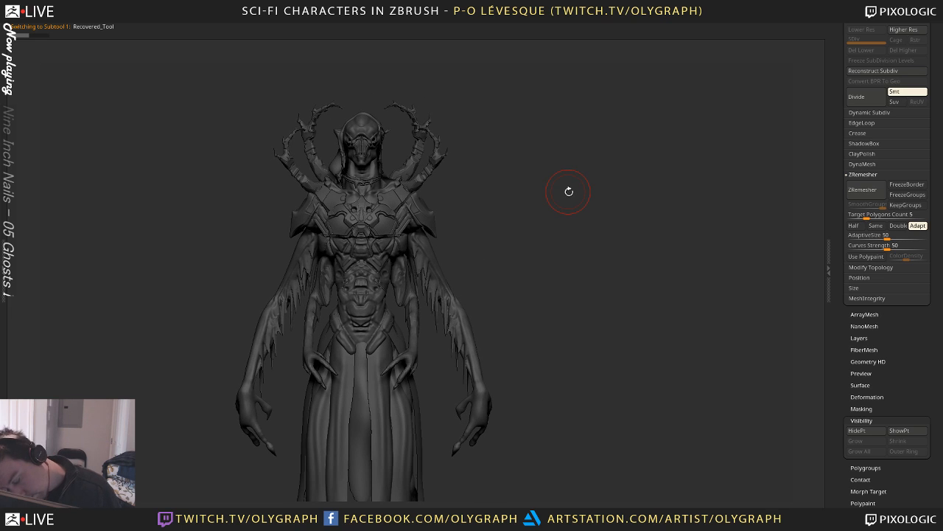
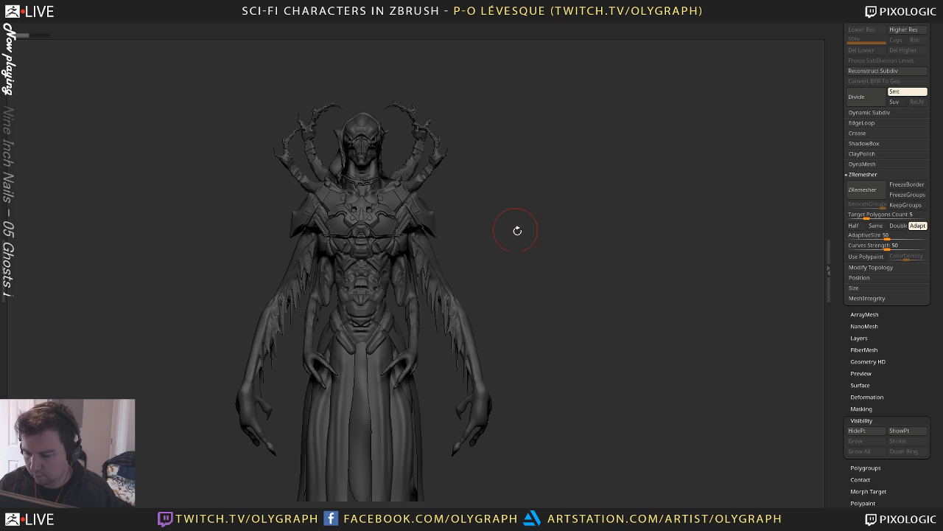
Reselect the Skin_SciFi_Creature_19 body and use ClayBuildup to raise collarbone ridges running from the shoulders down into the chest armor
mouse_move(550, 218)
left_mouse_down("alt")
mouse_move(549, 229)
mouse_move(537, 228)
mouse_move(564, 206)
mouse_move(550, 193)
mouse_move(556, 233)
left_mouse_up("alt")
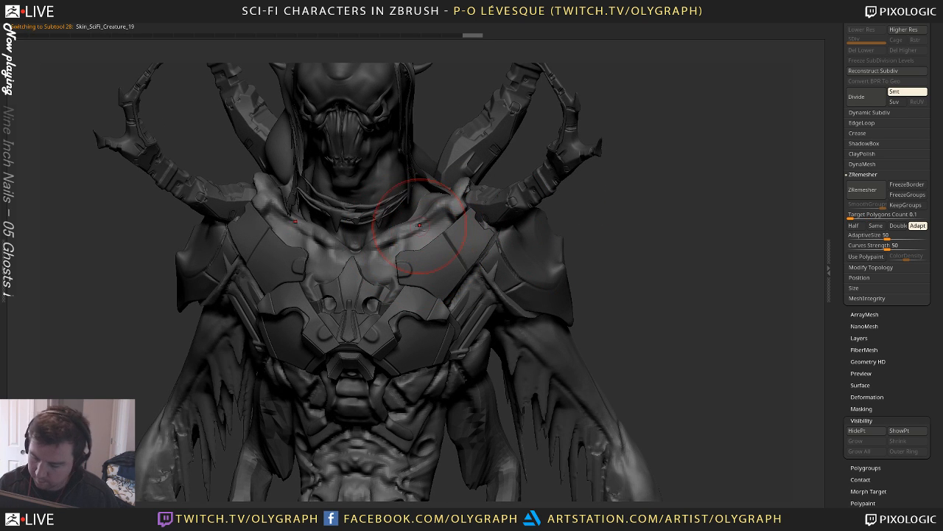
left_click(412, 203, "alt")
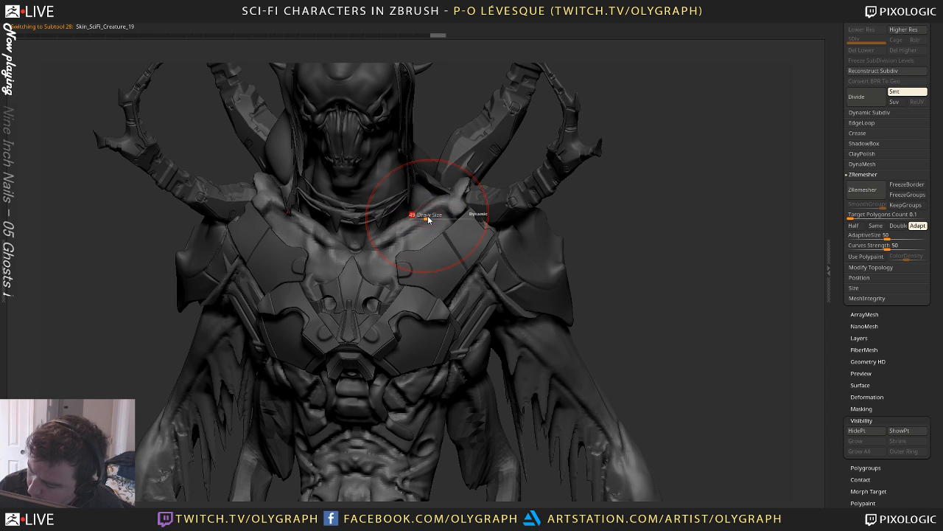
left_click_drag(649, 175, 659, 106)
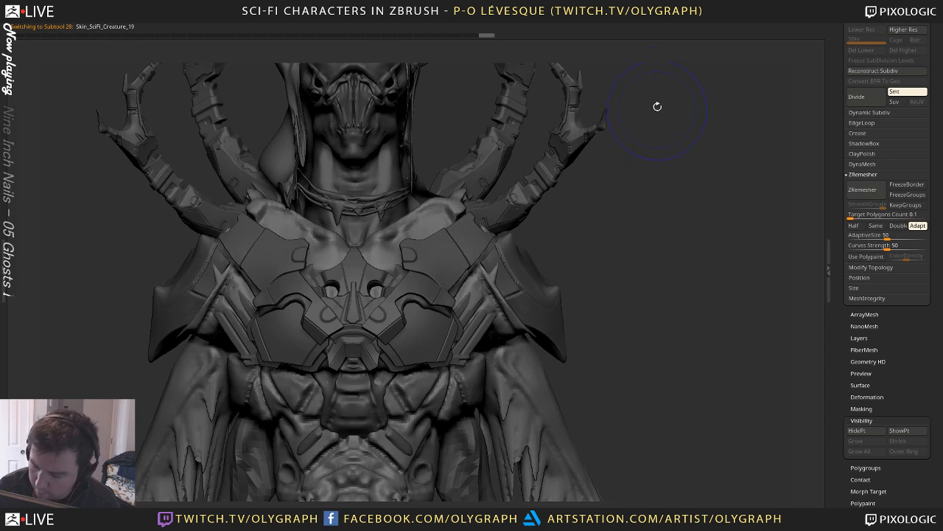
key("s")
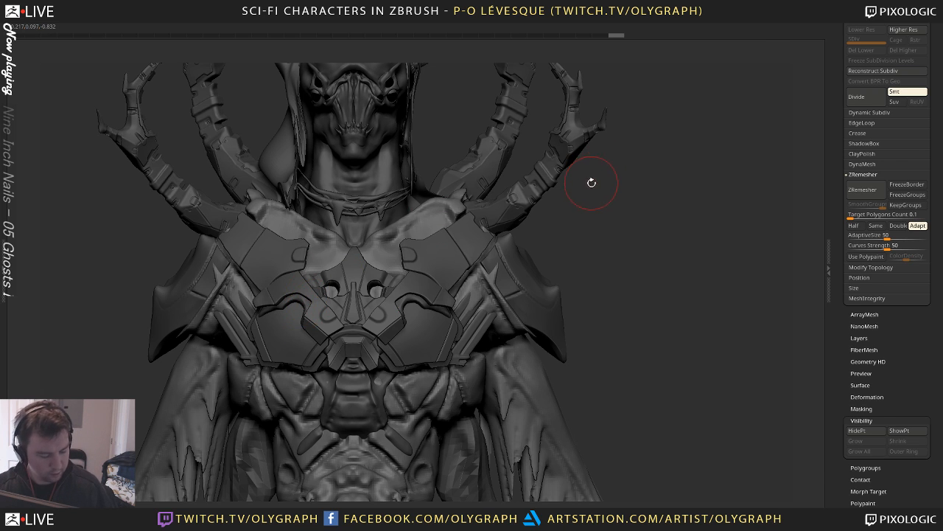
key("b")
key("c")
key("b")
key("s")
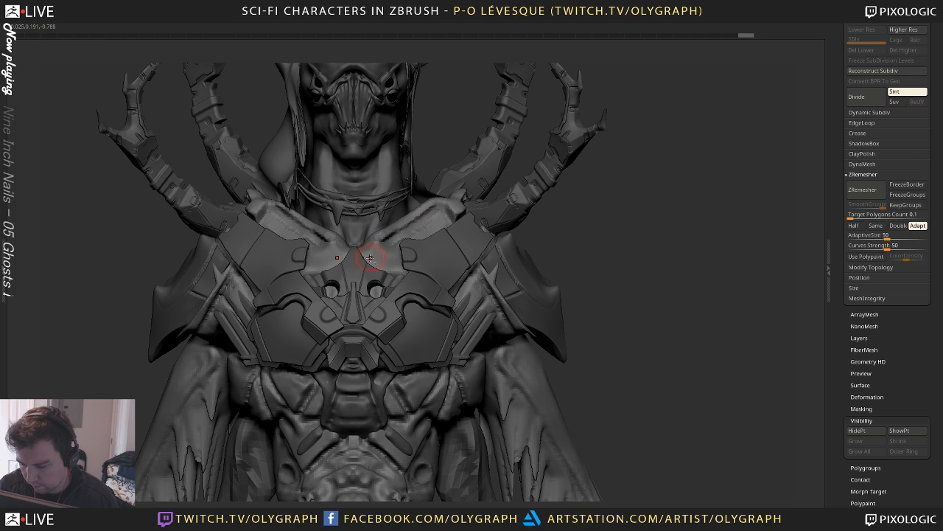
mouse_move(368, 229)
left_mouse_down()
mouse_move(369, 258)
mouse_move(369, 246)
left_mouse_up()
key("ctrl+z")
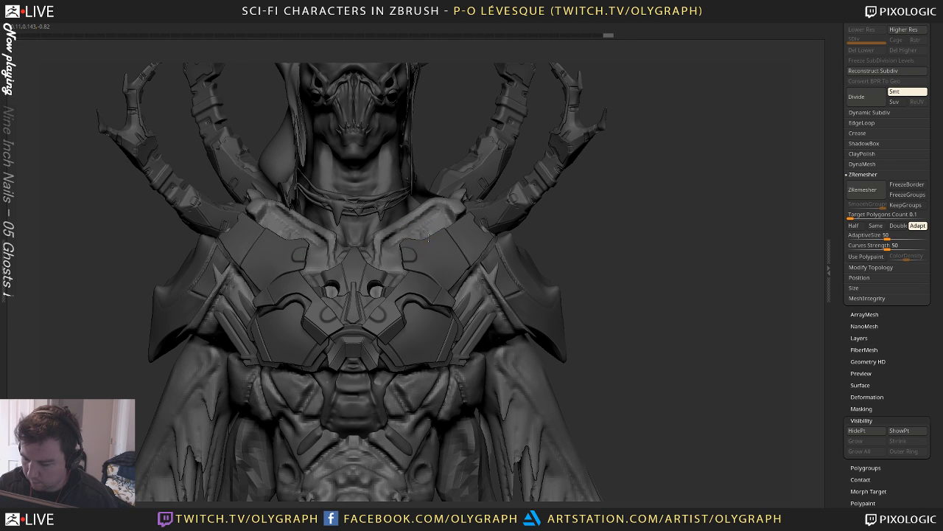
mouse_move(426, 234)
left_mouse_down()
mouse_move(421, 228)
mouse_move(400, 248)
mouse_move(399, 274)
left_mouse_up()
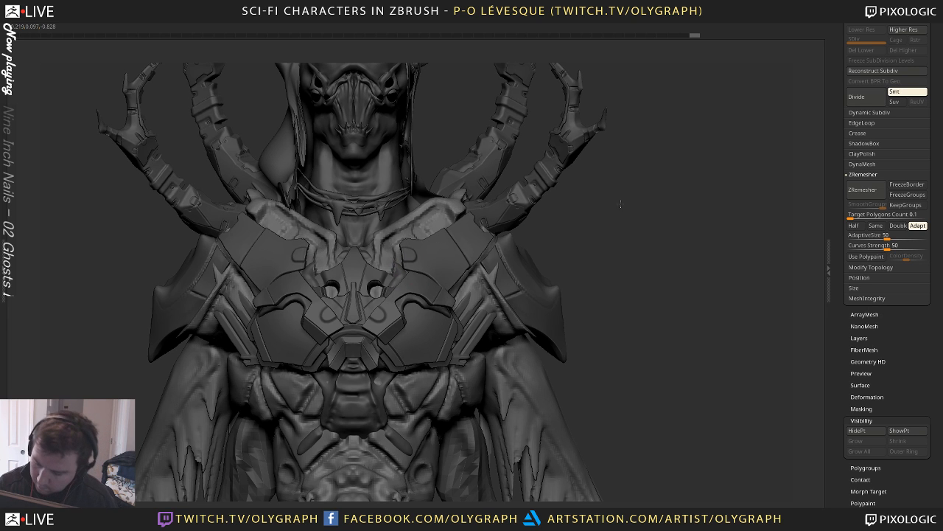
Push the outer part of both collarbones down toward the chest armor's edge with a resized Move brush
left_click_drag(620, 202, 581, 175, "alt")
mouse_move(582, 253)
left_mouse_down("alt")
mouse_move(565, 221)
mouse_move(579, 238)
left_mouse_up("alt")
key("b")
left_click(416, 251)
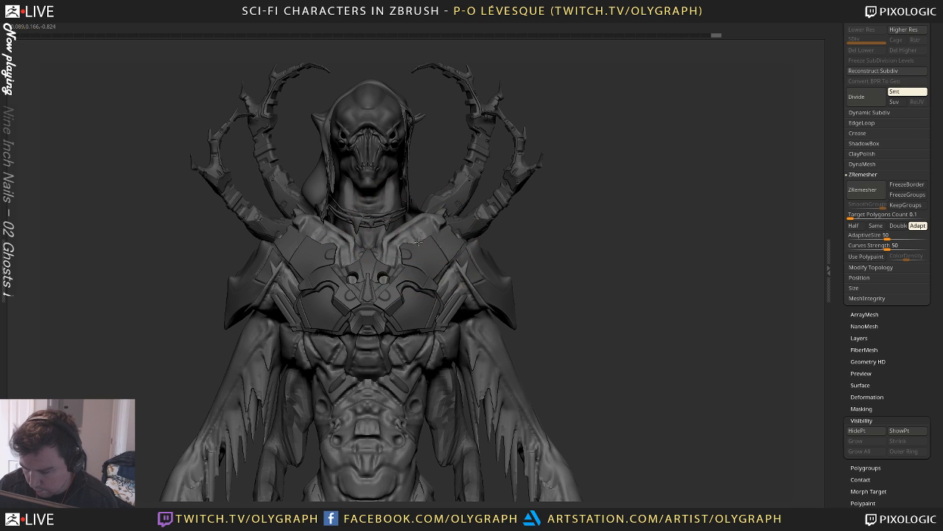
key("s")
mouse_move(420, 245)
left_mouse_down()
mouse_move(447, 254)
mouse_move(423, 237)
left_mouse_up()
key("s")
key("s")
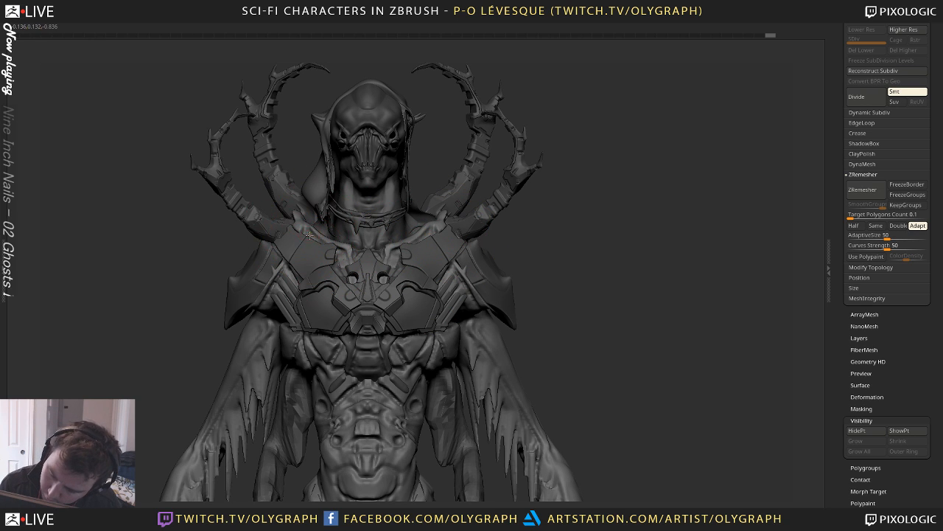
left_click_drag(310, 235, 313, 228)
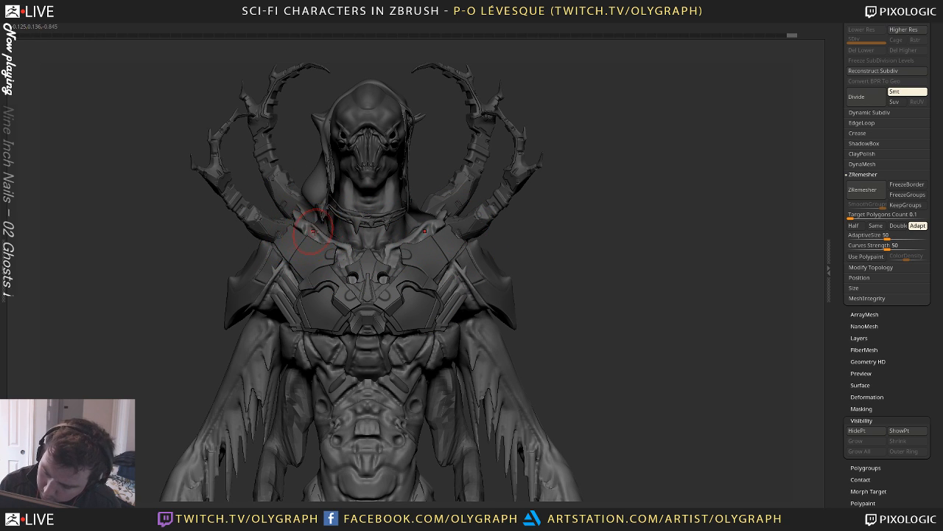
Review the figure from the front with Recovered_Tool active, select Skin_SciFi_Creature_09, and examine the back
mouse_move(586, 185)
left_mouse_down("alt")
mouse_move(552, 154)
mouse_move(558, 111)
mouse_move(556, 165)
mouse_move(545, 184)
mouse_move(520, 180)
mouse_move(552, 221)
mouse_move(564, 225)
mouse_move(571, 213)
mouse_move(546, 219)
mouse_move(593, 222)
mouse_move(554, 143)
mouse_move(562, 192)
mouse_move(553, 182)
mouse_move(562, 131)
mouse_move(585, 87)
left_mouse_up("alt")
left_click(342, 74, "alt")
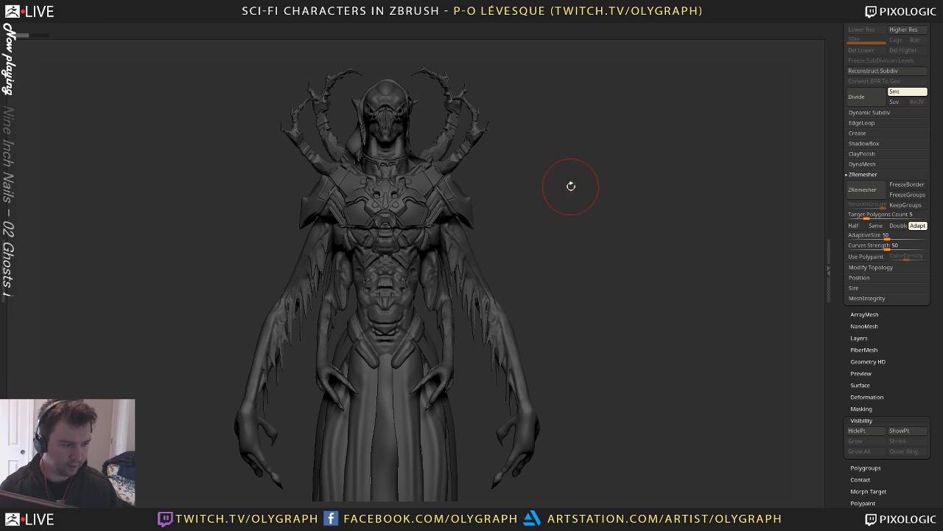
left_click_drag(544, 225, 562, 235)
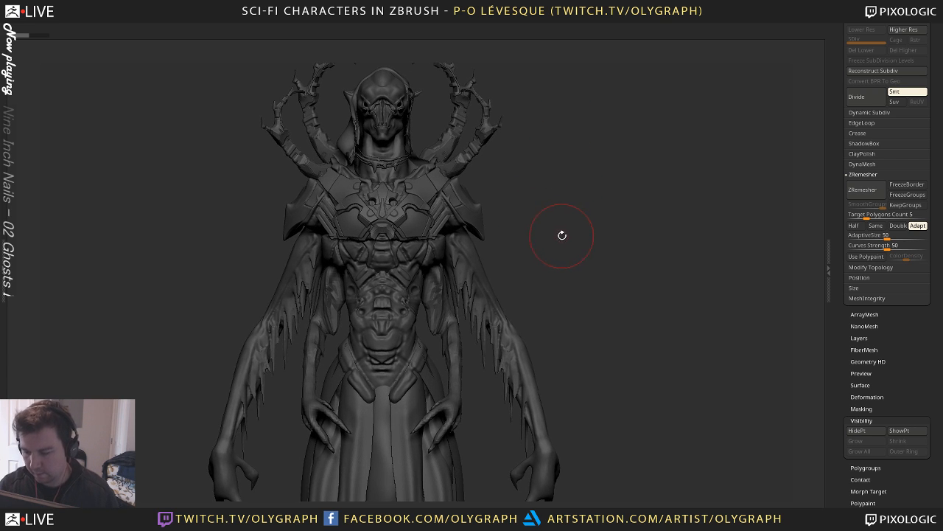
mouse_move(549, 159)
left_mouse_down()
mouse_move(557, 196)
mouse_move(586, 189)
mouse_move(562, 221)
mouse_move(603, 202)
mouse_move(591, 179)
mouse_move(586, 195)
mouse_move(581, 168)
mouse_move(558, 143)
mouse_move(583, 206)
mouse_move(592, 190)
mouse_move(582, 185)
left_mouse_up()
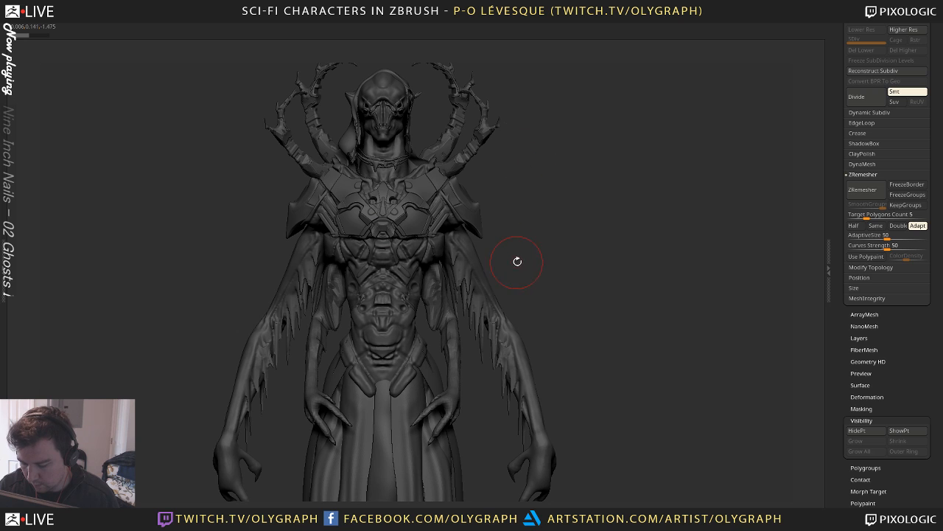
left_click(424, 269, "alt")
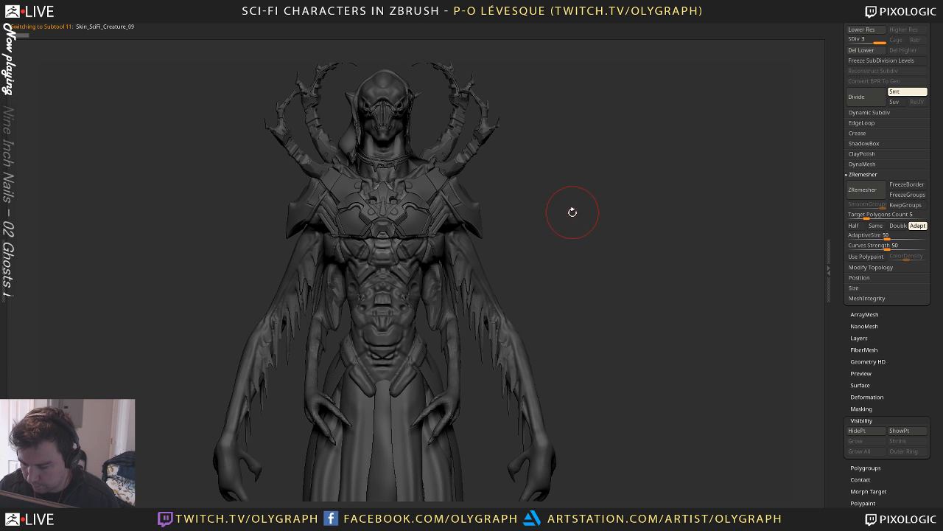
mouse_move(569, 195)
left_mouse_down()
mouse_move(488, 190)
mouse_move(564, 220)
mouse_move(567, 247)
left_mouse_up()
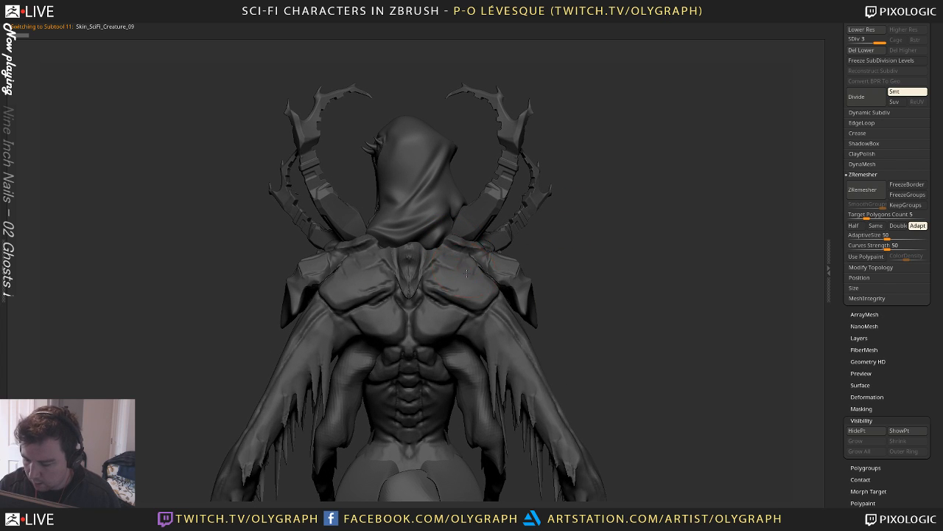
Reselect the Skin_SciFi_Creature_19 body and sculpt the upper spine between the shoulder blades with ClayBuildup, briefly isolating the body
left_click(476, 267, "alt")
key("space")
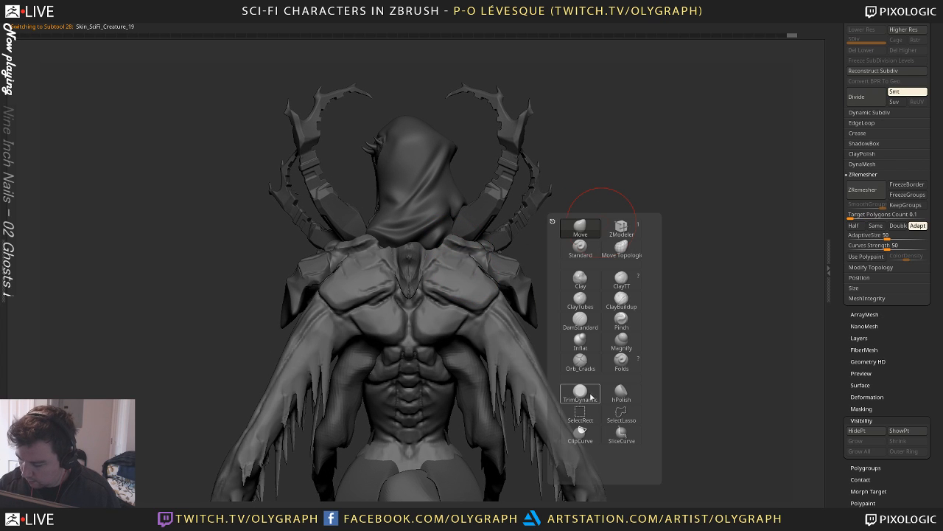
left_click(632, 305)
mouse_move(420, 278)
left_mouse_down()
mouse_move(409, 269)
mouse_move(411, 296)
left_mouse_up()
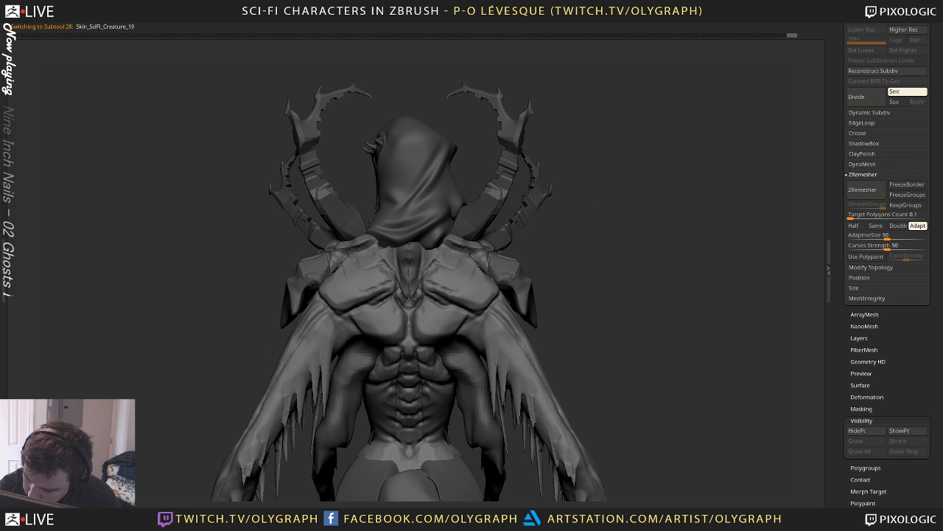
key("shift+s")
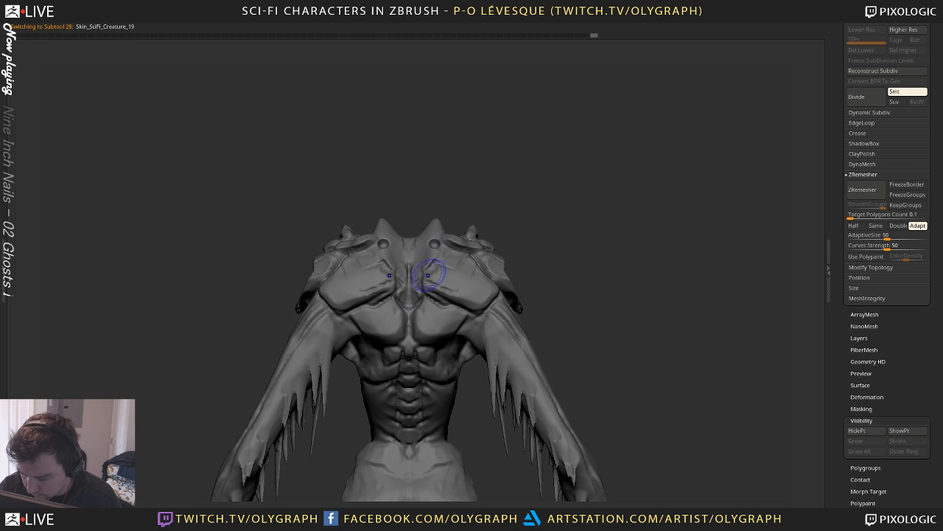
key("shift+s")
mouse_move(397, 333)
left_mouse_down()
mouse_move(433, 285)
mouse_move(467, 296)
left_mouse_up()
Build up the segmented muscle forms along the spine in the middle and lower back
left_click_drag(575, 238, 524, 234, "alt")
left_click_drag(399, 357, 395, 362)
left_click_drag(396, 369, 397, 409)
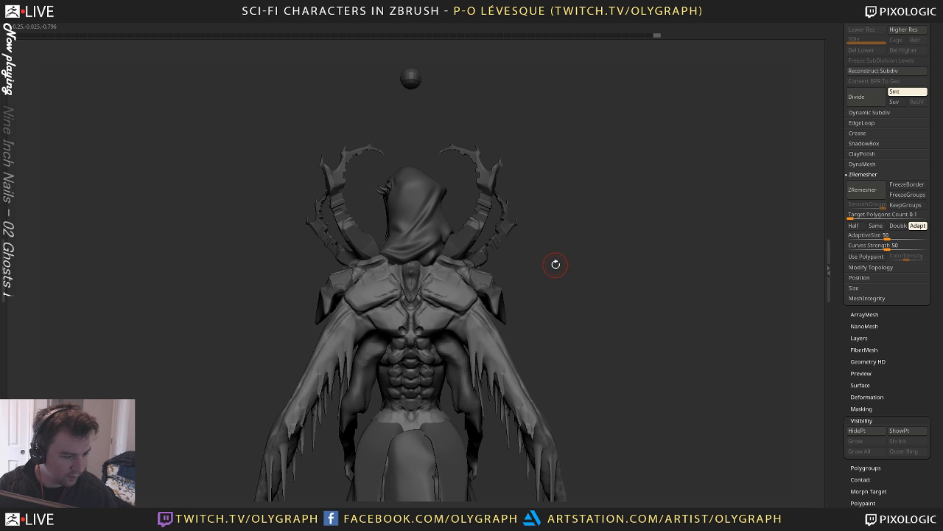
mouse_move(558, 252)
left_mouse_down()
mouse_move(507, 242)
mouse_move(579, 239)
mouse_move(577, 177)
left_mouse_up()
Sculpt rib-like segments along both sides of the lower back, adjusting the brush size between strokes
key("s")
left_click(390, 309)
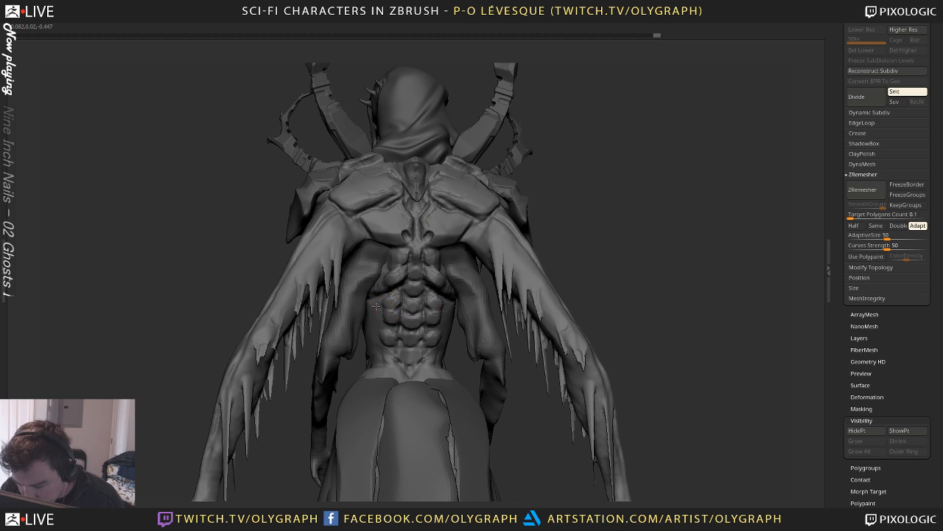
left_click_drag(378, 305, 384, 351)
key("s")
left_click(379, 338)
key("s")
left_click(383, 341)
key("s")
left_click(383, 339)
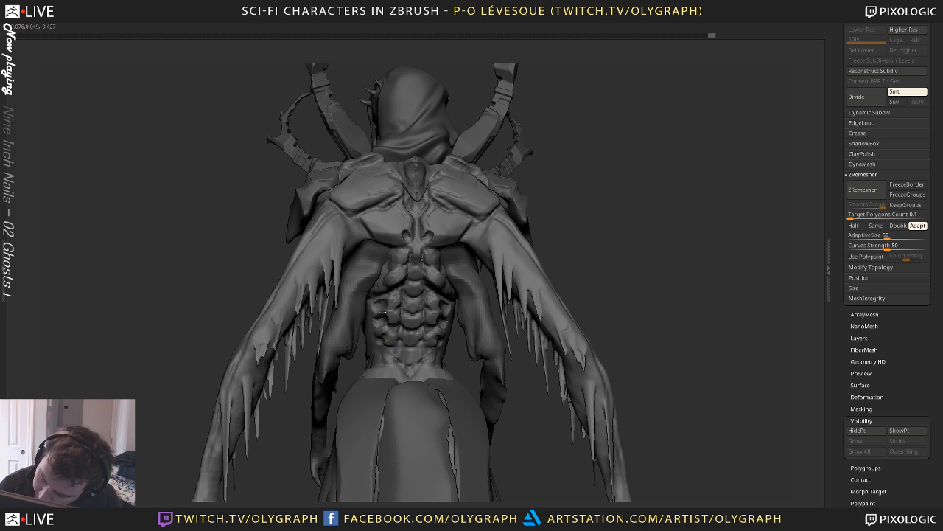
Switch to the Move brush and adjust the rib-like forms beside the lower spine
left_click_drag(603, 188, 613, 224, "shift")
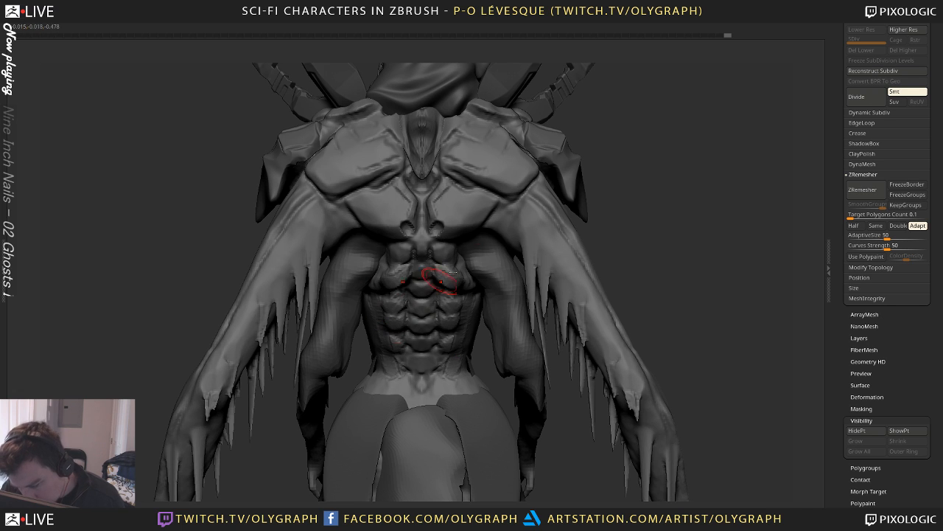
mouse_move(609, 216)
left_mouse_down()
mouse_move(604, 196)
mouse_move(588, 229)
left_mouse_up()
key("b")
left_click(565, 251)
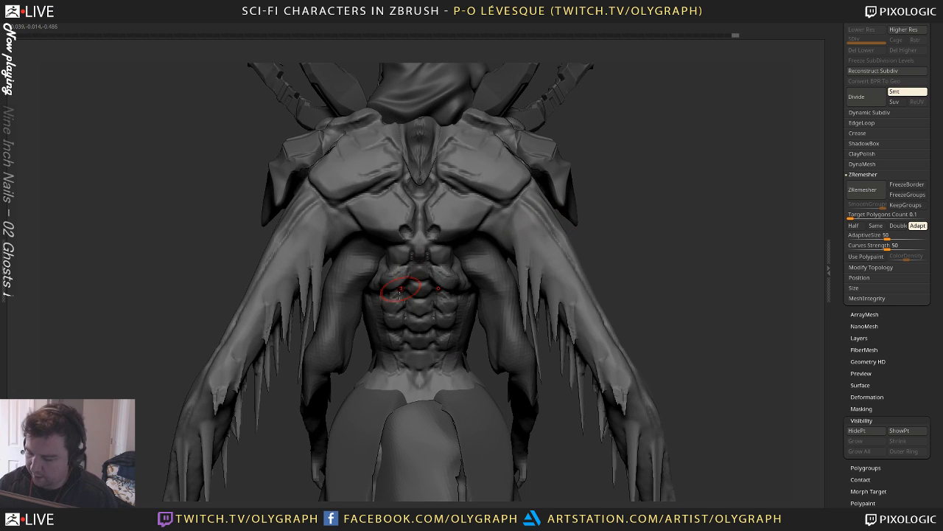
mouse_move(384, 320)
left_mouse_down()
mouse_move(395, 368)
mouse_move(389, 311)
left_mouse_up()
key("s")
key("s")
Flatten the muscle forms beside the spine just below the shoulder blades into angular planes with the TrimDynamic brush
mouse_move(611, 221)
left_mouse_down("alt")
mouse_move(548, 181)
mouse_move(581, 223)
mouse_move(577, 194)
mouse_move(599, 187)
mouse_move(587, 196)
left_mouse_up("alt")
key("b")
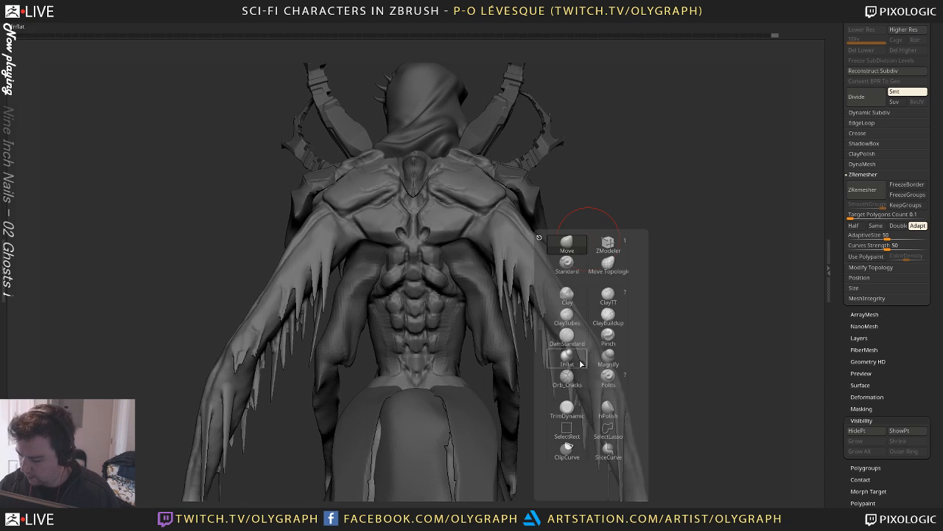
left_click(569, 404)
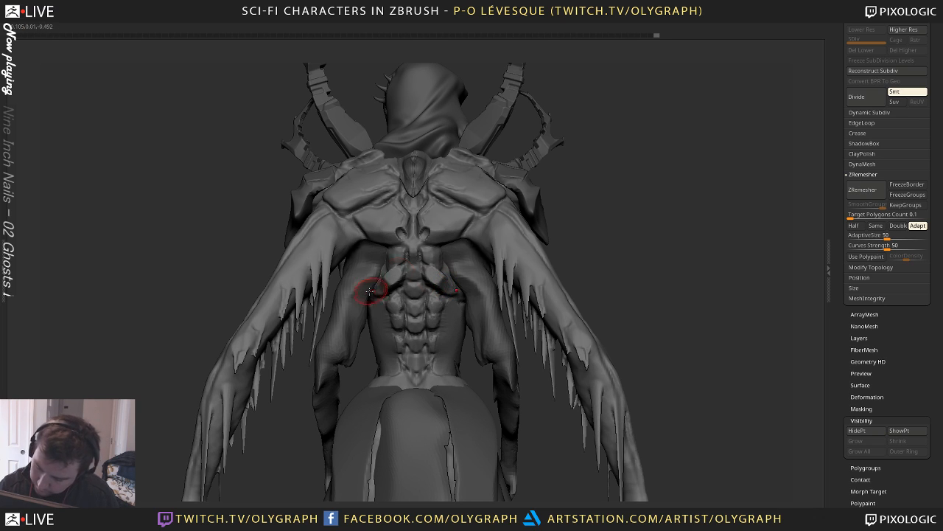
left_click_drag(396, 290, 389, 295)
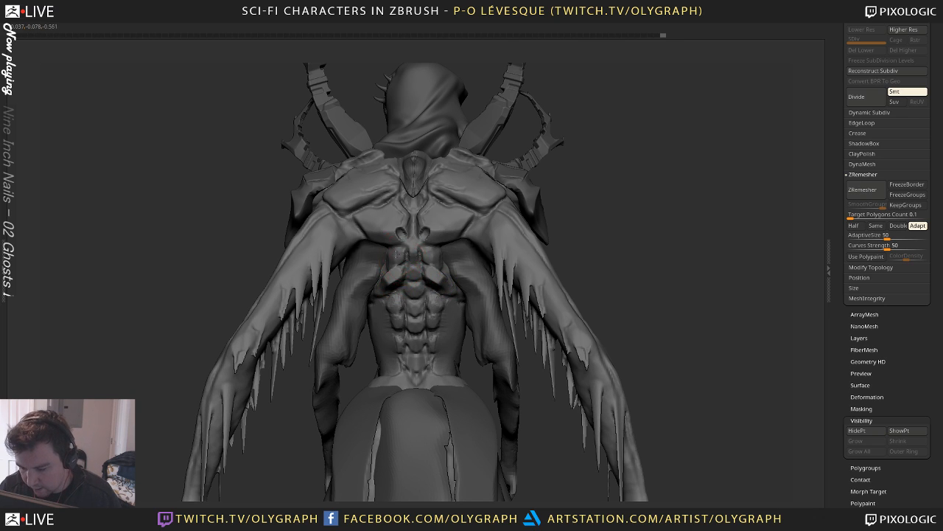
left_click_drag(399, 257, 421, 231)
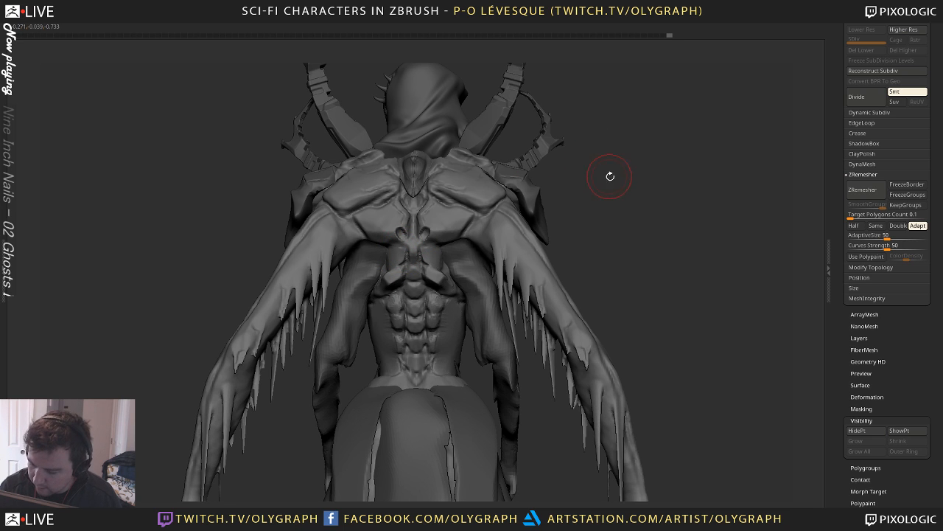
Refine the planes along the shoulder blades' lower edge and the outer sides of the mid-back forms, adjusting the brush between strokes
left_click_drag(610, 176, 609, 193)
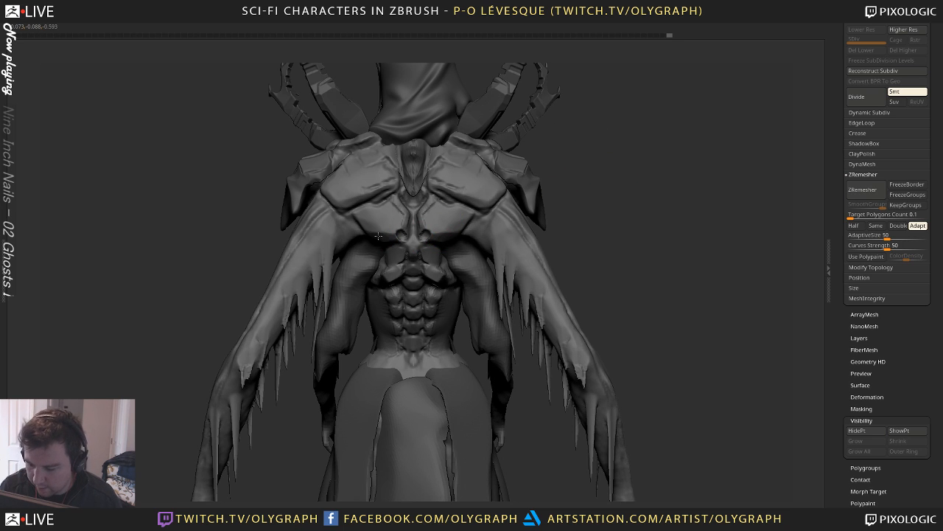
left_click_drag(378, 236, 378, 226)
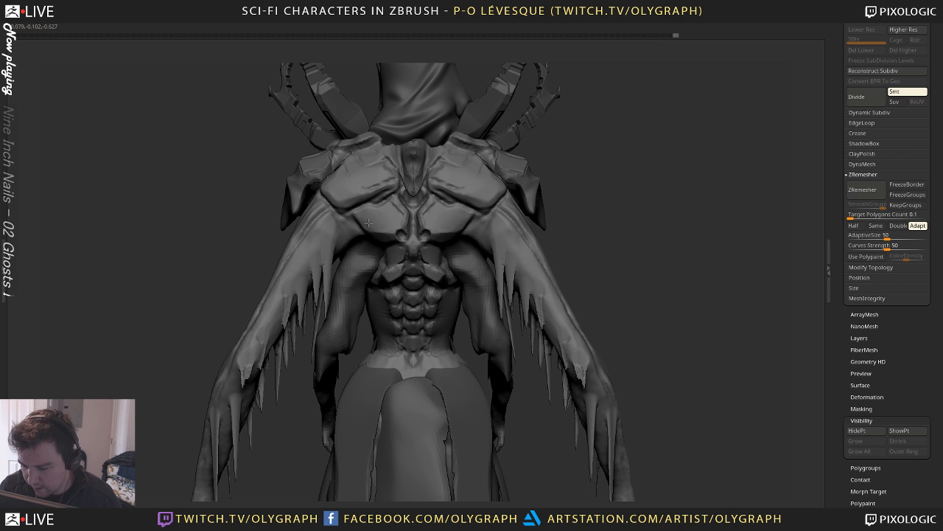
mouse_move(594, 204)
left_mouse_down()
mouse_move(567, 199)
mouse_move(653, 194)
left_mouse_up()
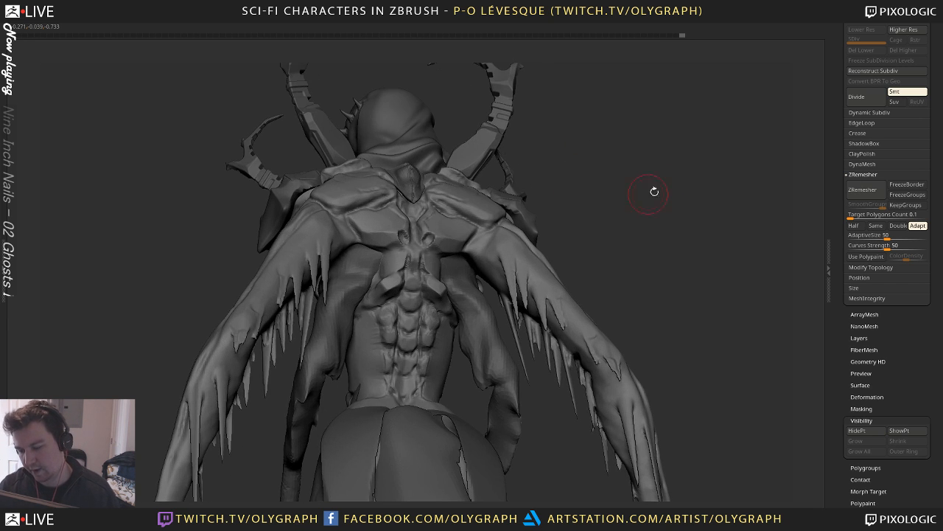
left_click_drag(579, 174, 554, 202)
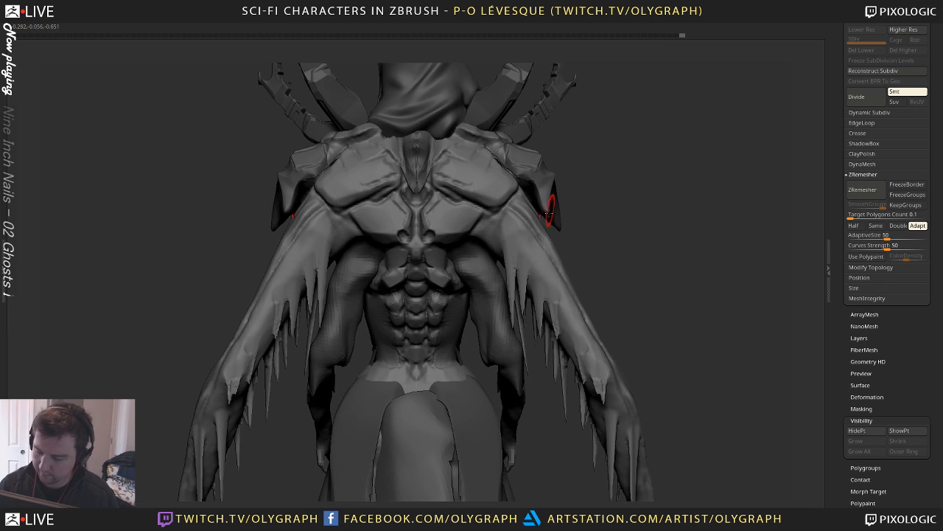
key("space")
left_click_drag(388, 269, 376, 268)
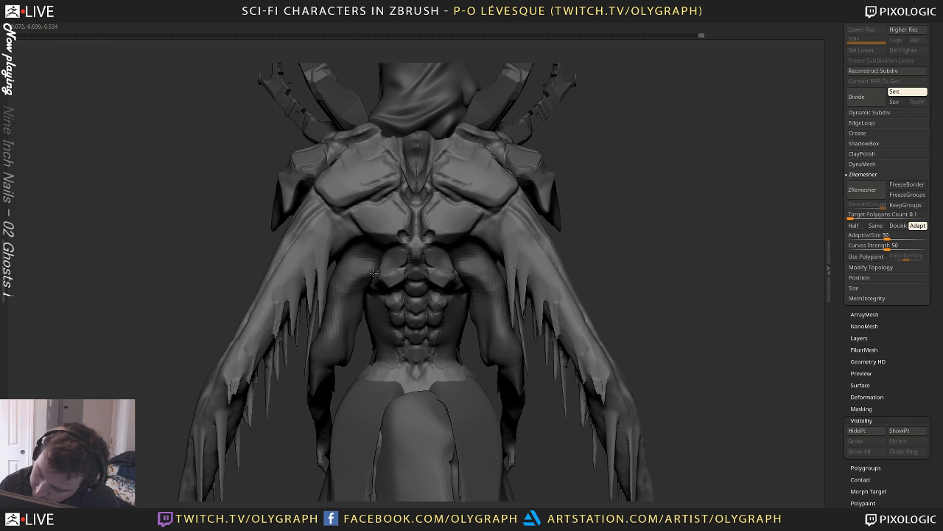
left_click_drag(383, 286, 387, 264)
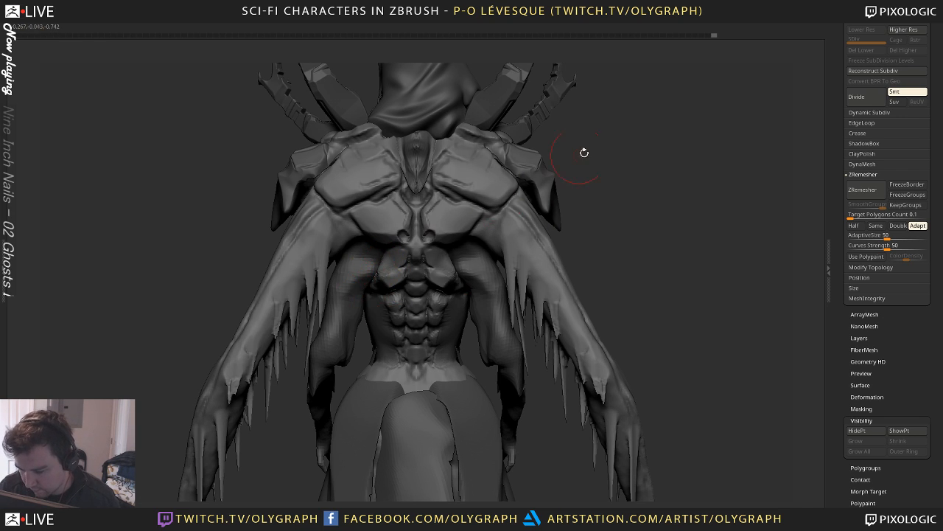
Carve sharp creases into the paired forms beside the spine below the shoulder blades with the DamStandard brush
key("b")
key("d")
key("s")
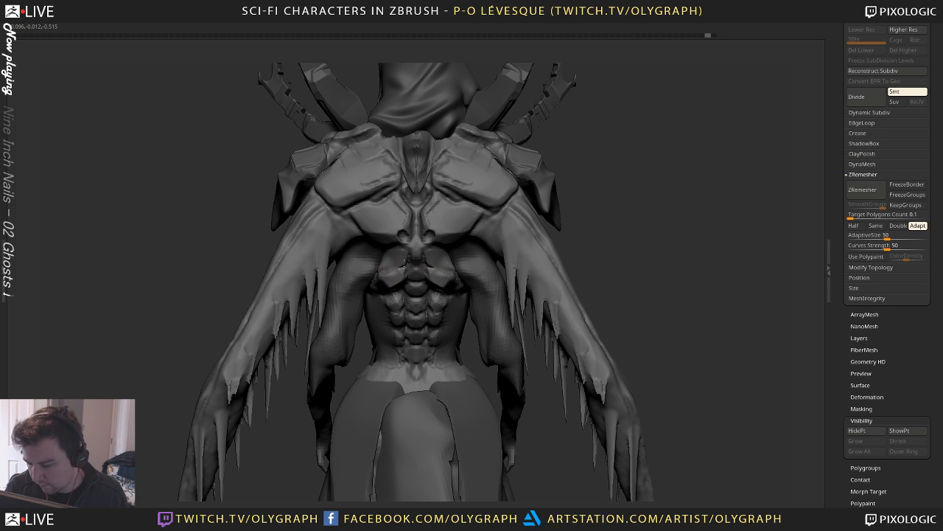
mouse_move(403, 263)
left_mouse_down()
mouse_move(396, 270)
mouse_move(405, 265)
left_mouse_up()
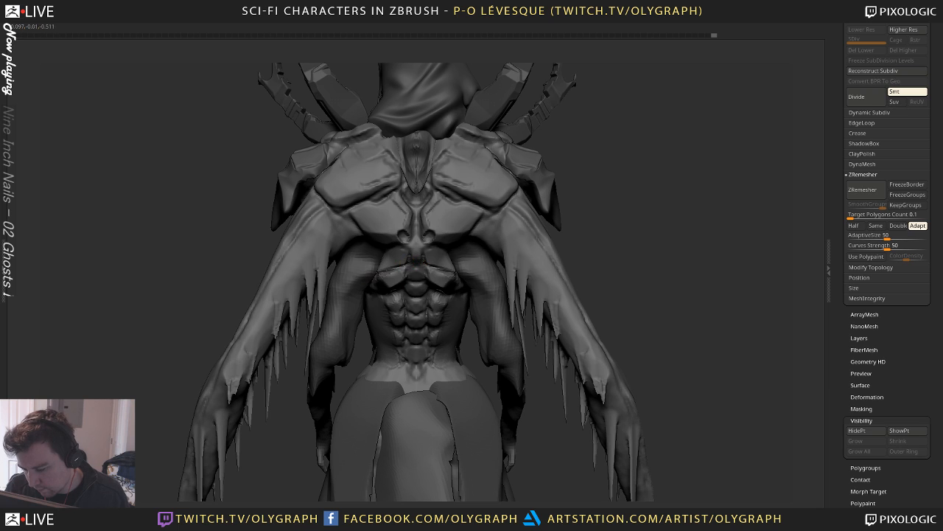
Adjust the brush size and carve the crease from the upper arm along the shoulder blade's lower edge
left_click_drag(629, 195, 545, 141, "alt")
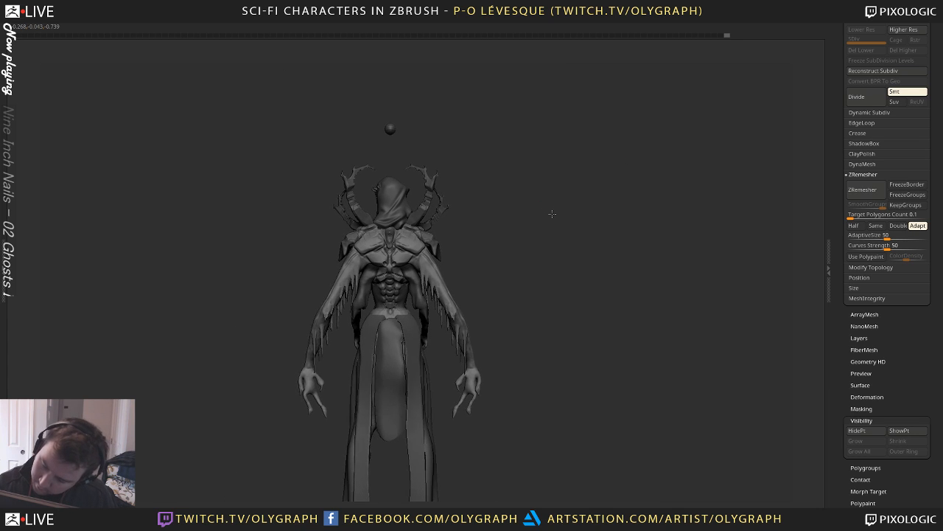
left_click_drag(552, 213, 554, 247, "alt")
mouse_move(400, 83)
left_mouse_down("alt")
mouse_move(404, 136)
mouse_move(474, 204)
left_mouse_up("alt")
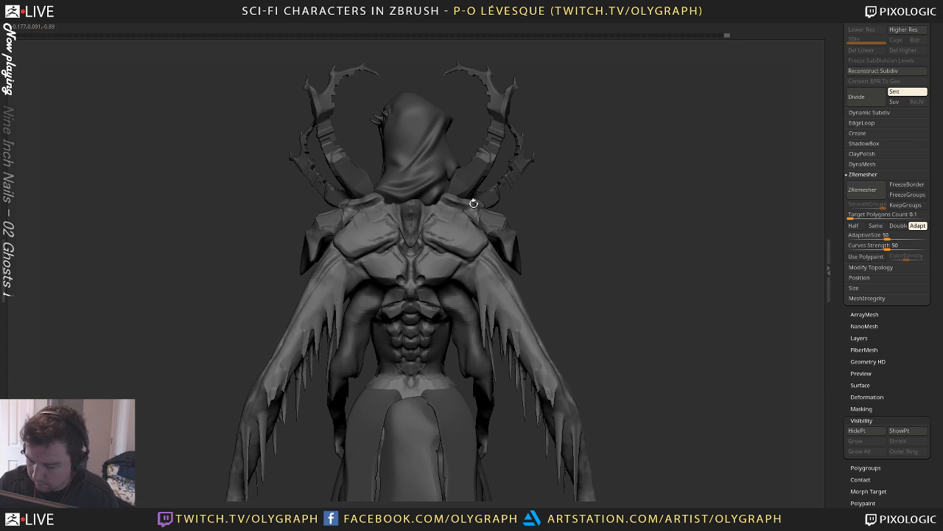
key("s")
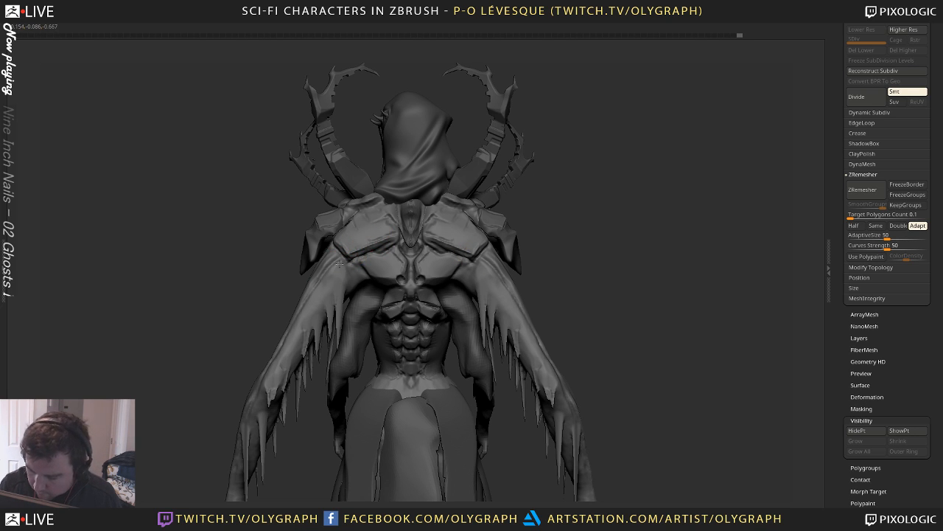
mouse_move(285, 295)
left_mouse_down()
mouse_move(325, 290)
mouse_move(383, 258)
left_mouse_up()
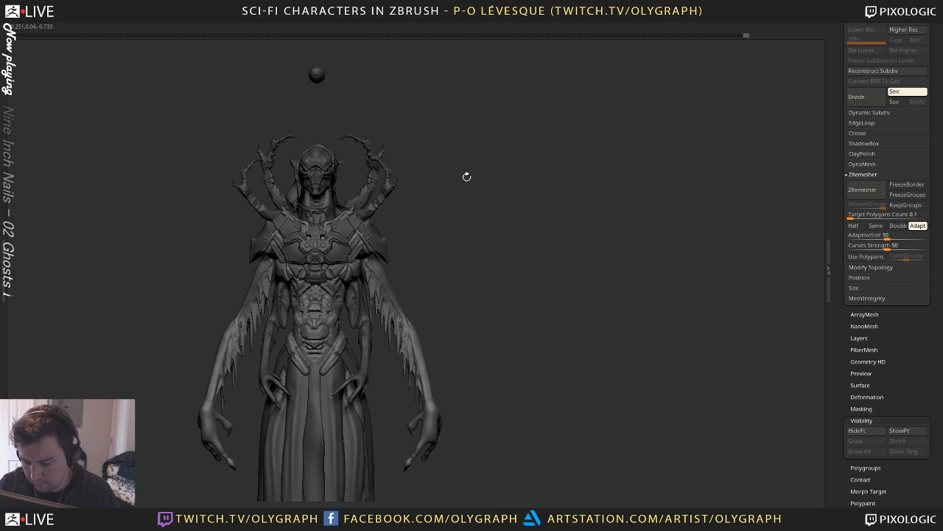
Examine the creature's chest, torso and arms from the front, reselecting the Skin_SciFi_Creature_19 body
left_click_drag(487, 226, 448, 176, "alt")
left_click(320, 88, "alt")
left_click_drag(468, 136, 597, 184, "alt")
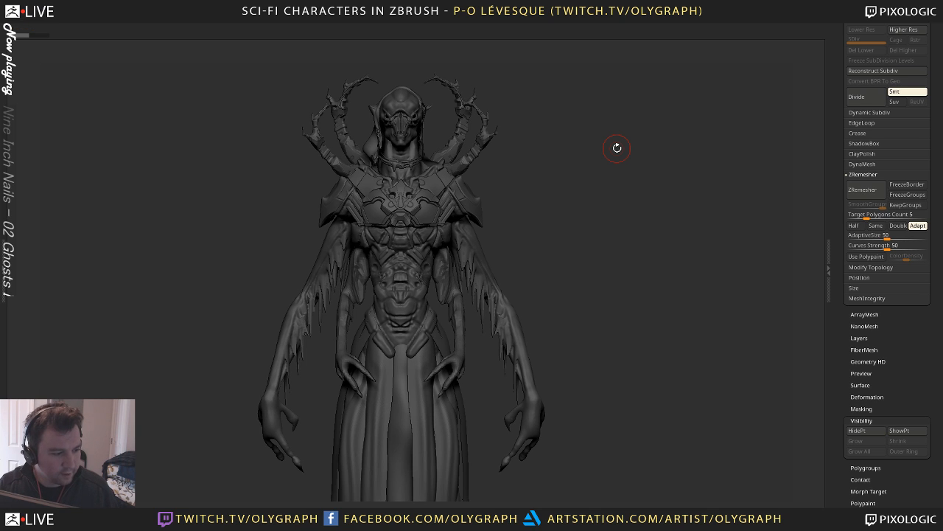
left_click_drag(553, 175, 566, 225, "alt")
left_click(440, 300, "alt")
key("s")
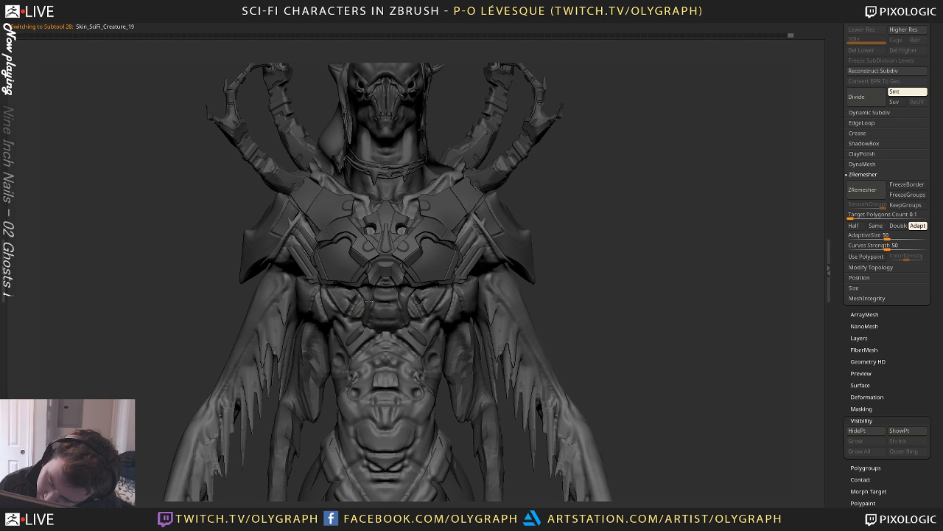
left_click_drag(642, 195, 566, 158, "alt")
left_click_drag(516, 226, 604, 204, "alt")
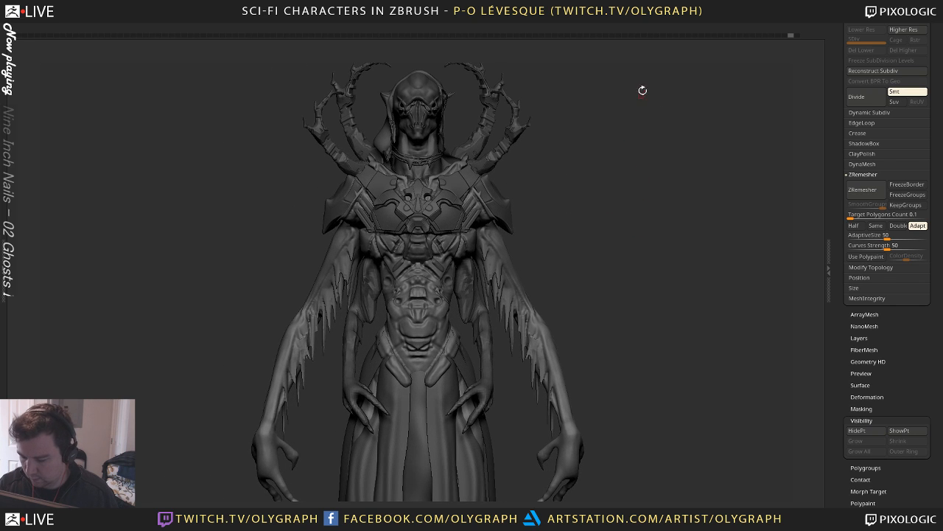
mouse_move(618, 160)
left_mouse_down("alt")
mouse_move(600, 205)
mouse_move(617, 196)
mouse_move(684, 204)
mouse_move(640, 178)
mouse_move(634, 158)
left_mouse_up("alt")
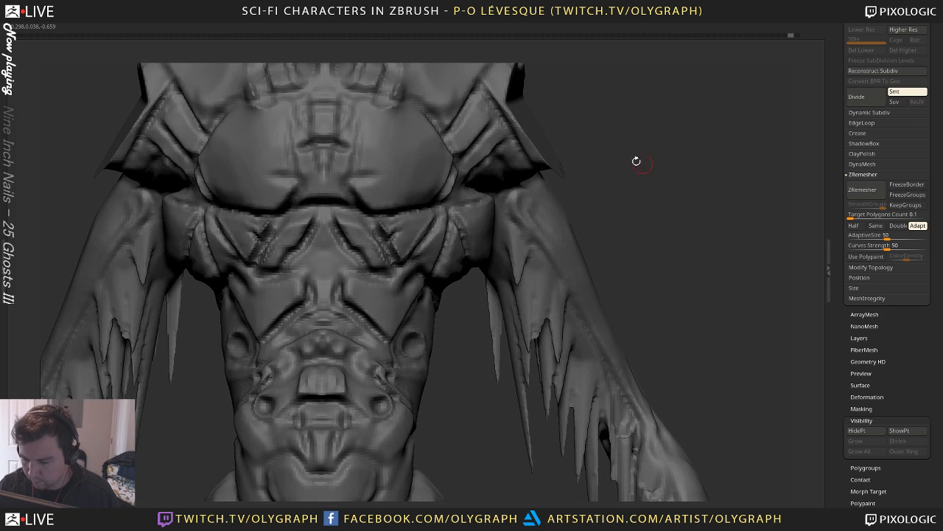
Mask mirrored triangular areas below the chest on Skin_SciFi_Creature_25 and turn them into their own polygroup with PolyFrame shown
key("s")
key("s")
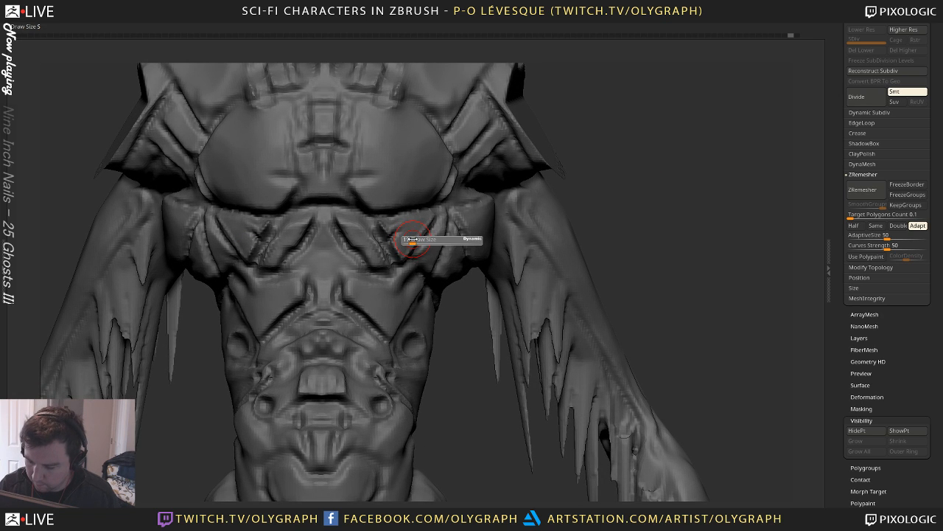
left_click(411, 243, "alt")
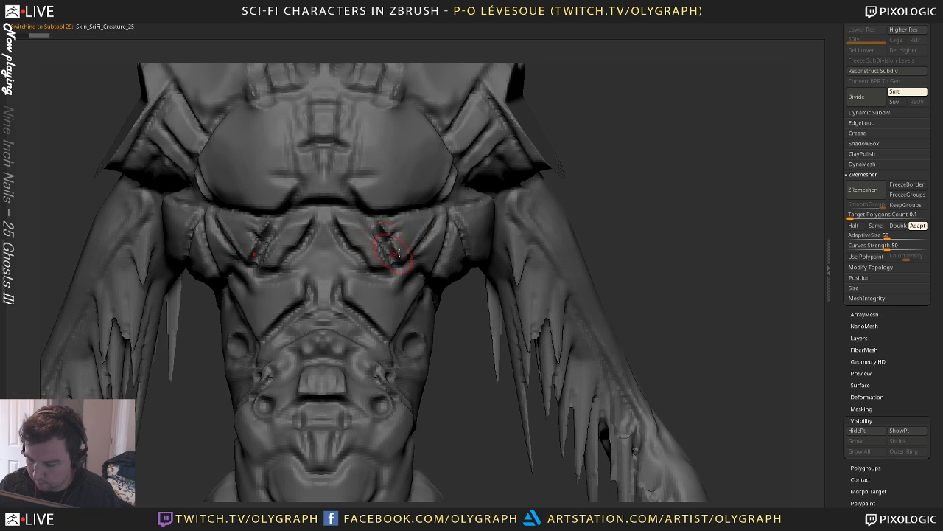
mouse_move(430, 216)
left_mouse_down()
mouse_move(404, 243)
mouse_move(391, 229)
mouse_move(405, 218)
mouse_move(385, 220)
left_mouse_up()
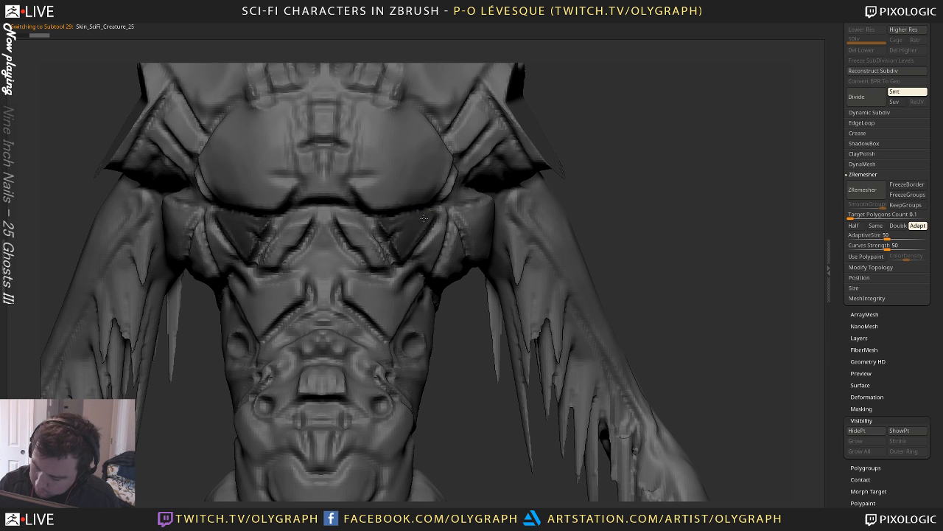
key("shift+f")
key("ctrl+w")
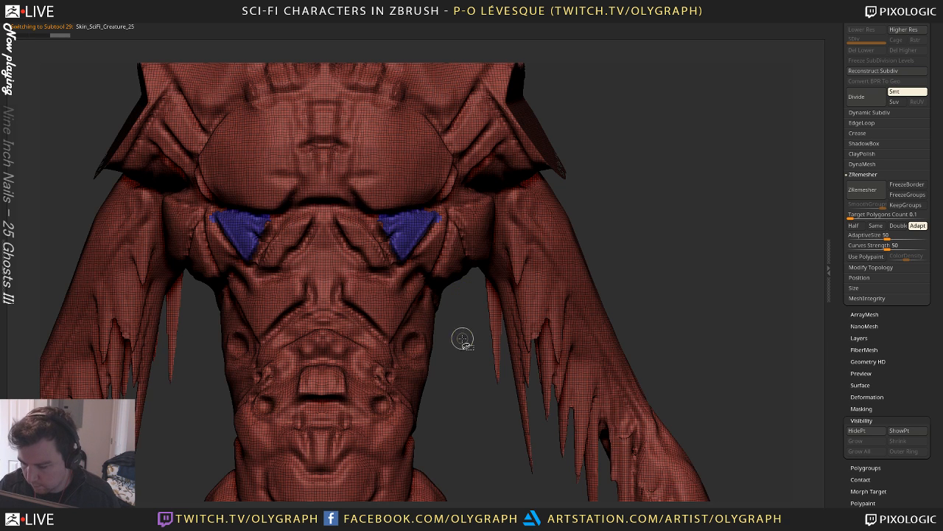
Isolate the two triangular polygroup patches and delete the hidden rest of the Skin_SciFi_Creature_25 mesh
left_click(425, 320, "ctrl+shift")
left_click(426, 332, "ctrl+shift")
key("space")
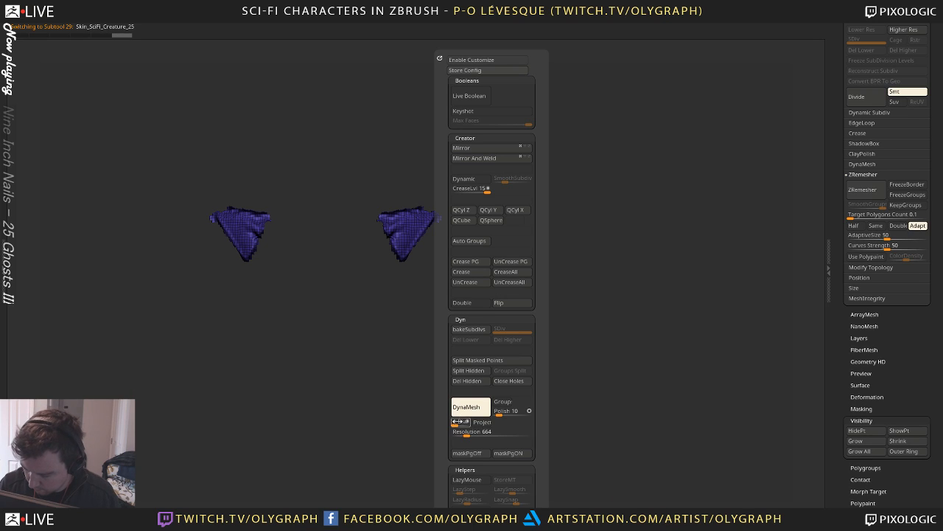
left_click(472, 384)
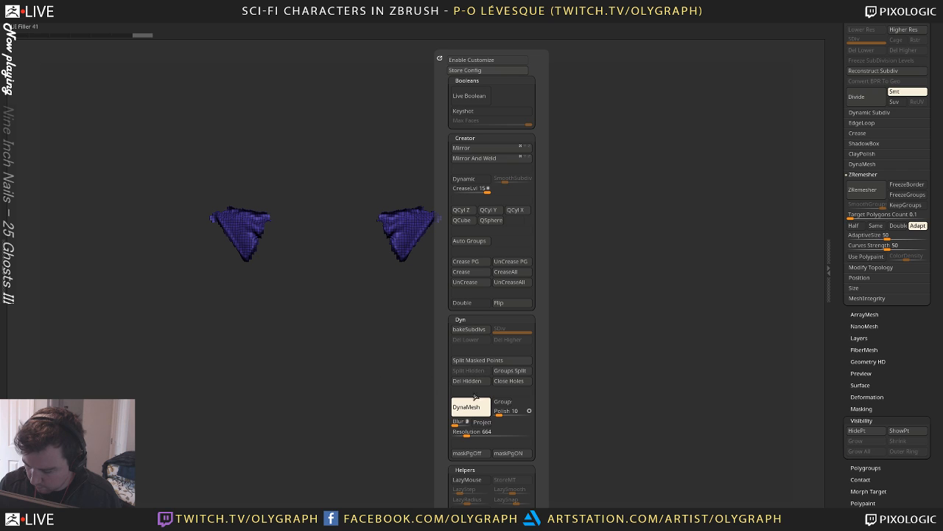
Slice along the jagged borders of one of the two cloth flaps with the SliceCurve brush to separate a clean triangle
key("b")
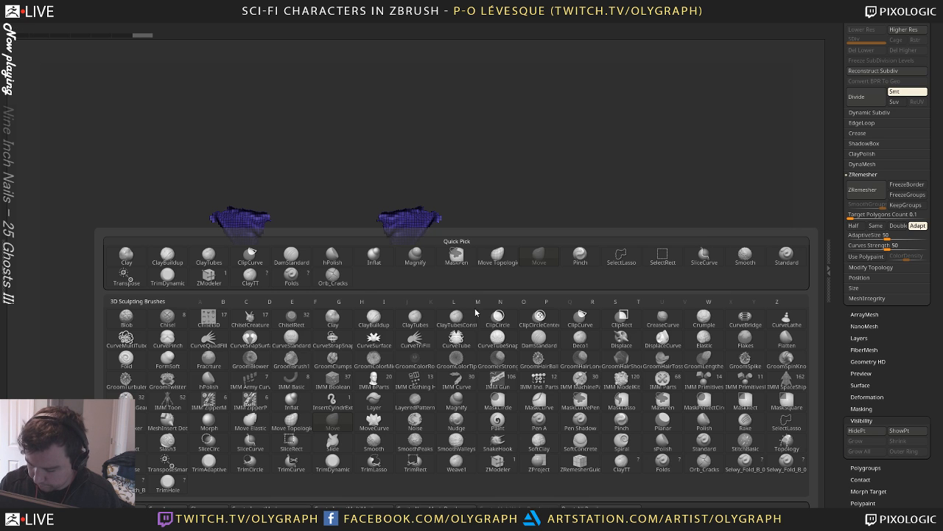
key("s")
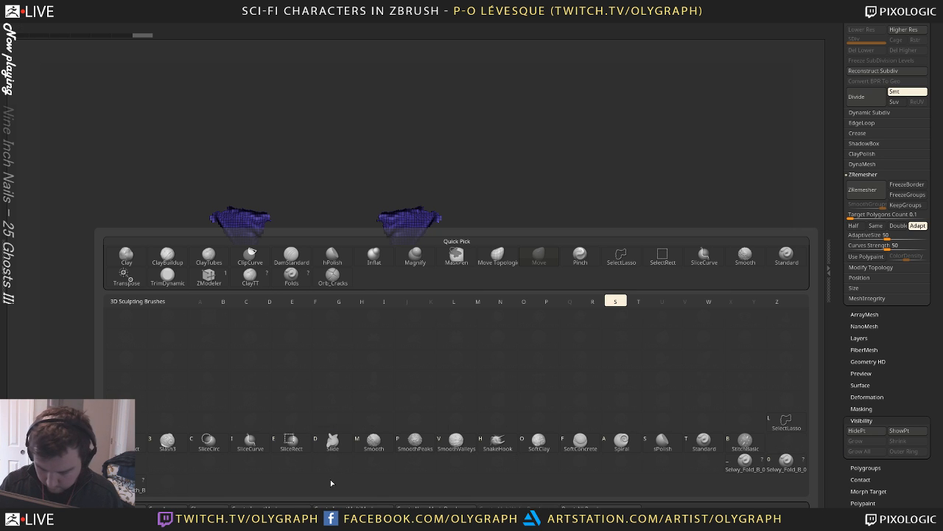
left_click(250, 442)
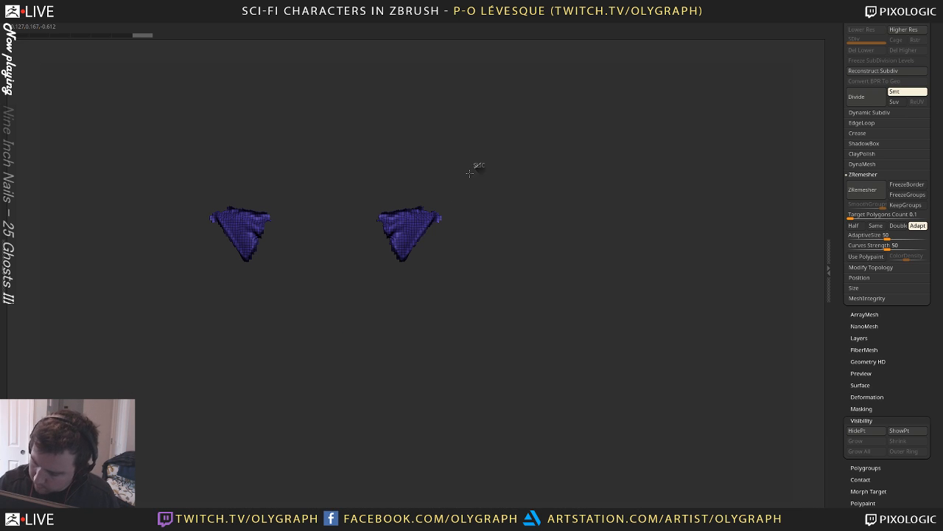
mouse_move(479, 165)
left_mouse_down("ctrl+shift")
mouse_move(377, 284)
mouse_move(369, 186)
left_mouse_up("ctrl+shift")
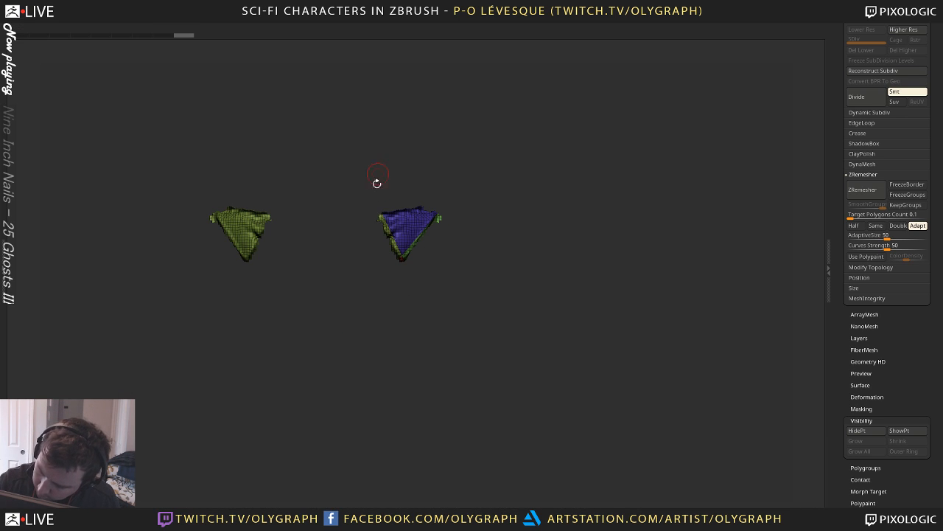
left_click_drag(350, 222, 482, 215, "ctrl+shift")
Isolate the clean inner triangle of the flap and delete the hidden geometry
left_click(413, 229, "ctrl+shift")
key("space")
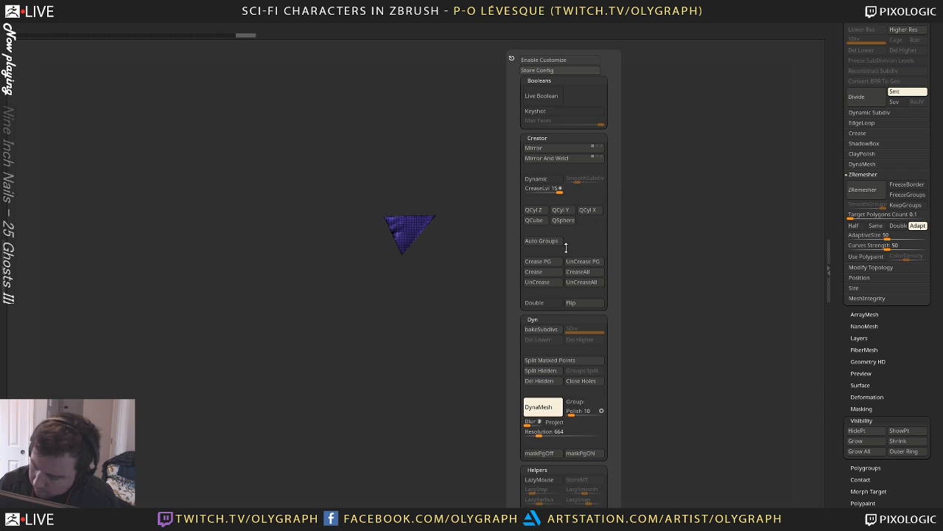
left_click(538, 407)
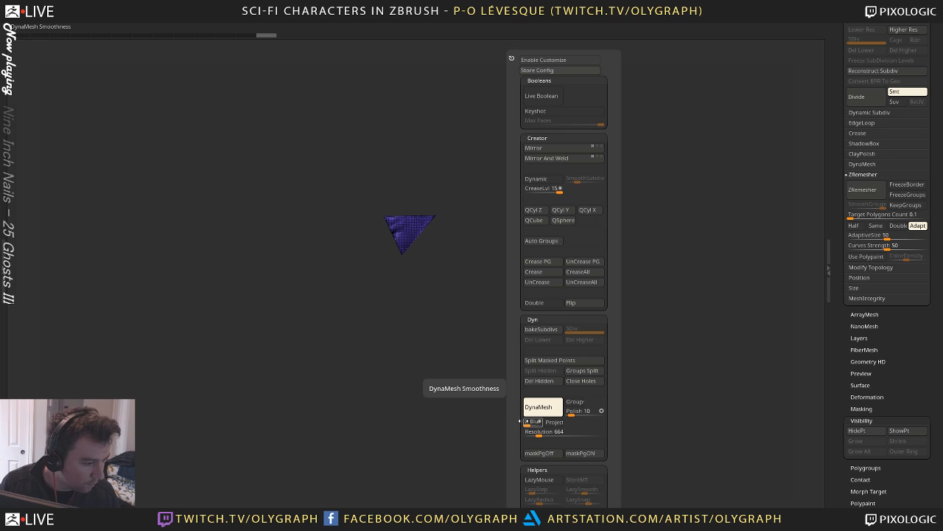
left_click_drag(524, 422, 523, 422)
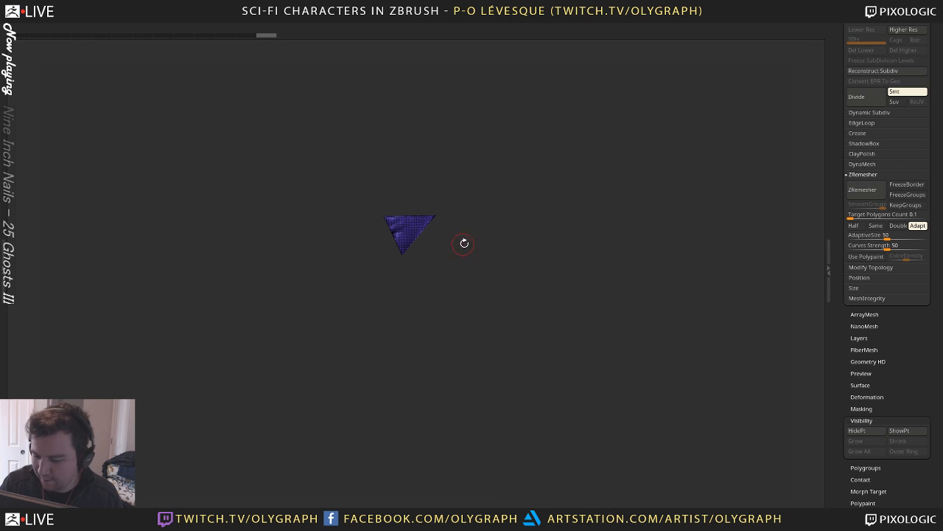
Try to smooth the folds on the triangular flap with the hPolish brush
mouse_move(462, 243)
left_mouse_down()
mouse_move(437, 276)
mouse_move(482, 307)
left_mouse_up()
key("b")
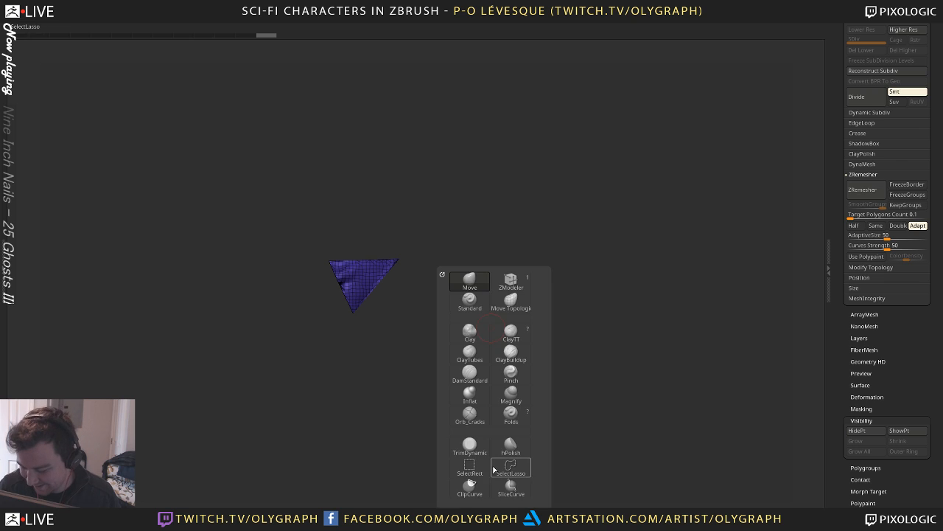
left_click(513, 443)
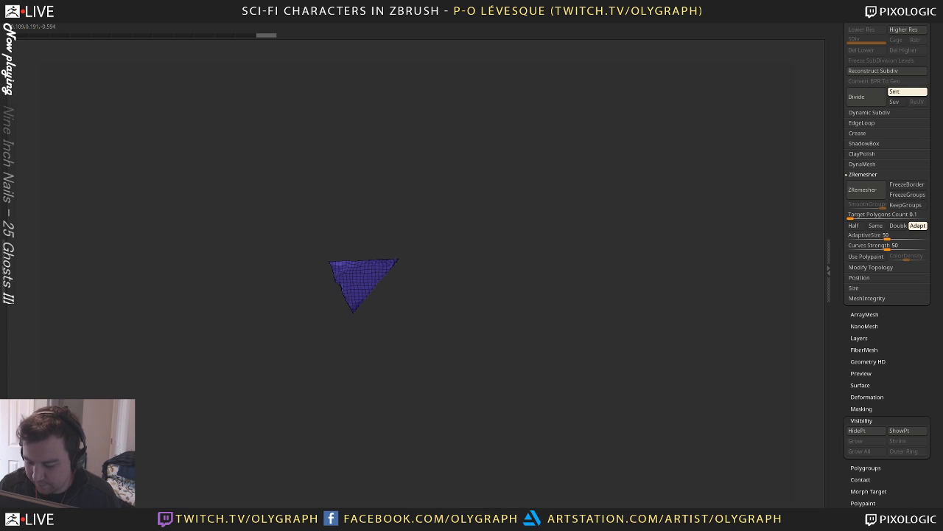
left_click_drag(361, 281, 394, 245)
key("ctrl+z")
left_click_drag(474, 224, 474, 310, "ctrl")
key("ctrl+z")
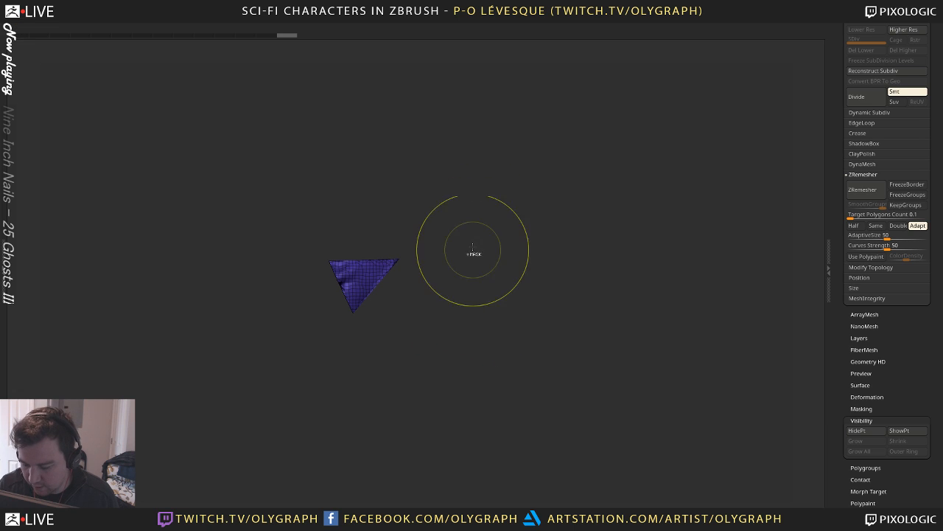
key("space")
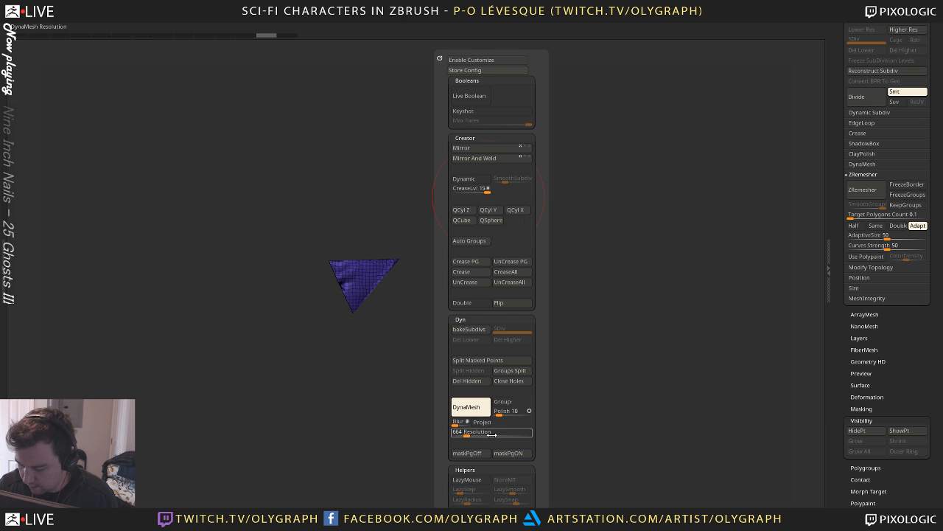
mouse_move(382, 396)
left_mouse_down()
mouse_move(426, 393)
mouse_move(356, 396)
mouse_move(361, 325)
mouse_move(398, 413)
left_mouse_up()
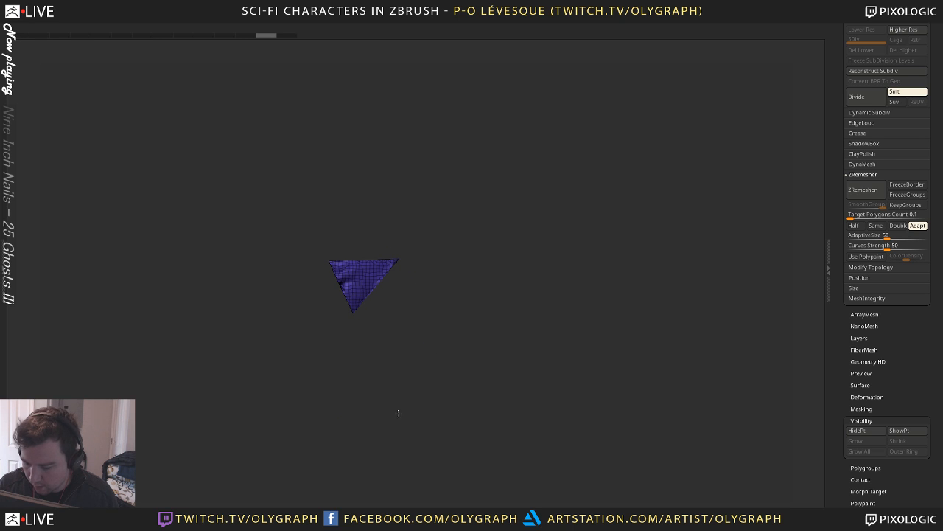
key("1")
key("2")
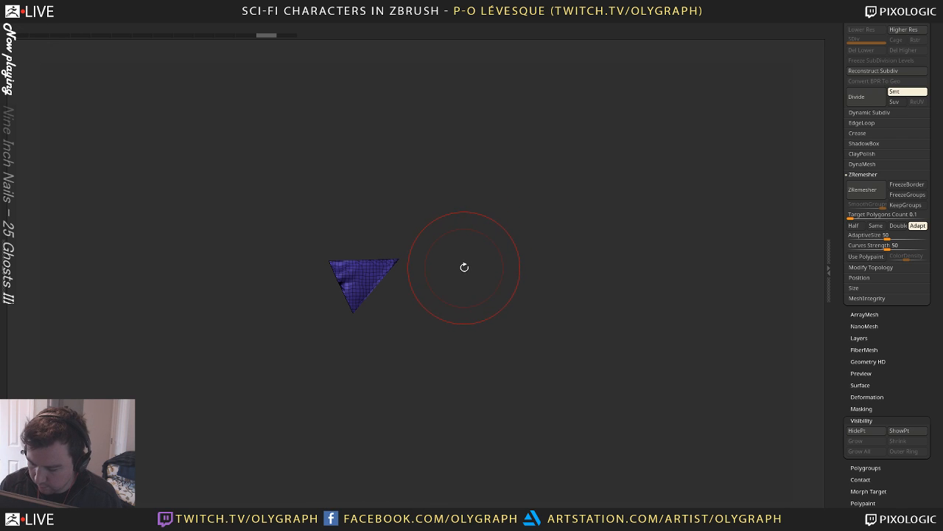
key("2")
left_click_drag(402, 309, 370, 259)
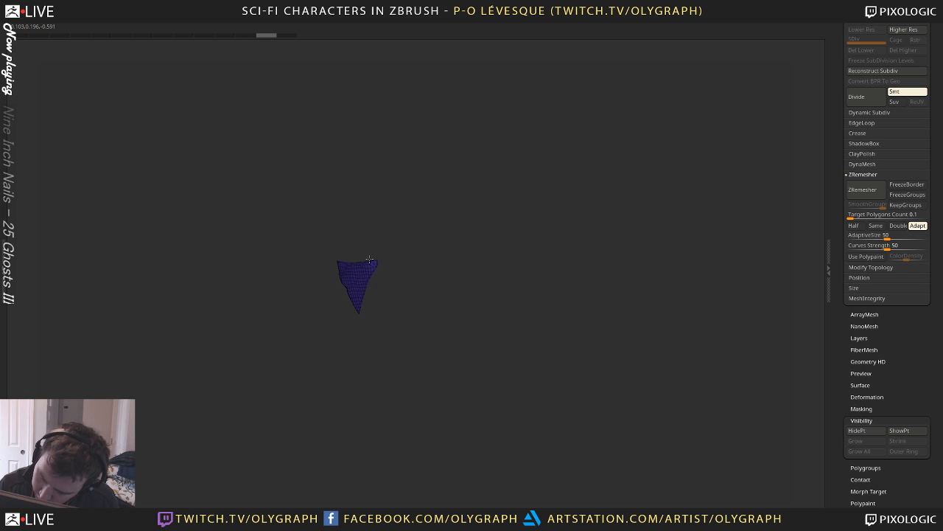
left_click_drag(438, 226, 483, 218)
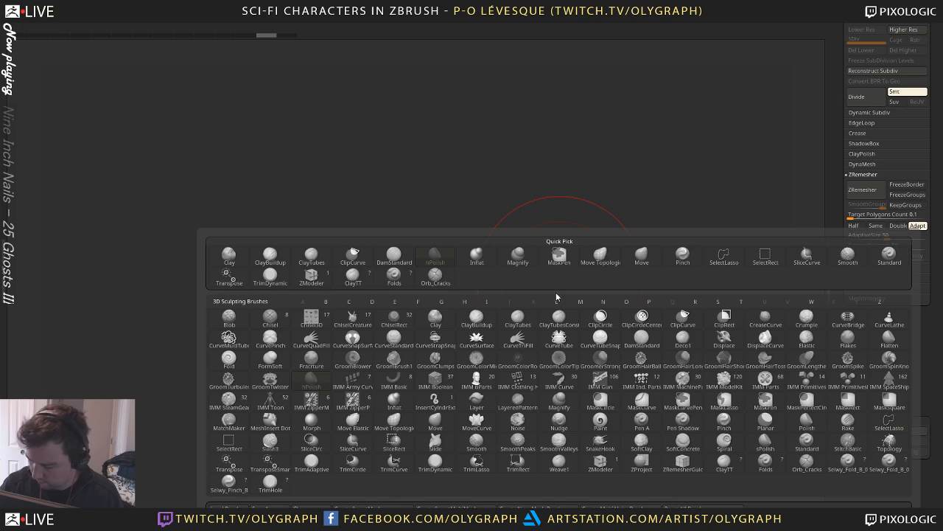
Draw cuts across the triangular flap seen edge-on, using the SliceCurve brush
key("b")
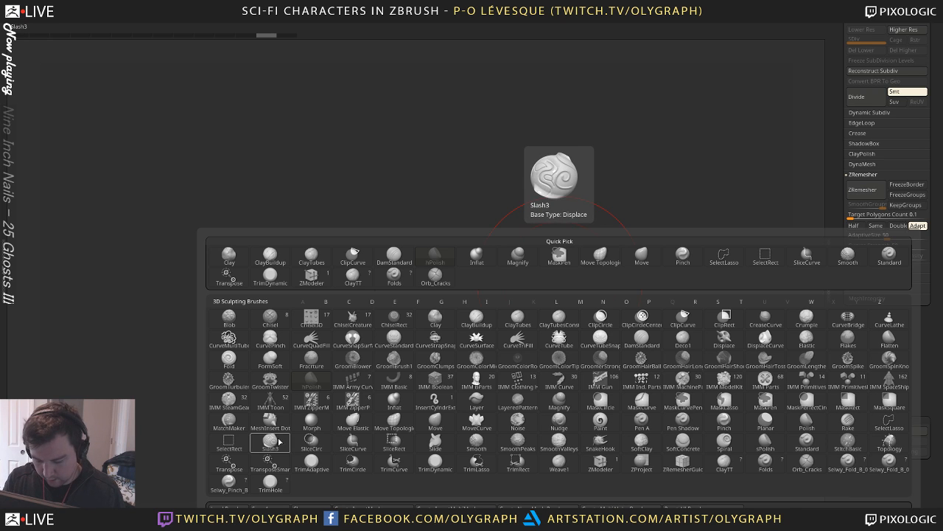
left_click(354, 445)
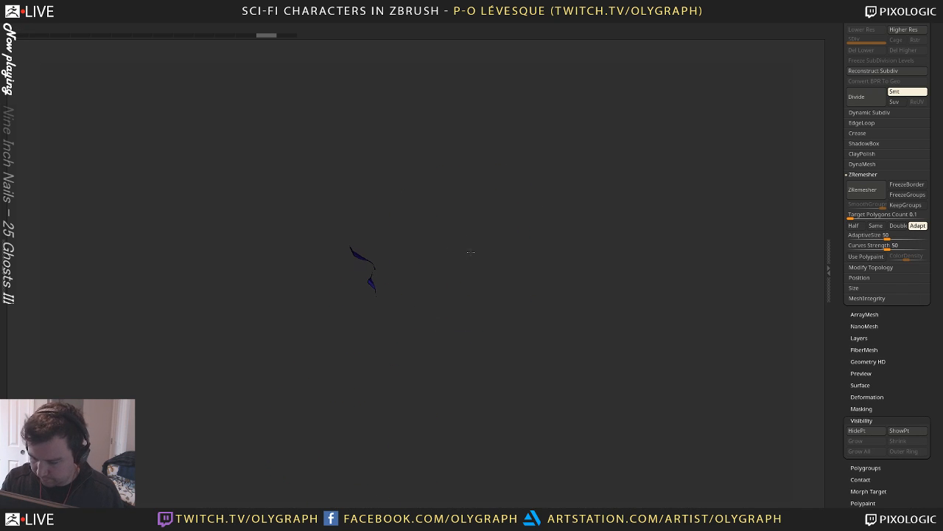
left_click_drag(470, 252, 501, 255)
key("b")
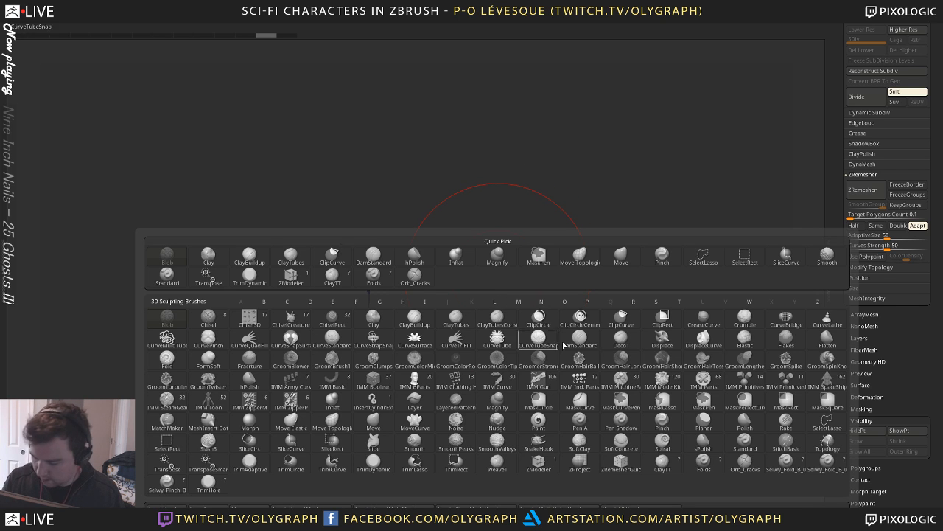
key("space")
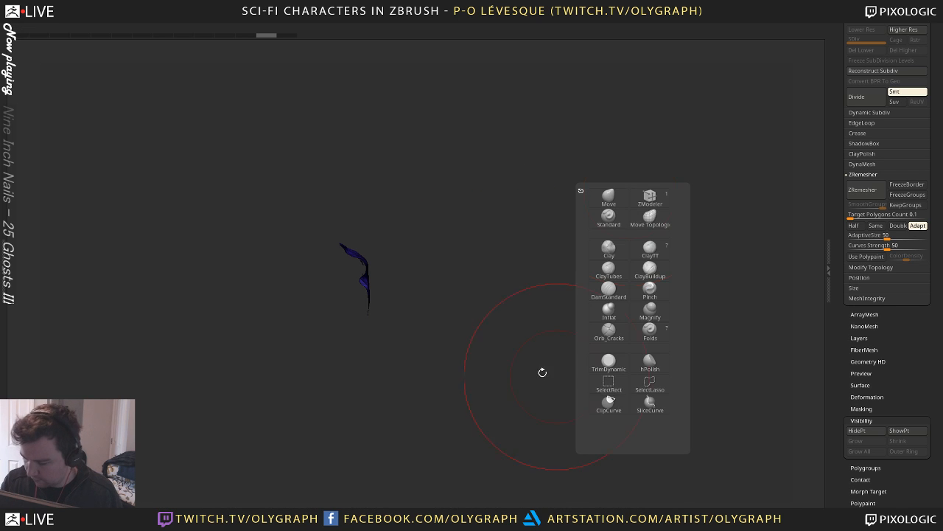
left_click_drag(353, 189, 344, 178)
left_click_drag(380, 324, 380, 324, "ctrl+shift")
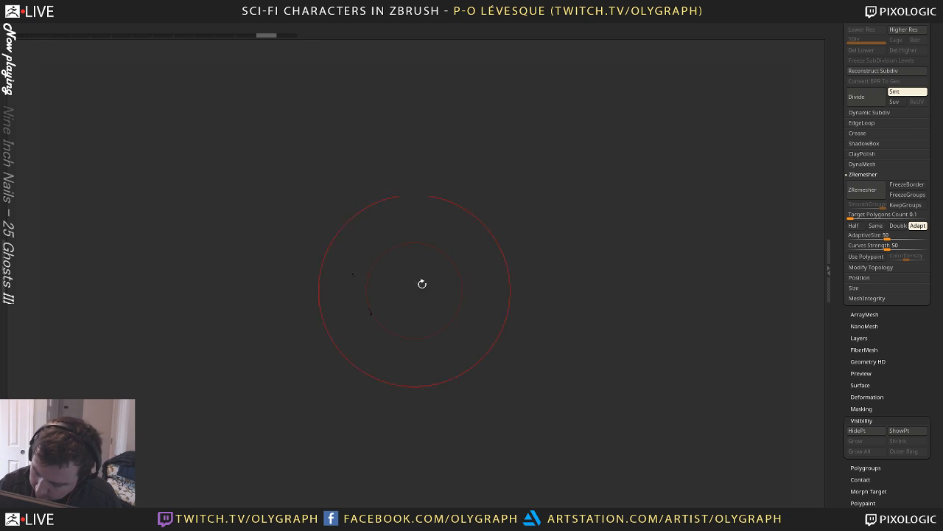
left_click_drag(423, 282, 465, 257)
left_click_drag(304, 213, 389, 329, "ctrl+shift")
Shift the flap slightly with a Transpose line in Move mode and show the rest of the character again
key("w")
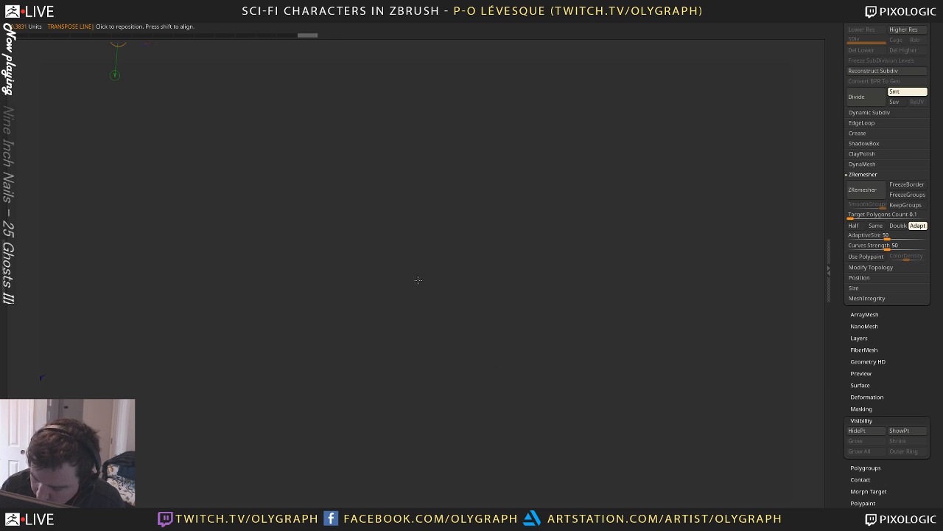
key("f")
key("f")
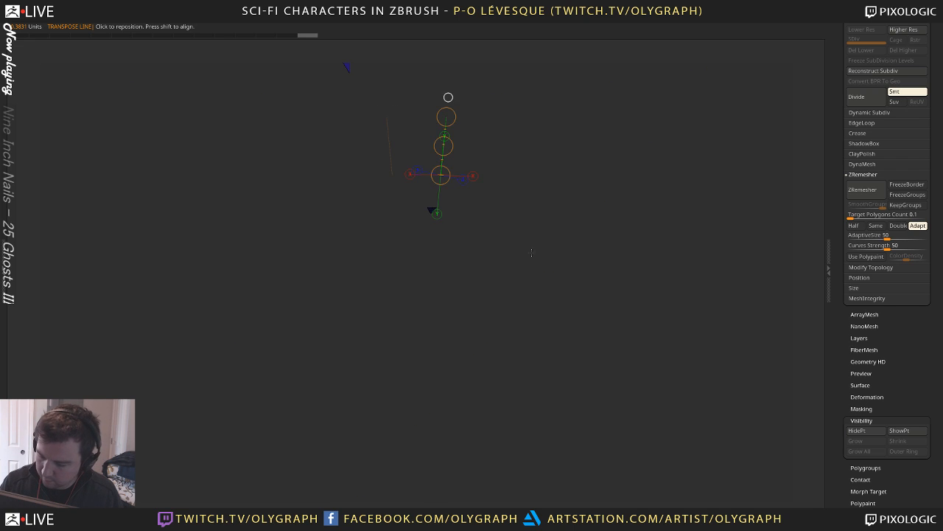
left_click_drag(532, 241, 457, 335, "alt")
left_click_drag(410, 299, 494, 247)
left_click_drag(451, 273, 455, 274)
key("ctrl+shift+s")
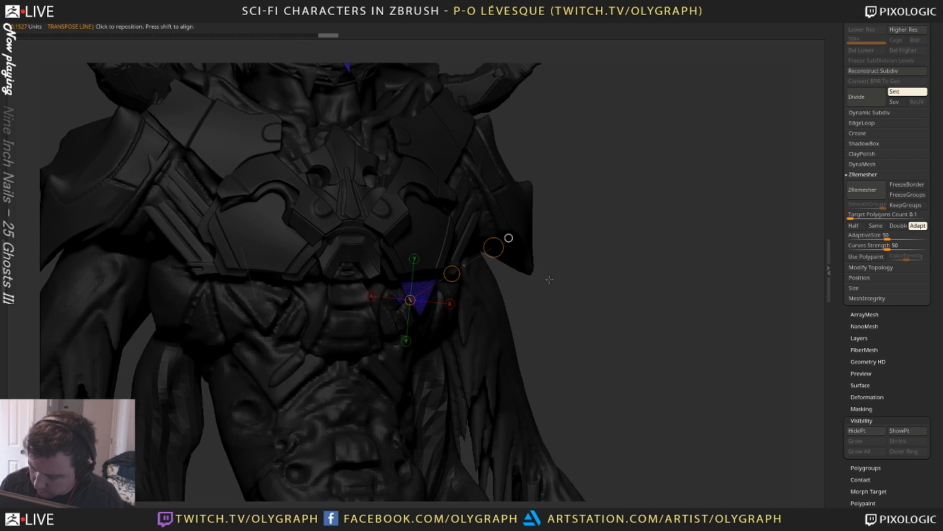
Return to Draw mode in front view and pick a lighter main colour for the model
key("q")
left_click_drag(586, 275, 563, 280, "shift")
key("space")
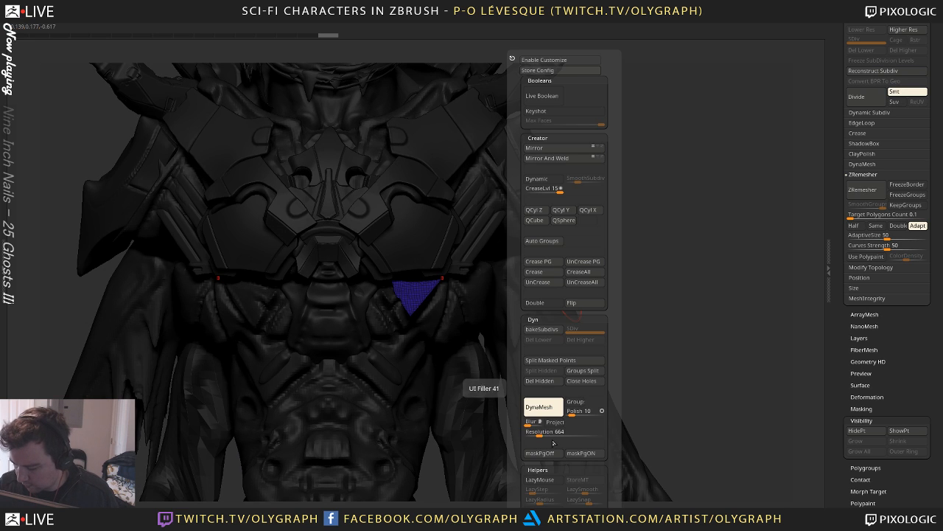
key("Tab")
left_click_drag(28, 281, 15, 277)
key("Tab")
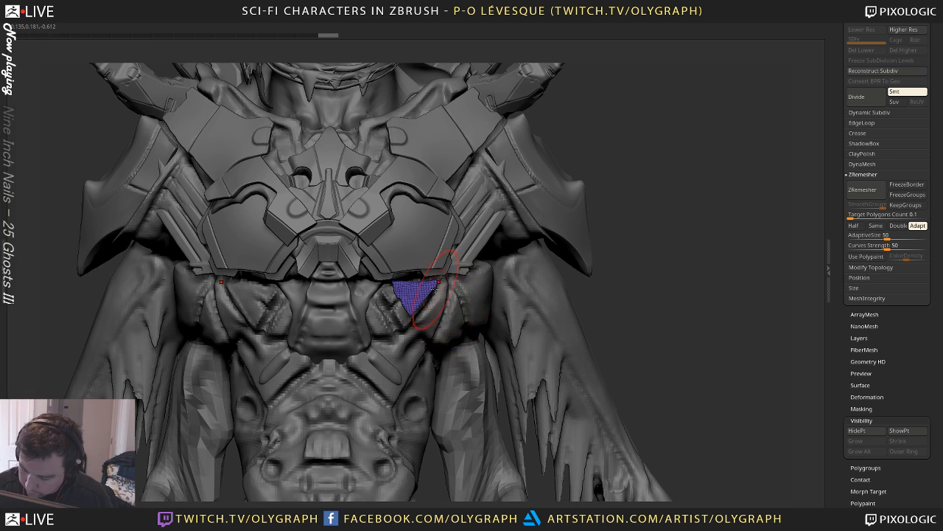
Adjust the brush's draw size over the flap below the chest plate
key("space")
key("s")
left_click_drag(409, 306, 414, 308)
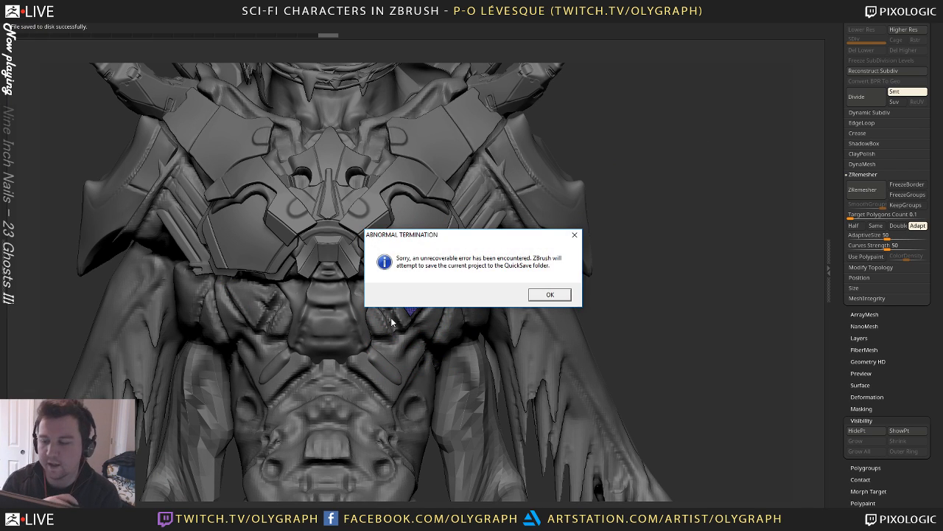
Dismiss the crash notices and load Recovered_Tool.ZTL from the QuickSave files after relaunching
left_click(551, 295)
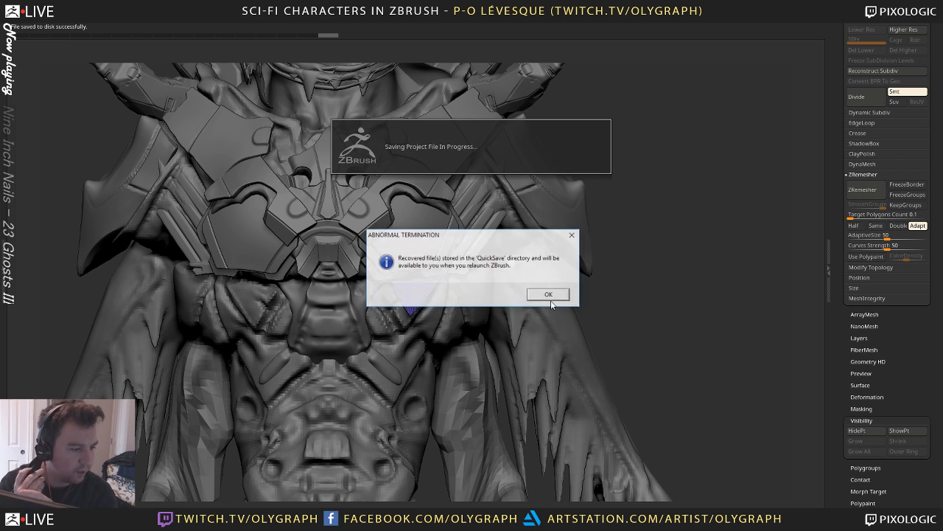
left_click(551, 295)
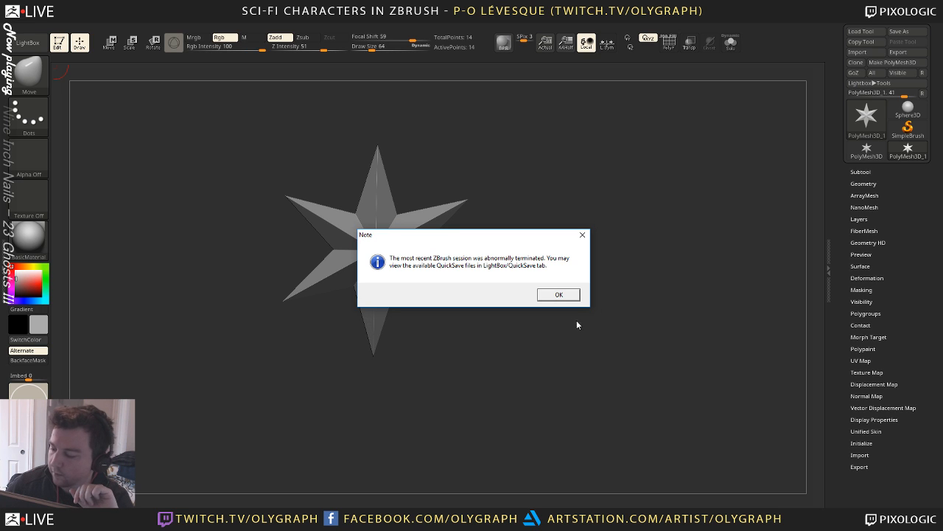
left_click(559, 294)
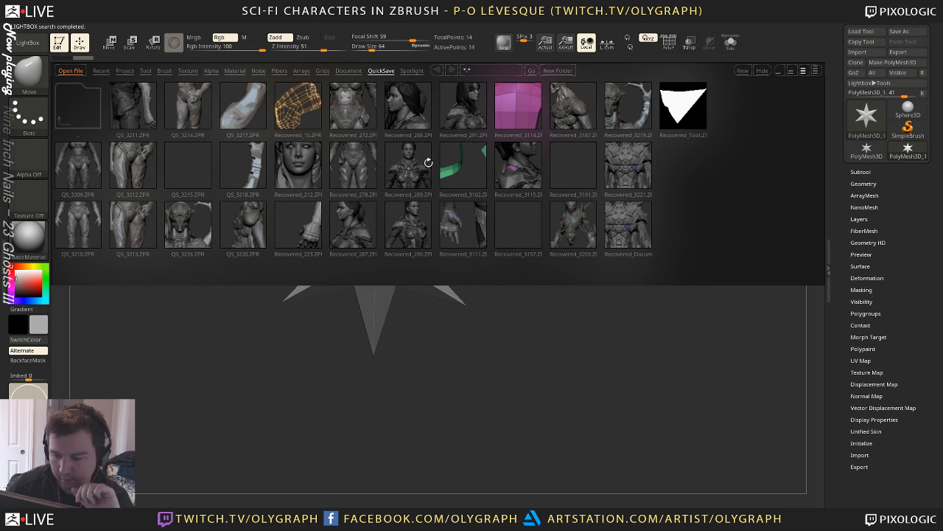
double_click(688, 108)
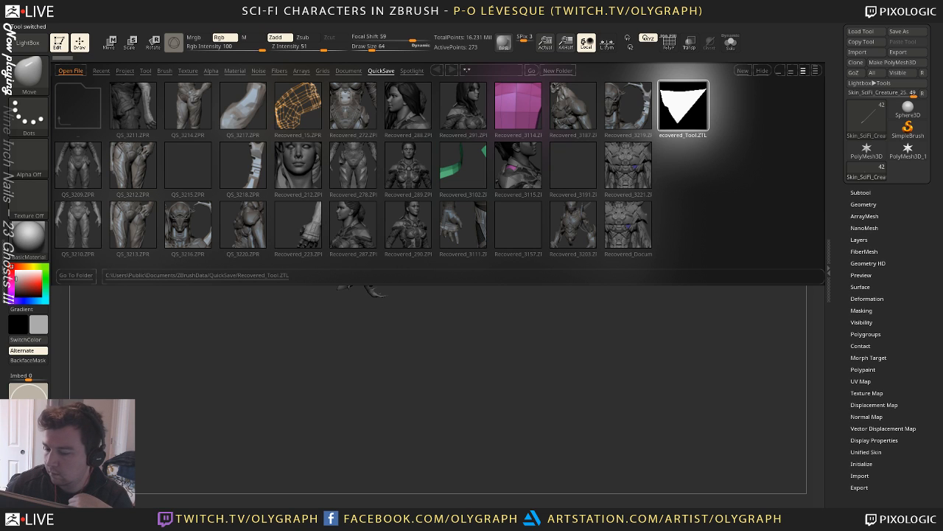
key("comma")
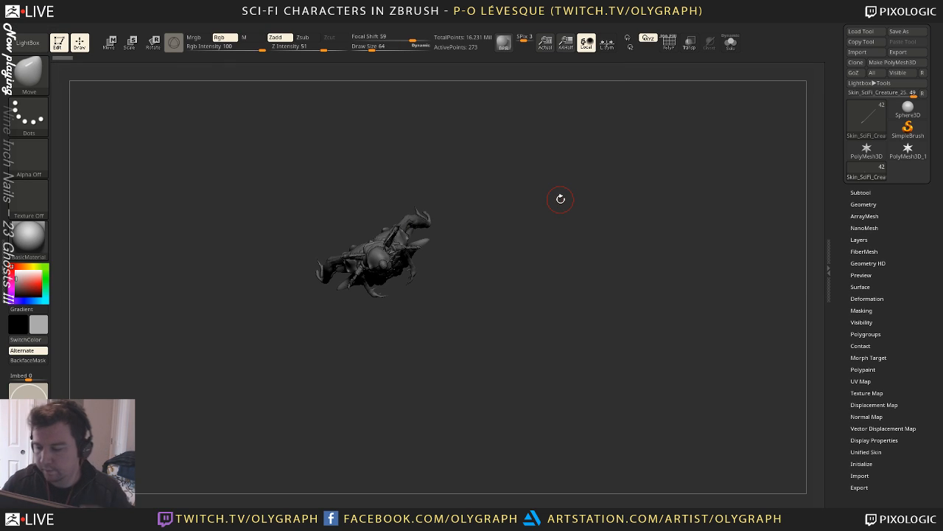
Isolate the triangular flap subtool, frame it and display its polyframe
key("shift+s")
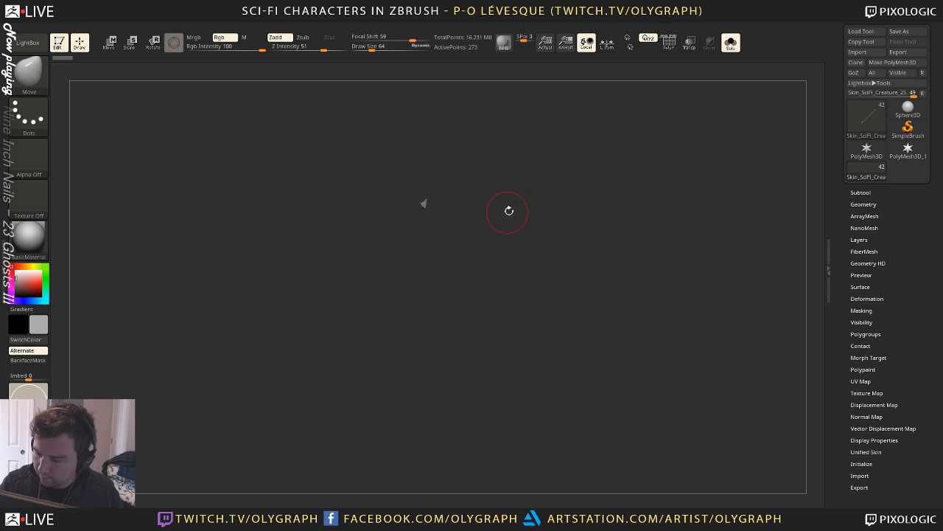
key("f")
left_click_drag(571, 209, 582, 224, "alt")
key("shift+f")
left_click_drag(591, 299, 581, 257, "alt")
left_click_drag(581, 256, 569, 272, "shift")
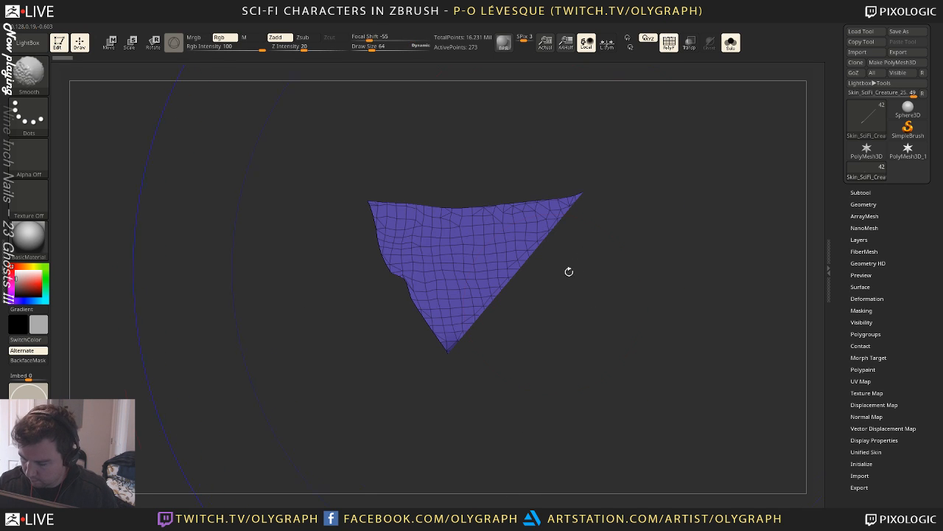
Slice off the ragged inner edge of the flap in a straight line with SliceCurve and remove the cut-off strip
left_click_drag(484, 387, 359, 162, "ctrl+shift")
key("ctrl+z")
key("space")
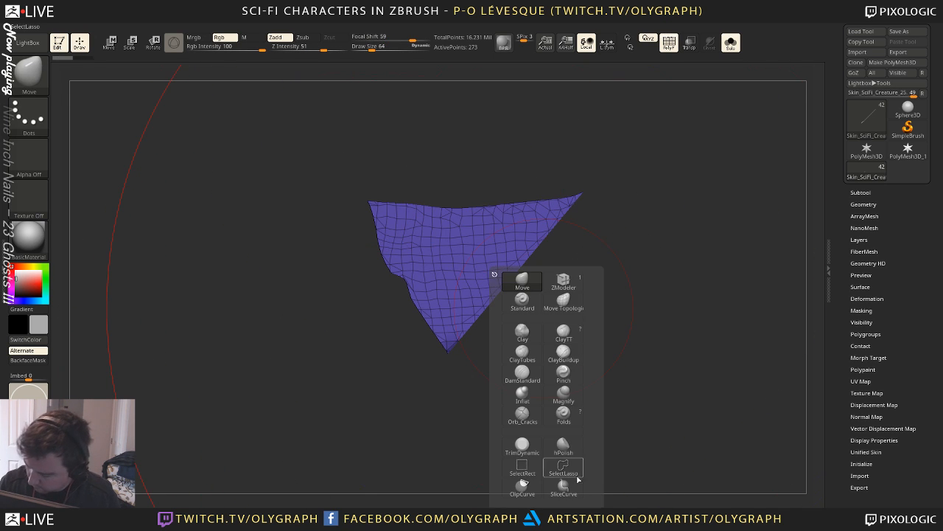
left_click(564, 485)
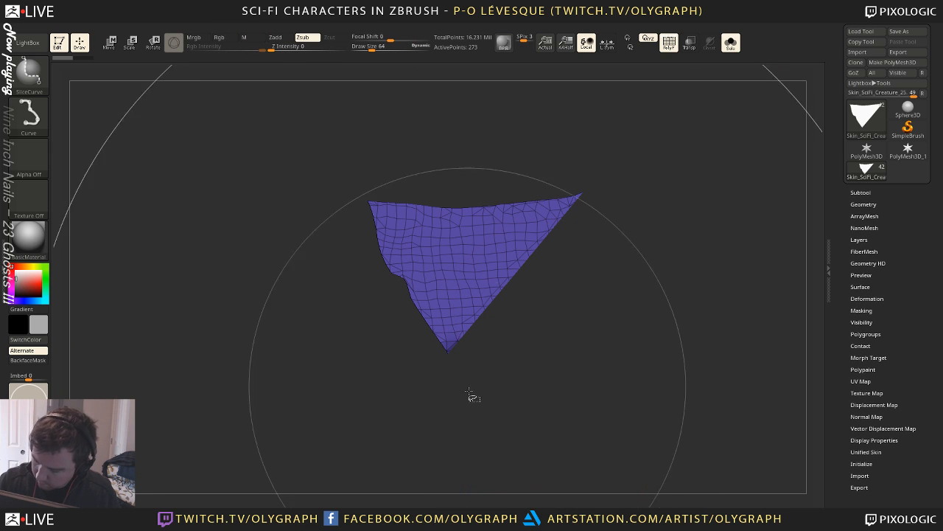
left_click_drag(479, 395, 353, 153, "ctrl+shift")
left_click(485, 264, "ctrl+shift")
key("space")
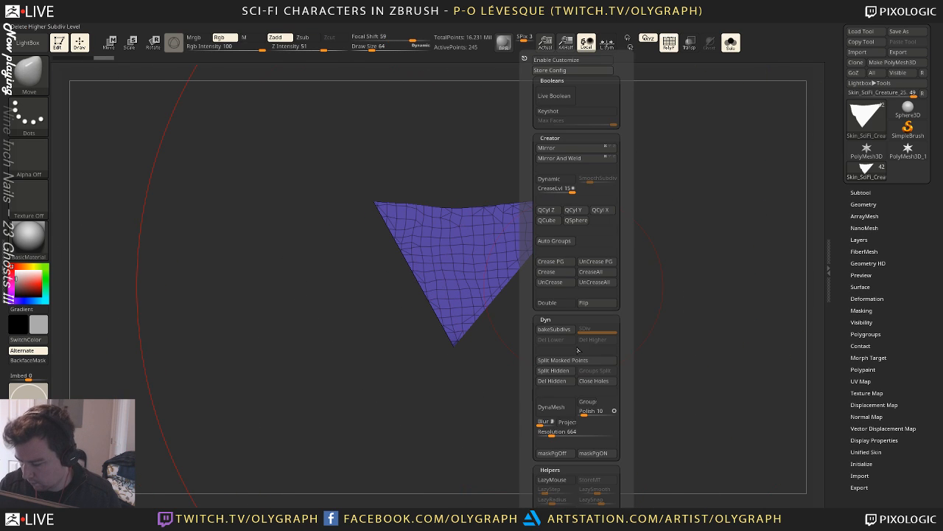
Try to reshape the flap's upper edge with the Move brush at a draw size of 11, then undo it
key("s")
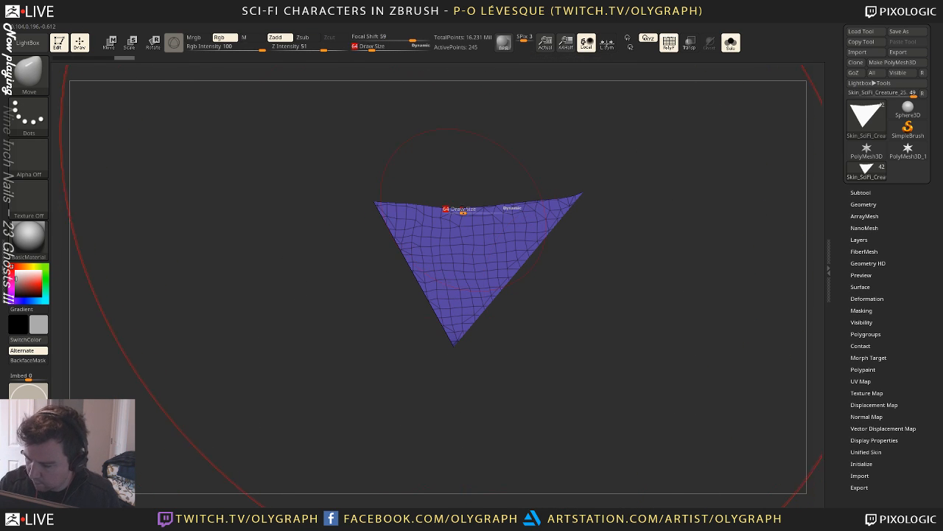
mouse_move(463, 212)
left_mouse_down()
mouse_move(453, 211)
mouse_move(450, 192)
left_mouse_up()
key("s")
left_click_drag(529, 202, 569, 190)
key("s")
key("ctrl+z")
Slice straight across the flap's curved upper edge and delete the hidden strip above the cut
mouse_move(340, 213)
left_mouse_down("ctrl+shift")
mouse_move(496, 198)
mouse_move(667, 199)
left_mouse_up("ctrl+shift")
left_click(495, 243, "ctrl+shift")
key("space")
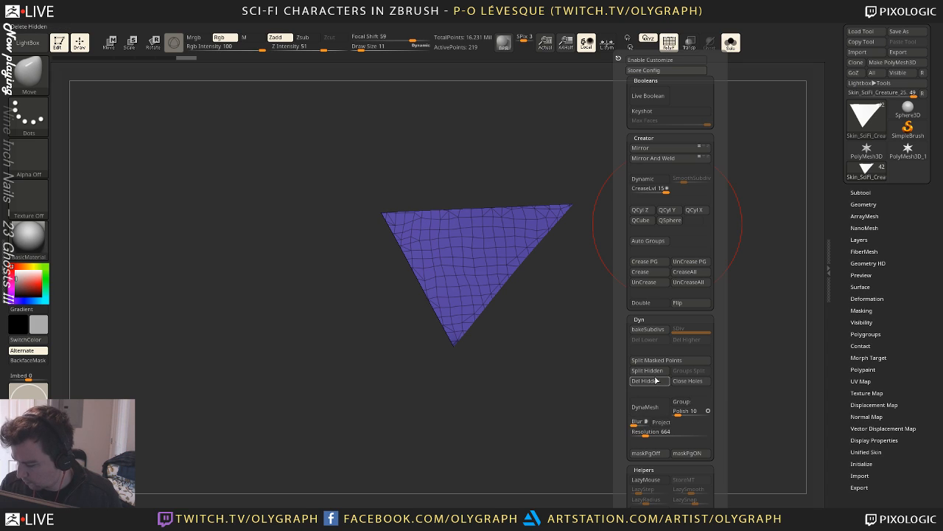
left_click(655, 386)
Switch to the Move gizmo and reposition it onto the middle of the flap
left_click_drag(515, 421, 513, 392, "alt")
key("w")
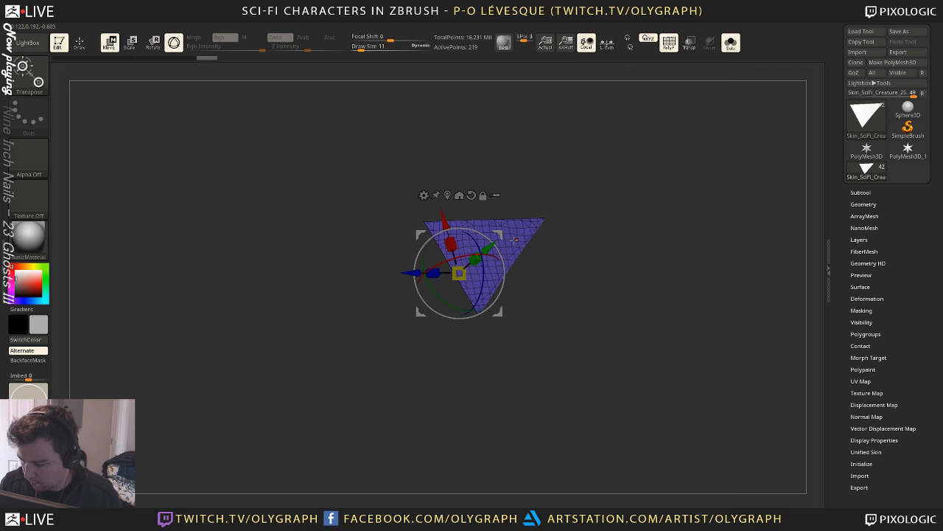
left_click_drag(460, 273, 535, 281)
key("ctrl+z")
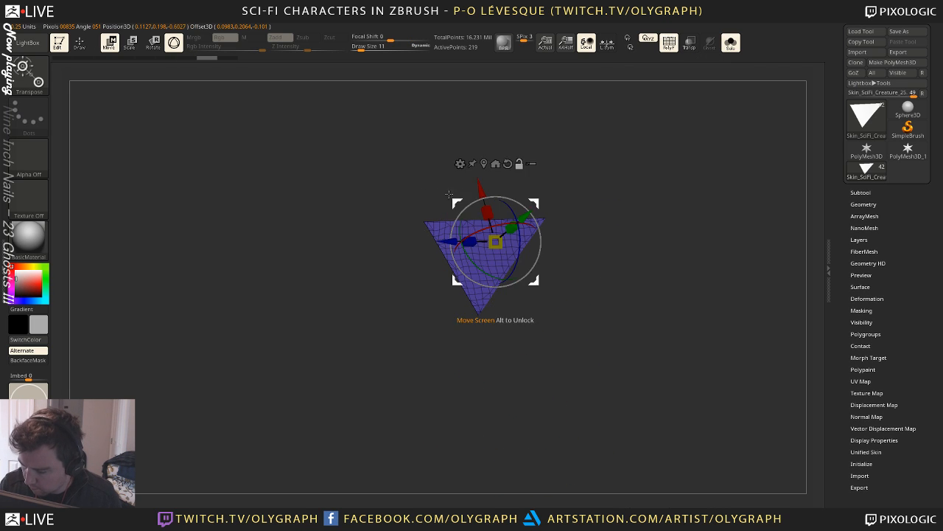
left_click_drag(500, 247, 515, 237)
key("ctrl+z")
left_click_drag(592, 234, 661, 224)
Try to delete hidden geometry after making a visibility selection around the whole flap
left_click_drag(699, 154, 354, 387, "ctrl+shift")
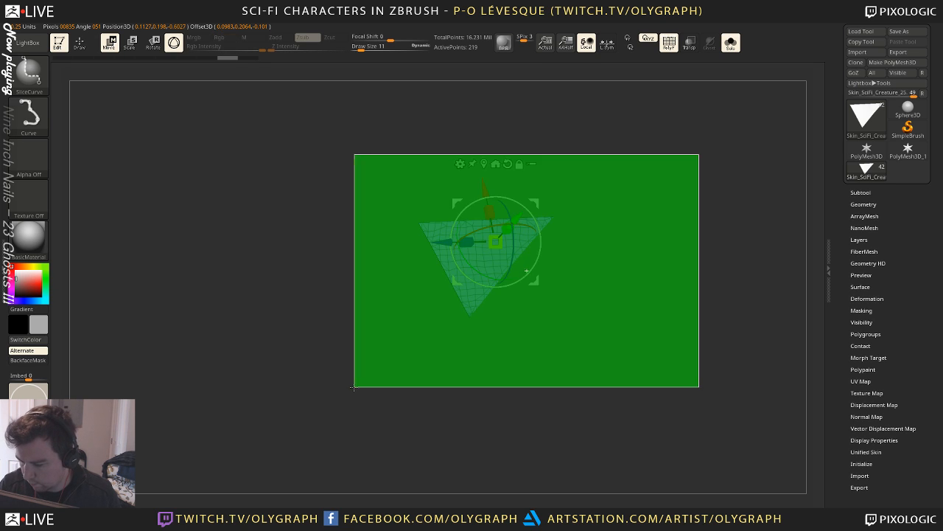
key("space")
left_click(407, 380)
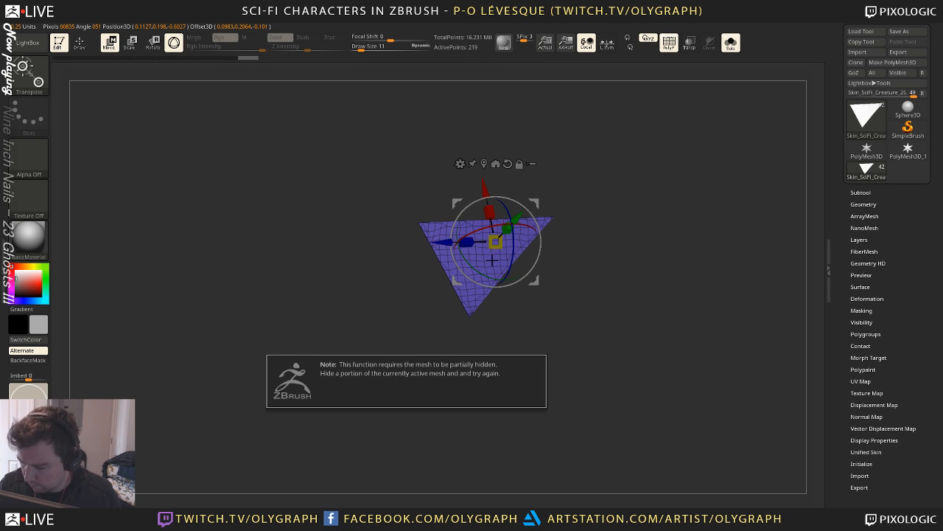
left_click_drag(668, 157, 375, 366, "ctrl+shift")
key("space")
left_click(402, 380)
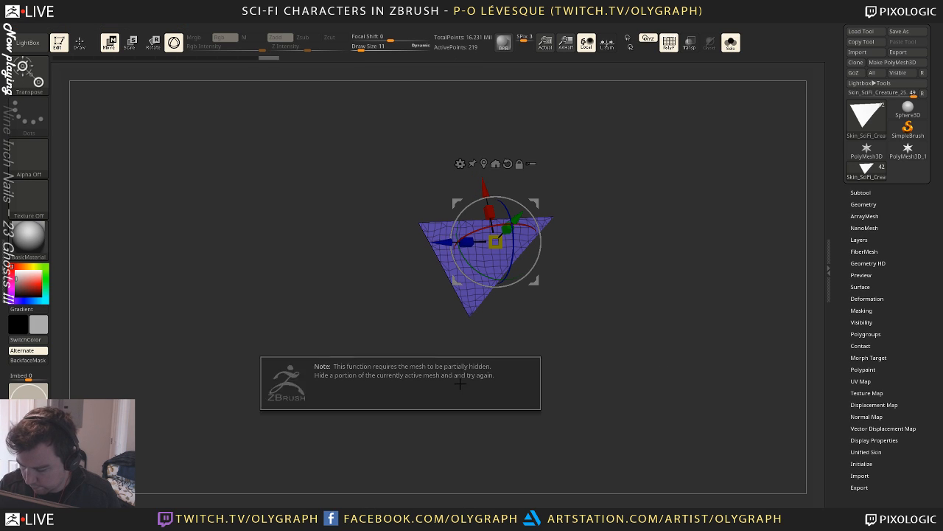
Show the rest of the model and scale the flap up uniformly to better fill the gap below the chest armour
left_click_drag(472, 298, 503, 412, "alt")
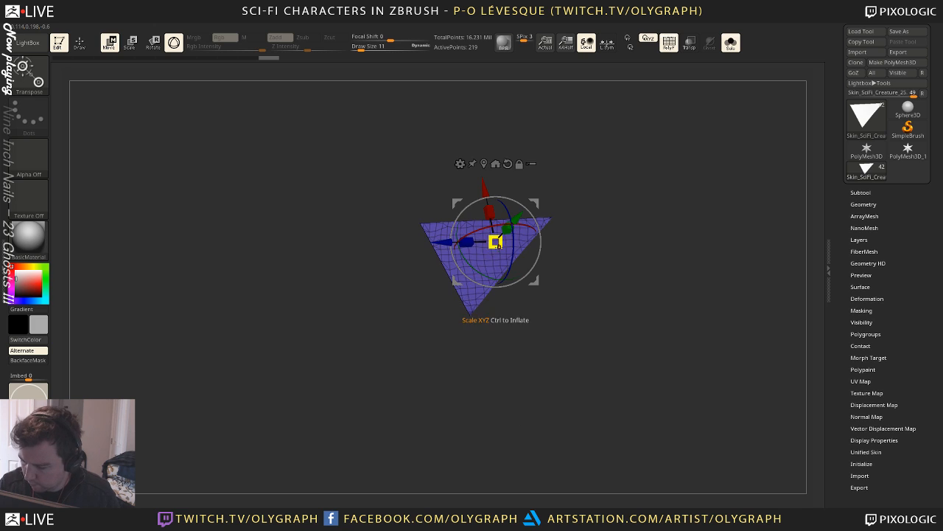
mouse_move(496, 241)
left_mouse_down()
mouse_move(588, 224)
mouse_move(659, 225)
left_mouse_up()
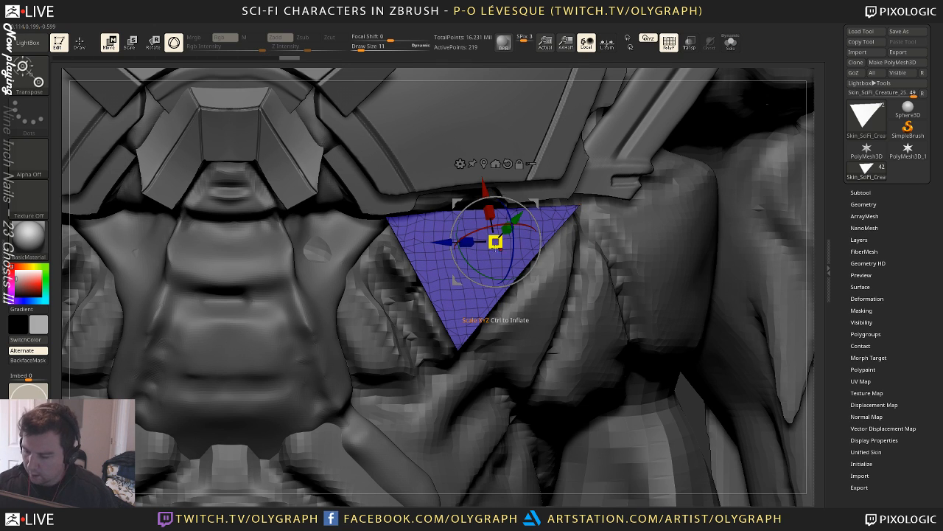
Try to ZRemesh the flap with a target polygon count of 0.1, then undo the remesh and isolate the flap
key("space")
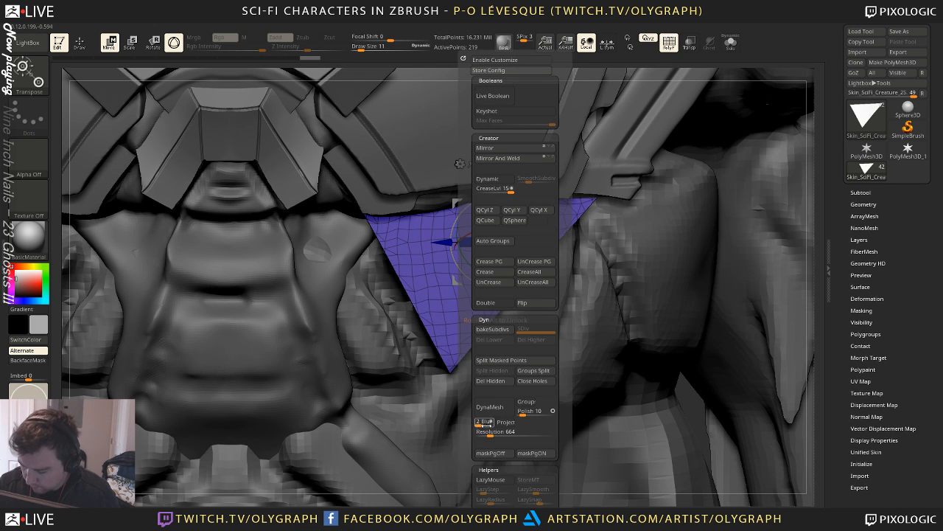
left_click_drag(466, 445, 470, 252)
left_click(493, 379)
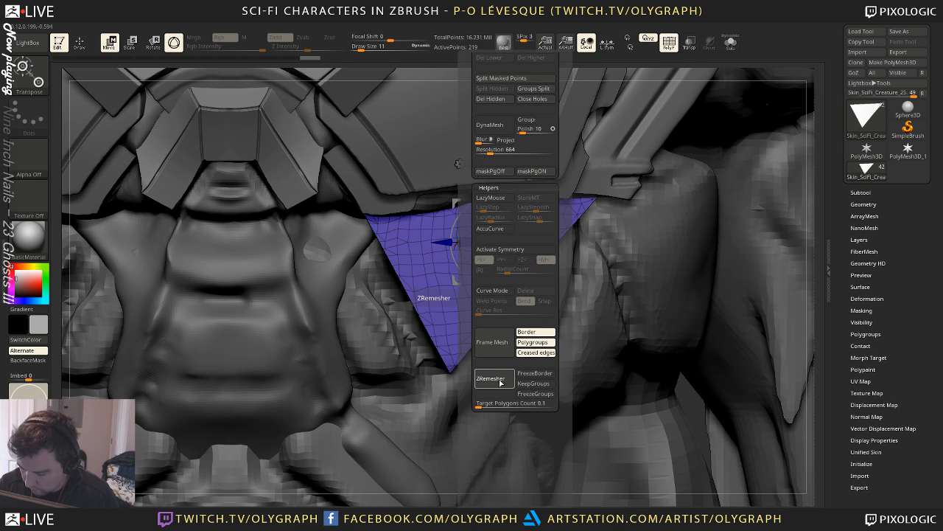
key("alt+s")
key("ctrl+z")
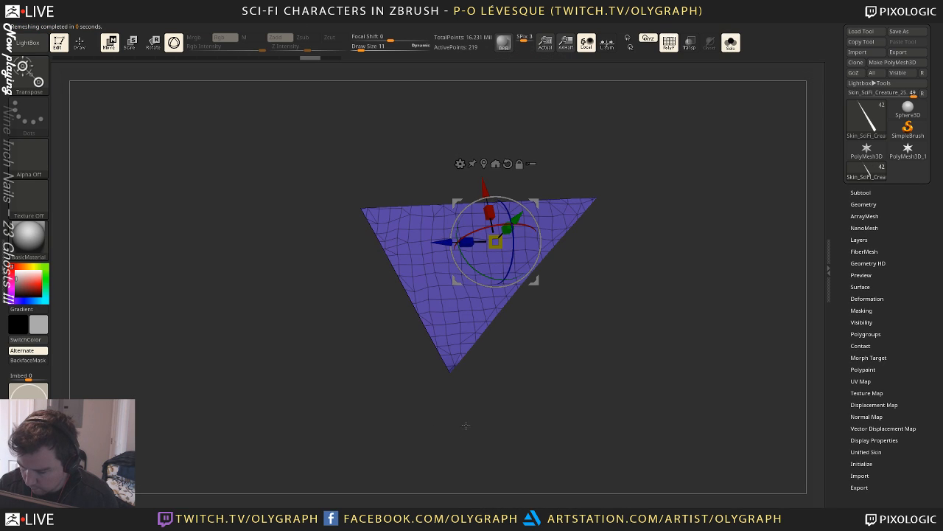
Try to ZRemesh the flap at higher target polygon counts, up to 7.93216, then undo the remesh
left_click_drag(547, 316, 557, 329)
key("space")
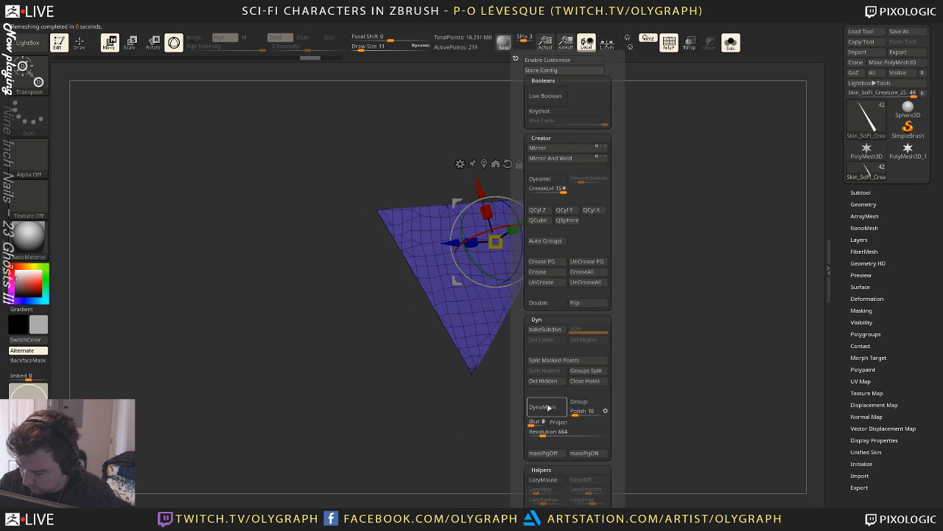
left_click_drag(535, 453, 537, 392)
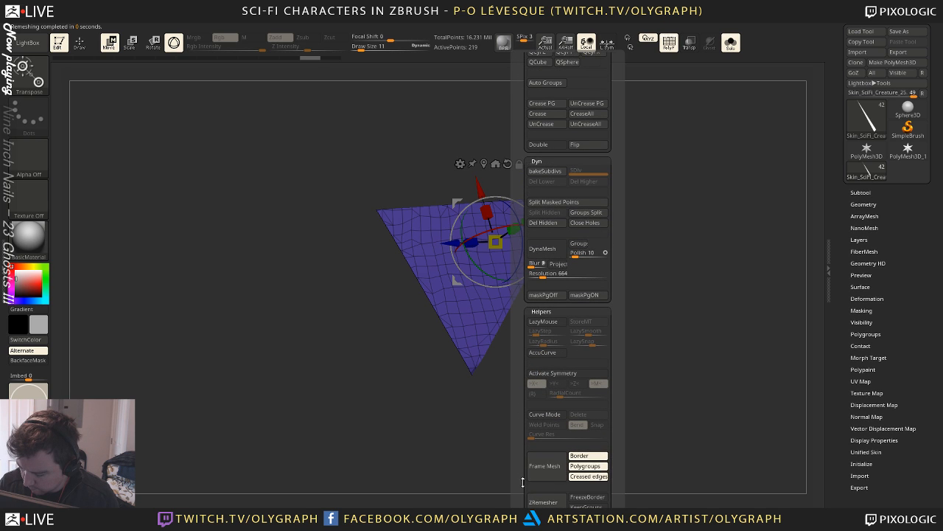
left_click_drag(522, 482, 524, 435)
left_click(545, 449)
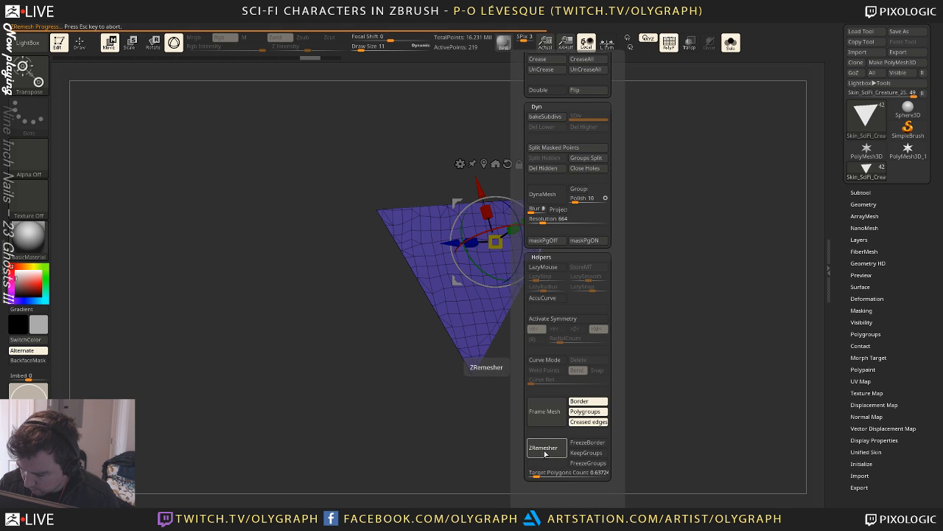
left_click(545, 470)
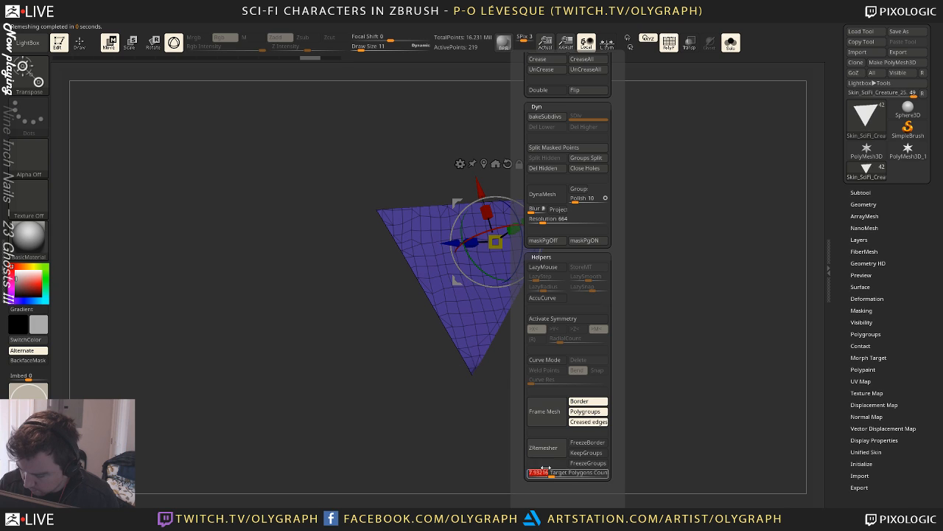
left_click(543, 447)
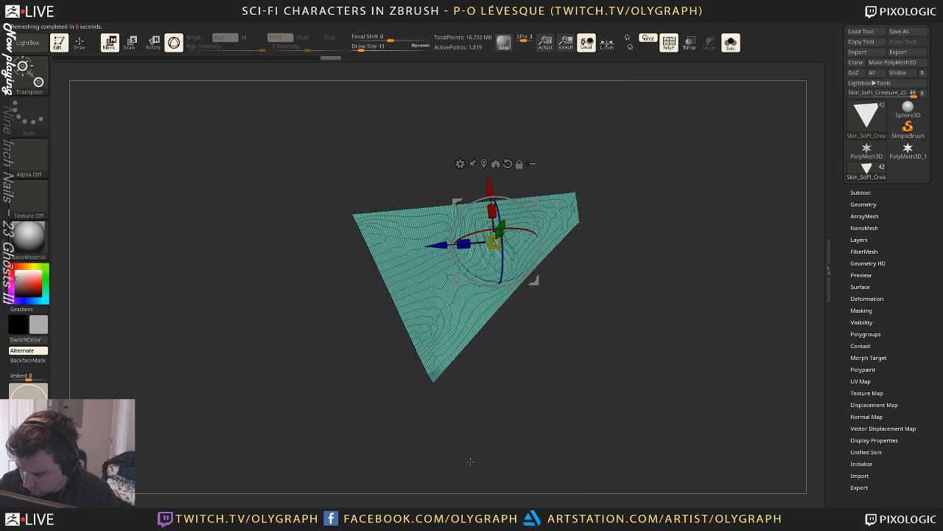
left_click_drag(470, 461, 384, 415)
key("ctrl+z")
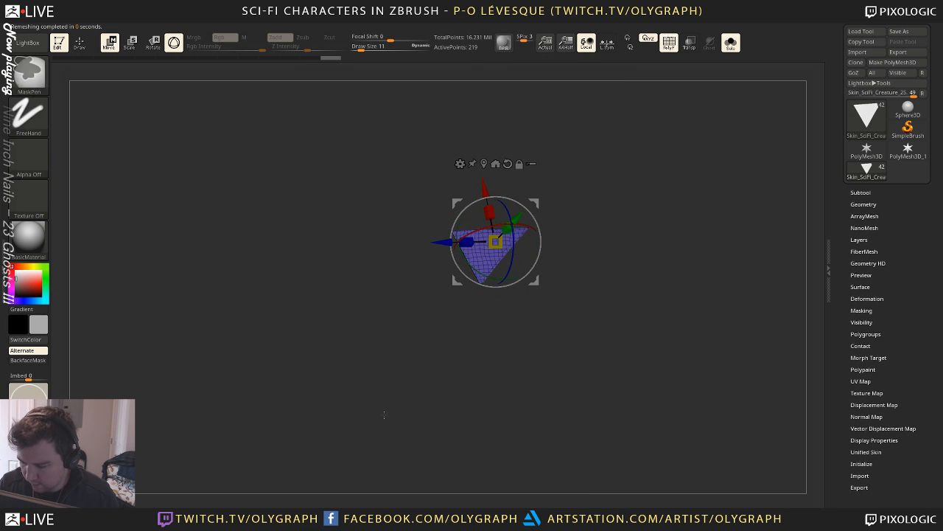
Thicken the isolated flap into a solid sheet by extruding all its polygons with the ZModeler brush
key("b")
left_click(555, 280)
key("alt+s")
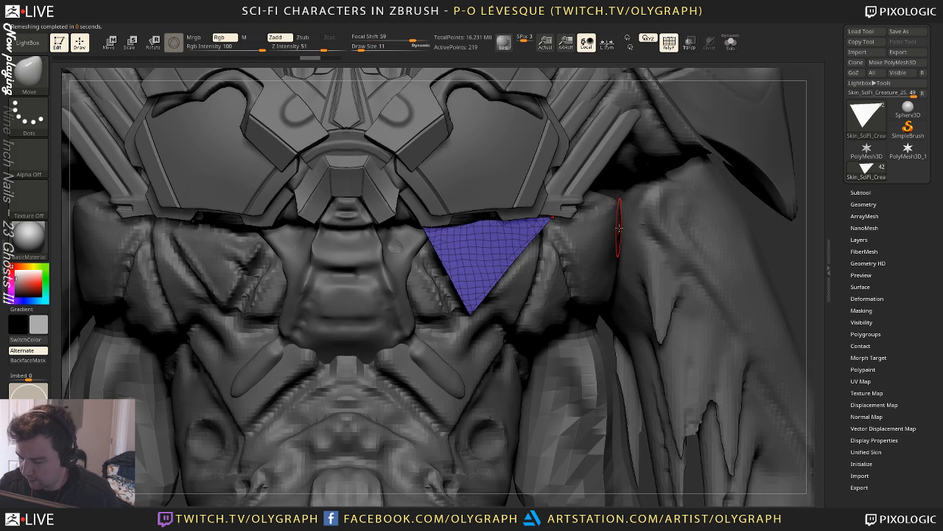
key("alt+s")
mouse_move(538, 331)
left_mouse_down()
mouse_move(659, 269)
mouse_move(663, 244)
mouse_move(631, 284)
mouse_move(538, 271)
left_mouse_up()
key("b")
left_click(683, 254)
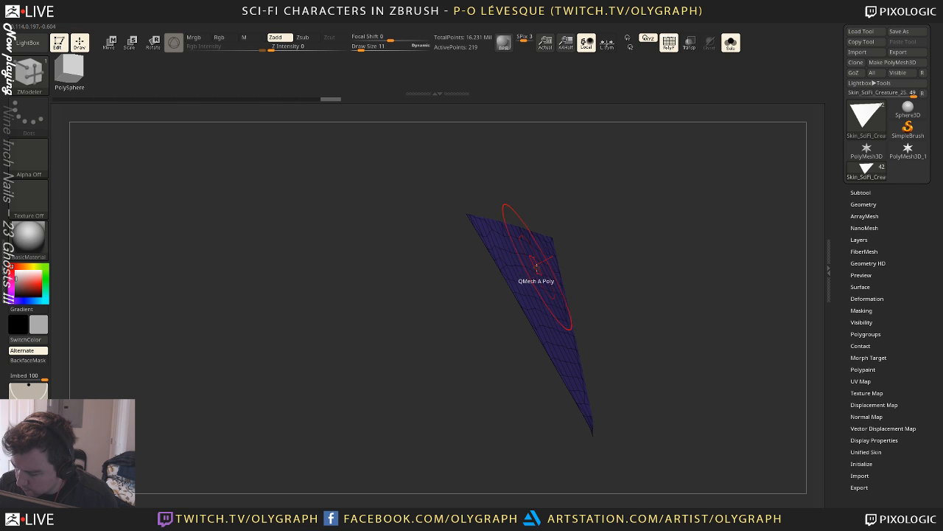
key("space")
left_click(435, 240)
left_click(440, 286)
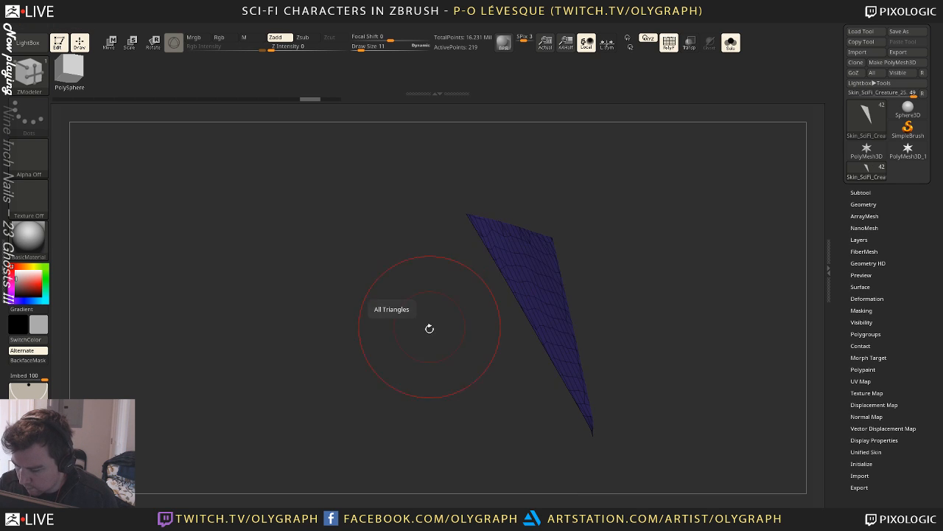
left_click_drag(429, 326, 449, 339)
left_click_drag(530, 267, 543, 259)
Activate Dynamic Subdiv on the flap, hide its polyframe and show the whole model again
key("grave")
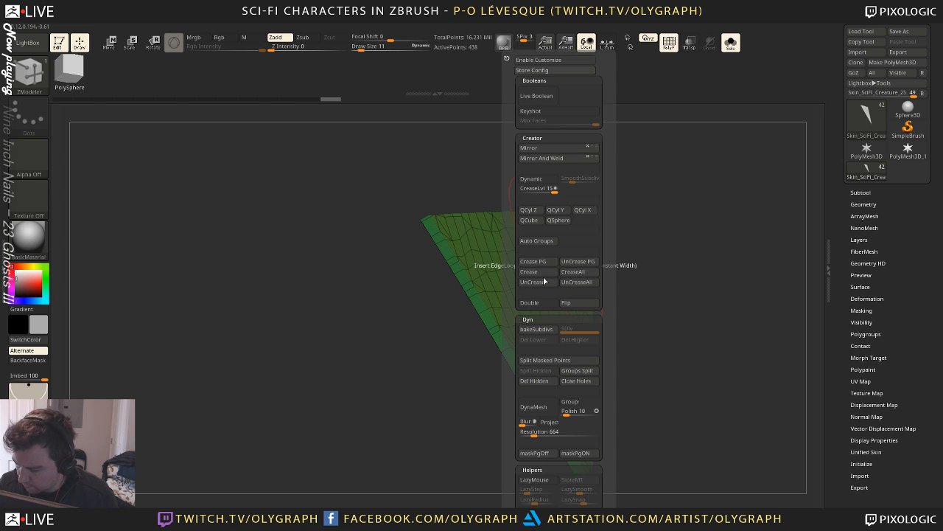
key("d")
left_click(514, 175)
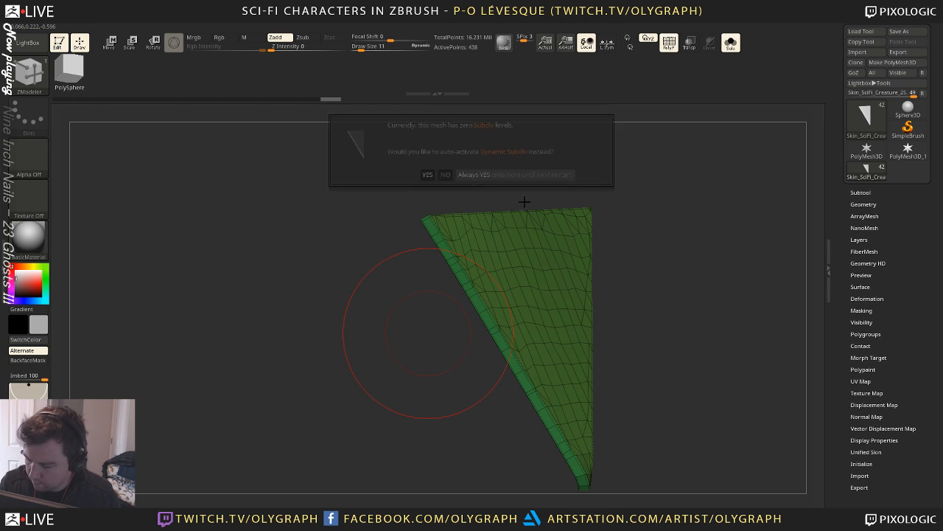
mouse_move(649, 243)
left_mouse_down("alt")
mouse_move(672, 221)
mouse_move(644, 231)
left_mouse_up("alt")
key("shift+f")
key("shift+s")
Shift the flap slightly with the gizmo to sit beneath the chest armour, then return to the Move brush
key("b")
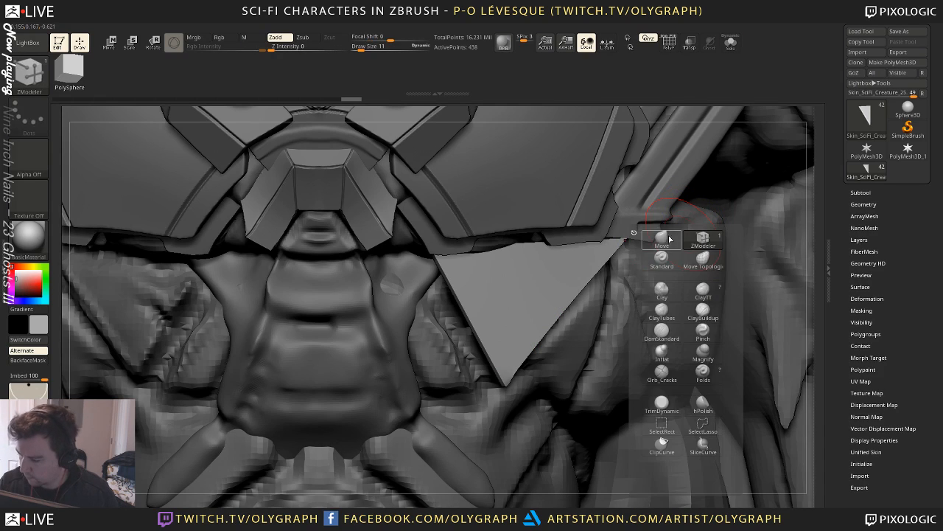
left_click(666, 238)
key("w")
left_click_drag(562, 233, 553, 242)
key("b")
left_click(532, 256)
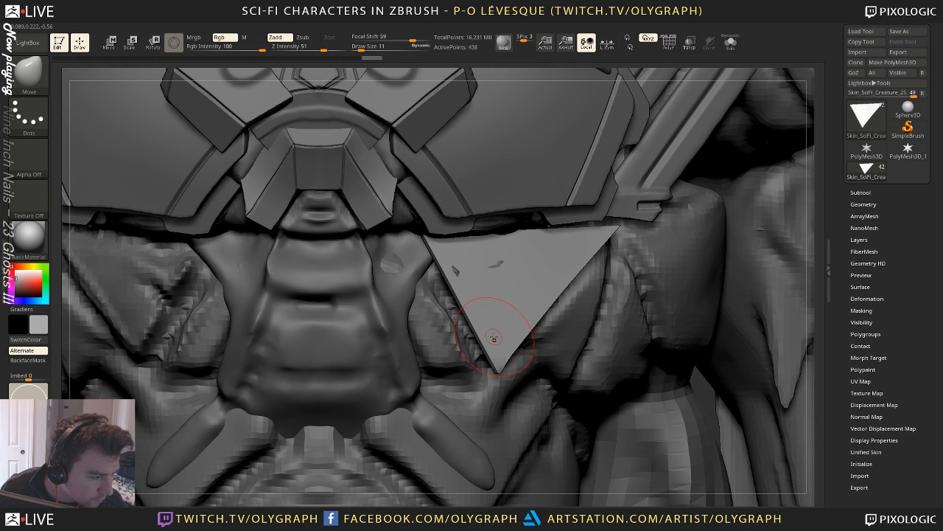
Enlarge the Move brush's draw size to 76 and push the flap's inner upper area against the torso
key("b")
left_click(536, 276)
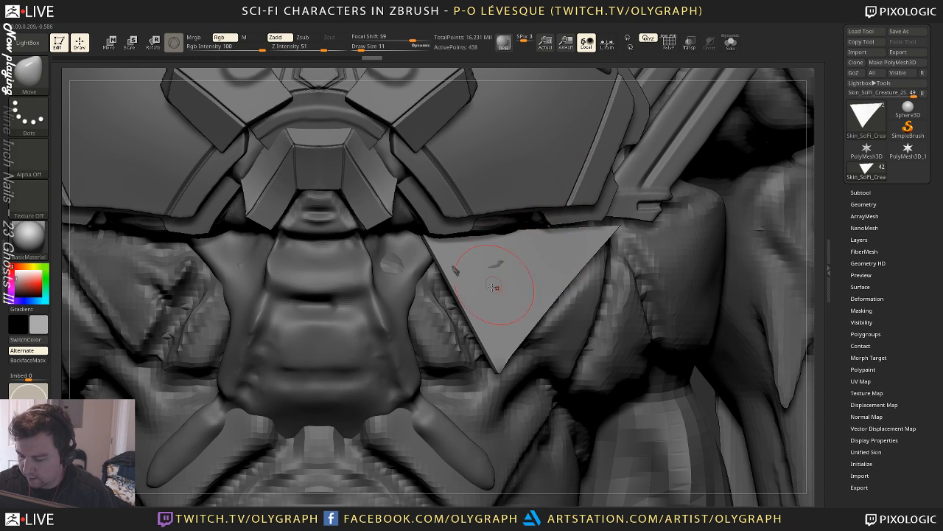
key("s")
left_click(499, 311)
key("s")
left_click(504, 330)
key("shift+s")
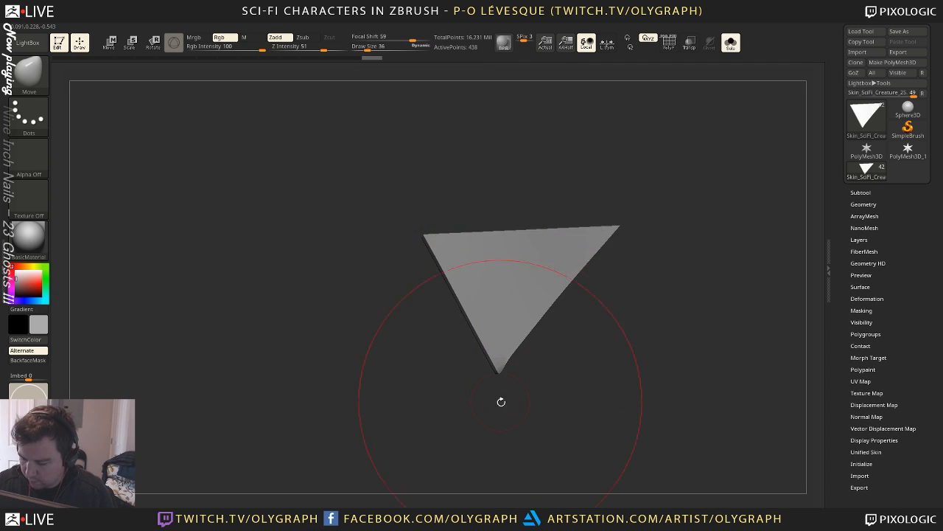
left_click_drag(501, 400, 460, 398, "alt")
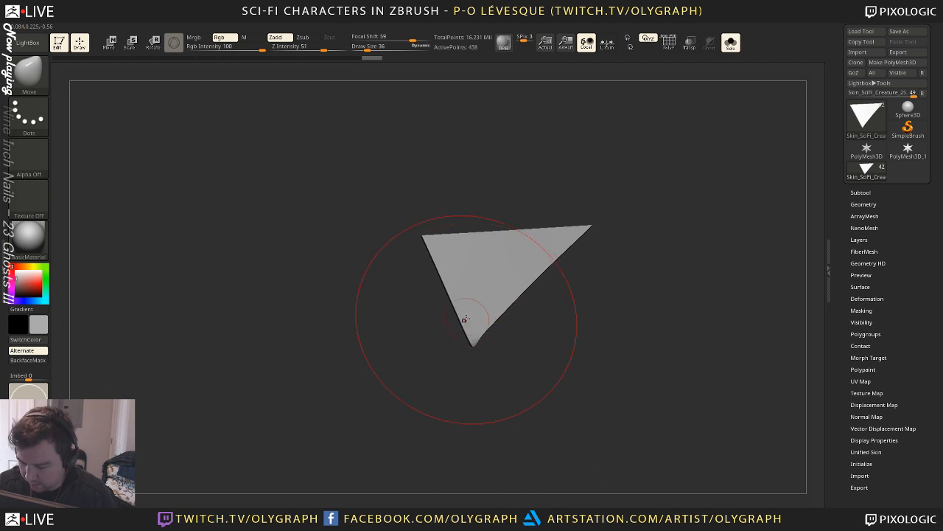
key("shift+s")
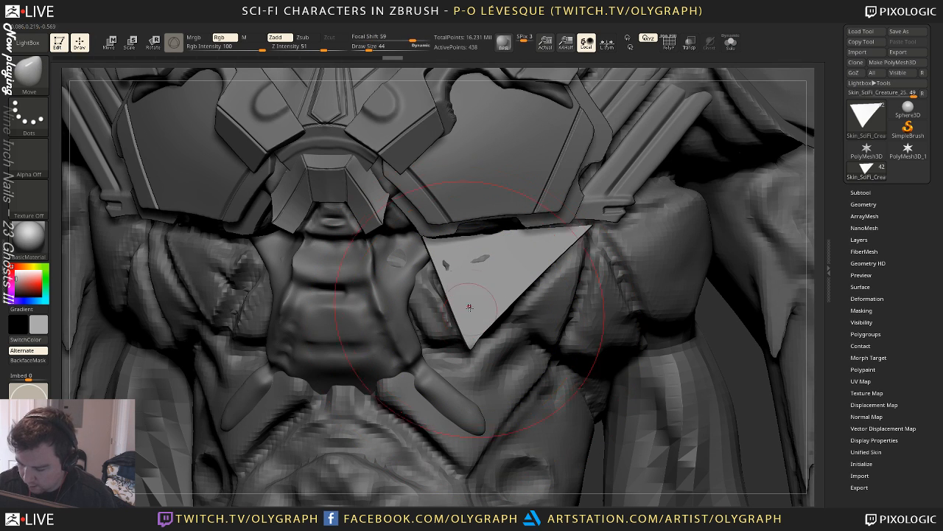
key("s")
left_click(483, 308)
left_click_drag(453, 258, 446, 262)
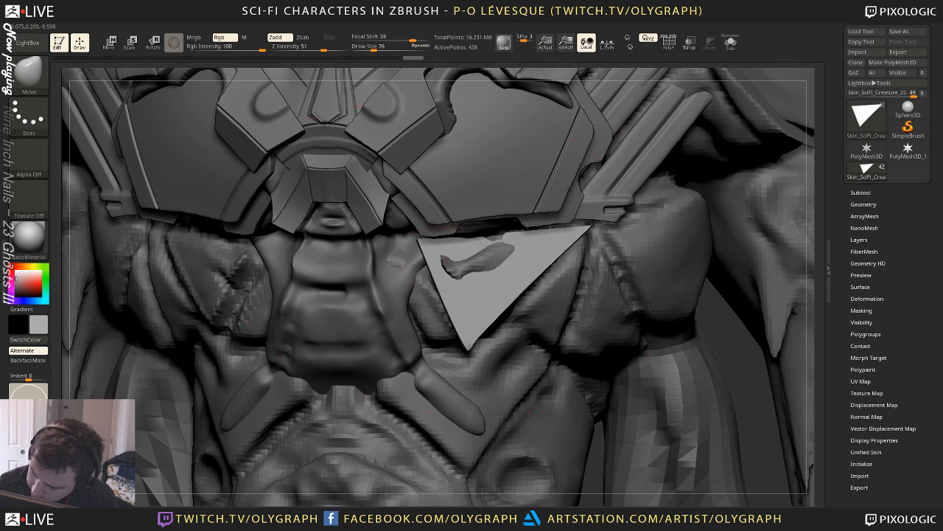
Nudge the flap's outer upper corner up towards the chest armour, reducing the Move brush's draw size to 36
key("s")
left_click(573, 242)
key("s")
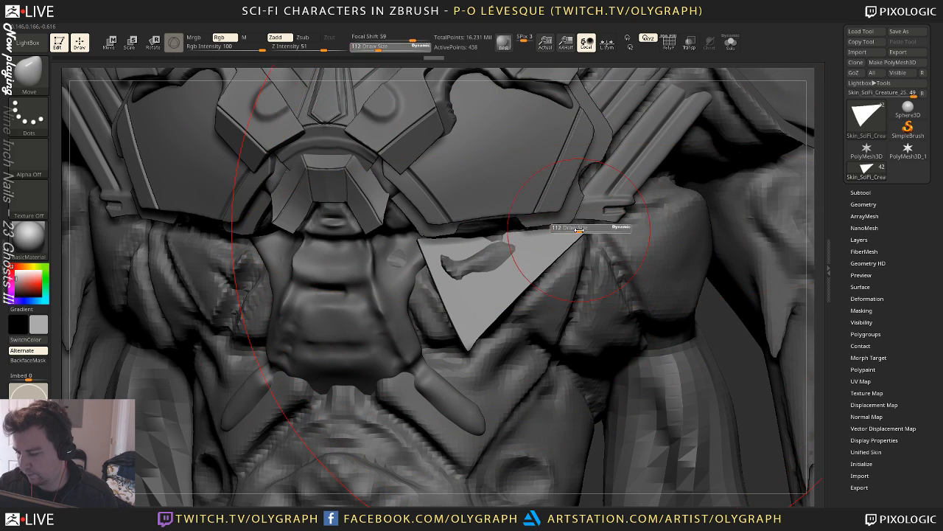
mouse_move(581, 232)
left_mouse_down()
mouse_move(587, 226)
mouse_move(551, 230)
left_mouse_up()
key("s")
left_click(572, 235)
key("s")
left_click(566, 239)
key("s")
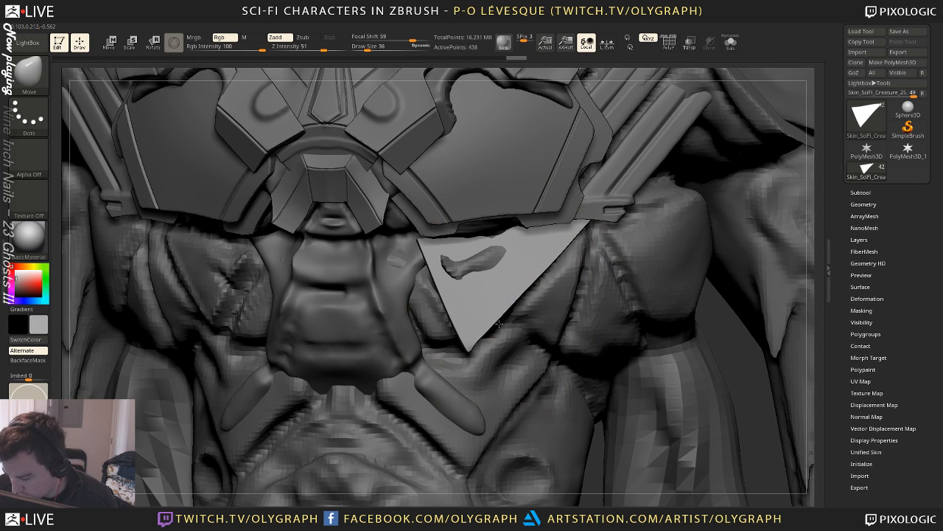
Reshape the flap's inner edge and lower tip with the Move brush at draw sizes 79 and 65
left_click_drag(482, 323, 501, 315)
key("s")
mouse_move(420, 261)
left_mouse_down()
mouse_move(434, 310)
mouse_move(463, 290)
left_mouse_up()
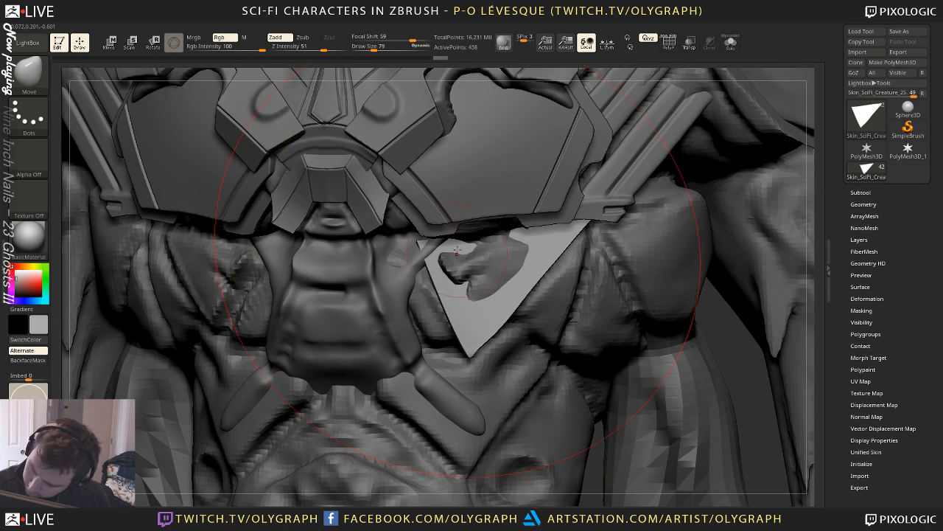
key("s")
left_click_drag(456, 252, 453, 251)
left_click_drag(436, 289, 437, 276)
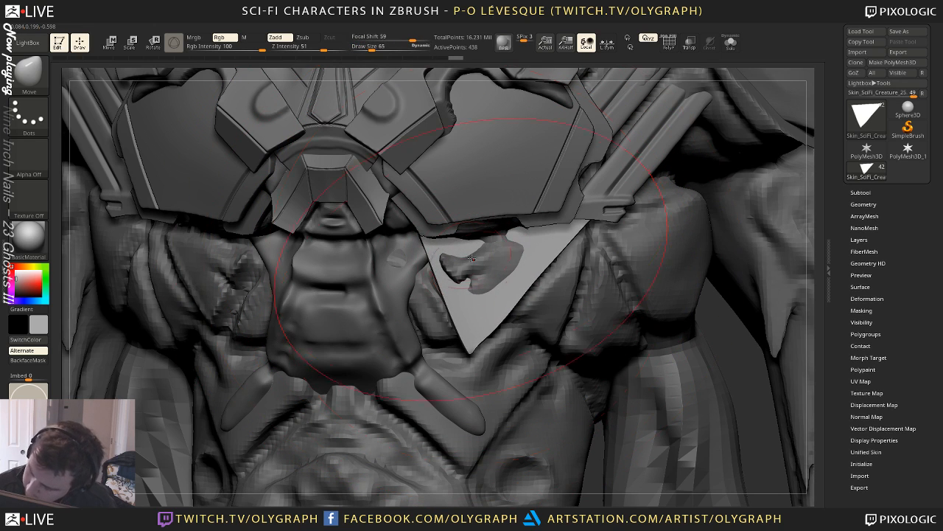
mouse_move(481, 241)
left_mouse_down()
mouse_move(481, 255)
mouse_move(458, 257)
left_mouse_up()
Pull the flap clear of the torso muscle poking through it, using the Move brush at draw sizes 36 and 29
key("s")
left_click_drag(473, 260, 481, 269)
key("s")
mouse_move(496, 315)
left_mouse_down()
mouse_move(449, 297)
mouse_move(457, 311)
left_mouse_up()
key("s")
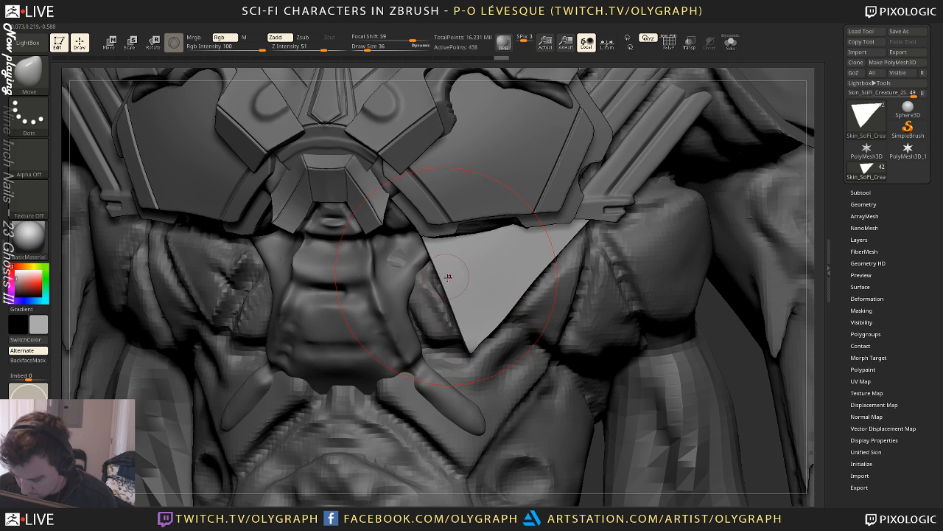
key("s")
left_click_drag(498, 333, 474, 348)
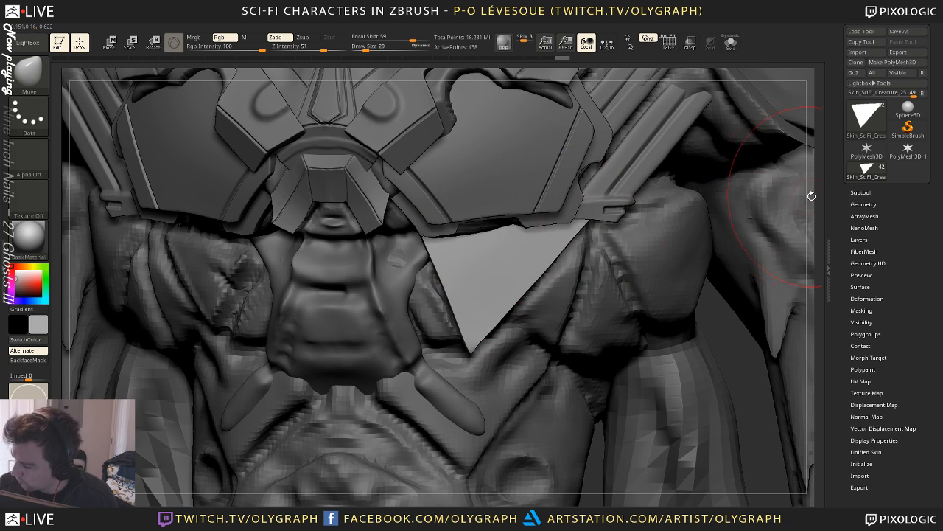
Refine the flap's inner edge and lower tip against the whole torso with small Move brush strokes, starting at draw size 65
left_click_drag(811, 196, 529, 191)
mouse_move(664, 171)
left_mouse_down()
mouse_move(705, 162)
mouse_move(658, 149)
mouse_move(682, 210)
left_mouse_up()
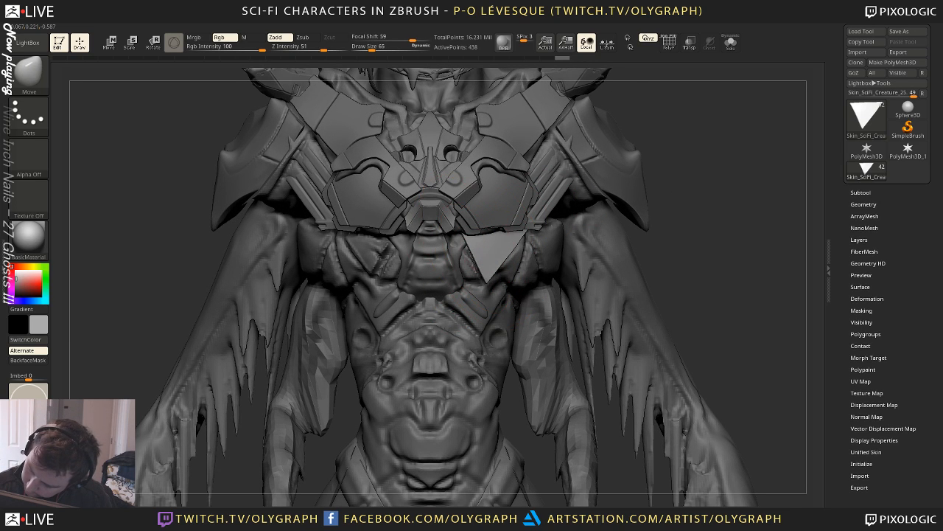
mouse_move(479, 264)
left_mouse_down()
mouse_move(477, 290)
mouse_move(493, 269)
mouse_move(482, 285)
mouse_move(479, 274)
left_mouse_up()
key("s")
key("s")
left_click_drag(482, 280, 479, 261)
key("s")
left_click_drag(486, 277, 483, 276)
key("s")
left_click_drag(479, 264, 473, 255)
key("s")
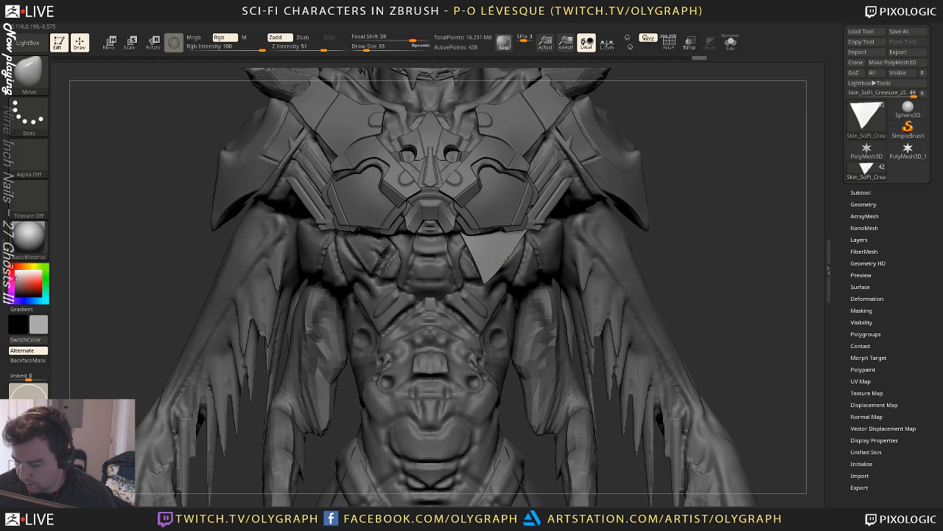
Smooth the flap's inner upper corner at draw size 29, then set the Move brush's draw size to 49
key("bracketleft")
key("shift")
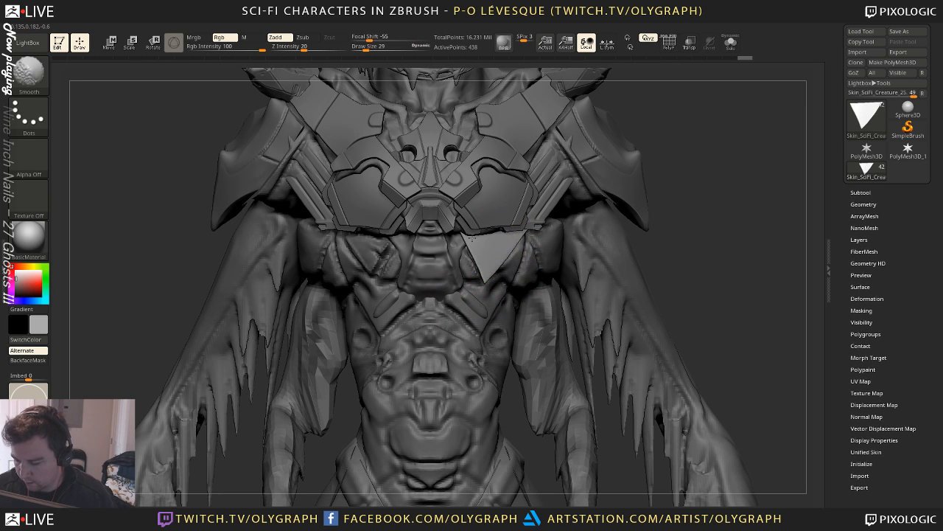
left_click_drag(472, 238, 479, 244, "shift")
key("shift")
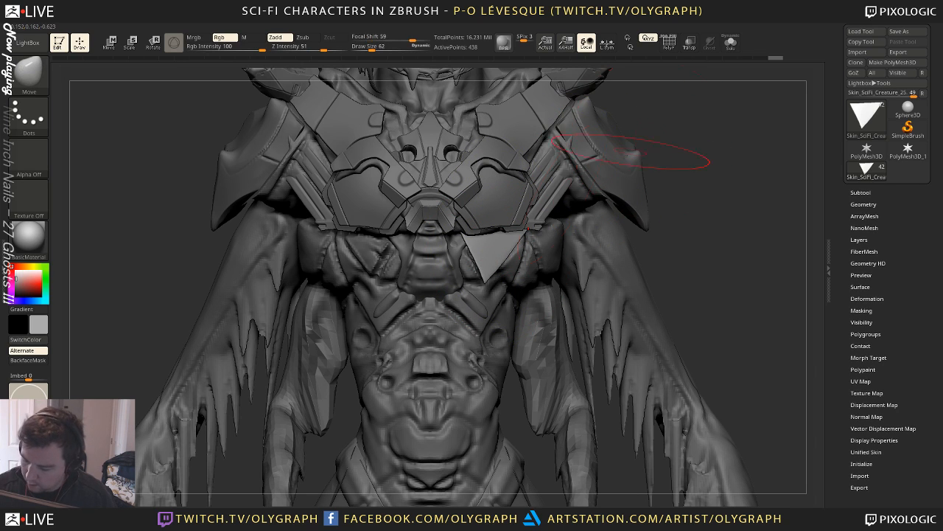
key("bracketright")
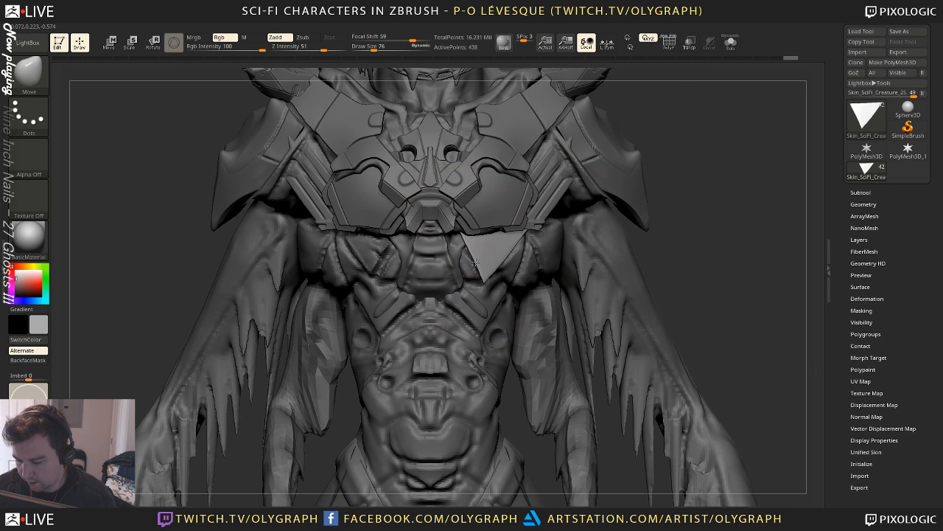
key("bracketleft")
key("bracketleft")
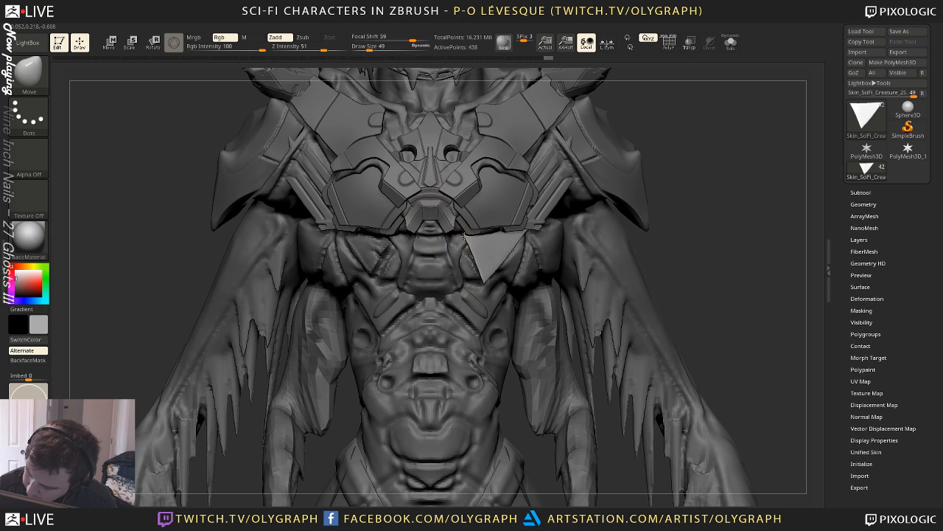
Subdivide the flap mesh twice to give it enough density for trimming, then return to the Move brush
key("f")
left_click_drag(703, 198, 503, 162)
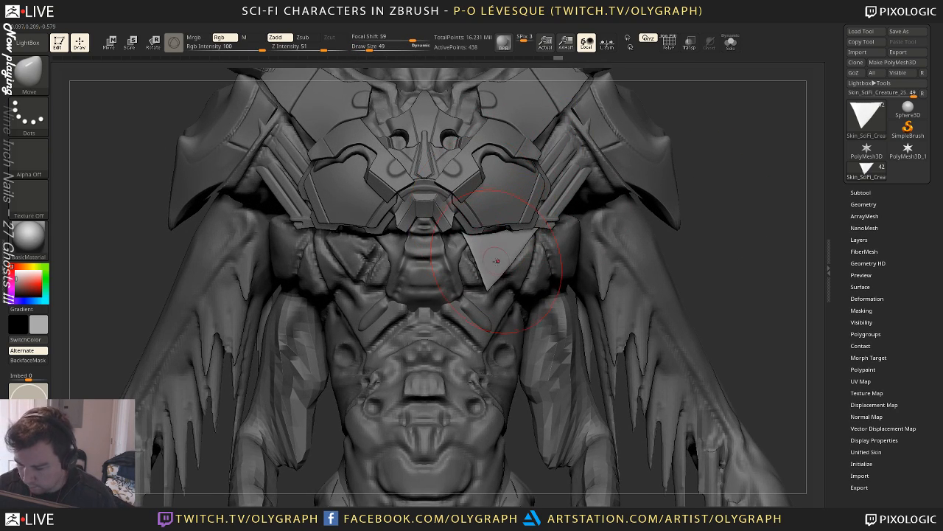
key("ctrl")
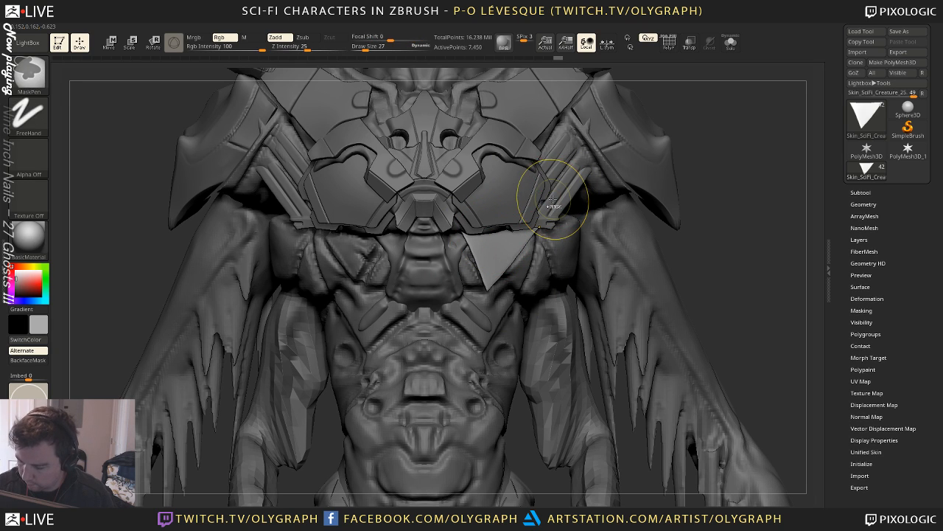
key("ctrl+d")
key("ctrl+d")
key("b")
left_click(519, 218)
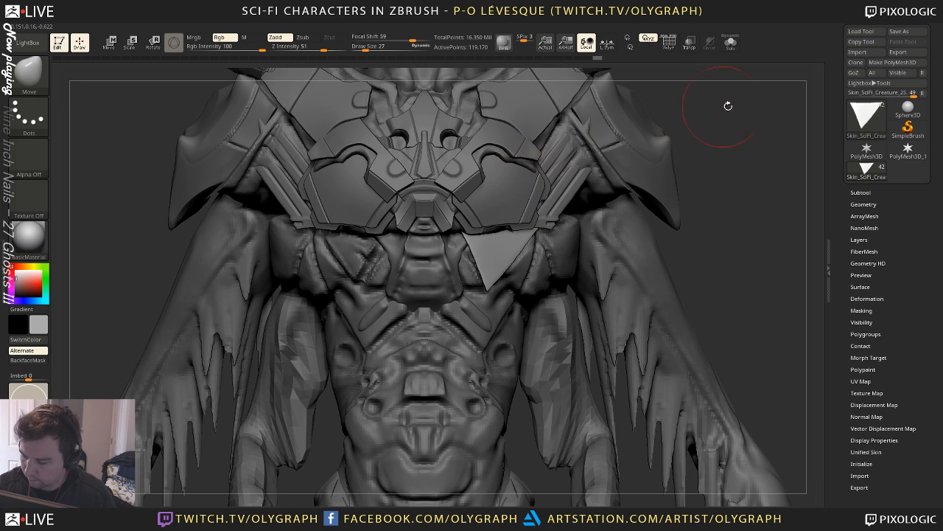
Choose the ClipCurve brush and clip a notch into the flap's inner edge
mouse_move(463, 295)
left_mouse_down("ctrl+shift")
mouse_move(484, 266)
mouse_move(465, 248)
left_mouse_up("ctrl+shift")
key("b")
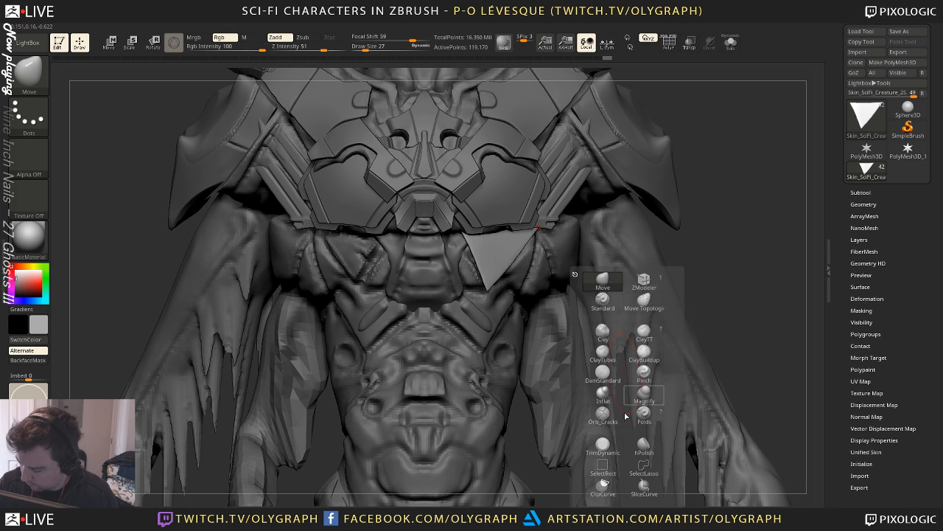
left_click(602, 486)
left_click_drag(463, 295, 480, 265, "ctrl+shift")
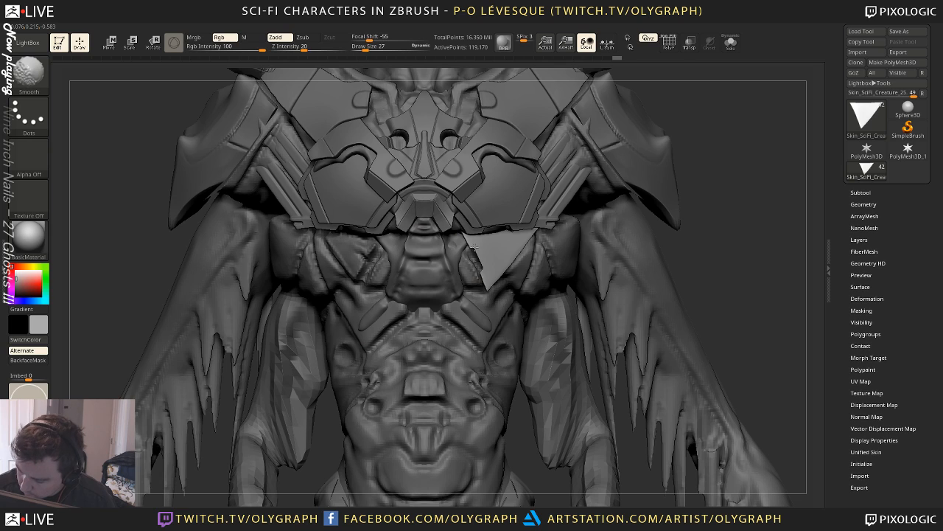
Isolate the flap and clip further along its inner edge with ClipCurve to make the cut more ragged
key("ctrl+alt+s")
left_click_drag(427, 344, 531, 211)
mouse_move(472, 318)
left_mouse_down("ctrl+shift")
mouse_move(478, 277)
mouse_move(463, 247)
mouse_move(436, 245)
left_mouse_up("ctrl+shift")
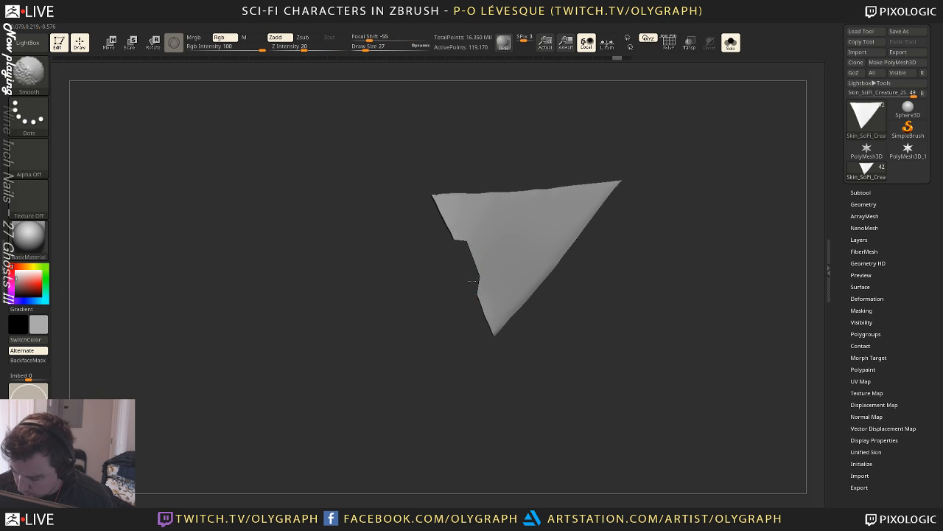
mouse_move(435, 317)
left_mouse_down()
mouse_move(470, 318)
mouse_move(389, 325)
left_mouse_up()
left_click_drag(474, 315, 480, 280, "ctrl+shift")
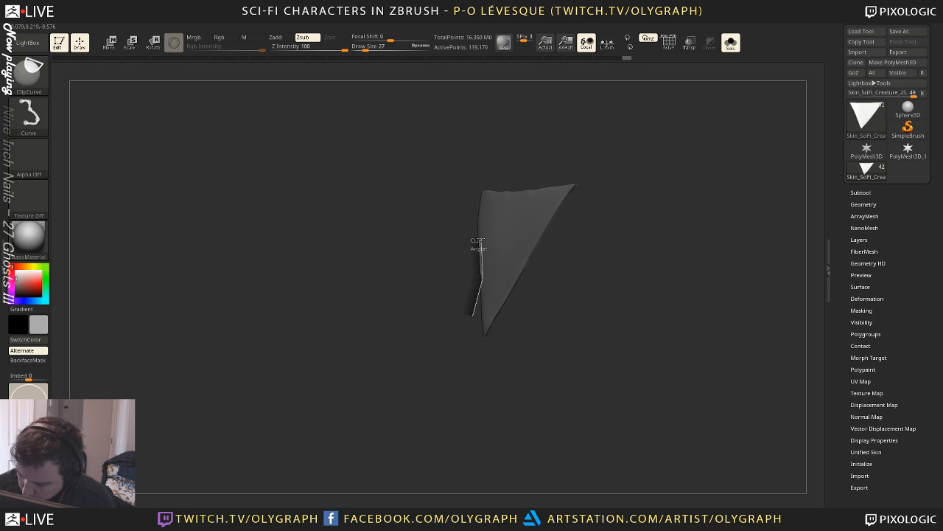
left_click_drag(481, 240, 471, 231, "ctrl+shift")
left_click_drag(449, 370, 480, 355)
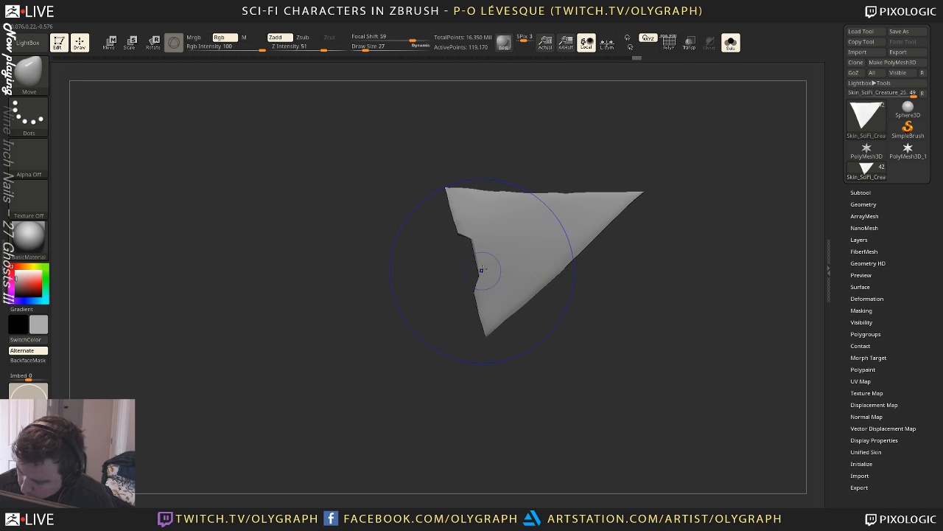
Smooth the clipped inner edge of the flap and show the whole model again
left_click_drag(473, 241, 478, 271, "shift")
left_click_drag(466, 318, 441, 317)
mouse_move(481, 273)
left_mouse_down("shift")
mouse_move(482, 230)
mouse_move(480, 254)
left_mouse_up("shift")
left_click_drag(442, 354, 435, 325, "alt")
left_click(731, 42)
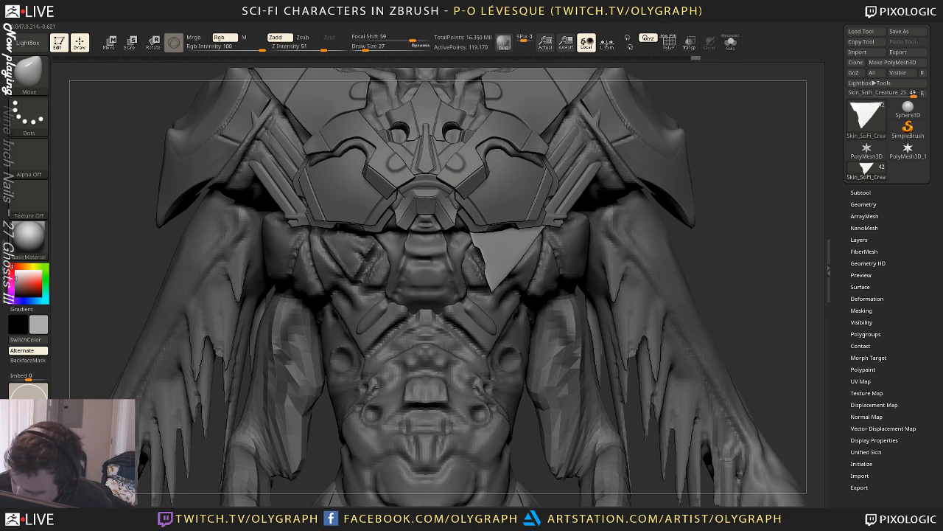
Adjust the flap's inner upper corner and lower tip beneath the chest armour with the Move brush
key("s")
key("s")
left_click_drag(471, 214, 473, 241)
mouse_move(475, 239)
left_mouse_down()
mouse_move(487, 242)
mouse_move(490, 231)
left_mouse_up()
key("s")
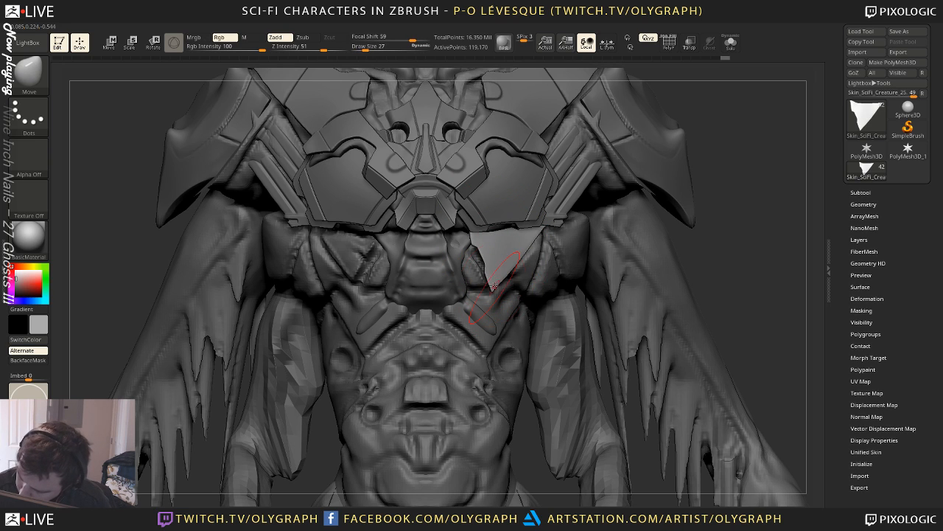
key("s")
left_click_drag(492, 287, 497, 287)
Duplicate the flap and offset the copy with the gizmo so it forms a second layer beyond the original's edge
key("ctrl+shift+d")
key("w")
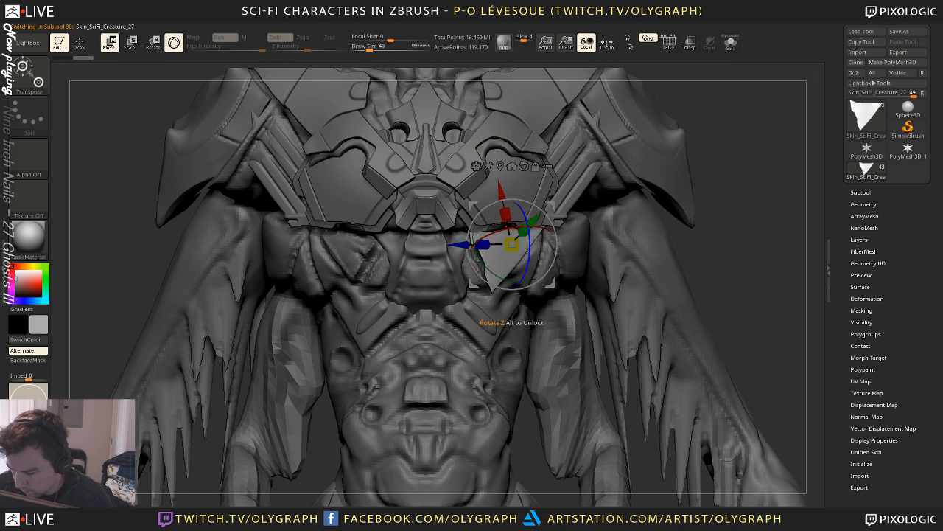
left_click_drag(533, 221, 518, 258)
key("q")
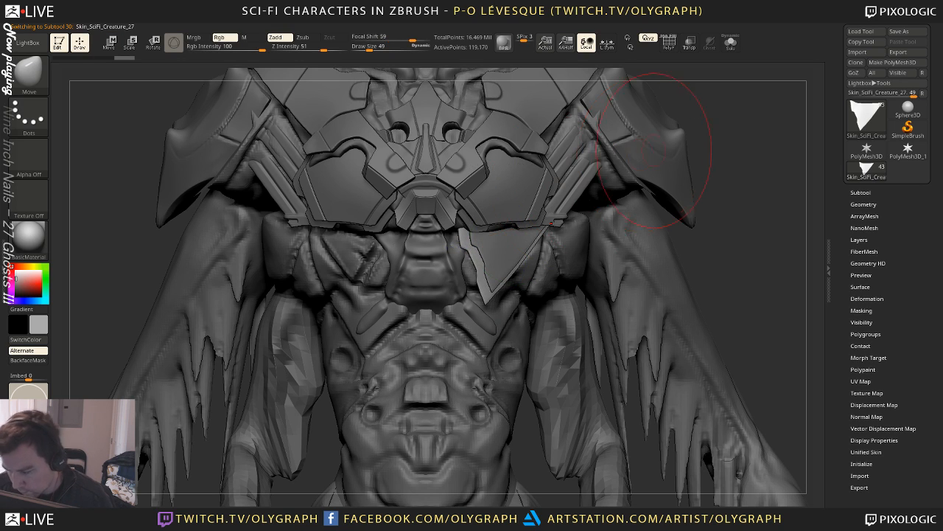
Reshape the copied flap's lower tip with the Move brush so it extends past the original flap
key("s")
left_click_drag(481, 287, 487, 286)
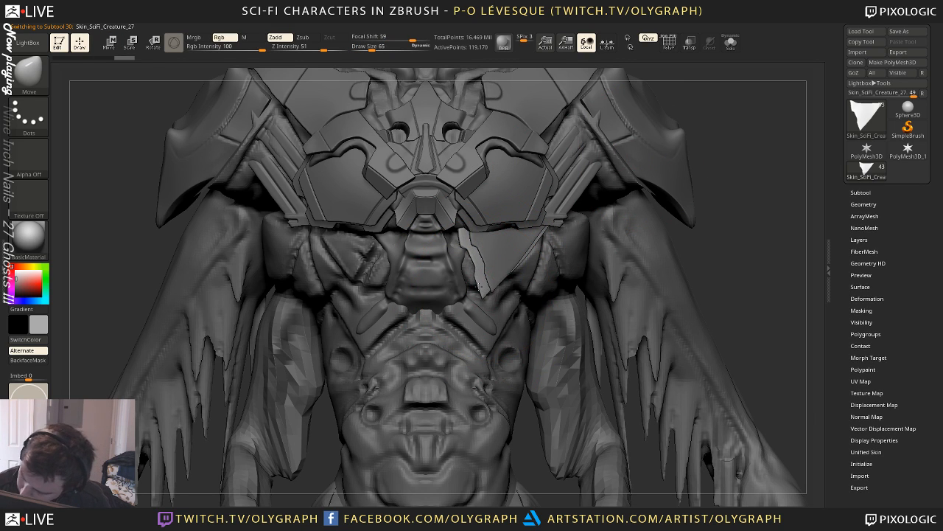
key("ctrl")
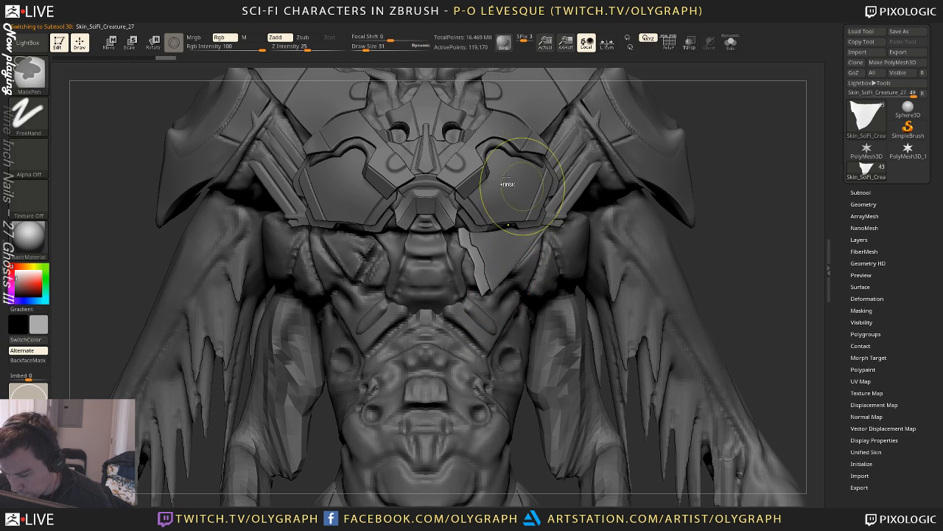
left_click_drag(486, 295, 490, 303)
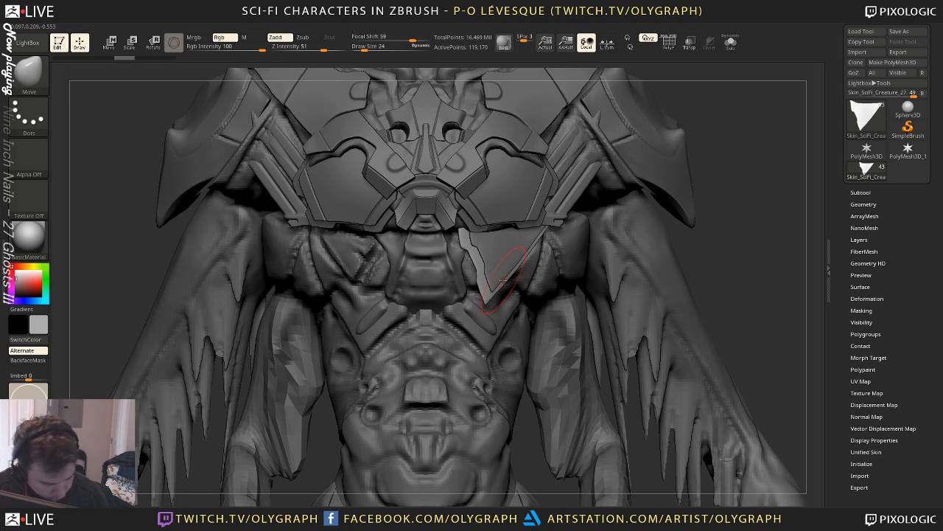
Pull out the copied flap's lower outer edge beside the tip with small Move brush strokes to broaden its point
key("1")
key("2")
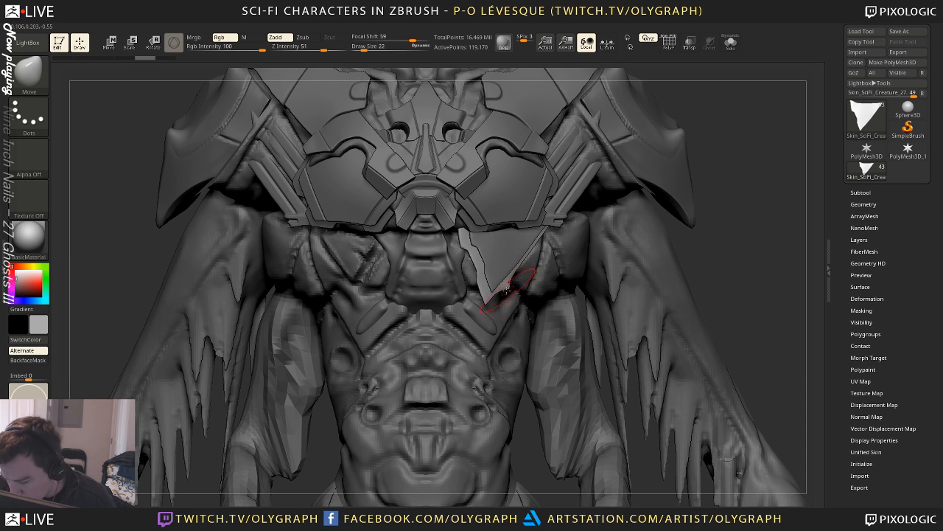
key("1")
key("2")
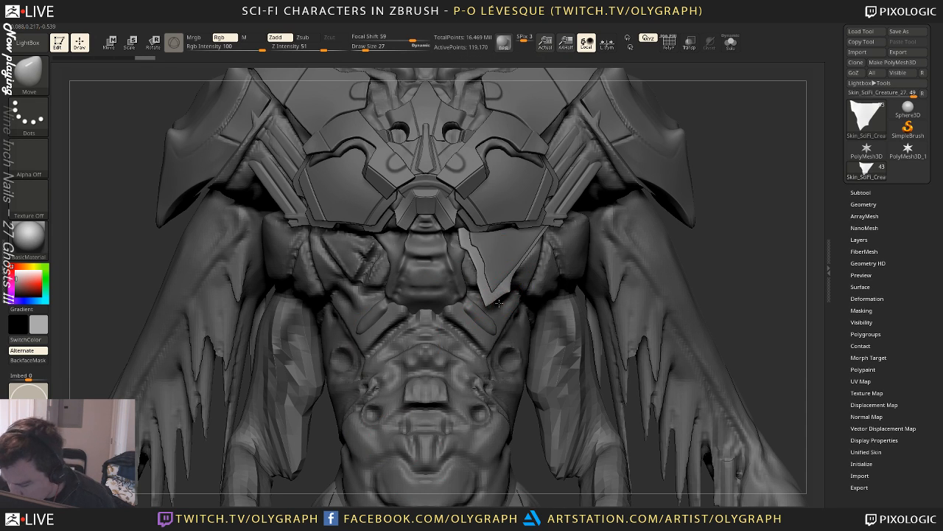
left_click_drag(499, 303, 504, 297)
key("s")
left_click_drag(504, 298, 501, 297)
key("s")
Isolate the copied flap in profile and lay a transpose line along its length, then return to the full model and Move brush
left_click_drag(728, 200, 686, 130, "alt")
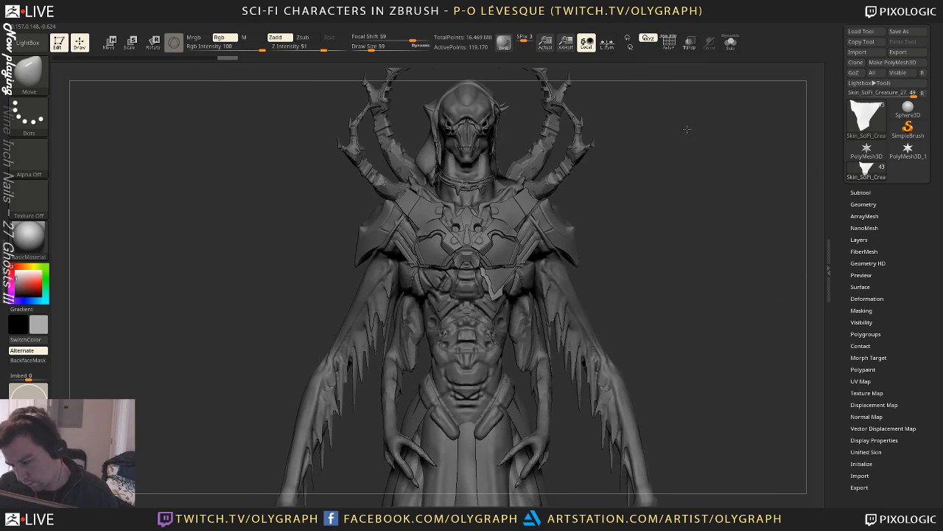
mouse_move(603, 215)
left_mouse_down()
mouse_move(635, 219)
mouse_move(636, 211)
mouse_move(660, 291)
left_mouse_up()
key("w")
key("y")
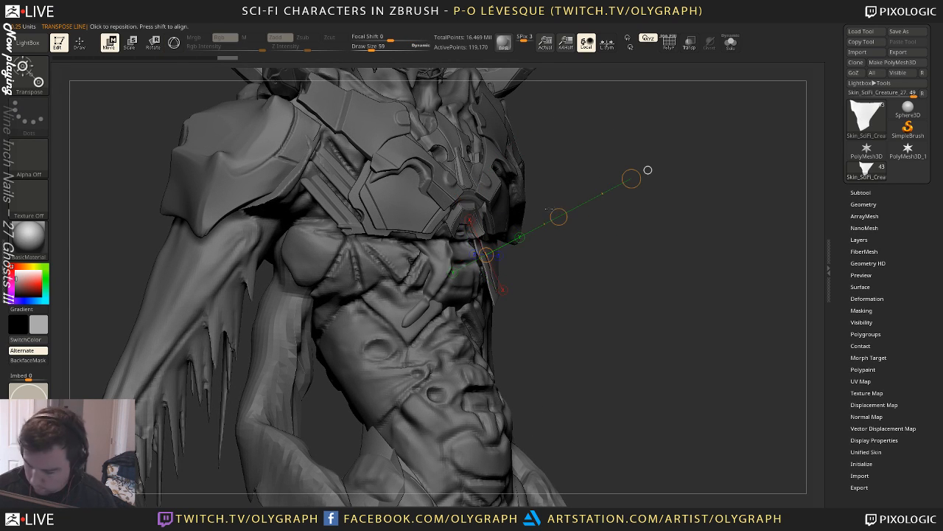
key("alt+s")
left_click_drag(471, 228, 513, 342)
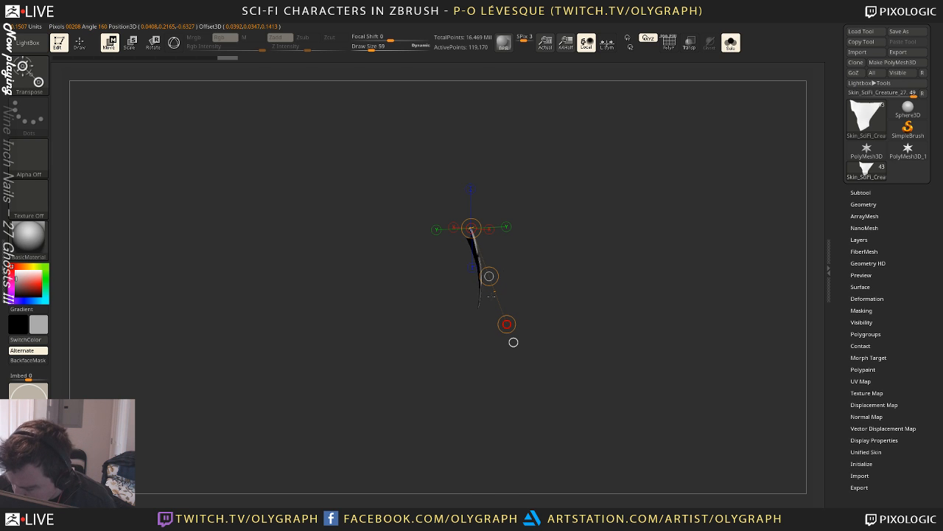
key("alt+s")
mouse_move(636, 216)
left_mouse_down()
mouse_move(573, 235)
mouse_move(558, 249)
left_mouse_up()
key("b")
left_click(550, 250)
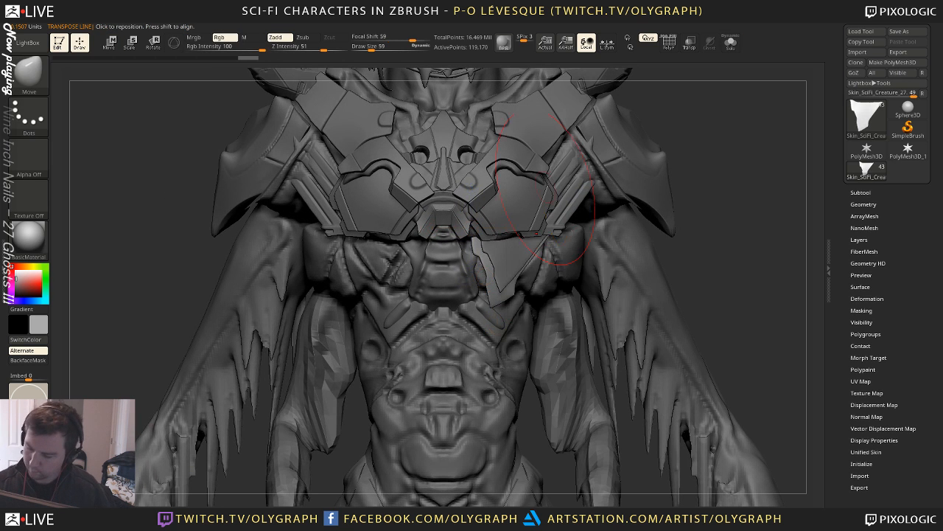
Nudge the copied flap's lower part into place over the torso with the Move brush, using draw sizes 69 and 65
key("s")
left_click(497, 283)
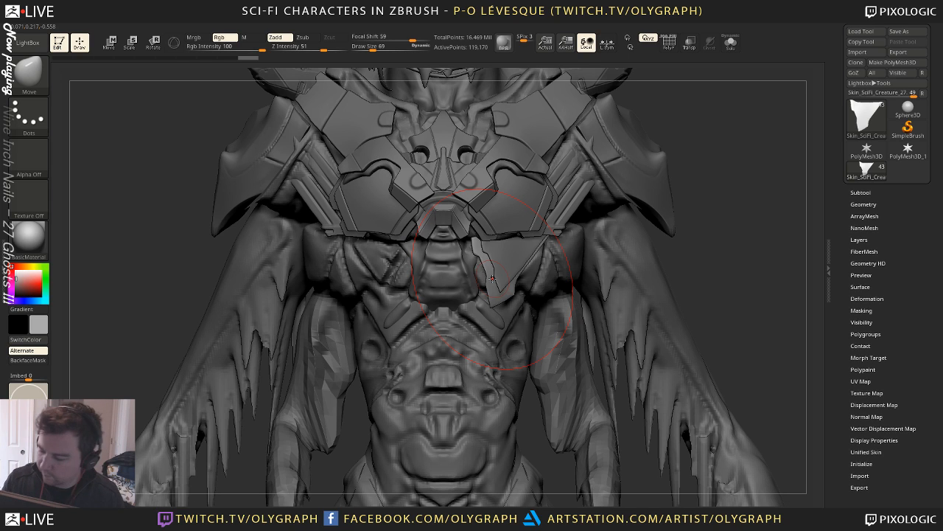
key("space")
key("s")
left_click_drag(519, 286, 491, 287)
key("s")
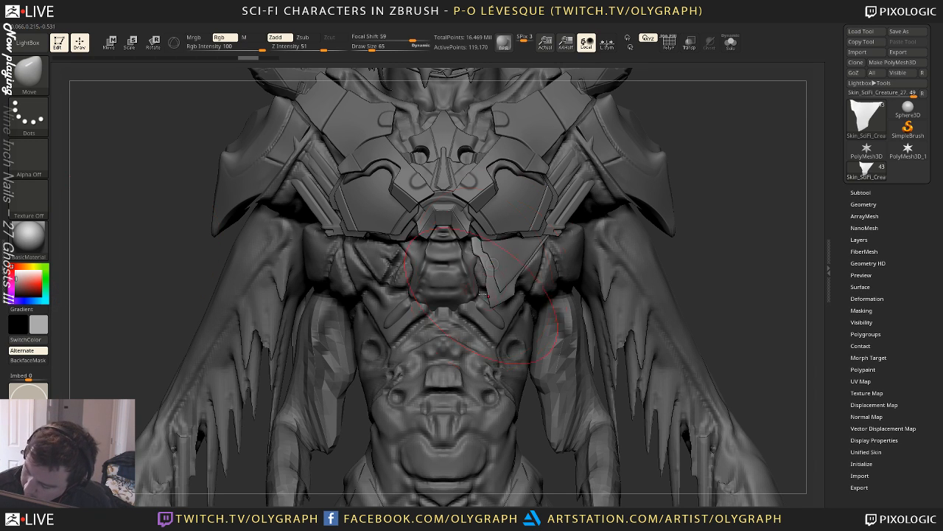
Select the Inflat brush and check the copied flap's fit beneath the chest armour from the side and front
key("bracketleft")
mouse_move(714, 182)
left_mouse_down()
mouse_move(727, 185)
mouse_move(715, 154)
mouse_move(707, 159)
left_mouse_up()
key("space")
left_click(520, 379)
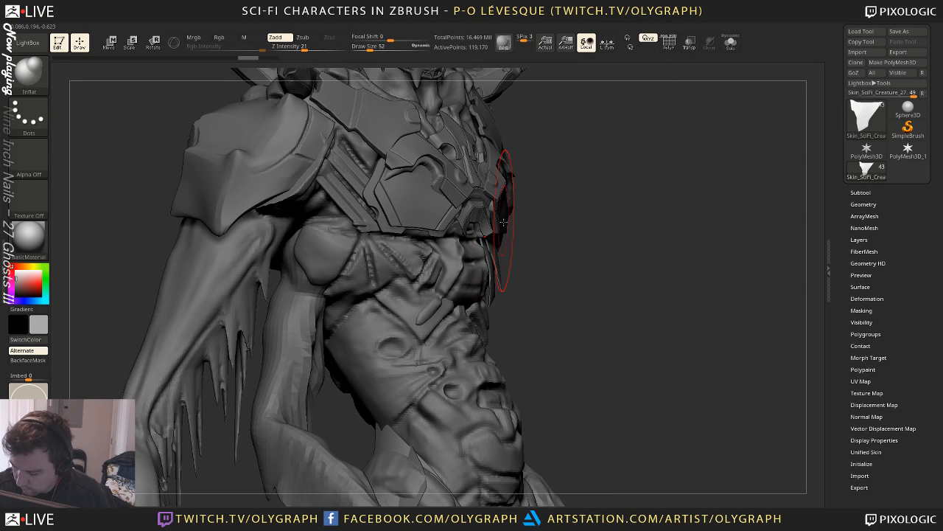
mouse_move(551, 254)
left_mouse_down()
mouse_move(565, 246)
mouse_move(509, 252)
left_mouse_up()
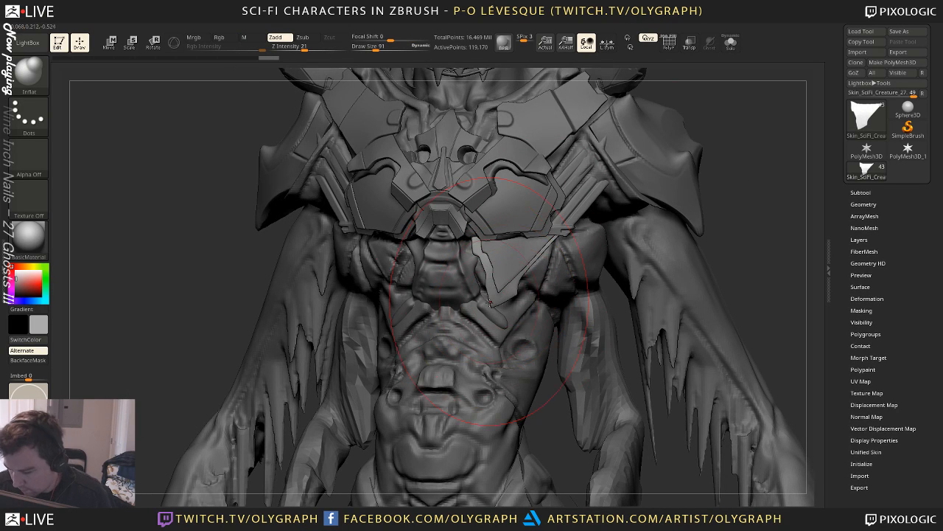
key("shift")
Select the hPolish brush at draw size 59 and smooth the copied flap's lower tip
key("space")
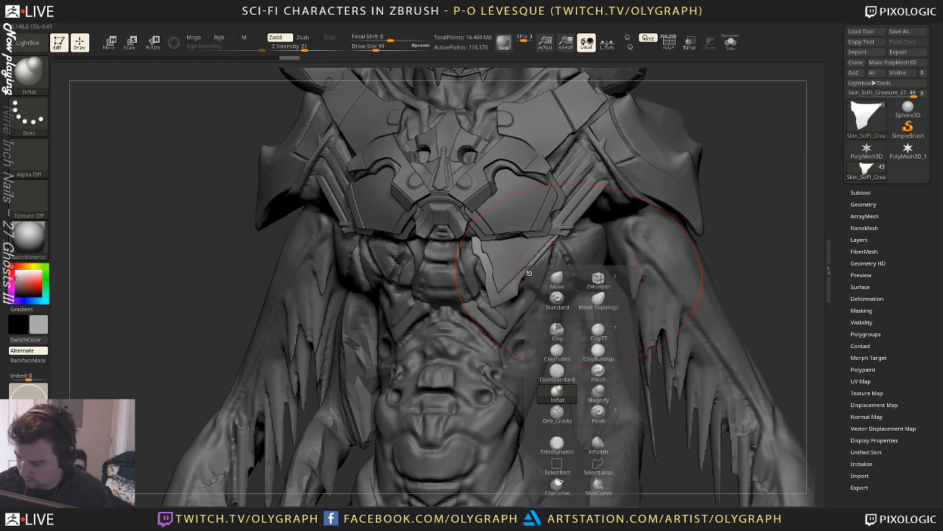
left_click(603, 448)
key("alt+s")
key("s")
left_click_drag(537, 268, 530, 268)
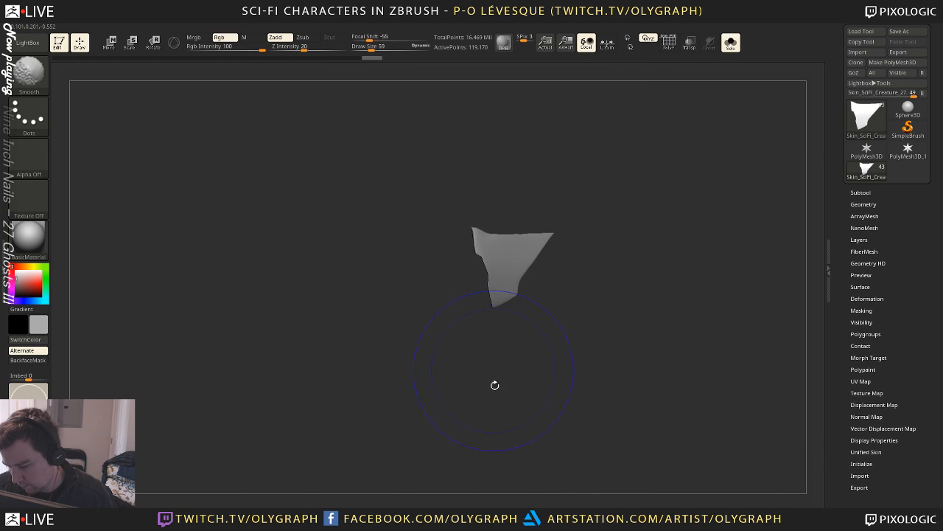
key("alt+s")
key("shift")
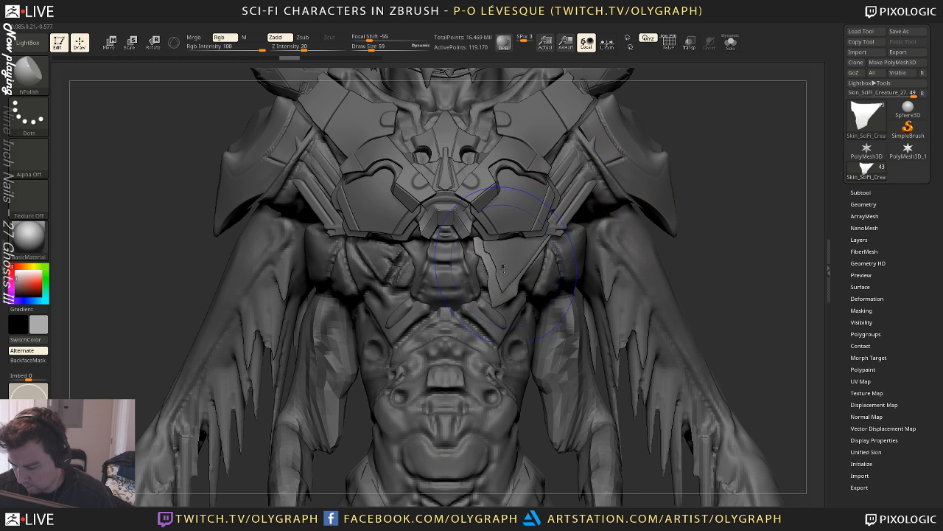
left_click_drag(501, 302, 505, 296, "shift")
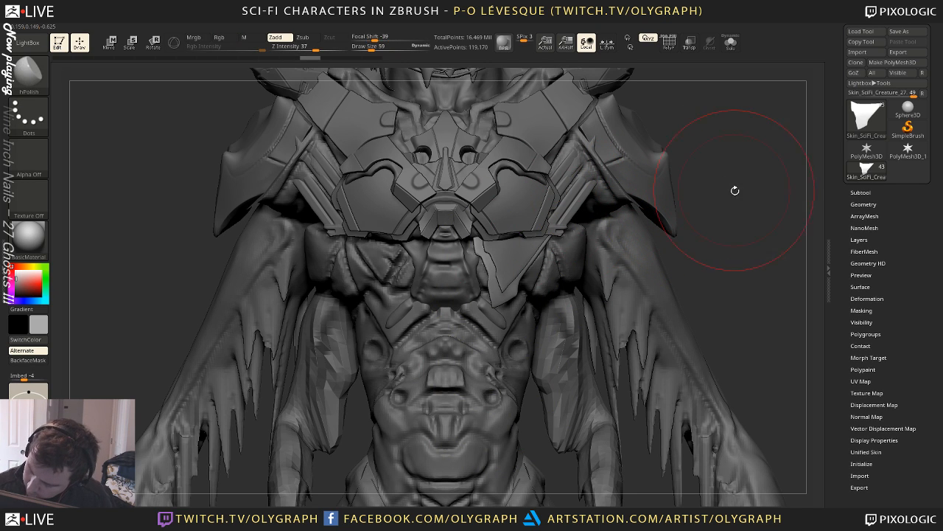
Lower the copied flap's subdivision level and examine its wireframe and polygroups, both isolated and against the torso
mouse_move(734, 192)
left_mouse_down("alt")
mouse_move(674, 141)
mouse_move(682, 181)
mouse_move(666, 188)
mouse_move(645, 170)
mouse_move(680, 173)
mouse_move(664, 197)
mouse_move(687, 185)
mouse_move(640, 282)
mouse_move(628, 395)
left_mouse_up("alt")
key("alt+s")
key("shift+d")
key("shift+f")
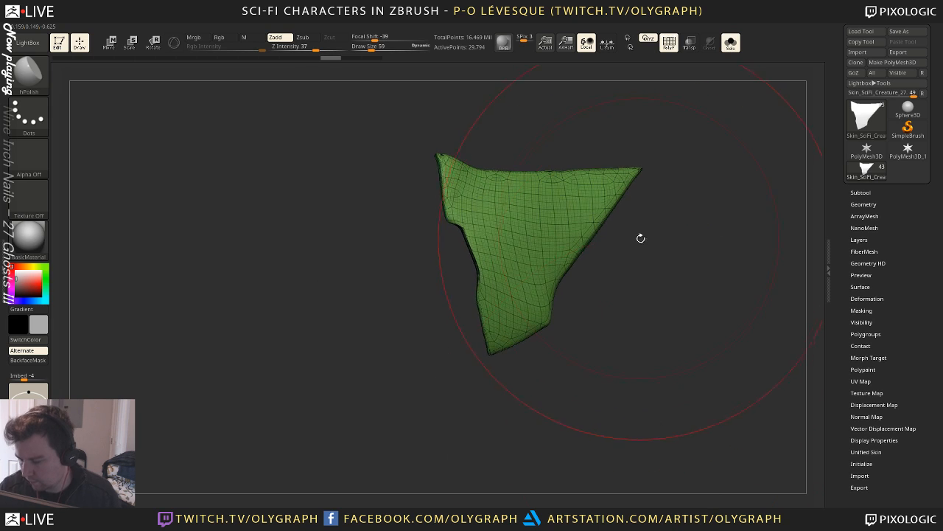
mouse_move(635, 259)
left_mouse_down()
mouse_move(660, 303)
mouse_move(633, 280)
left_mouse_up()
key("alt+s")
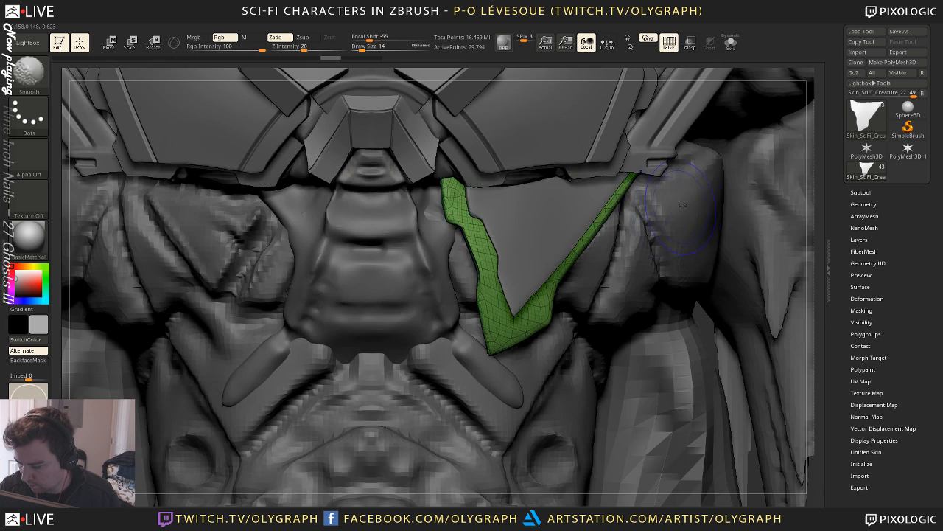
key("shift+f")
key("shift+f")
key("alt+s")
mouse_move(693, 195)
left_mouse_down()
mouse_move(686, 228)
mouse_move(697, 215)
left_mouse_up()
mouse_move(697, 215)
left_mouse_down("alt")
mouse_move(689, 288)
mouse_move(714, 254)
mouse_move(689, 234)
mouse_move(673, 239)
mouse_move(678, 223)
left_mouse_up("alt")
key("shift+f")
key("shift+f")
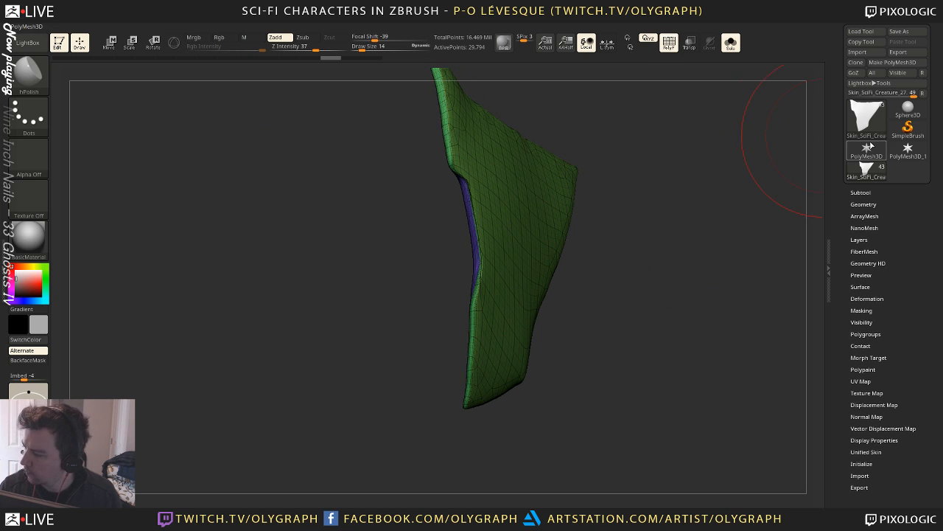
Load the tubeRegular curve brush from the Tools_Curves folder of the additional brush library
left_click(28, 43)
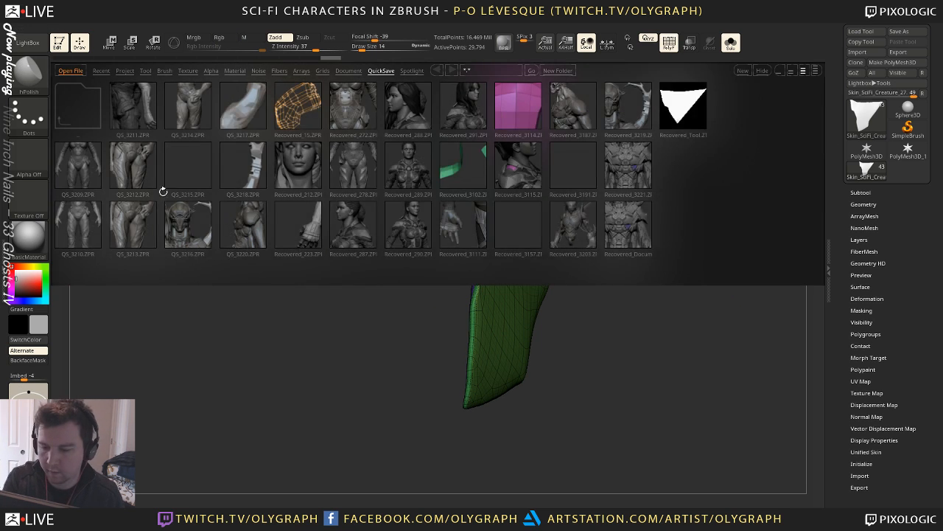
left_click(158, 72)
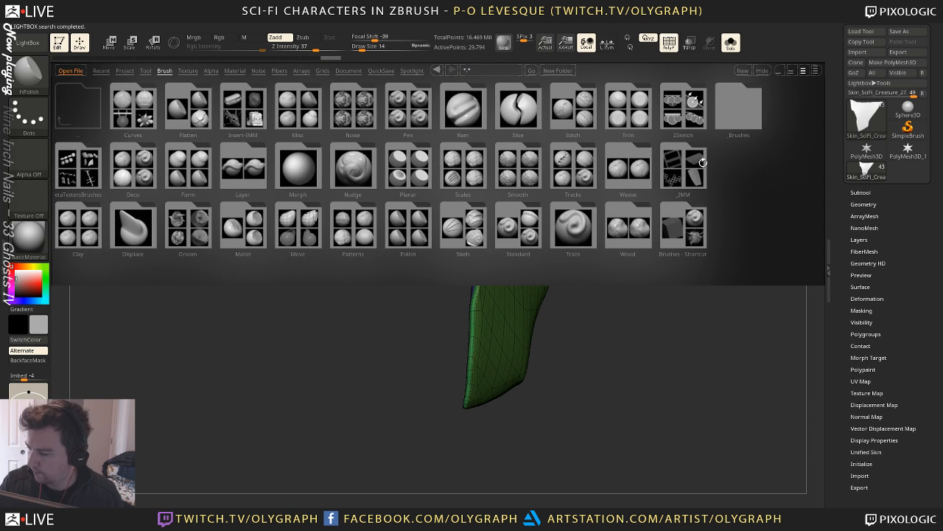
left_click(734, 114)
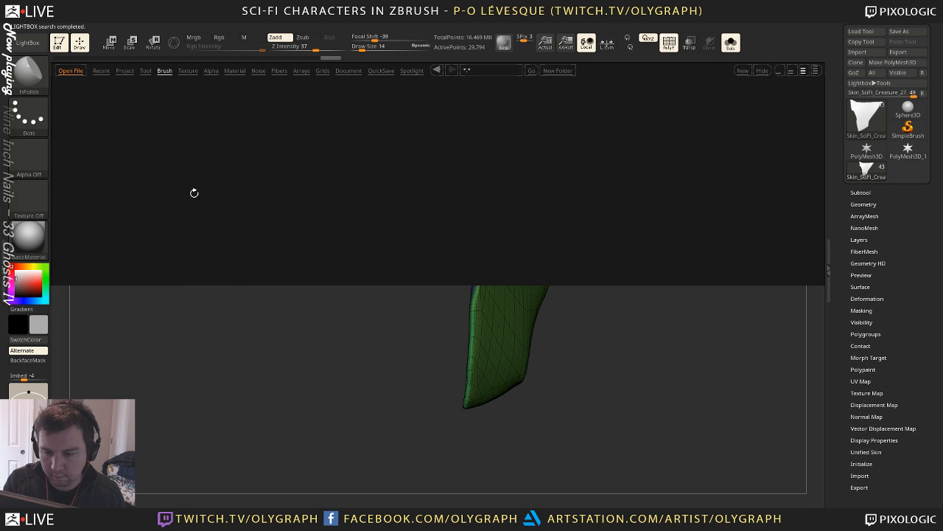
left_click(159, 73)
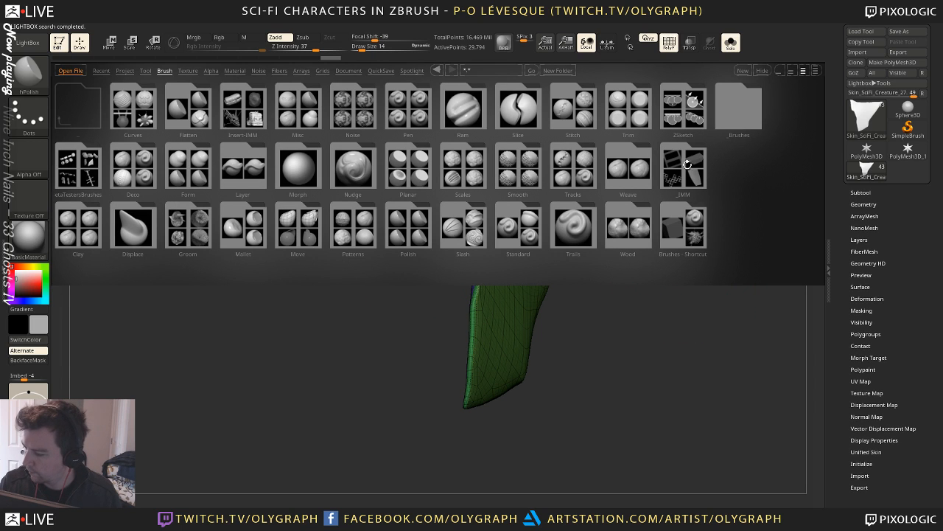
left_click(699, 190)
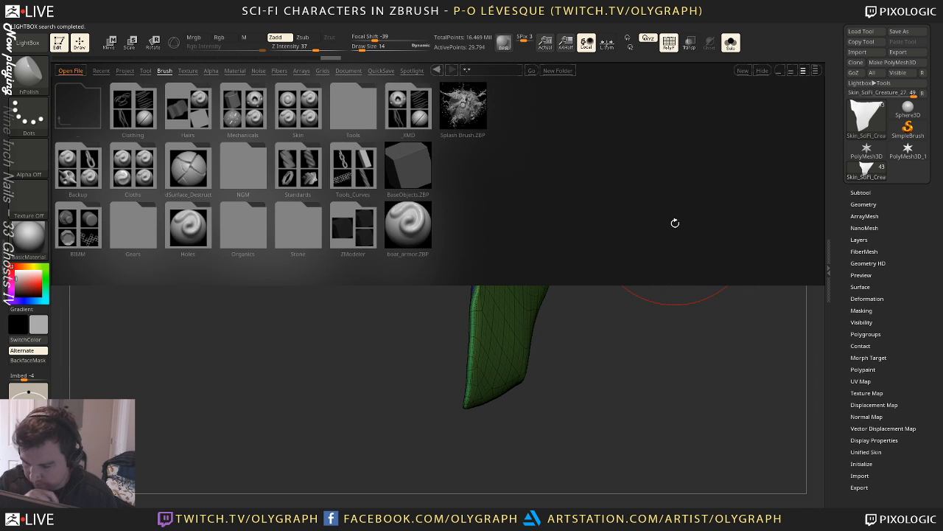
left_click(362, 167)
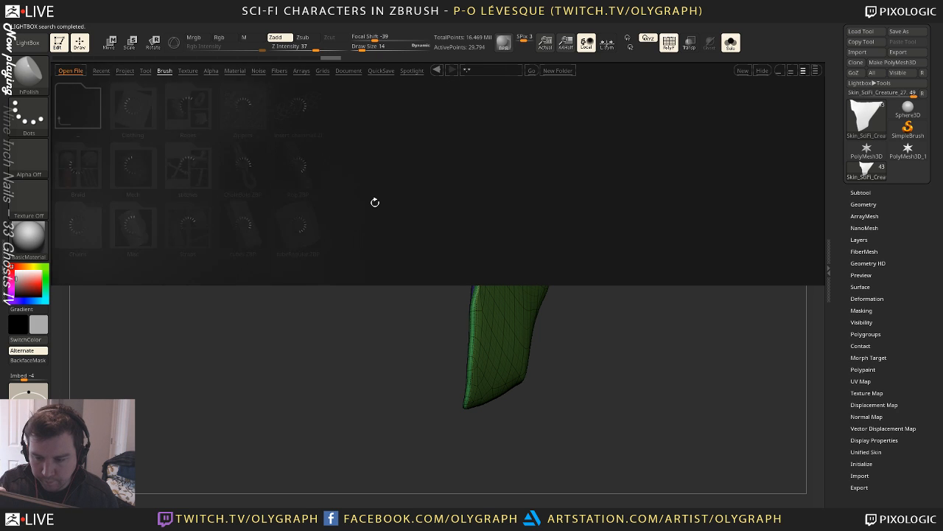
double_click(301, 223)
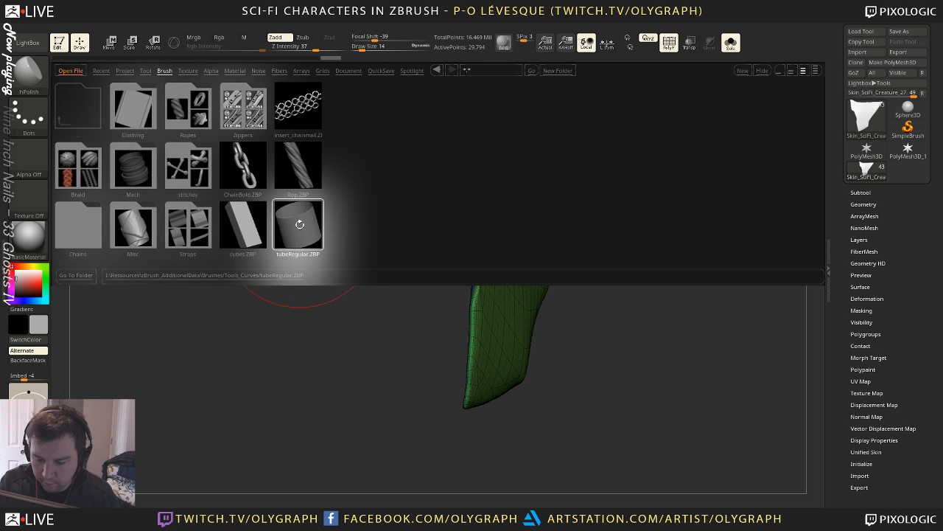
Duplicate the copied flap after a trial tube stroke and strip the duplicate's subdivision levels, keeping a low-resolution mesh
left_click_drag(505, 233, 325, 362)
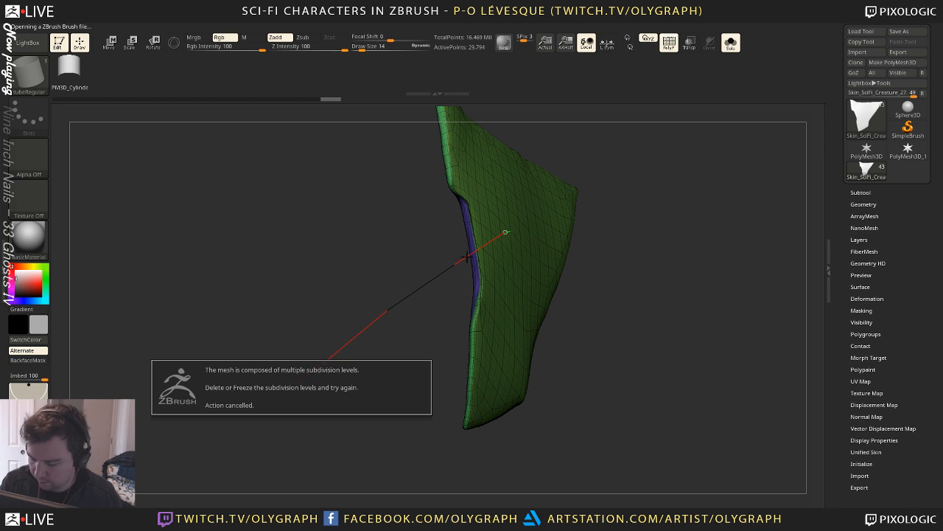
key("ctrl+z")
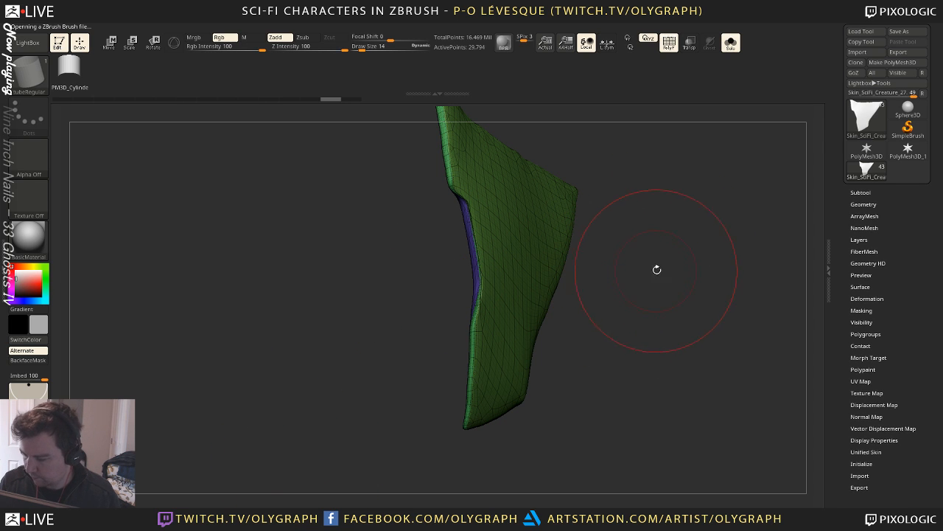
key("ctrl+shift+d")
key("space")
key("shift+d")
key("shift+d")
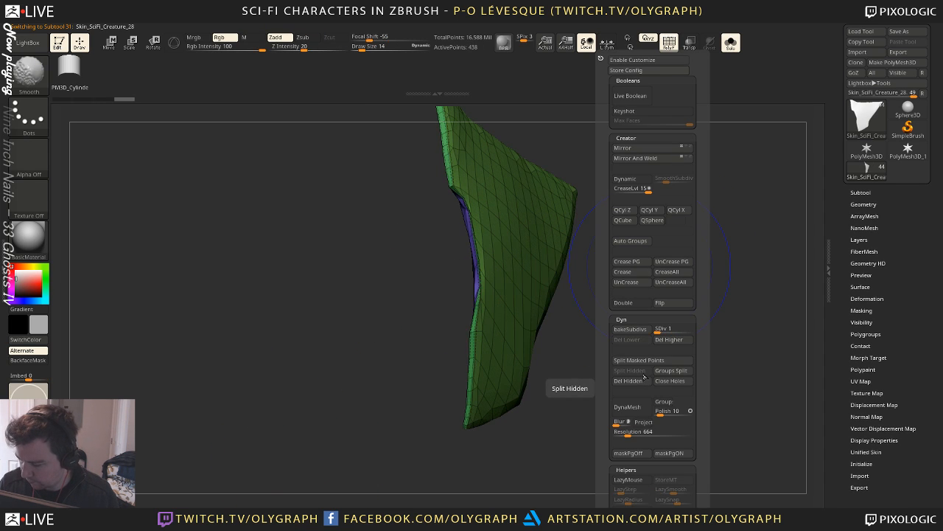
left_click(639, 340)
left_click(671, 339)
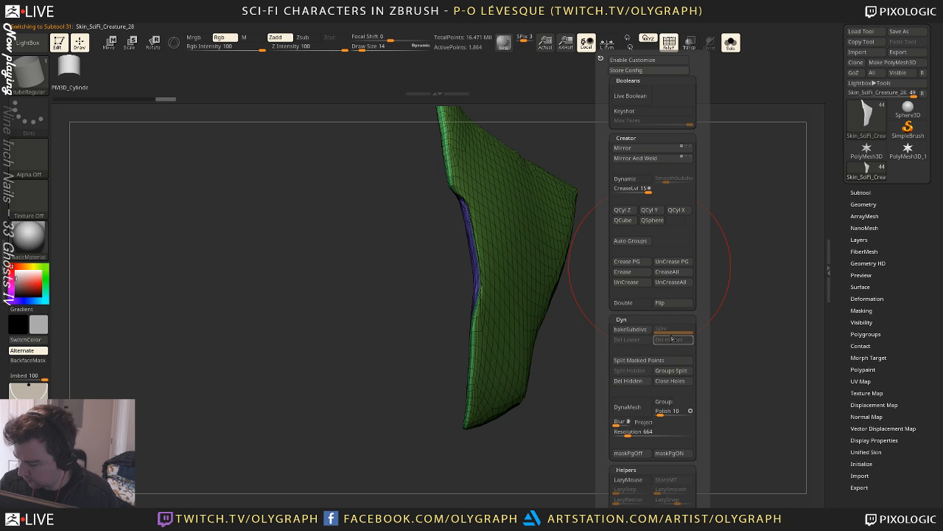
Test tube strokes across the duplicated flap, undoing each one and reducing the draw size to 2
left_click_drag(537, 204, 426, 285)
key("ctrl+z")
key("s")
left_click_drag(525, 251, 365, 336)
key("ctrl+z")
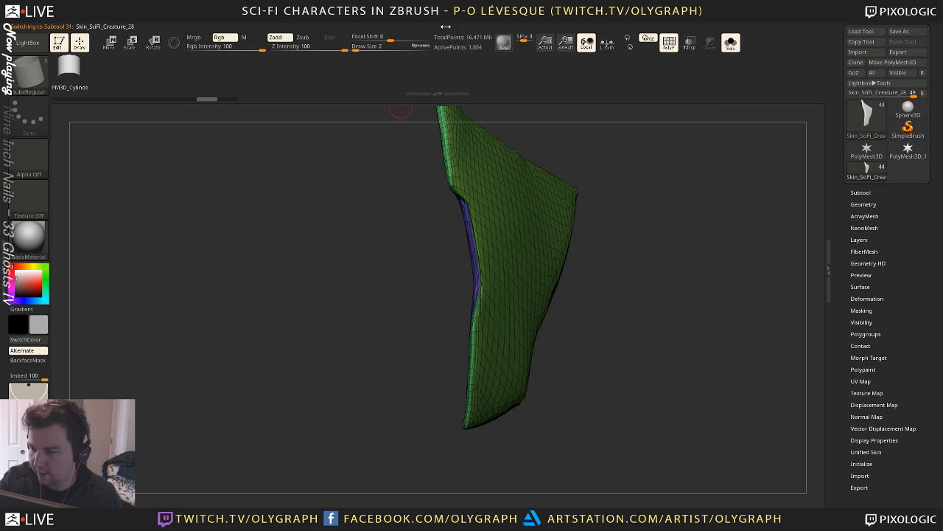
Try Frame Mesh on the duplicated flap with the Border, Polygroups and Creased edges options on
left_click(440, 25)
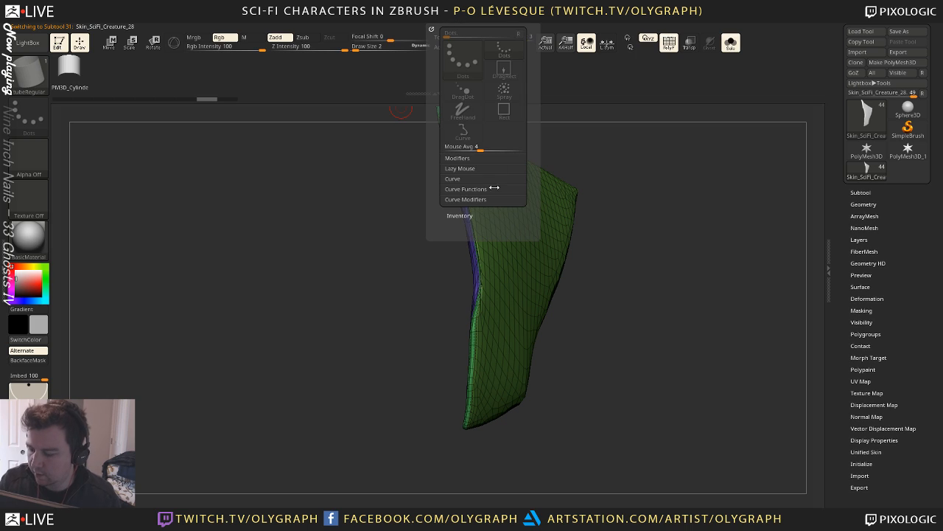
left_click(456, 179)
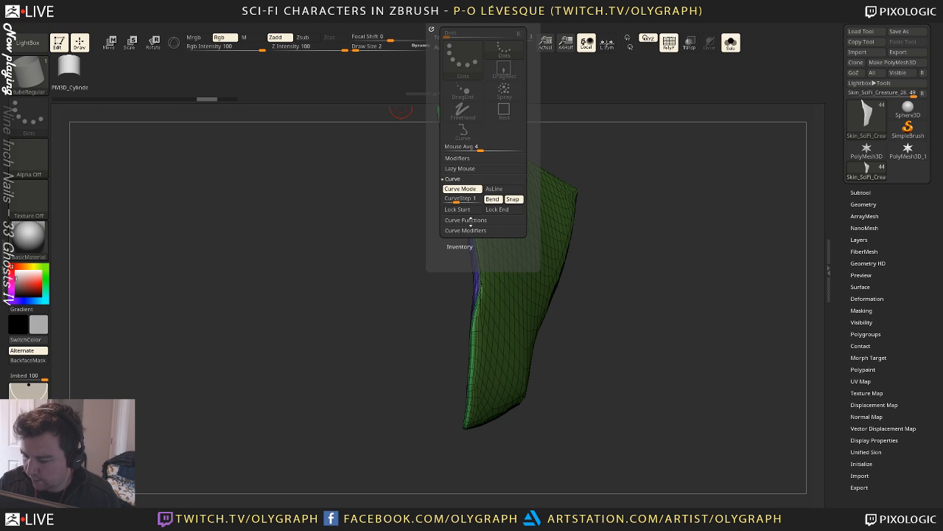
left_click(469, 220)
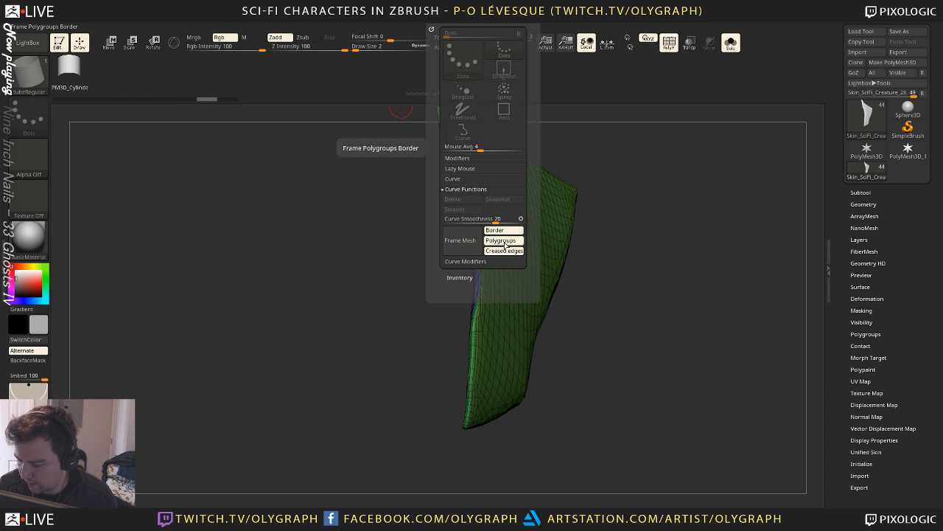
left_click(461, 240)
mouse_move(342, 314)
left_mouse_down()
mouse_move(354, 320)
mouse_move(499, 236)
mouse_move(470, 235)
mouse_move(413, 347)
mouse_move(385, 313)
mouse_move(381, 419)
mouse_move(371, 349)
left_mouse_up()
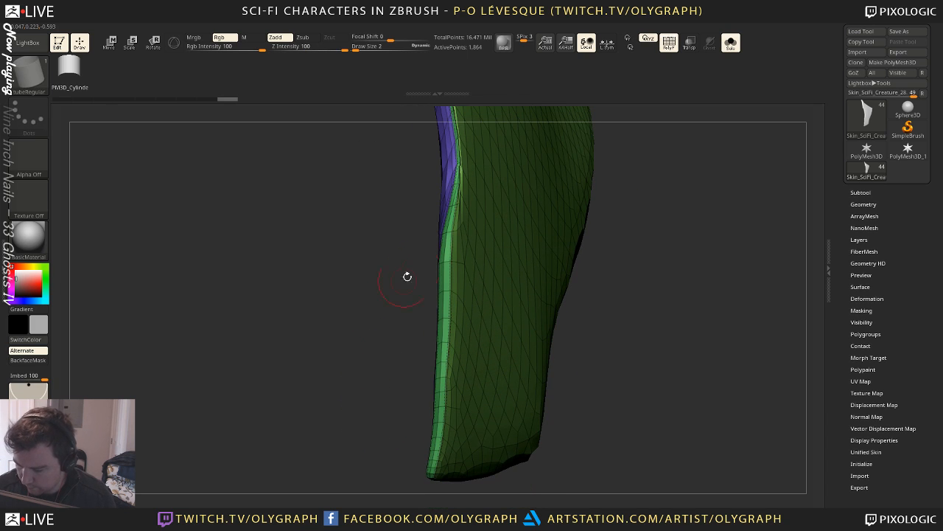
Merge the duplicated flap's thin edge strip into one polygroup and frame the mesh with curves along its borders
left_click(439, 259, "ctrl+shift")
left_click(387, 305, "ctrl+shift")
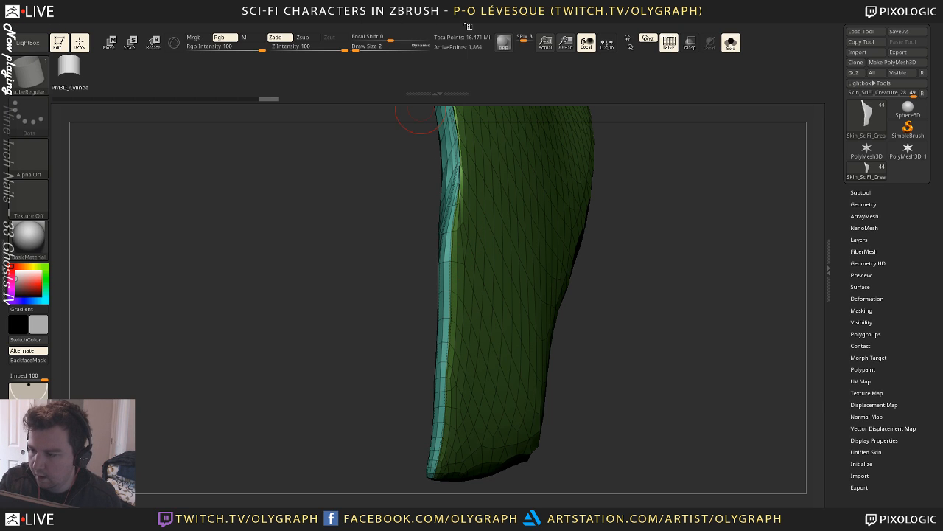
left_click(443, 26)
left_click(460, 240)
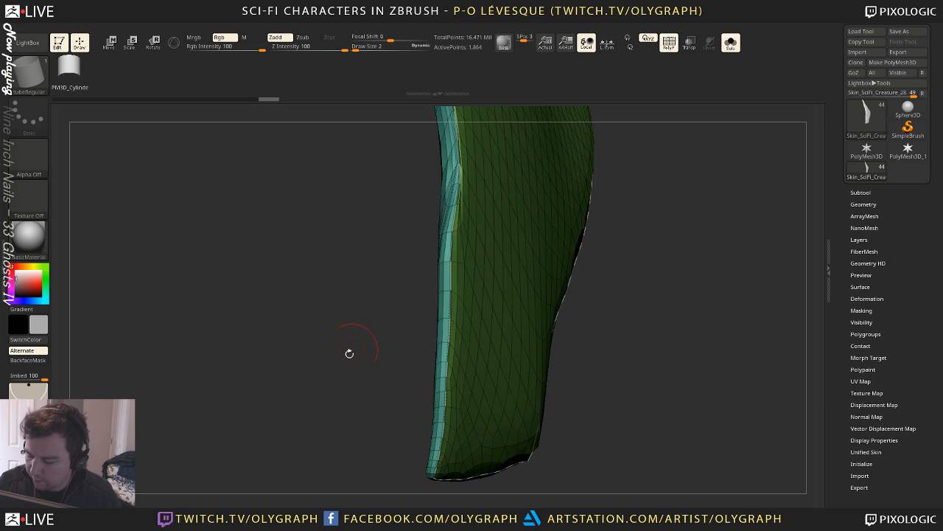
Generate the tube trim along the framed curves and show it on the full model without wireframe
mouse_move(347, 352)
left_mouse_down()
mouse_move(293, 299)
mouse_move(403, 233)
left_mouse_up()
left_click(402, 232)
mouse_move(551, 225)
left_mouse_down("alt")
mouse_move(553, 185)
mouse_move(693, 218)
mouse_move(657, 177)
left_mouse_up("alt")
key("shift+f")
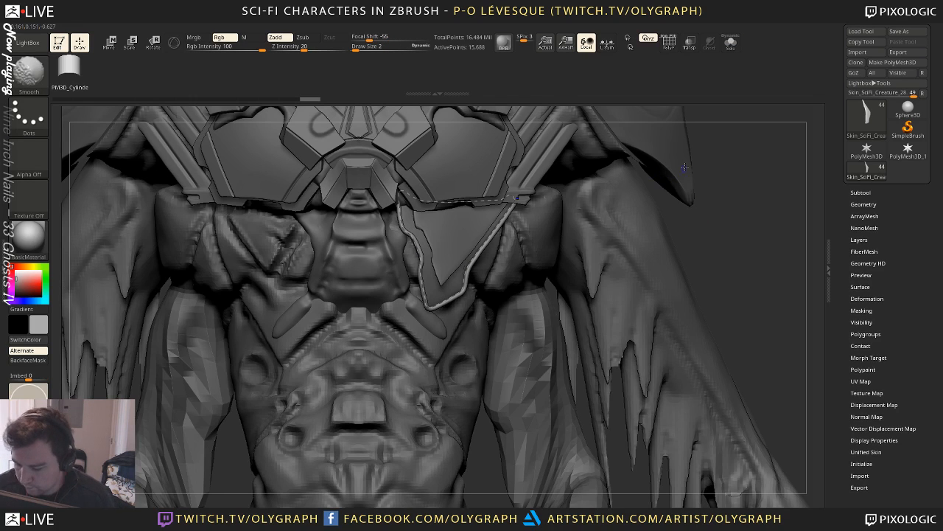
Return to the Move brush, select the original front flap and isolate it in profile with its wireframe on
key("b")
key("m")
key("v")
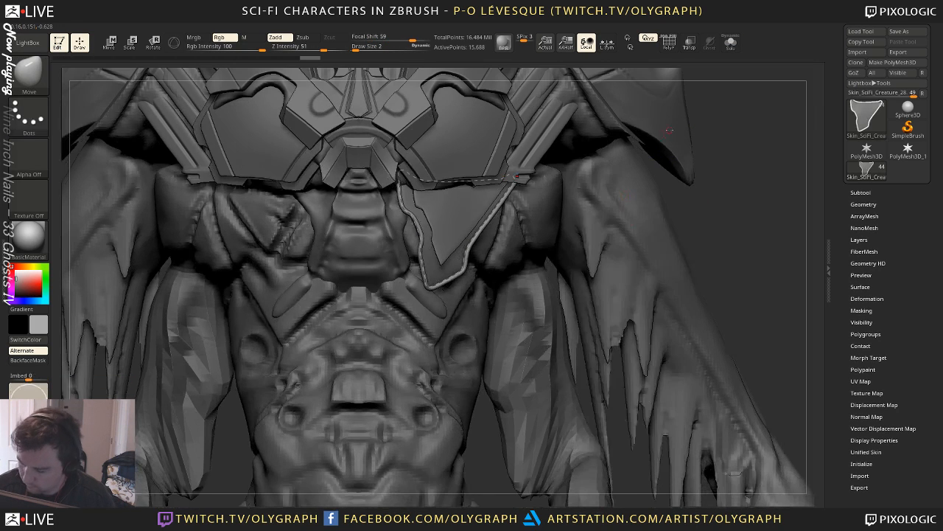
left_click(663, 173, "alt")
mouse_move(663, 172)
left_mouse_down()
mouse_move(699, 182)
mouse_move(600, 320)
mouse_move(574, 289)
left_mouse_up()
key("ctrl+shift+s")
key("shift+f")
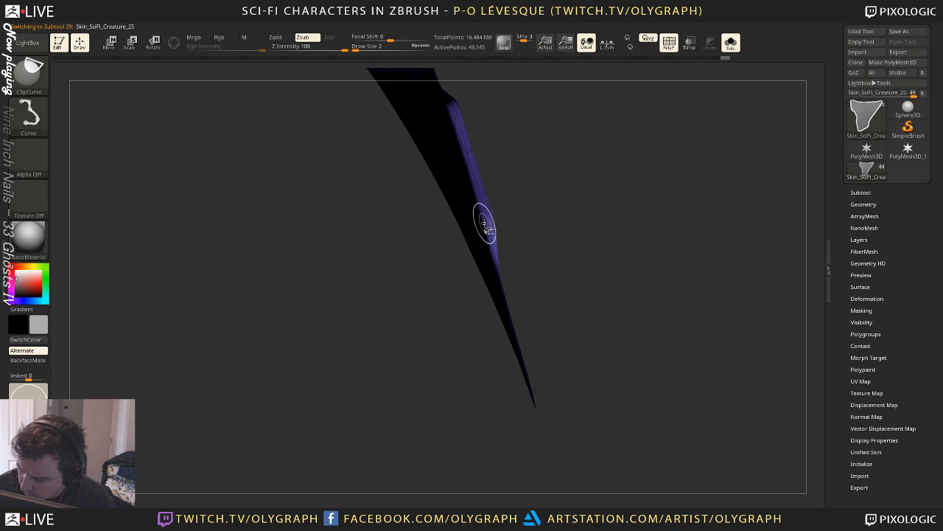
Isolate the original flap's thin edge strip by polygroup visibility, merge it into one polygroup and reveal the whole flap
left_click(482, 221, "ctrl+alt+shift")
key("alt+d")
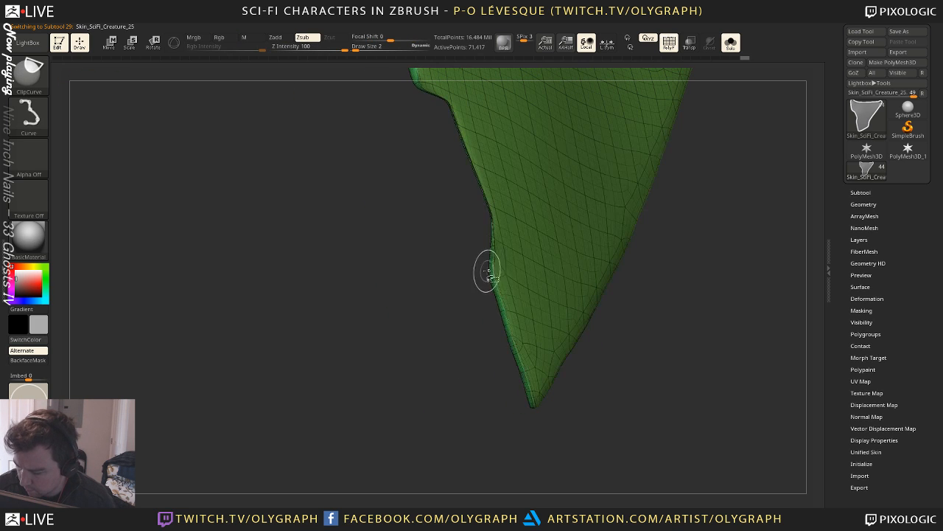
left_click(487, 272, "ctrl+alt+shift")
left_click_drag(400, 367, 414, 441, "ctrl+shift")
key("ctrl+w")
key("ctrl+z")
key("ctrl+z")
key("ctrl+w")
left_click(417, 443, "ctrl+shift")
left_click_drag(686, 175, 701, 204)
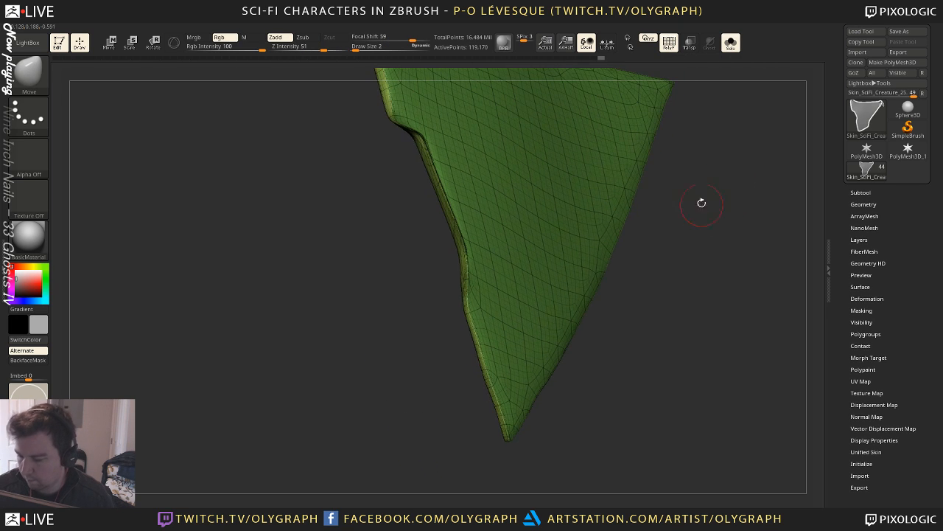
Try deleting the original flap's extra subdivision levels at a low resolution, and undo the deletion
key("shift+d")
key("d")
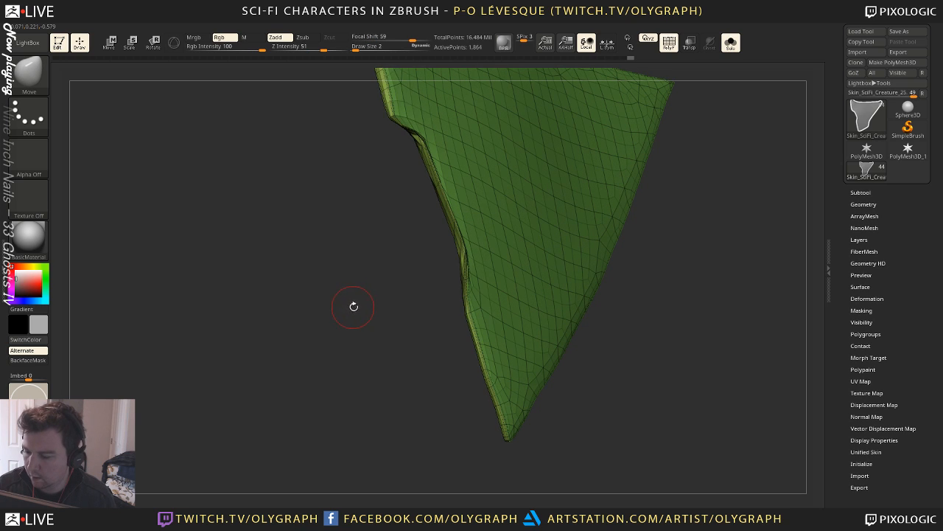
key("space")
left_click(350, 343)
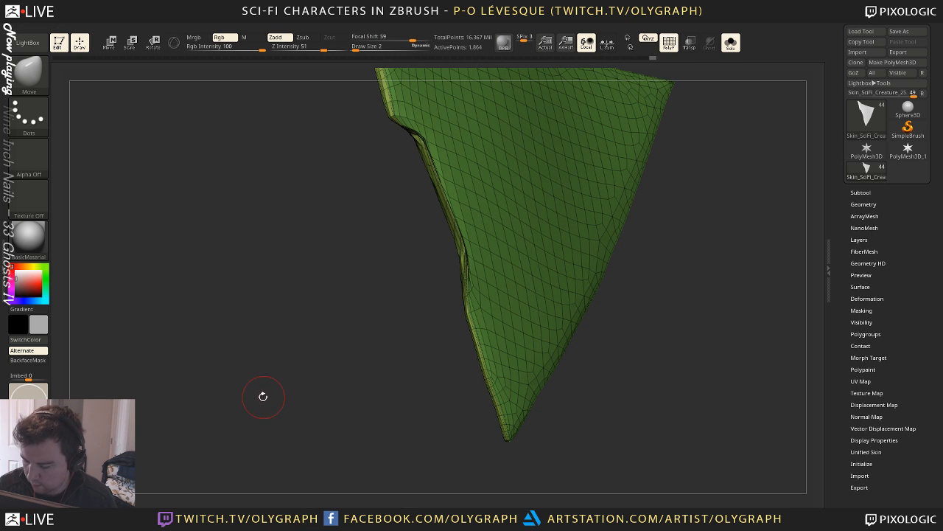
key("ctrl+z")
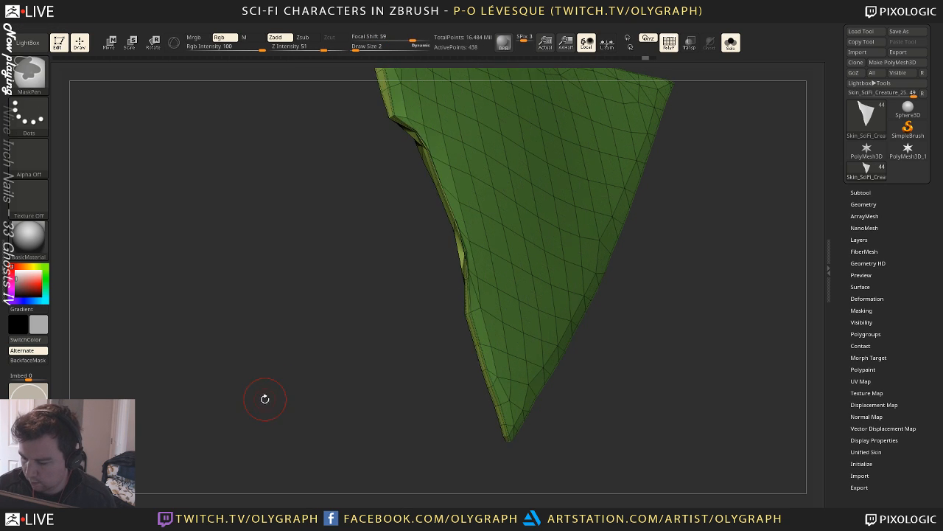
Raise the original flap to its highest subdivision level and duplicate it as a new subtool
key("d")
key("d")
key("d")
key("d")
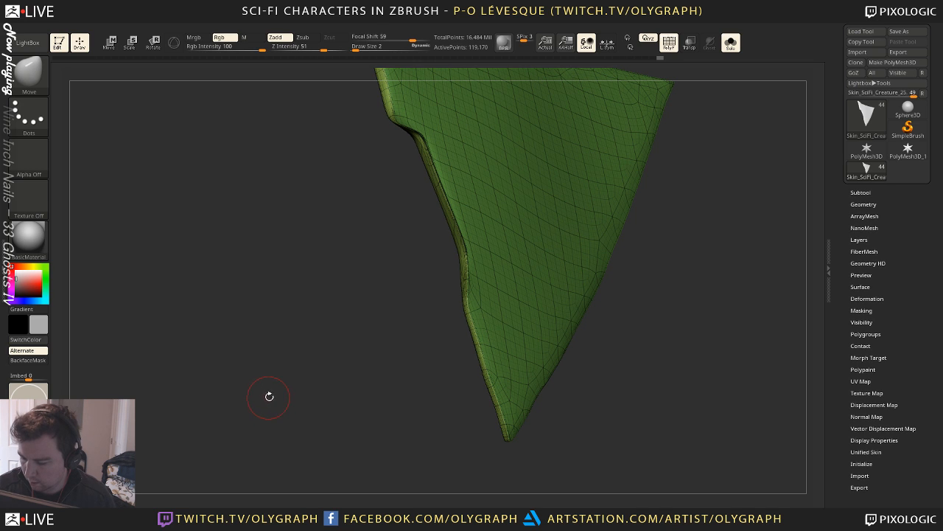
key("ctrl+shift+d")
Step the flap copy down to a lower resolution and delete its lower and higher subdivision levels
key("shift+d")
key("shift+d")
key("shift+d")
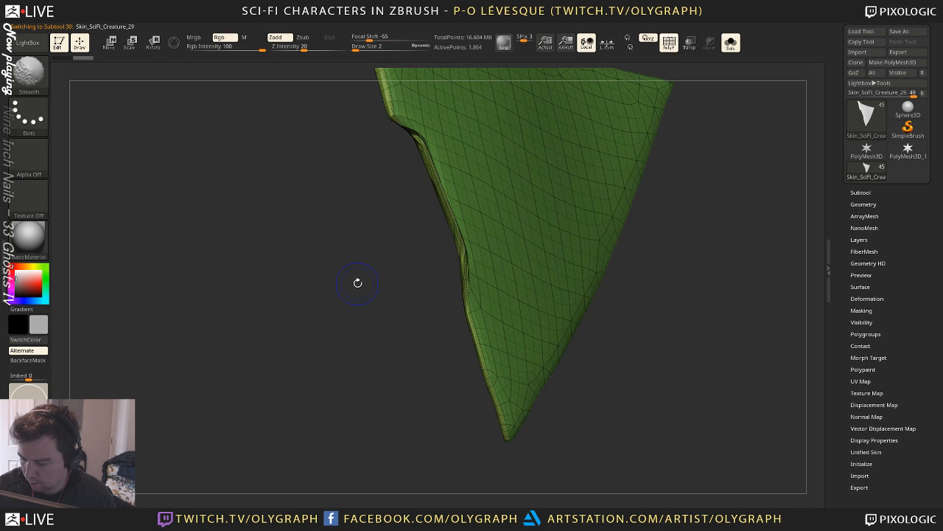
key("space")
left_click(363, 341)
left_click(387, 340)
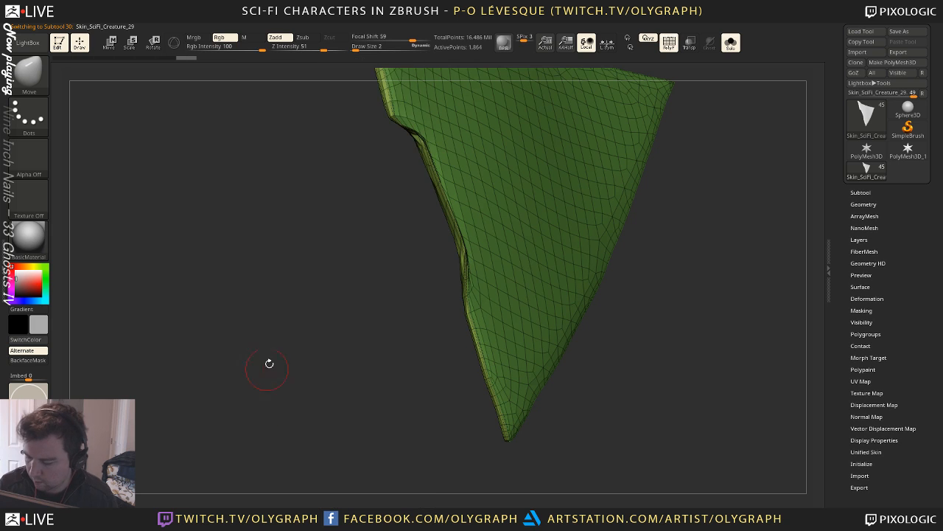
Frame the flap copy's polygroup borders with curves using Frame Mesh
key("v")
key("v")
key("b")
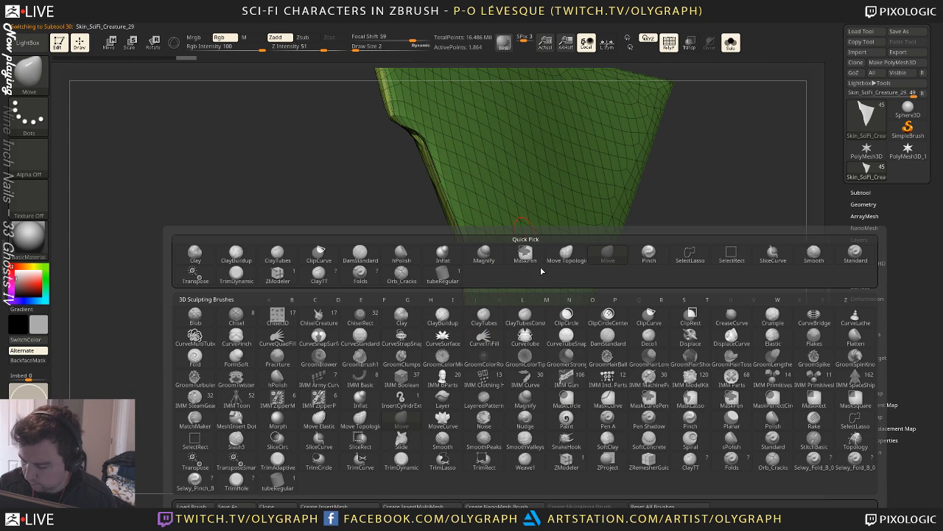
mouse_move(435, 25)
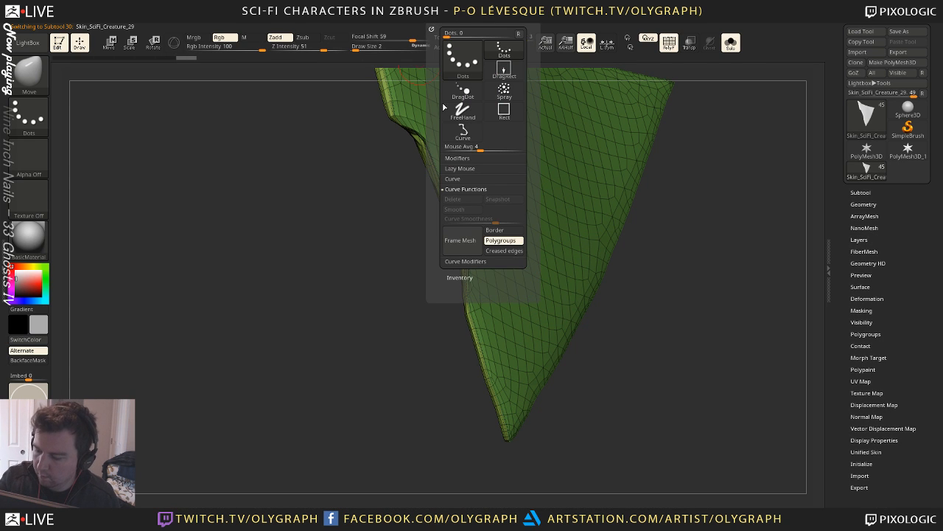
left_click(460, 240)
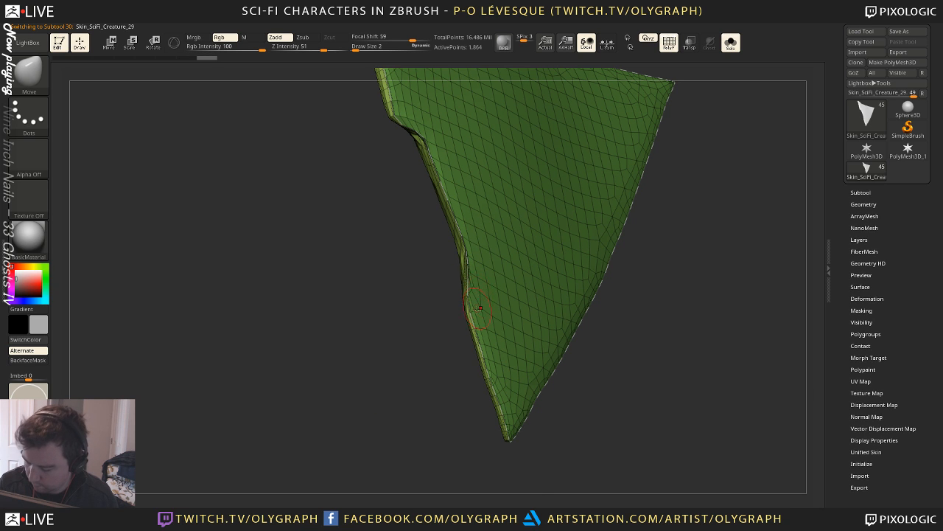
Load the tubeRegular brush and try tubes along the framed curves while reducing the draw size, undoing each attempt
key("b")
key("b")
left_click(216, 472)
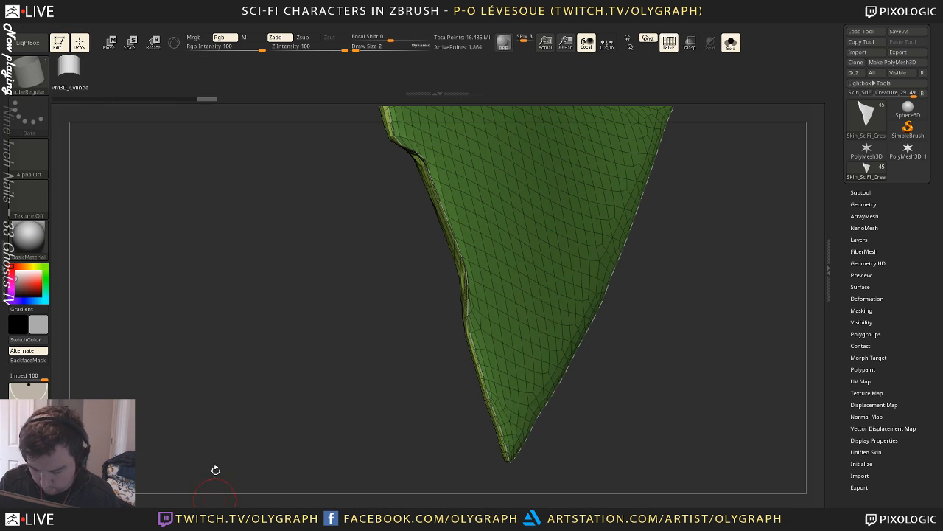
left_click(451, 231)
mouse_move(367, 327)
left_mouse_down("alt")
mouse_move(343, 367)
mouse_move(341, 319)
left_mouse_up("alt")
key("ctrl+z")
key("s")
left_click_drag(454, 246, 438, 246)
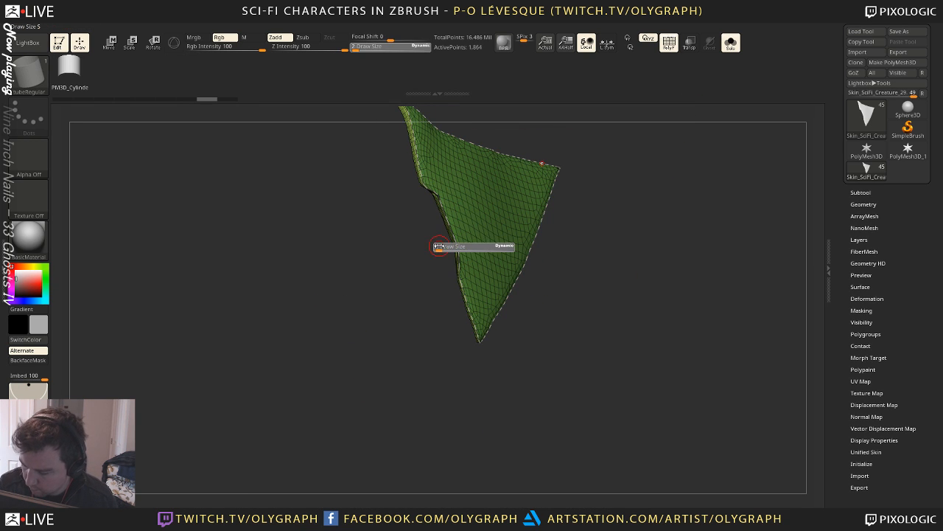
left_click(452, 226)
key("ctrl+z")
Generate a thin tube along the flap copy's framed edges at draw size 1, redoing it until it fits
left_click_drag(406, 295, 422, 270)
key("s")
left_click(452, 230)
left_click_drag(394, 341, 392, 307, "alt")
key("ctrl+z")
left_click(526, 273)
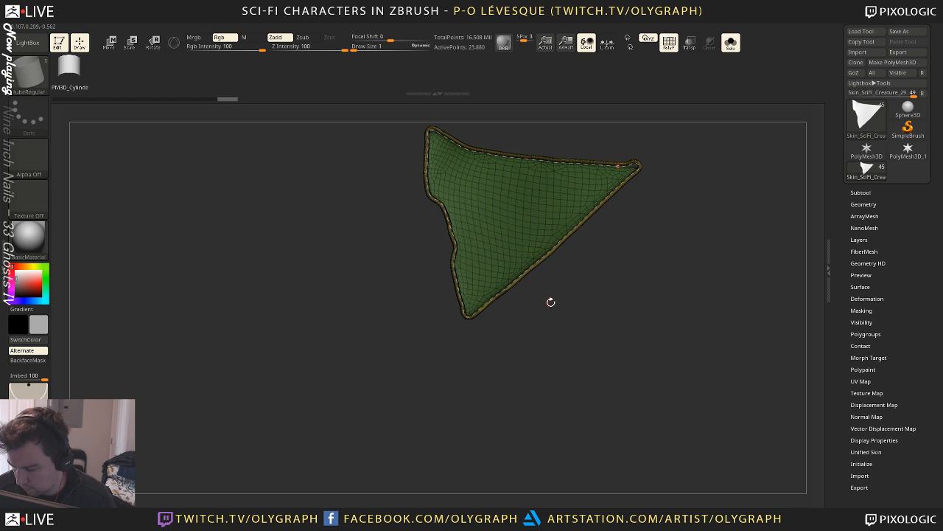
key("ctrl+z")
left_click(546, 254)
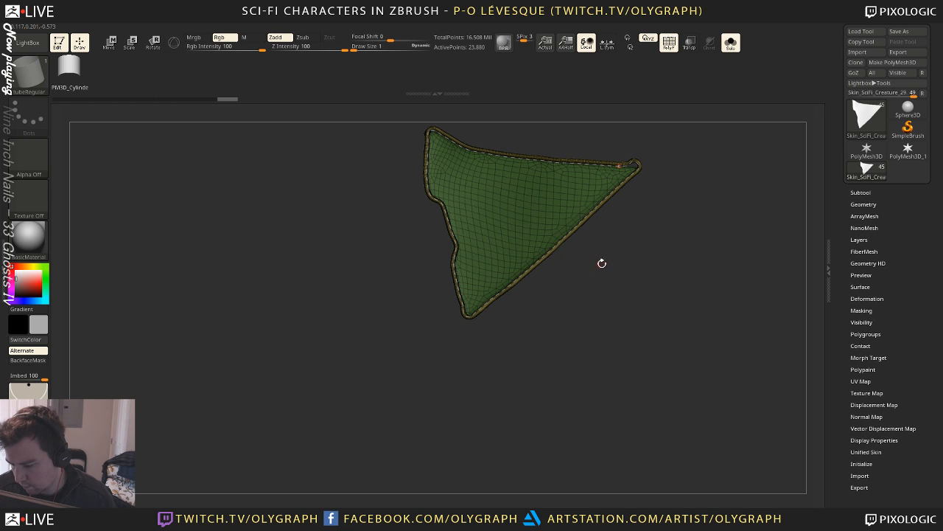
key("a")
left_click(576, 297)
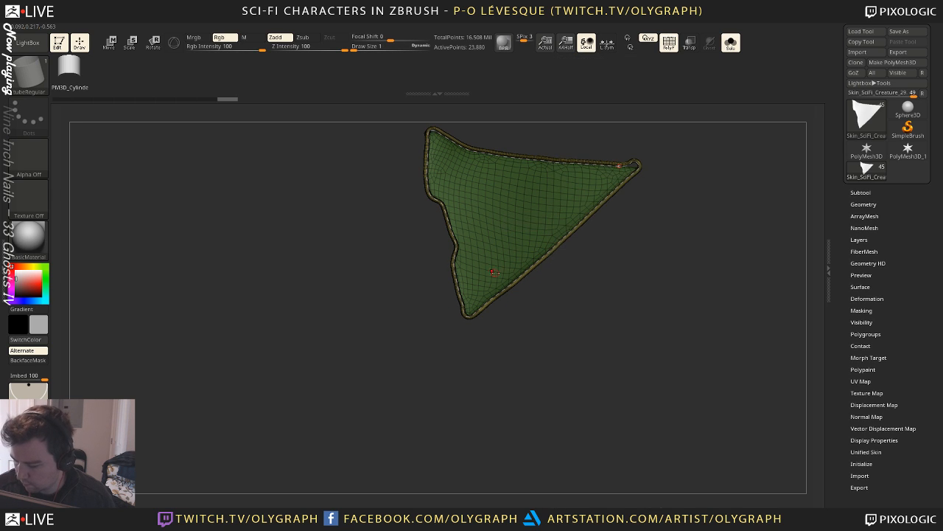
Delete the framed curves from the flap copy, keeping the generated tube
key("b")
key("a")
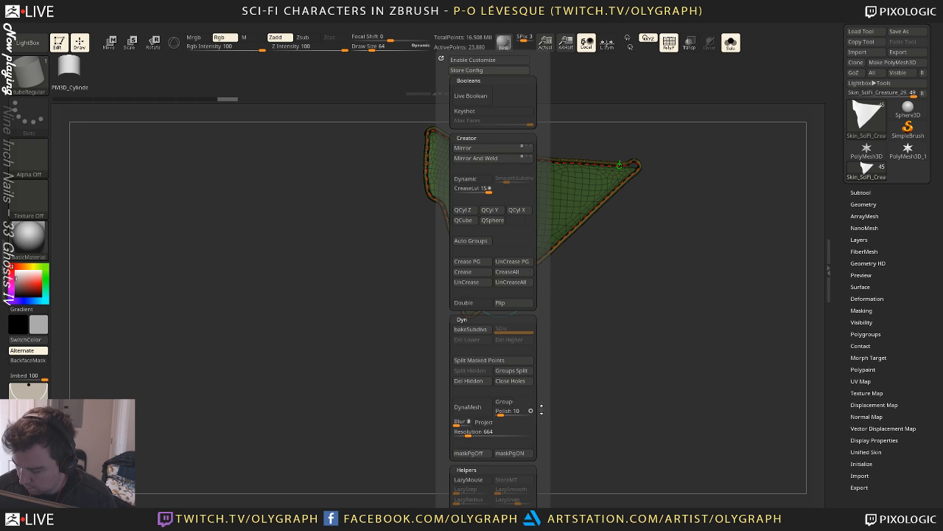
scroll(501, 413, "down", 5)
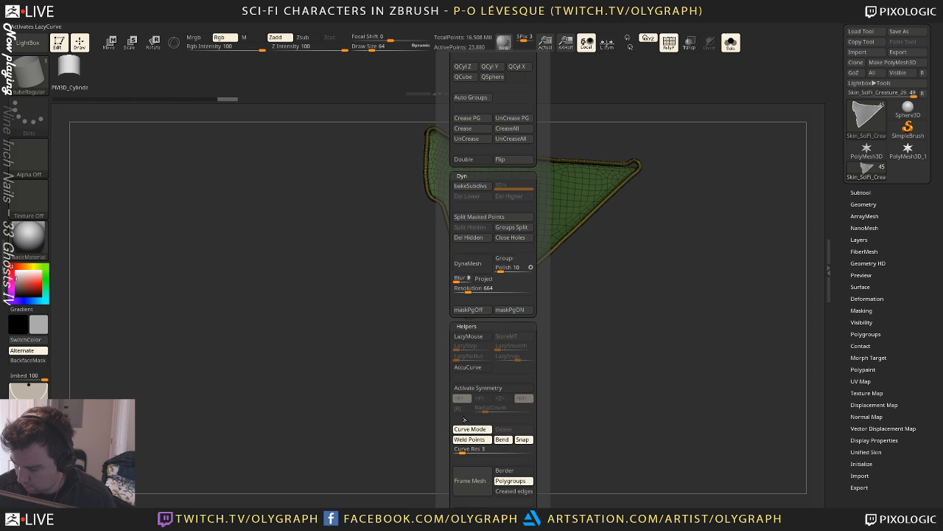
key("b")
Isolate the new tube trim by polygroup, delete the hidden flap surface and show the trim on the full model without wireframe
left_click(519, 227, "ctrl+shift")
left_click(520, 227, "ctrl+shift")
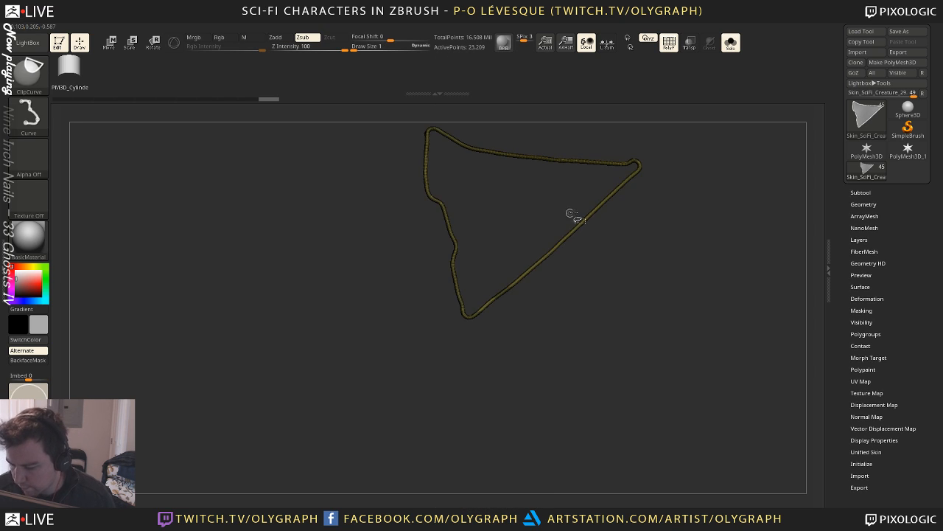
left_click_drag(646, 241, 709, 238)
left_click(555, 249, "ctrl+shift")
key("a")
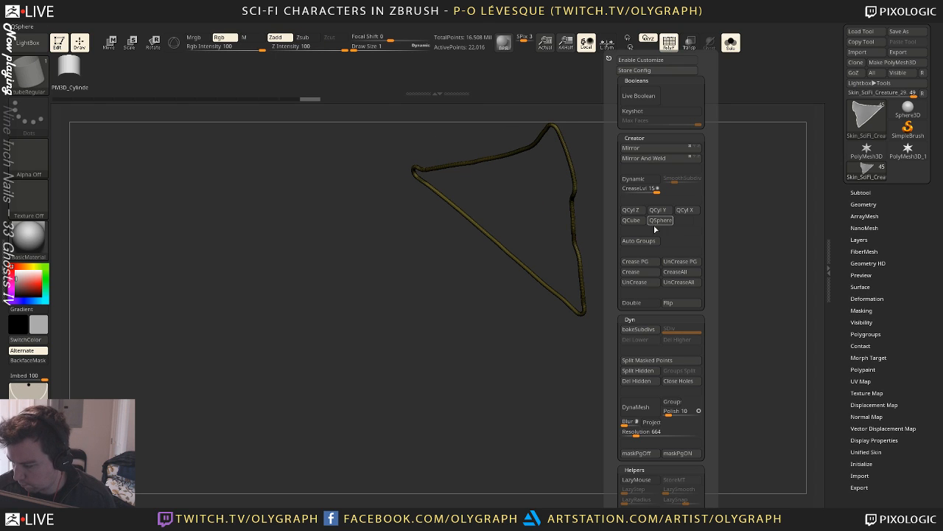
left_click(636, 380)
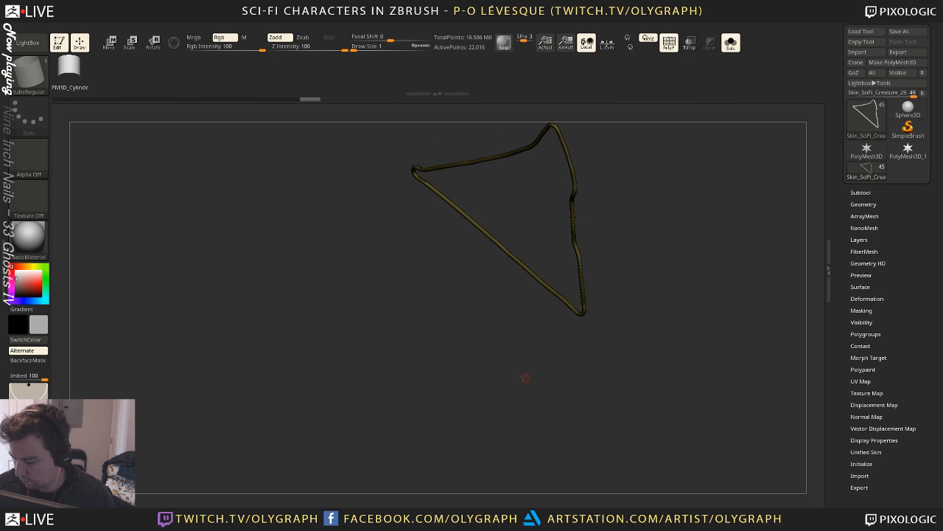
left_click_drag(525, 378, 455, 377, "shift")
key("shift+s")
key("shift+f")
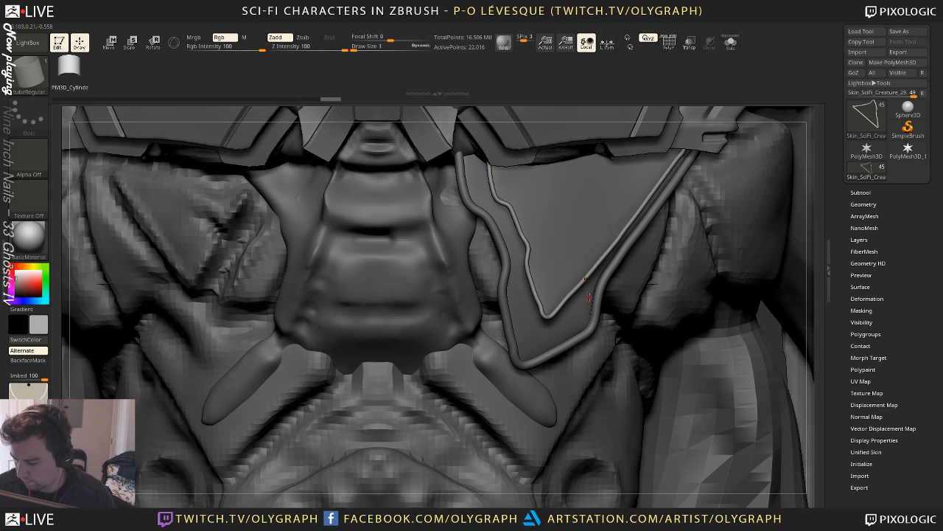
Return to the Move brush and enlarge its draw size over the inner flap's tube trim
key("b")
key("m")
key("v")
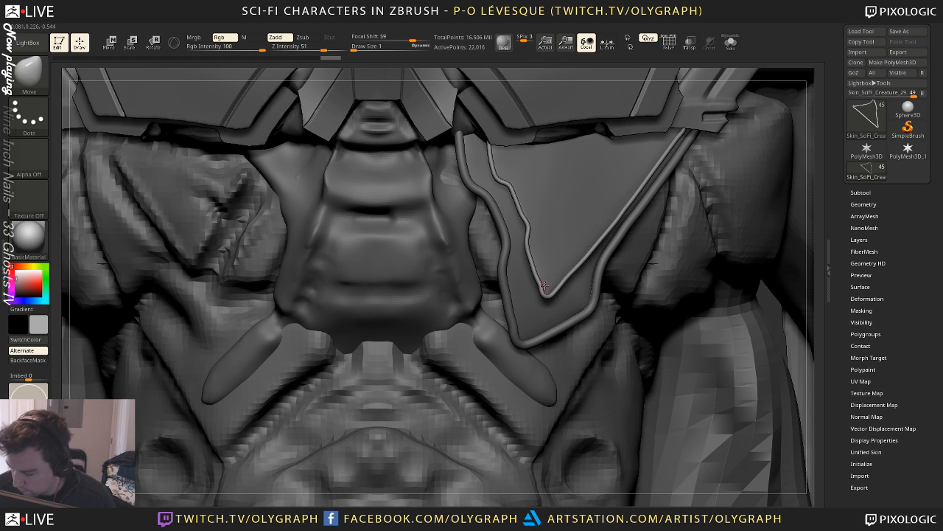
key("bracketleft")
key("bracketright")
key("bracketright")
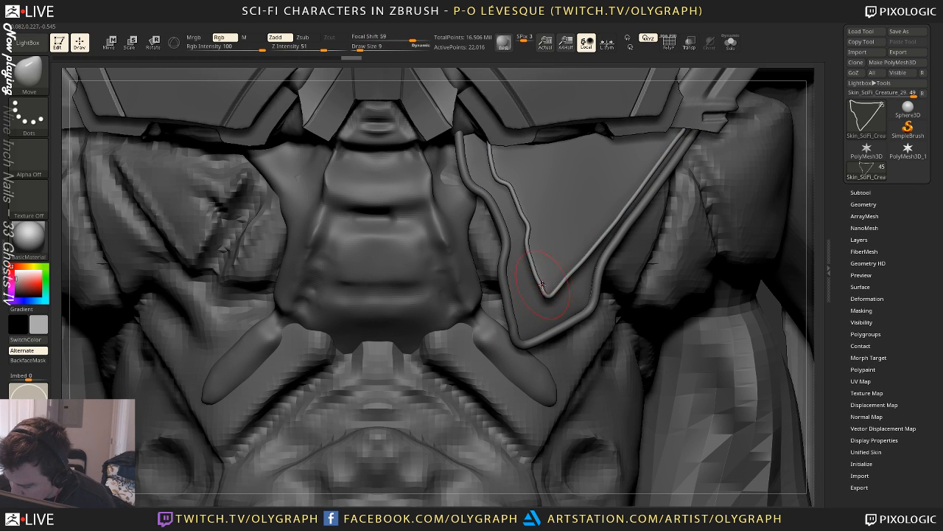
key("s")
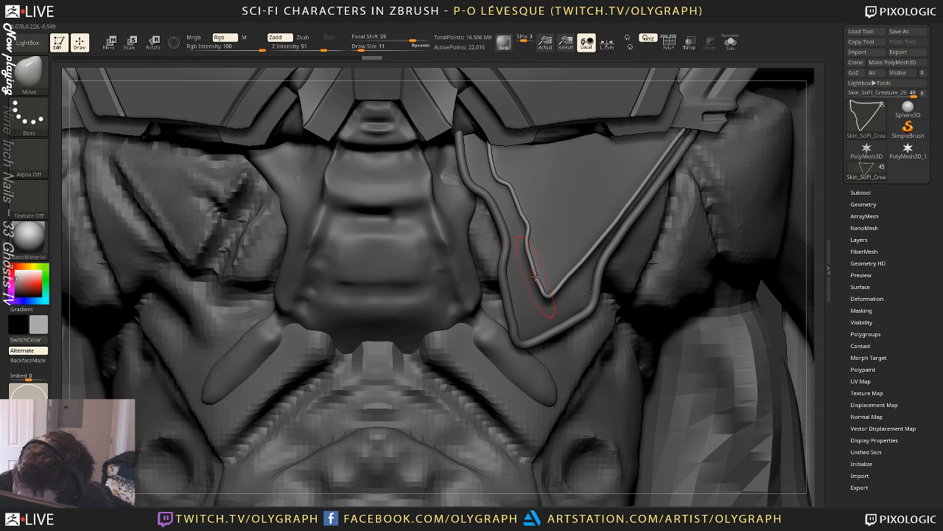
key("s")
Select the outer flap with its tube trim and delete its leftover framing curves
left_click(515, 327, "alt")
left_click_drag(519, 321, 510, 296, "shift")
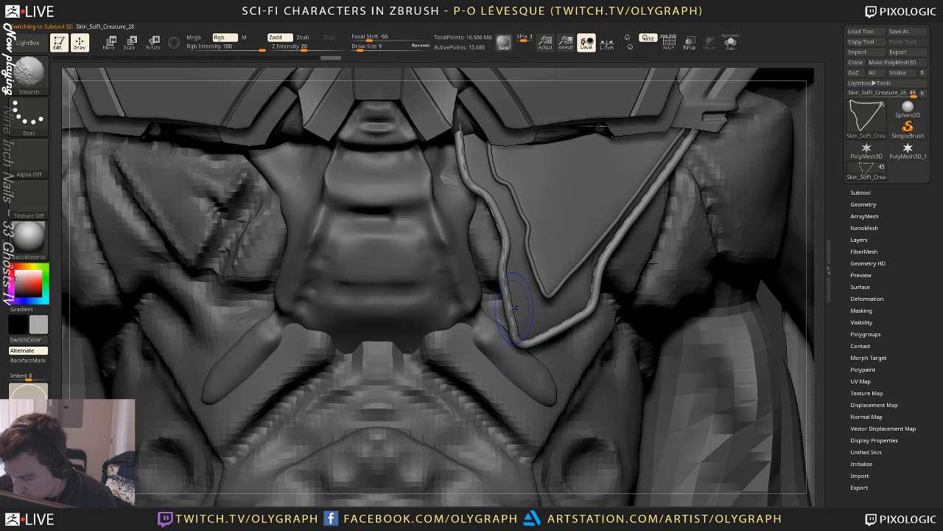
key("1")
scroll(538, 364, "down", 5)
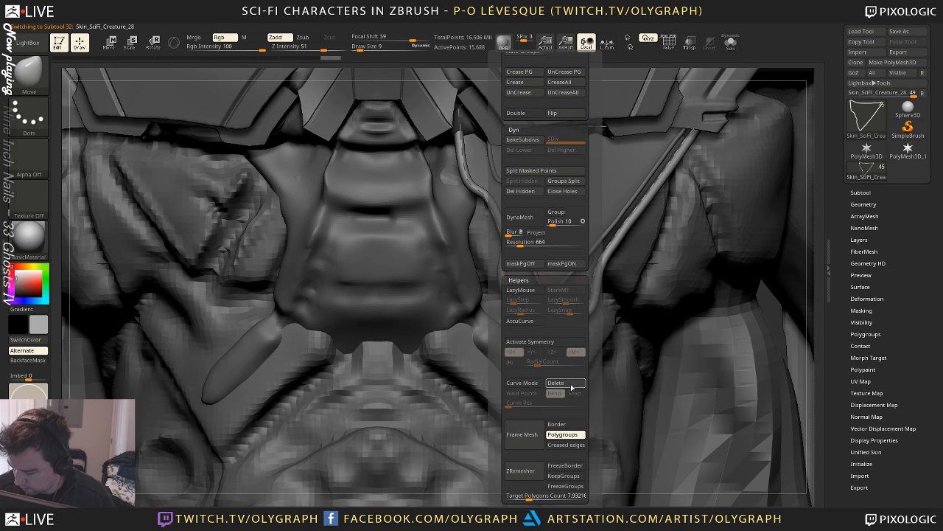
left_click(571, 385)
Isolate the outer flap's tube trim by polygroup, delete the hidden flap surface and bring back the full model
key("shift+s")
left_click(540, 295, "ctrl+shift")
left_click(540, 295, "ctrl+shift")
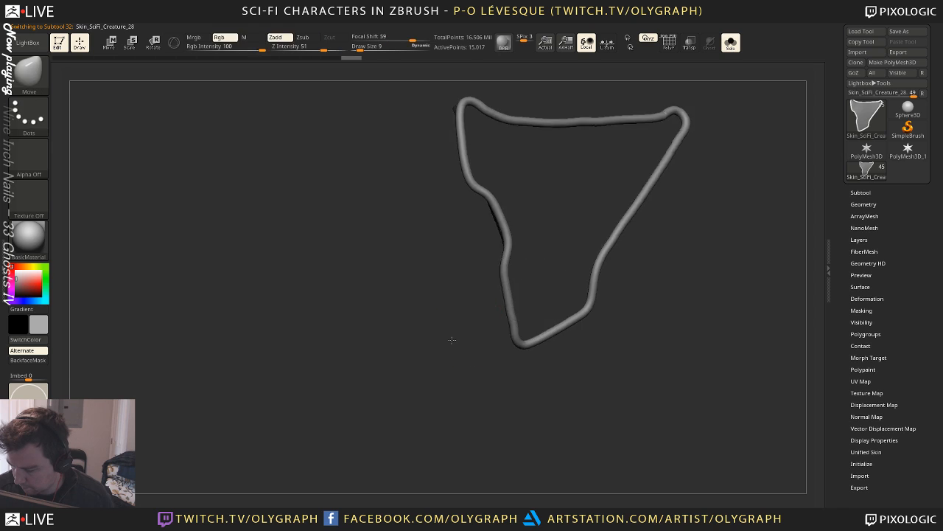
left_click_drag(450, 339, 538, 269)
left_click_drag(703, 220, 638, 217)
key("space")
left_click(626, 381)
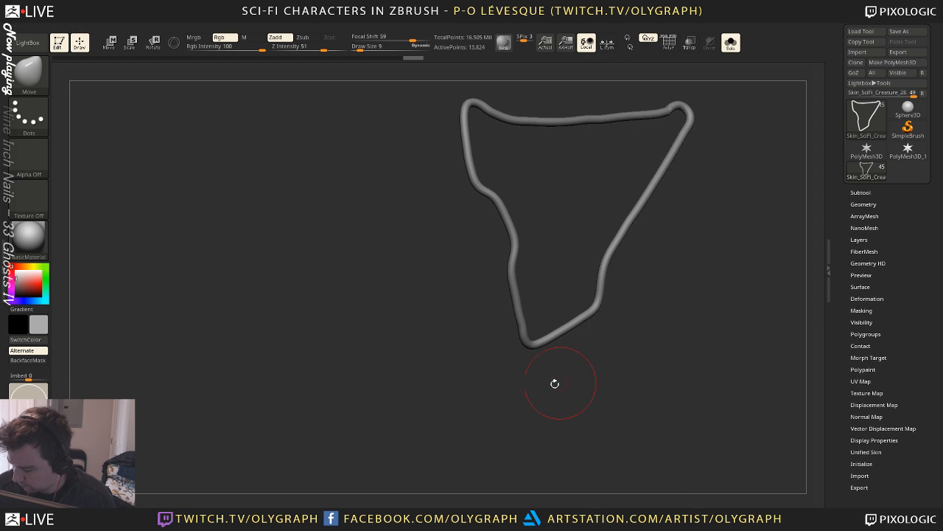
left_click_drag(555, 384, 418, 347, "alt")
key("shift+s")
Examine the whole creature from the front and in three-quarter view, picking the arm mesh and shoulder pads
mouse_move(760, 164)
left_mouse_down("shift")
mouse_move(640, 206)
mouse_move(673, 177)
mouse_move(557, 205)
left_mouse_up("shift")
left_click(604, 269, "alt")
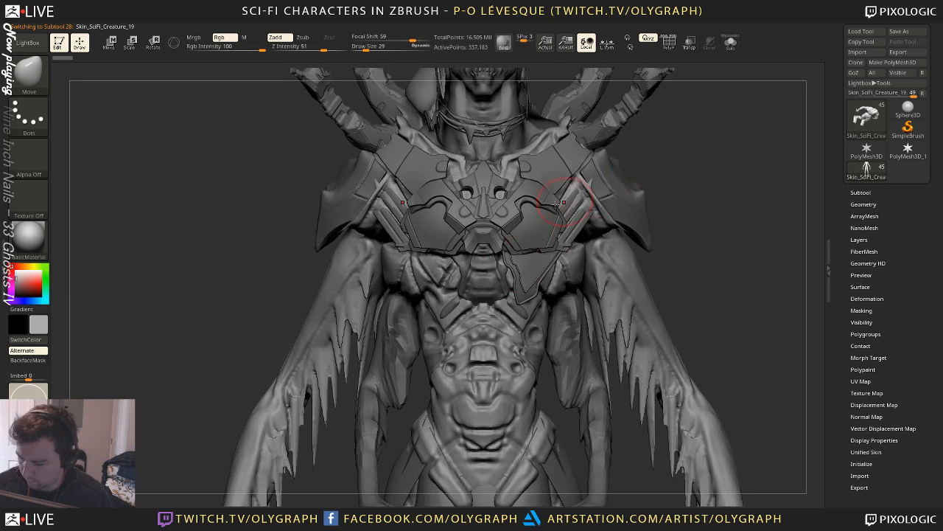
left_click(536, 263)
mouse_move(718, 212)
left_mouse_down("alt")
mouse_move(689, 170)
mouse_move(699, 174)
mouse_move(677, 183)
mouse_move(706, 163)
left_mouse_up("alt")
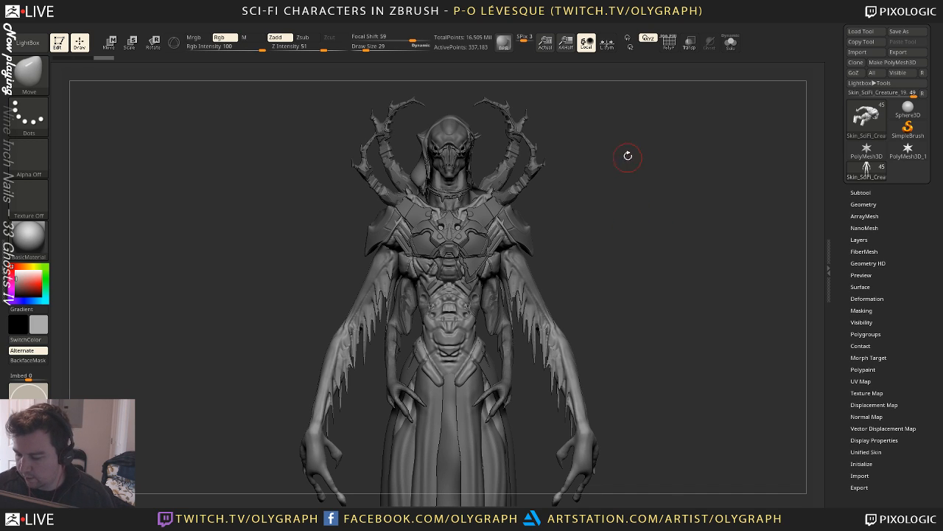
left_click(514, 228, "alt")
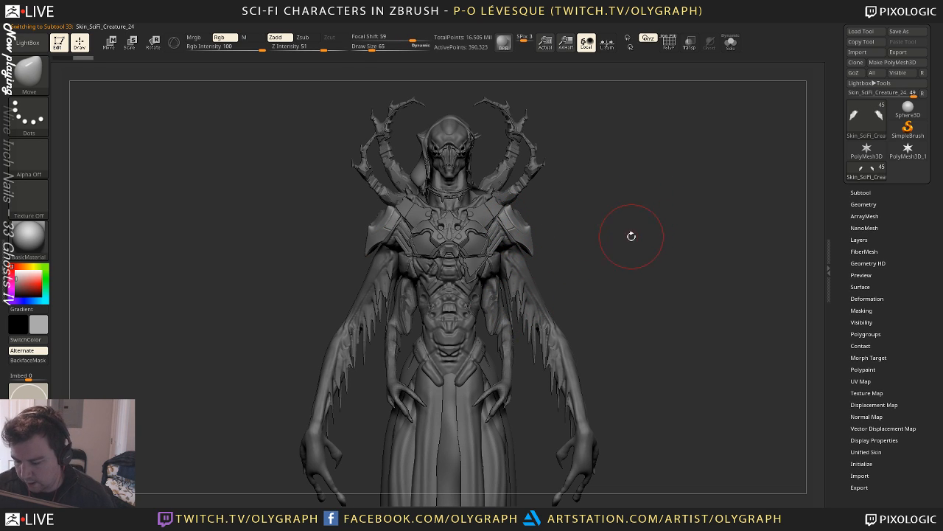
left_click_drag(636, 180, 637, 249)
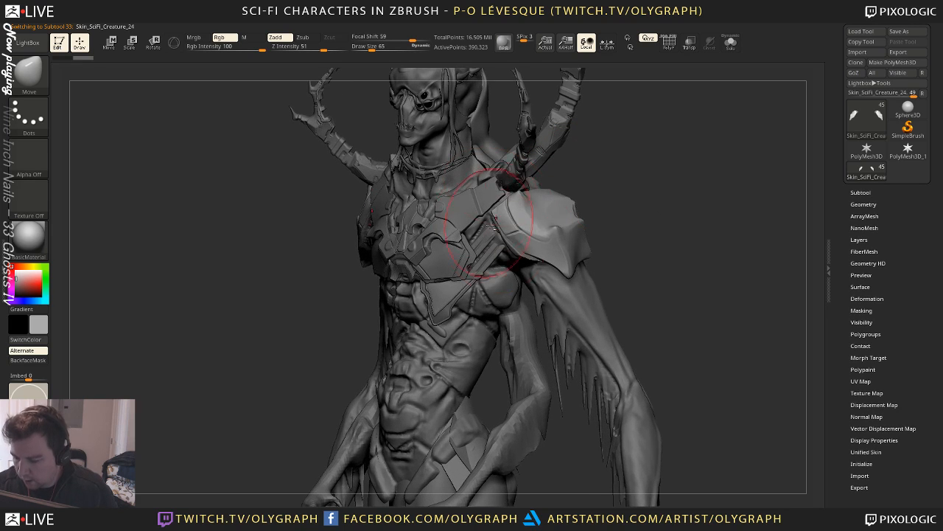
Select the slatted pieces between chest armour and shoulder pad, adjust them with the Move brush, and apply Mirror And Weld
left_click(495, 249, "alt")
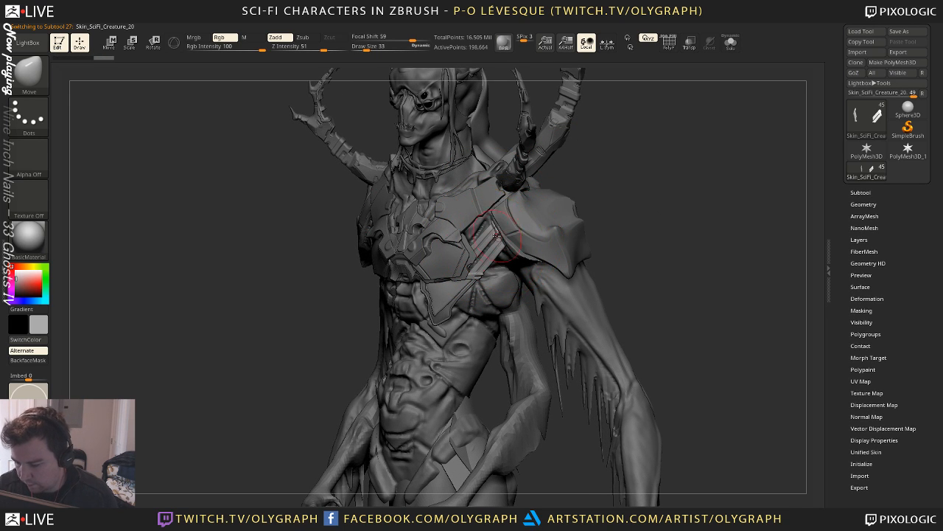
key("bracketright")
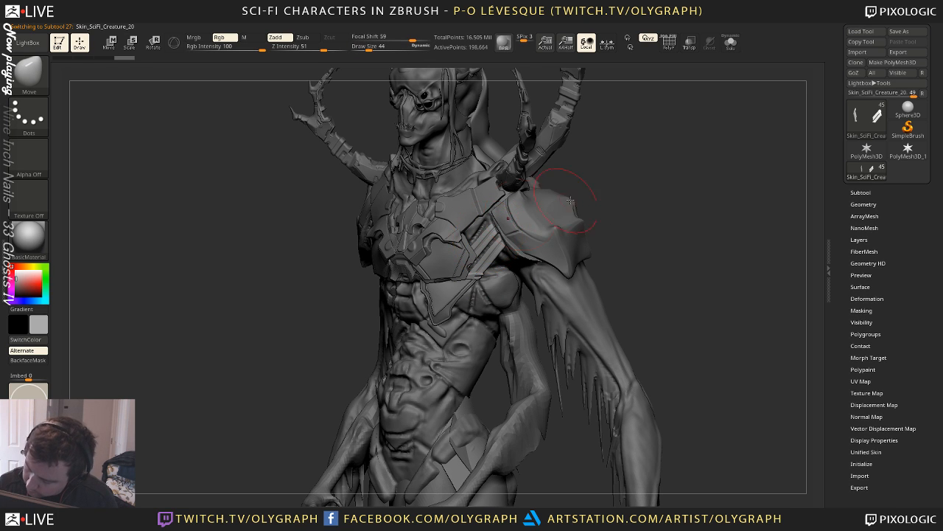
mouse_move(655, 189)
left_mouse_down()
mouse_move(669, 194)
mouse_move(640, 120)
left_mouse_up()
key("s")
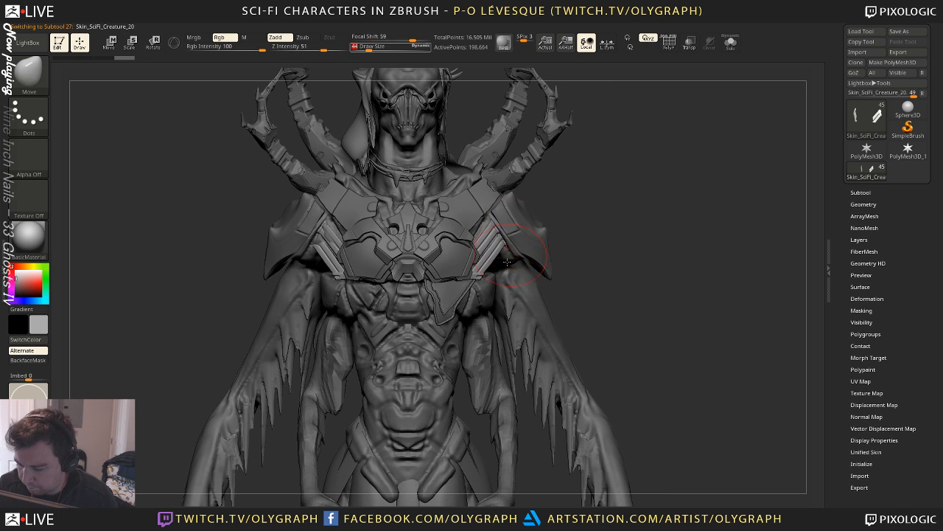
key("s")
left_click(529, 233)
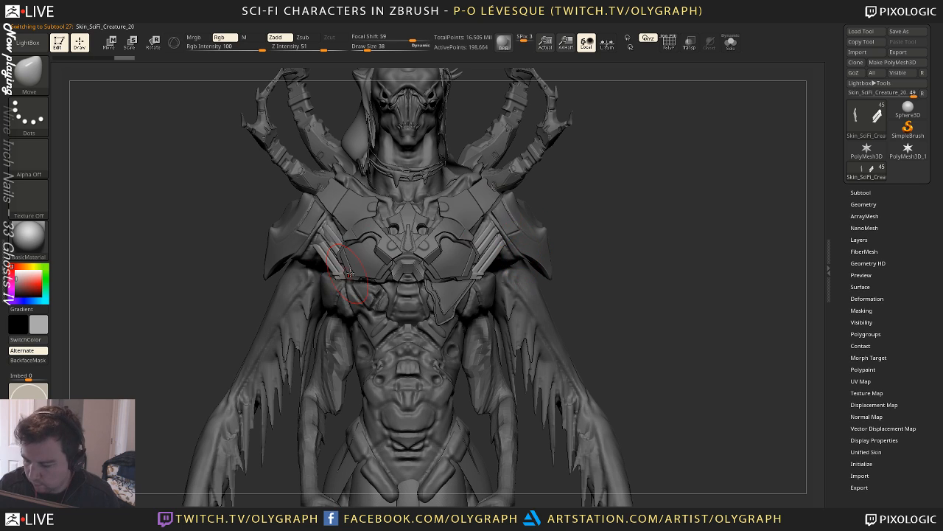
key("space")
left_click(638, 151)
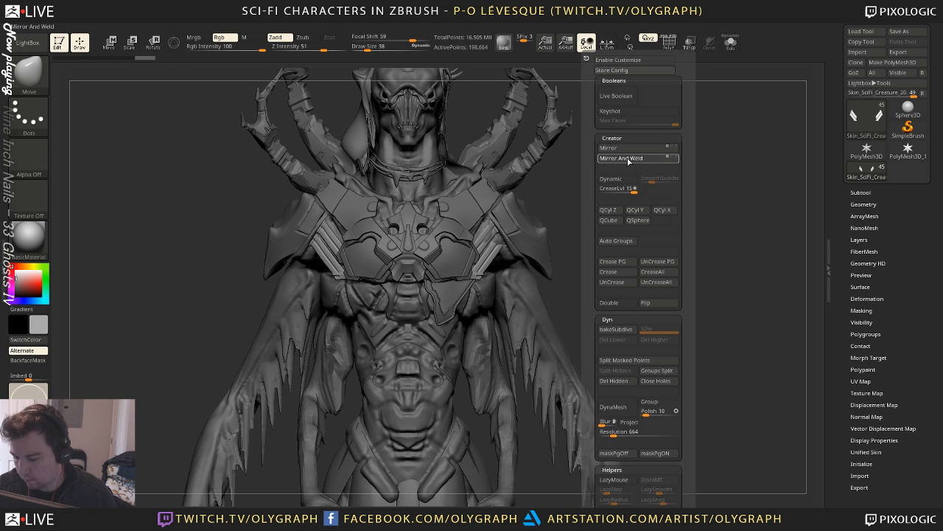
Select the shoulder pads and adjust their shape with the Move brush
left_click_drag(629, 215, 550, 207, "alt")
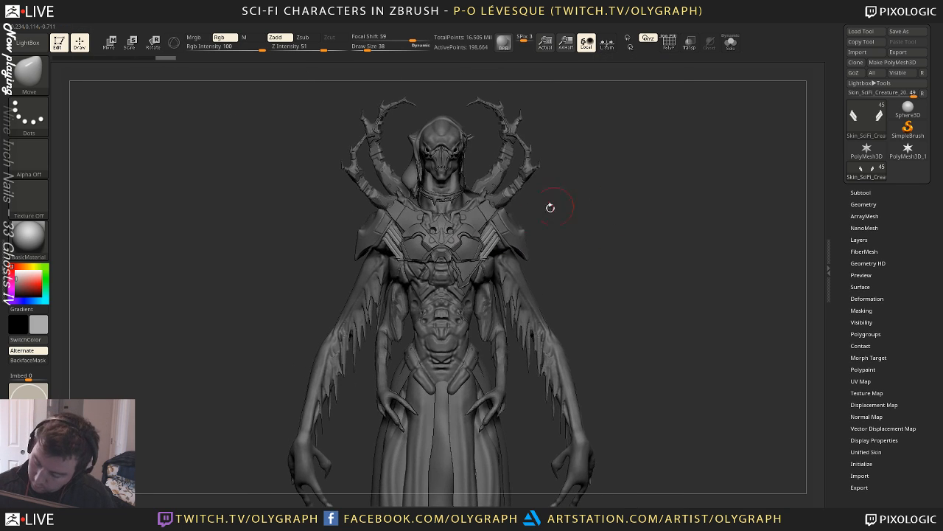
left_click(492, 308, "alt")
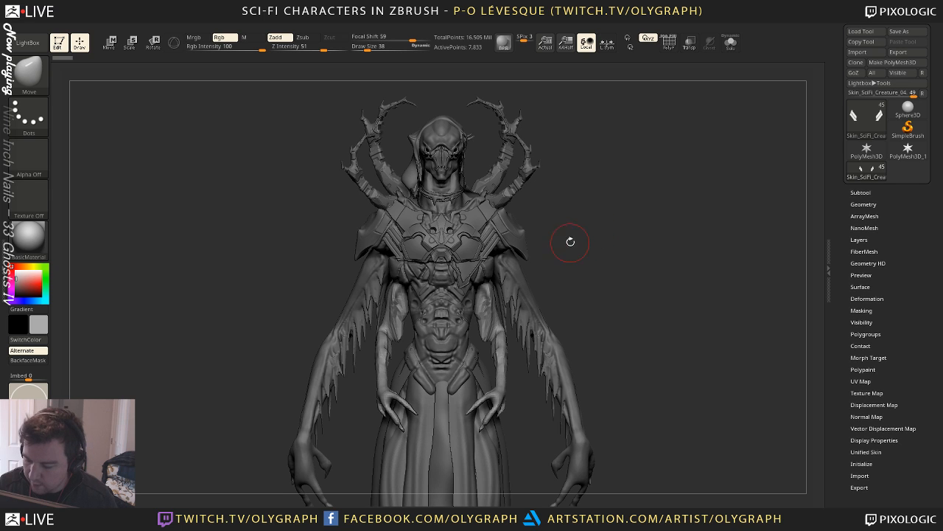
left_click_drag(584, 200, 597, 234, "alt")
left_click(550, 216, "alt")
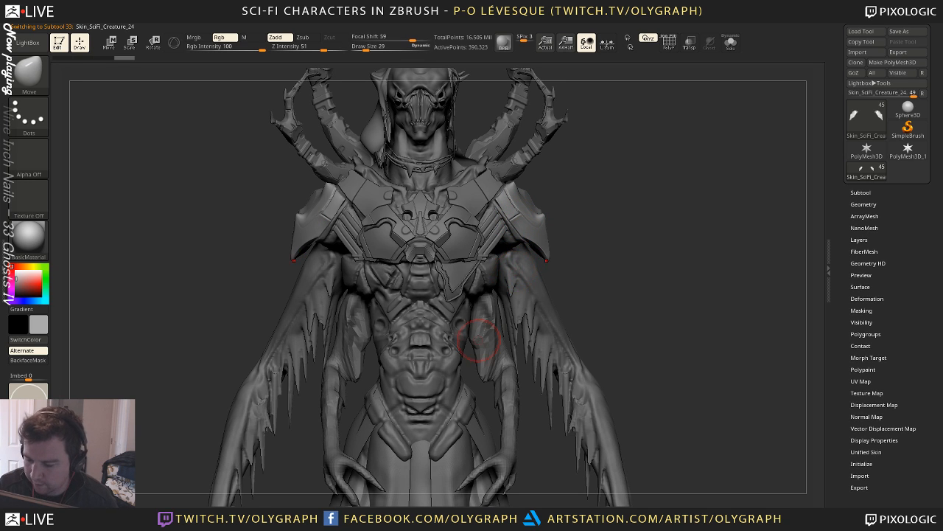
mouse_move(560, 186)
left_mouse_down()
mouse_move(526, 190)
mouse_move(509, 207)
left_mouse_up()
key("s")
left_click_drag(362, 320, 450, 315)
mouse_move(604, 178)
left_mouse_down("alt")
mouse_move(591, 169)
mouse_move(594, 188)
left_mouse_up("alt")
Select the inner cloth flap under the chest armour, try to mirror it, and clone it as a separate tool
left_click(458, 275, "alt")
key("space")
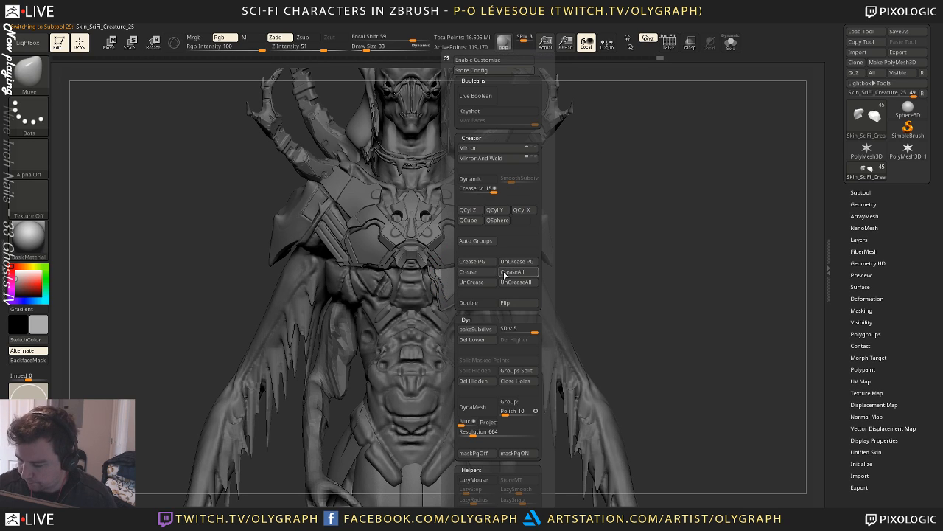
left_click(482, 147)
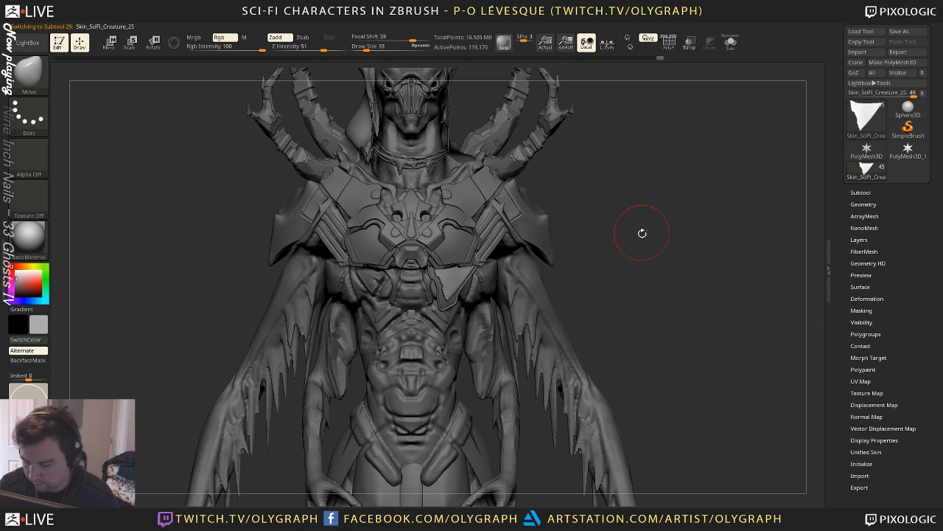
left_click_drag(642, 233, 617, 196, "alt")
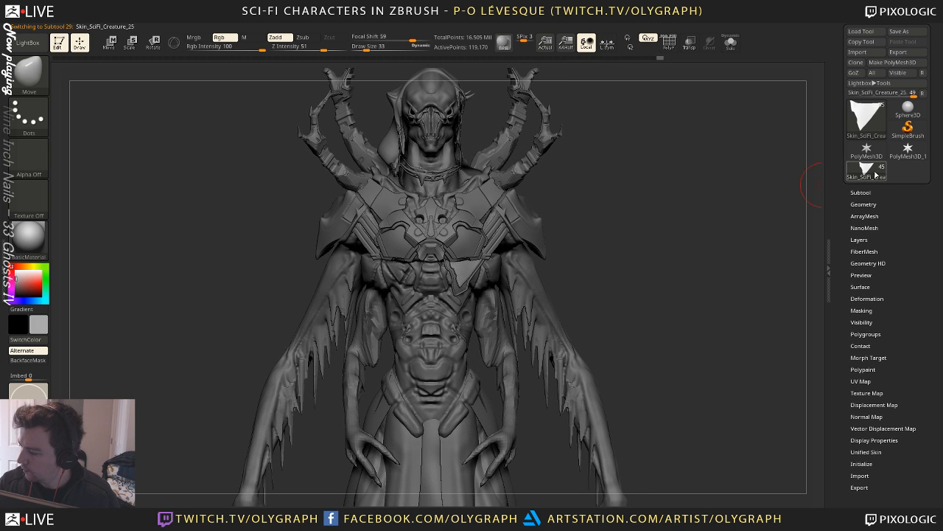
left_click(855, 62)
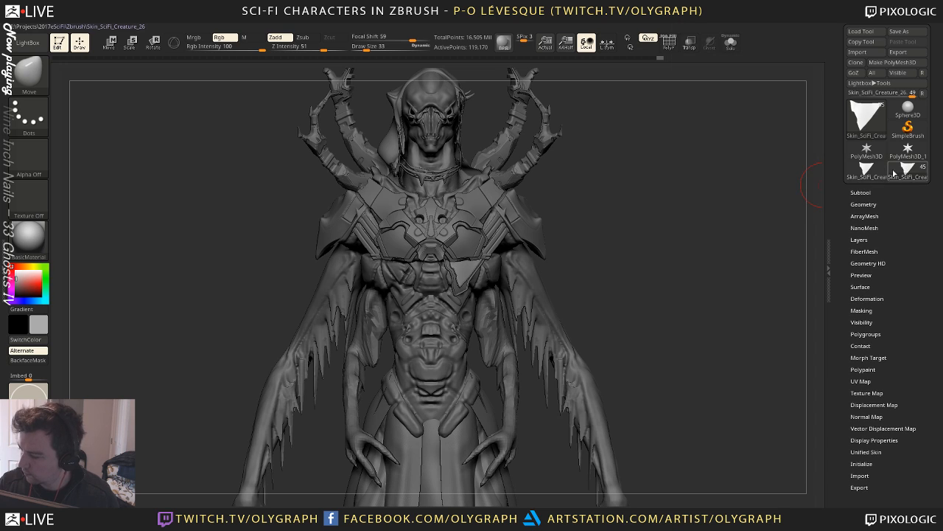
Pick the outer flap surface on the creature and append it to the cloned inner-flap tool
key("space")
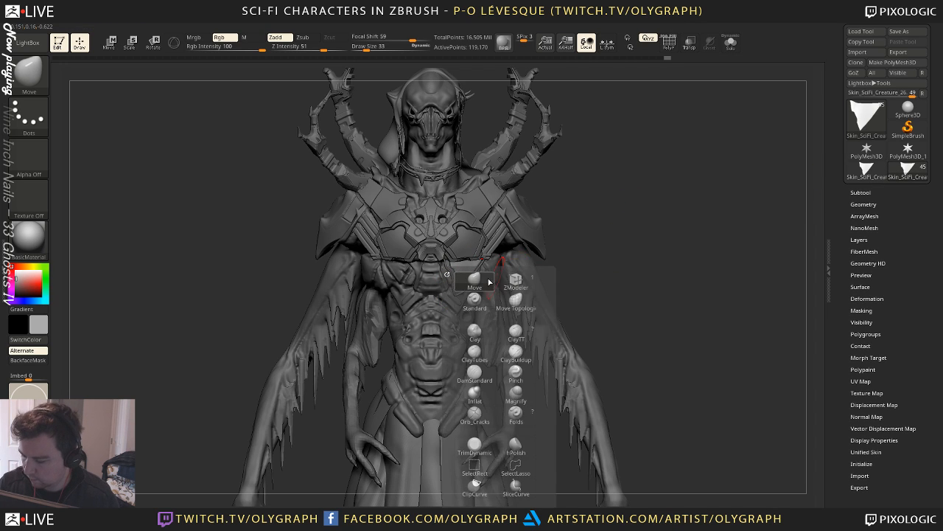
left_click(480, 281)
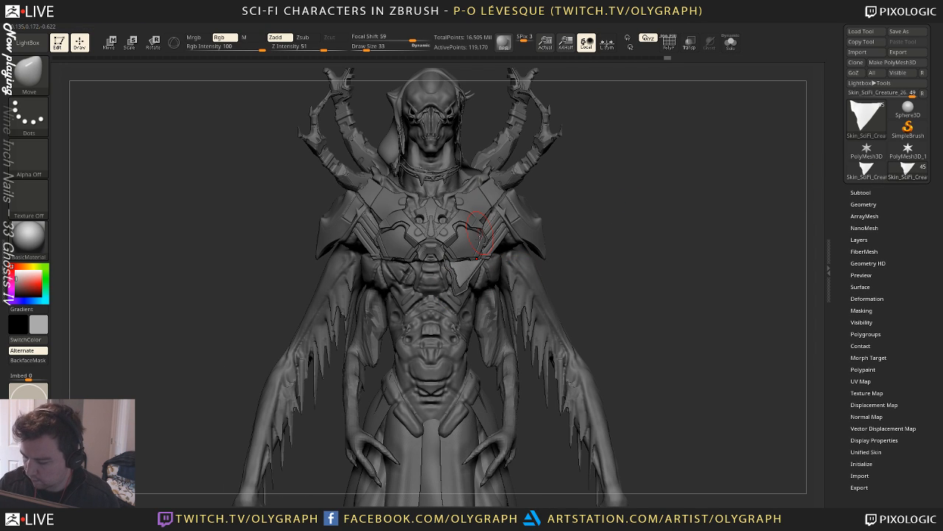
left_click(866, 170)
left_click(861, 192)
left_click(899, 434)
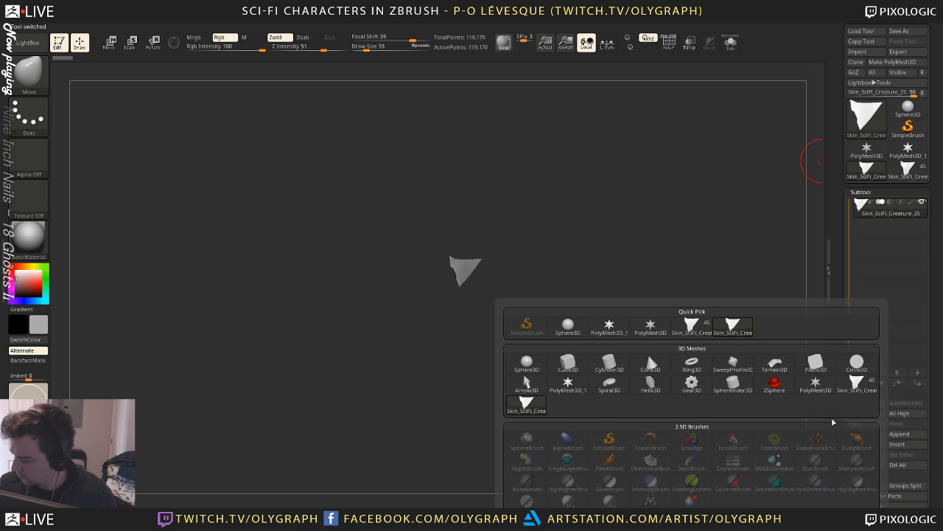
left_click(692, 326)
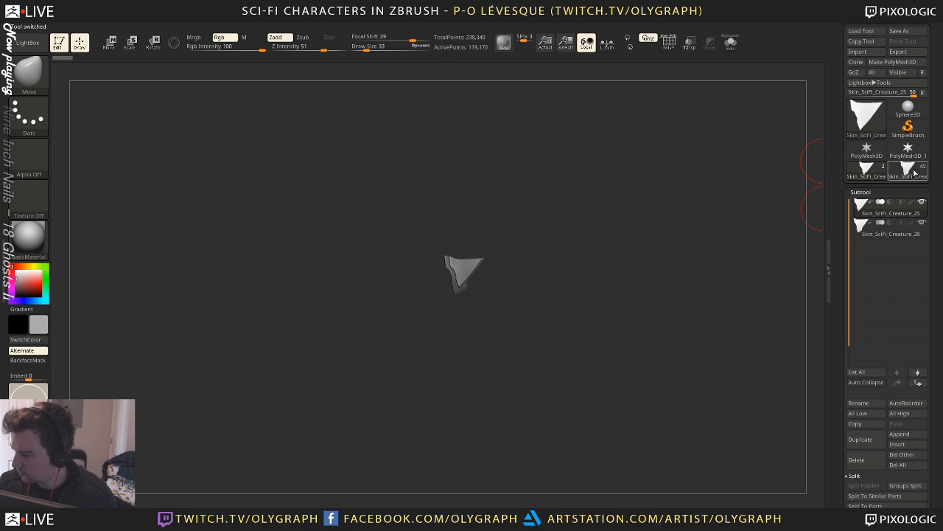
Pick the inner flap's tube trim on the creature and append it to the cloned flap tool
left_click(458, 283, "alt")
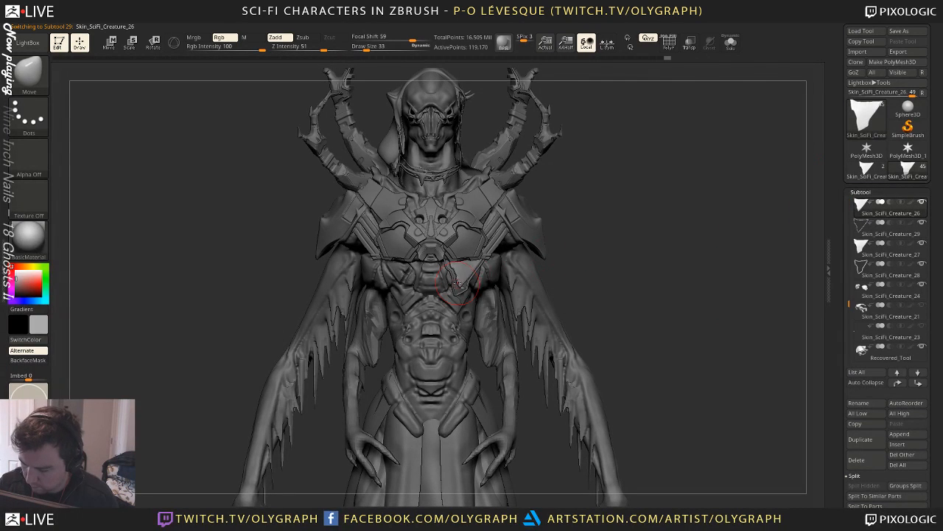
left_click(866, 169)
left_click(907, 434)
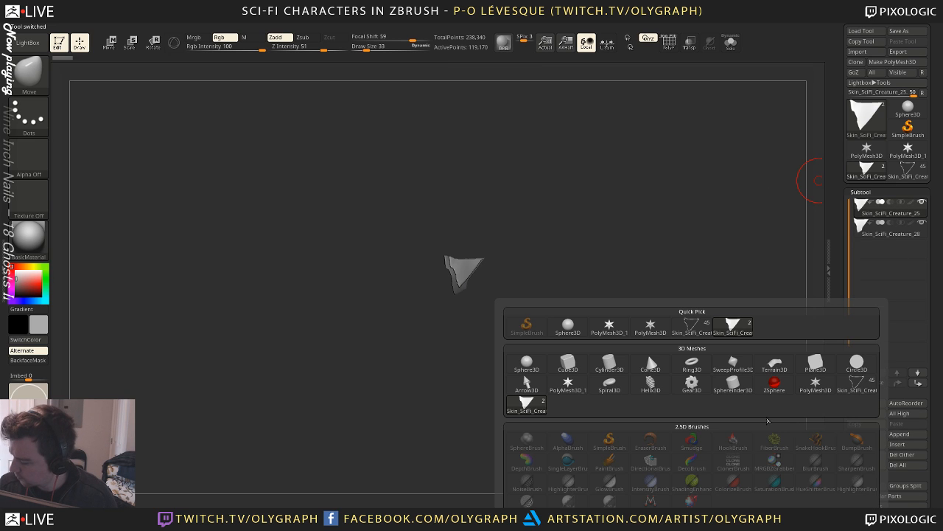
left_click(693, 332)
Append the outer flap's tube trim to the cloned flap tool and frame the whole flap assembly
left_click(454, 296, "alt")
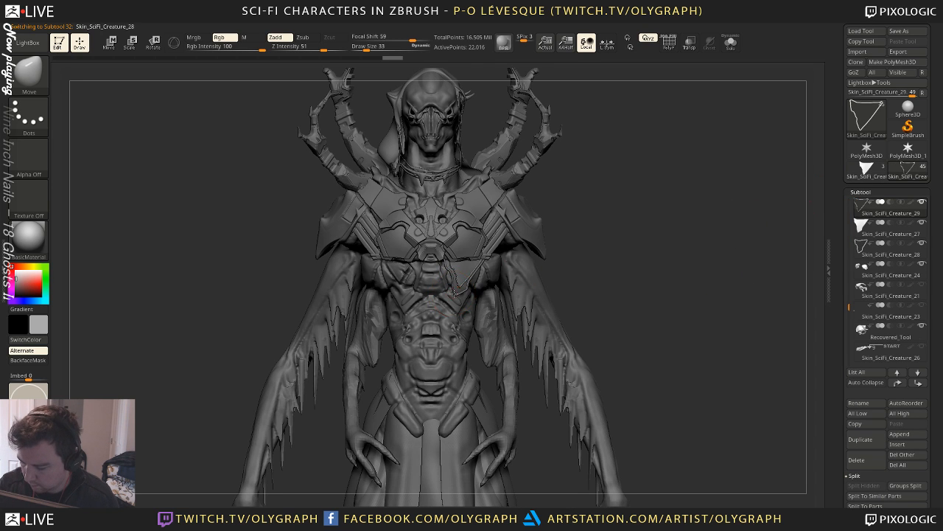
left_click(868, 171)
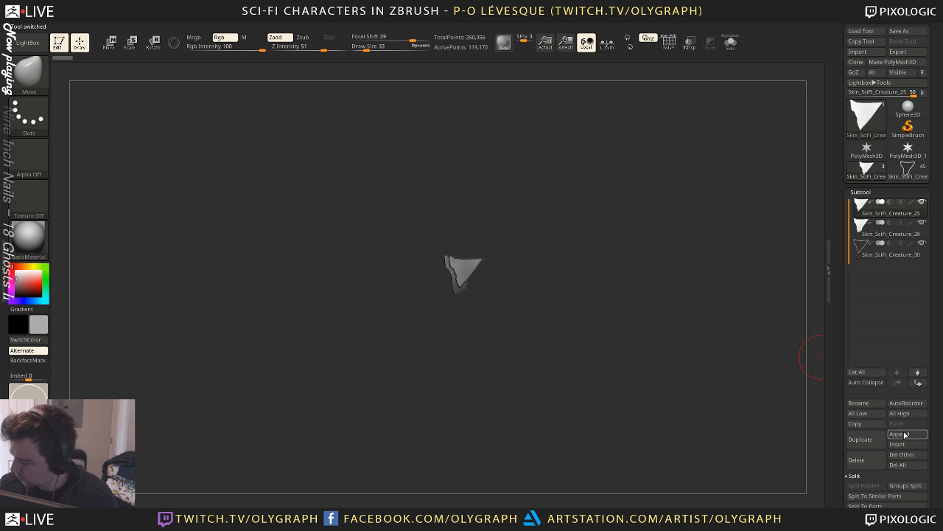
left_click(907, 434)
left_click(692, 327)
key("f")
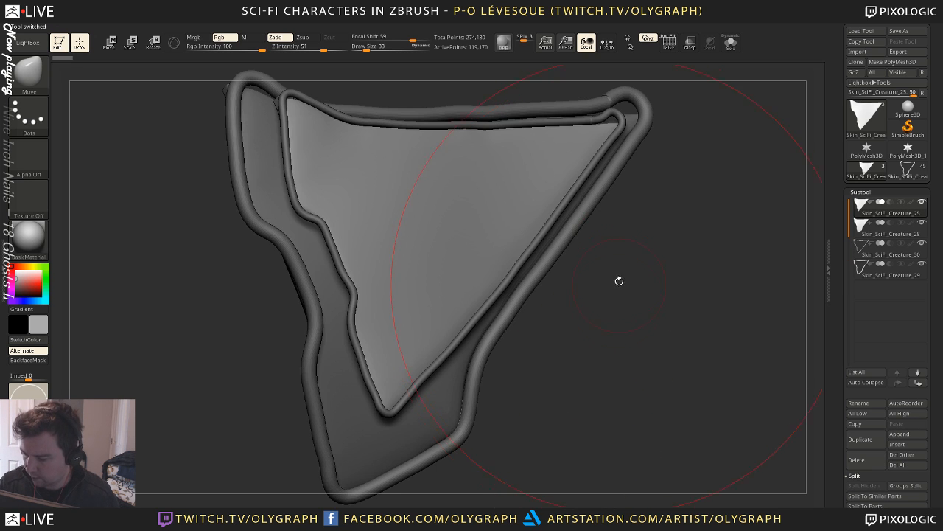
Show the wireframe and drop the inner and outer flap surfaces to their lowest subdivision level
left_click(467, 263, "alt")
key("shift+f")
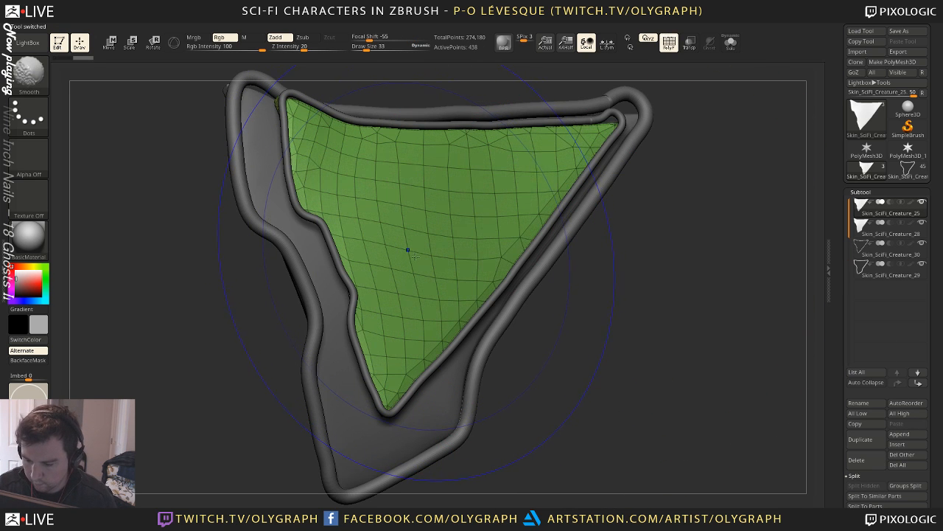
left_click_drag(629, 263, 612, 258, "alt")
left_click(248, 450, "alt")
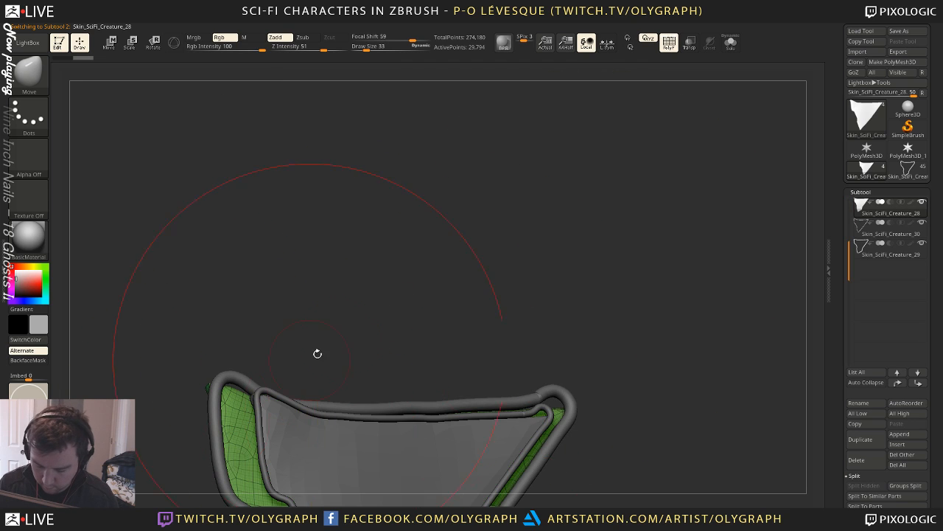
left_click_drag(316, 351, 580, 99)
left_click_drag(651, 343, 412, 277)
Select the inner flap's tube trim and ZRemesh it with a target polygon count of 0.1
left_click(411, 286, "alt")
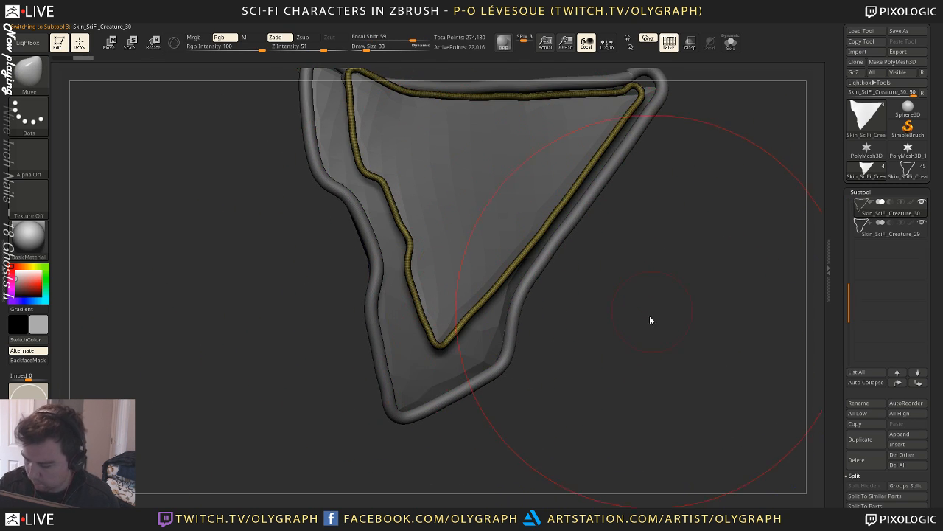
key("space")
left_click_drag(606, 378, 625, 309)
left_click(633, 286)
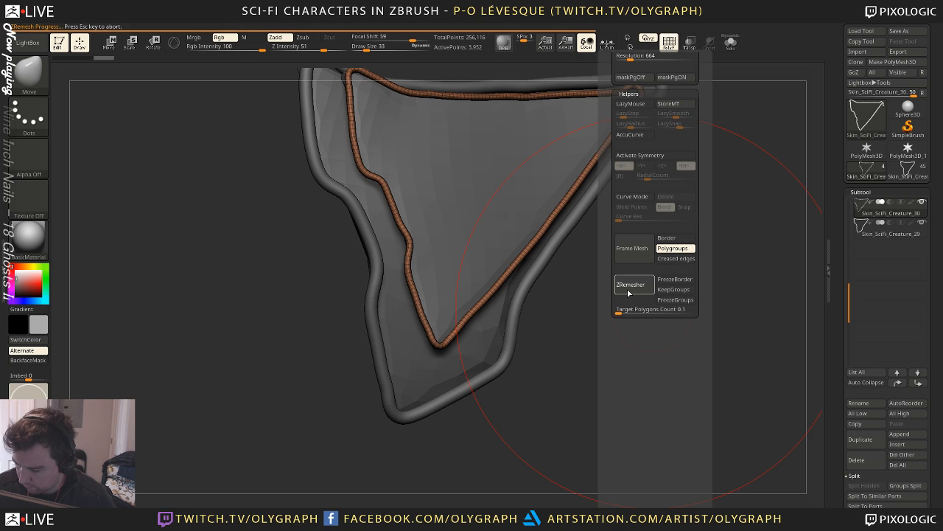
Select the outer flap's tube trim and ZRemesh it down to a low-polygon tube
left_click(524, 293, "alt")
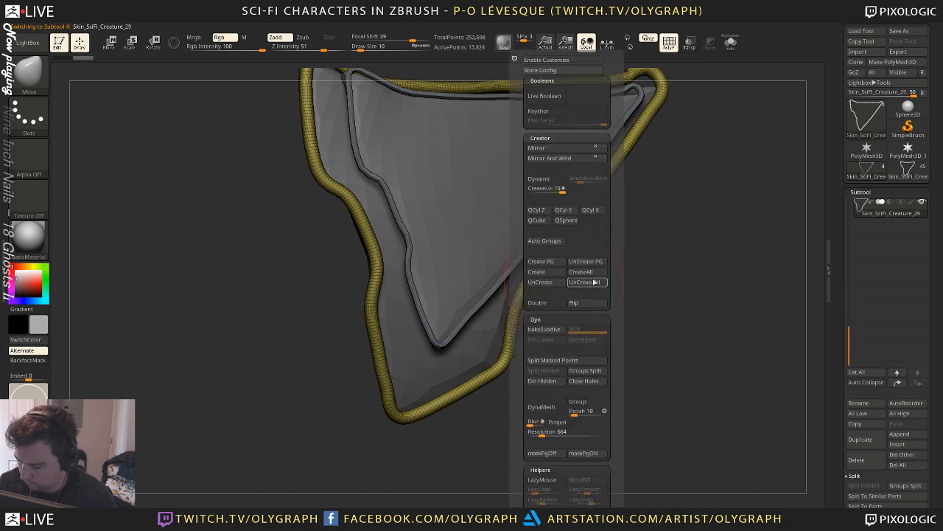
scroll(502, 373, "down", 2)
scroll(502, 373, "down", 5)
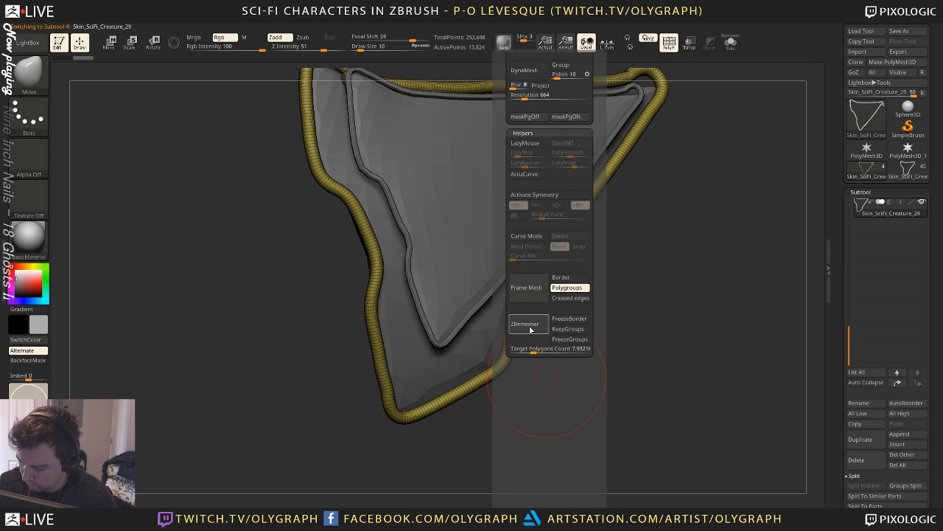
left_click(525, 324)
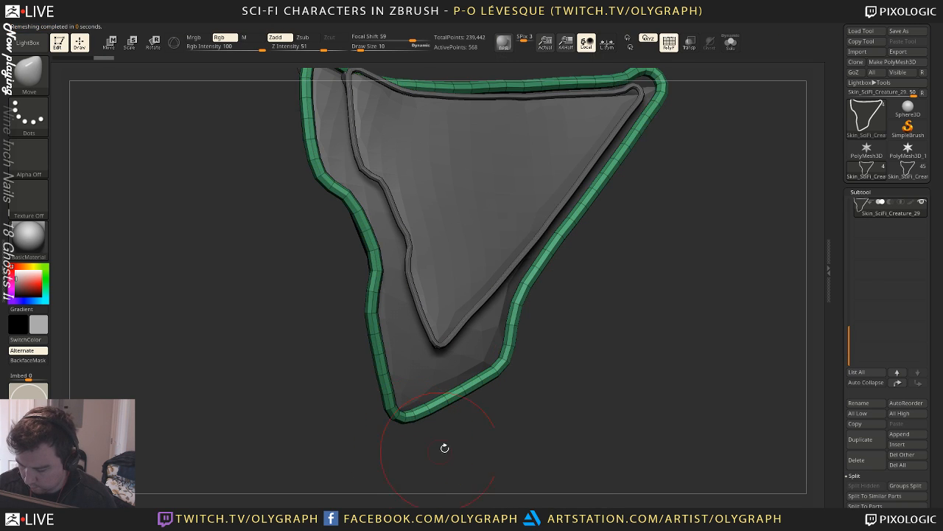
left_click_drag(444, 448, 559, 349, "alt")
key("shift+f")
key("shift+f")
left_click_drag(619, 274, 614, 278, "alt")
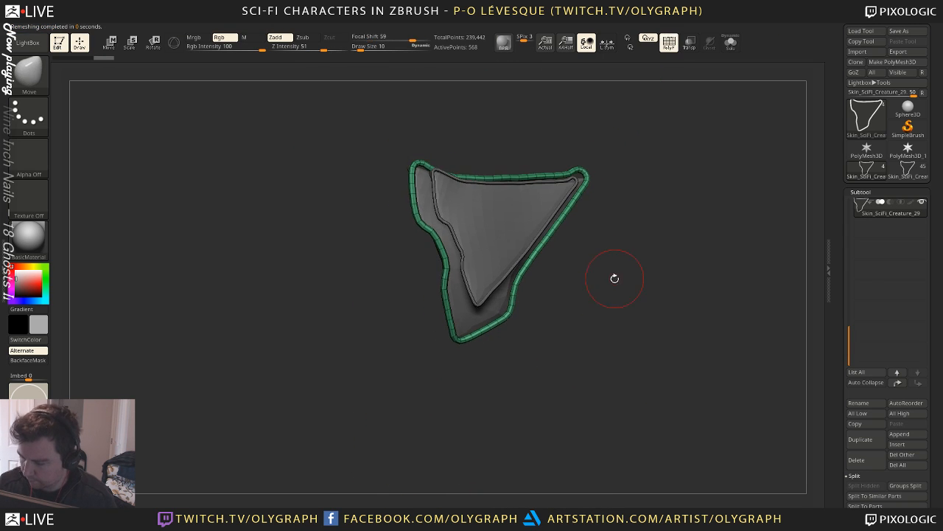
Merge all visible flap and trim subtools into one new tool and check its wireframe
scroll(863, 466, "down", 5)
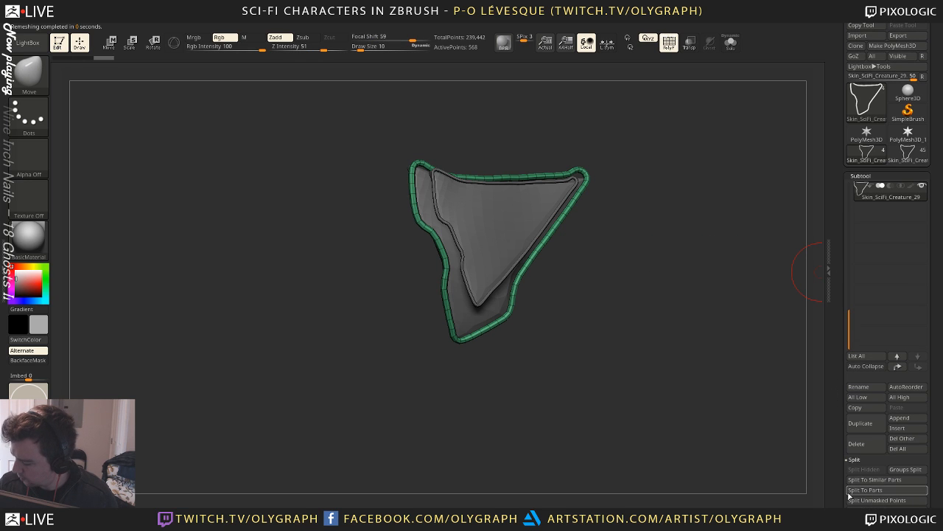
left_click(864, 461)
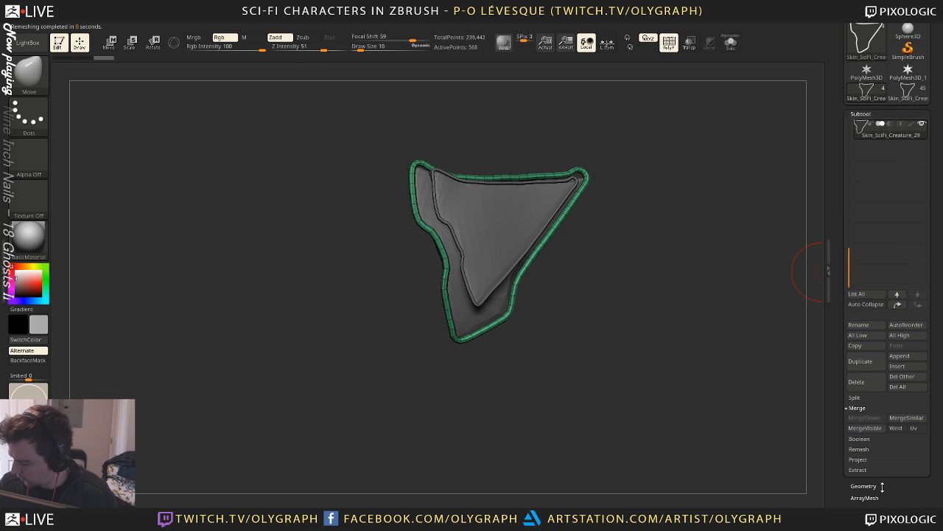
left_click(866, 428)
key("shift+f")
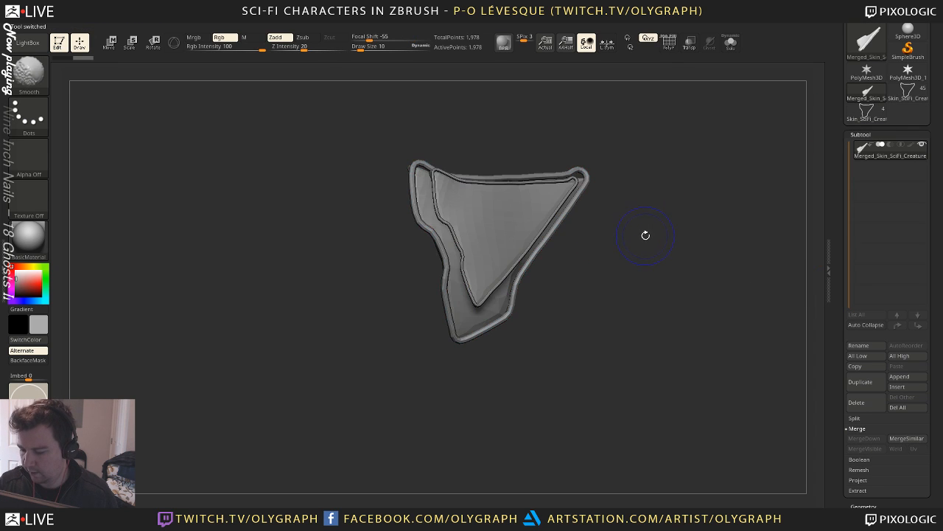
key("shift+f")
key("s")
key("shift+f")
left_click_drag(579, 311, 766, 271)
mouse_move(767, 271)
left_mouse_down("alt")
mouse_move(602, 288)
mouse_move(629, 273)
left_mouse_up("alt")
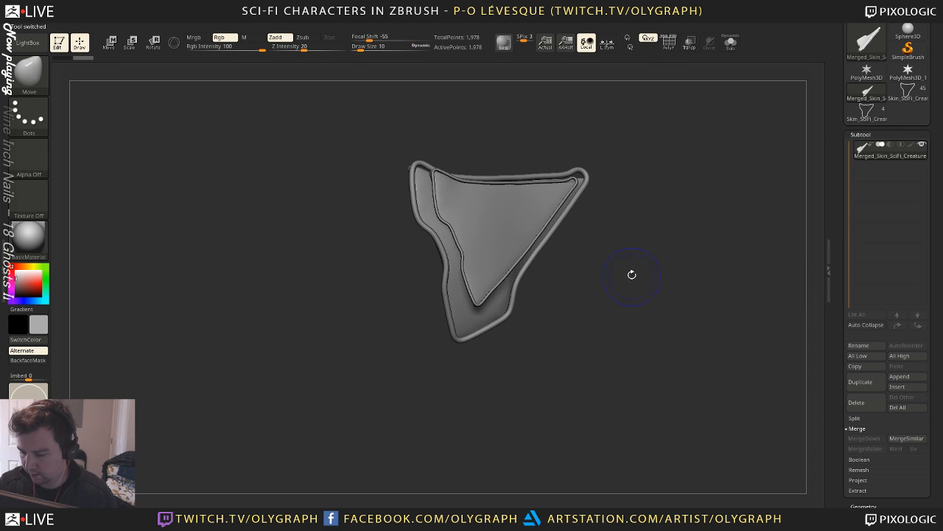
Return to the full creature tool and hide the original flap surfaces and tube trims
left_click(916, 93)
left_click(916, 94)
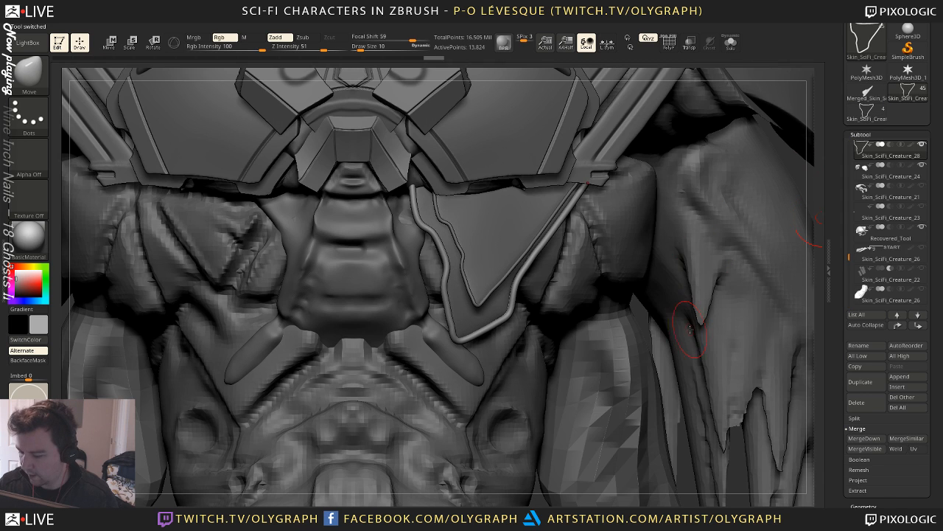
key("b")
left_click(479, 241, "alt")
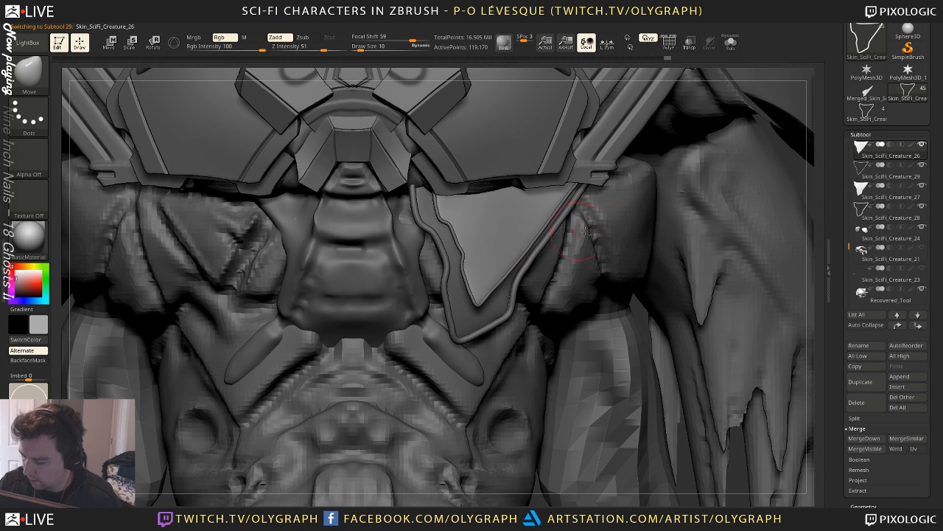
left_click(543, 238, "alt")
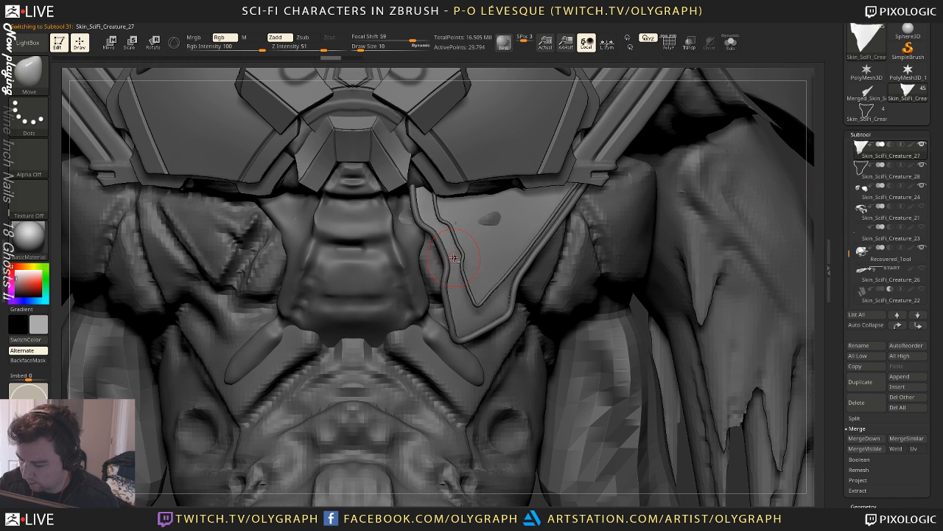
left_click(461, 251, "alt")
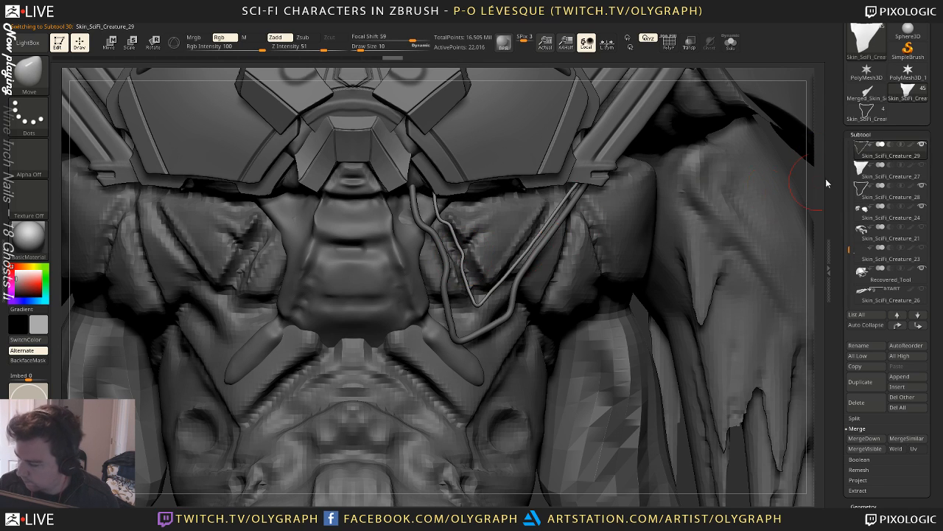
left_click(921, 144)
left_click(517, 320, "alt")
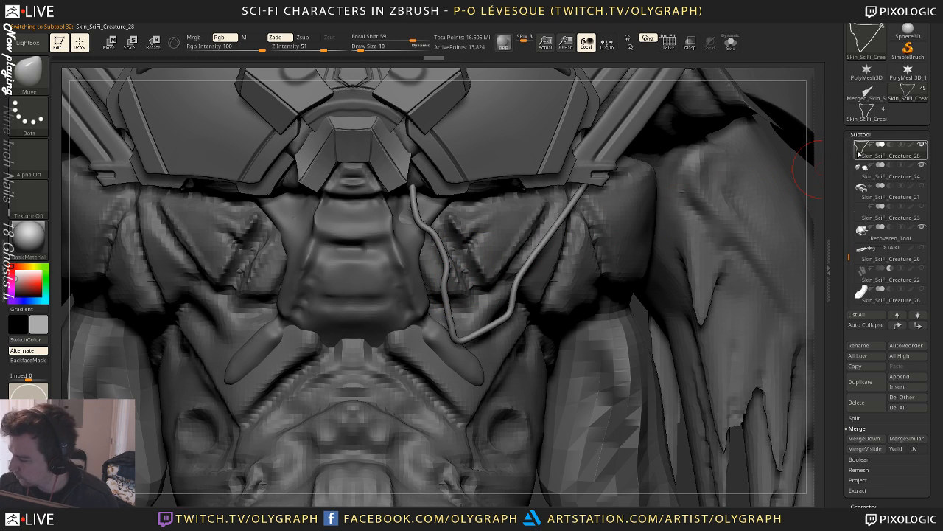
Append the merged flap-and-trim tool to the creature's subtools
left_click(907, 378)
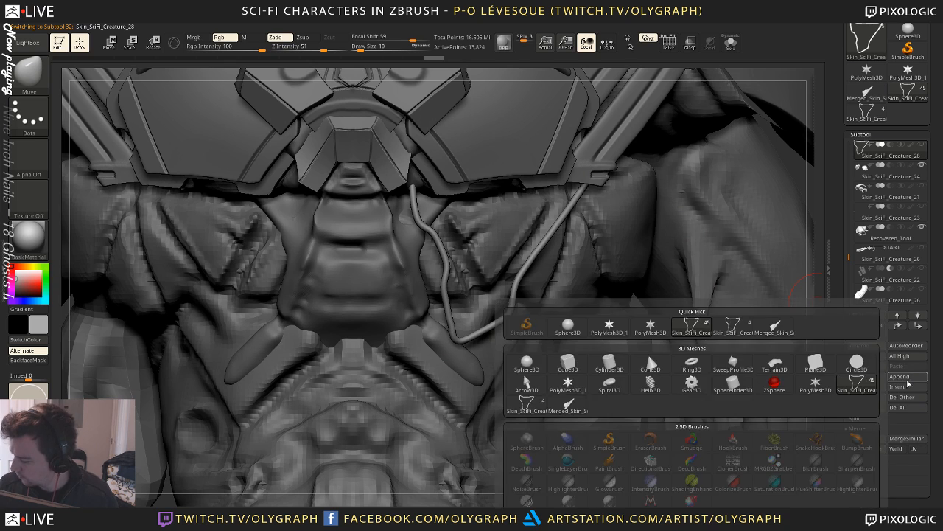
left_click(890, 378)
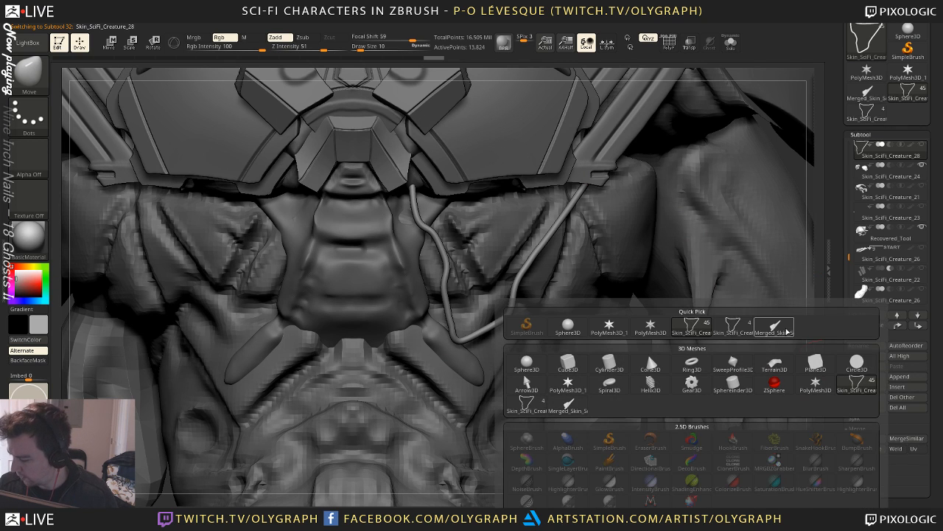
left_click(786, 332)
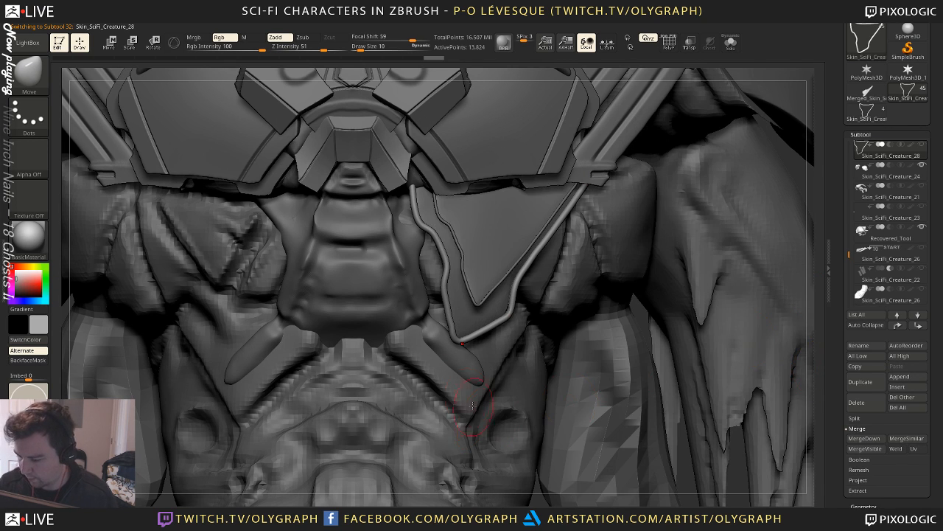
Select the appended flap mesh, mirror it and apply Mirror And Weld so a flap sits on each side of the torso
left_click(499, 241, "alt")
key("q")
left_click(644, 150)
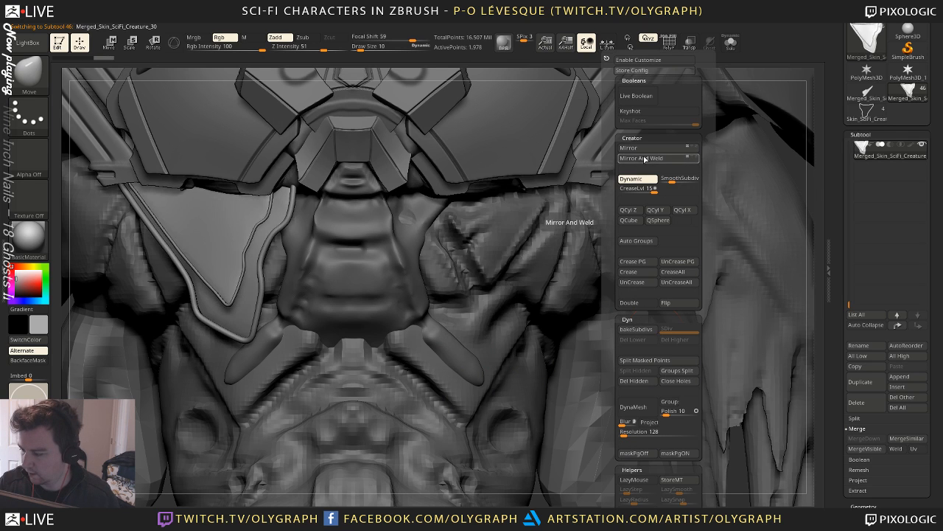
left_click(644, 159)
Select the small sphere above the head and check the mirrored flaps on the whole creature
key("f")
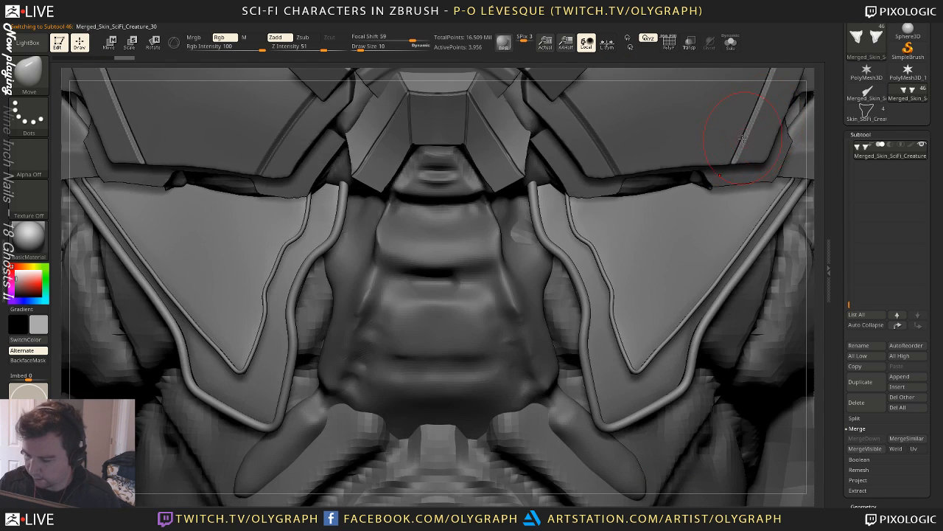
key("f")
left_click_drag(556, 183, 535, 165, "alt")
left_click_drag(610, 193, 571, 232, "alt")
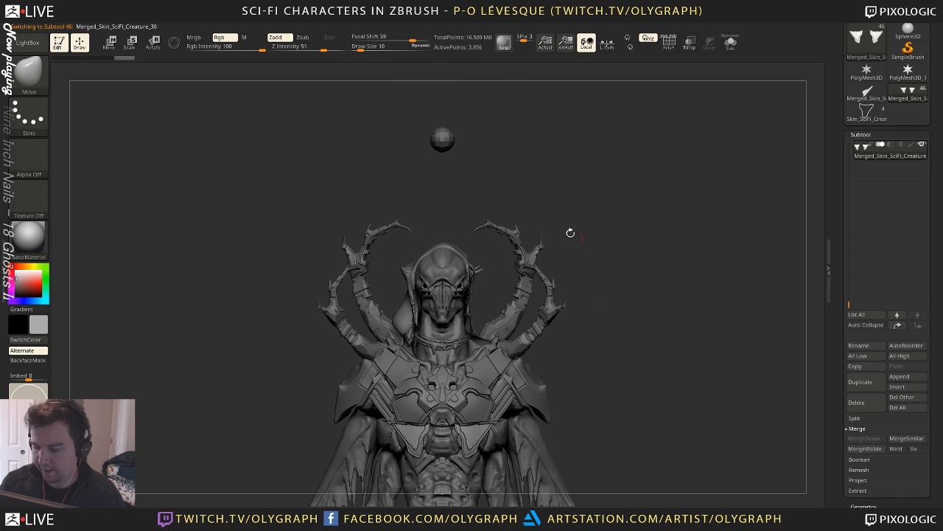
left_click(452, 144, "alt")
left_click_drag(591, 271, 595, 174, "alt")
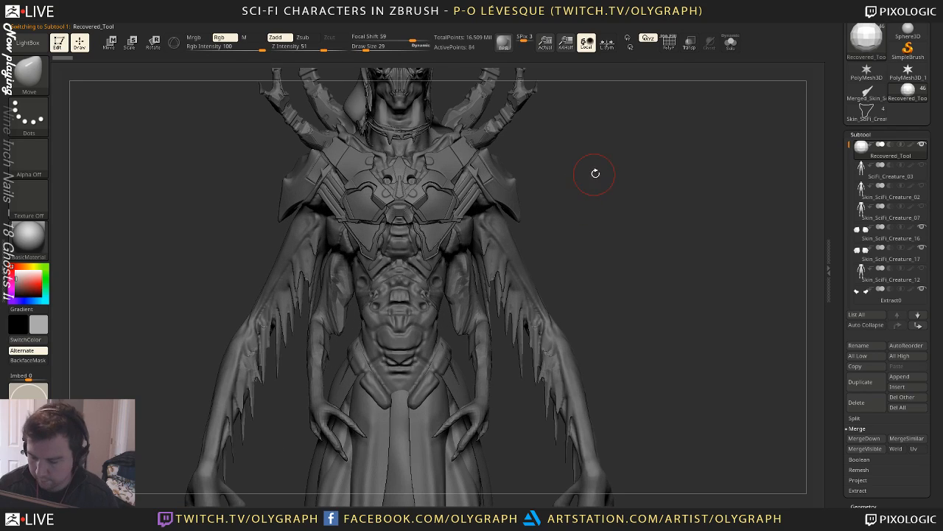
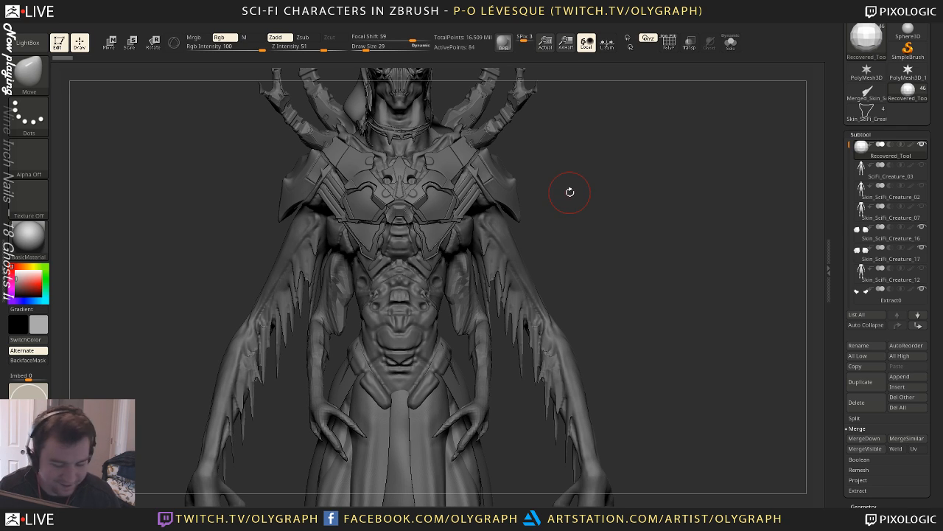
Select the ribbed abdomen subtool between the two flaps for sculpting with the Move brush
left_click_drag(608, 211, 608, 241)
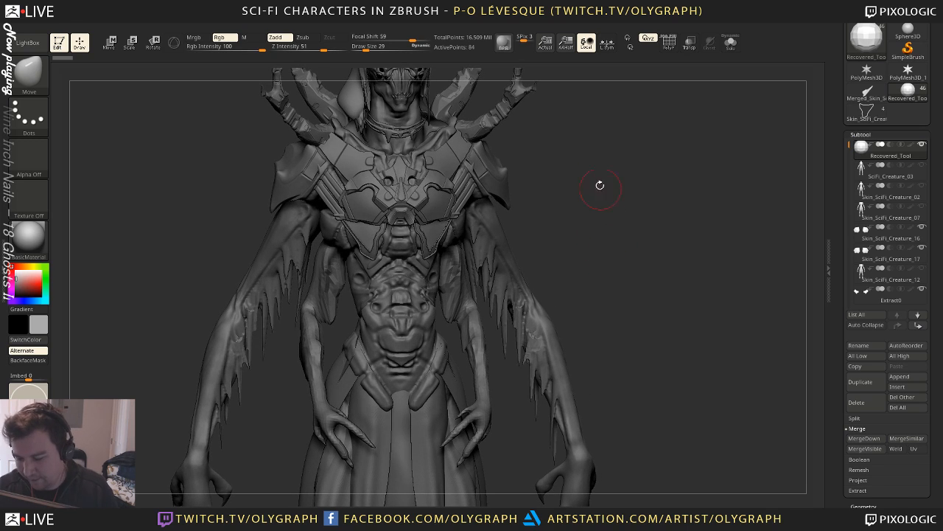
right_click_drag(412, 212, 410, 236, "ctrl")
right_click(378, 269)
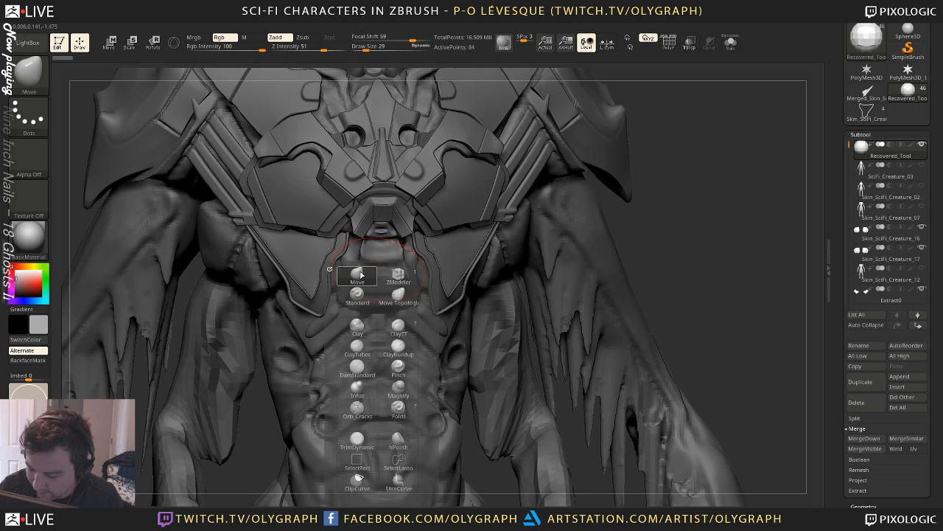
left_click(376, 270, "alt")
key("shift+s")
mouse_move(461, 283)
left_mouse_down("shift")
mouse_move(470, 257)
mouse_move(465, 265)
mouse_move(461, 234)
left_mouse_up("shift")
key("s")
key("shift+s")
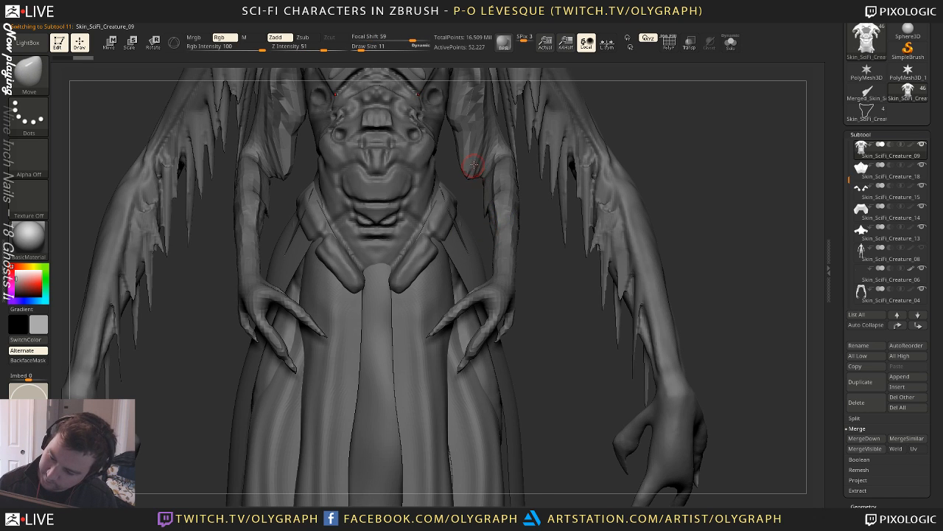
Reshape the ribbed abdomen beneath the chest armour with the Move brush, varying the draw size between about 31 and 49
key("f")
key("f")
right_click_drag(539, 179, 661, 153, "ctrl")
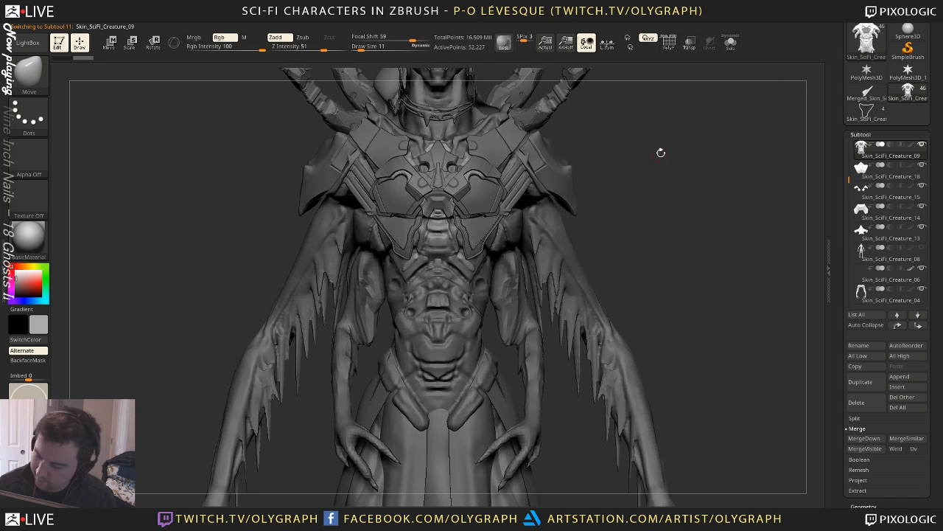
mouse_move(661, 153)
left_mouse_down("alt")
mouse_move(627, 145)
mouse_move(609, 179)
mouse_move(567, 202)
mouse_move(581, 193)
mouse_move(598, 230)
mouse_move(558, 156)
mouse_move(590, 219)
left_mouse_up("alt")
key("s")
left_click(384, 278)
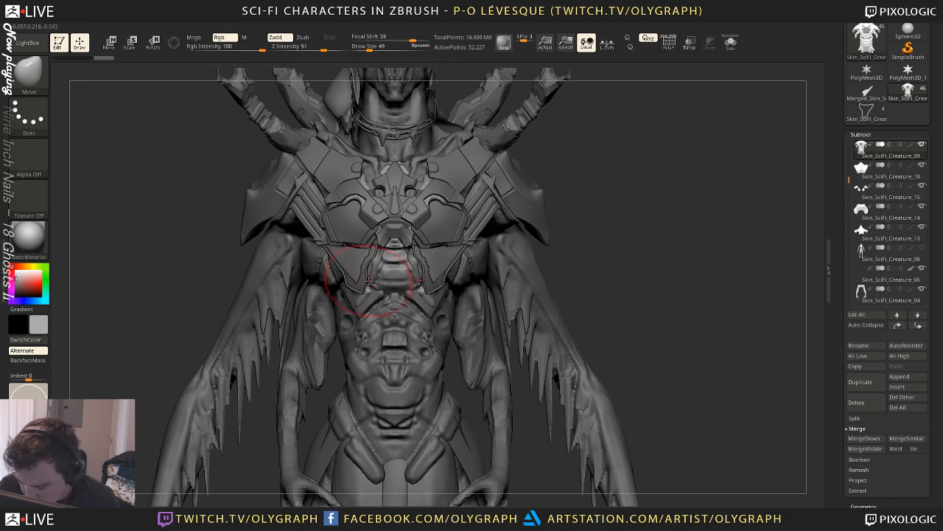
left_click_drag(370, 273, 375, 273)
key("s")
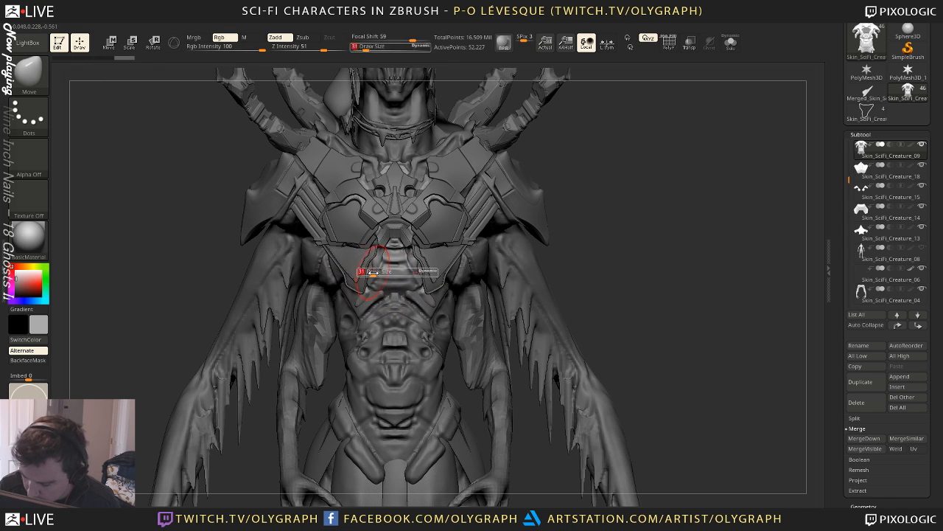
key("s")
left_click(413, 258)
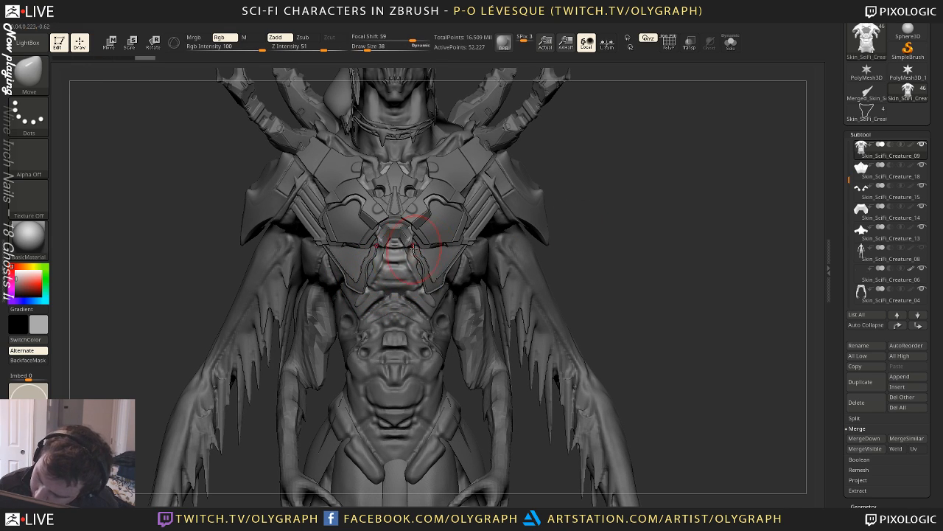
left_click_drag(413, 249, 382, 239)
mouse_move(630, 202)
left_mouse_down("alt")
mouse_move(586, 154)
mouse_move(589, 146)
left_mouse_up("alt")
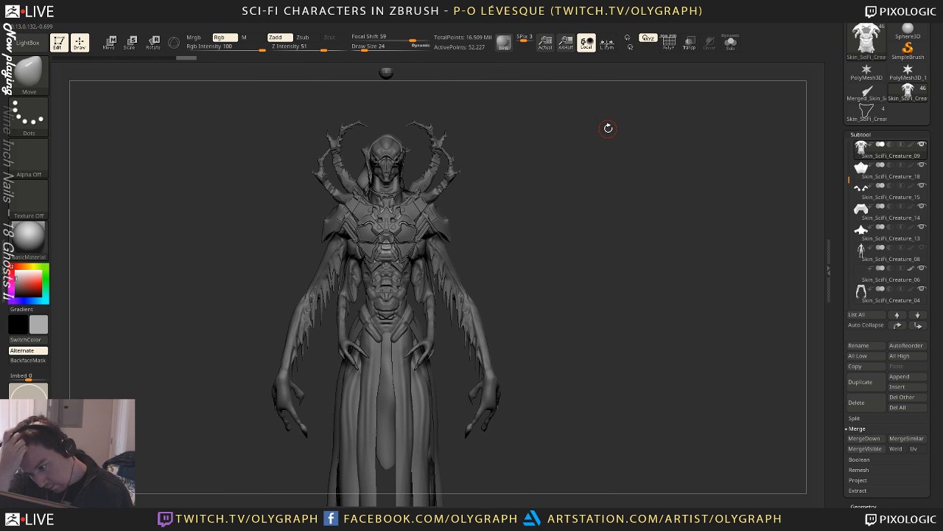
Apply the Longhi material to the creature and hide the surrounding interface to review the full figure
left_click(28, 237)
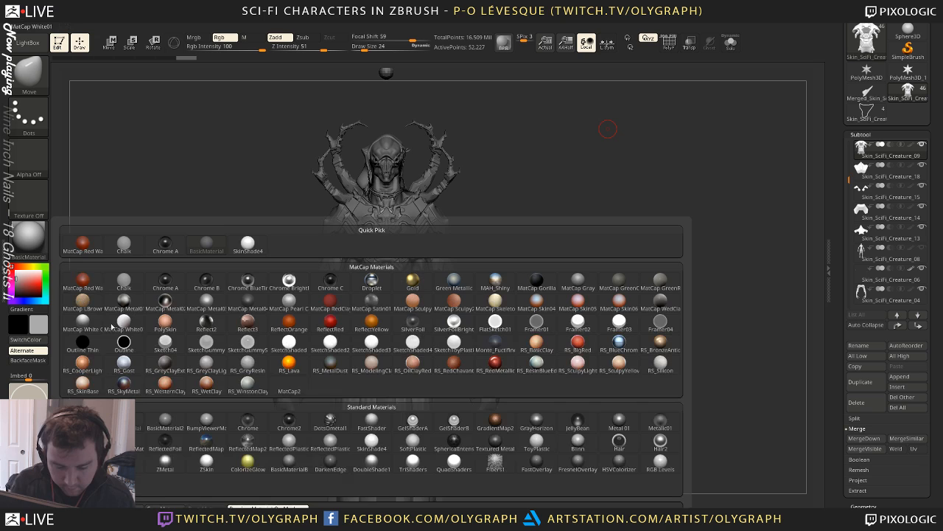
left_click(138, 447)
mouse_move(544, 239)
left_mouse_down()
mouse_move(541, 211)
mouse_move(575, 206)
mouse_move(426, 168)
left_mouse_up()
left_click(393, 109, "alt")
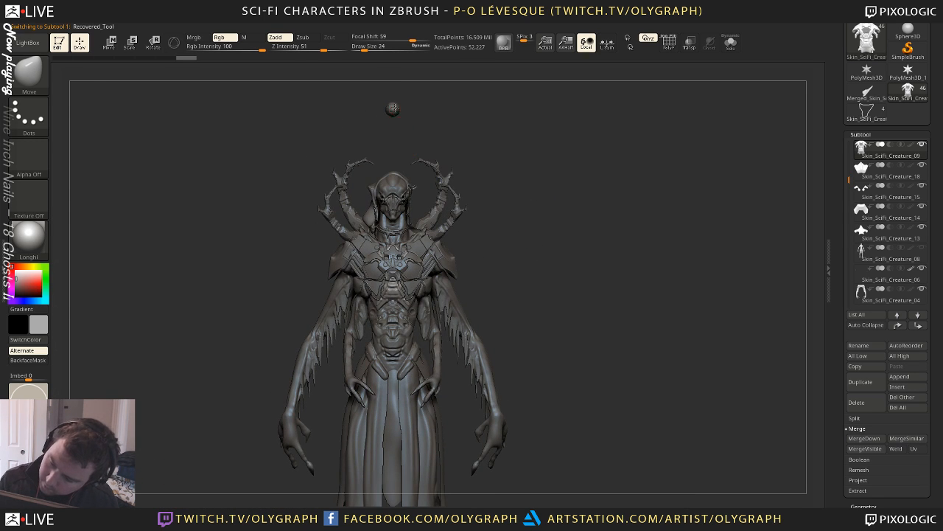
mouse_move(549, 223)
left_mouse_down("alt")
mouse_move(533, 174)
mouse_move(544, 196)
mouse_move(580, 200)
mouse_move(489, 194)
mouse_move(571, 171)
left_mouse_up("alt")
key("Tab")
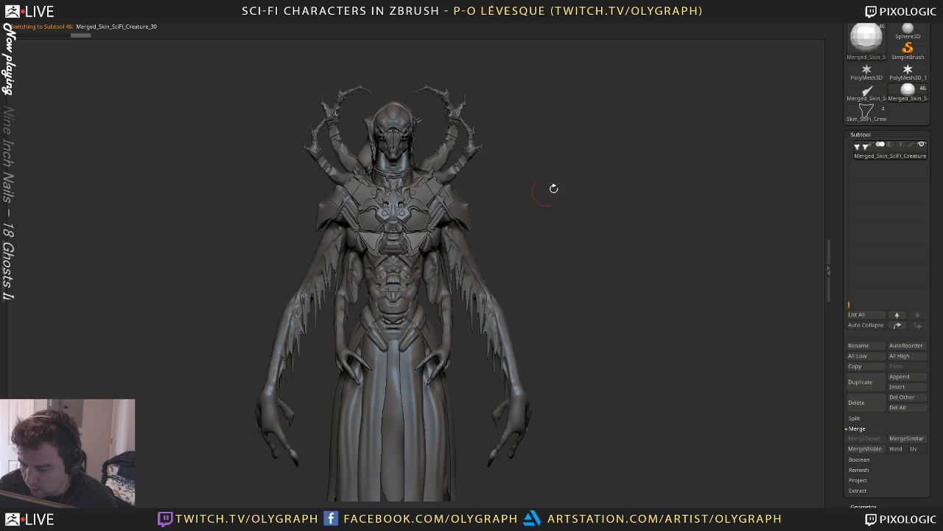
left_click_drag(564, 188, 555, 112, "alt")
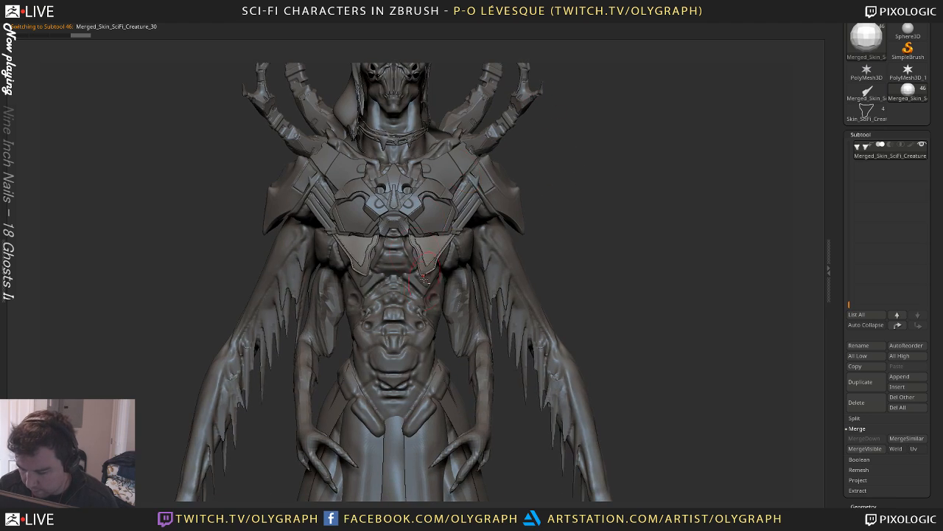
Isolate the body subtool with its wireframe shown and mask a symmetrical pair of patches on the abdomen below the ribs
left_click(417, 298, "alt")
key("alt+s")
left_click_drag(445, 326, 463, 336)
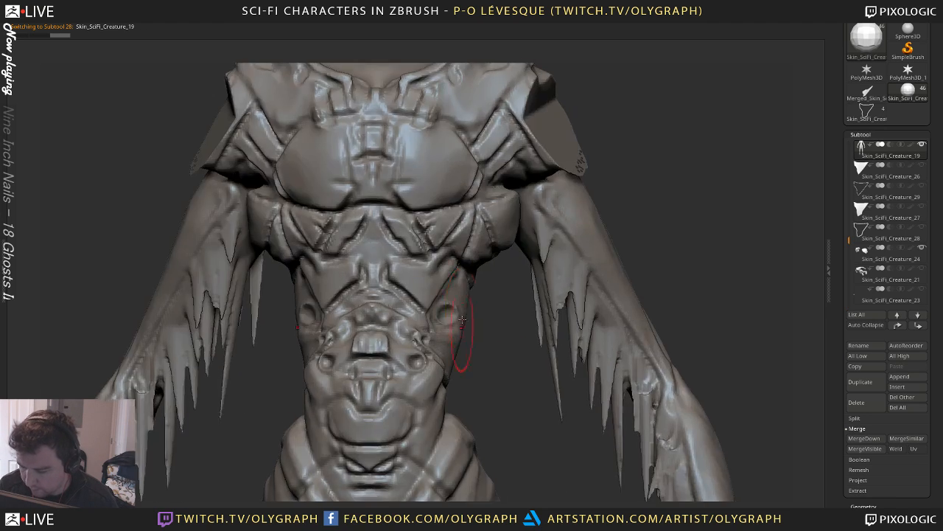
key("shift+f")
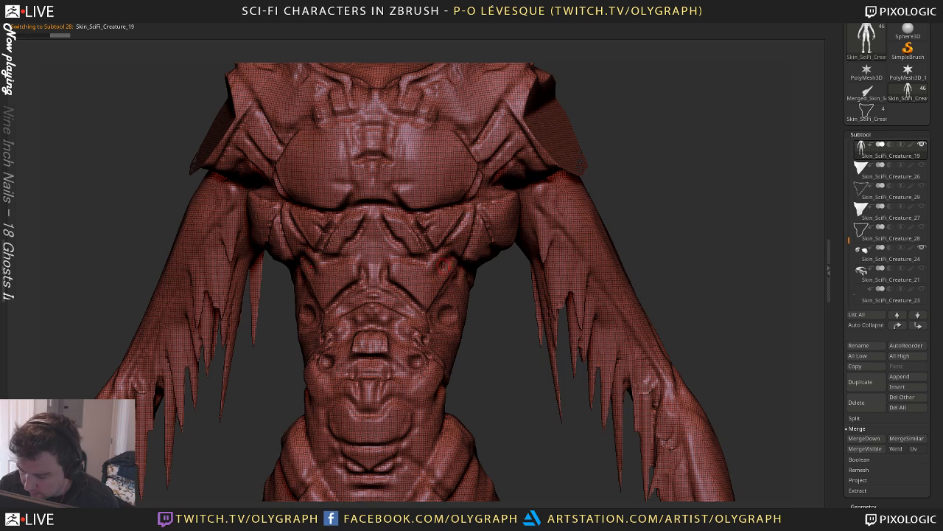
mouse_move(443, 265)
left_mouse_down()
mouse_move(389, 268)
mouse_move(425, 299)
mouse_move(449, 266)
mouse_move(425, 281)
left_mouse_up()
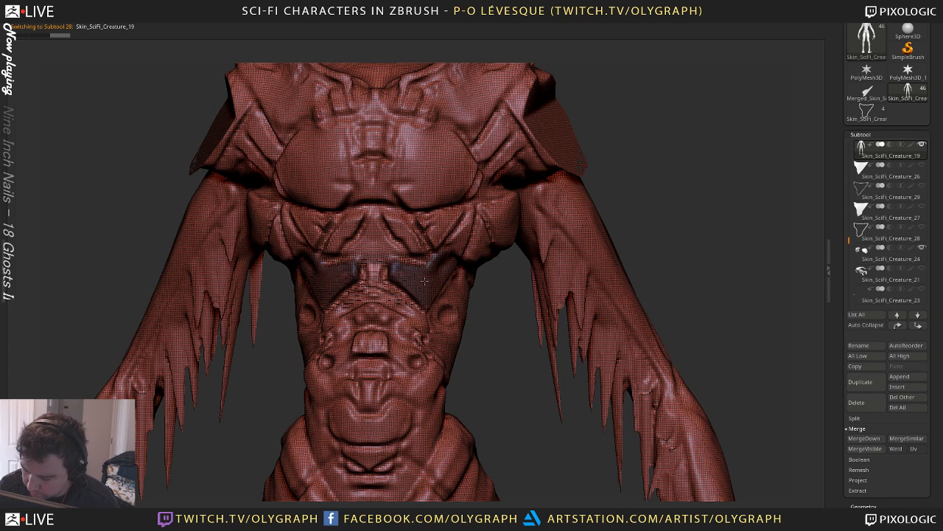
key("shift+s")
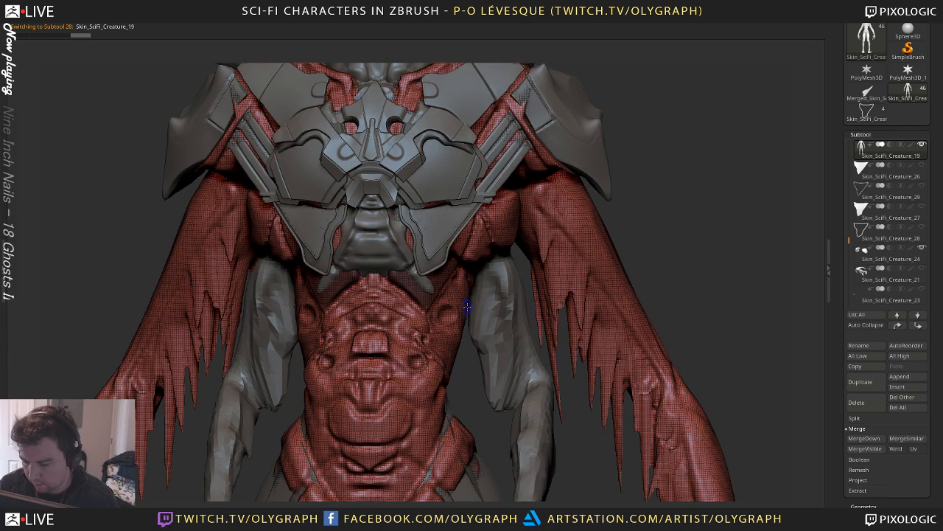
key("shift+s")
Duplicate the masked body subtool and turn the copy's masked abdomen patches into their own polygroup
left_click_drag(482, 311, 471, 290, "alt")
left_click(473, 299, "alt")
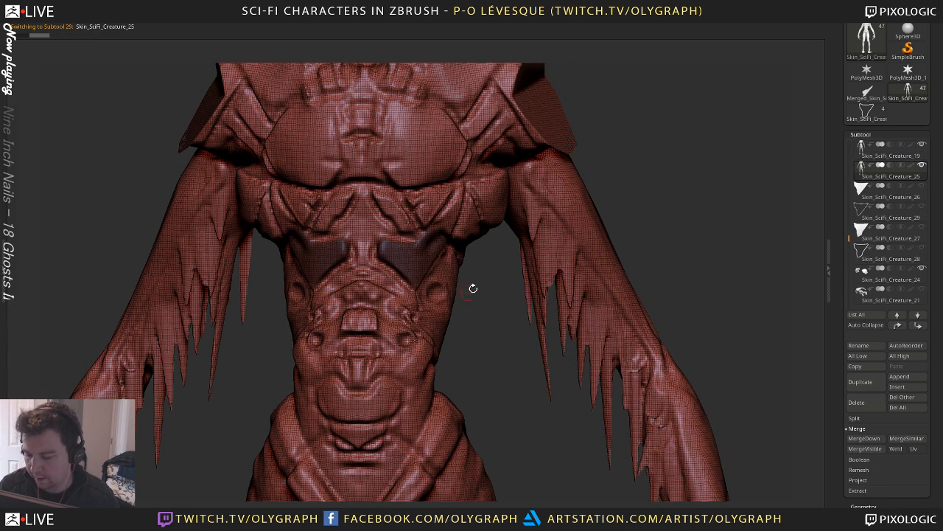
key("ctrl+w")
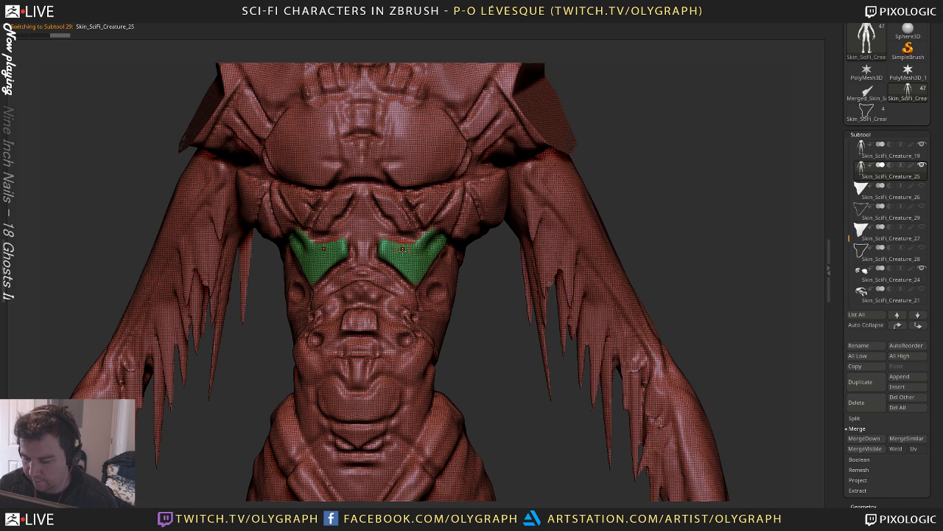
Isolate the two abdomen patches on the duplicate and delete the hidden rest of the body
left_click(444, 301, "ctrl+shift")
left_click(444, 303, "ctrl+shift")
mouse_move(462, 295)
left_mouse_down()
mouse_move(412, 310)
mouse_move(495, 288)
mouse_move(477, 291)
mouse_move(443, 354)
mouse_move(510, 221)
left_mouse_up()
key("space")
left_click(460, 382)
key("shift+s")
Slice the patch on the creature's left side with SliceCurve, separating its jagged borders and upper arm into polygroups
key("b")
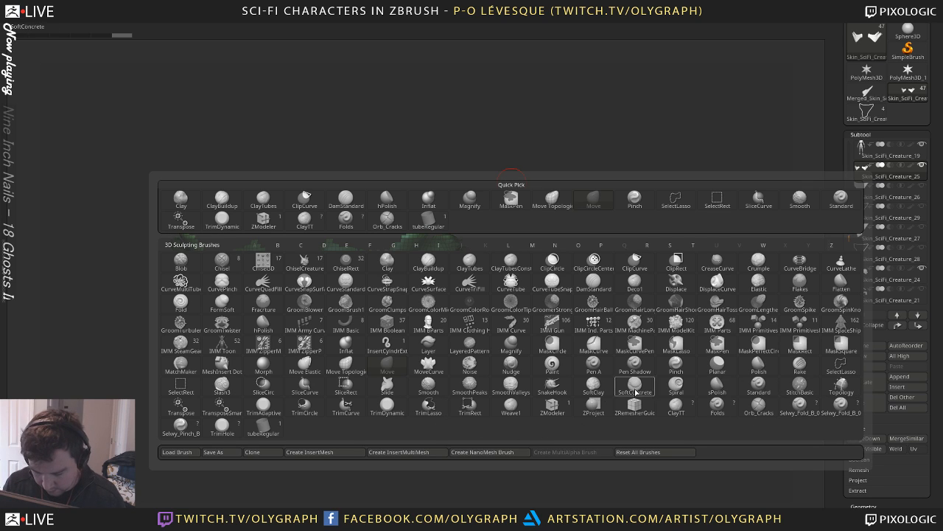
key("s")
left_click(302, 389)
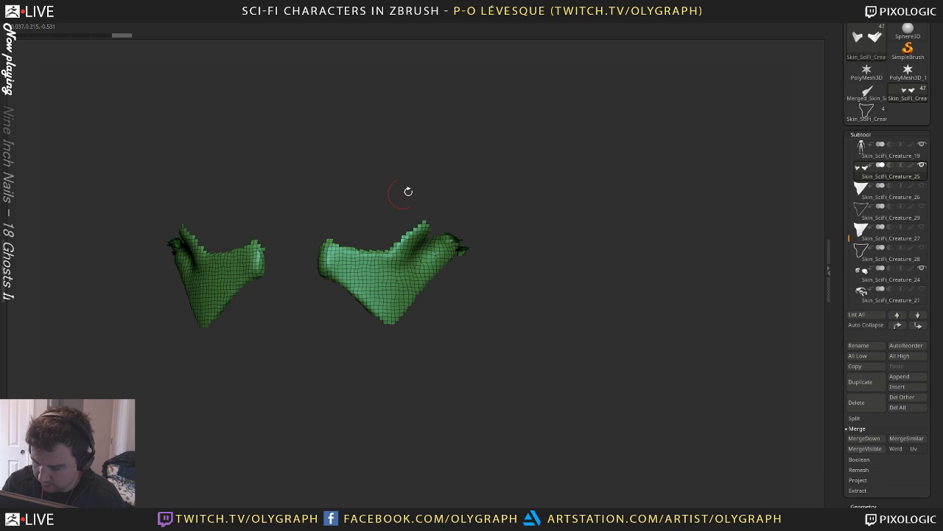
left_click_drag(300, 229, 386, 263, "ctrl+shift")
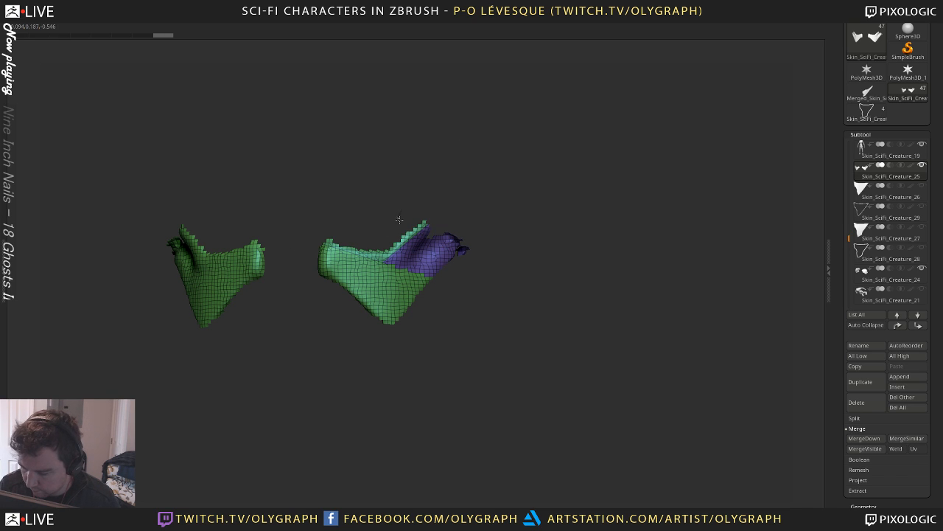
left_click_drag(490, 208, 351, 366, "ctrl+shift")
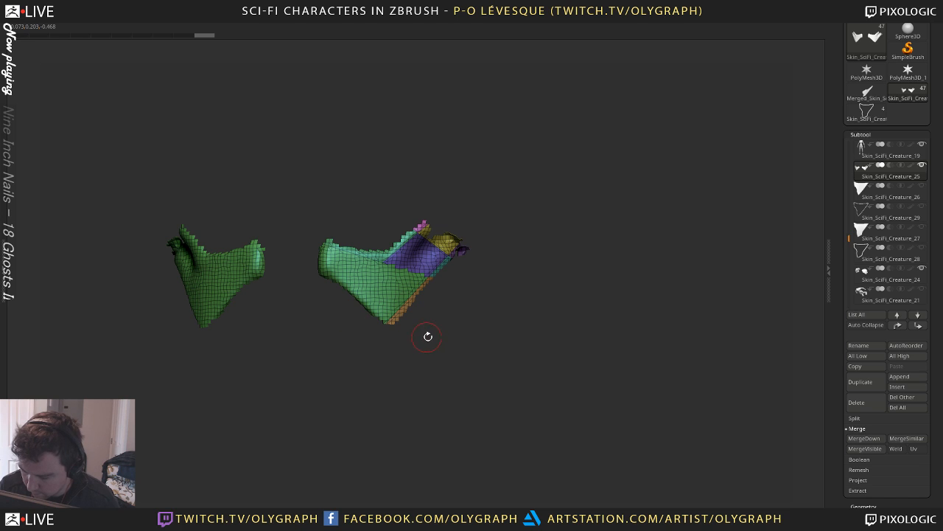
left_click_drag(425, 345, 300, 251, "ctrl+shift")
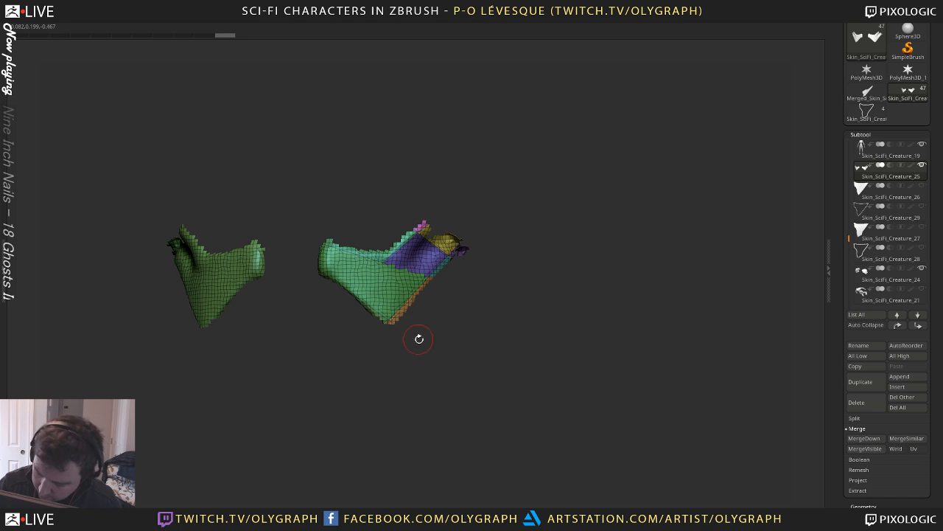
left_click_drag(417, 337, 306, 251, "ctrl+shift")
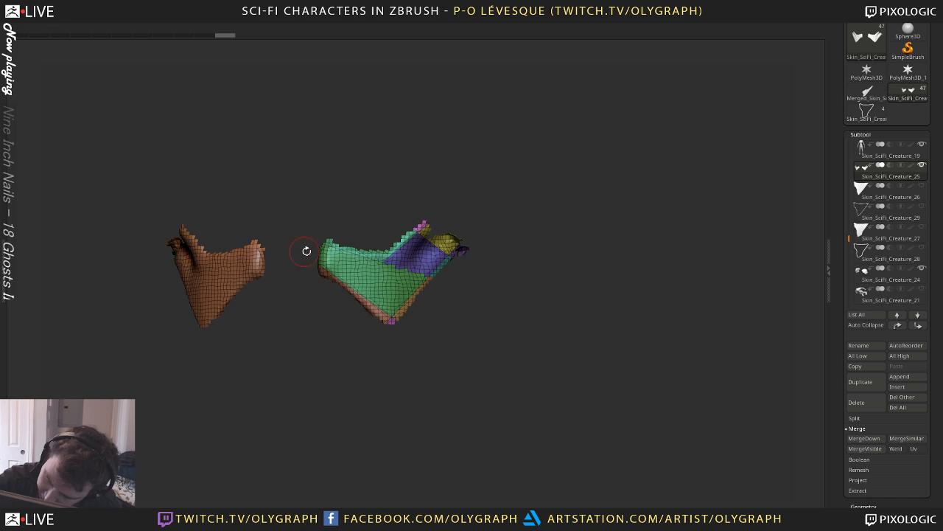
left_click_drag(328, 308, 327, 177, "ctrl+shift")
Show only the straight-edged main and upper-arm polygroups of the sliced patch and delete all hidden polygons
left_click(395, 283, "ctrl+shift")
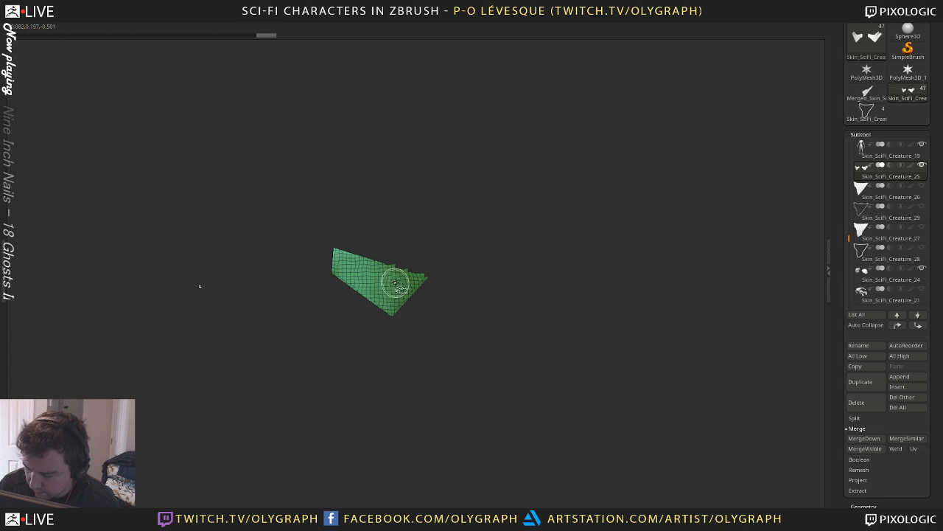
left_click(396, 282, "ctrl+shift")
left_click(421, 257, "ctrl+shift")
left_click_drag(539, 227, 554, 255, "ctrl+shift")
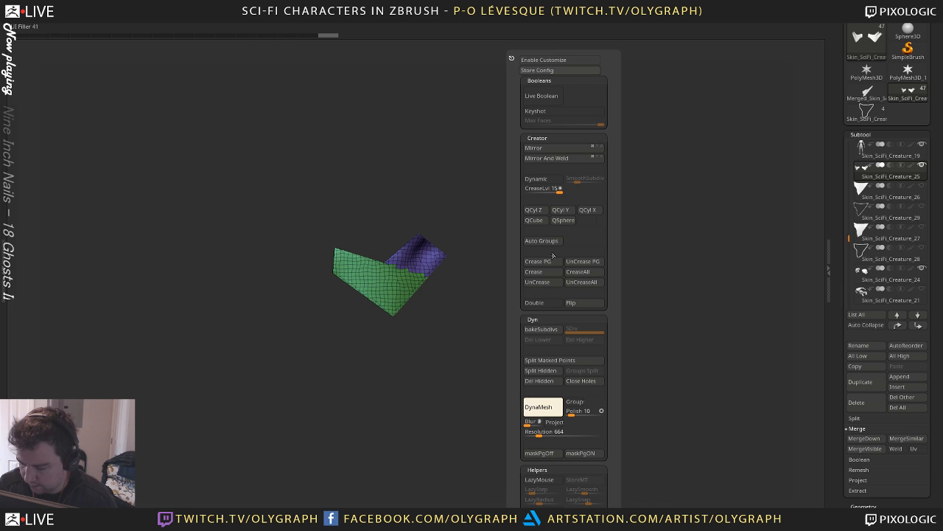
left_click(539, 380)
Slice across the wavy outer end of the abdomen patch's upper arm to give it a straight edge
left_click_drag(436, 365, 474, 362)
key("b")
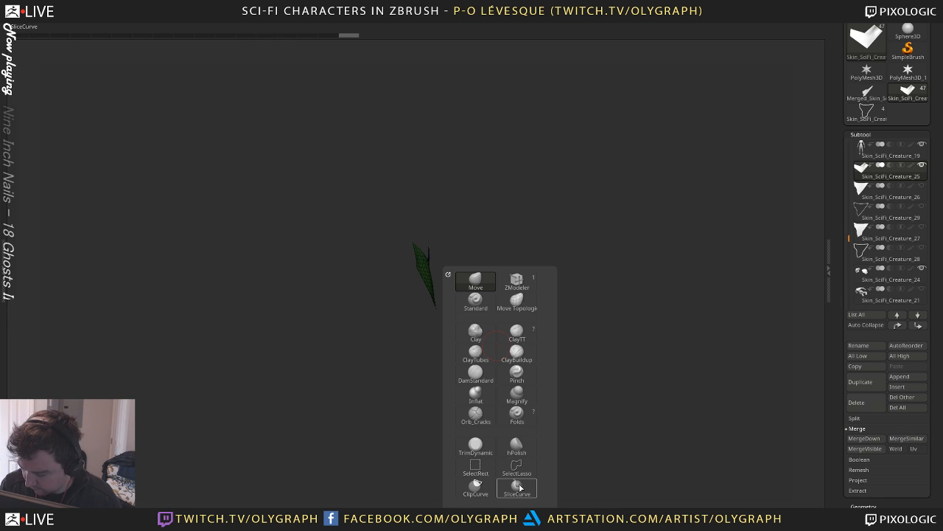
left_click(475, 486)
left_click_drag(383, 188, 436, 349, "ctrl+shift")
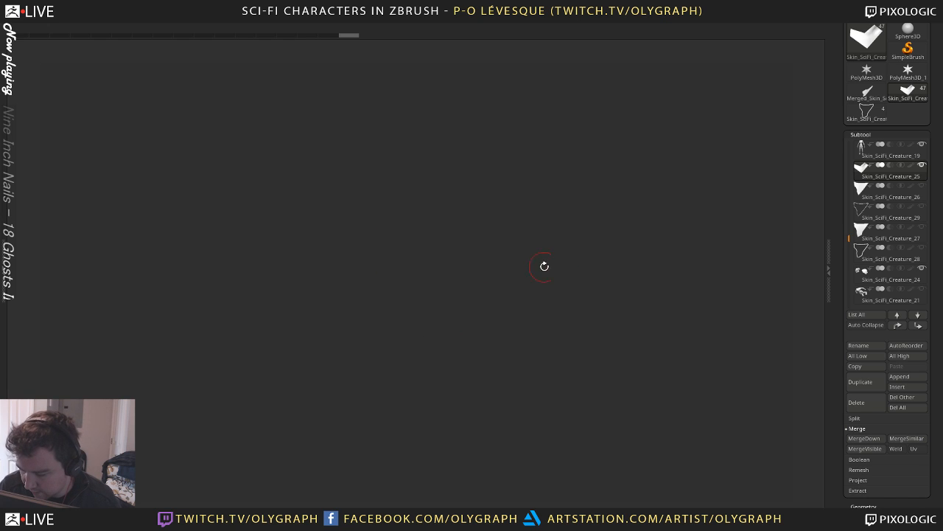
mouse_move(544, 266)
left_mouse_down()
mouse_move(503, 293)
mouse_move(497, 370)
left_mouse_up()
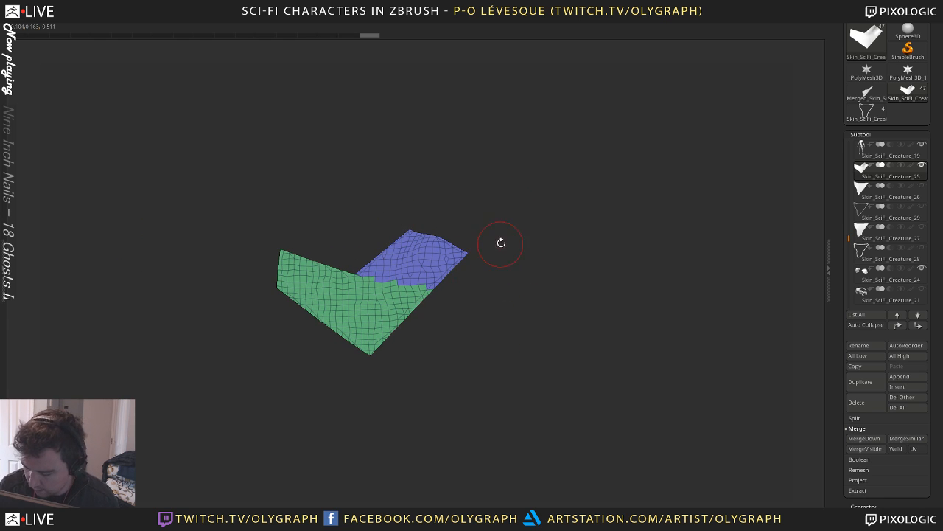
key("b")
key("b")
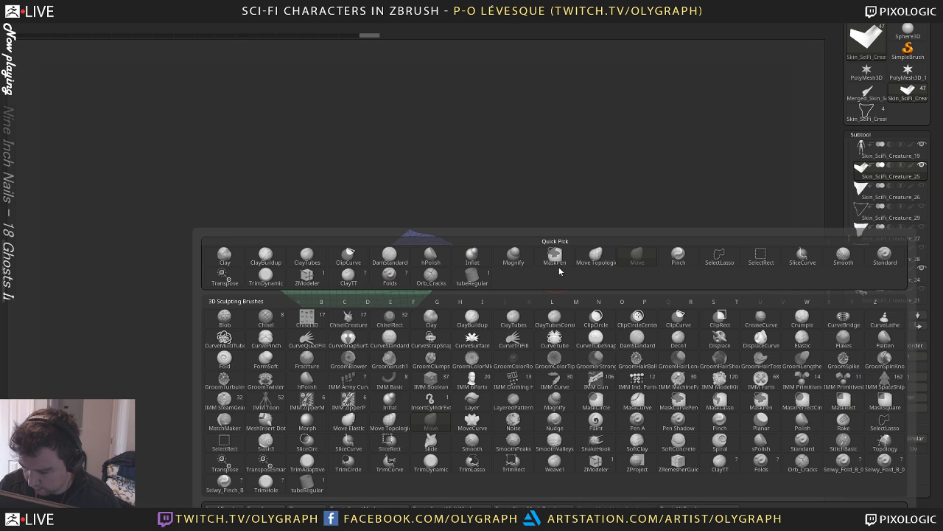
key("s")
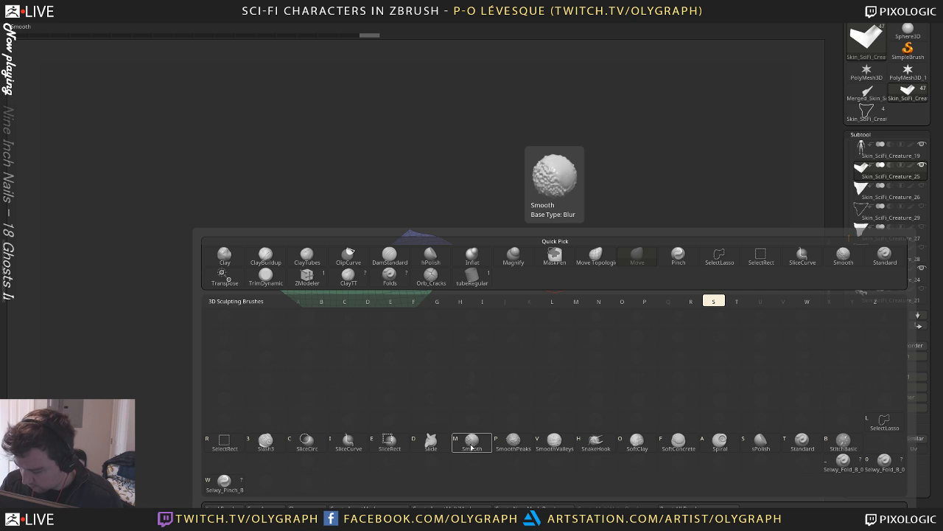
left_click(361, 447)
left_click_drag(384, 211, 555, 363, "ctrl+shift")
Keep only the straight-edged patch visible, merge it into one polygroup and delete the hidden polygons
left_click(431, 261, "ctrl+shift")
left_click(425, 267, "ctrl+shift")
left_click(382, 314, "ctrl+shift")
key("ctrl+w")
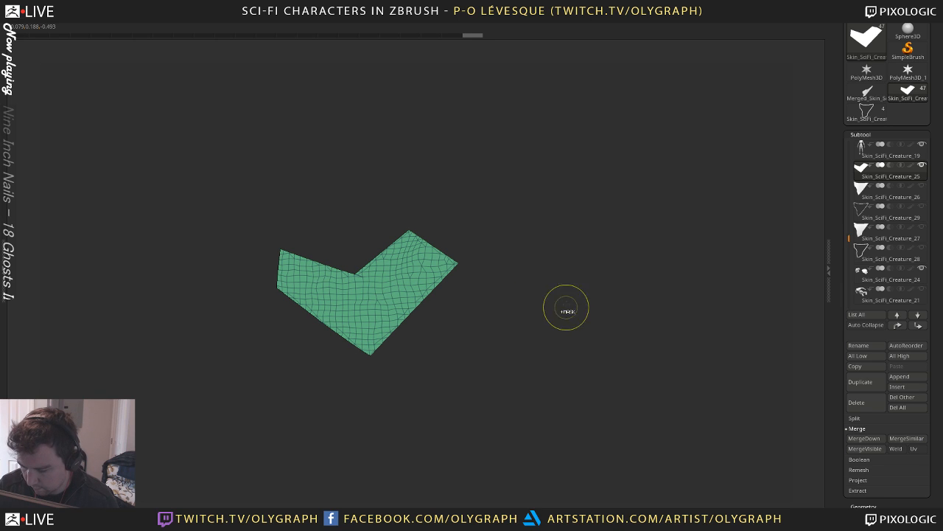
key("space")
left_click(559, 381)
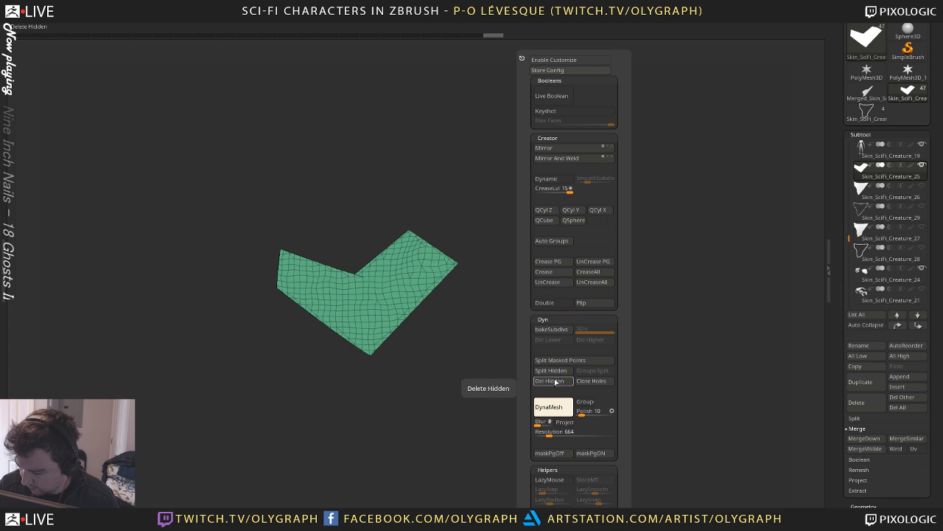
Turn off symmetry and ZRemesh the patch with a target polygon count of 0.1
left_click_drag(426, 405, 504, 361)
key("space")
scroll(453, 425, "down", 5)
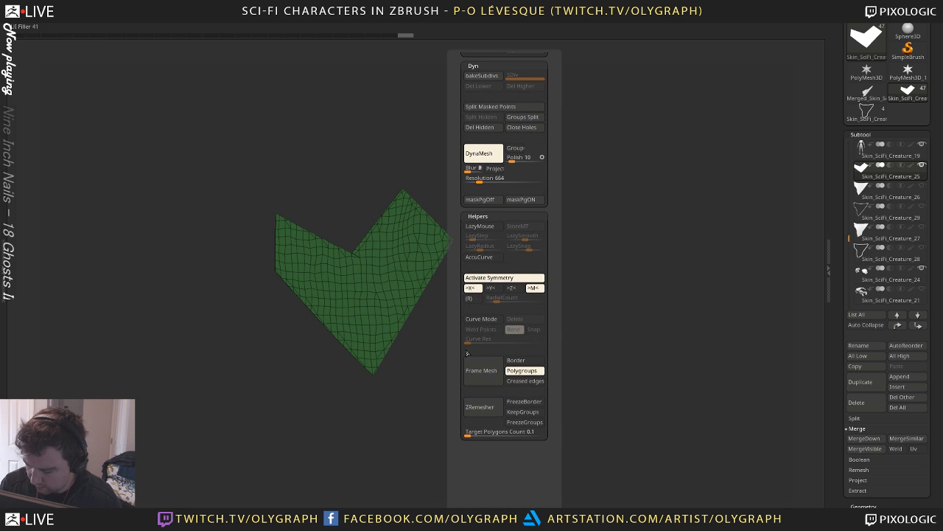
left_click(484, 406)
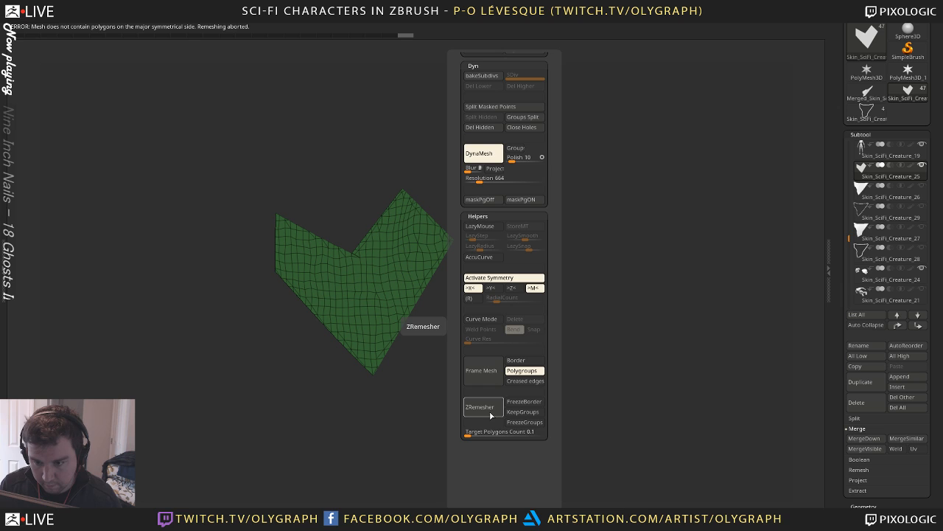
key("x")
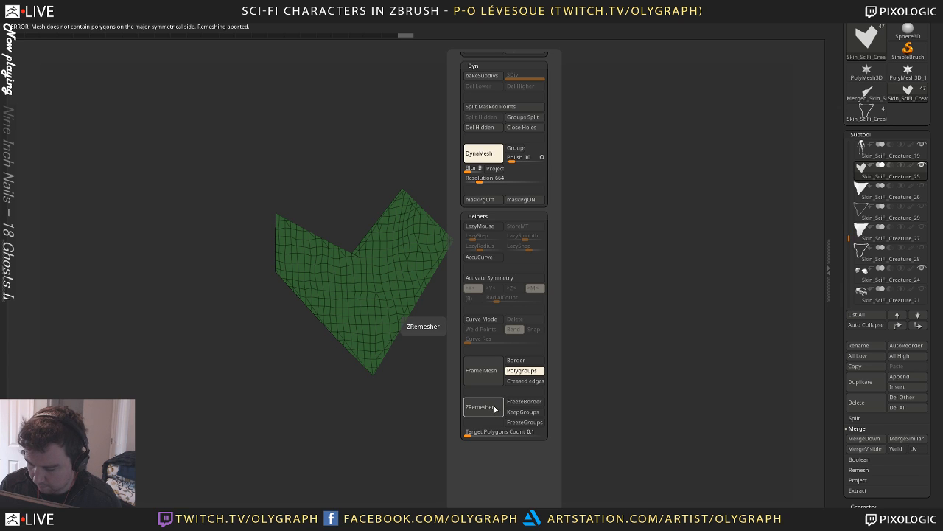
left_click(492, 408)
Pull the clipped corner at the top of the patch's upper arm into a sharp point with the Move brush
mouse_move(378, 436)
left_mouse_down()
mouse_move(366, 427)
mouse_move(388, 426)
mouse_move(390, 439)
left_mouse_up()
key("b")
left_click(451, 279)
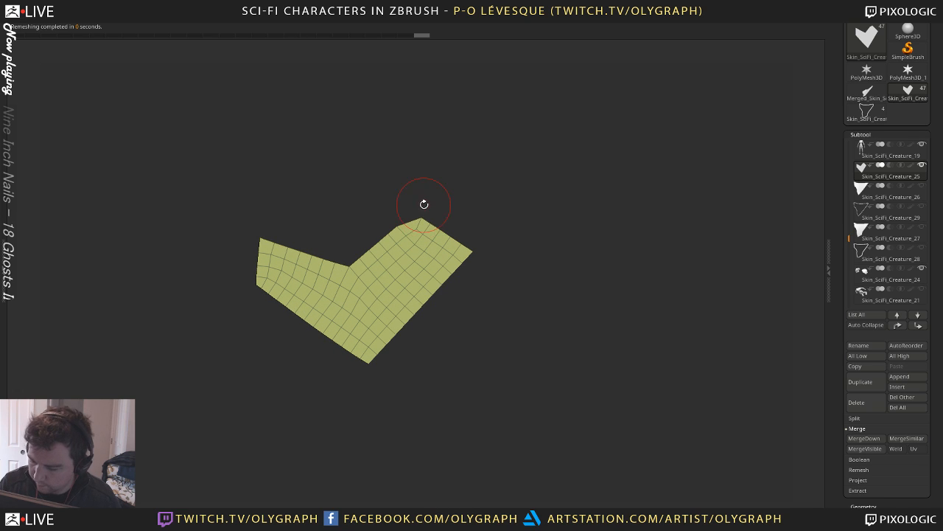
left_click_drag(420, 218, 411, 199)
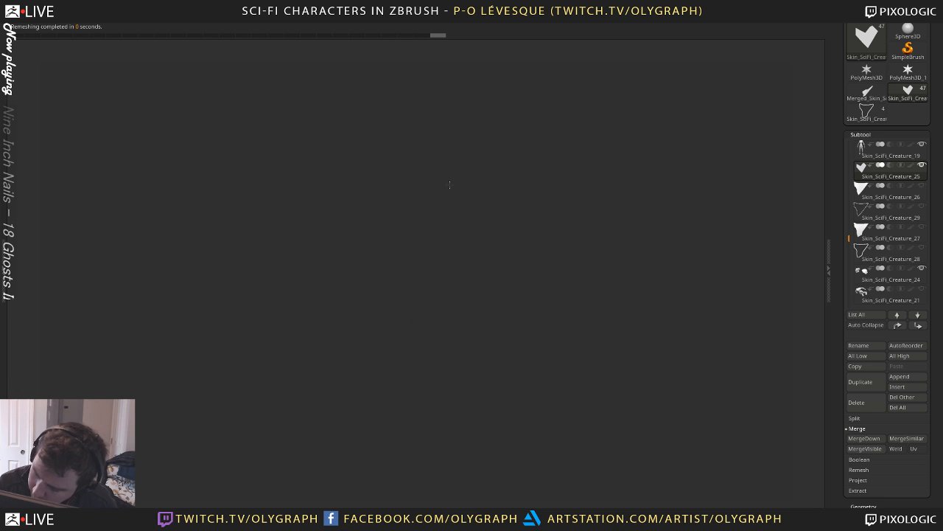
Extrude the patch into a thin plate with ZModeler and crease its polygroup borders
key("b")
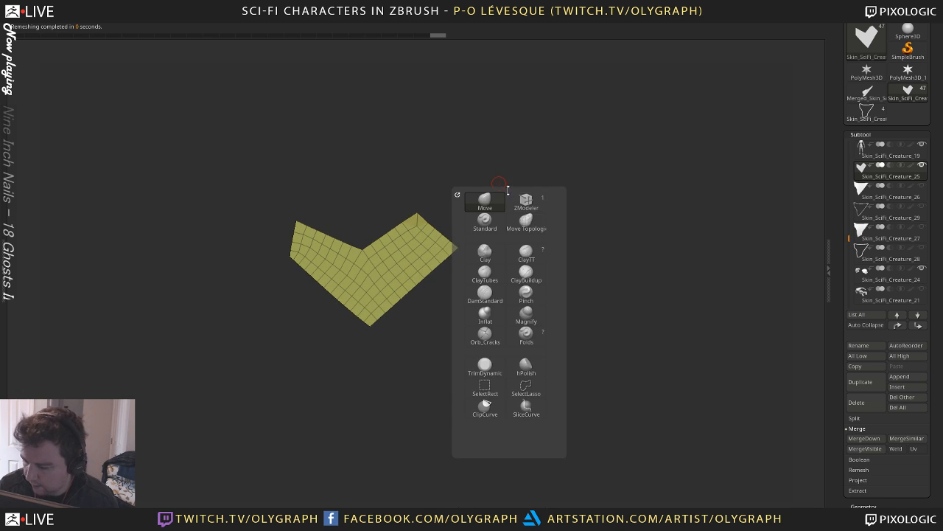
mouse_move(526, 178)
left_mouse_down()
mouse_move(479, 166)
mouse_move(472, 210)
left_mouse_up()
mouse_move(421, 247)
left_mouse_down()
mouse_move(436, 248)
mouse_move(395, 199)
mouse_move(409, 191)
left_mouse_up()
key("space")
left_click(568, 309)
key("space")
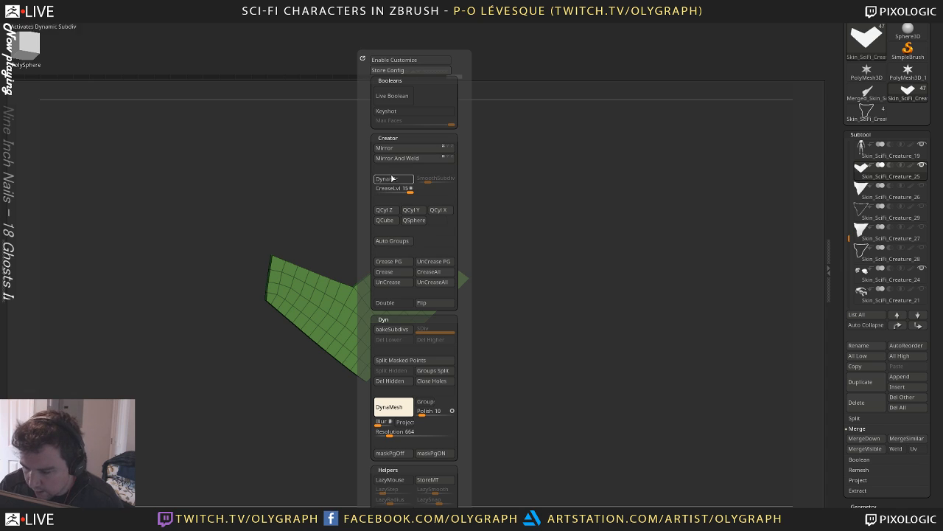
left_click(386, 264)
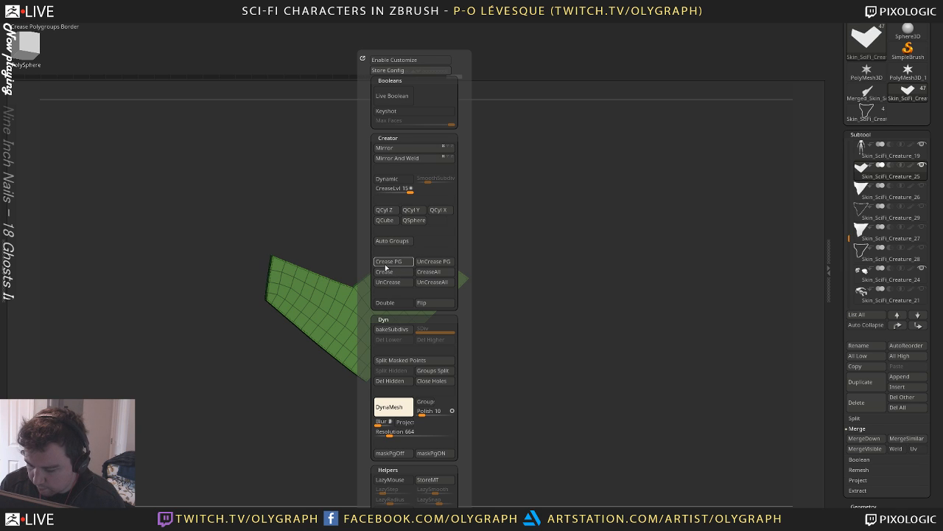
left_click_drag(394, 254, 354, 267)
Set the plate's crease level to 2 and turn on dynamic subdivision
key("space")
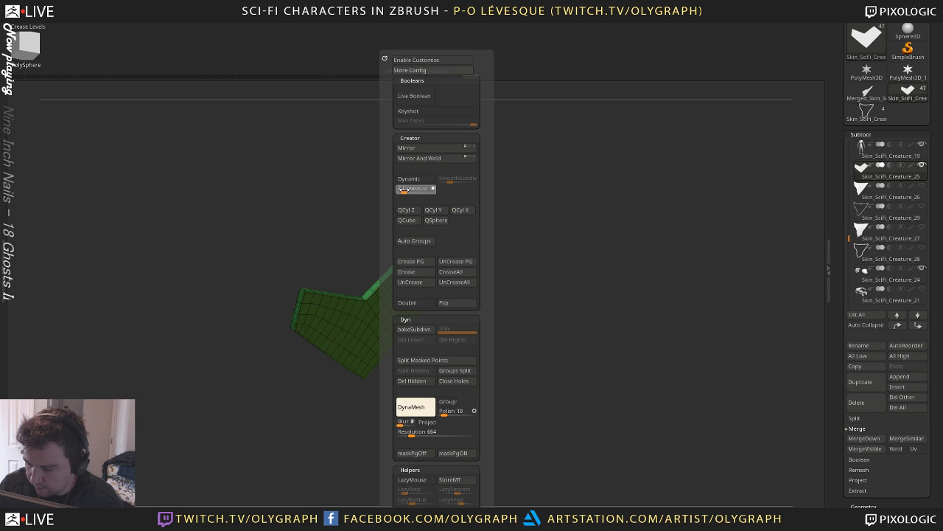
left_click(409, 178)
key("space")
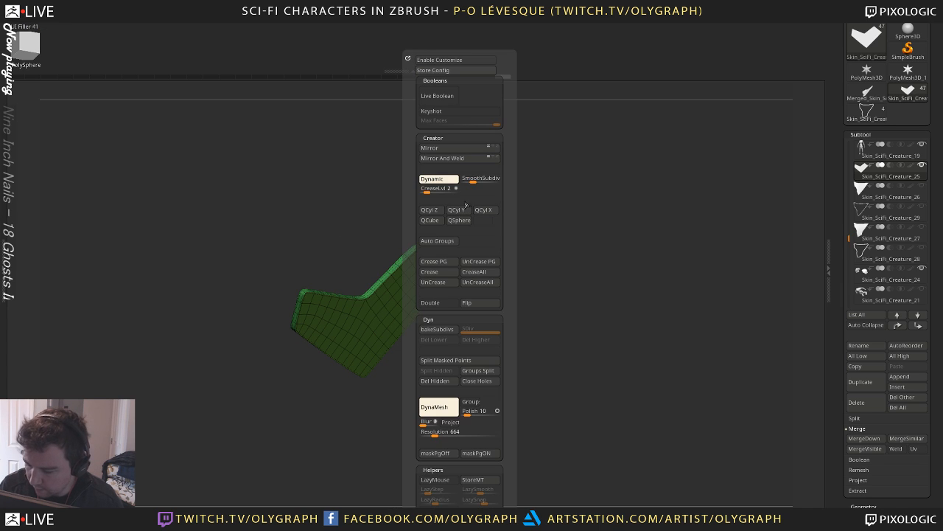
left_click(479, 181)
left_click_drag(373, 234, 391, 201)
Hide the plate's polyframe and bring the rest of the creature back into view
key("shift+f")
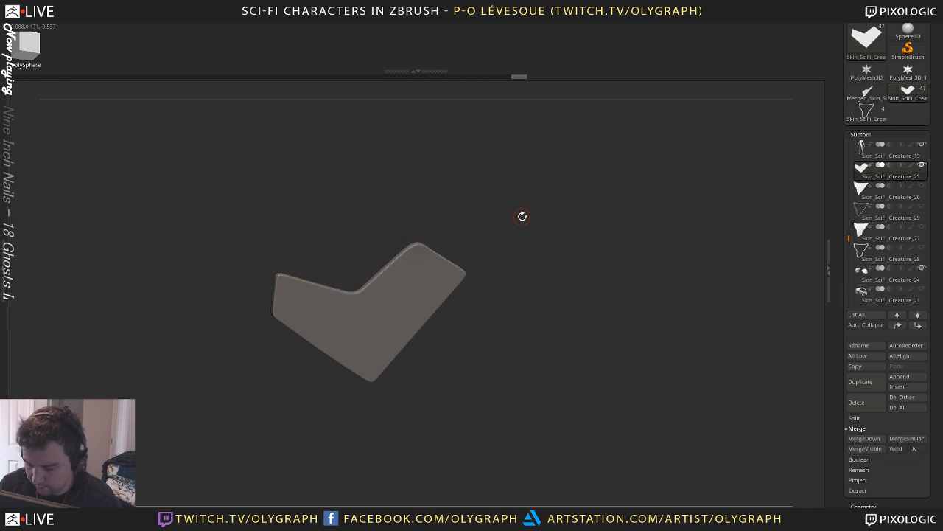
key("b")
left_click(499, 230)
left_click_drag(506, 144, 497, 182, "alt")
key("alt+s")
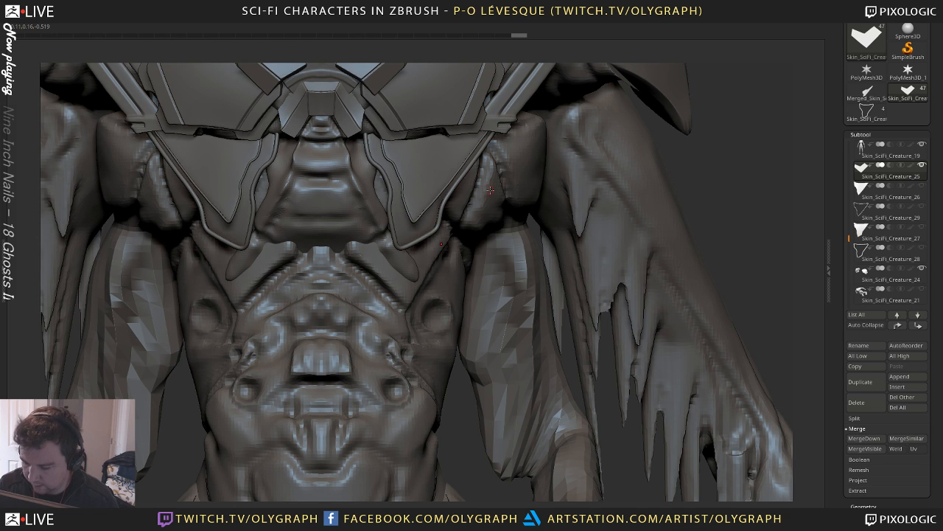
Shape the plate with a large Move brush, pulling its upper arm outward and its lower tip down over the abdomen
key("b")
left_click(415, 265)
key("s")
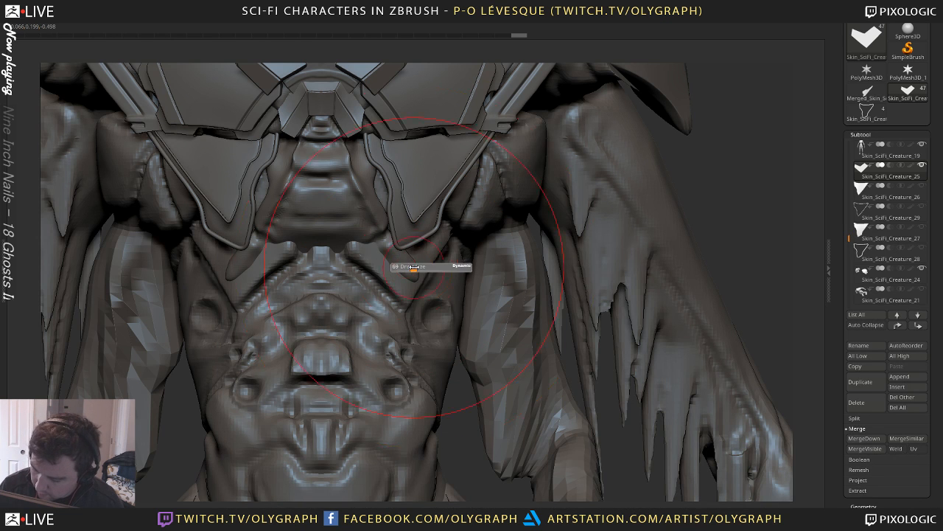
mouse_move(414, 267)
left_mouse_down()
mouse_move(368, 250)
mouse_move(329, 255)
mouse_move(344, 258)
left_mouse_up()
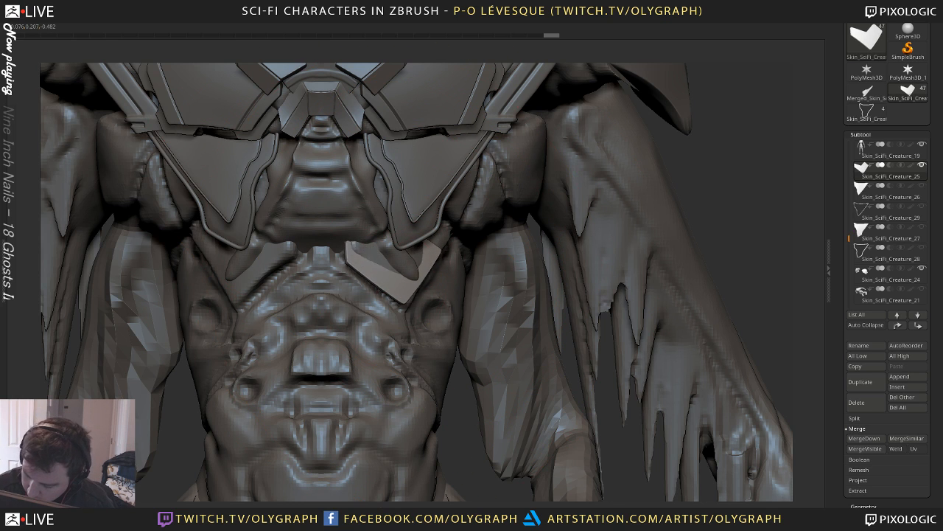
mouse_move(430, 242)
left_mouse_down()
mouse_move(443, 236)
mouse_move(432, 253)
mouse_move(444, 234)
left_mouse_up()
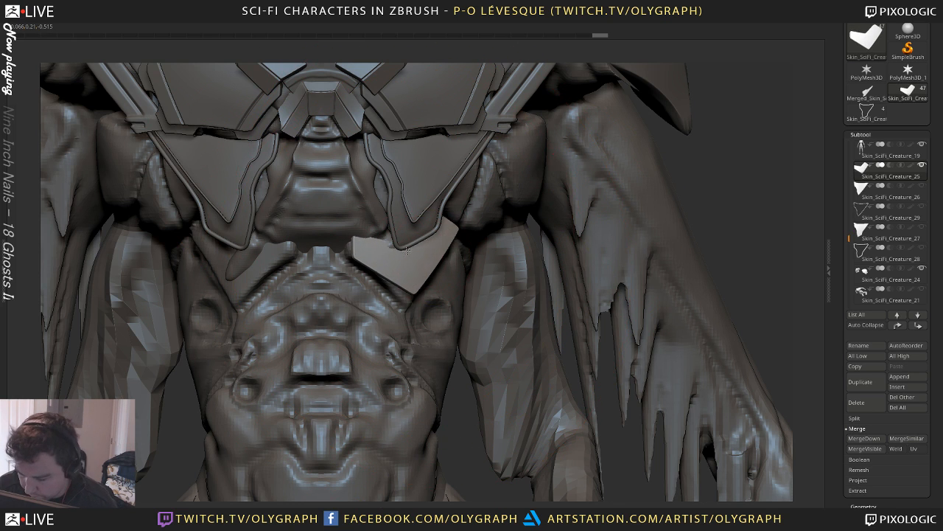
left_click_drag(408, 293, 405, 316)
key("s")
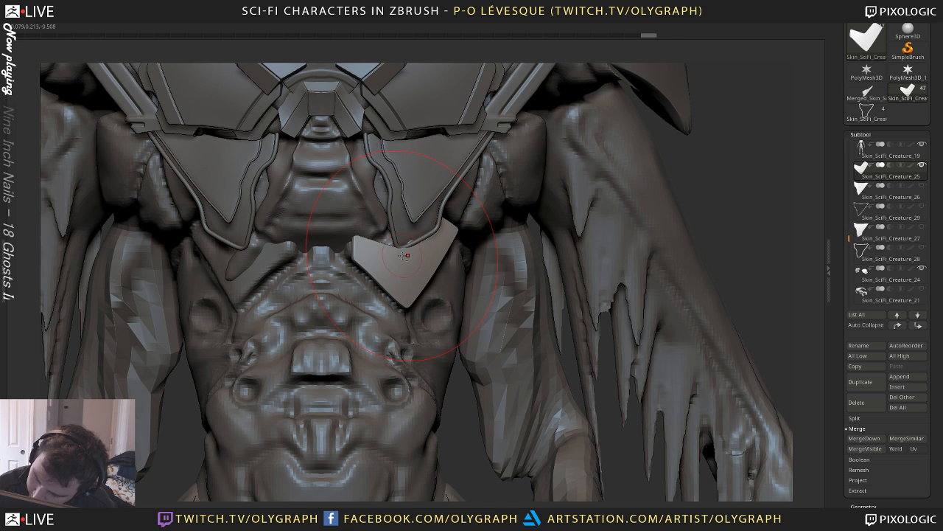
left_click_drag(401, 254, 401, 255)
Adjust the plate's depth against the abdomen from the side with the transpose line
key("w")
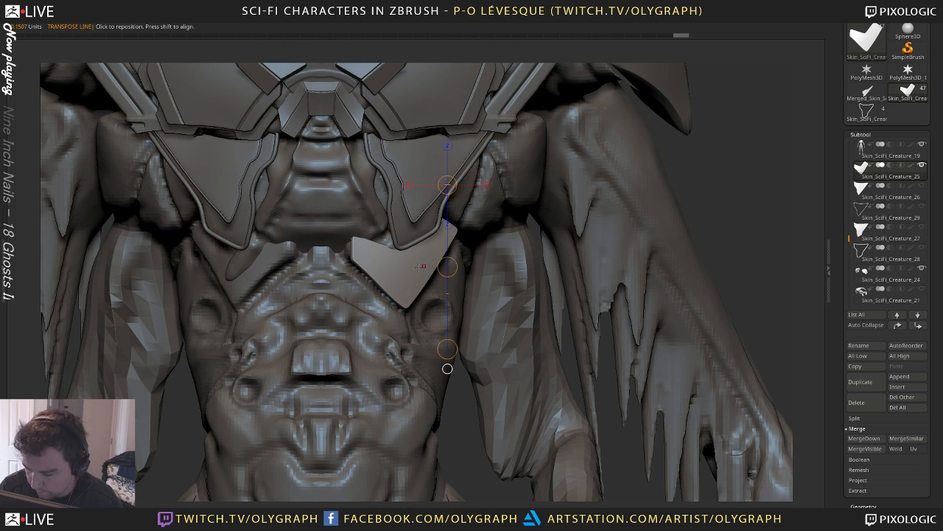
left_click(406, 270)
left_click_drag(313, 332, 312, 333)
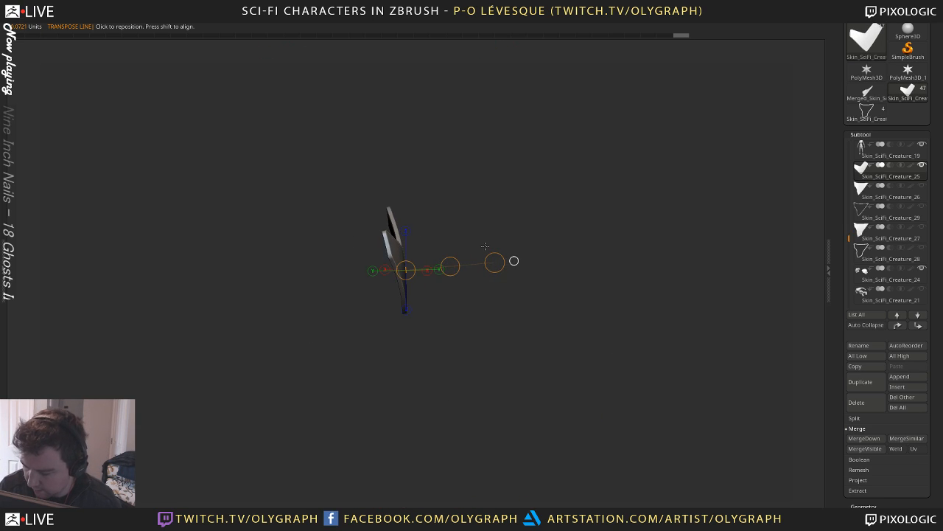
mouse_move(494, 263)
left_mouse_down()
mouse_move(503, 261)
mouse_move(447, 267)
left_mouse_up()
left_click_drag(509, 302, 387, 301)
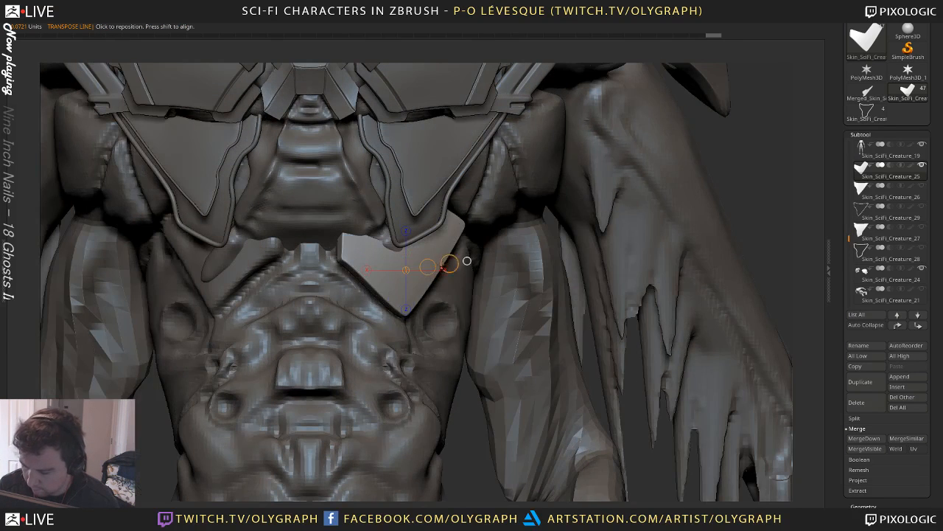
Fit the plate's inner half closer to the abdomen with a brush, undoing the unwanted stroke
key("space")
left_click(419, 277)
key("s")
mouse_move(391, 252)
left_mouse_down()
mouse_move(403, 239)
mouse_move(349, 253)
mouse_move(404, 275)
left_mouse_up()
key("ctrl+z")
key("space")
left_click(393, 256)
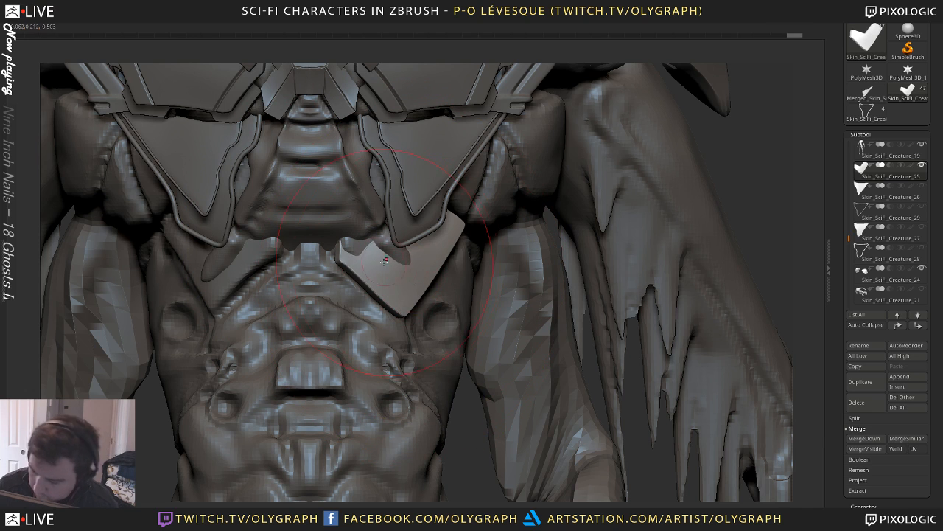
Select the upper-torso subtool and push back its surface where it pokes through the plate's upper edge
left_click(370, 236, "alt")
key("space")
left_click(428, 313)
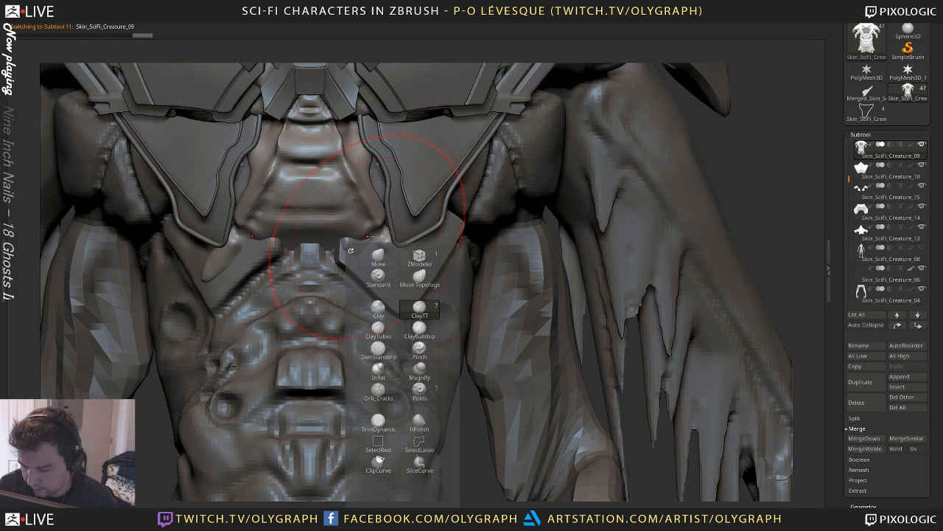
mouse_move(383, 244)
left_mouse_down()
mouse_move(386, 234)
mouse_move(419, 279)
mouse_move(404, 253)
left_mouse_up()
key("alt+shift+s")
key("space")
left_click(405, 255)
key("s")
left_click_drag(415, 266, 416, 271)
key("alt+shift+s")
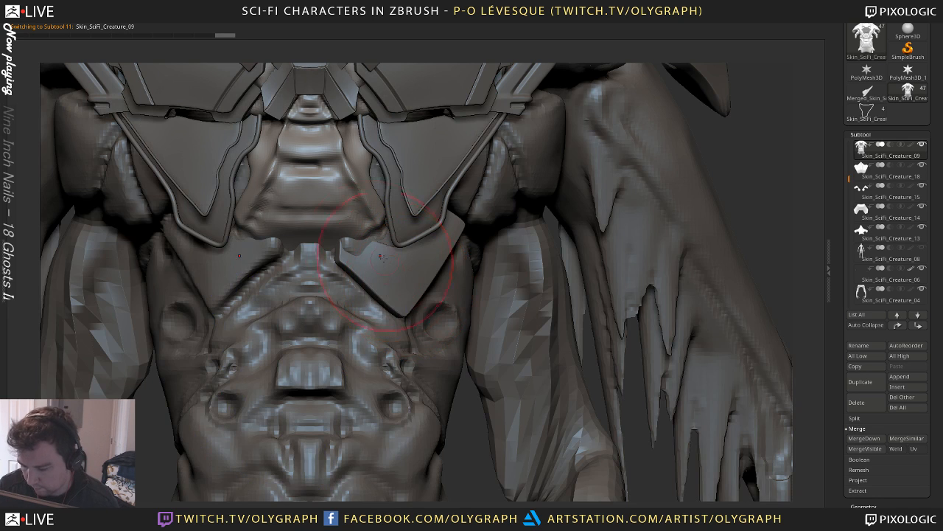
Select the body subtool, clear its mask and push its surface behind the plate's inner end
left_click(362, 249, "alt")
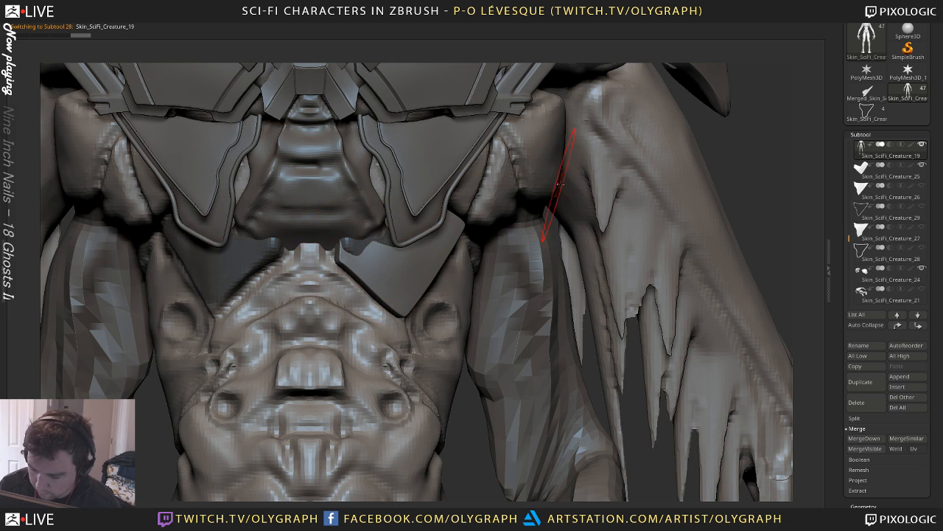
key("alt+shift+s")
left_click_drag(525, 231, 531, 237, "ctrl")
key("alt+shift+s")
left_click_drag(375, 251, 444, 245)
left_click_drag(377, 248, 367, 253)
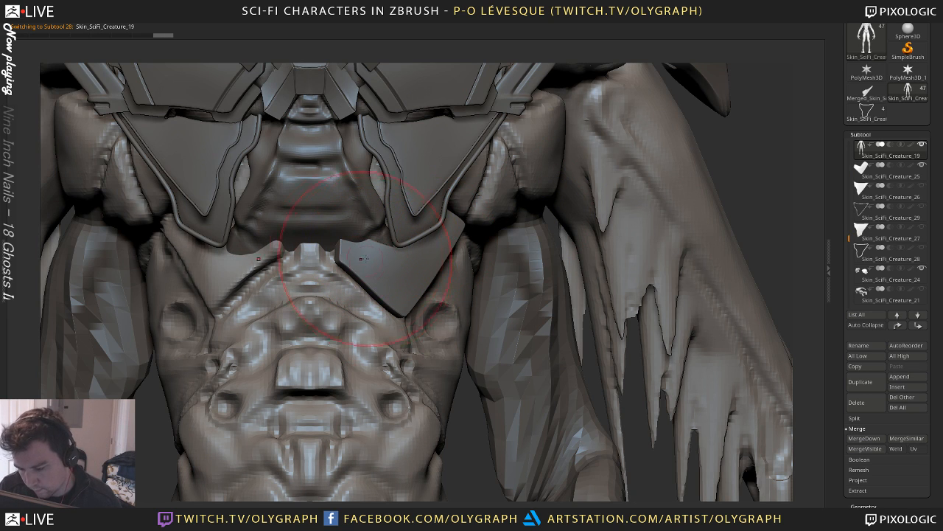
Select the abdomen plate and apply Mirror And Weld to copy it to the opposite side
left_click(364, 260, "alt")
key("d")
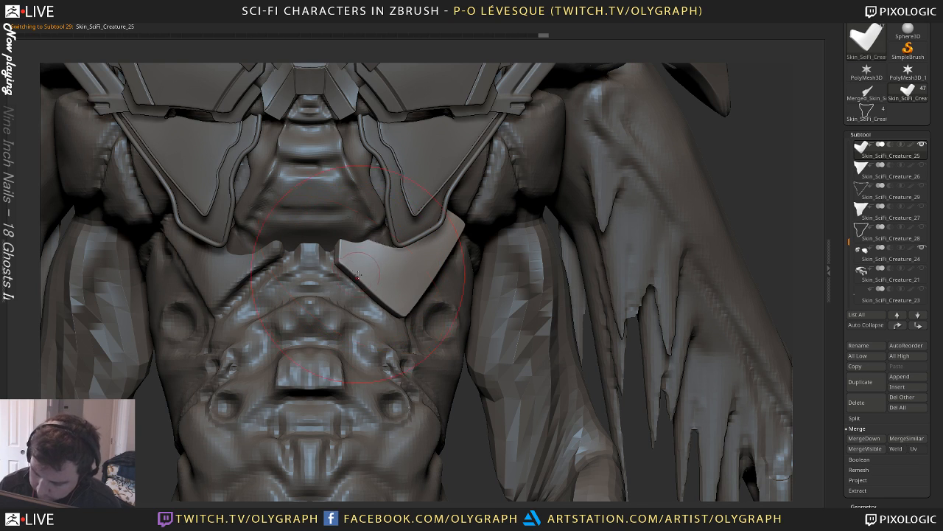
key("space")
left_click(357, 149)
left_click(356, 157)
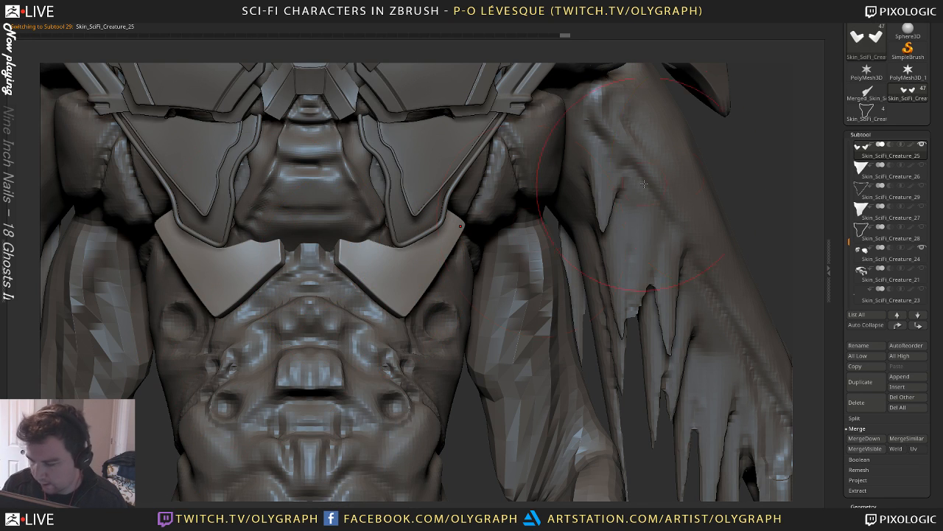
Isolate the body subtool to inspect the abdomen beneath the armour plates, and bring the other subtools back into view
right_click_drag(644, 184, 431, 205, "alt")
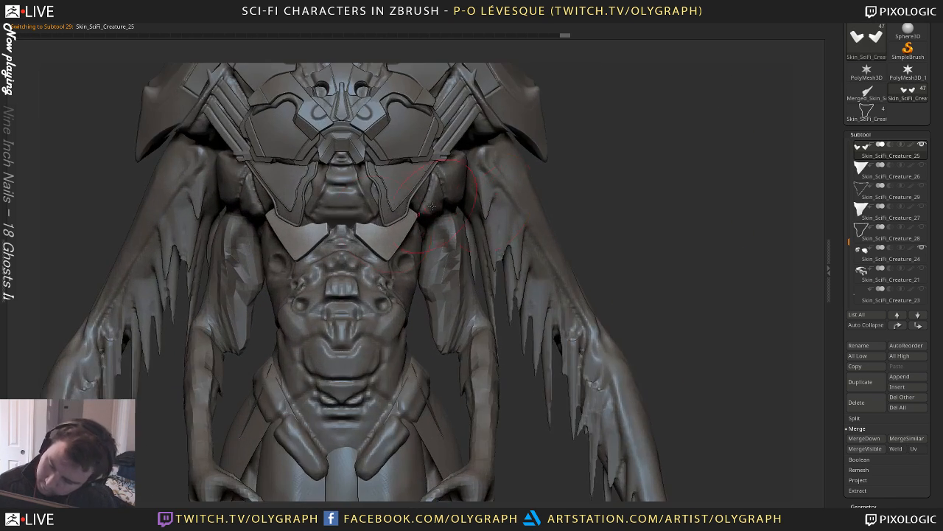
left_click(362, 212, "alt")
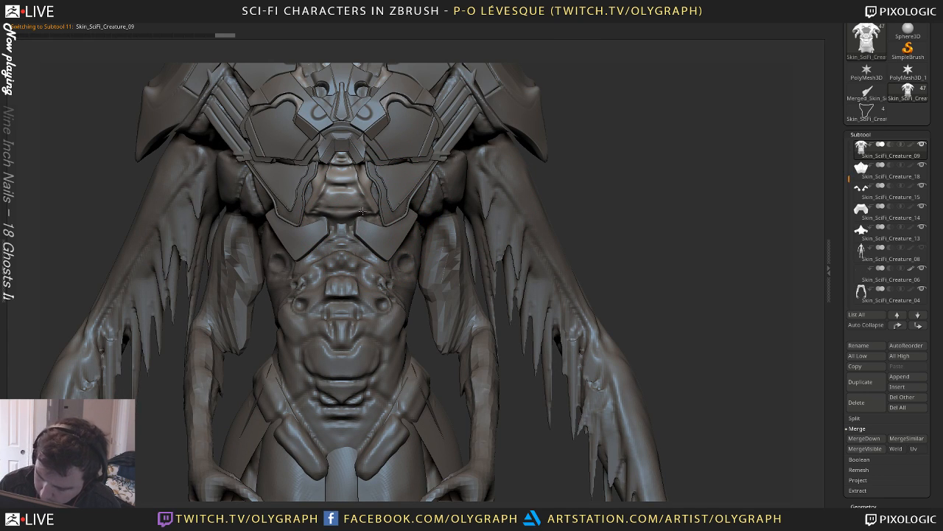
left_click(350, 251, "alt")
key("alt+s")
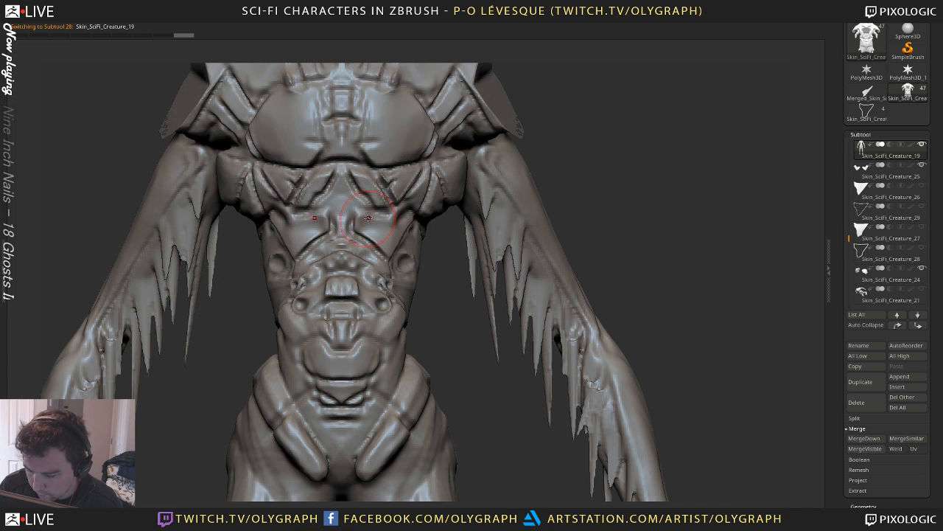
key("ctrl+shift+z")
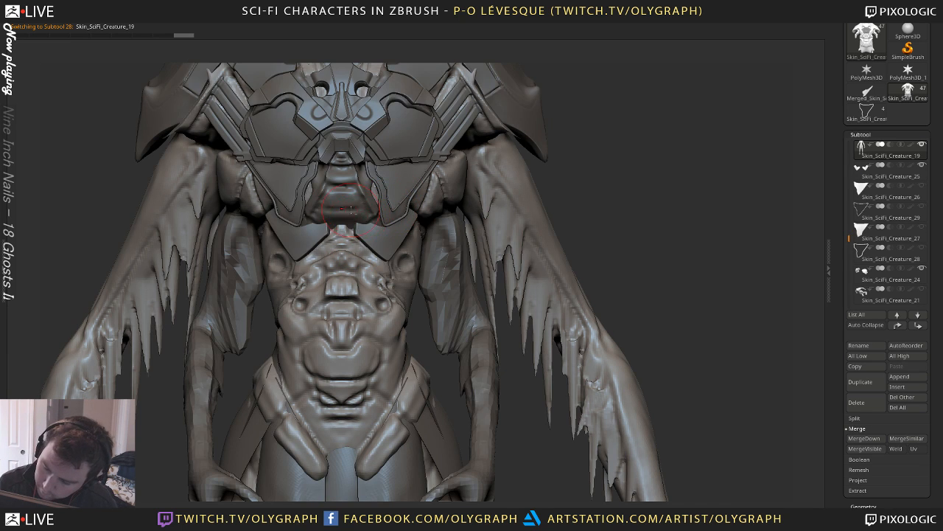
Select the upper-torso subtool and reshape its lower edge between the two abdomen plates with the brush
left_click(344, 215, "alt")
key("s")
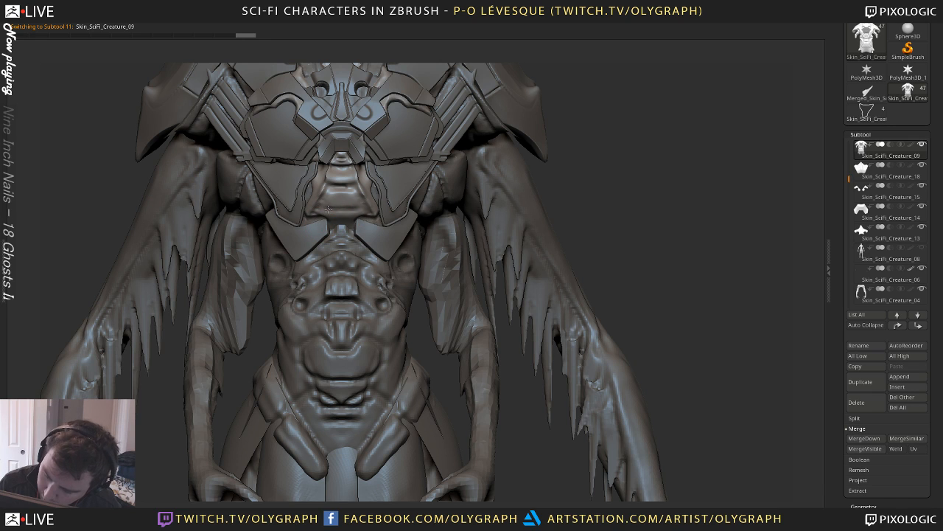
mouse_move(328, 209)
left_mouse_down()
mouse_move(330, 219)
mouse_move(309, 226)
mouse_move(303, 207)
left_mouse_up()
key("s")
key("s")
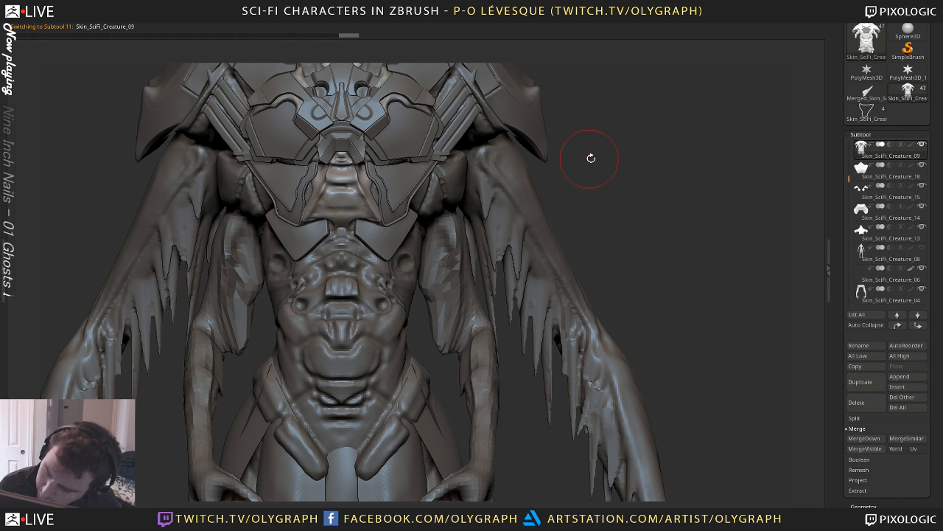
left_click_drag(590, 156, 564, 100, "alt")
mouse_move(496, 191)
left_mouse_down()
mouse_move(529, 186)
mouse_move(532, 276)
left_mouse_up()
key("s")
left_click_drag(349, 224, 340, 227)
key("s")
left_click_drag(537, 200, 588, 173)
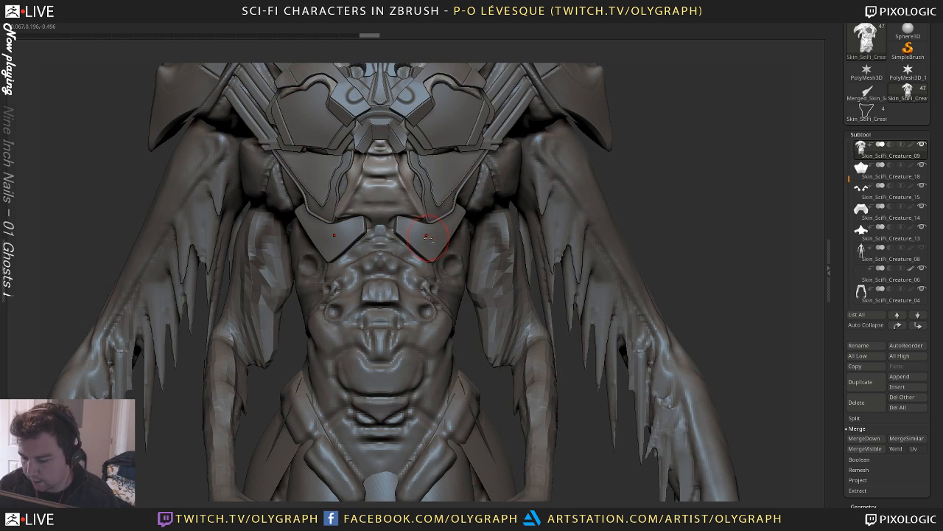
Select the abdomen plates and isolate them to check their shape, and show the full creature again
left_click(411, 253, "alt")
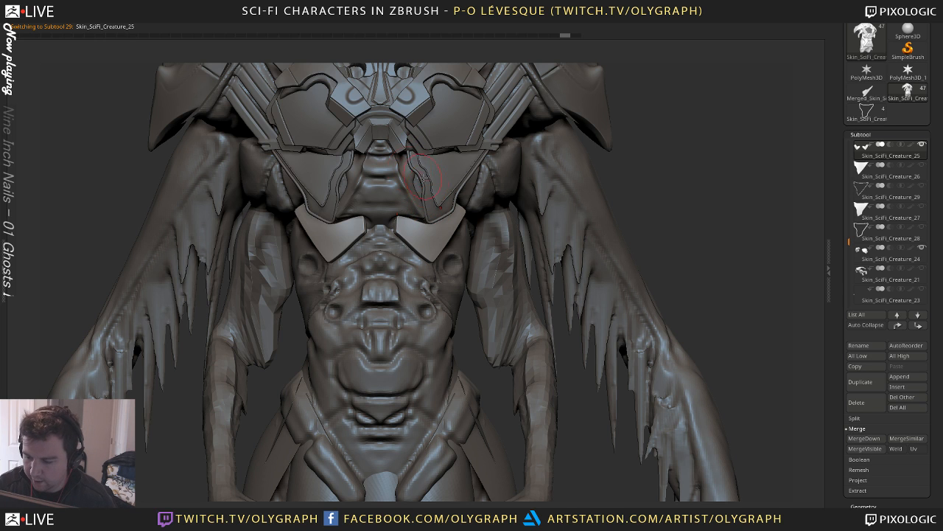
left_click_drag(683, 151, 663, 118, "alt")
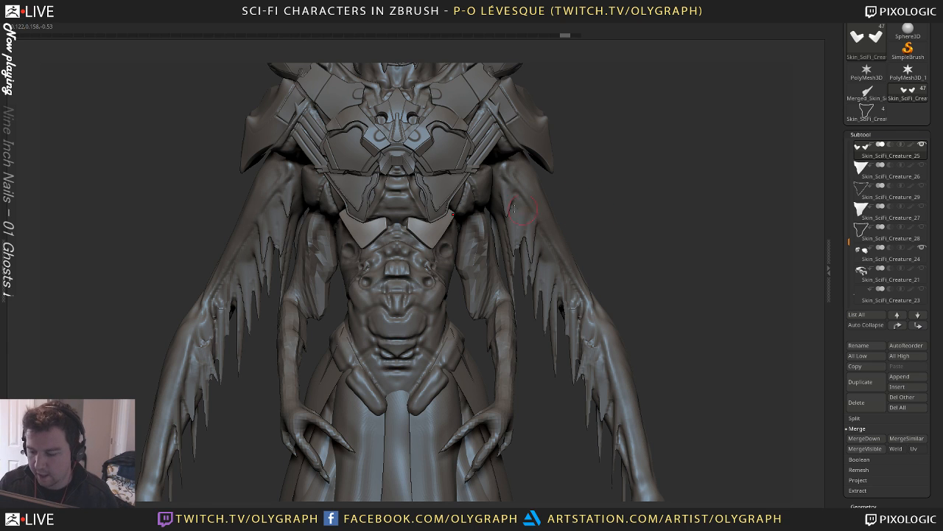
key("alt+s")
key("d")
left_click_drag(479, 248, 458, 242, "alt")
key("space")
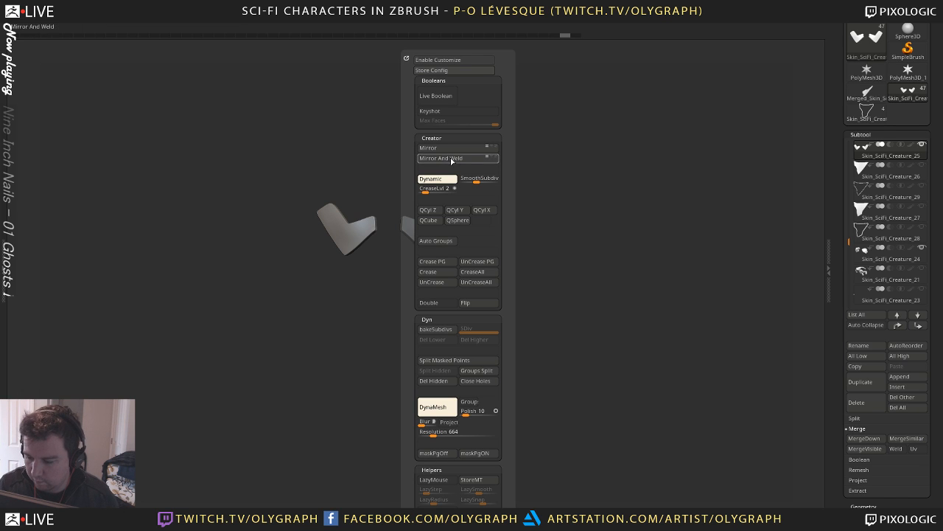
key("alt+s")
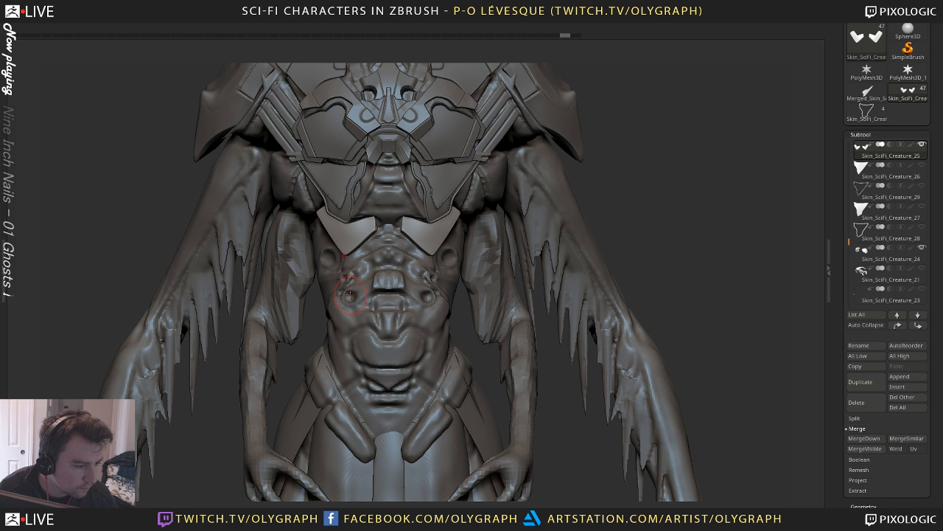
Adjust the contours of the mirrored abdomen plates with the Move brush, checking the plates in isolation
key("space")
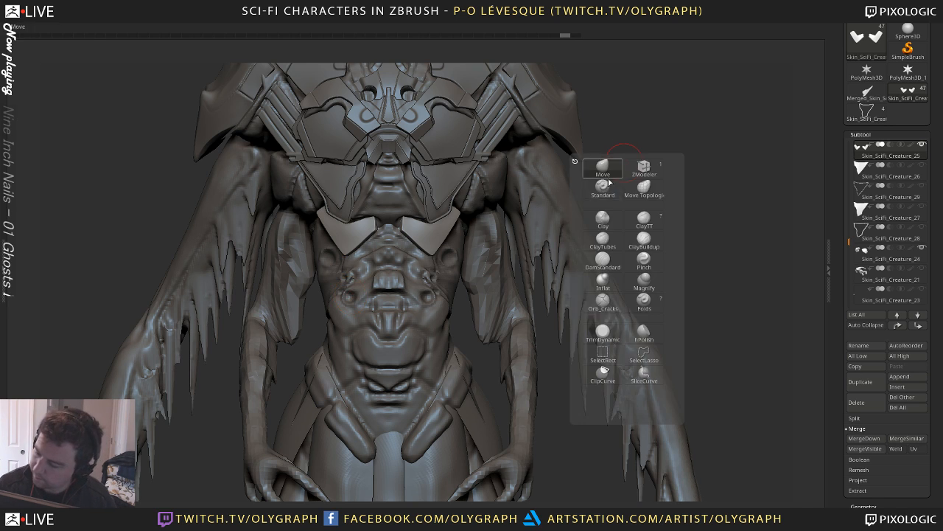
left_click(607, 170)
mouse_move(637, 147)
left_mouse_down("alt")
mouse_move(651, 152)
mouse_move(575, 137)
mouse_move(574, 160)
mouse_move(599, 154)
left_mouse_up("alt")
key("alt+s")
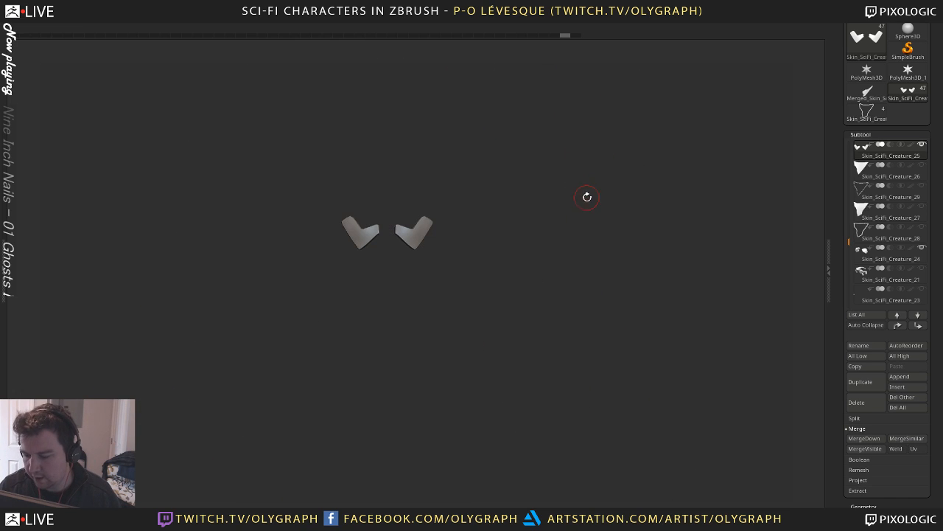
key("space")
left_click(582, 147)
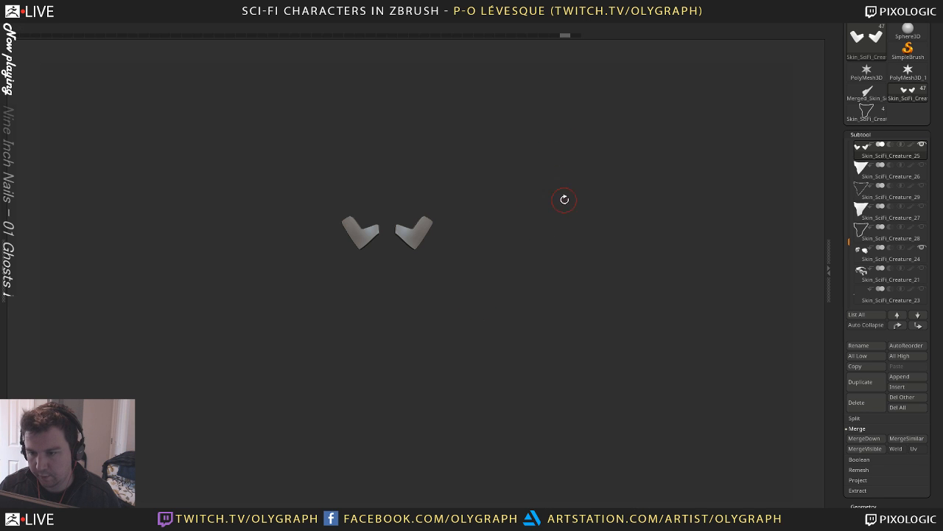
key("alt+s")
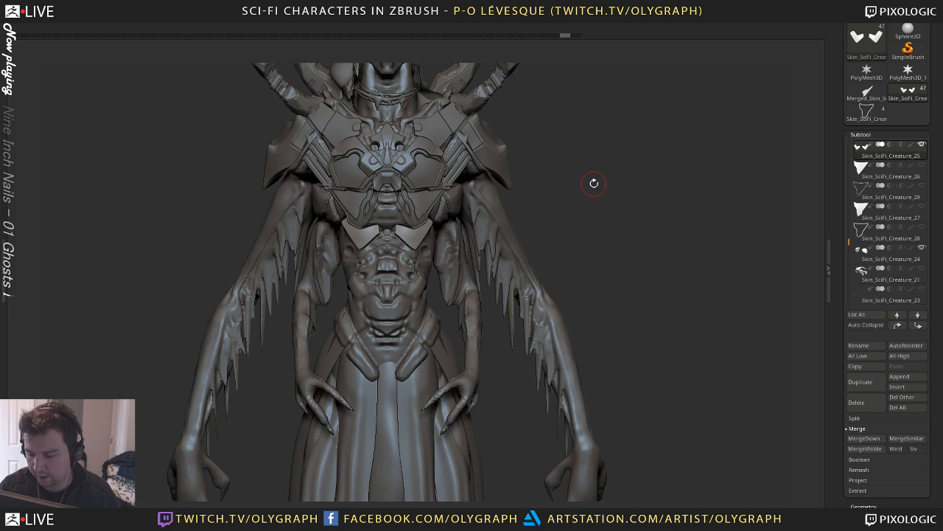
left_click_drag(594, 183, 623, 252, "alt")
key("s")
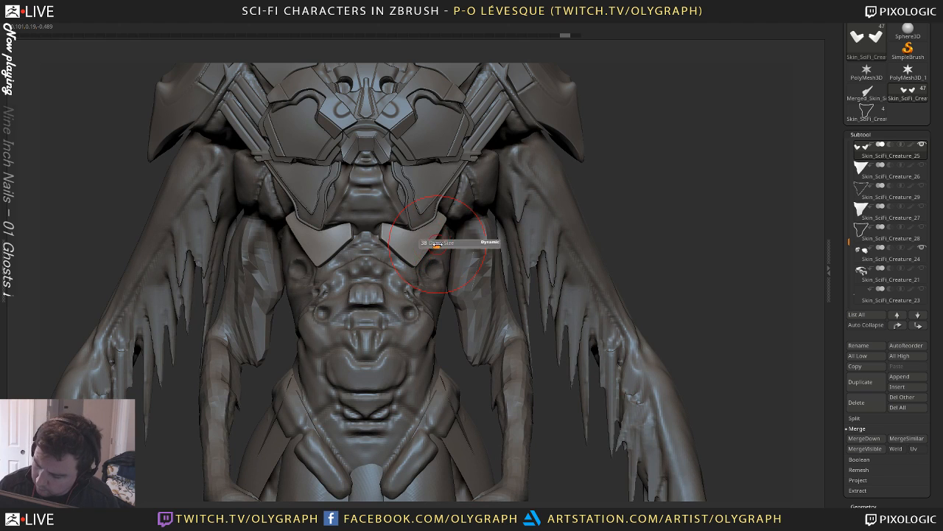
key("s")
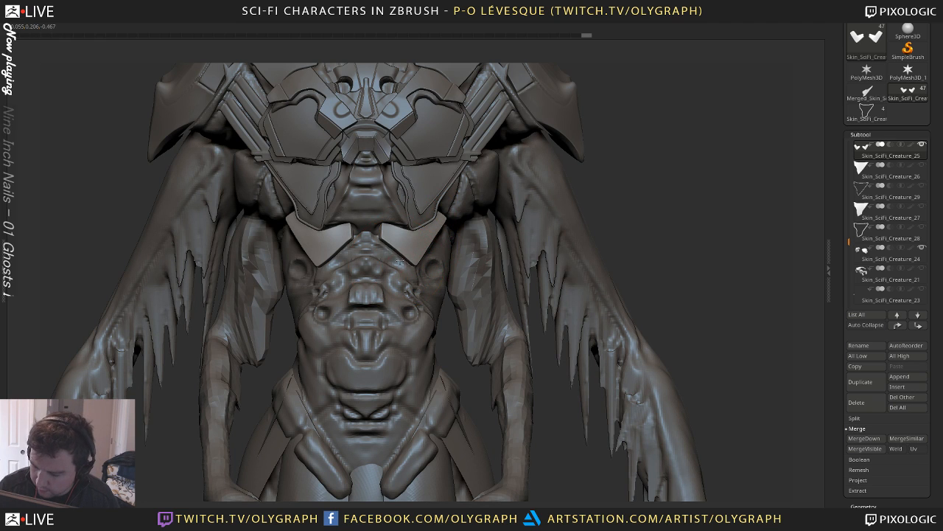
key("ctrl")
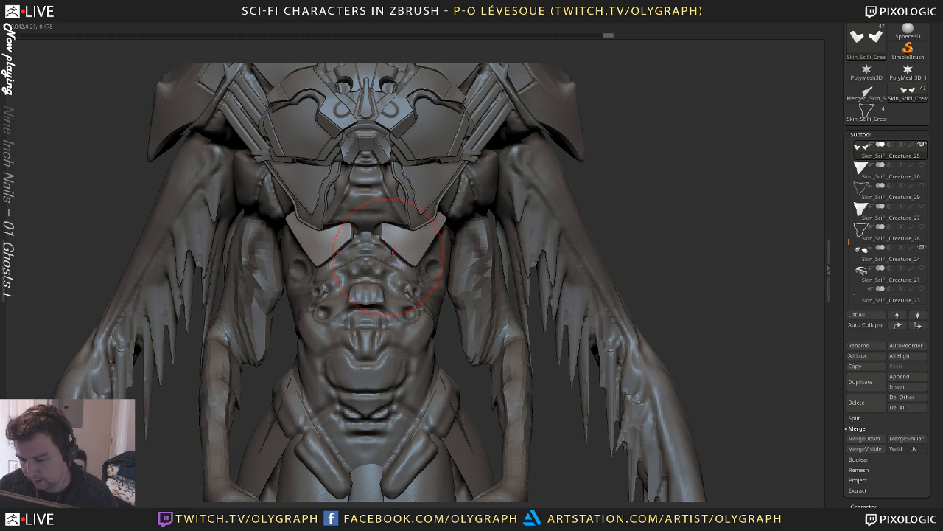
key("s")
key("s")
left_click_drag(397, 264, 391, 269)
key("s")
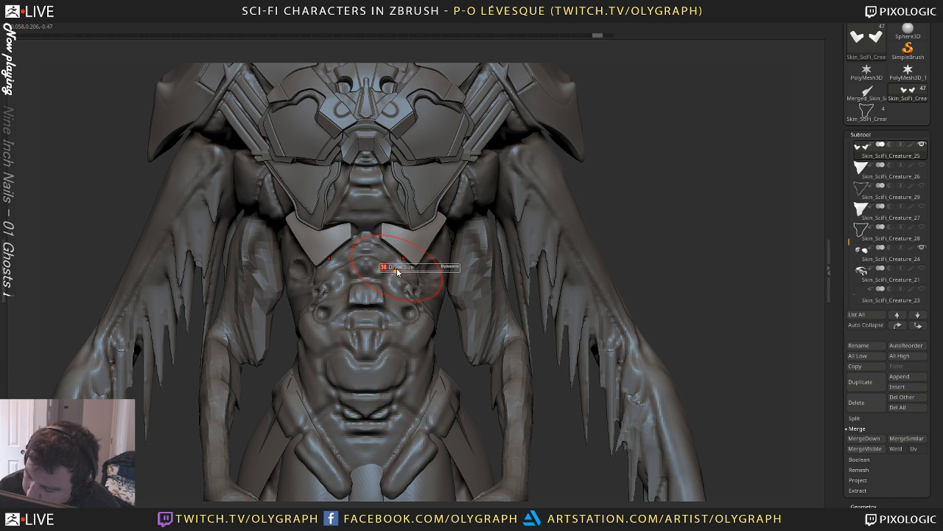
Check the plates against the whole creature and pull their inner ends slightly toward the centre with the Move brush
left_click_drag(659, 187, 587, 111, "alt")
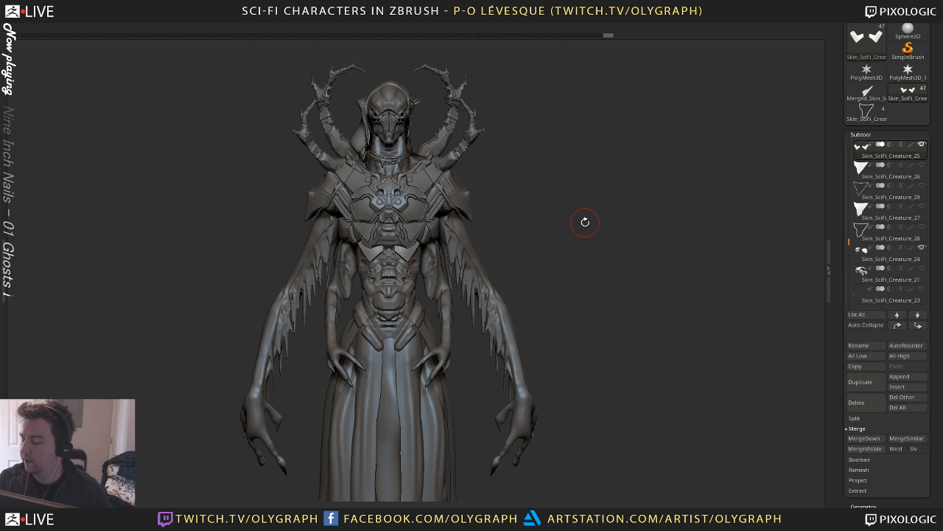
mouse_move(579, 173)
left_mouse_down()
mouse_move(595, 164)
mouse_move(584, 181)
mouse_move(652, 198)
mouse_move(570, 199)
mouse_move(585, 169)
mouse_move(578, 192)
left_mouse_up()
mouse_move(581, 226)
left_mouse_down("alt")
mouse_move(561, 197)
mouse_move(590, 241)
left_mouse_up("alt")
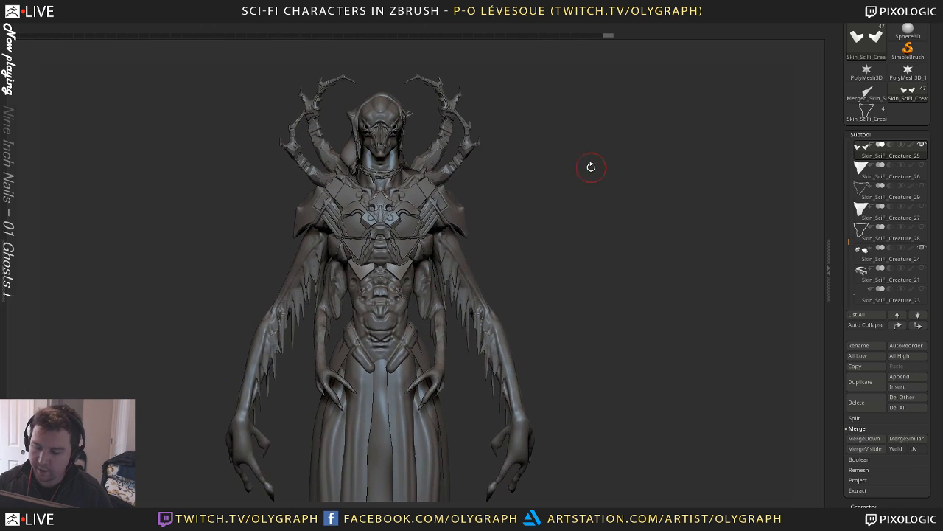
left_click_drag(585, 187, 632, 283, "alt")
key("space")
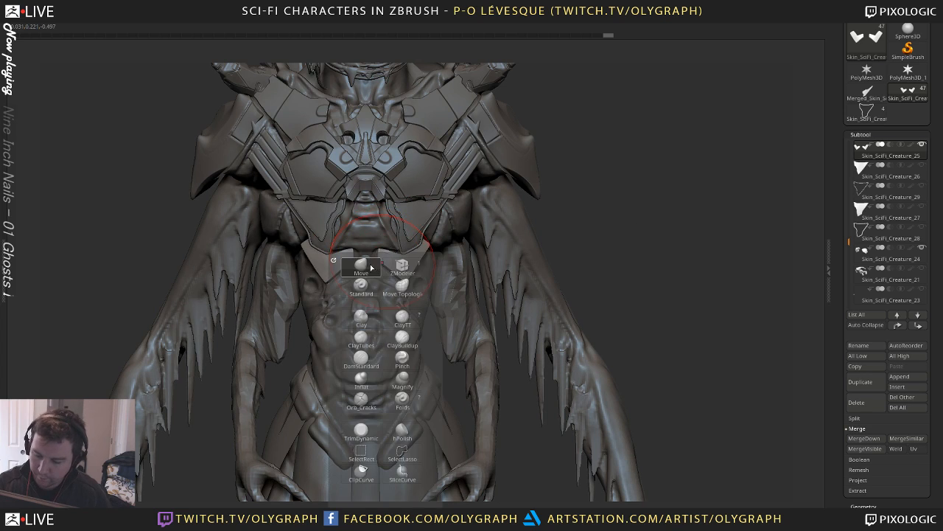
left_click(372, 268)
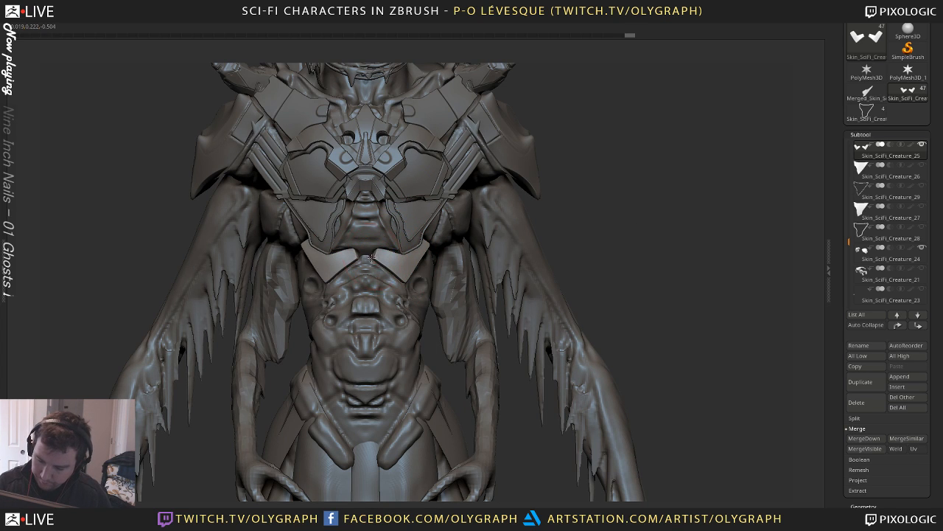
left_click_drag(572, 234, 573, 214, "alt")
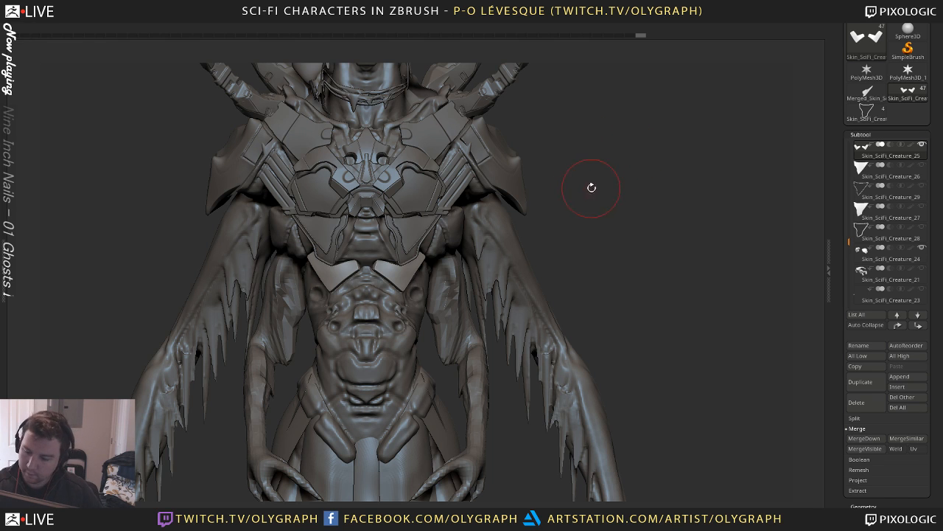
Select the body subtool and isolate it in a three-quarter view of the side of the abdomen
mouse_move(591, 187)
left_mouse_down()
mouse_move(599, 189)
mouse_move(592, 167)
mouse_move(573, 154)
mouse_move(587, 187)
mouse_move(596, 171)
mouse_move(569, 187)
mouse_move(594, 181)
mouse_move(584, 176)
mouse_move(604, 244)
mouse_move(606, 176)
mouse_move(626, 164)
left_mouse_up()
key("s")
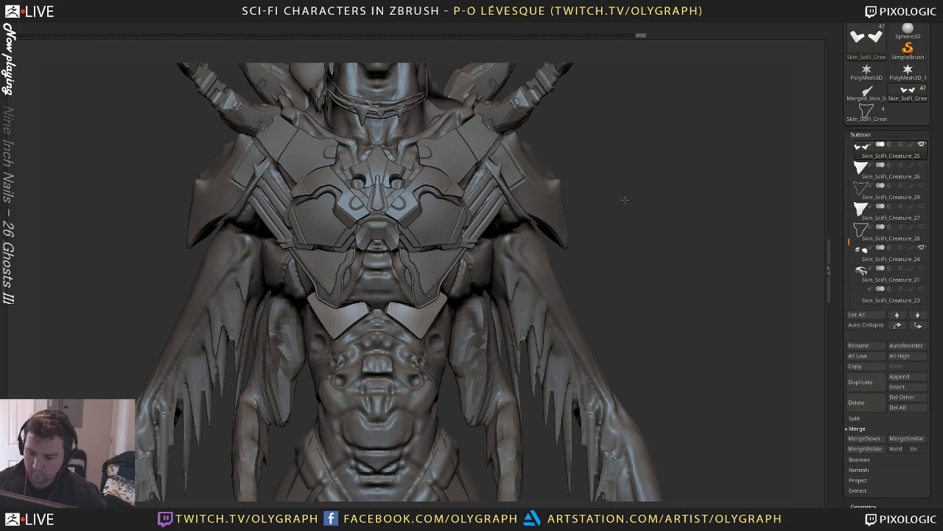
left_click_drag(625, 199, 682, 234, "alt")
left_click_drag(673, 172, 565, 179)
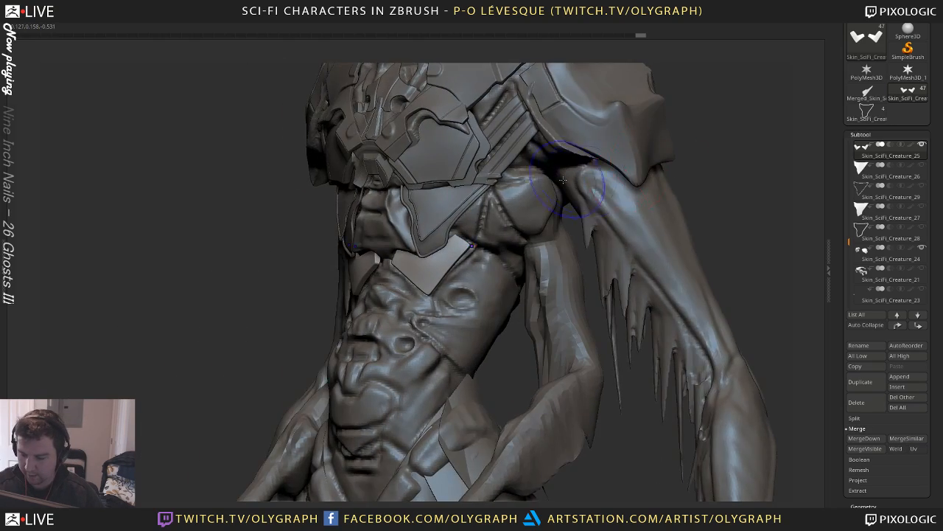
key("shift+alt+s")
key("shift+alt+s")
left_click(510, 291, "alt")
key("shift+alt+s")
left_click_drag(516, 350, 533, 291)
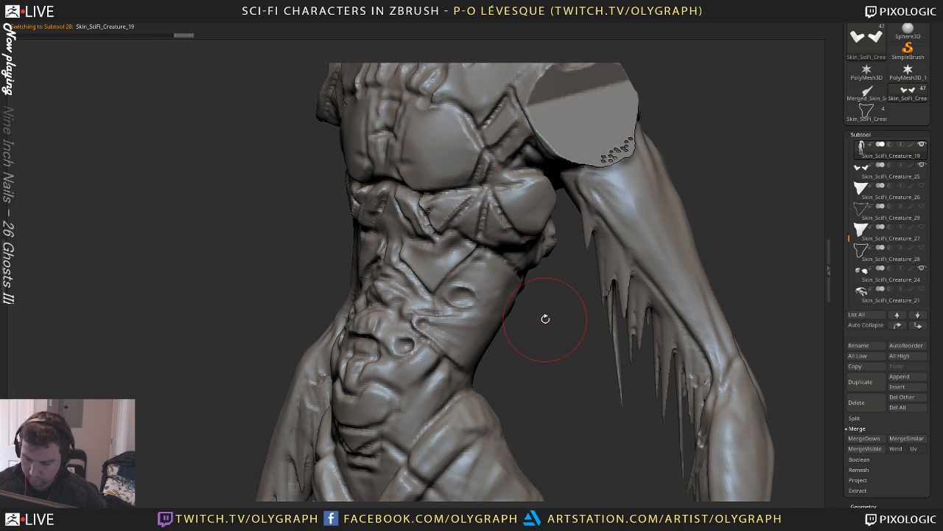
With the Topology brush, draw the first guide lines for a new plate across the side of the abdomen below the ribs
key("b")
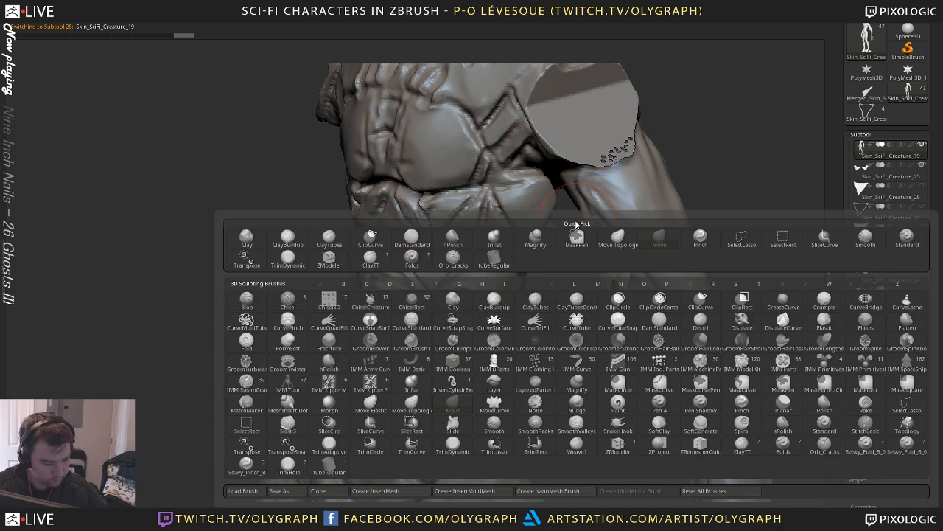
key("s")
key("t")
left_click_drag(539, 187, 532, 186, "shift")
mouse_move(467, 263)
left_mouse_down()
mouse_move(430, 295)
mouse_move(428, 317)
mouse_move(478, 324)
left_mouse_up()
left_click_drag(416, 309, 407, 336)
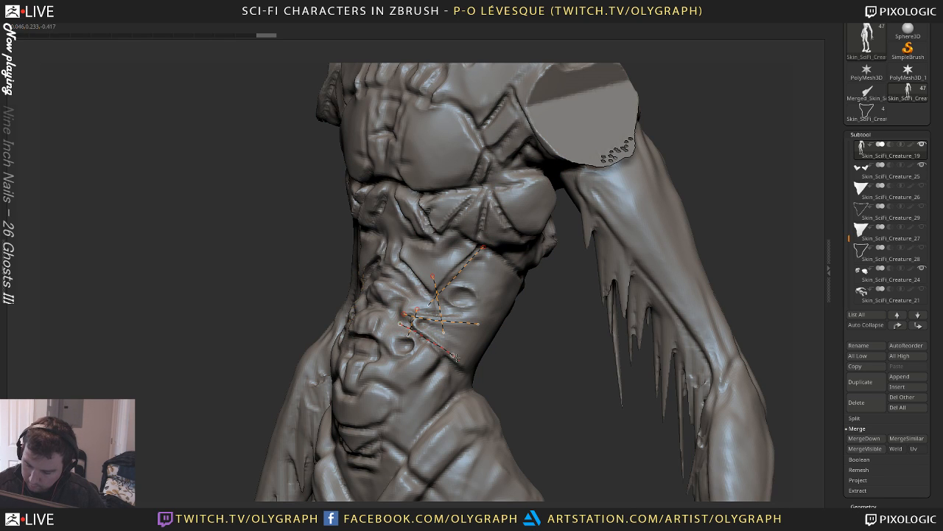
left_click_drag(455, 357, 479, 380)
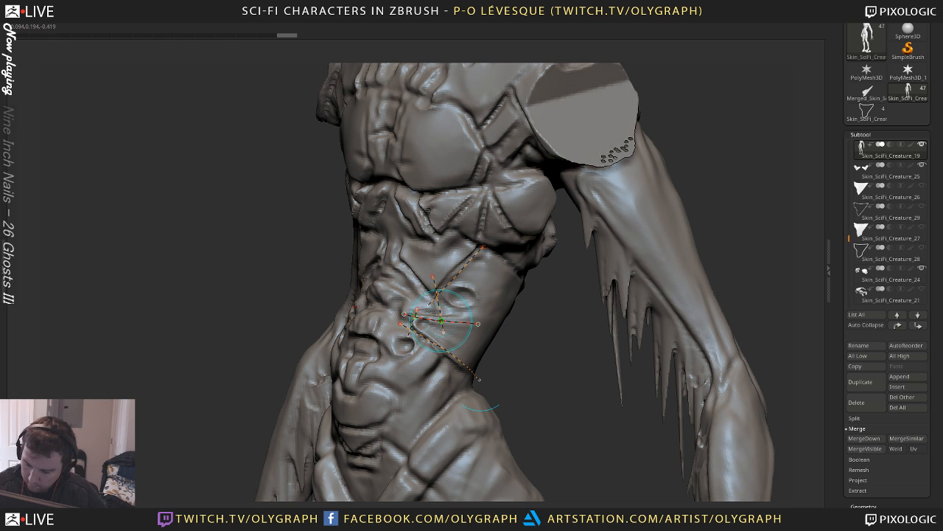
Draw more Topology brush lines across the side of the abdomen to divide the plate's front strip into quads
left_click_drag(445, 319, 415, 371)
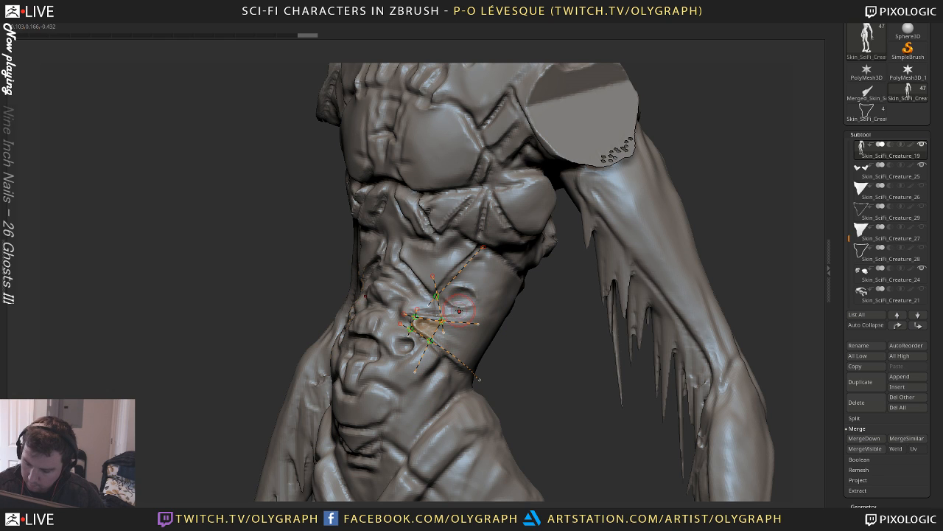
left_click_drag(449, 268, 486, 301)
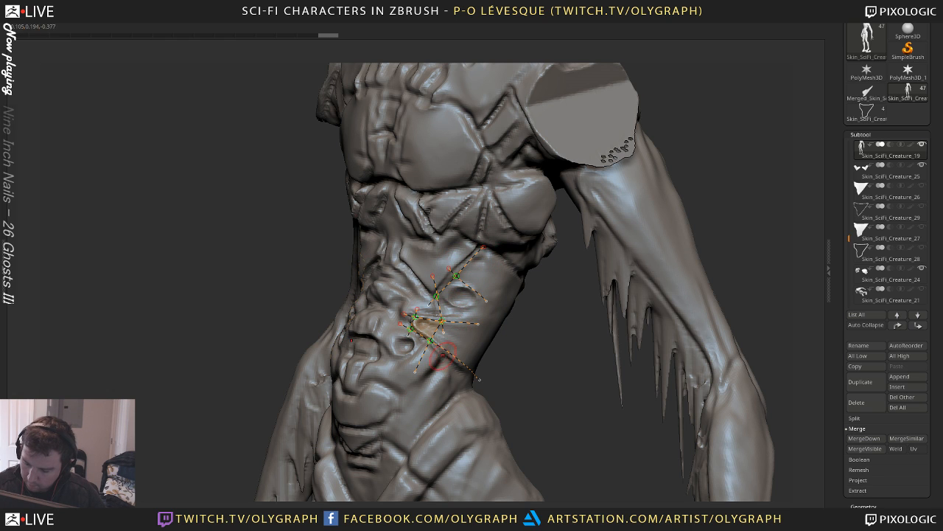
left_click_drag(440, 360, 549, 223)
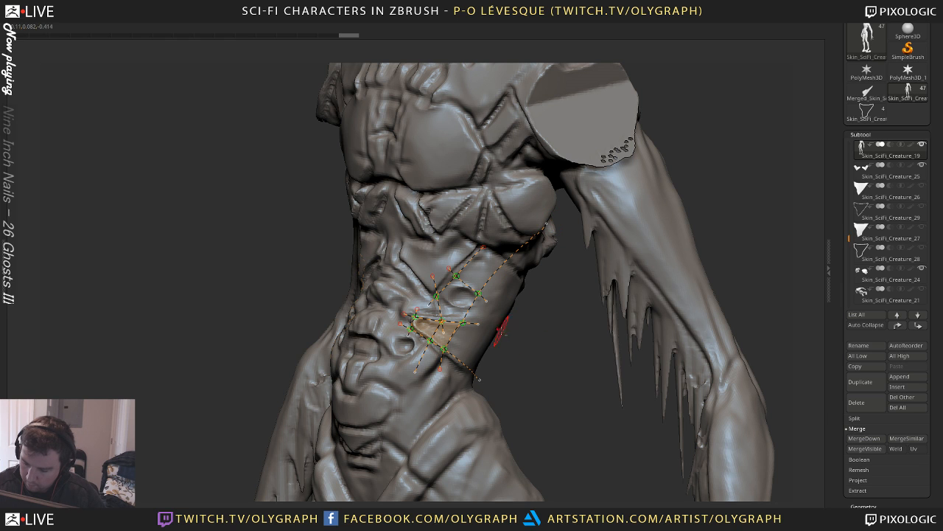
mouse_move(542, 285)
left_mouse_down("alt")
mouse_move(554, 278)
mouse_move(552, 324)
left_mouse_up("alt")
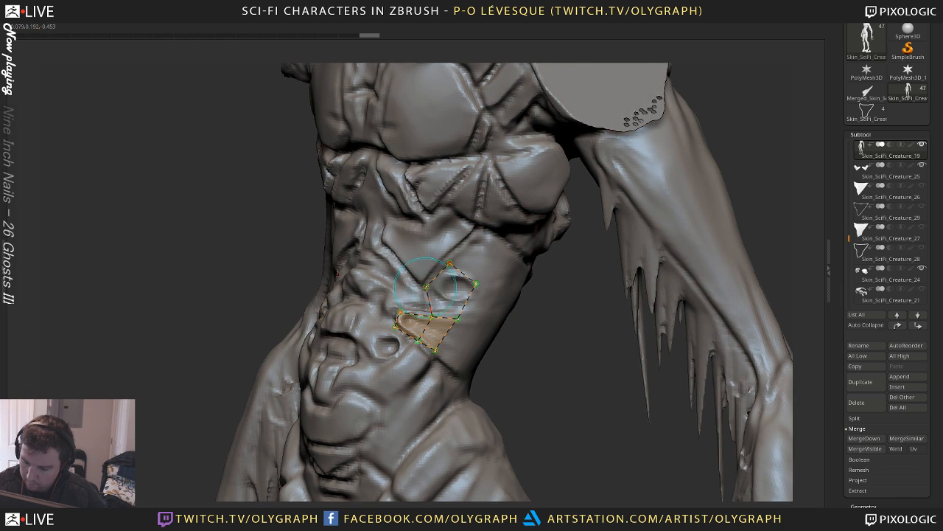
Extend the plate's front strip up to the ribs with Topology brush lines and divide its upper part into quads
left_click_drag(445, 292, 484, 311)
left_click_drag(493, 225, 497, 222)
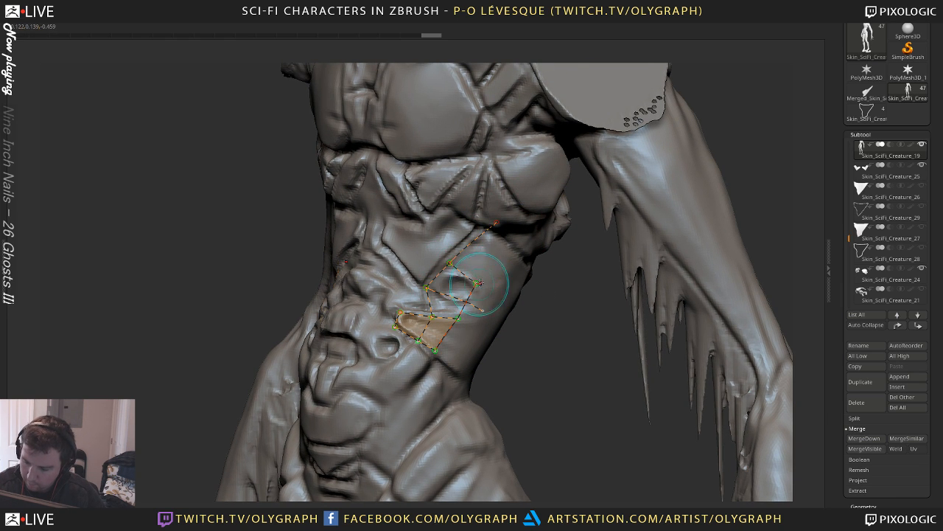
mouse_move(476, 285)
left_mouse_down()
mouse_move(512, 243)
mouse_move(525, 267)
mouse_move(557, 273)
mouse_move(557, 303)
left_mouse_up()
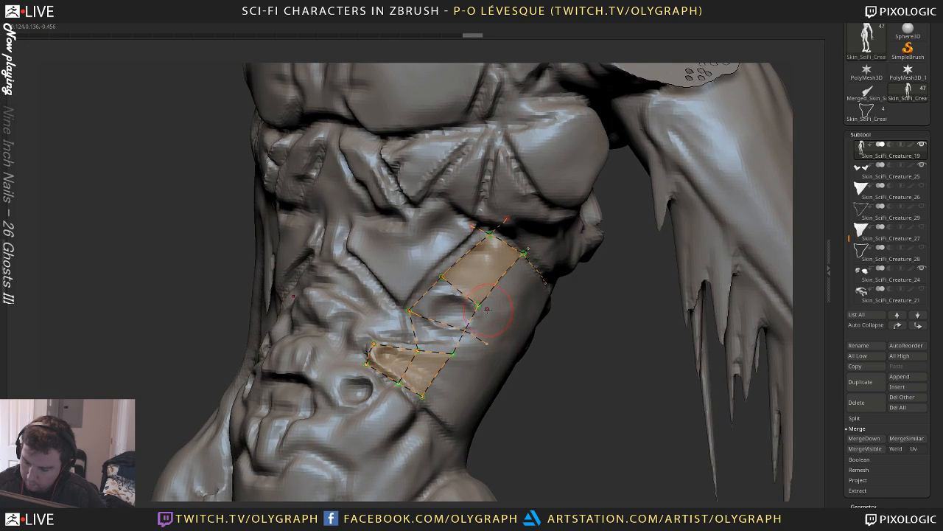
left_click_drag(492, 330, 473, 349, "alt")
left_click_drag(411, 310, 464, 331)
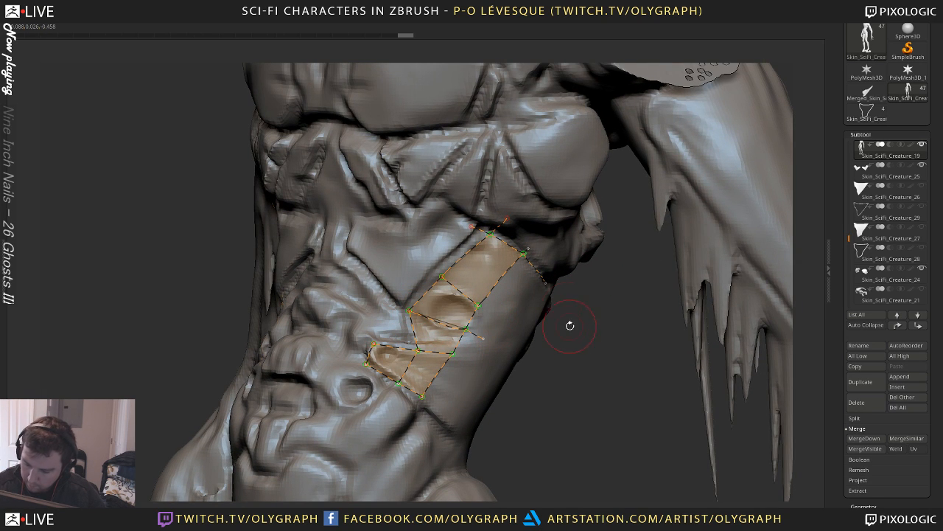
left_click_drag(568, 326, 528, 303)
Continue the plate's lower and upper boundary lines around the flank toward the back
left_click_drag(536, 347, 480, 342)
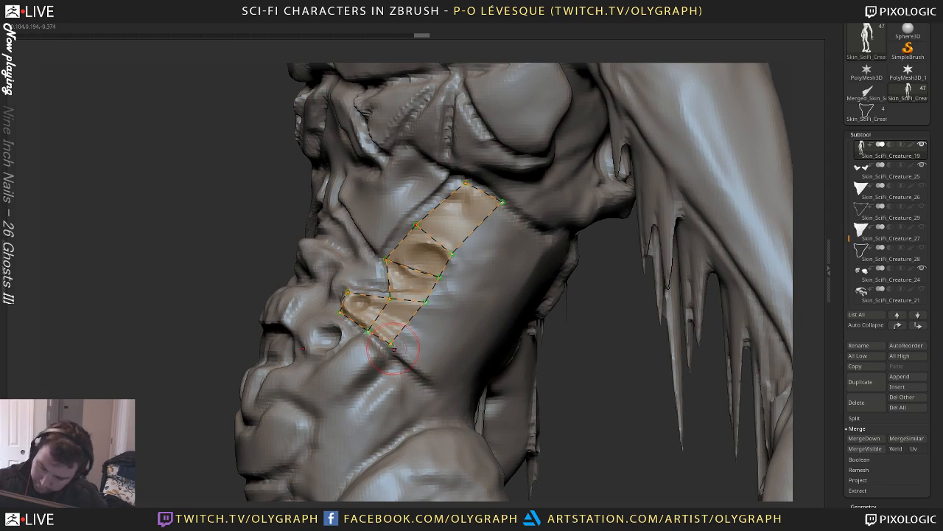
left_click_drag(585, 394, 513, 354)
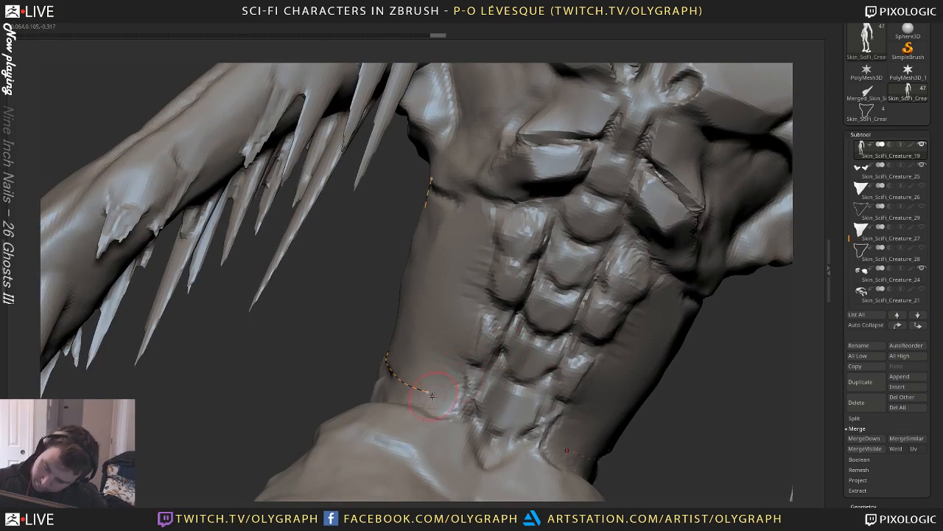
left_click(430, 394)
mouse_move(354, 322)
left_mouse_down()
mouse_move(417, 342)
mouse_move(466, 332)
mouse_move(410, 325)
left_mouse_up()
left_click_drag(411, 175, 479, 212)
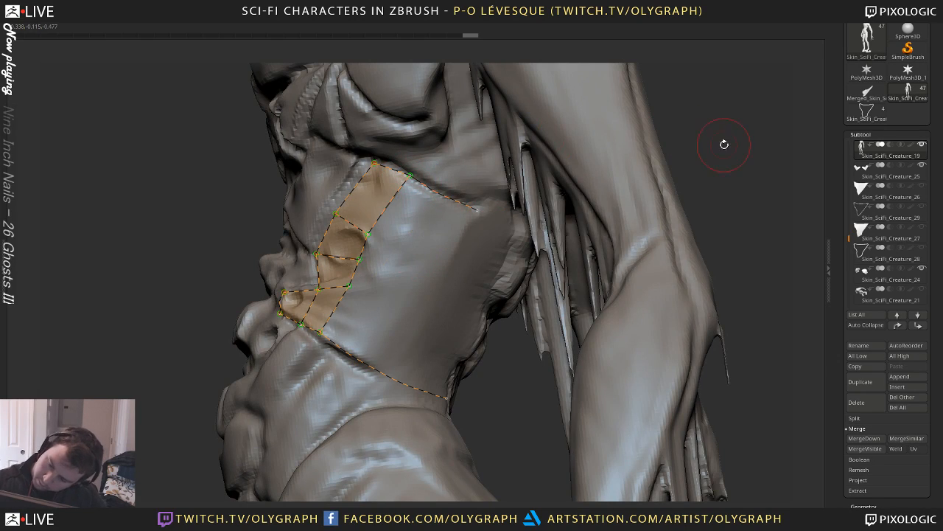
Close the plate beside the spine with a back edge line and add two more vertical topology lines across the flank
left_click_drag(724, 143, 605, 141)
mouse_move(468, 202)
left_mouse_down()
mouse_move(564, 225)
mouse_move(491, 273)
mouse_move(415, 431)
left_mouse_up()
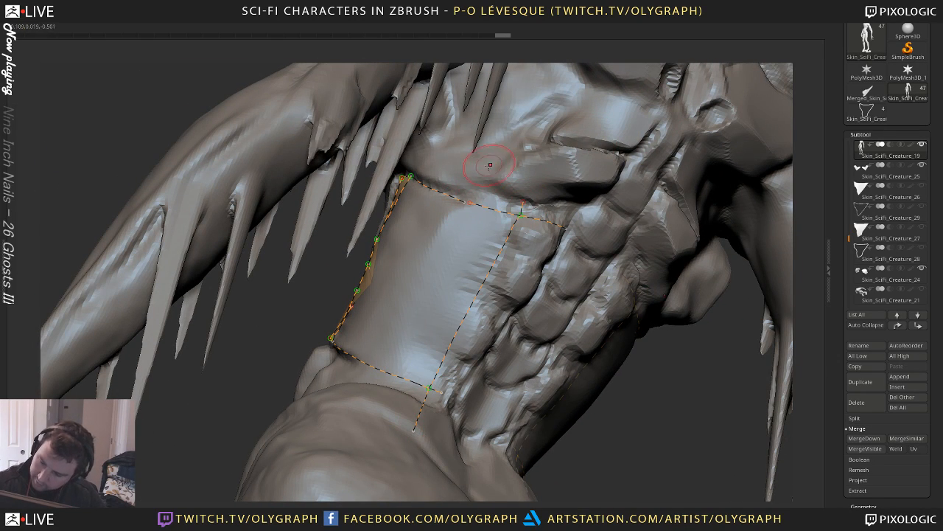
left_click_drag(466, 201, 520, 218)
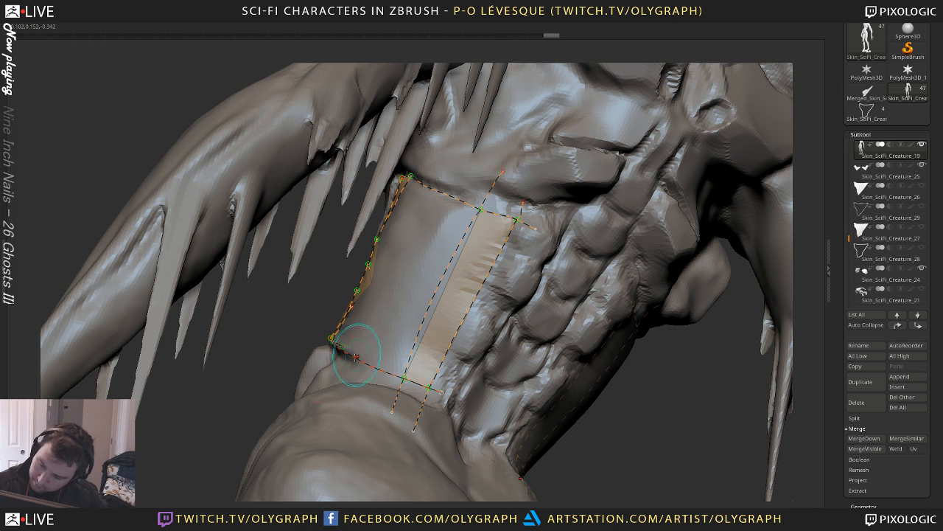
mouse_move(274, 352)
left_mouse_down()
mouse_move(317, 365)
mouse_move(291, 362)
left_mouse_up()
left_click_drag(455, 155, 387, 444)
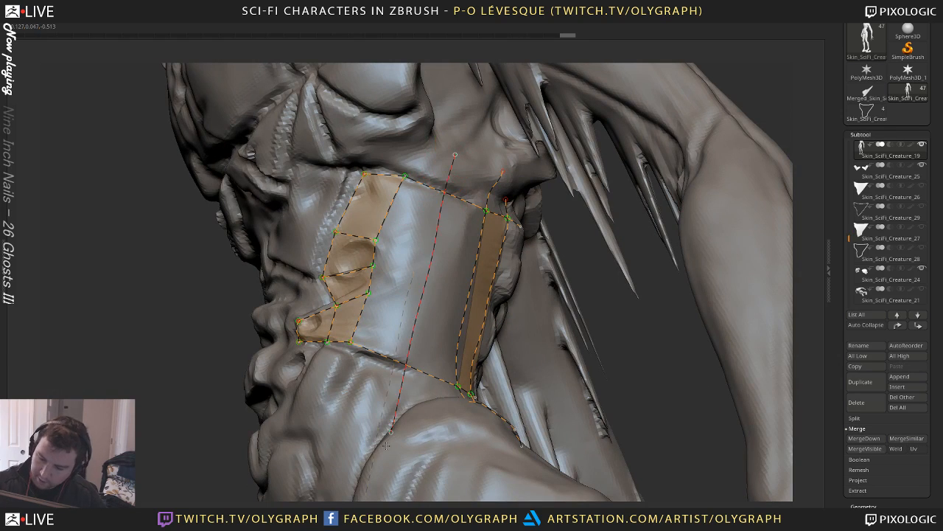
Draw three lengthwise topology lines from the front strip to the back edge to complete the plate's grid
left_click_drag(376, 240, 519, 268)
left_click_drag(373, 266, 522, 317)
left_click_drag(368, 293, 514, 356)
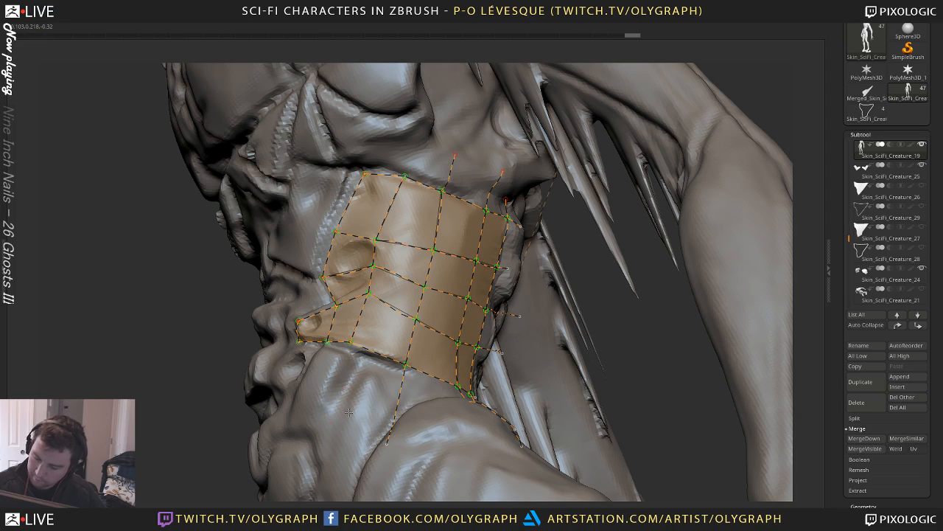
Generate thick side plate geometry from the topology lines and hide the body so only the new plates show
left_click(594, 288, "ctrl")
left_click_drag(594, 289, 343, 399)
left_click(343, 398)
left_click(345, 401, "ctrl+shift")
left_click(345, 402, "ctrl+shift")
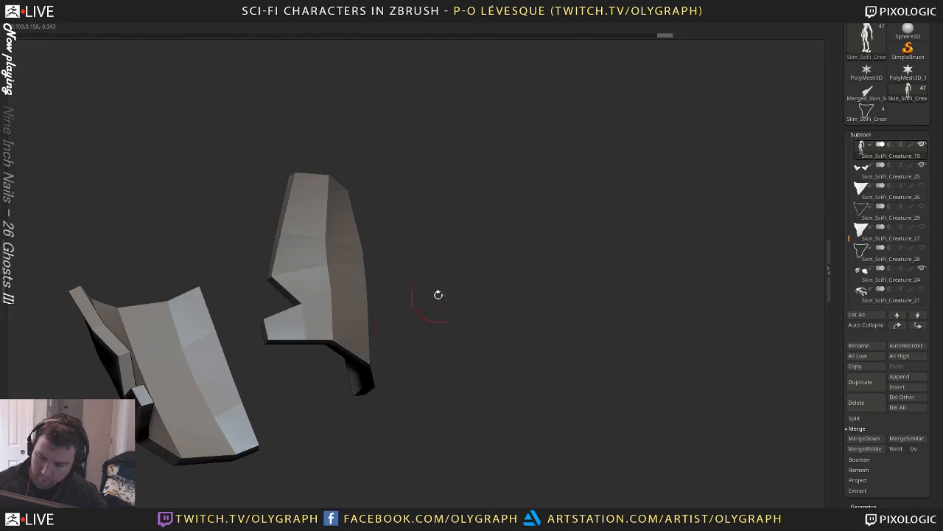
Split the hidden body from the side plates into a separate subtool and inspect the plates with dynamic subdivision
key("space")
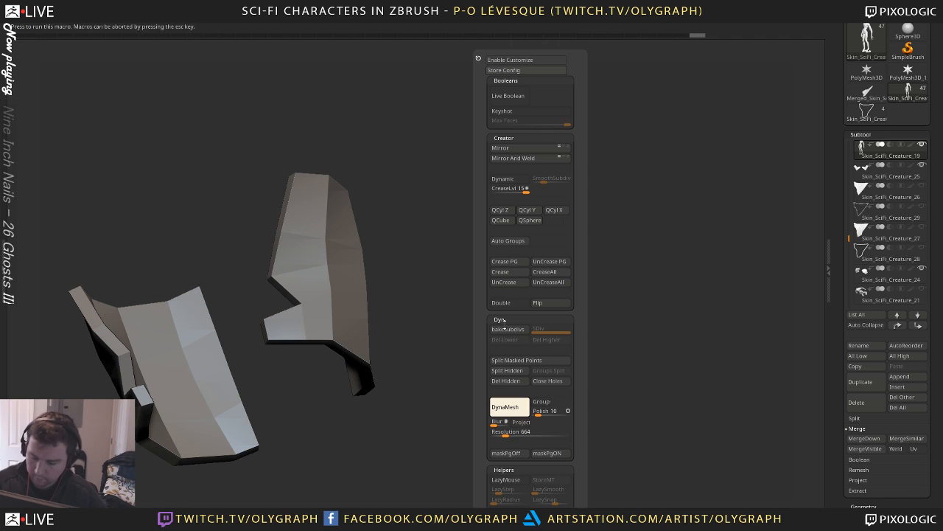
left_click(507, 370)
key("d")
left_click_drag(558, 216, 590, 200)
key("shift+d")
key("space")
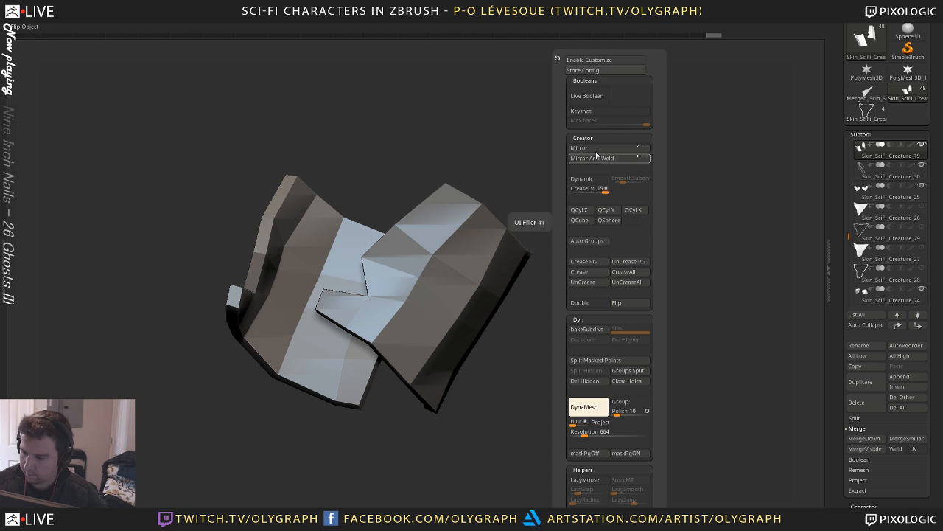
left_click_drag(605, 225, 613, 227)
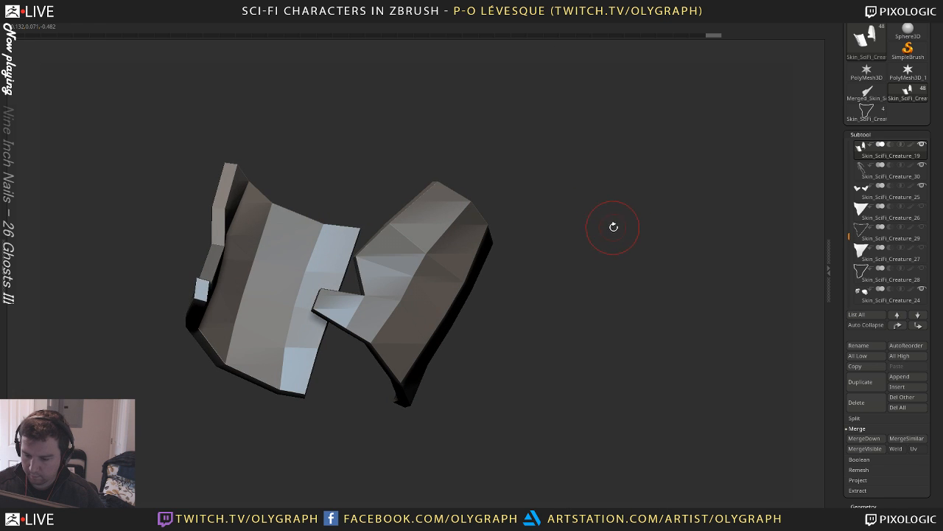
Bring the rest of the creature back into view and subdivide the side plates once
key("shift+s")
key("space")
left_click(516, 258)
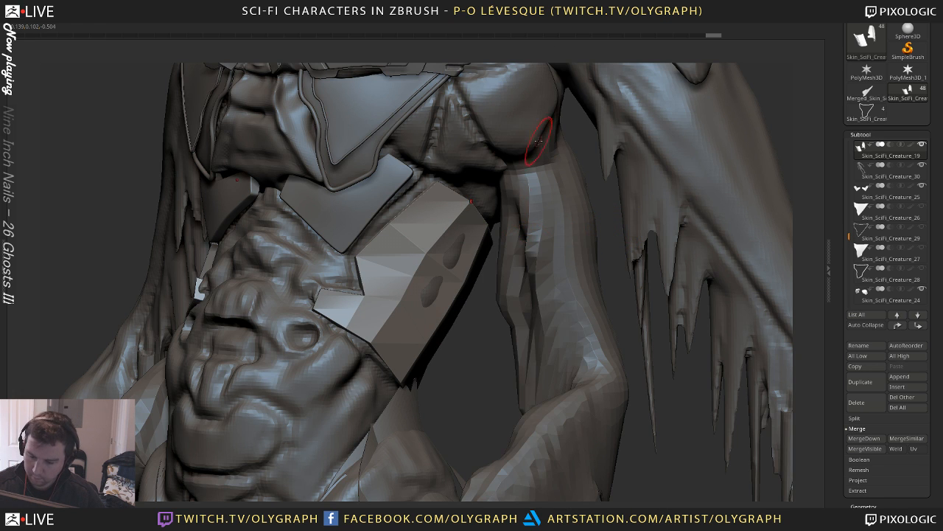
key("d")
left_click_drag(483, 355, 480, 378, "ctrl")
key("s")
Pull the front tabs of the side plates farther in over the belly with the Move brush, adjusting the brush size
left_click(450, 268)
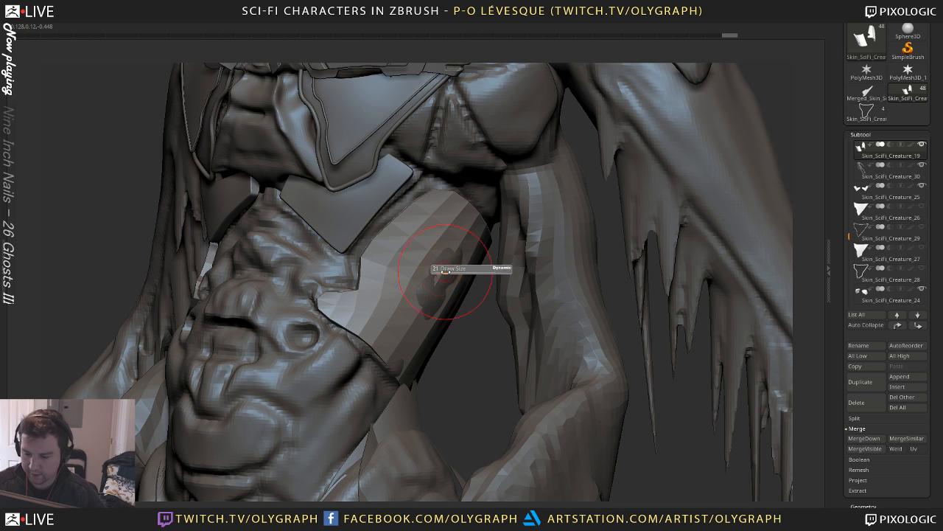
left_click_drag(451, 284, 463, 286)
key("space")
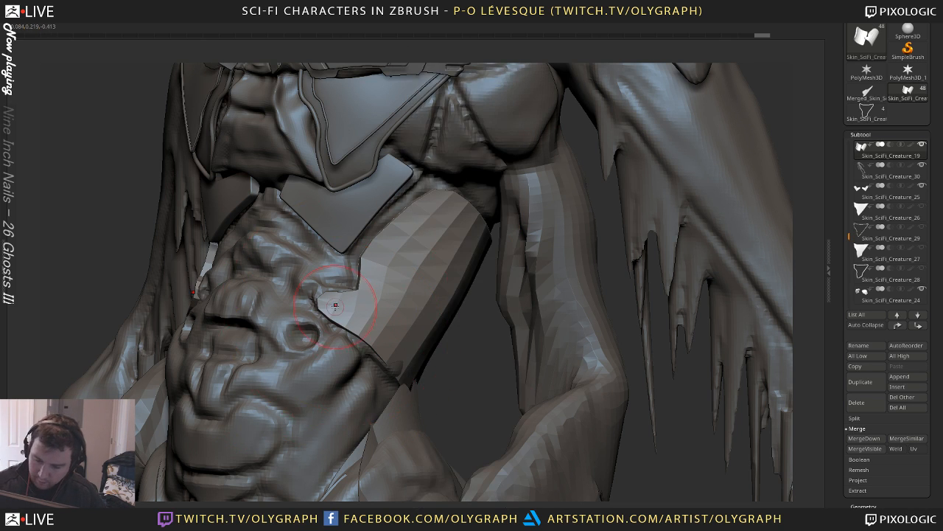
mouse_move(320, 299)
left_mouse_down()
mouse_move(308, 293)
mouse_move(361, 271)
left_mouse_up()
key("s")
left_click(364, 283)
key("s")
left_click(378, 291)
key("s")
left_click(354, 271)
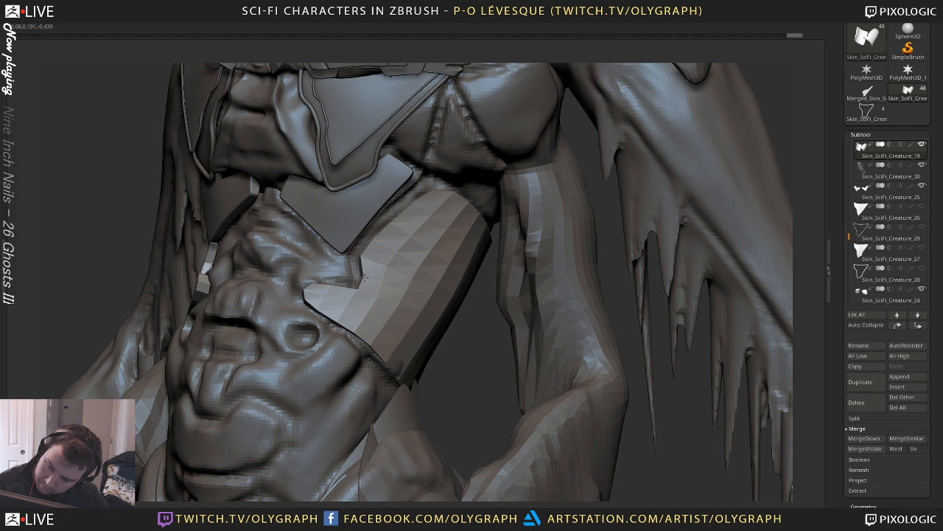
Shift the side plates' lower edge and upper front edge toward the neighbouring abdomen plates with the Move brush
key("s")
mouse_move(385, 354)
left_mouse_down()
mouse_move(374, 351)
mouse_move(392, 359)
mouse_move(379, 361)
mouse_move(339, 331)
left_mouse_up()
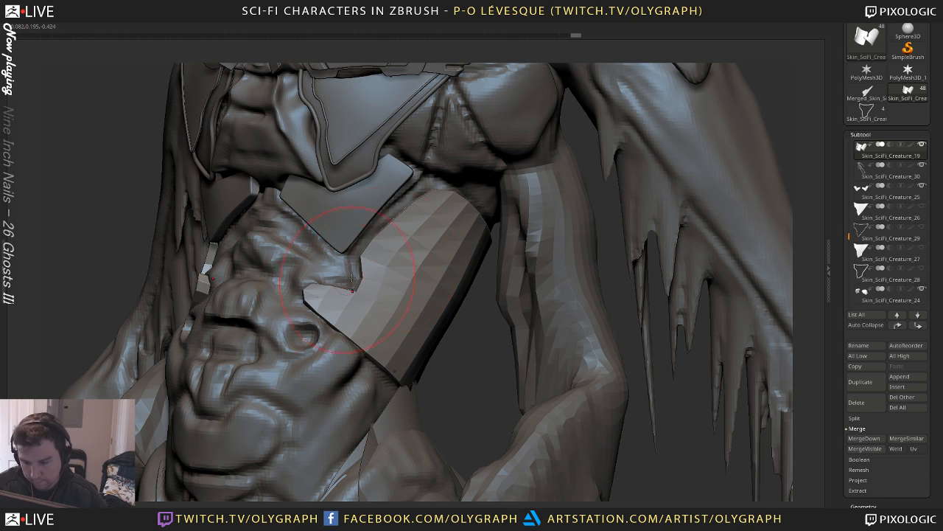
key("s")
mouse_move(435, 196)
left_mouse_down()
mouse_move(430, 185)
mouse_move(397, 205)
left_mouse_up()
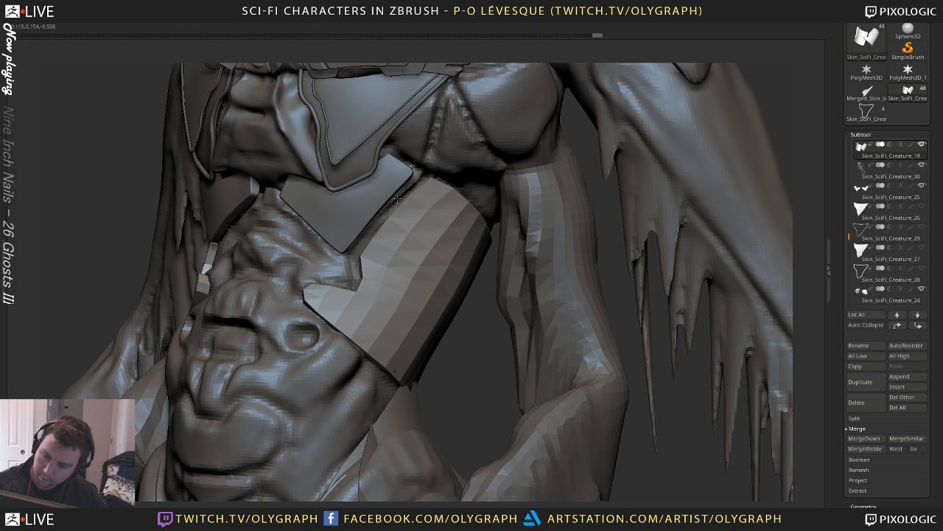
left_click_drag(374, 249, 359, 250)
mouse_move(404, 209)
left_mouse_down()
mouse_move(398, 202)
mouse_move(425, 178)
mouse_move(396, 211)
left_mouse_up()
Select the body subtool and rework its surface along the gap between the side plate and abdomen plate with ClayTubes
left_click(411, 182, "alt")
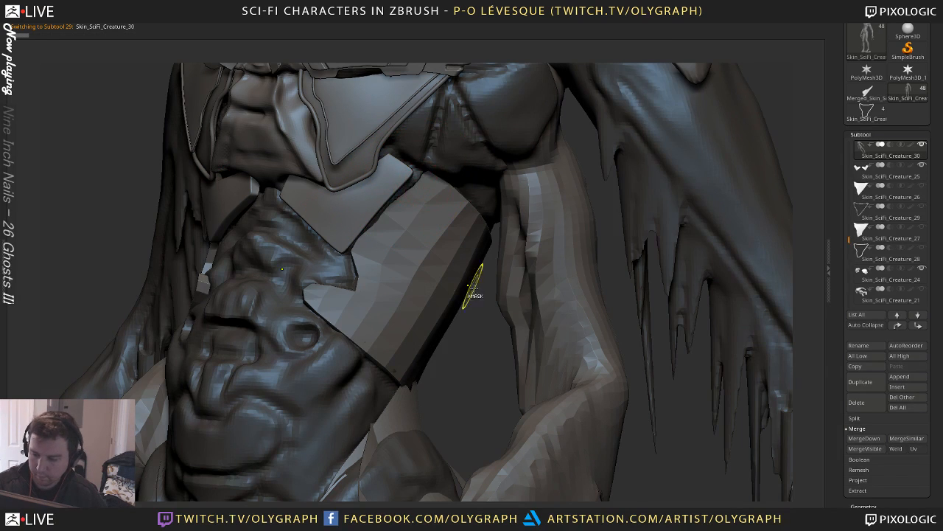
key("space")
left_click(398, 277)
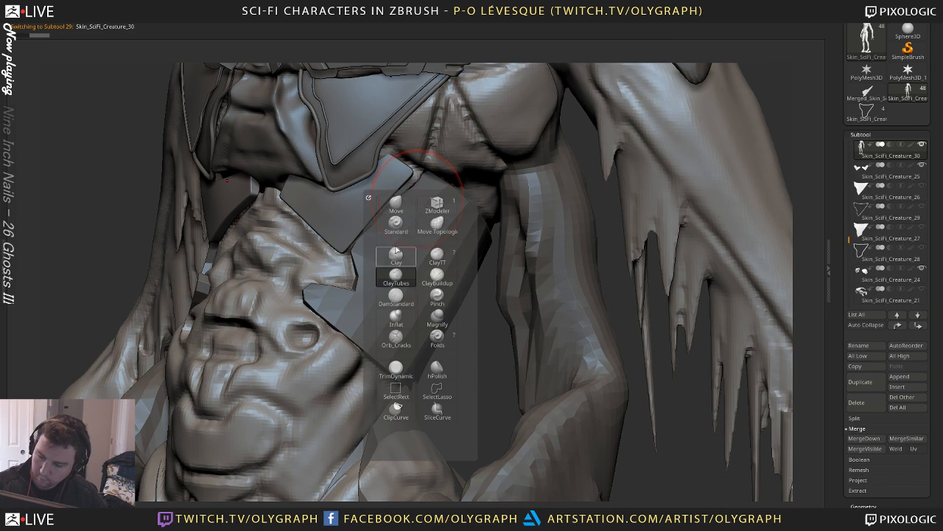
left_click_drag(406, 191, 354, 243)
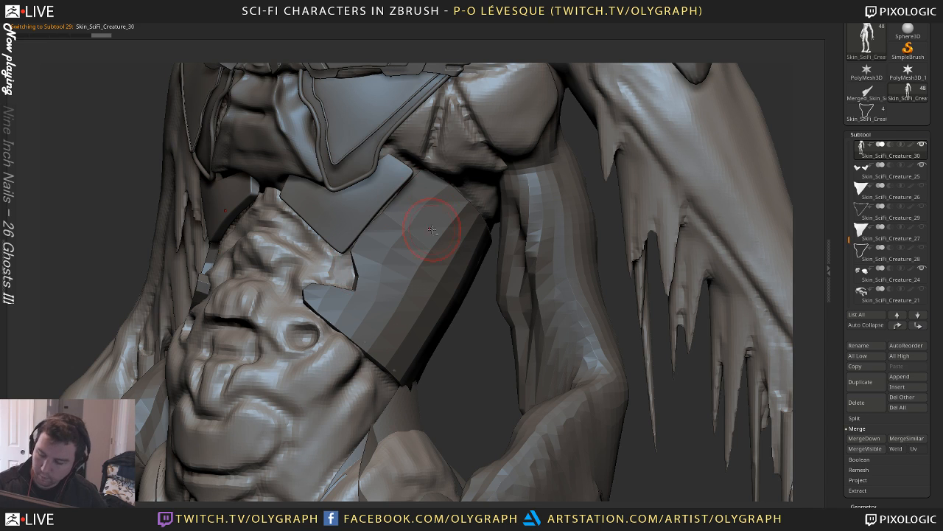
Reselect the side plates and turn on their dynamic subdivision, comparing the smoothed and unsmoothed shapes
key("space")
left_click(437, 287)
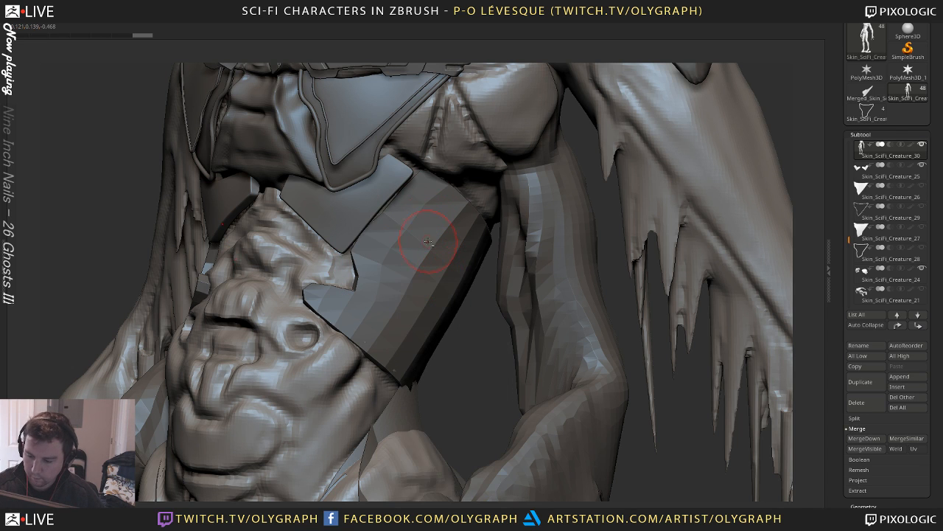
left_click(428, 241, "alt")
key("d")
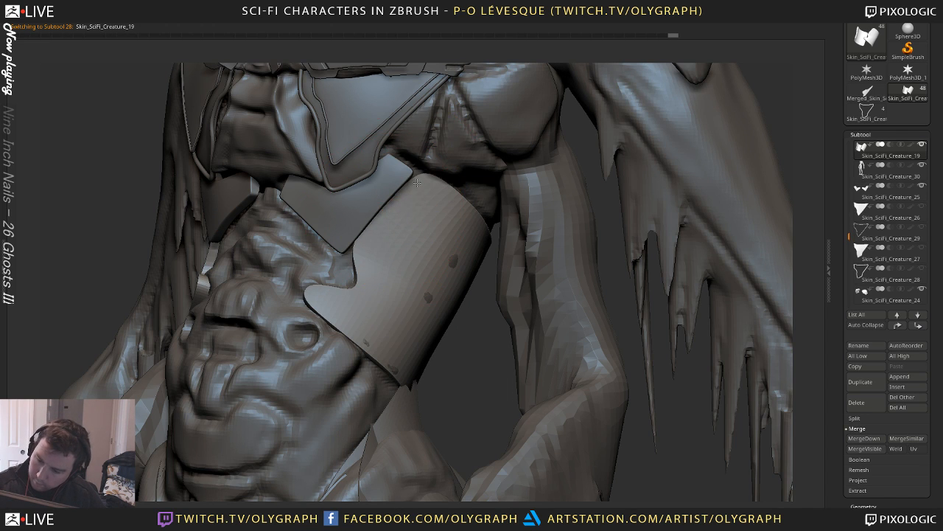
key("space")
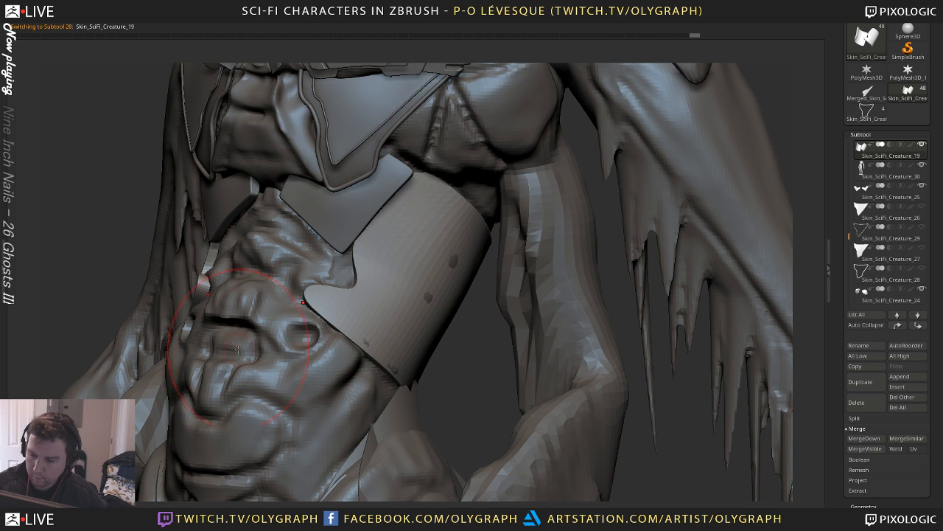
key("shift+d")
key("d")
key("s")
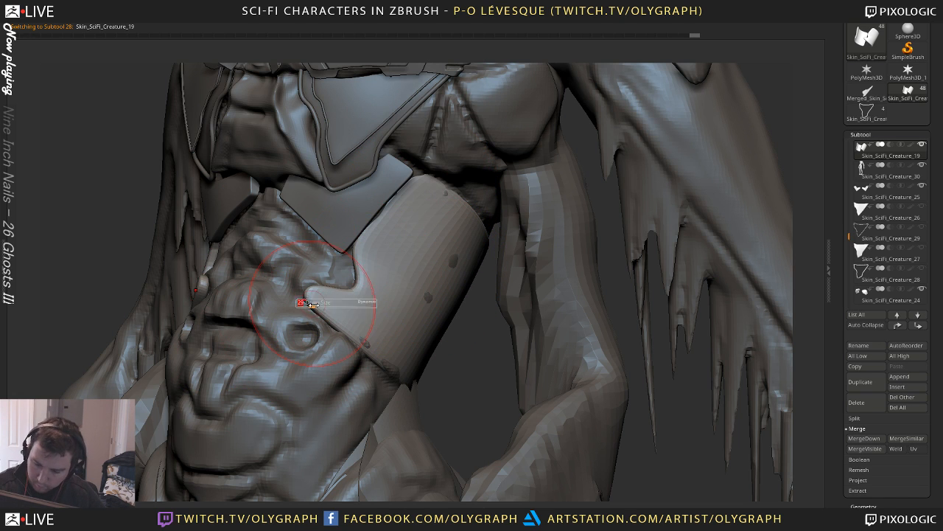
Reshape the rounded front tabs and nudge the outer edge of the side plates so they sit properly against the body
mouse_move(309, 304)
left_mouse_down()
mouse_move(334, 305)
mouse_move(325, 302)
left_mouse_up()
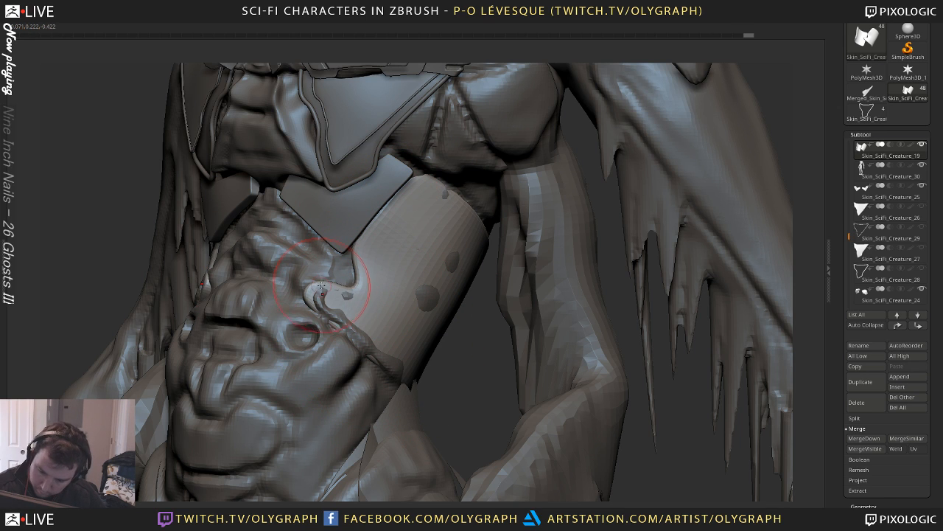
left_click_drag(302, 301, 335, 325)
key("s")
left_click_drag(324, 313, 315, 303)
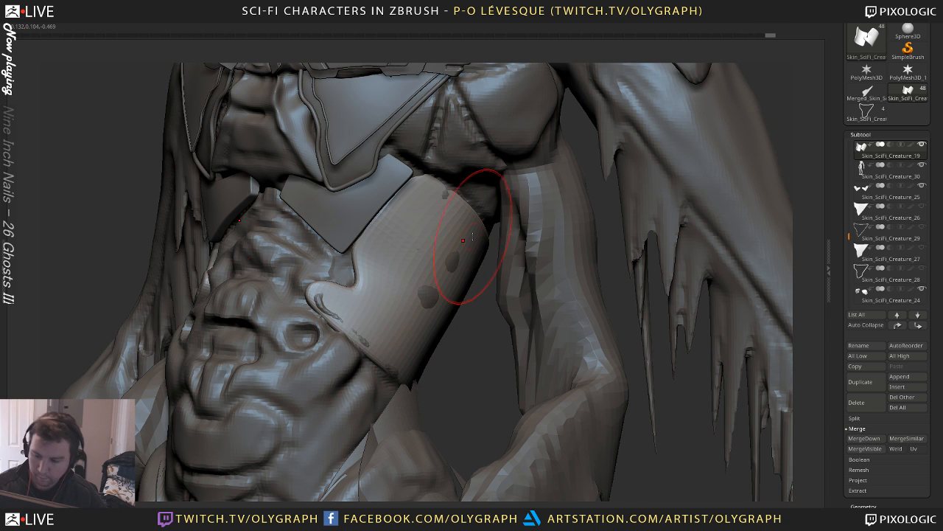
left_click_drag(473, 237, 469, 238)
Check the side plates from the front of the creature and isolate them with their polygon wireframe shown
right_click_drag(464, 255, 405, 322, "ctrl")
right_click_drag(353, 339, 420, 357)
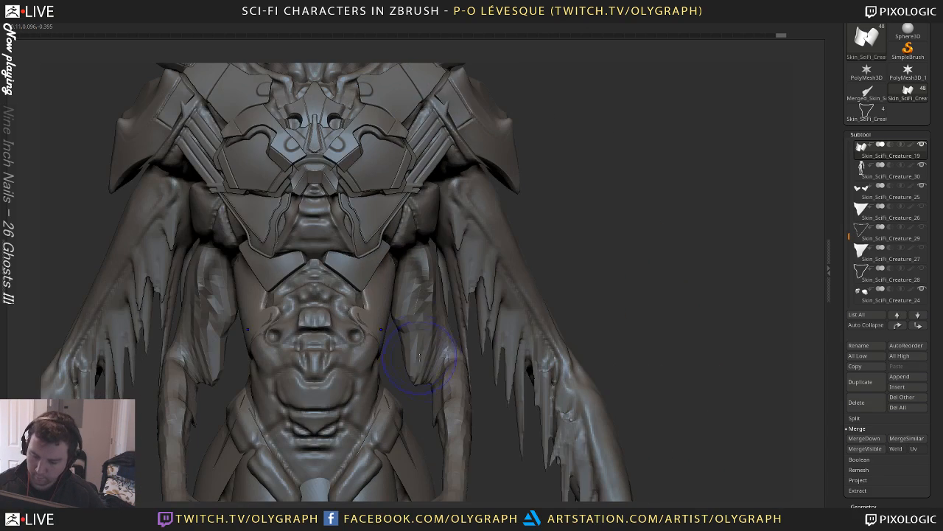
right_click_drag(480, 238, 413, 230)
key("alt+s")
key("shift+f")
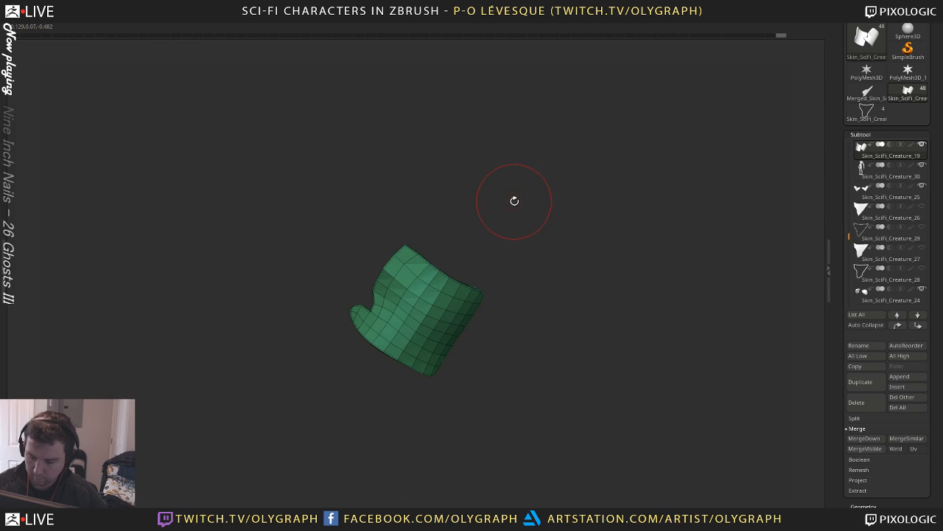
Reshape the low-poly surface of the side plate next to the tab notch with the Move brush
key("f")
mouse_move(554, 203)
left_mouse_down()
mouse_move(609, 181)
mouse_move(579, 191)
mouse_move(588, 176)
left_mouse_up()
key("f")
key("space")
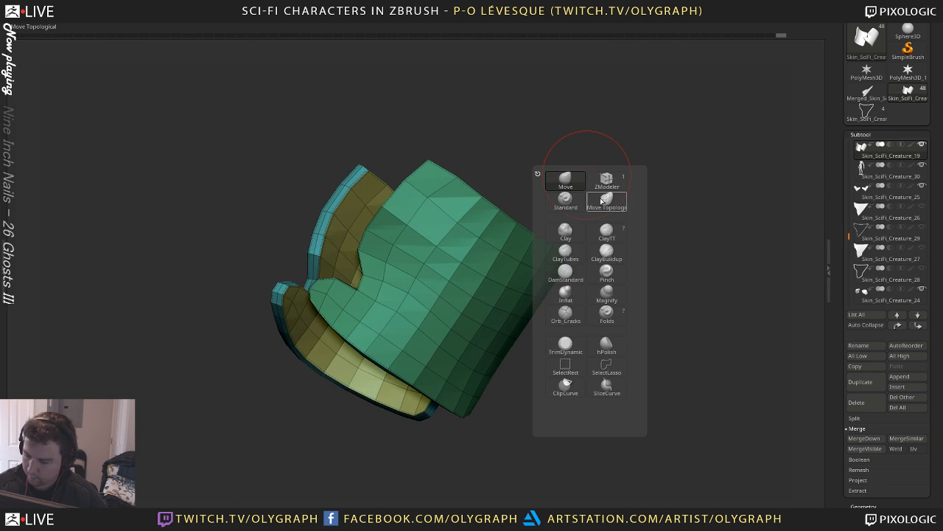
left_click(606, 182)
key("shift+f")
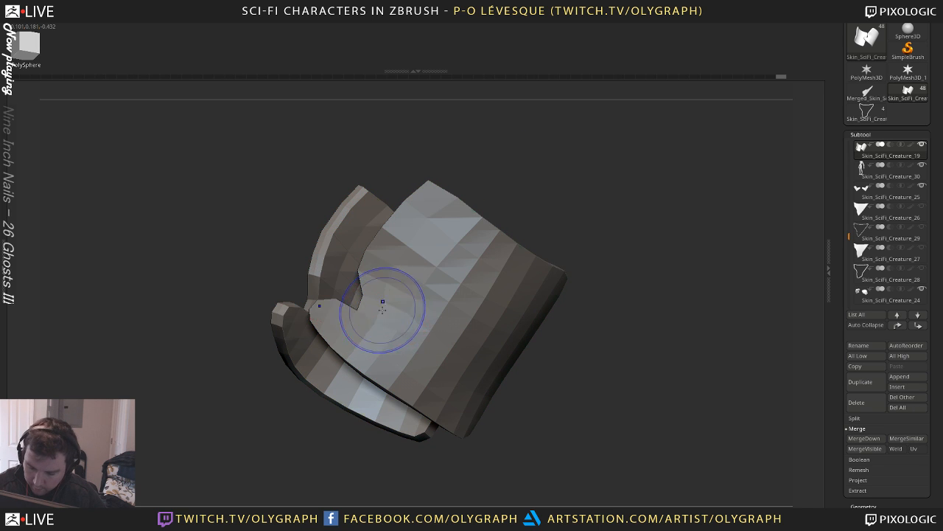
key("shift+f")
mouse_move(302, 384)
left_mouse_down()
mouse_move(287, 462)
mouse_move(310, 398)
left_mouse_up()
key("space")
left_click(318, 283)
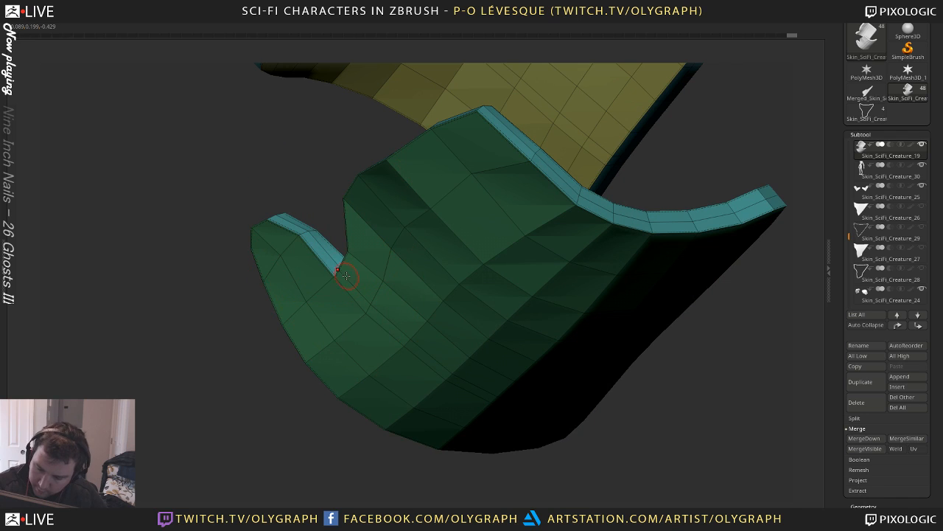
left_click_drag(379, 297, 420, 322)
right_click_drag(382, 337, 356, 341)
Crease the edge running back from the notch on the side plate using ZModeler's Crease edge action
key("space")
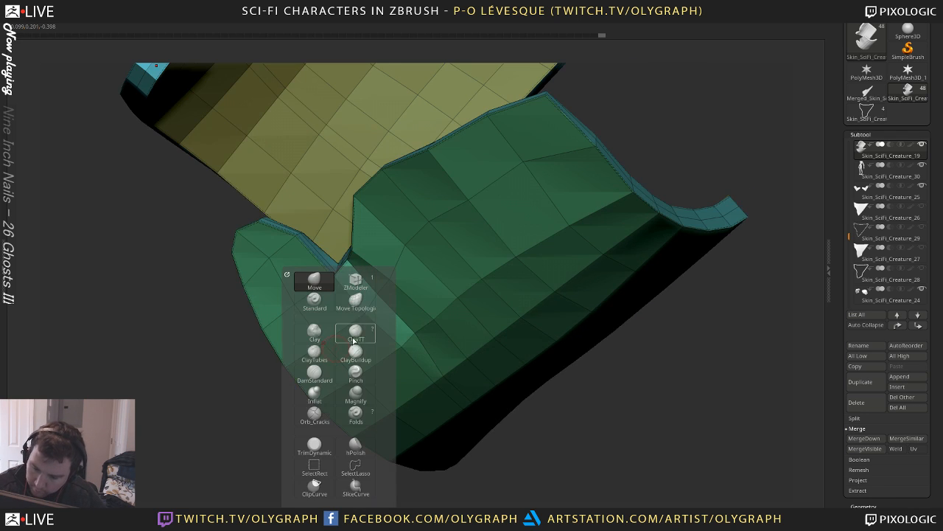
left_click(355, 281)
key("space")
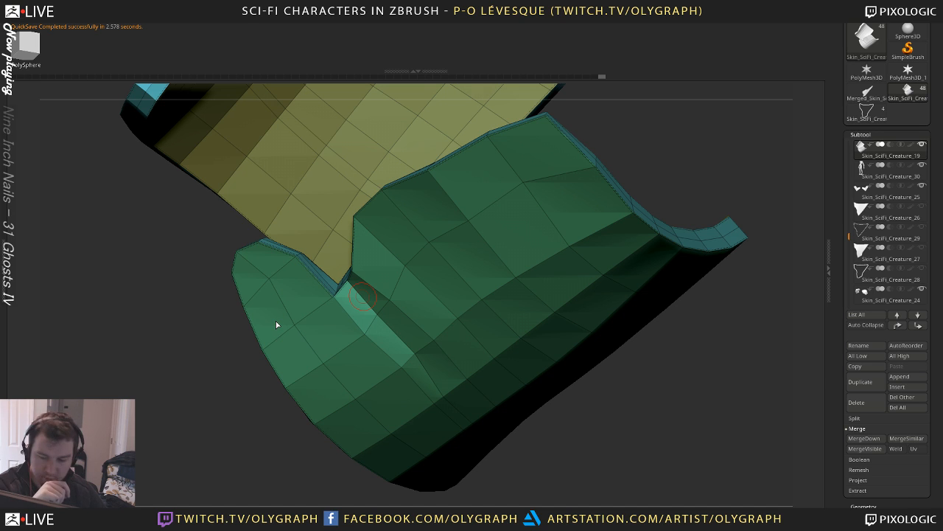
key("b")
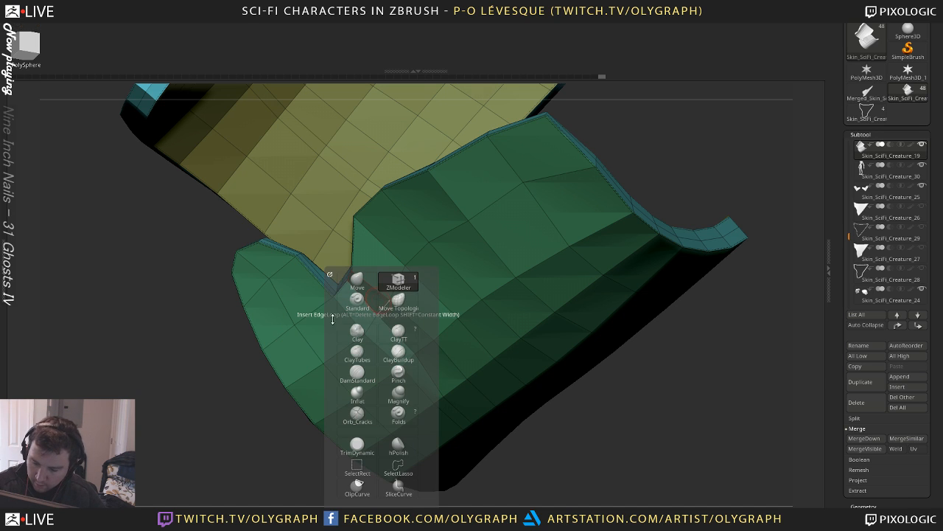
key("z")
key("m")
key("space")
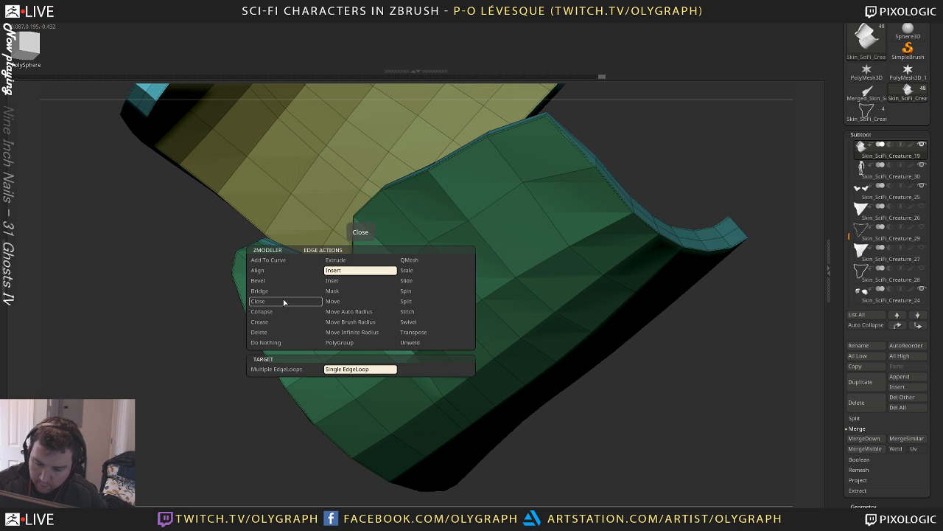
left_click(276, 368)
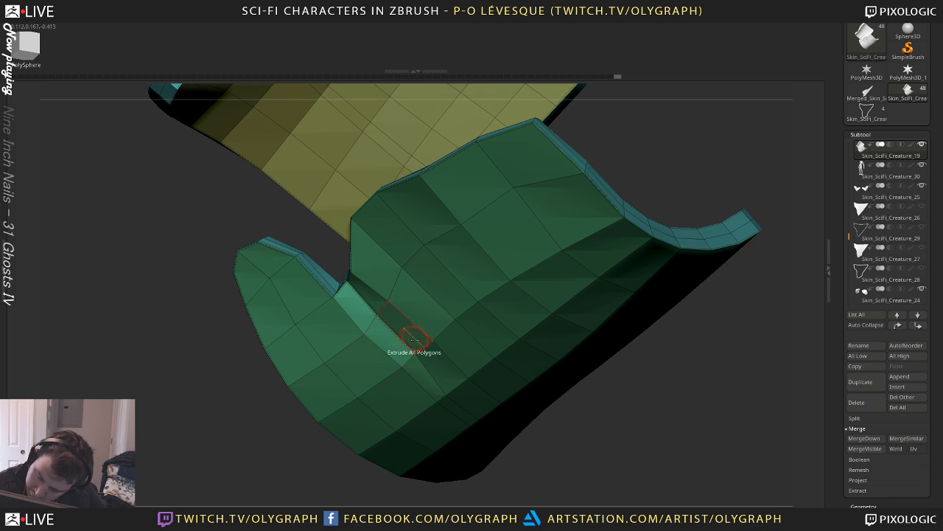
key("d")
key("shift+d")
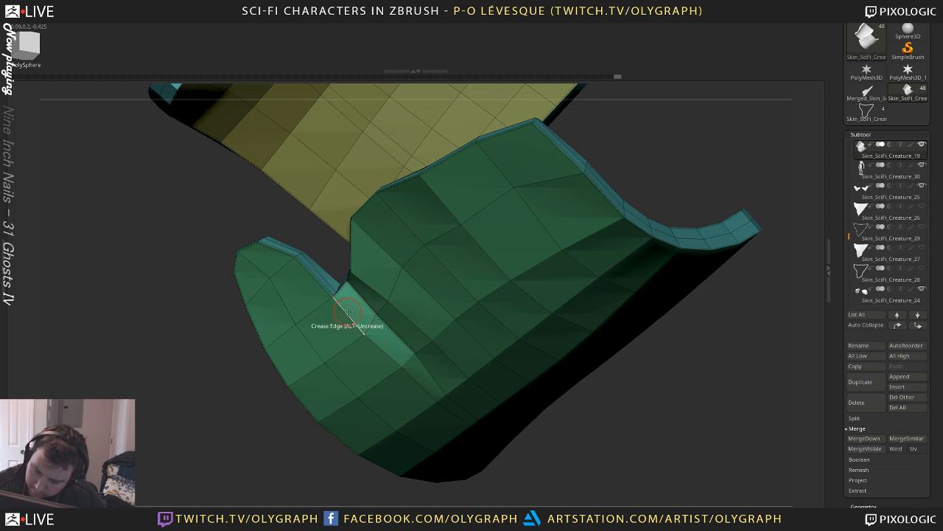
left_click(386, 354)
Turn on dynamic subdivision for the side plates and set the crease level to 2
key("d")
key("space")
left_click(238, 192)
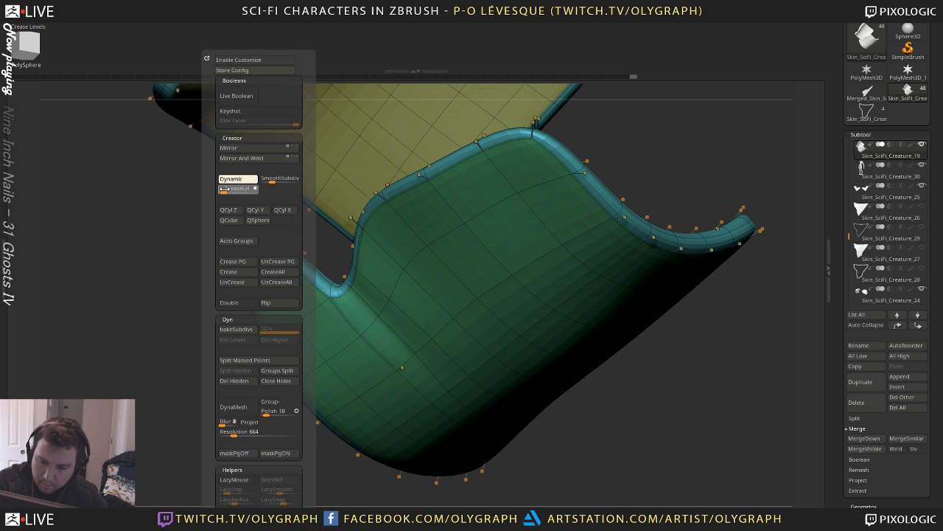
type("2")
key("Return")
key("space")
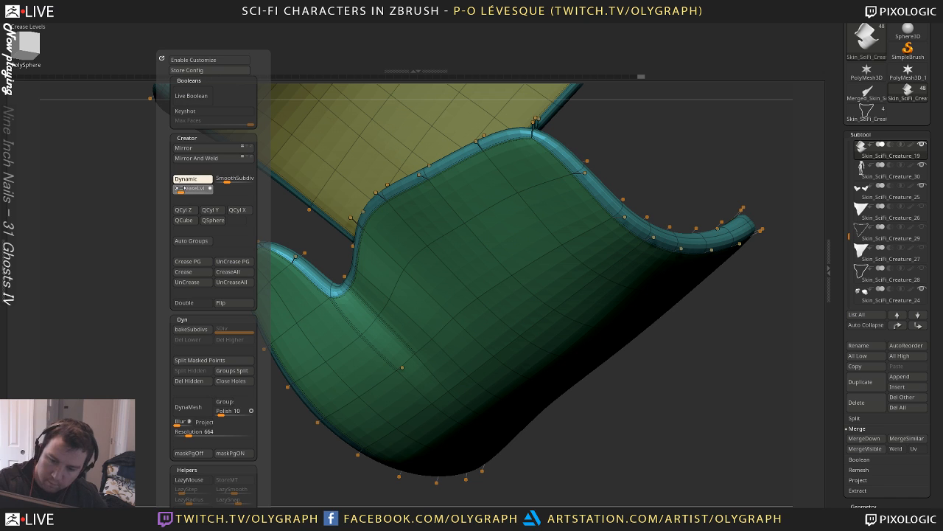
Compare the smoothed and unsmoothed side plates with the wireframe hidden, examining the crease behind the notch
key("shift+d")
key("d")
key("shift+f")
left_click_drag(135, 389, 166, 295)
left_click_drag(412, 176, 486, 234)
key("space")
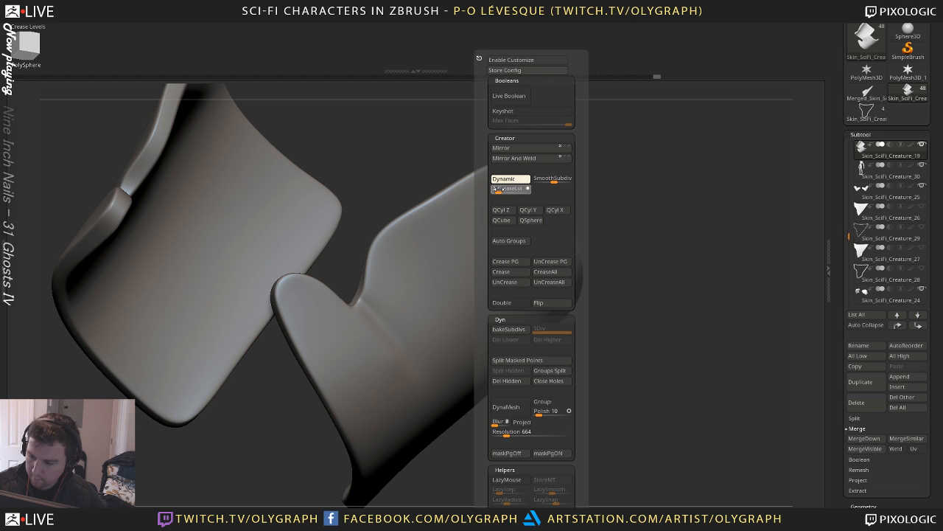
left_click_drag(613, 222, 626, 178, "alt")
left_click_drag(627, 178, 624, 210, "alt")
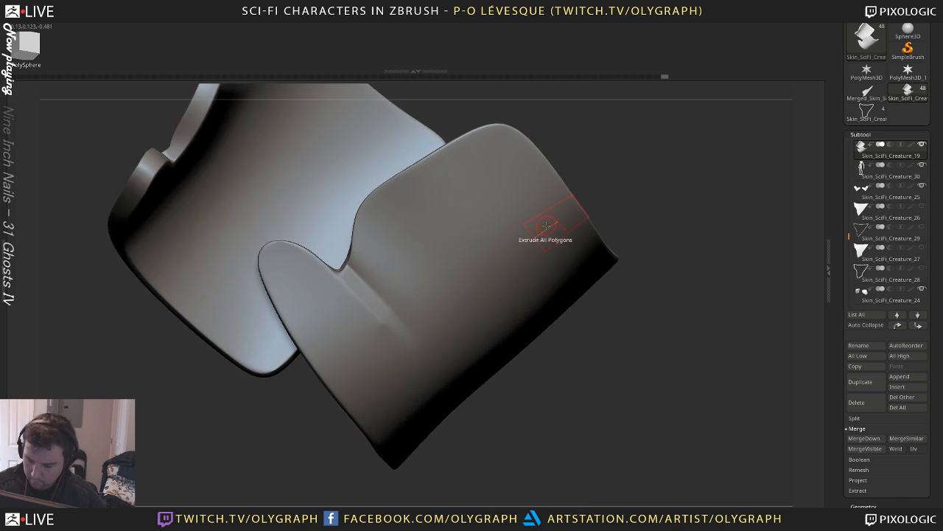
Pull the side plate's edge at the notch into shape with the Move brush and turn dynamic subdivision back on
key("shift+d")
key("1")
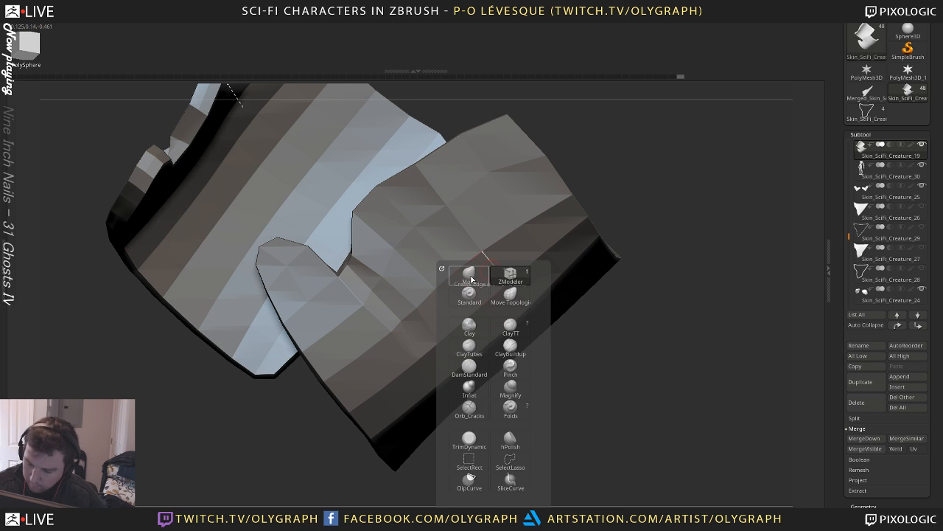
left_click(509, 274)
key("d")
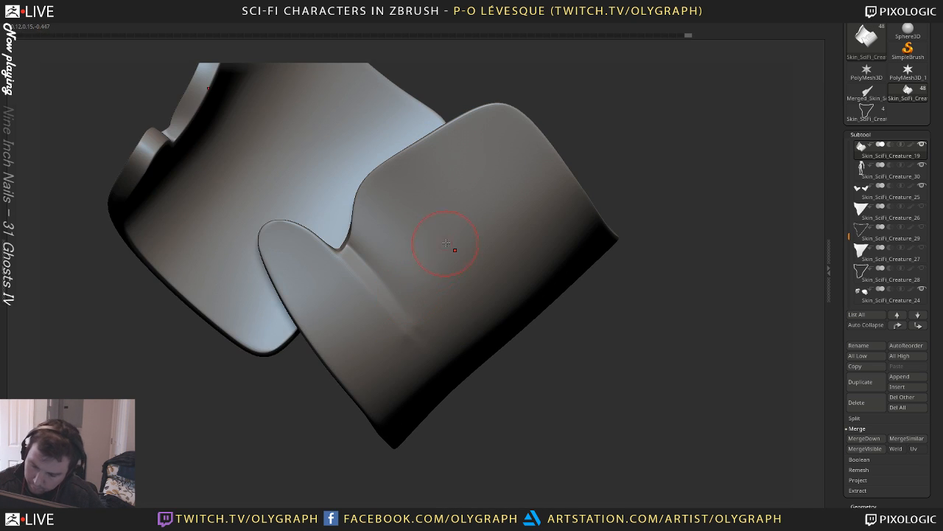
left_click_drag(667, 196, 598, 239, "alt")
key("shift+d")
left_click_drag(324, 295, 328, 402)
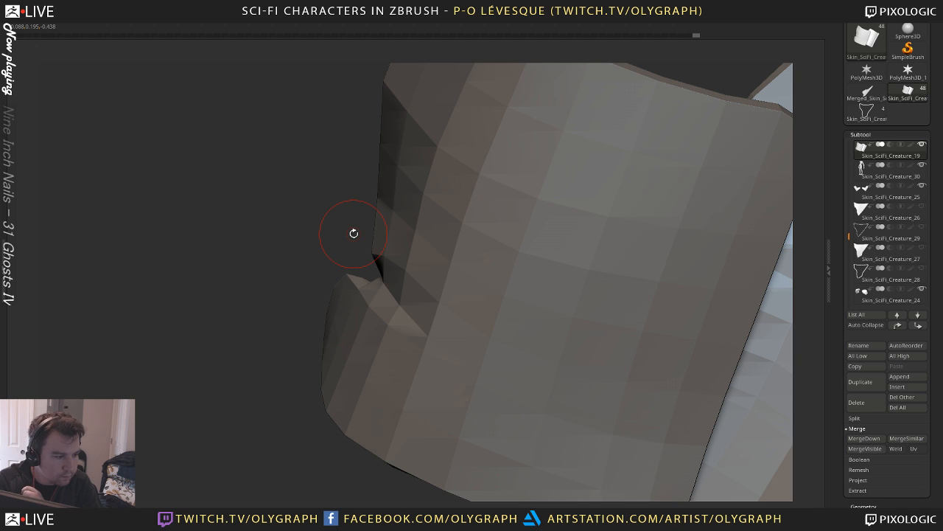
left_click_drag(288, 365, 370, 287)
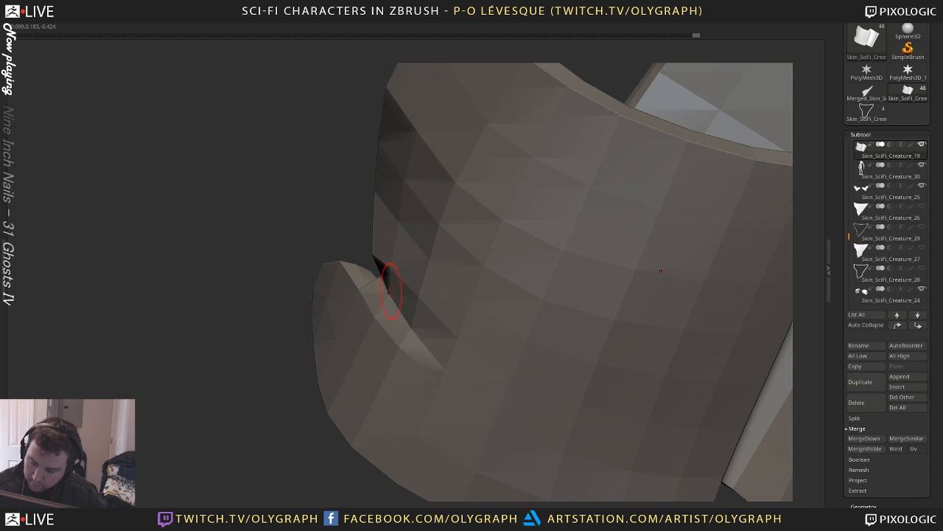
mouse_move(375, 253)
left_mouse_down()
mouse_move(386, 247)
mouse_move(380, 253)
mouse_move(419, 277)
left_mouse_up()
key("s")
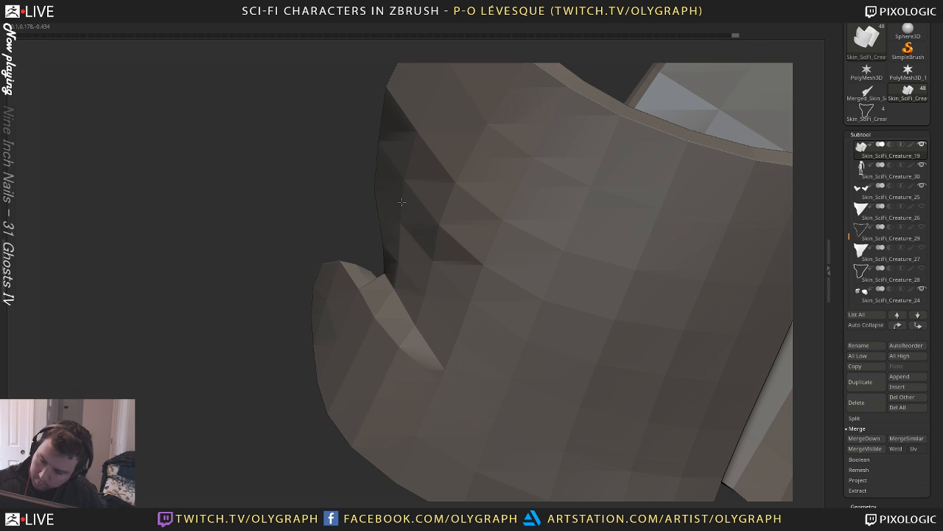
left_click_drag(247, 414, 226, 355, "alt")
key("d")
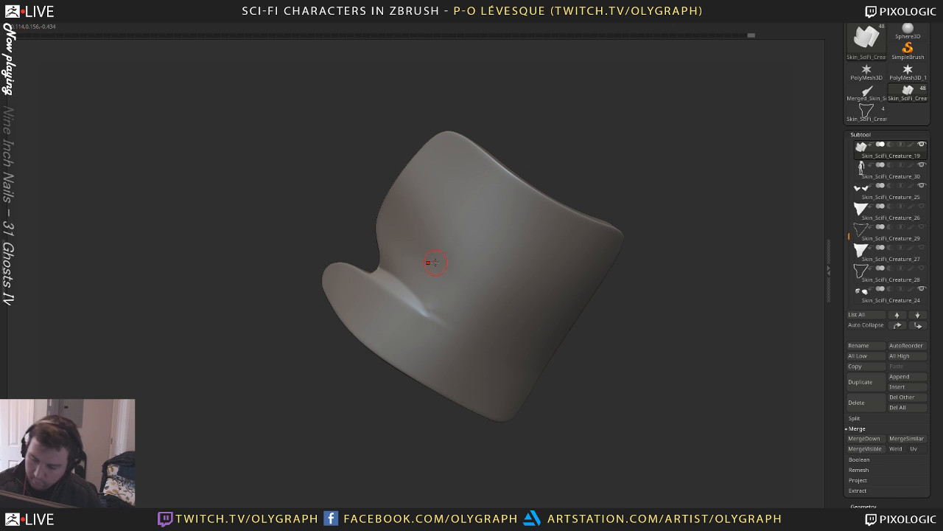
Bring the whole creature back into view, select the body subtool and push its surface in beneath the side plate
key("s")
left_click_drag(413, 278, 418, 278)
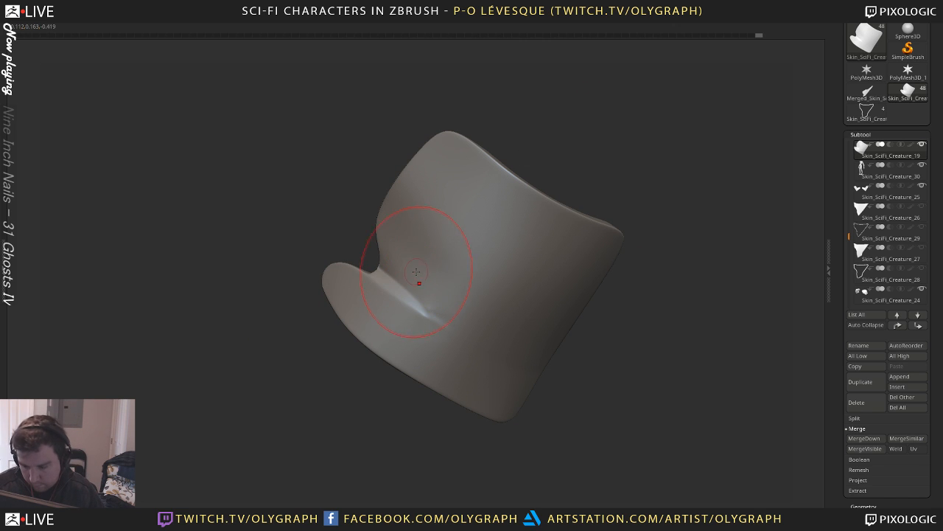
left_click_drag(363, 414, 348, 400, "alt")
left_click(348, 401, "ctrl+shift")
key("shift+s")
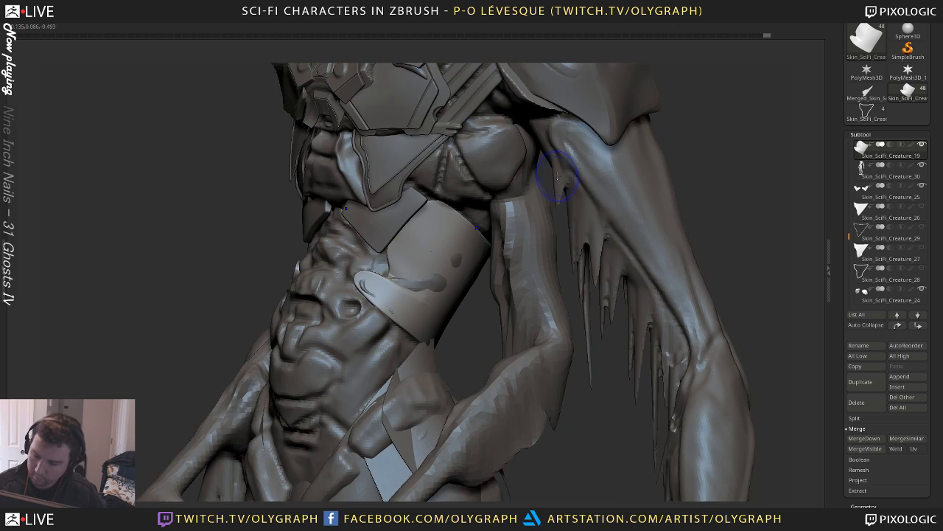
left_click(426, 275, "alt")
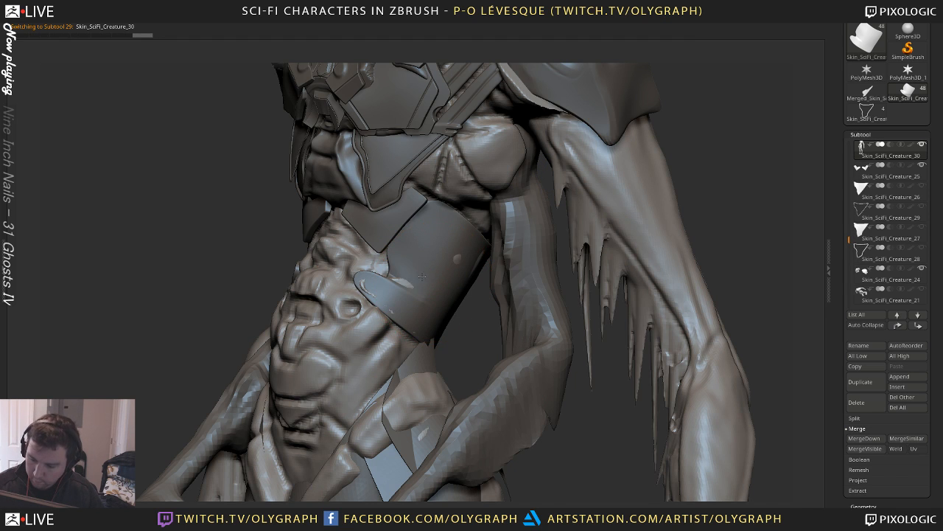
mouse_move(461, 258)
left_mouse_down()
mouse_move(488, 263)
mouse_move(468, 279)
left_mouse_up()
Reselect the side plates and isolate them, unsmoothed and with their polygon wireframe shown
left_click(449, 276, "alt")
key("shift+s")
key("shift+d")
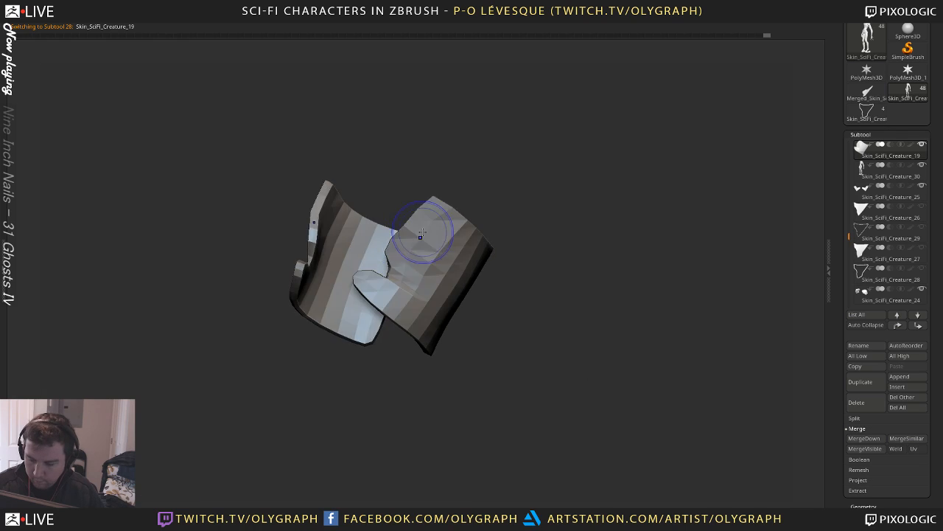
key("shift+f")
mouse_move(526, 149)
left_mouse_down("alt")
mouse_move(614, 171)
mouse_move(442, 268)
left_mouse_up("alt")
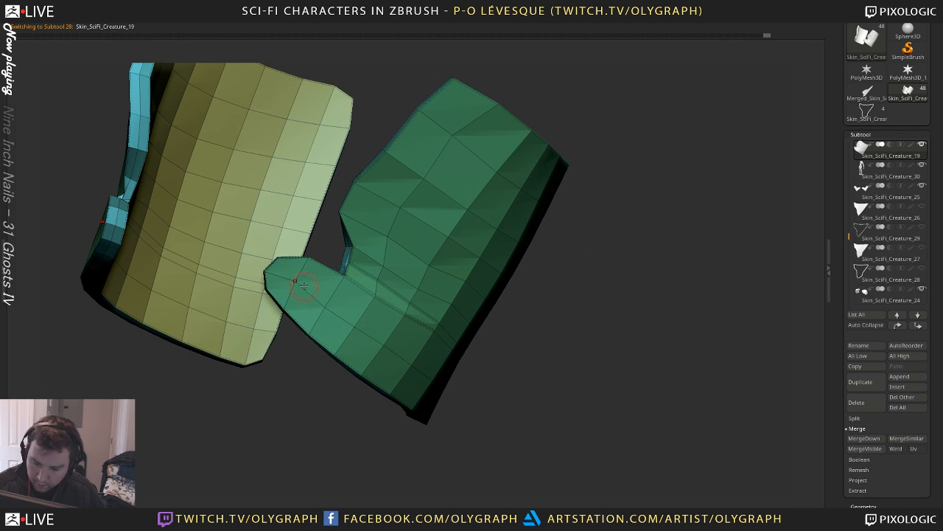
mouse_move(298, 292)
left_mouse_down()
mouse_move(295, 347)
mouse_move(357, 366)
mouse_move(257, 442)
mouse_move(210, 466)
mouse_move(185, 438)
mouse_move(208, 413)
mouse_move(251, 464)
left_mouse_up()
Split the point in the middle of the rounded tab into a small ring with ZModeler's Split point action
key("b")
left_click(355, 257)
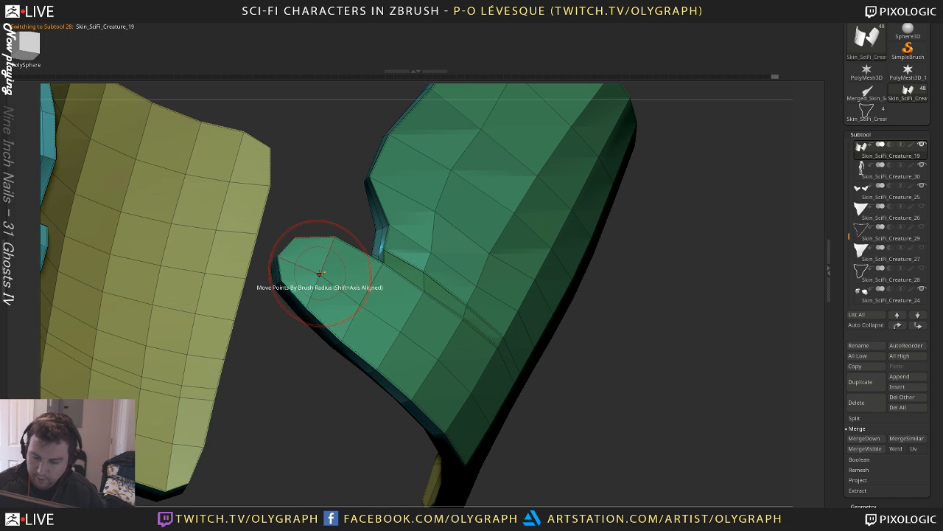
key("space")
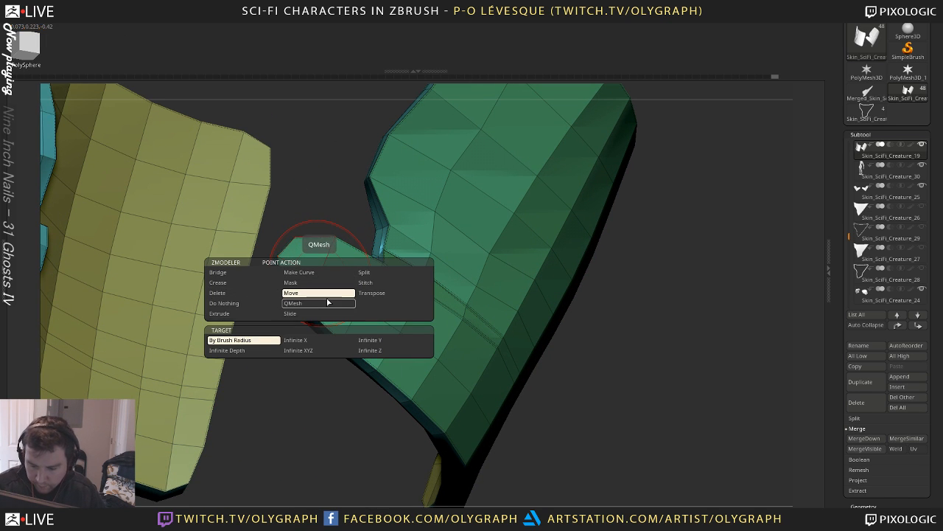
left_click(381, 275)
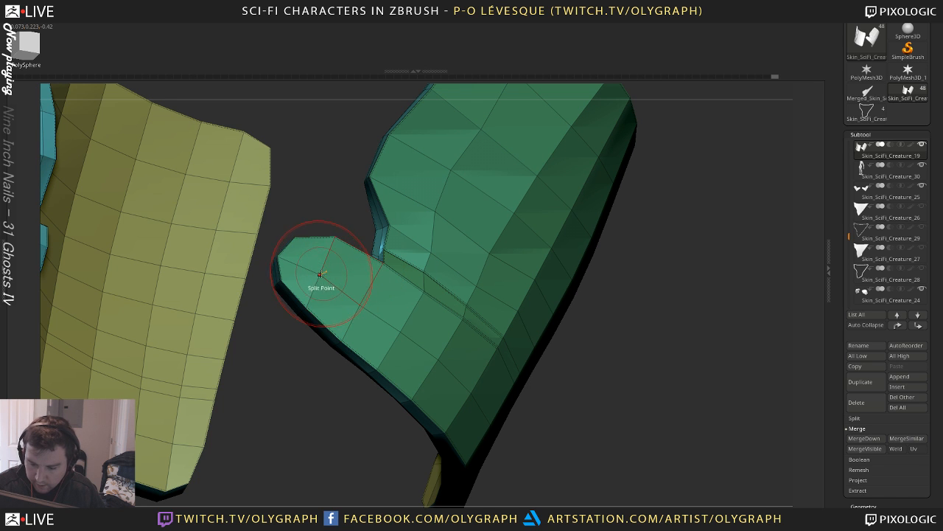
left_click(320, 275)
left_click_drag(288, 347, 306, 291)
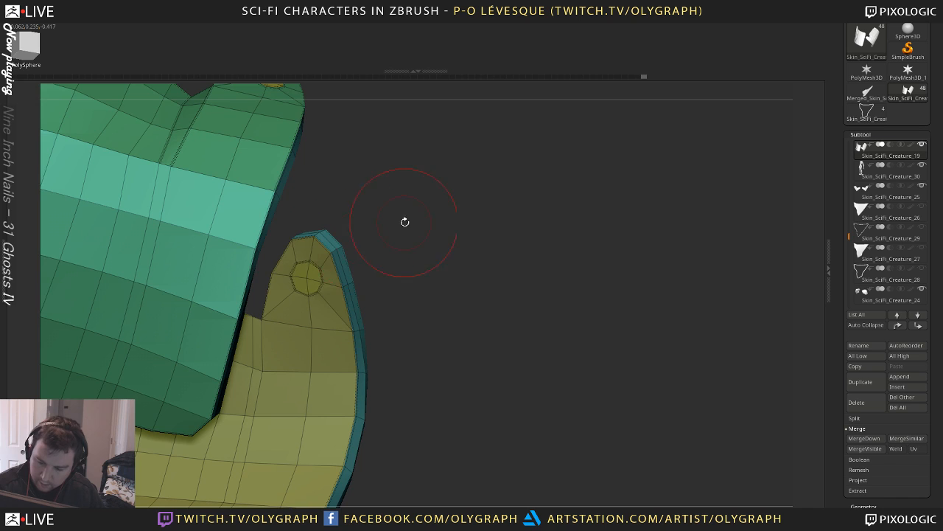
Punch a round hole through the tab at the split point with QMesh and preview it with dynamic subdivision
left_click_drag(405, 221, 320, 273)
key("space")
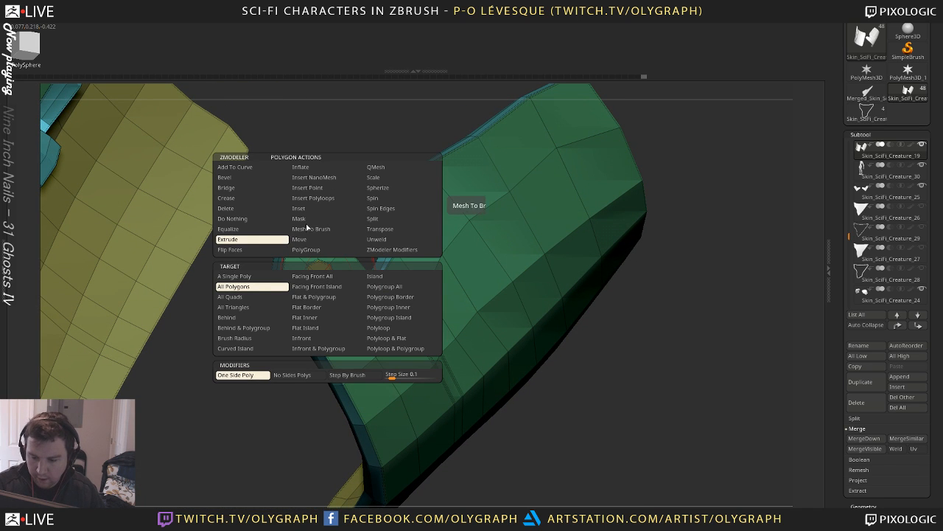
left_click(376, 166)
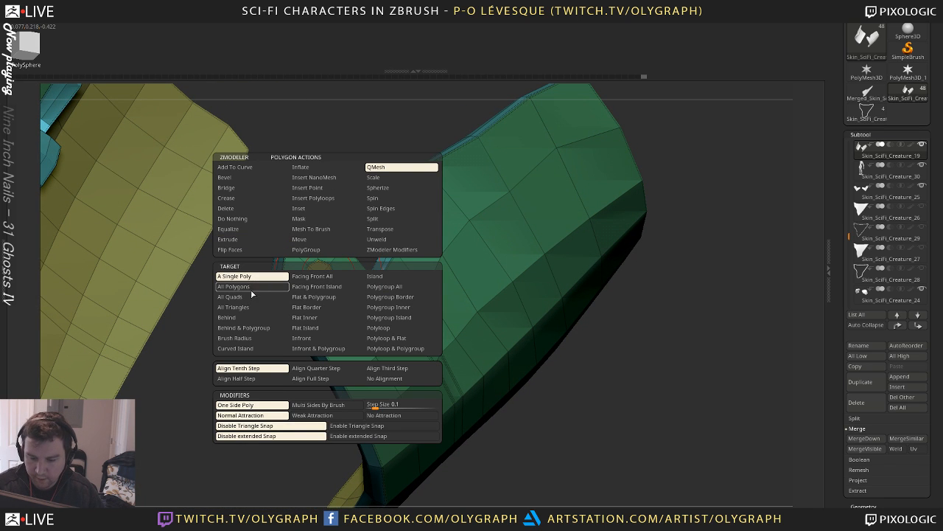
left_click(398, 331)
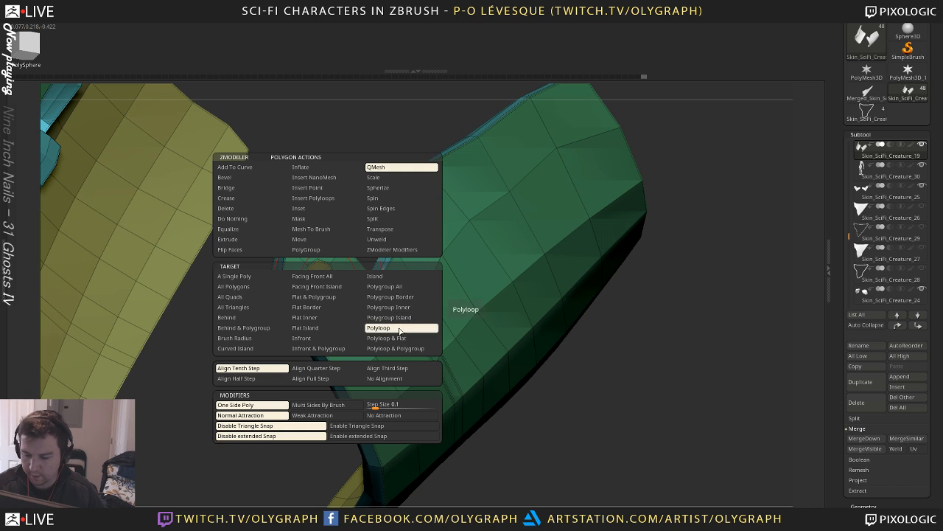
left_click(387, 287)
left_click(404, 297)
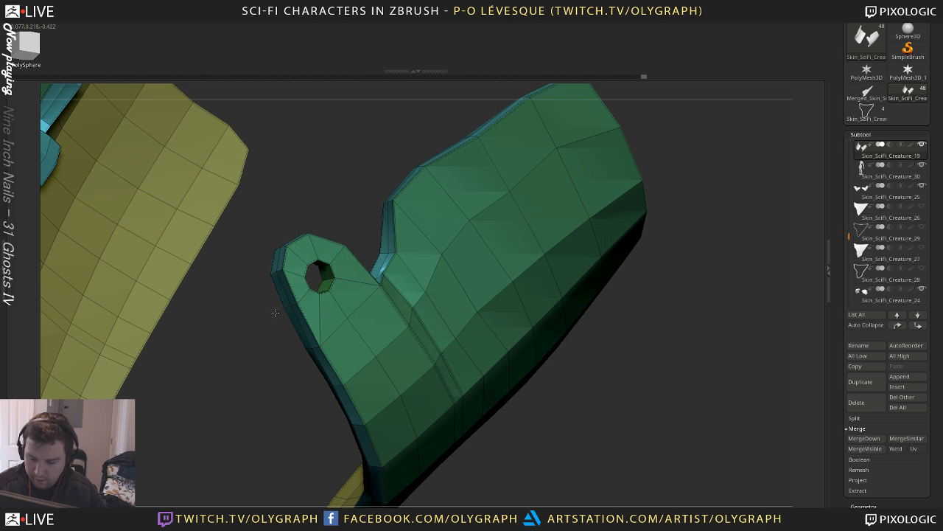
mouse_move(267, 372)
left_mouse_down()
mouse_move(202, 367)
mouse_move(274, 366)
mouse_move(270, 389)
left_mouse_up()
key("d")
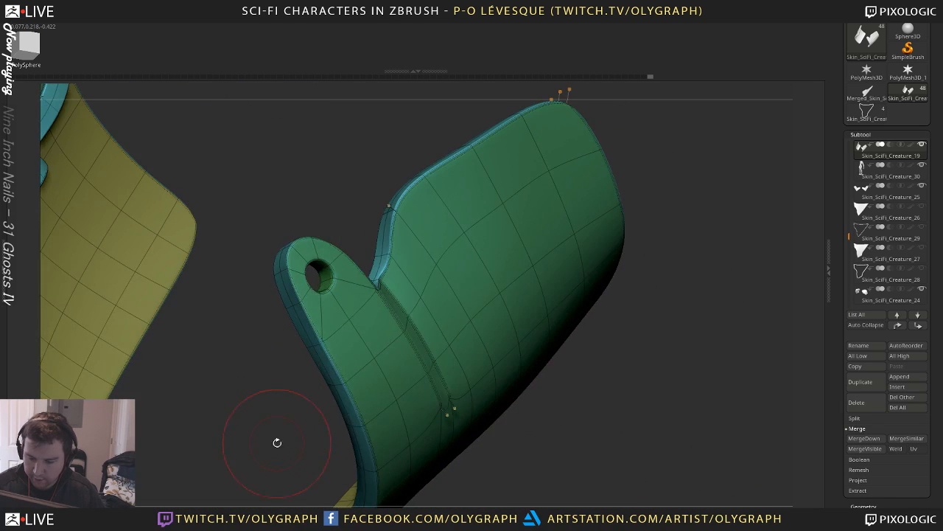
mouse_move(277, 442)
left_mouse_down()
mouse_move(240, 428)
mouse_move(284, 406)
left_mouse_up()
Adjust the tab around its hole with the Move brush against the full creature, and select the body subtool
key("shift+f")
key("b")
left_click(262, 283)
left_click_drag(488, 156, 507, 177)
left_click_drag(507, 177, 508, 198, "alt")
mouse_move(323, 258)
left_mouse_down()
mouse_move(324, 238)
mouse_move(346, 252)
left_mouse_up()
key("s")
left_click_drag(322, 258, 331, 263)
left_click(327, 261, "alt")
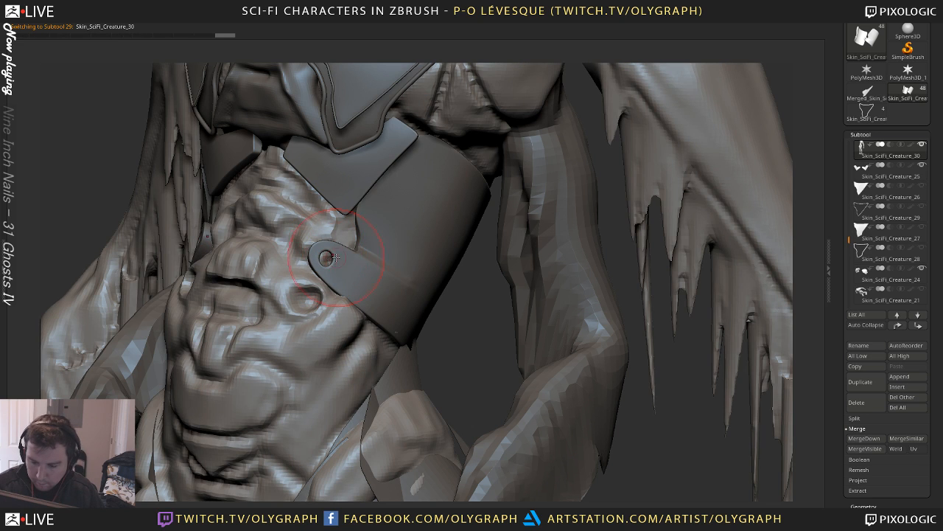
Select the side waist plate and check its form at a lower subdivision level before returning to the smooth level
left_click(372, 292, "alt")
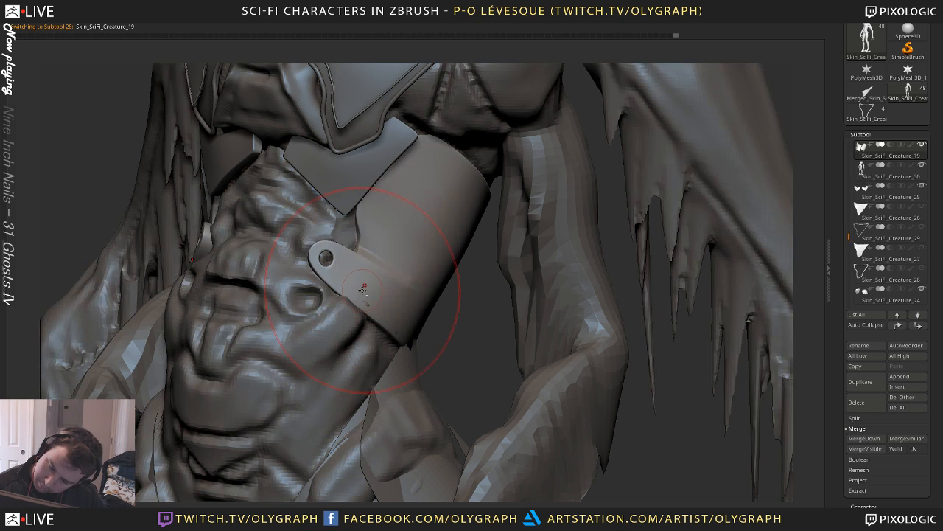
left_click_drag(366, 288, 364, 283)
key("shift+d")
key("shift+d")
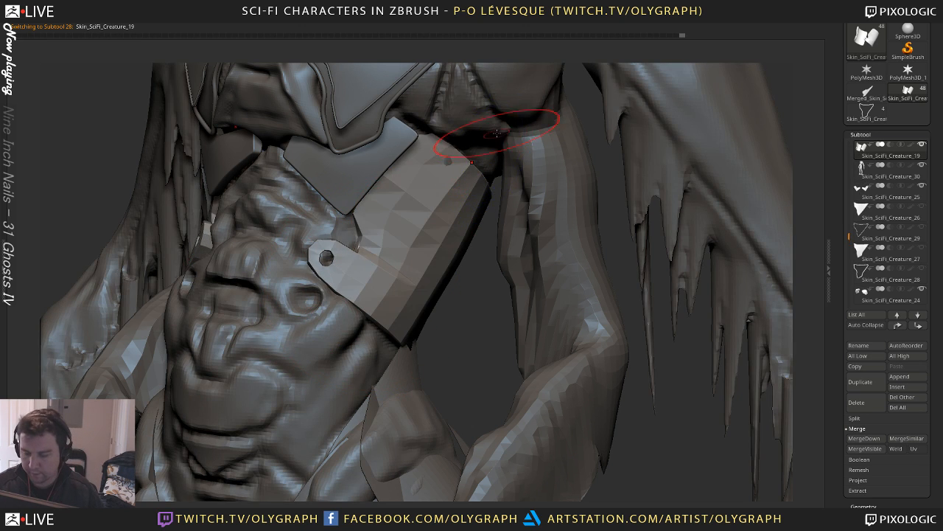
key("d")
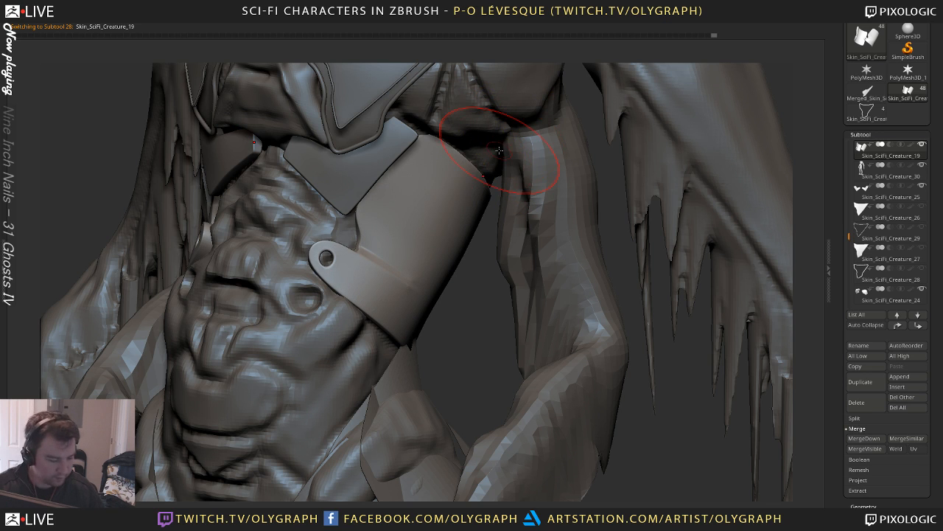
Sculpt a series of diagonal wrinkles from the waist plate's inner edge, above the strap, using the Folds brush
key("b")
left_click(498, 155)
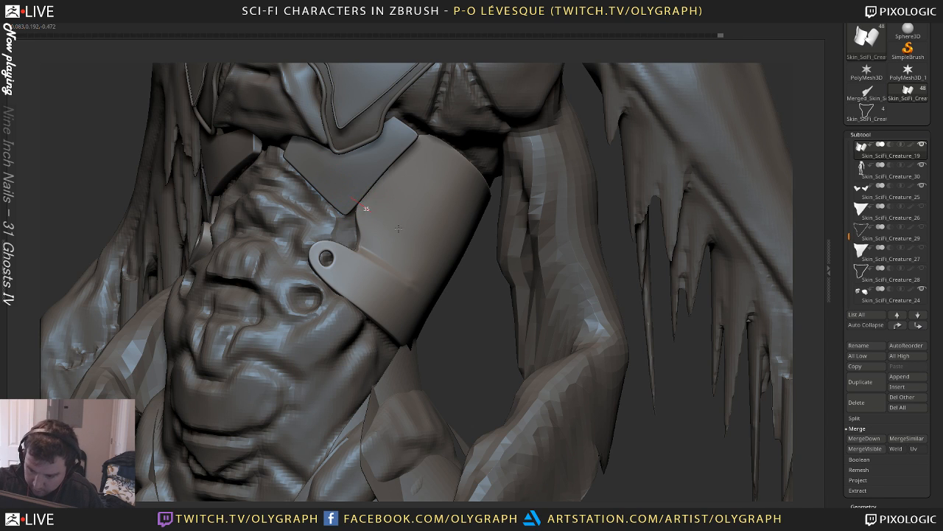
left_click_drag(366, 206, 398, 228)
left_click_drag(355, 185, 408, 219)
left_click_drag(378, 170, 414, 210)
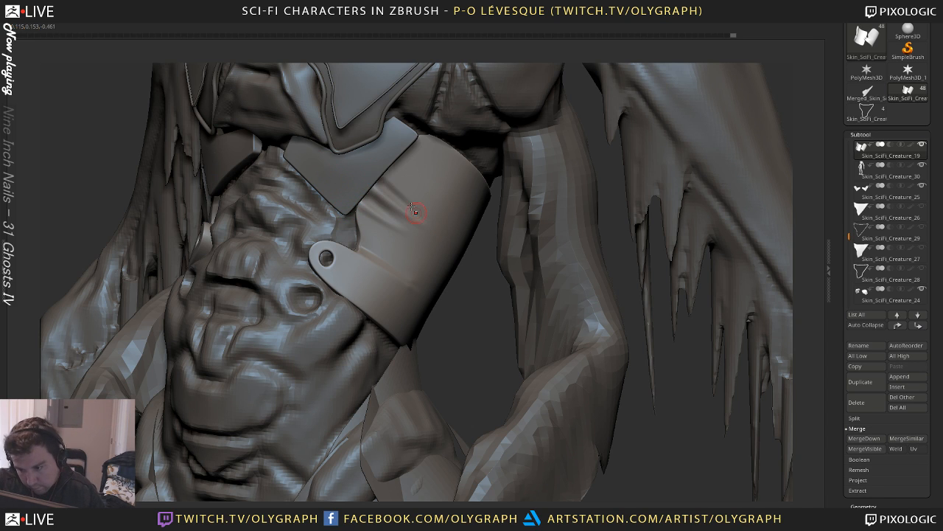
mouse_move(385, 167)
left_mouse_down()
mouse_move(426, 213)
mouse_move(414, 184)
left_mouse_up()
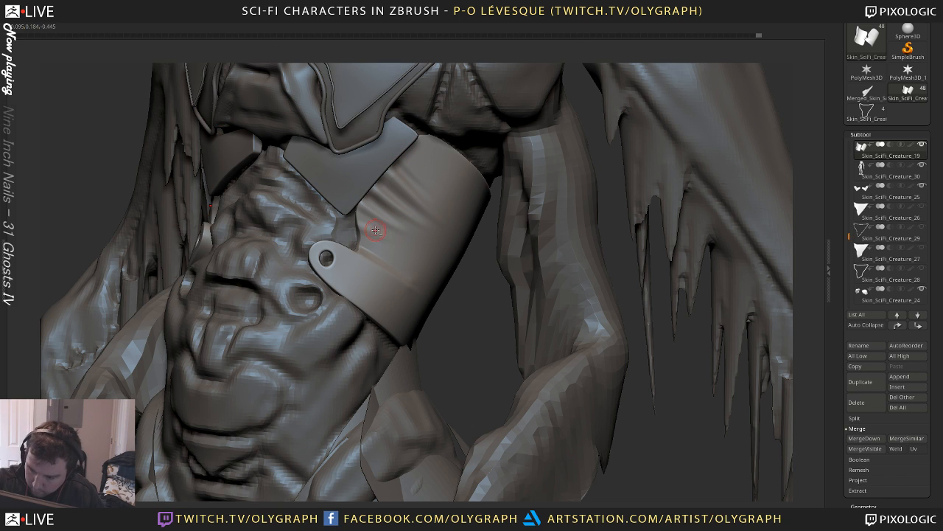
left_click_drag(390, 233, 448, 252)
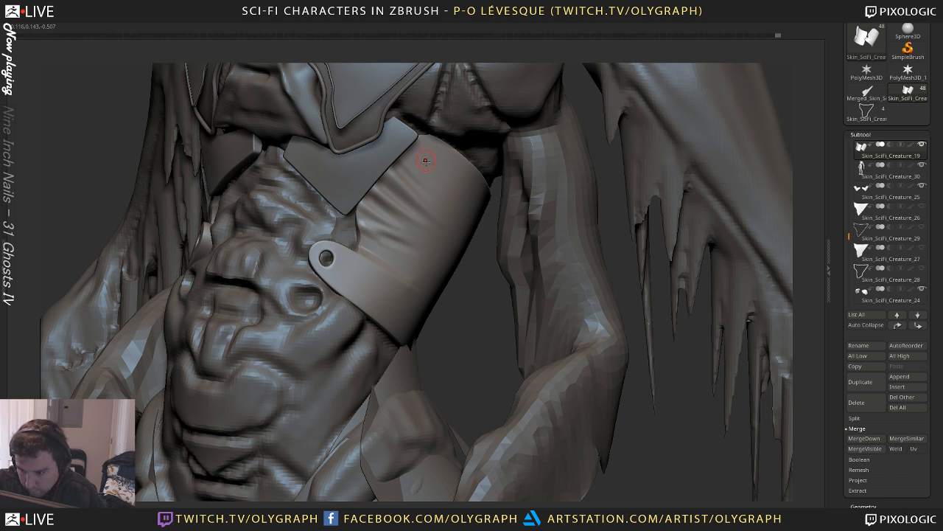
Adjust the waist plate's inner edge beside the wrinkles with the Move brush and lightly smooth the folded surface
key("space")
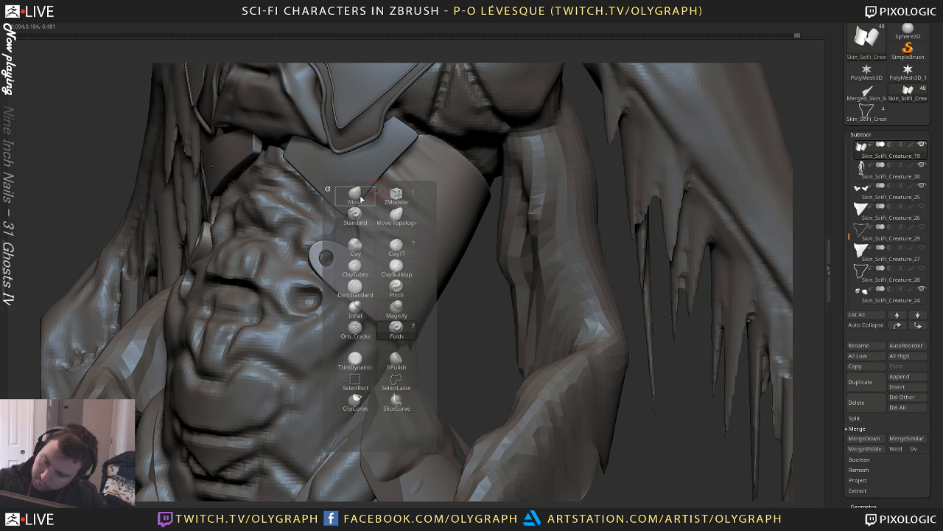
left_click(360, 201)
key("ctrl+z")
key("ctrl+z")
key("ctrl+z")
key("ctrl+z")
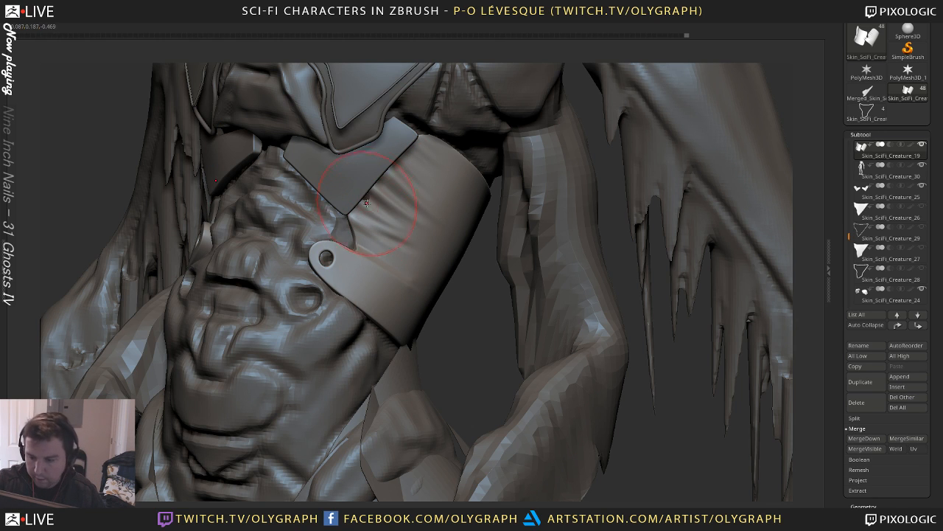
mouse_move(423, 188)
left_mouse_down("shift")
mouse_move(476, 164)
mouse_move(421, 198)
mouse_move(433, 194)
left_mouse_up("shift")
key("s")
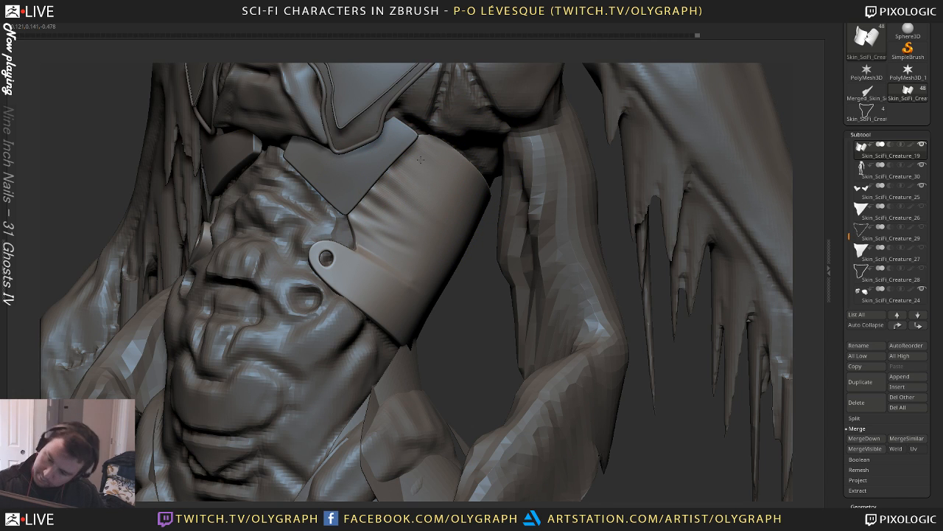
left_click_drag(431, 228, 426, 214)
Reshape the lower part of the waist plate, near its outer corner, with the Move brush
key("w")
key("space")
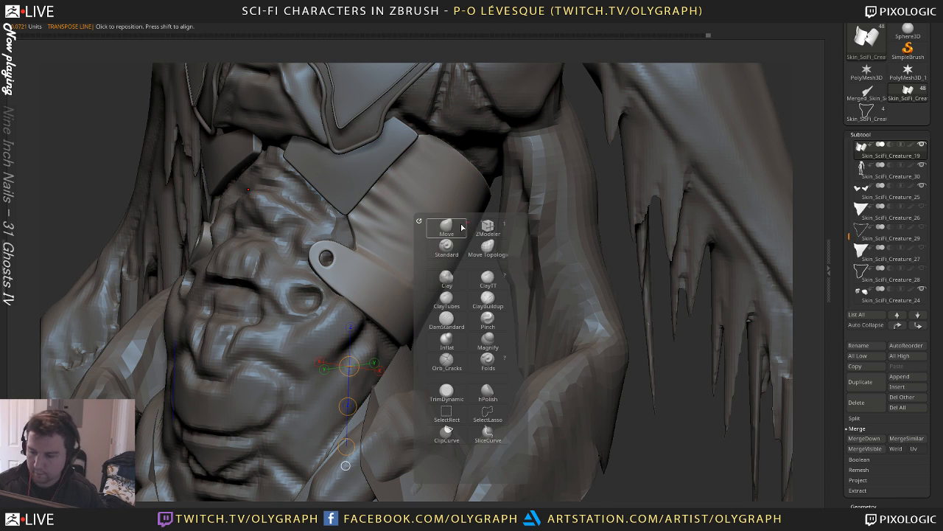
left_click(453, 228)
mouse_move(476, 353)
left_mouse_down("alt")
mouse_move(522, 243)
mouse_move(571, 162)
mouse_move(472, 221)
left_mouse_up("alt")
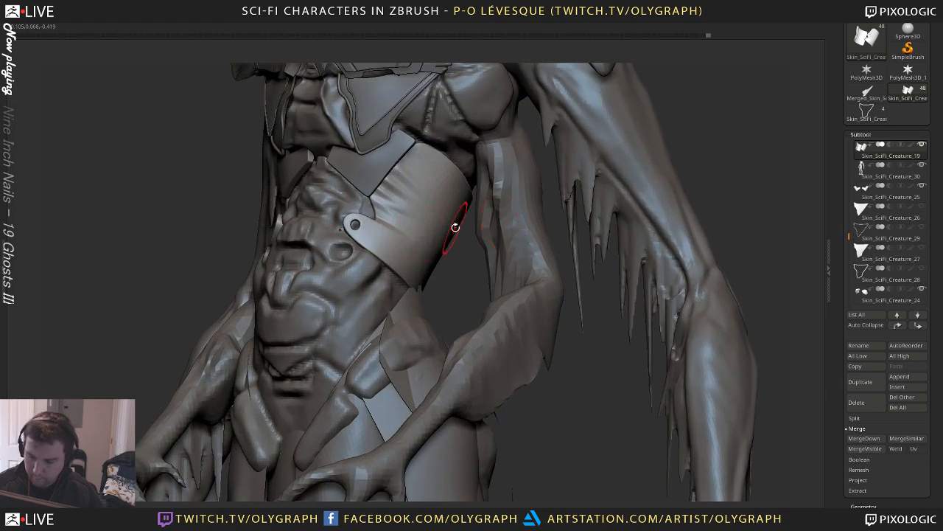
key("s")
mouse_move(427, 249)
left_mouse_down()
mouse_move(406, 249)
mouse_move(440, 226)
left_mouse_up()
key("alt+s")
mouse_move(467, 268)
left_mouse_down()
mouse_move(444, 291)
mouse_move(485, 314)
left_mouse_up()
Flatten and soften the sharp crease at the base of the strap with TrimDynamic, checking the wireframe
key("b")
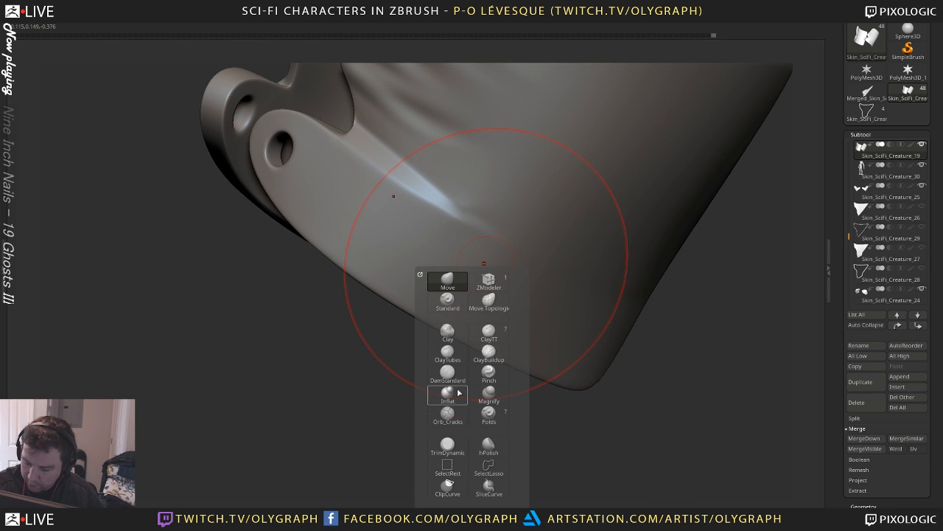
left_click(447, 444)
key("shift+f")
key("s")
left_click_drag(496, 209, 477, 211)
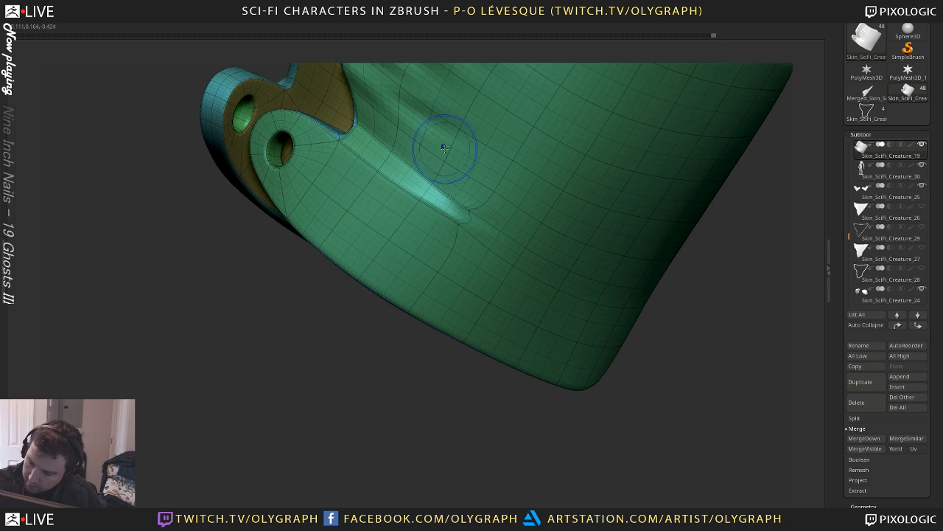
key("shift+f")
key("d")
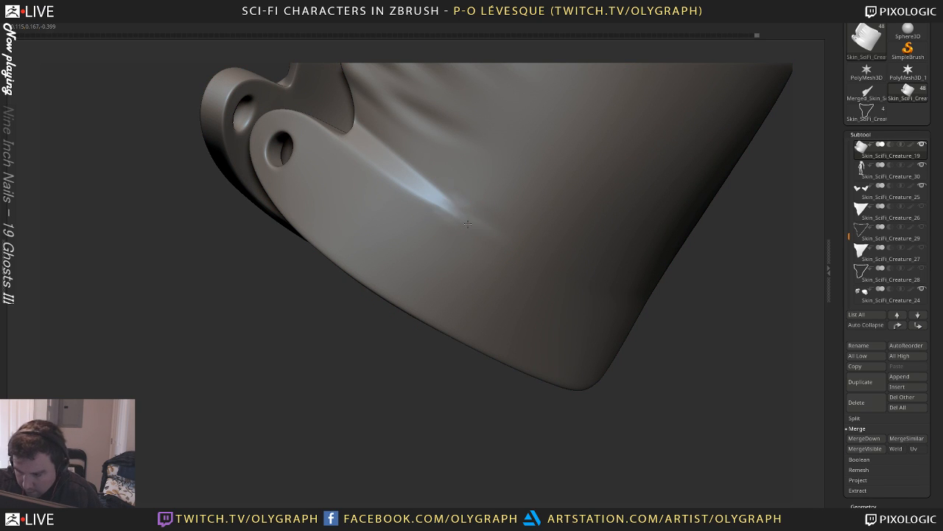
left_click_drag(383, 406, 366, 360, "alt")
key("shift+s")
key("s")
left_click(431, 205)
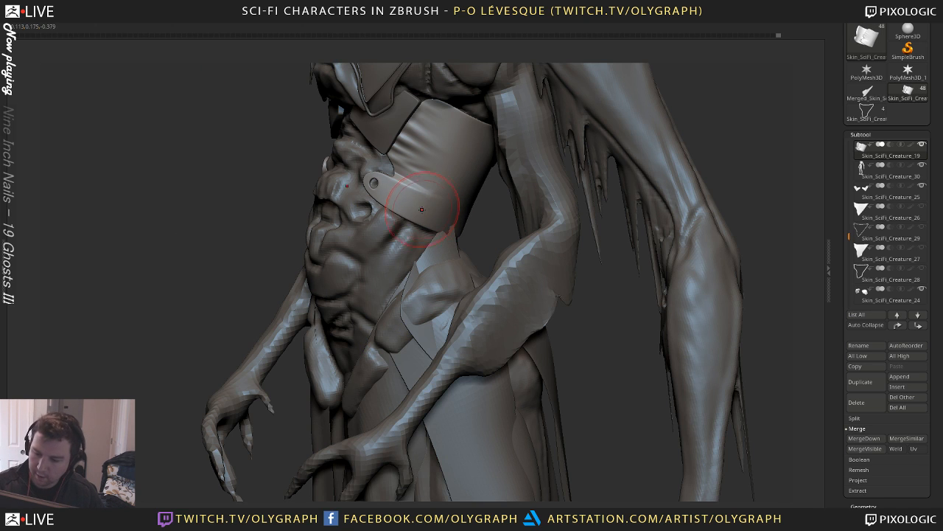
Adjust the strap and lower edge of the waist plate so they follow the side of the abdomen
key("b")
left_click(419, 226)
mouse_move(410, 219)
left_mouse_down()
mouse_move(363, 197)
mouse_move(389, 185)
mouse_move(377, 189)
left_mouse_up()
key("s")
left_click_drag(436, 229, 442, 229)
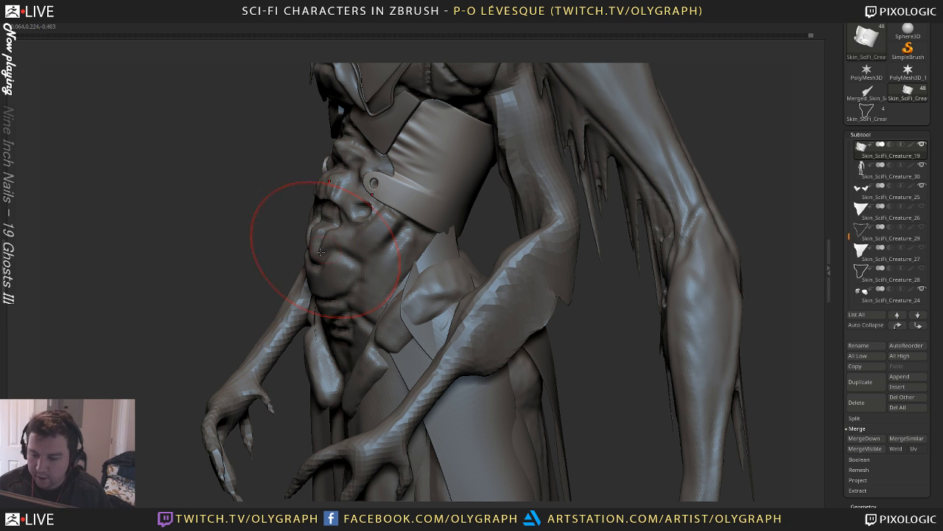
Refine how the strap end wraps around the abdomen, alternating between side and three-quarter views
left_click_drag(254, 289, 452, 232)
key("s")
mouse_move(394, 199)
left_mouse_down()
mouse_move(387, 193)
mouse_move(396, 214)
left_mouse_up()
key("s")
key("s")
key("s")
key("s")
left_click_drag(402, 214, 402, 216)
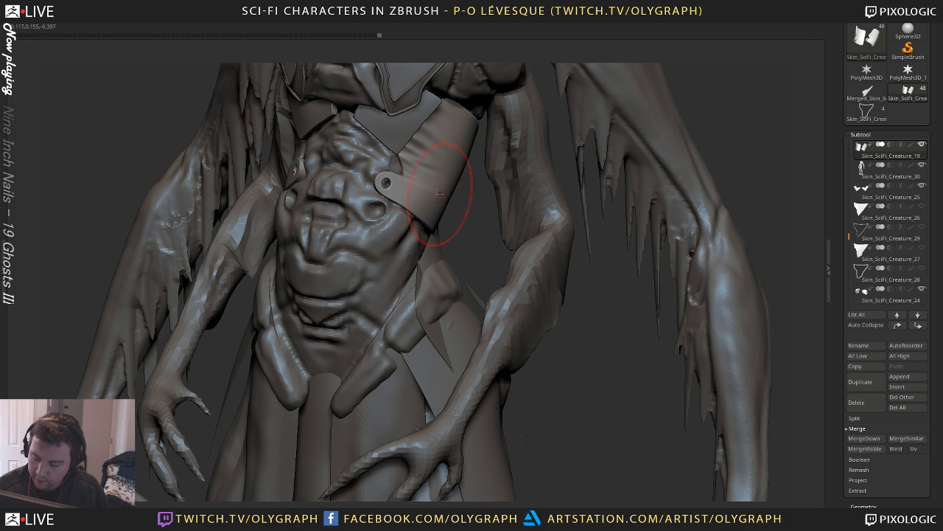
Reshape the waist plate's front and upper edge beneath the chest armour to fit the torso
mouse_move(479, 221)
left_mouse_down()
mouse_move(421, 234)
mouse_move(428, 239)
left_mouse_up()
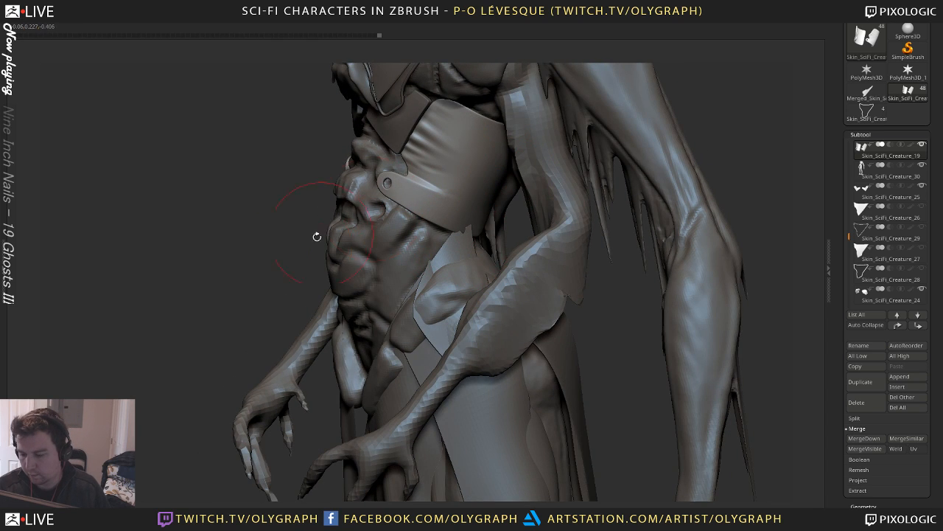
left_click_drag(140, 351, 377, 246)
key("s")
left_click_drag(382, 254, 384, 260)
mouse_move(423, 329)
left_mouse_down()
mouse_move(374, 392)
mouse_move(383, 399)
left_mouse_up()
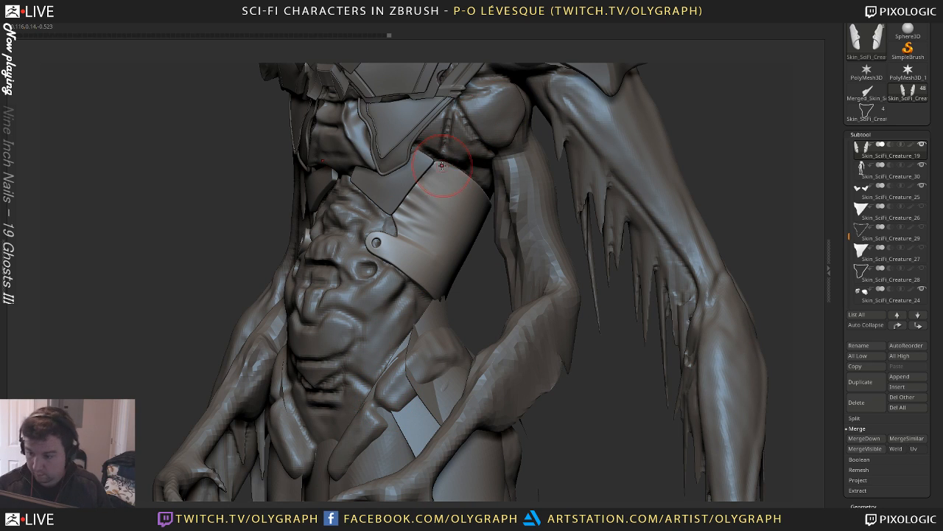
mouse_move(436, 165)
left_mouse_down()
mouse_move(447, 158)
mouse_move(461, 168)
mouse_move(441, 190)
mouse_move(435, 221)
left_mouse_up()
left_click_drag(166, 328, 214, 333, "shift")
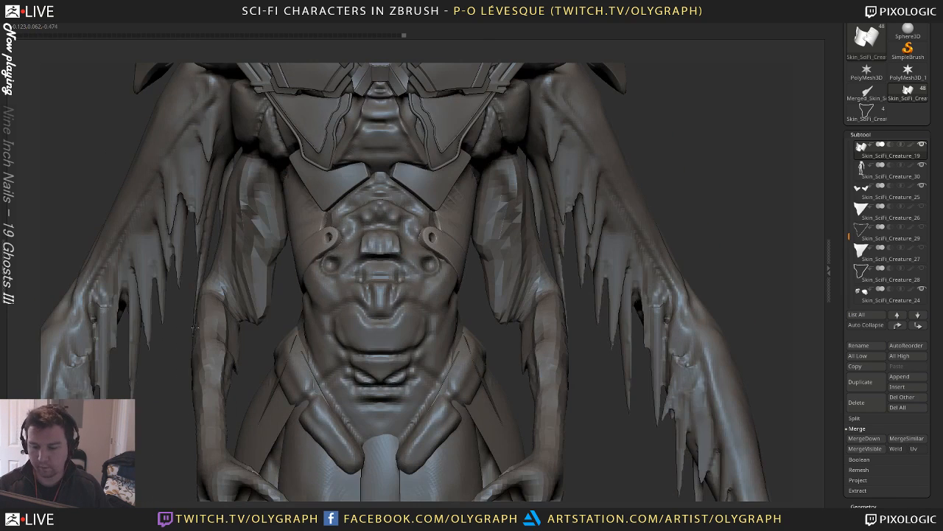
Refine the silhouette of both mirrored waist plates from the front, varying the brush size for broader and smaller moves
key("s")
mouse_move(451, 238)
left_mouse_down()
mouse_move(460, 239)
mouse_move(427, 238)
left_mouse_up()
key("s")
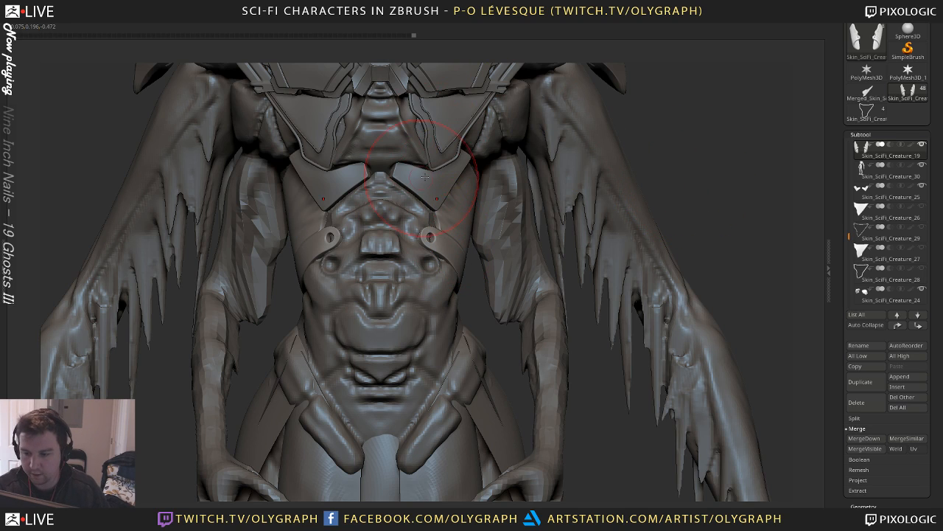
left_click_drag(479, 308, 453, 311)
mouse_move(454, 311)
right_mouse_down()
mouse_move(434, 271)
mouse_move(365, 254)
right_mouse_up()
right_click_drag(448, 278, 516, 200)
mouse_move(528, 192)
left_mouse_down()
mouse_move(501, 193)
mouse_move(516, 250)
mouse_move(508, 313)
mouse_move(527, 295)
left_mouse_up()
mouse_move(508, 206)
left_mouse_down()
mouse_move(527, 201)
mouse_move(501, 190)
left_mouse_up()
left_click_drag(188, 353, 472, 295)
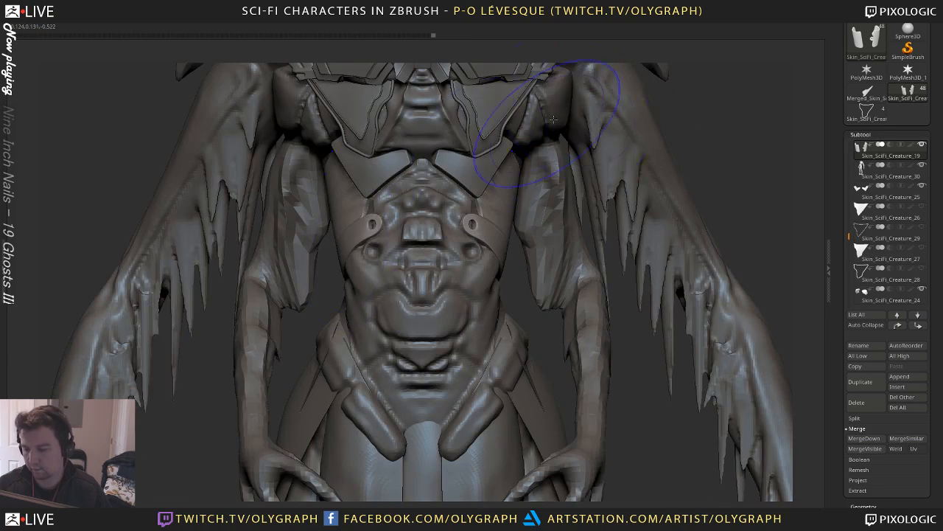
Make the creature's body the active subtool and examine the overall front silhouette with the new waist plates
mouse_move(747, 159)
left_mouse_down("alt")
mouse_move(649, 96)
mouse_move(659, 189)
mouse_move(636, 204)
mouse_move(638, 196)
mouse_move(608, 254)
left_mouse_up("alt")
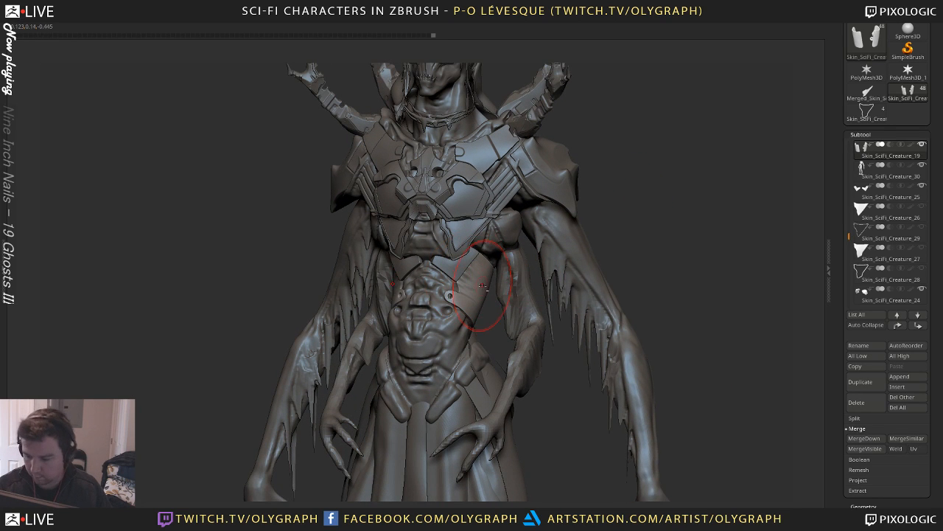
key("s")
mouse_move(486, 286)
left_mouse_down()
mouse_move(497, 287)
mouse_move(484, 281)
left_mouse_up()
left_click(508, 275, "alt")
key("s")
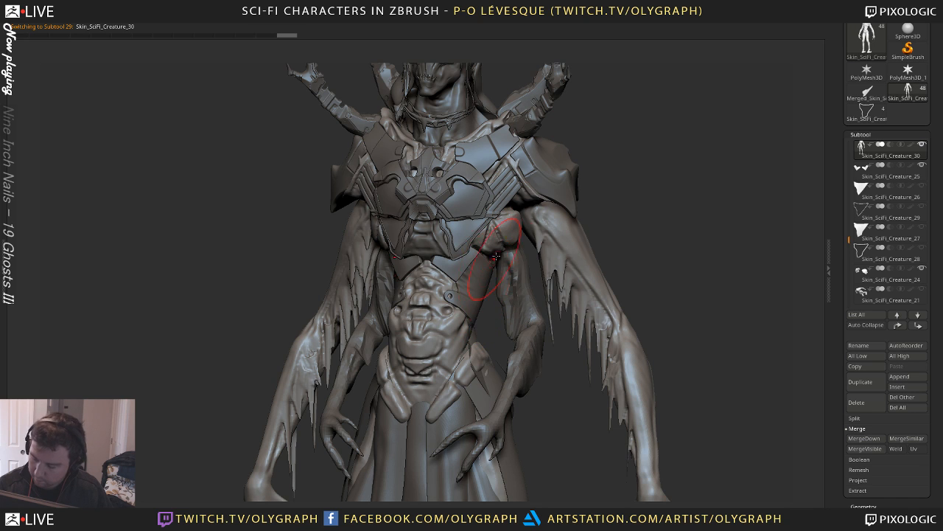
mouse_move(645, 207)
left_mouse_down("alt")
mouse_move(630, 161)
mouse_move(608, 171)
left_mouse_up("alt")
mouse_move(609, 172)
left_mouse_down("shift")
mouse_move(628, 177)
mouse_move(622, 192)
mouse_move(630, 119)
left_mouse_up("shift")
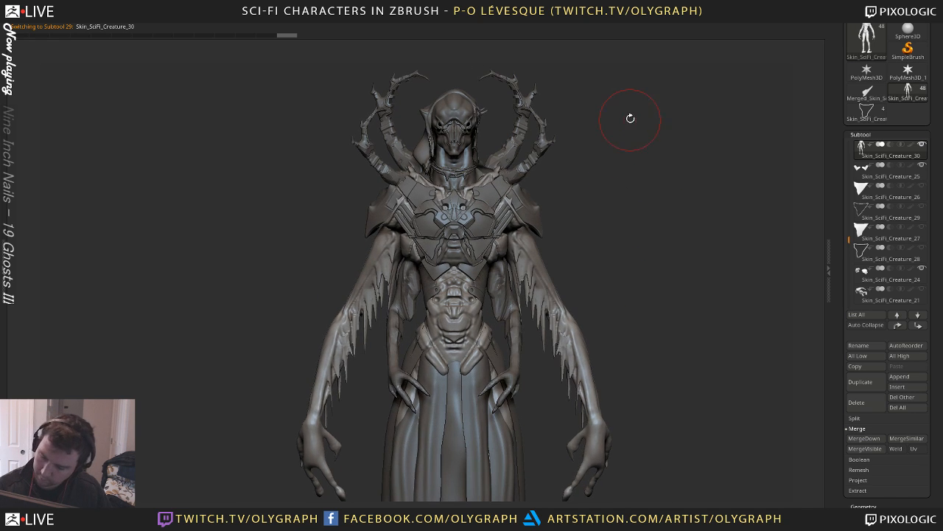
left_click_drag(501, 94, 516, 106, "alt")
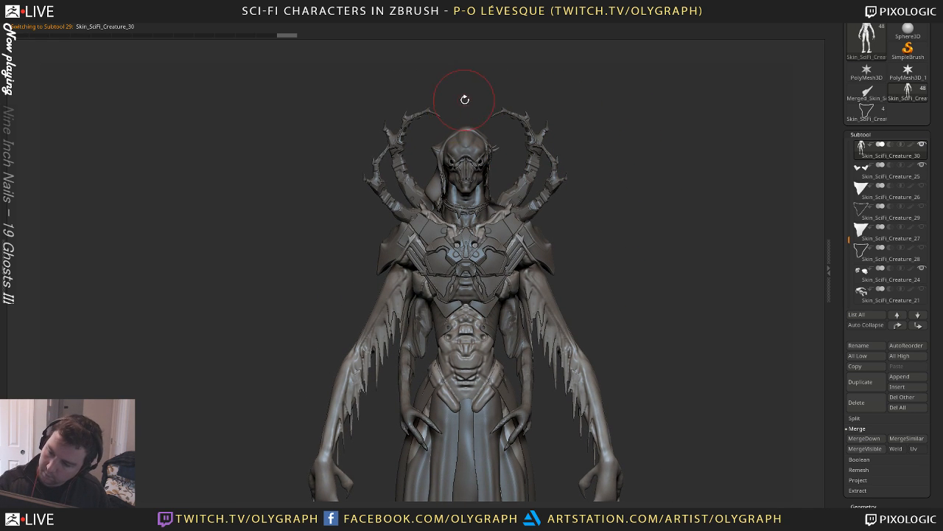
left_click_drag(603, 159, 602, 131, "alt")
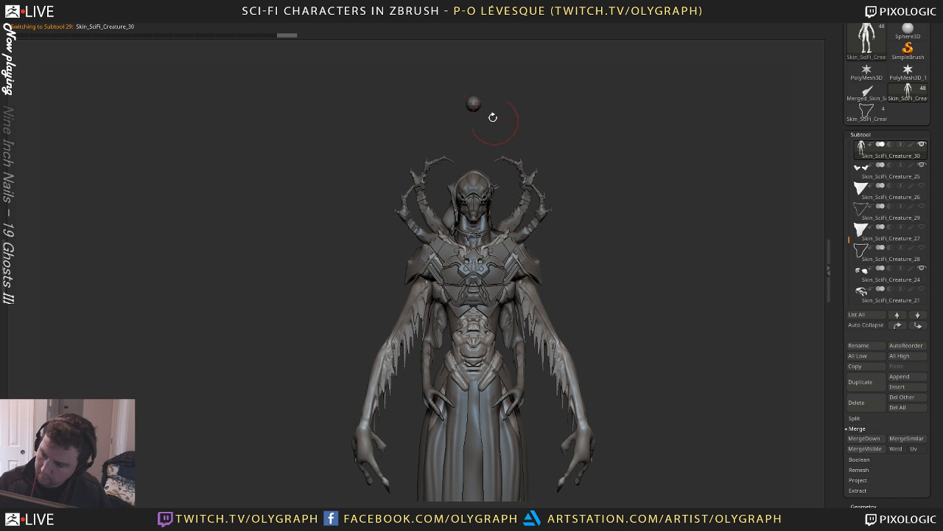
Make the sphere above the head the active subtool and examine the full figure and its chest armour
left_click(474, 102, "alt")
left_click_drag(621, 190, 600, 96, "alt")
mouse_move(629, 161)
left_mouse_down()
mouse_move(587, 165)
mouse_move(639, 167)
mouse_move(621, 157)
left_mouse_up()
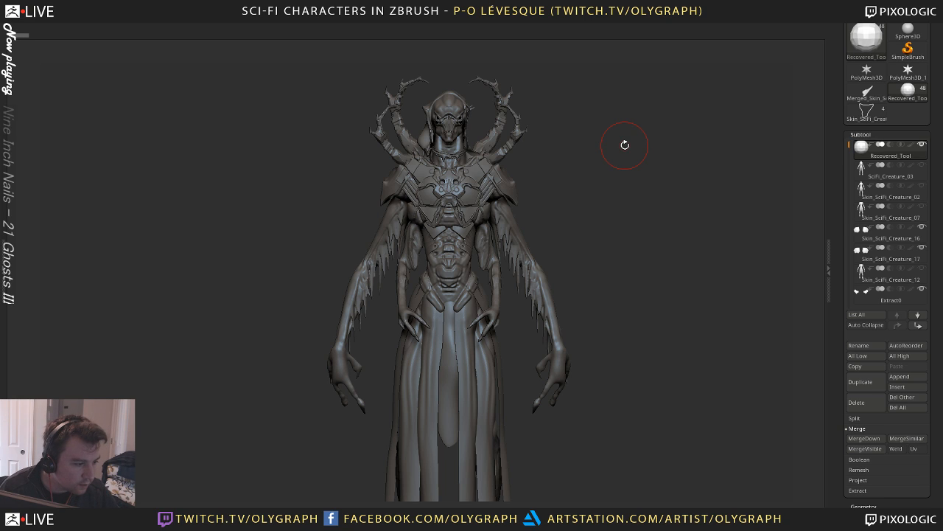
mouse_move(625, 145)
left_mouse_down()
mouse_move(653, 147)
mouse_move(597, 157)
mouse_move(647, 136)
left_mouse_up()
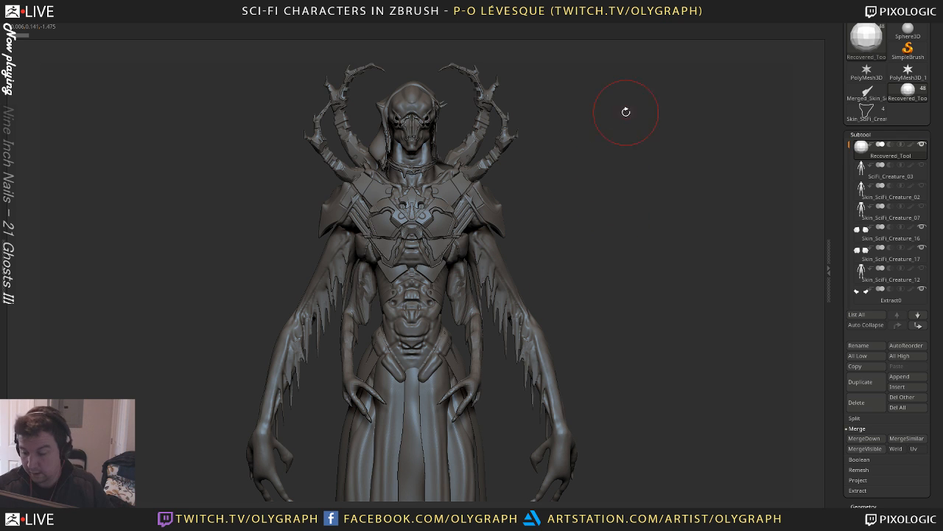
left_click_drag(623, 167, 639, 184, "alt")
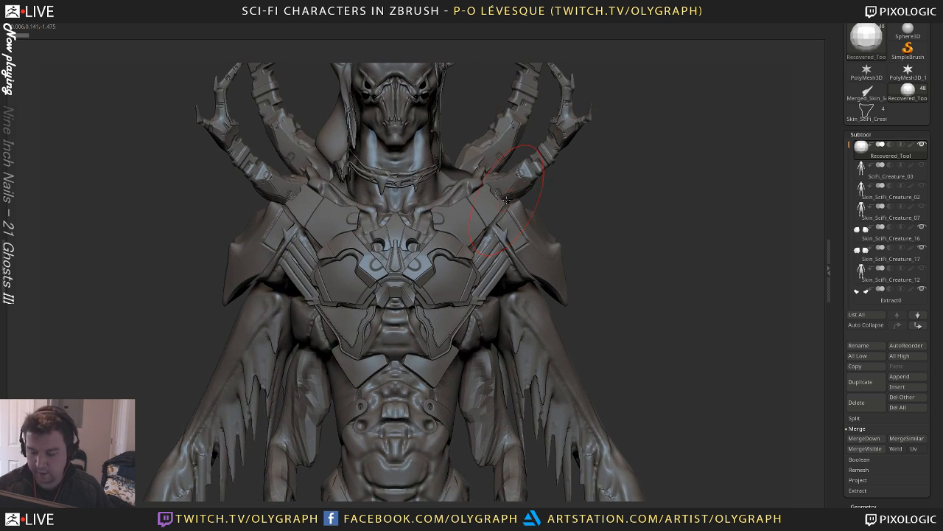
Make the torso layer beneath the chest armour active and rework its lower edge above the waist plates, varying the brush size
left_click(376, 332, "alt")
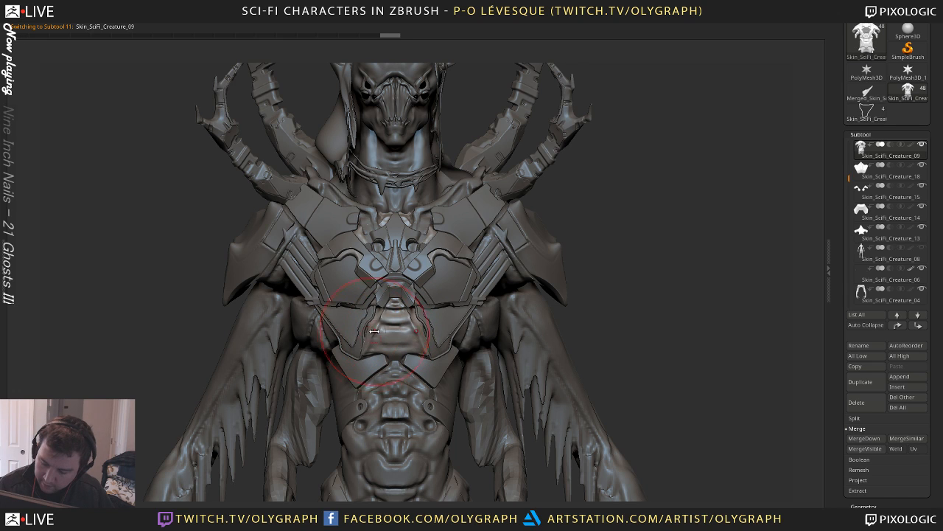
key("s")
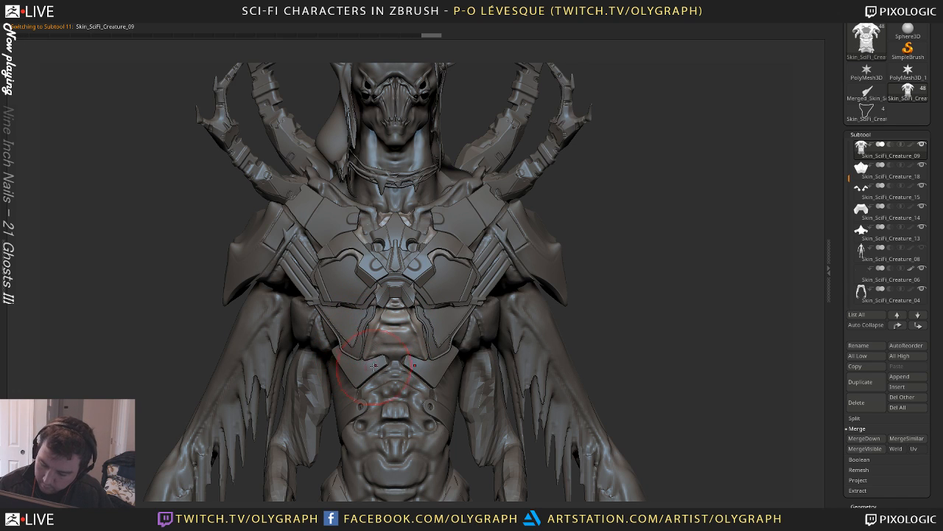
left_click_drag(375, 363, 366, 364)
key("s")
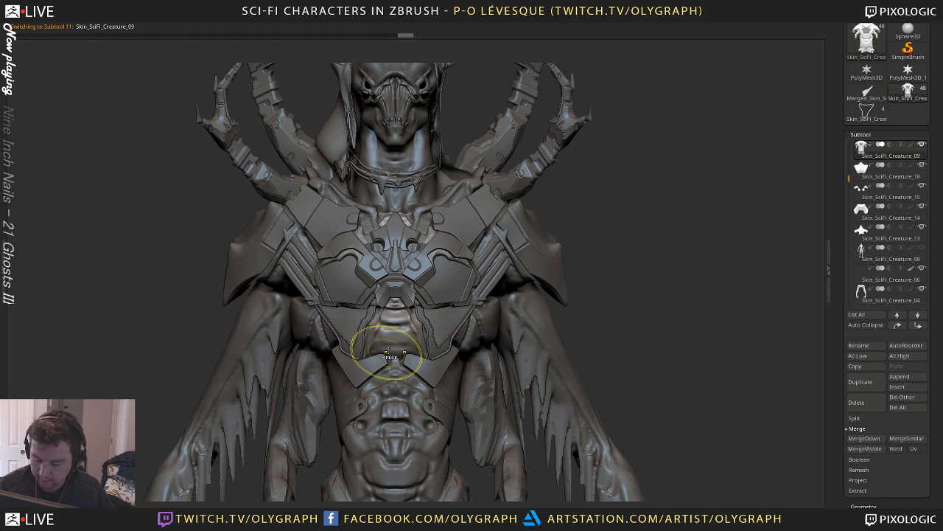
key("ctrl+z")
key("ctrl+z")
key("ctrl+z")
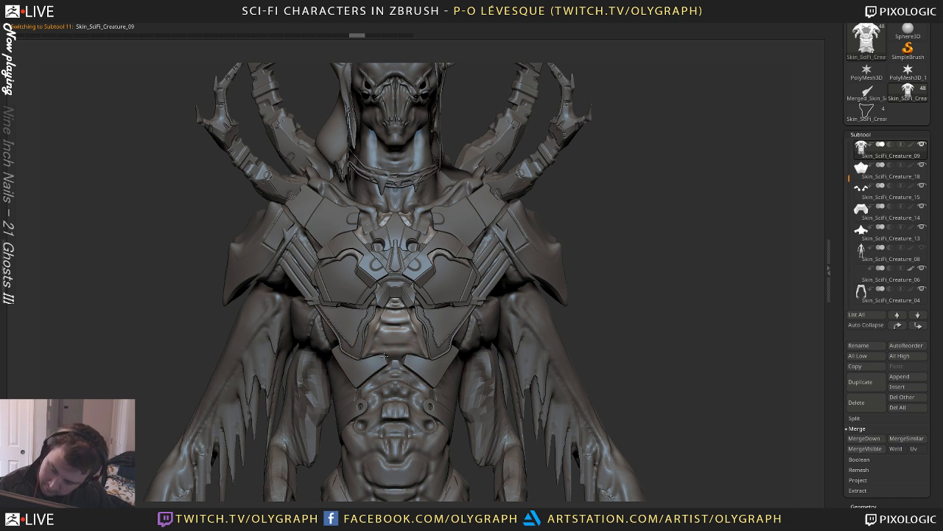
left_click_drag(386, 353, 383, 358)
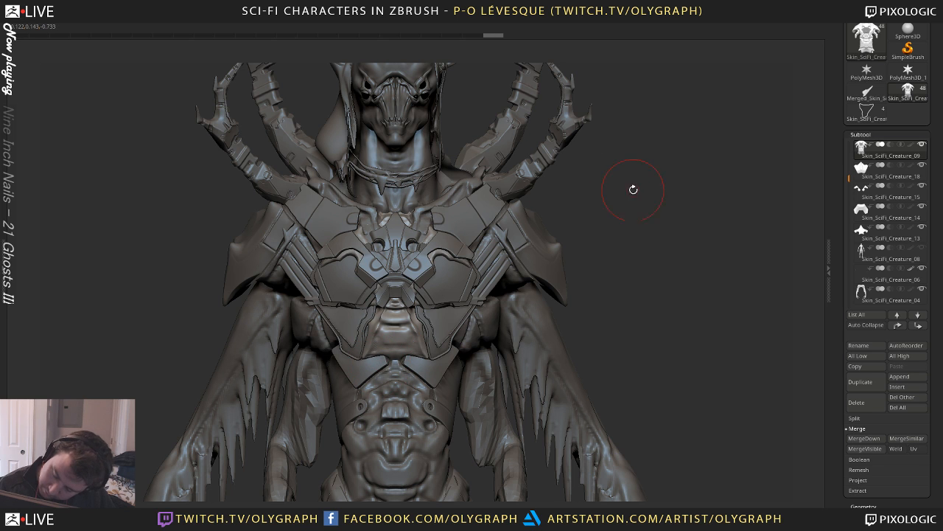
Undo the latest torso-layer moves and nudge its centre up again between the inner corners of the waist plates
mouse_move(633, 189)
left_mouse_down("alt")
mouse_move(554, 144)
mouse_move(546, 168)
mouse_move(565, 141)
mouse_move(576, 213)
left_mouse_up("alt")
key("ctrl+z")
key("ctrl+z")
key("ctrl+z")
left_click_drag(403, 300, 404, 291)
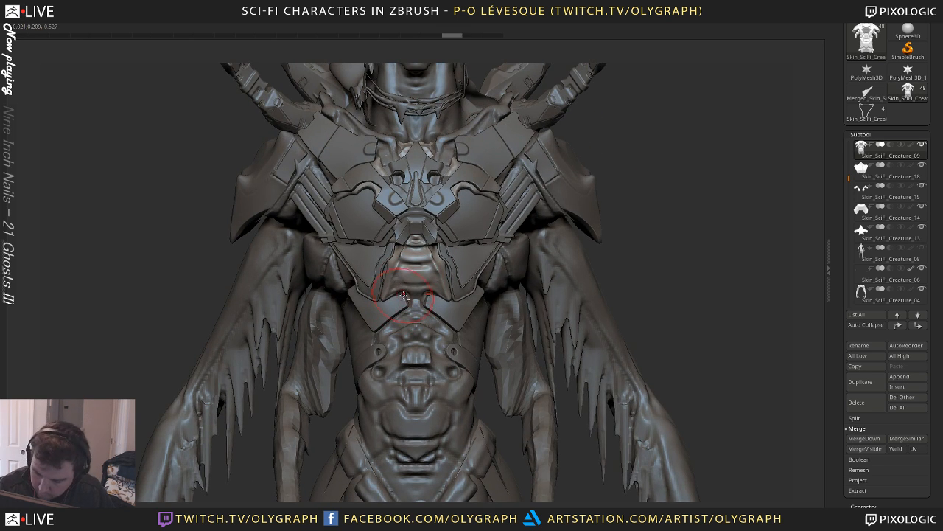
Make the sphere above the head active again and examine the waist plates on the full figure from the front and side
left_click(404, 271, "alt")
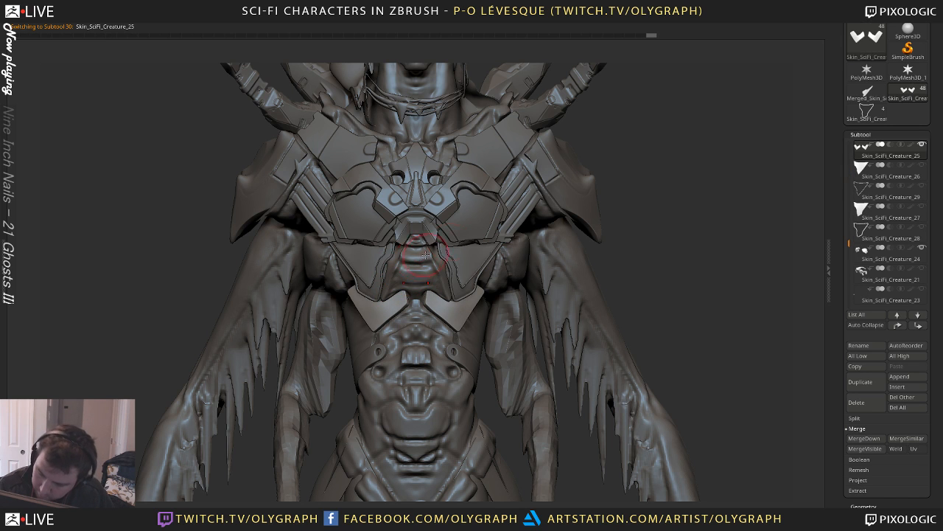
left_click_drag(639, 169, 569, 135, "alt")
left_click_drag(492, 136, 499, 165, "alt")
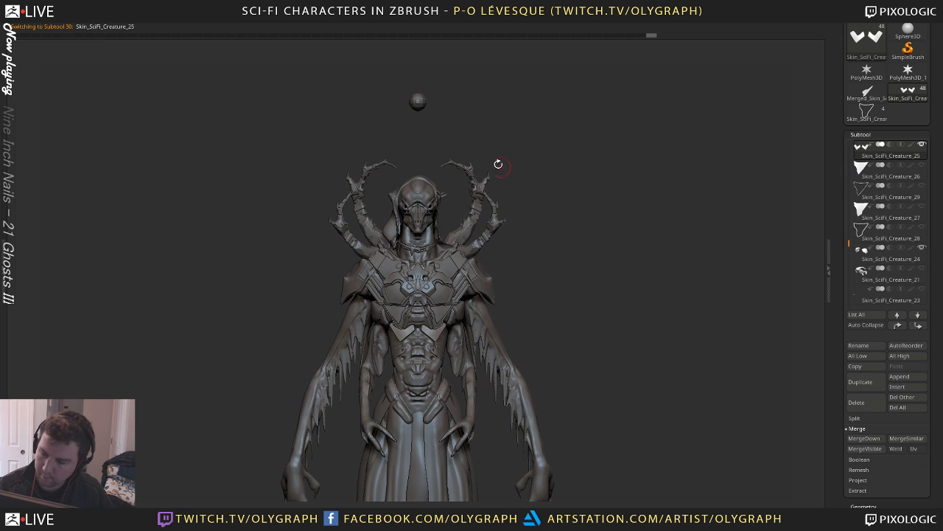
left_click(426, 99, "alt")
left_click_drag(557, 174, 572, 123, "alt")
left_click_drag(616, 168, 563, 160)
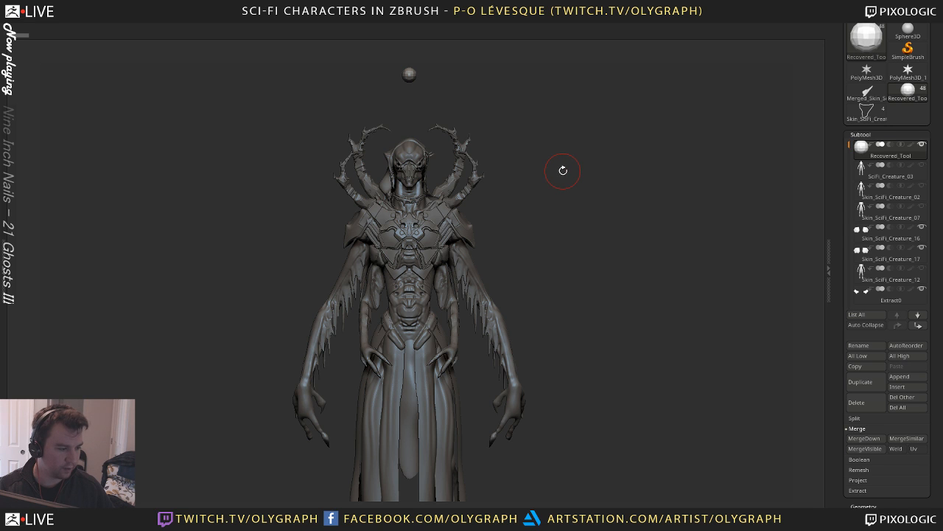
mouse_move(561, 171)
left_mouse_down()
mouse_move(555, 184)
mouse_move(539, 179)
mouse_move(630, 179)
mouse_move(638, 135)
mouse_move(634, 158)
mouse_move(647, 150)
mouse_move(479, 250)
left_mouse_up()
key("Tab")
key("Tab")
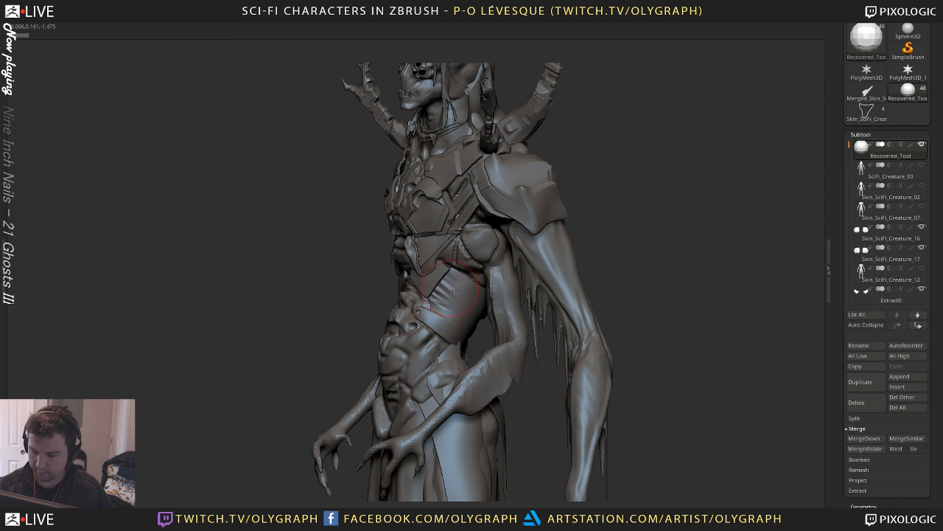
Select the Pen Shadow brush, turn its texture off and give it Alpha 18
key("Tab")
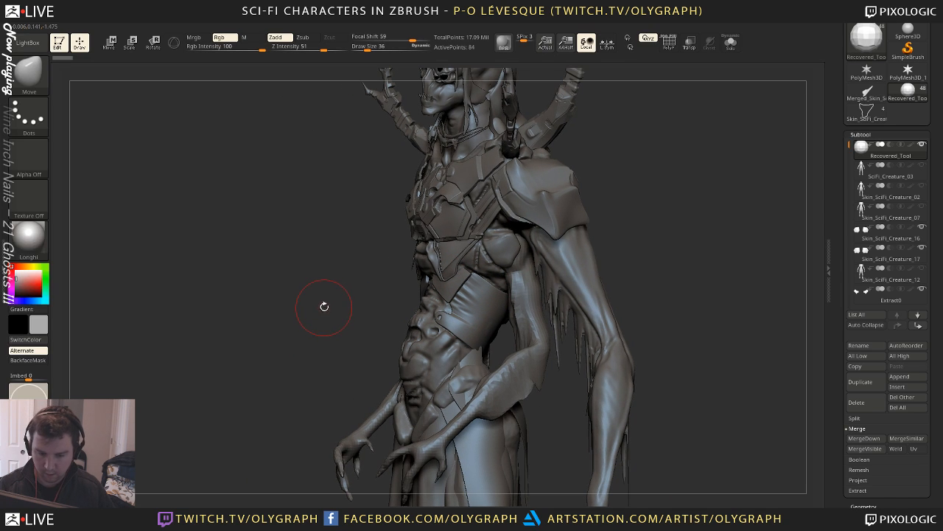
key("b")
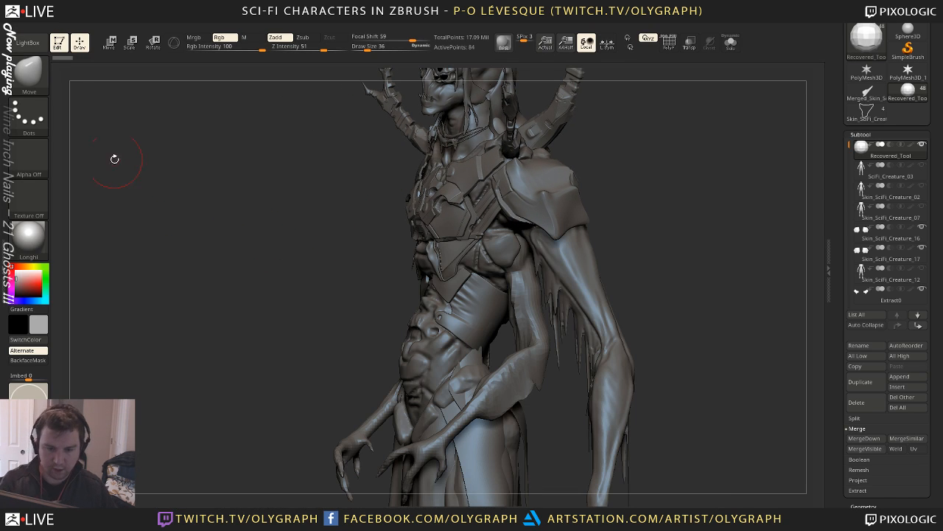
left_click(30, 74)
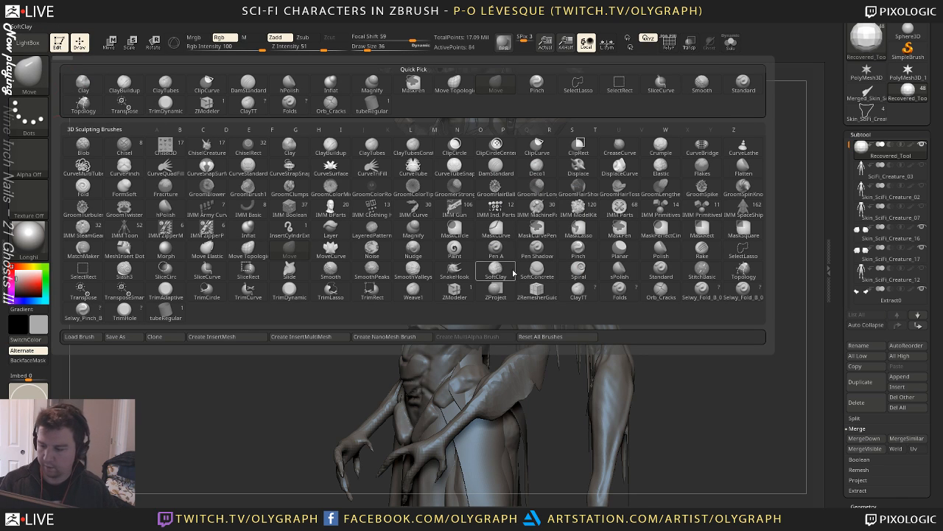
key("p")
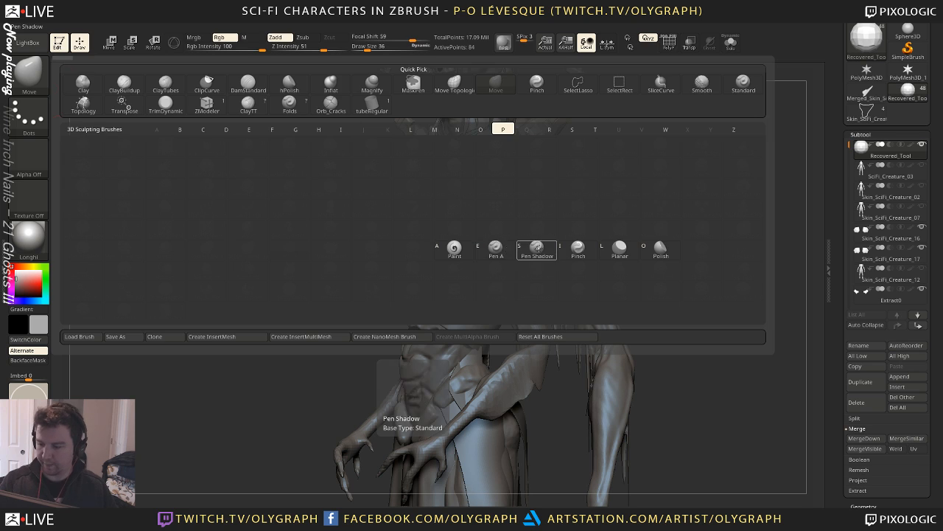
left_click(536, 249)
left_click(28, 197)
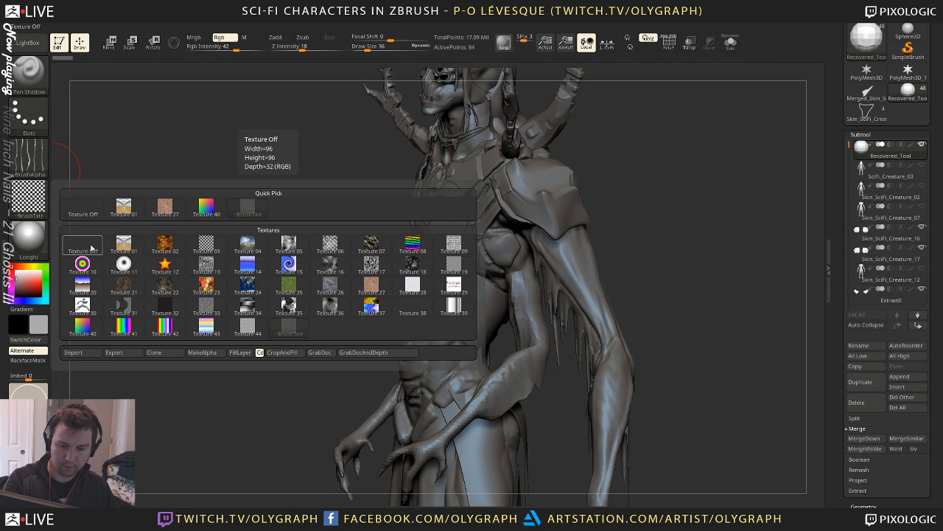
left_click(83, 245)
left_click(28, 159)
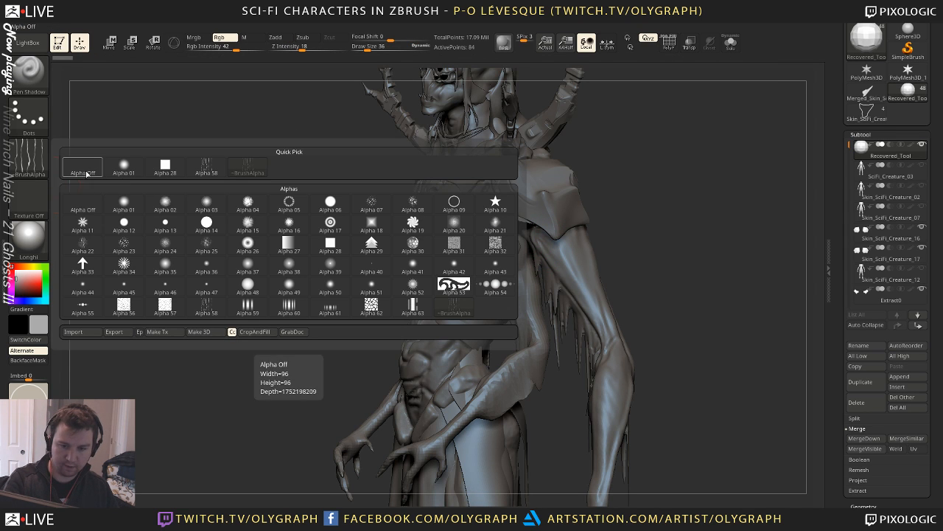
mouse_move(415, 253)
mouse_move(486, 271)
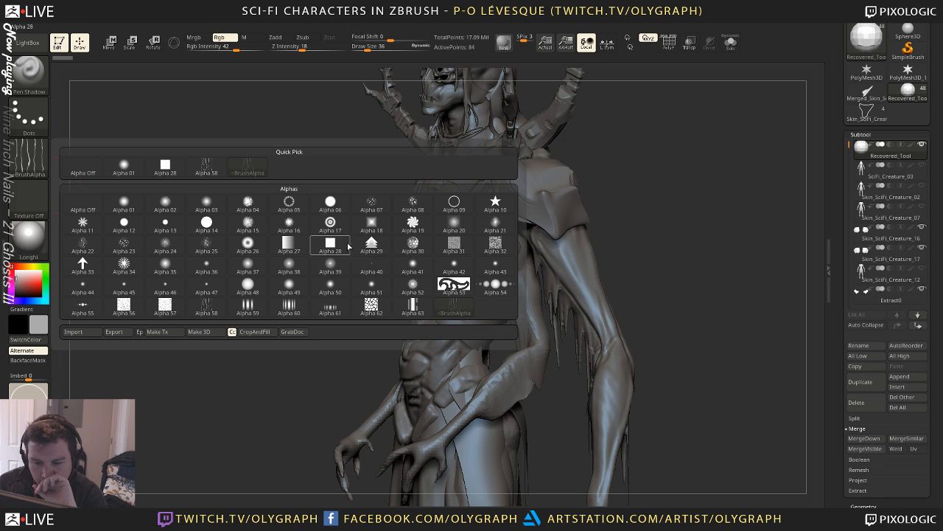
mouse_move(301, 304)
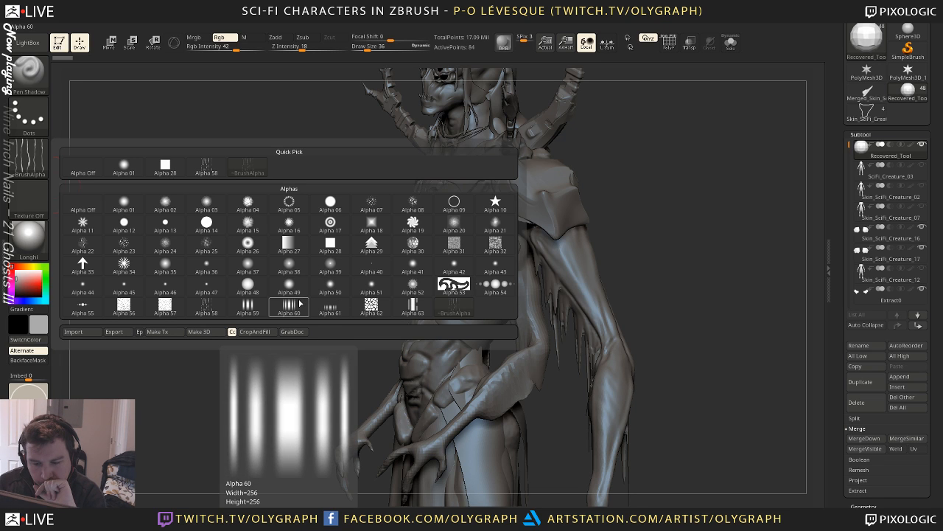
left_click(372, 223)
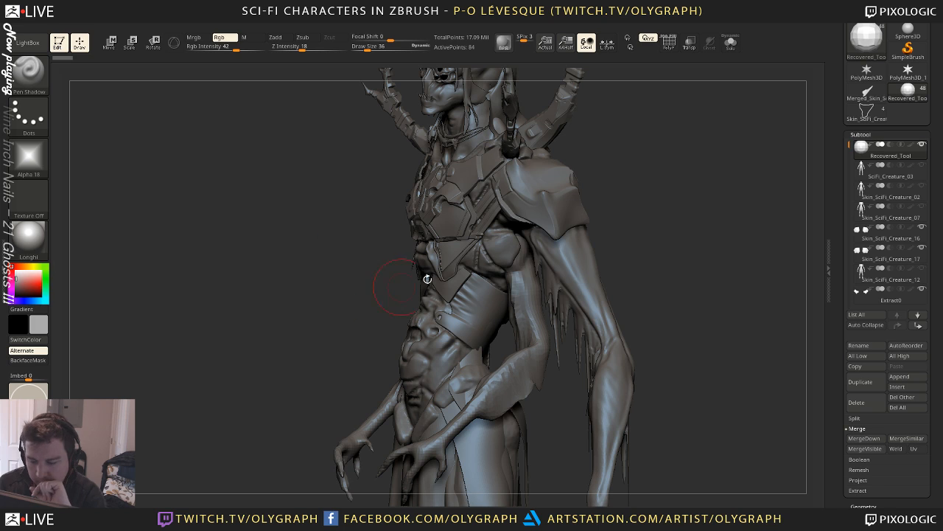
Try a Pen Shadow stroke on the creature's upper arm at draw size 21, and switch the brush from Rgb to Zadd
key("s")
left_click(574, 263)
left_click(574, 239, "alt")
left_click_drag(574, 236, 602, 276)
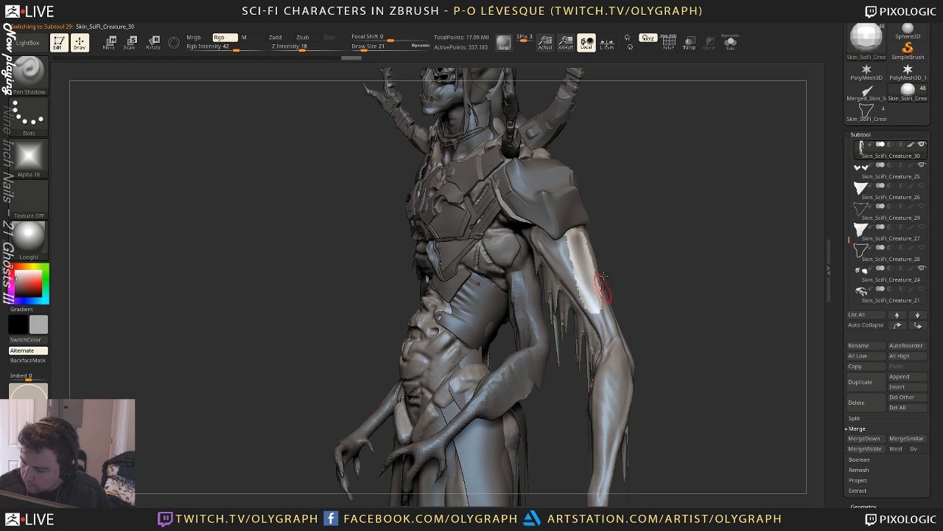
key("ctrl+z")
left_click(226, 38)
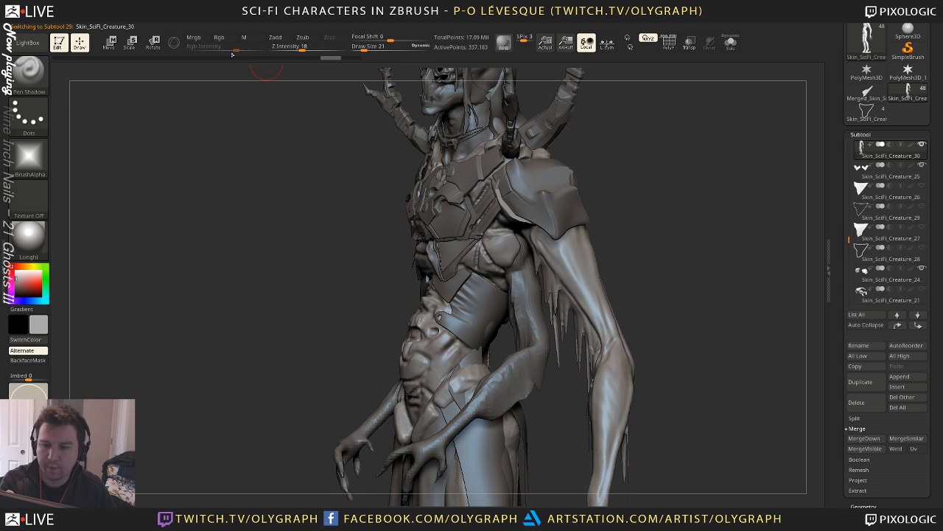
left_click(287, 39)
Reduce the draw size to 12, enable LazyMouse and sculpt test strokes down the upper arm
key("bracketleft")
left_click_drag(577, 253, 585, 286)
key("ctrl+z")
key("ctrl+z")
key("space")
left_click_drag(603, 413, 602, 206)
left_click(628, 271)
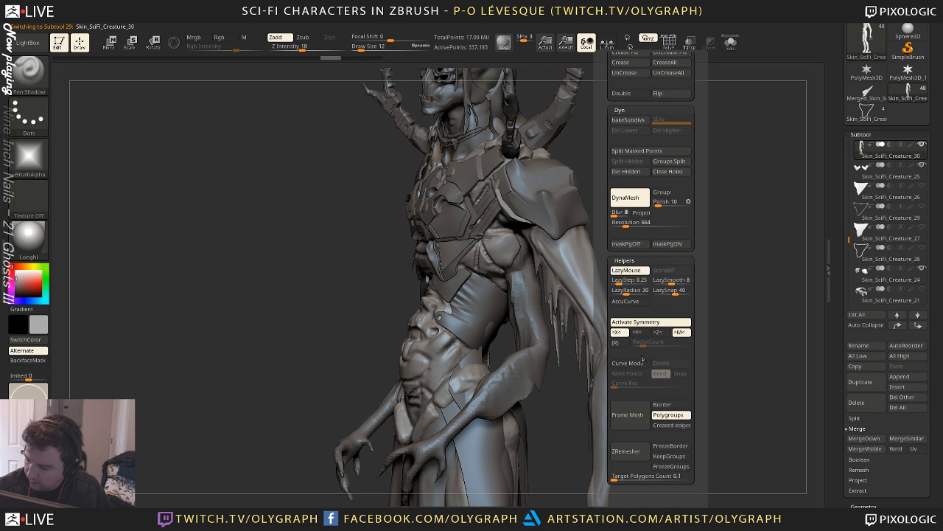
left_click_drag(576, 244, 590, 290)
left_click_drag(572, 243, 579, 270)
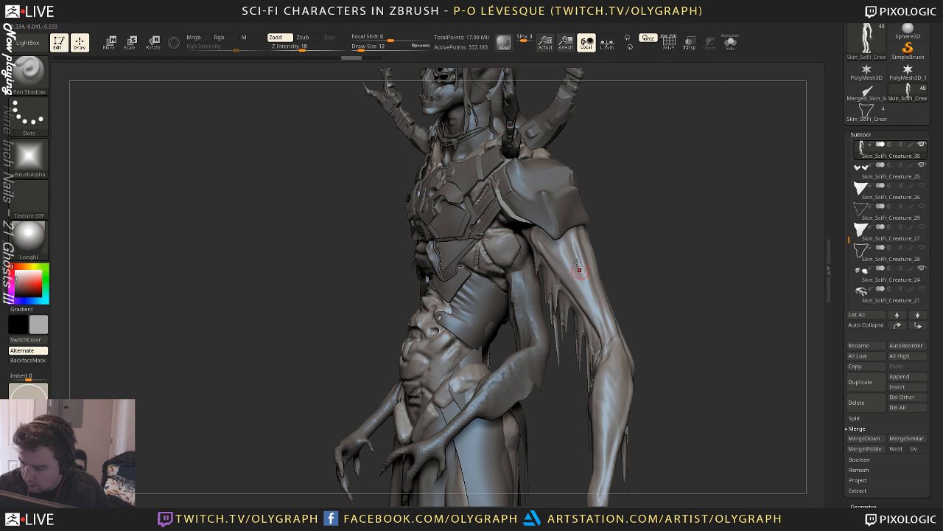
Switch to the Folds brush and examine the creature from the side and front
key("space")
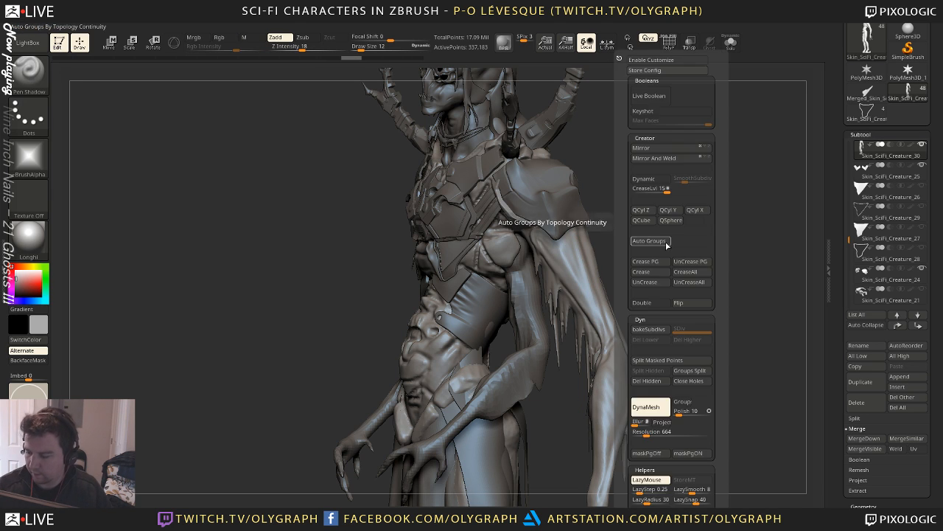
key("b")
key("b")
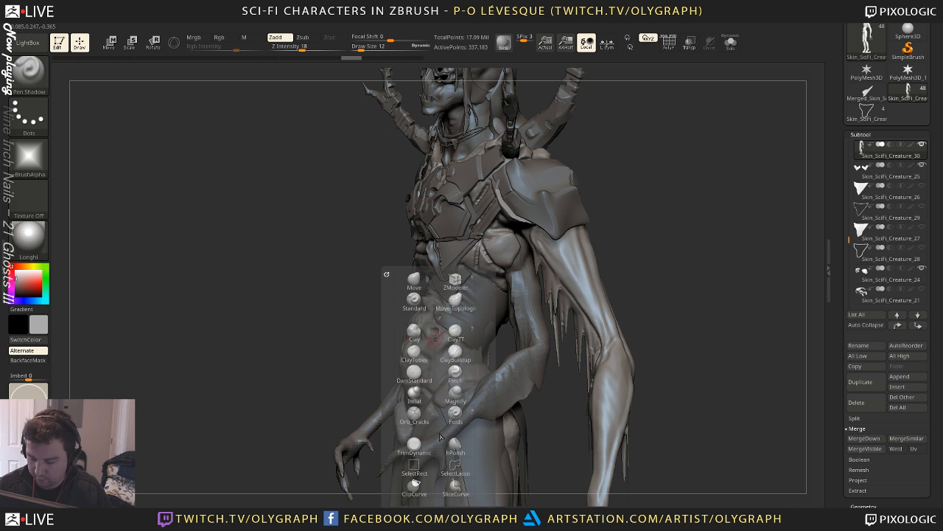
left_click(455, 411)
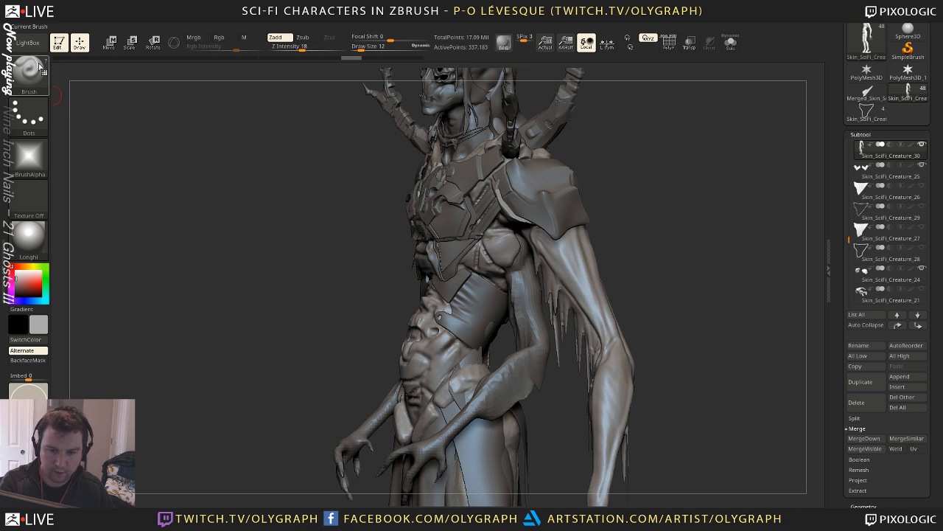
left_click_drag(274, 316, 275, 302)
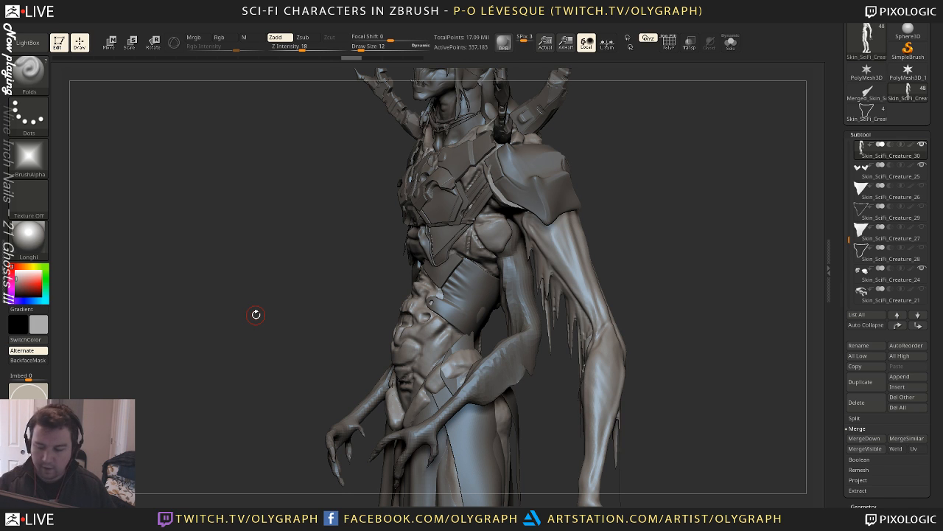
mouse_move(341, 259)
left_mouse_down()
mouse_move(609, 145)
mouse_move(586, 215)
mouse_move(588, 181)
mouse_move(520, 148)
left_mouse_up()
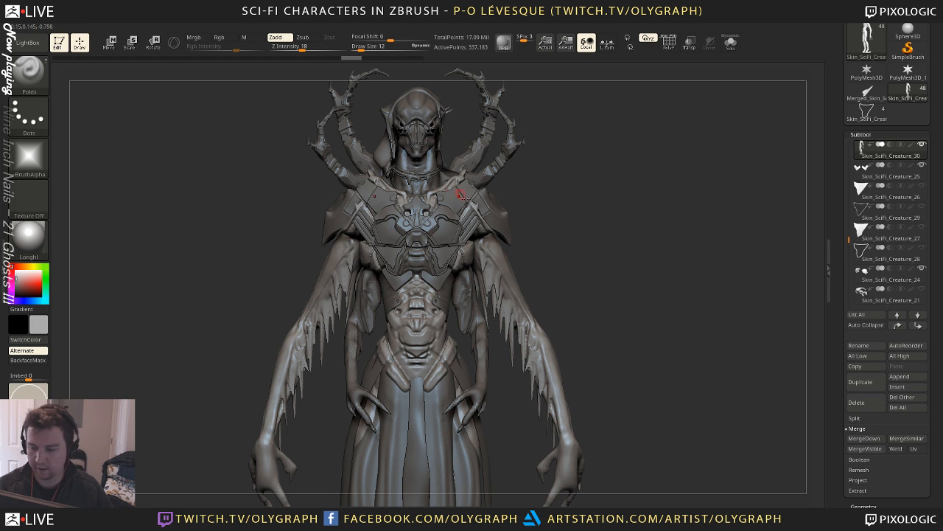
Switch to the Move brush and adjust the body's shoulder area beside the chest armour at draw size 22
mouse_move(563, 195)
left_mouse_down()
mouse_move(538, 181)
mouse_move(575, 159)
mouse_move(583, 176)
mouse_move(568, 170)
mouse_move(569, 198)
mouse_move(579, 205)
left_mouse_up()
key("s")
key("b")
left_click(556, 192)
key("s")
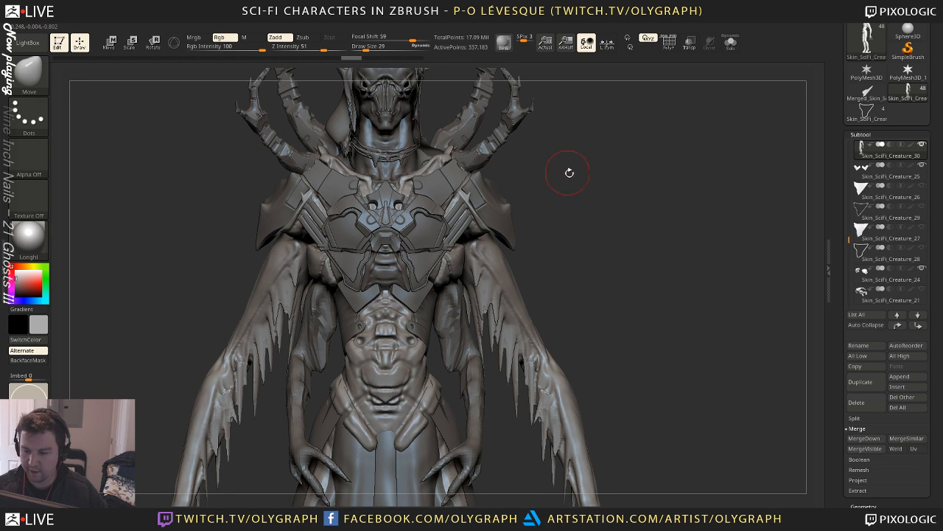
left_click_drag(569, 173, 547, 208, "alt")
key("s")
left_click(454, 189)
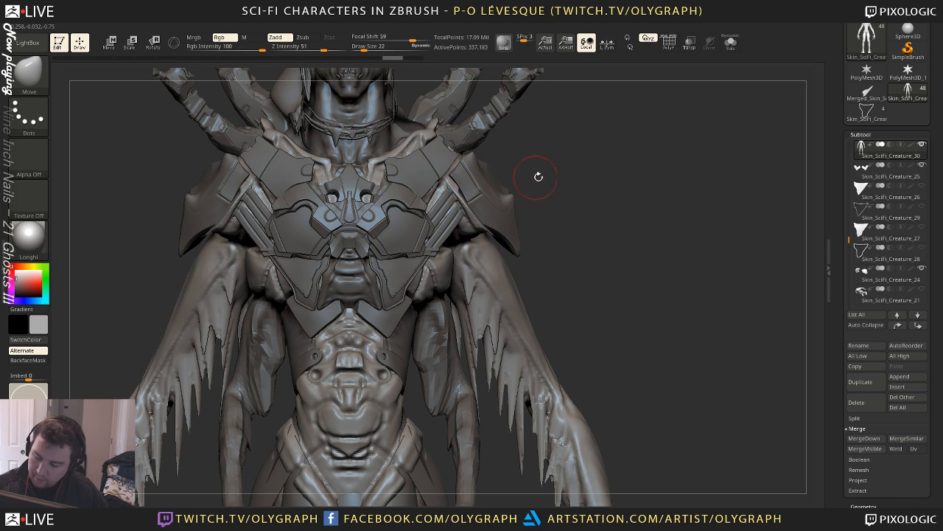
left_click_drag(537, 175, 546, 127, "alt")
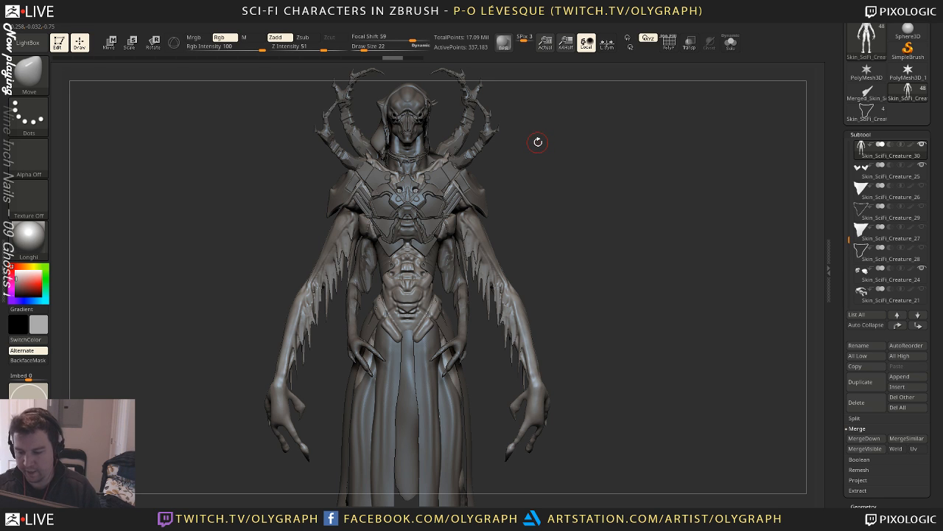
Make the torso layer active and reshape its lower area above the waist plates with the Move brush at draw size 31
left_click_drag(538, 177, 562, 202, "alt")
left_click(356, 262, "alt")
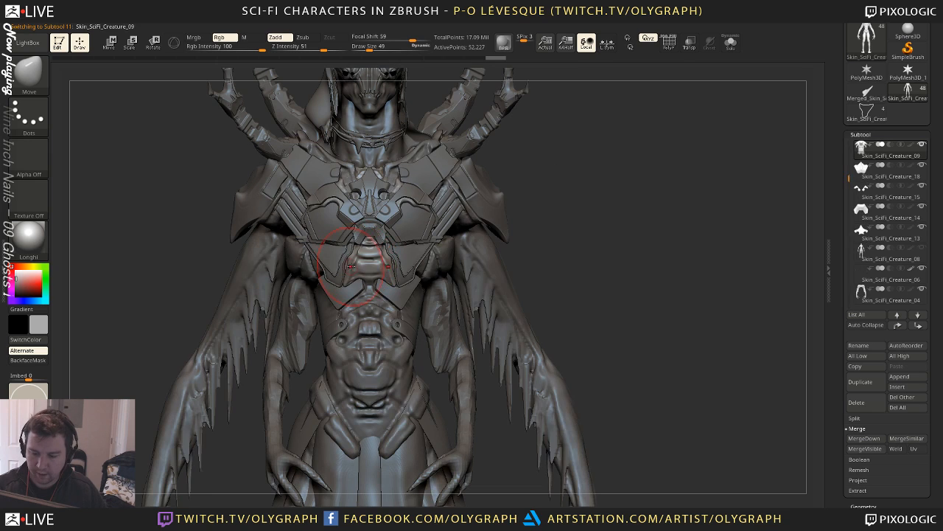
key("s")
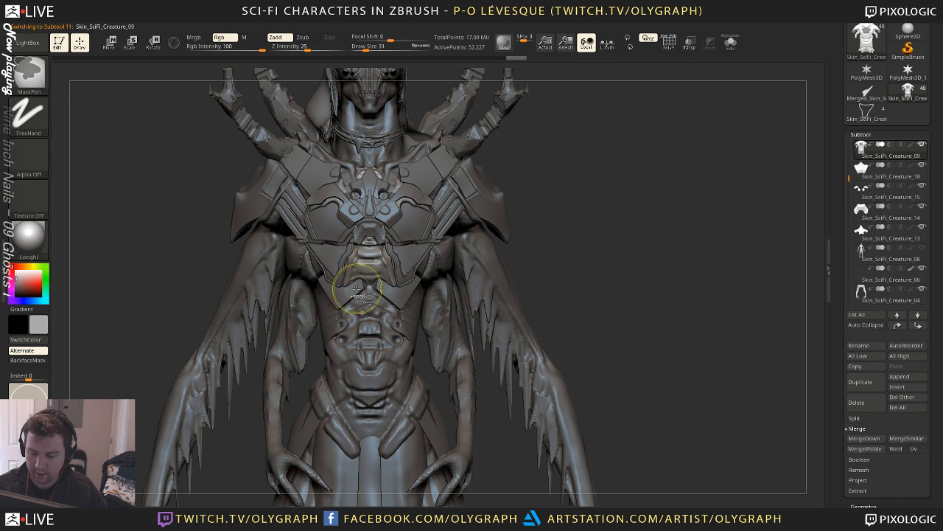
left_click_drag(347, 288, 341, 292)
key("s")
mouse_move(347, 286)
left_mouse_down()
mouse_move(338, 285)
mouse_move(339, 264)
left_mouse_up()
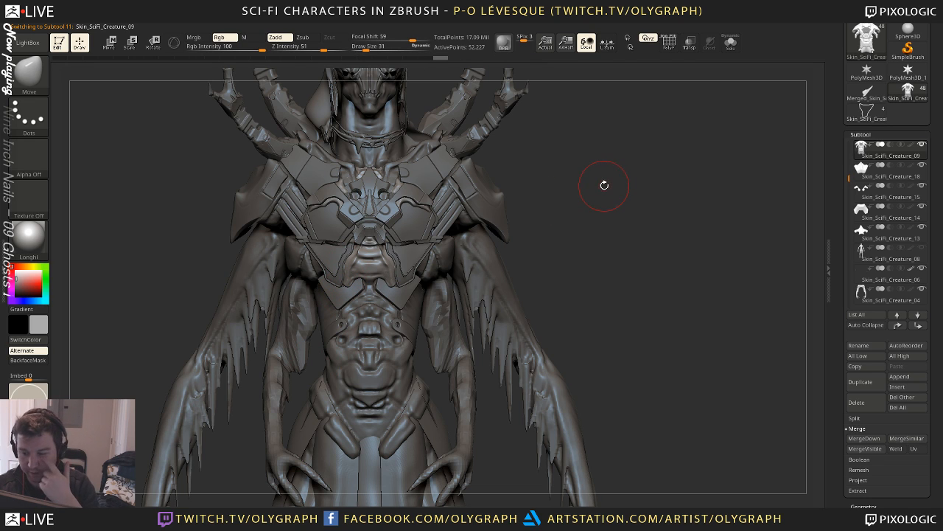
left_click_drag(582, 179, 592, 179, "alt")
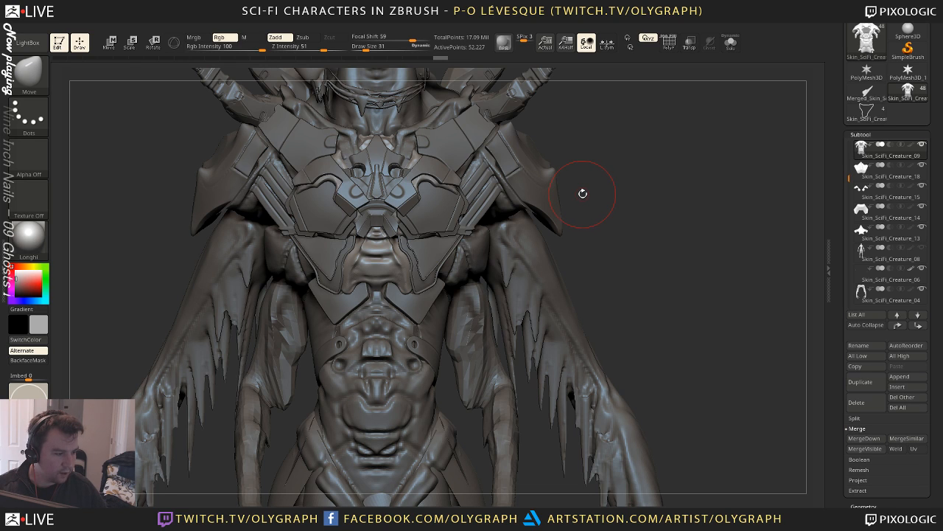
Make the outer shoulder armour plates active, nudge their lower corner with the Move brush and isolate them
left_click_drag(610, 175, 546, 186, "alt")
left_click(520, 195, "alt")
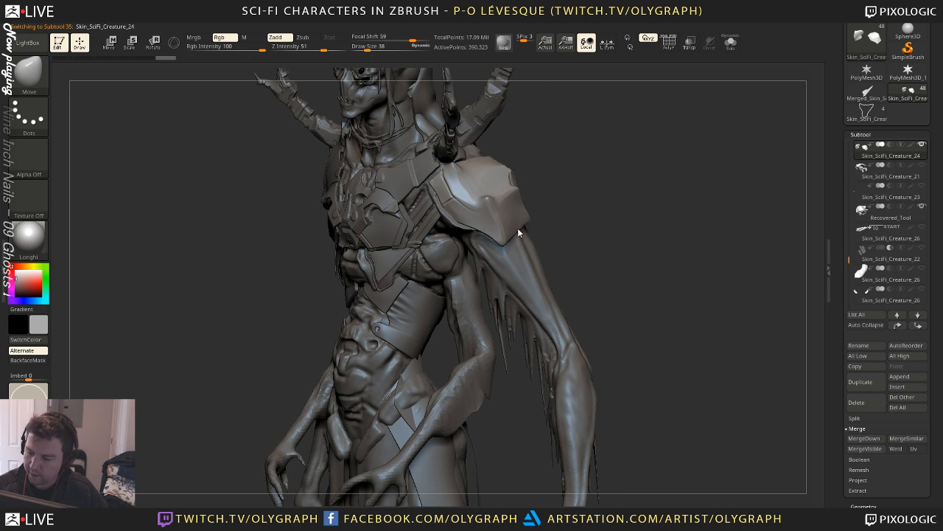
left_click_drag(518, 232, 518, 231)
mouse_move(577, 170)
left_mouse_down()
mouse_move(590, 157)
mouse_move(568, 230)
mouse_move(463, 349)
left_mouse_up()
key("space")
key("shift+s")
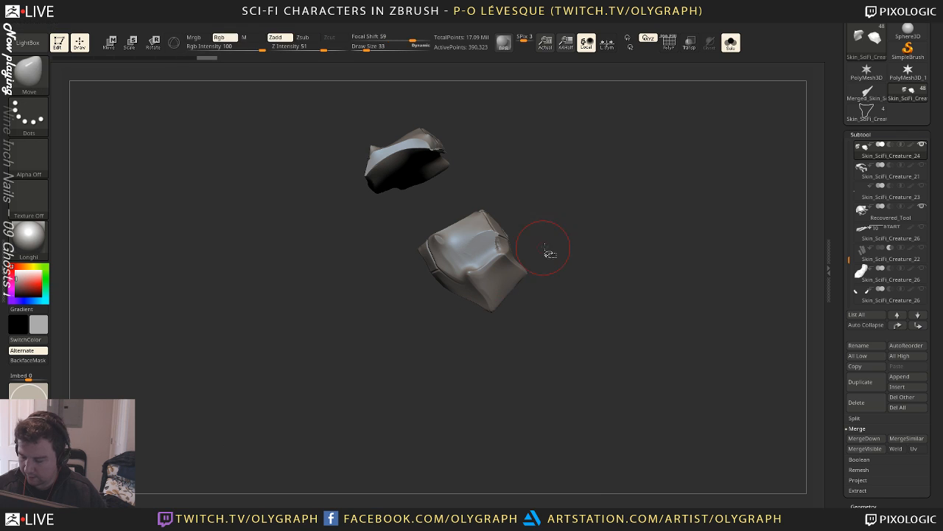
Adjust the lower edge of the isolated shoulder plate at draw size 33 and show the full creature again
left_click_drag(556, 252, 460, 350, "ctrl+shift")
mouse_move(547, 217)
left_mouse_down()
mouse_move(543, 228)
mouse_move(562, 163)
mouse_move(604, 200)
mouse_move(613, 170)
mouse_move(611, 273)
mouse_move(597, 280)
mouse_move(575, 255)
mouse_move(504, 306)
mouse_move(476, 260)
left_mouse_up()
mouse_move(562, 252)
left_mouse_down()
mouse_move(576, 219)
mouse_move(565, 255)
left_mouse_up()
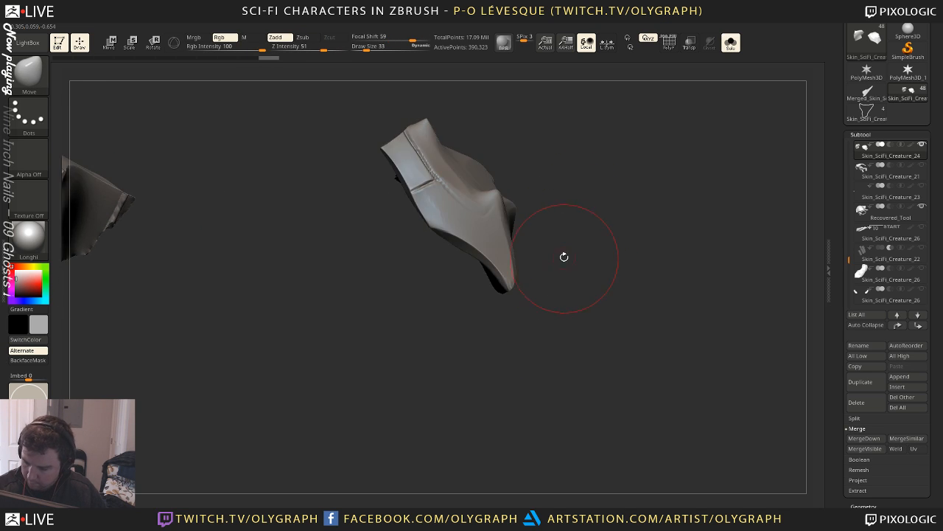
left_click_drag(526, 293, 507, 286, "ctrl+shift")
mouse_move(554, 179)
left_mouse_down()
mouse_move(582, 185)
mouse_move(552, 257)
mouse_move(488, 305)
mouse_move(474, 301)
mouse_move(465, 339)
mouse_move(612, 198)
mouse_move(544, 223)
left_mouse_up()
key("shift+s")
Pull the outer lower edges of the shoulder plates slightly inward with the Move brush from the front
key("b")
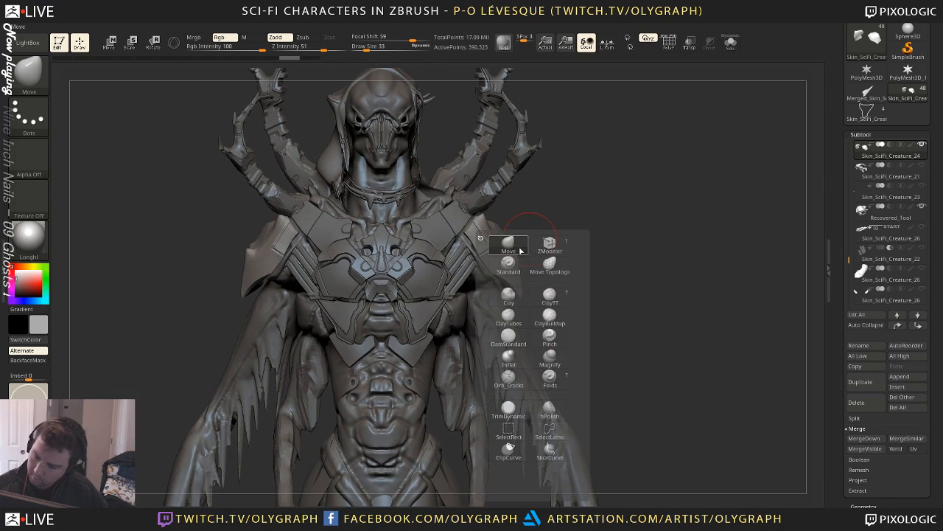
left_click(521, 250)
left_click_drag(496, 265, 492, 265)
left_click_drag(492, 267, 488, 261)
left_click_drag(604, 216, 591, 169, "alt")
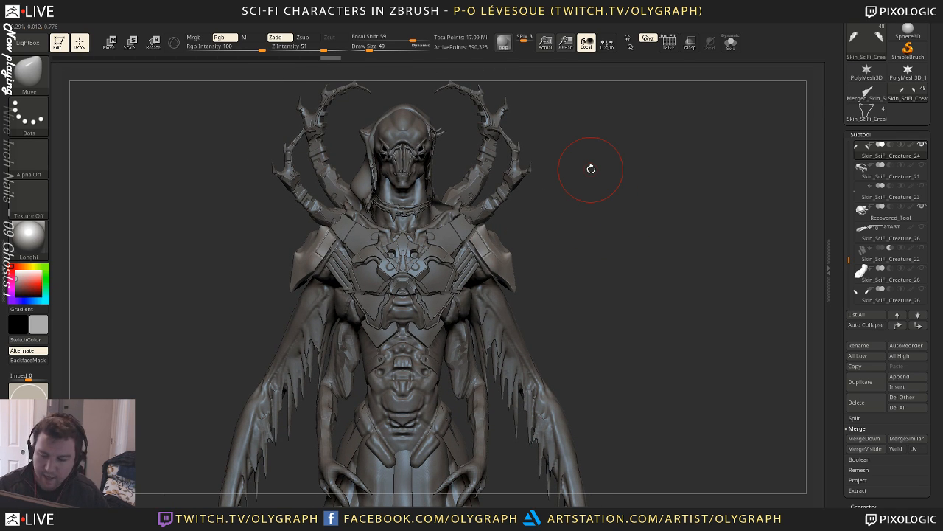
Examine the creature's overall silhouette and chest armour proportions from the front at a distance
left_click_drag(611, 189, 589, 267, "alt")
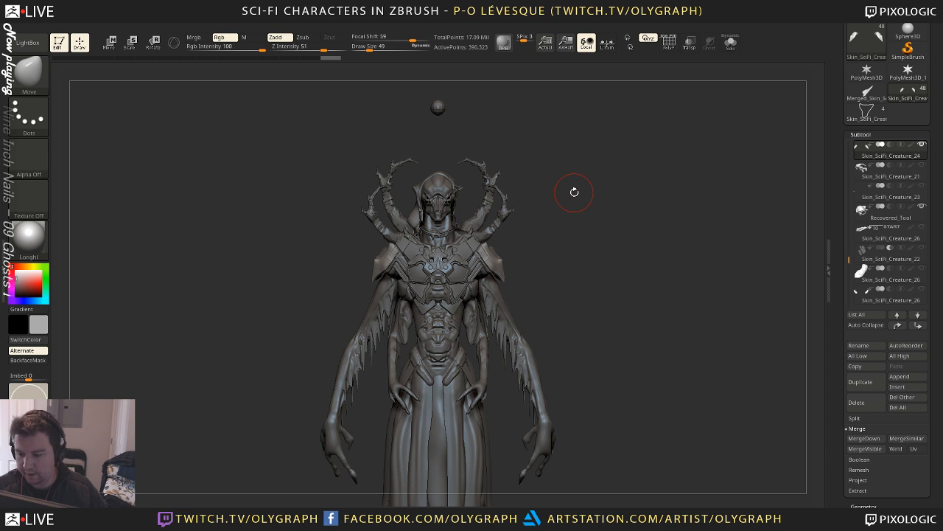
mouse_move(560, 204)
left_mouse_down("alt")
mouse_move(540, 168)
mouse_move(558, 206)
mouse_move(558, 169)
mouse_move(568, 181)
mouse_move(557, 140)
mouse_move(563, 168)
mouse_move(589, 195)
mouse_move(524, 201)
mouse_move(594, 181)
left_mouse_up("alt")
key("s")
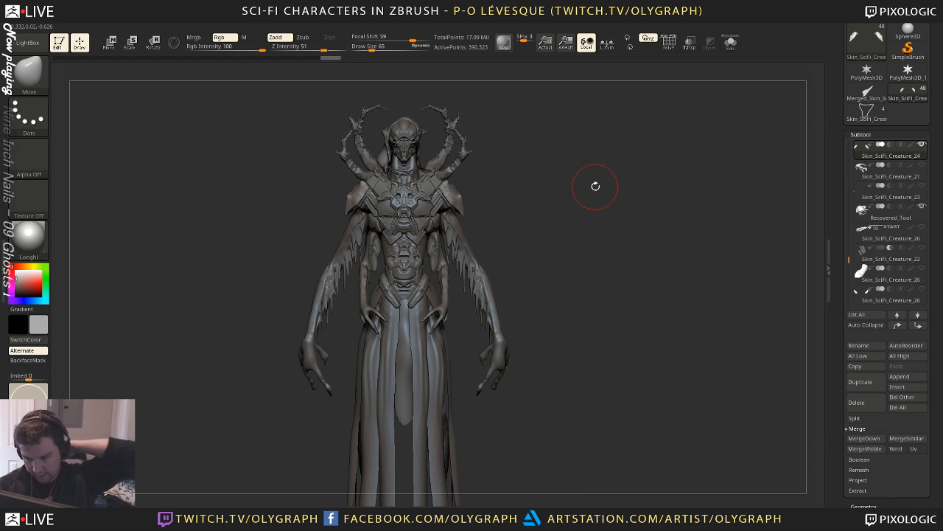
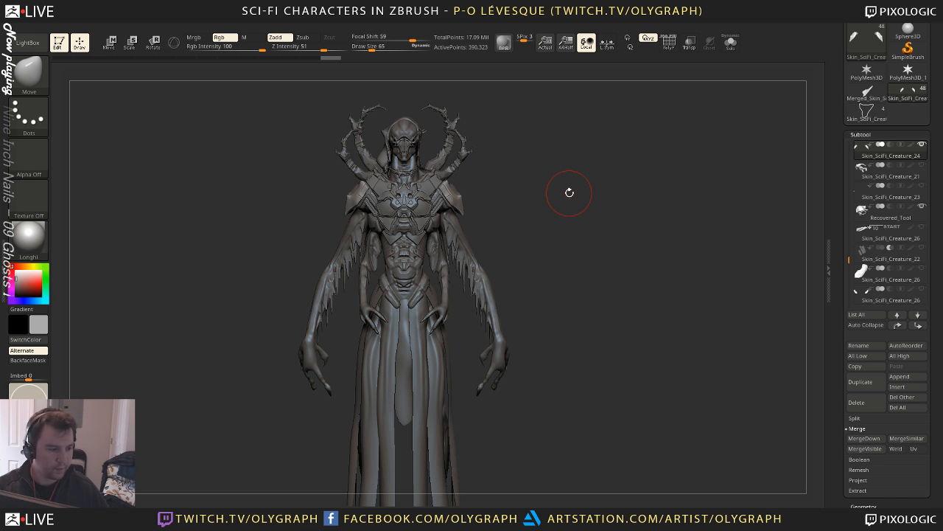
left_click_drag(546, 209, 583, 169)
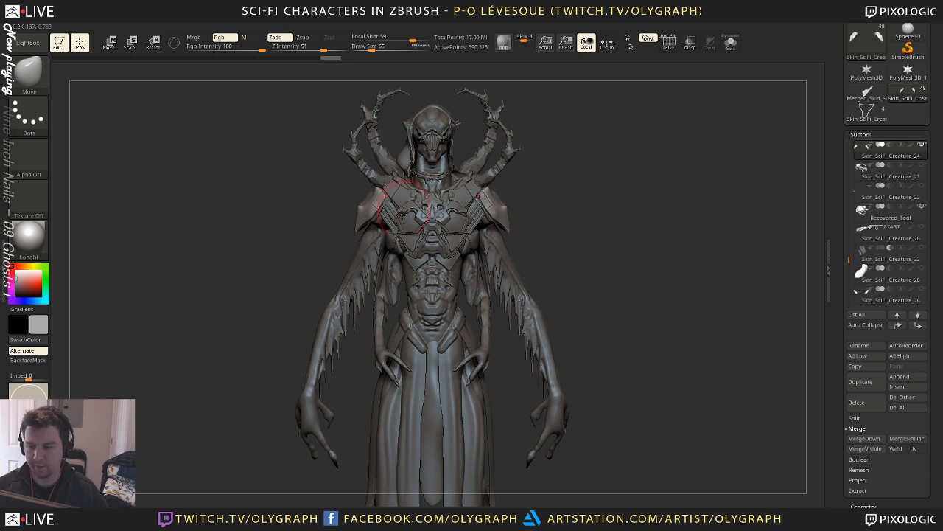
left_click(457, 234, "alt")
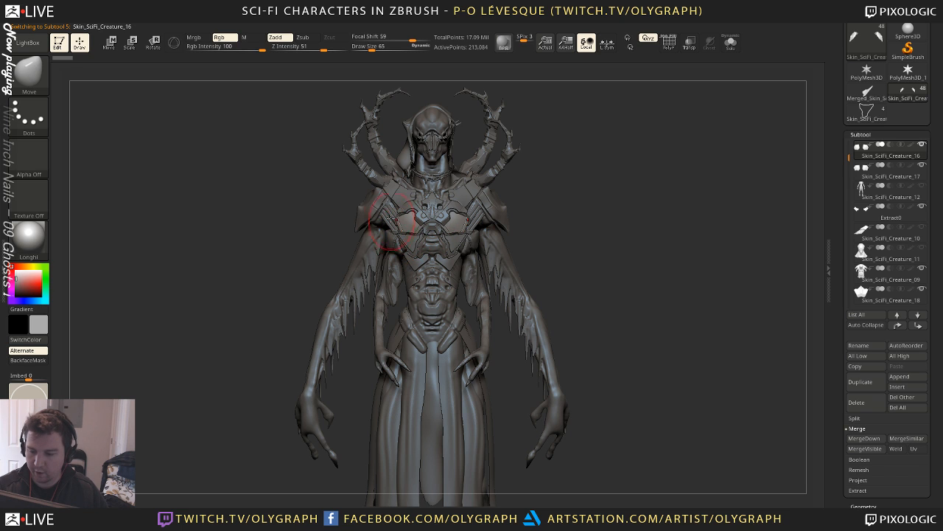
left_click_drag(550, 183, 543, 263, "alt")
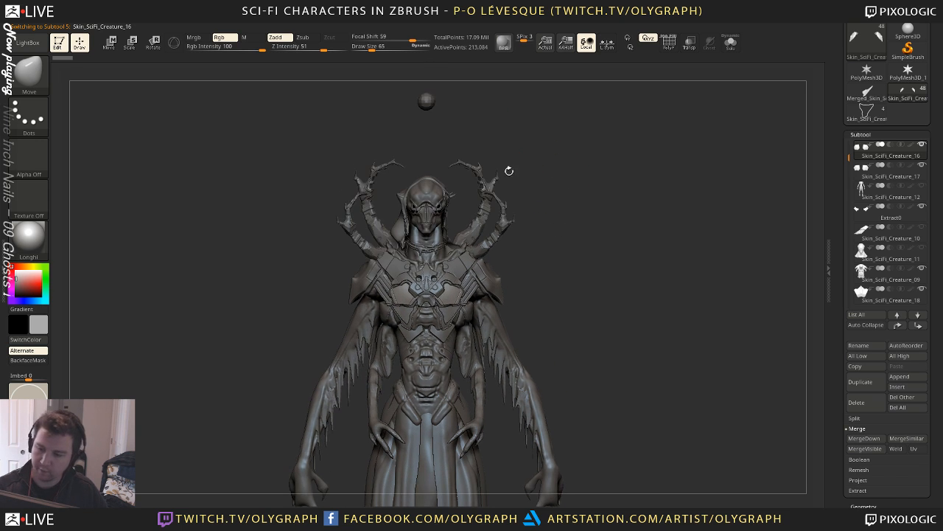
left_click(426, 108, "alt")
mouse_move(568, 194)
left_mouse_down()
mouse_move(543, 165)
mouse_move(550, 177)
mouse_move(571, 168)
mouse_move(569, 192)
mouse_move(482, 194)
mouse_move(573, 190)
mouse_move(585, 172)
mouse_move(581, 202)
mouse_move(539, 148)
mouse_move(562, 205)
mouse_move(579, 120)
mouse_move(472, 325)
left_mouse_up()
Make the body active, isolate it and mask the curved pad on the lower abdomen at draw size 7
left_click(438, 384, "alt")
left_click_drag(680, 221, 575, 383, "alt")
mouse_move(699, 308)
left_mouse_down()
mouse_move(710, 252)
mouse_move(675, 266)
mouse_move(693, 221)
left_mouse_up()
key("s")
left_click_drag(453, 312, 446, 312)
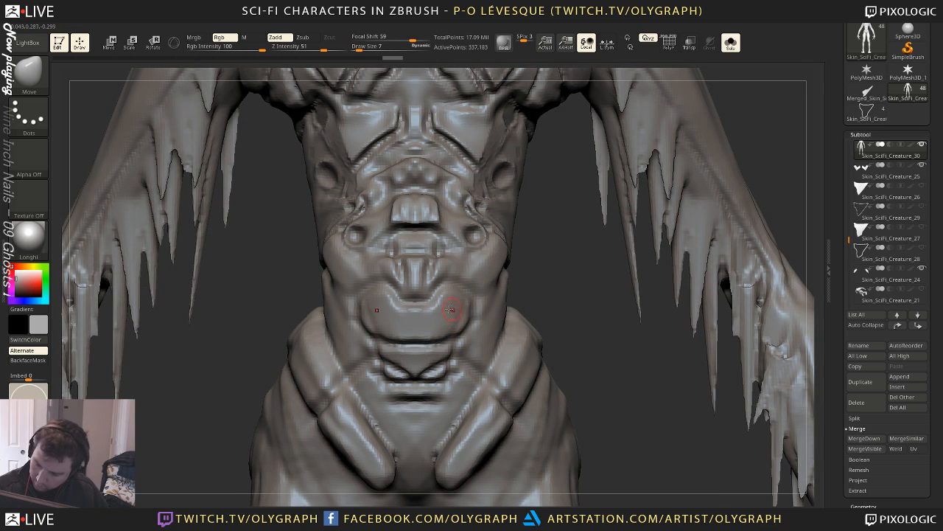
left_click_drag(381, 295, 404, 314, "ctrl")
left_click_drag(426, 314, 446, 297, "ctrl")
left_click_drag(370, 302, 376, 332, "ctrl")
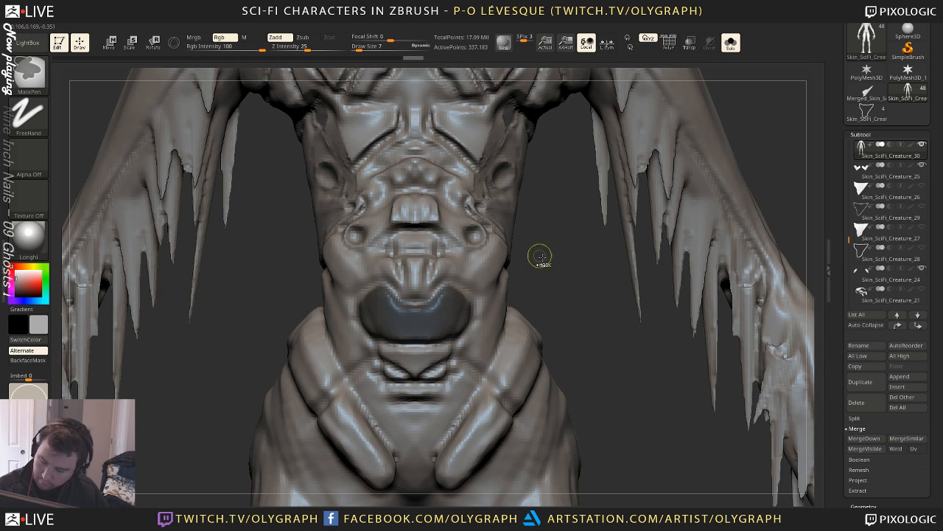
Turn the masked abdominal pad into its own polygroup and display the polygroups with the wireframe
key("ctrl+w")
left_click(462, 306, "ctrl+shift")
key("space")
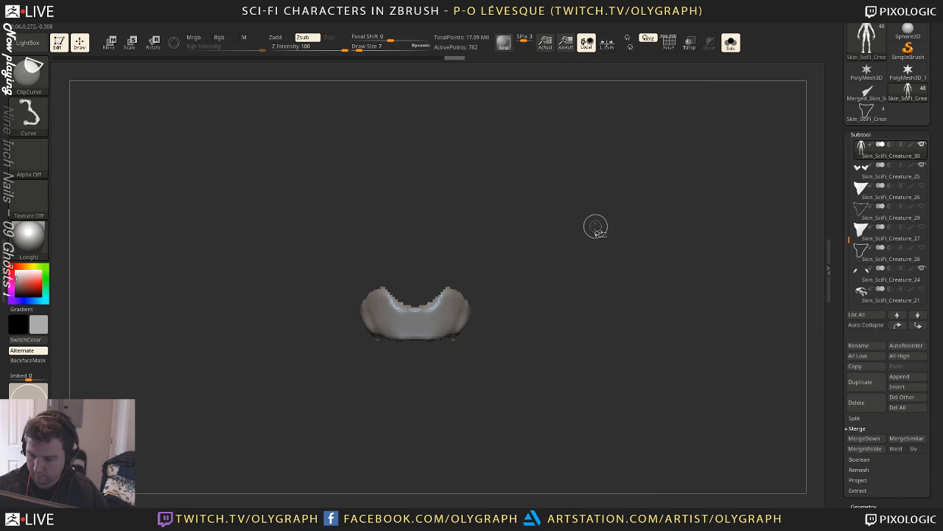
left_click(587, 235, "ctrl+shift")
key("shift+f")
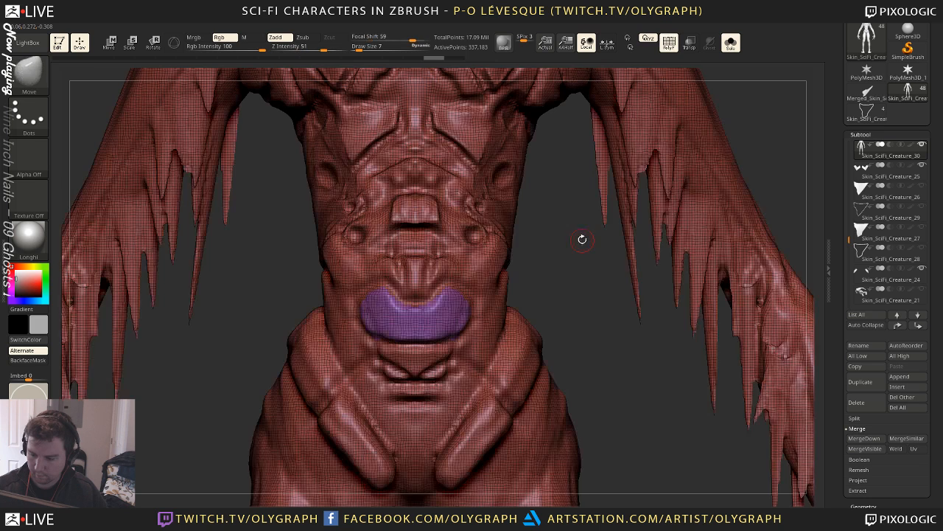
Duplicate the body subtool, isolate the abdominal pad on the copy and delete its hidden geometry
key("ctrl+shift")
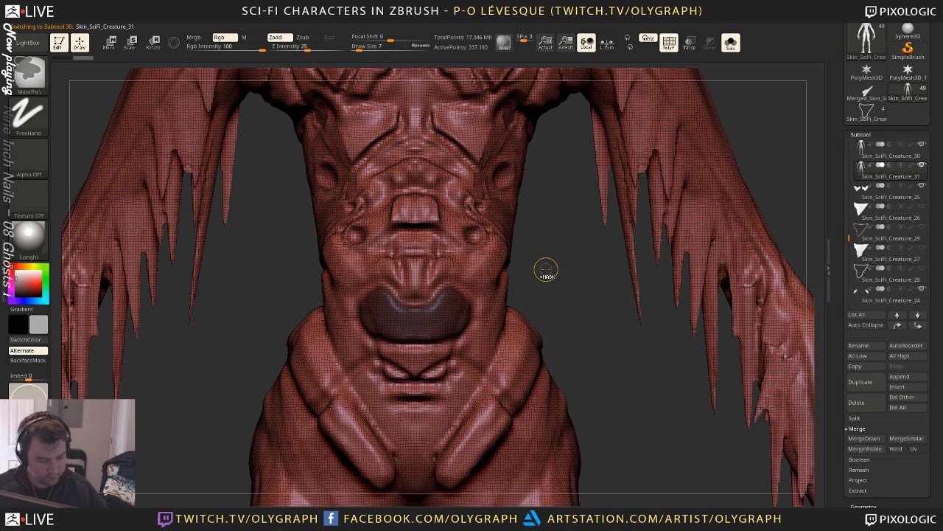
left_click(496, 289, "ctrl+shift")
left_click(497, 288, "ctrl+shift")
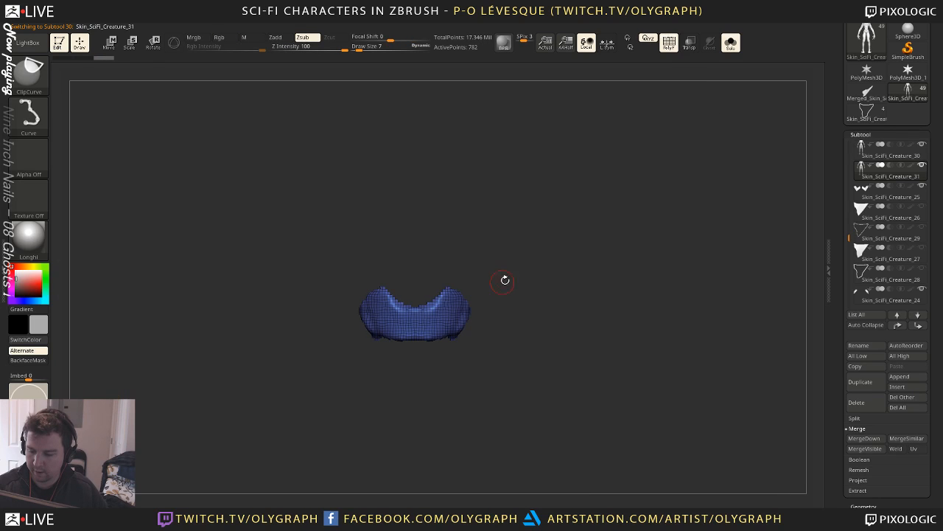
left_click(449, 333, "ctrl+shift")
left_click(450, 323, "ctrl+shift")
left_click(450, 322, "ctrl+shift")
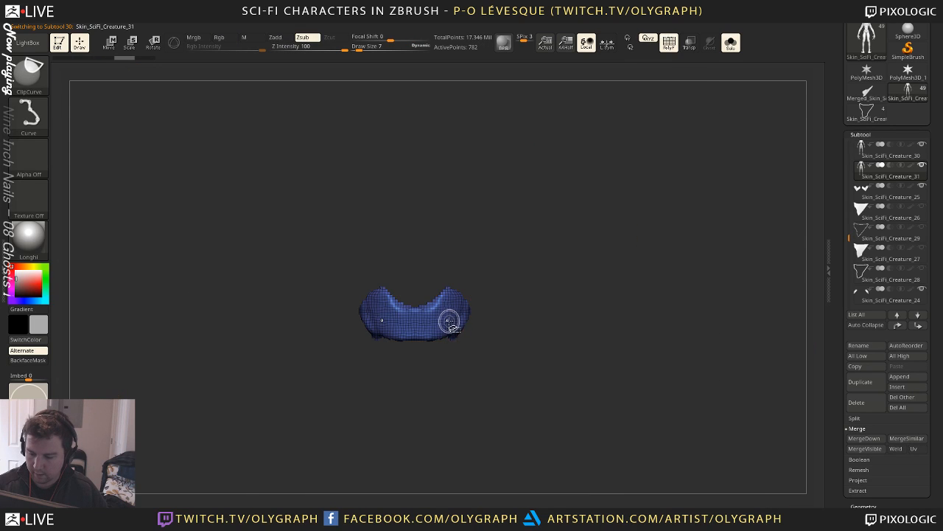
key("space")
left_click(539, 381)
left_click_drag(520, 236, 546, 235)
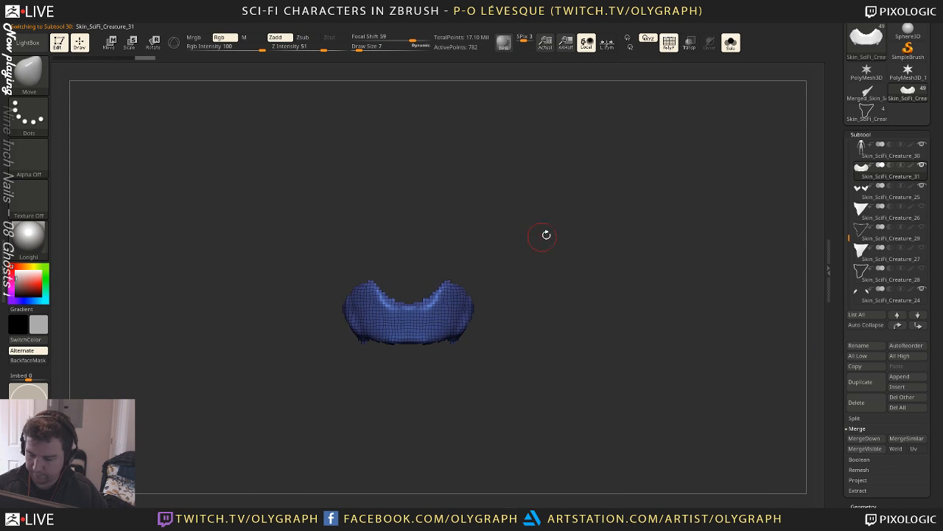
Switch to the SliceCurve brush and try a slice along the pad's curved upper edge
key("b")
key("s")
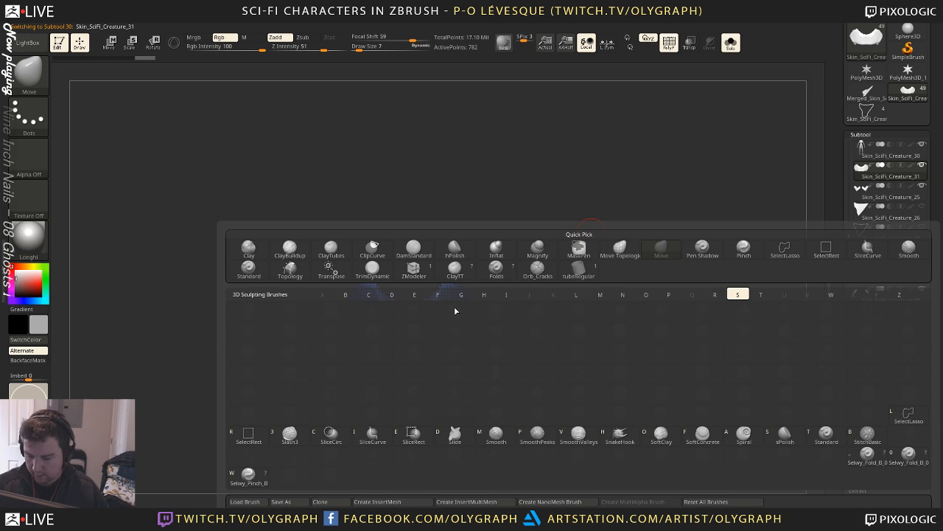
left_click(328, 432)
mouse_move(339, 259)
left_mouse_down("ctrl+shift")
mouse_move(398, 312)
mouse_move(454, 290)
mouse_move(413, 304)
mouse_move(473, 294)
left_mouse_up("ctrl+shift")
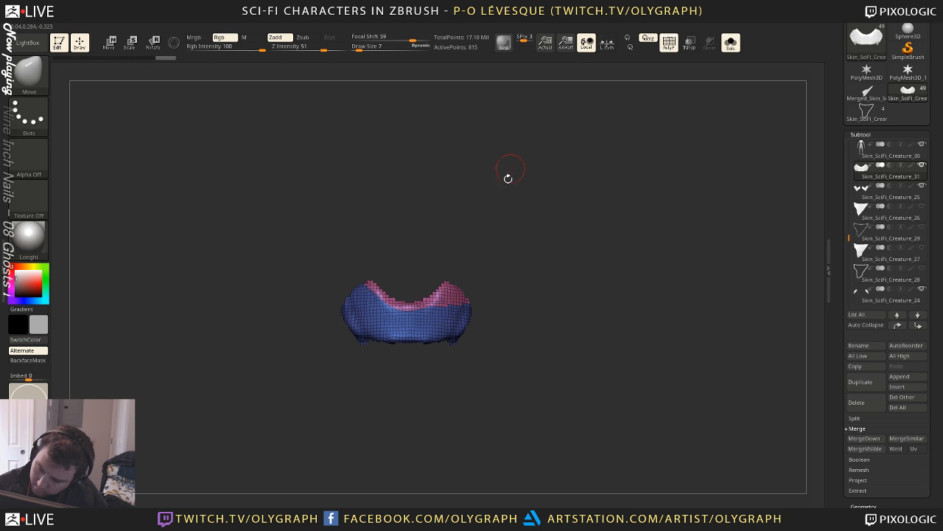
left_click_drag(507, 178, 528, 226, "alt")
key("ctrl+z")
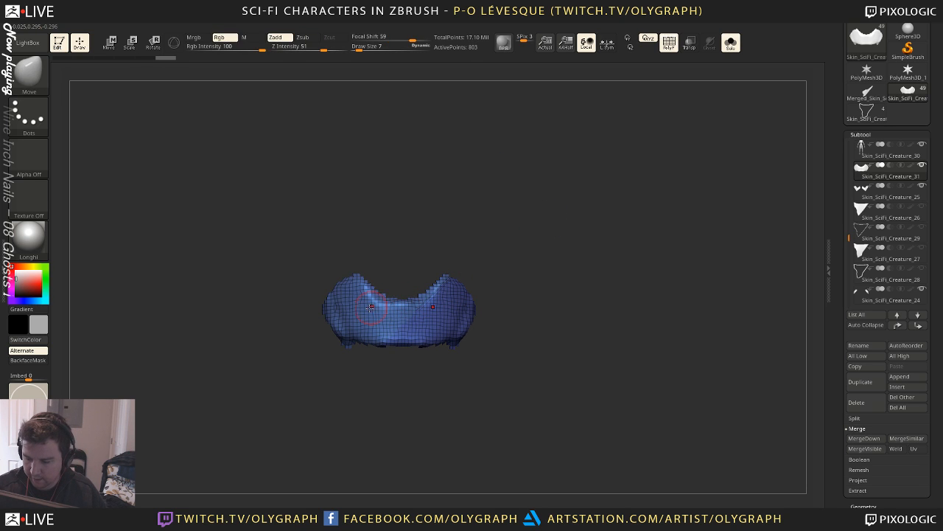
Slice the pad along its side and bottom edges to form straight, angular plate borders
left_click_drag(352, 303, 435, 304, "ctrl+shift")
left_click_drag(527, 195, 537, 254, "alt")
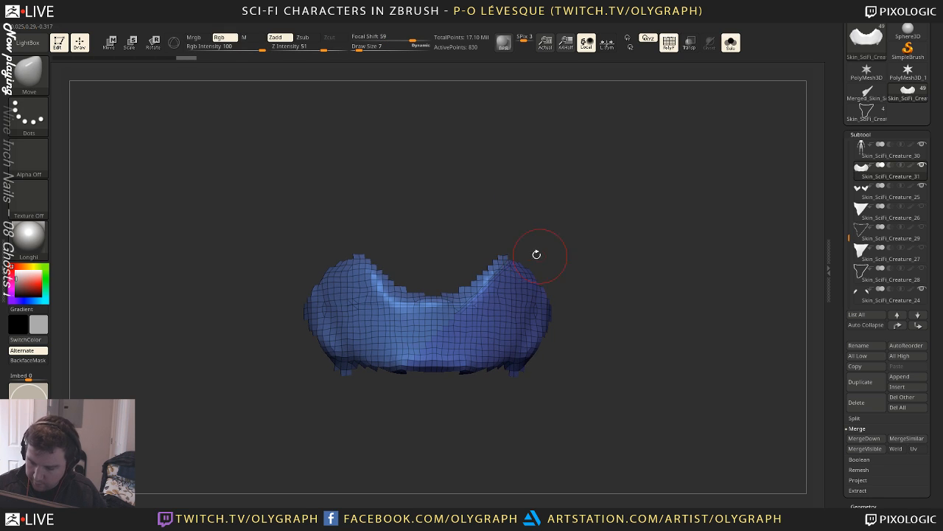
mouse_move(483, 230)
left_mouse_down("ctrl+shift")
mouse_move(566, 332)
mouse_move(595, 350)
left_mouse_up("ctrl+shift")
mouse_move(588, 223)
left_mouse_down("ctrl+shift")
mouse_move(491, 380)
mouse_move(515, 386)
left_mouse_up("ctrl+shift")
left_click_drag(594, 350, 258, 351, "ctrl+shift")
left_click_drag(583, 256, 577, 253)
left_click_drag(475, 223, 575, 324, "ctrl+shift")
left_click(508, 321, "ctrl+shift")
Isolate the sliced polygroups in turn to check which pieces form the angular plate shape
left_click_drag(610, 272, 604, 271)
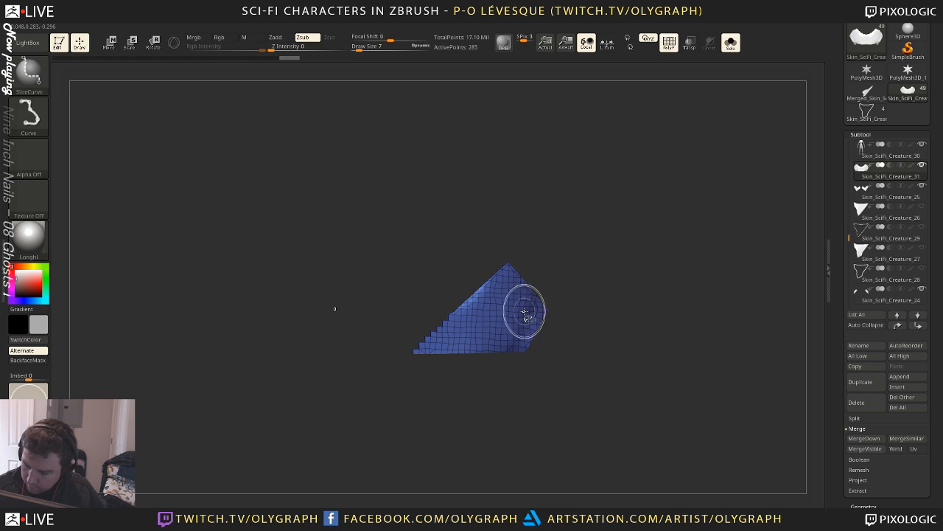
left_click(524, 310, "ctrl+shift")
left_click(416, 329, "ctrl+shift")
left_click(619, 269, "ctrl+shift")
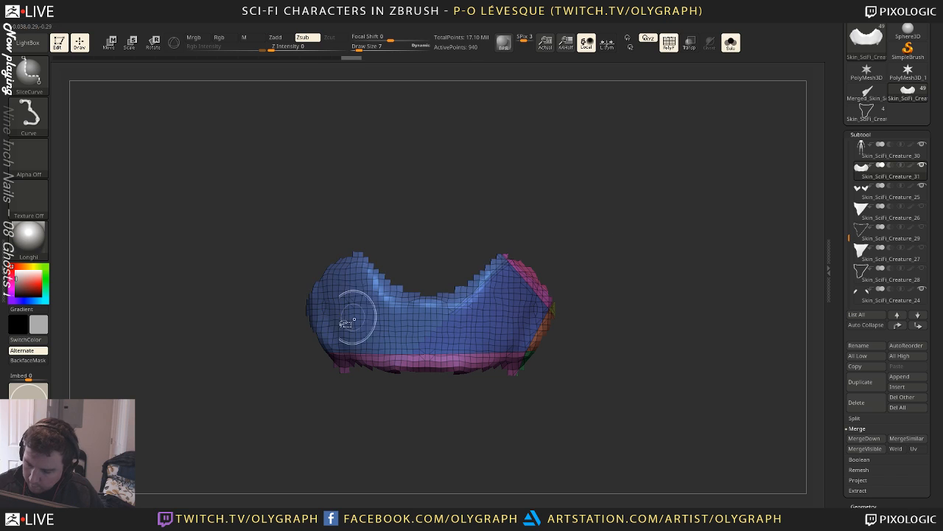
left_click(451, 333, "ctrl+shift")
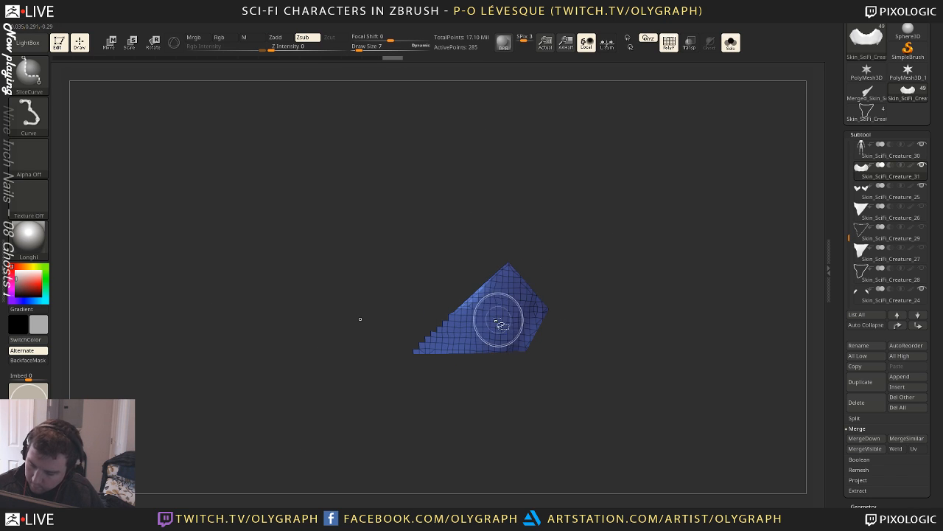
left_click(475, 324, "ctrl+shift")
left_click(429, 329, "ctrl+shift")
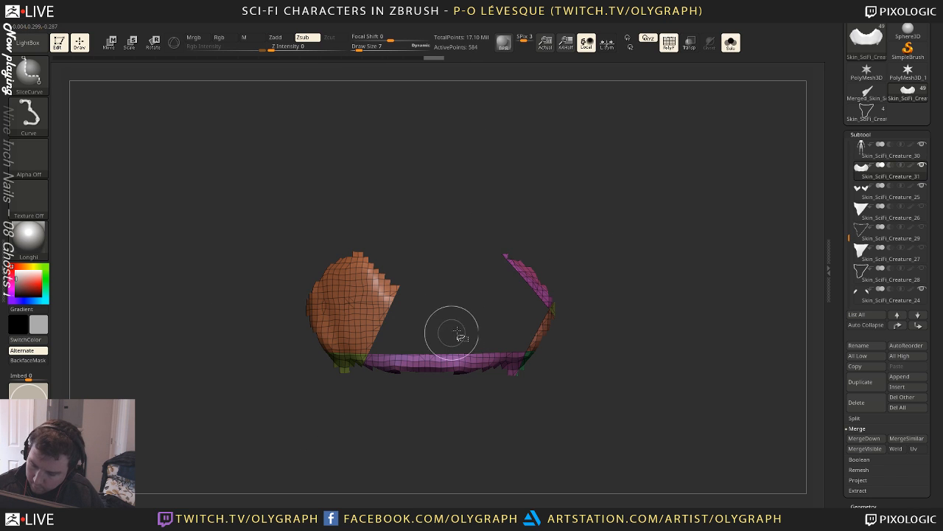
left_click(603, 258, "ctrl+shift")
Slice off the pad's ragged upper edge, keep only the angular plate pieces visible and delete the hidden geometry
left_click_drag(355, 308, 461, 305, "ctrl+shift")
left_click(525, 289, "ctrl+shift")
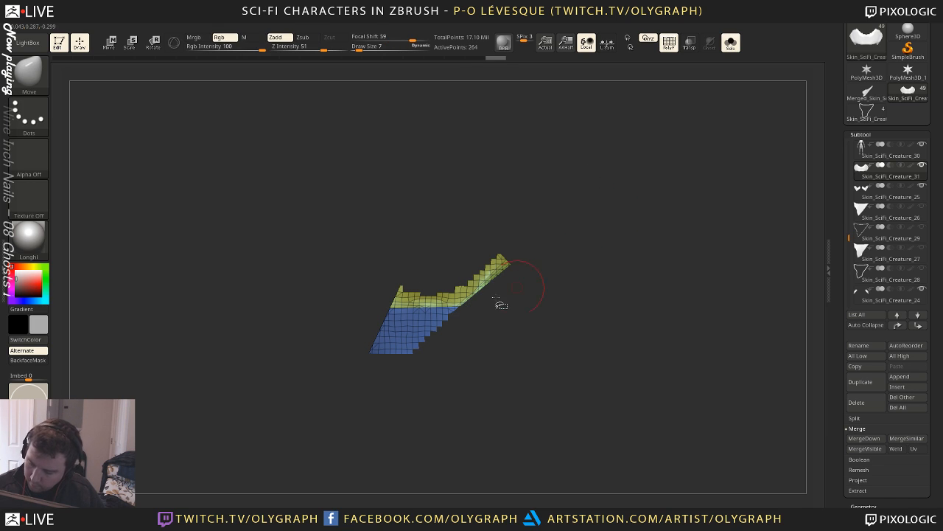
left_click(412, 334, "ctrl+shift")
left_click_drag(616, 240, 654, 304, "ctrl+shift")
key("ctrl+z")
key("ctrl+z")
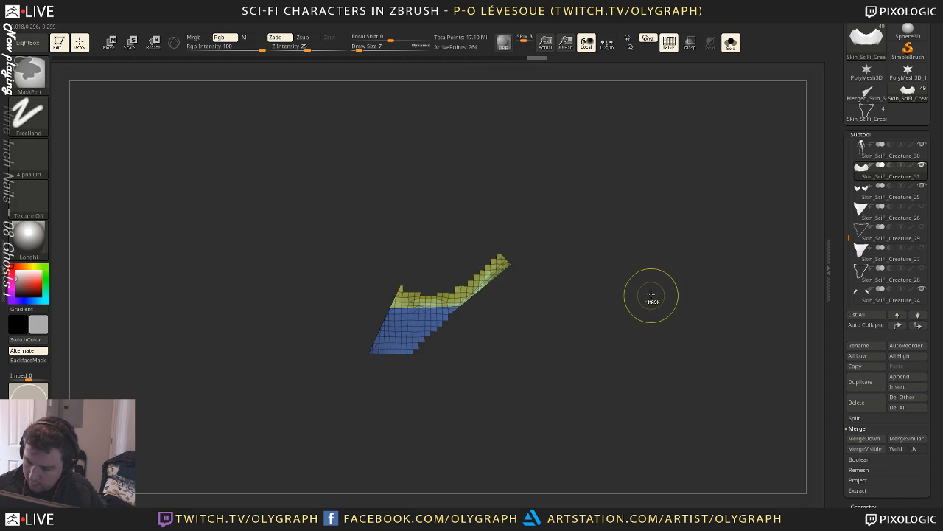
key("ctrl+z")
left_click(471, 282, "ctrl+shift")
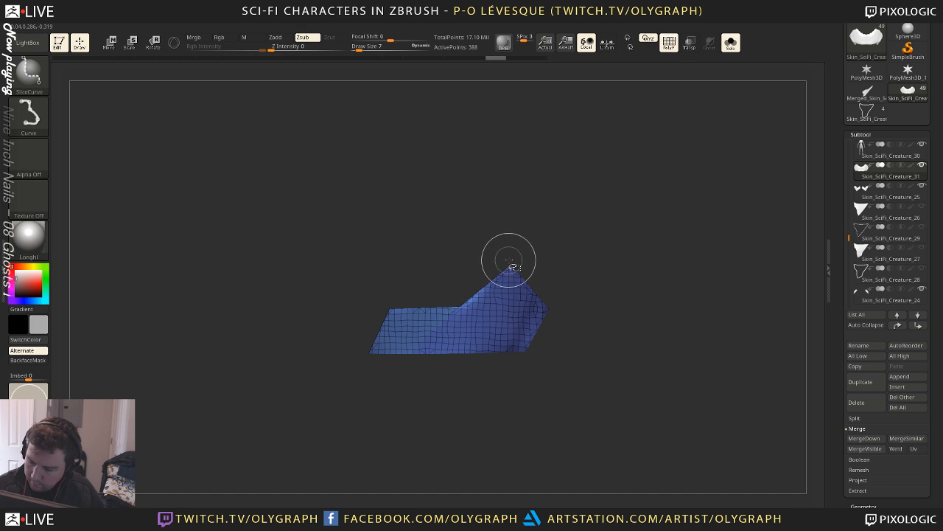
key("space")
left_click(626, 381)
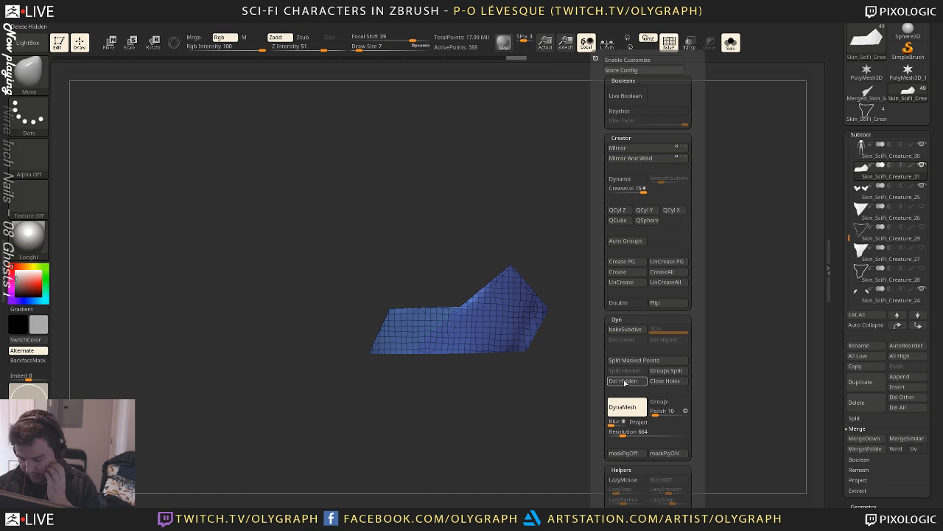
Flatten the angular abdominal plate with the hPolish brush at draw size 29 and show the other parts again
key("b")
left_click(622, 446)
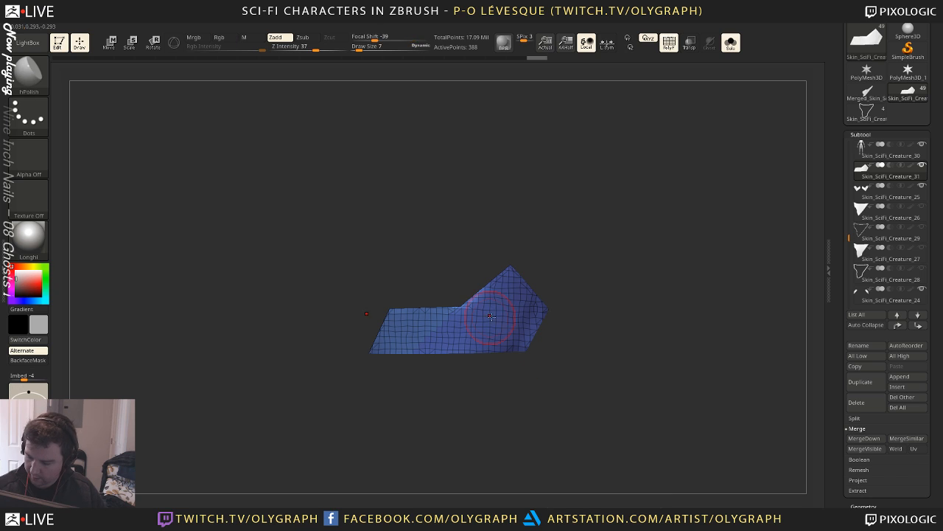
mouse_move(533, 307)
left_mouse_down()
mouse_move(410, 334)
mouse_move(577, 280)
mouse_move(471, 324)
left_mouse_up()
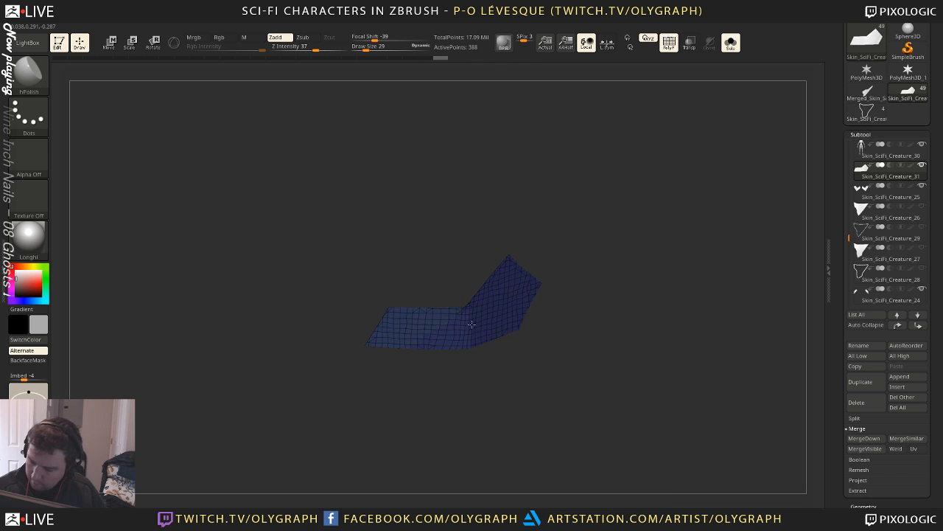
left_click_drag(532, 285, 593, 299)
left_click_drag(593, 298, 596, 276, "shift")
left_click(606, 242, "shift")
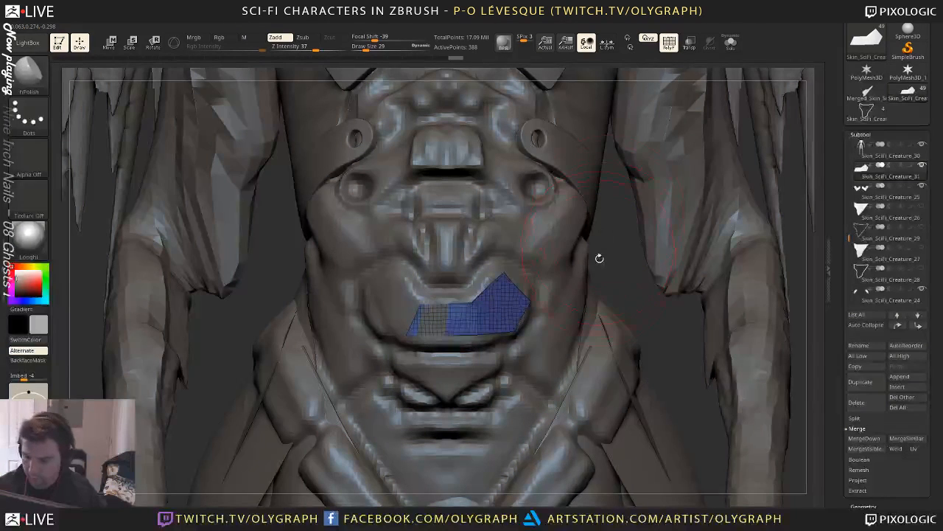
Pull the lower edge of the angular abdominal plate down over the belly with the Move brush
key("space")
left_click(571, 302)
mouse_move(450, 329)
left_mouse_down()
mouse_move(449, 339)
mouse_move(439, 281)
left_mouse_up()
key("s")
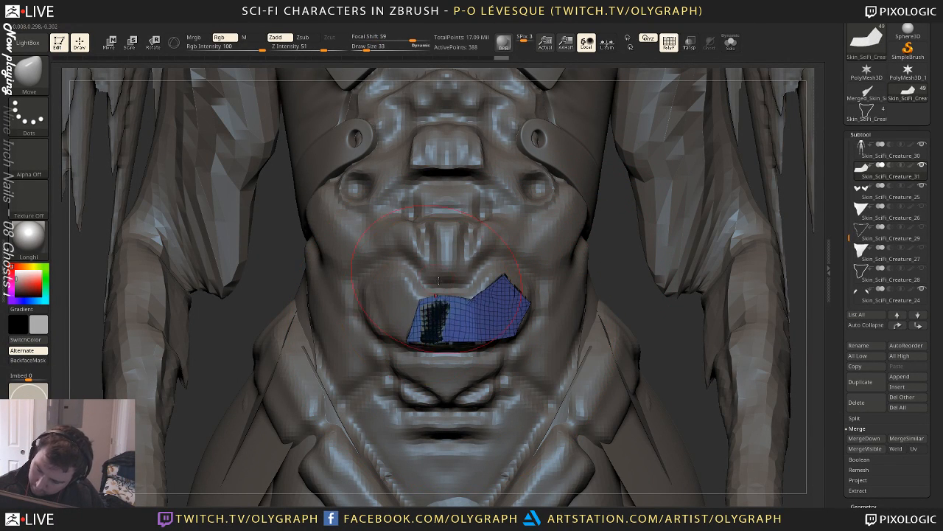
left_click_drag(442, 329, 443, 337)
left_click_drag(510, 325, 512, 329)
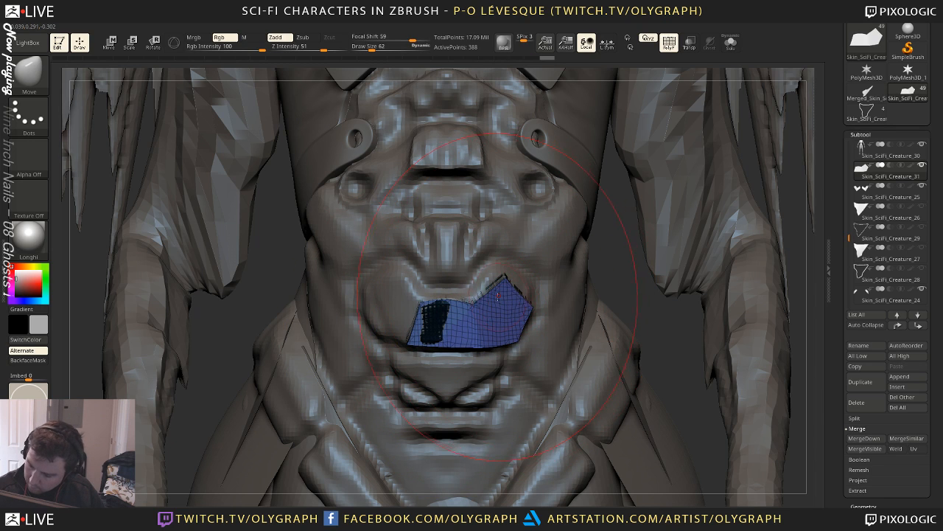
Widen the plate's outer side and raise its pointed peak with the Move brush, using draw sizes up to 76
left_click_drag(497, 297, 528, 294)
key("s")
key("s")
left_click_drag(528, 285, 537, 269)
key("s")
left_click_drag(517, 309, 515, 339)
key("s")
left_click_drag(501, 315, 507, 315)
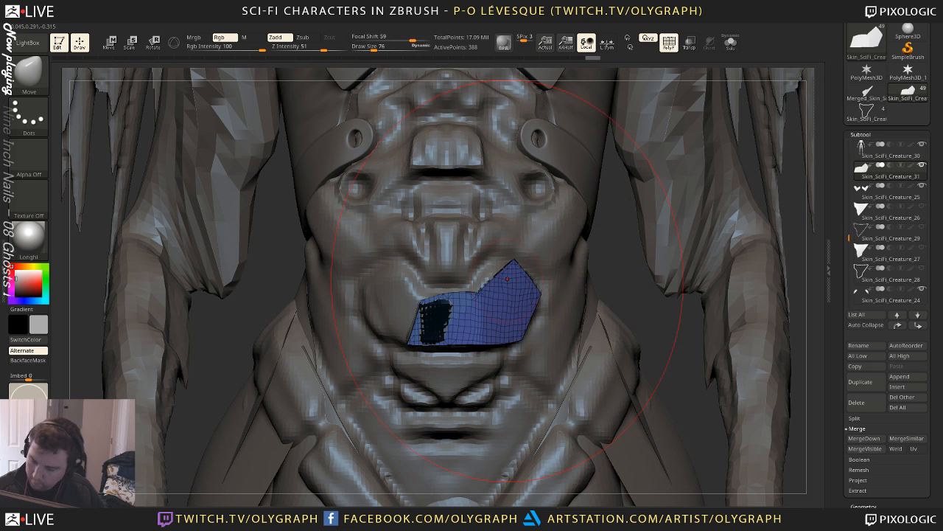
left_click_drag(515, 259, 499, 270)
Isolate the abdominal plate and straighten its upper inner corner with the Move brush at draw size 29
key("s")
key("alt+shift+s")
mouse_move(626, 248)
left_mouse_down()
mouse_move(612, 251)
mouse_move(625, 250)
left_mouse_up()
key("b")
left_click(631, 453)
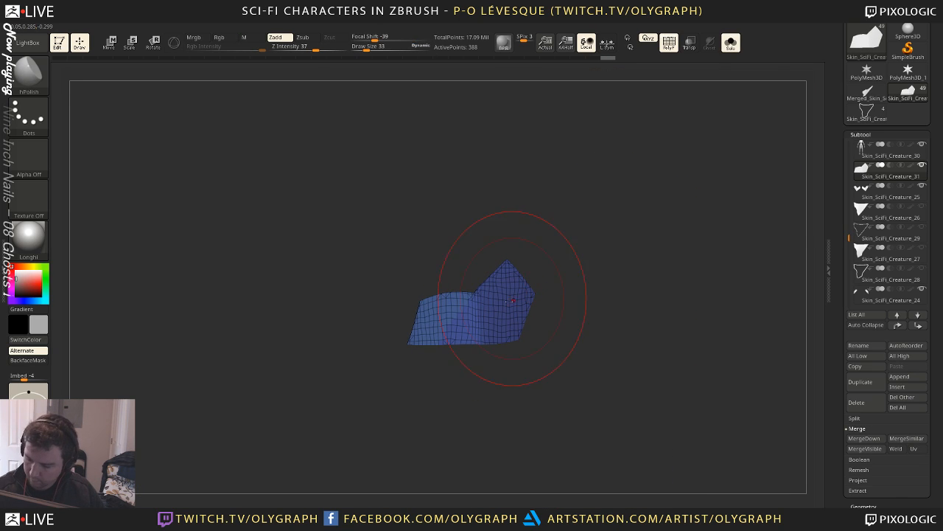
key("b")
left_click(438, 279)
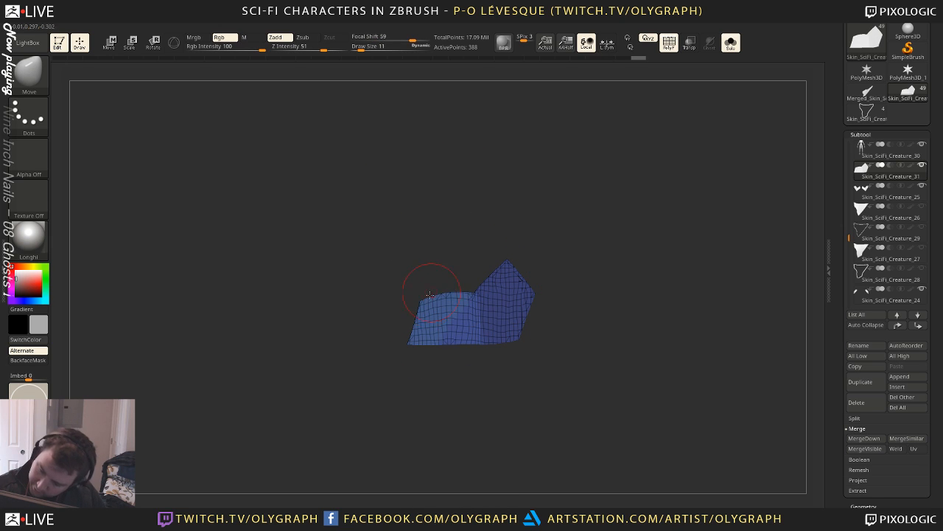
key("s")
mouse_move(421, 301)
left_mouse_down()
mouse_move(417, 284)
mouse_move(443, 302)
left_mouse_up()
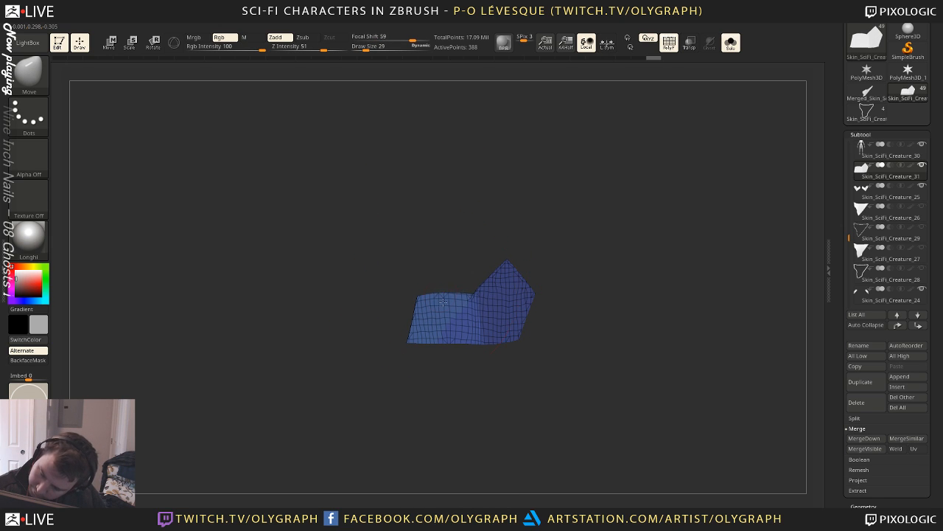
Remesh the plate to a lighter quad grid with ZRemesher at a target polygon count of 0.1
key("bracketleft")
key("1")
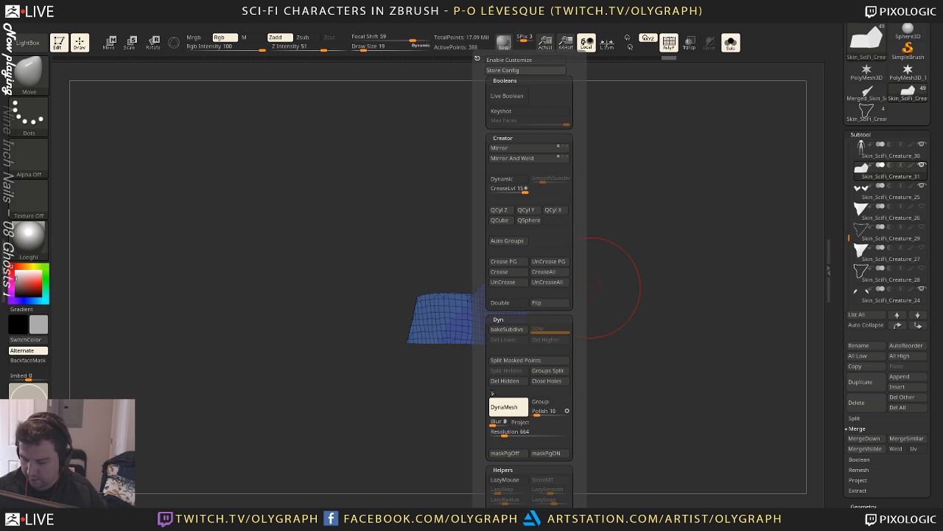
left_click_drag(487, 490, 479, 403)
left_click(509, 436)
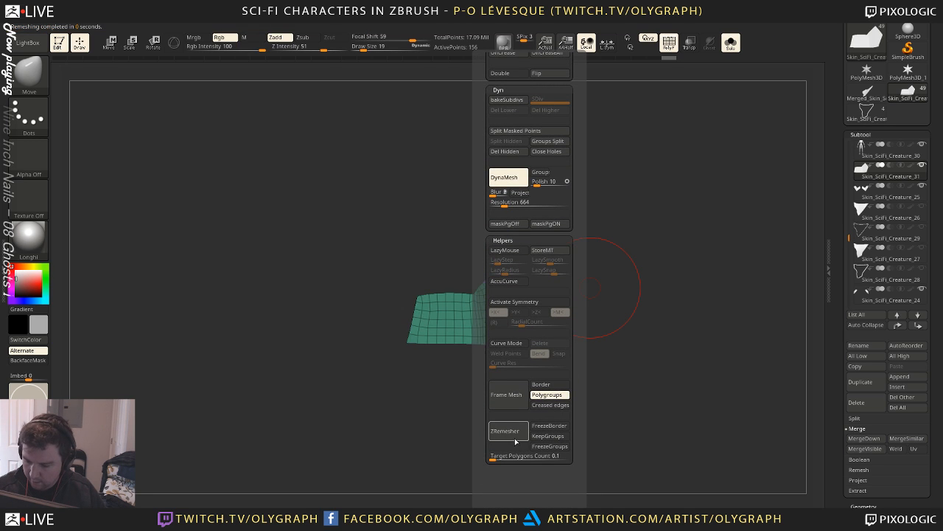
left_click_drag(523, 399, 548, 398)
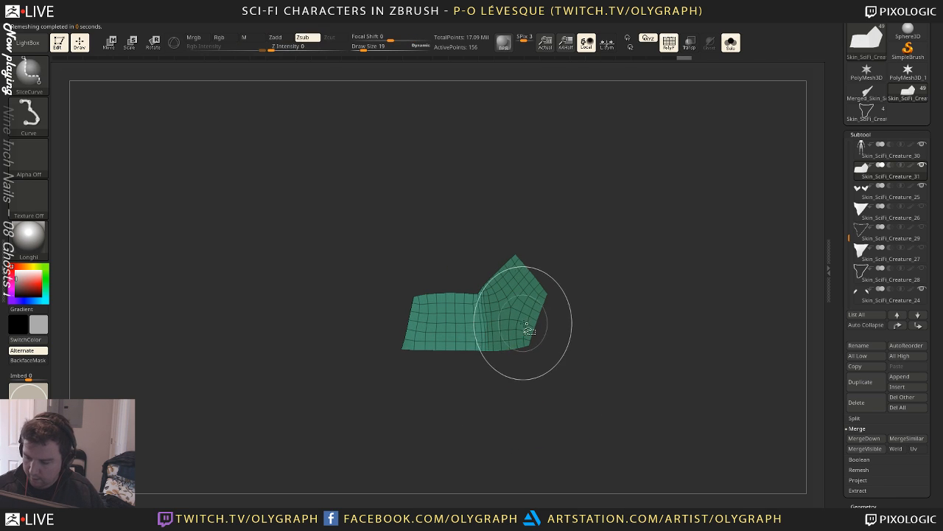
Examine the remeshed plate on its own and against the surrounding torso
key("space")
left_click(611, 240)
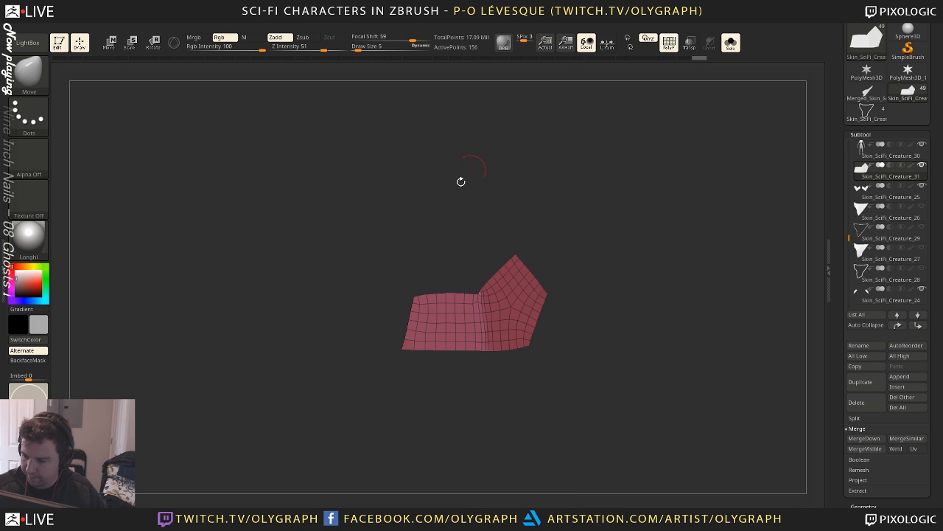
key("ctrl+shift")
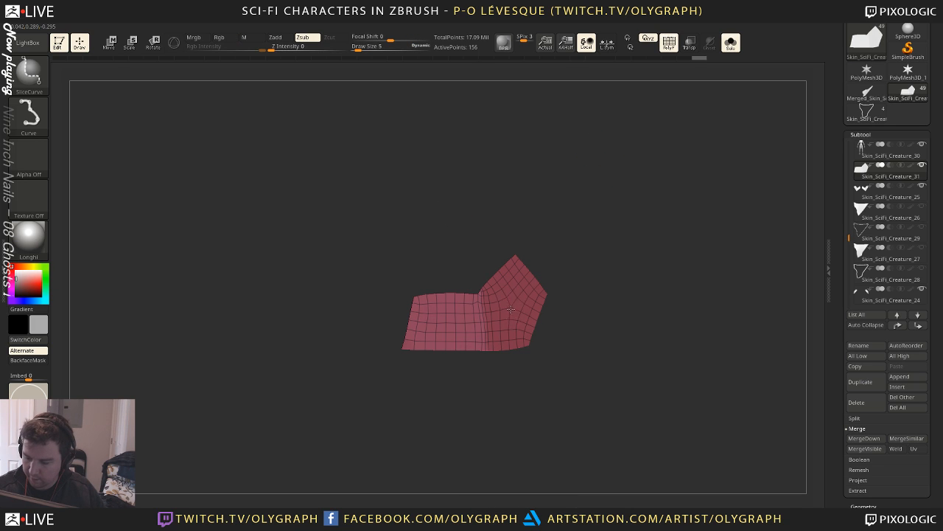
mouse_move(669, 207)
left_mouse_down()
mouse_move(631, 244)
mouse_move(645, 251)
left_mouse_up()
left_click_drag(475, 414, 509, 400)
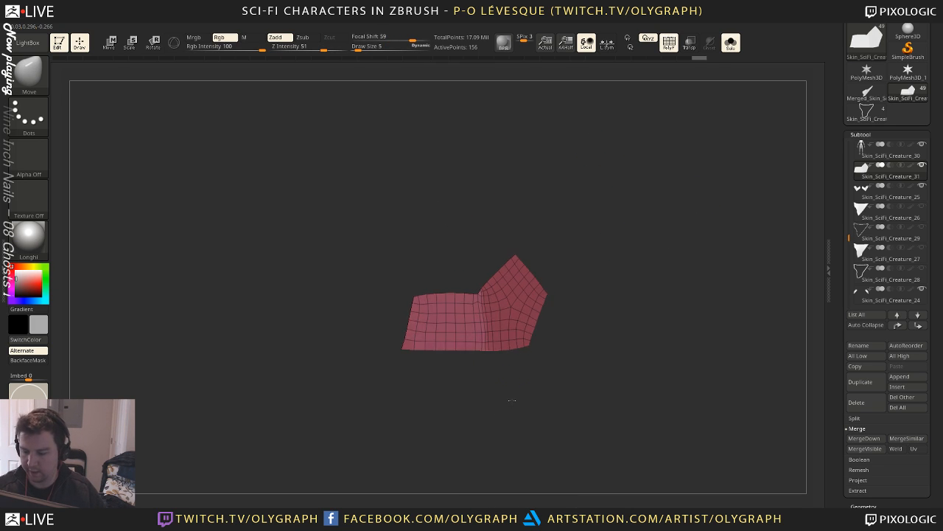
key("space")
key("shift+s")
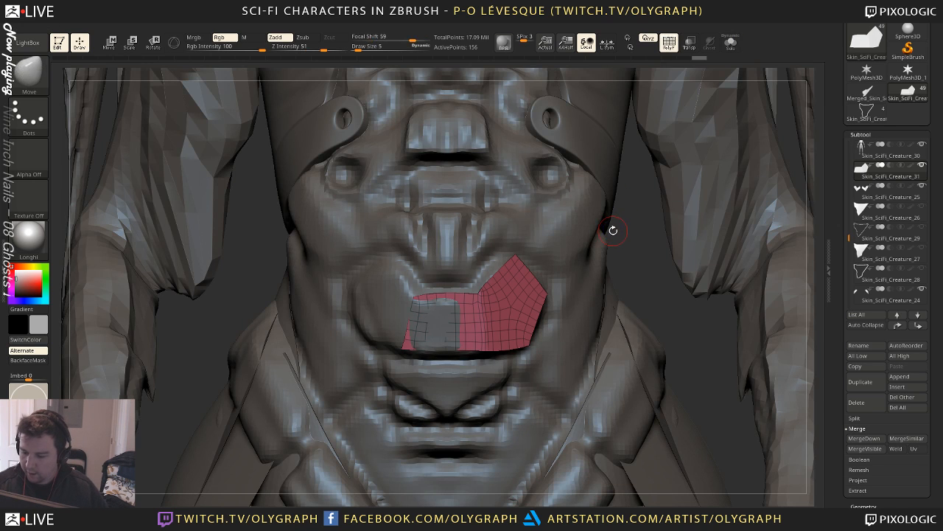
Isolate the plate again, switch to the ZModeler brush and turn the plate to a side angle
key("shift+s")
key("space")
left_click(638, 243)
mouse_move(566, 206)
left_mouse_down()
mouse_move(584, 246)
mouse_move(601, 249)
left_mouse_up()
Try to thicken the plate with a QMesh polygon action targeting Polygroup Inner, and undo it
left_click_drag(505, 313, 501, 309)
key("ctrl+z")
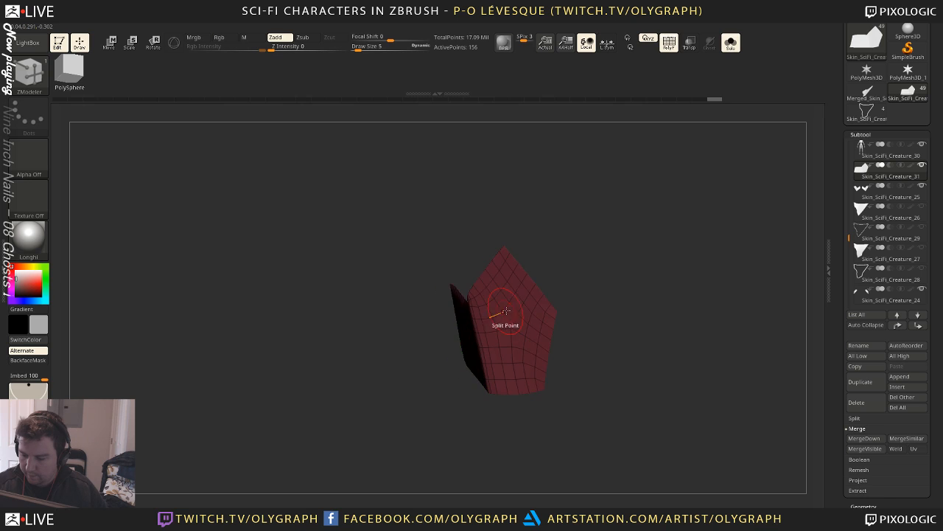
key("space")
left_click(601, 308)
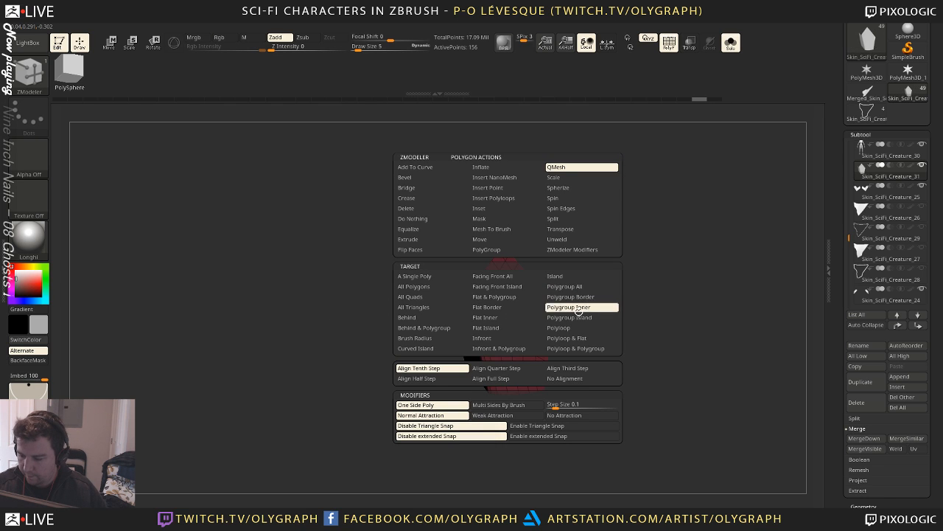
left_click_drag(510, 314, 507, 309)
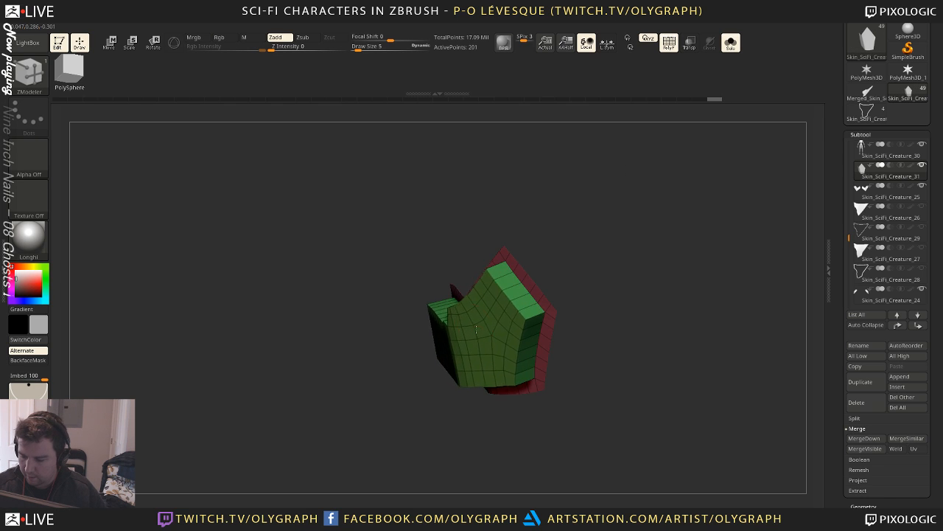
key("ctrl+z")
Thicken the whole plate with the QMesh polygon action targeting Polygroup All
key("space")
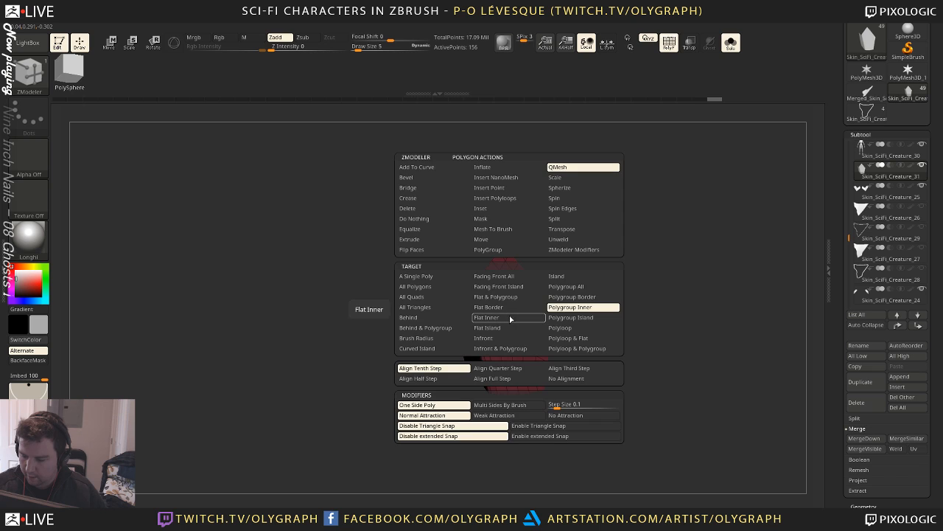
left_click(593, 286)
left_click_drag(503, 324, 500, 310)
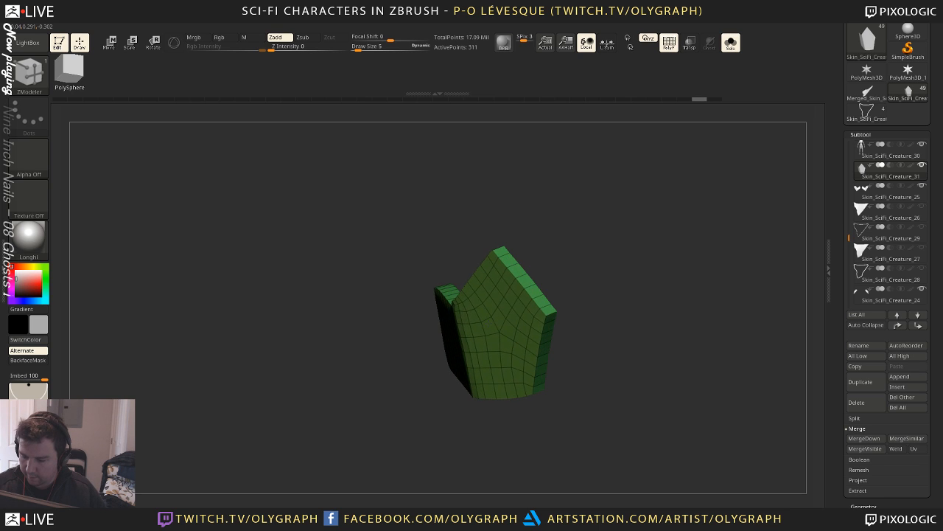
left_click_drag(558, 223, 596, 225)
Mirror and weld the thickened plate across the body and preview it with dynamic subdivision
key("space")
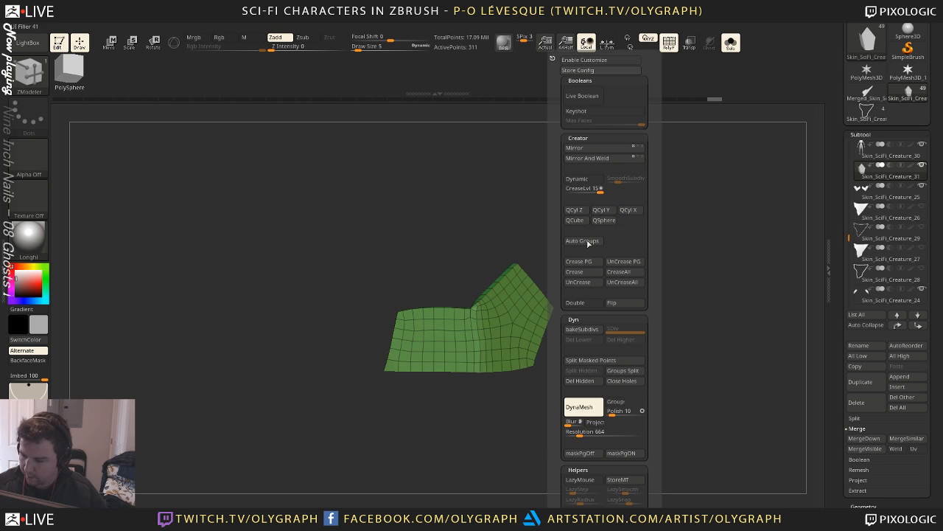
left_click(601, 151)
key("shift+f")
key("d")
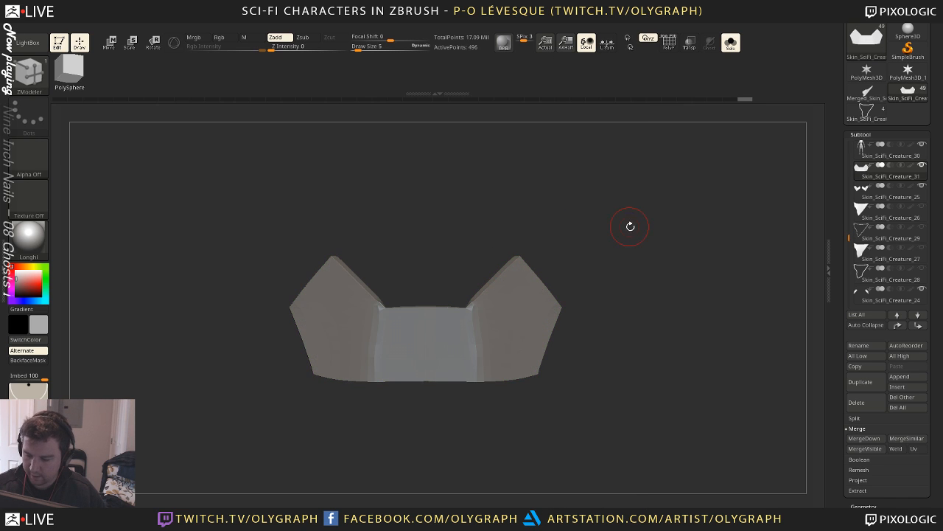
mouse_move(633, 230)
left_mouse_down()
mouse_move(632, 249)
mouse_move(654, 238)
mouse_move(663, 250)
mouse_move(655, 238)
left_mouse_up()
key("shift+d")
key("shift+f")
Inspect the inner notch corner up close and undo the mirroring to return to the thickened half plate
key("space")
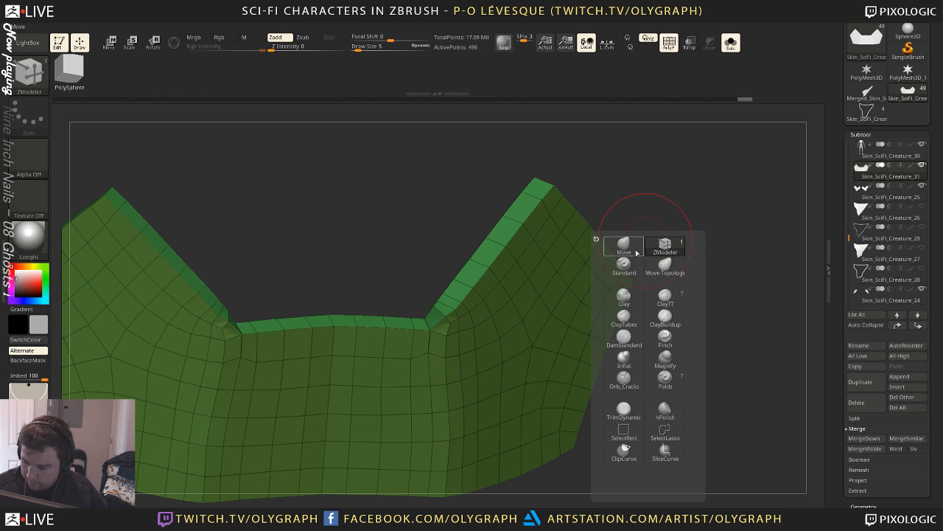
left_click(636, 252)
left_click_drag(392, 248, 383, 282, "alt")
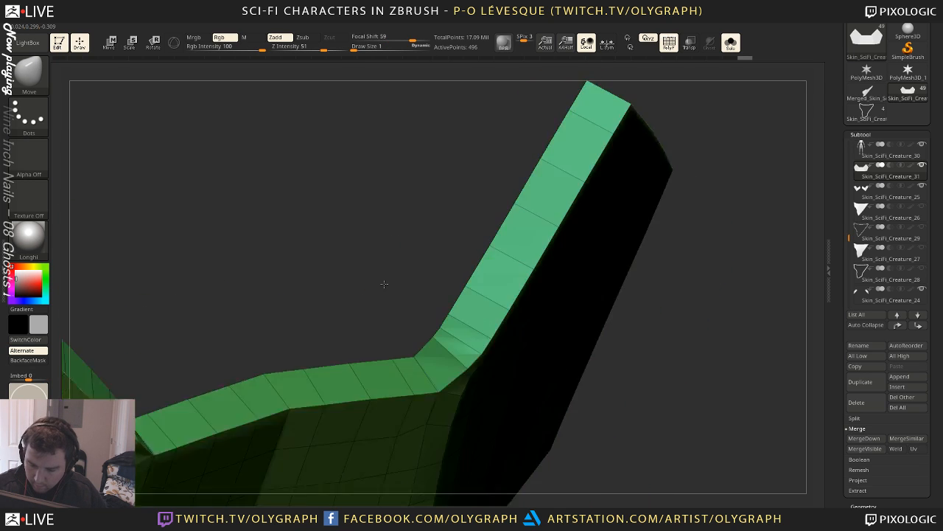
key("ctrl+z")
left_click_drag(664, 200, 717, 203)
key("ctrl+z")
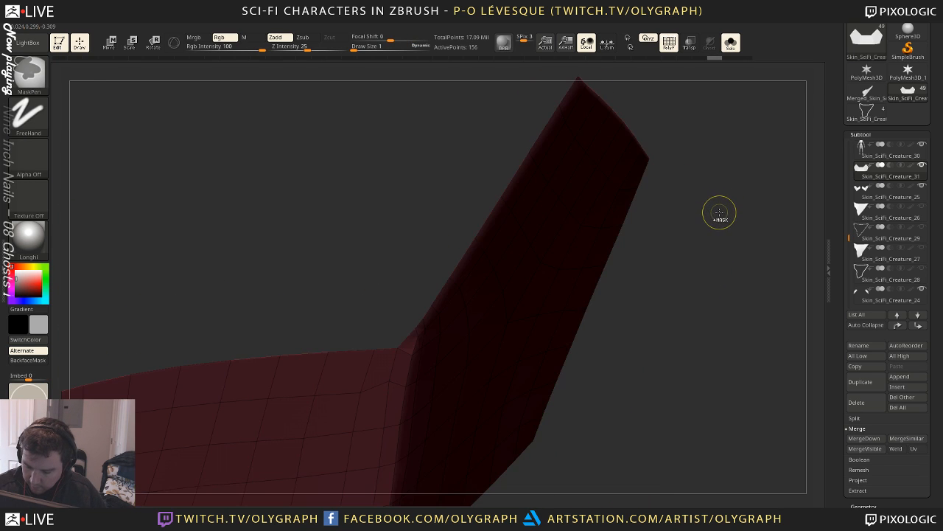
key("ctrl+shift+z")
Stitch the extra point at the plate's inner notch corner with the ZModeler Stitch point action
key("space")
left_click(740, 221)
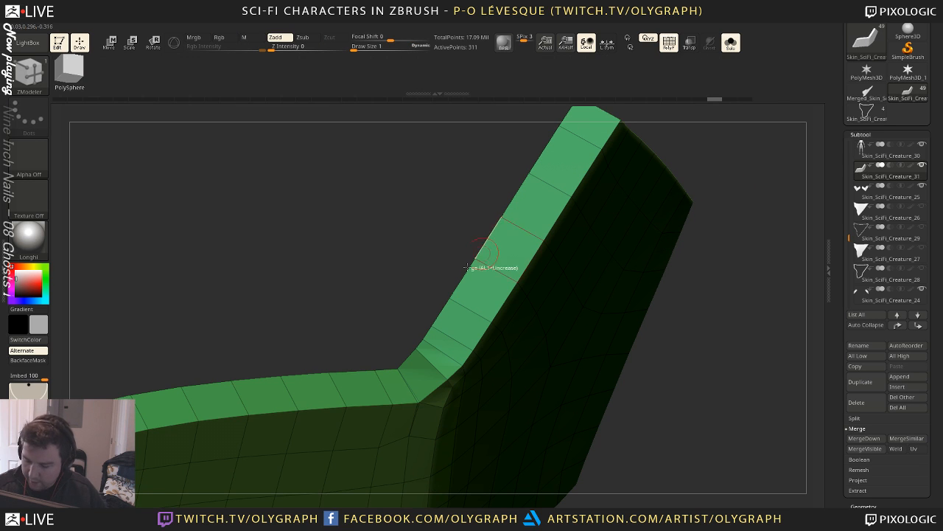
key("space")
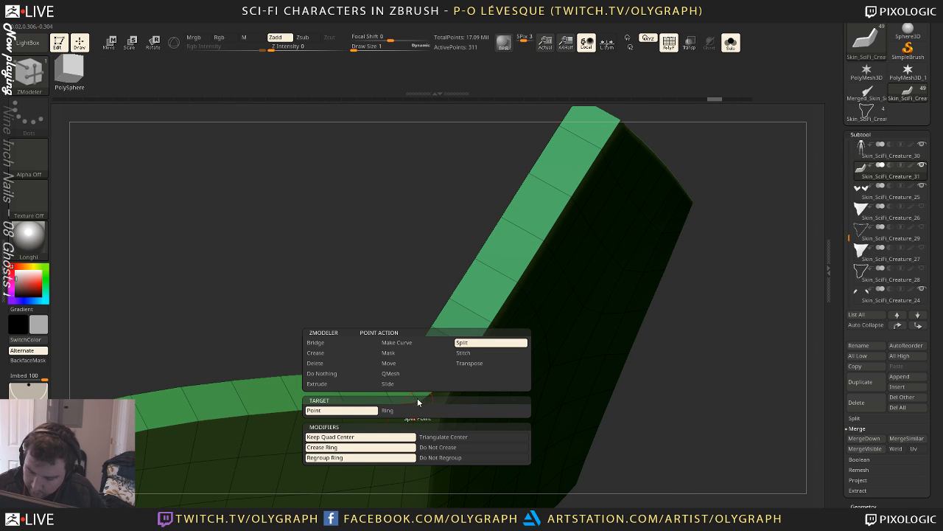
left_click(464, 353)
left_click_drag(347, 315, 424, 212, "alt")
Mirror and weld the cleaned-up half plate into a full symmetrical abdominal plate
key("b")
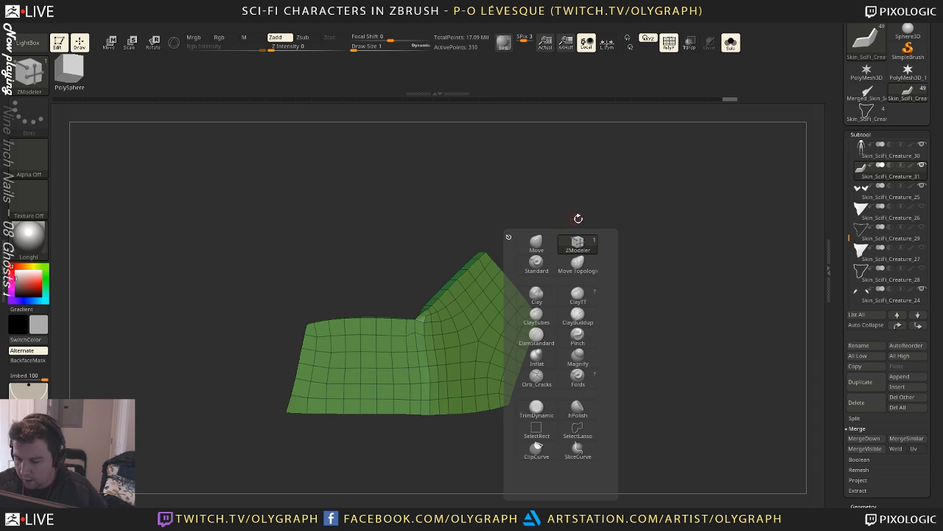
key("b")
key("space")
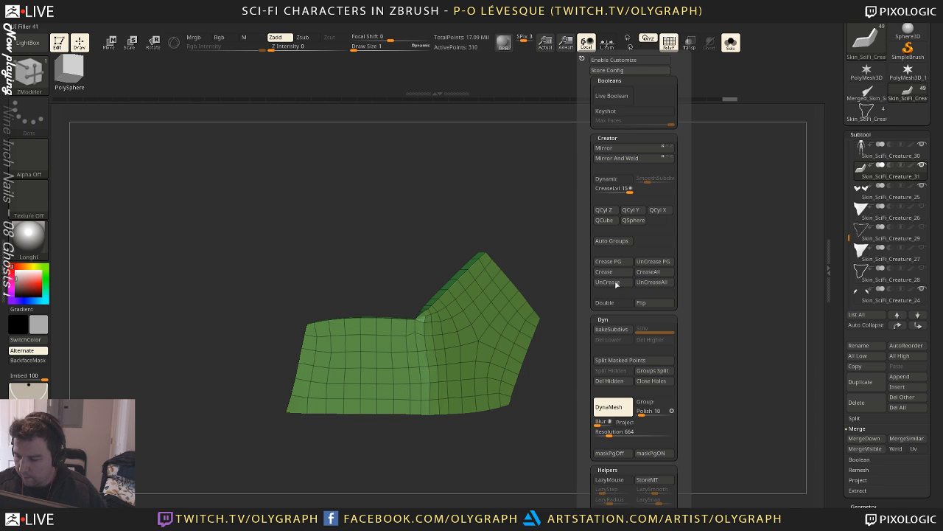
left_click(626, 151)
Preview the mirrored plate with dynamic subdivision on and off, and examine its topology from an angle
key("d")
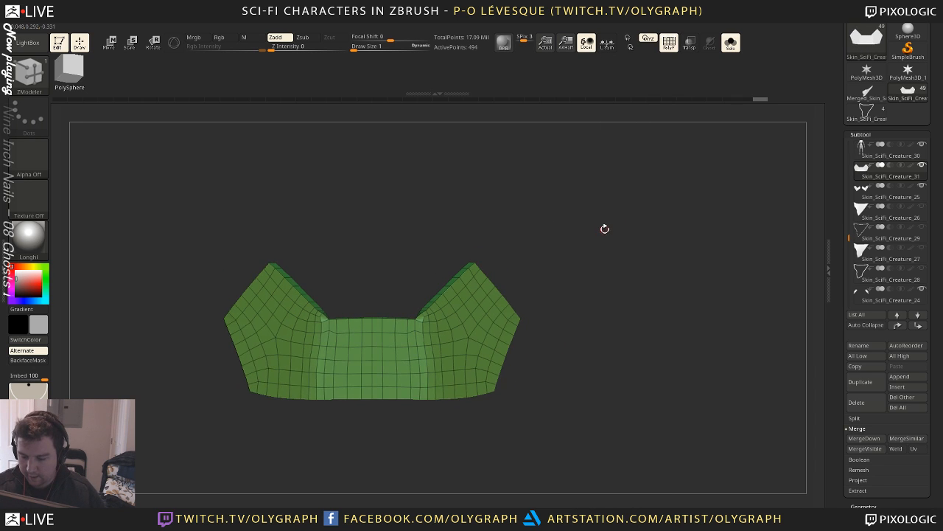
key("s")
key("shift+f")
key("shift+s")
key("shift+s")
key("shift+d")
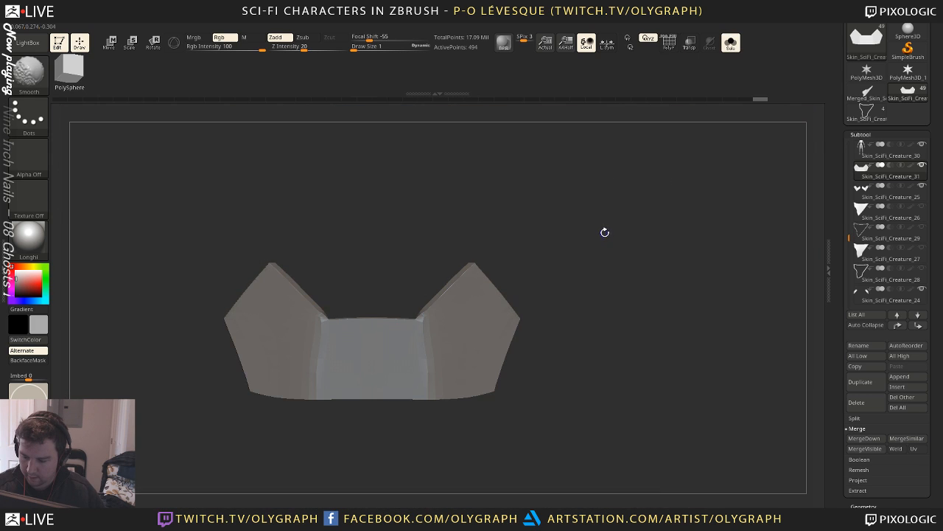
key("shift+f")
left_click_drag(608, 229, 597, 230)
left_click_drag(597, 230, 616, 258, "alt")
left_click_drag(616, 258, 583, 199, "alt")
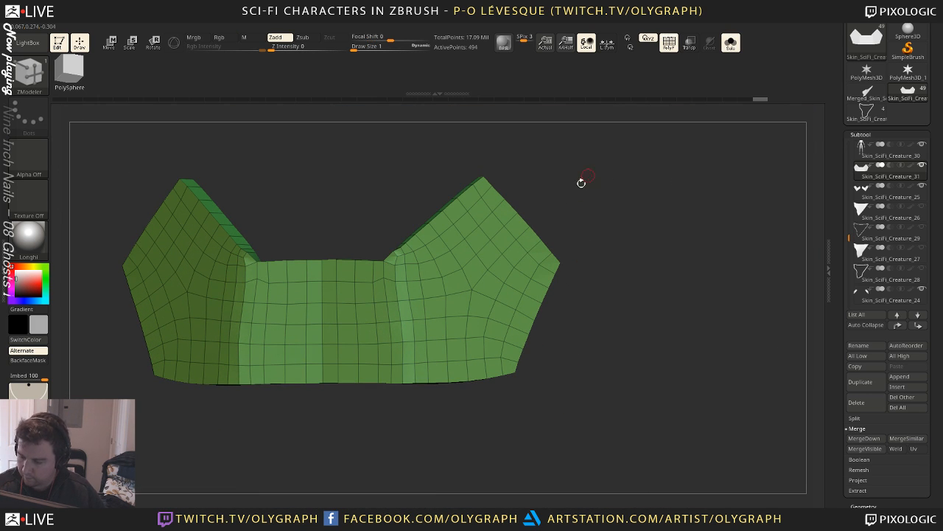
Assign a polygroup to the polyloops along the plate's outer side with the ZModeler PolyGroup action and isolate that strip
key("space")
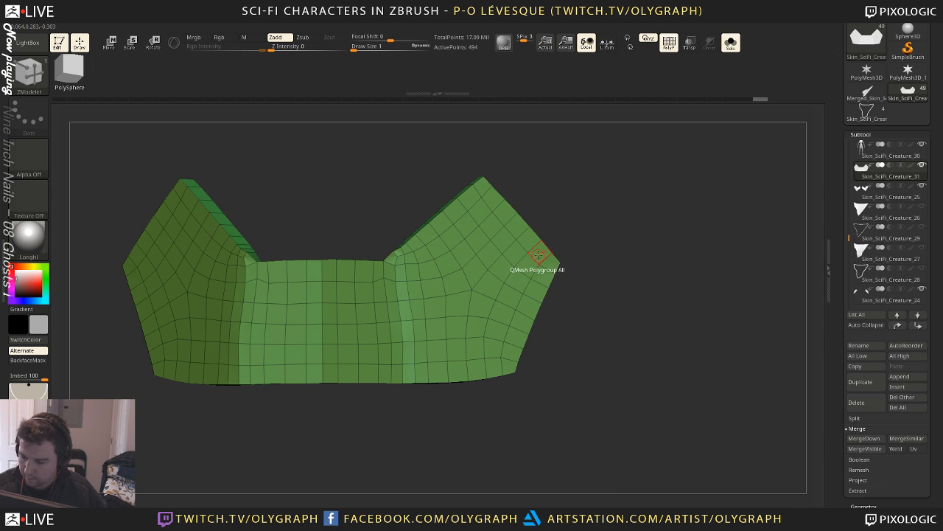
key("space")
left_click(527, 251)
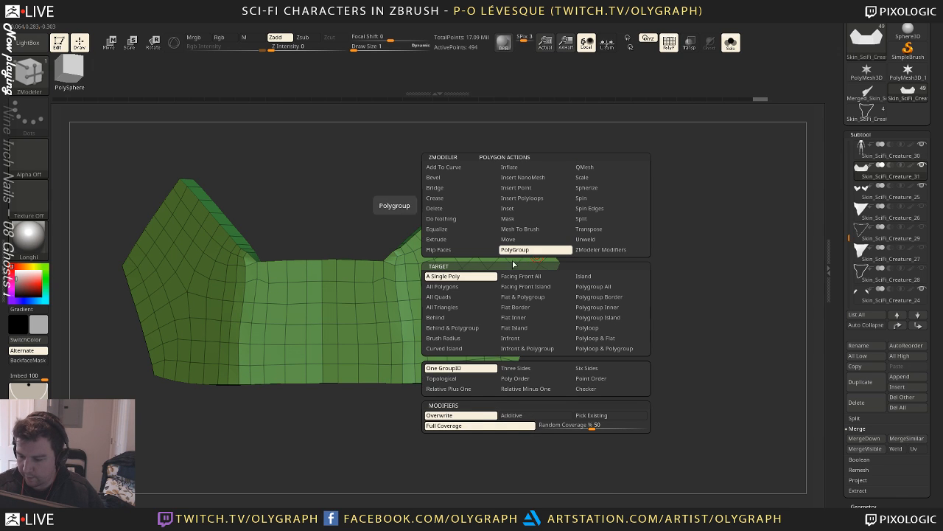
left_click(593, 329)
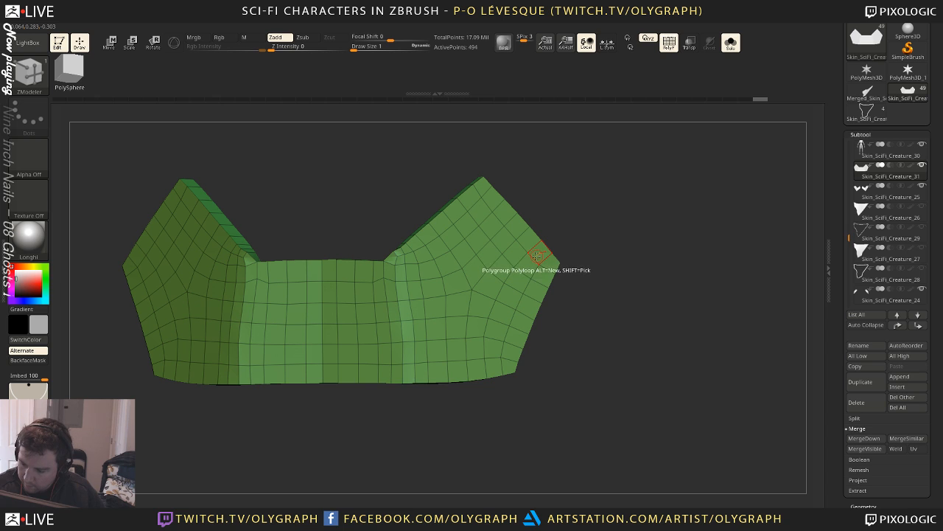
left_click(538, 254)
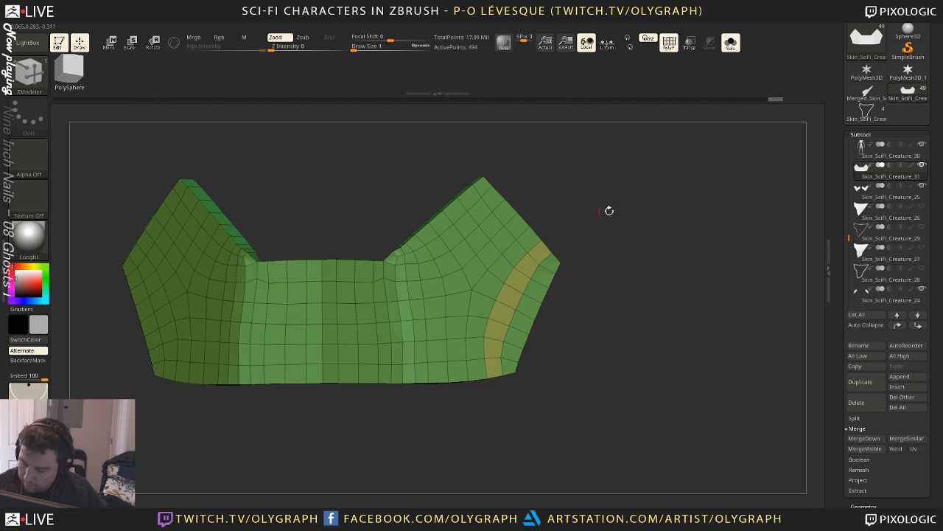
left_click_drag(608, 211, 608, 239)
left_click(546, 262, "ctrl+shift")
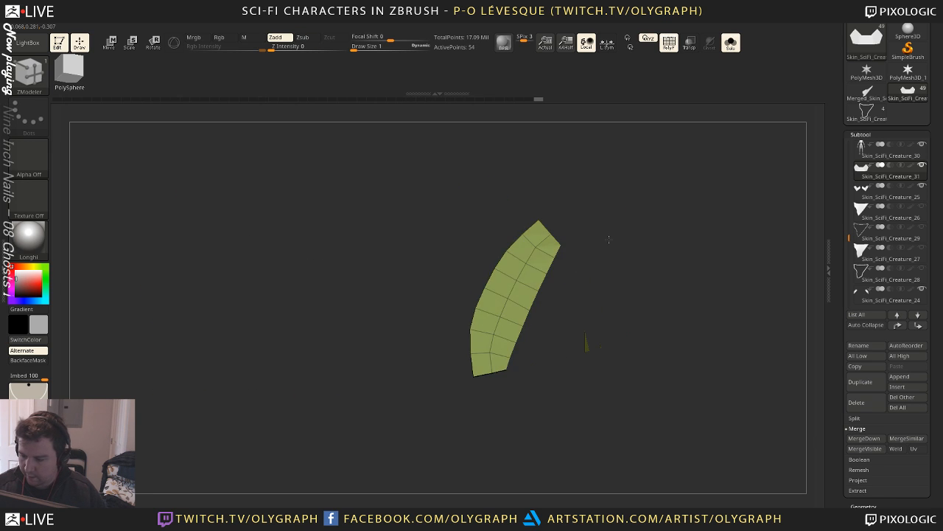
Straighten the inner edge of the isolated yellow outer strip with ClipCurve and show the whole plate again
left_click(614, 229, "ctrl+shift")
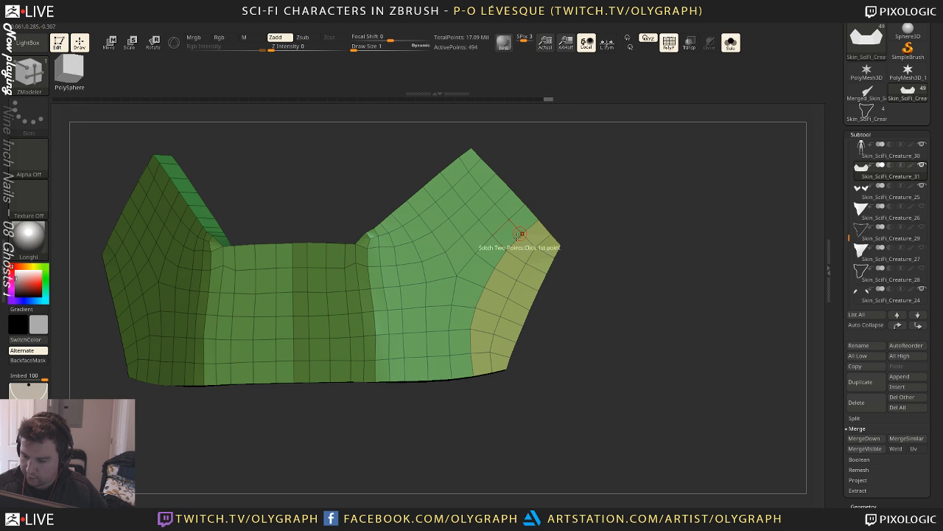
key("ctrl+shift")
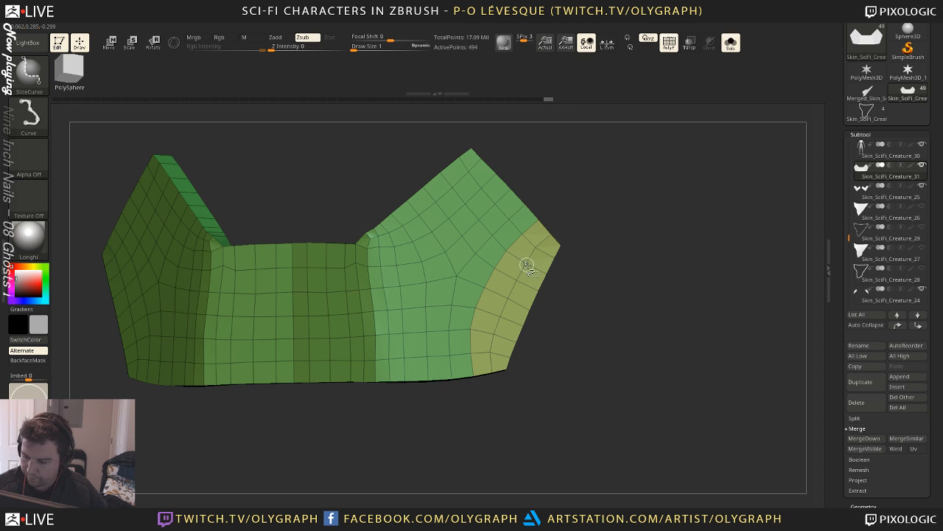
left_click(528, 267, "ctrl+shift")
key("space")
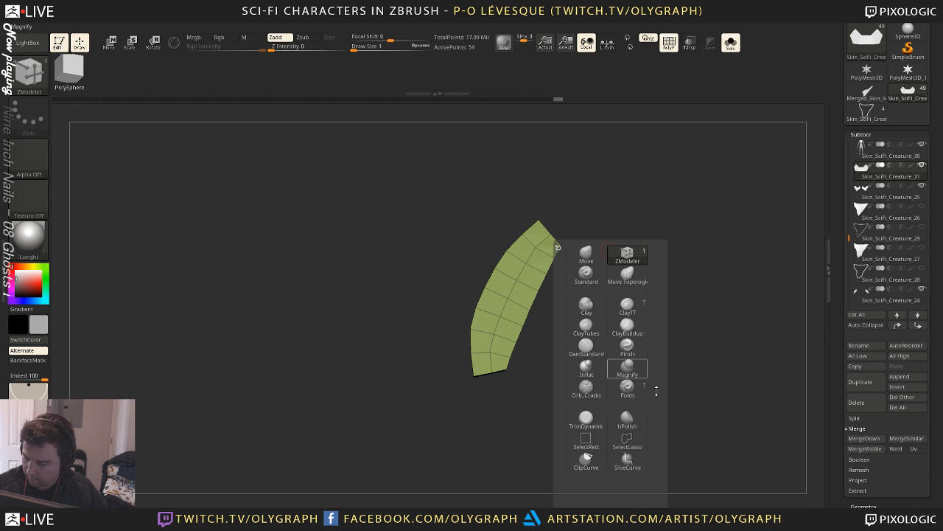
left_click(592, 464)
left_click_drag(438, 421, 569, 175, "ctrl+shift")
left_click(637, 211, "ctrl+shift")
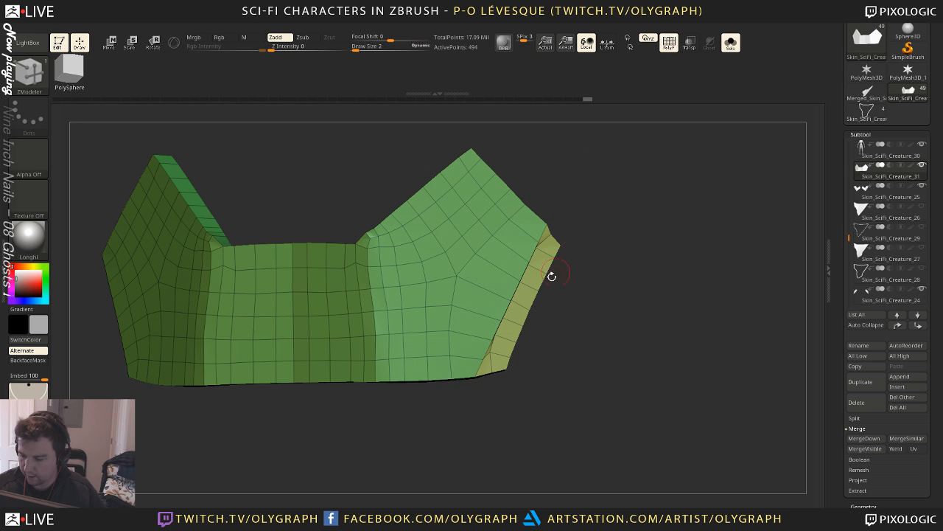
Isolate the clipped yellow strip to inspect its straightened edge, and bring the full plate back into view
key("ctrl+shift")
left_click(529, 313, "ctrl+shift")
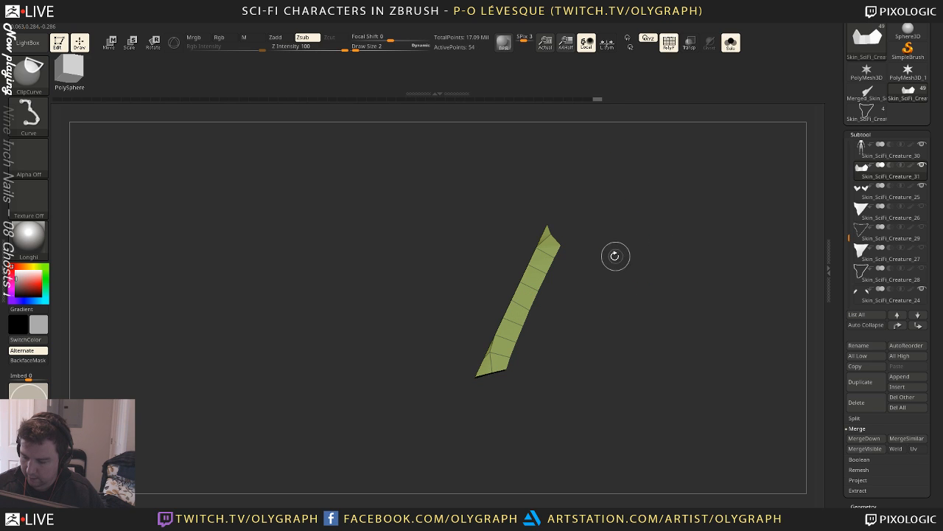
key("w")
key("y")
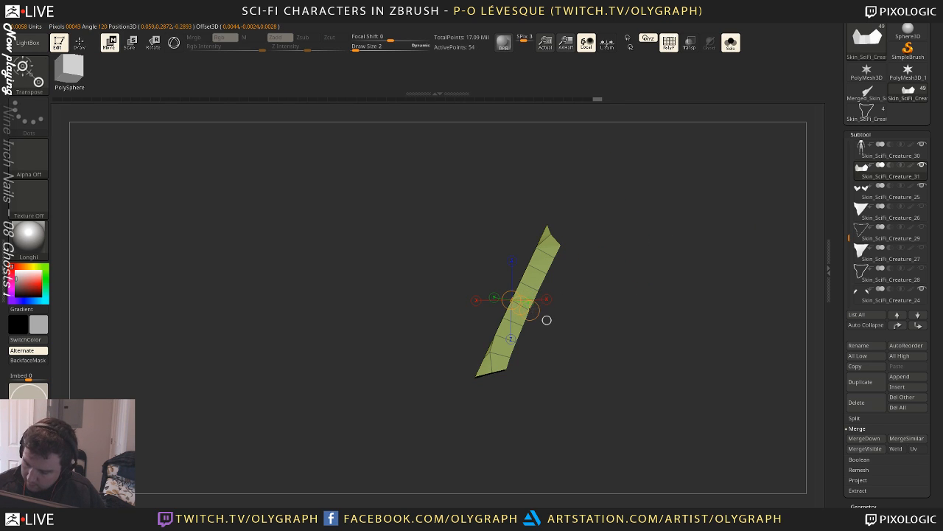
key("q")
key("shift")
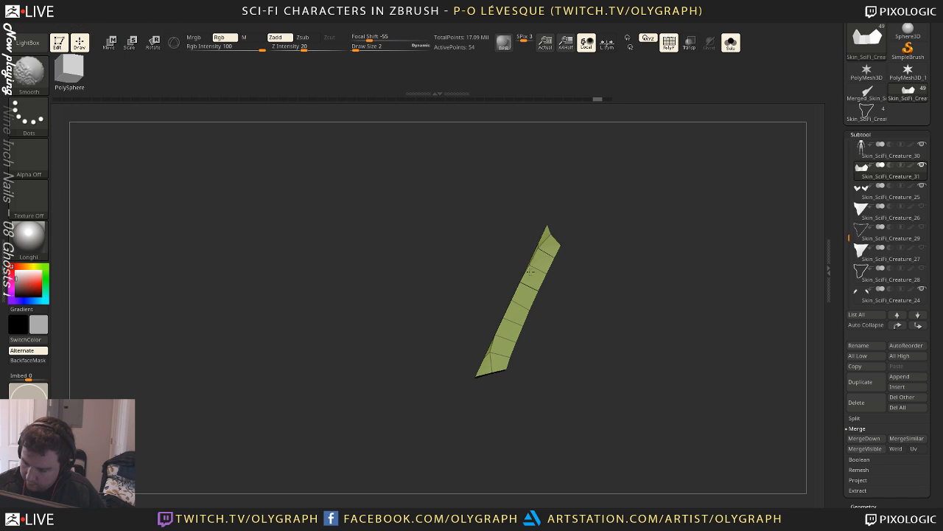
left_click(621, 195, "ctrl+shift")
Insert an edge loop in the green area just beside the yellow outer strip with the ZModeler edge Insert action
mouse_move(644, 232)
left_mouse_down()
mouse_move(615, 252)
mouse_move(619, 234)
mouse_move(626, 246)
left_mouse_up()
key("b")
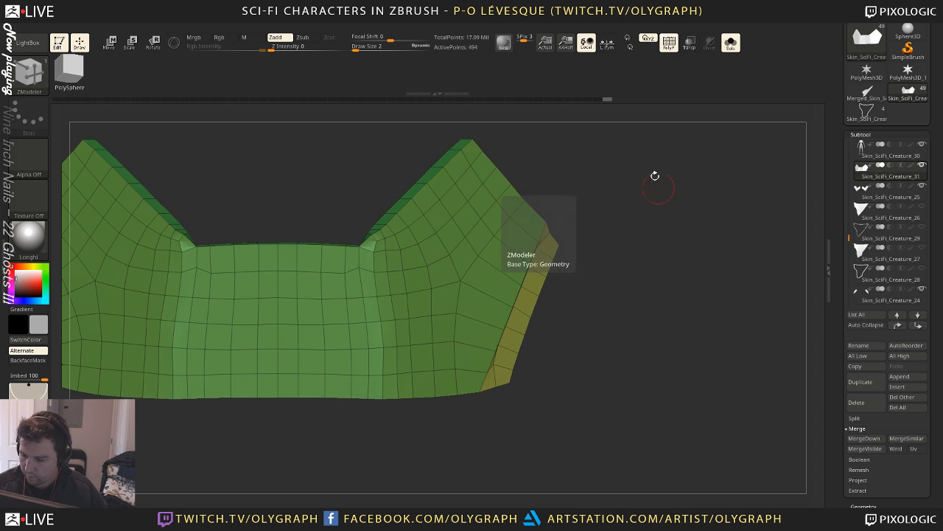
left_click_drag(653, 177, 627, 238)
key("b")
left_click(624, 249)
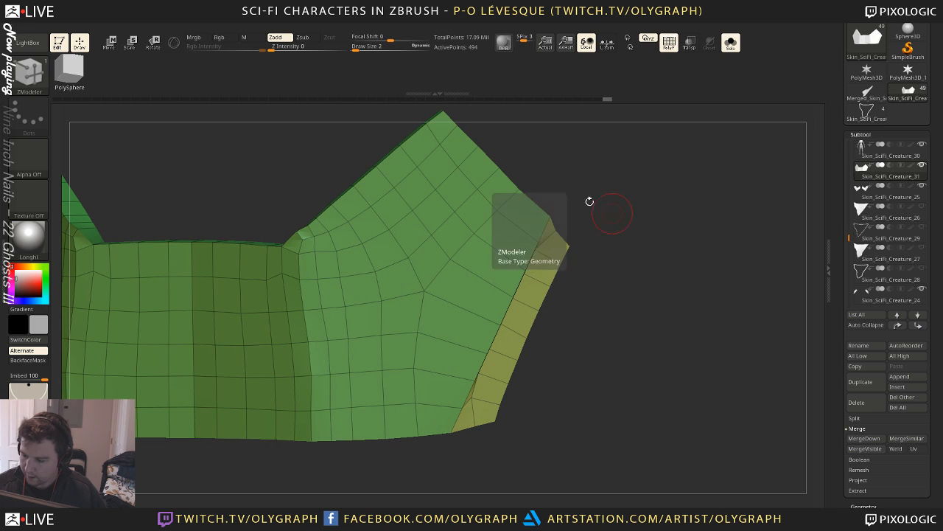
key("space")
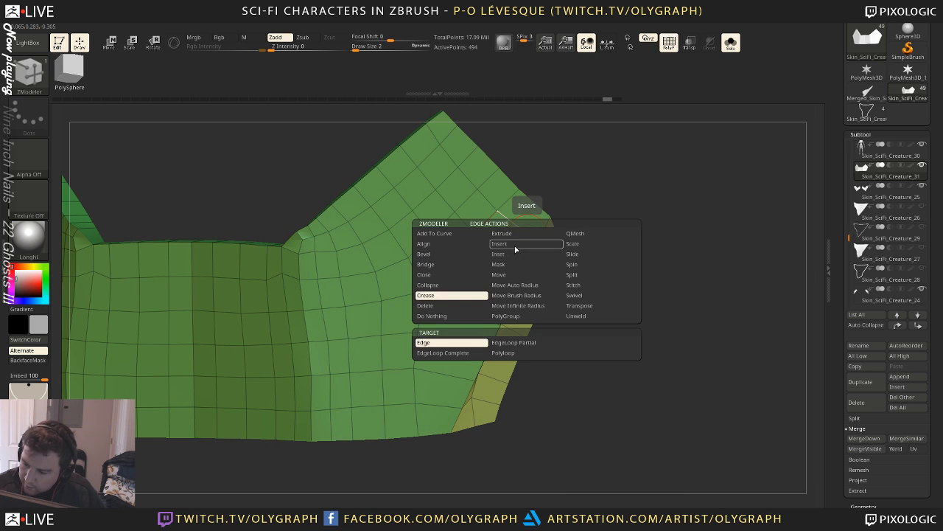
left_click(453, 297)
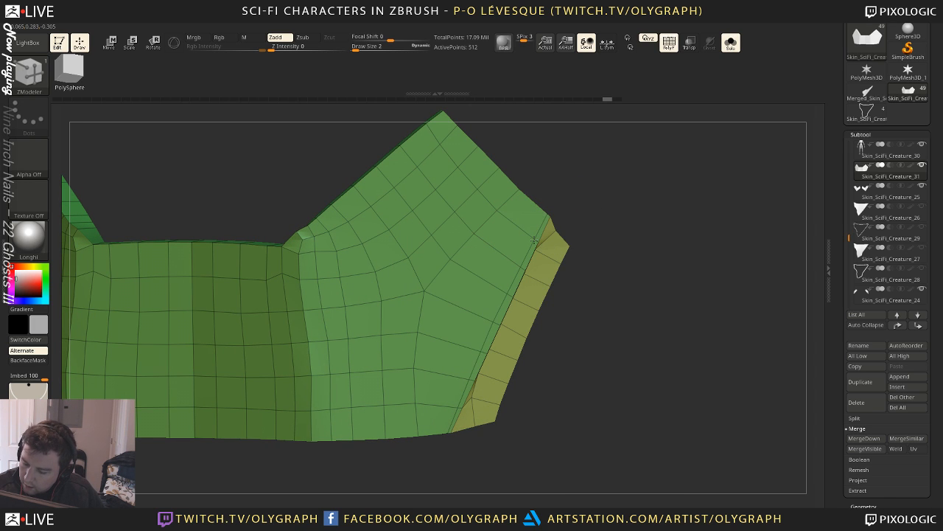
Extrude the narrow polyloop beside the yellow strip inward with the ZModeler Extrude Polyloop action to form a groove
left_click_drag(581, 187, 538, 230)
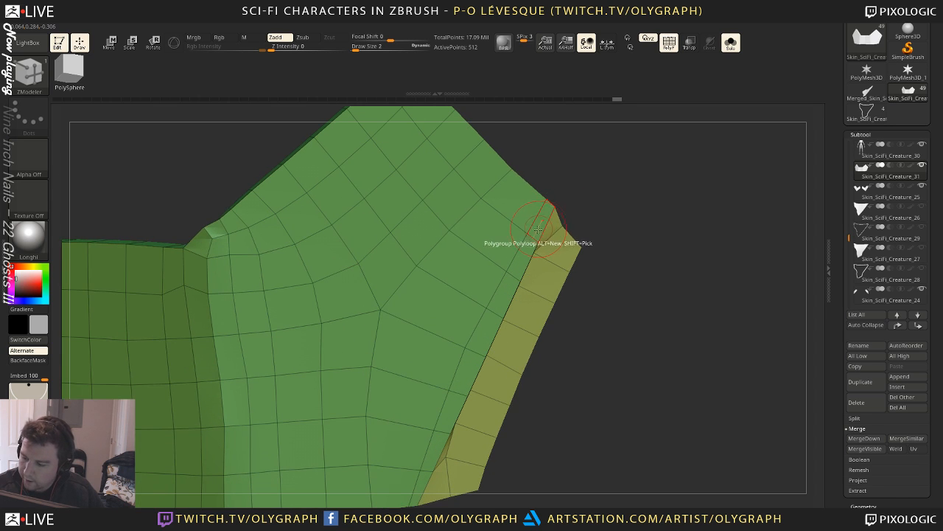
key("space")
left_click(453, 240)
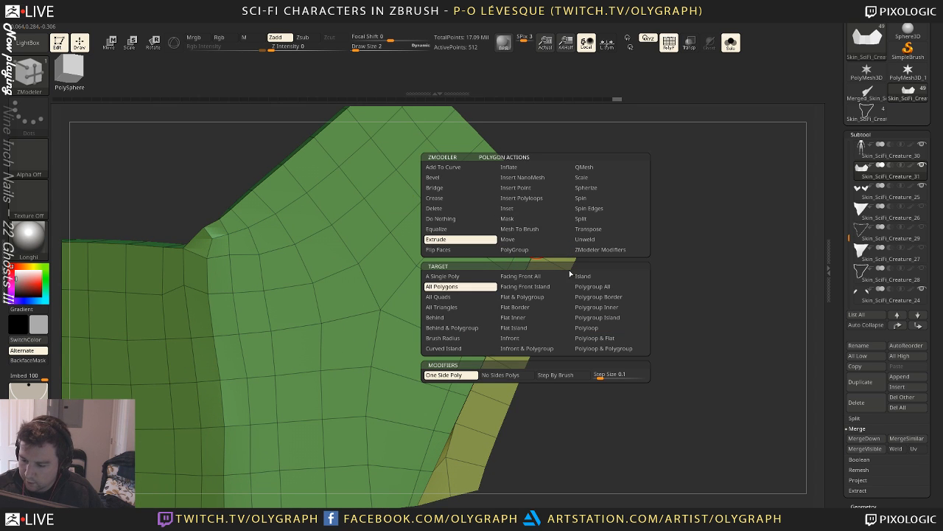
left_click(613, 335)
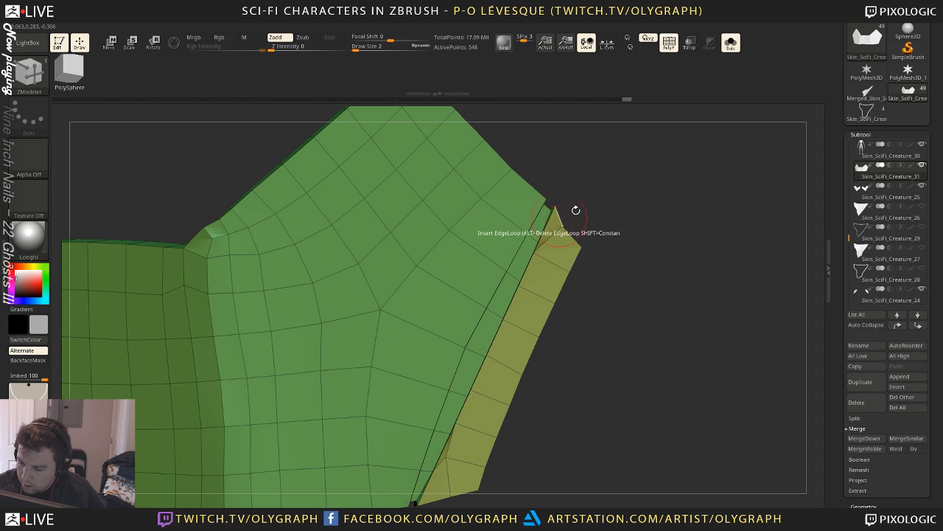
left_click_drag(575, 210, 617, 150)
Crease the plate's polygroup borders with Crease PG and preview it with dynamic subdivision and polyframe off
key("space")
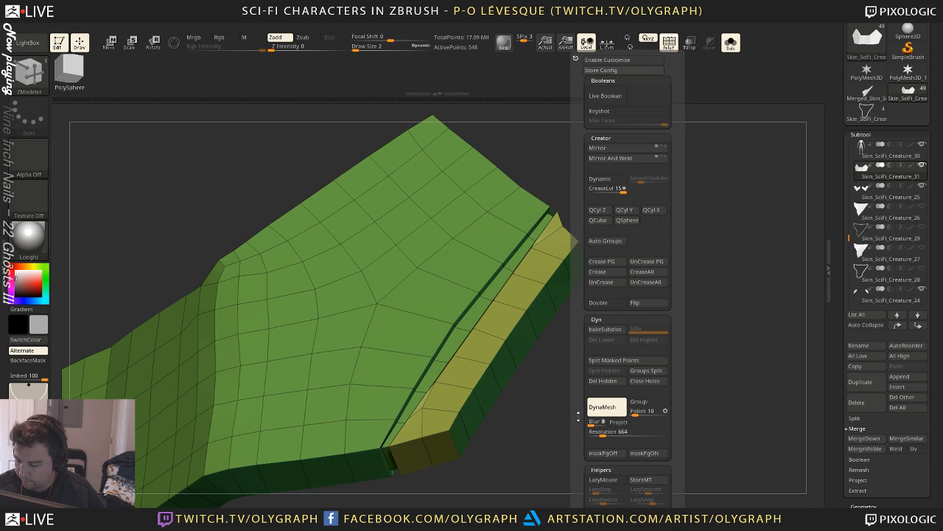
scroll(578, 417, "down", 5)
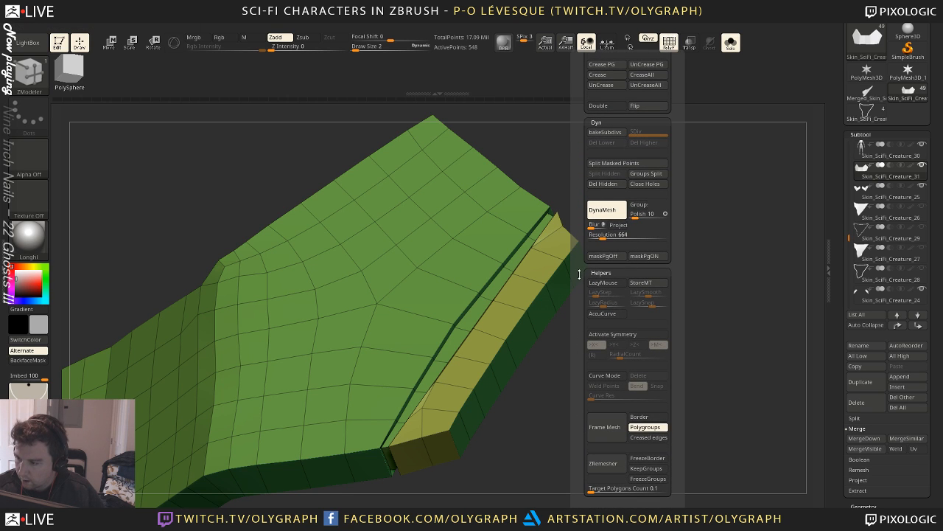
scroll(577, 255, "up", 5)
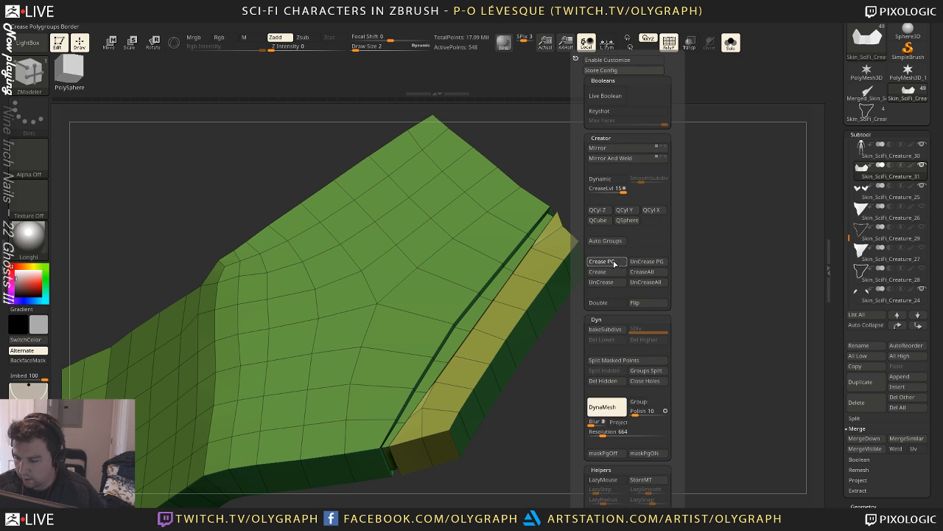
left_click(613, 263)
key("d")
left_click_drag(632, 270, 674, 251)
key("shift+f")
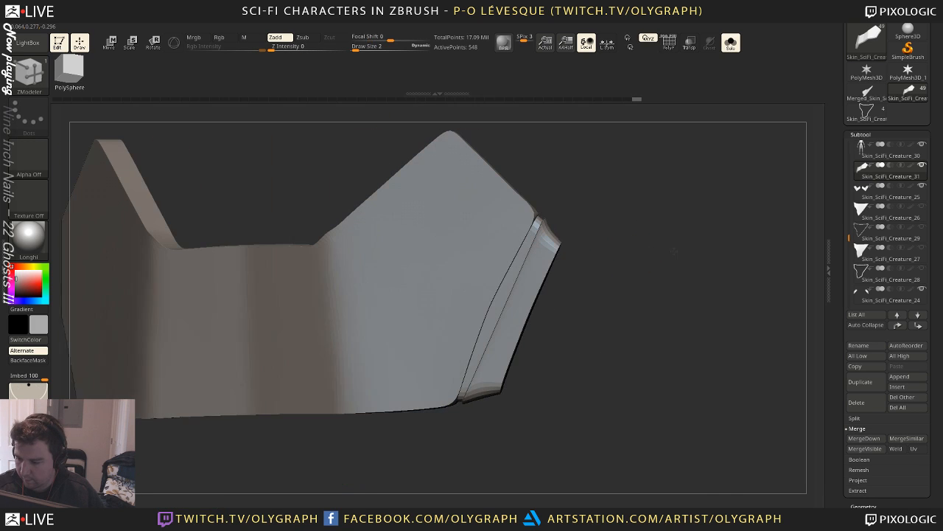
Set the crease level to 1 and inspect the softened groove and edges in the dynamic subdivision preview
key("space")
left_click(673, 180)
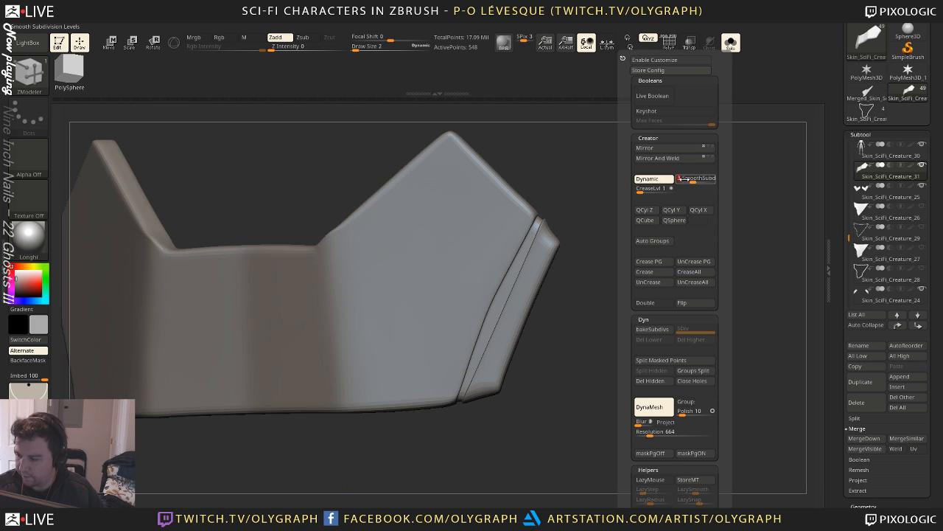
mouse_move(633, 221)
left_mouse_down()
mouse_move(585, 198)
mouse_move(606, 219)
mouse_move(600, 259)
mouse_move(580, 270)
mouse_move(587, 273)
mouse_move(593, 368)
left_mouse_up()
left_click(582, 260)
key("shift+f")
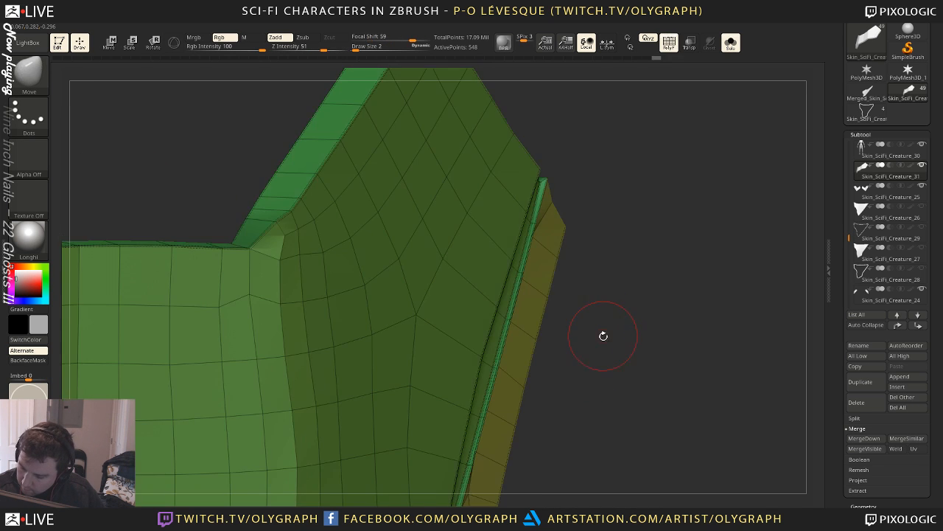
Delete the extra edge loop running lengthwise through the yellow outer strip with ZModeler
left_click_drag(602, 332, 616, 276)
key("b")
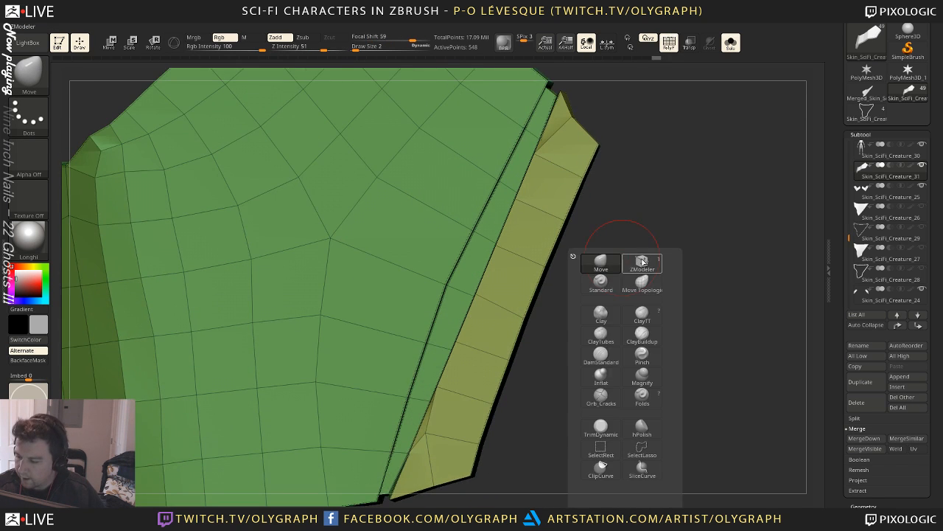
key("z")
key("m")
left_click_drag(676, 214, 651, 175, "alt")
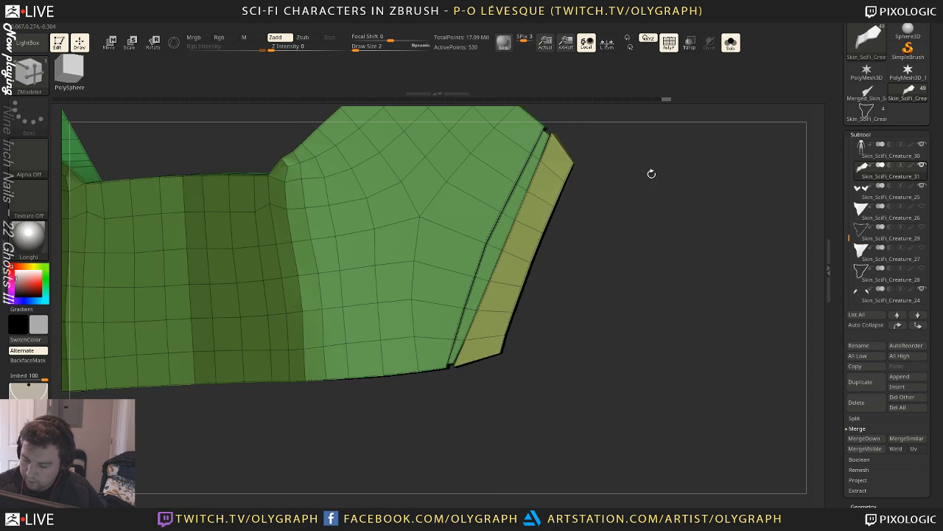
Preview the grooved plate with dynamic subdivision on and off, and check the groove with the yellow outer strip hidden
key("d")
mouse_move(651, 215)
left_mouse_down("alt")
mouse_move(626, 181)
mouse_move(639, 191)
mouse_move(627, 236)
left_mouse_up("alt")
key("shift+f")
key("b")
key("m")
key("v")
key("shift+f")
mouse_move(640, 188)
left_mouse_down()
mouse_move(631, 186)
mouse_move(632, 233)
left_mouse_up()
key("shift+d")
left_click(474, 236, "ctrl+shift")
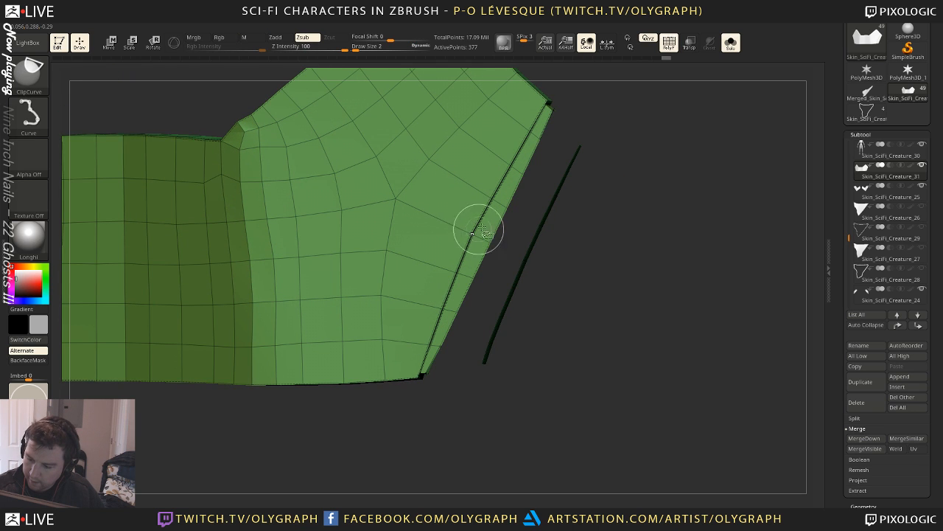
mouse_move(629, 197)
left_mouse_down()
mouse_move(619, 184)
mouse_move(625, 169)
mouse_move(626, 217)
left_mouse_up()
left_click(632, 170, "ctrl+shift")
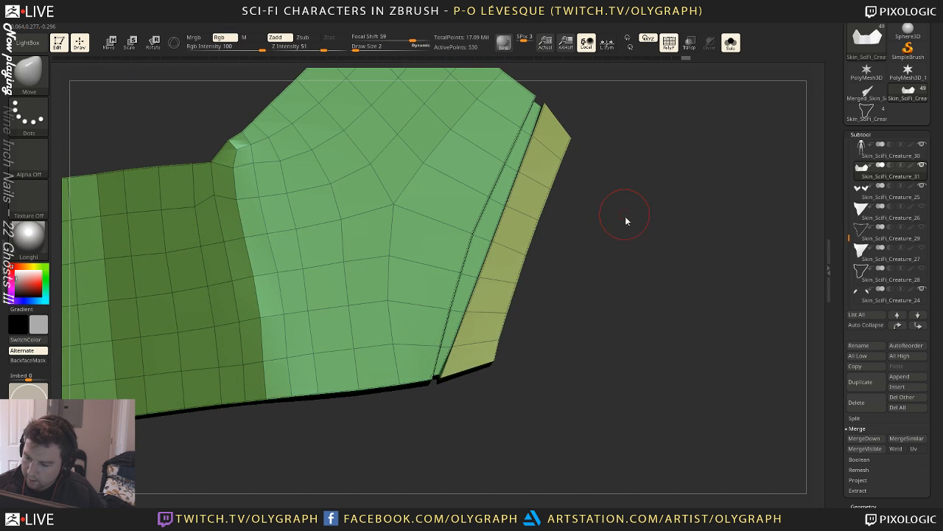
key("b")
key("z")
key("m")
key("b")
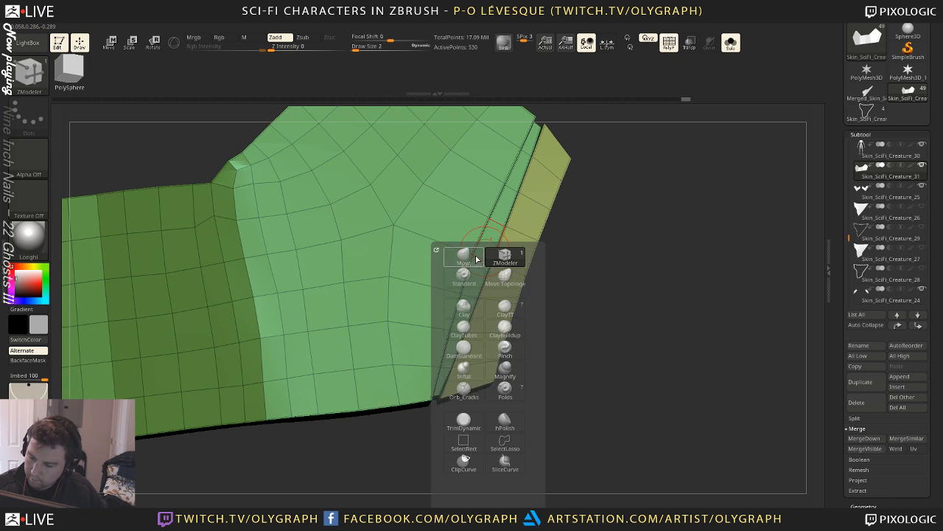
key("m")
key("v")
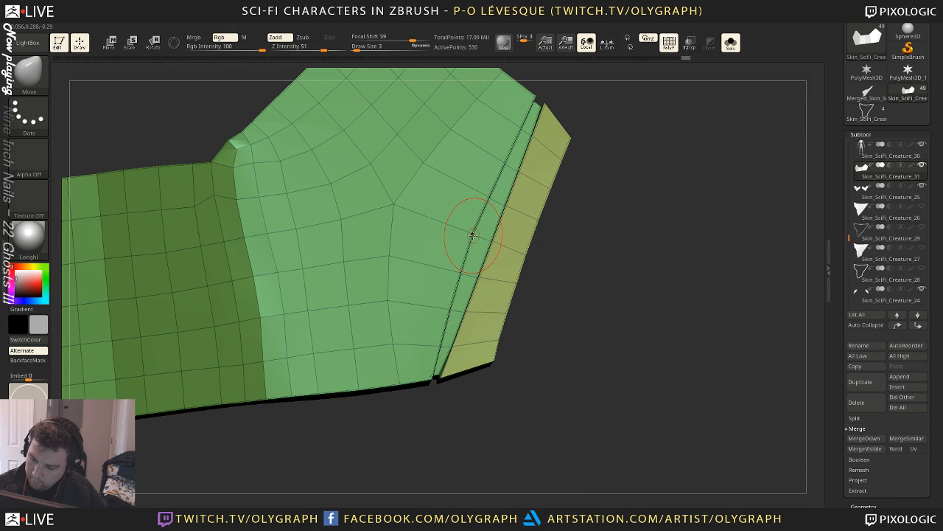
key("ctrl+shift")
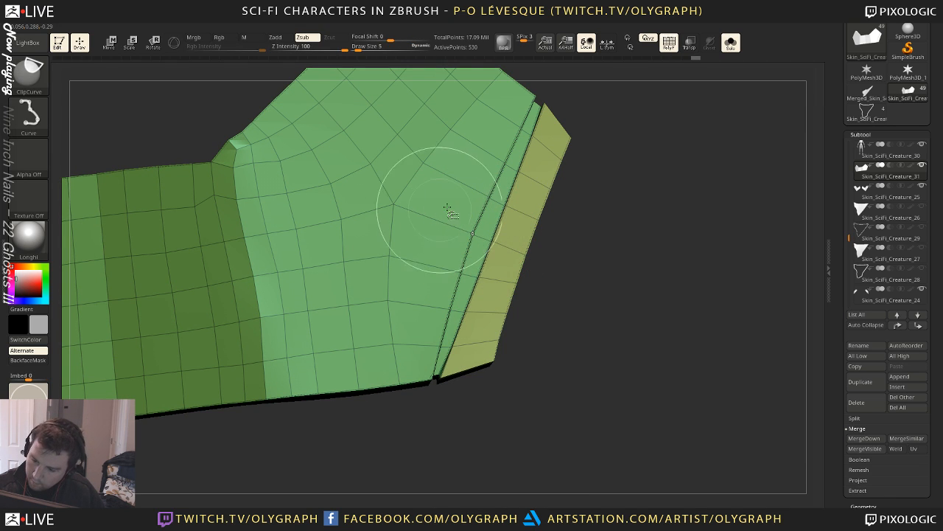
Isolate the plate's green polyloop bordering the groove using SelectLasso and inverted visibility
key("b")
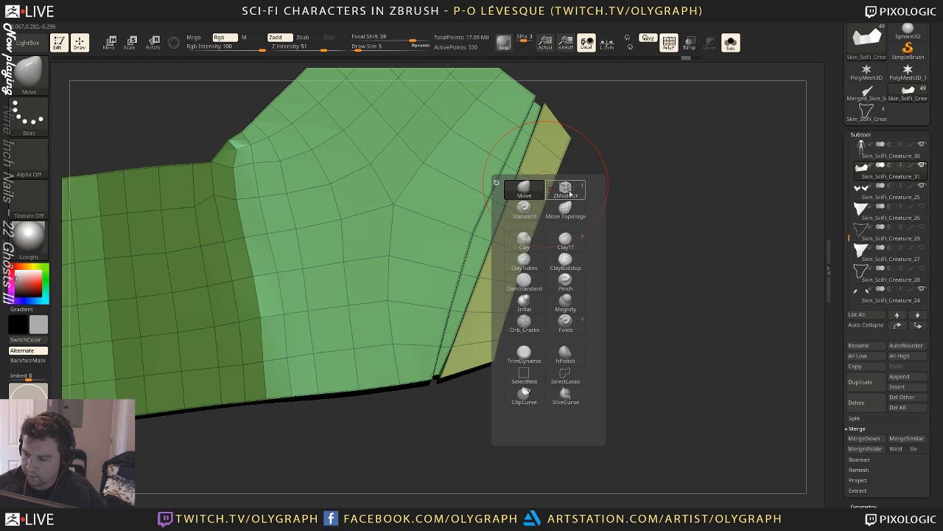
left_click(565, 374)
left_click(454, 228, "ctrl+shift")
left_click_drag(441, 207, 374, 176)
left_click_drag(472, 225, 485, 236, "alt")
left_click(478, 237, "ctrl+shift")
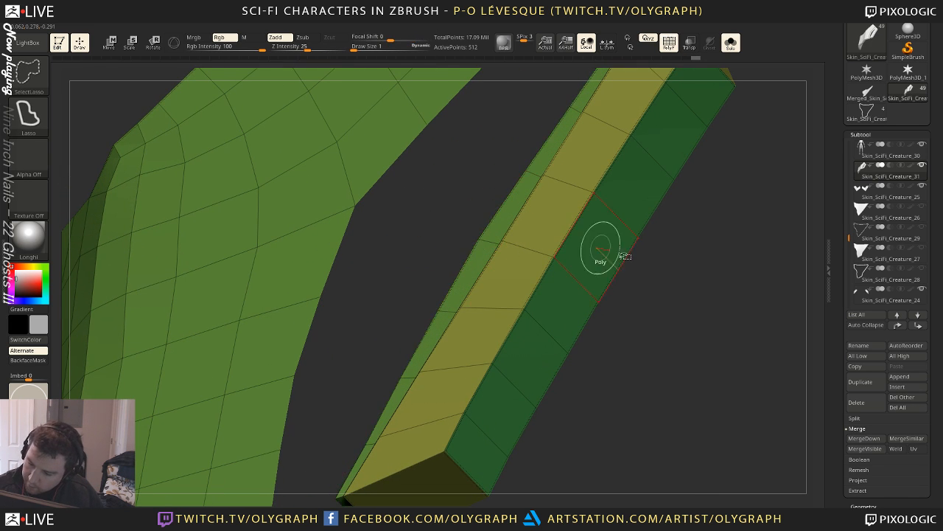
mouse_move(654, 251)
left_mouse_down("alt")
mouse_move(663, 223)
mouse_move(678, 248)
mouse_move(672, 261)
left_mouse_up("alt")
mouse_move(669, 264)
left_mouse_down()
mouse_move(663, 275)
mouse_move(680, 277)
mouse_move(641, 236)
mouse_move(659, 253)
left_mouse_up()
left_click_drag(573, 169, 556, 138)
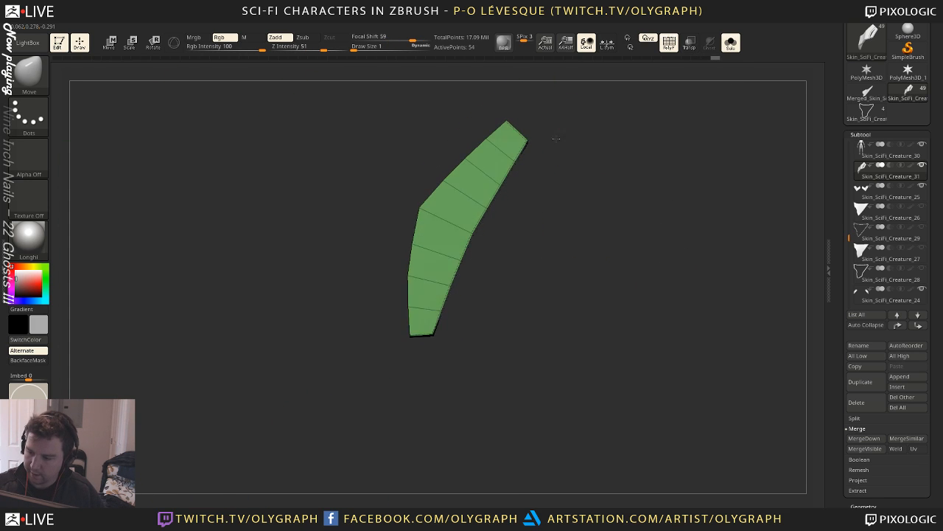
Try to straighten the groove-side edge of the isolated green polyloop with ClipCurve
key("ctrl+shift")
left_click_drag(393, 401, 395, 398, "ctrl+shift")
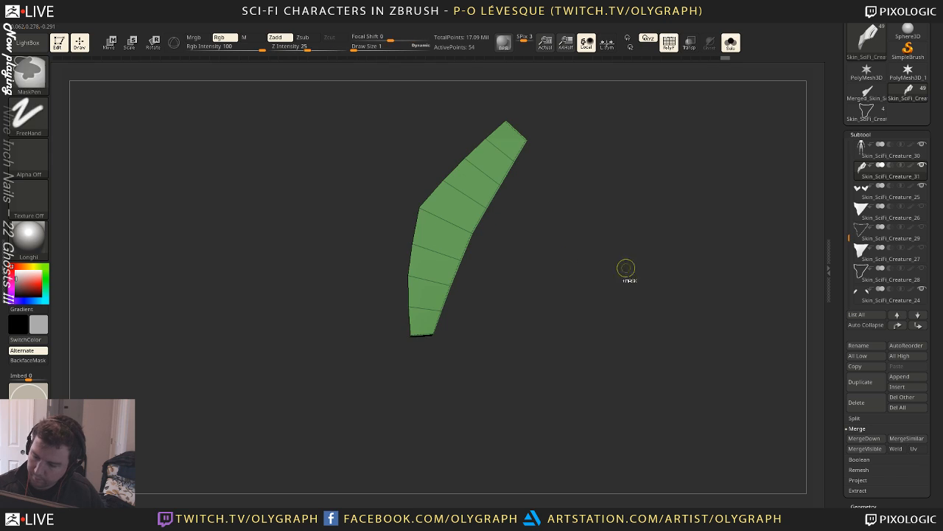
key("b")
left_click(612, 488)
mouse_move(541, 99)
left_mouse_down("ctrl+shift")
mouse_move(449, 346)
mouse_move(413, 384)
mouse_move(431, 505)
left_mouse_up("ctrl+shift")
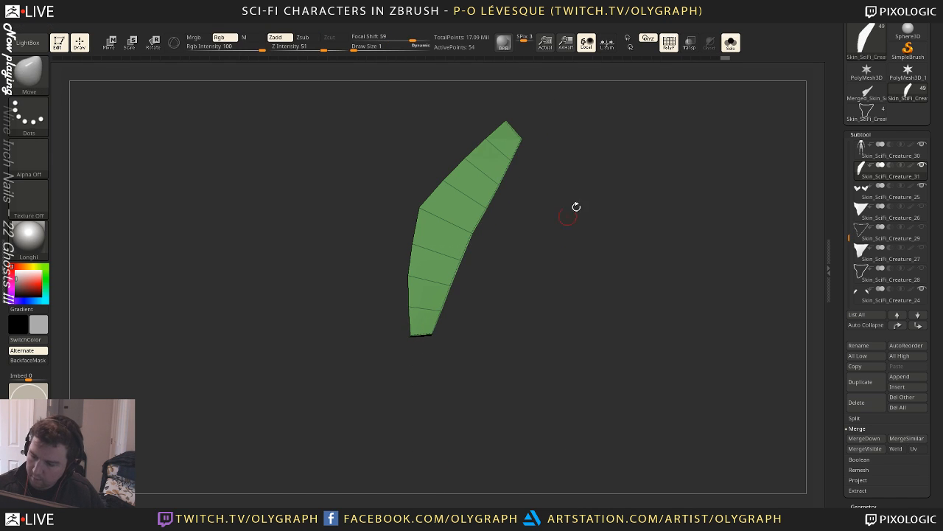
mouse_move(447, 253)
left_mouse_down("ctrl+shift")
mouse_move(516, 347)
mouse_move(558, 183)
left_mouse_up("ctrl+shift")
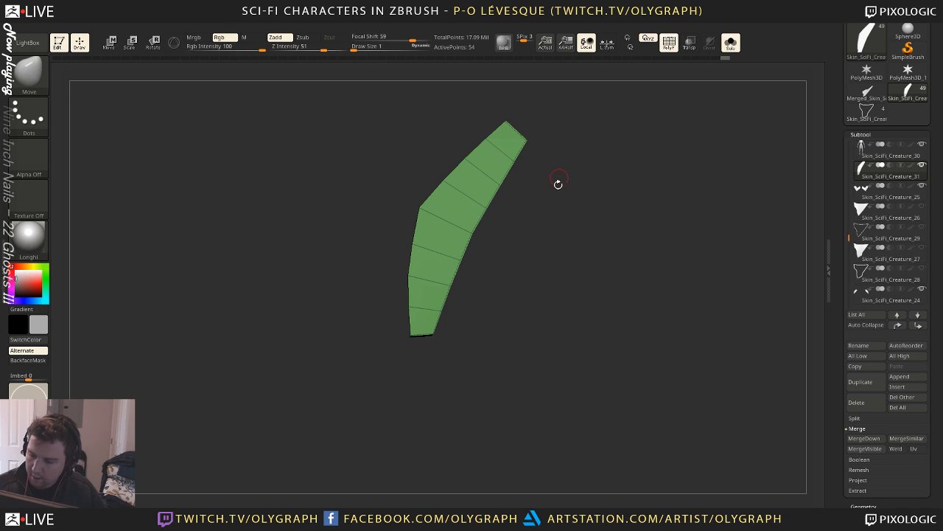
mouse_move(433, 341)
left_mouse_down("ctrl+shift")
mouse_move(565, 90)
mouse_move(554, 101)
left_mouse_up("ctrl+shift")
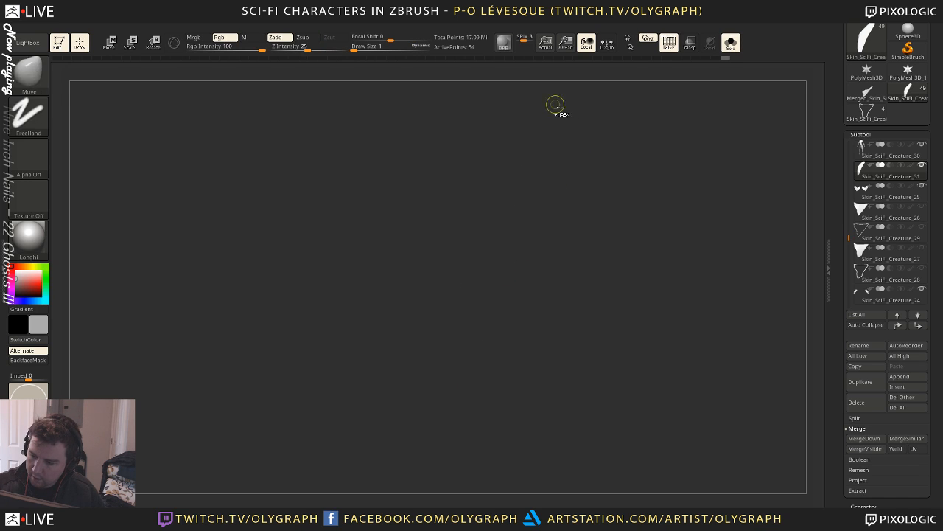
Mask the points along the inner side of the isolated green polyloop, from its upper end to its lower end
left_click_drag(429, 116, 494, 165, "ctrl")
left_click_drag(409, 147, 453, 233, "ctrl")
left_click_drag(385, 177, 420, 384, "ctrl")
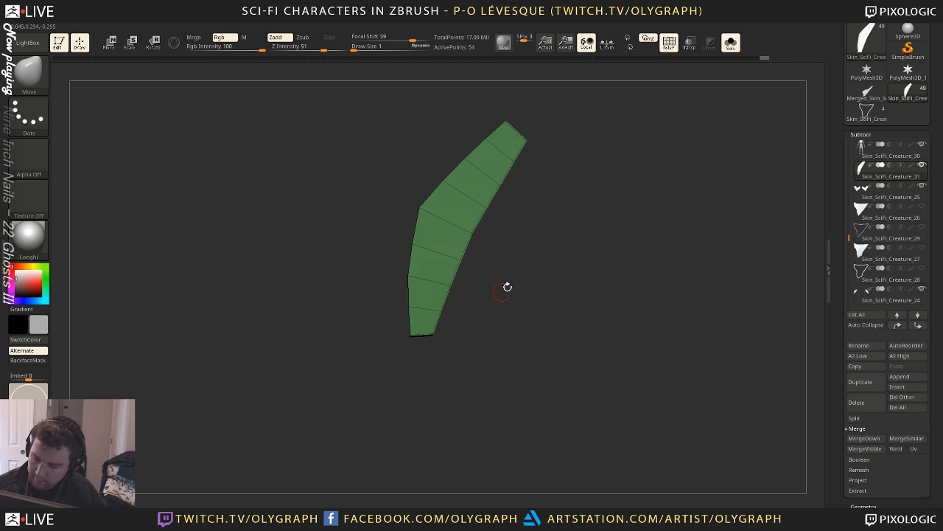
Clear the mask on the isolated green polyloop and unhide the whole plate
left_click_drag(508, 287, 423, 297)
left_click_drag(448, 115, 475, 146, "ctrl")
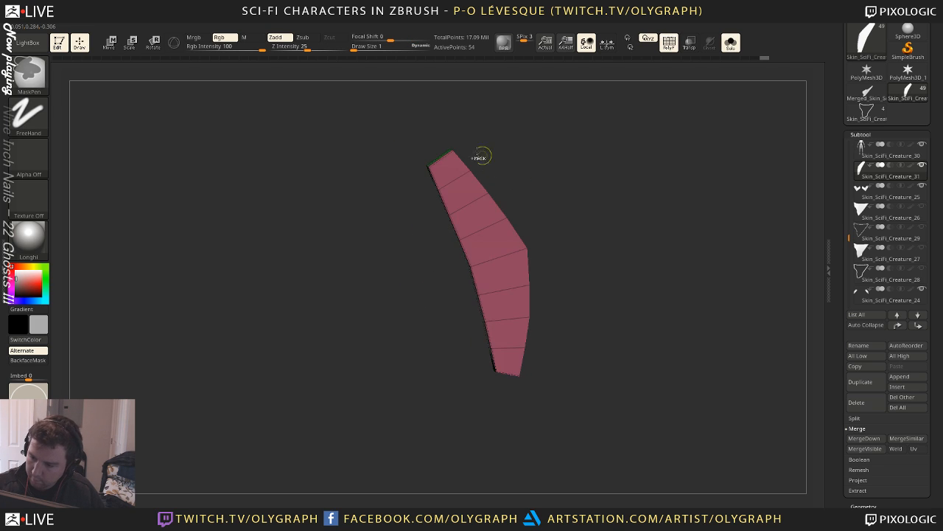
left_click(464, 125, "ctrl")
left_click(537, 166, "ctrl")
left_click_drag(545, 158, 624, 206)
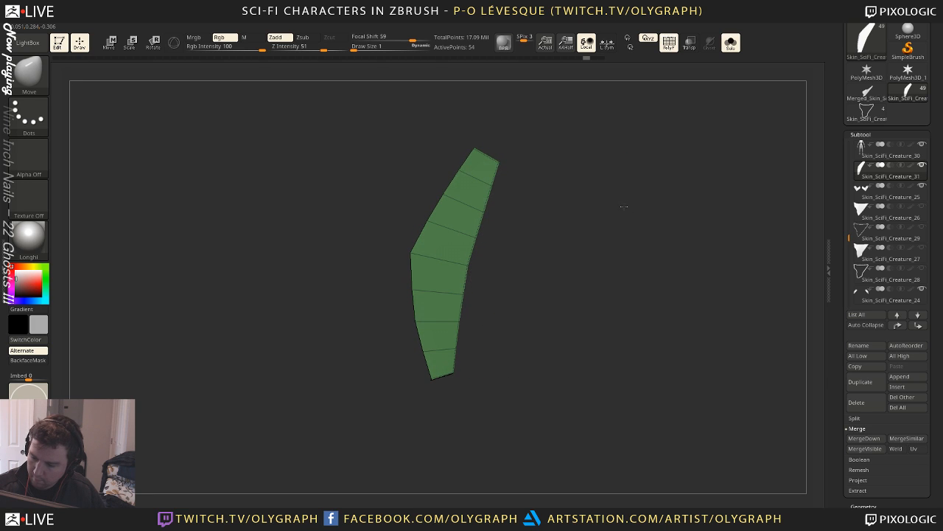
mouse_move(524, 111)
left_mouse_down("ctrl+shift")
mouse_move(443, 444)
mouse_move(516, 140)
mouse_move(509, 109)
left_mouse_up("ctrl+shift")
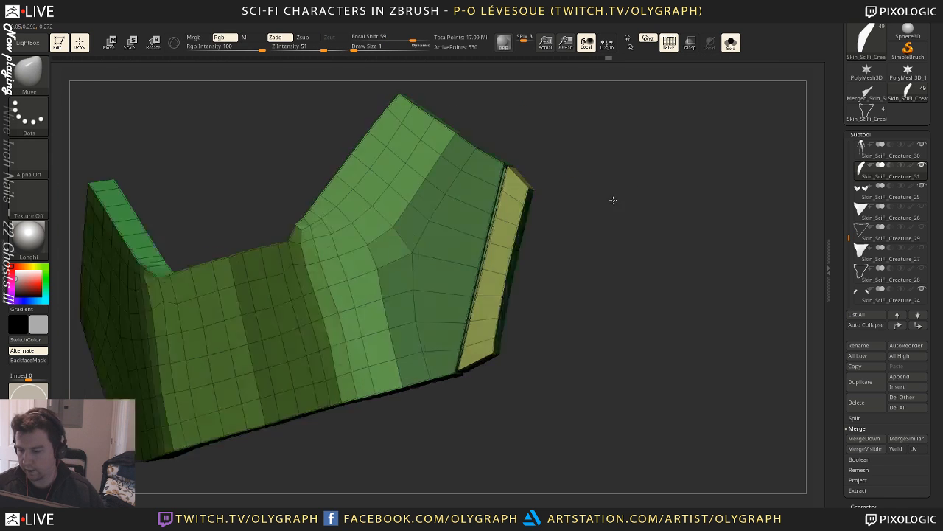
Preview the straightened groove with dynamic subdivision, with the polygroup wireframe shown and hidden
key("d")
left_click_drag(613, 200, 617, 257)
mouse_move(611, 246)
left_mouse_down("alt")
mouse_move(582, 187)
mouse_move(611, 224)
mouse_move(594, 188)
mouse_move(624, 216)
mouse_move(610, 254)
left_mouse_up("alt")
key("shift+f")
key("shift+f")
key("shift+d")
mouse_move(607, 162)
left_mouse_down("alt")
mouse_move(577, 204)
mouse_move(543, 202)
mouse_move(566, 191)
mouse_move(550, 197)
left_mouse_up("alt")
key("b")
left_click(568, 211)
key("ctrl+z")
key("d")
left_click_drag(686, 160, 657, 183)
key("shift+f")
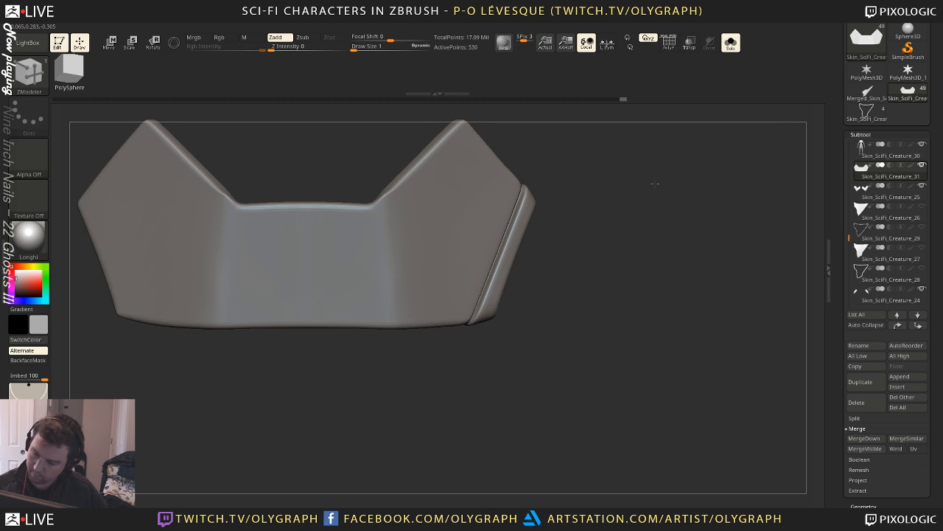
Check how the grooved plate sits on the creature's abdomen, with dynamic subdivision on and off
right_click_drag(656, 184, 646, 160, "ctrl")
key("ctrl+shift+s")
key("b")
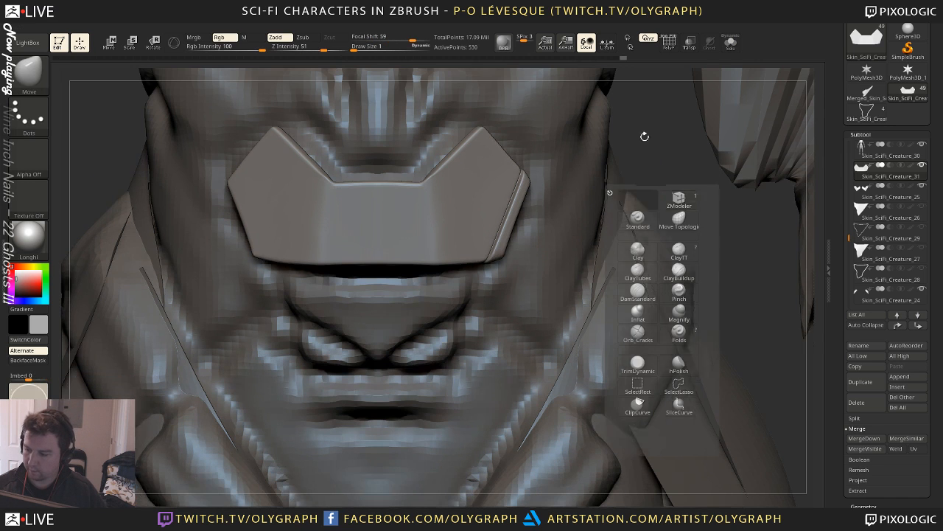
key("m")
key("v")
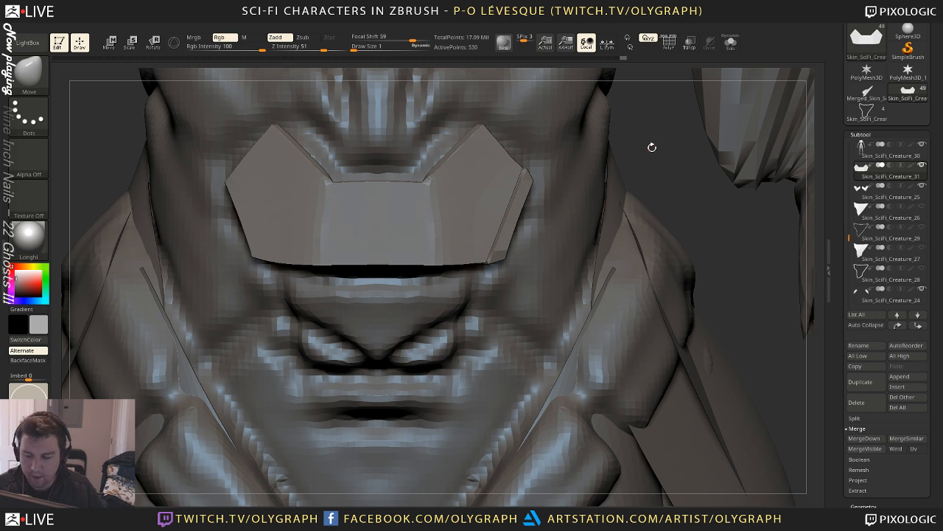
key("space")
left_click(644, 188)
key("alt+s")
Isolate the plate's yellow outer strip, assign its visible faces a new polygroup, and unhide the whole plate
mouse_move(684, 155)
left_mouse_down()
mouse_move(644, 161)
mouse_move(602, 261)
mouse_move(602, 162)
mouse_move(542, 206)
mouse_move(622, 181)
mouse_move(537, 238)
left_mouse_up()
key("shift+f")
left_click(538, 198, "ctrl+shift")
left_click(539, 197, "ctrl+shift")
left_click(600, 207, "ctrl+shift")
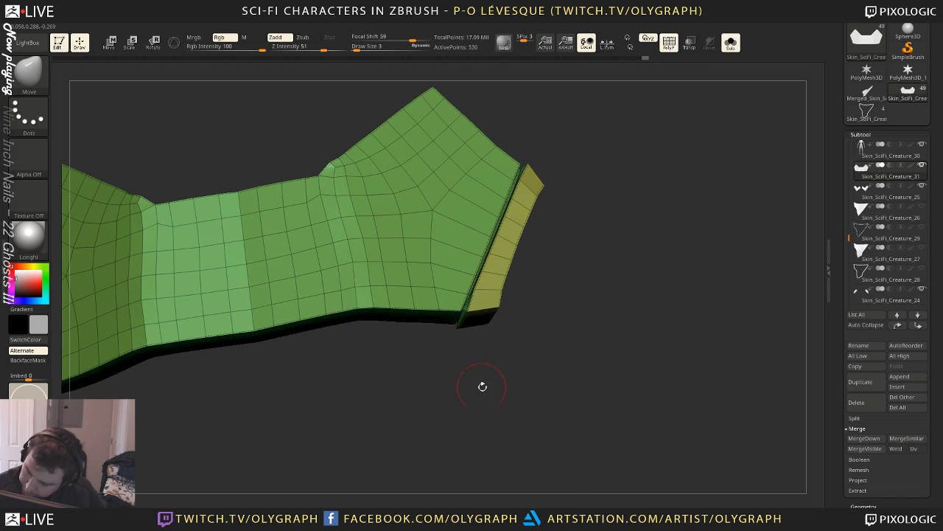
key("b")
left_click(537, 282)
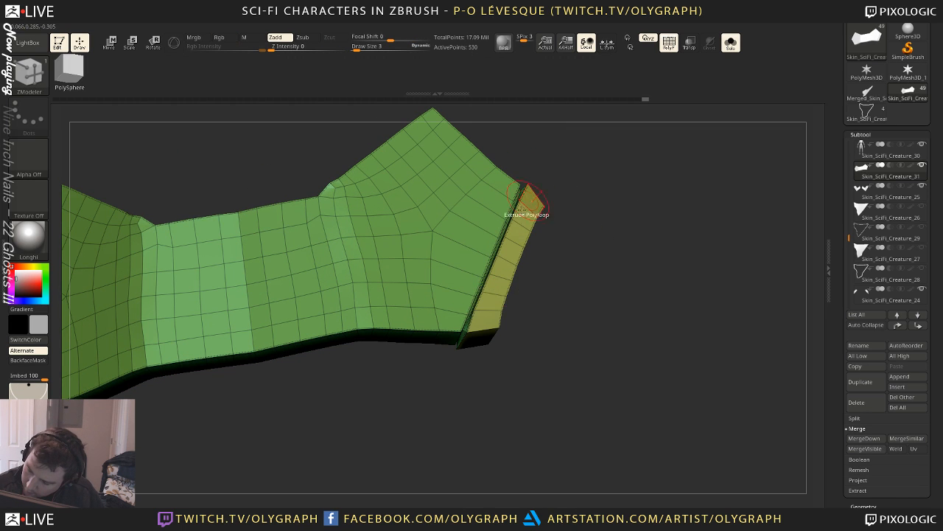
left_click(493, 296, "ctrl+shift")
left_click_drag(515, 302, 568, 243)
key("ctrl+w")
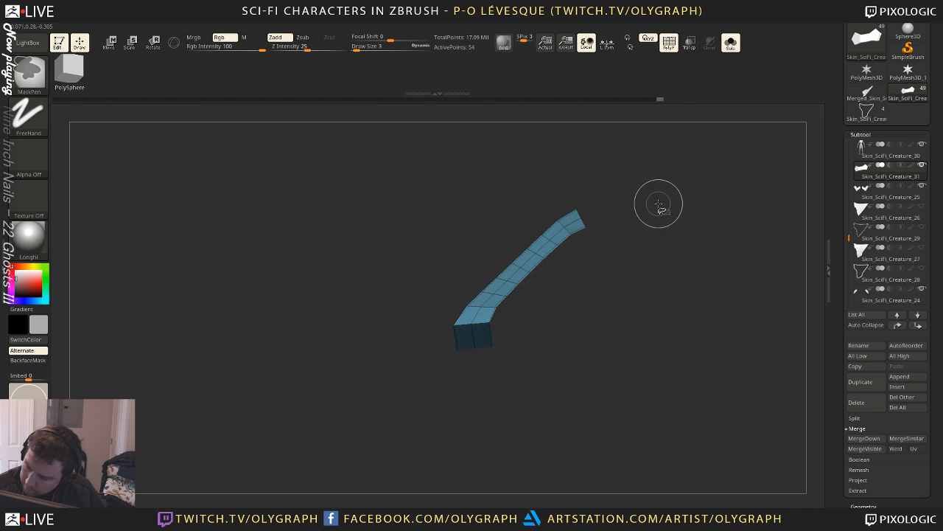
left_click(655, 209, "ctrl+shift")
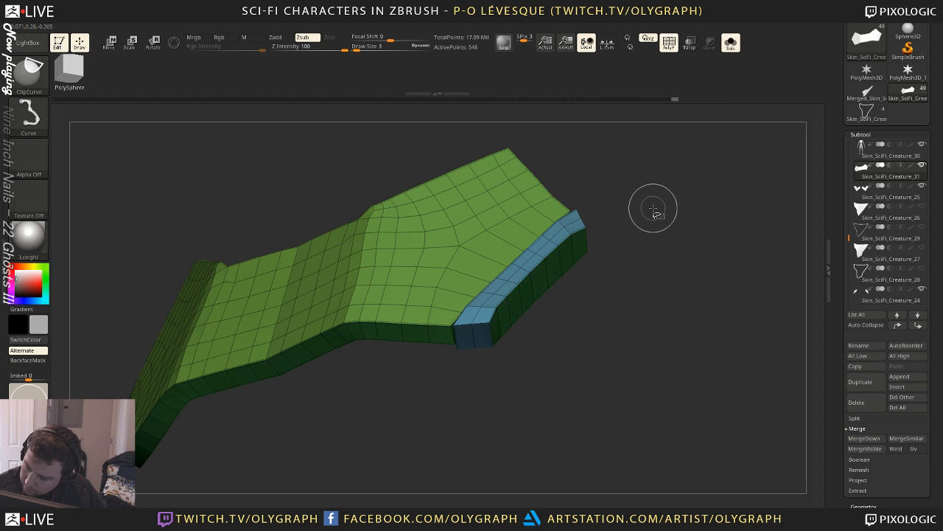
Invert visibility to the outer strip and border faces, regroup them with Auto Groups, and isolate the outer strip
left_click(501, 329, "ctrl+shift")
left_click(499, 323, "ctrl+shift")
left_click(498, 306, "ctrl+shift")
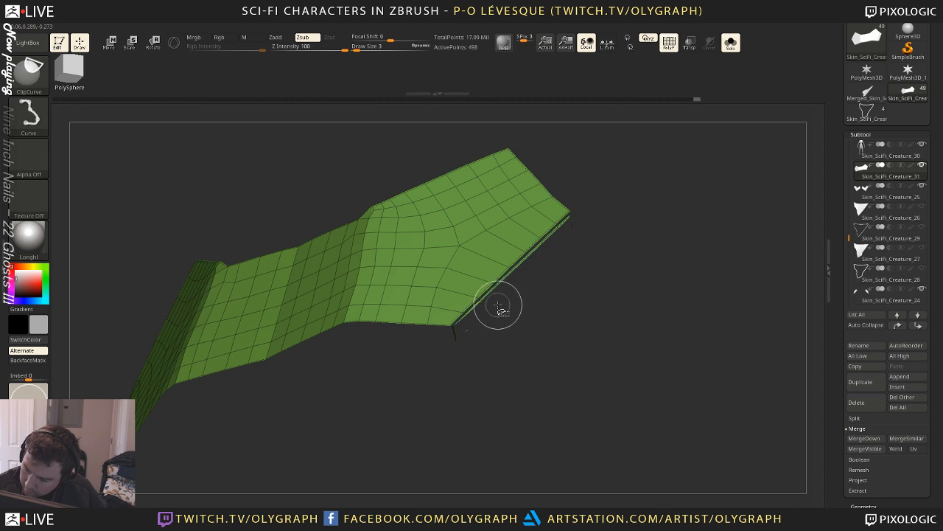
mouse_move(645, 230)
left_mouse_down("ctrl+shift")
mouse_move(654, 247)
mouse_move(691, 233)
mouse_move(673, 238)
left_mouse_up("ctrl+shift")
key("space")
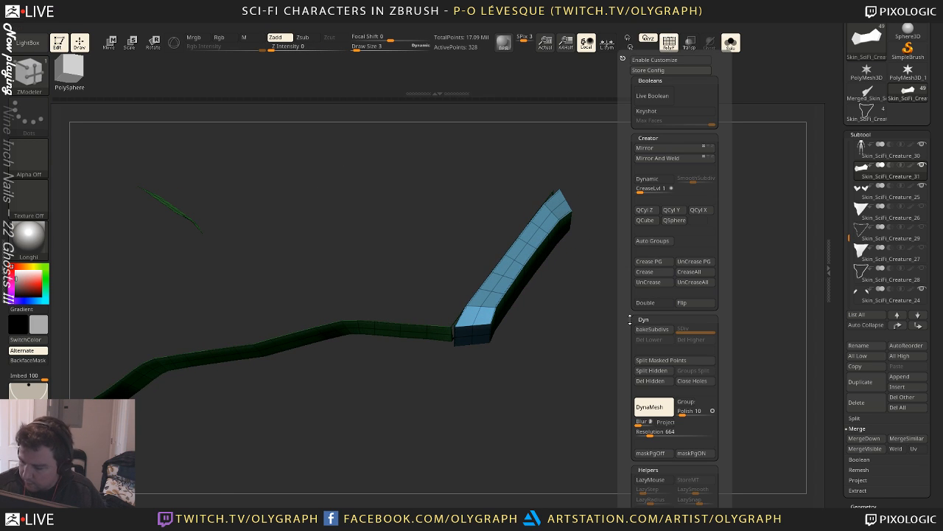
left_click(652, 240)
left_click(507, 325, "ctrl+shift")
left_click(487, 329, "ctrl+shift")
left_click_drag(528, 302, 556, 332)
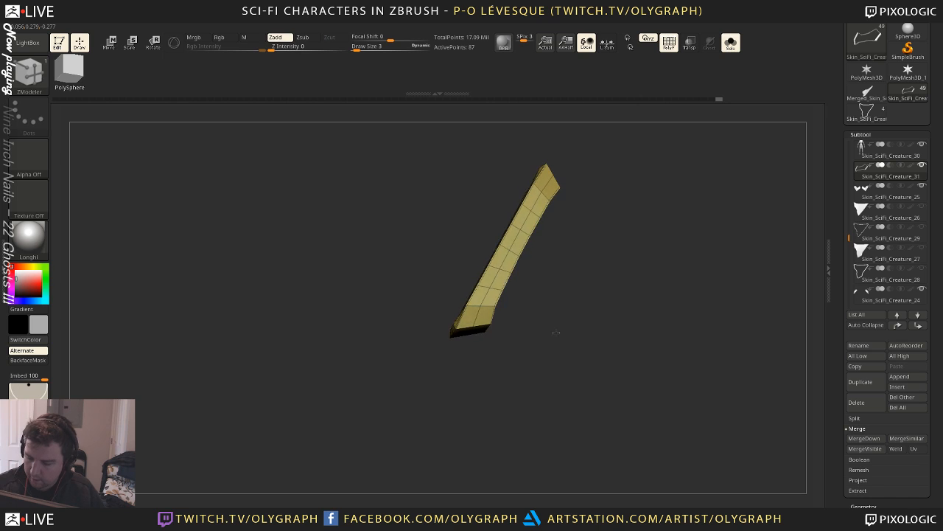
Move the isolated outer strip slightly outward from the groove with the Transpose line, and compare it against the body
key("w")
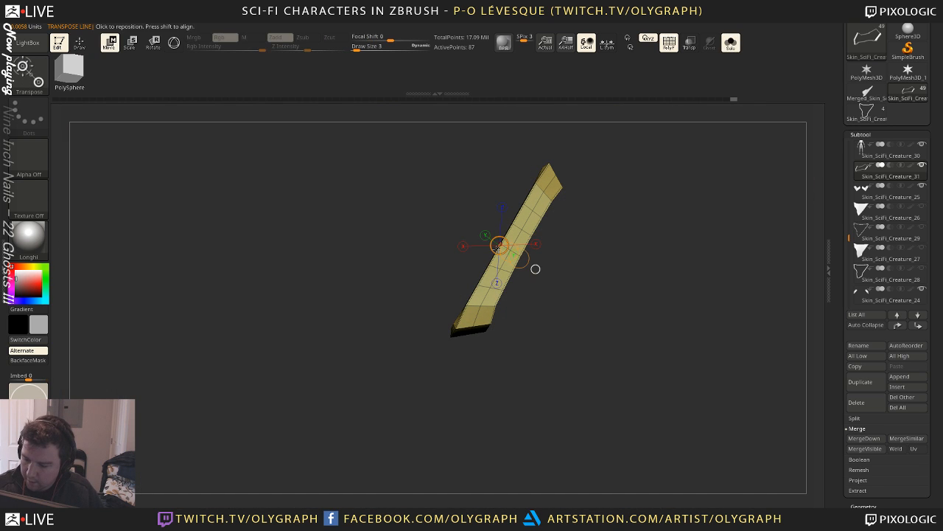
left_click_drag(622, 273, 625, 361, "alt")
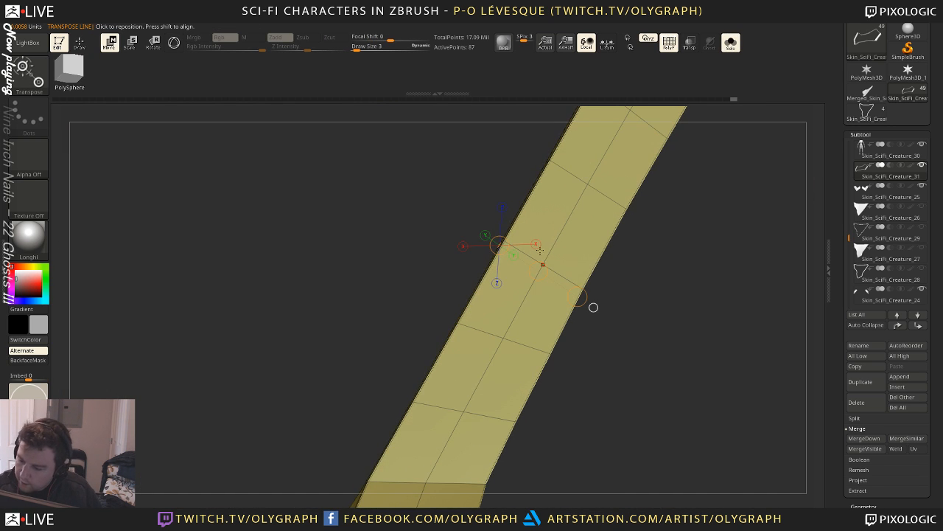
left_click_drag(543, 266, 494, 381)
left_click_drag(504, 242, 524, 252)
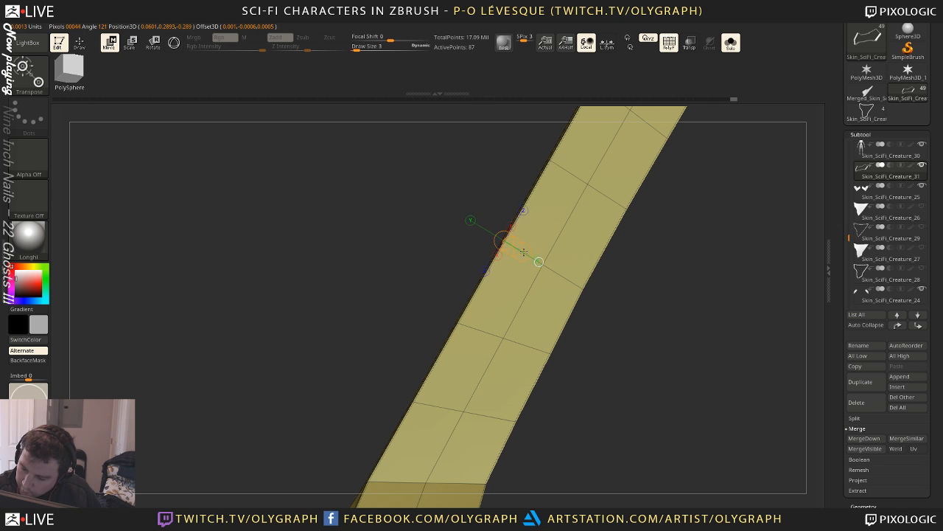
left_click_drag(645, 295, 616, 259)
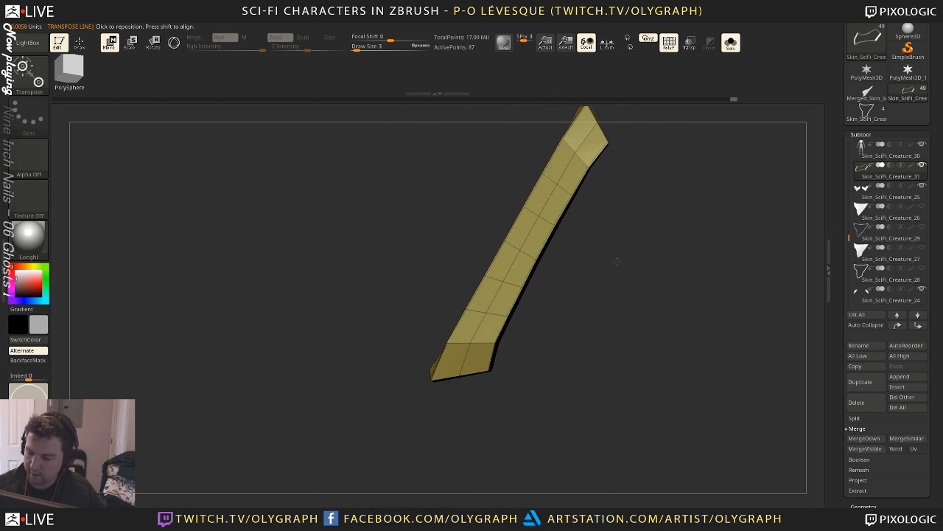
left_click_drag(537, 260, 566, 278)
key("alt+s")
key("ctrl+shift+z")
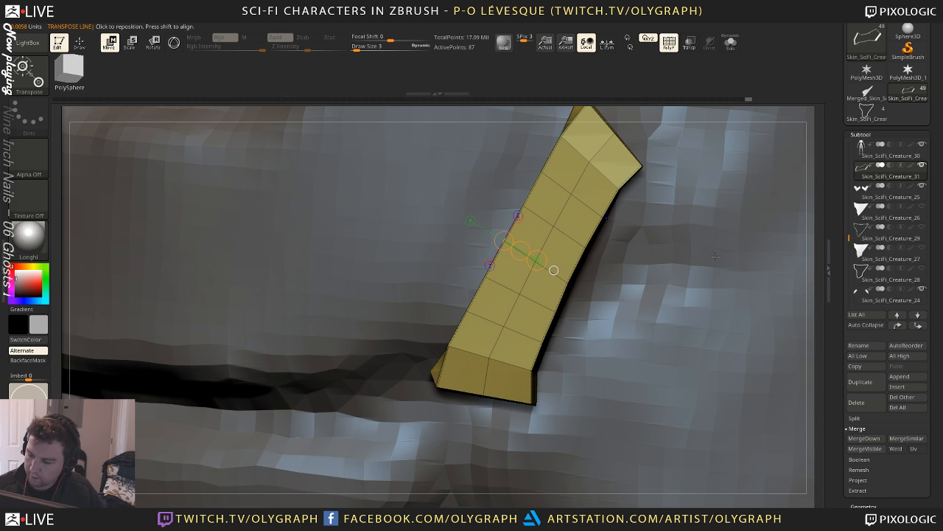
key("alt+s")
key("ctrl+z")
Unhide the whole plate and view it on the creature's body without the polygroup wireframe
key("f")
left_click_drag(704, 318, 541, 204, "alt")
left_click(582, 260, "ctrl+shift")
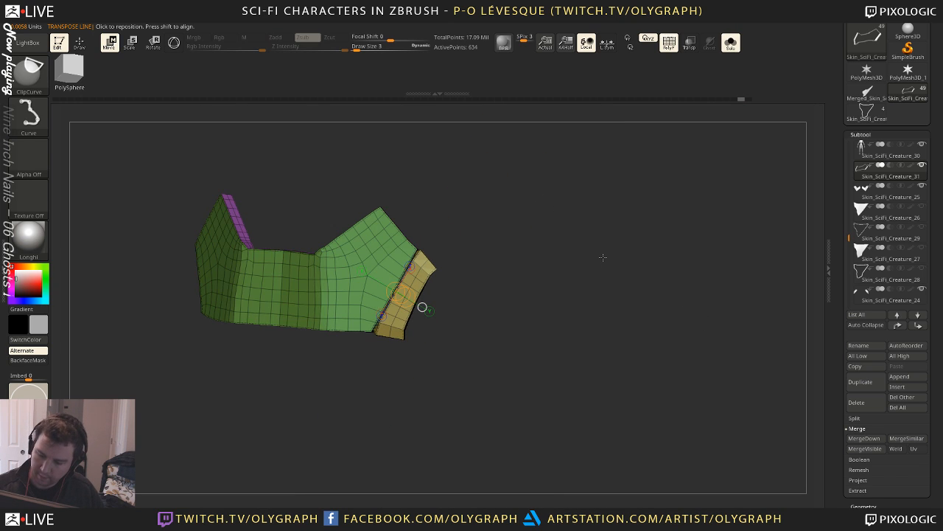
key("shift+f")
left_click_drag(454, 295, 544, 286, "alt")
left_click_drag(512, 179, 384, 433, "ctrl+shift")
left_click_drag(566, 306, 652, 292, "alt")
key("alt+s")
Mirror the plate's grooved outer strip to its opposite side and show the polygroup wireframe
left_click(604, 232)
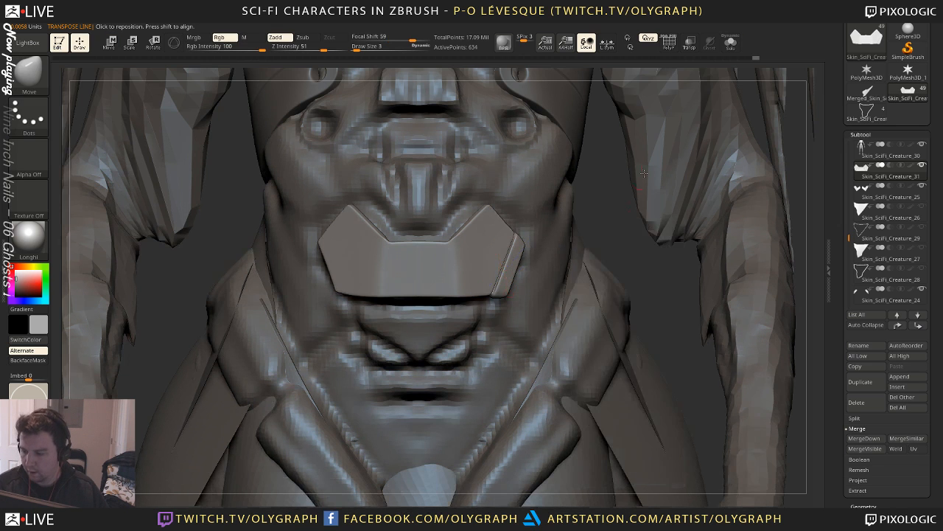
key("space")
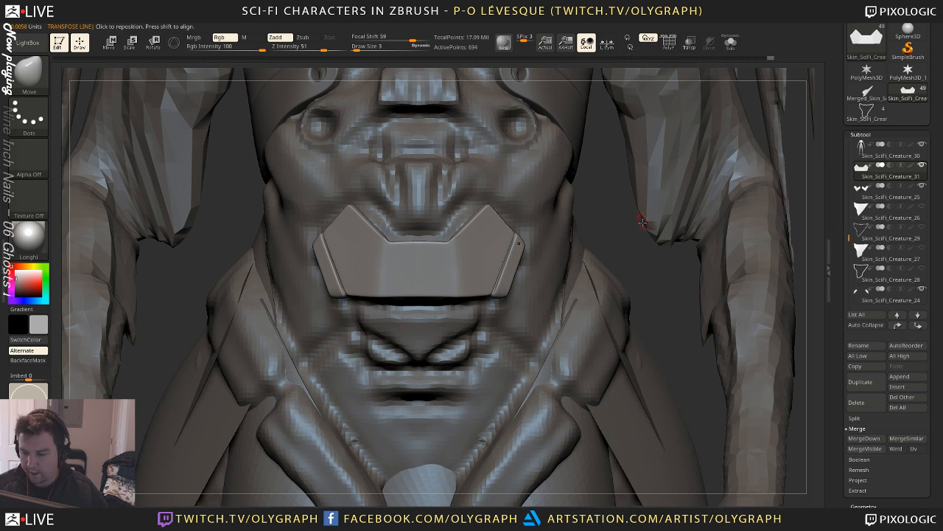
key("space")
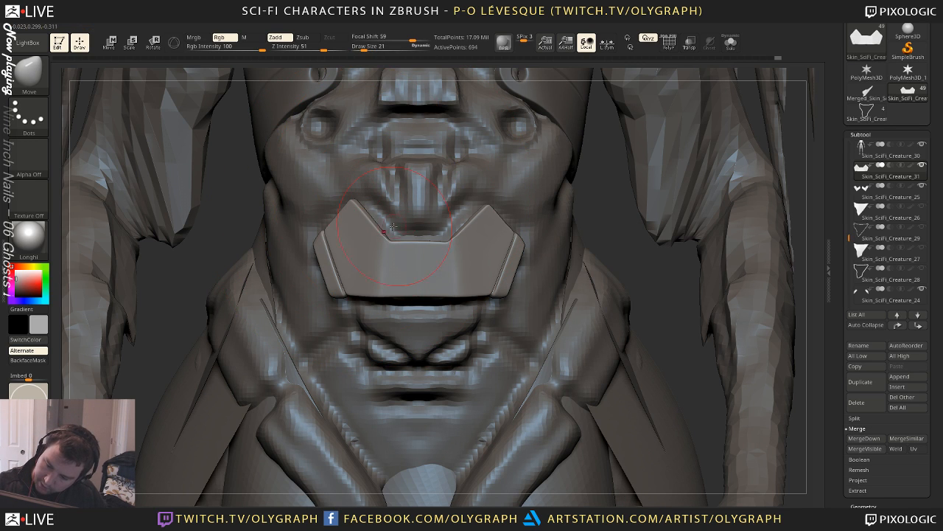
key("[")
key("[")
key("shift+f")
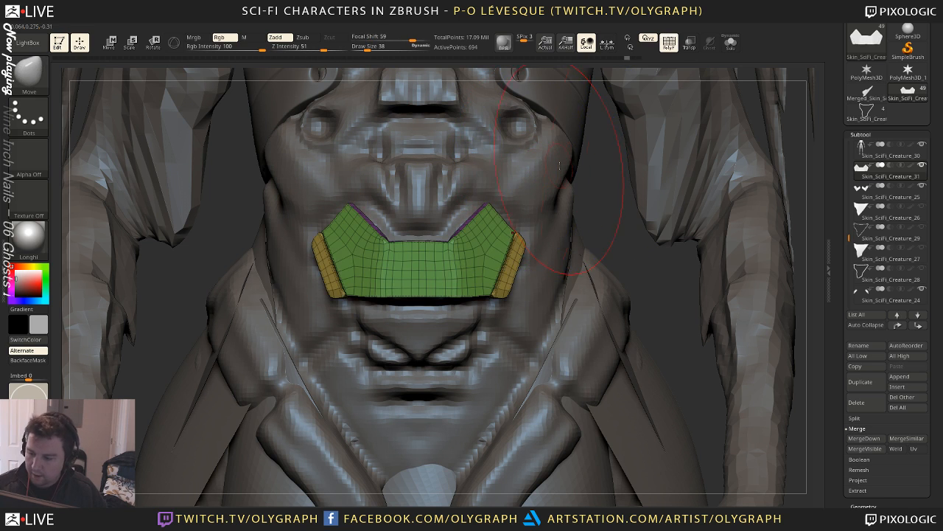
Isolate the plate, remove the extra edge loop around the middle of its thickness with ZModeler, and switch to the Move brush
key("space")
key("alt+s")
left_click_drag(559, 176, 558, 303)
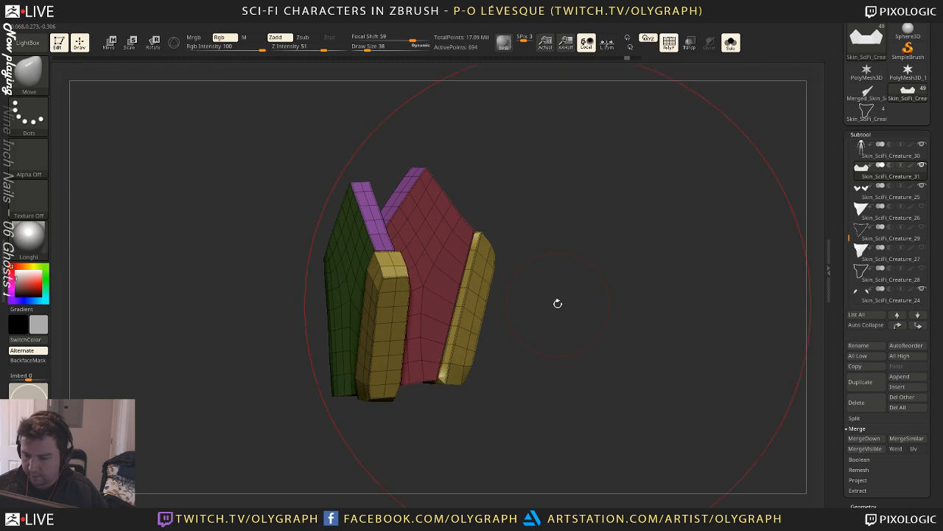
key("space")
left_click(434, 267)
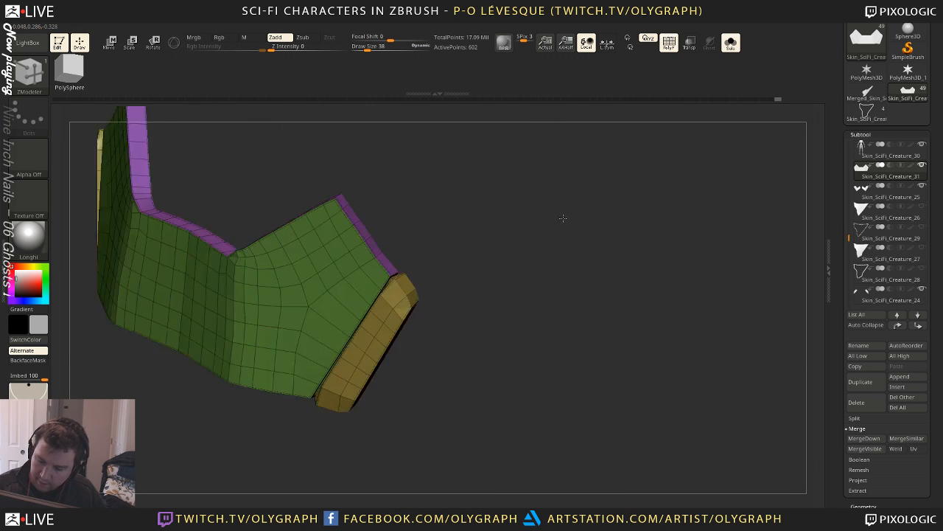
mouse_move(563, 218)
left_mouse_down()
mouse_move(633, 231)
mouse_move(600, 246)
left_mouse_up()
key("space")
left_click(600, 246)
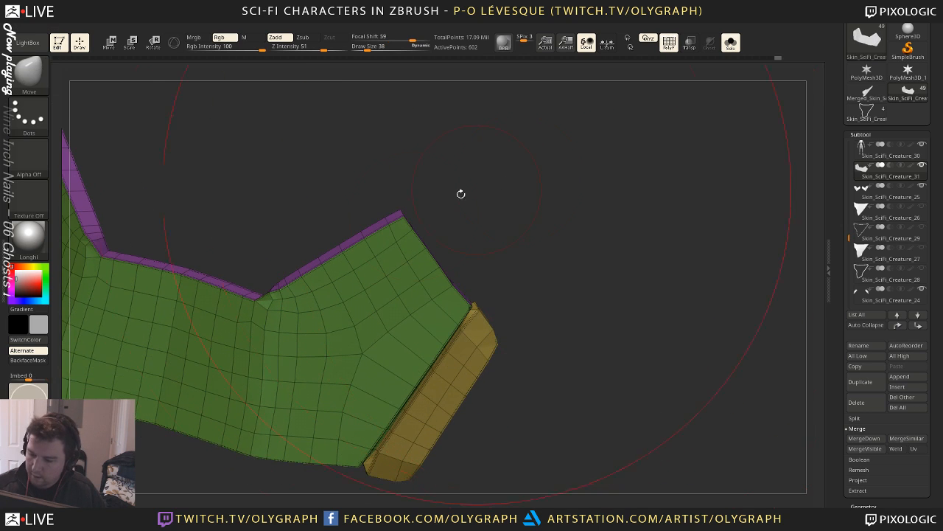
Pull the back-face points along one wing's inner upper edge outward with a small Move brush
key("bracketleft")
mouse_move(391, 204)
left_mouse_down()
mouse_move(392, 185)
mouse_move(486, 207)
mouse_move(434, 230)
mouse_move(400, 200)
left_mouse_up()
key("bracketleft")
left_click_drag(430, 251, 449, 196)
left_click_drag(454, 262, 475, 209)
left_click_drag(478, 274, 485, 244)
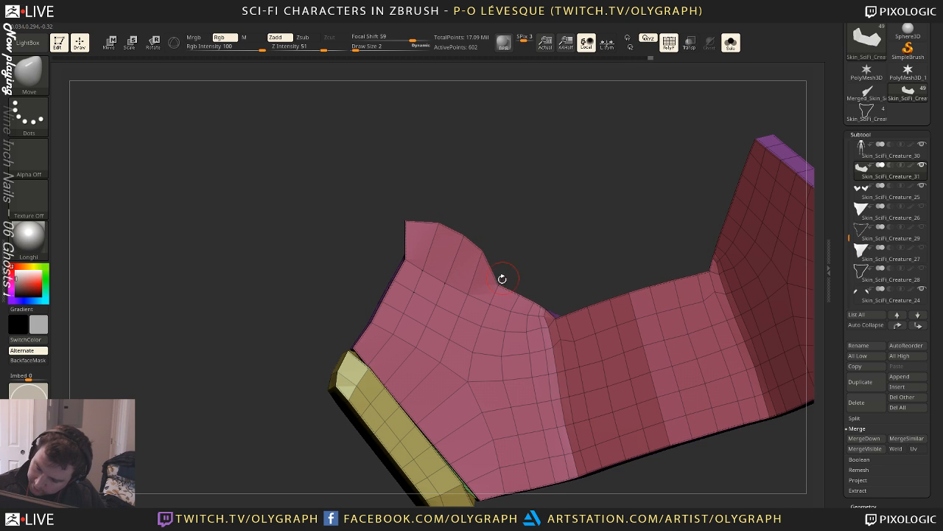
left_click_drag(503, 289, 515, 270)
left_click_drag(526, 302, 528, 267)
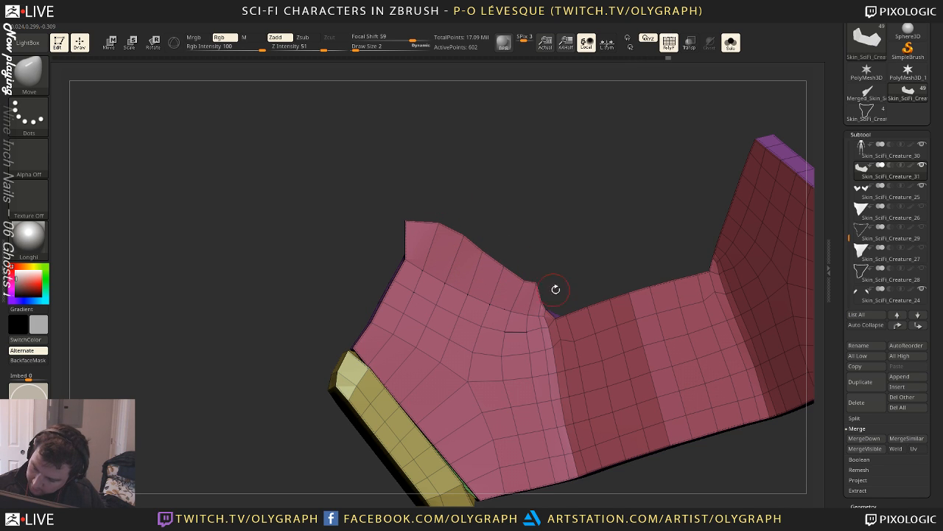
Move the back-face points at the wing's inner corner and along the plate's central upper edge upward
right_click_drag(556, 289, 546, 303)
left_click_drag(543, 299, 556, 316)
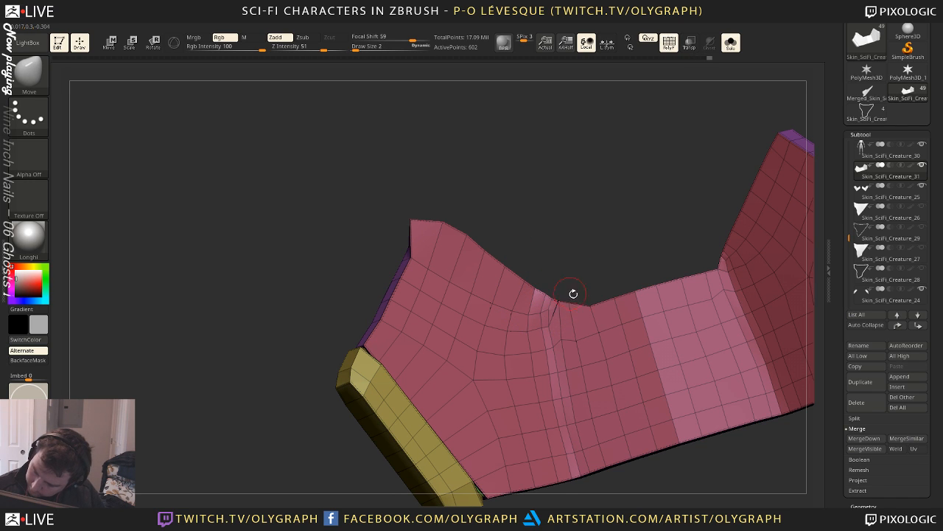
left_click_drag(573, 293, 582, 268)
left_click_drag(634, 292, 627, 252)
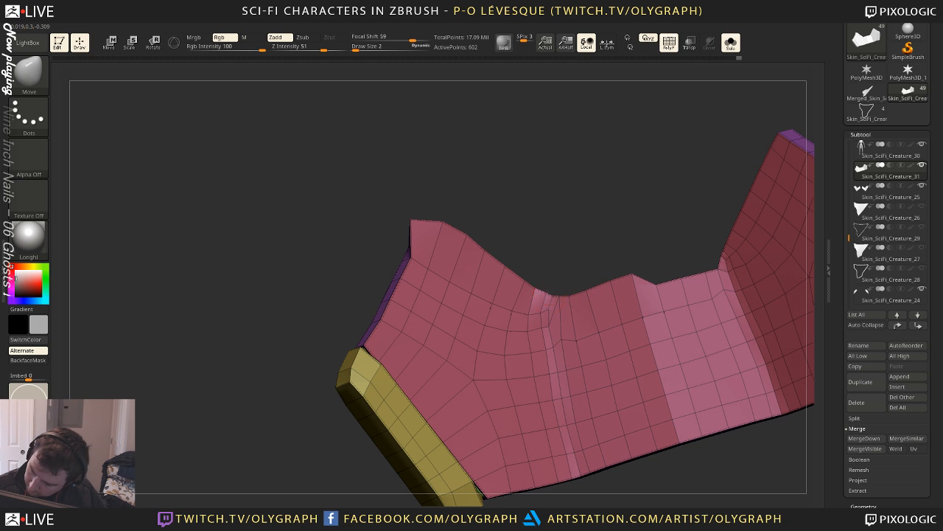
left_click_drag(599, 223, 568, 173)
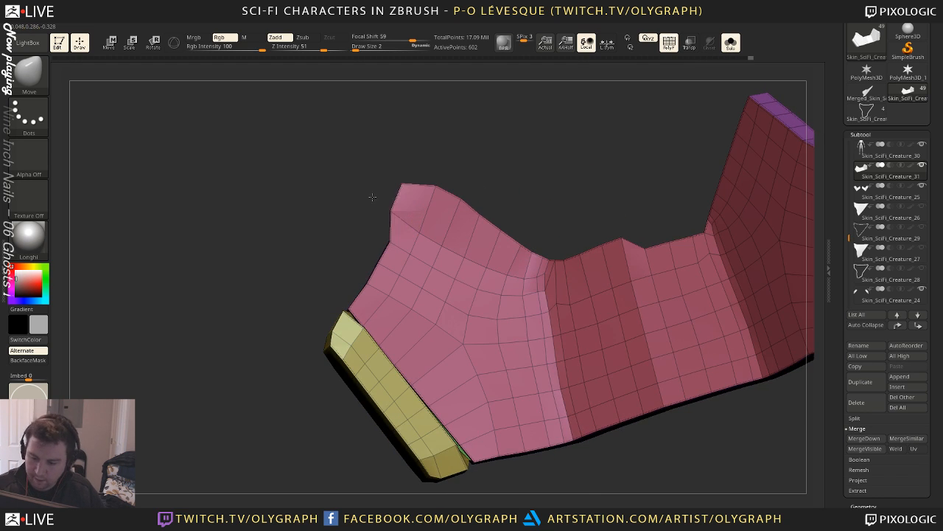
Pull the back-face points along the wing's outer diagonal edge outward and even them into a straight line
left_click_drag(372, 197, 361, 179)
left_click_drag(395, 245, 351, 205)
left_click_drag(381, 264, 326, 211)
mouse_move(366, 281)
left_mouse_down()
mouse_move(357, 275)
mouse_move(330, 291)
left_mouse_up()
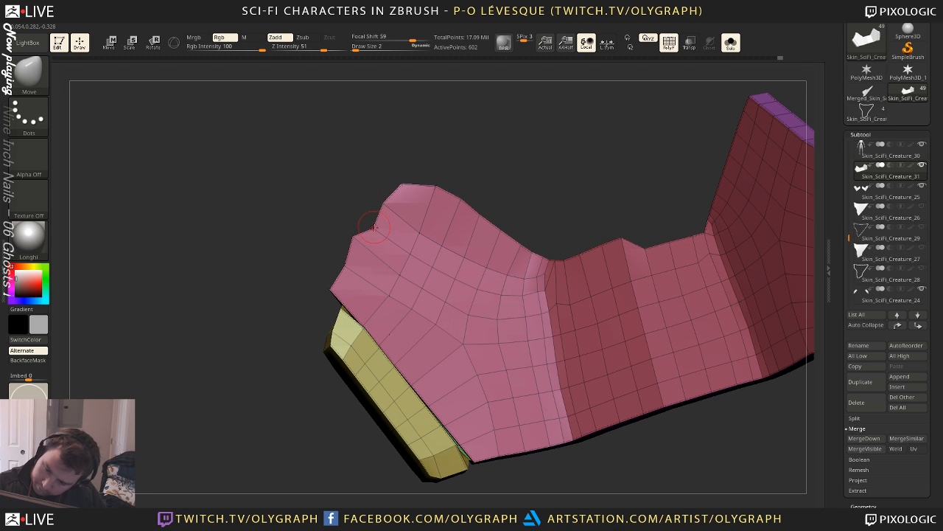
left_click_drag(354, 236, 358, 244)
left_click_drag(383, 204, 383, 200)
left_click_drag(370, 223, 366, 218)
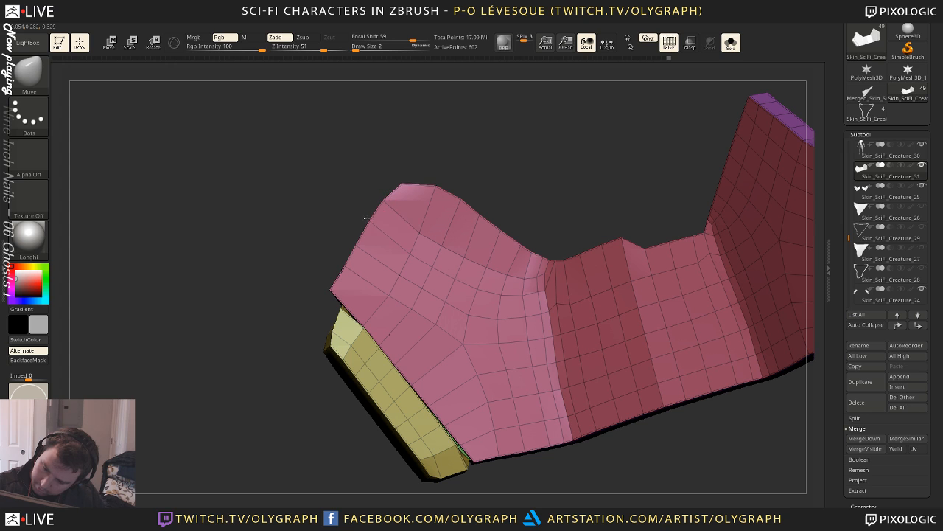
Preview the plate with dynamic subdivision, mirror the reshaped upper edge to its other half, and show it on the body
left_click_drag(427, 140, 633, 149)
key("d")
key("shift+f")
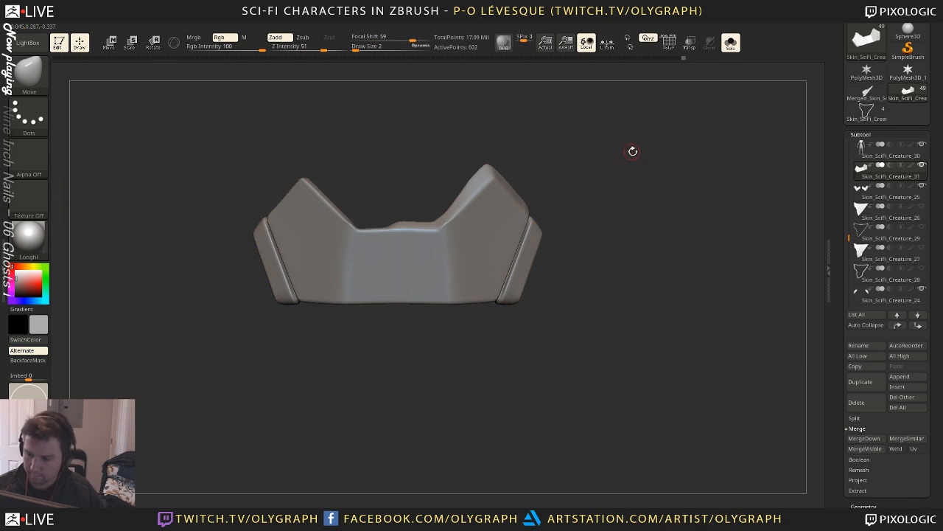
key("shift+s")
key("1")
left_click(646, 149)
left_click(646, 157)
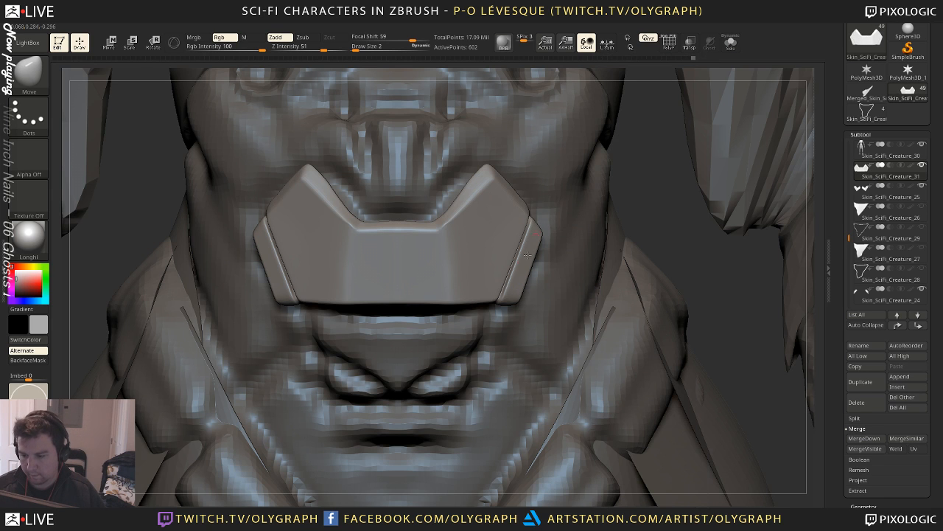
Reshape the inner upper edges of the plate's wings into softer curves with a small Move brush
mouse_move(678, 211)
left_mouse_down("alt")
mouse_move(648, 151)
mouse_move(592, 202)
left_mouse_up("alt")
key("s")
left_click_drag(447, 204, 458, 203)
key("s")
mouse_move(444, 210)
left_mouse_down()
mouse_move(465, 167)
mouse_move(458, 172)
mouse_move(477, 190)
mouse_move(482, 216)
left_mouse_up()
key("s")
key("s")
key("s")
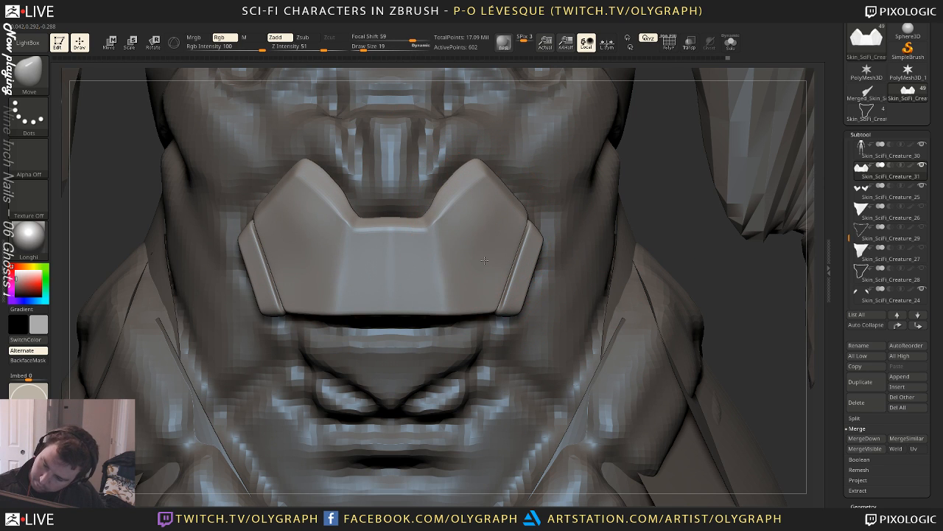
key("f")
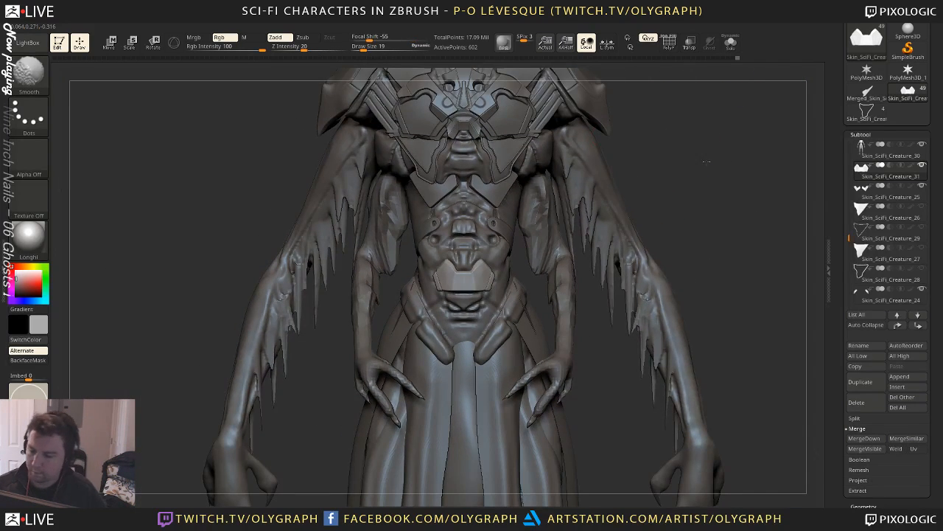
Move the whole plate forward from the abdomen with Transpose Move in side view
left_click_drag(676, 151, 767, 151)
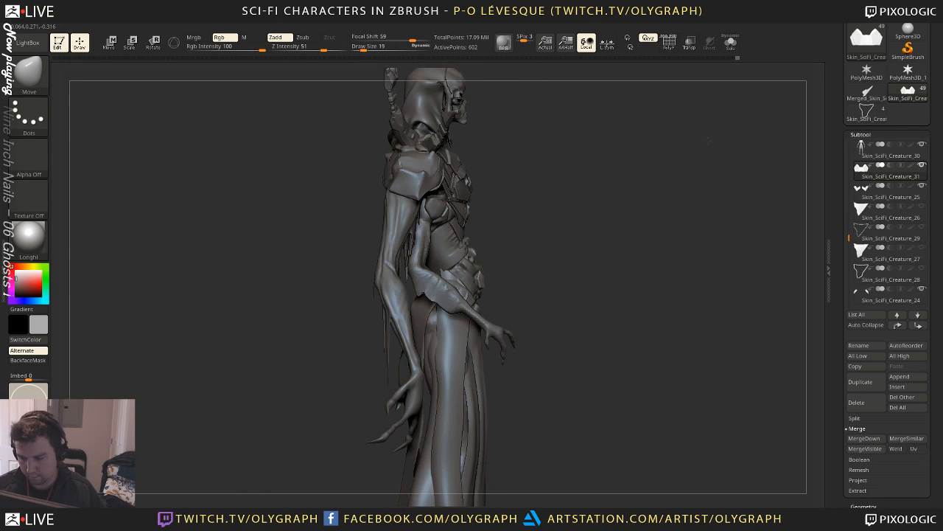
left_click_drag(667, 310, 643, 453, "alt")
key("w")
left_click_drag(490, 285, 563, 285)
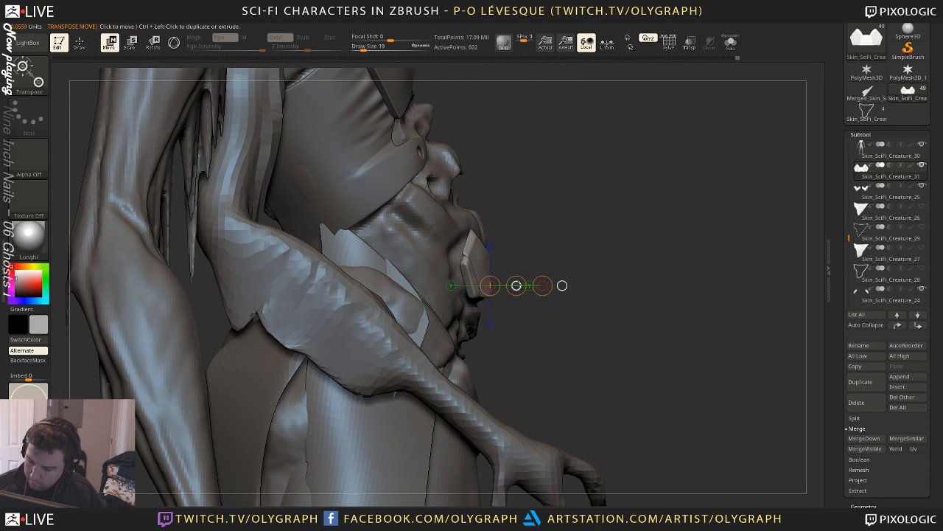
key("q")
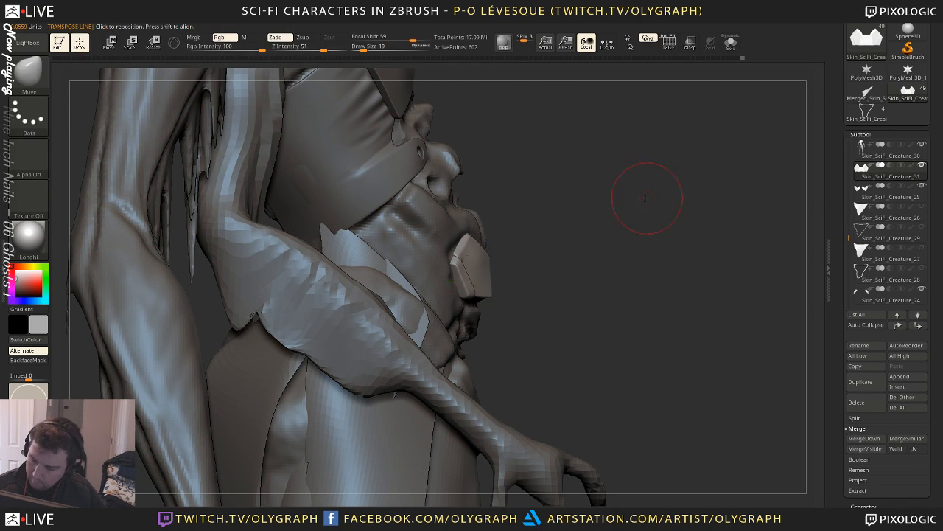
Adjust the plate's outer sides symmetrically from the front with the Move brush at draw size 41
left_click_drag(647, 197, 571, 200, "shift")
key("b")
left_click(512, 232)
key("s")
left_click_drag(472, 257, 460, 265)
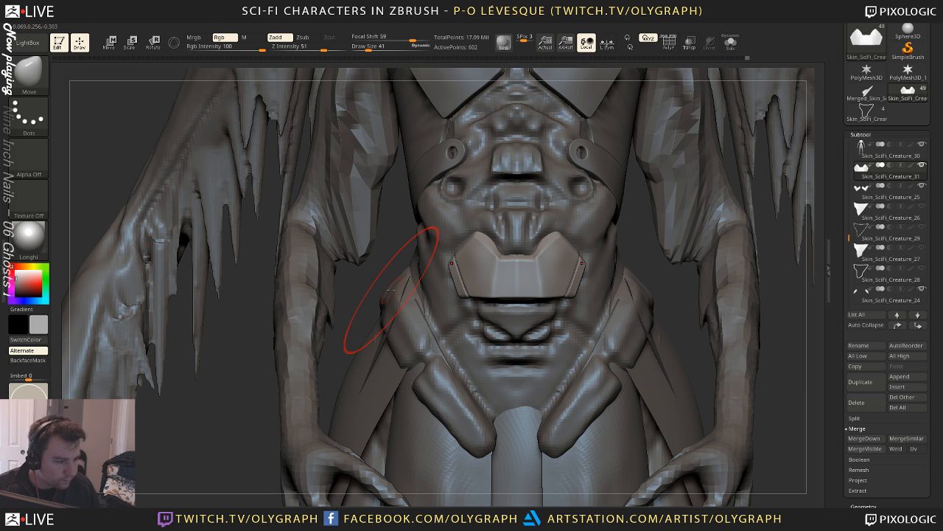
Scale the abdominal plate up slightly with Transpose Scale
mouse_move(645, 232)
left_mouse_down("alt")
mouse_move(672, 159)
mouse_move(659, 201)
mouse_move(653, 185)
mouse_move(650, 234)
left_mouse_up("alt")
key("w")
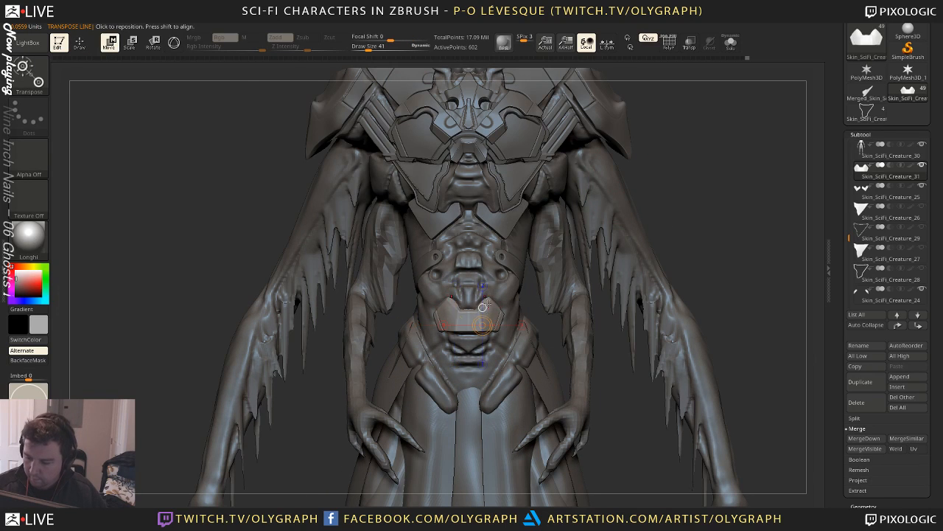
left_click_drag(484, 315, 554, 291)
key("e")
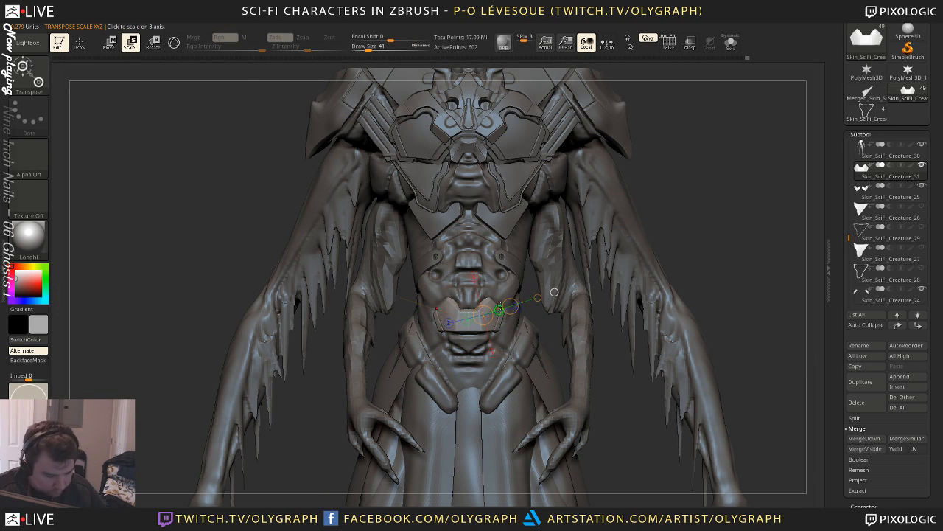
left_click_drag(537, 298, 546, 294)
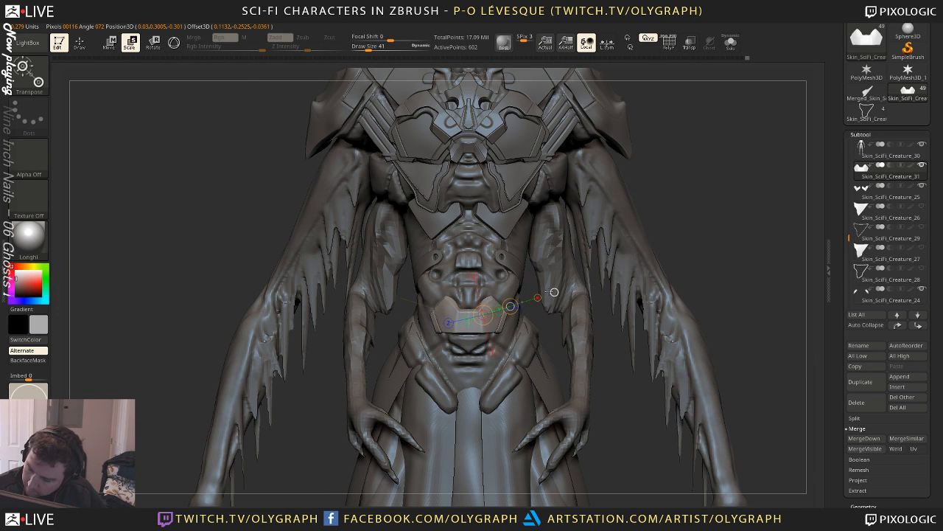
Adjust the plate's side profile against the abdomen with a large Move brush
key("b")
key("m")
key("v")
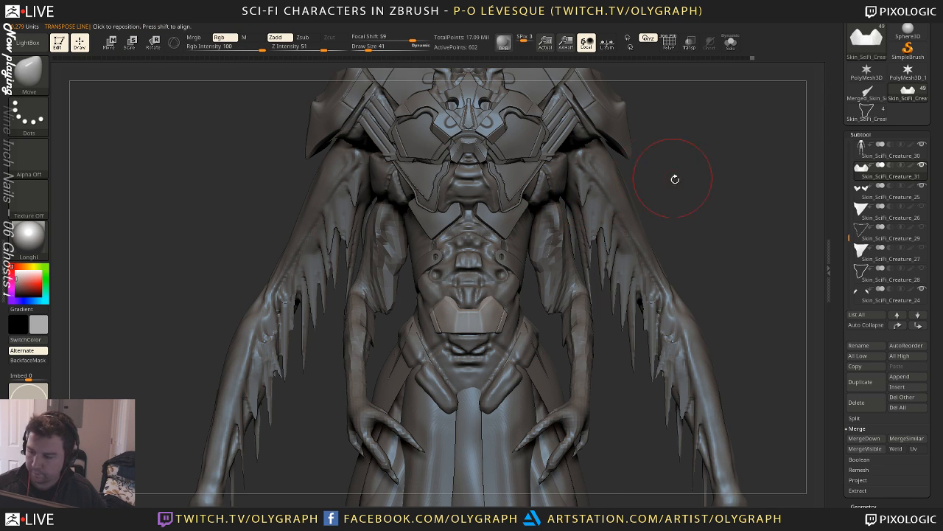
left_click_drag(675, 179, 511, 162)
key("s")
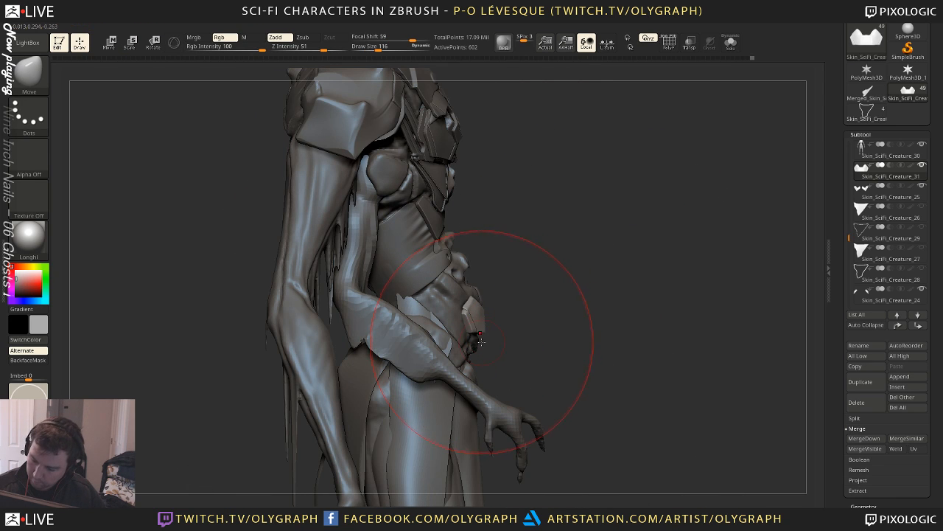
left_click_drag(472, 345, 479, 339)
key("s")
left_click_drag(476, 329, 487, 306)
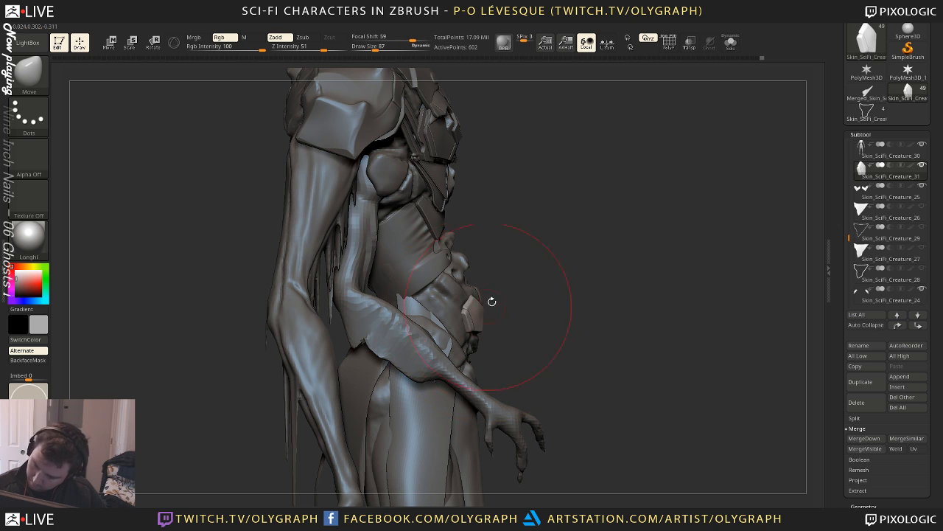
mouse_move(546, 255)
left_mouse_down("alt")
mouse_move(546, 184)
mouse_move(570, 204)
mouse_move(594, 189)
left_mouse_up("alt")
left_click_drag(623, 217, 656, 252, "alt")
key("s")
left_click_drag(485, 324, 495, 298)
mouse_move(670, 210)
left_mouse_down("alt")
mouse_move(648, 166)
mouse_move(636, 219)
left_mouse_up("alt")
key("s")
mouse_move(635, 218)
left_mouse_down()
mouse_move(644, 214)
mouse_move(646, 230)
mouse_move(611, 172)
mouse_move(611, 193)
left_mouse_up()
Select the first subtool in the list and hide the interface around the canvas to show the whole creature
left_click(470, 87, "alt")
key("Tab")
mouse_move(658, 118)
left_mouse_down()
mouse_move(706, 190)
mouse_move(650, 162)
mouse_move(643, 193)
mouse_move(627, 172)
mouse_move(624, 182)
left_mouse_up()
key("s")
Save the tool as SciFi_Creature_09 in the Zbrush folder of the CreatureSciFi project
key("ctrl+s")
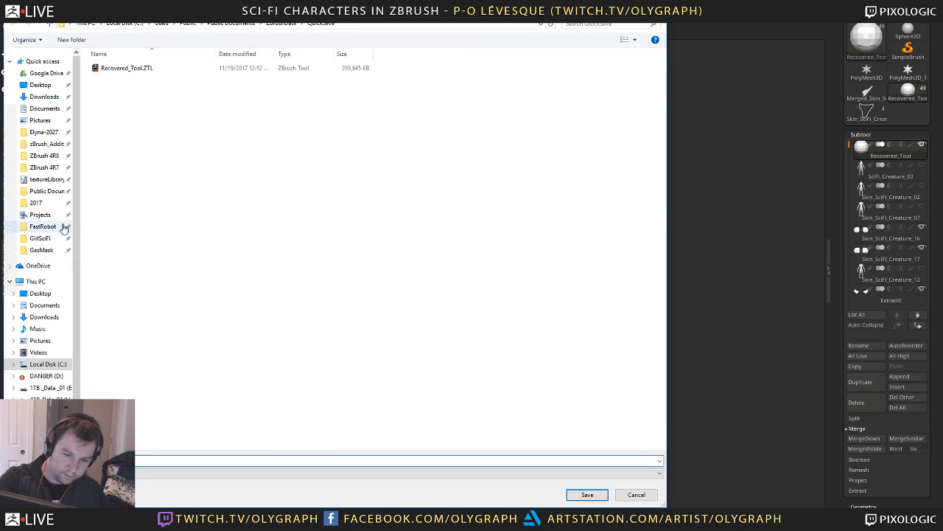
left_click(54, 250)
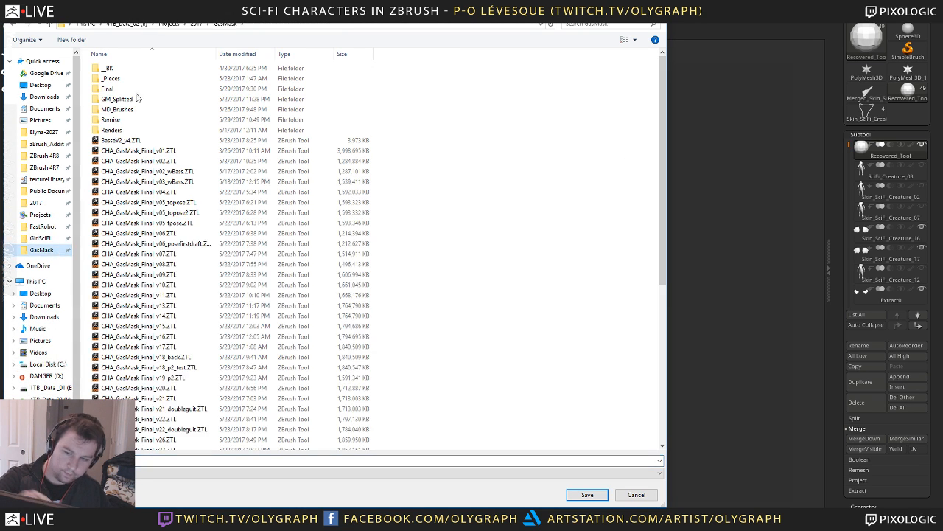
left_click(202, 24)
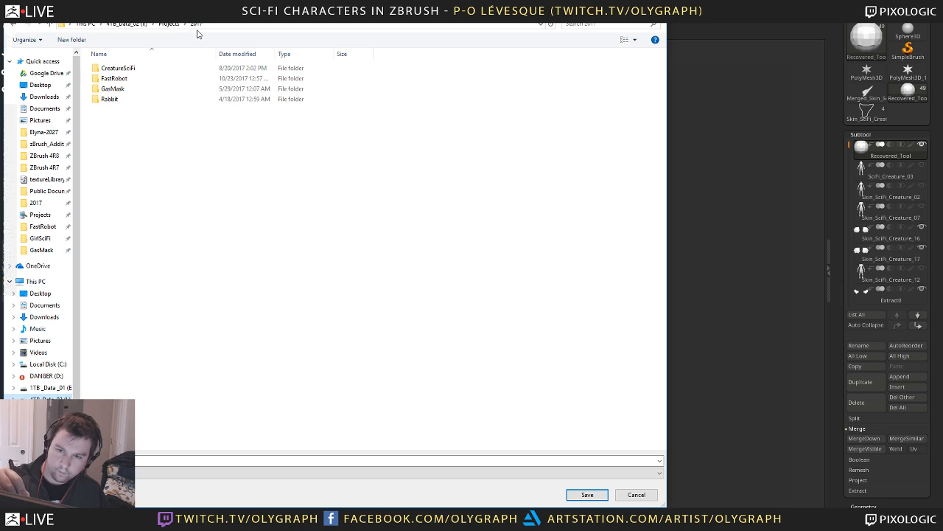
double_click(147, 69)
double_click(151, 78)
left_click(174, 140)
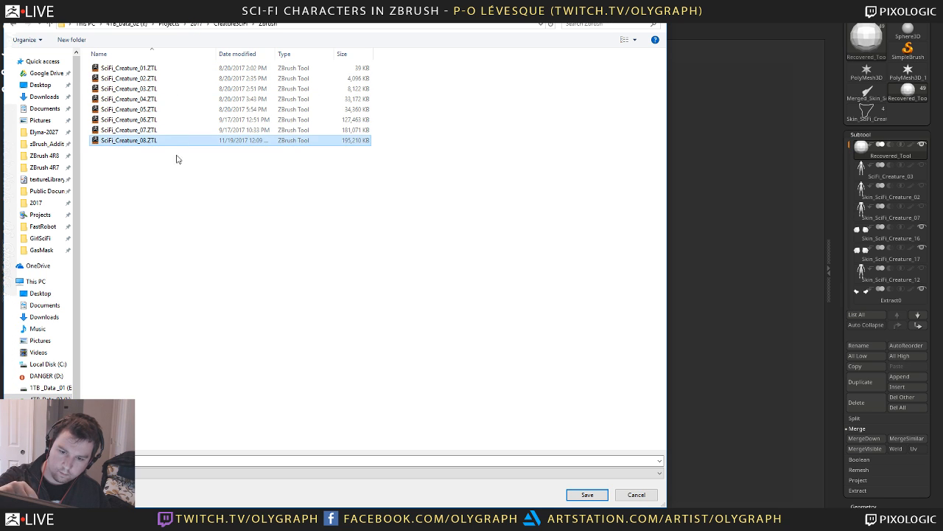
left_click(118, 461)
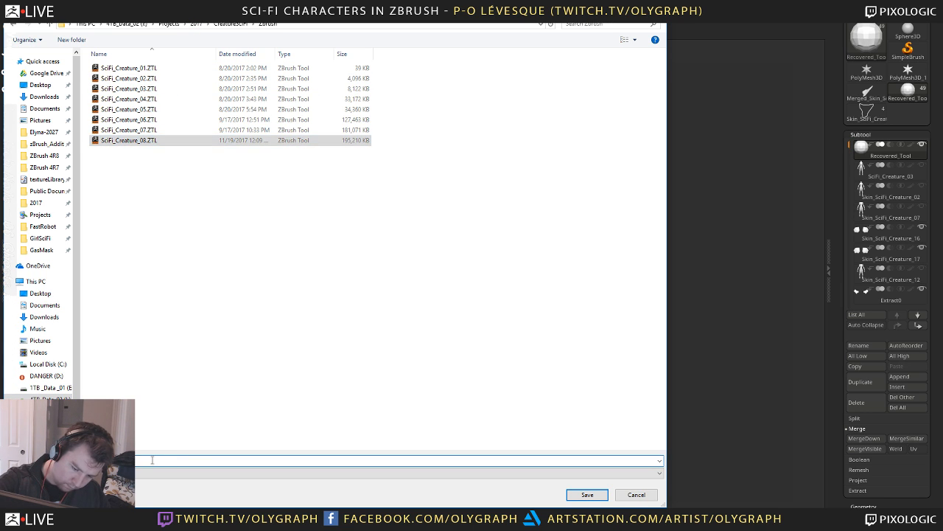
key("BackSpace")
type("9")
key("Return")
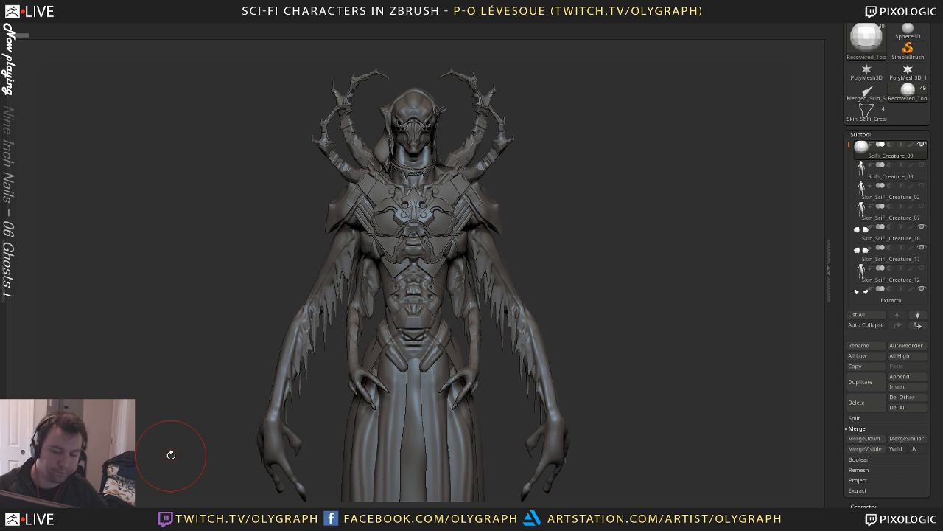
Examine the whole creature's silhouette and armour from slightly different angles and distances
left_click_drag(618, 136, 451, 249)
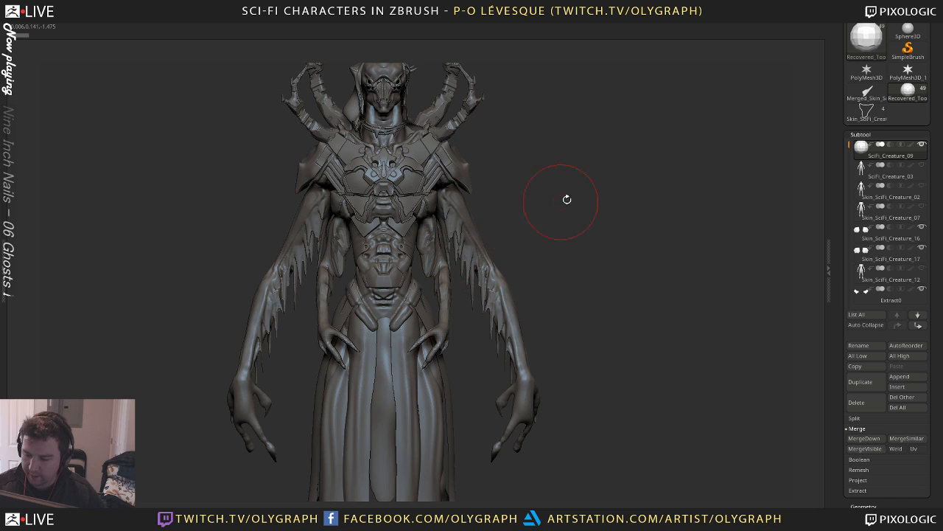
mouse_move(567, 200)
left_mouse_down()
mouse_move(494, 203)
mouse_move(569, 202)
left_mouse_up()
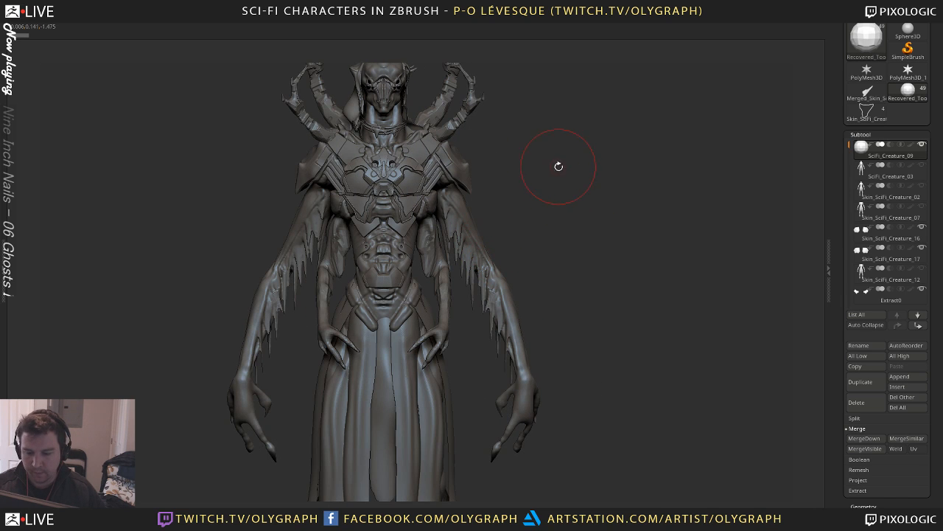
left_click_drag(559, 167, 441, 218)
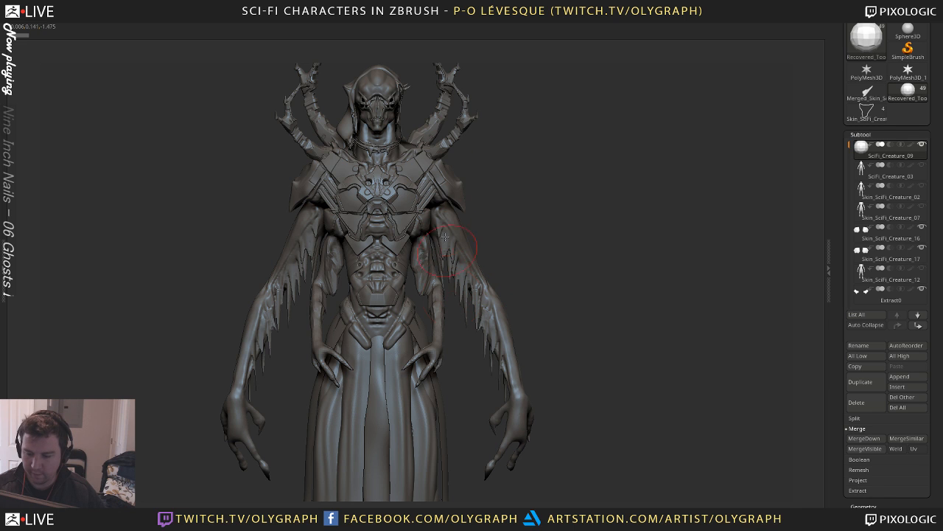
mouse_move(542, 209)
left_mouse_down("alt")
mouse_move(533, 165)
mouse_move(519, 262)
left_mouse_up("alt")
right_click_drag(458, 265, 440, 358)
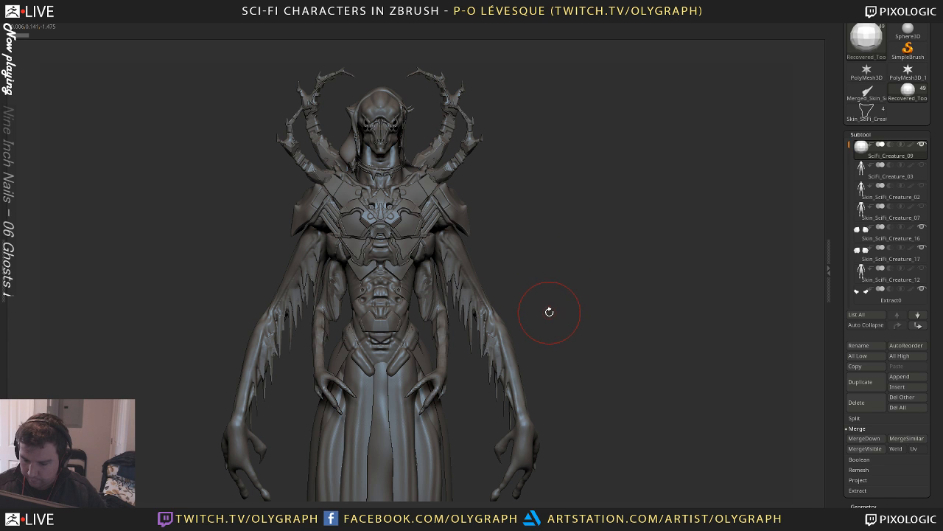
left_click_drag(550, 244, 468, 279)
key("s")
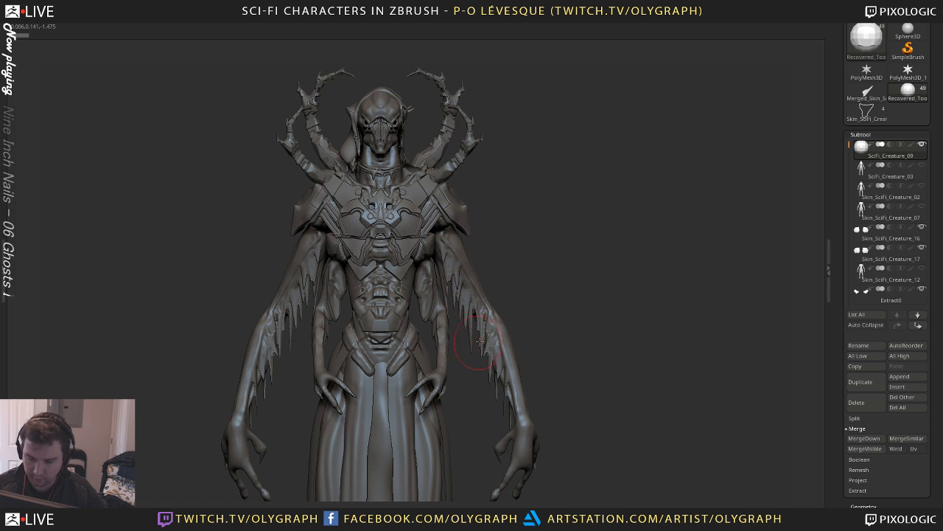
mouse_move(565, 164)
left_mouse_down()
mouse_move(558, 206)
mouse_move(561, 184)
mouse_move(539, 176)
left_mouse_up()
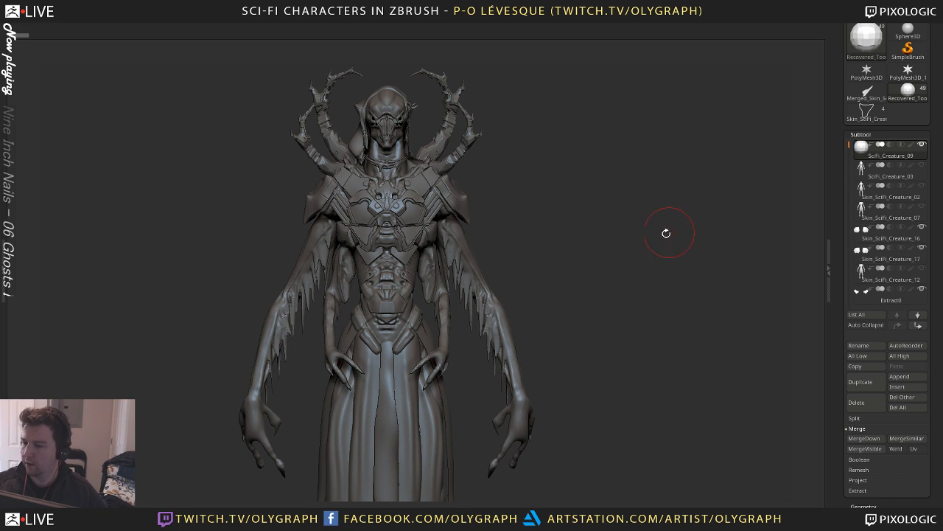
Switch to a PolyMesh3D star tool and append a Plane3D subtool to it
left_click(862, 75)
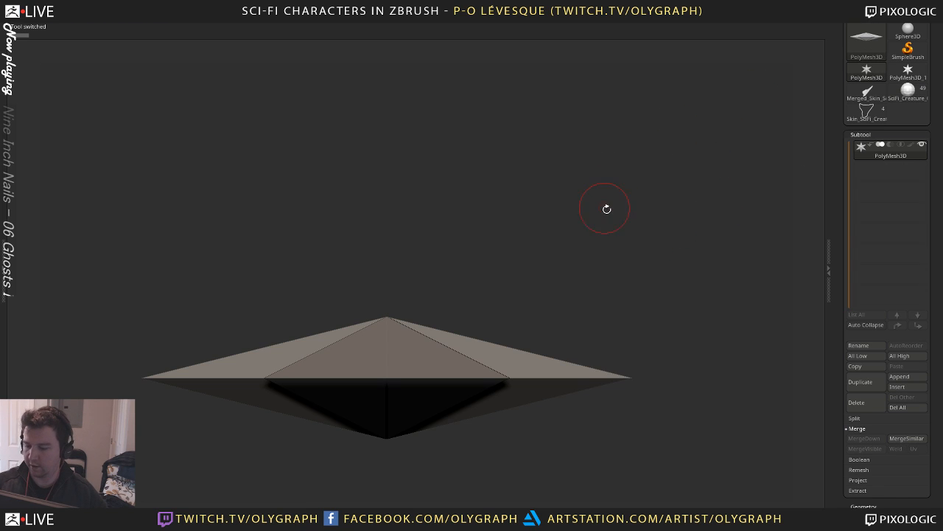
key("space")
left_click_drag(572, 290, 735, 309, "shift")
left_click(919, 378)
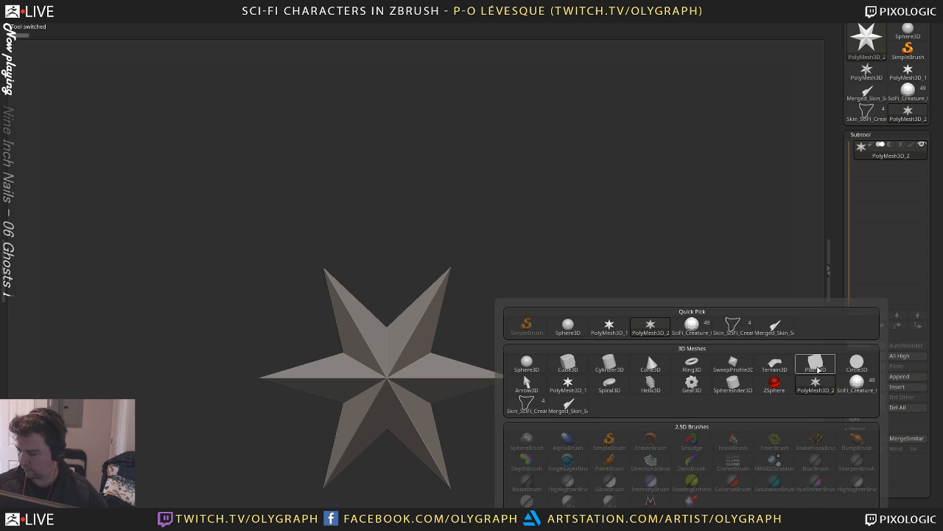
left_click(815, 363)
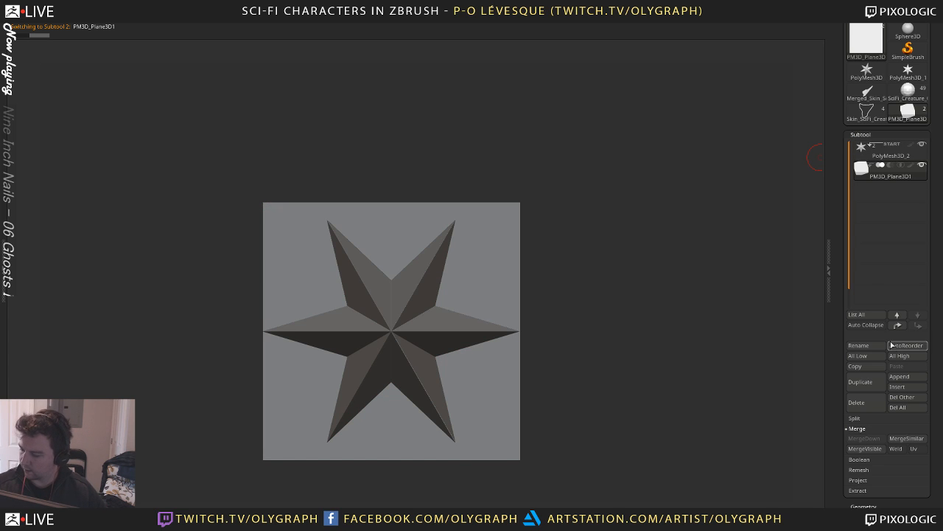
Delete the star subtool from the new tool
left_click(891, 151)
left_click(871, 402)
left_click(775, 424)
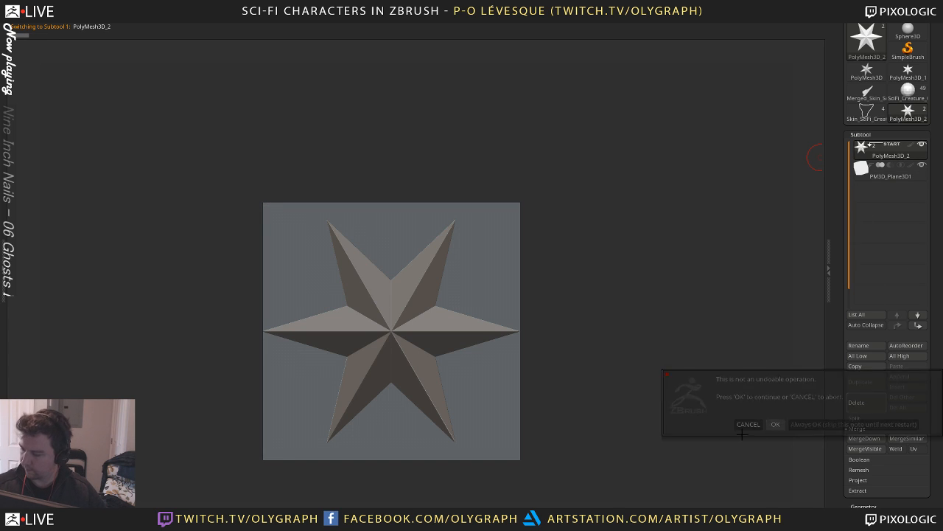
Subdivide the plane into a much denser grid and display its polyframe
key("shift+f")
left_click_drag(629, 226, 608, 176, "alt")
key("w")
key("f")
key("f")
key("shift+f")
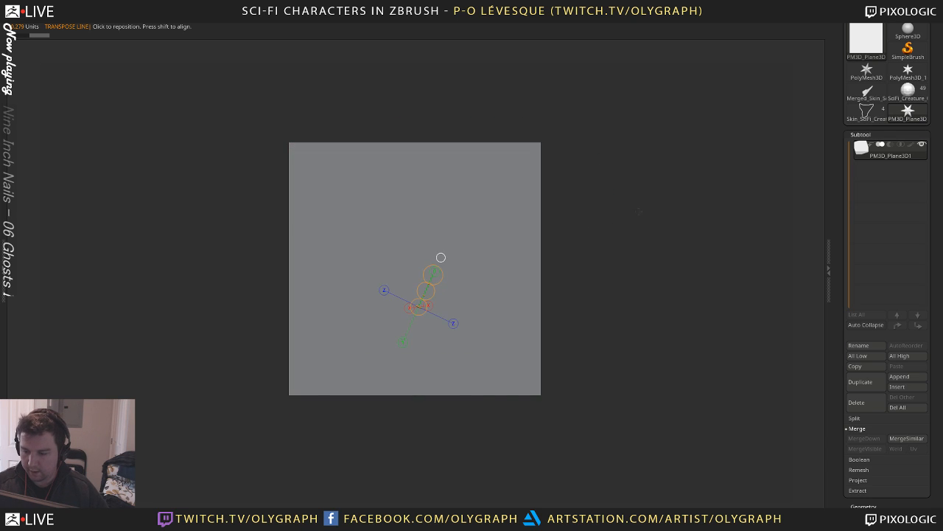
key("shift+f")
key("ctrl+d")
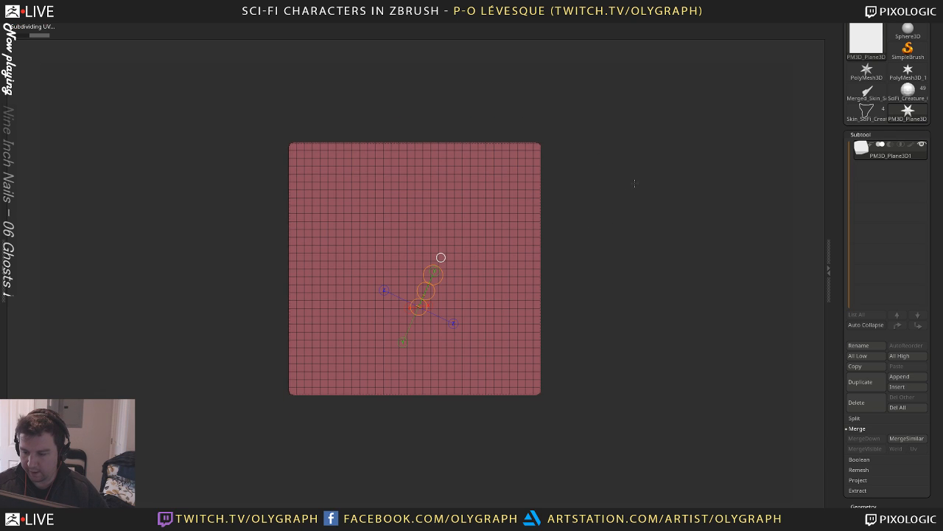
key("shift+f")
key("space")
left_click(615, 340)
key("shift+f")
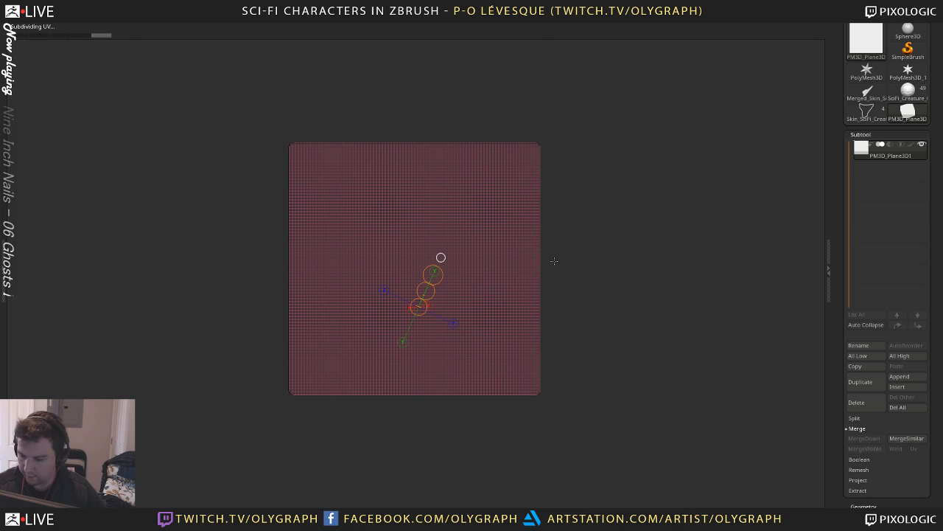
Cut the dense plane with SelectLasso into a ragged cloth silhouette with a jagged lower fringe and a notched right side
key("b")
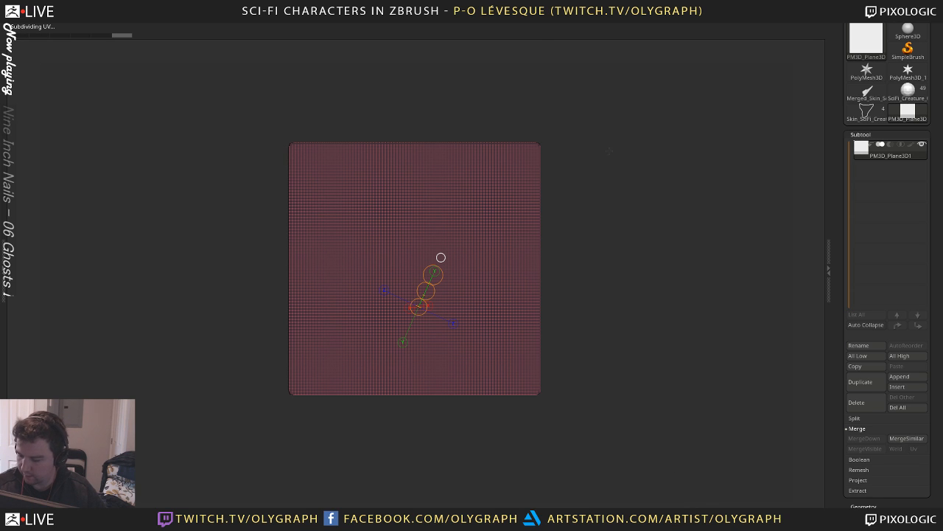
key("b")
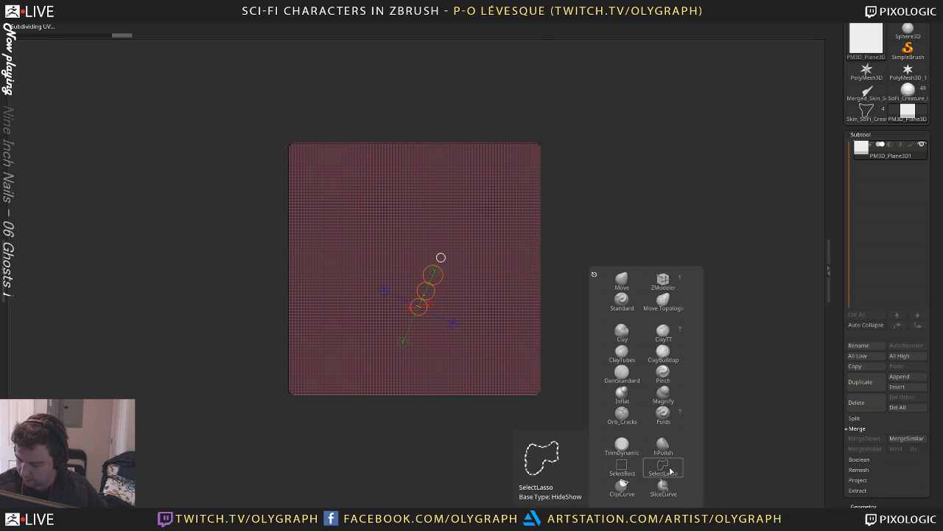
left_click(664, 468)
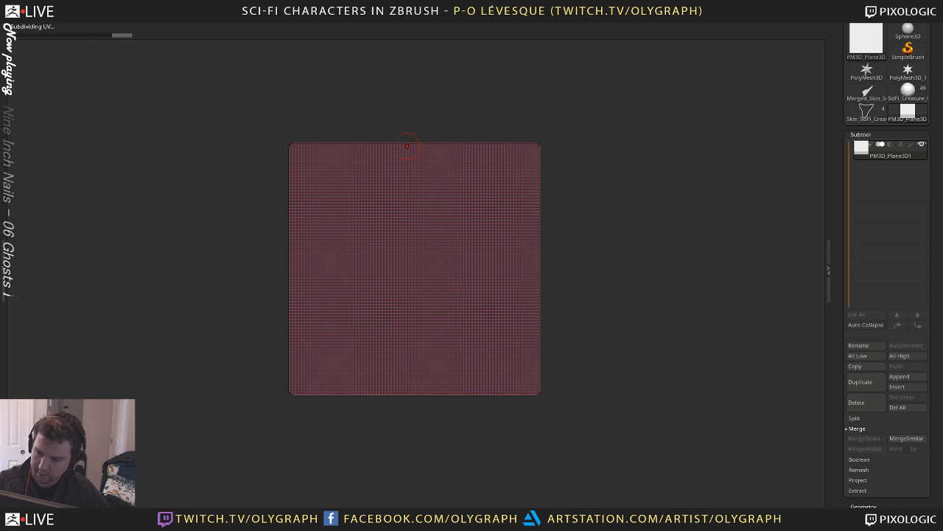
left_click_drag(316, 87, 344, 299, "ctrl+shift")
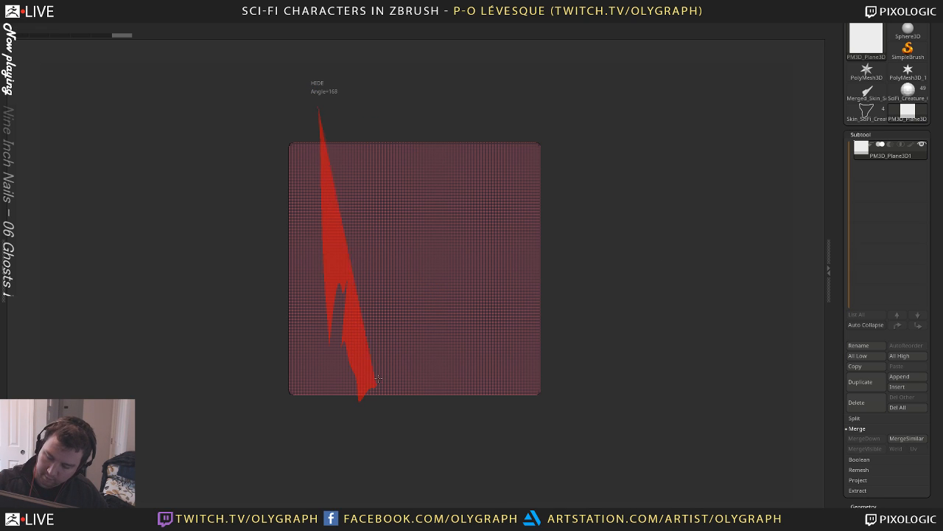
left_click_drag(406, 398, 428, 330, "ctrl+alt+shift")
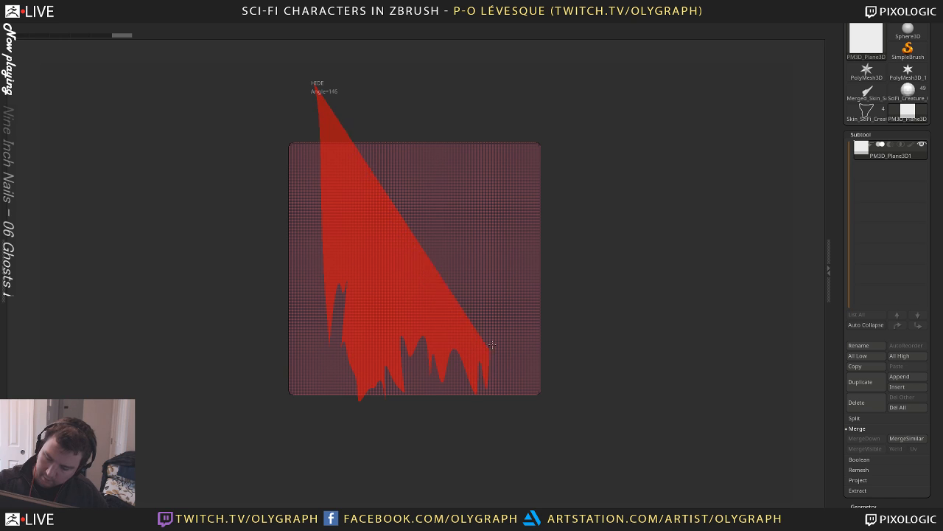
mouse_move(495, 277)
left_mouse_down("ctrl+shift")
mouse_move(487, 195)
mouse_move(502, 65)
left_mouse_up("ctrl+shift")
left_click(600, 143, "ctrl+shift")
left_click_drag(646, 152, 664, 154)
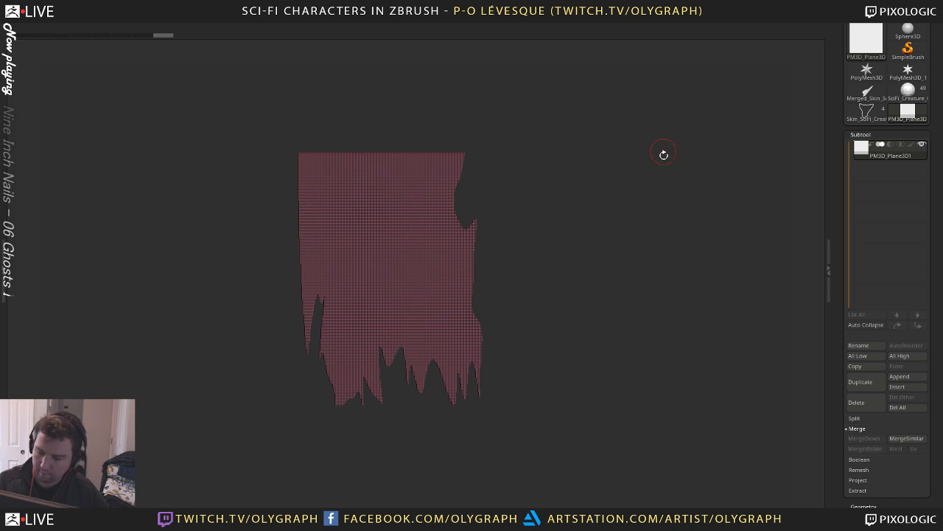
Cut a narrow slit into the cloth's lower-left fringe and trim its upper-left edge into an irregular slope with SelectLasso
left_click_drag(605, 181, 632, 179, "alt")
left_click_drag(632, 179, 625, 215)
left_click_drag(349, 443, 366, 286, "ctrl+alt+shift")
mouse_move(583, 190)
left_mouse_down("alt")
mouse_move(583, 265)
mouse_move(582, 238)
left_mouse_up("alt")
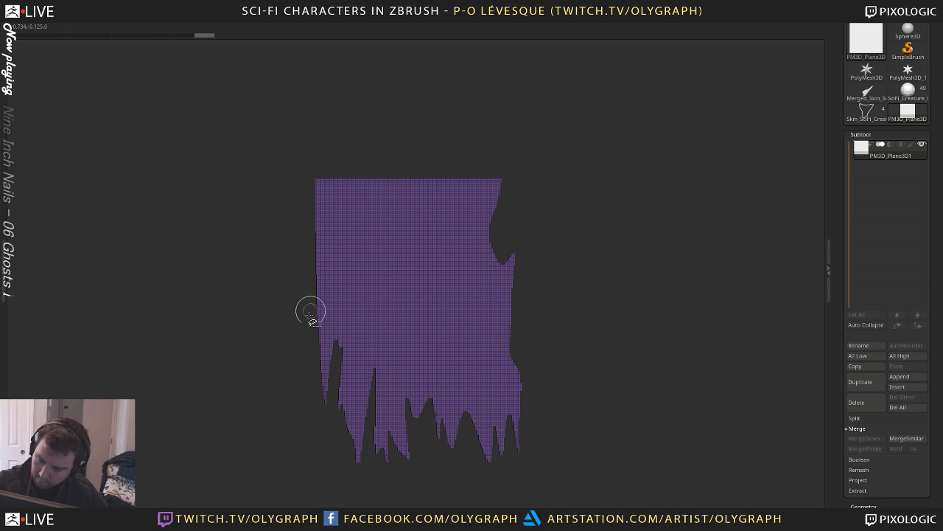
left_click_drag(328, 212, 346, 86, "ctrl+alt+shift")
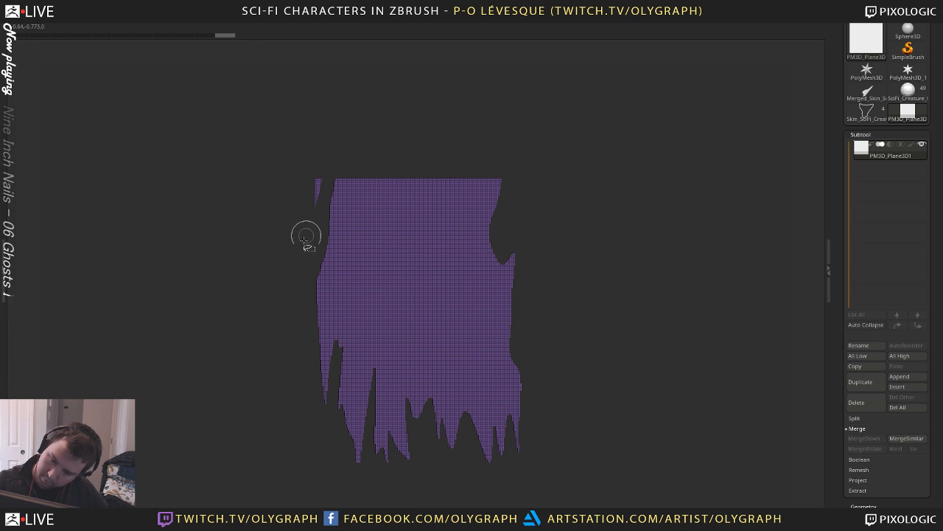
left_click_drag(303, 250, 312, 104, "ctrl+shift")
key("ctrl+z")
mouse_move(305, 259)
left_mouse_down("ctrl+alt+shift")
mouse_move(307, 126)
mouse_move(334, 101)
left_mouse_up("ctrl+alt+shift")
Stretch several fringe spikes downward with the Move brush and pull the cloth's top edge up into a rounded peak
left_click_drag(496, 113, 629, 233)
key("space")
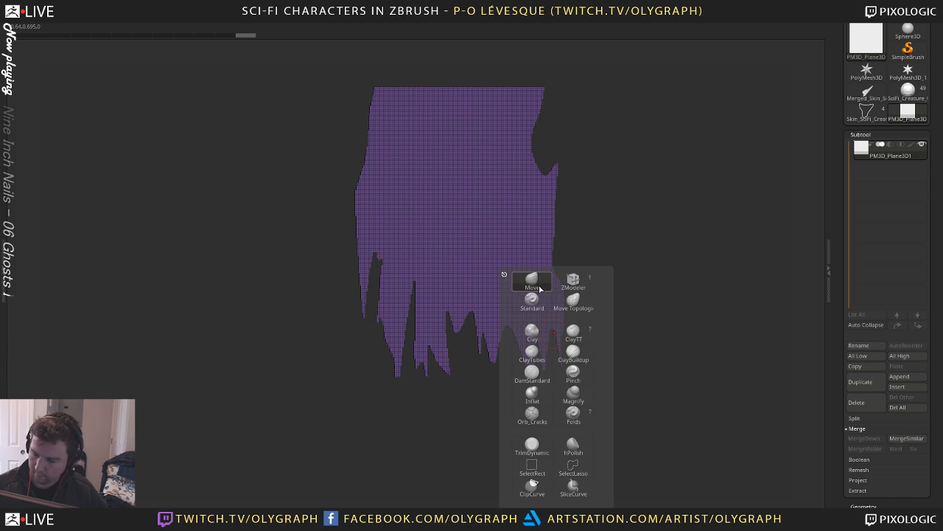
left_click(539, 287)
left_click_drag(442, 363, 463, 396)
key("s")
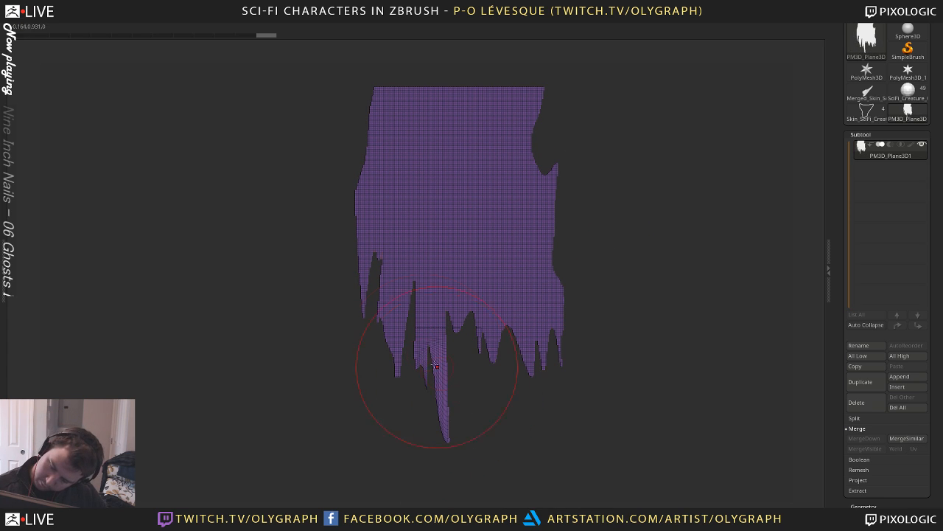
mouse_move(400, 331)
left_mouse_down()
mouse_move(401, 397)
mouse_move(402, 260)
left_mouse_up()
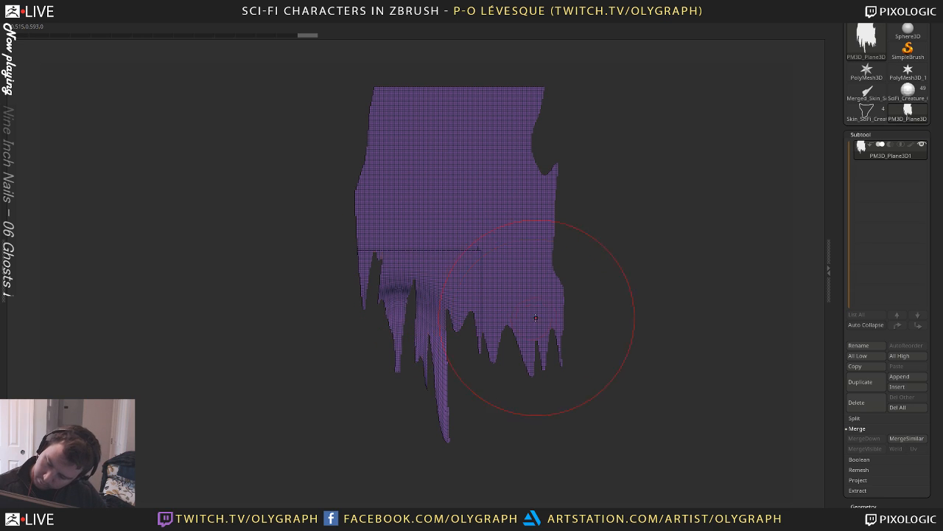
left_click_drag(627, 257, 486, 326, "alt")
mouse_move(473, 434)
left_mouse_down()
mouse_move(473, 490)
mouse_move(475, 339)
left_mouse_up()
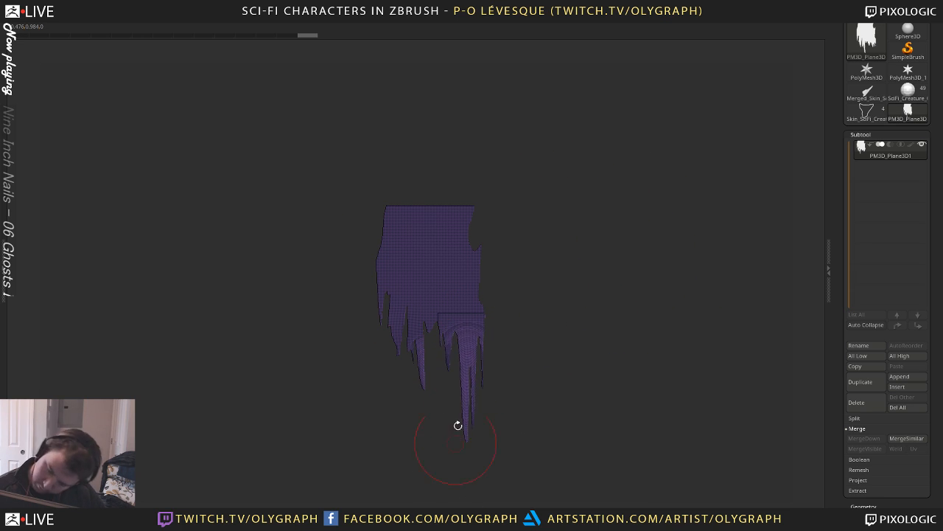
mouse_move(438, 207)
left_mouse_down()
mouse_move(431, 159)
mouse_move(442, 144)
mouse_move(498, 136)
left_mouse_up()
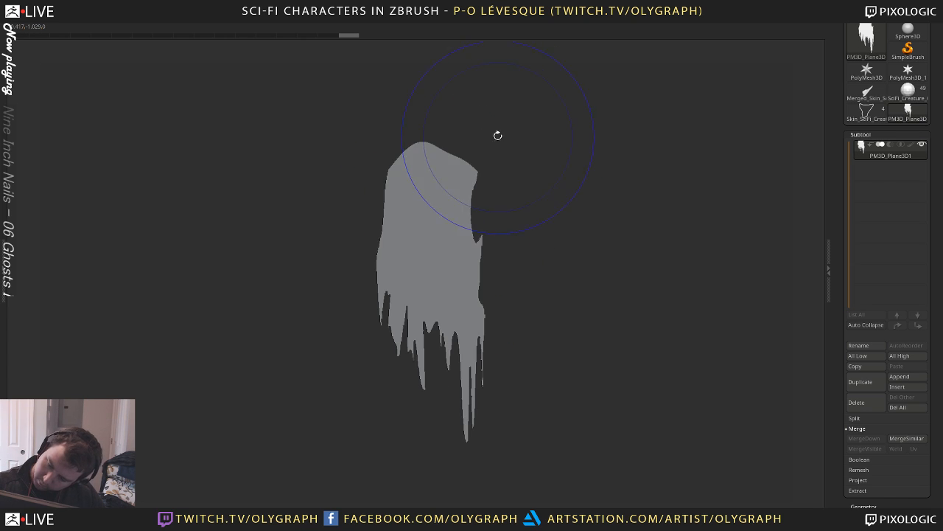
Apply the Polish deformation to the torn cloth to smooth its outline
left_click_drag(561, 164, 619, 187, "alt")
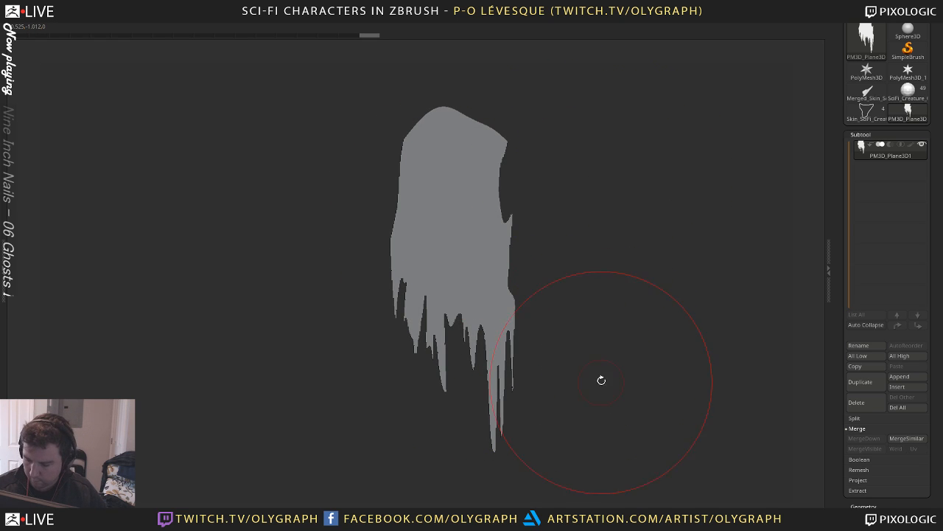
left_click_drag(600, 380, 582, 367)
key("shift+f")
key("shift+f")
left_click_drag(837, 381, 868, 236)
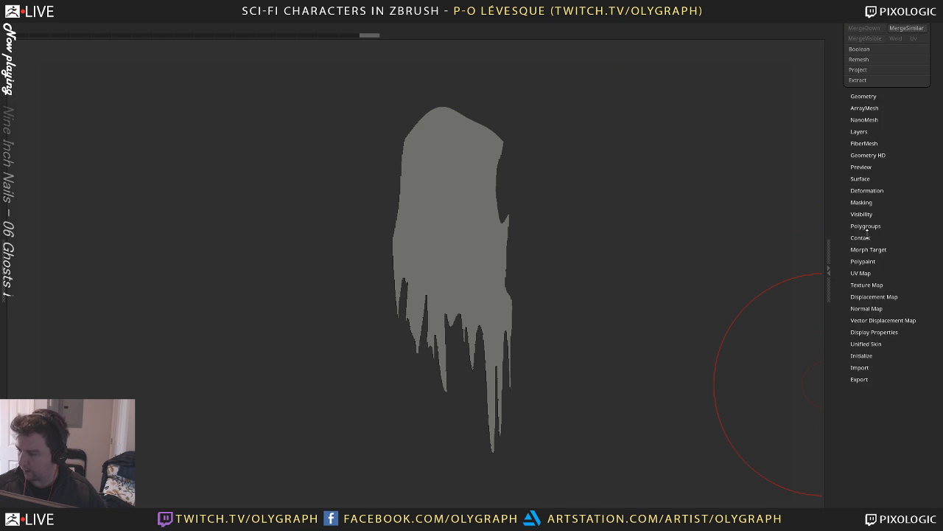
left_click(879, 189)
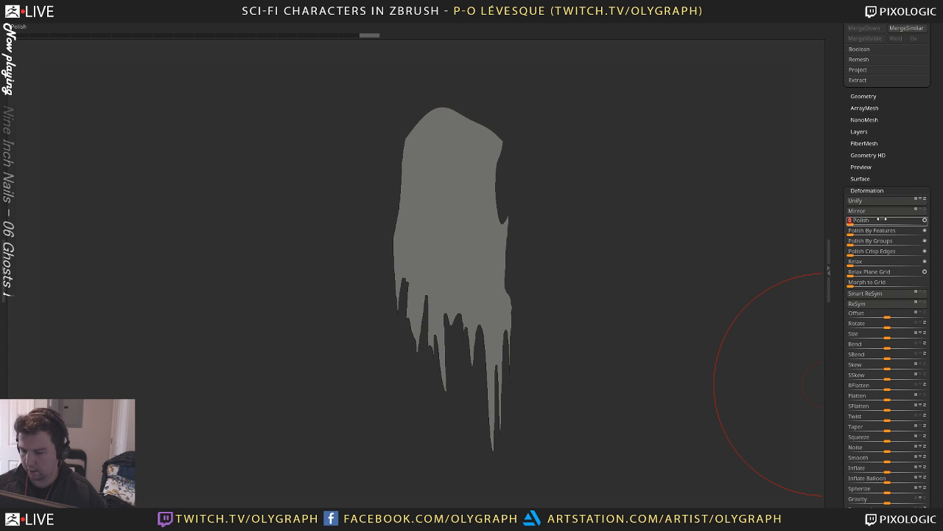
left_click_drag(857, 220, 921, 220)
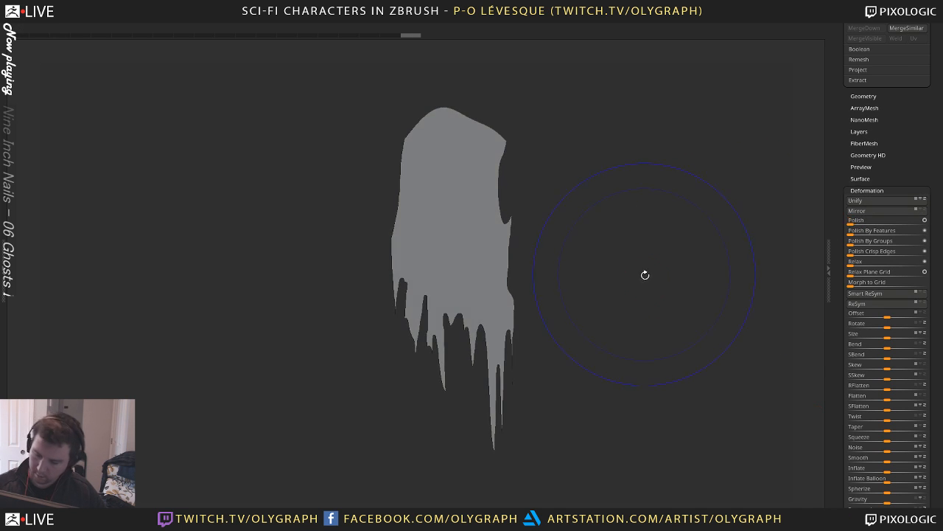
Lay a long Transpose line horizontally across the cloth's width, extending well past both sides
left_click_drag(635, 291, 631, 263)
mouse_move(394, 273)
left_mouse_down()
mouse_move(502, 279)
mouse_move(448, 288)
mouse_move(448, 308)
mouse_move(448, 295)
left_mouse_up()
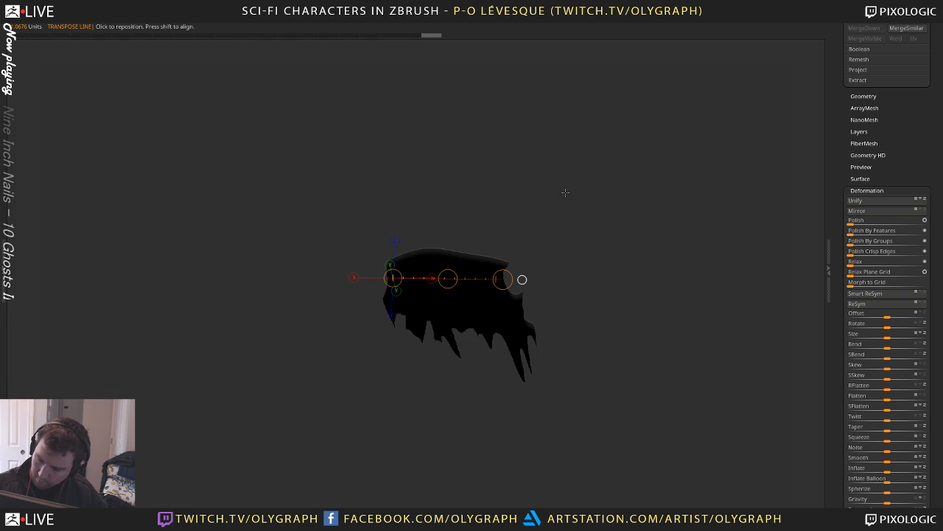
left_click_drag(565, 192, 561, 236)
left_click_drag(514, 273, 702, 277)
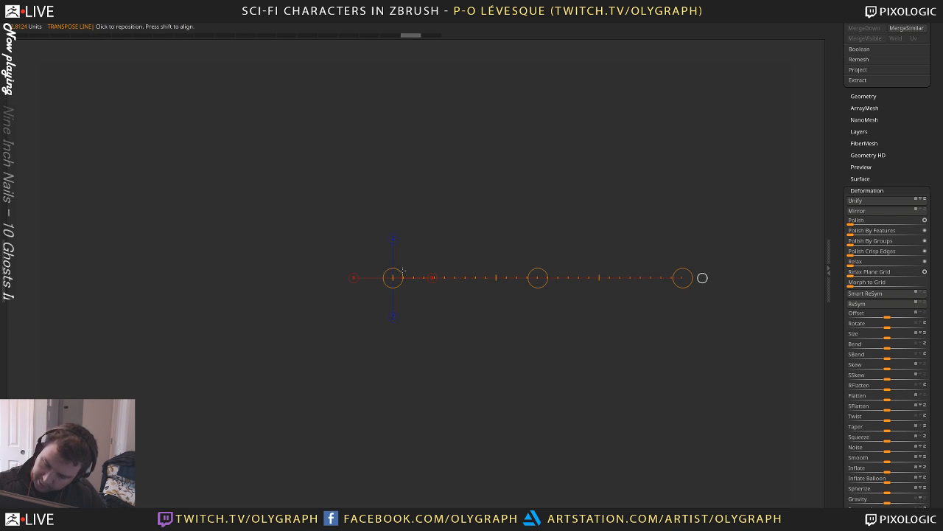
left_click_drag(402, 270, 207, 266)
left_click_drag(516, 188, 529, 170)
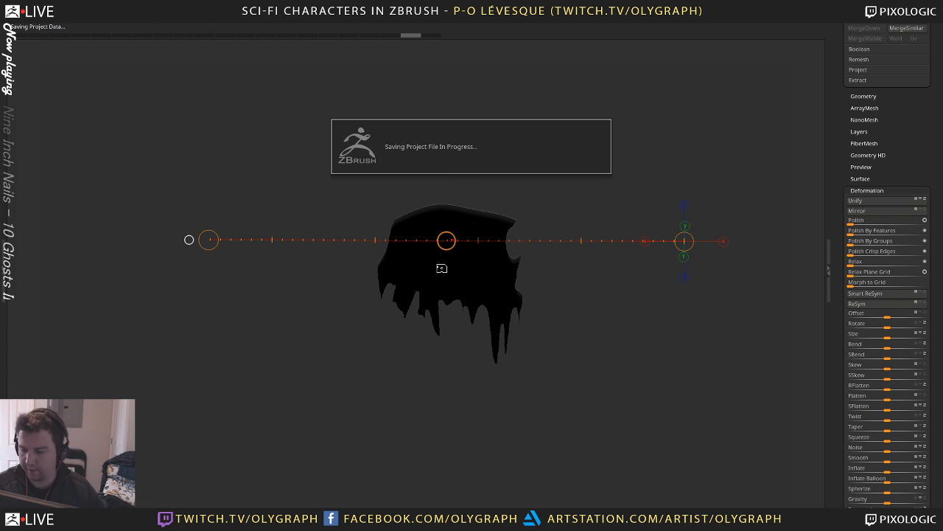
Bend the flat cloth into a shallow curve across its width using the middle of the Transpose line
left_click_drag(479, 207, 490, 219, "shift")
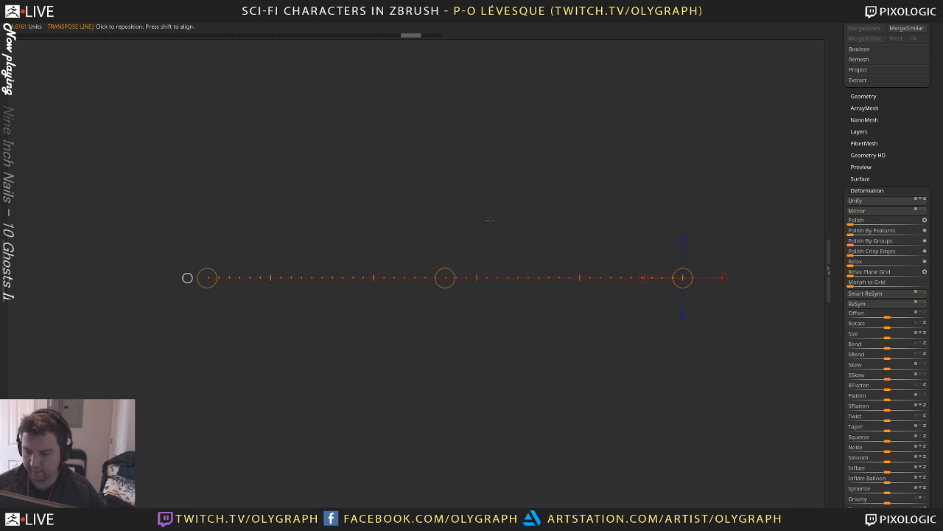
mouse_move(446, 386)
left_mouse_down()
mouse_move(452, 394)
mouse_move(454, 379)
left_mouse_up()
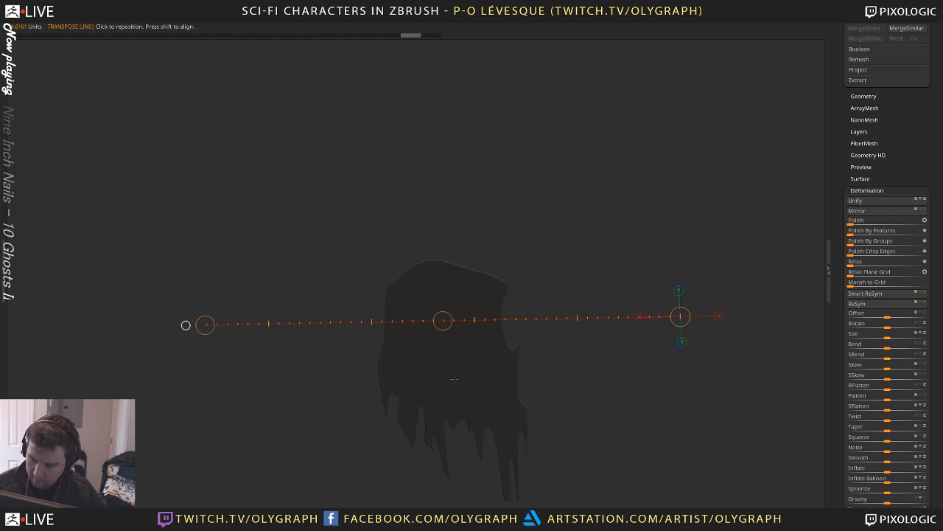
key("ctrl+z")
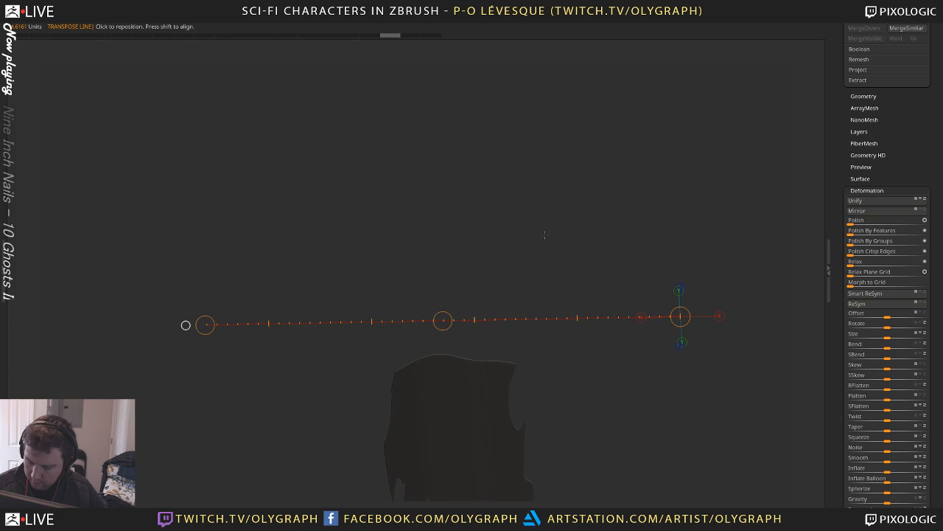
mouse_move(543, 234)
left_mouse_down("alt")
mouse_move(570, 201)
mouse_move(564, 263)
mouse_move(546, 274)
left_mouse_up("alt")
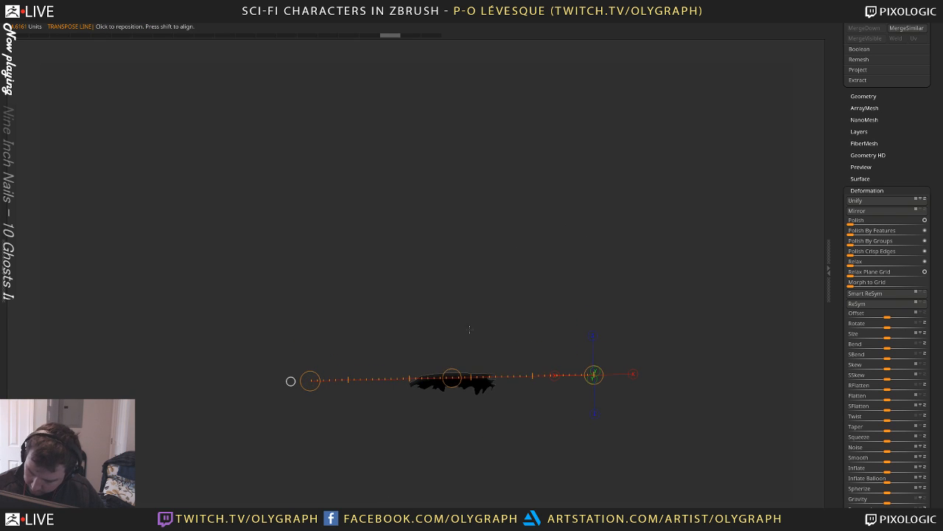
left_click_drag(451, 380, 442, 255)
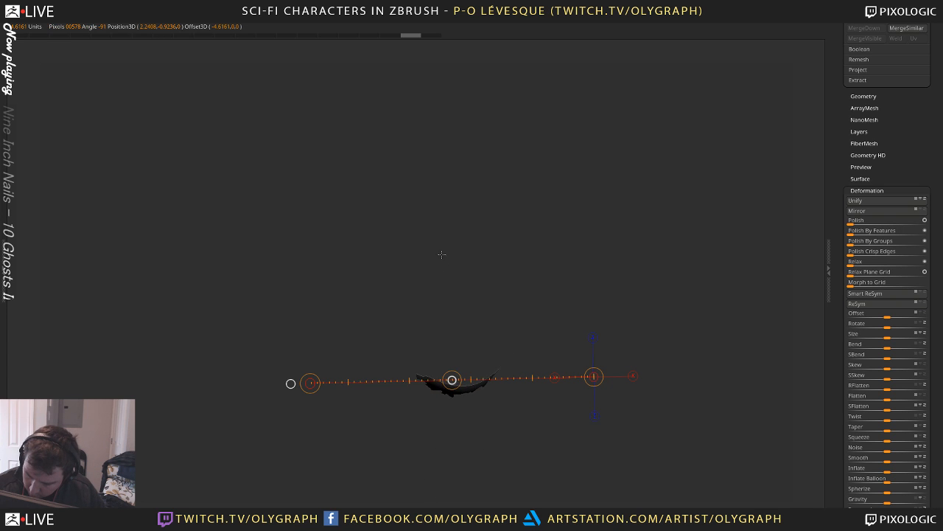
mouse_move(509, 274)
left_mouse_down()
mouse_move(511, 227)
mouse_move(543, 236)
mouse_move(539, 194)
mouse_move(569, 236)
left_mouse_up()
Carve long vertical folds down the left half of the cloth with the Folds brush at a smaller draw size
key("b")
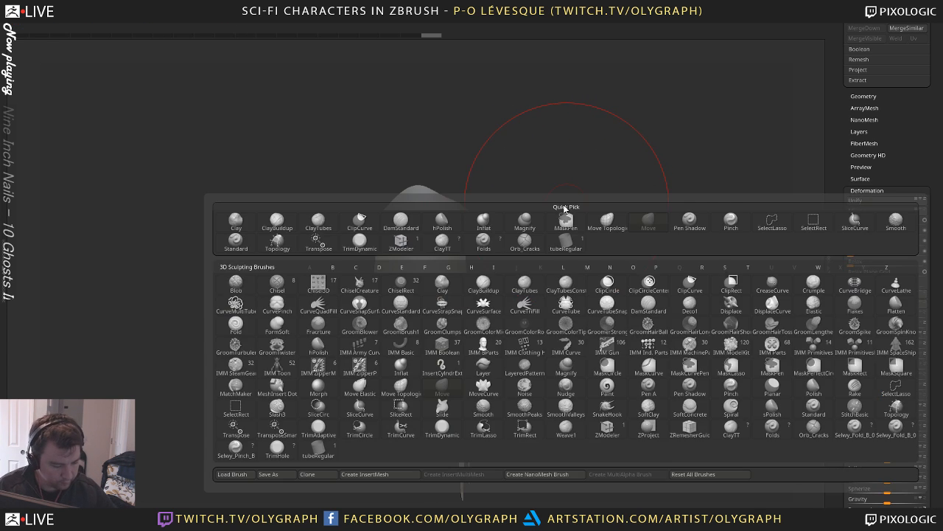
key("m")
key("v")
key("s")
left_click_drag(428, 243, 395, 239)
key("s")
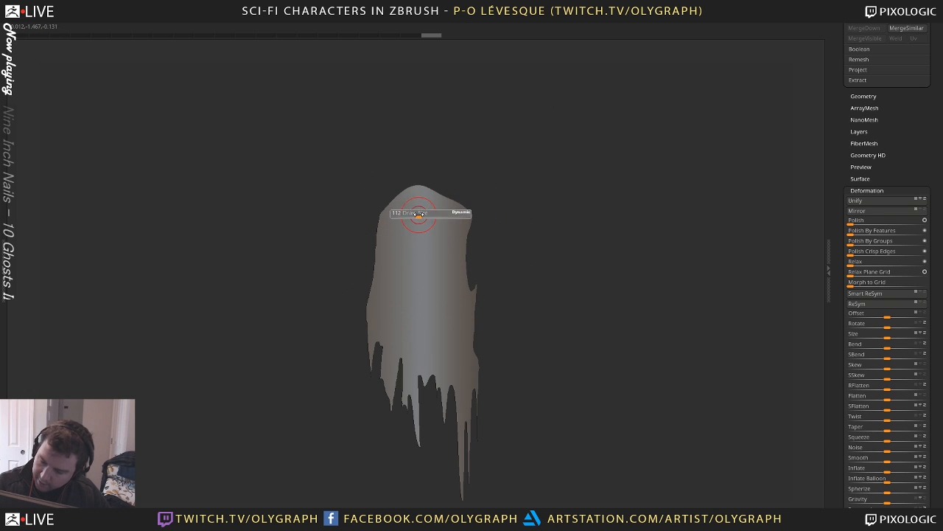
left_click_drag(421, 199, 409, 416)
key("ctrl+z")
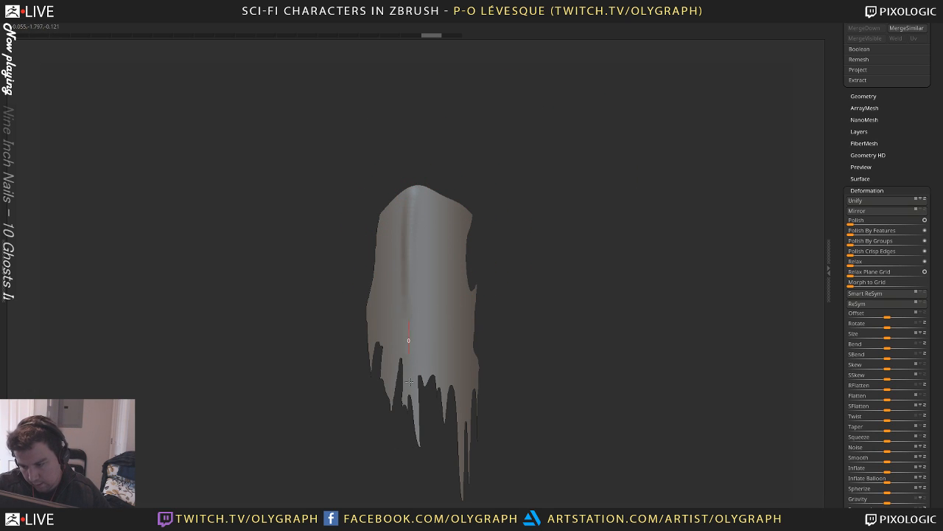
left_click_drag(393, 200, 398, 369)
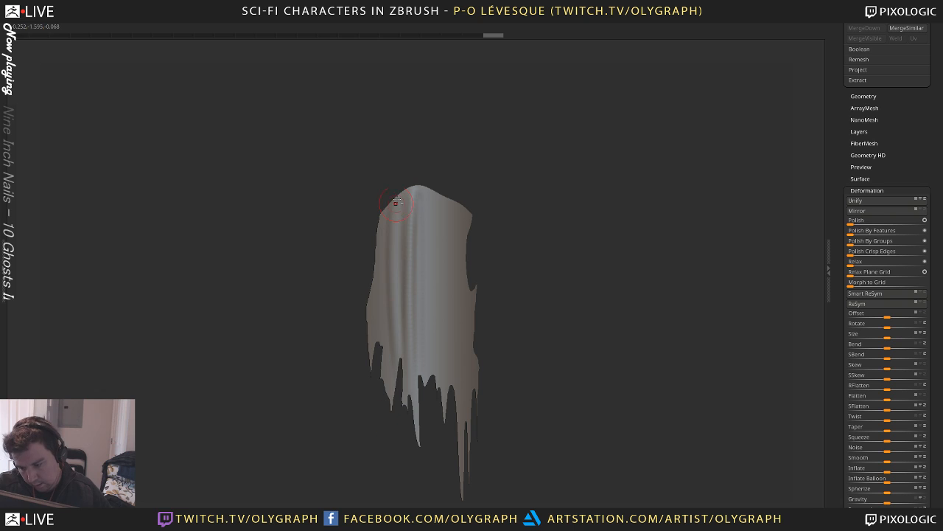
left_click_drag(385, 215, 362, 428)
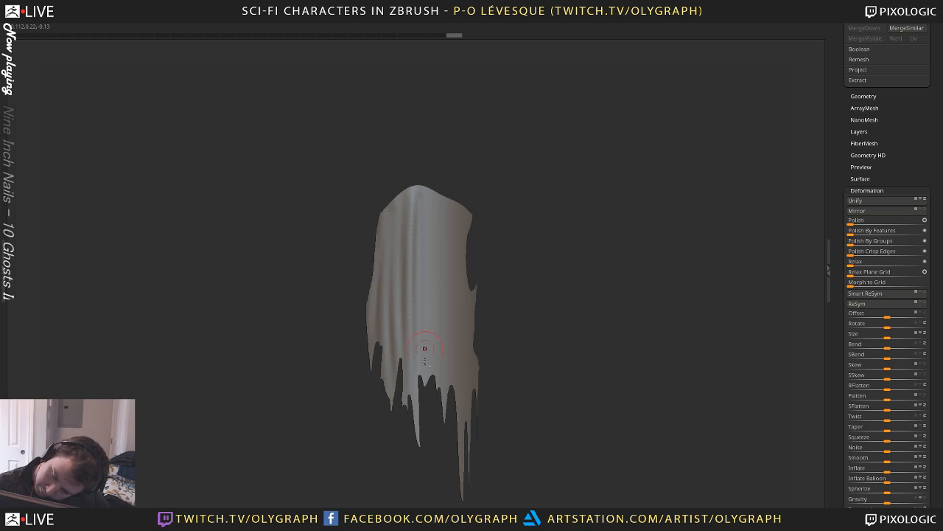
Carve more vertical folds down the centre and right half of the cloth, running into the fringe spikes
left_click_drag(426, 411, 429, 147, "alt")
left_click_drag(438, 255, 422, 530, "alt")
left_click_drag(415, 241, 411, 326)
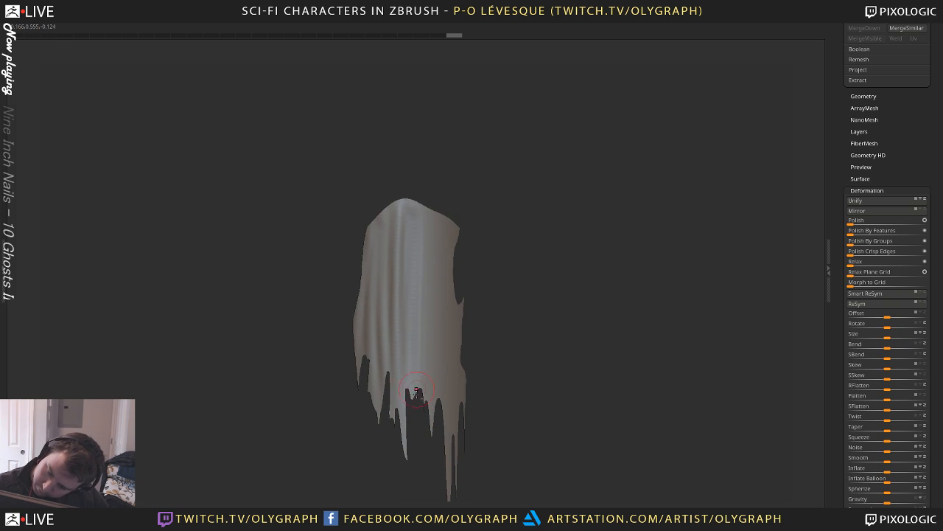
left_click_drag(416, 391, 444, 369, "alt")
left_click_drag(416, 297, 405, 433)
left_click_drag(404, 377, 402, 418)
left_click_drag(426, 210, 419, 419)
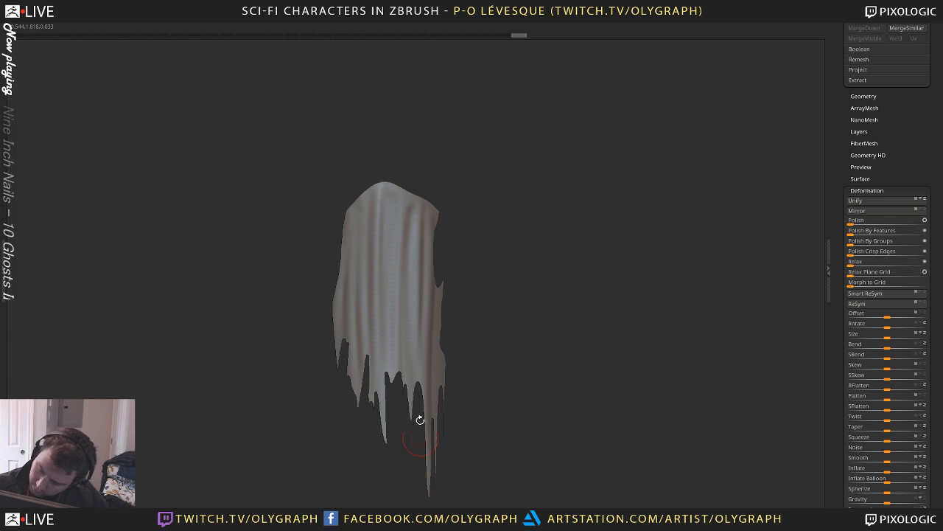
left_click_drag(430, 282, 434, 481)
Flatten the sharp vertical folds across the cloth into broader planes with the hPolish brush at an adjusted draw size
mouse_move(482, 361)
left_mouse_down("alt")
mouse_move(490, 289)
mouse_move(516, 327)
mouse_move(491, 280)
left_mouse_up("alt")
key("space")
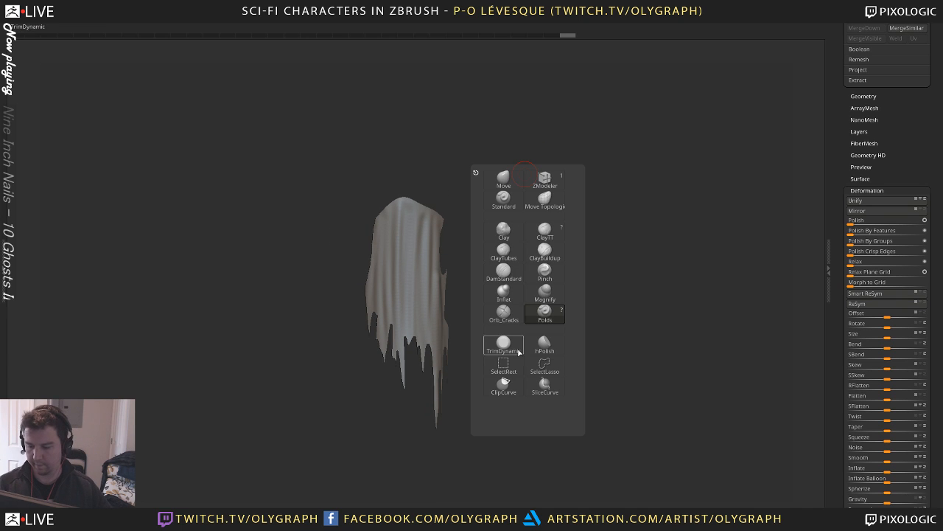
left_click(545, 313)
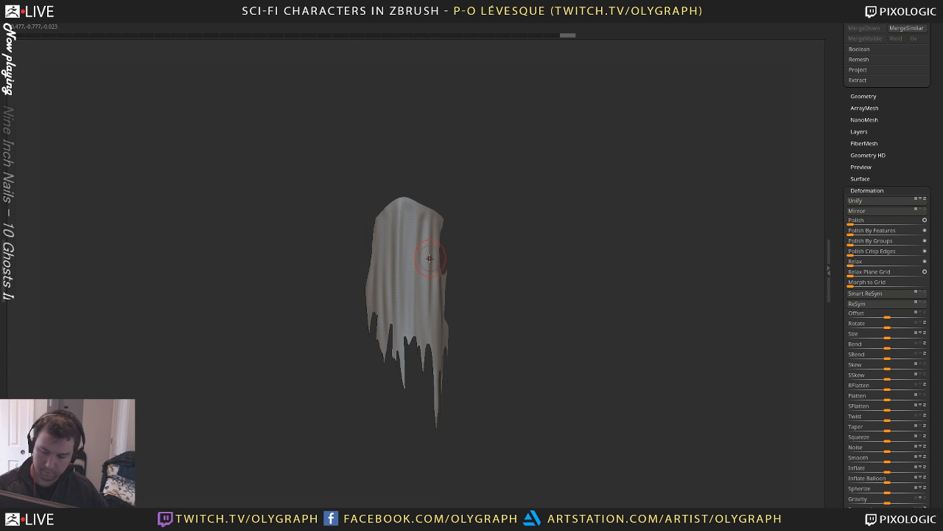
key("s")
mouse_move(426, 254)
left_mouse_down()
mouse_move(442, 248)
mouse_move(398, 245)
left_mouse_up()
mouse_move(542, 236)
left_mouse_down("alt")
mouse_move(541, 172)
mouse_move(577, 200)
left_mouse_up("alt")
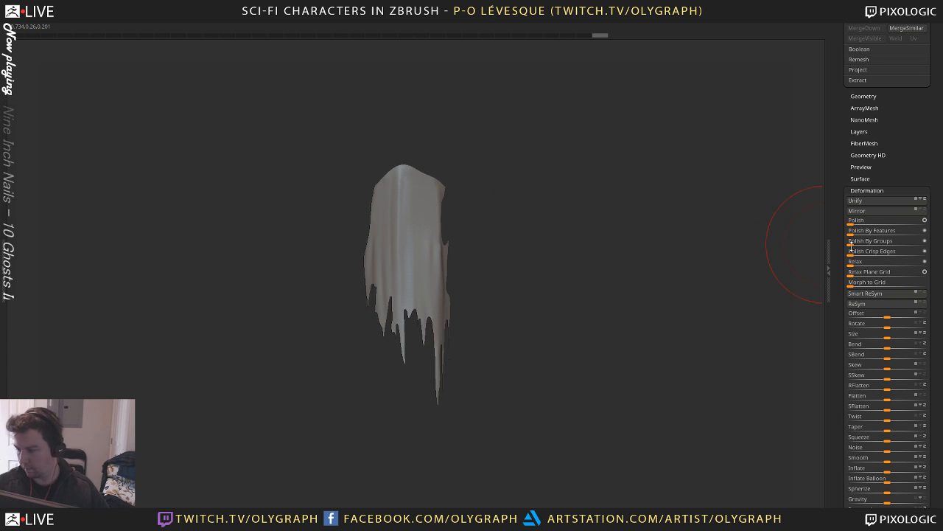
Remesh the torn cloth with ZRemesher and check its new wireframe
key("space")
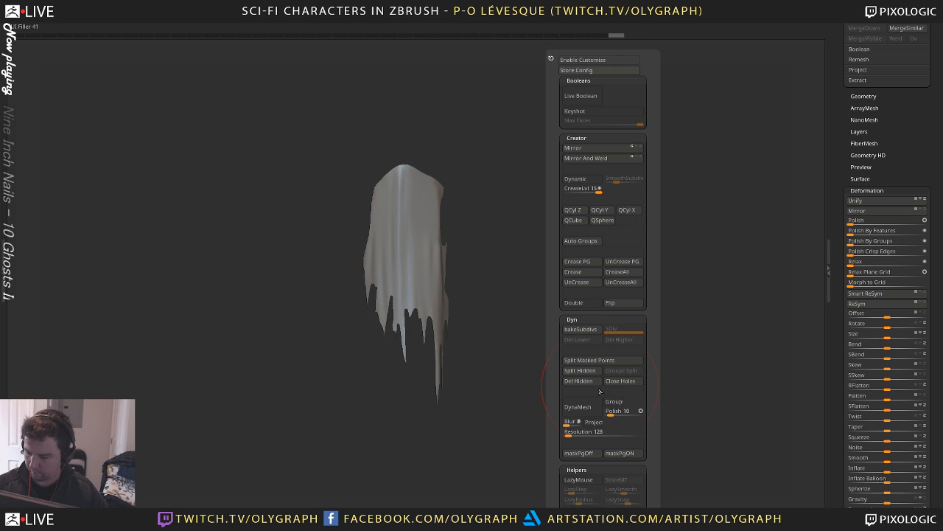
mouse_move(556, 427)
left_mouse_down()
mouse_move(557, 356)
mouse_move(588, 385)
left_mouse_up()
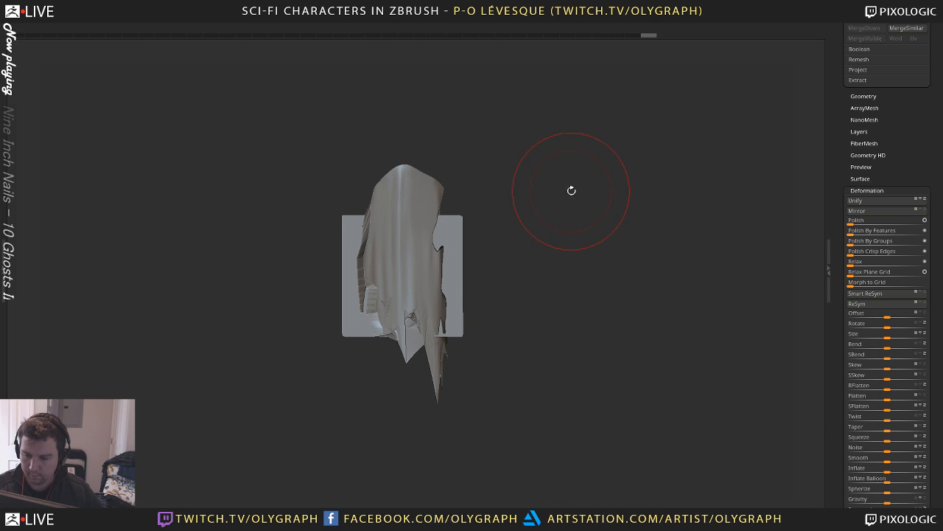
key("space")
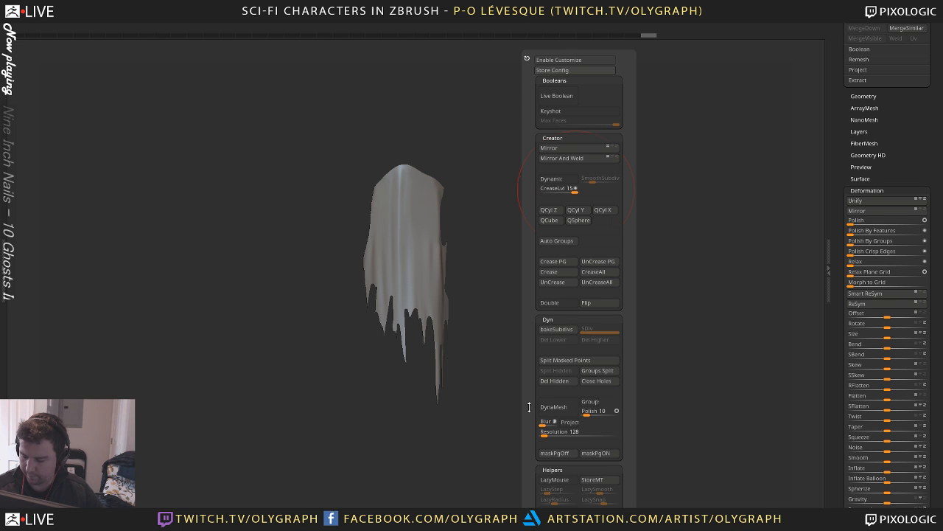
scroll(529, 407, "down", 5)
left_click(554, 344)
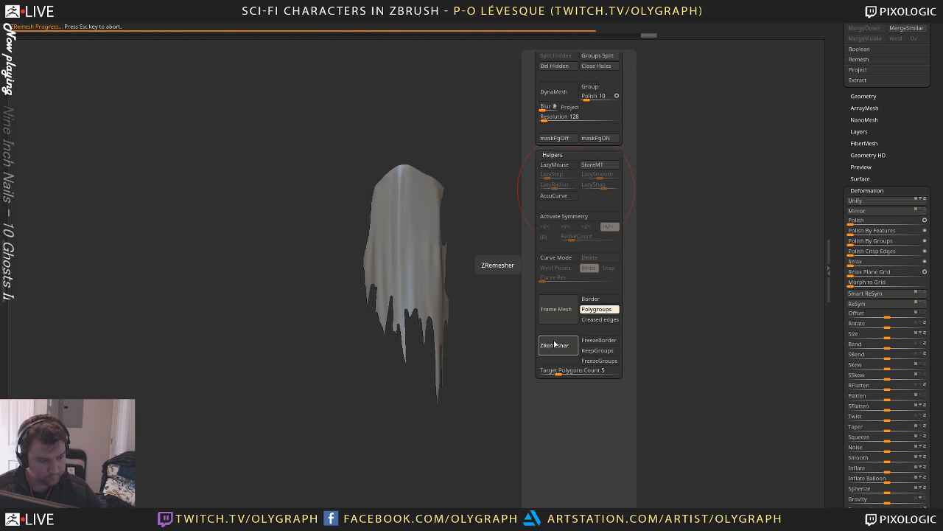
key("shift+f")
key("shift+f")
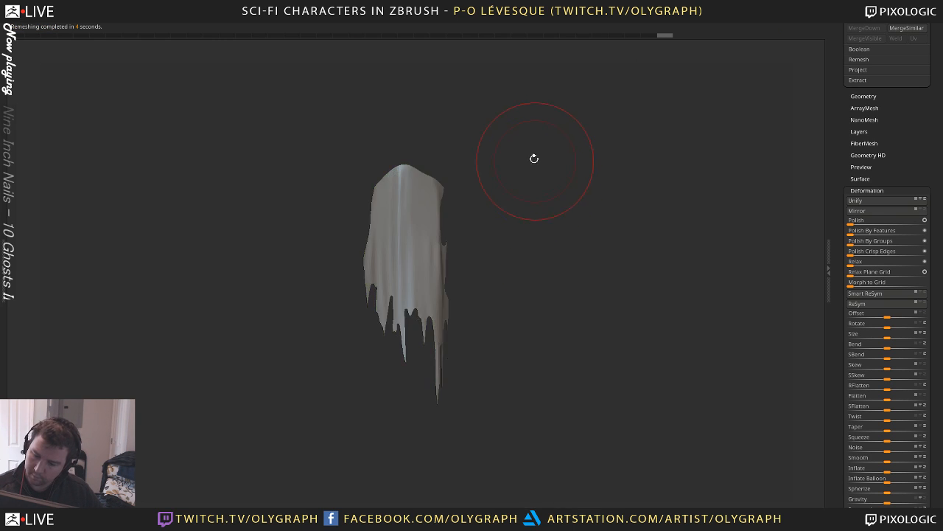
Create a new InsertMesh brush from the remeshed cloth
mouse_move(566, 189)
left_mouse_down("alt")
mouse_move(548, 183)
mouse_move(563, 224)
mouse_move(548, 271)
mouse_move(607, 228)
left_mouse_up("alt")
key("b")
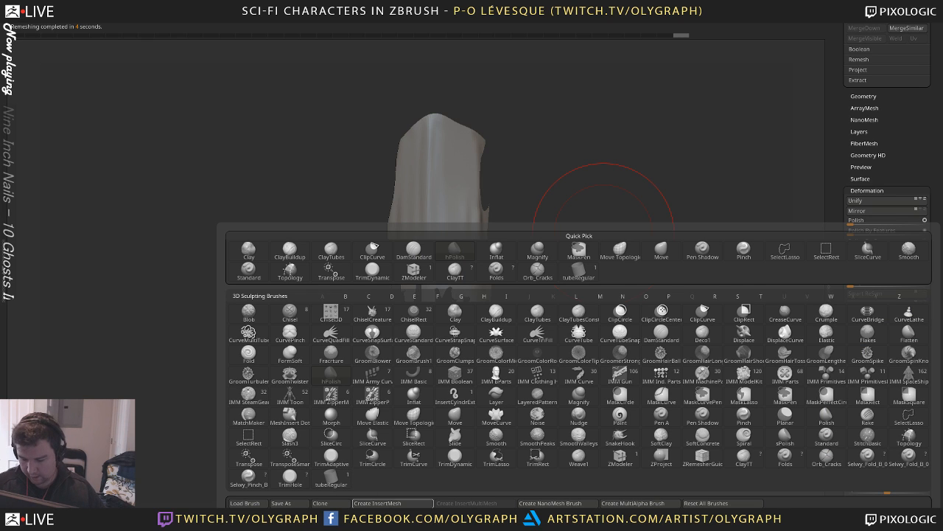
left_click(400, 504)
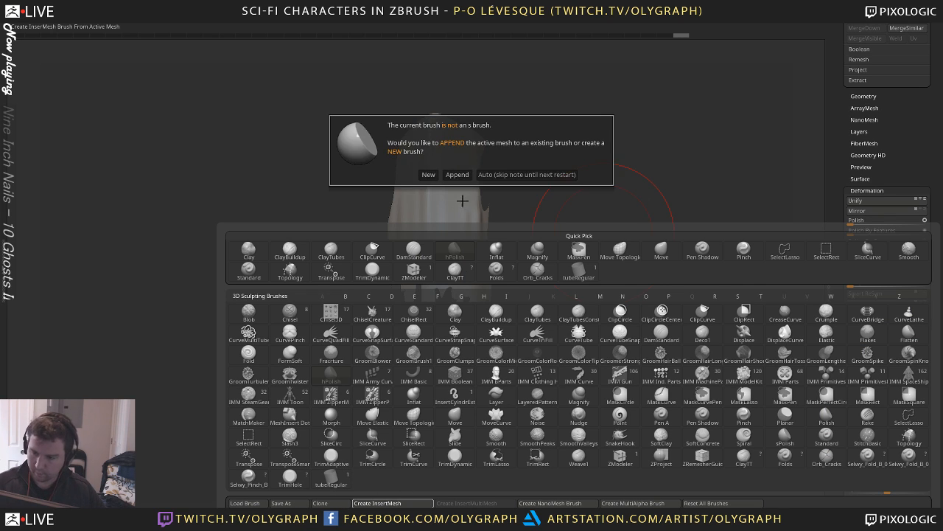
left_click(429, 173)
Switch to the SciFi_Creature tool and frame the character's torso from the front
scroll(883, 267, "up", 5)
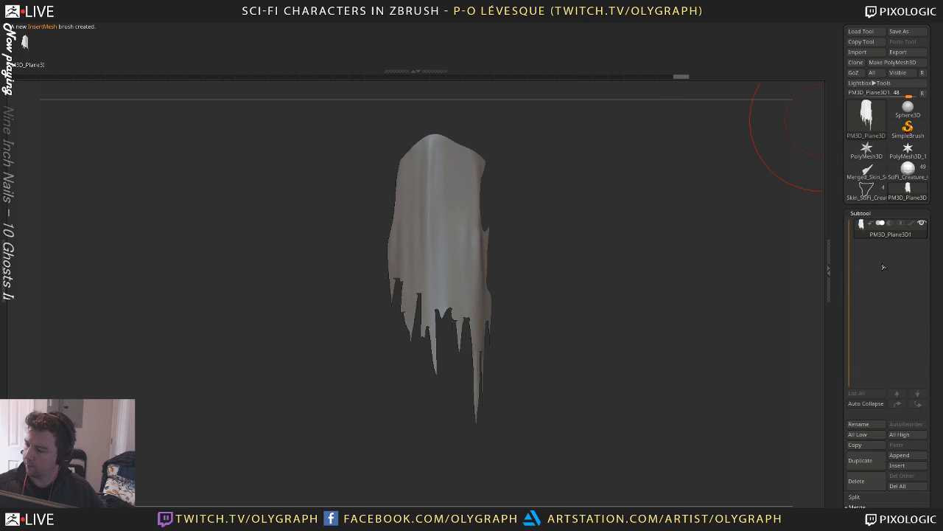
left_click(905, 177)
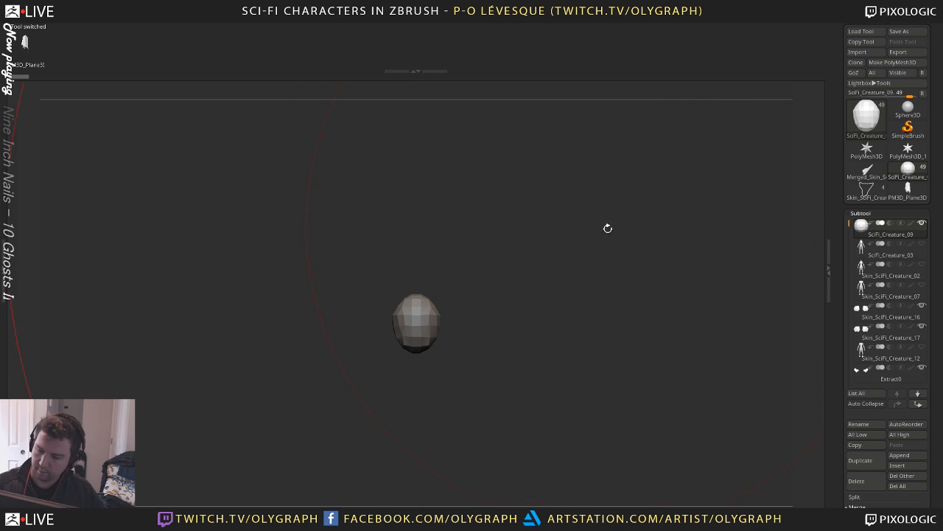
key("f")
key("f")
left_click_drag(650, 421, 649, 333)
left_click_drag(599, 310, 613, 112, "shift")
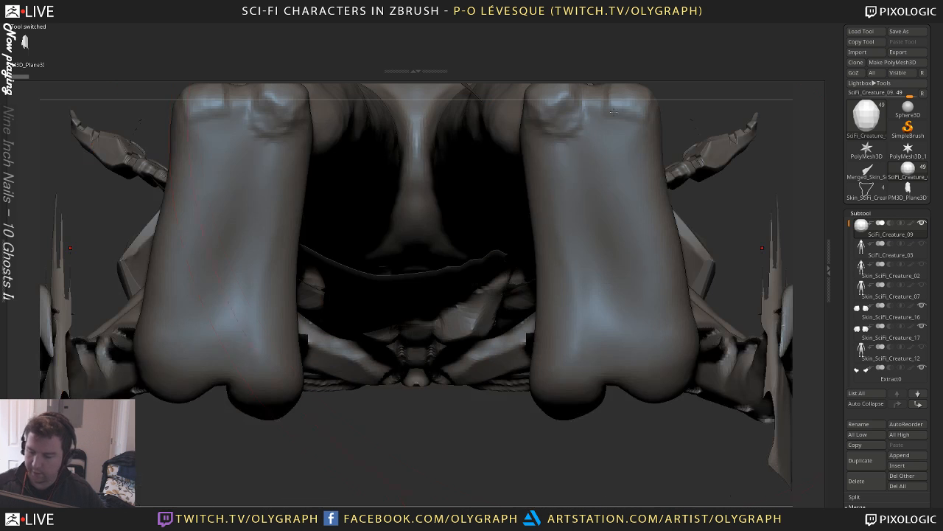
left_click_drag(733, 198, 693, 227)
key("ctrl+n")
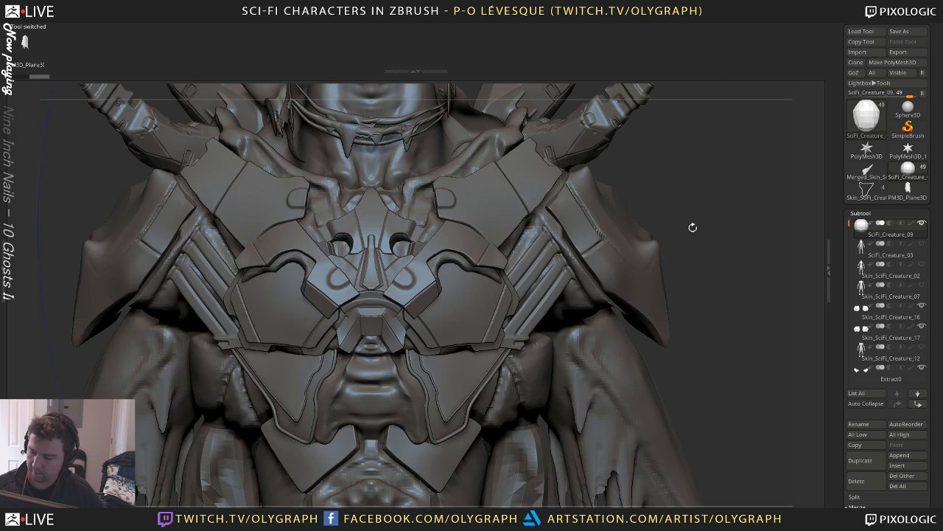
Select the Skin_SciFi_Creature_30 body subtool and isolate it with its torso and arms in view
left_click(597, 377, "alt")
left_click_drag(712, 375, 704, 258, "alt")
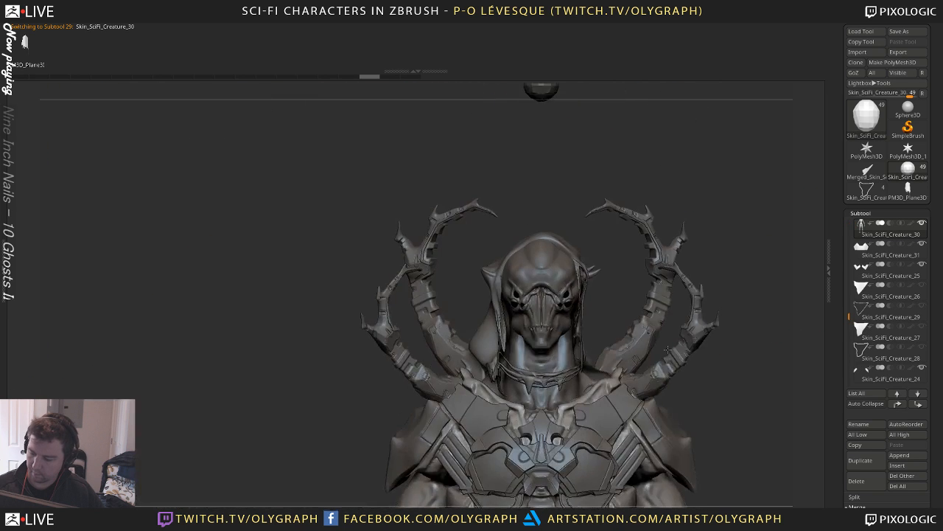
left_click_drag(737, 471, 734, 310, "alt")
key("alt+s")
left_click_drag(616, 226, 632, 322, "alt")
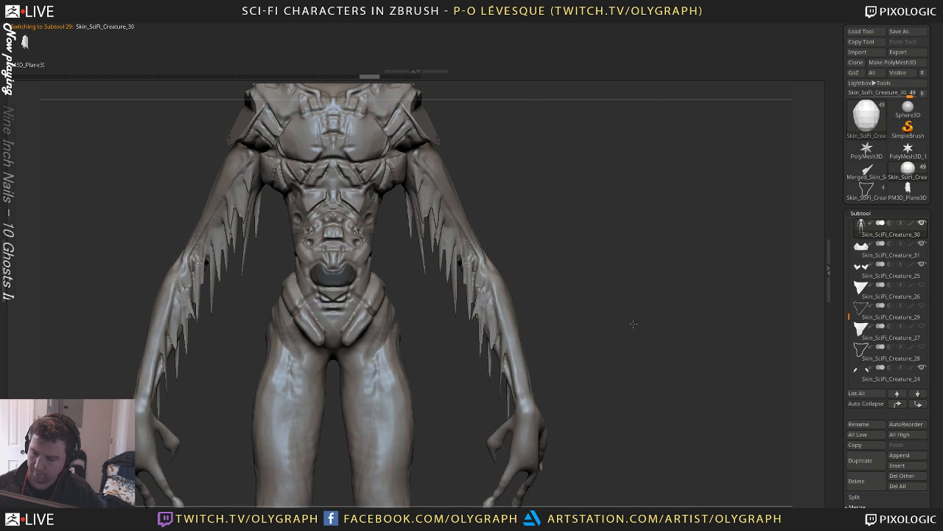
left_click_drag(574, 203, 629, 263, "alt")
Insert the cloth mesh symmetrically on both upper arms at a smaller draw size, leaving the rest of the body masked
key("s")
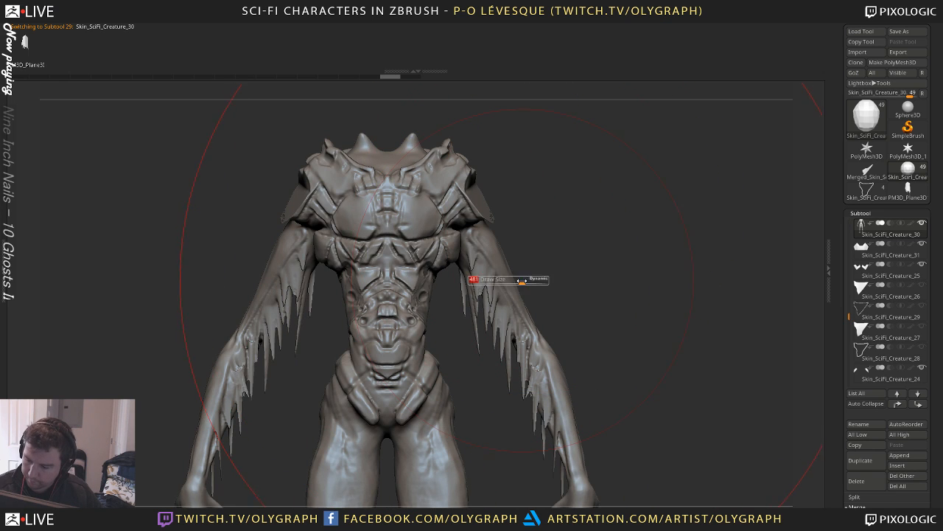
left_click_drag(508, 280, 476, 280)
key("shift+f")
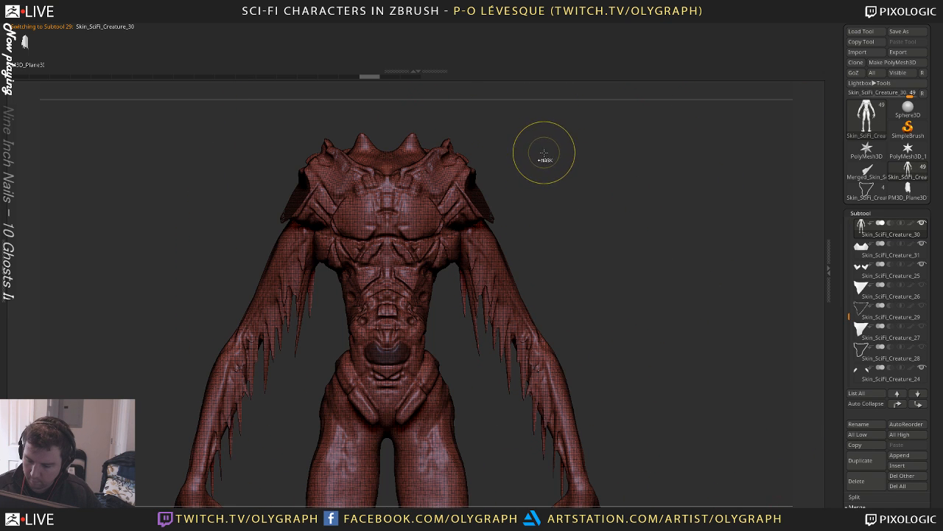
left_click(480, 305, "ctrl+shift")
left_click(586, 179, "ctrl+shift")
left_click(587, 179, "ctrl")
key("shift+f")
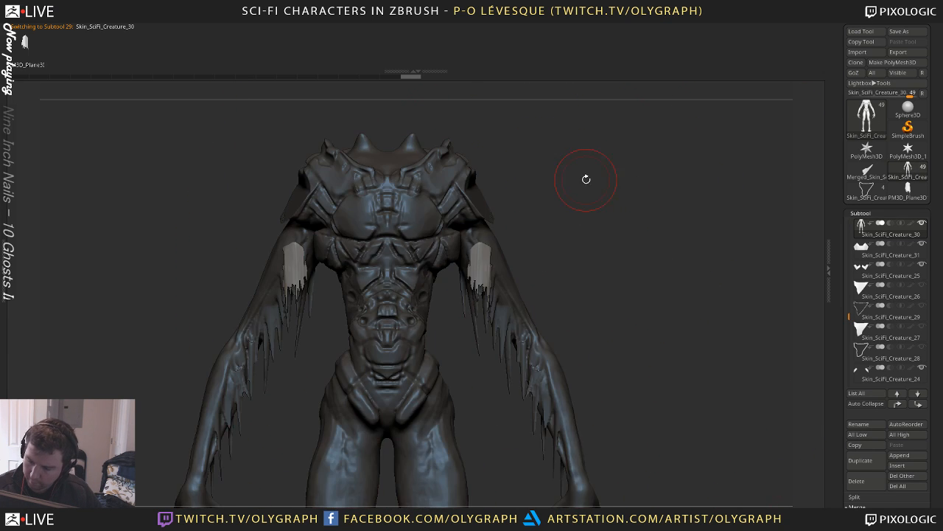
Move the inserted cloth into the fringe under the upper arm with a Transpose line, adjusting it from several angles
key("w")
left_click_drag(490, 252, 479, 357)
mouse_move(484, 305)
left_mouse_down()
mouse_move(480, 317)
mouse_move(464, 310)
mouse_move(494, 325)
mouse_move(491, 341)
mouse_move(487, 303)
left_mouse_up()
left_click_drag(485, 304, 455, 300)
key("ctrl+z")
left_click_drag(485, 305, 500, 304)
left_click_drag(619, 221, 549, 223)
left_click_drag(494, 303, 491, 303)
left_click_drag(549, 224, 619, 221)
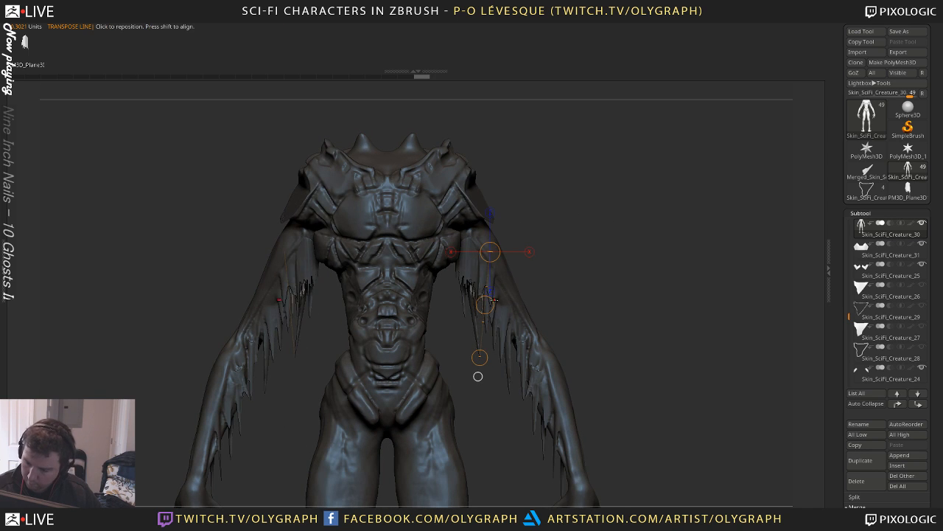
Place a duplicate of the cloth lower down near the elbow and adjust its depth against the arm from the side
mouse_move(485, 304)
left_mouse_down()
mouse_move(511, 368)
mouse_move(511, 346)
mouse_move(504, 388)
mouse_move(510, 330)
mouse_move(539, 334)
mouse_move(525, 335)
left_mouse_up()
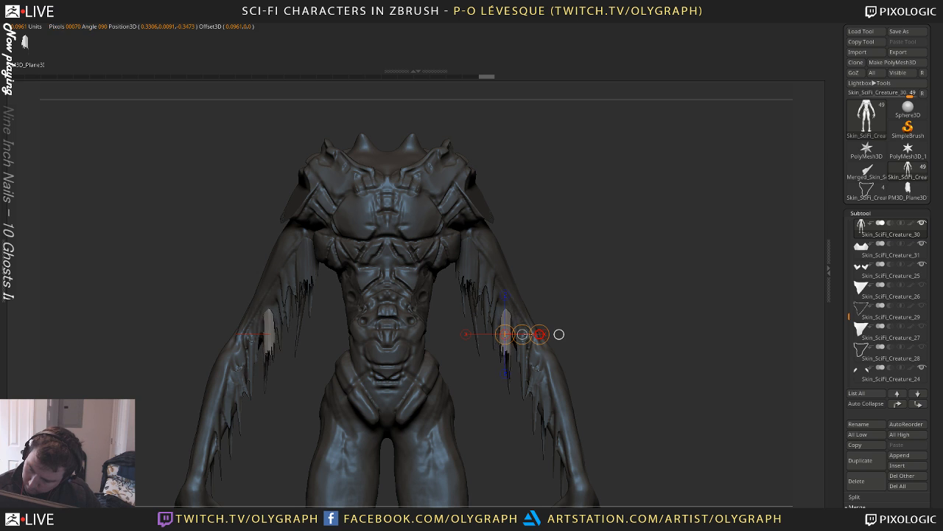
left_click_drag(566, 266, 553, 273)
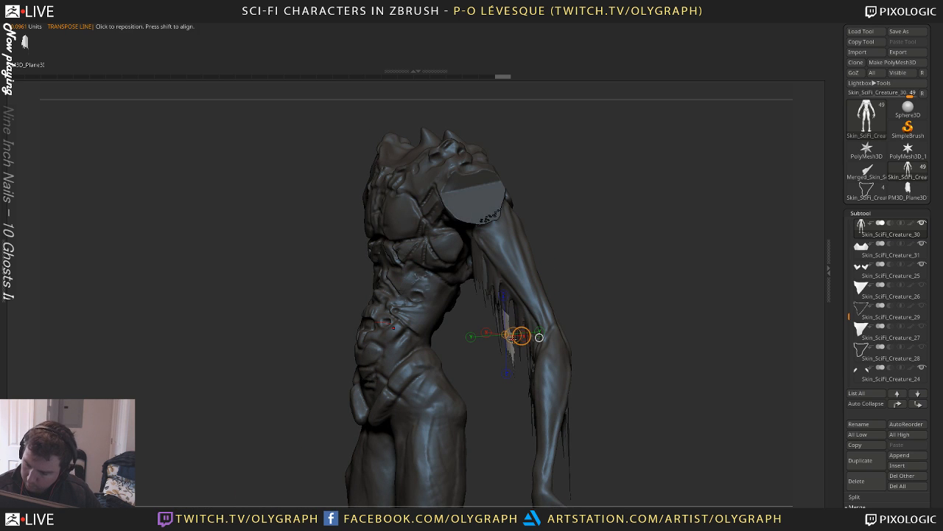
left_click_drag(514, 336, 540, 337)
left_click_drag(567, 254, 564, 164)
left_click_drag(598, 200, 536, 209)
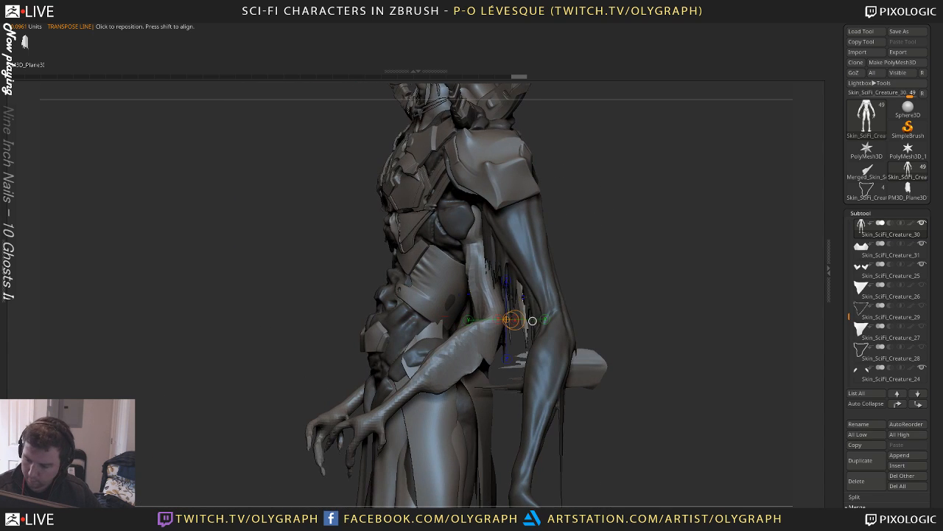
left_click_drag(521, 300, 585, 299, "shift")
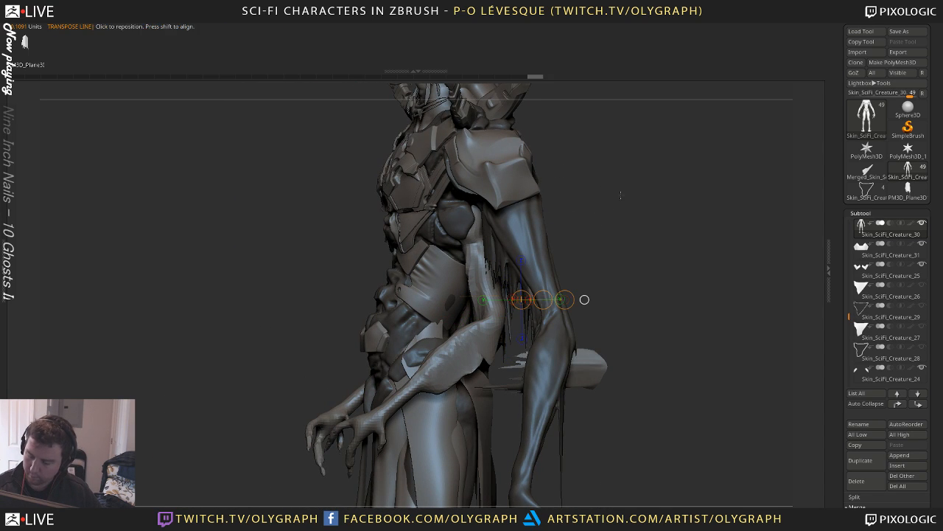
Adjust the placement of the cloth copy within the upper-arm fringe using a diagonal Transpose line in the front view
mouse_move(619, 194)
left_mouse_down()
mouse_move(661, 199)
mouse_move(662, 178)
mouse_move(596, 183)
mouse_move(647, 179)
left_mouse_up()
key("q")
left_click_drag(630, 215, 579, 171, "alt")
key("w")
left_click_drag(546, 300, 618, 236)
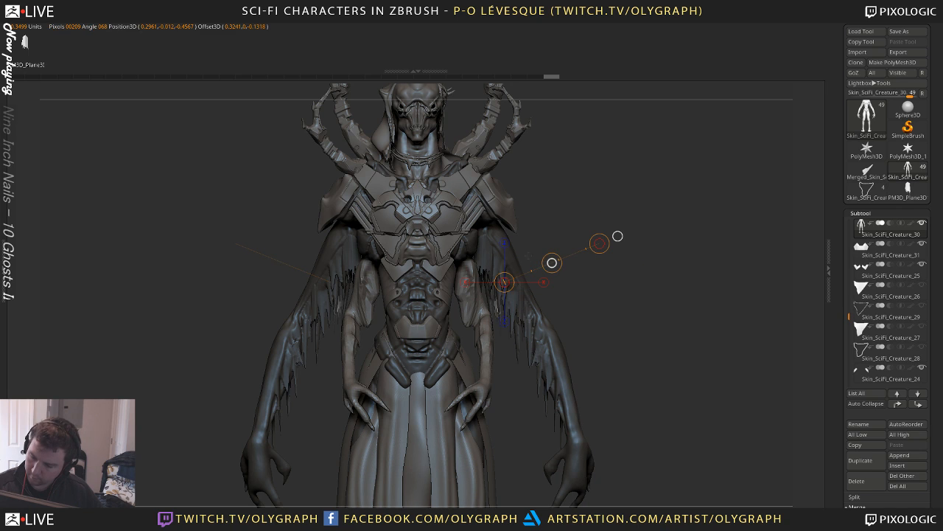
left_click(575, 292)
left_click(559, 296)
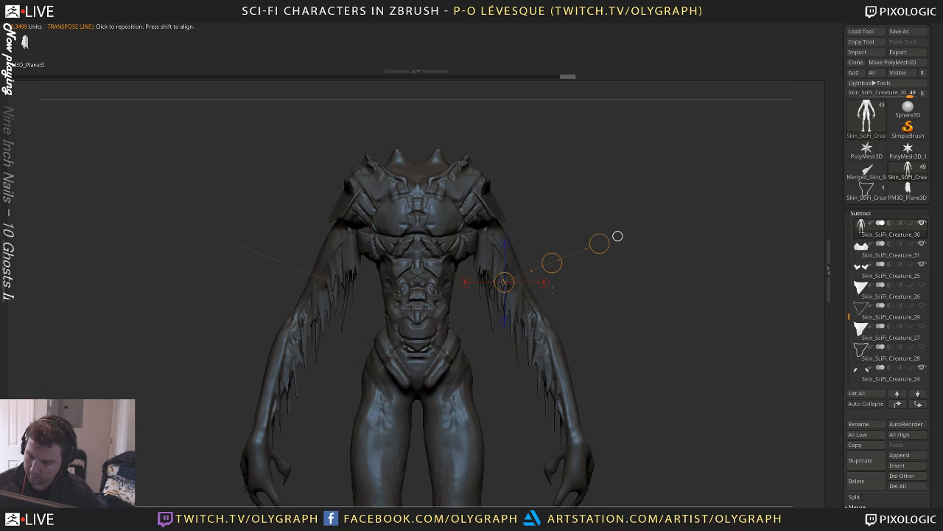
Shift the cloth copy in depth along the upper arm from the side, and lay a vertical Transpose line down from it
mouse_move(511, 304)
left_mouse_down("shift")
mouse_move(589, 304)
mouse_move(612, 265)
mouse_move(595, 245)
mouse_move(560, 246)
left_mouse_up("shift")
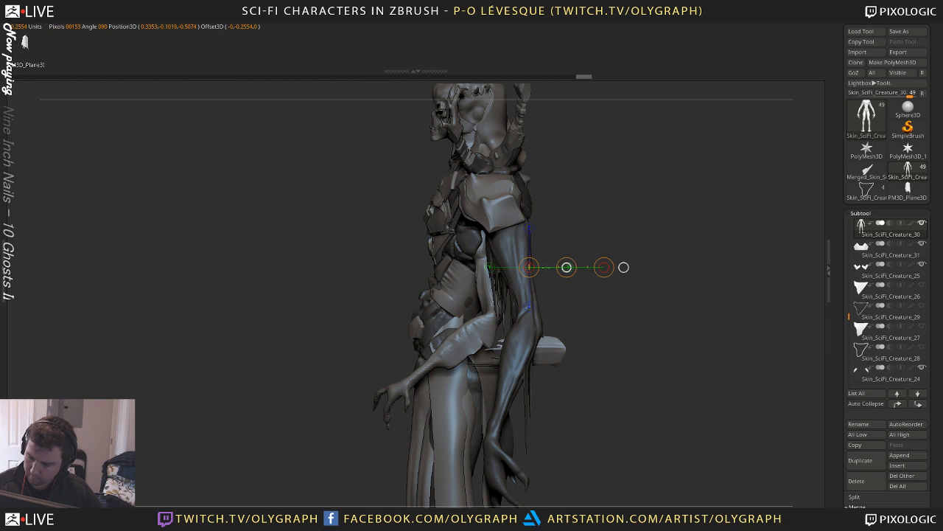
left_click_drag(623, 267, 572, 238)
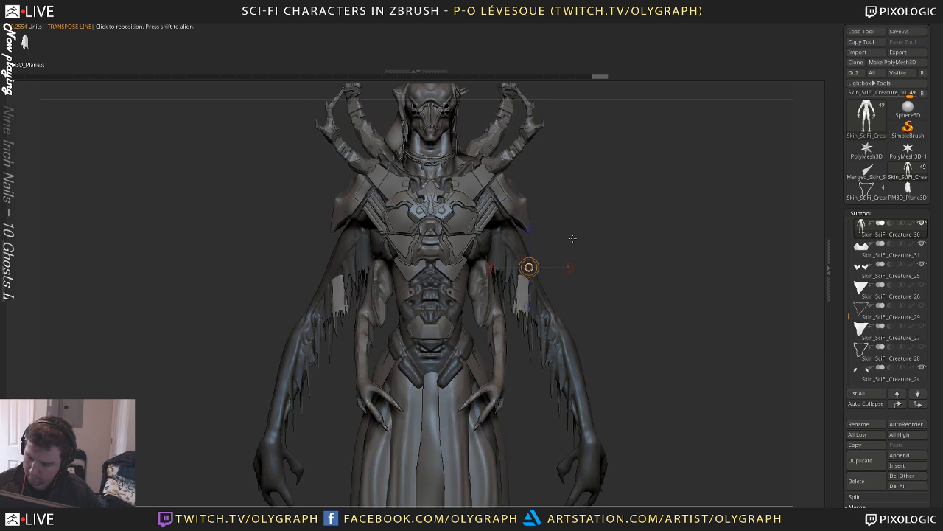
left_click_drag(525, 299, 525, 417)
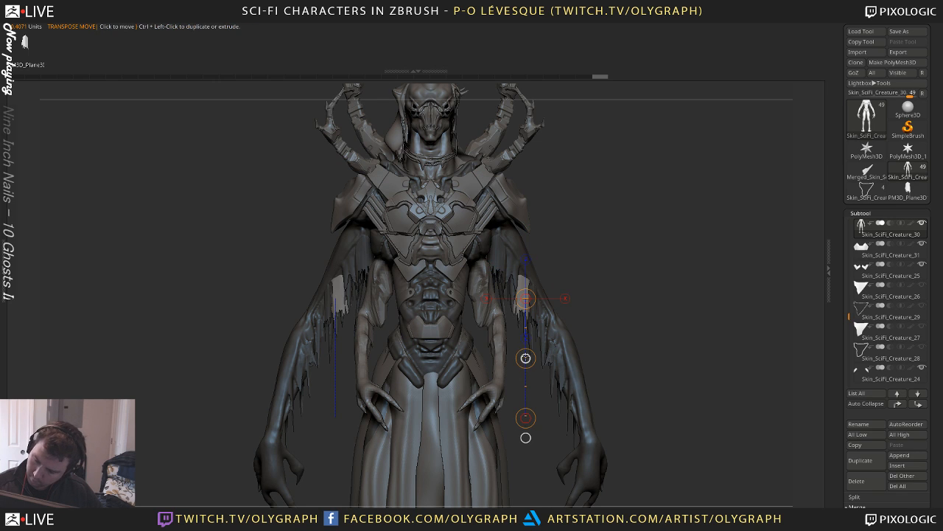
Clear the mask on the body and review the added arm cloth on the full character
key("f")
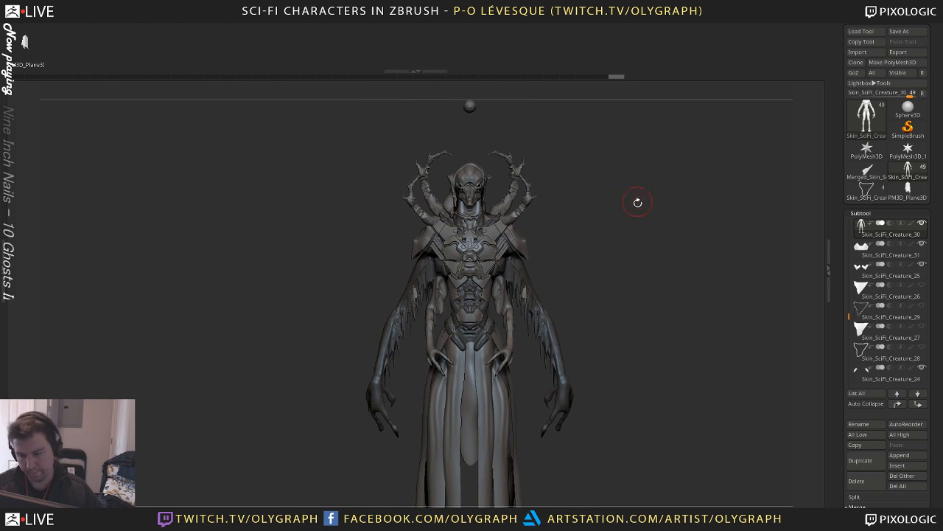
left_click_drag(642, 228, 625, 135, "alt")
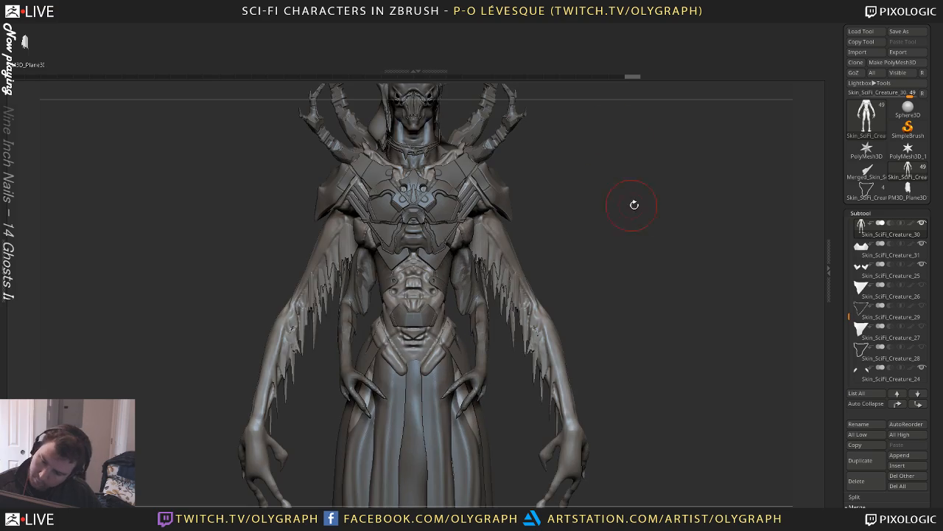
left_click_drag(634, 205, 652, 247, "alt")
left_click_drag(663, 202, 656, 152)
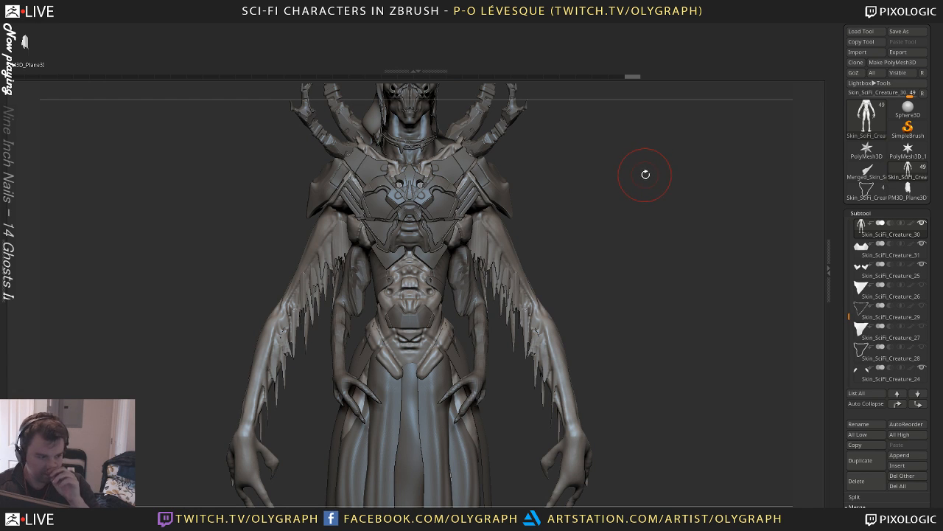
left_click_drag(626, 201, 495, 216, "alt")
Change the sculpting brush, adjust its draw size and make Skin_SciFi_Creature_30 the active subtool again
key("b")
left_click(495, 216)
left_click(470, 139, "alt")
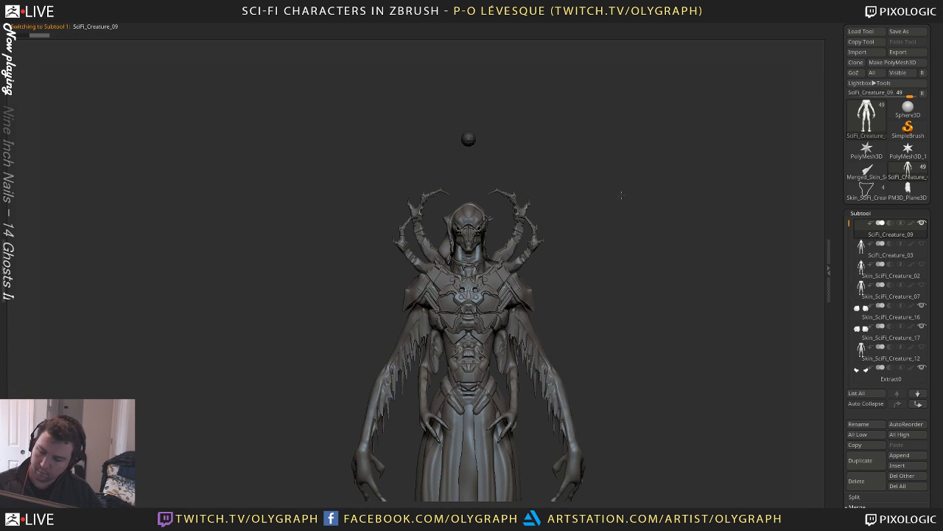
key("s")
mouse_move(621, 196)
left_mouse_down("alt")
mouse_move(599, 179)
mouse_move(595, 188)
mouse_move(639, 145)
left_mouse_up("alt")
left_click(596, 181)
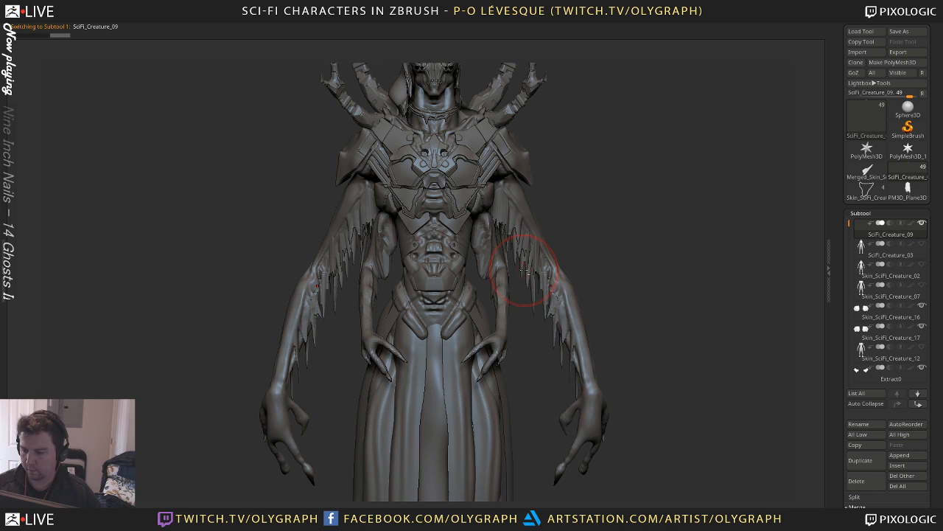
left_click(534, 237, "alt")
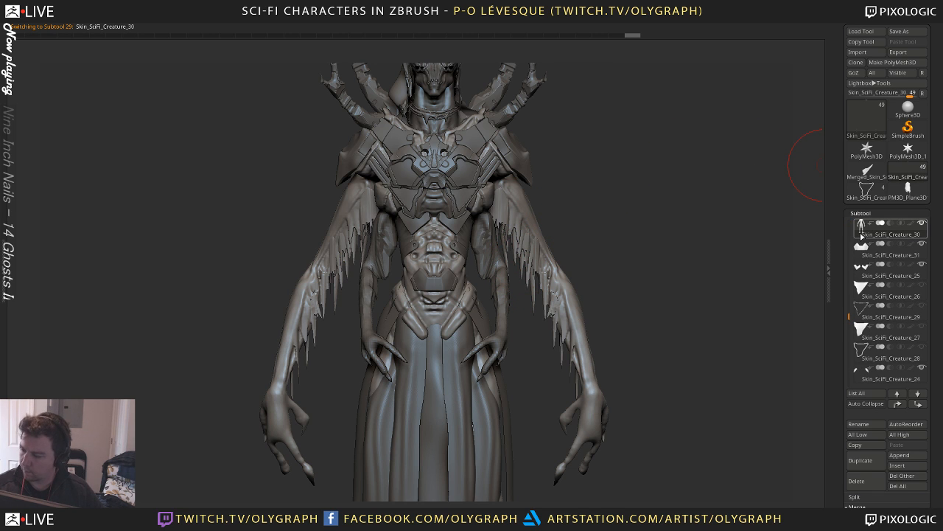
Turn on the Skin_SciFi_Creature_21 body subtool and make Skin_SciFi_Creature_30 active again
scroll(851, 284, "up", 5)
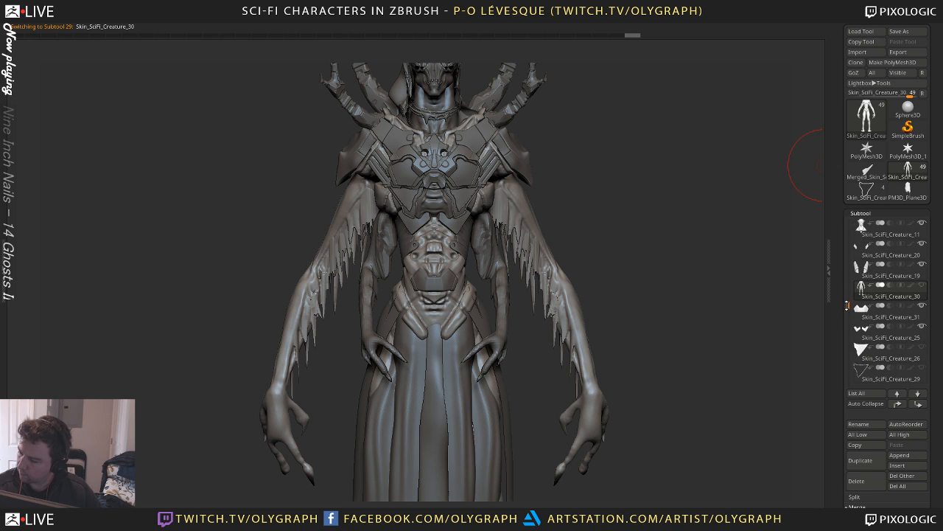
scroll(847, 298, "down", 4)
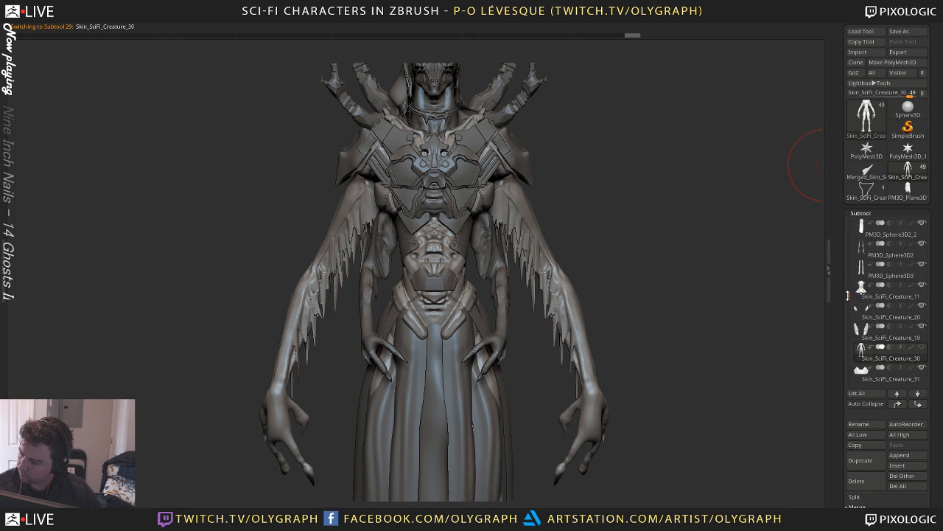
scroll(846, 311, "down", 8)
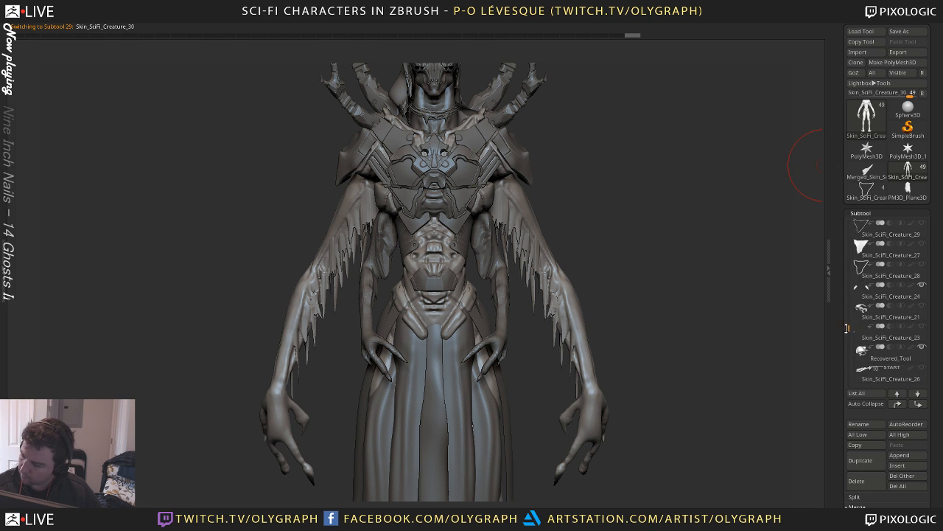
left_click(872, 253)
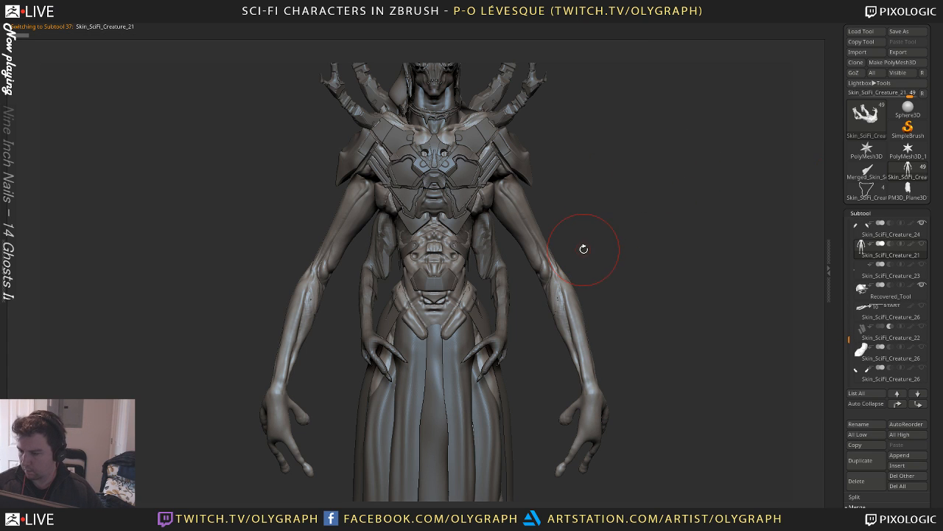
scroll(848, 324, "up", 4)
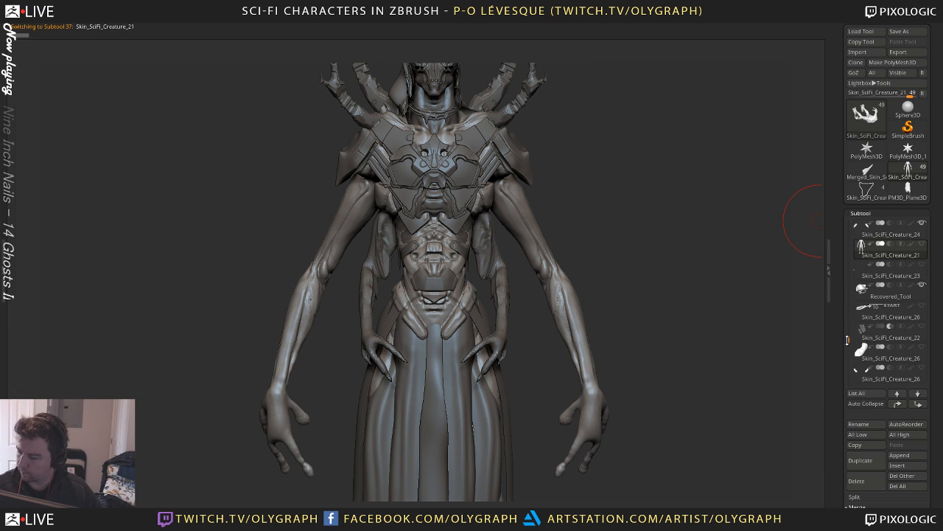
scroll(849, 317, "up", 5)
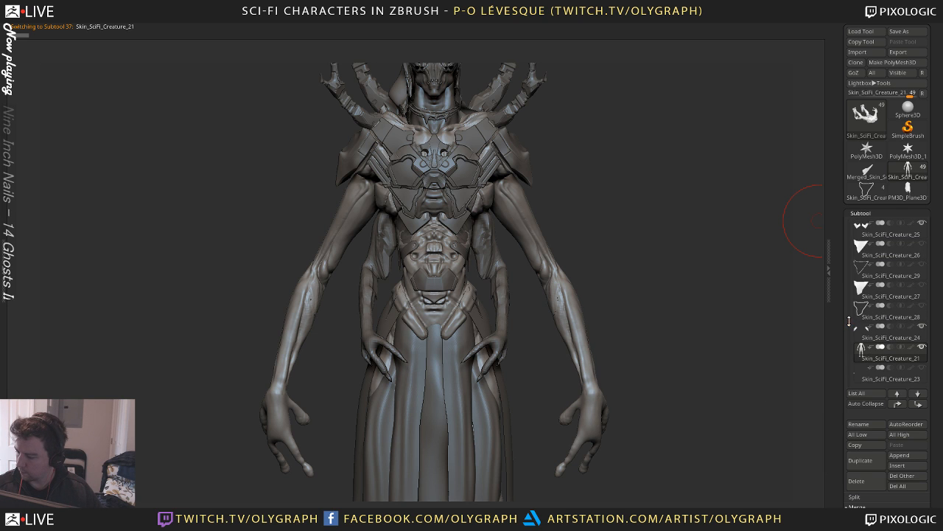
left_click(860, 273)
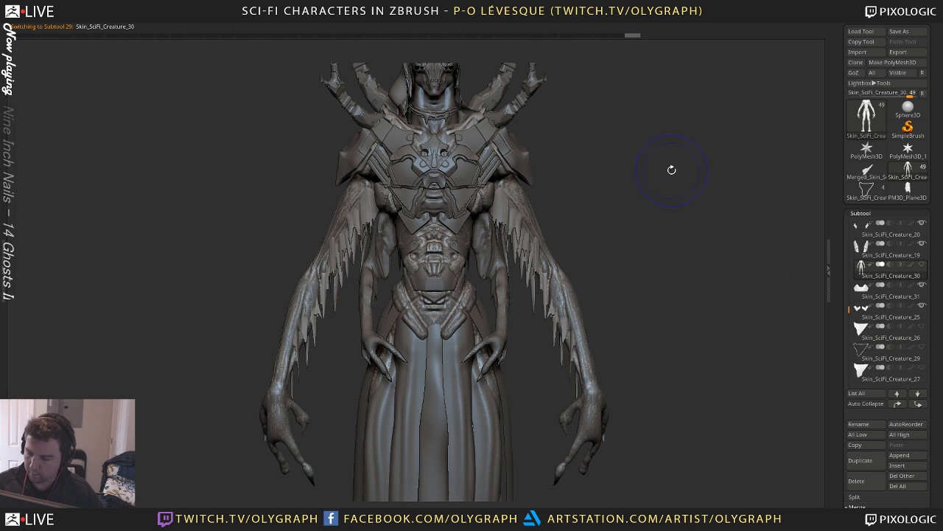
Isolate the arm cloth polygroups on Skin_SciFi_Creature_30 and separate the body from them with Split Hidden
key("space")
left_click(582, 213)
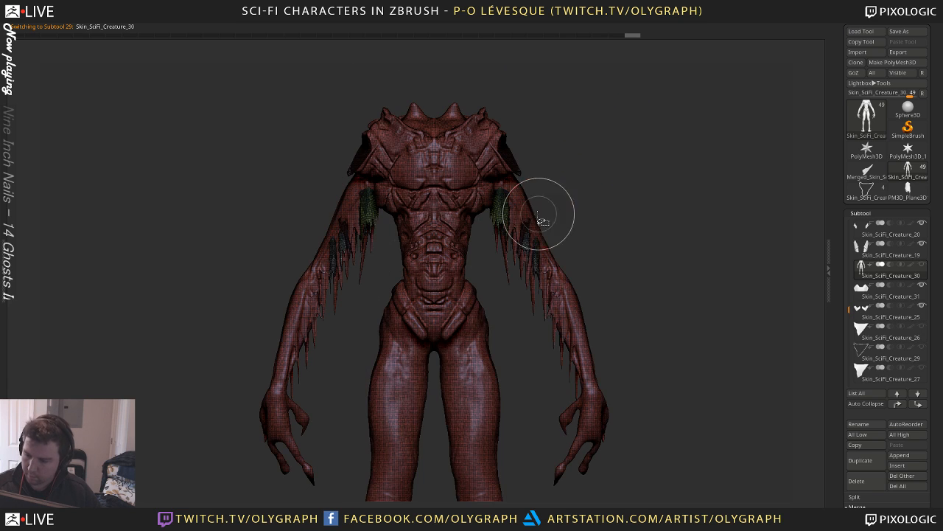
left_click(533, 213, "ctrl+shift")
left_click(535, 213, "ctrl+shift")
key("space")
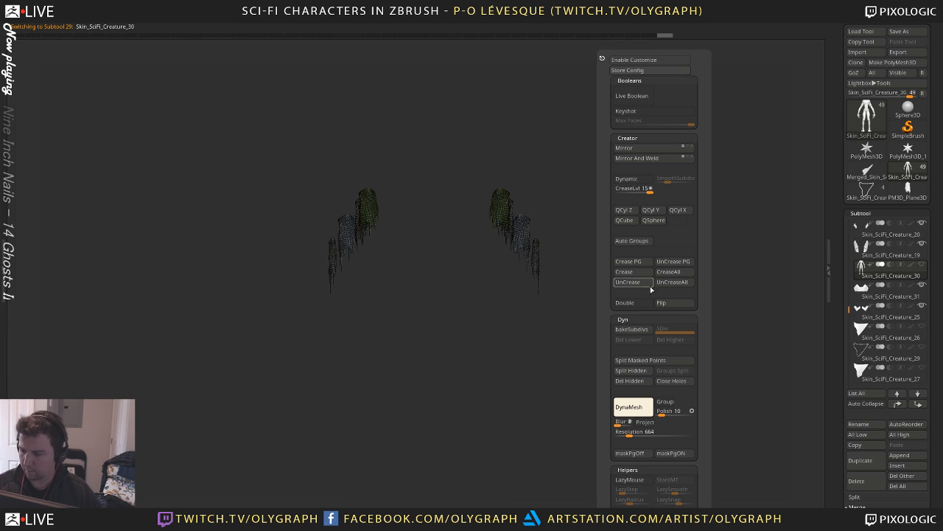
left_click(636, 371)
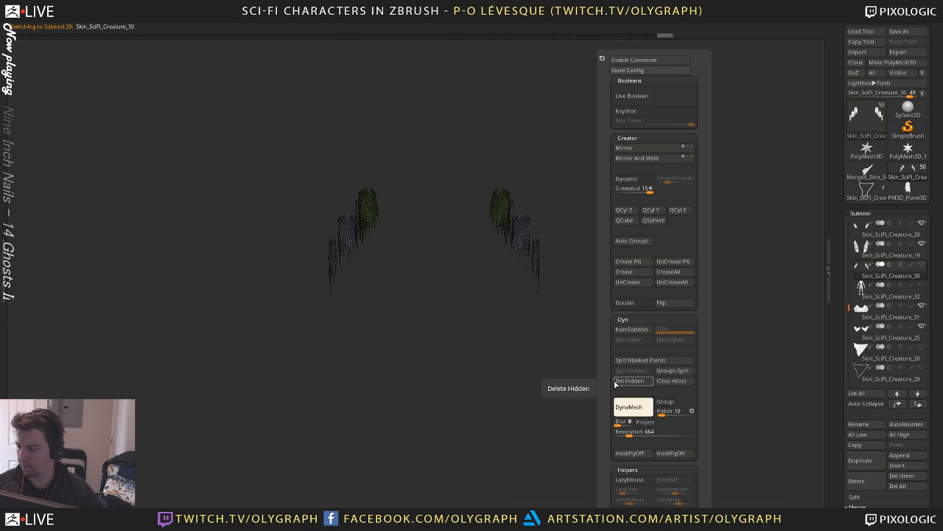
Show the separated arm cloth together with the full creature and turn off the polyframe display
left_click(861, 274)
key("space")
left_click(635, 200)
key("shift+f")
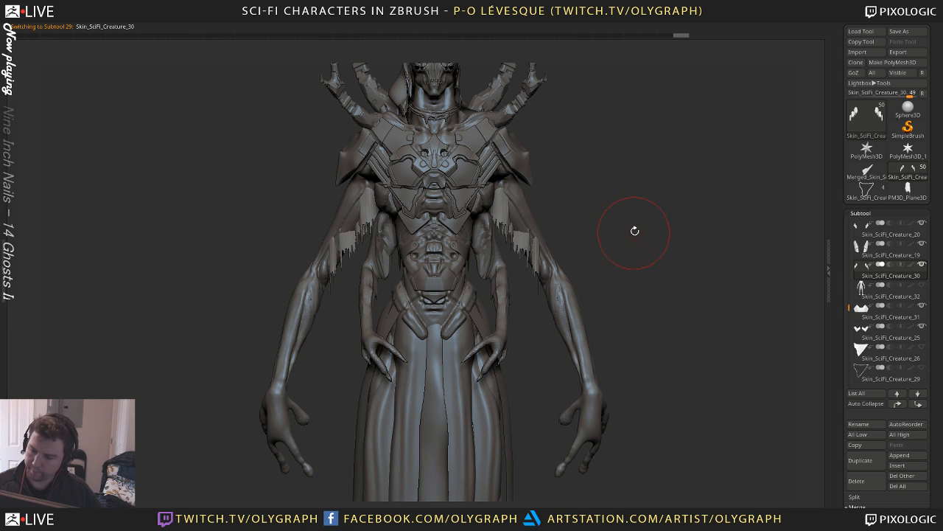
Reposition the arm cloth against the upper arm with the Move brush, adjusting the draw size and working from the side
mouse_move(657, 241)
left_mouse_down("alt")
mouse_move(636, 213)
mouse_move(623, 218)
left_mouse_up("alt")
key("space")
key("space")
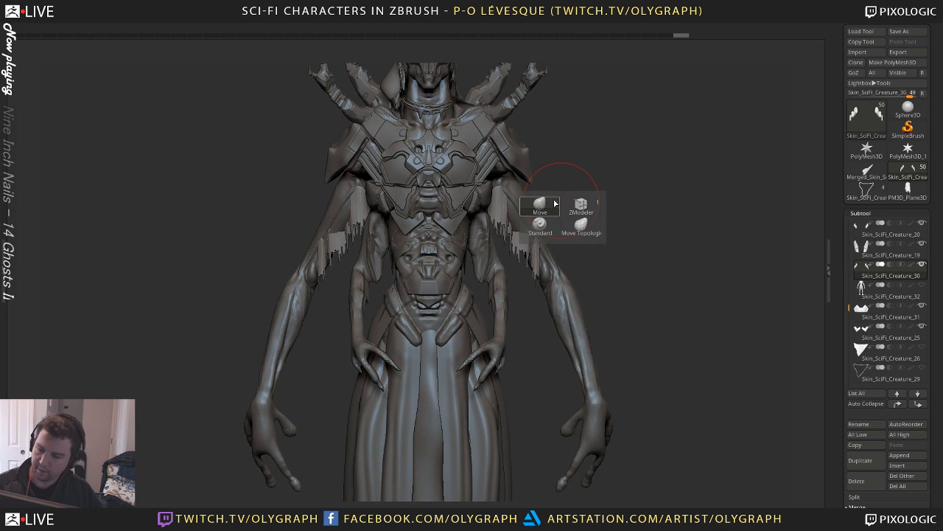
left_click_drag(510, 215, 518, 214)
mouse_move(508, 215)
left_mouse_down()
mouse_move(518, 208)
mouse_move(520, 218)
mouse_move(517, 203)
mouse_move(508, 205)
mouse_move(521, 214)
mouse_move(505, 189)
mouse_move(535, 217)
left_mouse_up()
key("s")
right_click_drag(526, 214, 566, 212)
left_click_drag(525, 214, 511, 178)
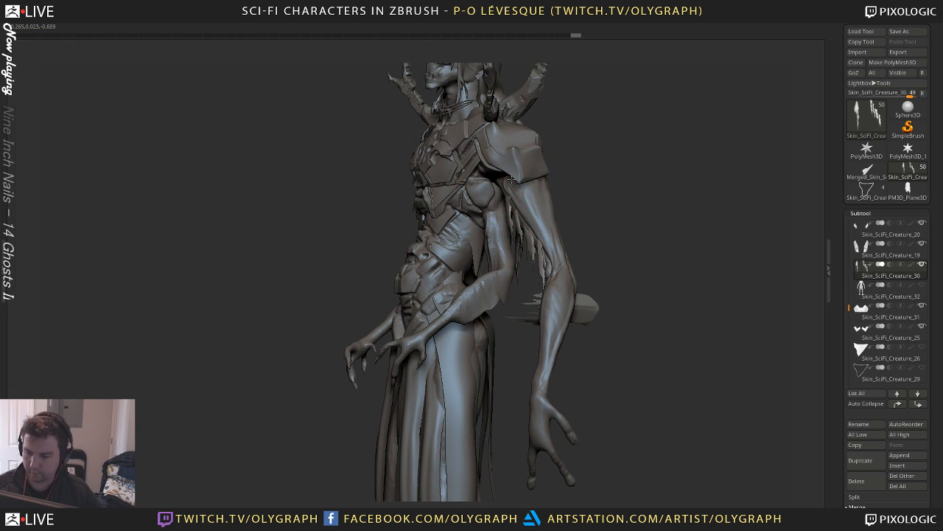
Pull the top of the arm cloth up toward the shoulder in the front view, keeping the cloth subtool active
right_click_drag(539, 158, 509, 221)
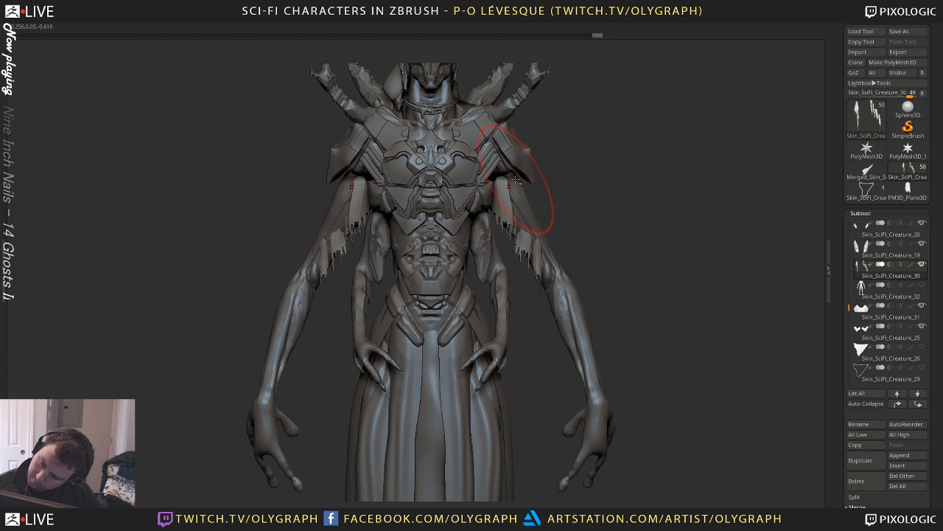
left_click_drag(530, 208, 540, 190)
mouse_move(594, 204)
right_mouse_down("alt")
mouse_move(599, 177)
mouse_move(589, 192)
mouse_move(577, 144)
mouse_move(564, 214)
right_mouse_up("alt")
left_click(465, 128, "alt")
left_click(551, 245, "alt")
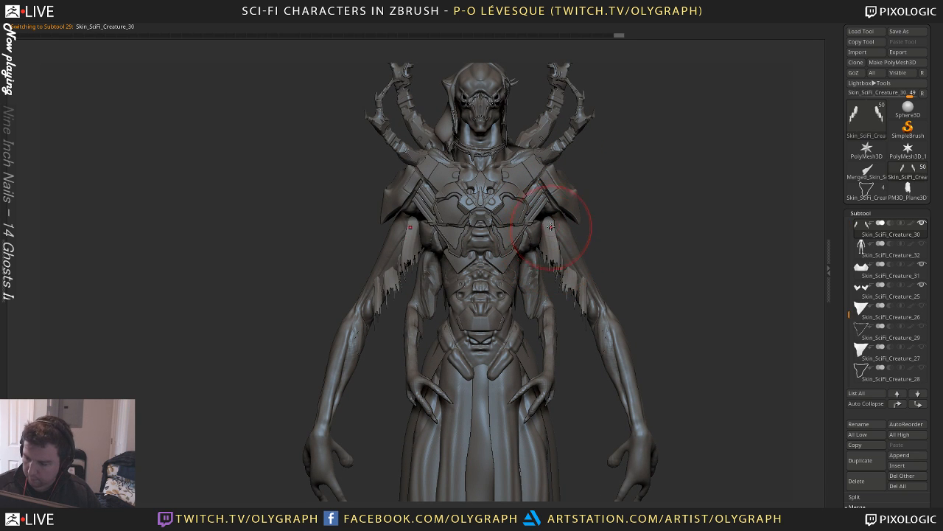
left_click_drag(545, 222, 553, 216)
right_click_drag(639, 172, 625, 158, "alt")
Enlarge the Move brush and reshape the uppermost cloth piece below the shoulder armor
key("b")
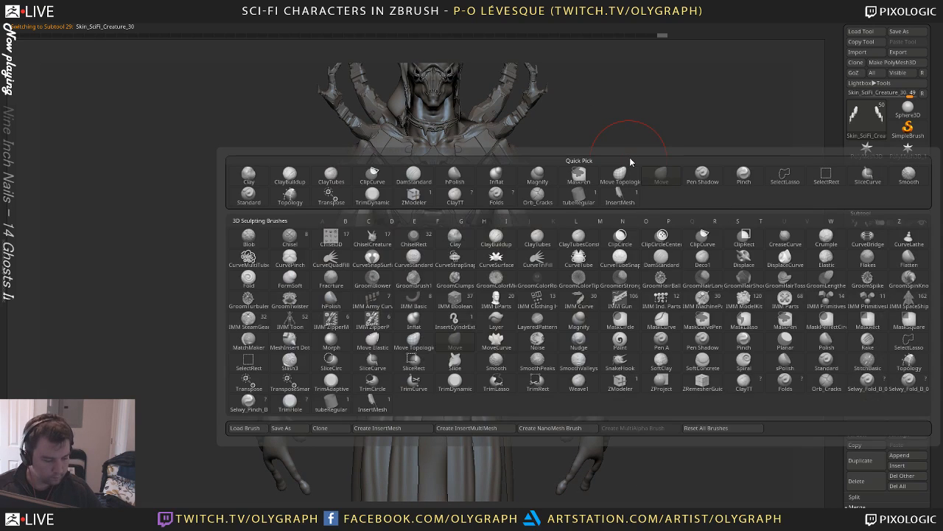
key("m")
key("v")
right_click_drag(631, 192, 571, 109, "ctrl")
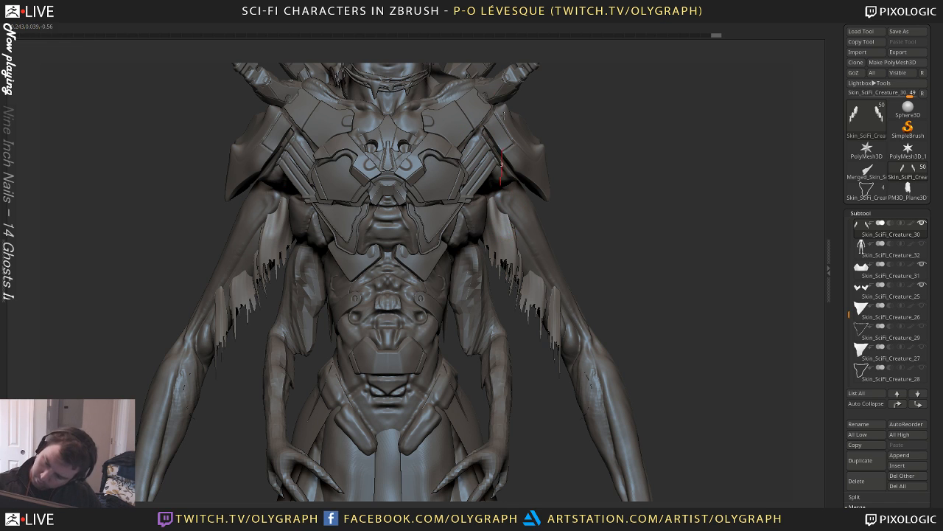
left_click_drag(498, 256, 495, 254)
key("space")
left_click(532, 203)
key("s")
left_click(506, 248)
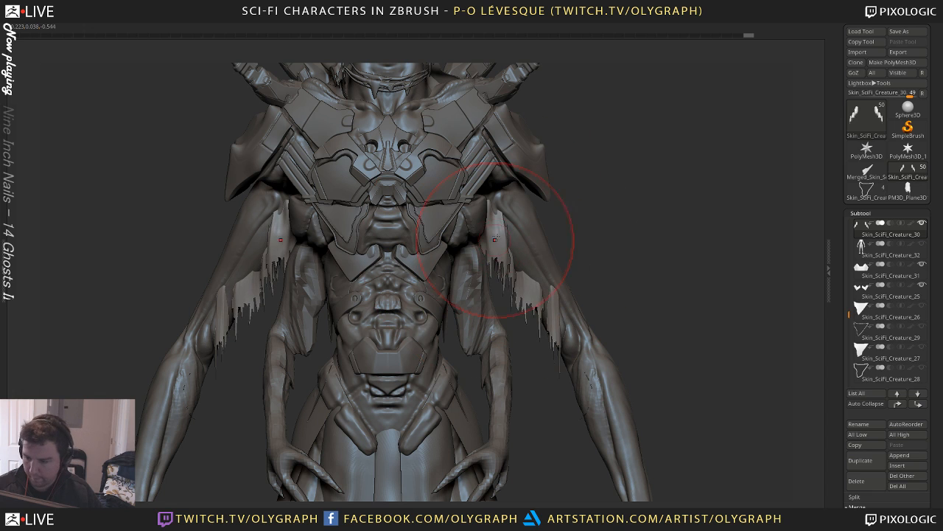
left_click_drag(509, 212, 488, 182)
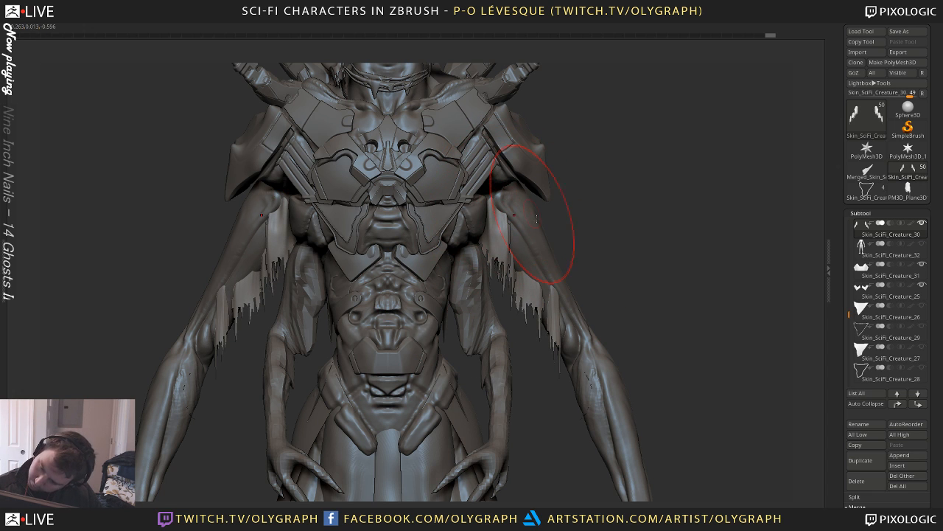
Blend the overlapping cloth pieces along the upper arm using the Move Topological brush
key("b")
key("m")
key("t")
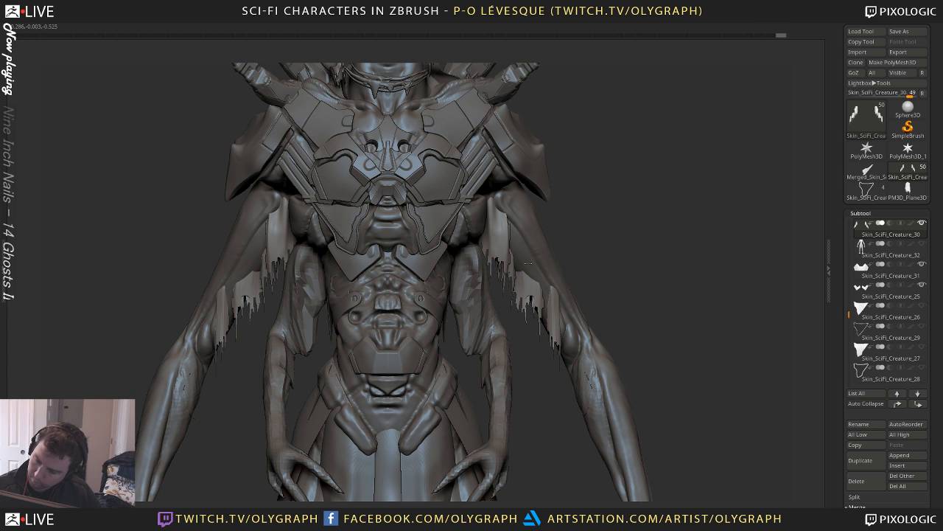
key("b")
key("m")
key("t")
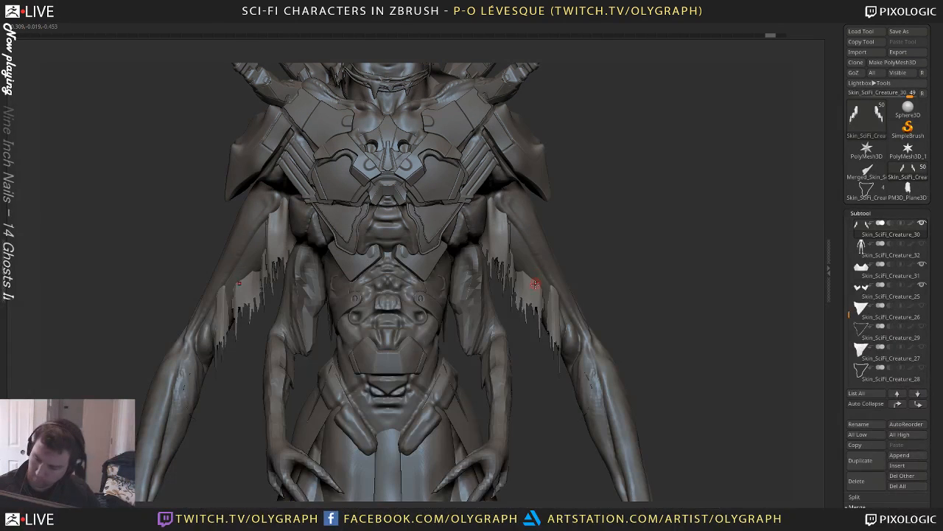
key("b")
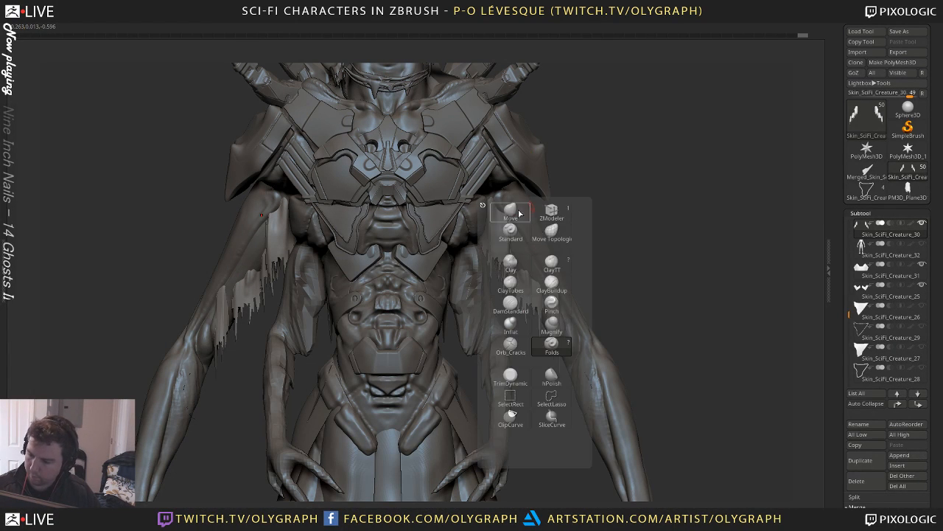
key("m")
key("t")
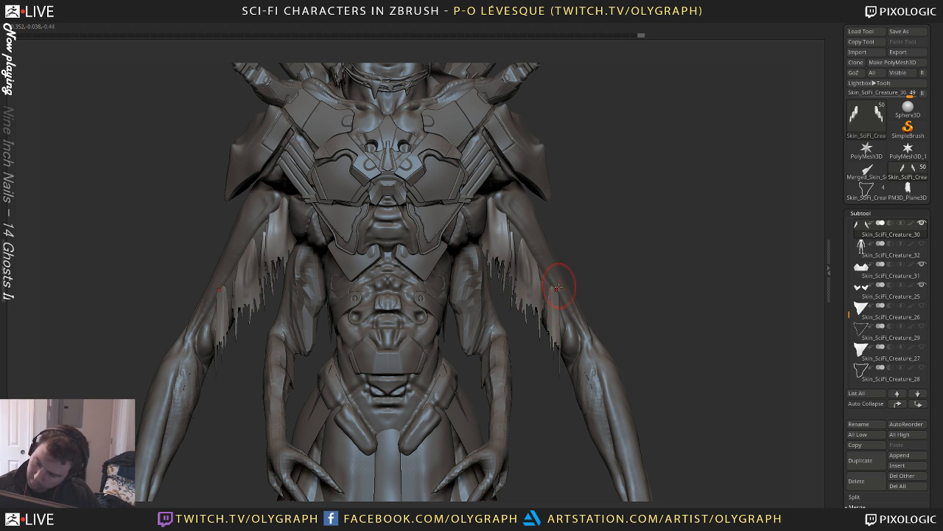
Adjust the draw size and shift the arm cloth in depth behind the upper arm from the side
left_click_drag(614, 198, 566, 197, "alt")
key("s")
left_click_drag(514, 287, 499, 253)
key("s")
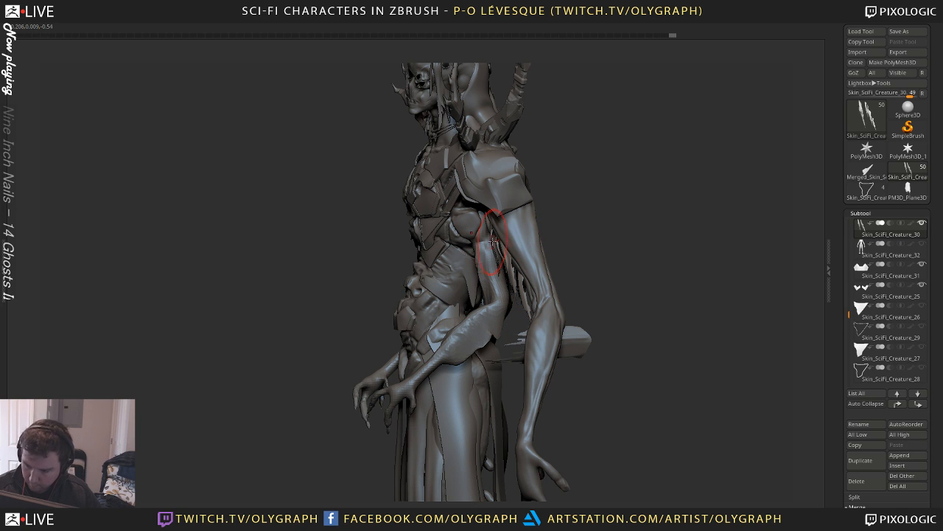
mouse_move(573, 205)
left_mouse_down()
mouse_move(547, 254)
mouse_move(527, 235)
left_mouse_up()
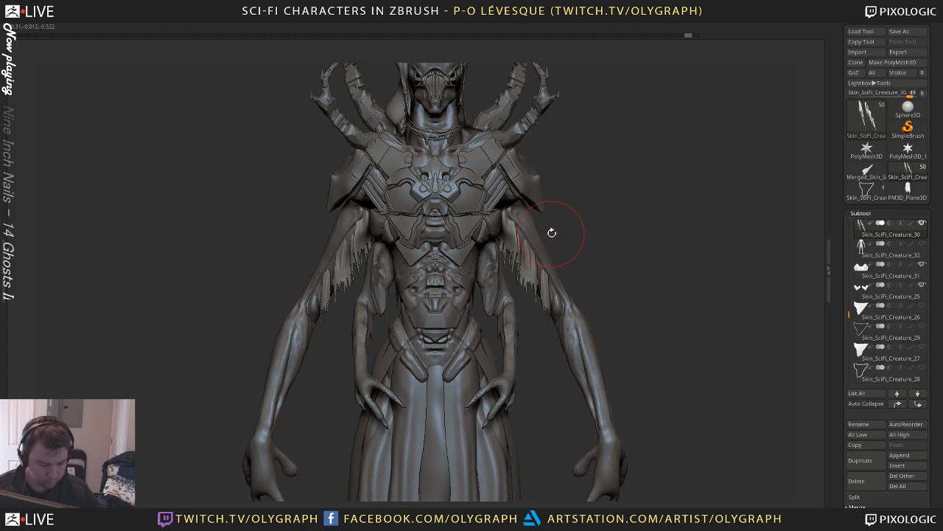
Drape the cloth pieces more closely around the upper arm in the front view with the Move Topological brush
key("b")
key("m")
key("t")
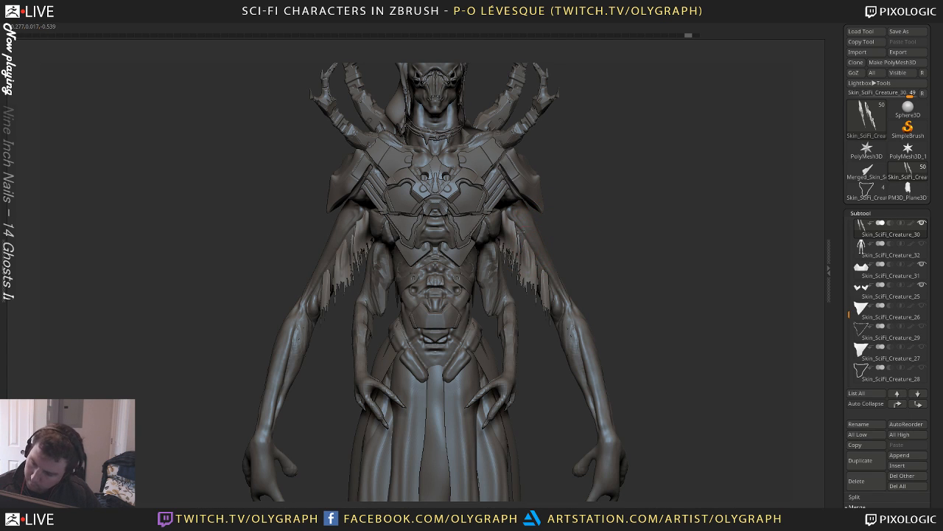
left_click_drag(519, 210, 527, 229)
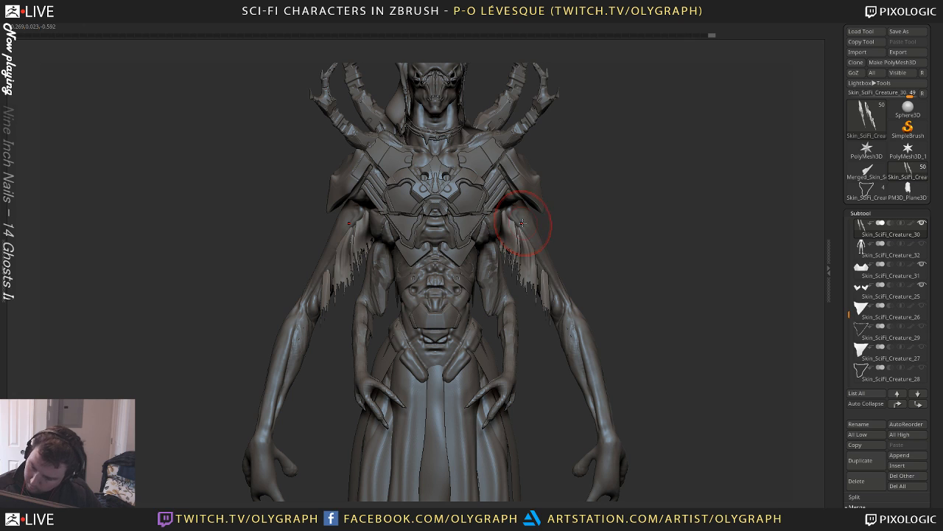
mouse_move(543, 273)
left_mouse_down()
mouse_move(538, 259)
mouse_move(544, 296)
mouse_move(536, 229)
left_mouse_up()
key("s")
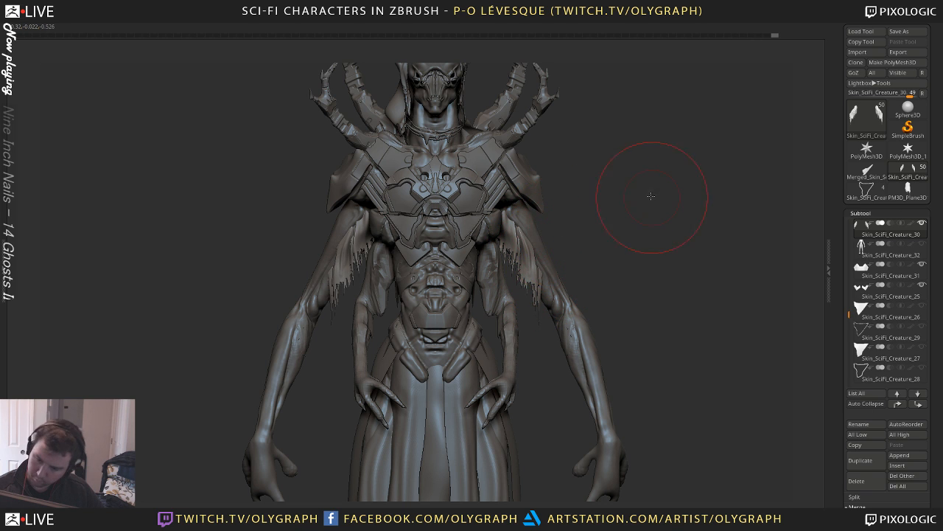
Check the full character, choose the Move brush and reactivate the Skin_SciFi_Creature_30 cloth subtool
left_click_drag(650, 196, 620, 121, "alt")
left_click(457, 72, "alt")
mouse_move(649, 157)
left_mouse_down("alt")
mouse_move(620, 154)
mouse_move(622, 147)
left_mouse_up("alt")
key("b")
key("b")
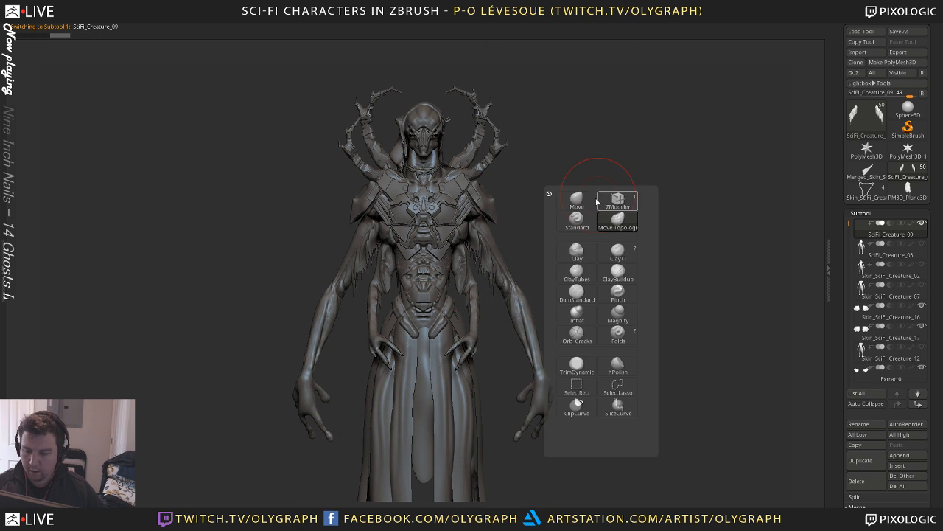
left_click(579, 196)
left_click_drag(530, 199, 539, 258, "alt")
left_click(482, 259, "alt")
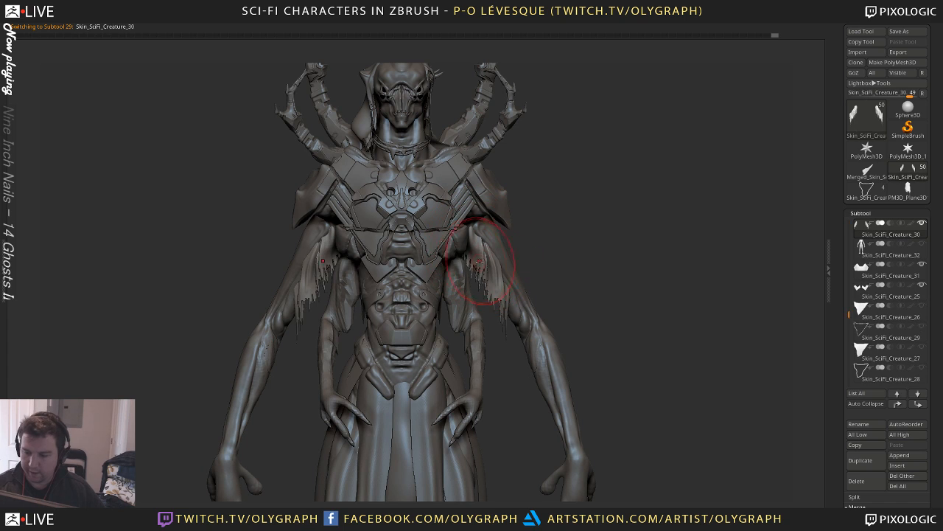
Resize the Move brush and nudge the inner edge of the upper-arm cloth near the armpit
key("s")
mouse_move(479, 263)
left_mouse_down()
mouse_move(488, 263)
mouse_move(472, 260)
left_mouse_up()
key("s")
left_click_drag(478, 276, 474, 263)
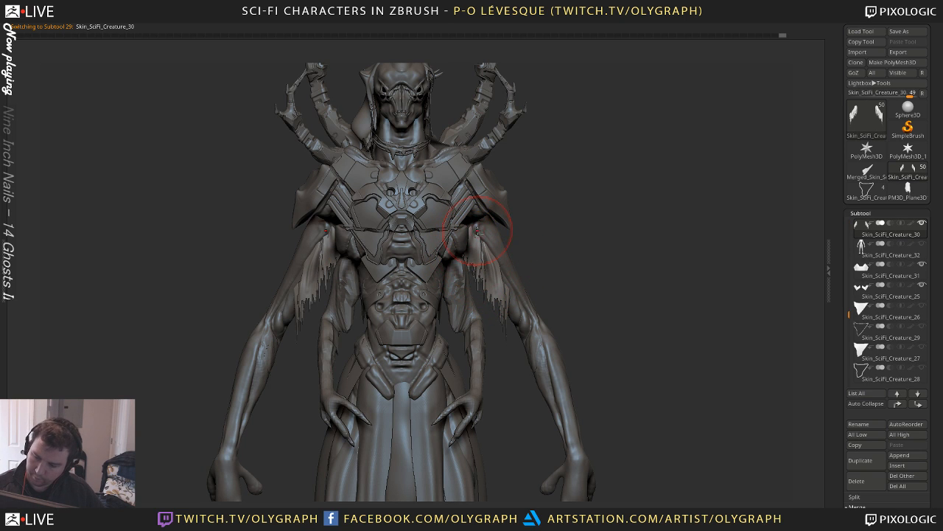
Duplicate the torn cloth pieces of Skin_SciFi_Creature_30 with the Transpose move line and place the copies inward beside the ribcage
mouse_move(566, 211)
left_mouse_down("alt")
mouse_move(564, 194)
mouse_move(567, 201)
left_mouse_up("alt")
left_click(448, 124, "alt")
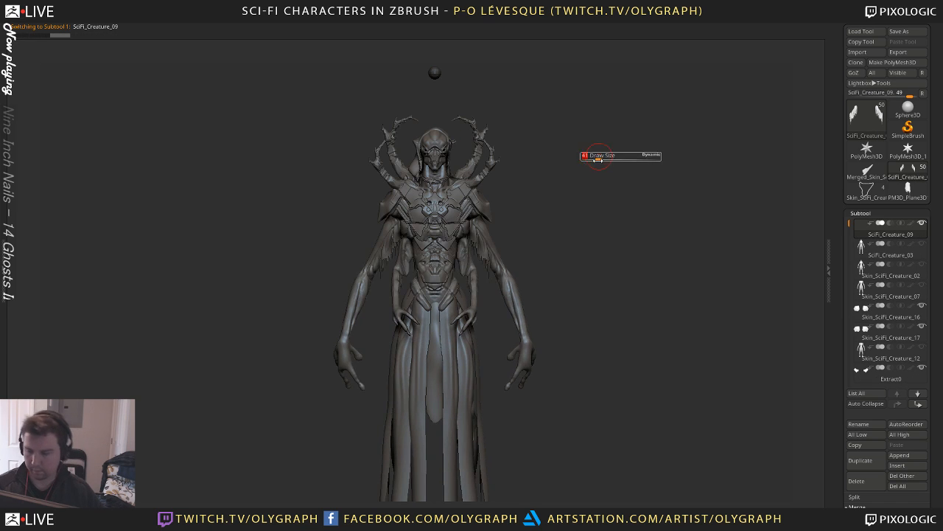
left_click_drag(598, 158, 604, 96, "alt")
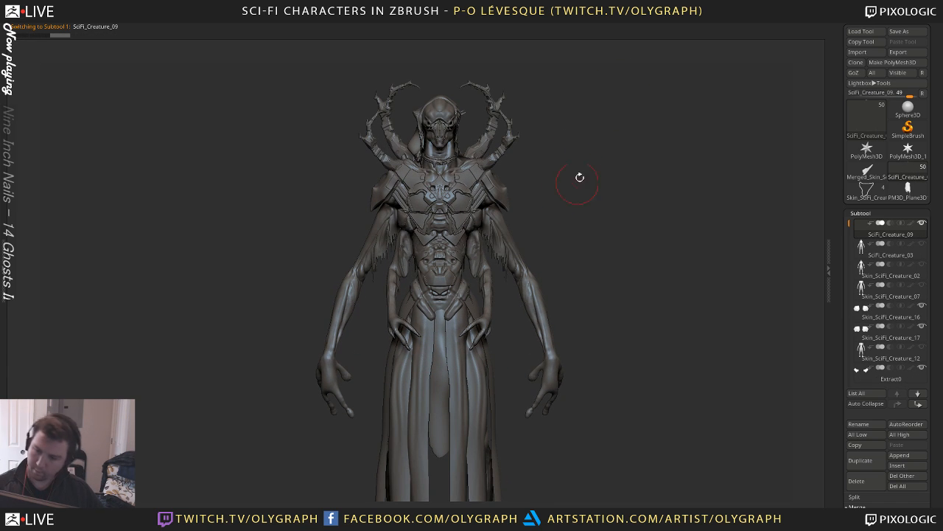
key("w")
left_click_drag(494, 235, 570, 230)
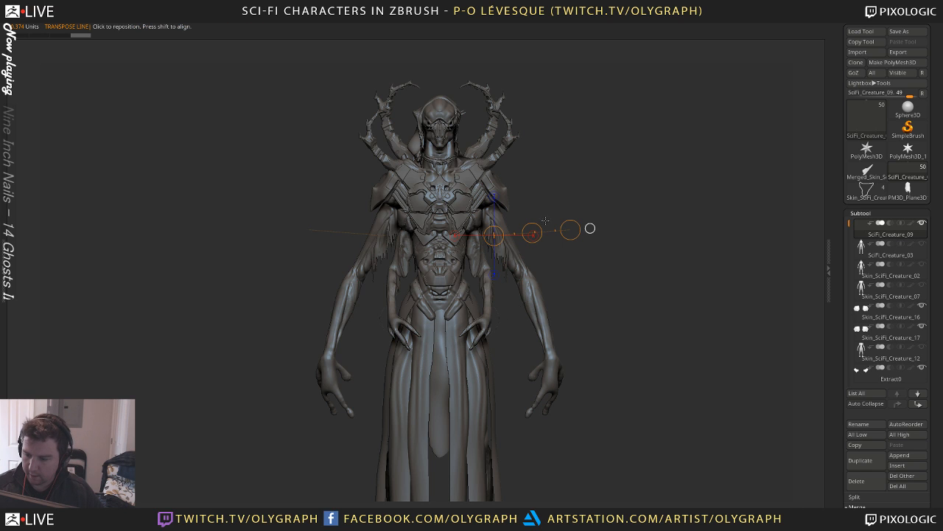
left_click(519, 234, "alt")
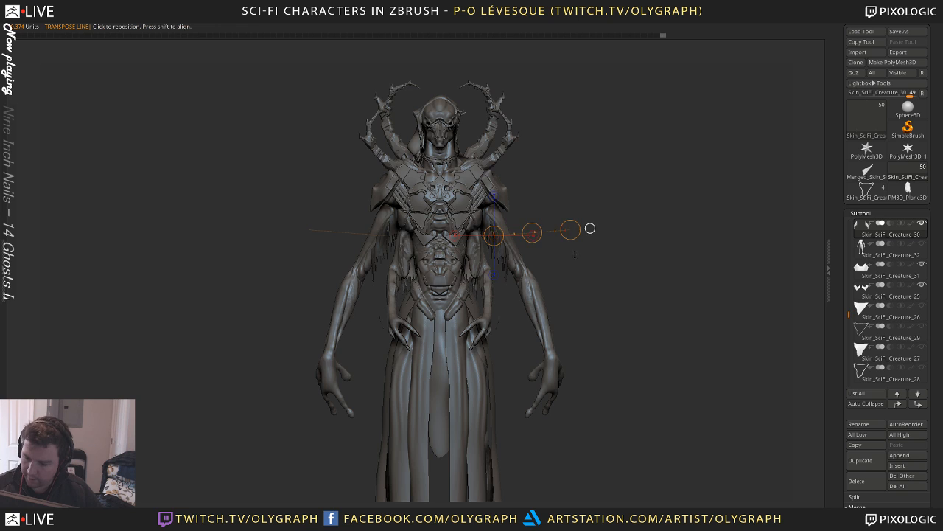
mouse_move(575, 254)
left_mouse_down()
mouse_move(464, 258)
mouse_move(583, 274)
mouse_move(600, 255)
mouse_move(641, 256)
left_mouse_up()
mouse_move(475, 258)
left_mouse_down()
mouse_move(474, 320)
mouse_move(481, 284)
left_mouse_up()
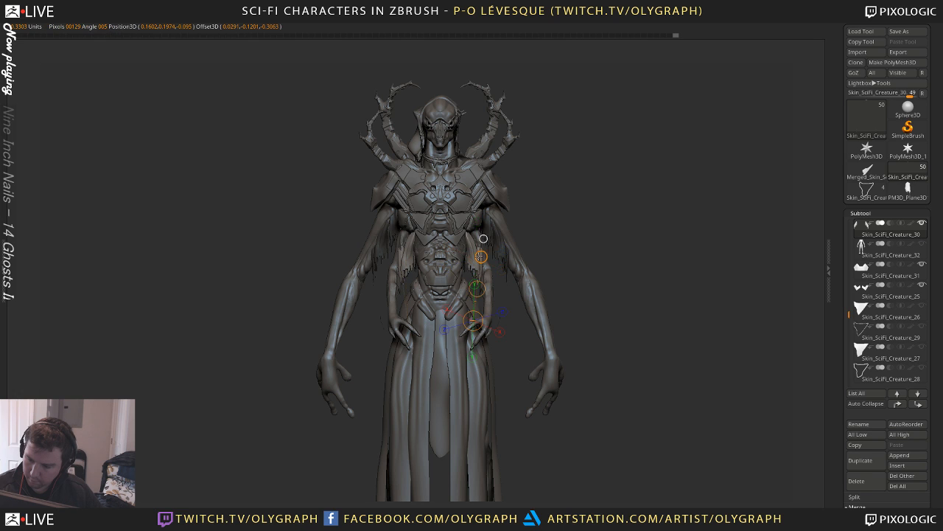
left_click_drag(474, 318, 551, 216)
left_click(574, 213)
Resize the brush and nudge the copied cloth pieces so they hang between the upper arms and the torso
key("q")
key("b")
left_click(476, 242)
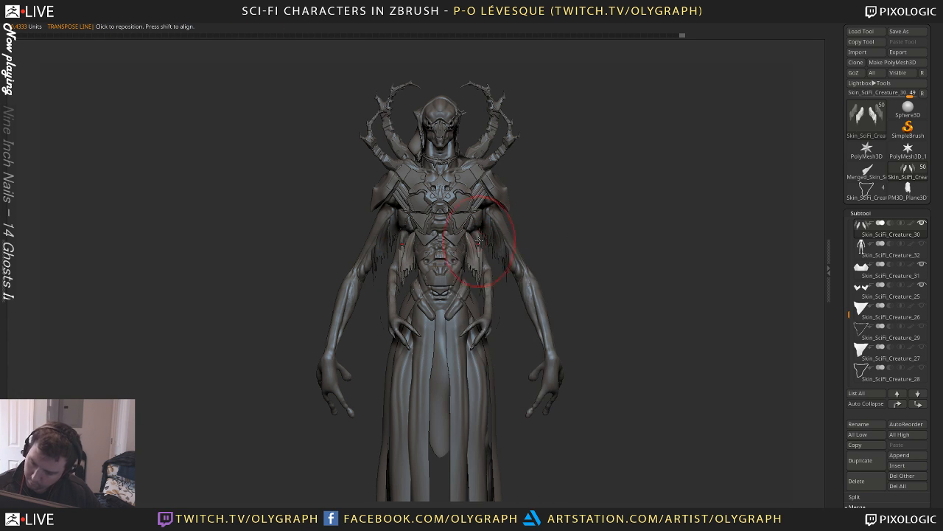
mouse_move(486, 240)
left_mouse_down()
mouse_move(485, 225)
mouse_move(481, 237)
left_mouse_up()
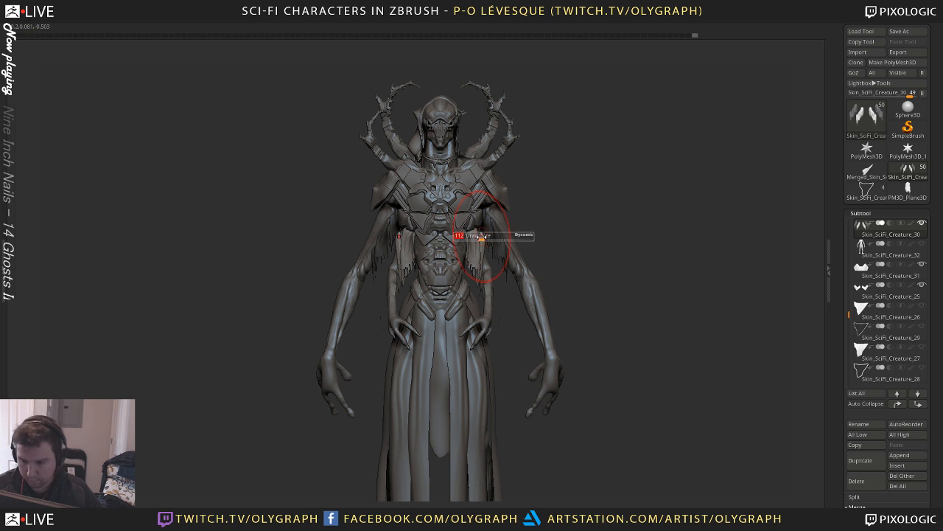
left_click_drag(399, 239, 406, 245)
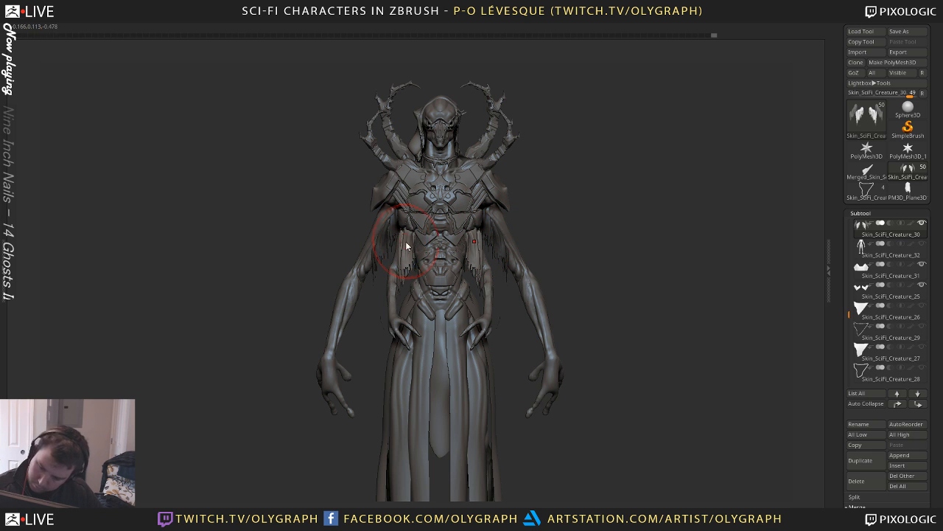
Activate the SciFi_Creature_09 sphere subtool and save the tool as SciFi_Creature_10
left_click_drag(552, 207, 516, 155, "alt")
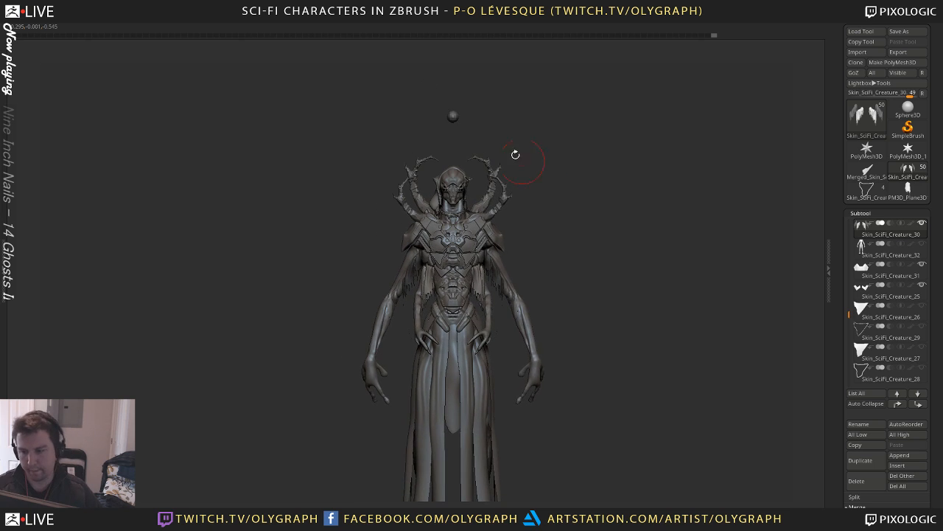
left_click(454, 115, "alt")
left_click_drag(576, 184, 547, 139, "alt")
mouse_move(623, 195)
left_mouse_down("alt")
mouse_move(621, 206)
mouse_move(607, 197)
left_mouse_up("alt")
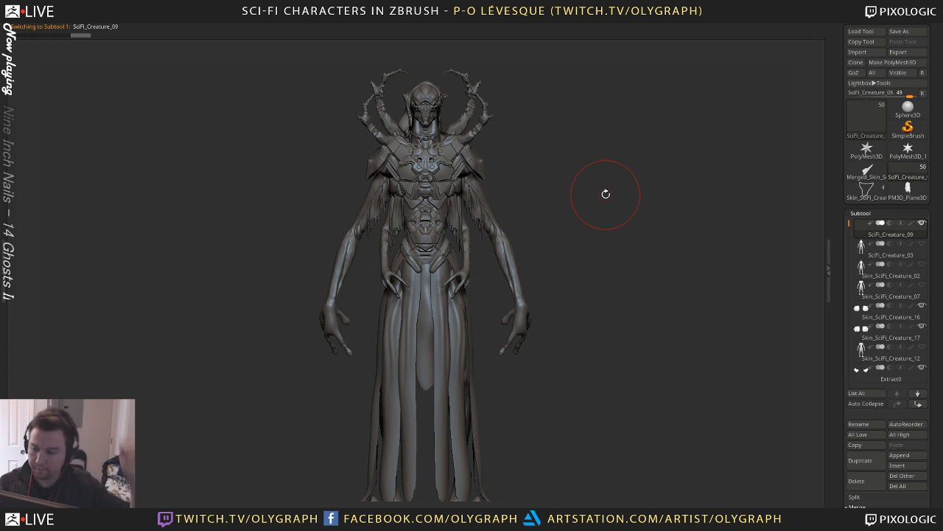
mouse_move(573, 162)
left_mouse_down()
mouse_move(590, 137)
mouse_move(580, 179)
mouse_move(589, 183)
mouse_move(587, 174)
left_mouse_up()
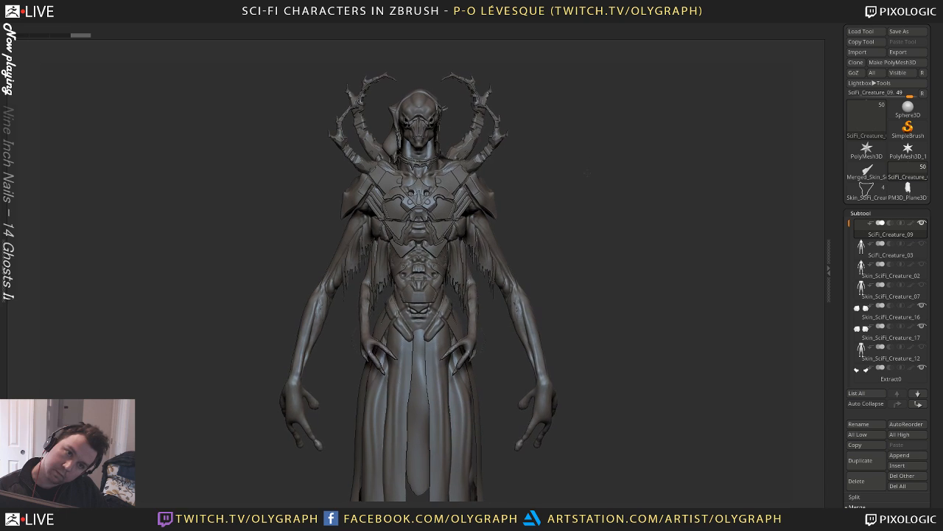
key("b")
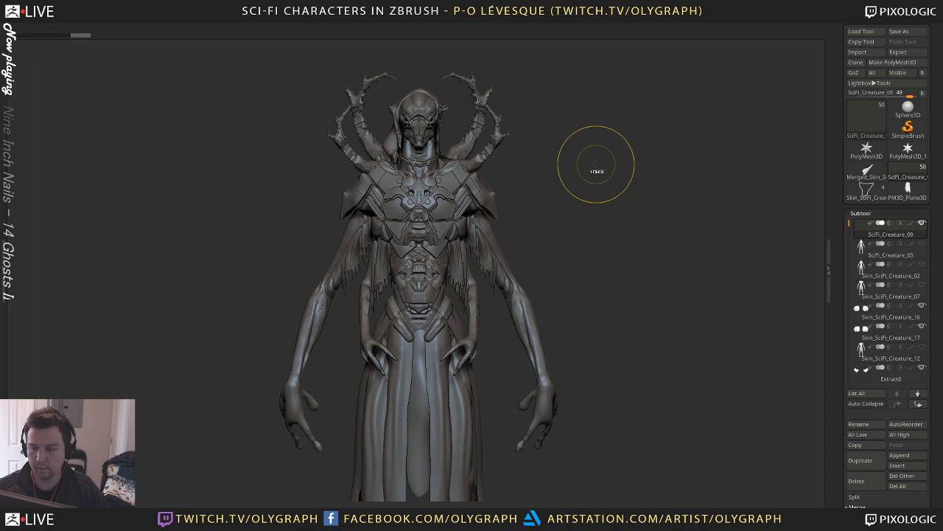
key("ctrl+s")
left_click(287, 151)
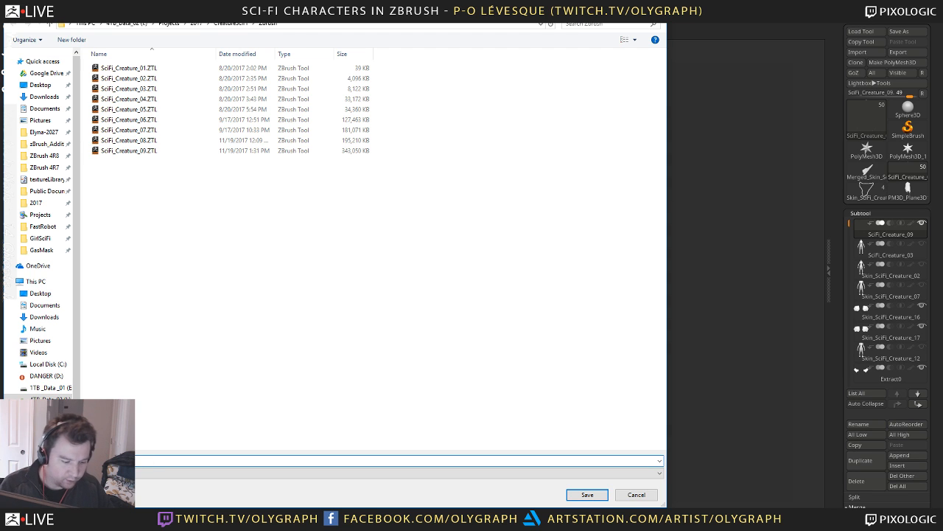
key("Return")
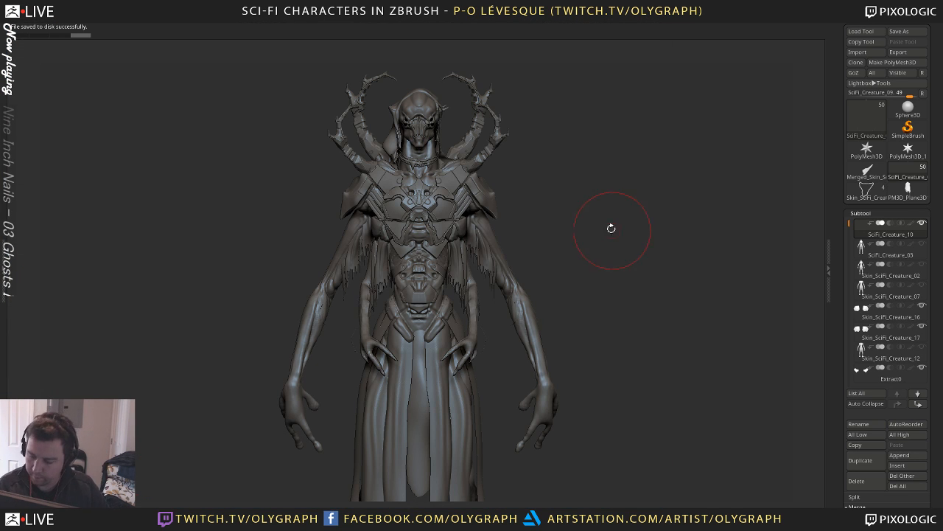
Isolate the stray cloth fragments floating behind the forearm, invert the visibility and delete the hidden geometry
mouse_move(615, 229)
left_mouse_down()
mouse_move(516, 244)
mouse_move(560, 265)
mouse_move(538, 293)
left_mouse_up()
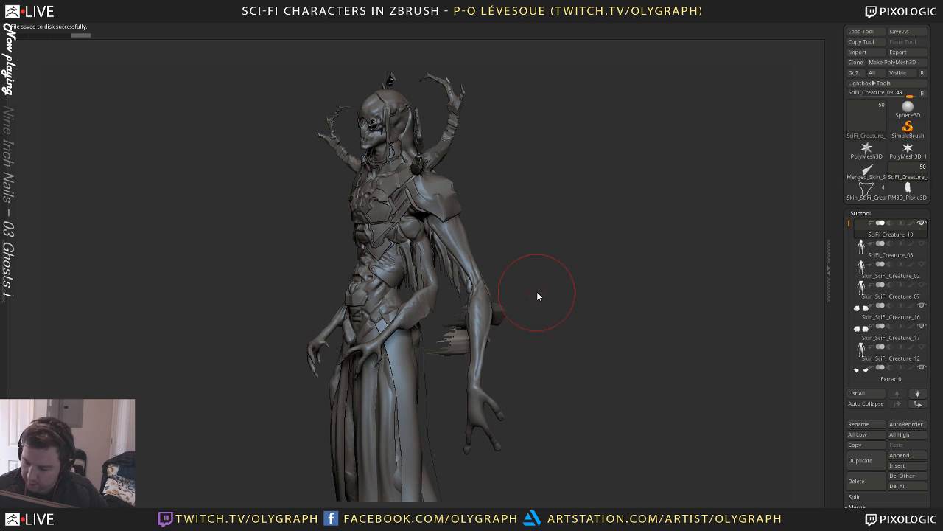
key("shift+s")
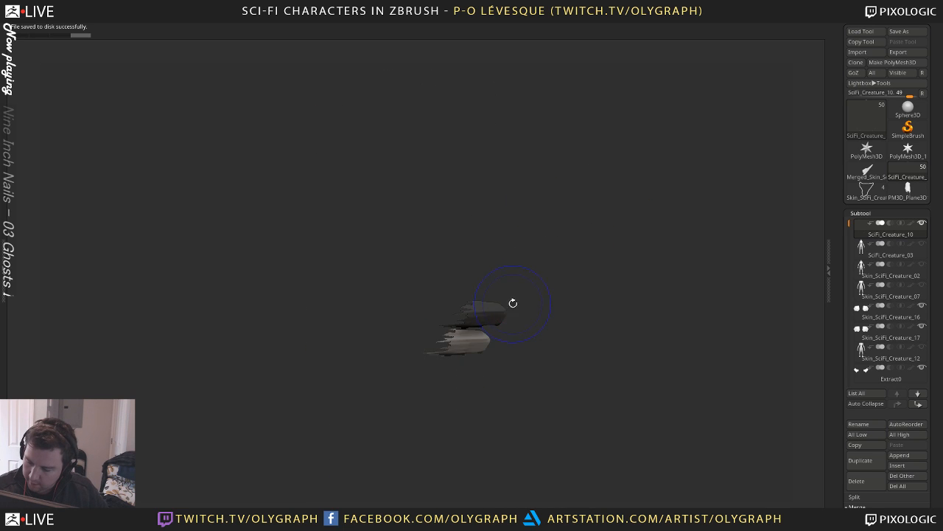
left_click(498, 316, "ctrl+shift")
left_click(497, 318, "ctrl+shift")
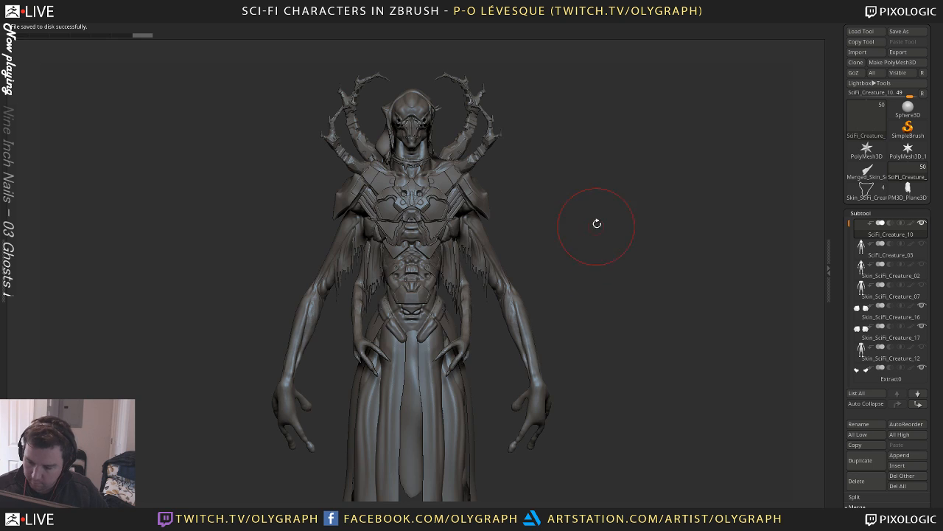
key("space")
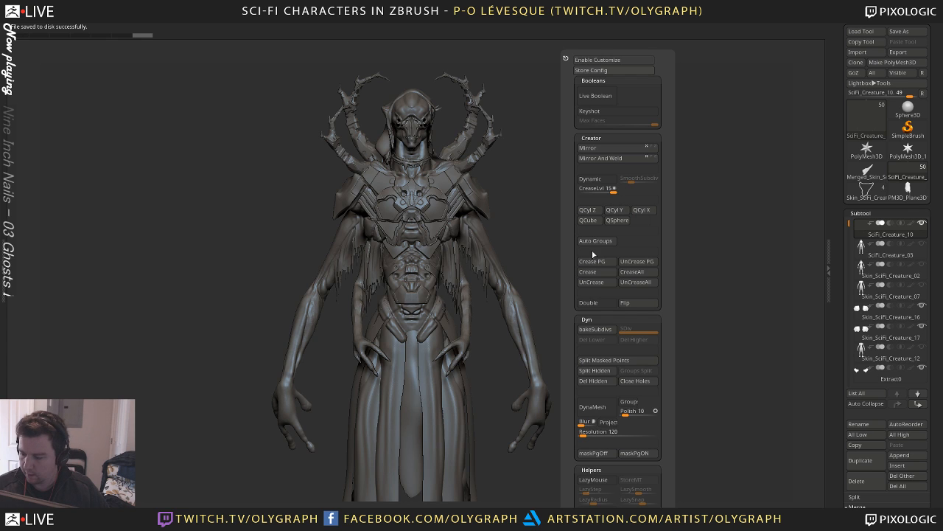
left_click(608, 383)
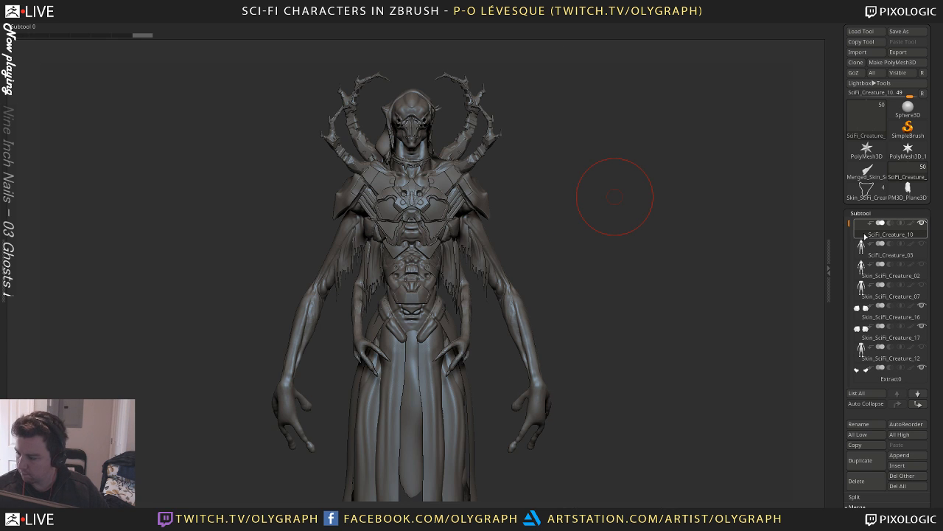
Reactivate the SciFi_Creature_10 sphere subtool and check the creature from the front
mouse_move(868, 237)
left_click(518, 328, "alt")
mouse_move(640, 256)
left_mouse_down("alt")
mouse_move(611, 179)
mouse_move(623, 257)
left_mouse_up("alt")
mouse_move(460, 124)
left_mouse_down("alt")
mouse_move(470, 164)
mouse_move(449, 172)
mouse_move(432, 150)
left_mouse_up("alt")
left_click_drag(848, 244, 850, 208)
left_click(855, 236)
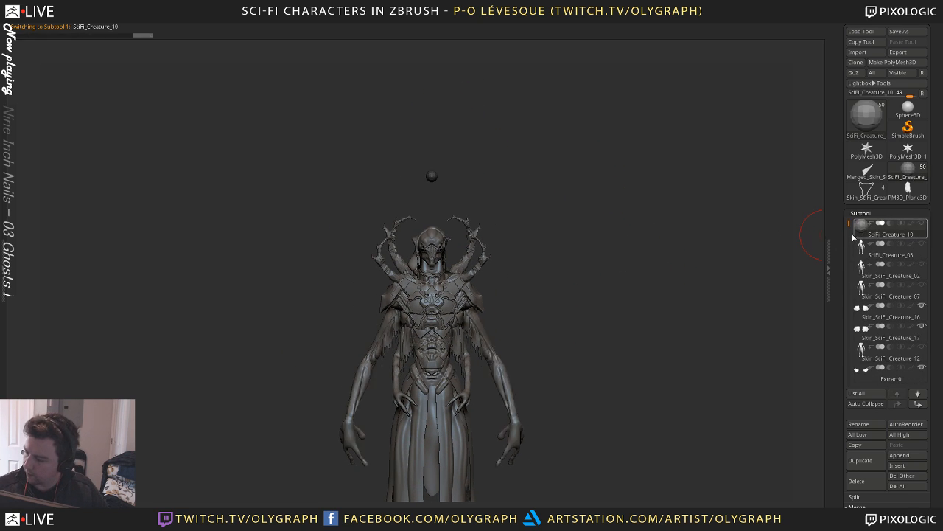
left_click_drag(578, 199, 595, 230, "alt")
left_click_drag(588, 298, 587, 116, "alt")
left_click_drag(596, 155, 600, 221, "alt")
key("b")
left_click(599, 223)
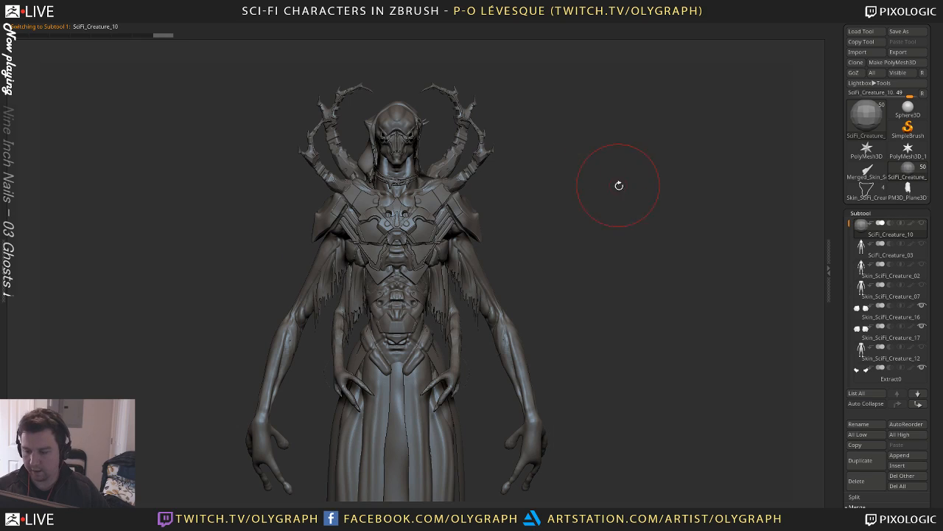
Hide the remaining stray fragments beside the opposite arm, keep only the sphere in that subtool and delete the hidden geometry
mouse_move(619, 185)
left_mouse_down()
mouse_move(611, 182)
mouse_move(632, 162)
mouse_move(617, 162)
mouse_move(682, 163)
left_mouse_up()
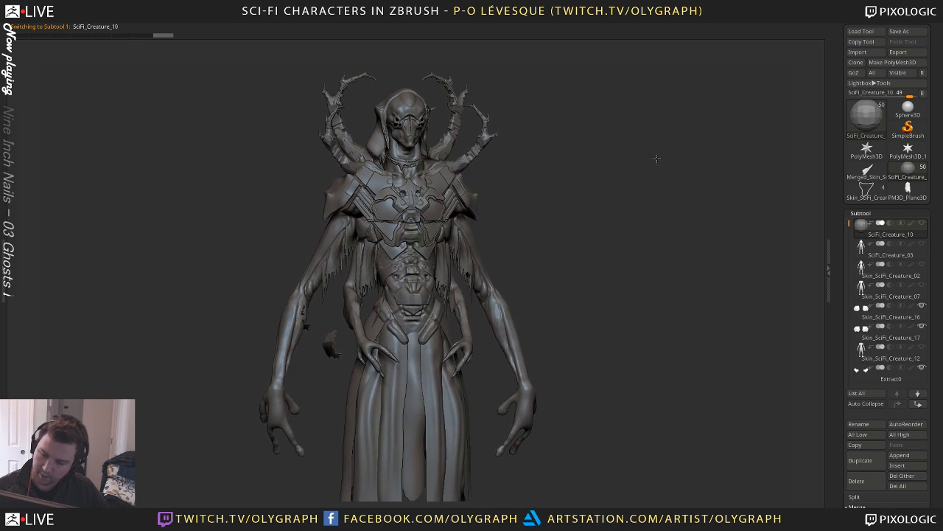
left_click(332, 343, "ctrl+shift")
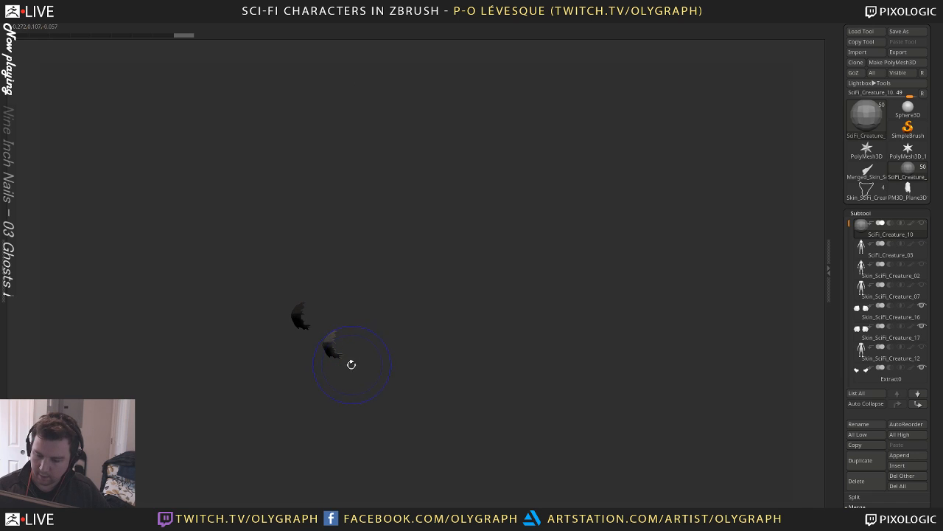
left_click_drag(453, 240, 229, 417, "ctrl+alt+shift")
left_click_drag(581, 182, 225, 440, "alt")
key("1")
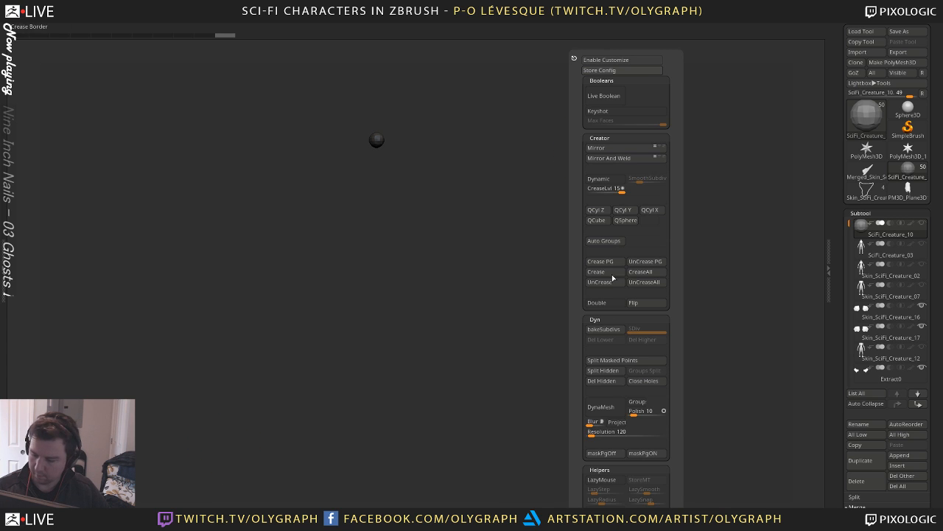
left_click(611, 383)
key("shift+s")
mouse_move(570, 233)
left_mouse_down()
mouse_move(543, 263)
mouse_move(558, 211)
mouse_move(595, 193)
mouse_move(592, 174)
mouse_move(579, 175)
mouse_move(643, 167)
mouse_move(615, 167)
mouse_move(610, 149)
left_mouse_up()
key("1")
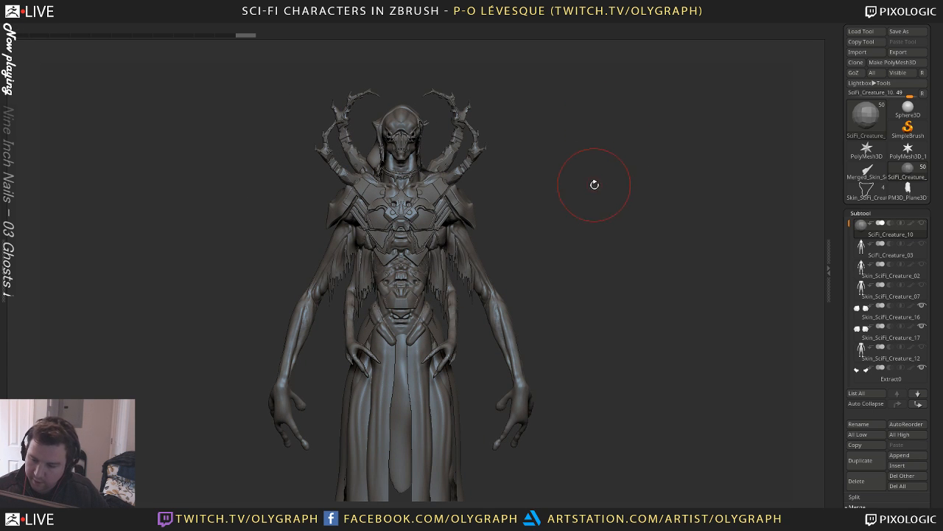
Examine the full creature from the front and three-quarter side, comparing the arm cloth with the armor and long skirt
mouse_move(595, 184)
left_mouse_down()
mouse_move(611, 185)
mouse_move(567, 193)
mouse_move(594, 211)
mouse_move(621, 200)
mouse_move(634, 109)
left_mouse_up()
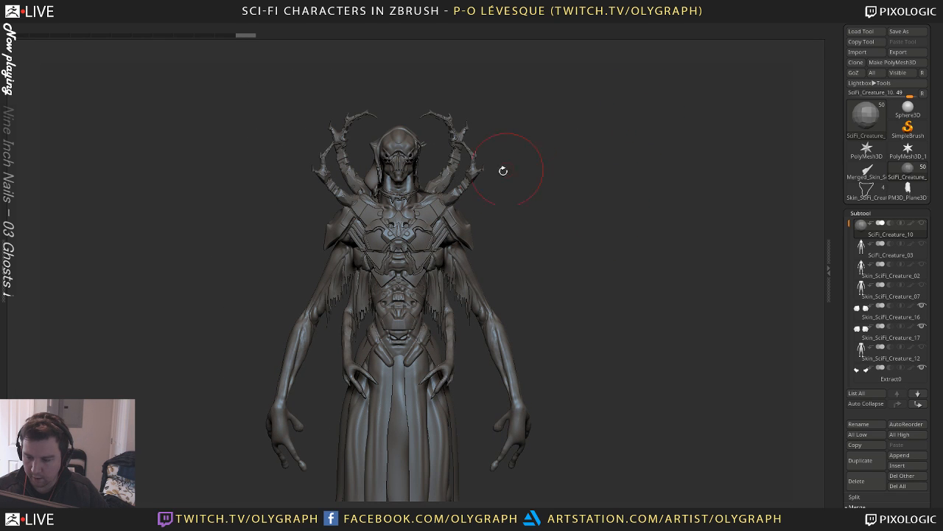
mouse_move(532, 222)
left_mouse_down()
mouse_move(556, 205)
mouse_move(536, 231)
mouse_move(553, 214)
mouse_move(616, 200)
mouse_move(584, 189)
mouse_move(606, 131)
left_mouse_up()
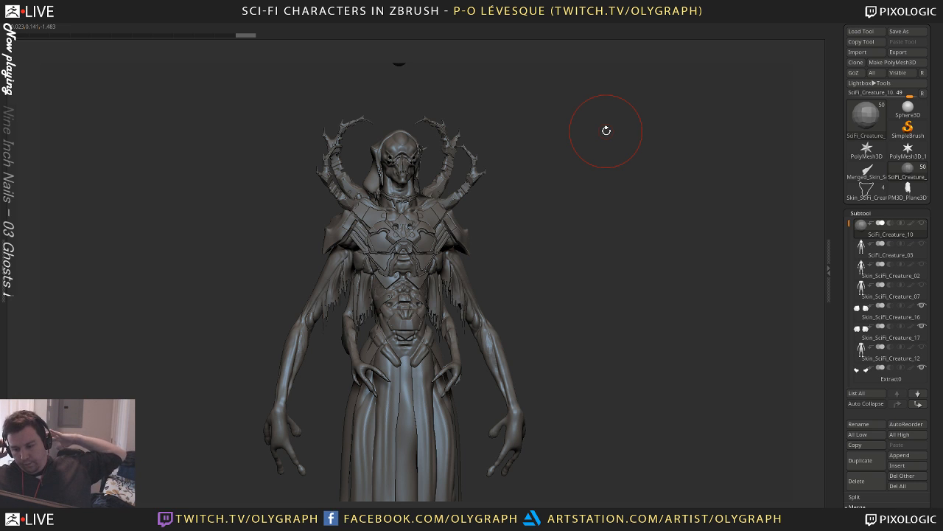
left_click_drag(597, 220, 545, 257, "shift")
left_click_drag(487, 275, 511, 152, "alt")
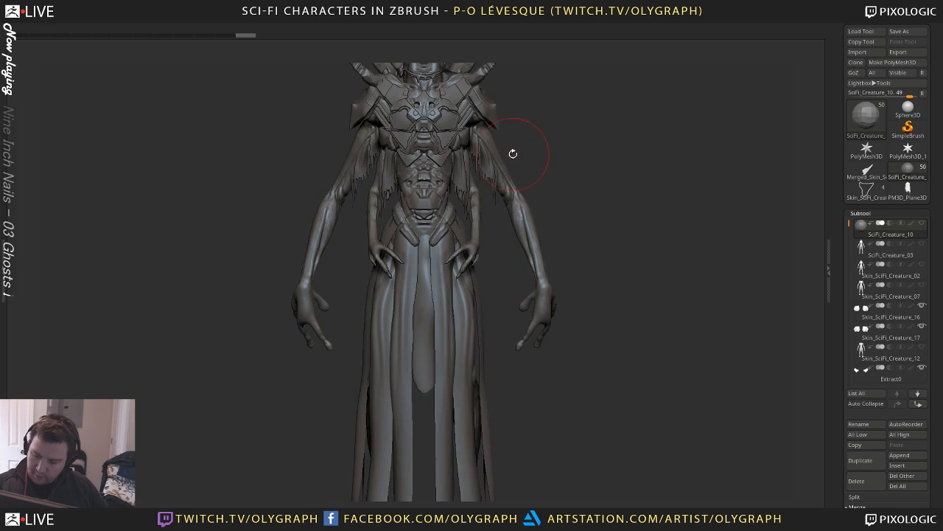
left_click_drag(512, 301, 398, 319, "alt")
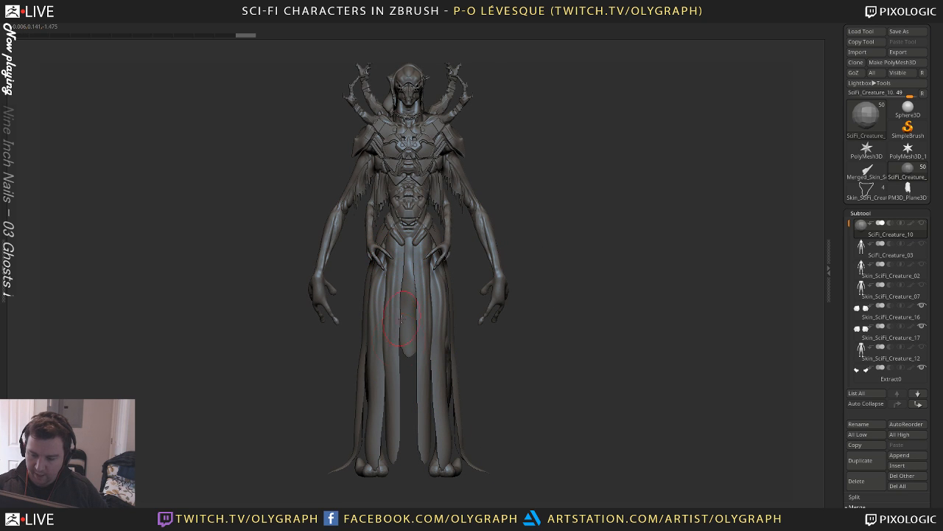
left_click_drag(556, 190, 539, 222, "alt")
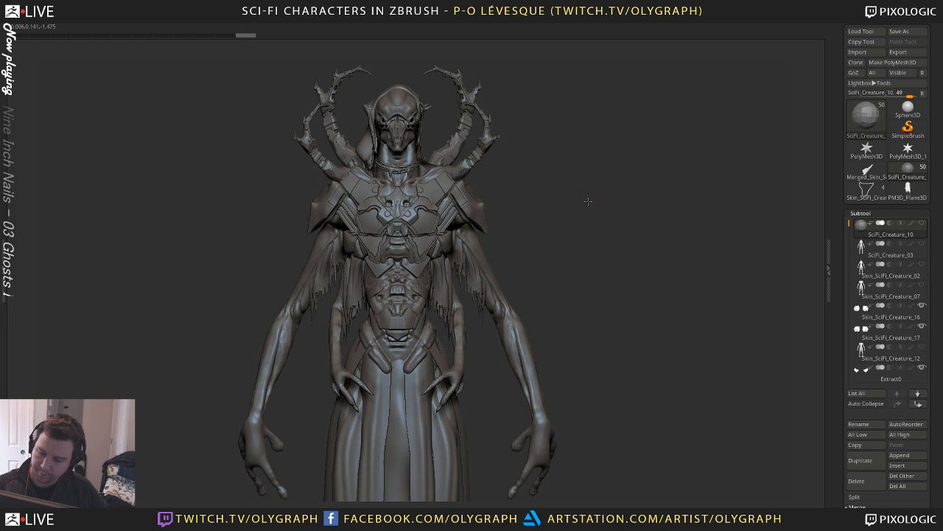
mouse_move(588, 200)
left_mouse_down()
mouse_move(489, 206)
mouse_move(589, 216)
mouse_move(582, 201)
mouse_move(612, 189)
mouse_move(581, 187)
left_mouse_up()
left_click_drag(533, 248, 543, 242, "alt")
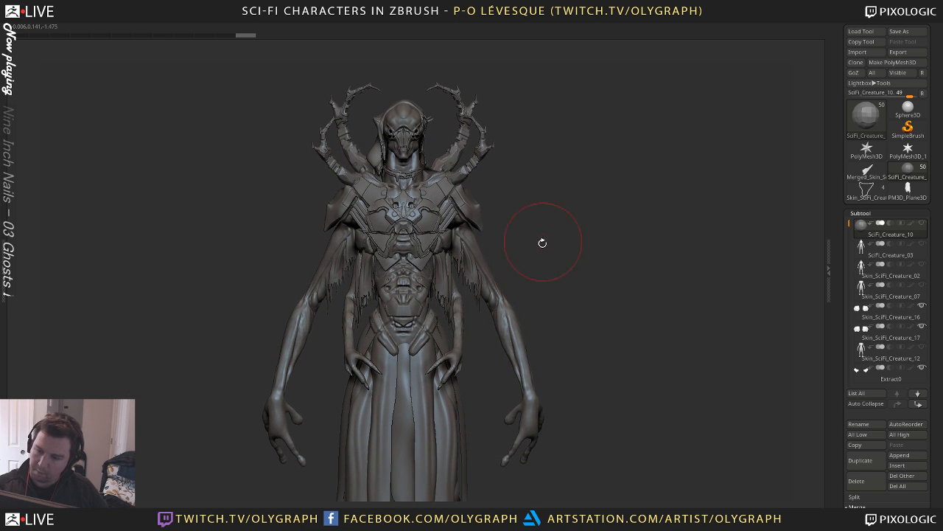
left_click_drag(598, 220, 487, 199)
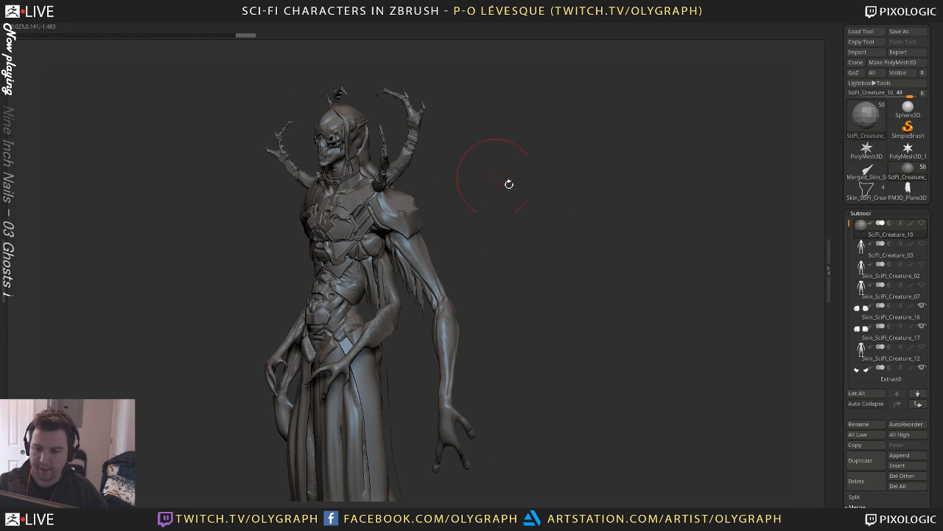
left_click_drag(555, 225, 602, 185)
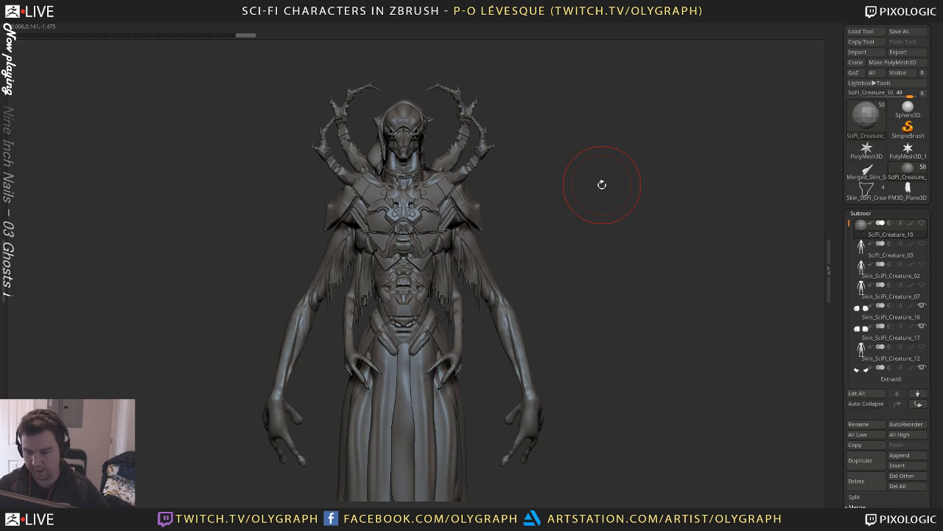